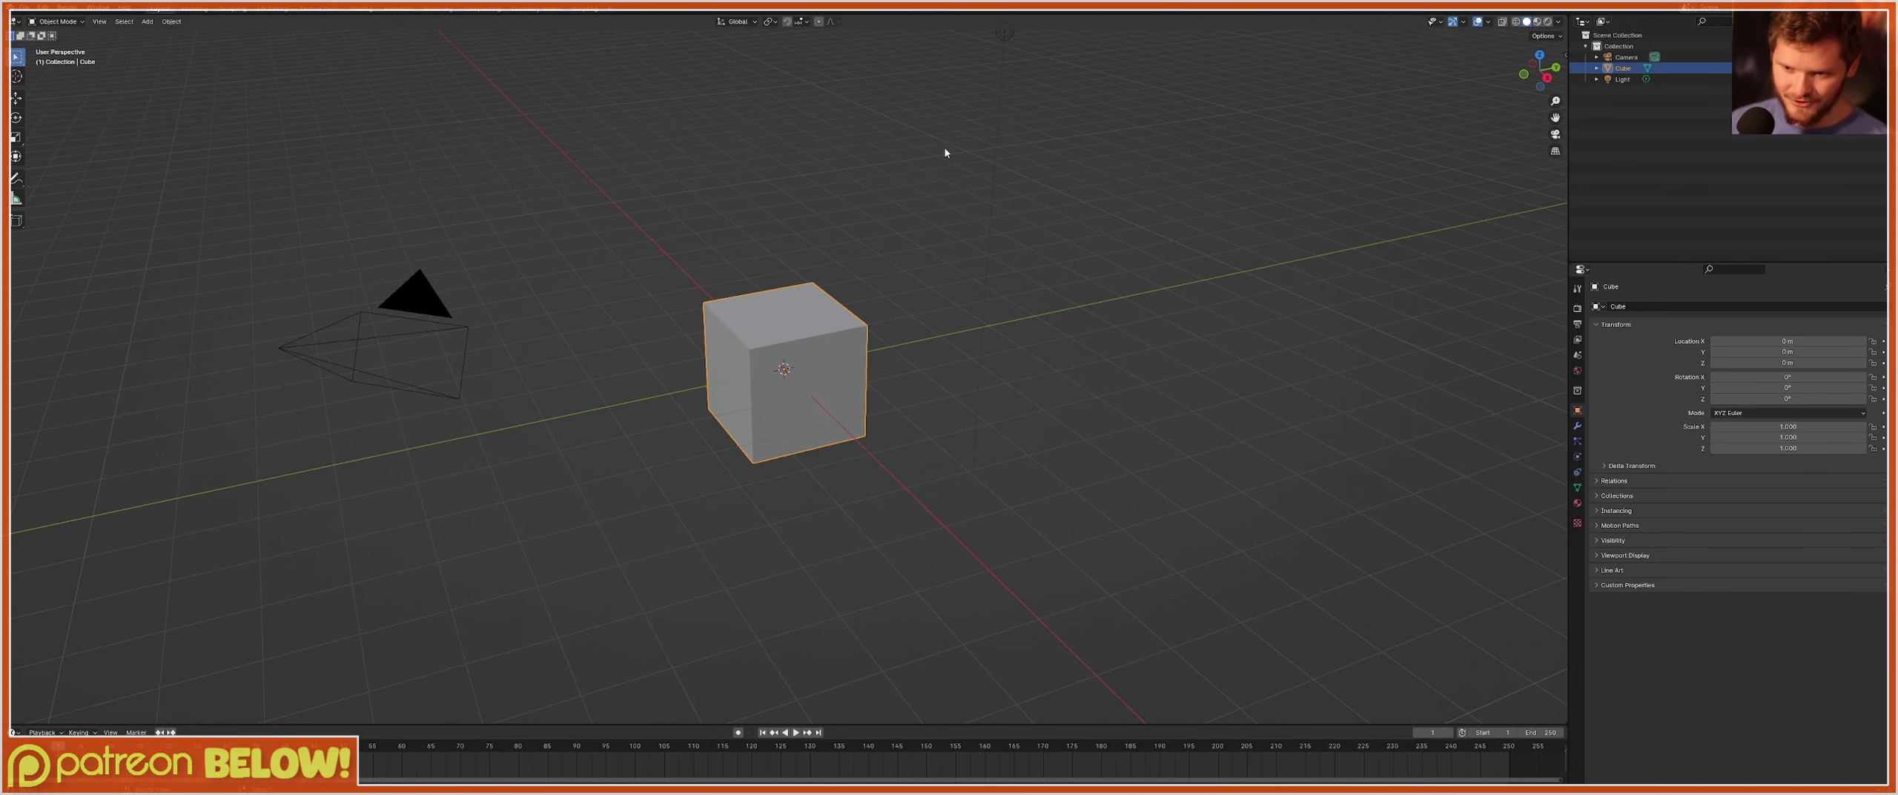
# Switch to the Geometry Nodes workspace and delete all default scene objects.
pyautogui.click(529, 8)
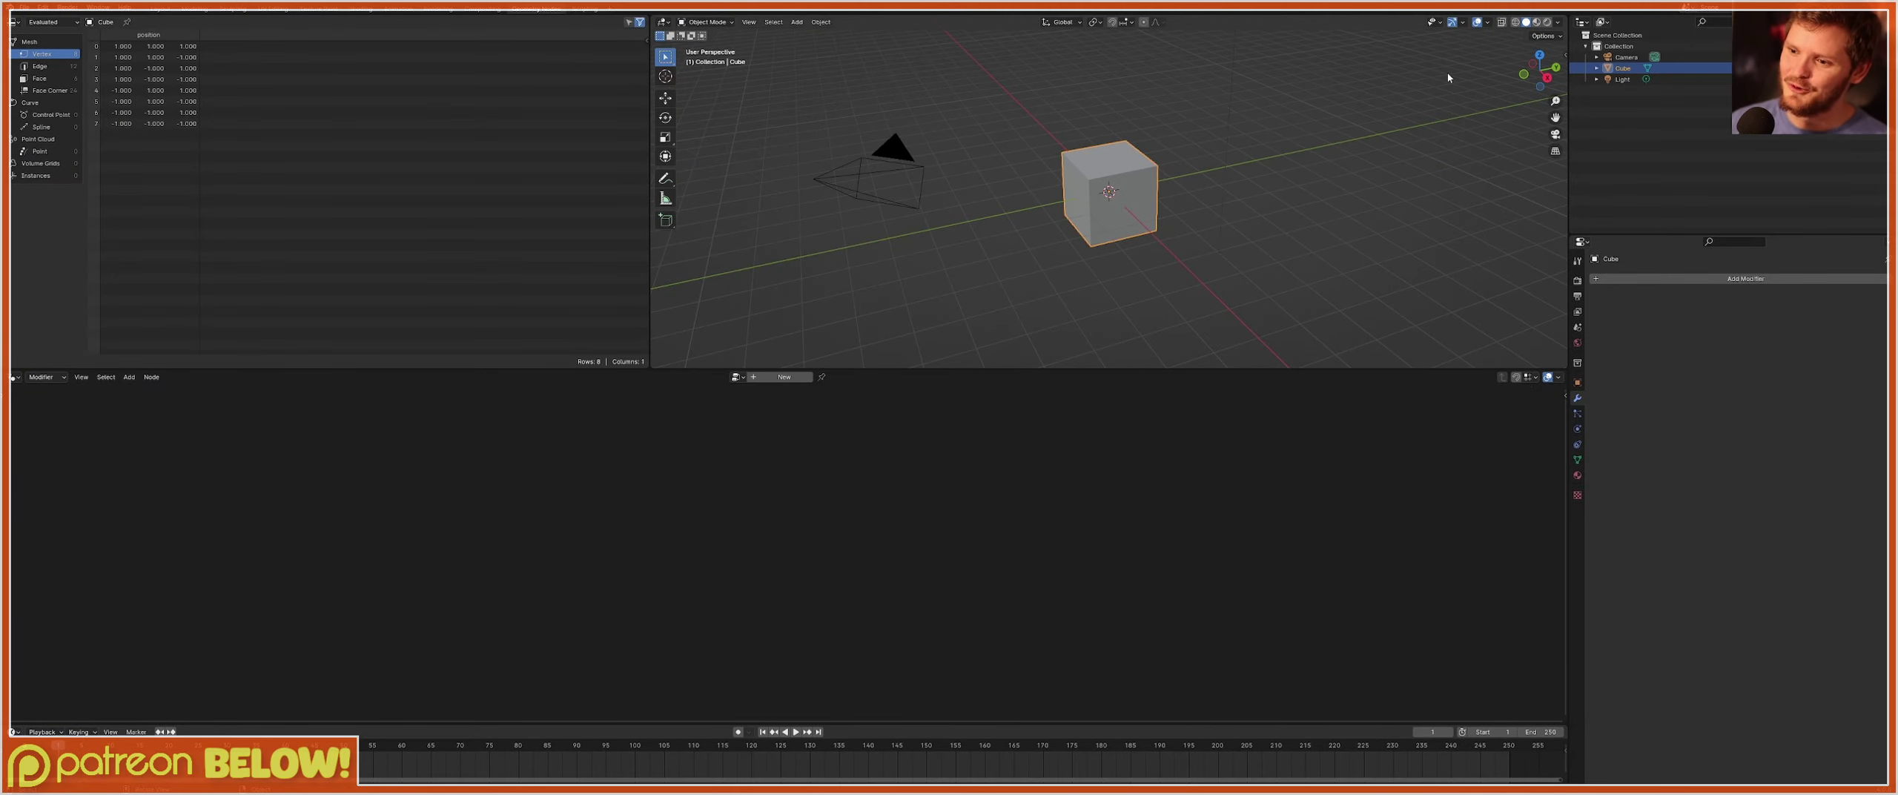
pyautogui.press('a')
pyautogui.press('x')
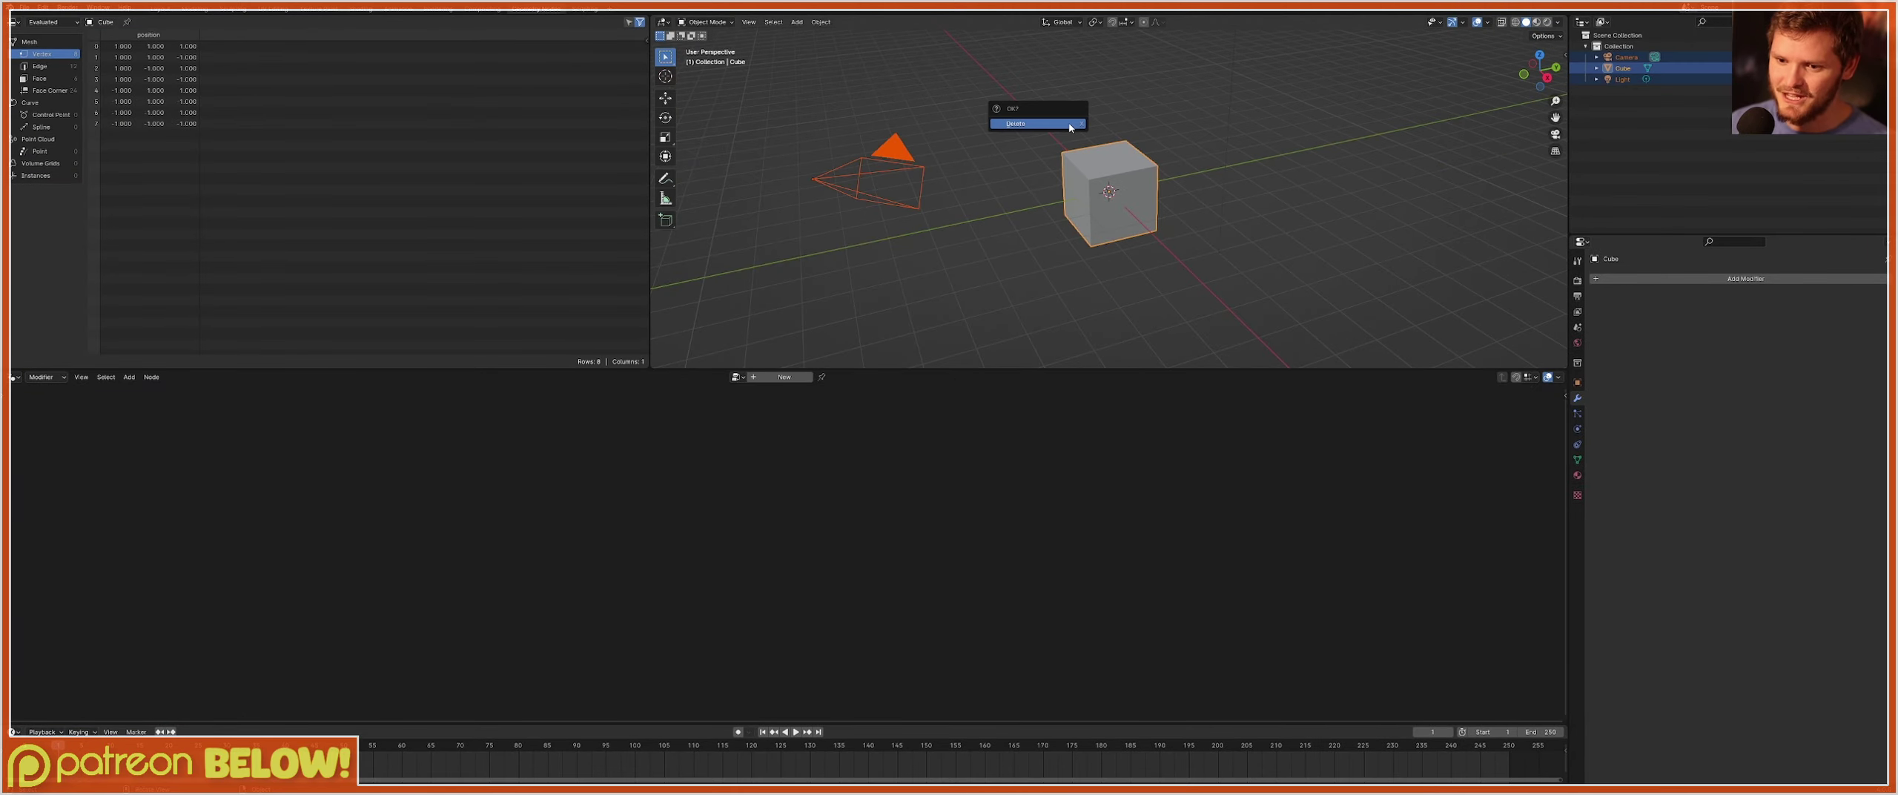
pyautogui.click(1068, 126)
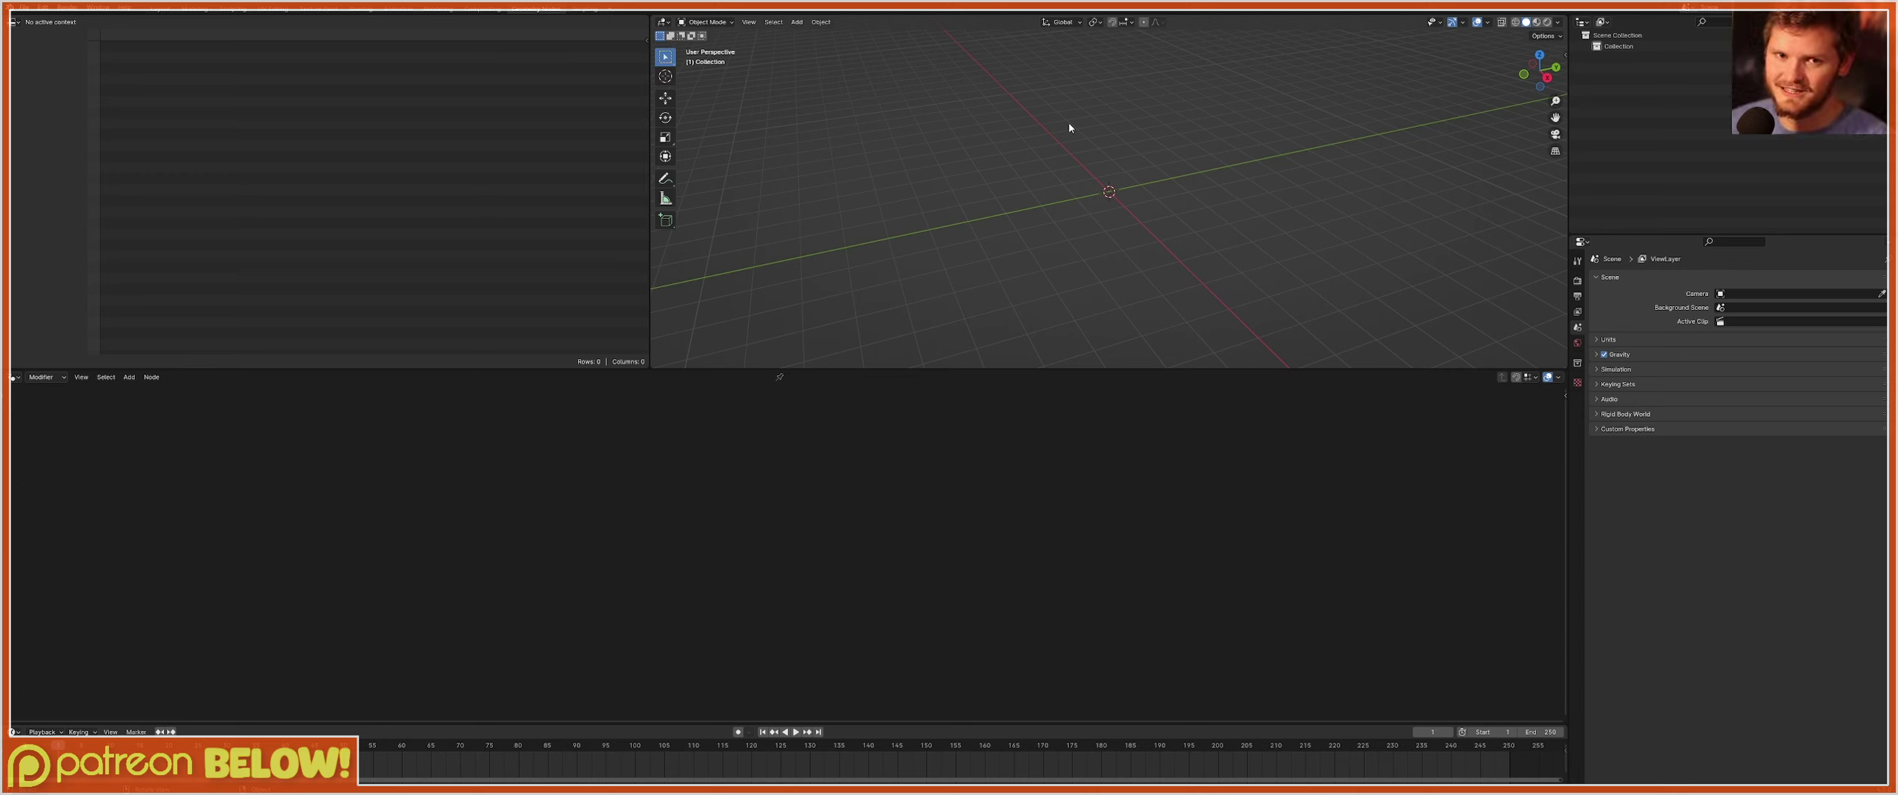
# Save the project on the Desktop as PatreonSandTutorial.blend.
pyautogui.hotkey('ctrl', 's')
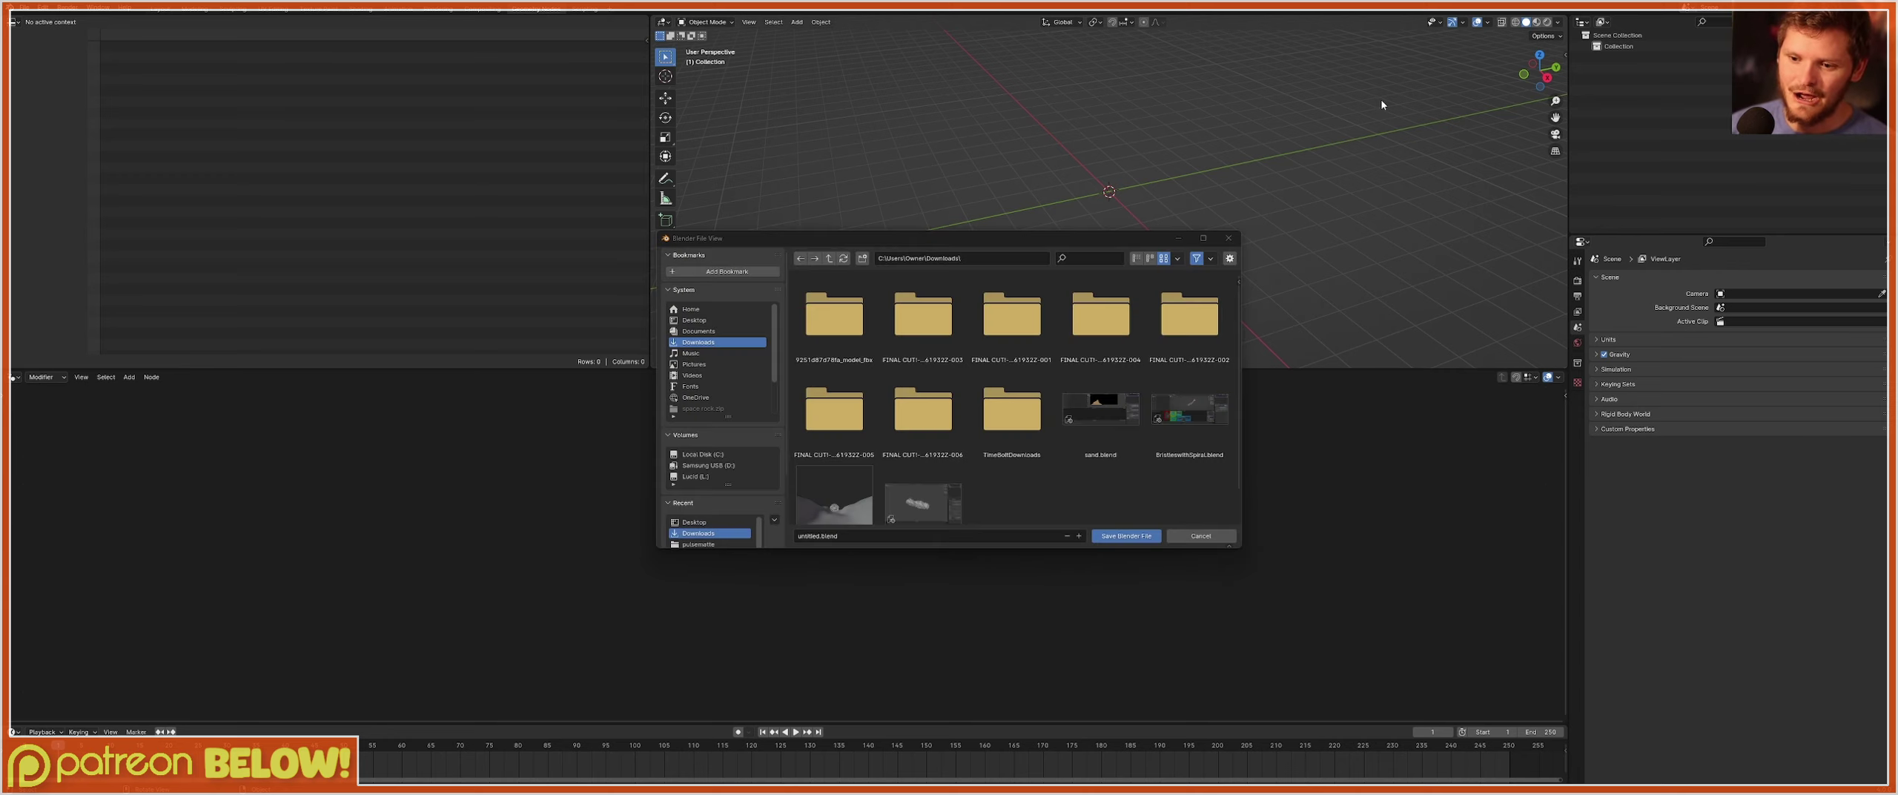
pyautogui.scroll(-1, 922, 442)
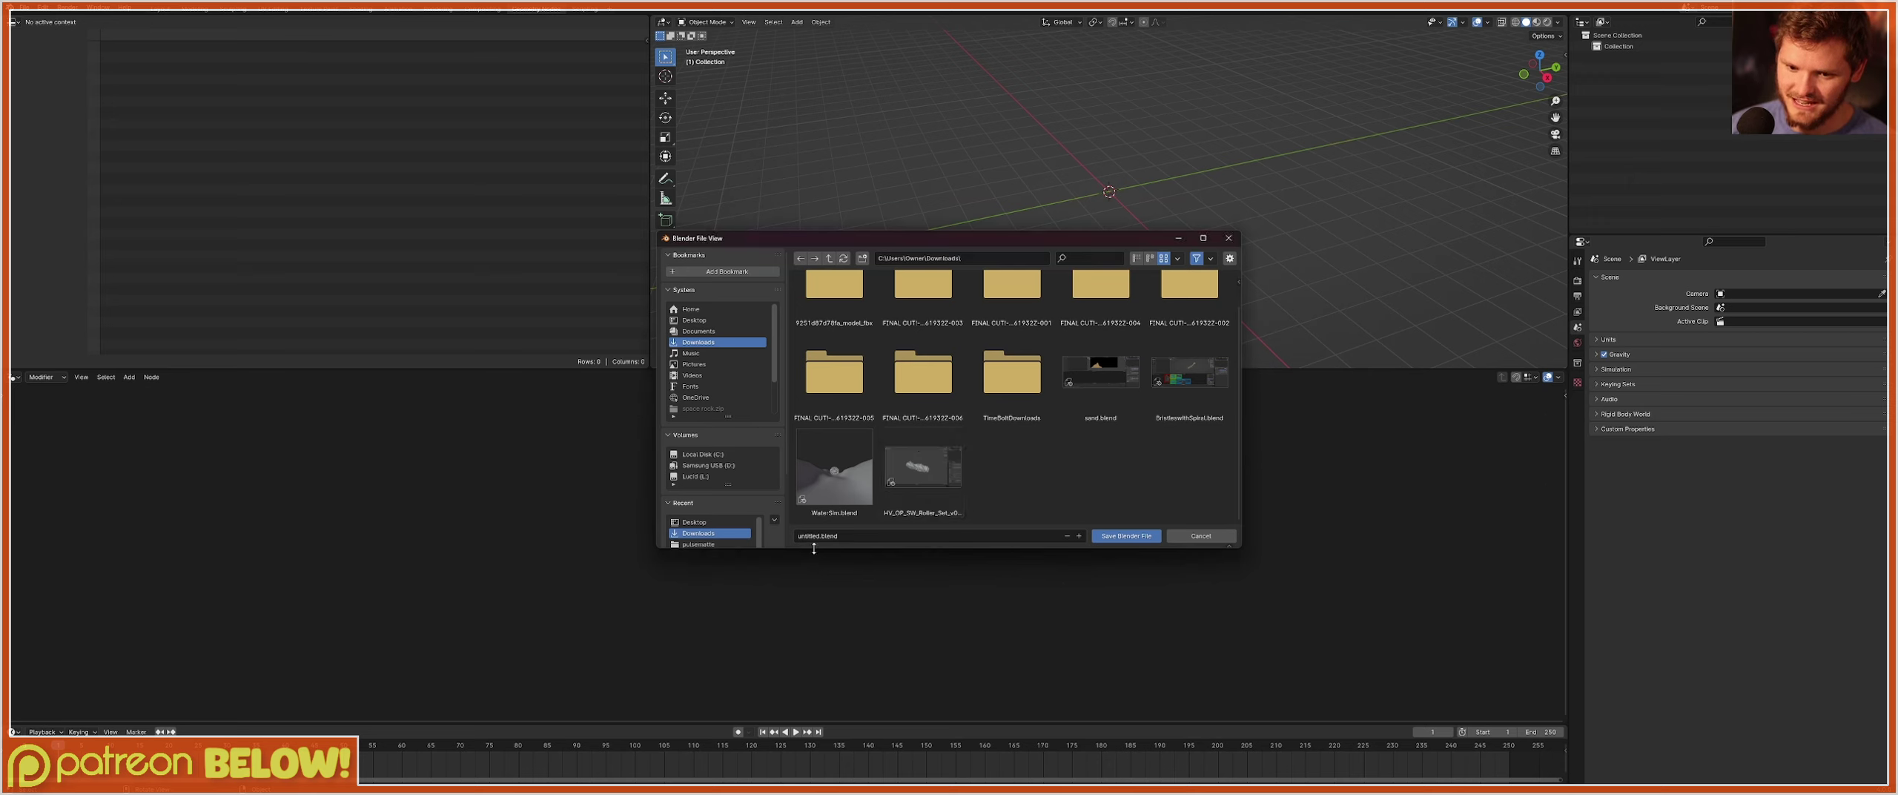
pyautogui.click(700, 322)
pyautogui.doubleClick(811, 535)
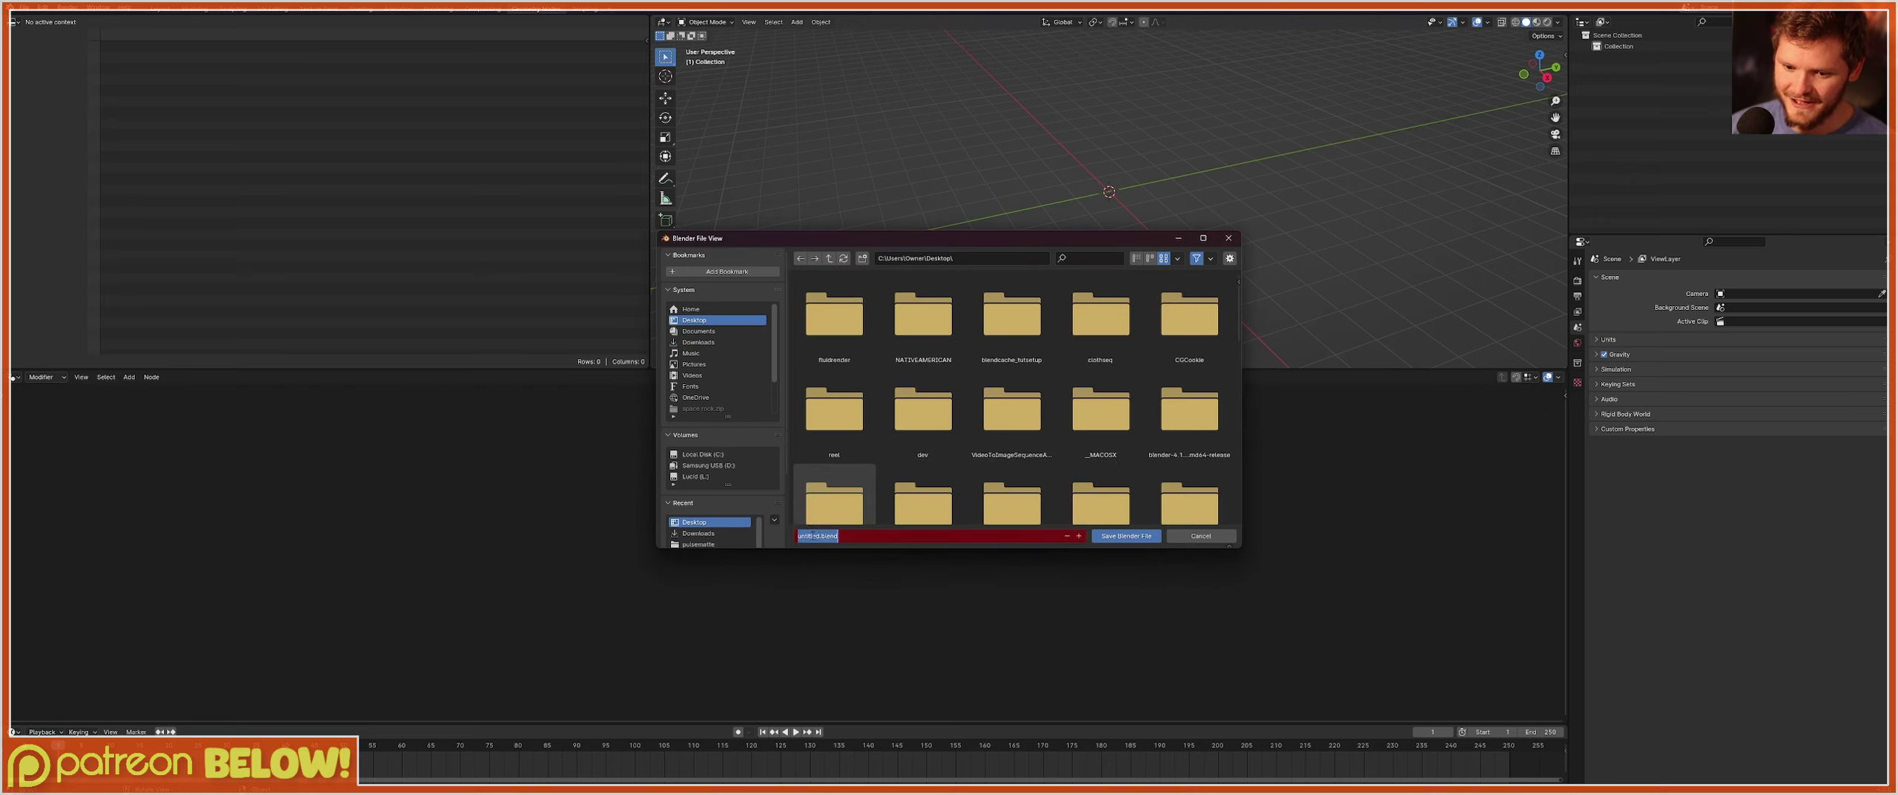
pyautogui.write('PatreonSandT')
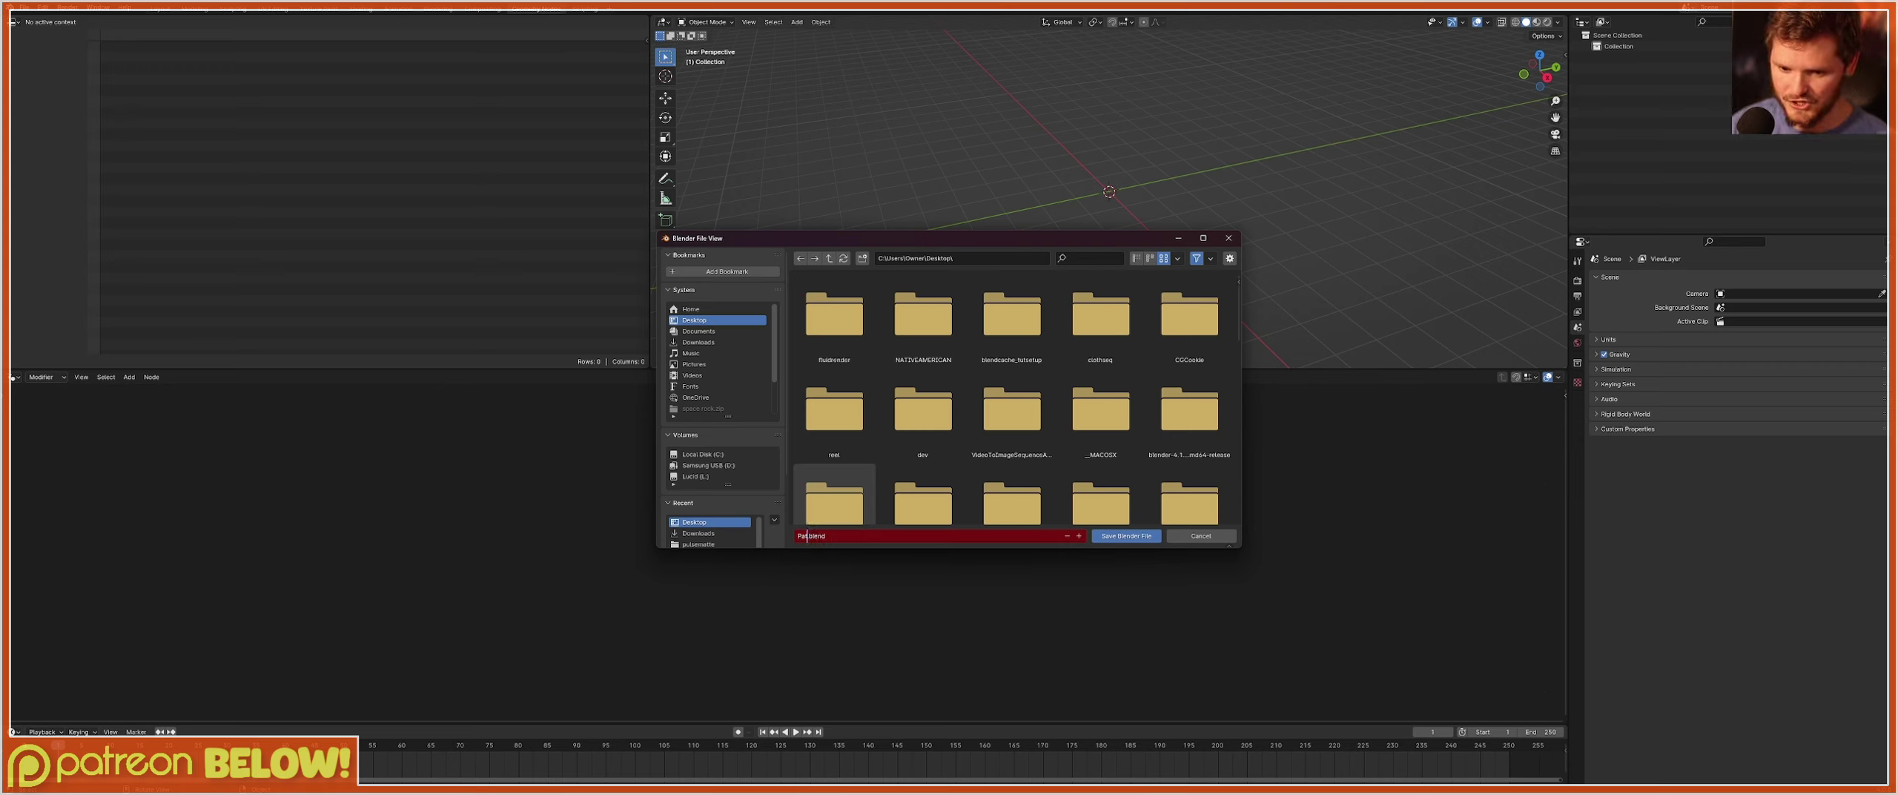
pyautogui.write('utor')
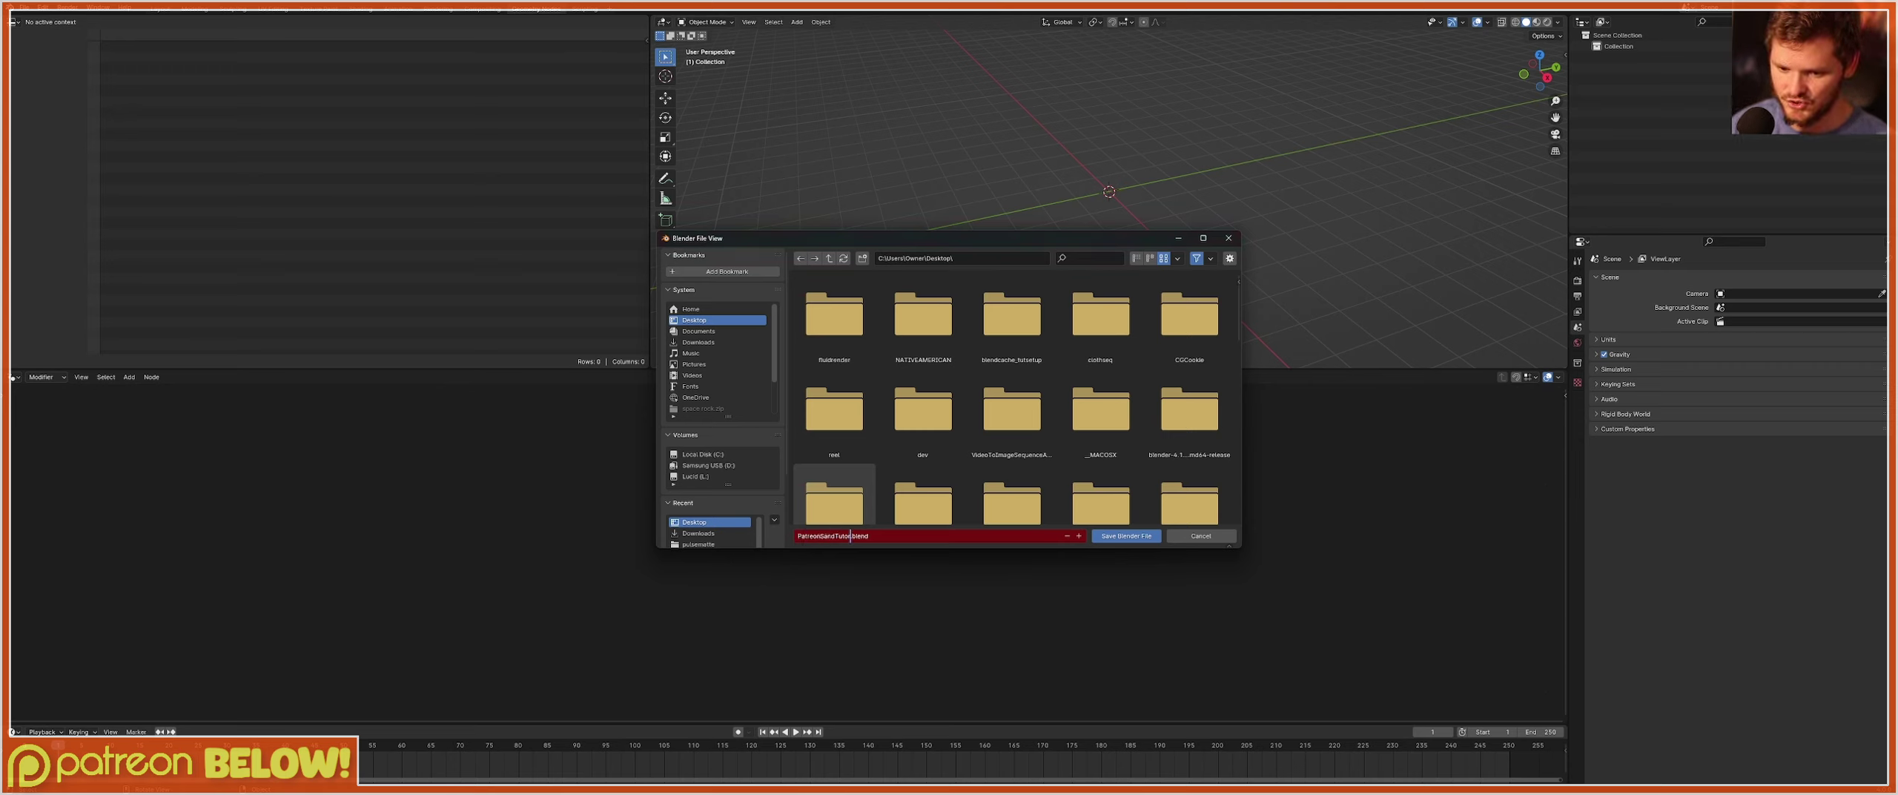
pyautogui.write('ial')
pyautogui.press('Return')
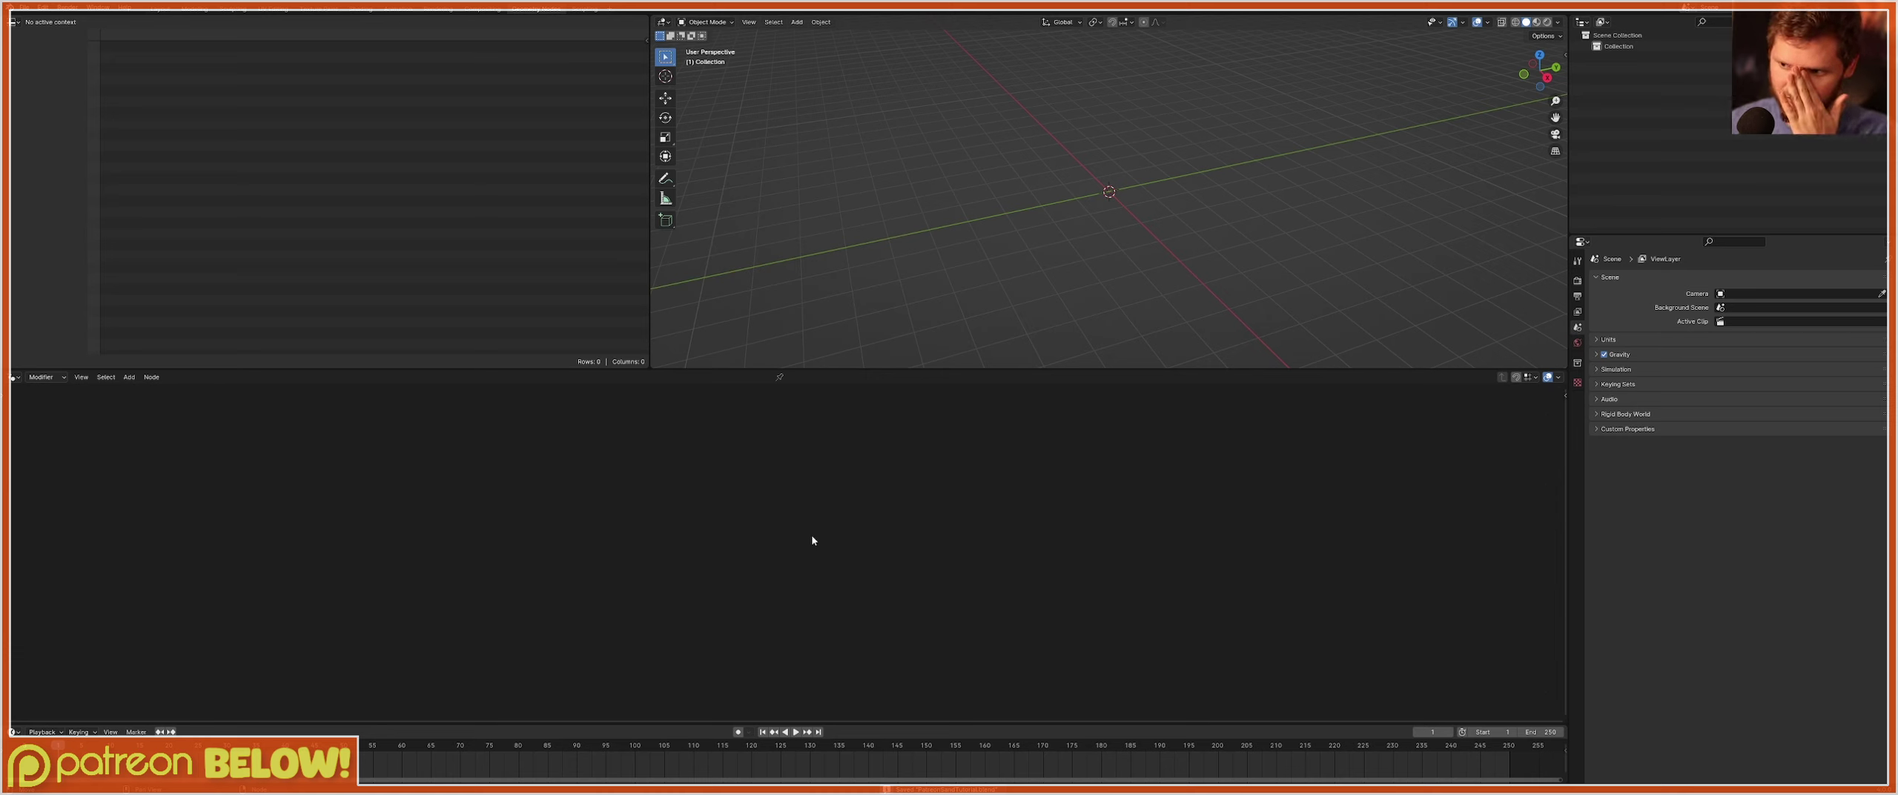
# Switch the viewport to the top orthographic view and add a mesh cube.
pyautogui.click(1538, 55)
pyautogui.scroll(-1, 1157, 181)
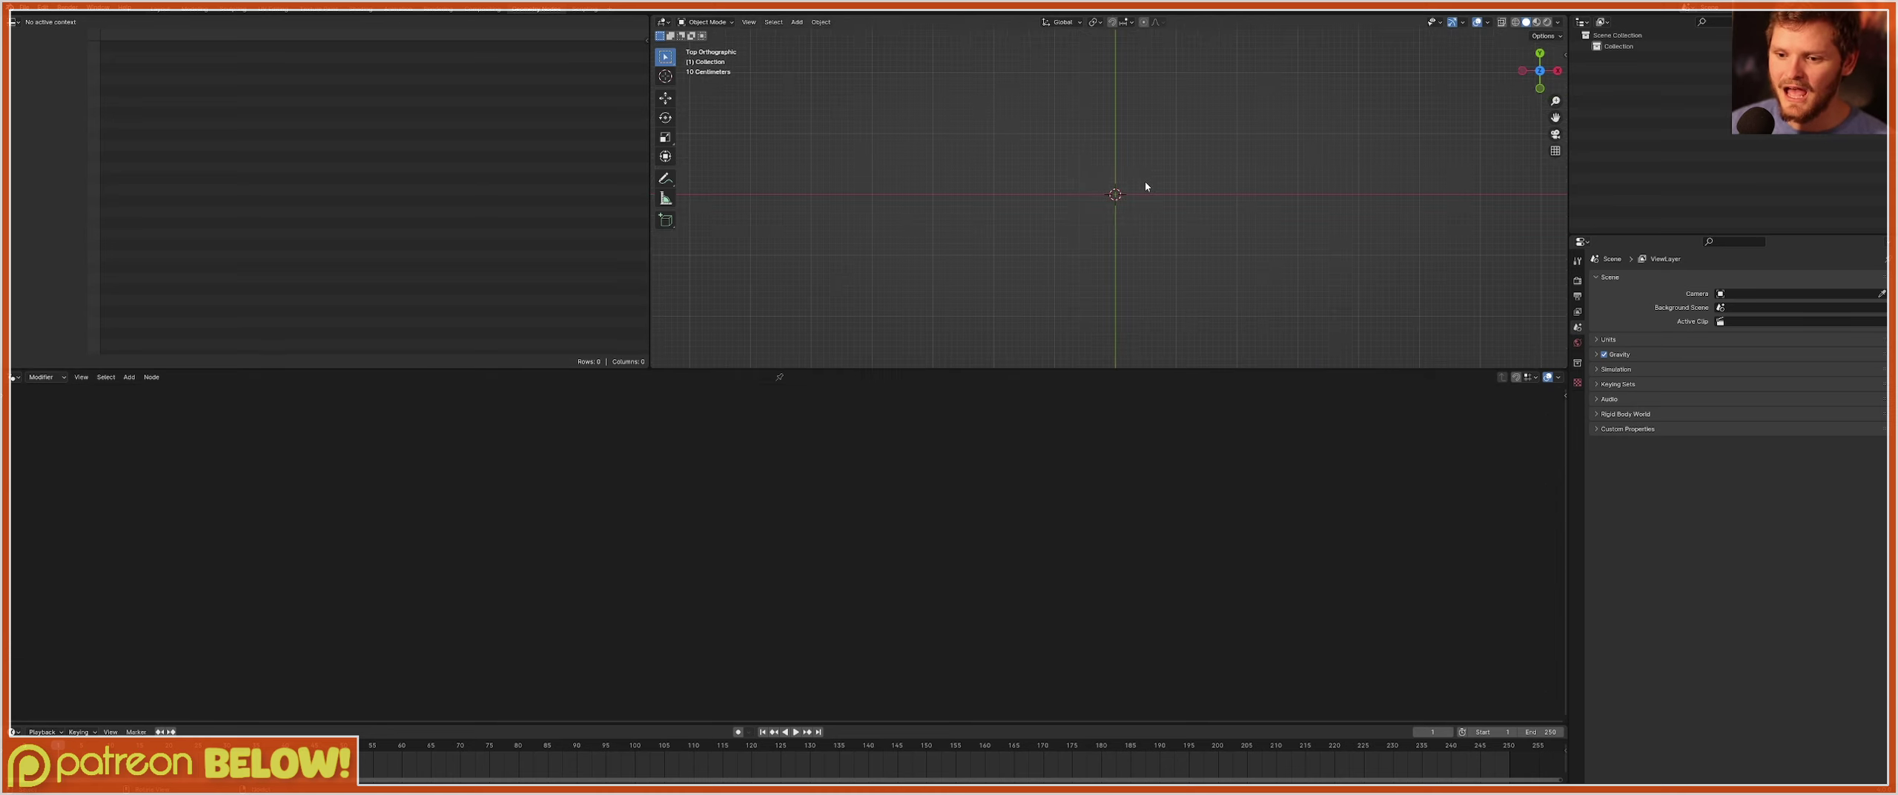
pyautogui.hotkey('shift', 'a')
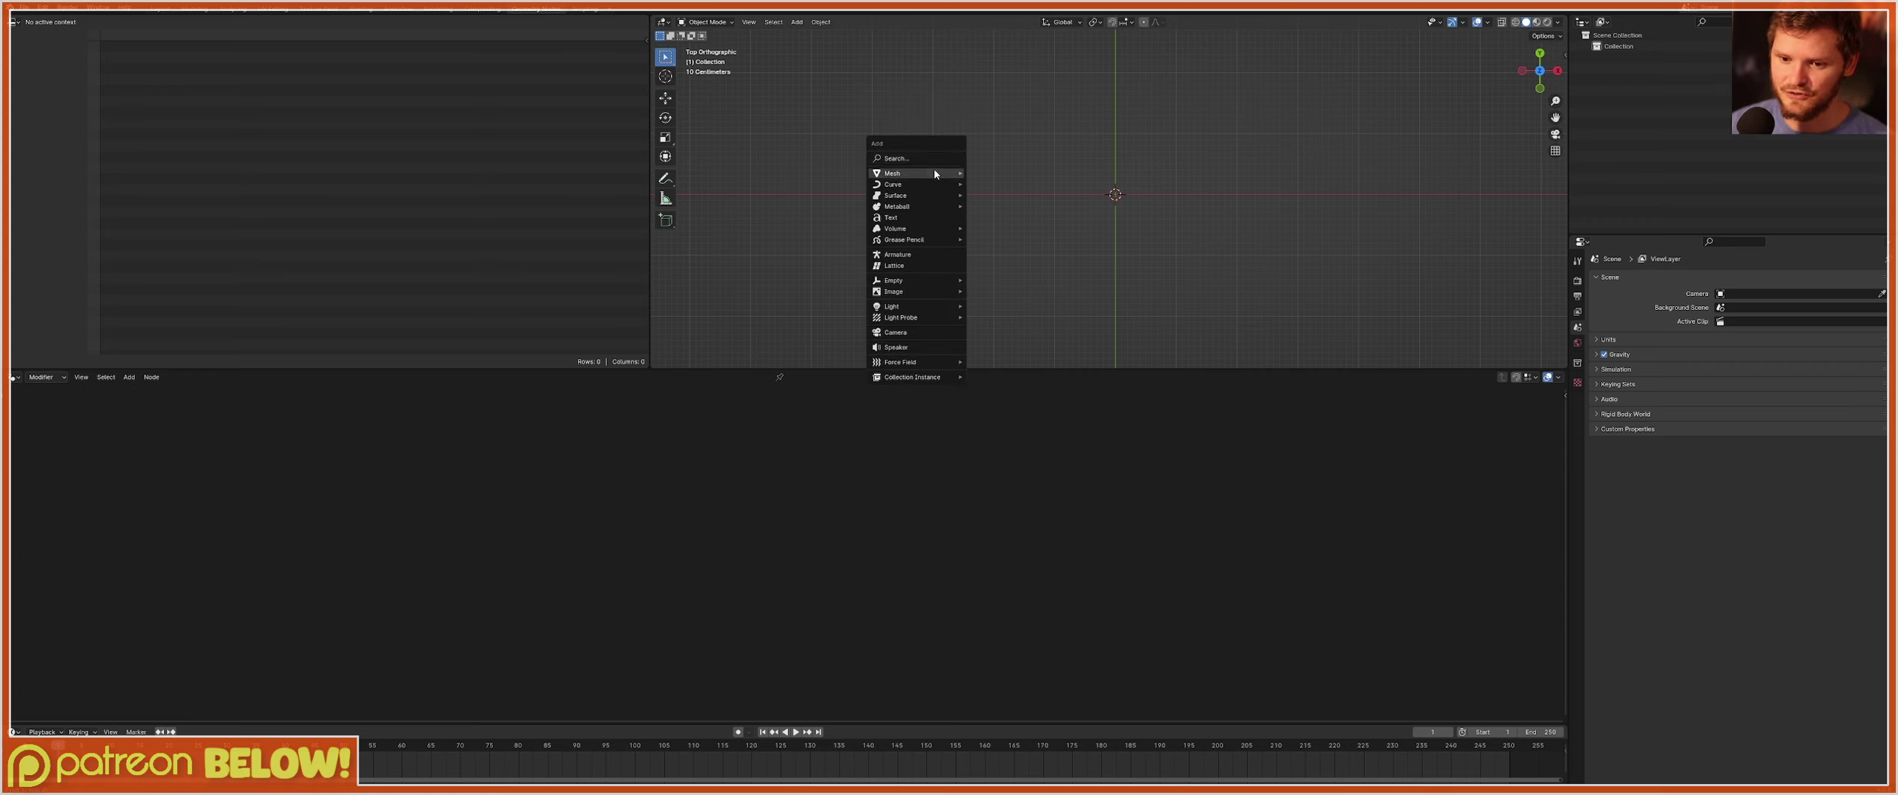
pyautogui.moveTo(912, 173)
pyautogui.click(995, 184)
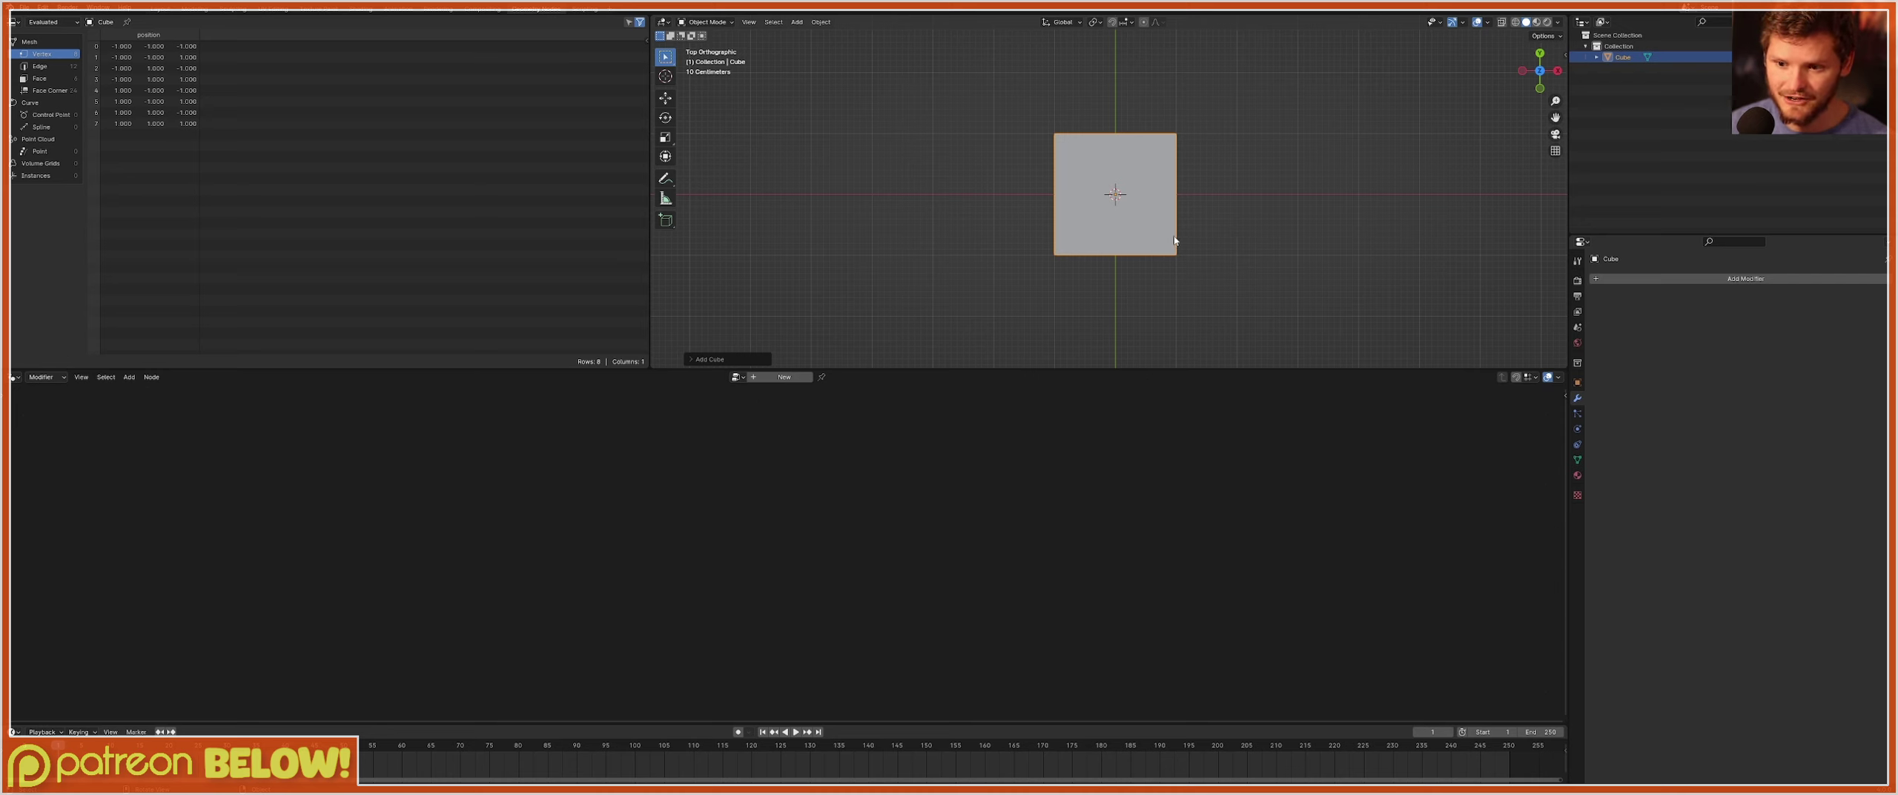
pyautogui.scroll(1, 1150, 227)
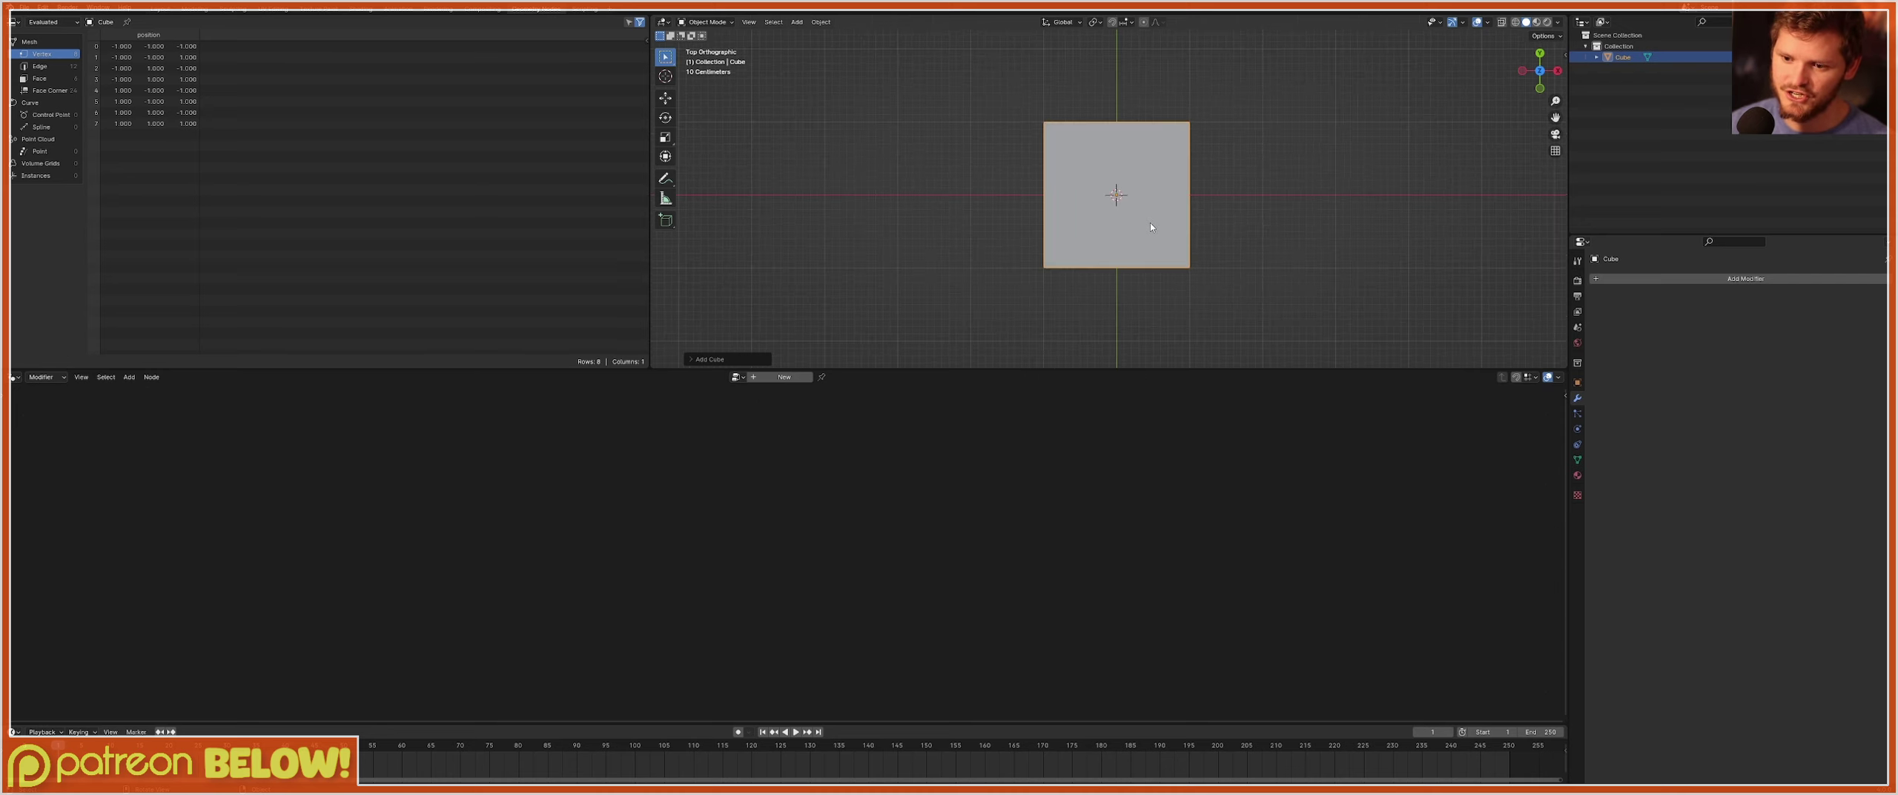
# Create a new geometry node tree on the cube and delete its Group Input node.
pyautogui.click(780, 380)
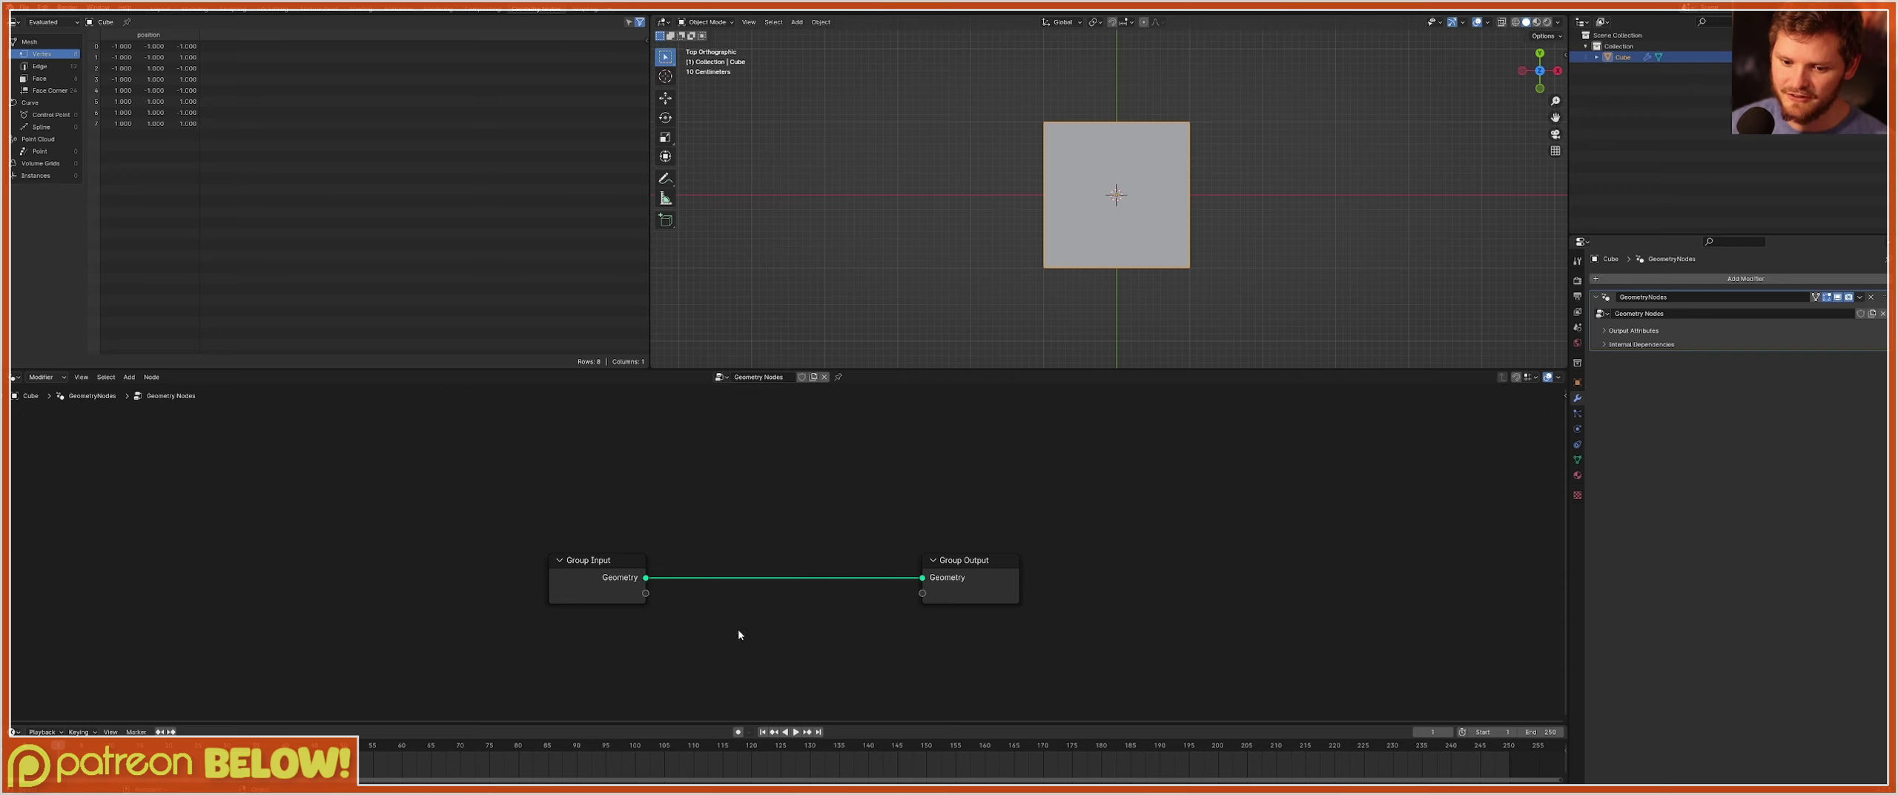
pyautogui.moveTo(728, 633); pyautogui.dragTo(563, 554)
pyautogui.press('x')
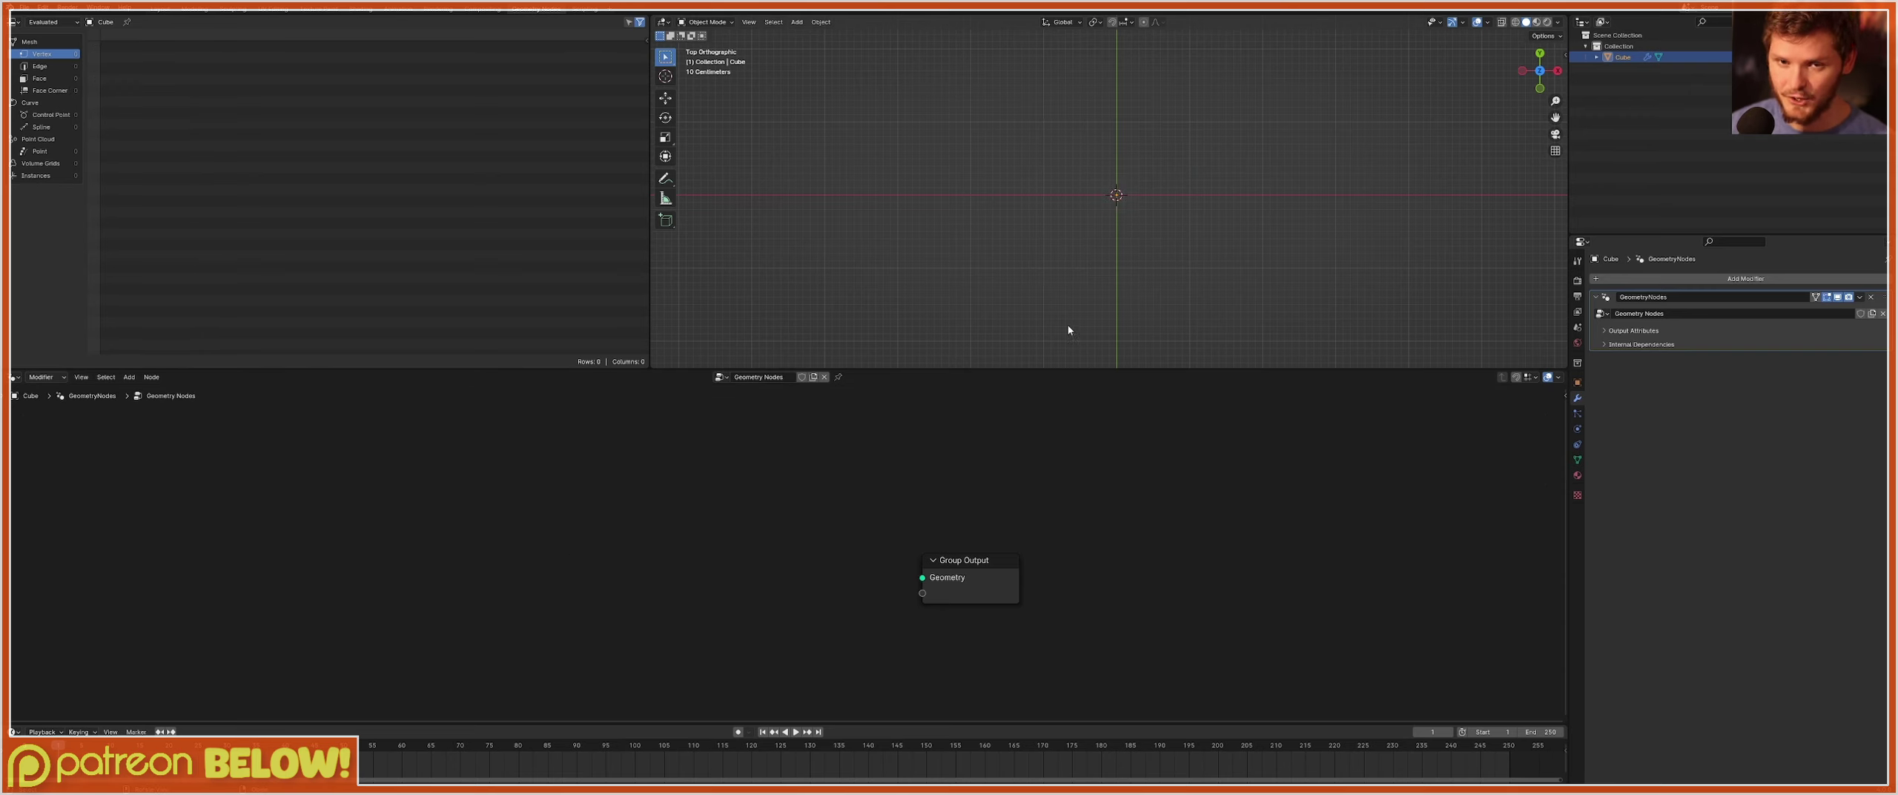
# Add a Grid node and connect its Mesh output to the Group Output's Geometry input.
pyautogui.hotkey('shift', 'a')
pyautogui.write('g')
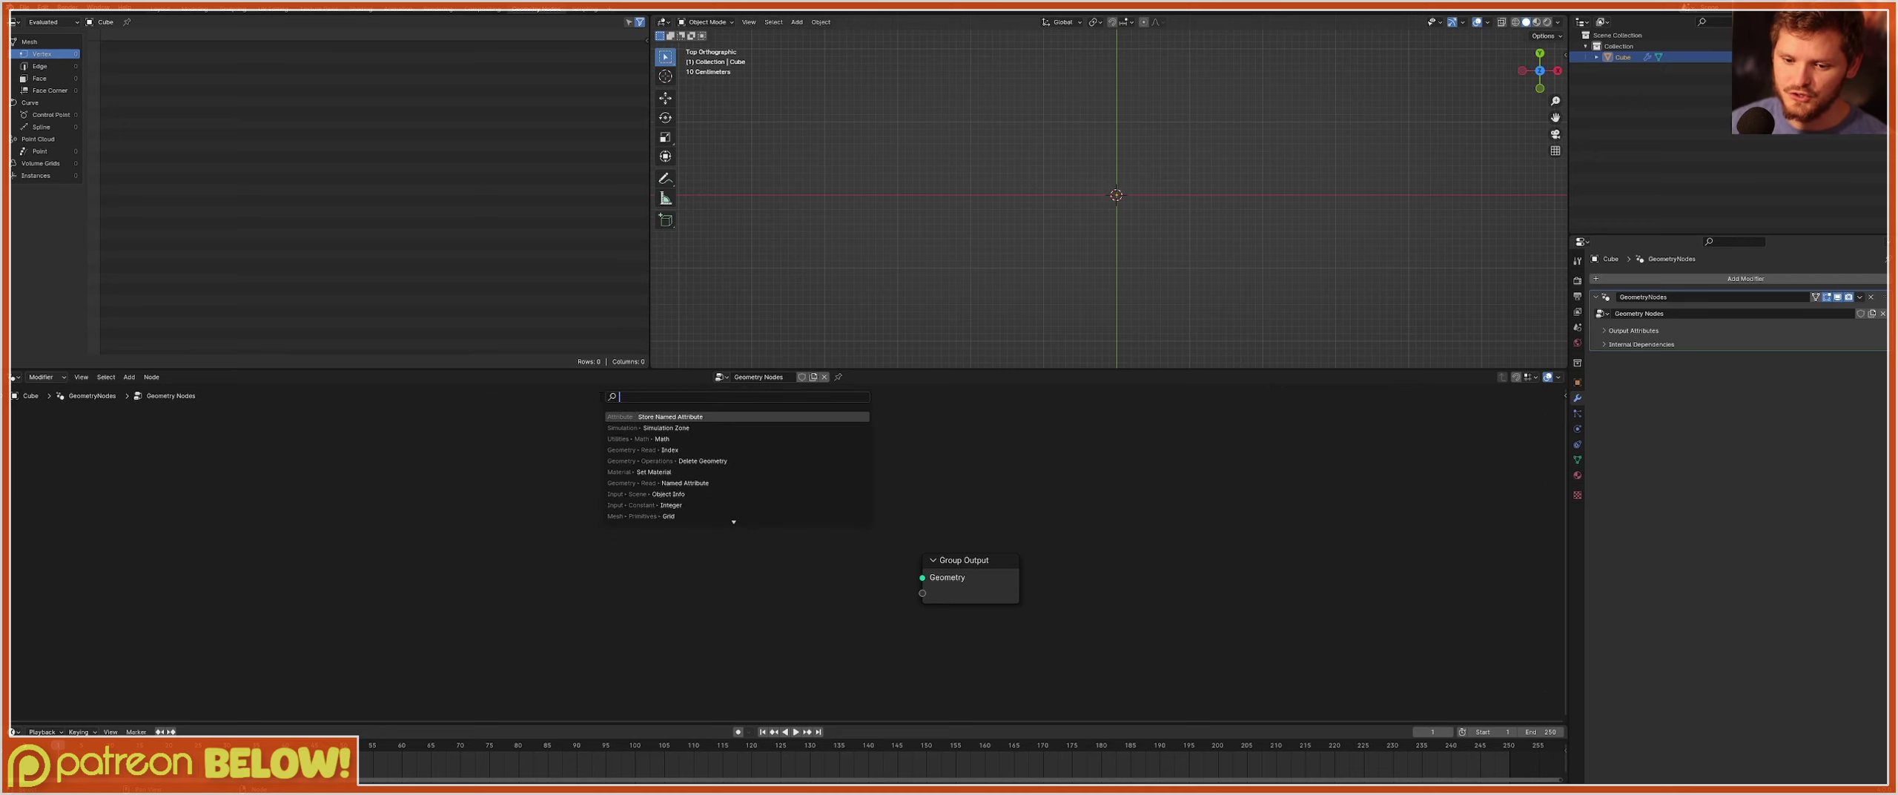
pyautogui.write('rid')
pyautogui.press('Return')
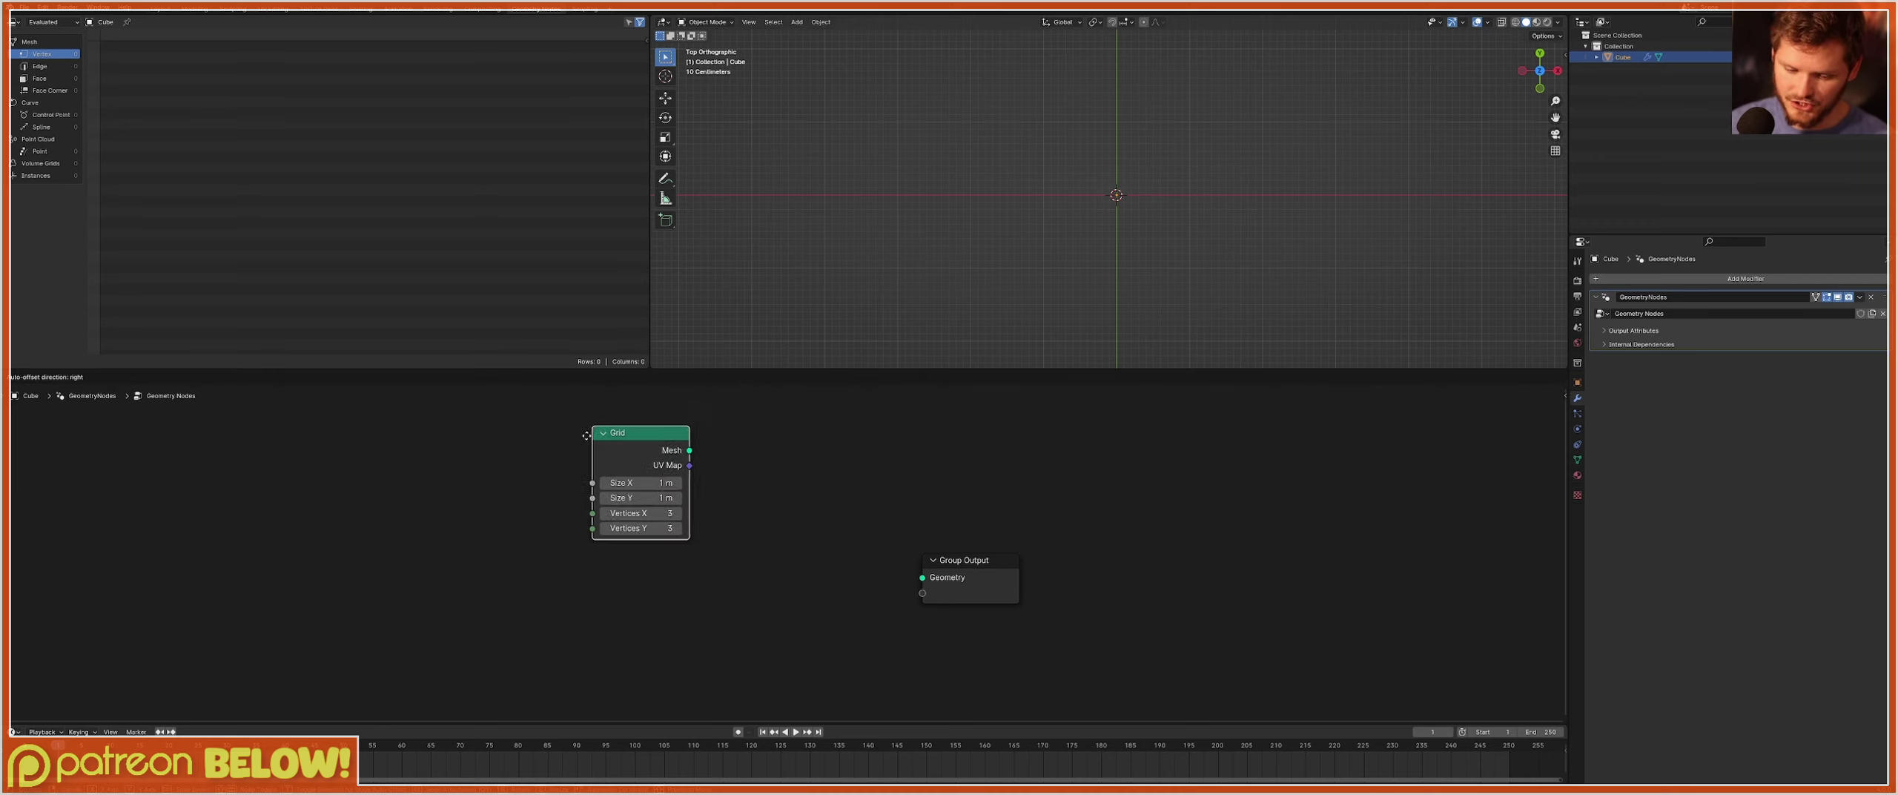
pyautogui.click(581, 566)
pyautogui.moveTo(610, 574); pyautogui.dragTo(923, 576)
pyautogui.scroll(7, 1260, 178)
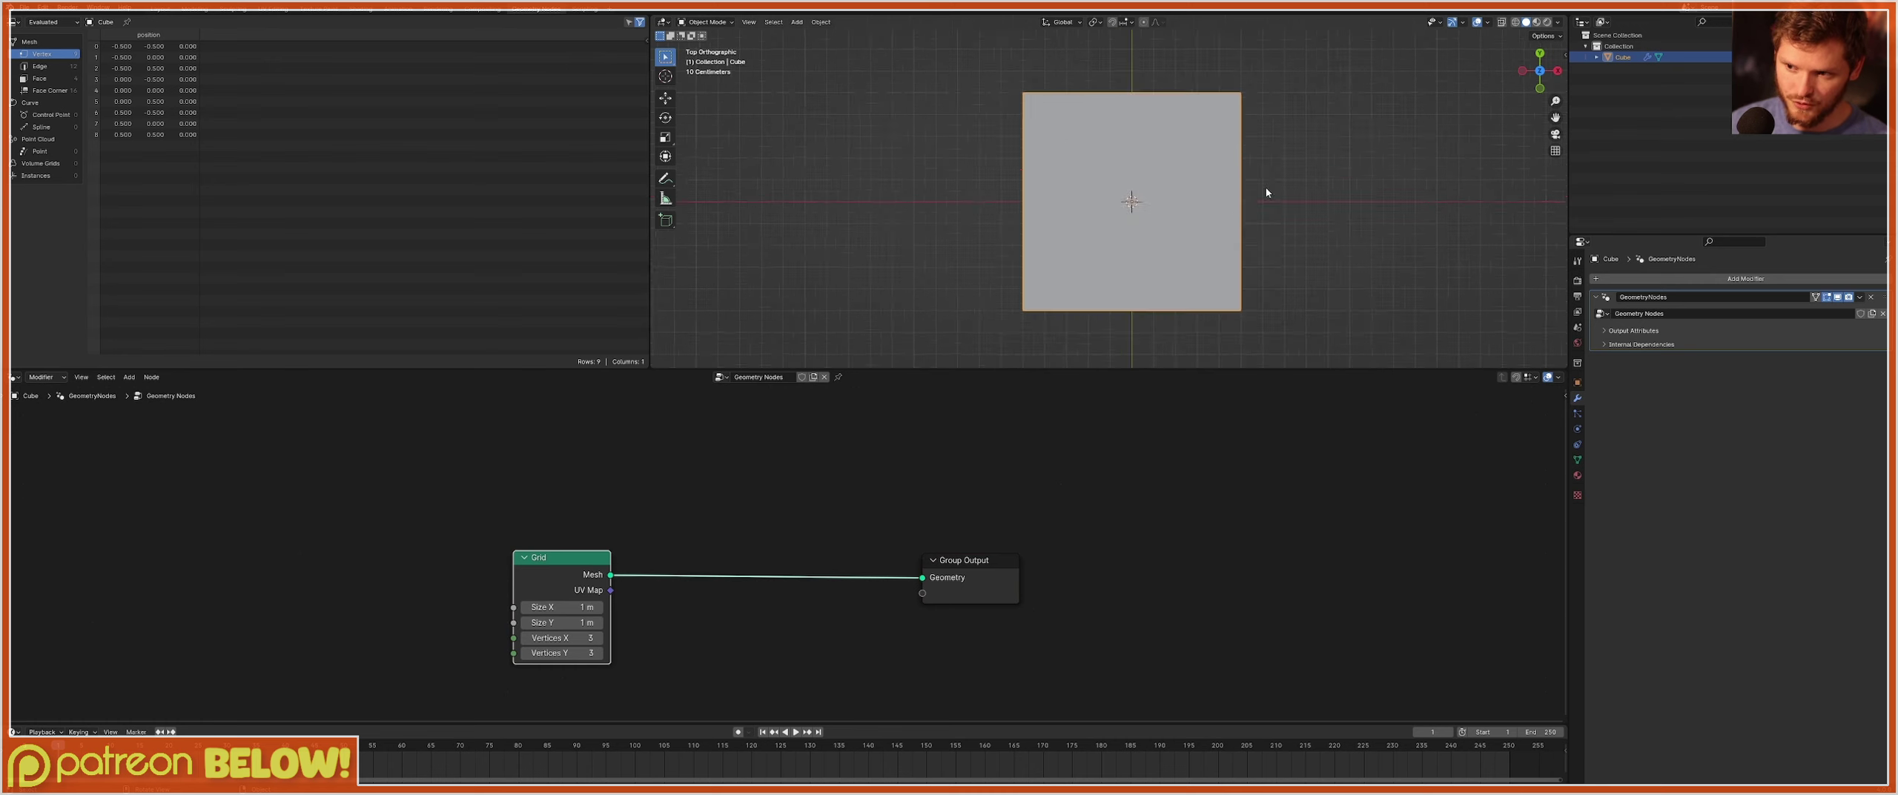
# Display the grid in wireframe shading in the 3D viewport.
pyautogui.scroll(-1, 1397, 95)
pyautogui.click(1515, 23)
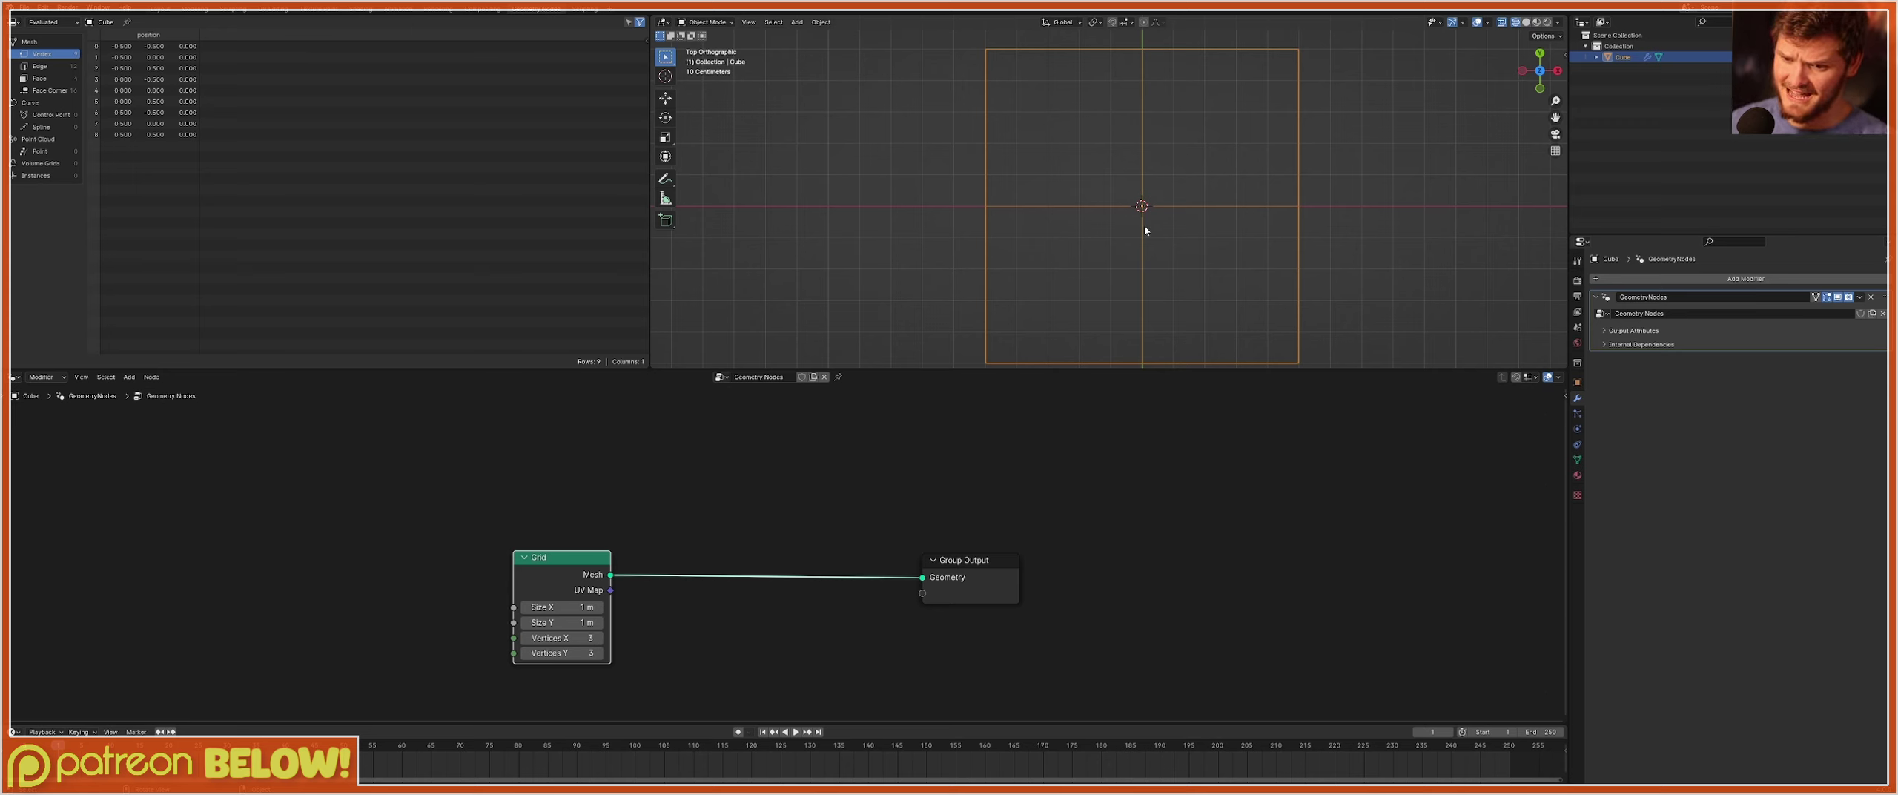
pyautogui.scroll(-2, 1238, 177)
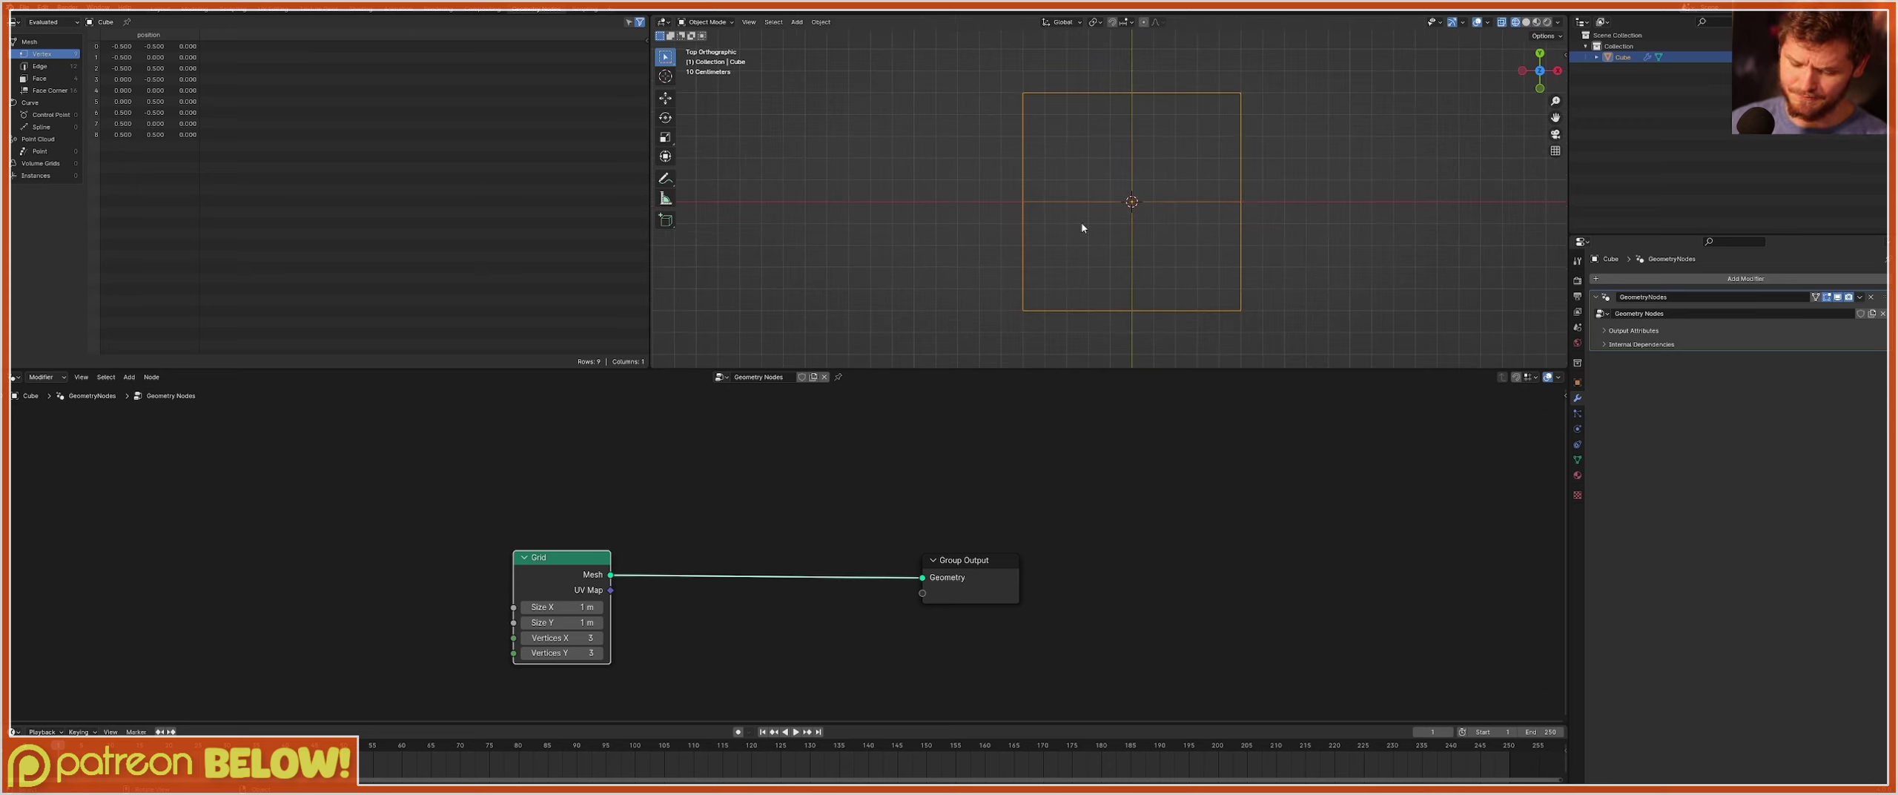
pyautogui.scroll(2, 1191, 173)
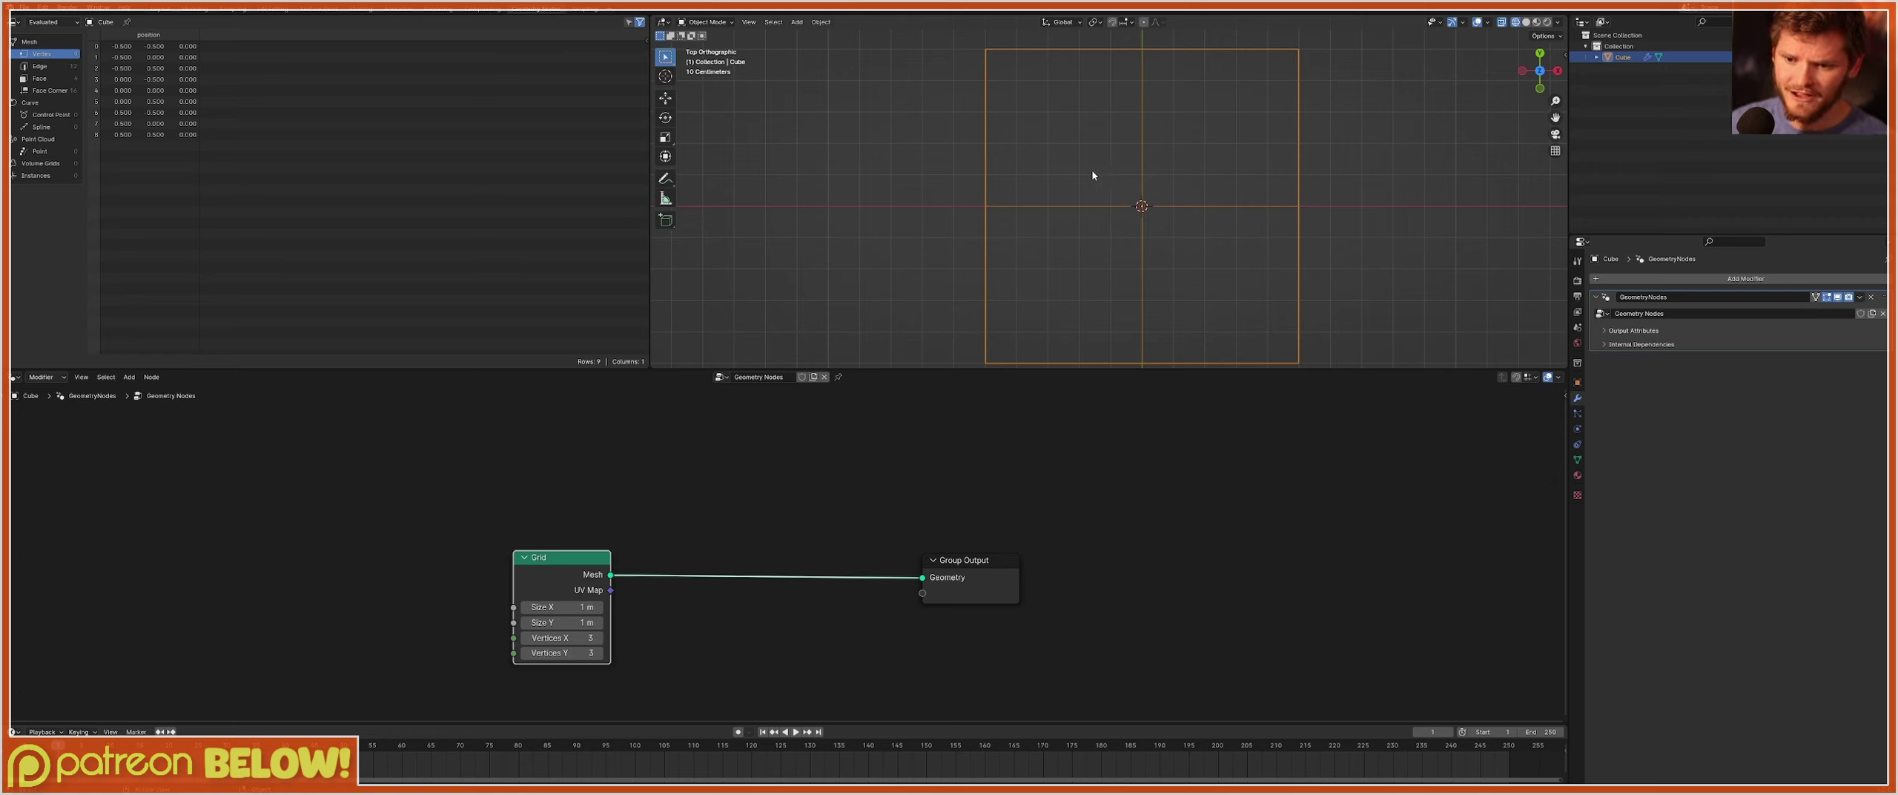
# Mark the grid's quadrants with annotation strokes and erase them.
pyautogui.moveTo(1169, 155); pyautogui.dragTo(1226, 123)
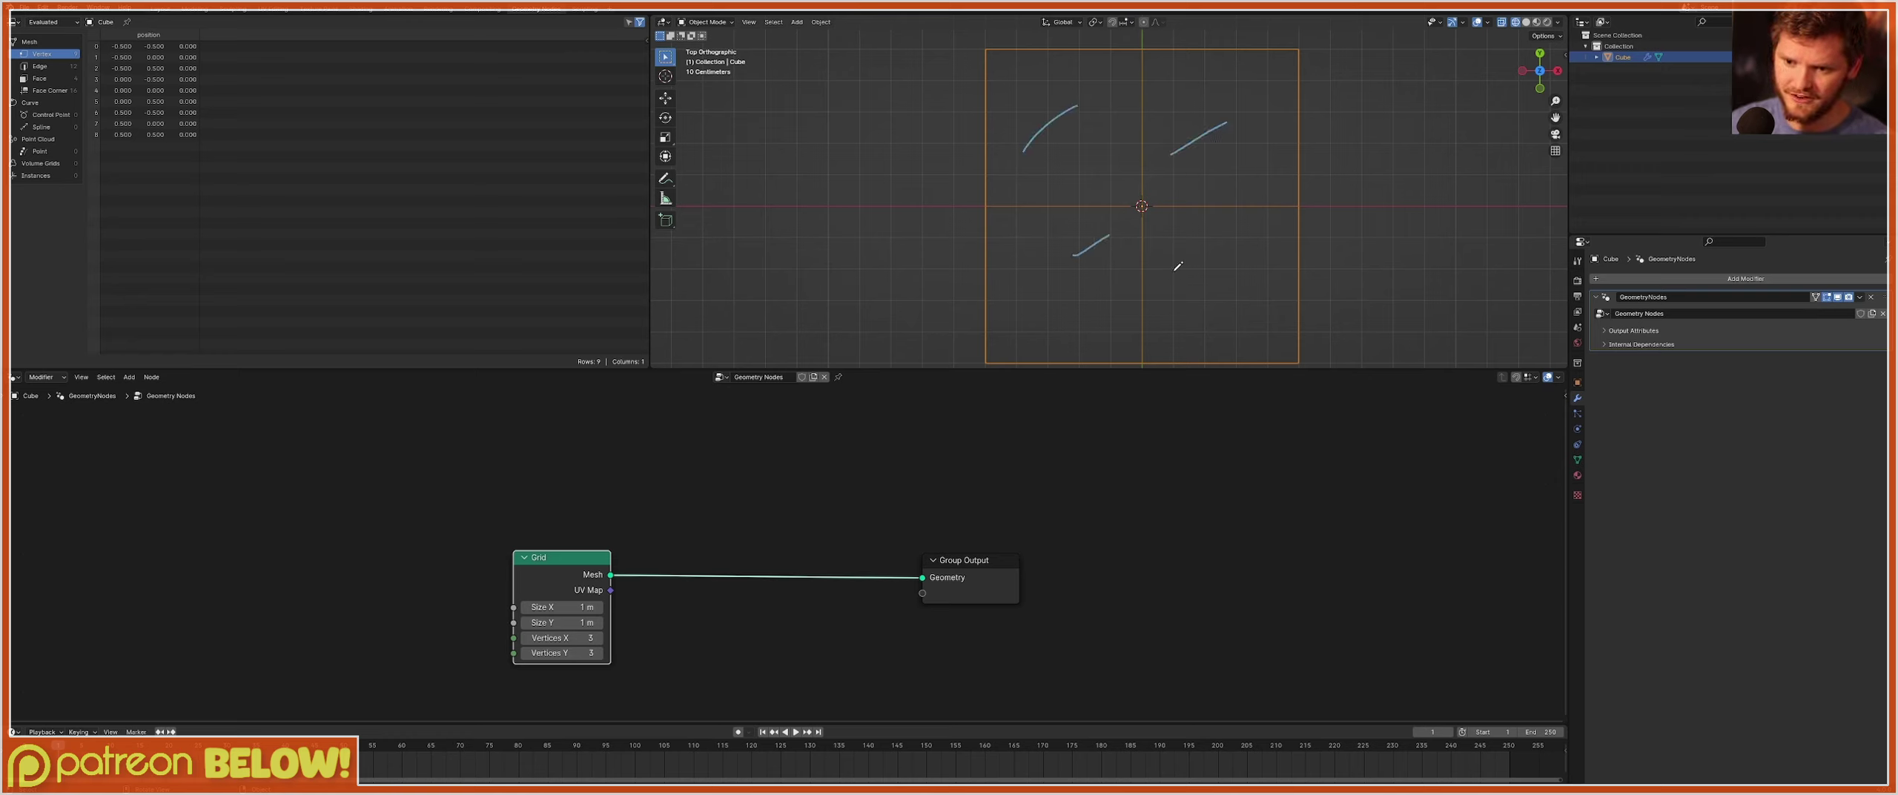
pyautogui.moveTo(1178, 265)
pyautogui.keyDown('ctrl'); pyautogui.mouseDown()
pyautogui.moveTo(1187, 118)
pyautogui.moveTo(1008, 220)
pyautogui.moveTo(1087, 224)
pyautogui.moveTo(1027, 72)
pyautogui.moveTo(1107, 126)
pyautogui.moveTo(1006, 195)
pyautogui.mouseUp(); pyautogui.keyUp('ctrl')
pyautogui.moveTo(1006, 195)
pyautogui.mouseDown(button='right')
pyautogui.moveTo(1228, 87)
pyautogui.moveTo(1039, 121)
pyautogui.mouseUp(button='right')
# Add an Integer node and connect it to both Vertices X and Vertices Y of the Grid node.
pyautogui.moveTo(541, 598); pyautogui.dragTo(848, 539, button='middle')
pyautogui.scroll(6, 848, 539)
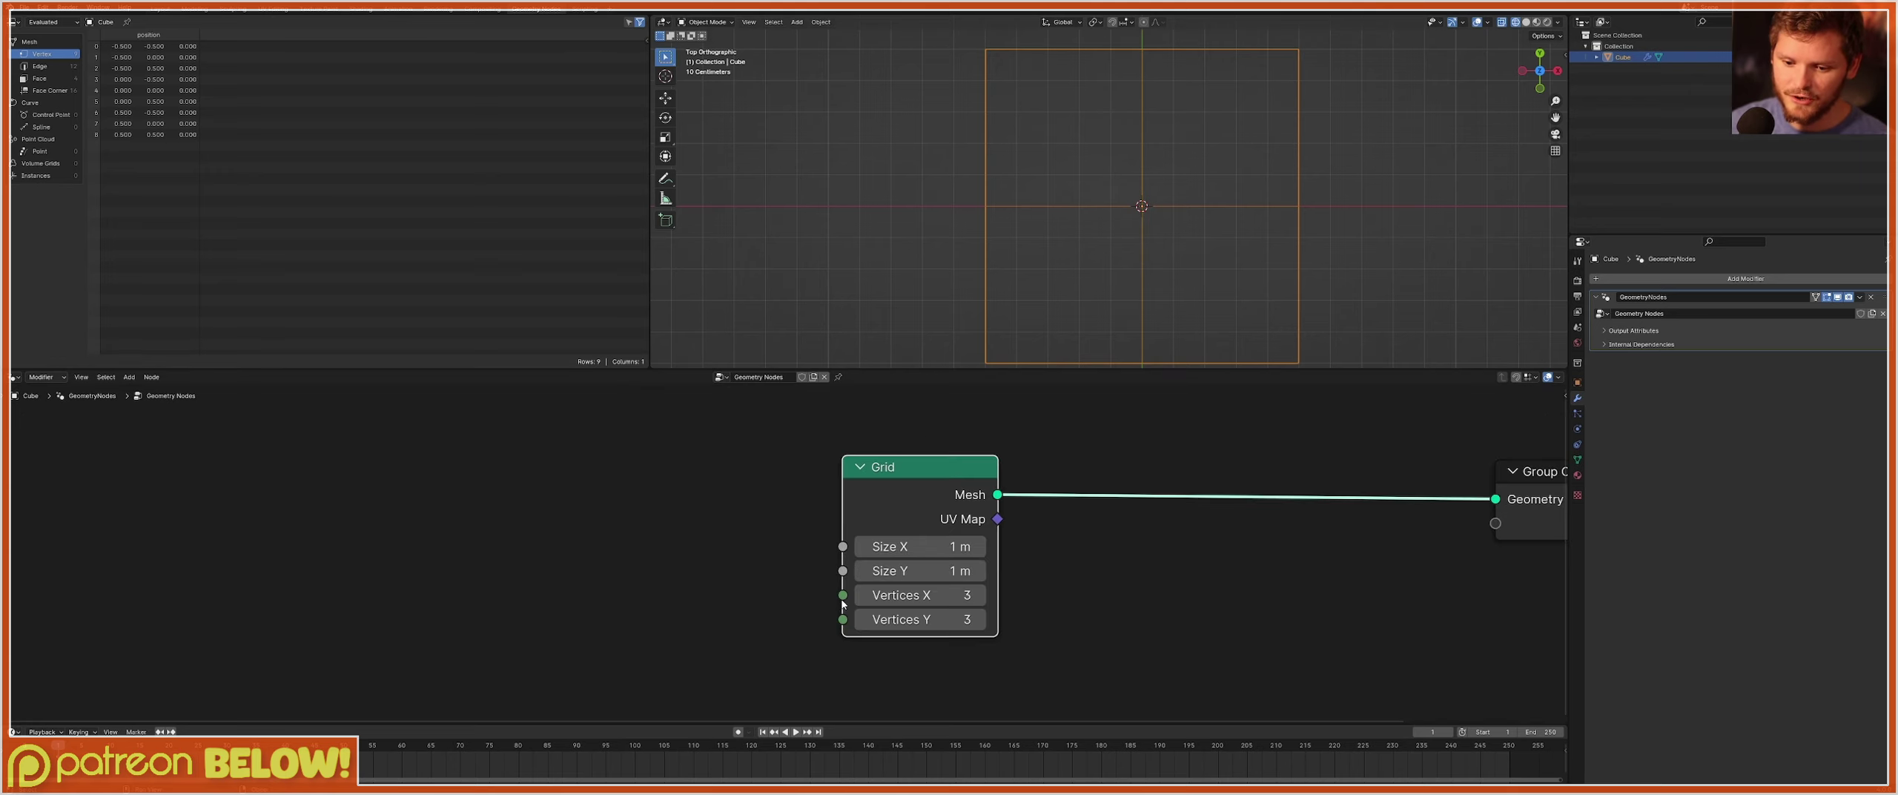
pyautogui.moveTo(842, 597); pyautogui.dragTo(499, 580)
pyautogui.write('integer')
pyautogui.press('Return')
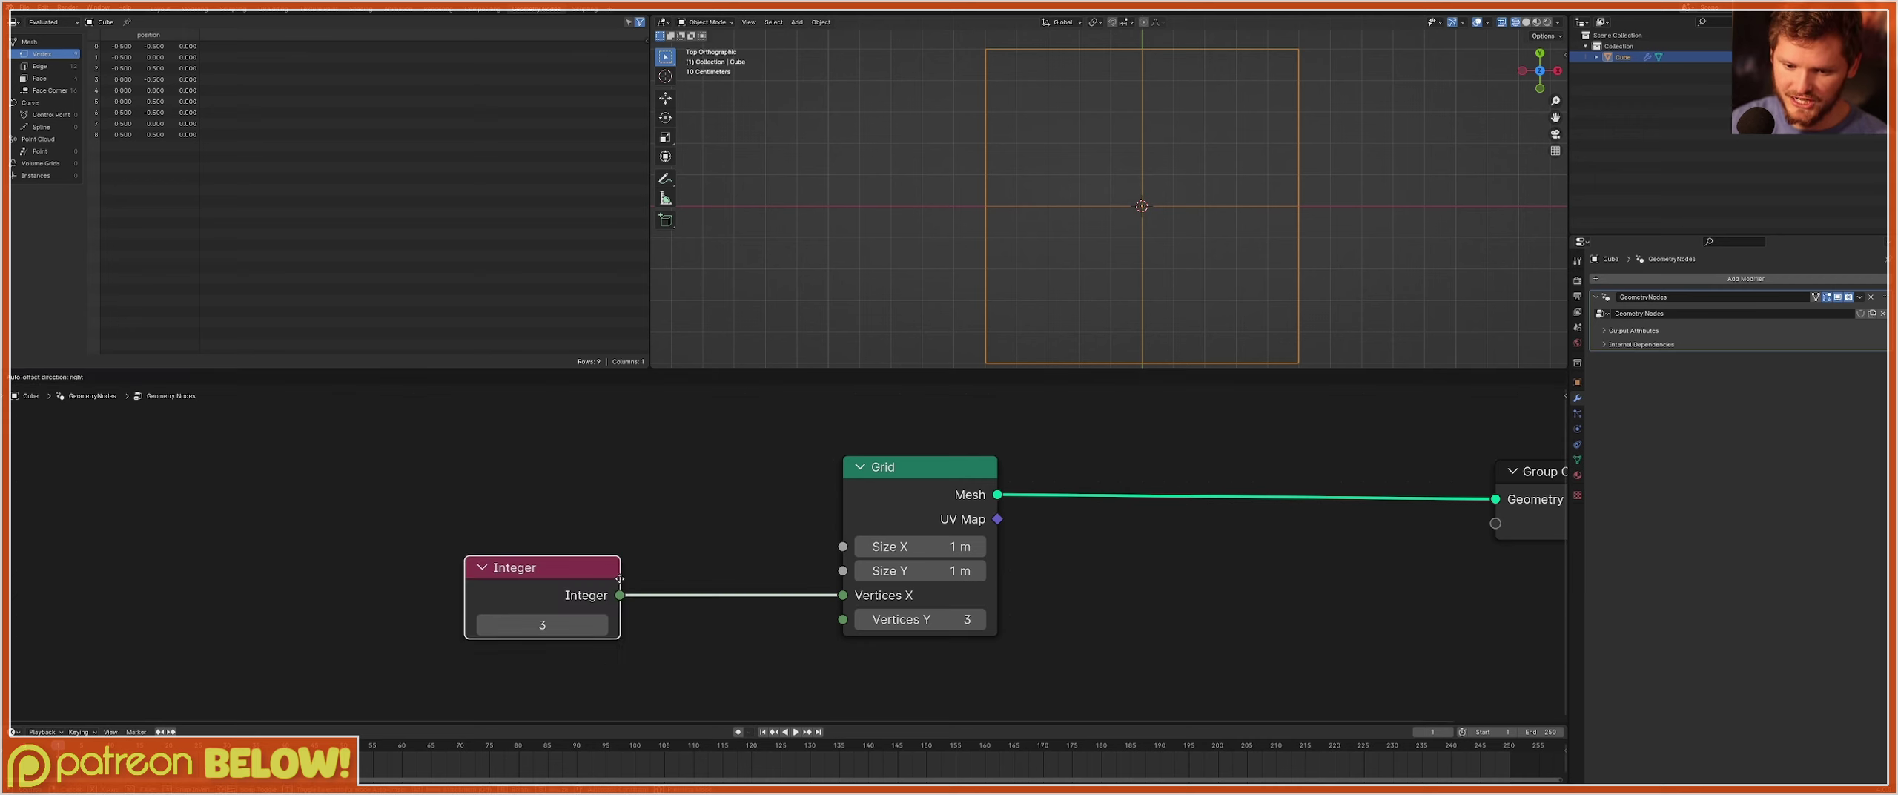
pyautogui.moveTo(650, 628); pyautogui.dragTo(842, 619)
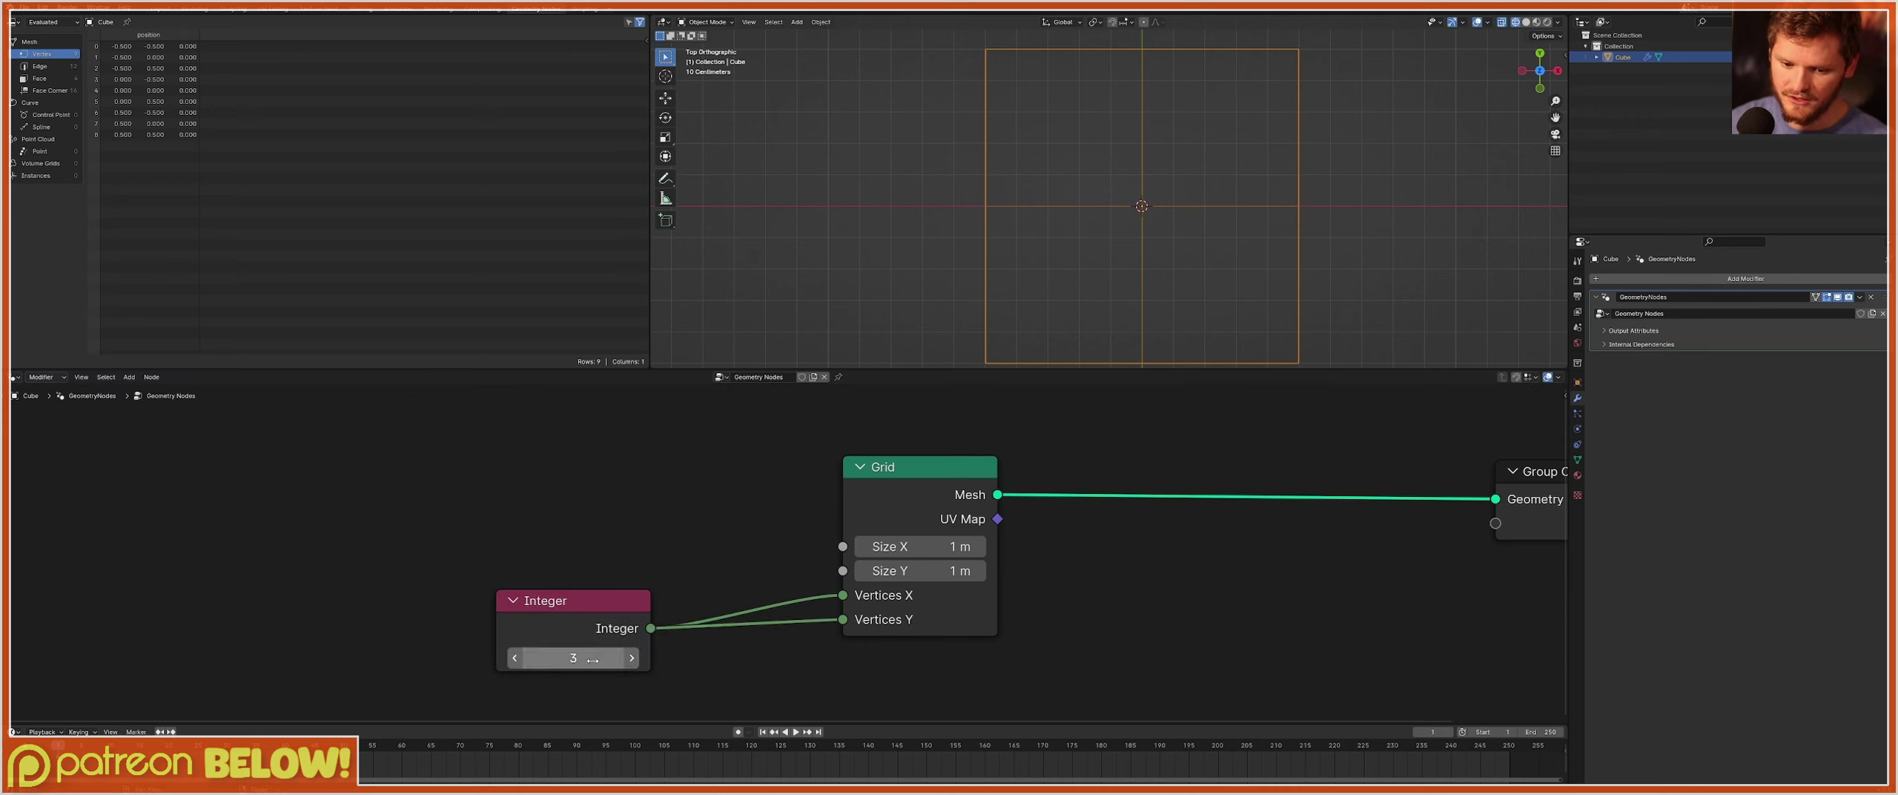
# Try an Integer value of 19 for the grid's vertex counts, and set it back to 3.
pyautogui.moveTo(572, 658)
pyautogui.mouseDown()
pyautogui.moveTo(638, 657)
pyautogui.moveTo(576, 657)
pyautogui.moveTo(626, 657)
pyautogui.moveTo(593, 660)
pyautogui.mouseUp()
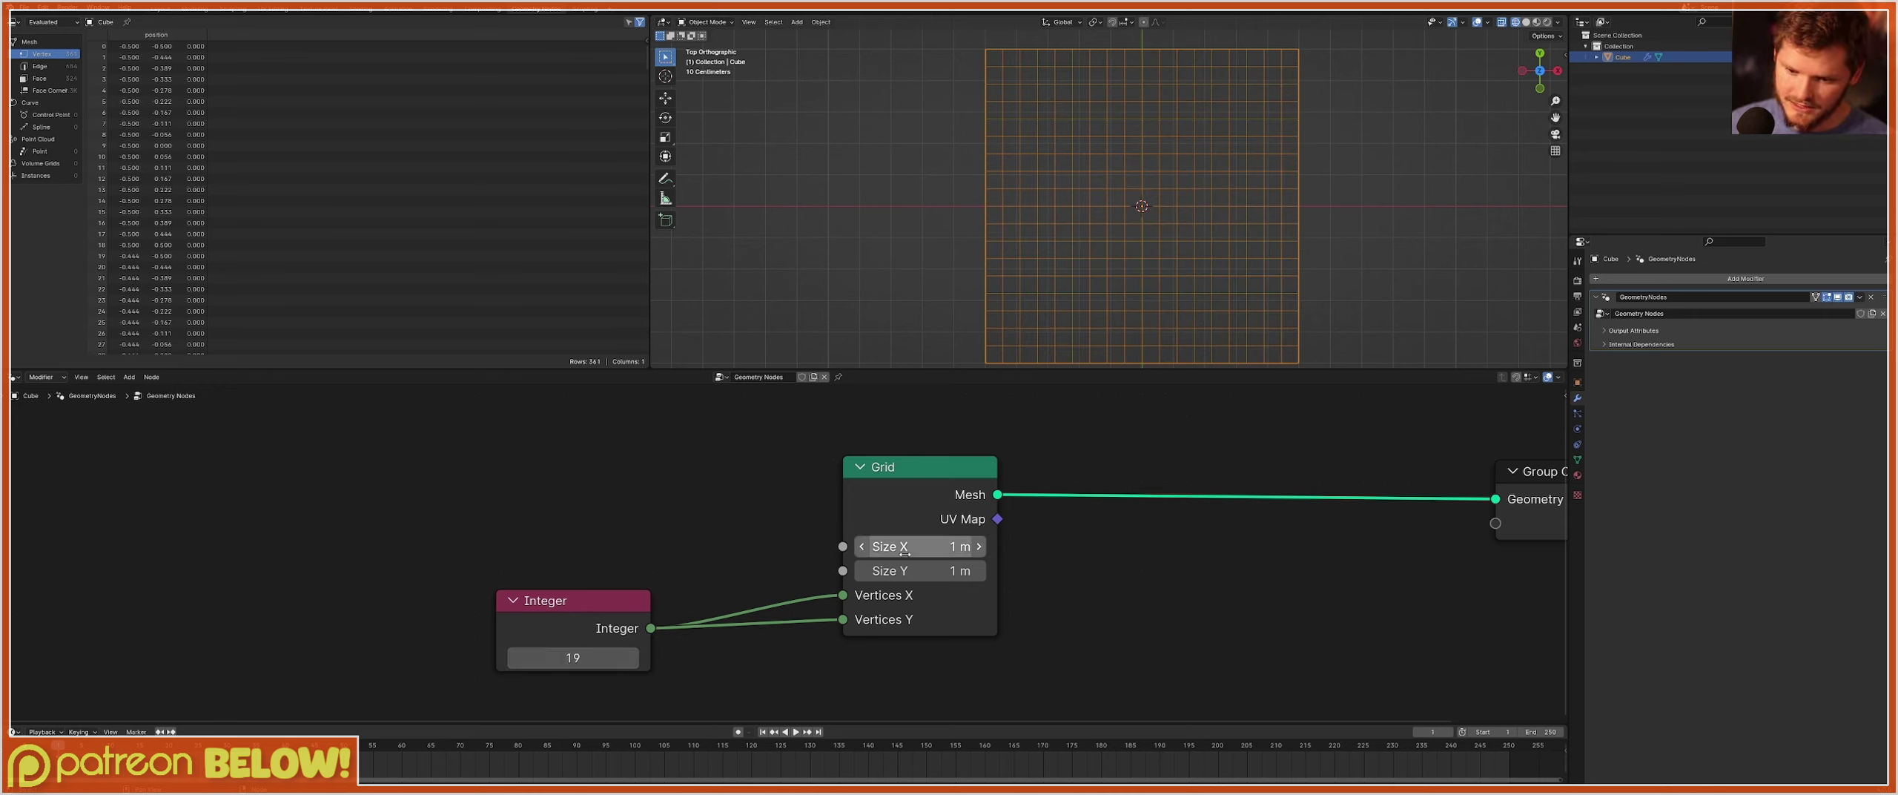
pyautogui.moveTo(919, 547)
pyautogui.mouseDown()
pyautogui.moveTo(964, 546)
pyautogui.moveTo(936, 546)
pyautogui.mouseUp()
pyautogui.hotkey('ctrl', 'z')
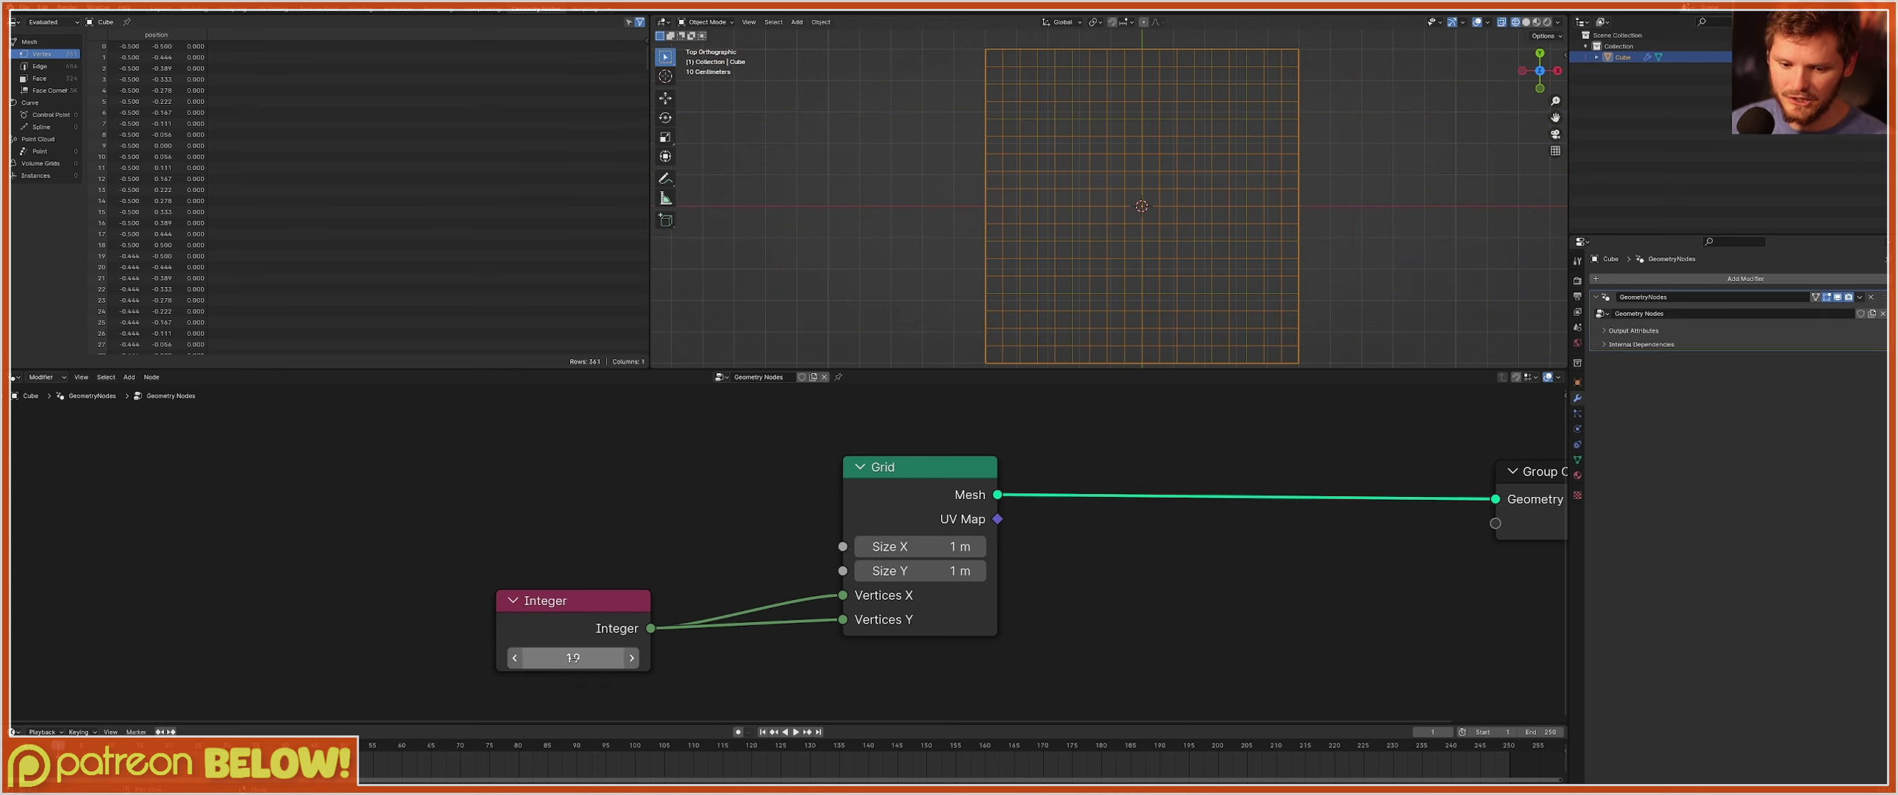
pyautogui.click(572, 657)
pyautogui.write('3')
pyautogui.press('Return')
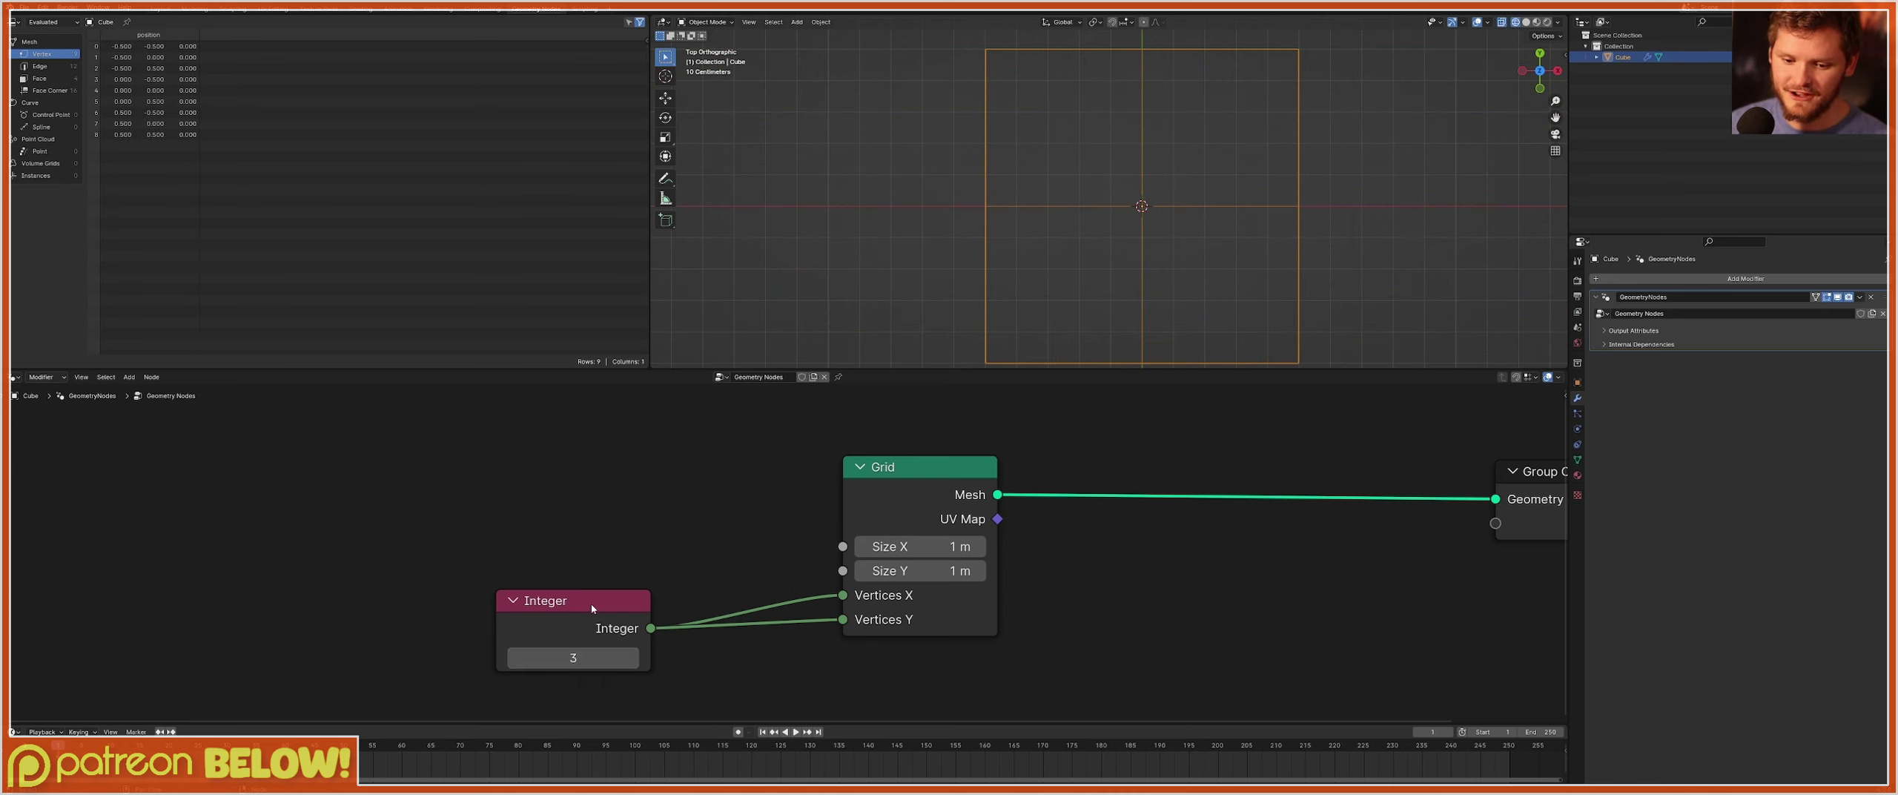
# Mark the grid's faces and rows of vertices with temporary annotation strokes, erasing them after each demonstration.
pyautogui.scroll(-1, 1084, 235)
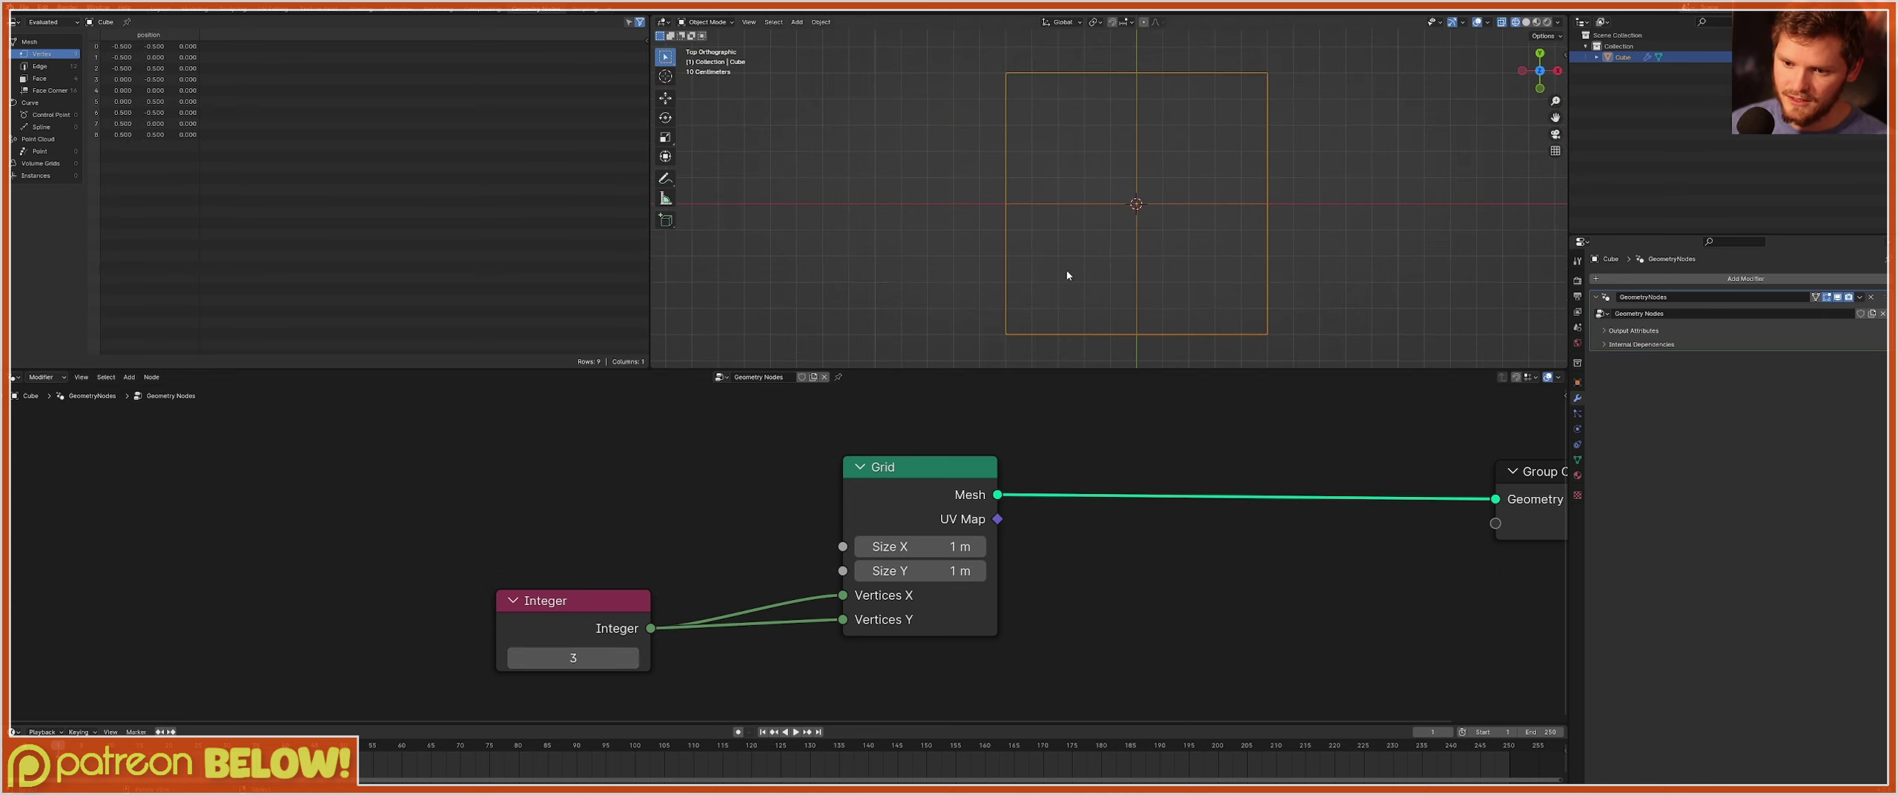
pyautogui.moveTo(1041, 295); pyautogui.dragTo(1096, 245)
pyautogui.moveTo(1171, 293); pyautogui.dragTo(1202, 239)
pyautogui.moveTo(1060, 157)
pyautogui.mouseDown()
pyautogui.moveTo(1155, 106)
pyautogui.moveTo(1241, 111)
pyautogui.moveTo(1016, 157)
pyautogui.moveTo(1027, 321)
pyautogui.mouseUp()
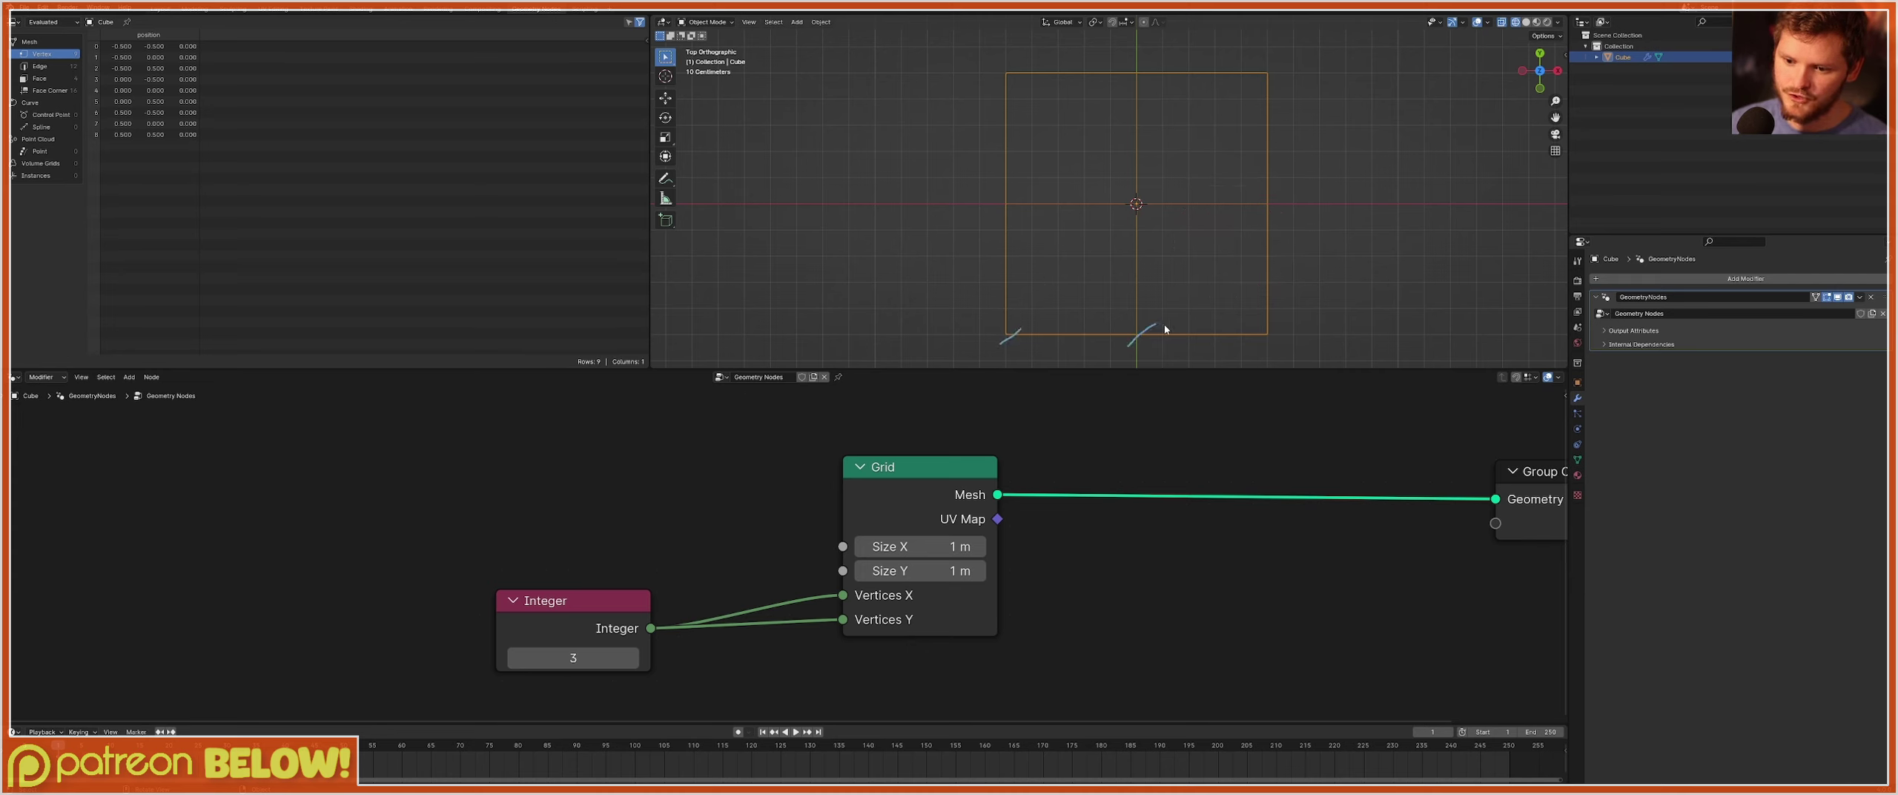
pyautogui.moveTo(1255, 220); pyautogui.dragTo(1278, 203)
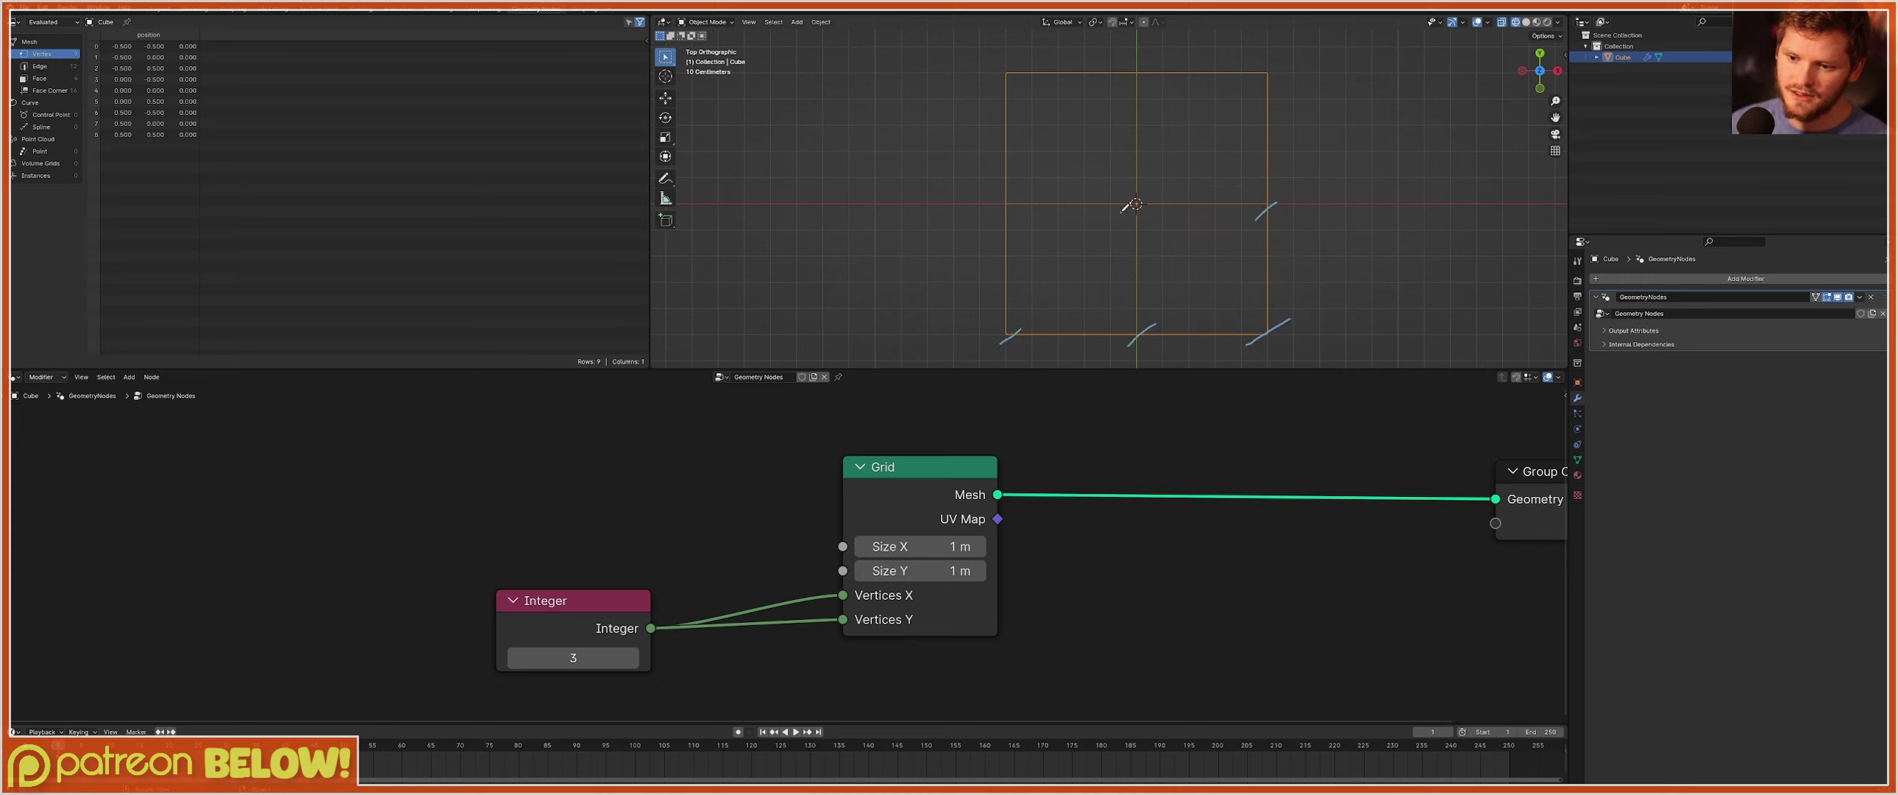
pyautogui.moveTo(1122, 211); pyautogui.dragTo(1151, 198)
pyautogui.moveTo(981, 217); pyautogui.dragTo(1032, 195)
pyautogui.moveTo(975, 100)
pyautogui.mouseDown()
pyautogui.moveTo(1041, 56)
pyautogui.moveTo(1299, 56)
pyautogui.mouseUp()
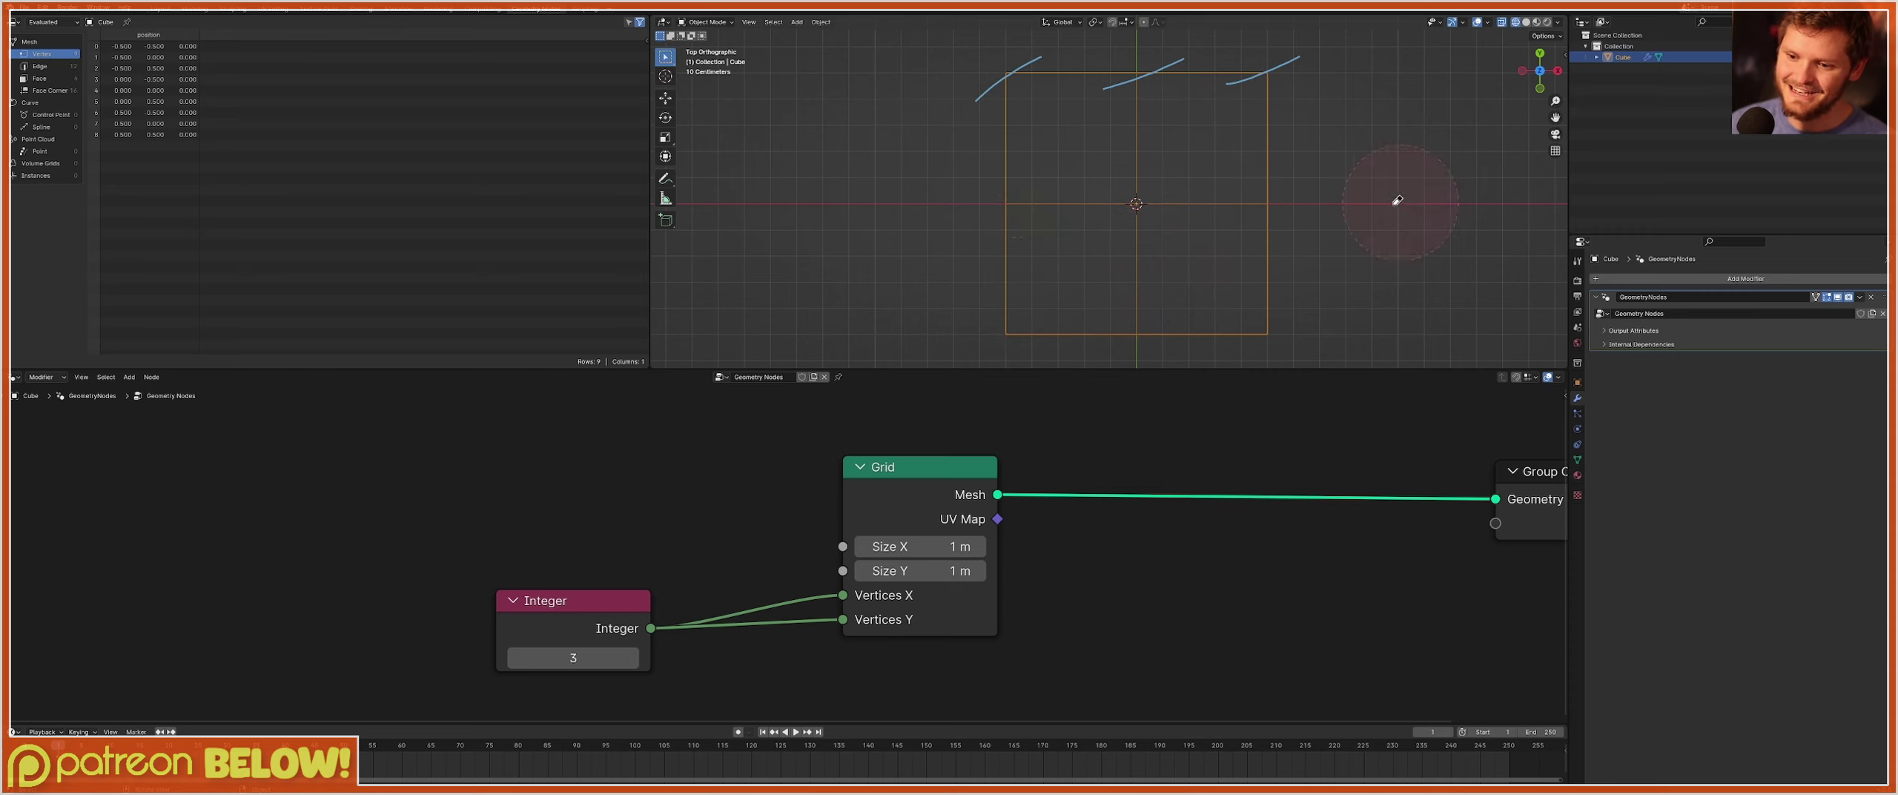
# Move the Integer node farther from the Grid node and insert a shared reroute point on its two links.
pyautogui.moveTo(579, 602); pyautogui.dragTo(324, 490)
pyautogui.moveTo(609, 464); pyautogui.dragTo(623, 506, button='middle')
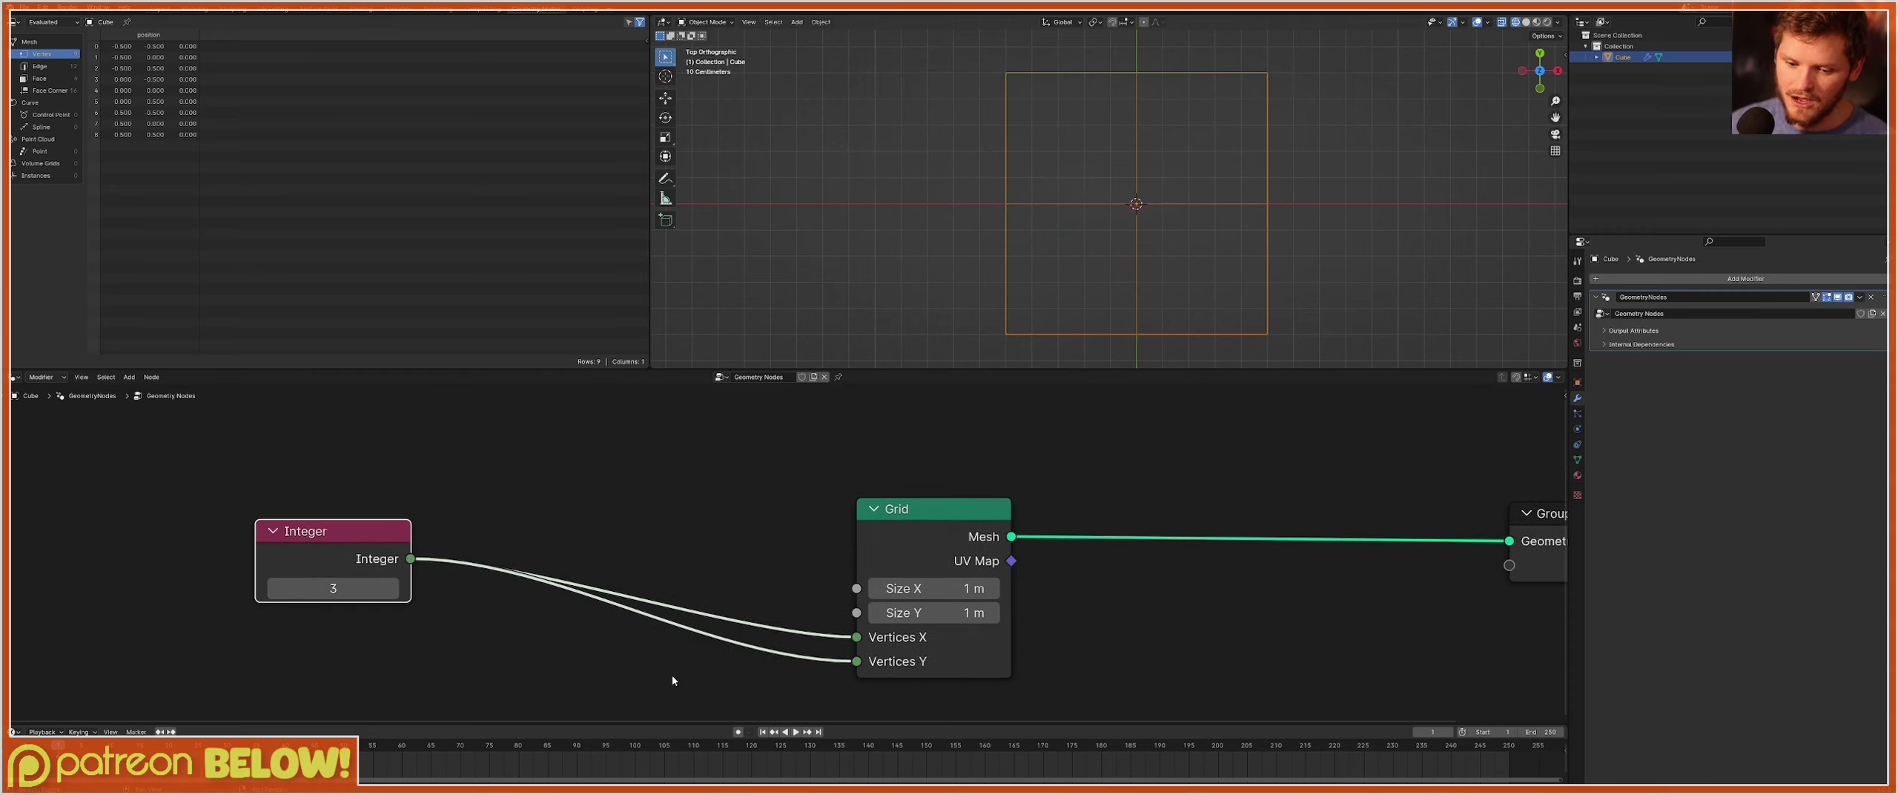
pyautogui.keyDown('shift'); pyautogui.moveTo(705, 593); pyautogui.dragTo(723, 653, button='right'); pyautogui.keyUp('shift')
# Add a Math node set to Add above the link between the Integer and Grid nodes.
pyautogui.hotkey('shift', 'a')
pyautogui.write('ma')
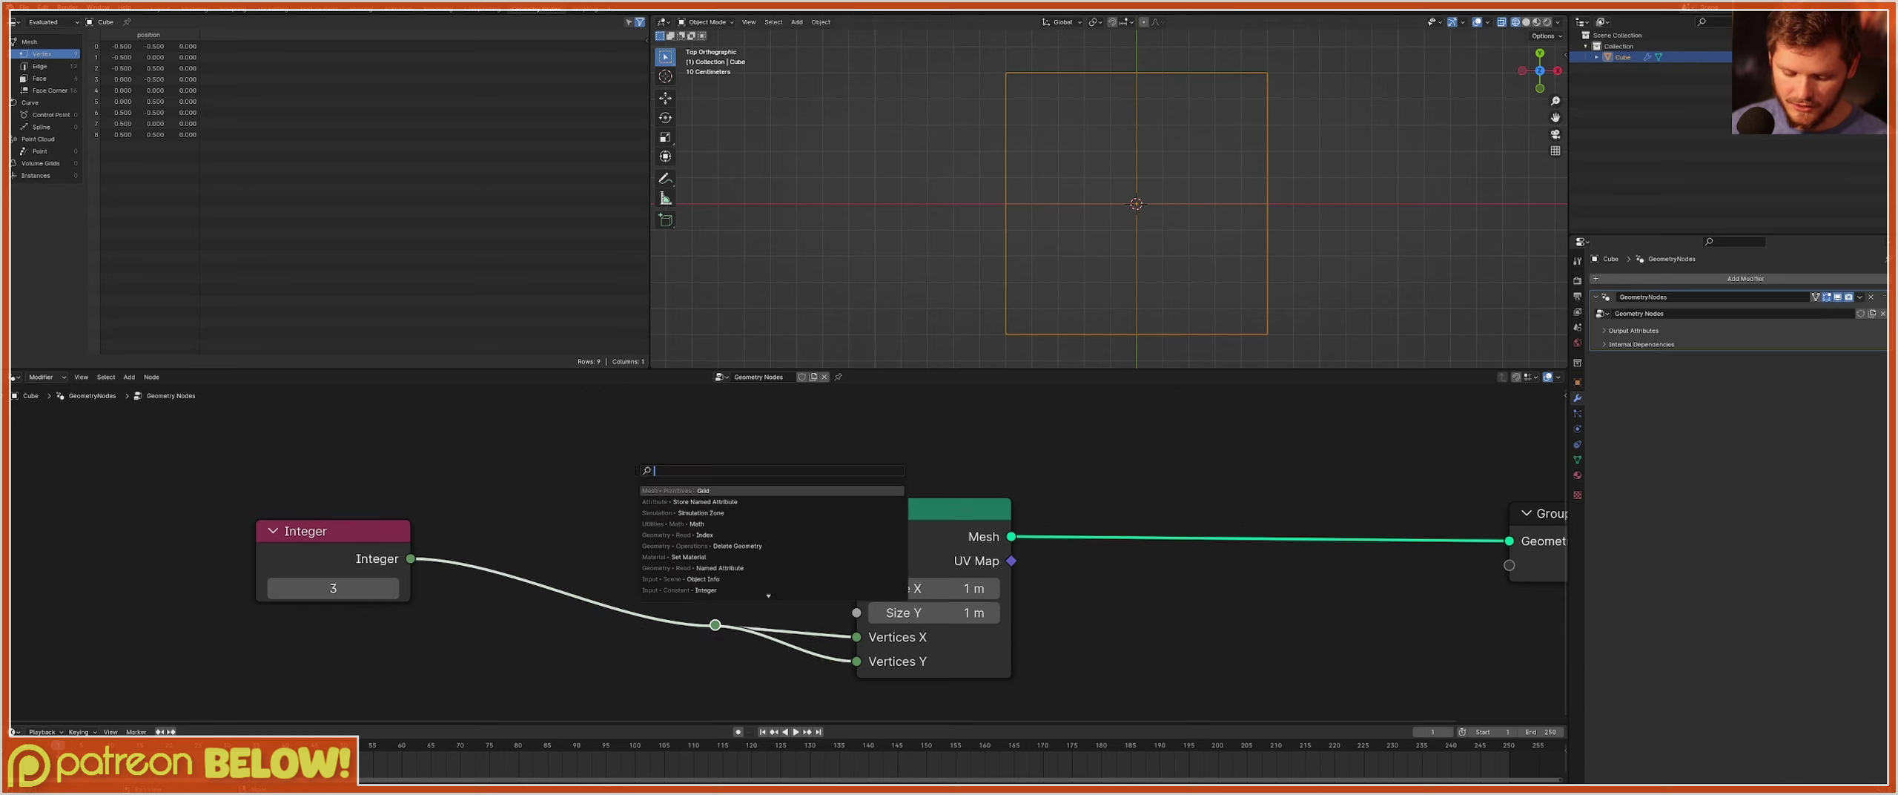
pyautogui.write('th')
pyautogui.click(696, 490)
pyautogui.click(637, 382)
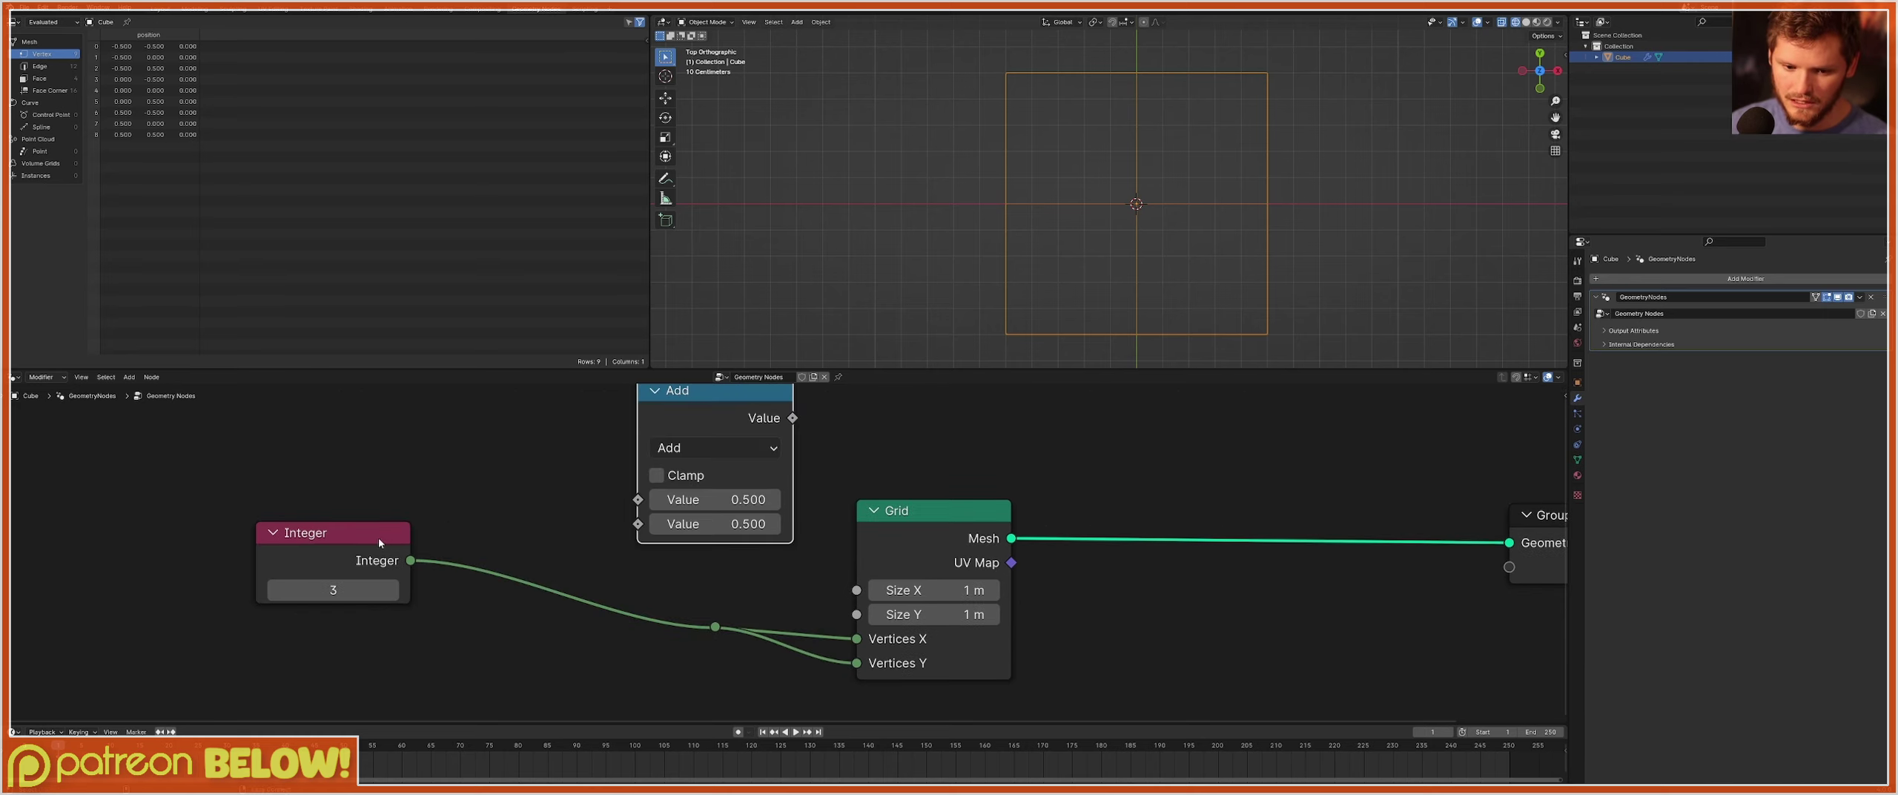
# Link the Integer output to the Math node's first value, set it to Subtract 1, and place it closer to the Integer node.
pyautogui.moveTo(410, 559); pyautogui.dragTo(638, 500)
pyautogui.click(689, 446)
pyautogui.click(704, 504)
pyautogui.click(731, 523)
pyautogui.write('1')
pyautogui.press('Return')
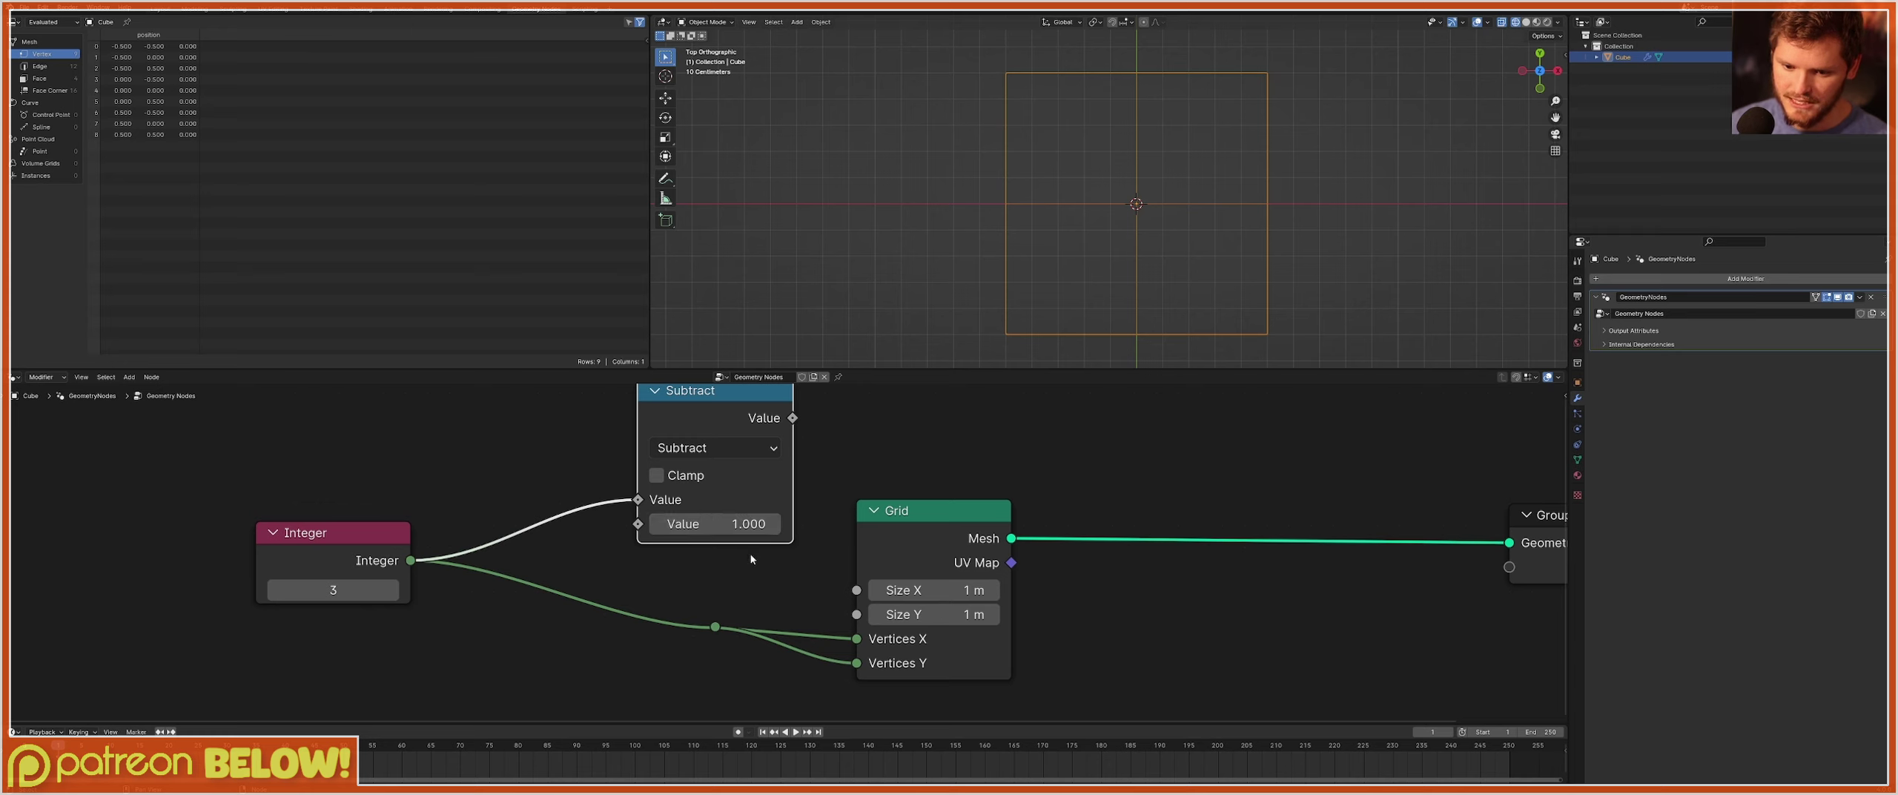
pyautogui.moveTo(704, 406); pyautogui.dragTo(674, 509, button='middle')
pyautogui.moveTo(675, 509); pyautogui.dragTo(578, 462)
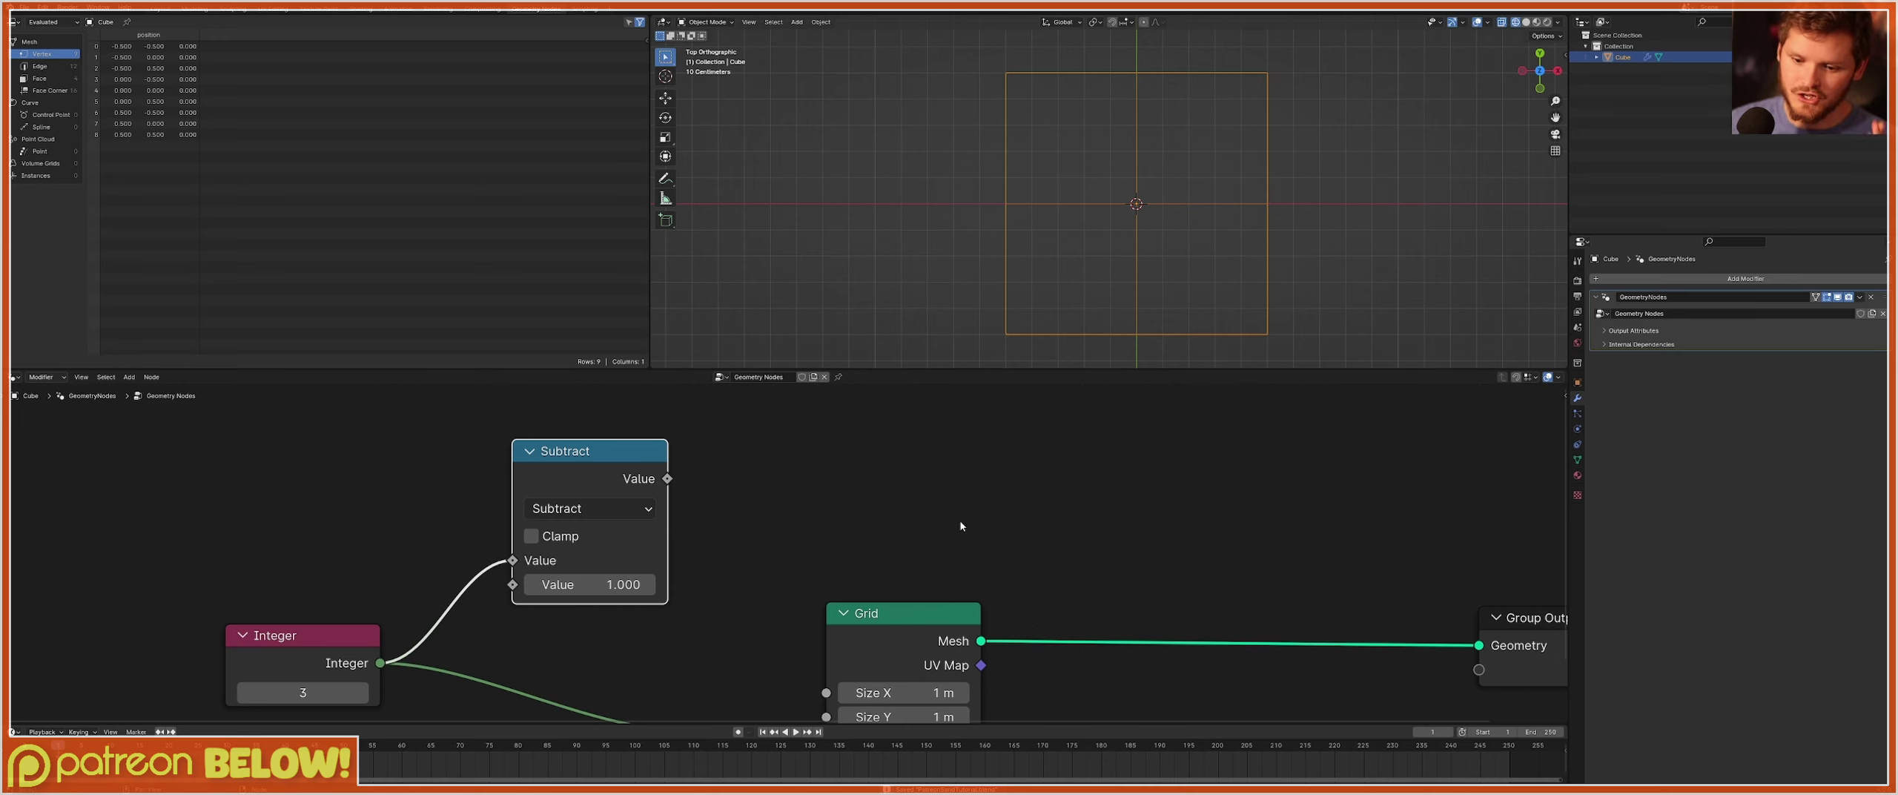
# Set the Integer node that drives the grid's vertex counts to 20.
pyautogui.moveTo(673, 607); pyautogui.dragTo(709, 522, button='middle')
pyautogui.click(311, 608)
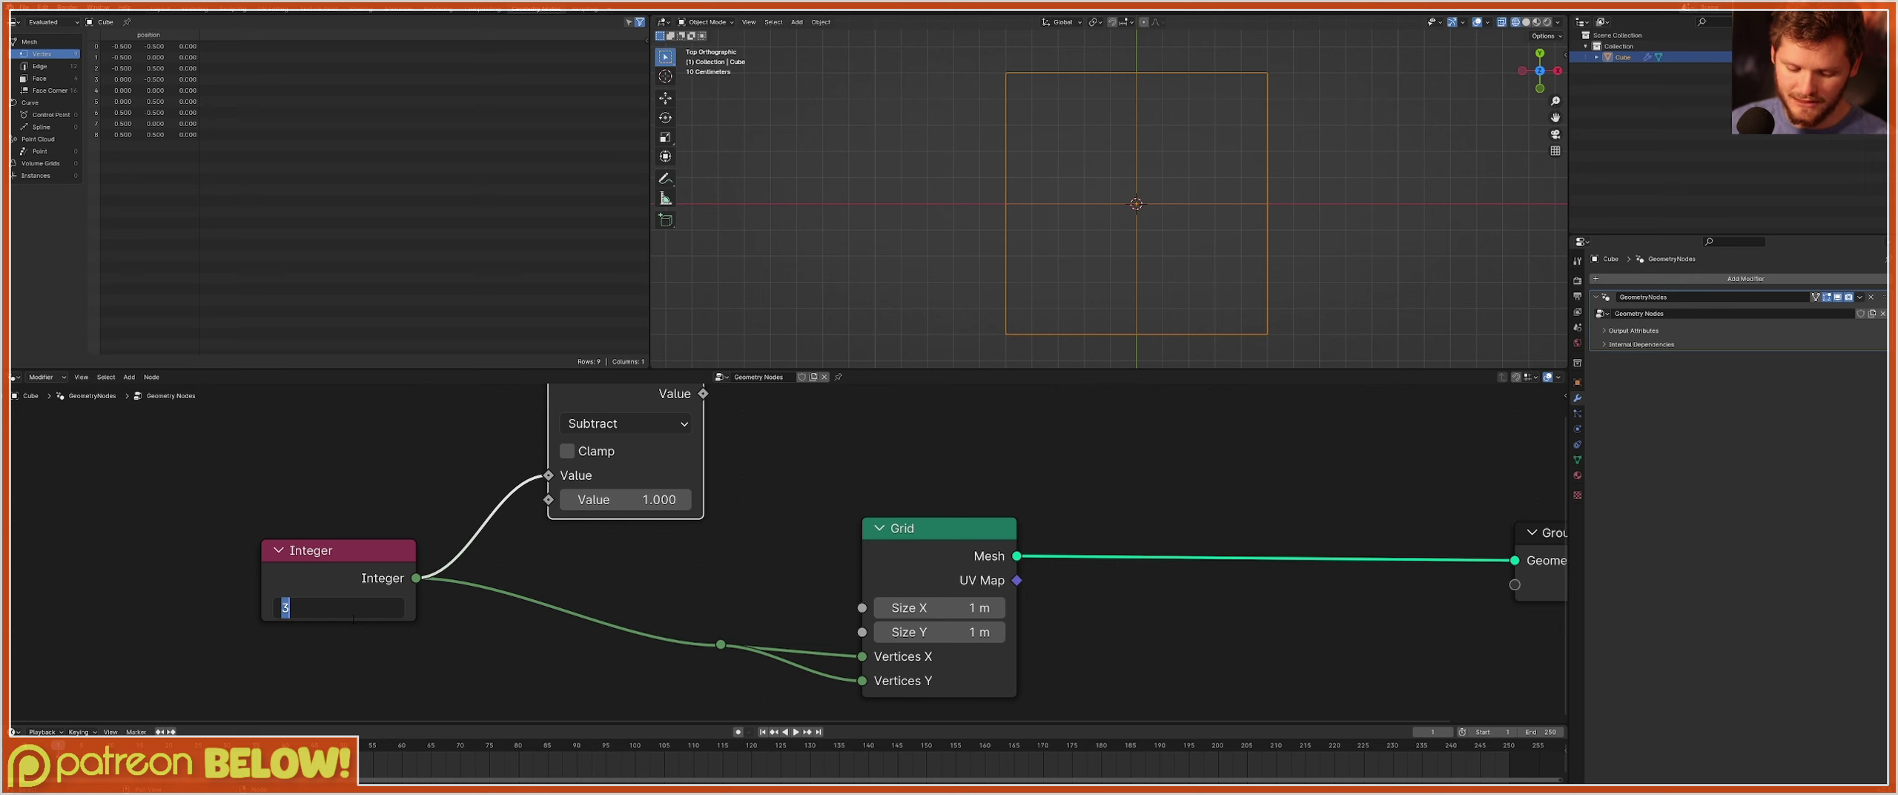
pyautogui.write('20')
pyautogui.press('Return')
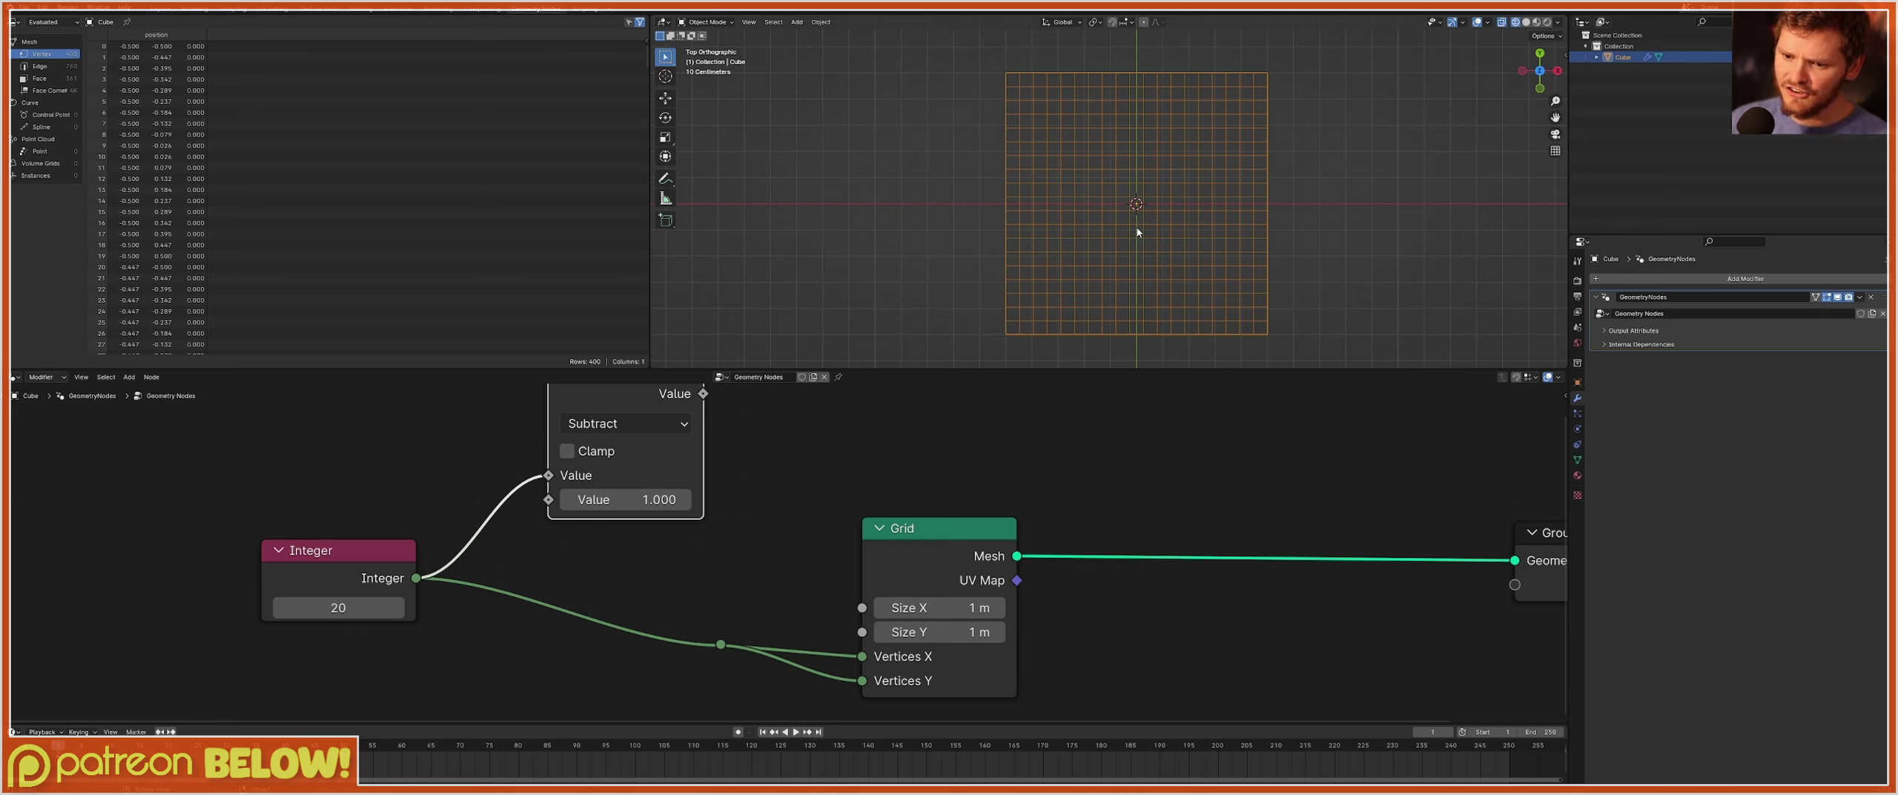
# Mark a grid face with a check mark and the area below it with an X using temporary annotation strokes, and erase them.
pyautogui.scroll(8, 1119, 212)
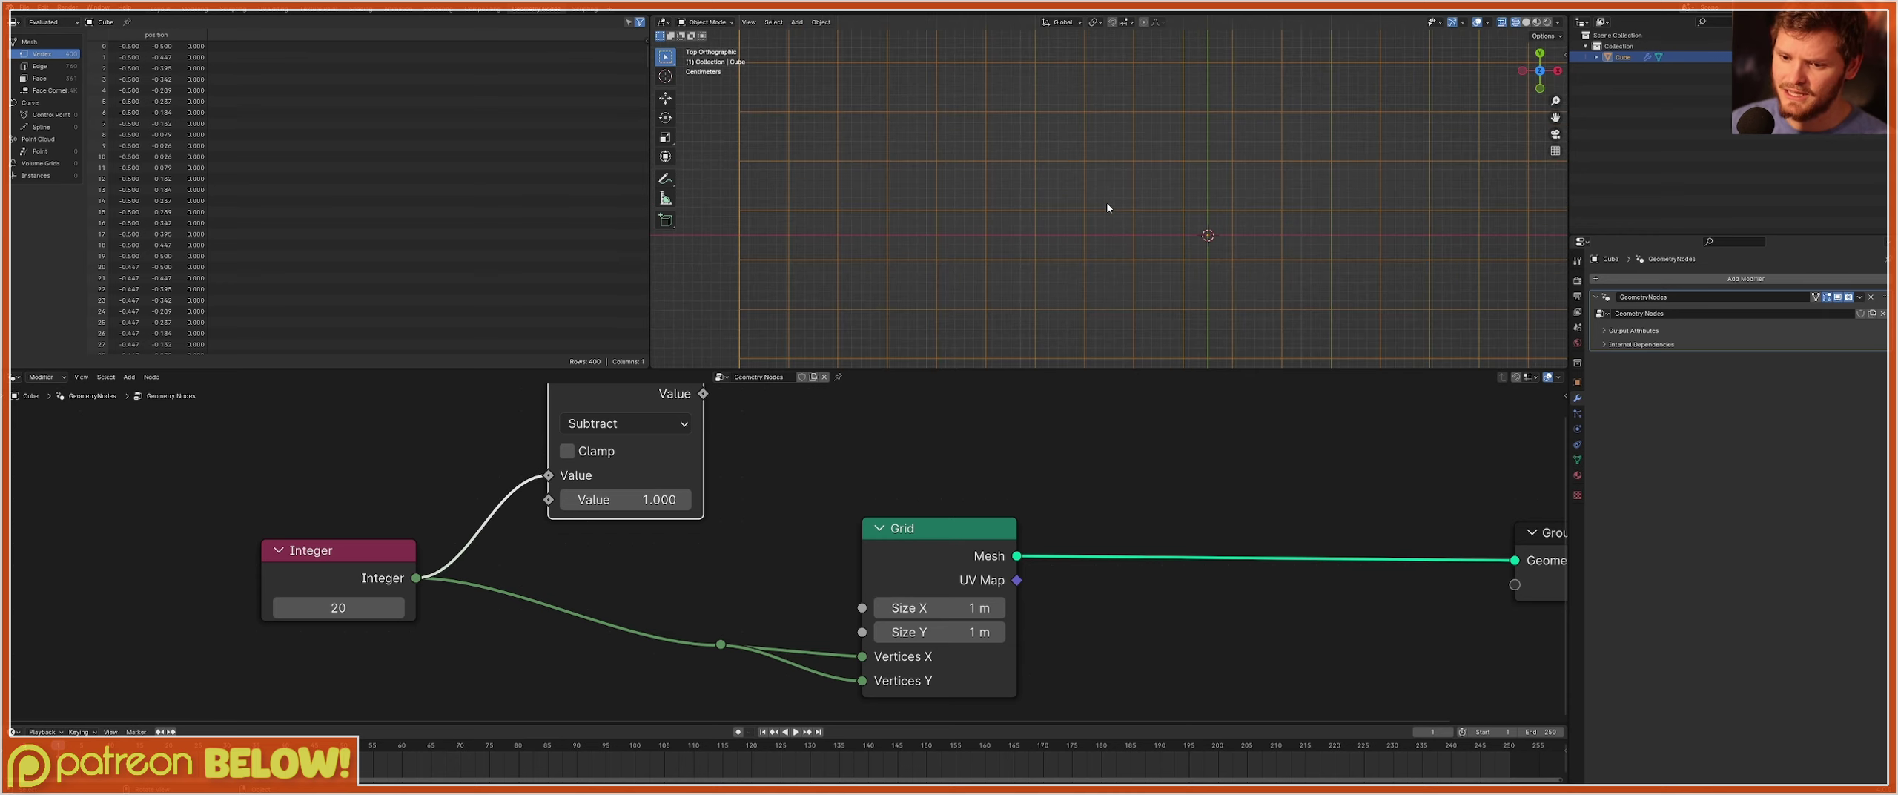
pyautogui.moveTo(1088, 209)
pyautogui.mouseDown()
pyautogui.moveTo(1103, 155)
pyautogui.moveTo(1135, 204)
pyautogui.moveTo(1106, 206)
pyautogui.moveTo(1134, 154)
pyautogui.mouseUp()
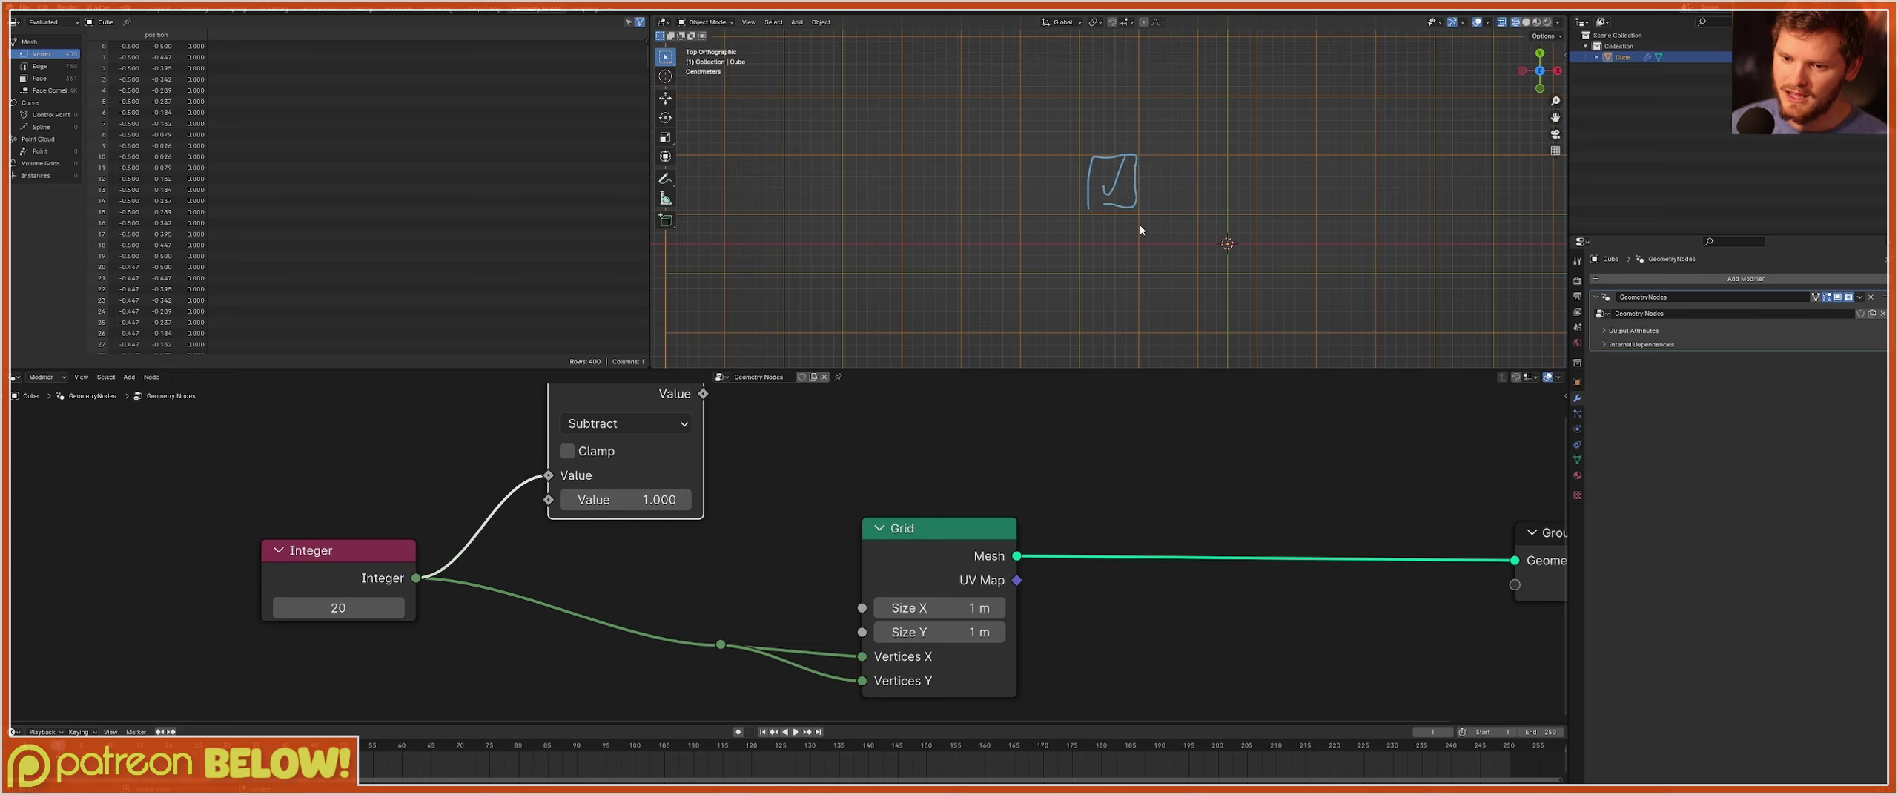
pyautogui.moveTo(1100, 232)
pyautogui.mouseDown()
pyautogui.moveTo(1126, 252)
pyautogui.moveTo(1097, 254)
pyautogui.mouseUp()
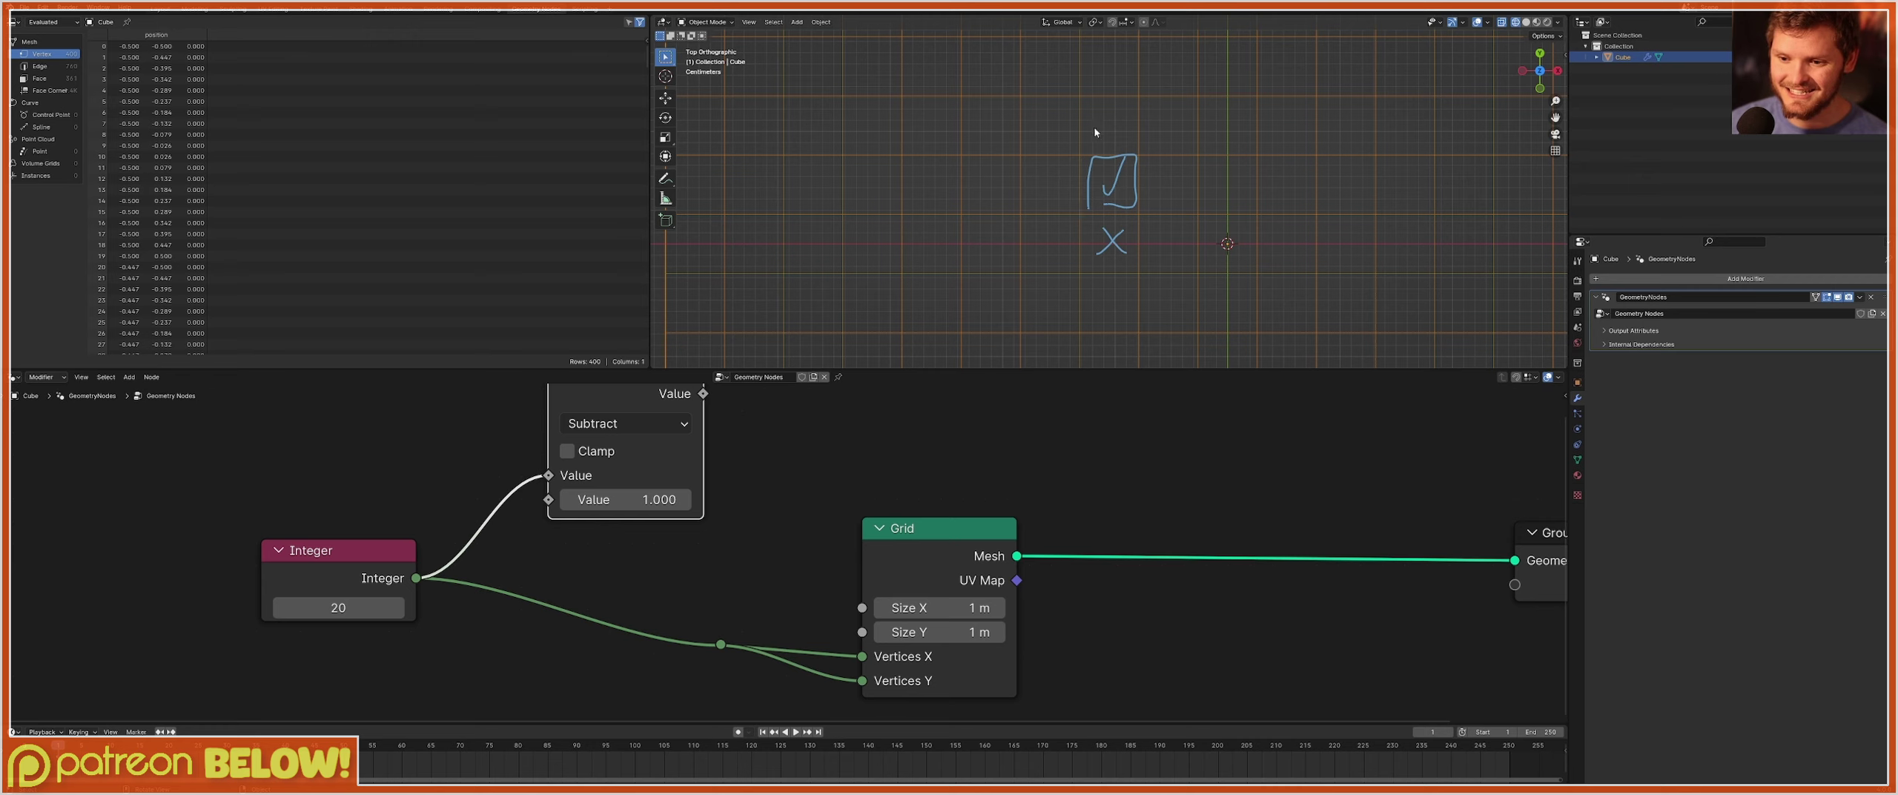
pyautogui.moveTo(1184, 136)
pyautogui.mouseDown(button='right')
pyautogui.moveTo(1101, 220)
pyautogui.moveTo(1076, 303)
pyautogui.mouseUp(button='right')
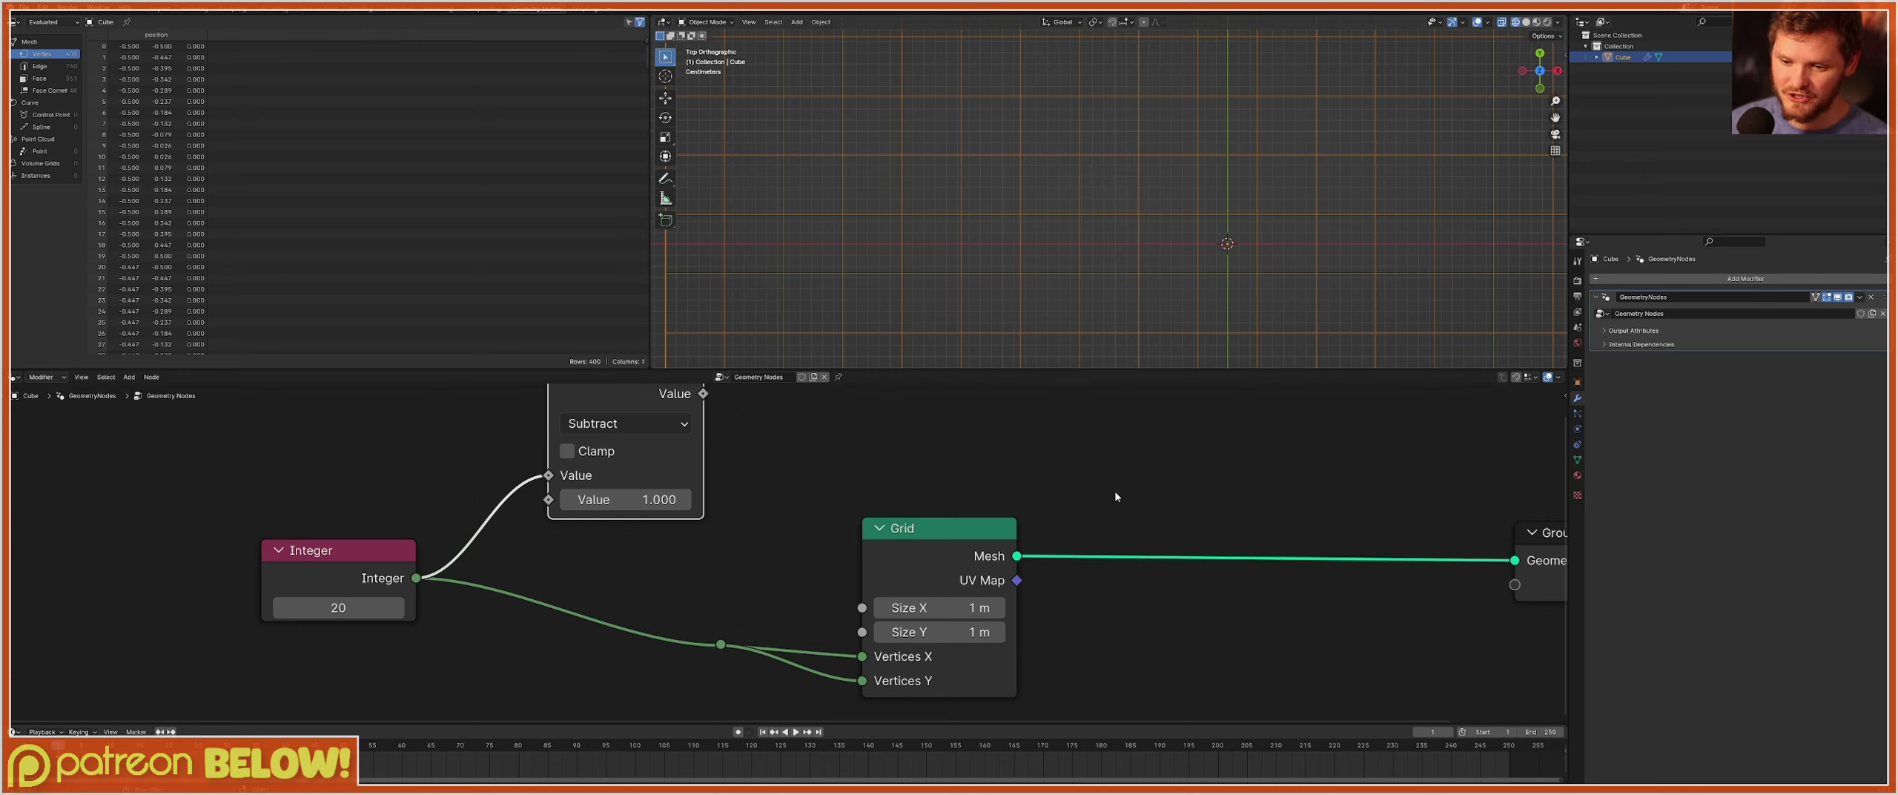
# Insert a Store Named Attribute node between the Grid and Group Output nodes and set its domain to Face.
pyautogui.hotkey('shift', 'a')
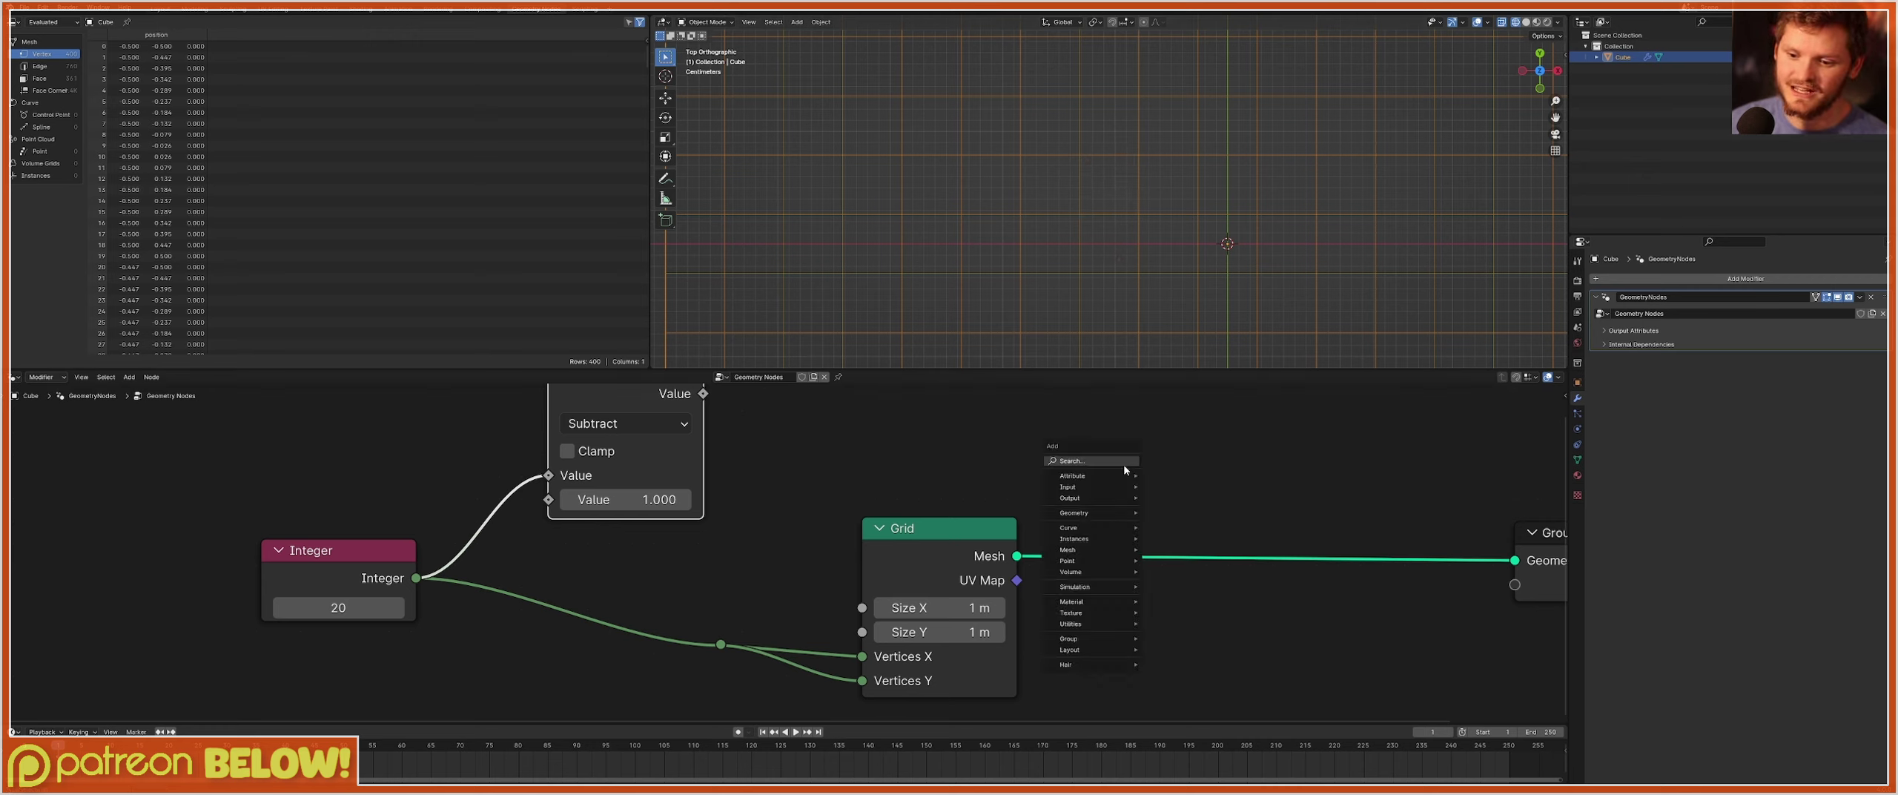
pyautogui.click(1124, 464)
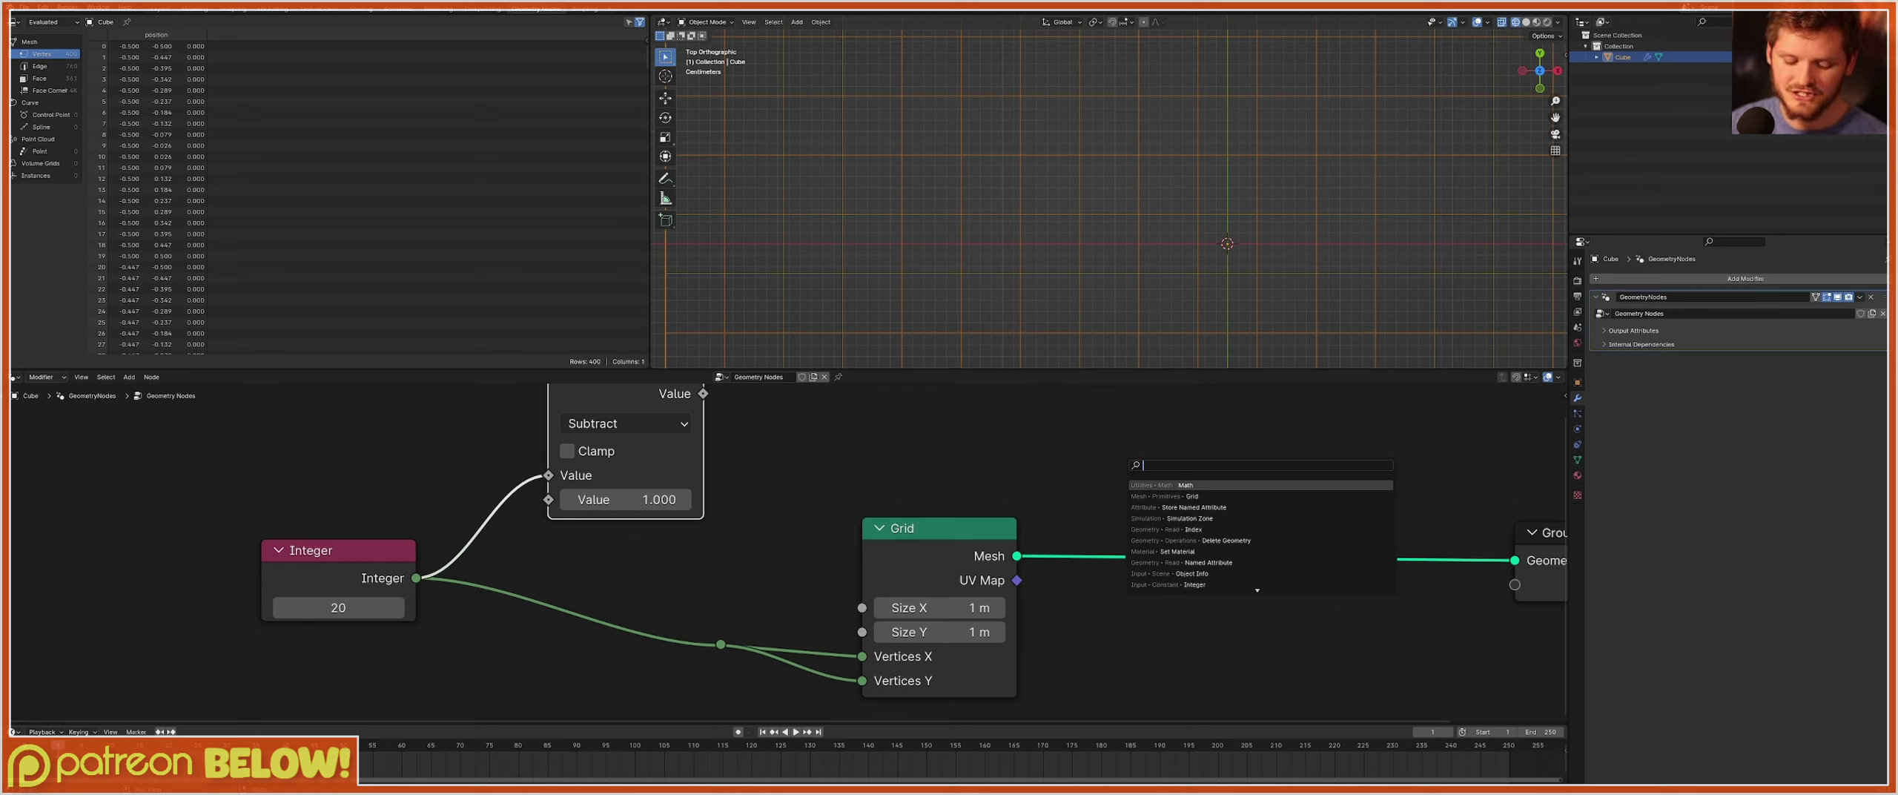
pyautogui.write('store')
pyautogui.press('Return')
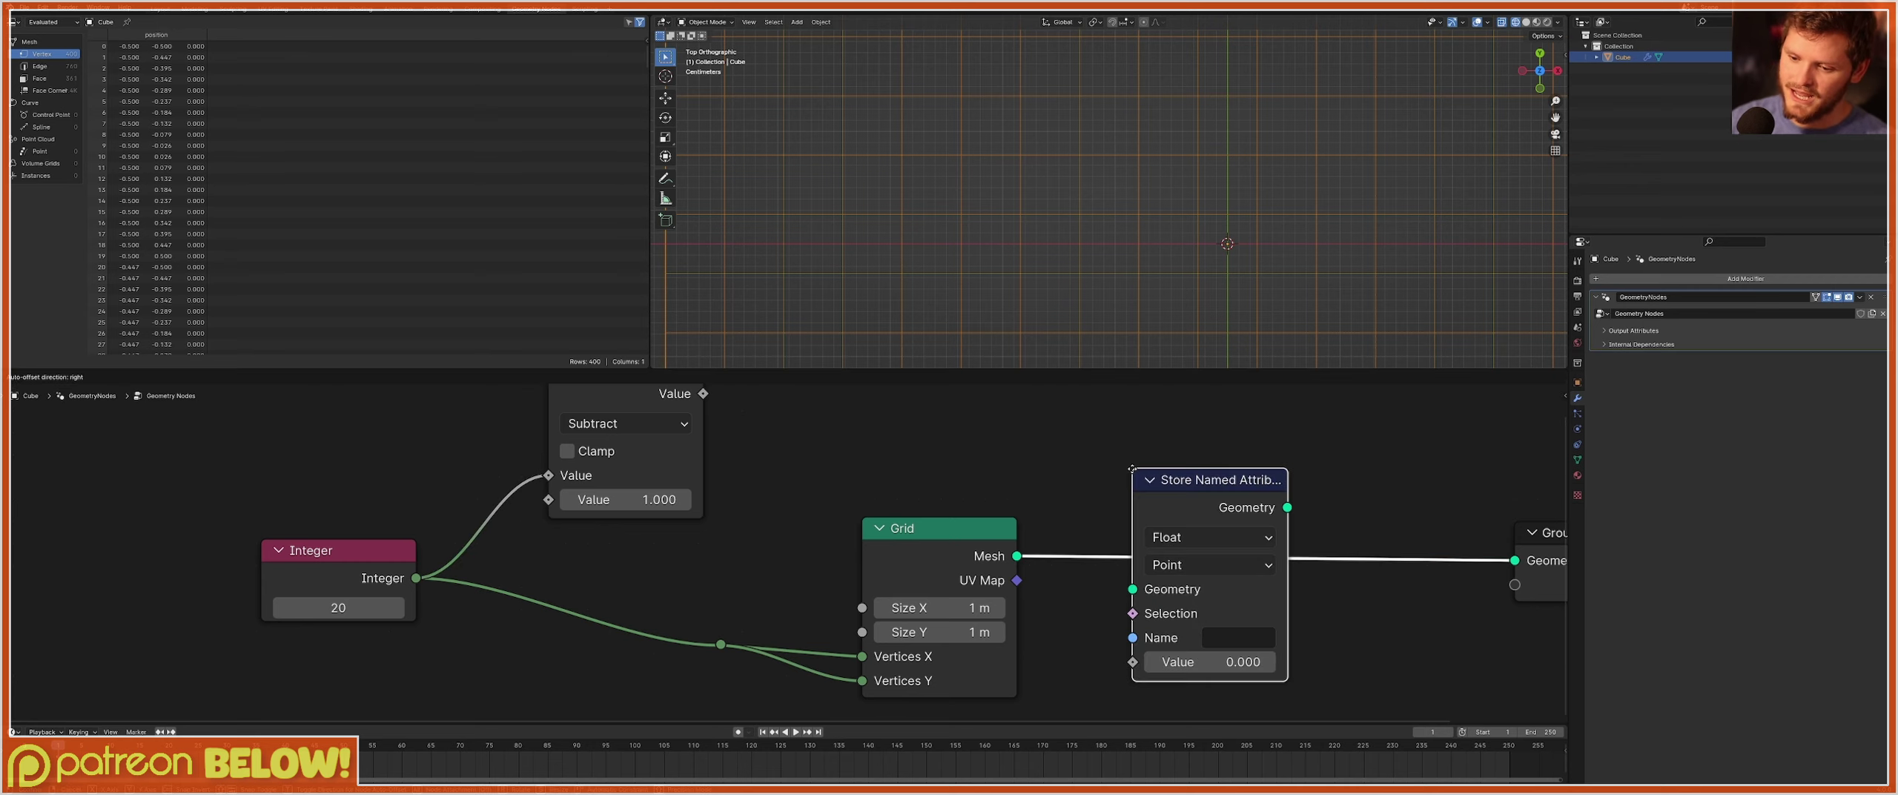
pyautogui.click(1132, 468)
pyautogui.moveTo(1132, 468); pyautogui.dragTo(954, 447, button='middle')
pyautogui.click(1056, 543)
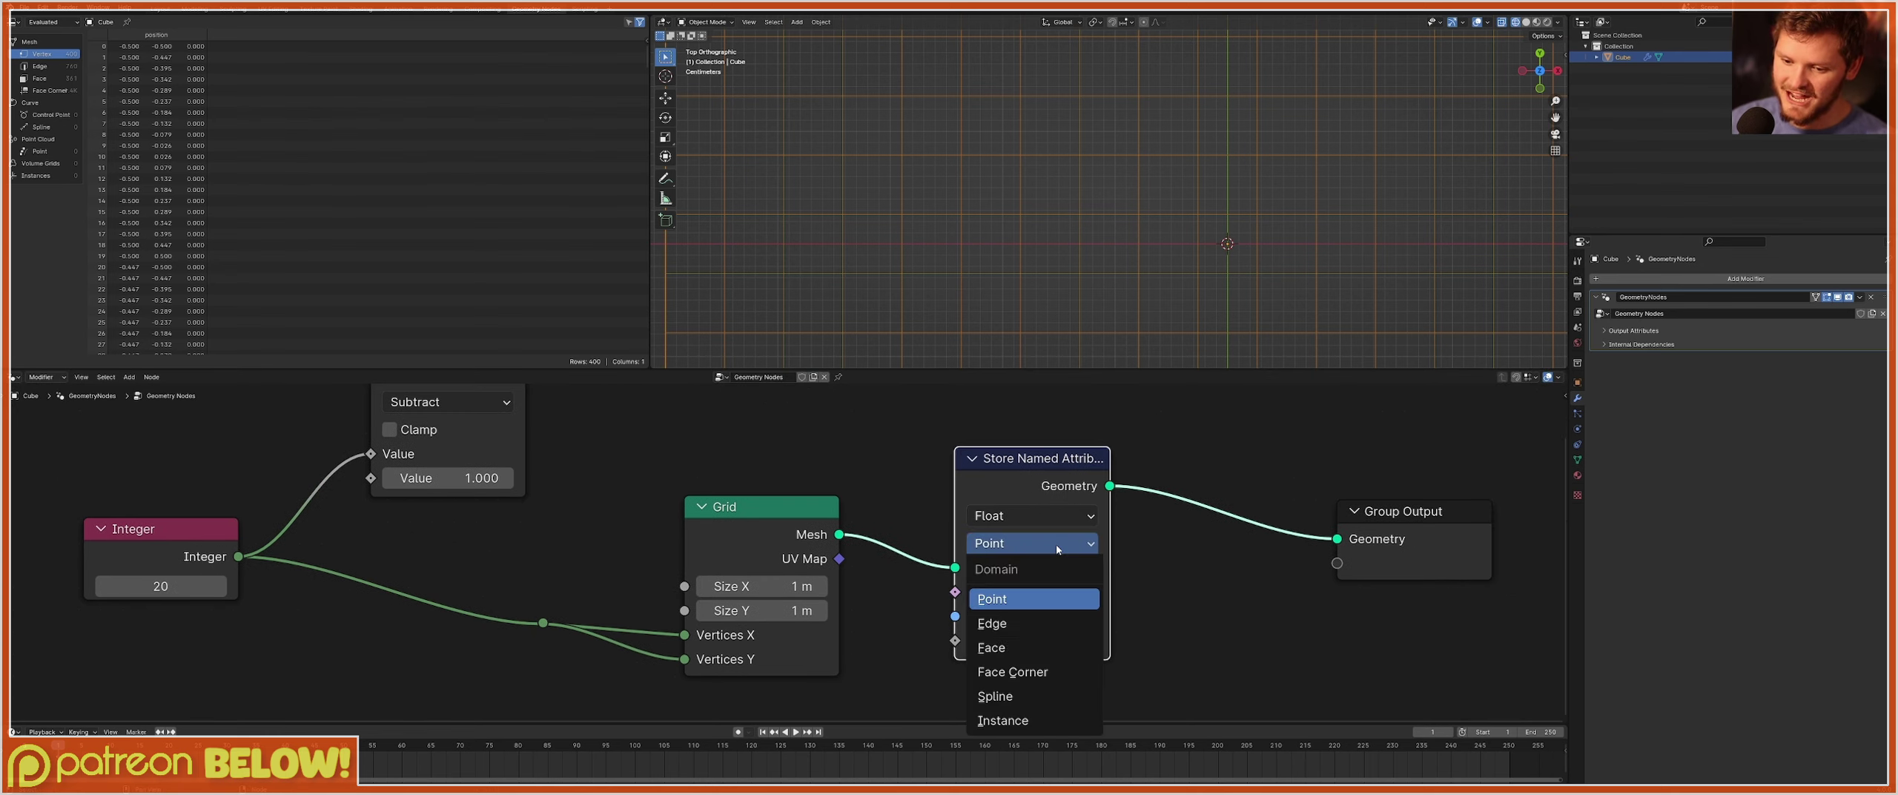
pyautogui.click(1034, 647)
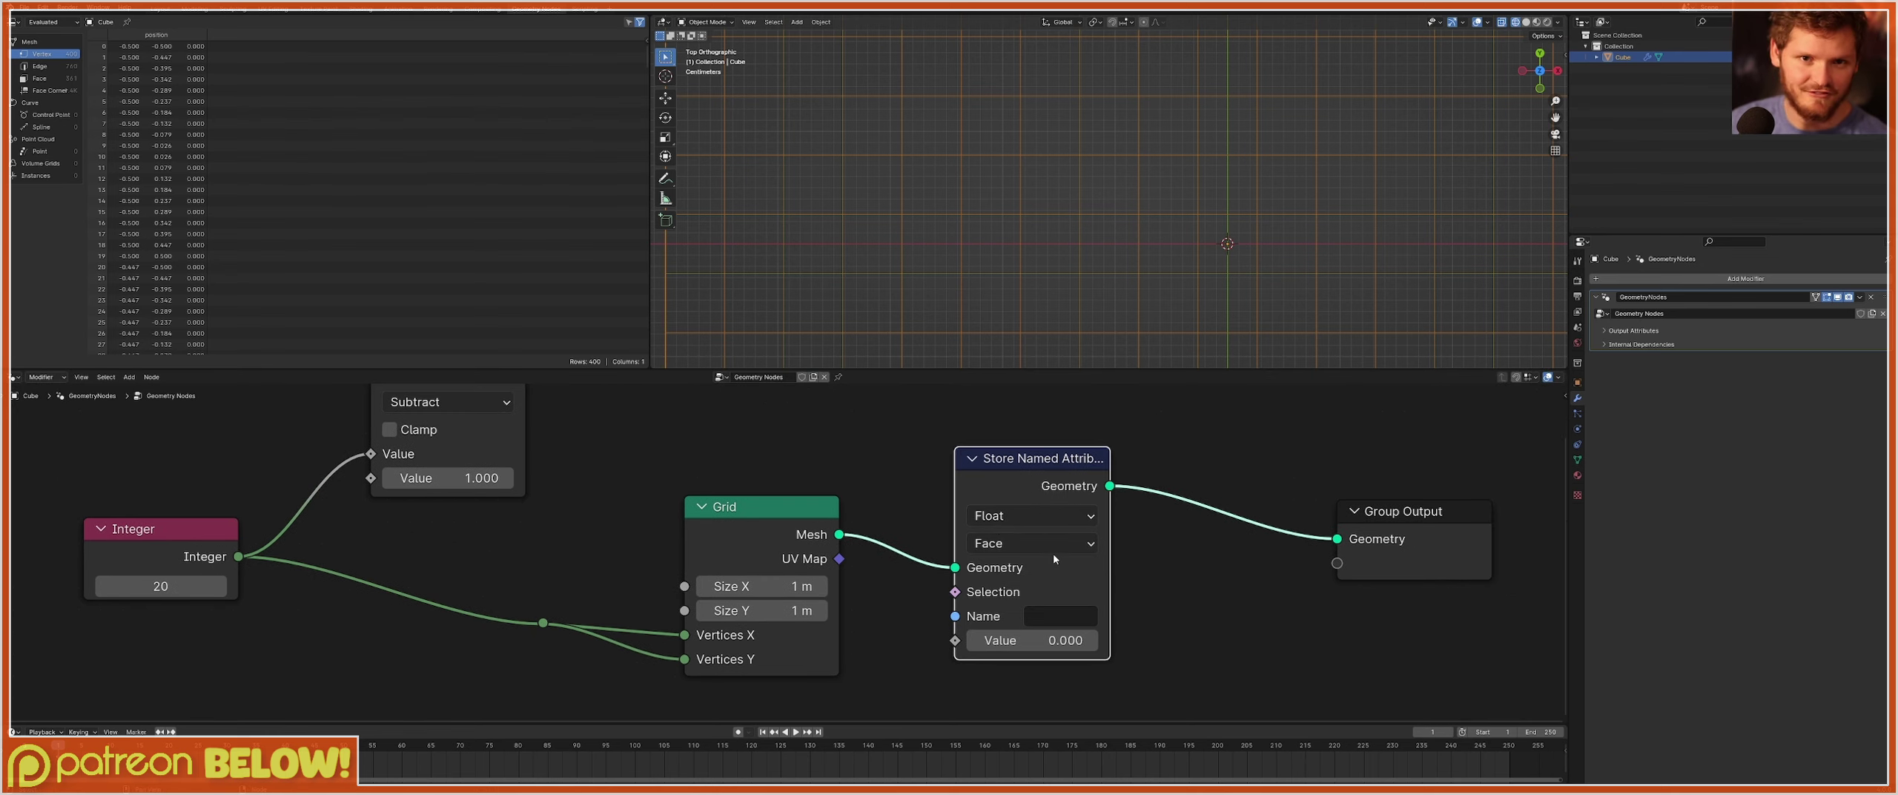
# Move the Group Output node farther from the Store Named Attribute node and name the stored attribute sand.
pyautogui.moveTo(1231, 527); pyautogui.dragTo(993, 523, button='middle')
pyautogui.moveTo(1163, 593); pyautogui.dragTo(1096, 498)
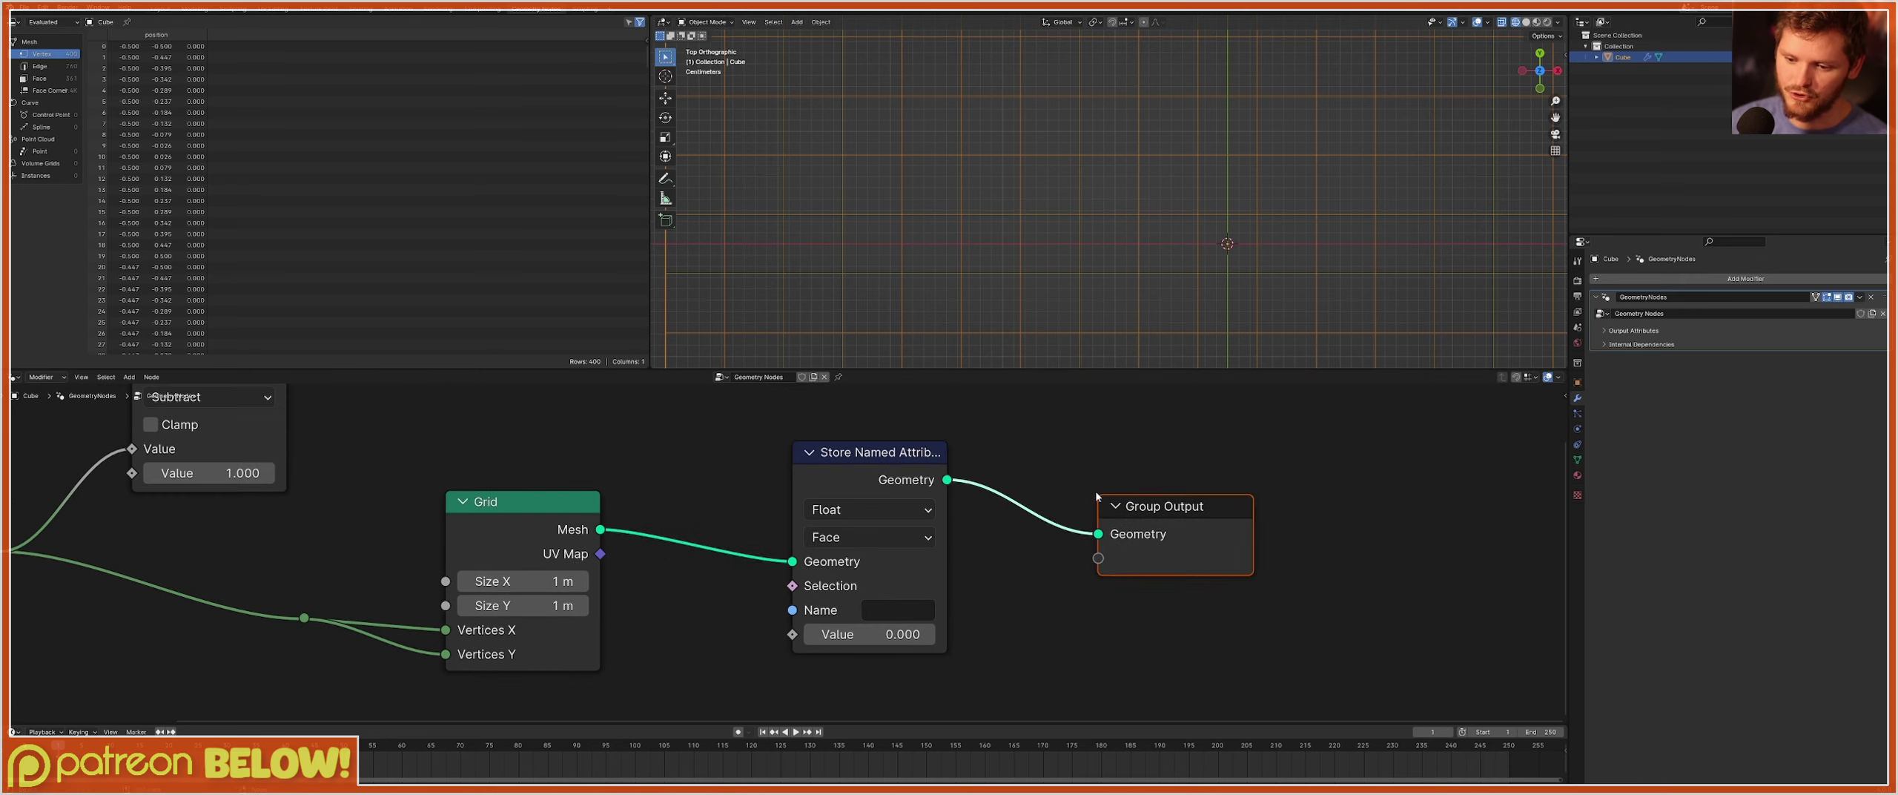
pyautogui.press('g')
pyautogui.click(1456, 464)
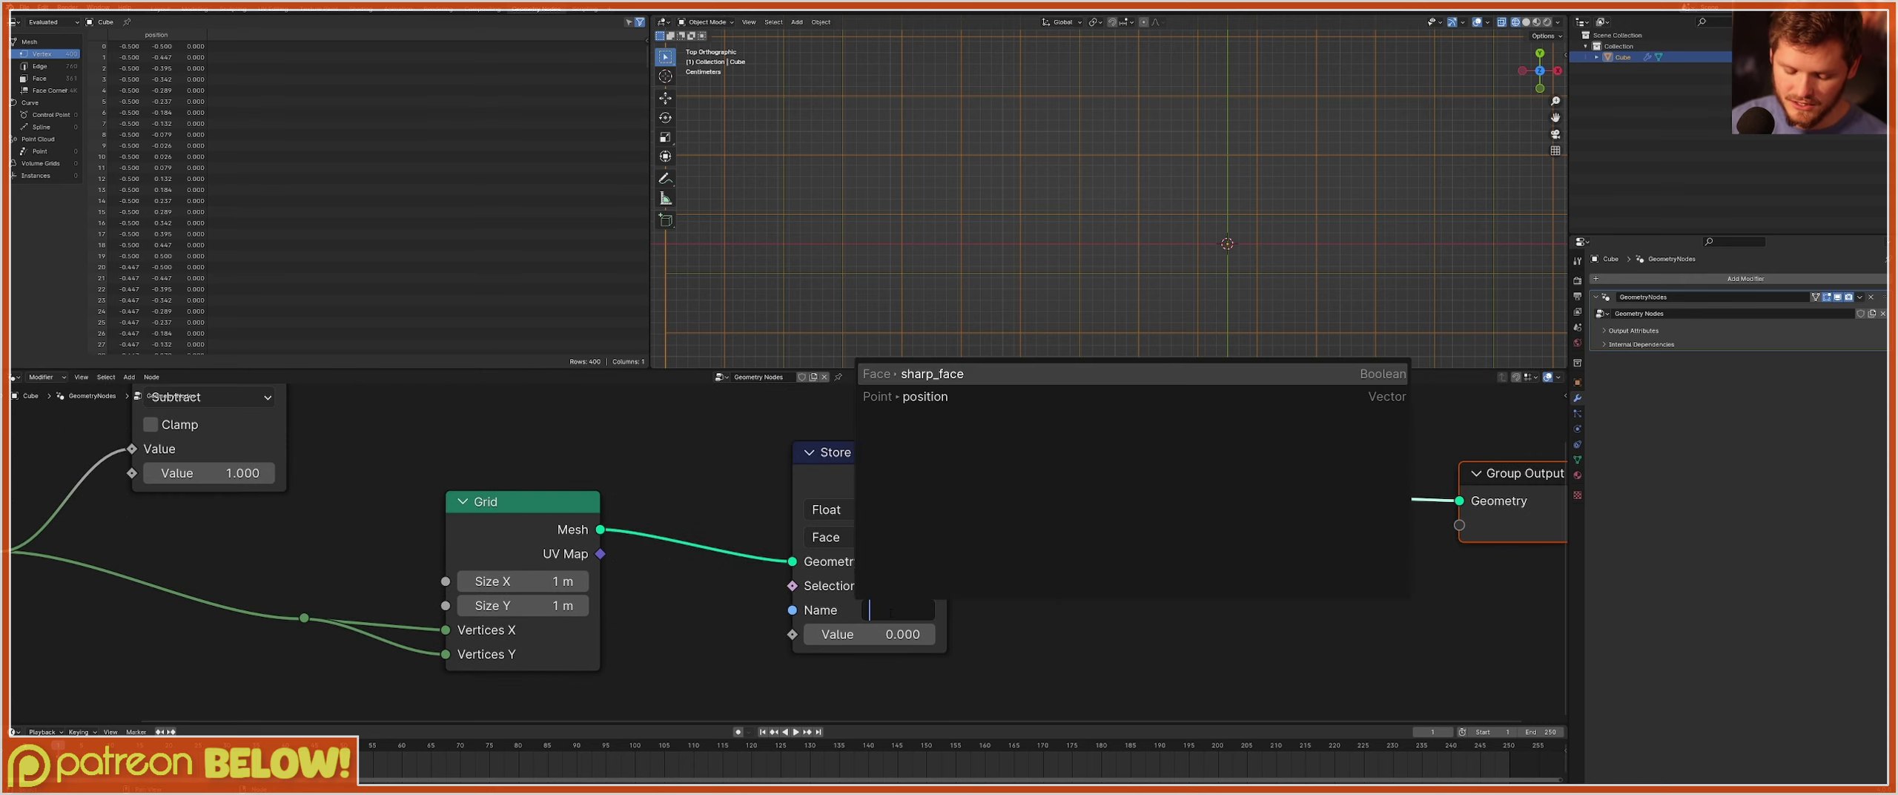
pyautogui.write('sa')
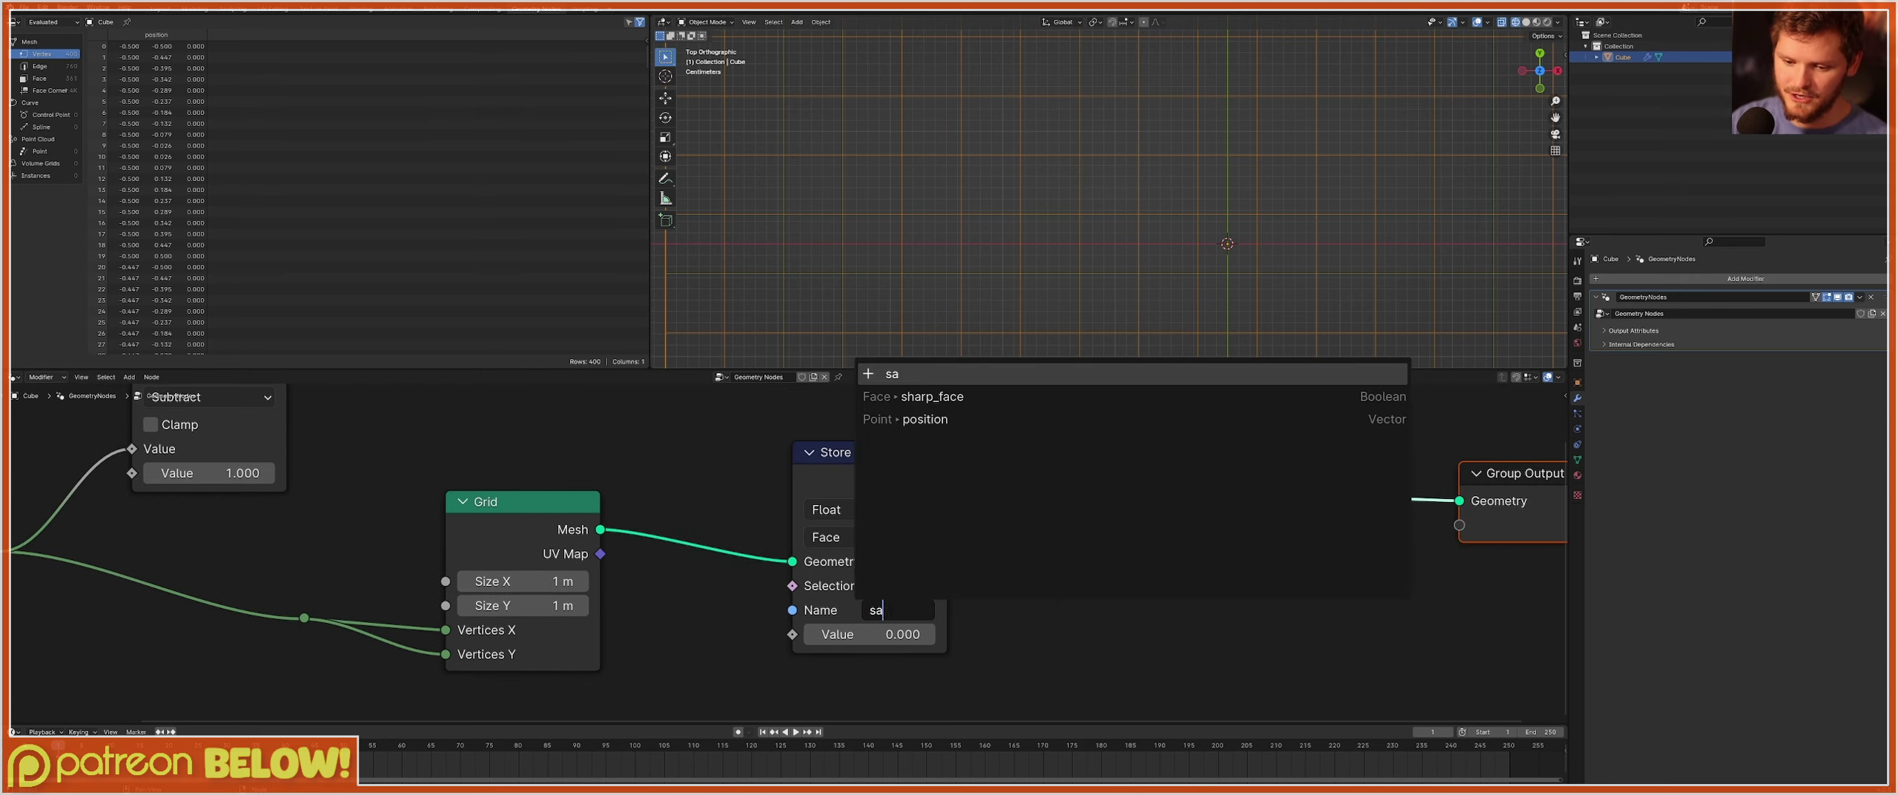
pyautogui.write('nd')
pyautogui.press('Return')
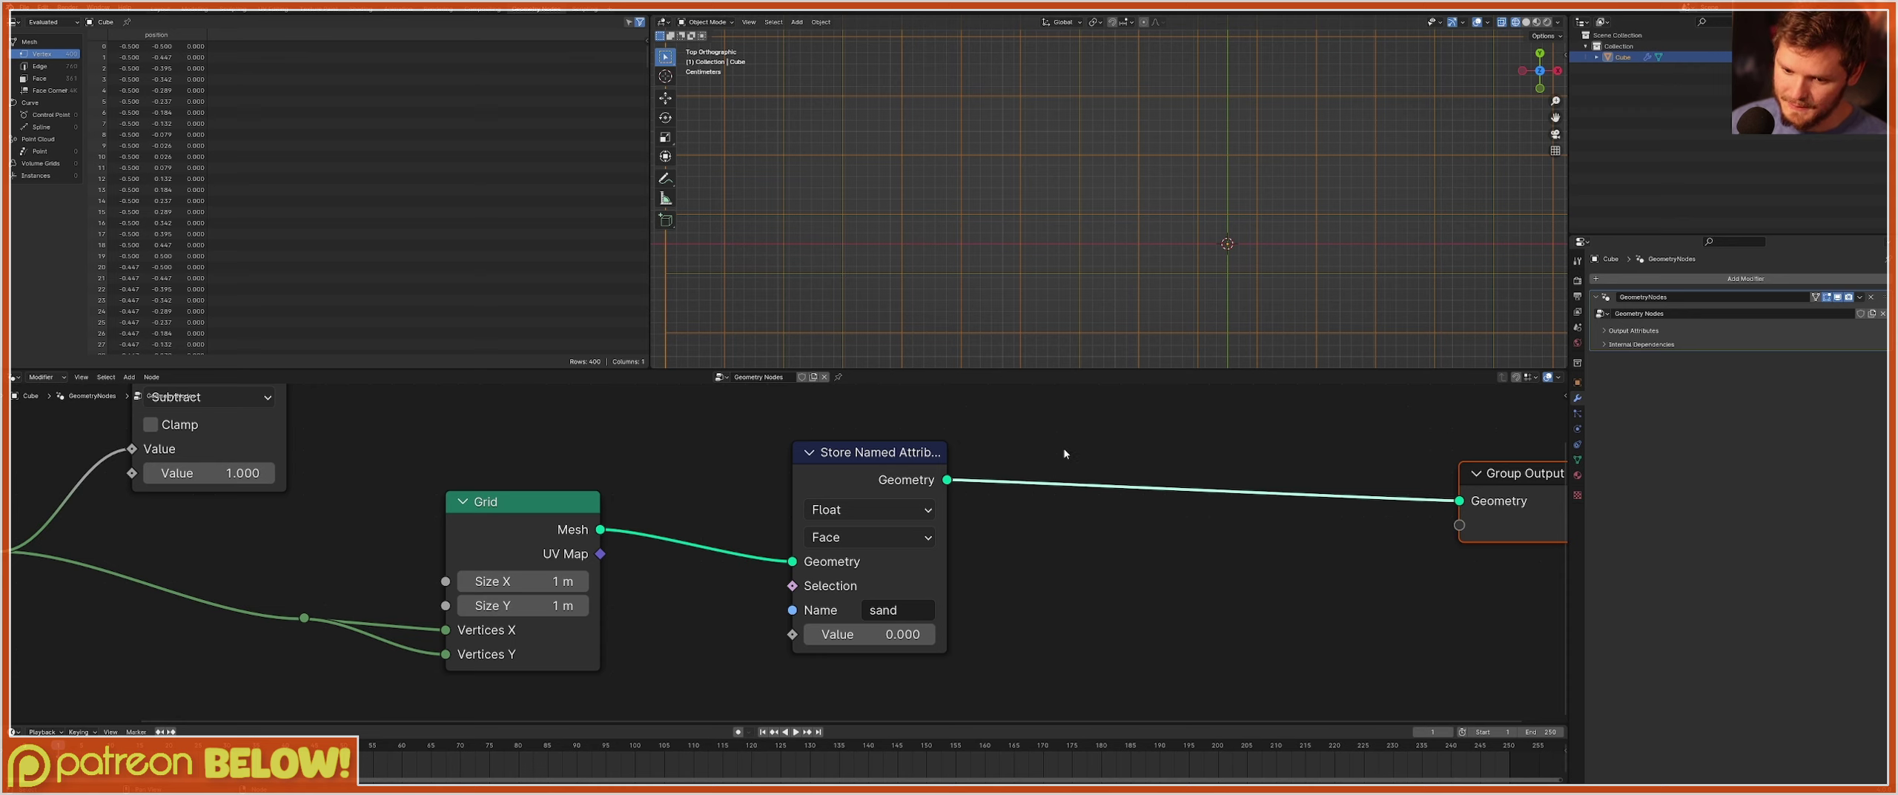
# Insert a Set Material node on the link between the Store Named Attribute and Group Output nodes.
pyautogui.scroll(-6, 1069, 470)
pyautogui.moveTo(1069, 470); pyautogui.dragTo(866, 529, button='middle')
pyautogui.hotkey('shift', 'a')
pyautogui.click(908, 480)
pyautogui.write('set')
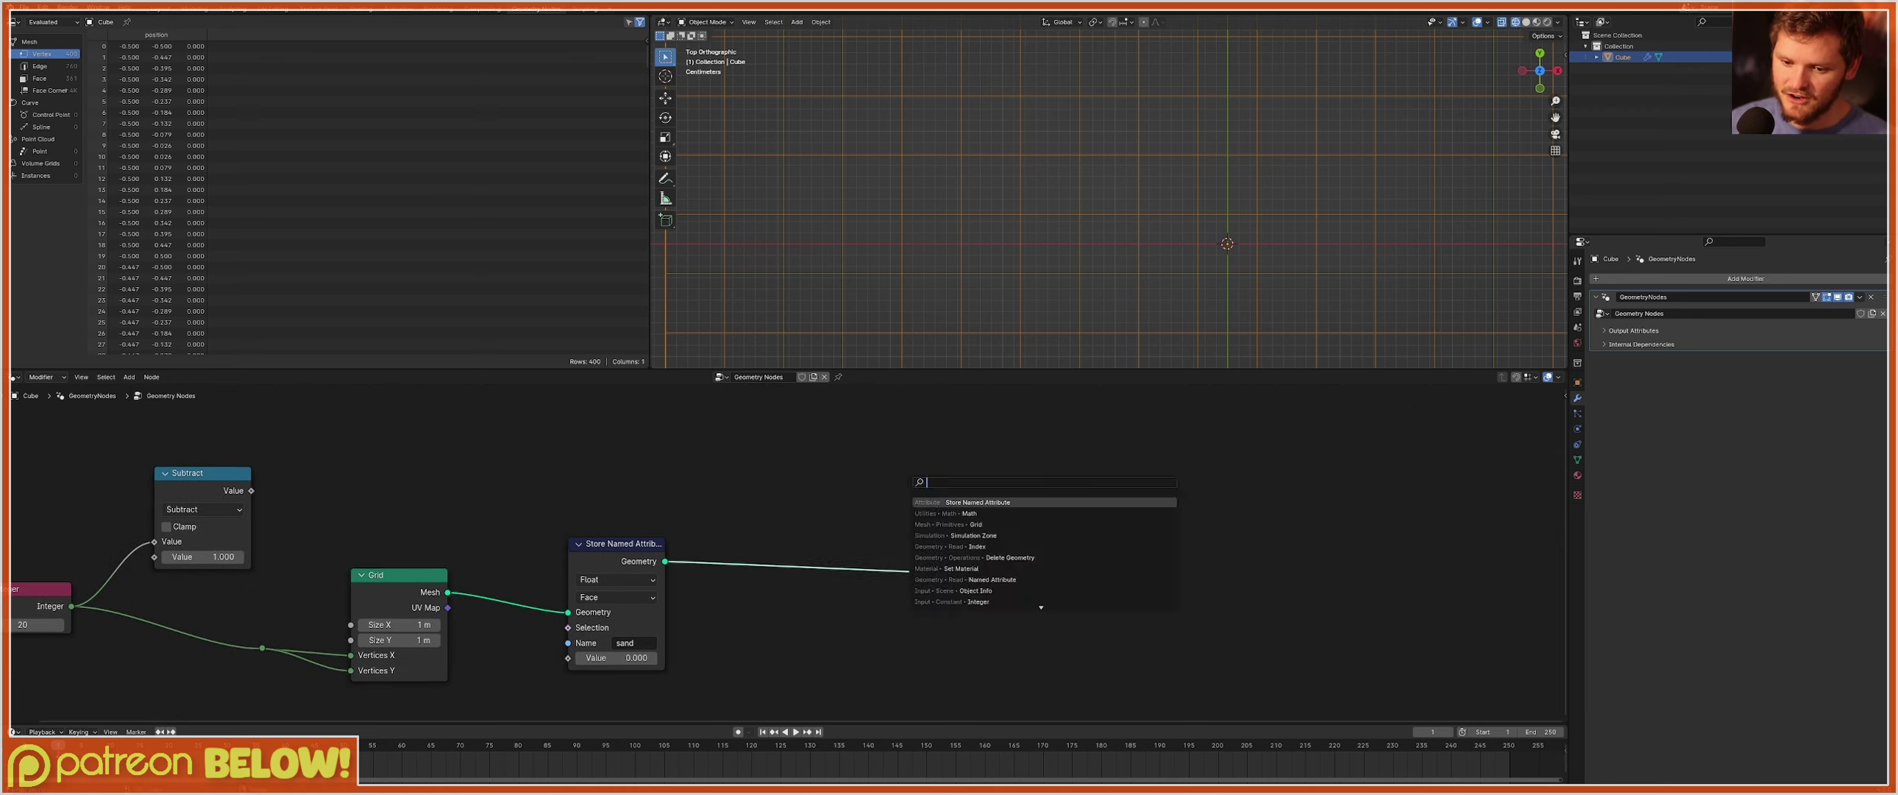
pyautogui.click(942, 513)
pyautogui.click(881, 517)
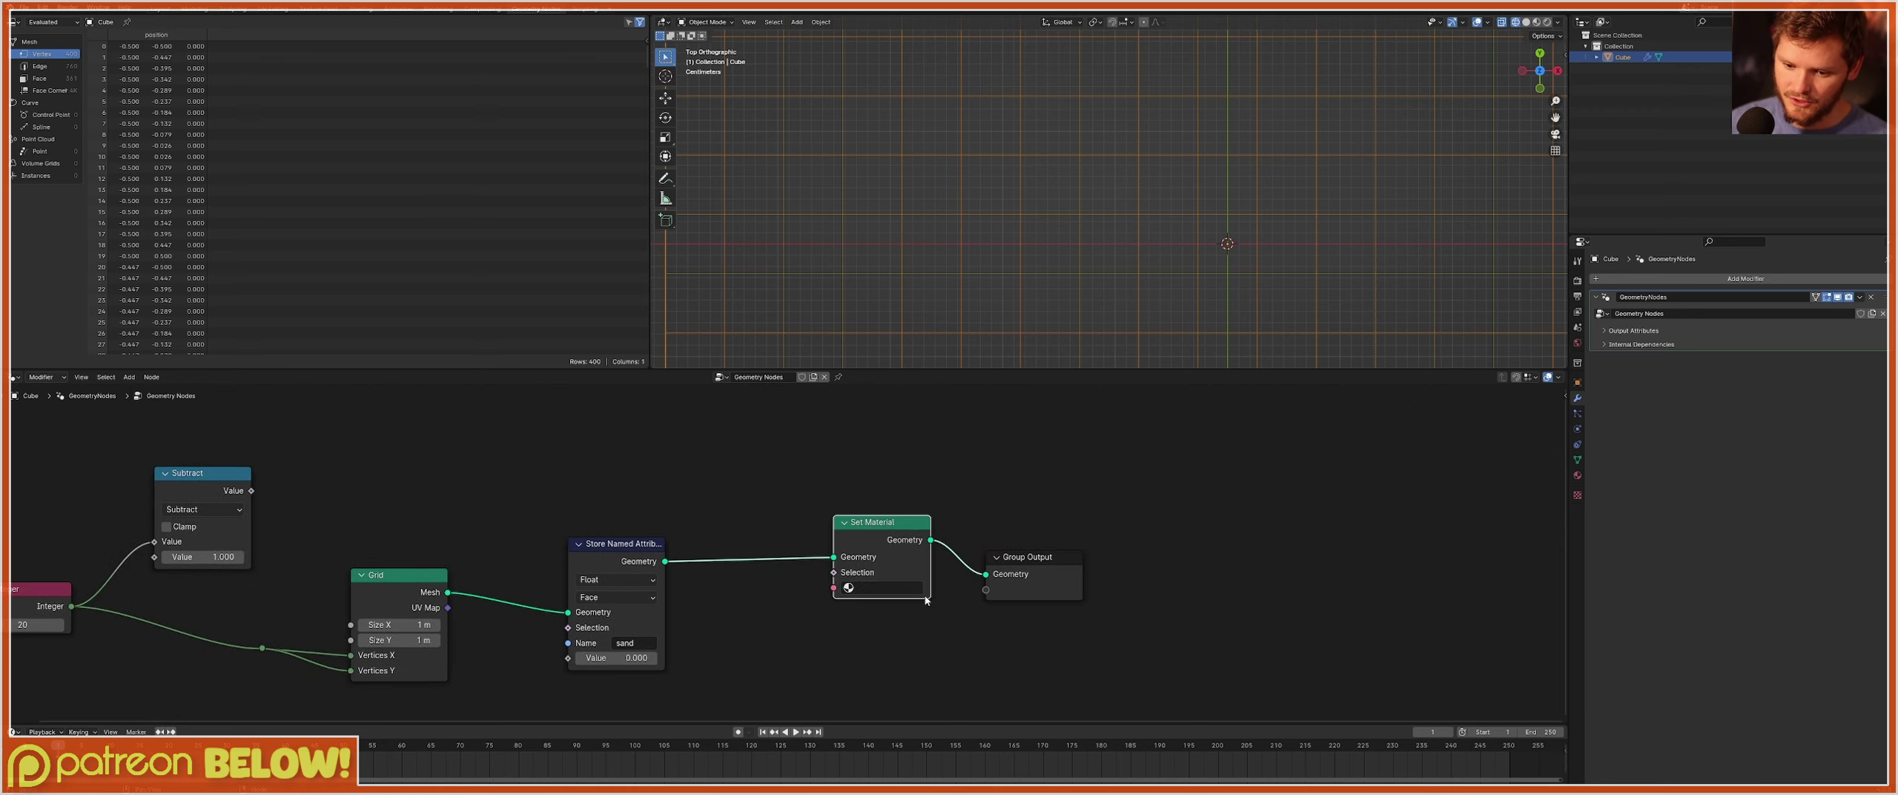
# Assign the existing material named Material in the Set Material node.
pyautogui.scroll(5, 935, 592)
pyautogui.click(935, 603)
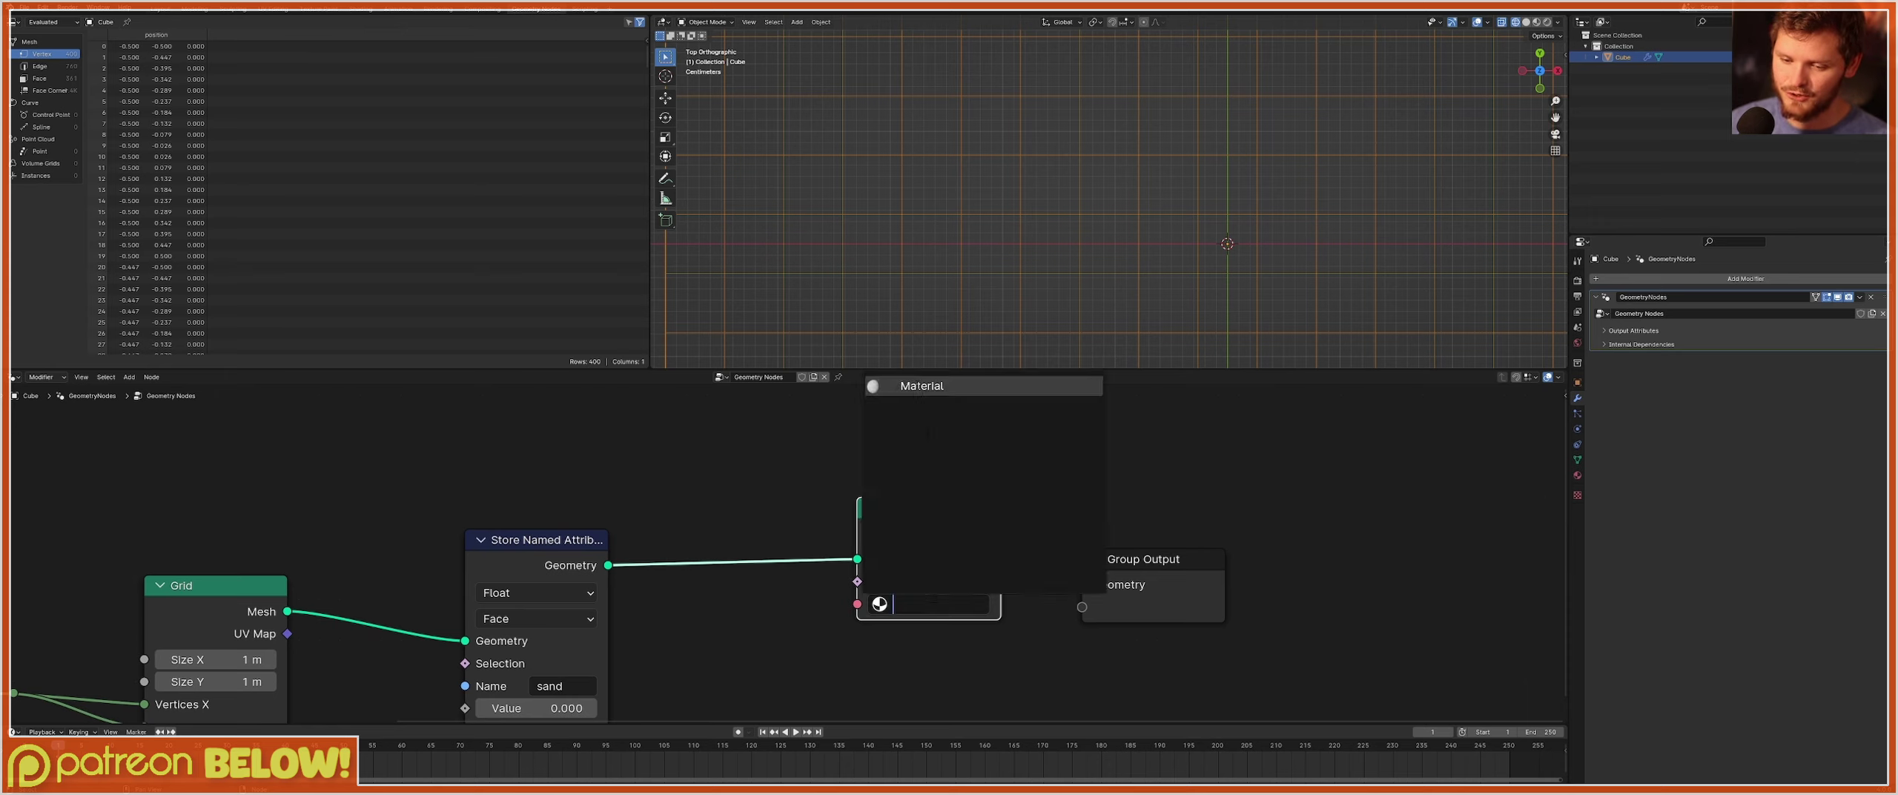
pyautogui.press('Return')
# Move the Set Material and Group Output nodes together farther from the Store Named Attribute node to make room.
pyautogui.scroll(-4, 668, 690)
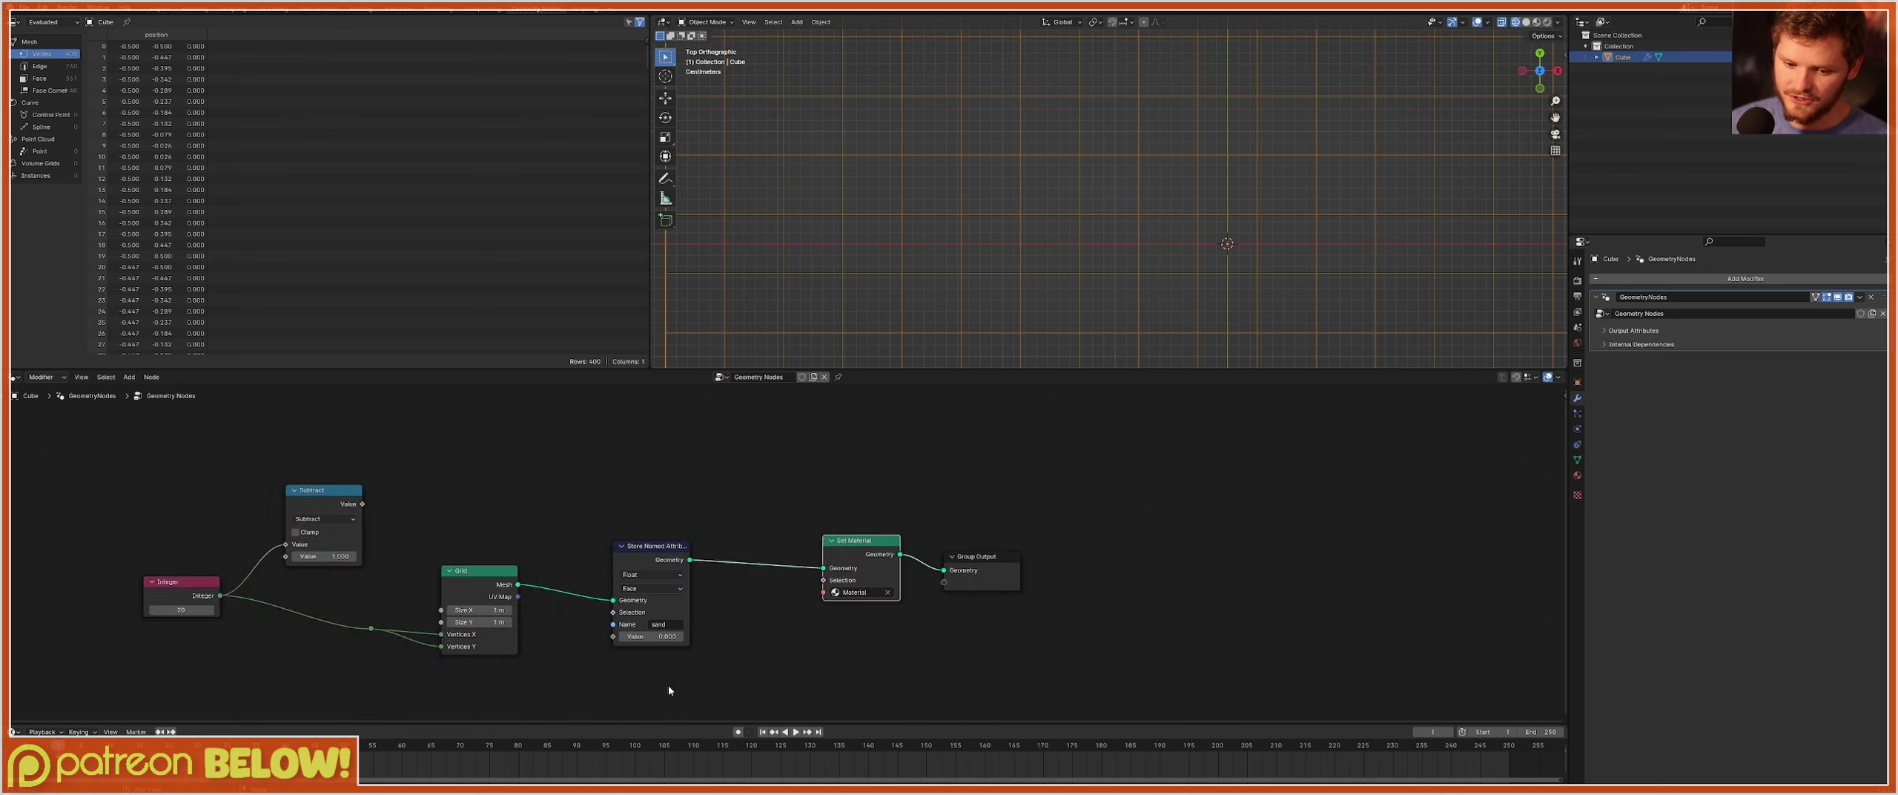
pyautogui.moveTo(669, 676); pyautogui.dragTo(208, 519)
pyautogui.moveTo(940, 649); pyautogui.dragTo(837, 526)
pyautogui.click(1014, 638)
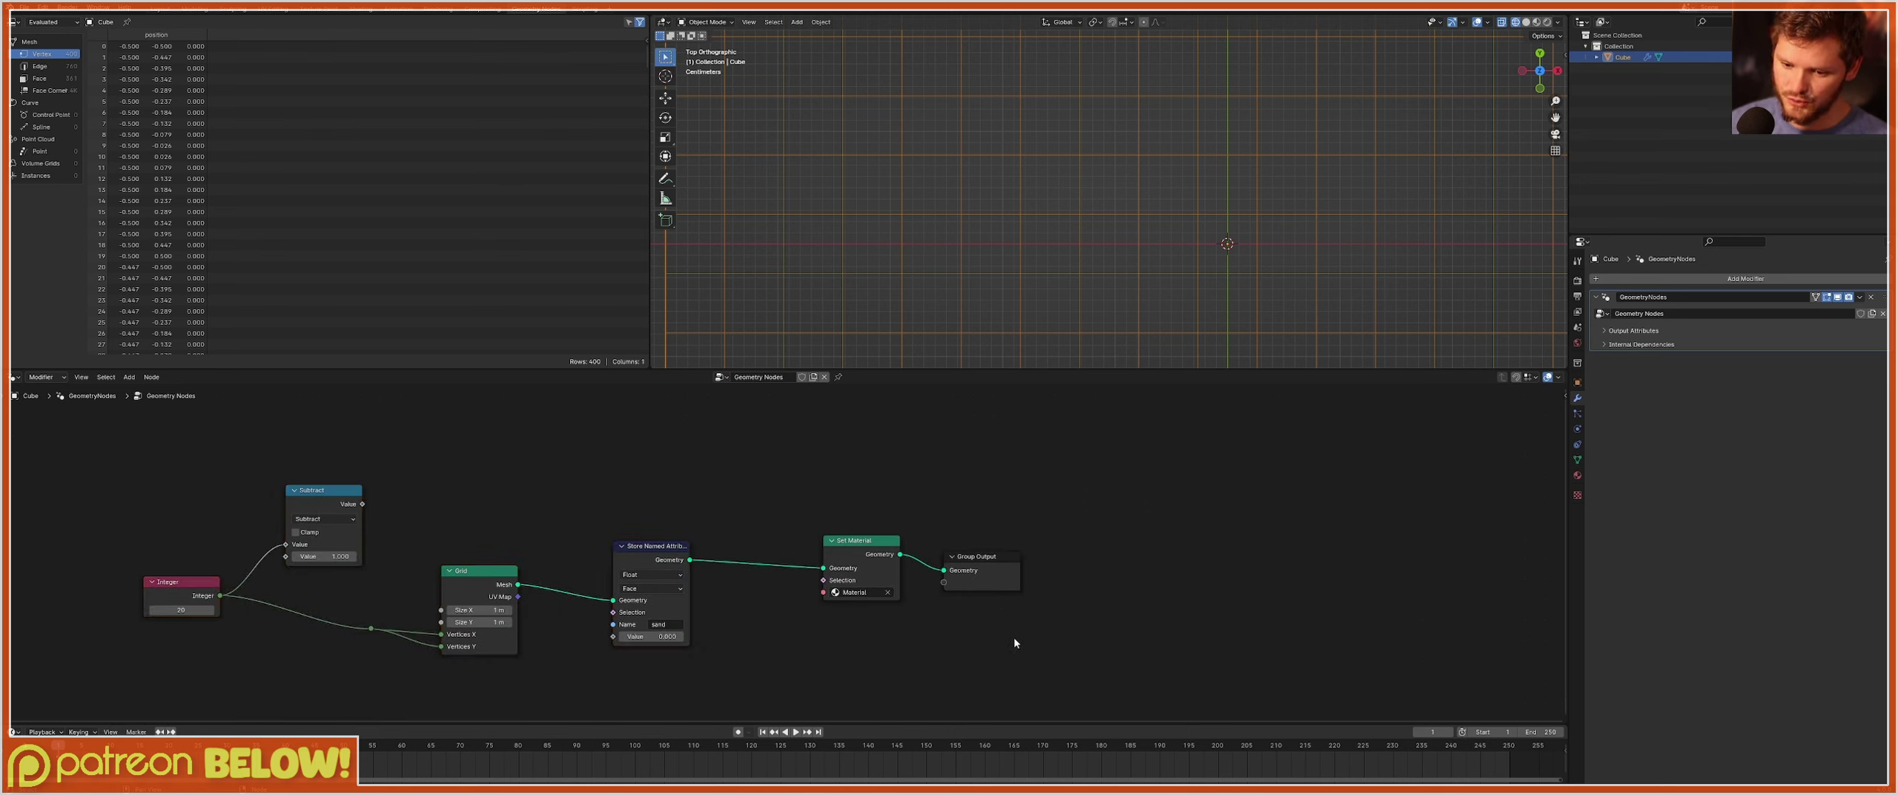
pyautogui.moveTo(1014, 637); pyautogui.dragTo(896, 540)
pyautogui.press('g')
pyautogui.click(1156, 540)
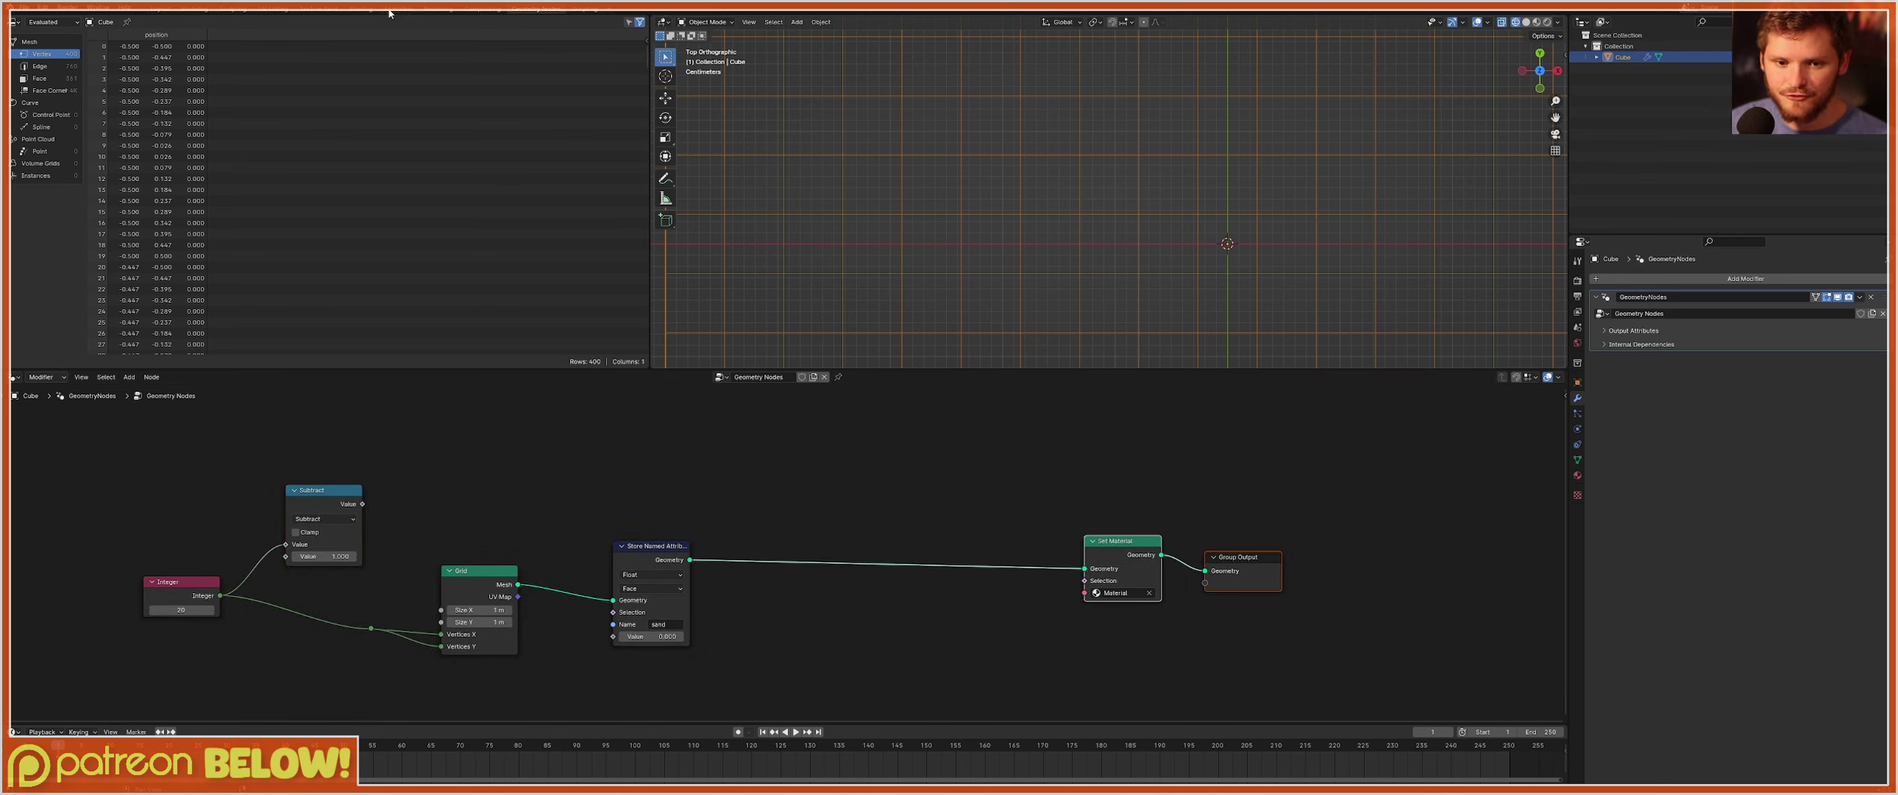
# In the Shading workspace, assign Material to the cube's slot and delete its Principled BSDF node.
pyautogui.click(361, 8)
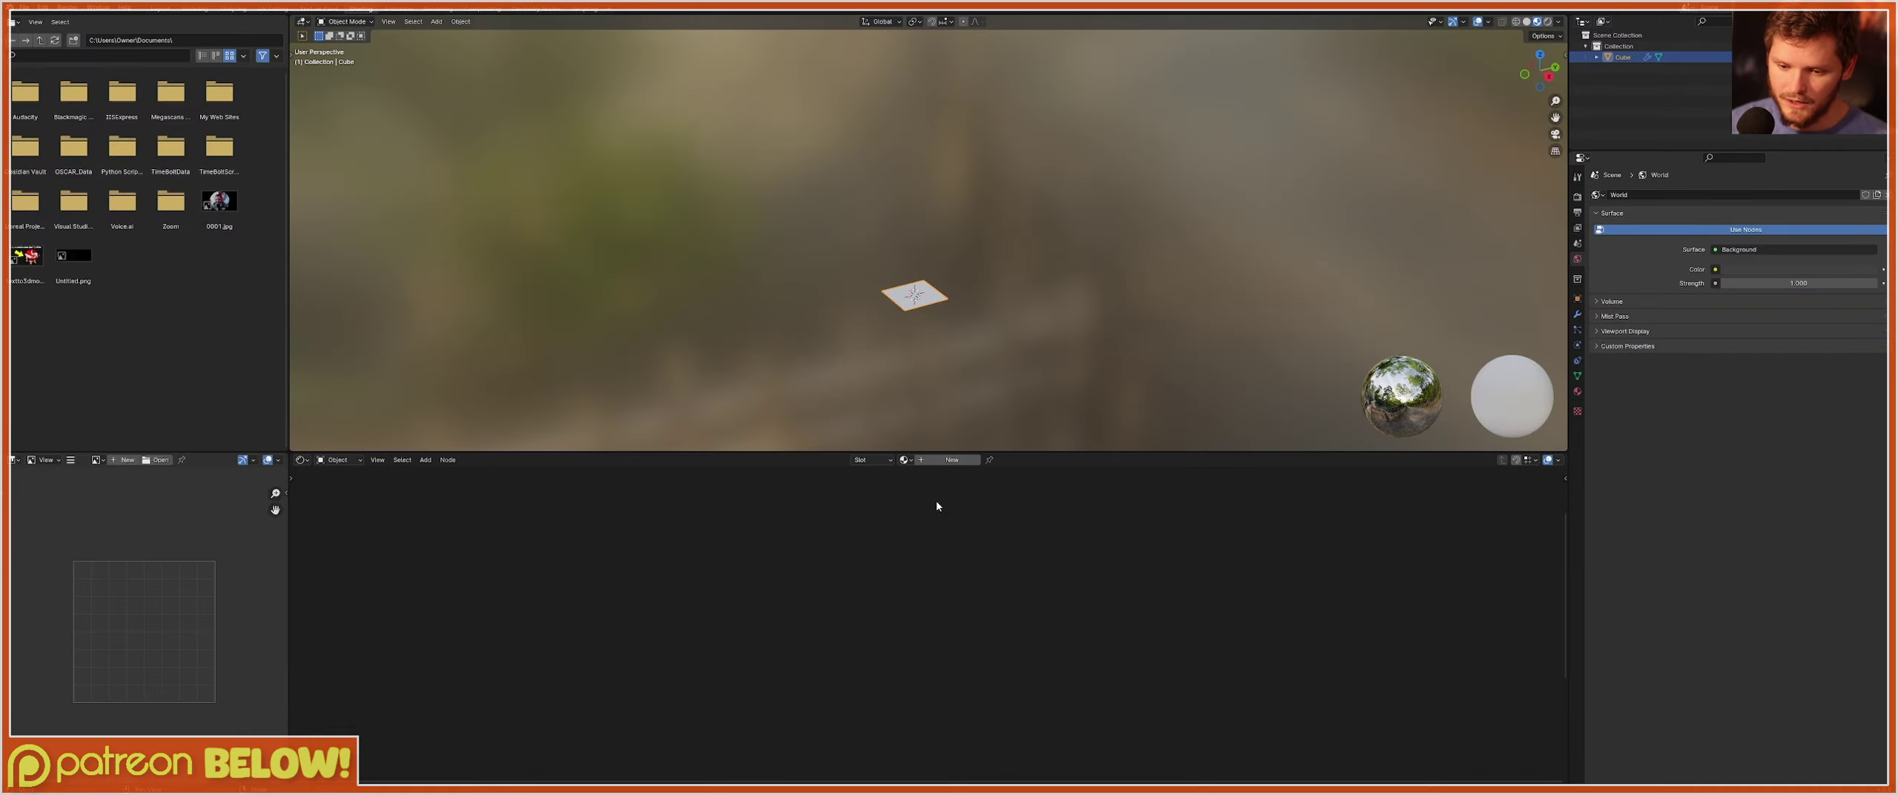
pyautogui.click(945, 459)
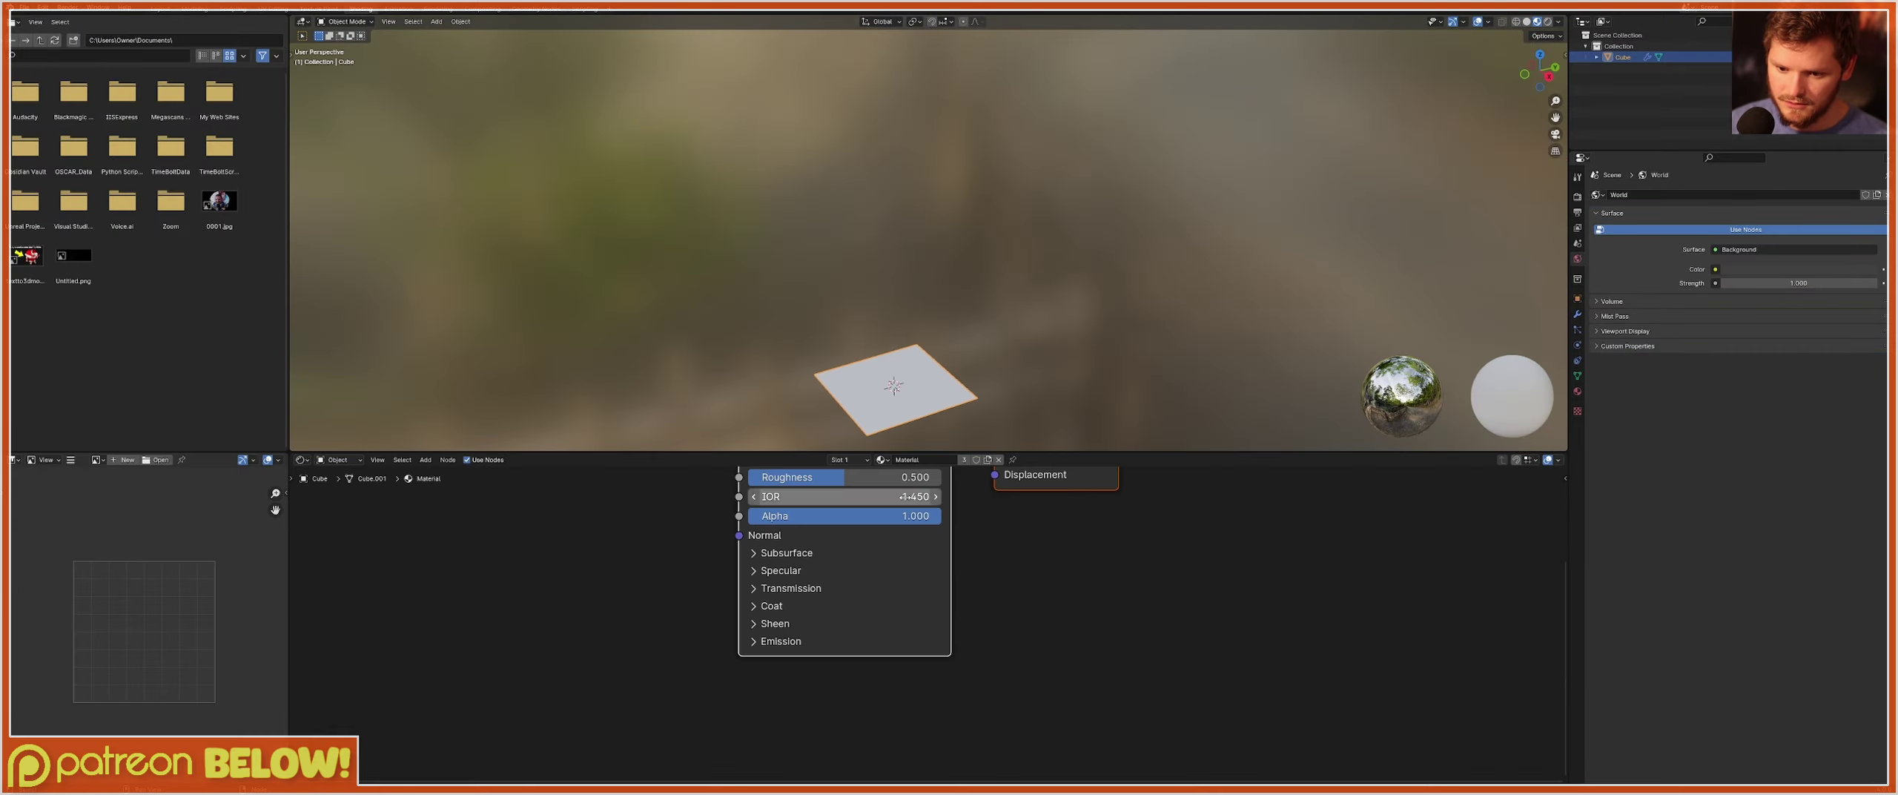
pyautogui.press('x')
# Add an Attribute node reading the attribute sand and connect its Color output to the Material Output's Surface.
pyautogui.hotkey('shift', 'a')
pyautogui.write('att')
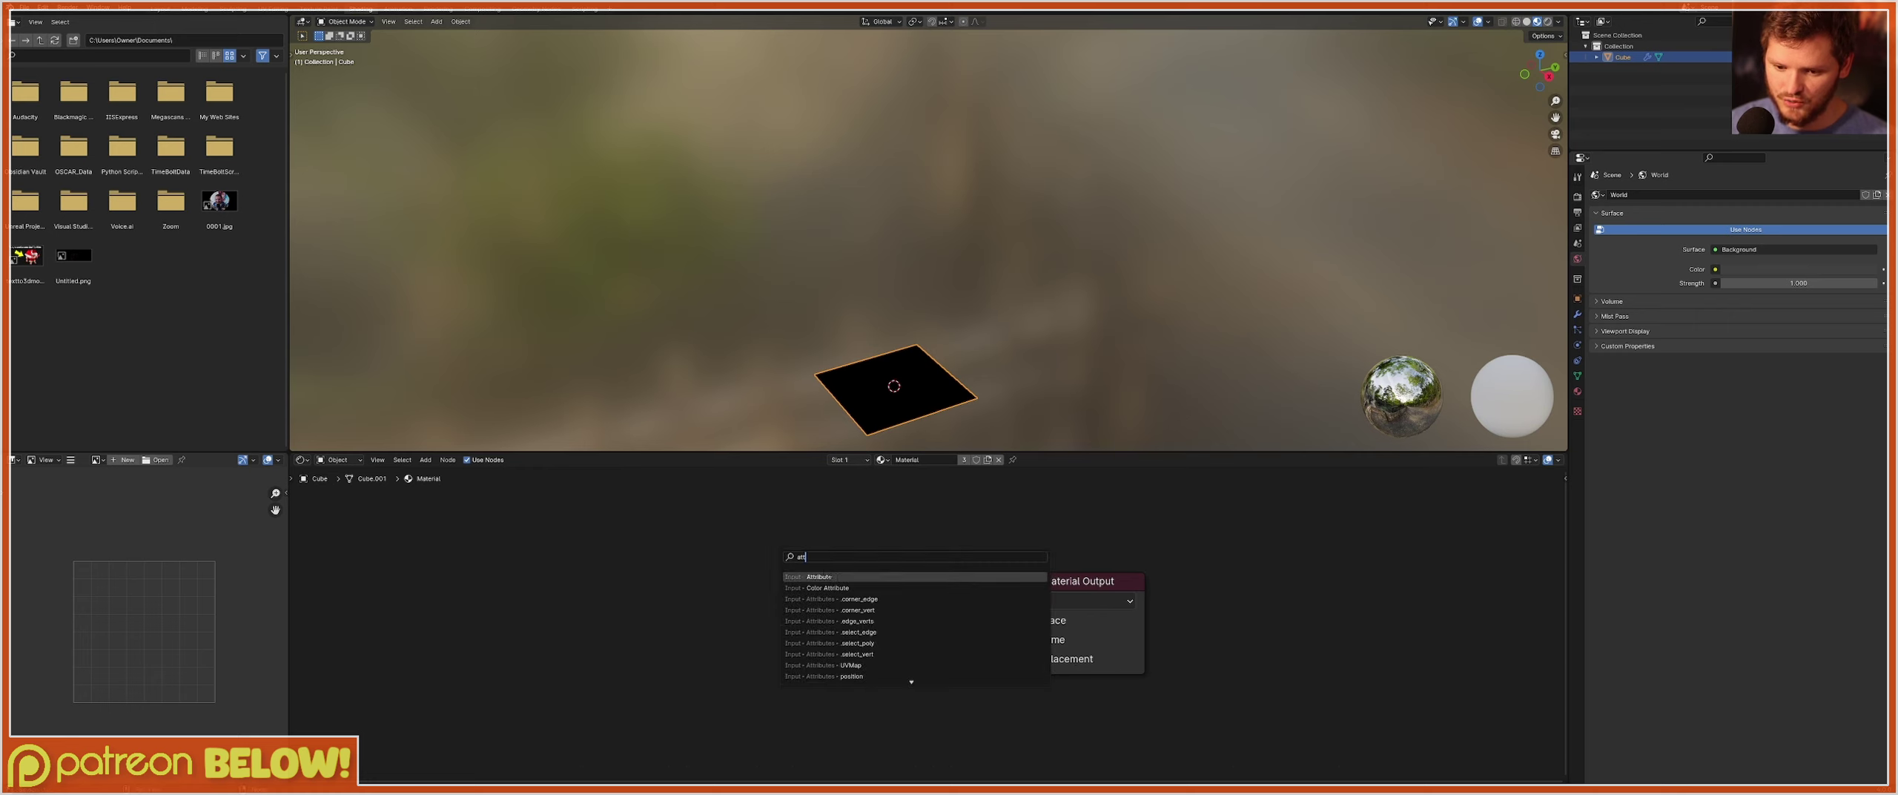
pyautogui.press('Return')
pyautogui.click(773, 697)
pyautogui.click(773, 697)
pyautogui.write('sa')
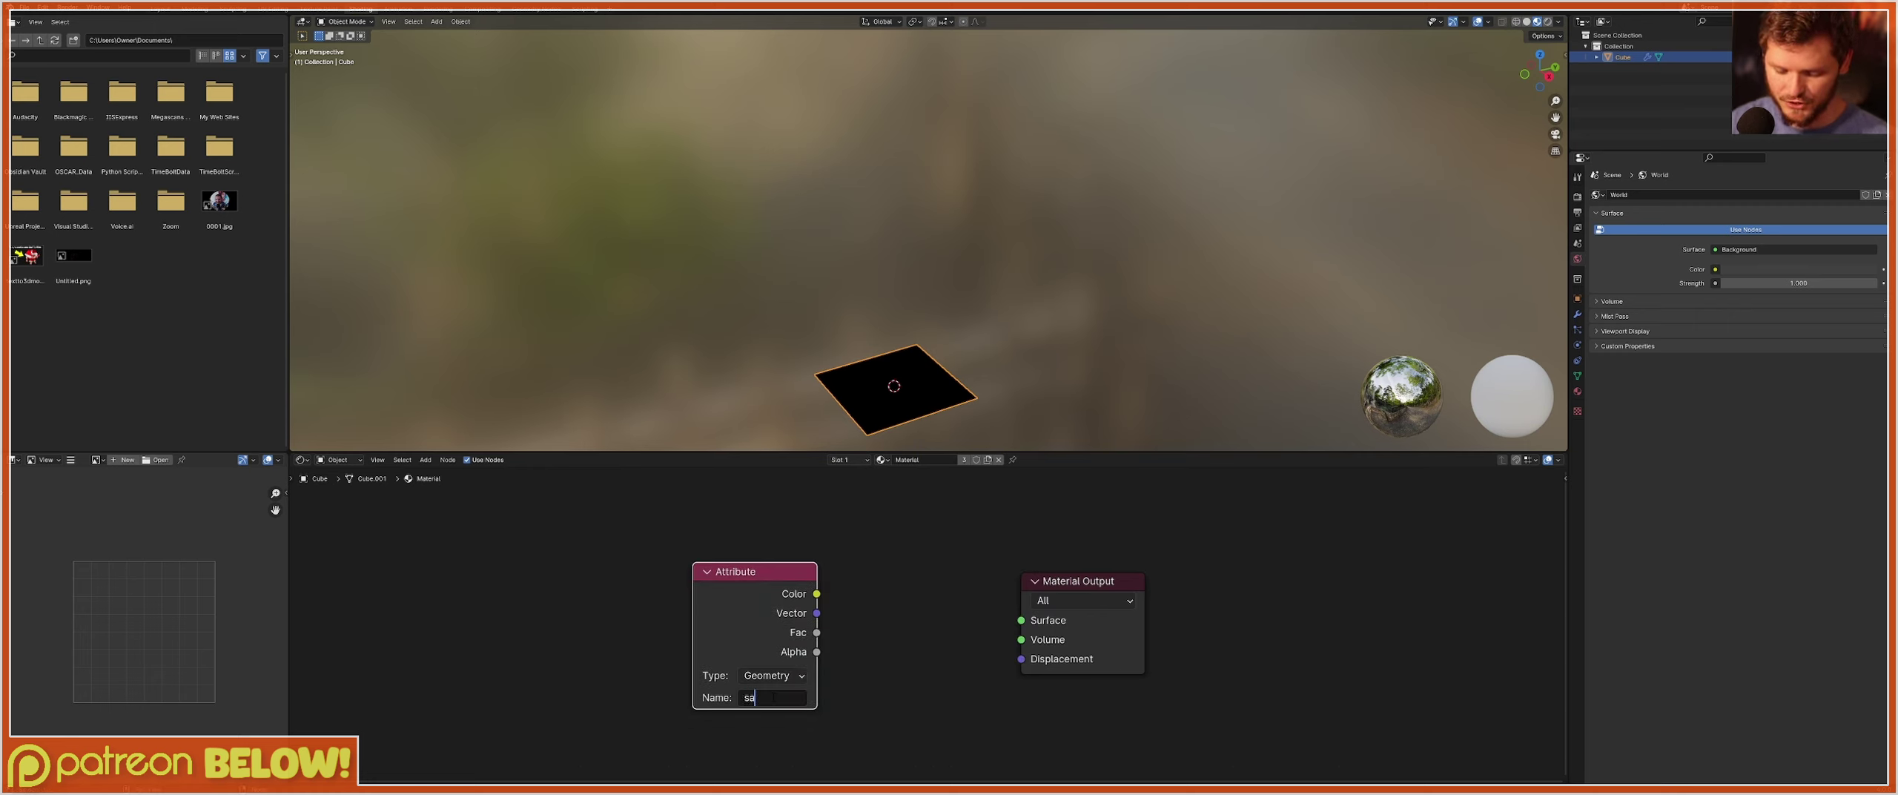
pyautogui.write('nd')
pyautogui.press('Return')
pyautogui.moveTo(816, 593); pyautogui.dragTo(1021, 621)
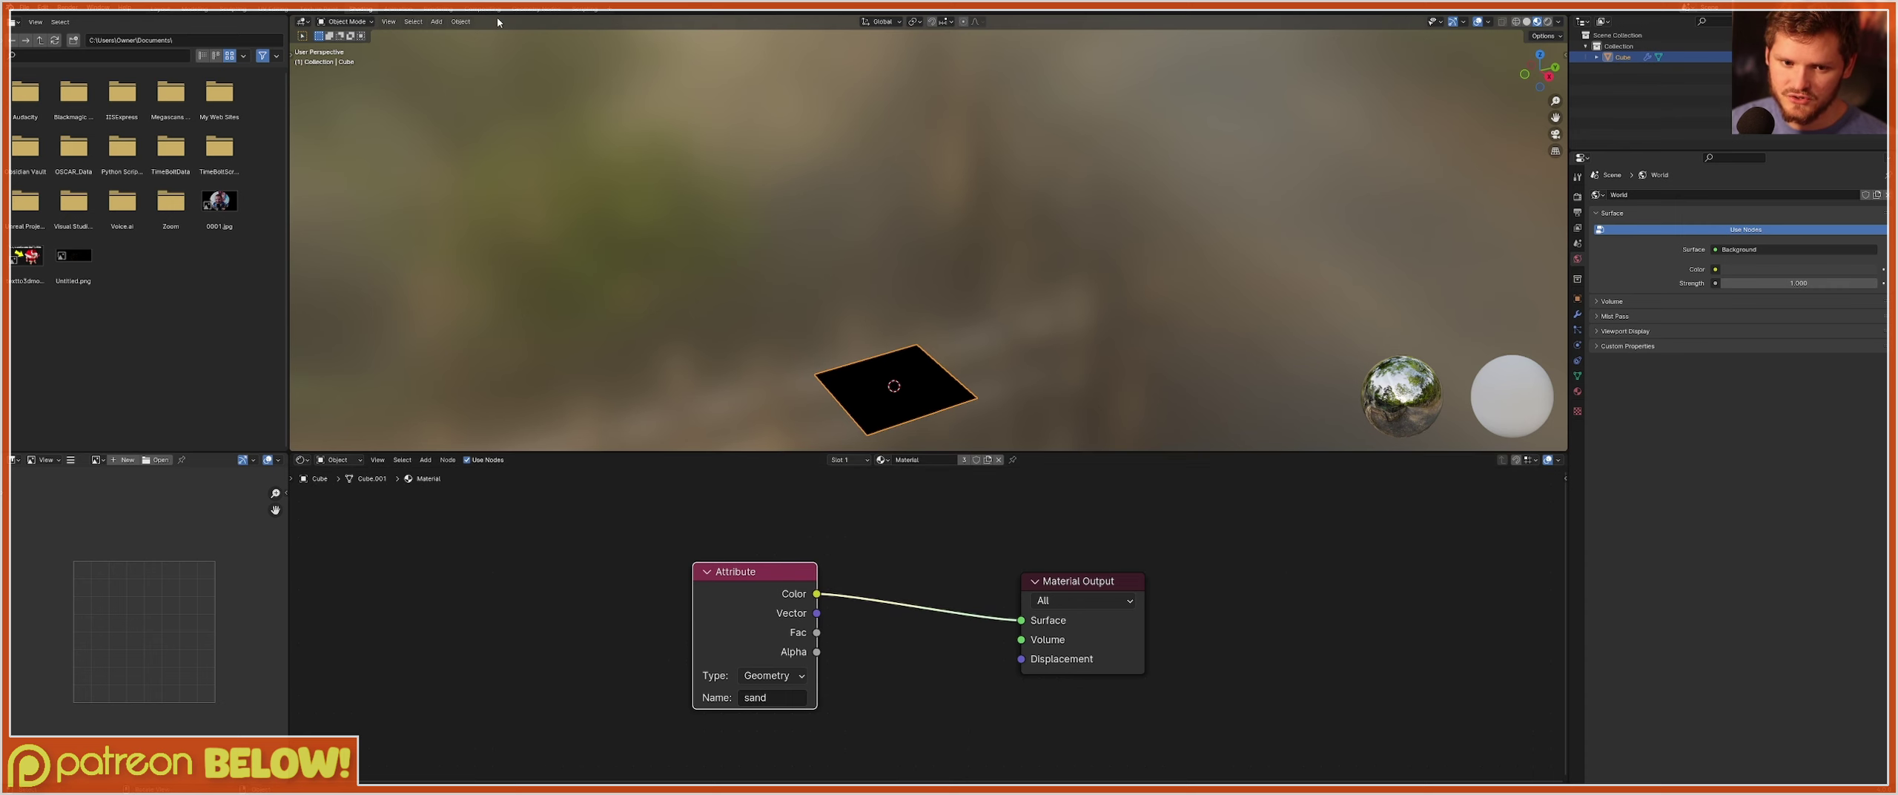
# Return to the Geometry Nodes workspace and switch the viewport to Rendered shading with the whole grid in view.
pyautogui.click(532, 9)
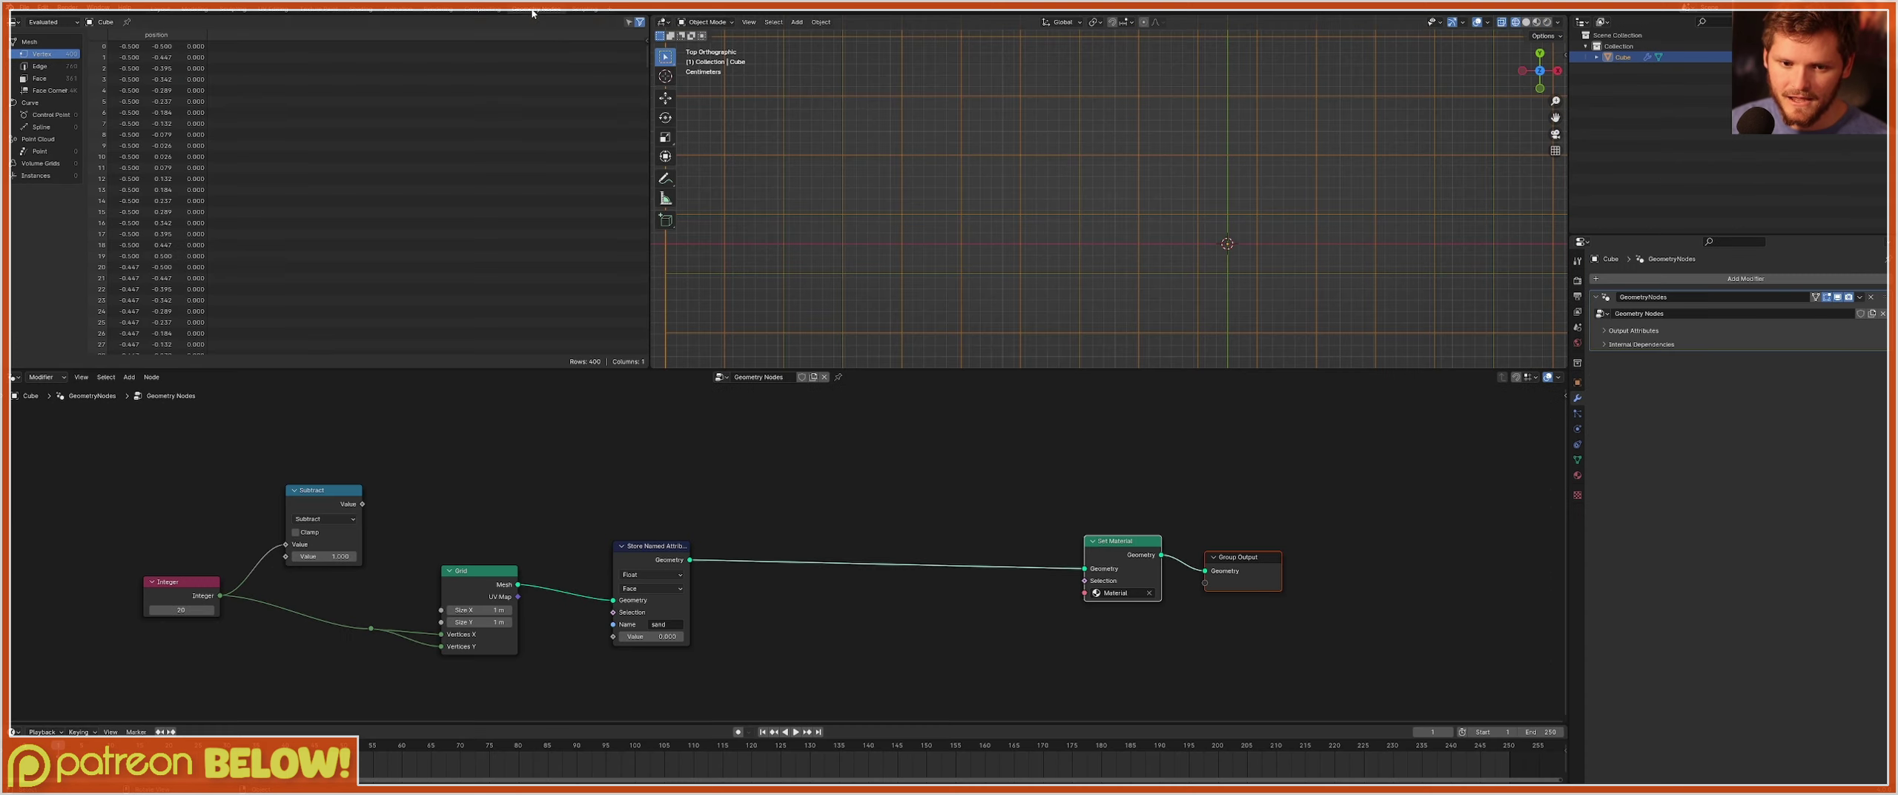
pyautogui.click(1546, 21)
pyautogui.scroll(-7, 1154, 245)
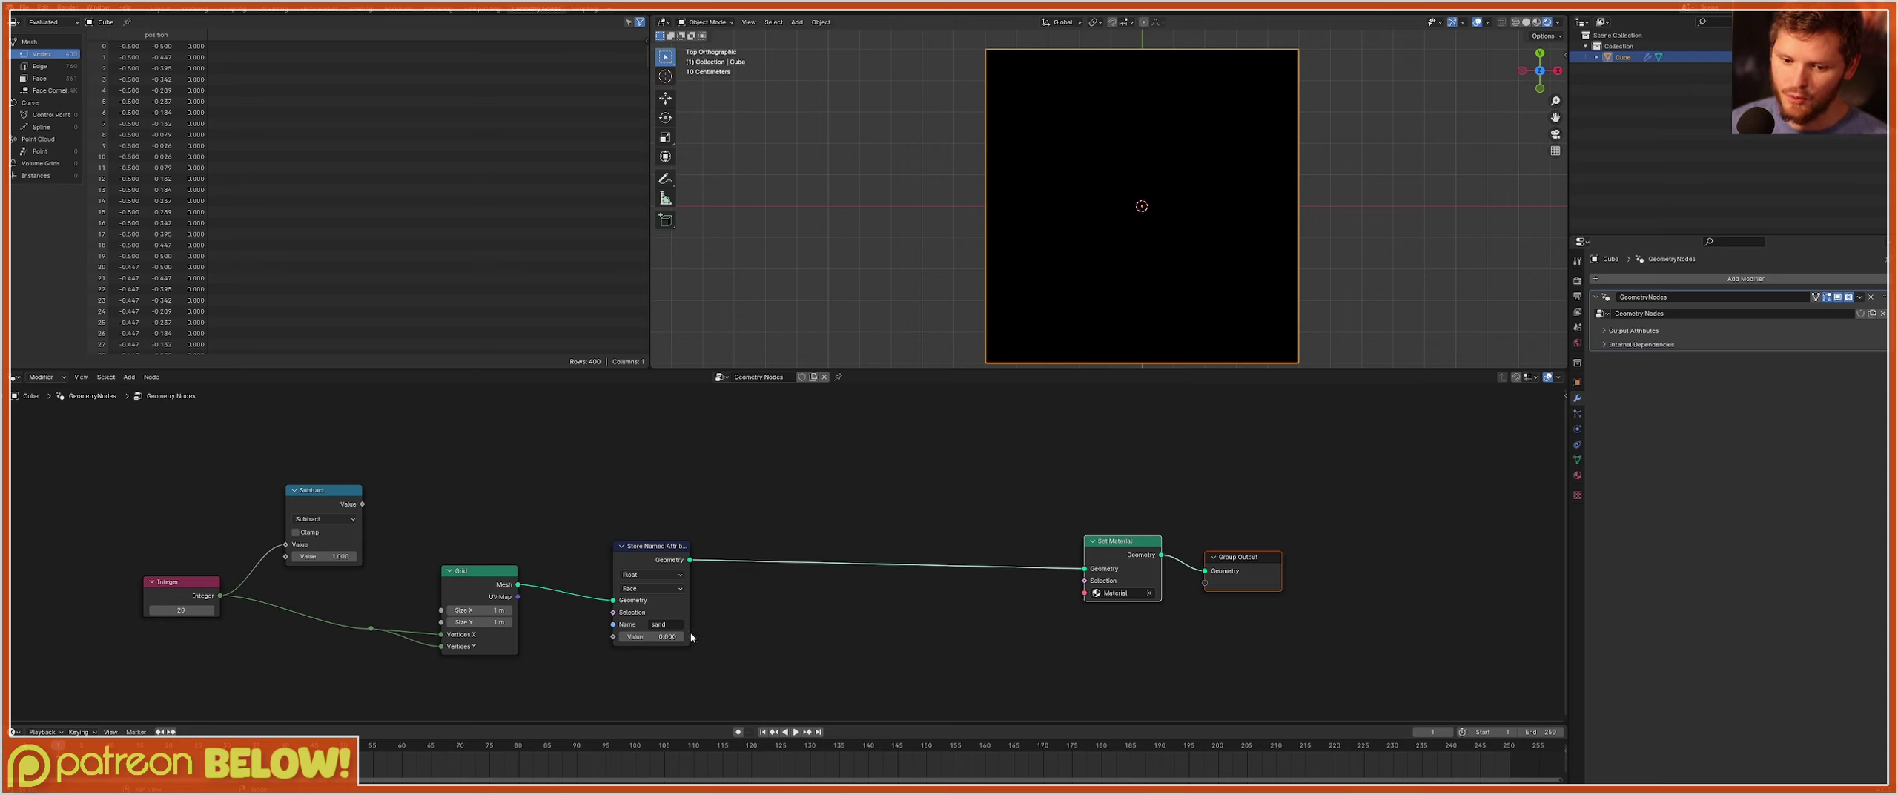
# Try a value of 1 for the stored sand attribute, and set it back to 0.
pyautogui.click(667, 636)
pyautogui.write('1')
pyautogui.press('Return')
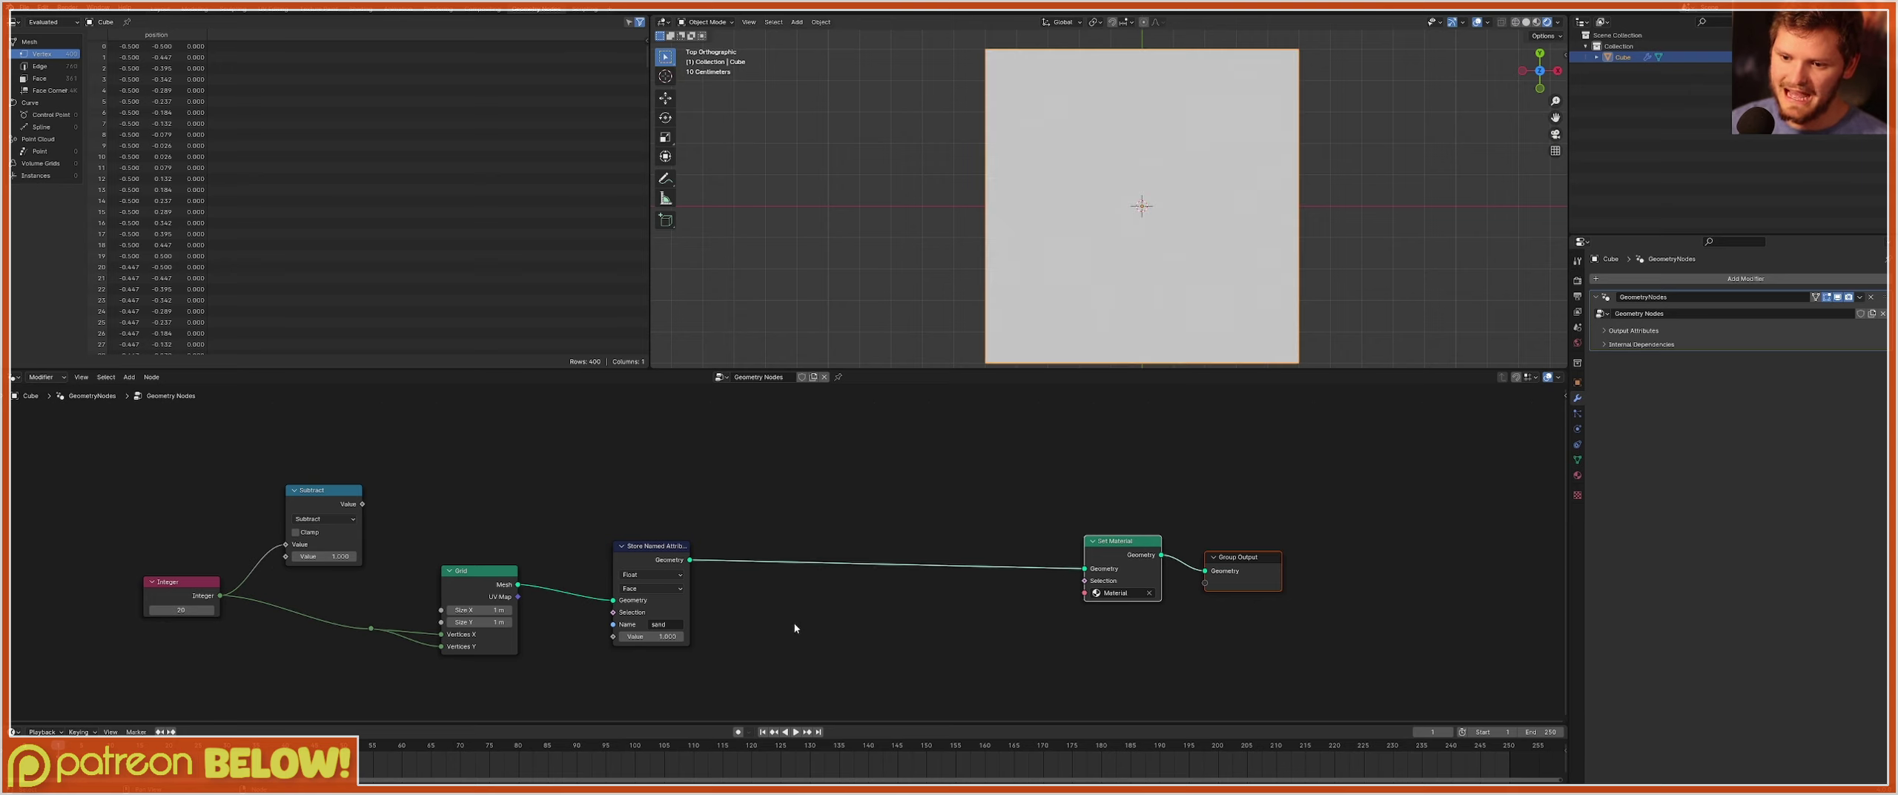
pyautogui.click(655, 636)
pyautogui.write('0')
pyautogui.press('Return')
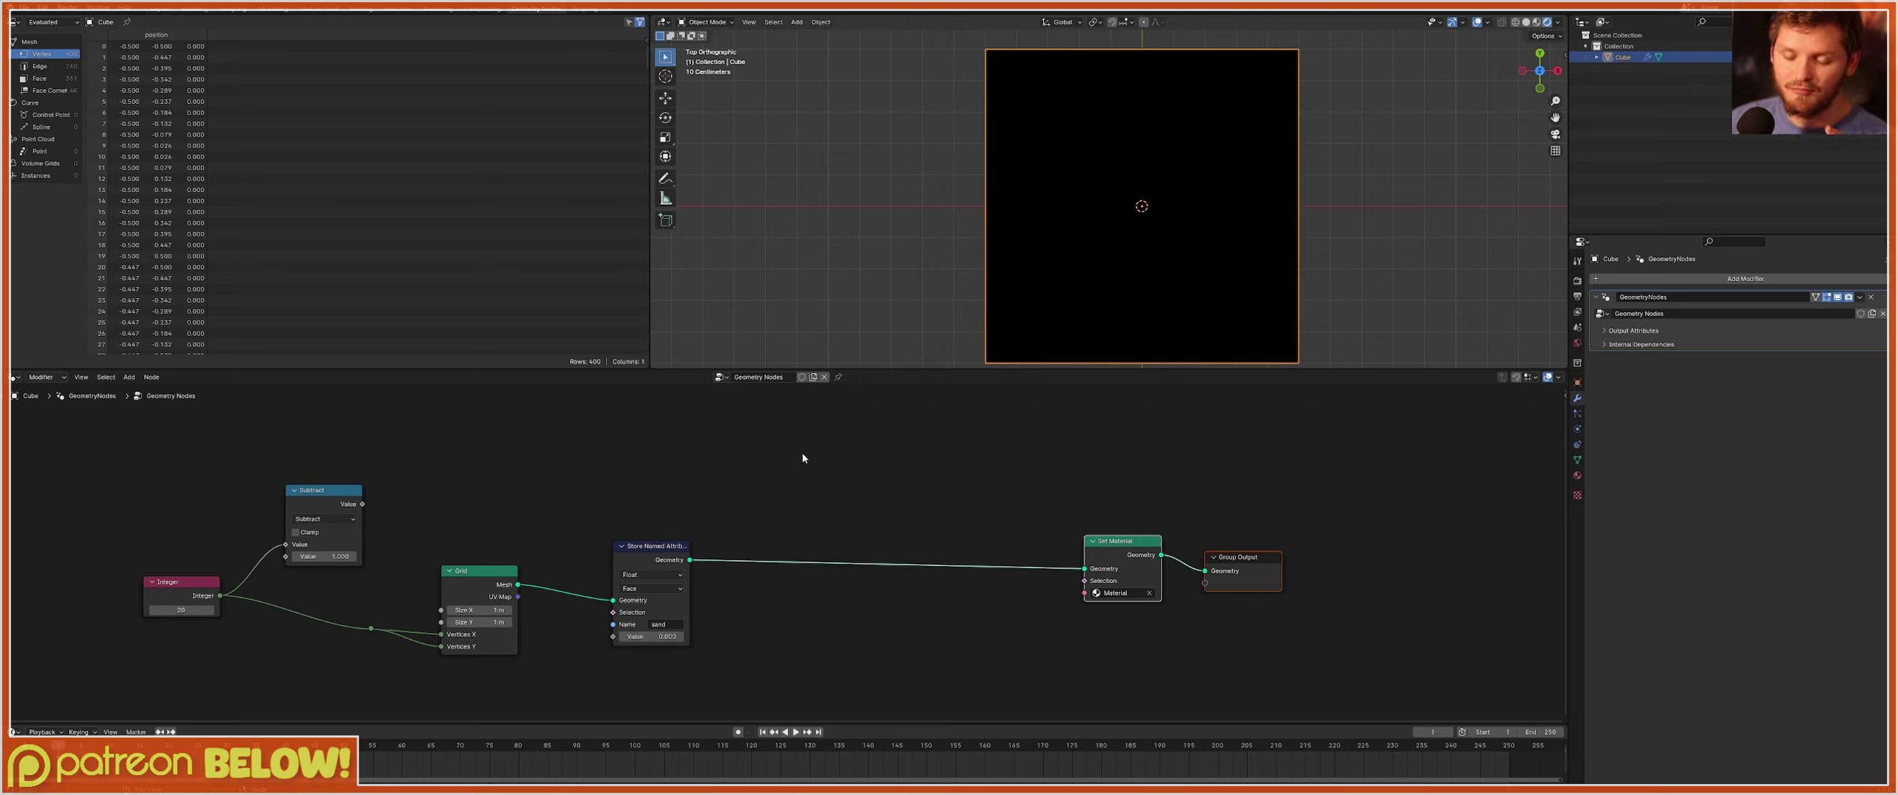
# Mark a spot on the black grid with a temporary annotation stroke and erase it.
pyautogui.scroll(2, 1111, 170)
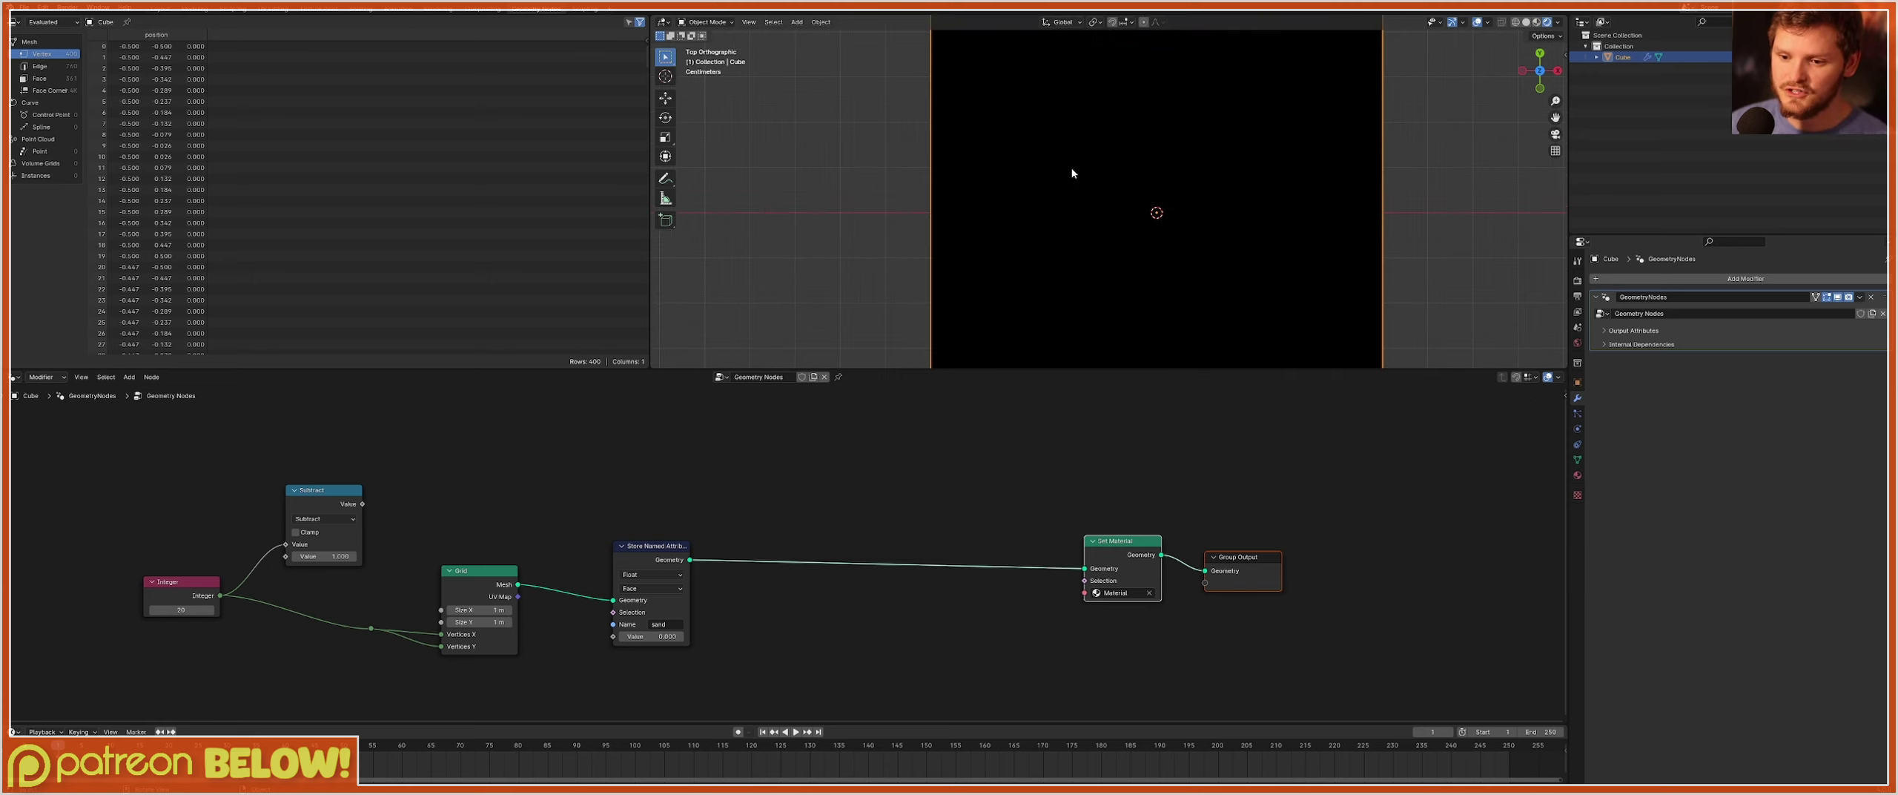
pyautogui.moveTo(1052, 180)
pyautogui.mouseDown()
pyautogui.moveTo(1069, 175)
pyautogui.moveTo(1056, 195)
pyautogui.moveTo(1084, 160)
pyautogui.moveTo(1062, 217)
pyautogui.mouseUp()
pyautogui.moveTo(1017, 185)
pyautogui.mouseDown(button='right')
pyautogui.moveTo(966, 181)
pyautogui.moveTo(1061, 178)
pyautogui.mouseUp(button='right')
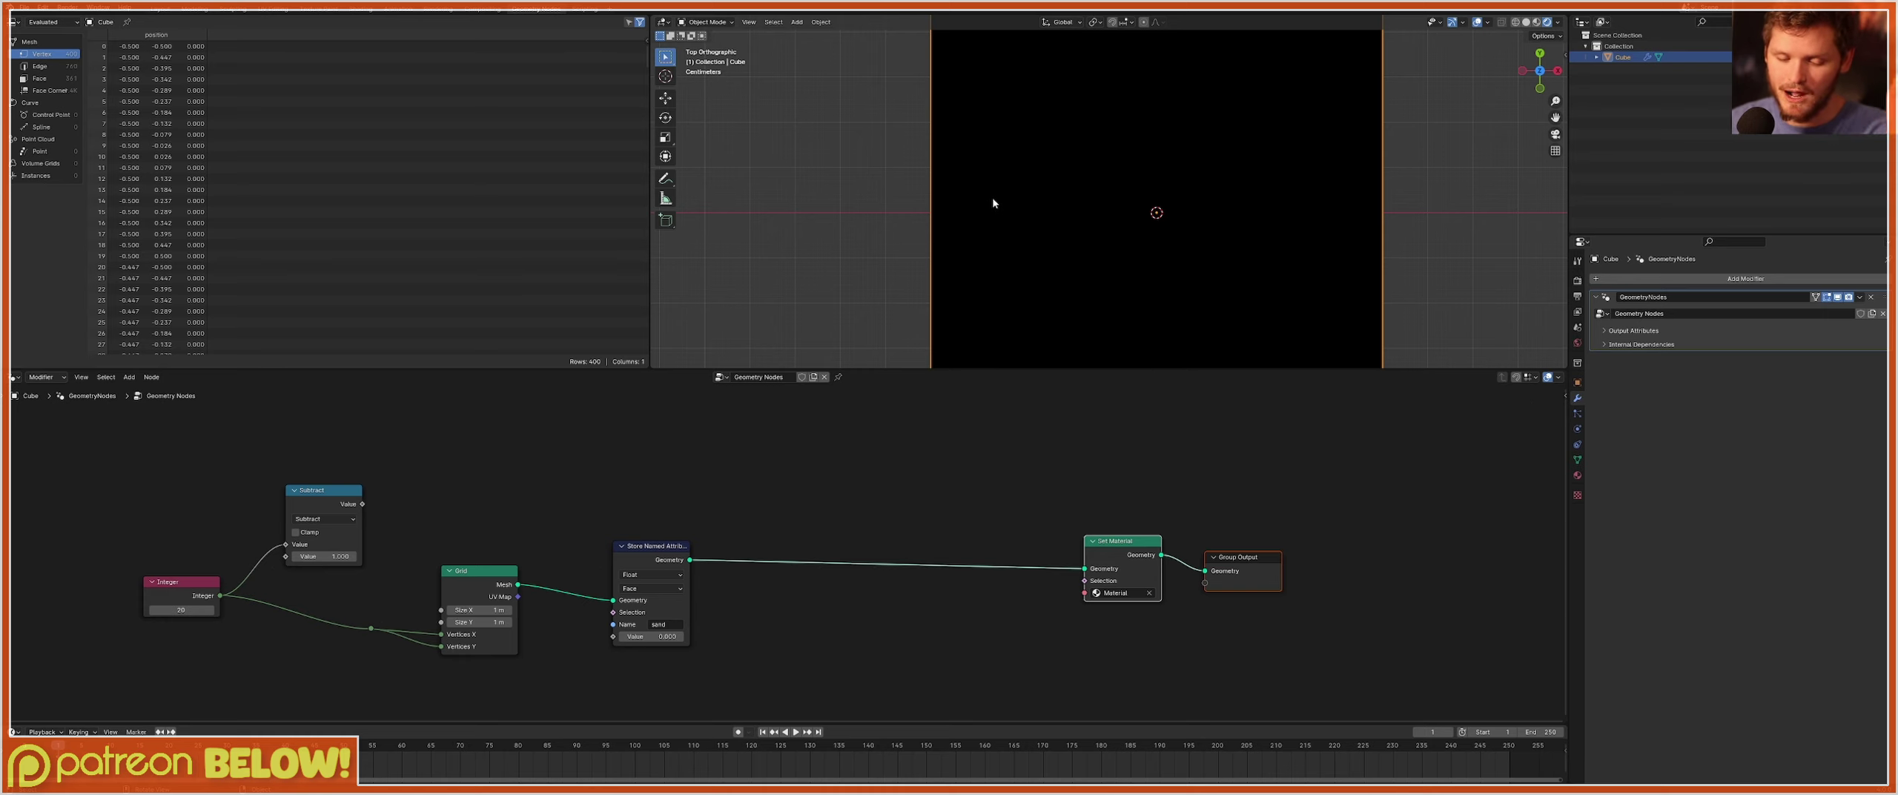
# Add an Empty, scale it down to a small cross, and place it on the grid just left of and above its centre.
pyautogui.hotkey('shift', 'a')
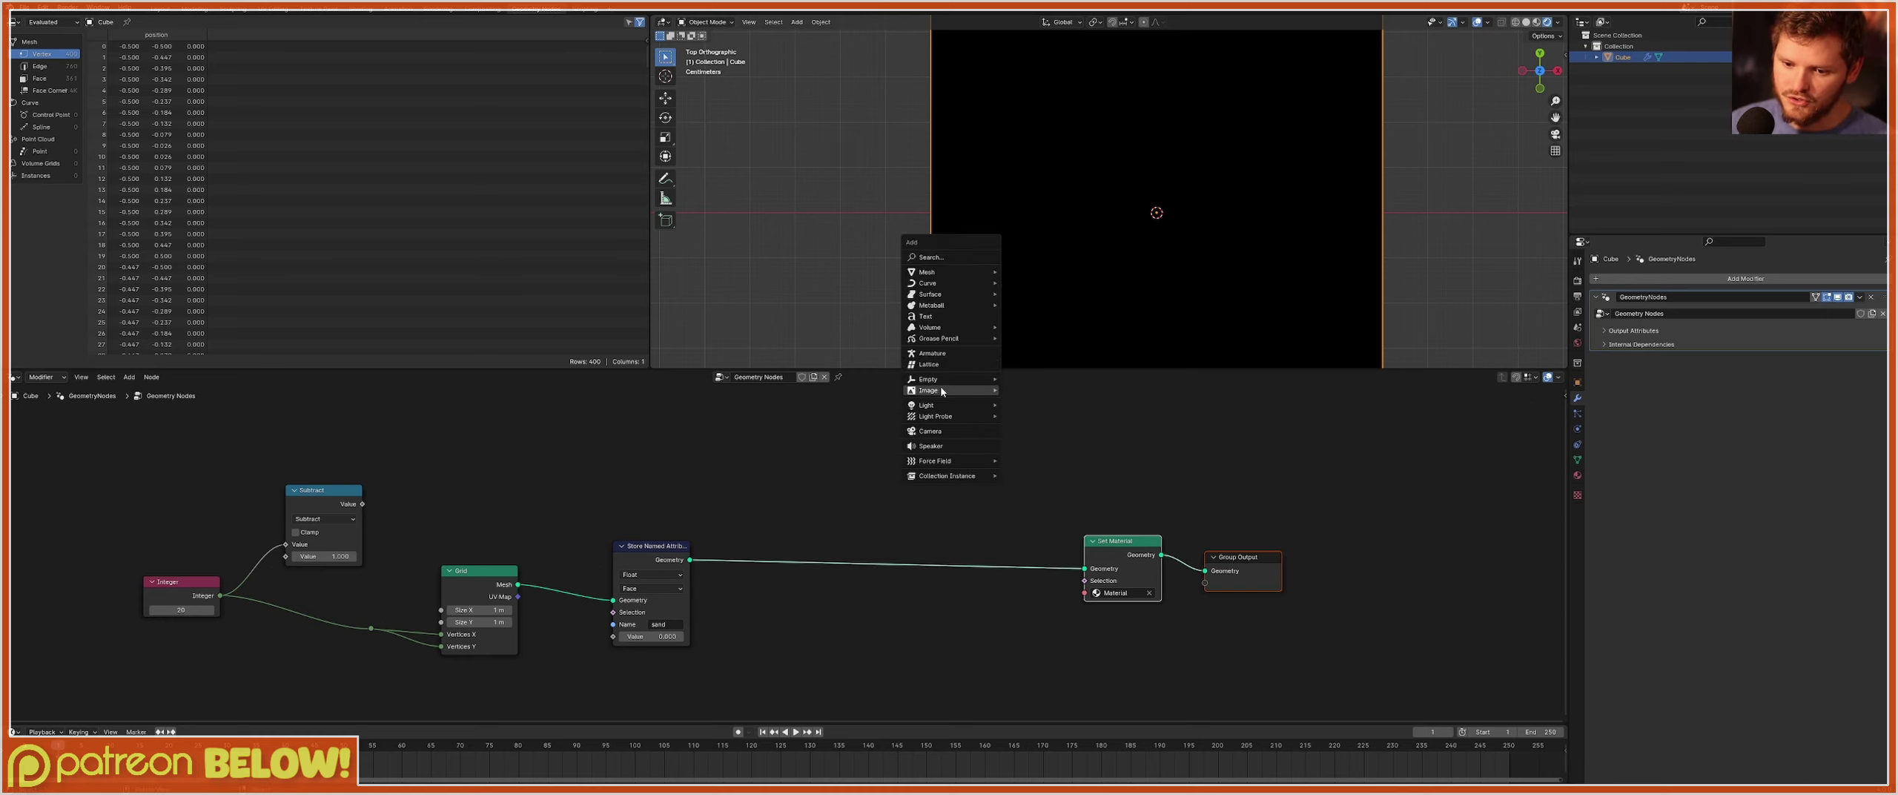
pyautogui.click(1033, 378)
pyautogui.press('g')
pyautogui.click(1046, 249)
pyautogui.press('s')
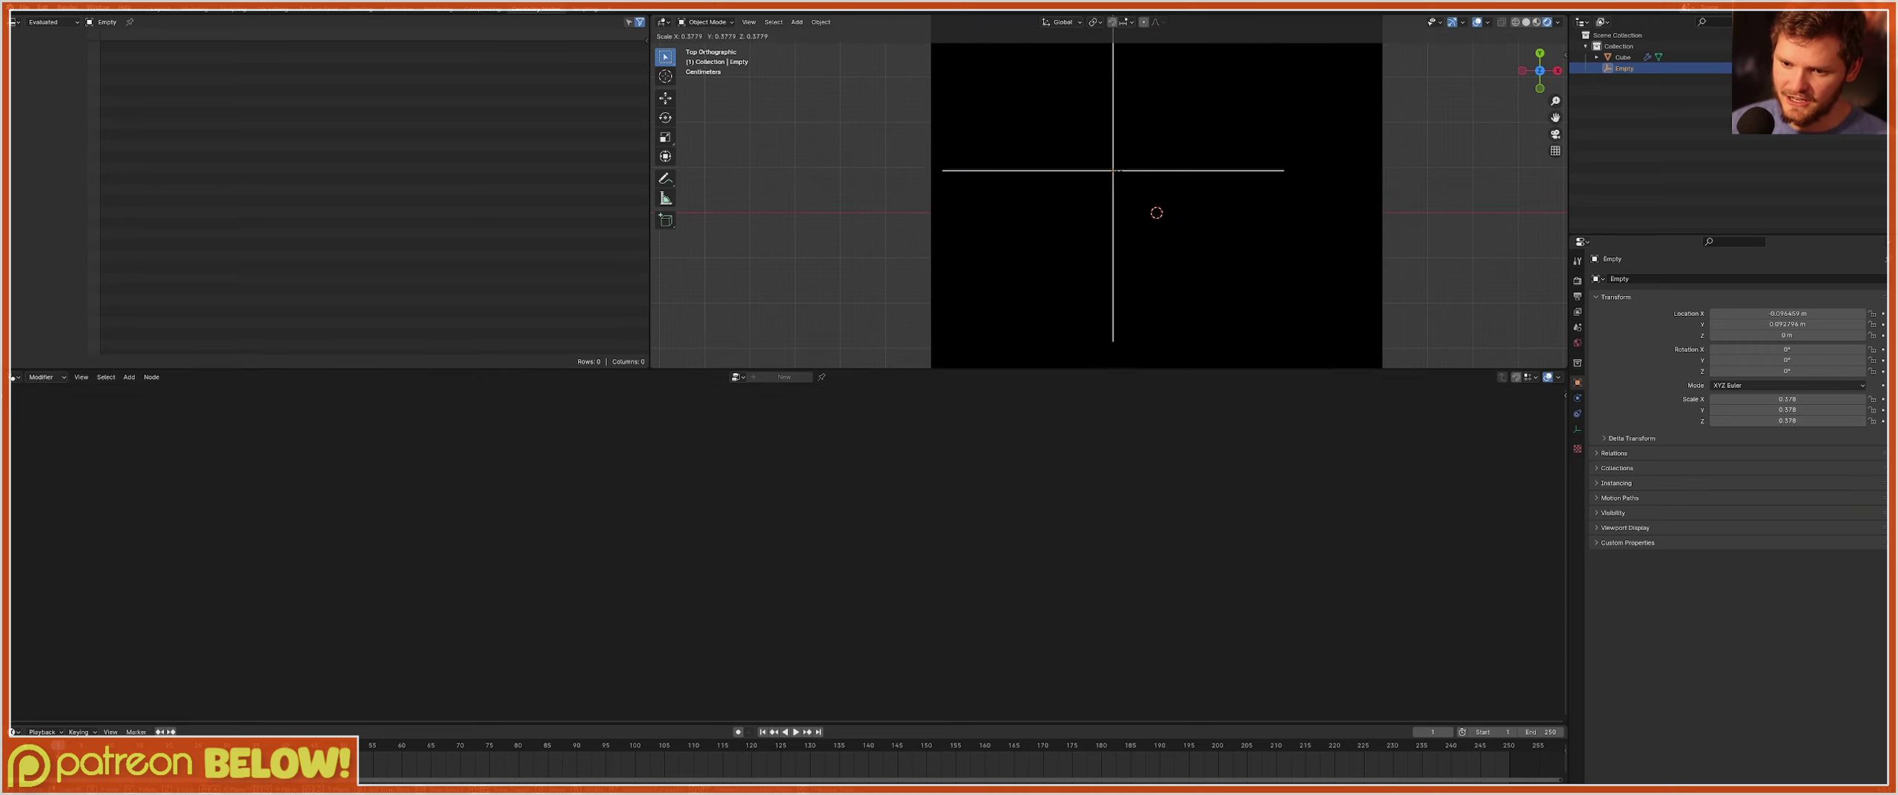
pyautogui.click(1094, 166)
pyautogui.press('g')
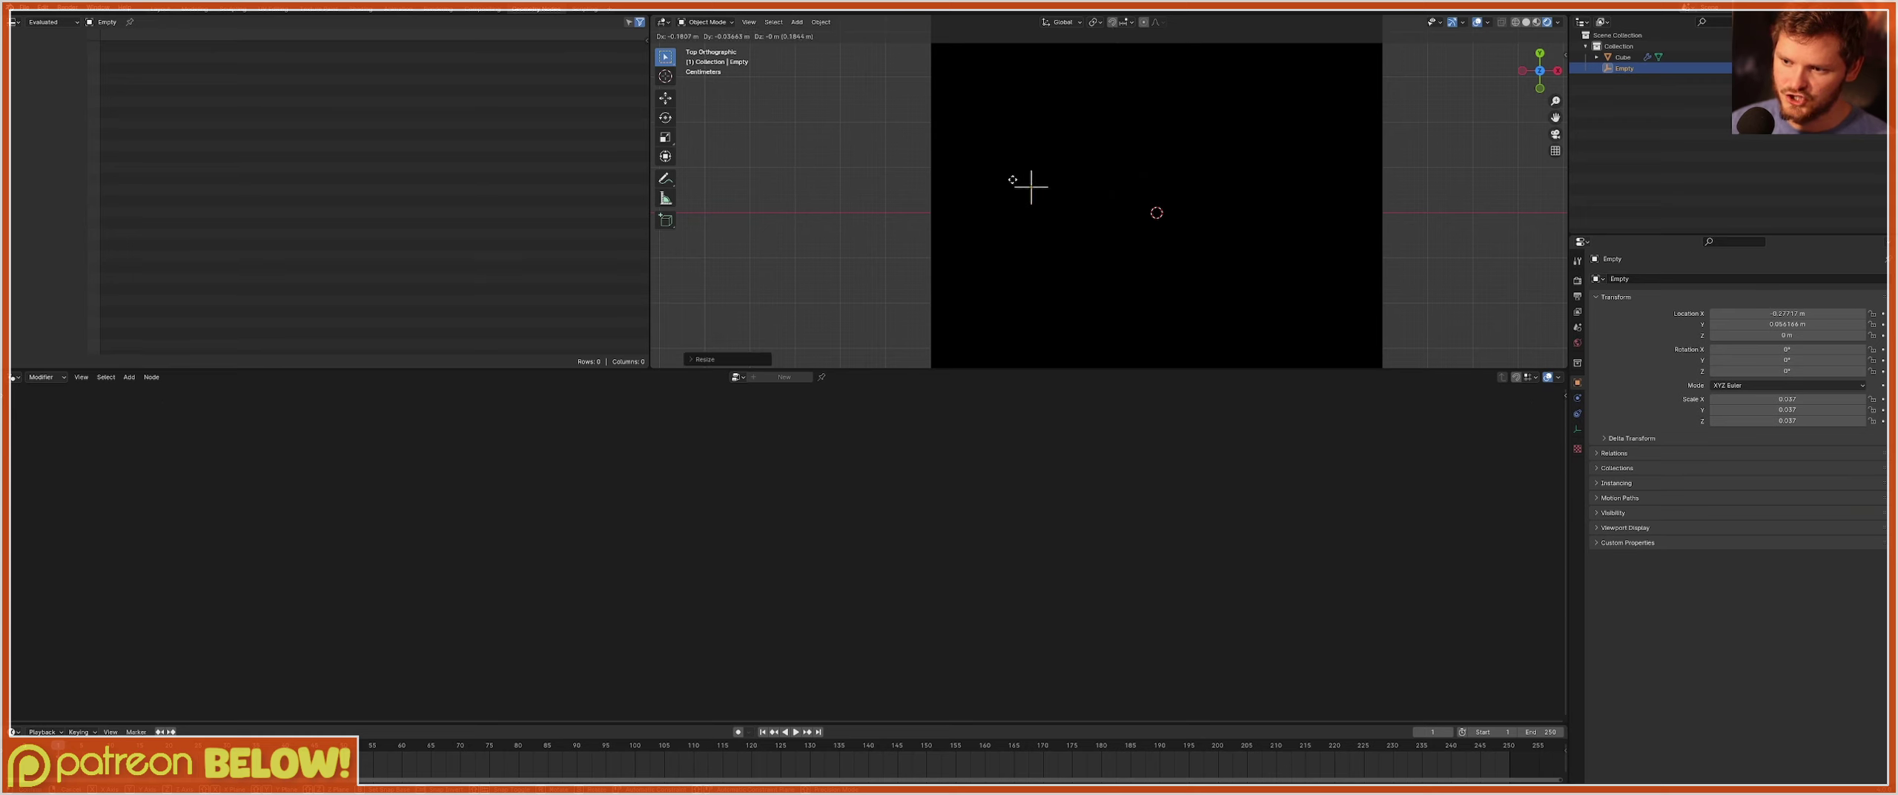
pyautogui.click(1014, 179)
# Select the Cube object and view the grid in wireframe to compare the Empty's location with the faces.
pyautogui.click(1622, 57)
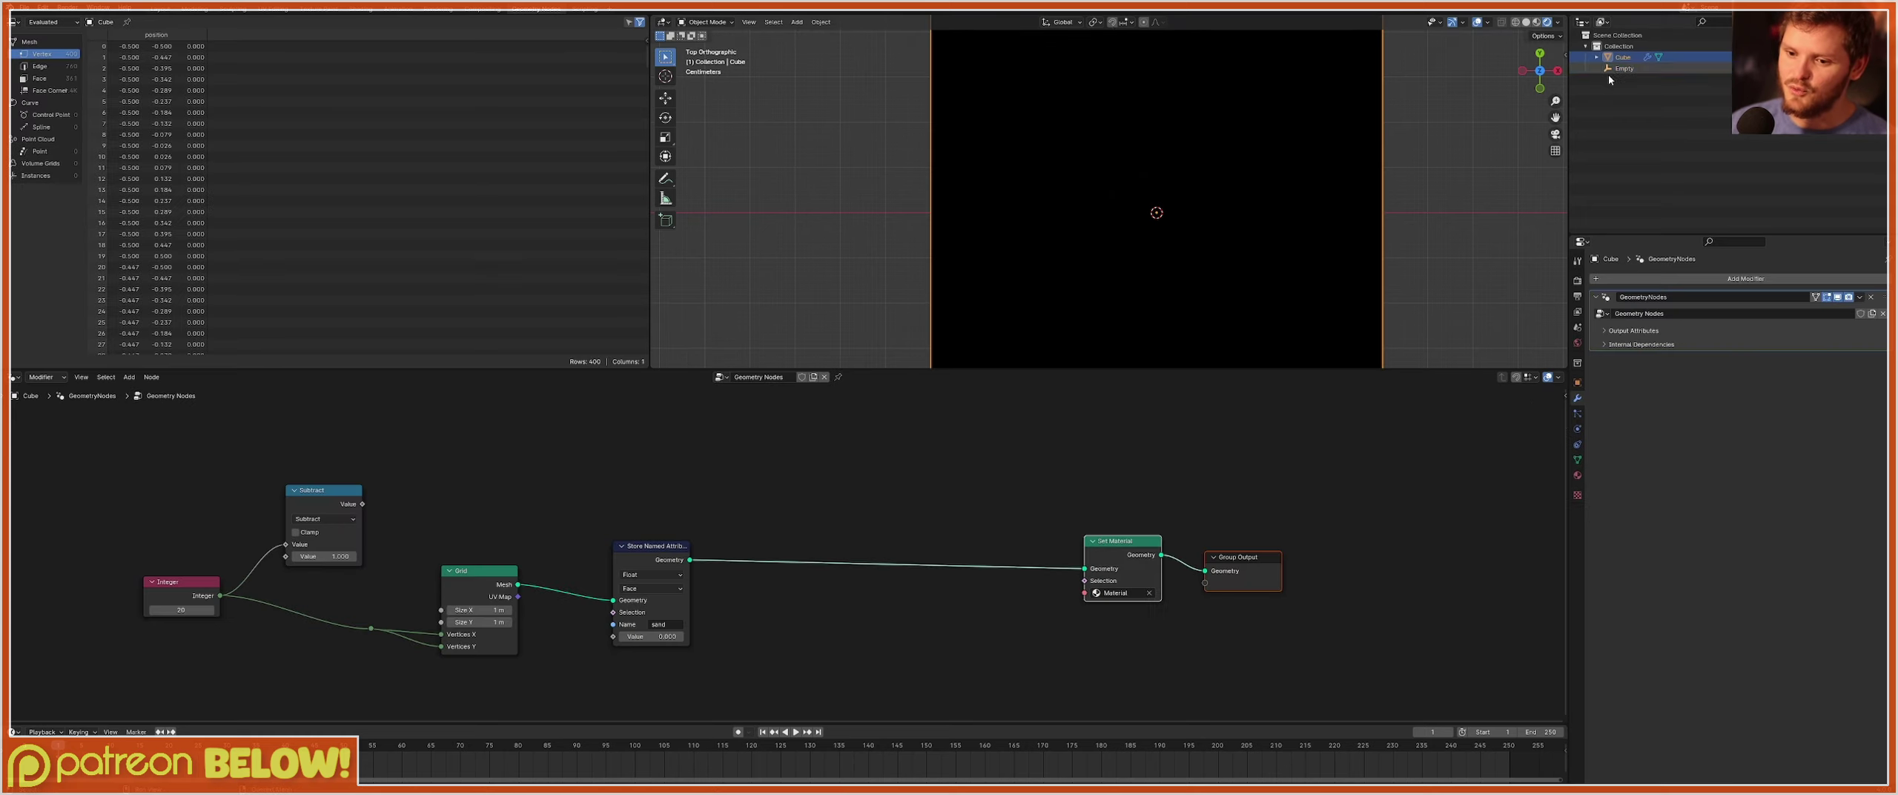
pyautogui.hotkey('shift', 'z')
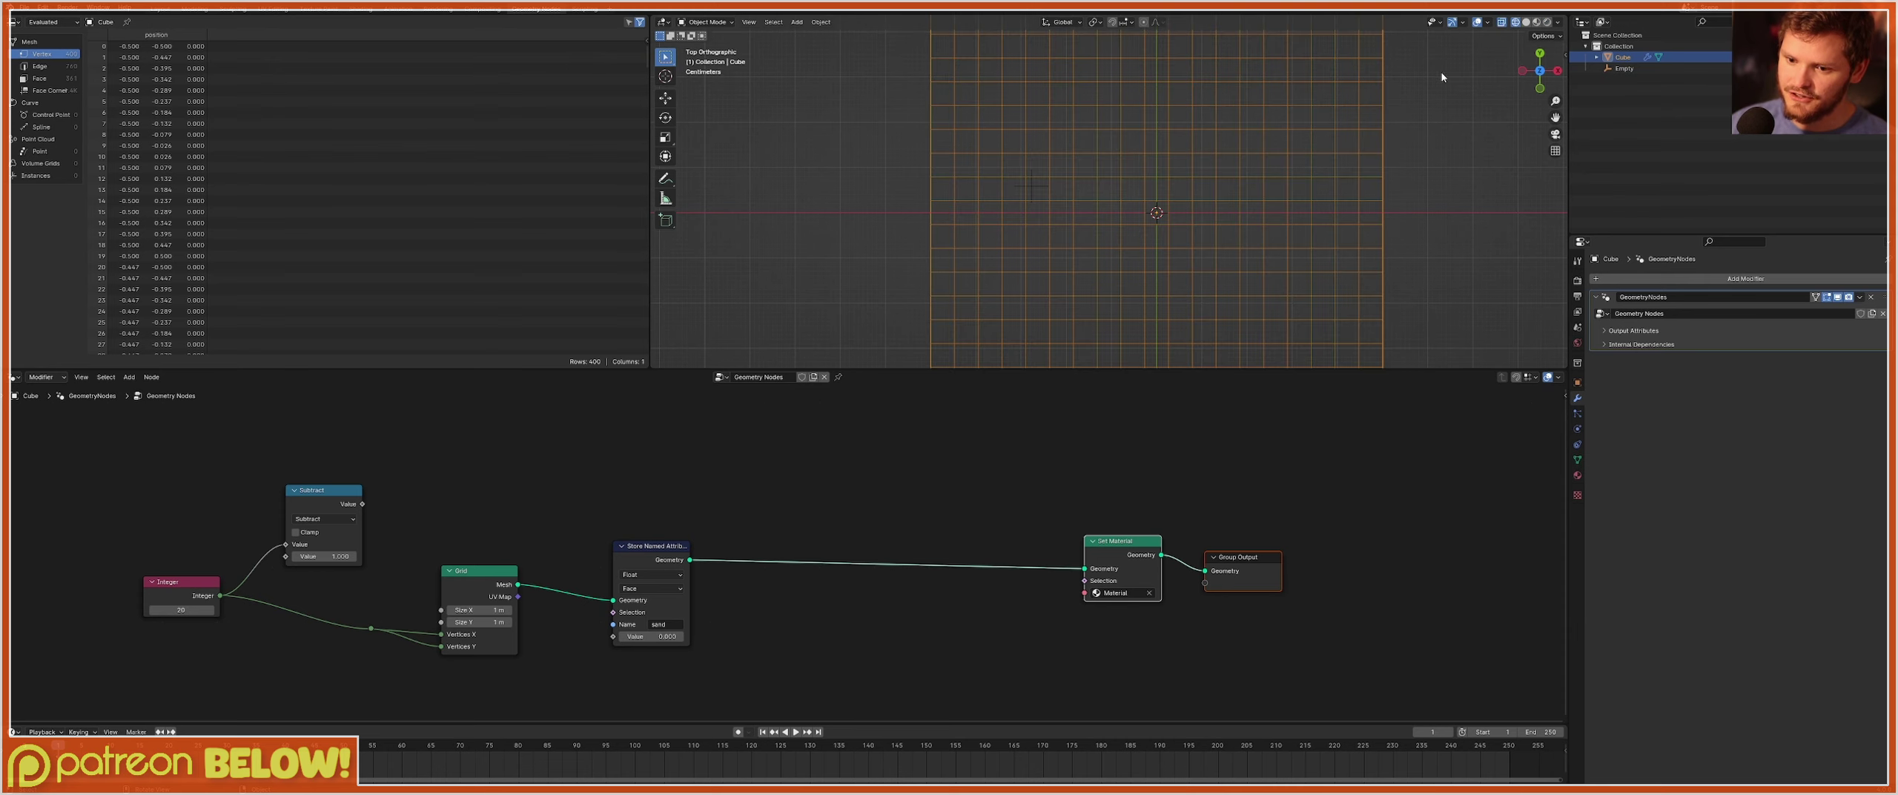
pyautogui.click(1038, 191)
pyautogui.click(1173, 194)
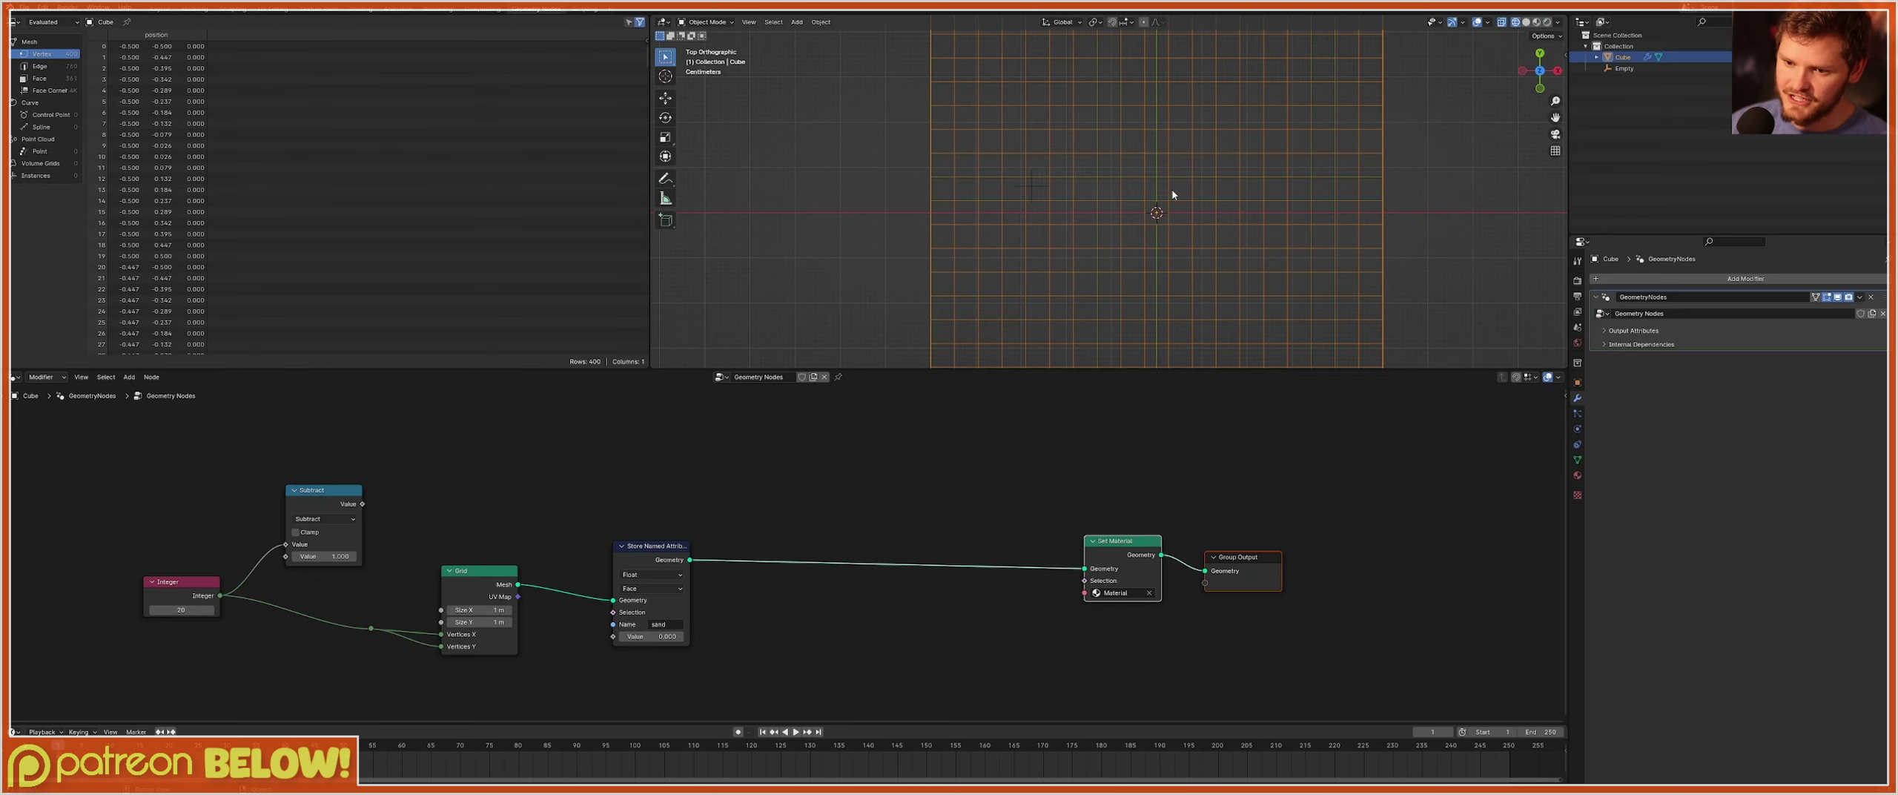
# Set the stored sand attribute's value to 1, shift its node further from the Grid node, and switch the viewport to Rendered shading.
pyautogui.moveTo(825, 523); pyautogui.dragTo(948, 556, button='middle')
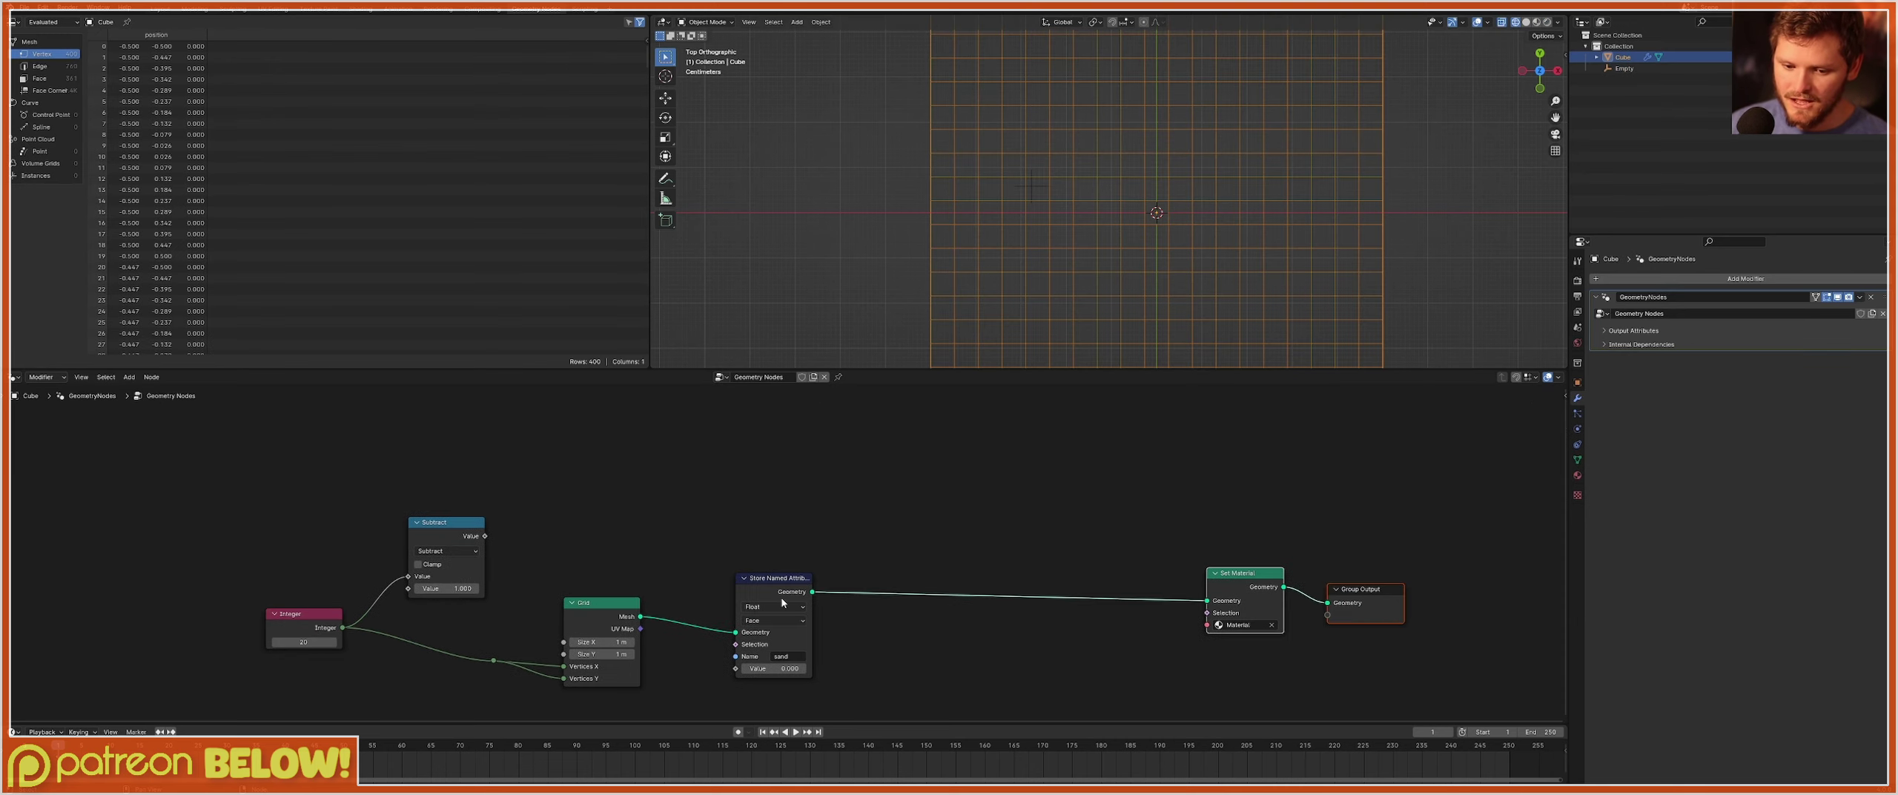
pyautogui.moveTo(782, 602); pyautogui.dragTo(820, 510, button='middle')
pyautogui.hotkey('shift', 'a')
pyautogui.scroll(4, 820, 519)
pyautogui.click(842, 631)
pyautogui.write('1')
pyautogui.press('Return')
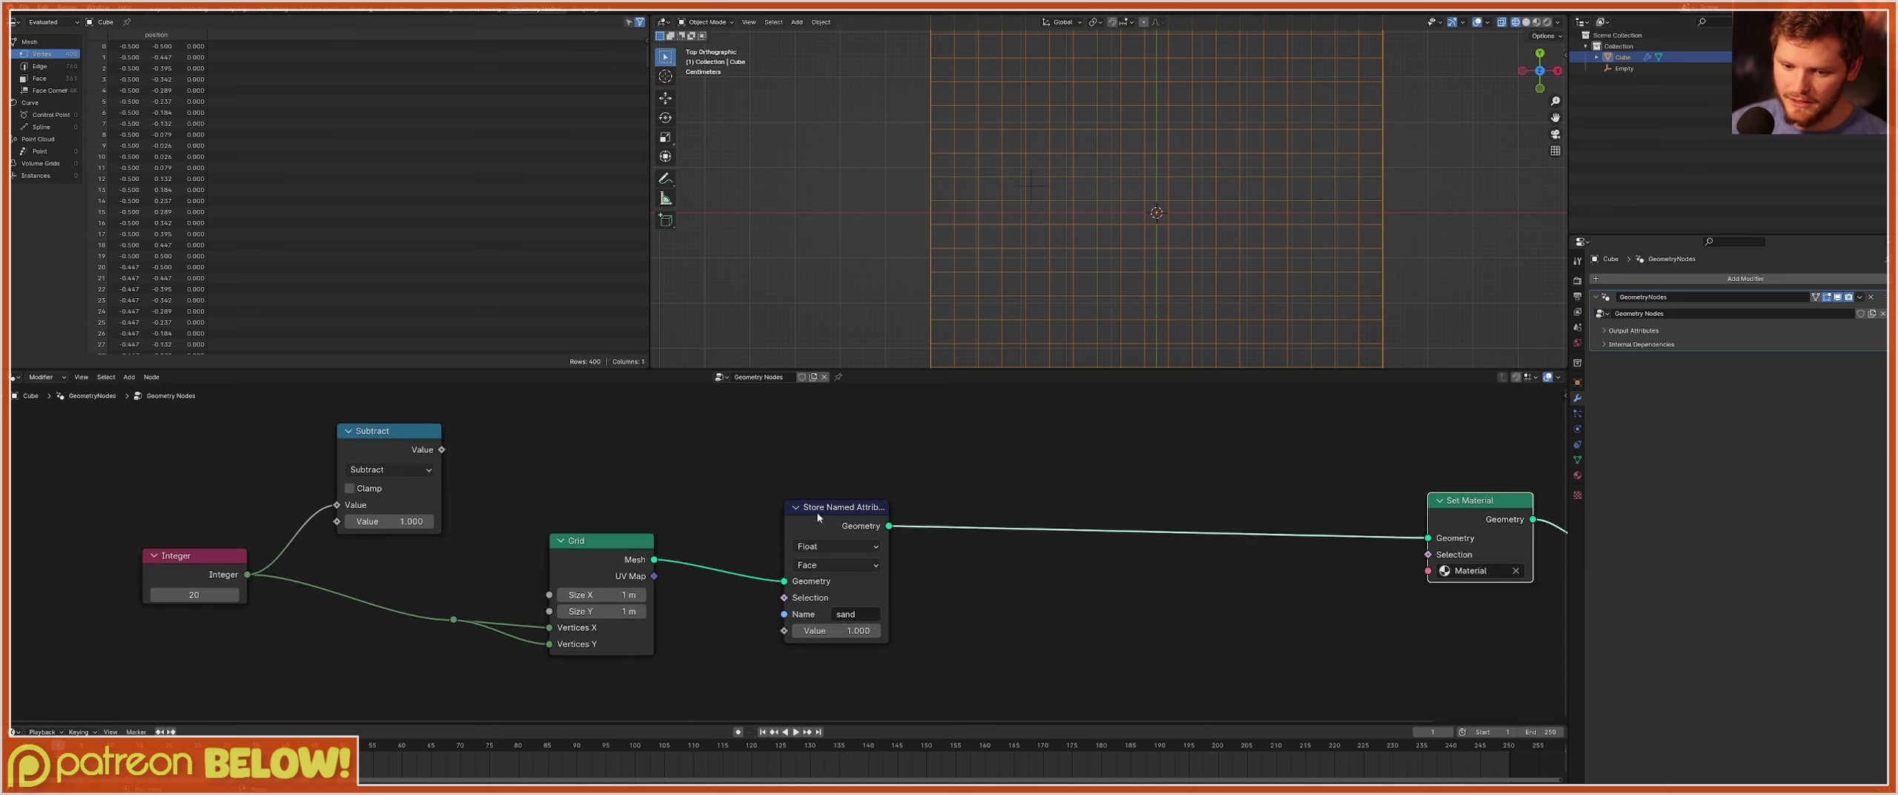
pyautogui.moveTo(818, 517); pyautogui.dragTo(908, 516)
pyautogui.click(1547, 22)
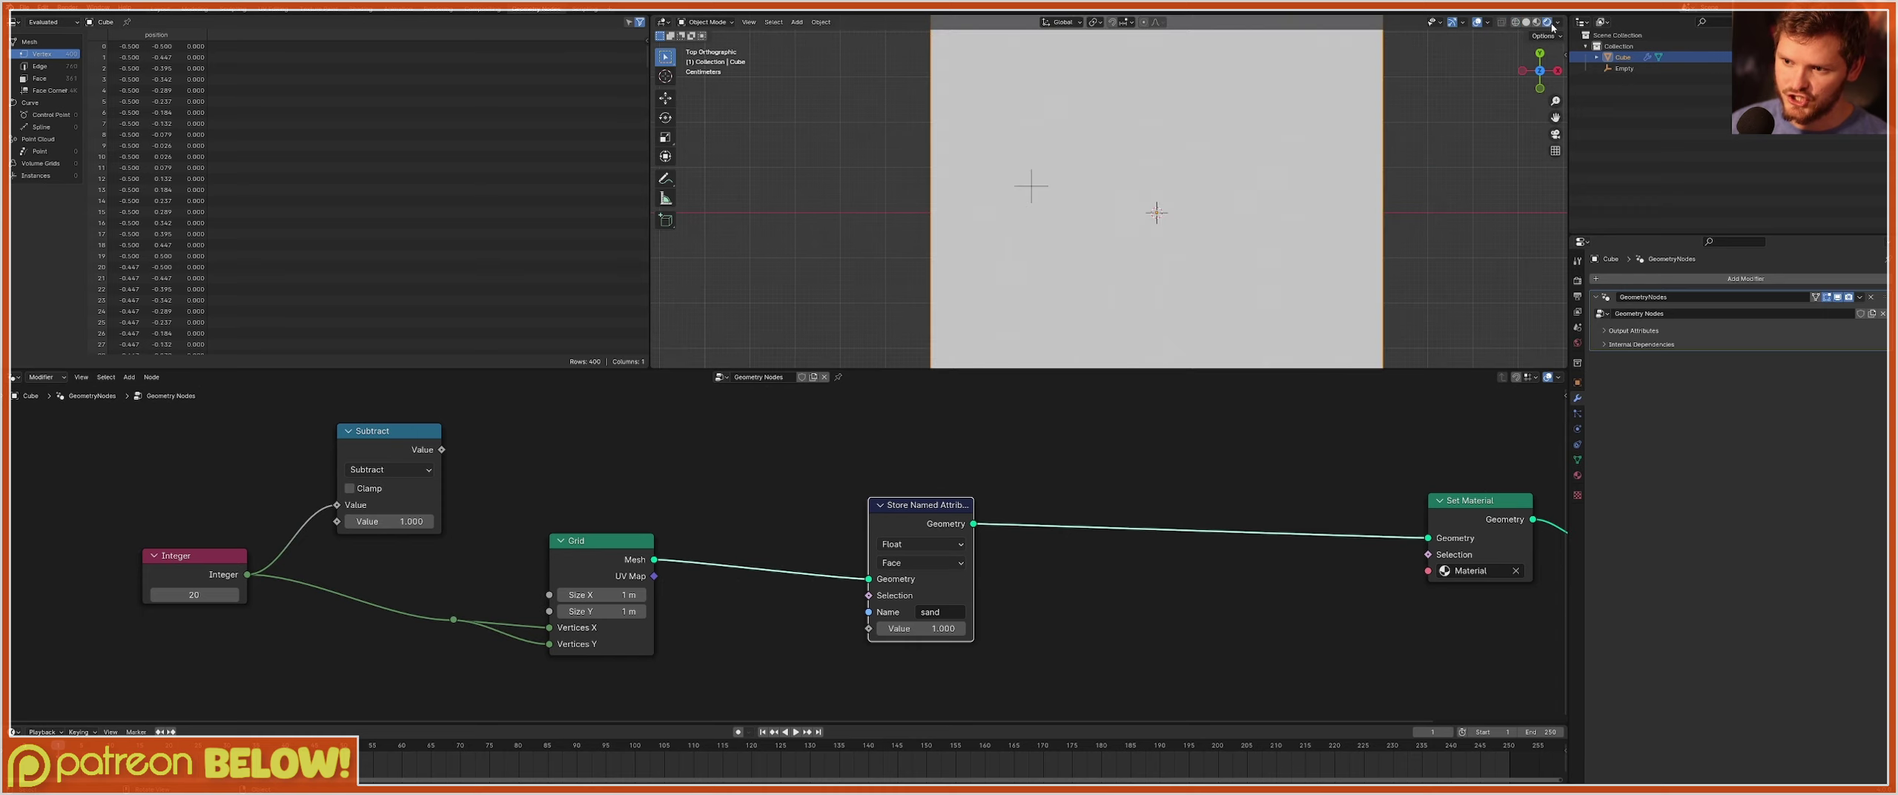
# Mark the area around the Empty with a temporary annotation stroke, erase it, and reselect the Cube.
pyautogui.click(1030, 185)
pyautogui.press('d')
pyautogui.moveTo(1057, 159)
pyautogui.mouseDown()
pyautogui.moveTo(1013, 166)
pyautogui.moveTo(1037, 215)
pyautogui.mouseUp()
pyautogui.moveTo(1012, 149); pyautogui.dragTo(964, 253, button='right')
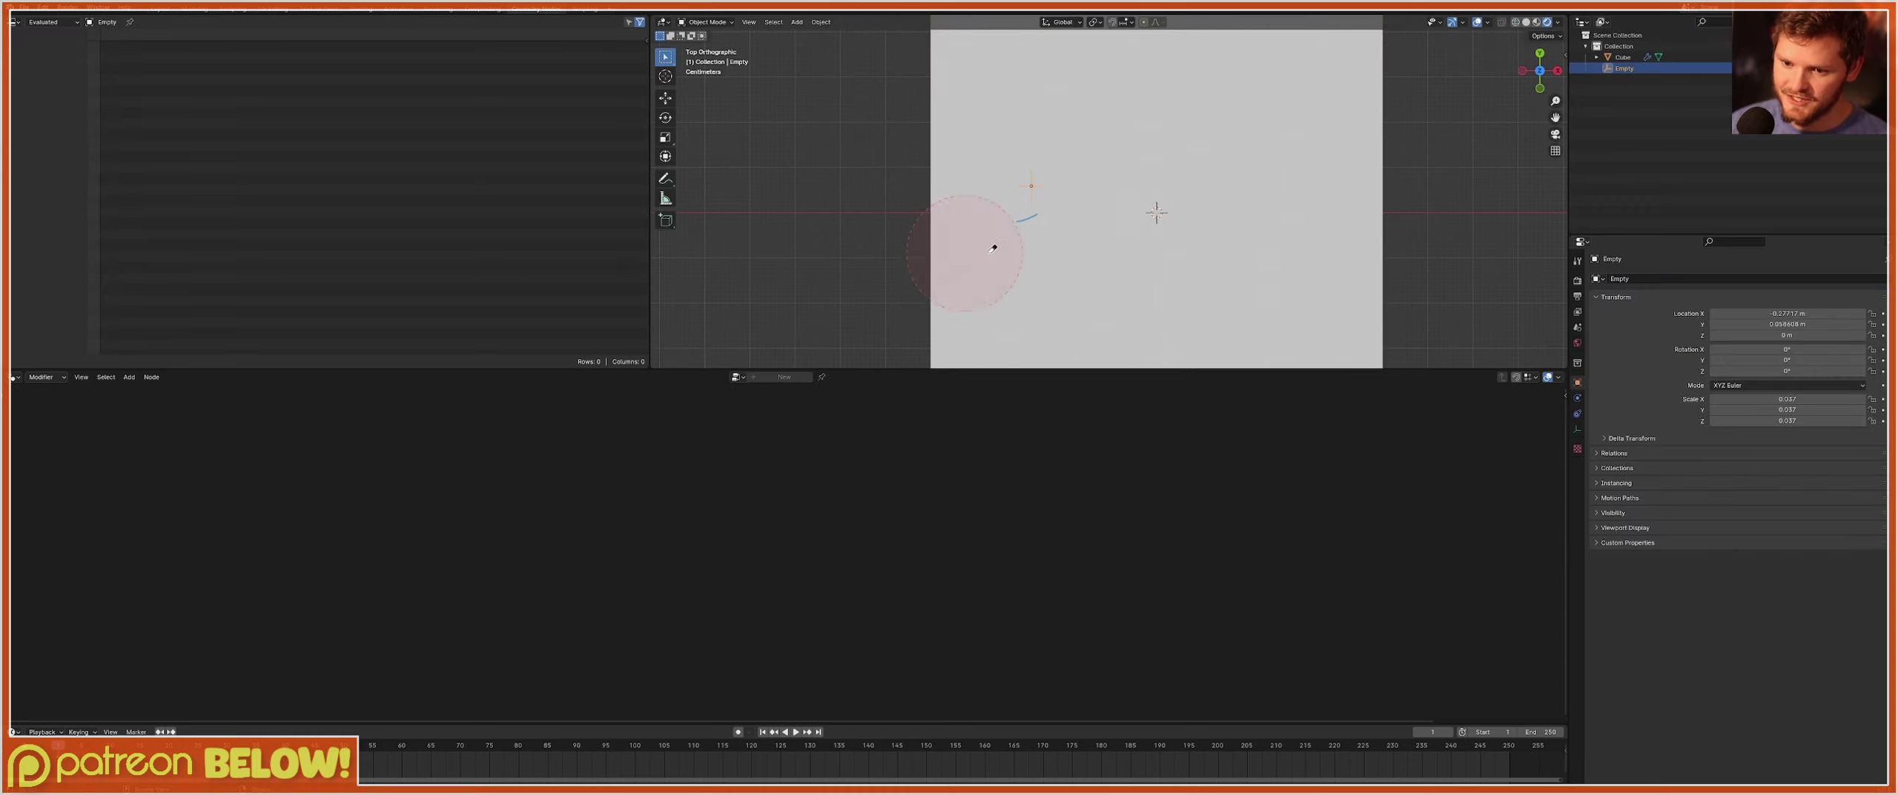
pyautogui.click(1620, 57)
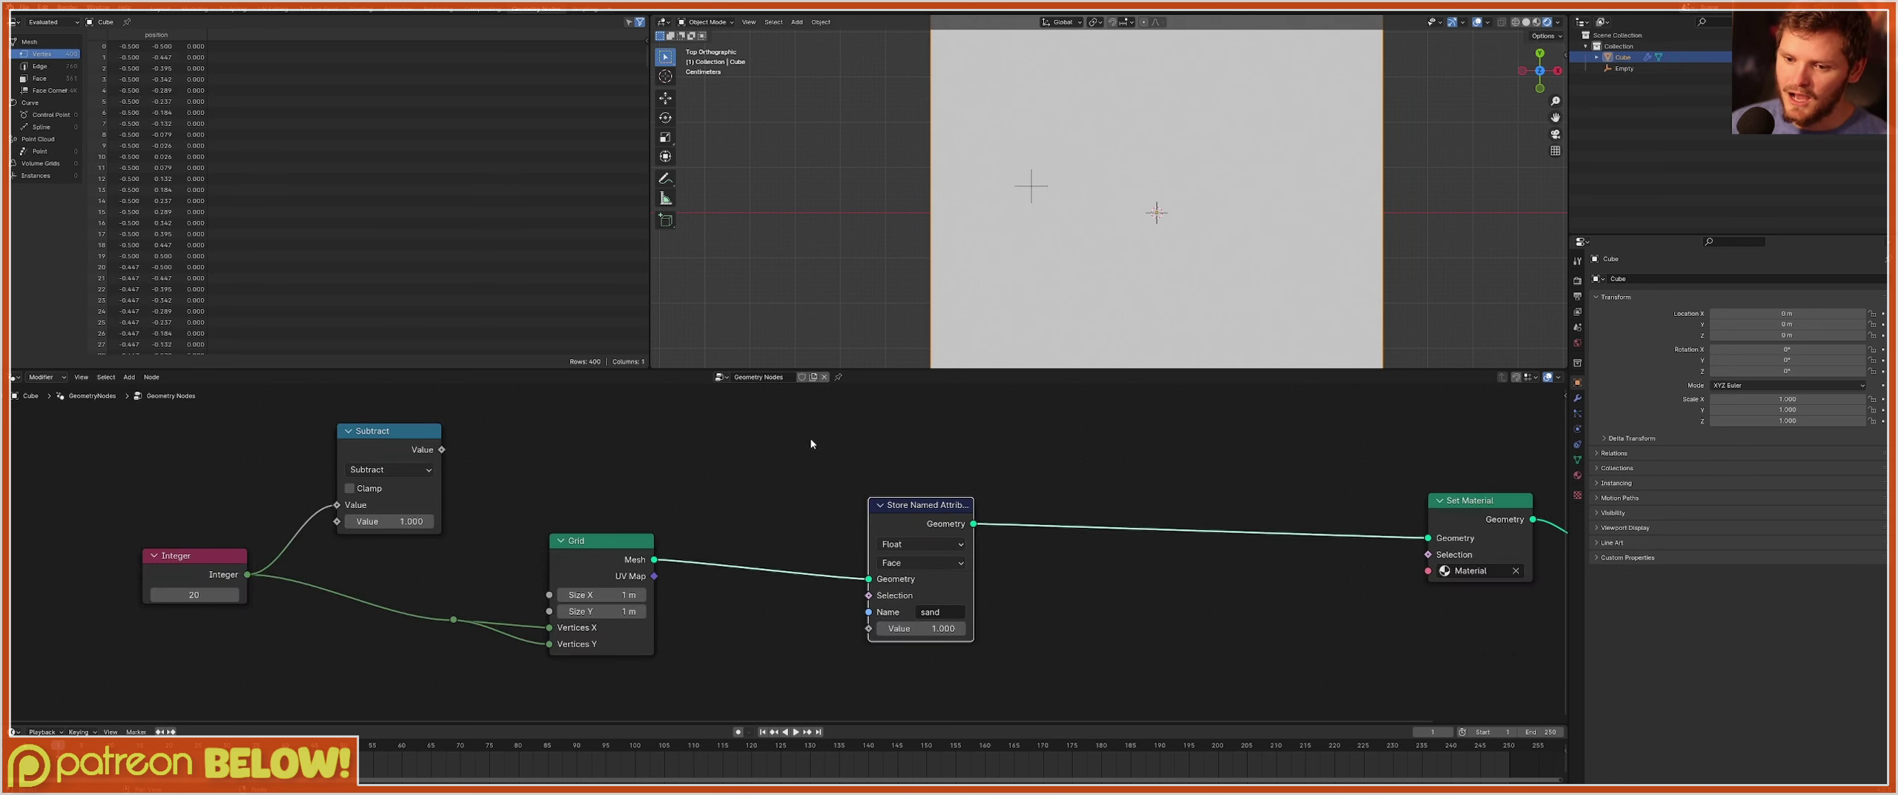
# Add an Object Info node above the Grid node, reading the Empty with its transform space set to Relative.
pyautogui.moveTo(811, 443); pyautogui.dragTo(829, 541, button='middle')
pyautogui.hotkey('shift', 'a')
pyautogui.write('ob')
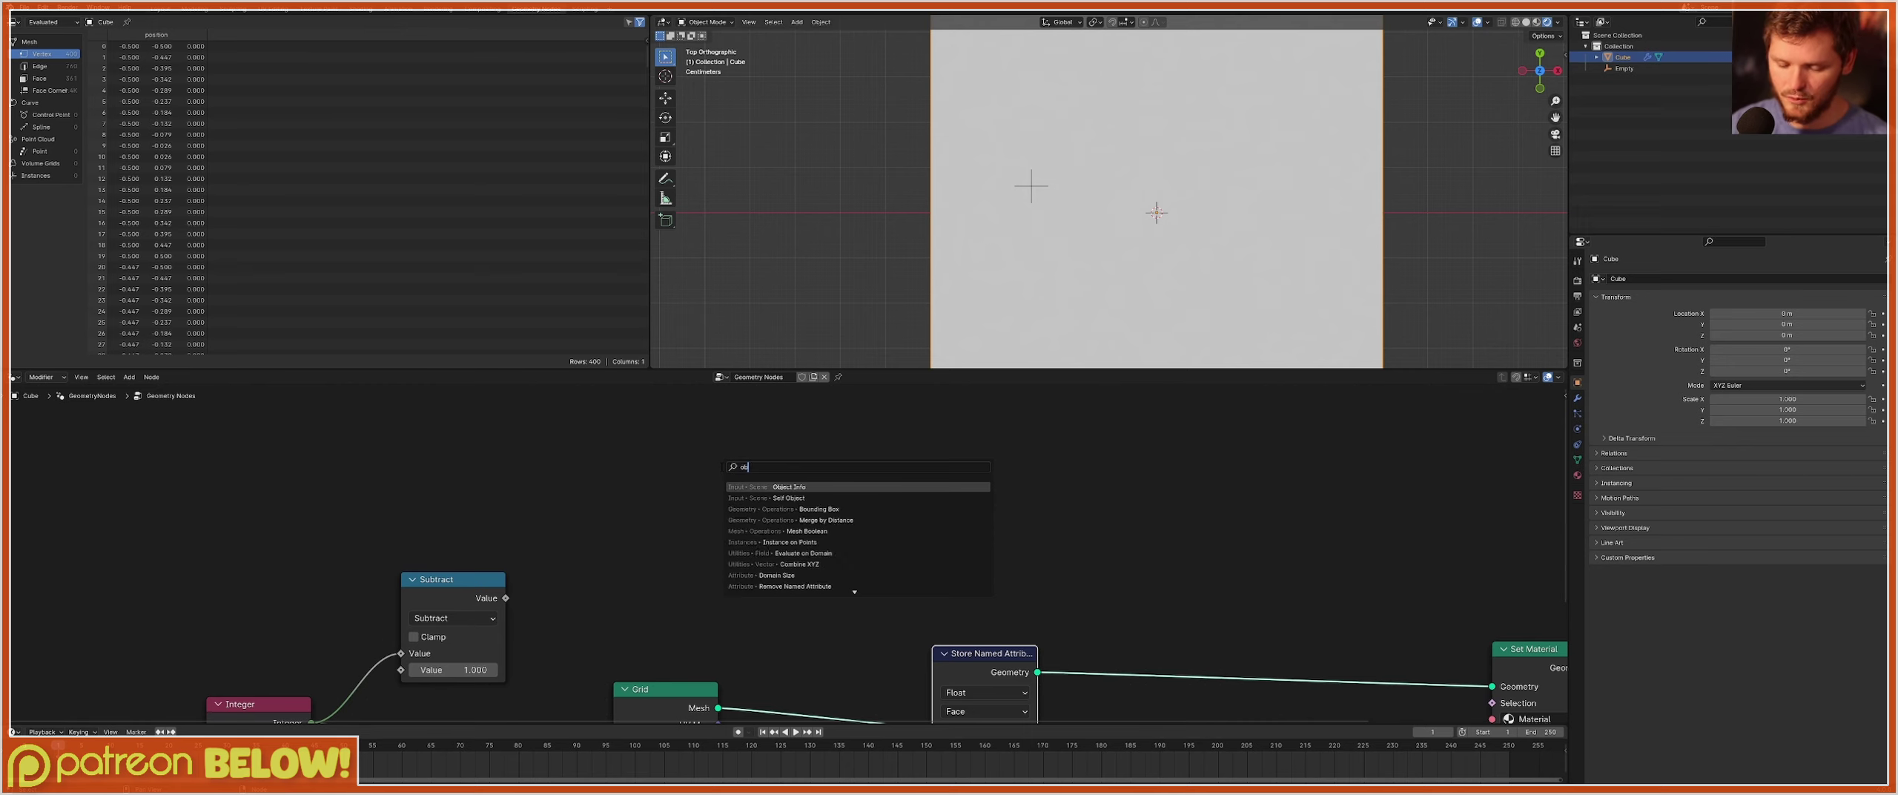
pyautogui.write('jec')
pyautogui.press('Return')
pyautogui.click(611, 417)
pyautogui.click(664, 528)
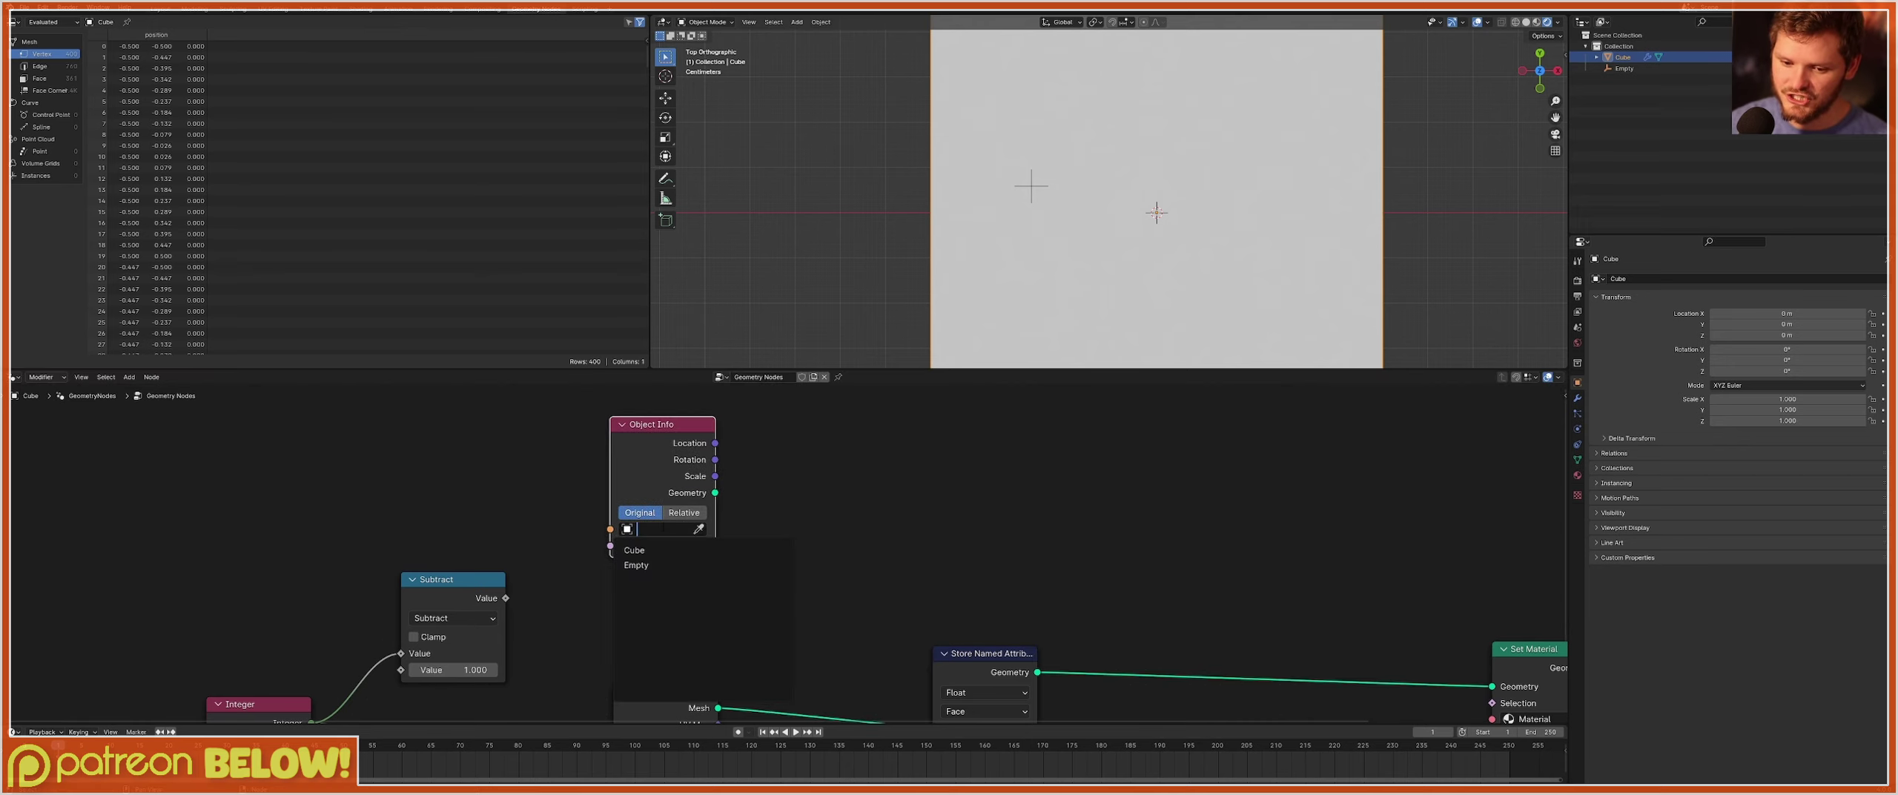
pyautogui.click(636, 564)
pyautogui.moveTo(715, 443); pyautogui.dragTo(830, 417)
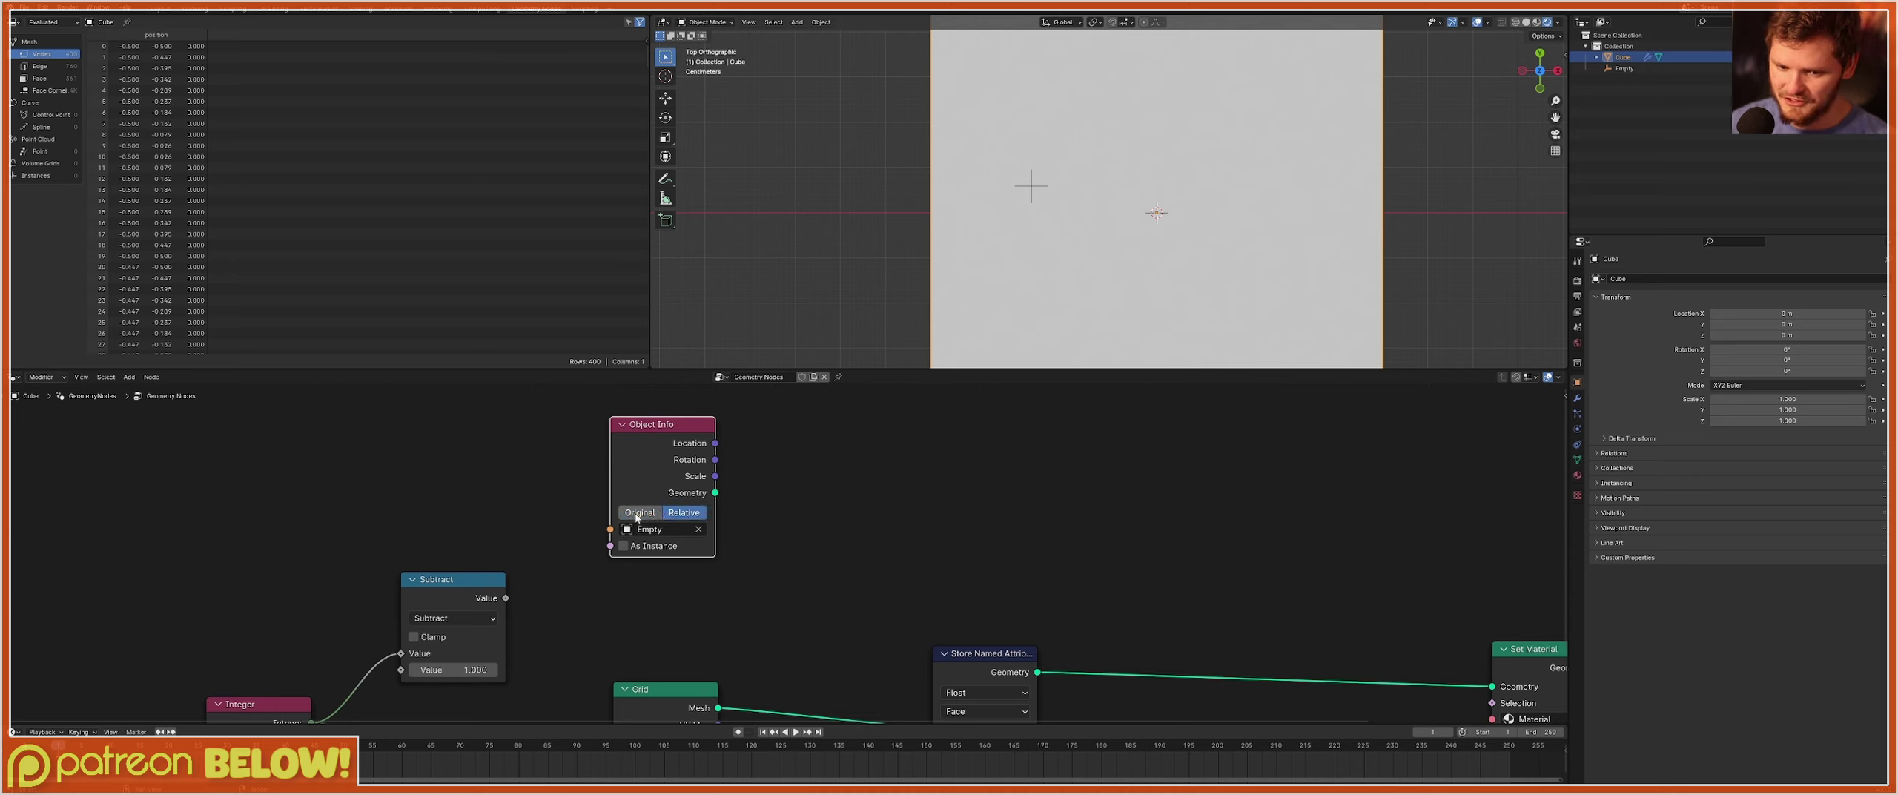
pyautogui.click(690, 514)
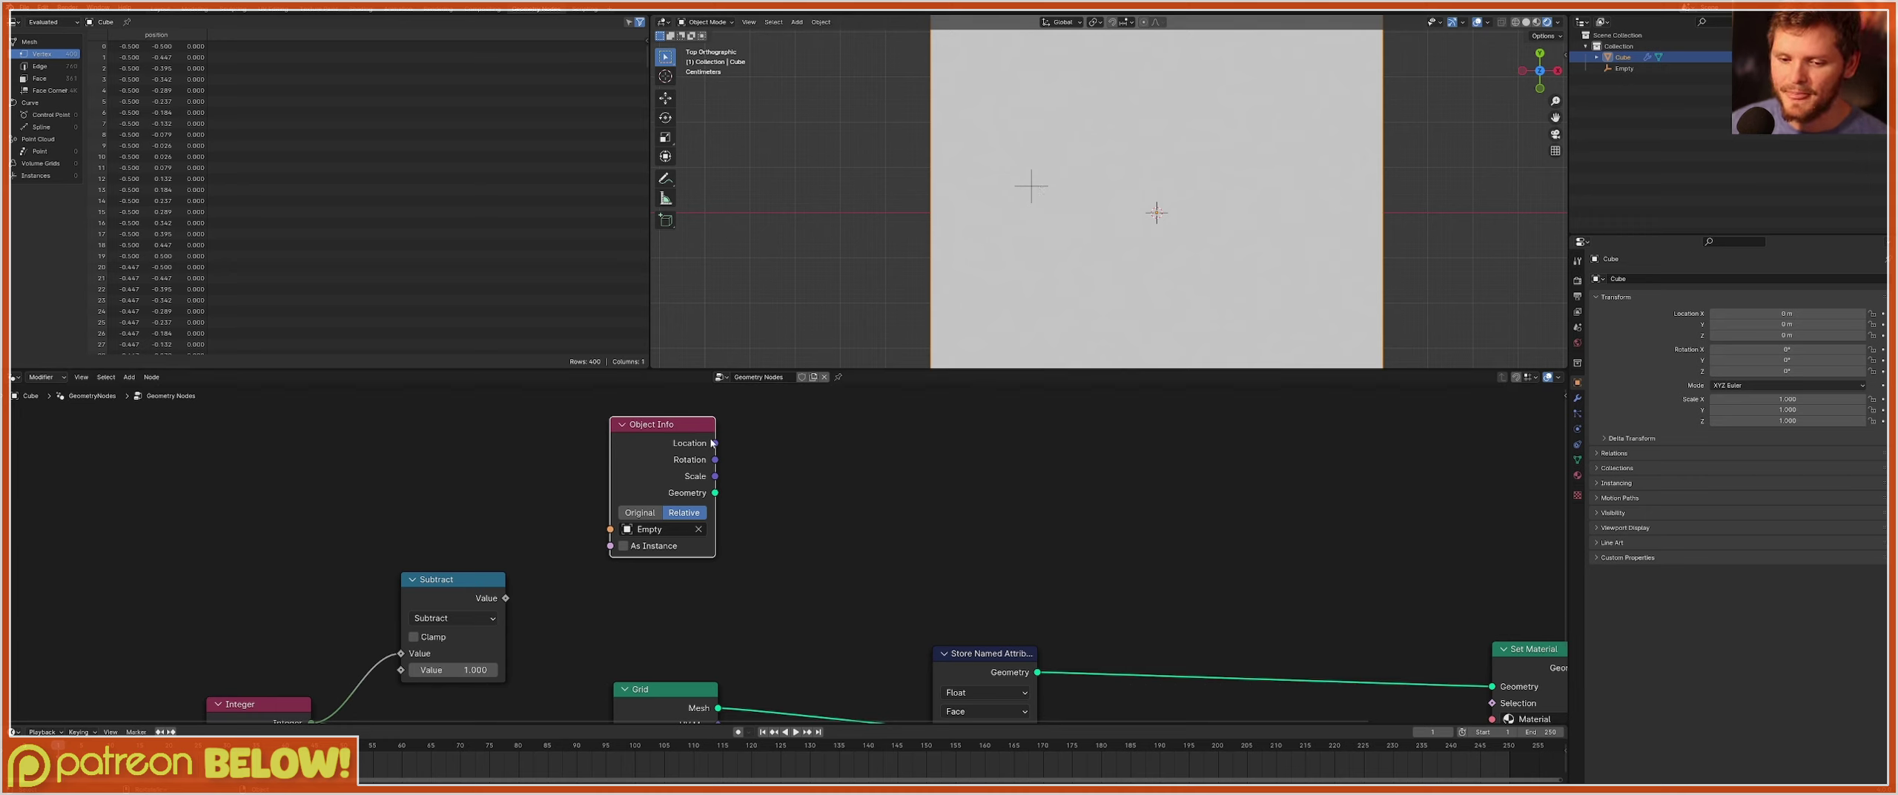
# Add a Distance vector math node fed by the Object Info's Location output.
pyautogui.moveTo(715, 443); pyautogui.dragTo(876, 474)
pyautogui.write('dista')
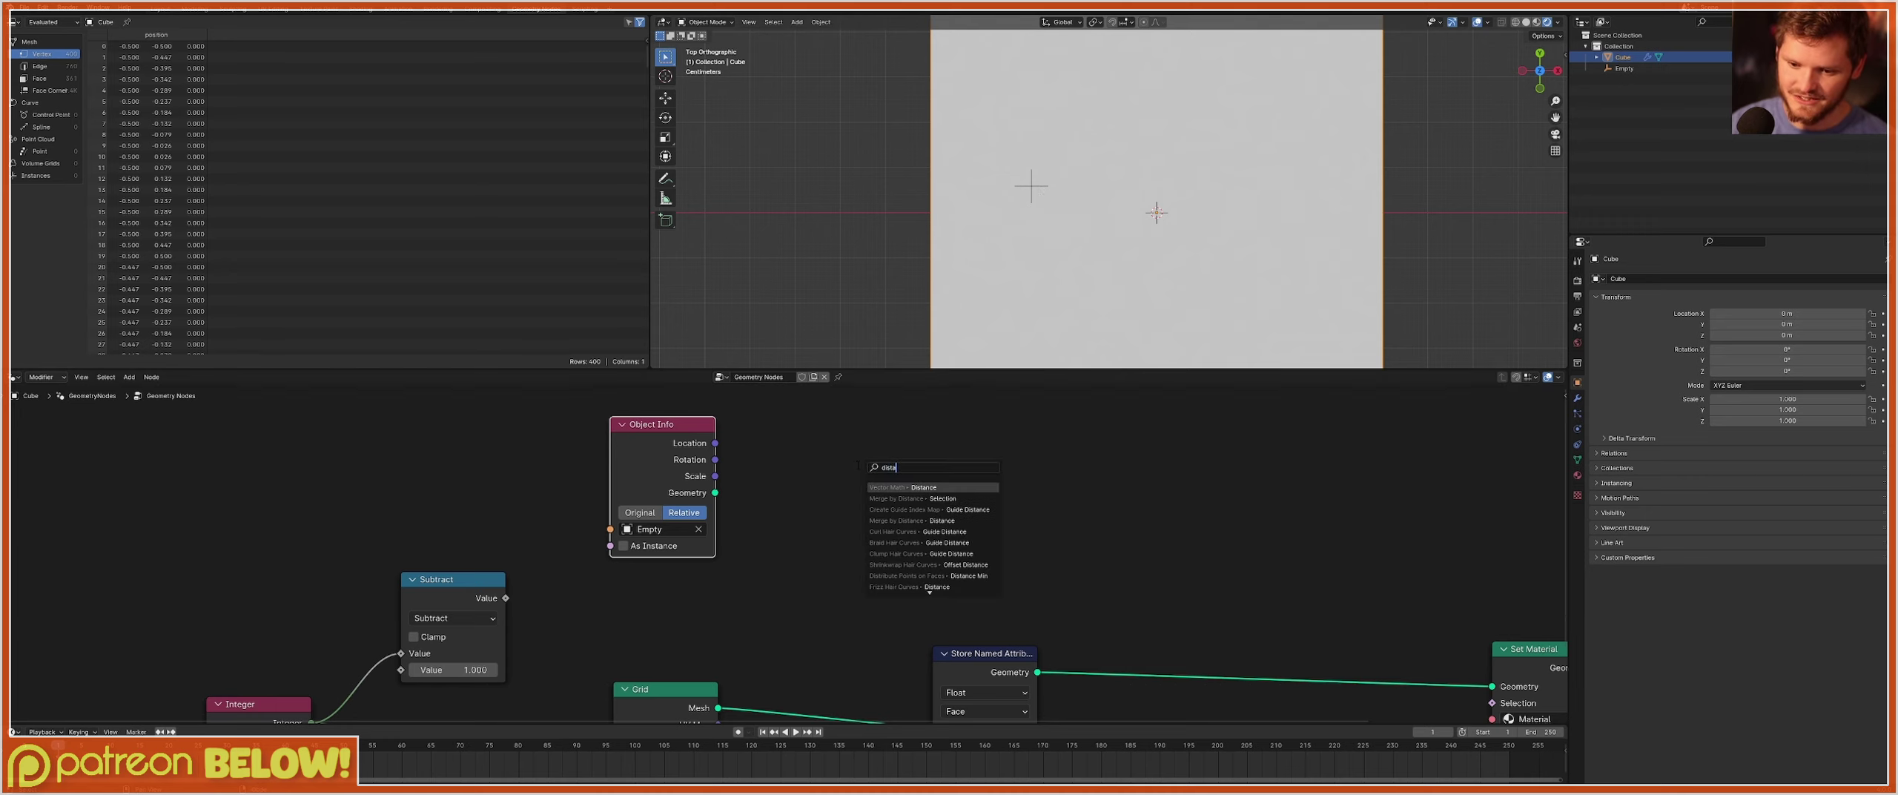
pyautogui.press('Return')
pyautogui.click(854, 463)
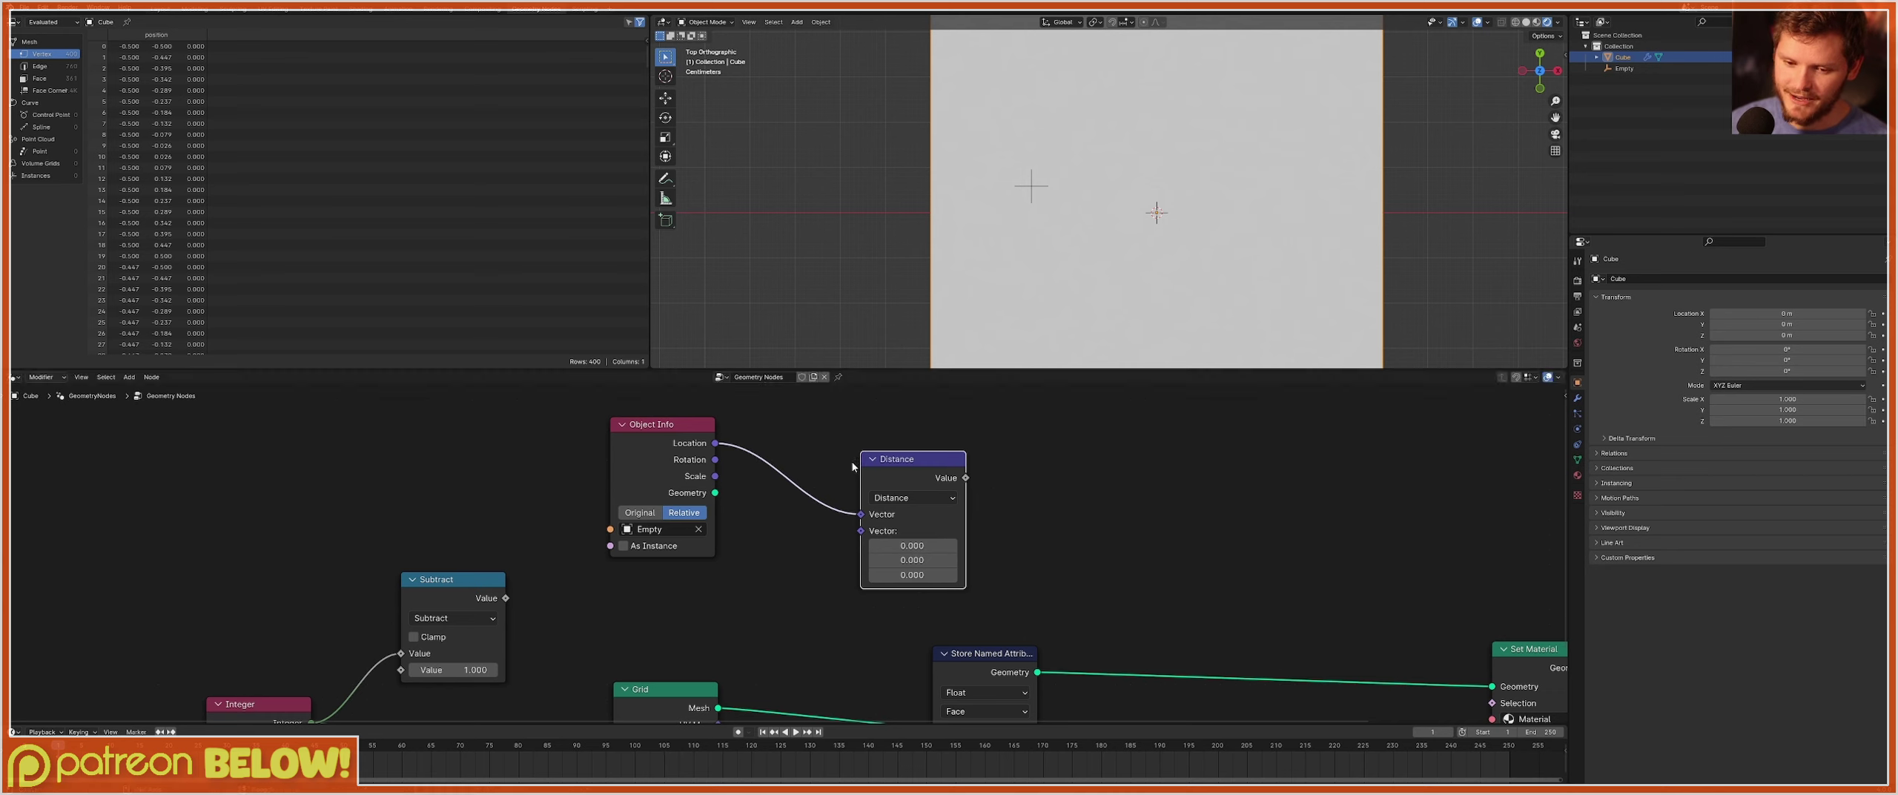
# Feed the Distance node's second vector from a new Position node and tidy the three nodes' arrangement.
pyautogui.moveTo(861, 530); pyautogui.dragTo(613, 608)
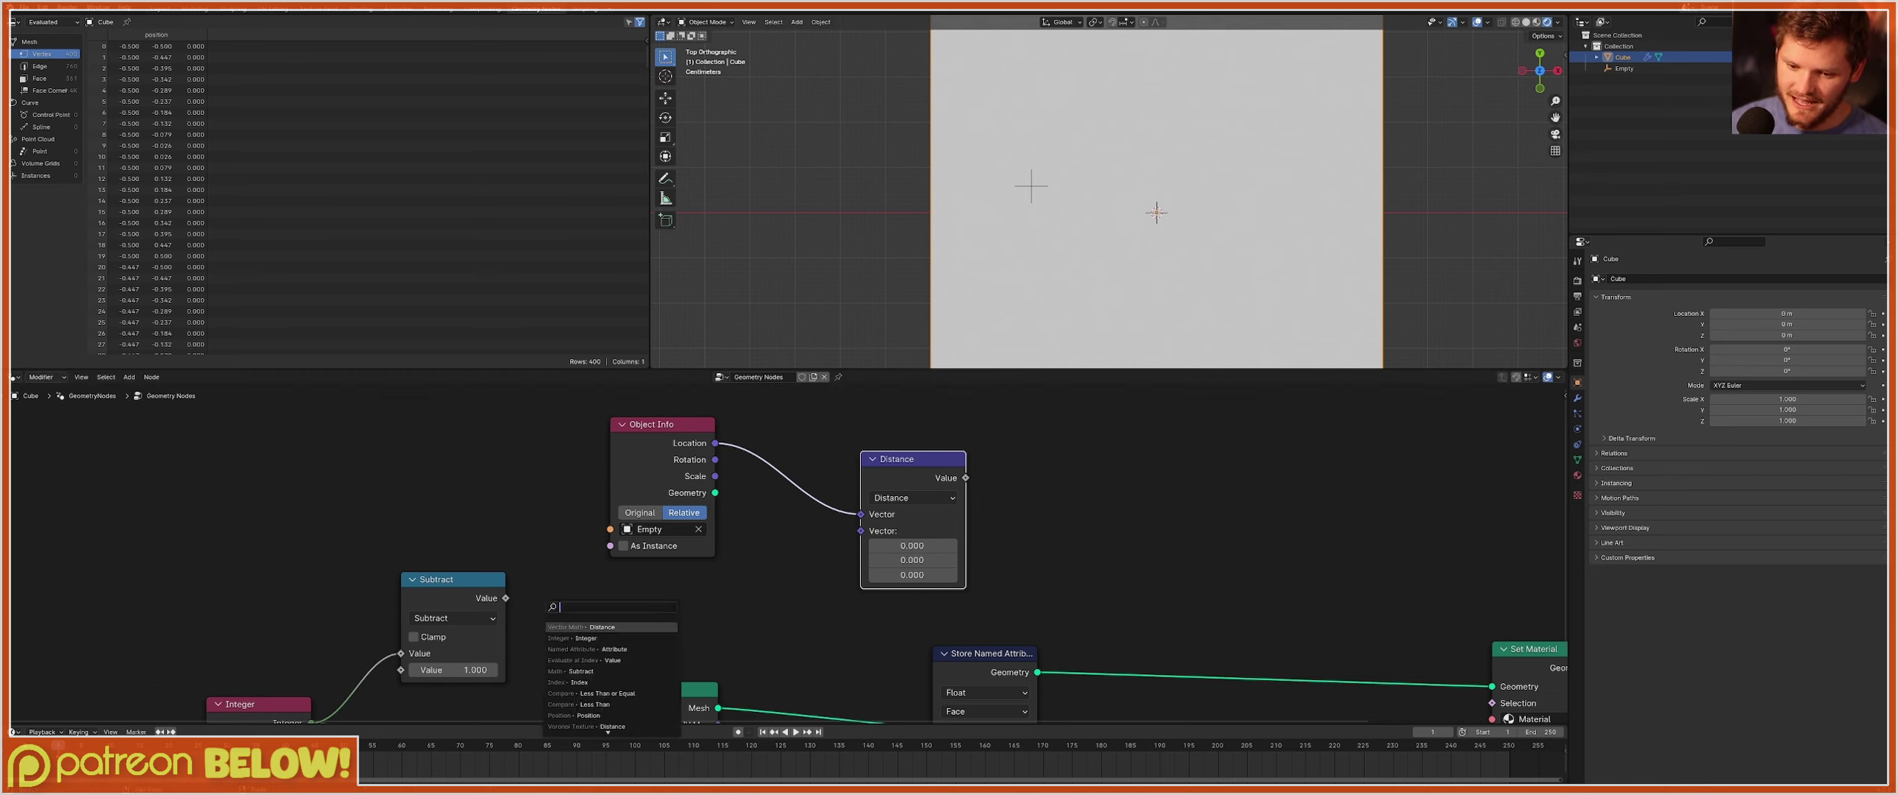
pyautogui.write('pos')
pyautogui.press('Return')
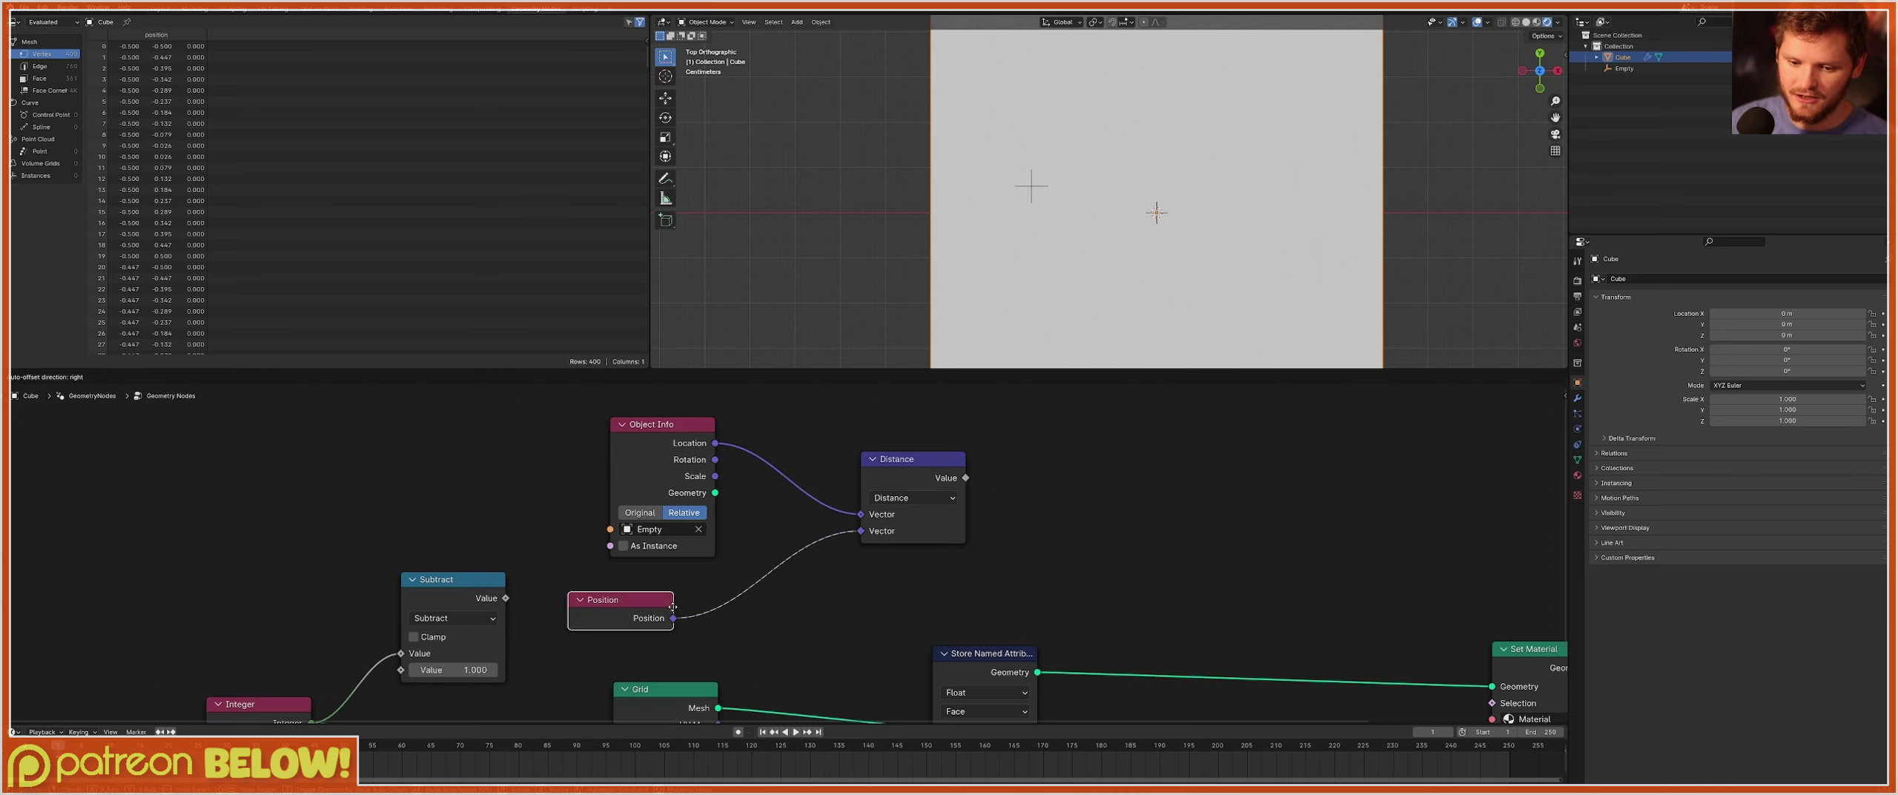
pyautogui.click(716, 588)
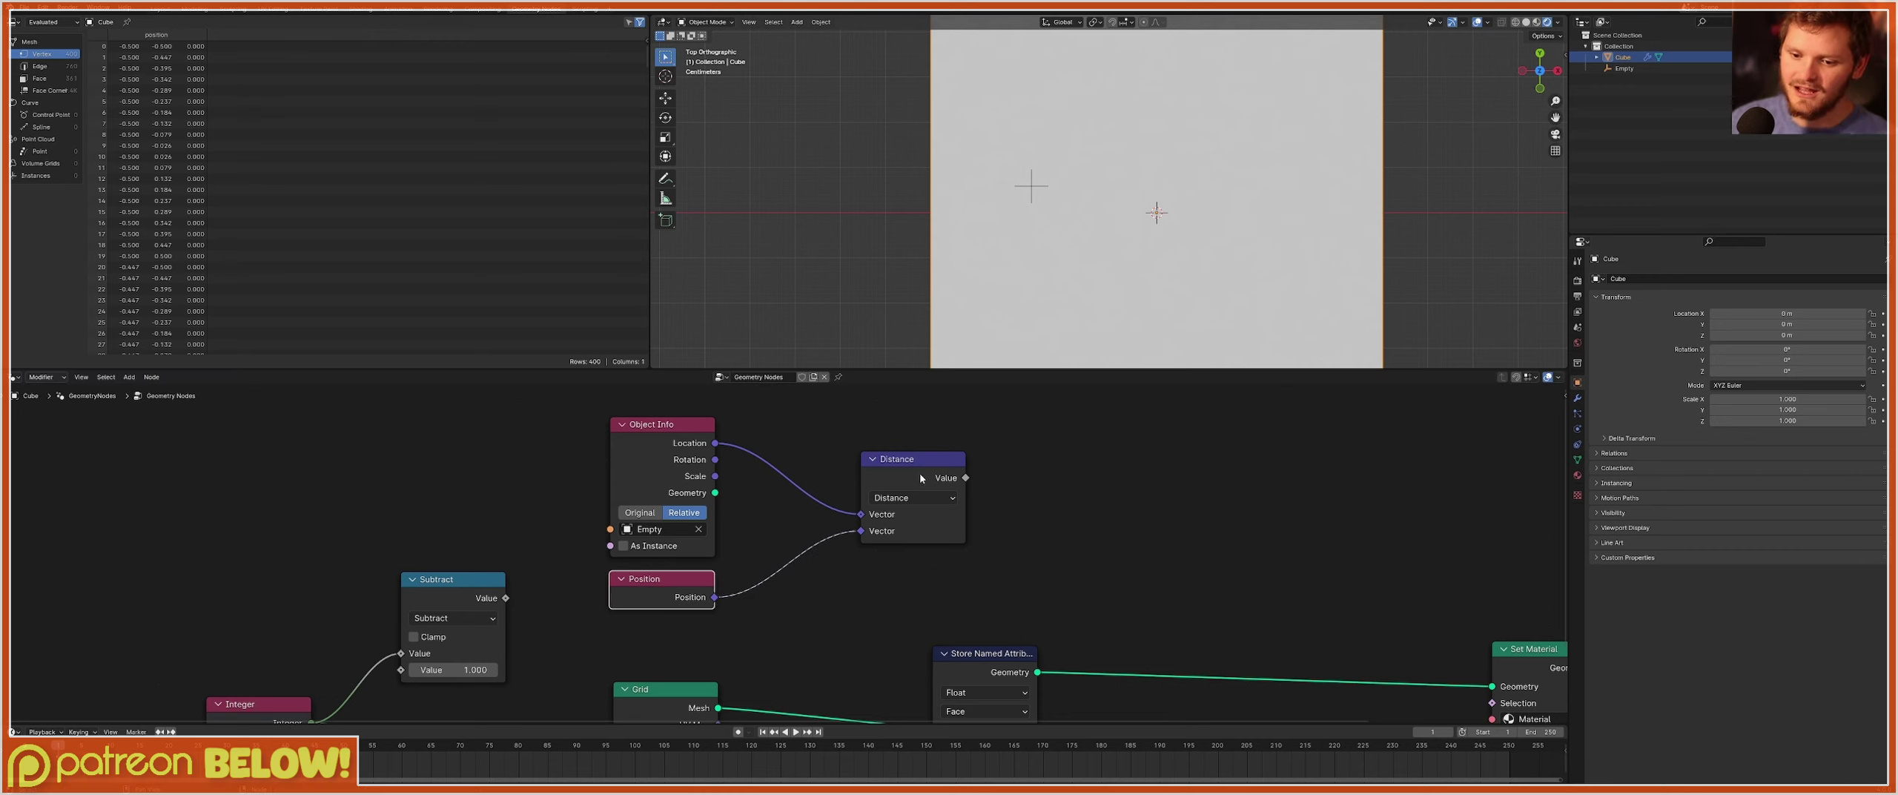
pyautogui.moveTo(919, 477); pyautogui.dragTo(858, 473)
pyautogui.moveTo(667, 593); pyautogui.dragTo(666, 596)
pyautogui.moveTo(657, 465); pyautogui.dragTo(646, 459)
# Add a Less Than compare node with its A input fed by the Distance value.
pyautogui.moveTo(905, 472); pyautogui.dragTo(1001, 475)
pyautogui.write('less')
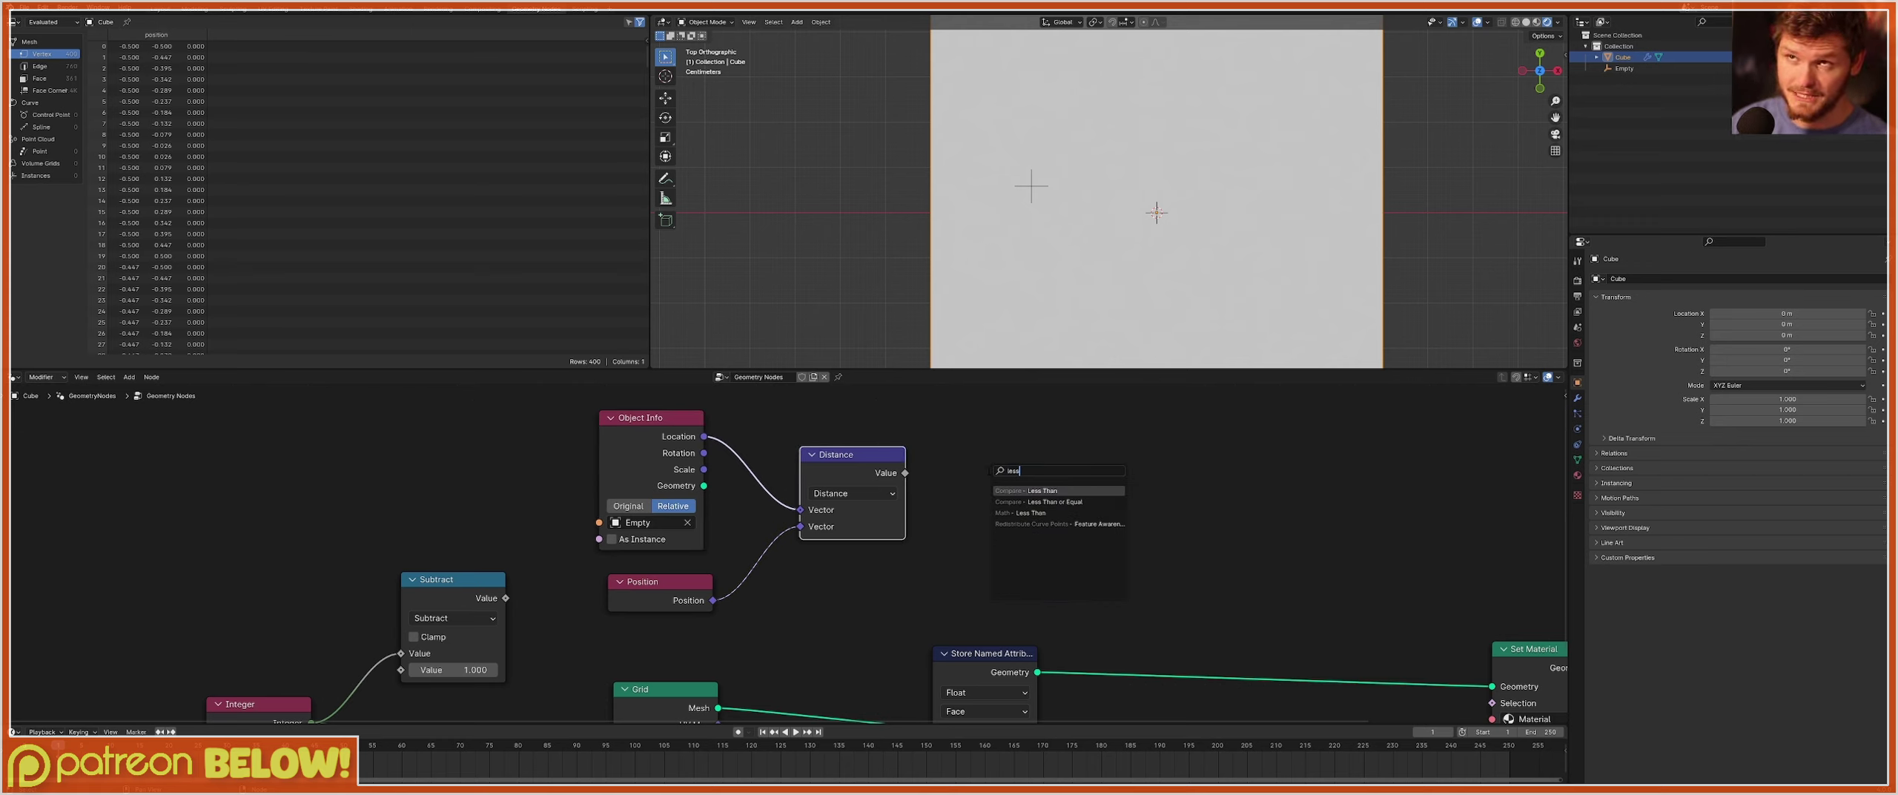
pyautogui.press('Return')
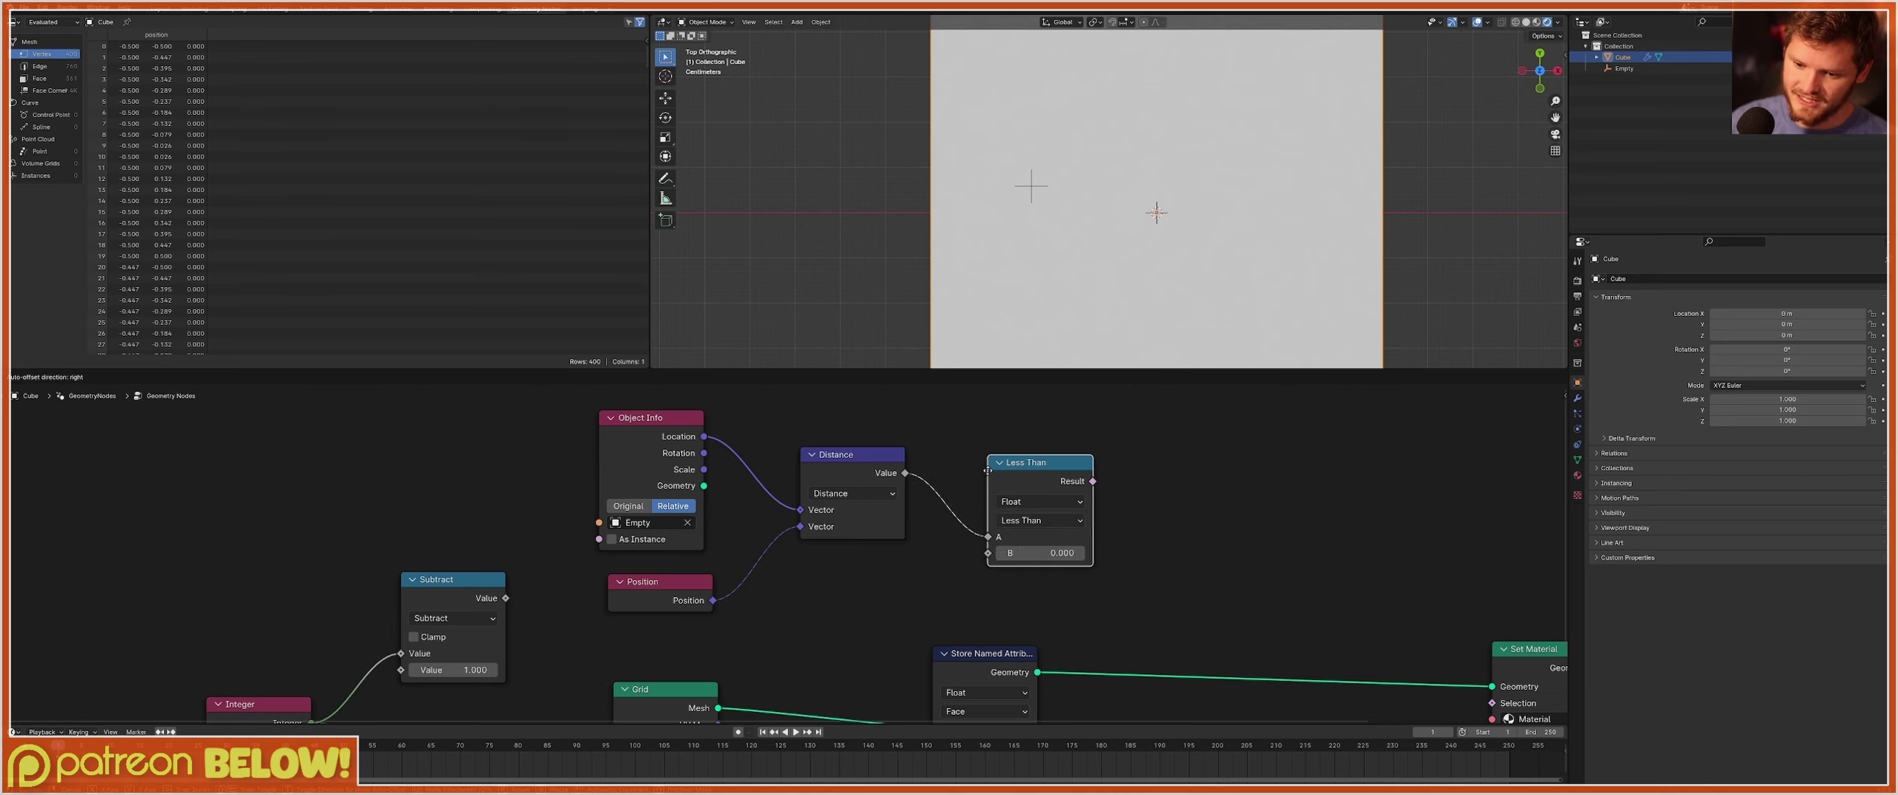
pyautogui.click(987, 470)
# Connect the Less Than result to the Store Named Attribute's Selection and move that node closer to Set Material.
pyautogui.scroll(-2, 790, 556)
pyautogui.moveTo(1010, 501); pyautogui.dragTo(892, 692)
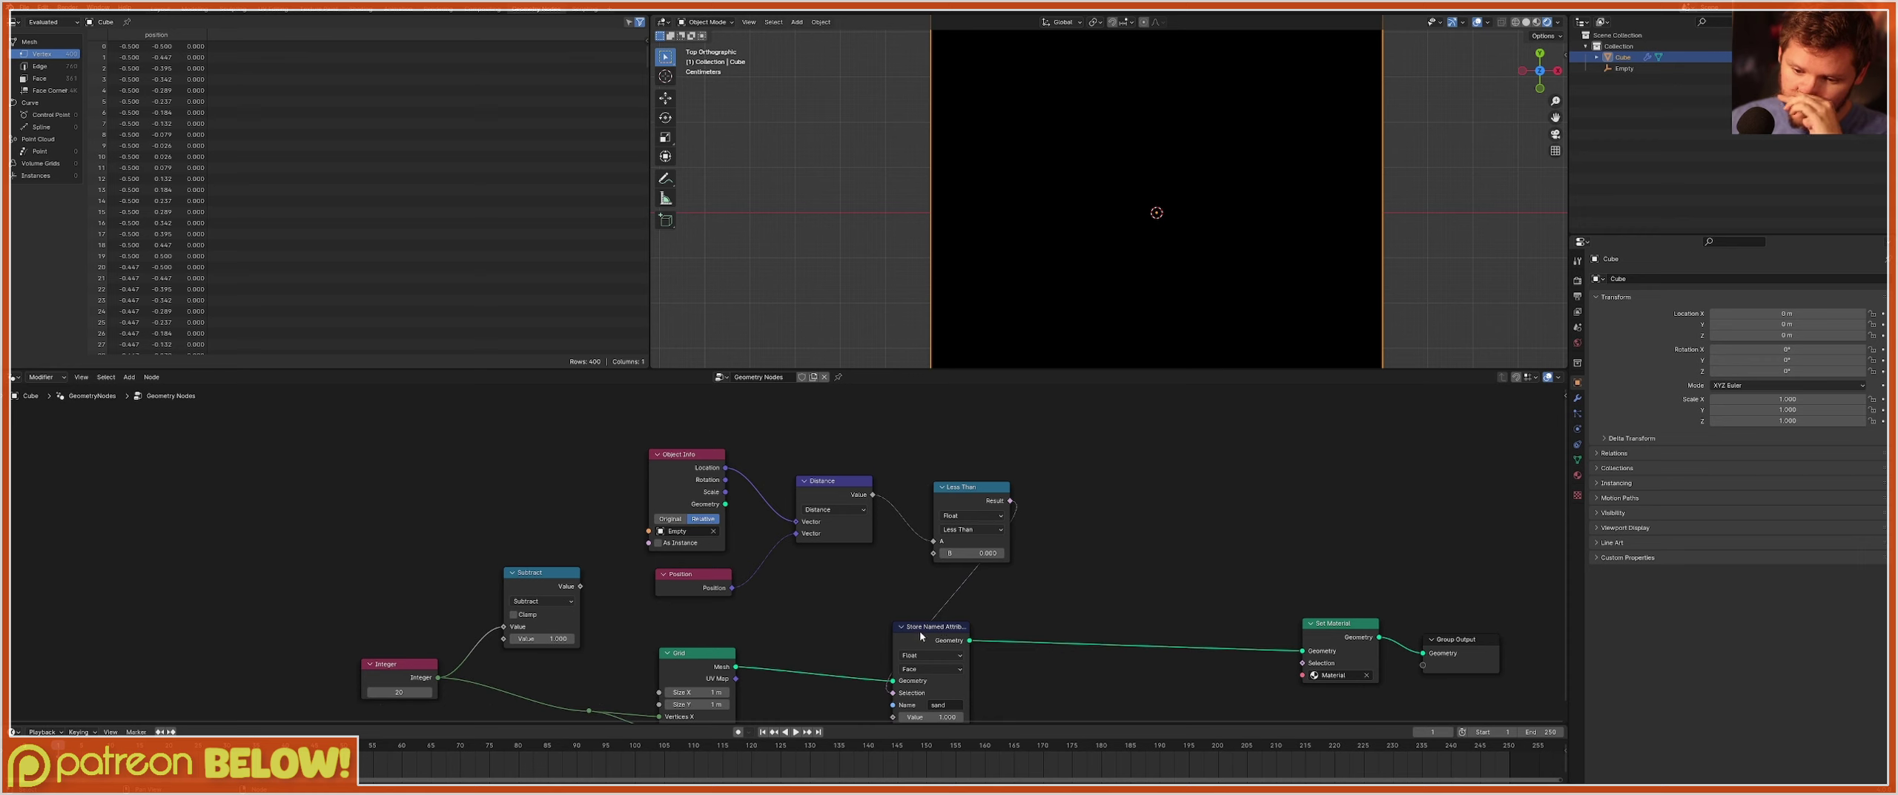
pyautogui.moveTo(921, 636); pyautogui.dragTo(1114, 595)
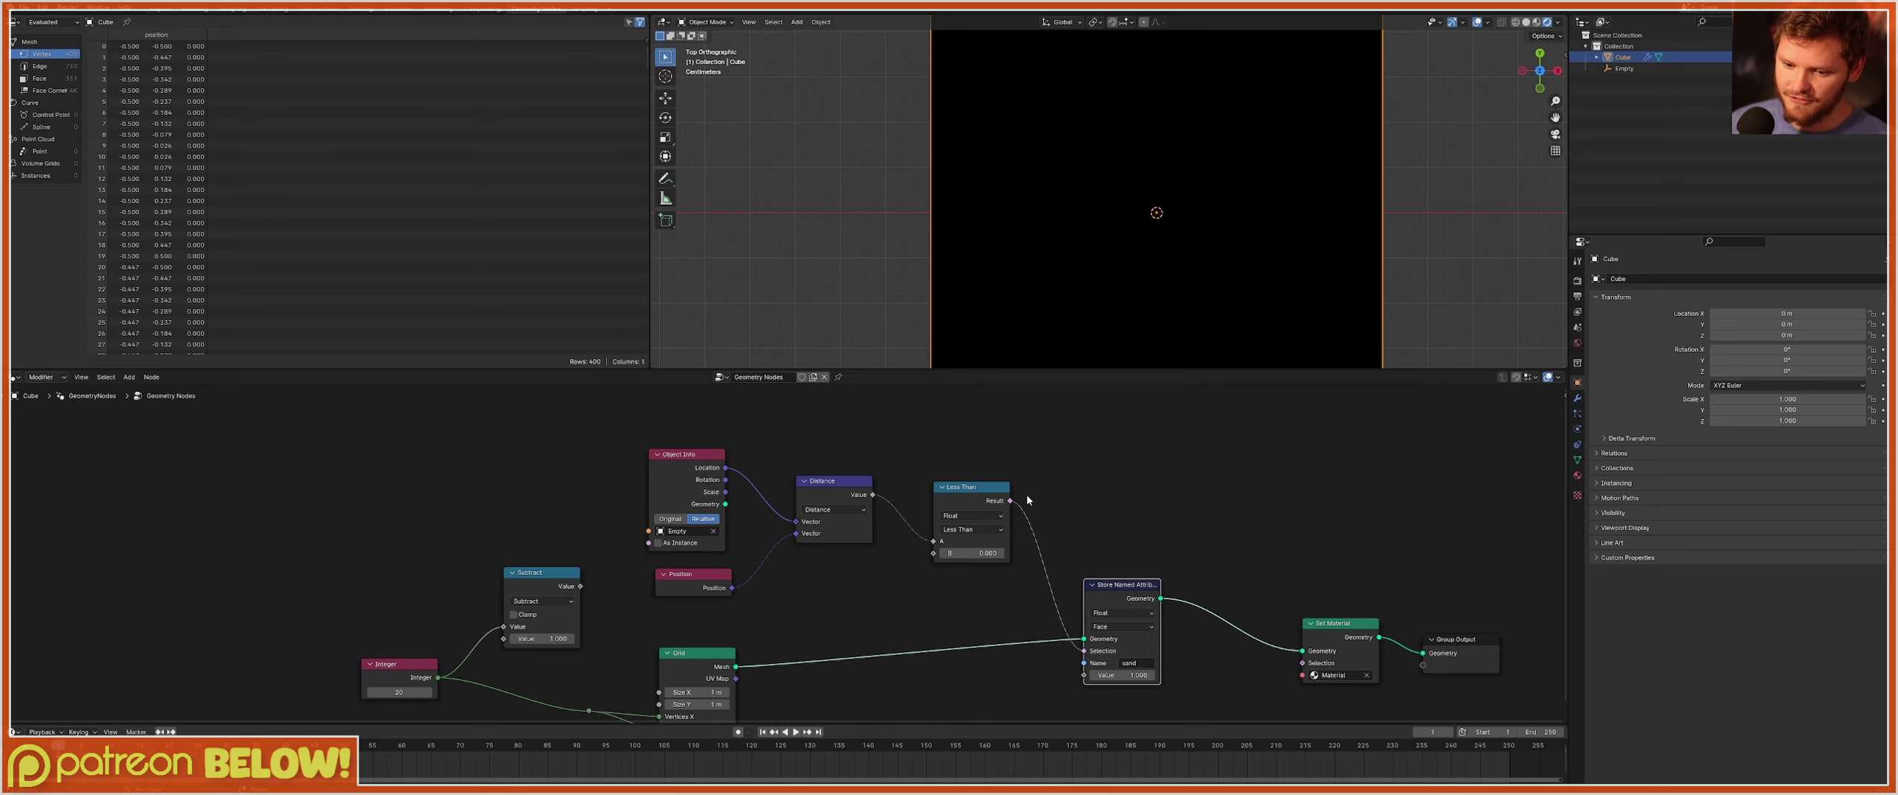
# Set the Less Than threshold B to 0.08 and move the Empty to the grid's upper middle to test the selection.
pyautogui.scroll(1, 1028, 500)
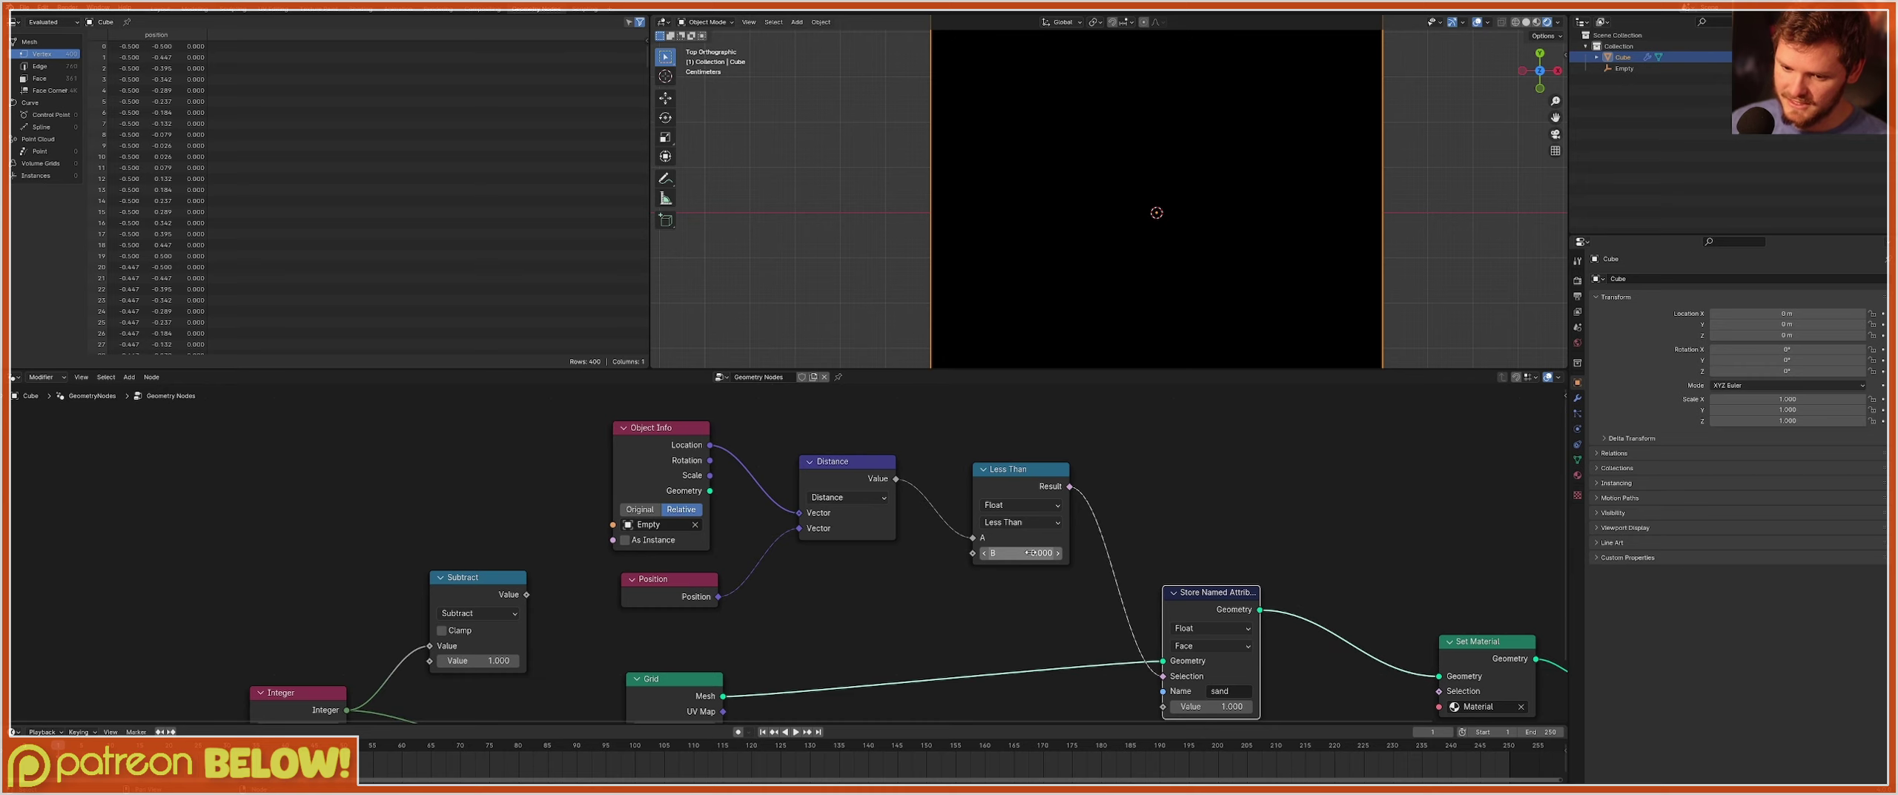
pyautogui.moveTo(1031, 552); pyautogui.dragTo(1116, 449)
pyautogui.click(1623, 68)
pyautogui.scroll(-3, 1092, 186)
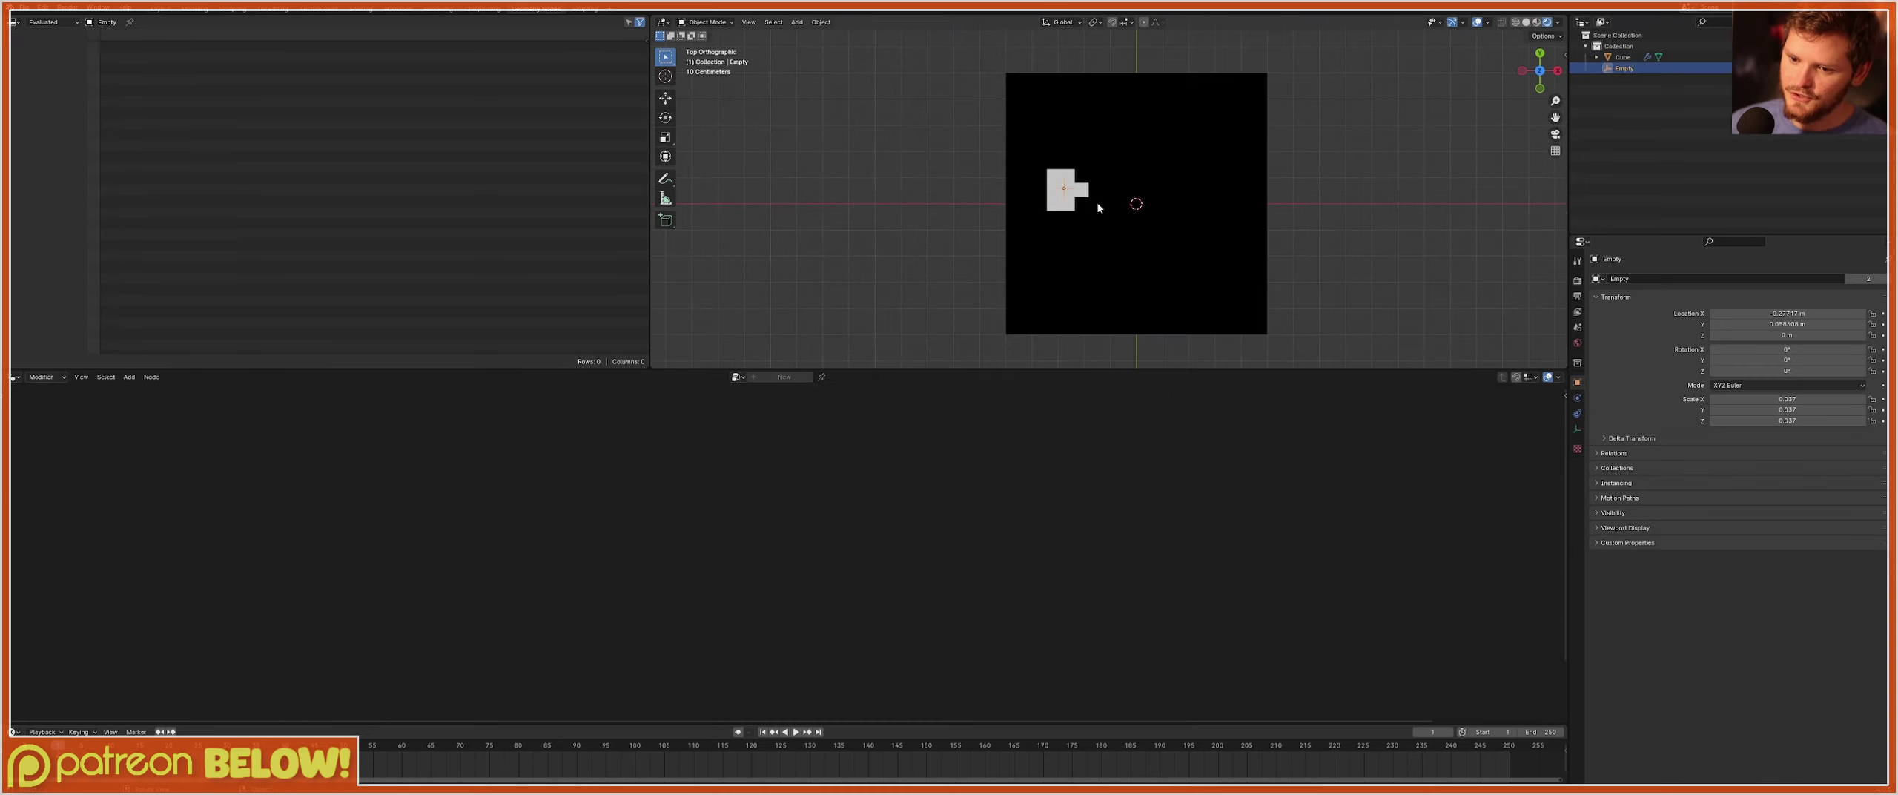
pyautogui.press('g')
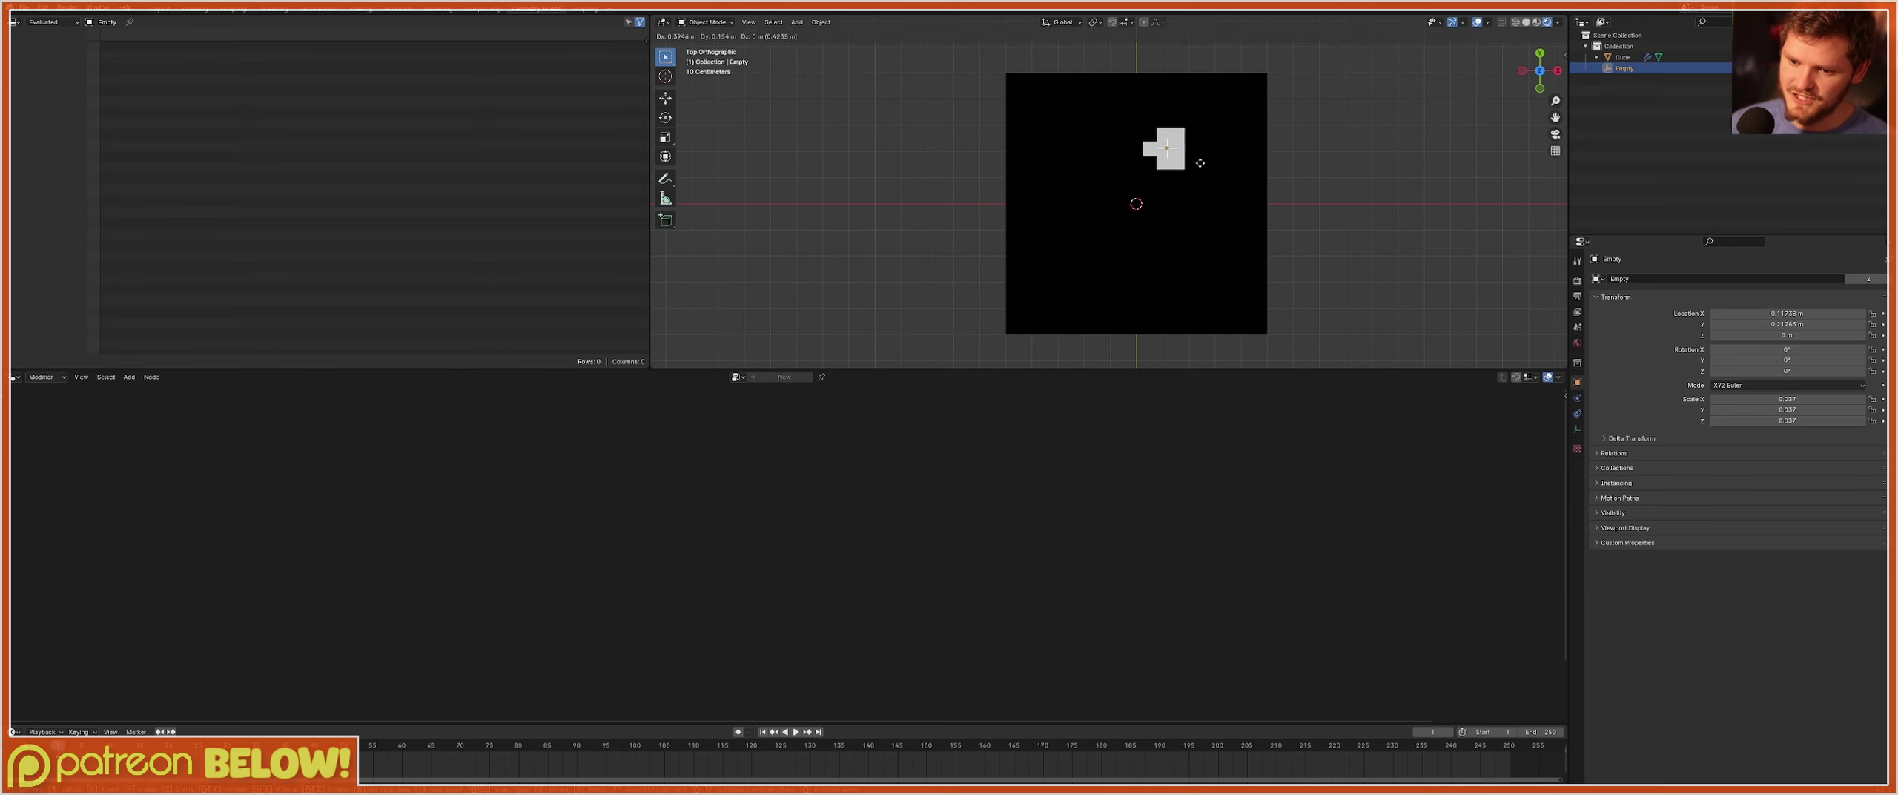
pyautogui.click(1169, 167)
# Reselect the Cube and lower the Less Than threshold B to 0.04.
pyautogui.click(1622, 57)
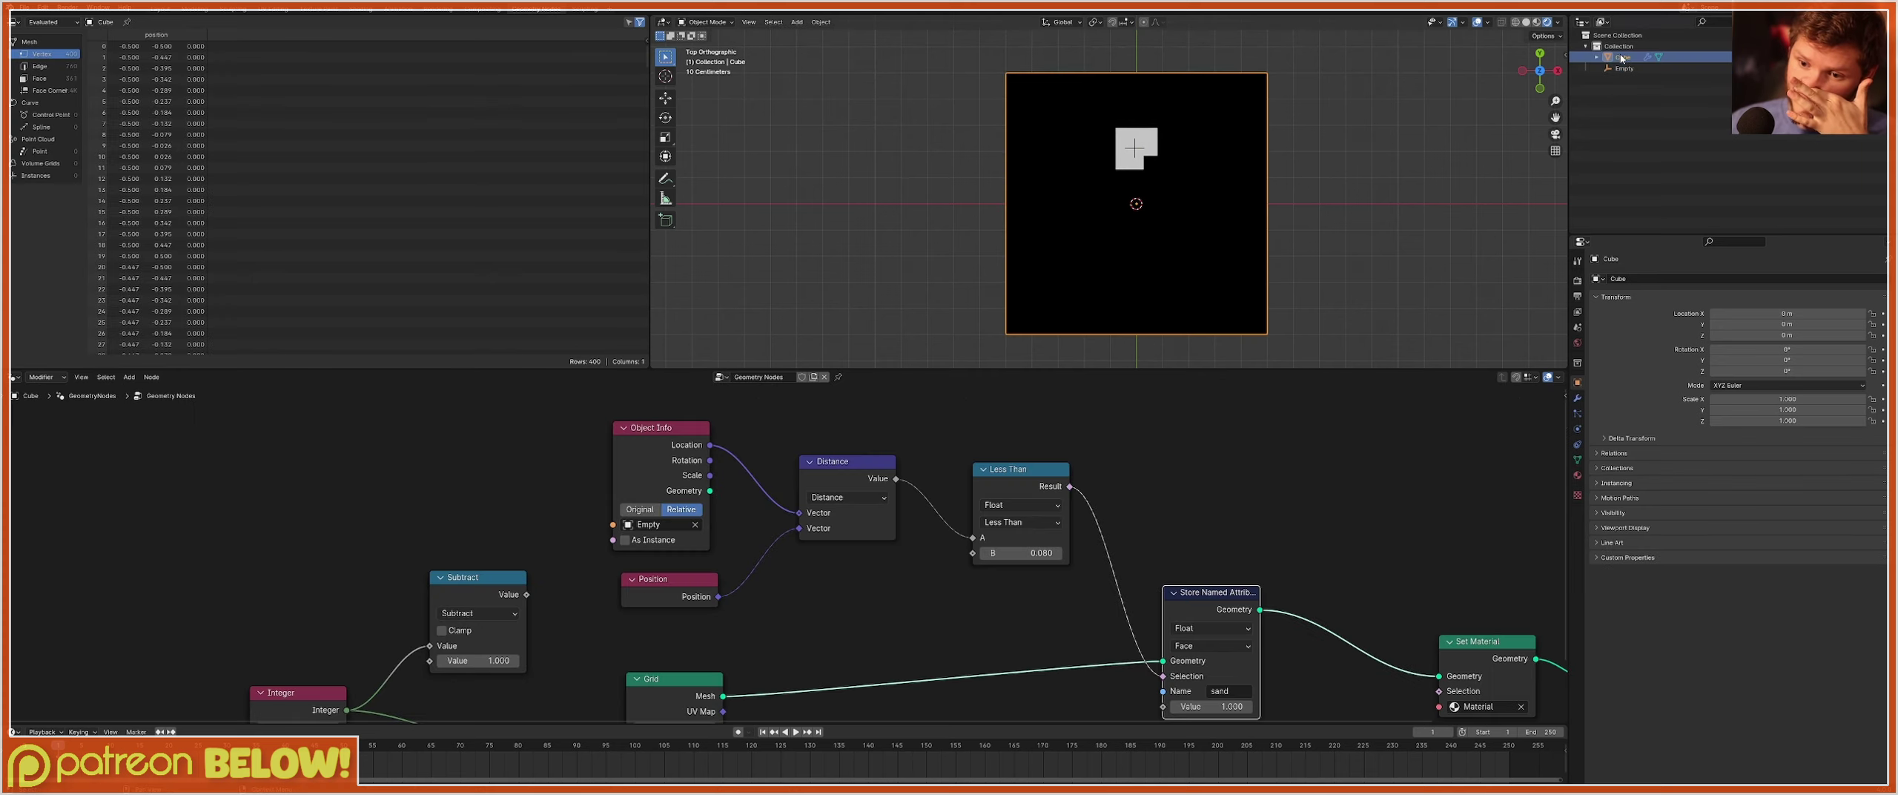
pyautogui.click(1043, 553)
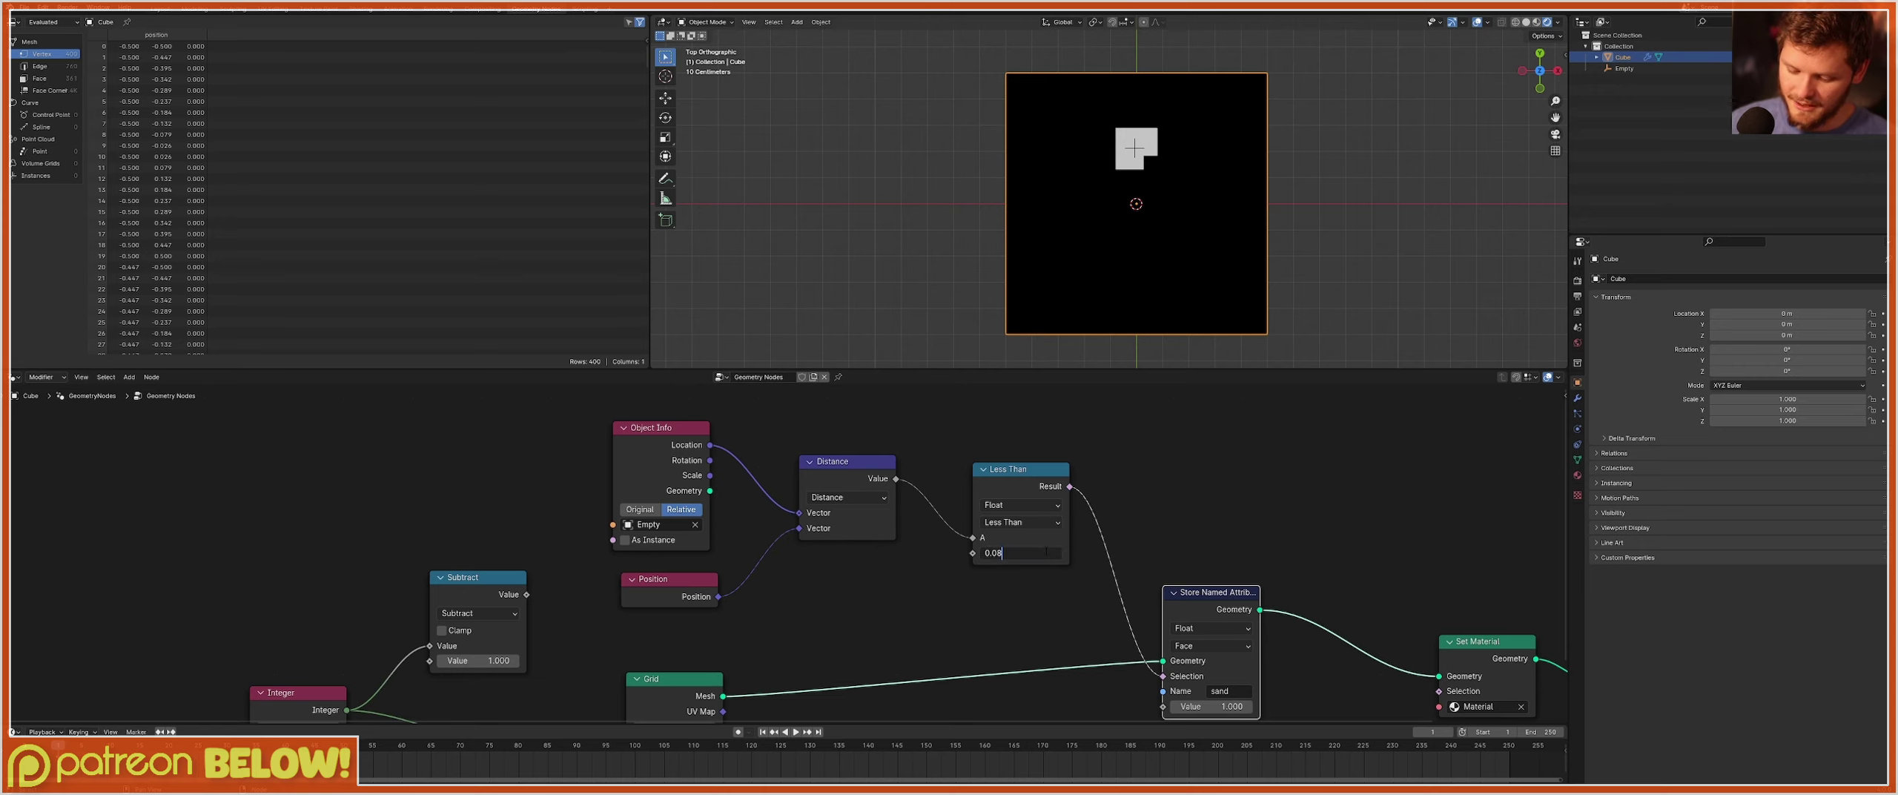
pyautogui.press('BackSpace')
pyautogui.write('4')
pyautogui.press('Return')
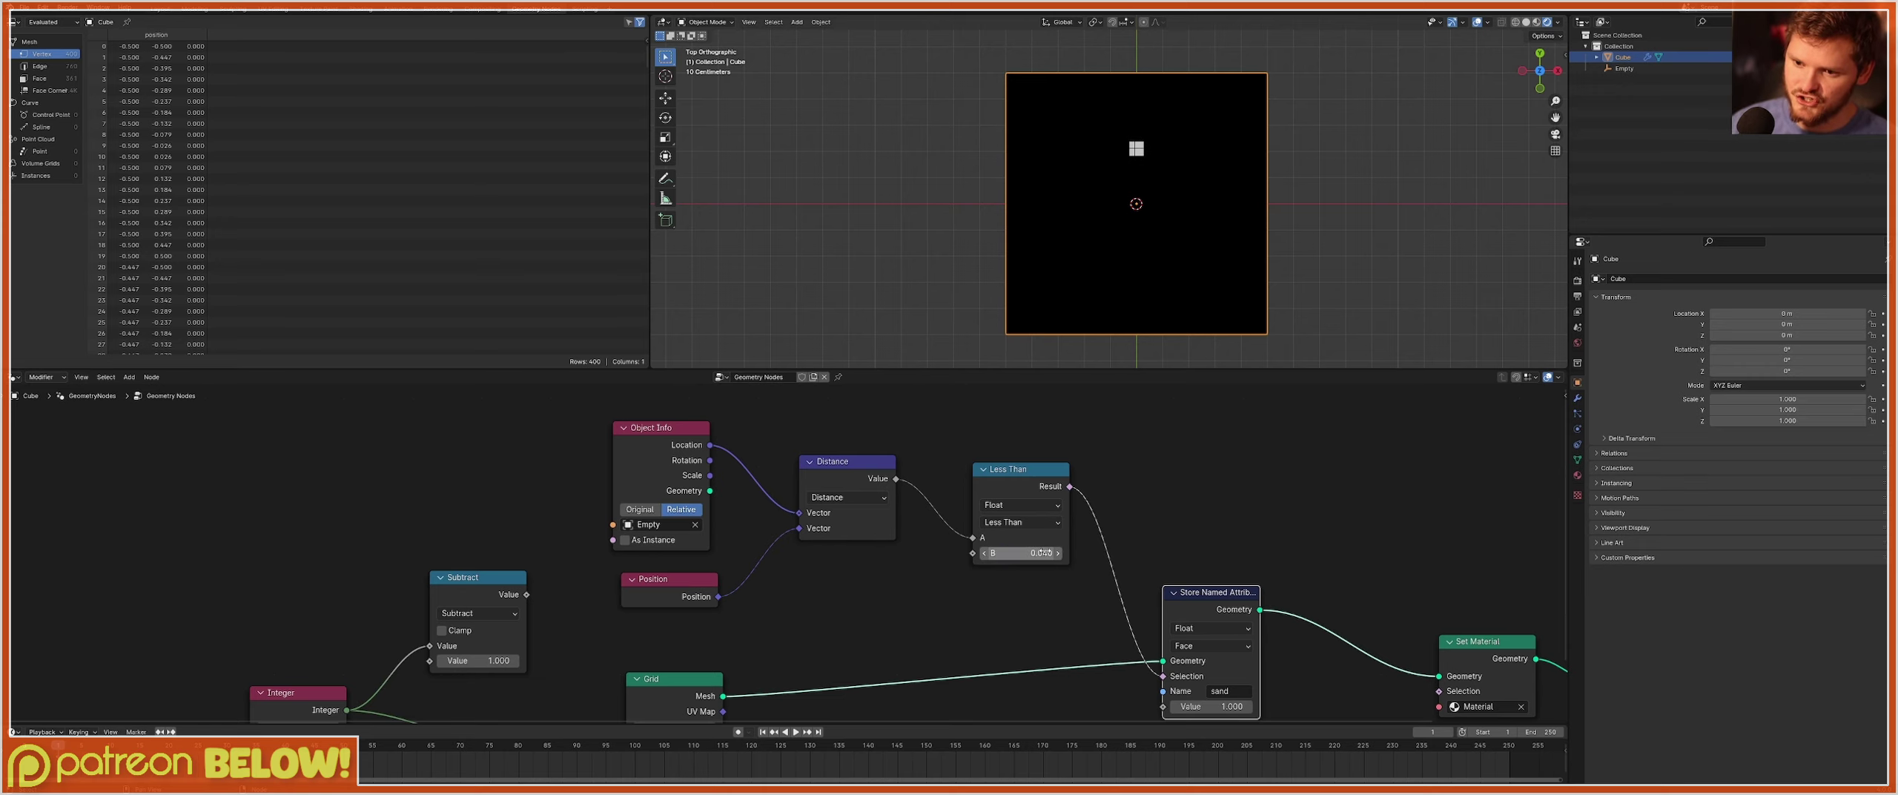
# Move the Empty around the grid's upper middle to test which faces receive sand, and return the viewport to Rendered shading.
pyautogui.click(1633, 69)
pyautogui.scroll(5, 1196, 124)
pyautogui.keyDown('shift'); pyautogui.moveTo(1201, 94); pyautogui.dragTo(1194, 184, button='middle'); pyautogui.keyUp('shift')
pyautogui.press('g')
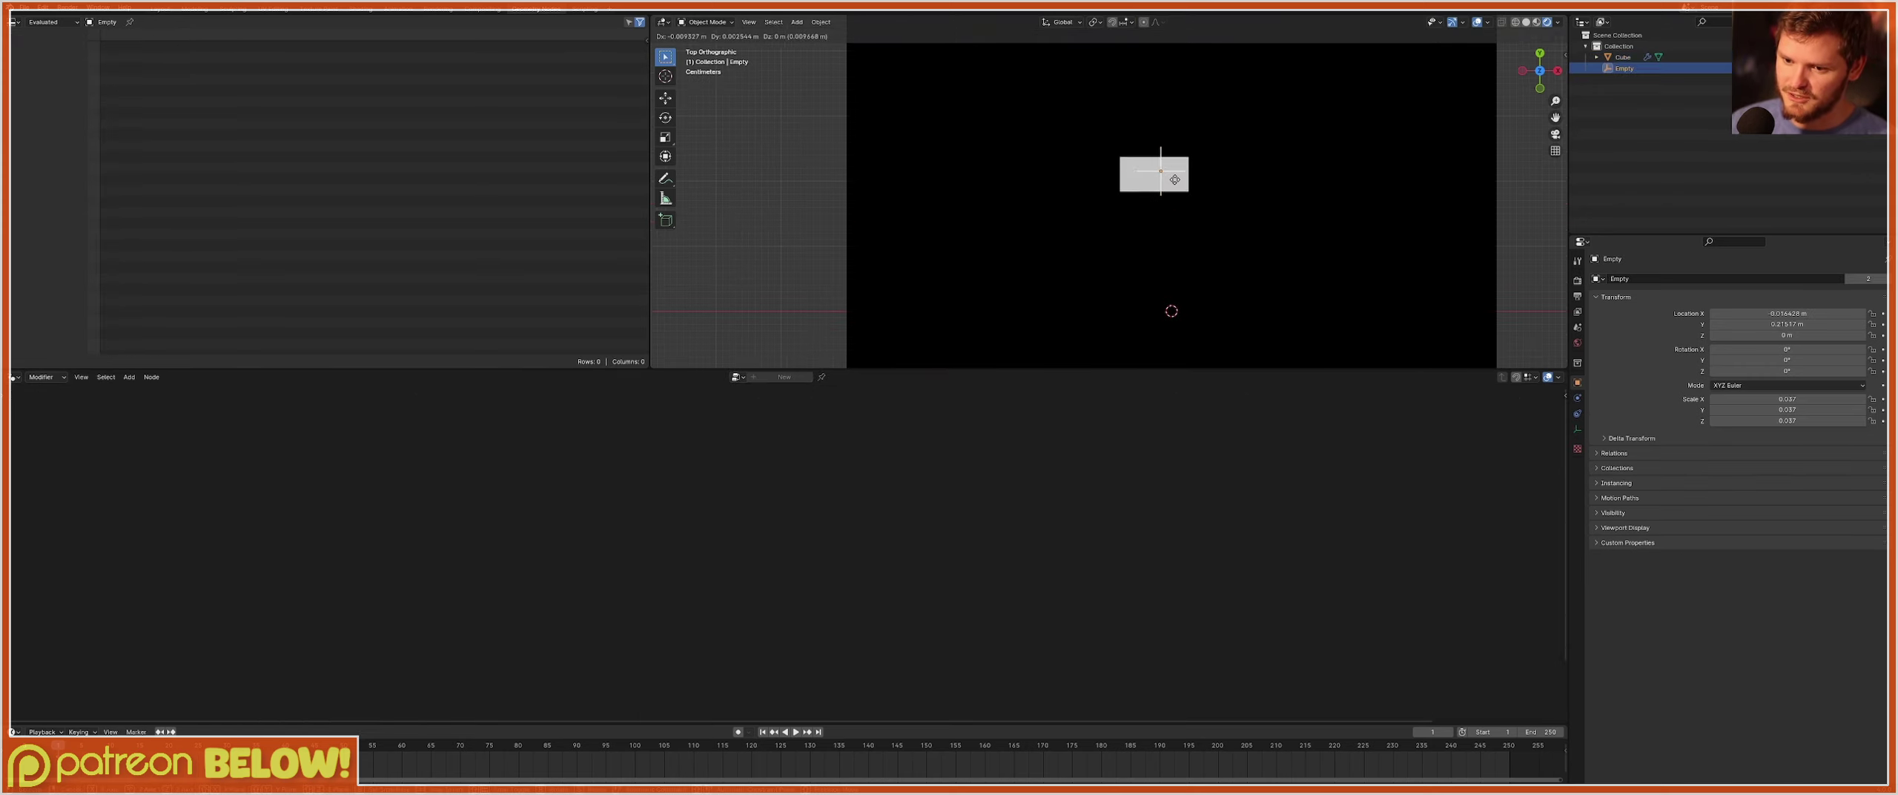
pyautogui.click(1178, 150)
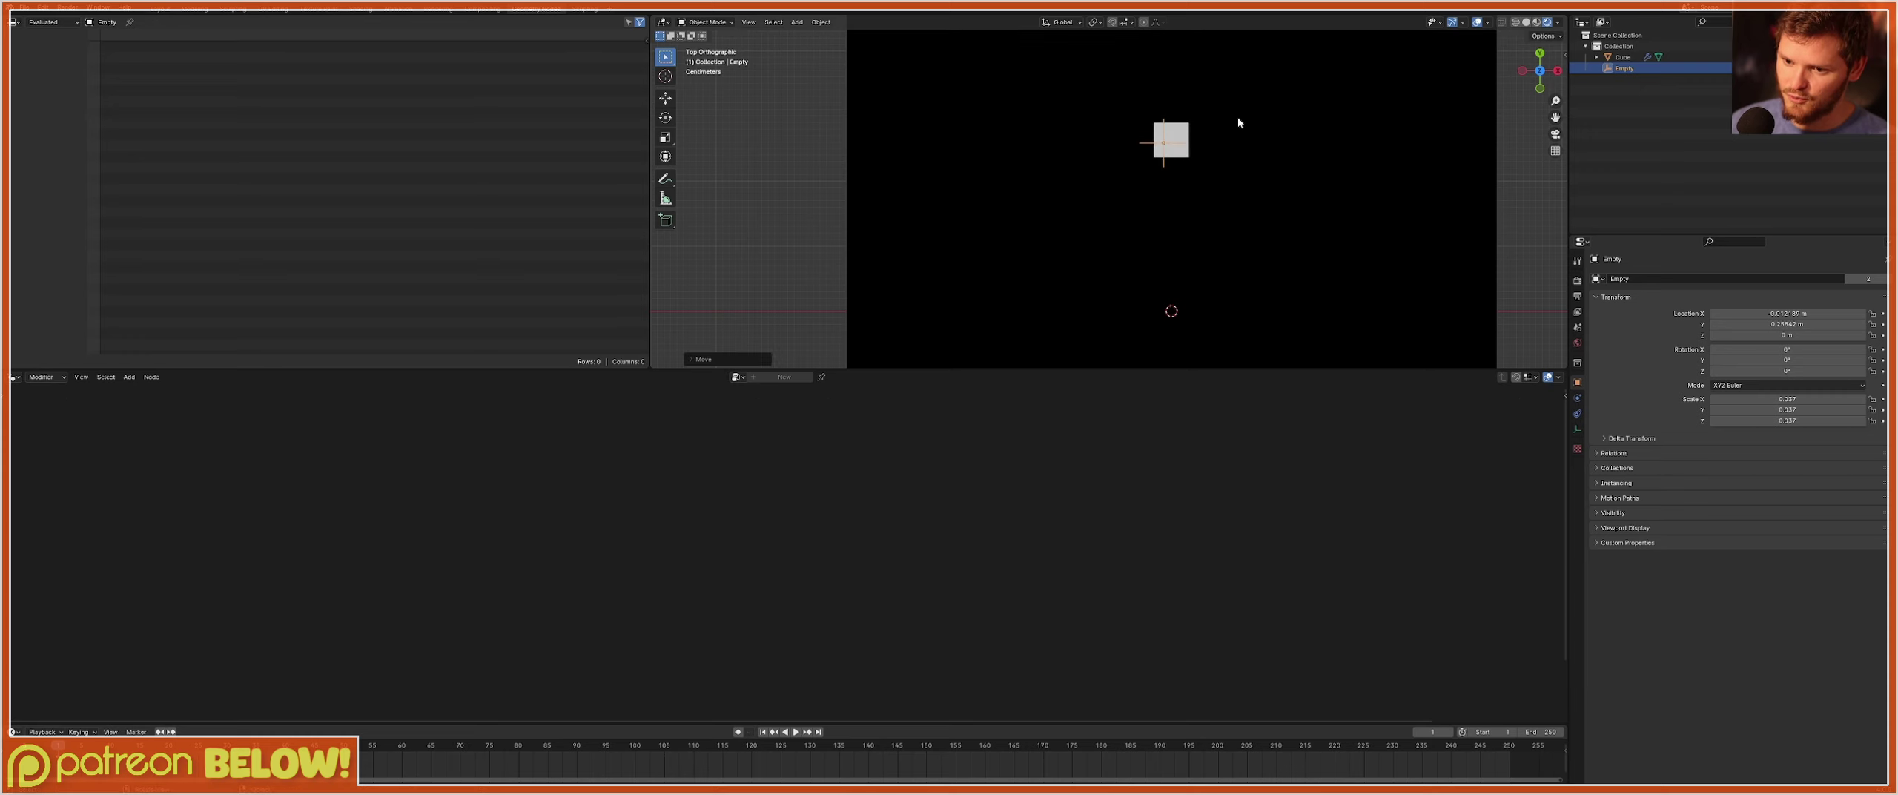
pyautogui.scroll(3, 1243, 105)
pyautogui.press('g')
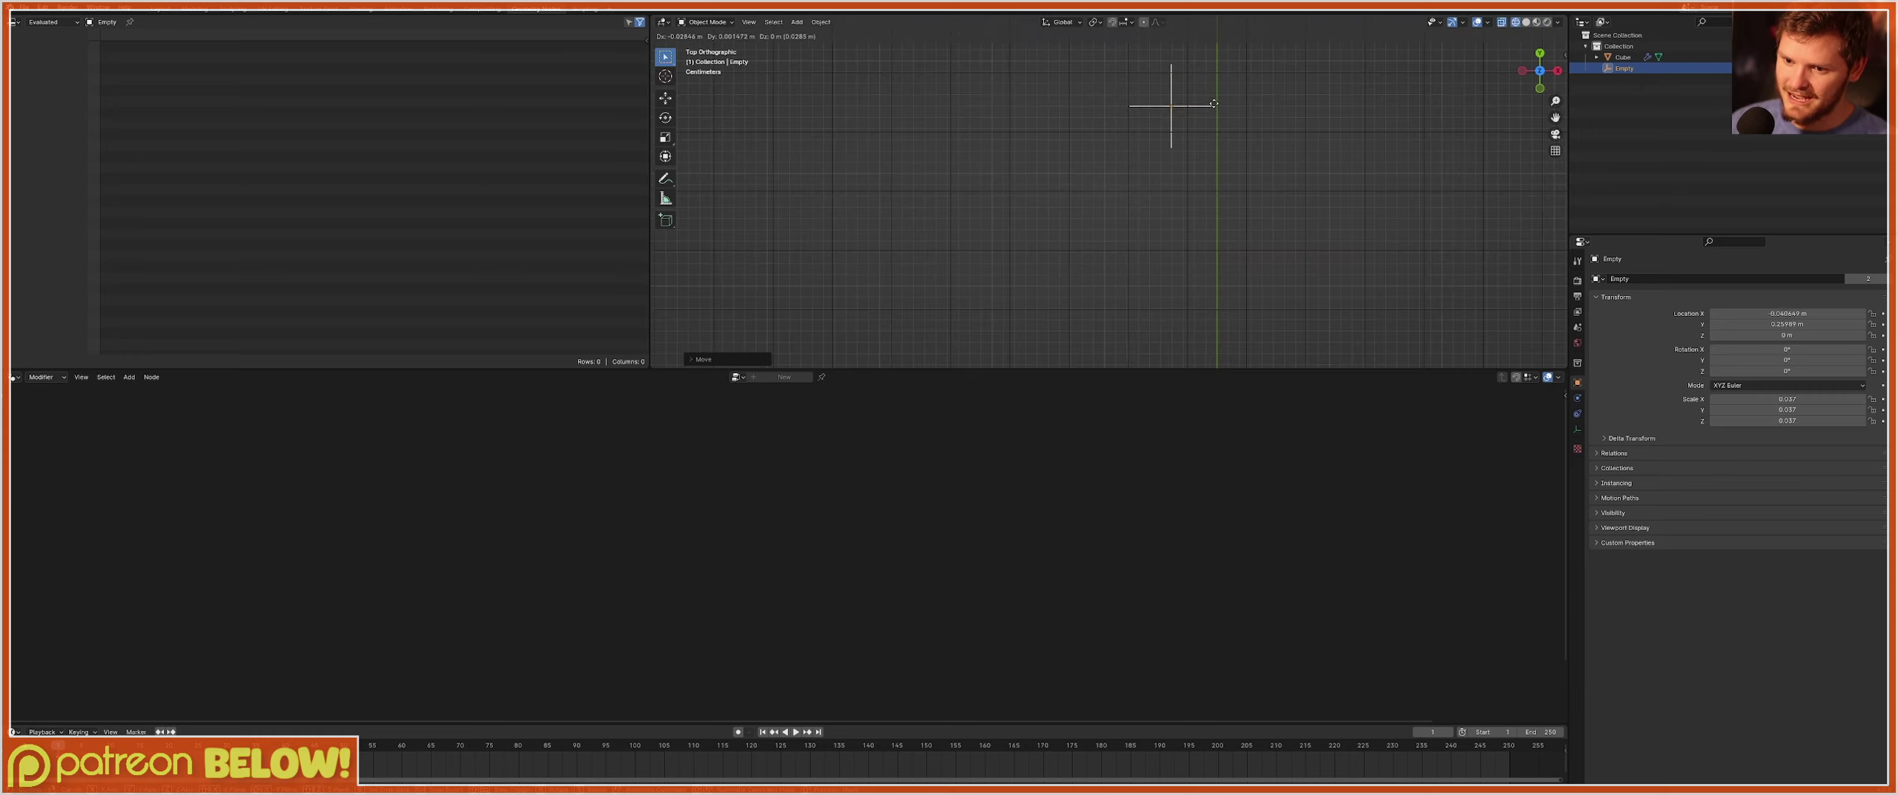
pyautogui.click(1231, 99)
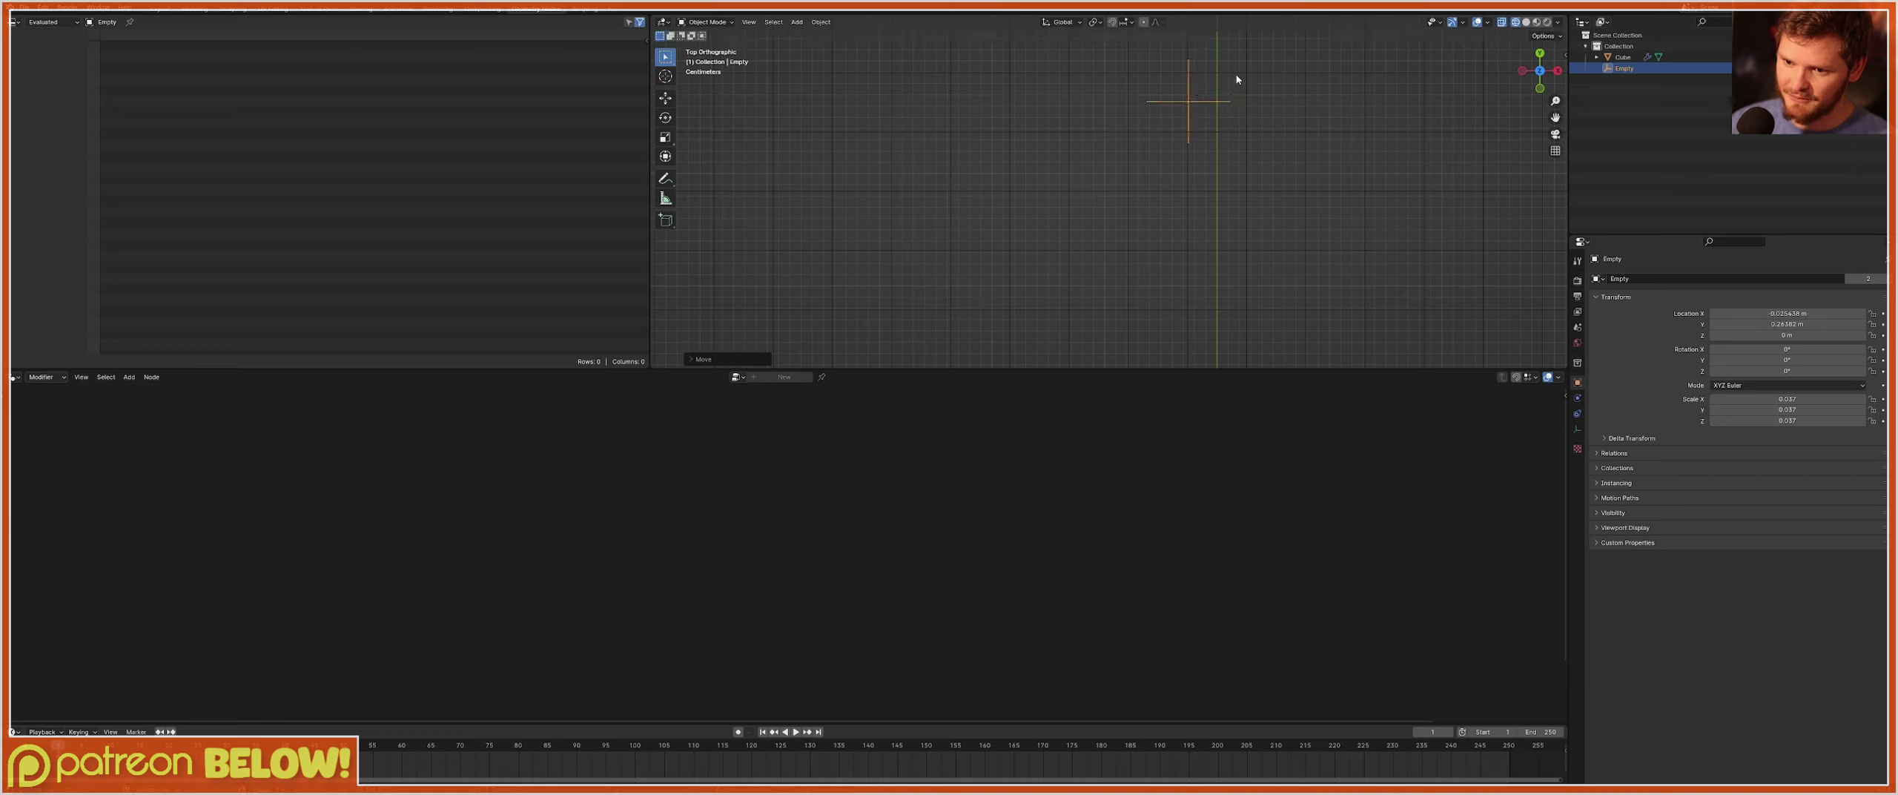
pyautogui.click(1547, 22)
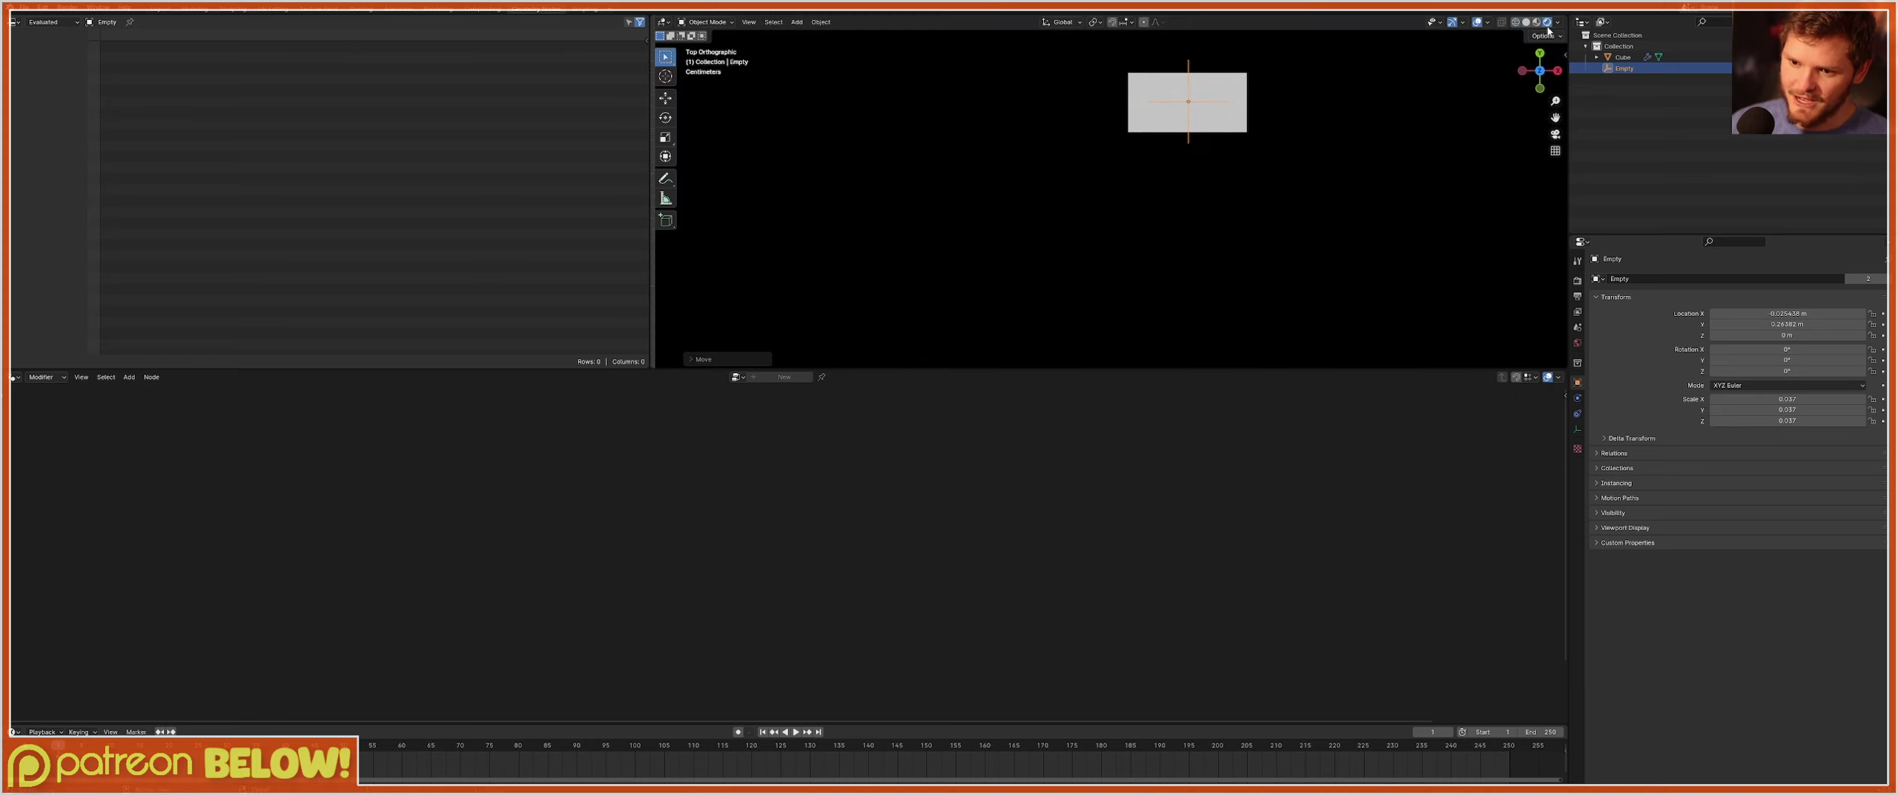
# Move the Empty to the grid's upper-left area and save the file.
pyautogui.press('g')
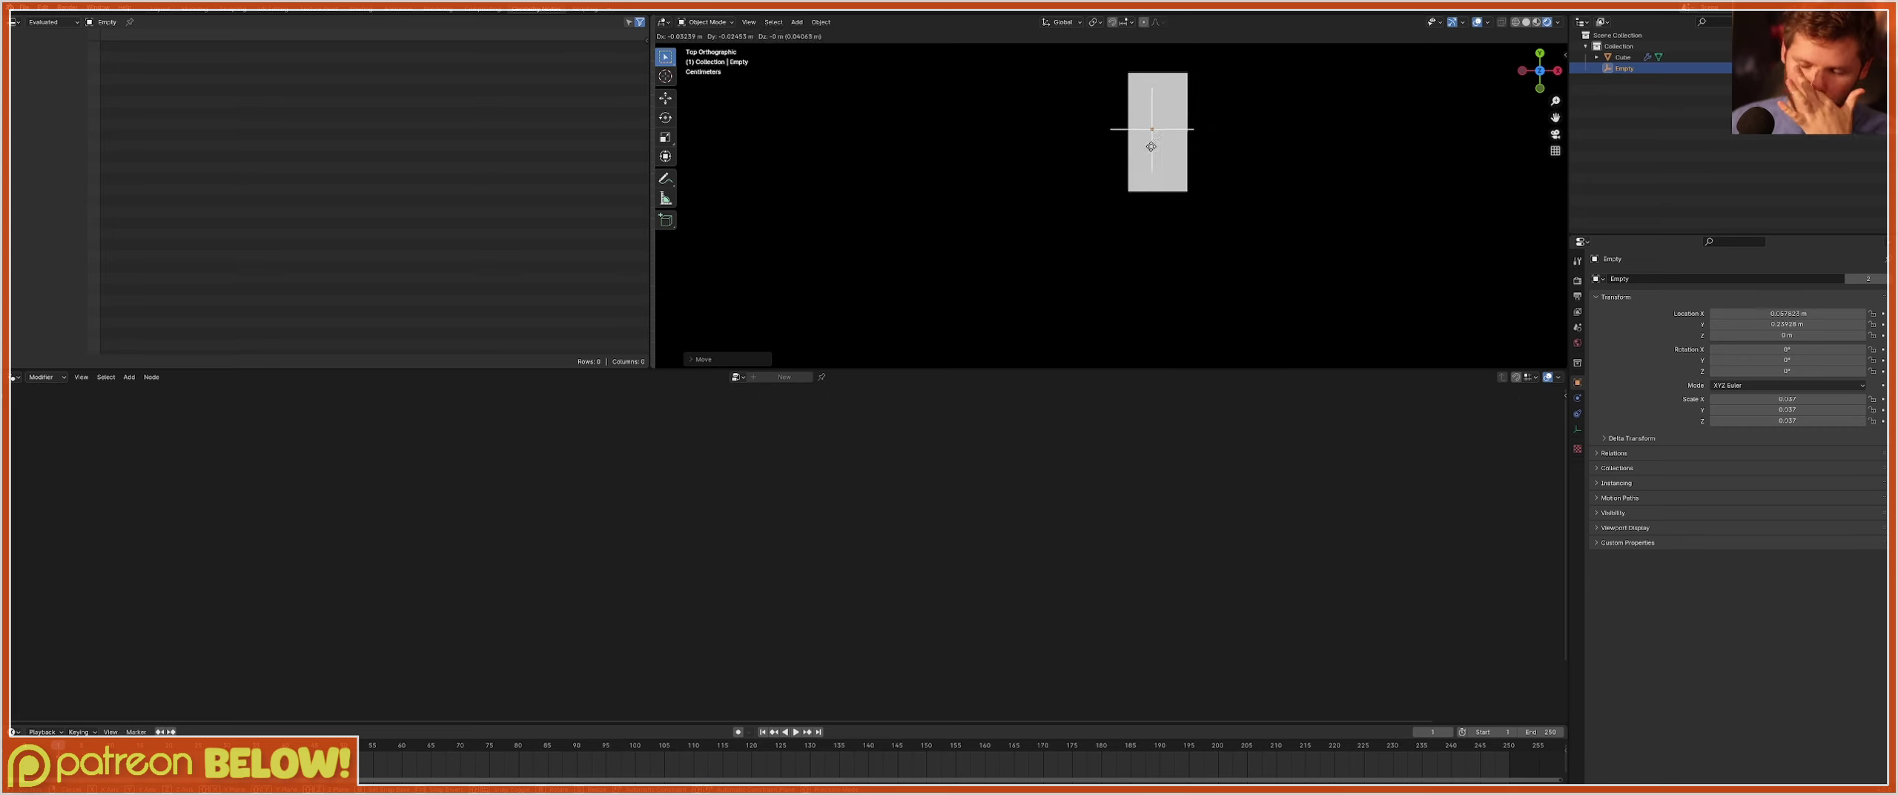
pyautogui.click(1051, 138)
pyautogui.scroll(-4, 1162, 169)
pyautogui.keyDown('shift'); pyautogui.moveTo(1195, 254); pyautogui.dragTo(1155, 189, button='middle'); pyautogui.keyUp('shift')
pyautogui.scroll(-1, 1155, 190)
pyautogui.hotkey('ctrl', 's')
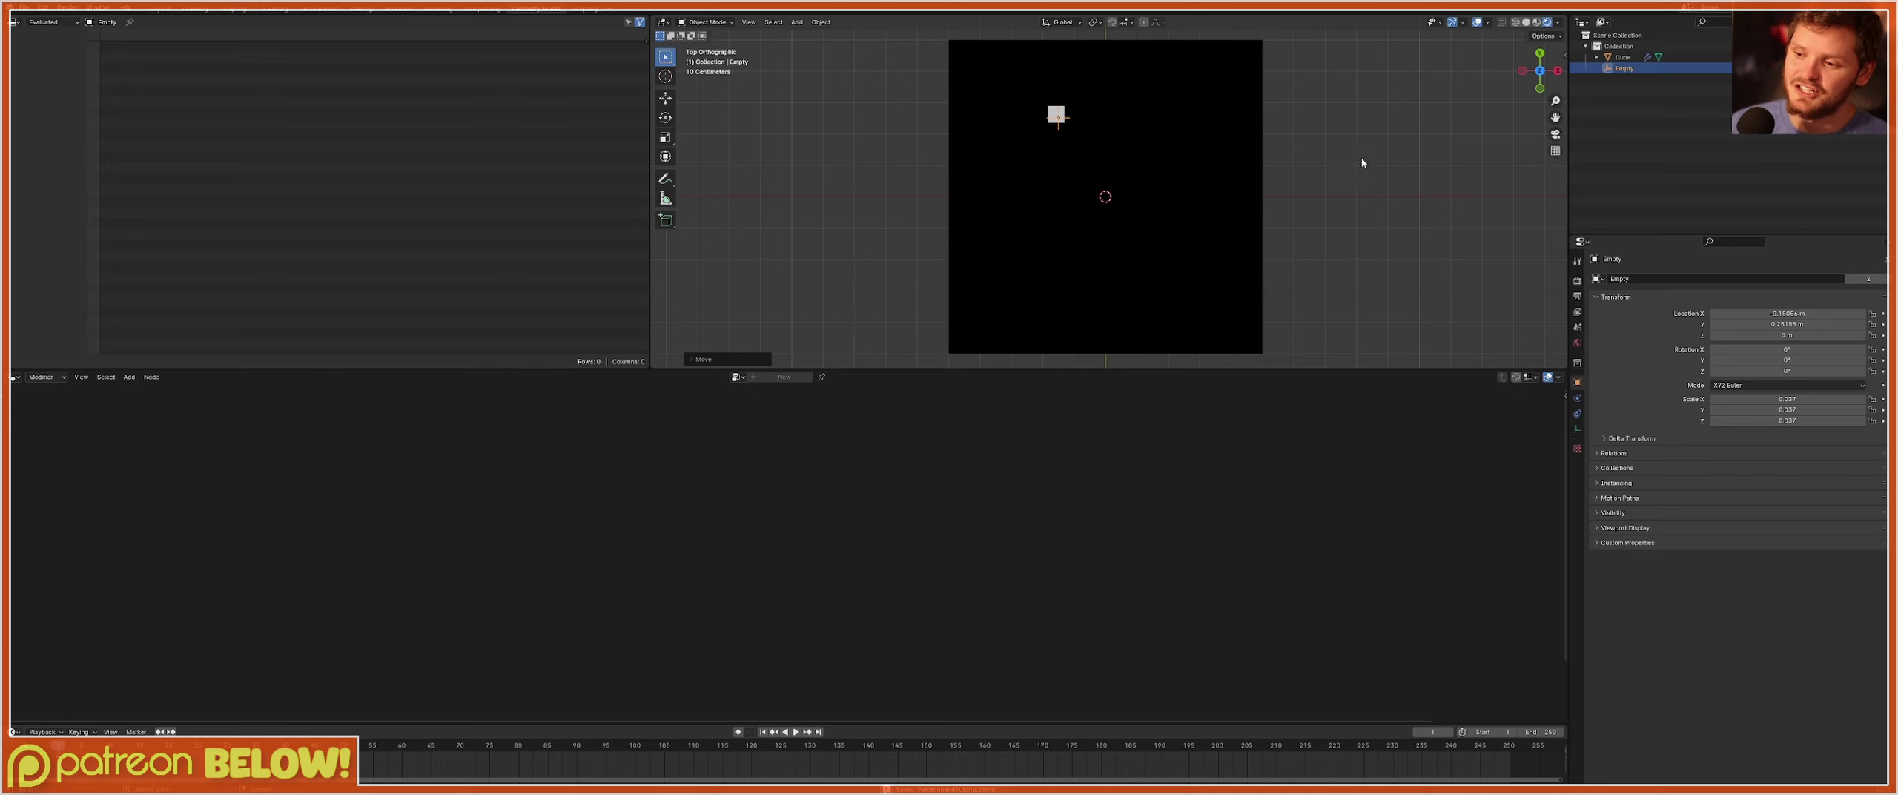
# Group the Cube's Object Info, Position, Distance, Less Than and Store Named Attribute nodes, placing the group between Grid and Set Material.
pyautogui.click(1622, 58)
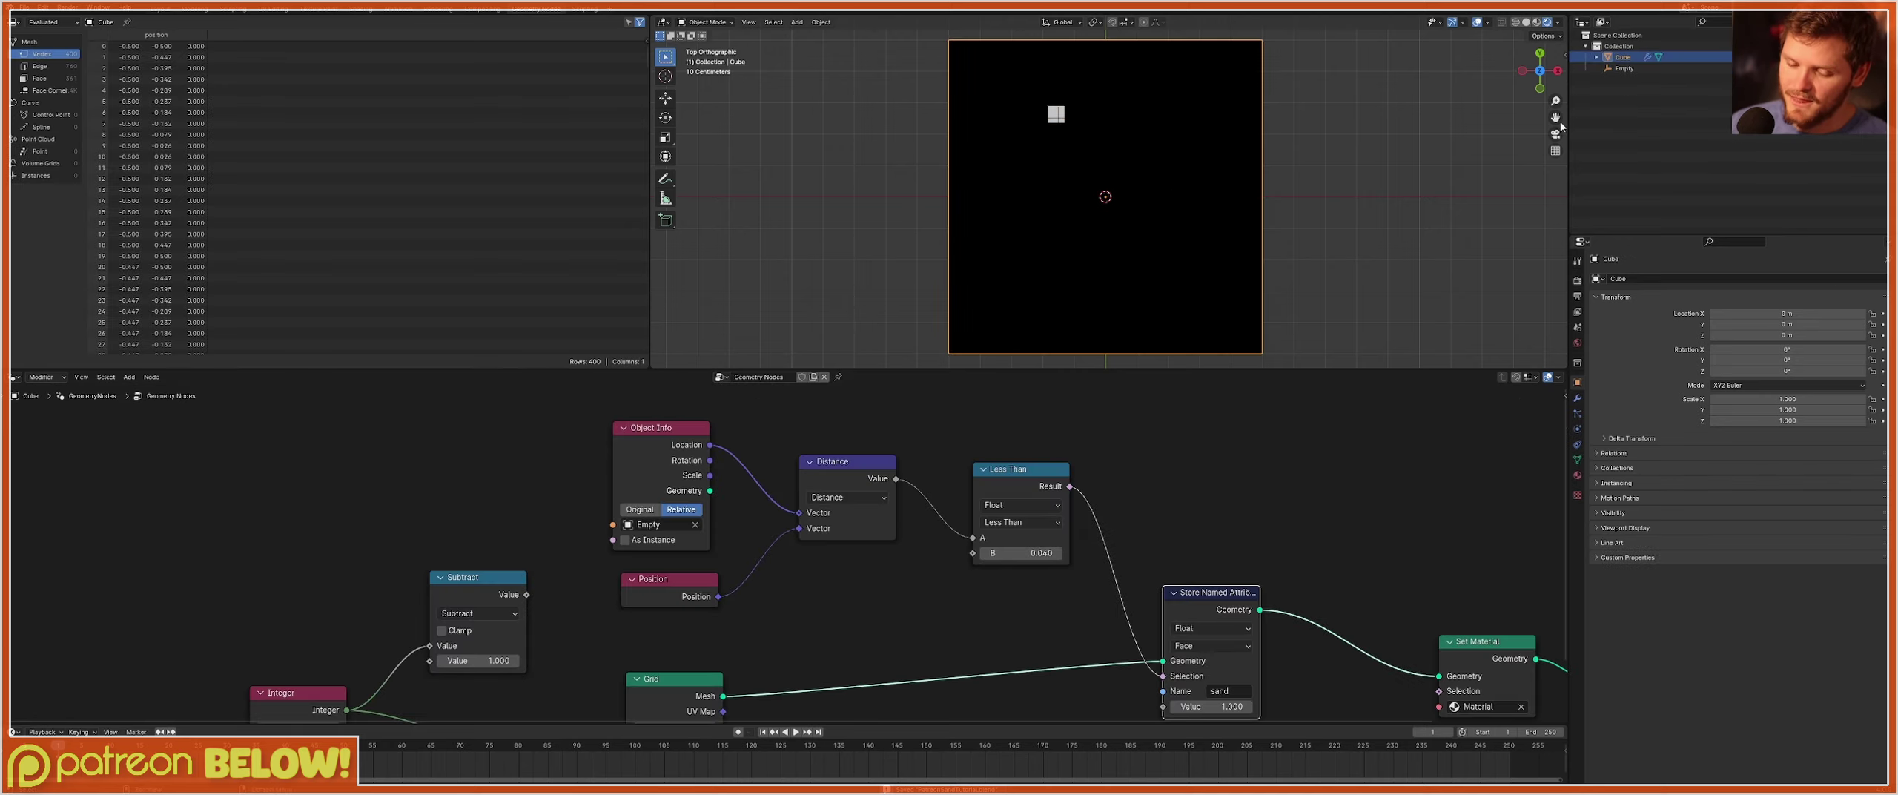
pyautogui.scroll(-2, 1066, 575)
pyautogui.scroll(1, 1065, 575)
pyautogui.moveTo(1065, 575); pyautogui.dragTo(977, 521, button='middle')
pyautogui.moveTo(1096, 656); pyautogui.dragTo(723, 438)
pyautogui.moveTo(733, 568); pyautogui.dragTo(628, 437)
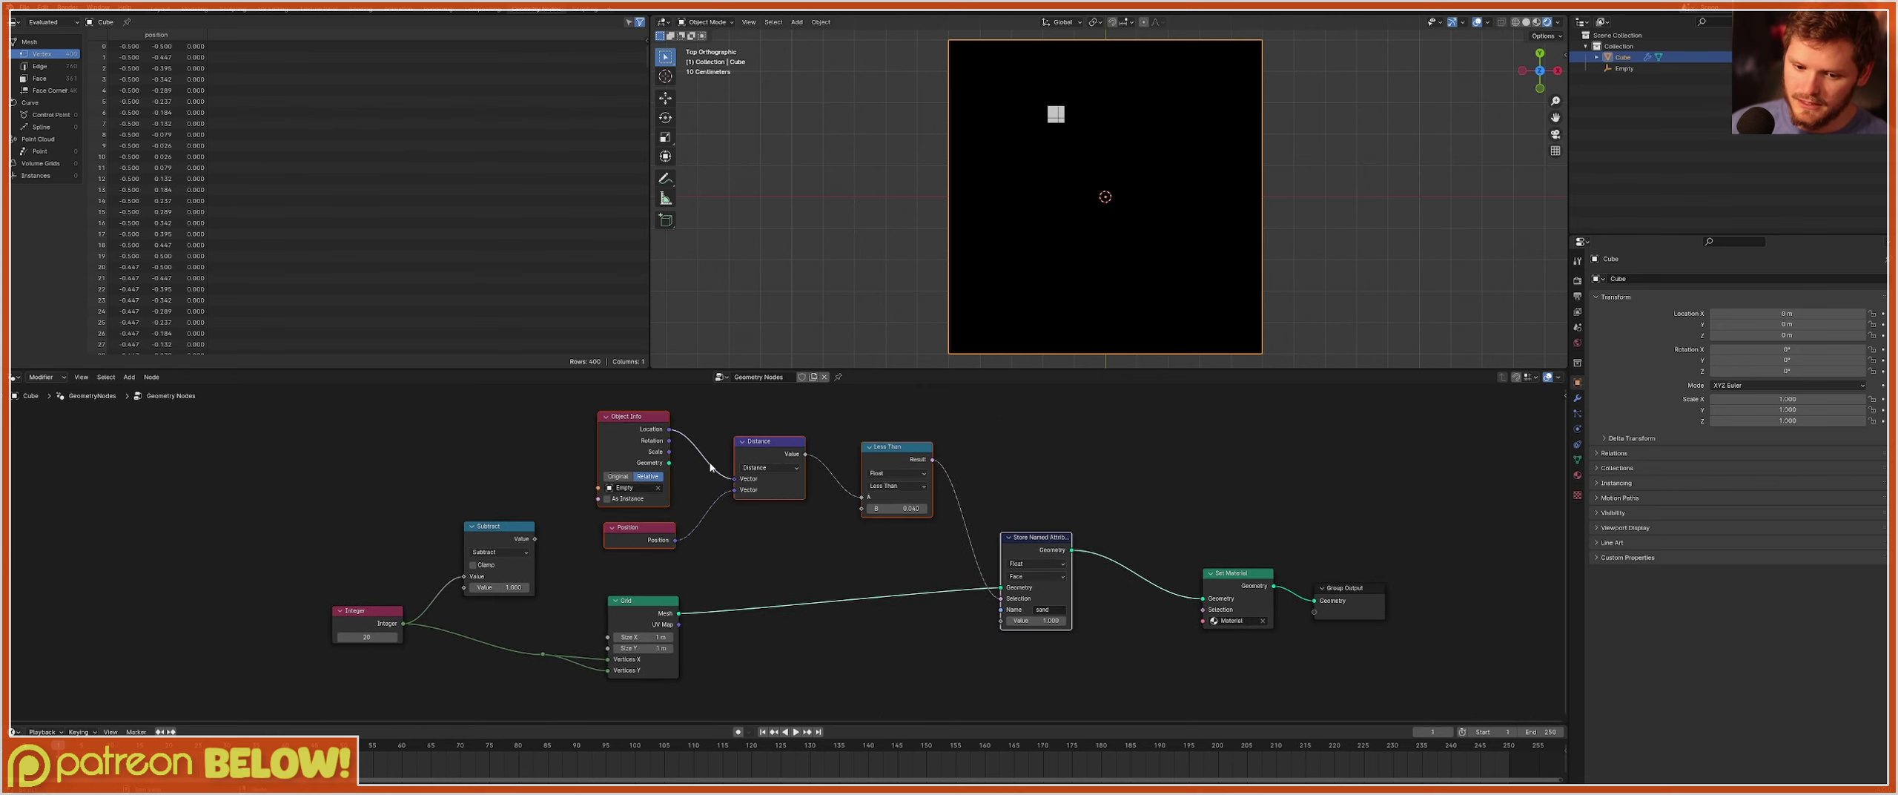
pyautogui.hotkey('ctrl', 'g')
pyautogui.press('Tab')
pyautogui.moveTo(814, 518); pyautogui.dragTo(793, 618)
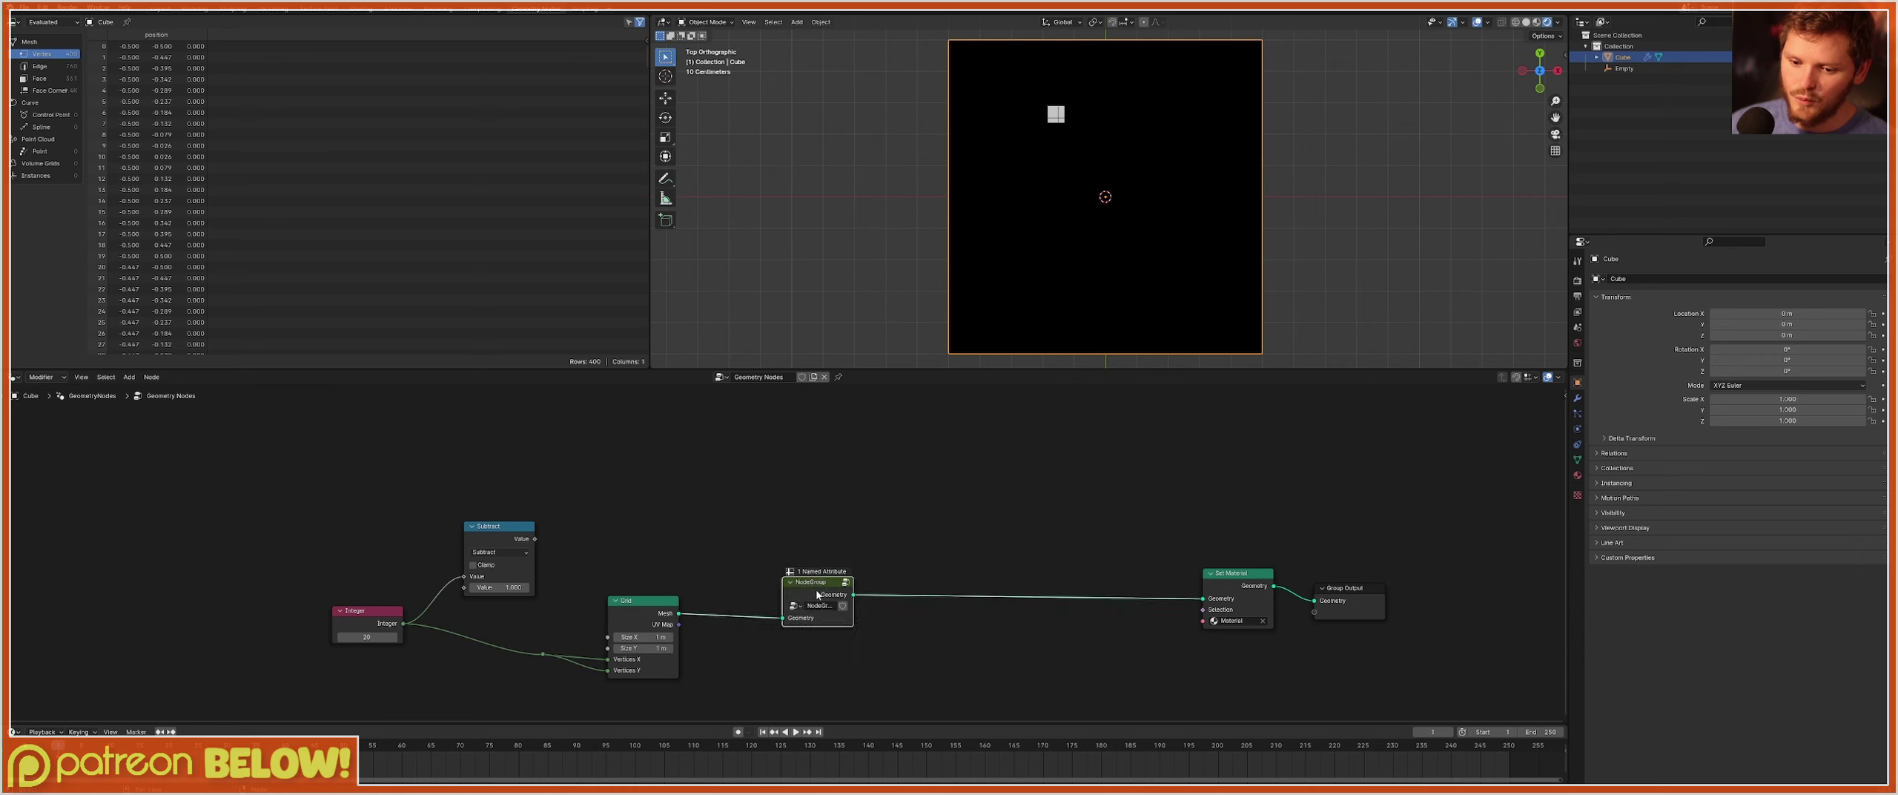
# Rename the new node group as Spawner.
pyautogui.scroll(5, 793, 621)
pyautogui.moveTo(793, 622); pyautogui.dragTo(793, 642, button='middle')
pyautogui.scroll(2, 792, 642)
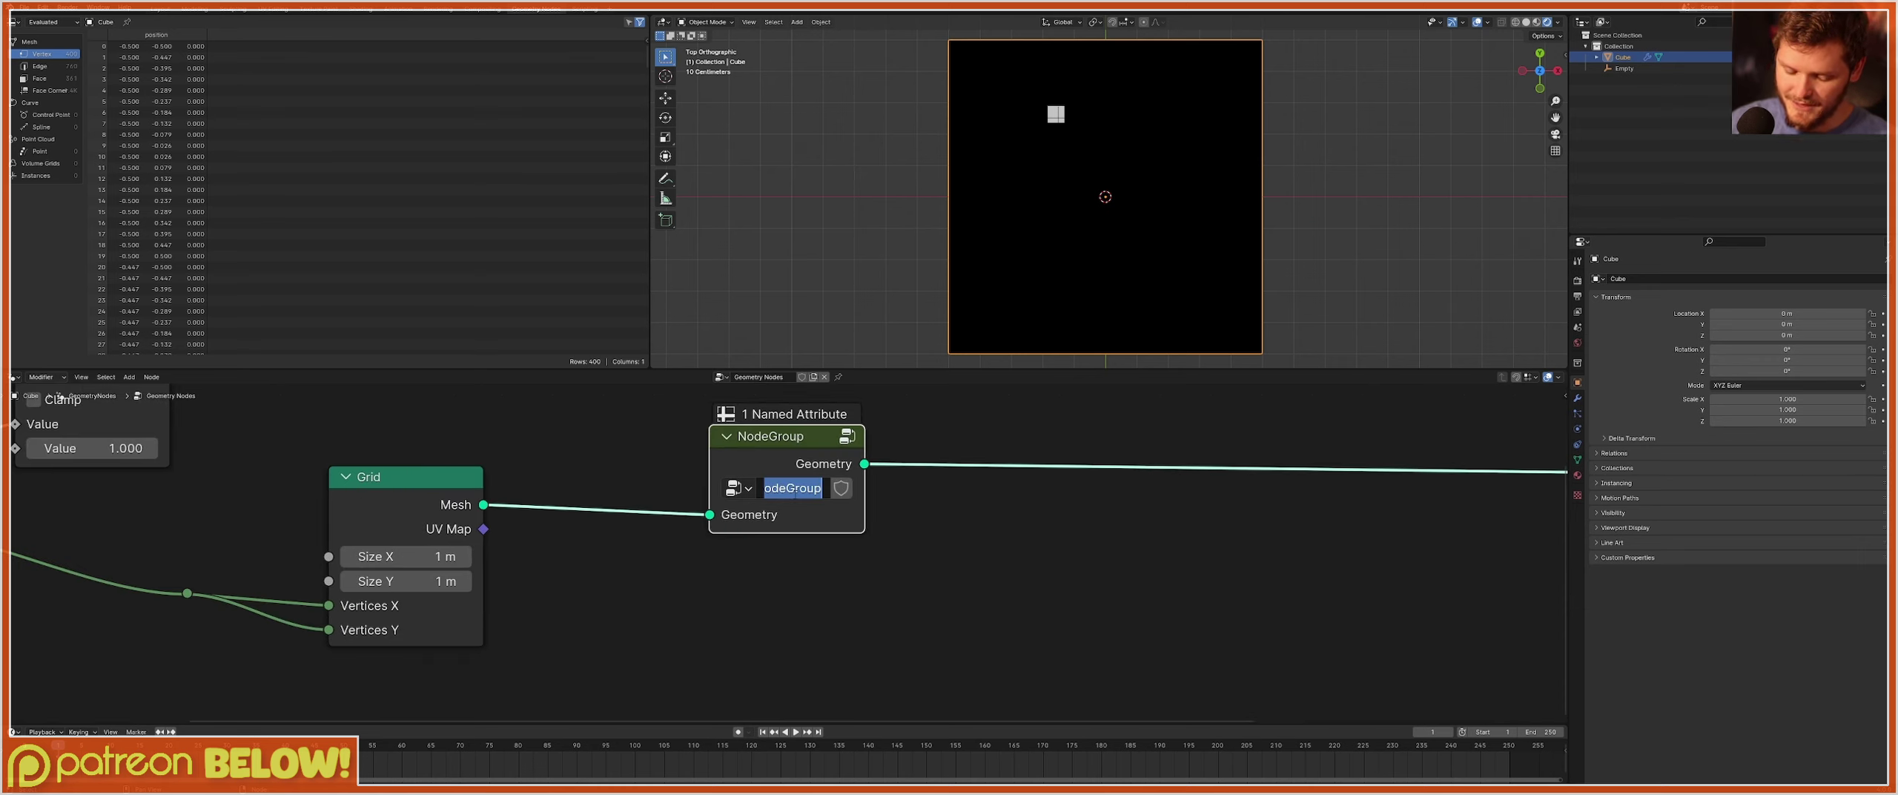
pyautogui.write('Spanwer')
pyautogui.press('Return')
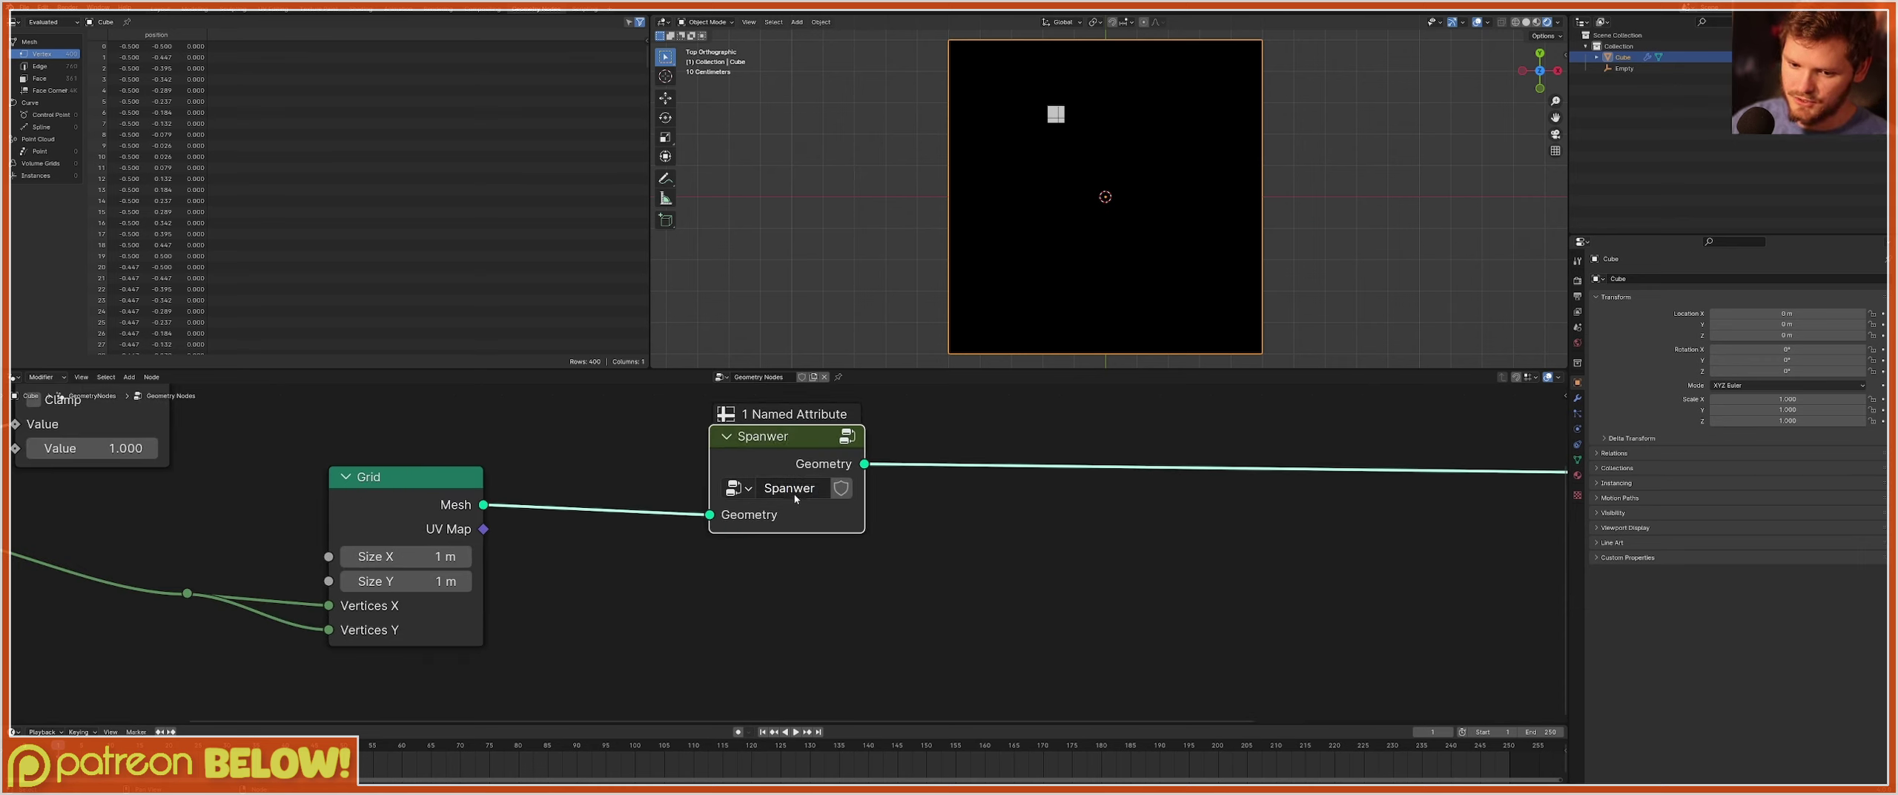
pyautogui.click(795, 498)
pyautogui.write('Spa')
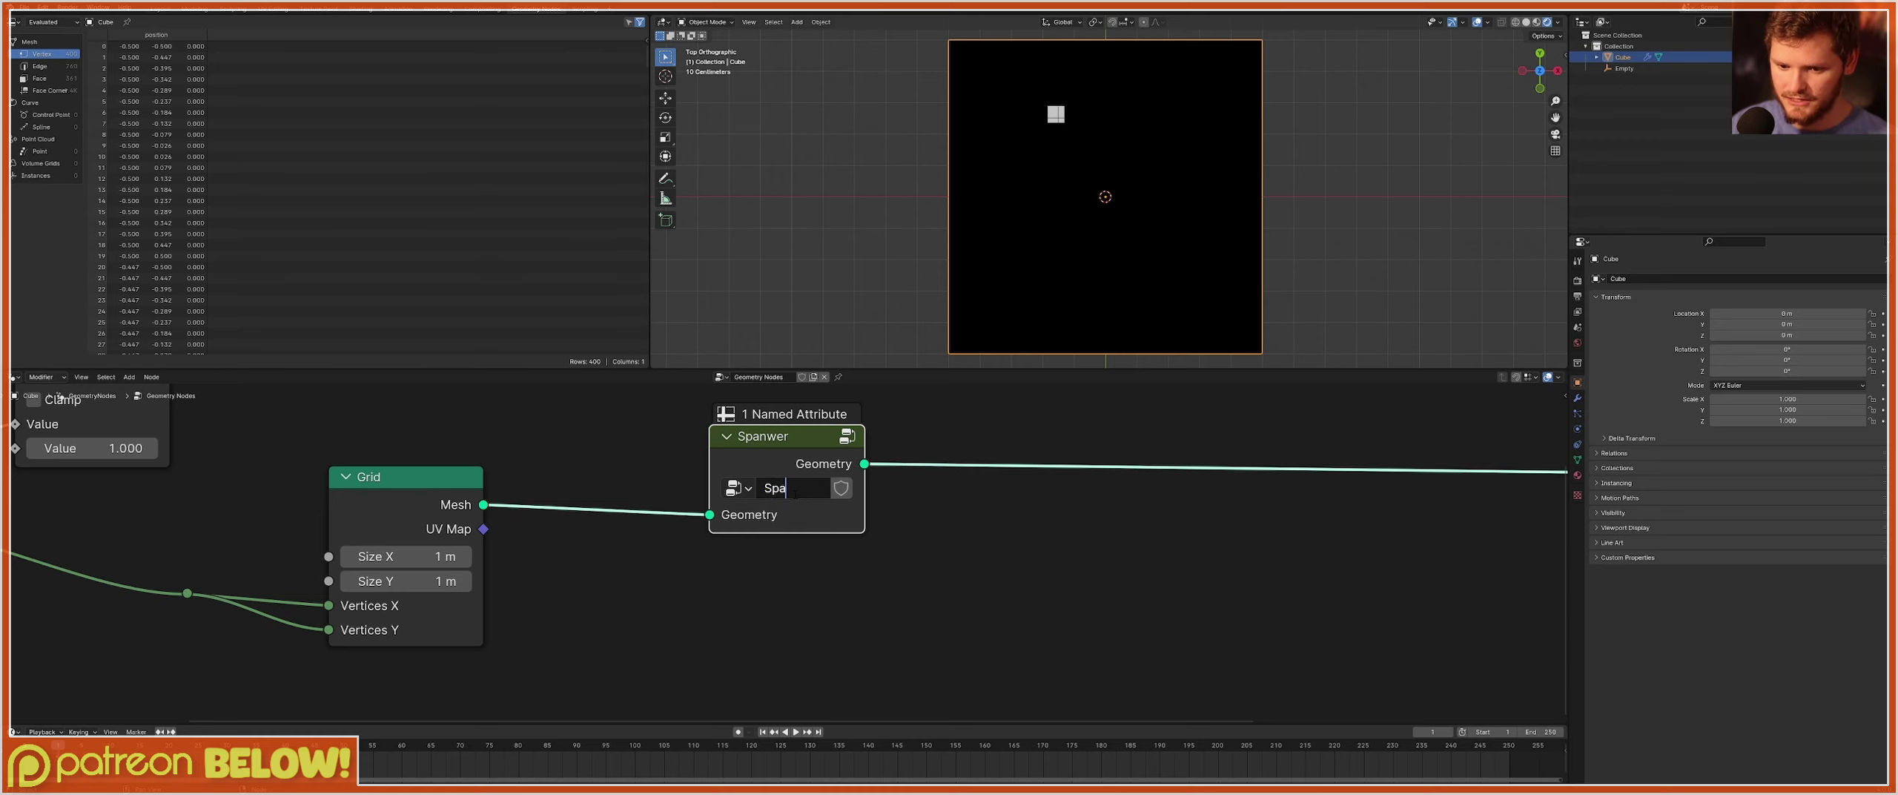
pyautogui.write('wner')
pyautogui.press('Return')
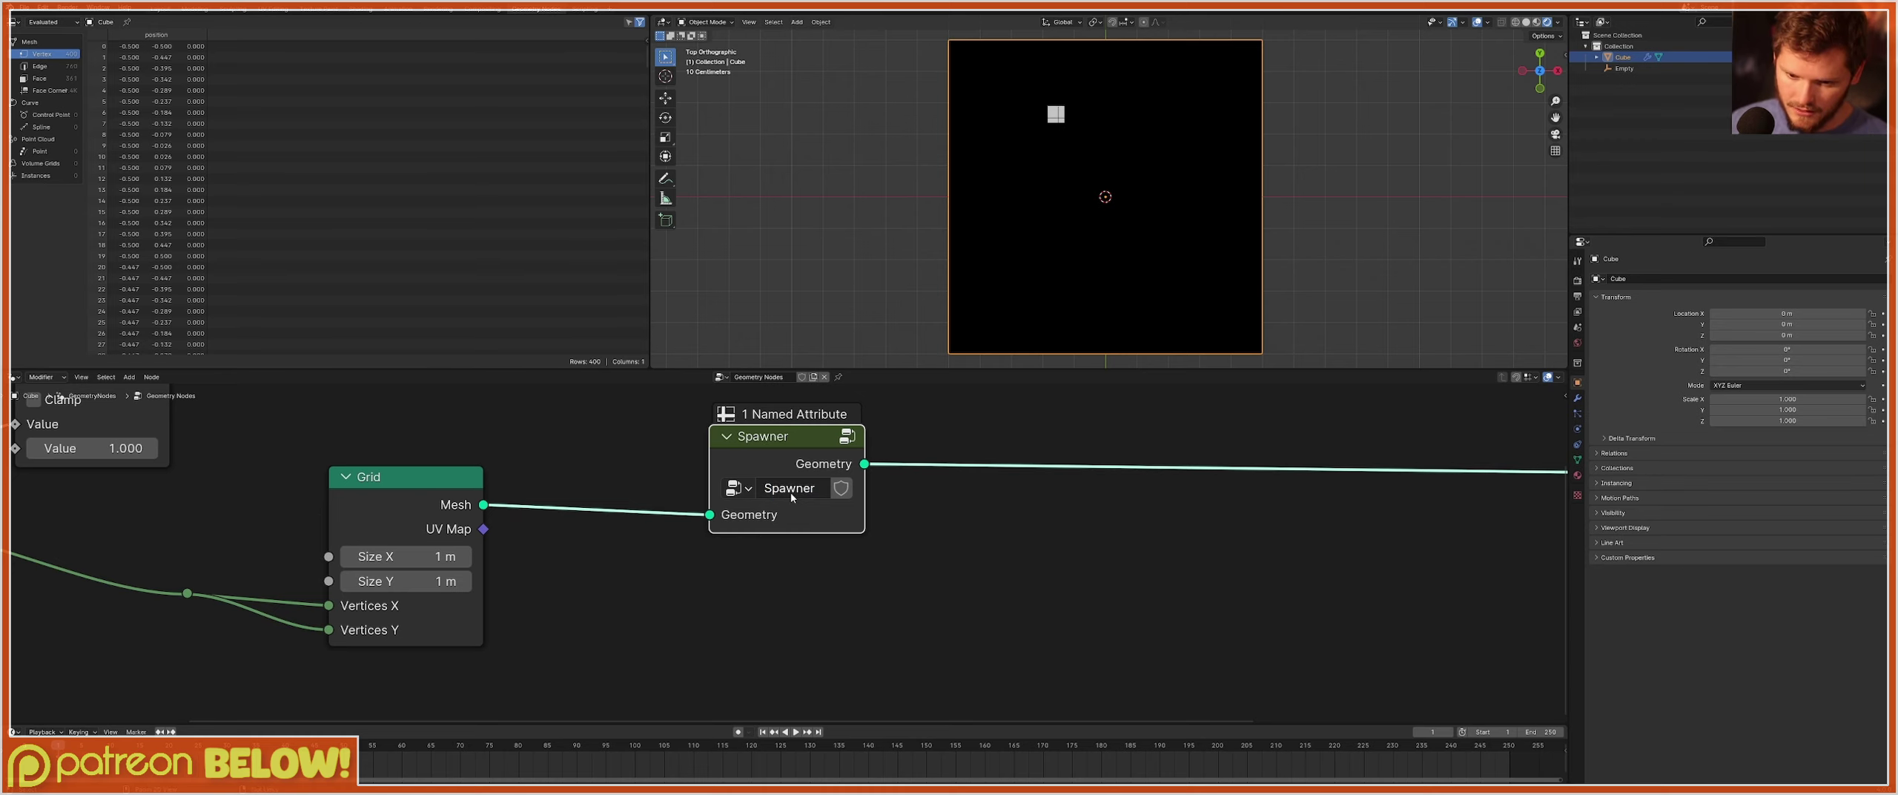
# Give the Spawner group node a dark red custom color.
pyautogui.press('n')
pyautogui.click(1561, 428)
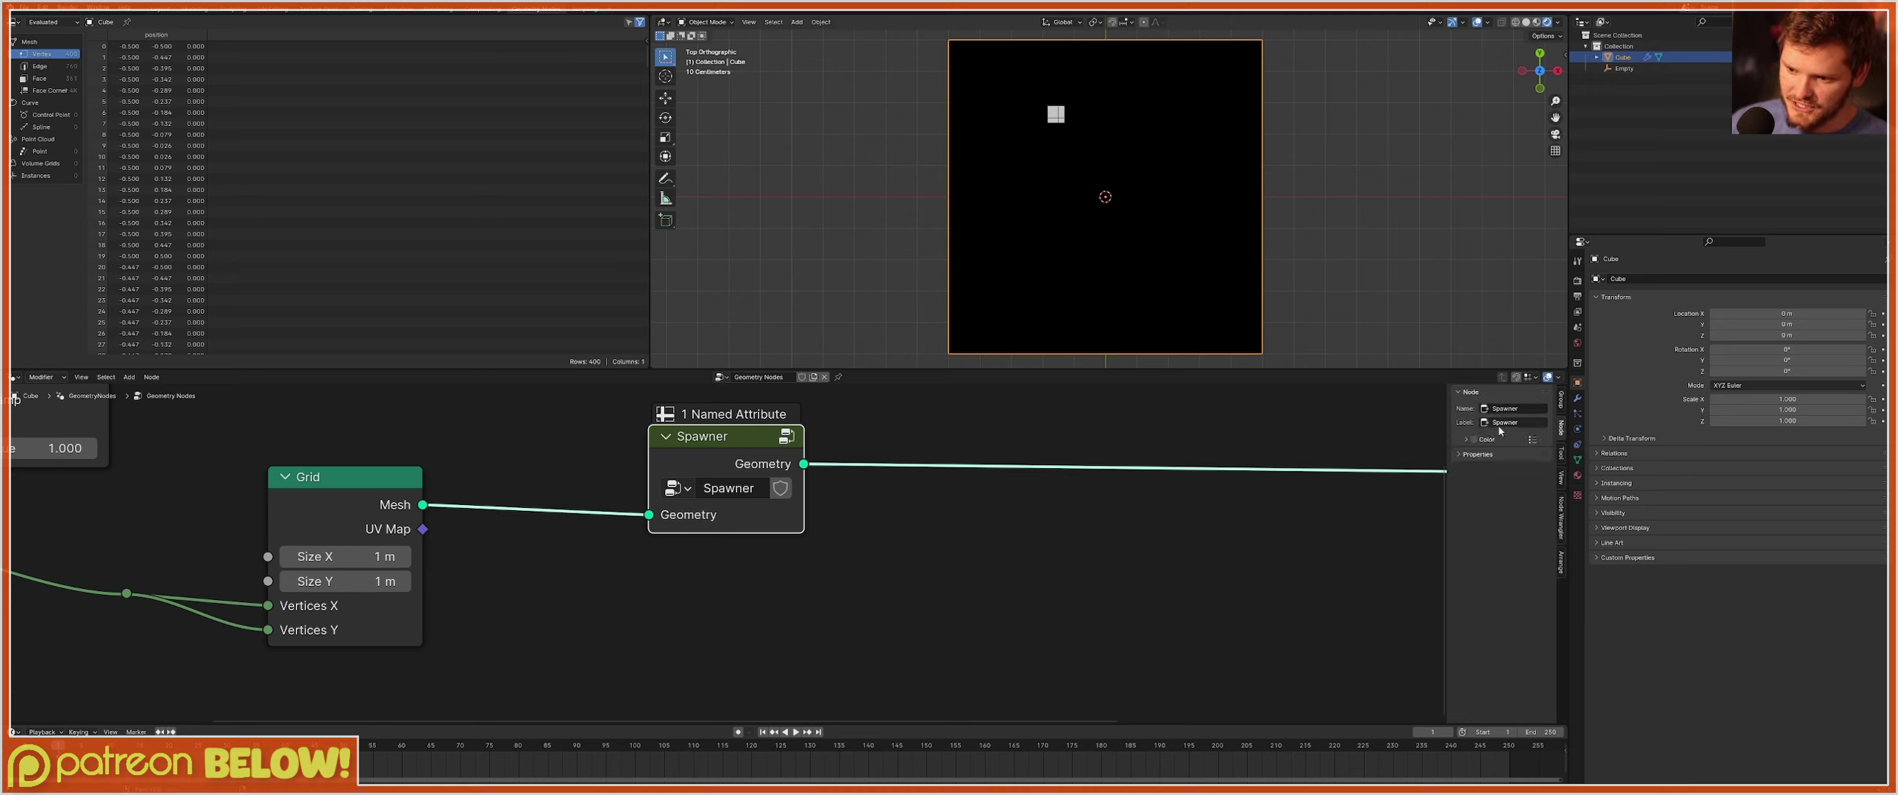
pyautogui.click(1473, 439)
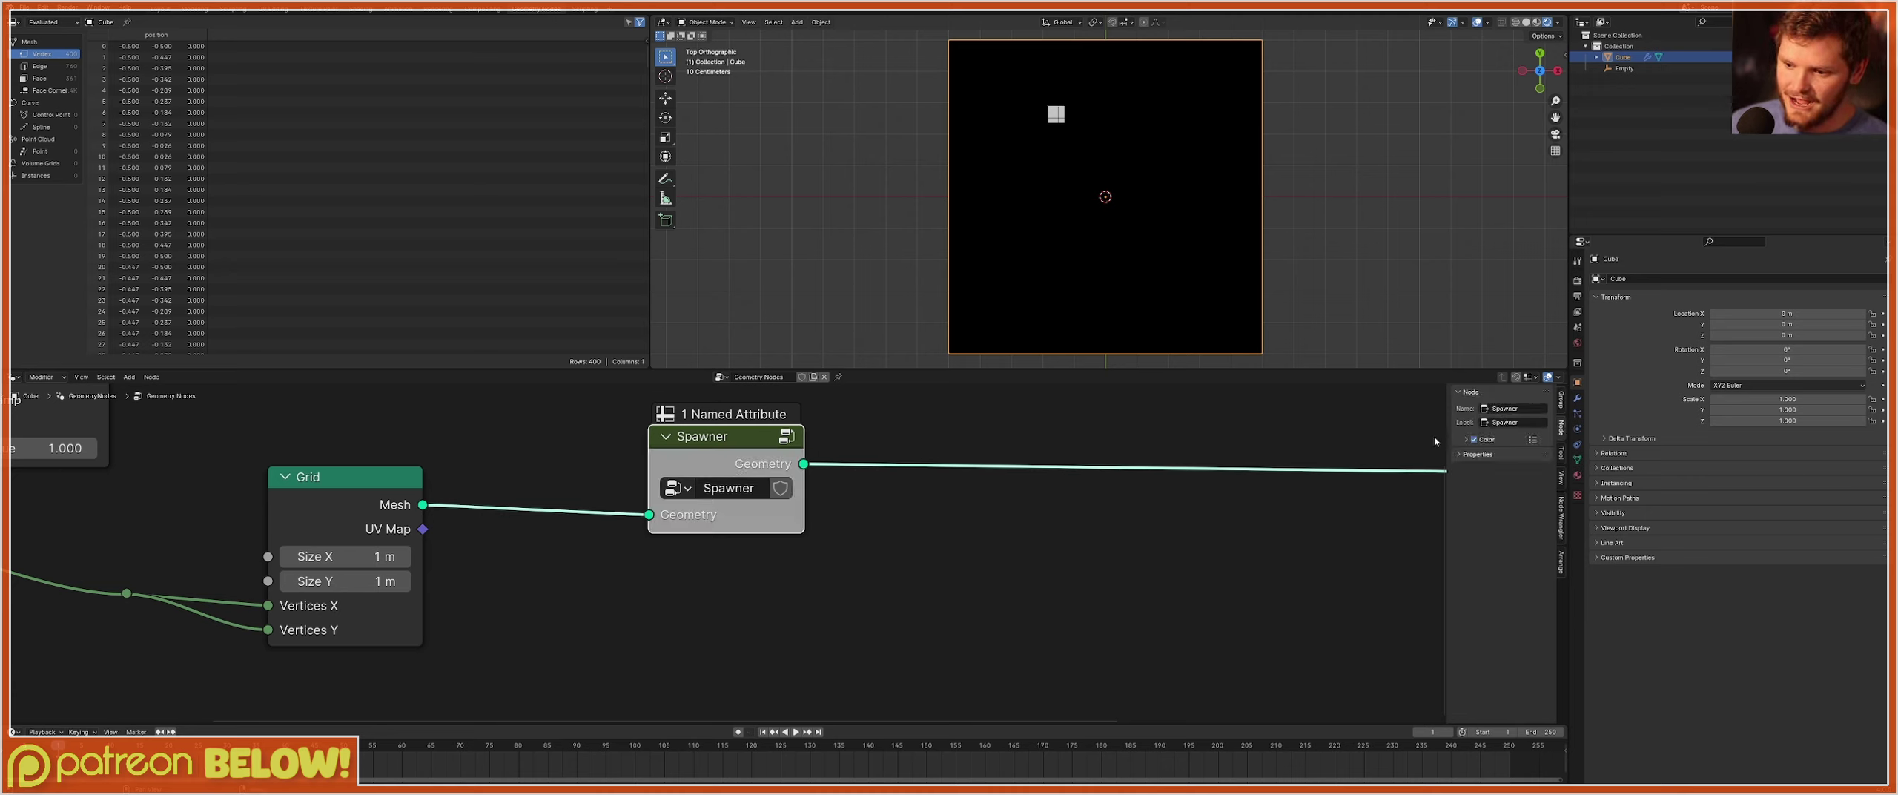
pyautogui.click(1490, 439)
pyautogui.click(1506, 458)
pyautogui.moveTo(1499, 356); pyautogui.dragTo(1505, 395)
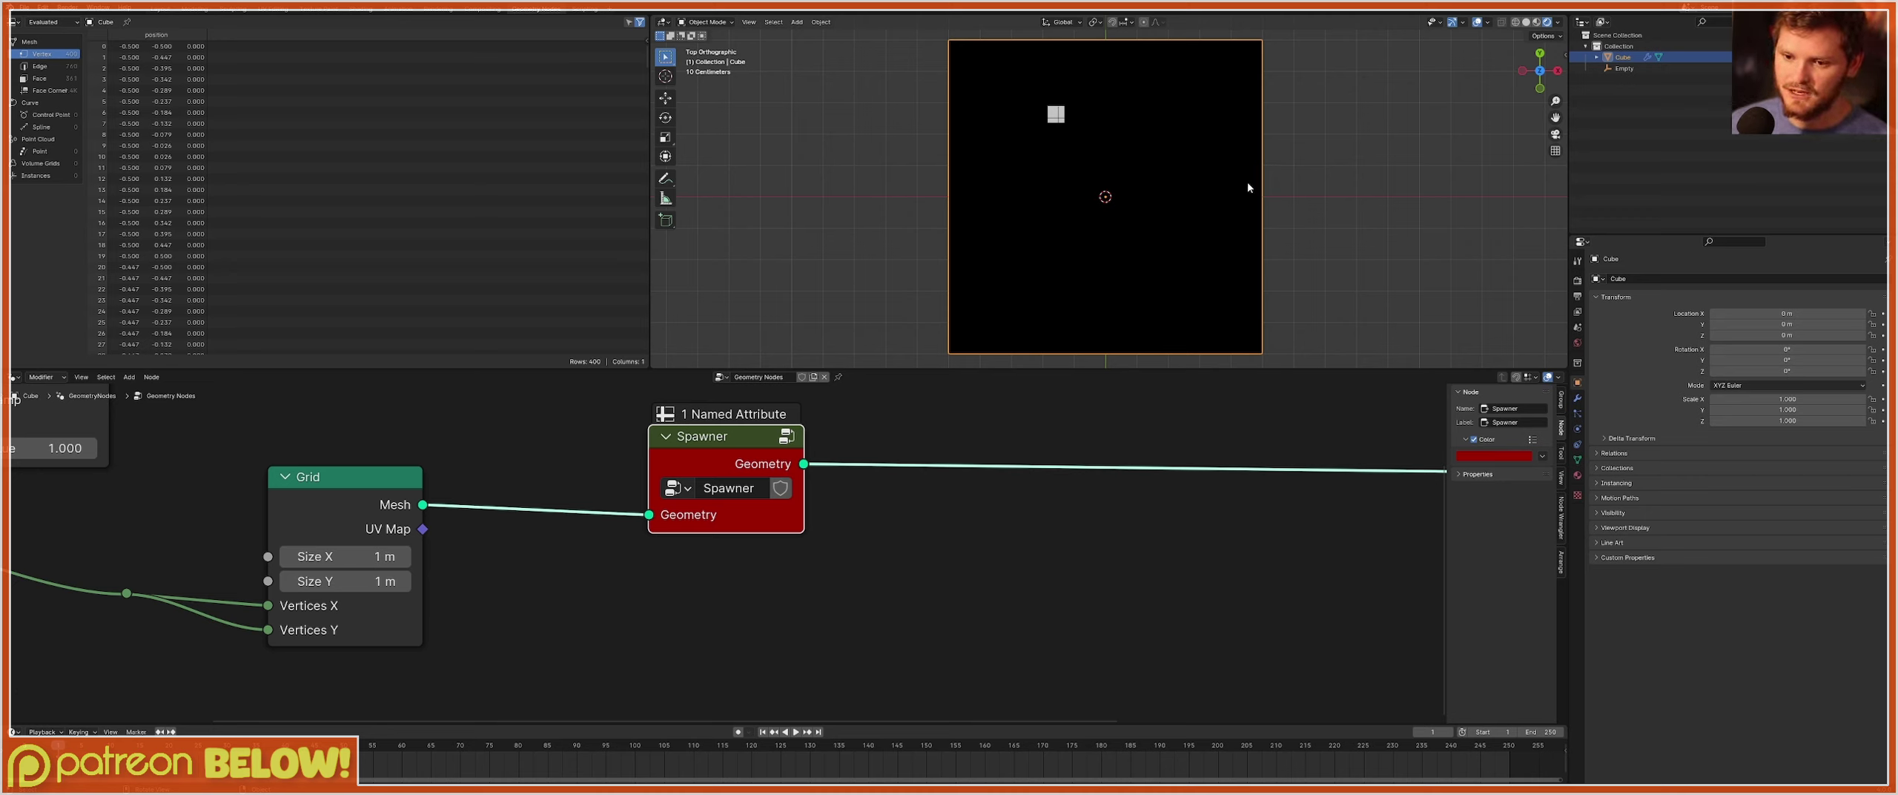
# Annotate a downward arrow below the white faces and an outline around the grid's bottom row, erasing each sketch.
pyautogui.scroll(3, 1035, 160)
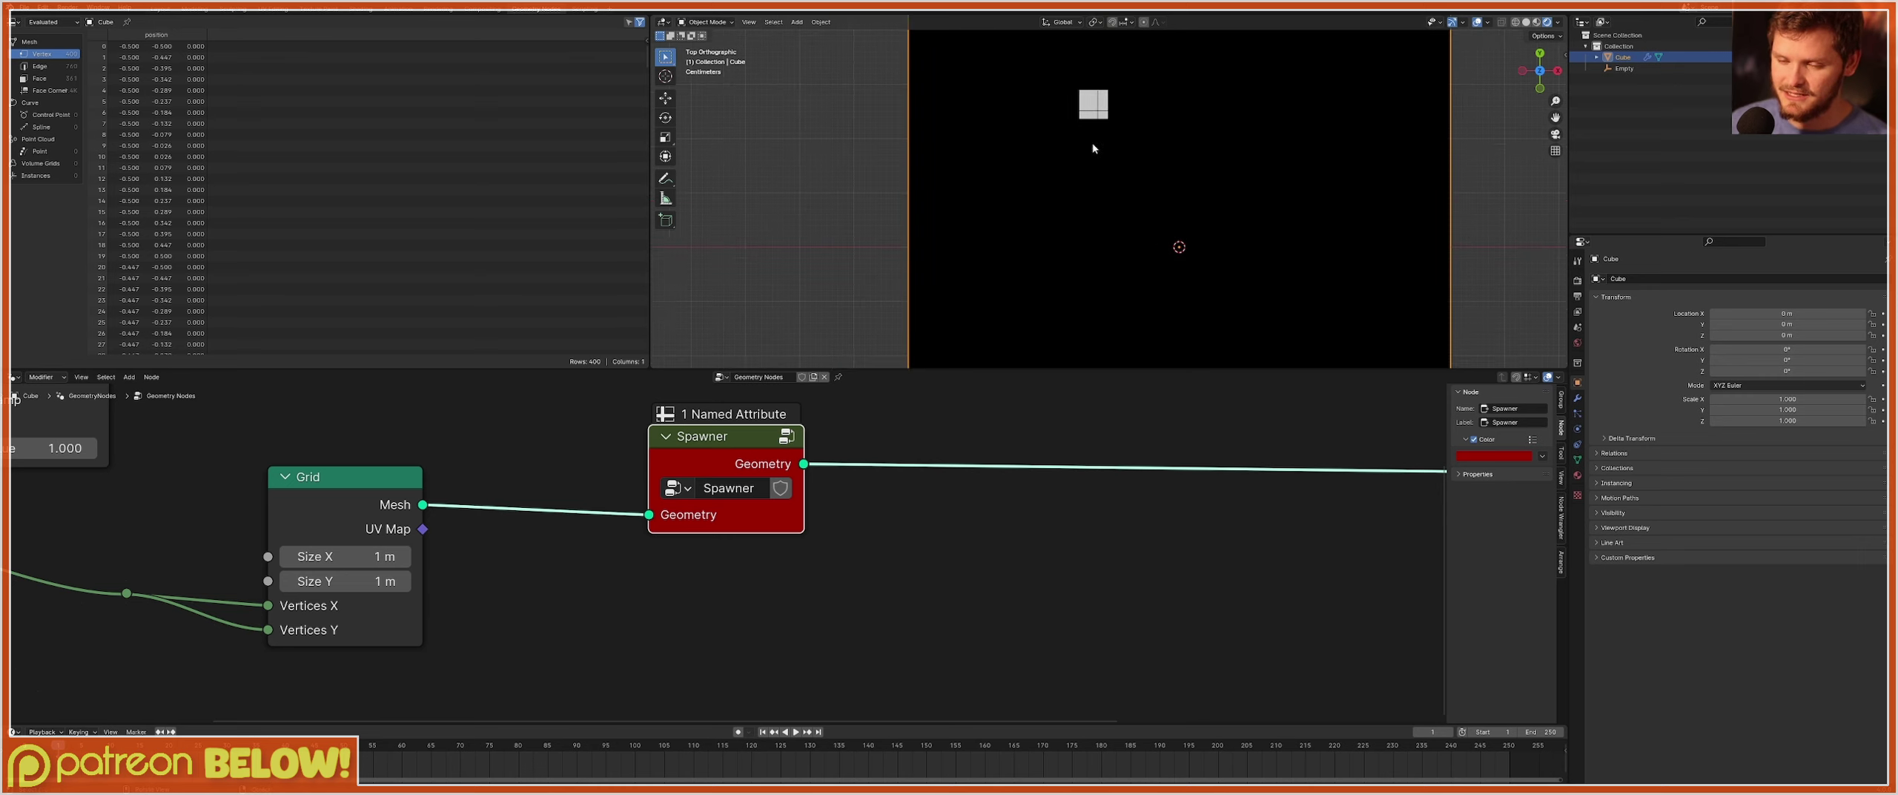
pyautogui.moveTo(1095, 132)
pyautogui.mouseDown()
pyautogui.moveTo(1096, 223)
pyautogui.moveTo(1108, 209)
pyautogui.mouseUp()
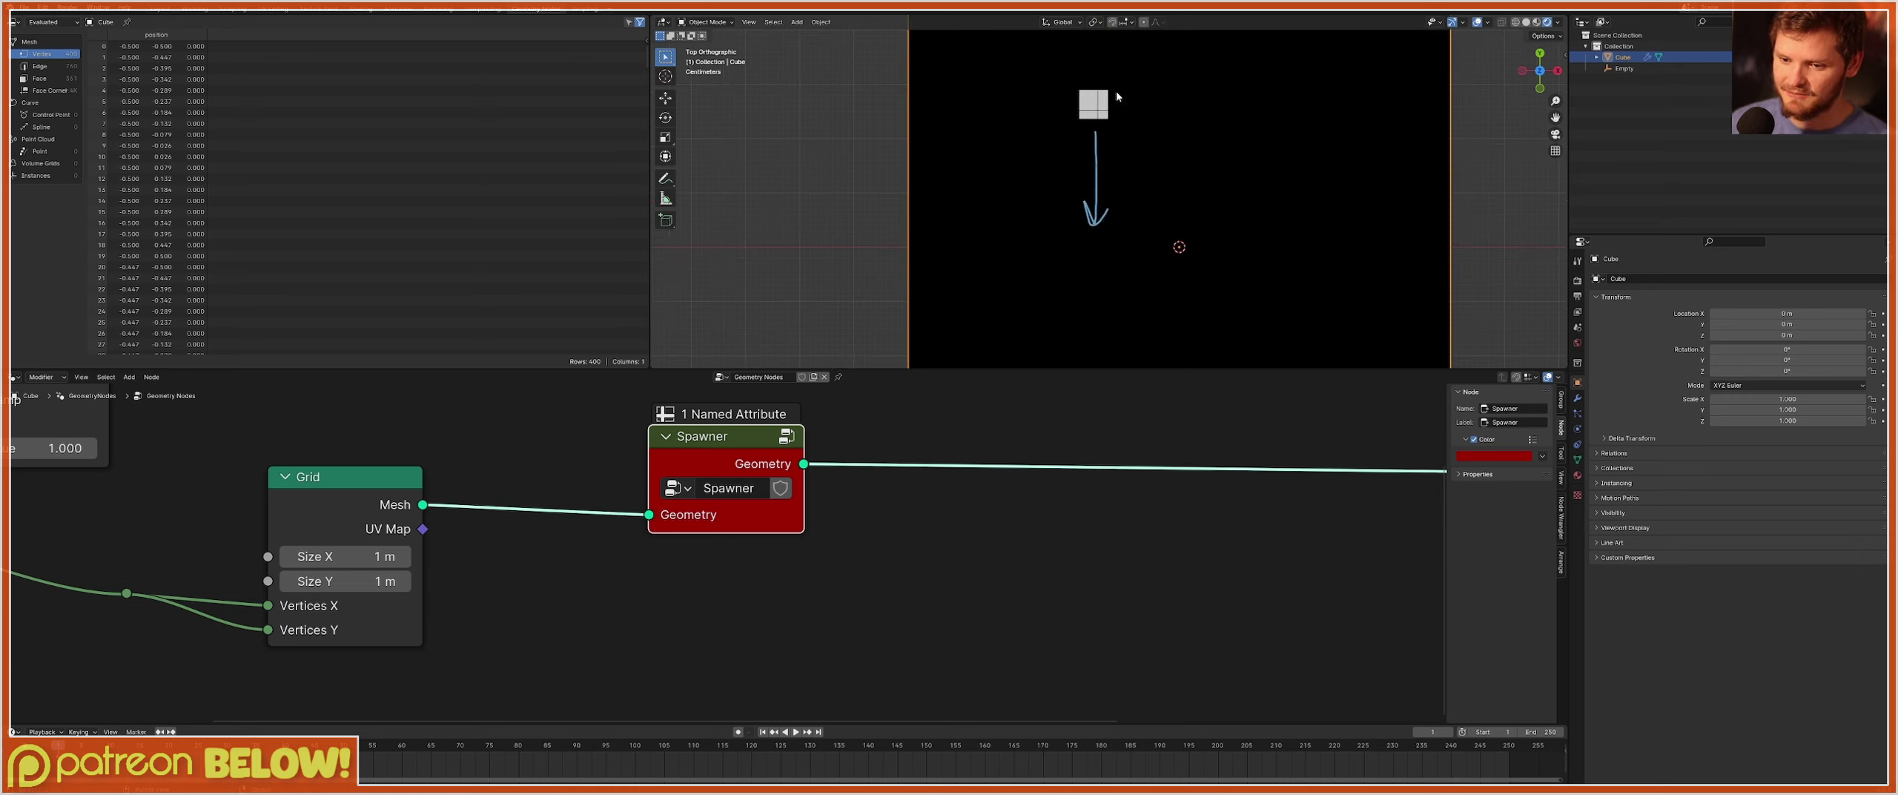
pyautogui.moveTo(1174, 228); pyautogui.dragTo(1064, 147, button='right')
pyautogui.scroll(-3, 1086, 152)
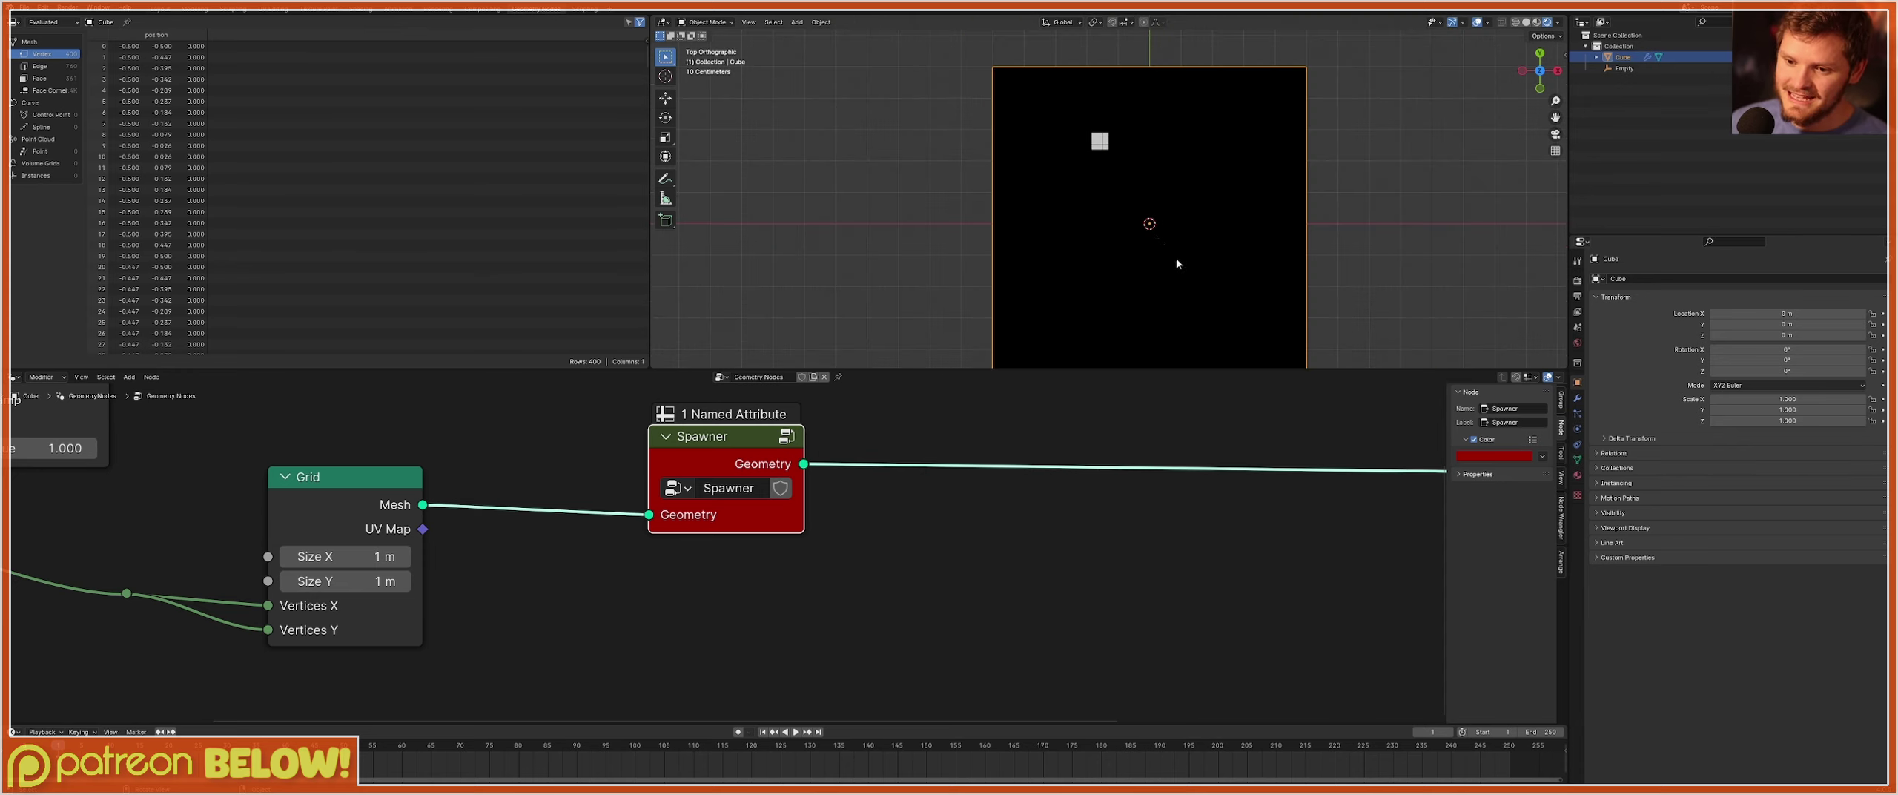
pyautogui.keyDown('shift'); pyautogui.moveTo(1178, 261); pyautogui.dragTo(1121, 180, button='middle'); pyautogui.keyUp('shift')
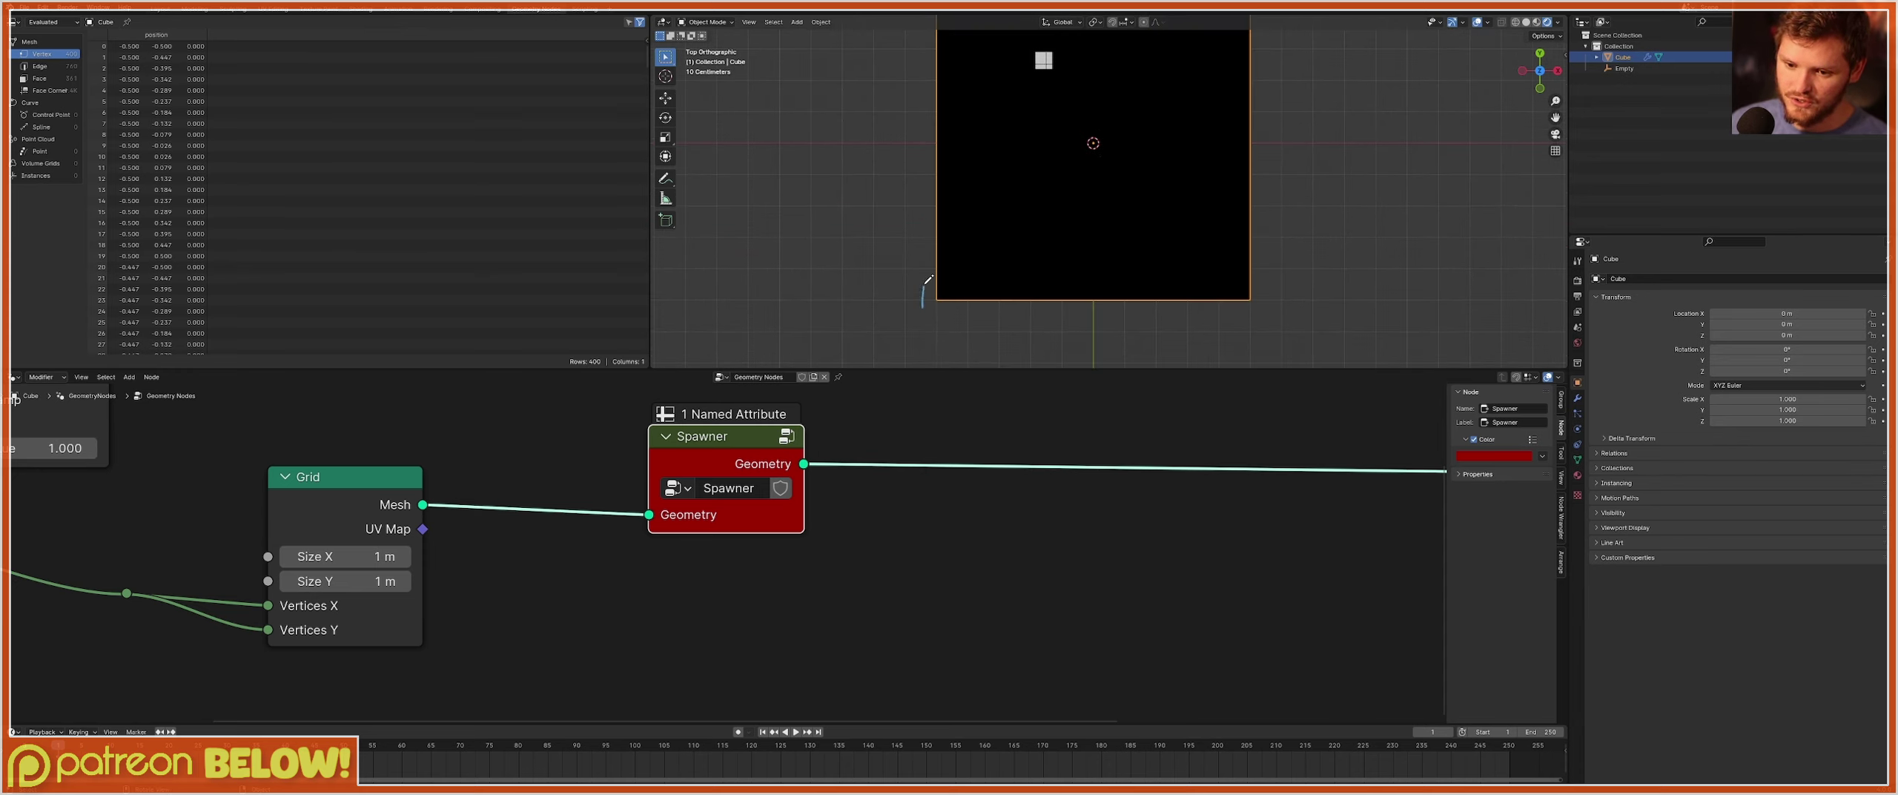
pyautogui.moveTo(928, 279)
pyautogui.mouseDown()
pyautogui.moveTo(1281, 271)
pyautogui.moveTo(1269, 309)
pyautogui.moveTo(923, 306)
pyautogui.mouseUp()
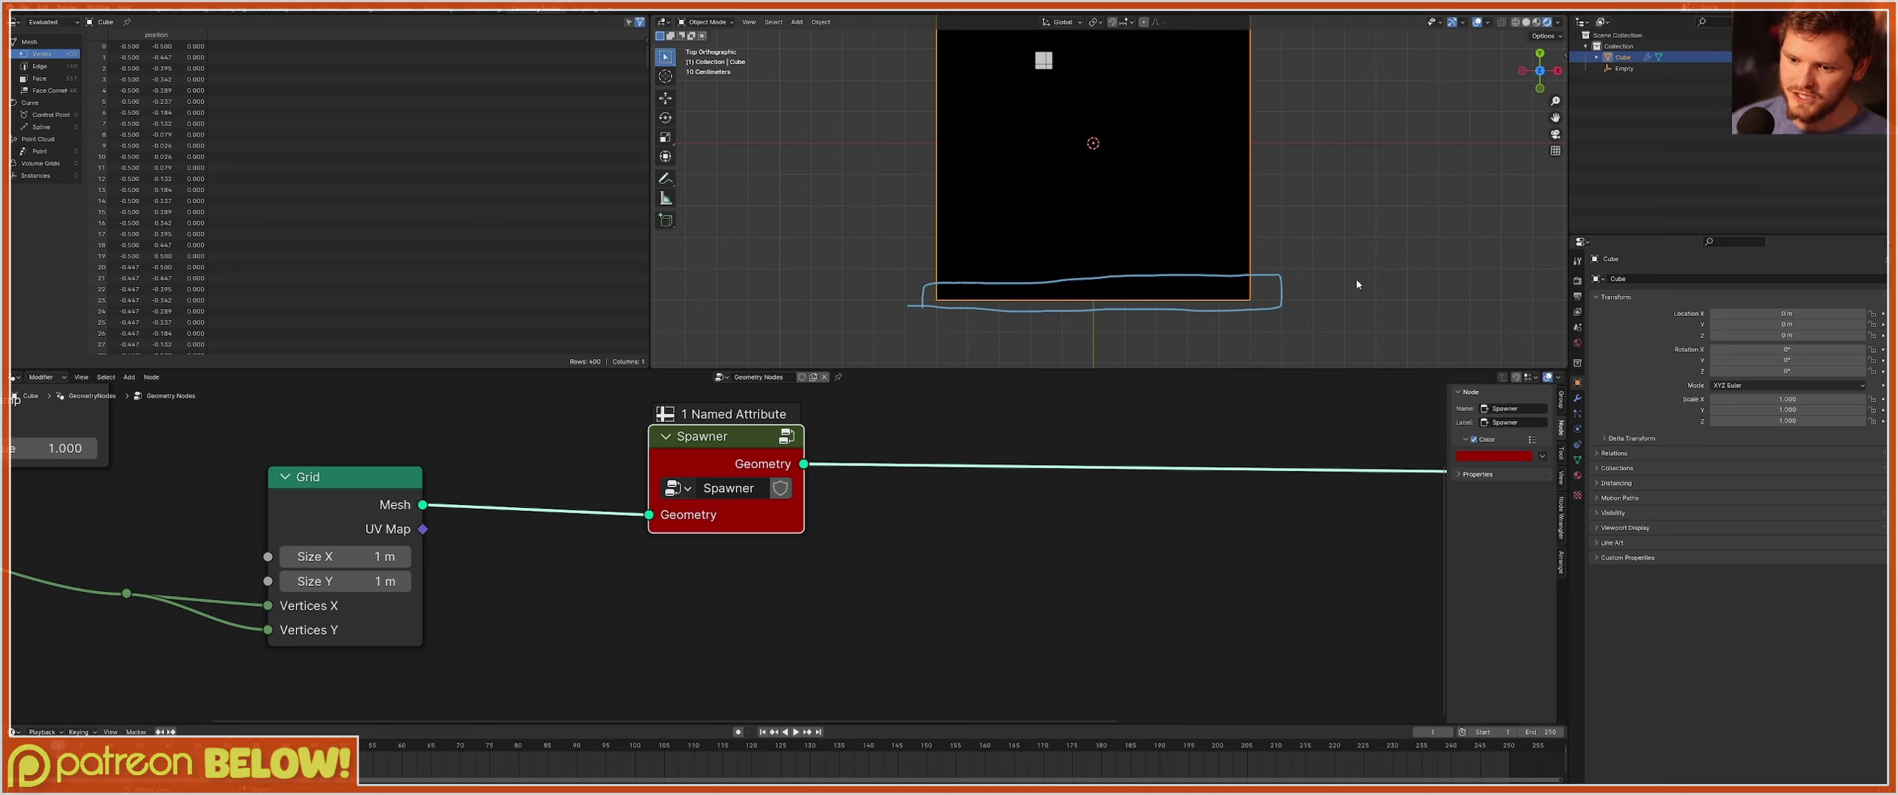
pyautogui.moveTo(1312, 275); pyautogui.dragTo(894, 279, button='right')
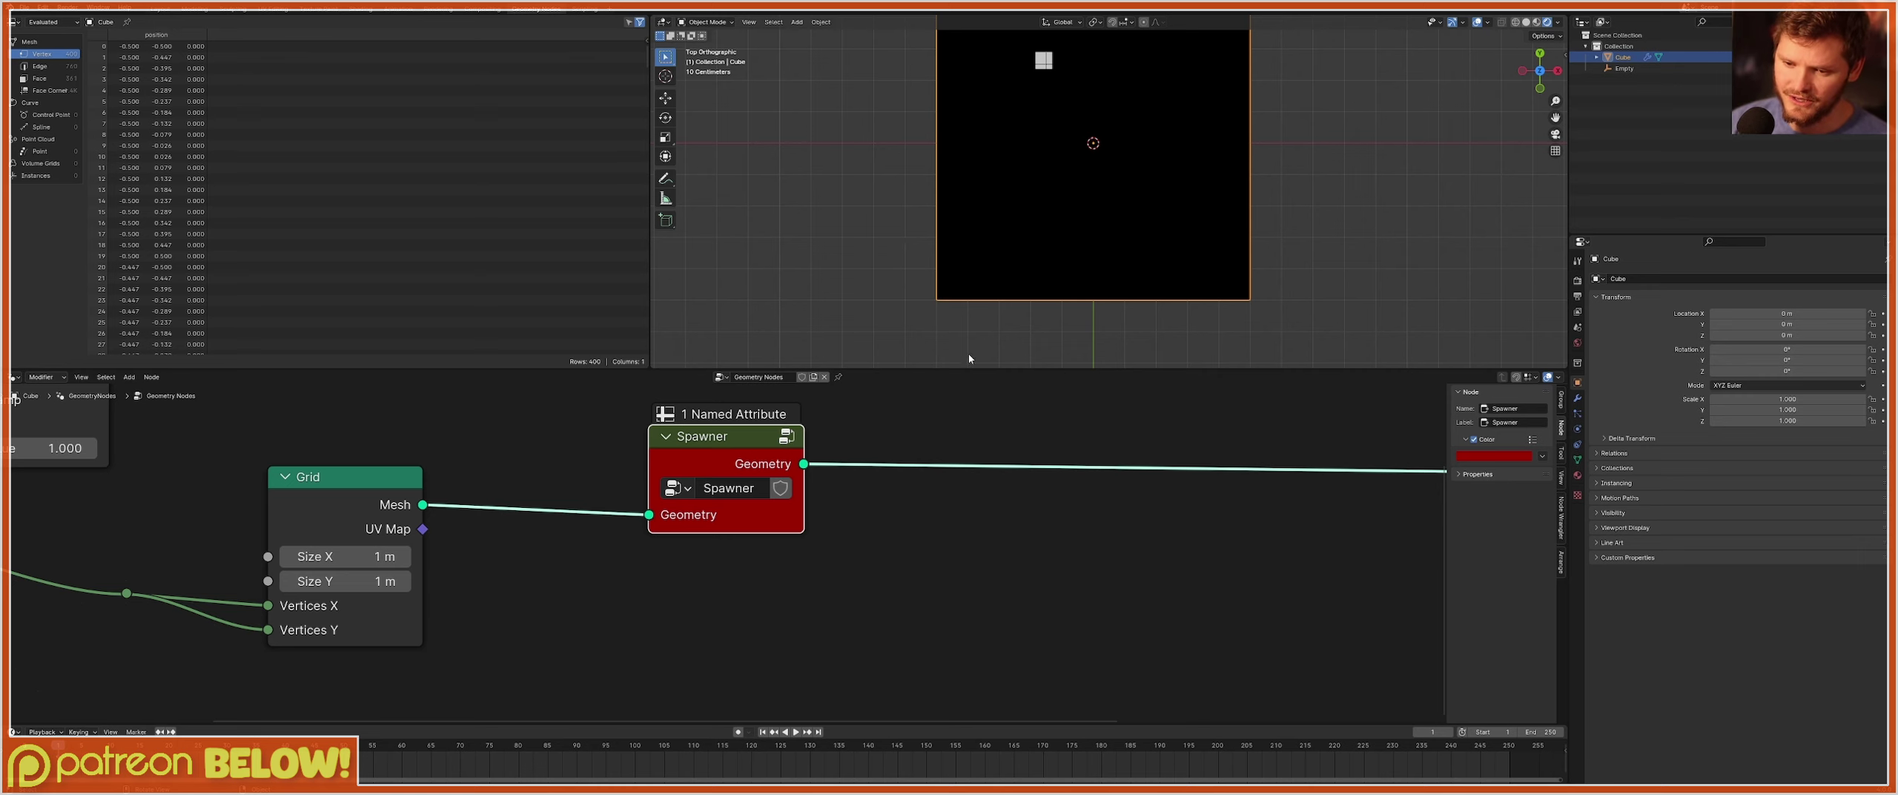
# Inspect the nodes inside the Spawner group and return to the main node tree.
pyautogui.press('Tab')
pyautogui.press('Home')
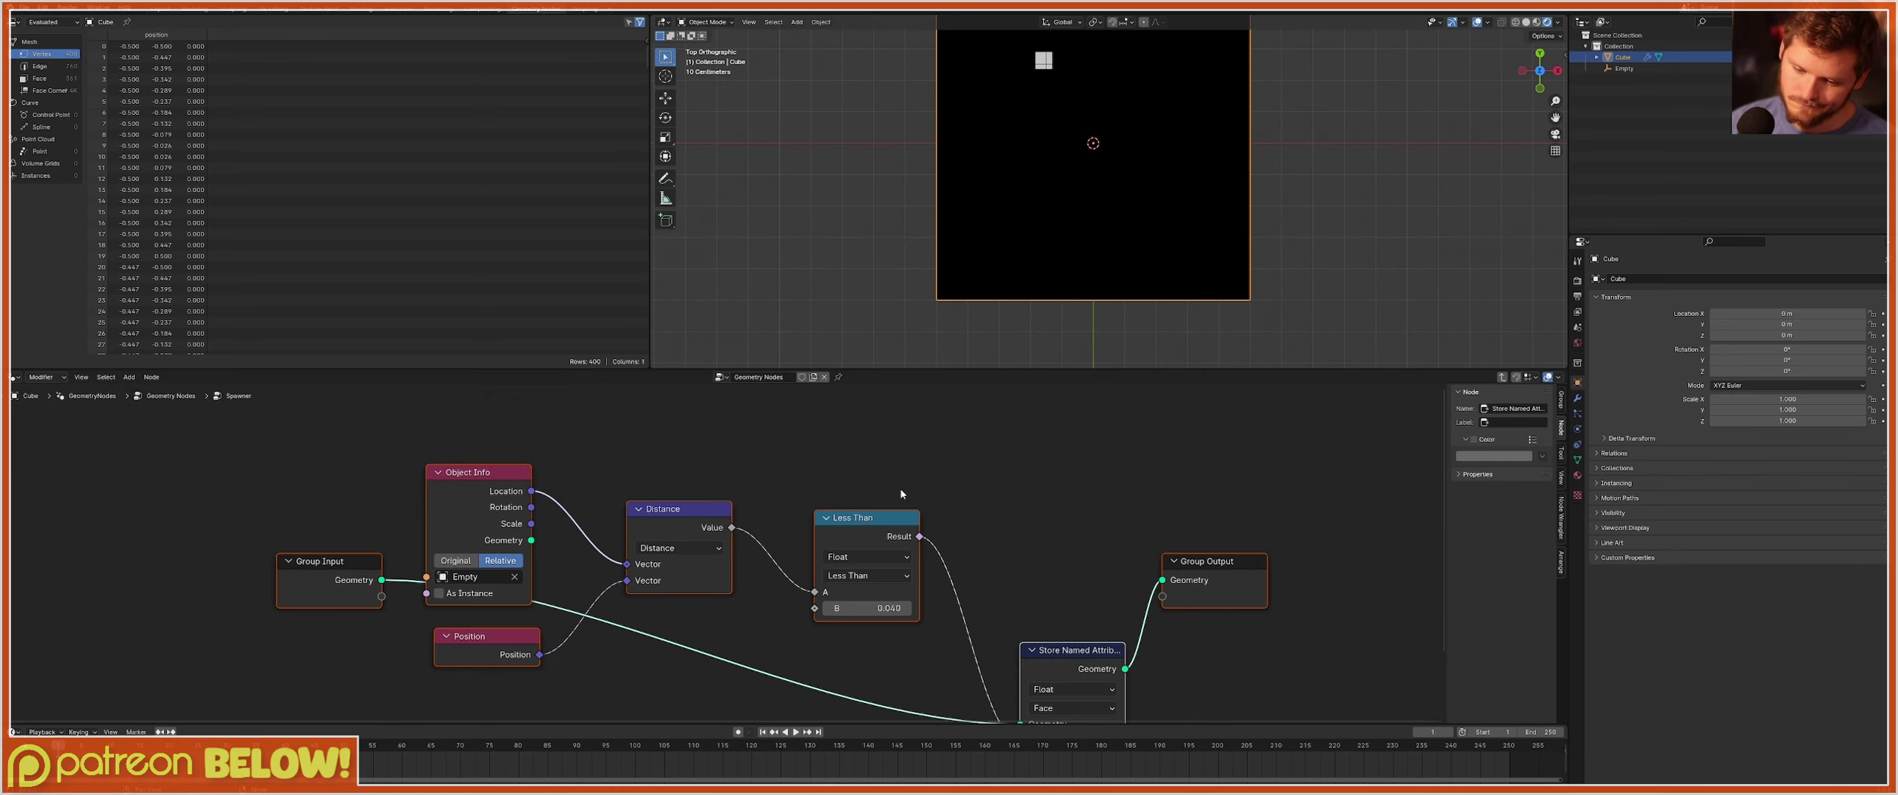
pyautogui.press('Tab')
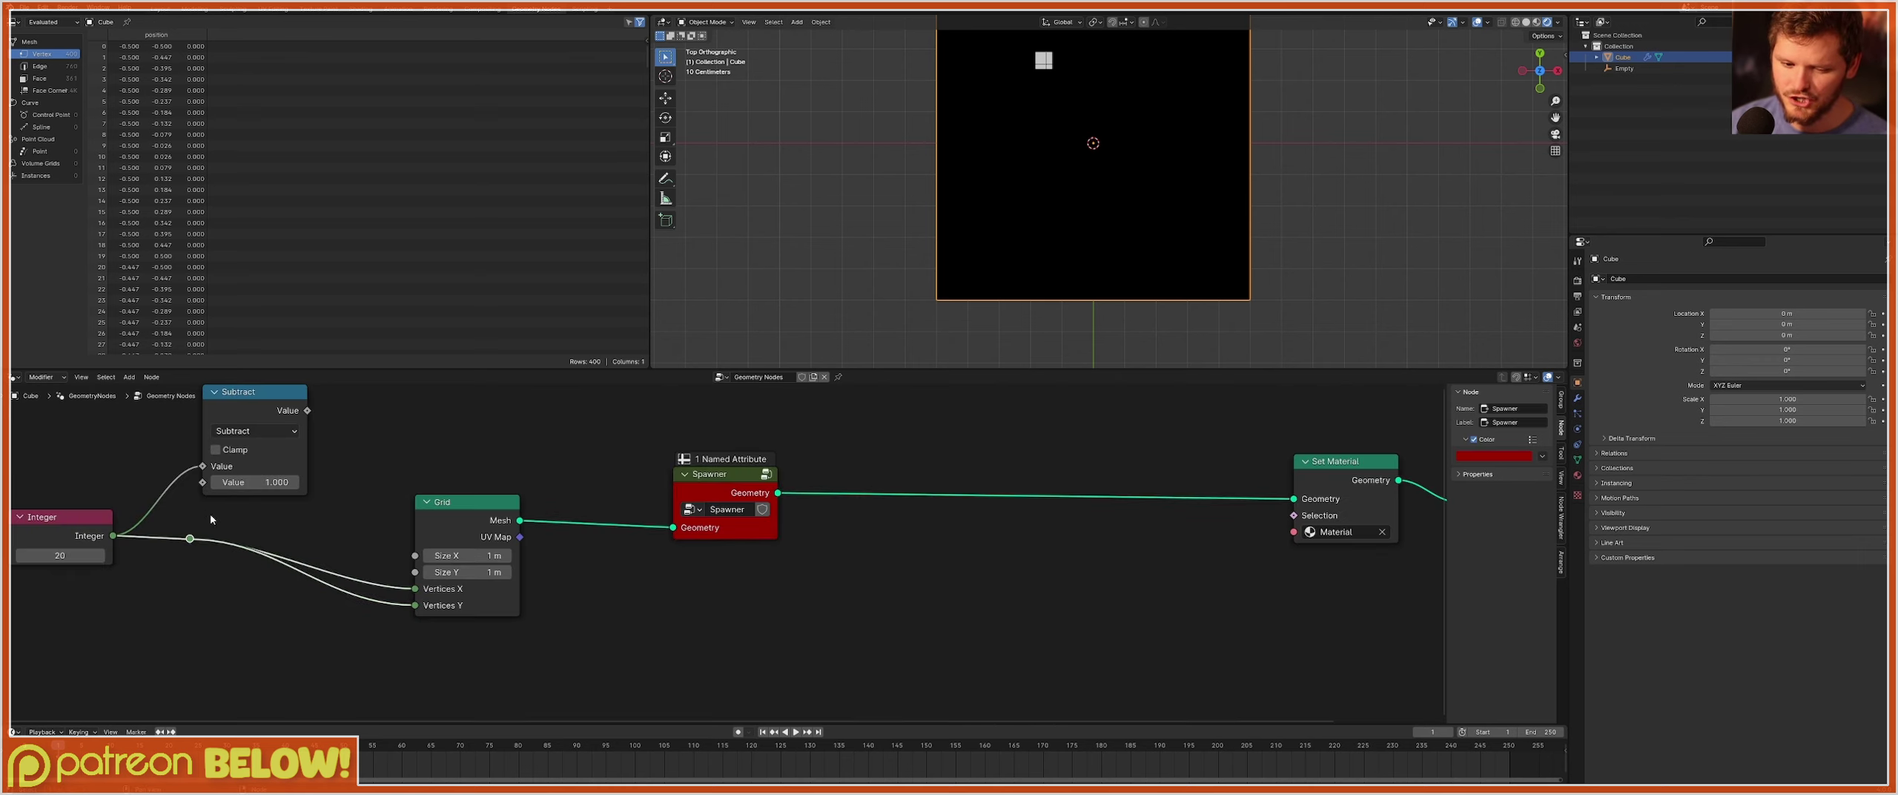
# Shift the Integer, Subtract and Grid nodes away from Spawner and insert a Store Named Attribute node between Grid and Spawner.
pyautogui.moveTo(265, 626); pyautogui.dragTo(533, 642, button='middle')
pyautogui.moveTo(263, 630); pyautogui.dragTo(760, 423)
pyautogui.press('g')
pyautogui.click(368, 443)
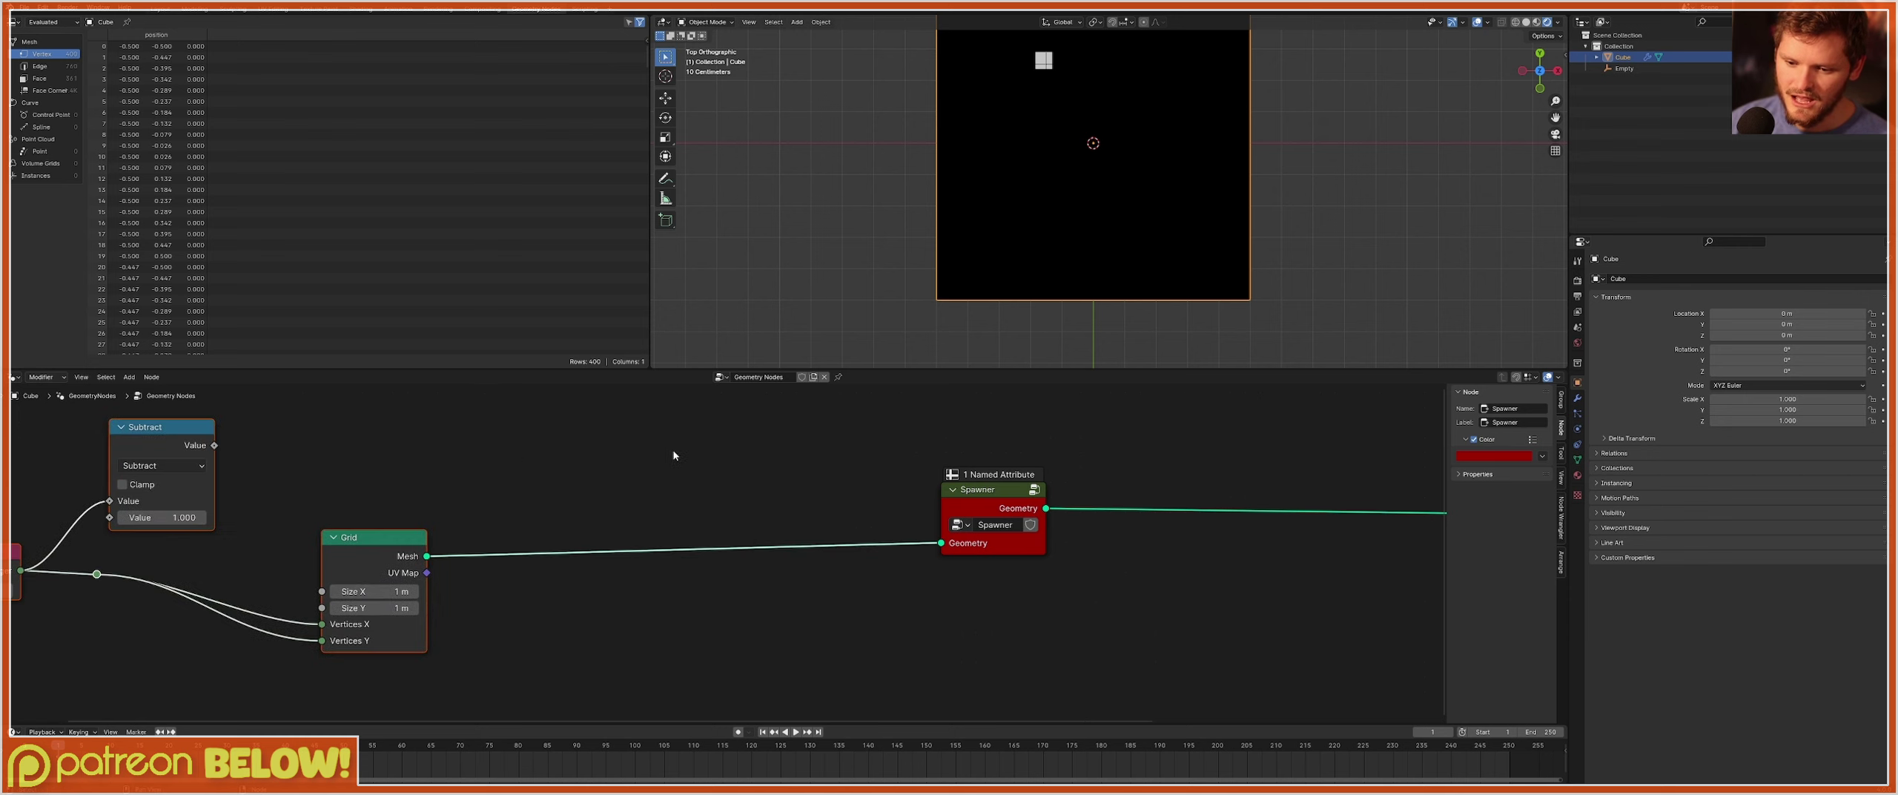
pyautogui.hotkey('shift', 'a')
pyautogui.click(659, 446)
pyautogui.write('store')
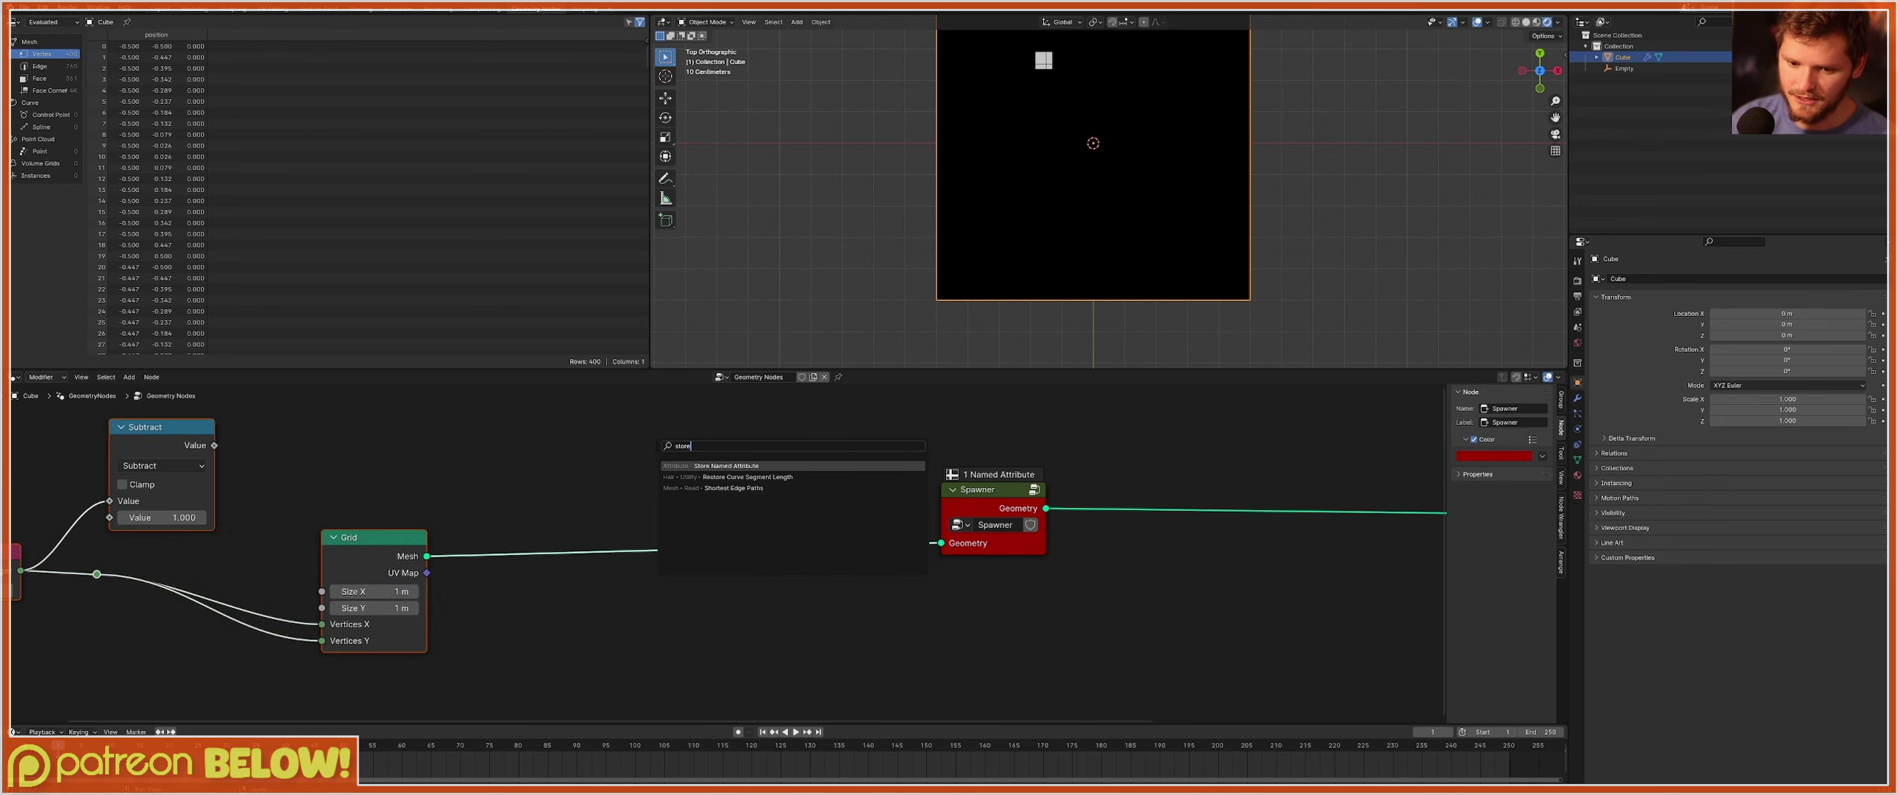
pyautogui.press('Return')
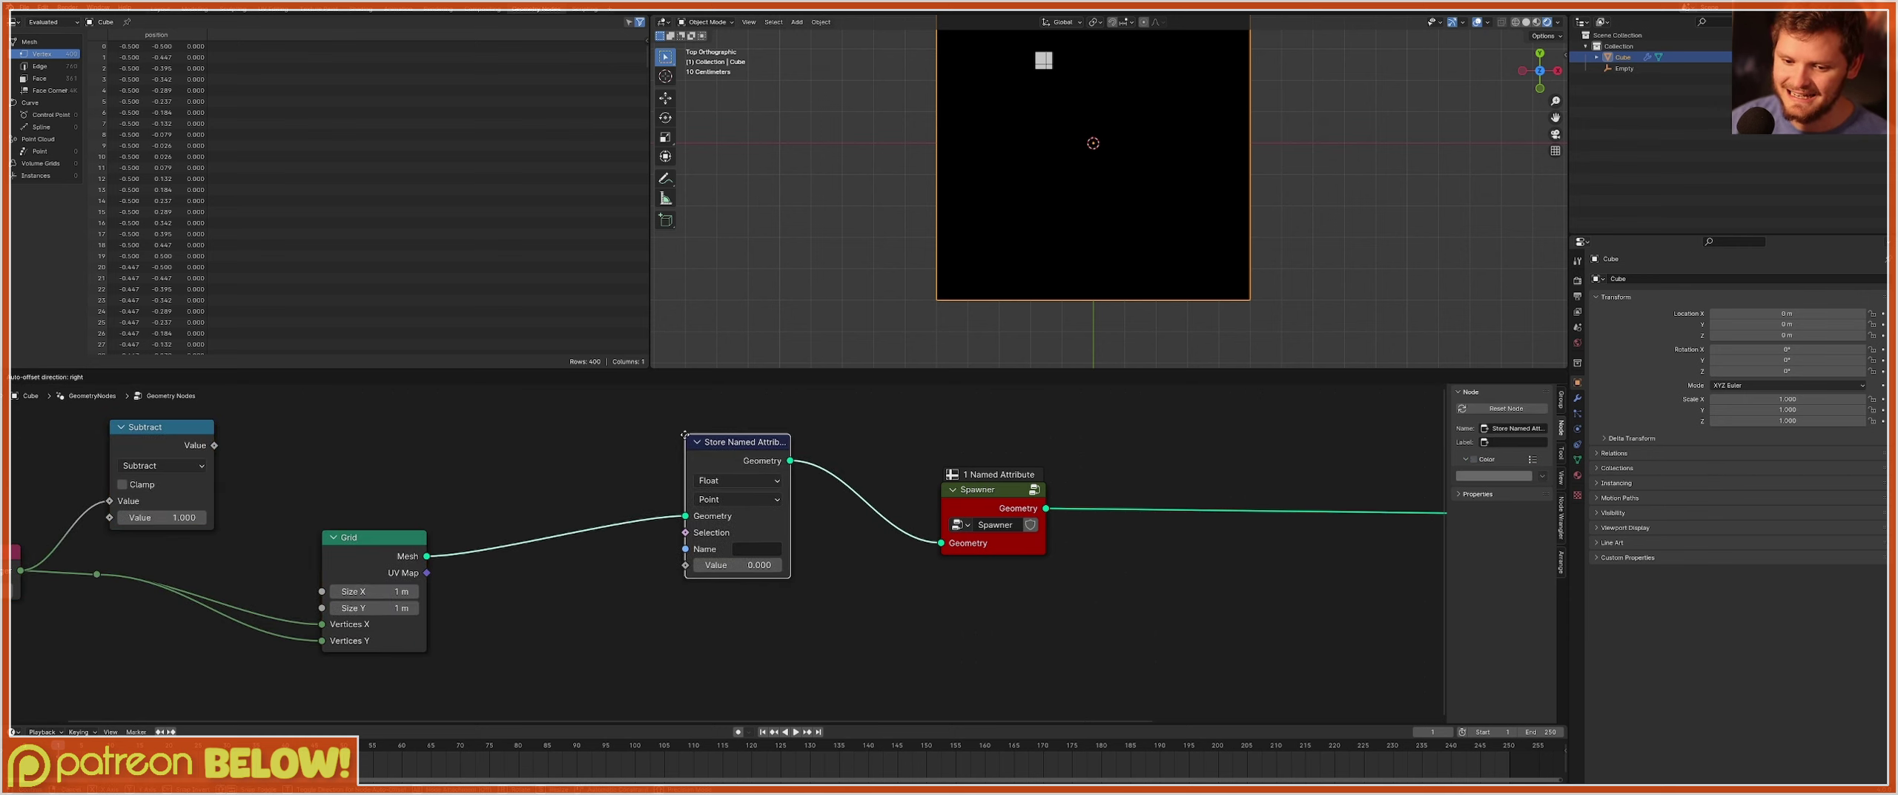
pyautogui.click(686, 436)
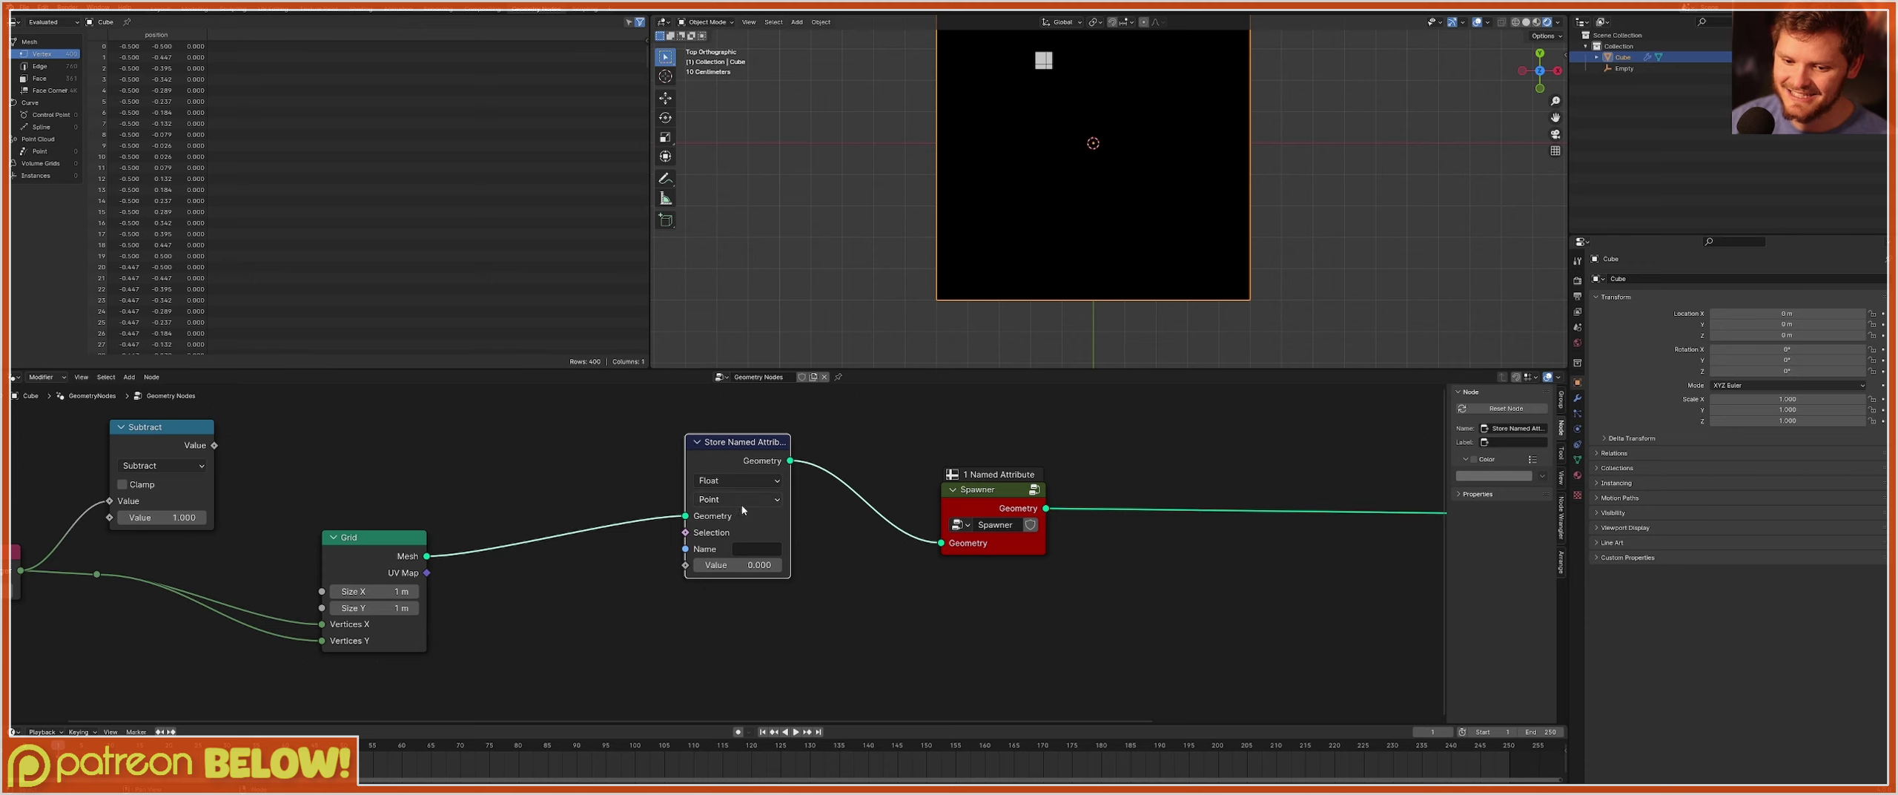
# Set the new Store Named Attribute's domain to Face, matching the one inside Spawner, and name its attribute floor.
pyautogui.click(966, 491)
pyautogui.press('Tab')
pyautogui.moveTo(991, 638); pyautogui.dragTo(911, 549, button='middle')
pyautogui.press('Tab')
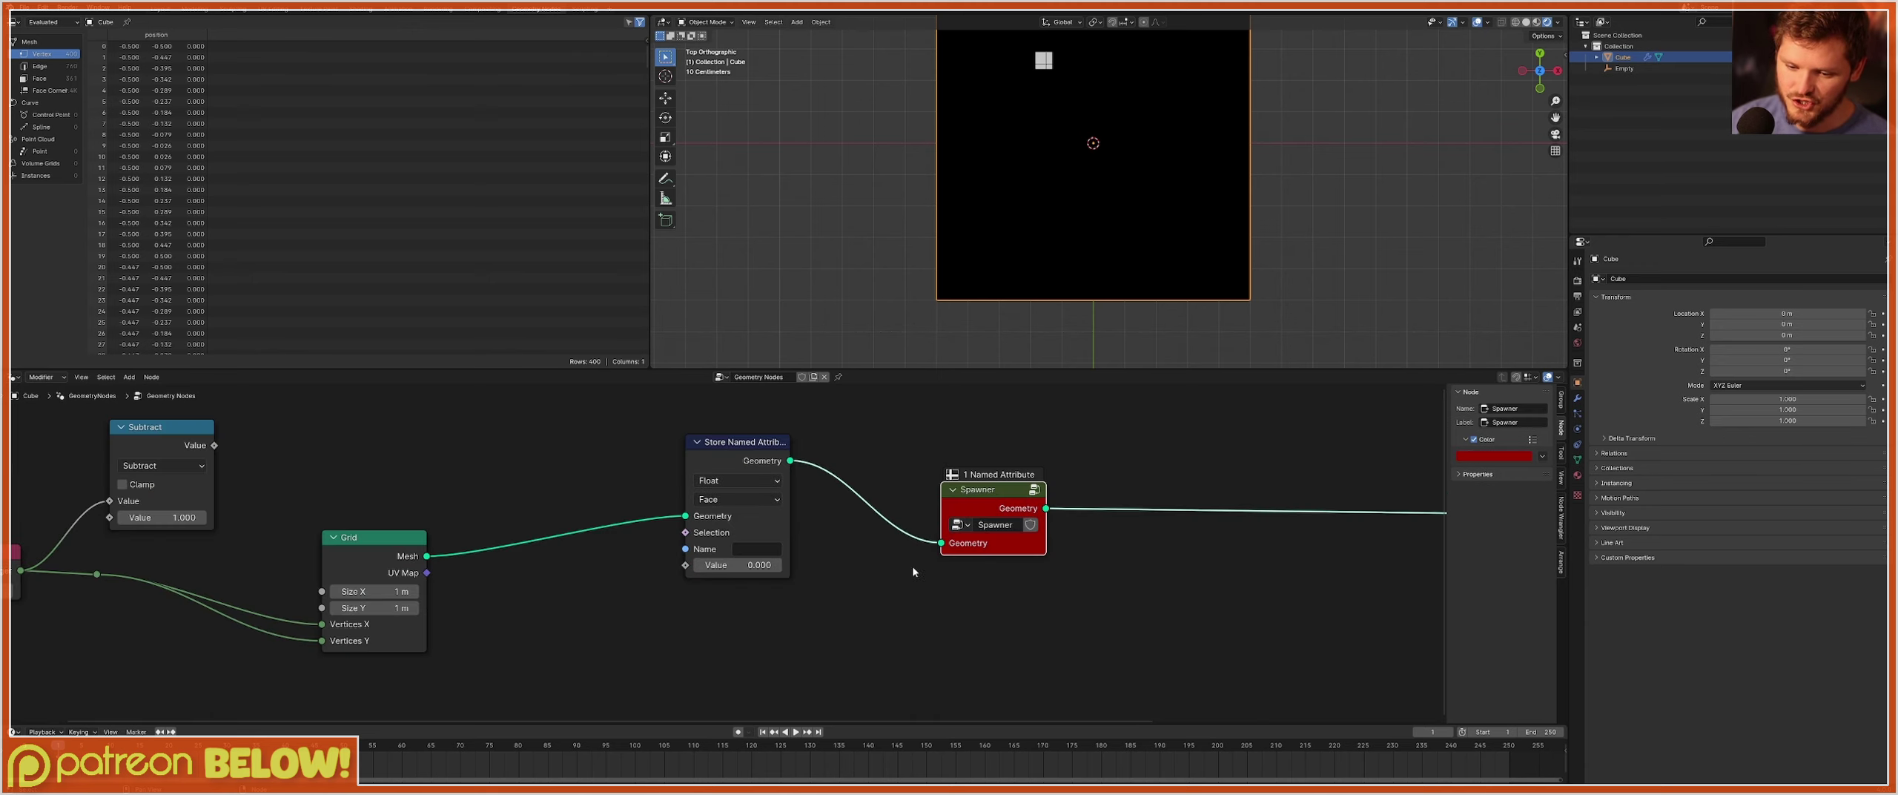
pyautogui.click(745, 548)
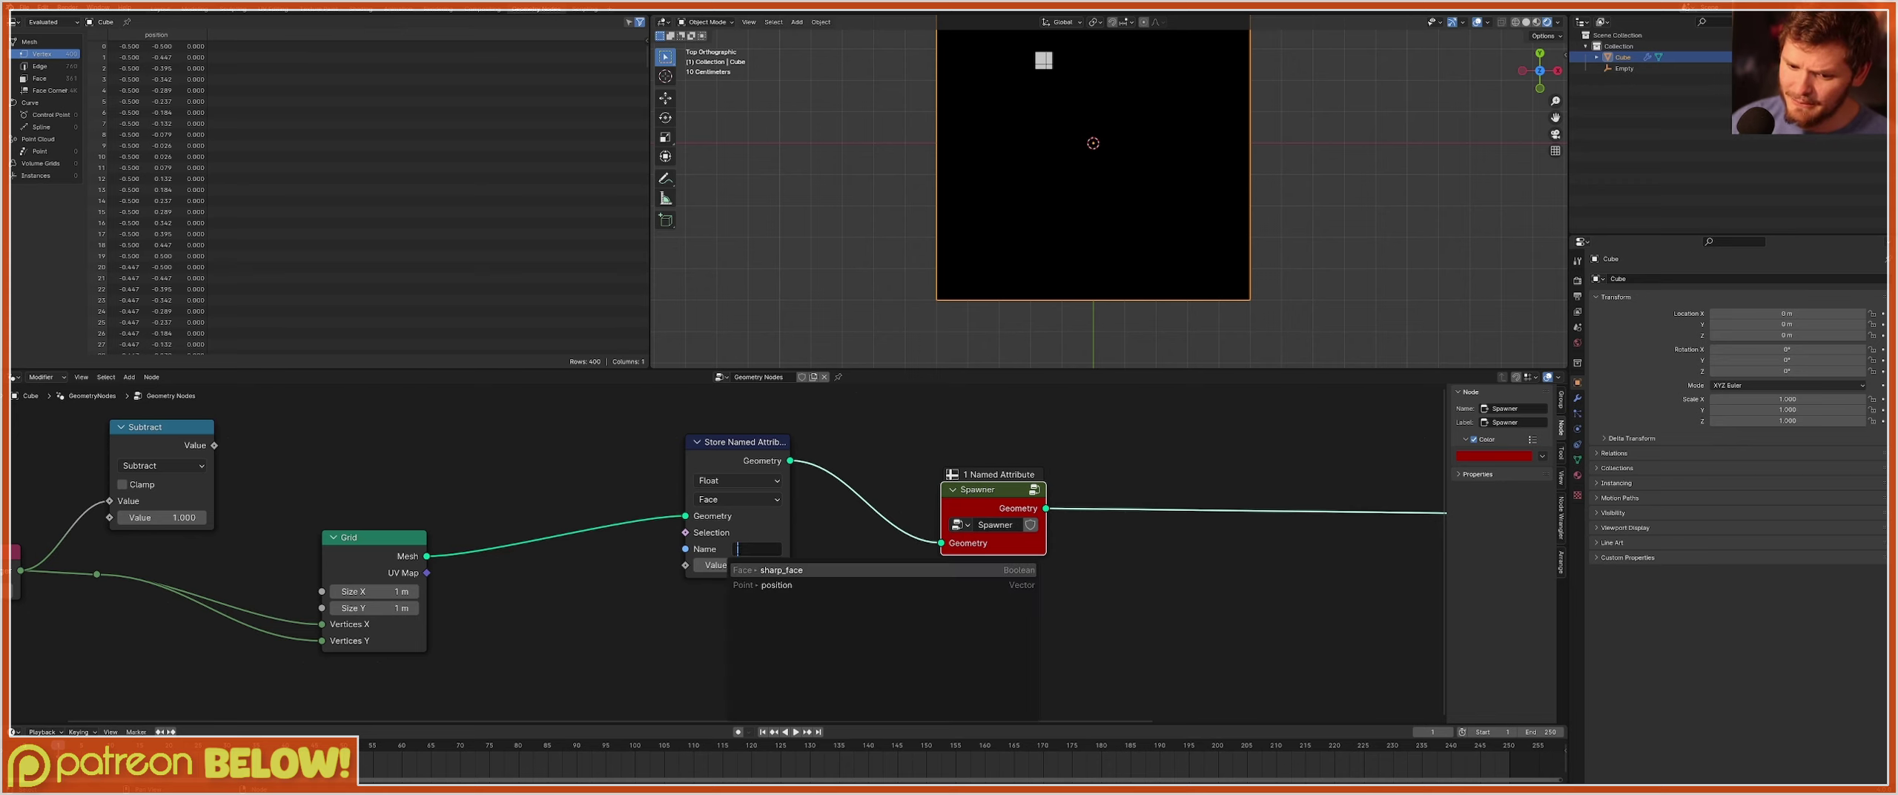
pyautogui.write('floor')
pyautogui.press('Return')
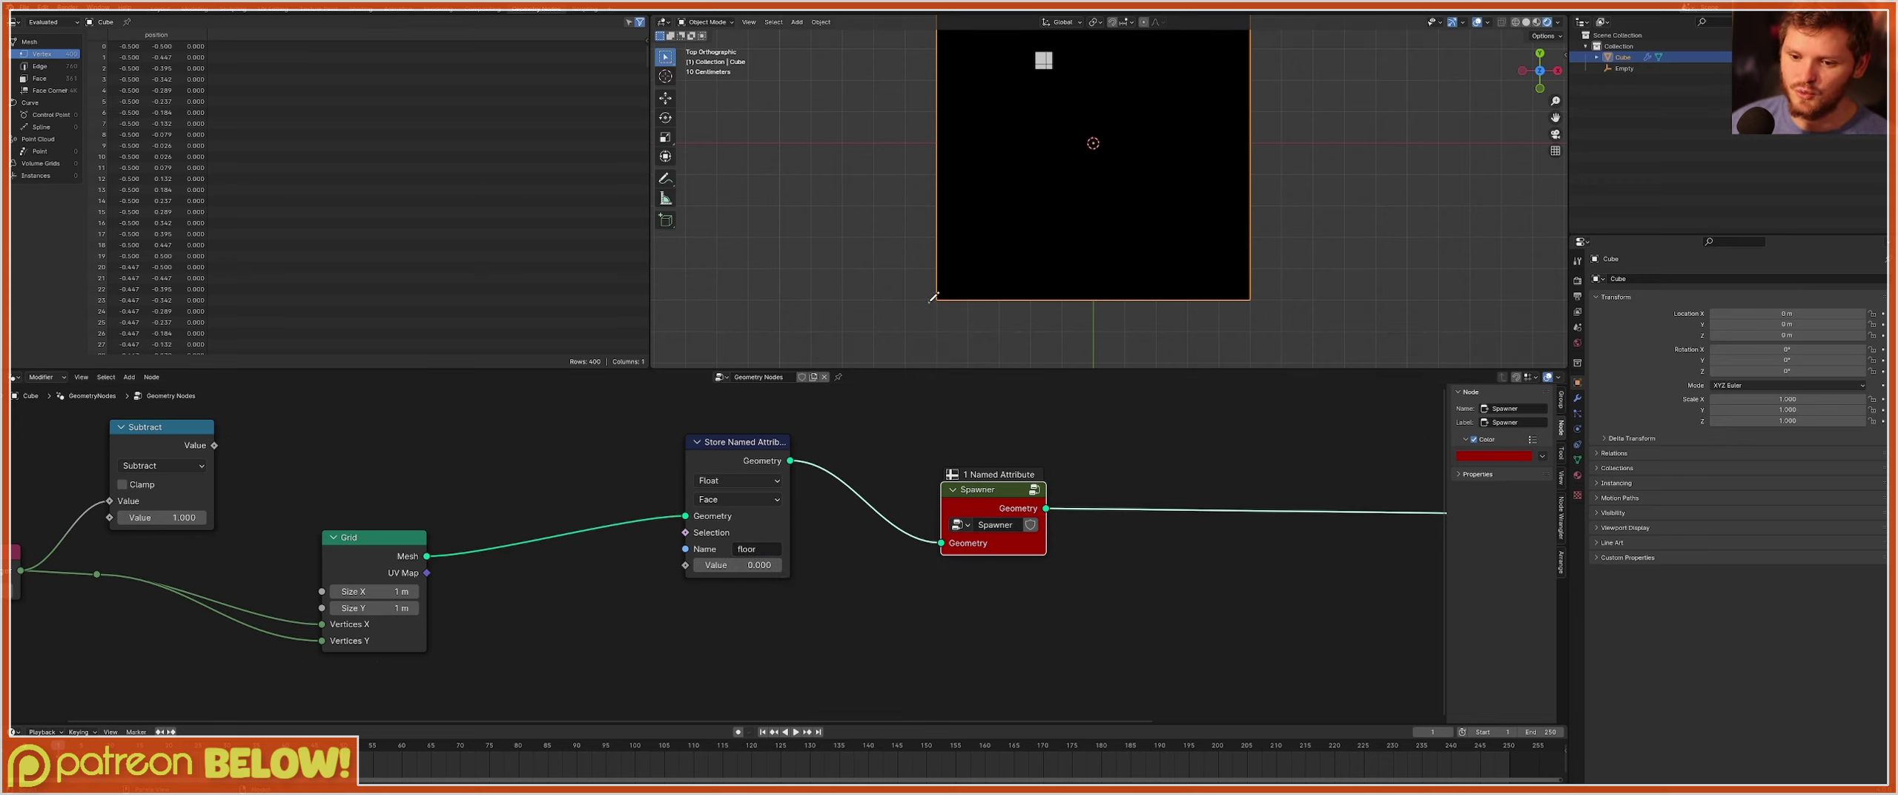
pyautogui.moveTo(933, 298)
pyautogui.mouseDown()
pyautogui.moveTo(1275, 285)
pyautogui.moveTo(919, 295)
pyautogui.mouseUp()
pyautogui.moveTo(1263, 295); pyautogui.dragTo(829, 304, button='right')
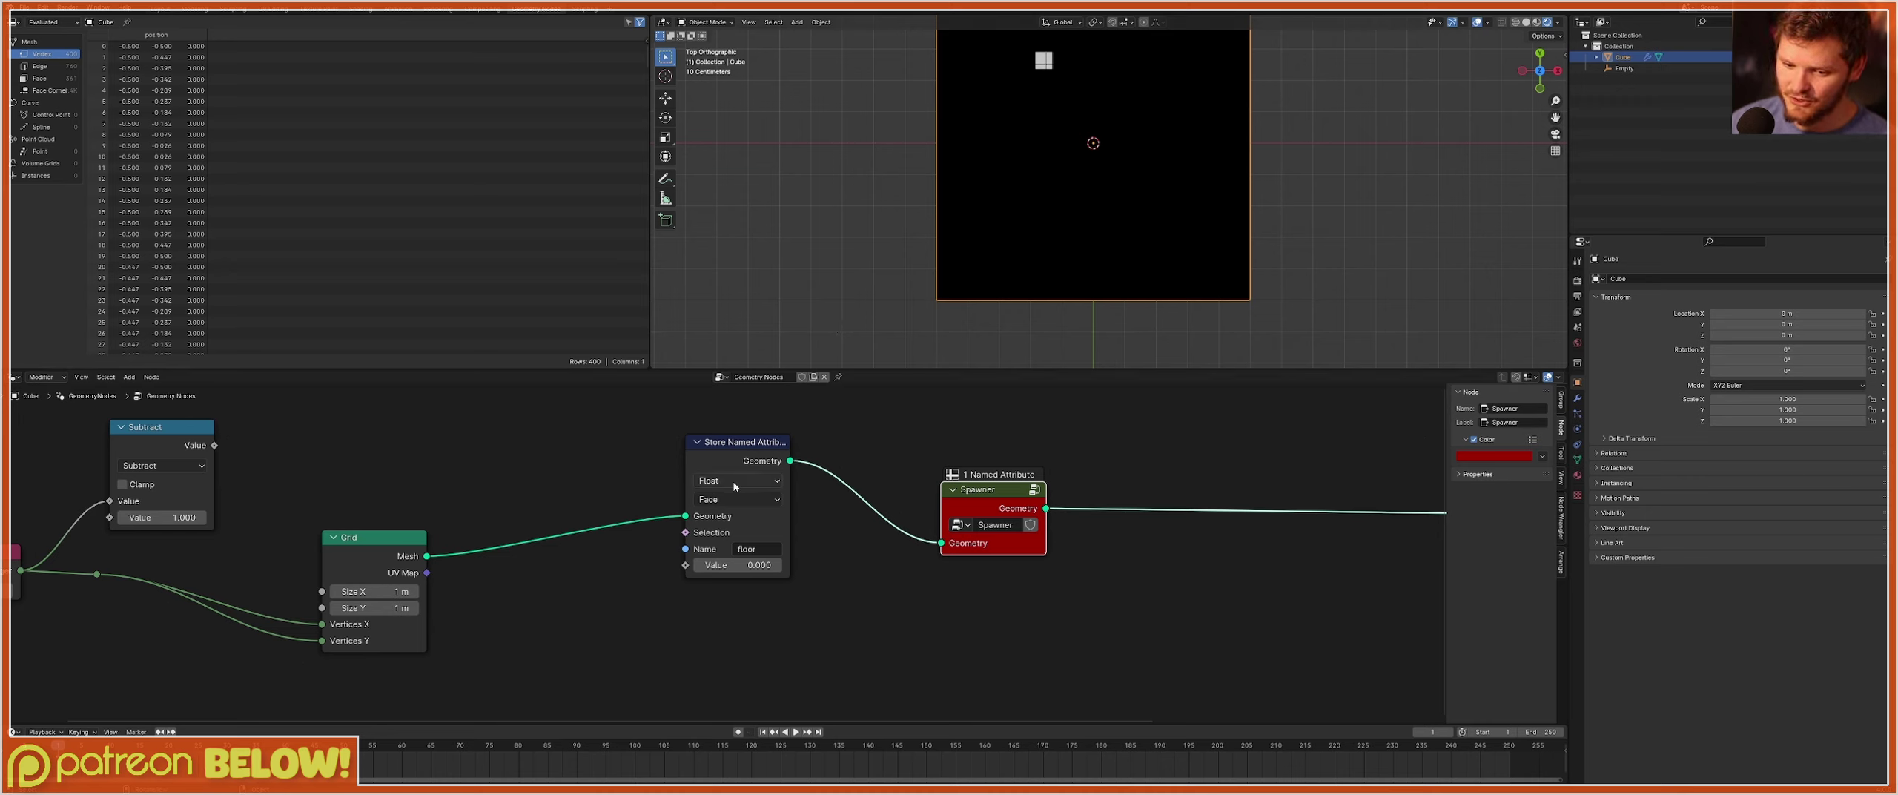
# Move the floor attribute node closer to Grid, insert a duplicate of it before Spawner, and name the copy's attribute ceil.
pyautogui.moveTo(720, 458); pyautogui.dragTo(608, 473)
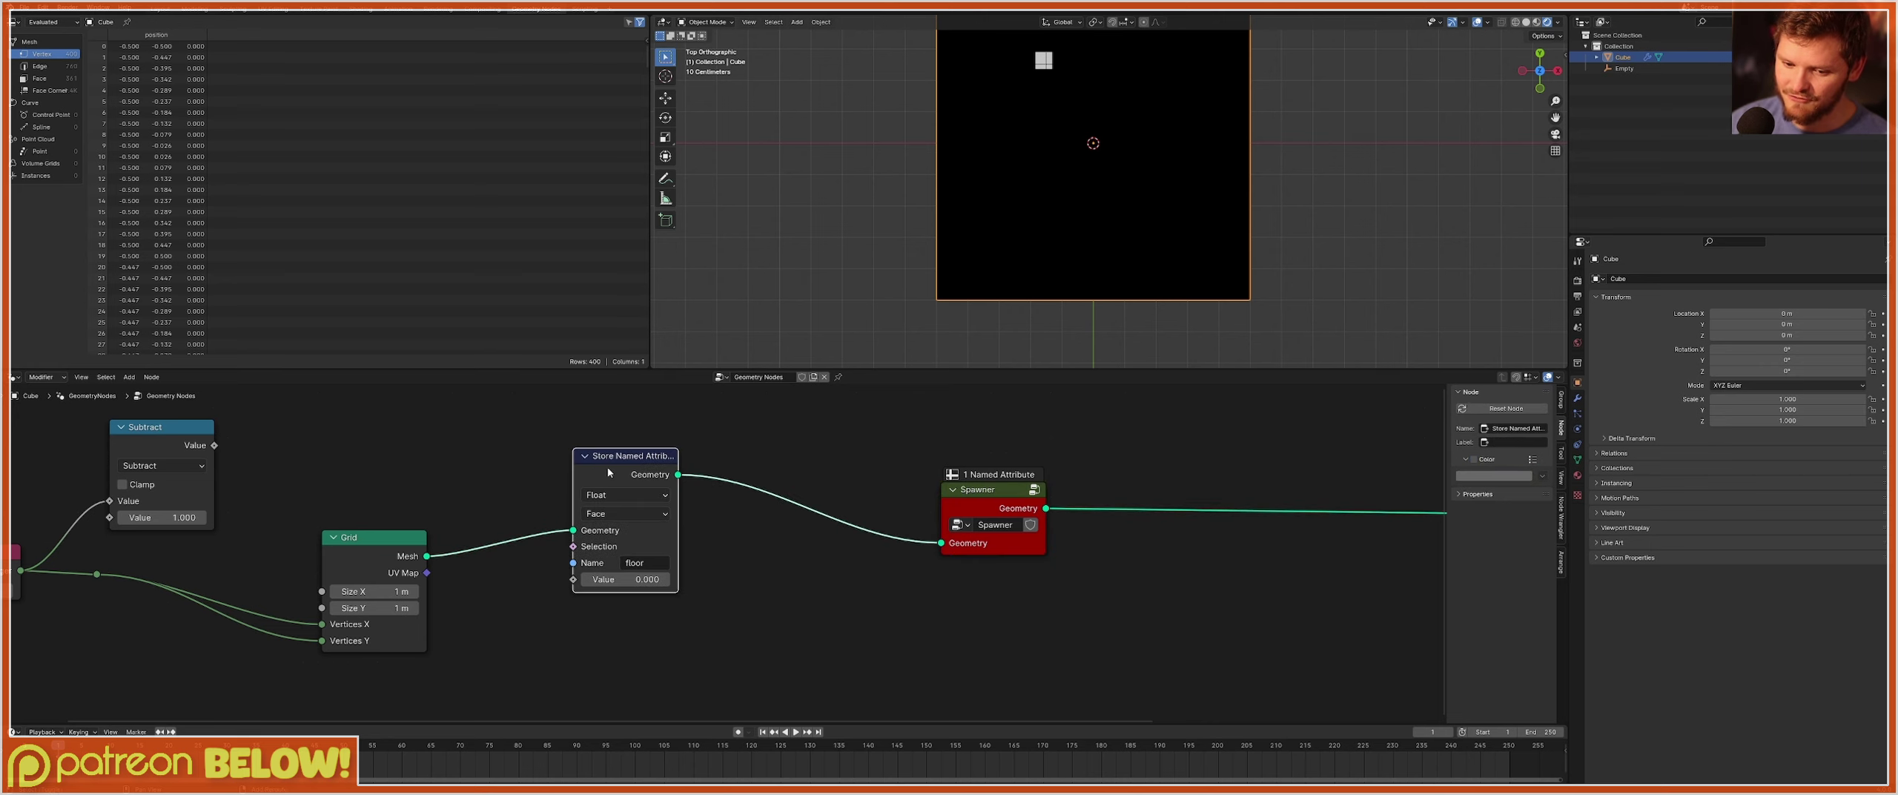
pyautogui.hotkey('shift', 'd')
pyautogui.click(773, 442)
pyautogui.click(808, 533)
pyautogui.write('ceil')
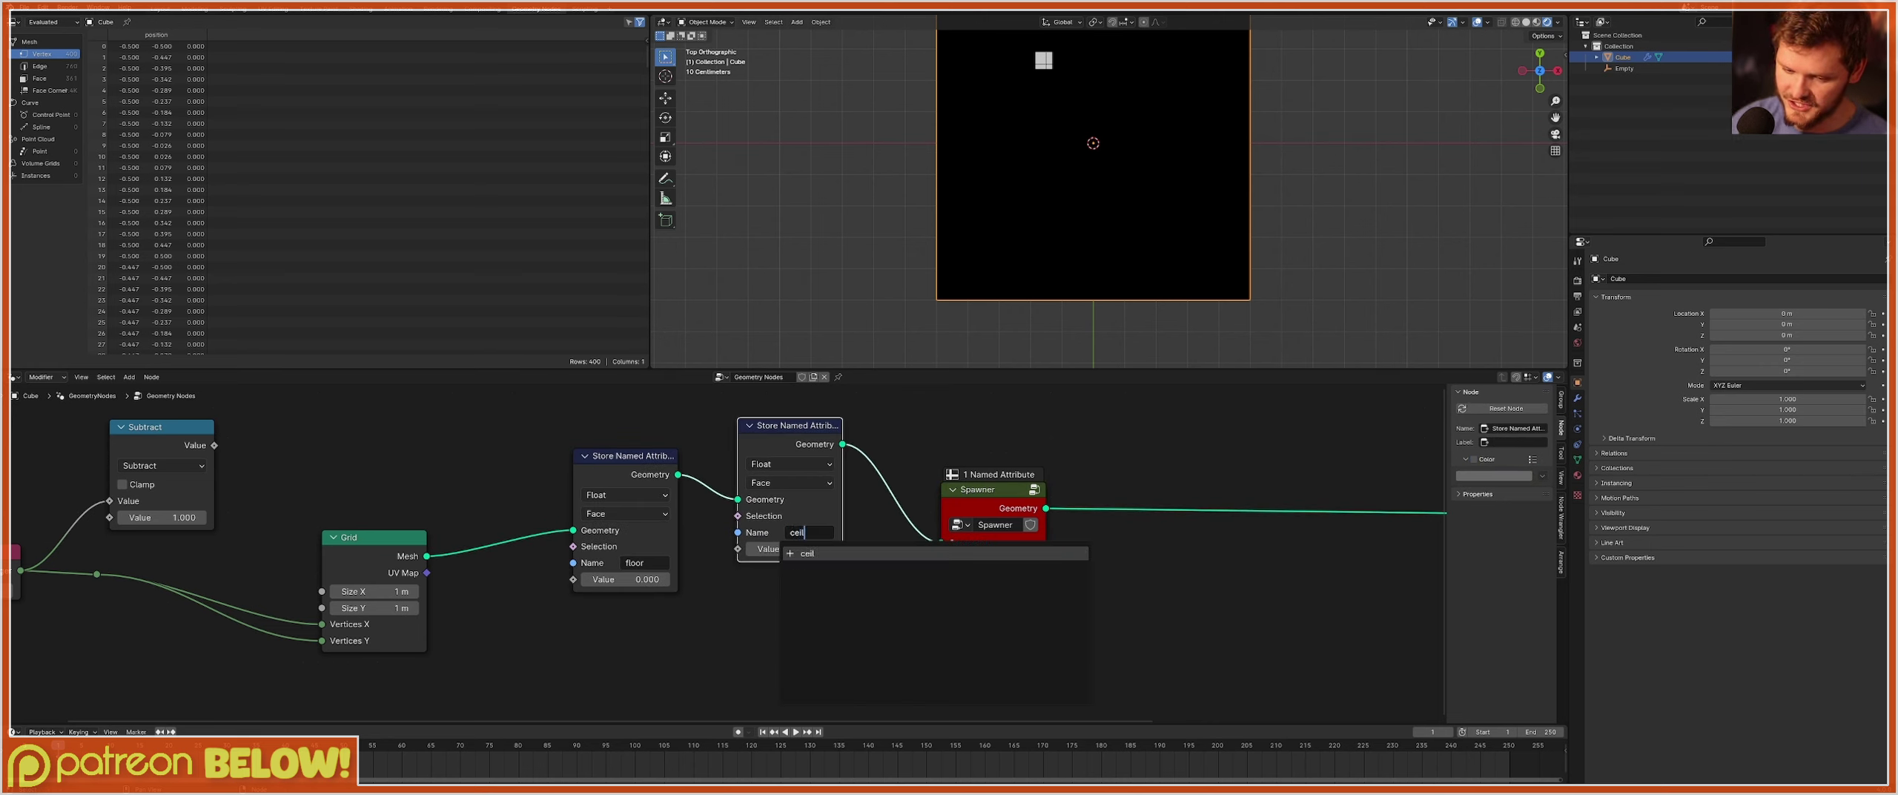
pyautogui.press('Return')
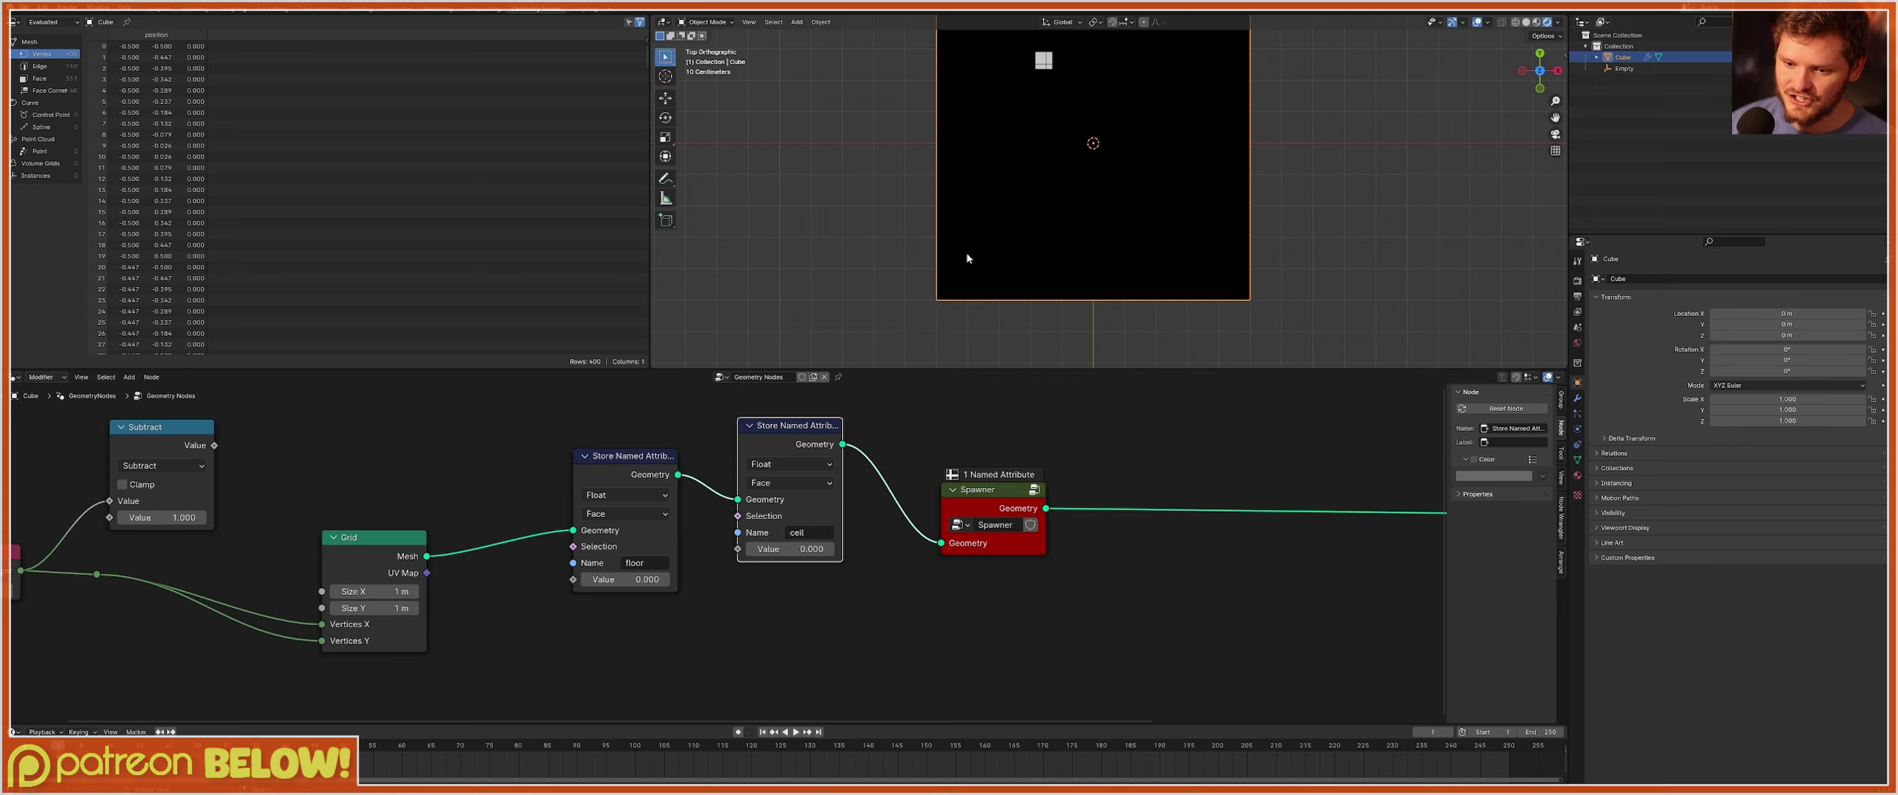
# Set the floor attribute's Value to 1 and switch the viewport to Wireframe shading.
pyautogui.click(626, 578)
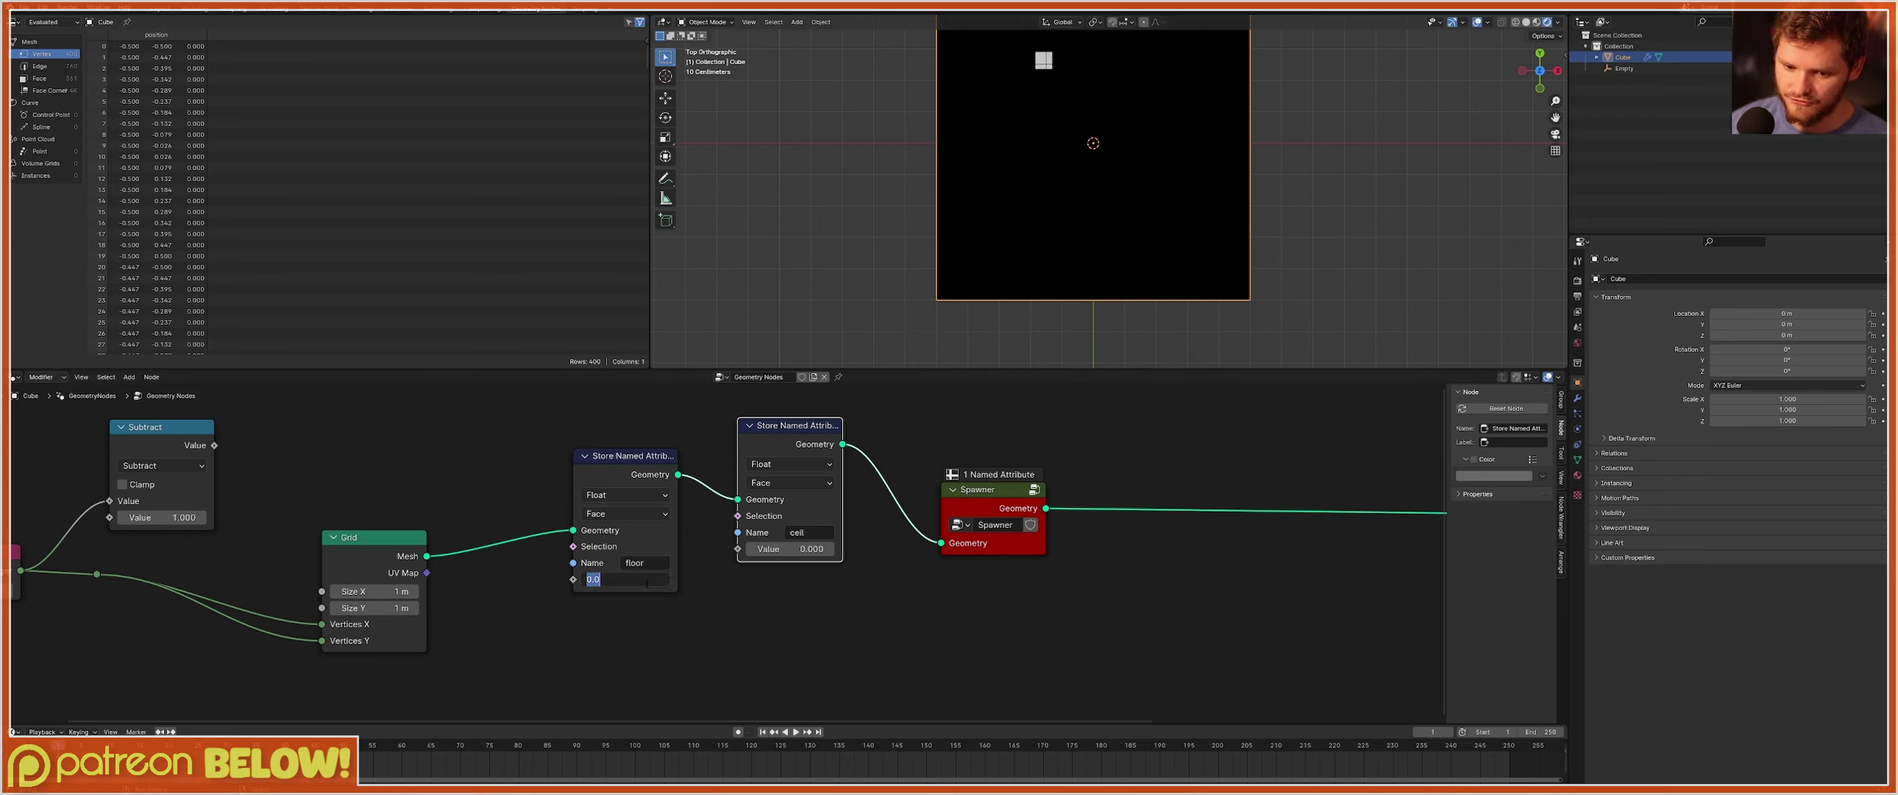
pyautogui.write('1')
pyautogui.press('Return')
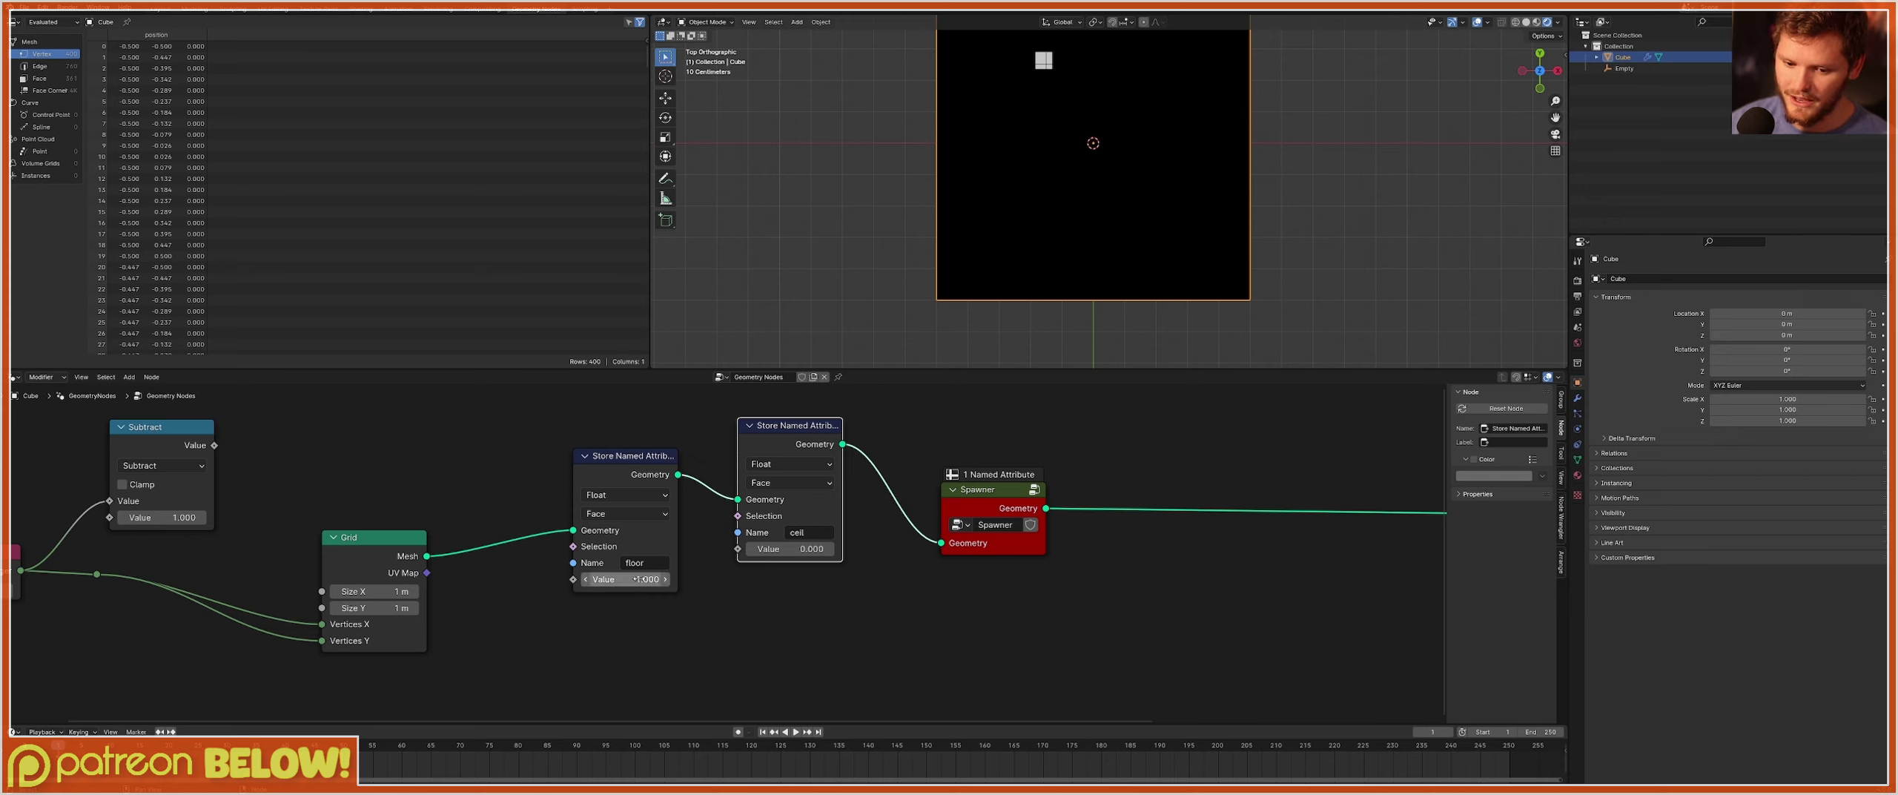
pyautogui.moveTo(924, 308)
pyautogui.mouseDown()
pyautogui.moveTo(1229, 256)
pyautogui.moveTo(1276, 319)
pyautogui.moveTo(900, 348)
pyautogui.moveTo(1271, 287)
pyautogui.moveTo(1194, 164)
pyautogui.mouseUp()
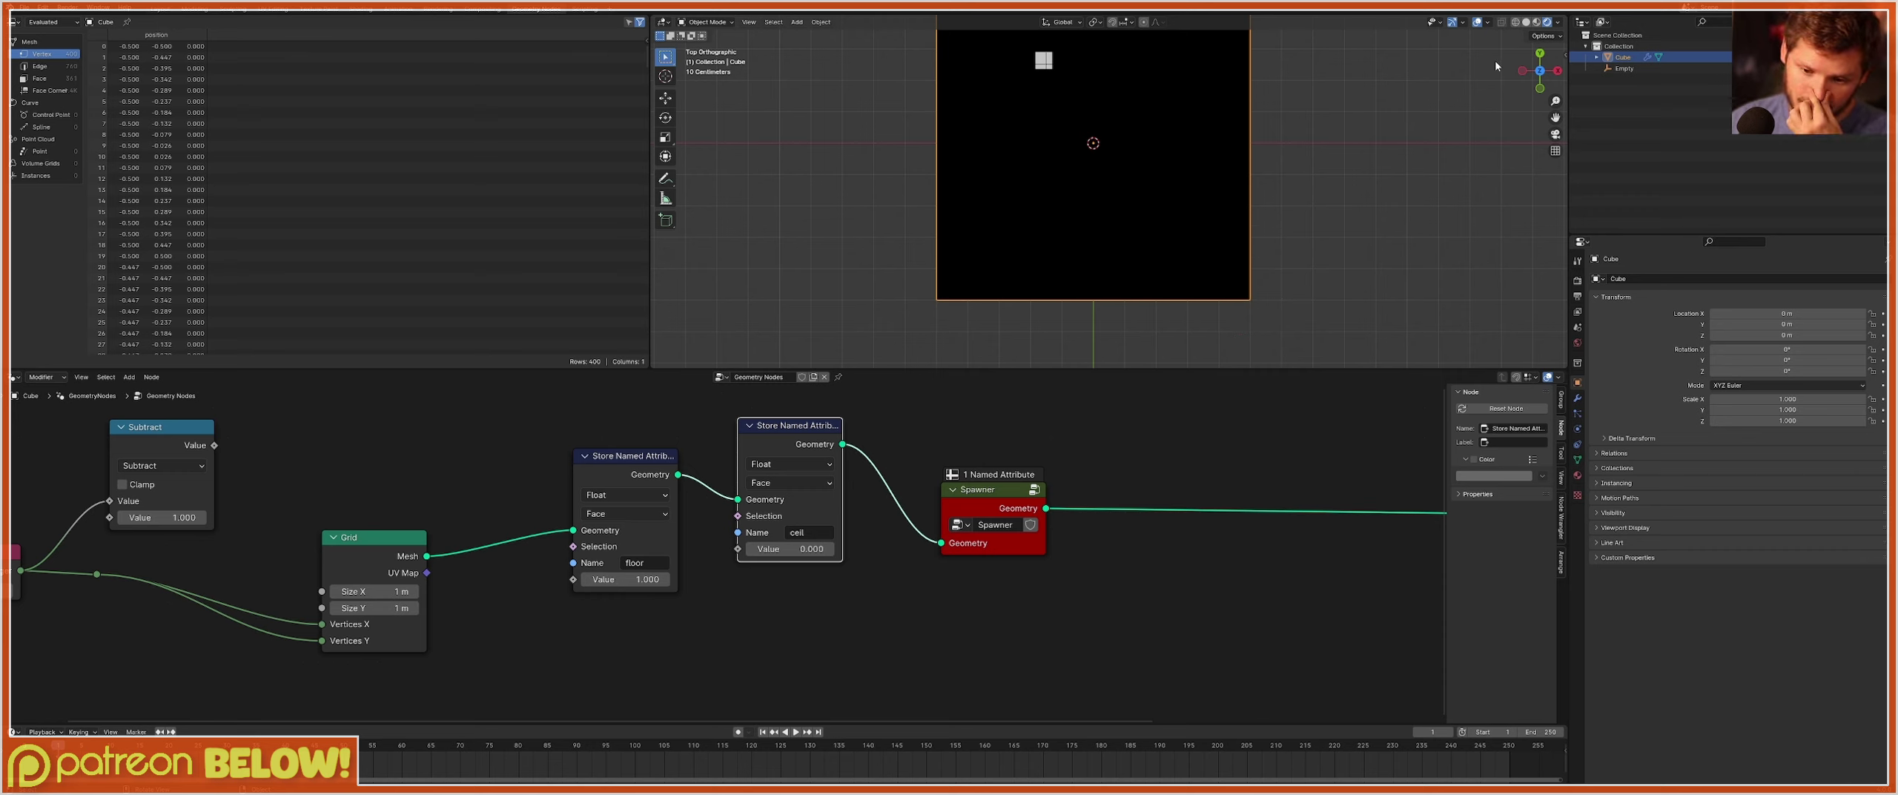
pyautogui.click(1513, 27)
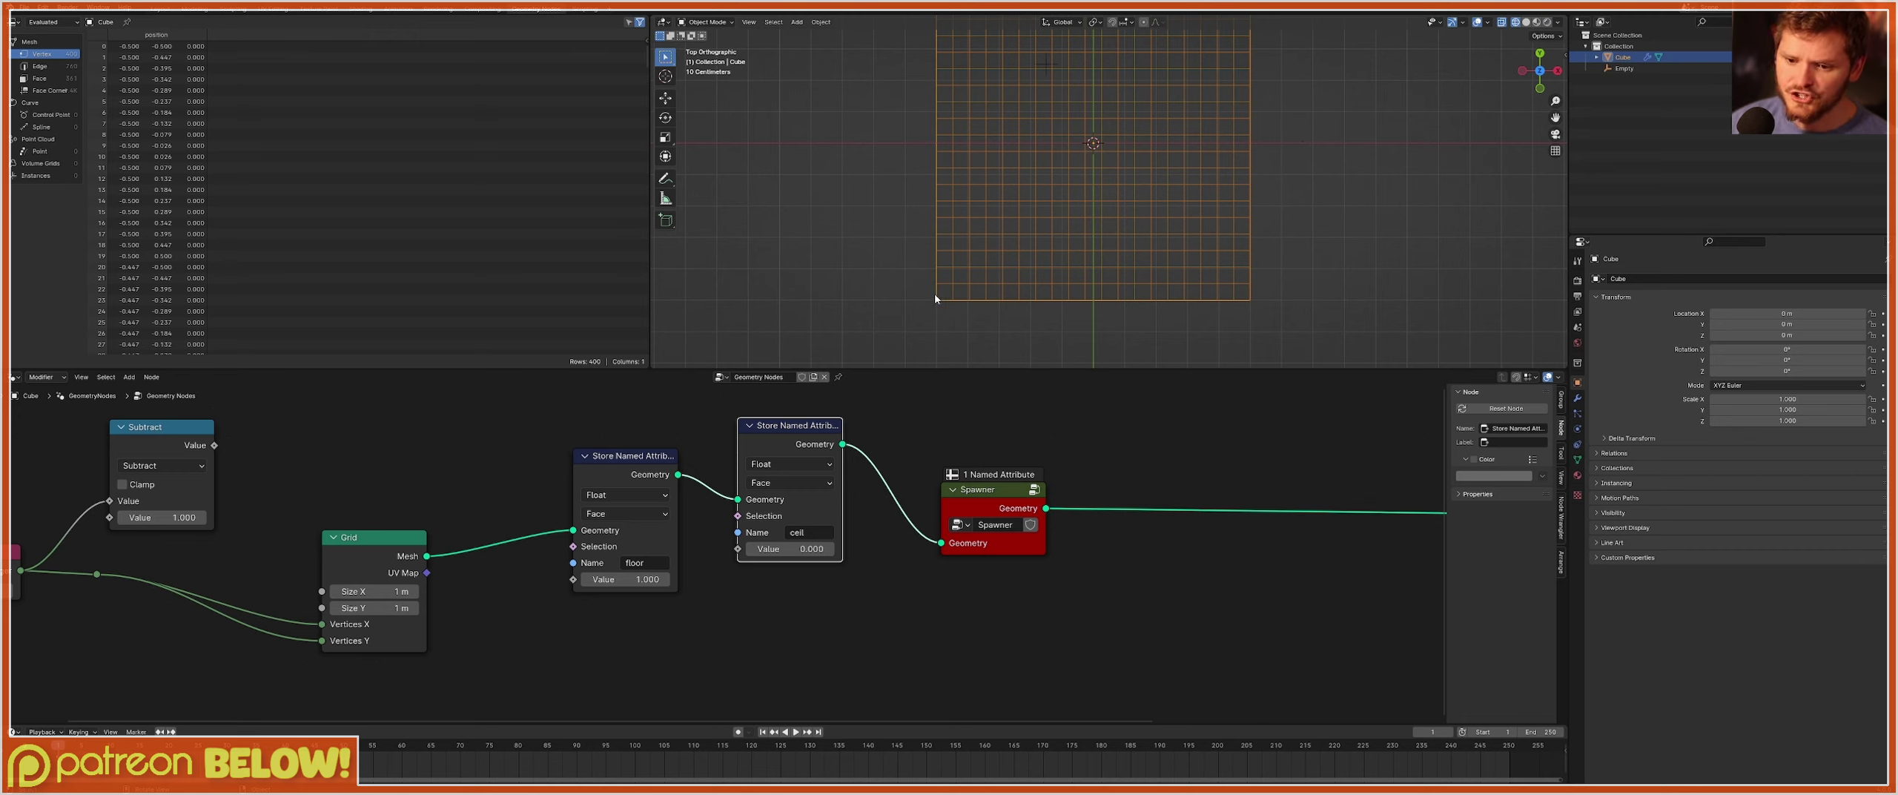
# Switch the spreadsheet to the Face domain and look through the per-face attribute rows.
pyautogui.moveTo(930, 304)
pyautogui.mouseDown()
pyautogui.moveTo(934, 285)
pyautogui.moveTo(1263, 291)
pyautogui.moveTo(919, 303)
pyautogui.moveTo(1254, 281)
pyautogui.mouseUp()
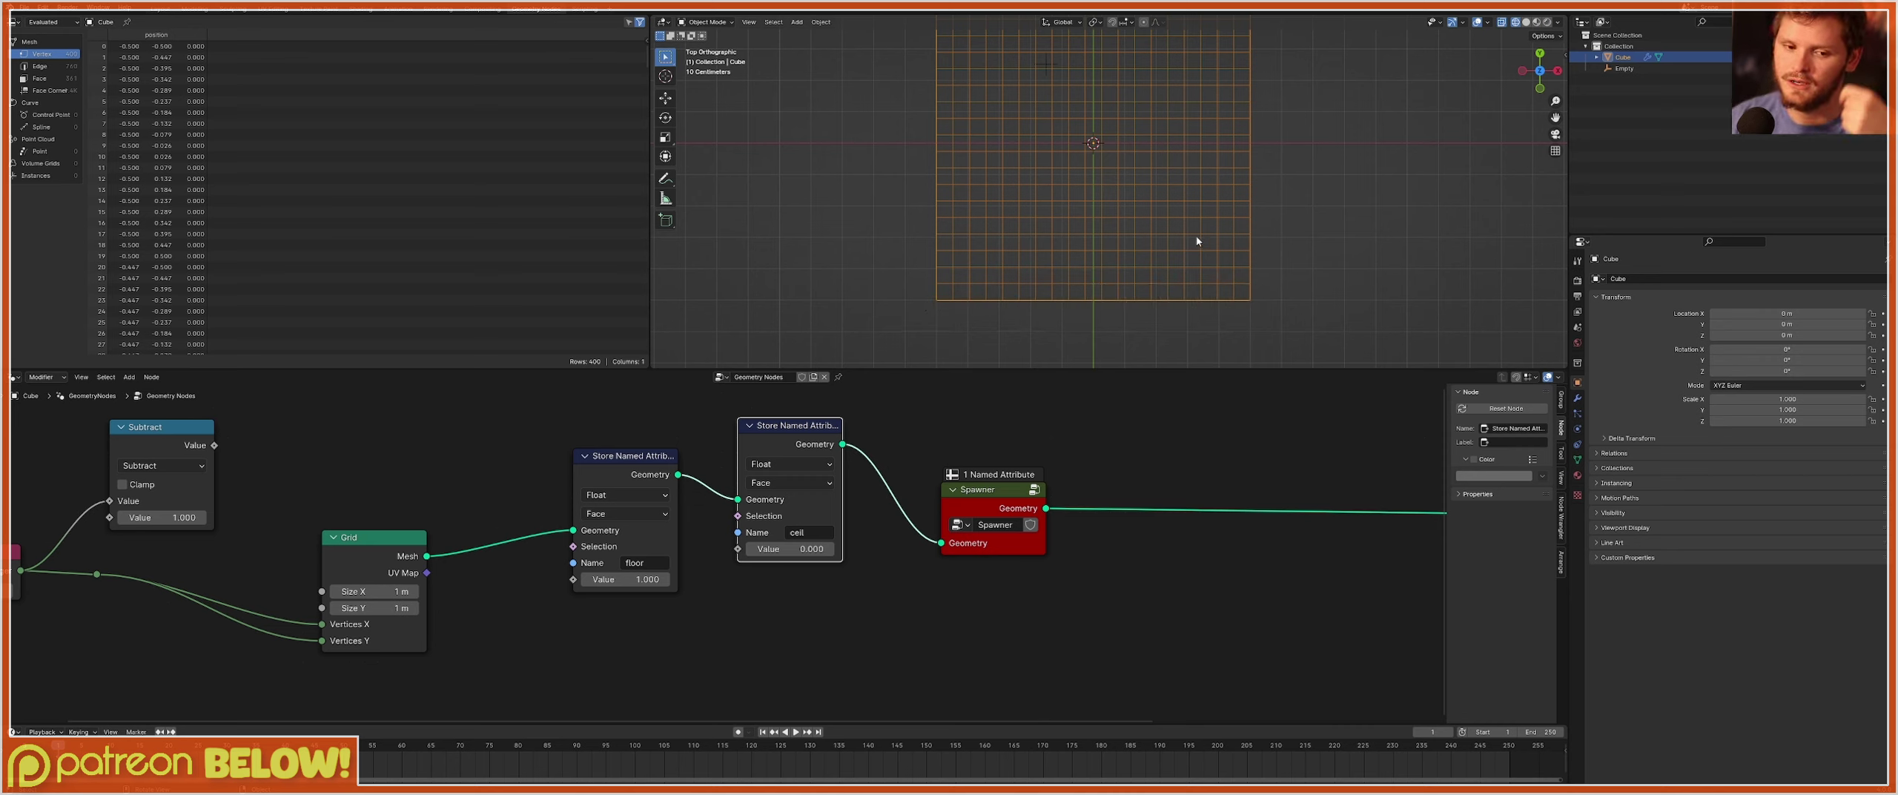
pyautogui.click(41, 78)
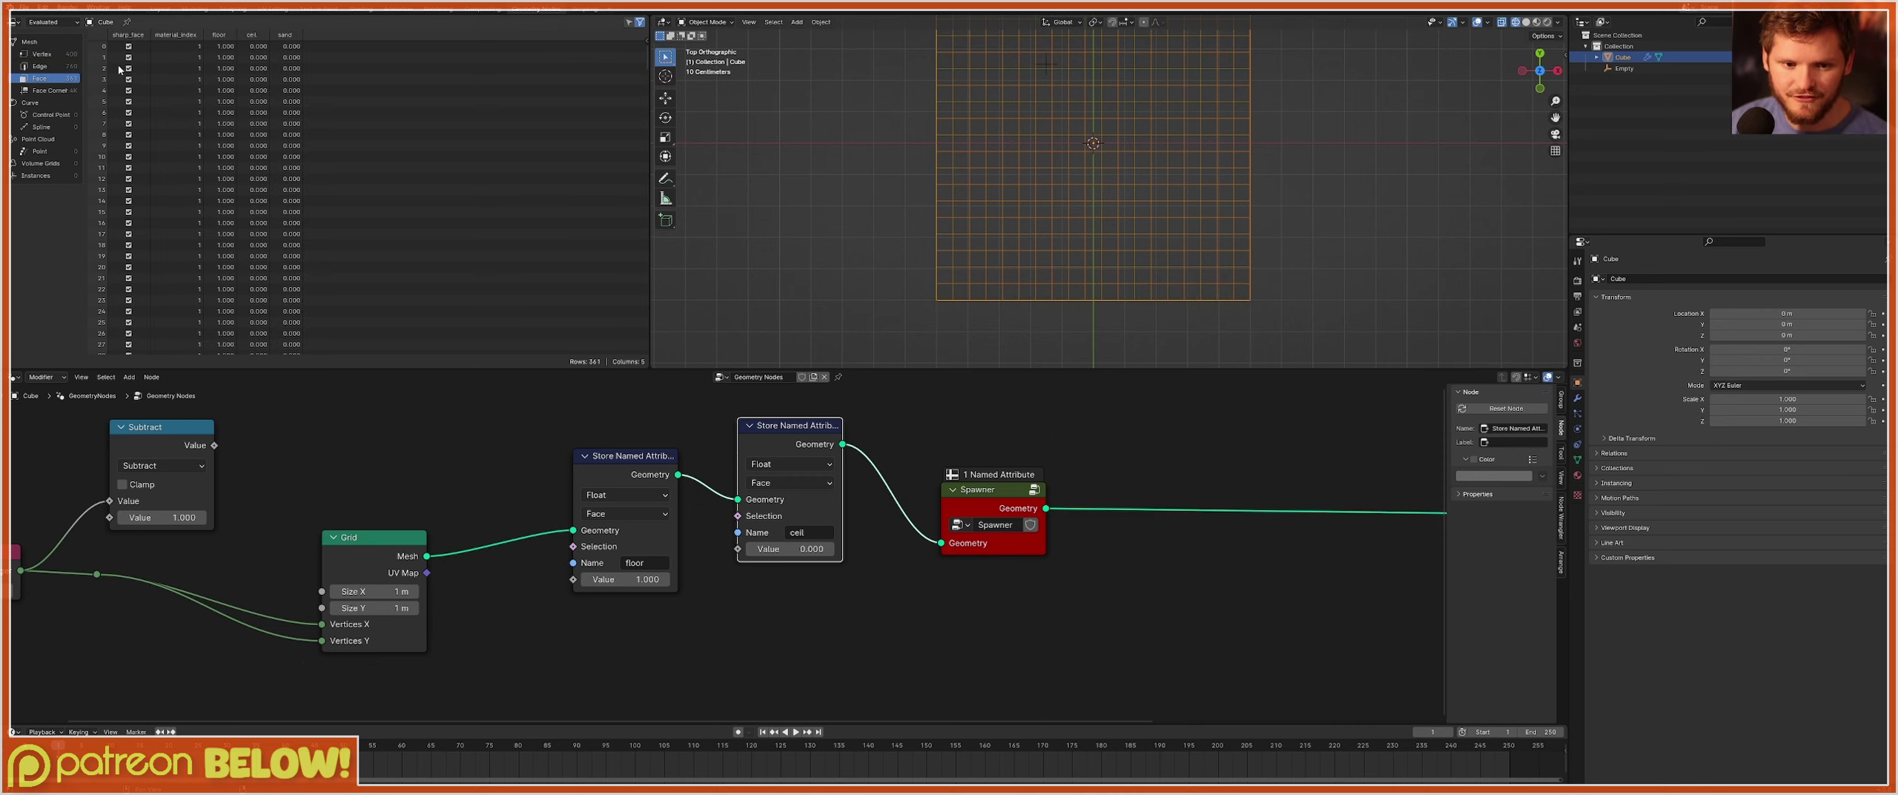
pyautogui.scroll(-3, 244, 74)
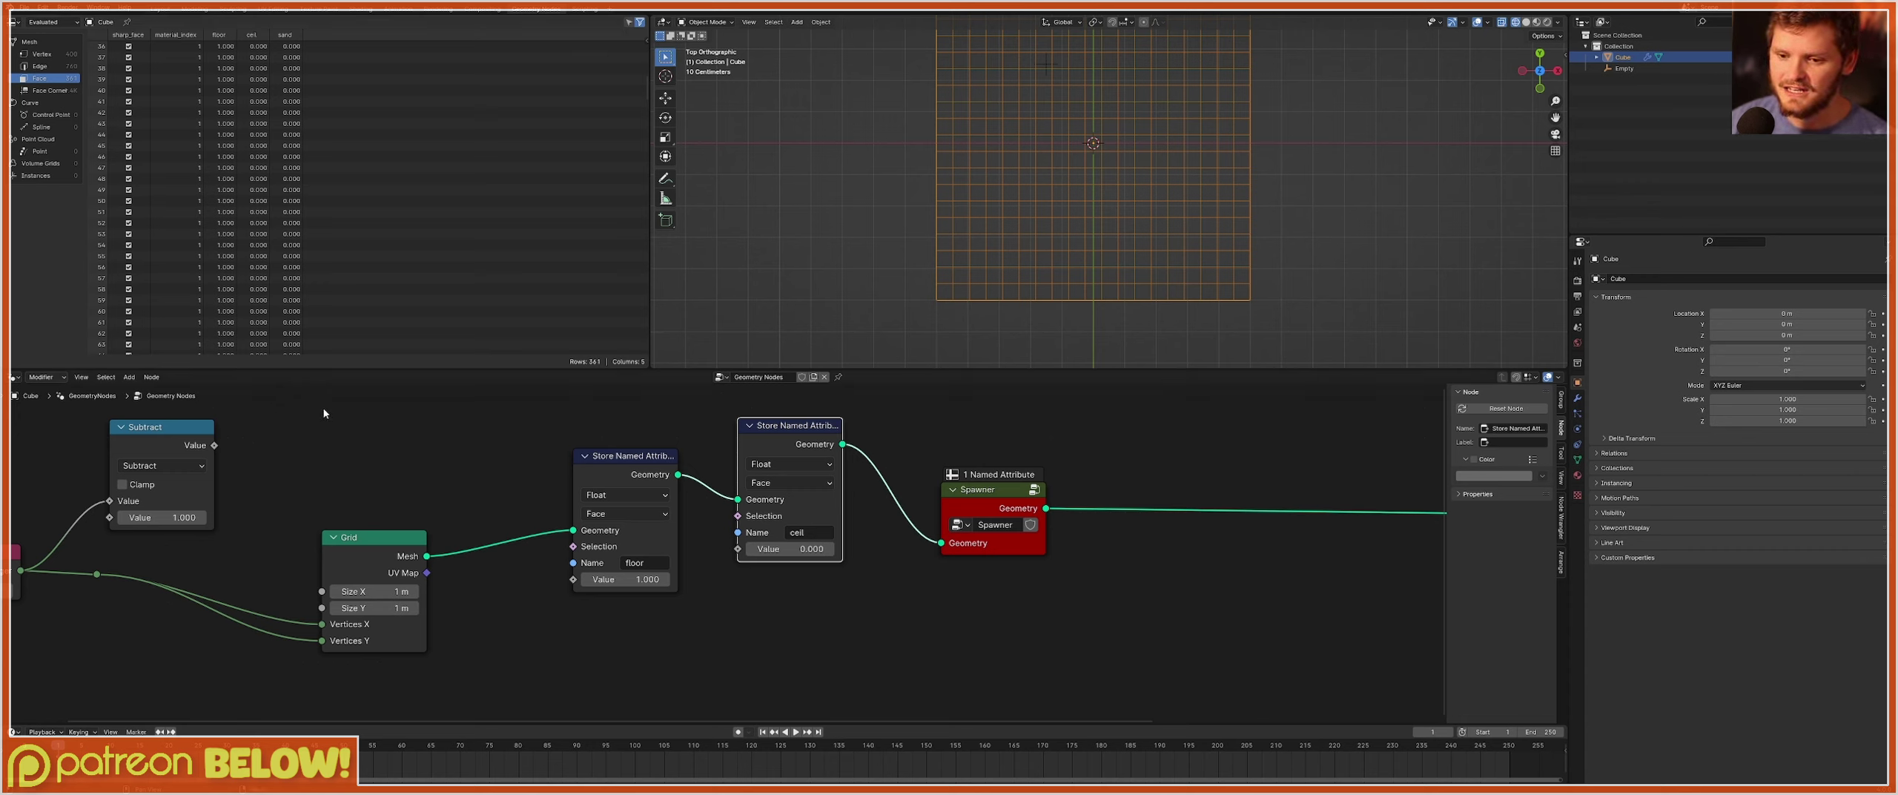
# Move the Integer, Subtract and Grid nodes further away from the Store Named Attribute nodes to free up space.
pyautogui.moveTo(444, 445); pyautogui.dragTo(728, 511, button='middle')
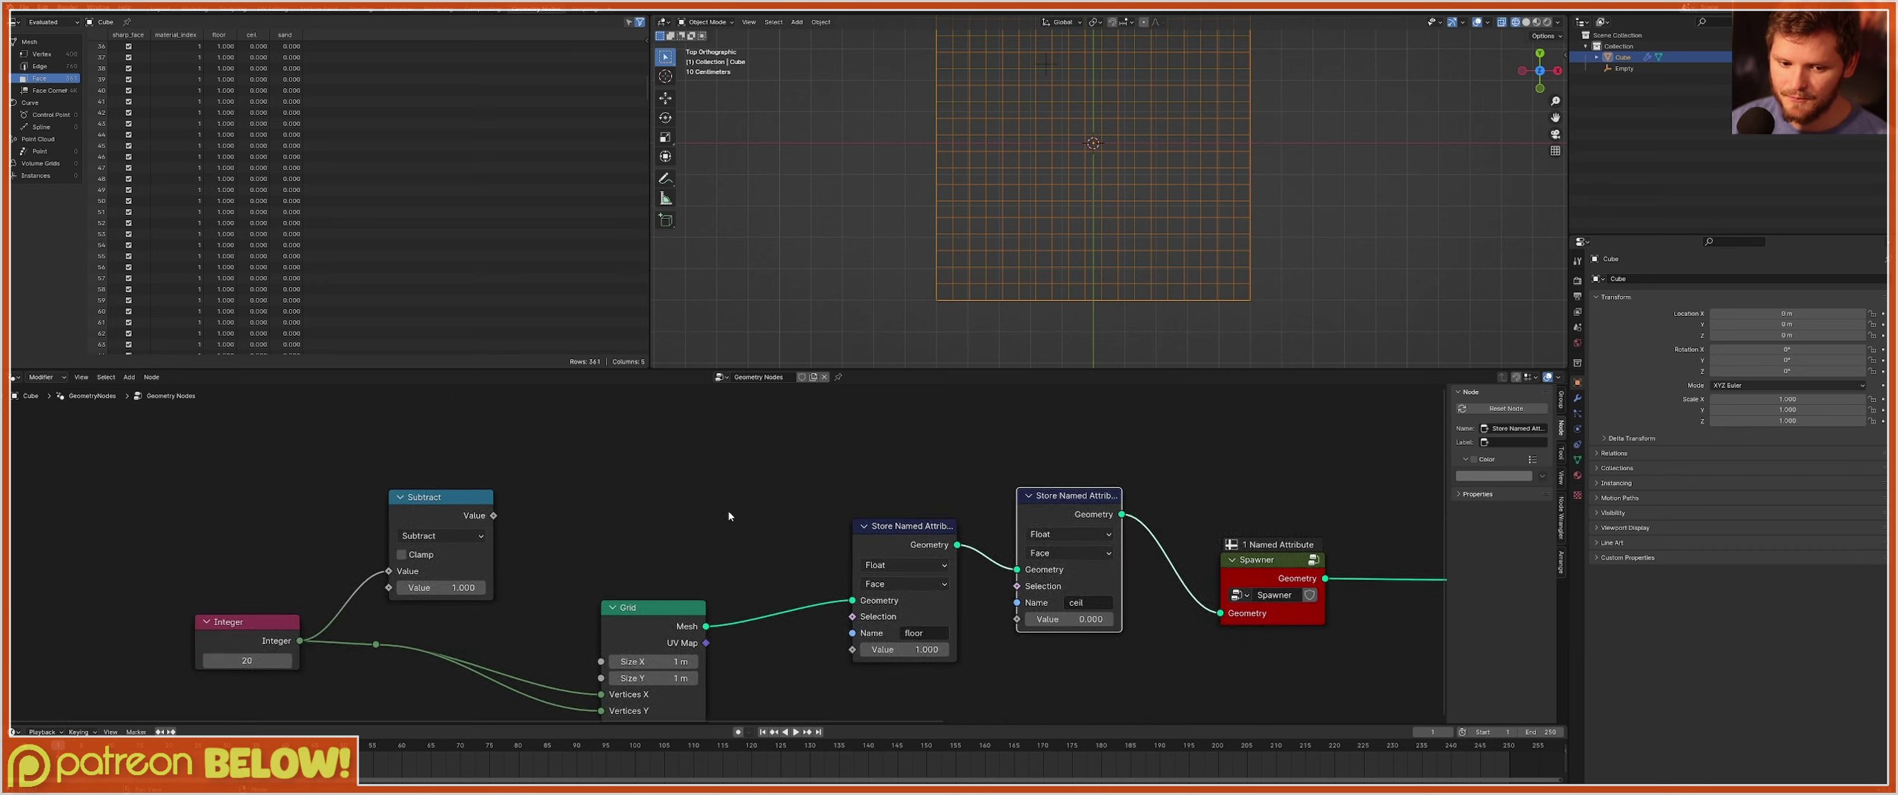
pyautogui.scroll(-6, 724, 545)
pyautogui.moveTo(353, 699); pyautogui.dragTo(704, 511)
pyautogui.press('g')
pyautogui.click(418, 505)
# Add a Delete Geometry node above the Grid link and feed it the Grid's Mesh output.
pyautogui.hotkey('shift', 'a')
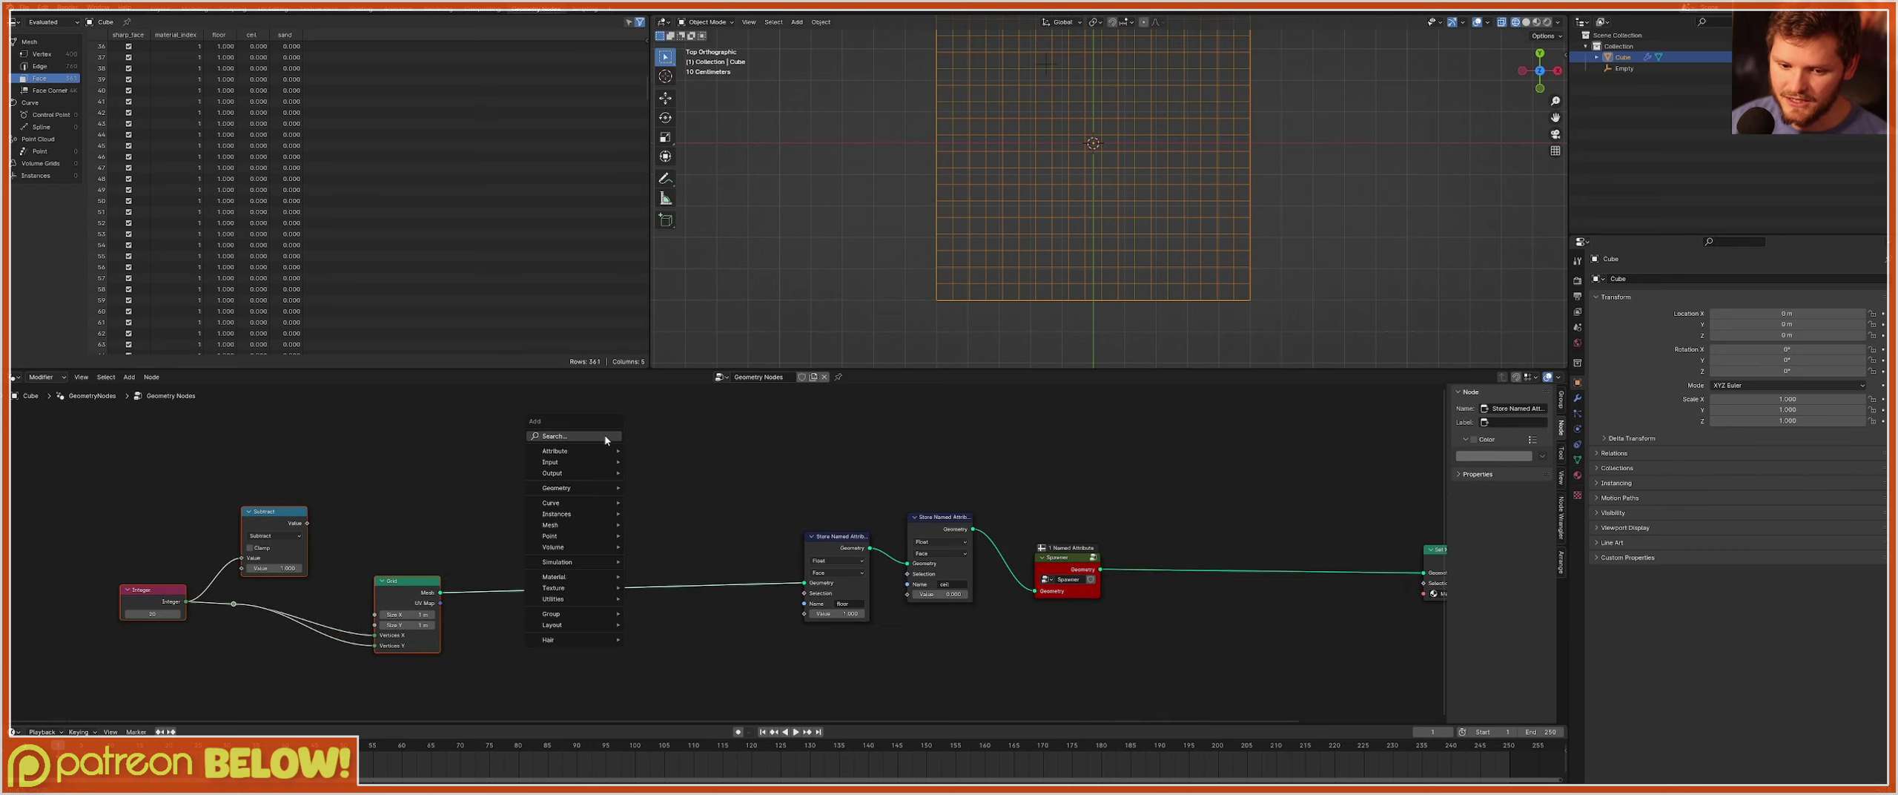
pyautogui.write('del')
pyautogui.press('Return')
pyautogui.click(601, 482)
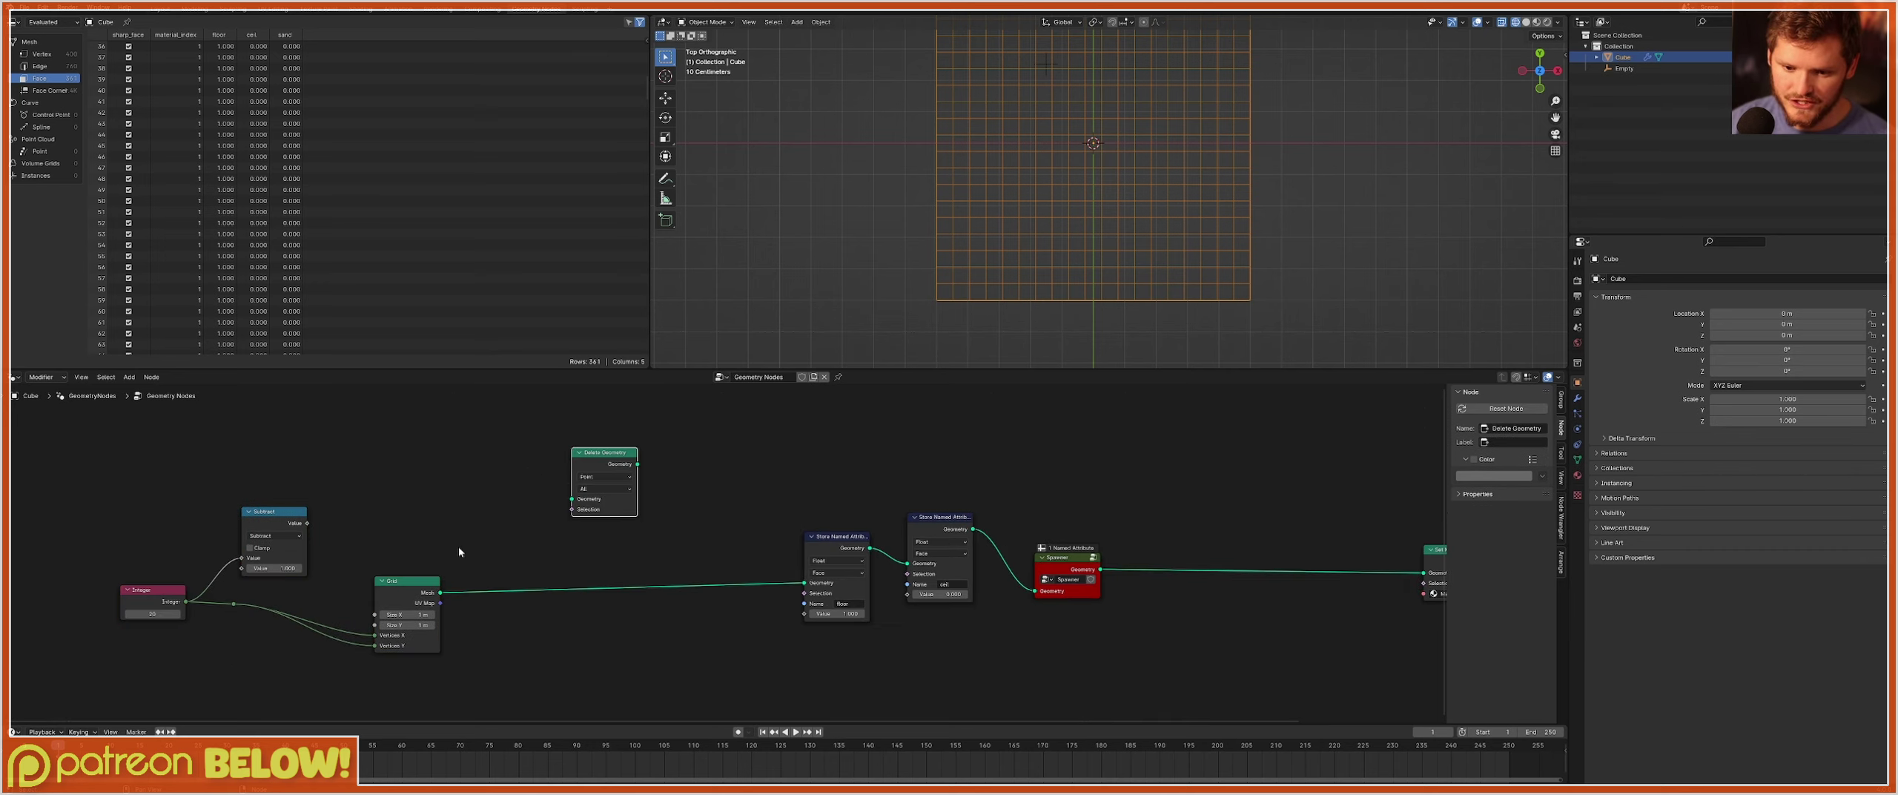
pyautogui.moveTo(441, 591); pyautogui.dragTo(570, 501)
# Set the Delete Geometry node's domain to Face and its mode to Only Faces, and shift it slightly away from Grid.
pyautogui.scroll(2, 730, 554)
pyautogui.click(541, 457)
pyautogui.click(535, 522)
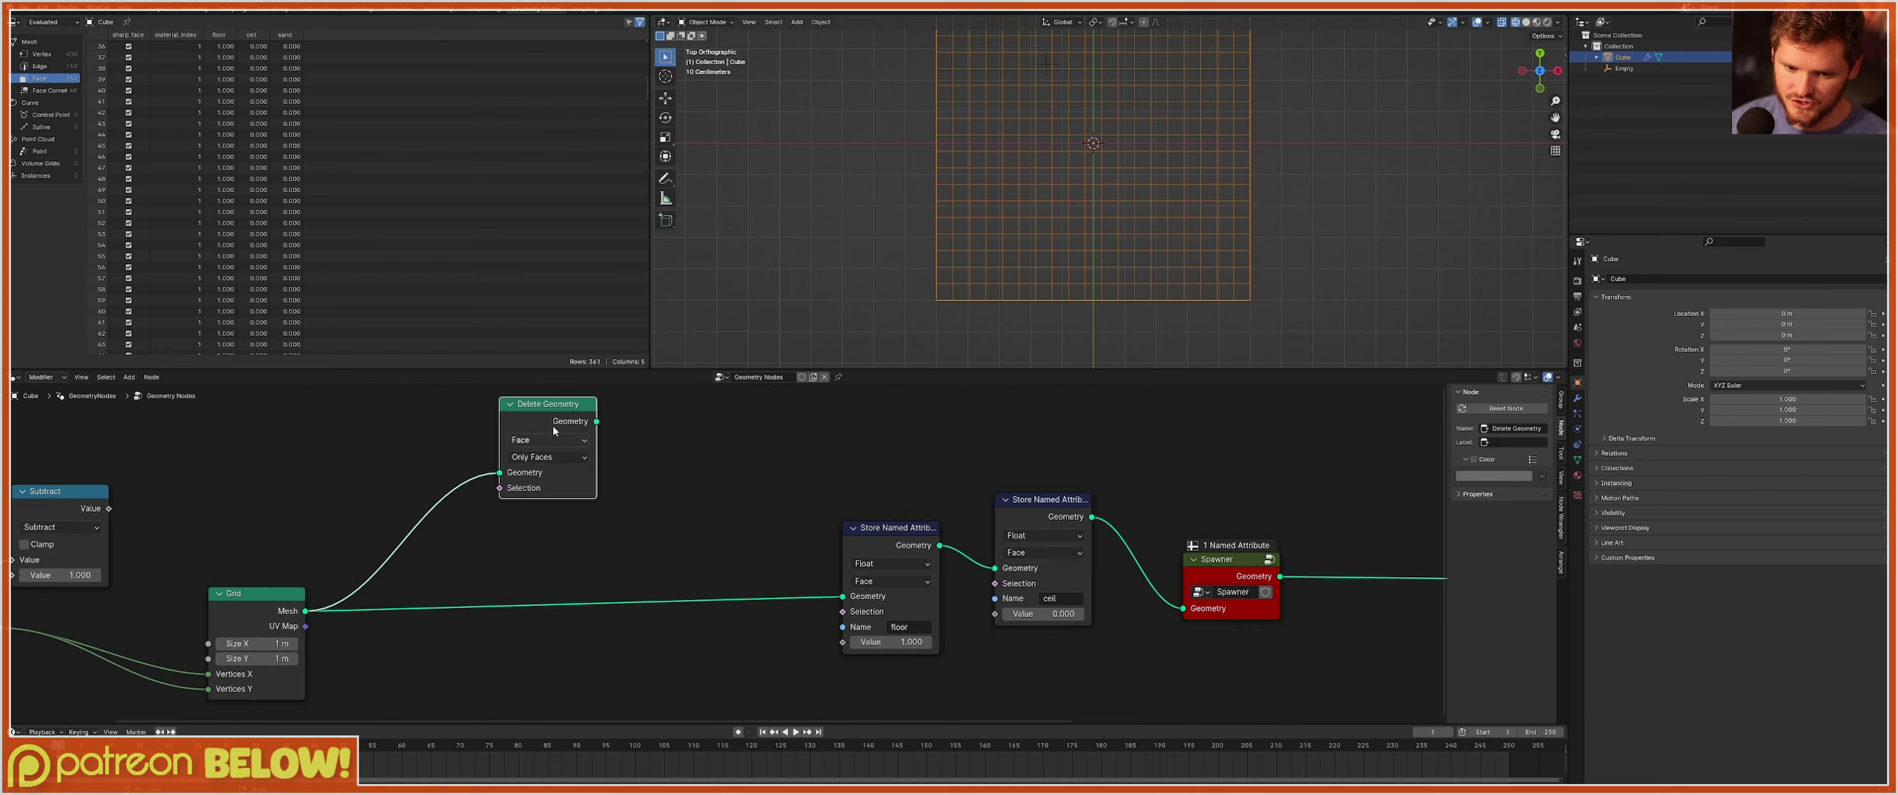
pyautogui.moveTo(555, 430); pyautogui.dragTo(624, 445)
pyautogui.moveTo(557, 457); pyautogui.dragTo(706, 514, button='middle')
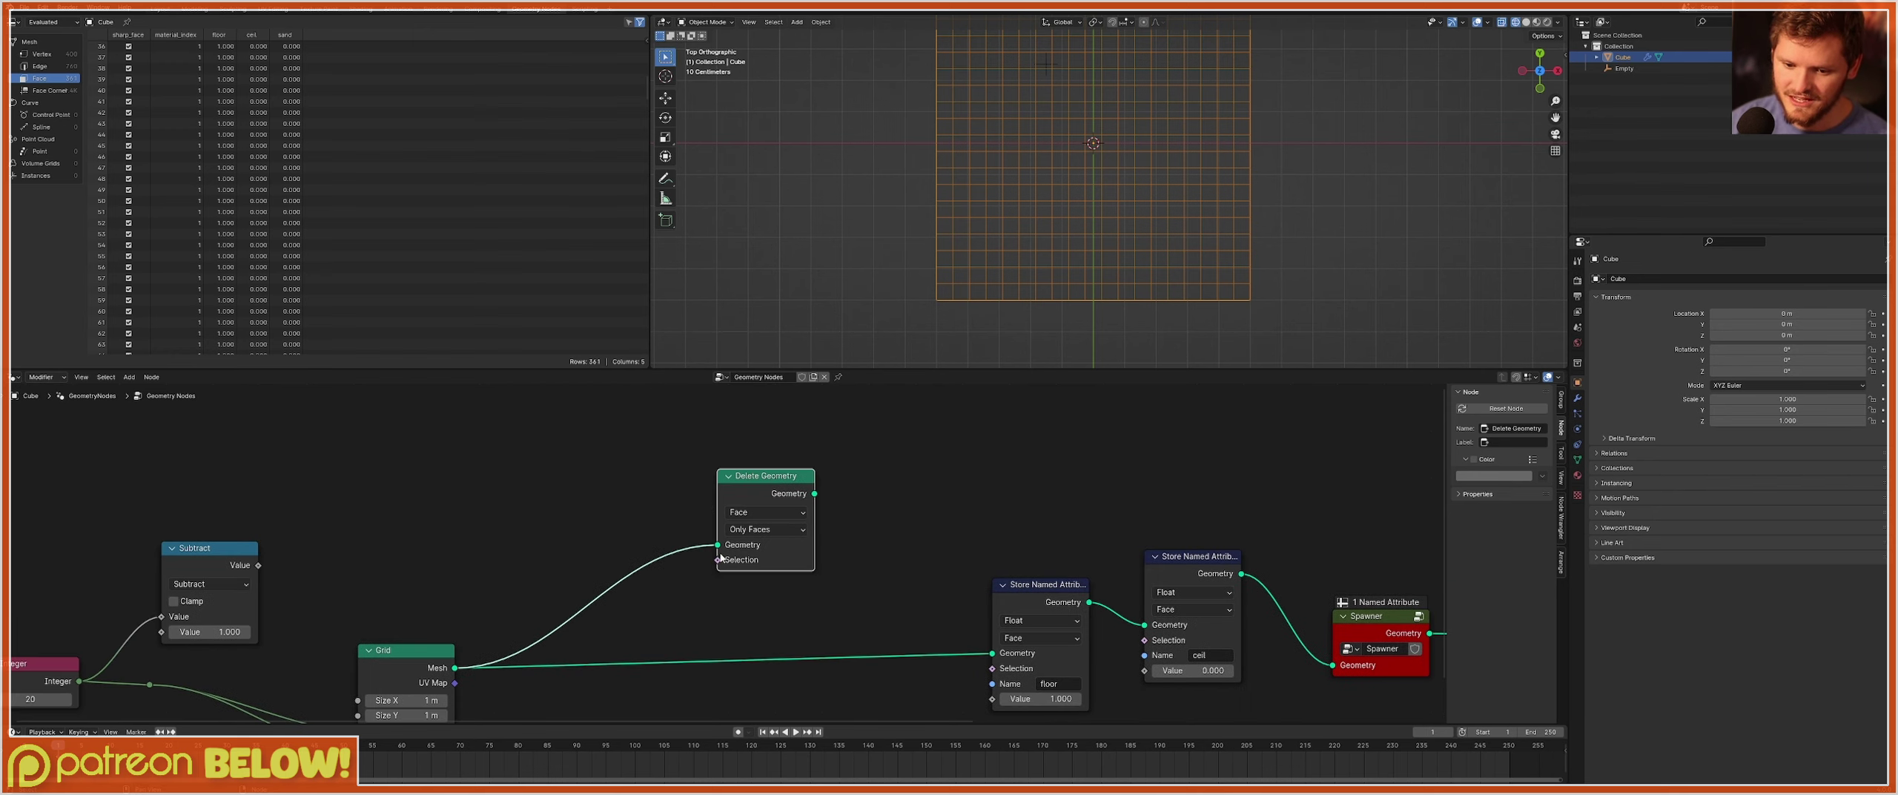
# Add an integer Less Than or Equal compare node driving the Delete Geometry node's Selection.
pyautogui.moveTo(719, 559); pyautogui.dragTo(448, 474)
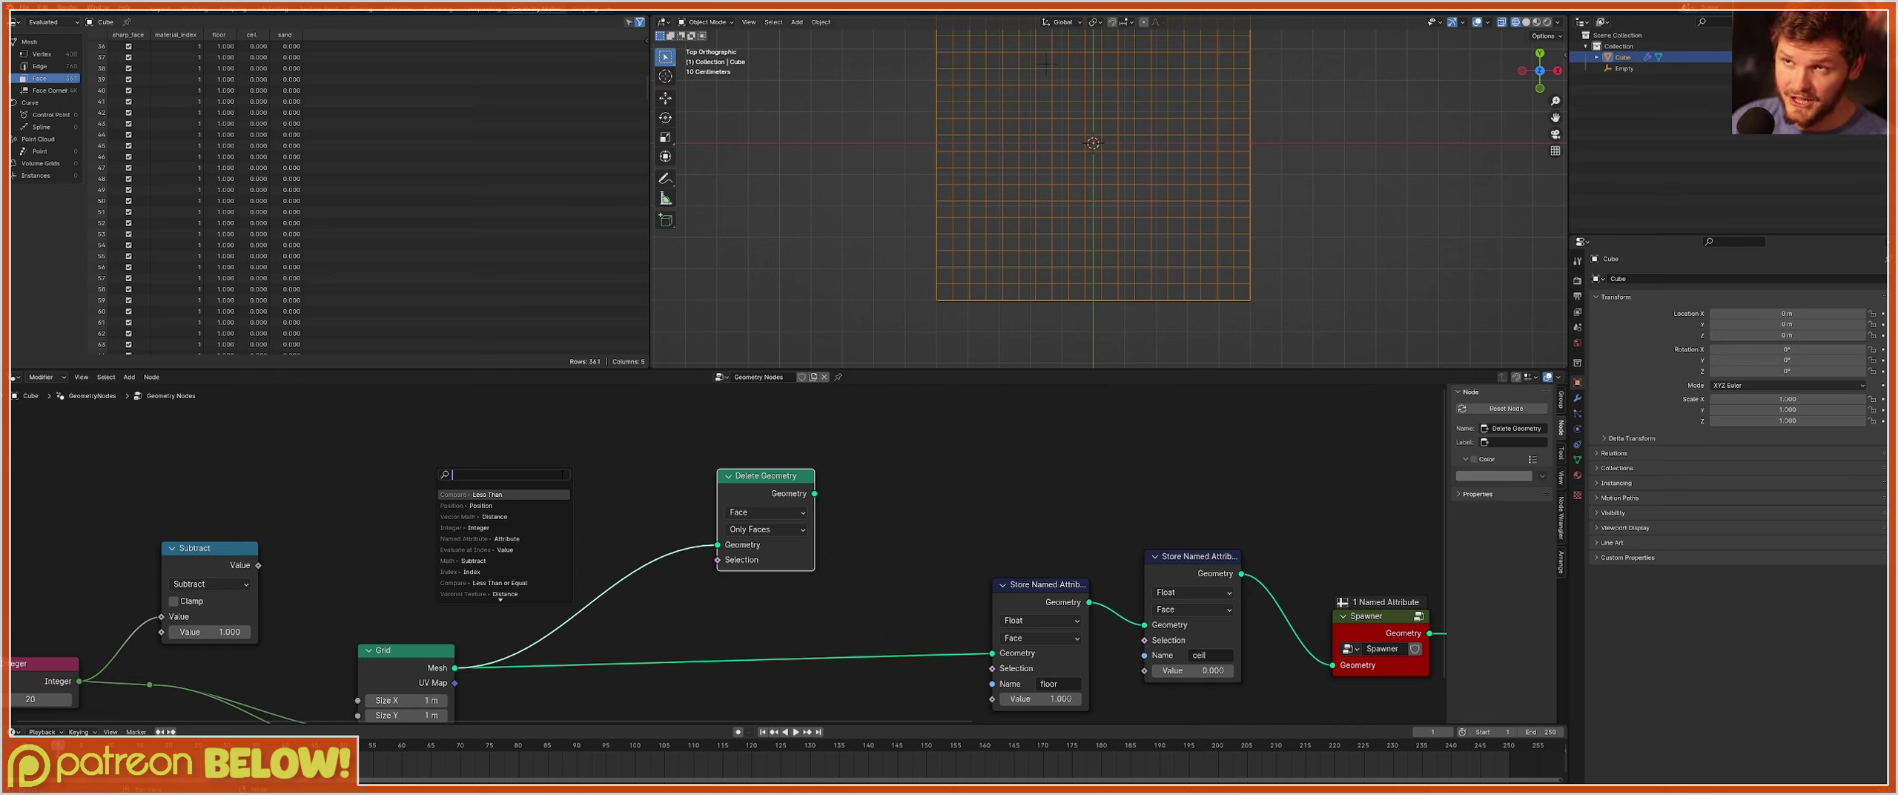
pyautogui.write('less')
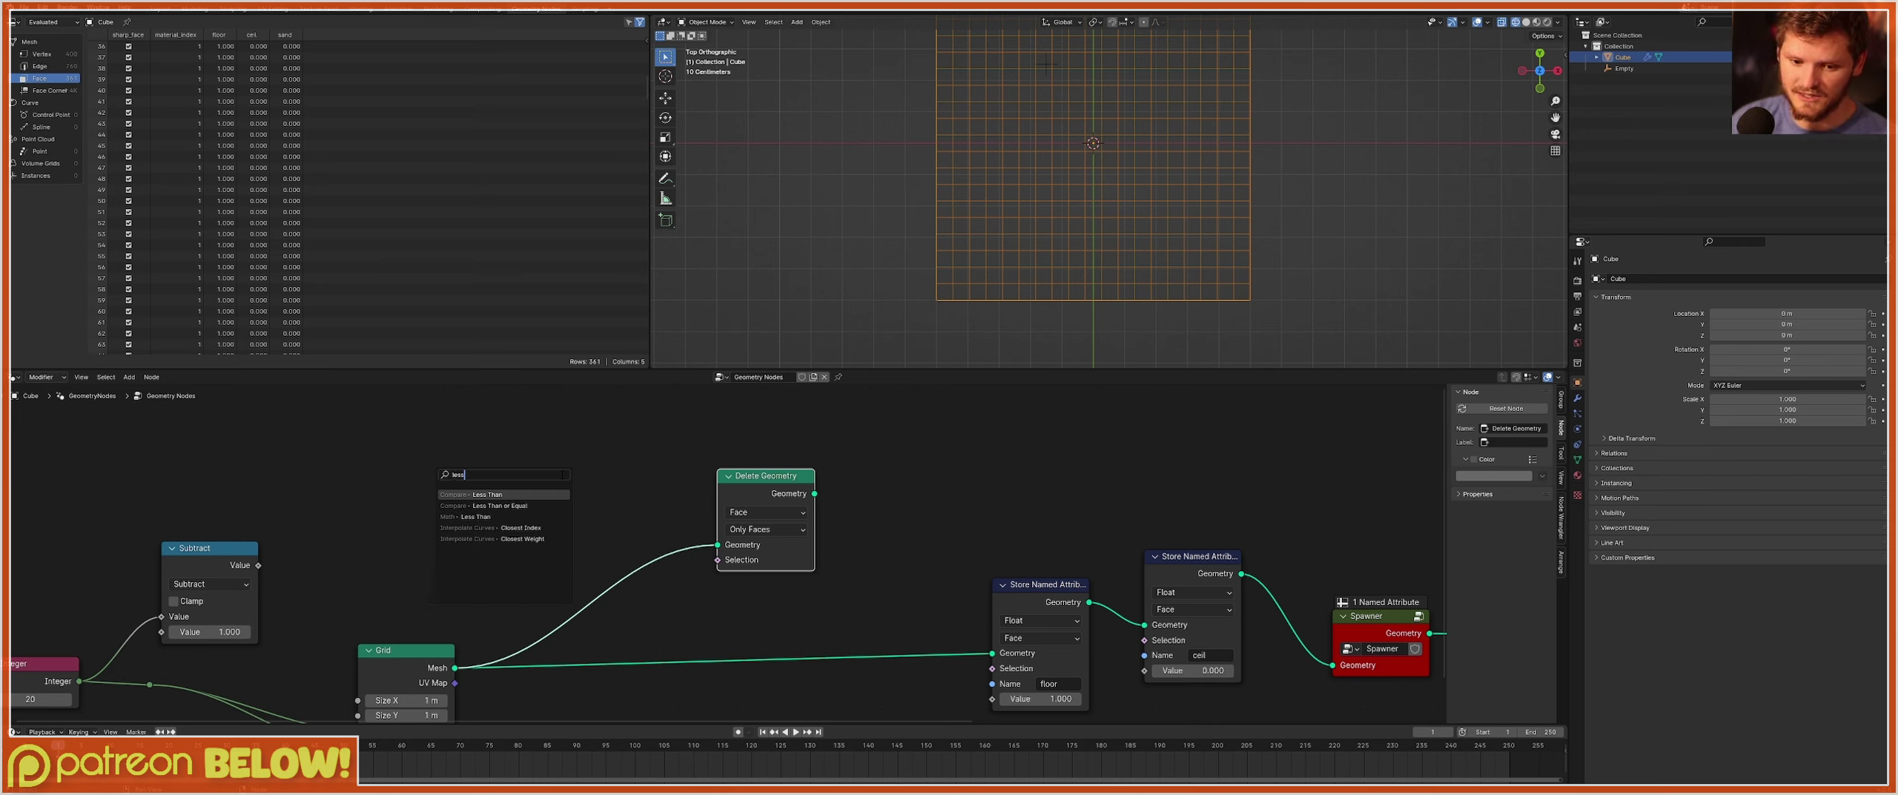
pyautogui.press('Down')
pyautogui.press('Return')
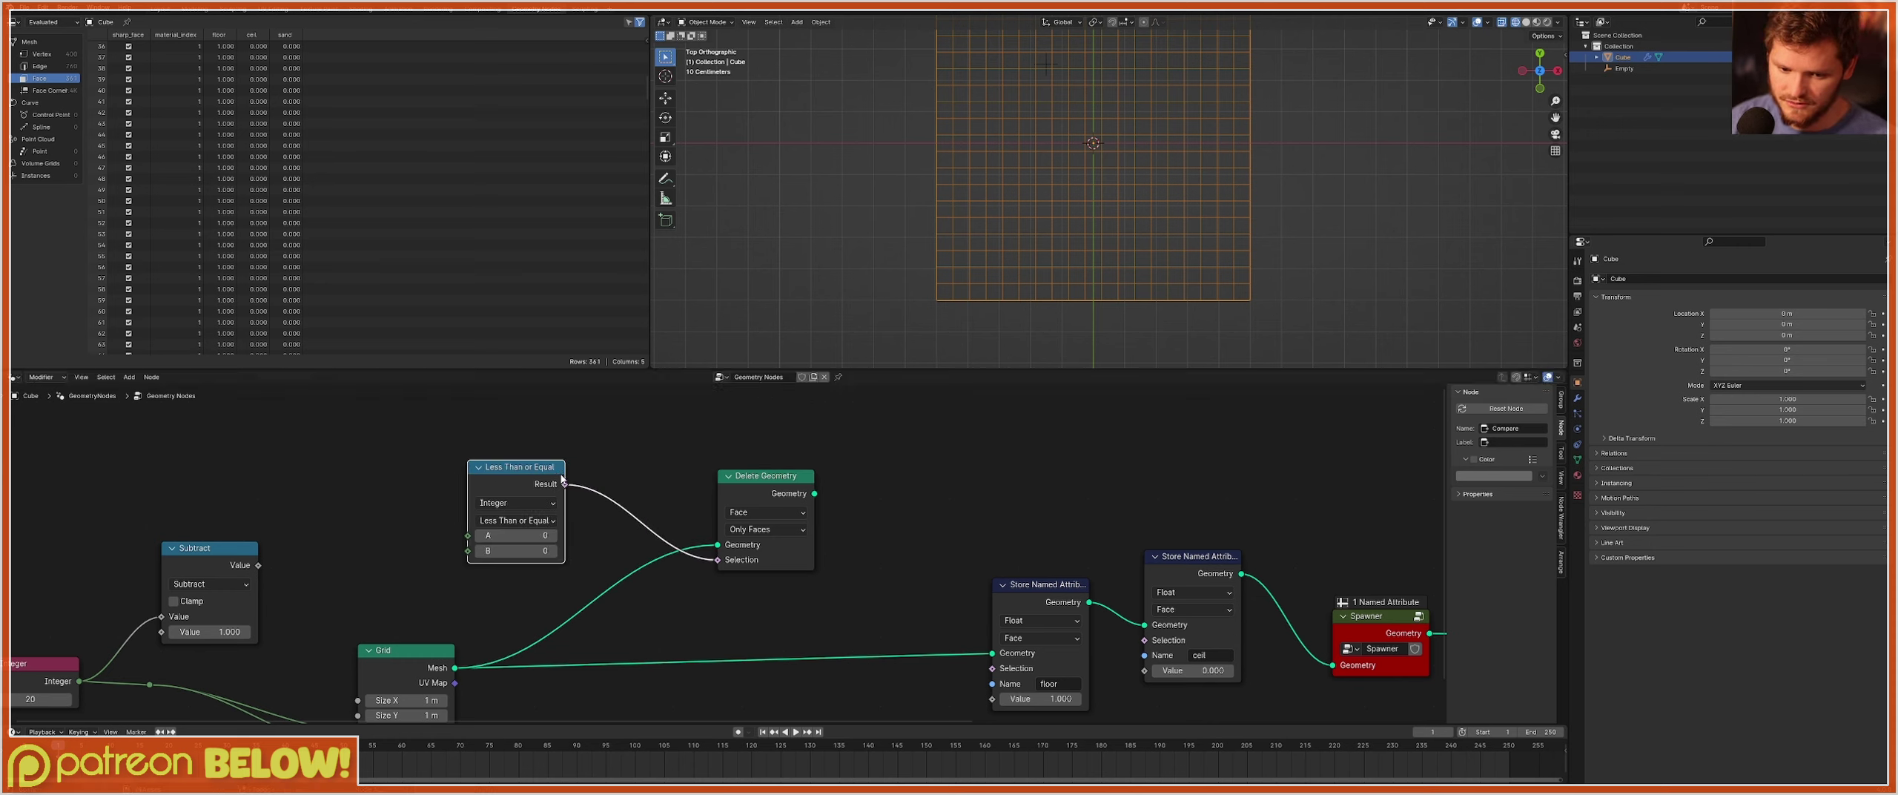
# Feed an Index node into input A of the Less Than or Equal node.
pyautogui.moveTo(468, 535); pyautogui.dragTo(256, 476)
pyautogui.write('ind')
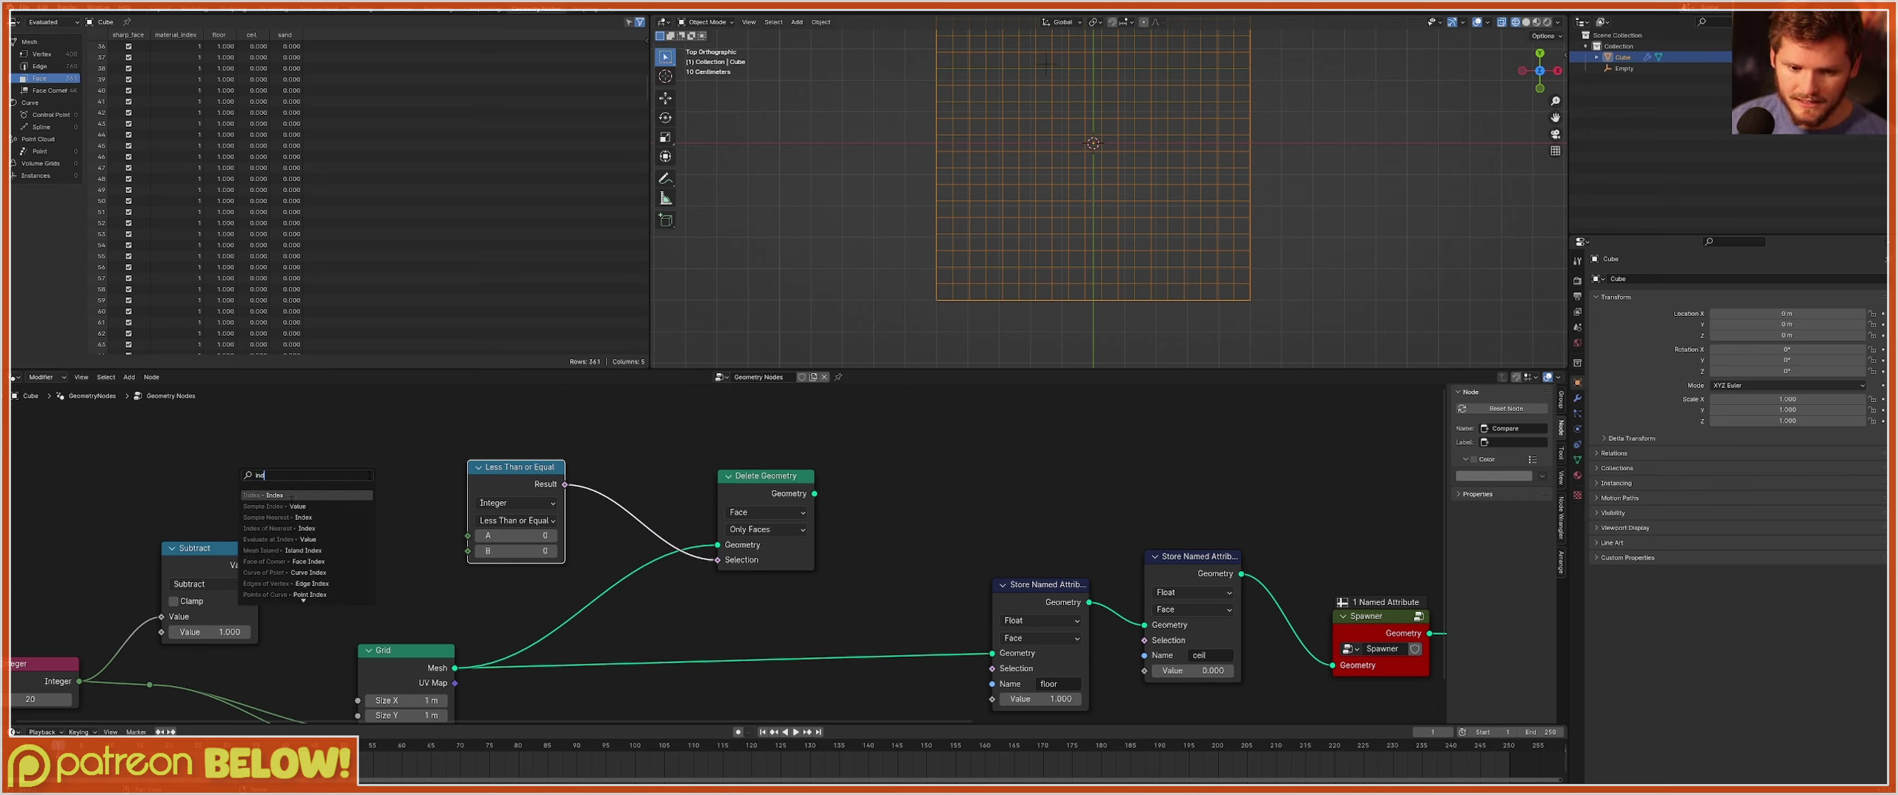
pyautogui.click(318, 505)
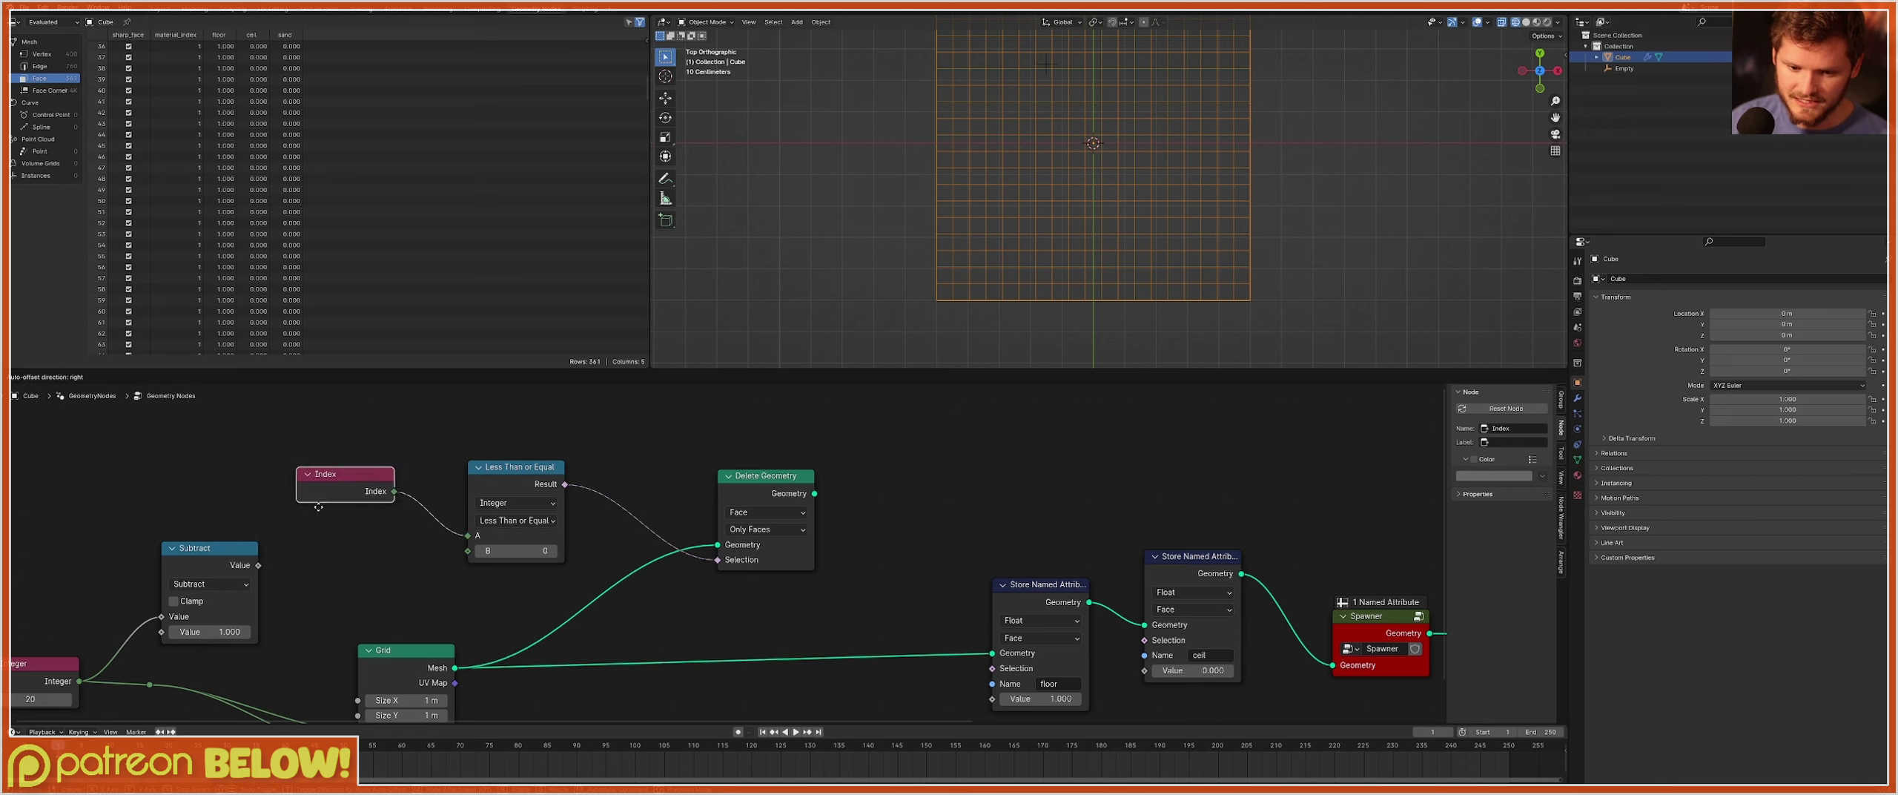
pyautogui.click(342, 514)
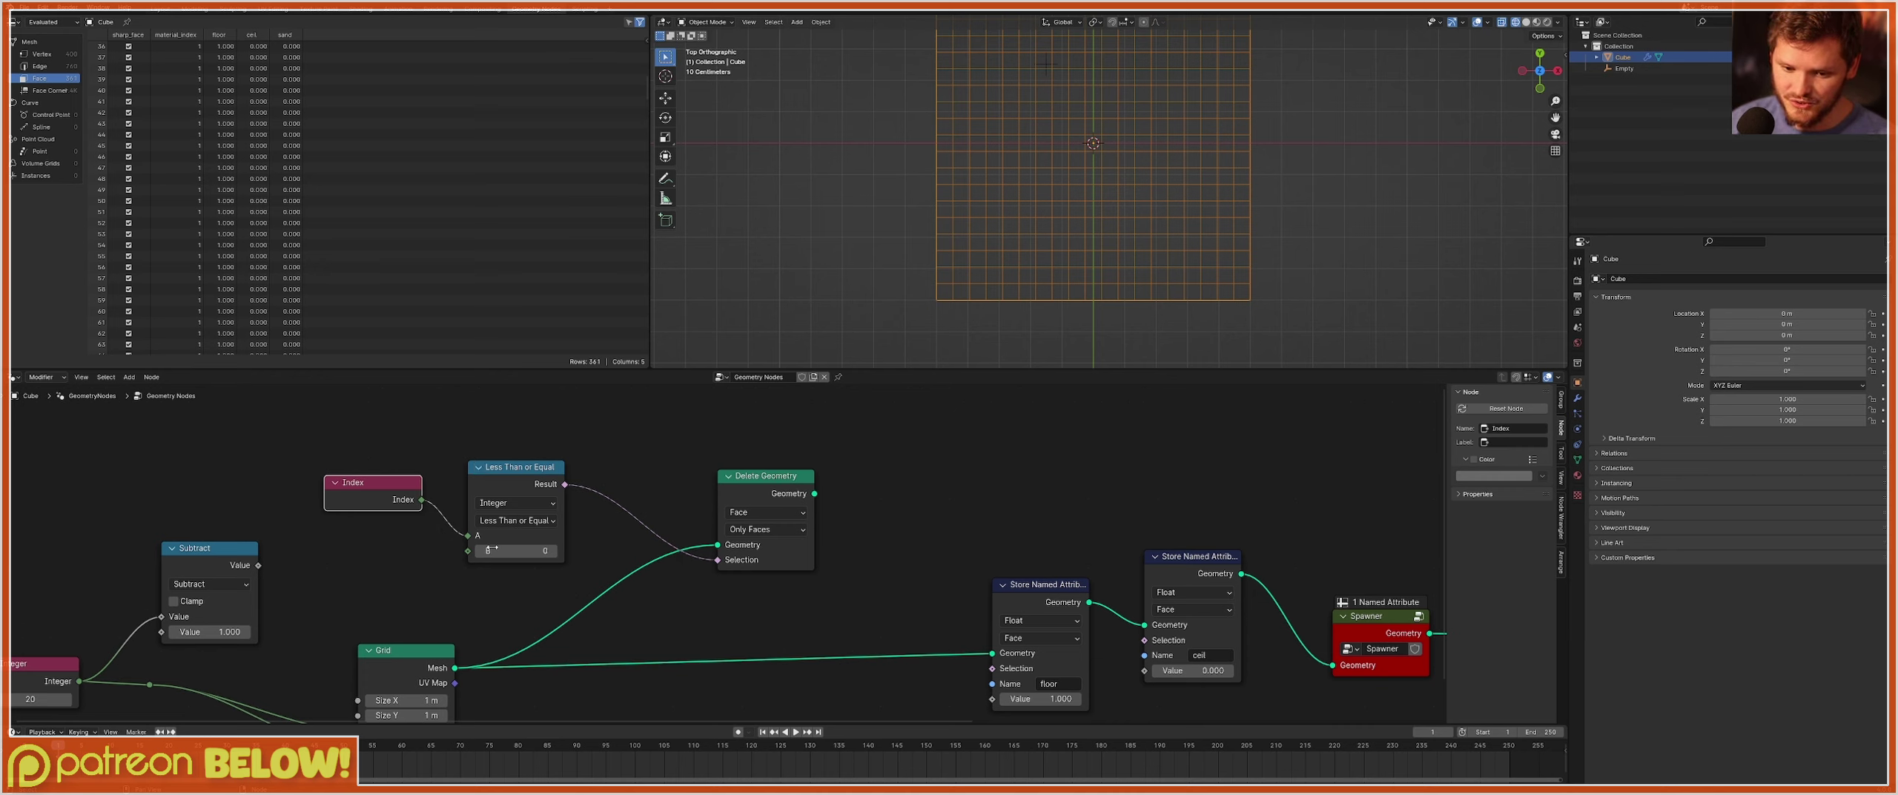
# Preview the Delete Geometry node's output and compare the grid in Solid and Wireframe shading.
pyautogui.keyDown('ctrl'); pyautogui.keyDown('shift'); pyautogui.click(726, 488); pyautogui.keyUp('shift'); pyautogui.keyUp('ctrl')
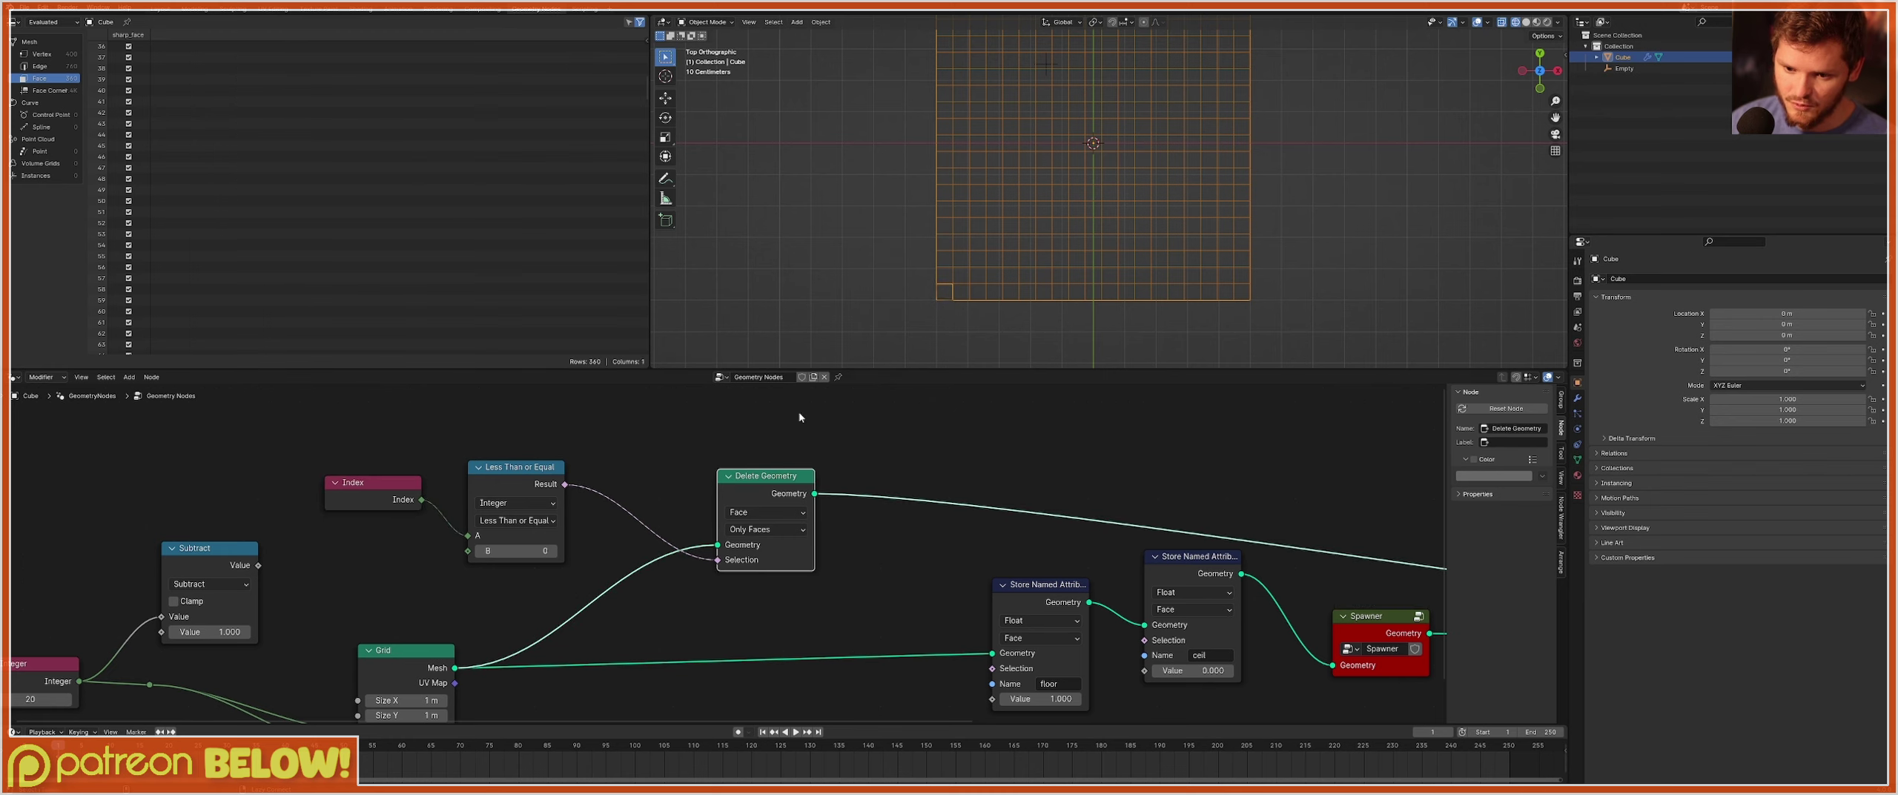
pyautogui.click(1526, 23)
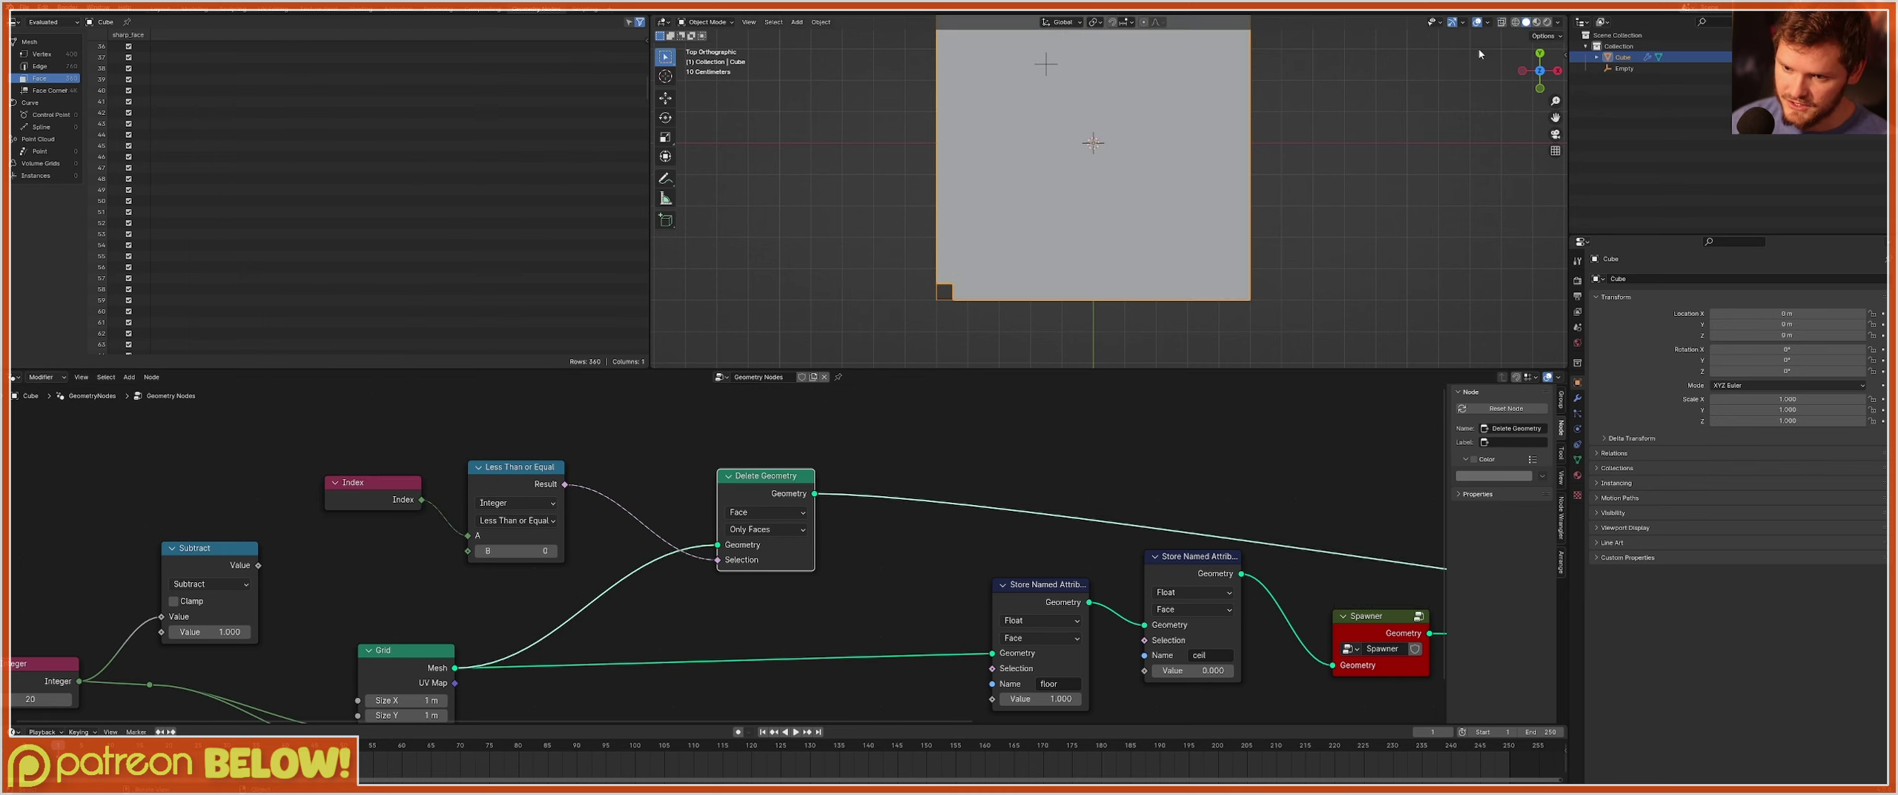
pyautogui.click(1515, 23)
pyautogui.scroll(-2, 1008, 243)
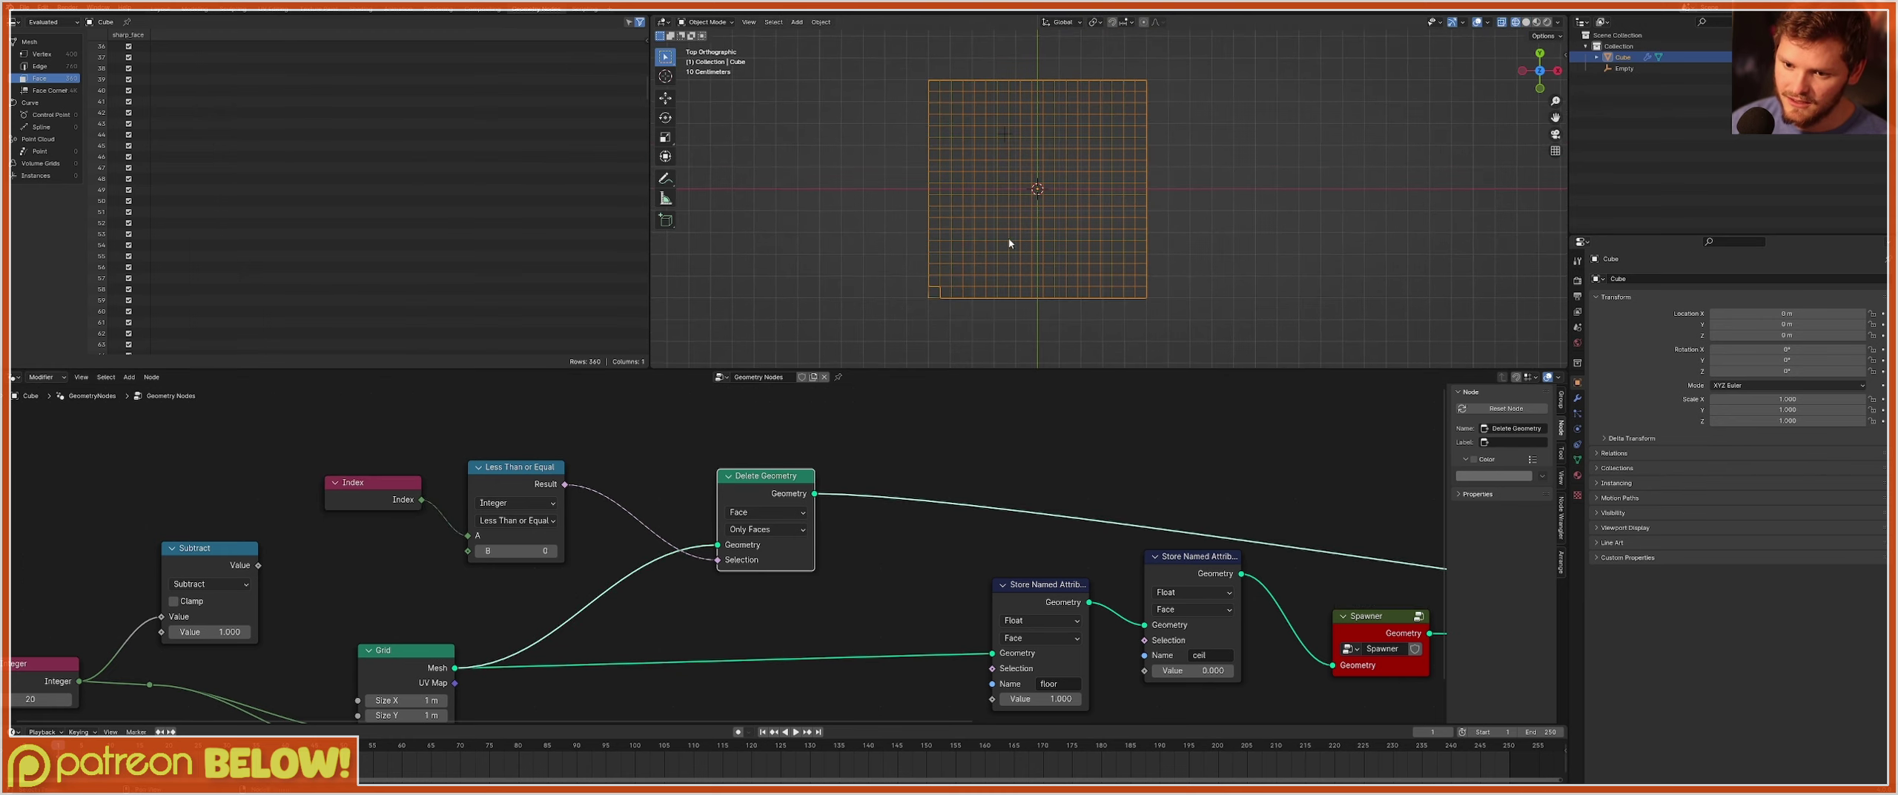
# Set the Less Than or Equal node's B to 4 and switch the viewport to Solid shading.
pyautogui.click(533, 550)
pyautogui.write('4')
pyautogui.press('Return')
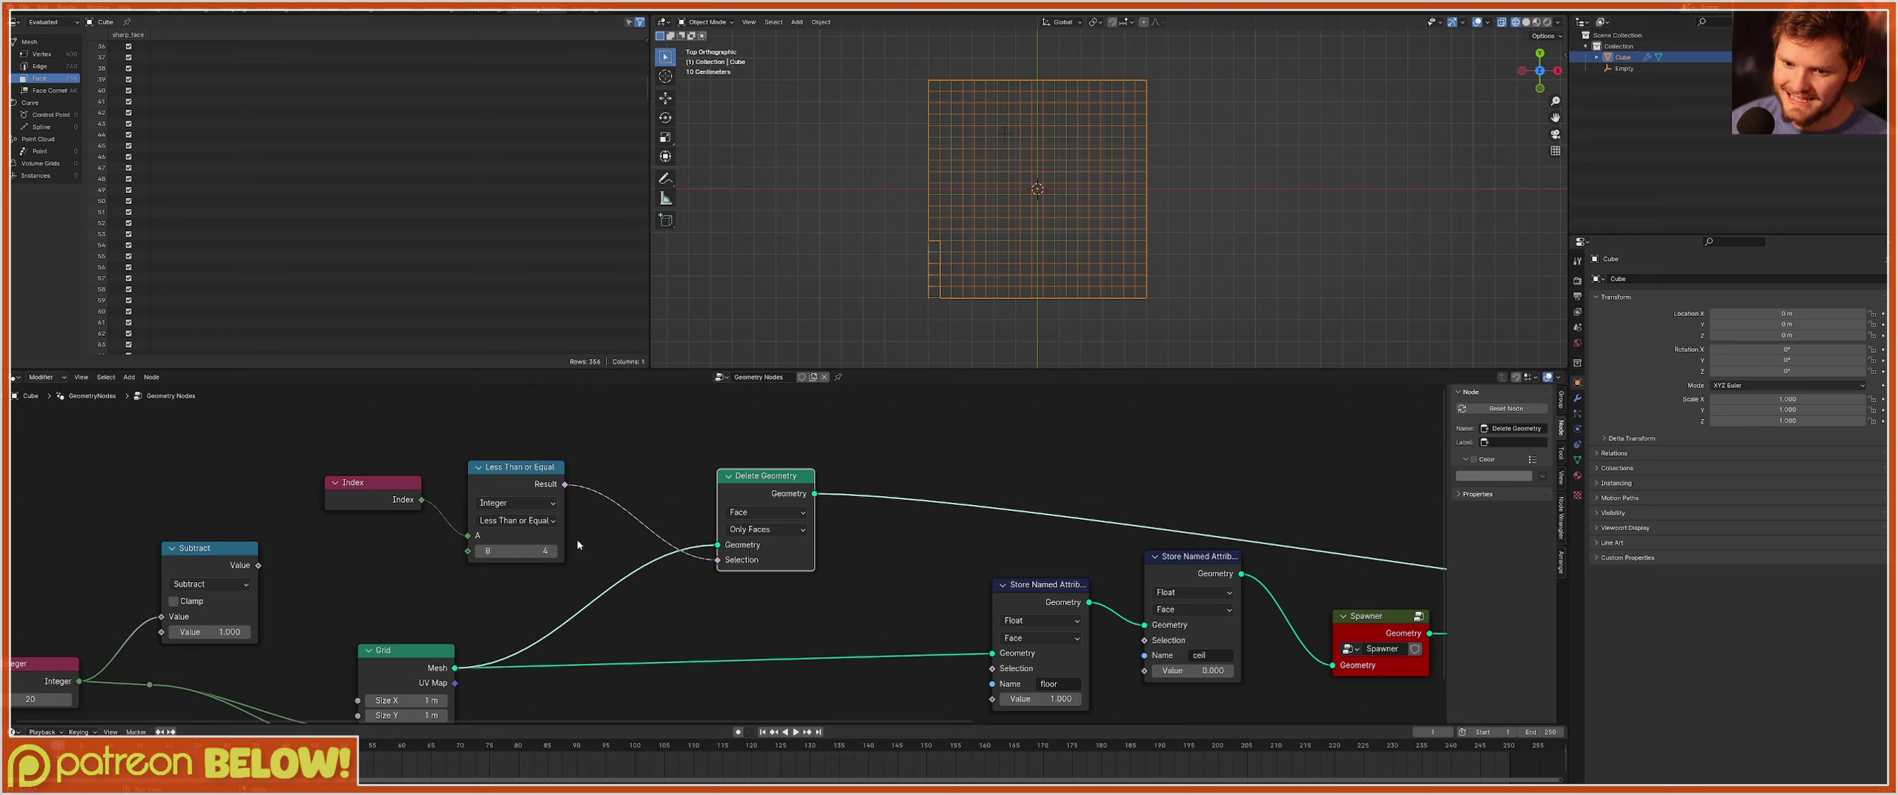
pyautogui.click(1525, 23)
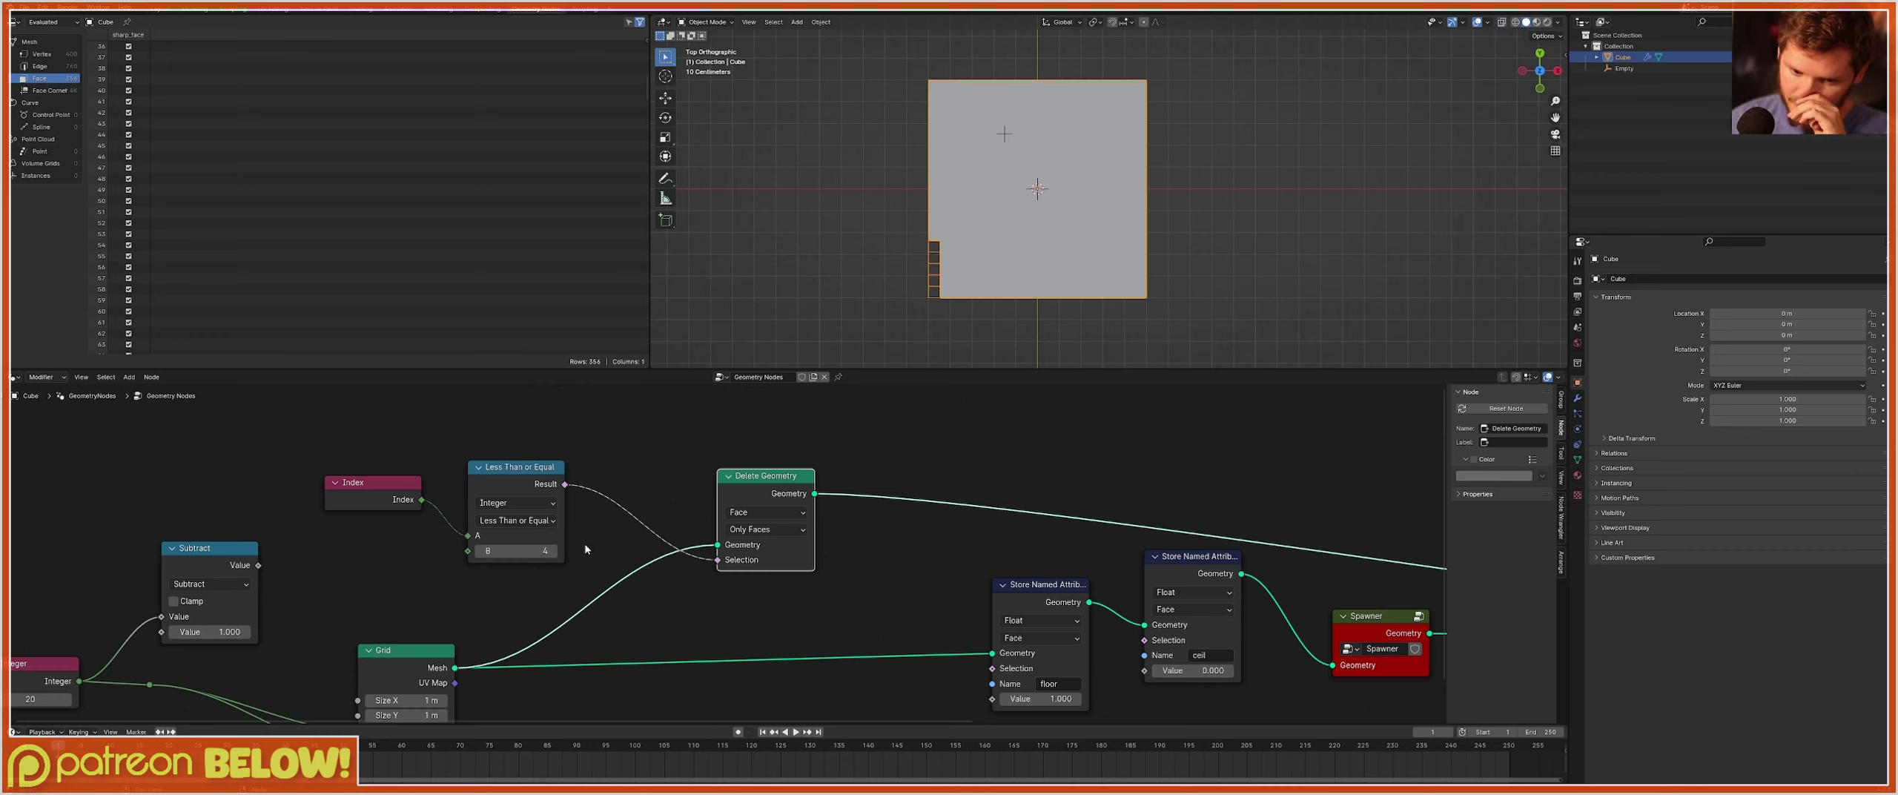
# Gradually raise the Less Than or Equal node's B to 203 to examine the order in which faces are deleted.
pyautogui.moveTo(533, 551)
pyautogui.mouseDown()
pyautogui.moveTo(593, 550)
pyautogui.moveTo(557, 559)
pyautogui.mouseUp()
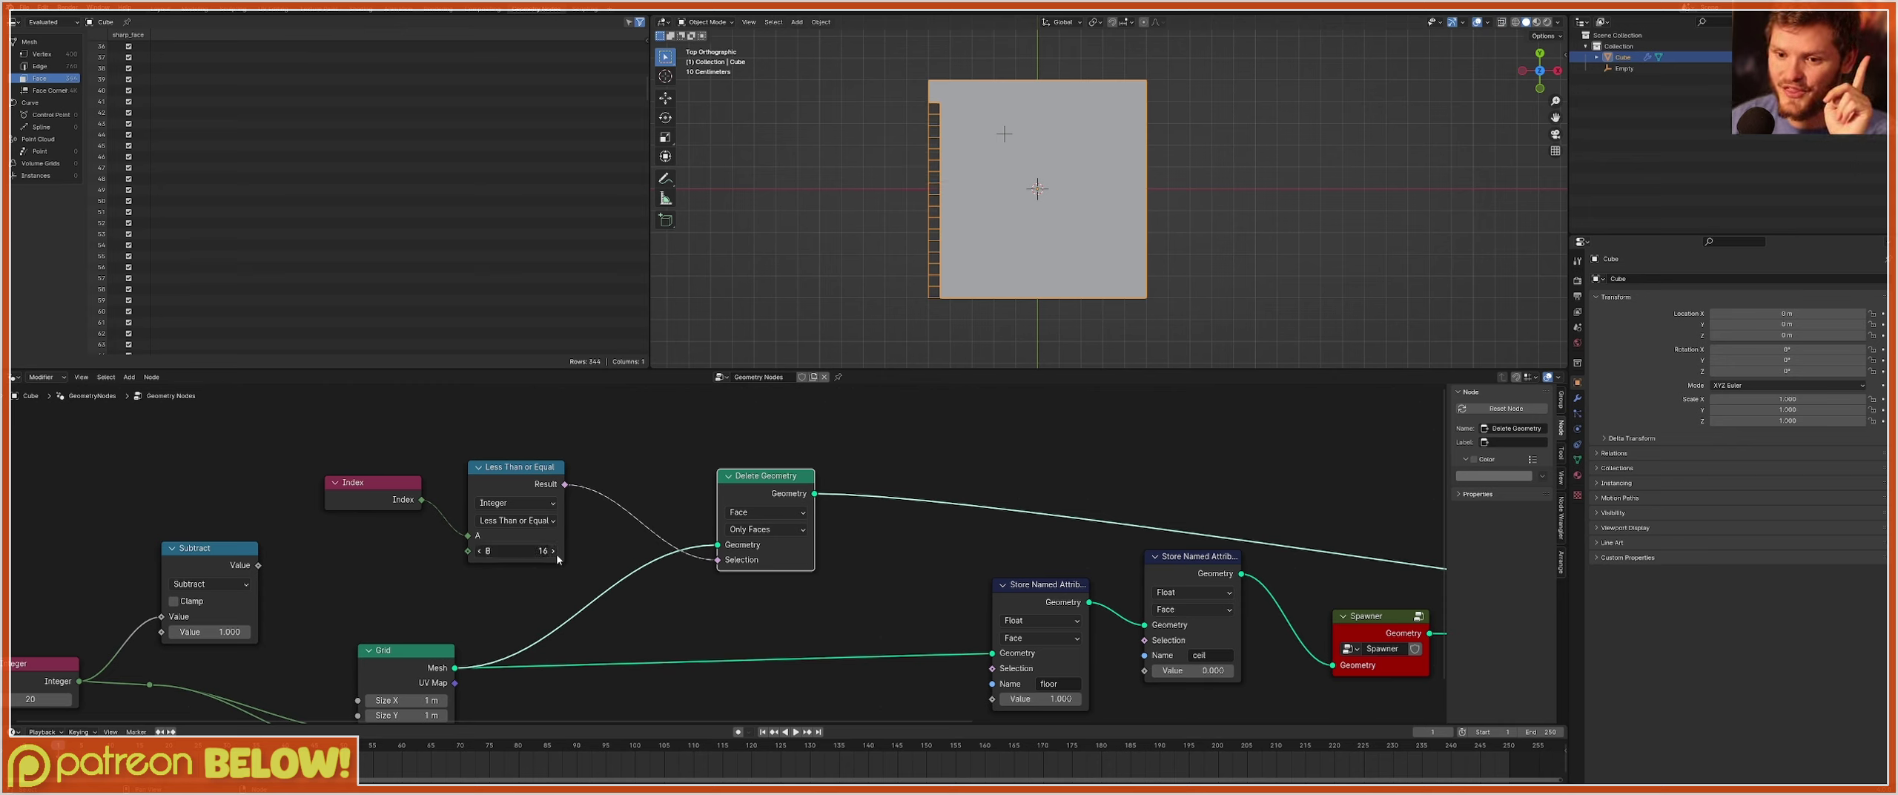
pyautogui.click(555, 553)
pyautogui.click(555, 554)
pyautogui.click(555, 554)
pyautogui.click(555, 554)
pyautogui.click(555, 554)
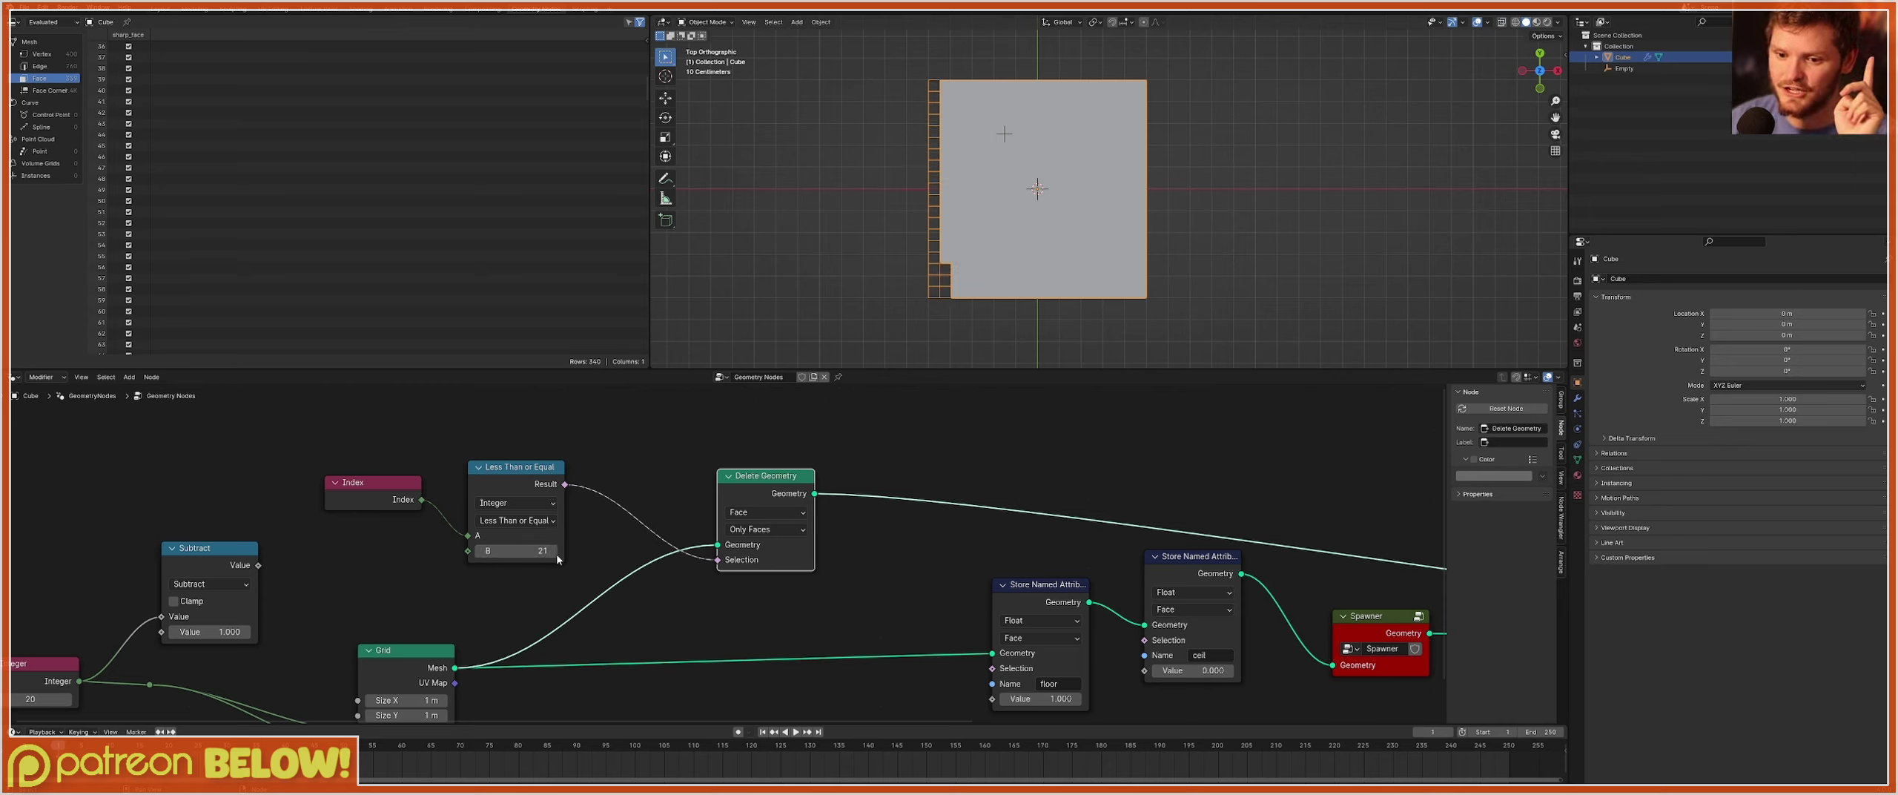
pyautogui.keyDown('ctrl'); pyautogui.scroll(9, 557, 559); pyautogui.keyUp('ctrl')
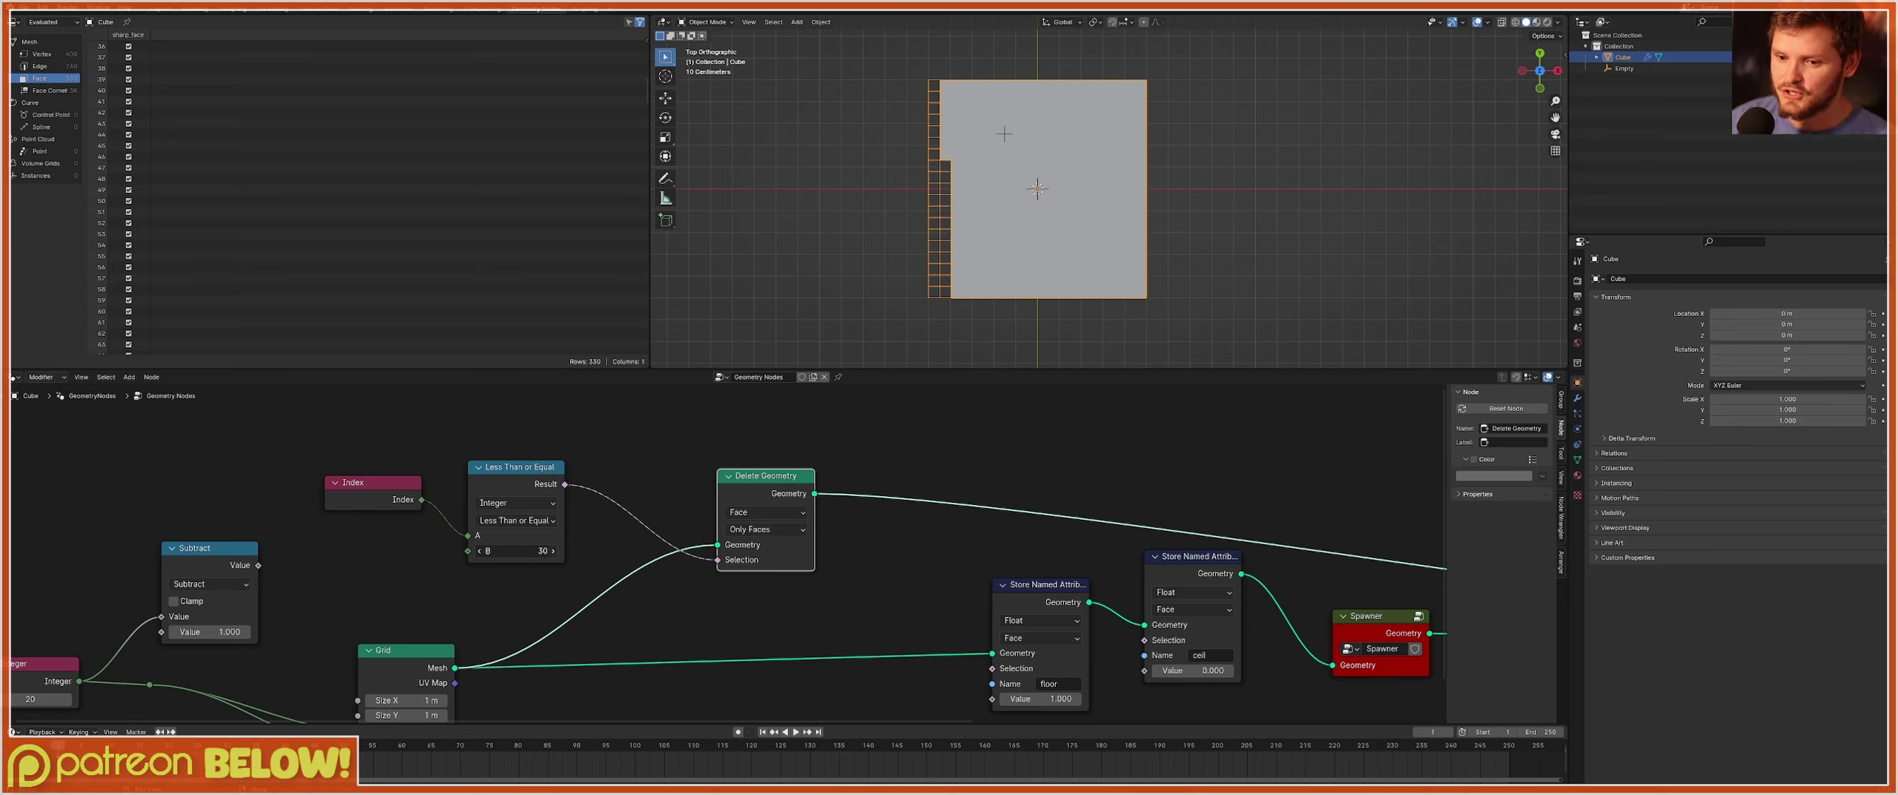
pyautogui.keyDown('ctrl'); pyautogui.scroll(9, 549, 550); pyautogui.keyUp('ctrl')
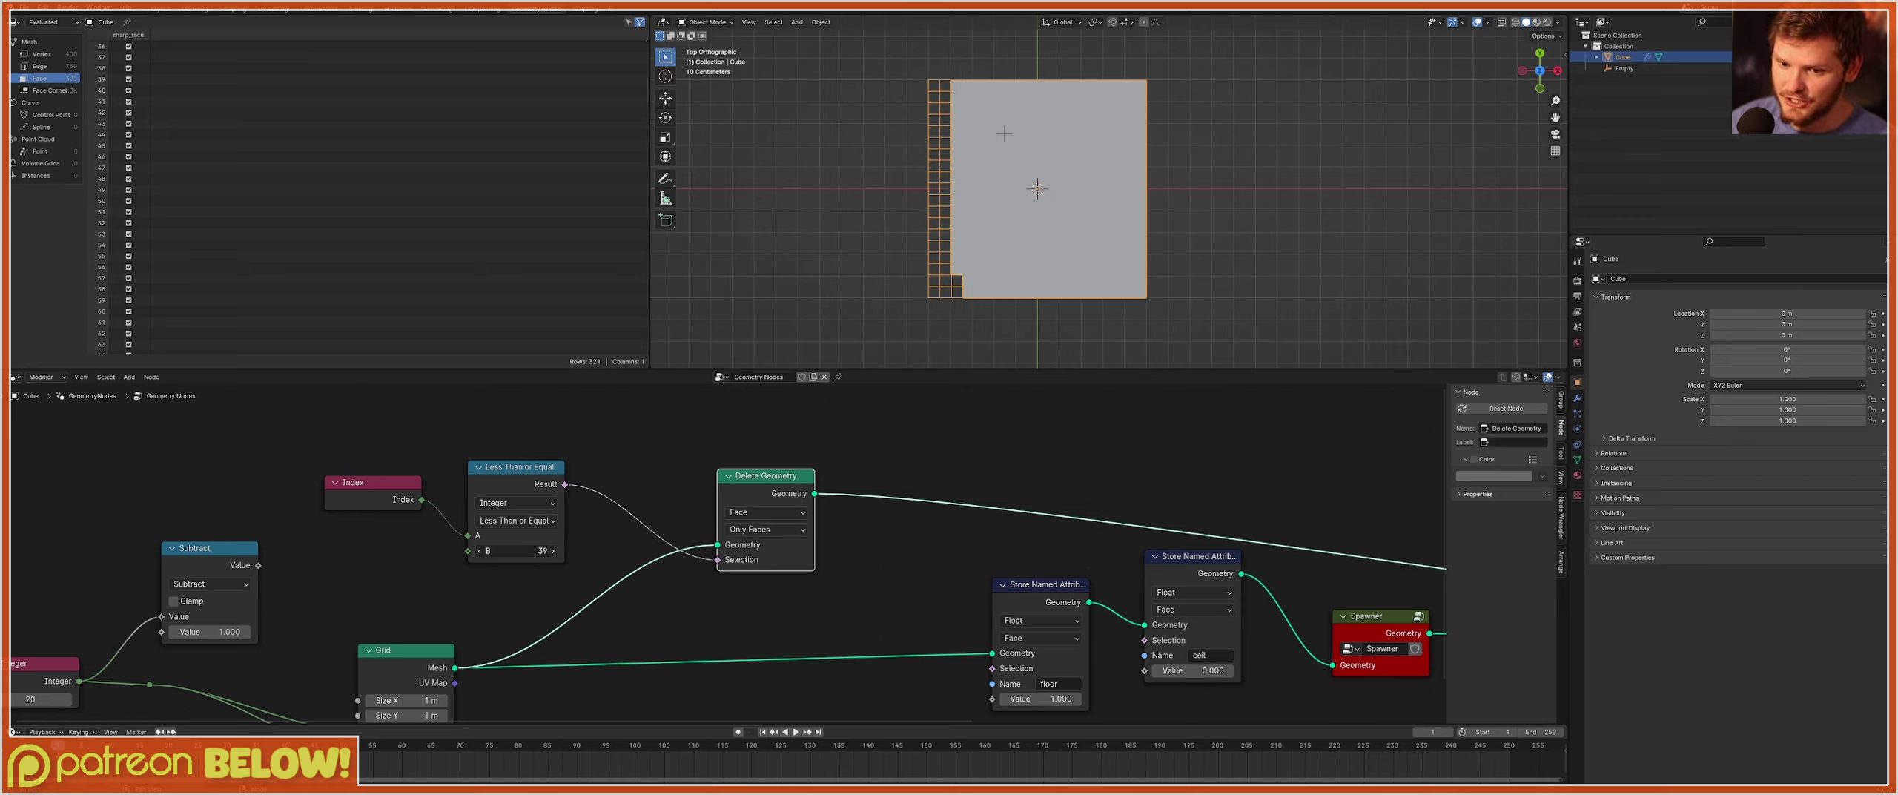
pyautogui.keyDown('ctrl'); pyautogui.scroll(9, 548, 550); pyautogui.keyUp('ctrl')
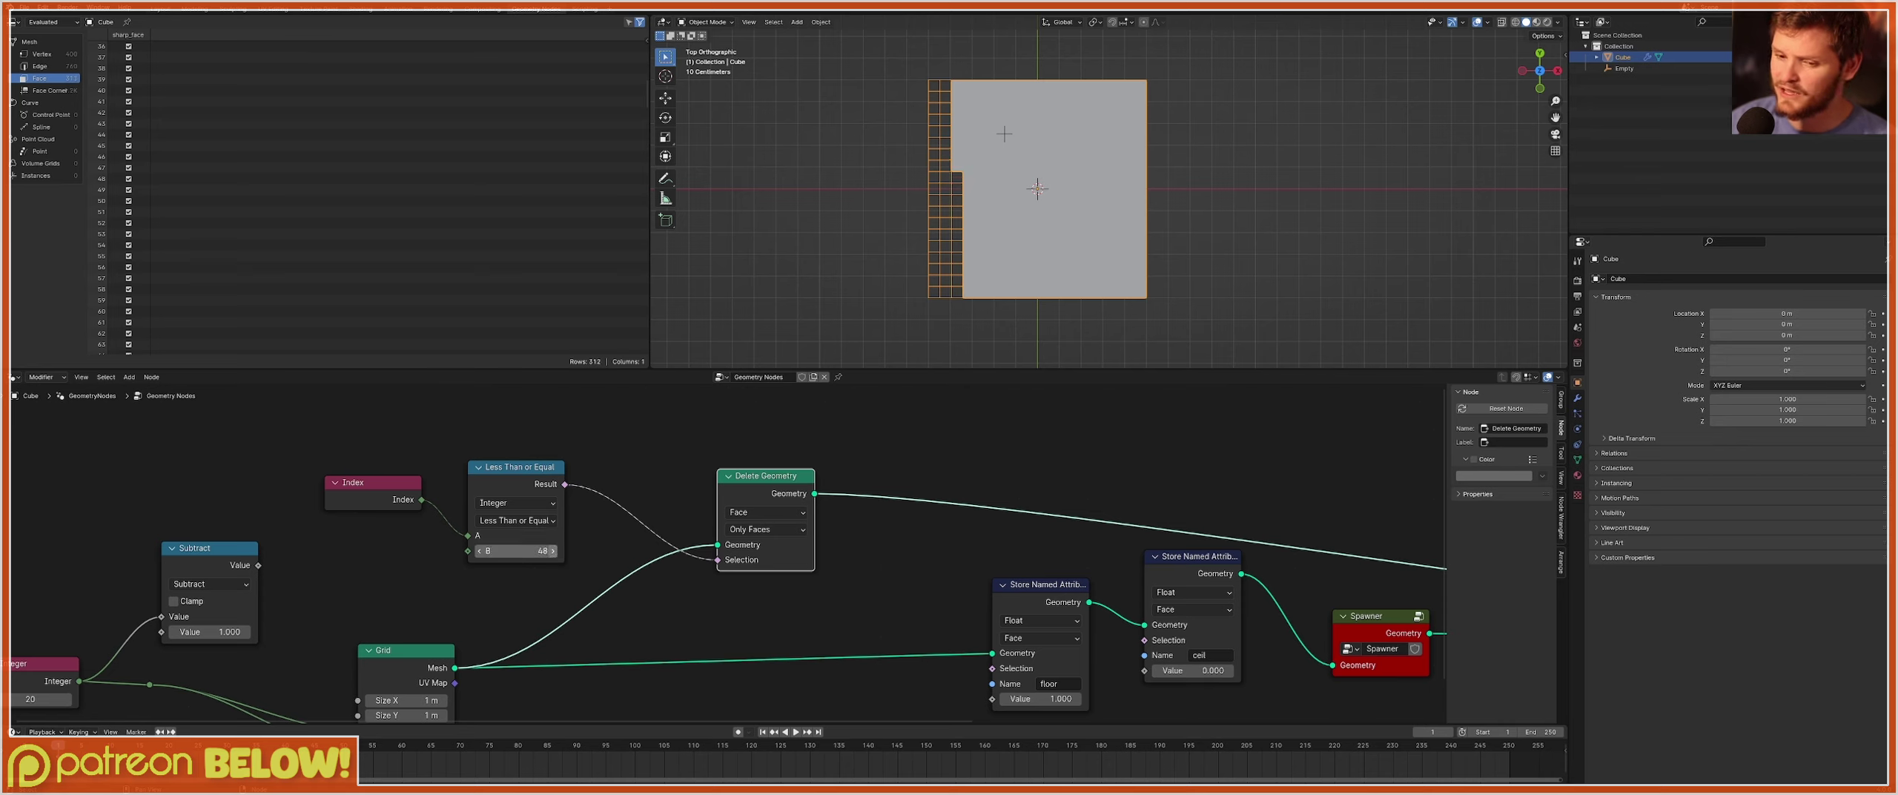
pyautogui.keyDown('ctrl'); pyautogui.scroll(8, 549, 550); pyautogui.keyUp('ctrl')
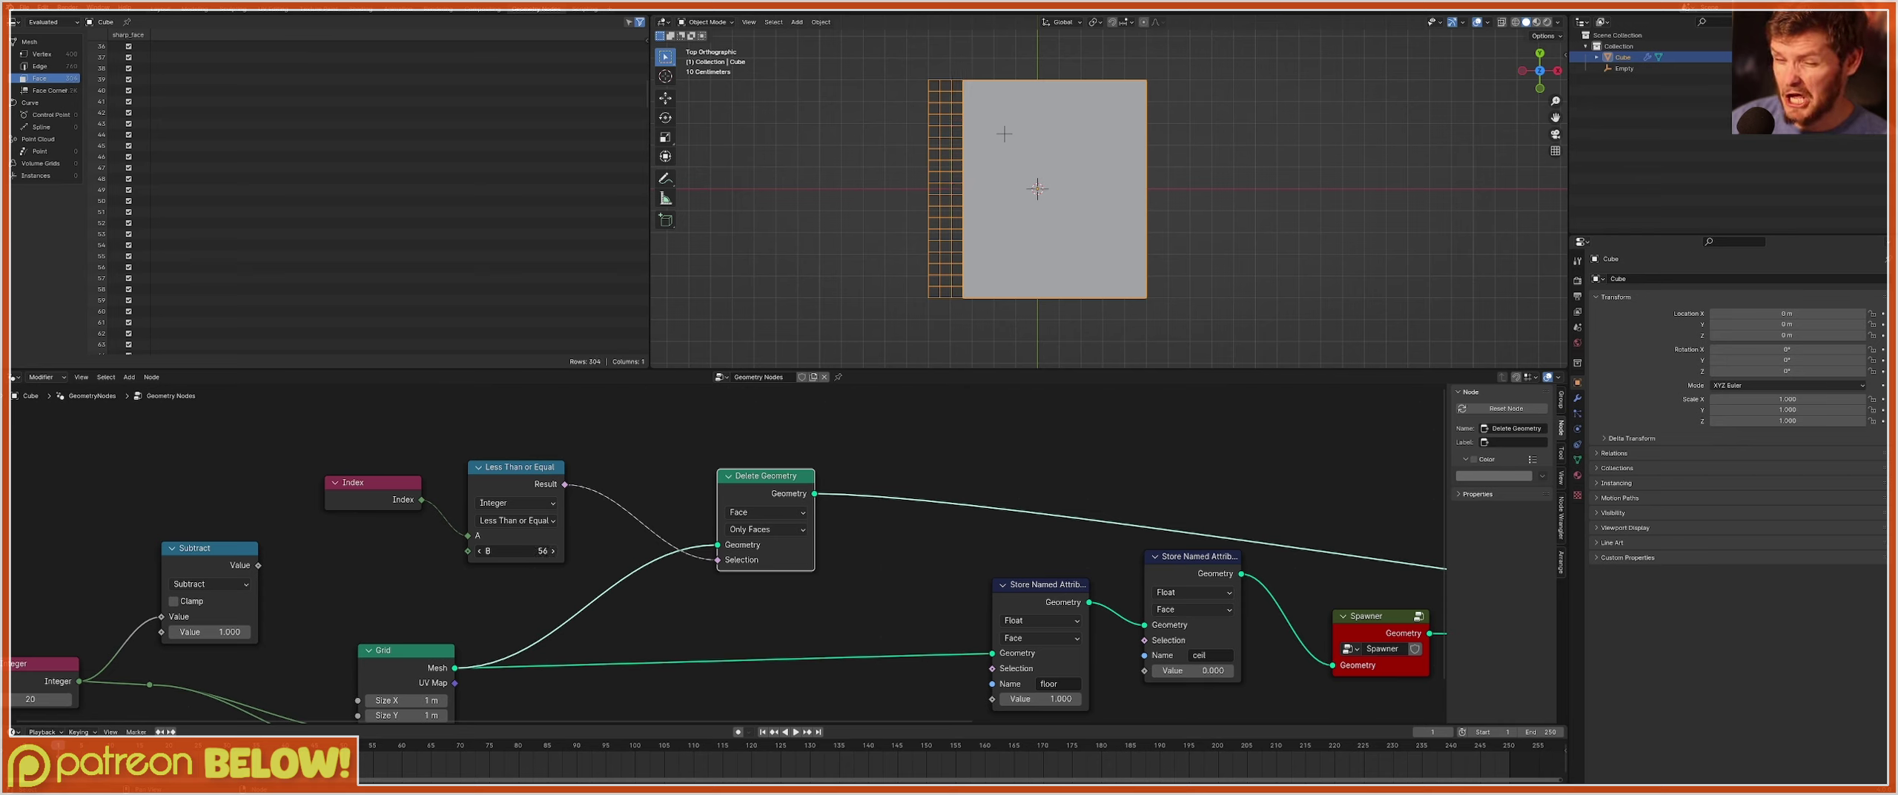
pyautogui.keyDown('ctrl'); pyautogui.scroll(9, 556, 558); pyautogui.keyUp('ctrl')
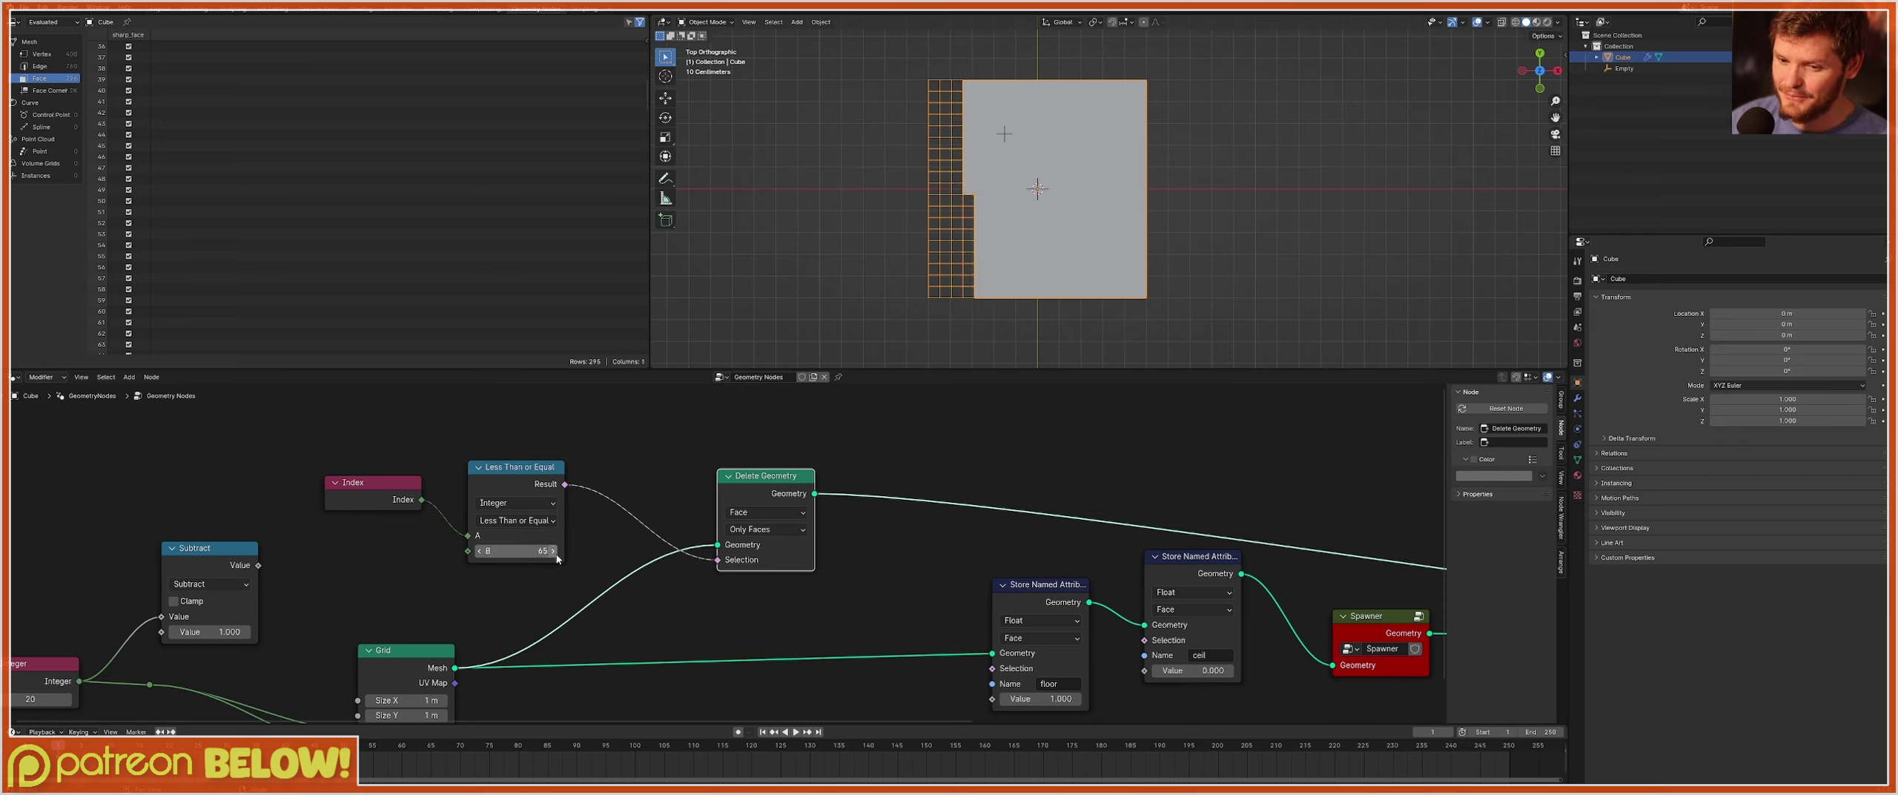
pyautogui.moveTo(512, 551); pyautogui.dragTo(690, 558)
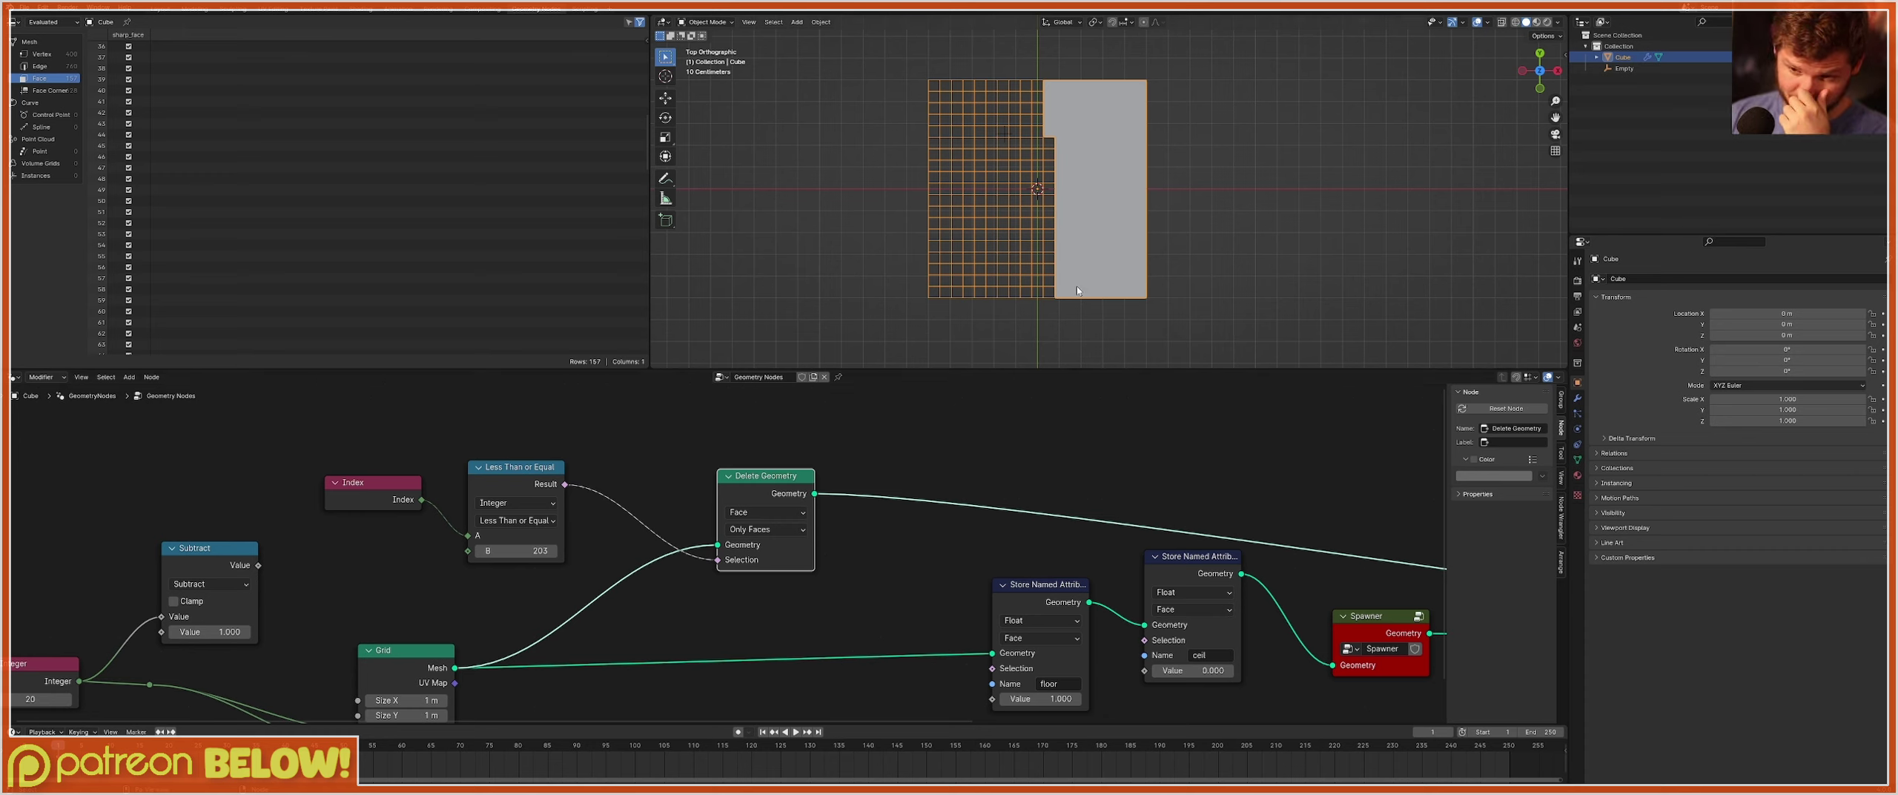
# Set the Less Than or Equal node's B to 0 and inspect the first face in the grid's corner.
pyautogui.click(530, 550)
pyautogui.write('0')
pyautogui.press('Return')
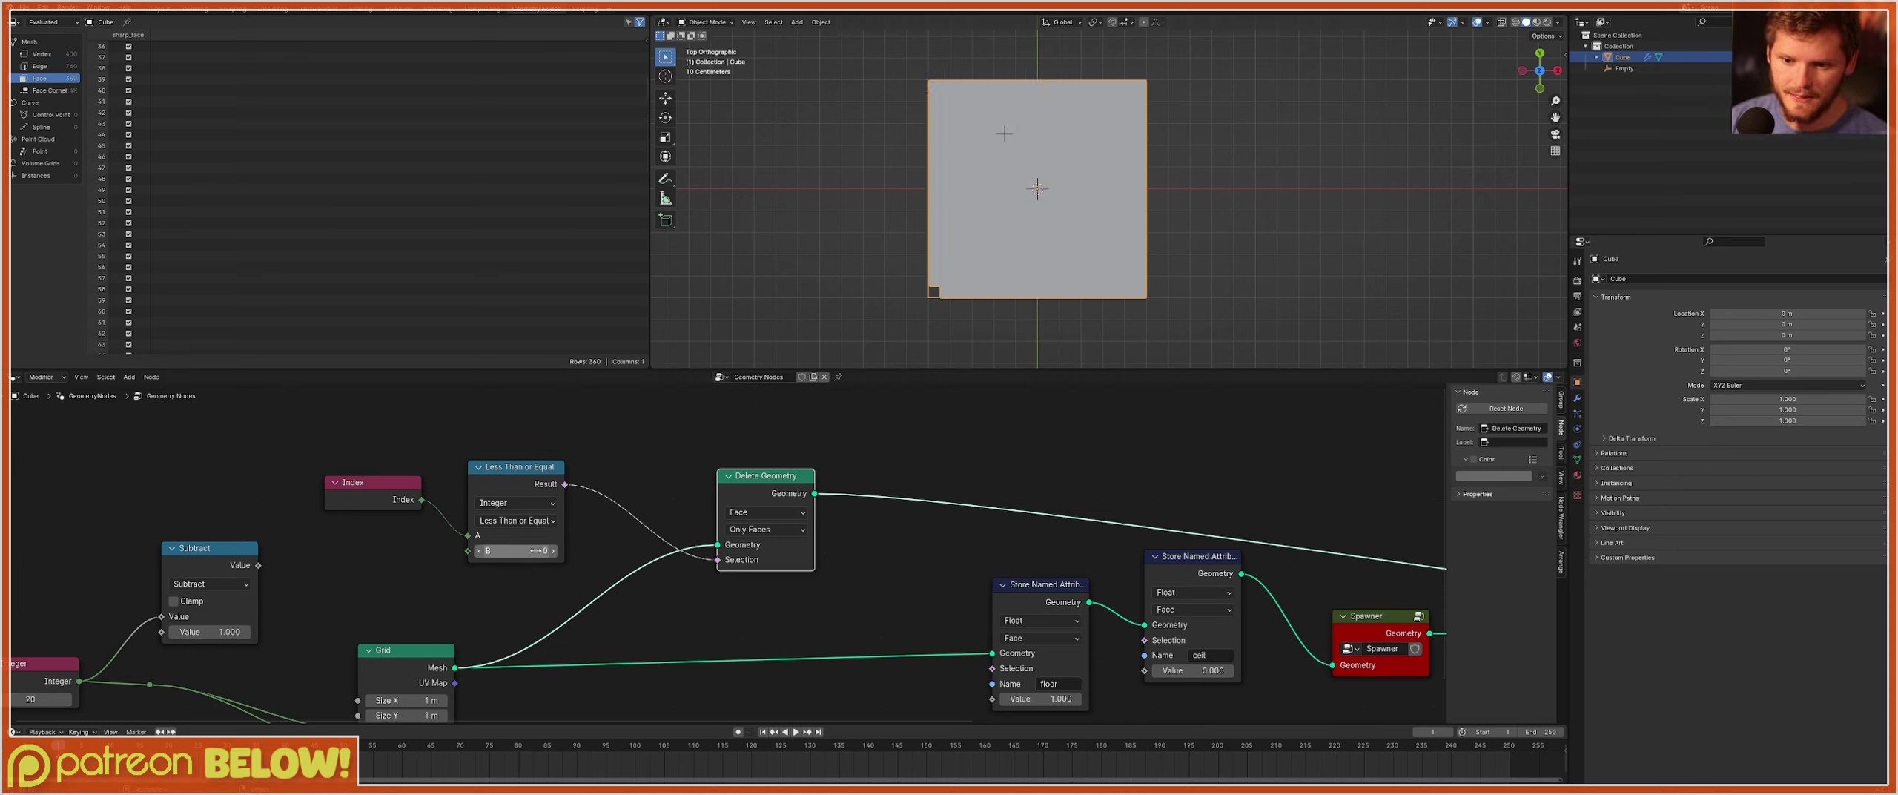
pyautogui.scroll(1, 943, 265)
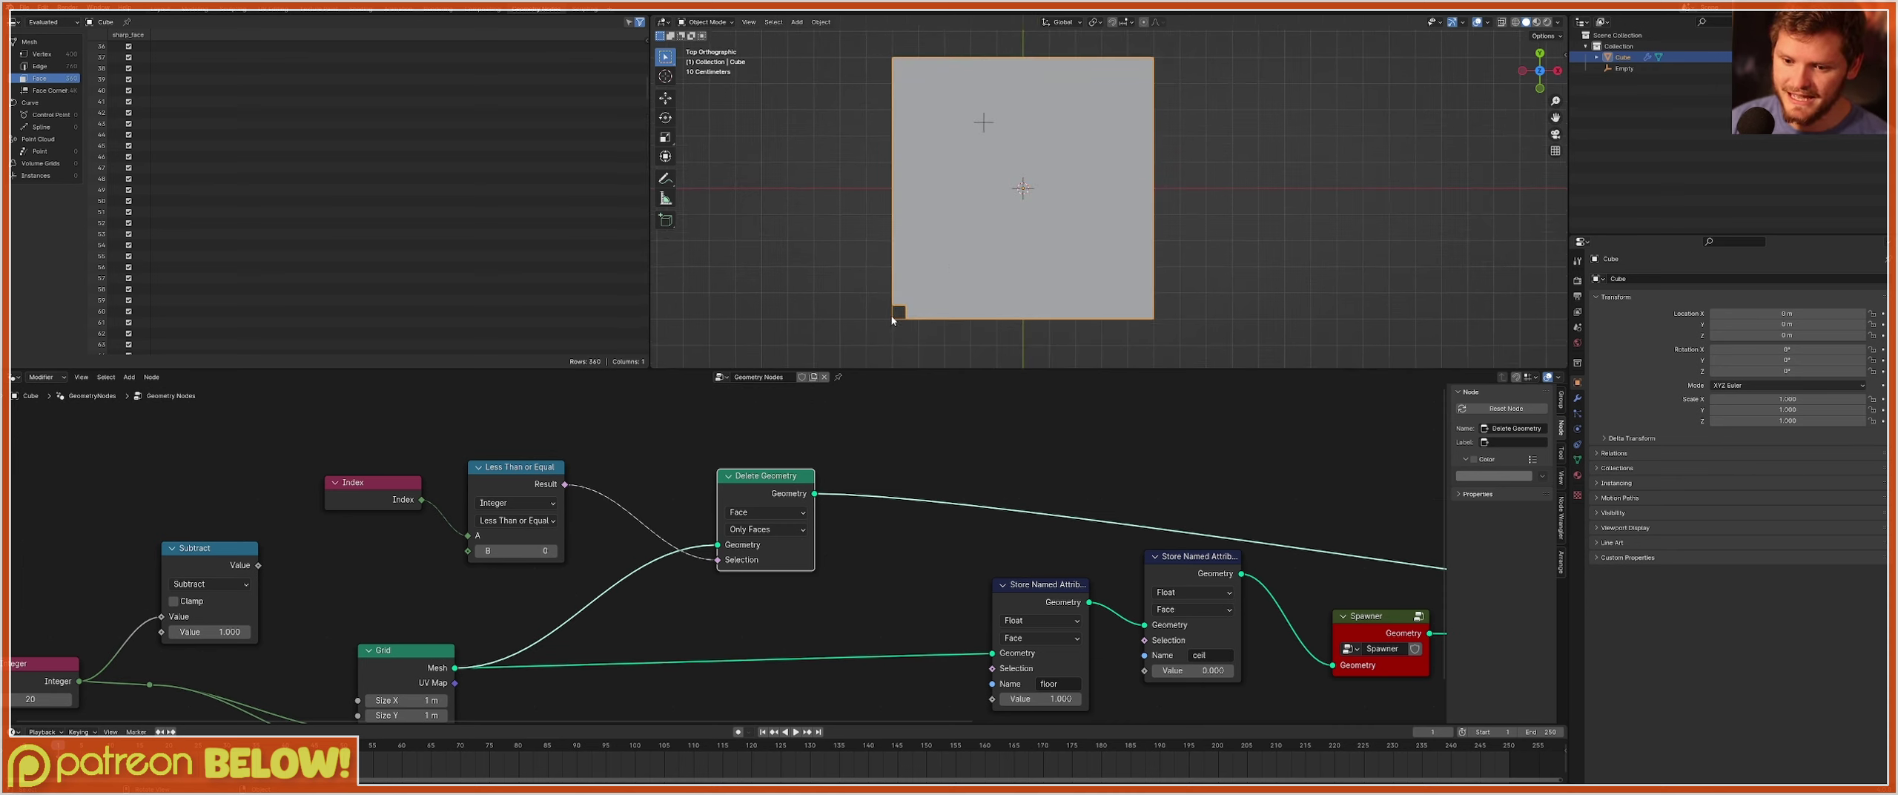
pyautogui.scroll(4, 913, 312)
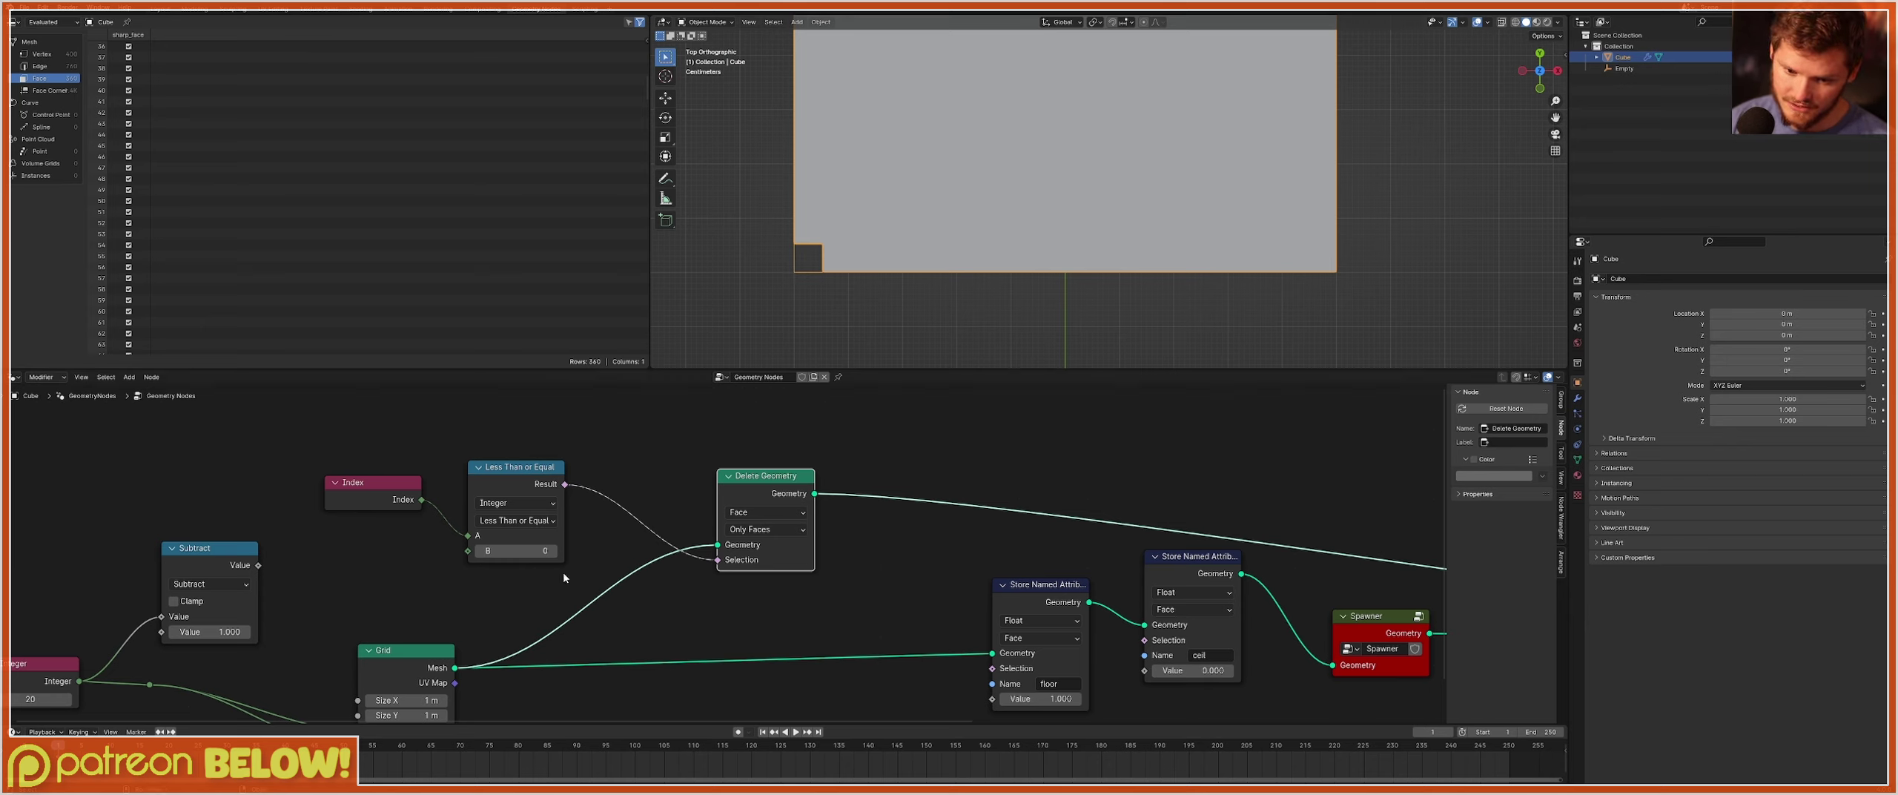
# Raise the Less Than or Equal node's B to 19 and inspect where the second column of faces begins.
pyautogui.keyDown('ctrl'); pyautogui.scroll(10, 556, 557); pyautogui.keyUp('ctrl')
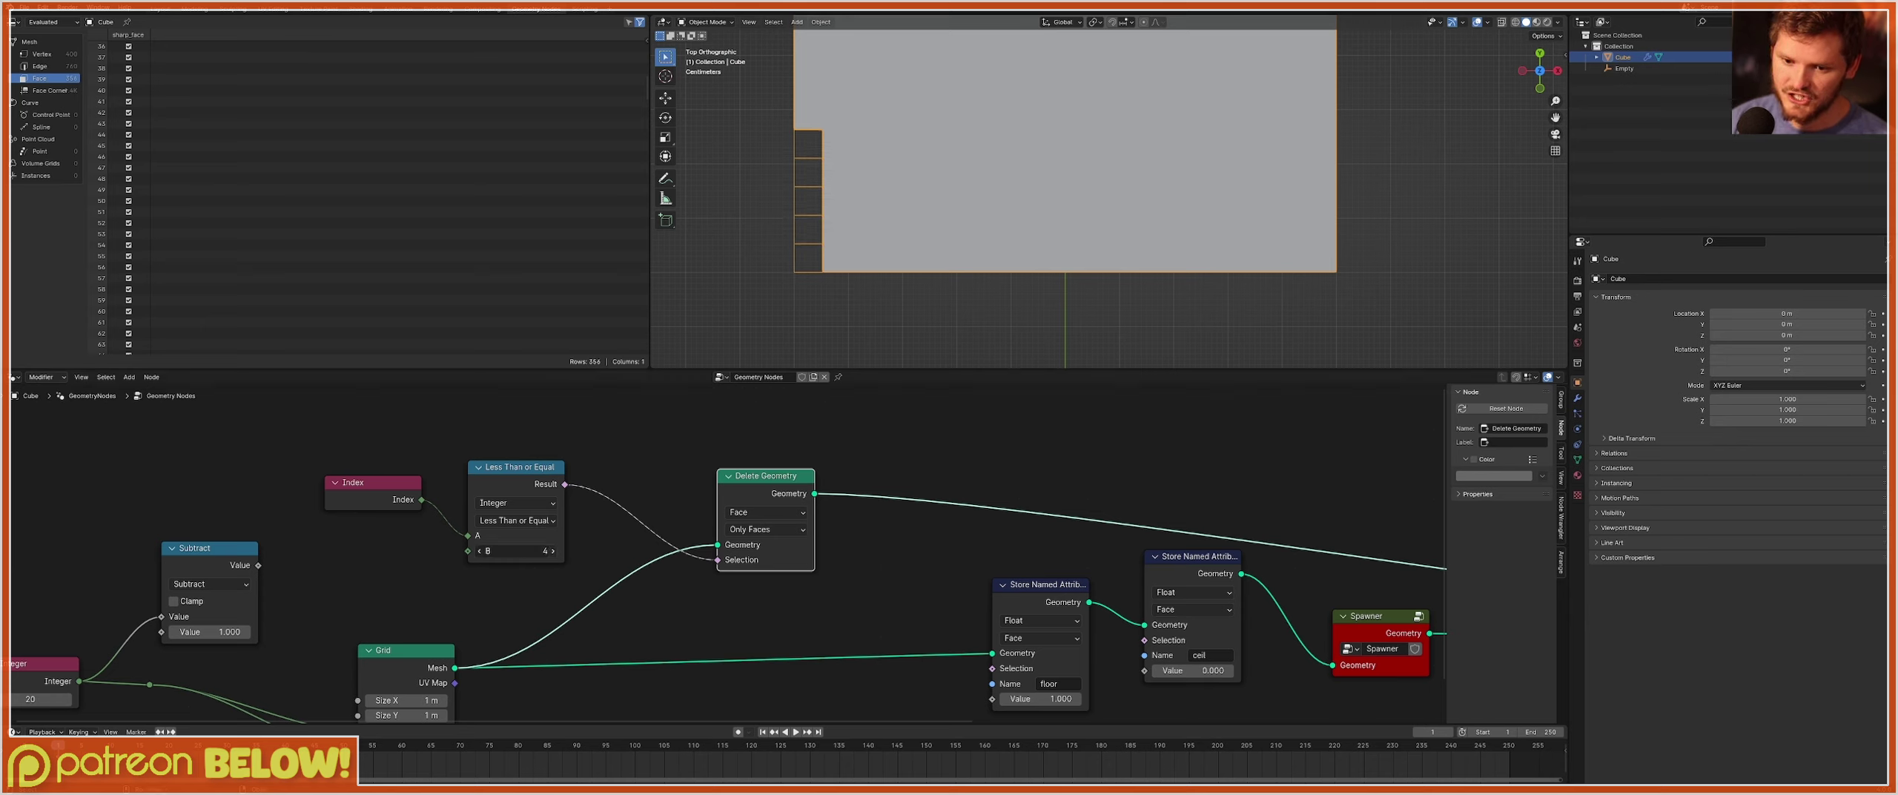
pyautogui.keyDown('ctrl'); pyautogui.scroll(2, 553, 556); pyautogui.keyUp('ctrl')
pyautogui.scroll(-5, 932, 178)
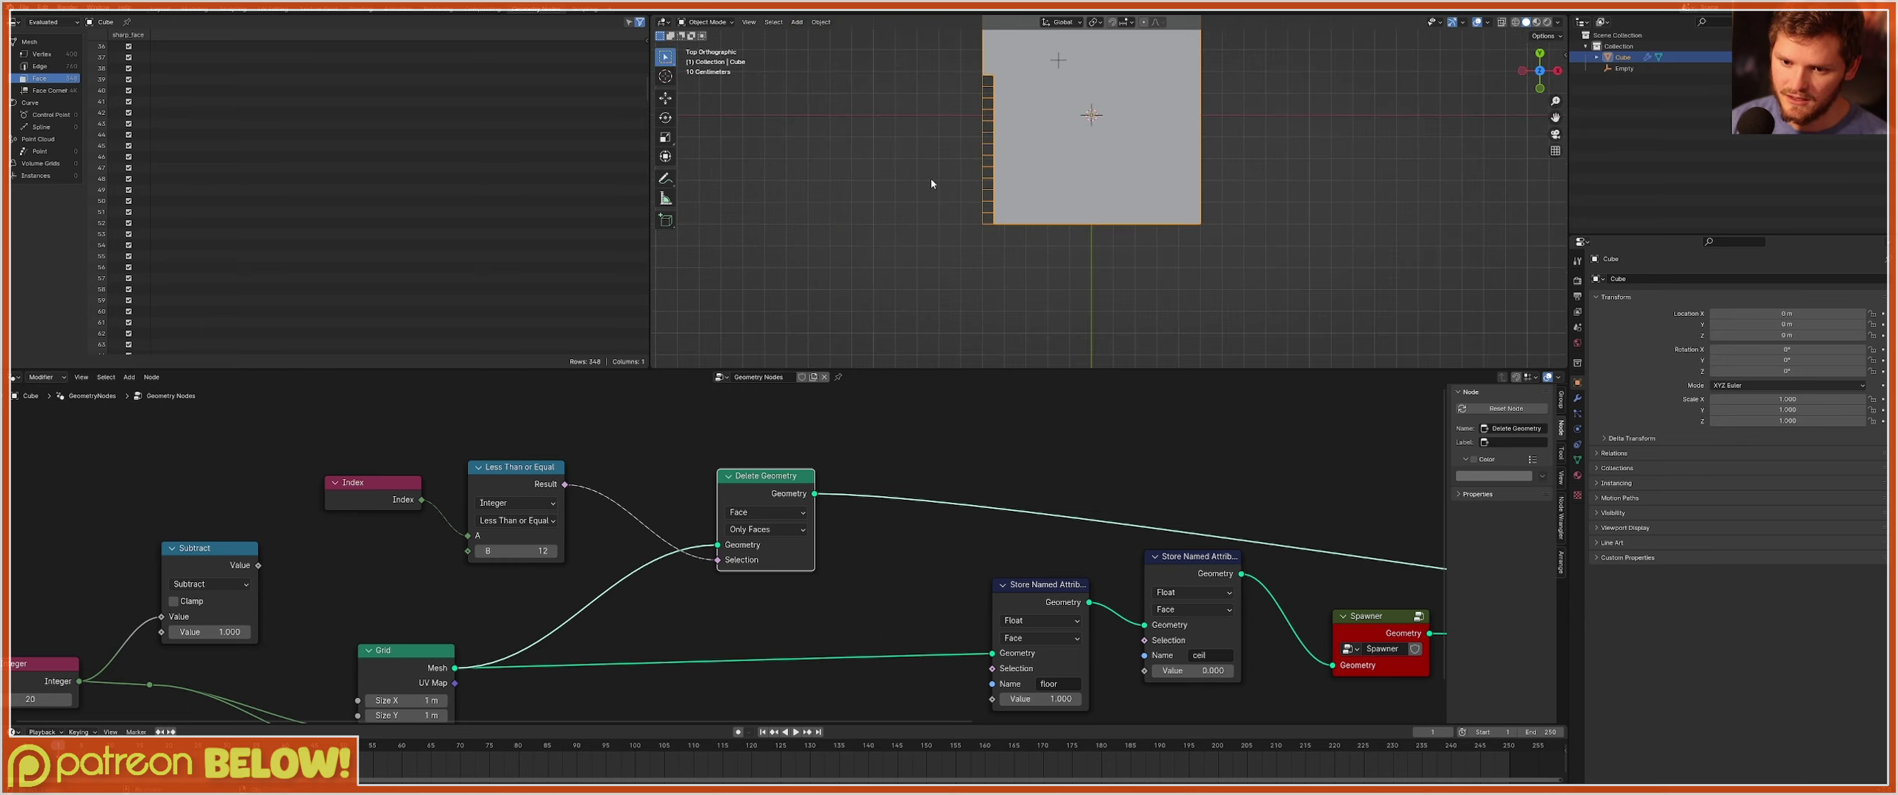
pyautogui.keyDown('ctrl'); pyautogui.scroll(6, 556, 554); pyautogui.keyUp('ctrl')
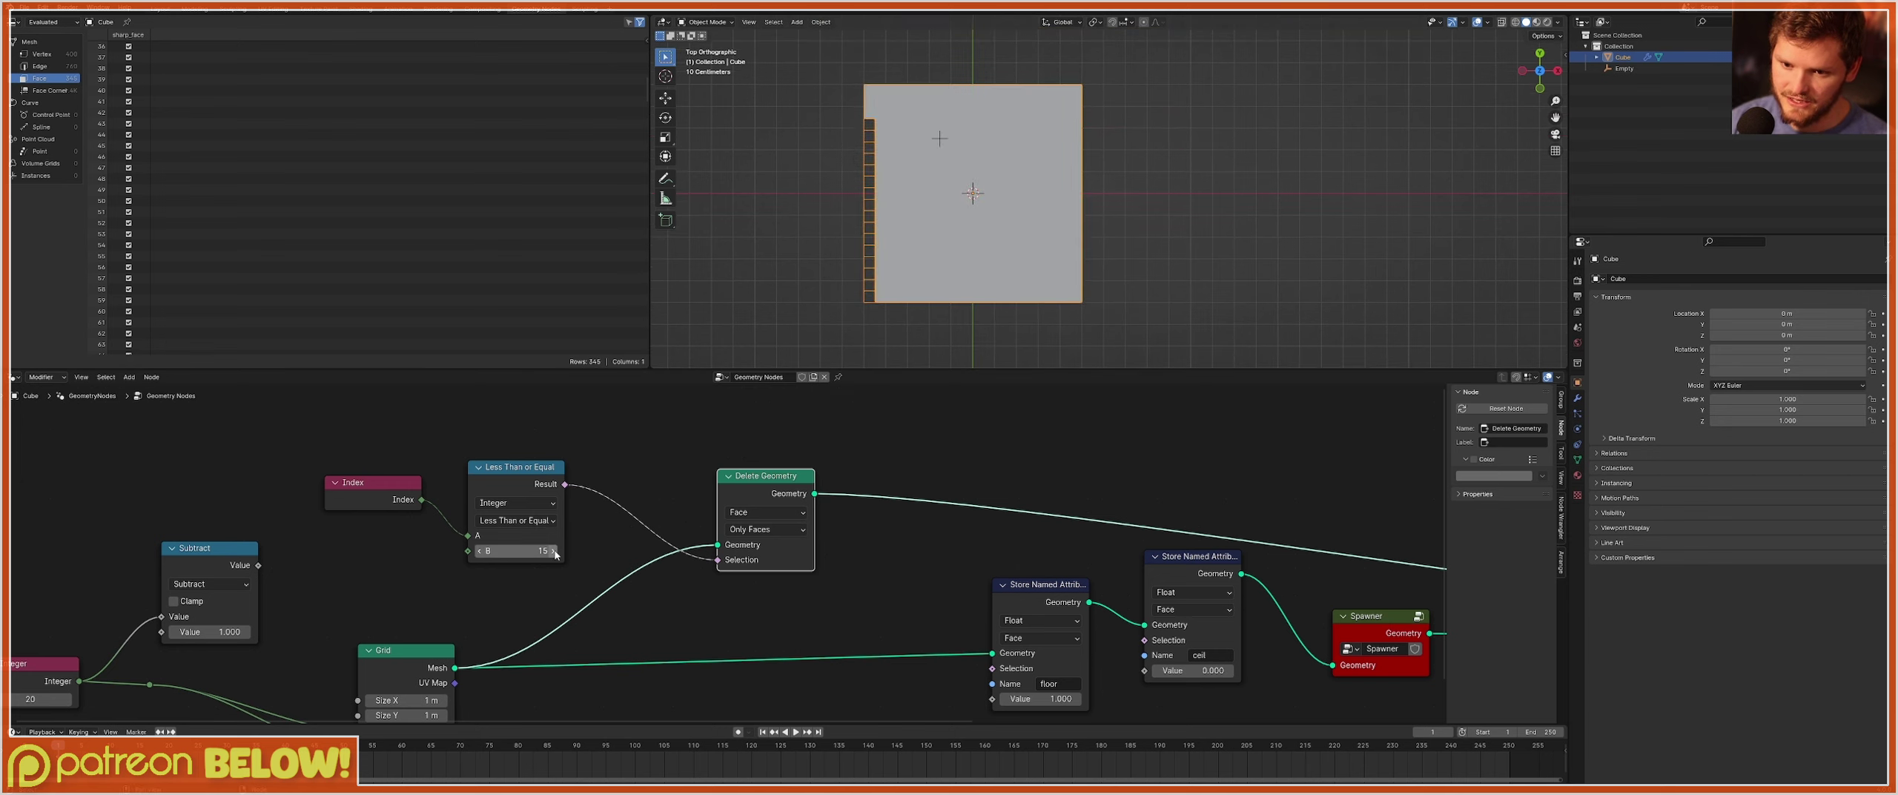
pyautogui.keyDown('ctrl'); pyautogui.scroll(1, 555, 553); pyautogui.keyUp('ctrl')
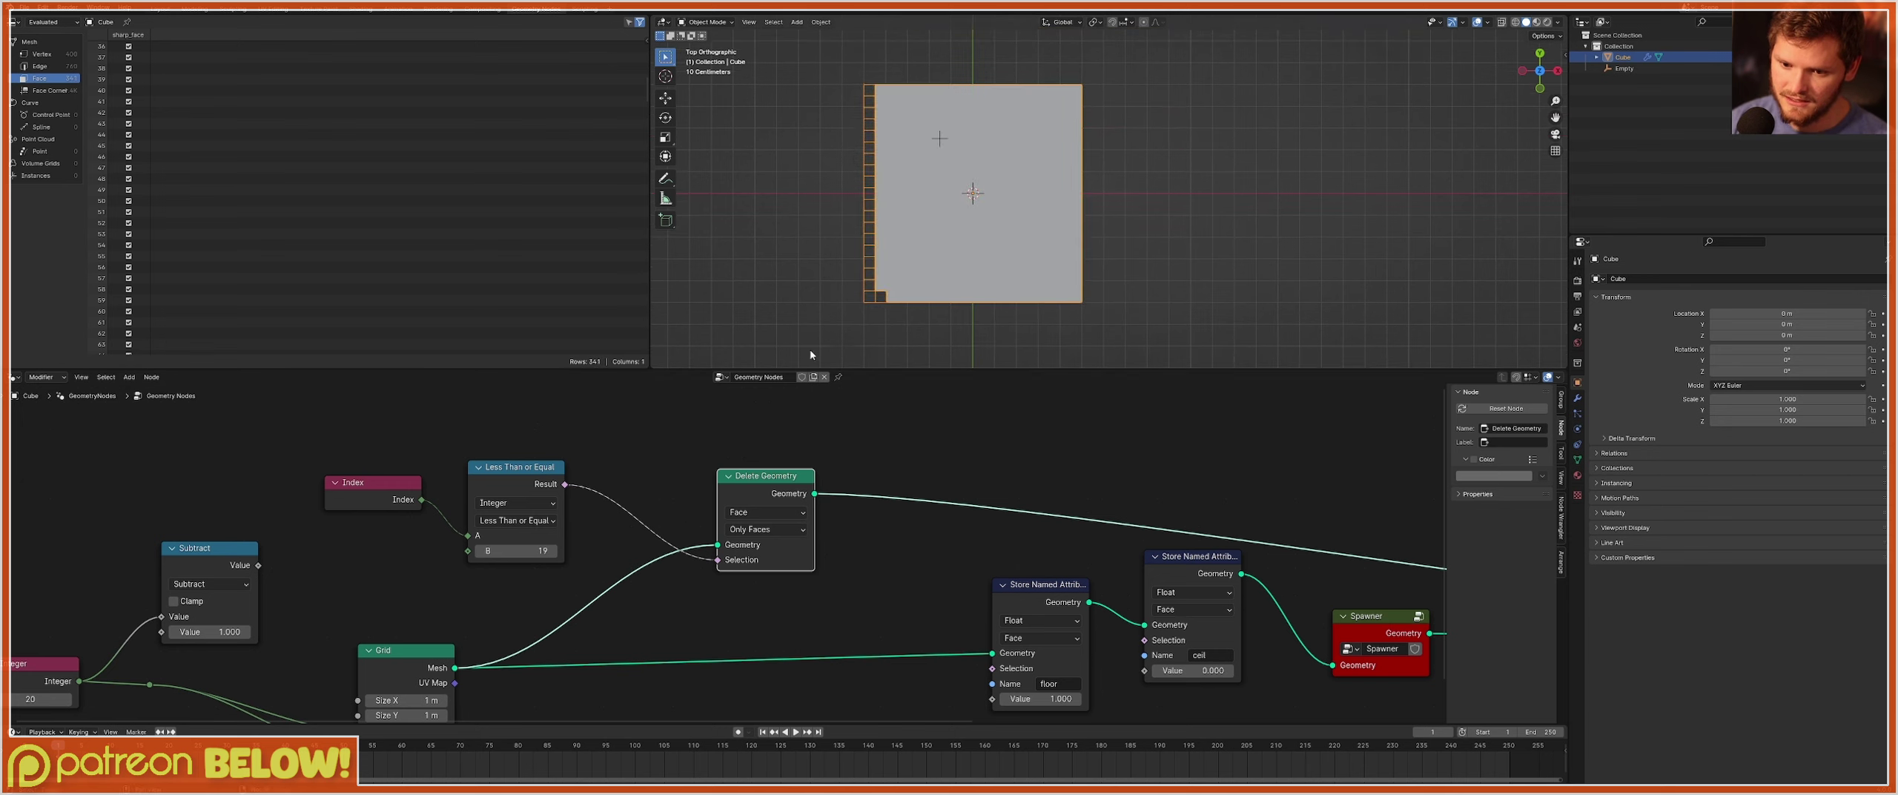
pyautogui.scroll(6, 926, 186)
pyautogui.scroll(3, 866, 191)
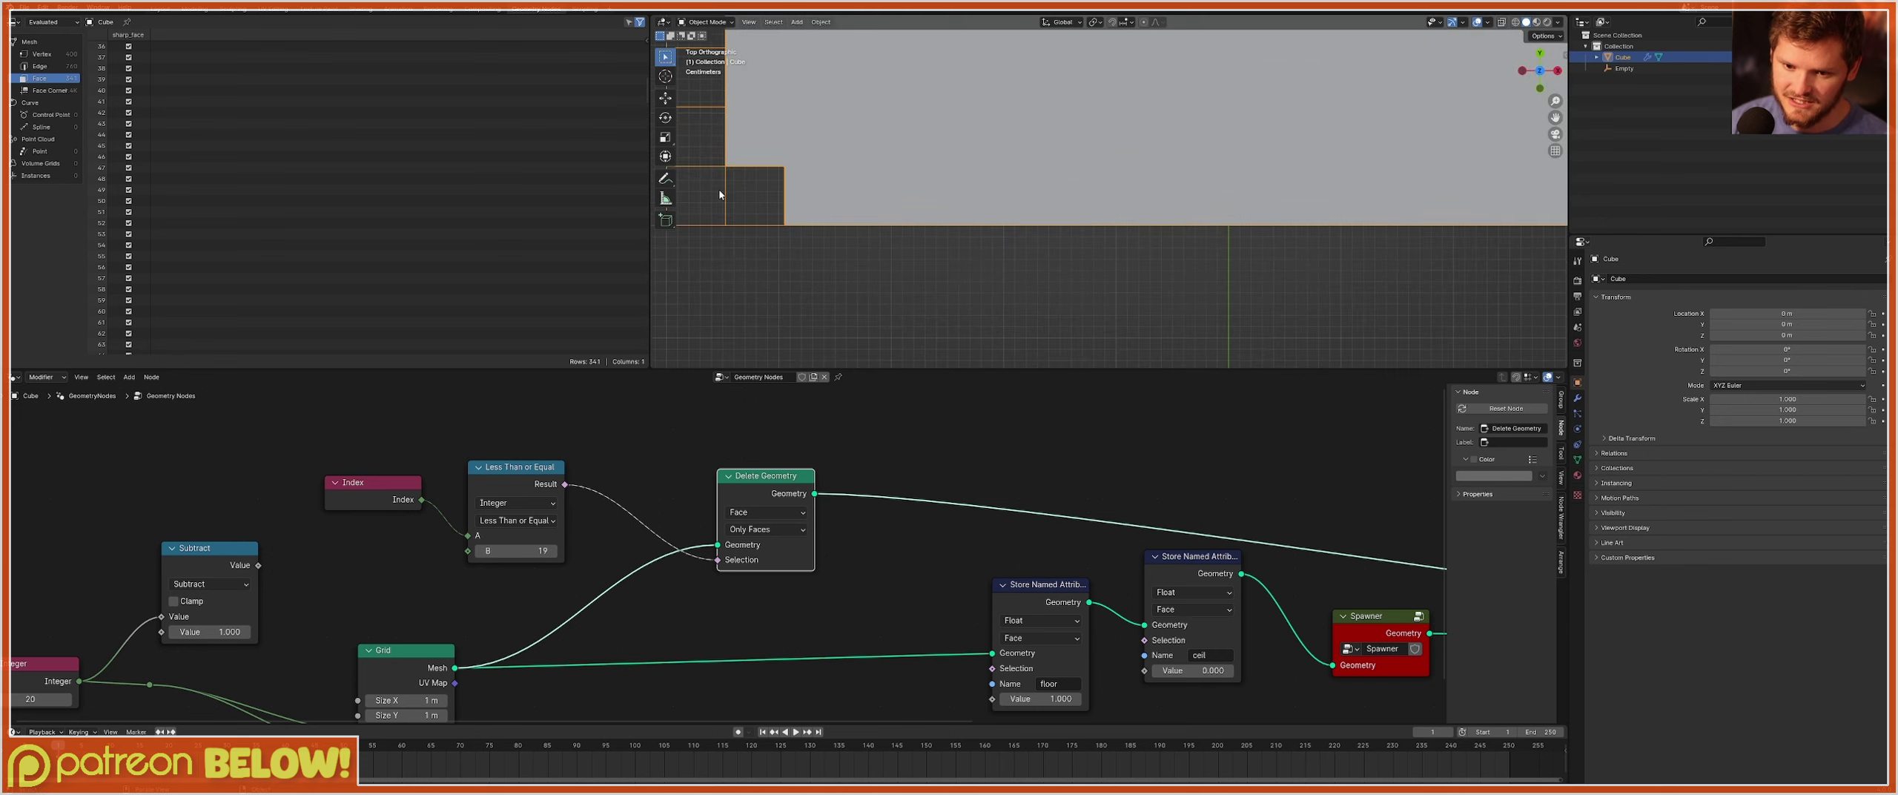
# Raise the Less Than or Equal node's B to 38 and annotate the first three bottom-row faces as 0, 19 and 38.
pyautogui.moveTo(936, 212)
pyautogui.mouseDown()
pyautogui.moveTo(932, 230)
pyautogui.moveTo(939, 211)
pyautogui.moveTo(978, 230)
pyautogui.moveTo(1013, 208)
pyautogui.mouseUp()
pyautogui.scroll(-4, 993, 237)
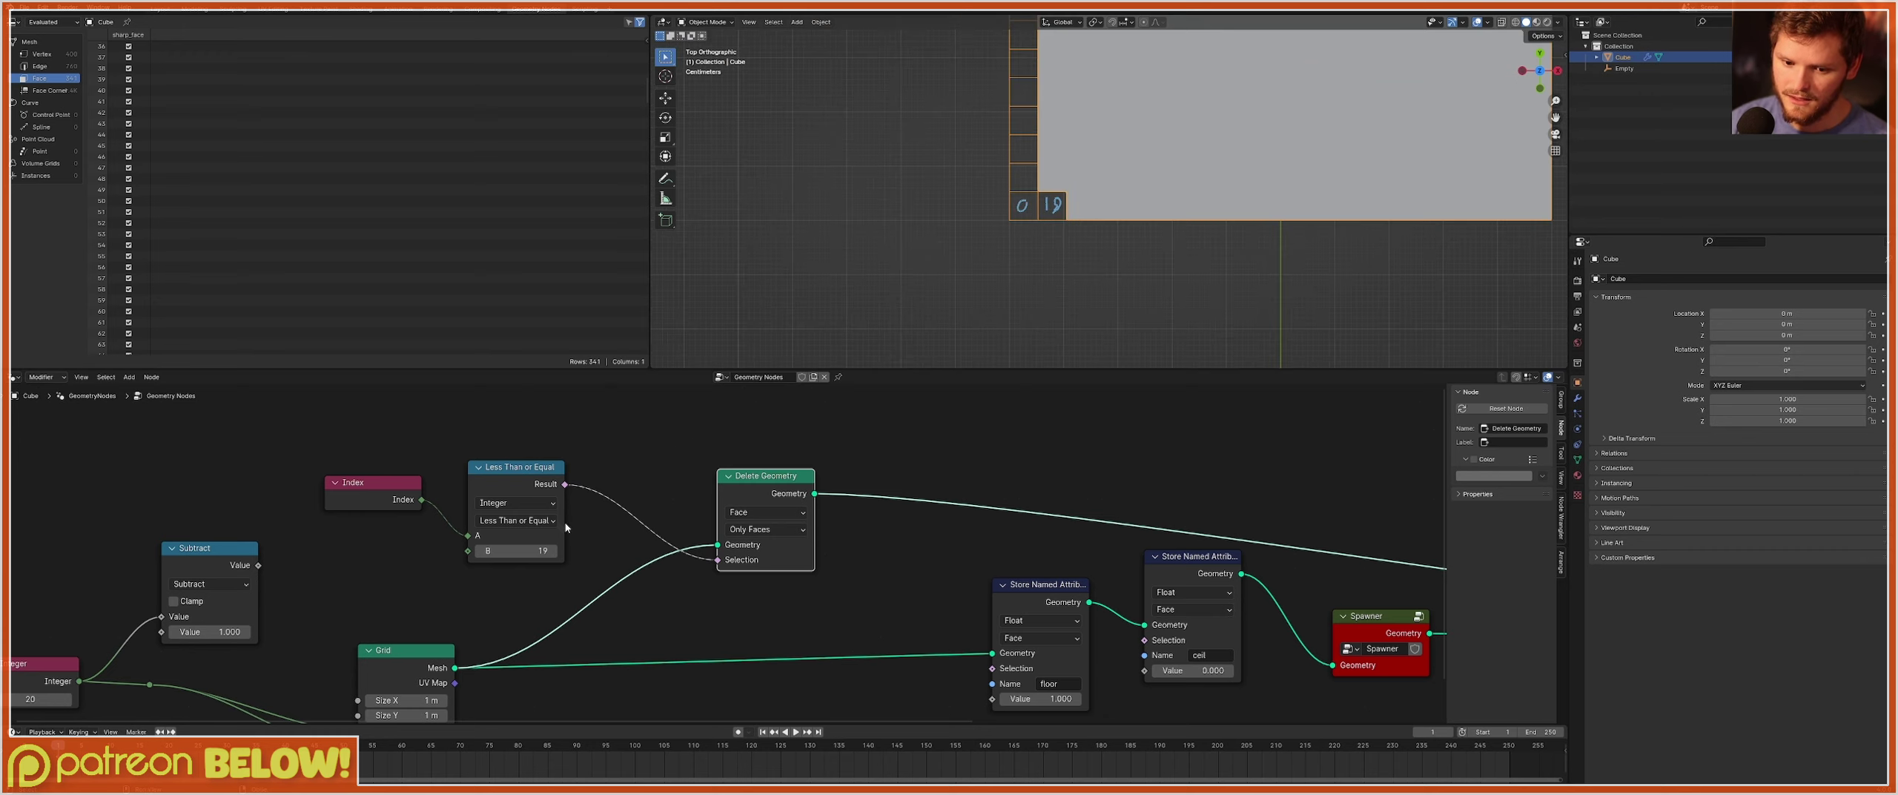
pyautogui.moveTo(533, 545)
pyautogui.mouseDown()
pyautogui.moveTo(593, 545)
pyautogui.moveTo(532, 550)
pyautogui.mouseUp()
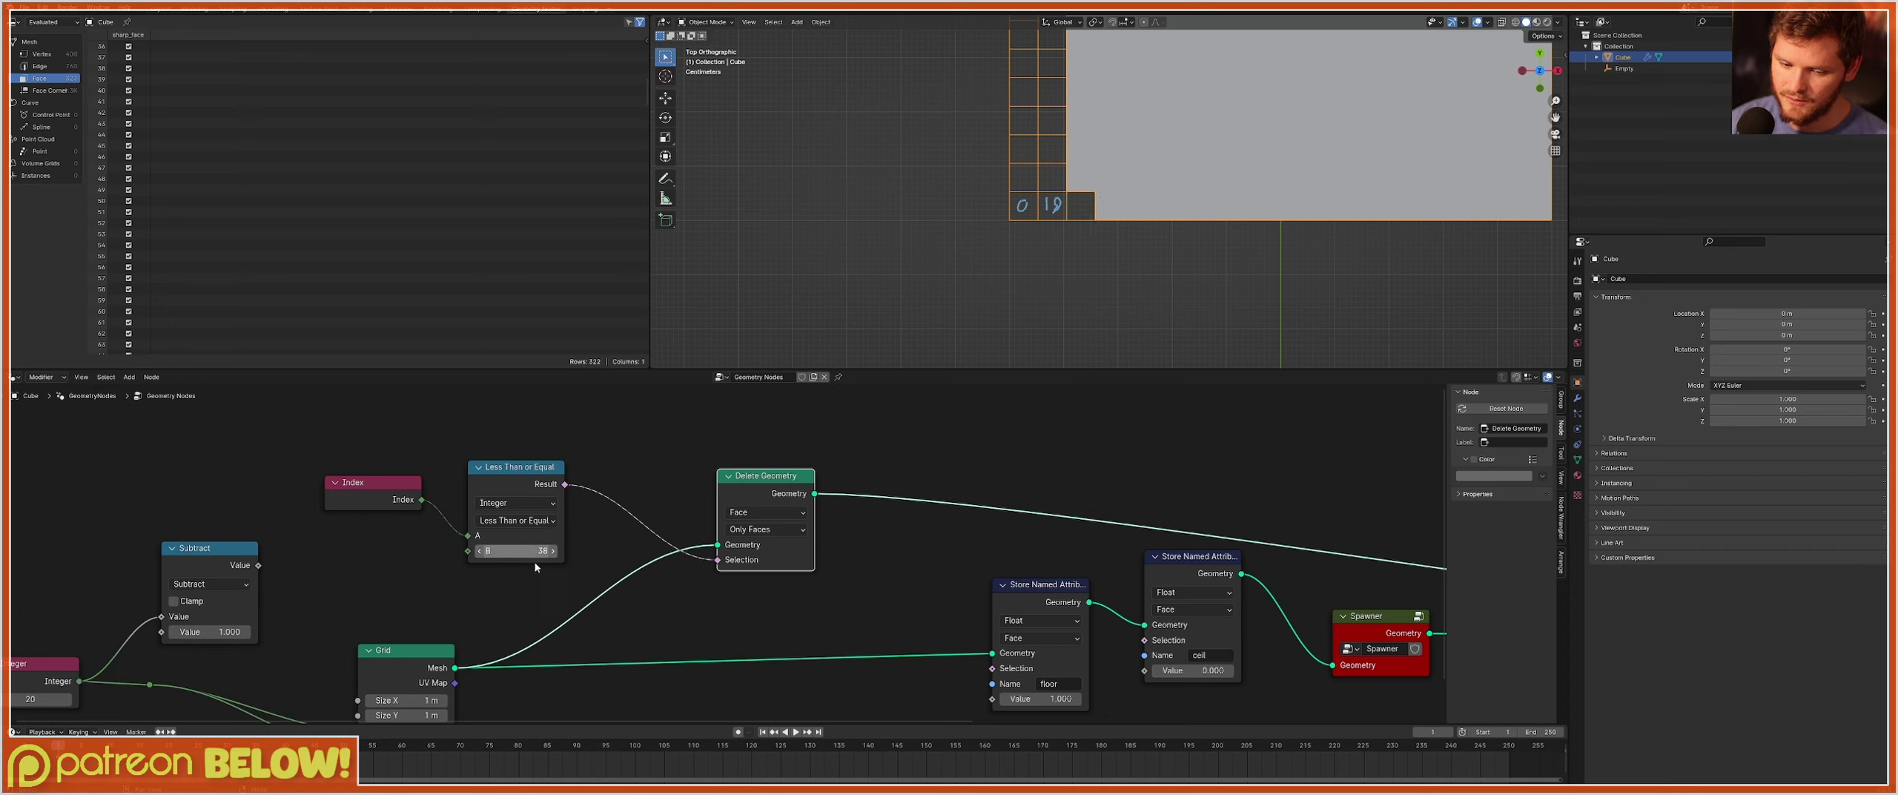
pyautogui.scroll(5, 965, 258)
pyautogui.moveTo(990, 257)
pyautogui.mouseDown()
pyautogui.moveTo(1017, 250)
pyautogui.moveTo(1000, 226)
pyautogui.moveTo(1052, 256)
pyautogui.moveTo(1055, 233)
pyautogui.mouseUp()
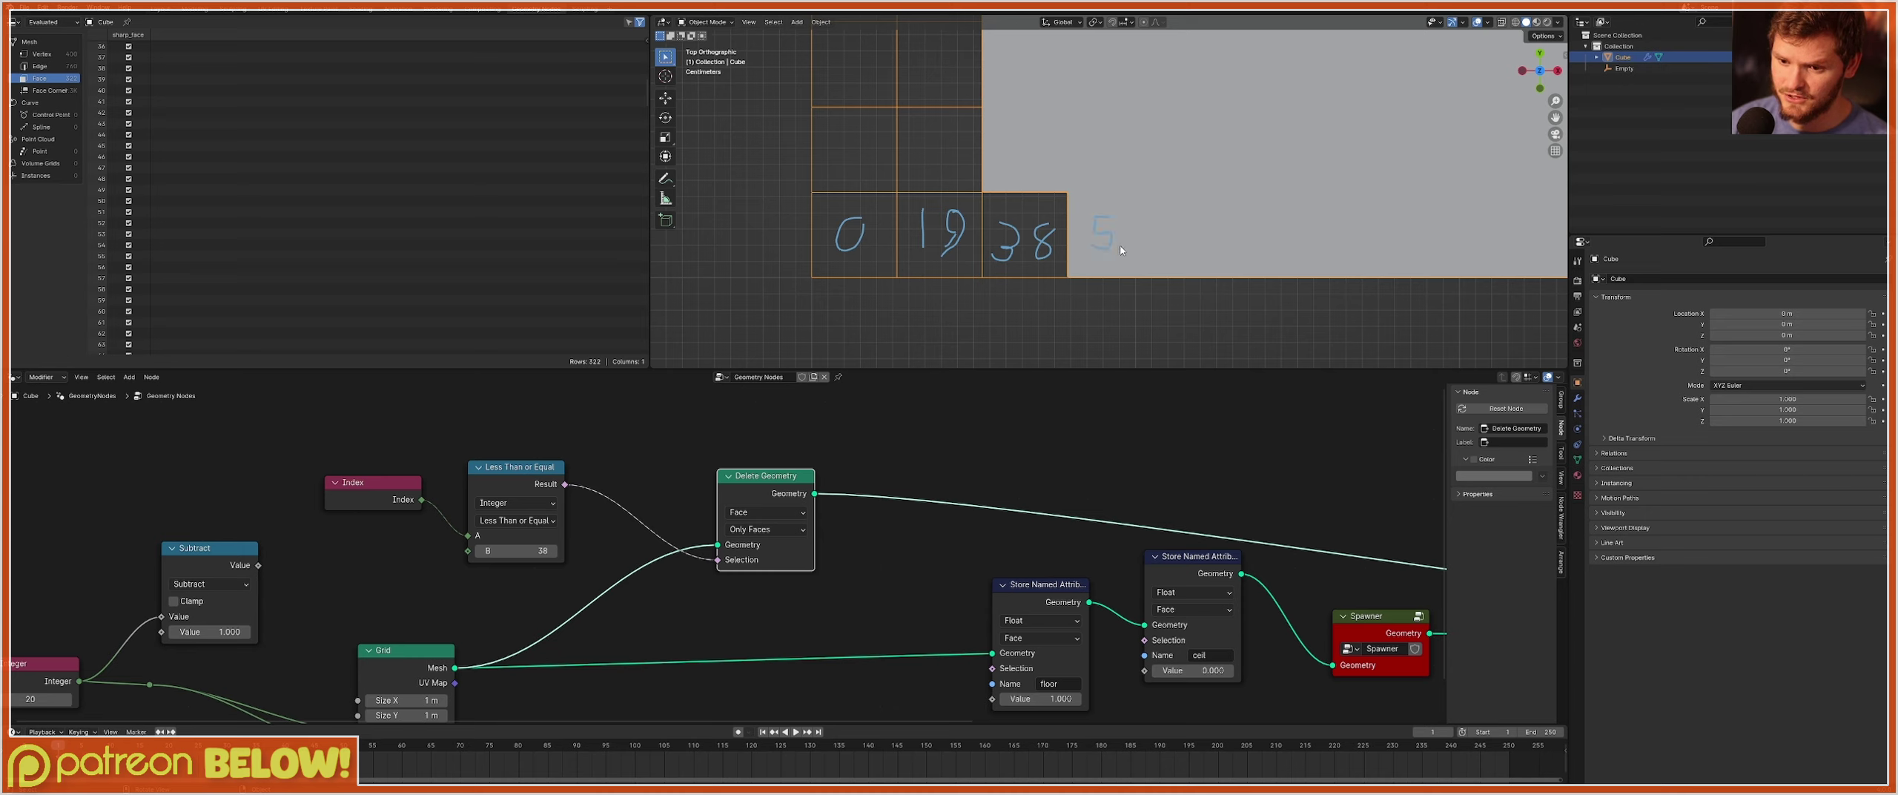
pyautogui.moveTo(1132, 216)
pyautogui.mouseDown()
pyautogui.moveTo(1116, 224)
pyautogui.moveTo(1134, 230)
pyautogui.mouseUp()
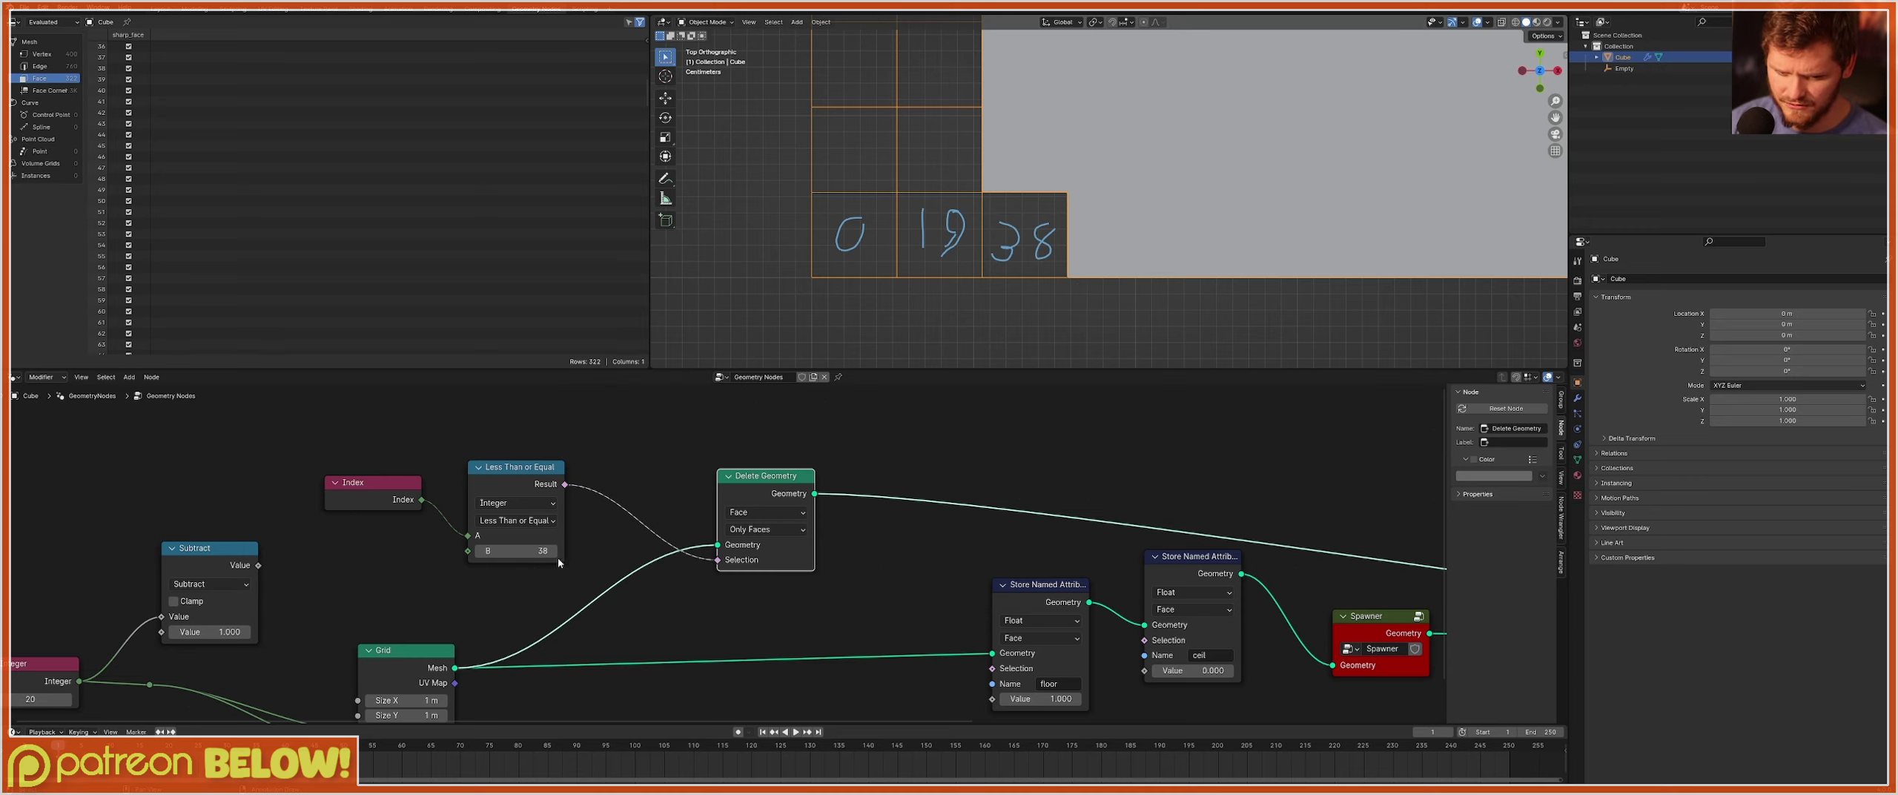
# Raise the Less Than or Equal node's B to 57, mark the fourth bottom-row face, and erase the handwritten annotations.
pyautogui.moveTo(535, 551)
pyautogui.mouseDown()
pyautogui.moveTo(623, 551)
pyautogui.moveTo(495, 554)
pyautogui.moveTo(564, 554)
pyautogui.moveTo(528, 554)
pyautogui.mouseUp()
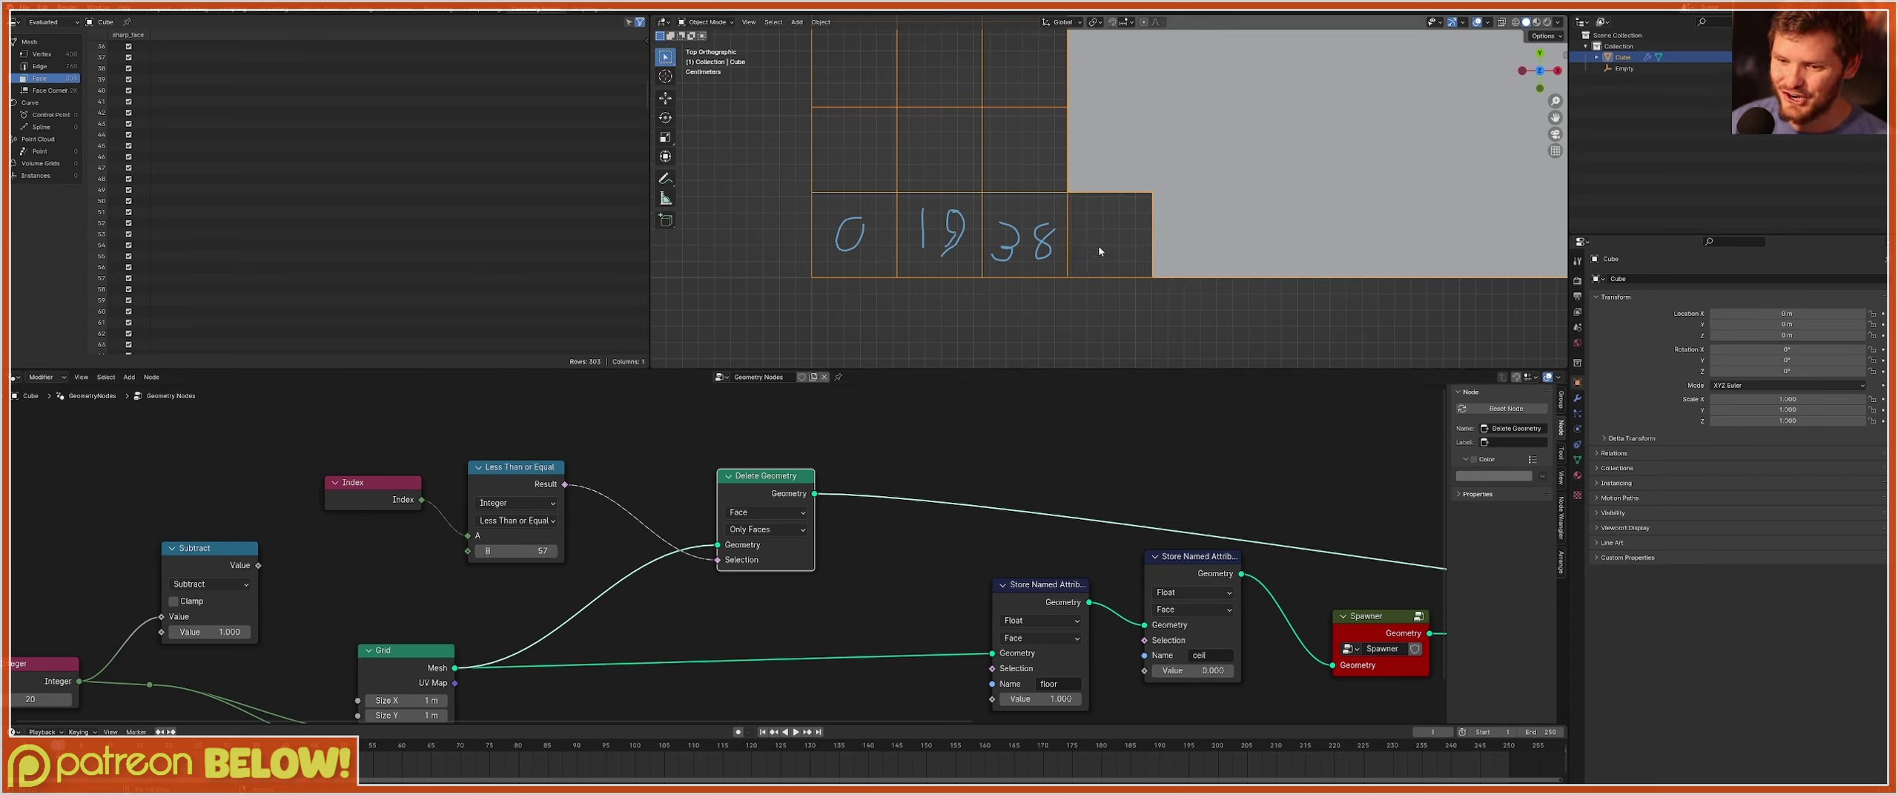
pyautogui.moveTo(1085, 247)
pyautogui.mouseDown()
pyautogui.moveTo(1105, 219)
pyautogui.moveTo(1129, 238)
pyautogui.mouseUp()
pyautogui.moveTo(1185, 220); pyautogui.dragTo(680, 232, button='right')
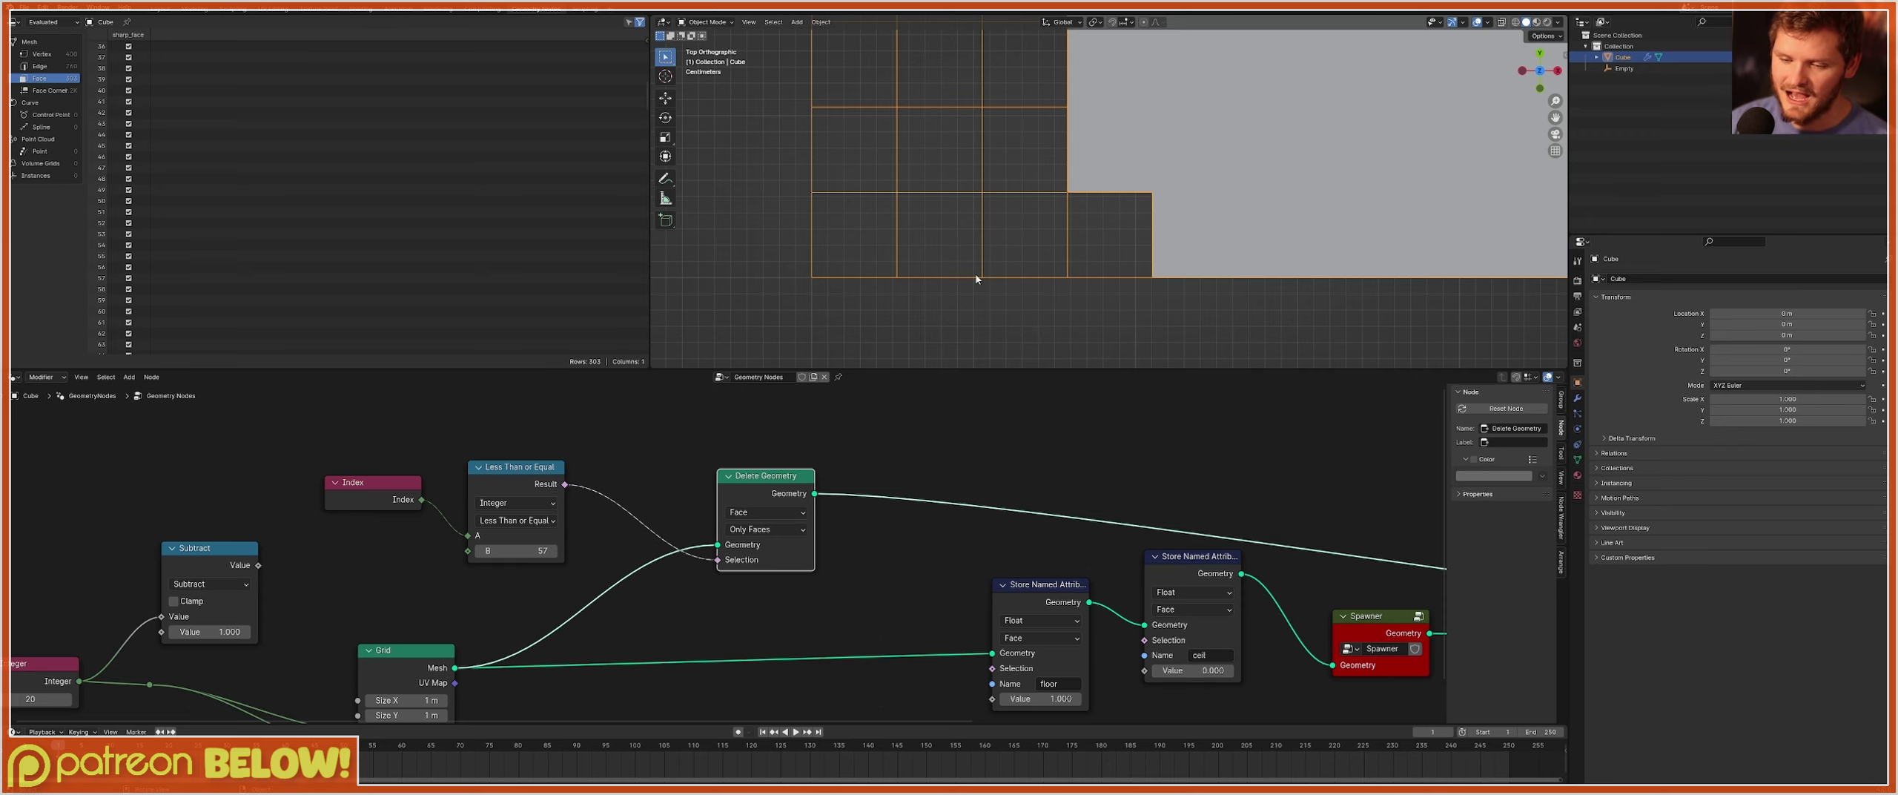
# Add a Math node below the main node chain, between the Grid and Store Named Attribute nodes.
pyautogui.scroll(-2, 839, 456)
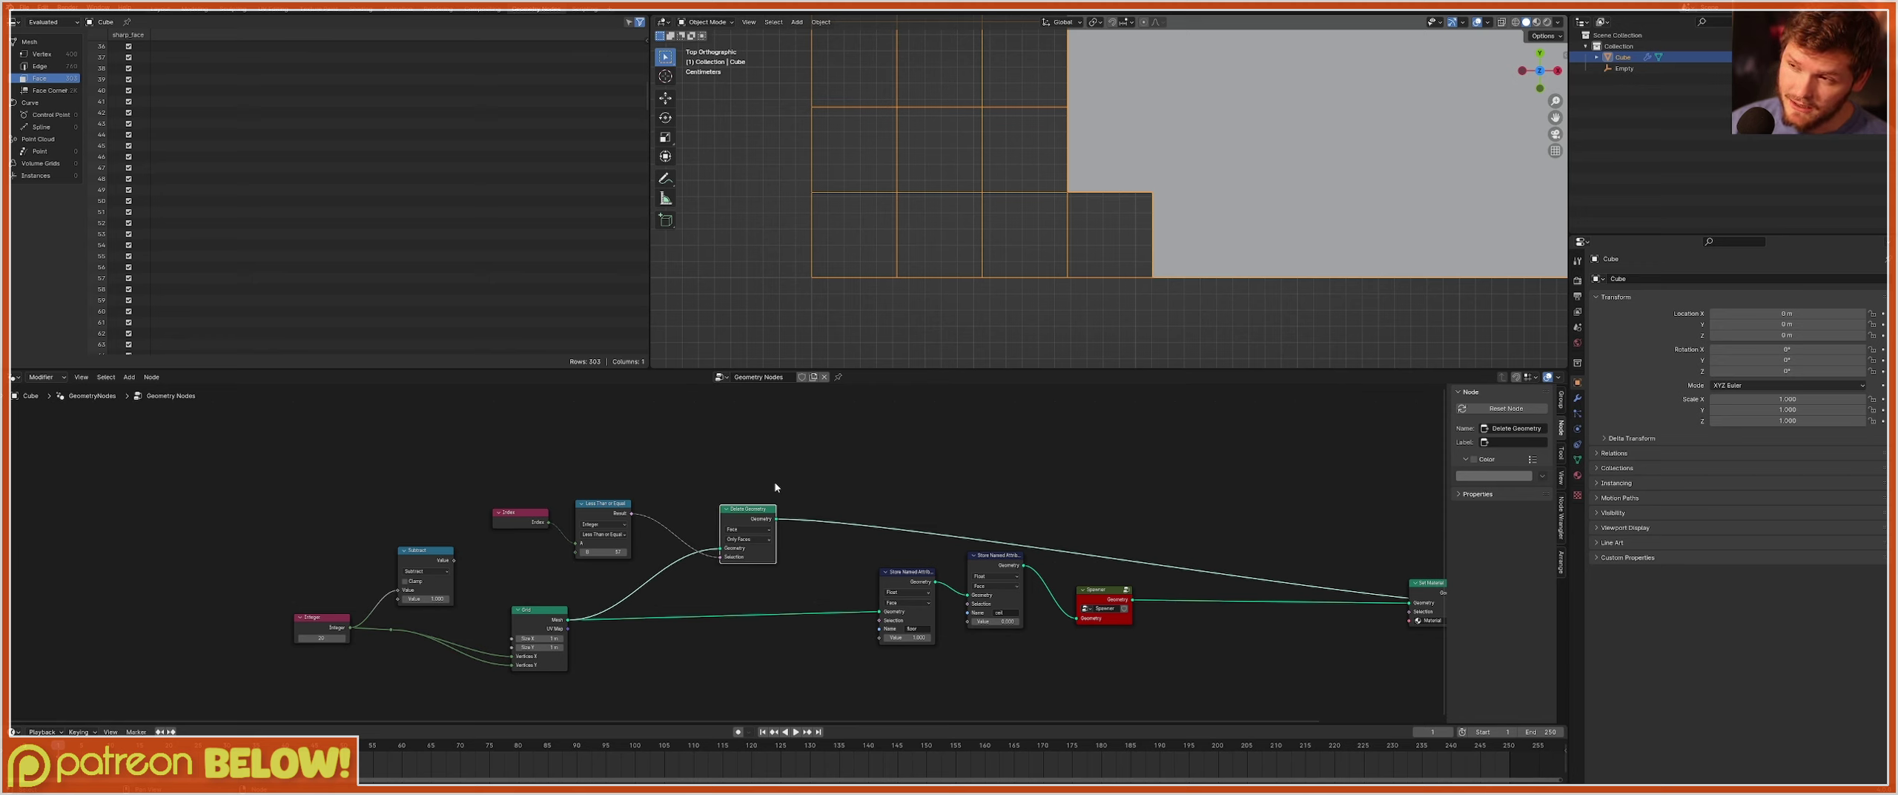
pyautogui.scroll(5, 640, 494)
pyautogui.moveTo(597, 524); pyautogui.dragTo(609, 482, button='middle')
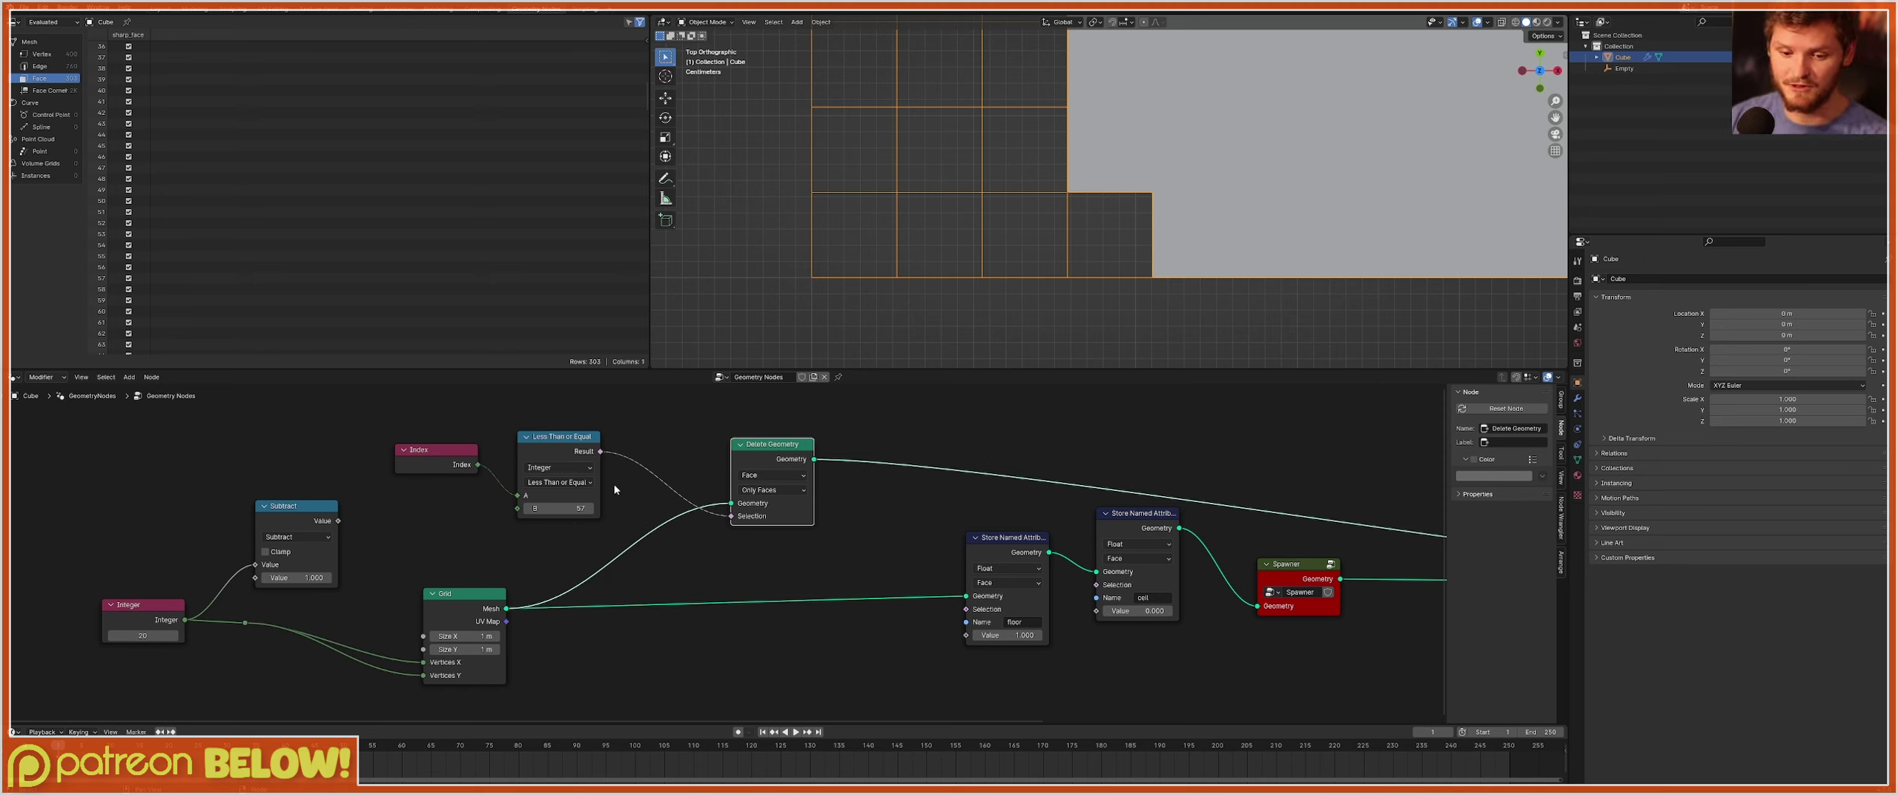
pyautogui.moveTo(618, 483); pyautogui.dragTo(625, 446, button='middle')
pyautogui.scroll(-1, 625, 446)
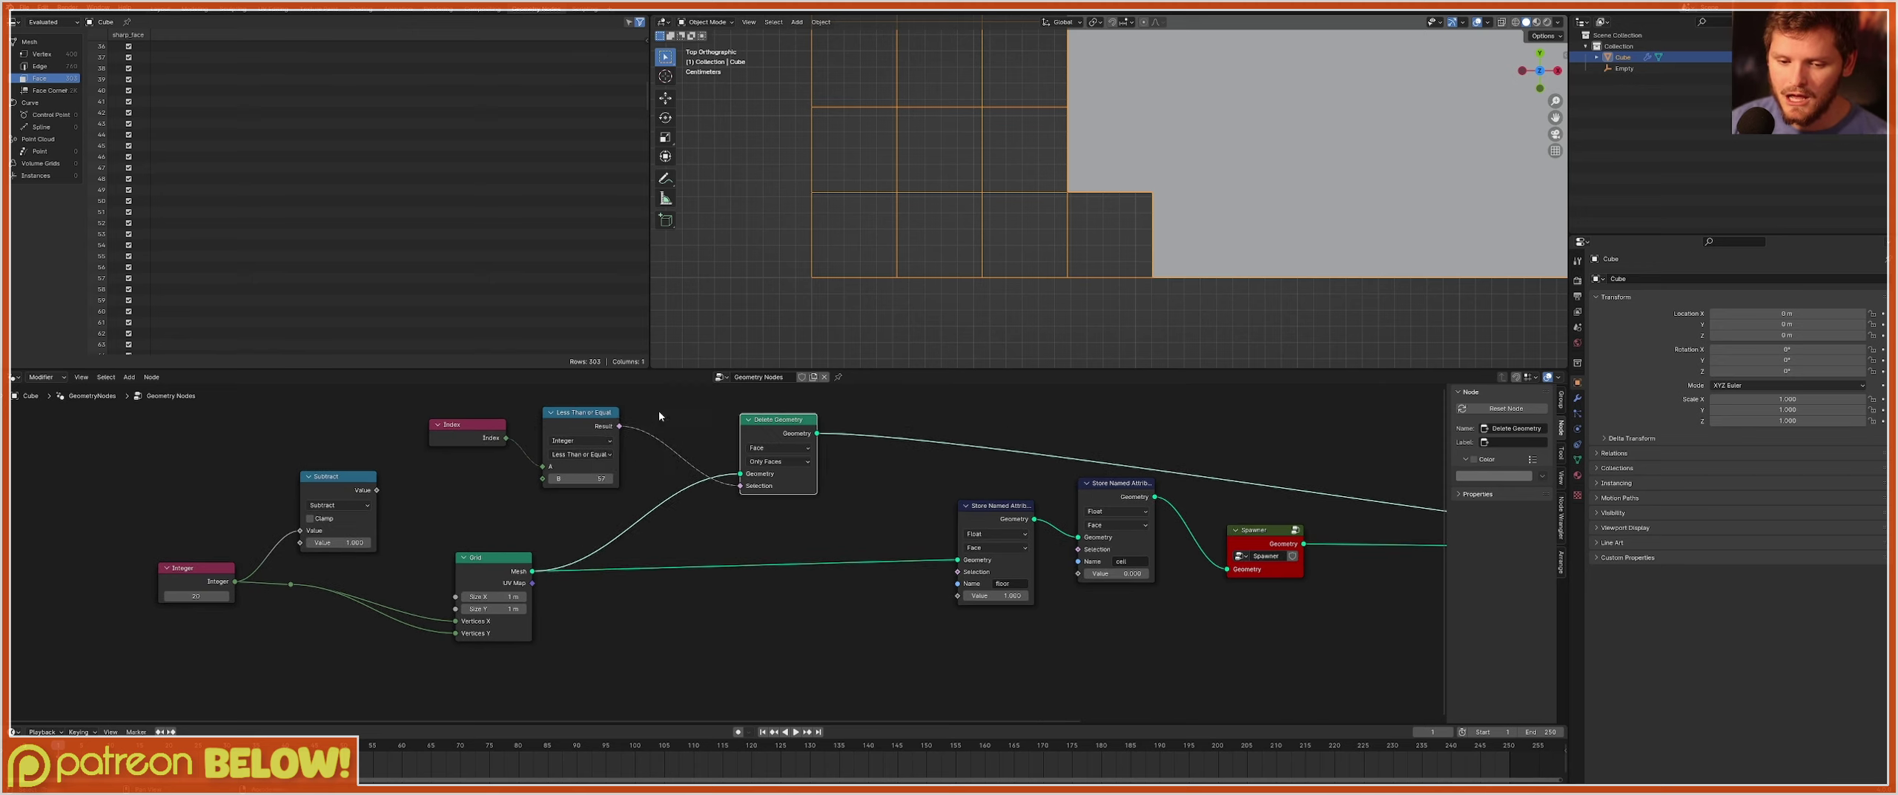
pyautogui.hotkey('shift', 'a')
pyautogui.click(658, 409)
pyautogui.write('math')
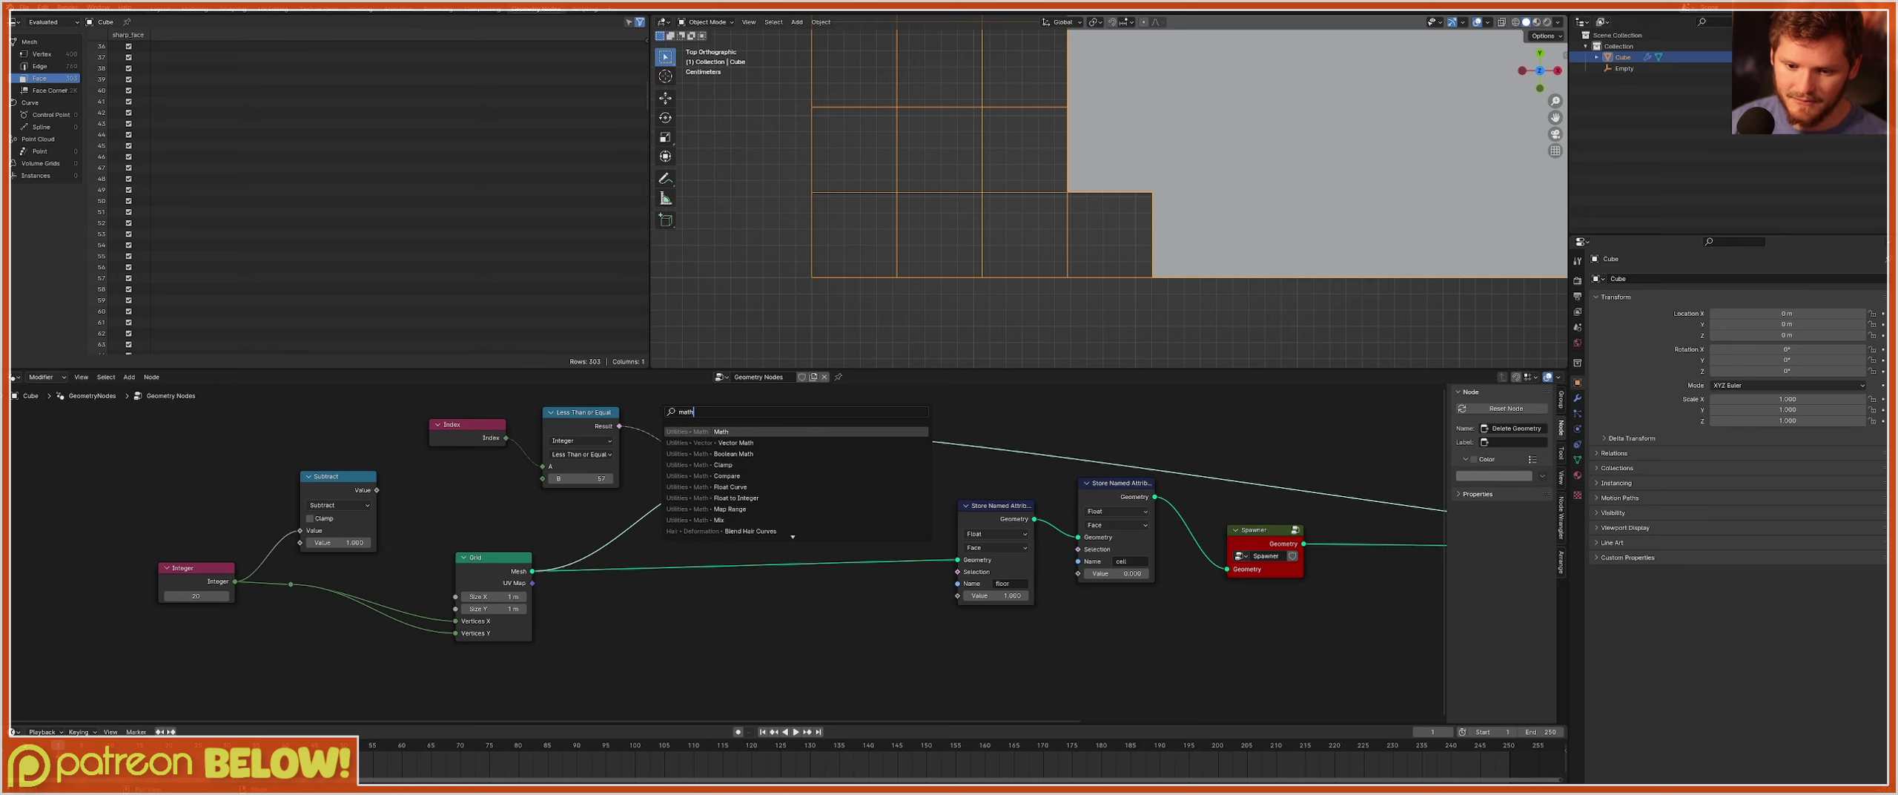
pyautogui.press('Return')
pyautogui.click(685, 593)
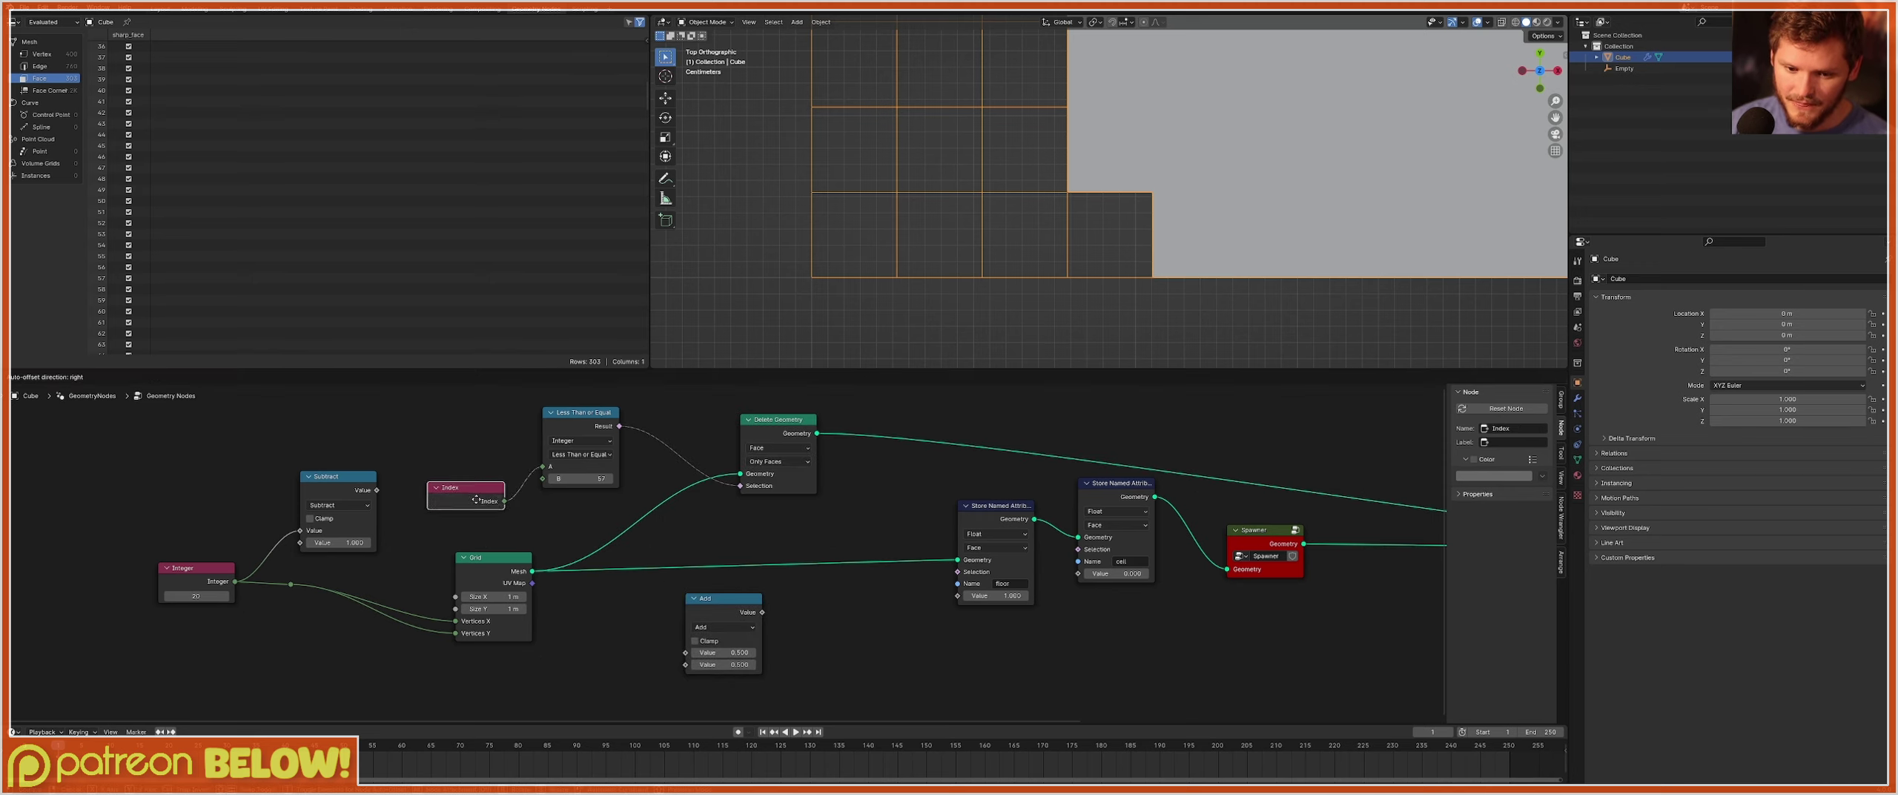
# Duplicate the Index node beside the new Math node and connect its output to the first Value input.
pyautogui.moveTo(478, 437); pyautogui.dragTo(466, 456)
pyautogui.hotkey('shift', 'd')
pyautogui.click(578, 642)
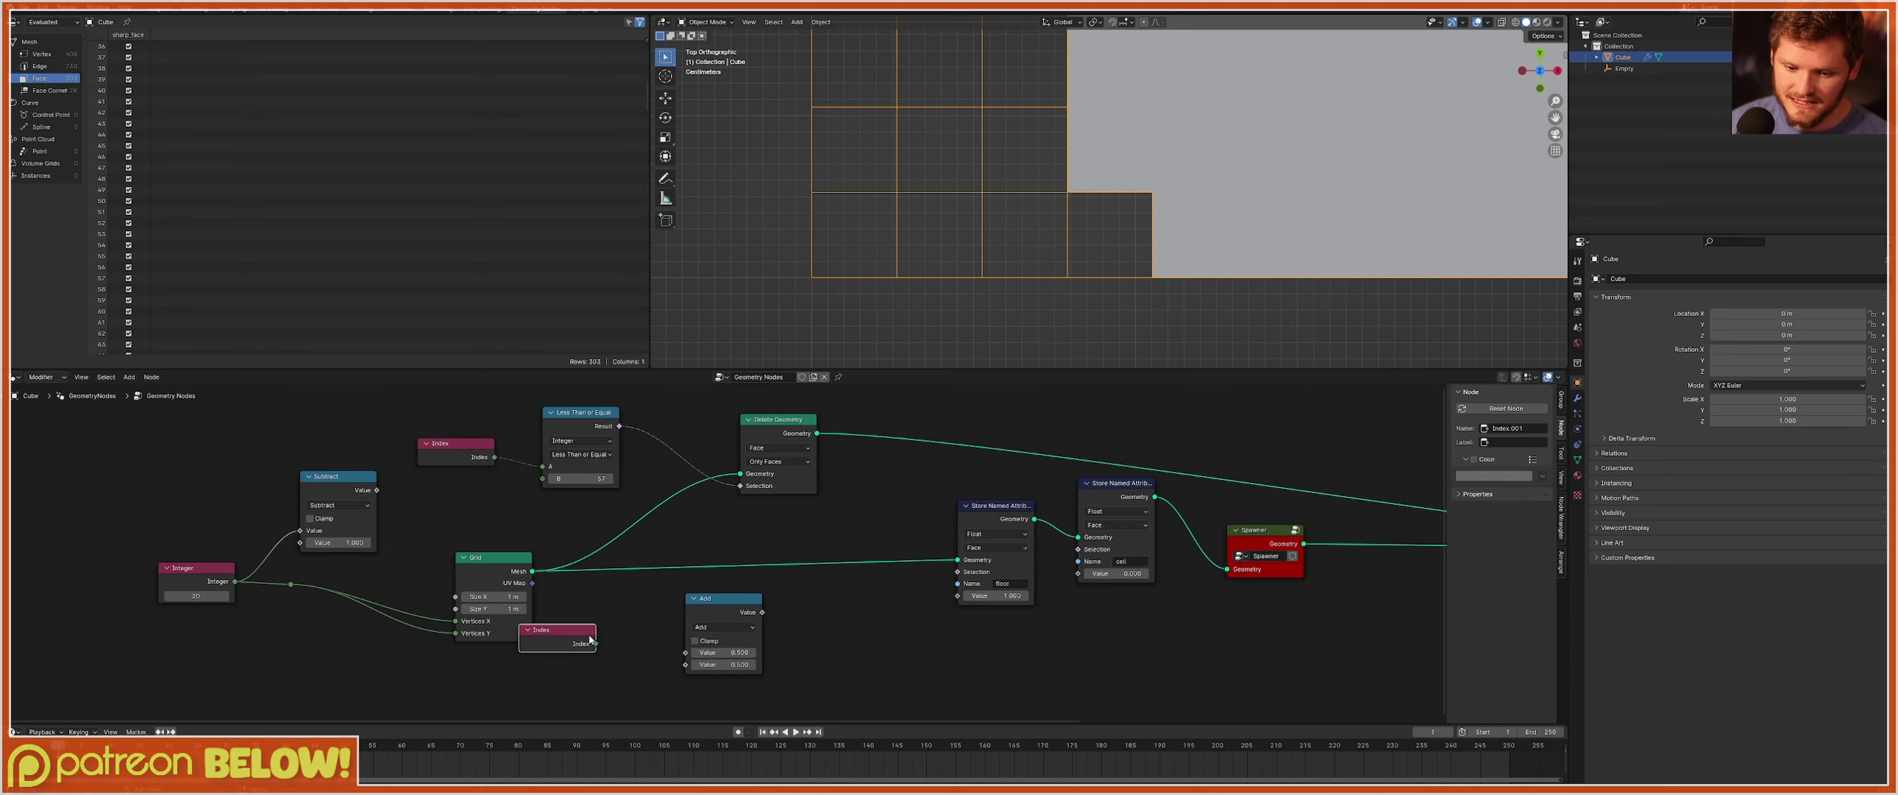
pyautogui.scroll(5, 581, 642)
pyautogui.moveTo(584, 640); pyautogui.dragTo(534, 540, button='middle')
pyautogui.press('g')
pyautogui.click(588, 539)
pyautogui.moveTo(544, 567); pyautogui.dragTo(618, 592)
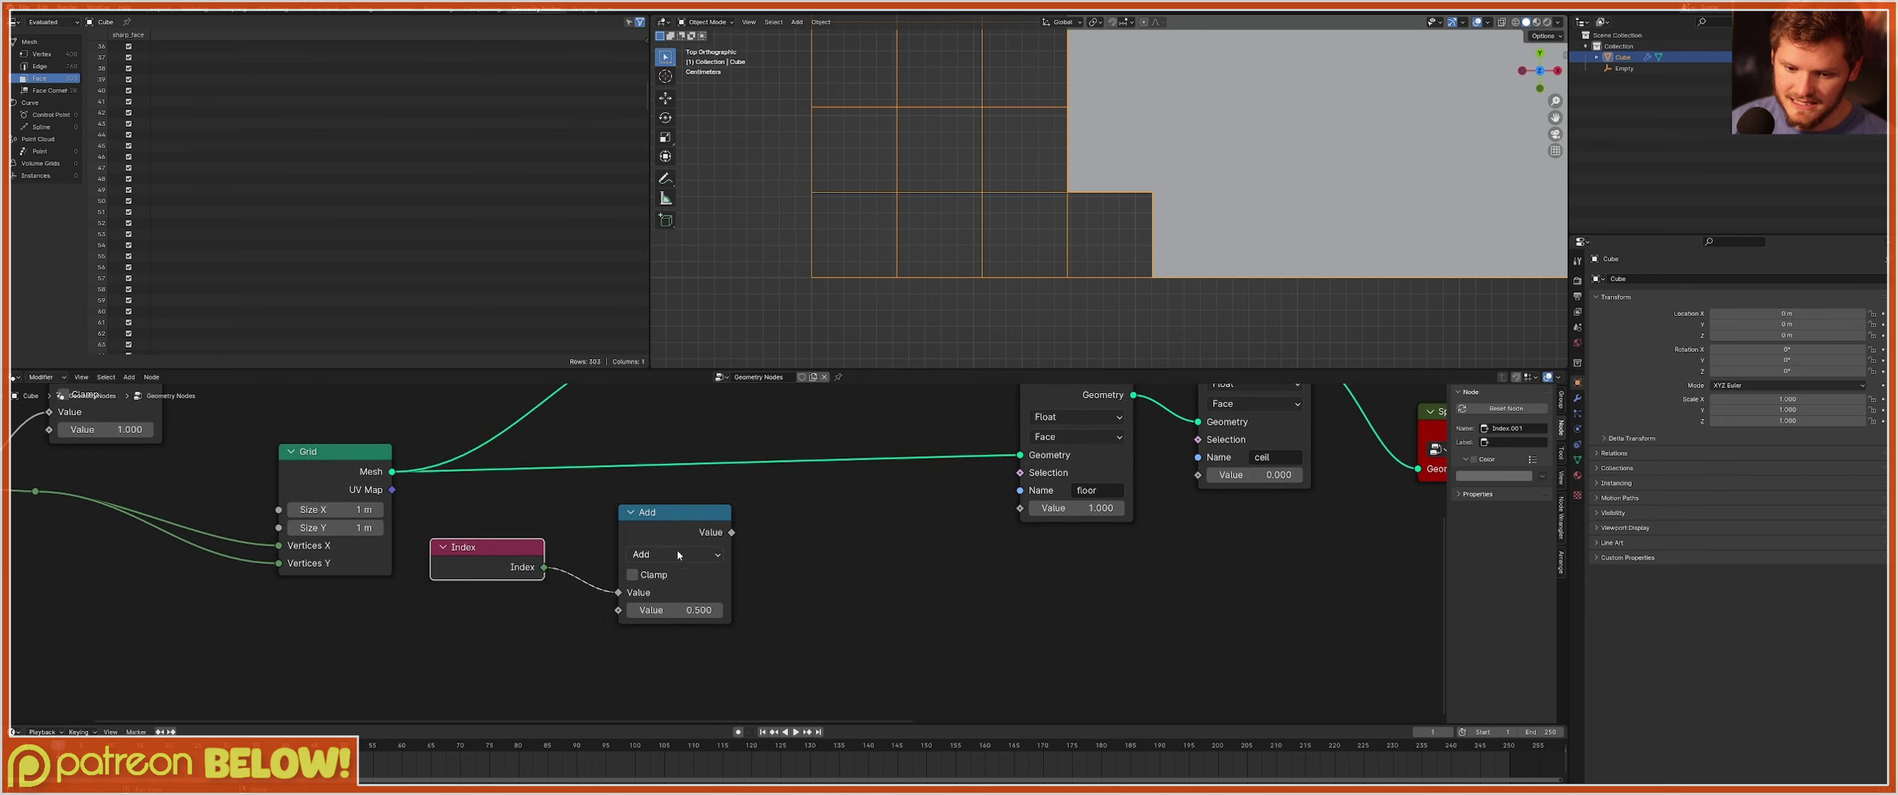
# Change the Math node's operation to Floored Modulo and set its second value to 19.
pyautogui.click(673, 554)
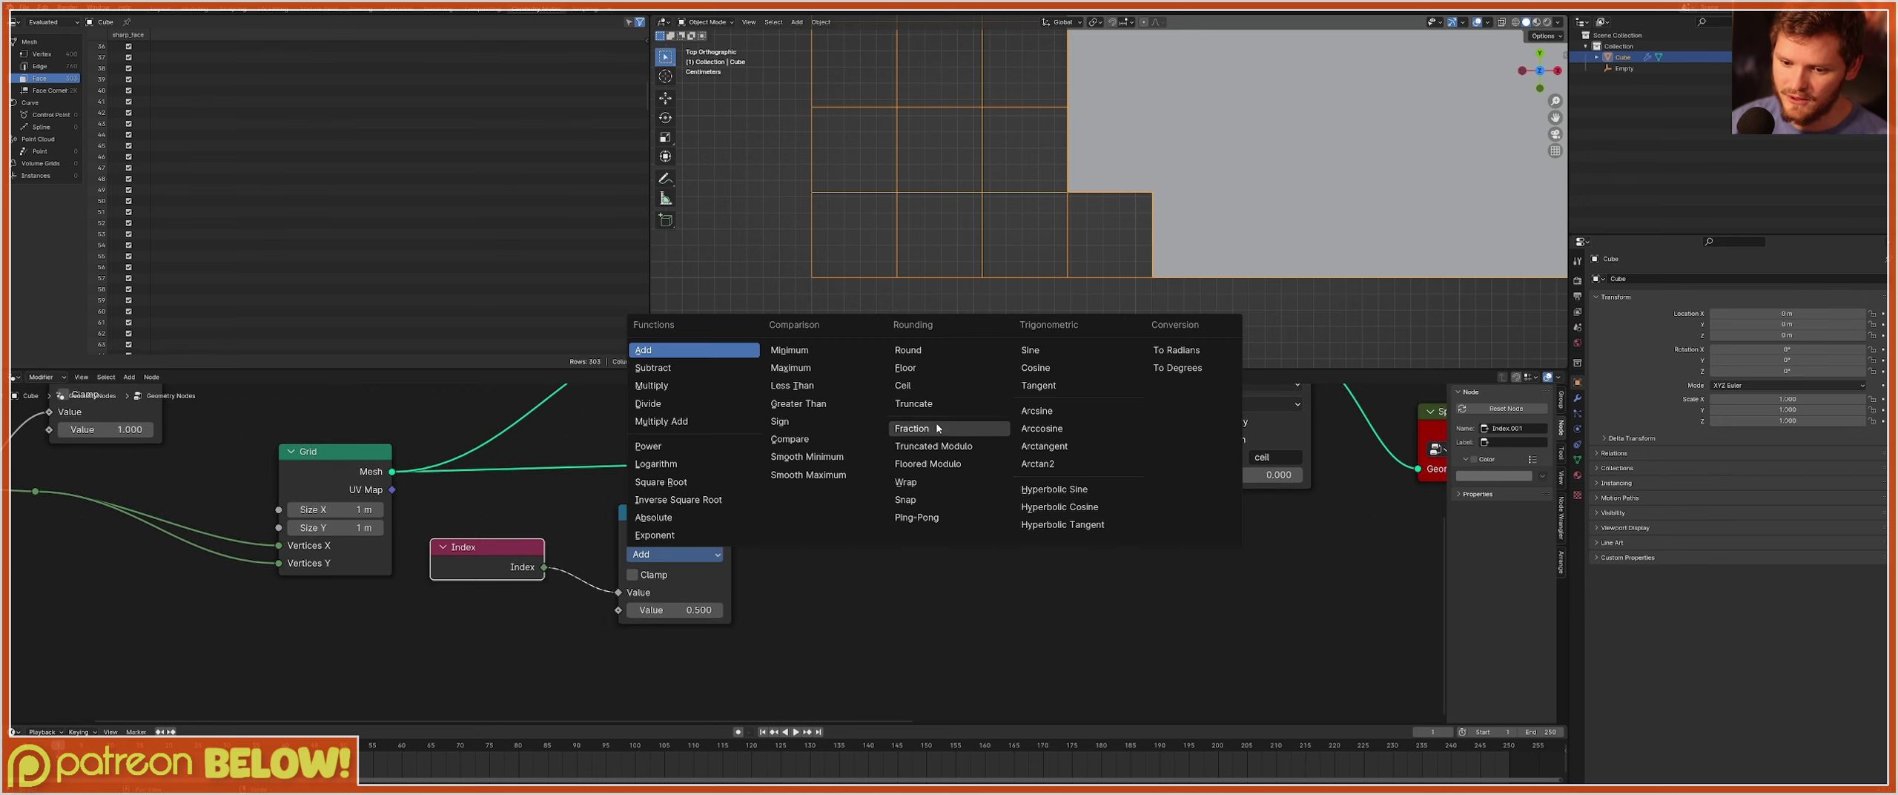
pyautogui.click(942, 463)
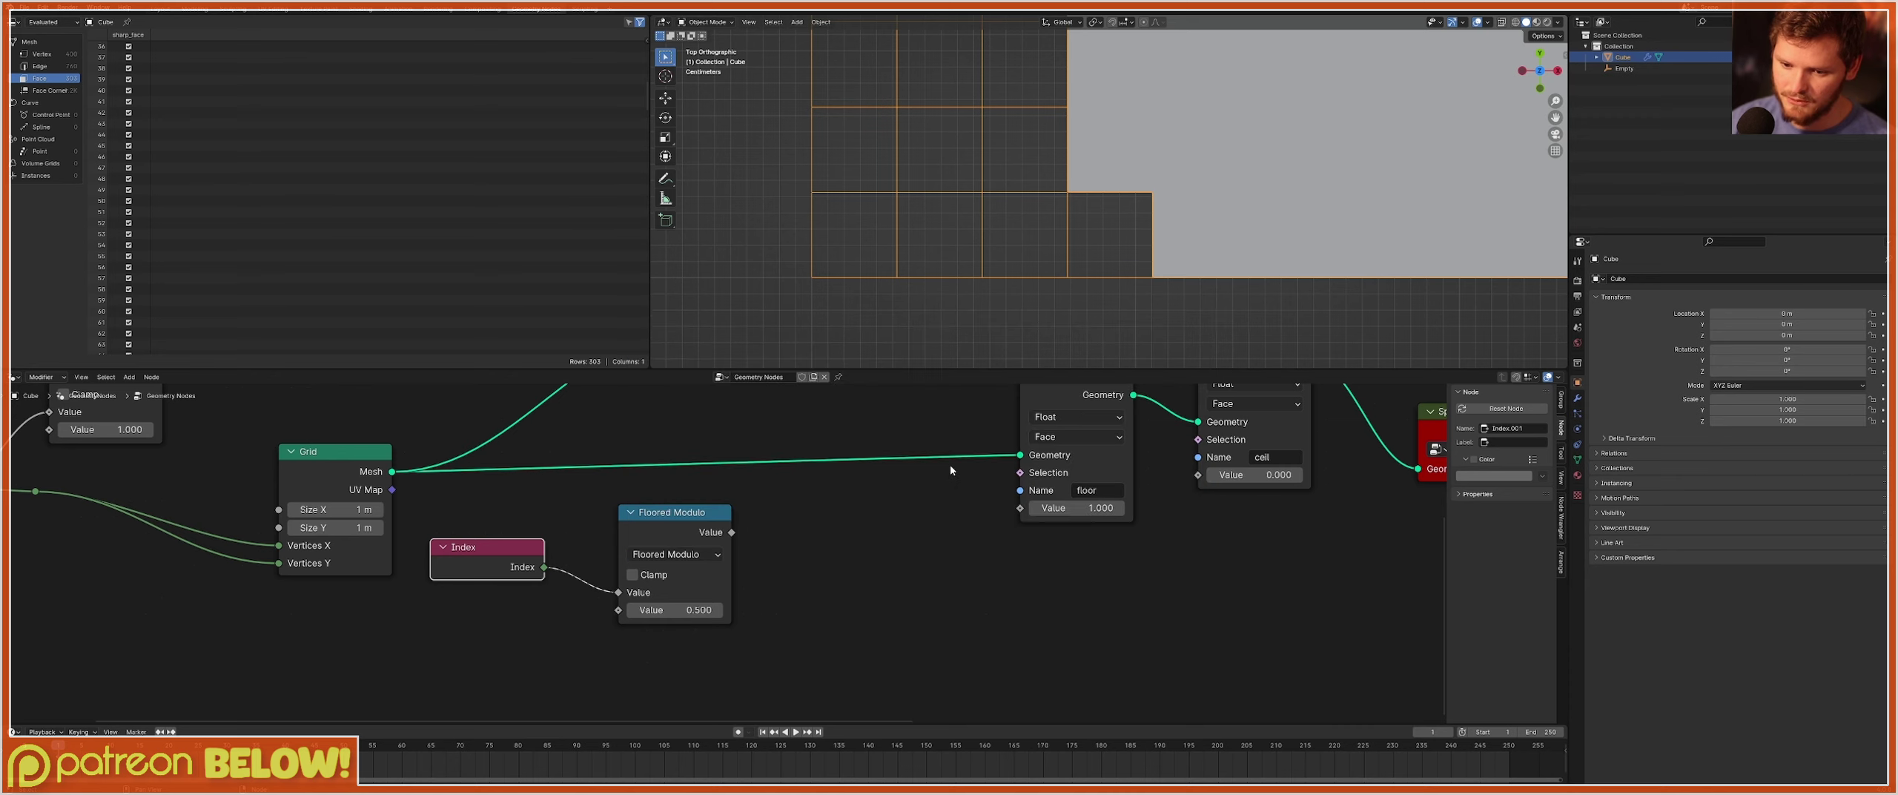
pyautogui.click(685, 611)
pyautogui.write('1')
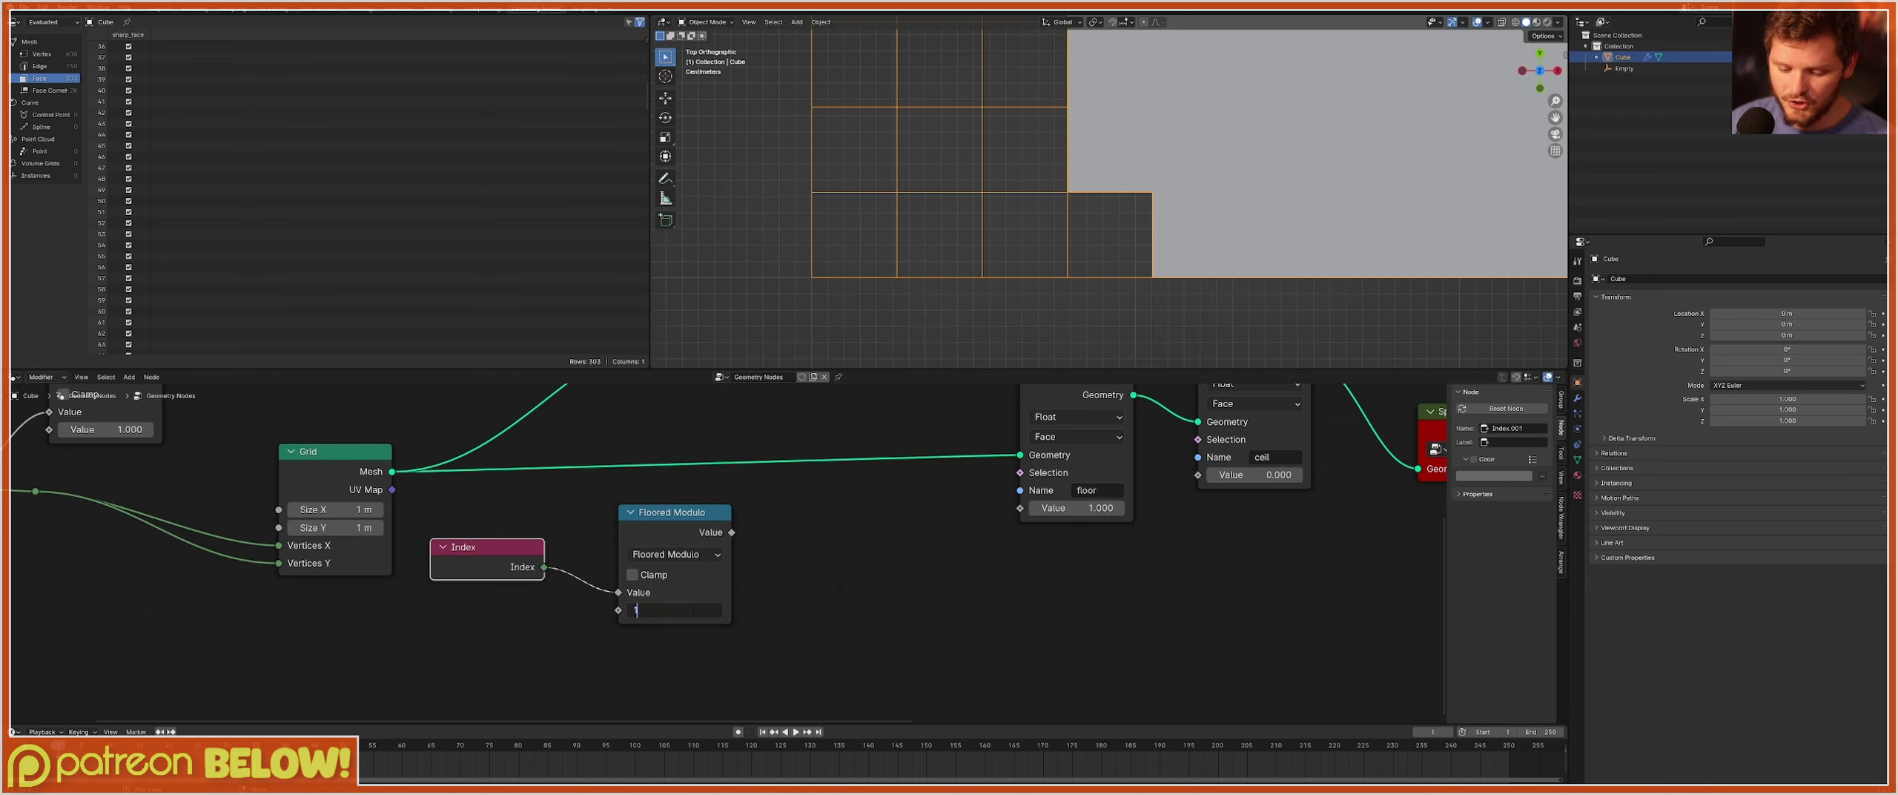
pyautogui.write('9')
pyautogui.press('Return')
# Add an Equal comparison node with the Floored Modulo result as A and B left at 0.
pyautogui.hotkey('shift', 'a')
pyautogui.write('eq')
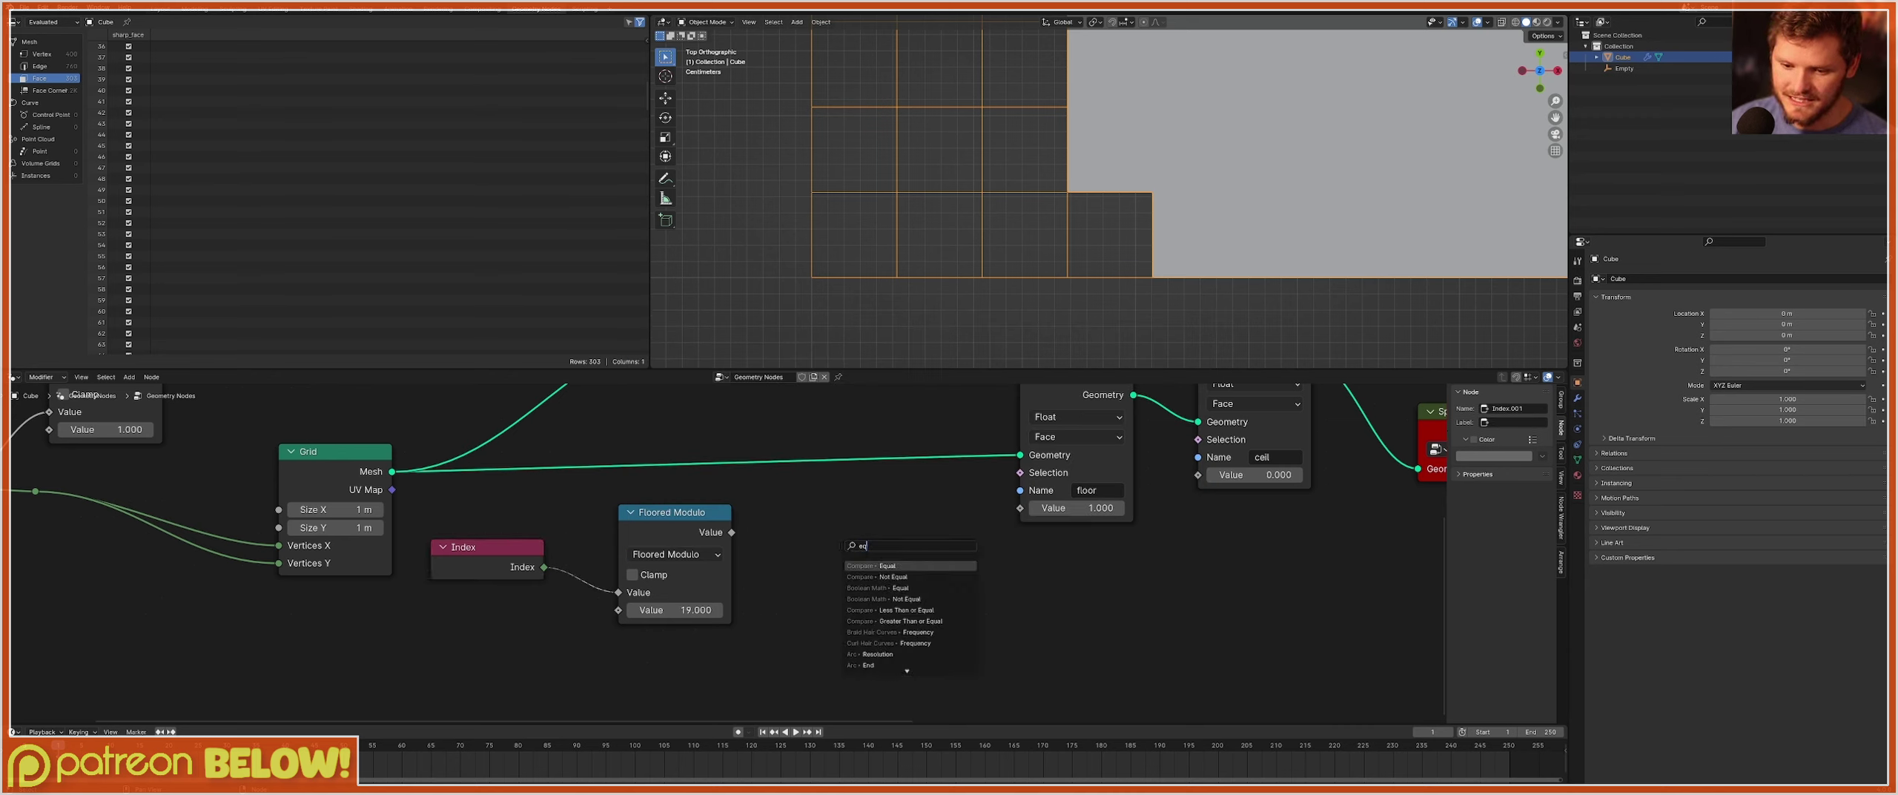
pyautogui.press('Return')
pyautogui.click(814, 588)
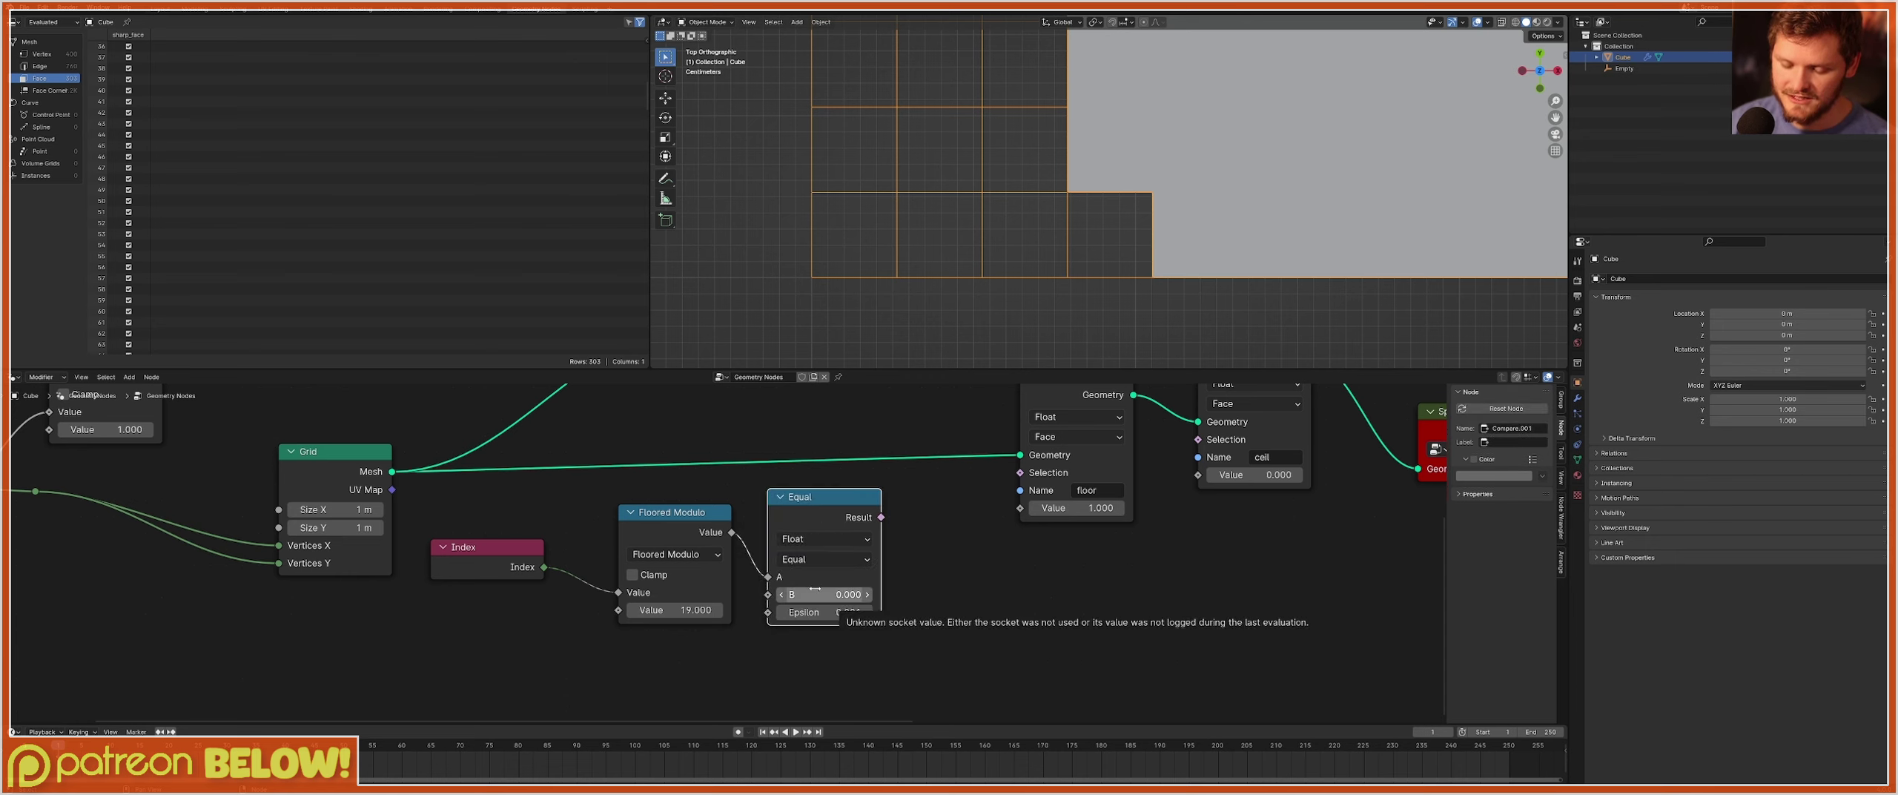
pyautogui.moveTo(823, 612); pyautogui.dragTo(971, 591)
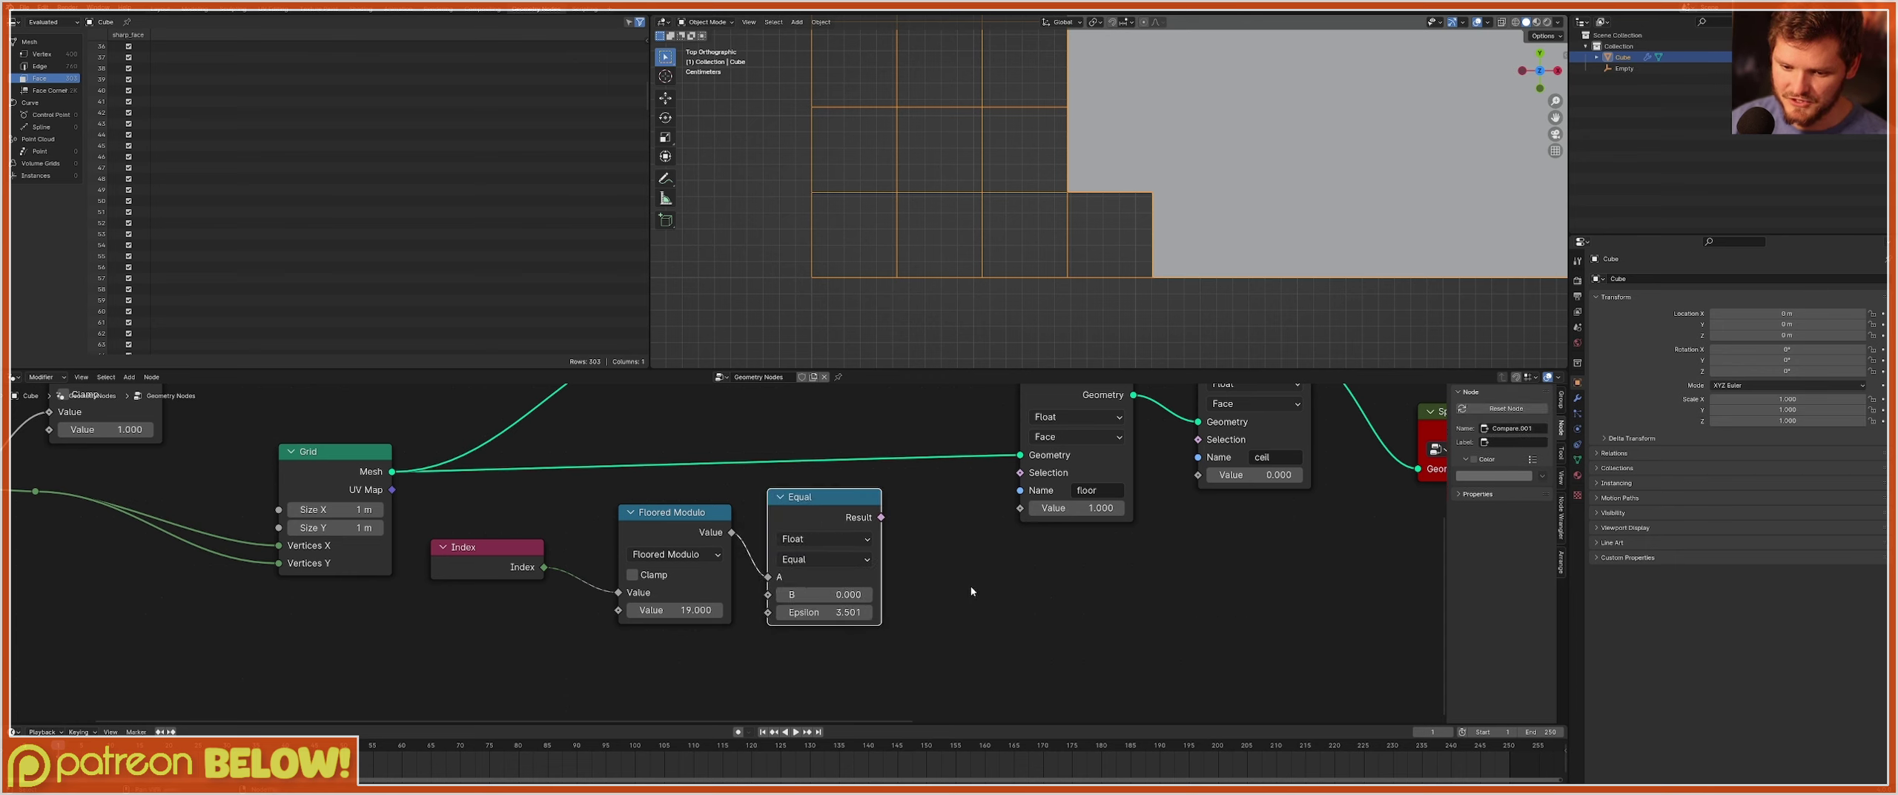
# Tidy the Index and Equal nodes, and connect the Equal result to the floor Store Named Attribute's Selection.
pyautogui.moveTo(485, 548); pyautogui.dragTo(533, 517)
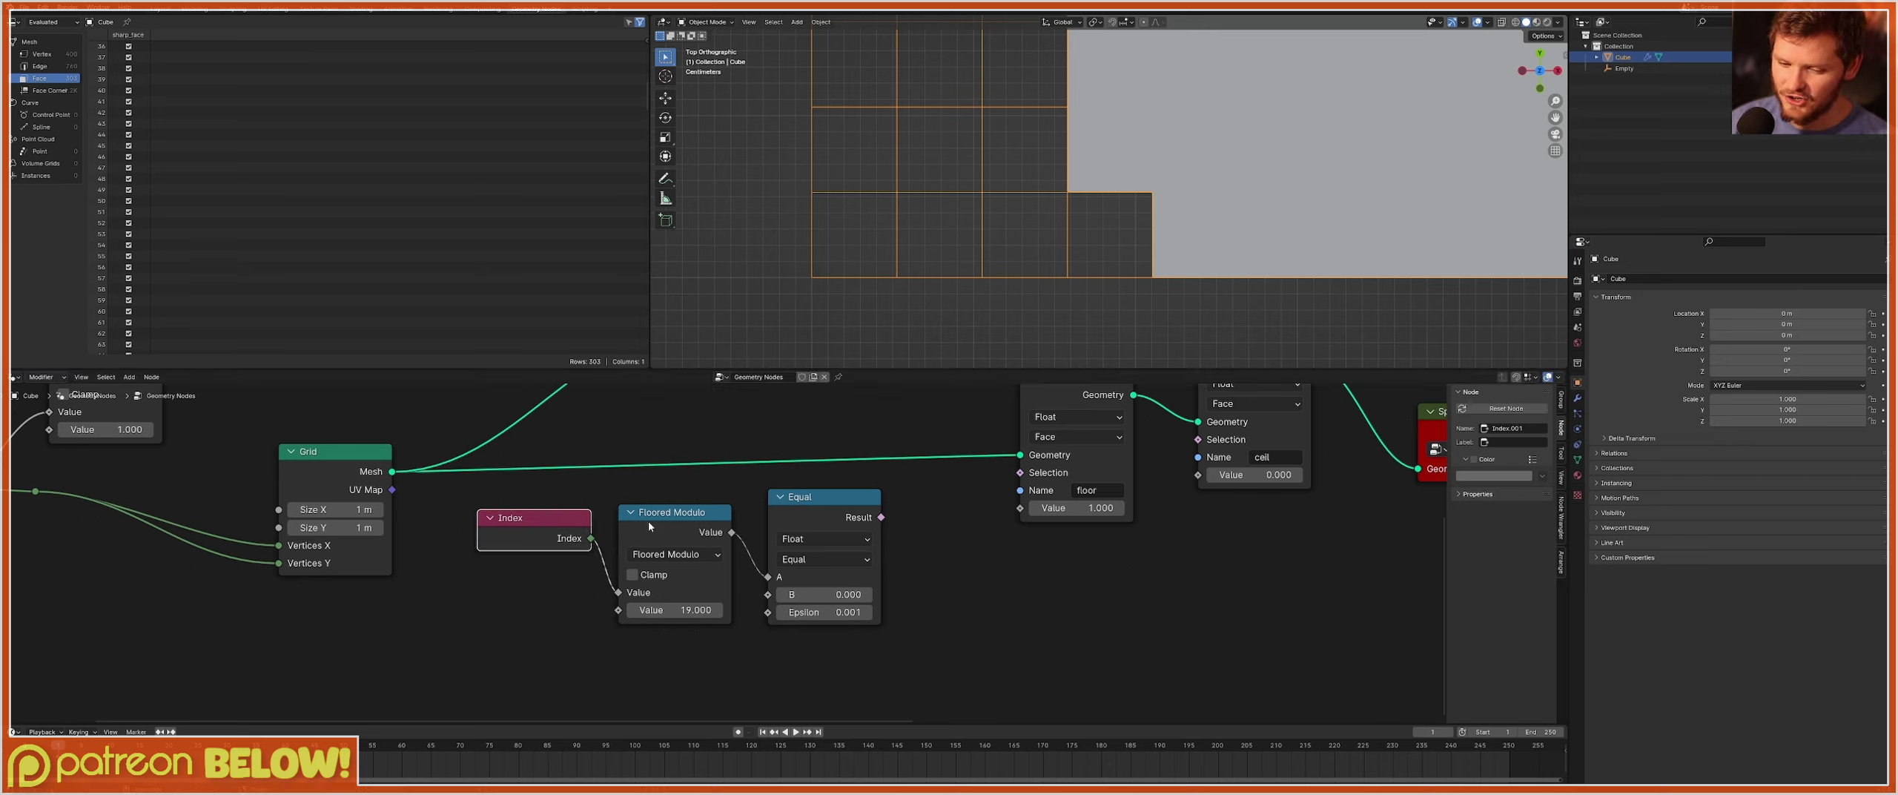
pyautogui.moveTo(804, 508); pyautogui.dragTo(792, 520)
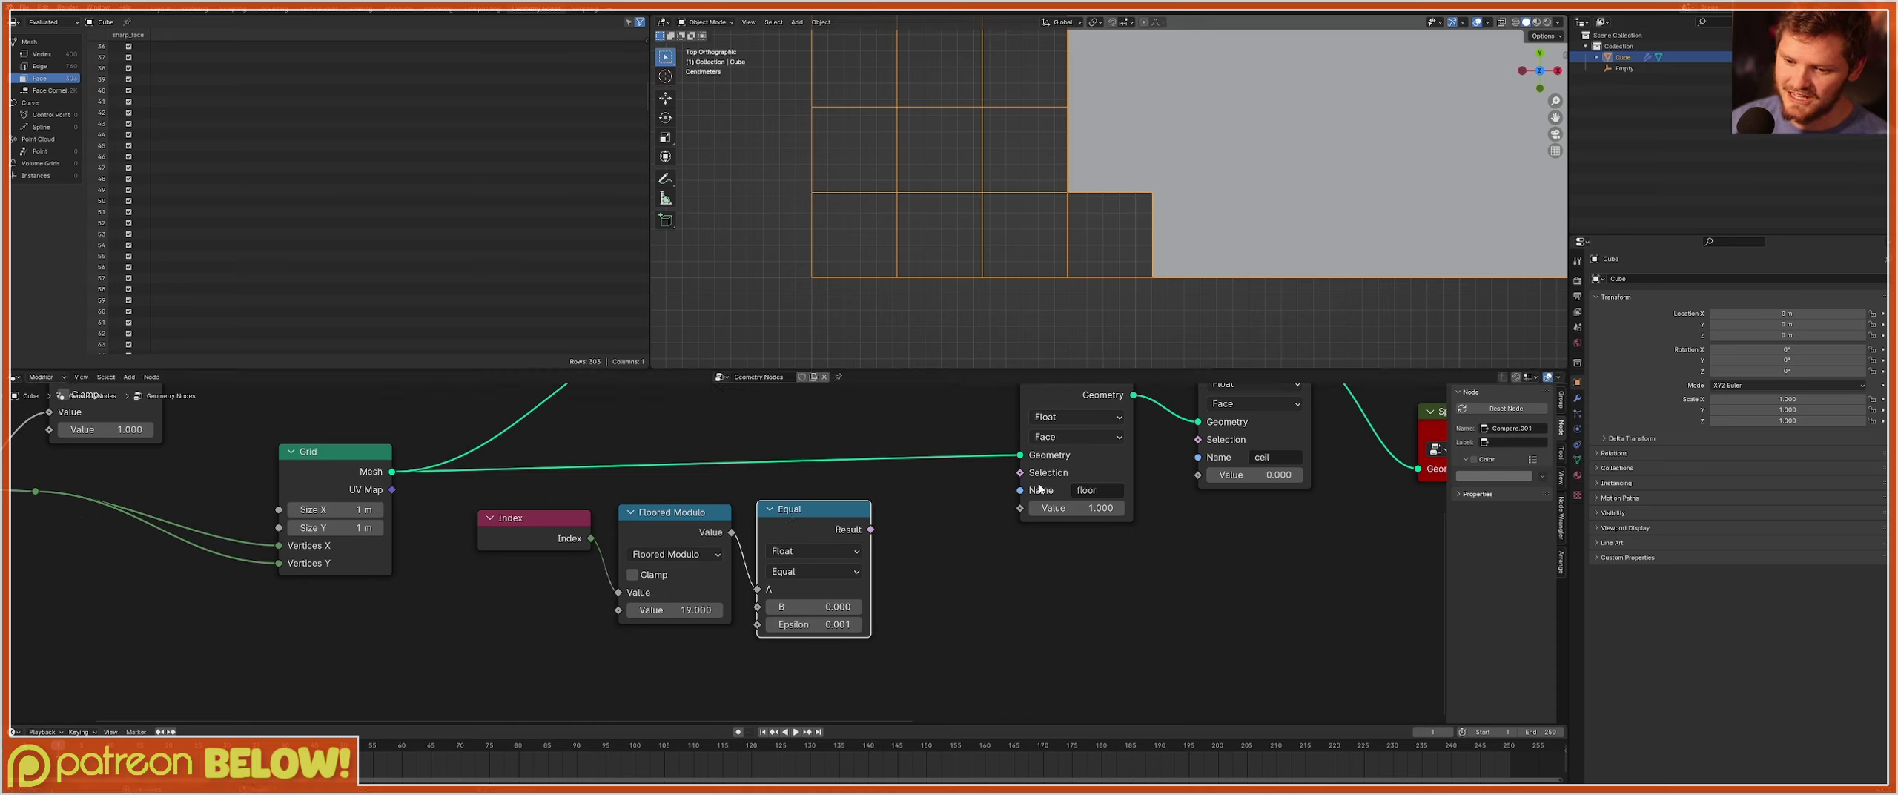
pyautogui.moveTo(871, 530); pyautogui.dragTo(1026, 478)
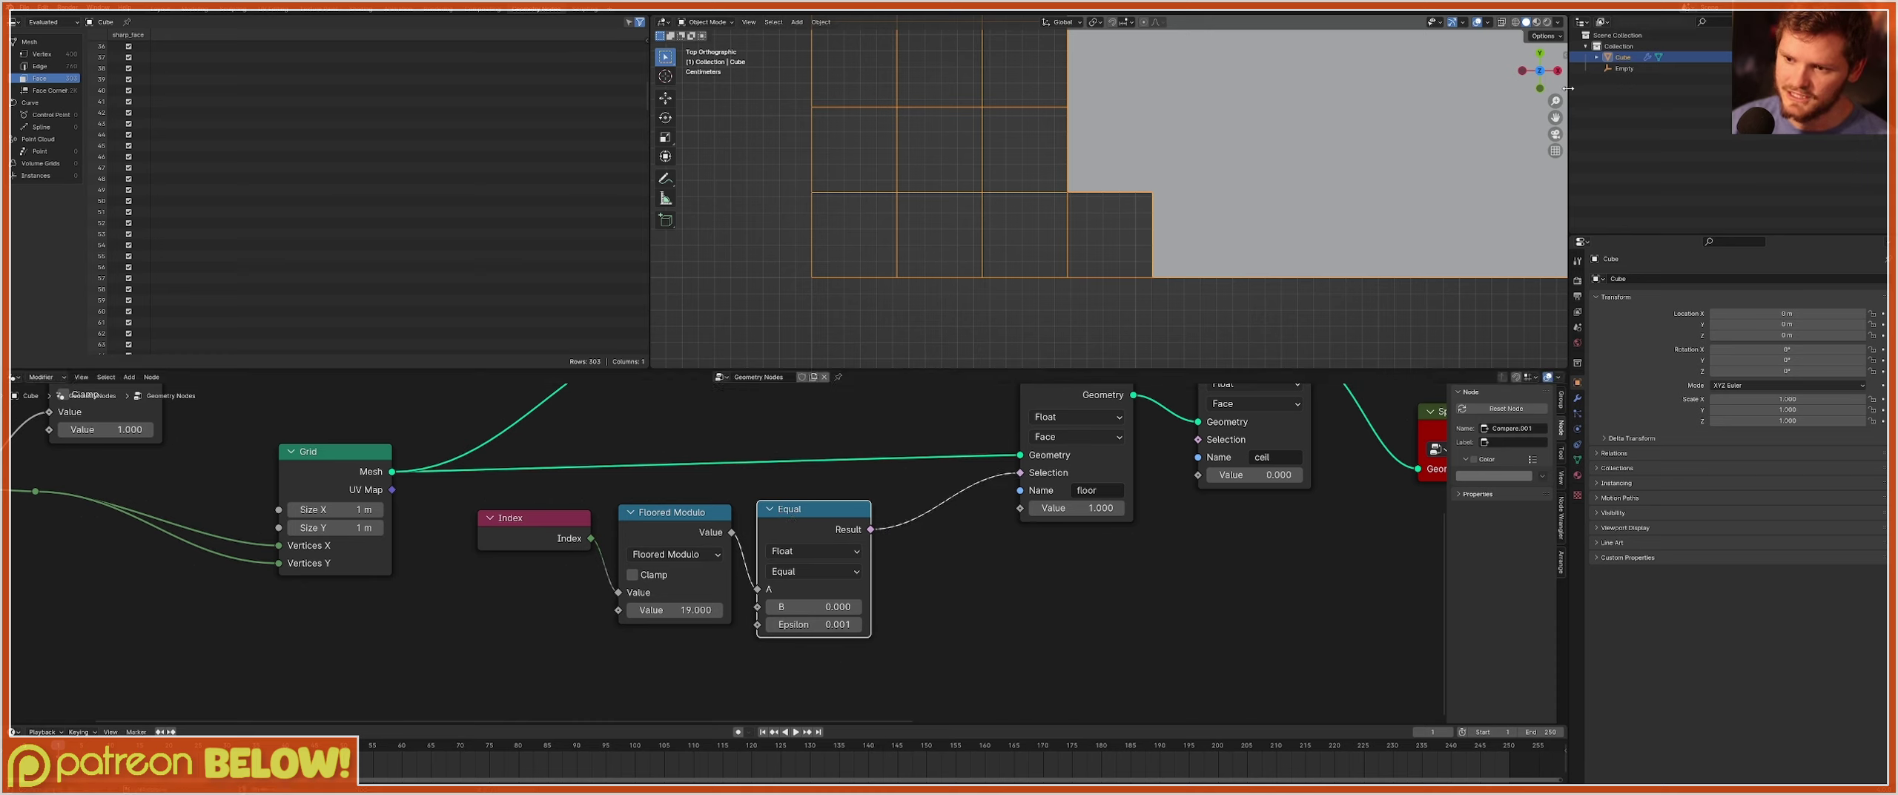
# Restore the Spawner and Set Material chain in place of the Delete Geometry branch, and preview the floor Store Named Attribute in a Viewer.
pyautogui.scroll(-6, 734, 552)
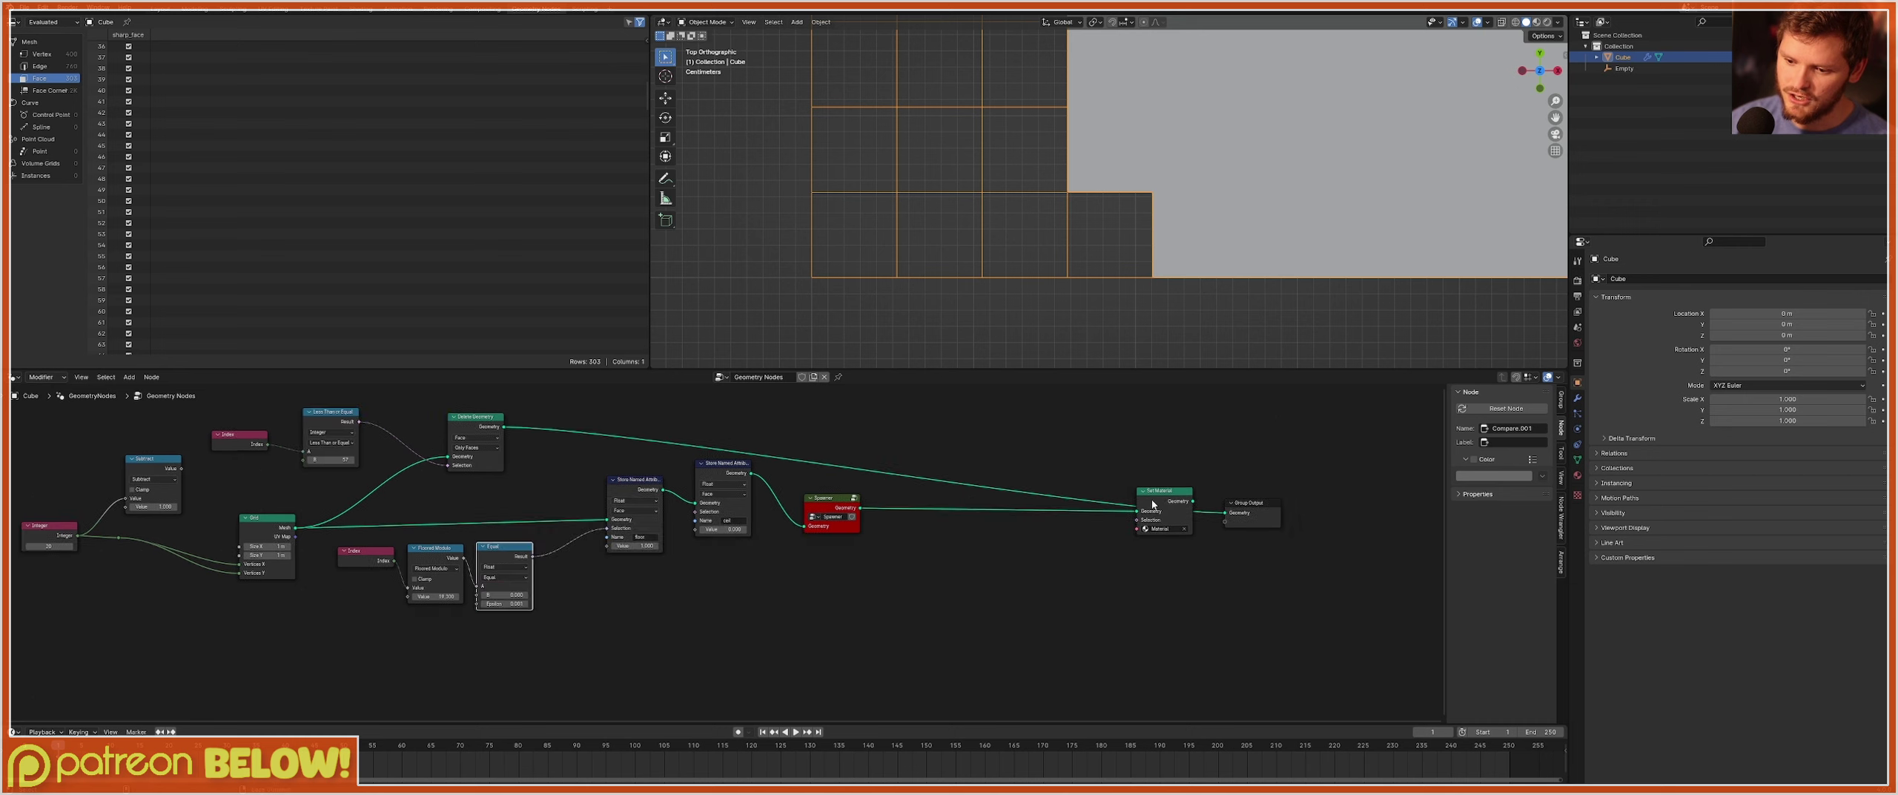
pyautogui.moveTo(1153, 504); pyautogui.dragTo(1171, 496)
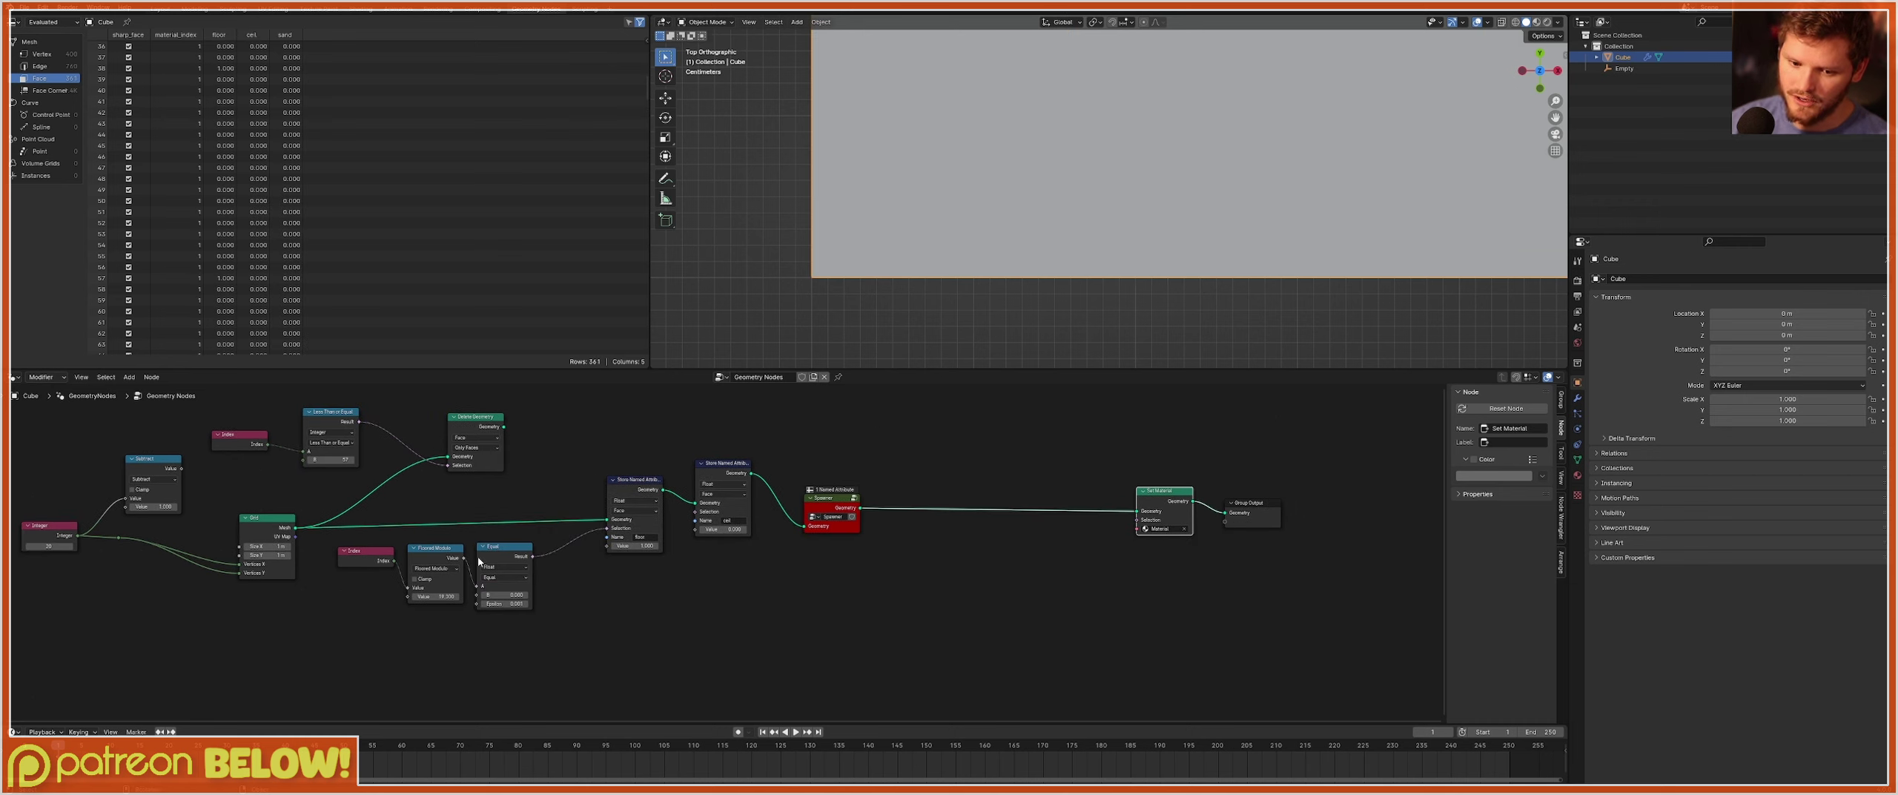
pyautogui.keyDown('ctrl'); pyautogui.keyDown('shift'); pyautogui.click(636, 489); pyautogui.keyUp('shift'); pyautogui.keyUp('ctrl')
pyautogui.moveTo(711, 492); pyautogui.dragTo(882, 565)
# Add a Named Attribute node below the Store Named Attribute nodes.
pyautogui.scroll(4, 723, 553)
pyautogui.hotkey('shift', 'a')
pyautogui.click(688, 517)
pyautogui.write('namre')
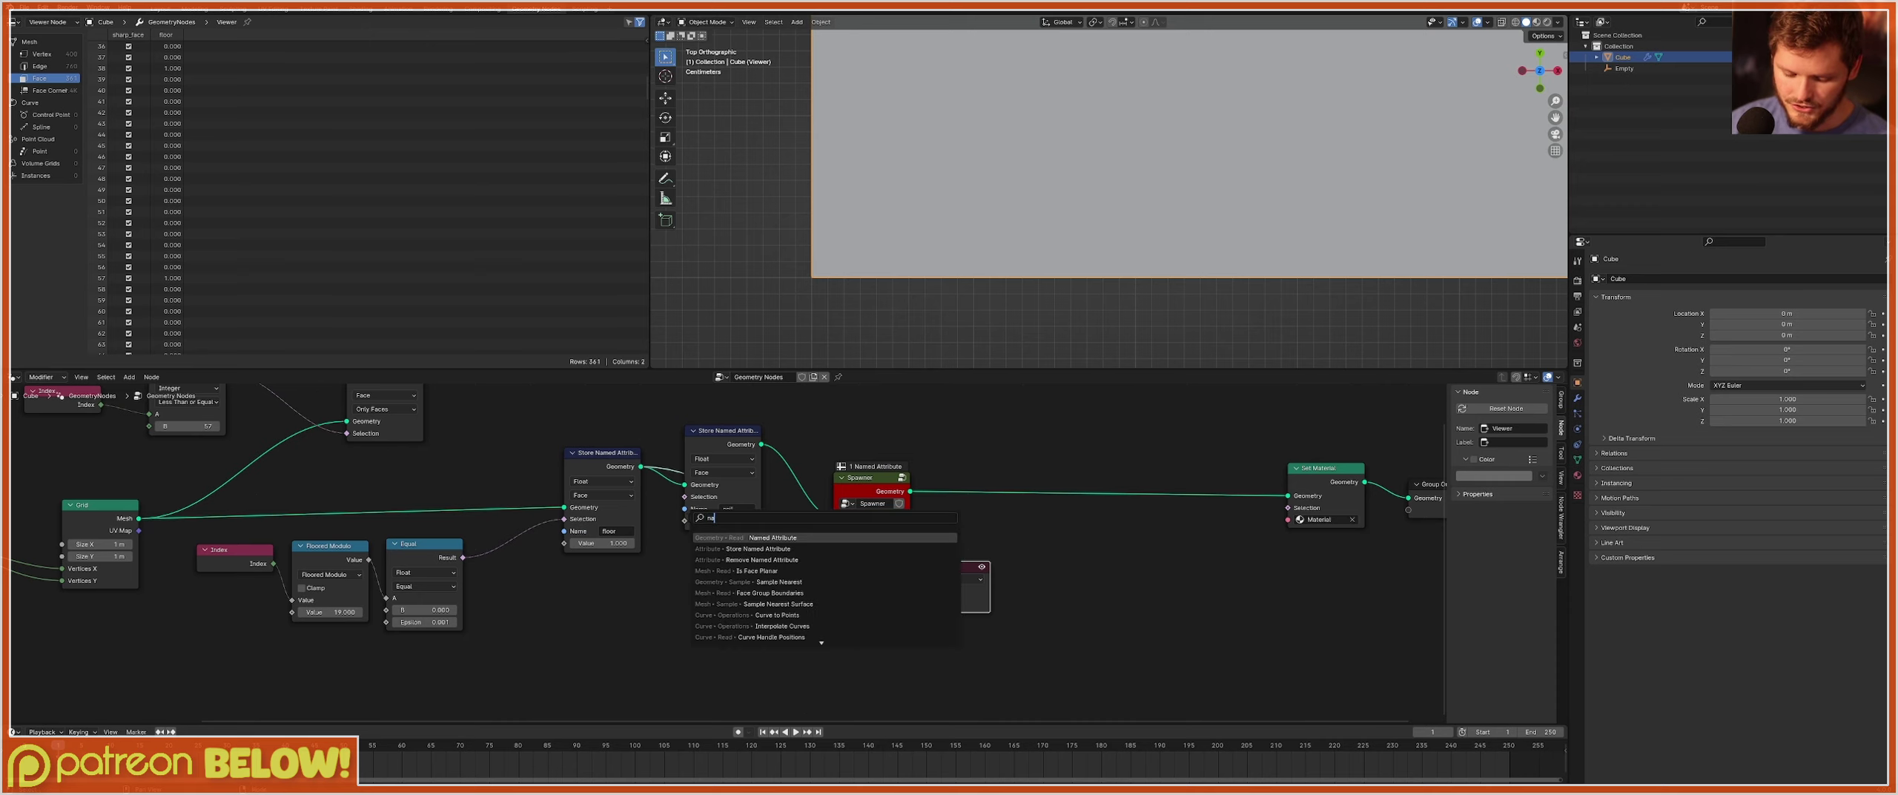
pyautogui.press('BackSpace')
pyautogui.press('BackSpace')
pyautogui.write('e')
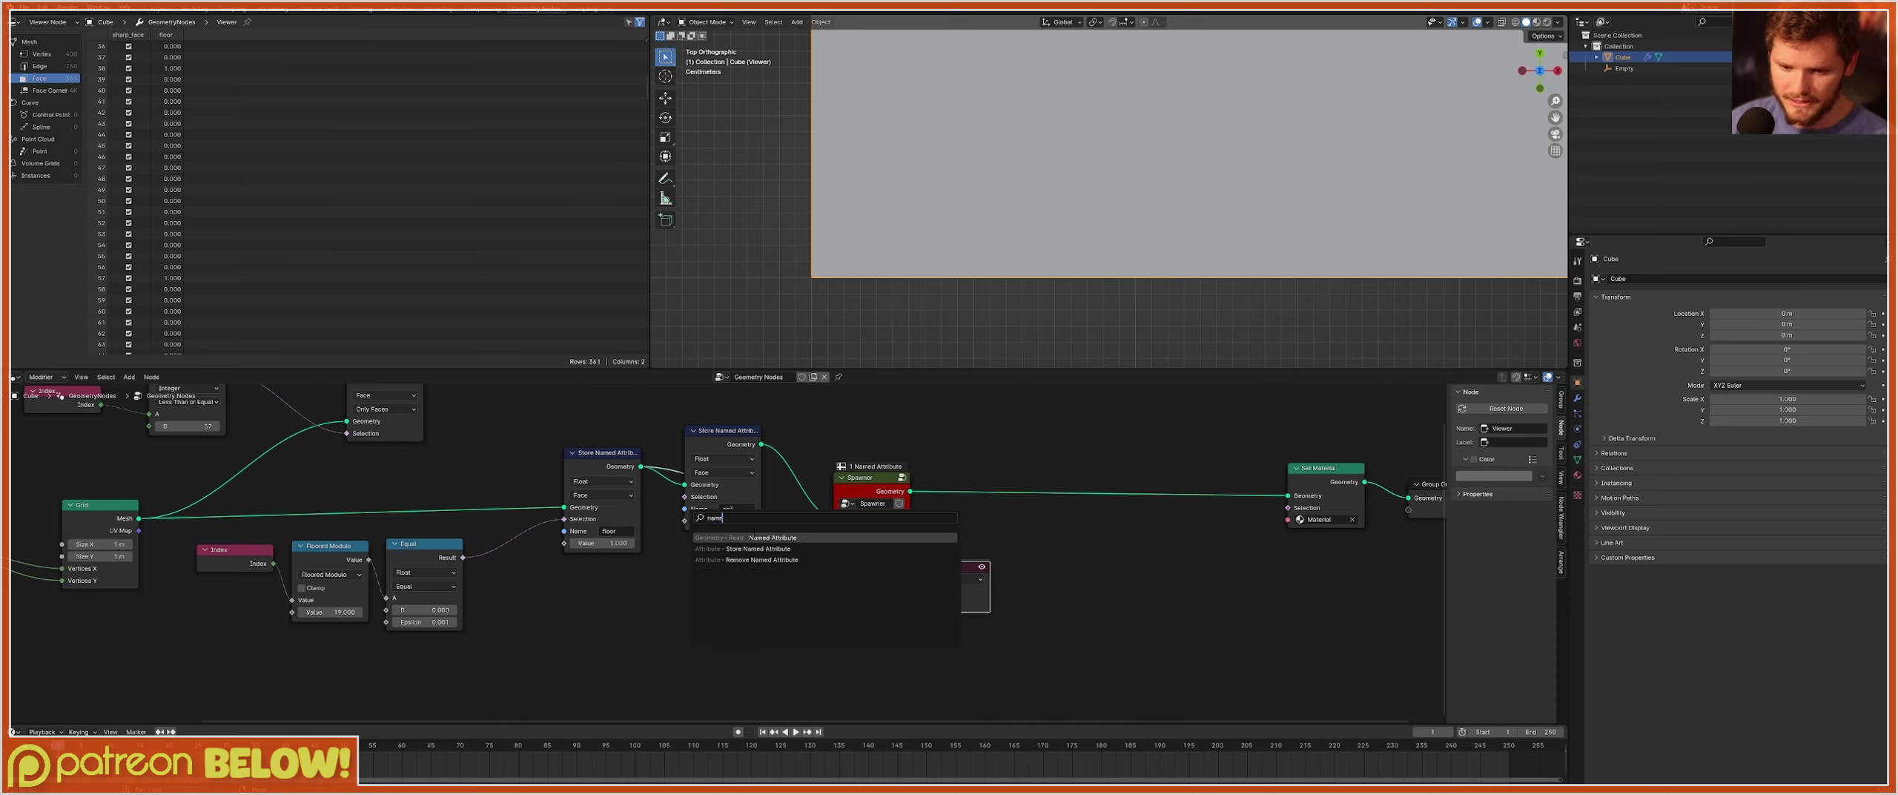
pyautogui.press('Return')
pyautogui.click(688, 585)
pyautogui.scroll(5, 721, 553)
pyautogui.scroll(-6, 734, 490)
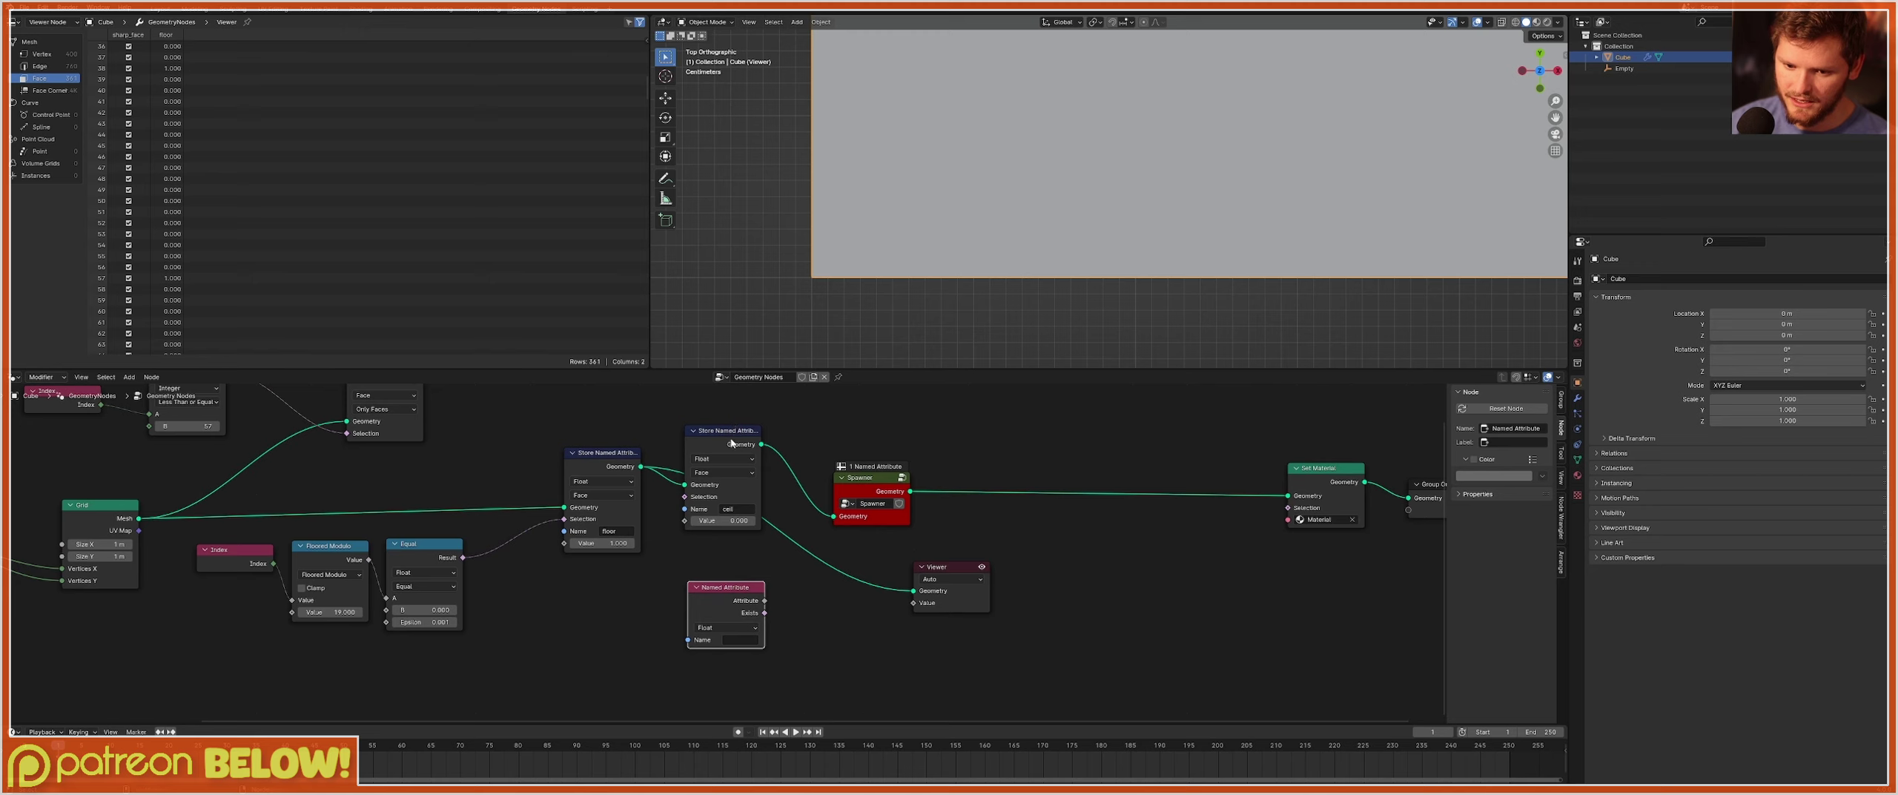
# View the floor Store Named Attribute's geometry with the Named Attribute "floor" connected as the Viewer's Value.
pyautogui.keyDown('ctrl'); pyautogui.keyDown('shift'); pyautogui.click(731, 482); pyautogui.keyUp('shift'); pyautogui.keyUp('ctrl')
pyautogui.keyDown('ctrl'); pyautogui.keyDown('shift'); pyautogui.click(623, 482); pyautogui.keyUp('shift'); pyautogui.keyUp('ctrl')
pyautogui.scroll(5, 720, 538)
pyautogui.moveTo(781, 610); pyautogui.dragTo(593, 551, button='middle')
pyautogui.scroll(3, 622, 563)
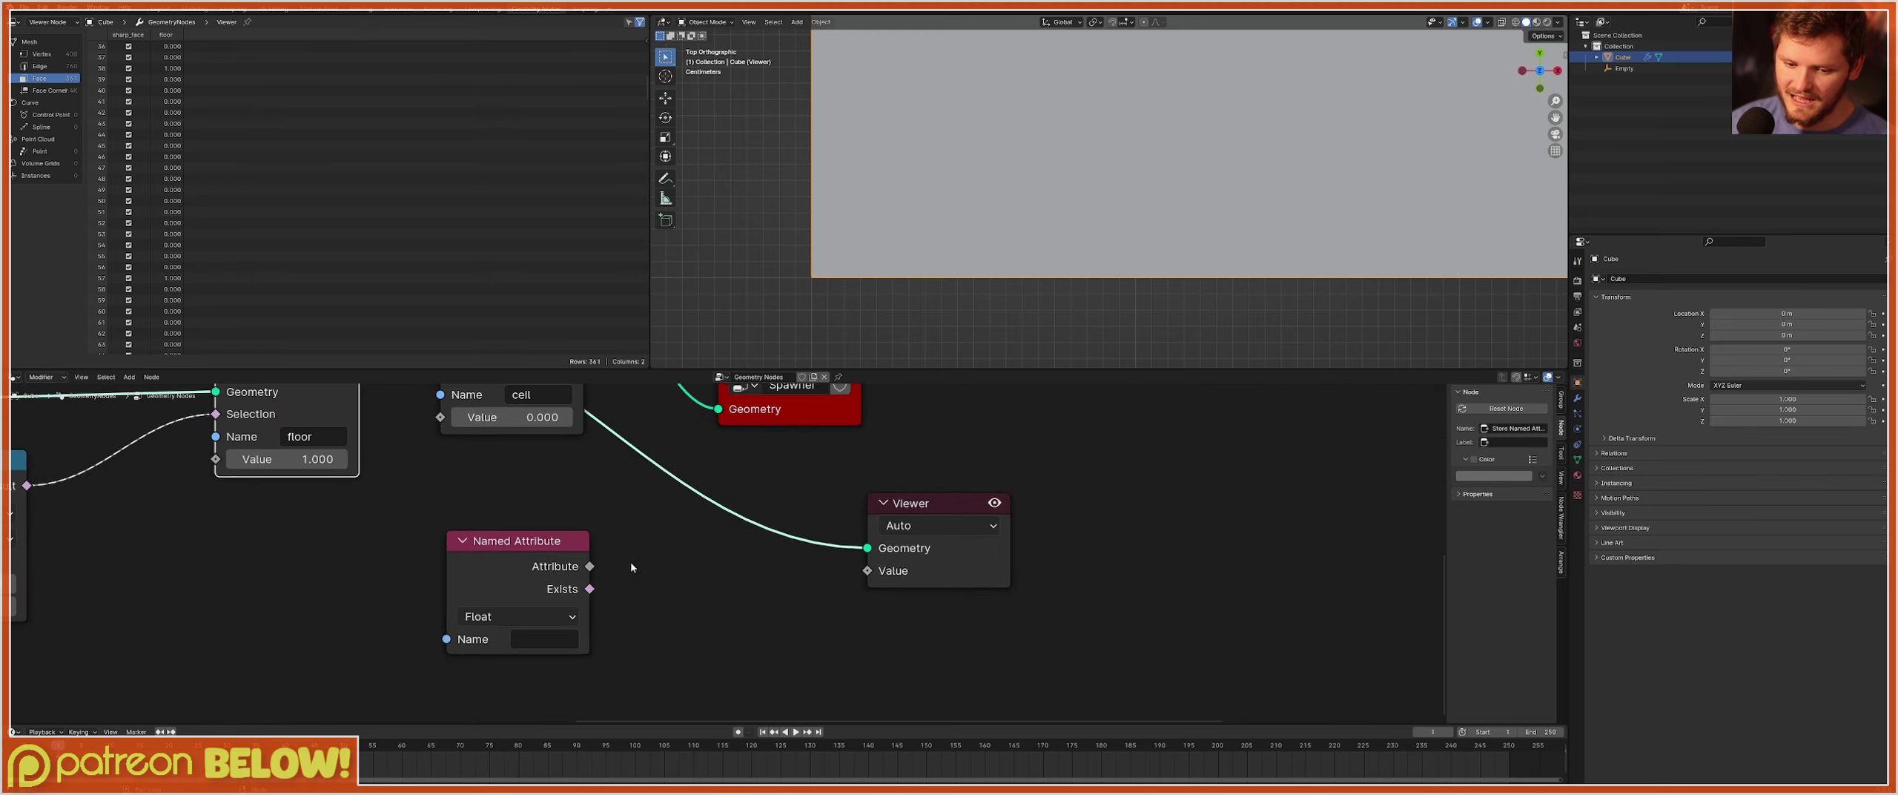
pyautogui.moveTo(589, 566); pyautogui.dragTo(867, 570)
pyautogui.click(531, 637)
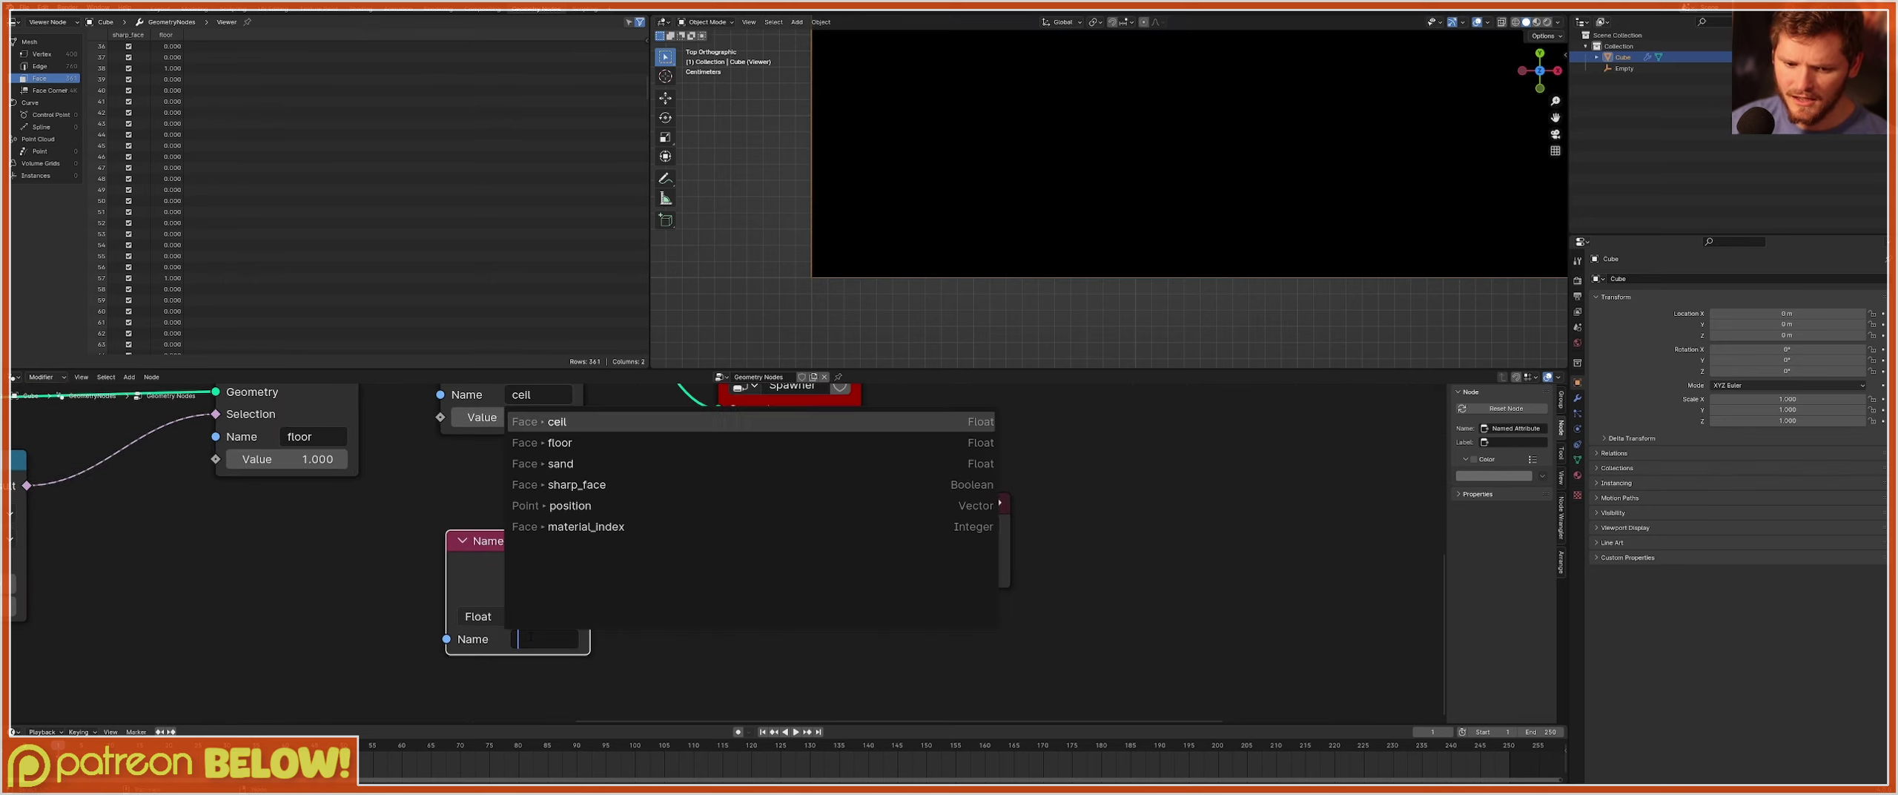
pyautogui.write('floor')
pyautogui.press('Return')
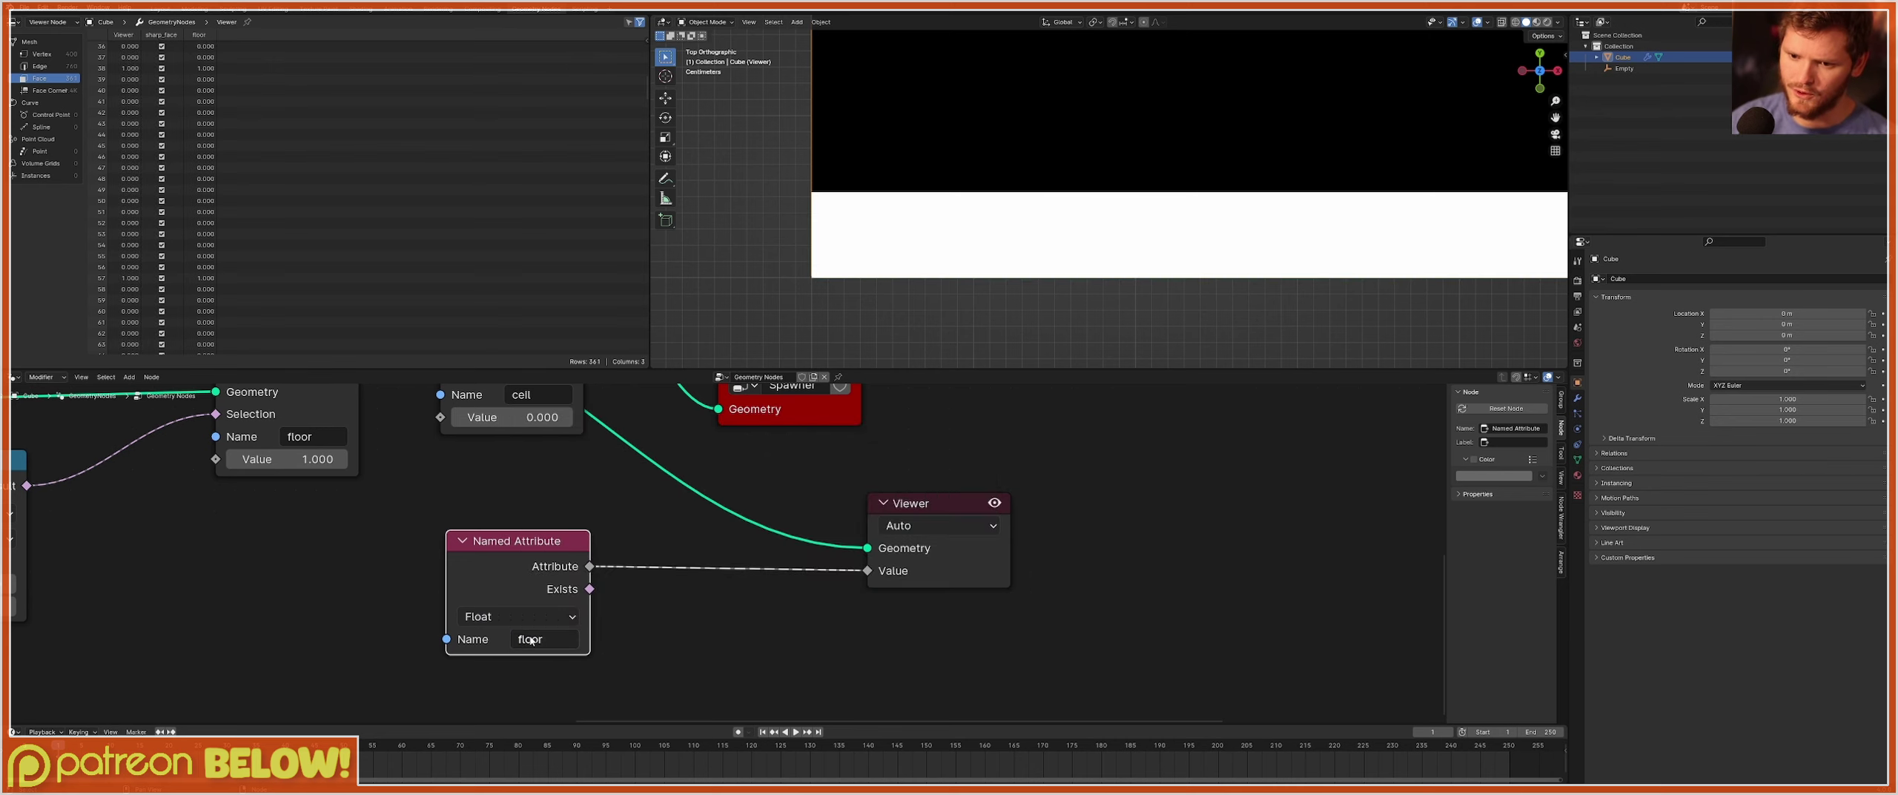
# Raise the Equal node's B stepwise to 3 and on to 18, examining which grid row gets the floor attribute.
pyautogui.scroll(-4, 1056, 199)
pyautogui.keyDown('shift'); pyautogui.moveTo(1172, 147); pyautogui.dragTo(1032, 252, button='middle'); pyautogui.keyUp('shift')
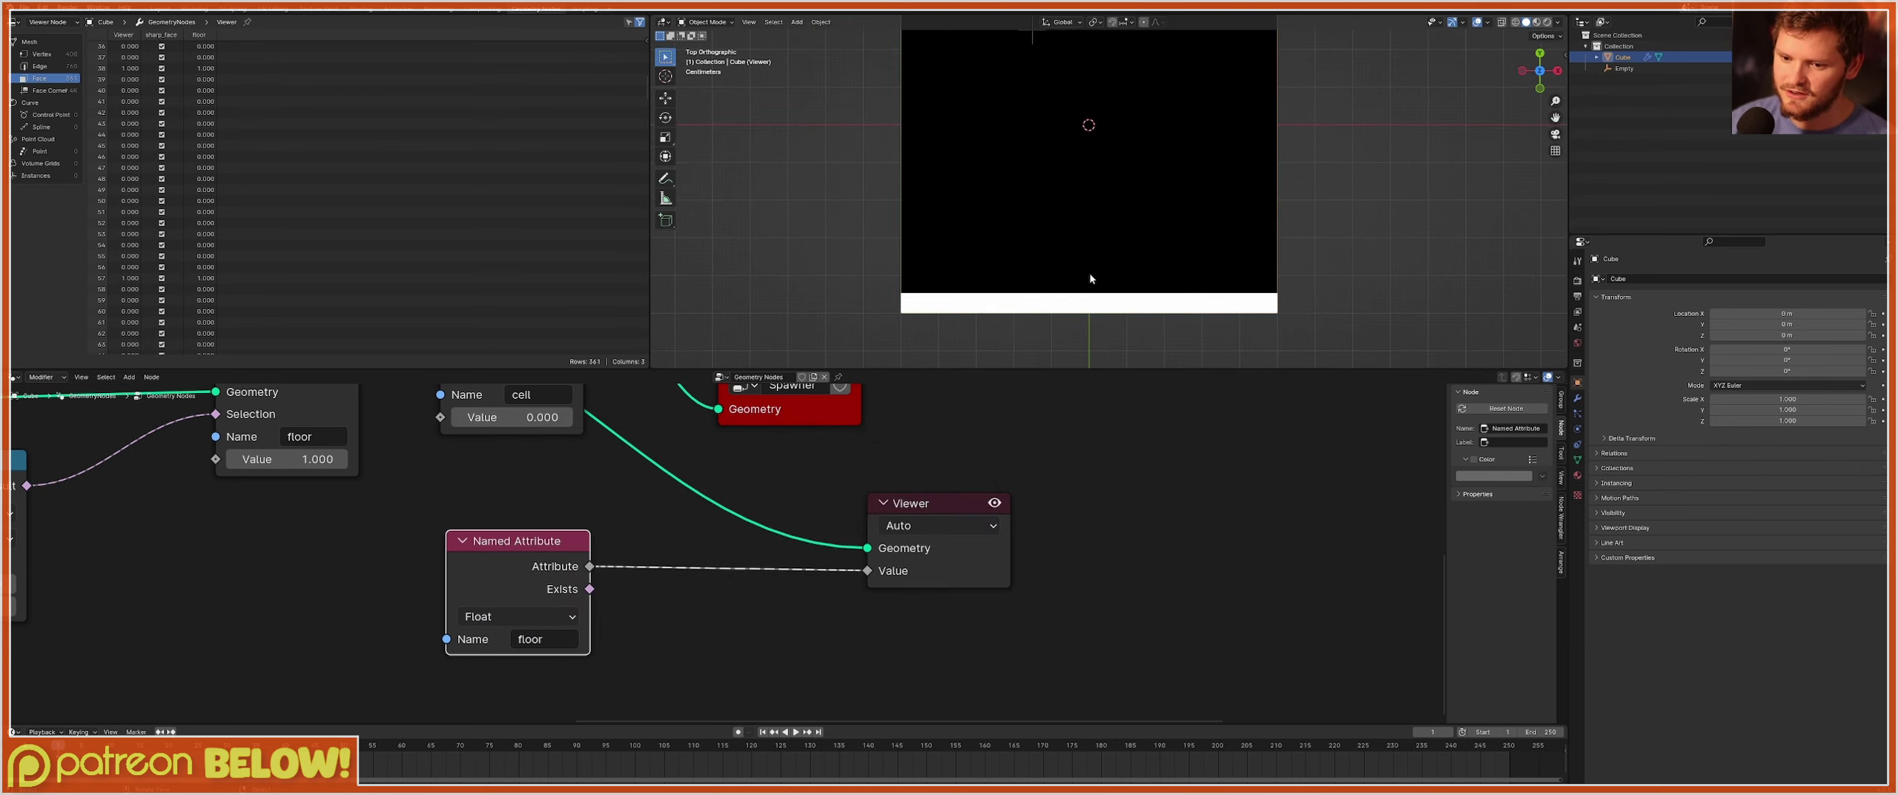
pyautogui.moveTo(268, 521); pyautogui.dragTo(764, 529, button='middle')
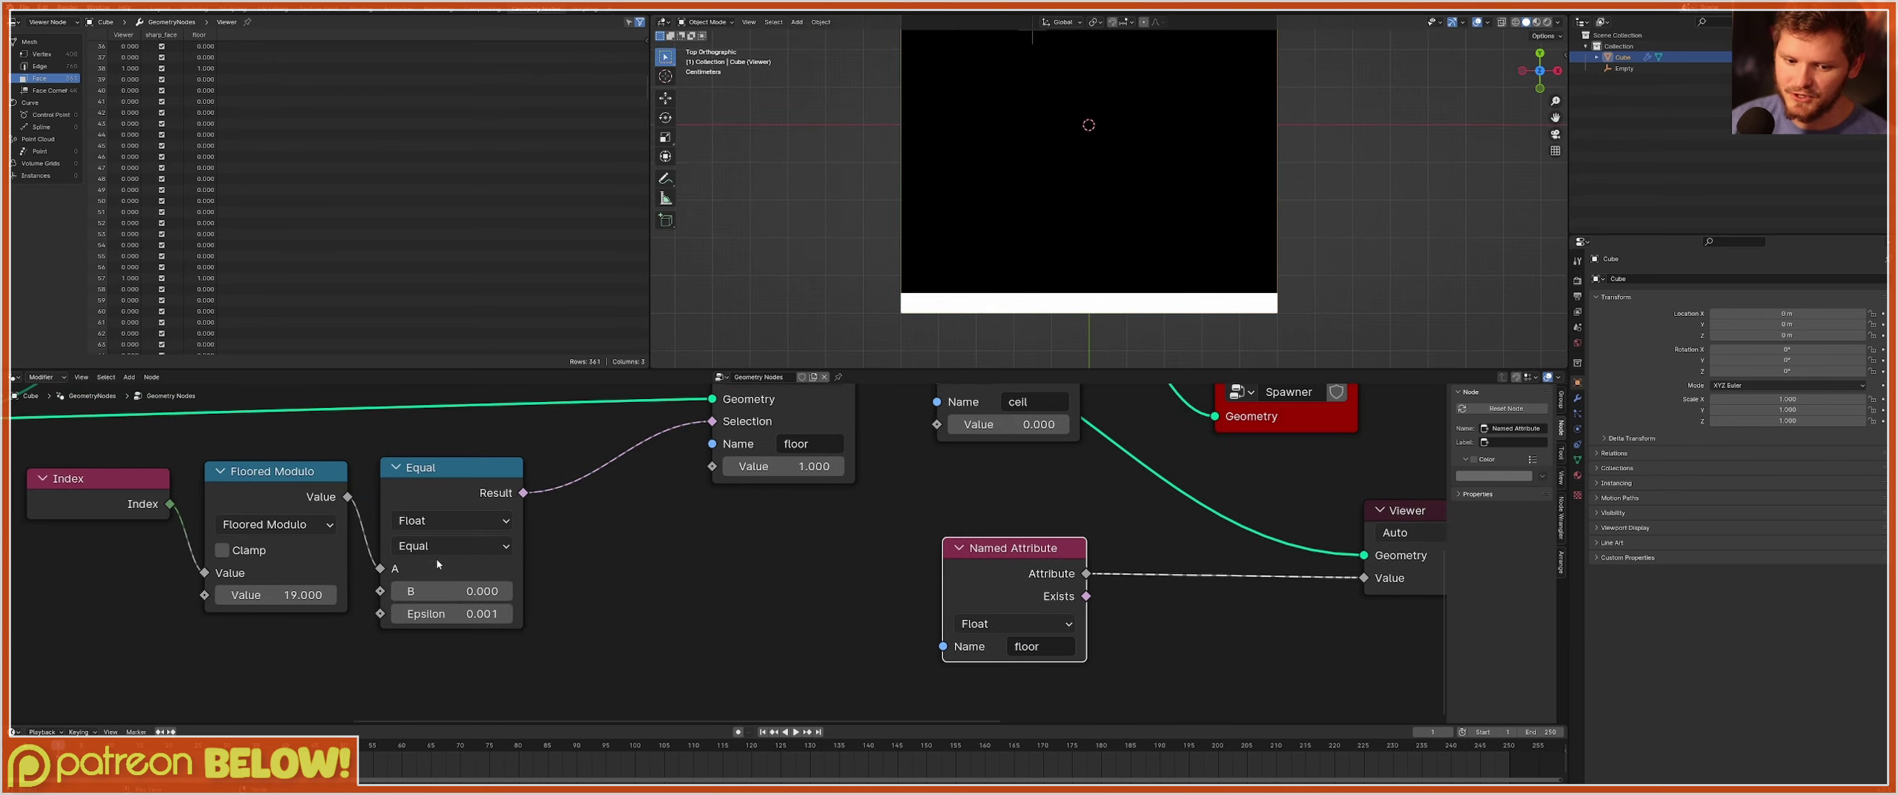
pyautogui.click(504, 592)
pyautogui.click(505, 592)
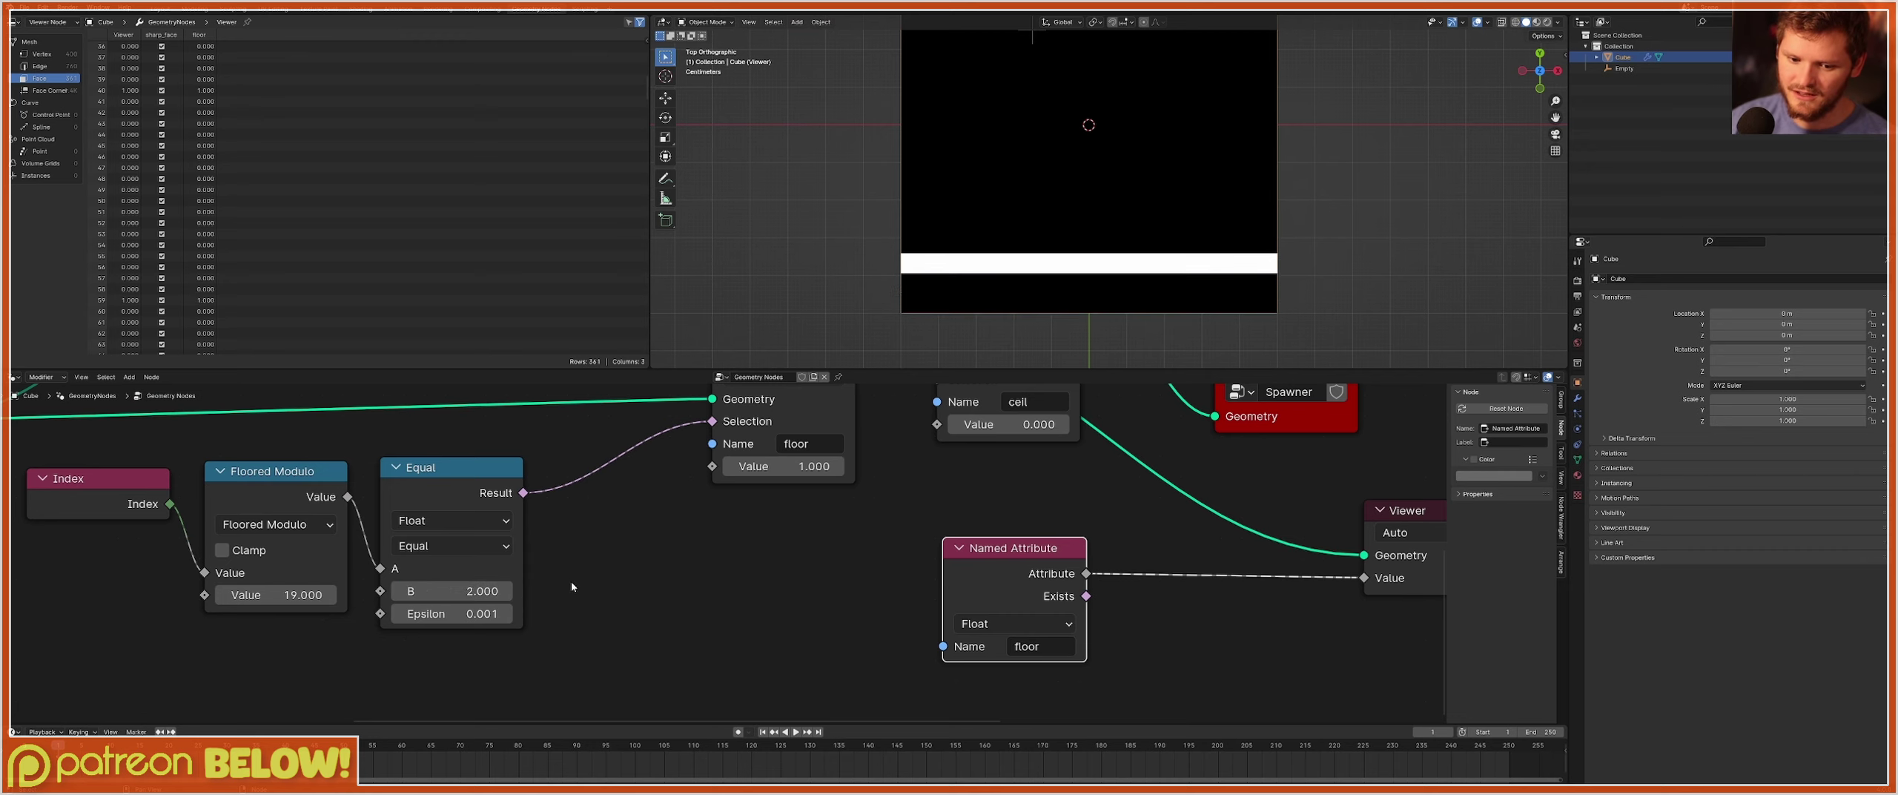
pyautogui.click(504, 592)
pyautogui.press('KP_Decimal')
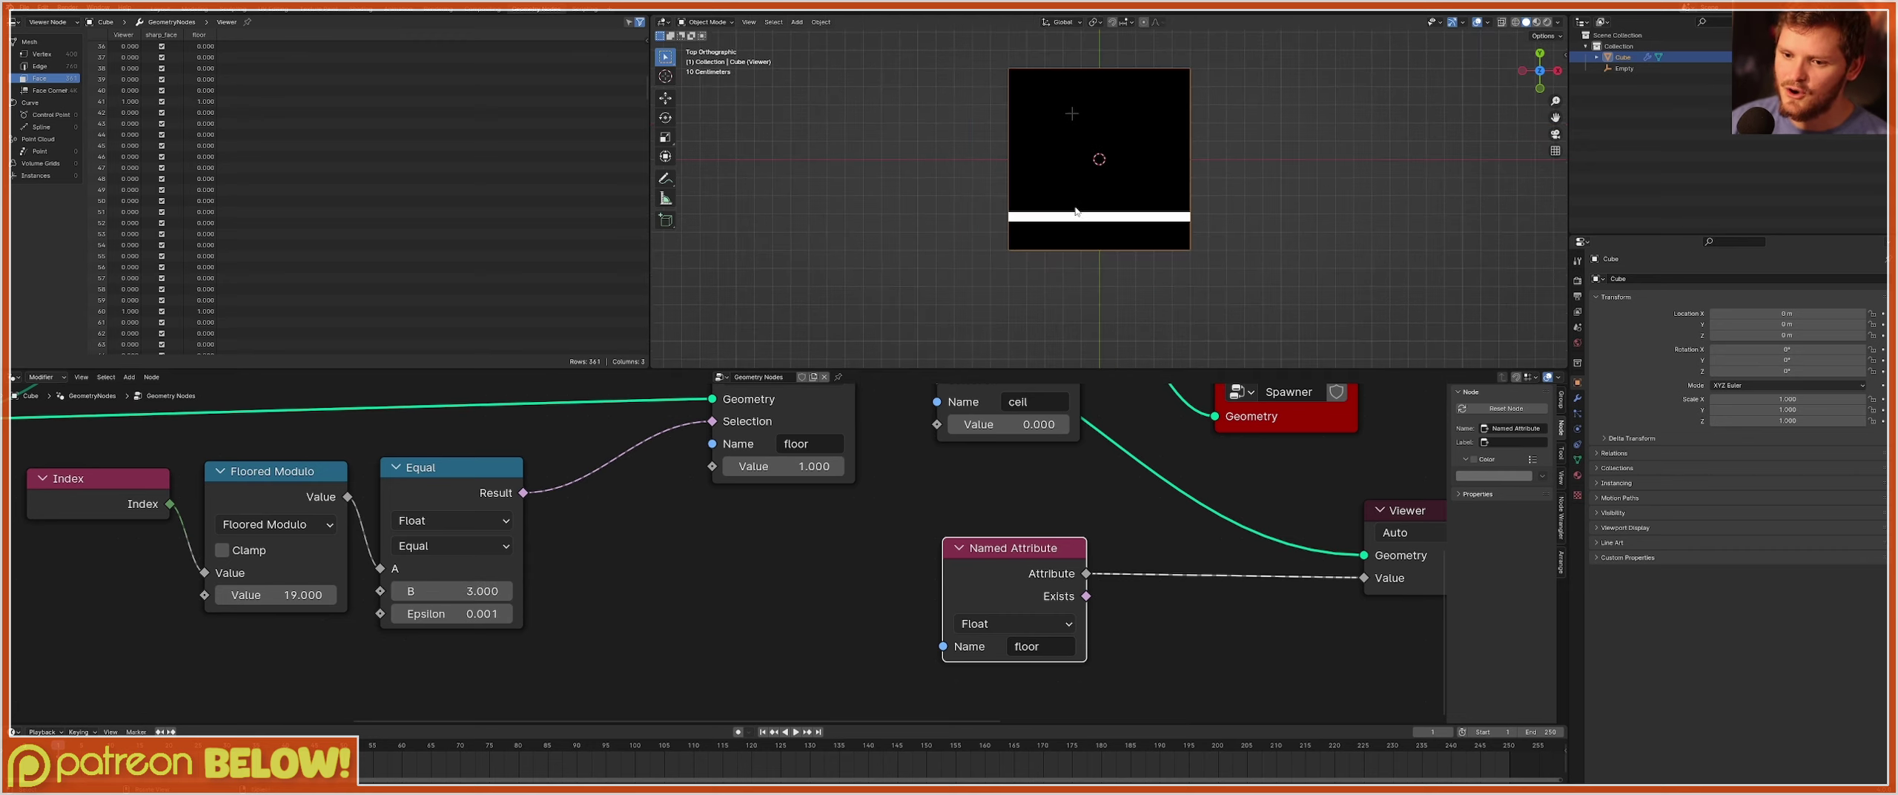
pyautogui.moveTo(459, 591); pyautogui.dragTo(571, 590)
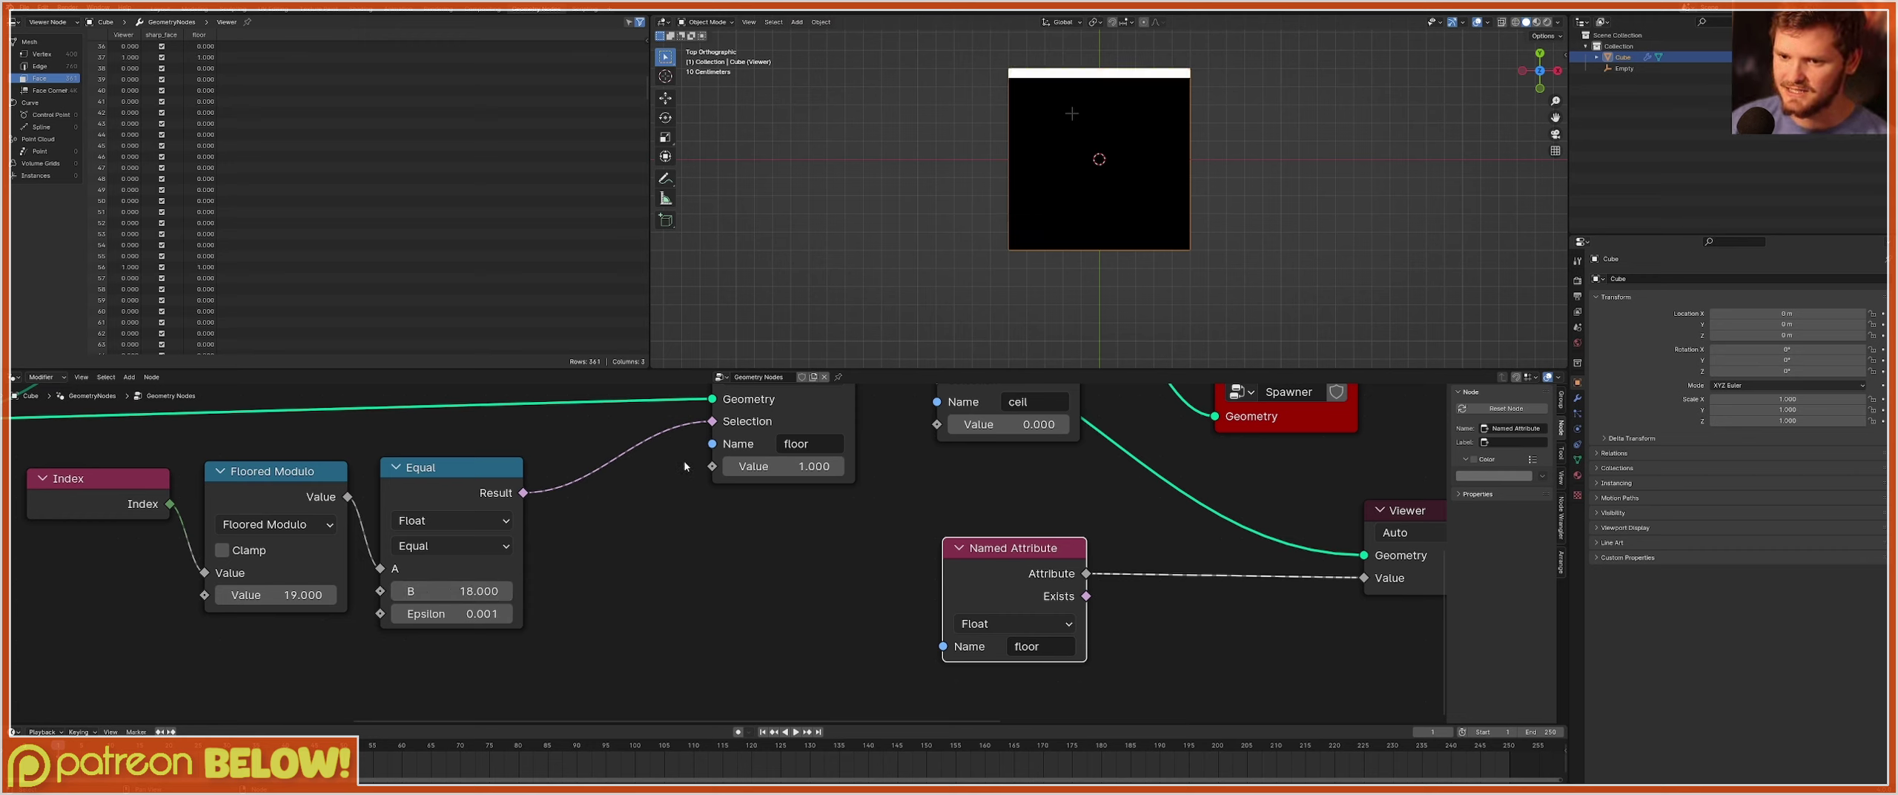
# Set the Equal node's B value to 0.
pyautogui.click(452, 591)
pyautogui.write('0')
pyautogui.press('Return')
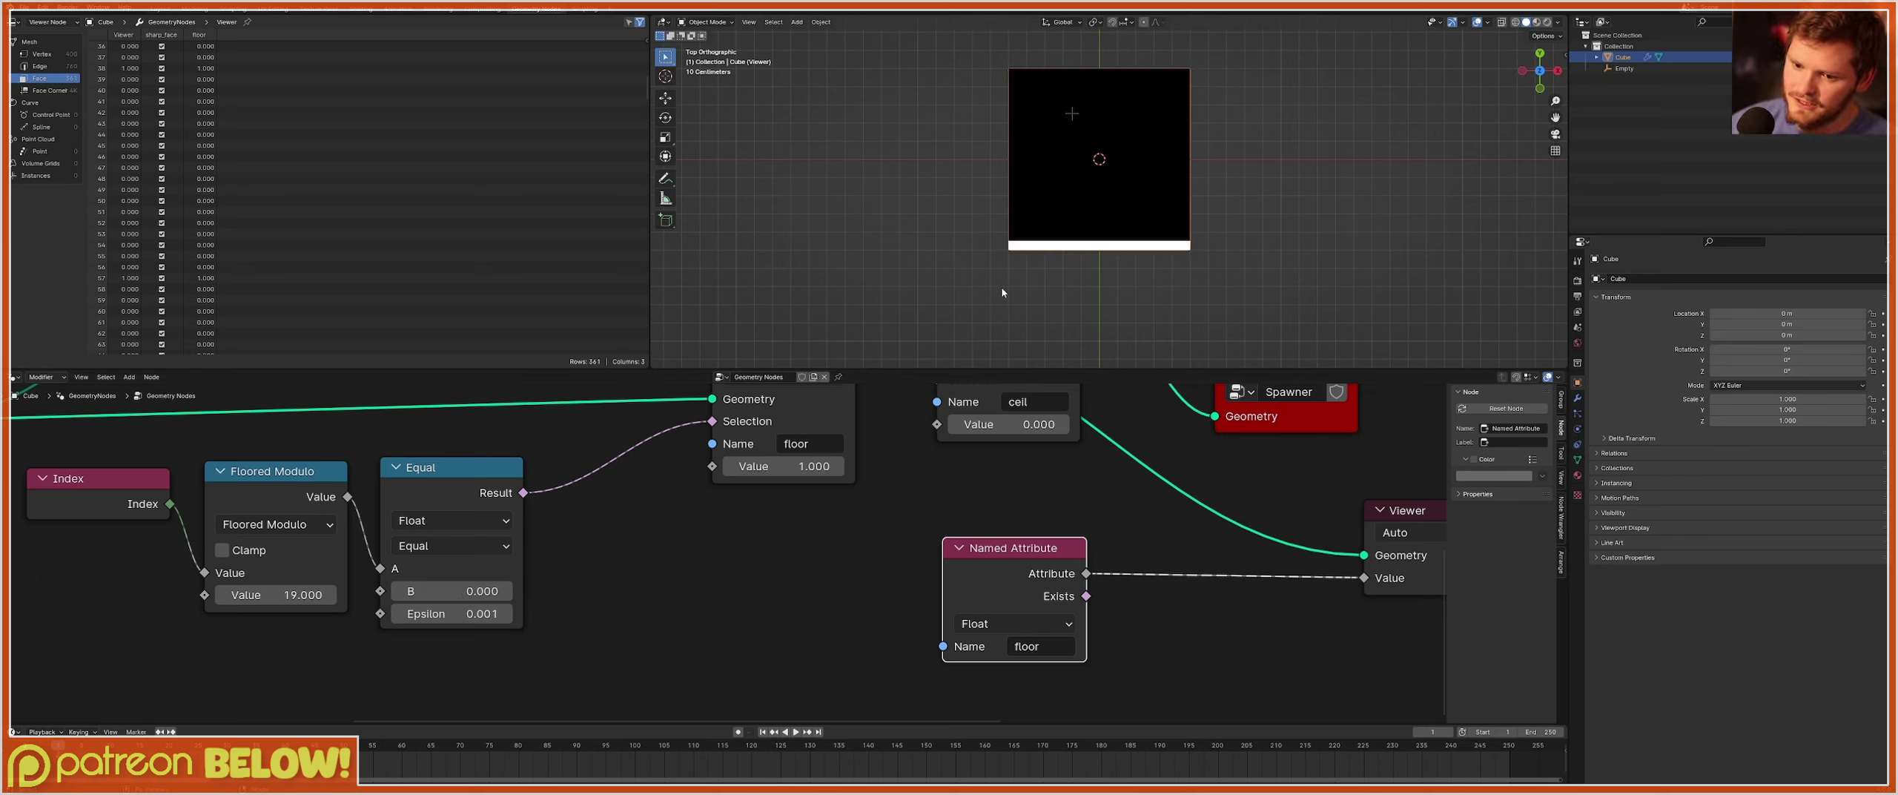
# Annotate a clock face in the empty area beside the grid, marking the hours and writing 12, 2 and 11.
pyautogui.keyDown('shift'); pyautogui.moveTo(942, 182); pyautogui.dragTo(1206, 195, button='middle'); pyautogui.keyUp('shift')
pyautogui.scroll(2, 960, 159)
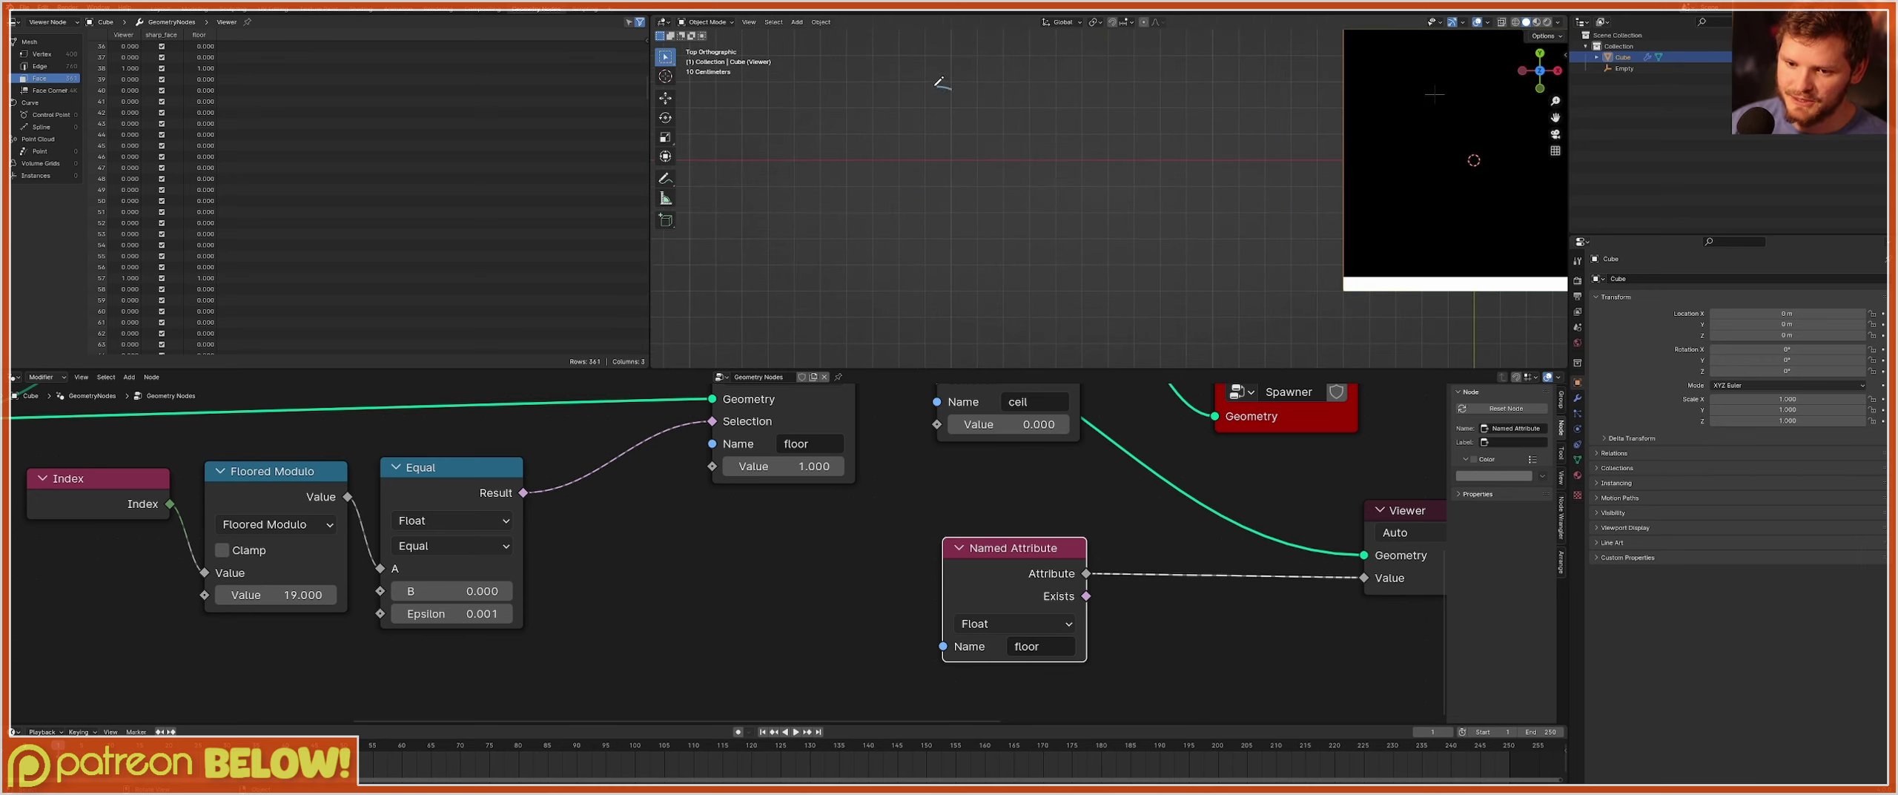
pyautogui.moveTo(935, 84)
pyautogui.mouseDown()
pyautogui.moveTo(823, 267)
pyautogui.moveTo(986, 78)
pyautogui.moveTo(911, 69)
pyautogui.mouseUp()
pyautogui.moveTo(924, 92)
pyautogui.mouseDown()
pyautogui.moveTo(920, 122)
pyautogui.moveTo(956, 114)
pyautogui.mouseUp()
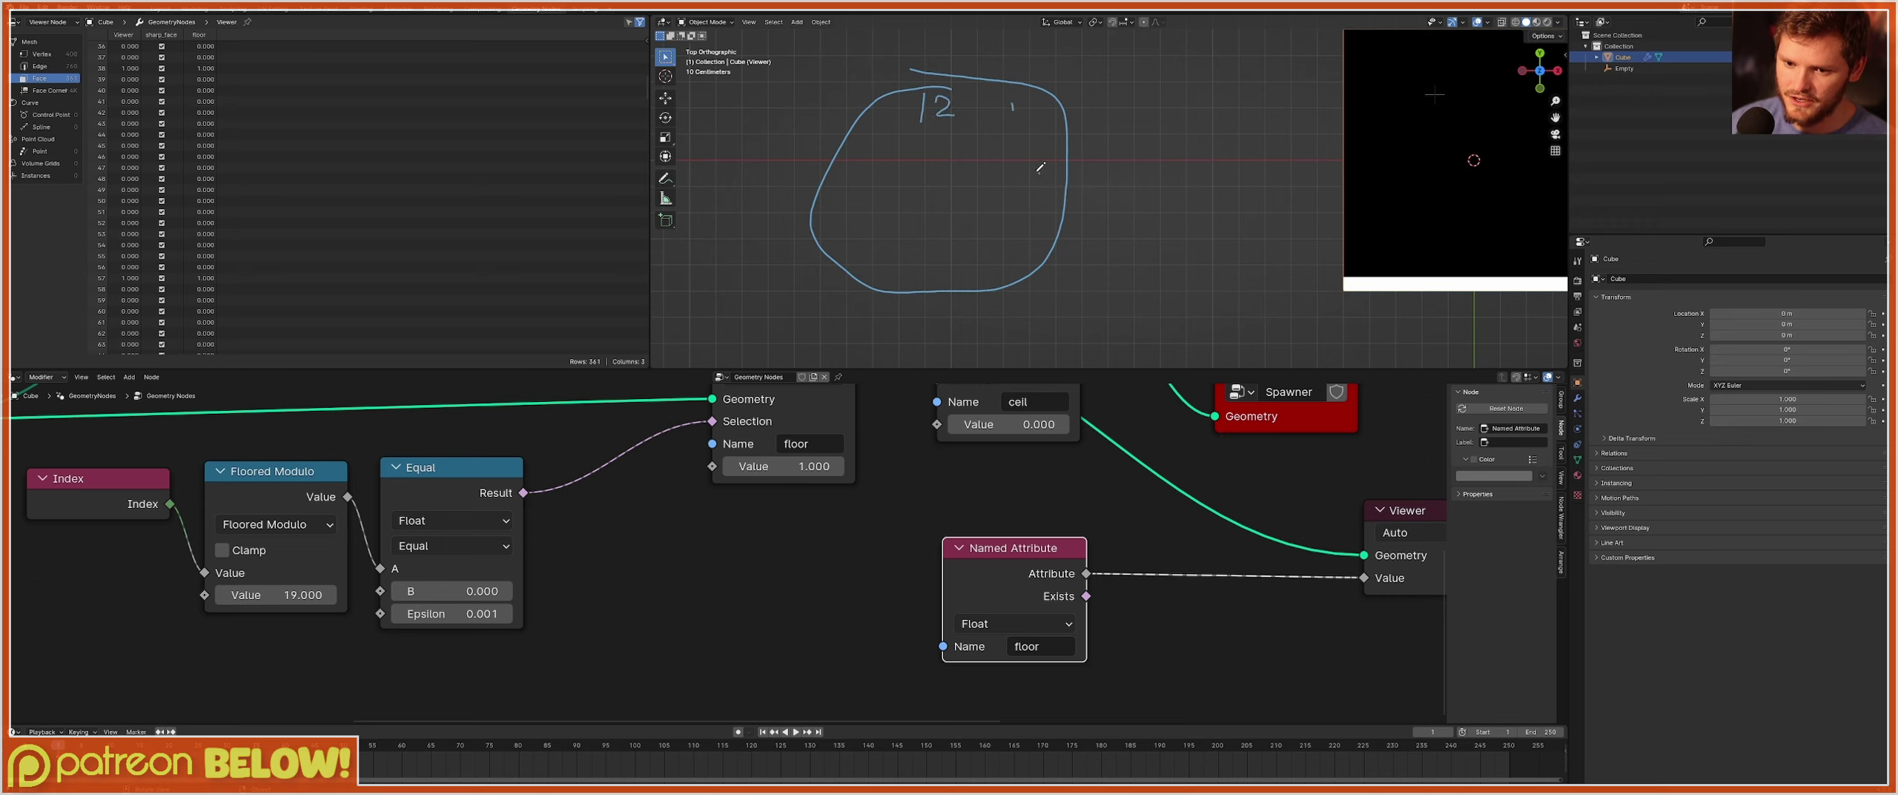
pyautogui.moveTo(1040, 170); pyautogui.dragTo(1023, 138)
pyautogui.moveTo(954, 277); pyautogui.dragTo(971, 275)
pyautogui.moveTo(899, 264); pyautogui.dragTo(909, 270)
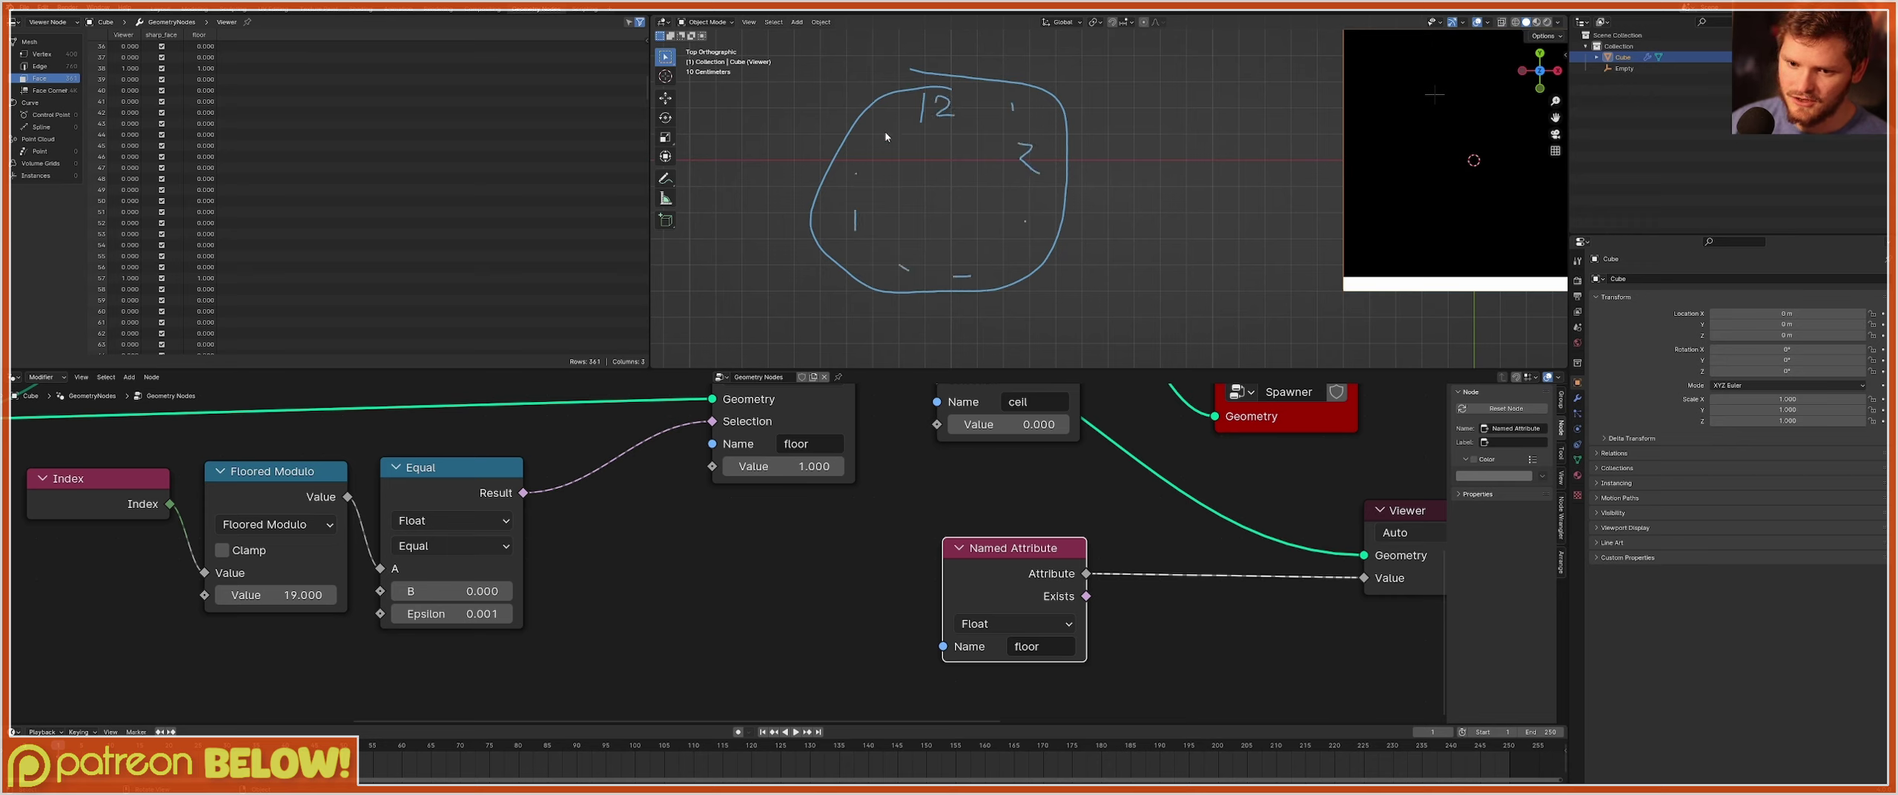
pyautogui.moveTo(874, 138); pyautogui.dragTo(888, 113)
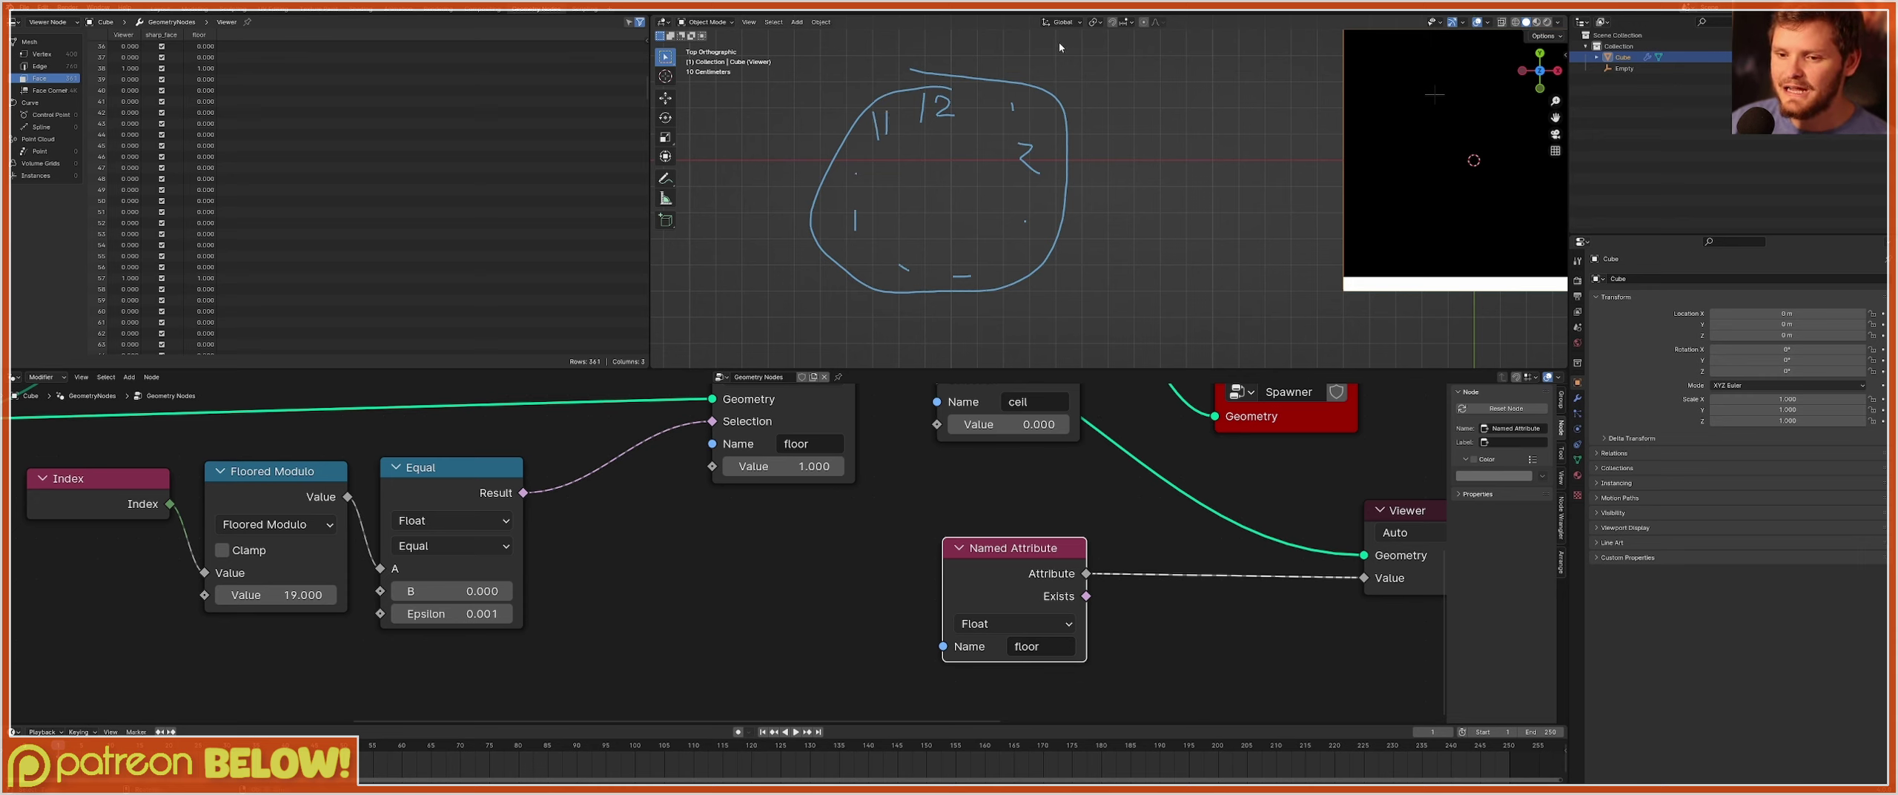
# Write the times 1:00 and 13:00 above the clock sketch and draw an hour hand pointing at the one o'clock mark.
pyautogui.keyDown('shift'); pyautogui.moveTo(1058, 41); pyautogui.dragTo(1066, 141, button='middle'); pyautogui.keyUp('shift')
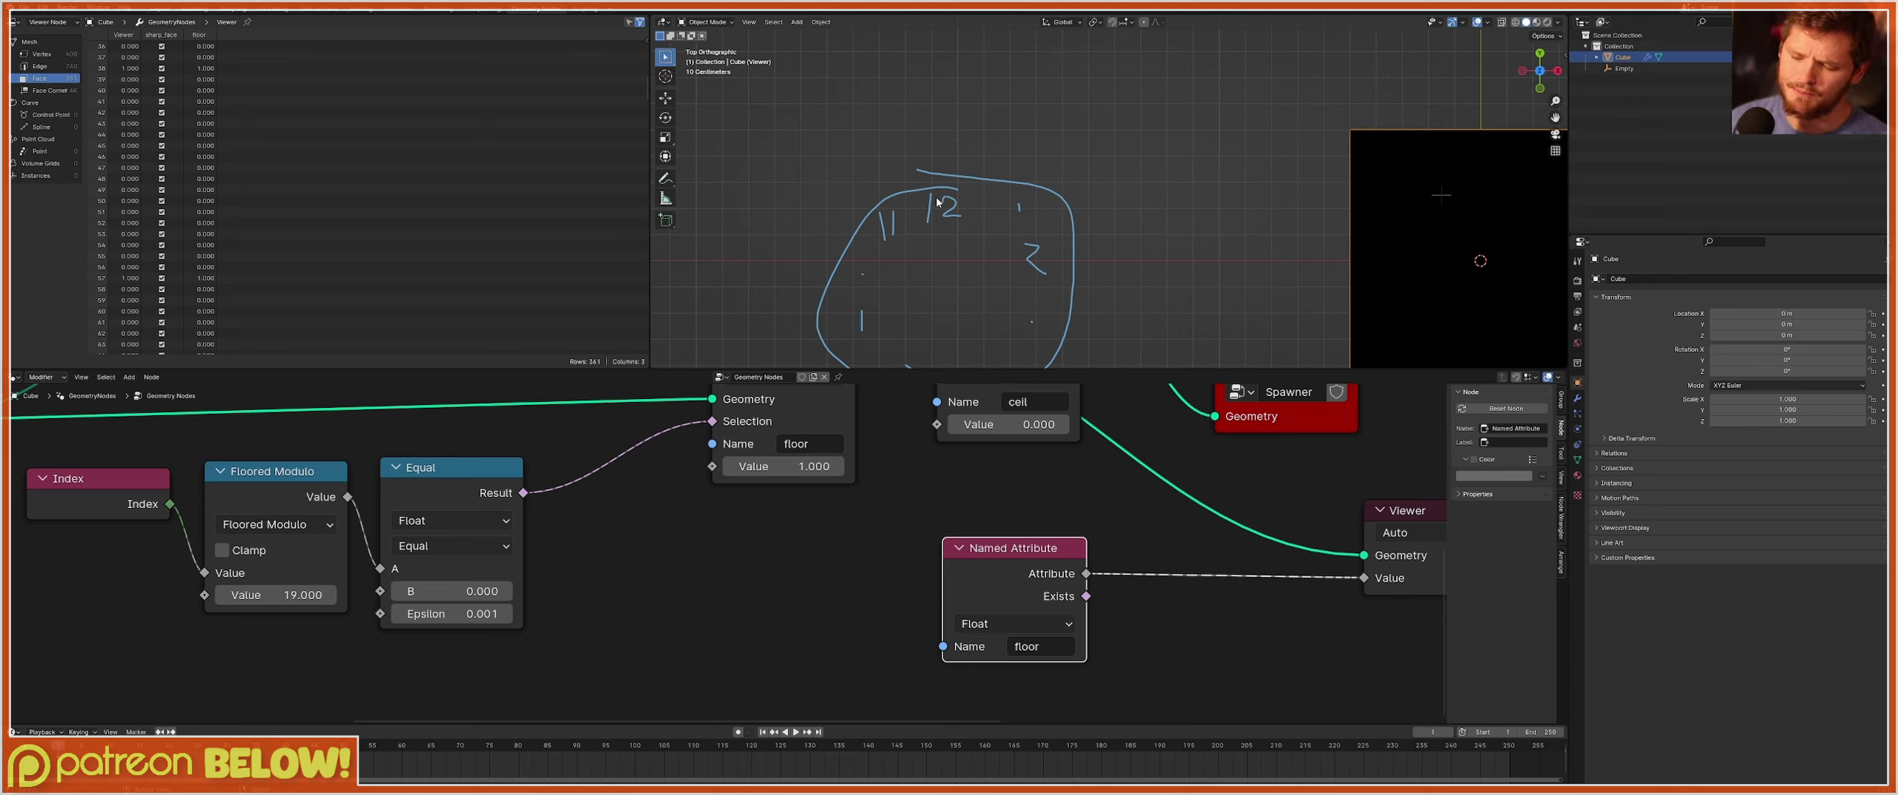
pyautogui.moveTo(854, 70)
pyautogui.mouseDown()
pyautogui.moveTo(852, 104)
pyautogui.moveTo(904, 67)
pyautogui.moveTo(925, 86)
pyautogui.moveTo(948, 58)
pyautogui.mouseUp()
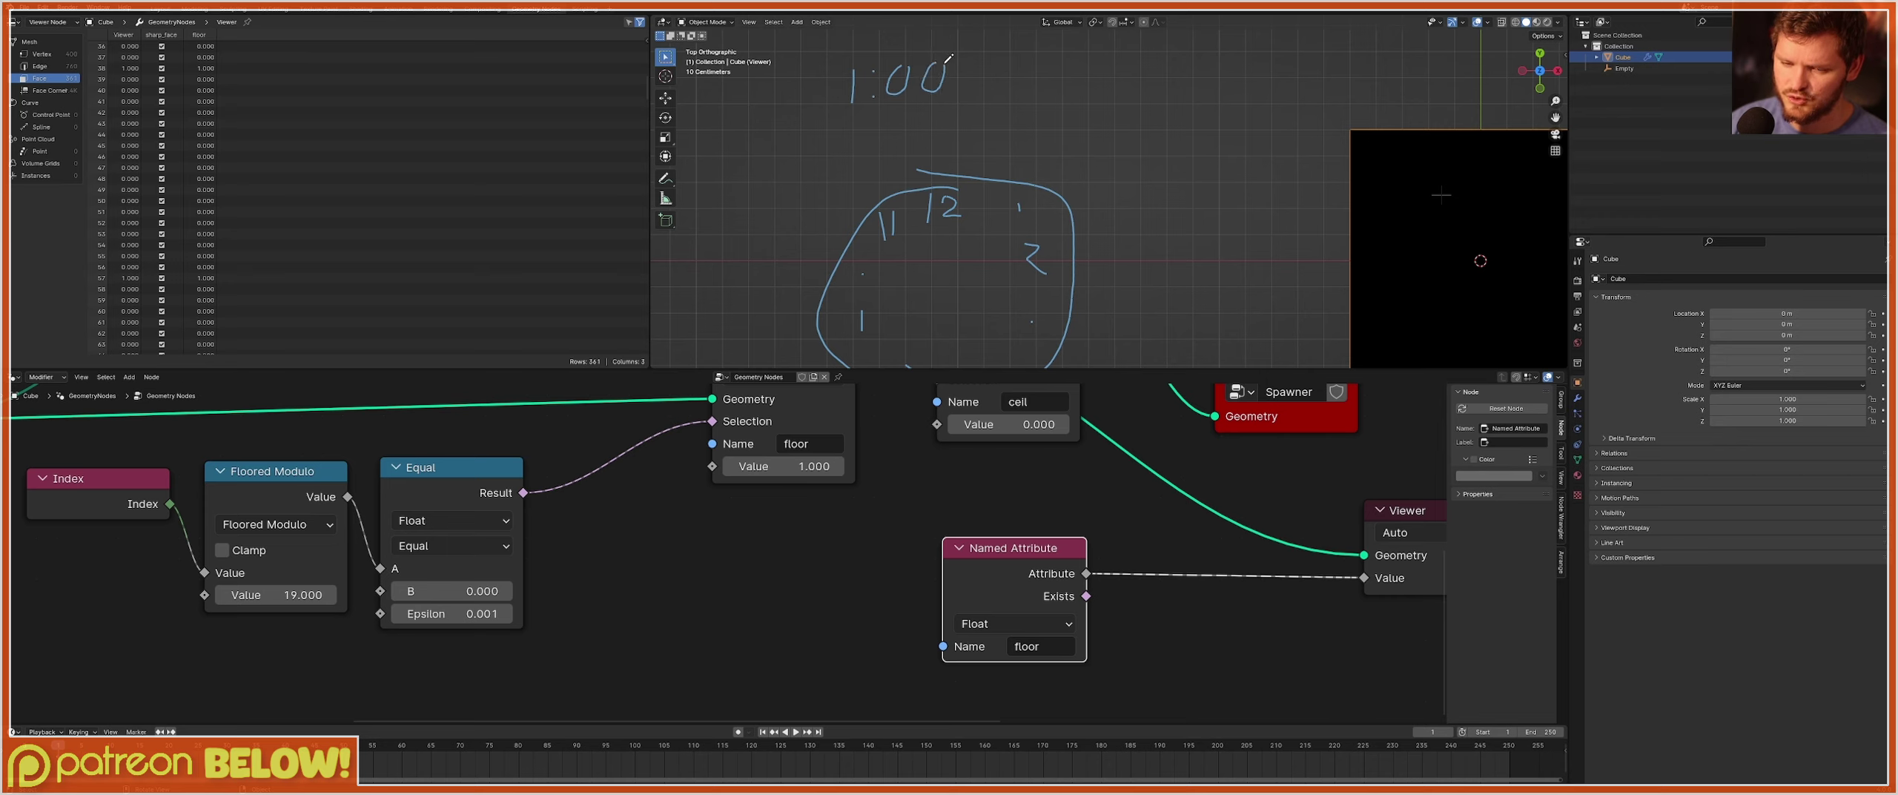
pyautogui.moveTo(960, 279)
pyautogui.mouseDown()
pyautogui.moveTo(1016, 220)
pyautogui.moveTo(1000, 231)
pyautogui.mouseUp()
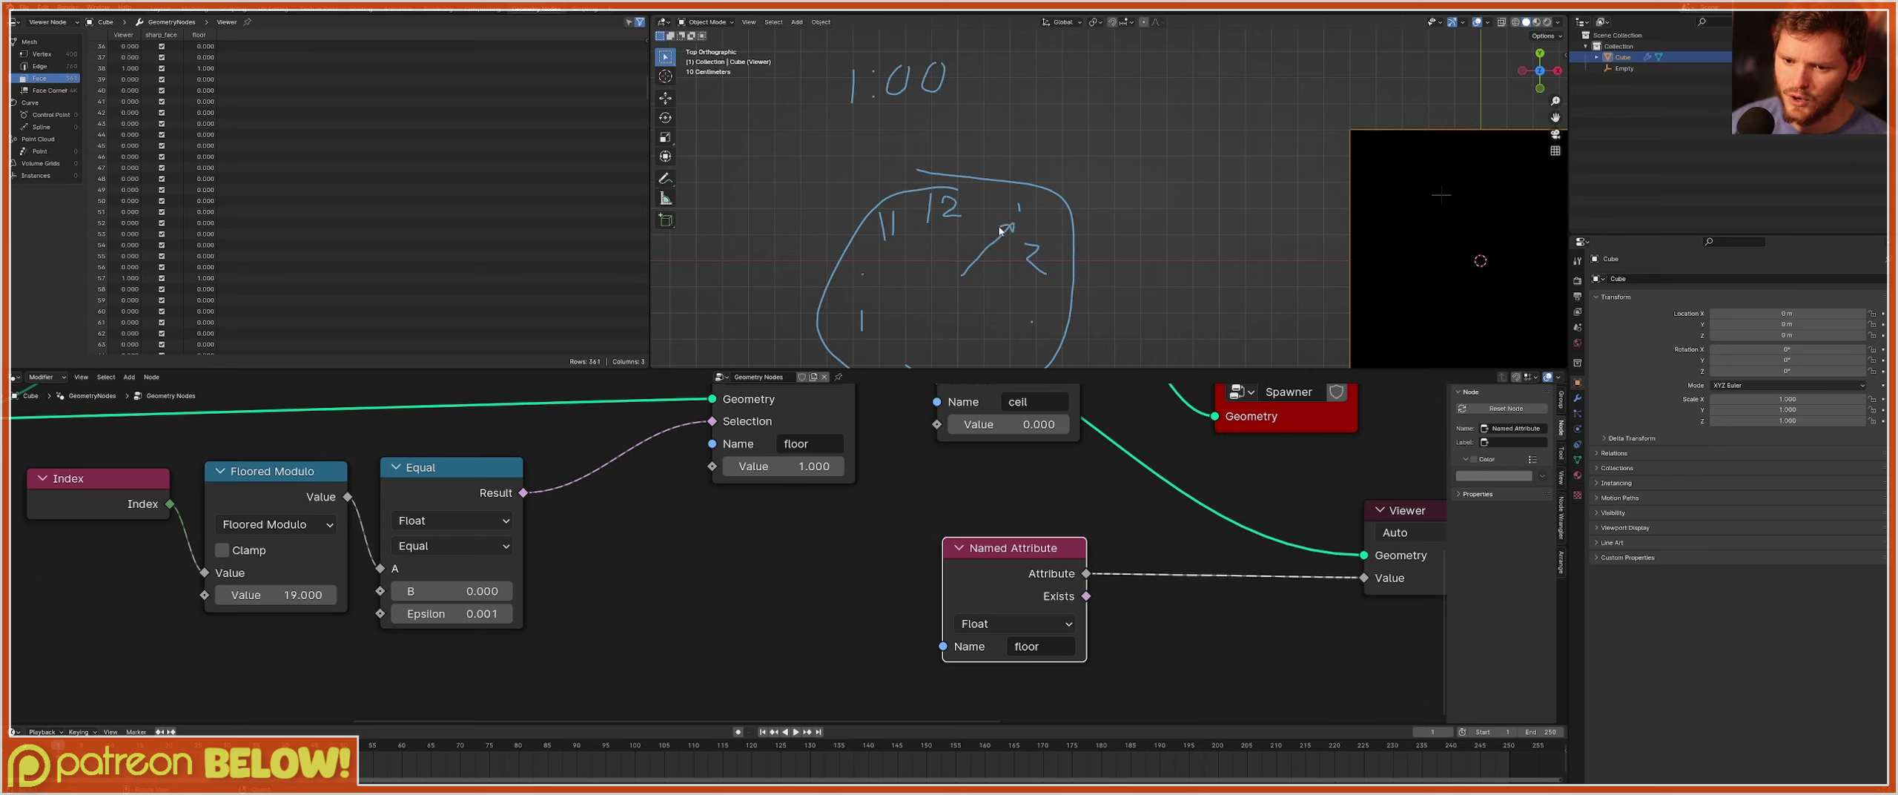
pyautogui.hotkey('ctrl', 'z')
pyautogui.hotkey('ctrl', 'z')
pyautogui.keyDown('shift'); pyautogui.moveTo(1057, 111); pyautogui.dragTo(932, 166, button='middle'); pyautogui.keyUp('shift')
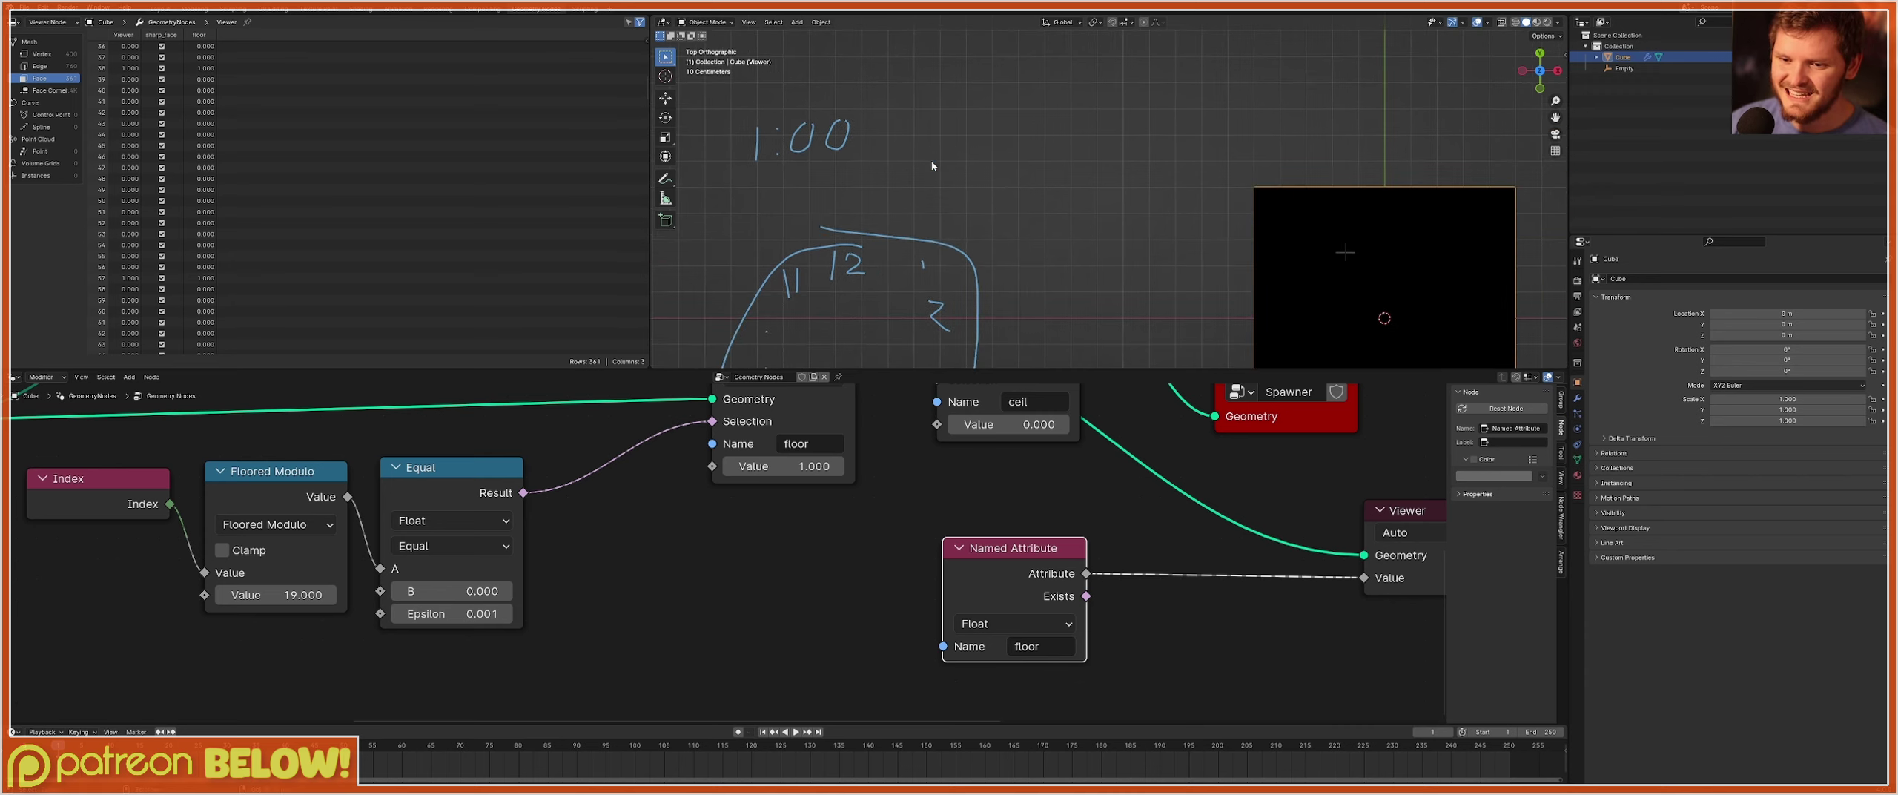
pyautogui.moveTo(973, 190)
pyautogui.mouseDown()
pyautogui.moveTo(966, 162)
pyautogui.moveTo(1014, 191)
pyautogui.moveTo(1023, 157)
pyautogui.moveTo(1072, 187)
pyautogui.moveTo(1071, 157)
pyautogui.mouseUp()
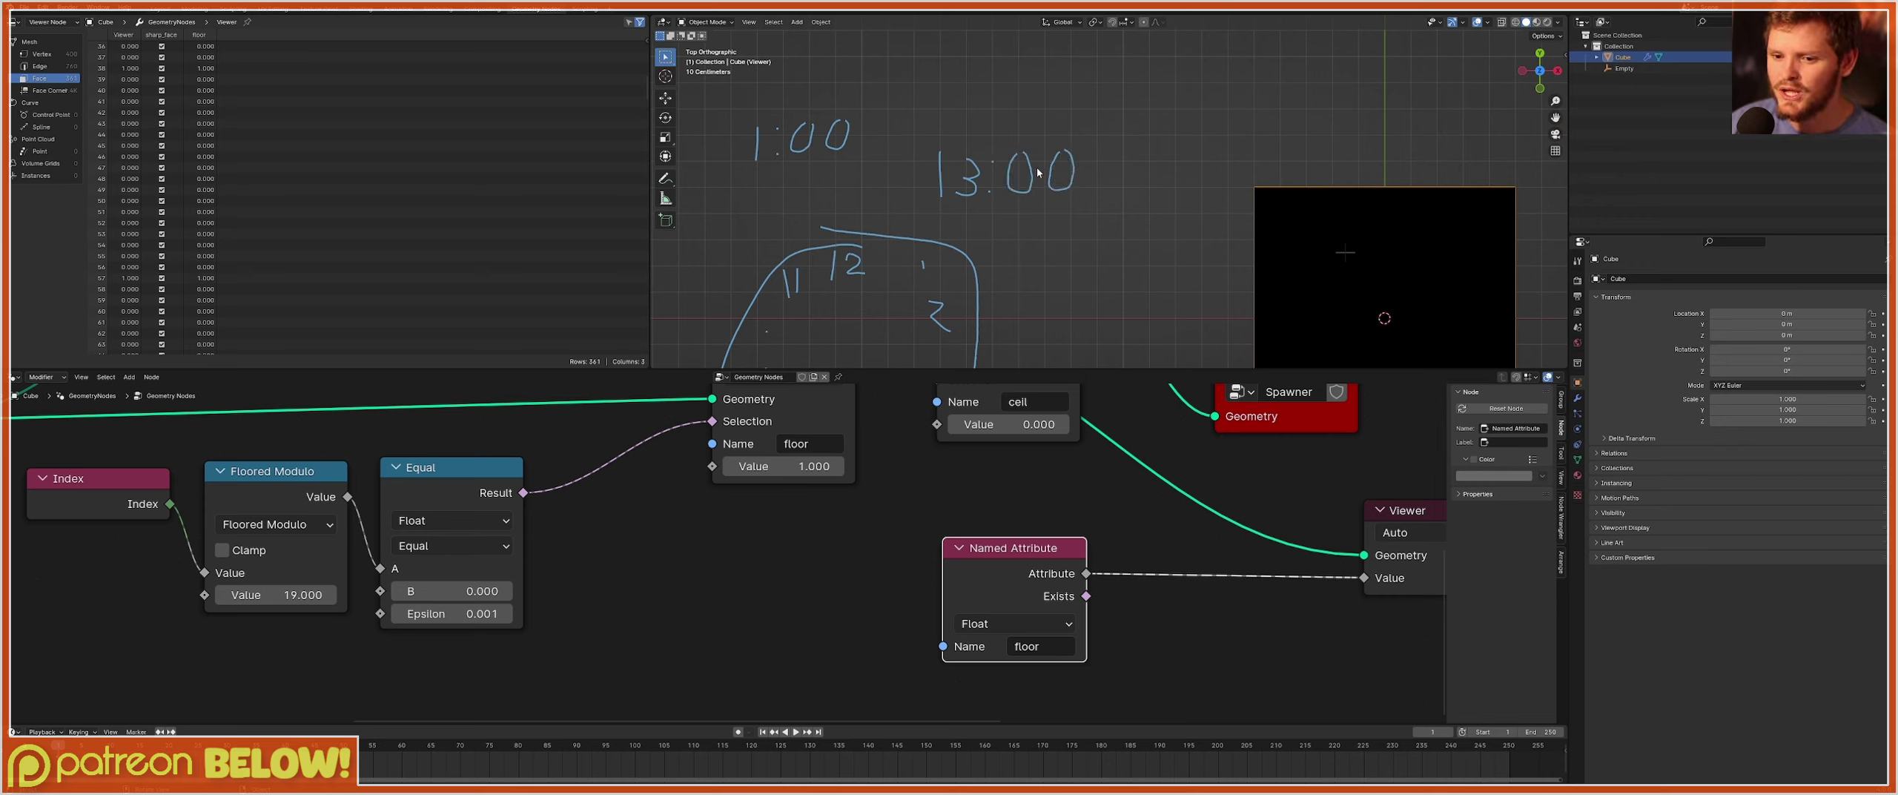
pyautogui.moveTo(866, 330)
pyautogui.mouseDown()
pyautogui.moveTo(920, 290)
pyautogui.moveTo(904, 285)
pyautogui.mouseUp()
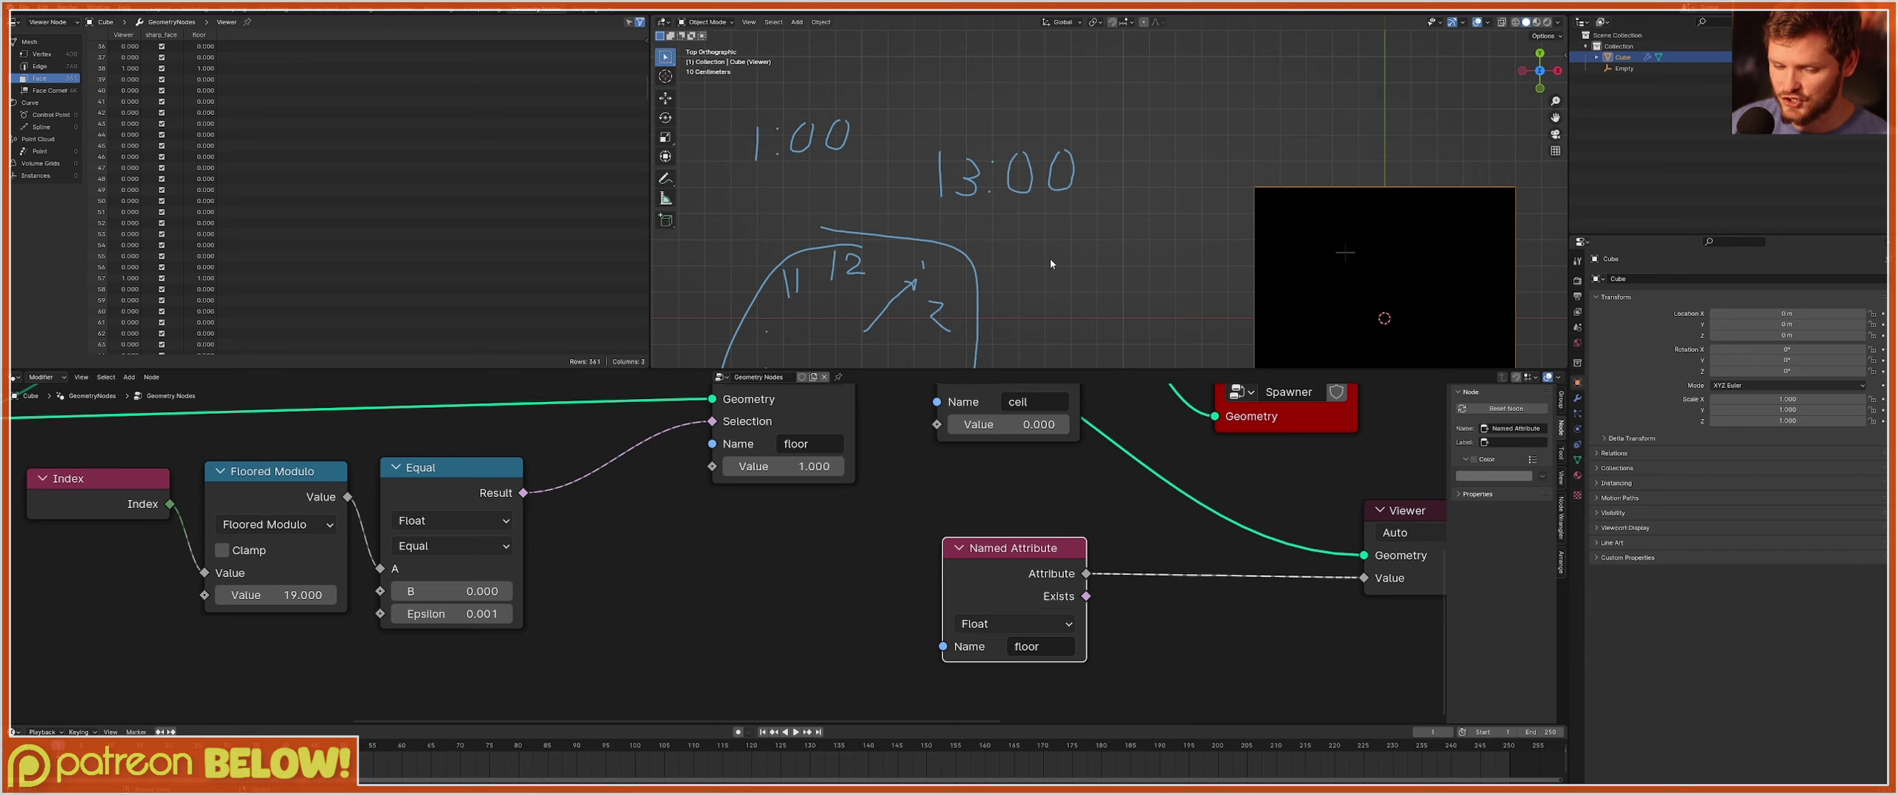
# Replace the written times with 25:00 and a looping arrow inside the clock, and erase all the annotations.
pyautogui.moveTo(1091, 146); pyautogui.dragTo(730, 138, button='right')
pyautogui.moveTo(845, 142)
pyautogui.mouseDown()
pyautogui.moveTo(883, 164)
pyautogui.moveTo(895, 132)
pyautogui.moveTo(961, 121)
pyautogui.moveTo(992, 171)
pyautogui.moveTo(973, 153)
pyautogui.mouseUp()
pyautogui.click(925, 160)
pyautogui.click(924, 137)
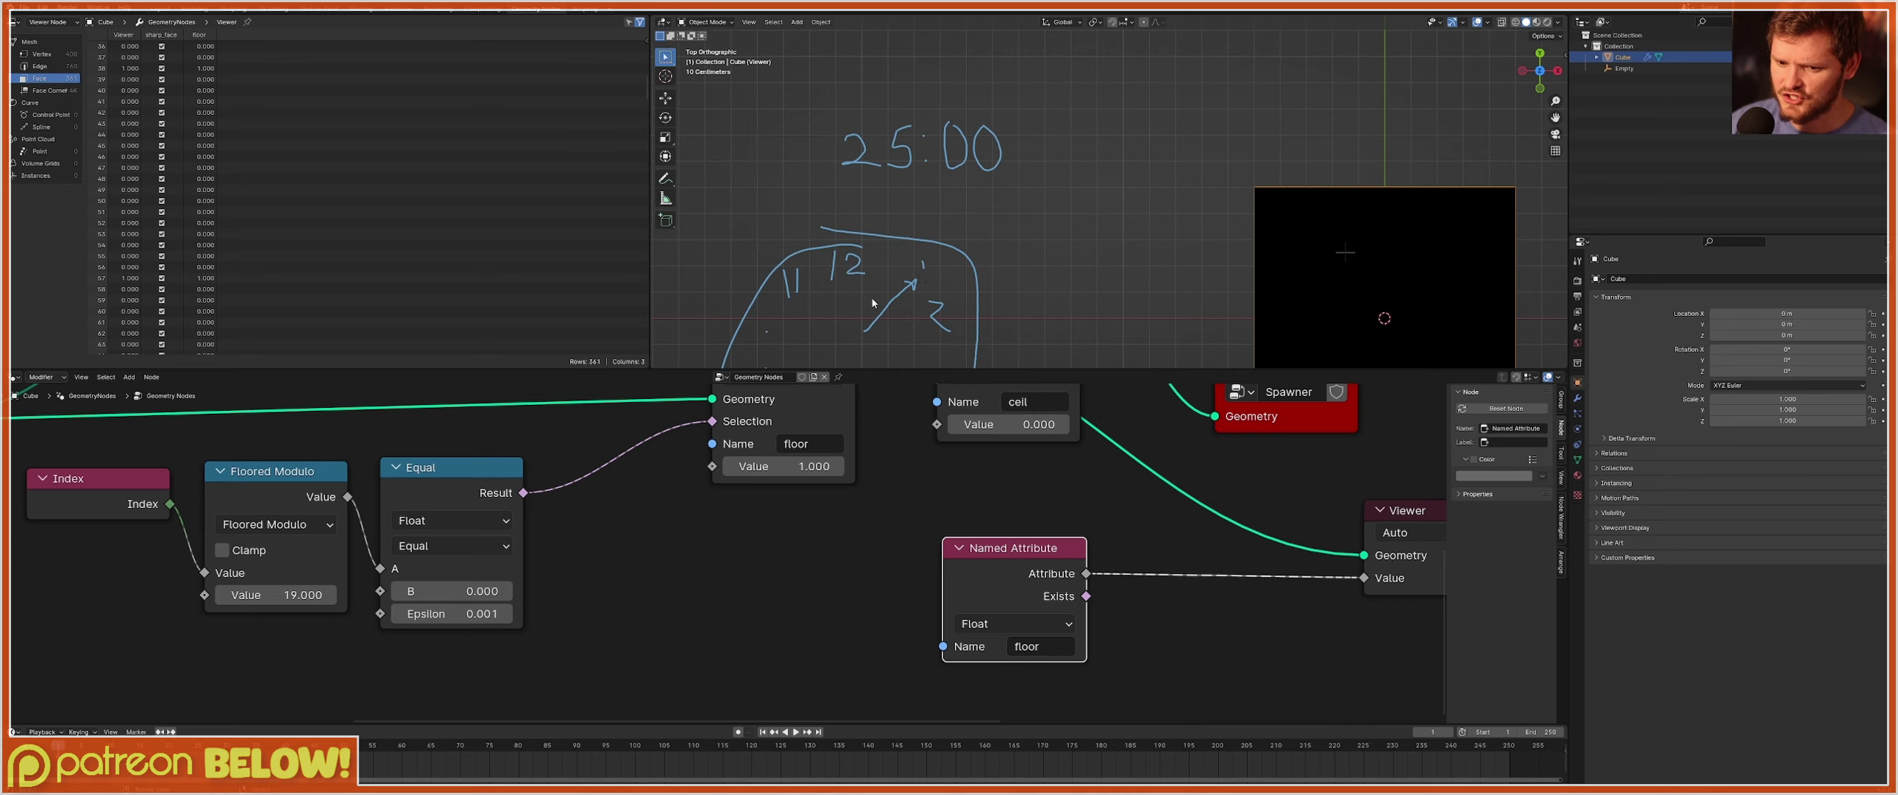
pyautogui.scroll(-2, 942, 212)
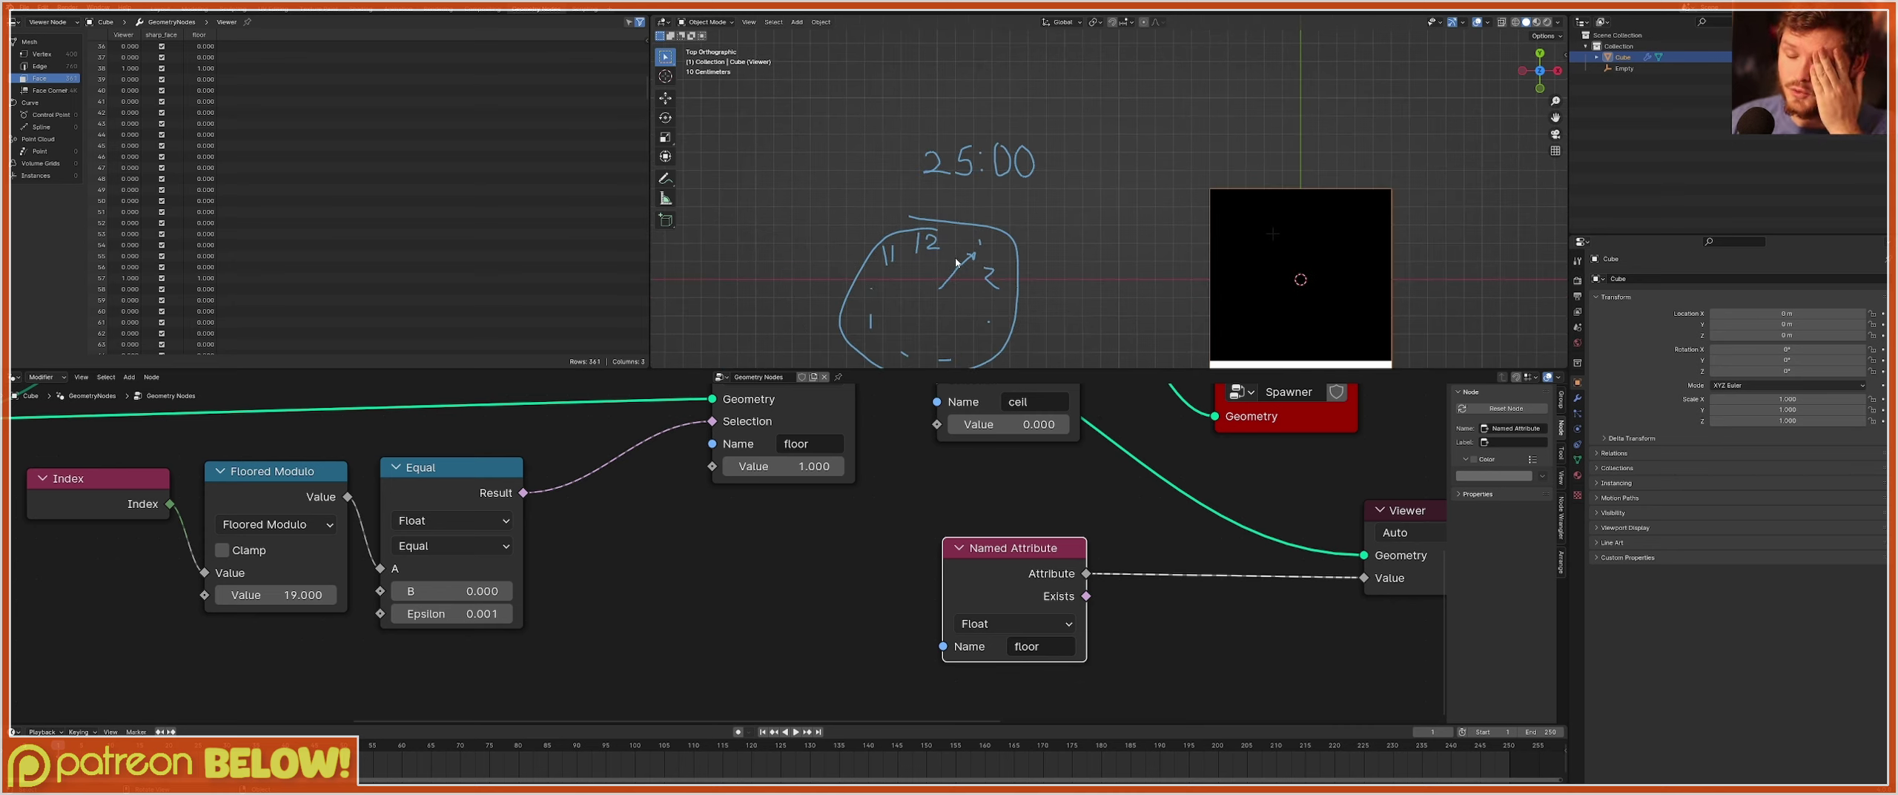
pyautogui.moveTo(951, 288)
pyautogui.mouseDown()
pyautogui.moveTo(976, 317)
pyautogui.moveTo(926, 334)
pyautogui.moveTo(936, 261)
pyautogui.mouseUp()
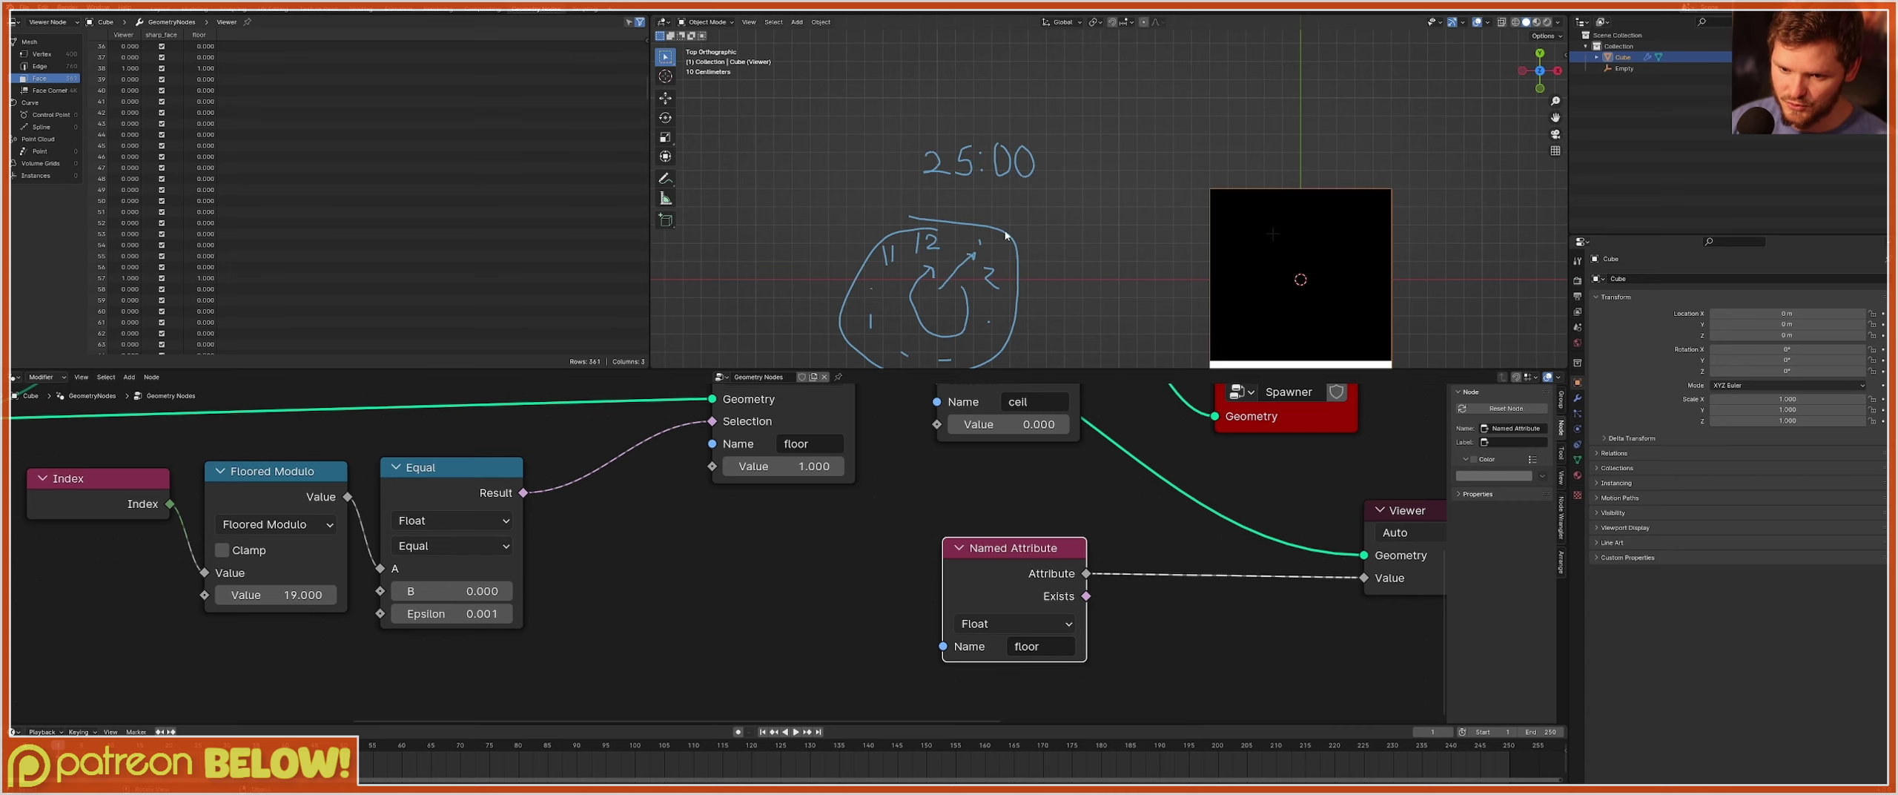
pyautogui.scroll(-2, 920, 261)
pyautogui.moveTo(1030, 178); pyautogui.dragTo(859, 289, button='right')
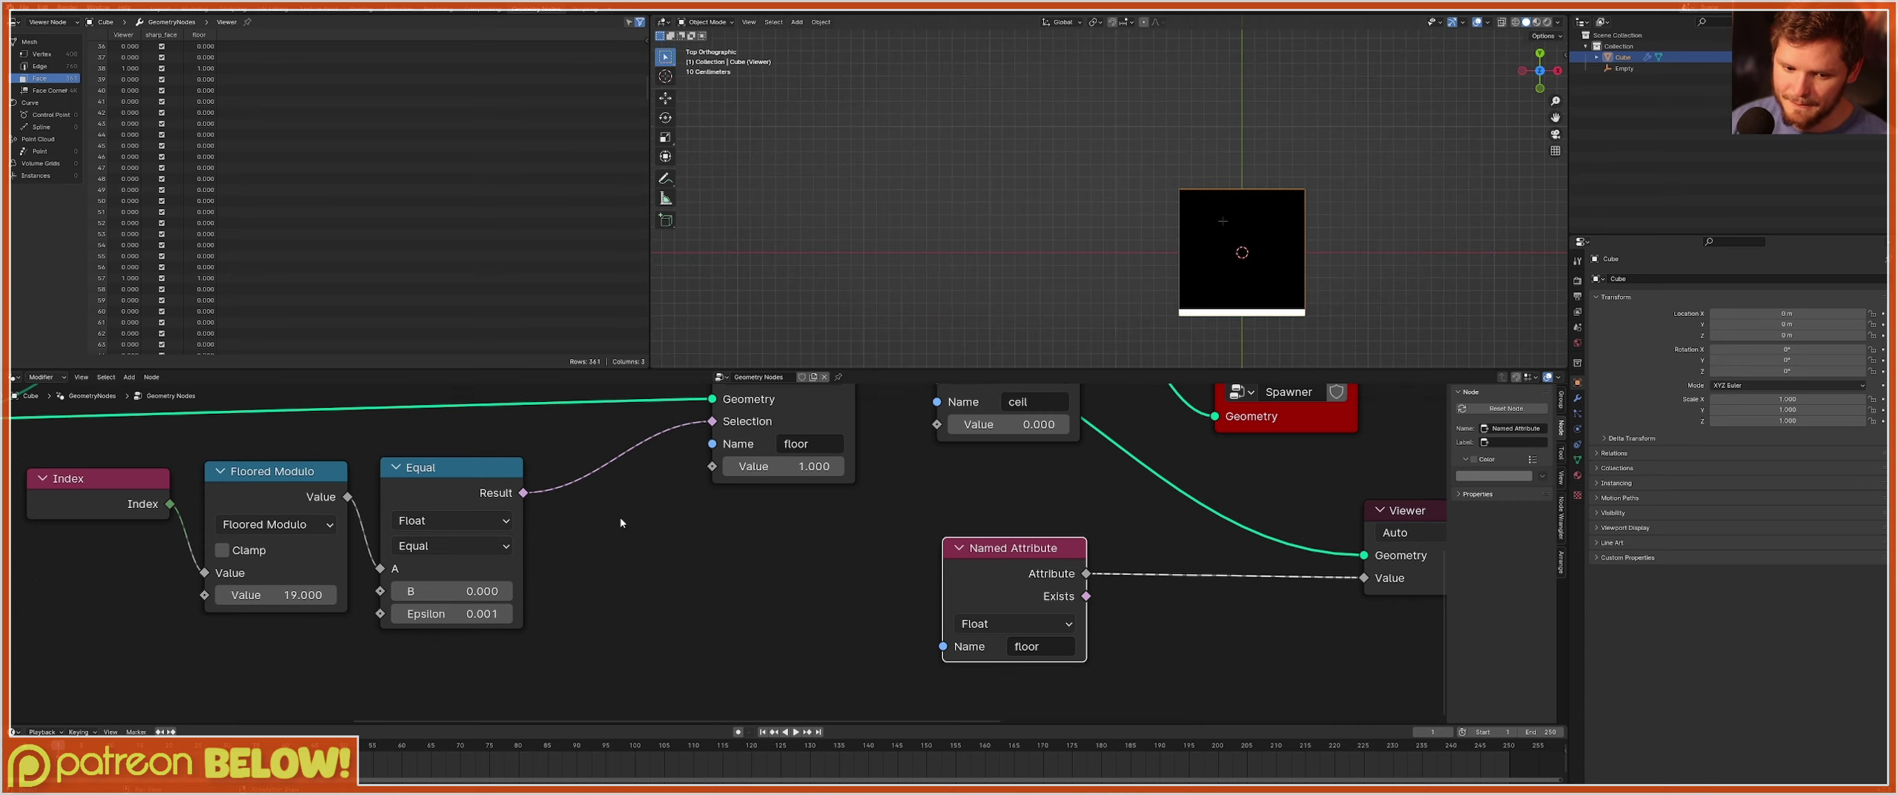
# Rearrange the nodes between the Integer node and the Grid's vertex inputs.
pyautogui.scroll(-2, 621, 523)
pyautogui.moveTo(144, 577); pyautogui.dragTo(771, 601, button='middle')
pyautogui.moveTo(307, 503); pyautogui.dragTo(267, 517)
pyautogui.moveTo(392, 531); pyautogui.dragTo(450, 497)
pyautogui.press('g')
pyautogui.click(639, 540)
pyautogui.click(290, 501)
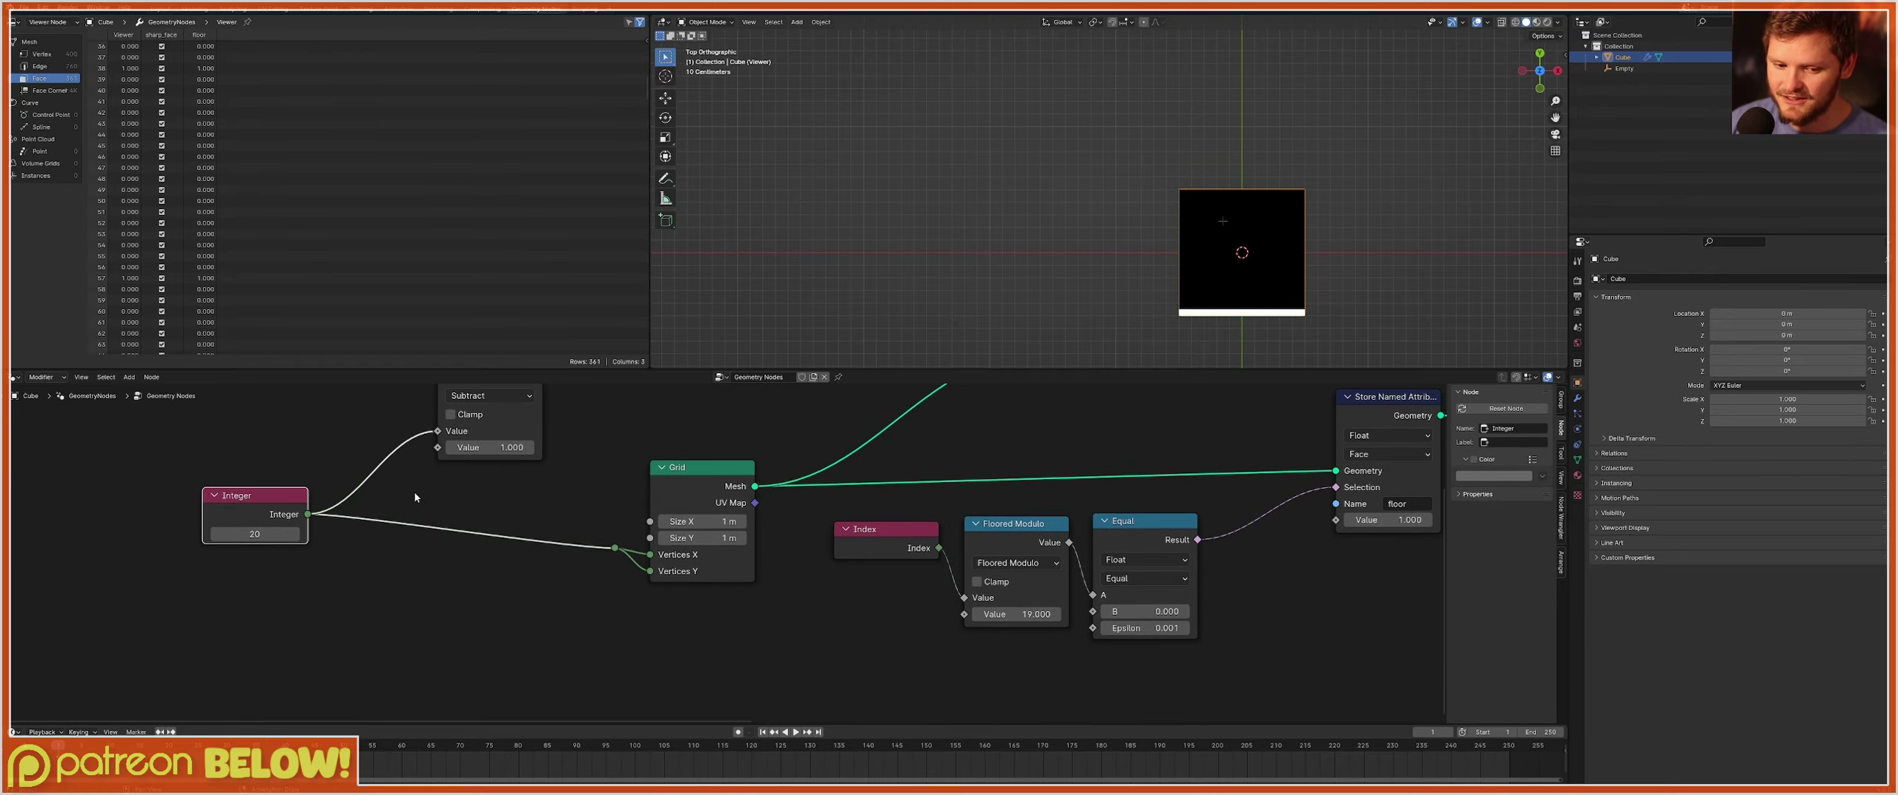
# Place the Subtract node below the Grid and connect its output to the Floored Modulo's second Value input.
pyautogui.moveTo(415, 497); pyautogui.dragTo(382, 556, button='middle')
pyautogui.moveTo(511, 460); pyautogui.dragTo(546, 635)
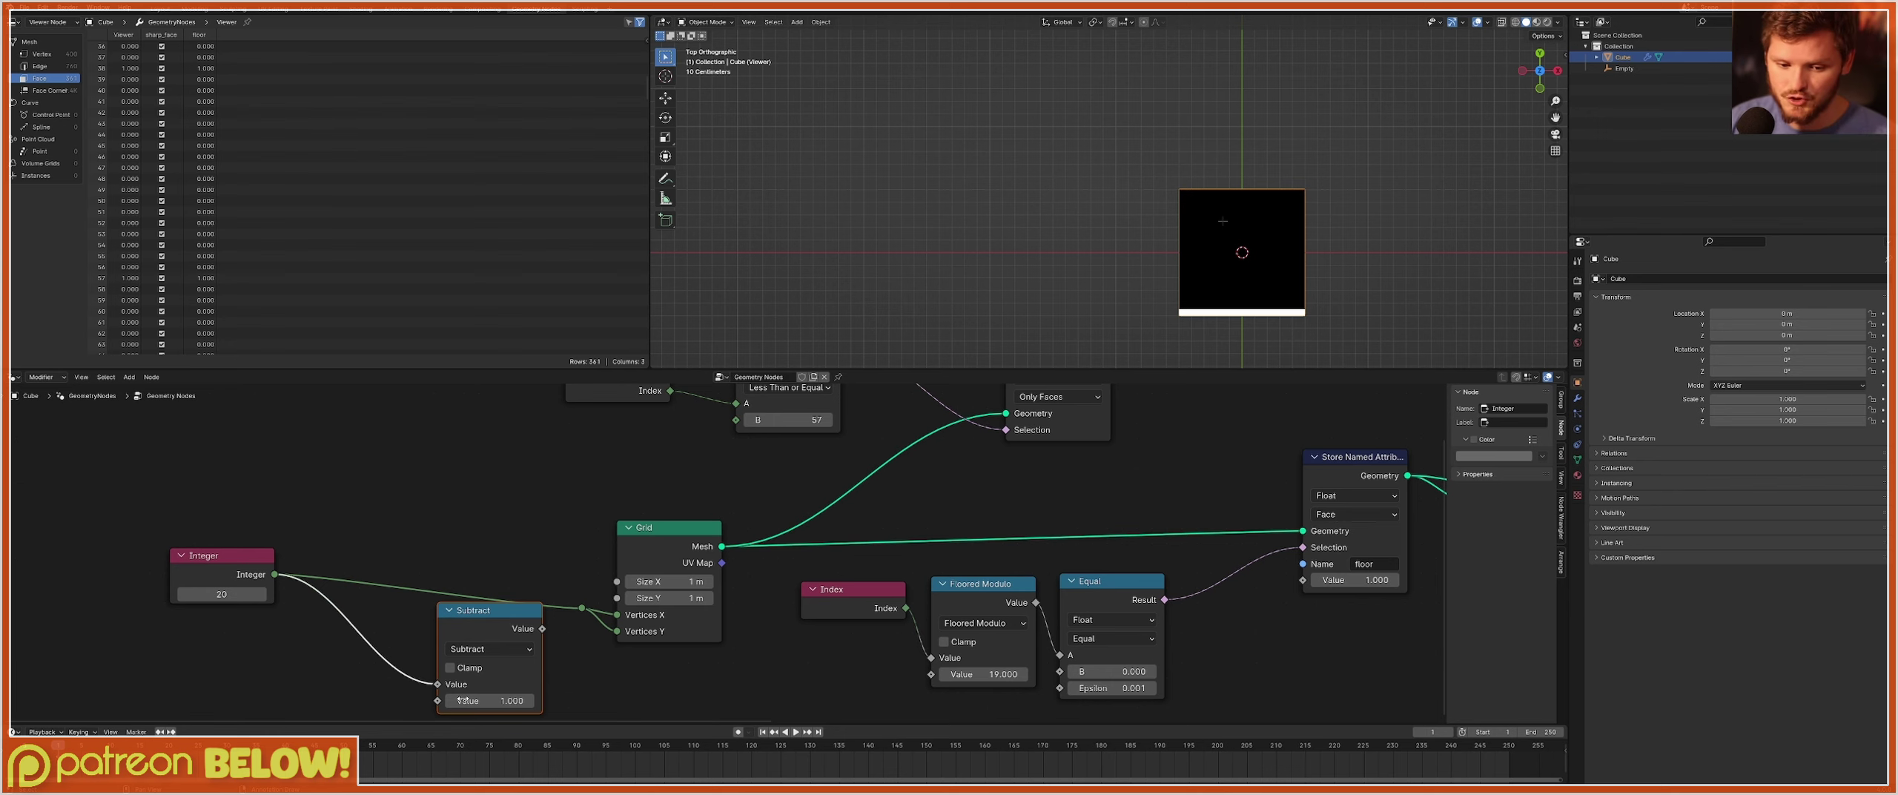
pyautogui.moveTo(862, 652); pyautogui.dragTo(710, 622, button='middle')
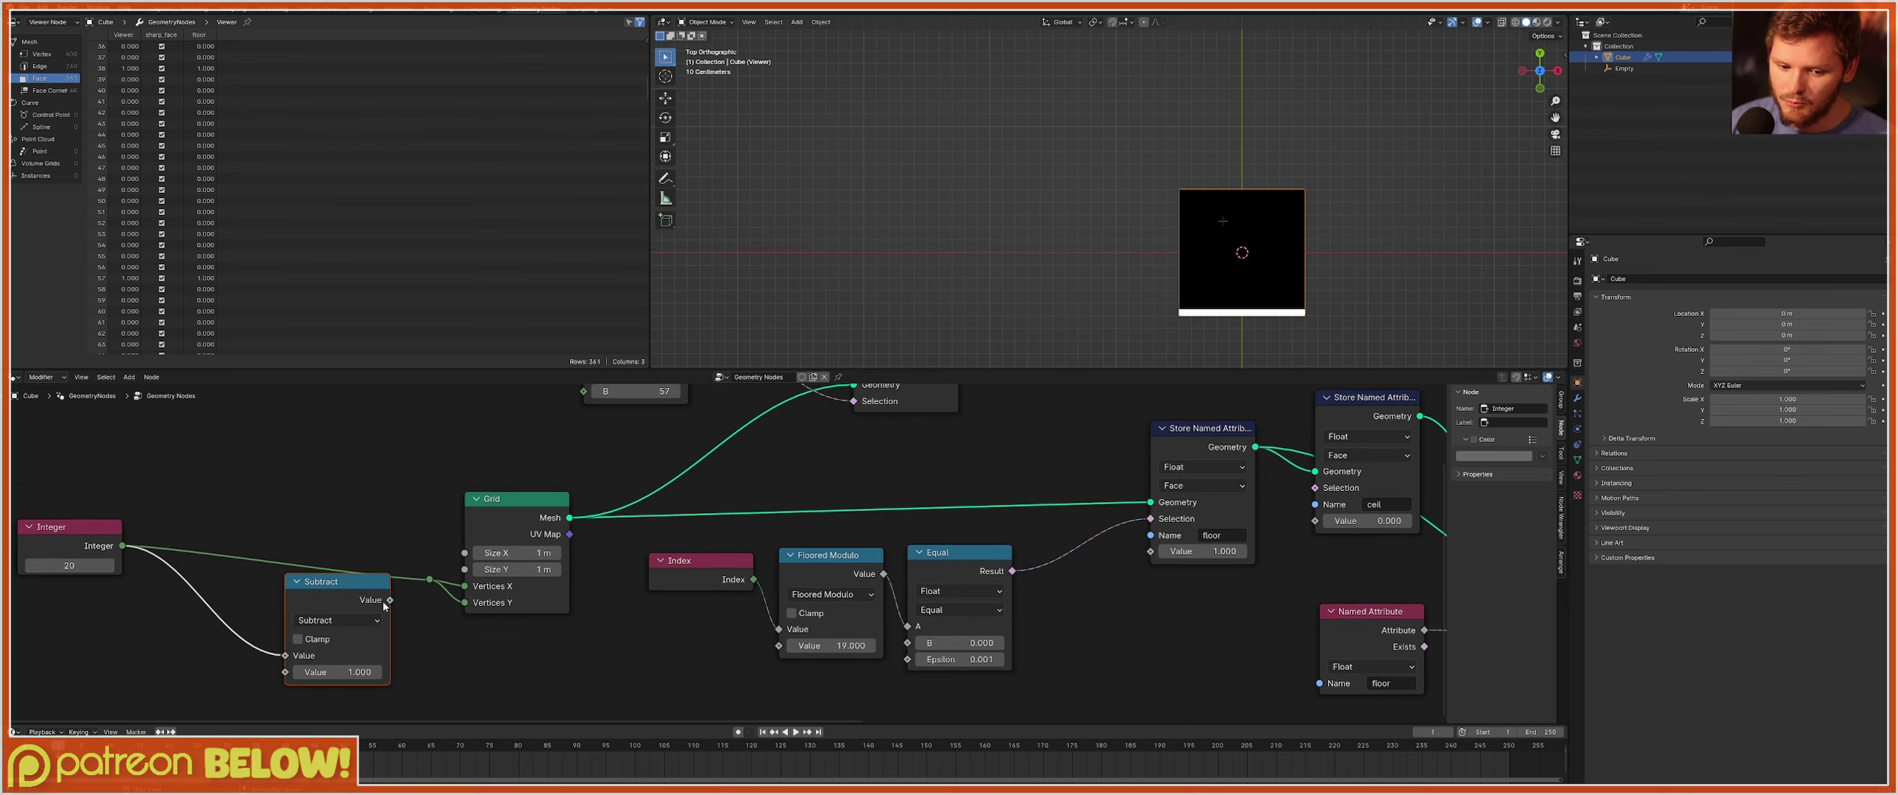
pyautogui.moveTo(387, 601); pyautogui.dragTo(778, 645)
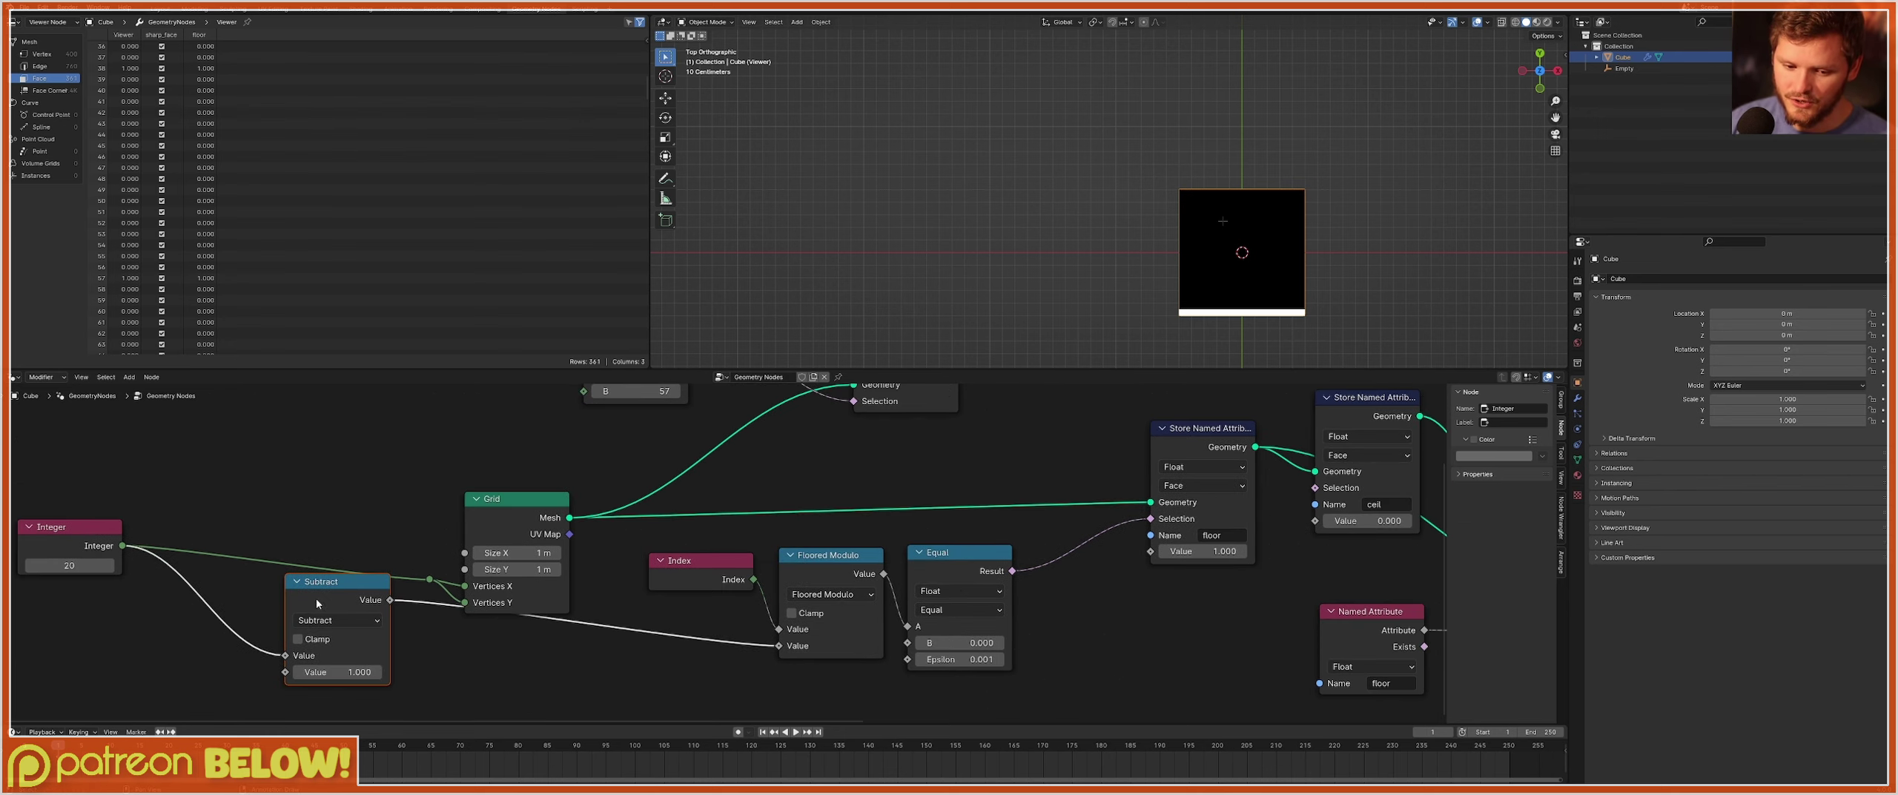
pyautogui.moveTo(317, 603); pyautogui.dragTo(405, 655)
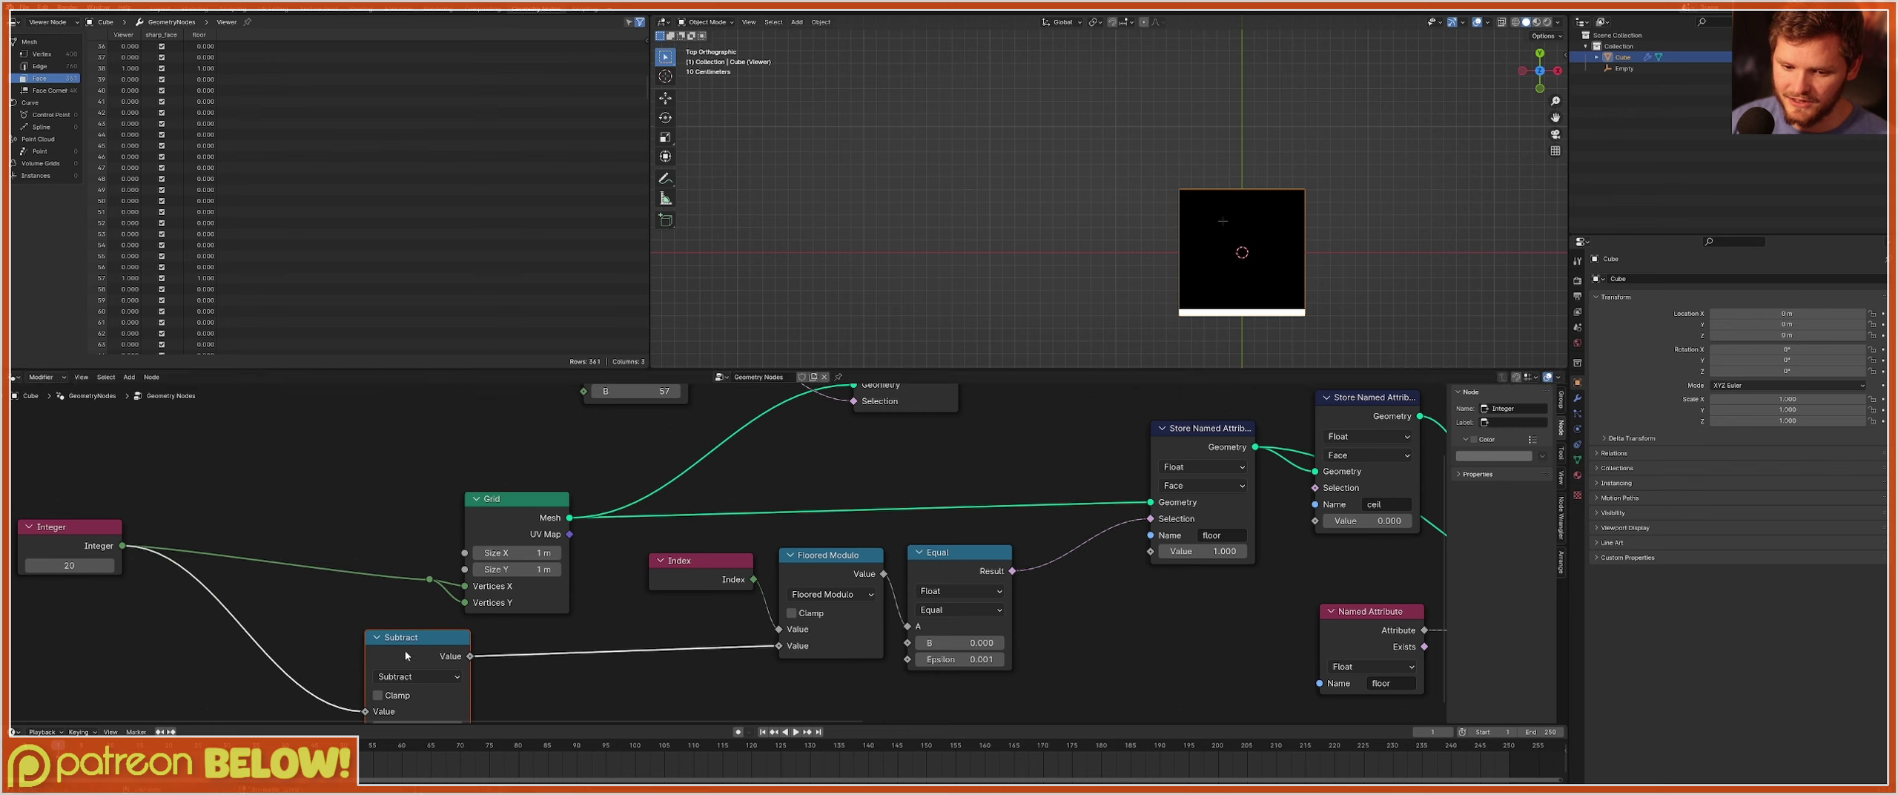
# Test the floor row at higher resolutions by setting the Integer node to 40 and raising it to 86.
pyautogui.click(74, 565)
pyautogui.write('40')
pyautogui.press('Return')
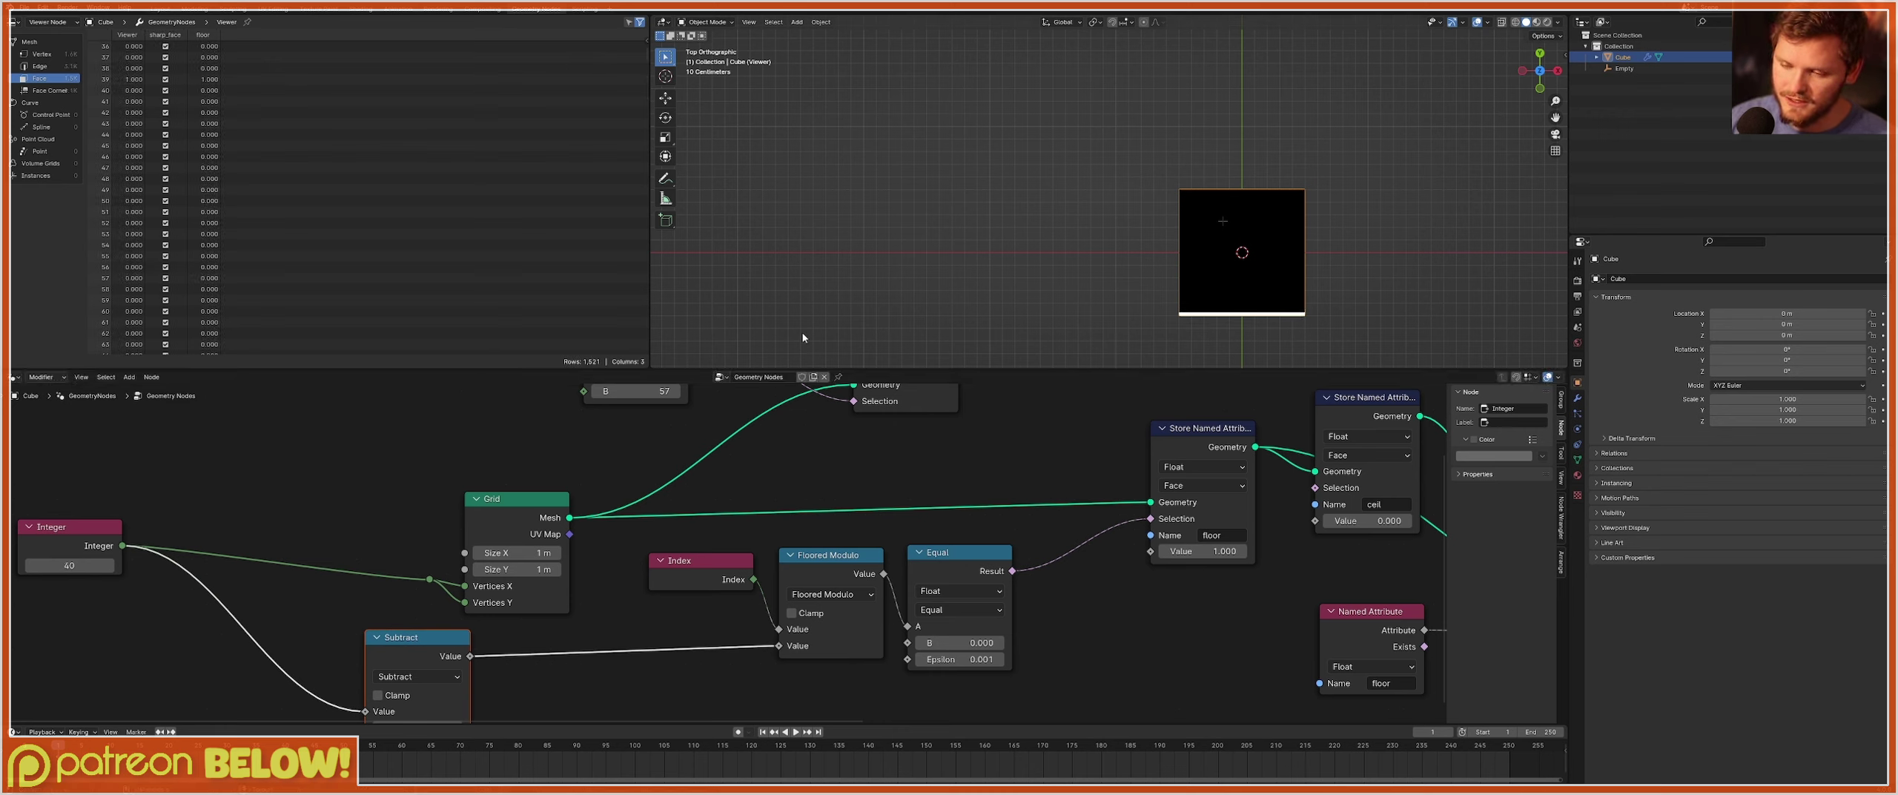
pyautogui.scroll(4, 802, 338)
pyautogui.keyDown('shift'); pyautogui.moveTo(1267, 324); pyautogui.dragTo(966, 209, button='middle'); pyautogui.keyUp('shift')
pyautogui.moveTo(87, 566); pyautogui.dragTo(208, 565)
# Switch the viewport to wireframe shading and set the Integer node back to 20.
pyautogui.click(1515, 23)
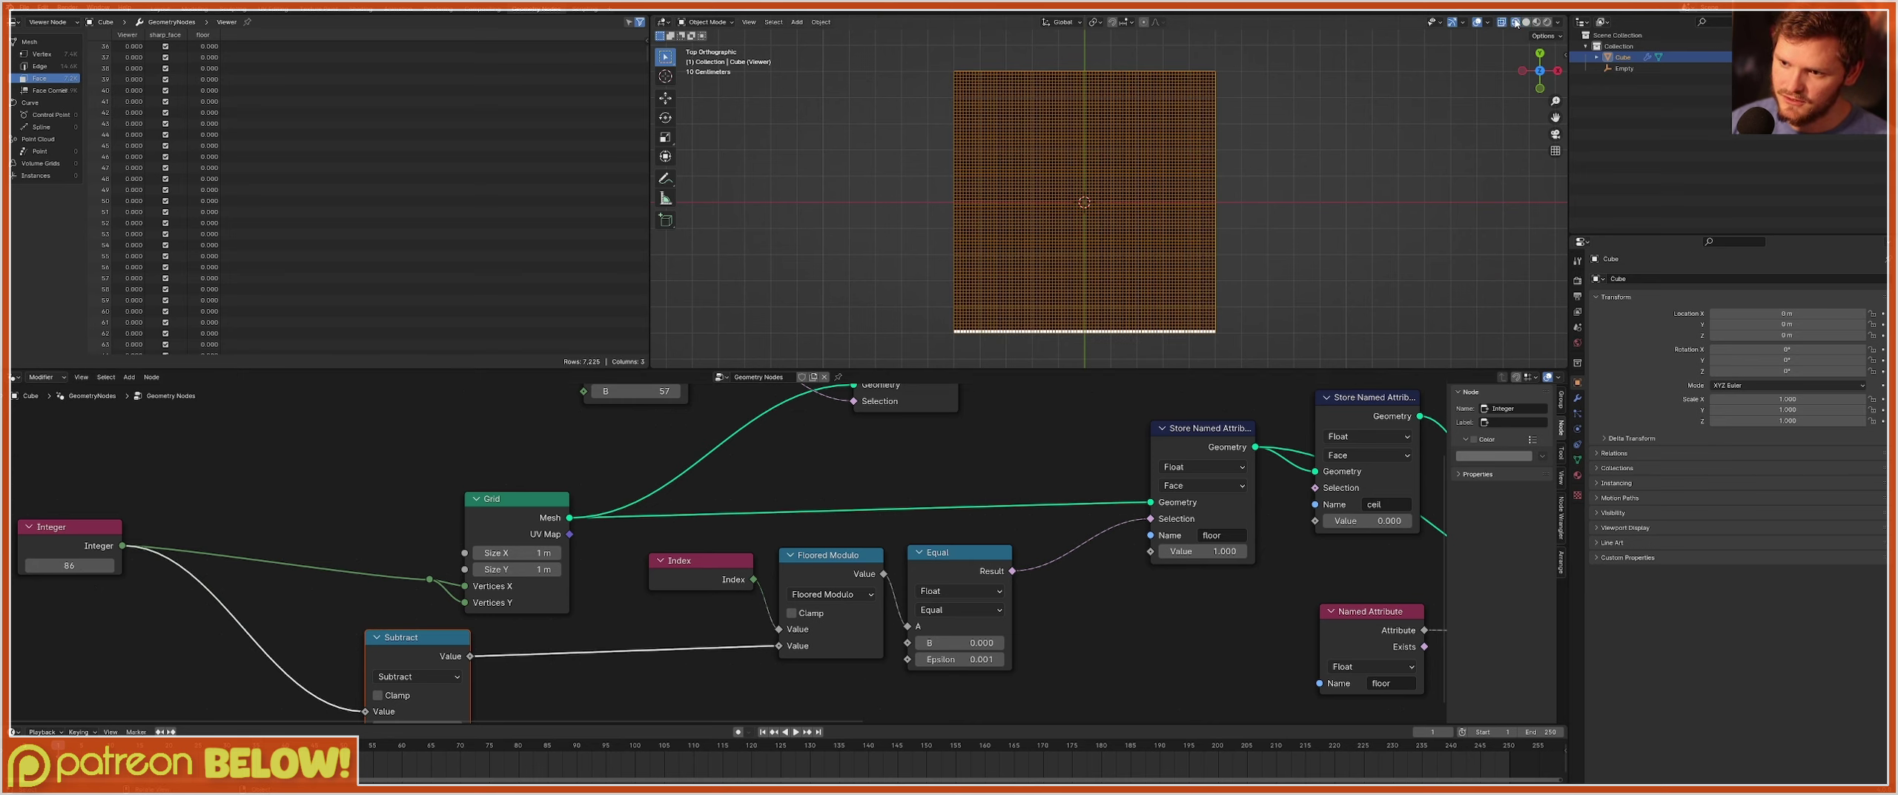
pyautogui.moveTo(89, 566); pyautogui.dragTo(31, 565)
pyautogui.hotkey('ctrl', 'z')
pyautogui.click(74, 566)
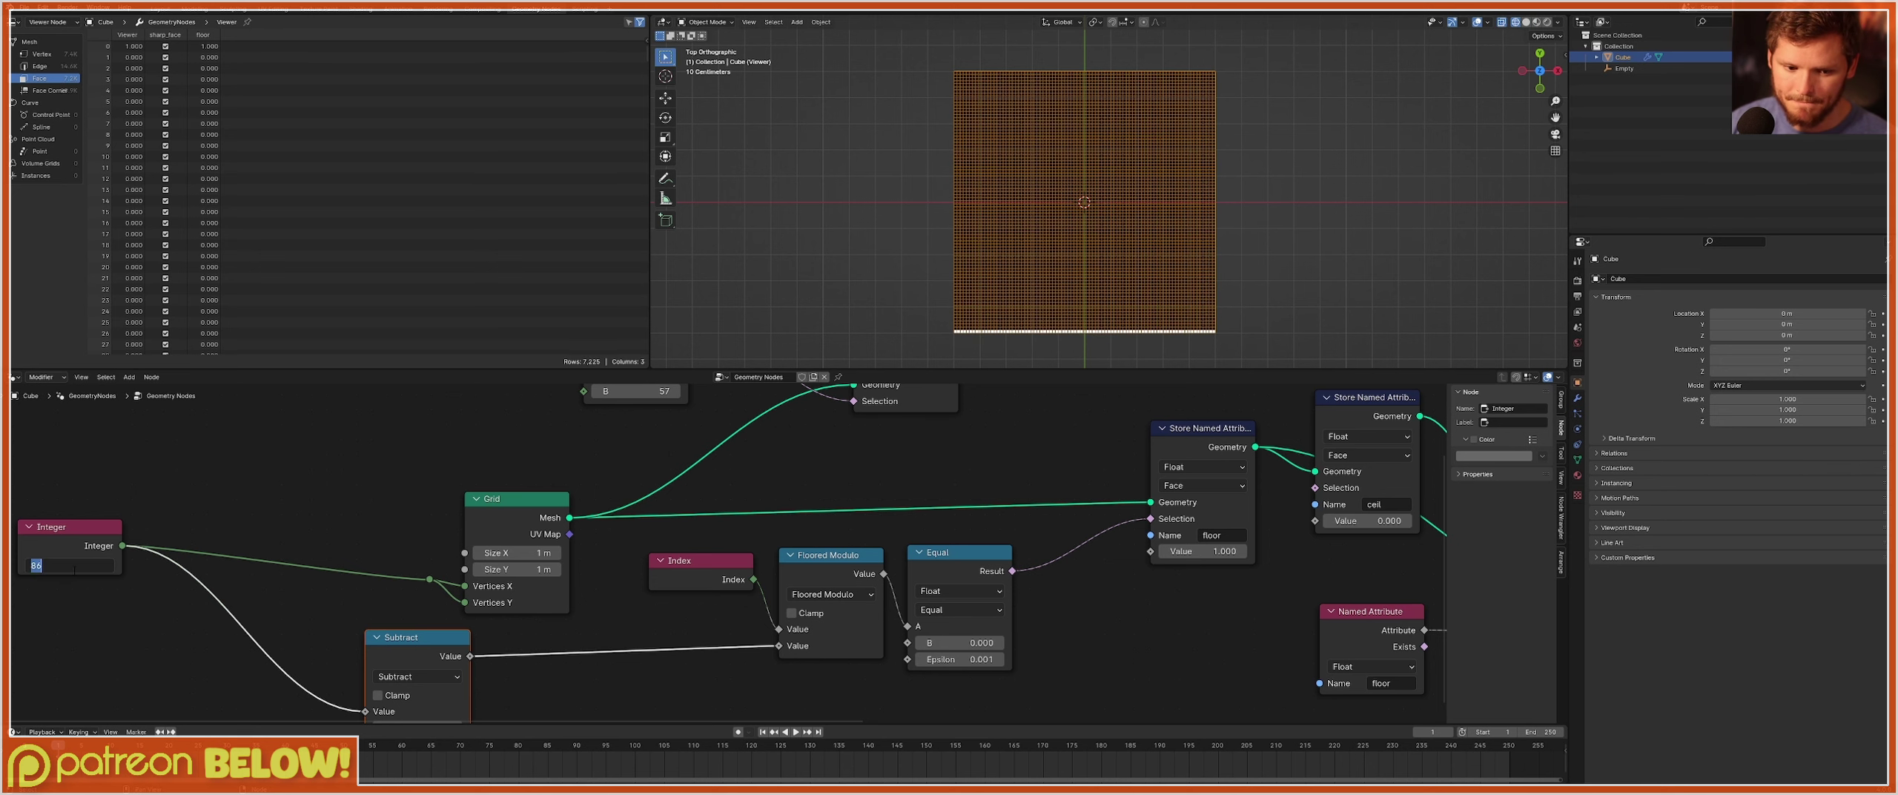
pyautogui.write('20')
pyautogui.press('Return')
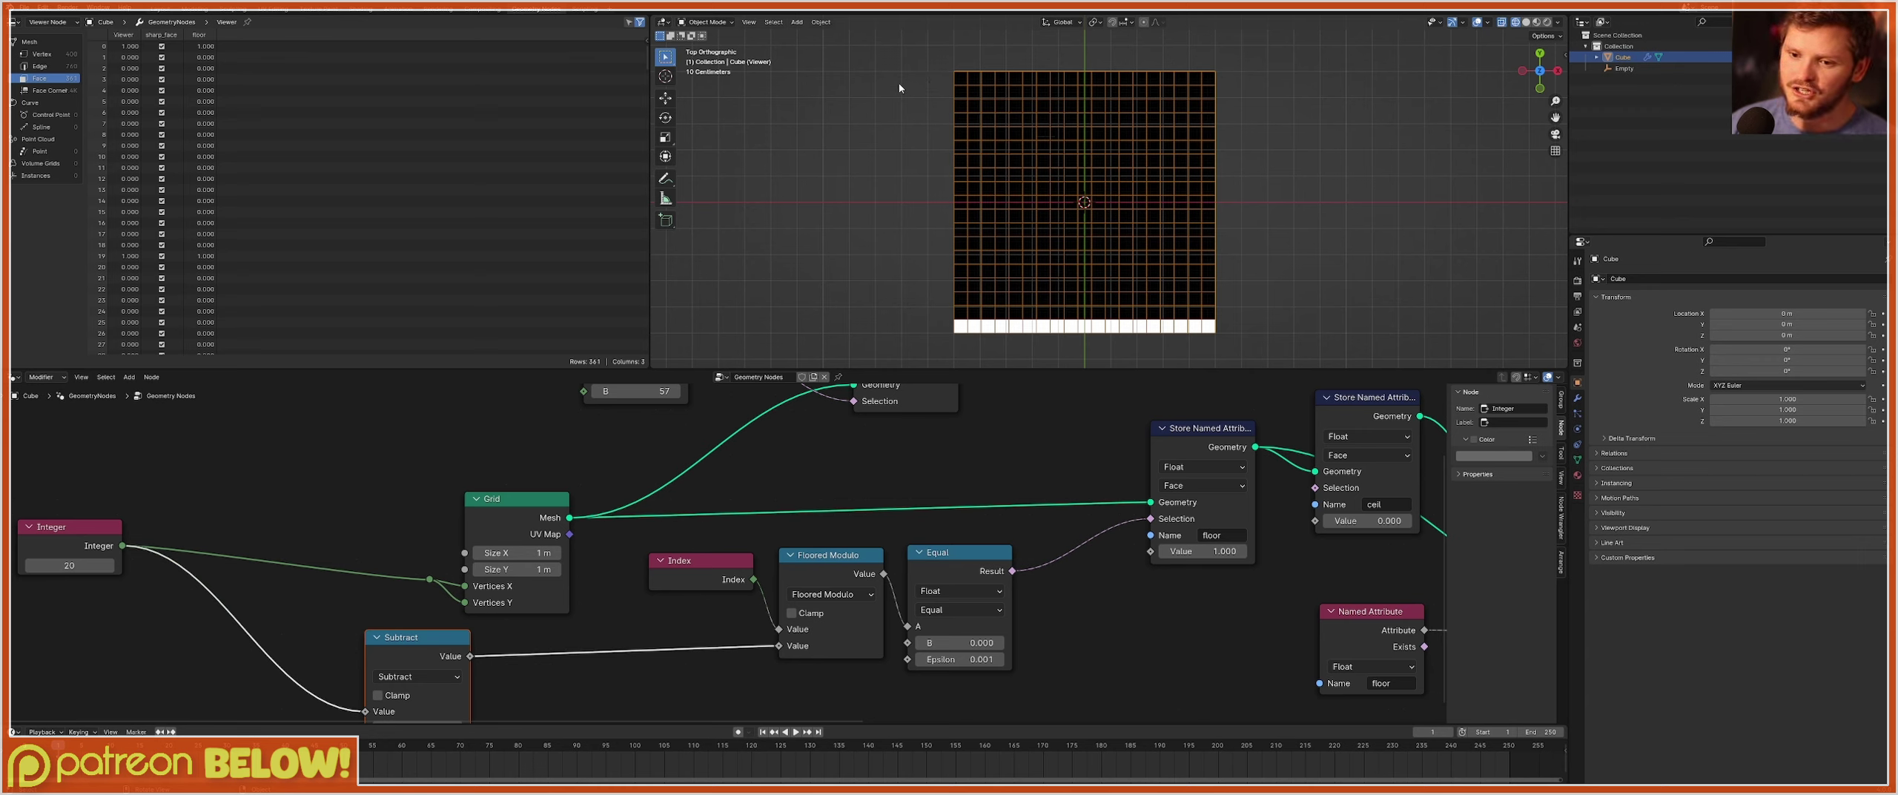
# Mark the grid's top row with an annotation line and erase it.
pyautogui.moveTo(900, 78); pyautogui.dragTo(1275, 79)
pyautogui.moveTo(1339, 79); pyautogui.dragTo(814, 86, button='right')
# Preview the Spawner's output in the Viewer, and move the Spawner, Viewer and Named Attribute nodes away from the Store Named Attribute nodes.
pyautogui.scroll(-2, 926, 551)
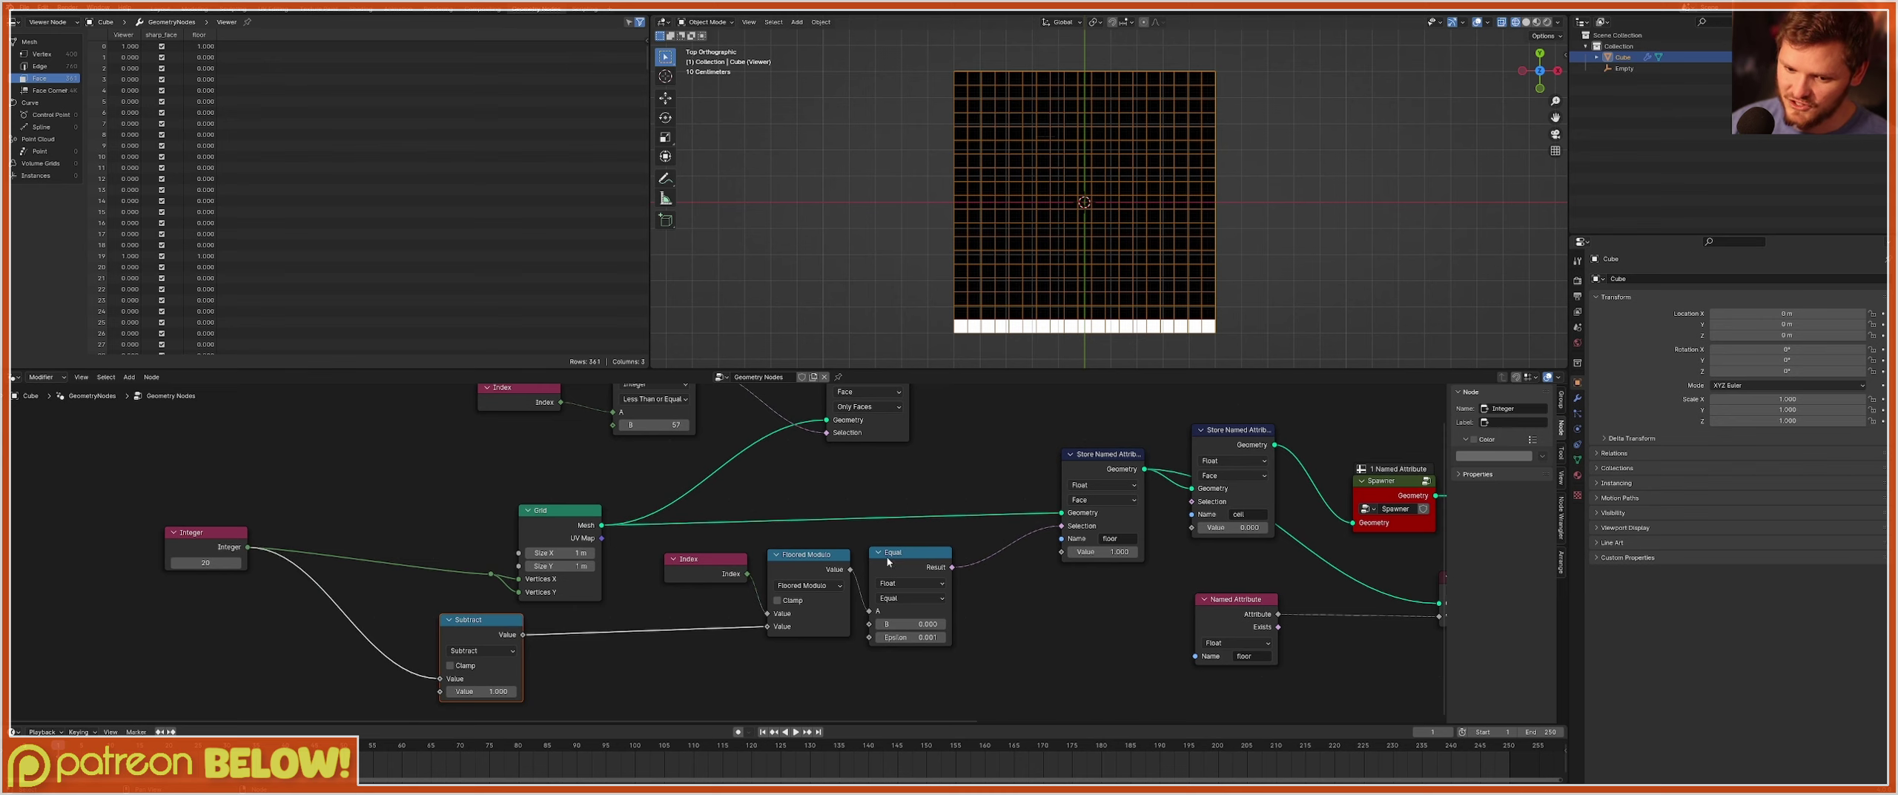
pyautogui.moveTo(902, 668); pyautogui.dragTo(852, 632, button='middle')
pyautogui.moveTo(1038, 427); pyautogui.dragTo(985, 455)
pyautogui.click(985, 454)
pyautogui.scroll(-2, 1155, 554)
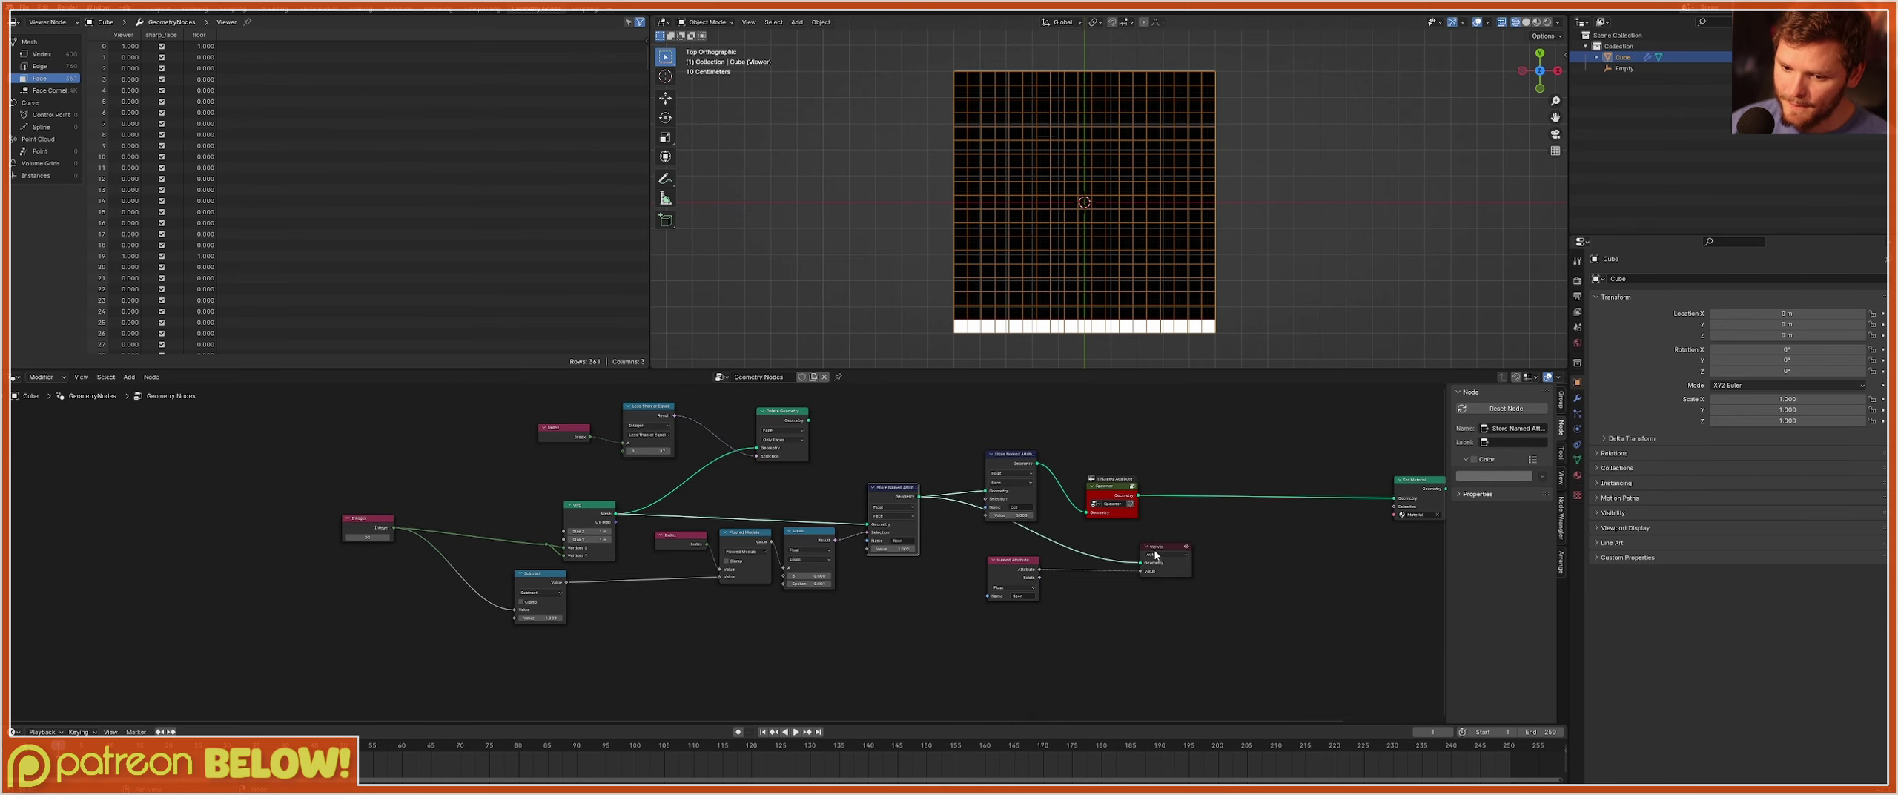
pyautogui.click(1109, 495)
pyautogui.keyDown('ctrl'); pyautogui.keyDown('shift'); pyautogui.click(1108, 496); pyautogui.keyUp('shift'); pyautogui.keyUp('ctrl')
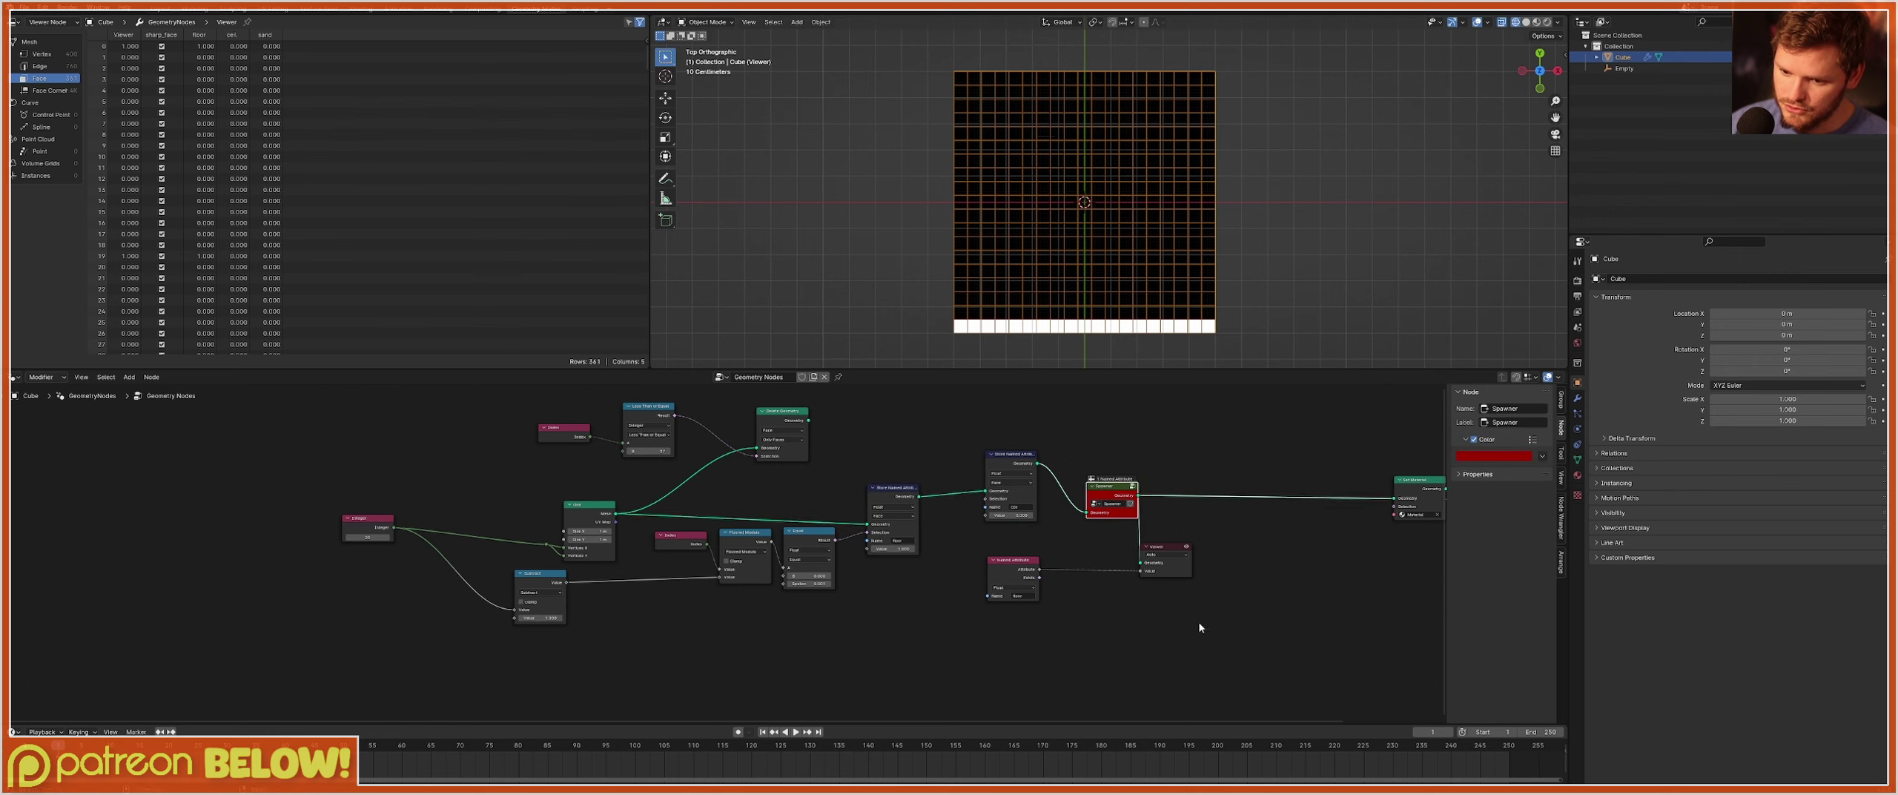
pyautogui.moveTo(1223, 642); pyautogui.dragTo(1206, 524)
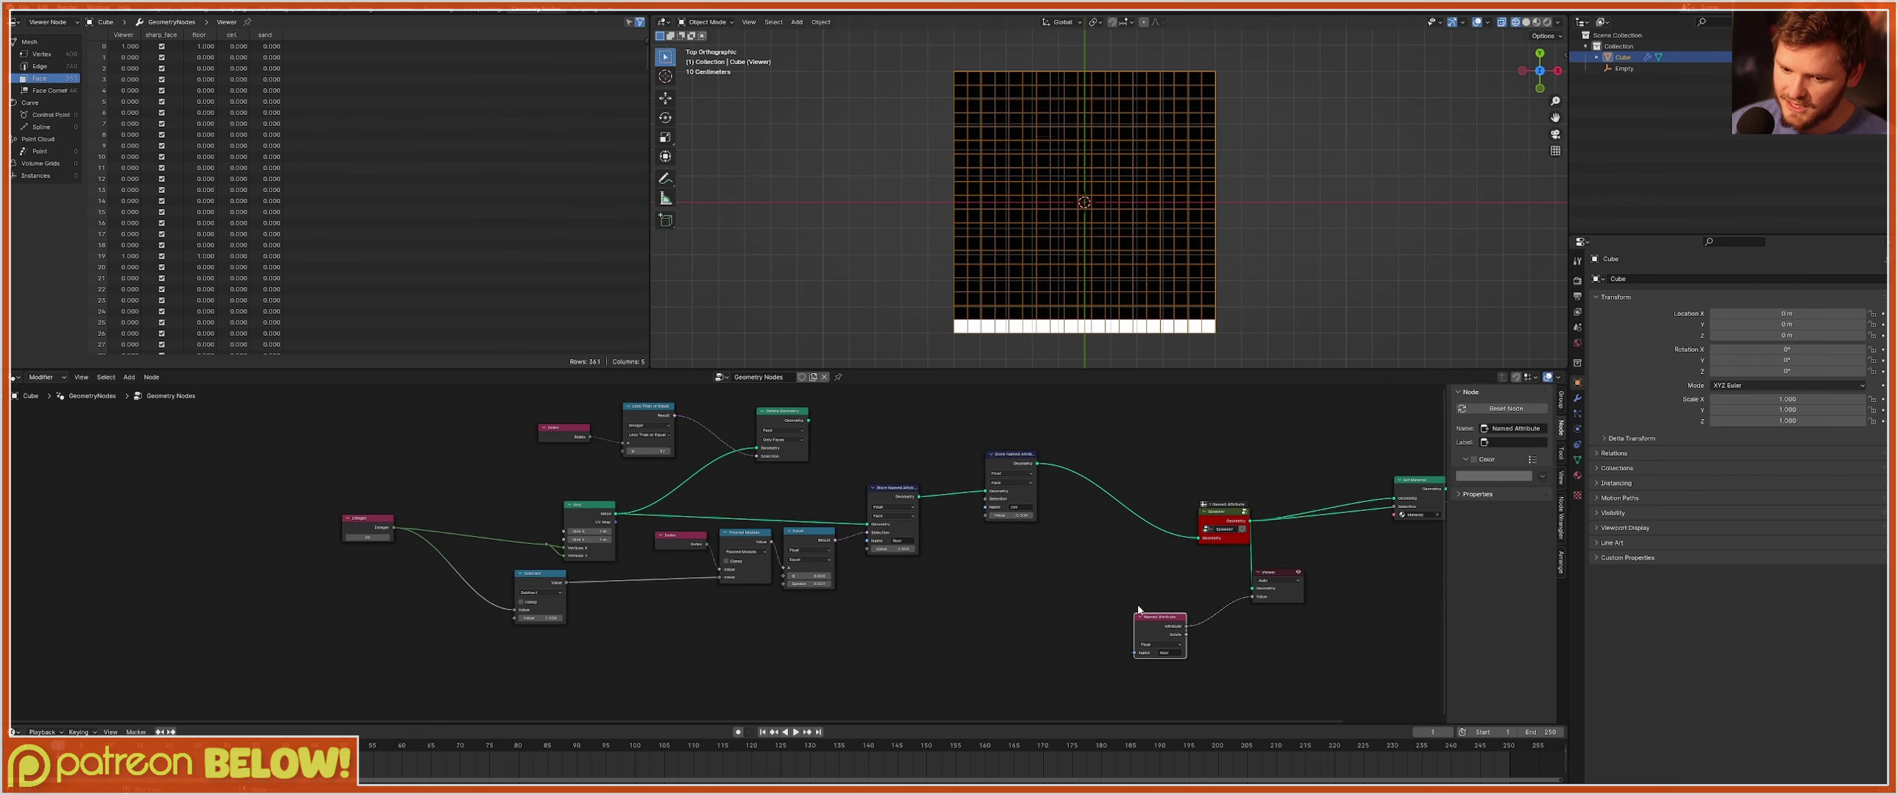
pyautogui.scroll(4, 1030, 541)
pyautogui.click(1049, 522)
pyautogui.hotkey('shift', 'd')
pyautogui.click(883, 509)
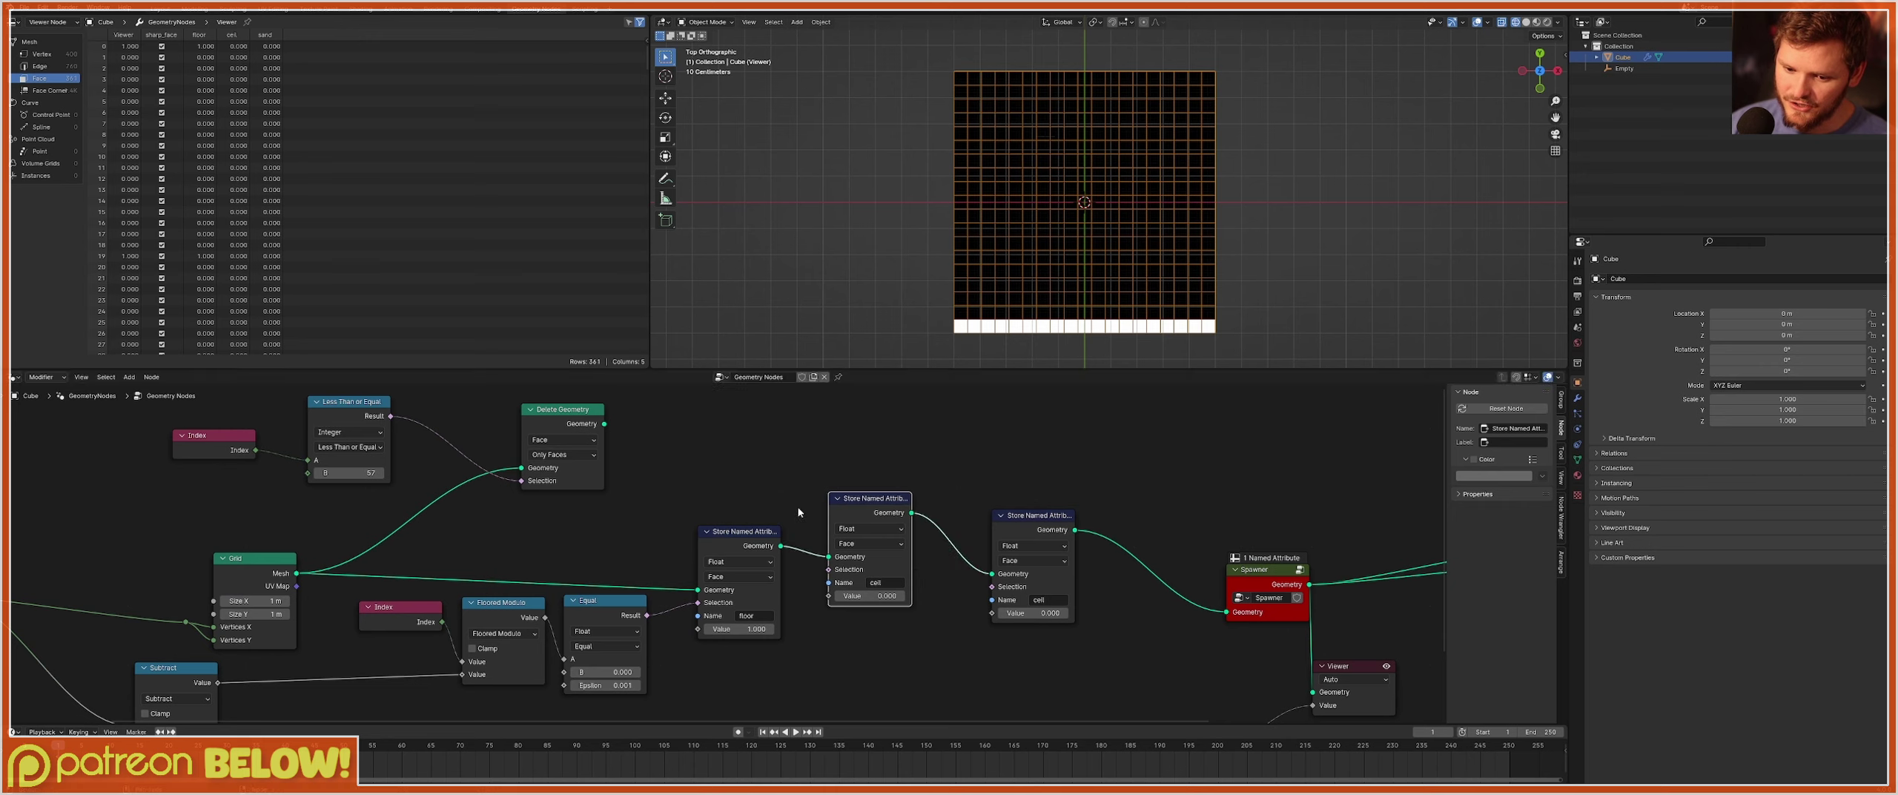
pyautogui.scroll(3, 723, 556)
pyautogui.moveTo(889, 489); pyautogui.dragTo(867, 516)
pyautogui.hotkey('ctrl', 'x')
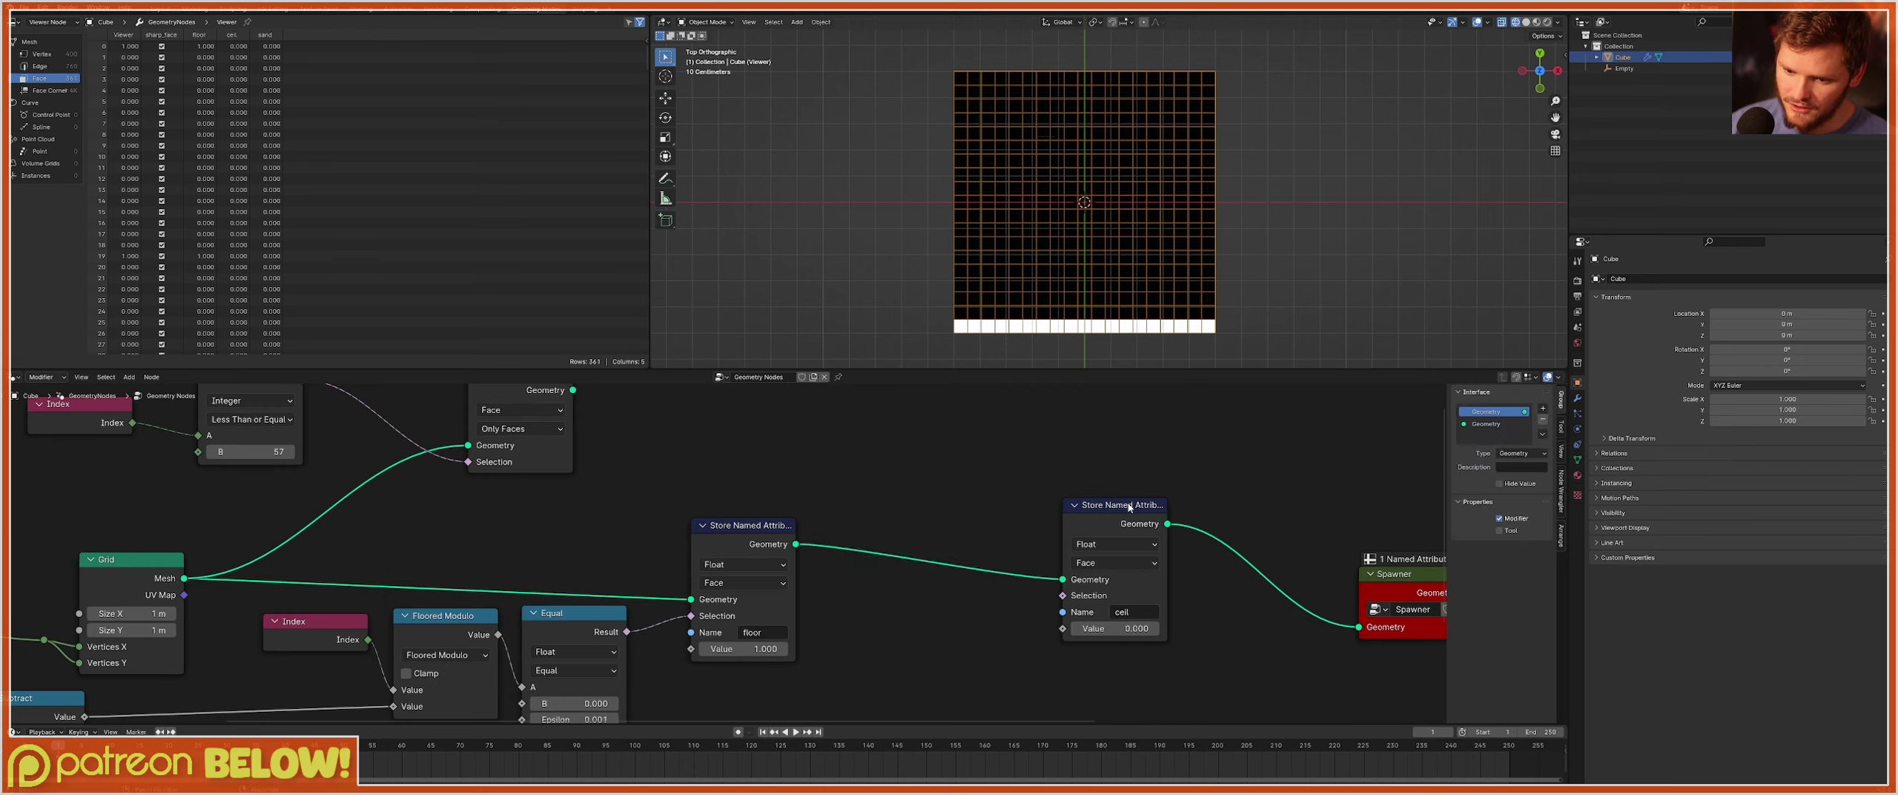
# Move the "cell" Store Named Attribute node next to the "floor" one.
pyautogui.moveTo(1115, 513); pyautogui.dragTo(906, 528)
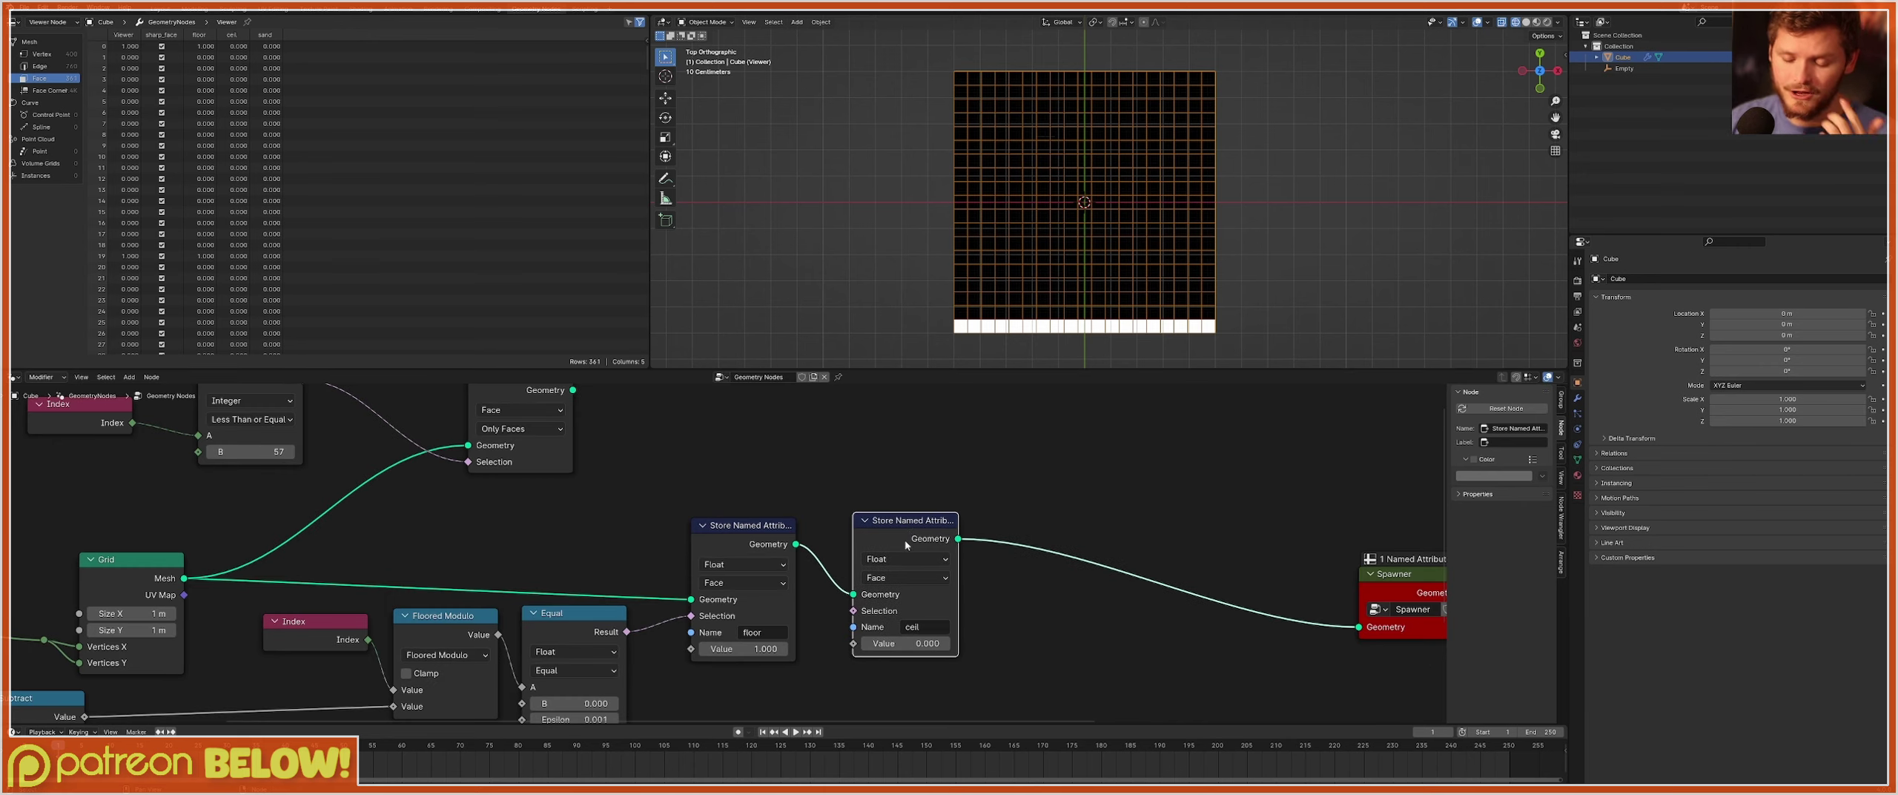
pyautogui.scroll(-3, 906, 545)
pyautogui.scroll(2, 738, 635)
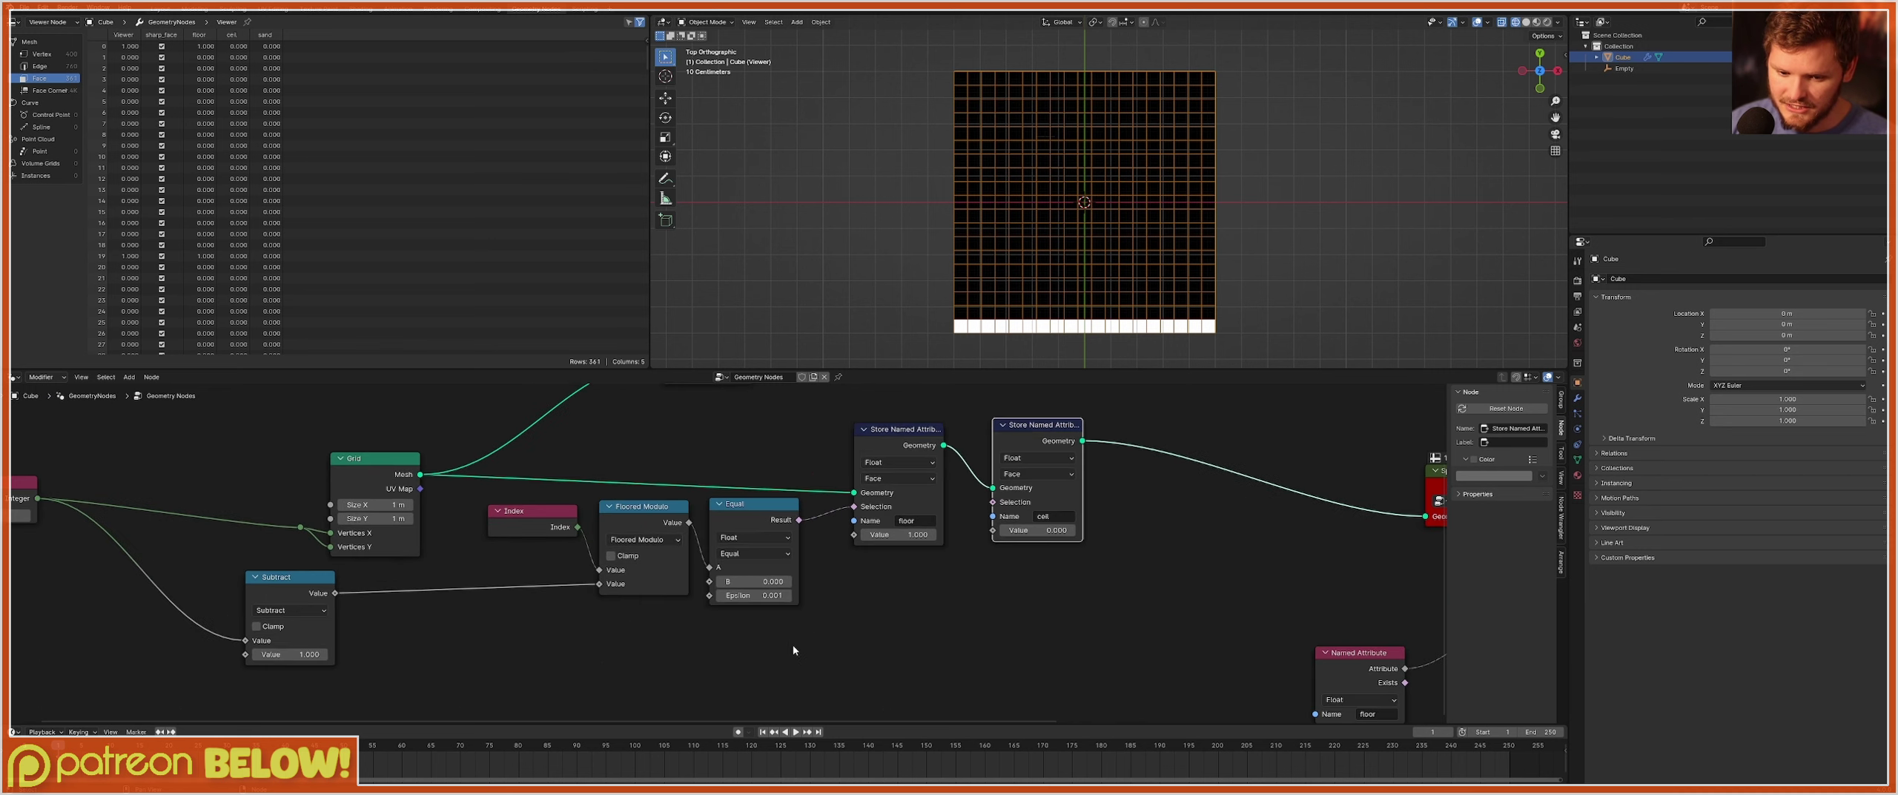
# Duplicate the Floored Modulo and Equal nodes below the originals, keeping the Index connection.
pyautogui.moveTo(793, 650); pyautogui.dragTo(600, 688)
pyautogui.hotkey('shift', 'd')
pyautogui.click(642, 662)
# Dissolve the copied Floored Modulo, and reposition the original so it feeds input A of both Equal nodes.
pyautogui.click(652, 628)
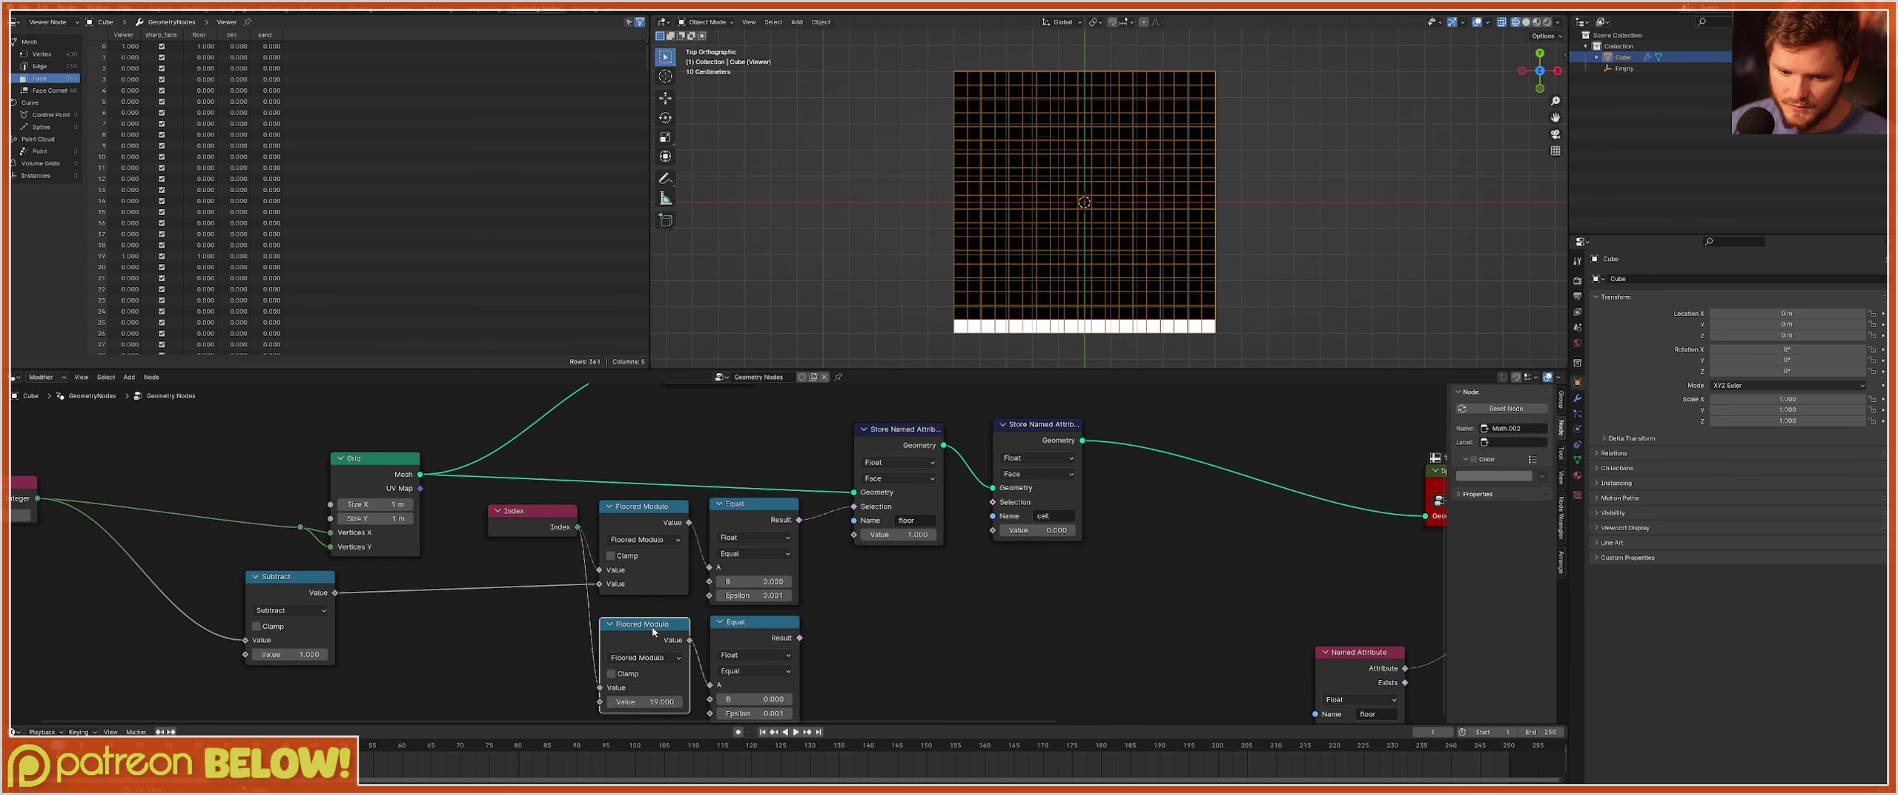
pyautogui.hotkey('ctrl', 'x')
pyautogui.moveTo(679, 507); pyautogui.dragTo(709, 685)
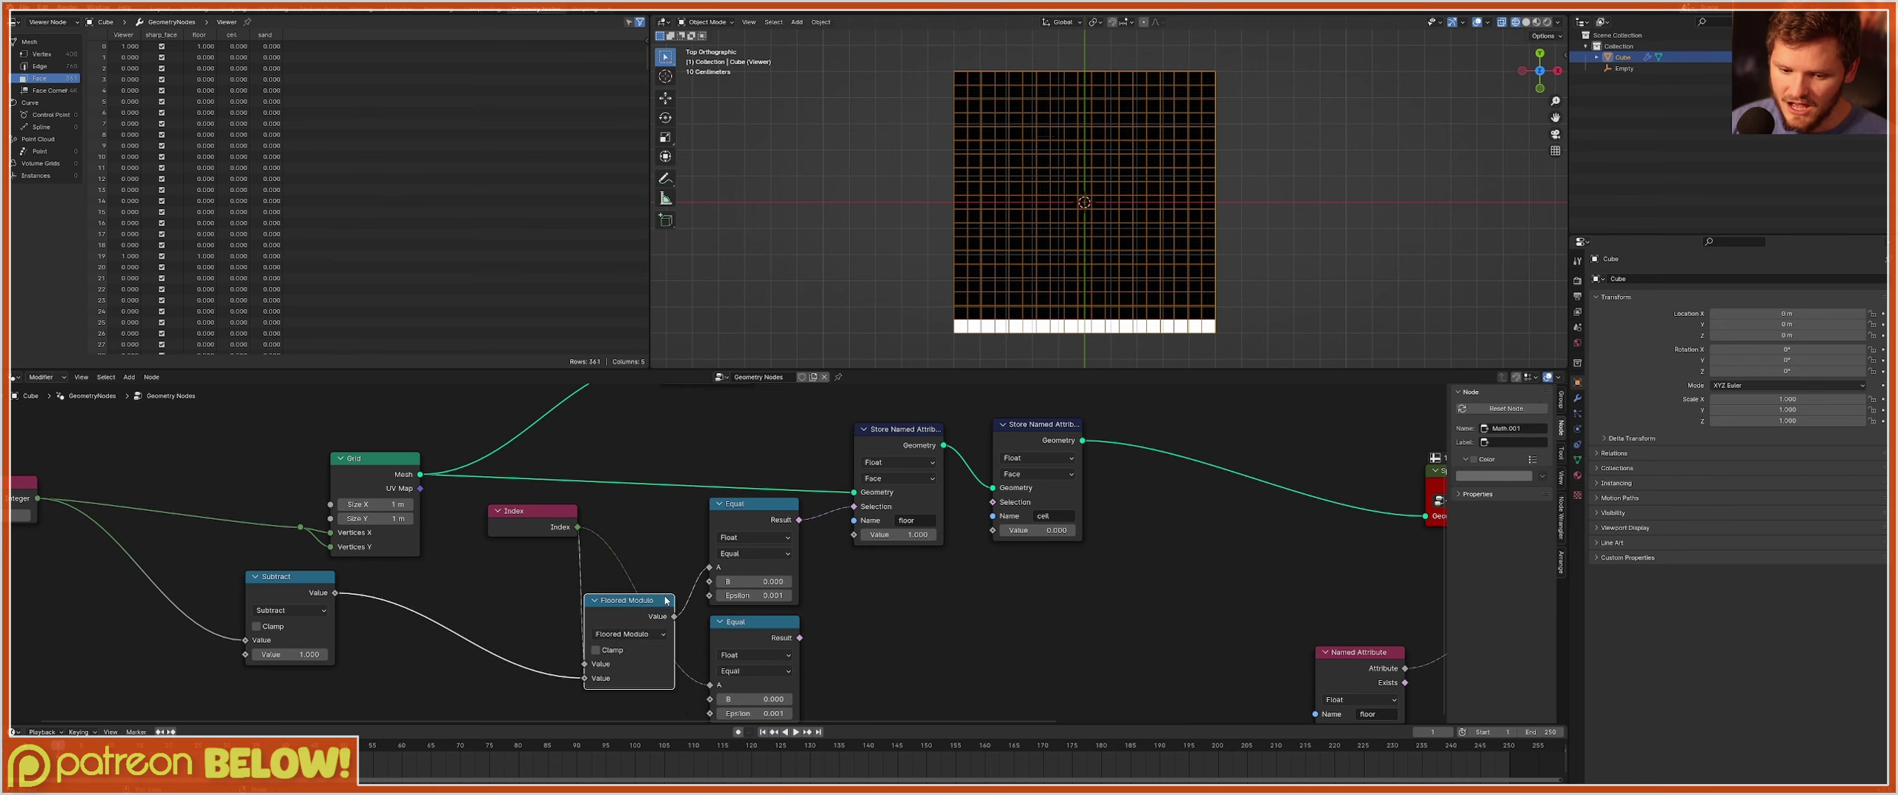
pyautogui.moveTo(631, 613); pyautogui.dragTo(630, 567)
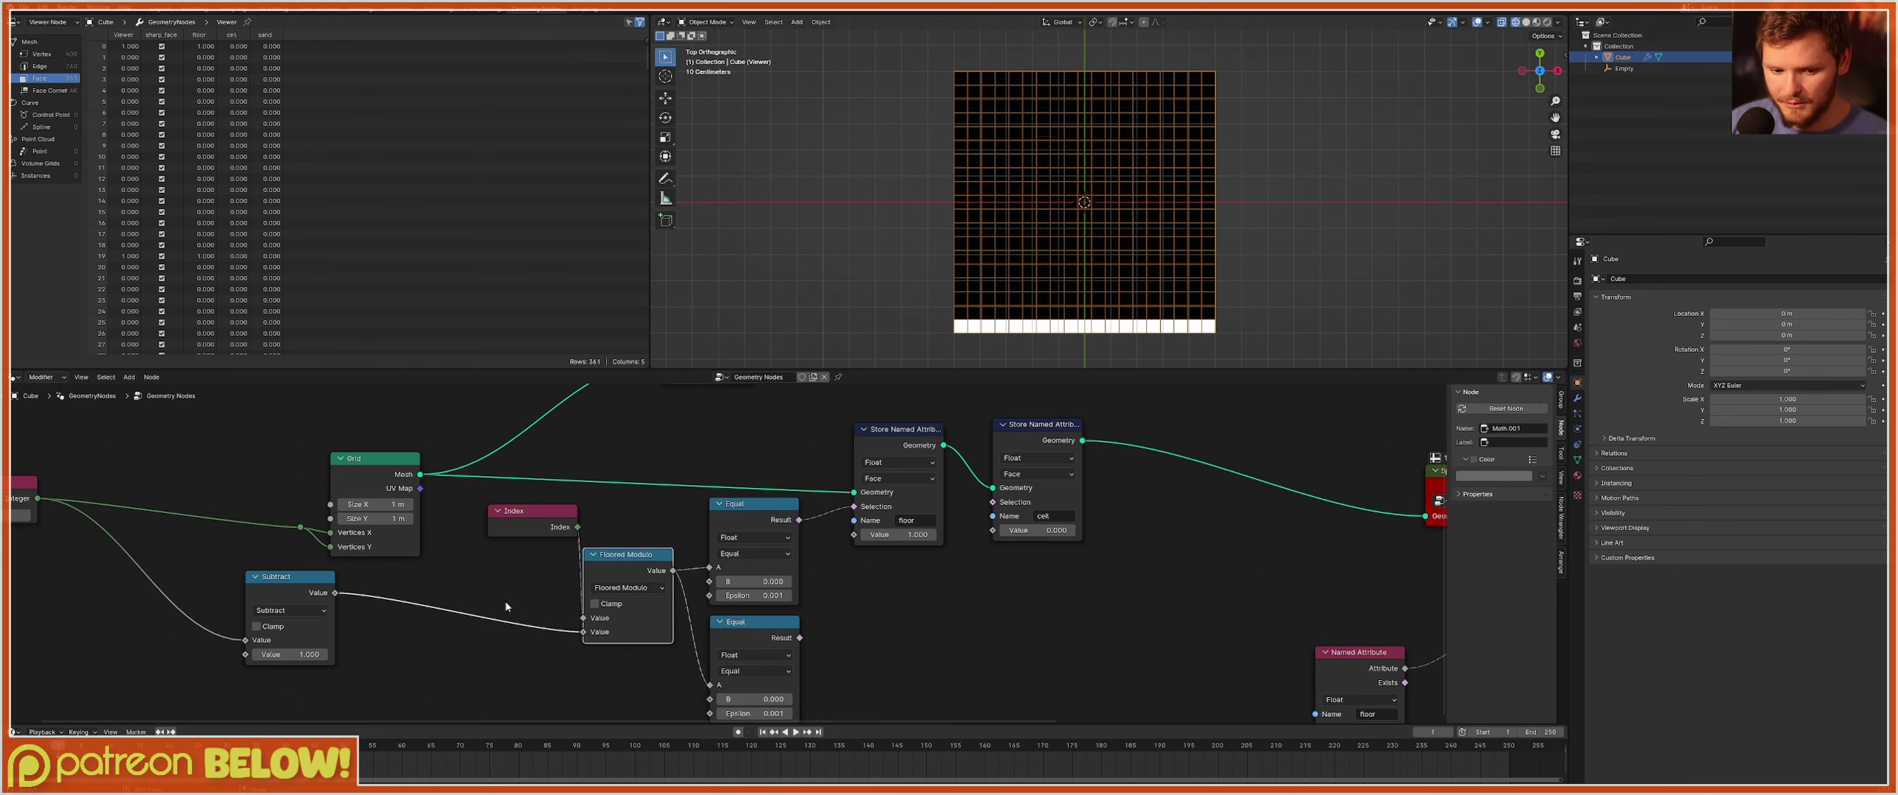
# Test the upper Equal node's B value at 1 and 2 to pick other rows of grid faces.
pyautogui.click(633, 587)
pyautogui.click(633, 588)
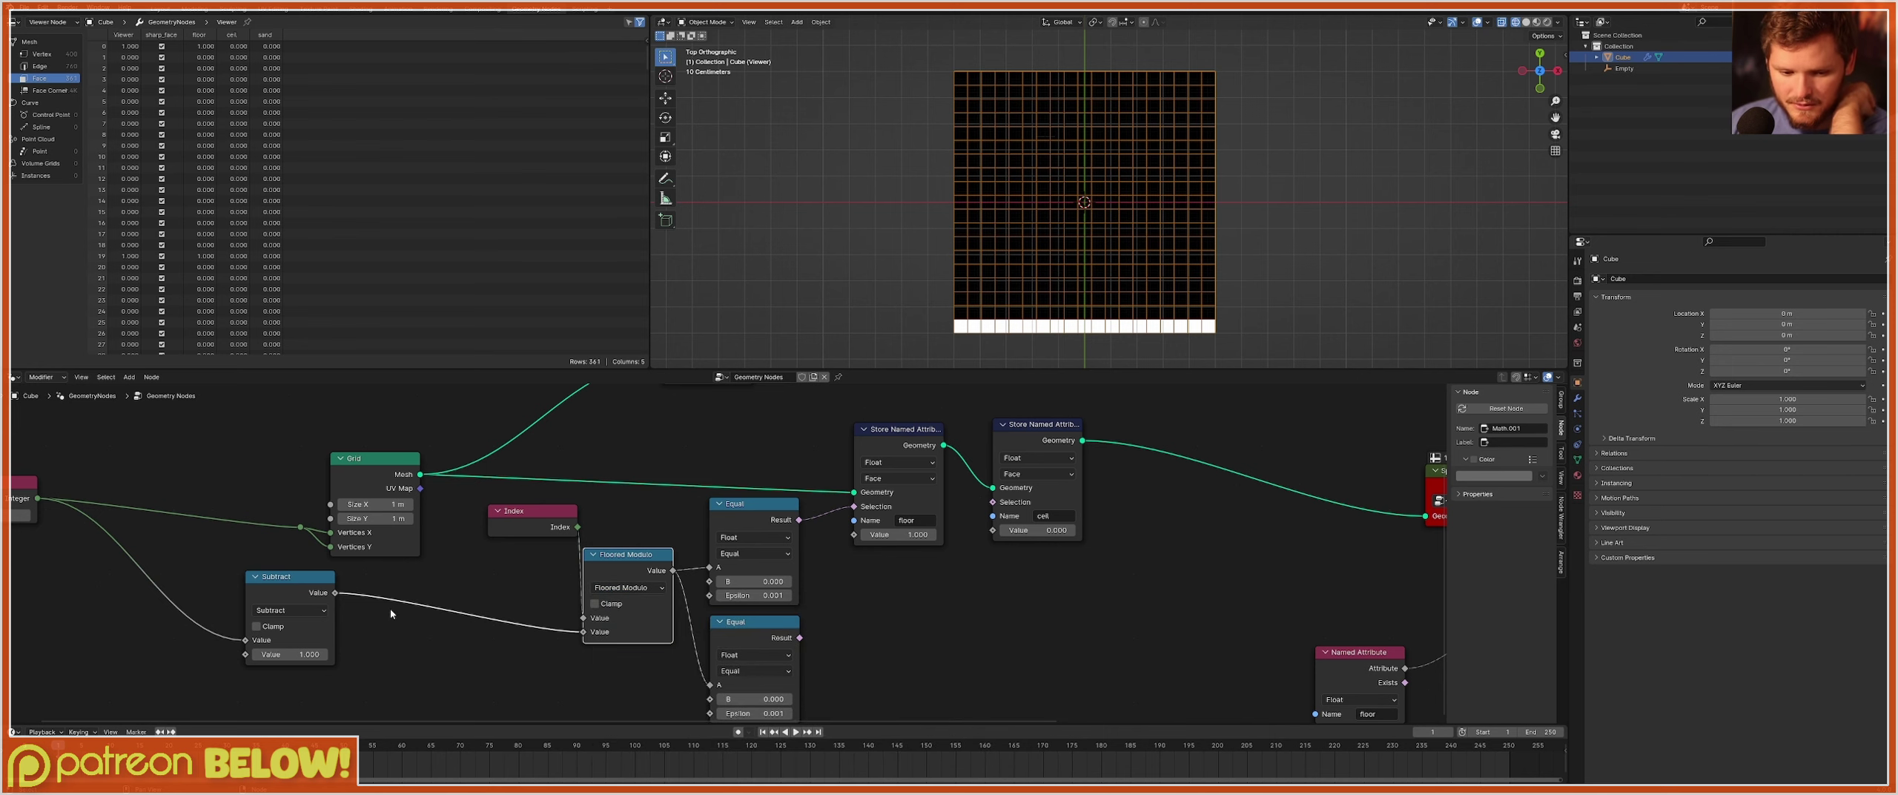
pyautogui.moveTo(164, 551); pyautogui.dragTo(317, 553, button='middle')
pyautogui.moveTo(778, 642)
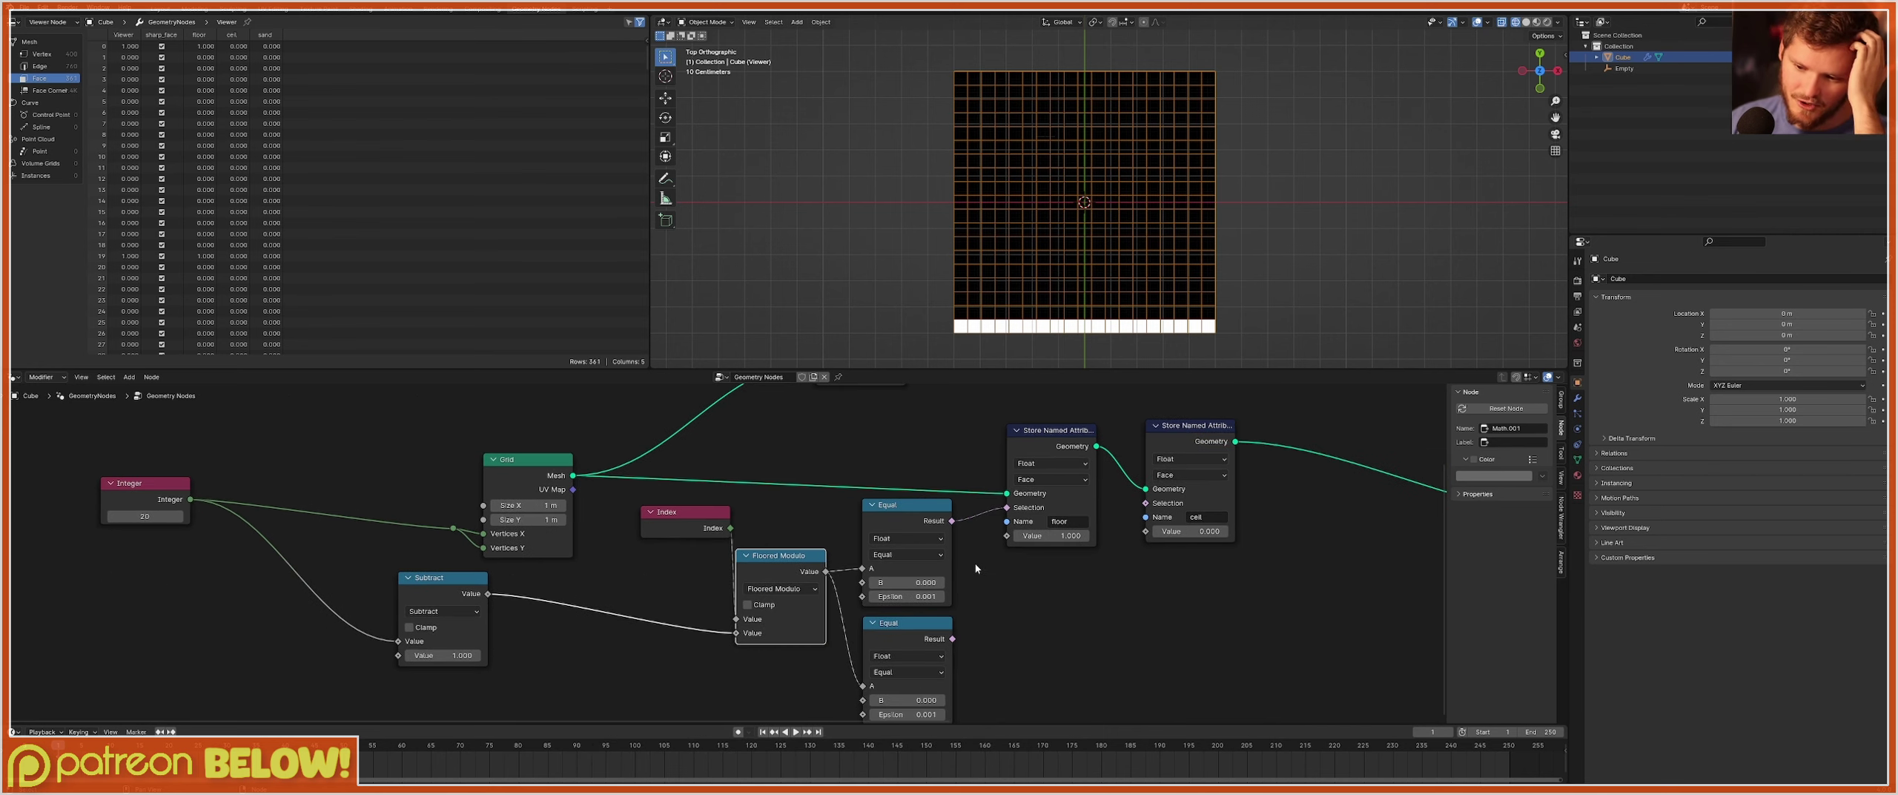
pyautogui.click(942, 582)
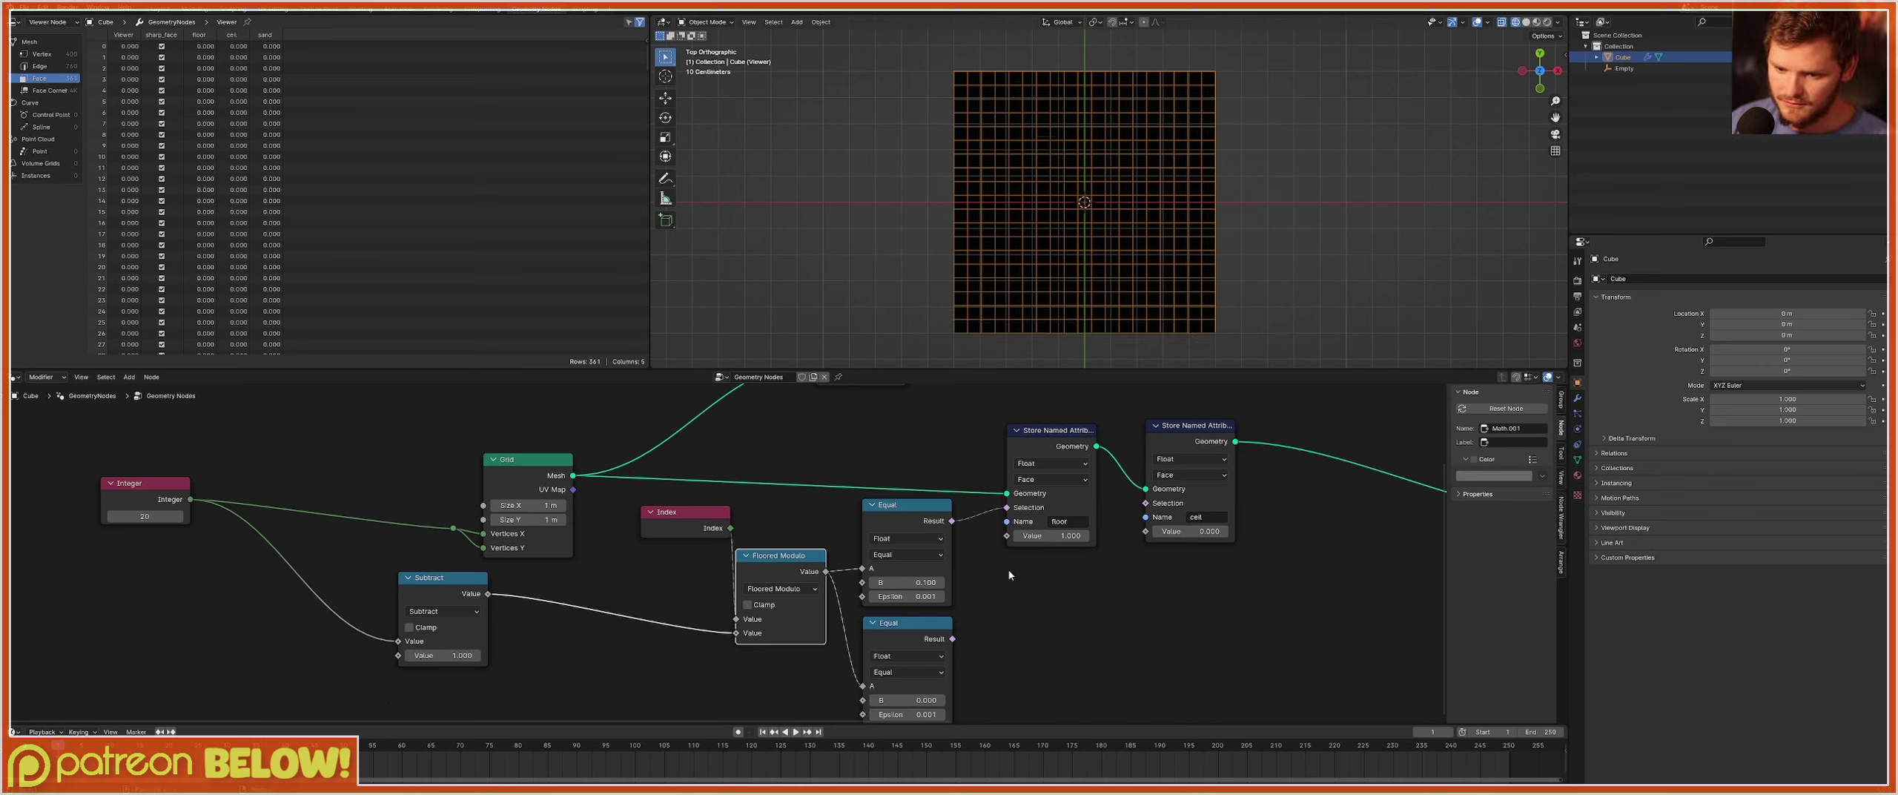
pyautogui.hotkey('ctrl', 'z')
pyautogui.click(914, 582)
pyautogui.write('1')
pyautogui.press('Return')
pyautogui.click(914, 582)
pyautogui.write('2')
pyautogui.press('Return')
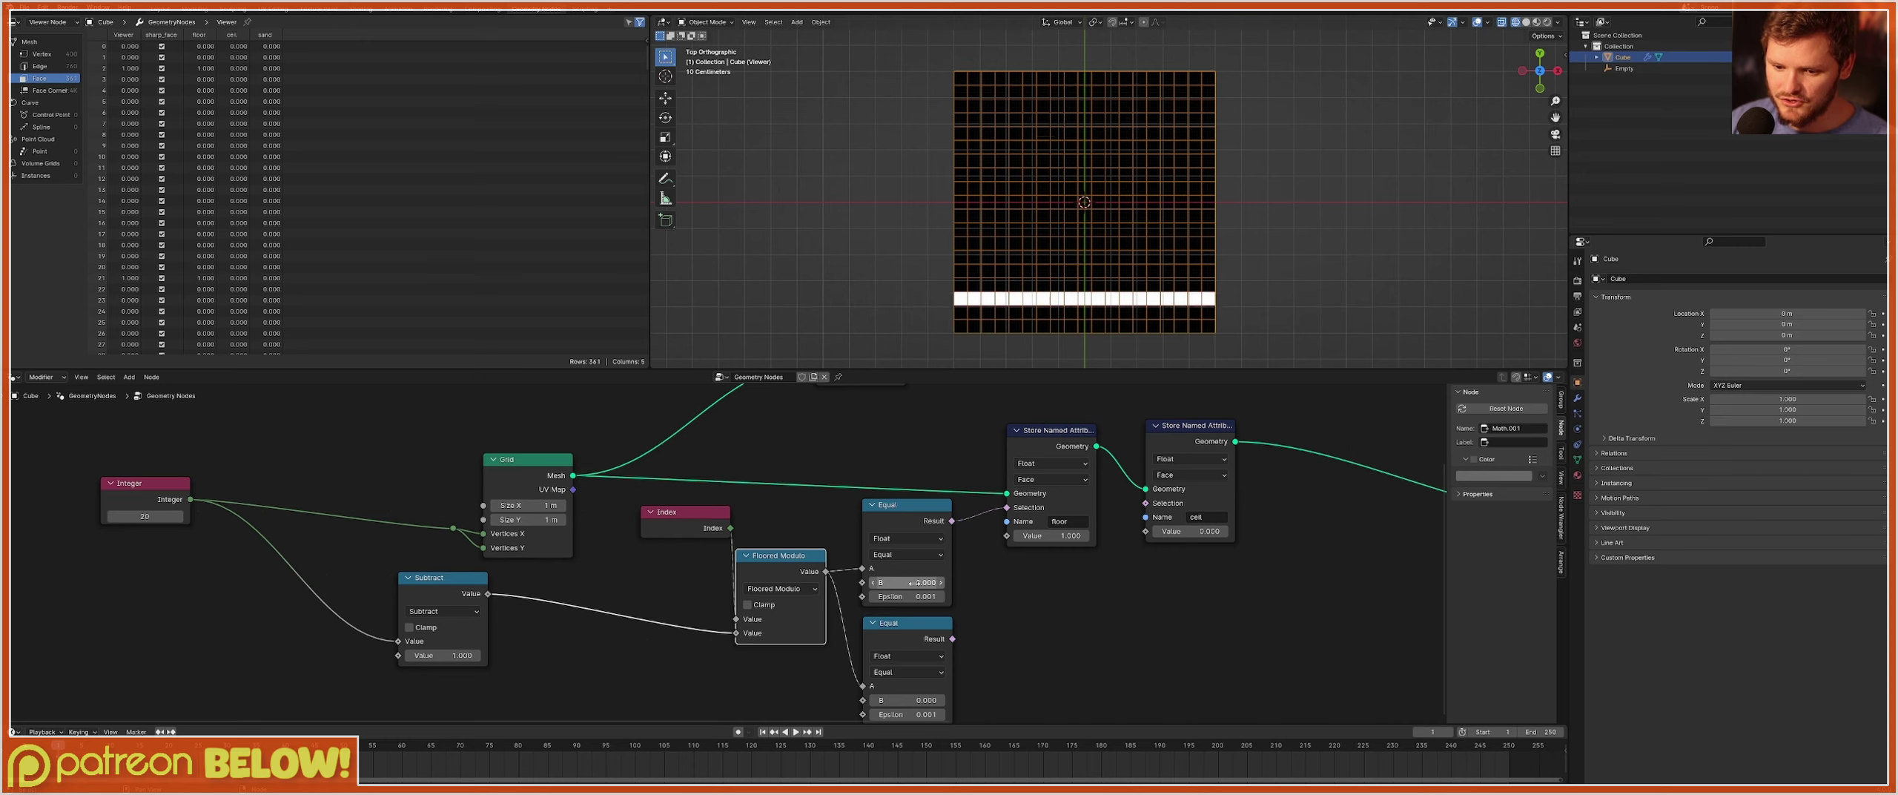
# Try B values of 4, 5 and finally 18 on the upper Equal node to select the grid's top row.
pyautogui.moveTo(914, 583); pyautogui.dragTo(923, 583)
pyautogui.click(914, 583)
pyautogui.write('4')
pyautogui.press('Return')
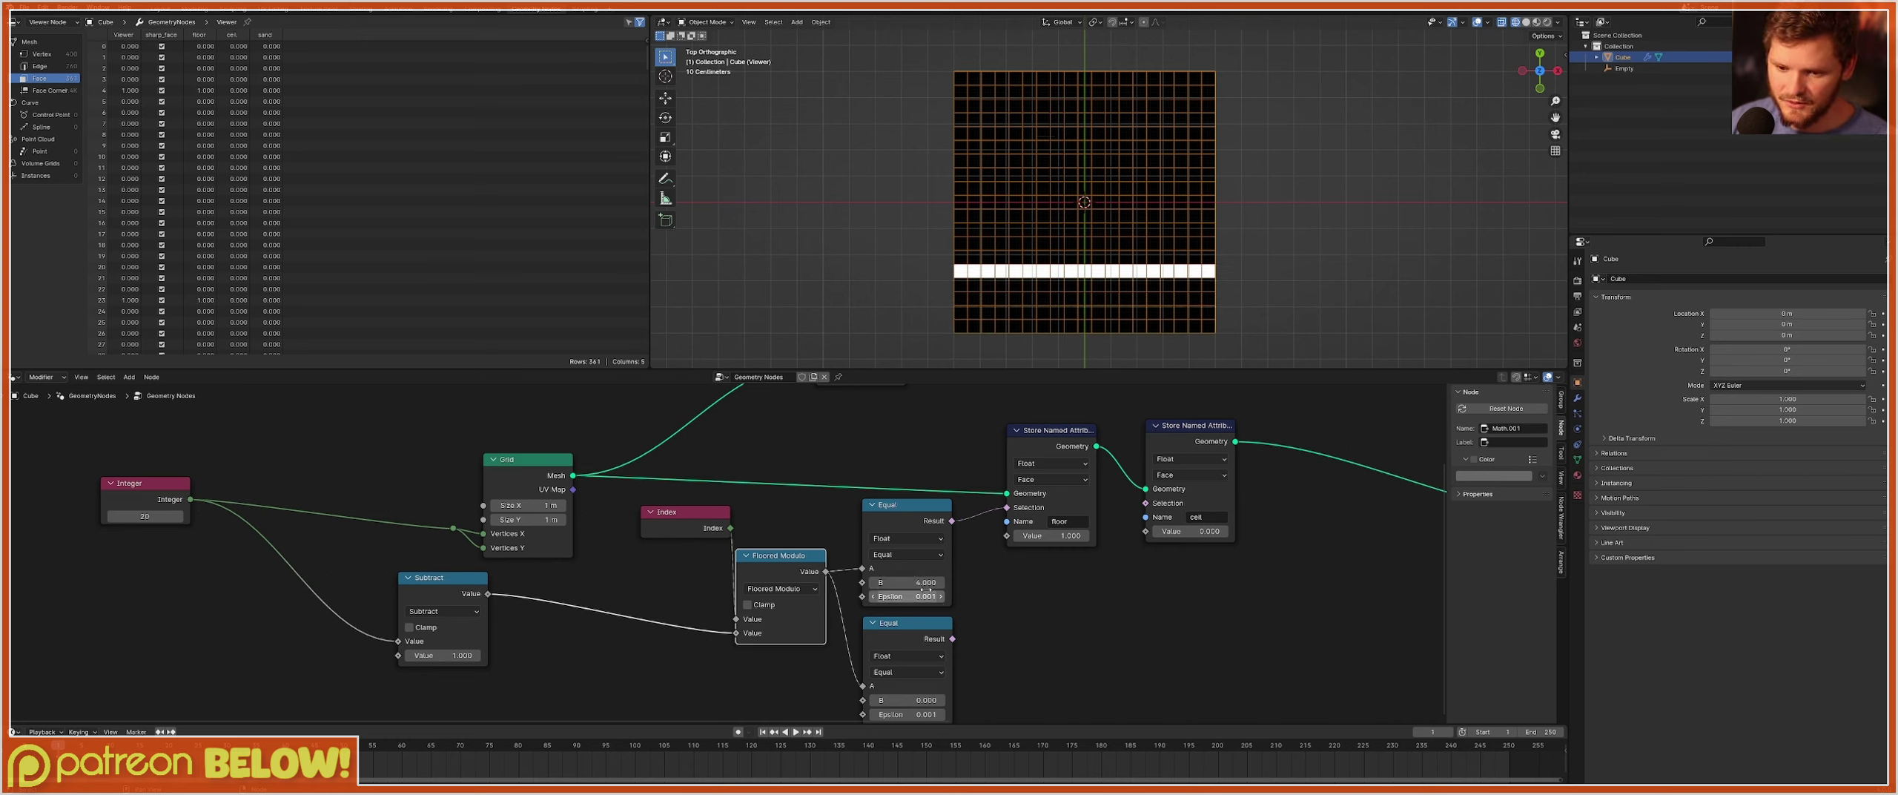
pyautogui.click(914, 583)
pyautogui.write('5')
pyautogui.press('Return')
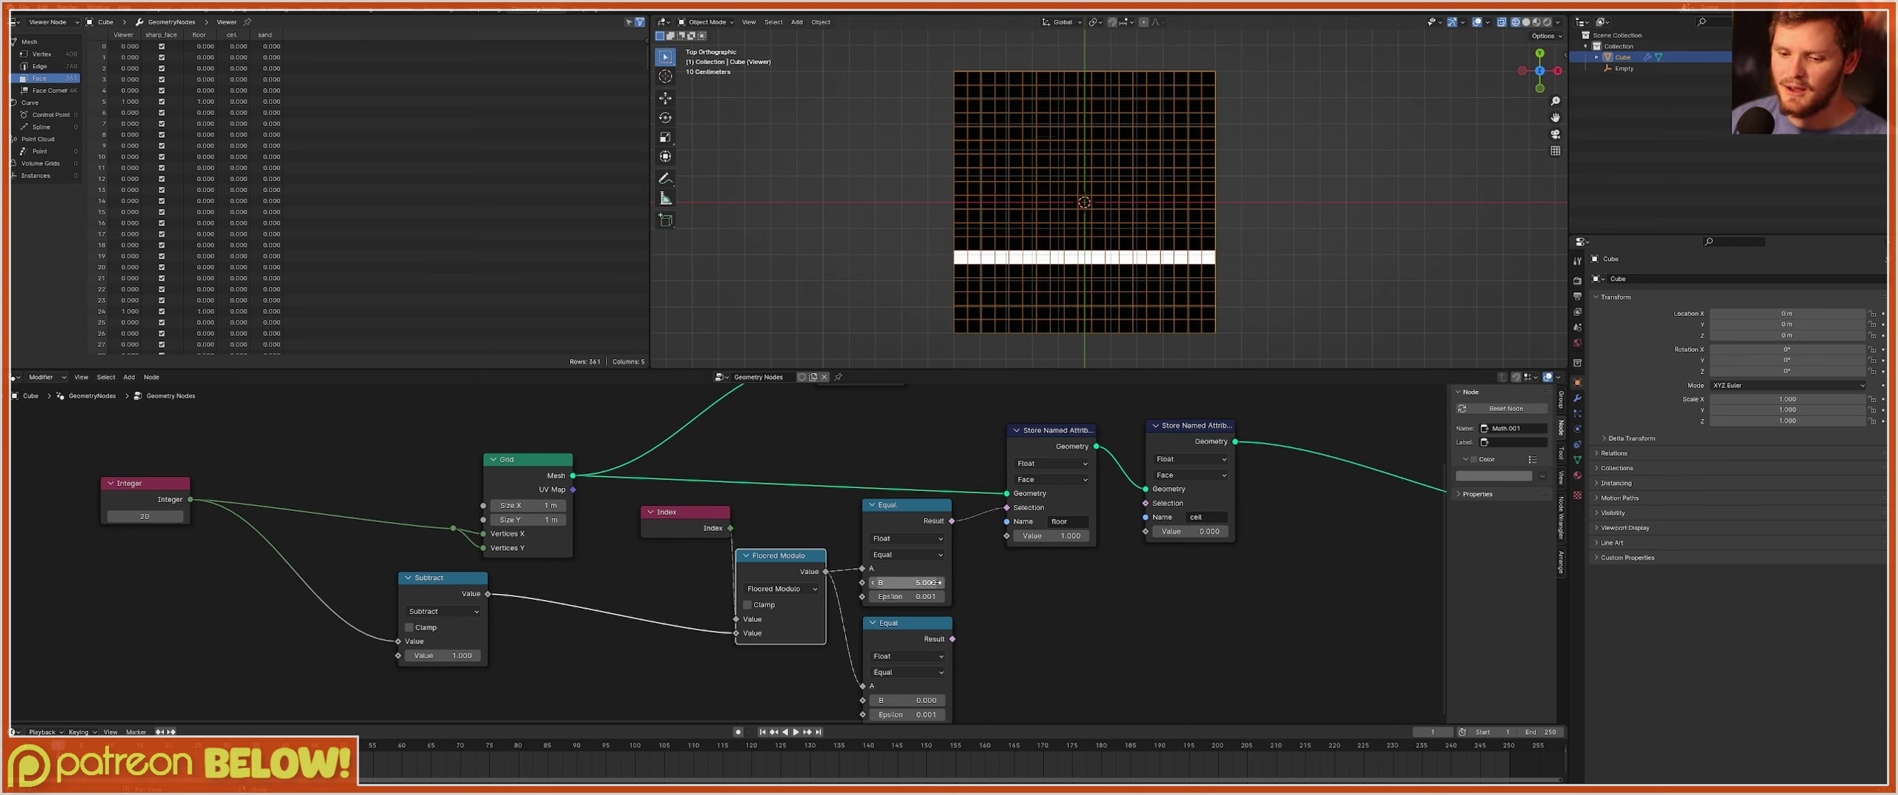
pyautogui.moveTo(914, 583); pyautogui.dragTo(923, 583)
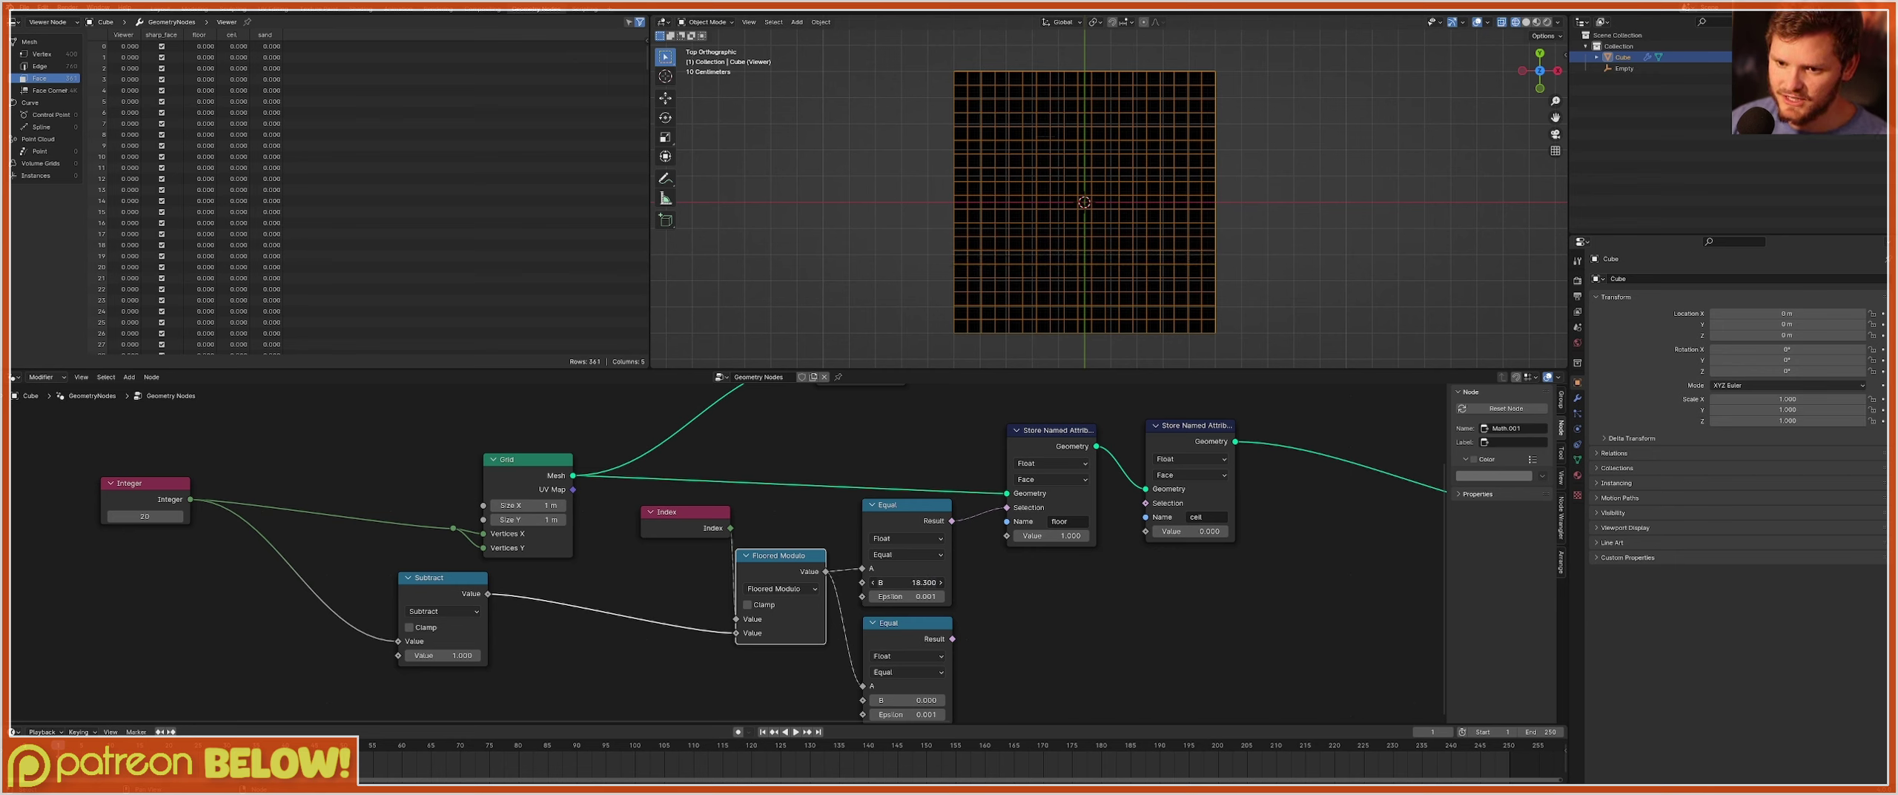
pyautogui.moveTo(923, 582); pyautogui.dragTo(923, 583)
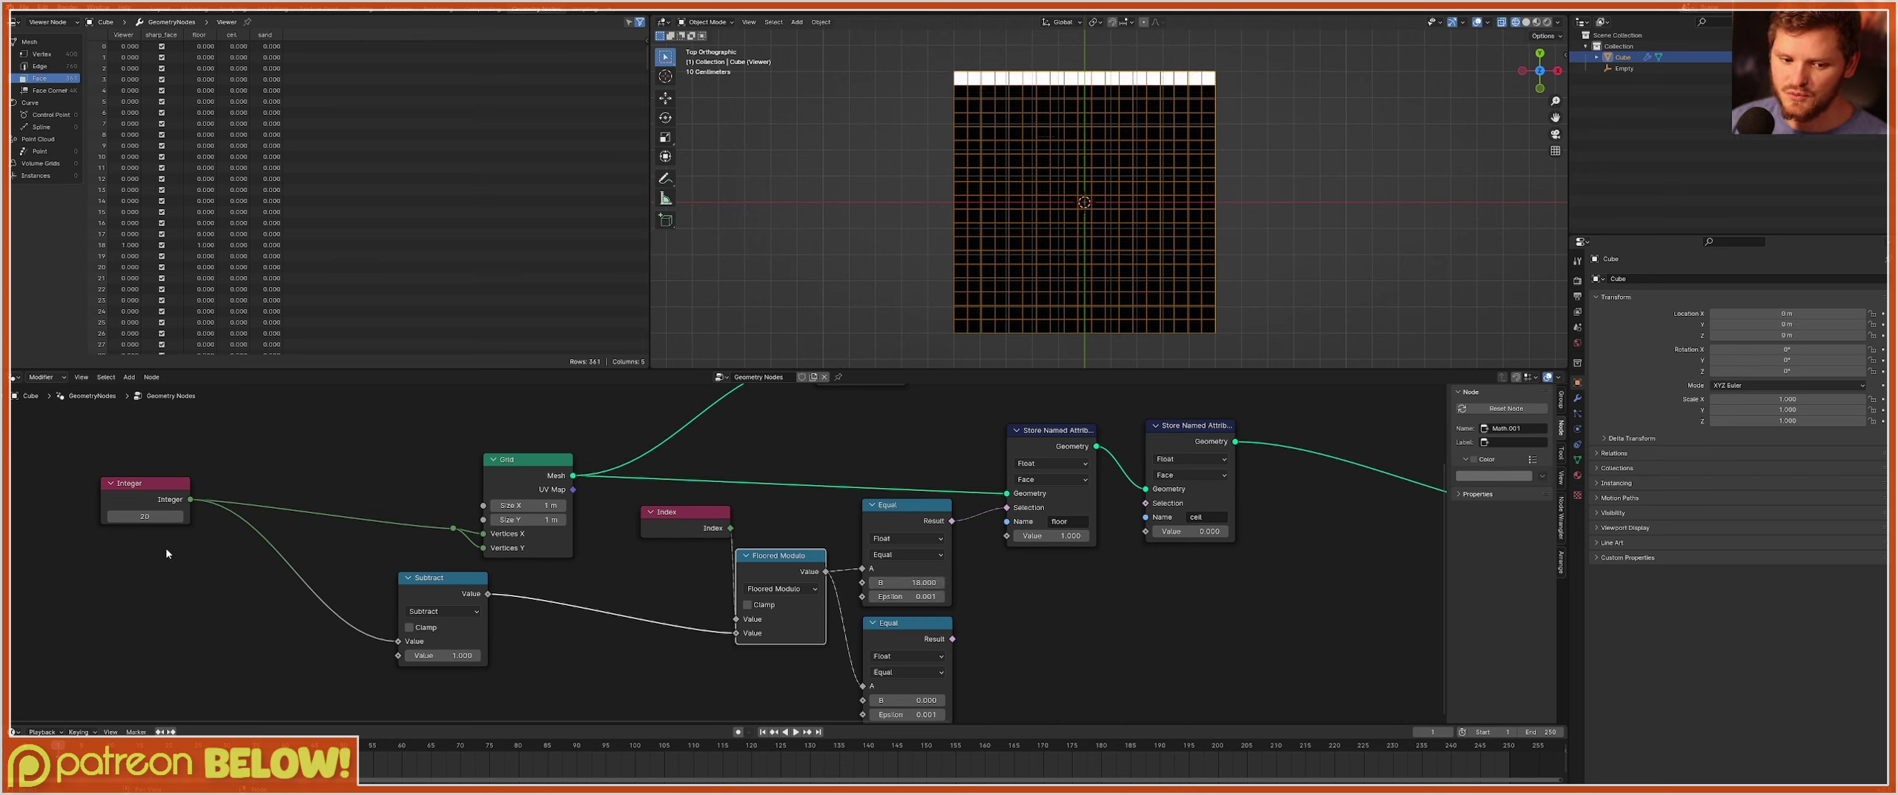
# Nudge the Integer and Subtract nodes, and sketch temporary annotation lines across the grid's lower rows, erasing them again.
pyautogui.moveTo(140, 494); pyautogui.dragTo(137, 508)
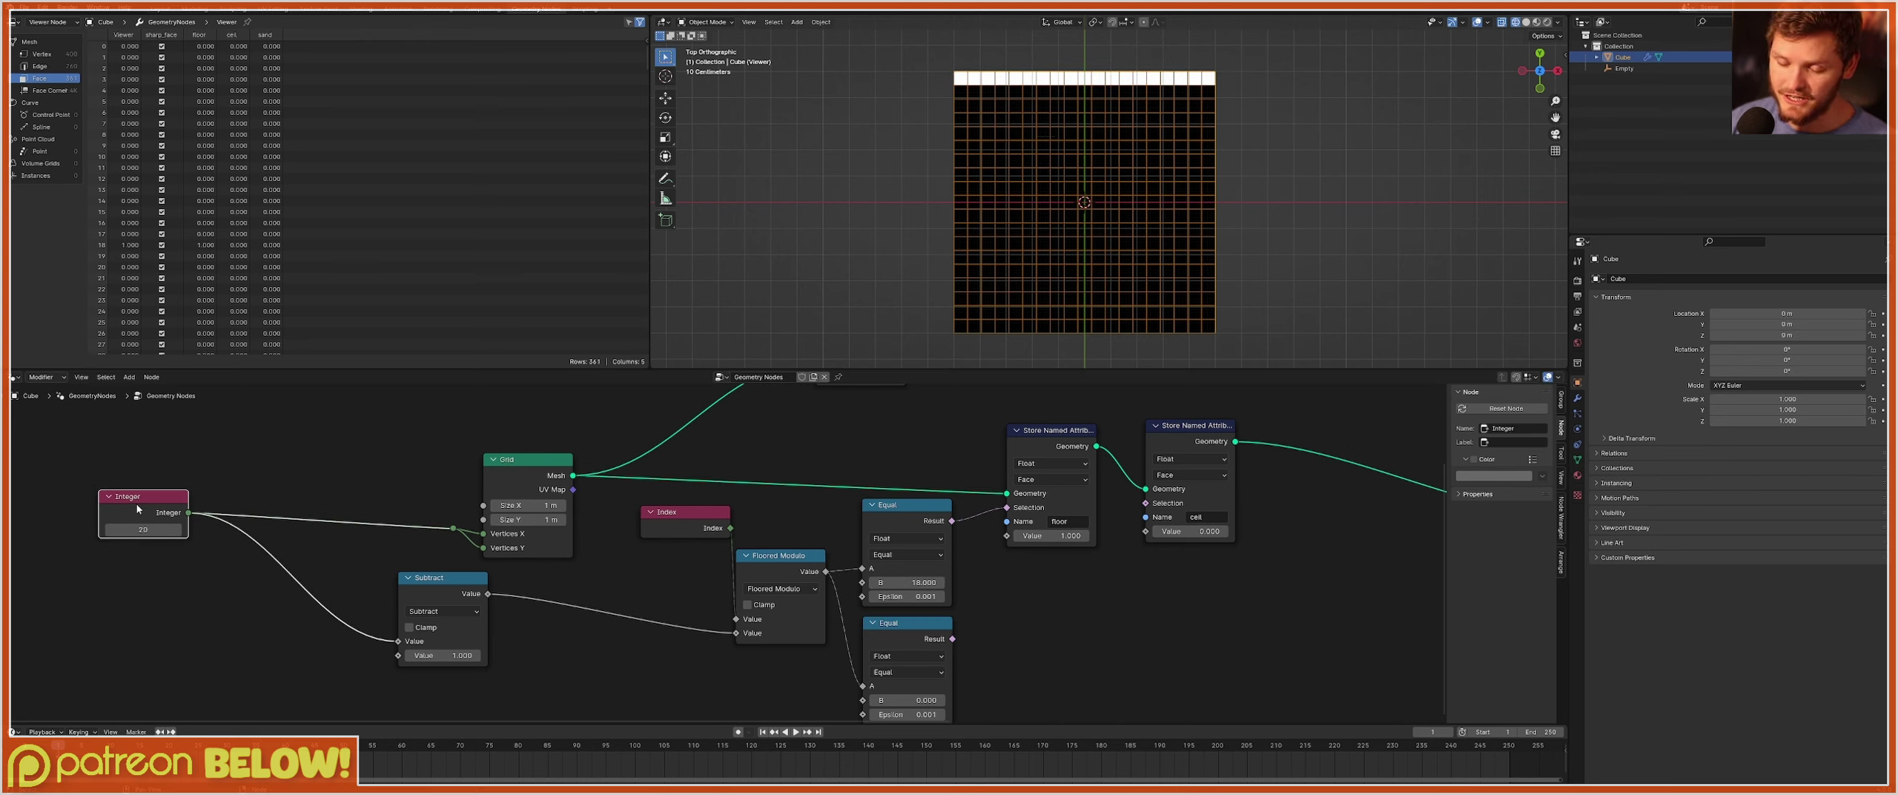
pyautogui.moveTo(415, 598); pyautogui.dragTo(428, 602)
pyautogui.moveTo(931, 333)
pyautogui.mouseDown()
pyautogui.moveTo(1251, 326)
pyautogui.moveTo(888, 330)
pyautogui.moveTo(1215, 308)
pyautogui.moveTo(1060, 304)
pyautogui.mouseUp()
pyautogui.moveTo(918, 286); pyautogui.dragTo(1060, 283)
pyautogui.moveTo(1142, 263); pyautogui.dragTo(986, 247)
pyautogui.moveTo(912, 234); pyautogui.dragTo(1156, 204)
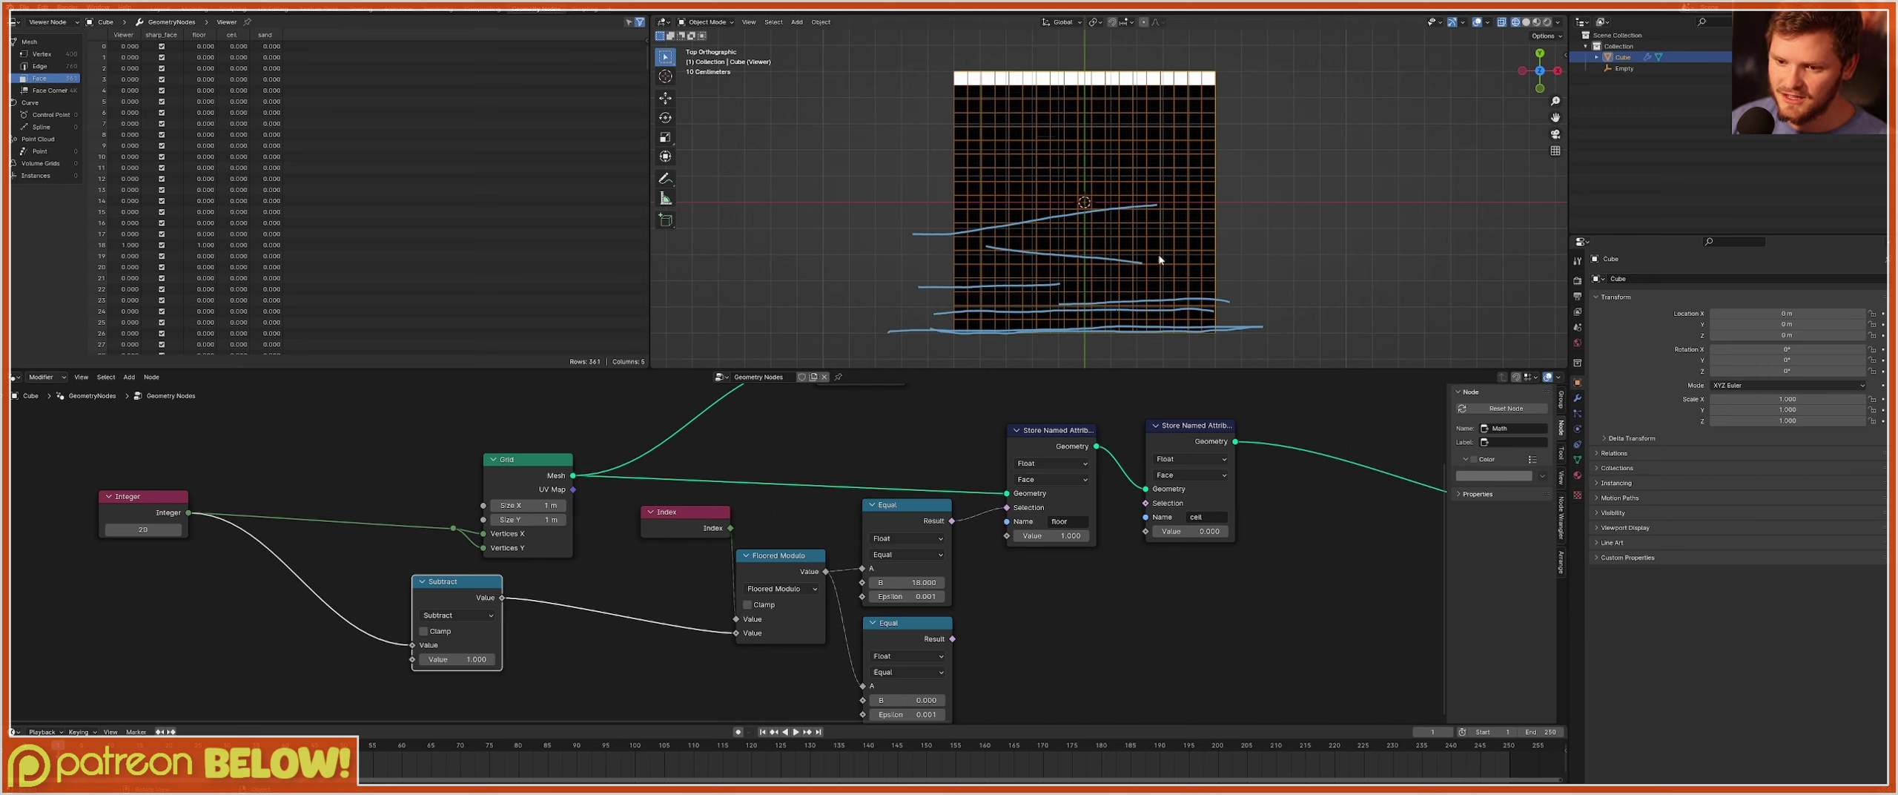
pyautogui.moveTo(1307, 347)
pyautogui.keyDown('ctrl'); pyautogui.mouseDown()
pyautogui.moveTo(1029, 296)
pyautogui.moveTo(1248, 212)
pyautogui.mouseUp(); pyautogui.keyUp('ctrl')
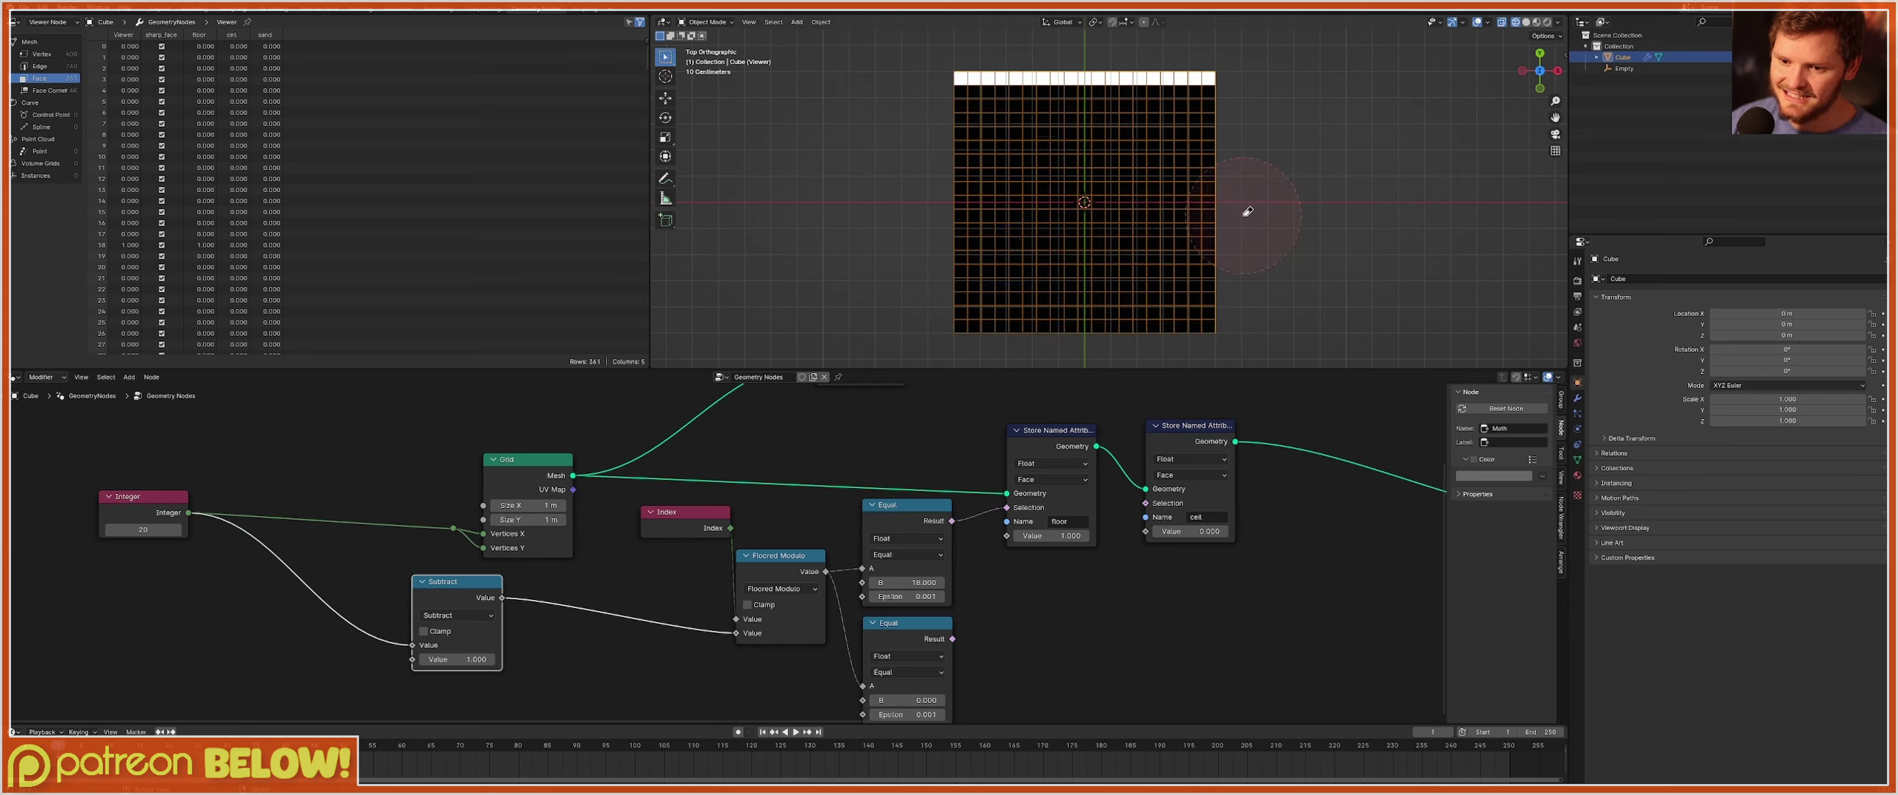
pyautogui.moveTo(926, 323)
pyautogui.mouseDown()
pyautogui.moveTo(1297, 317)
pyautogui.moveTo(785, 319)
pyautogui.mouseUp()
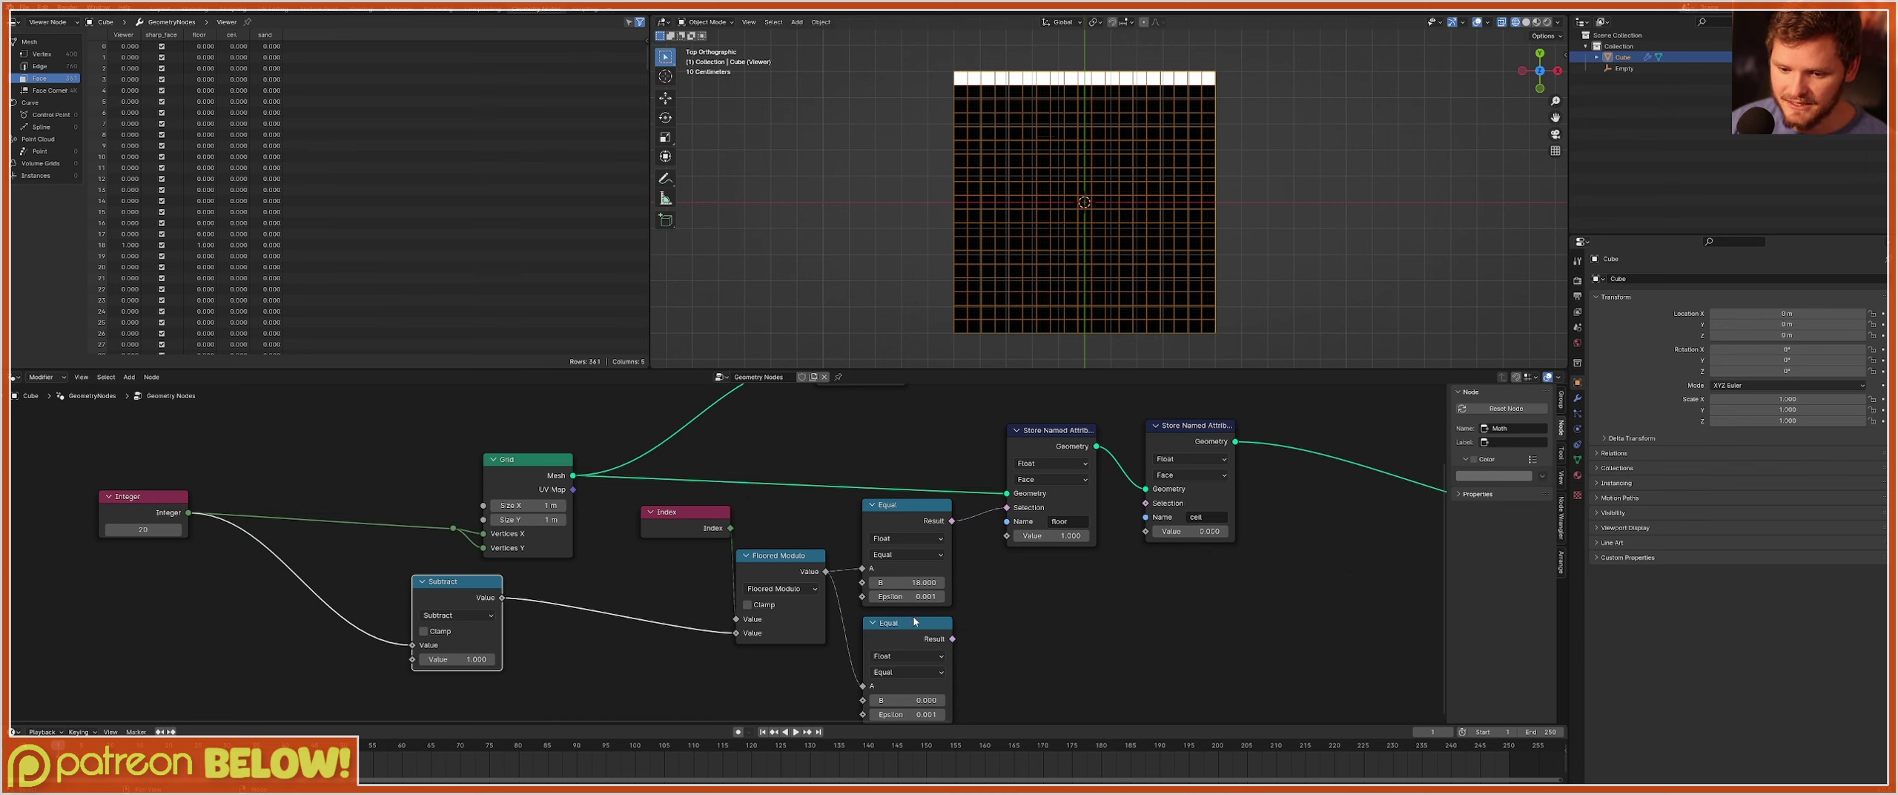
# Duplicate the Subtract node, place the copy below the Floored Modulo, and shift the original Subtract and Integer nodes away from it.
pyautogui.scroll(-2, 786, 519)
pyautogui.moveTo(786, 519); pyautogui.dragTo(838, 463, button='middle')
pyautogui.scroll(2, 834, 467)
pyautogui.hotkey('shift', 'd')
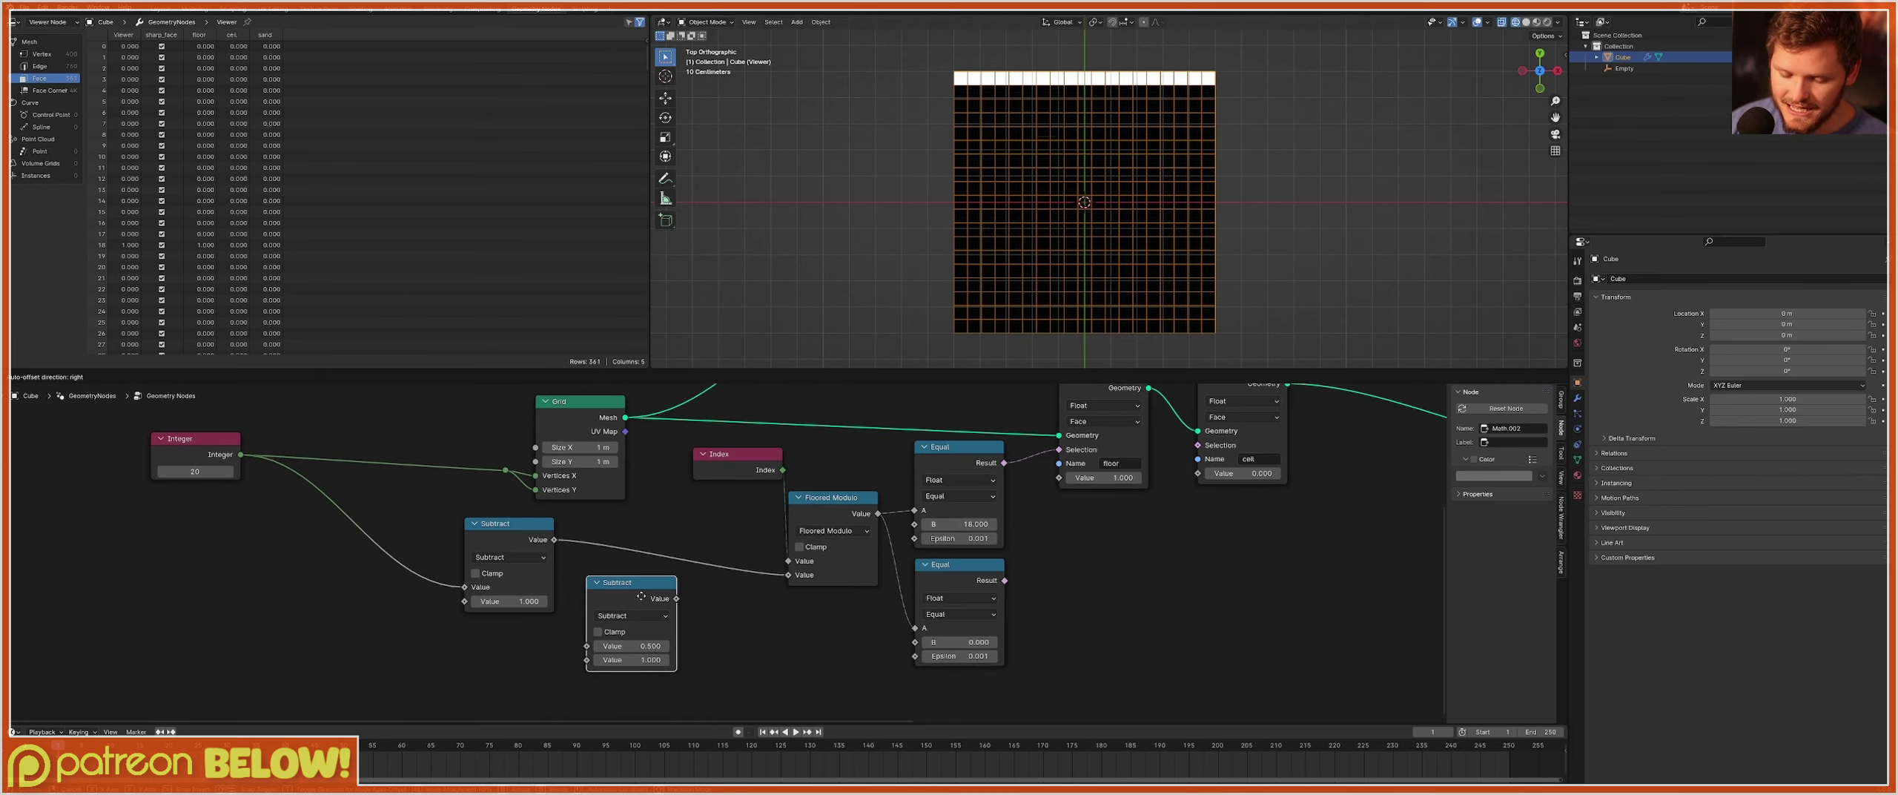
pyautogui.click(755, 604)
pyautogui.moveTo(497, 537); pyautogui.dragTo(455, 525)
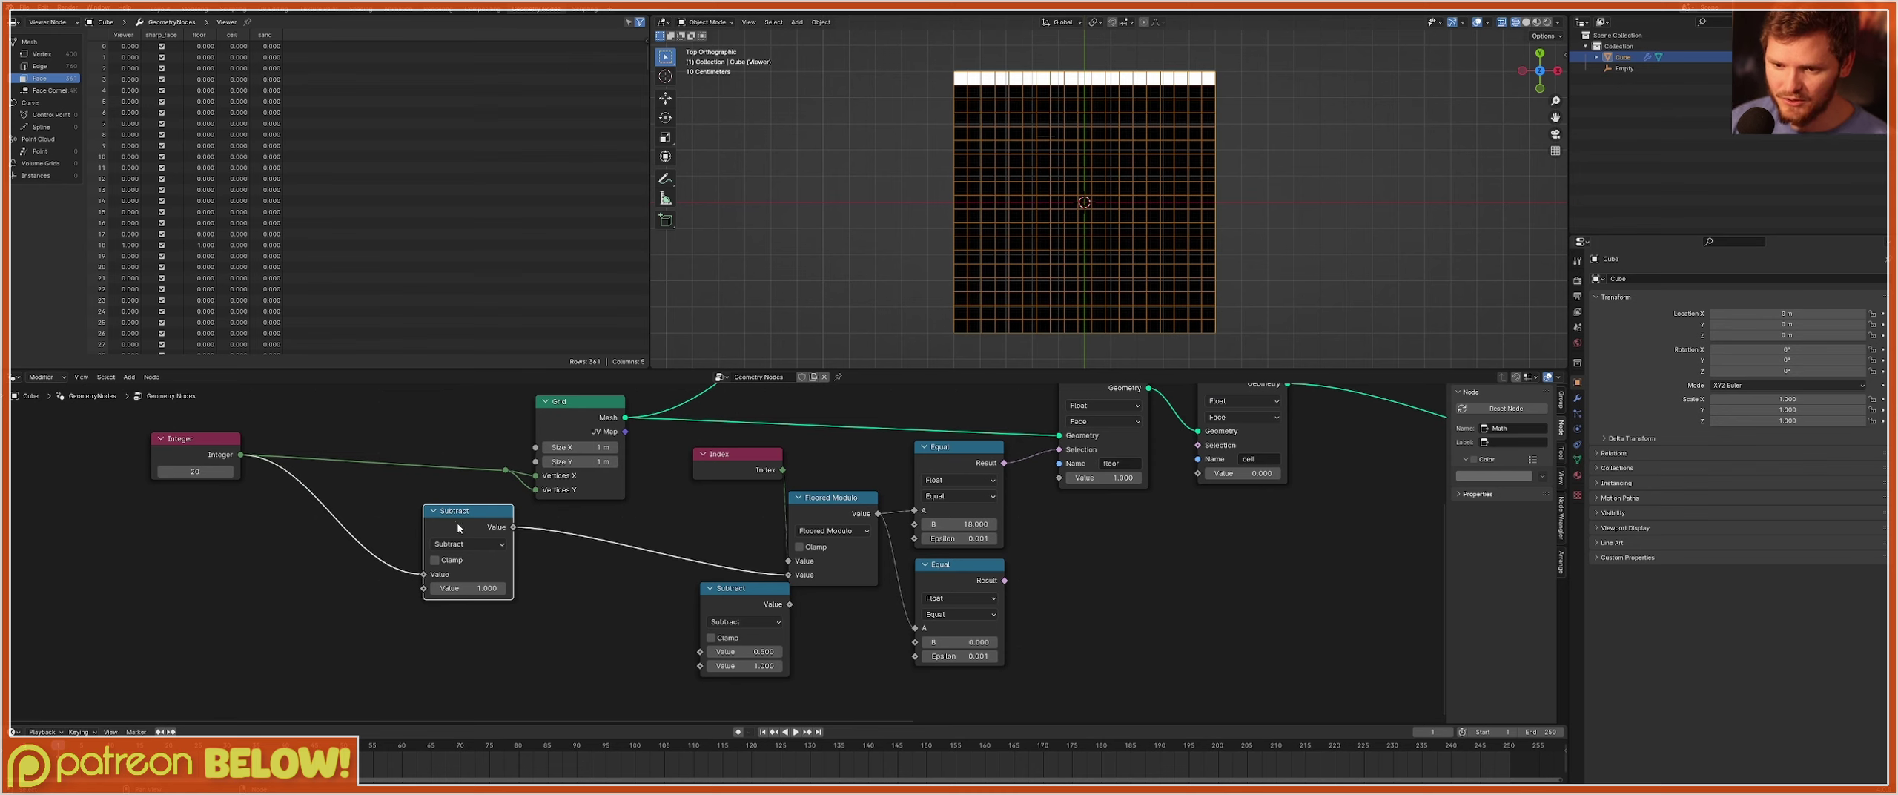
pyautogui.moveTo(197, 455); pyautogui.dragTo(121, 449)
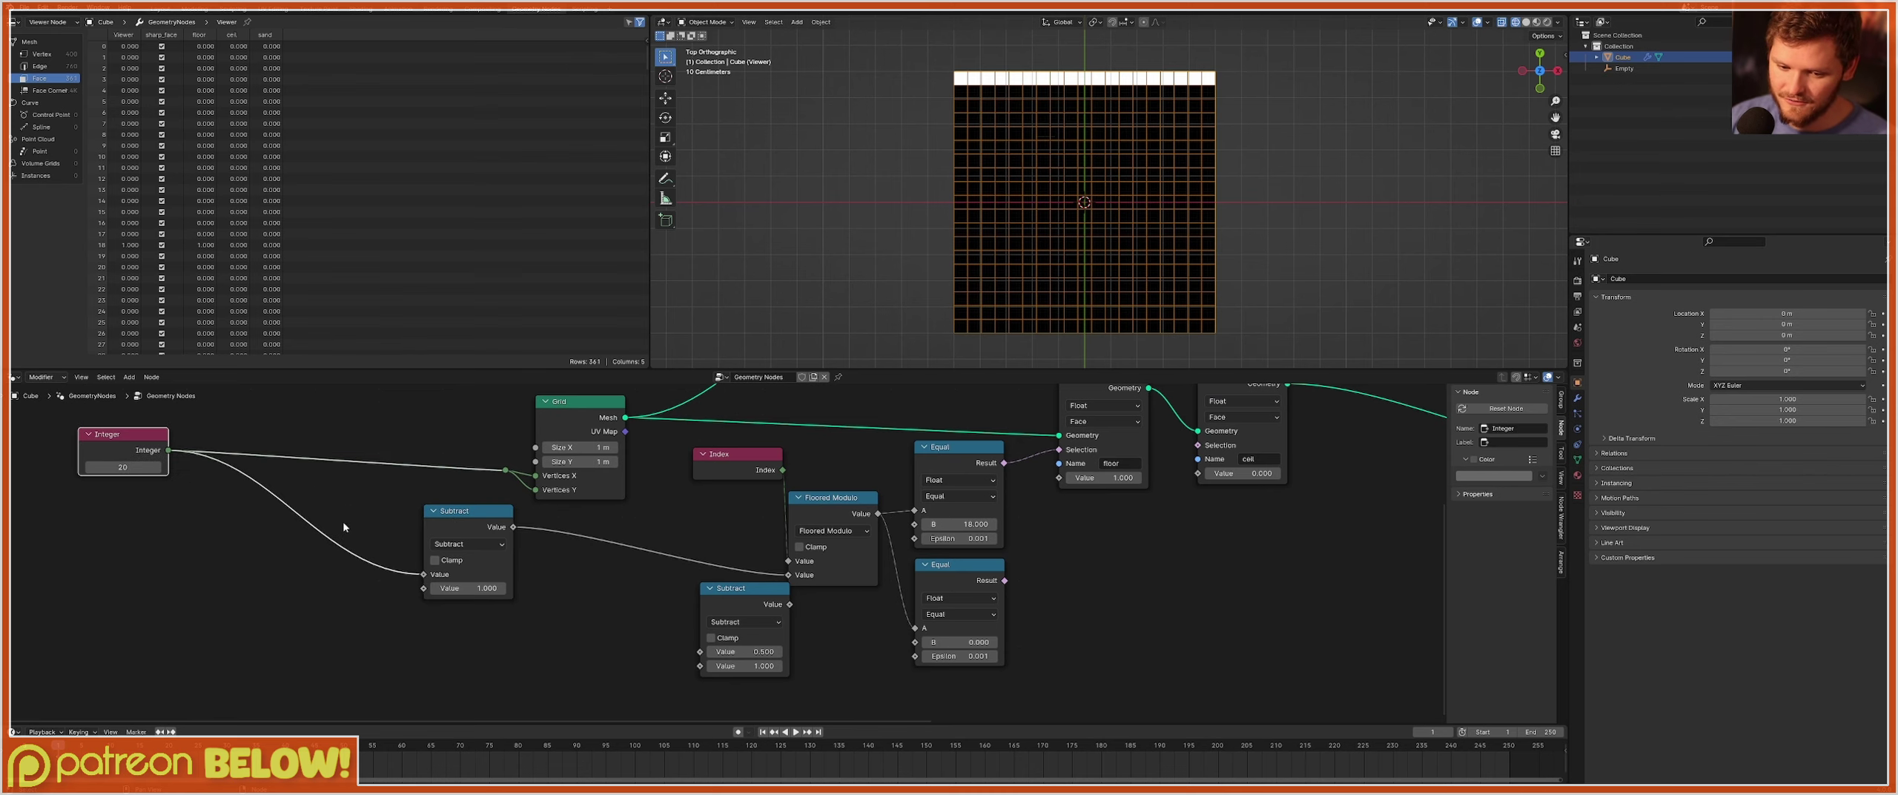
# Feed the first Subtract through its copy into the lower Equal's B, and link that Equal's result to the "cell" attribute's Selection.
pyautogui.scroll(1, 482, 569)
pyautogui.moveTo(451, 542); pyautogui.dragTo(397, 510, button='middle')
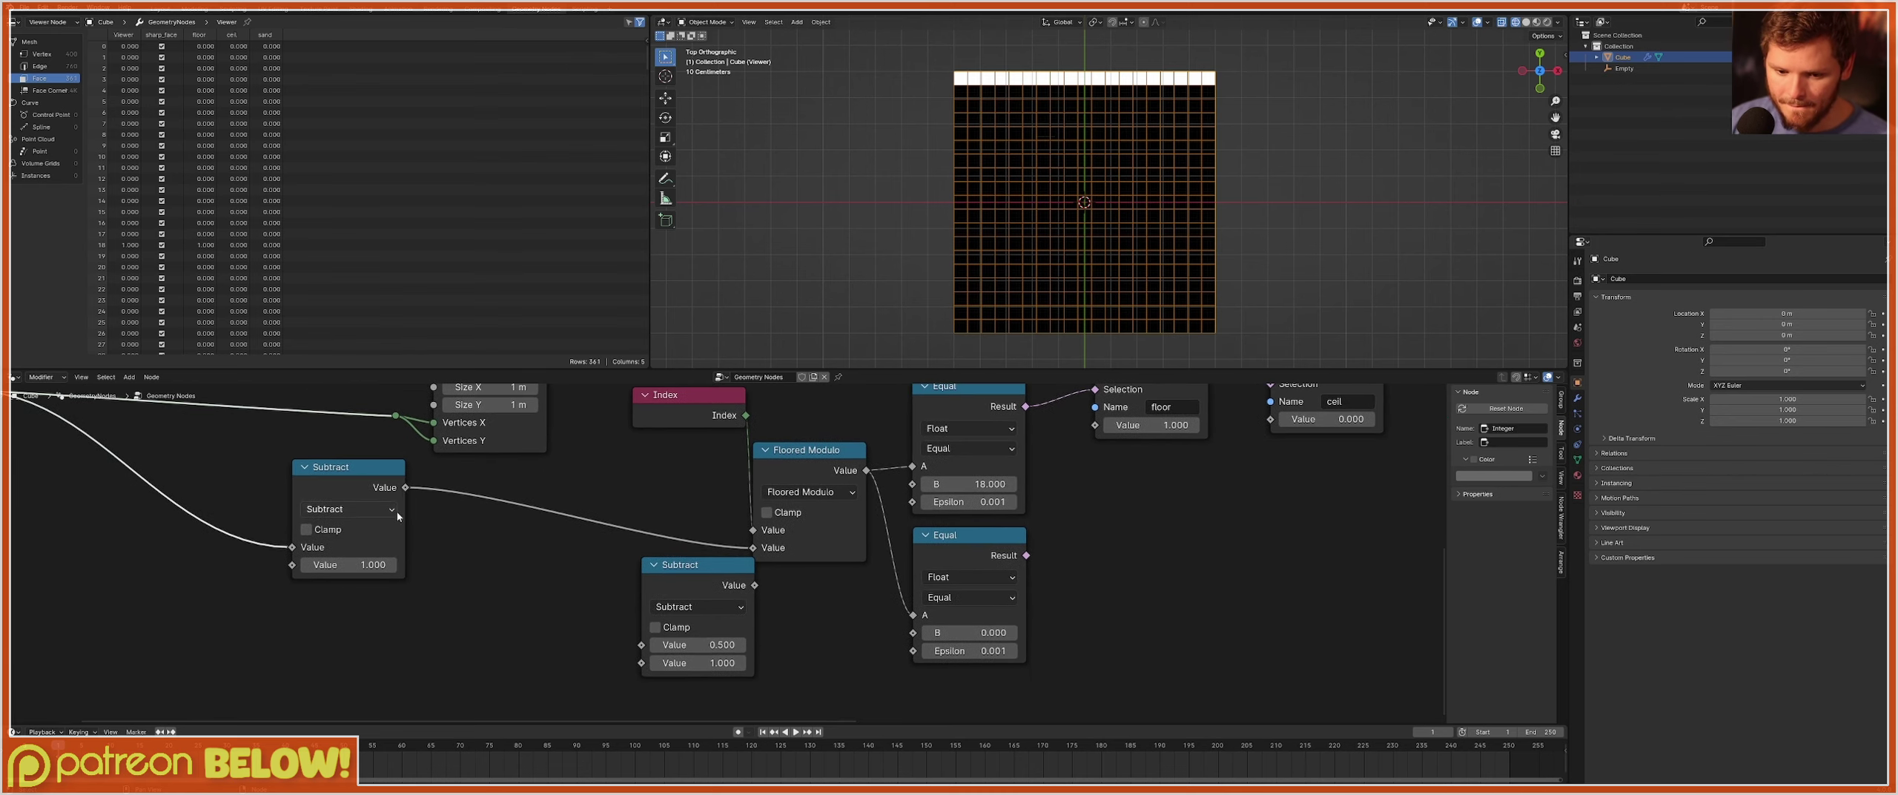
pyautogui.keyDown('alt'); pyautogui.moveTo(418, 470); pyautogui.dragTo(688, 630, button='right'); pyautogui.keyUp('alt')
pyautogui.moveTo(756, 586); pyautogui.dragTo(930, 638)
pyautogui.scroll(-3, 928, 635)
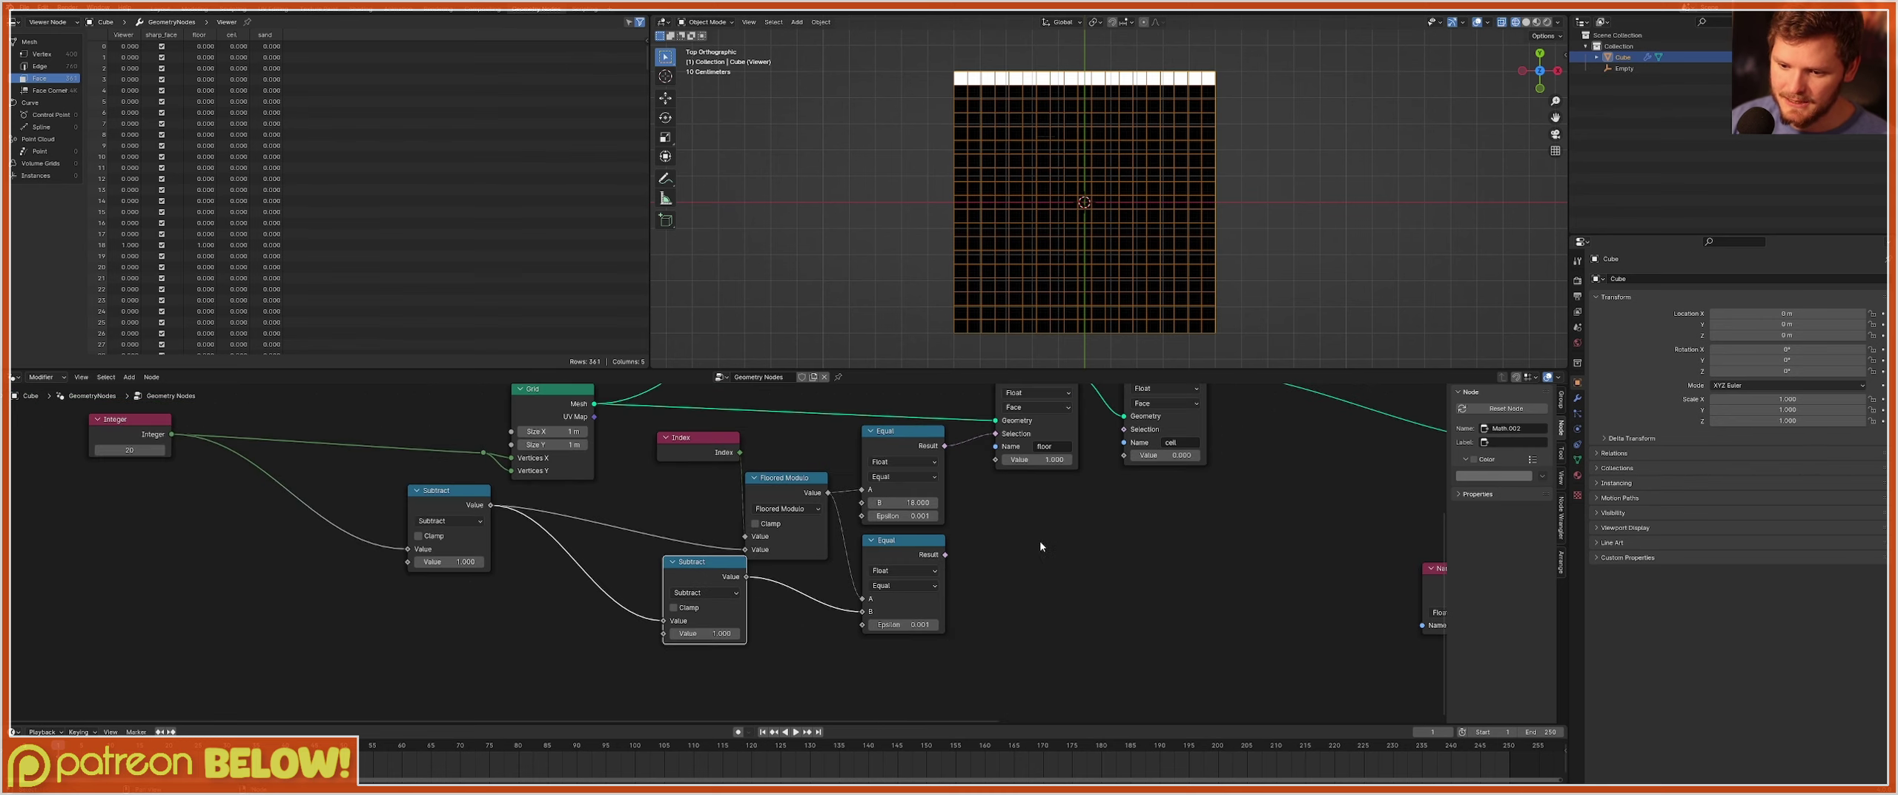
pyautogui.moveTo(701, 616); pyautogui.dragTo(882, 496)
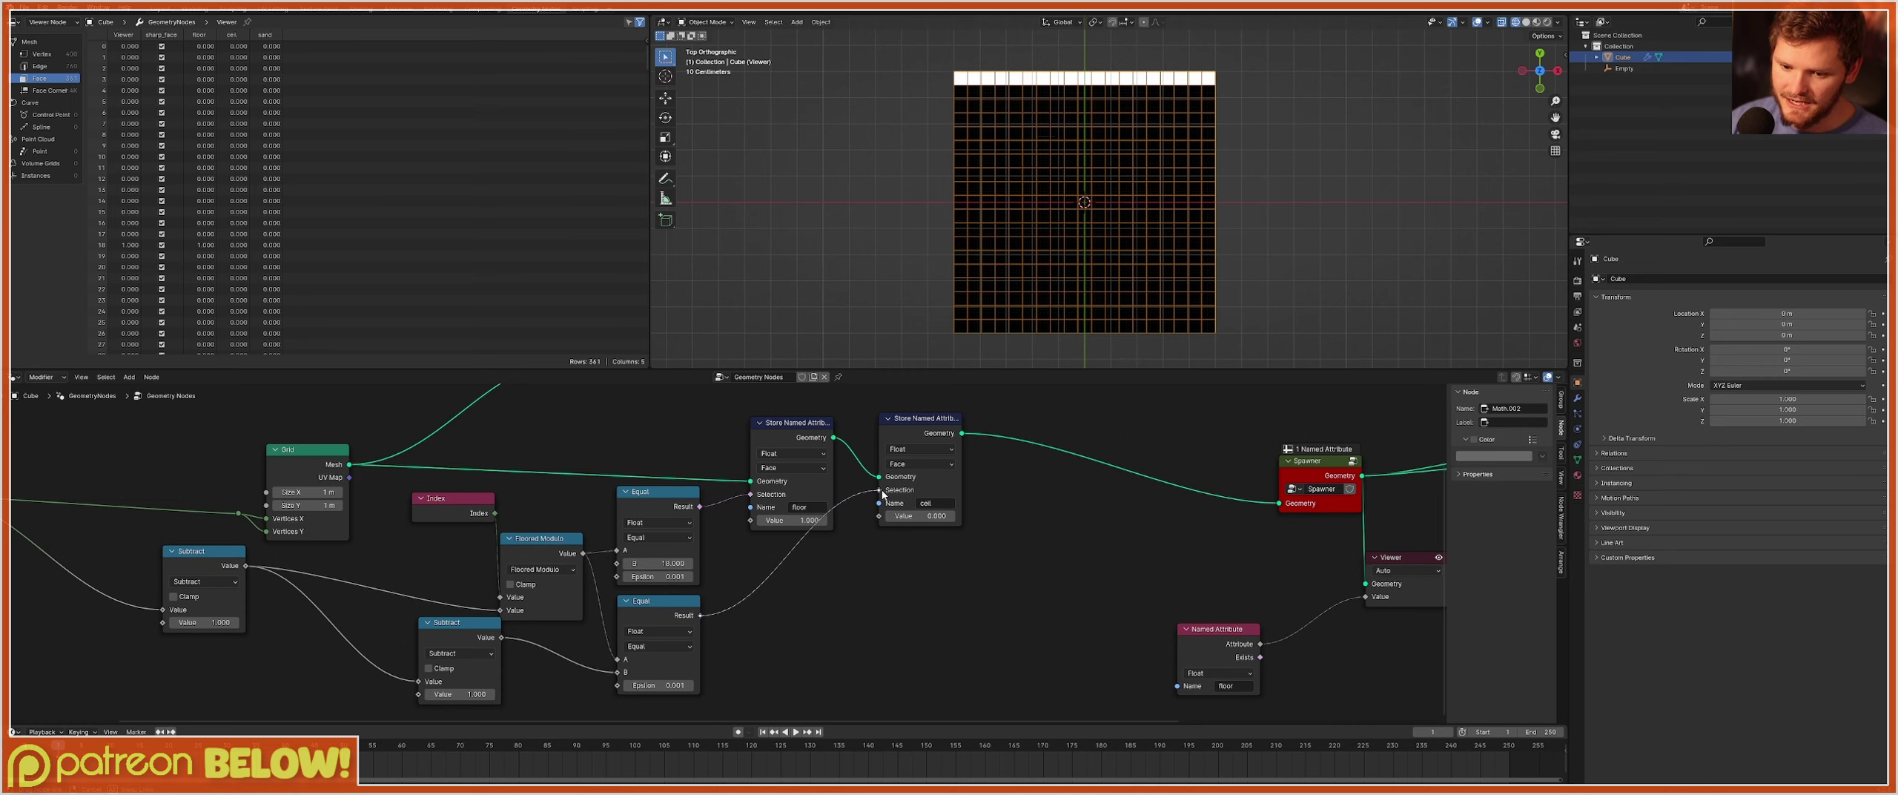
# Lower the "cell" Store Named Attribute node slightly and move the Spawner node closer to it.
pyautogui.moveTo(1019, 537); pyautogui.dragTo(785, 526, button='middle')
pyautogui.moveTo(765, 440); pyautogui.dragTo(767, 476)
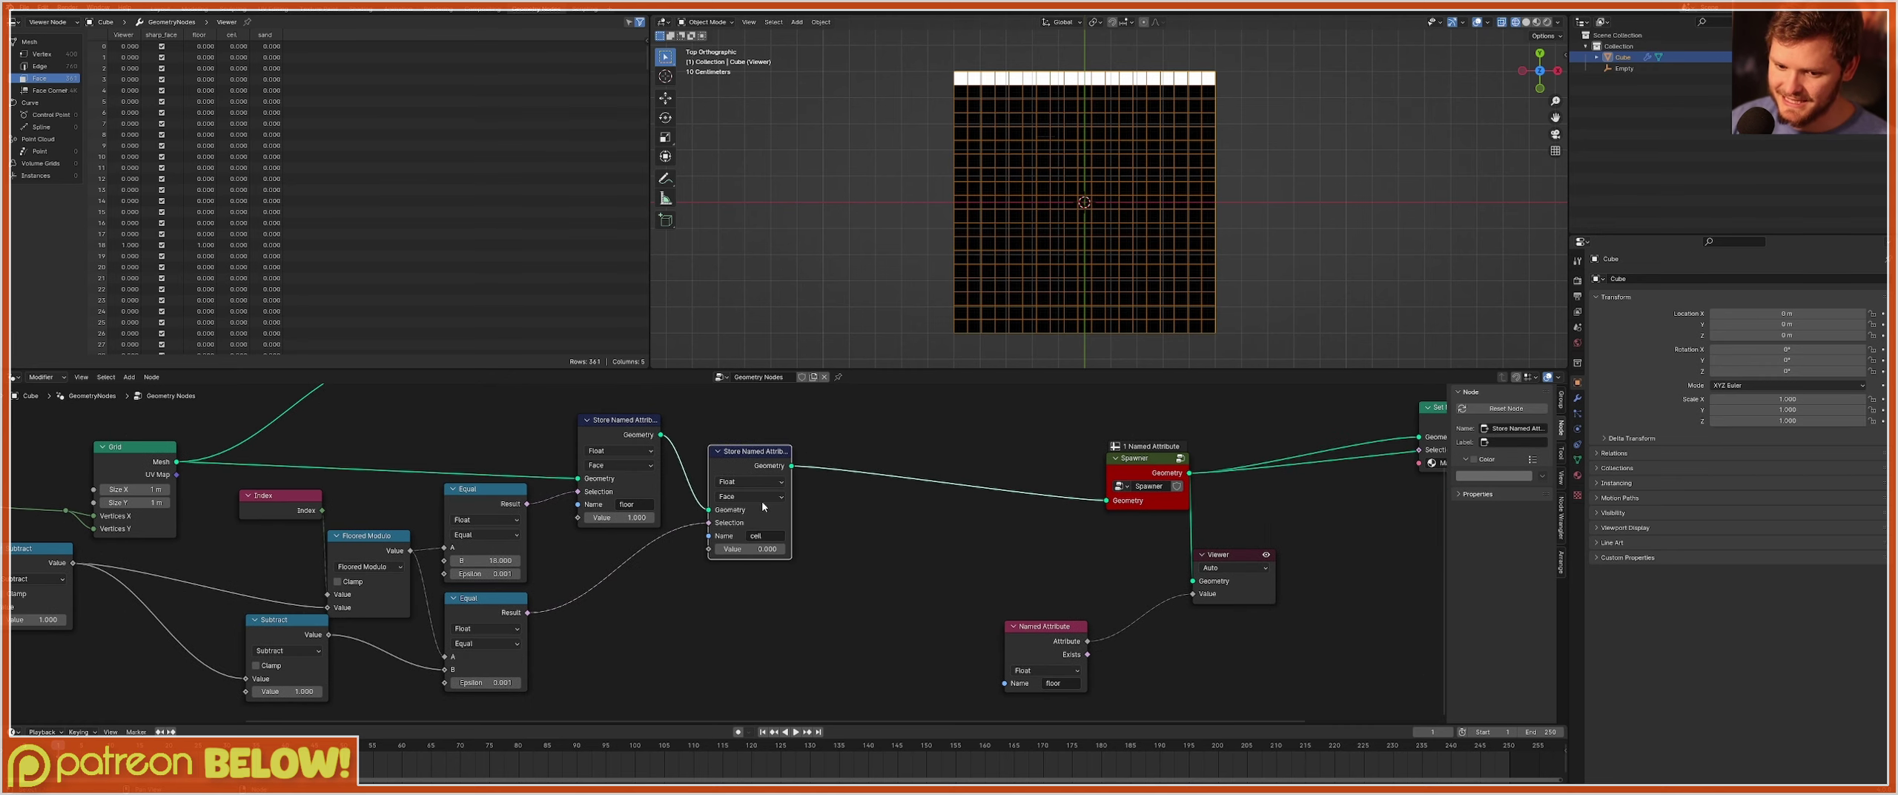
pyautogui.moveTo(821, 545); pyautogui.dragTo(610, 560, button='middle')
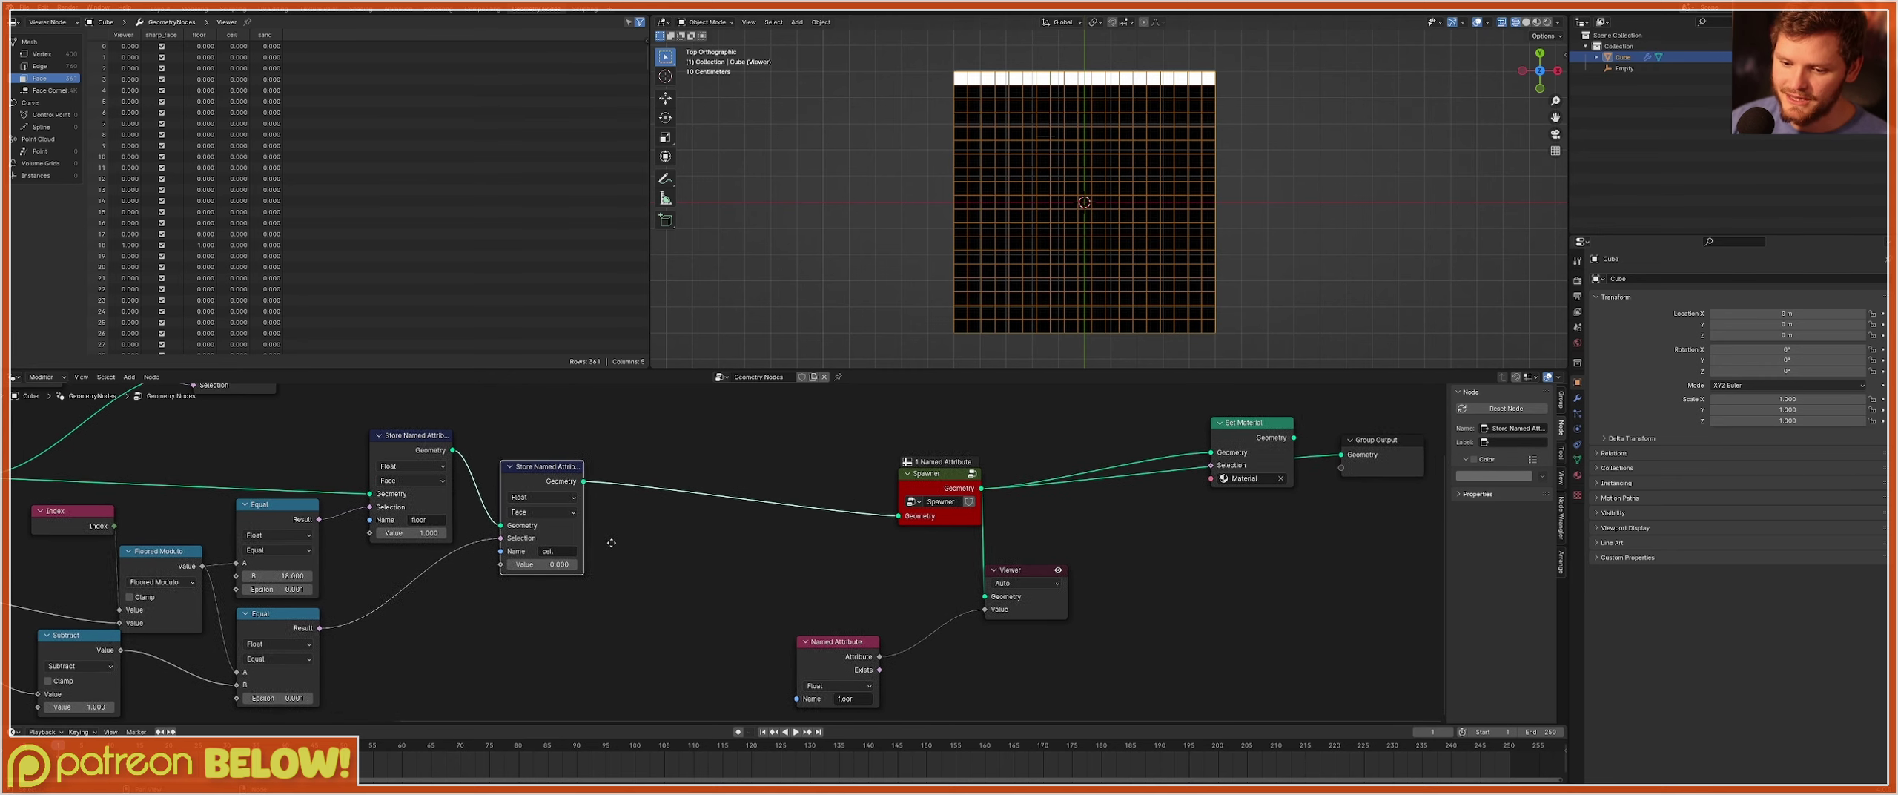
pyautogui.moveTo(923, 473); pyautogui.dragTo(790, 455)
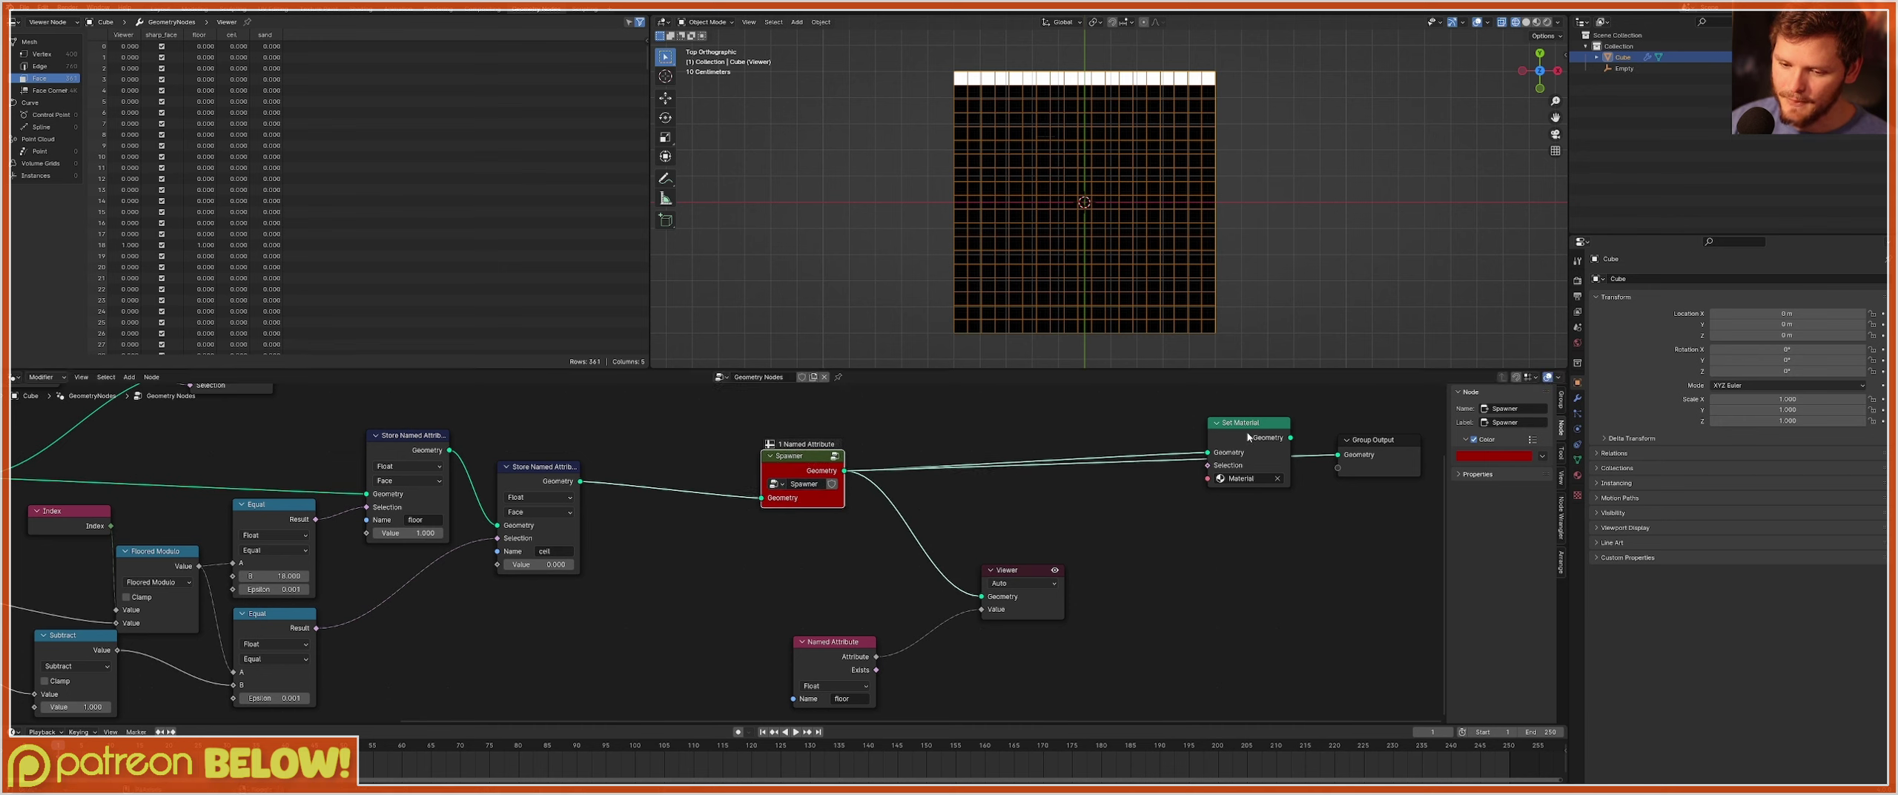
# Set the upper Equal node's B value to 0 so the floor row is selected.
pyautogui.click(274, 576)
pyautogui.write('0')
pyautogui.press('Return')
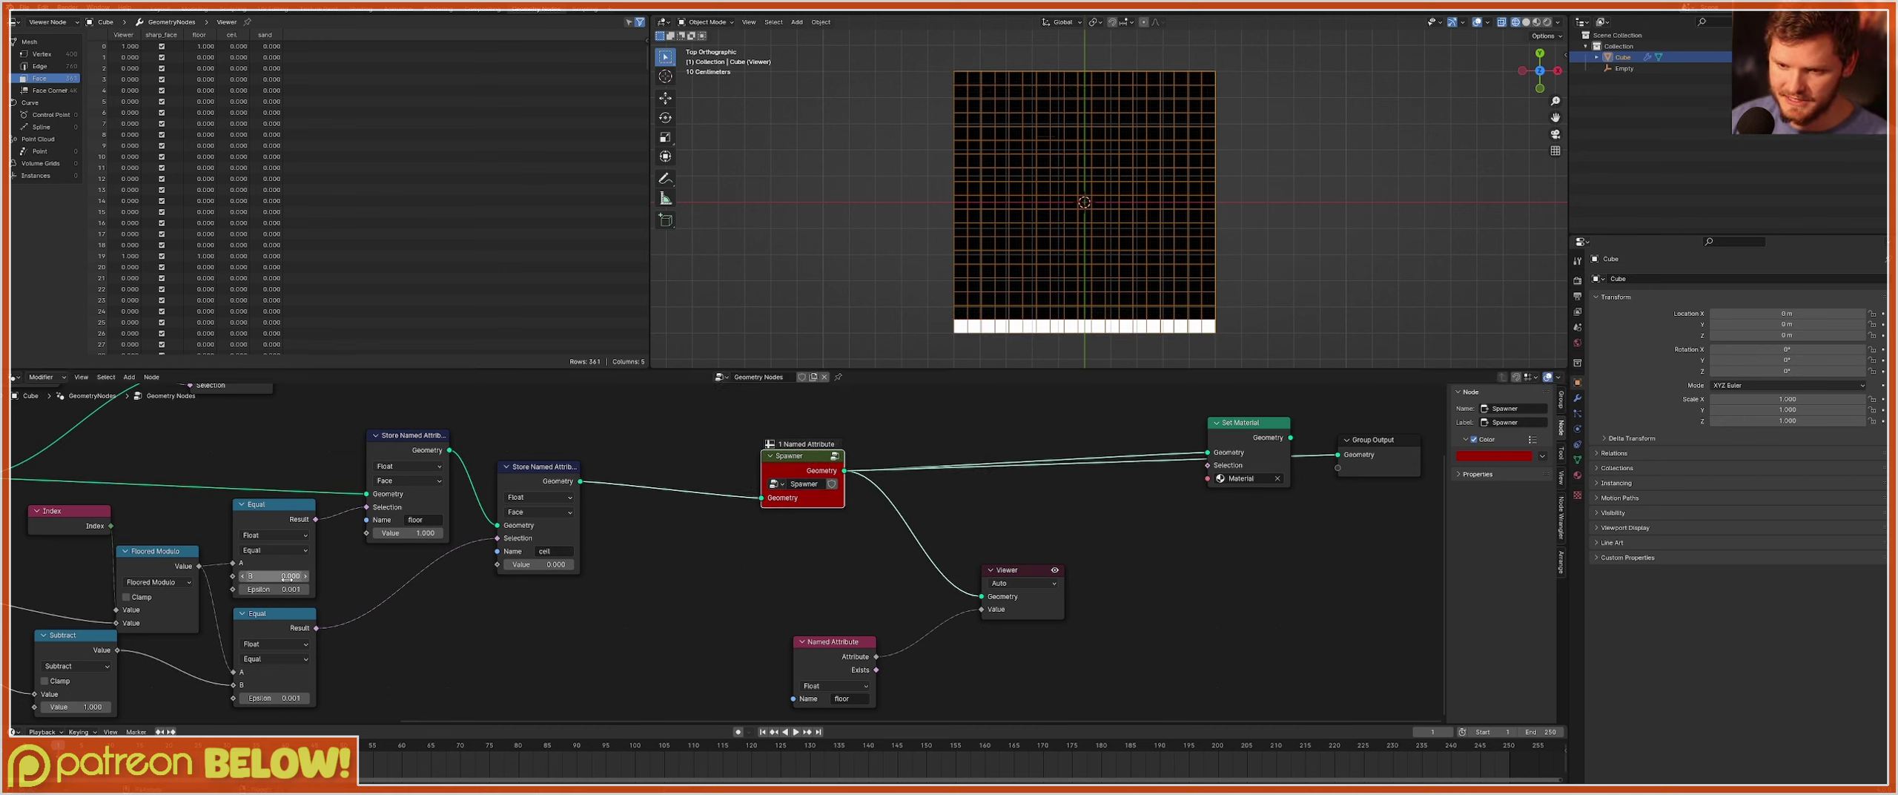
# Connect the Set Material node to Group Output, and preview its geometry with the Named Attribute set to "cell".
pyautogui.moveTo(1289, 437); pyautogui.dragTo(1337, 454)
pyautogui.keyDown('ctrl'); pyautogui.keyDown('shift'); pyautogui.click(1246, 446); pyautogui.keyUp('shift'); pyautogui.keyUp('ctrl')
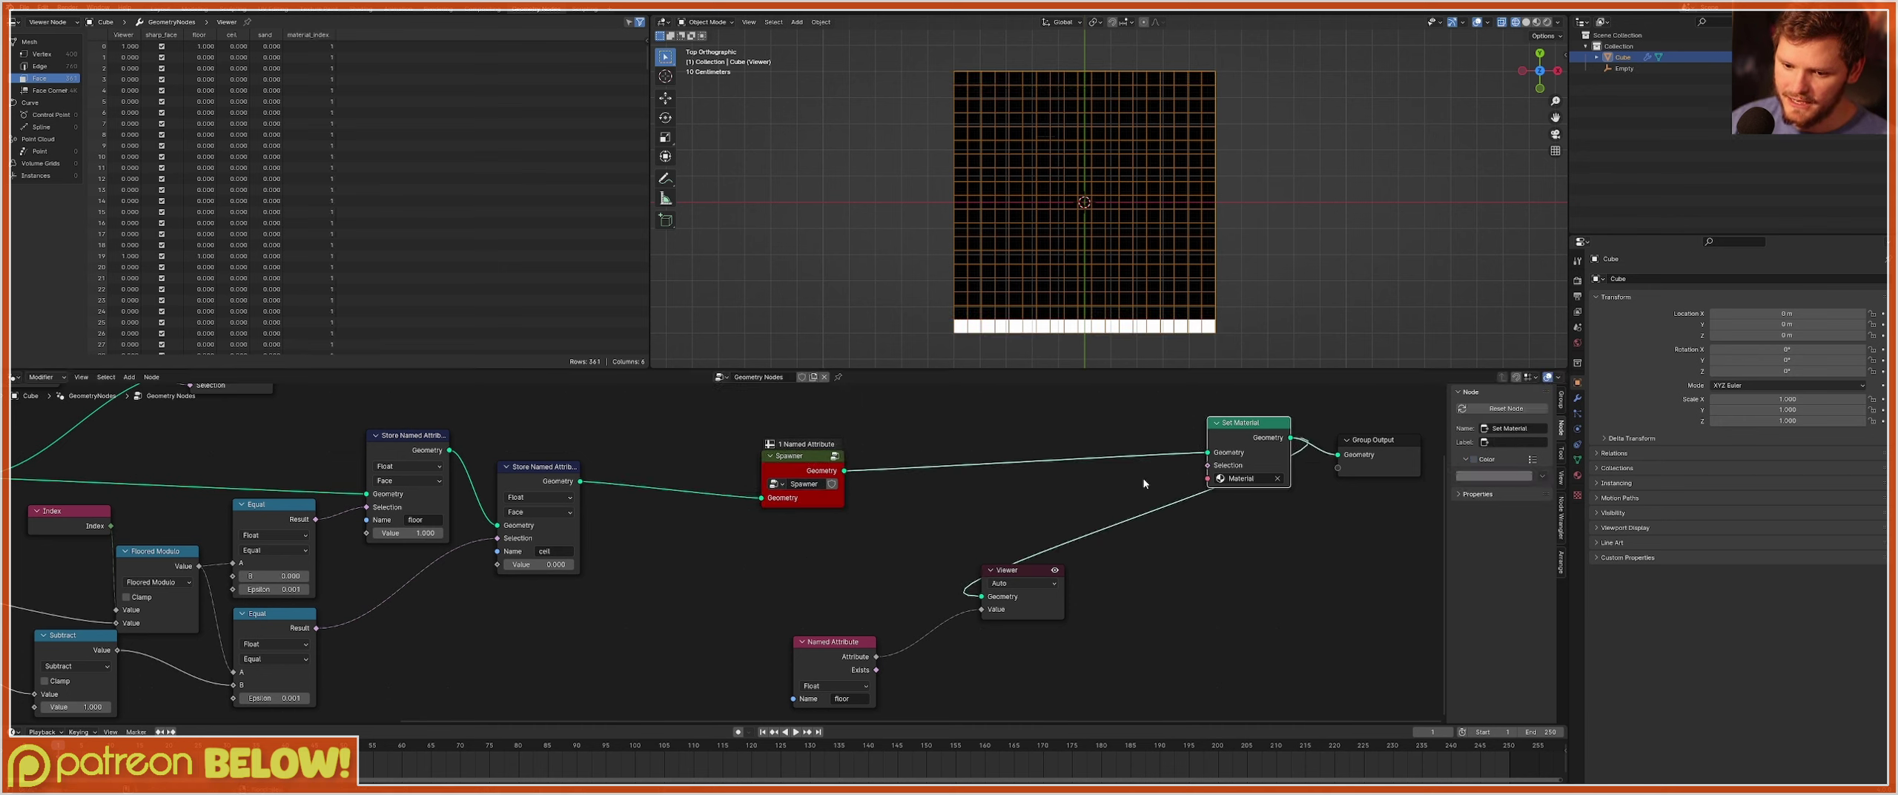
pyautogui.moveTo(899, 609); pyautogui.dragTo(938, 550, button='middle')
pyautogui.click(888, 639)
pyautogui.write('cell')
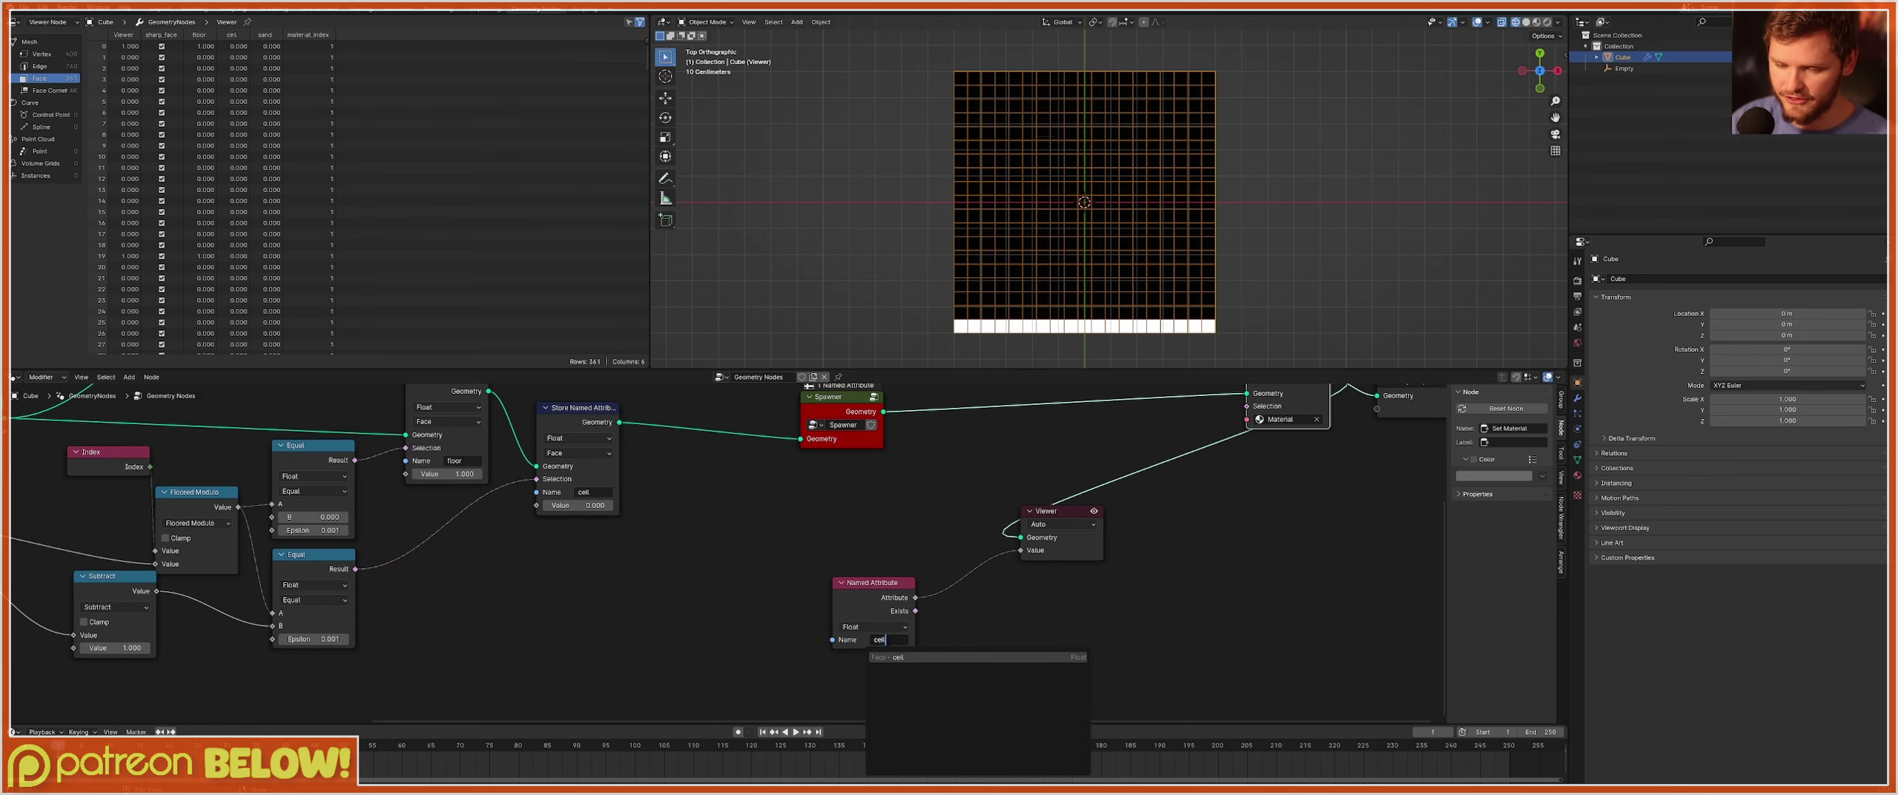
pyautogui.press('Return')
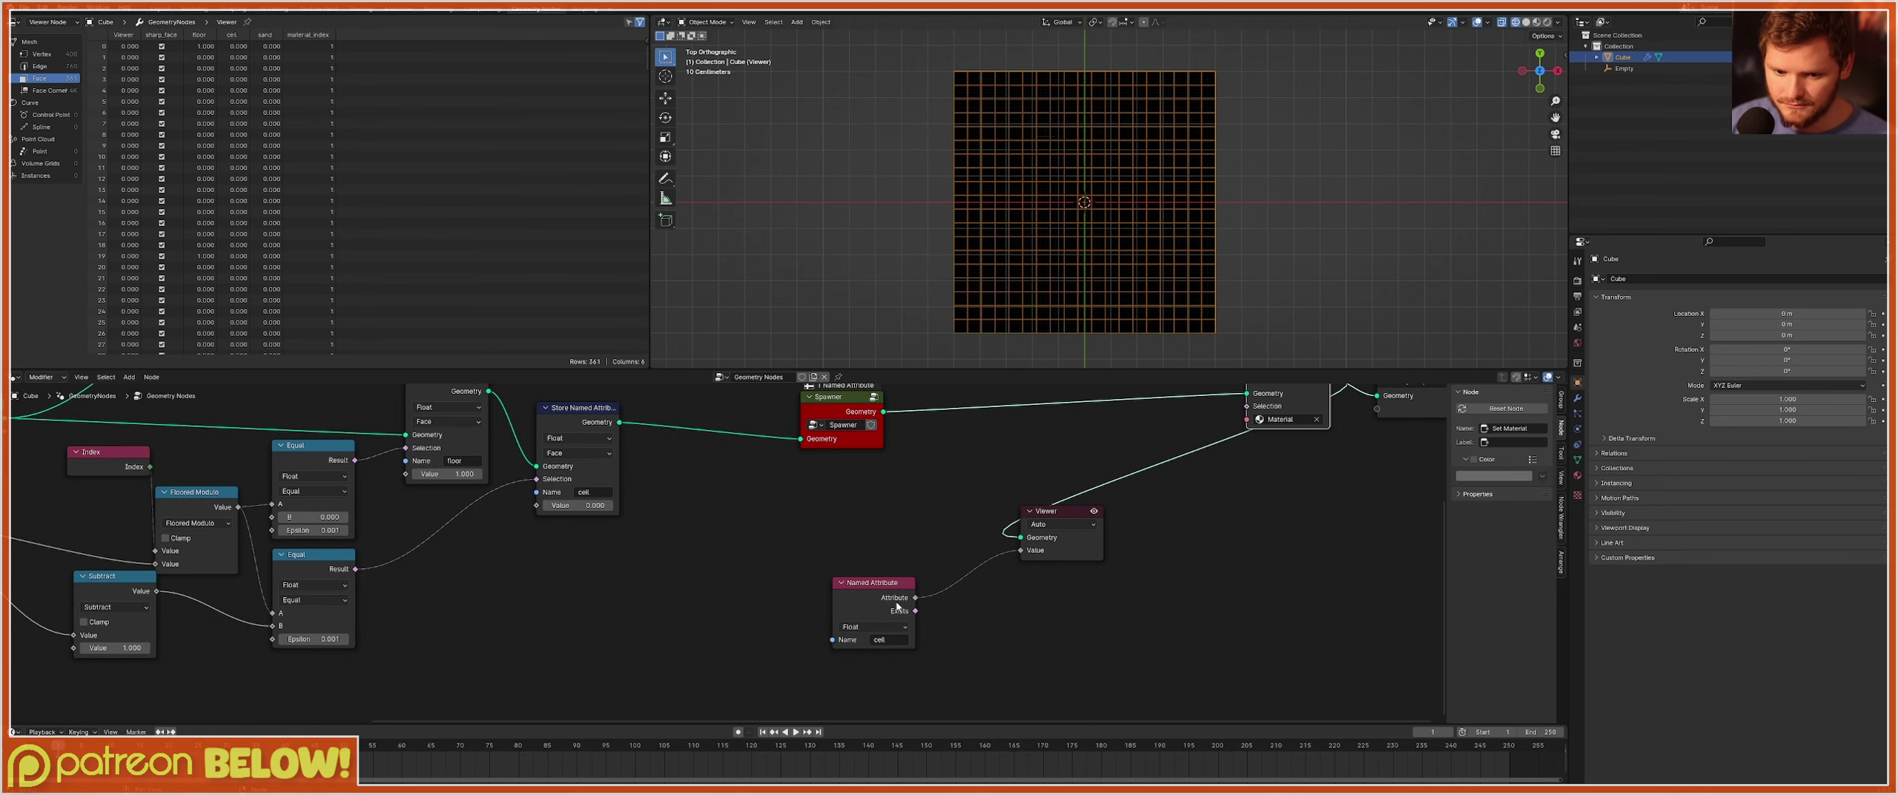
# Move the Set Material node directly beside the Spawner node.
pyautogui.moveTo(1242, 440); pyautogui.dragTo(1177, 472, button='middle')
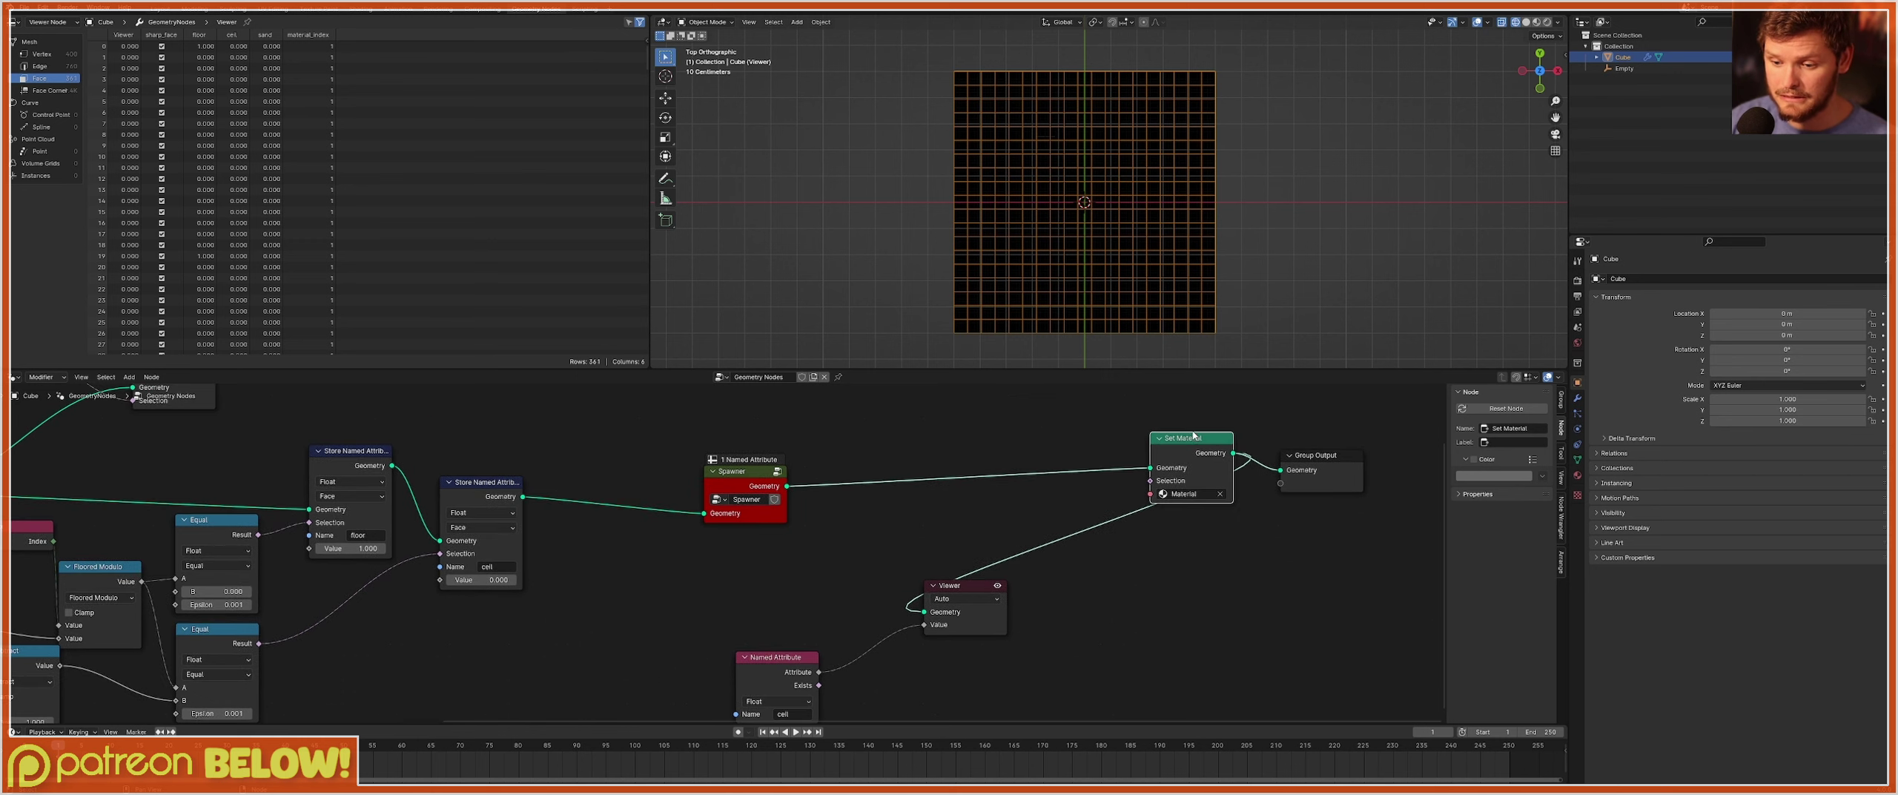
pyautogui.moveTo(1194, 436); pyautogui.dragTo(875, 463)
pyautogui.moveTo(643, 553); pyautogui.dragTo(747, 506, button='middle')
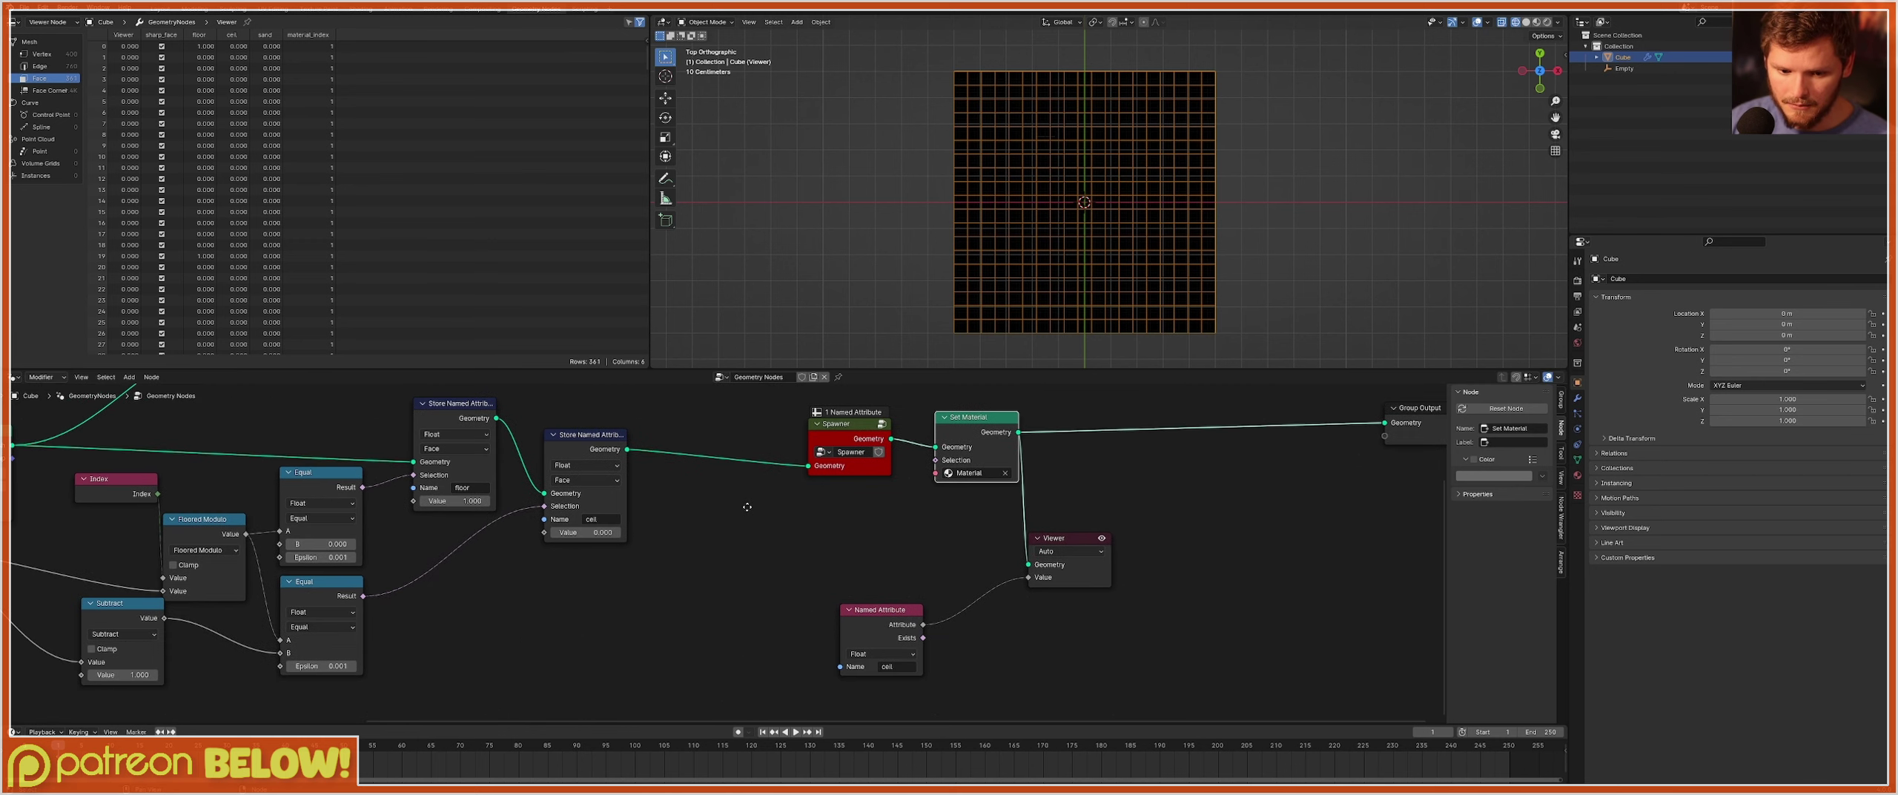
pyautogui.moveTo(421, 584)
pyautogui.mouseDown(button='middle')
pyautogui.moveTo(914, 580)
pyautogui.moveTo(447, 596)
pyautogui.mouseUp(button='middle')
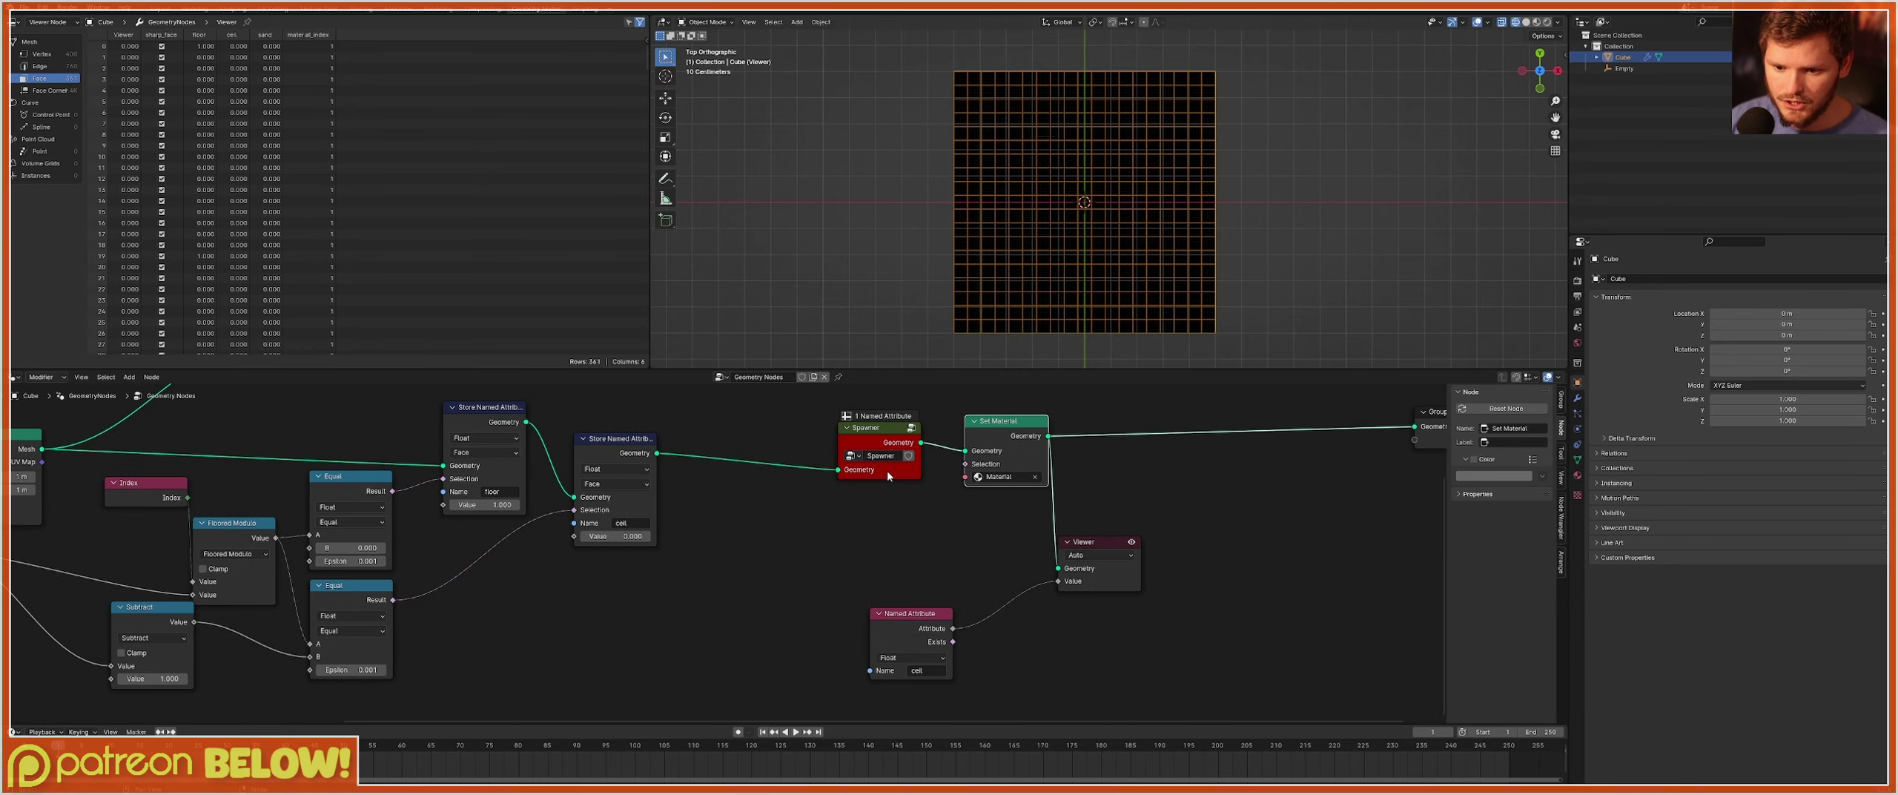
# Preview the "cell" Store Named Attribute node in the Viewer and set its stored value to 1.
pyautogui.keyDown('ctrl'); pyautogui.keyDown('shift'); pyautogui.click(622, 454); pyautogui.keyUp('shift'); pyautogui.keyUp('ctrl')
pyautogui.scroll(3, 623, 454)
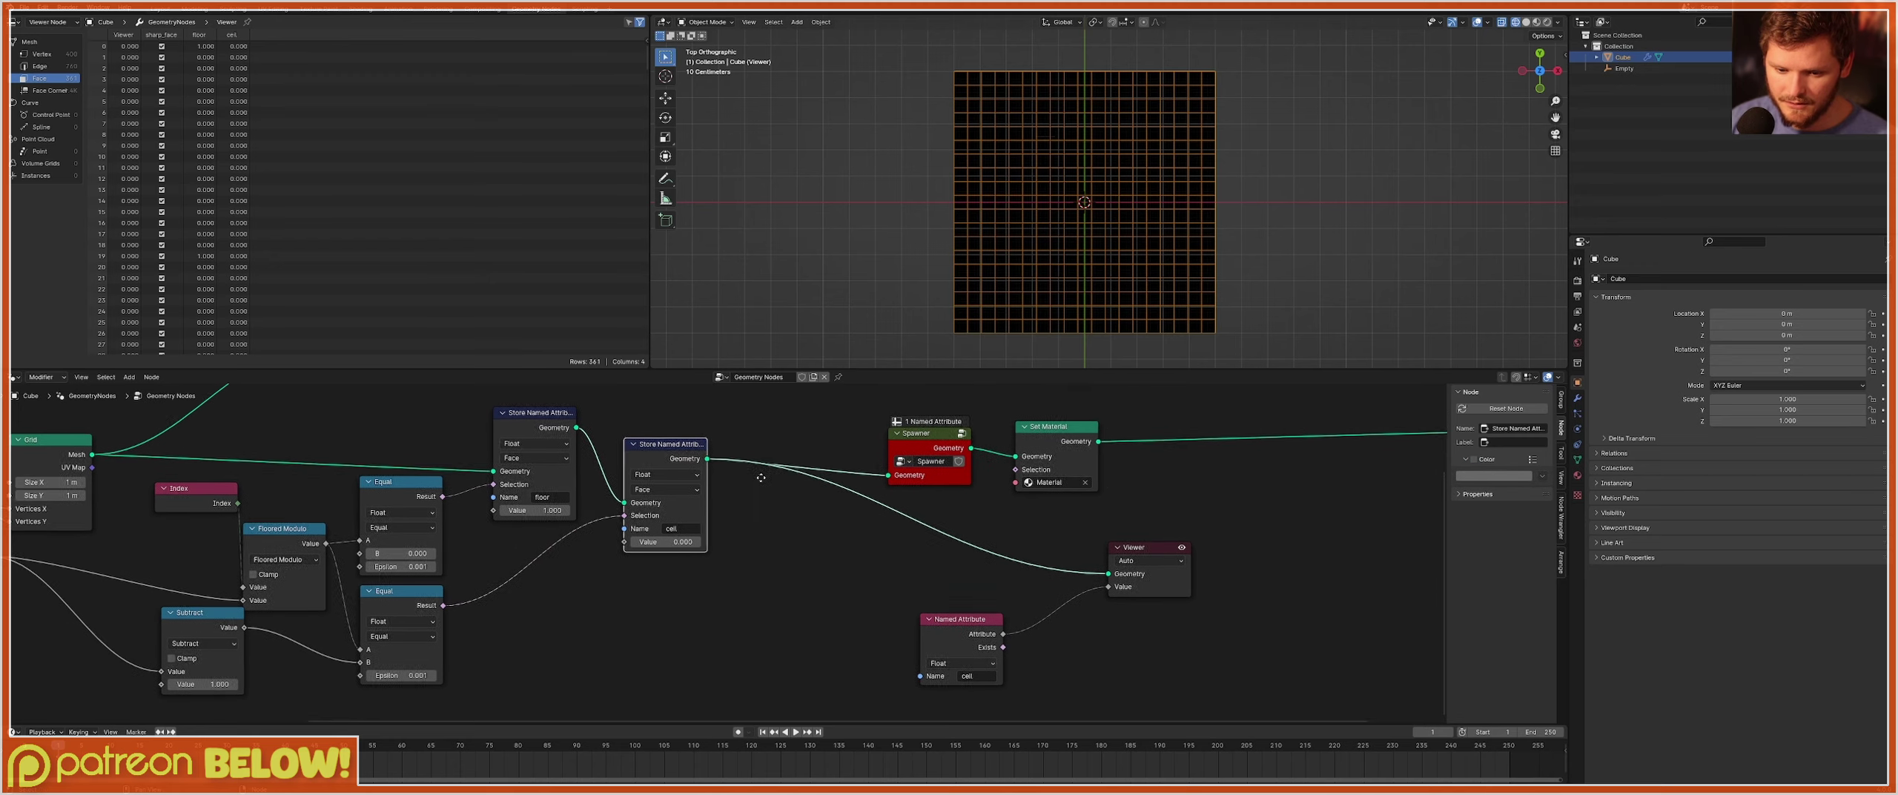
pyautogui.doubleClick(615, 536)
pyautogui.write('1')
pyautogui.press('Return')
# Preview the Set Material output in the Viewer with the Named Attribute's name set to "floor".
pyautogui.moveTo(1017, 569); pyautogui.dragTo(788, 582, button='middle')
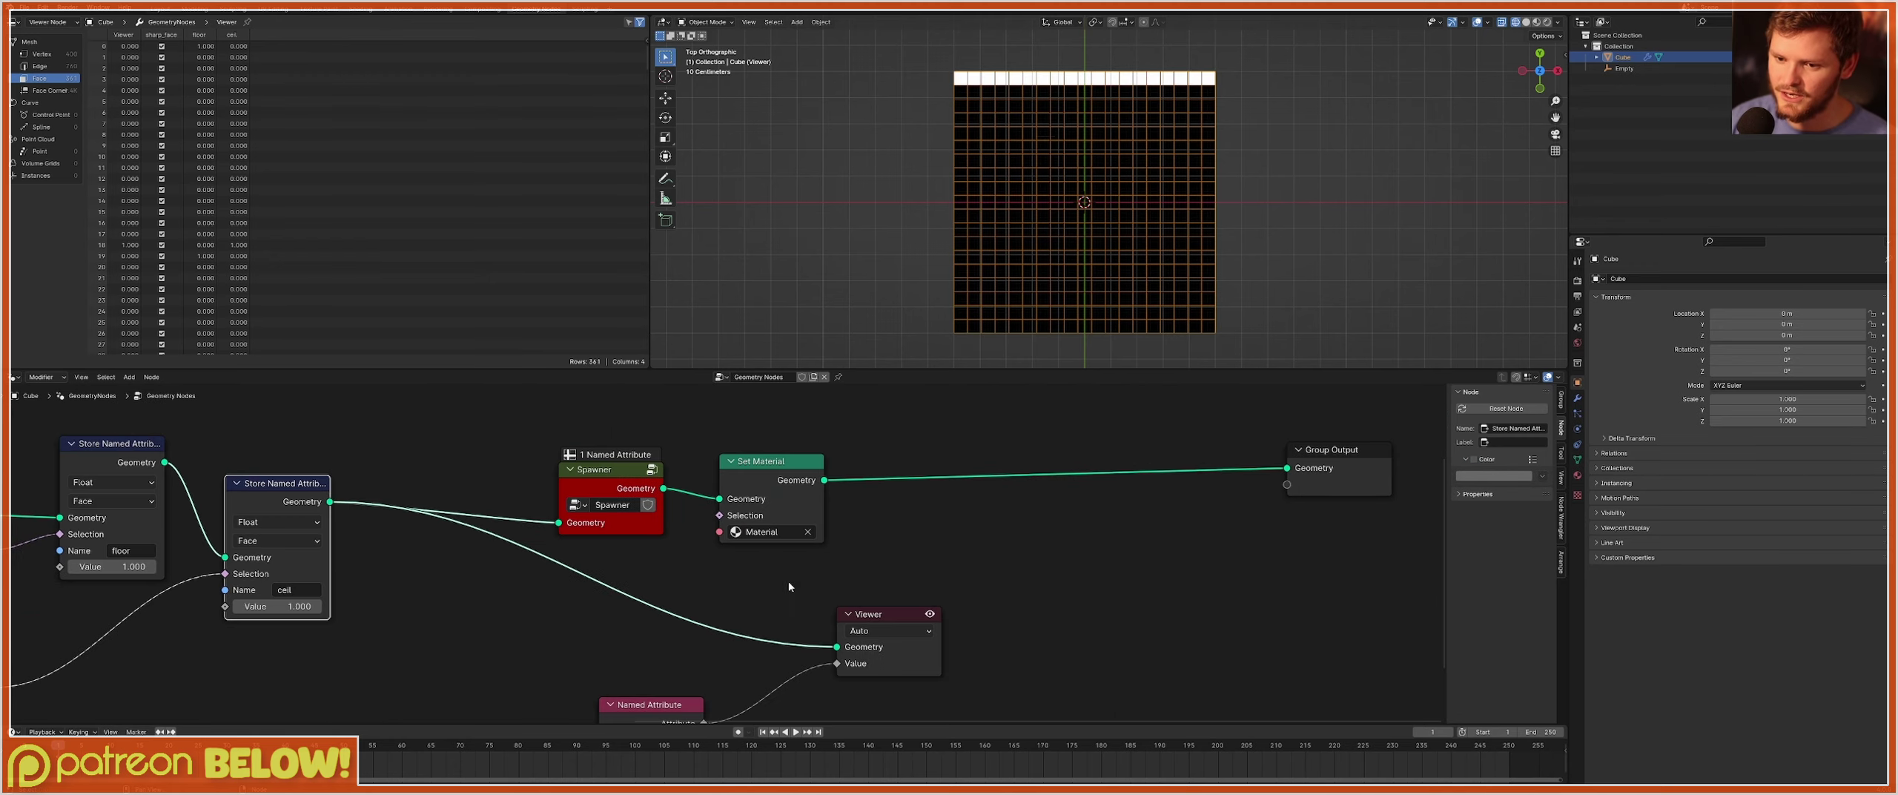
pyautogui.keyDown('ctrl'); pyautogui.keyDown('shift'); pyautogui.click(759, 471); pyautogui.keyUp('shift'); pyautogui.keyUp('ctrl')
pyautogui.scroll(-3, 669, 626)
pyautogui.moveTo(669, 626); pyautogui.dragTo(788, 531, button='middle')
pyautogui.scroll(6, 788, 531)
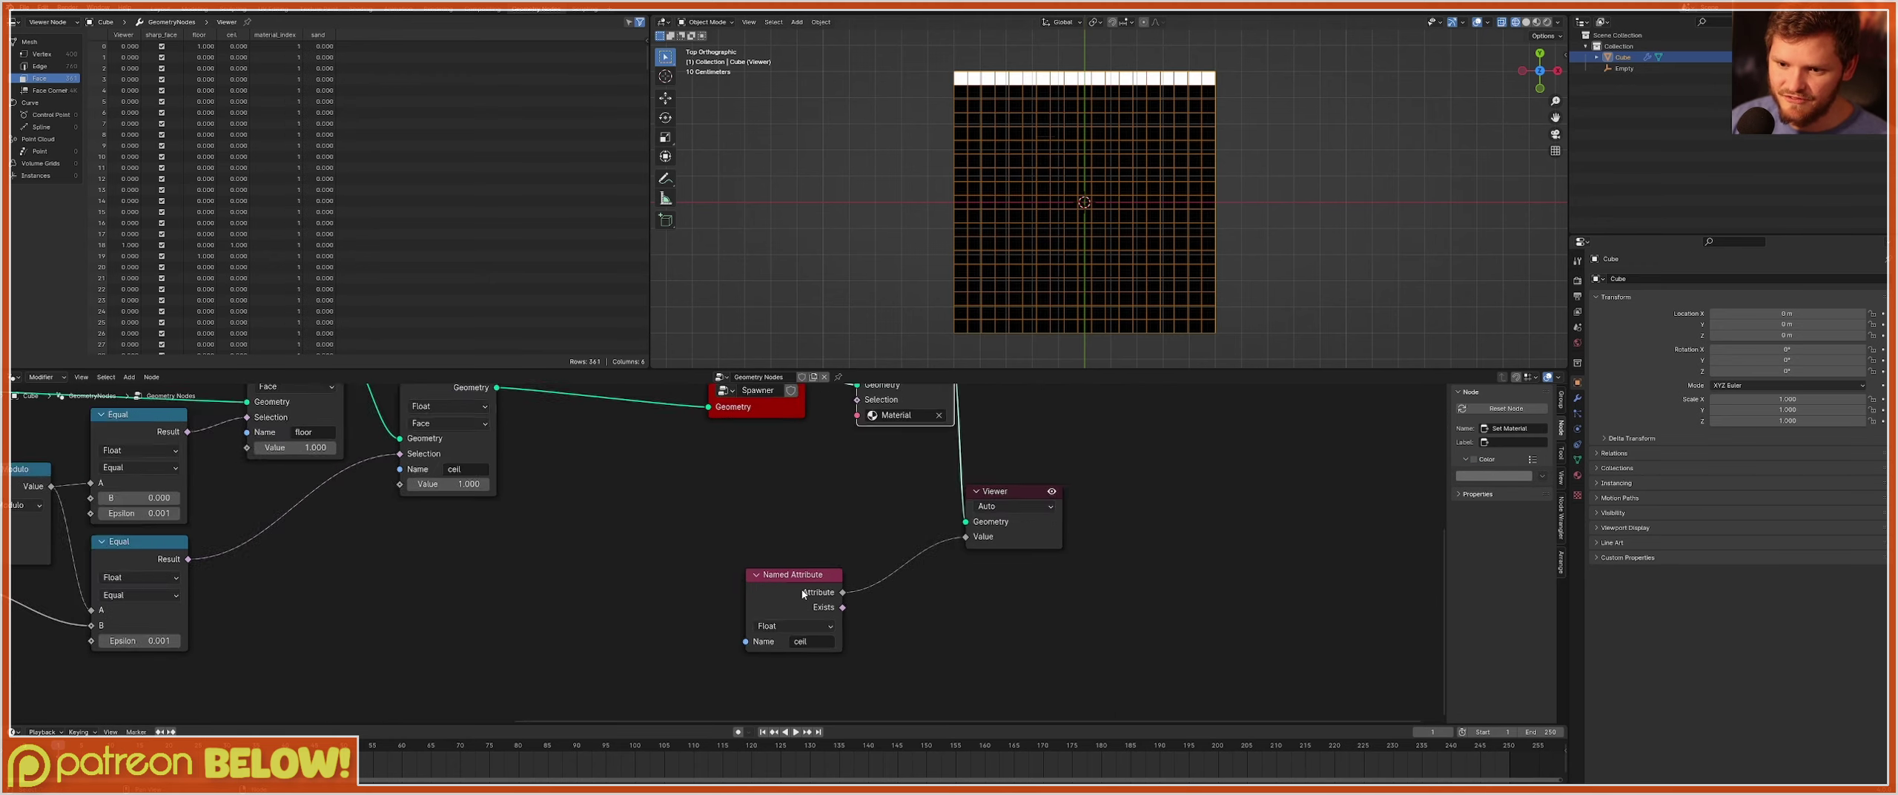
pyautogui.click(856, 675)
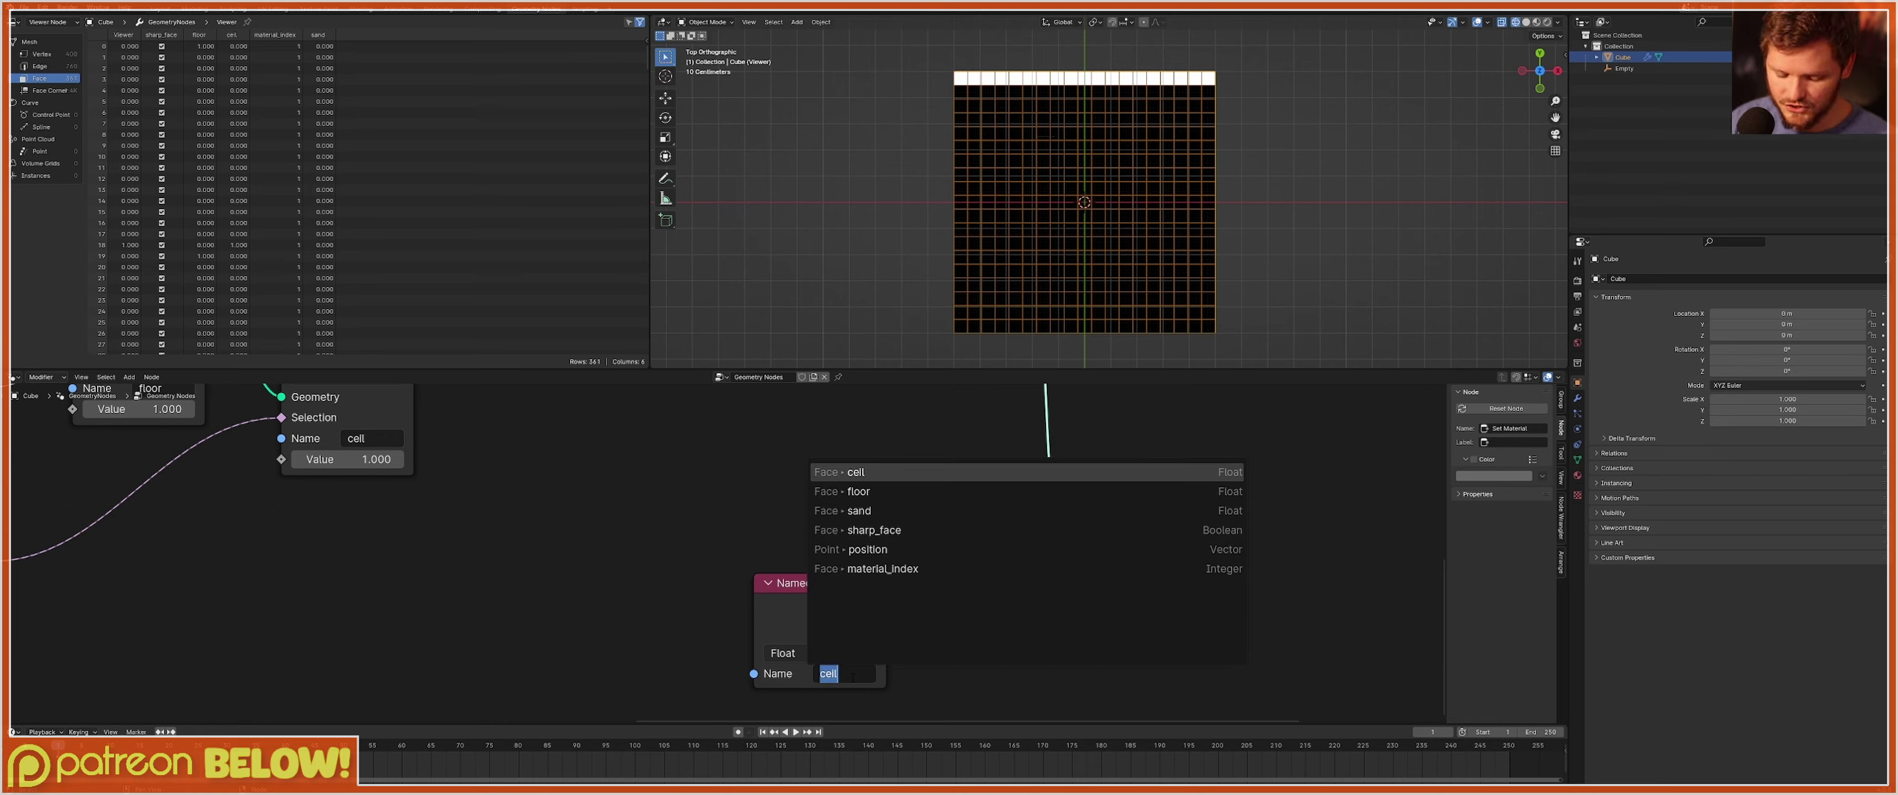
pyautogui.write('floor')
pyautogui.press('Return')
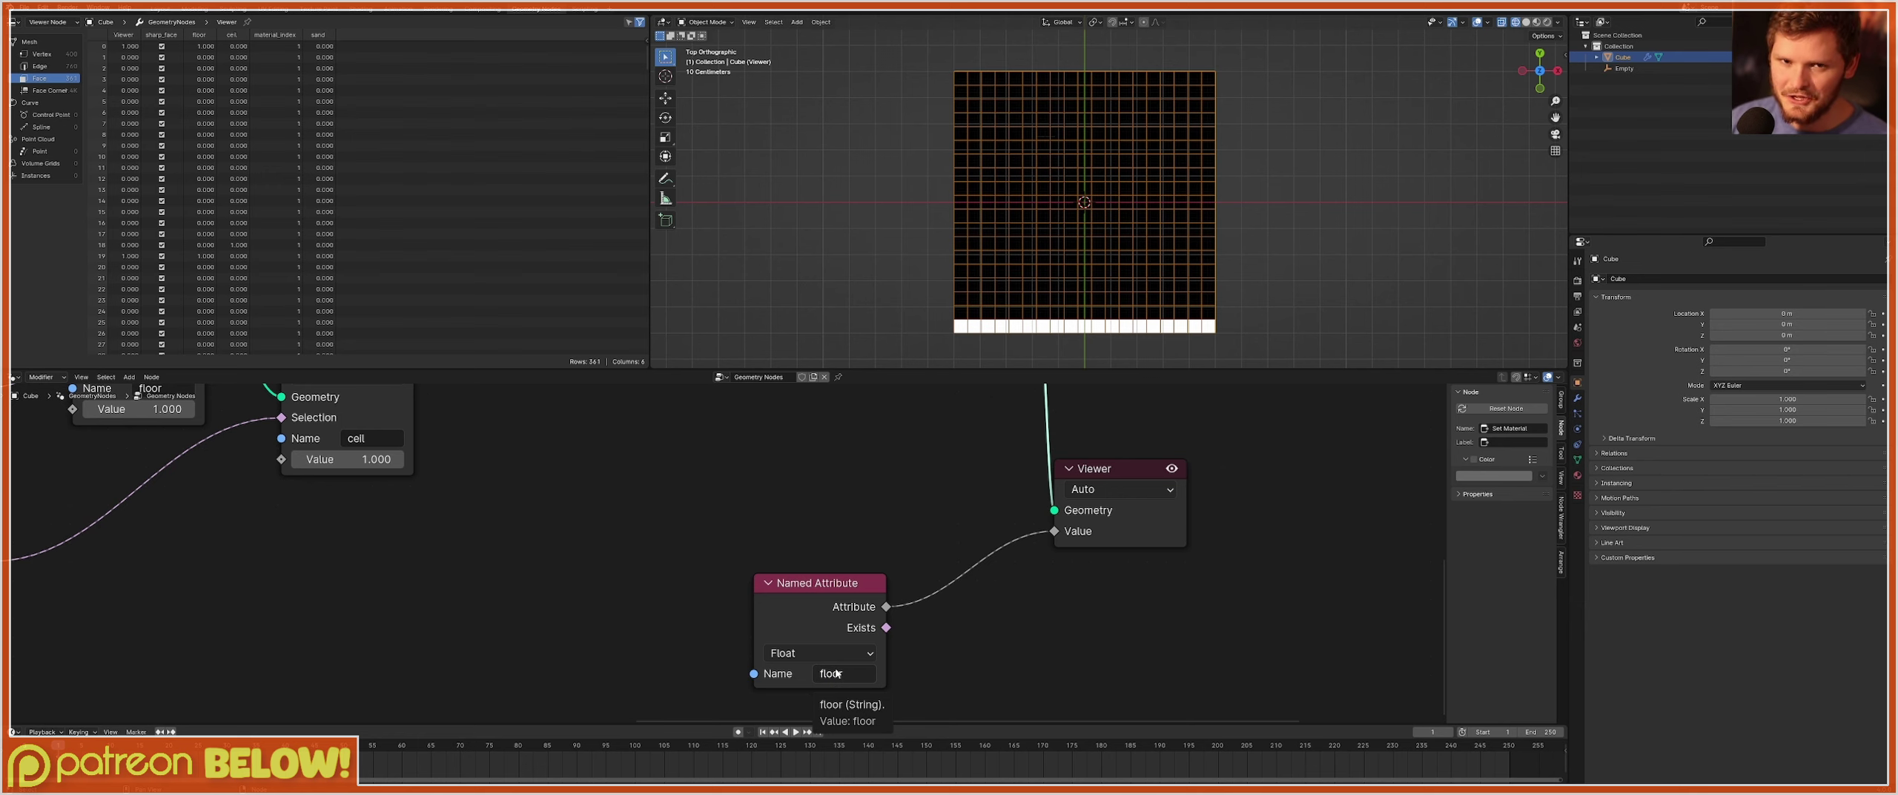
# Delete the Viewer and Named Attribute nodes.
pyautogui.scroll(-3, 810, 636)
pyautogui.moveTo(1011, 658); pyautogui.dragTo(712, 505)
pyautogui.press('x')
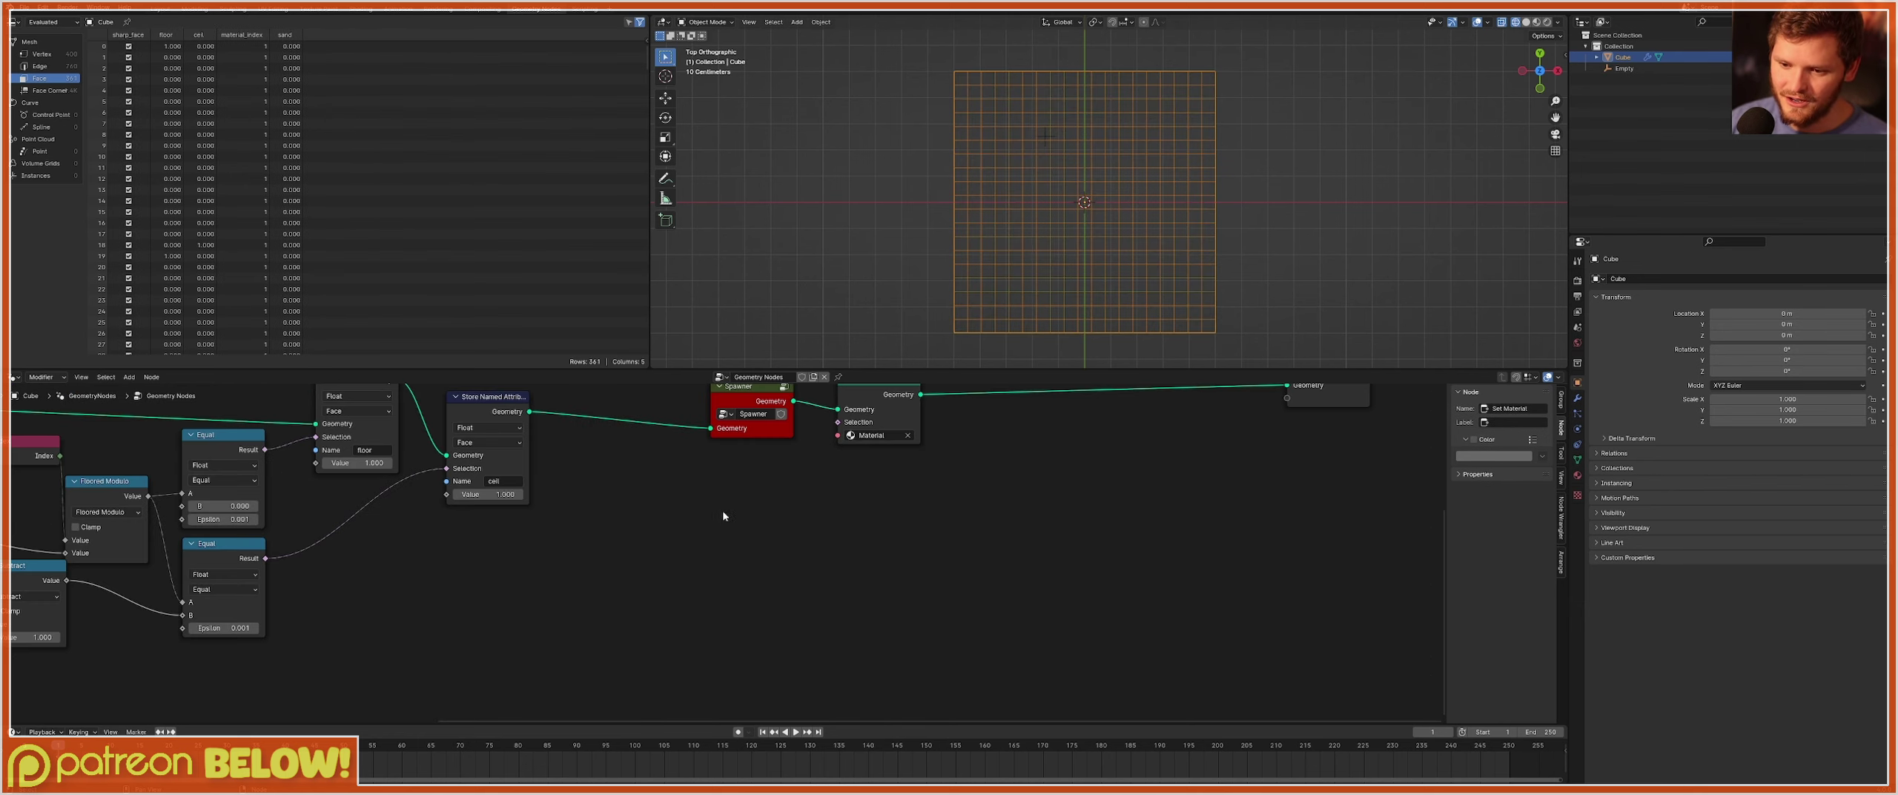
# Move the Spawner and Set Material nodes together next to Group Output, leaving space after the Store Named Attribute nodes.
pyautogui.moveTo(941, 489); pyautogui.dragTo(814, 623, button='middle')
pyautogui.moveTo(909, 609); pyautogui.dragTo(599, 510)
pyautogui.press('g')
pyautogui.click(926, 496)
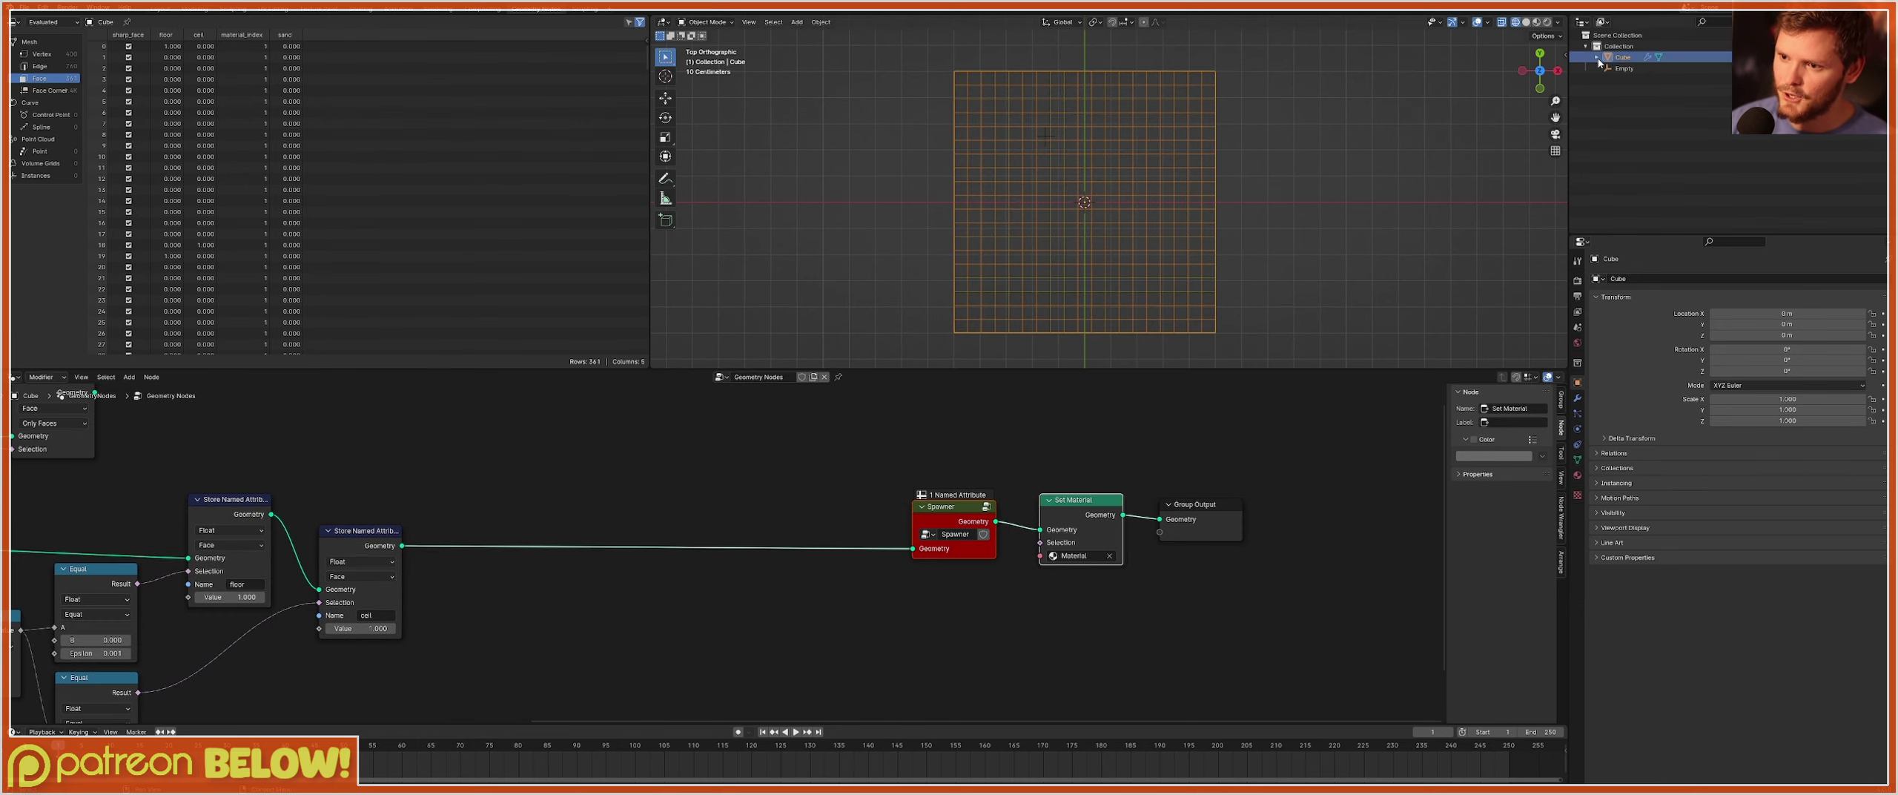
# Show the viewport in rendered shading and move the Subtract node after Integer away from the floor and ceiling nodes.
pyautogui.click(1547, 22)
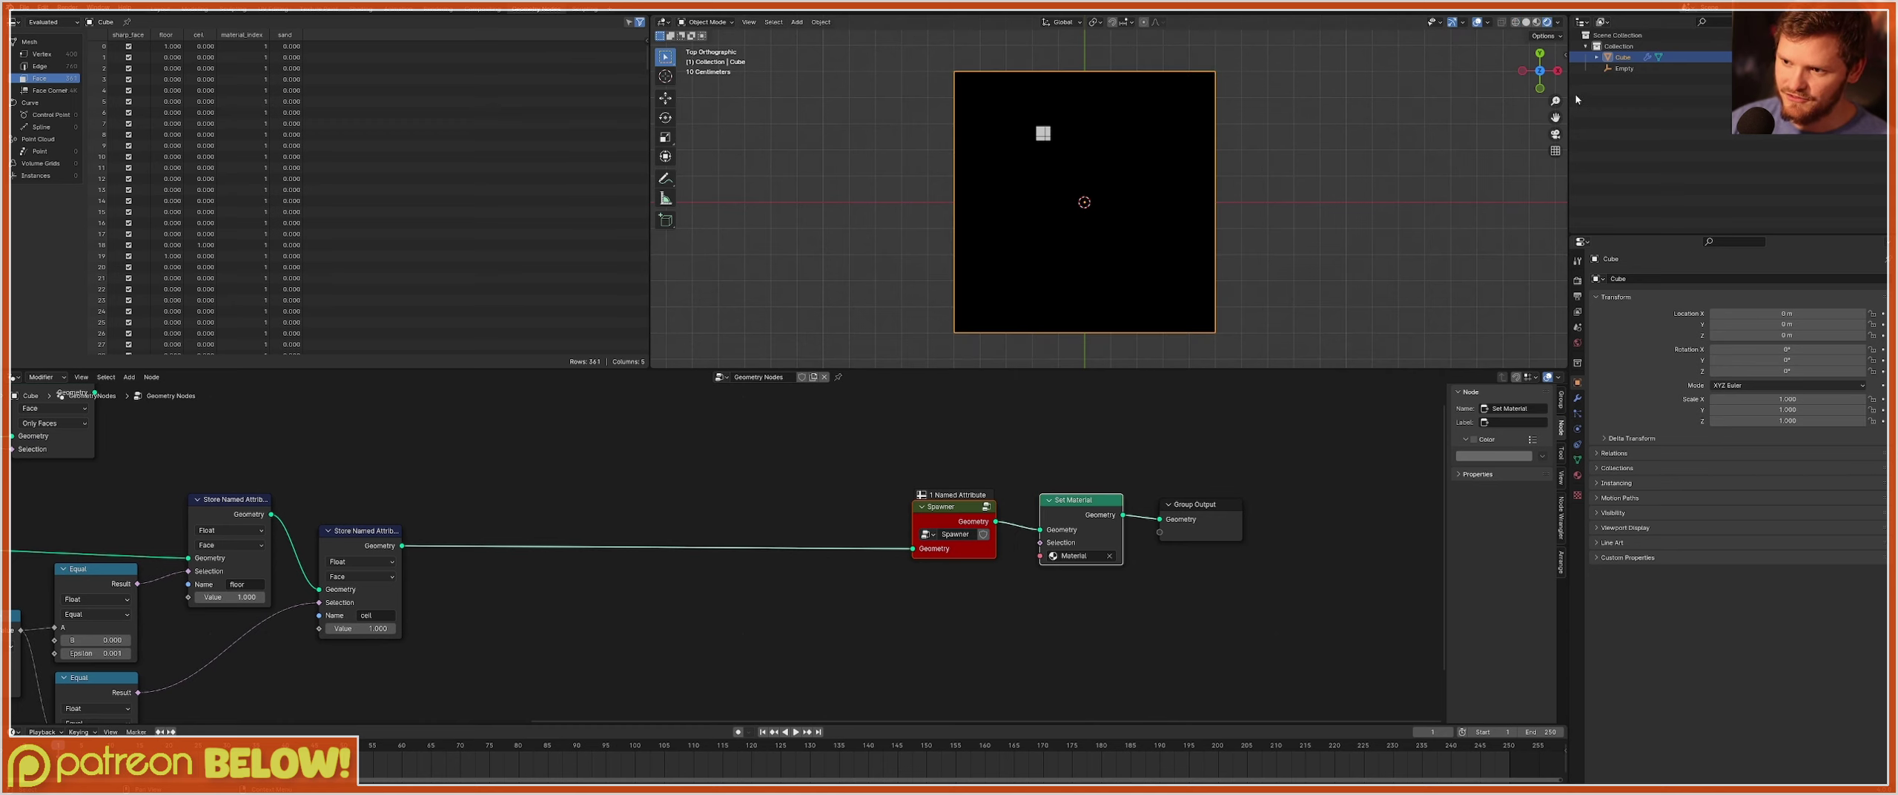
pyautogui.scroll(-6, 566, 559)
pyautogui.moveTo(373, 542); pyautogui.dragTo(719, 490, button='middle')
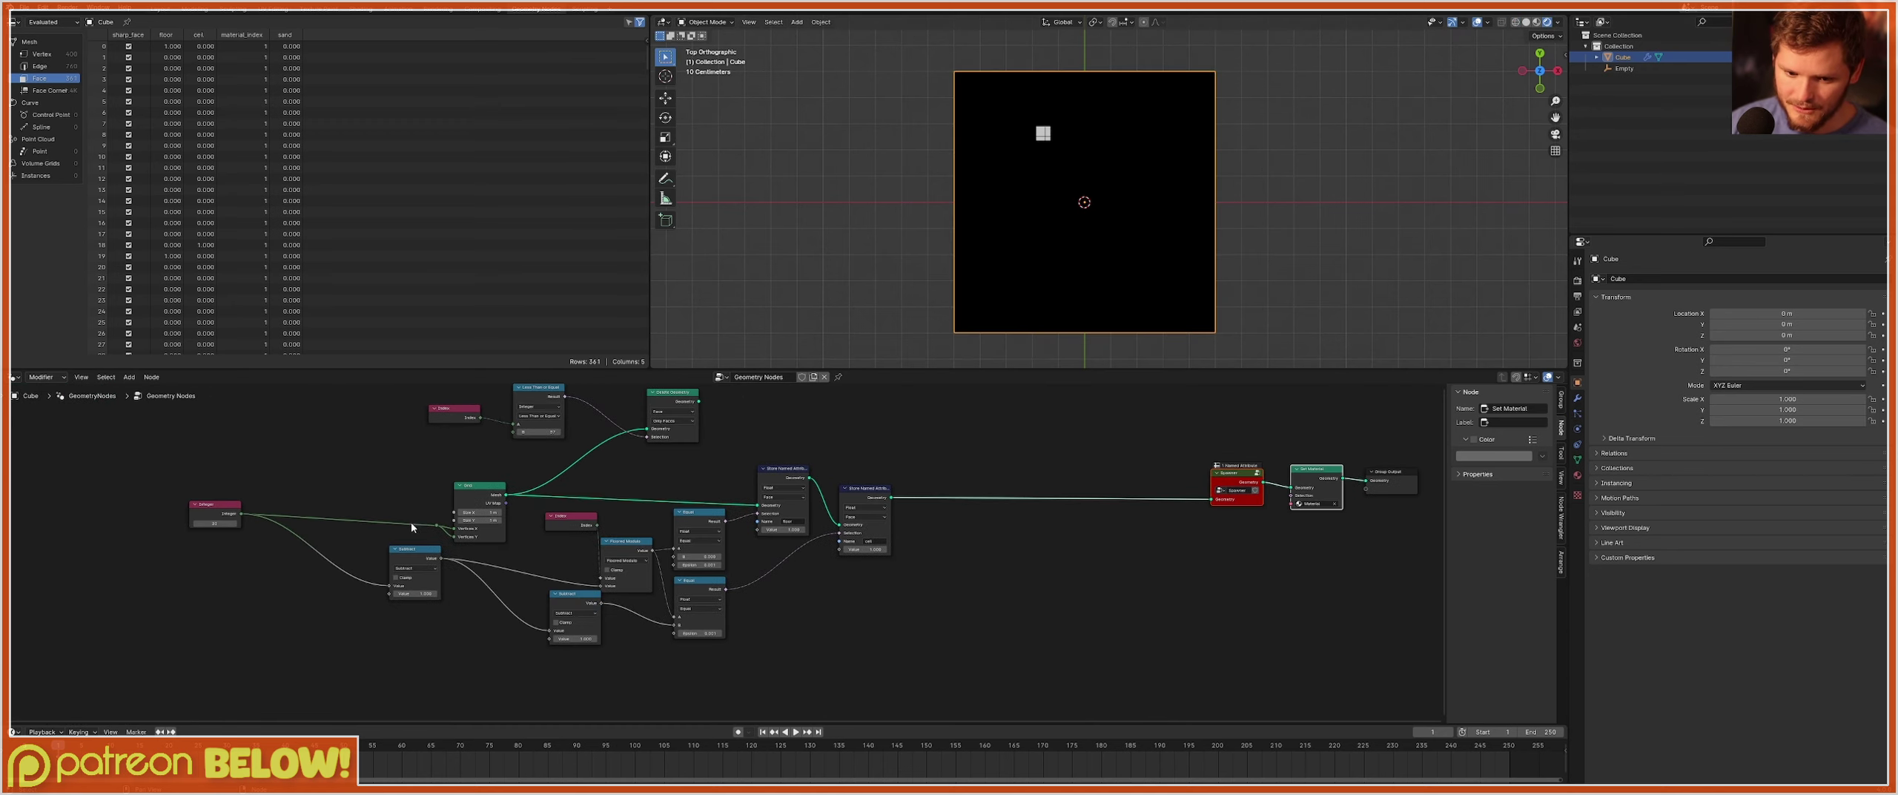
pyautogui.click(420, 545)
pyautogui.press('g')
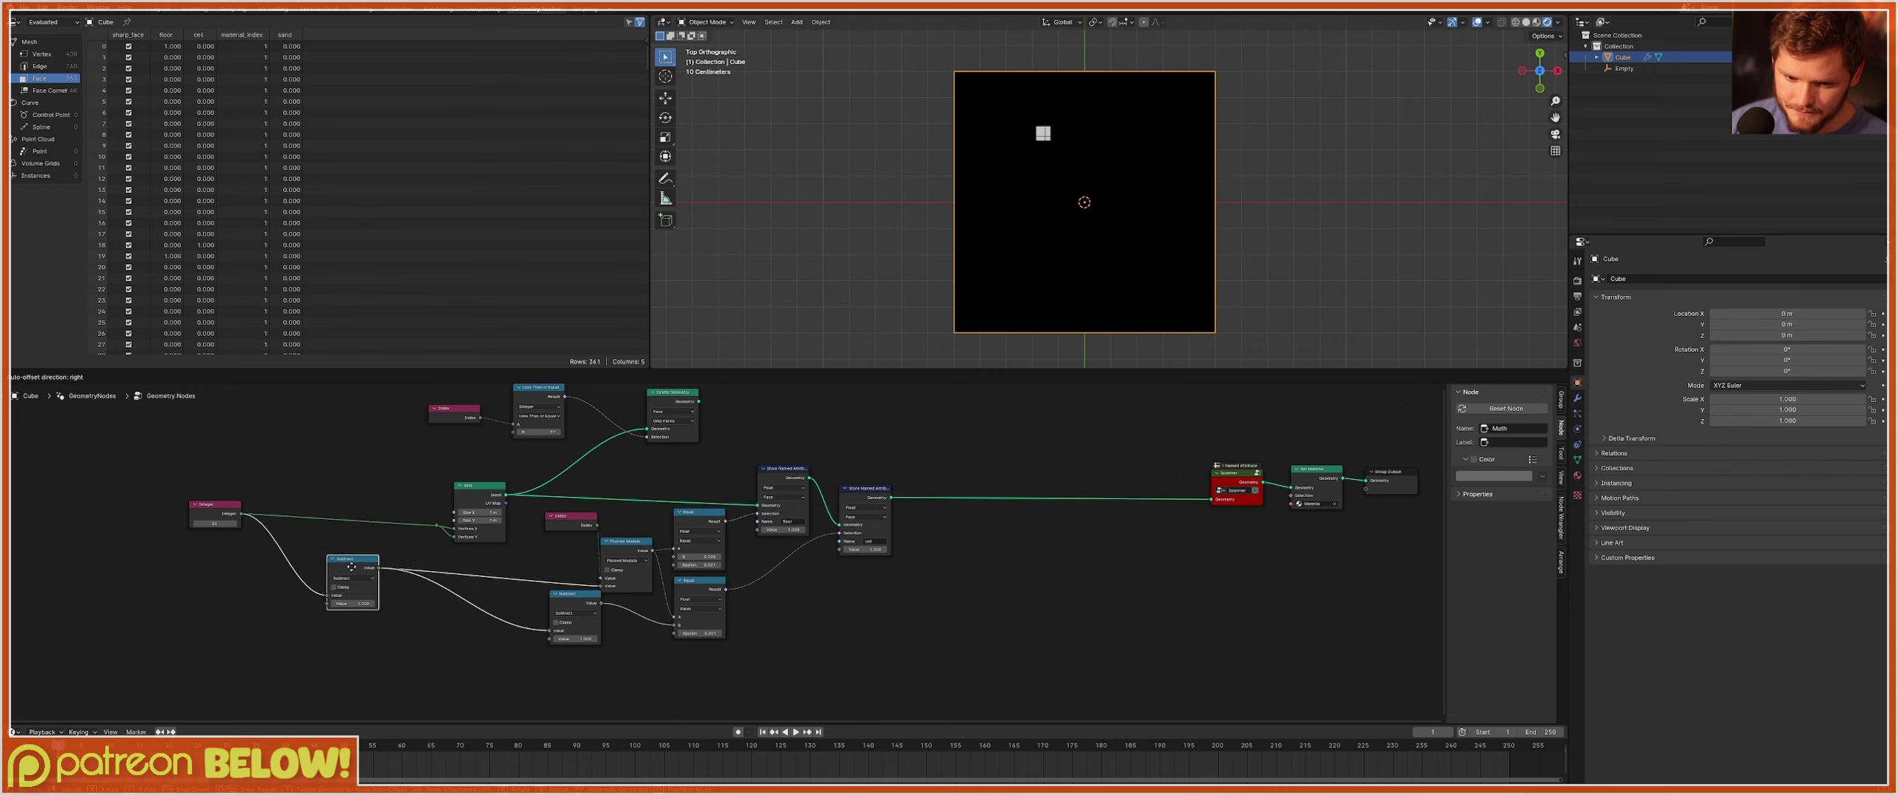
pyautogui.click(340, 565)
# Group the lower Index, Floored Modulo, second Subtract, both Equal and both Store Named Attribute nodes into a node group.
pyautogui.scroll(2, 721, 552)
pyautogui.moveTo(955, 675); pyautogui.dragTo(540, 485)
pyautogui.press('g')
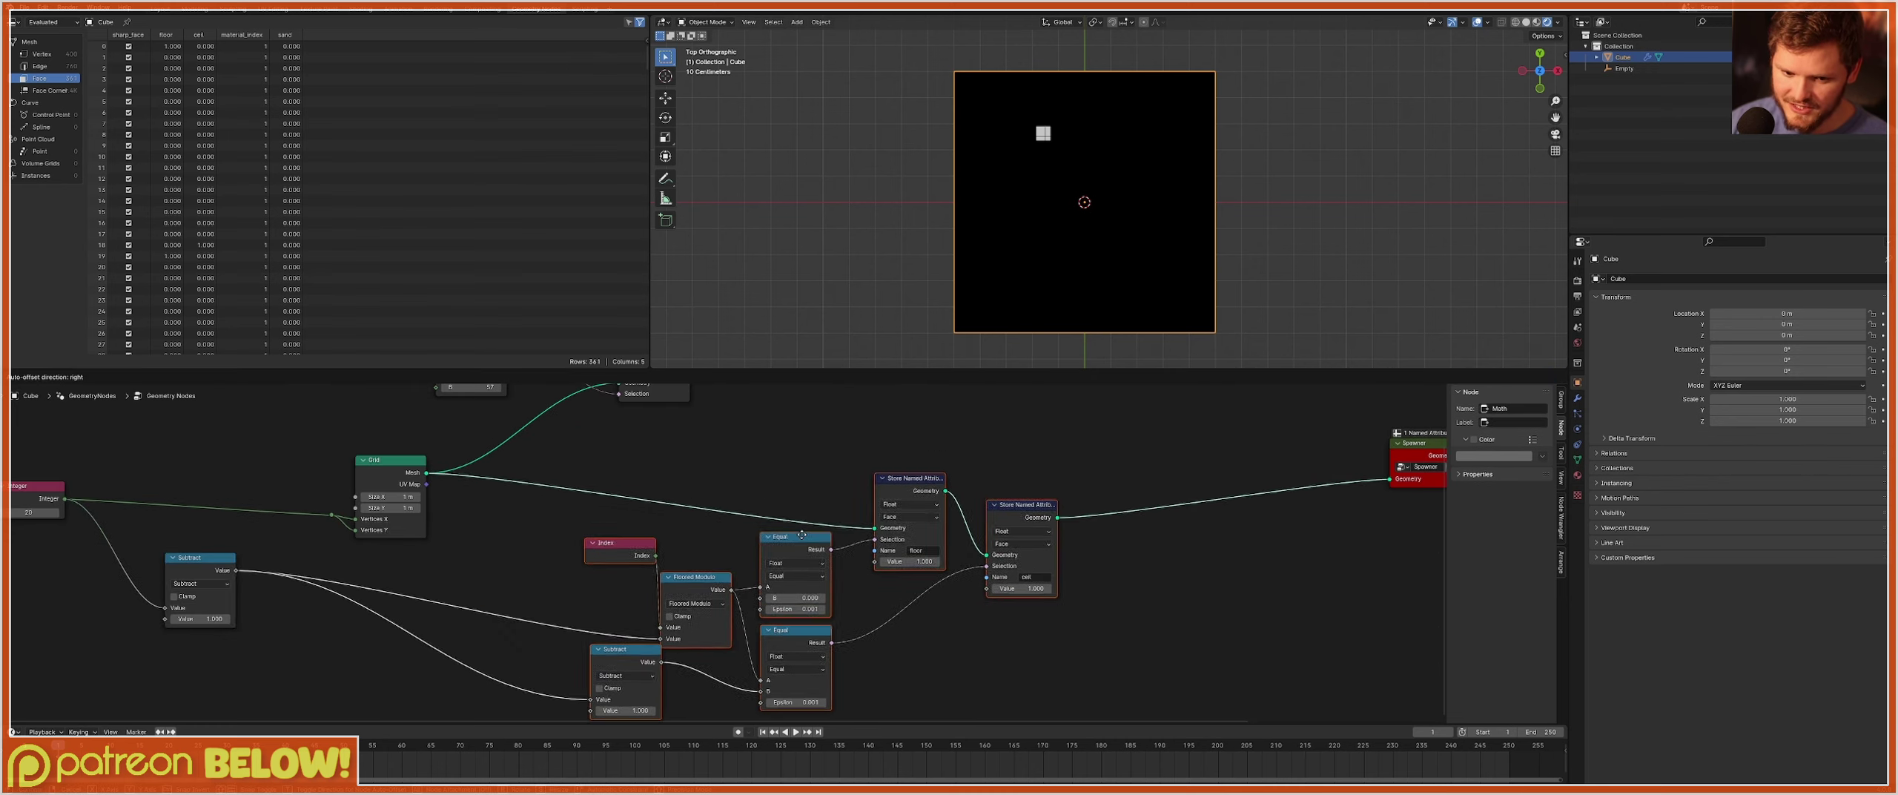
pyautogui.rightClick(762, 489)
pyautogui.moveTo(691, 450); pyautogui.dragTo(603, 495, button='middle')
pyautogui.hotkey('ctrl', 'g')
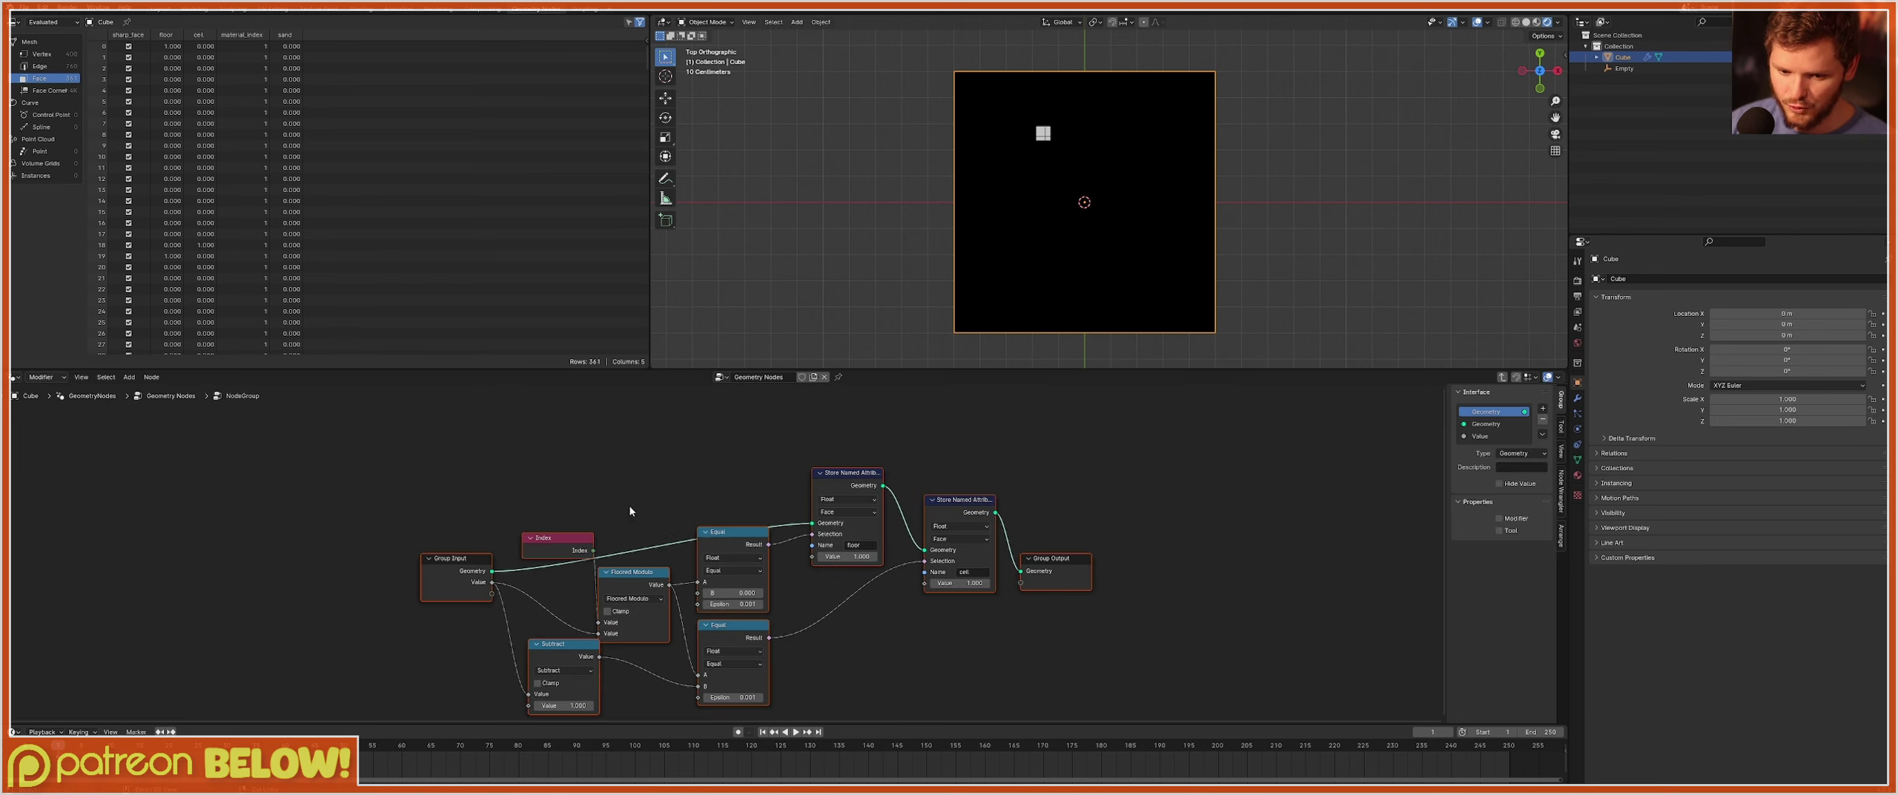
pyautogui.scroll(1, 678, 546)
pyautogui.press('Tab')
# Name and label the new node group FloorCeil and give its node a magenta custom color.
pyautogui.scroll(5, 602, 613)
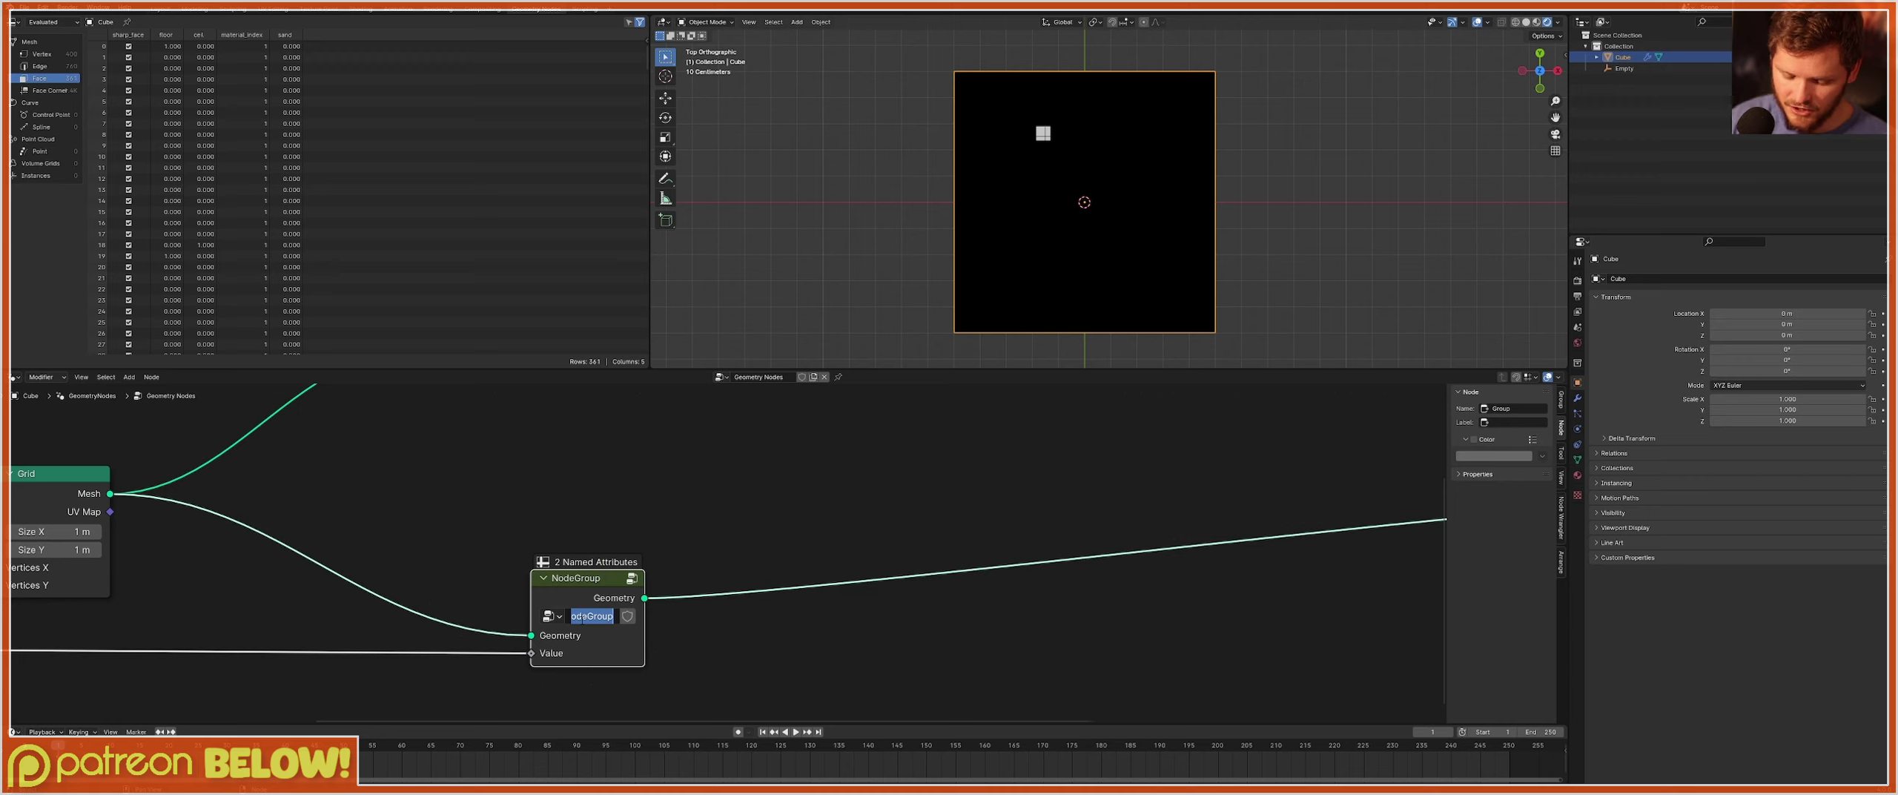
pyautogui.write('FloorC')
pyautogui.write('ell')
pyautogui.press('Return')
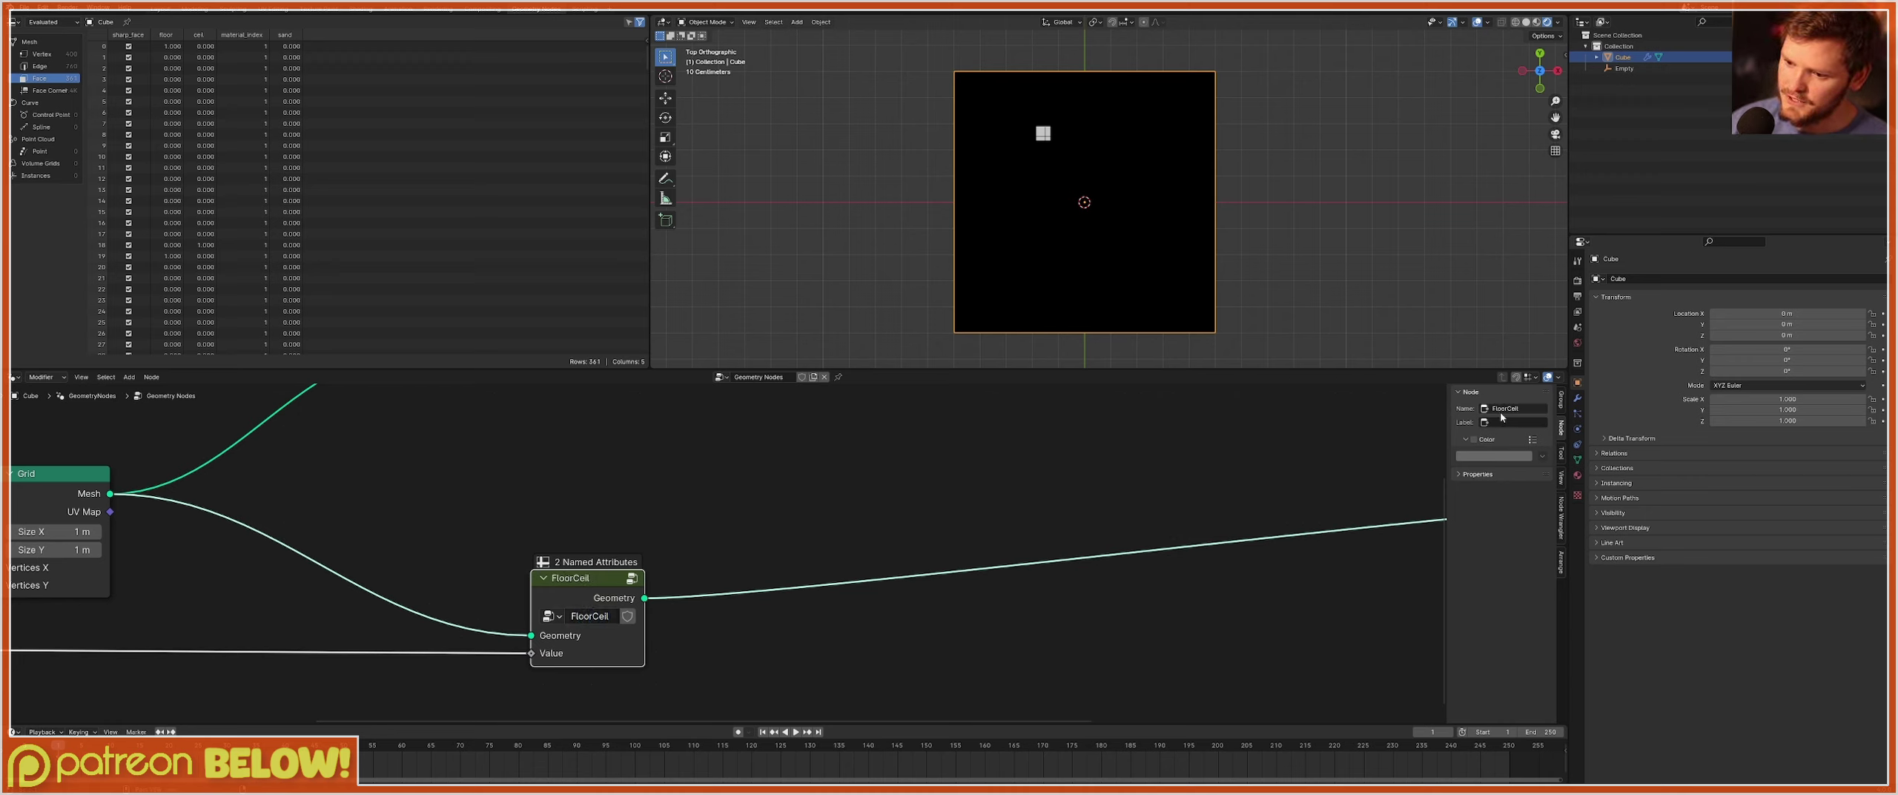
pyautogui.click(1473, 438)
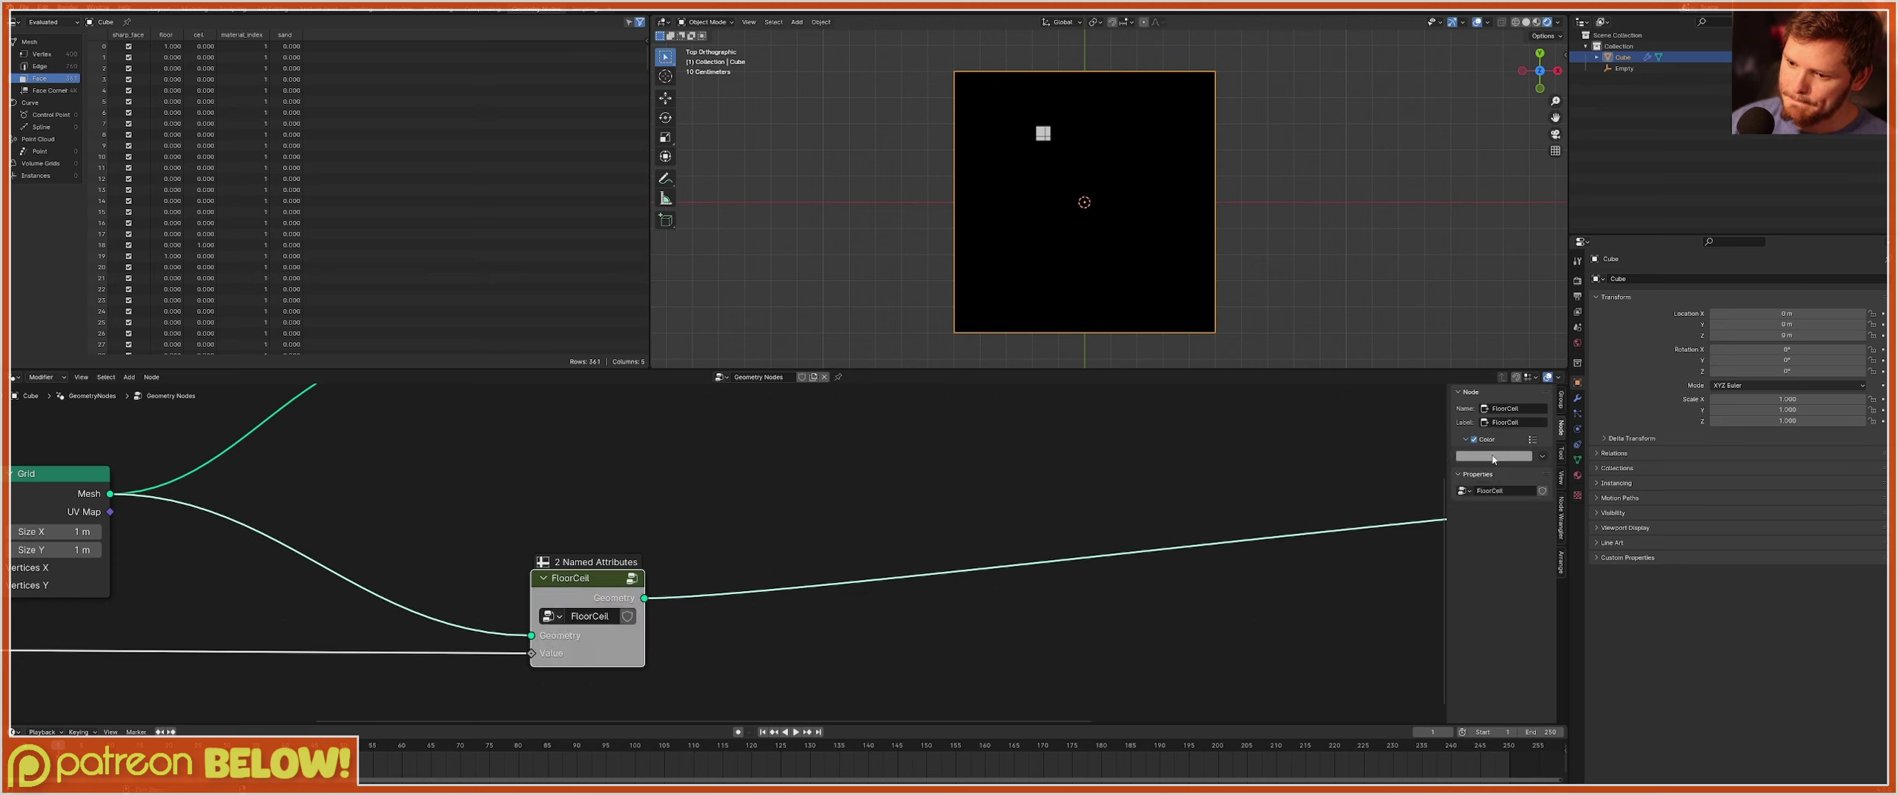
pyautogui.click(1494, 455)
pyautogui.click(1541, 377)
pyautogui.scroll(-9, 741, 555)
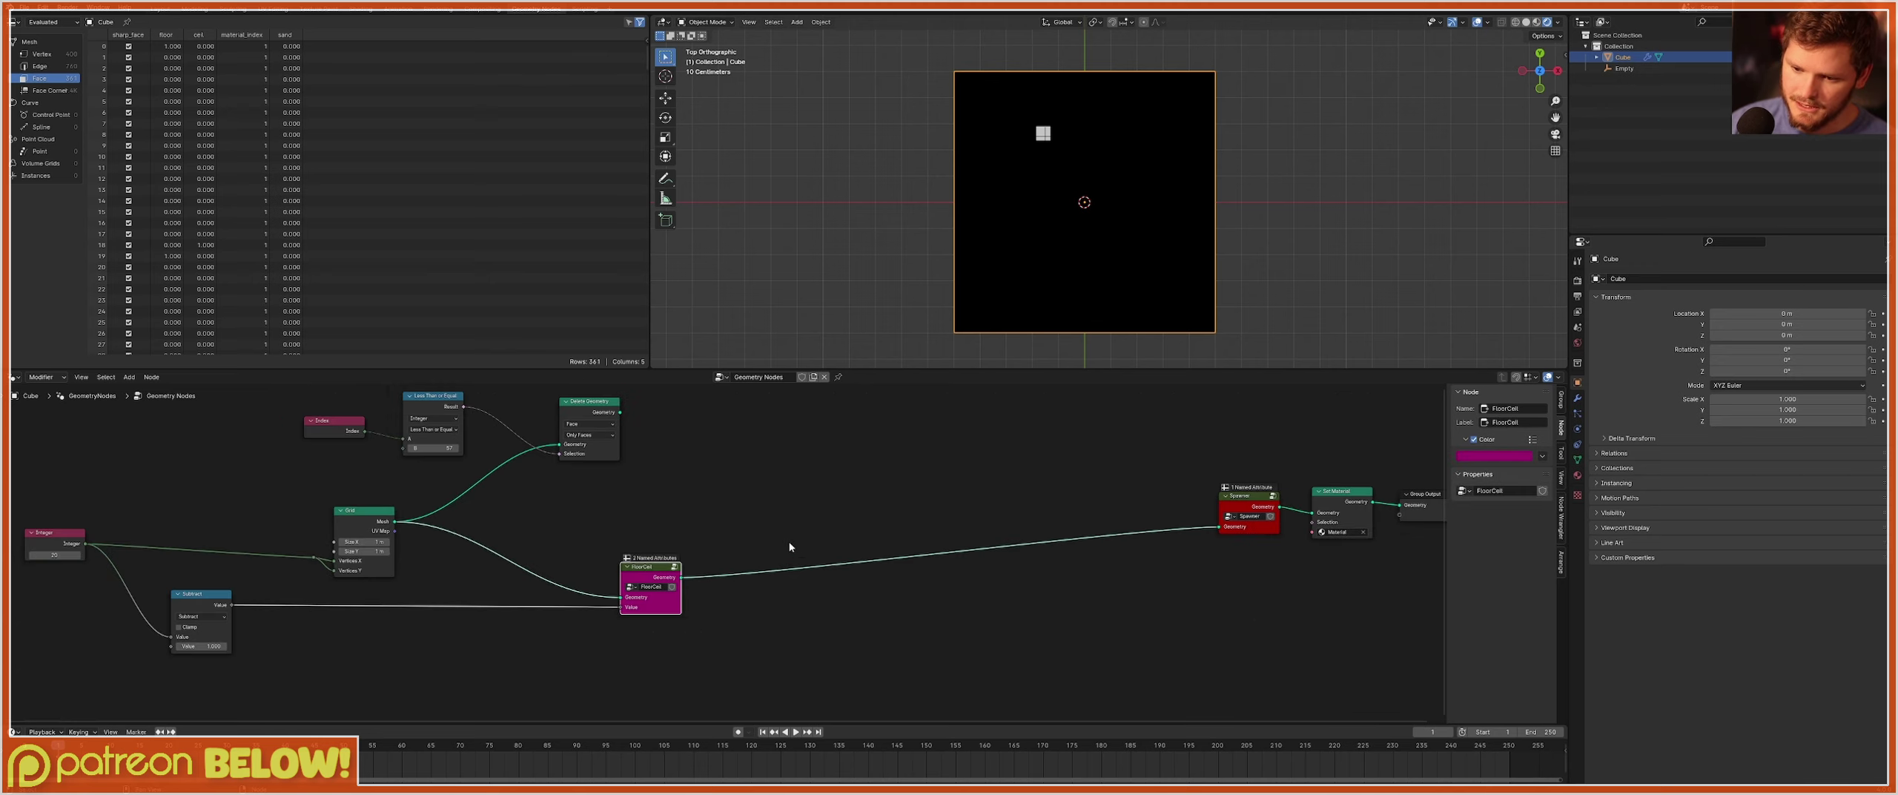
# Dissolve the reroute between Integer and Grid, and rearrange the FloorCeil, Integer, Subtract and Grid nodes more compactly.
pyautogui.moveTo(650, 575); pyautogui.dragTo(681, 511)
pyautogui.moveTo(497, 555); pyautogui.dragTo(730, 560, button='middle')
pyautogui.scroll(3, 478, 576)
pyautogui.moveTo(464, 577); pyautogui.dragTo(519, 540)
pyautogui.hotkey('ctrl', 'x')
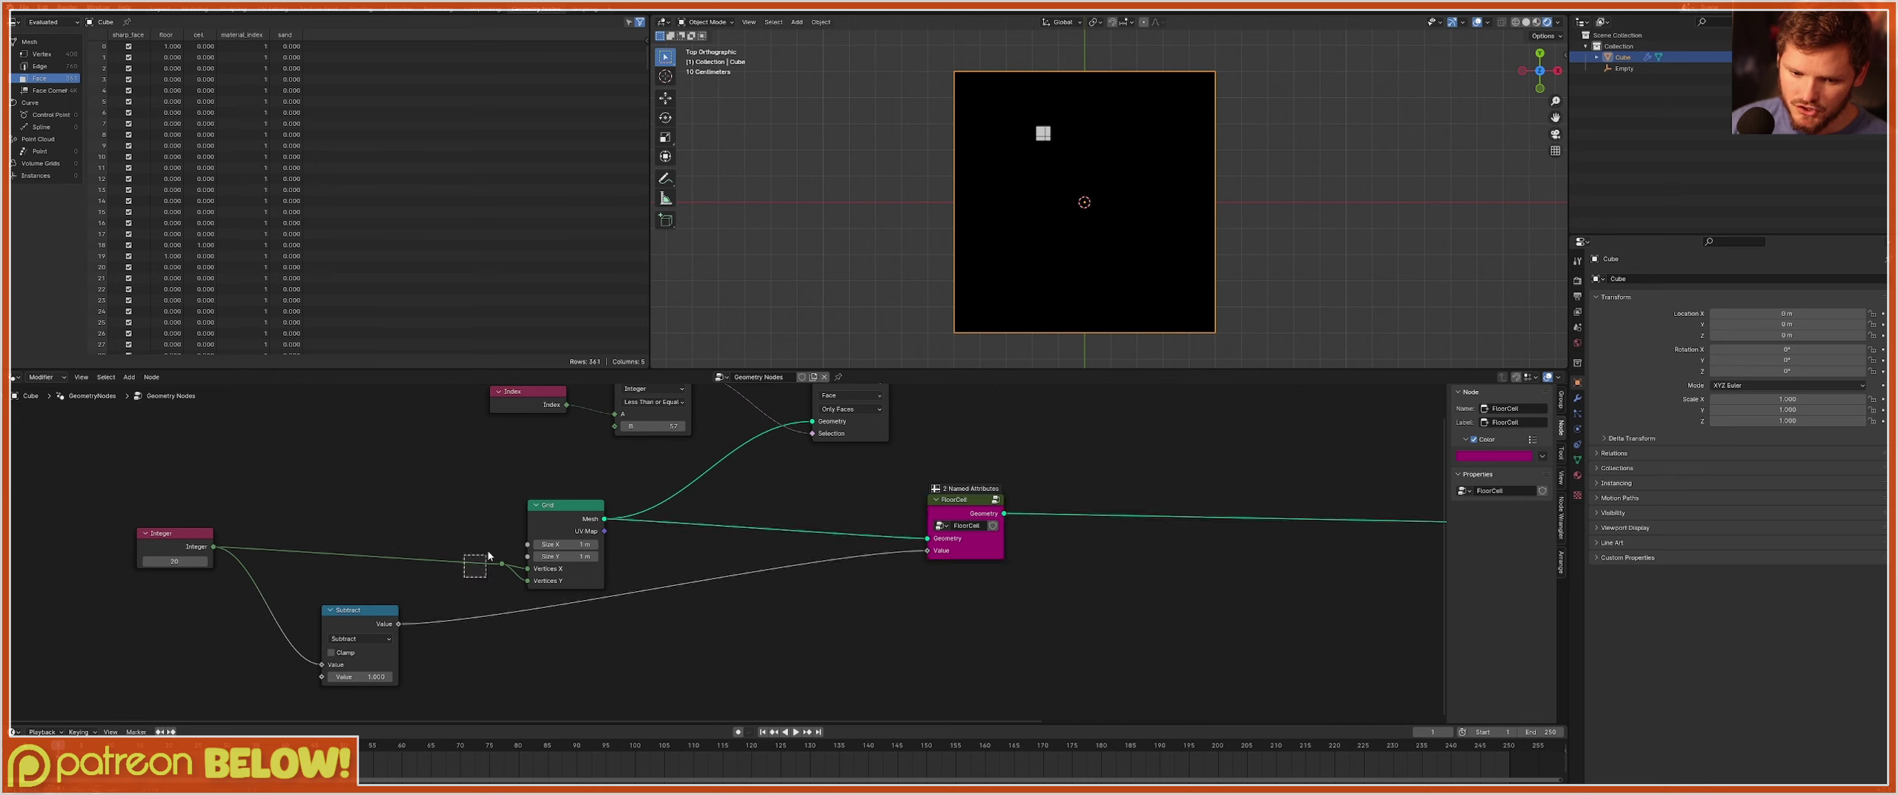
pyautogui.moveTo(195, 542); pyautogui.dragTo(264, 573)
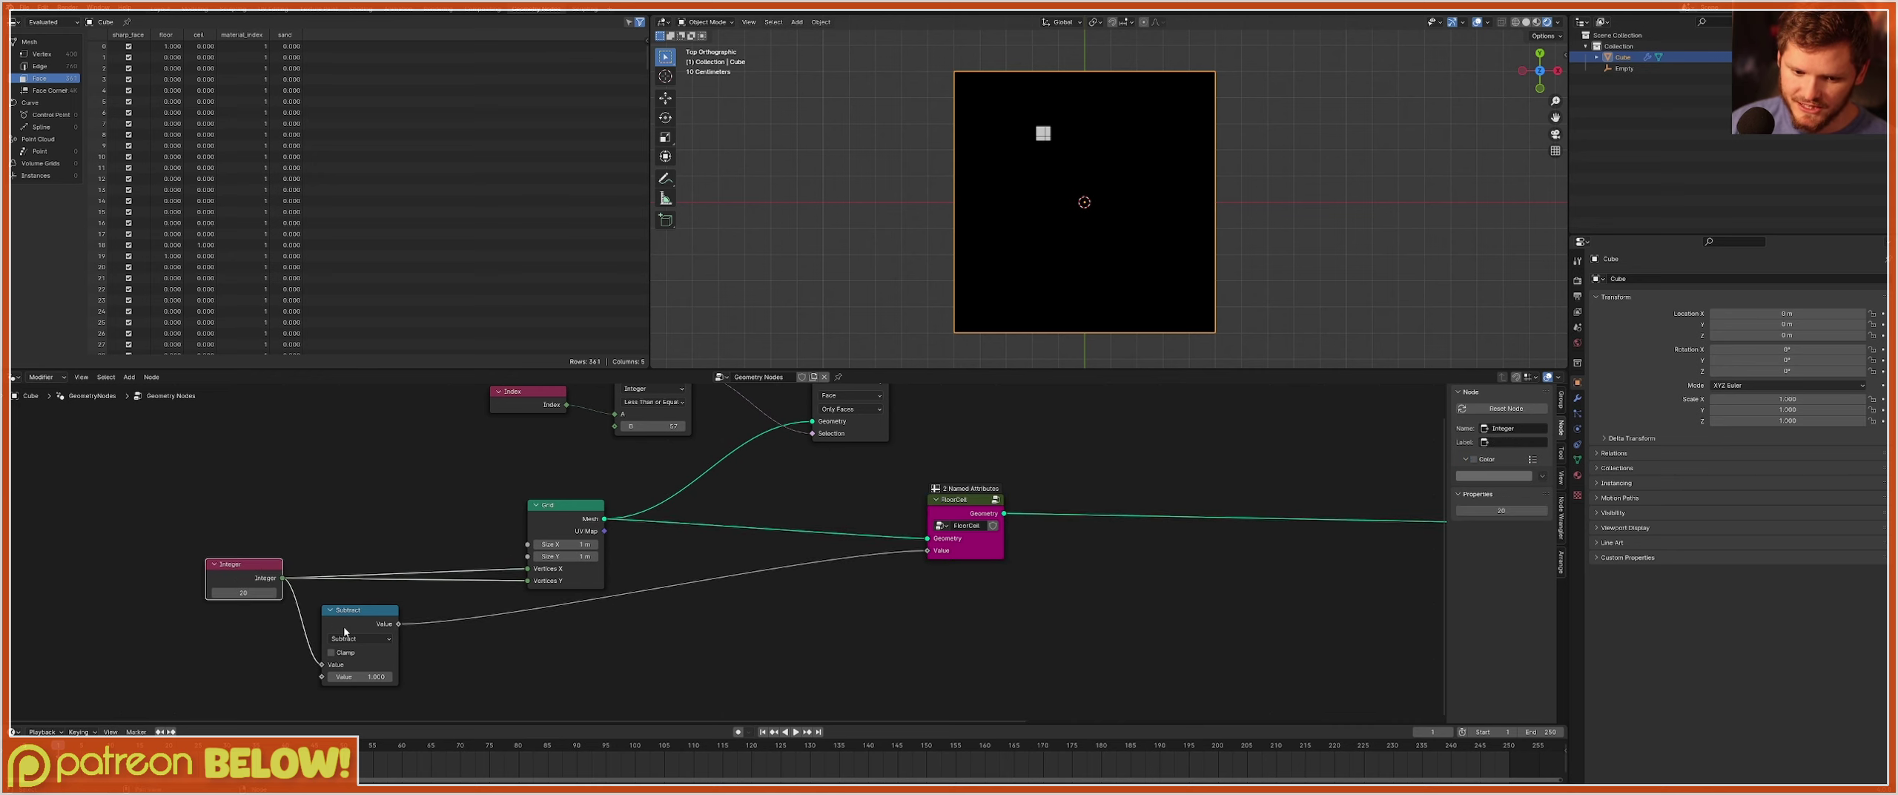
pyautogui.moveTo(342, 650); pyautogui.dragTo(328, 654)
pyautogui.moveTo(556, 517); pyautogui.dragTo(417, 515)
# Delete the unused Index, Less Than or Equal and Delete Geometry nodes above the main chain.
pyautogui.moveTo(770, 432); pyautogui.dragTo(661, 525, button='middle')
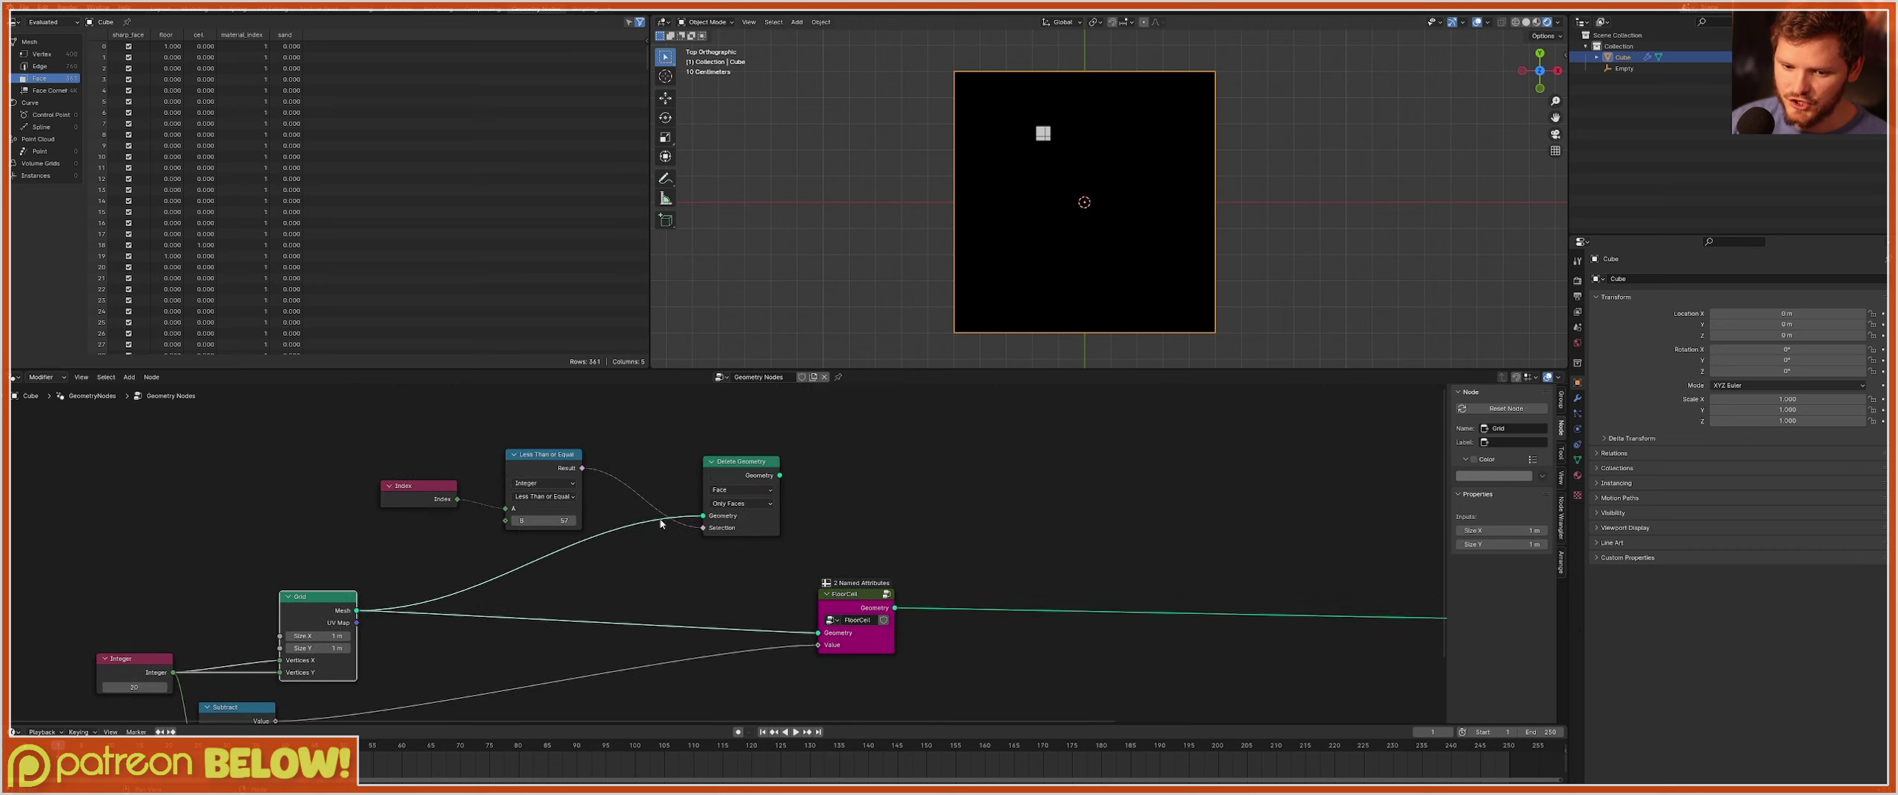
pyautogui.moveTo(869, 456); pyautogui.dragTo(445, 567)
pyautogui.press('x')
pyautogui.moveTo(662, 530); pyautogui.dragTo(615, 476, button='middle')
# Move FloorCeil next to Grid, and bring Spawner, Set Material and Group Output right behind it.
pyautogui.moveTo(805, 544); pyautogui.dragTo(394, 565)
pyautogui.scroll(-2, 673, 533)
pyautogui.scroll(-3, 673, 531)
pyautogui.moveTo(1038, 618); pyautogui.dragTo(1316, 532)
pyautogui.press('g')
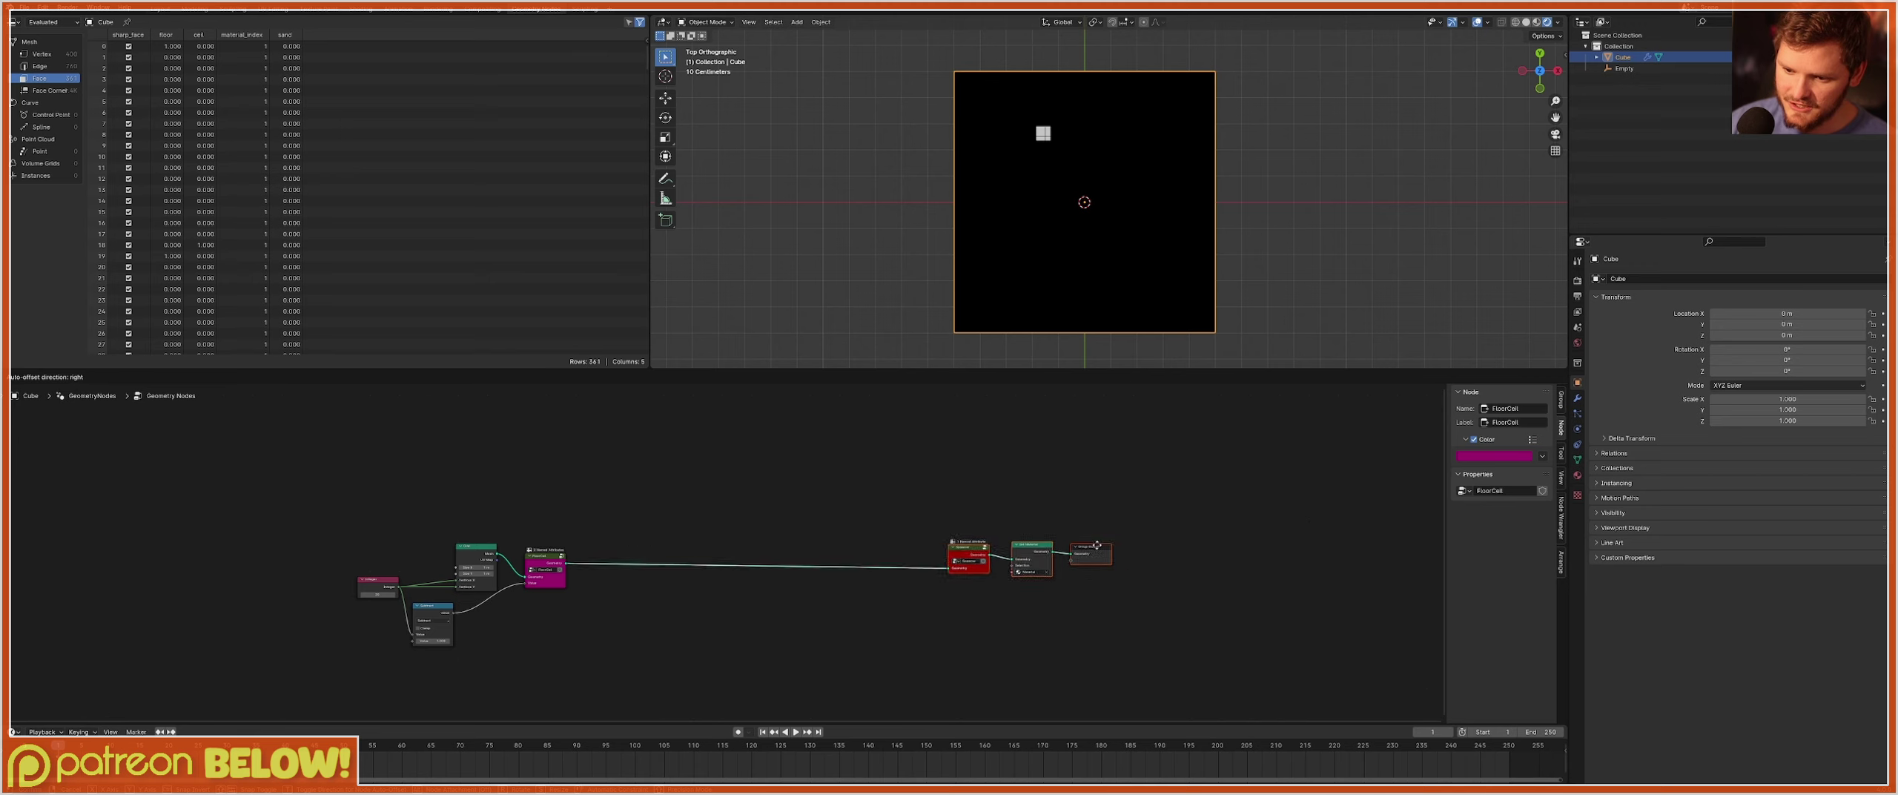
pyautogui.click(765, 554)
pyautogui.scroll(1, 695, 547)
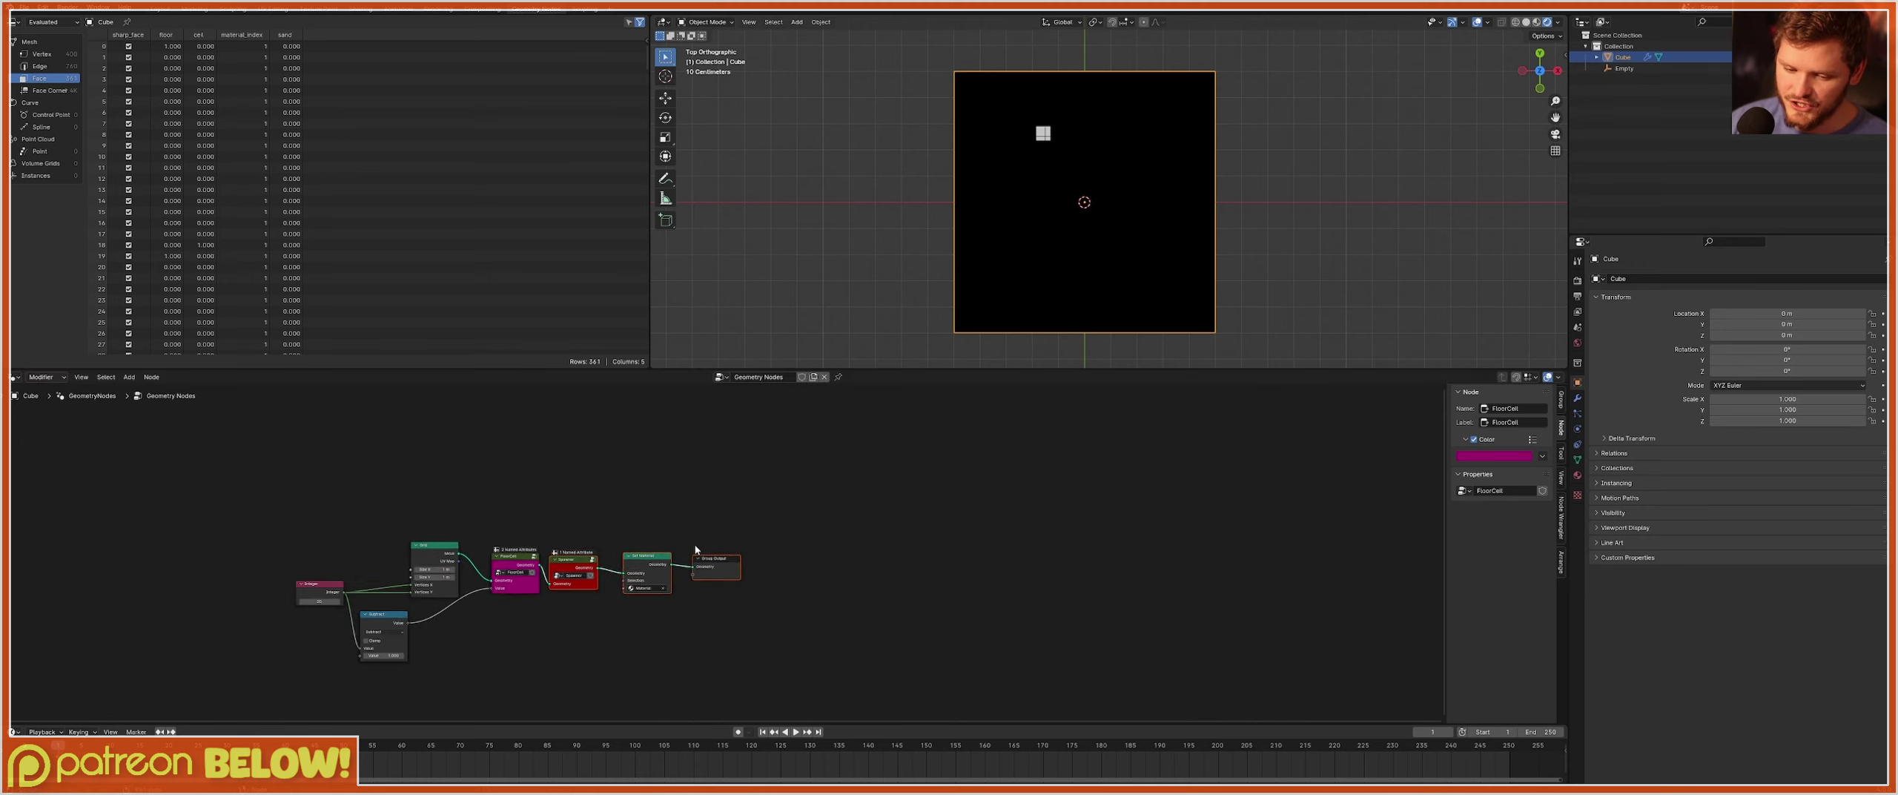
# Move the Empty across to the grid's upper-right area and save the file.
pyautogui.click(1627, 68)
pyautogui.press('g')
pyautogui.click(1289, 147)
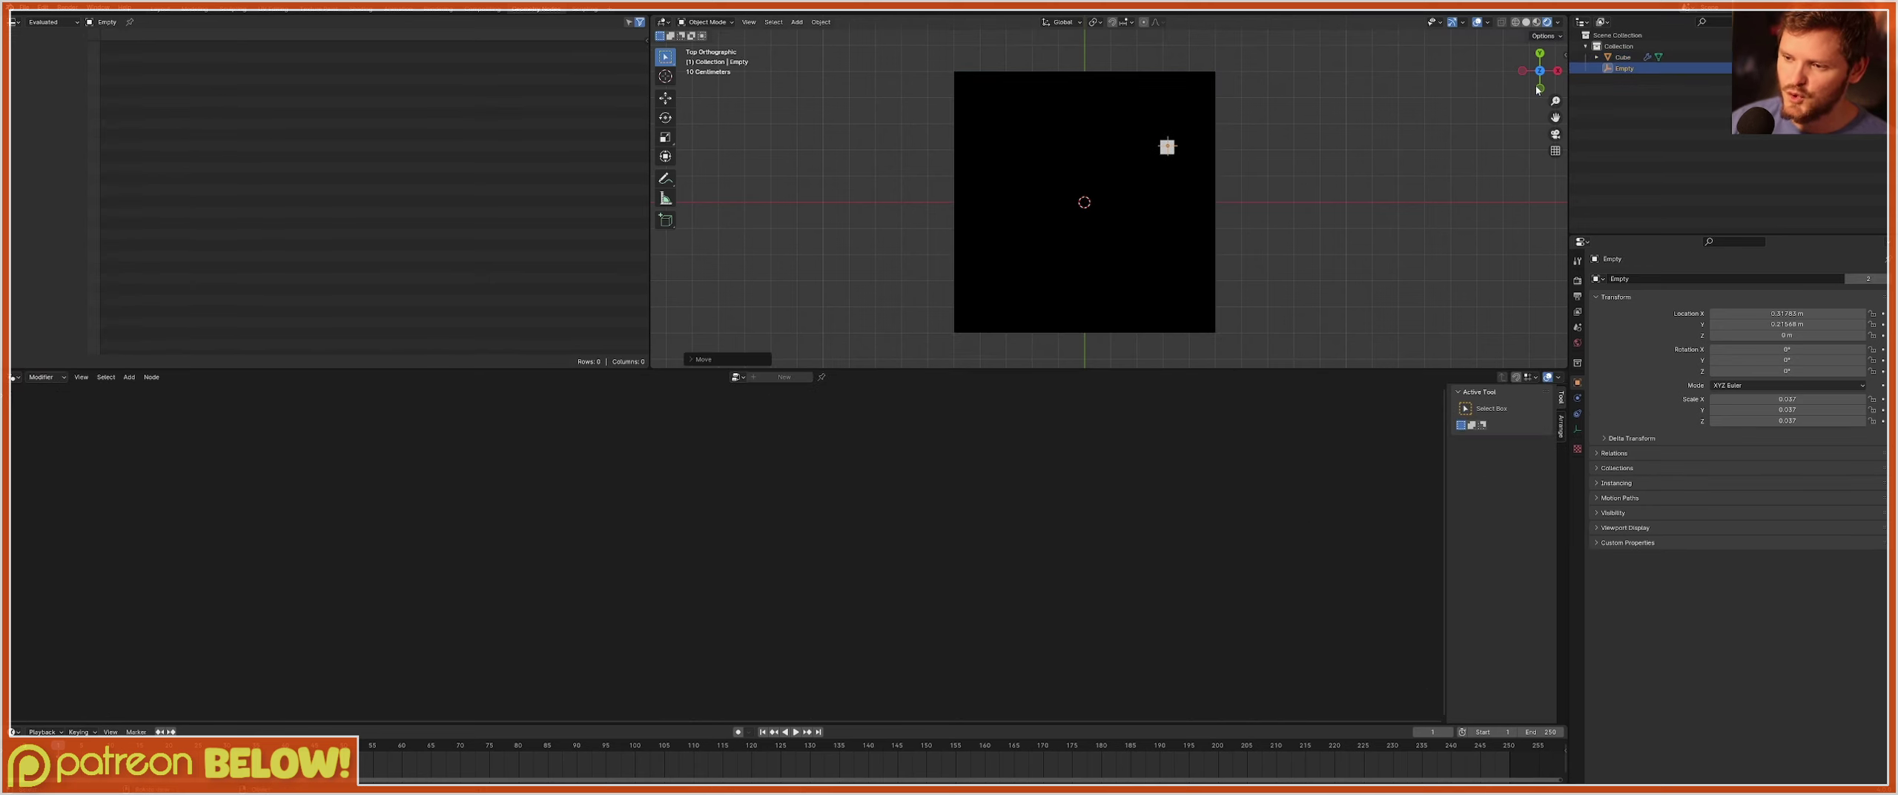
pyautogui.click(1200, 309)
pyautogui.hotkey('ctrl', 's')
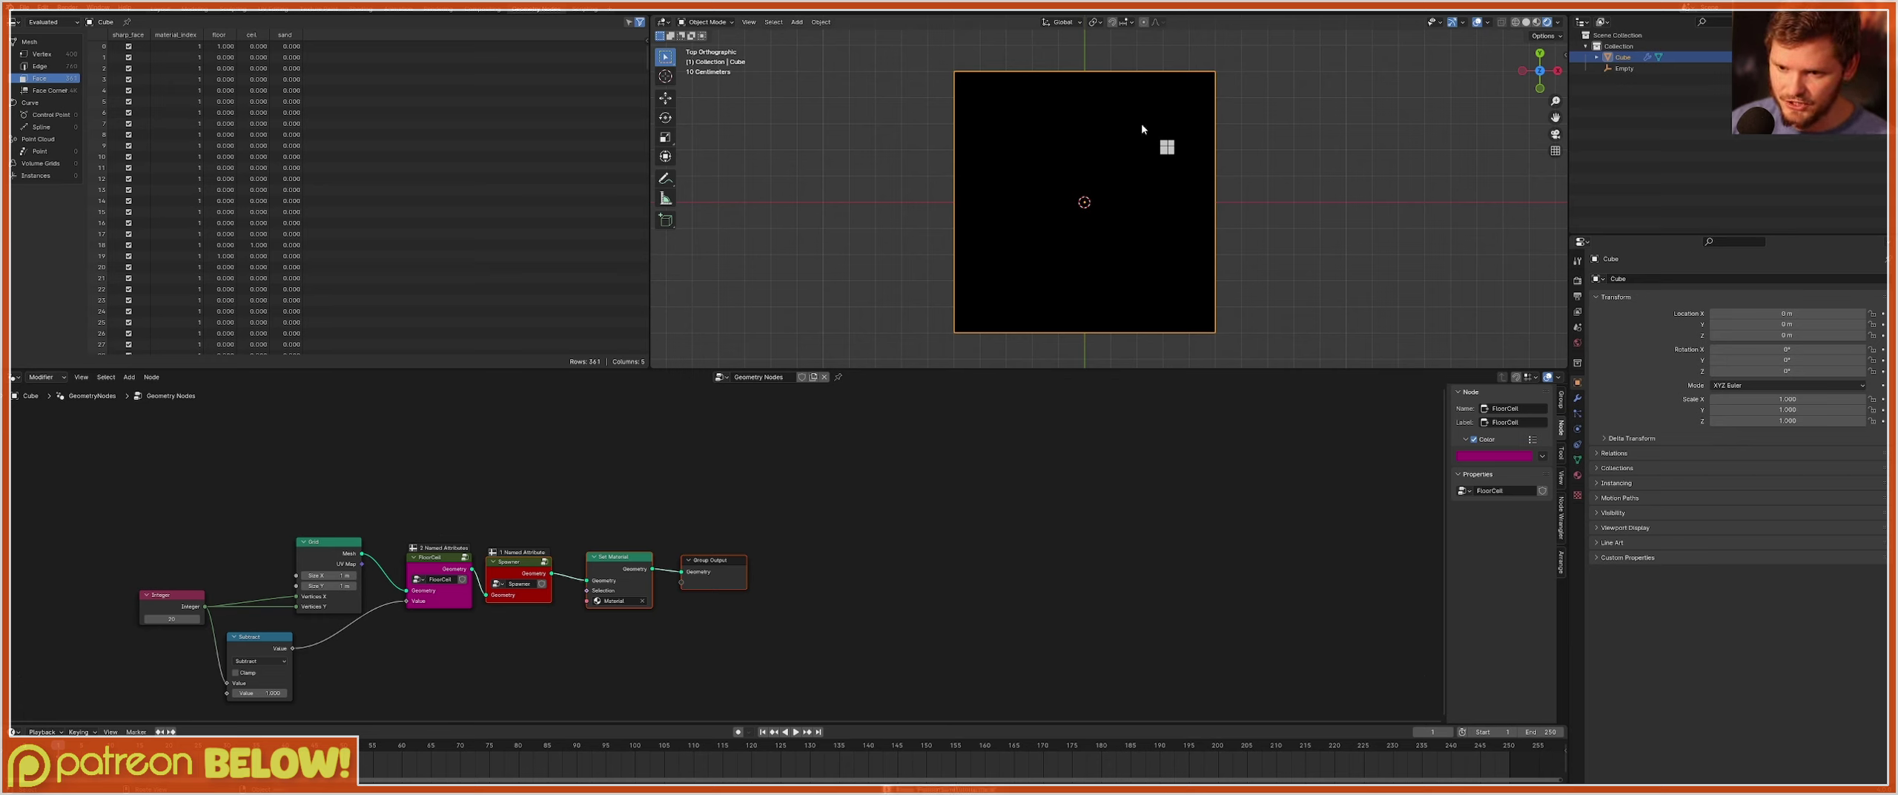
# Open the recent file sand.blend and show its viewport in rendered shading.
pyautogui.click(24, 7)
pyautogui.moveTo(74, 42)
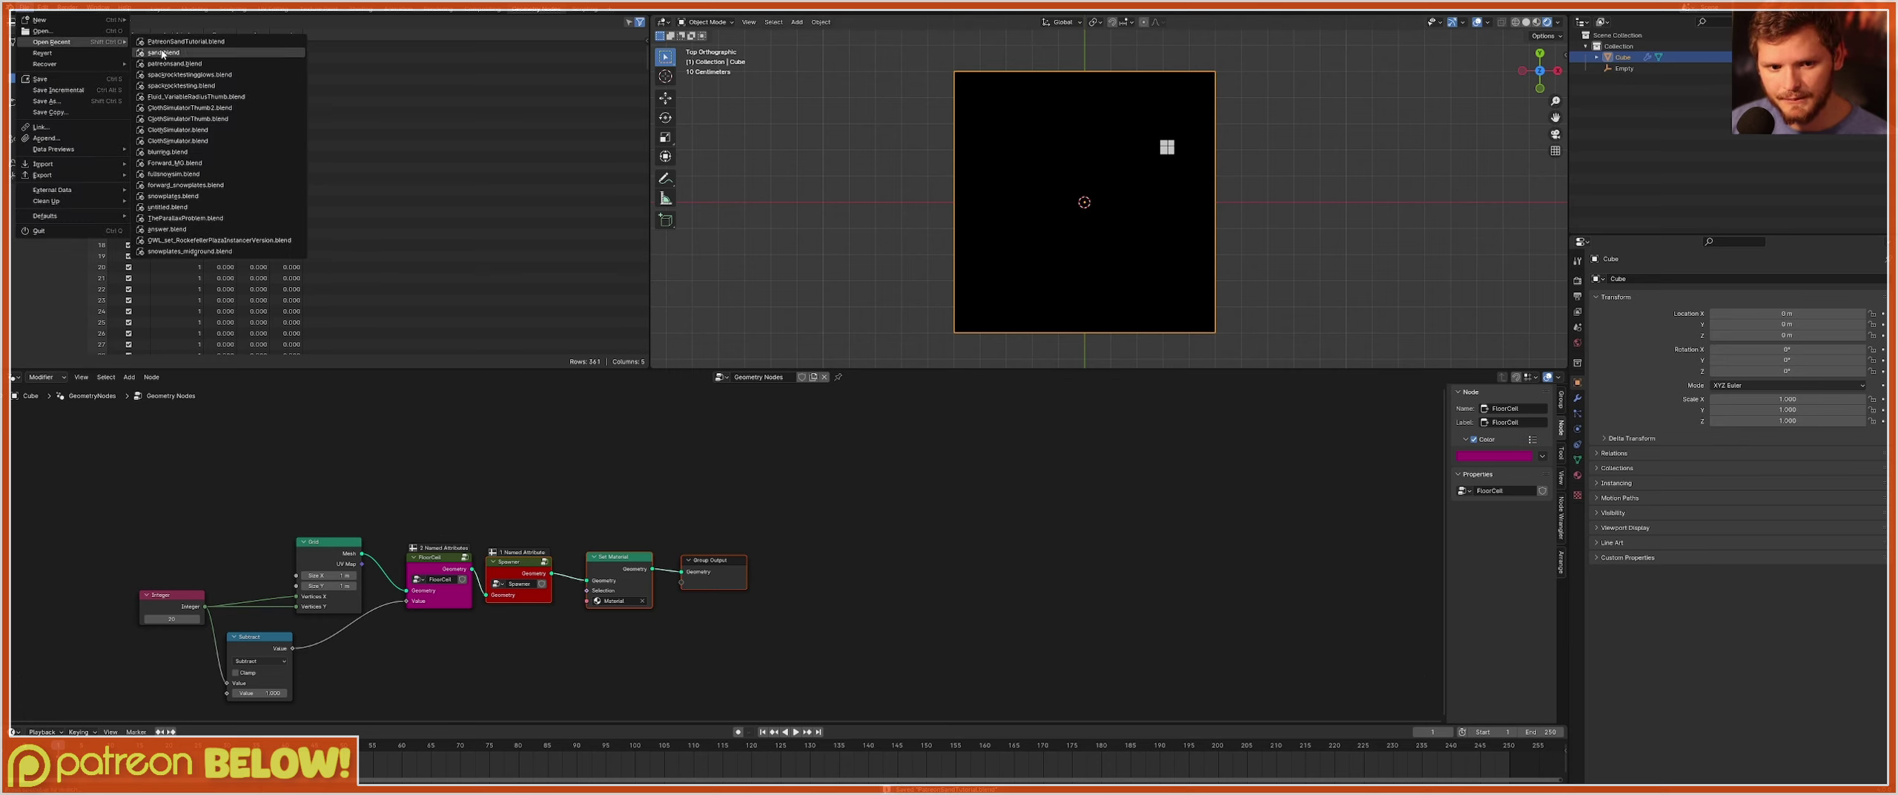
pyautogui.click(203, 53)
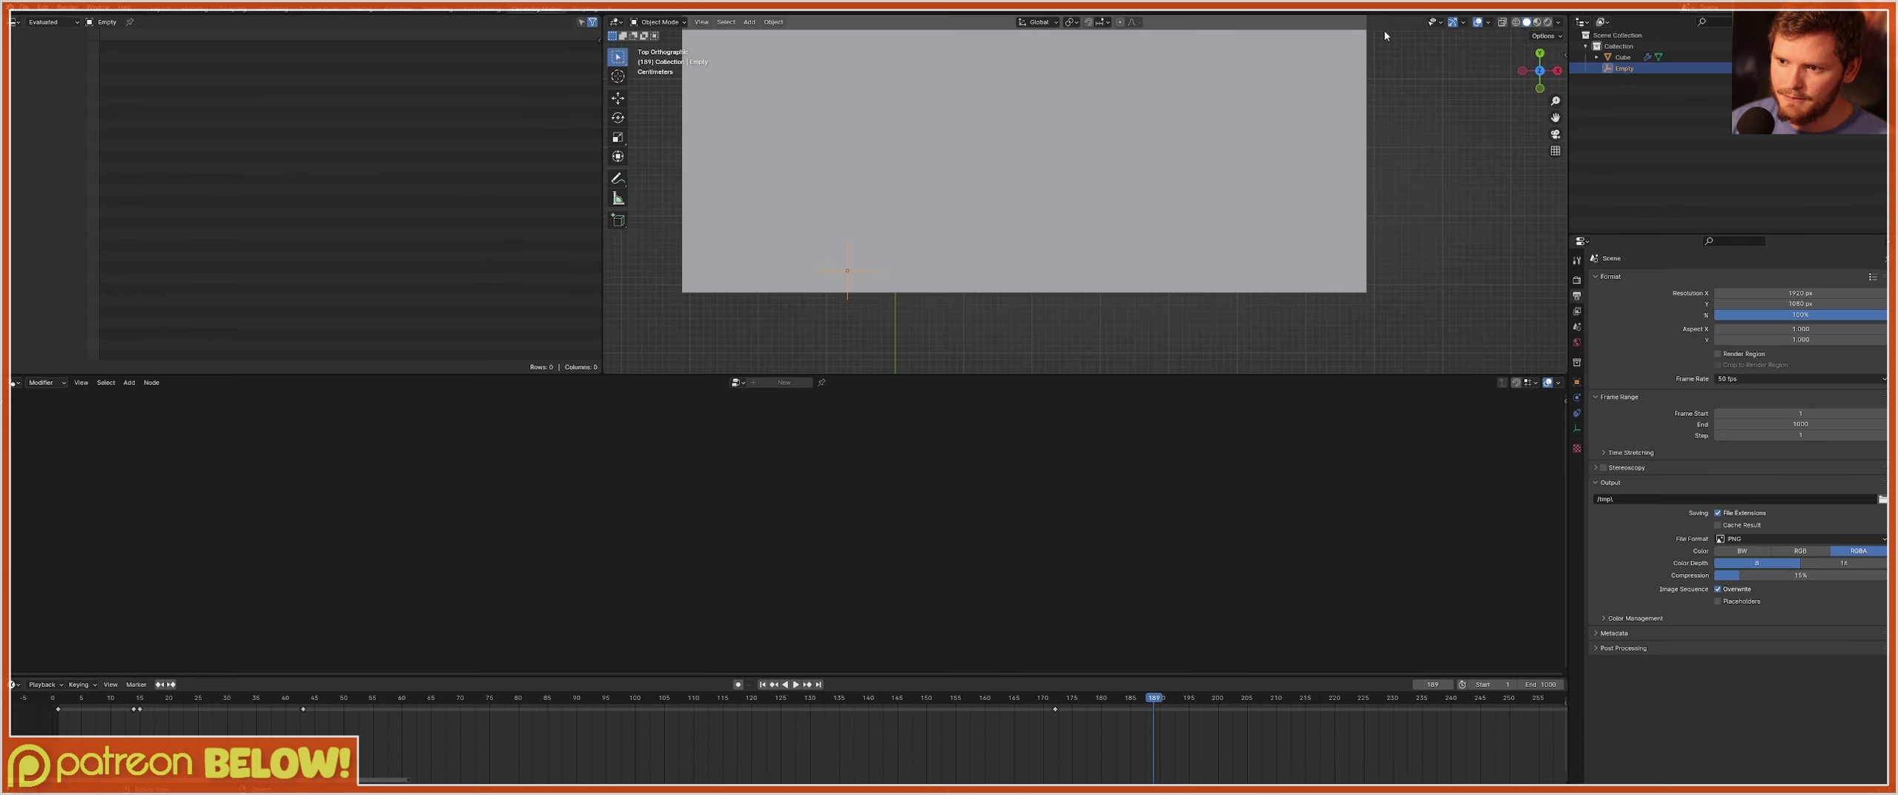
pyautogui.click(1547, 21)
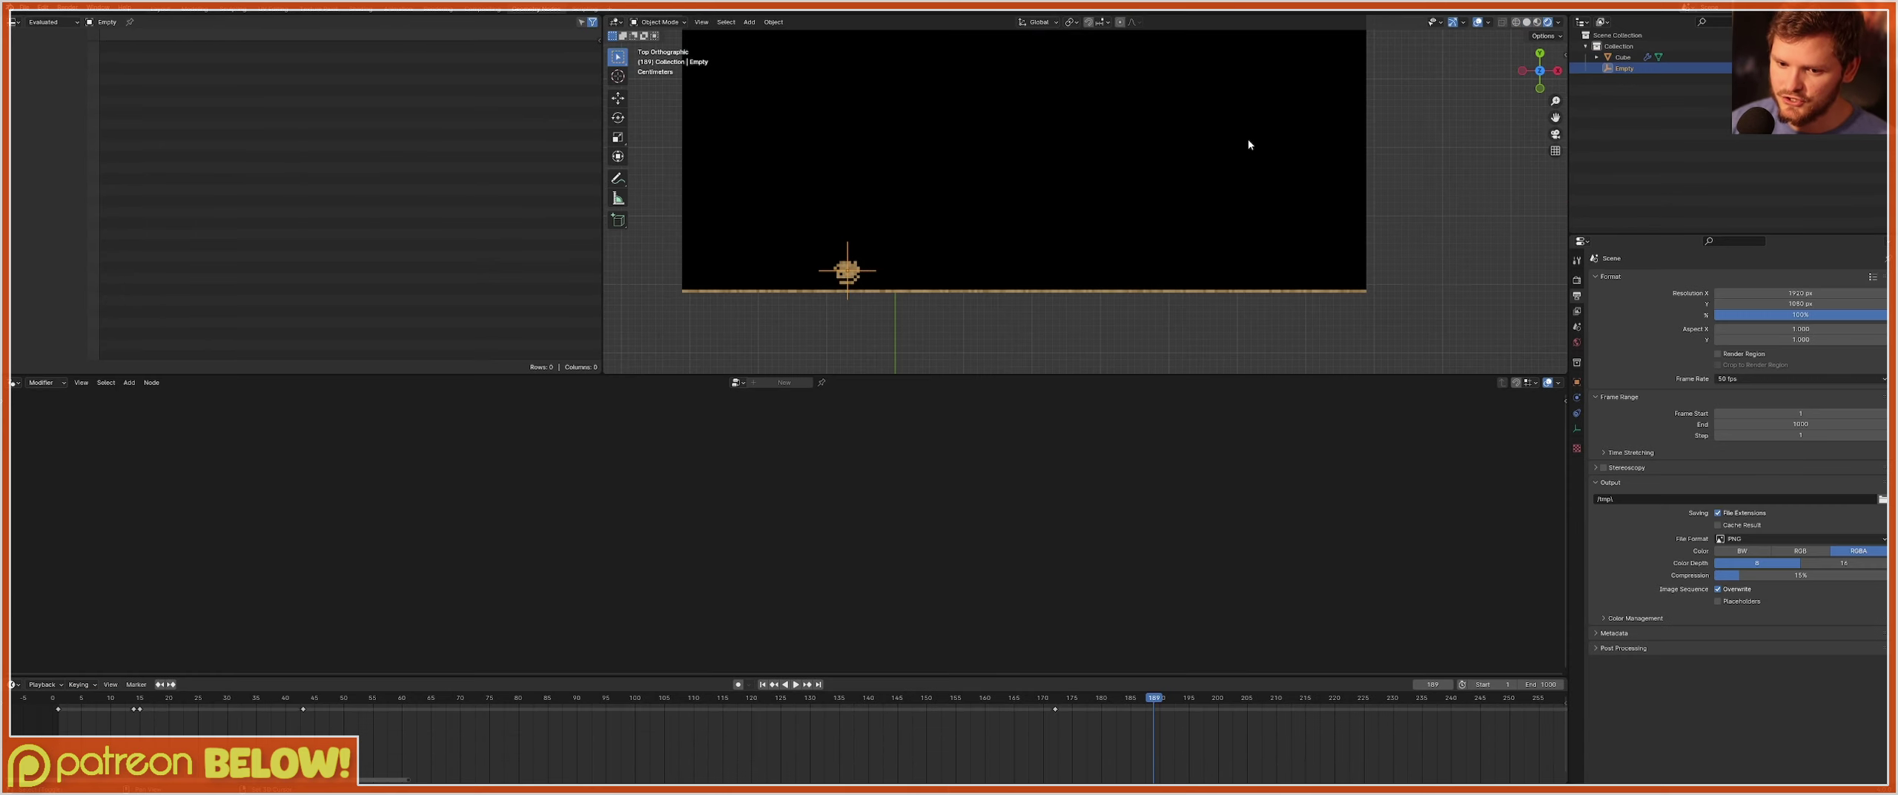
# Play the finished sand simulation from the first frame, pausing to examine how the sand falls and piles up.
pyautogui.hotkey('shift', 'Left')
pyautogui.press('space')
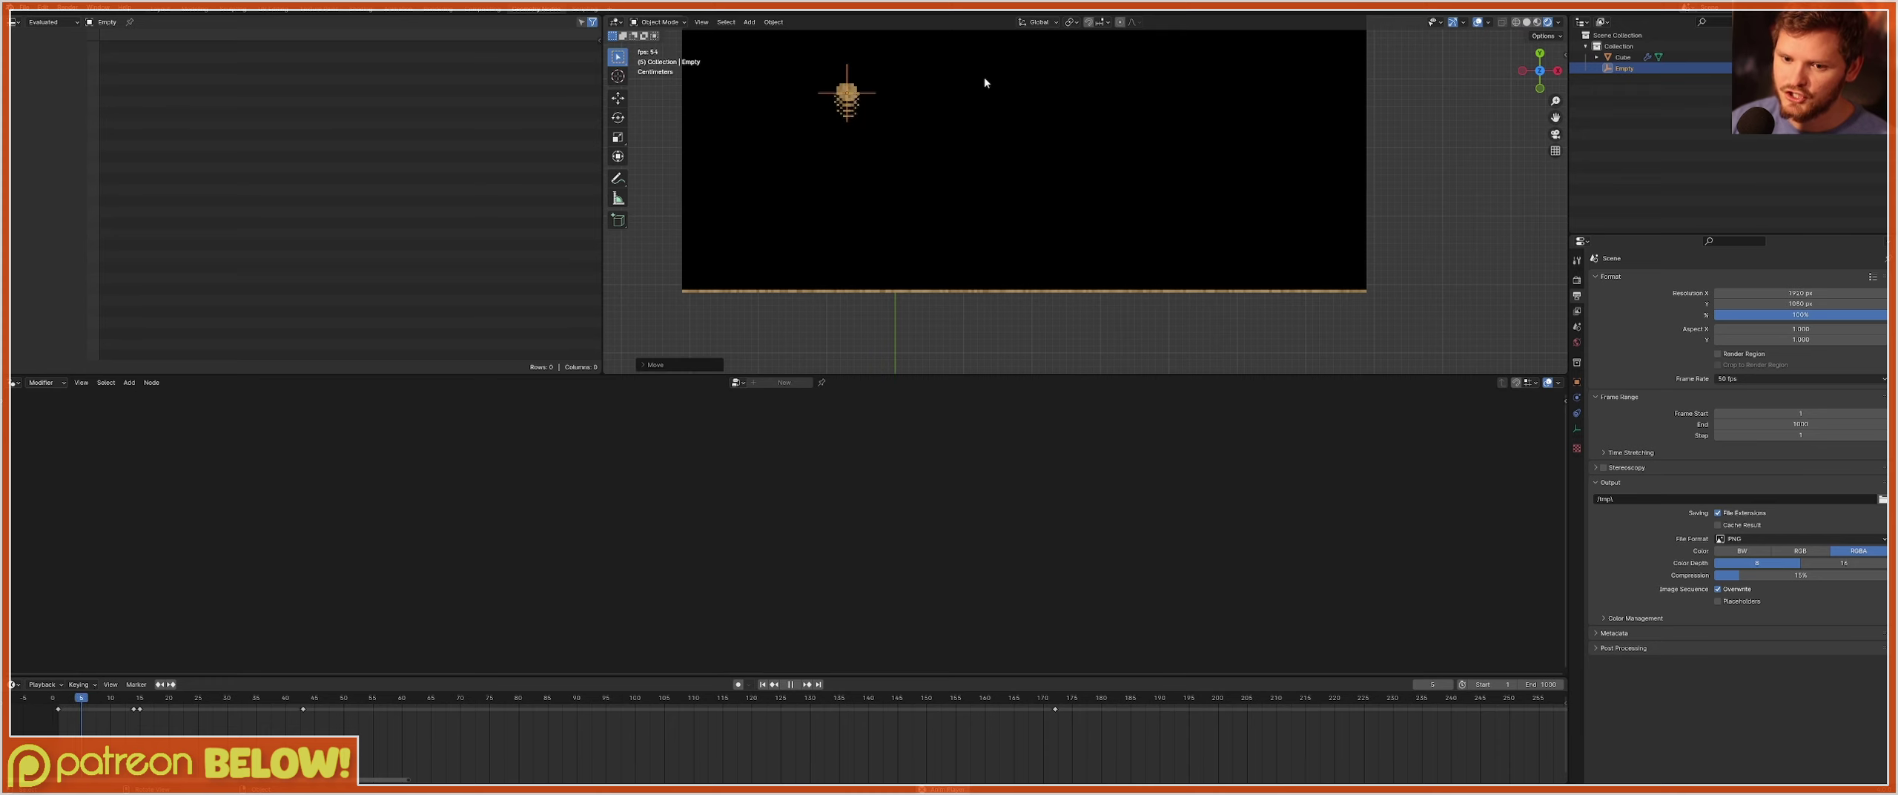
pyautogui.press('space')
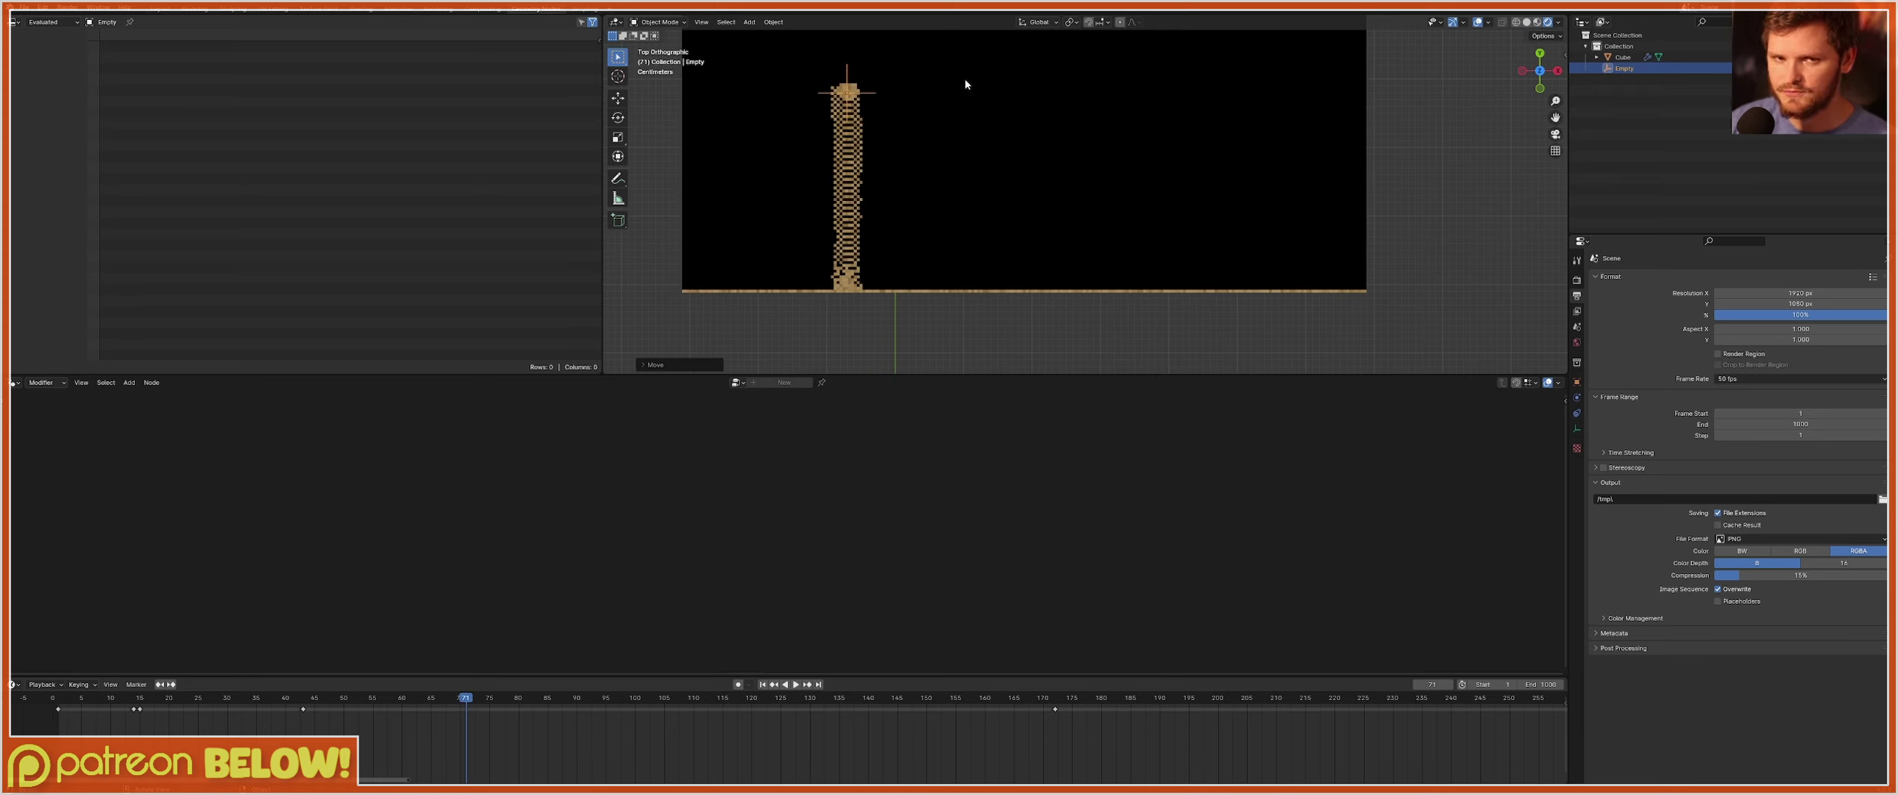
pyautogui.press('space')
pyautogui.press('space')
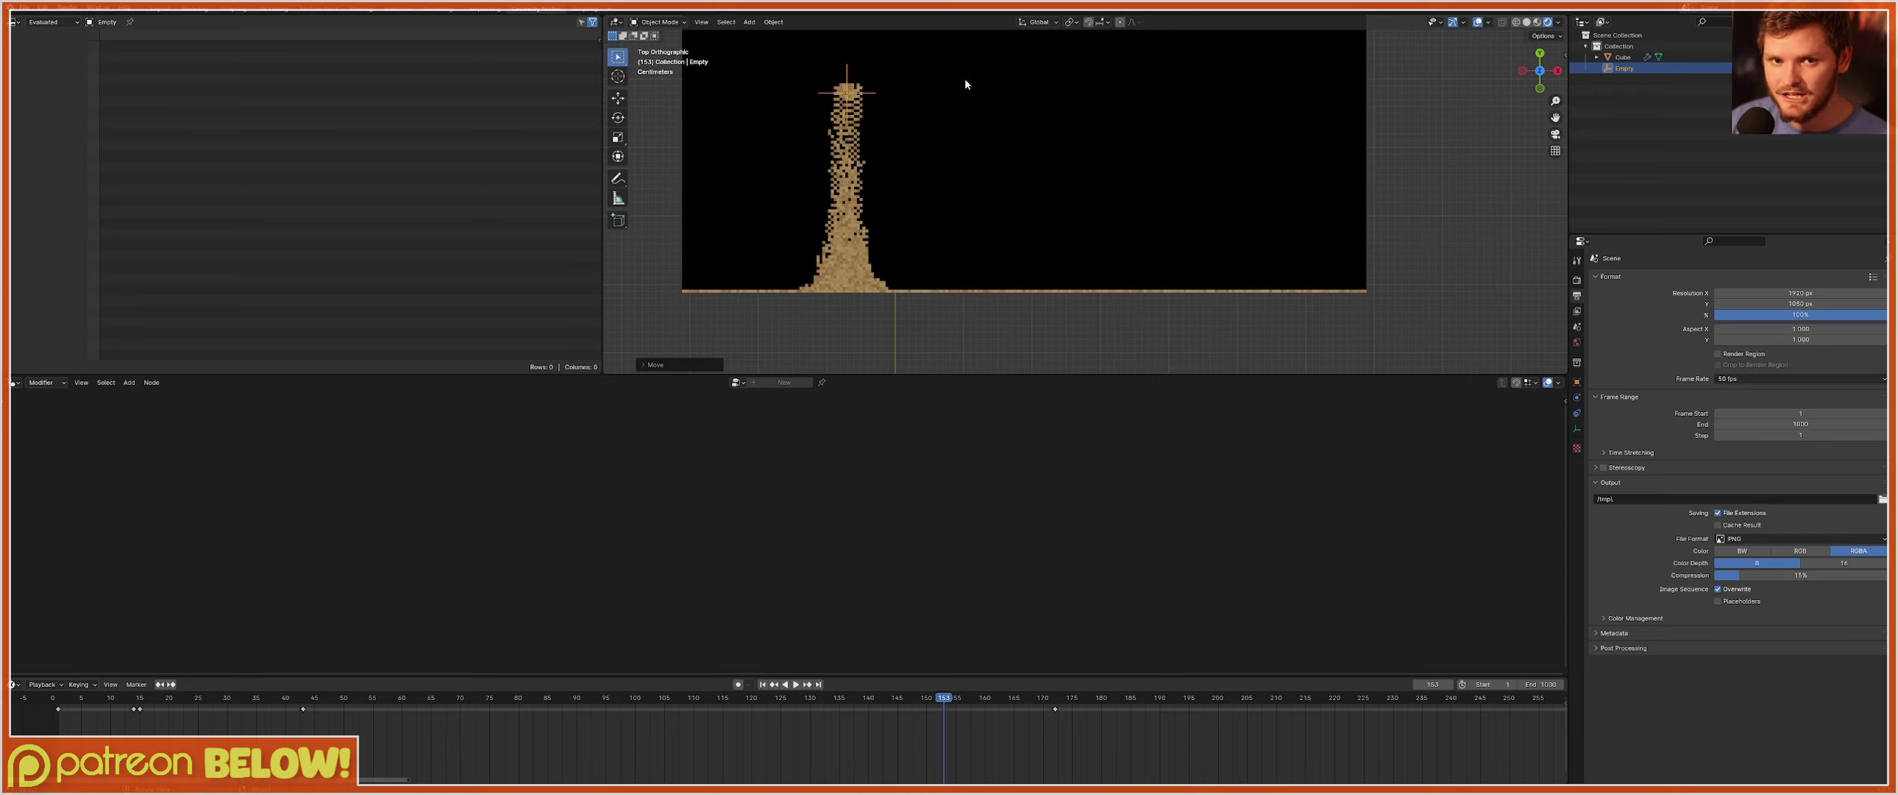
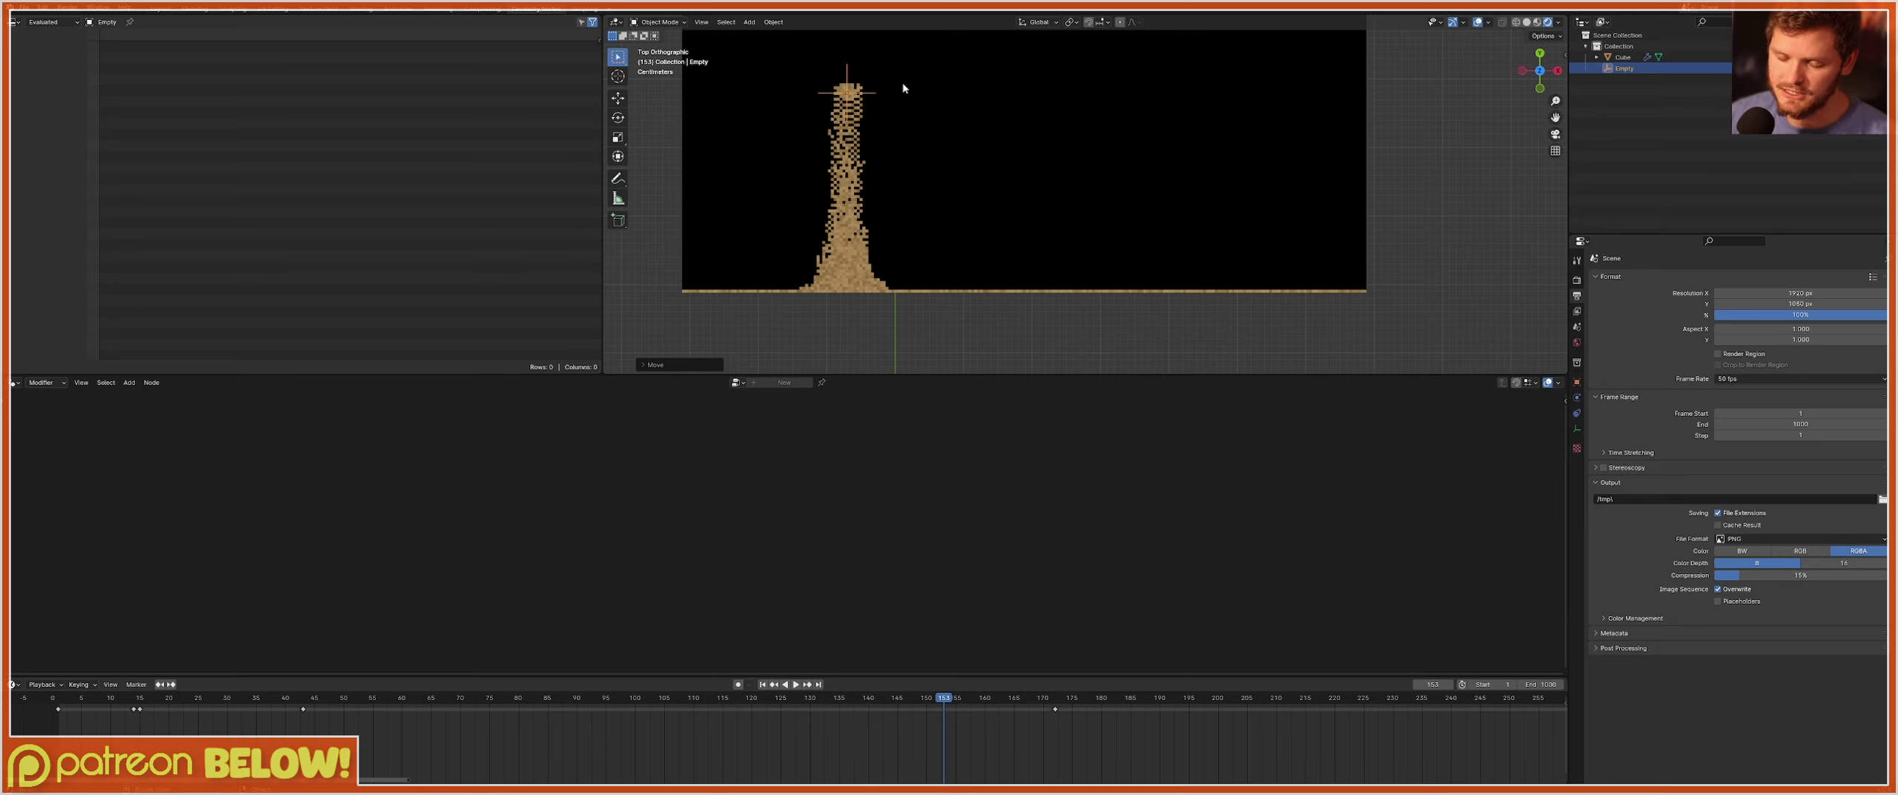
pyautogui.press('space')
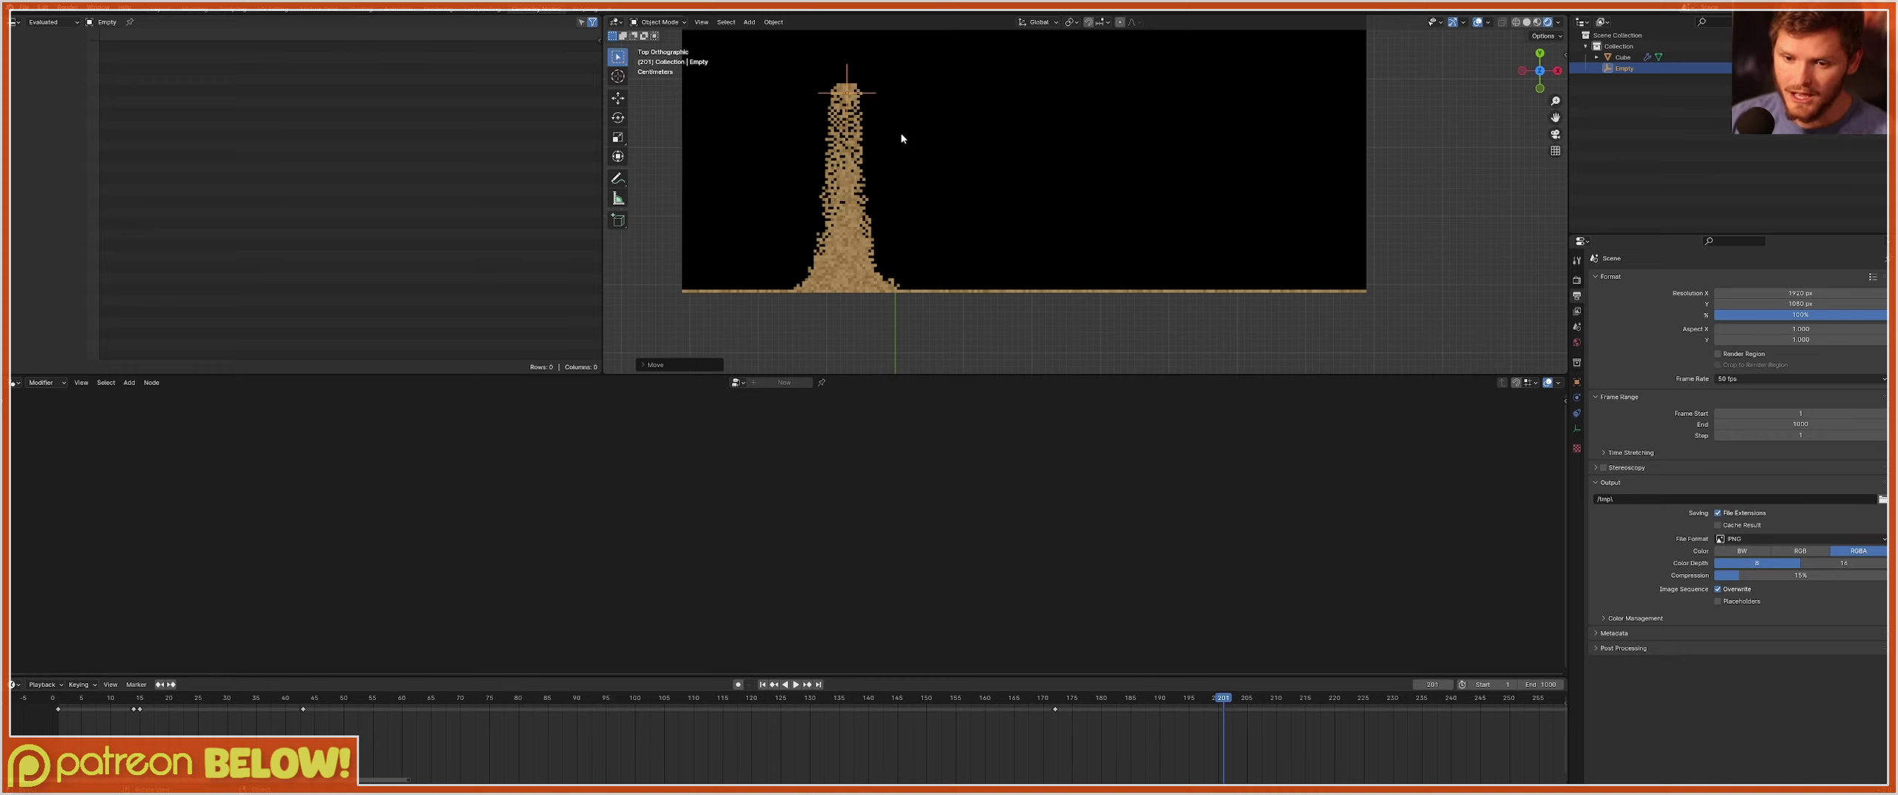
# Move the Empty to a second spot and then down near the floor while the simulation plays, then pause playback.
pyautogui.press('g')
pyautogui.click(1033, 115)
pyautogui.press('space')
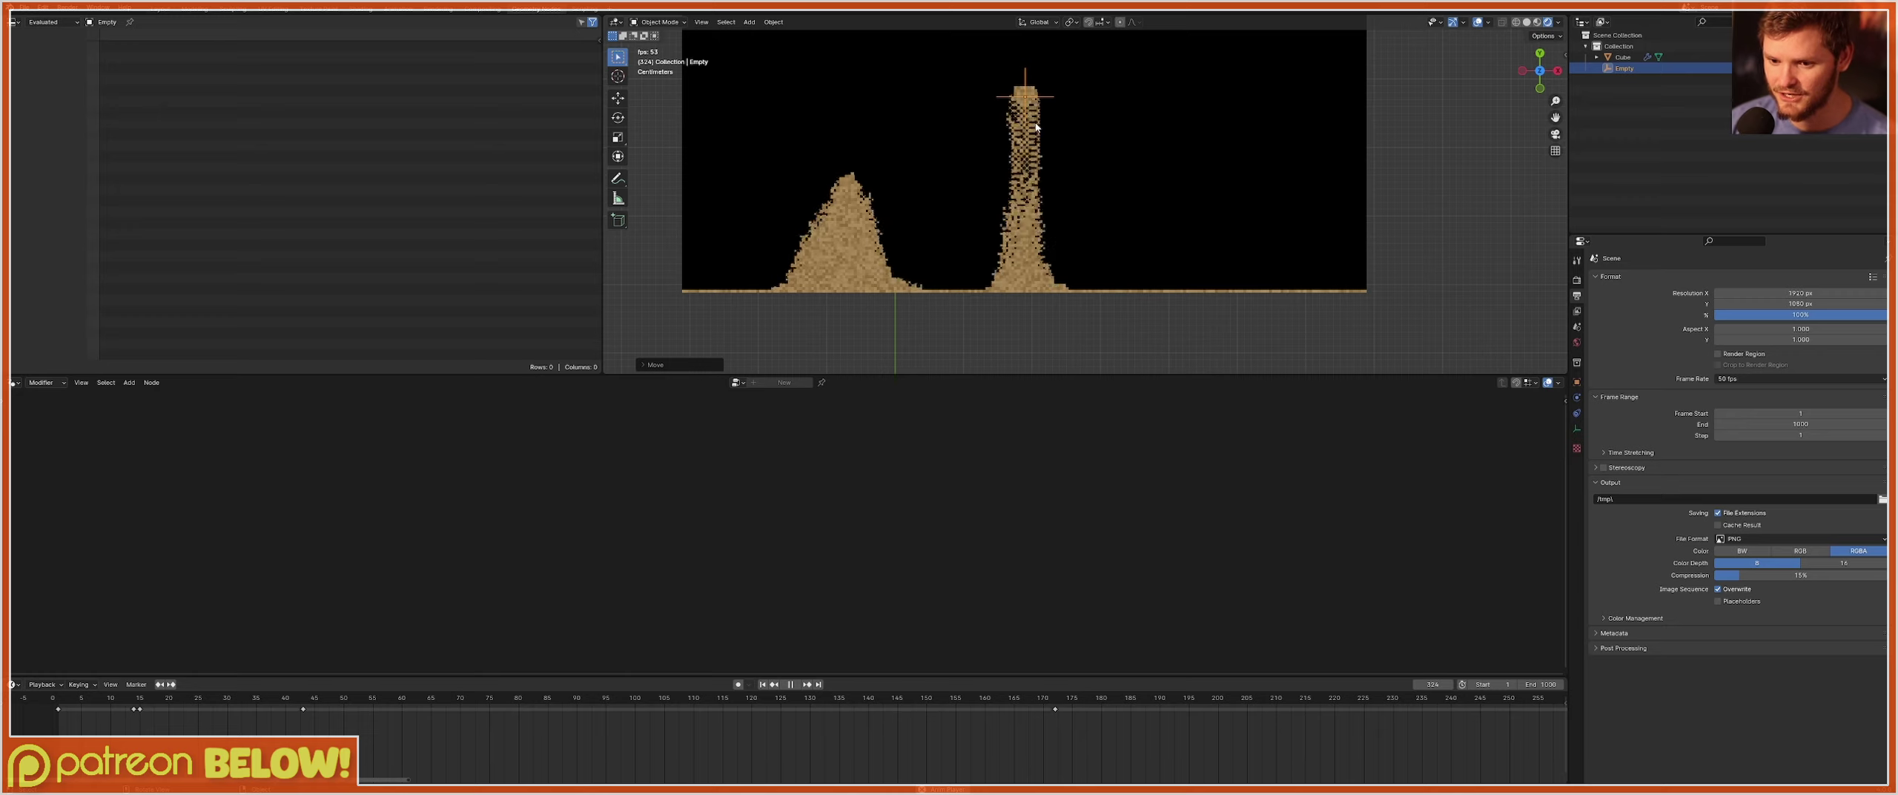
pyautogui.press('g')
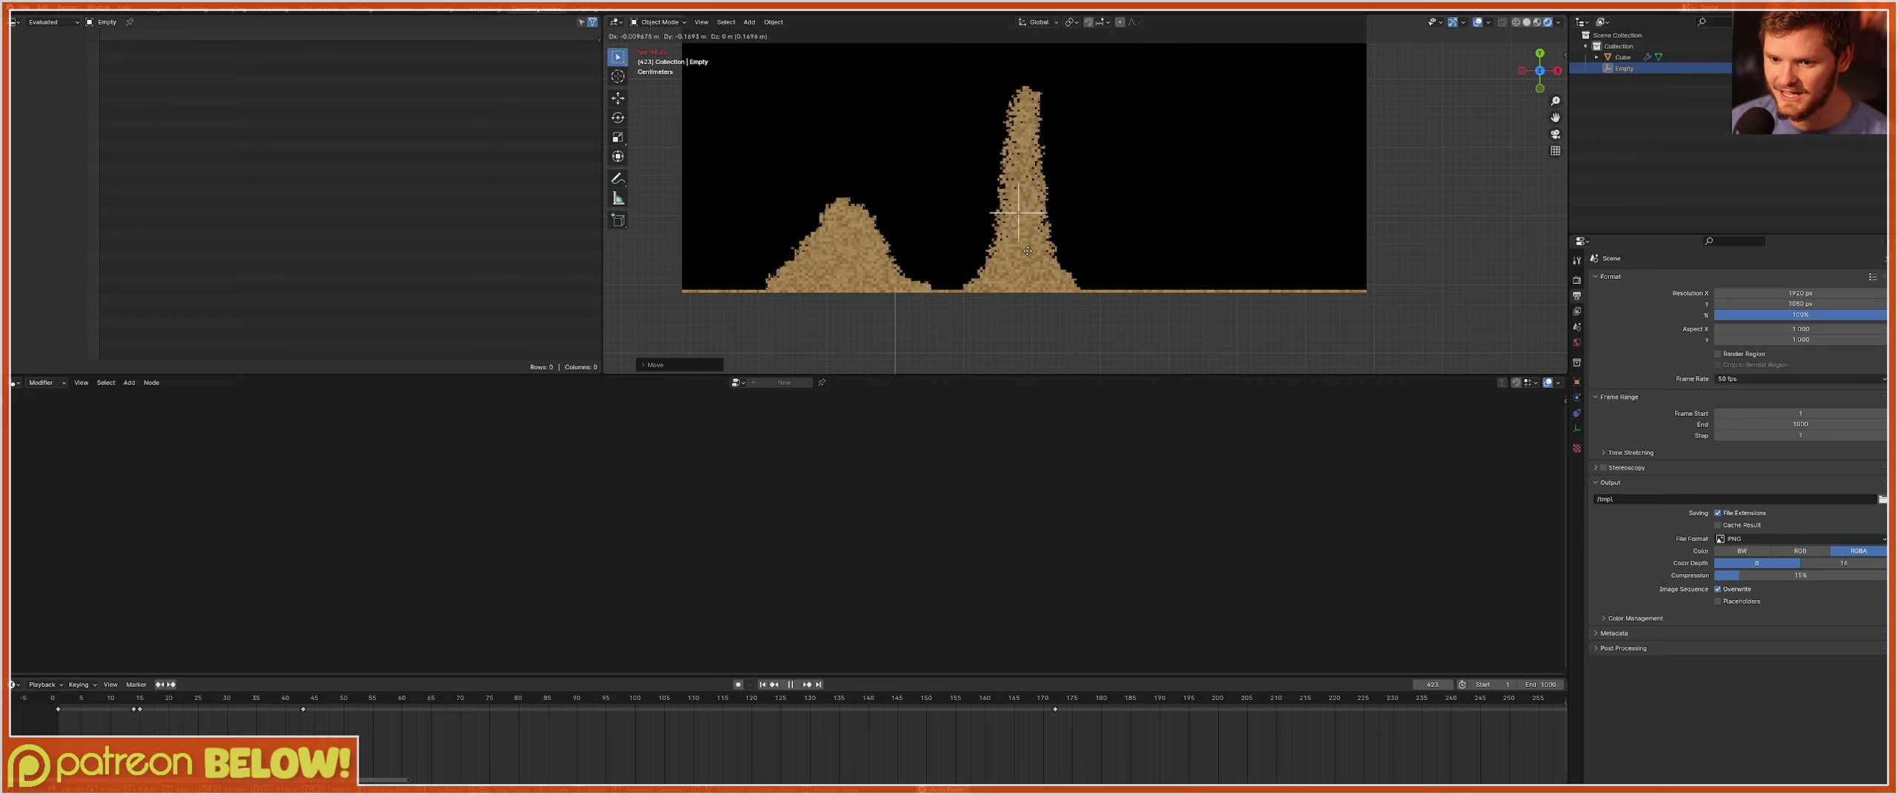
pyautogui.click(1034, 289)
pyautogui.scroll(4, 1023, 157)
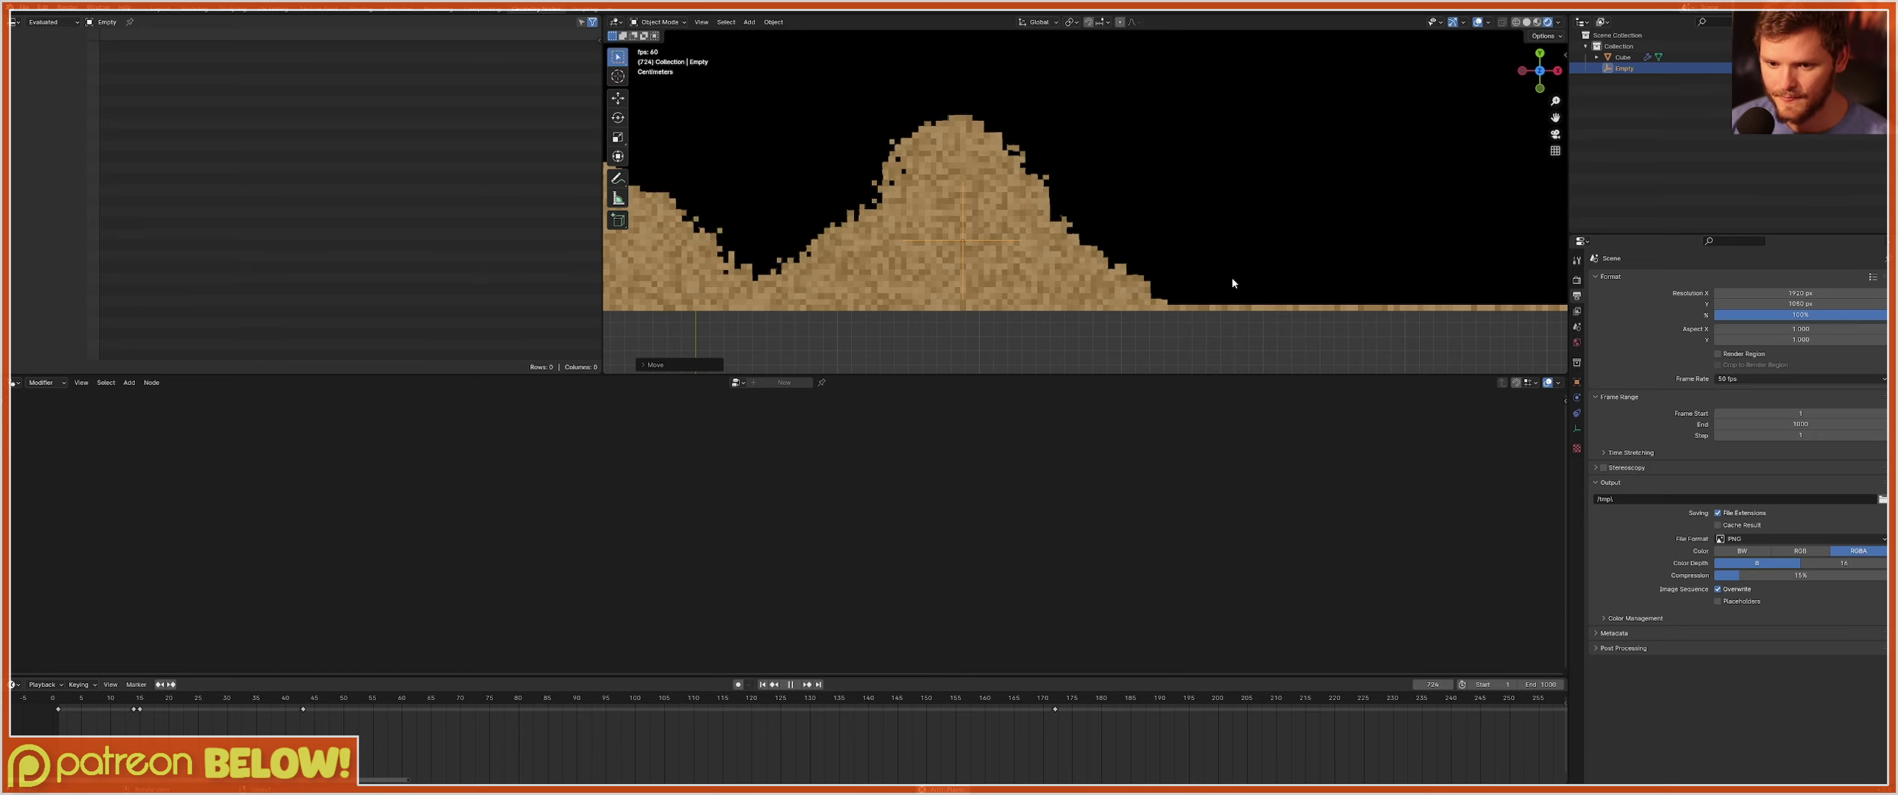
pyautogui.press('space')
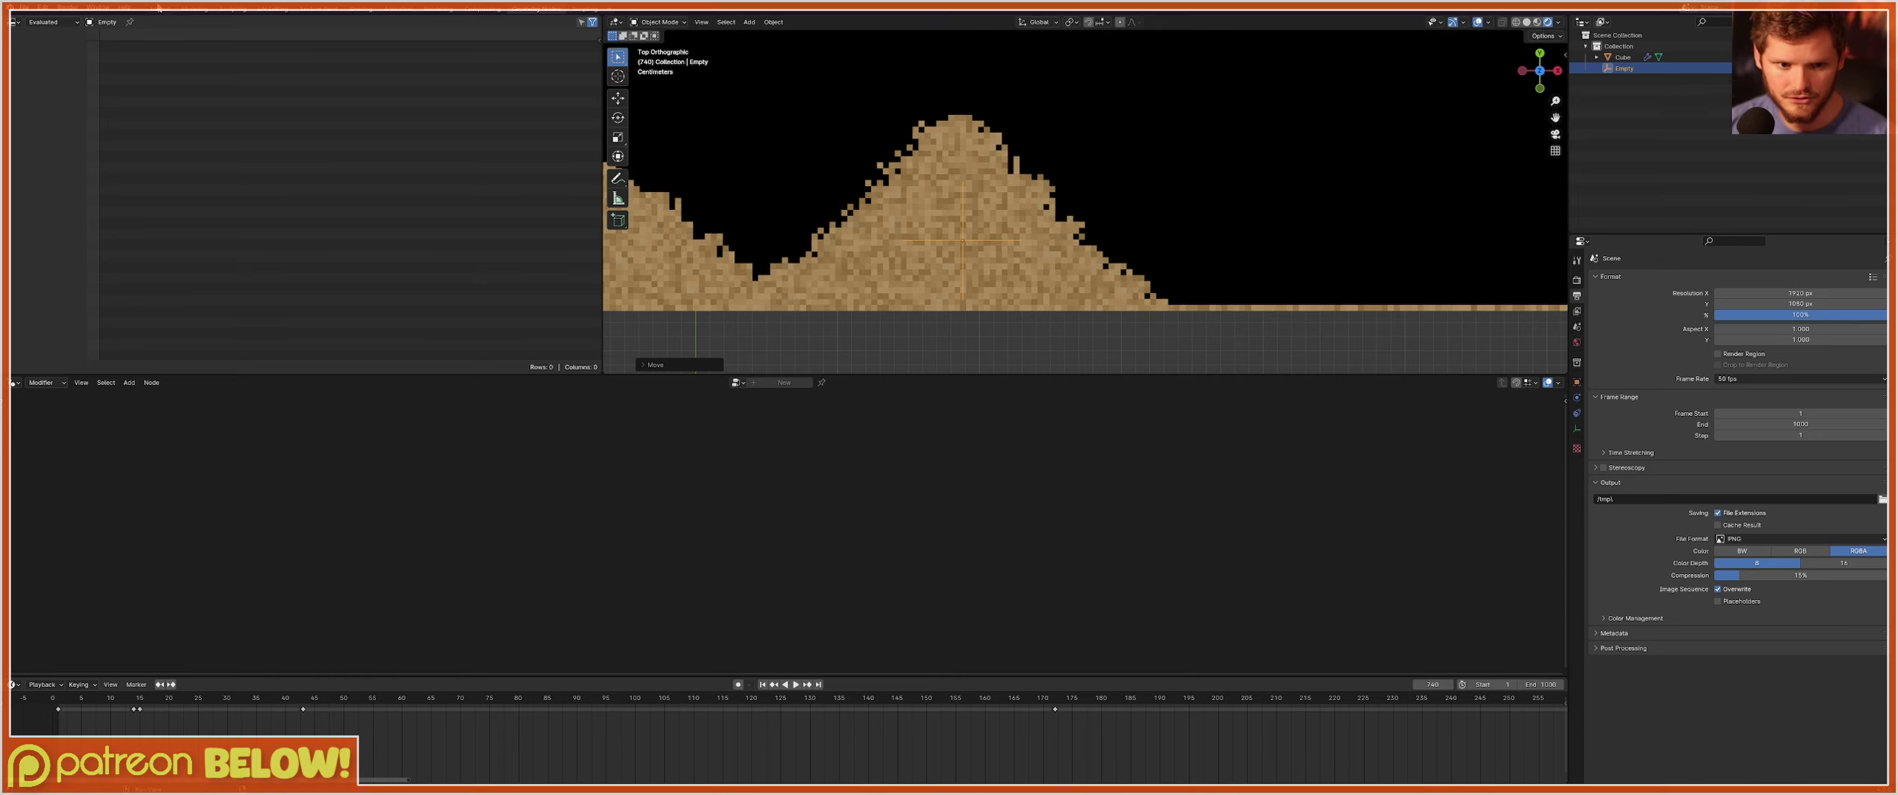
# Reopen the sand tutorial file from the recent files, discarding the changes to sand.blend.
pyautogui.click(24, 7)
pyautogui.moveTo(74, 42)
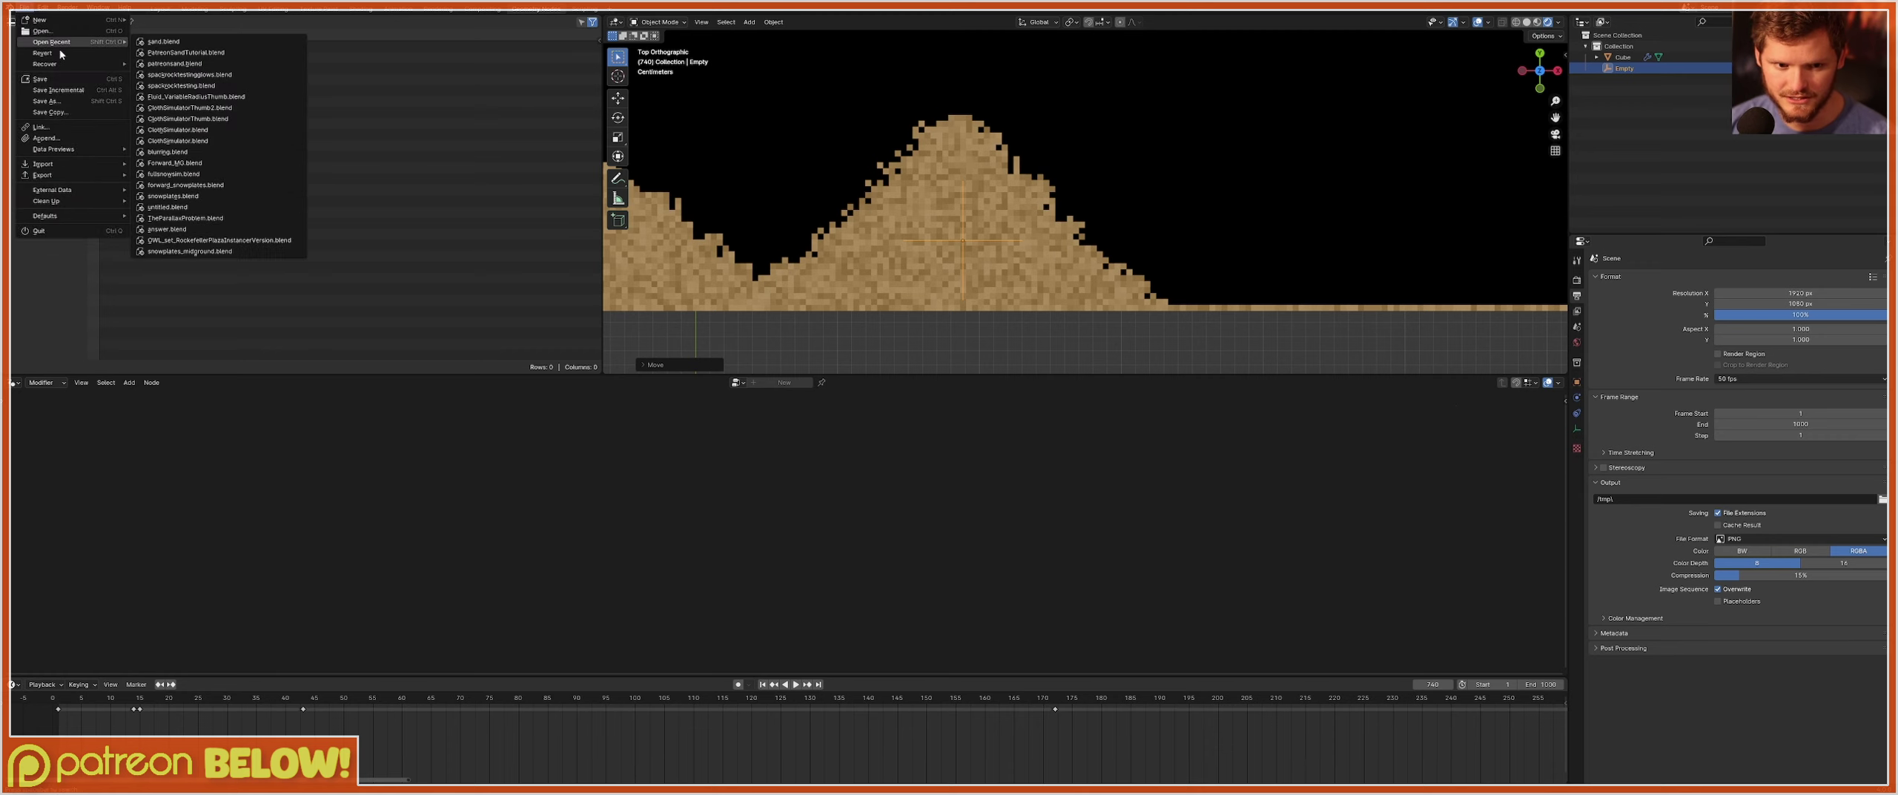
pyautogui.click(206, 56)
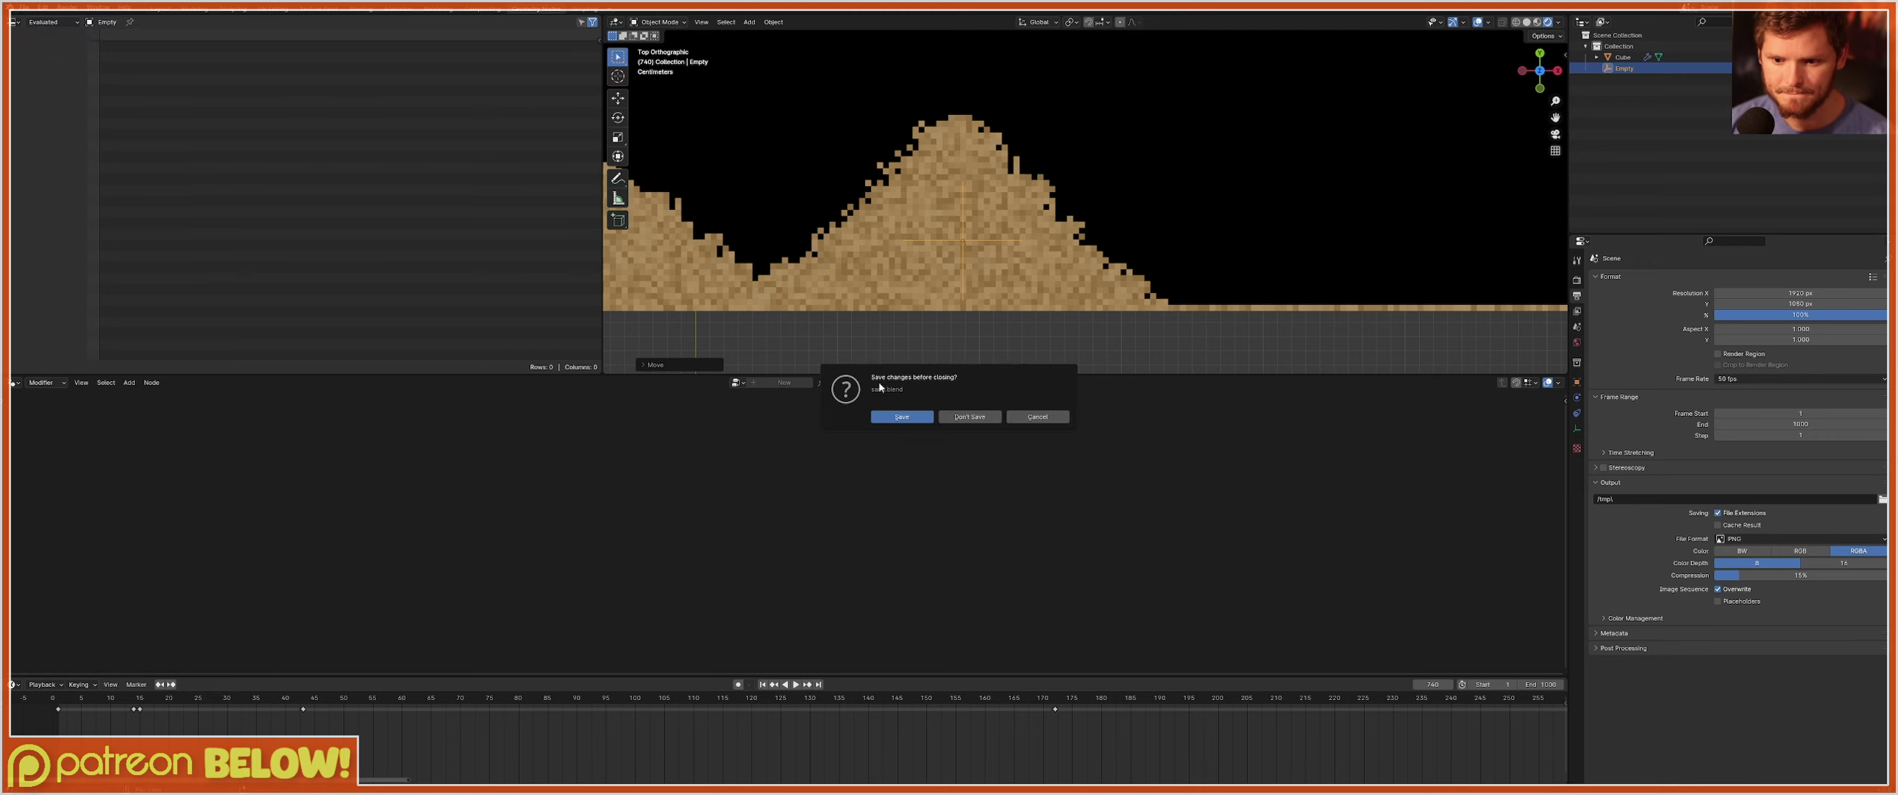
pyautogui.click(969, 417)
# Switch the viewport to wireframe shading and draw a freehand annotation around the outer edge of the grid.
pyautogui.click(1547, 21)
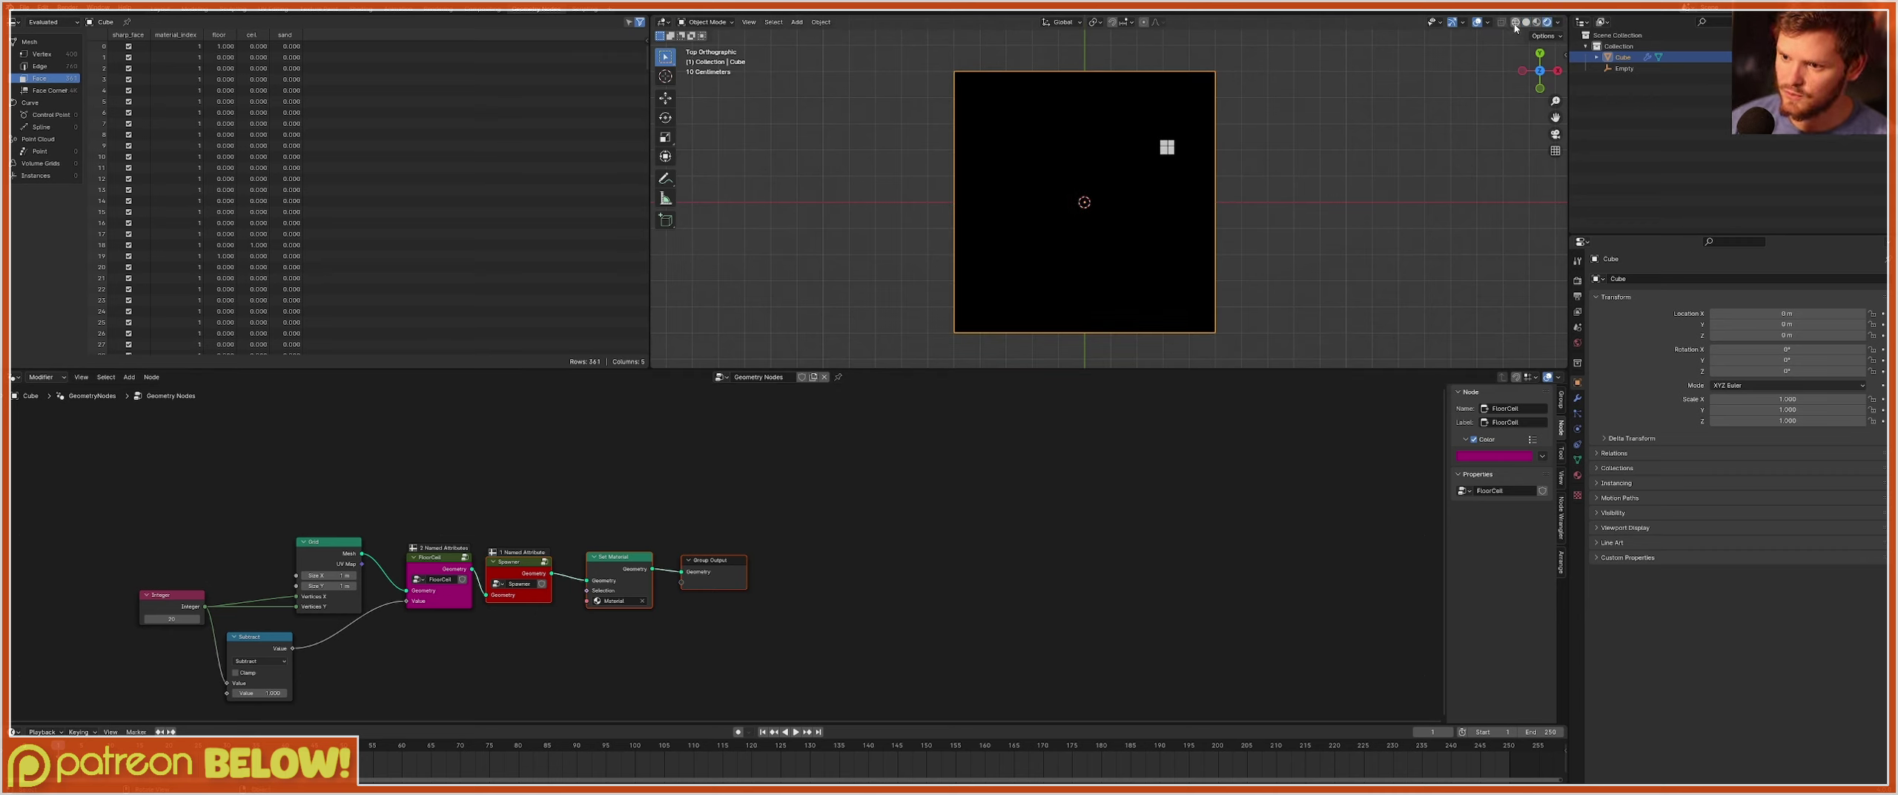
pyautogui.click(1515, 21)
pyautogui.scroll(3, 1273, 123)
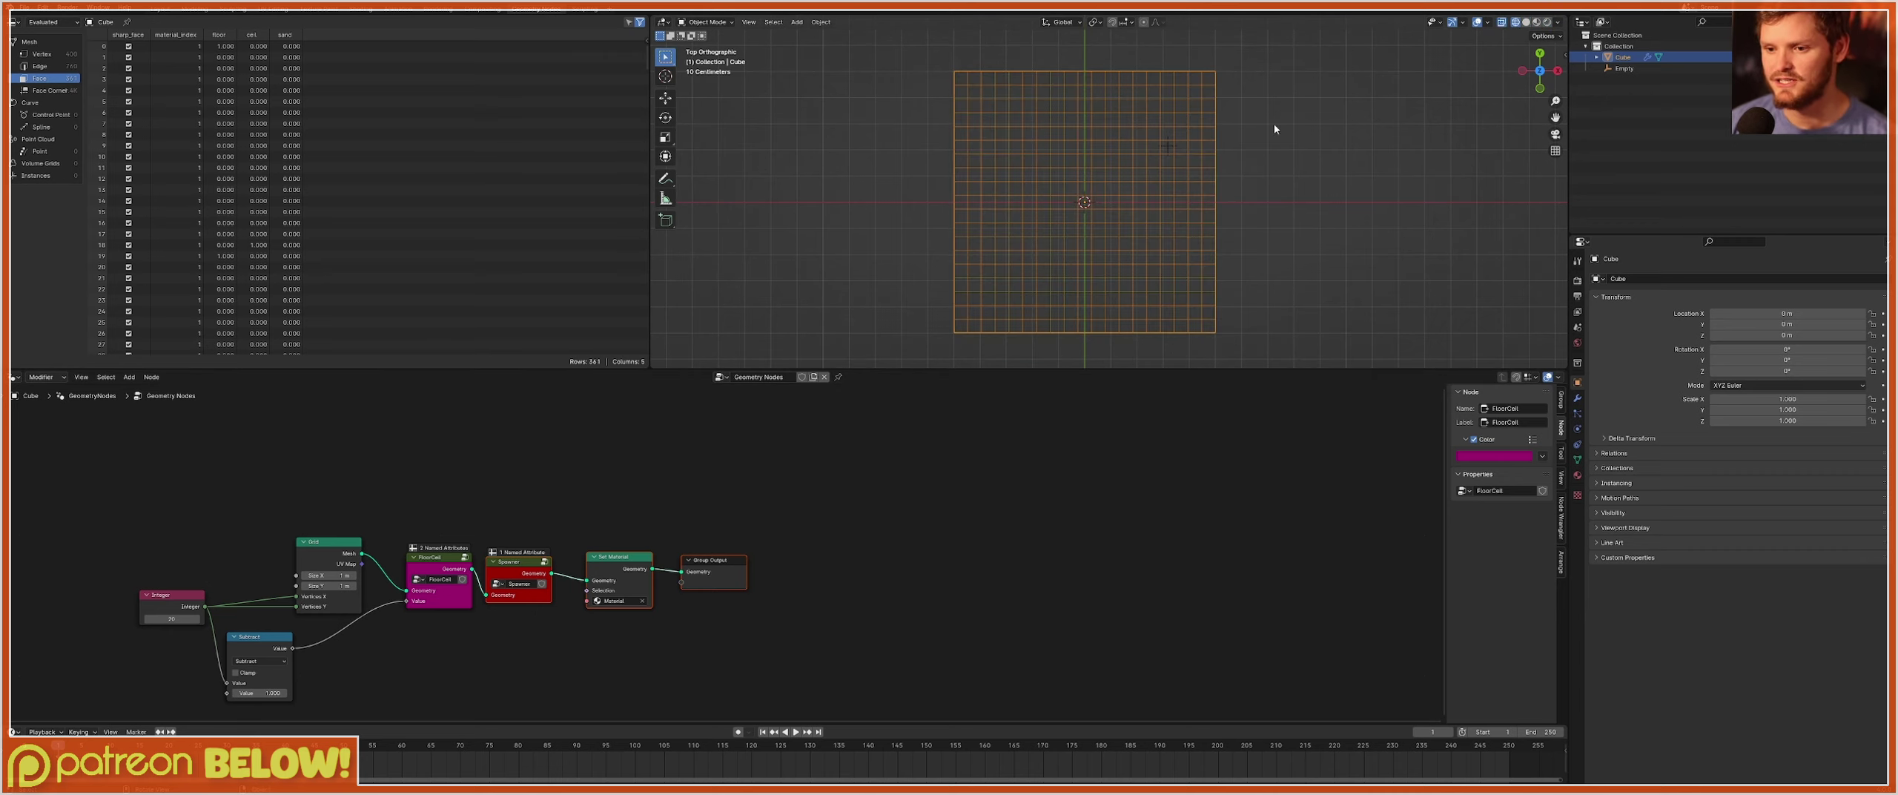
pyautogui.scroll(-4, 1094, 190)
pyautogui.moveTo(963, 312)
pyautogui.mouseDown()
pyautogui.moveTo(1199, 135)
pyautogui.moveTo(988, 160)
pyautogui.moveTo(971, 280)
pyautogui.mouseUp()
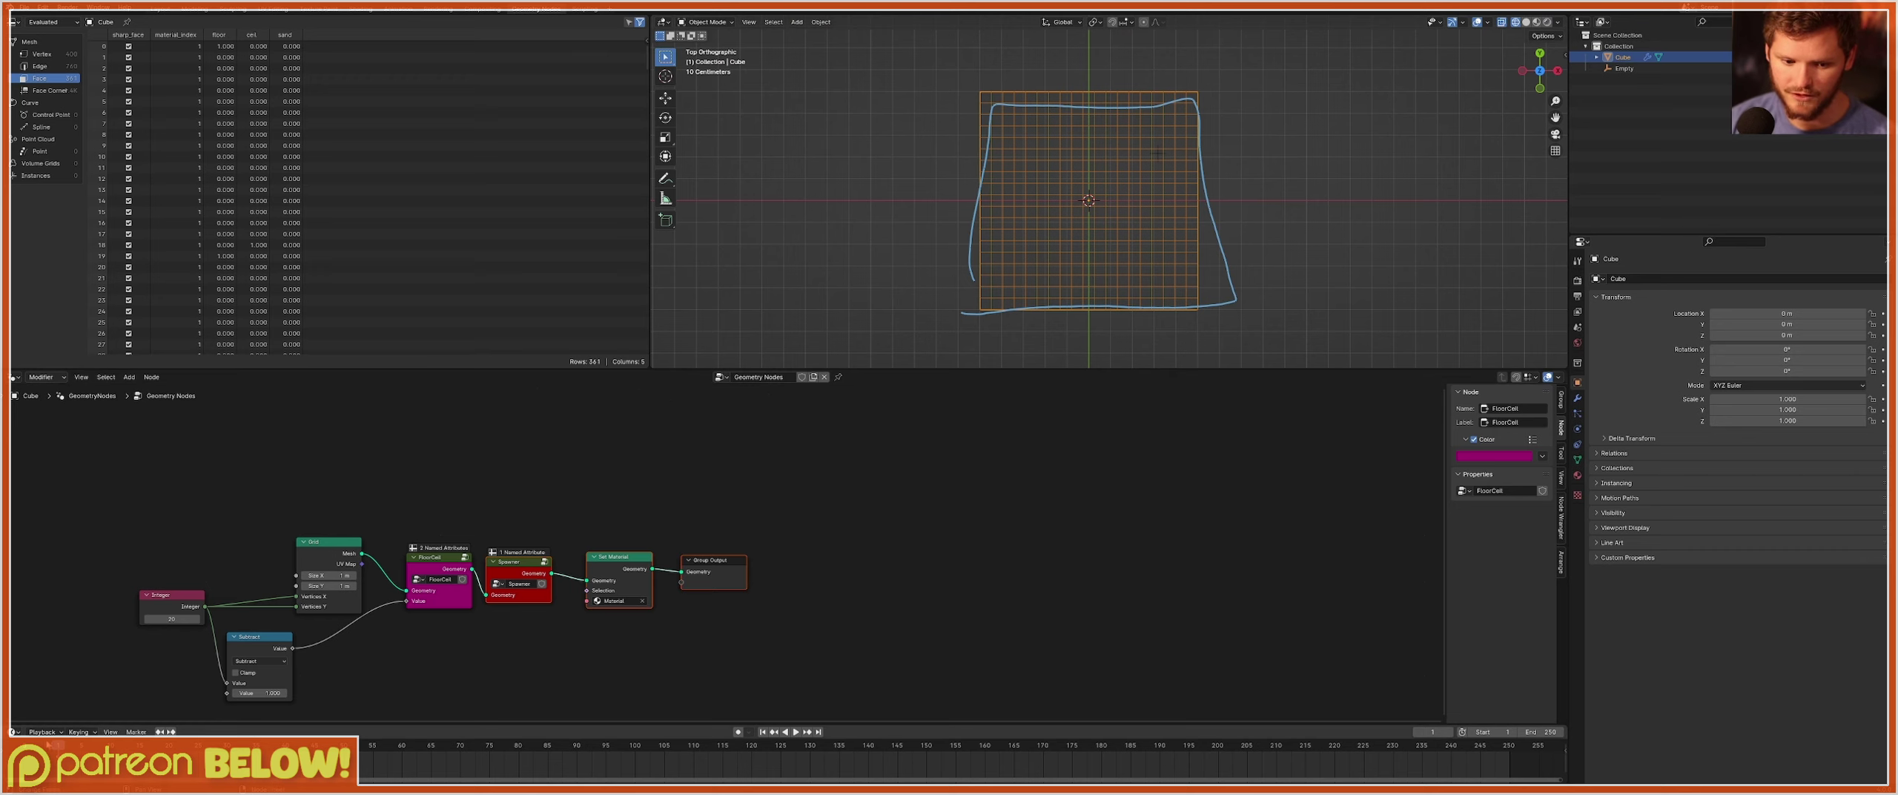
# Start and pause the animation playback, then resume it.
pyautogui.press('space')
pyautogui.press('space')
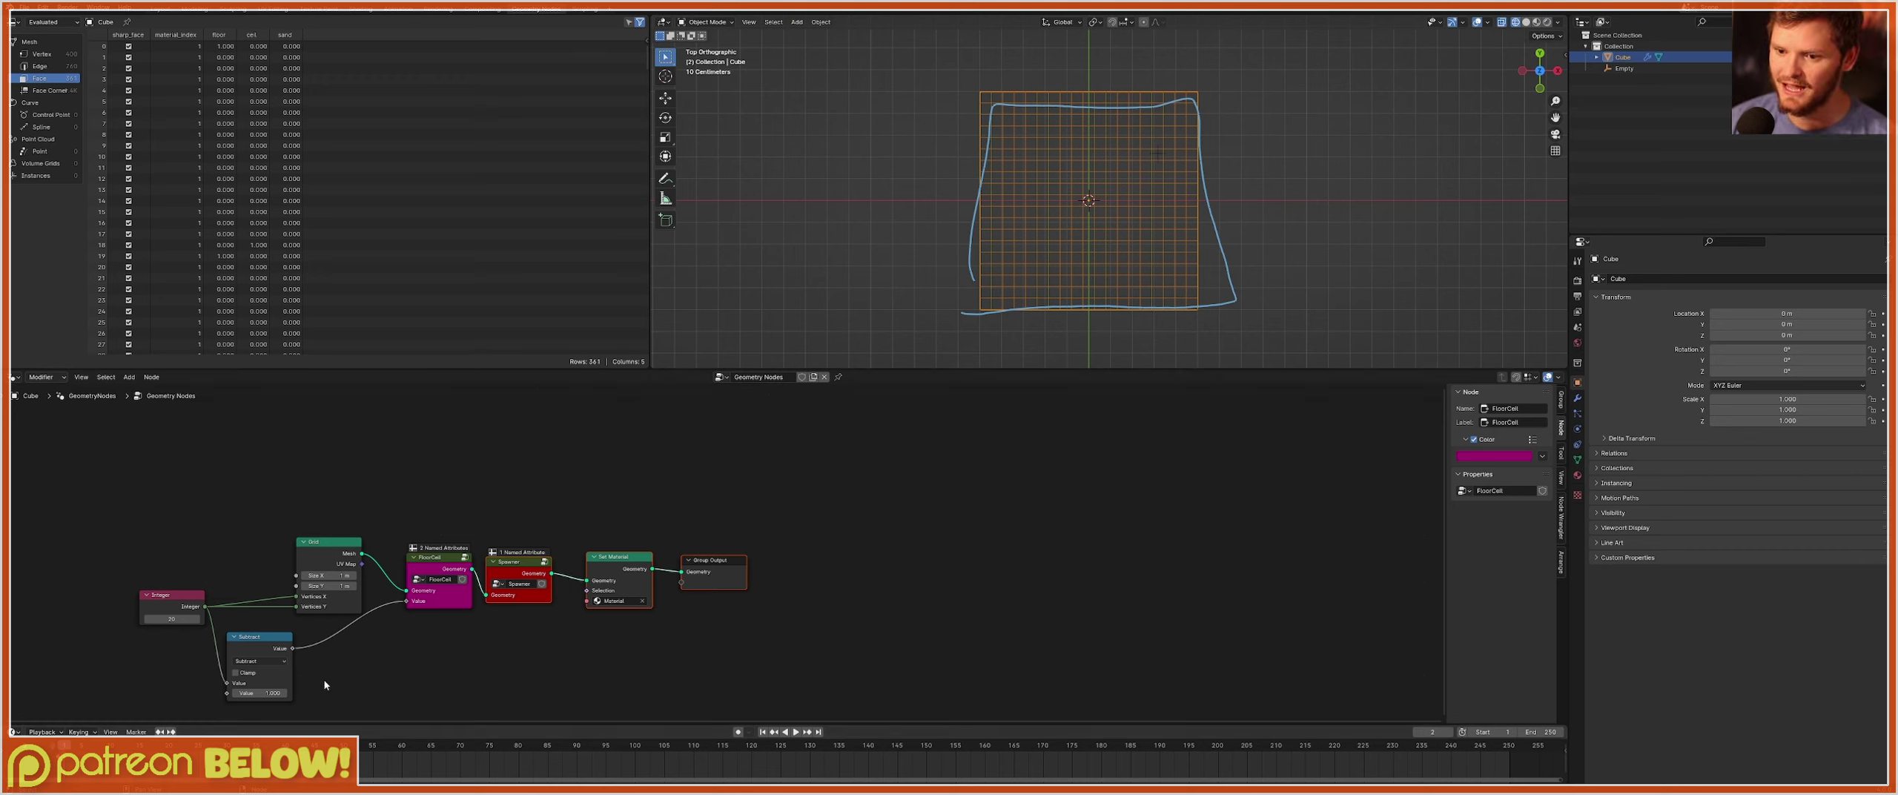
pyautogui.press('space')
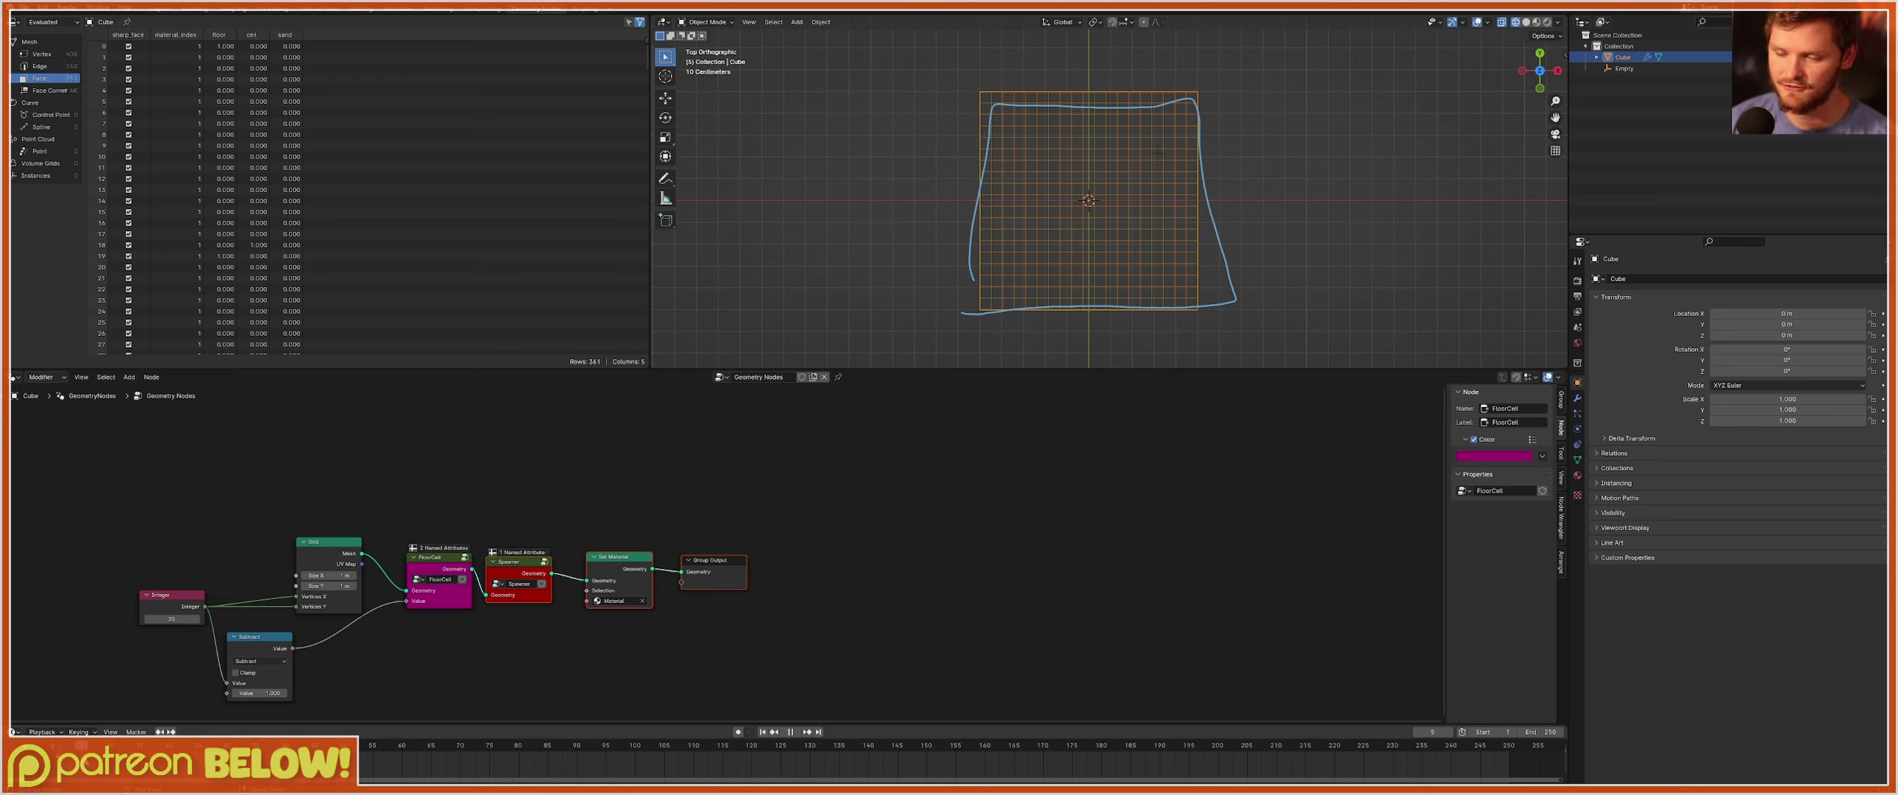
# Stop the playback and erase the freehand annotation around the grid.
pyautogui.press('Escape')
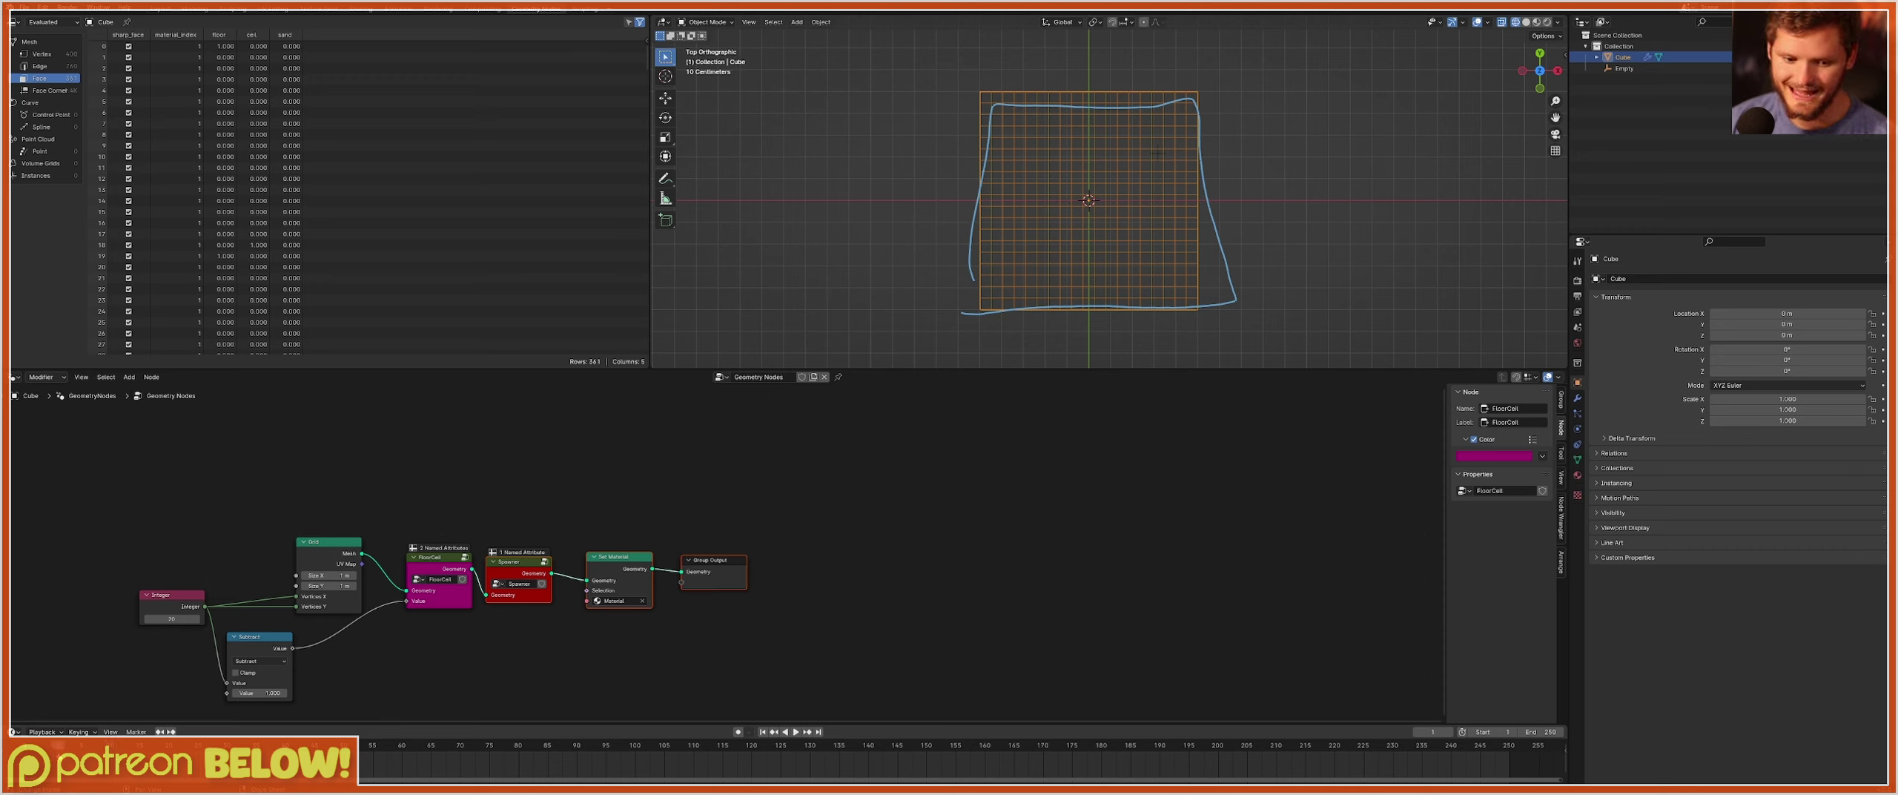
pyautogui.moveTo(1007, 271)
pyautogui.mouseDown()
pyautogui.moveTo(1313, 297)
pyautogui.moveTo(1186, 275)
pyautogui.moveTo(932, 170)
pyautogui.mouseUp()
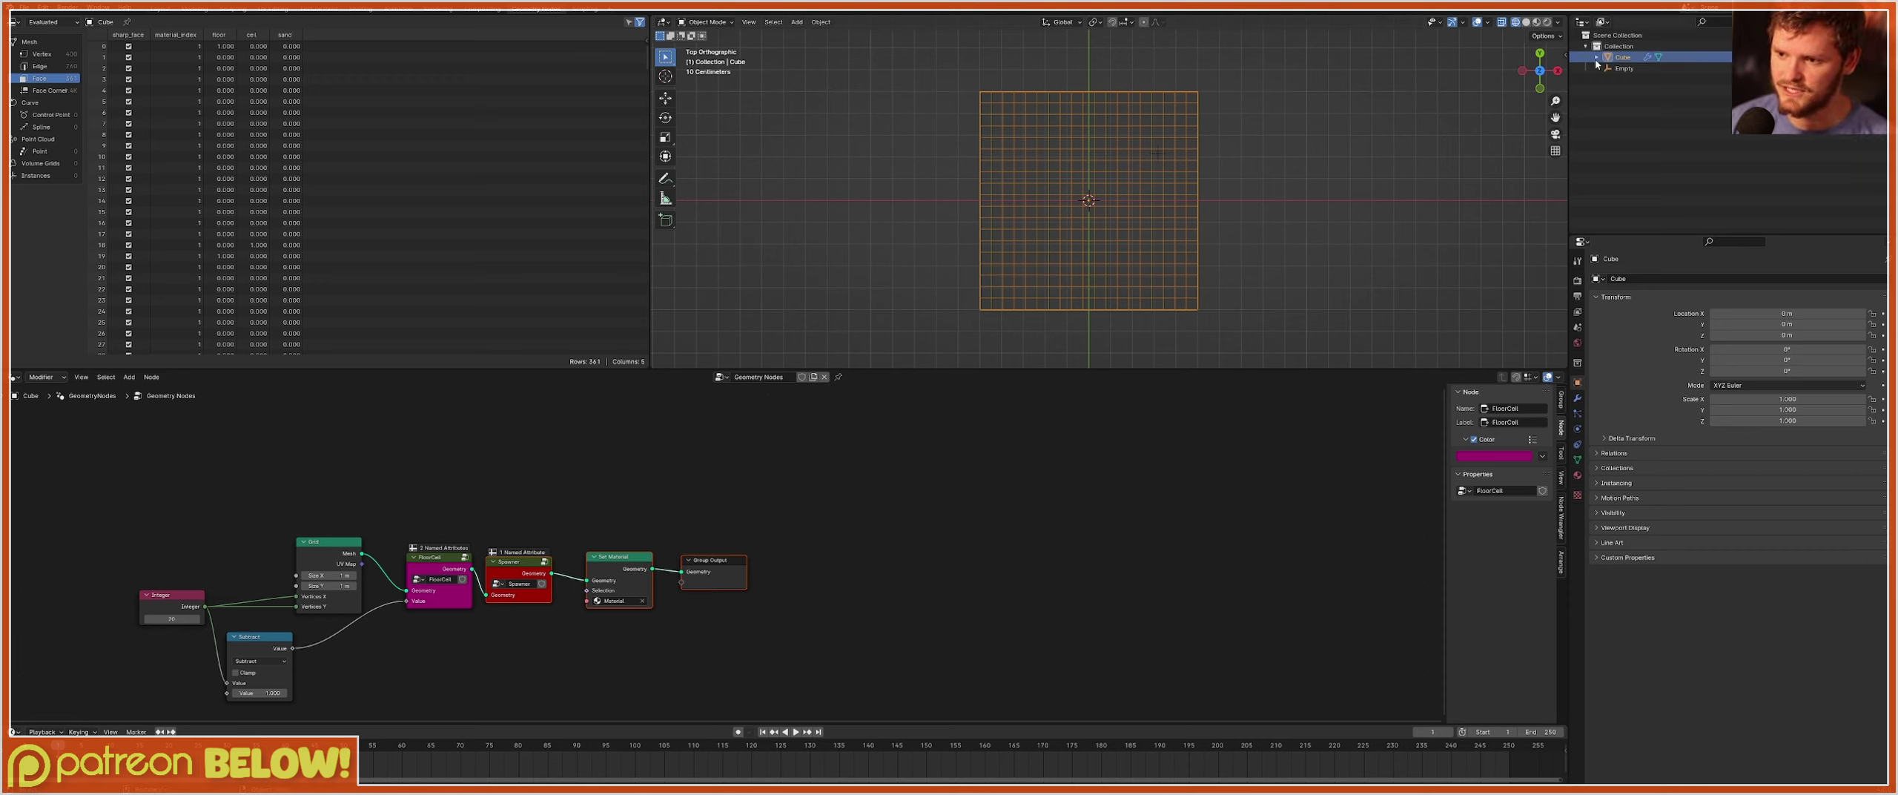
# Show the viewport rendered, draw an annotation outline around the white spawned cells, and return to wireframe shading.
pyautogui.click(1547, 22)
pyautogui.scroll(3, 1110, 191)
pyautogui.scroll(3, 1214, 212)
pyautogui.keyDown('shift'); pyautogui.moveTo(1275, 127); pyautogui.dragTo(1054, 223, button='middle'); pyautogui.keyUp('shift')
pyautogui.scroll(4, 1027, 201)
pyautogui.moveTo(924, 206)
pyautogui.mouseDown()
pyautogui.moveTo(934, 119)
pyautogui.moveTo(998, 141)
pyautogui.moveTo(990, 199)
pyautogui.moveTo(923, 197)
pyautogui.moveTo(1021, 195)
pyautogui.mouseUp()
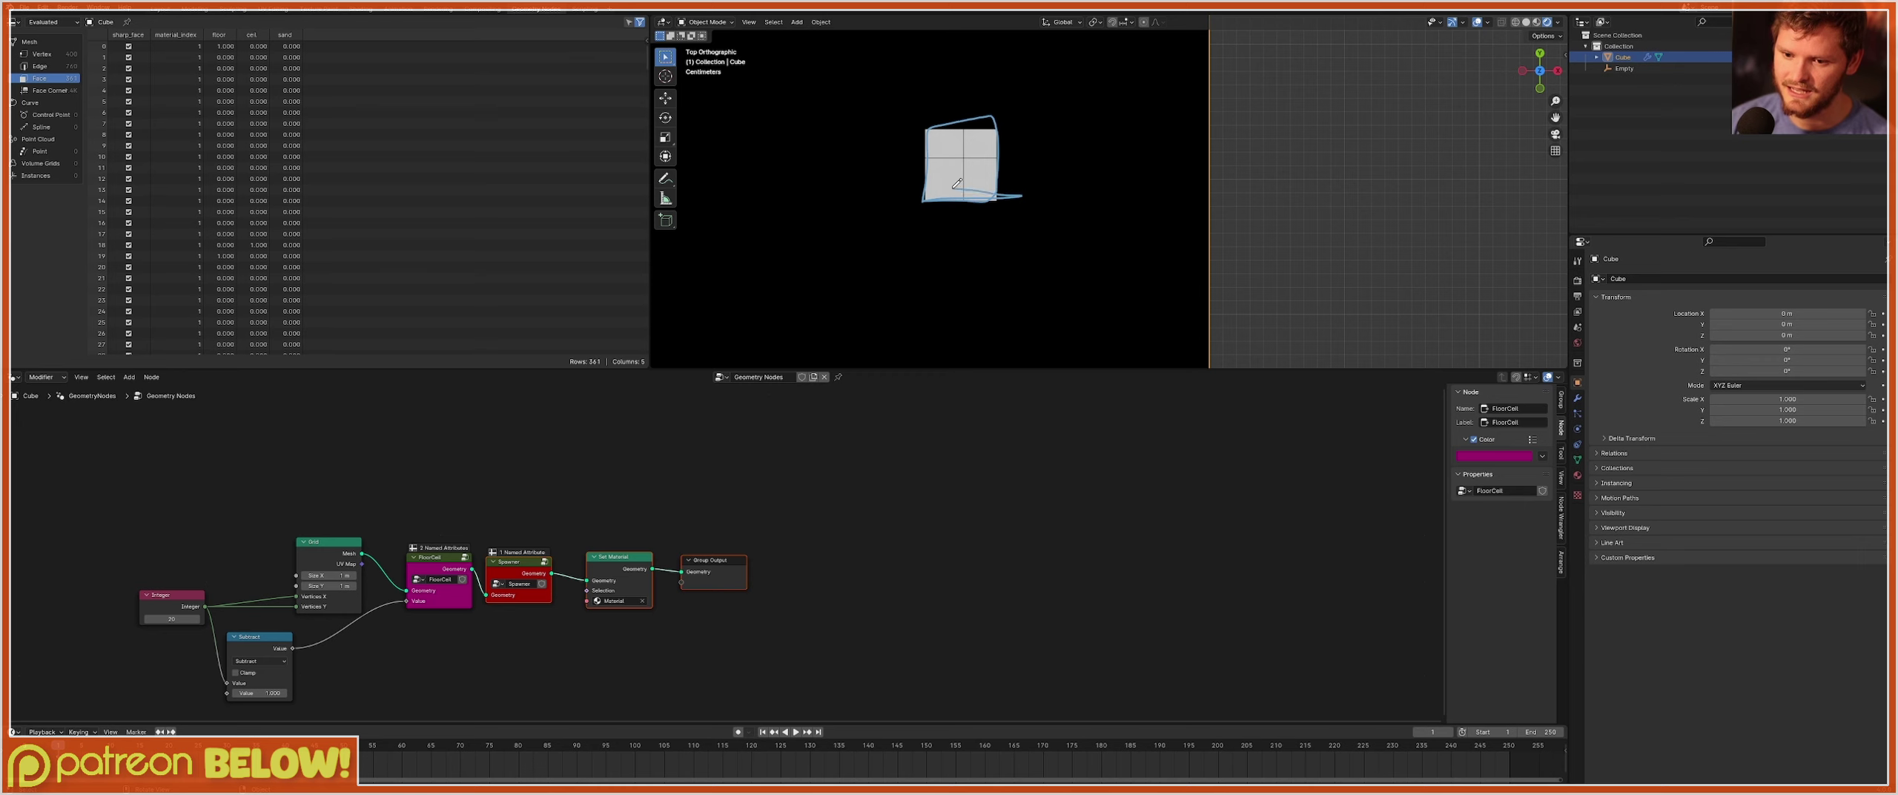
pyautogui.click(1515, 23)
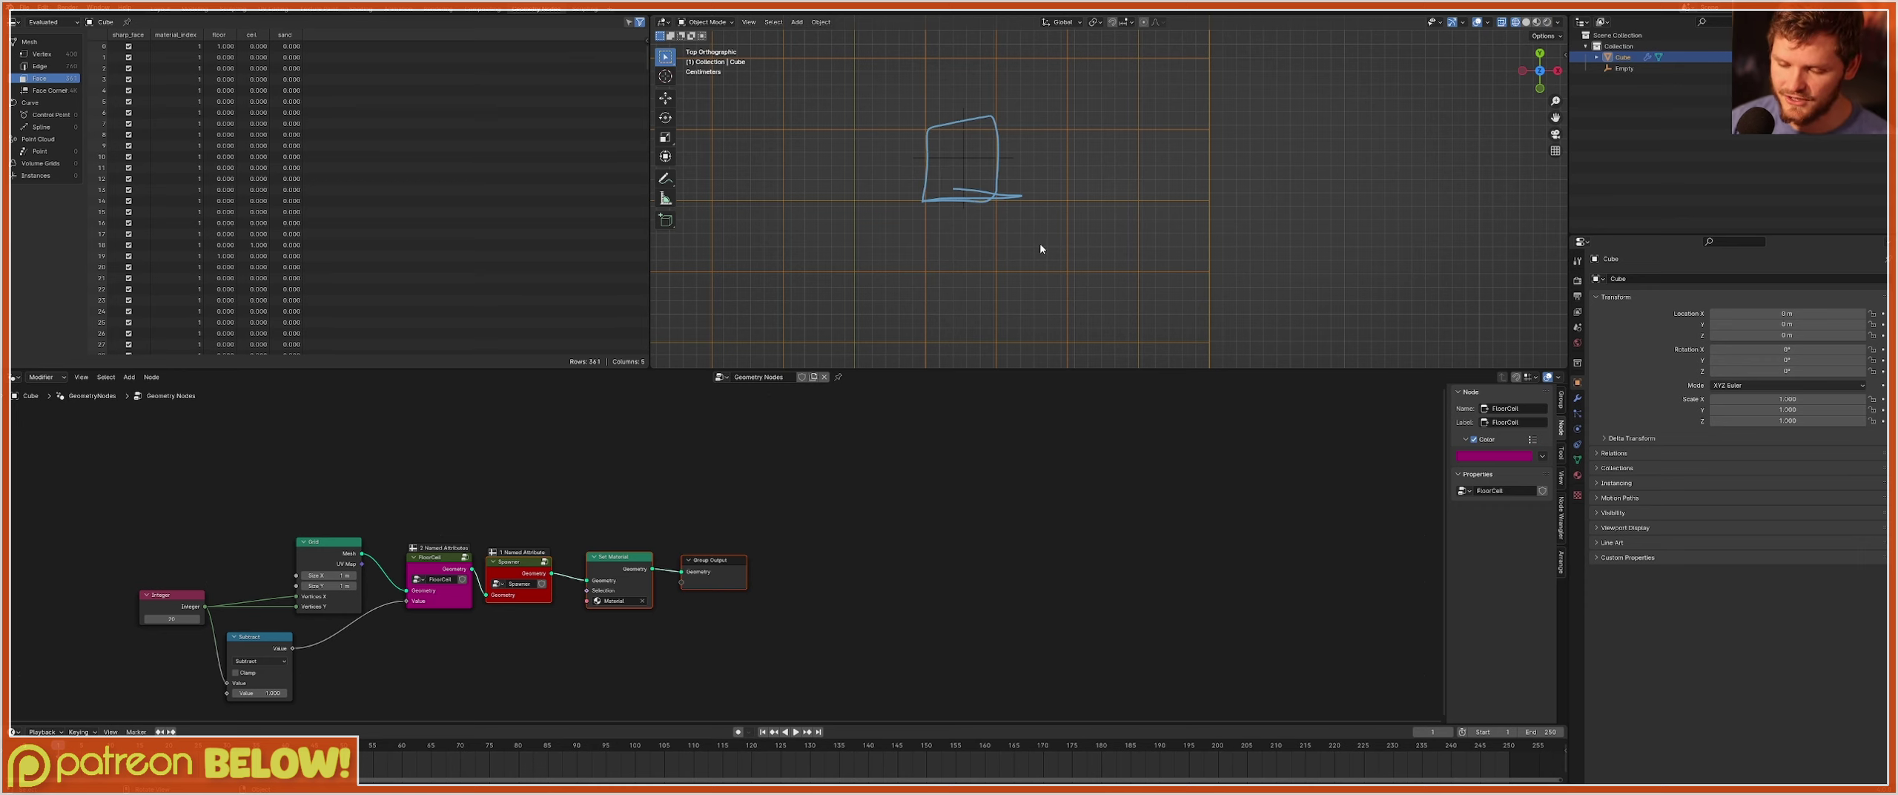
# Draw a downward annotation arrow below the outlined cell and erase it.
pyautogui.scroll(1, 1019, 229)
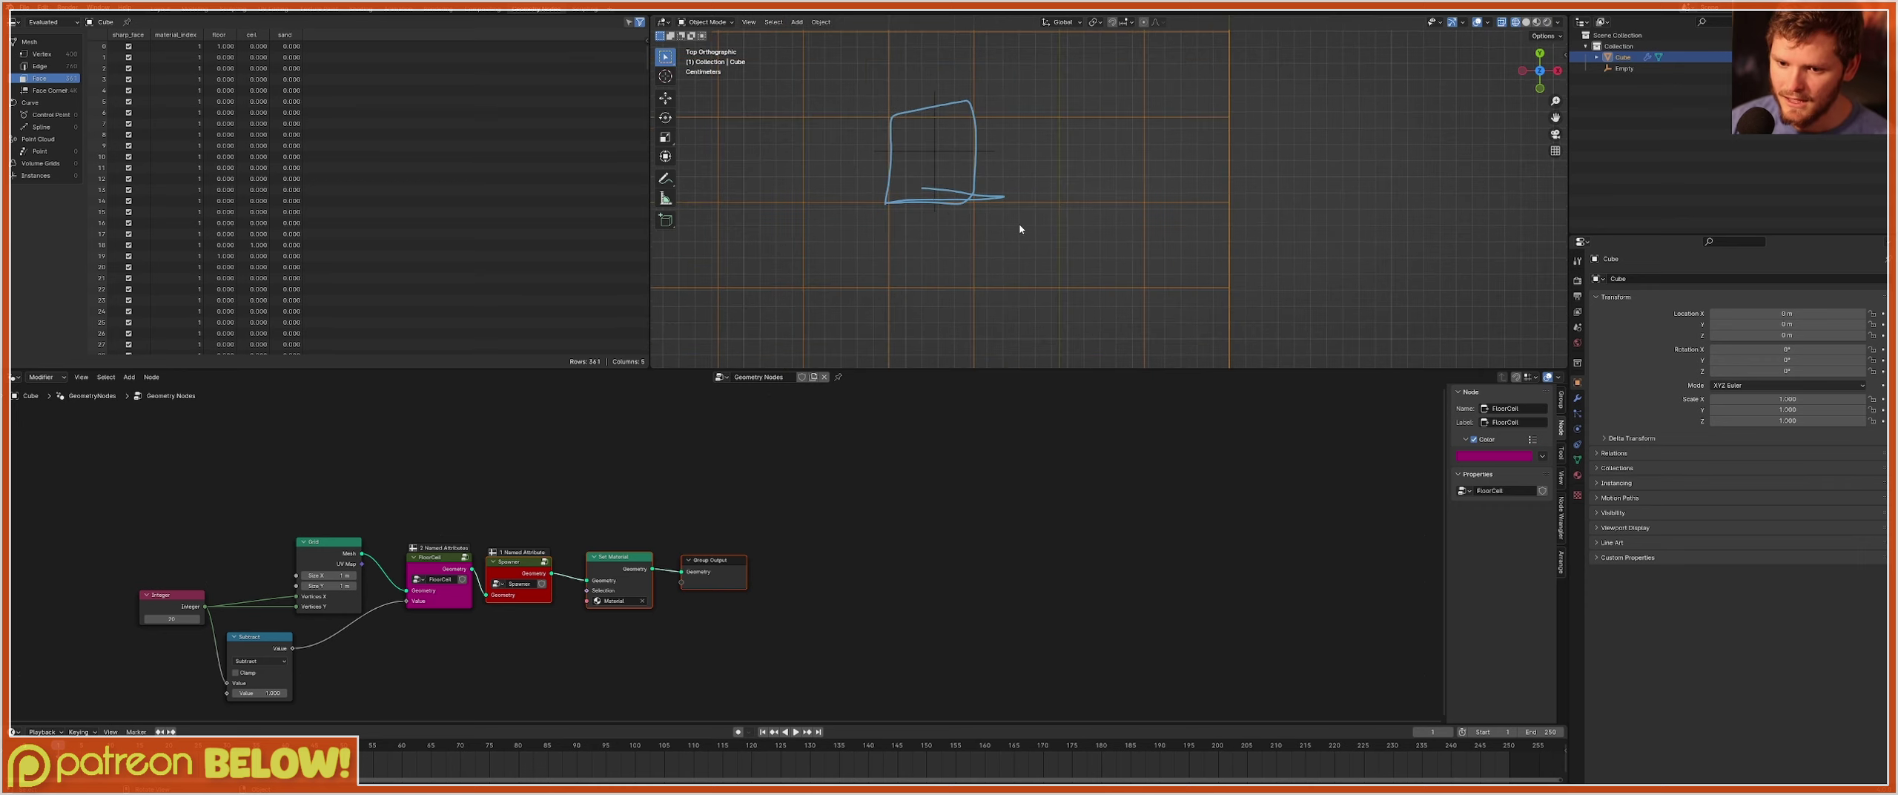
pyautogui.moveTo(933, 210)
pyautogui.mouseDown()
pyautogui.moveTo(936, 296)
pyautogui.moveTo(920, 278)
pyautogui.moveTo(964, 271)
pyautogui.mouseUp()
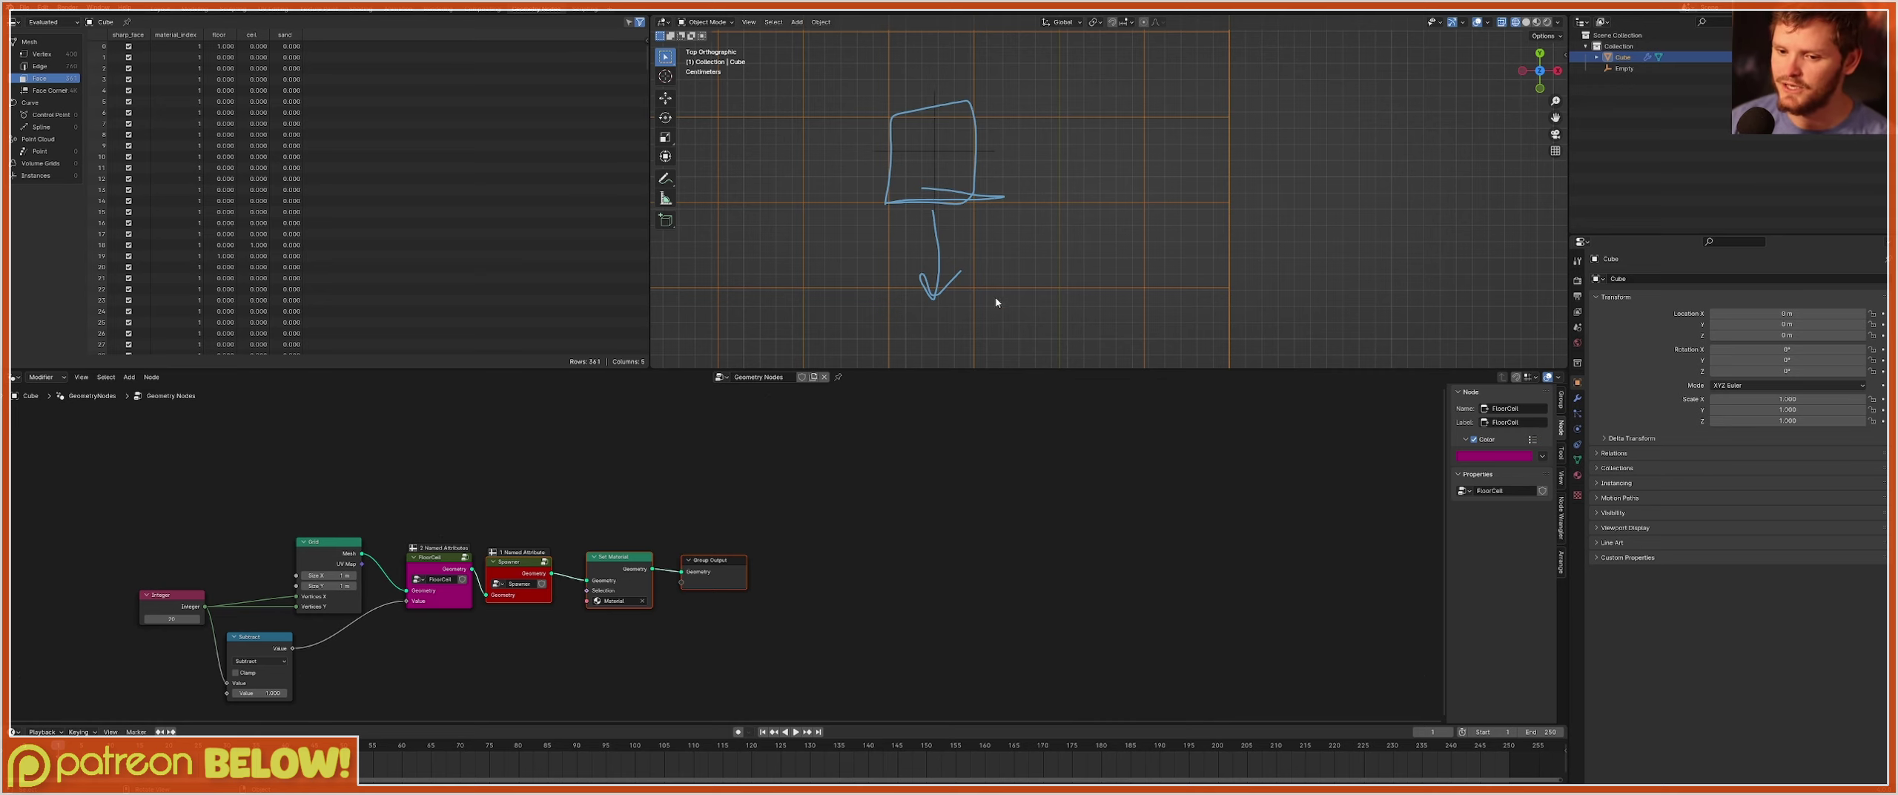
pyautogui.moveTo(999, 299); pyautogui.dragTo(943, 271, button='right')
# Annotate the column beneath the outlined cell down to the floor, with a small arrow leading from the cell into it.
pyautogui.press('Home')
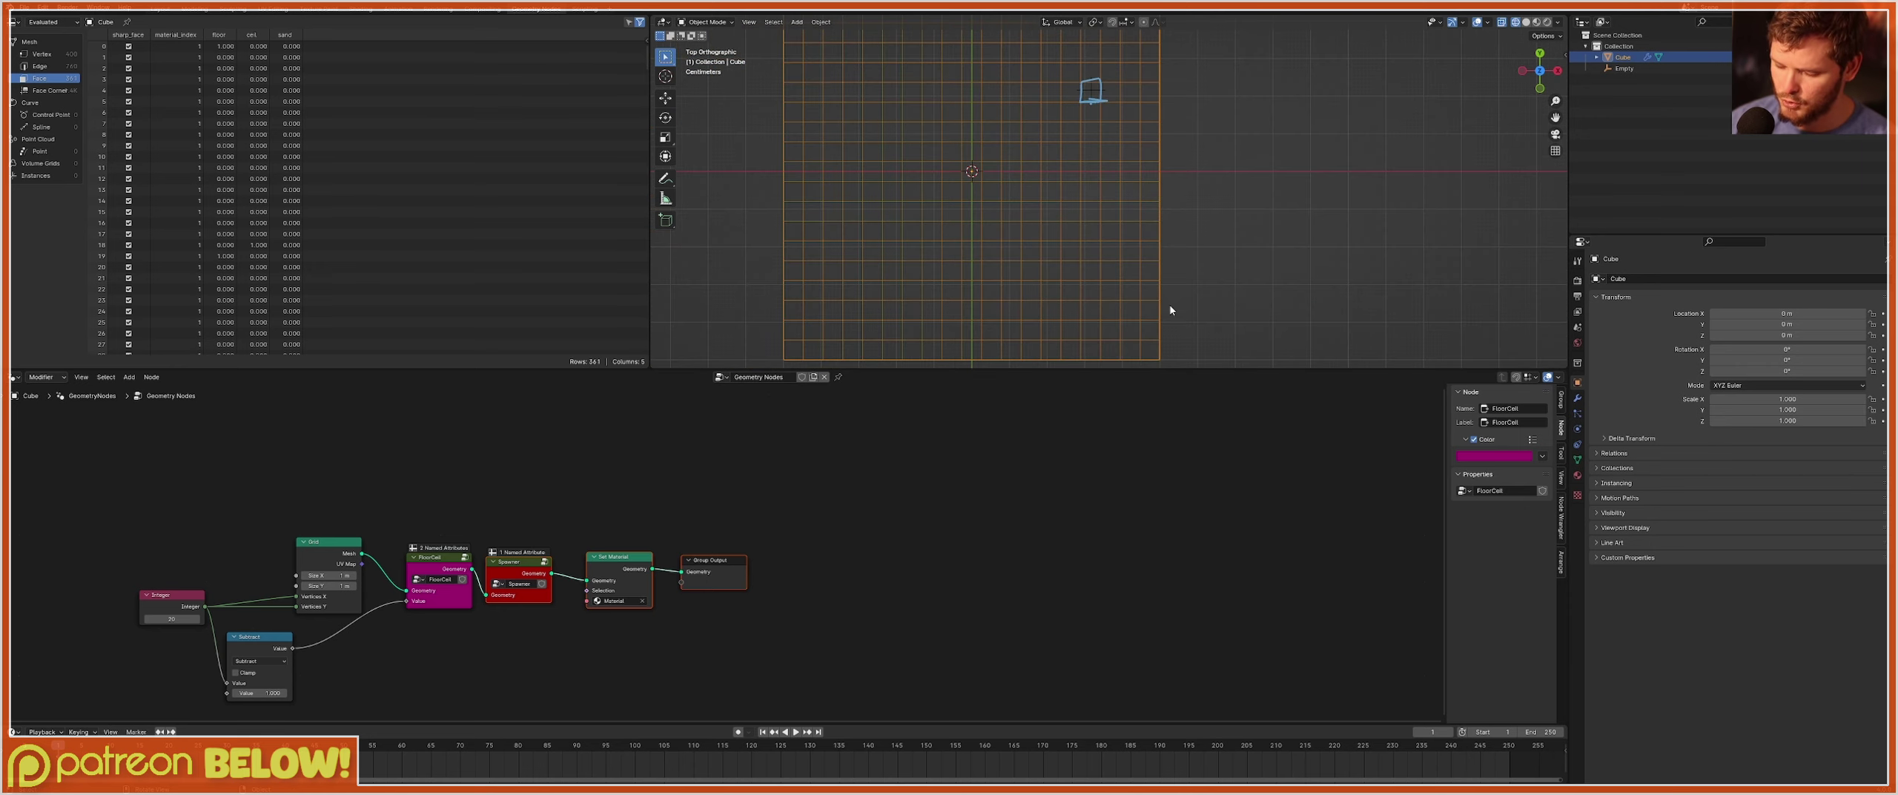
pyautogui.keyDown('shift'); pyautogui.moveTo(1129, 198); pyautogui.dragTo(1041, 288, button='middle'); pyautogui.keyUp('shift')
pyautogui.scroll(5, 1014, 220)
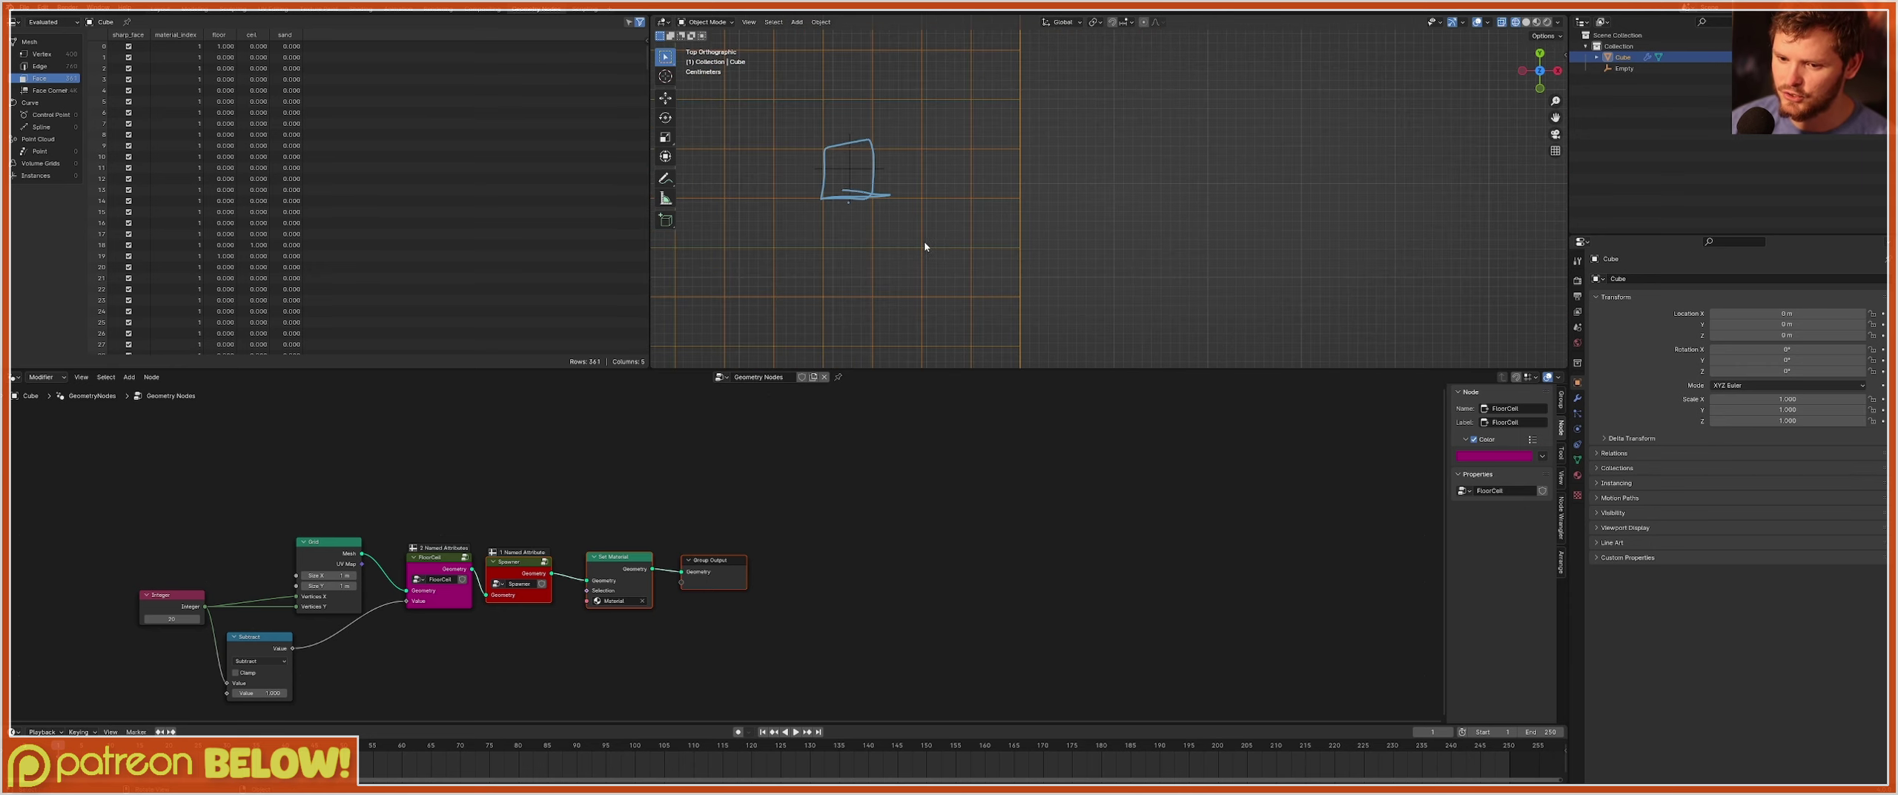
pyautogui.scroll(-5, 911, 301)
pyautogui.keyDown('shift'); pyautogui.moveTo(932, 331); pyautogui.dragTo(923, 225, button='middle'); pyautogui.keyUp('shift')
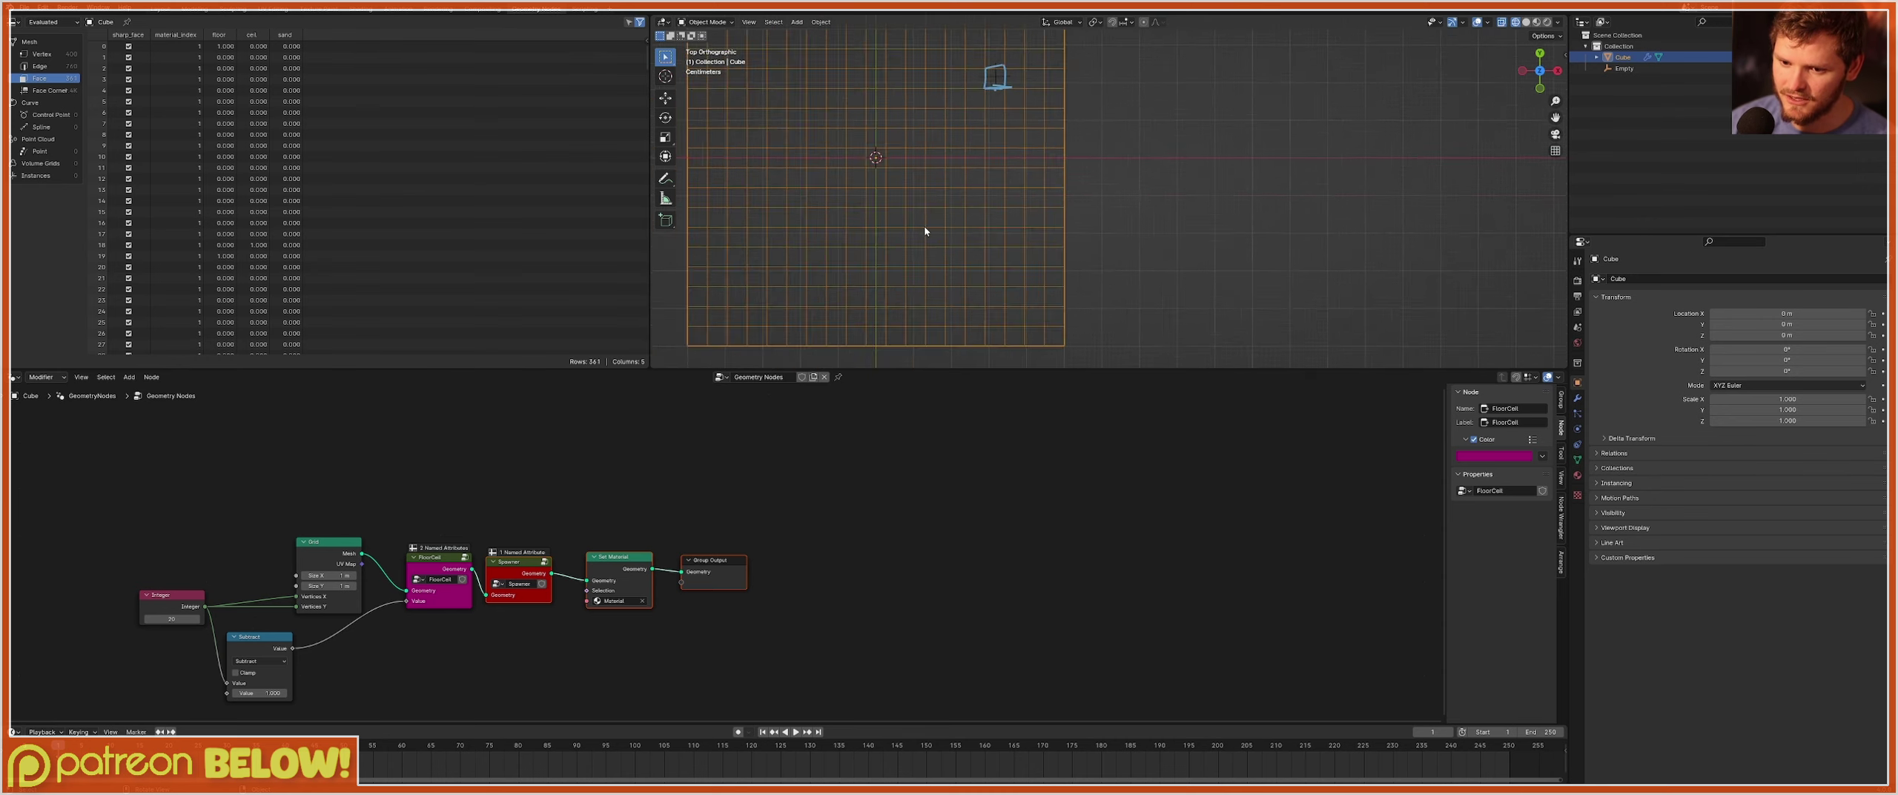
pyautogui.scroll(-2, 1021, 296)
pyautogui.press('d')
pyautogui.moveTo(1020, 301)
pyautogui.mouseDown()
pyautogui.moveTo(1022, 141)
pyautogui.moveTo(1044, 194)
pyautogui.moveTo(1021, 304)
pyautogui.mouseUp()
pyautogui.scroll(5, 927, 86)
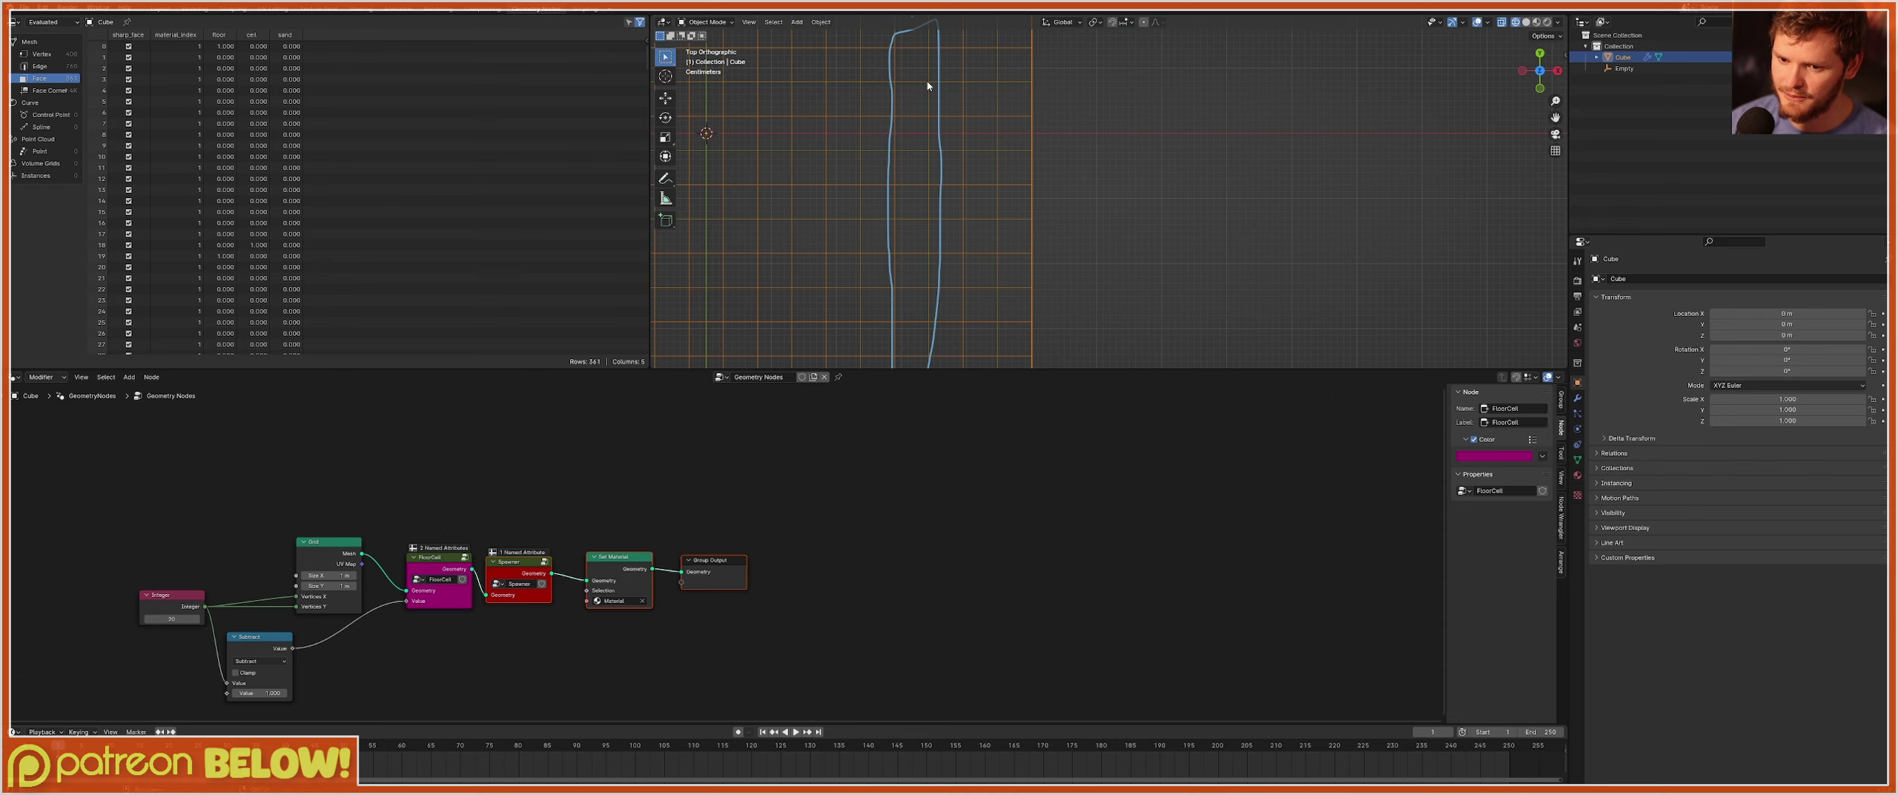
pyautogui.keyDown('shift'); pyautogui.moveTo(928, 85); pyautogui.dragTo(954, 165, button='middle'); pyautogui.keyUp('shift')
pyautogui.moveTo(936, 89); pyautogui.dragTo(943, 134)
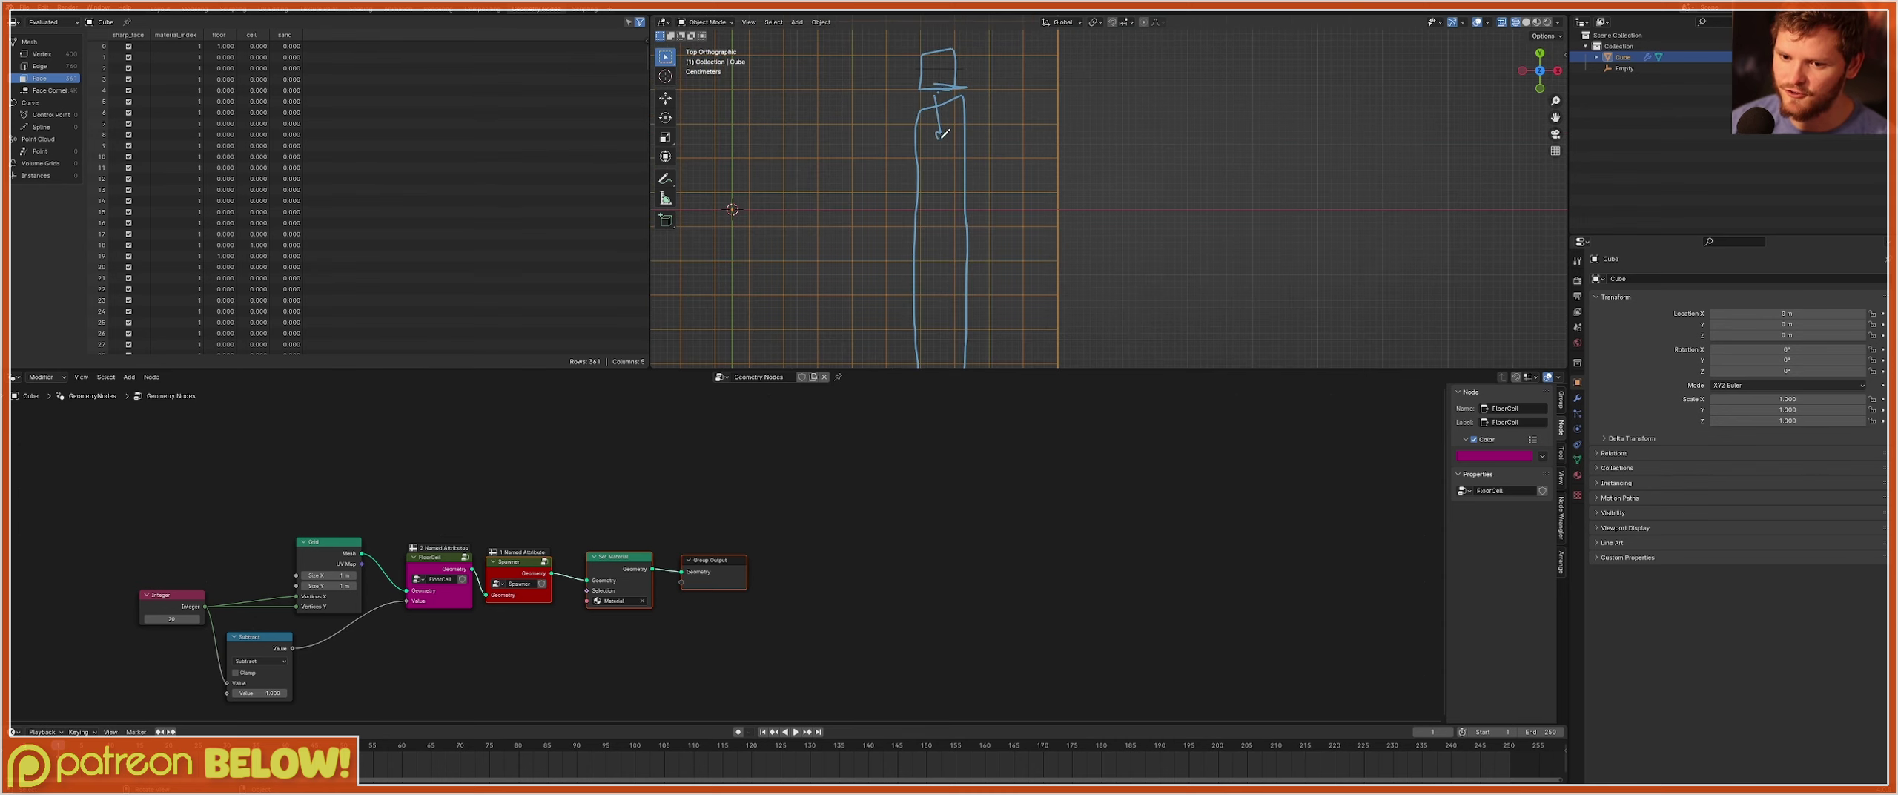
# Replace the column annotation with a short downward arrow below the outlined cell and scribble inside the cell.
pyautogui.scroll(-6, 982, 190)
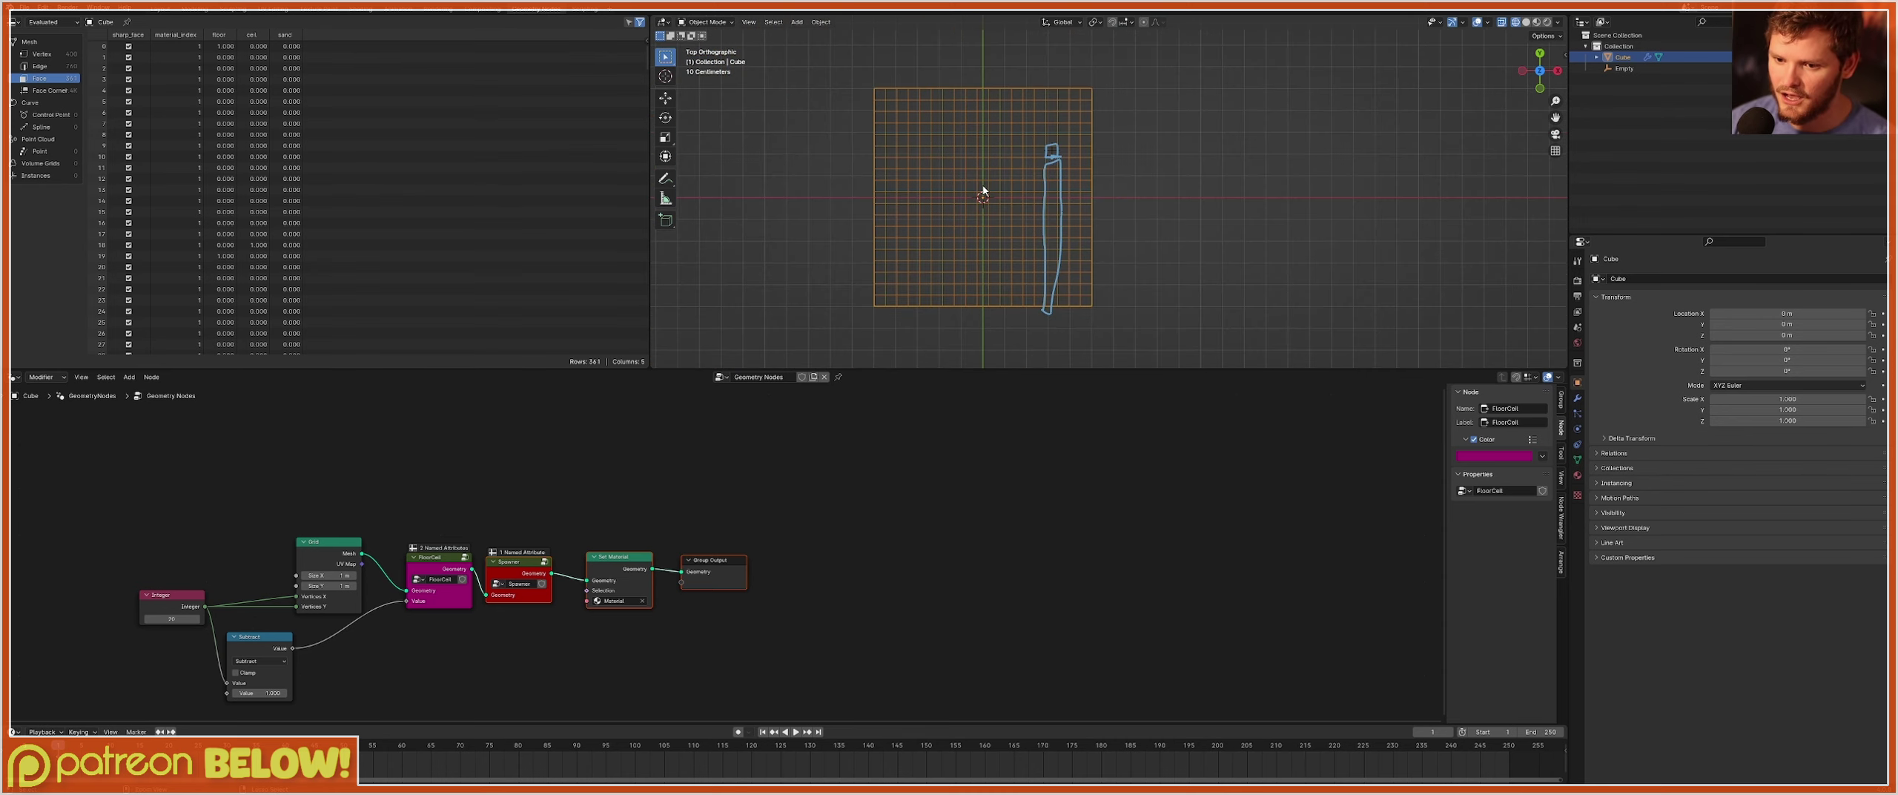
pyautogui.scroll(6, 983, 191)
pyautogui.keyDown('shift'); pyautogui.moveTo(1000, 191); pyautogui.dragTo(1054, 262, button='middle'); pyautogui.keyUp('shift')
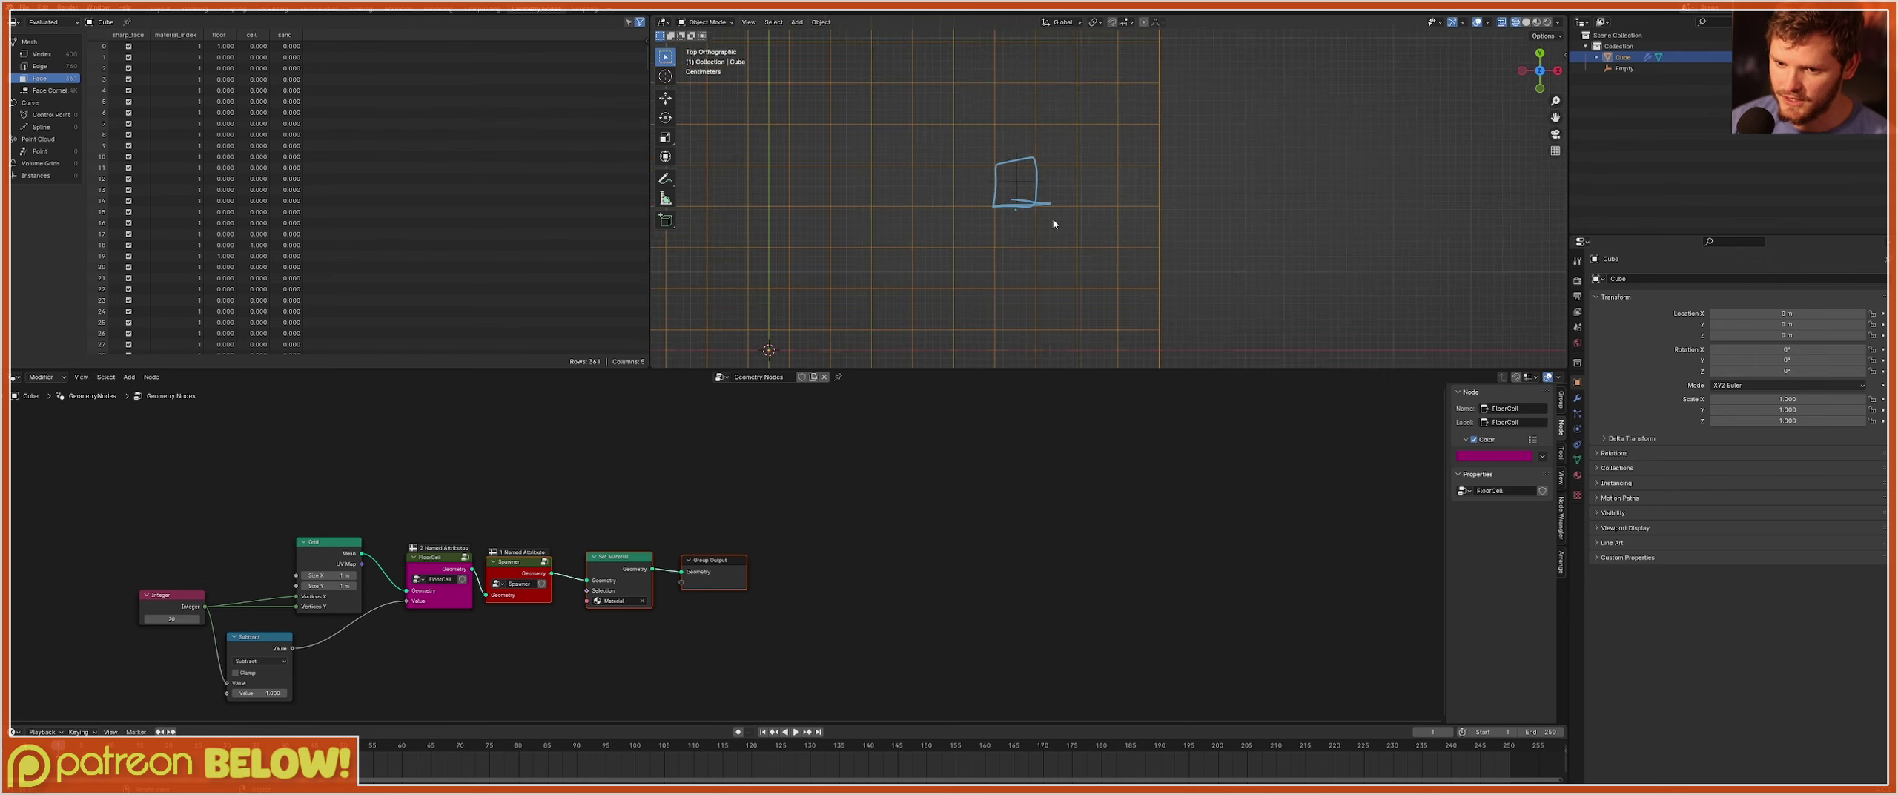
pyautogui.scroll(2, 1054, 224)
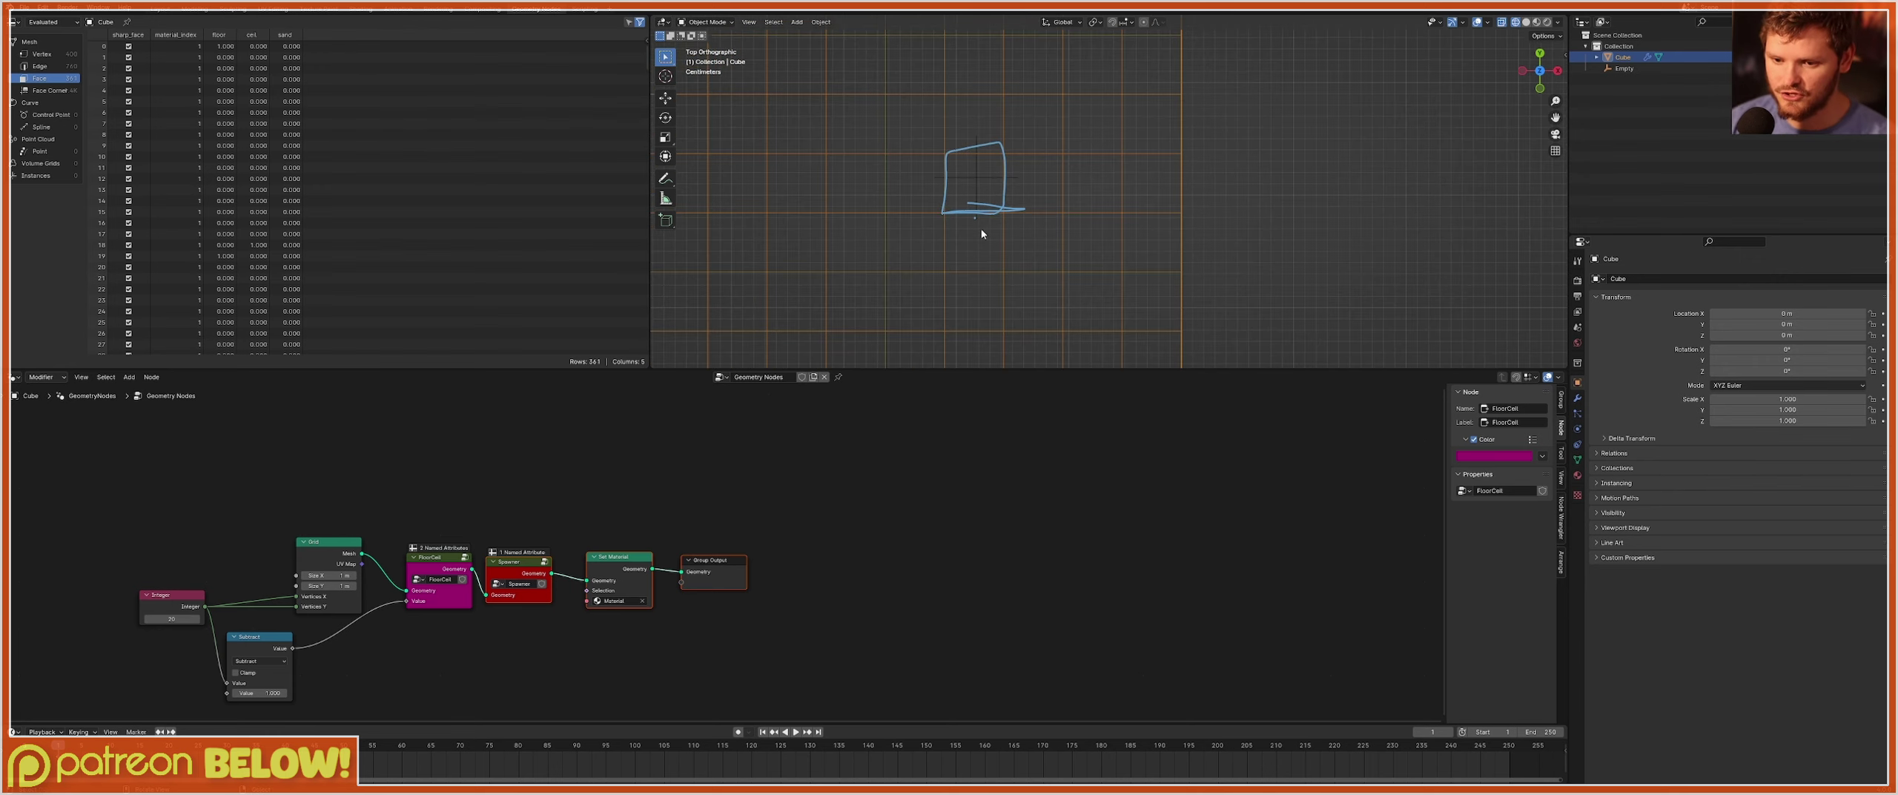
pyautogui.moveTo(975, 219); pyautogui.dragTo(982, 247)
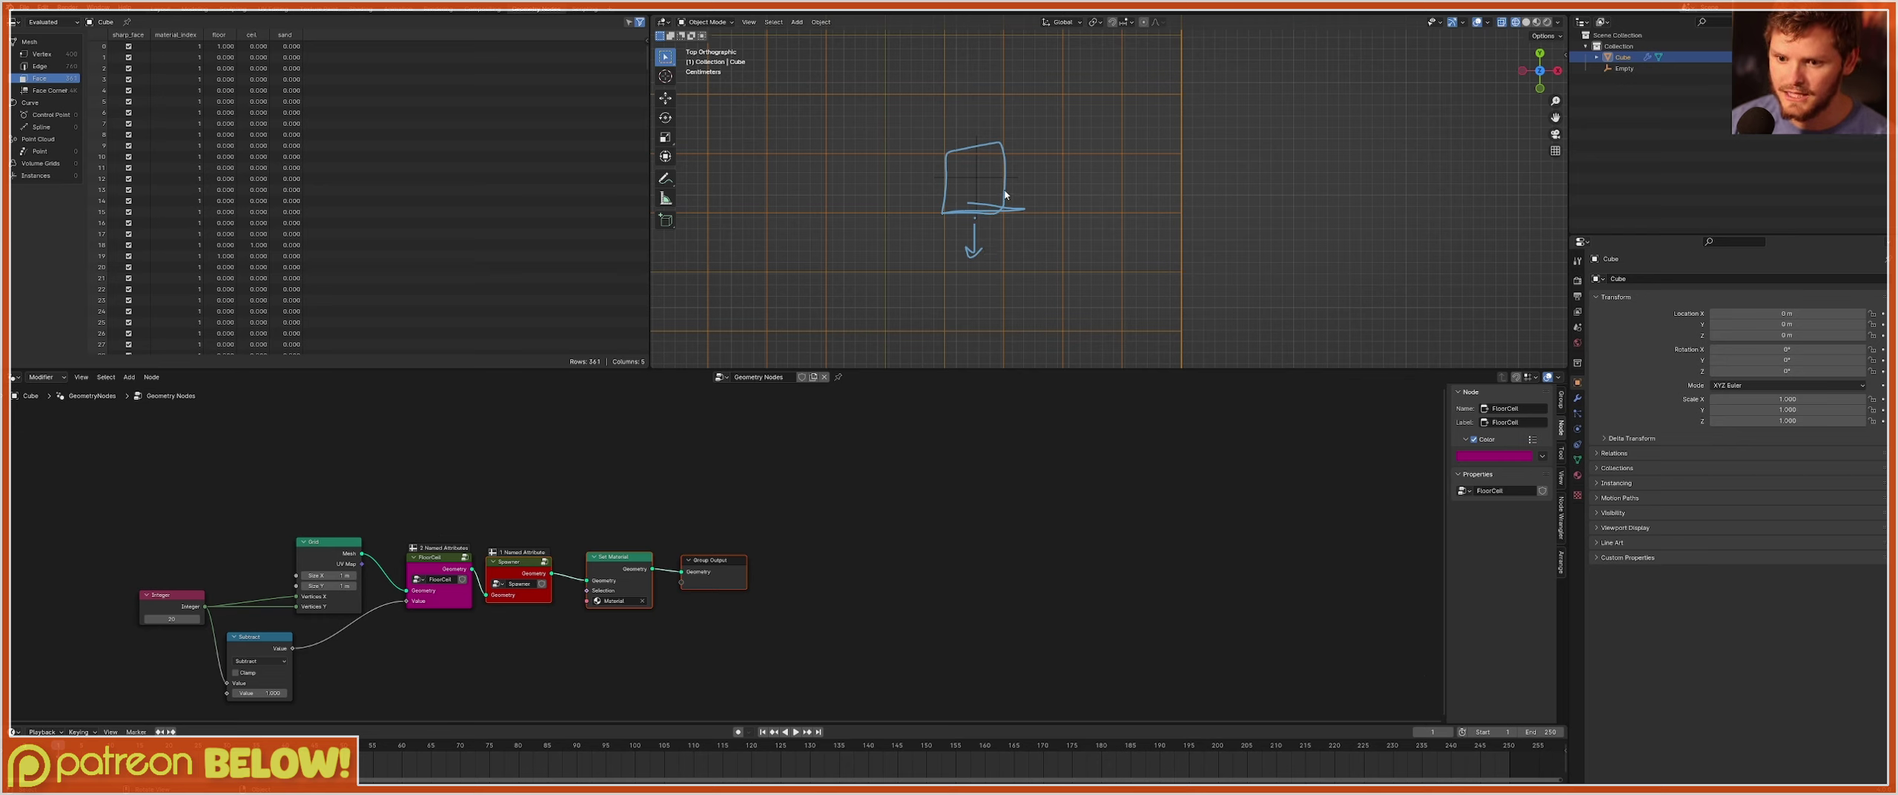
pyautogui.moveTo(1005, 195)
pyautogui.mouseDown()
pyautogui.moveTo(977, 201)
pyautogui.moveTo(1001, 146)
pyautogui.moveTo(966, 177)
pyautogui.mouseUp()
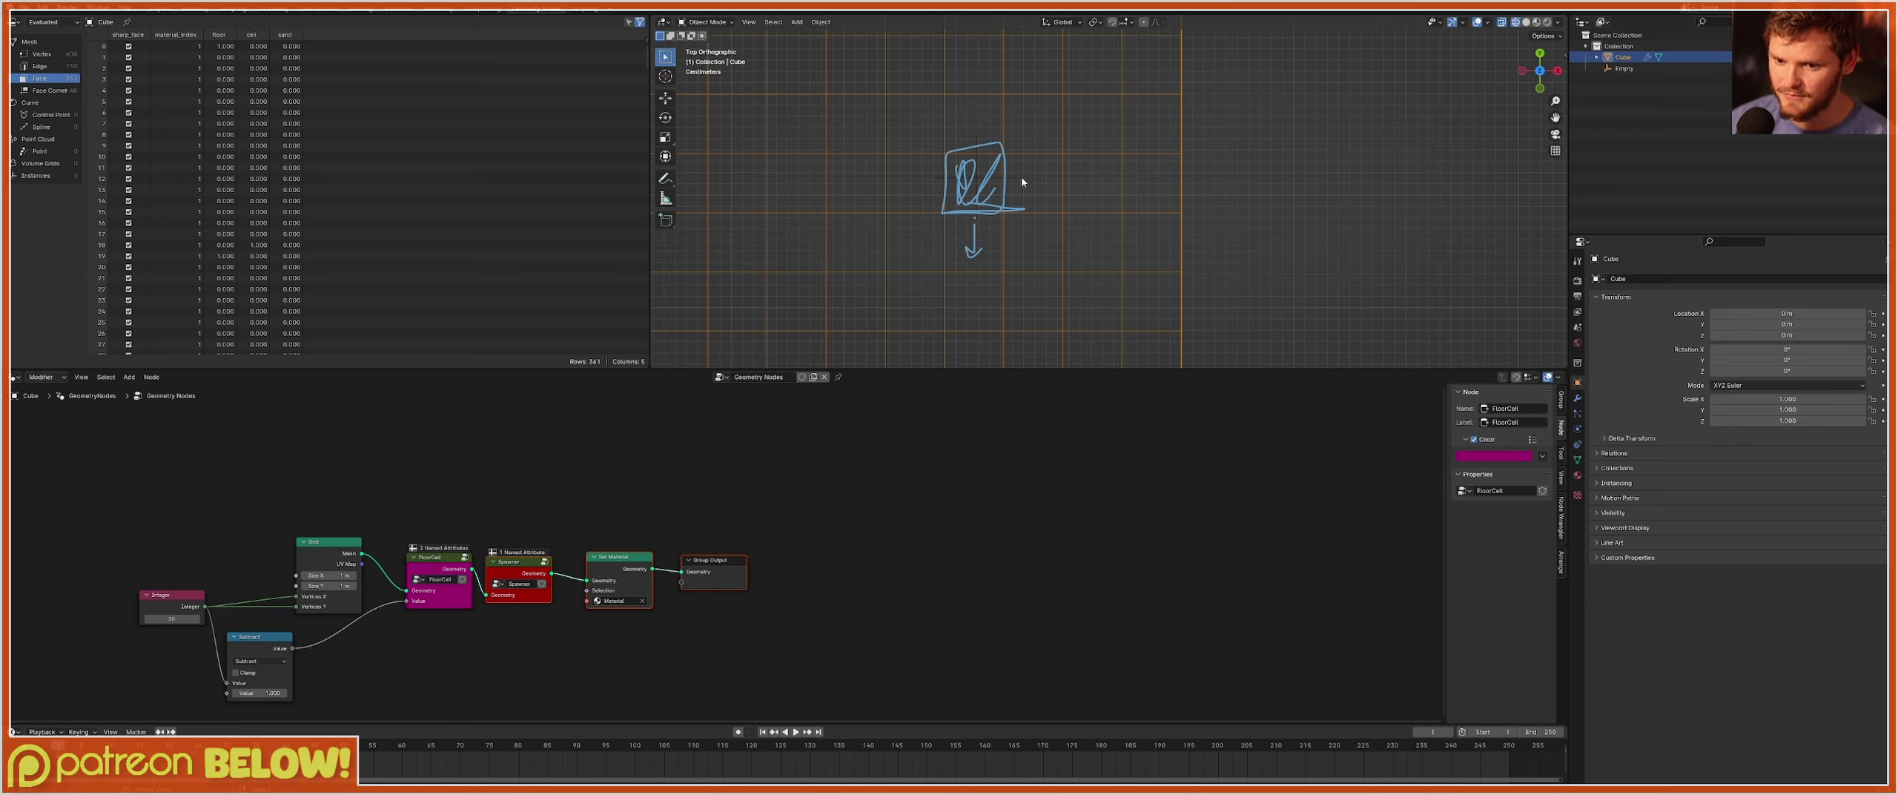
# Sketch a second shaded square diagonally below the first, link them with a sideways arrow, and cross out the first cell.
pyautogui.moveTo(1126, 215)
pyautogui.mouseDown()
pyautogui.moveTo(1185, 216)
pyautogui.moveTo(1181, 263)
pyautogui.moveTo(1133, 266)
pyautogui.moveTo(1130, 233)
pyautogui.mouseUp()
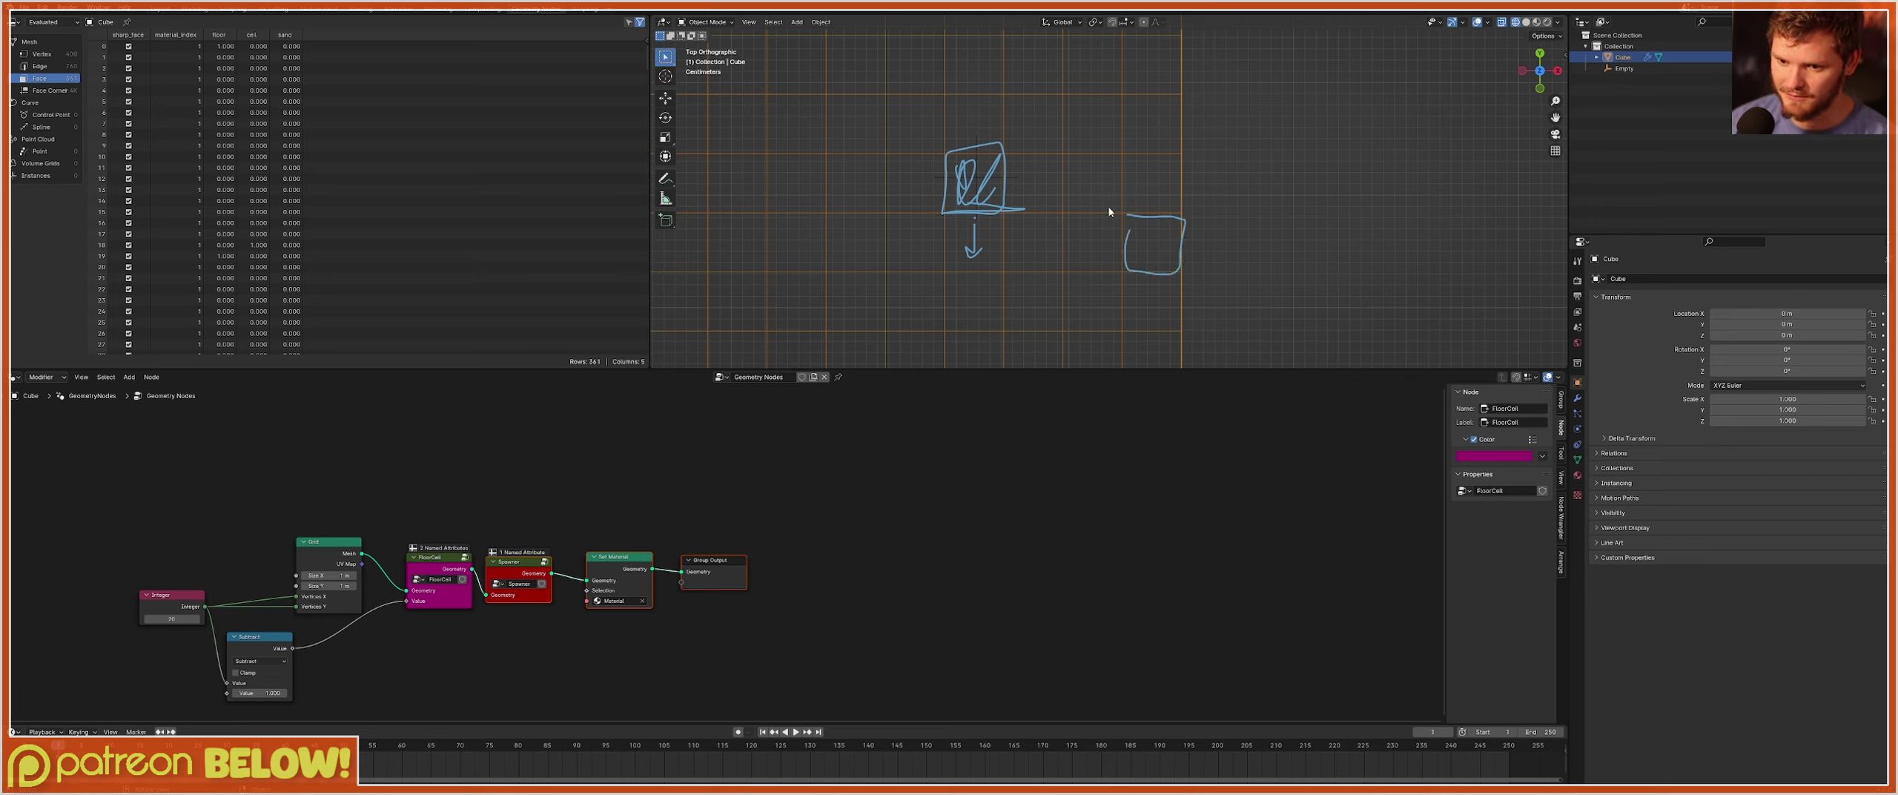
pyautogui.moveTo(1045, 194)
pyautogui.mouseDown()
pyautogui.moveTo(1095, 191)
pyautogui.moveTo(1130, 241)
pyautogui.moveTo(1151, 219)
pyautogui.moveTo(1170, 262)
pyautogui.mouseUp()
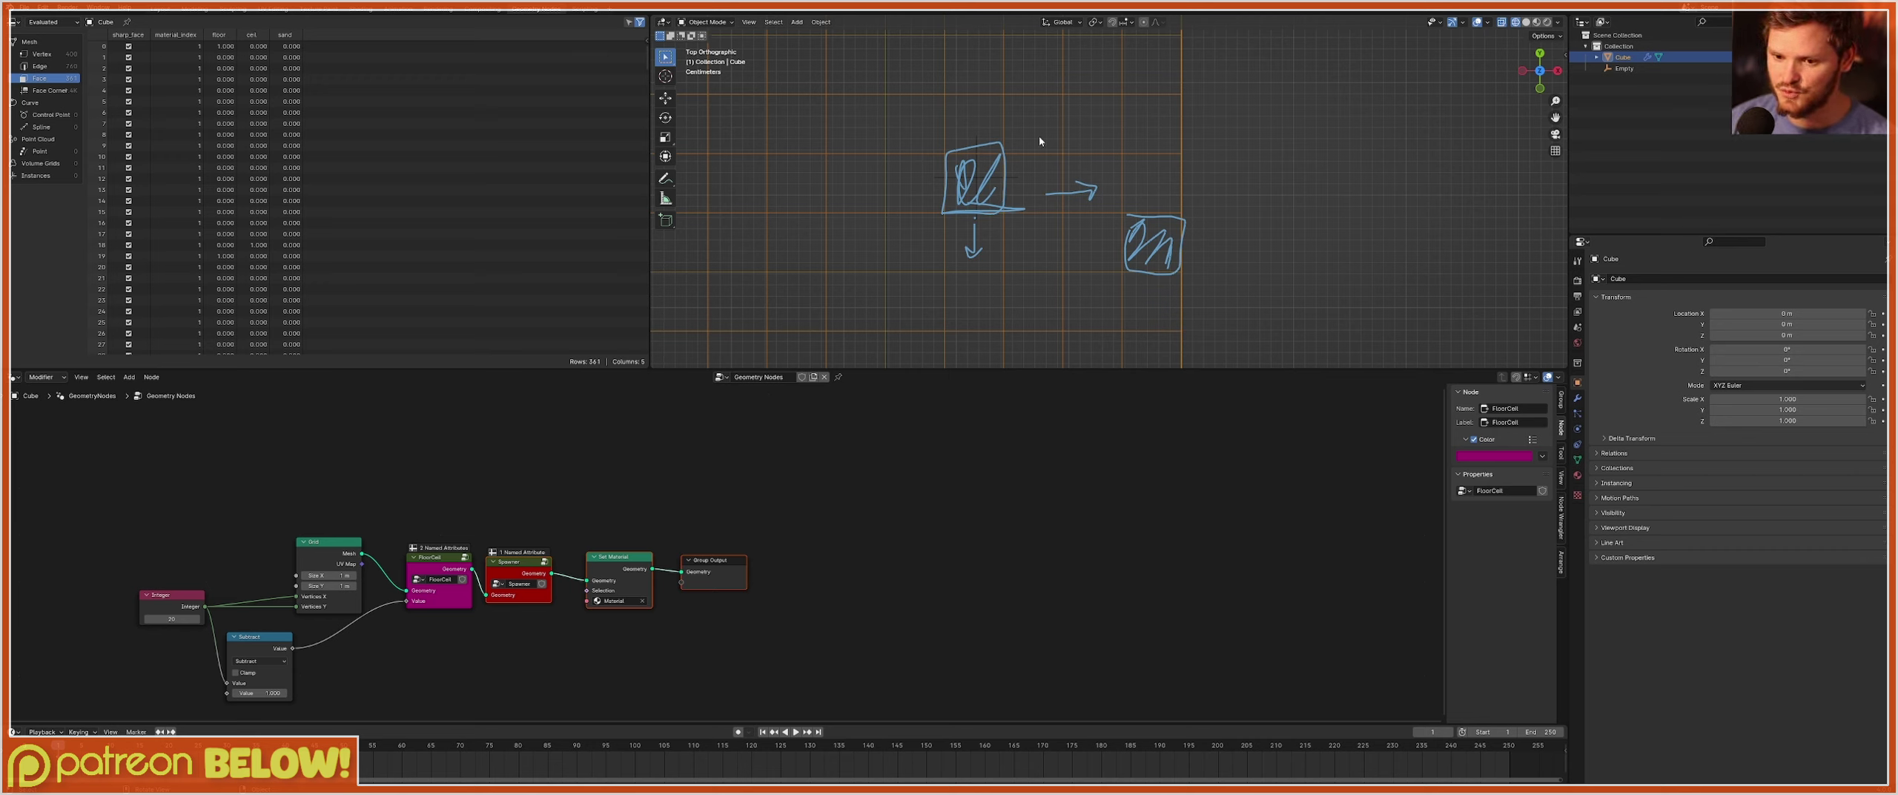
pyautogui.moveTo(925, 127); pyautogui.dragTo(1039, 216)
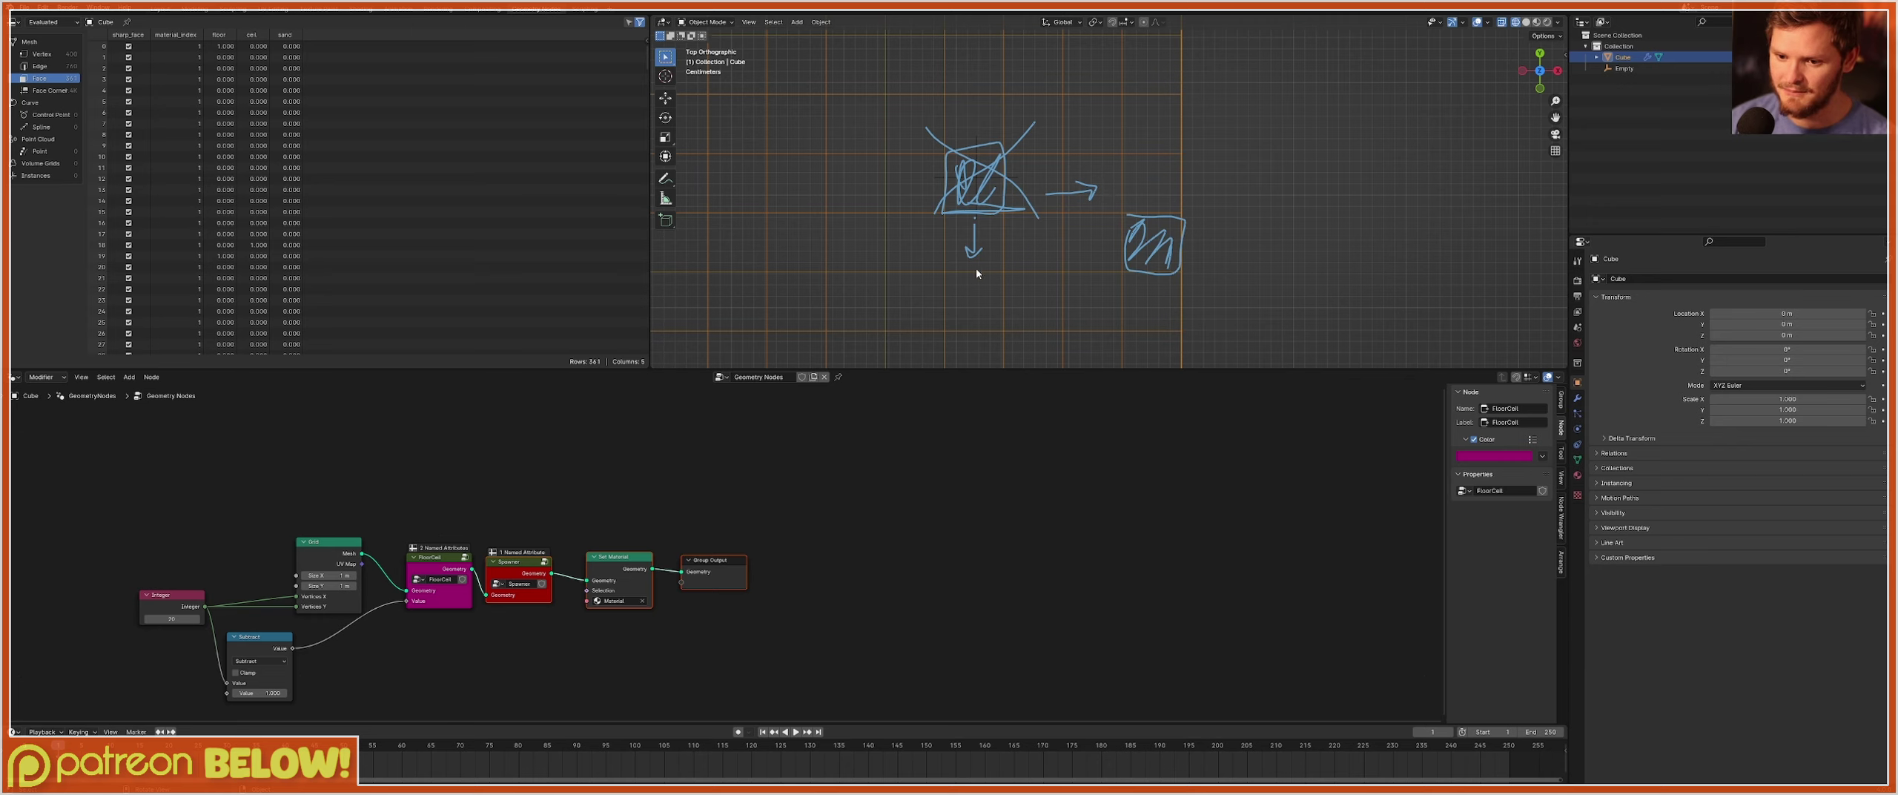
# Clear the cell annotations, sketch a filled circle and an empty one beside the grid, and erase these sketches as well.
pyautogui.moveTo(1238, 261)
pyautogui.mouseDown(button='right')
pyautogui.moveTo(991, 213)
pyautogui.moveTo(1072, 144)
pyautogui.mouseUp(button='right')
pyautogui.moveTo(1229, 133)
pyautogui.mouseDown()
pyautogui.moveTo(1220, 167)
pyautogui.moveTo(1248, 152)
pyautogui.mouseUp()
pyautogui.moveTo(1234, 201)
pyautogui.mouseDown()
pyautogui.moveTo(1210, 217)
pyautogui.moveTo(1241, 201)
pyautogui.mouseUp()
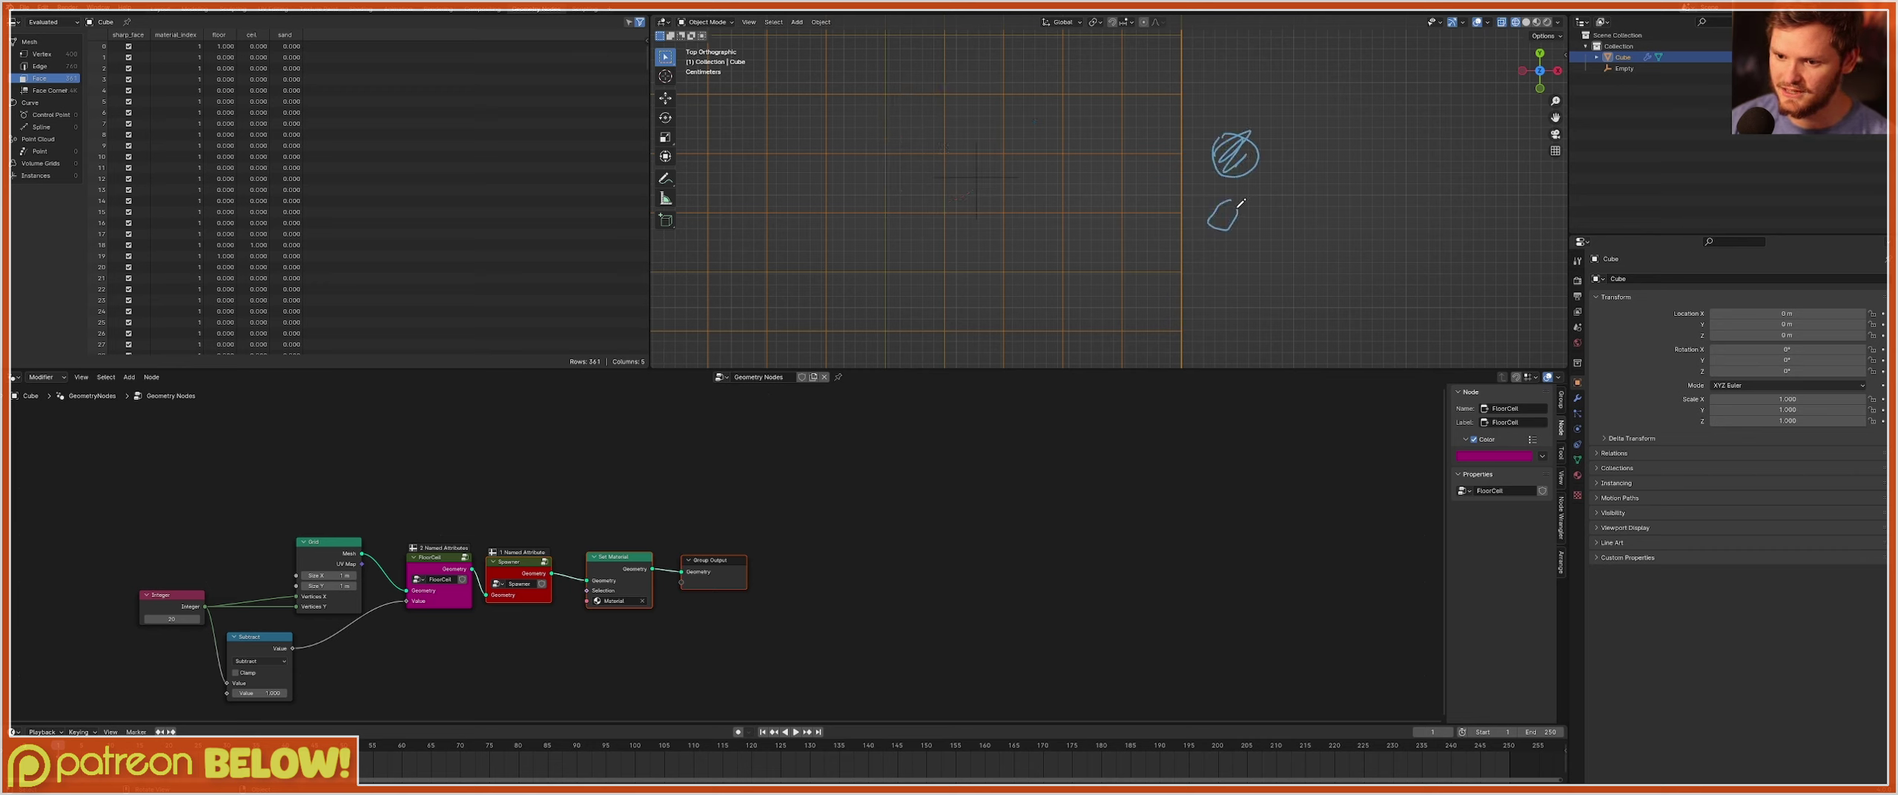
pyautogui.moveTo(1324, 148)
pyautogui.mouseDown()
pyautogui.moveTo(1312, 215)
pyautogui.moveTo(1328, 188)
pyautogui.mouseUp()
pyautogui.moveTo(1378, 180); pyautogui.dragTo(1141, 222, button='right')
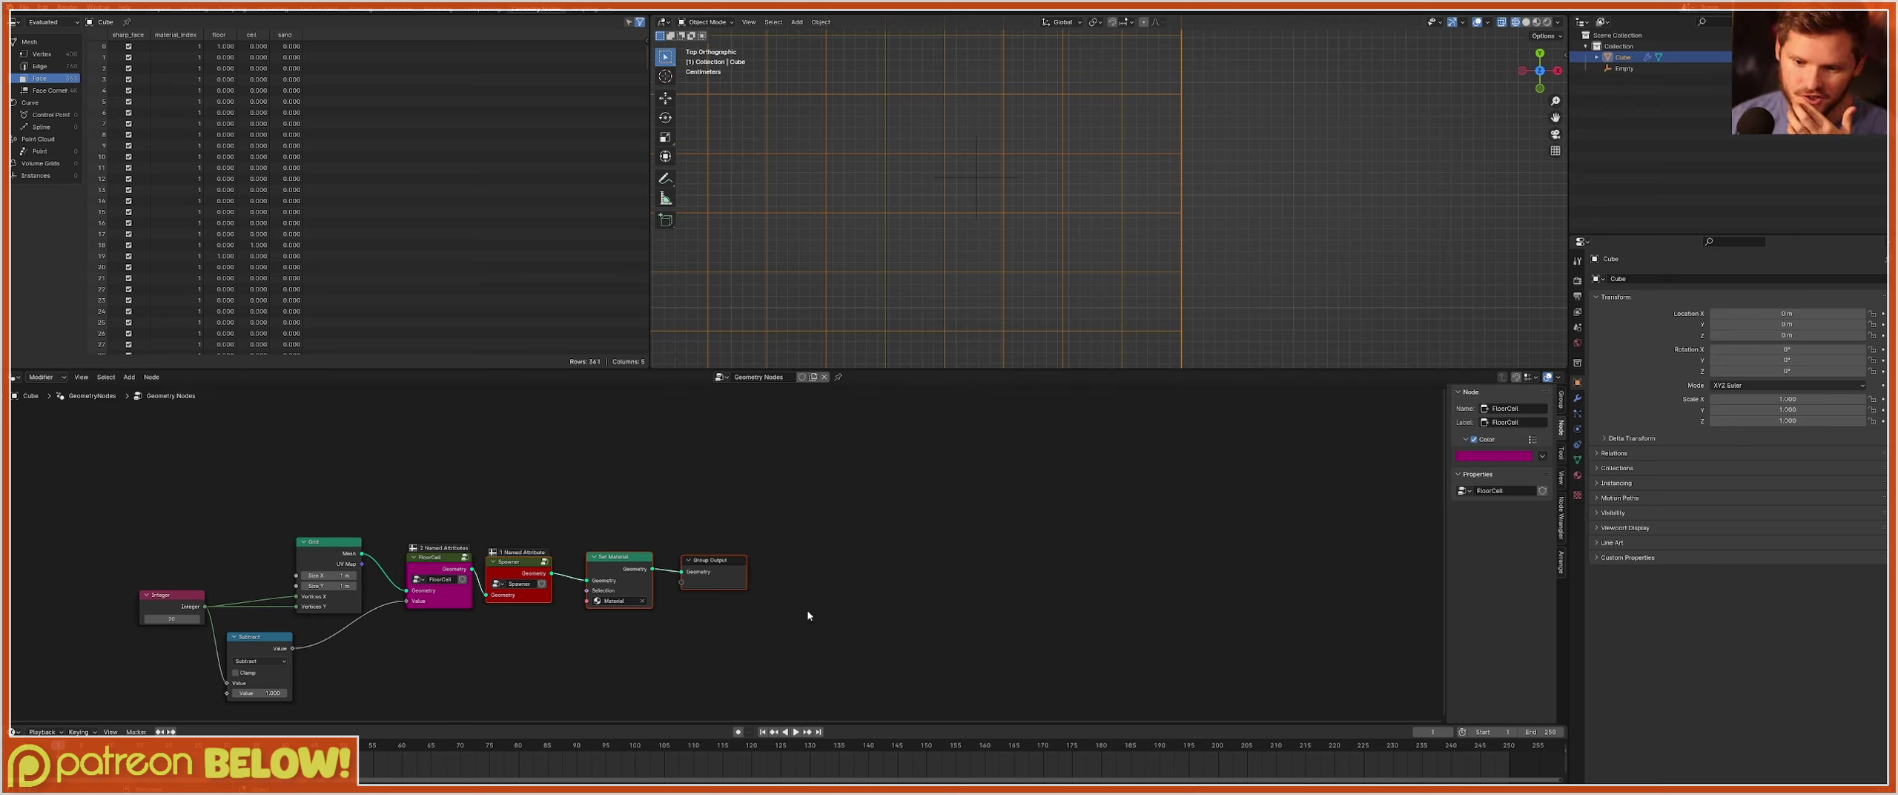
# Move the Group Output and Set Material nodes well away from the Spawner group to make room, and save the file.
pyautogui.moveTo(685, 561); pyautogui.dragTo(1160, 581)
pyautogui.hotkey('ctrl', 's')
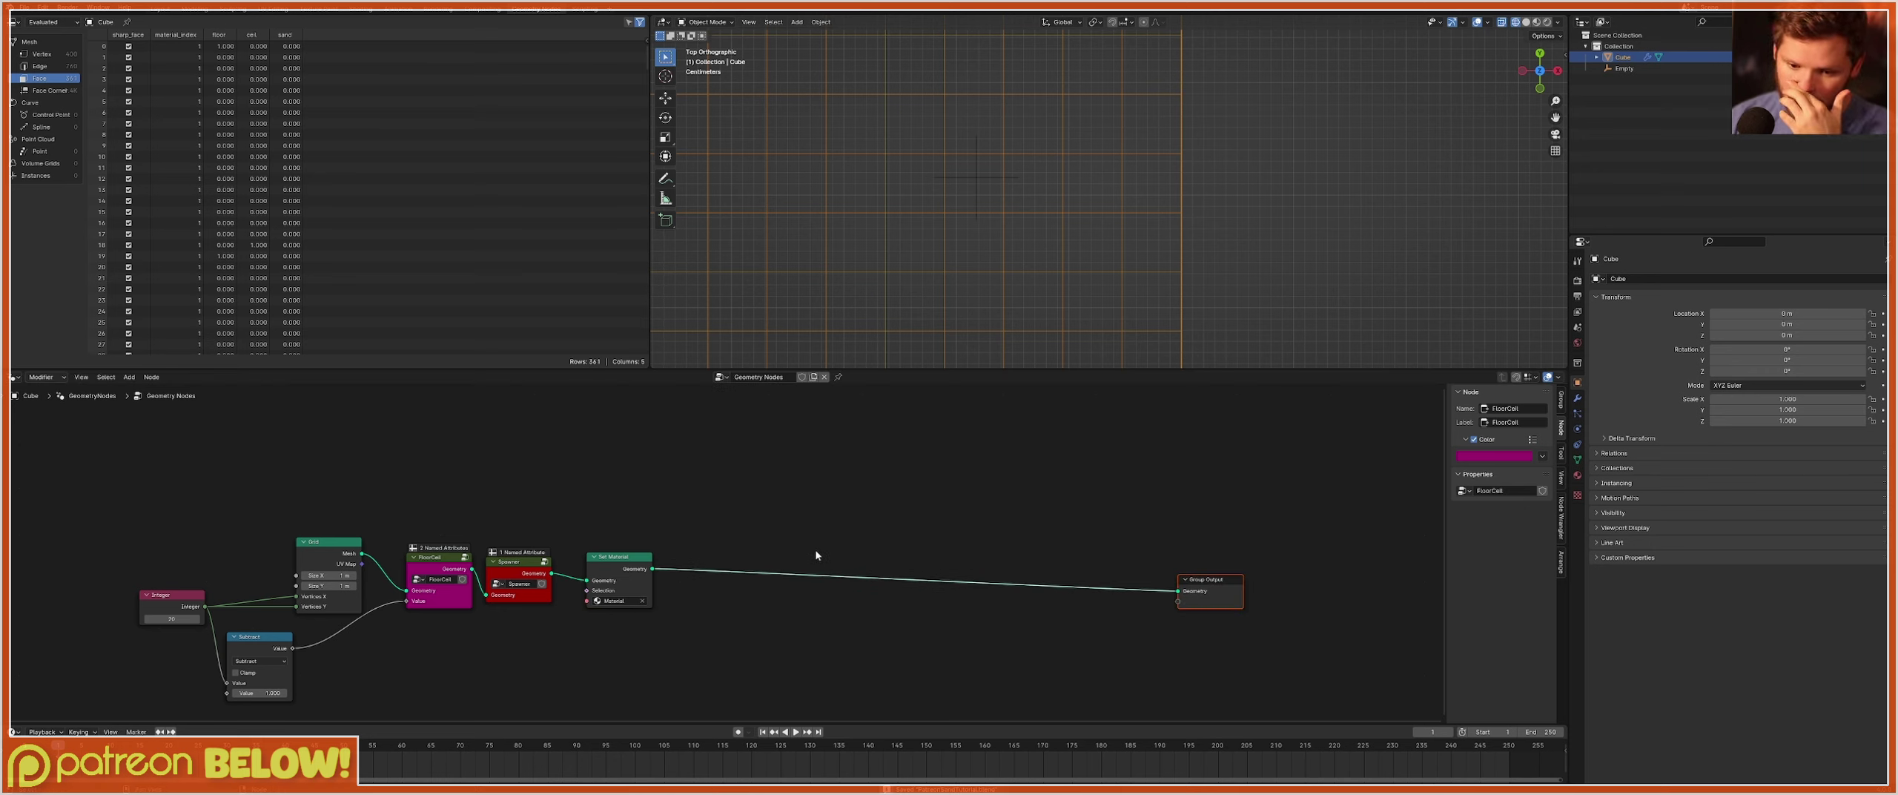
pyautogui.scroll(2, 709, 529)
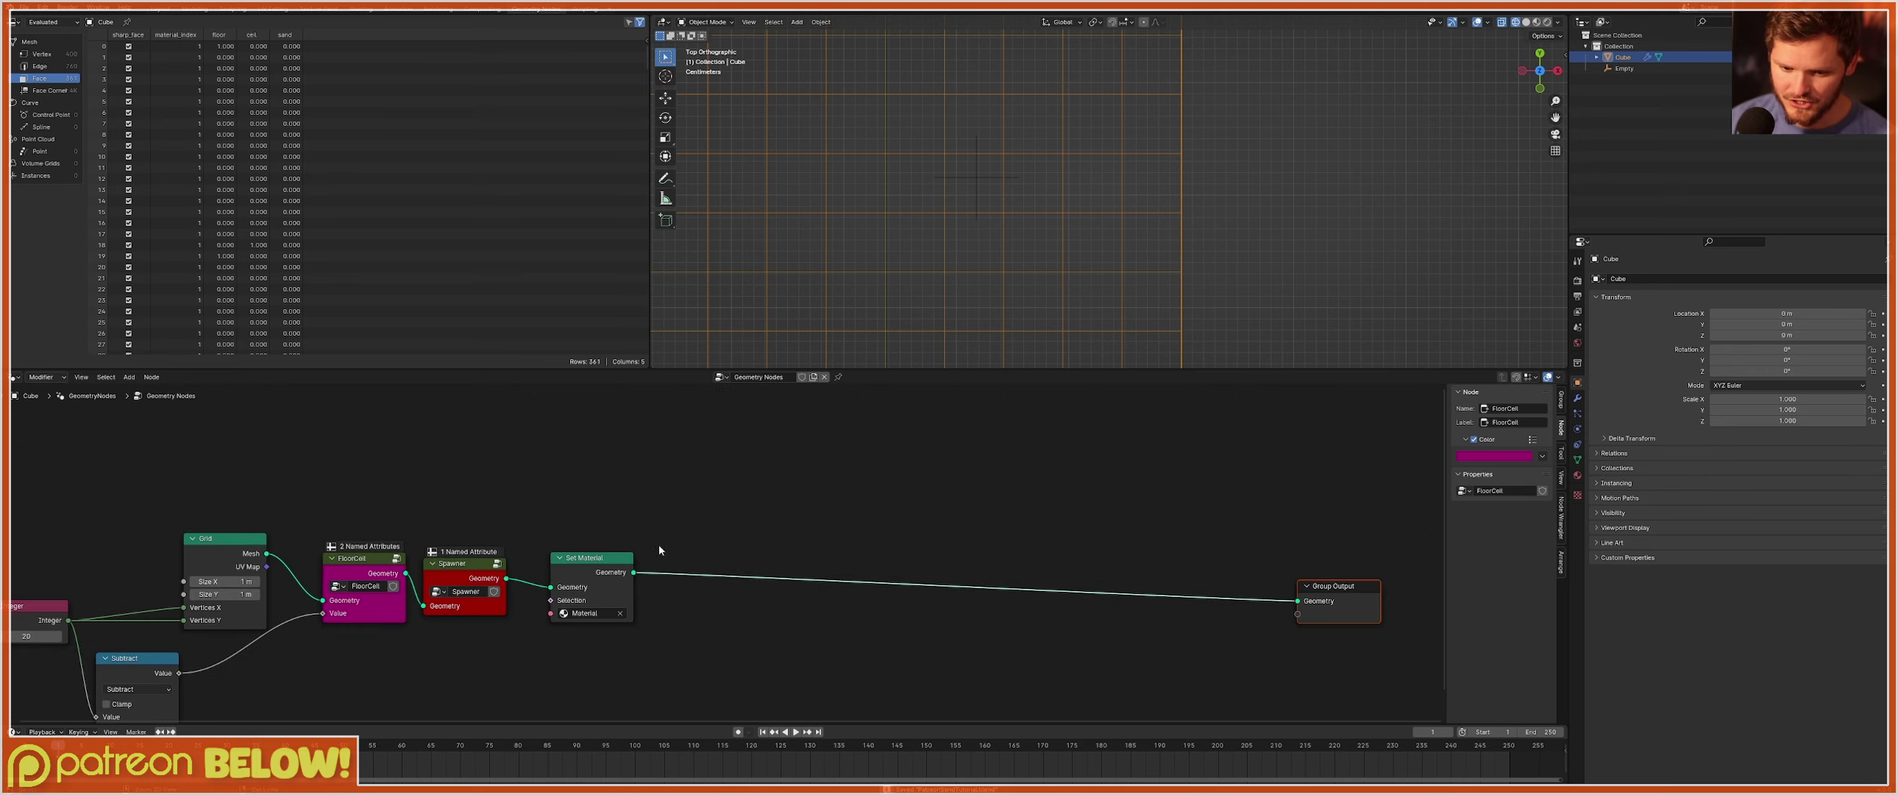
pyautogui.moveTo(616, 562); pyautogui.dragTo(1229, 590)
# Add a Simulation Zone and route the Spawner group's geometry through it into the Set Material node.
pyautogui.hotkey('shift', 'a')
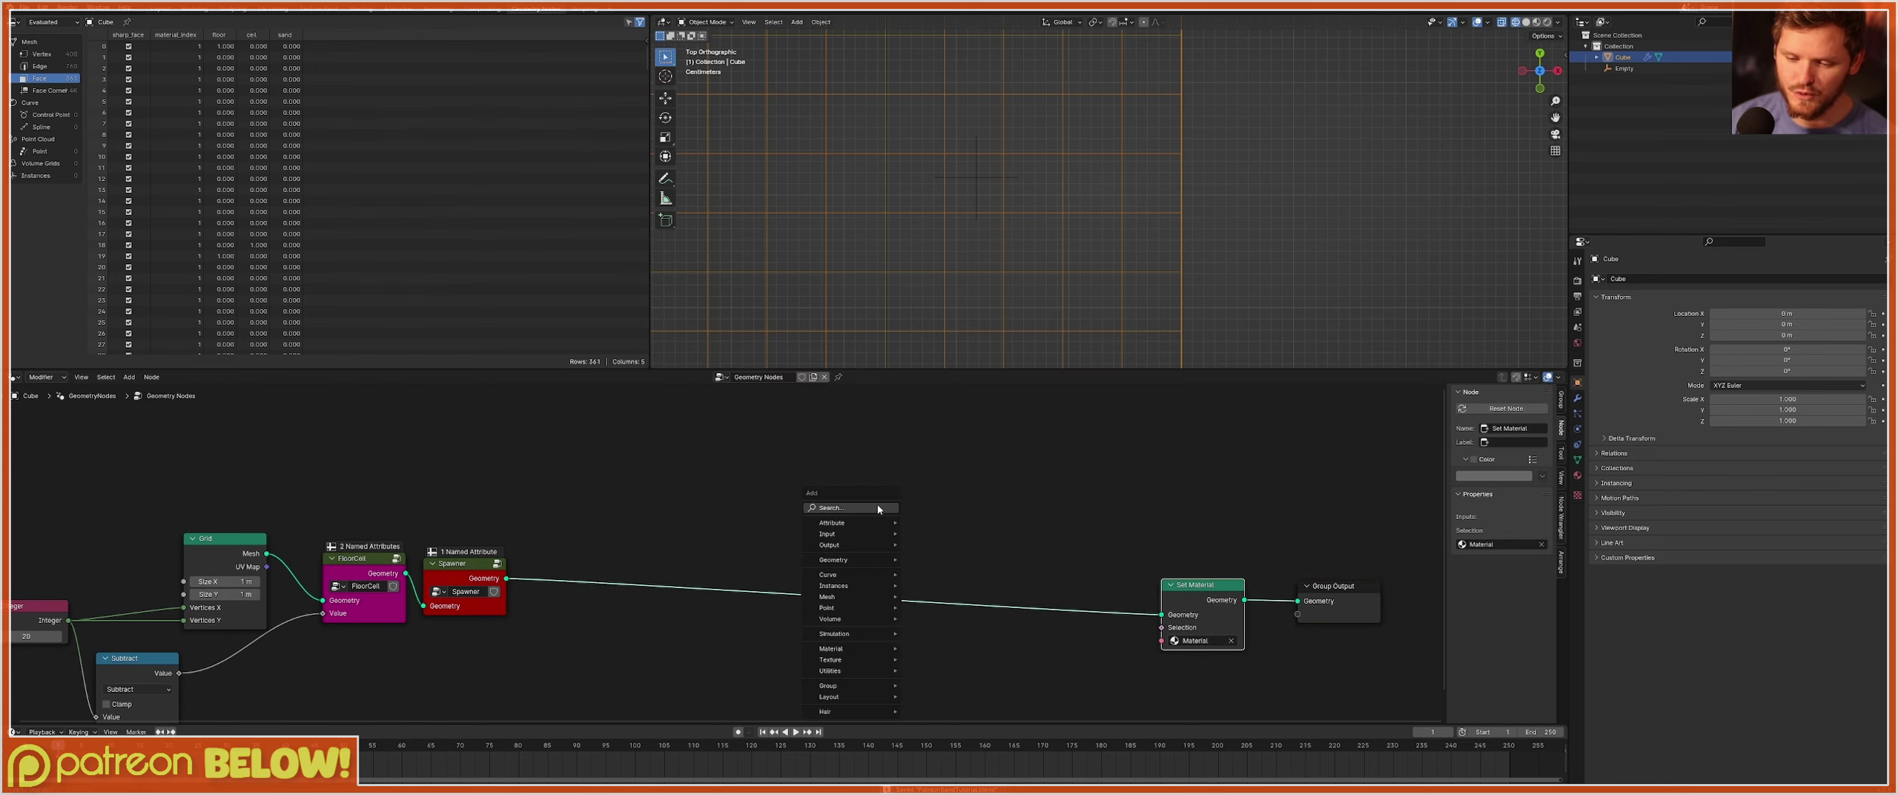
pyautogui.write('simulation')
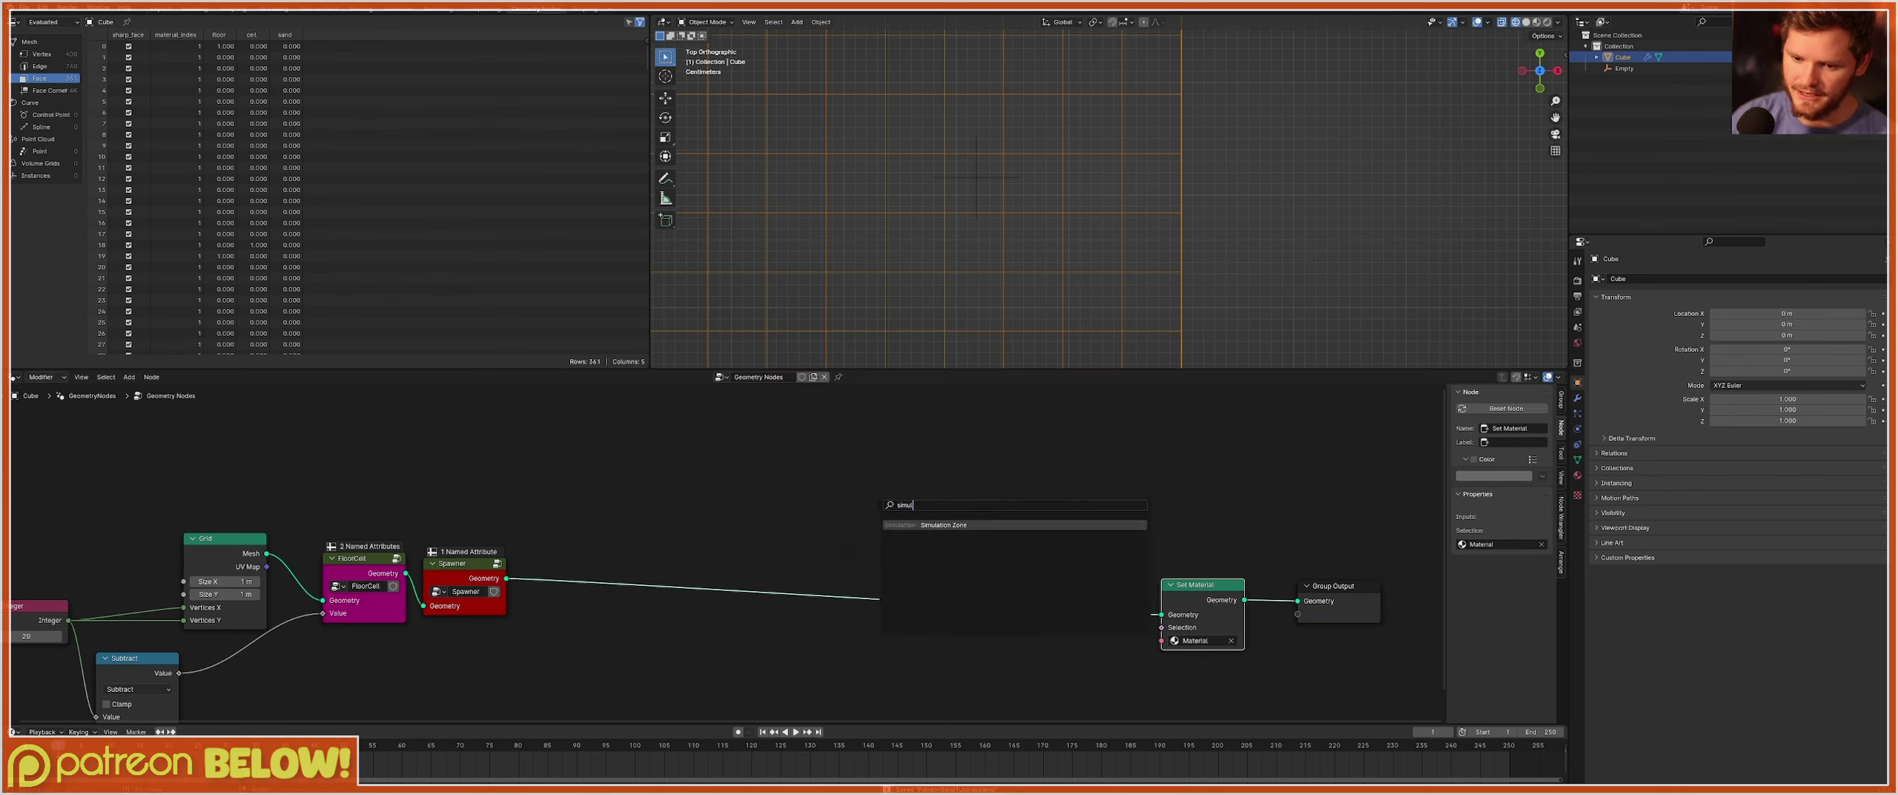
pyautogui.press('Return')
pyautogui.click(723, 506)
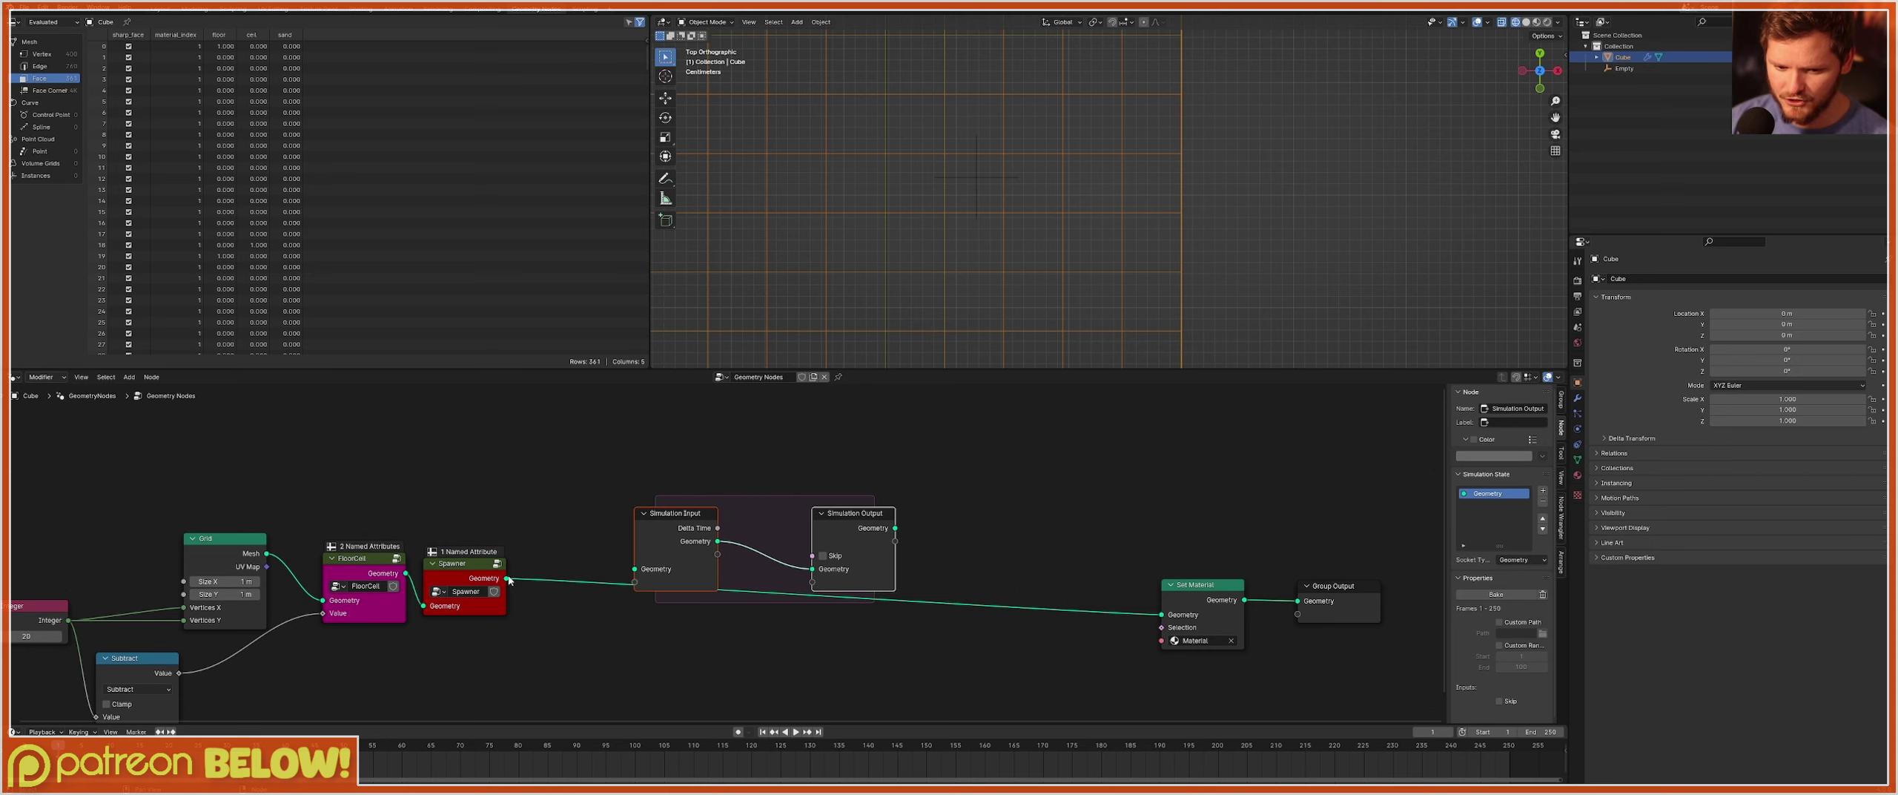
pyautogui.moveTo(509, 579); pyautogui.dragTo(634, 569)
pyautogui.click(847, 530)
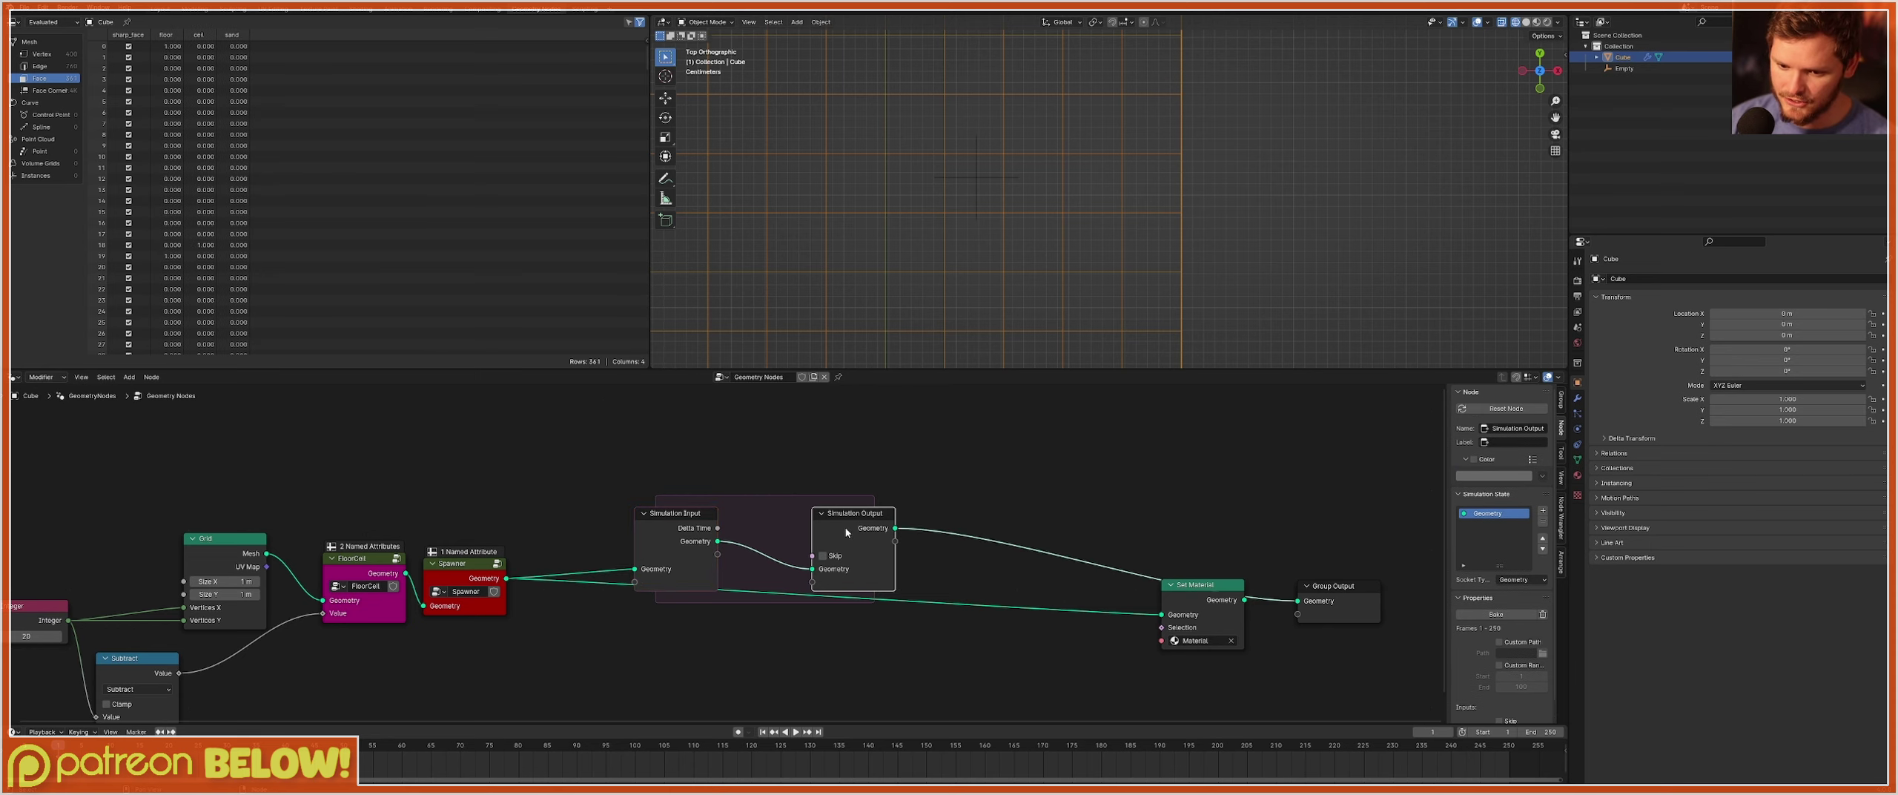
pyautogui.hotkey('ctrl', 'z')
pyautogui.moveTo(894, 527); pyautogui.dragTo(1161, 614)
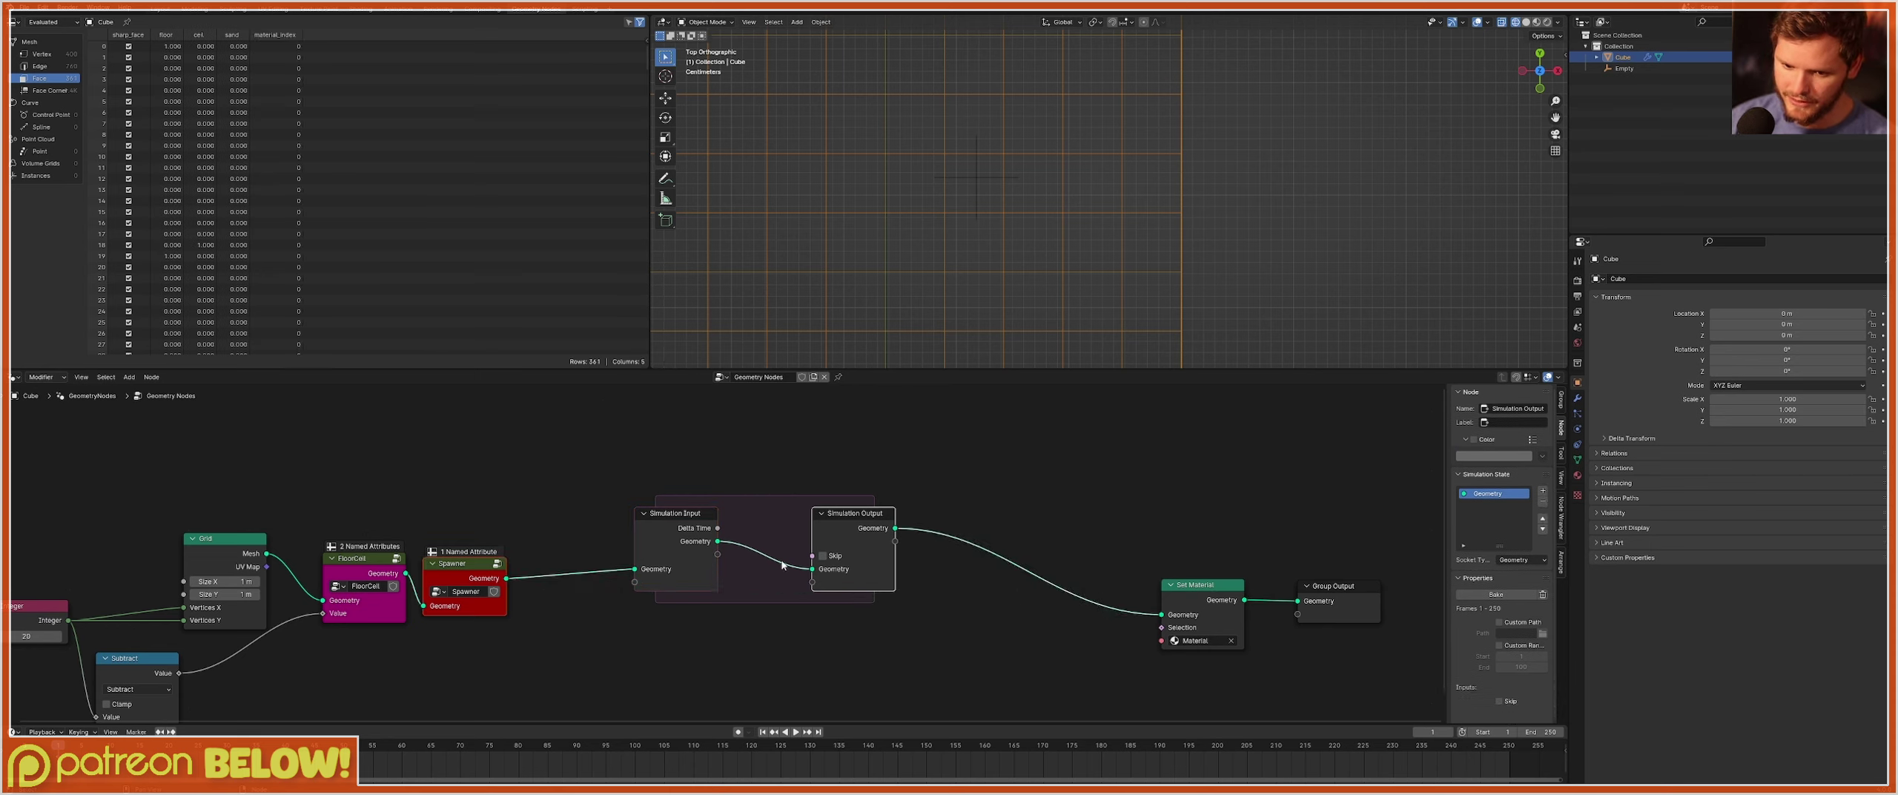
# Spread the simulation zone apart, placing Simulation Input next to Spawner and Simulation Output next to Set Material.
pyautogui.moveTo(679, 528); pyautogui.dragTo(623, 563)
pyautogui.moveTo(940, 634); pyautogui.dragTo(821, 540)
pyautogui.press('g')
pyautogui.click(1039, 605)
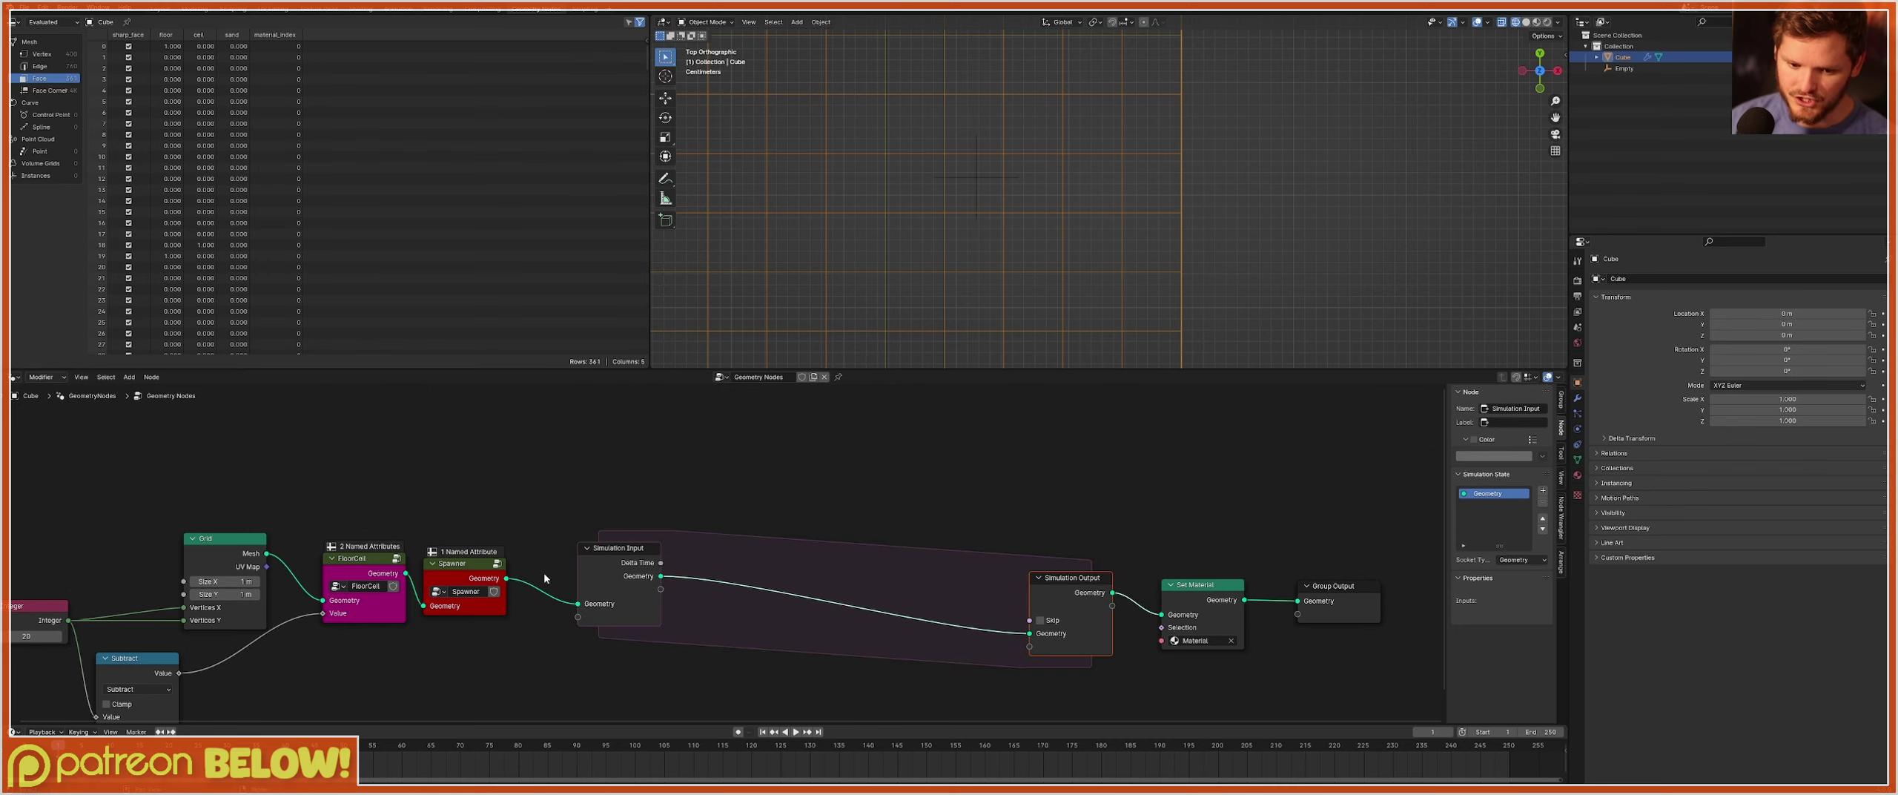
pyautogui.moveTo(987, 588); pyautogui.dragTo(667, 574, button='middle')
pyautogui.moveTo(1009, 650); pyautogui.dragTo(681, 550)
pyautogui.press('g')
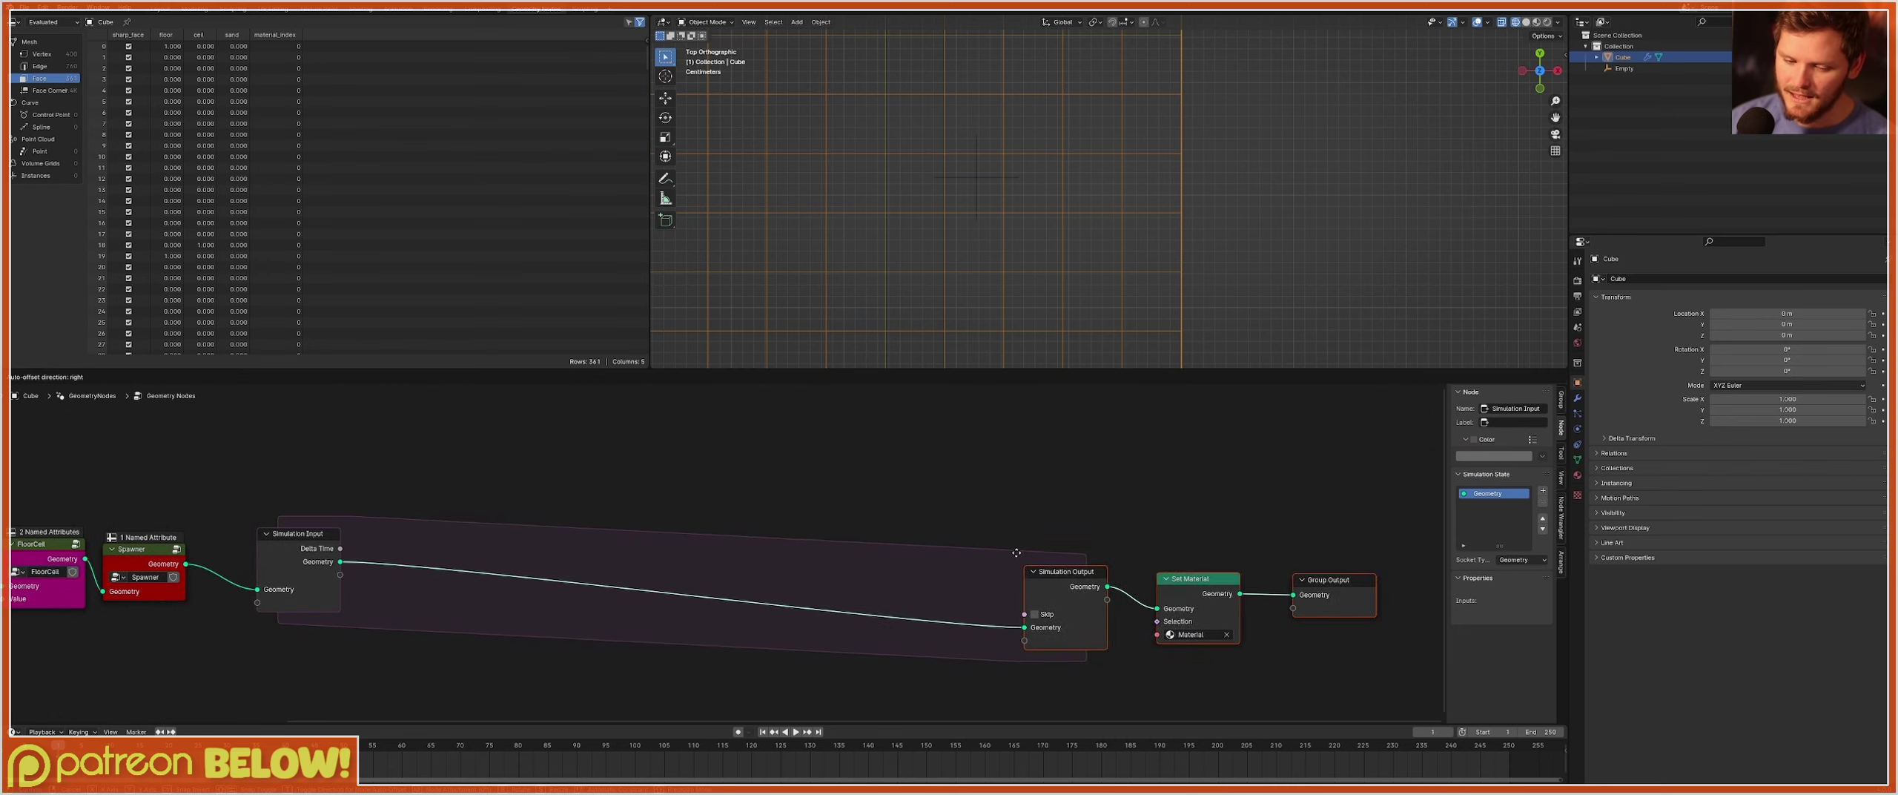
pyautogui.click(989, 551)
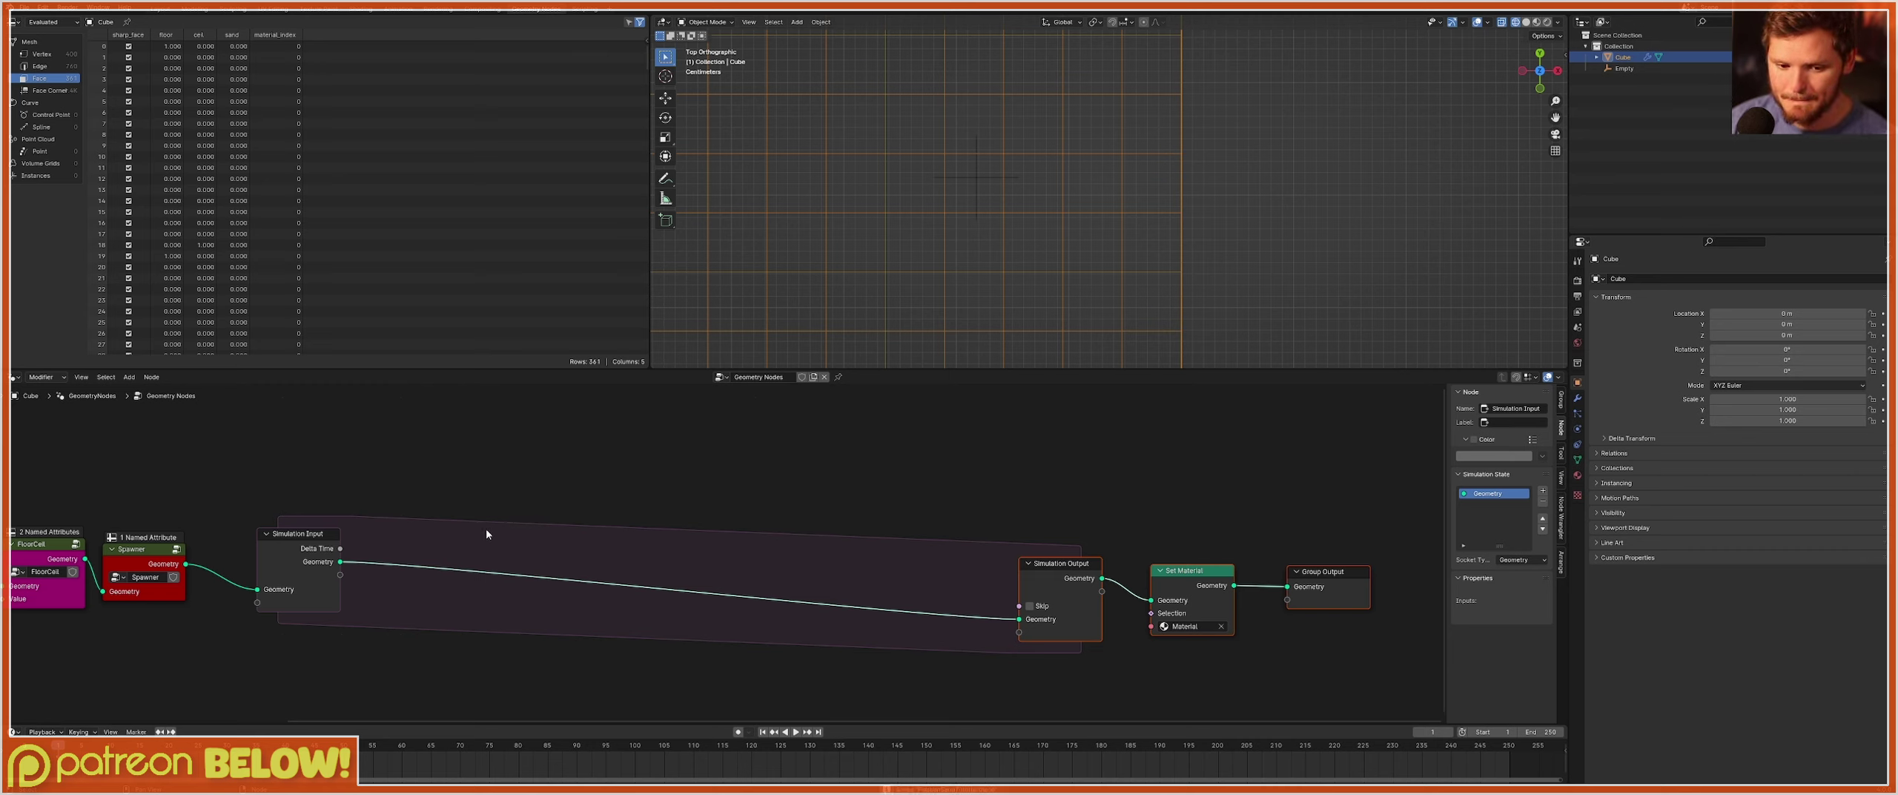
pyautogui.moveTo(302, 540)
pyautogui.mouseDown()
pyautogui.moveTo(321, 544)
pyautogui.moveTo(294, 551)
pyautogui.mouseUp()
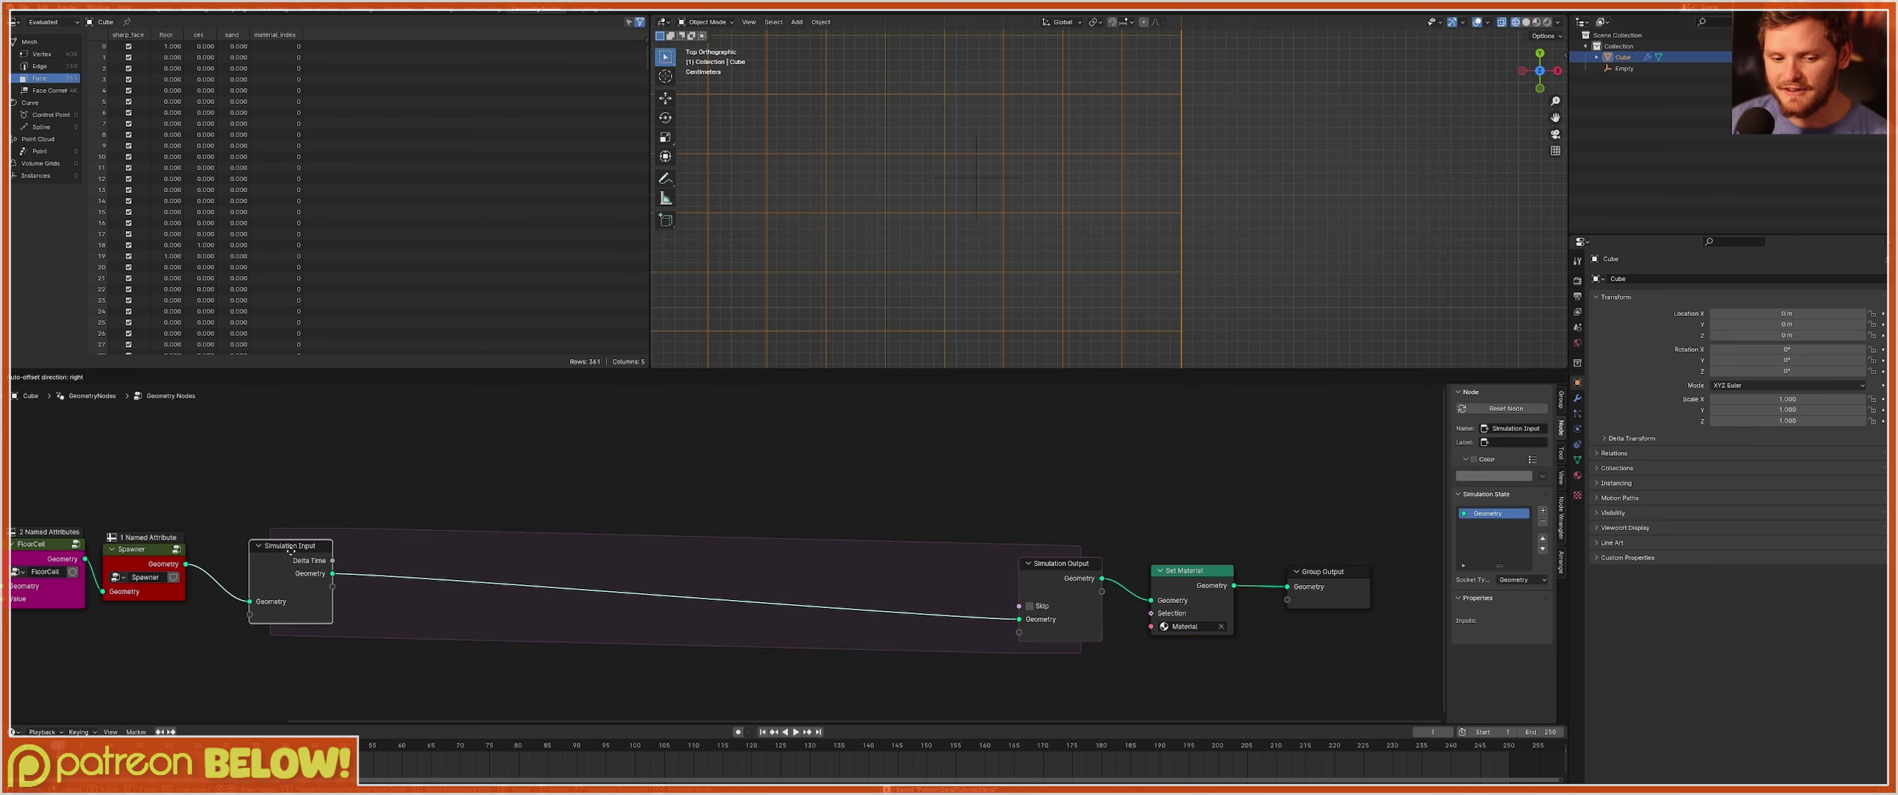
# Add a Named Attribute node above the simulation zone.
pyautogui.moveTo(489, 483); pyautogui.dragTo(529, 538, button='middle')
pyautogui.hotkey('shift', 'a')
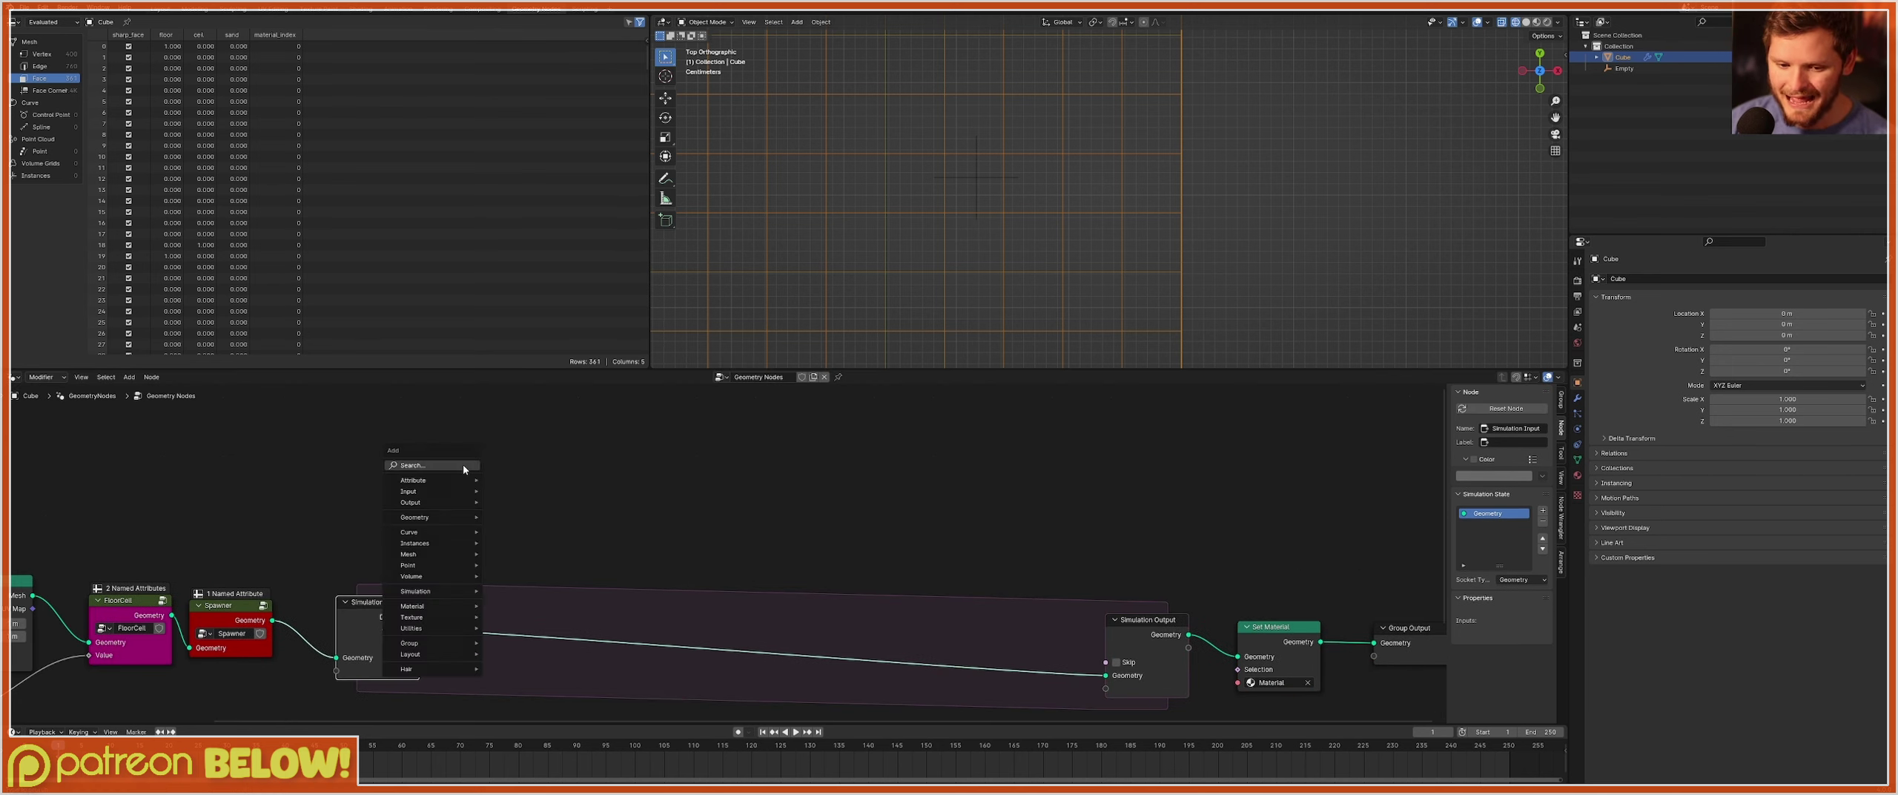
pyautogui.write('name')
pyautogui.press('Return')
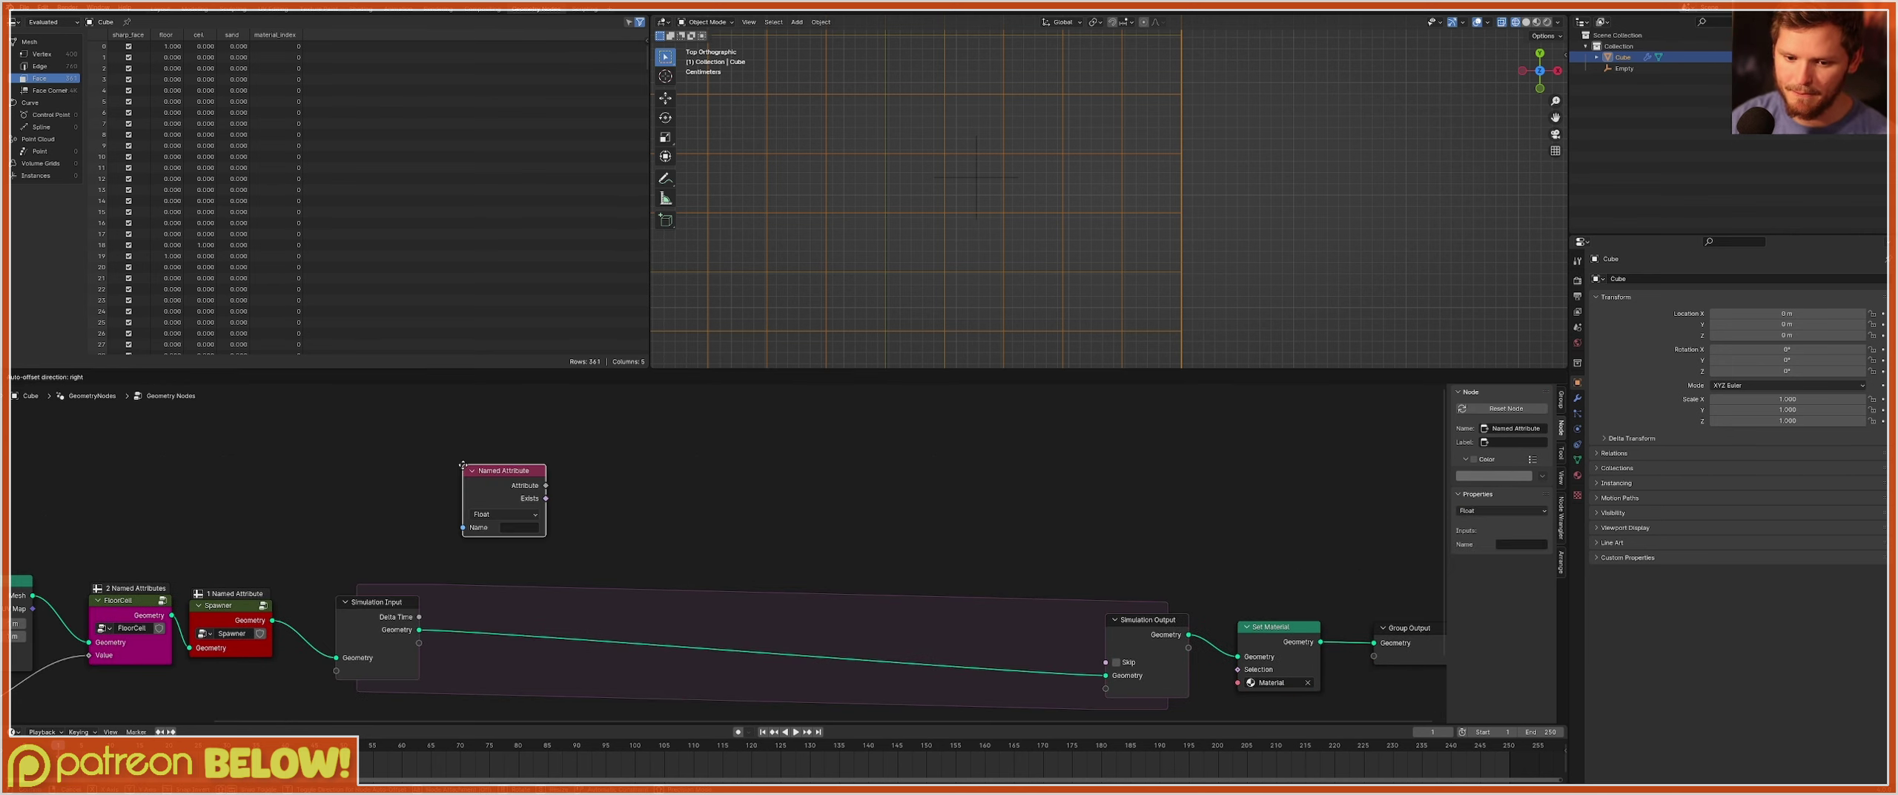
pyautogui.click(463, 469)
# Annotate a shaded cell with a downward arrow beneath it on the grid in the viewport.
pyautogui.moveTo(949, 209)
pyautogui.mouseDown()
pyautogui.moveTo(951, 158)
pyautogui.moveTo(1017, 151)
pyautogui.moveTo(951, 202)
pyautogui.moveTo(984, 165)
pyautogui.moveTo(993, 194)
pyautogui.moveTo(991, 178)
pyautogui.moveTo(961, 256)
pyautogui.moveTo(983, 252)
pyautogui.mouseUp()
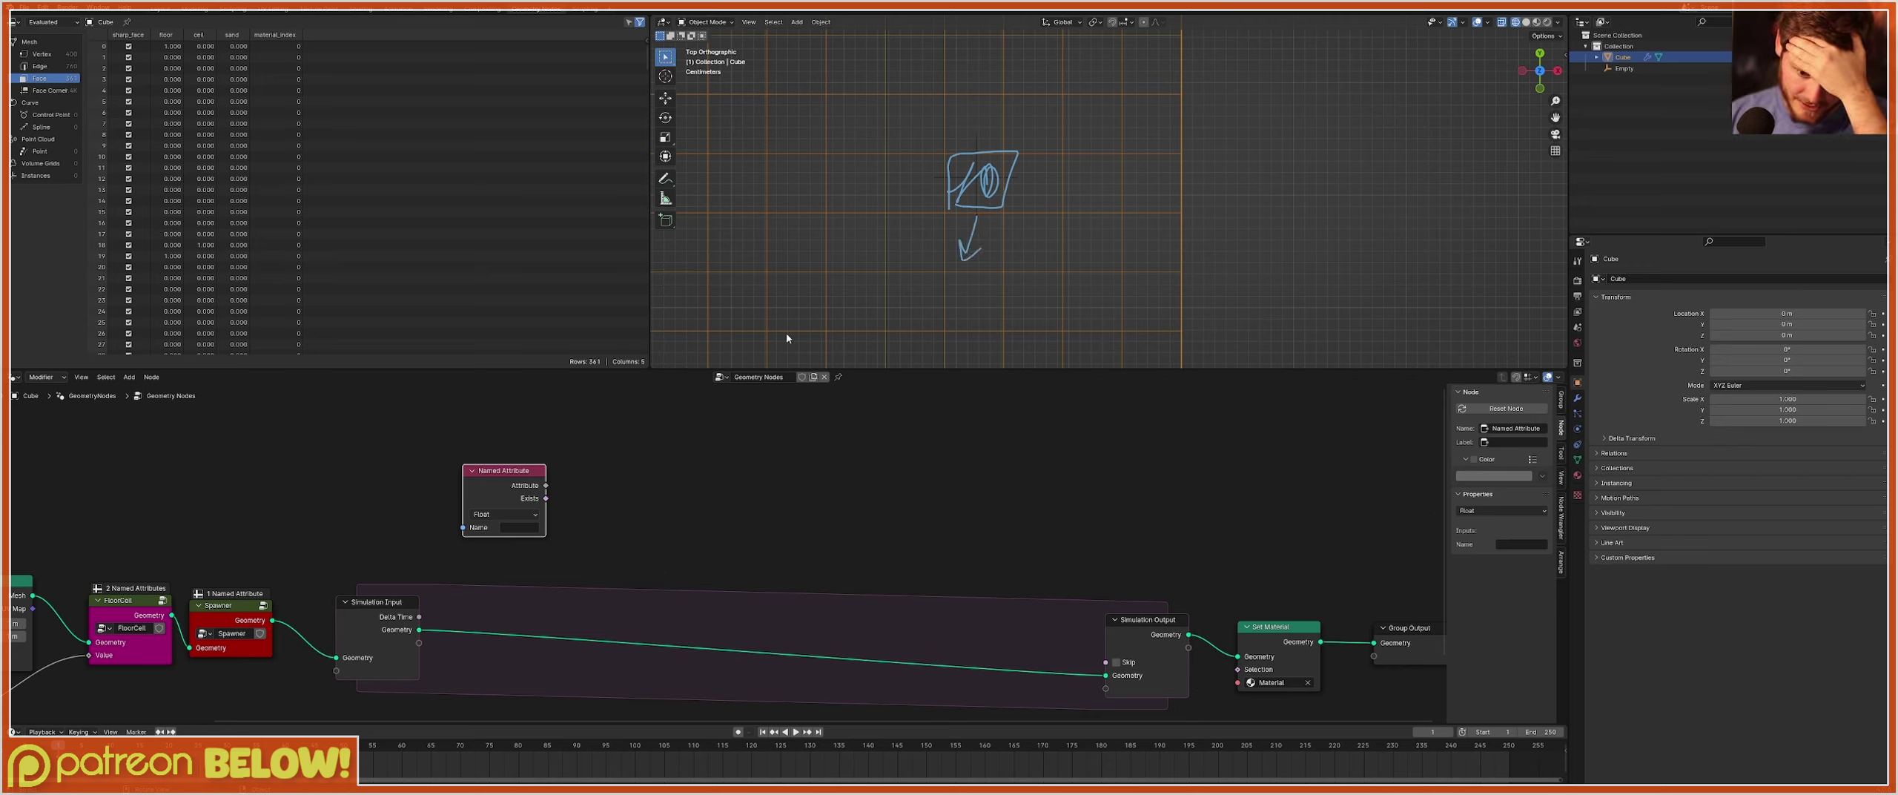
# Set the Named Attribute node's name to sand and reposition the node above the simulation zone.
pyautogui.click(509, 531)
pyautogui.write('sand')
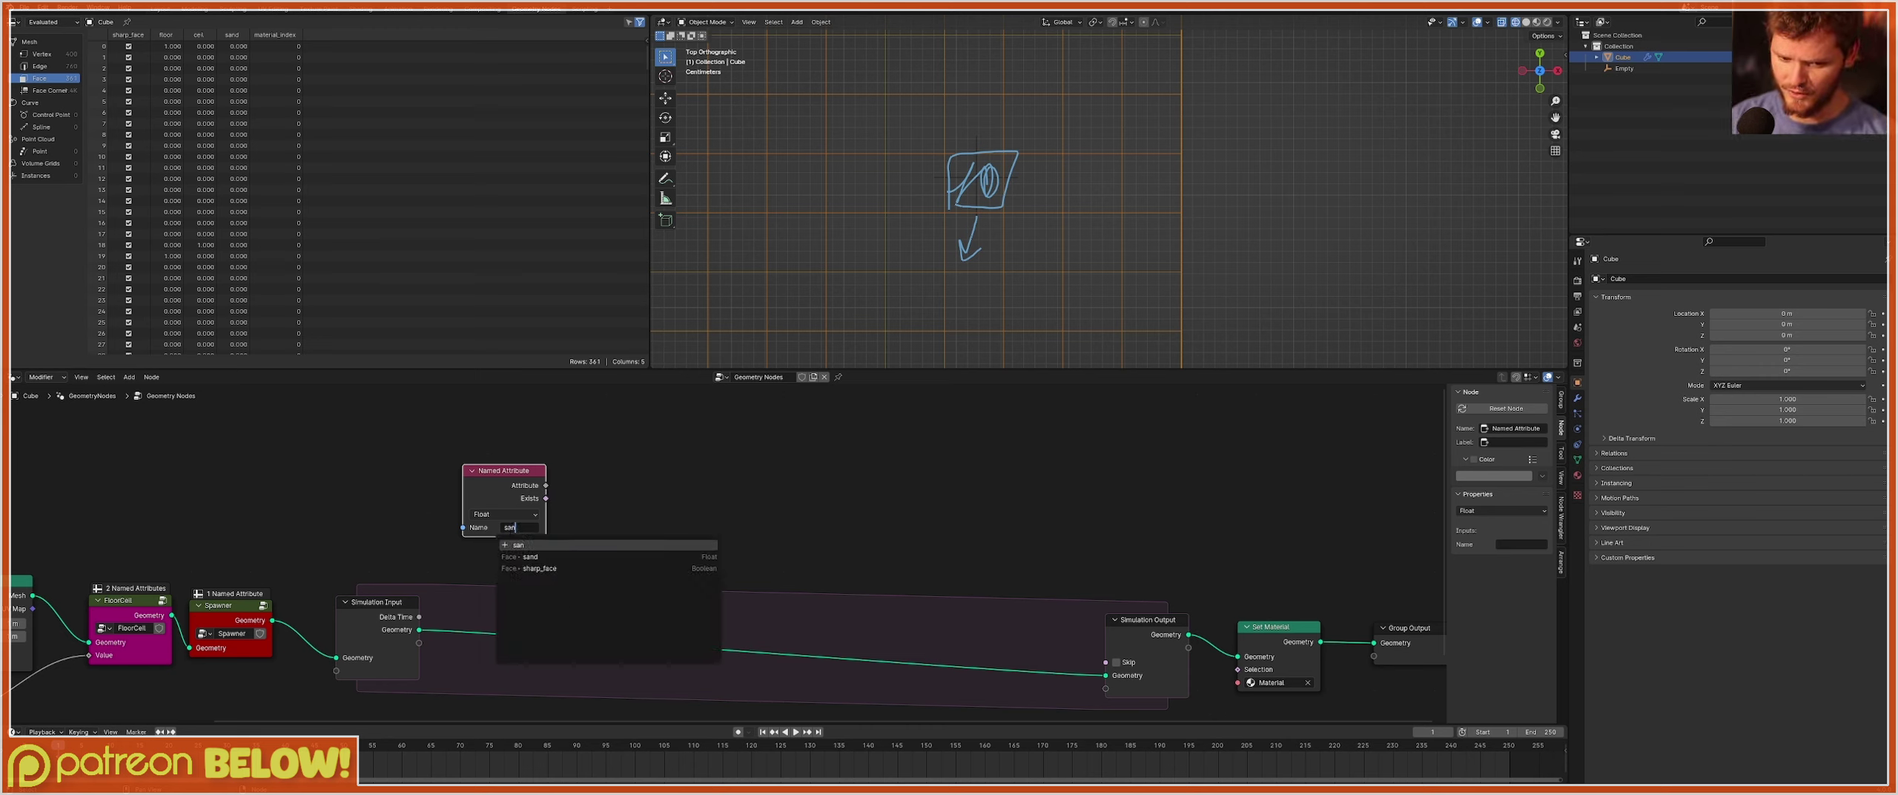
pyautogui.press('Return')
pyautogui.moveTo(513, 477)
pyautogui.mouseDown()
pyautogui.moveTo(496, 469)
pyautogui.moveTo(563, 498)
pyautogui.moveTo(496, 459)
pyautogui.mouseUp()
pyautogui.scroll(2, 521, 518)
pyautogui.moveTo(487, 507); pyautogui.dragTo(566, 464)
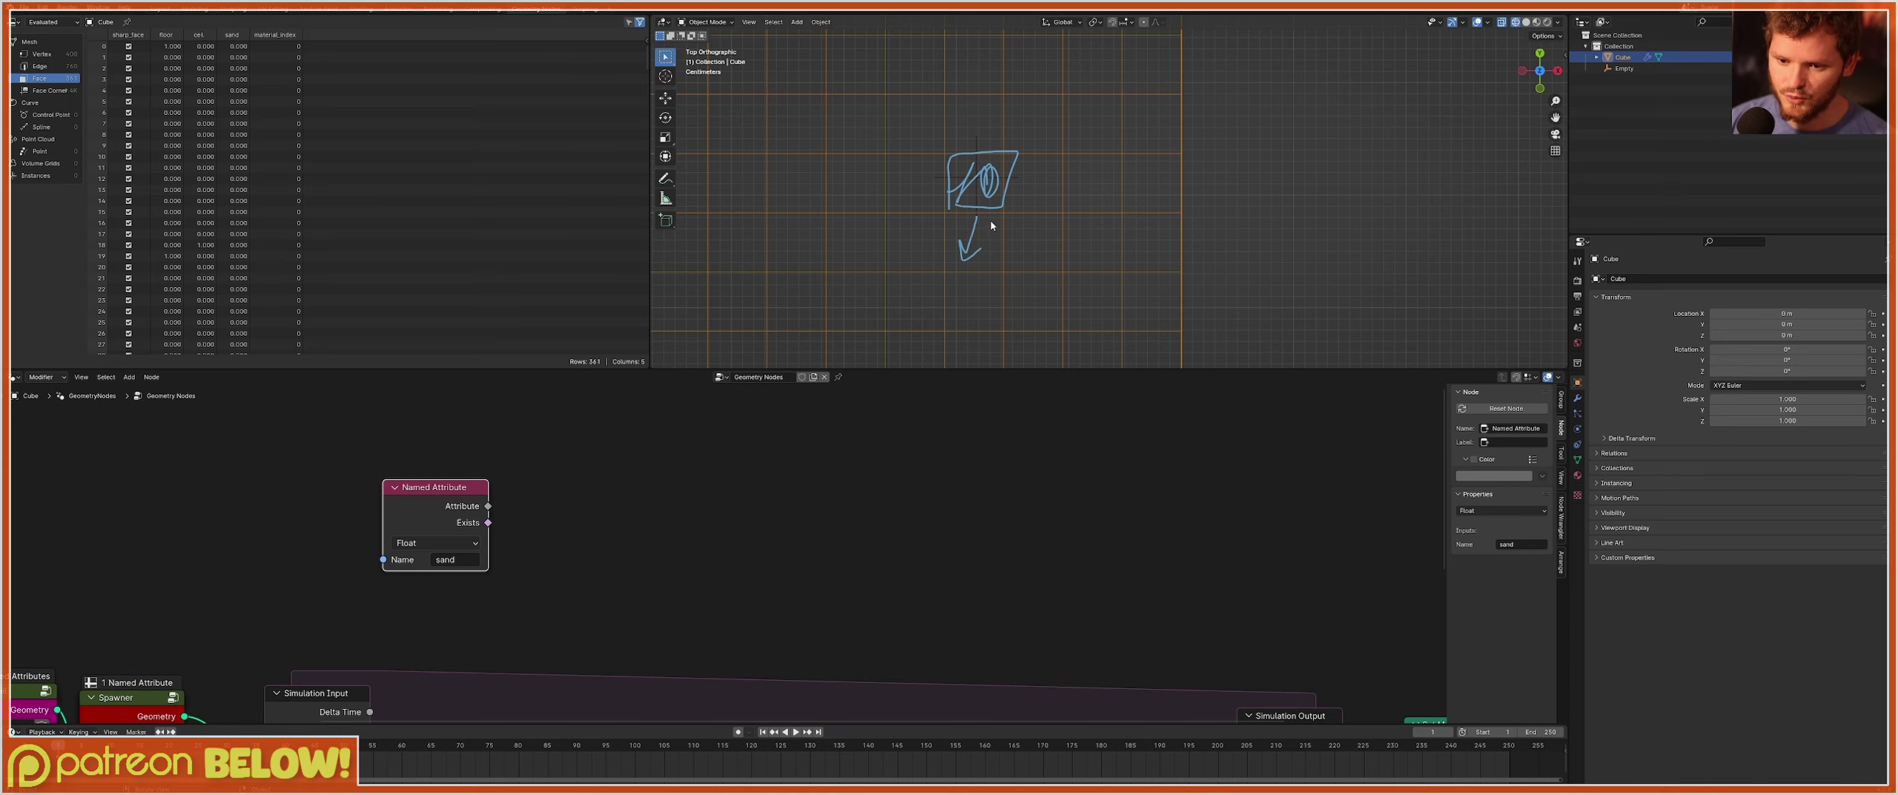
# Annotate two long upward arrows along the grid's two leftmost columns, running from the bottom edge to the top.
pyautogui.scroll(-10, 950, 235)
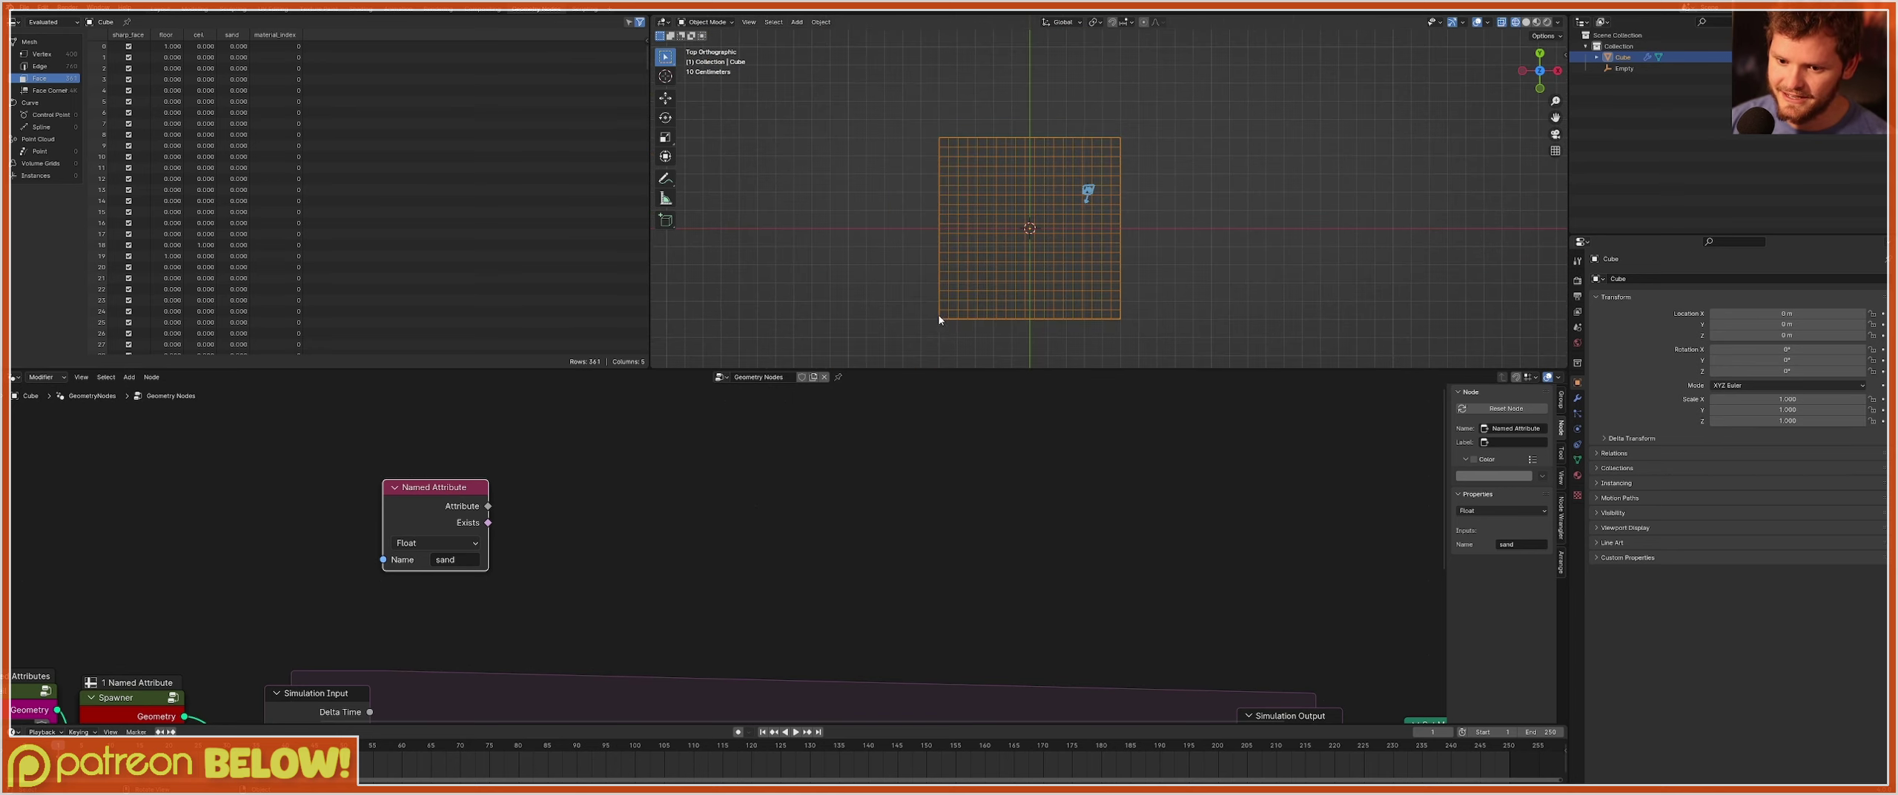
pyautogui.moveTo(947, 302); pyautogui.dragTo(941, 148)
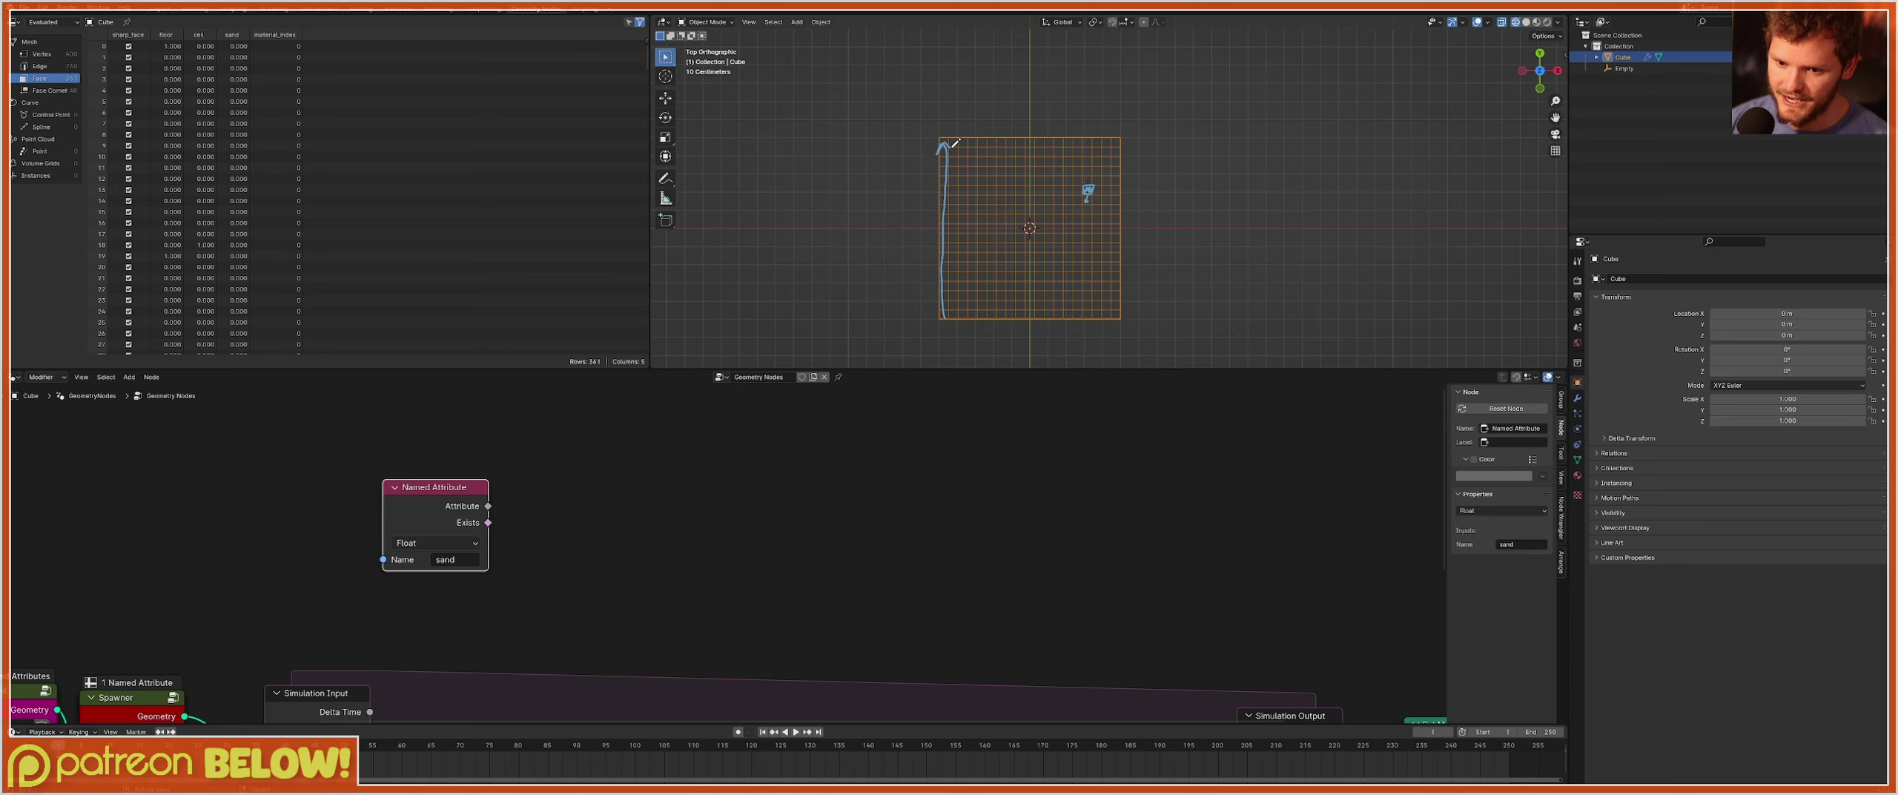
pyautogui.moveTo(955, 317); pyautogui.dragTo(973, 140)
# Annotate a cell with an upward arrow near the middle of the grid, and erase that sketch.
pyautogui.scroll(6, 915, 286)
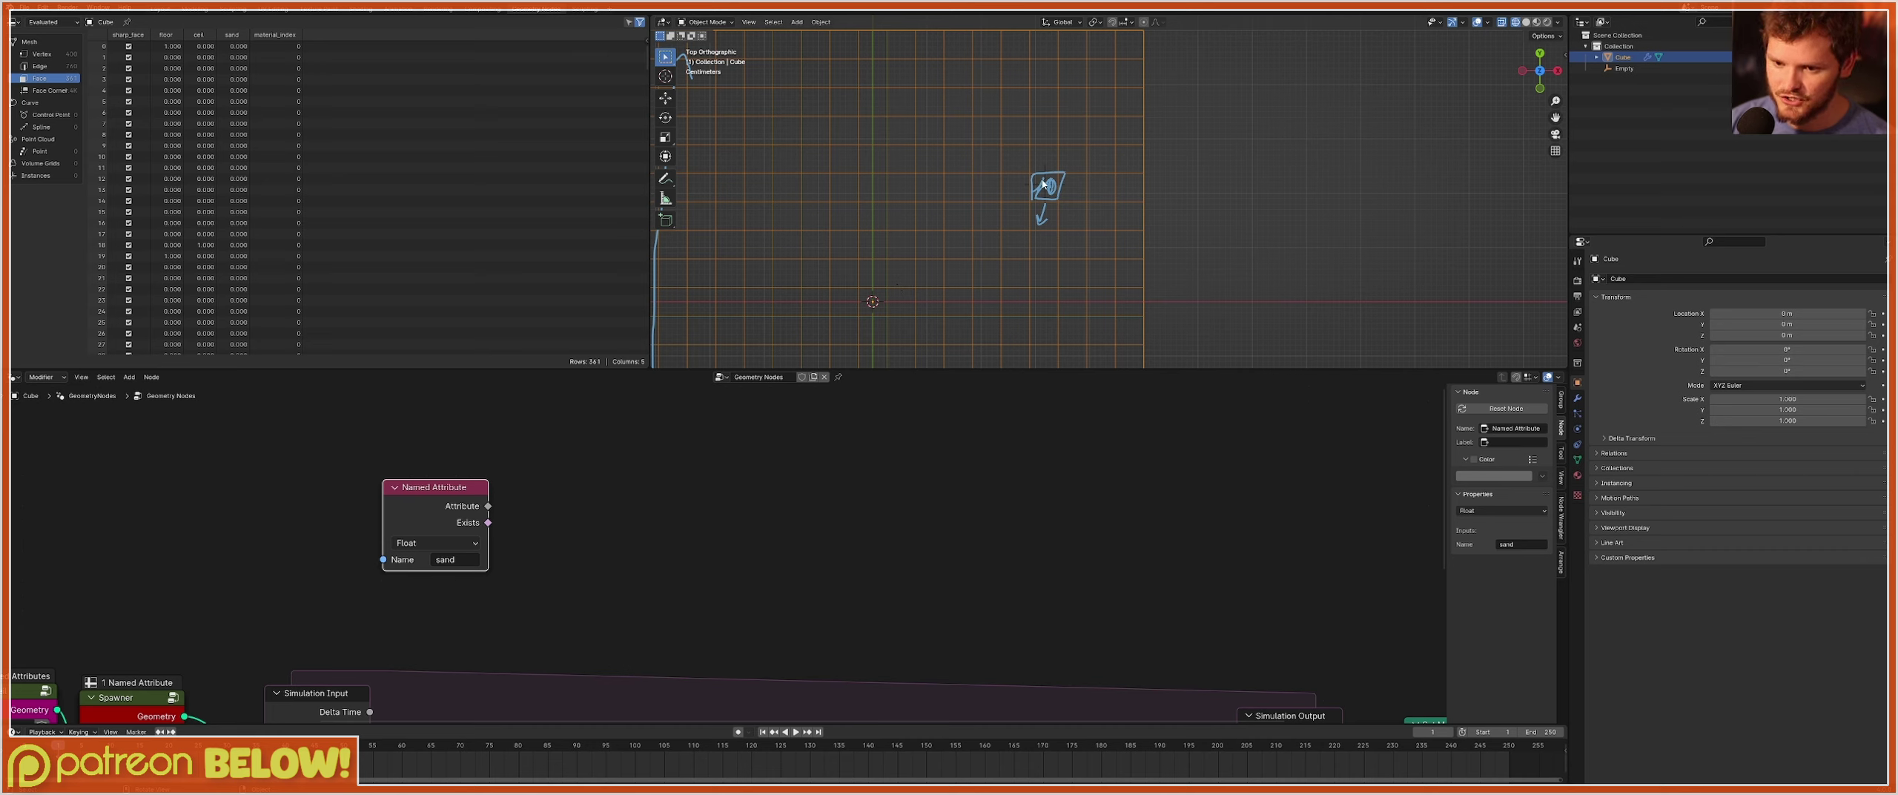
pyautogui.moveTo(860, 250)
pyautogui.mouseDown()
pyautogui.moveTo(886, 226)
pyautogui.moveTo(888, 256)
pyautogui.moveTo(861, 257)
pyautogui.moveTo(867, 217)
pyautogui.moveTo(882, 222)
pyautogui.mouseUp()
pyautogui.scroll(5, 860, 245)
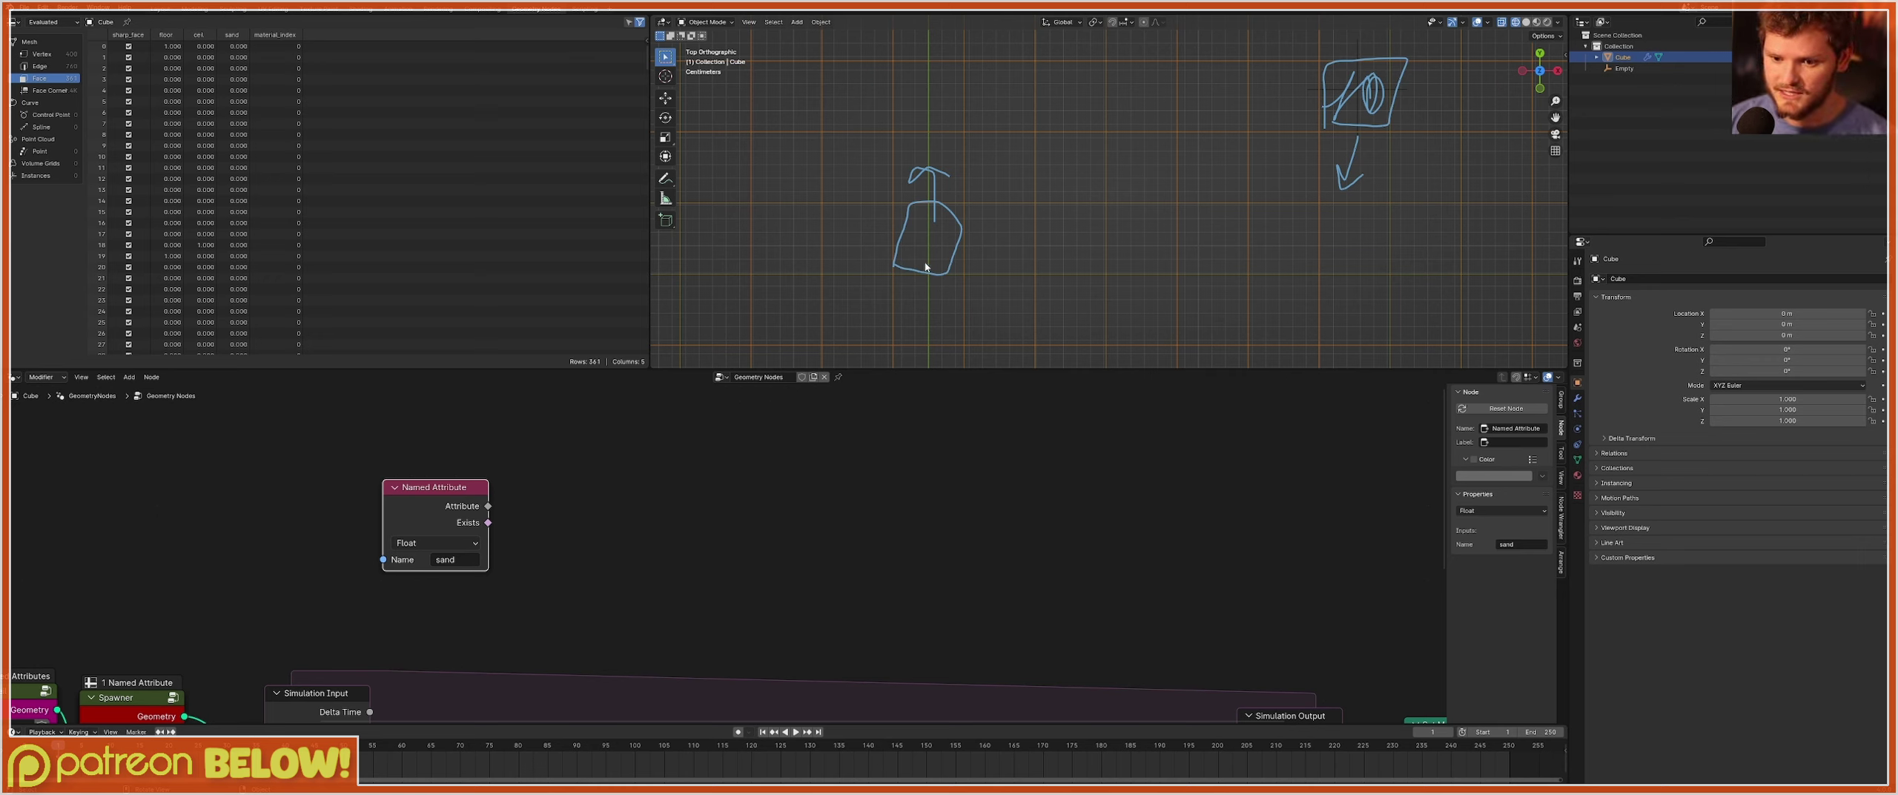
pyautogui.moveTo(923, 308)
pyautogui.mouseDown(button='right')
pyautogui.moveTo(941, 305)
pyautogui.moveTo(902, 227)
pyautogui.mouseUp(button='right')
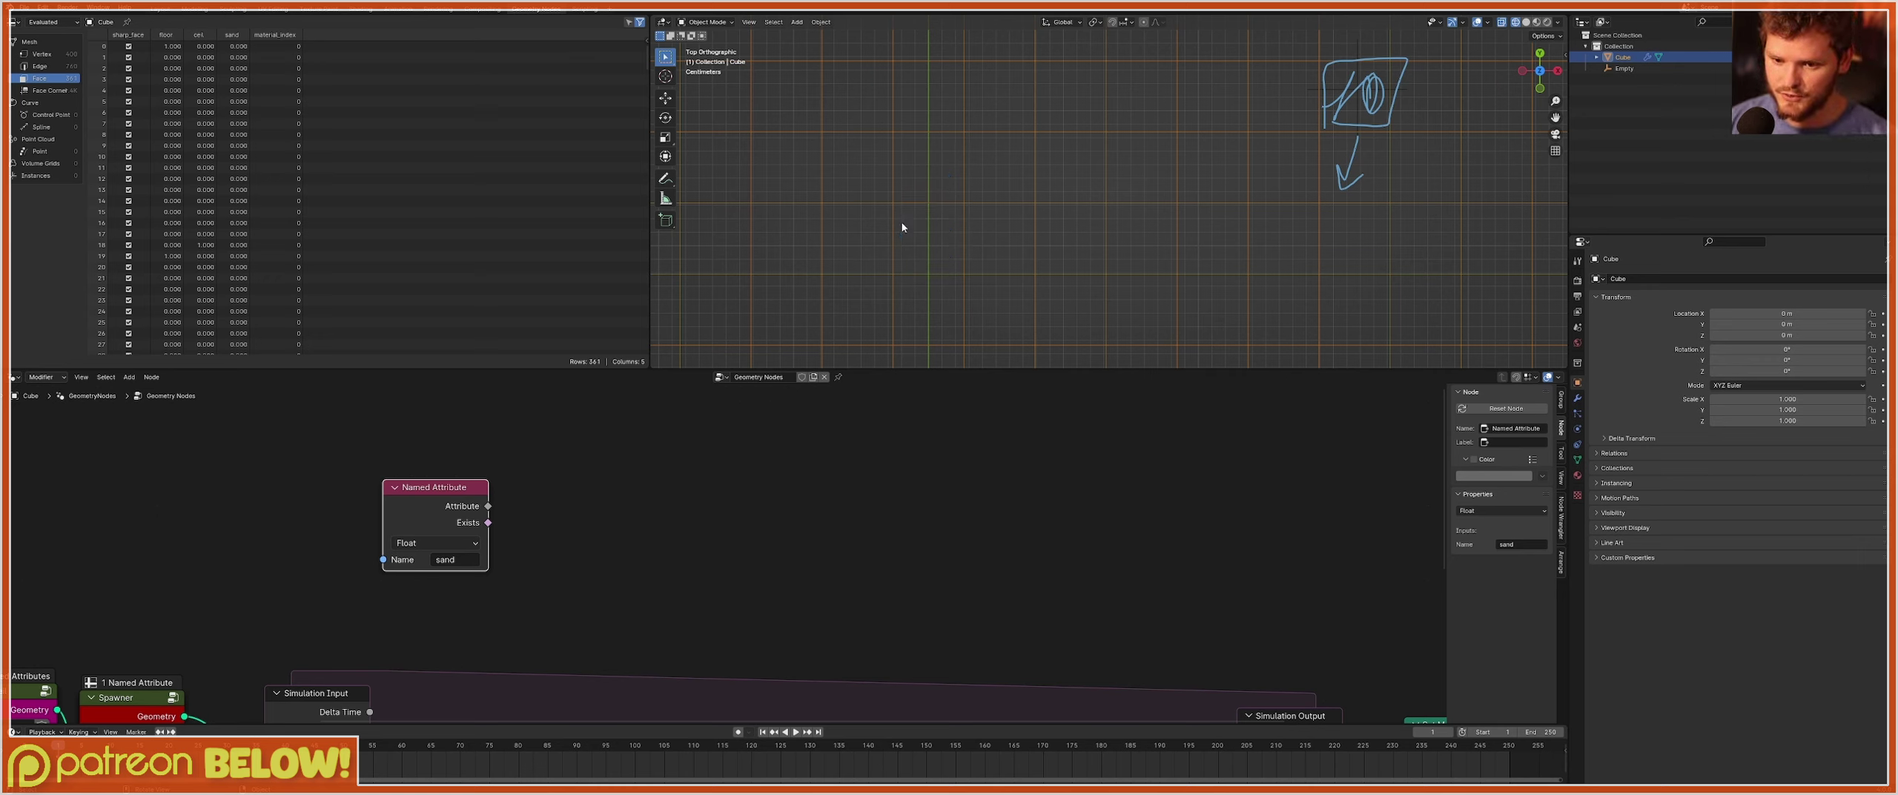
# Erase the column arrows and annotate horizontal lines across the grid's bottom and top edges.
pyautogui.scroll(-8, 999, 237)
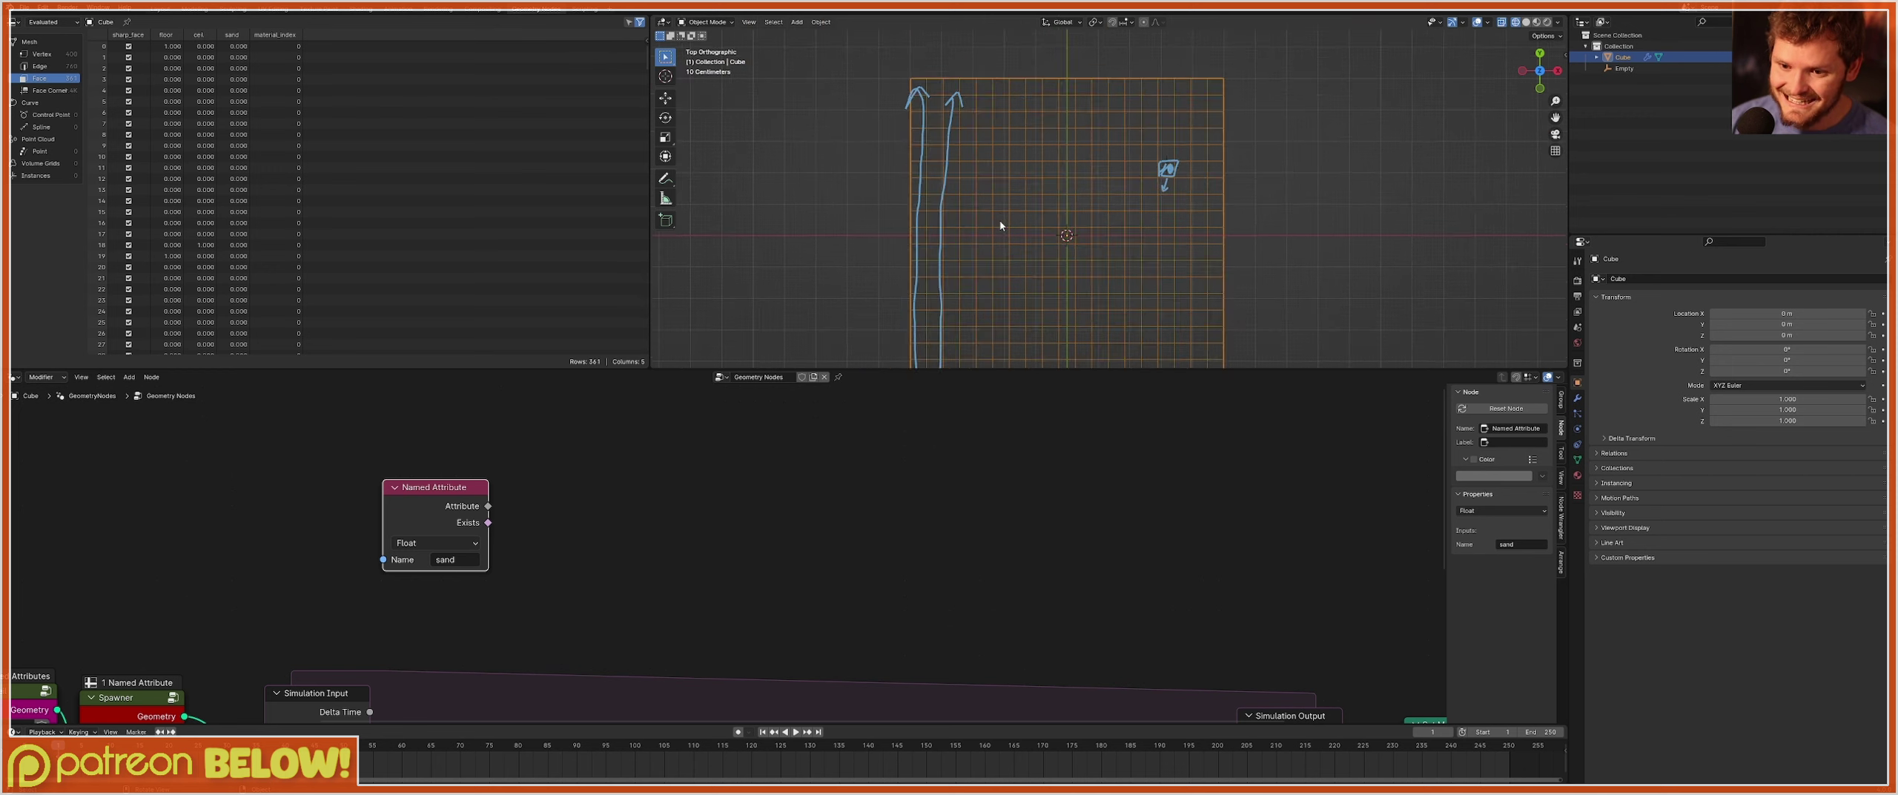
pyautogui.moveTo(1009, 135); pyautogui.dragTo(969, 305, button='right')
pyautogui.moveTo(957, 302); pyautogui.dragTo(1251, 309)
pyautogui.moveTo(949, 135); pyautogui.dragTo(1175, 132)
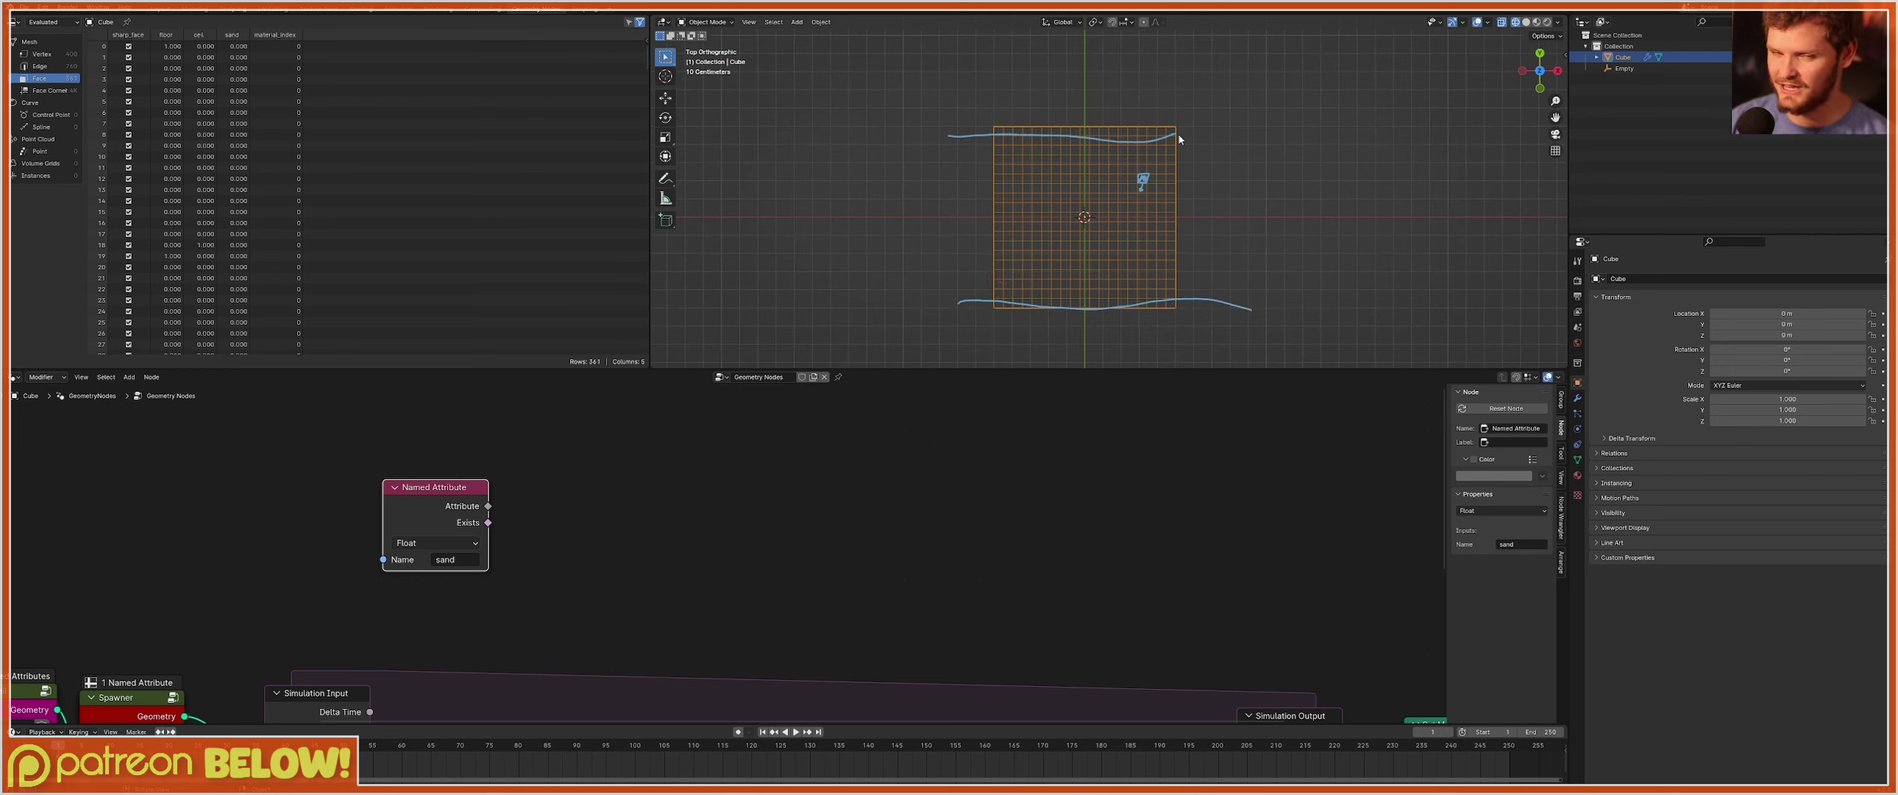
# Undo the two wavy annotation strokes drawn along the top and bottom edges of the grid.
pyautogui.hotkey('ctrl', 'z')
pyautogui.hotkey('ctrl', 'z')
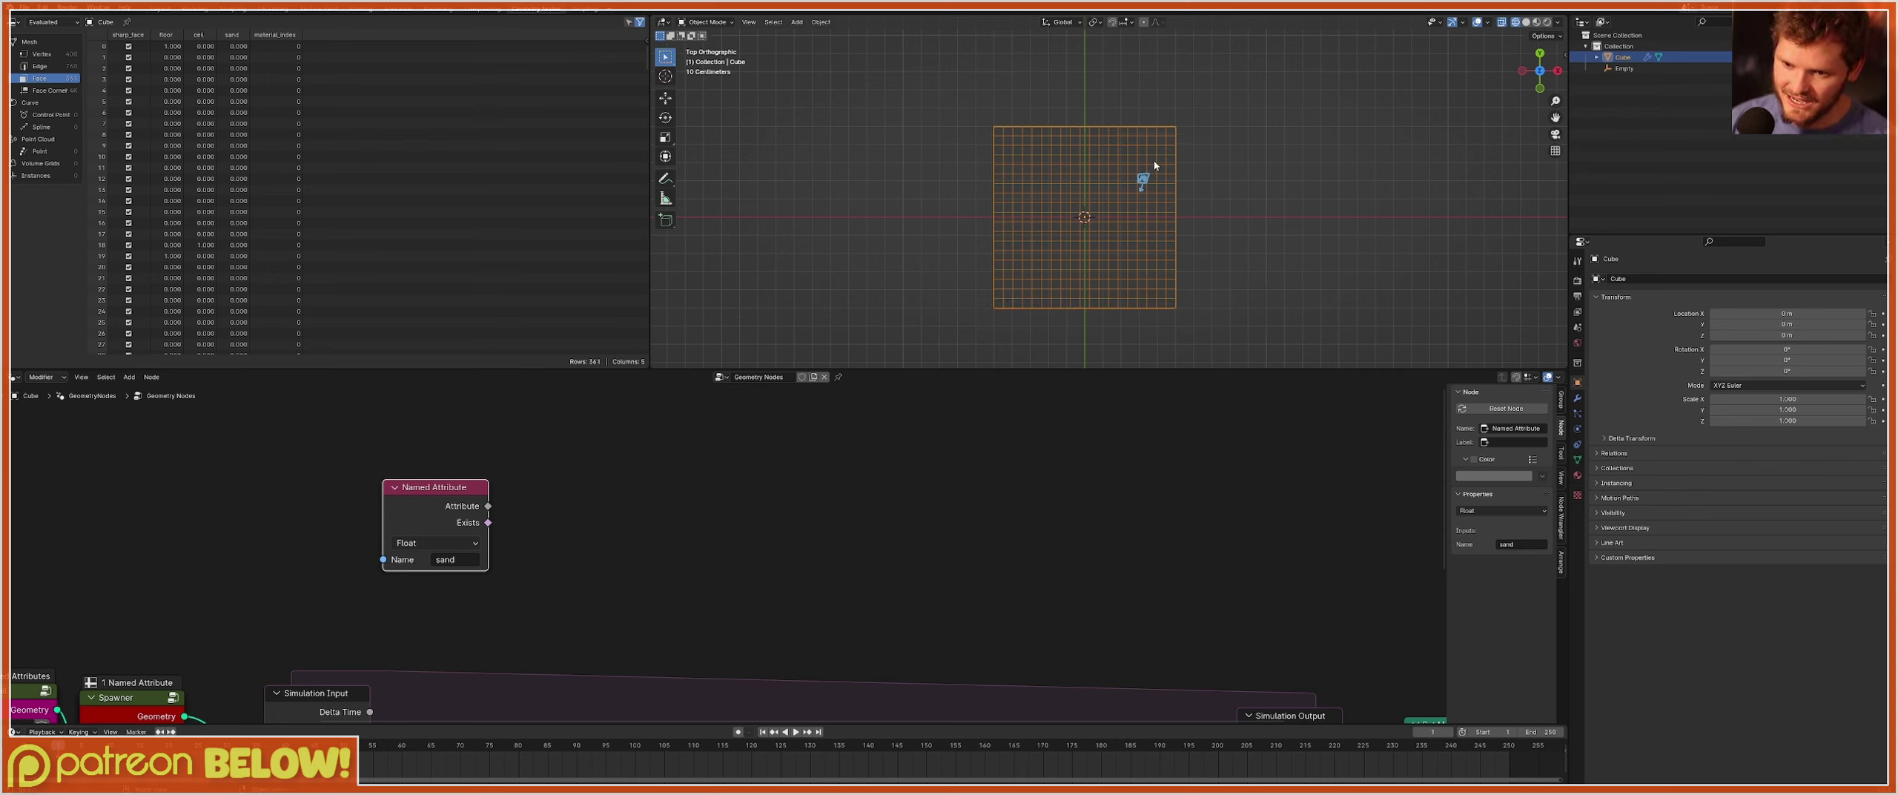
pyautogui.scroll(5, 1186, 157)
pyautogui.scroll(5, 1043, 203)
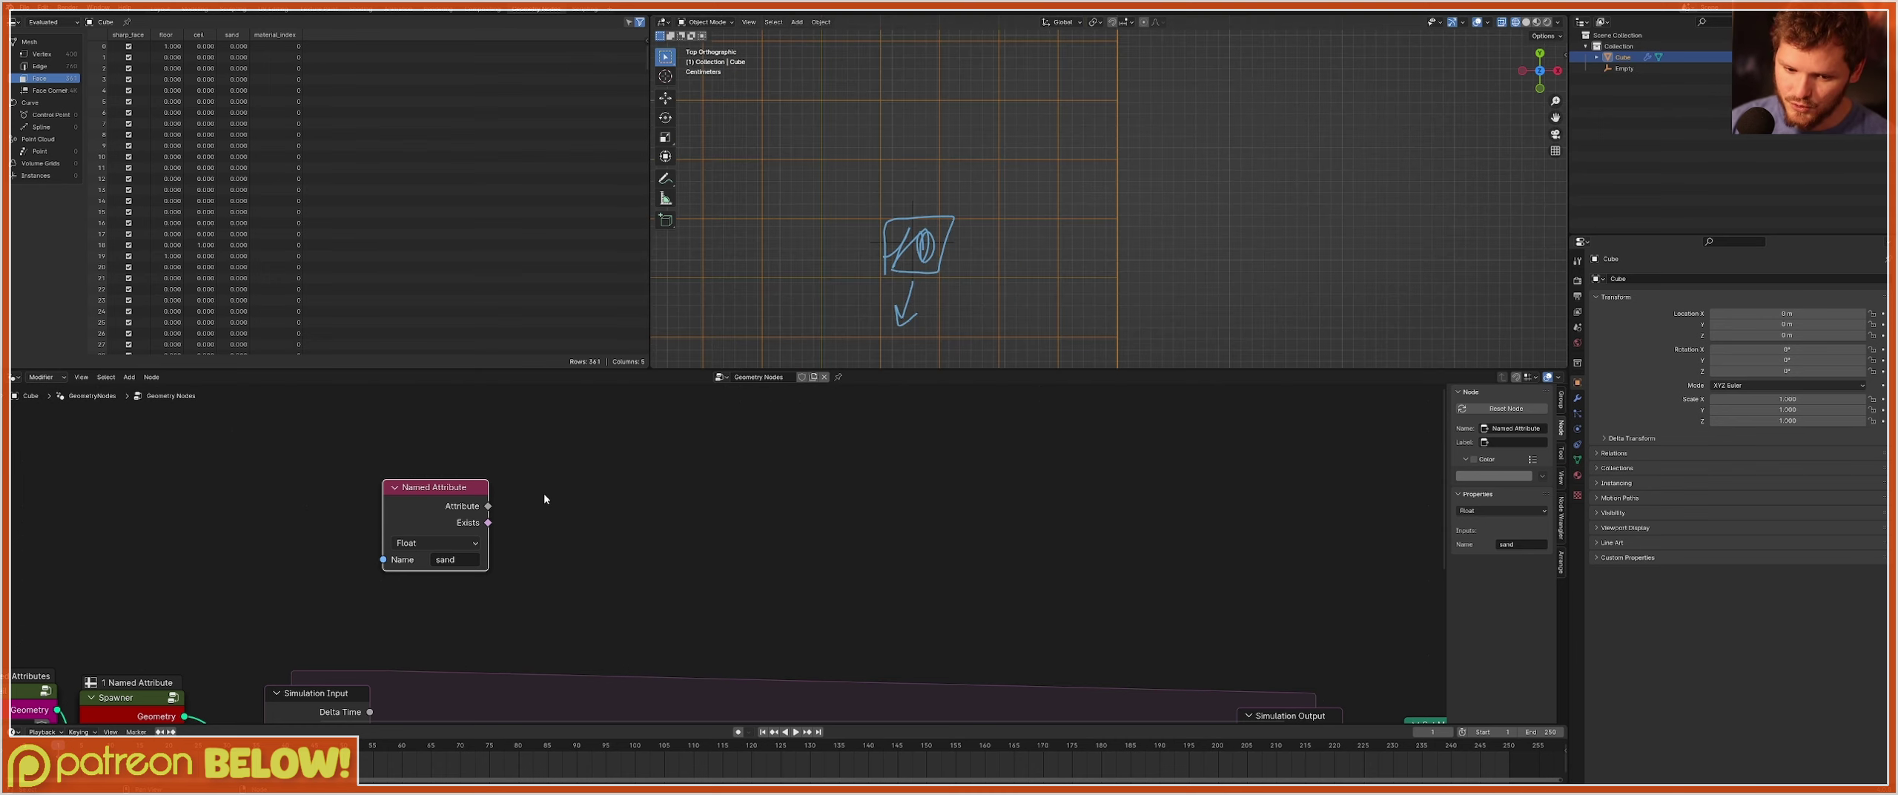
# Add an Index node above the sand Named Attribute node.
pyautogui.moveTo(544, 499); pyautogui.dragTo(716, 512, button='middle')
pyautogui.moveTo(608, 510); pyautogui.dragTo(469, 498)
pyautogui.hotkey('shift', 'a')
pyautogui.click(710, 449)
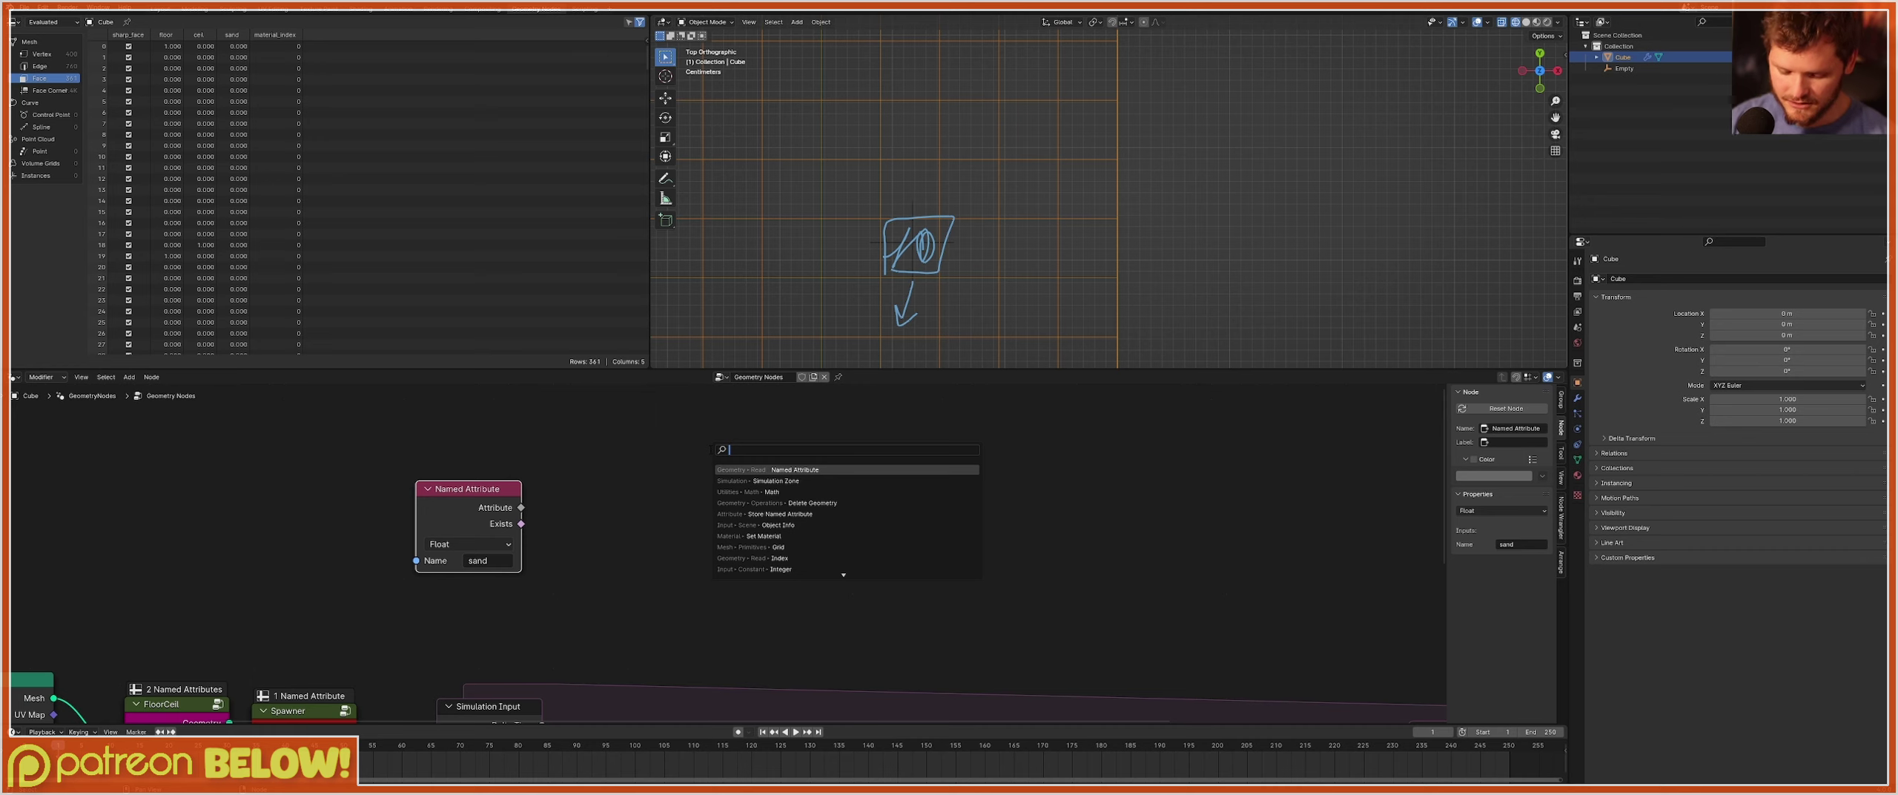
pyautogui.write('ind')
pyautogui.press('Return')
pyautogui.click(576, 427)
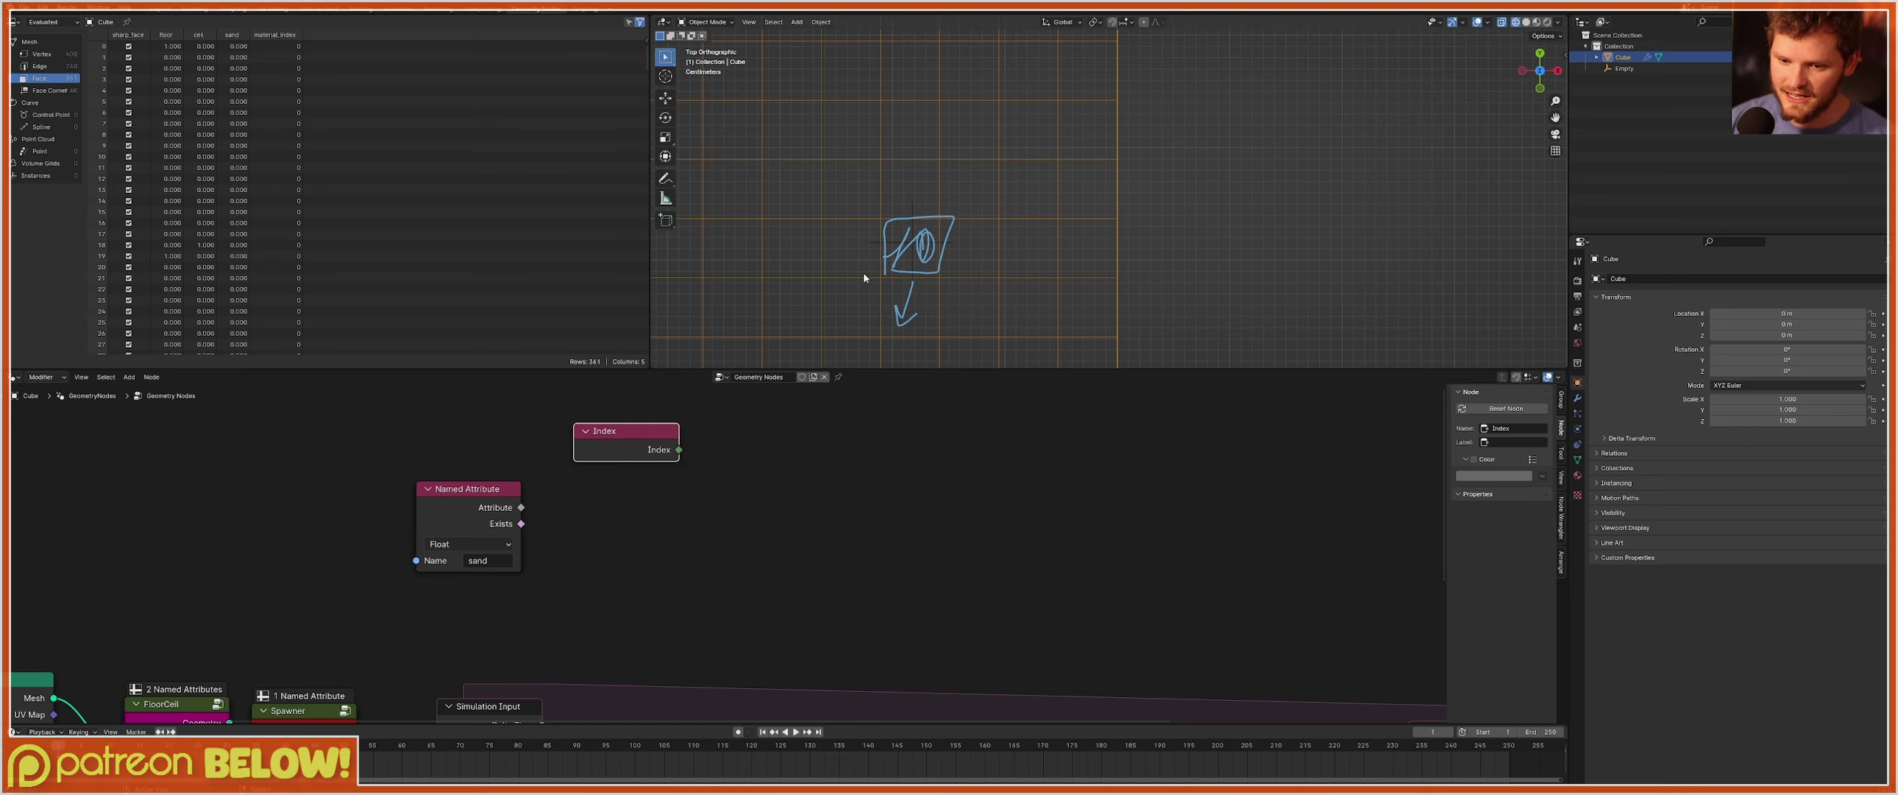
# Feed the Index output into a new Subtract node and move the sand Named Attribute node closer.
pyautogui.moveTo(679, 449); pyautogui.dragTo(805, 447)
pyautogui.write('subtra')
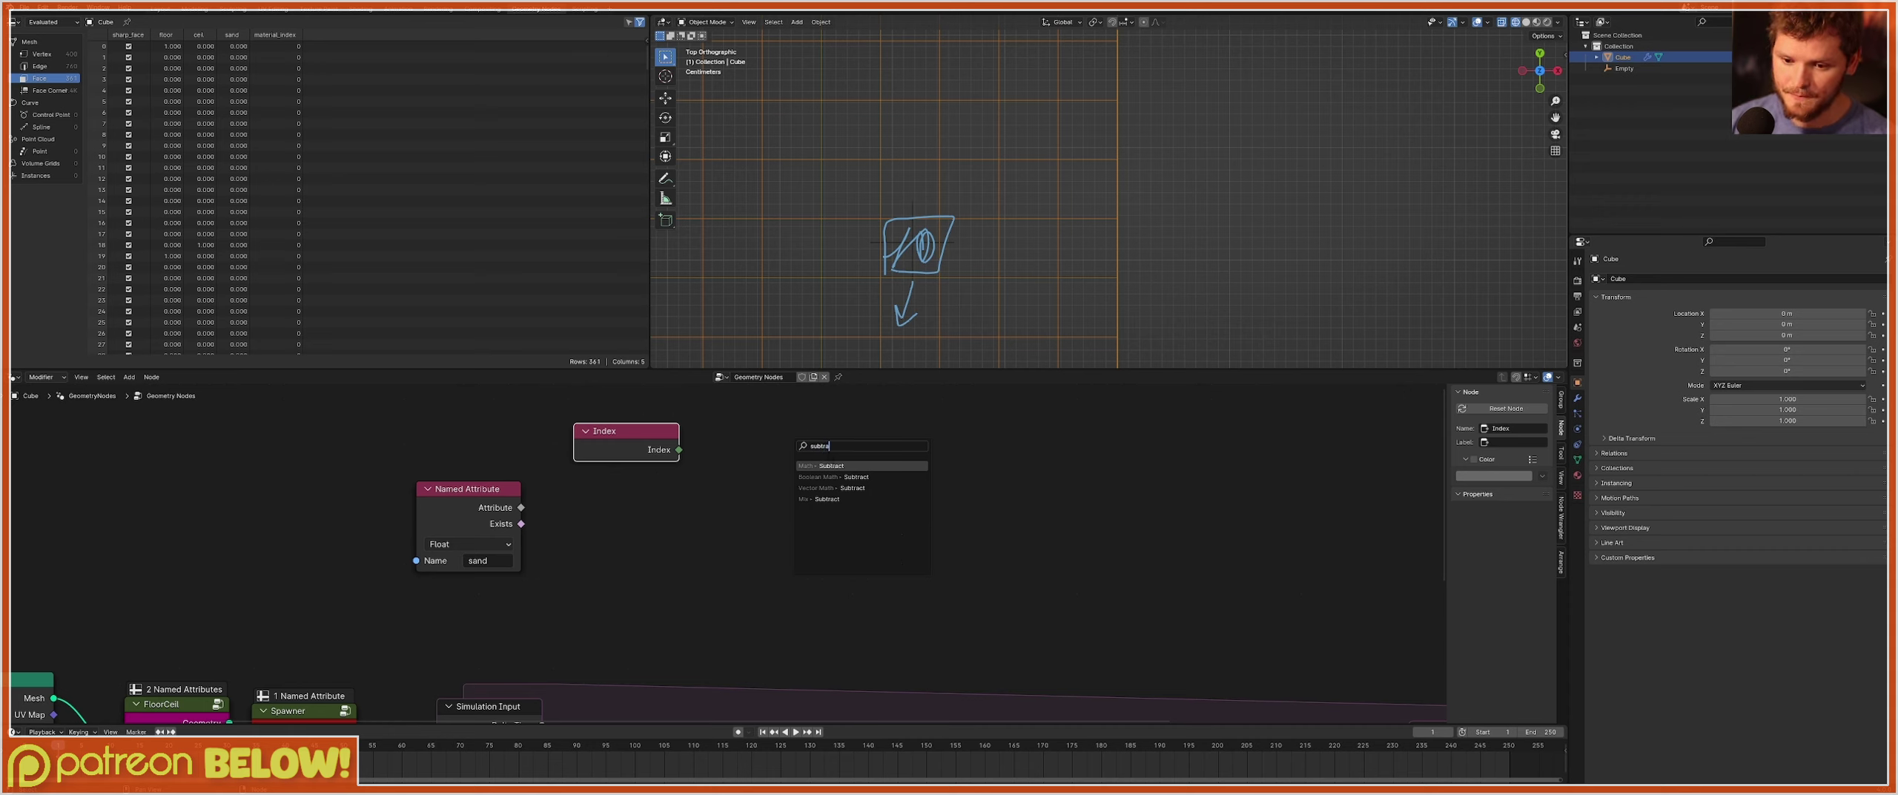
pyautogui.press('Return')
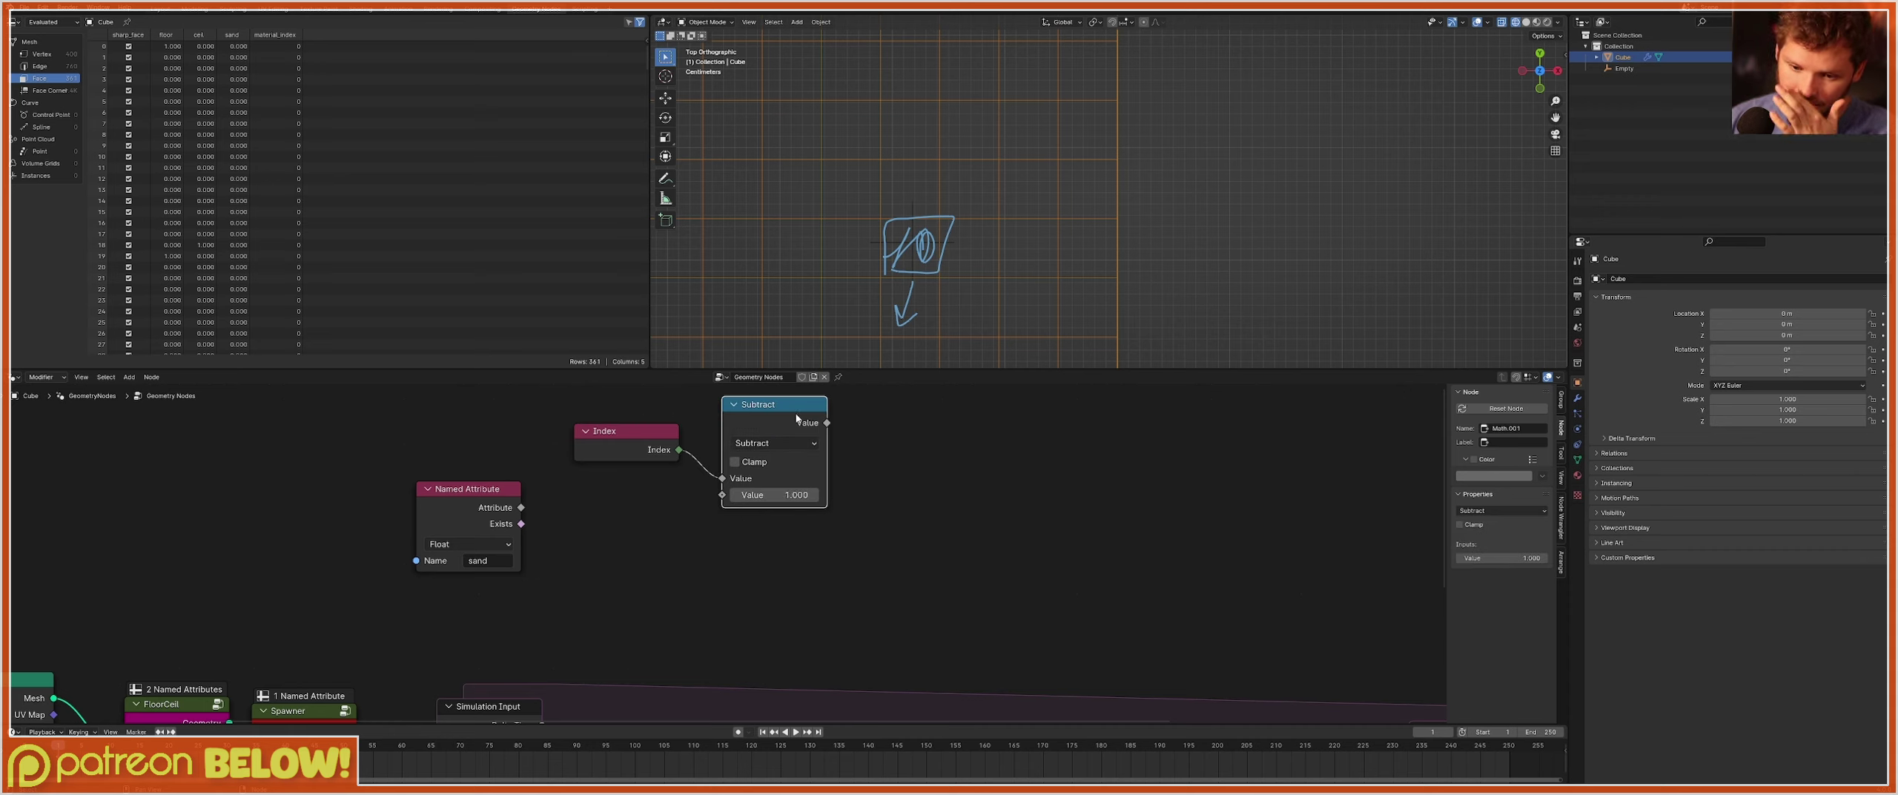
pyautogui.moveTo(474, 489); pyautogui.dragTo(569, 515)
# Connect the Subtract result to a new Evaluate at Index node on the Face domain and feed the sand attribute in as its value.
pyautogui.moveTo(825, 422); pyautogui.dragTo(993, 431)
pyautogui.write('eva')
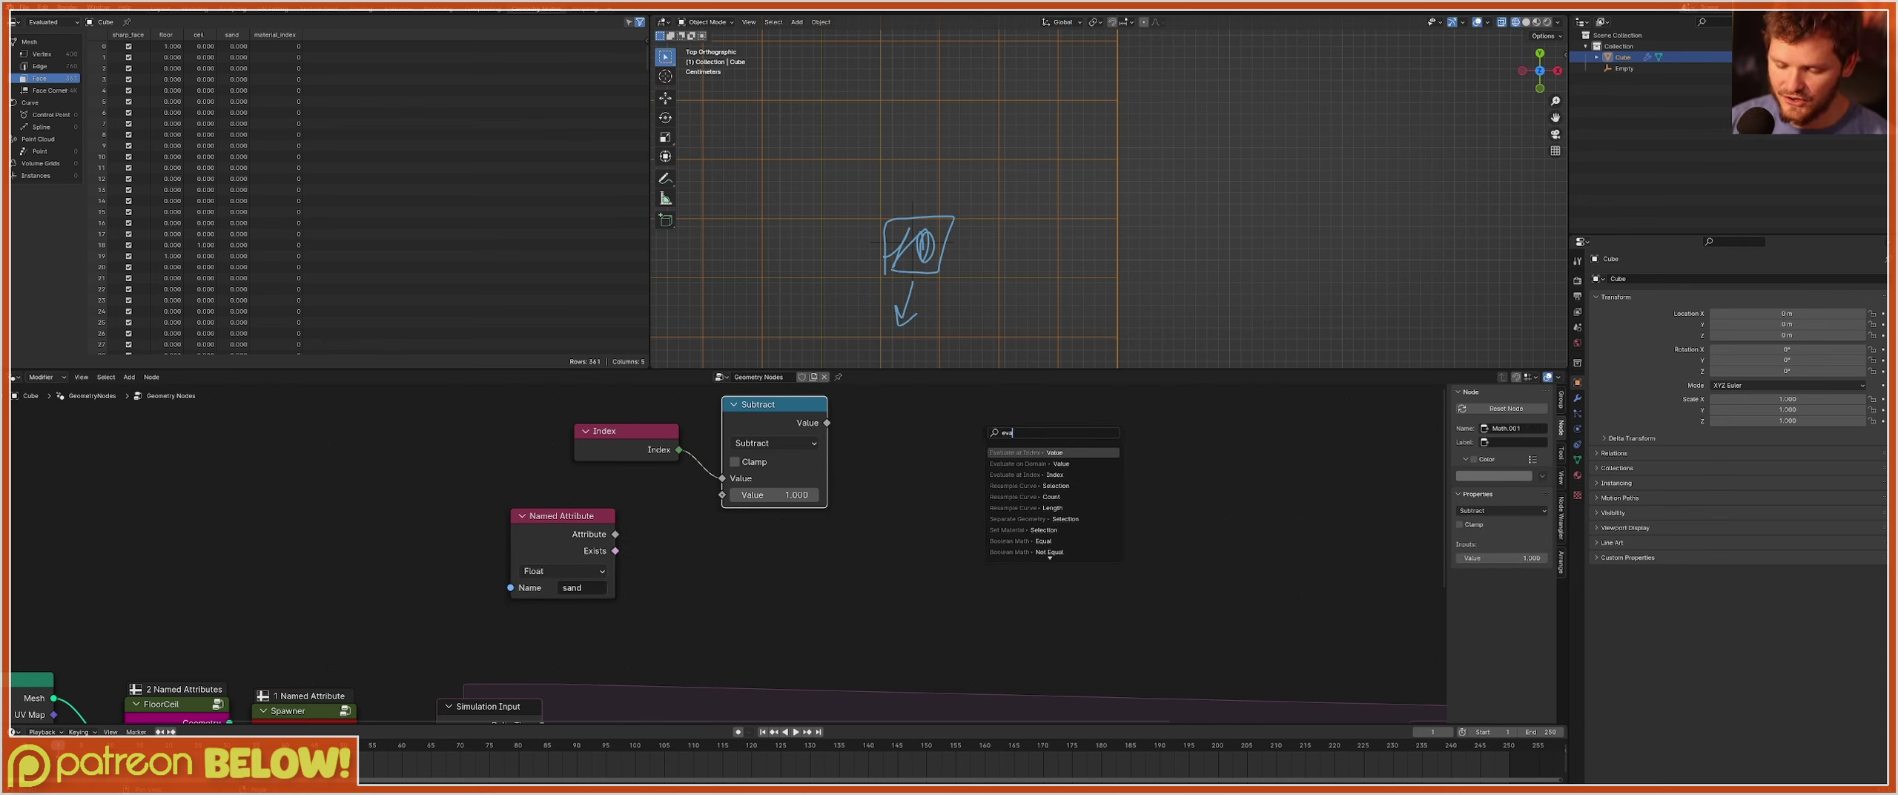
pyautogui.click(1027, 475)
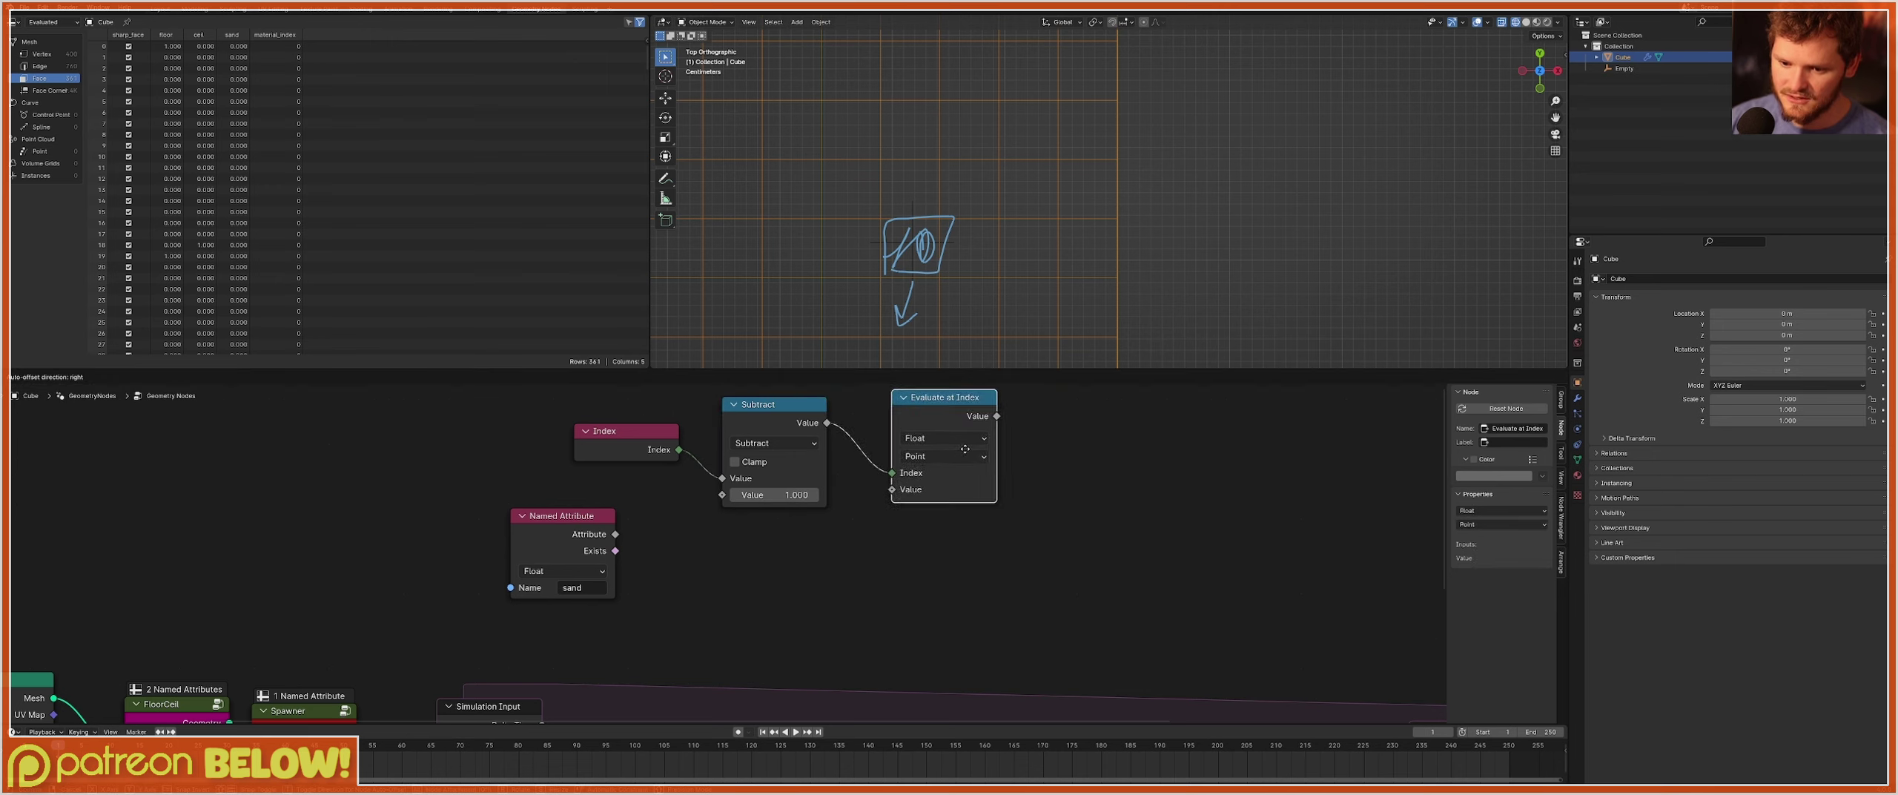
pyautogui.click(964, 449)
pyautogui.click(944, 456)
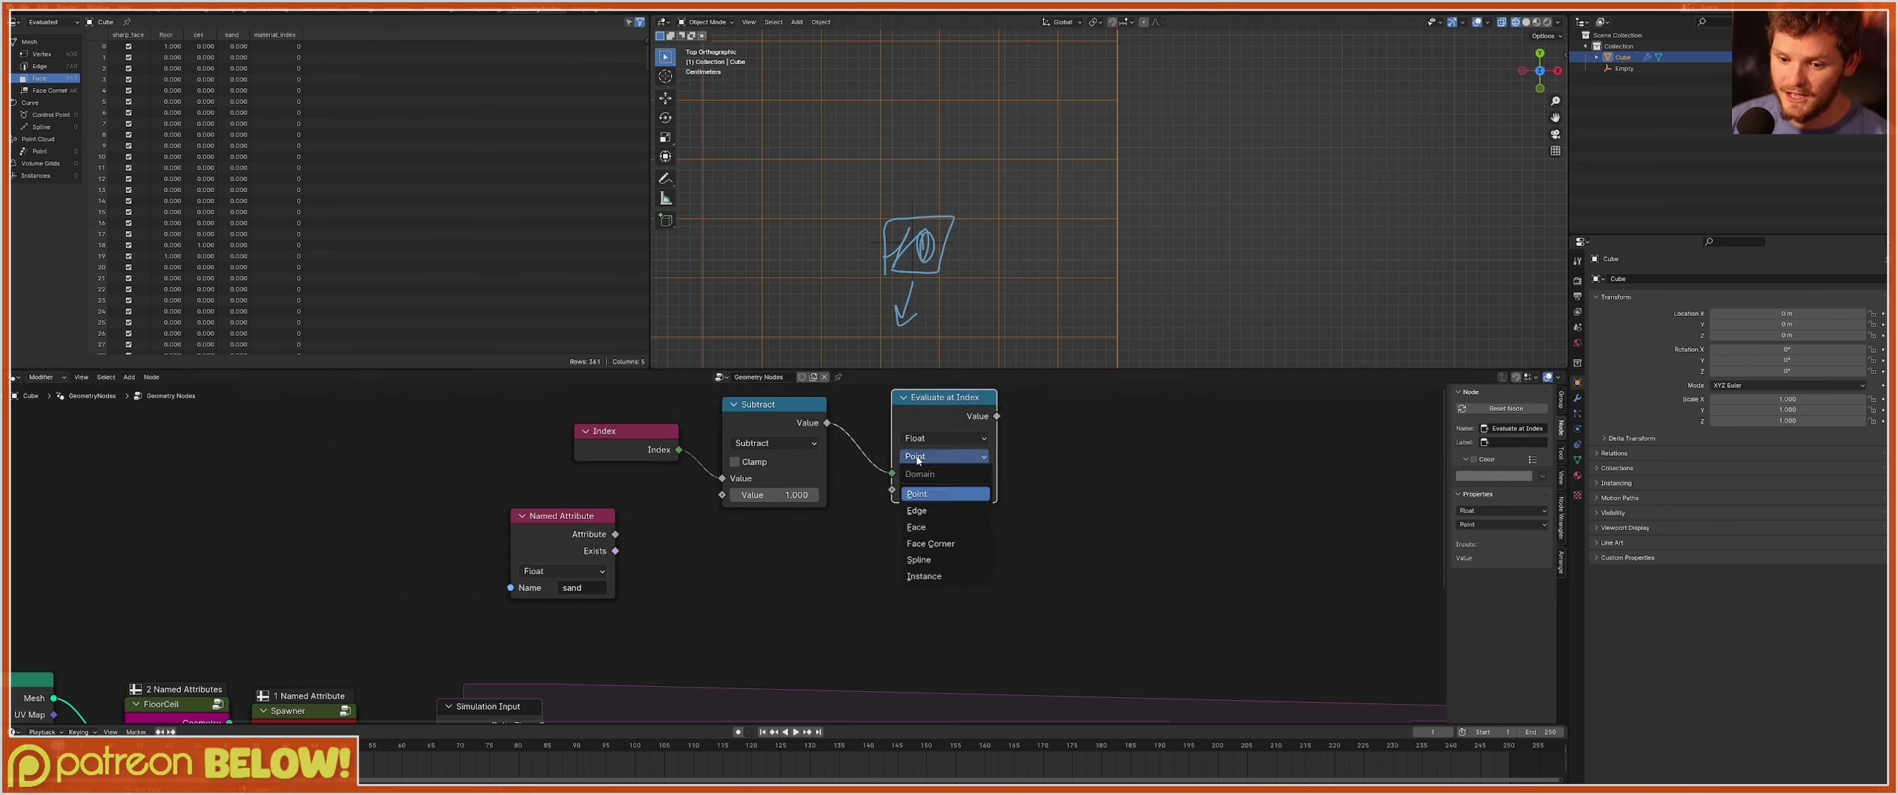
pyautogui.click(936, 485)
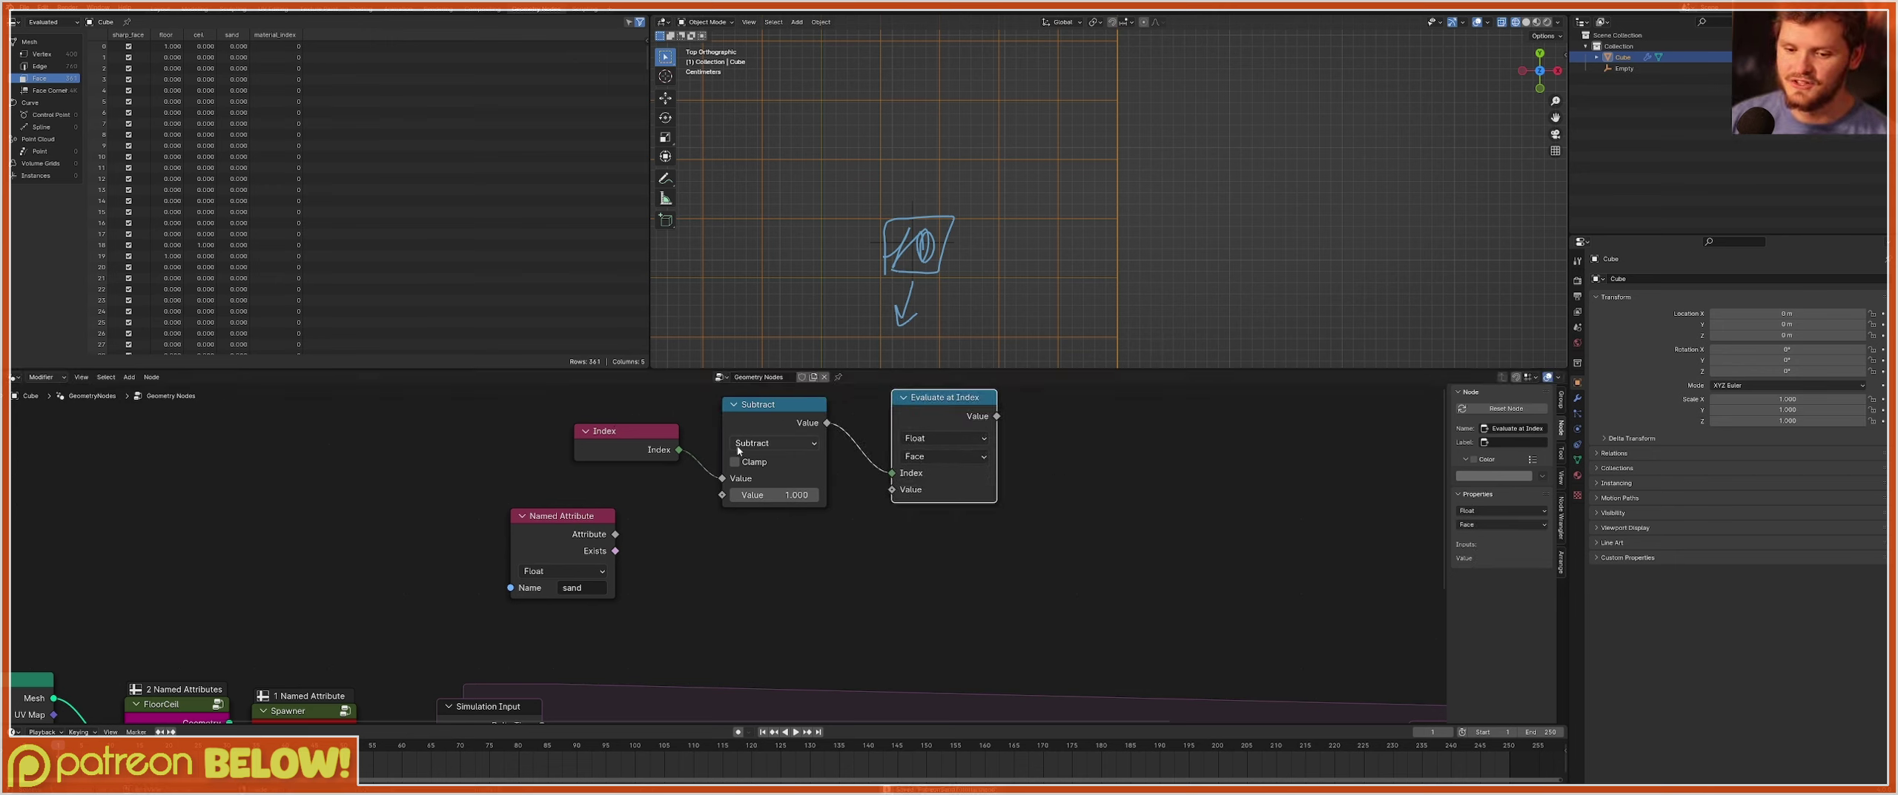
pyautogui.moveTo(593, 474); pyautogui.dragTo(801, 410)
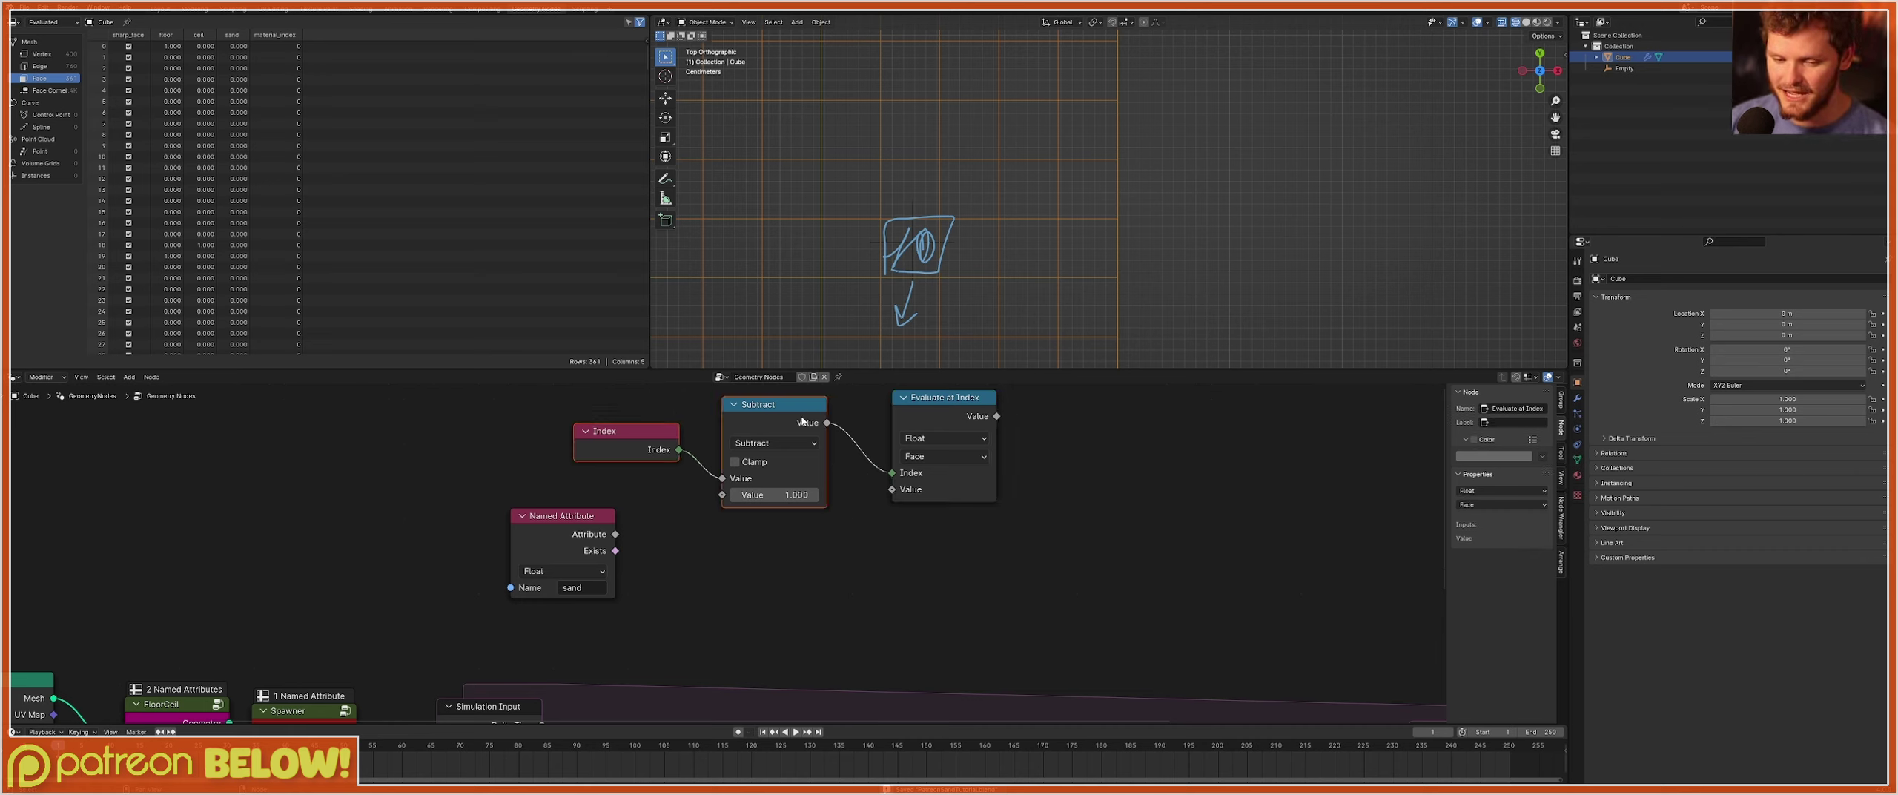
pyautogui.moveTo(614, 534); pyautogui.dragTo(892, 490)
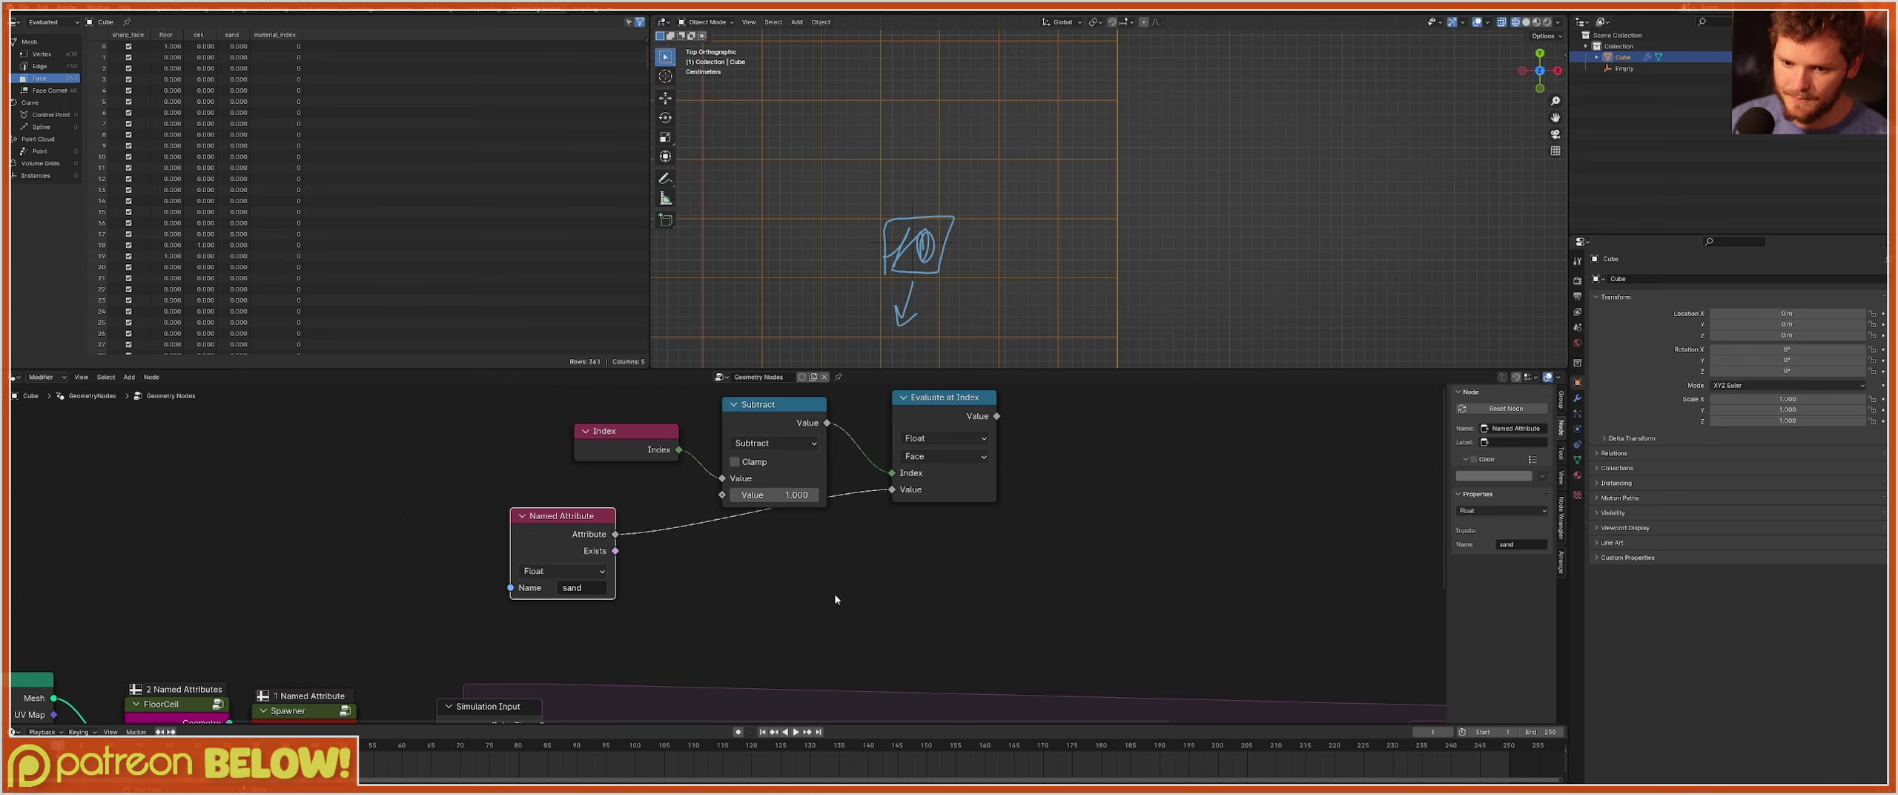
pyautogui.keyDown('shift'); pyautogui.moveTo(972, 247); pyautogui.dragTo(1029, 212, button='middle'); pyautogui.keyUp('shift')
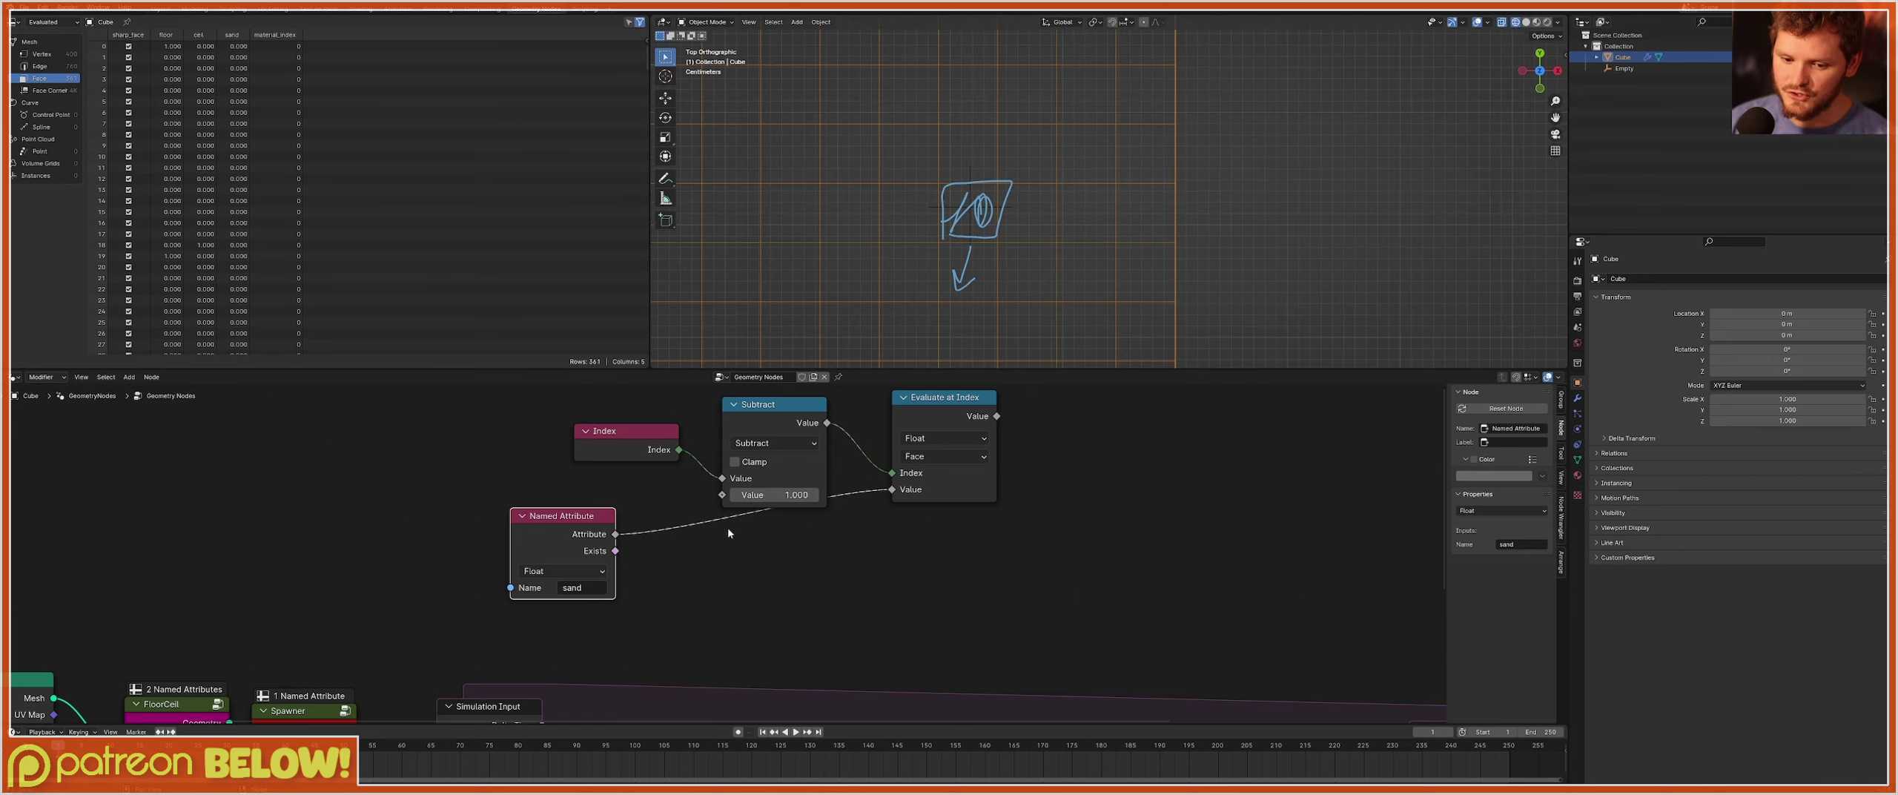
# Duplicate the Subtract node as an Add node and connect the sand attribute to its first value.
pyautogui.click(761, 409)
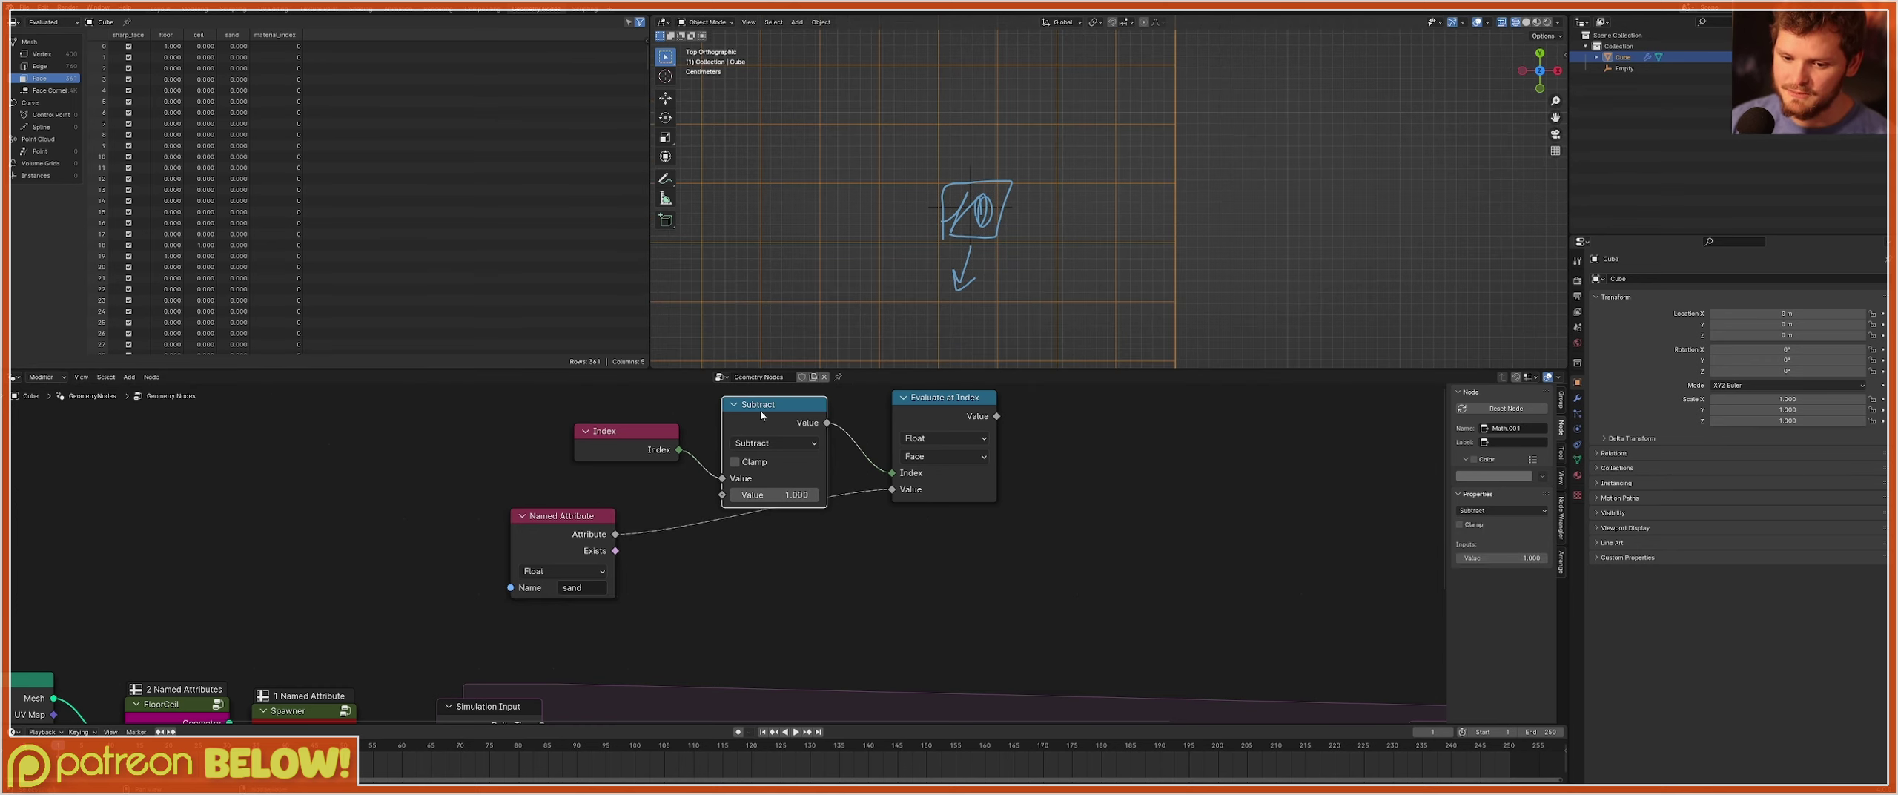
pyautogui.hotkey('shift', 'd')
pyautogui.click(1000, 519)
pyautogui.click(1016, 552)
pyautogui.click(991, 591)
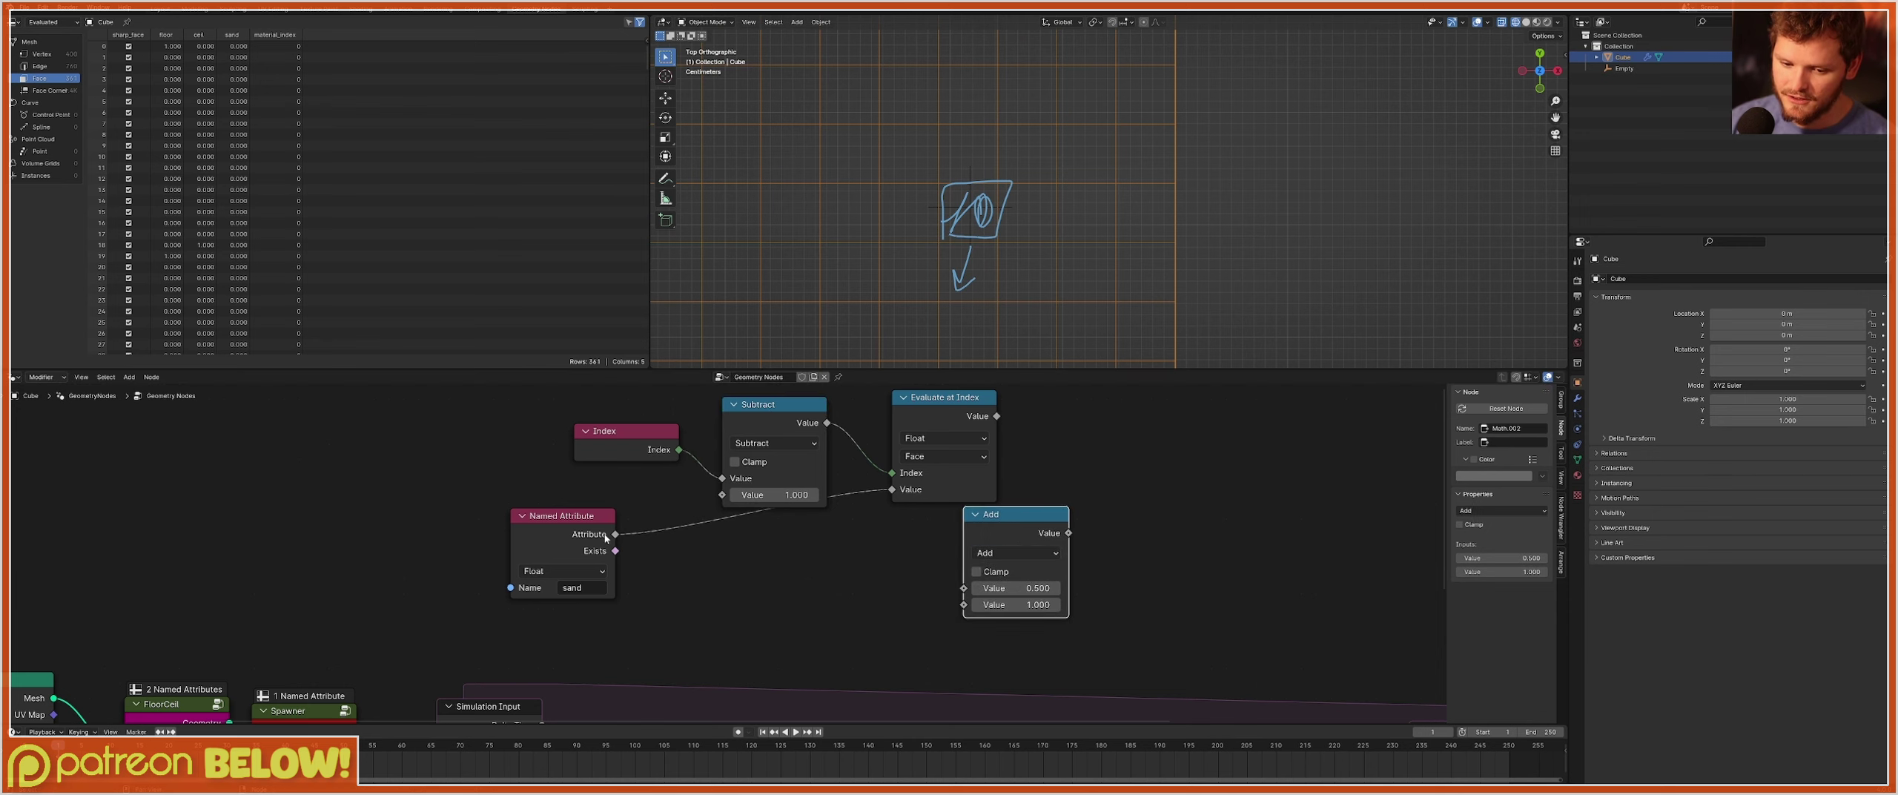
pyautogui.moveTo(615, 534)
pyautogui.mouseDown()
pyautogui.moveTo(639, 513)
pyautogui.moveTo(736, 525)
pyautogui.moveTo(963, 588)
pyautogui.mouseUp()
pyautogui.moveTo(956, 230)
pyautogui.mouseDown()
pyautogui.moveTo(1010, 178)
pyautogui.moveTo(962, 214)
pyautogui.mouseUp()
pyautogui.moveTo(1010, 518); pyautogui.dragTo(1179, 514)
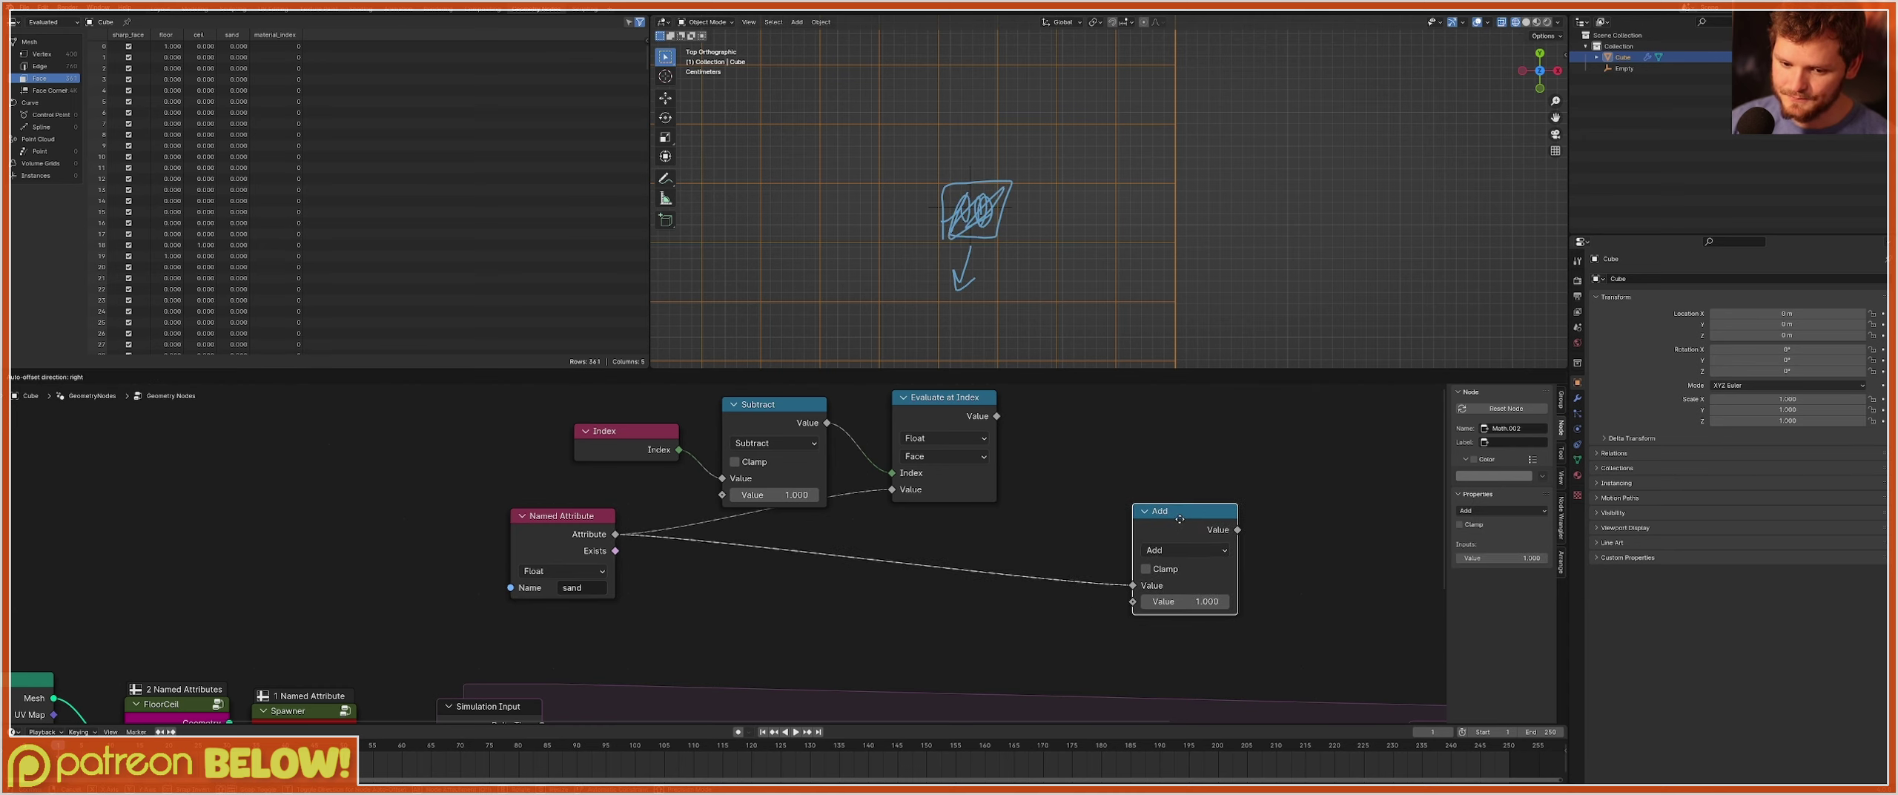
# Shift the Index, Subtract and Evaluate at Index nodes slightly to tidy the chain.
pyautogui.moveTo(932, 406); pyautogui.dragTo(910, 415)
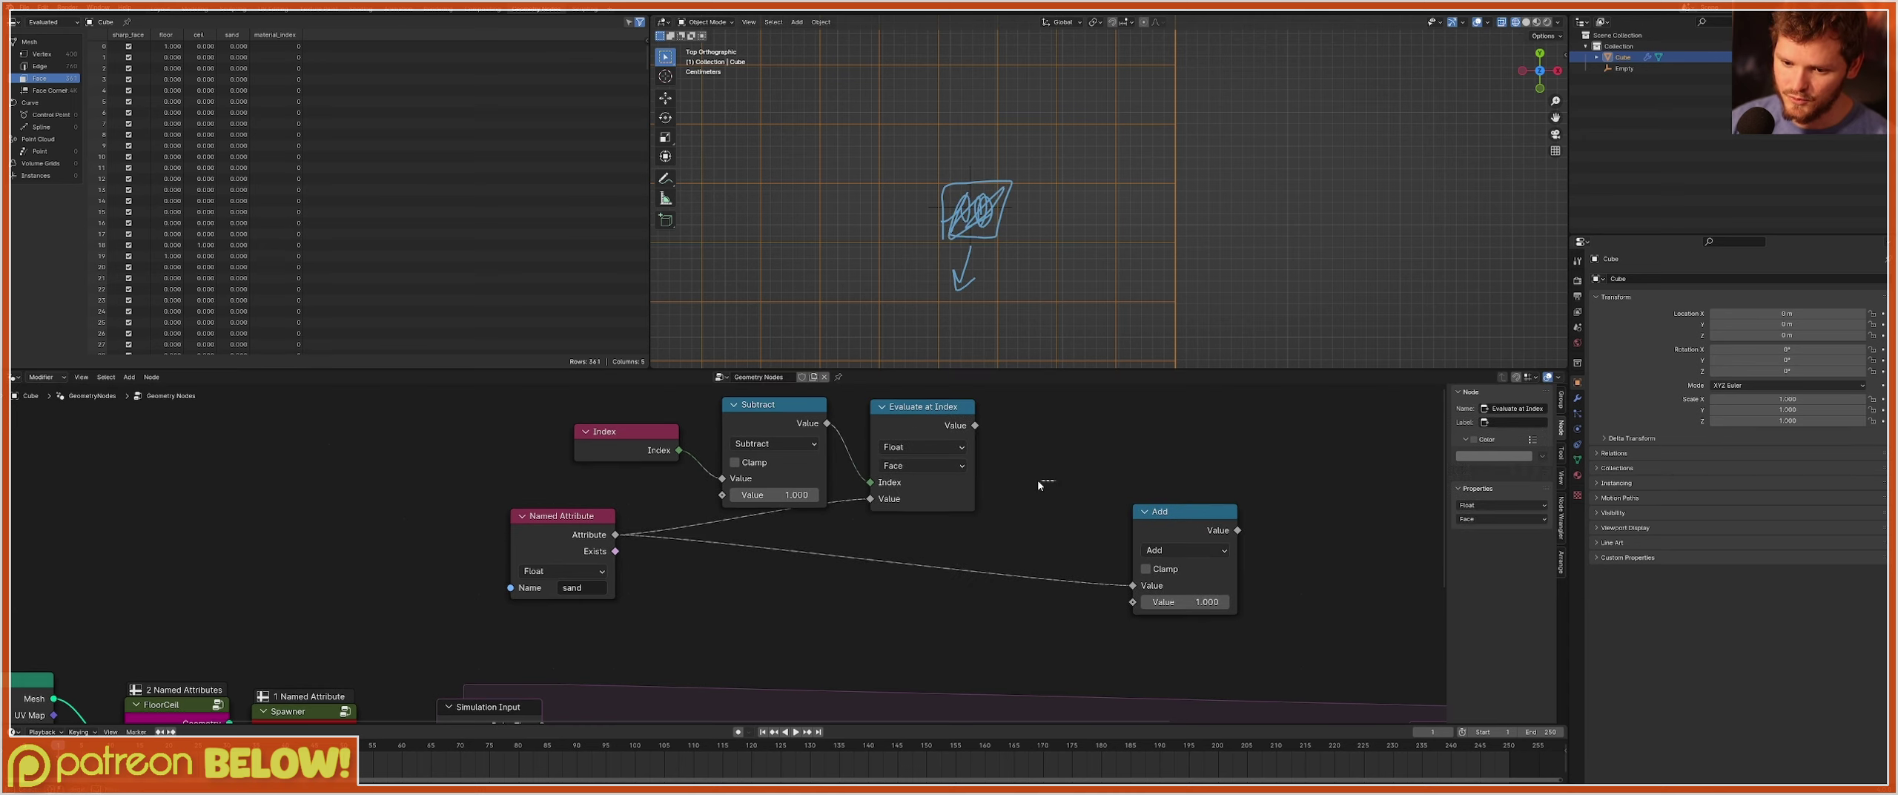
pyautogui.moveTo(1057, 482); pyautogui.dragTo(615, 387)
pyautogui.moveTo(943, 418); pyautogui.dragTo(929, 413)
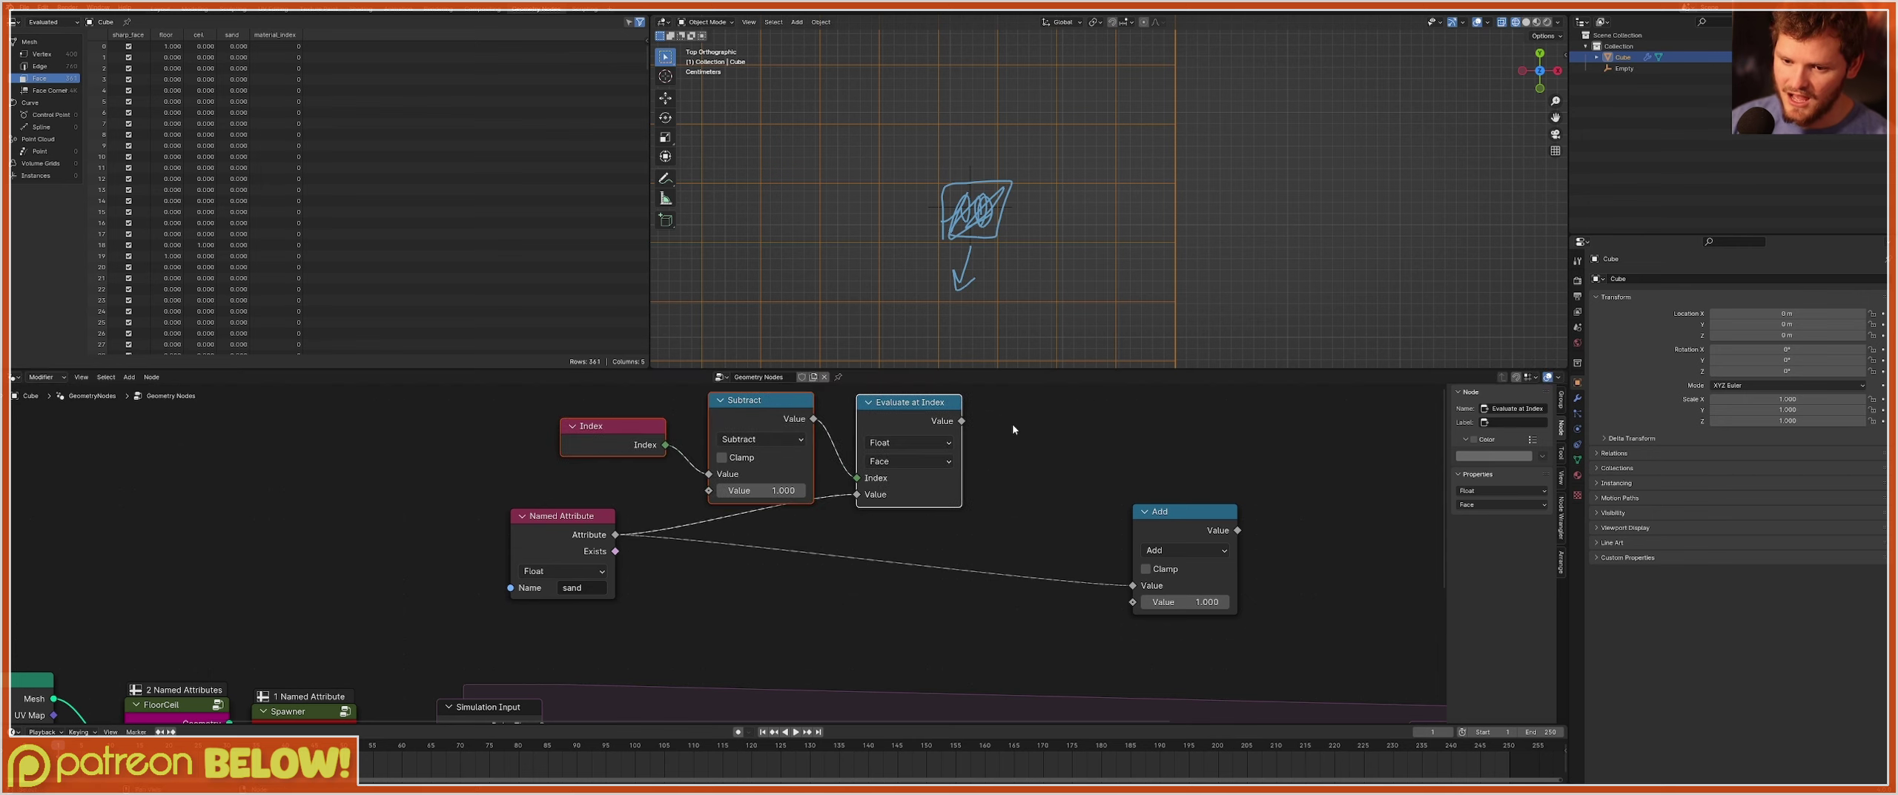
pyautogui.click(1013, 425)
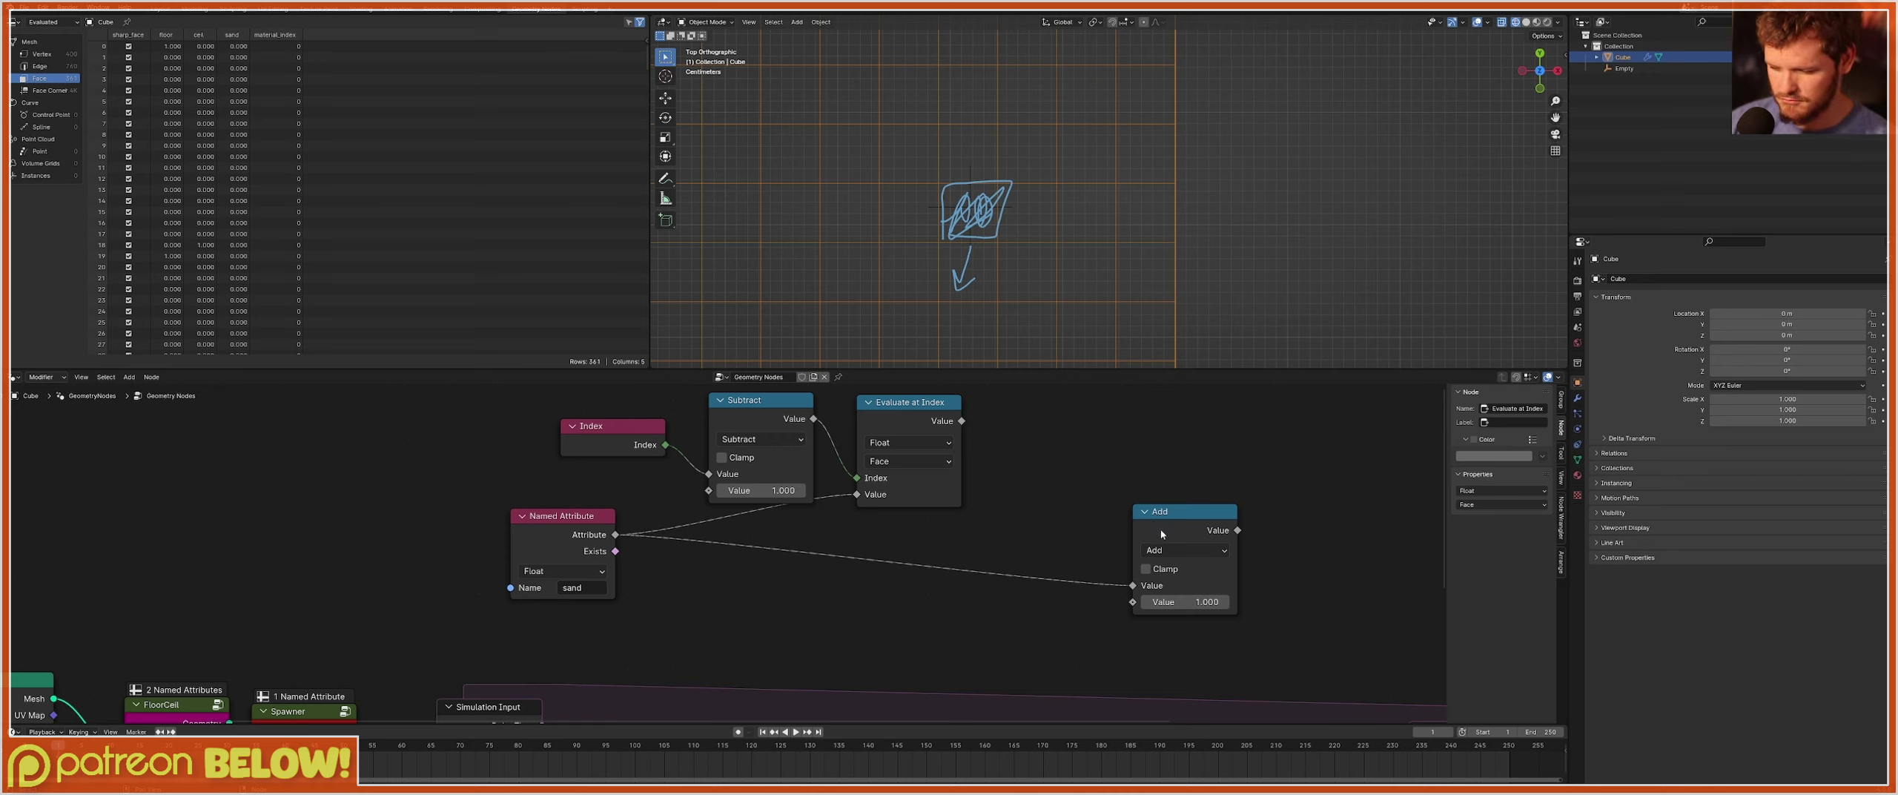
pyautogui.moveTo(1054, 488); pyautogui.dragTo(910, 546, button='middle')
pyautogui.hotkey('shift', 'a')
pyautogui.click(944, 449)
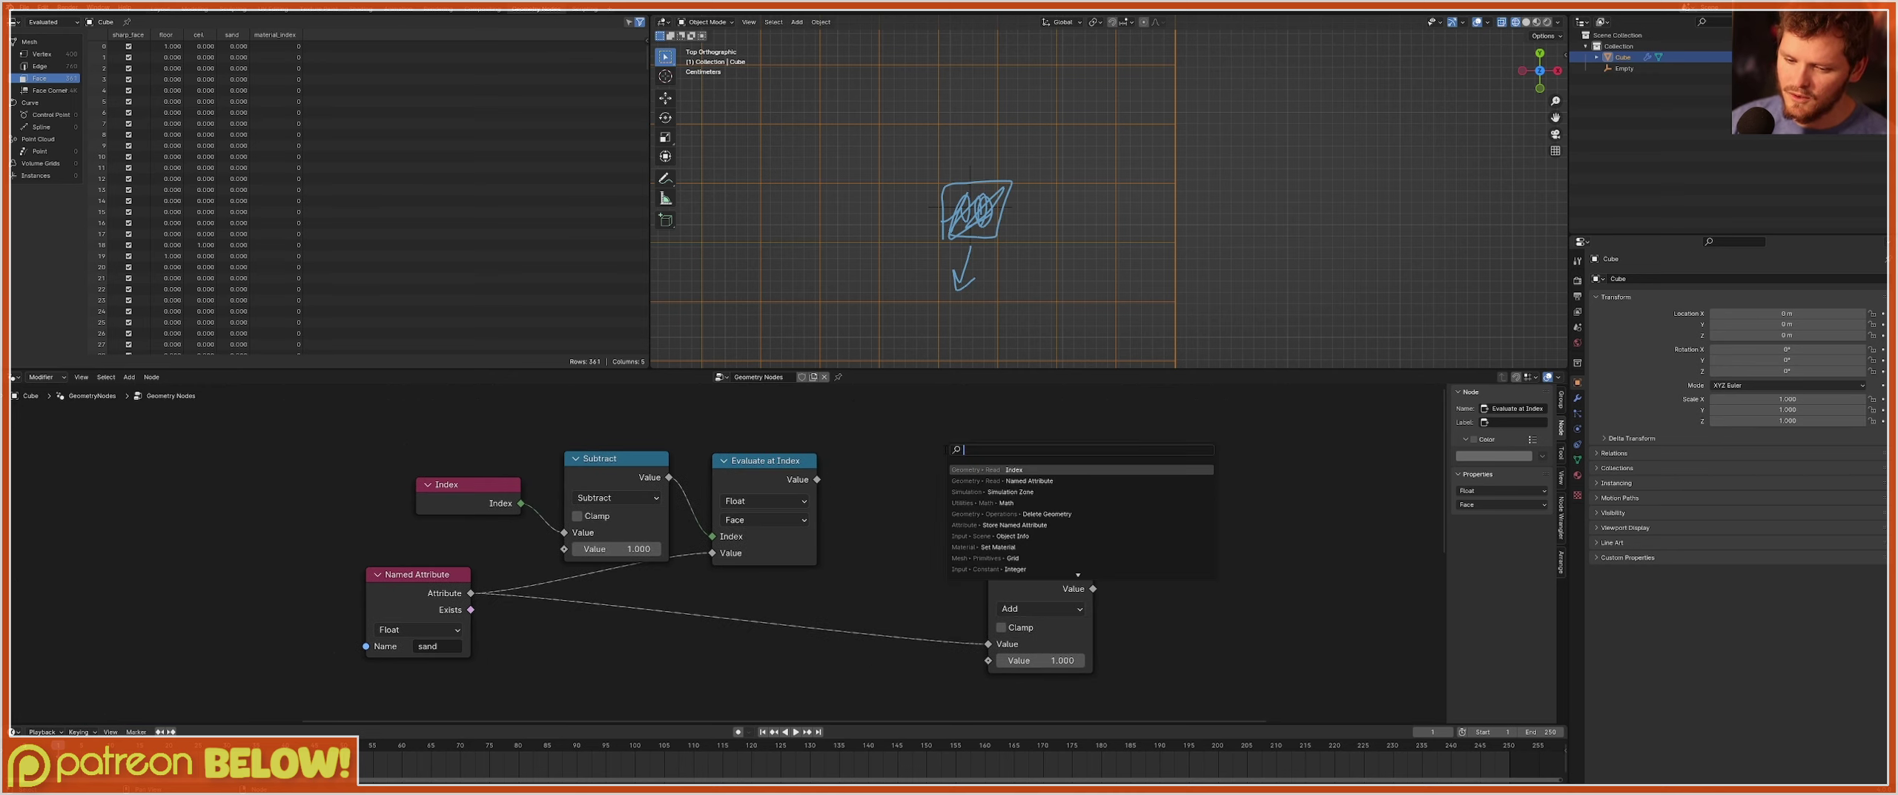
pyautogui.write('eq')
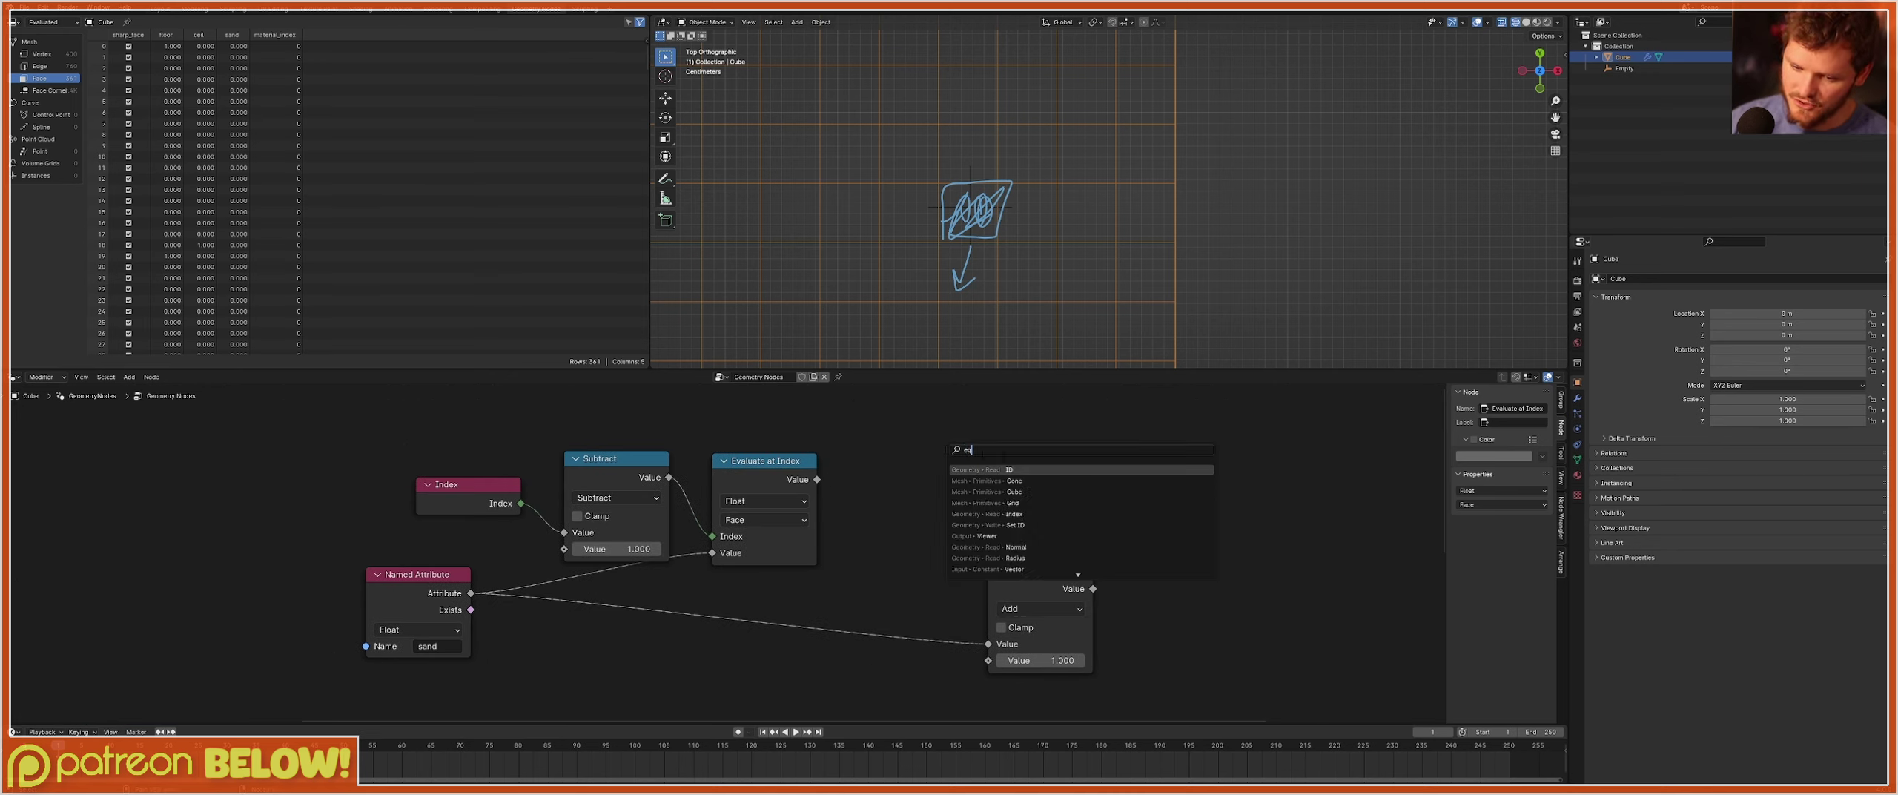
pyautogui.click(867, 473)
# Connect the Evaluate at Index output to a new Equal comparison node placed beside it.
pyautogui.moveTo(816, 479); pyautogui.dragTo(971, 472)
pyautogui.write('eq')
pyautogui.press('Return')
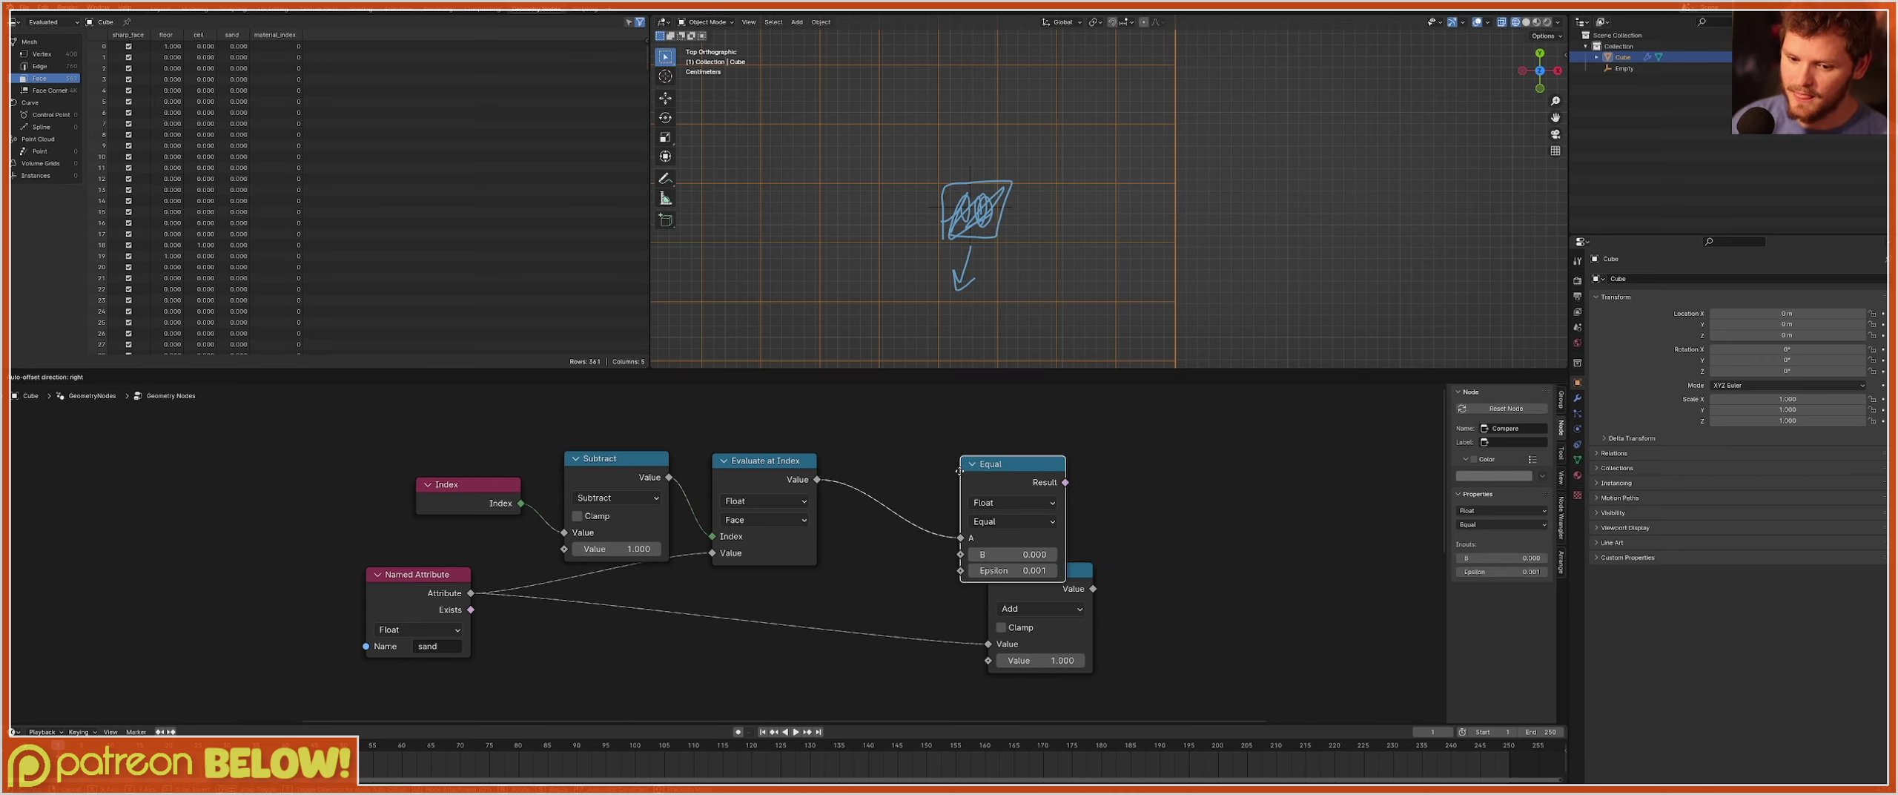
pyautogui.click(875, 450)
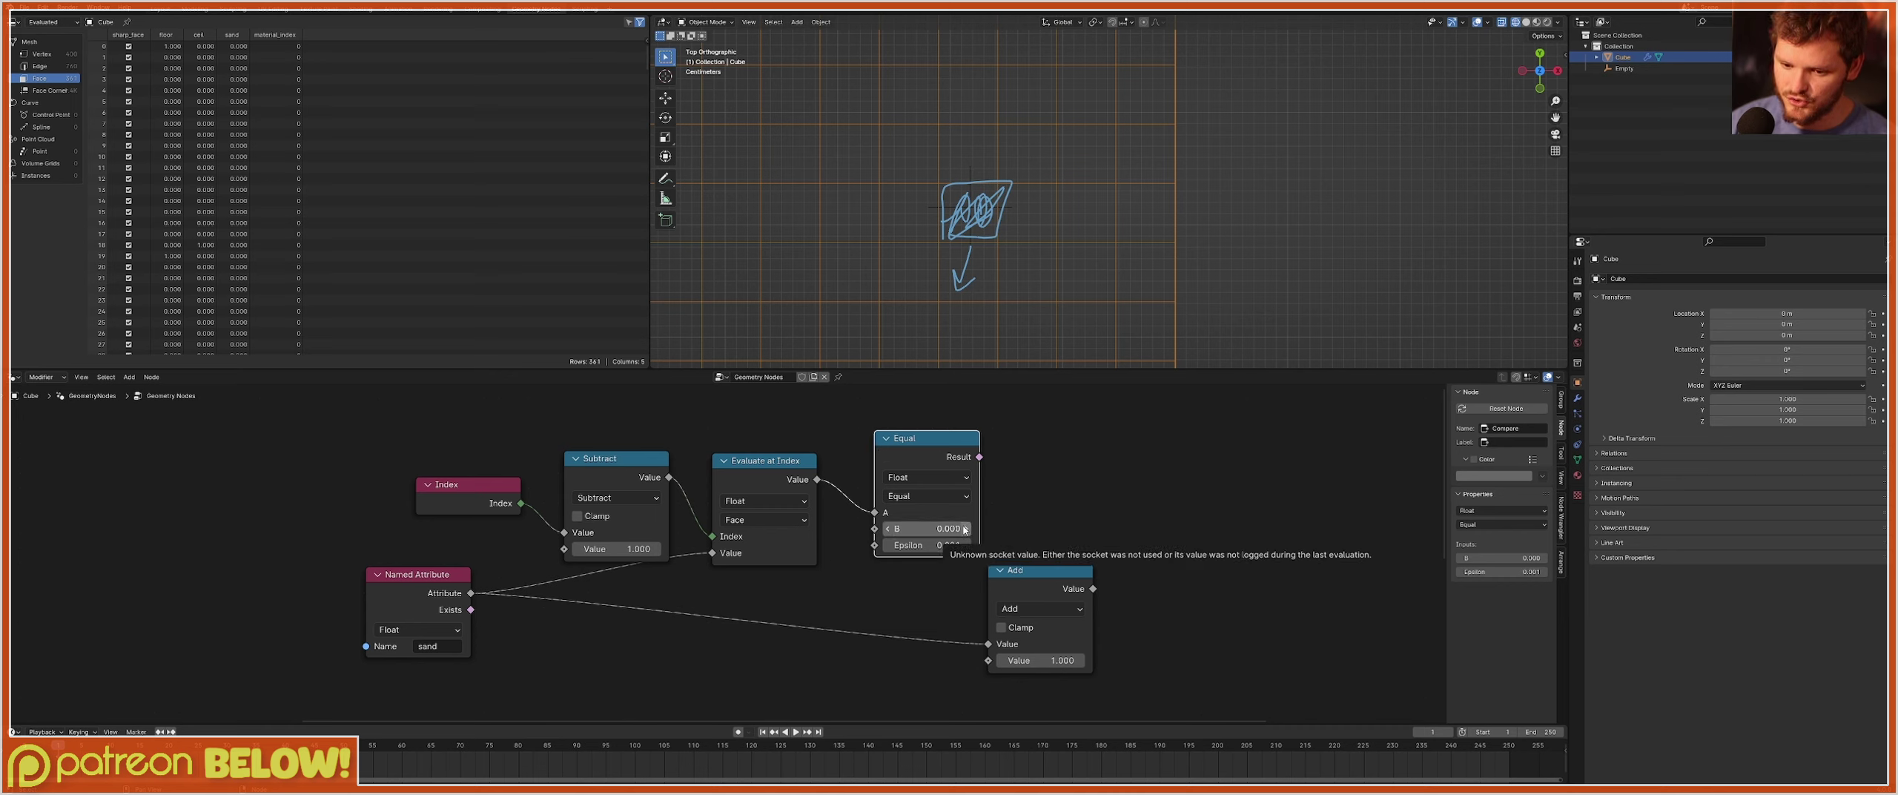
# Duplicate the Equal node below the first, connect the sand attribute to its A input and set B to 1.
pyautogui.moveTo(980, 546); pyautogui.dragTo(923, 522, button='middle')
pyautogui.moveTo(964, 545); pyautogui.dragTo(1166, 535)
pyautogui.click(899, 439)
pyautogui.hotkey('shift', 'd')
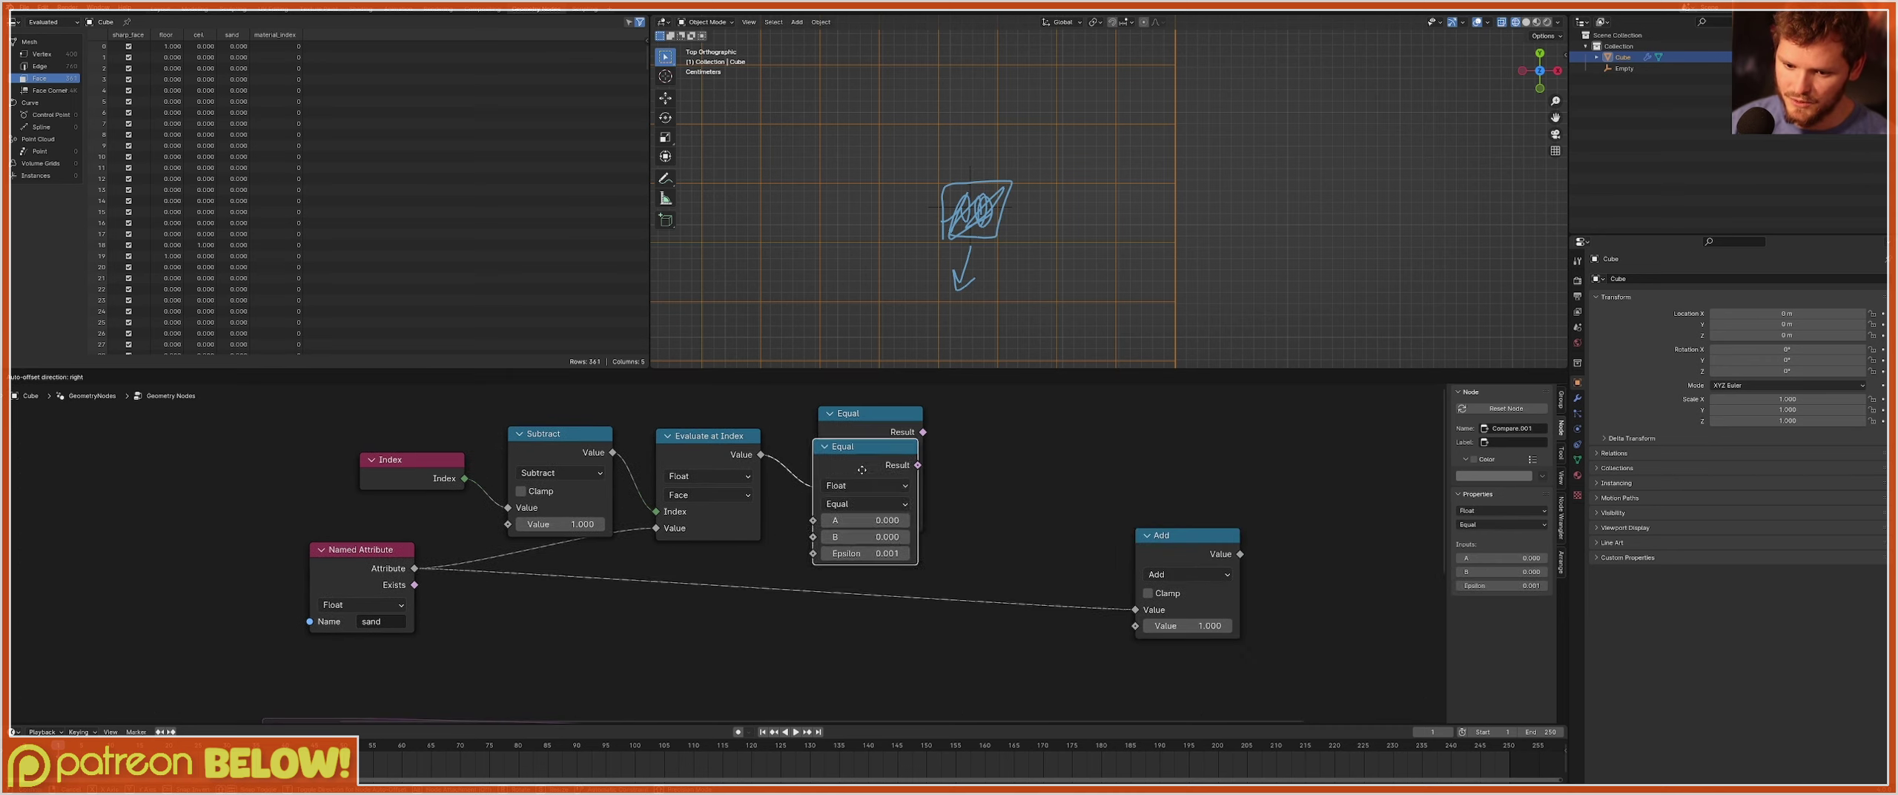
pyautogui.click(871, 645)
pyautogui.moveTo(425, 569); pyautogui.dragTo(413, 499, button='middle')
pyautogui.moveTo(405, 496); pyautogui.dragTo(787, 622)
pyautogui.click(831, 637)
pyautogui.write('1')
pyautogui.press('Return')
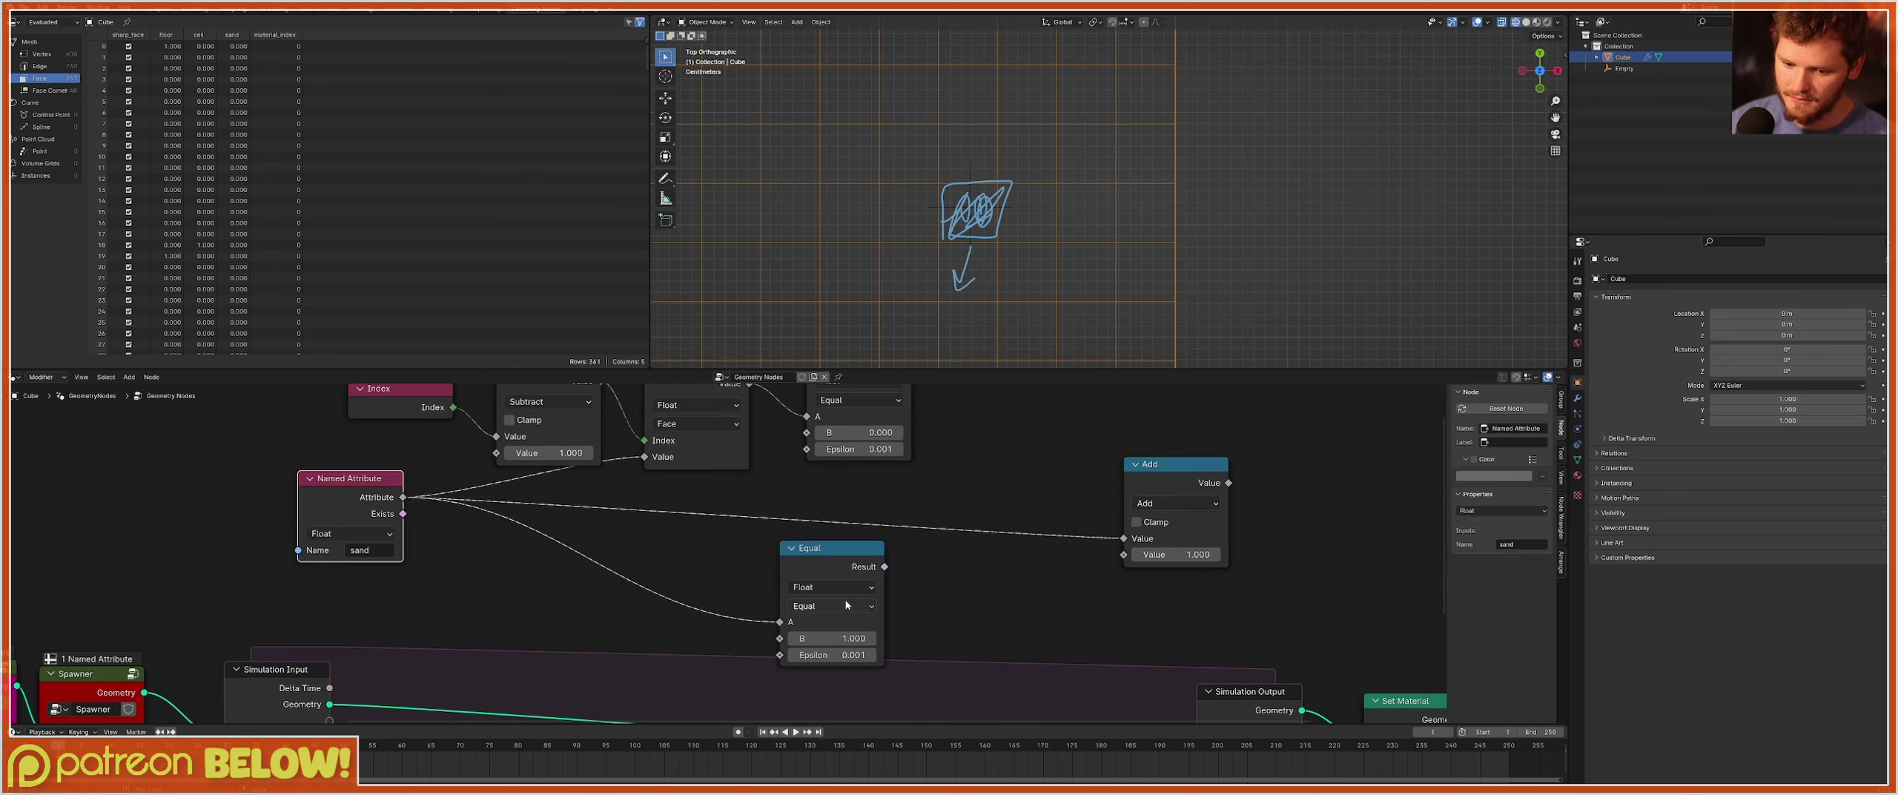
# Switch both Equal nodes from Float to Integer comparison.
pyautogui.click(807, 587)
pyautogui.click(809, 640)
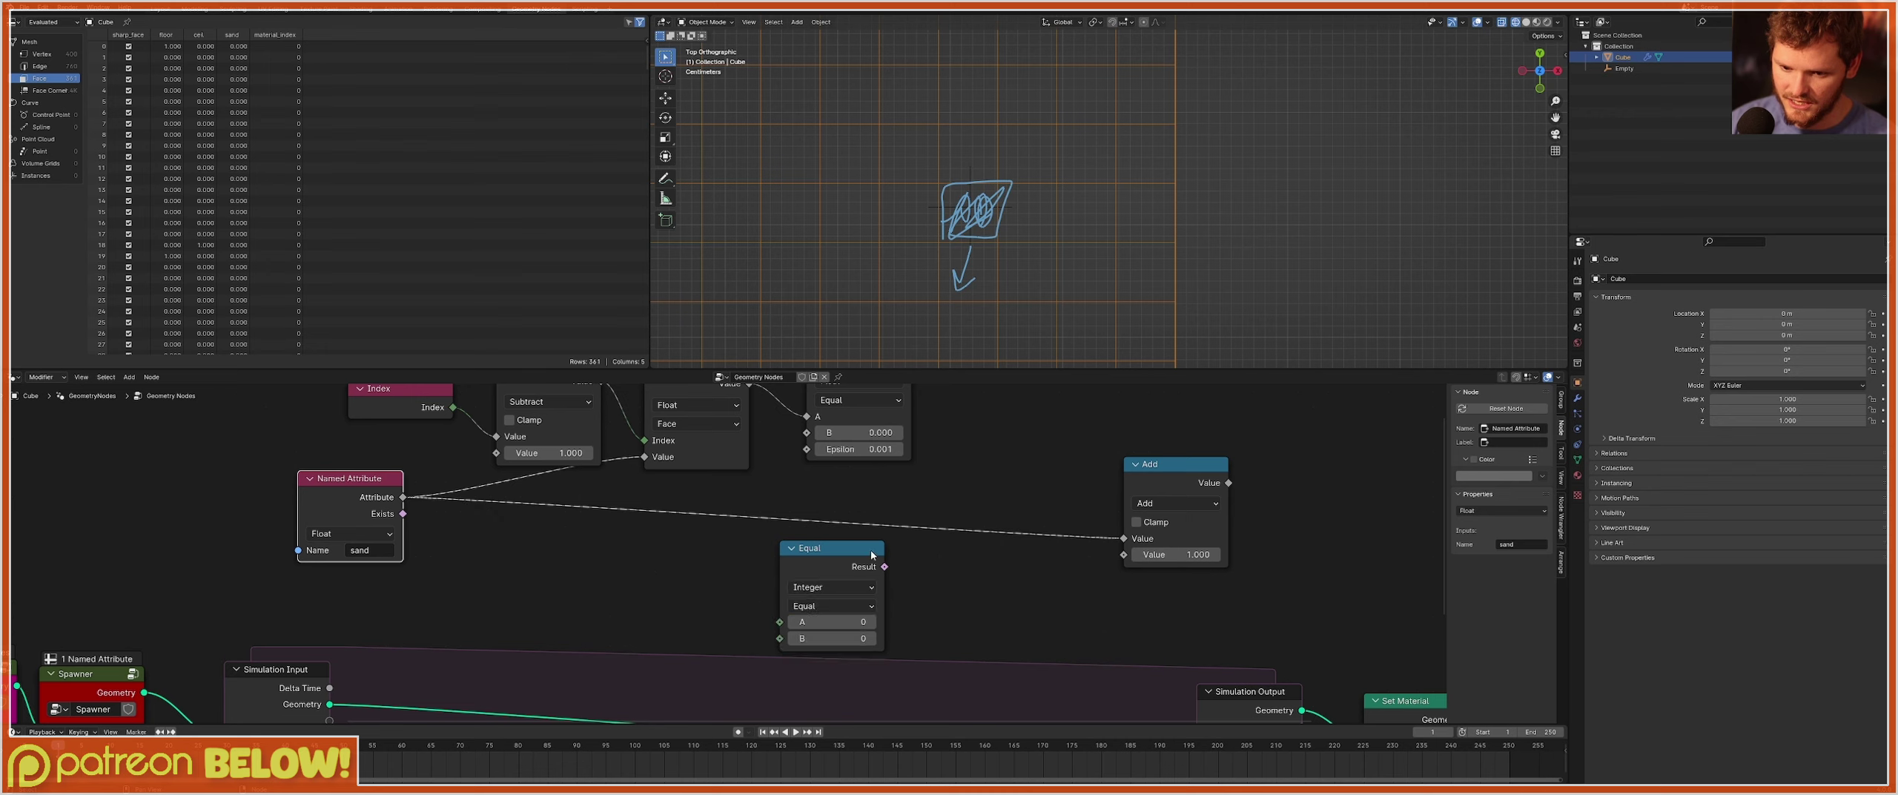
pyautogui.moveTo(809, 641); pyautogui.dragTo(794, 678, button='middle')
pyautogui.click(838, 418)
pyautogui.click(808, 472)
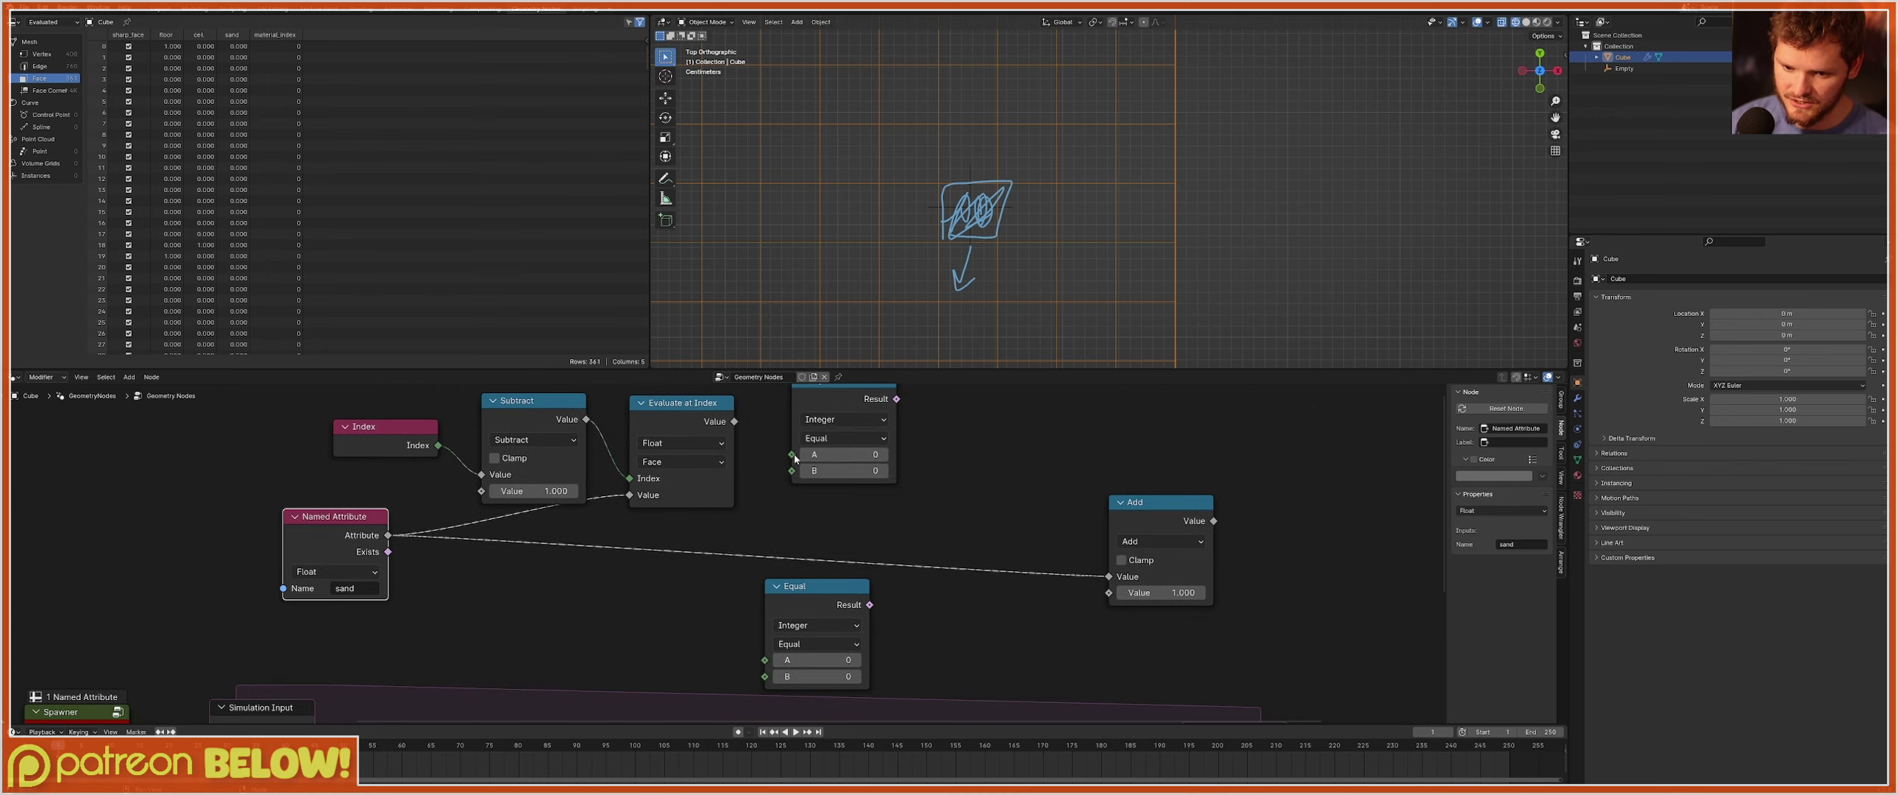
# Reconnect Evaluate at Index to the upper Equal node's A and sand to the lower one's A, with the lower B set to 1.
pyautogui.moveTo(388, 535); pyautogui.dragTo(791, 454)
pyautogui.hotkey('ctrl', 'z')
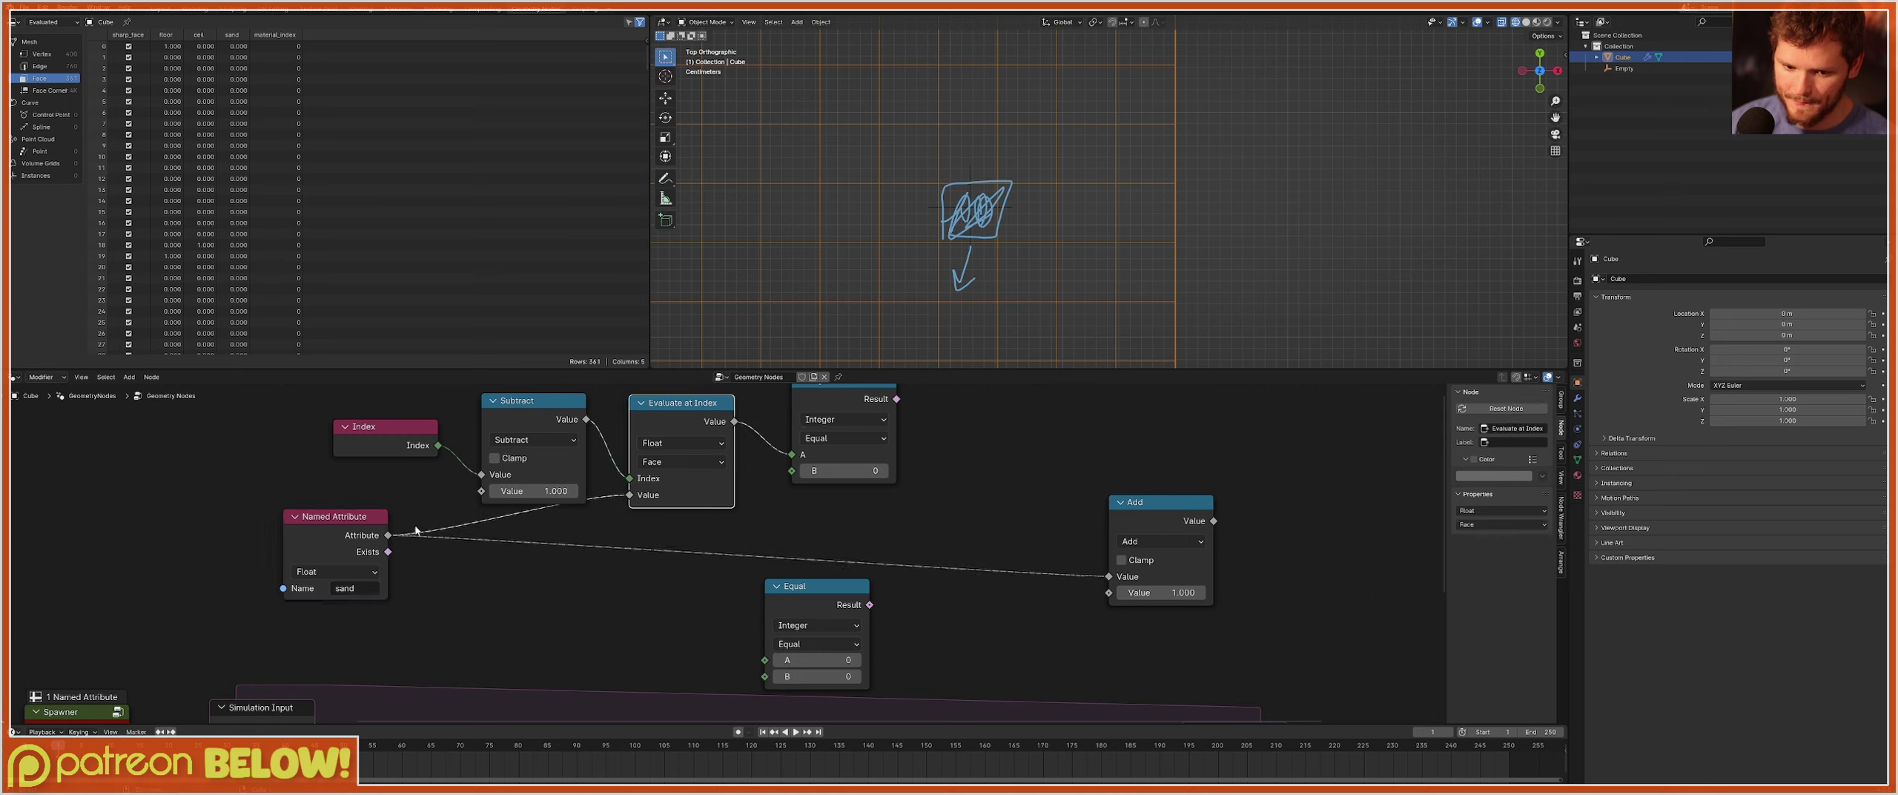
pyautogui.moveTo(388, 535); pyautogui.dragTo(822, 572)
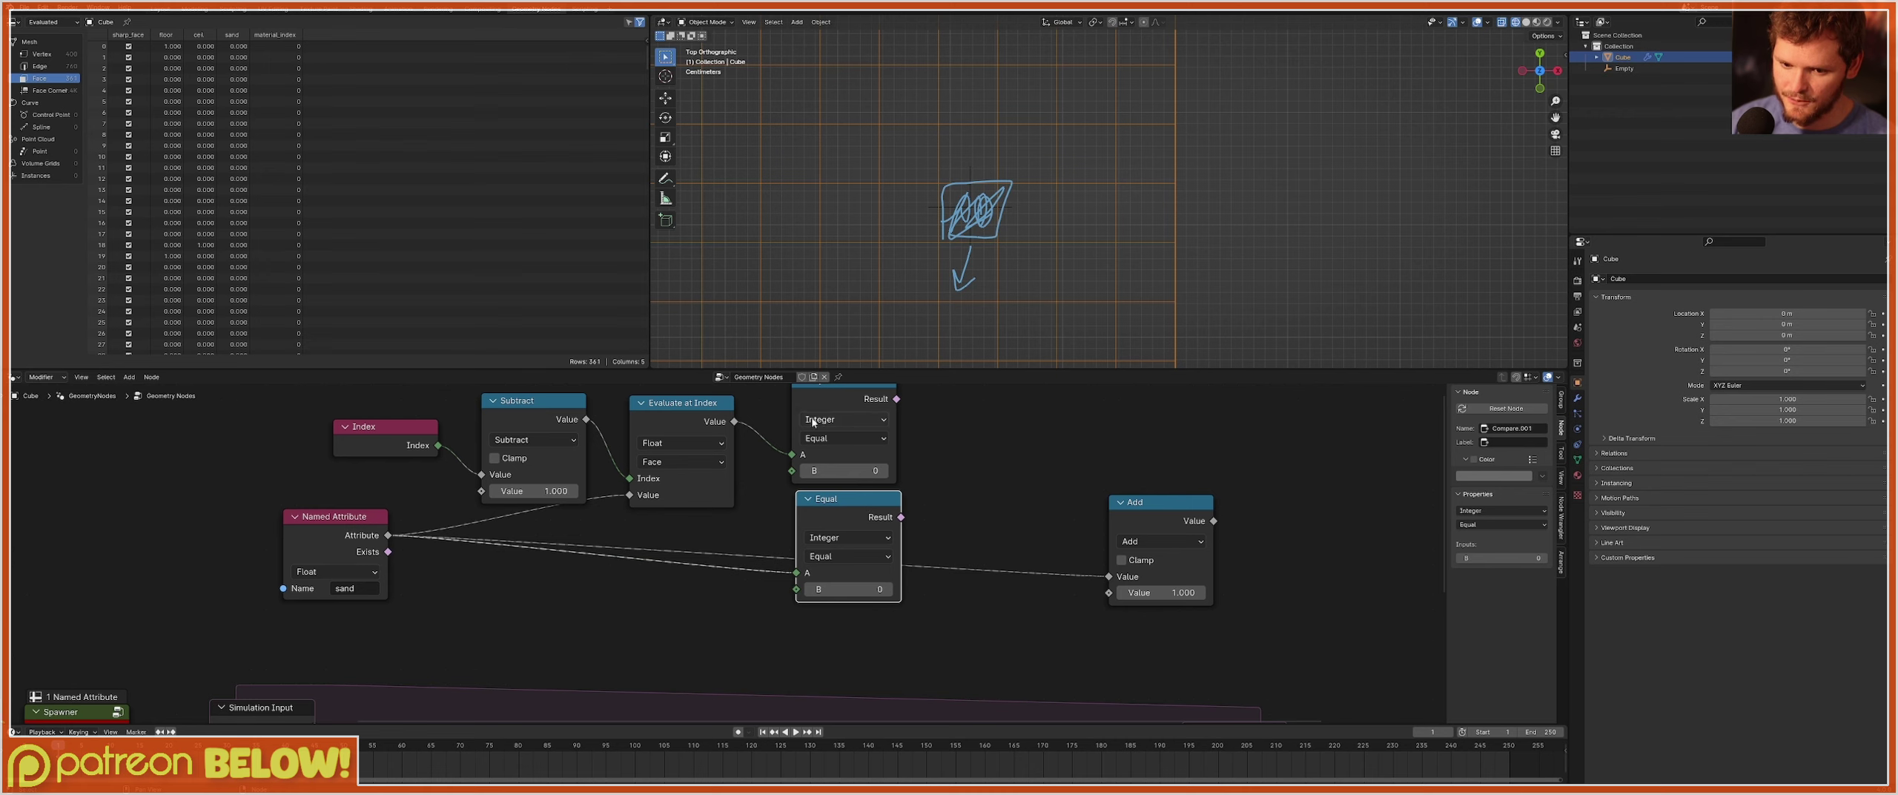
pyautogui.moveTo(792, 429); pyautogui.dragTo(786, 460, button='middle')
pyautogui.click(824, 621)
pyautogui.write('1')
pyautogui.press('Return')
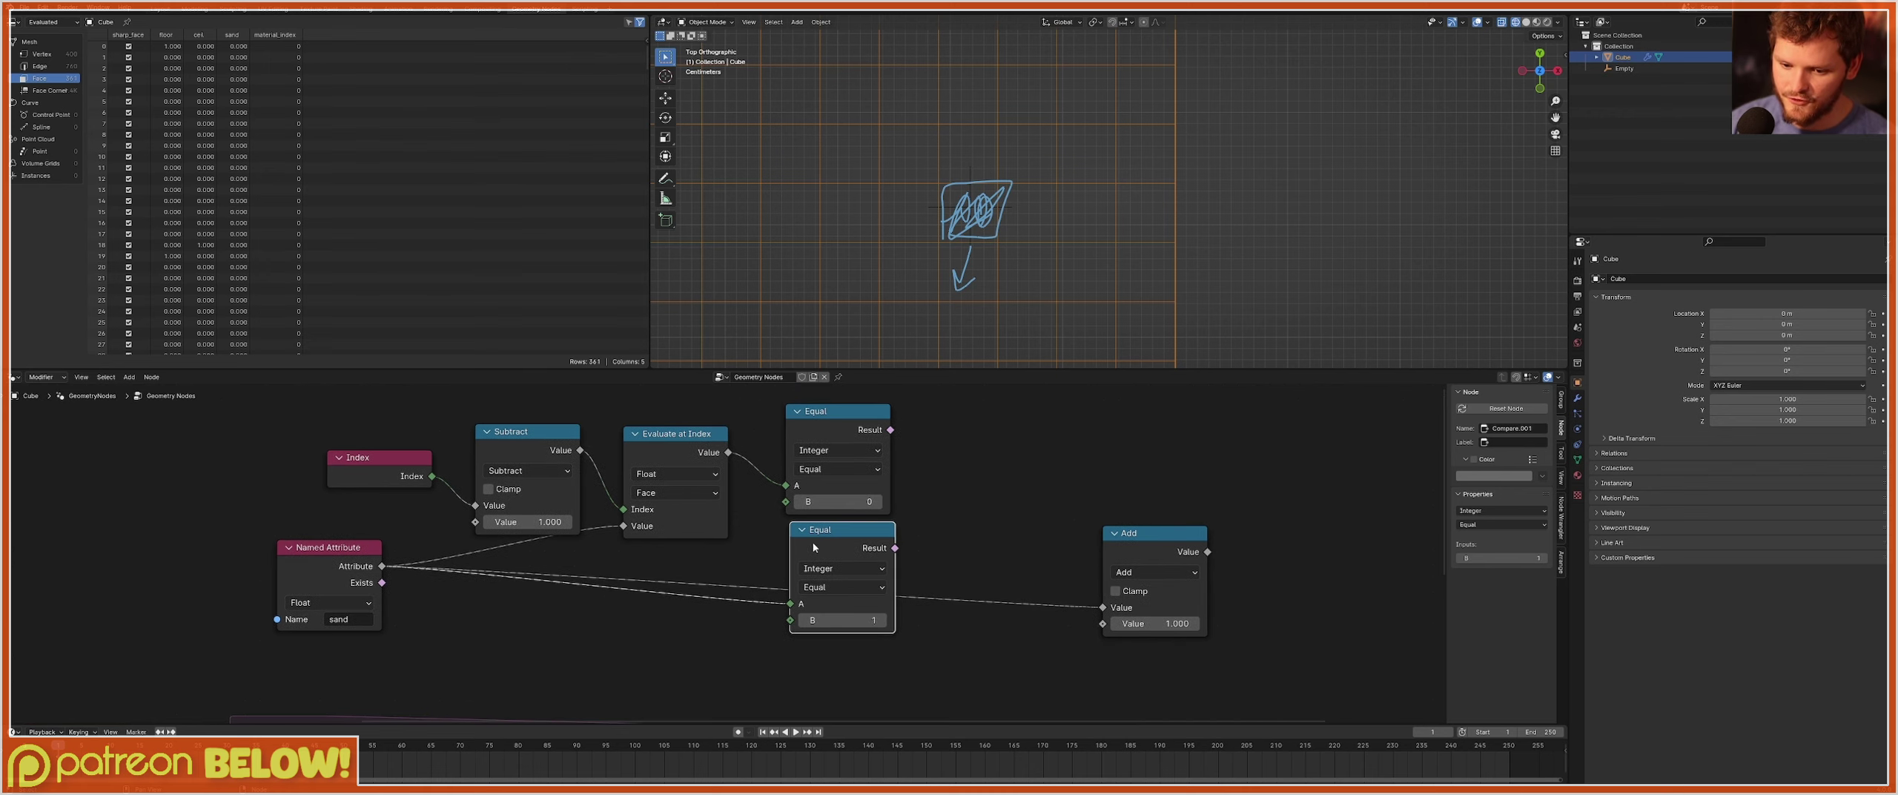
# Line up the lower Equal node directly beneath the upper one.
pyautogui.moveTo(814, 547); pyautogui.dragTo(802, 614)
pyautogui.moveTo(741, 618); pyautogui.dragTo(748, 574, button='middle')
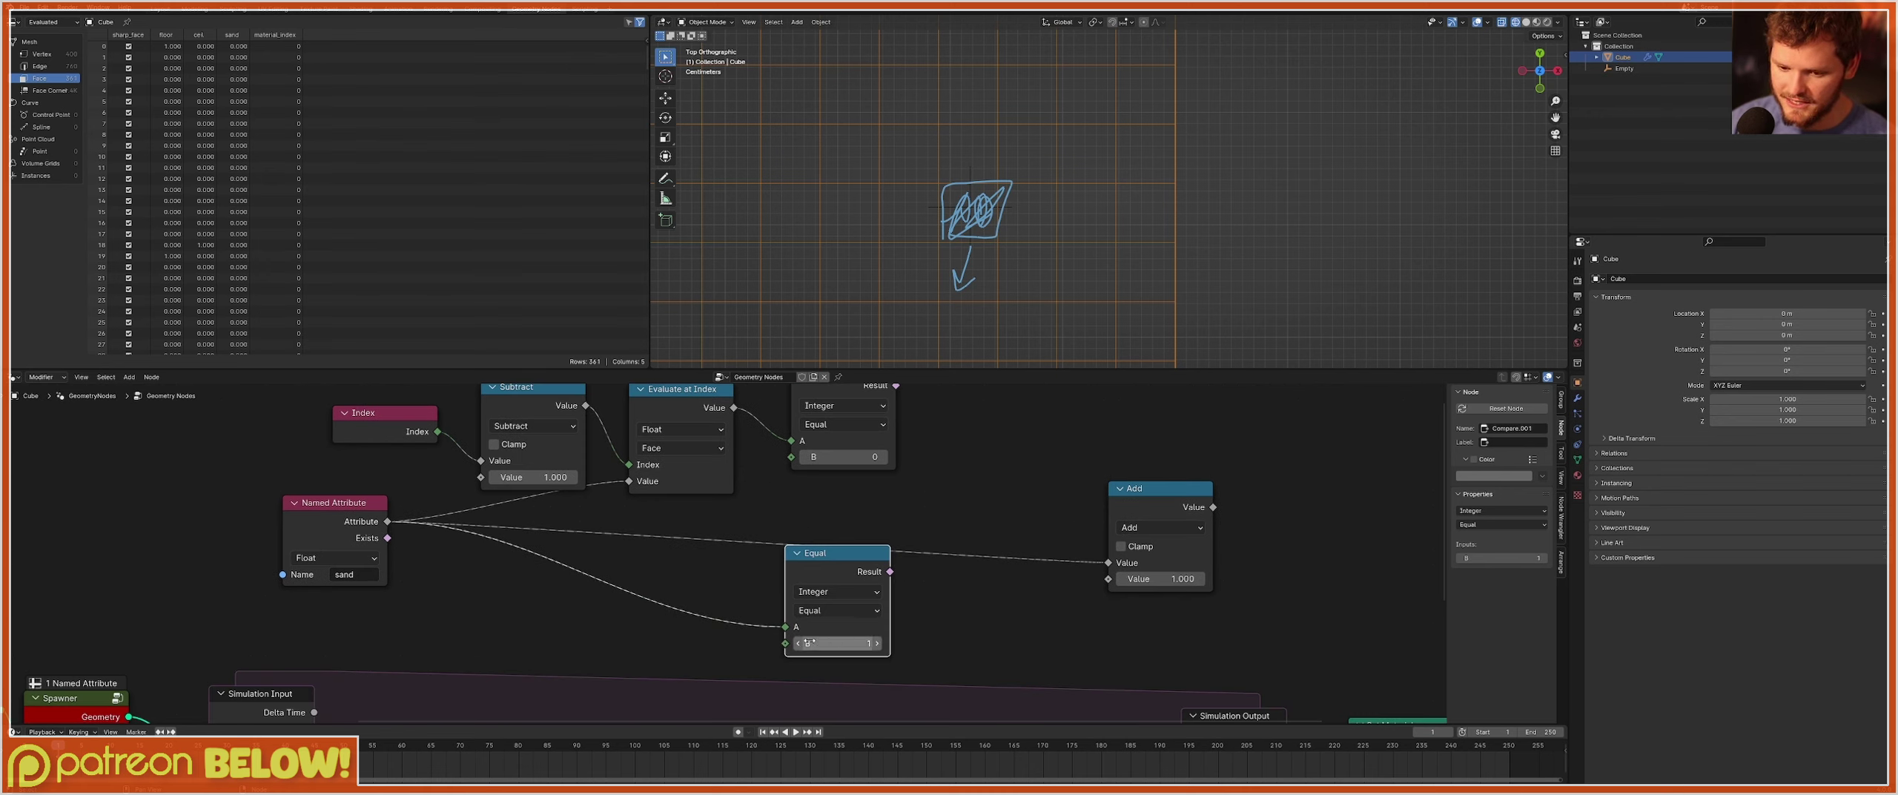
pyautogui.moveTo(836, 459); pyautogui.dragTo(804, 519, button='middle')
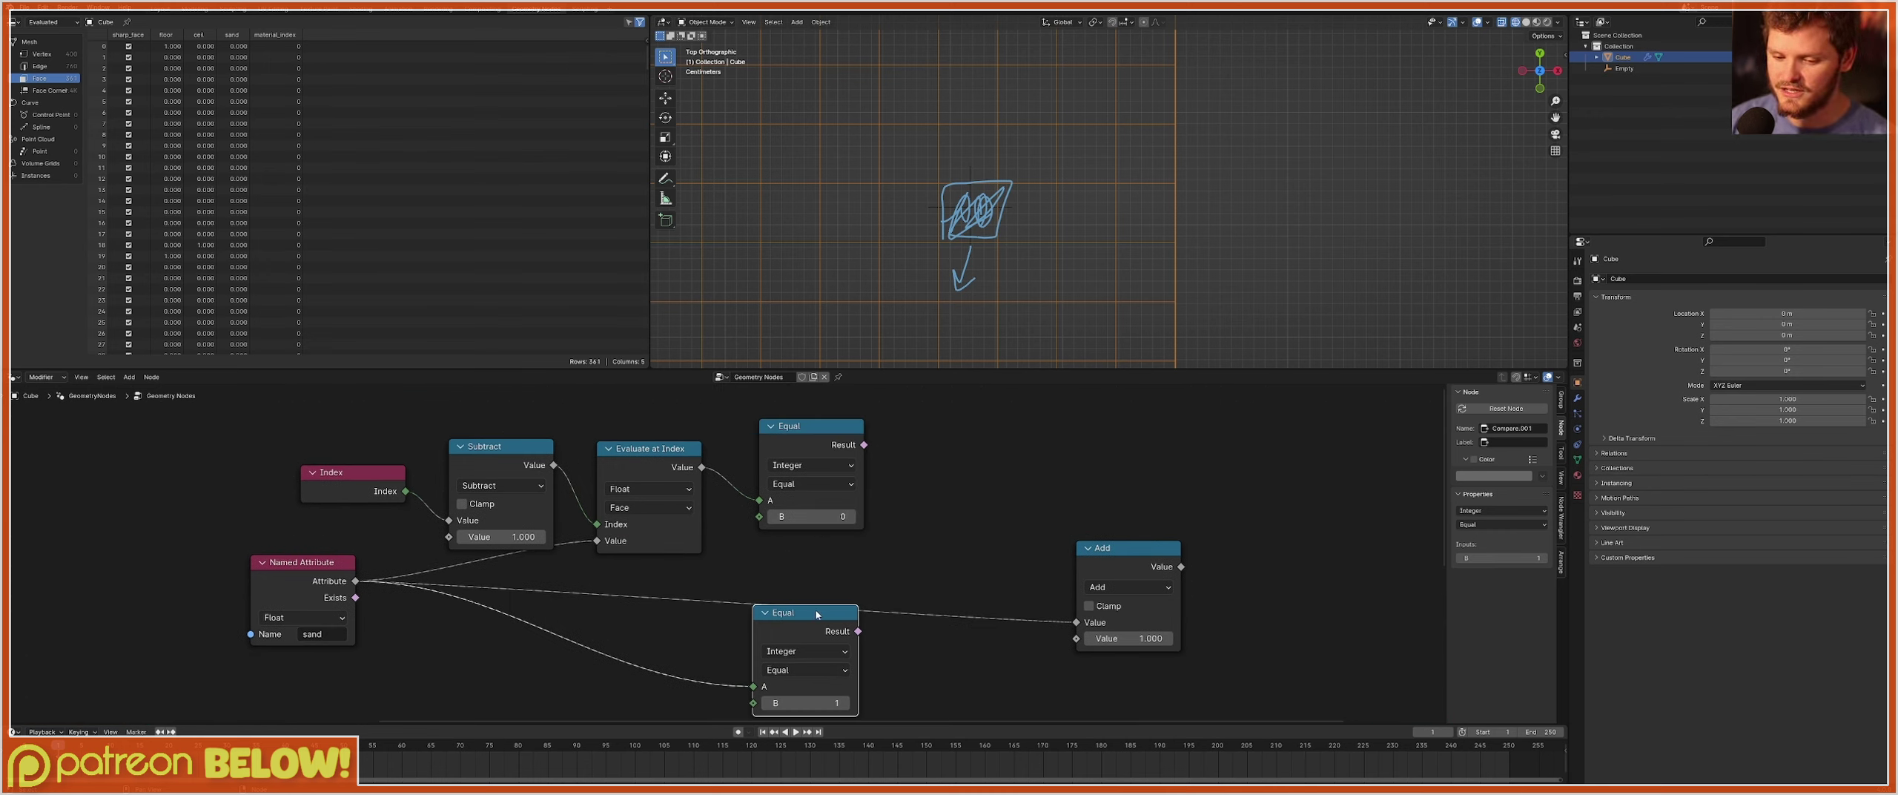
pyautogui.moveTo(816, 619); pyautogui.dragTo(822, 573)
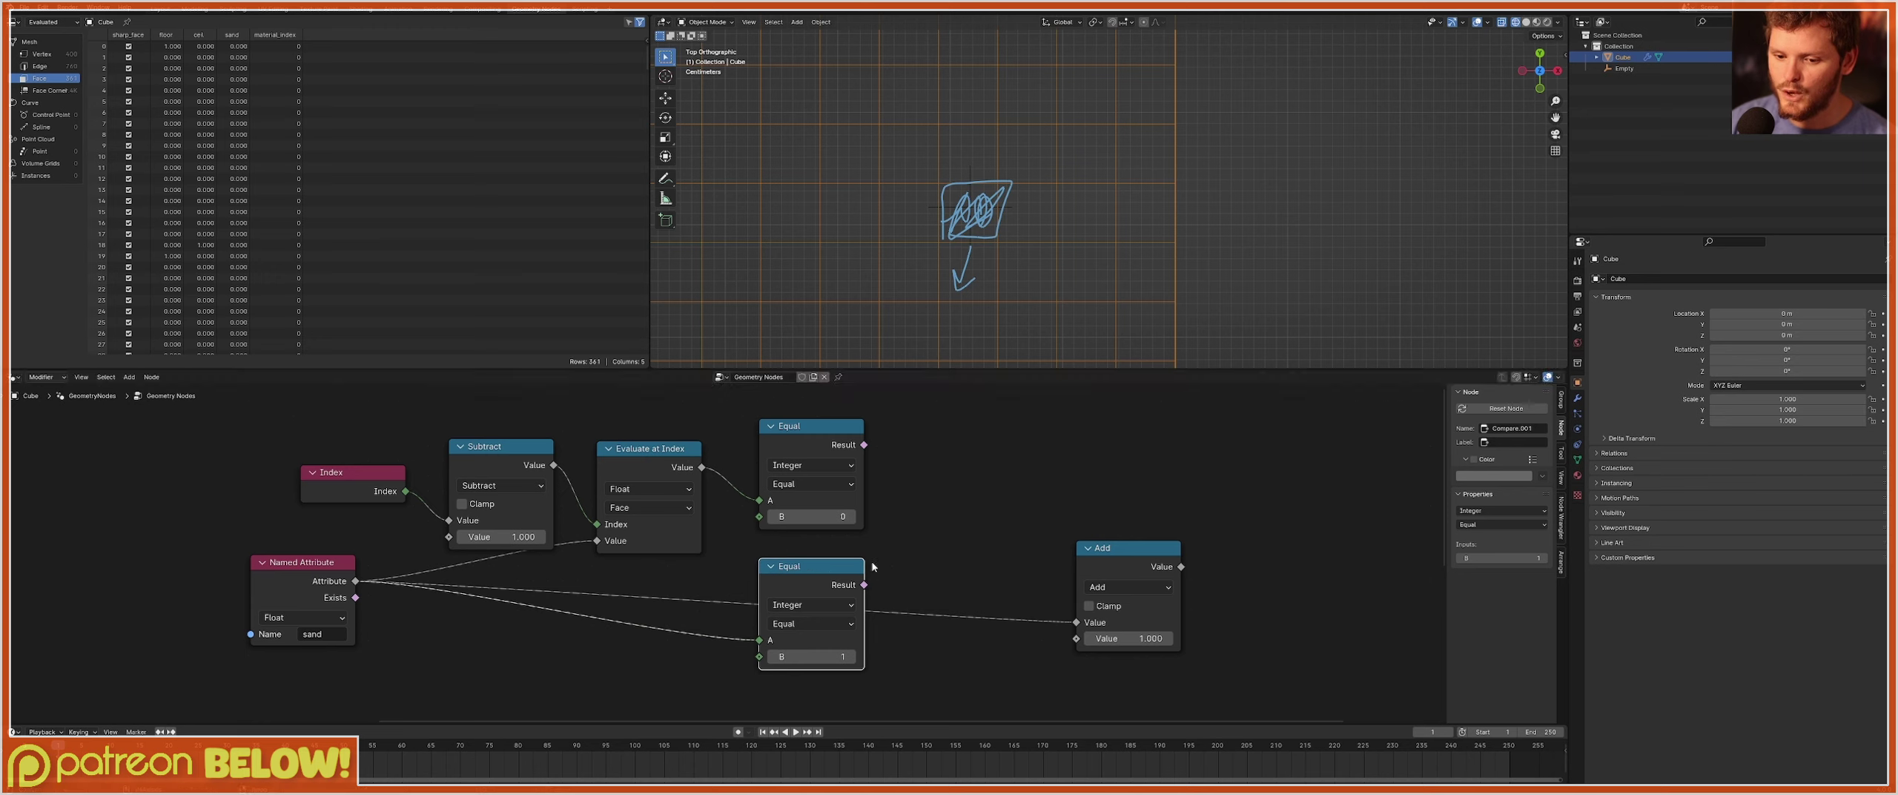
# Move the Add node closer to the Equal nodes and change its operation to Multiply.
pyautogui.moveTo(1112, 547); pyautogui.dragTo(1071, 468)
pyautogui.click(1068, 507)
pyautogui.click(1075, 556)
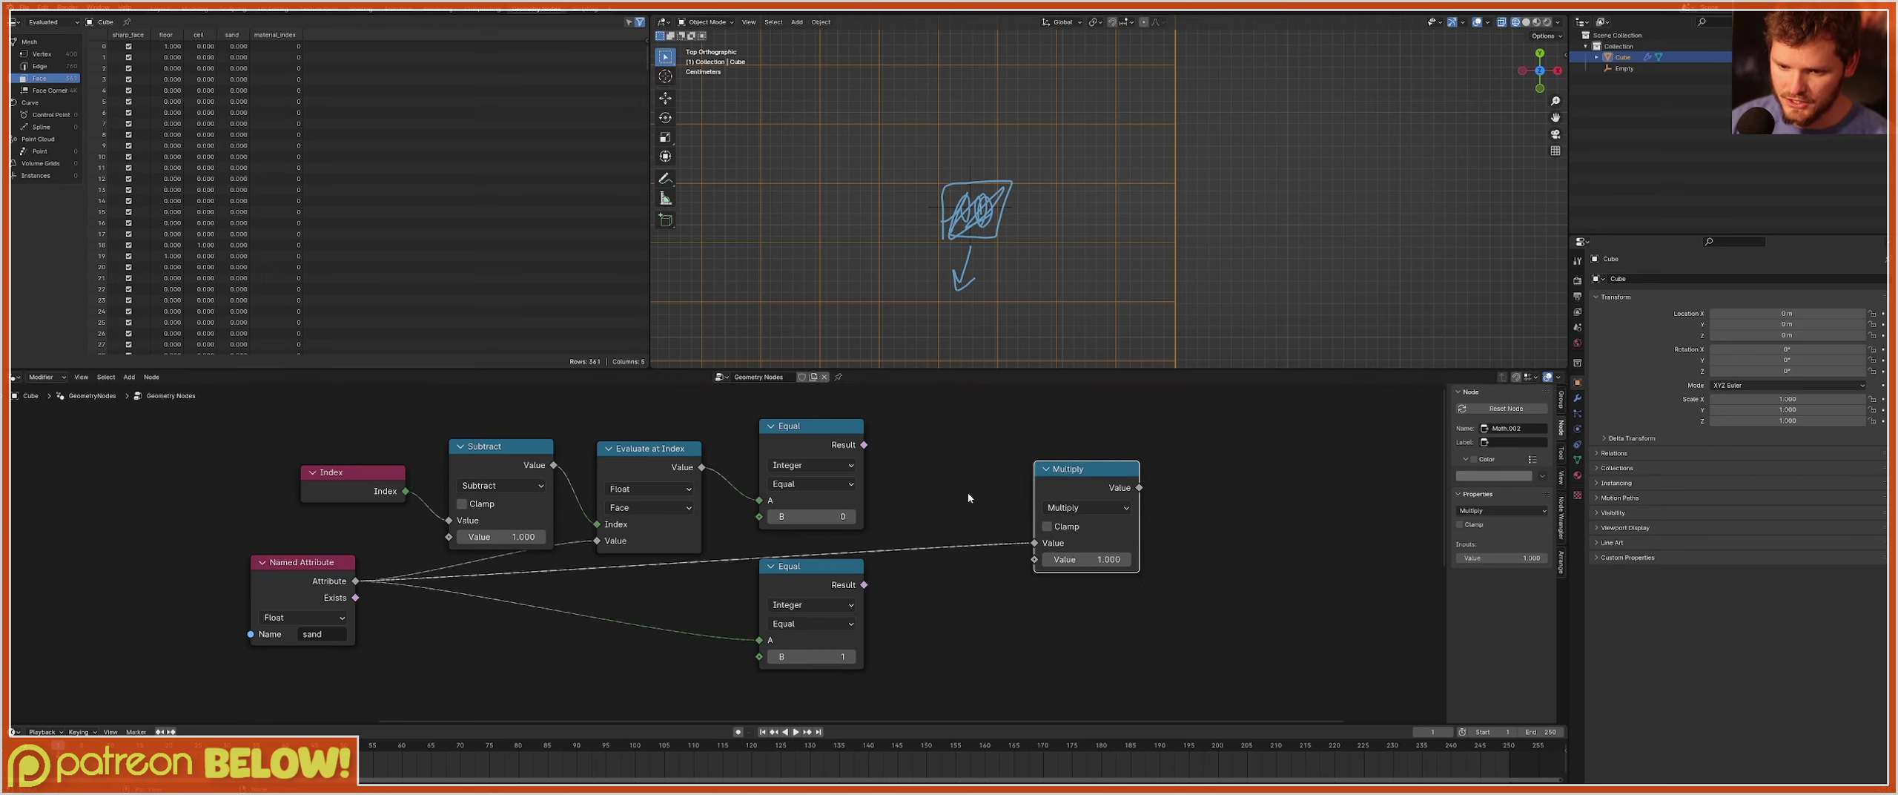
# Cut the sand link into the Multiply node, connect both Equal results to its inputs and place it beside them.
pyautogui.keyDown('ctrl'); pyautogui.moveTo(952, 590); pyautogui.dragTo(920, 519, button='right'); pyautogui.keyUp('ctrl')
pyautogui.moveTo(864, 444); pyautogui.dragTo(1035, 543)
pyautogui.moveTo(864, 585); pyautogui.dragTo(1035, 559)
pyautogui.moveTo(1097, 472); pyautogui.dragTo(957, 461)
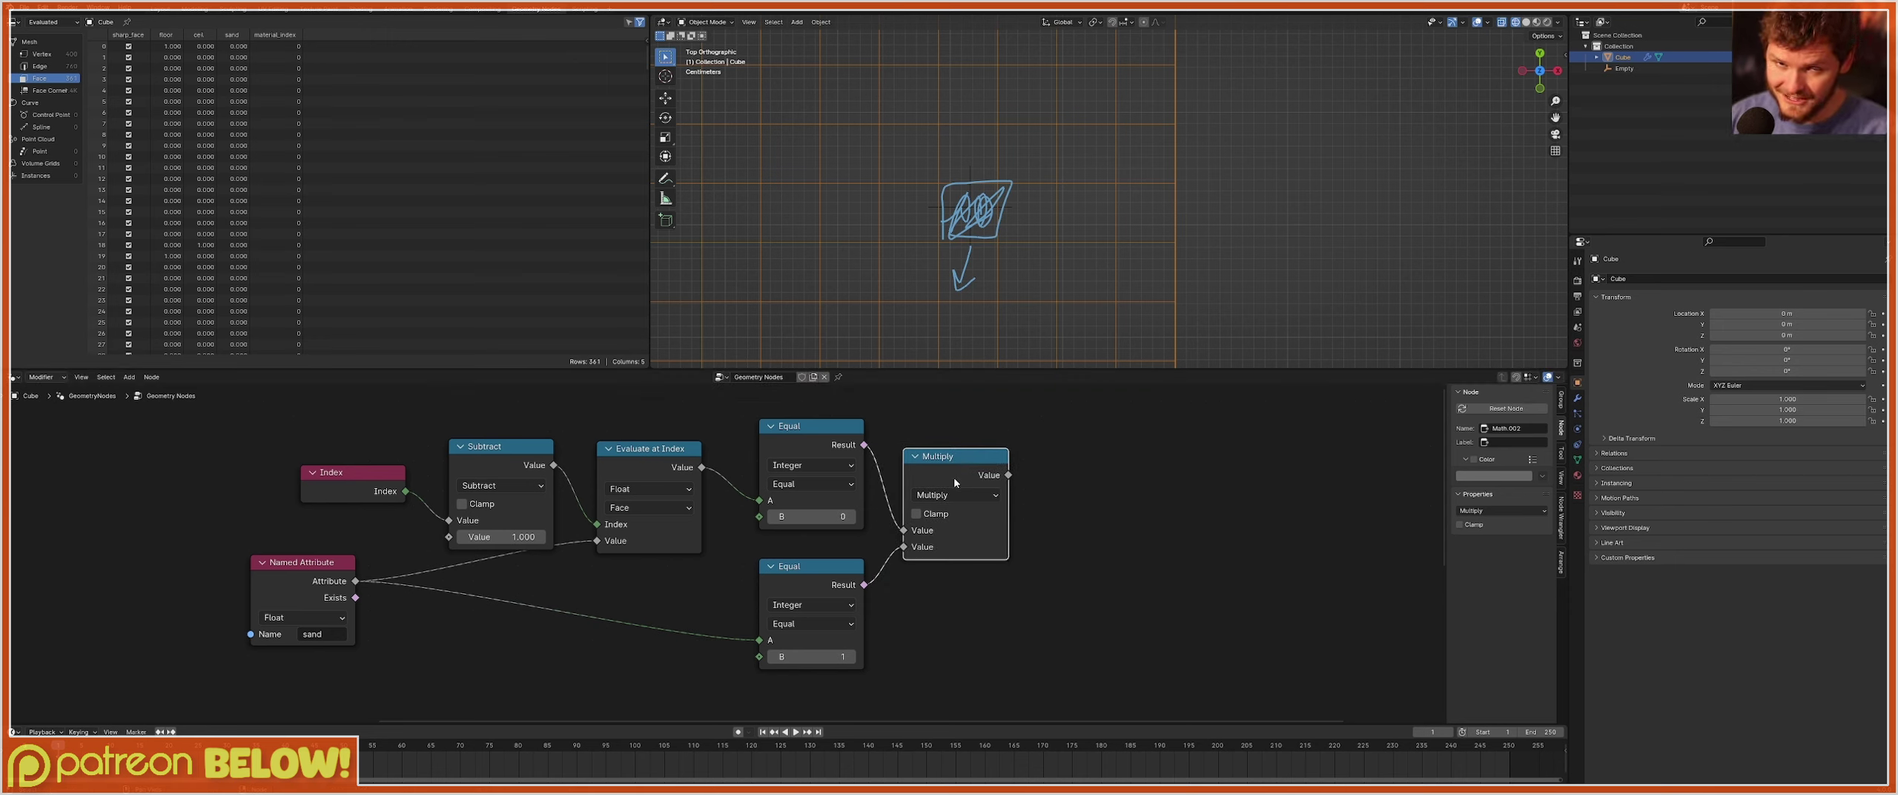
pyautogui.click(811, 465)
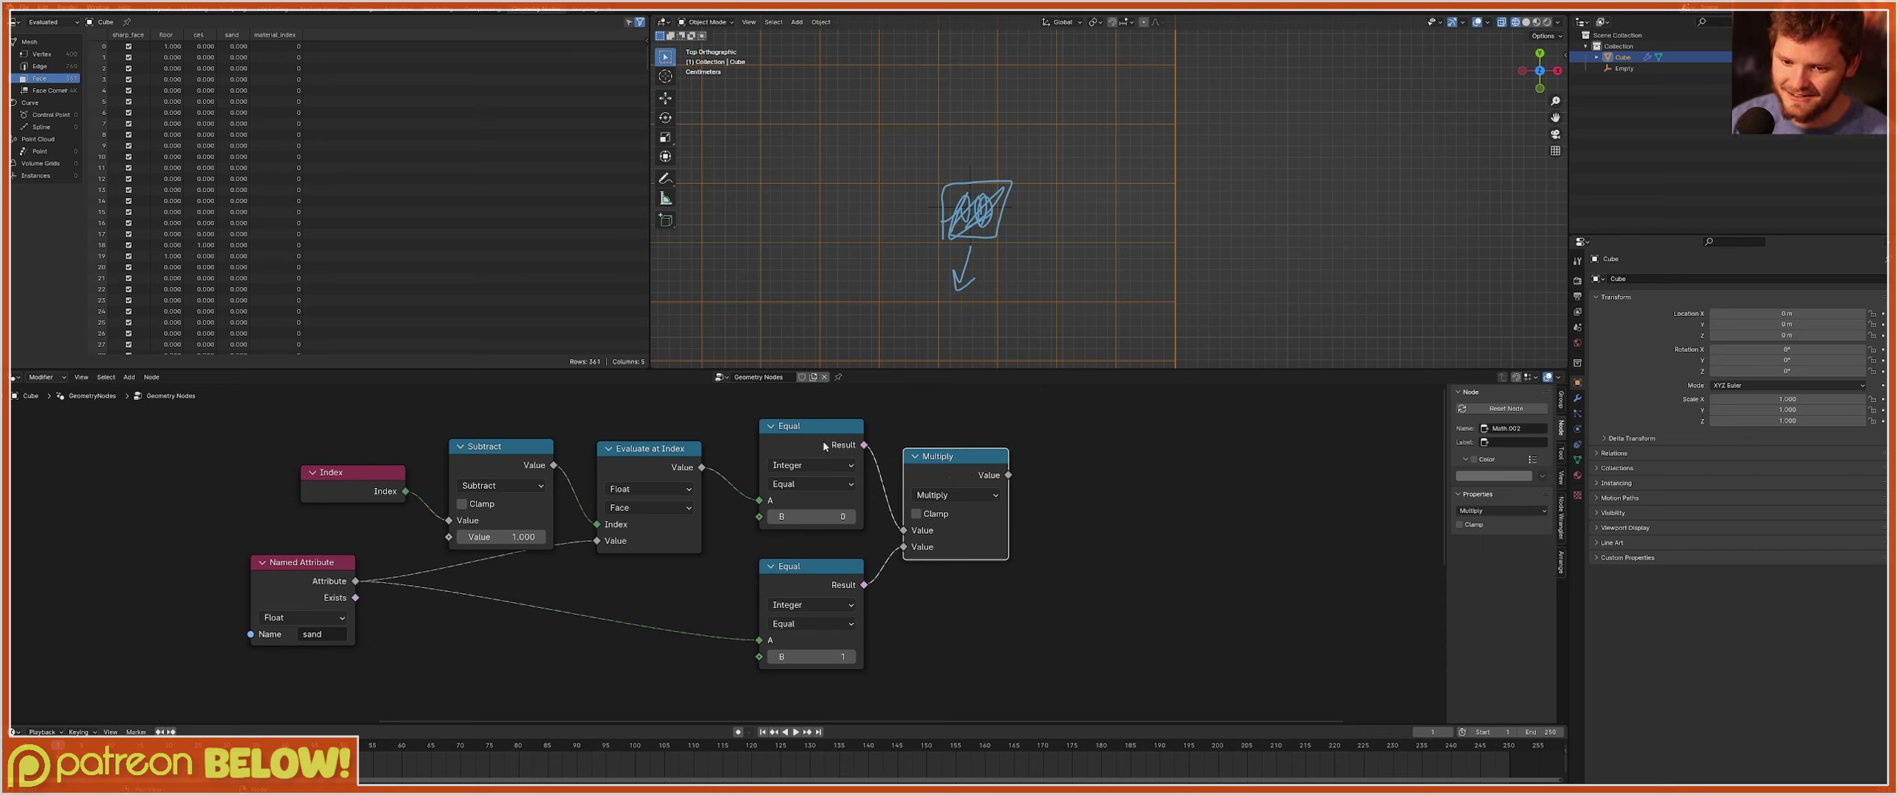
pyautogui.click(824, 446)
pyautogui.click(817, 572)
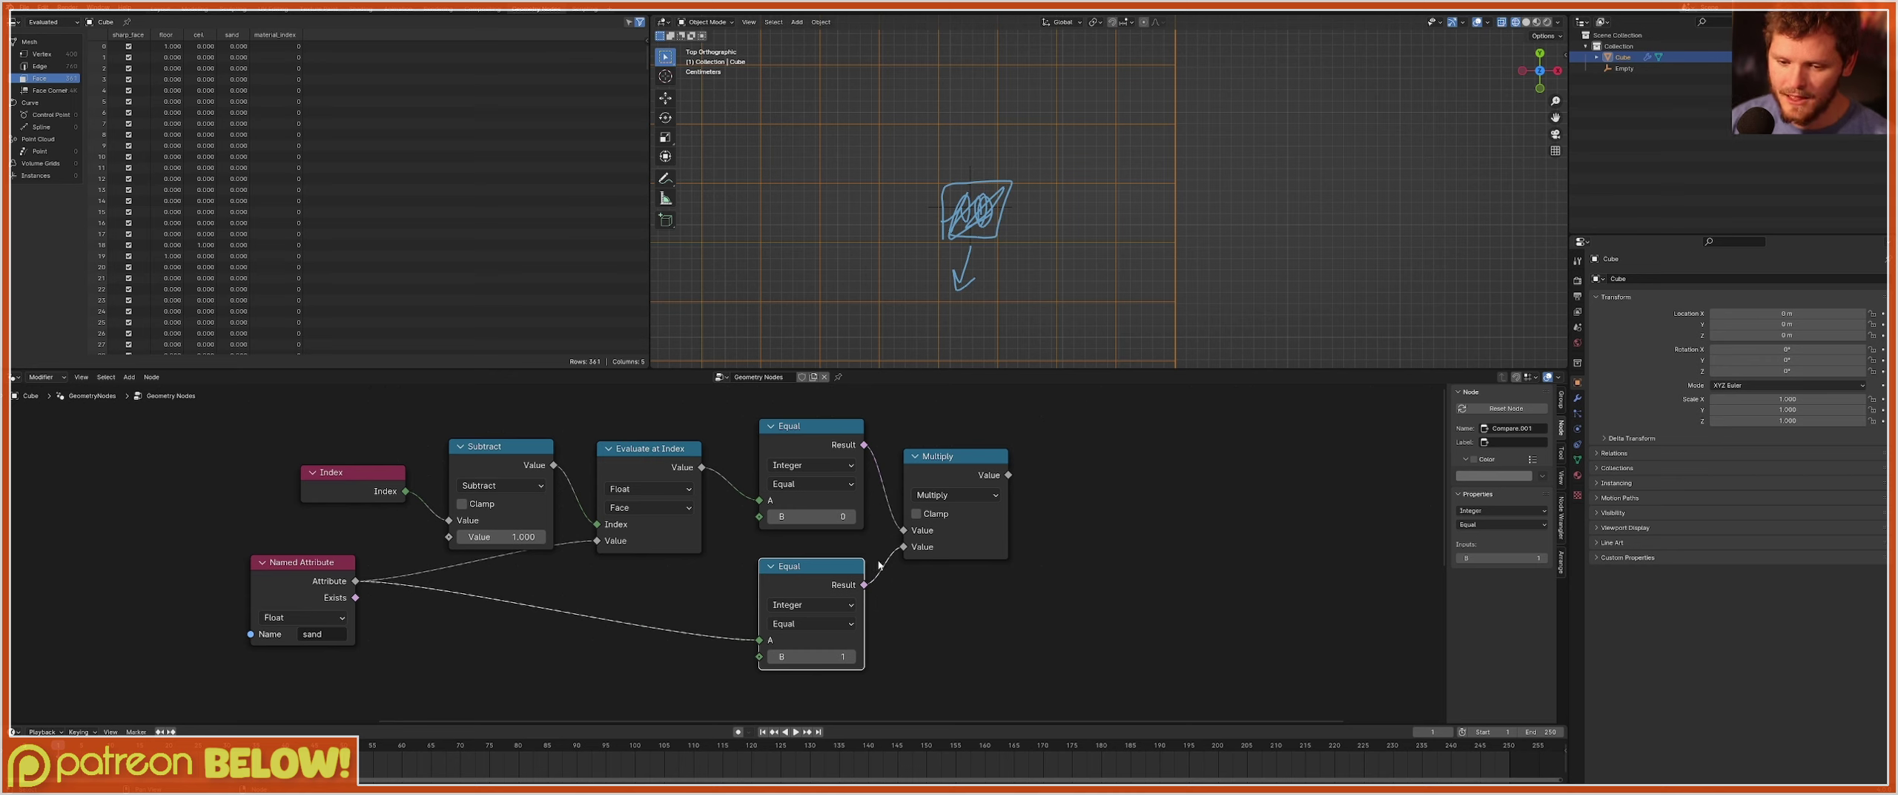
pyautogui.moveTo(806, 406); pyautogui.dragTo(970, 668)
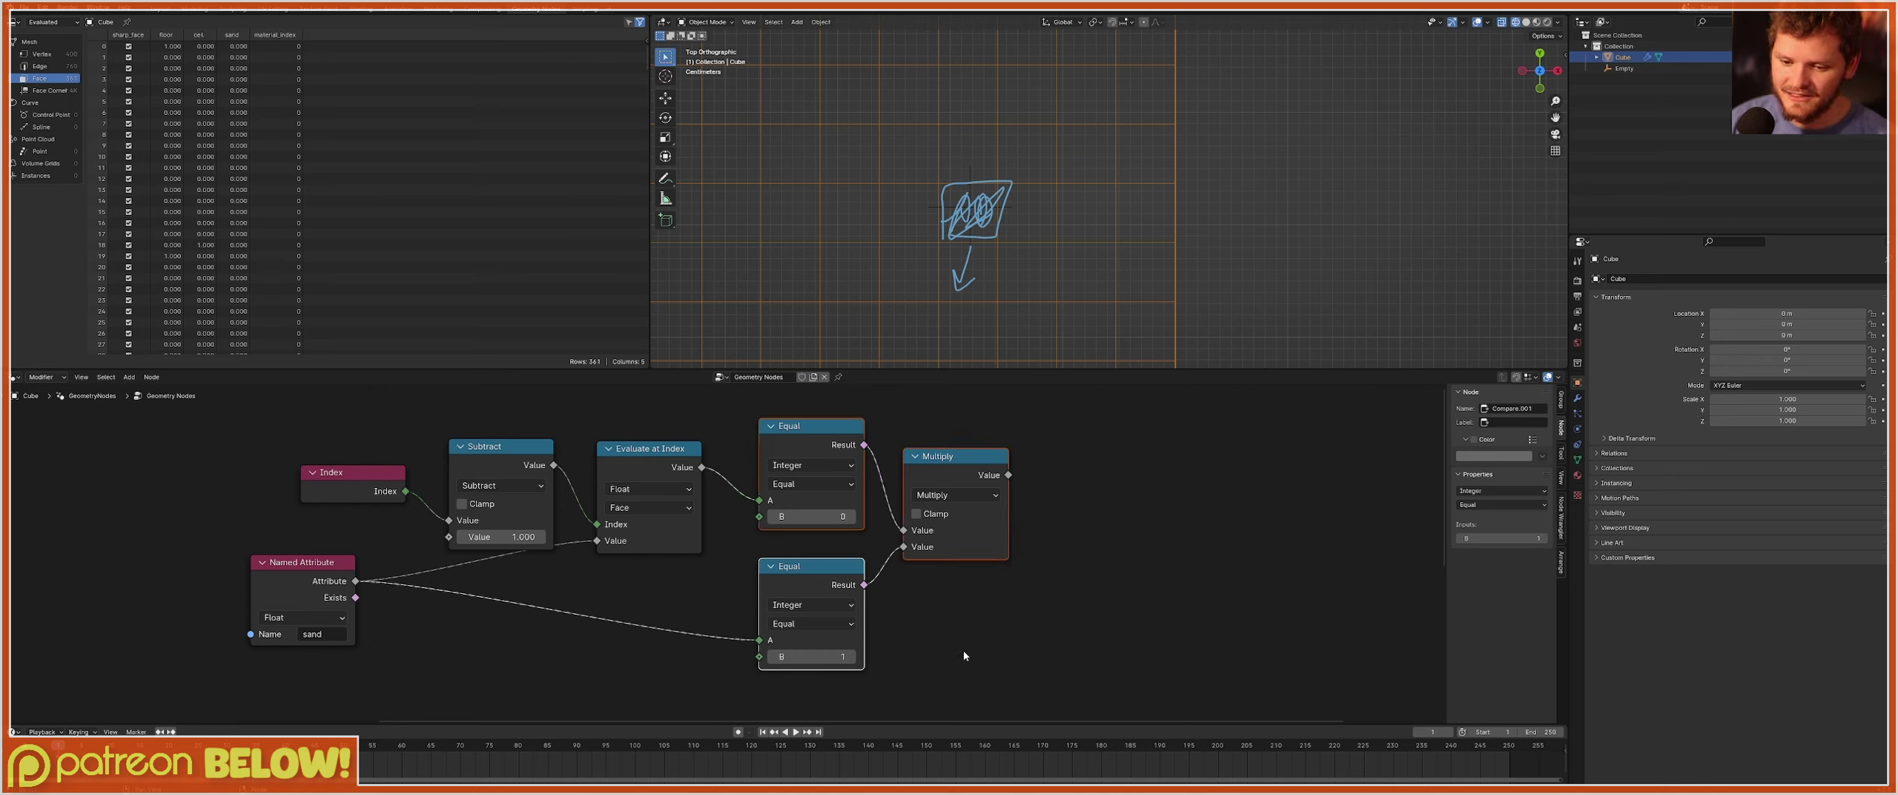
# Move the Simulation Output node and the nodes after it further right to widen the simulation zone.
pyautogui.scroll(-3, 895, 582)
pyautogui.moveTo(896, 585); pyautogui.dragTo(760, 473, button='middle')
pyautogui.moveTo(1050, 645); pyautogui.dragTo(808, 541)
pyautogui.press('g')
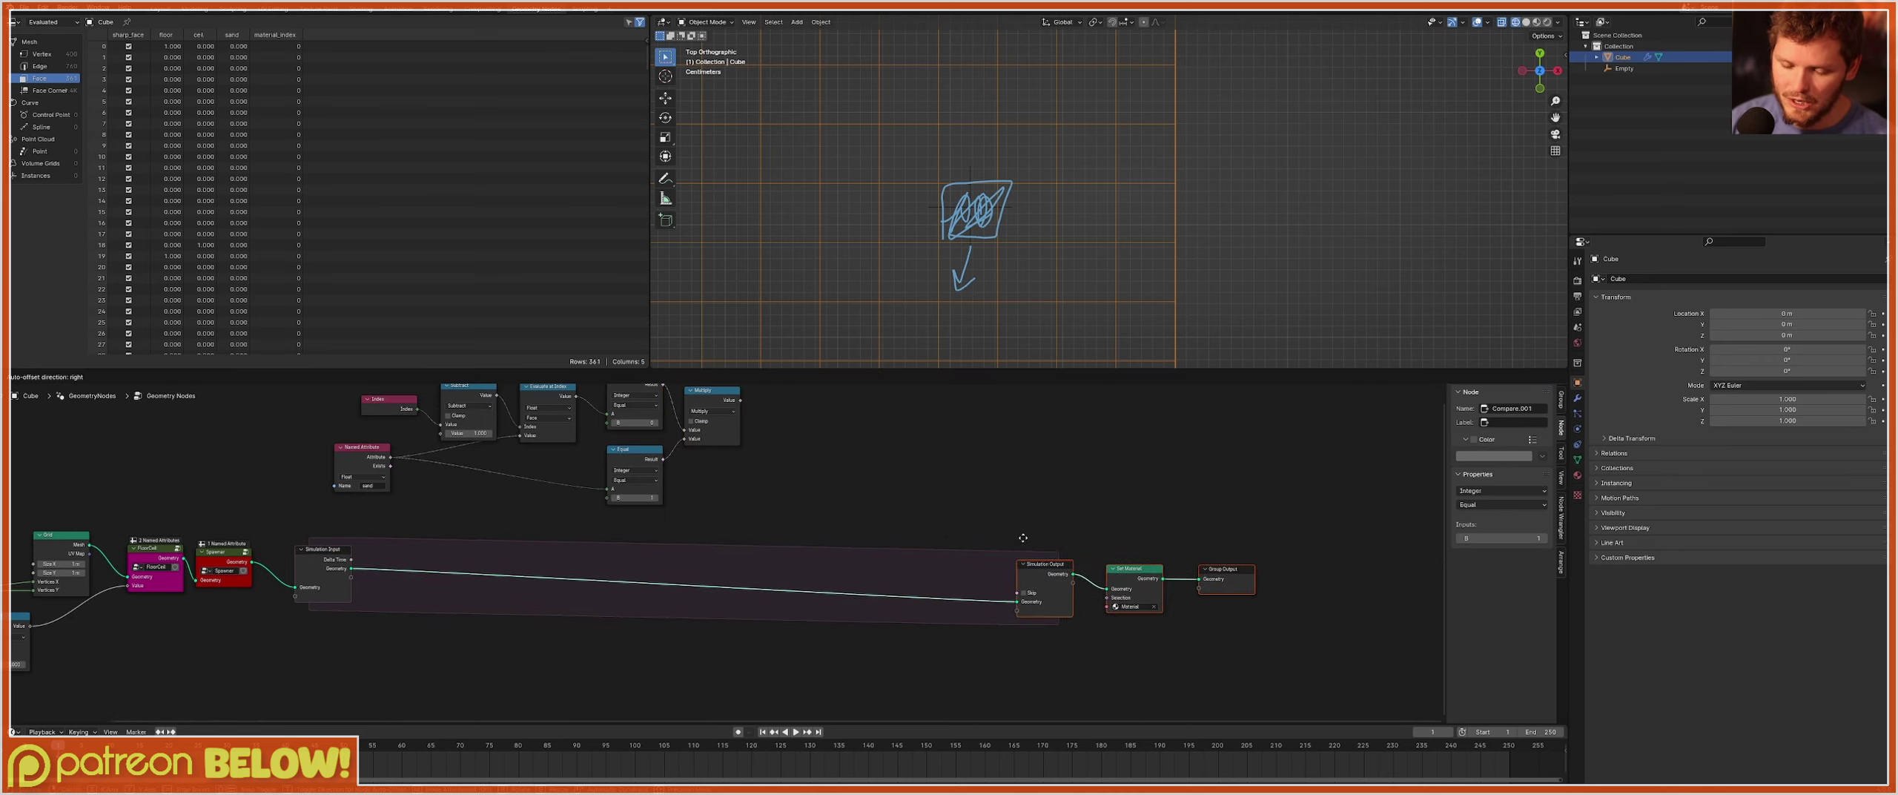
pyautogui.click(1112, 524)
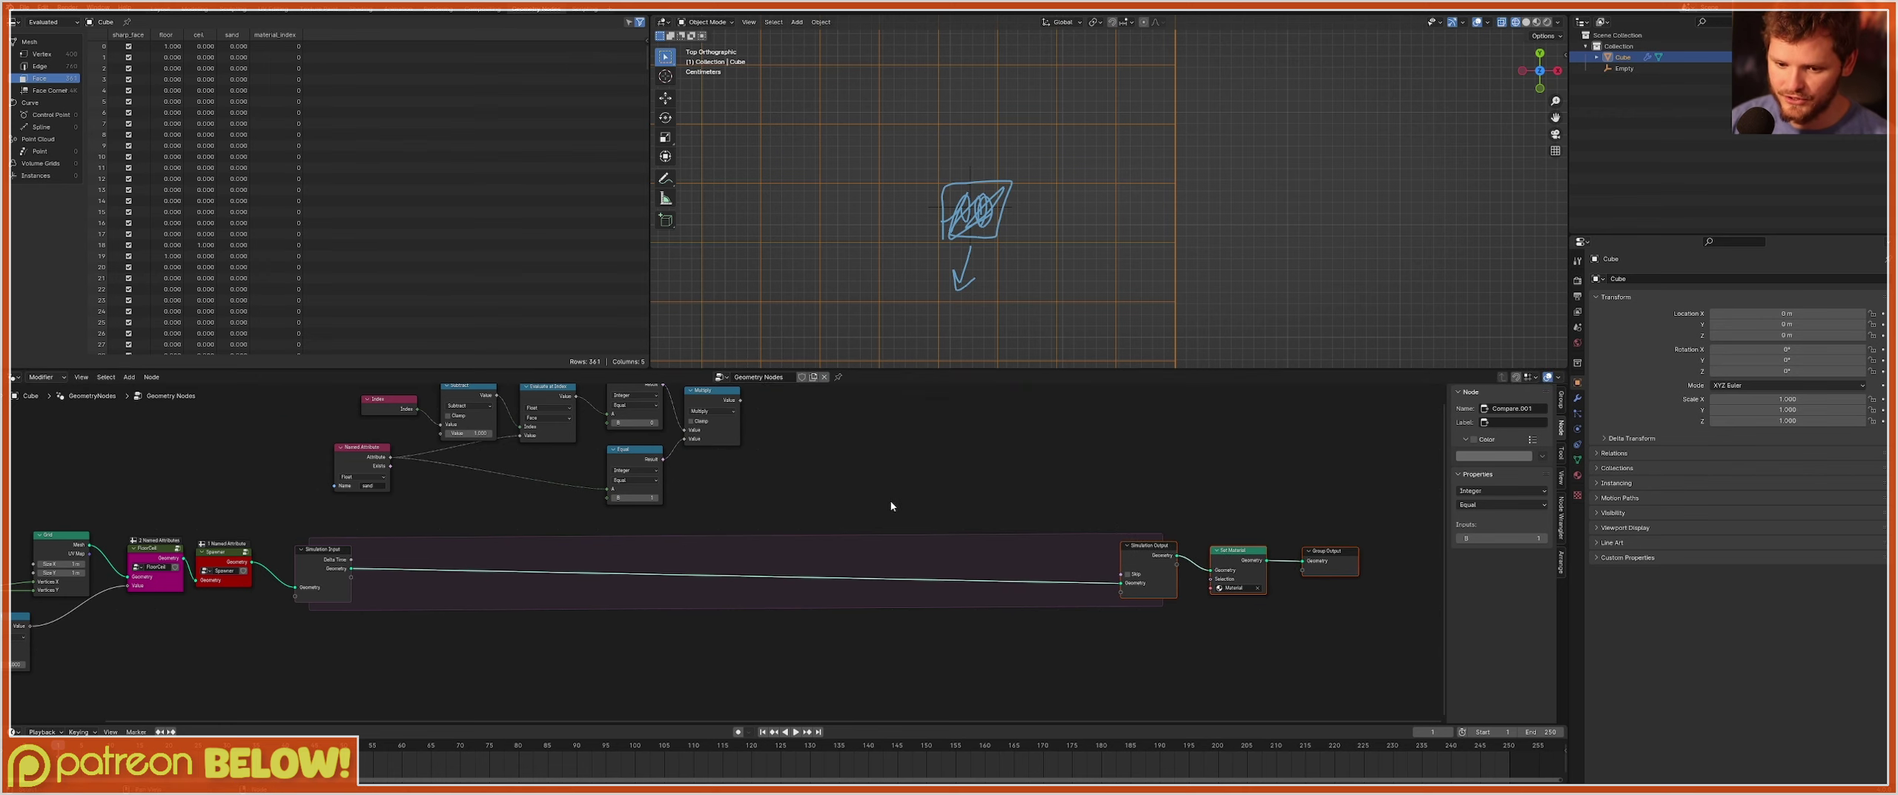
# Add a Store Named Attribute node and insert it on the geometry link inside the simulation zone.
pyautogui.scroll(1, 890, 499)
pyautogui.hotkey('shift', 'a')
pyautogui.write('store')
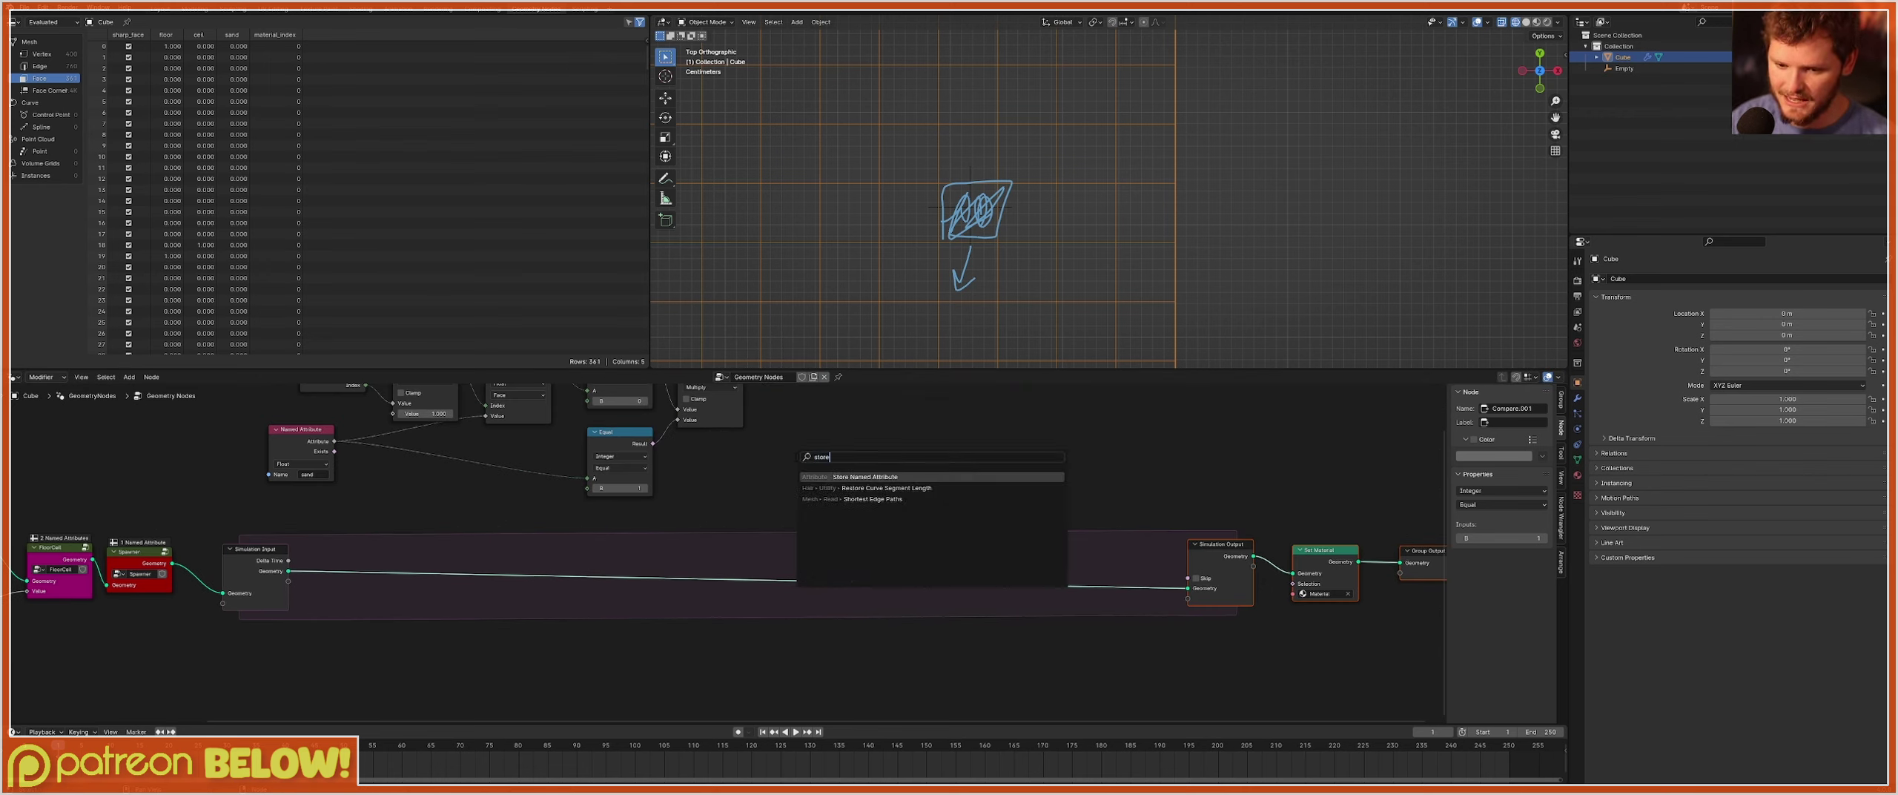
pyautogui.press('Return')
pyautogui.click(922, 535)
pyautogui.moveTo(792, 459); pyautogui.dragTo(923, 547, button='middle')
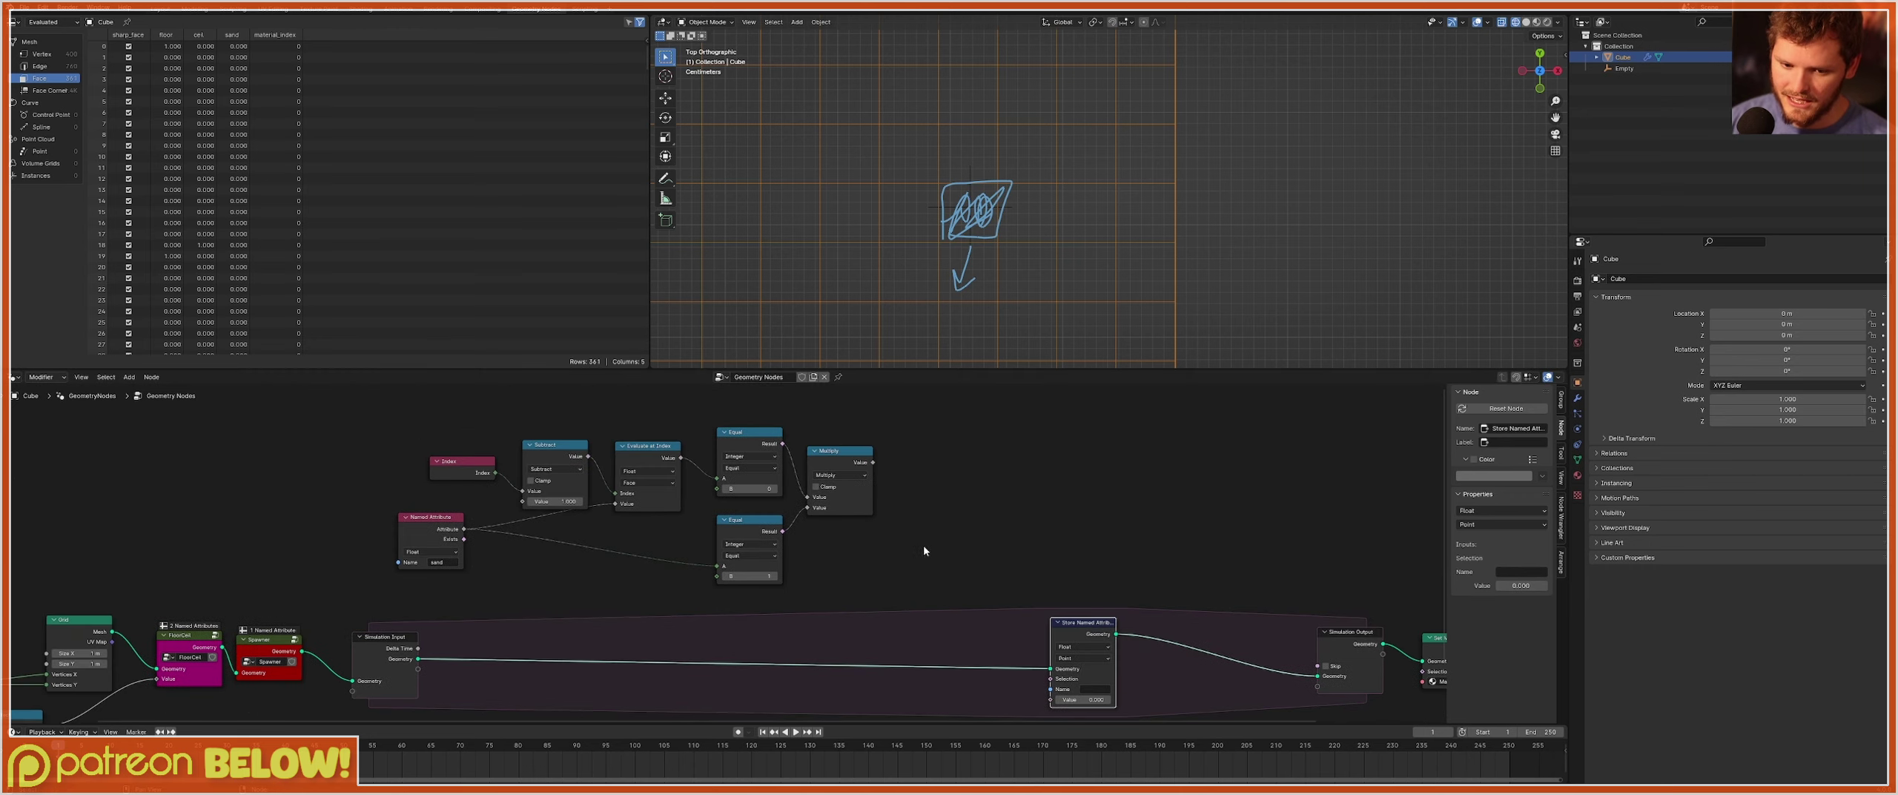
# Select the whole sand-check chain from Index to Multiply, shift it left, and save the file.
pyautogui.moveTo(946, 571); pyautogui.dragTo(519, 438)
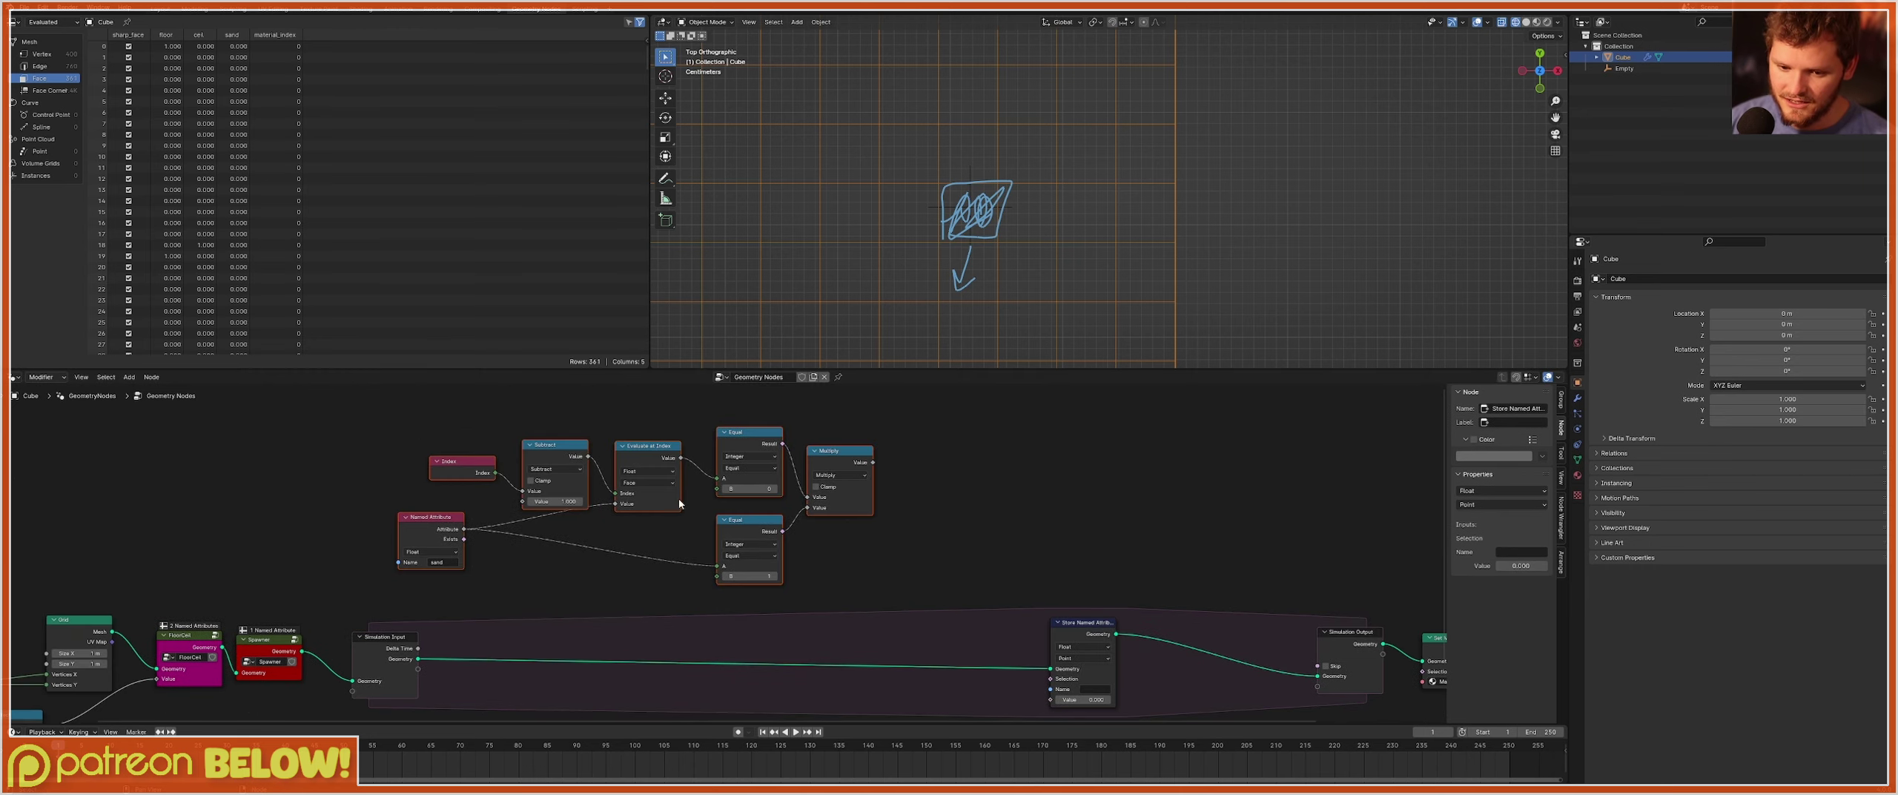
pyautogui.moveTo(679, 504); pyautogui.dragTo(582, 507)
pyautogui.click(837, 501)
pyautogui.hotkey('ctrl', 's')
# Connect the Multiply result to the Store Named Attribute node's Selection and set its attribute name to sand.
pyautogui.moveTo(821, 489); pyautogui.dragTo(718, 473, button='middle')
pyautogui.moveTo(672, 450); pyautogui.dragTo(802, 526)
pyautogui.scroll(2, 805, 556)
pyautogui.scroll(1, 810, 572)
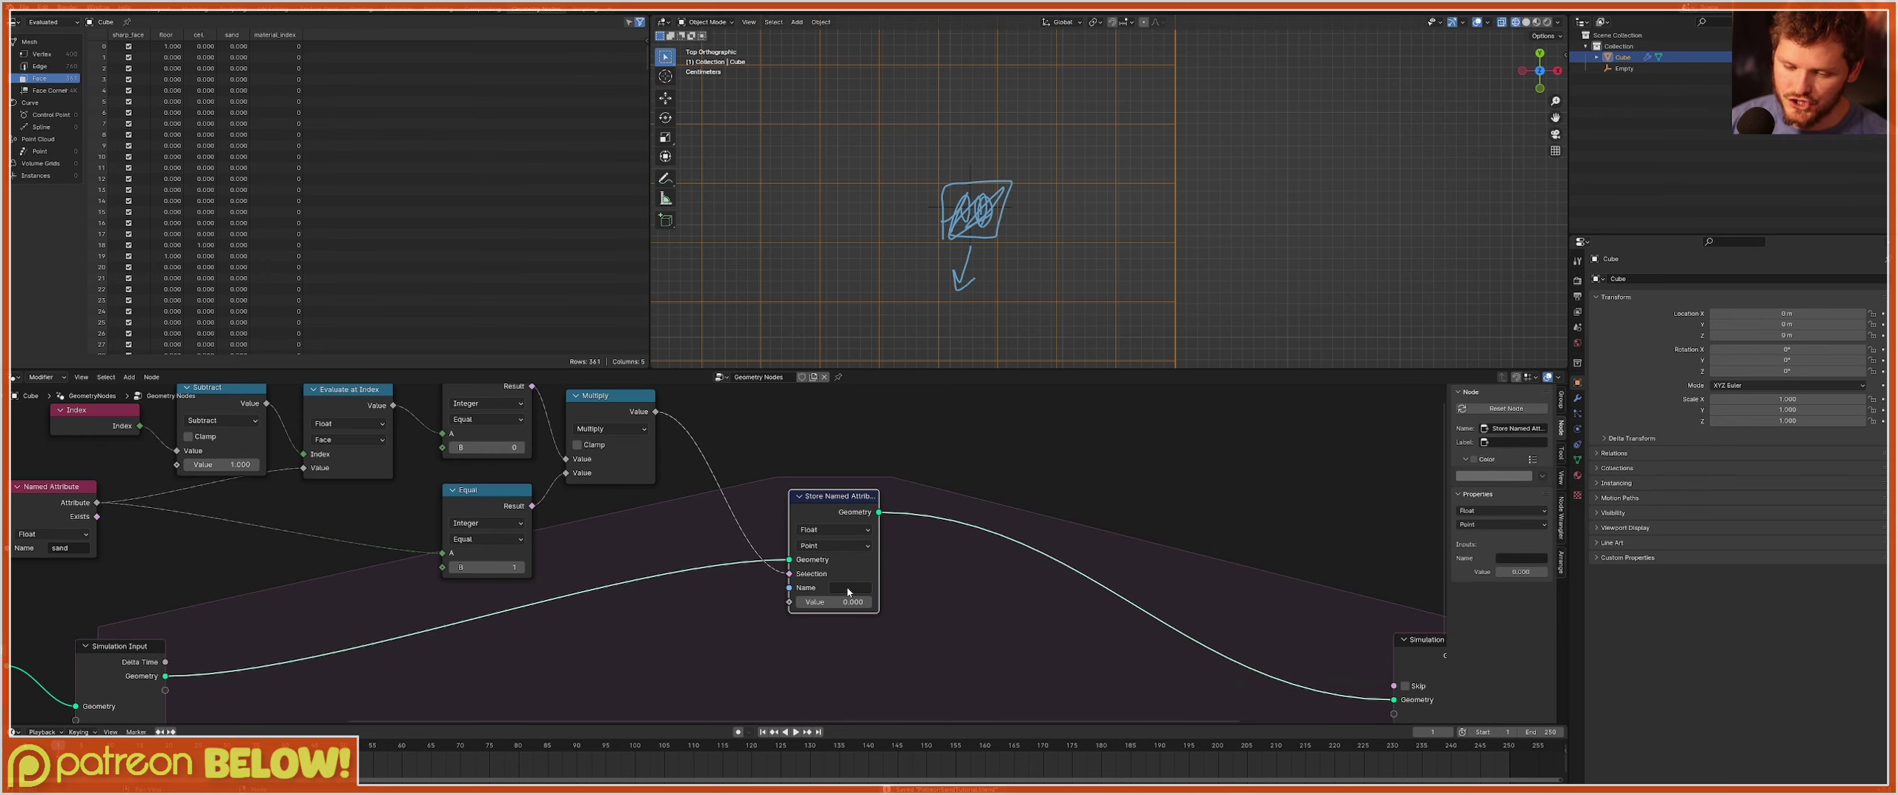
pyautogui.click(847, 589)
pyautogui.write('sand')
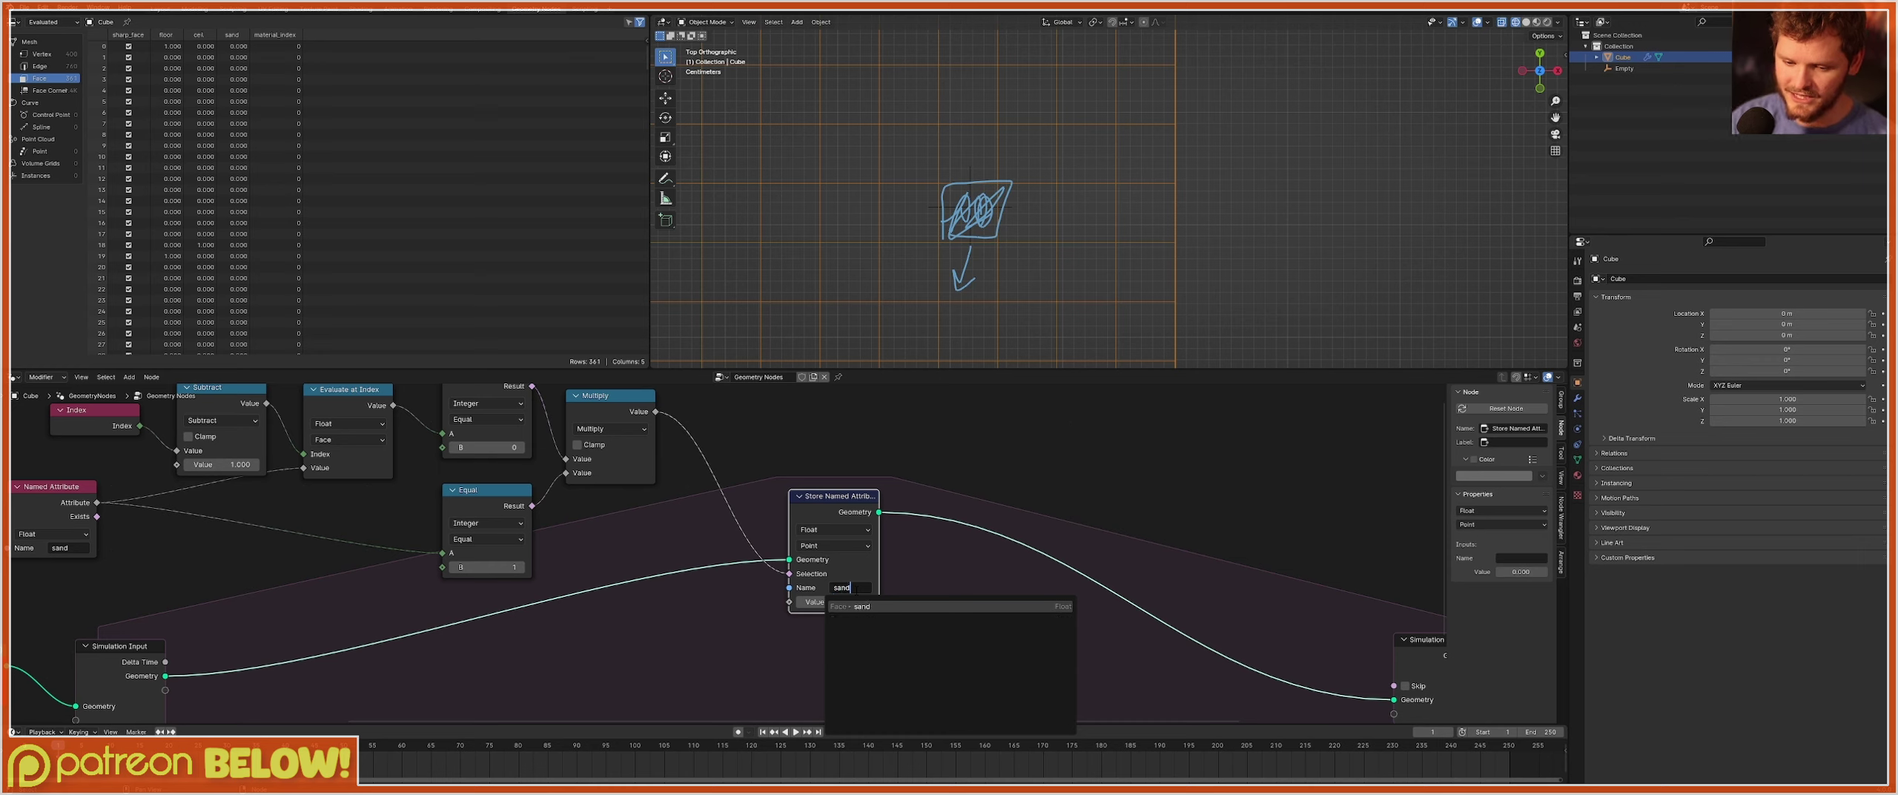
pyautogui.press('Return')
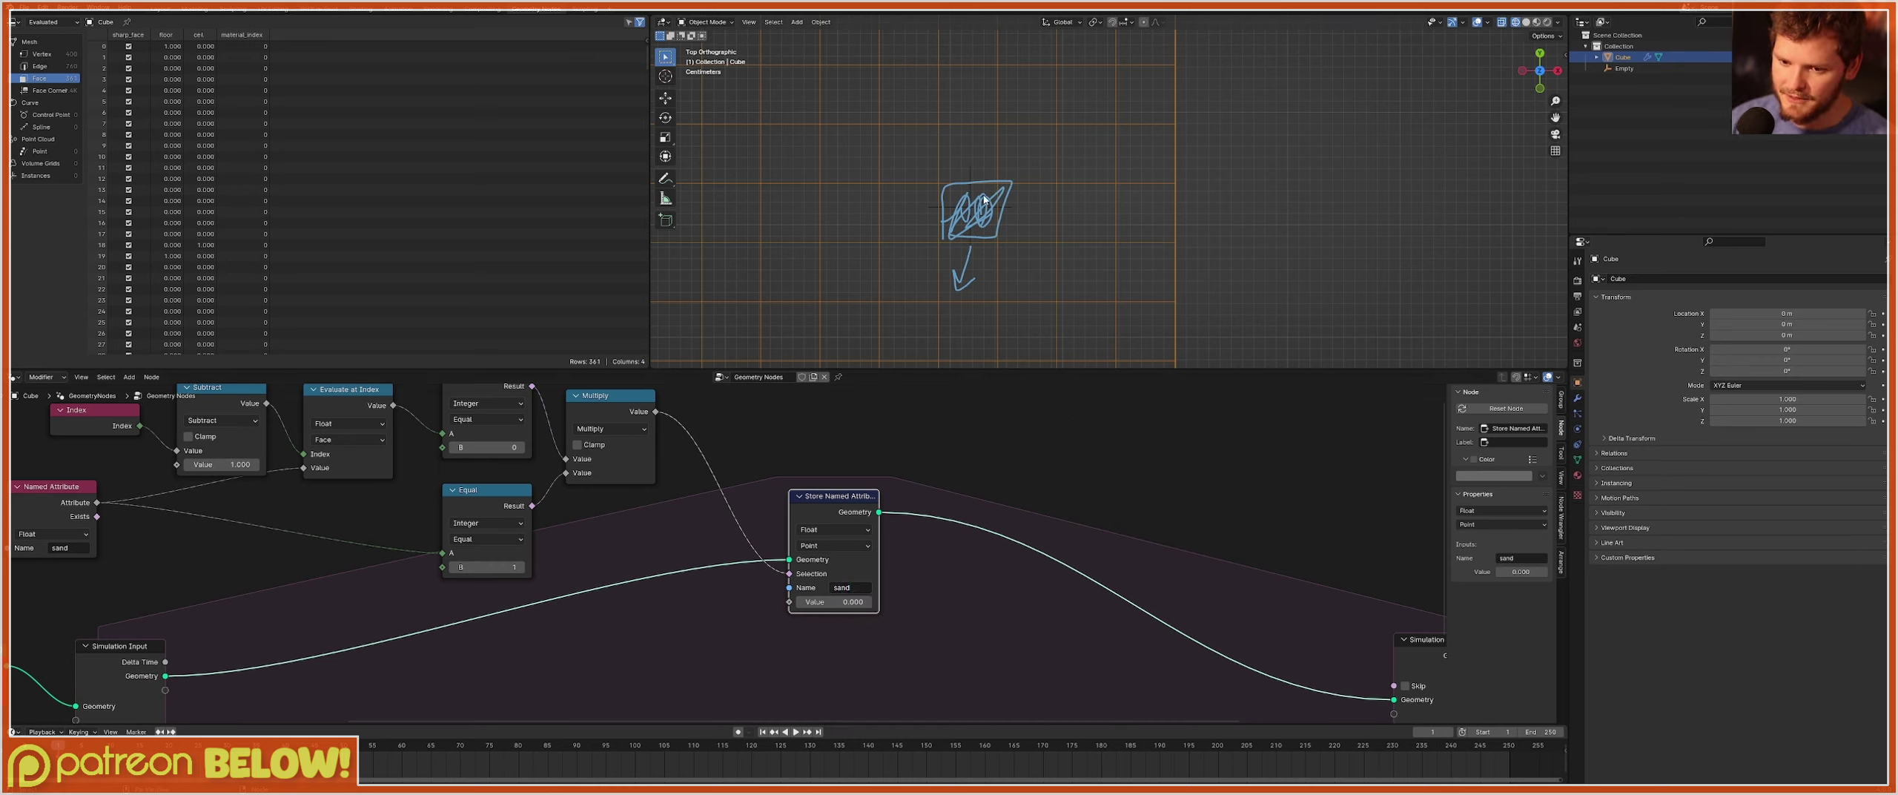
# Annotate a cross over the sketched sand cell in the viewport and undo the extra stroke by the arrow.
pyautogui.scroll(2, 980, 205)
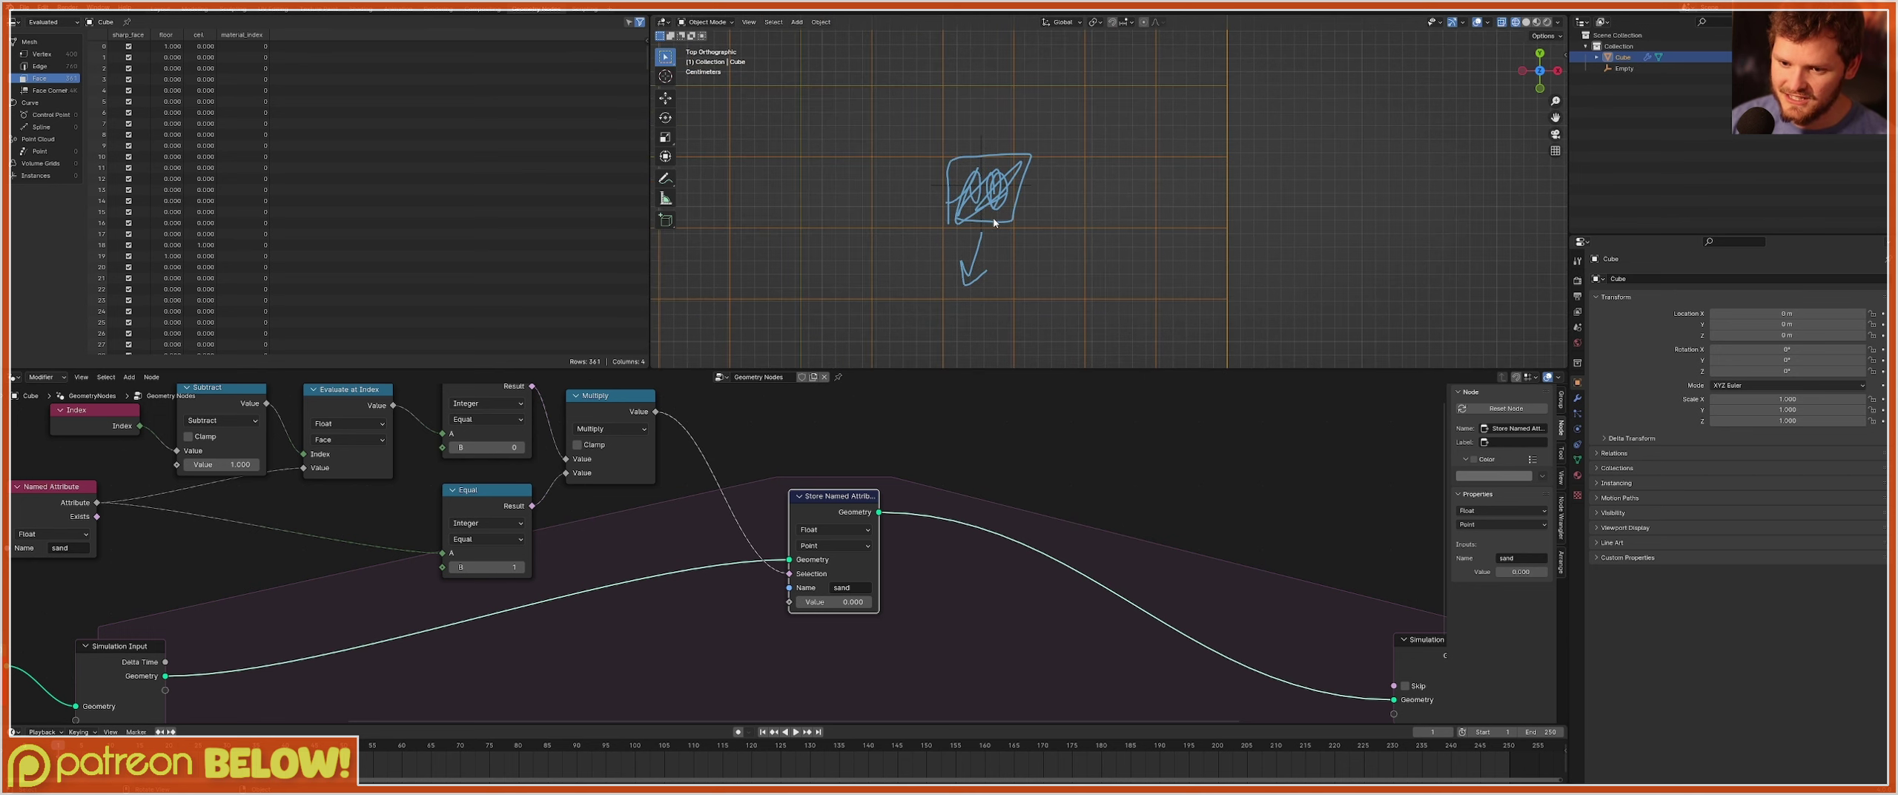
pyautogui.moveTo(1023, 245); pyautogui.dragTo(900, 153)
pyautogui.moveTo(1015, 140); pyautogui.dragTo(920, 244)
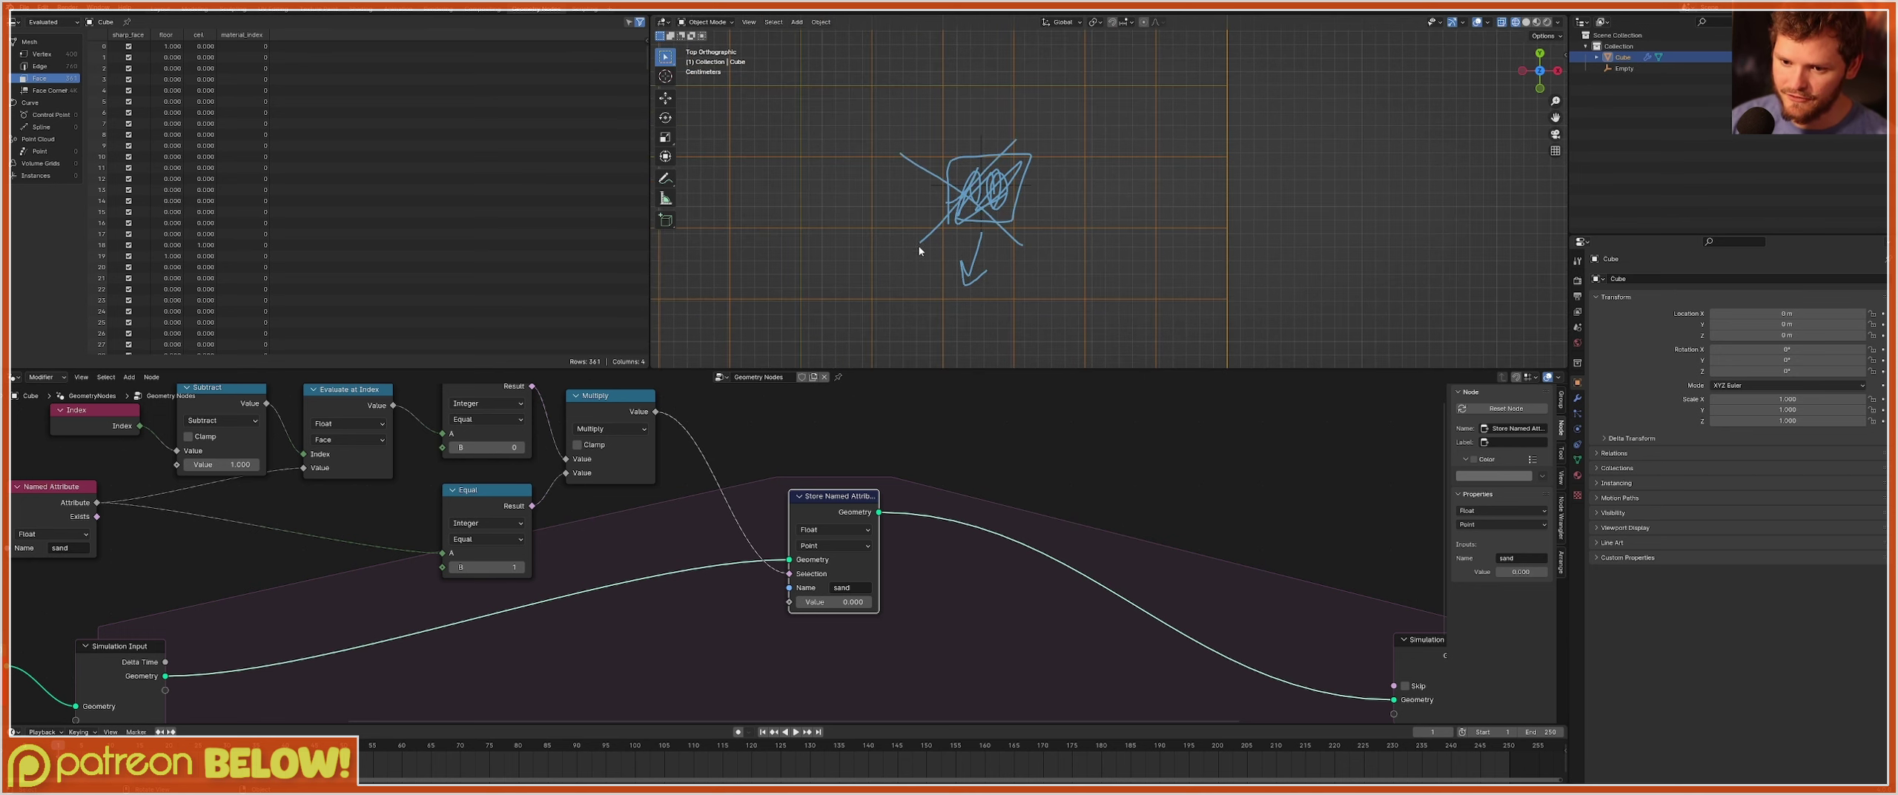
pyautogui.moveTo(1095, 301)
pyautogui.mouseDown()
pyautogui.moveTo(1100, 221)
pyautogui.moveTo(1155, 281)
pyautogui.moveTo(1062, 262)
pyautogui.mouseUp()
pyautogui.moveTo(1149, 256); pyautogui.dragTo(1165, 278, button='right')
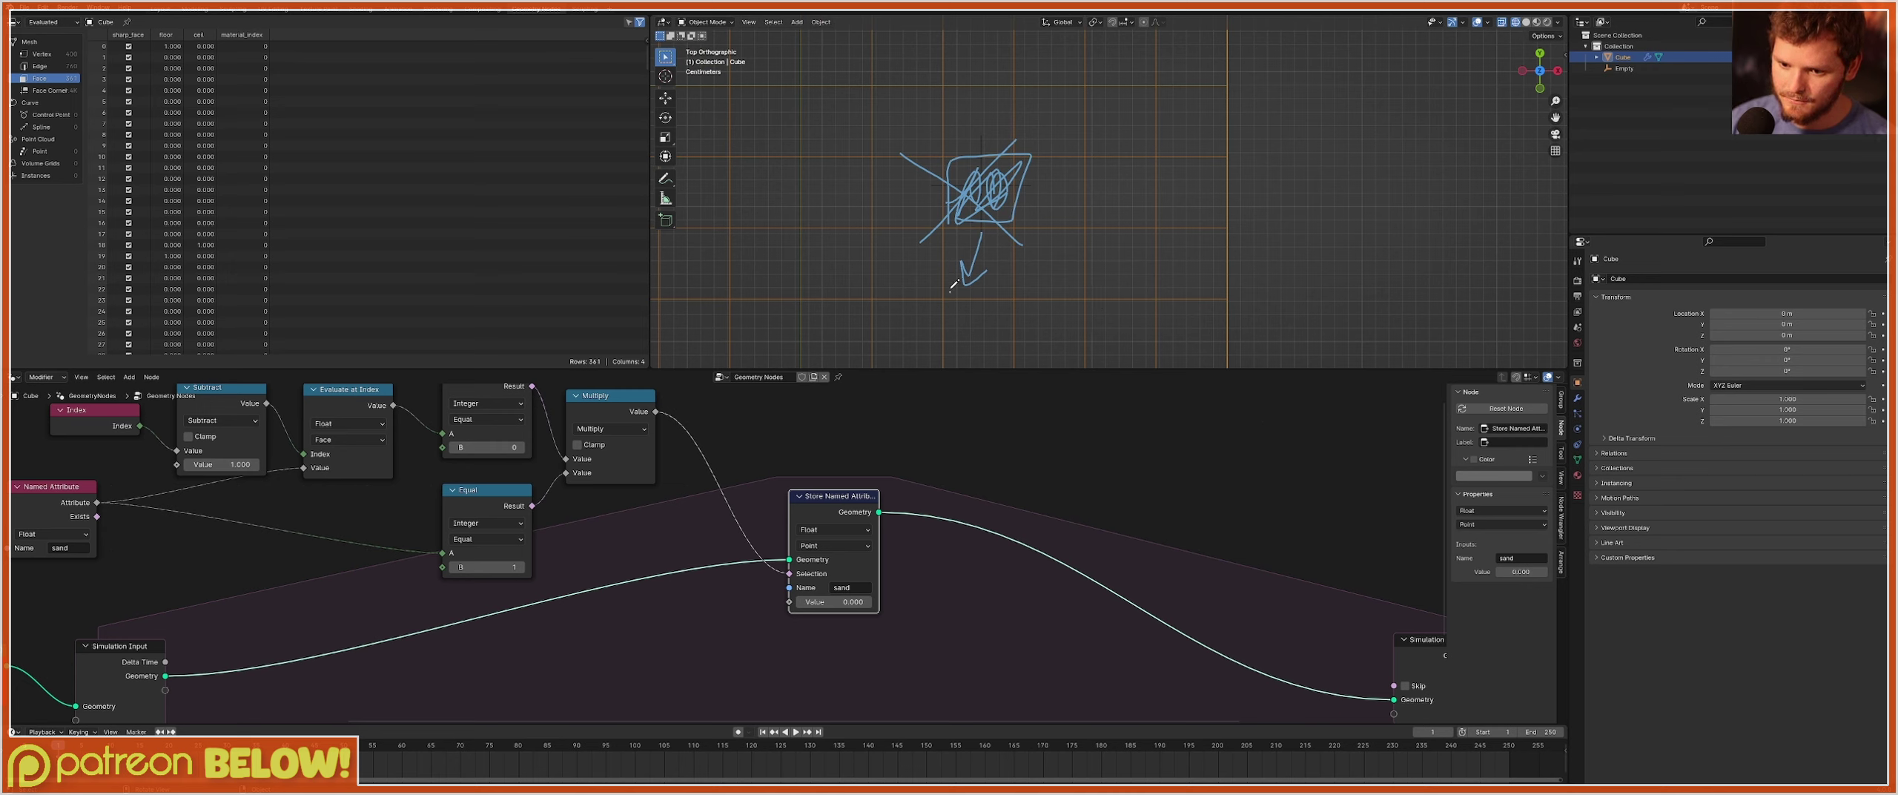
pyautogui.moveTo(951, 292)
pyautogui.mouseDown()
pyautogui.moveTo(1009, 236)
pyautogui.moveTo(965, 295)
pyautogui.mouseUp()
pyautogui.hotkey('ctrl', 'z')
# Duplicate the sand Store Named Attribute node, insert the copy directly after the first, and set the copy's Value to 1.
pyautogui.moveTo(823, 494); pyautogui.dragTo(818, 498)
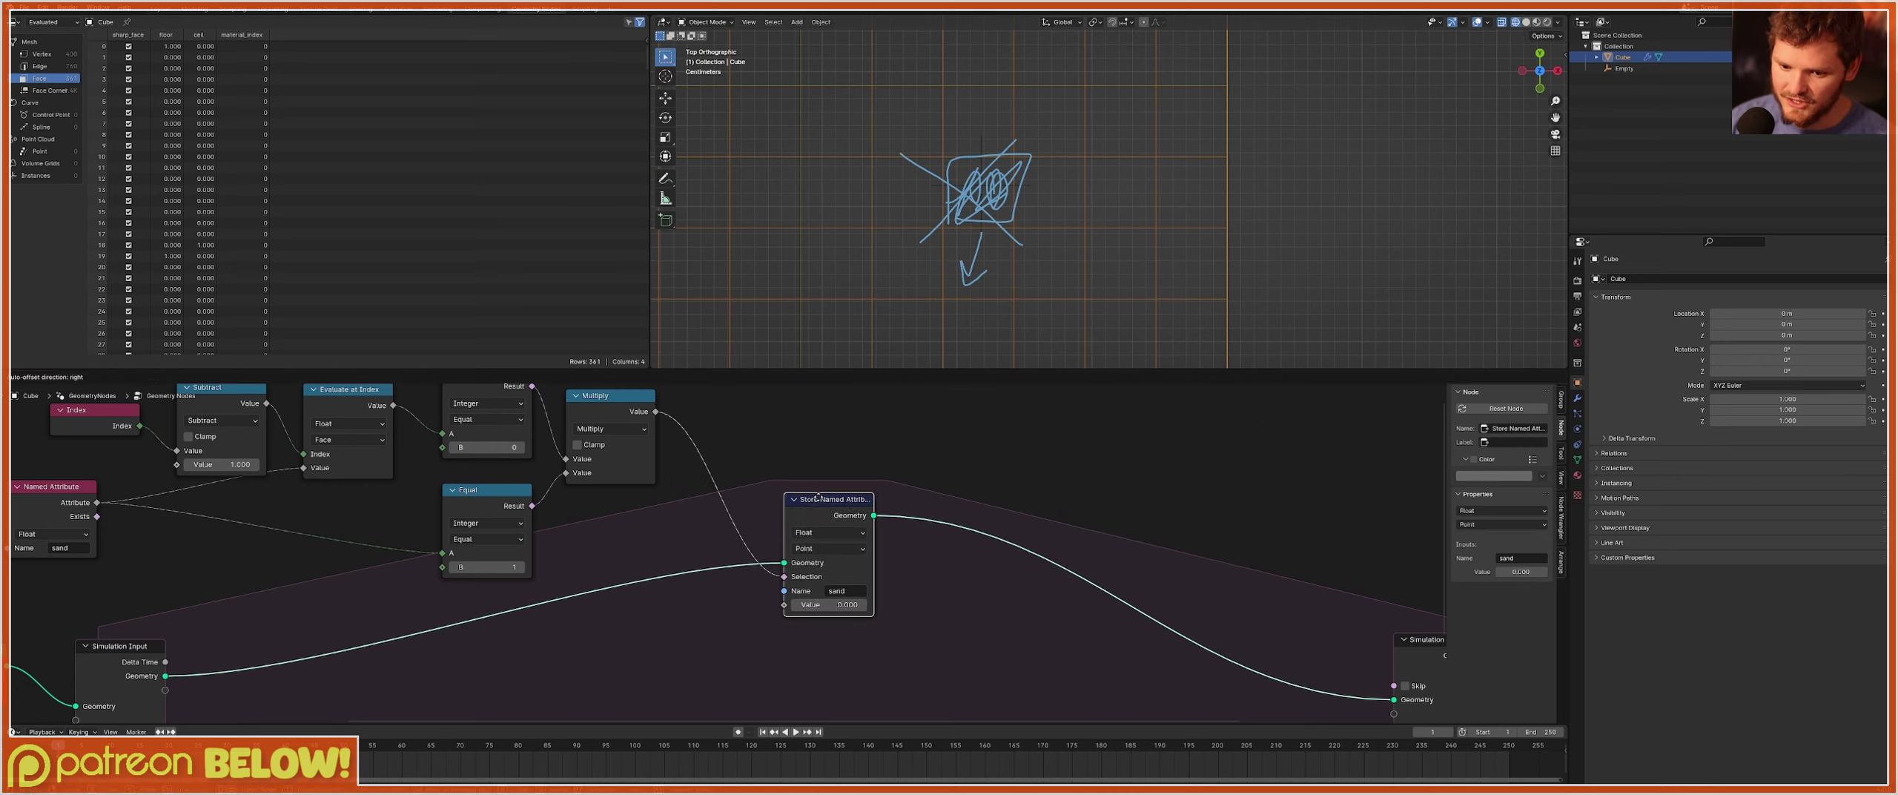
pyautogui.moveTo(757, 563); pyautogui.dragTo(888, 567, button='middle')
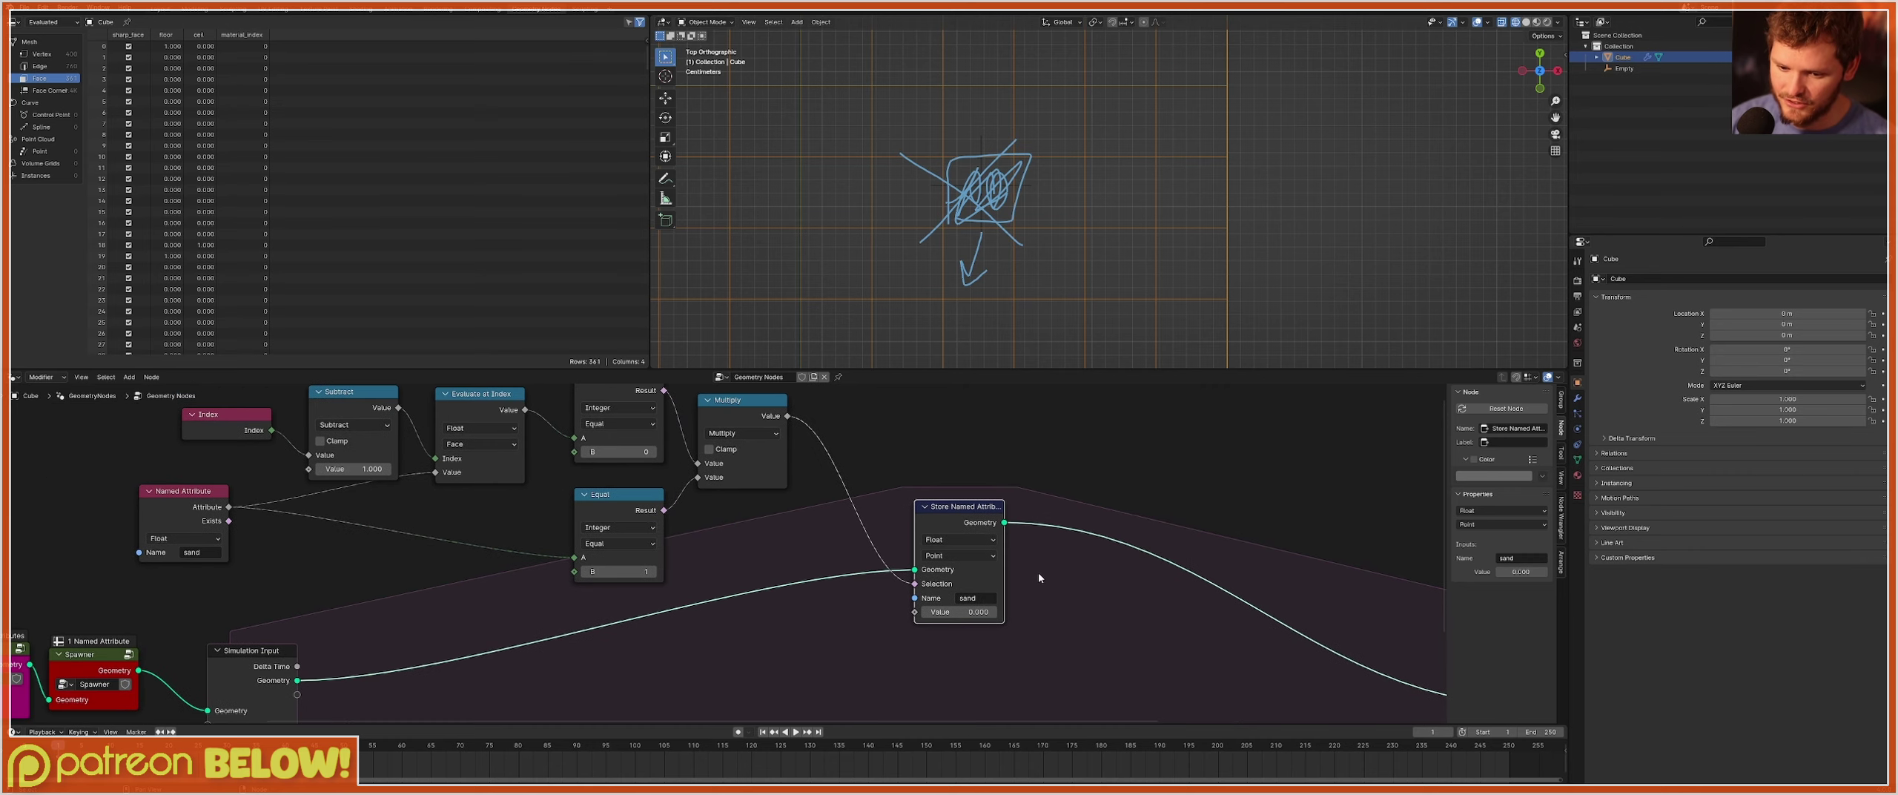
pyautogui.moveTo(968, 522); pyautogui.dragTo(844, 503, button='middle')
pyautogui.moveTo(844, 503); pyautogui.dragTo(815, 557)
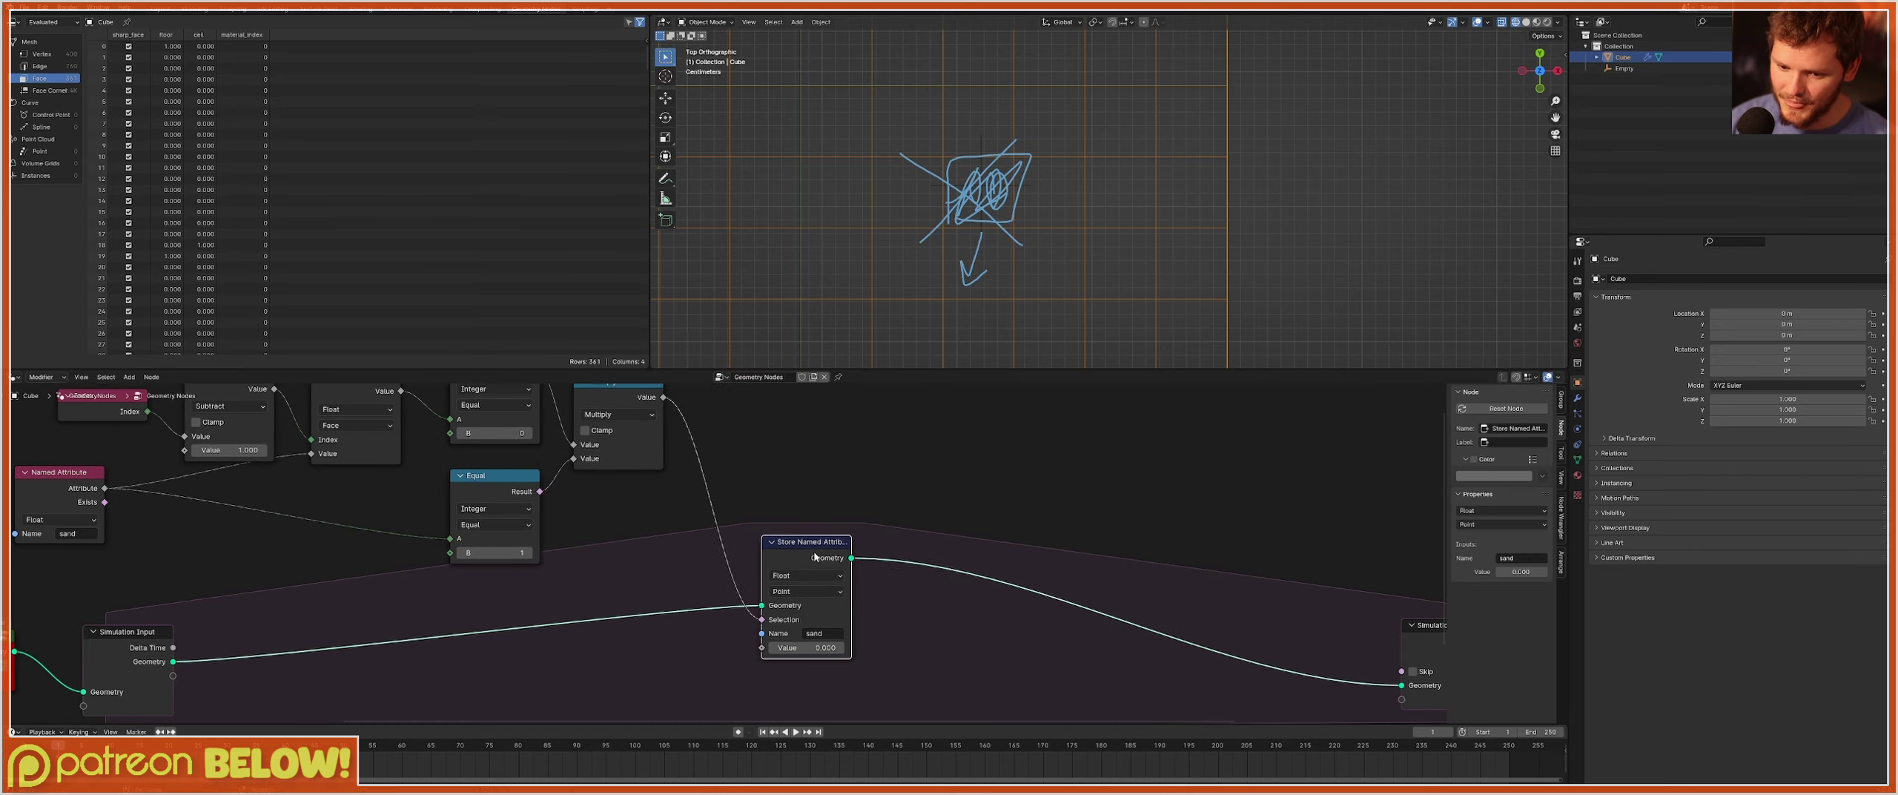
pyautogui.hotkey('shift', 'd')
pyautogui.click(992, 548)
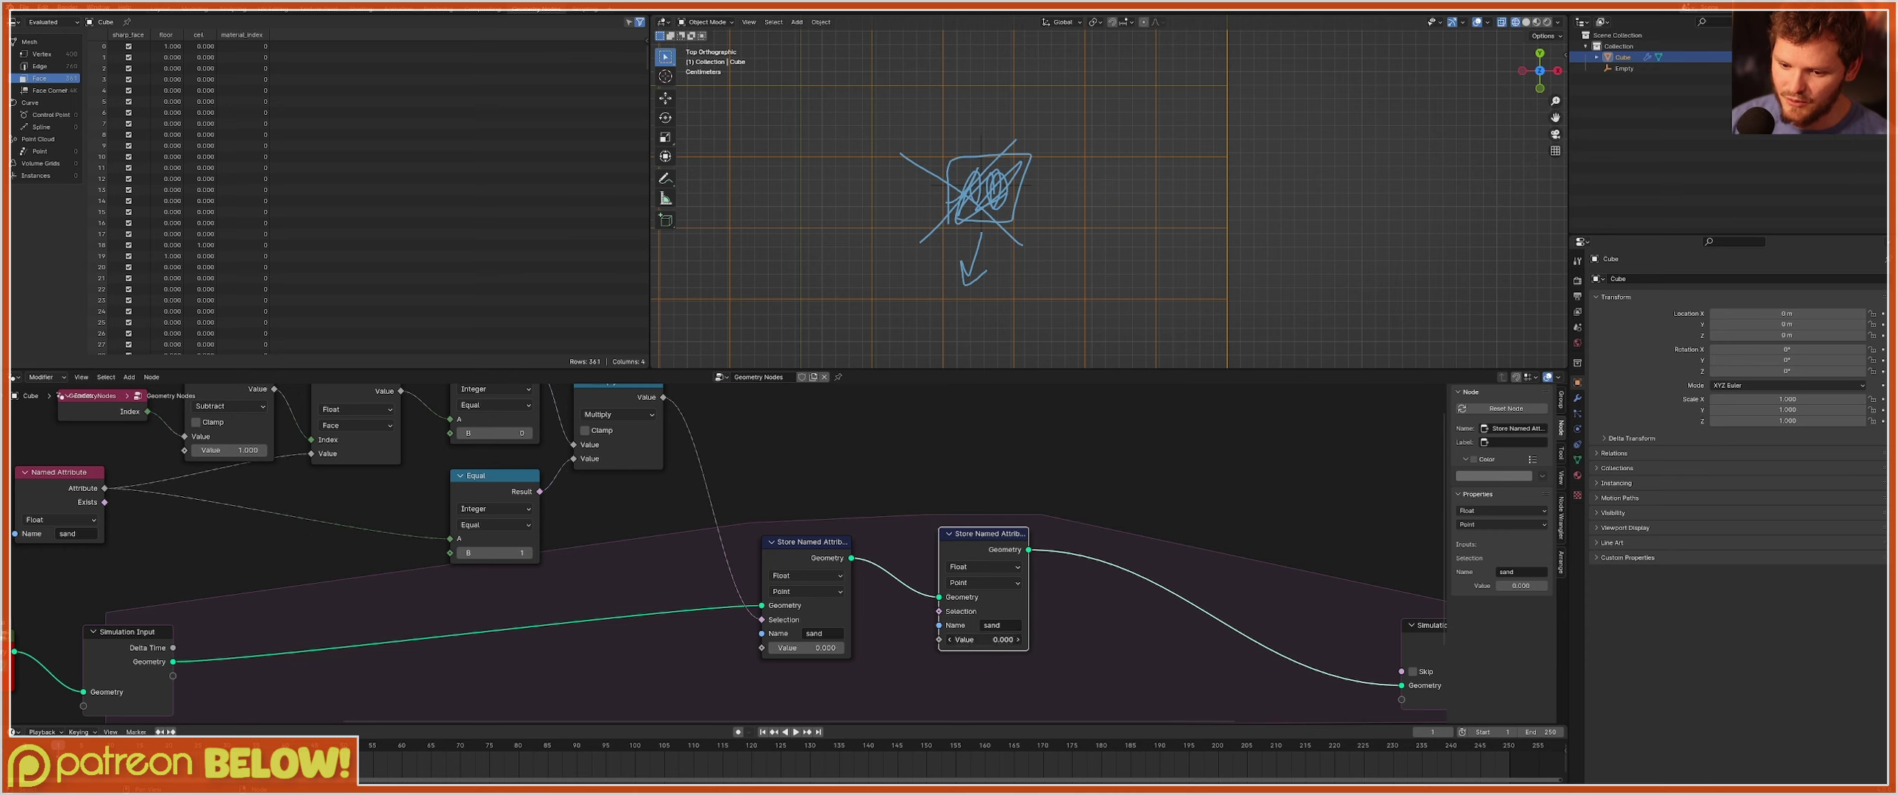
pyautogui.click(983, 639)
pyautogui.write('1')
pyautogui.press('Return')
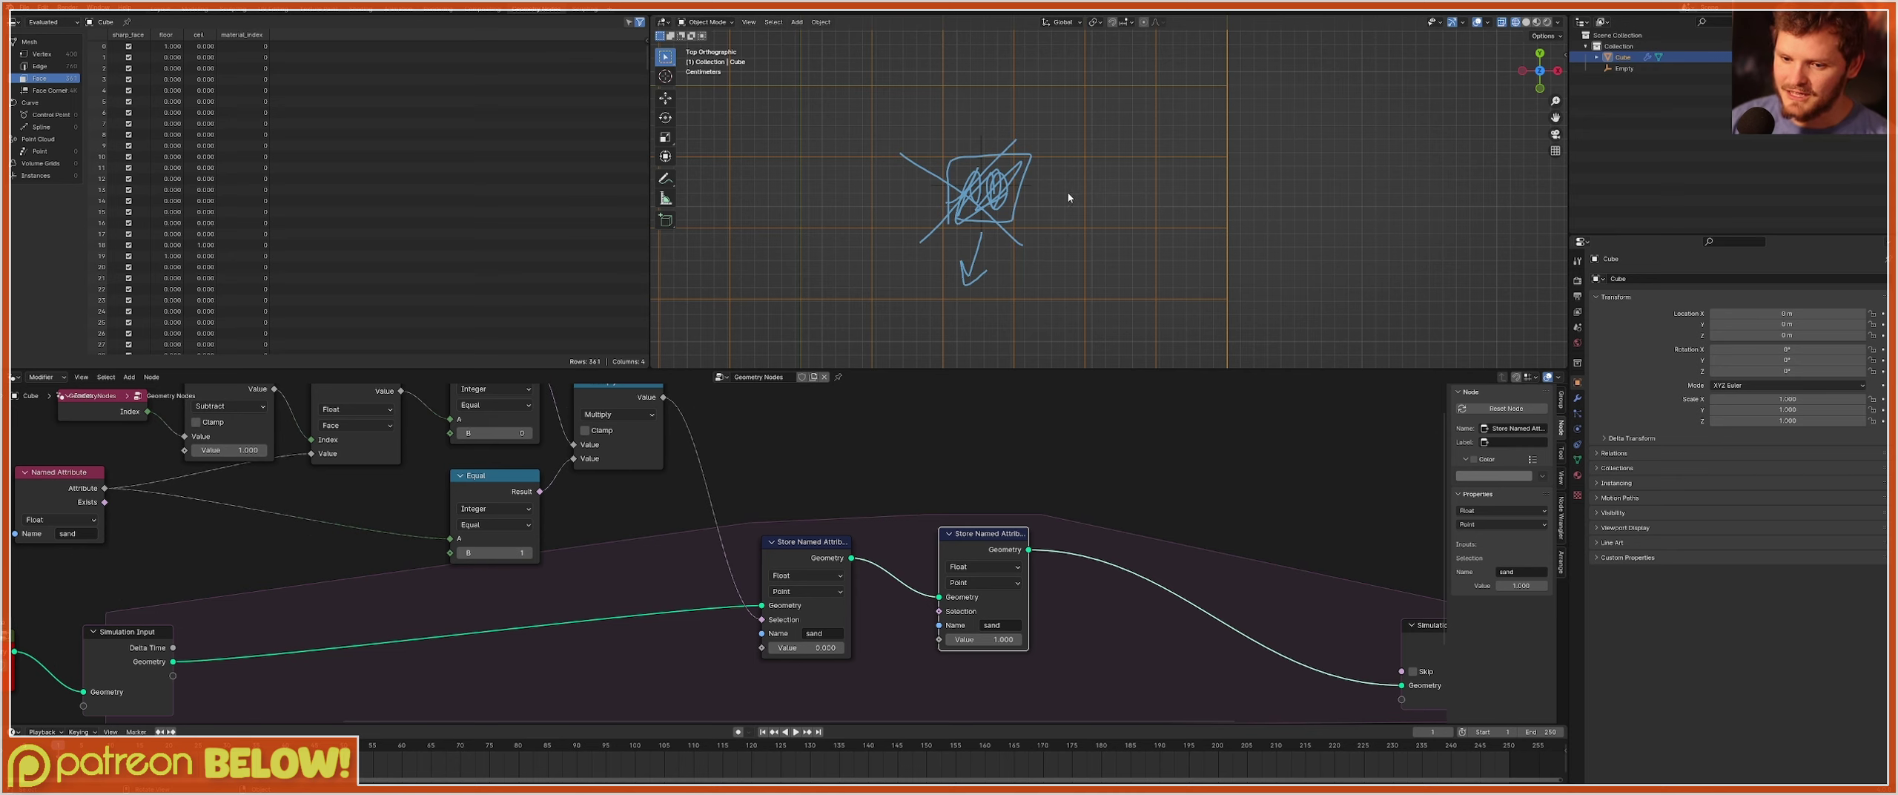
# Rework the viewport annotation into an empty cell outline with a downward arrow beneath it.
pyautogui.moveTo(1066, 139)
pyautogui.mouseDown()
pyautogui.moveTo(1004, 288)
pyautogui.moveTo(1016, 154)
pyautogui.moveTo(1008, 222)
pyautogui.moveTo(917, 225)
pyautogui.moveTo(988, 268)
pyautogui.mouseUp()
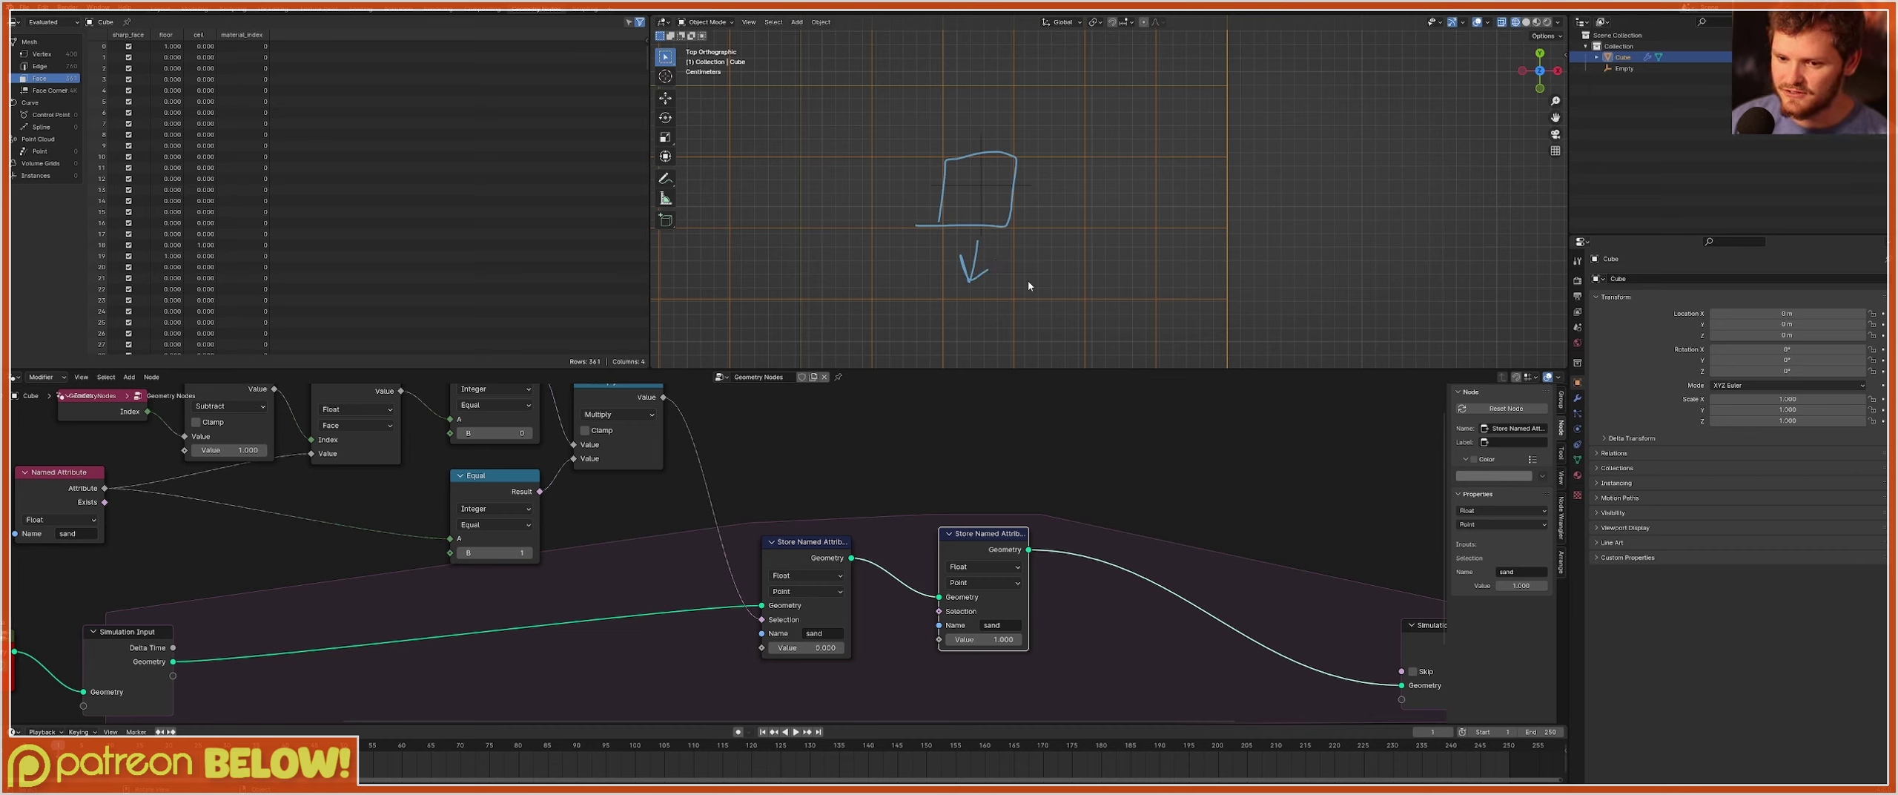
pyautogui.moveTo(1005, 307); pyautogui.dragTo(987, 296)
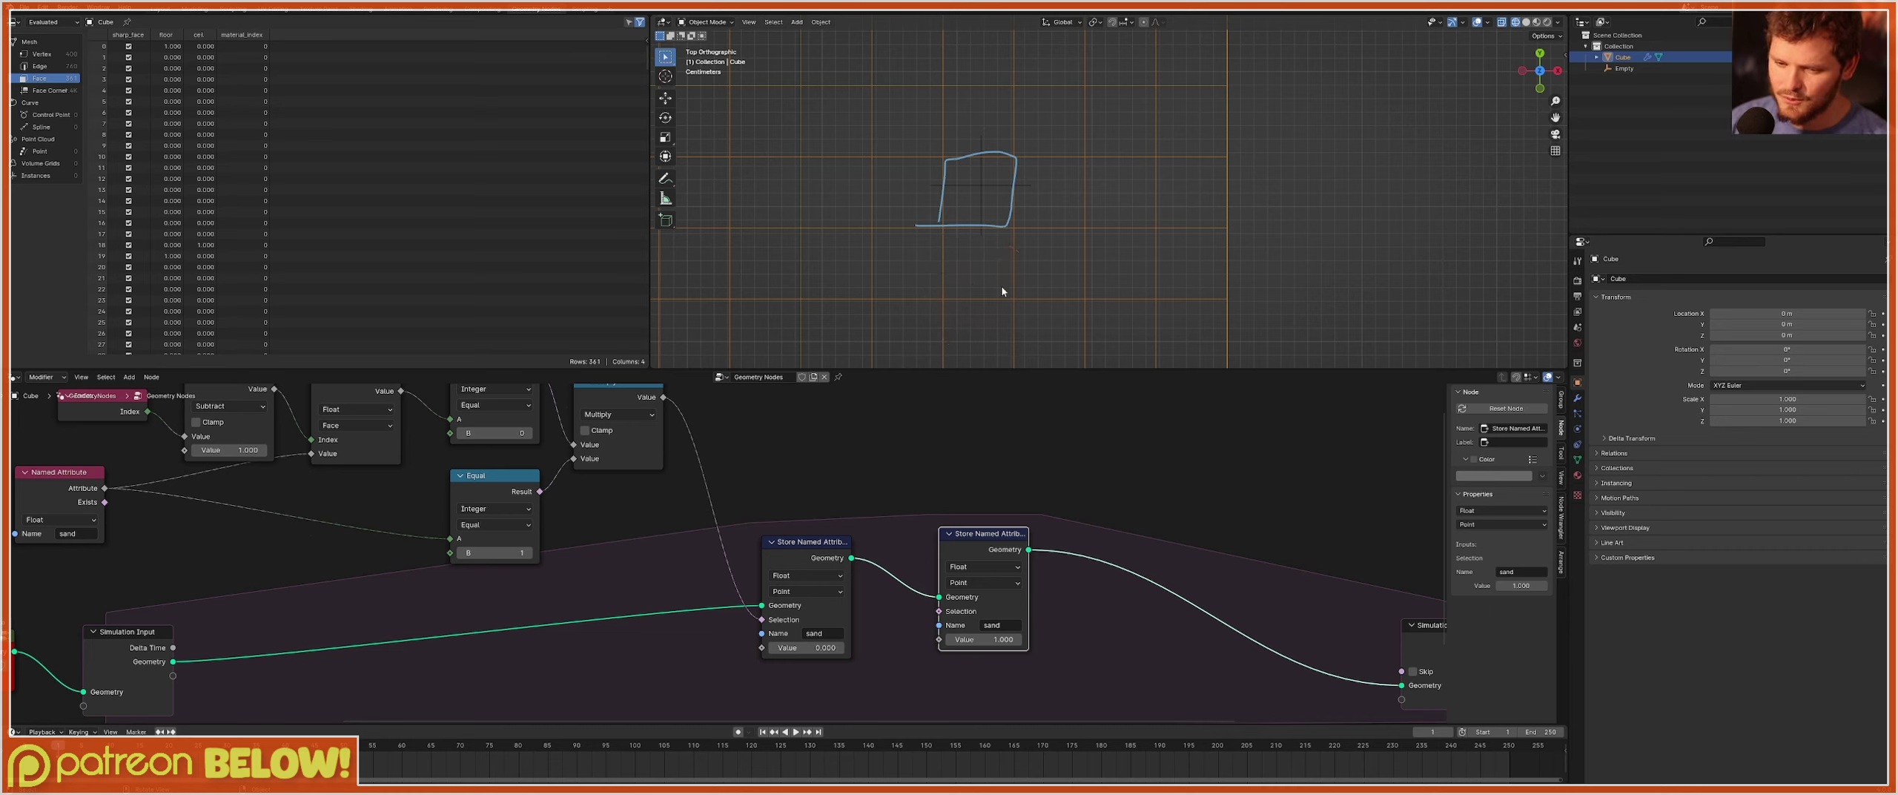
pyautogui.moveTo(1041, 228); pyautogui.dragTo(953, 193)
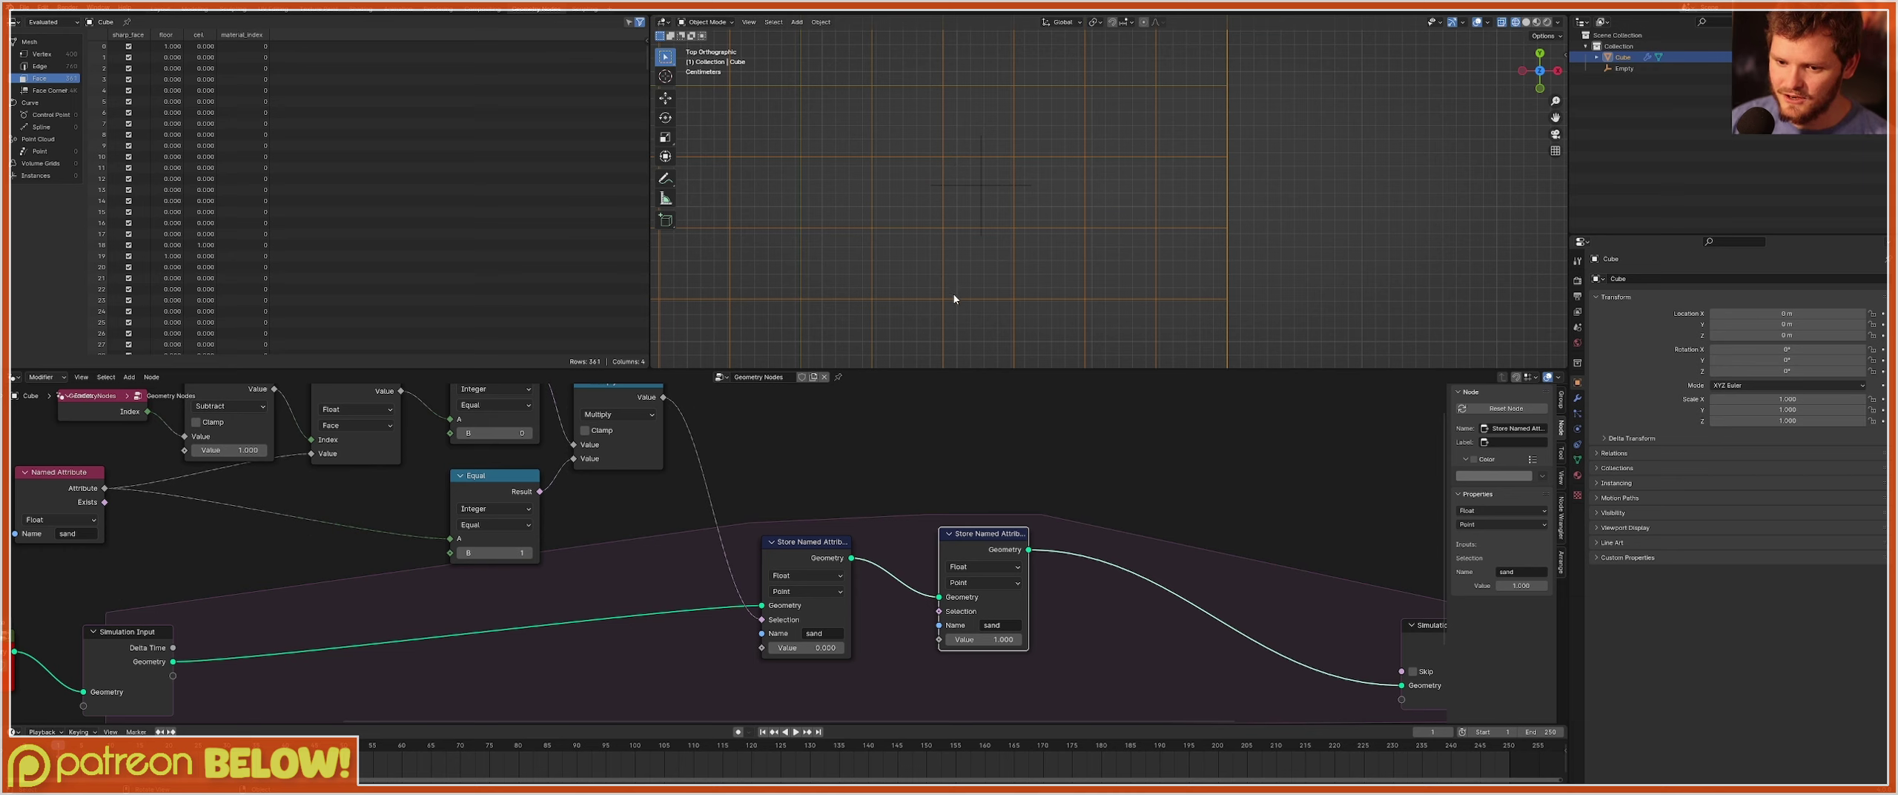
pyautogui.moveTo(954, 296)
pyautogui.mouseDown()
pyautogui.moveTo(971, 230)
pyautogui.moveTo(1015, 233)
pyautogui.moveTo(1021, 280)
pyautogui.moveTo(992, 302)
pyautogui.moveTo(948, 290)
pyautogui.moveTo(949, 239)
pyautogui.mouseUp()
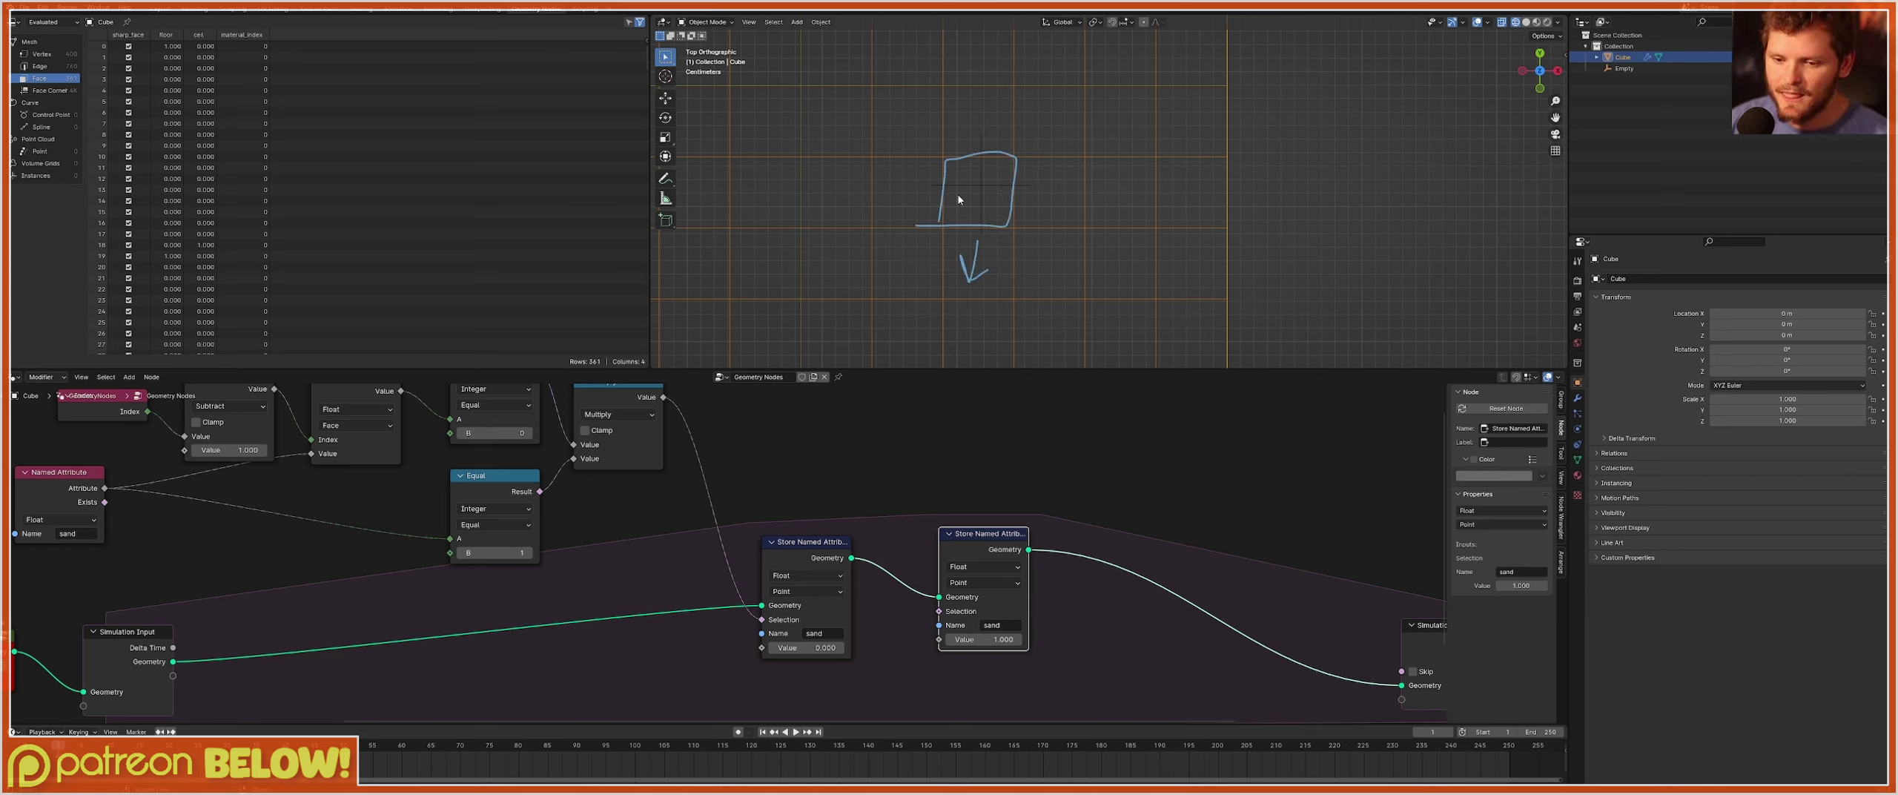
pyautogui.scroll(1, 958, 199)
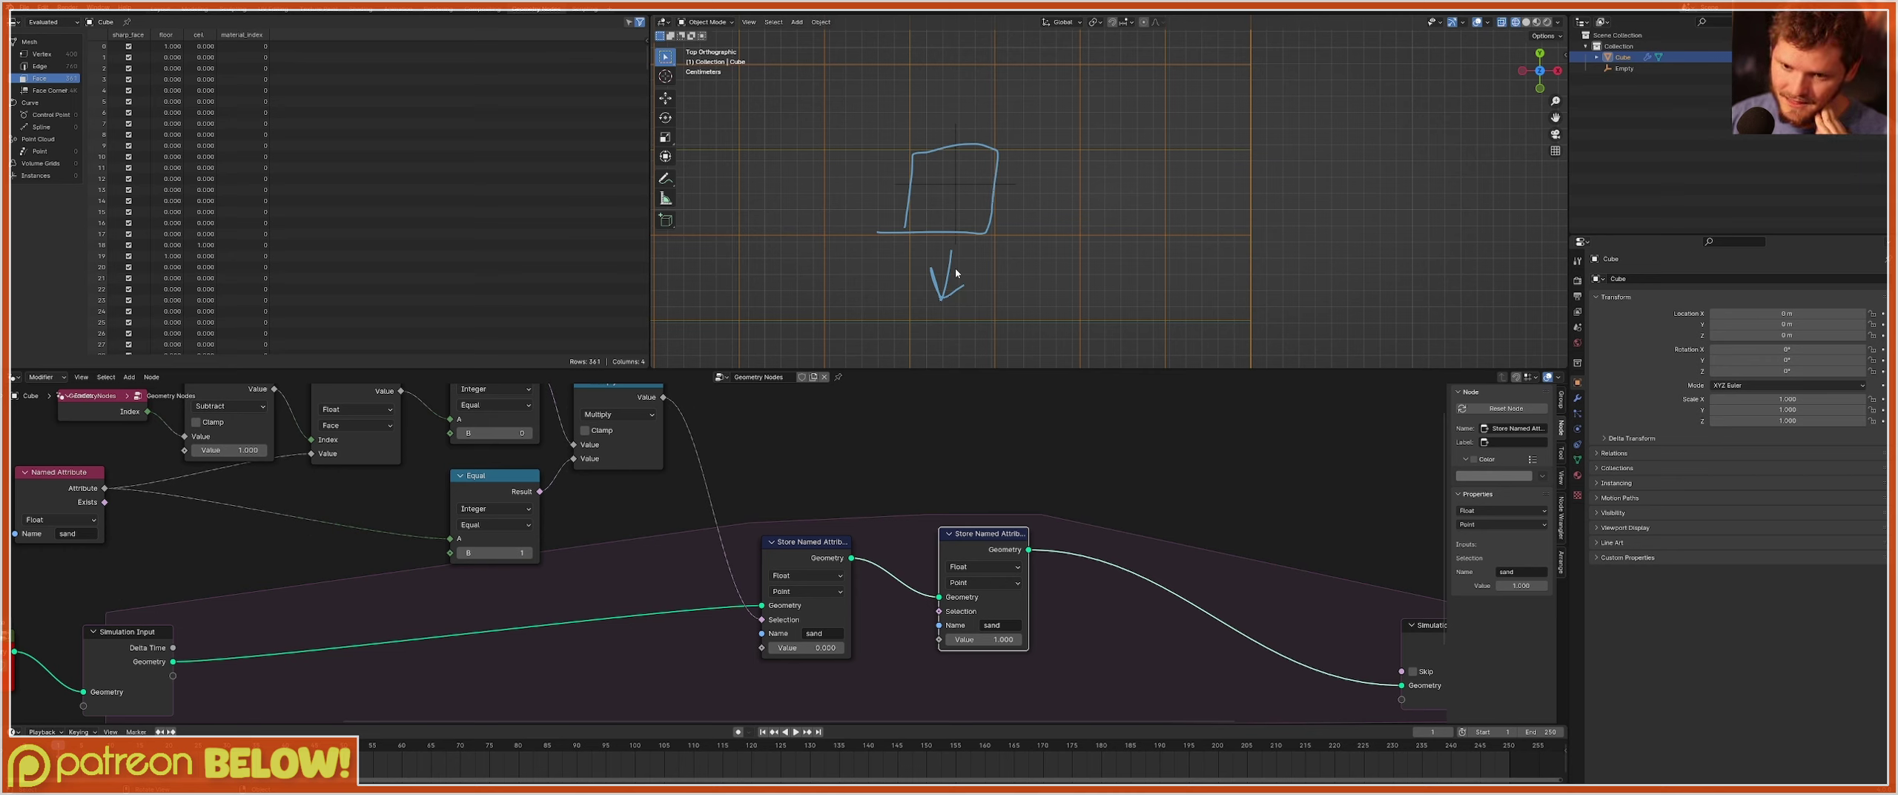
# Duplicate the whole sand-check chain from Index to Multiply and place the copy above the original.
pyautogui.scroll(-4, 549, 483)
pyautogui.moveTo(426, 473); pyautogui.dragTo(609, 537, button='middle')
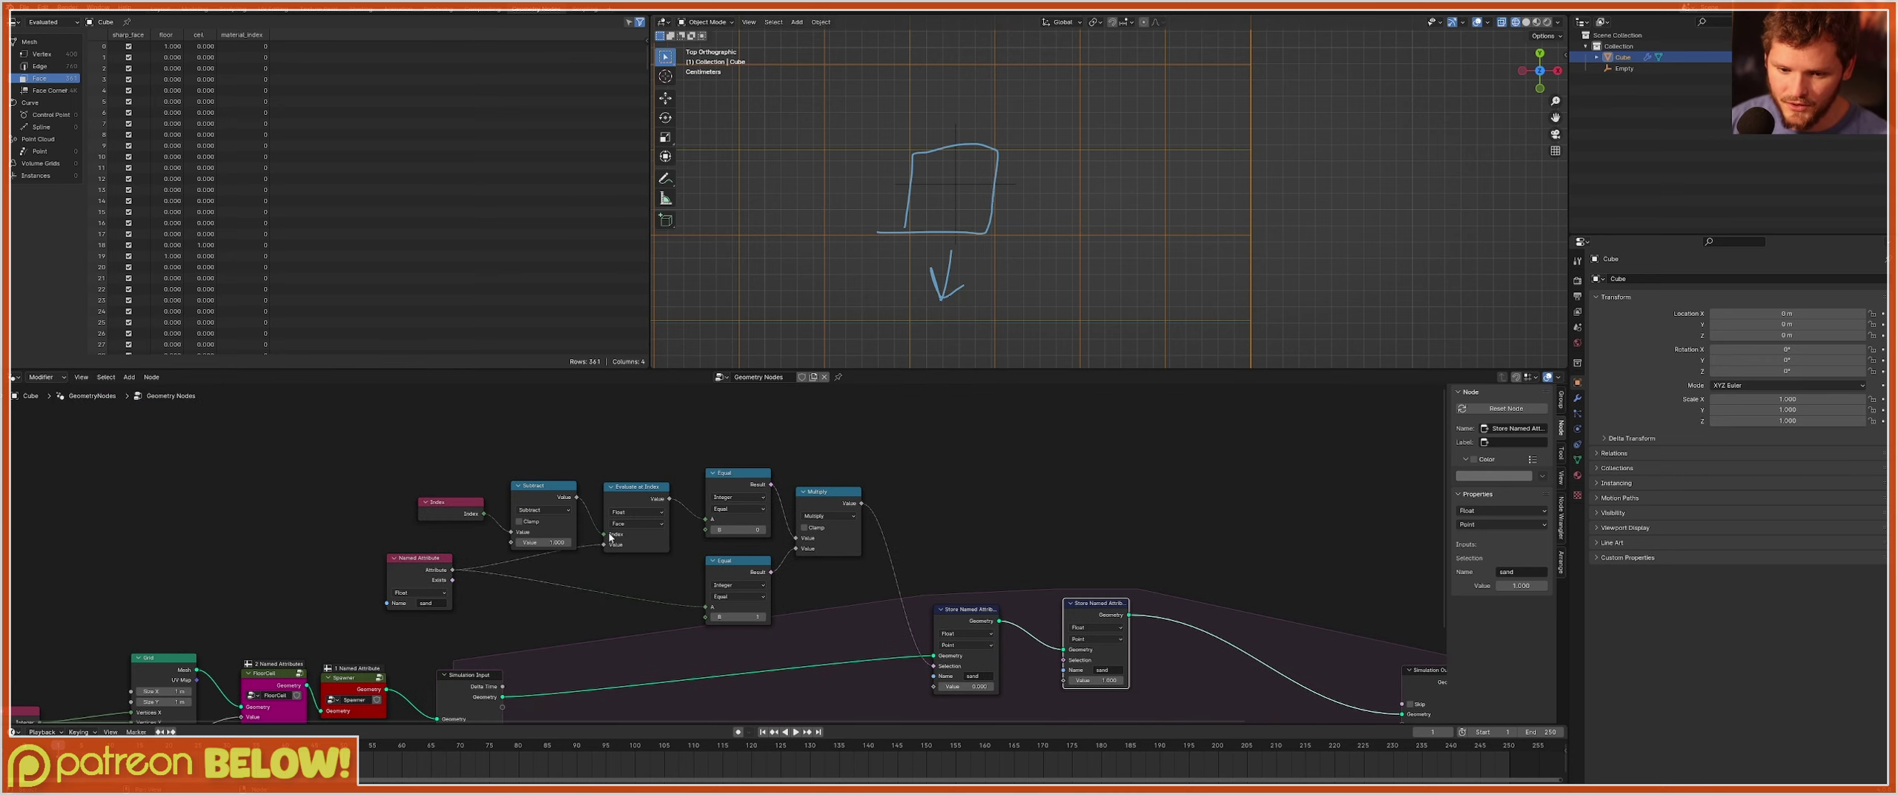
pyautogui.moveTo(839, 613); pyautogui.dragTo(434, 480)
pyautogui.moveTo(599, 488); pyautogui.dragTo(588, 589, button='middle')
pyautogui.hotkey('shift', 'd')
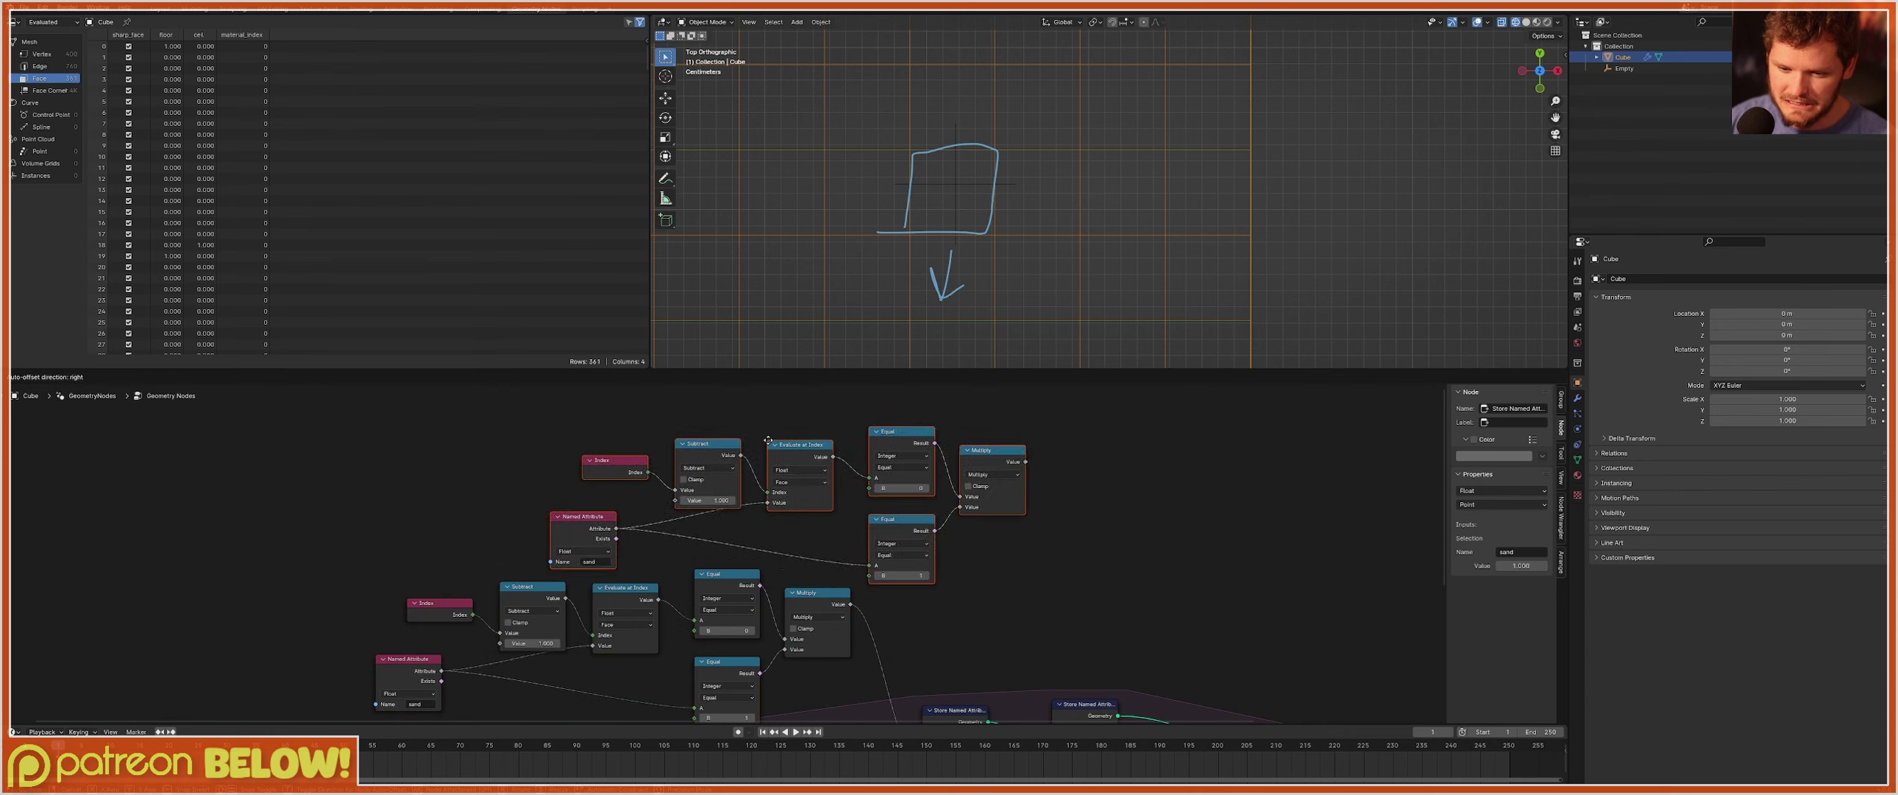
pyautogui.click(956, 425)
# Change the copied chain's Subtract node to the Add operation.
pyautogui.moveTo(956, 425); pyautogui.dragTo(716, 466, button='middle')
pyautogui.scroll(6, 709, 531)
pyautogui.click(705, 530)
pyautogui.moveTo(705, 529); pyautogui.dragTo(805, 587, button='middle')
pyautogui.scroll(4, 730, 564)
pyautogui.click(727, 486)
pyautogui.click(711, 461)
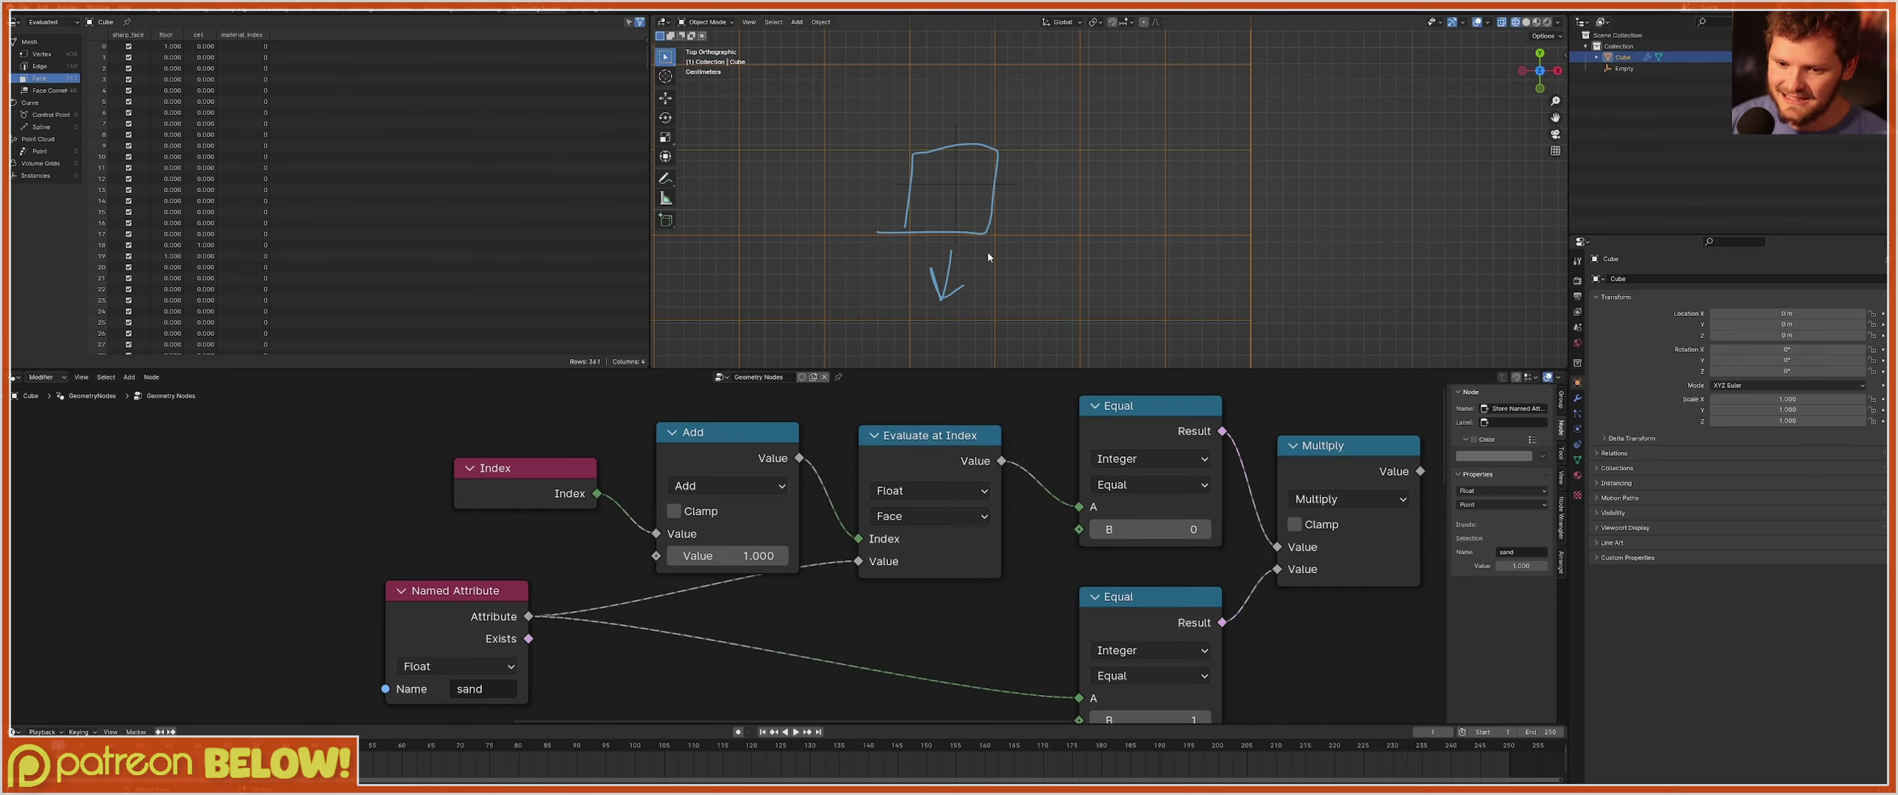
# Sketch an upward arrow into the annotated cell, undo it, and erase the downward arrow below the cell.
pyautogui.moveTo(974, 292)
pyautogui.mouseDown()
pyautogui.moveTo(936, 245)
pyautogui.moveTo(917, 256)
pyautogui.moveTo(928, 291)
pyautogui.mouseUp()
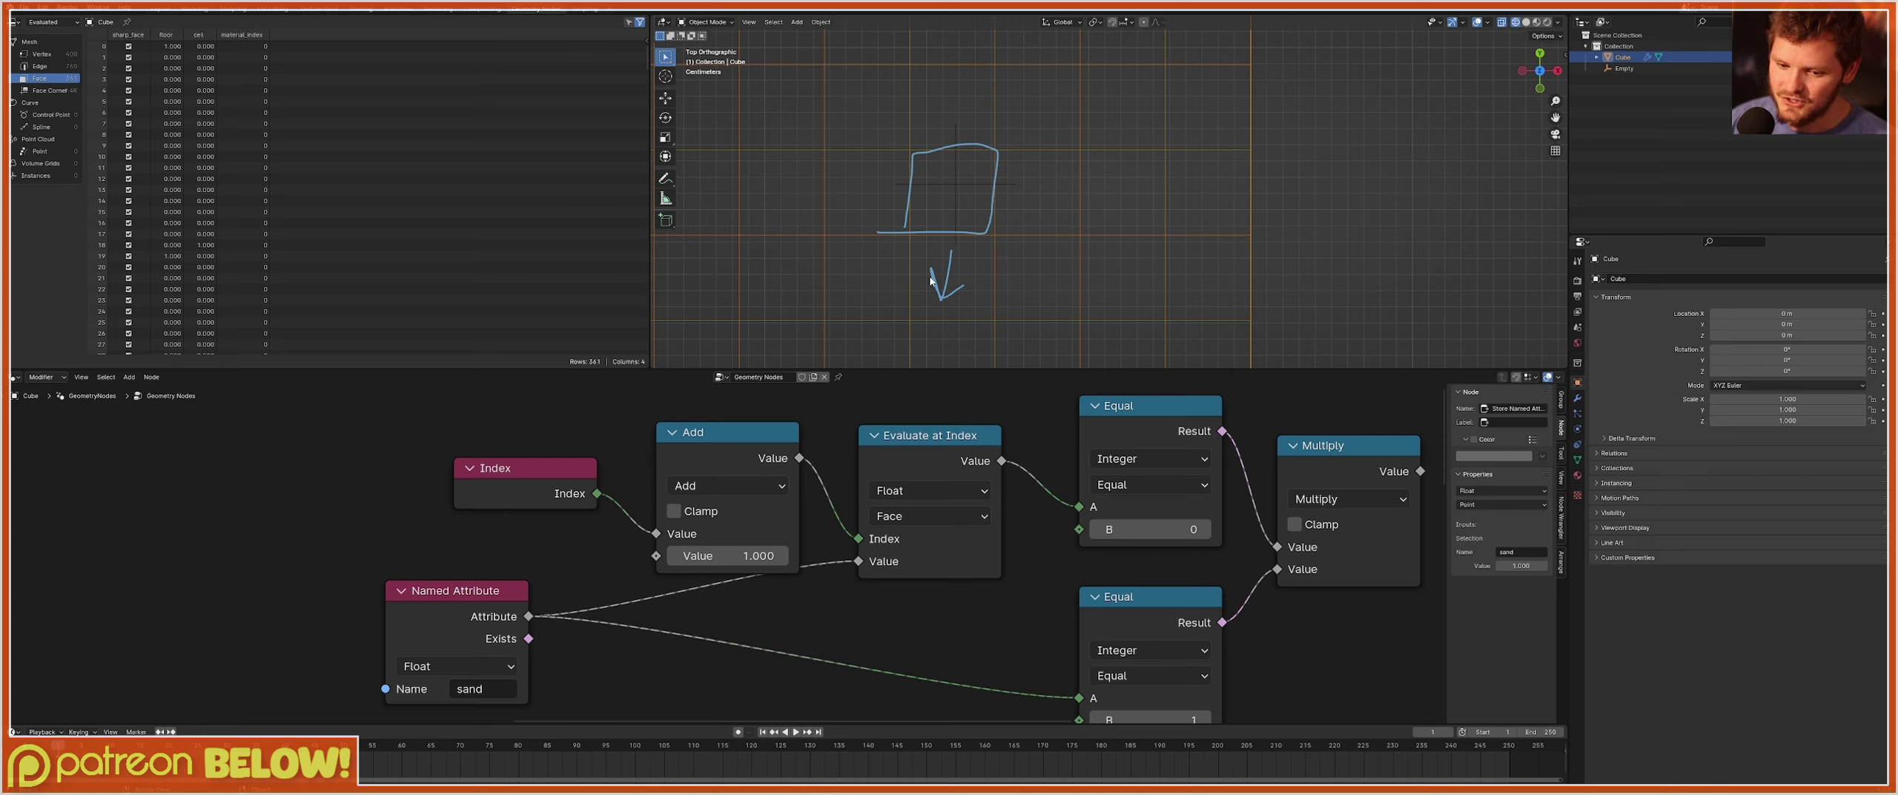
pyautogui.moveTo(978, 276)
pyautogui.mouseDown()
pyautogui.moveTo(972, 204)
pyautogui.moveTo(960, 219)
pyautogui.moveTo(985, 209)
pyautogui.mouseUp()
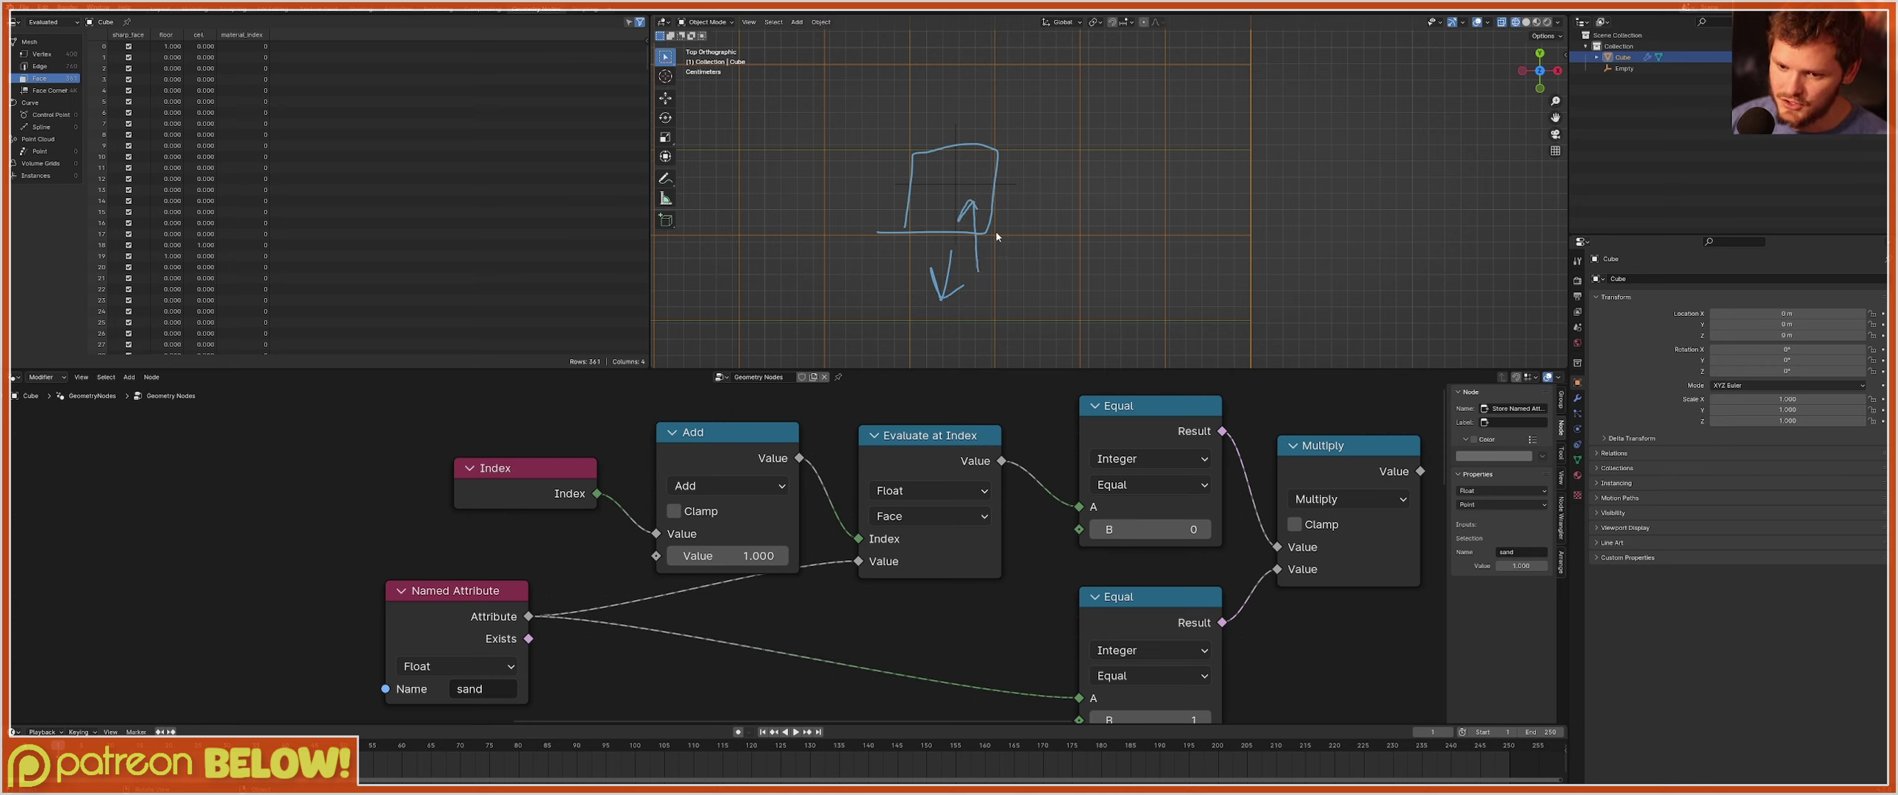
pyautogui.hotkey('ctrl', 'z')
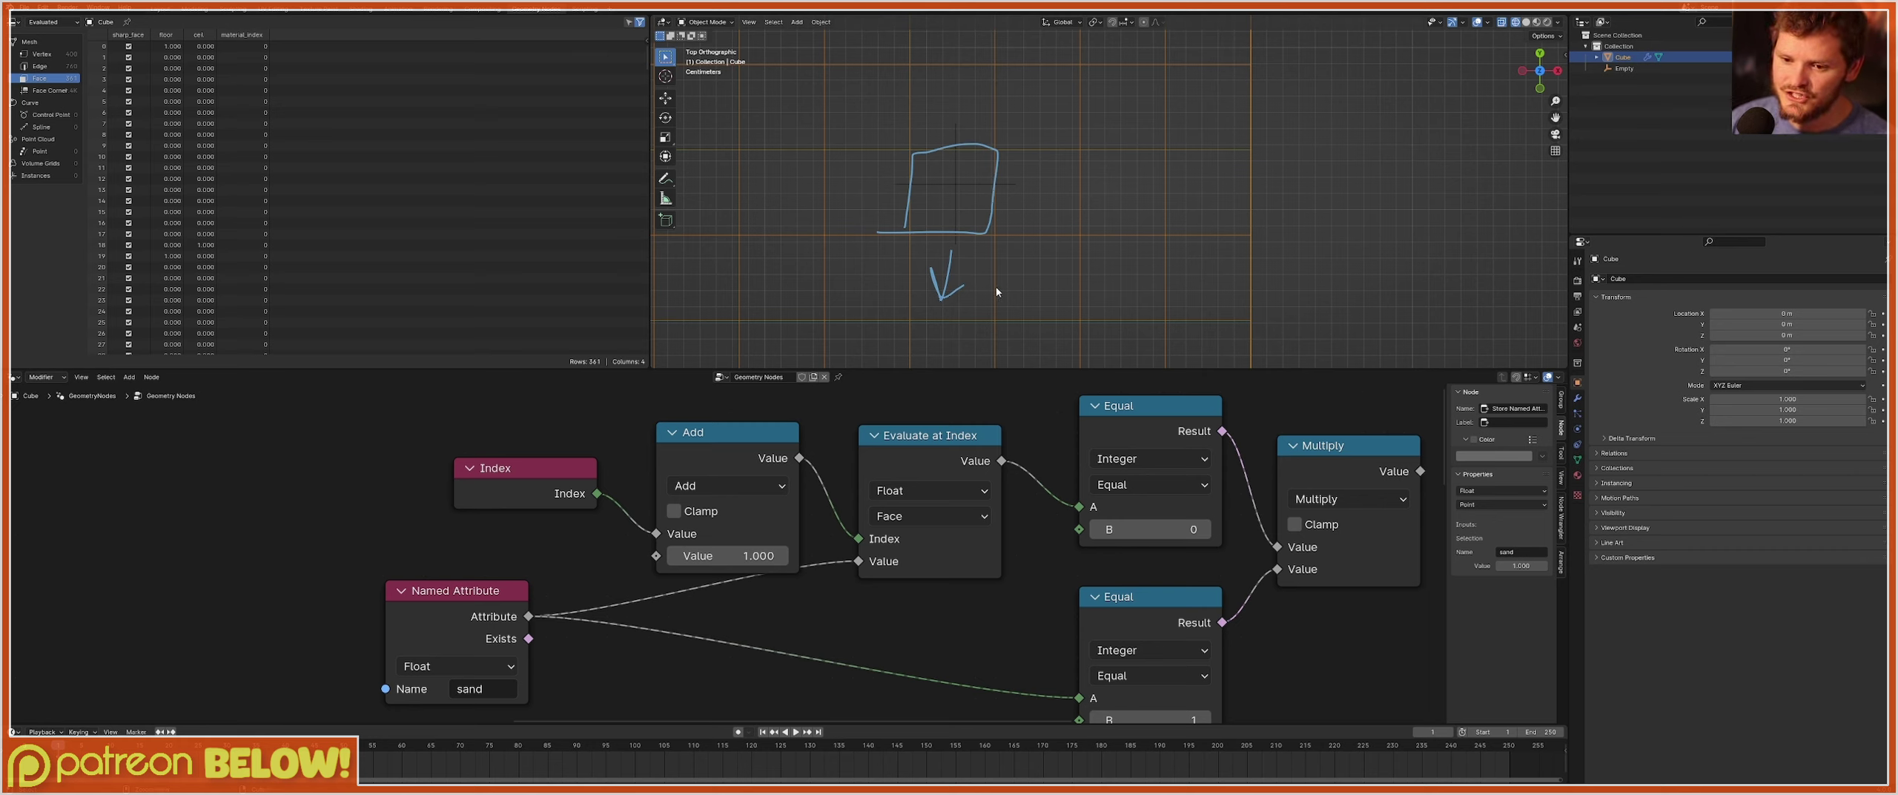
pyautogui.moveTo(997, 292)
pyautogui.mouseDown(button='right')
pyautogui.moveTo(954, 317)
pyautogui.moveTo(977, 262)
pyautogui.mouseUp(button='right')
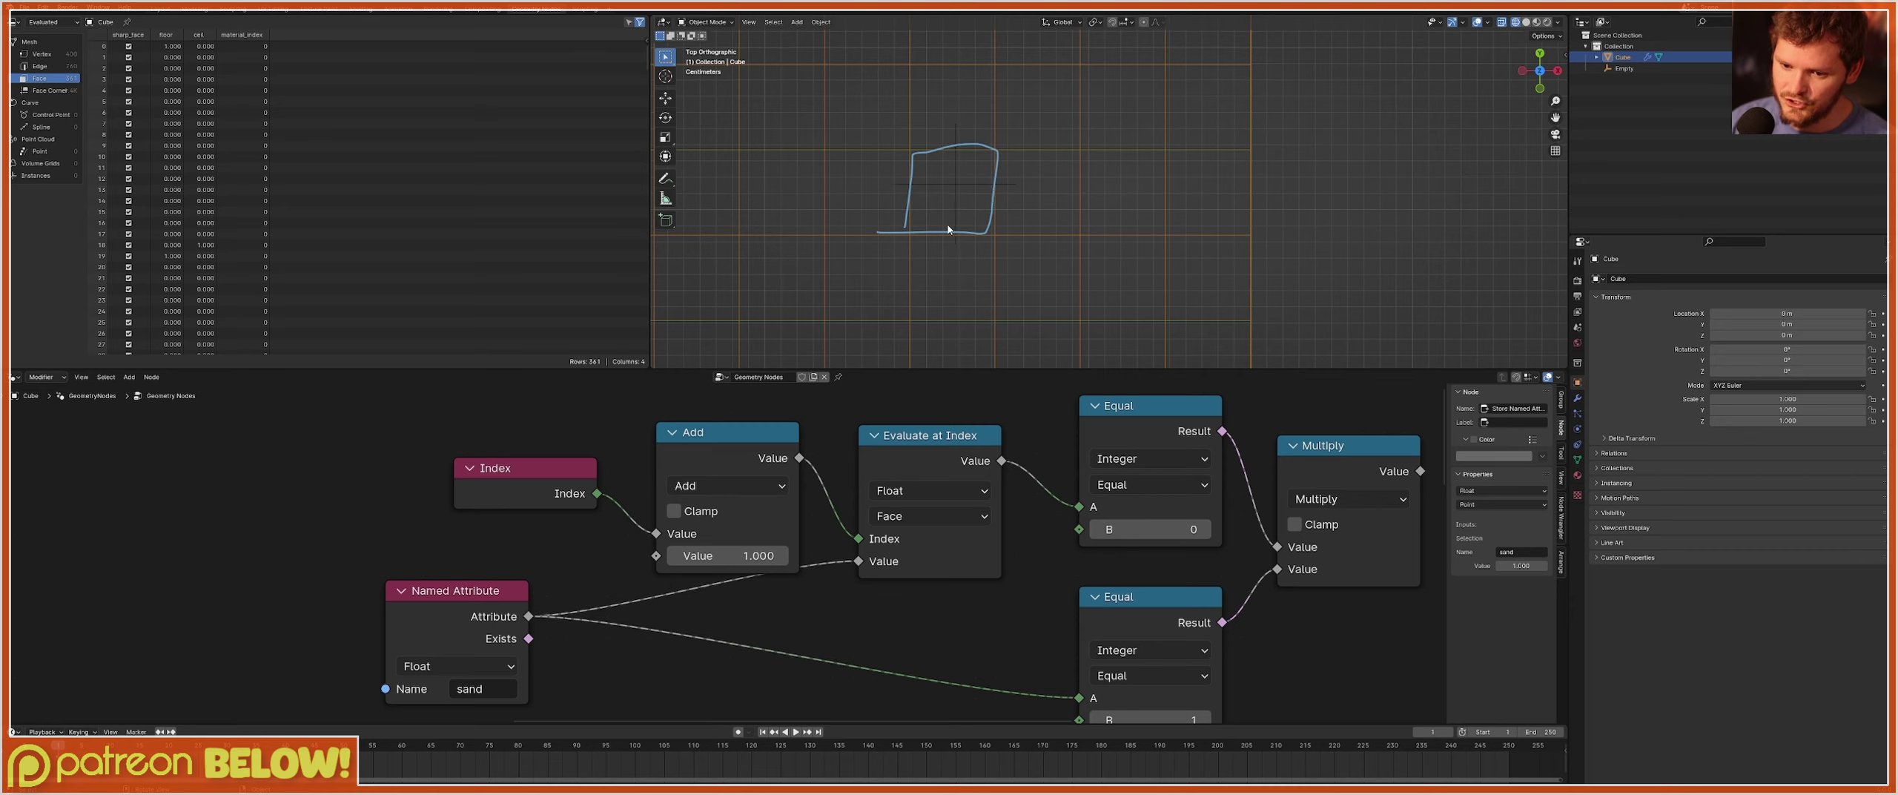
# Set B to 1 on the copied chain's upper Equal node.
pyautogui.click(1150, 528)
pyautogui.write('1')
pyautogui.press('Return')
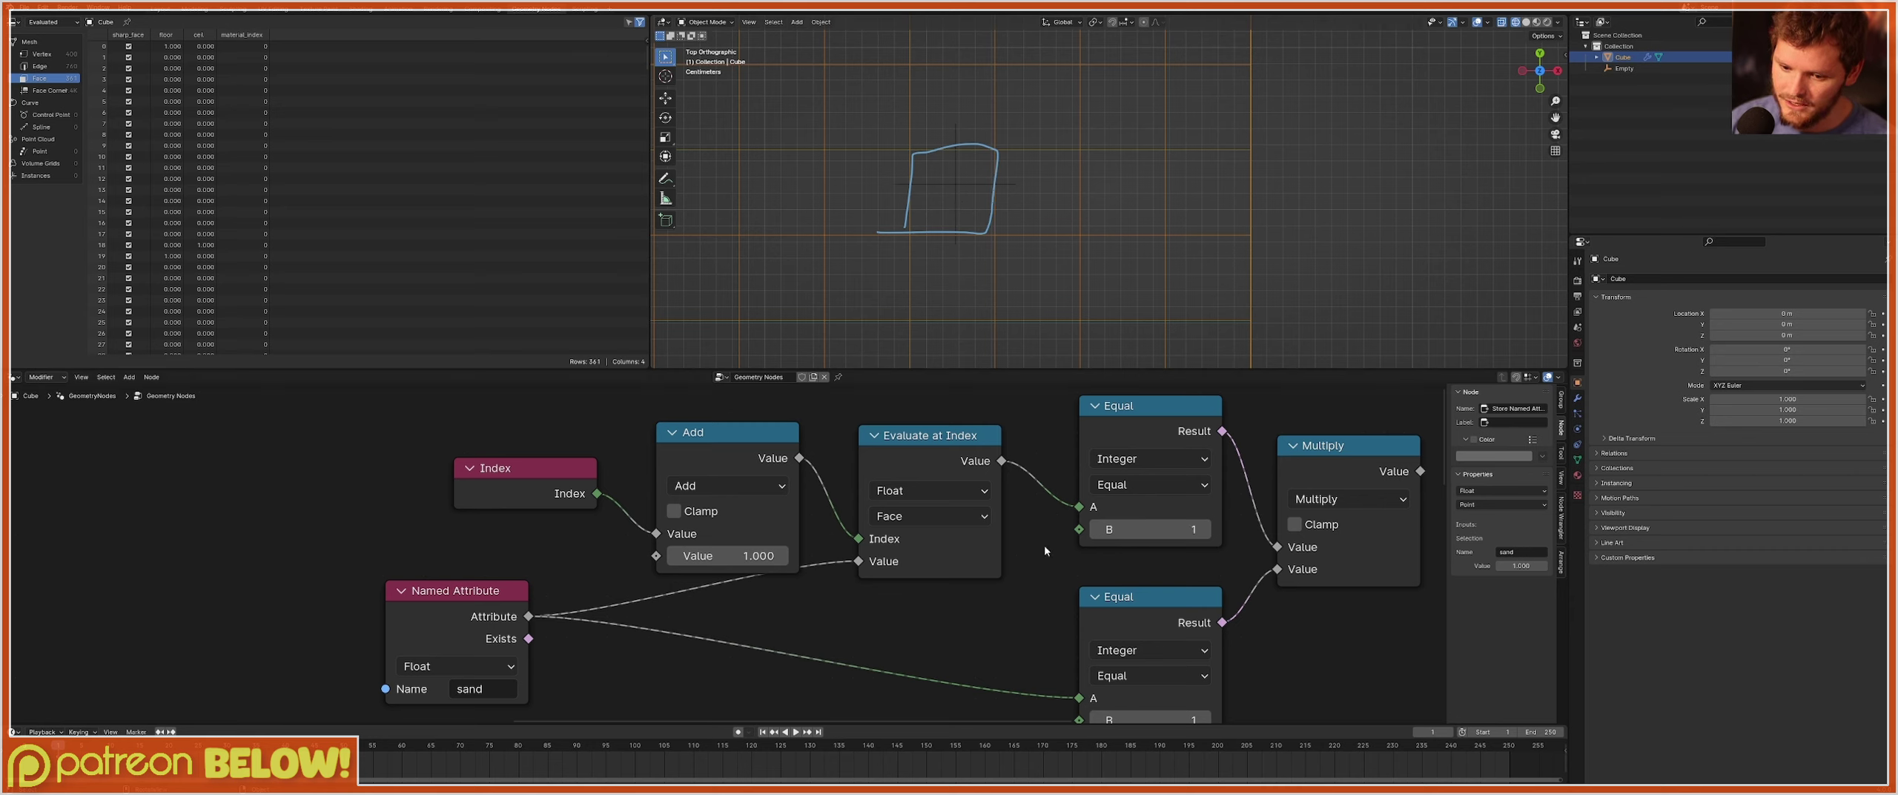
pyautogui.moveTo(980, 276)
pyautogui.mouseDown()
pyautogui.moveTo(961, 253)
pyautogui.moveTo(931, 270)
pyautogui.mouseUp()
pyautogui.moveTo(990, 298); pyautogui.dragTo(947, 307, button='right')
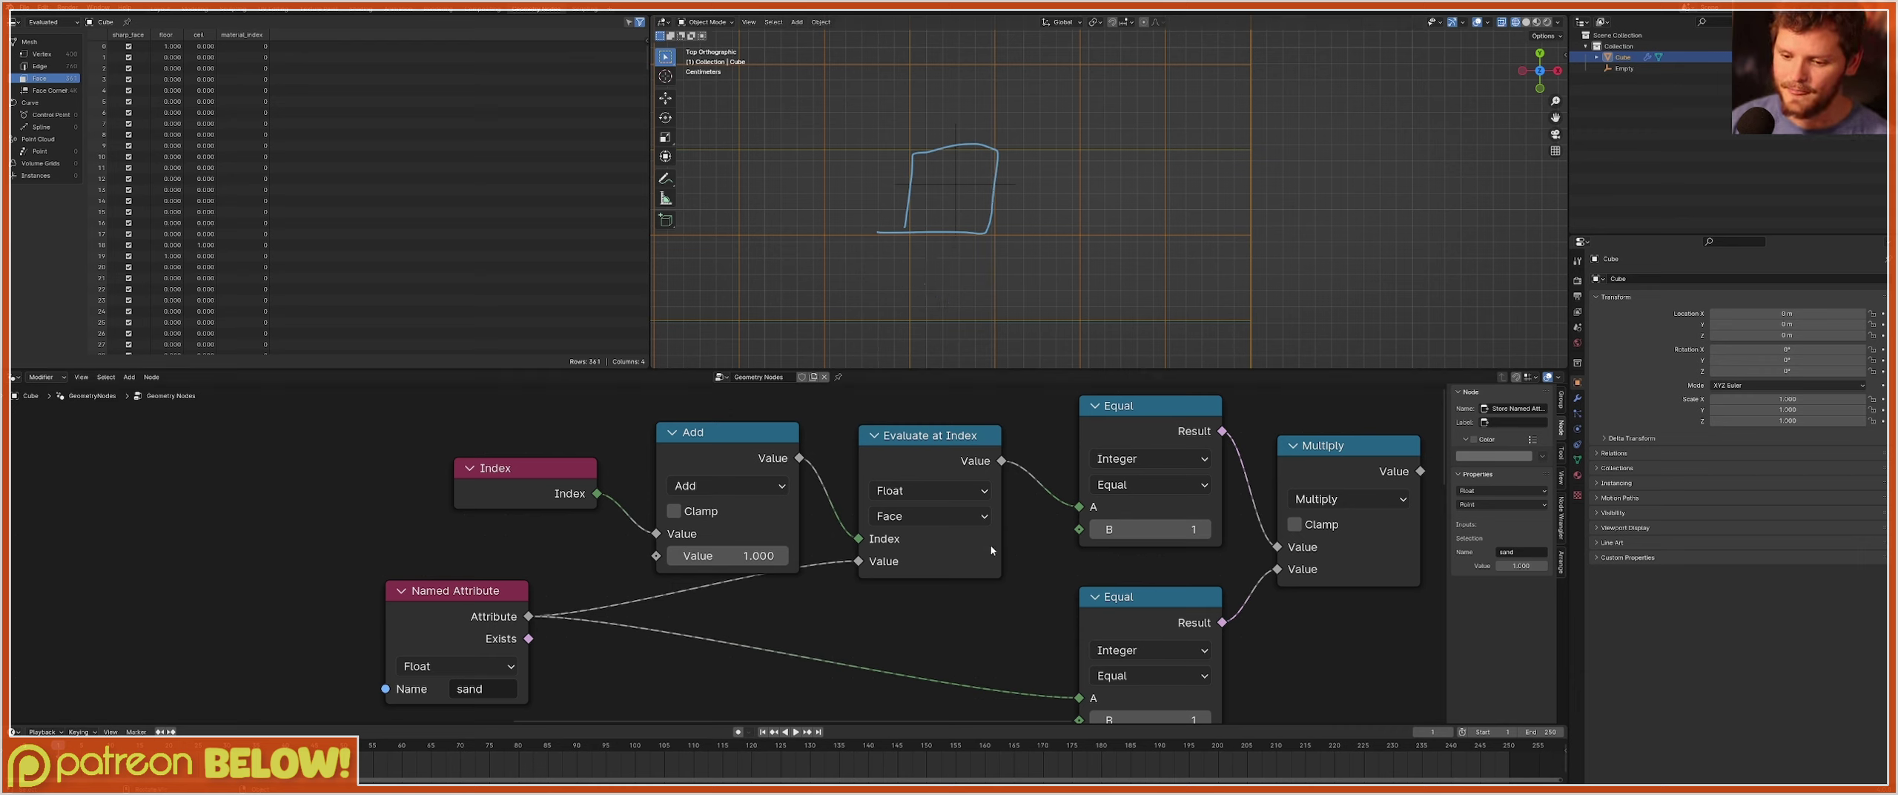
# Edit the B value of the copied chain's lower Equal node.
pyautogui.moveTo(969, 558); pyautogui.dragTo(842, 506, button='middle')
pyautogui.click(1023, 664)
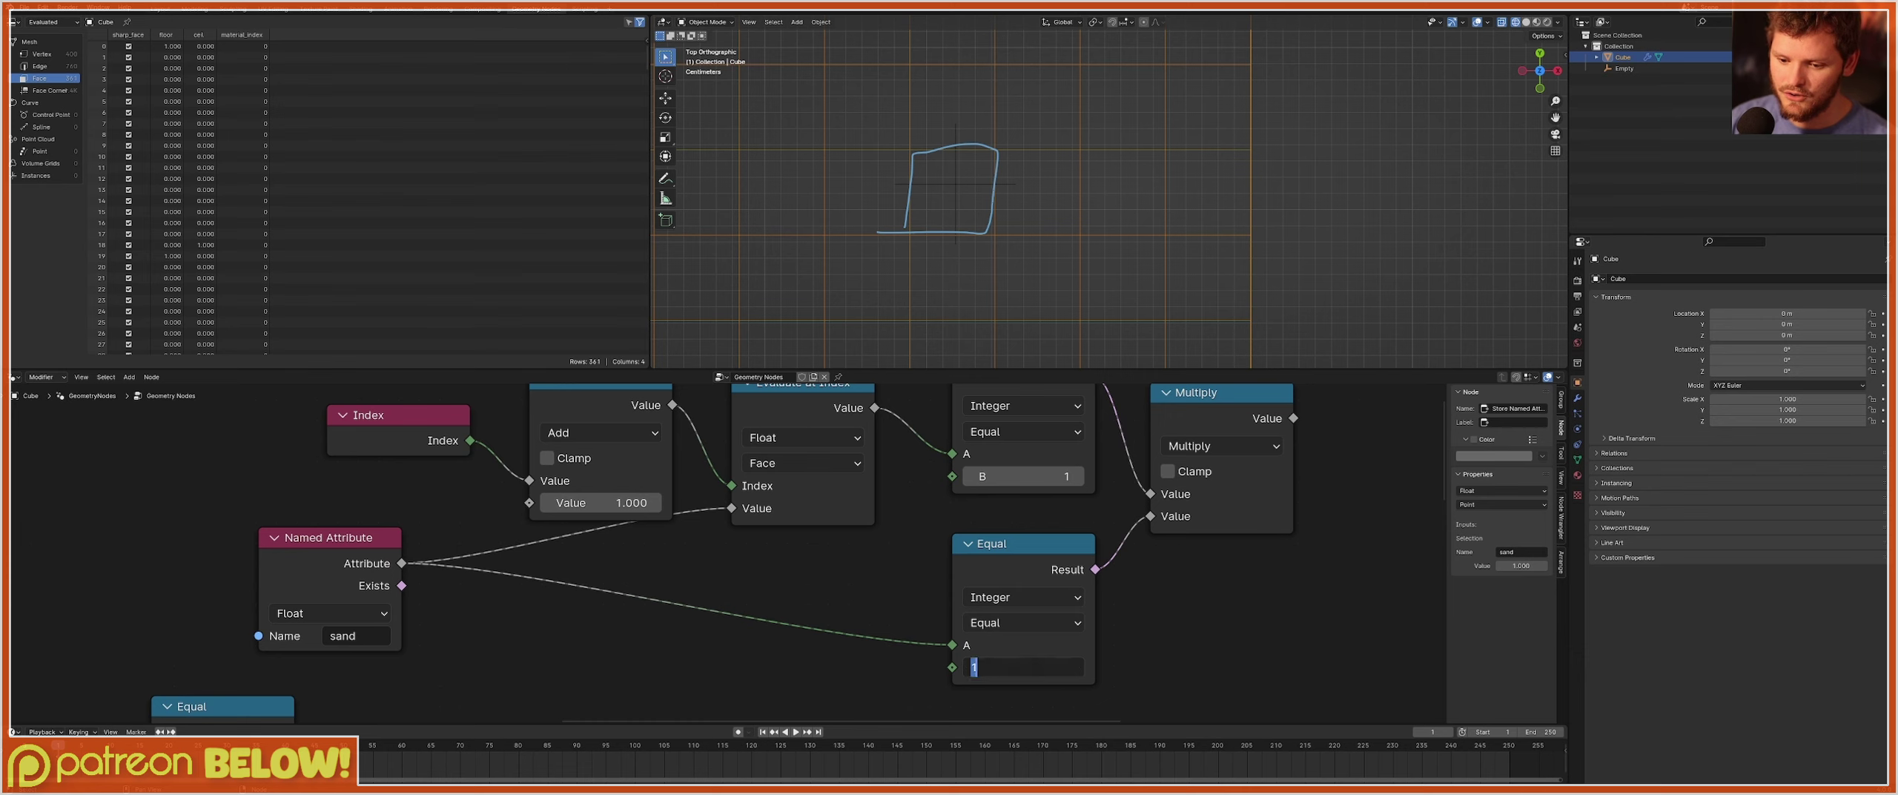
pyautogui.press('Return')
pyautogui.moveTo(986, 432); pyautogui.dragTo(953, 552, button='middle')
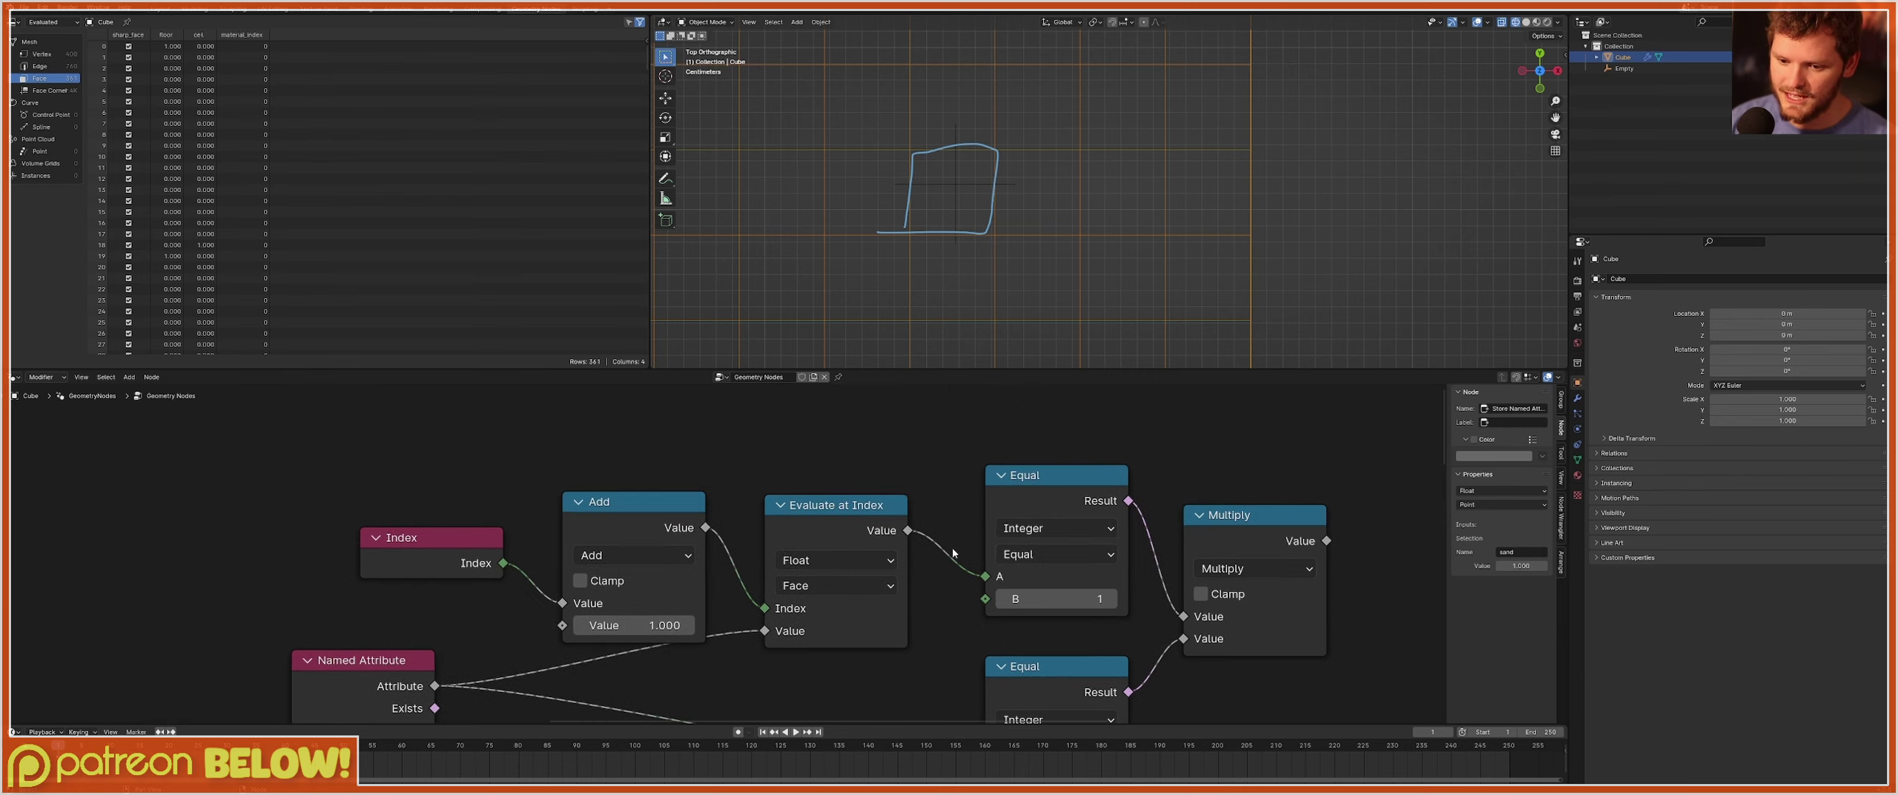
# Move the Add node up slightly, sketch trial marks below the annotated cell, and erase all annotations from the viewport.
pyautogui.moveTo(628, 533); pyautogui.dragTo(628, 509)
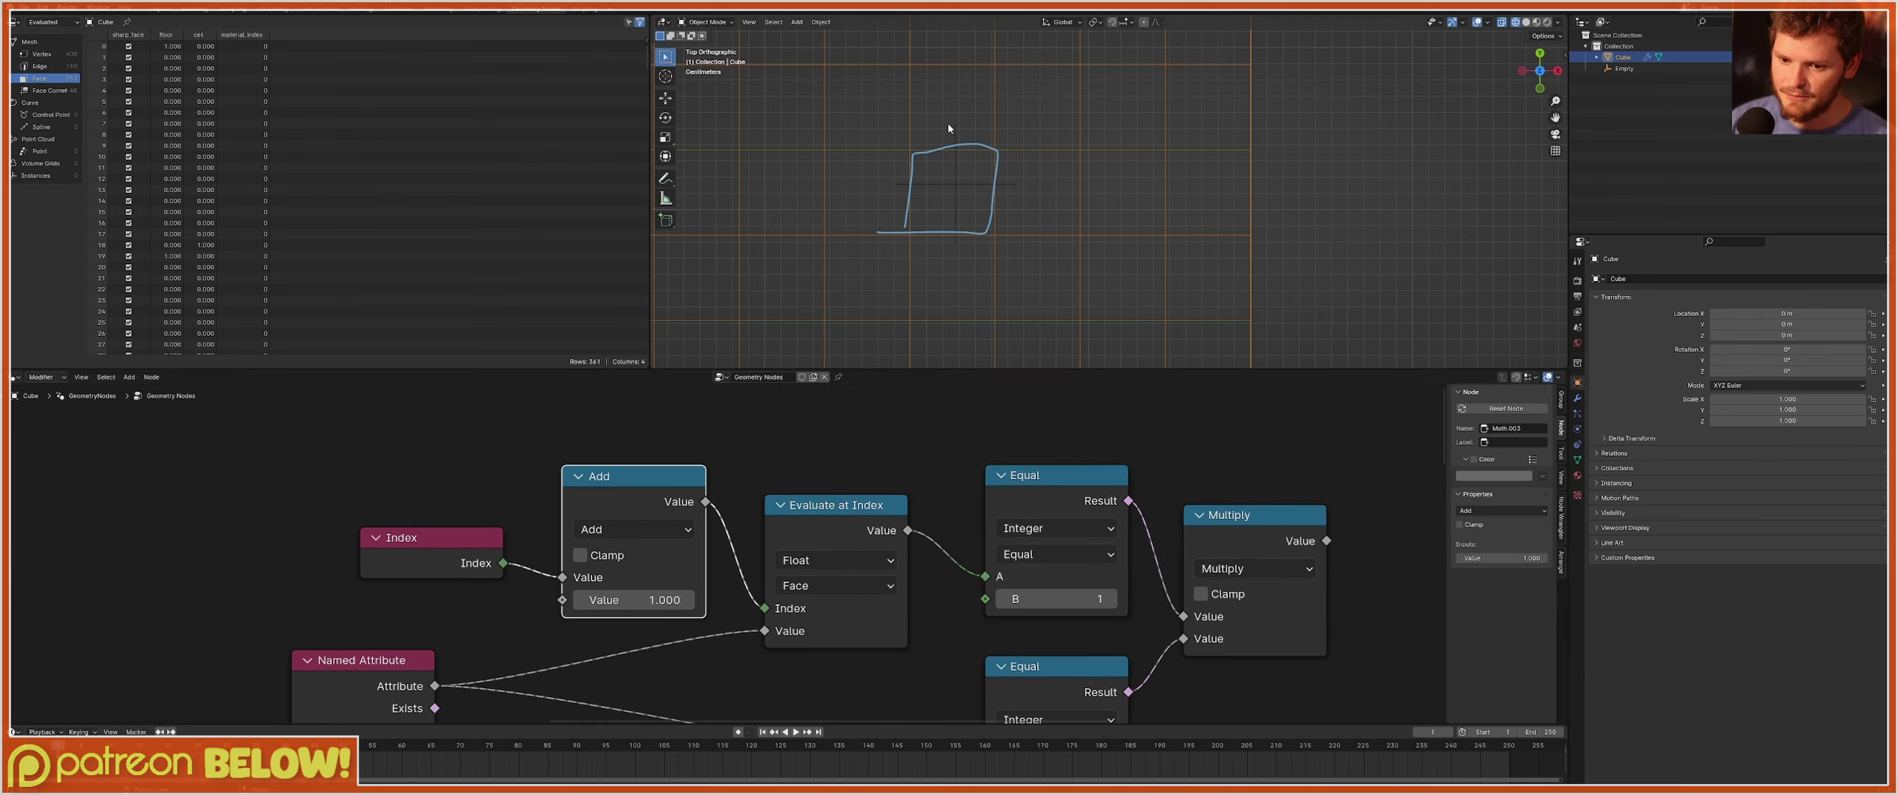
pyautogui.moveTo(959, 235)
pyautogui.mouseDown()
pyautogui.moveTo(940, 230)
pyautogui.moveTo(965, 227)
pyautogui.mouseUp()
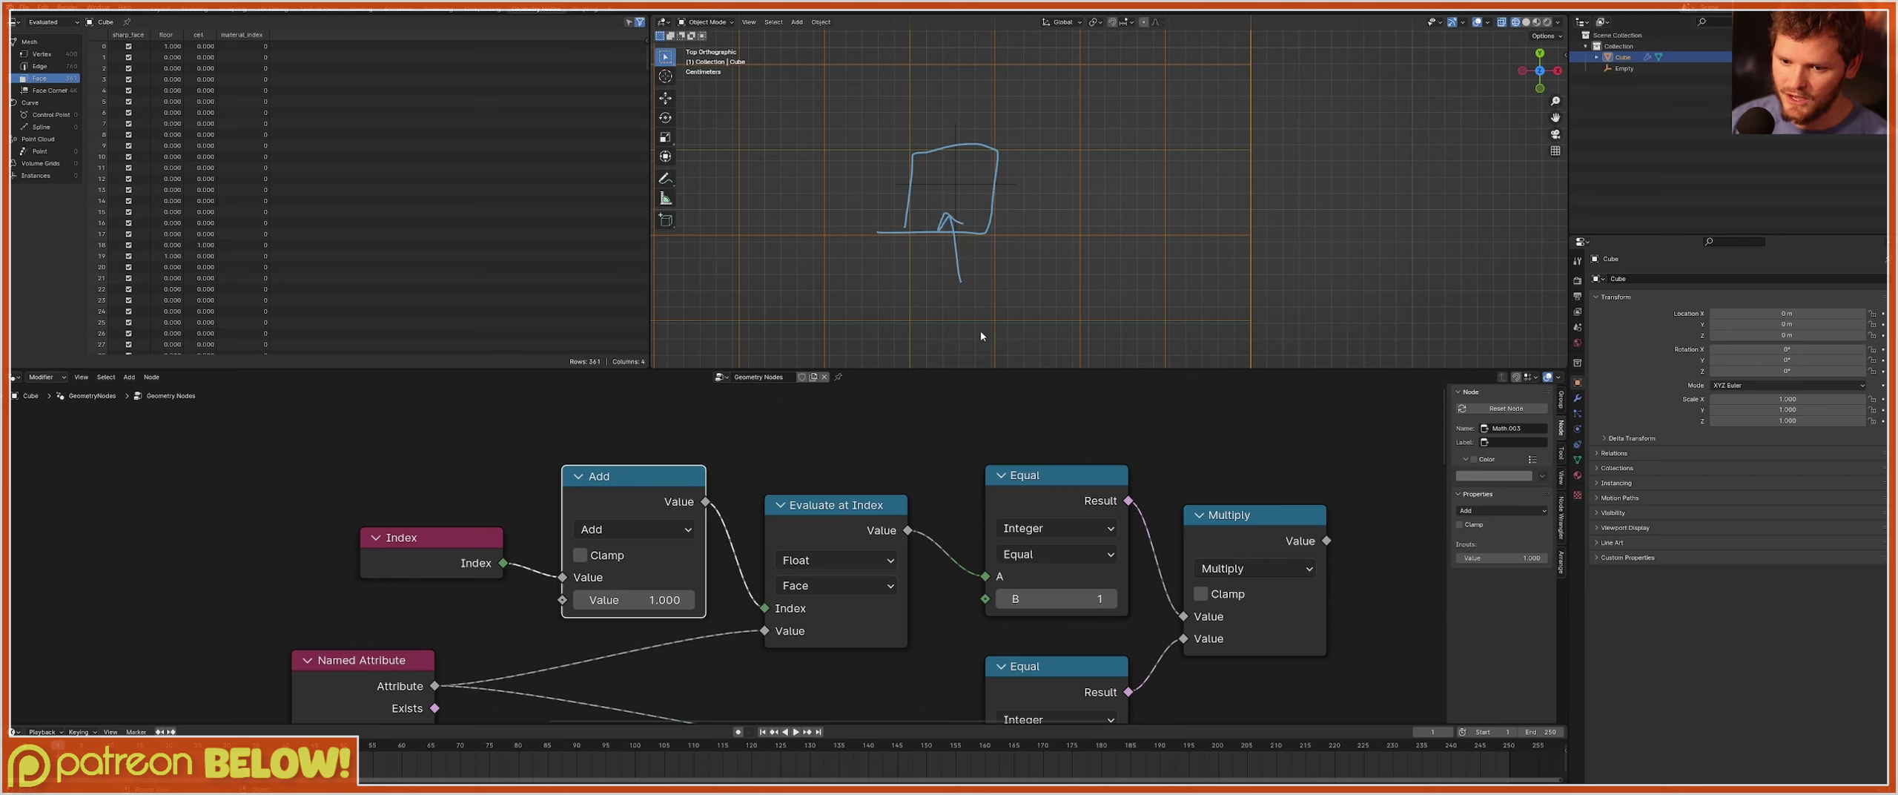
pyautogui.hotkey('ctrl', 'z')
pyautogui.moveTo(979, 278); pyautogui.dragTo(922, 275)
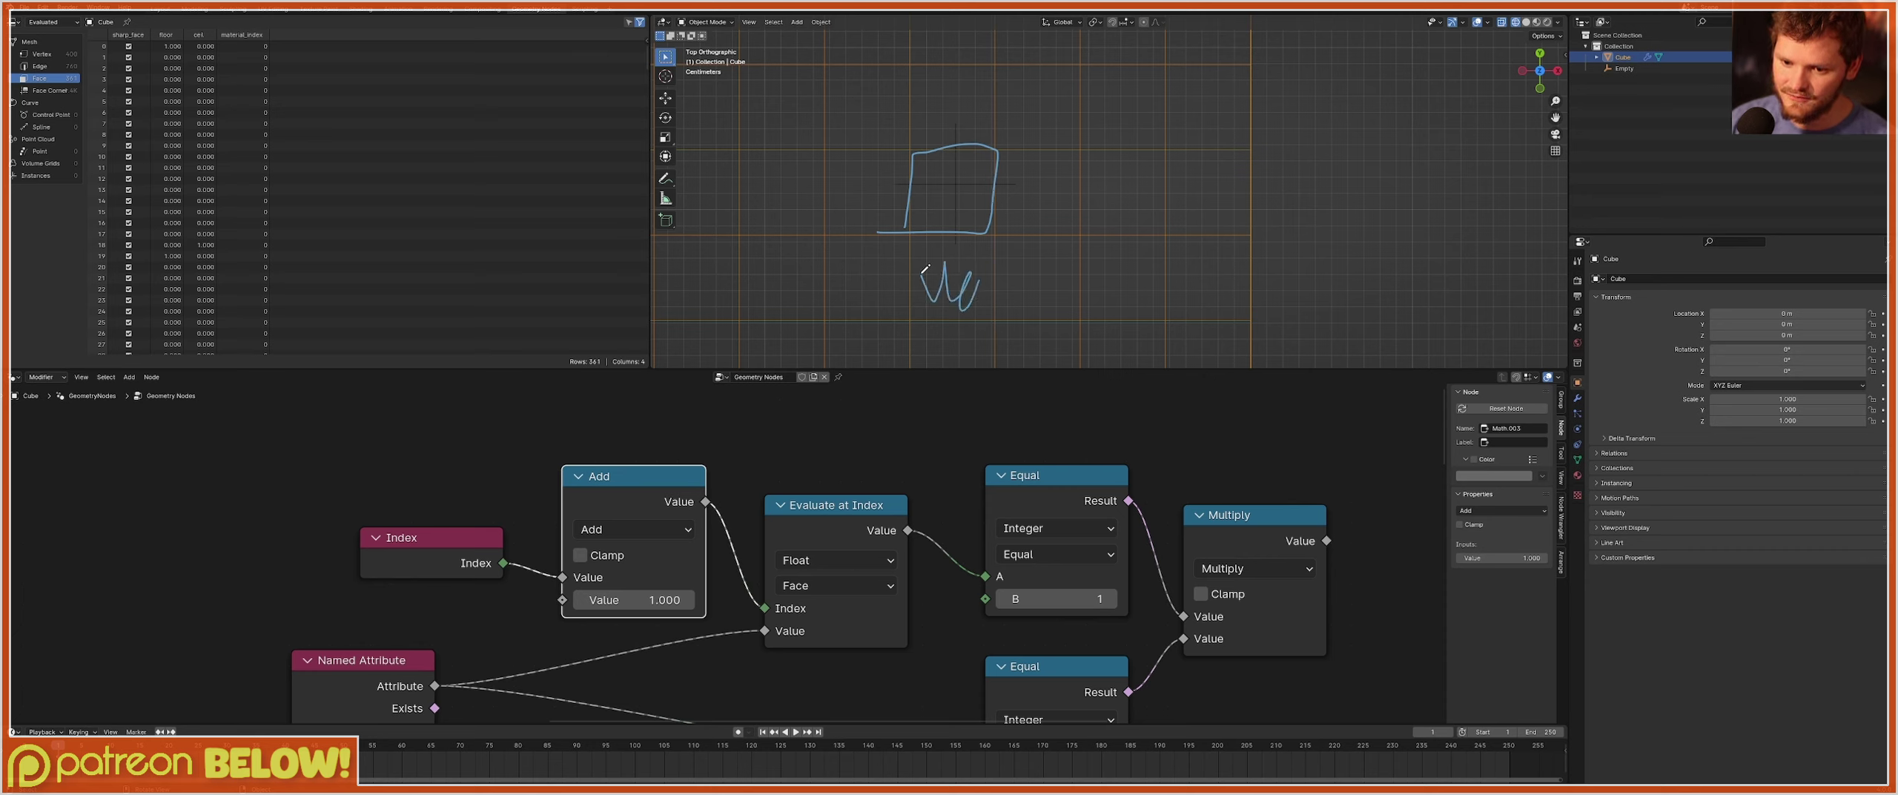
pyautogui.moveTo(1052, 279); pyautogui.dragTo(1025, 177, button='right')
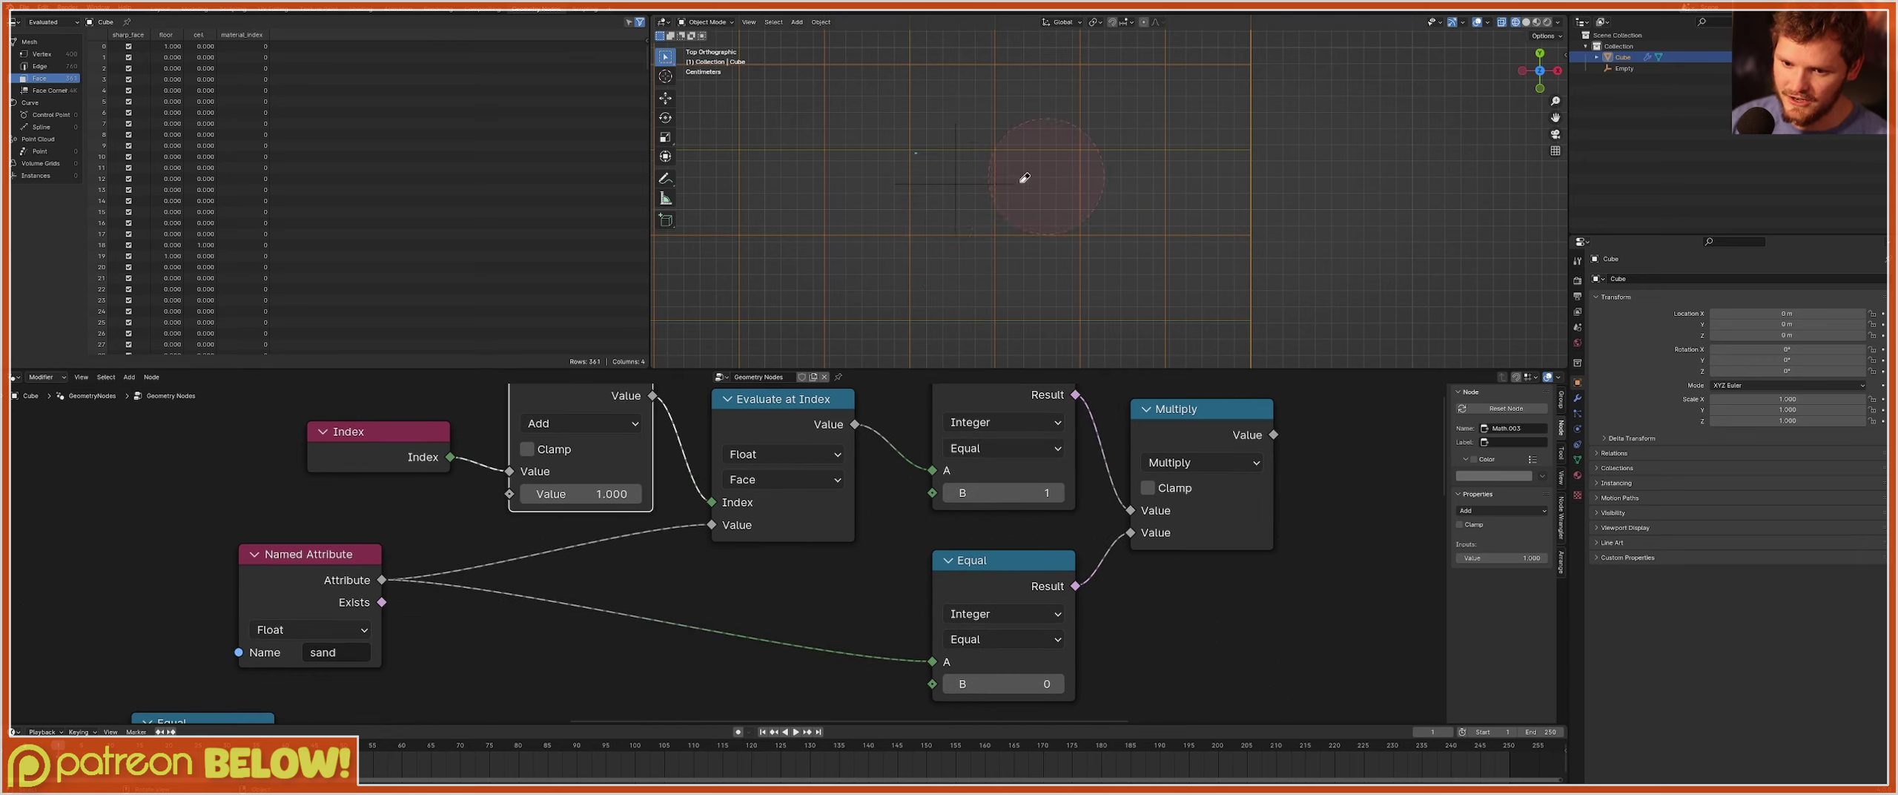
# Shift the second Store Named Attribute node, the Simulation Output and the nodes after them right to make room in the simulation zone.
pyautogui.scroll(-4, 983, 558)
pyautogui.moveTo(984, 593); pyautogui.dragTo(920, 422, button='middle')
pyautogui.scroll(-2, 919, 421)
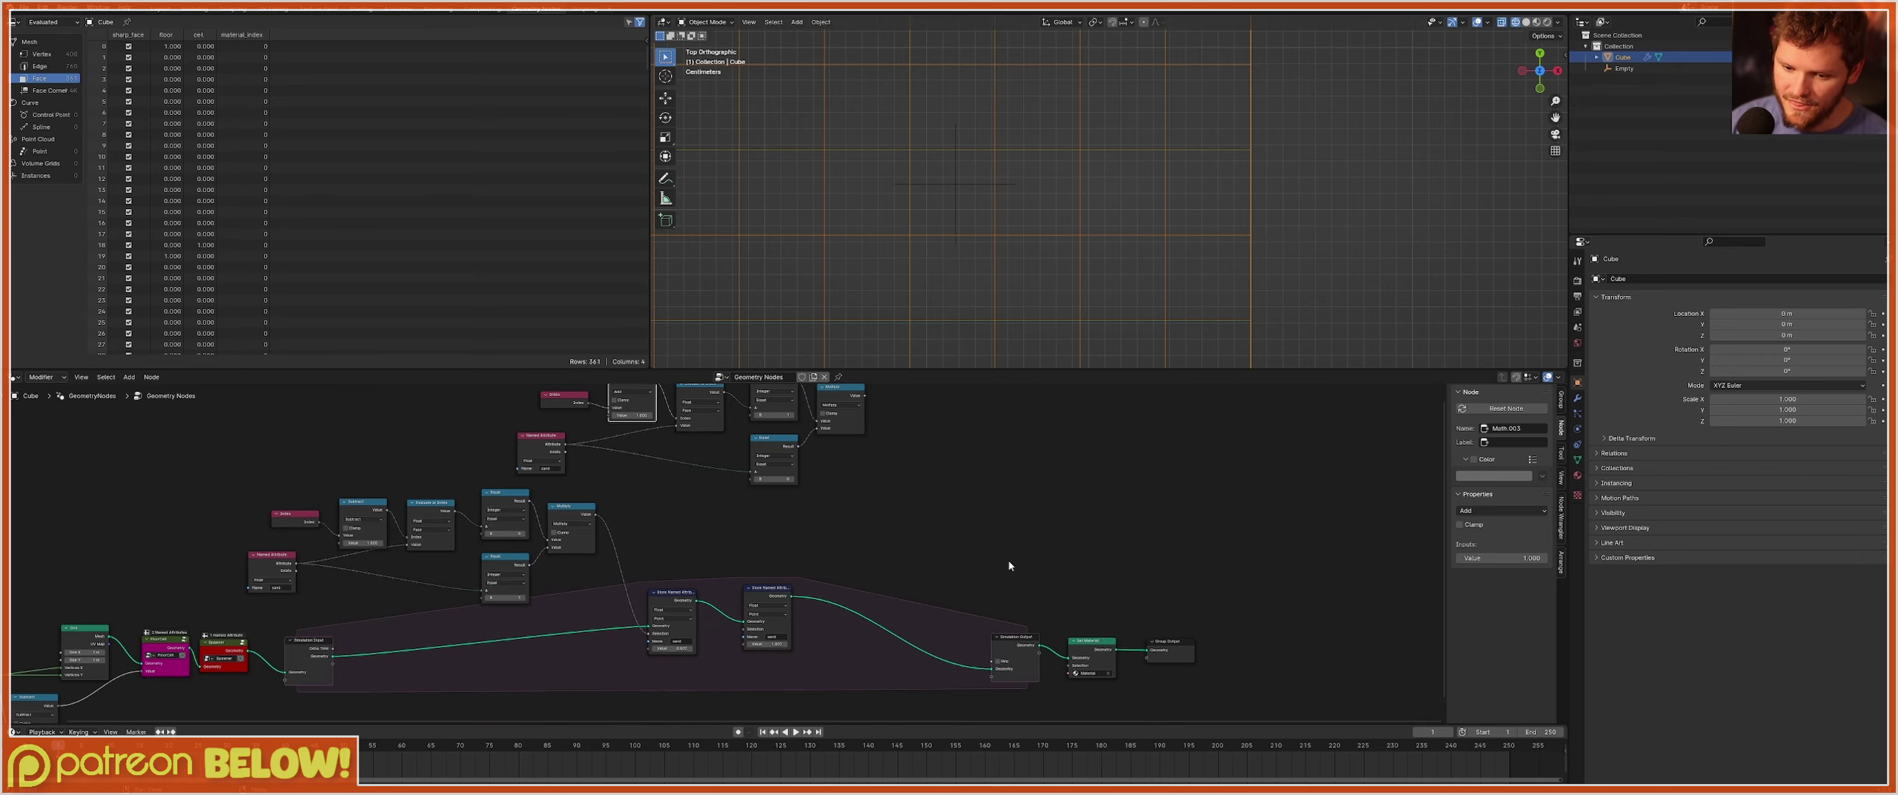
pyautogui.moveTo(1230, 689); pyautogui.dragTo(753, 566)
pyautogui.press('g')
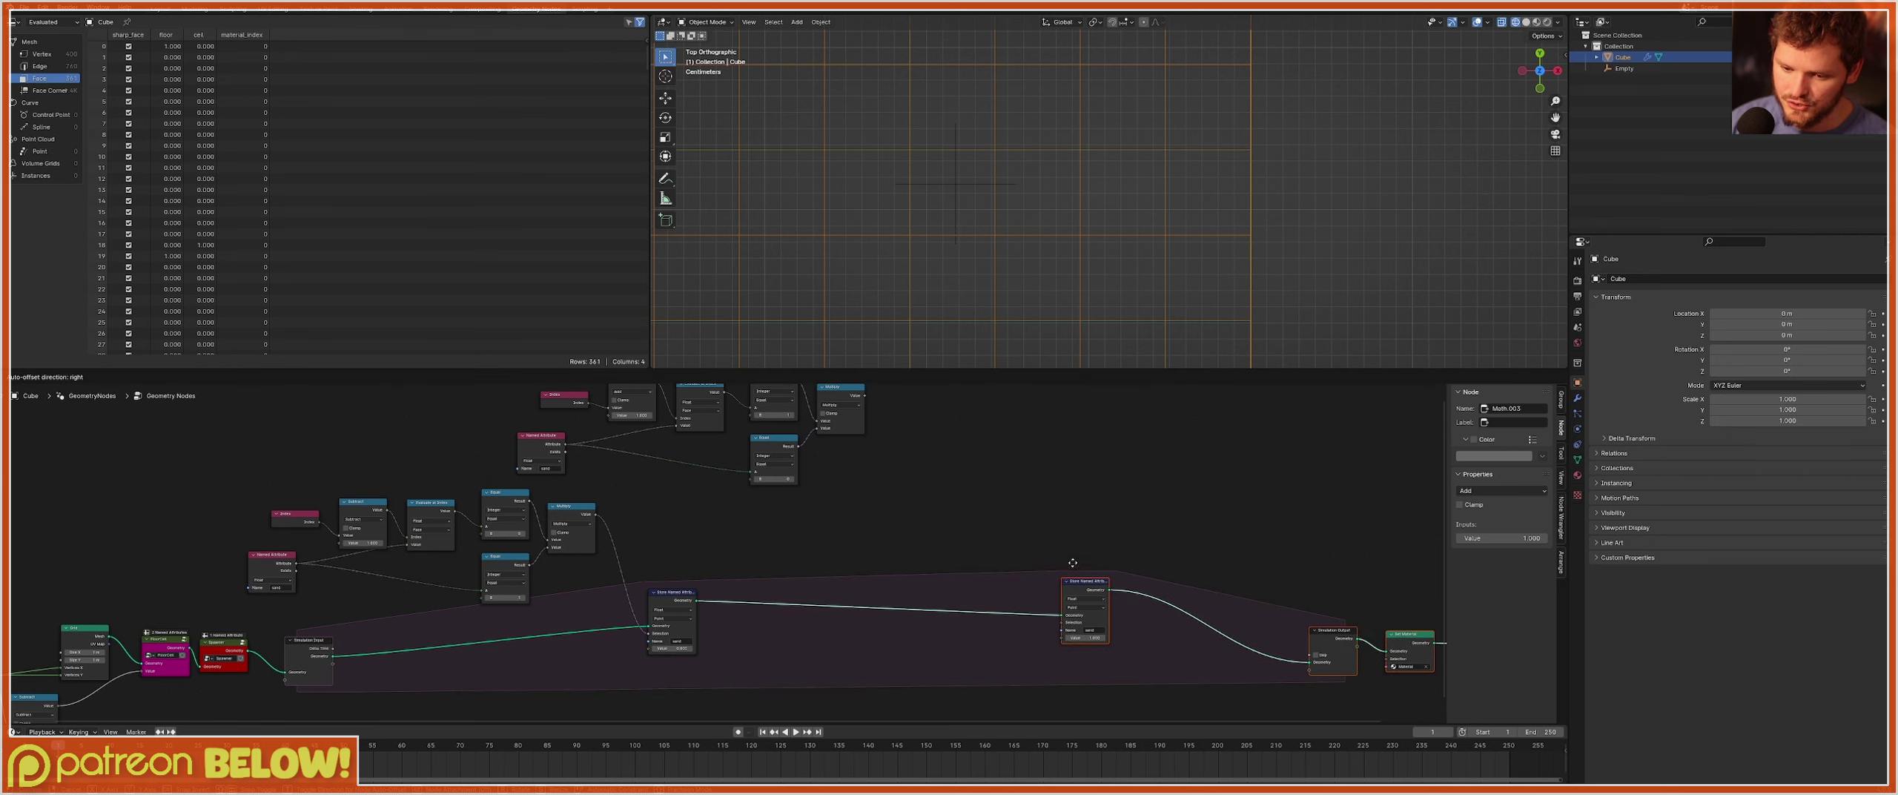
pyautogui.click(1029, 563)
pyautogui.scroll(3, 1045, 608)
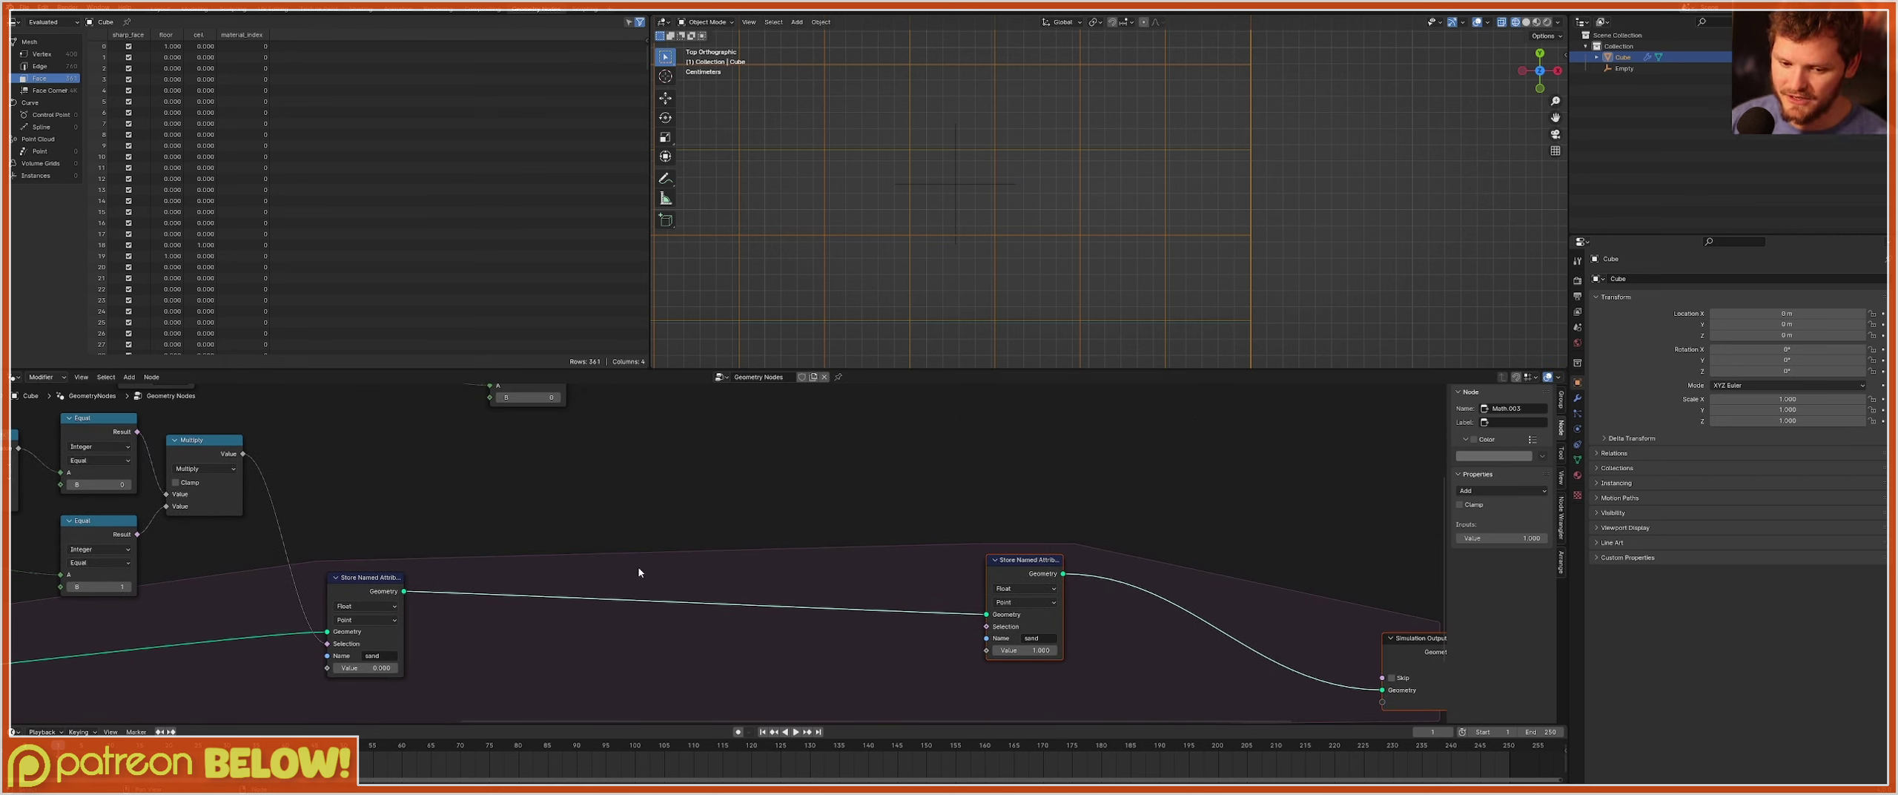
pyautogui.scroll(-4, 657, 466)
# Connect the copied chain's Multiply output to the second Store Named Attribute node's Selection.
pyautogui.click(643, 445)
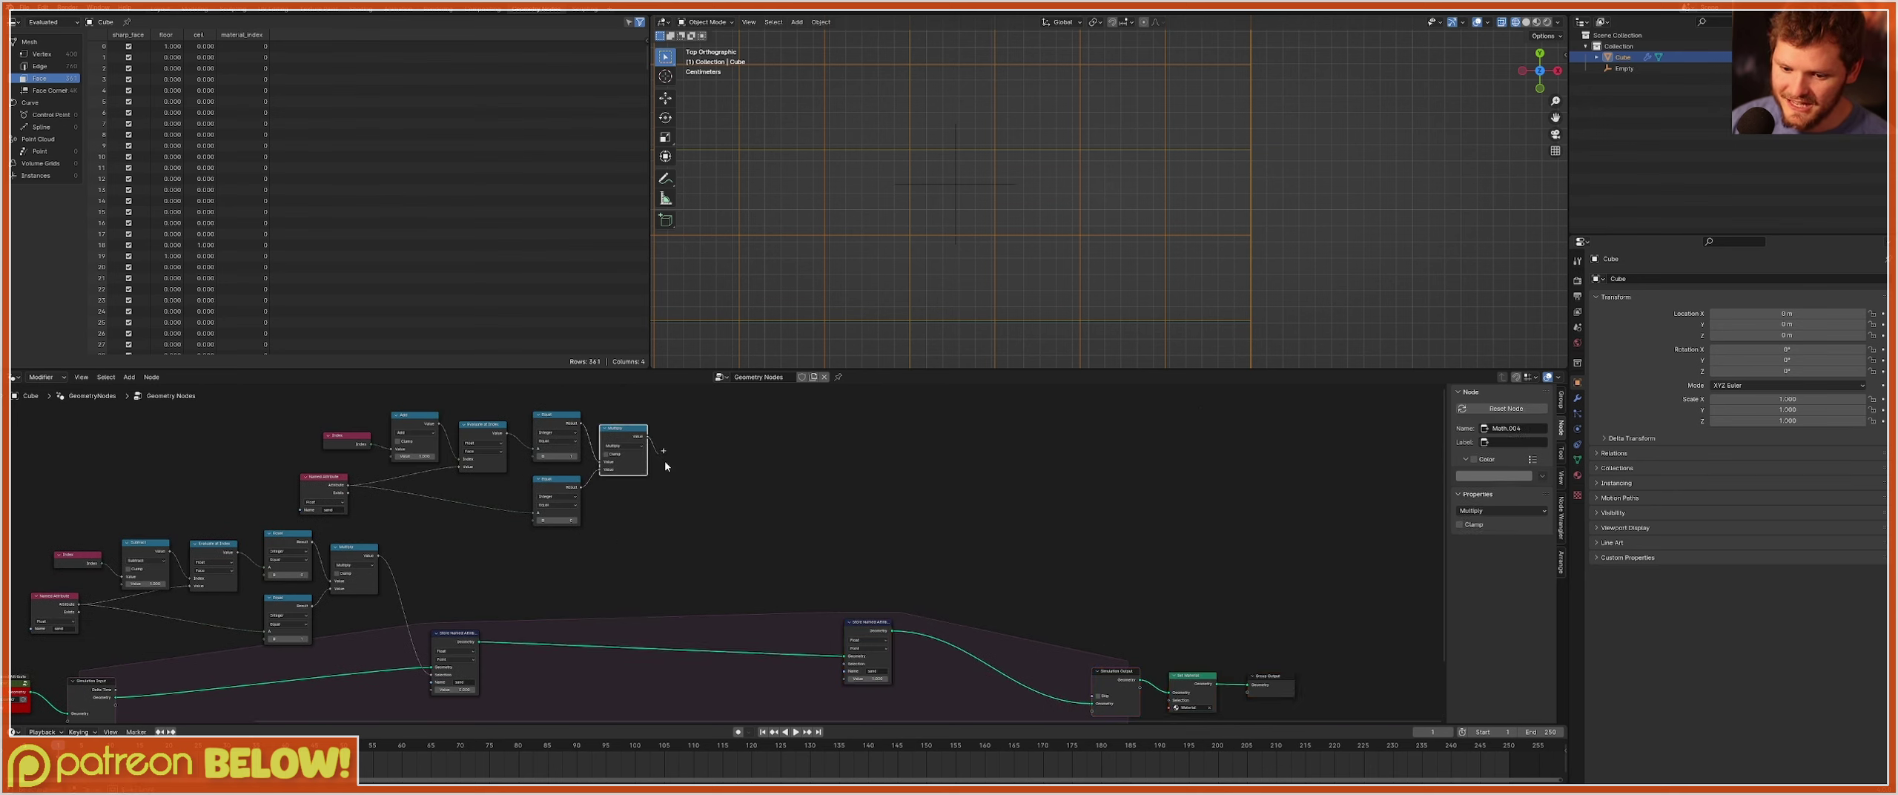
pyautogui.moveTo(646, 436); pyautogui.dragTo(849, 676)
pyautogui.scroll(3, 861, 661)
pyautogui.moveTo(862, 657); pyautogui.dragTo(680, 473, button='middle')
pyautogui.scroll(3, 723, 557)
pyautogui.scroll(-4, 734, 550)
pyautogui.scroll(-2, 739, 549)
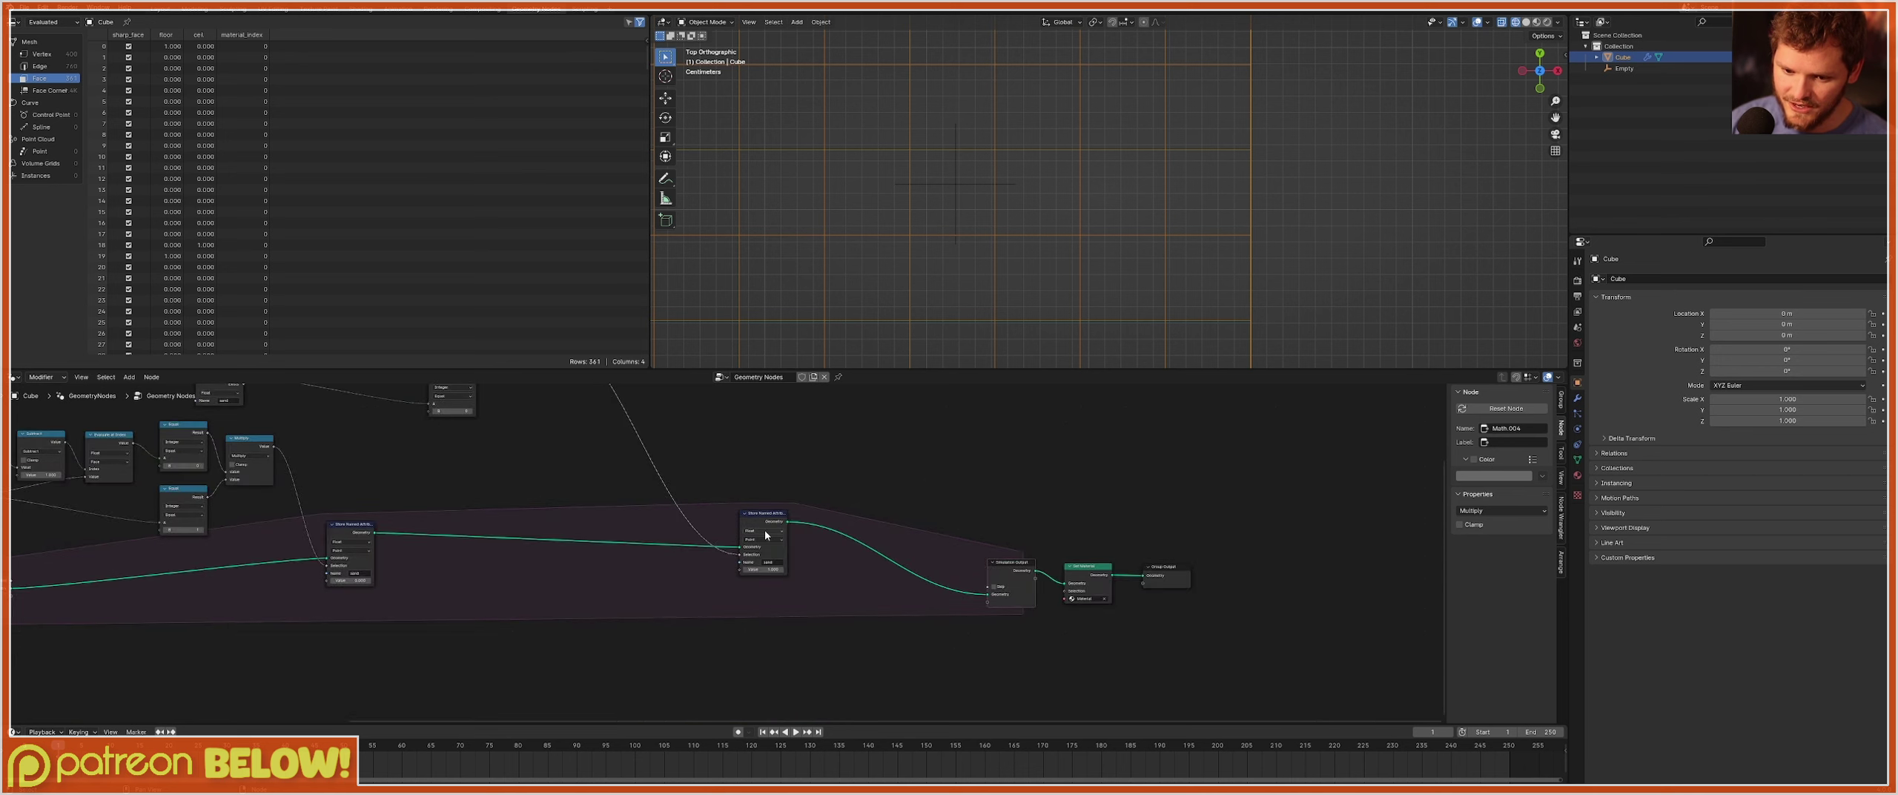
# Move the second Store Named Attribute node closer to the first, and undo both this move and the new Selection link.
pyautogui.click(769, 527)
pyautogui.moveTo(768, 526); pyautogui.dragTo(591, 524)
pyautogui.moveTo(591, 513); pyautogui.dragTo(883, 605, button='middle')
pyautogui.scroll(-1, 881, 590)
pyautogui.hotkey('ctrl', 'z')
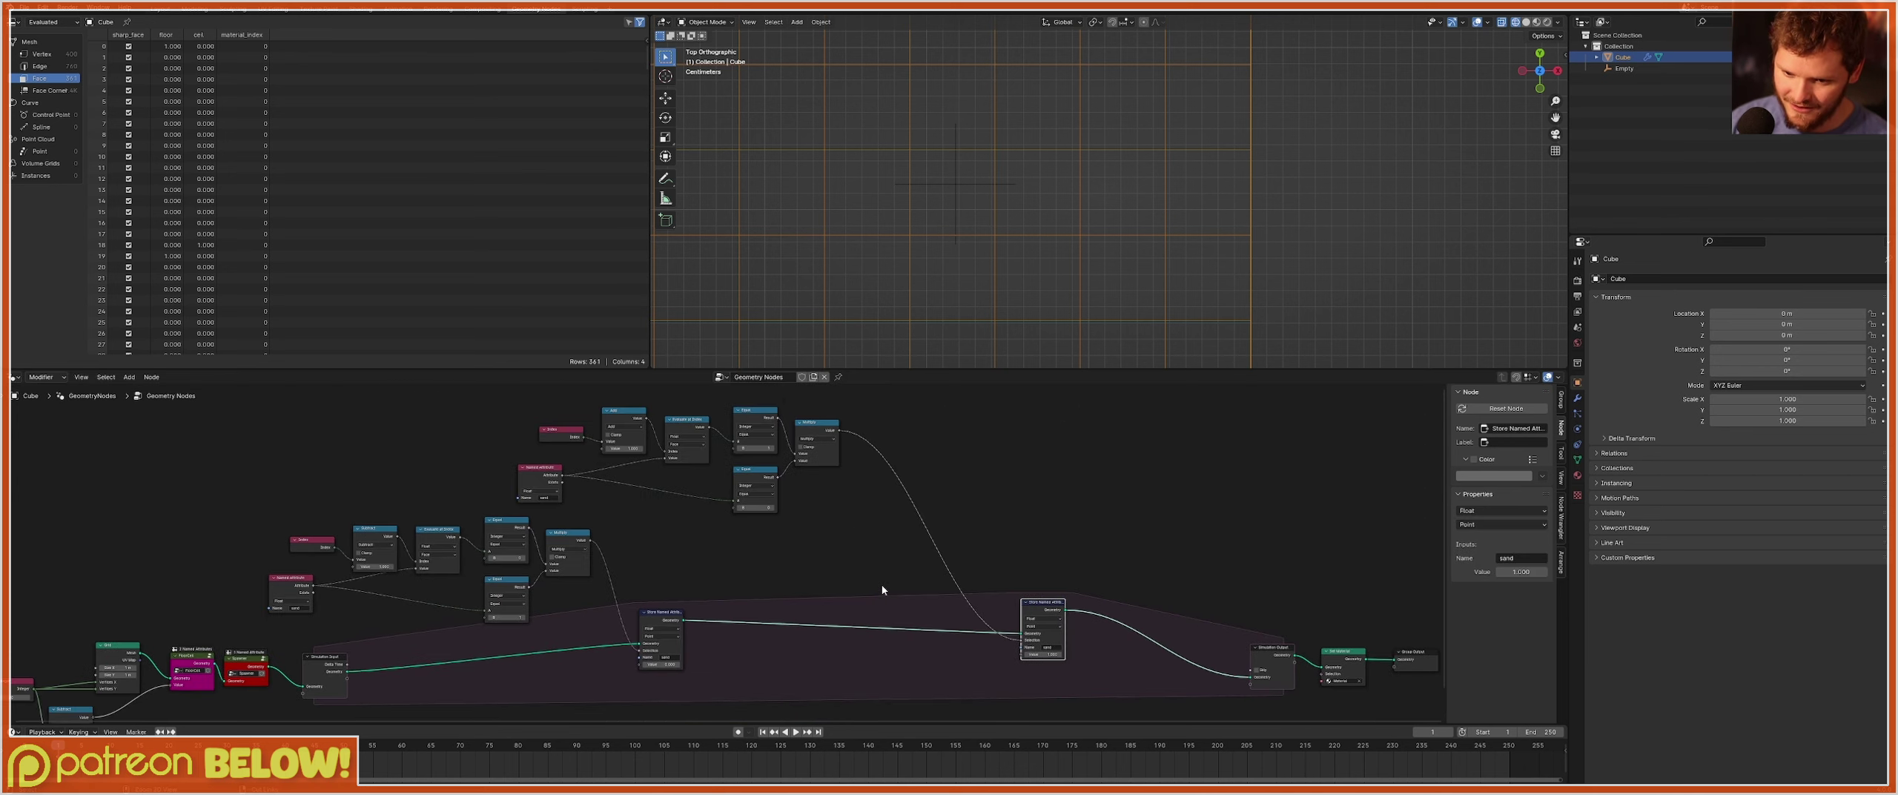
pyautogui.hotkey('ctrl', 'z')
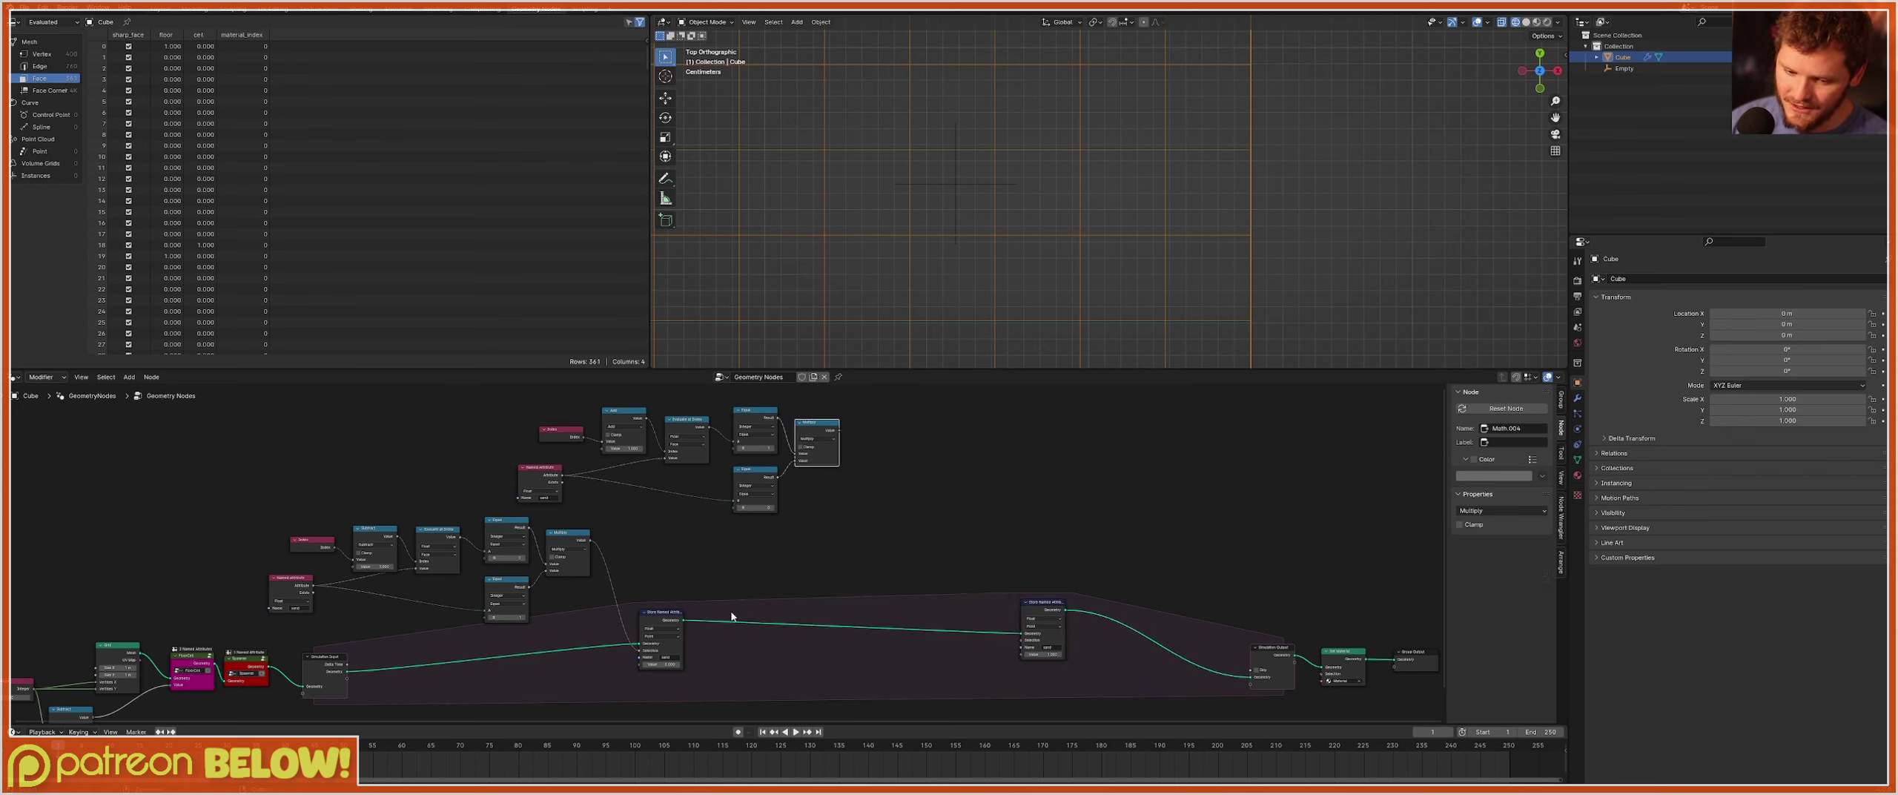
# Place the first Store Named Attribute node directly beside the second one and mute the second.
pyautogui.moveTo(731, 616); pyautogui.dragTo(874, 534, button='middle')
pyautogui.scroll(2, 875, 534)
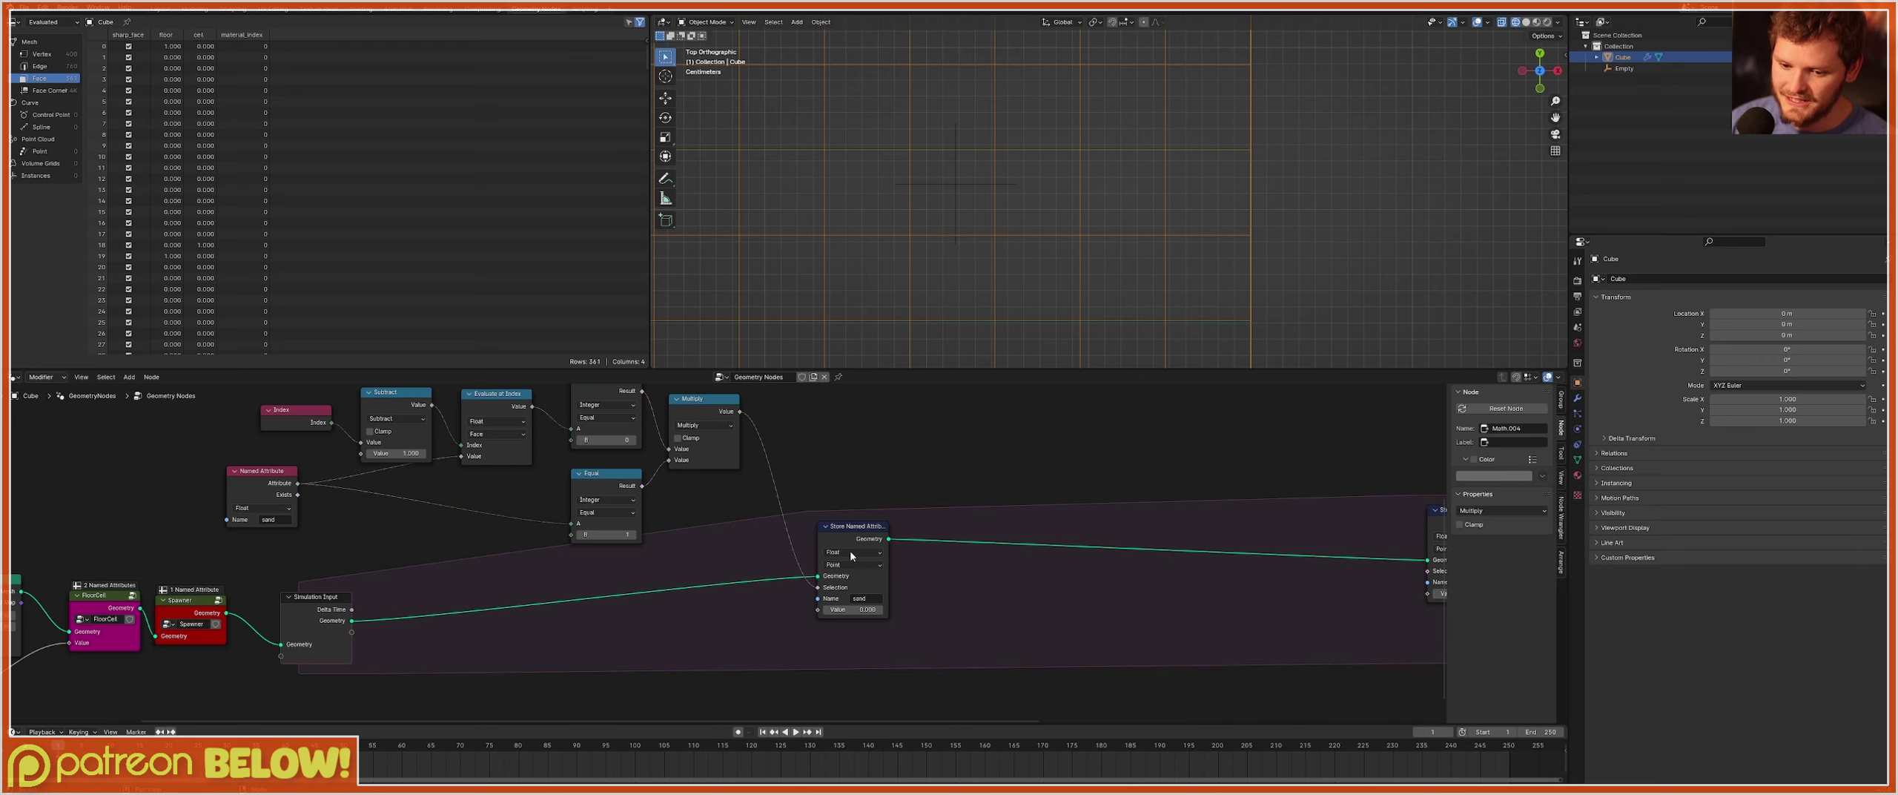
pyautogui.moveTo(987, 515); pyautogui.dragTo(383, 522, button='middle')
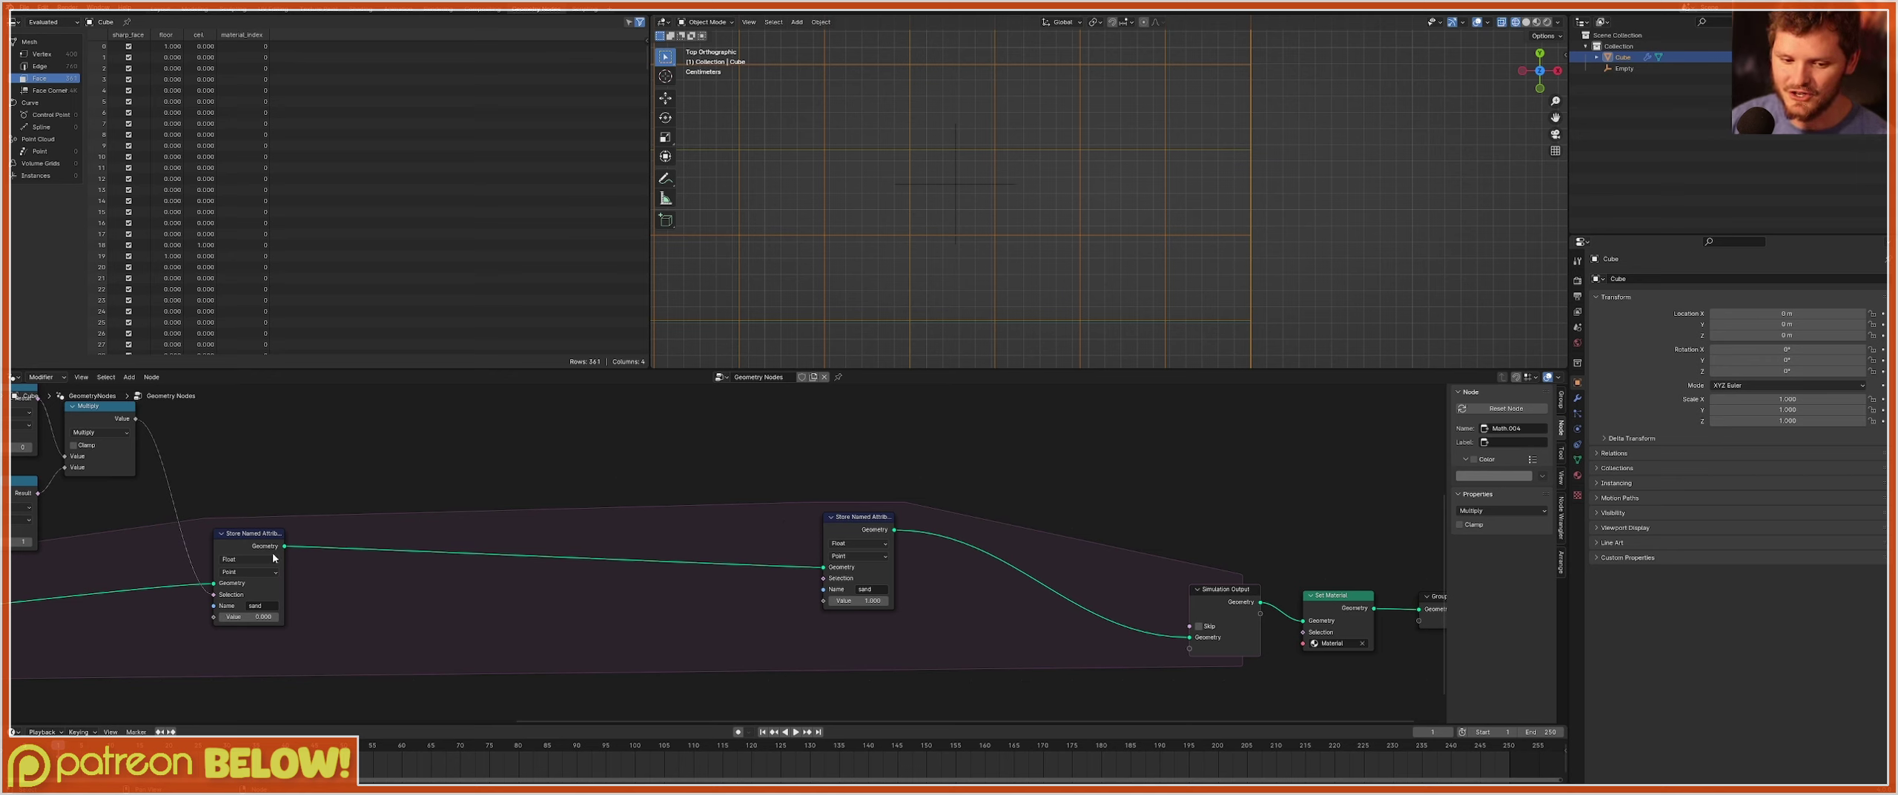
pyautogui.moveTo(274, 558); pyautogui.dragTo(751, 548)
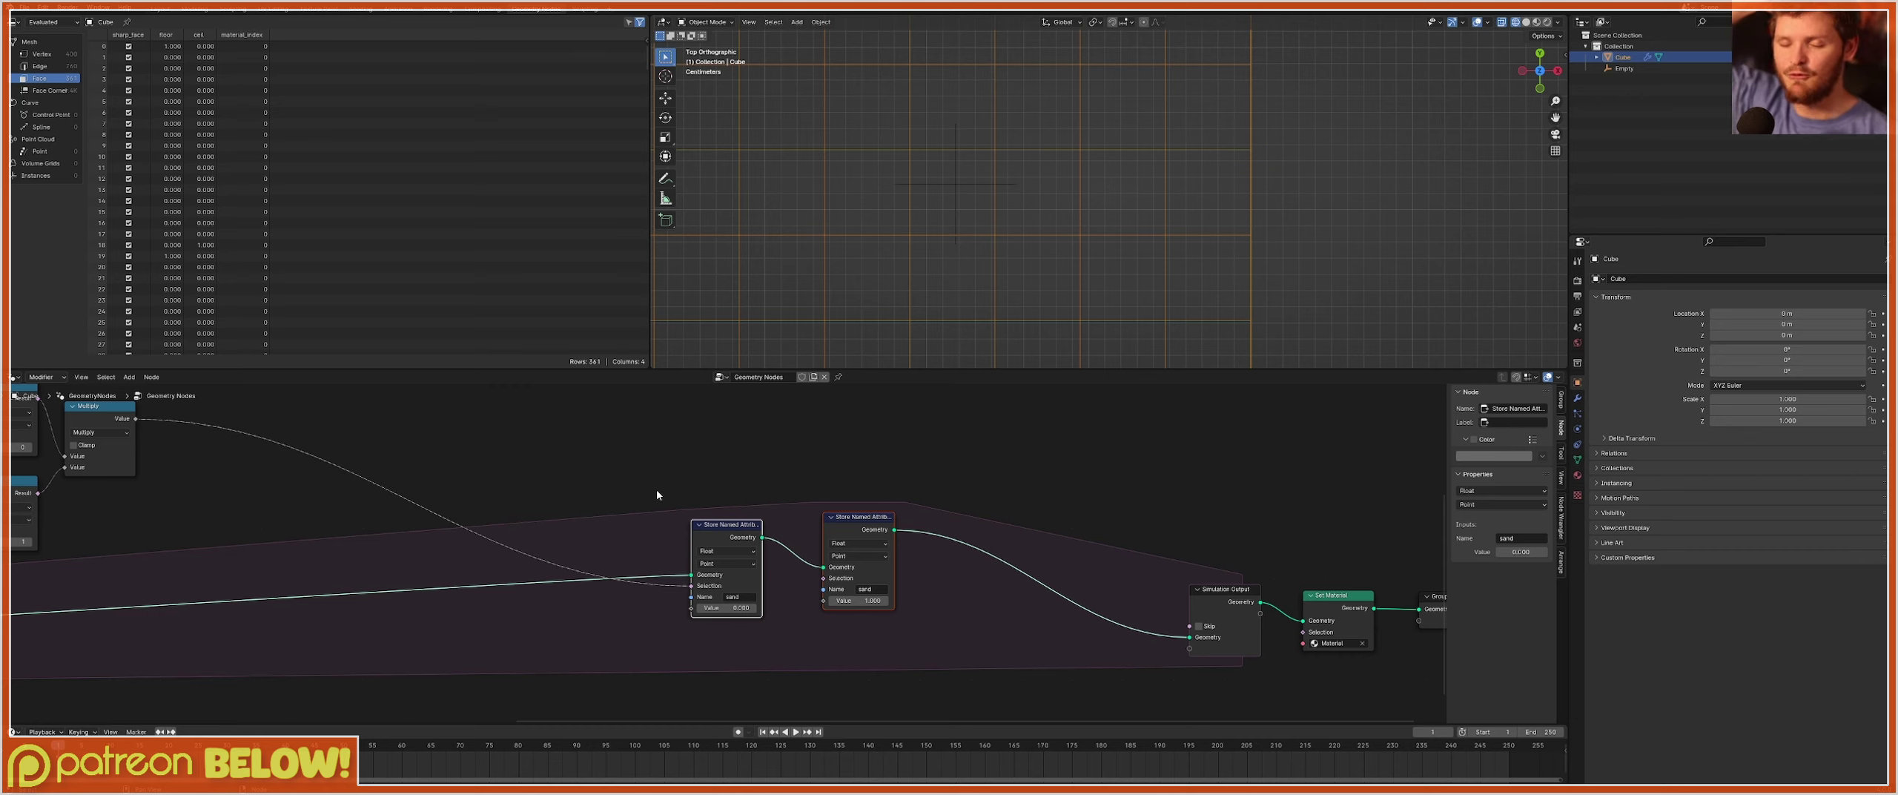
pyautogui.click(864, 528)
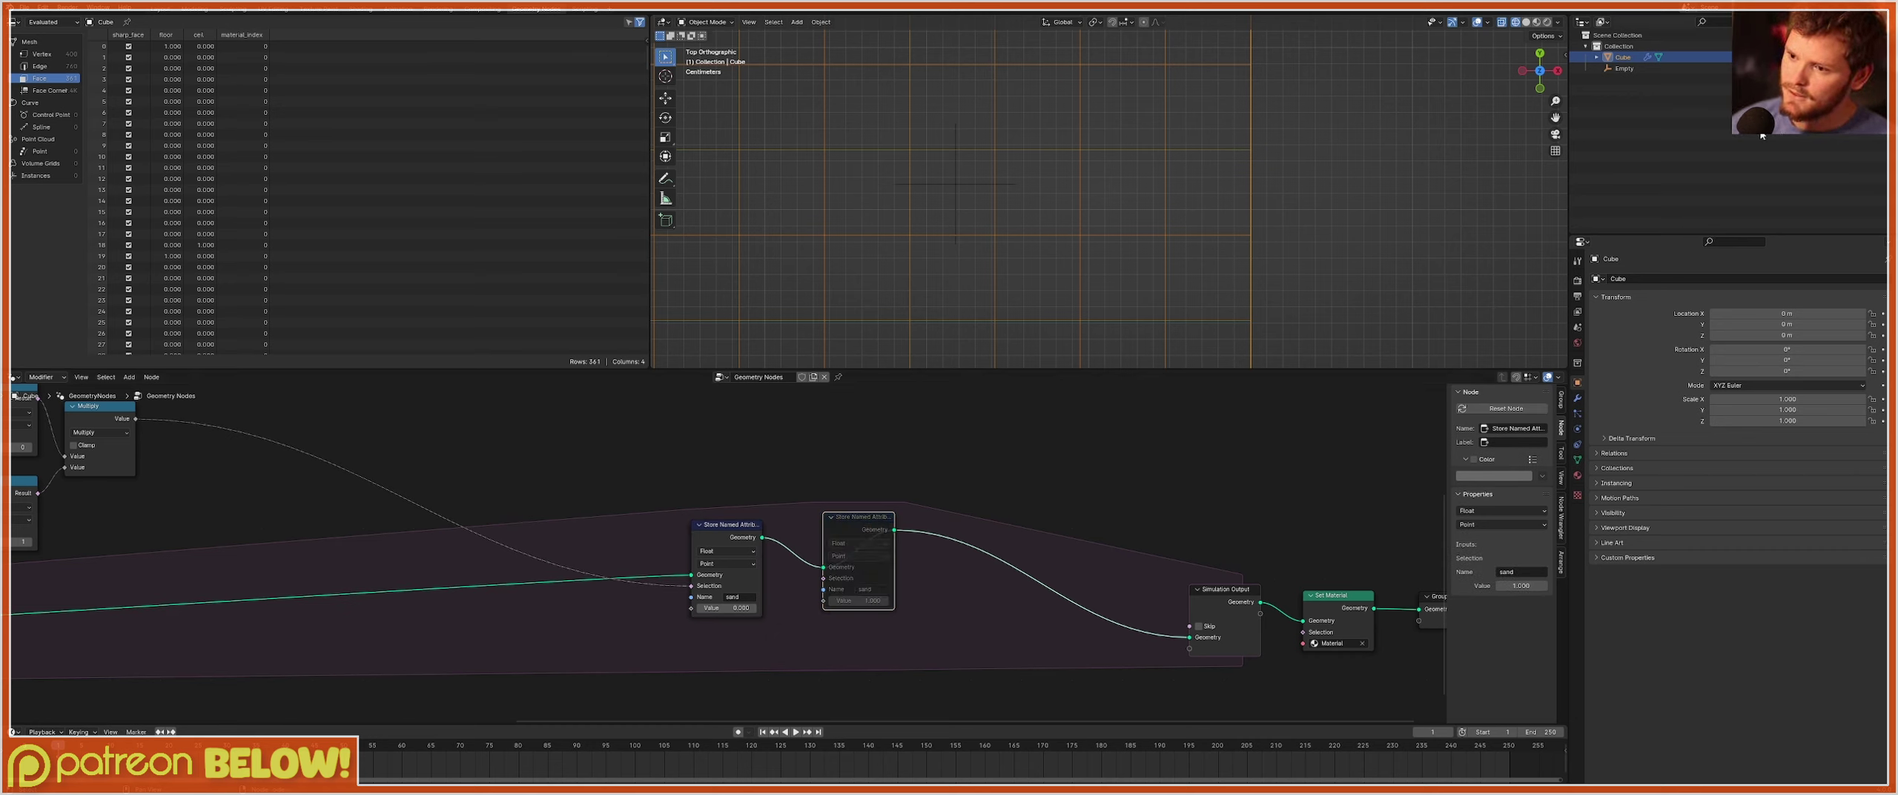
# Switch the viewport to rendered shading and move the Empty to a spot above and slightly left of the 3D cursor.
pyautogui.click(1546, 23)
pyautogui.scroll(-4, 1071, 214)
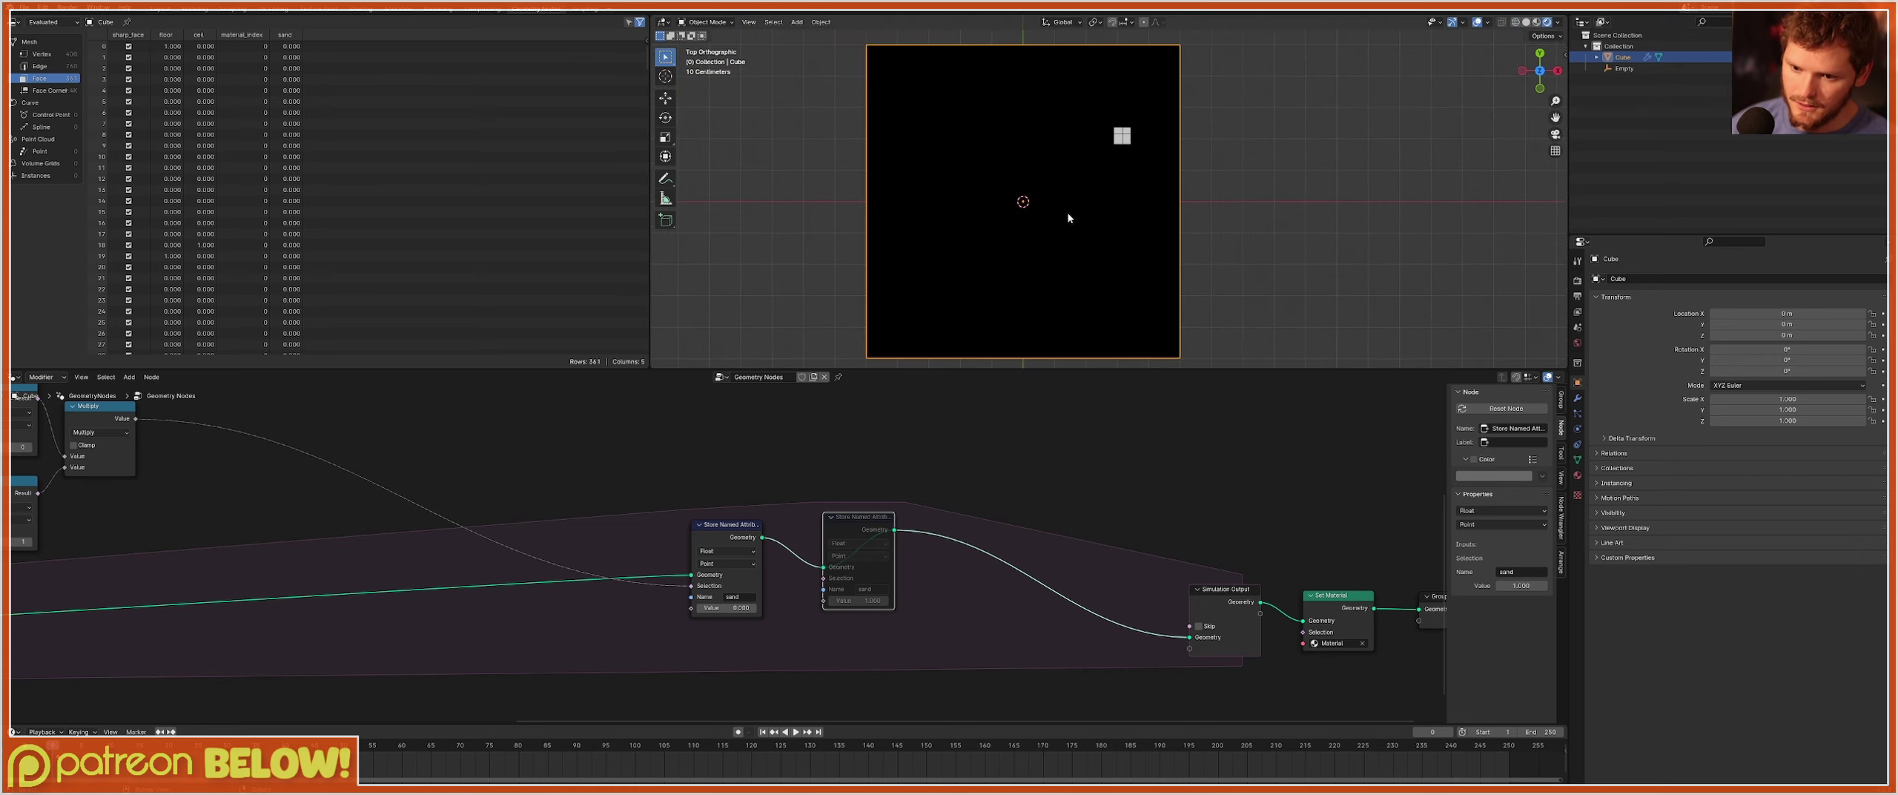
pyautogui.click(1623, 69)
pyautogui.scroll(3, 1224, 111)
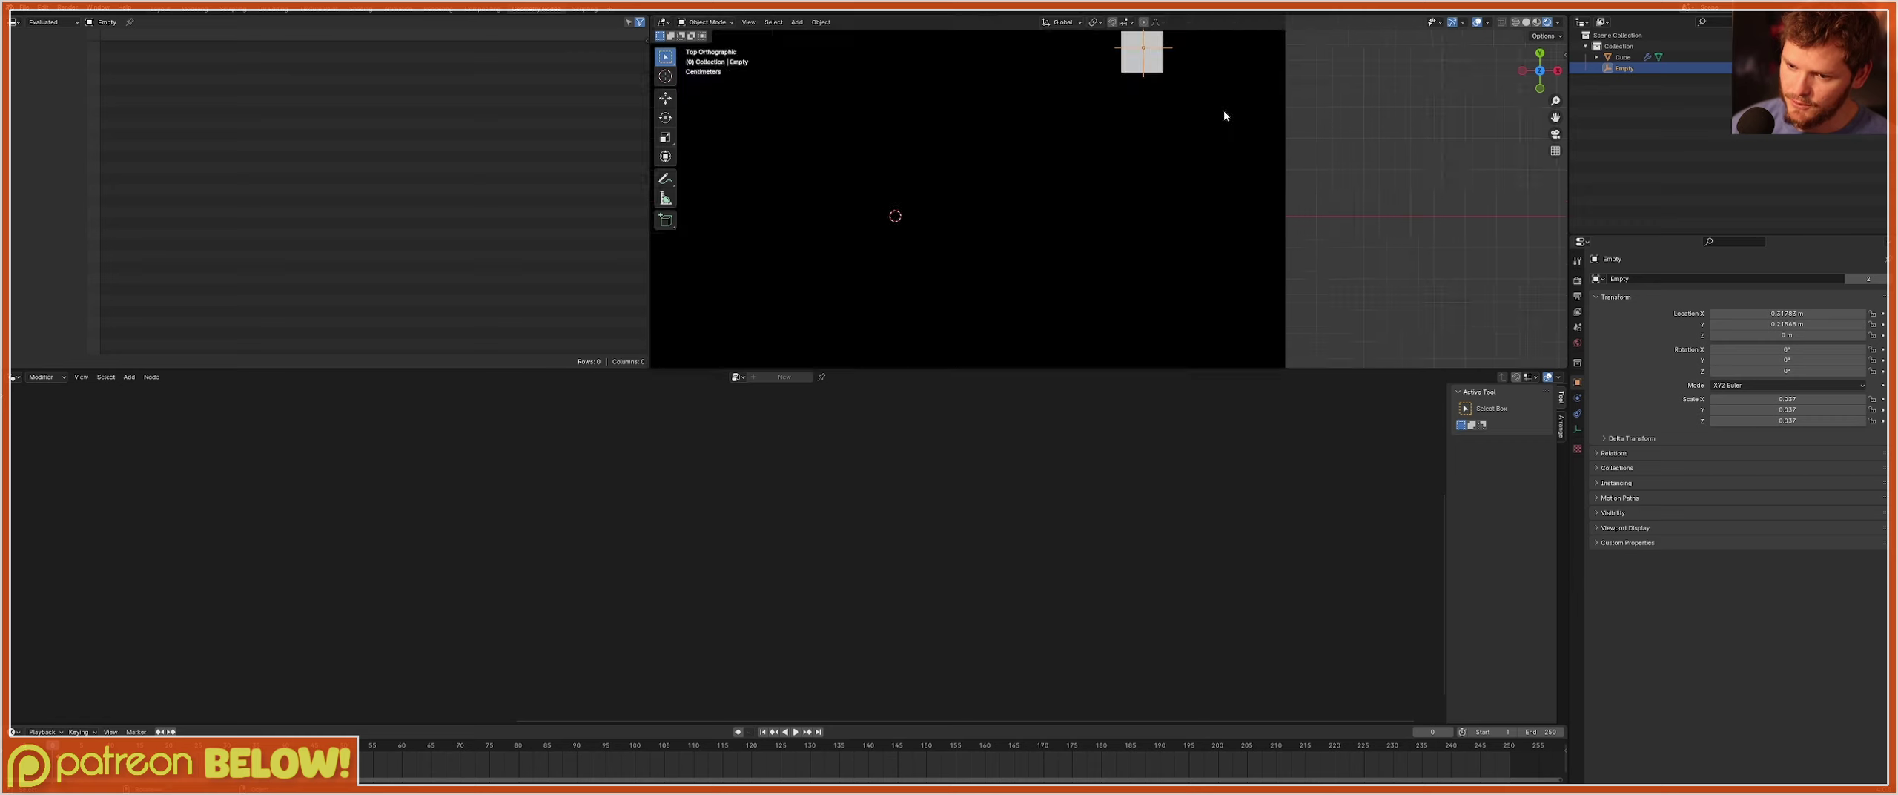
pyautogui.press('g')
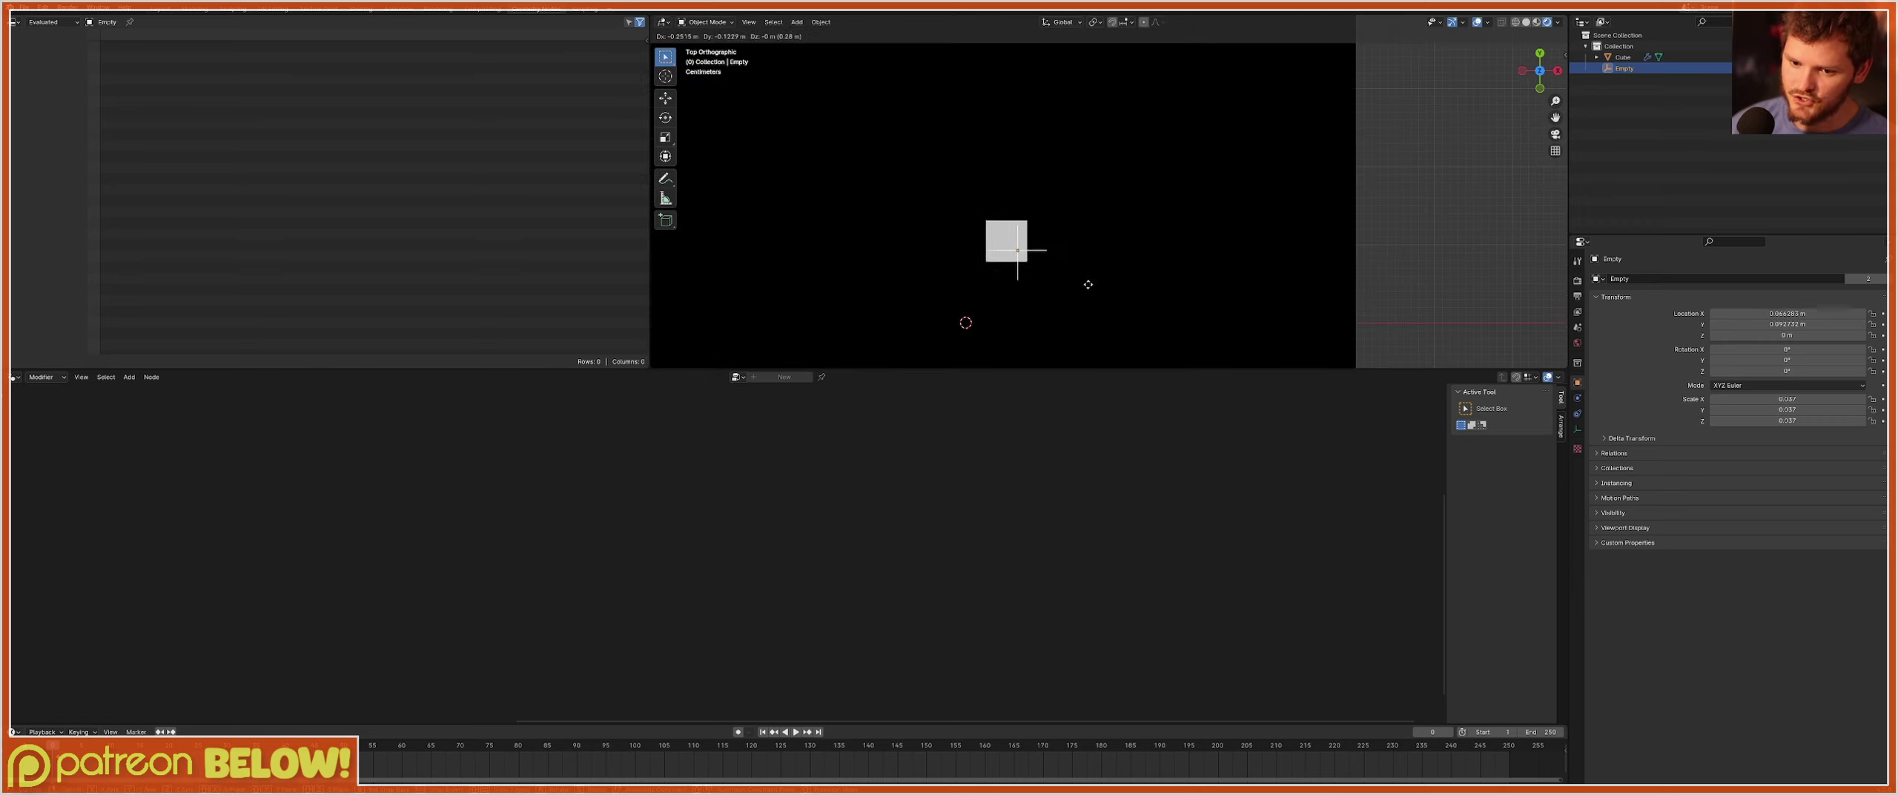
pyautogui.click(997, 178)
pyautogui.press('g')
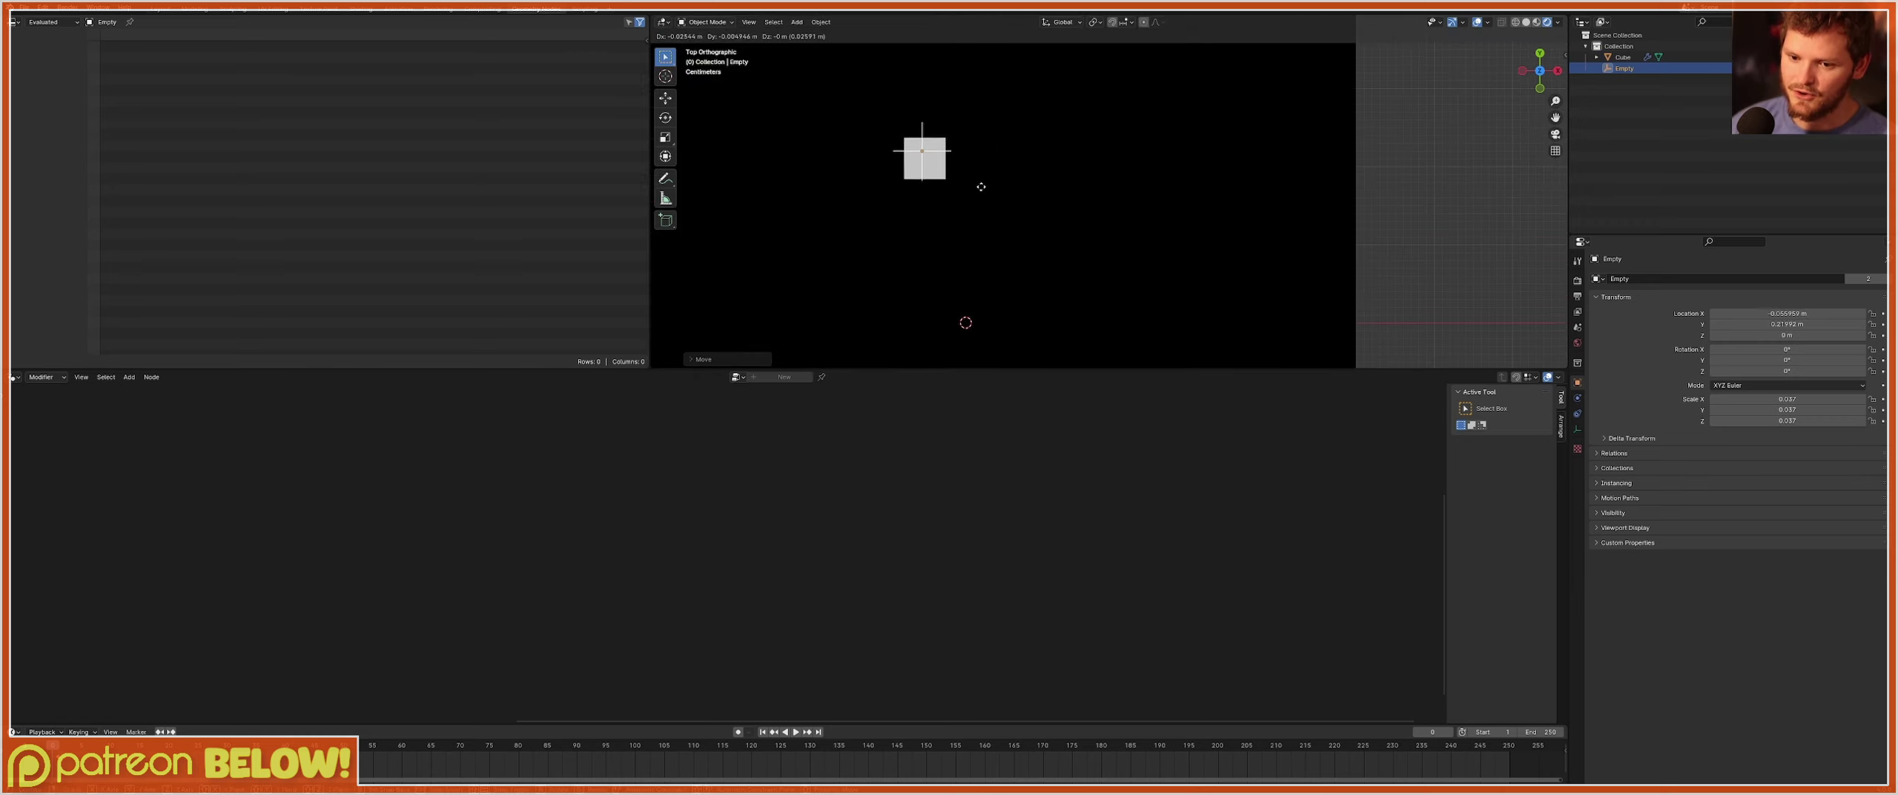
pyautogui.click(979, 189)
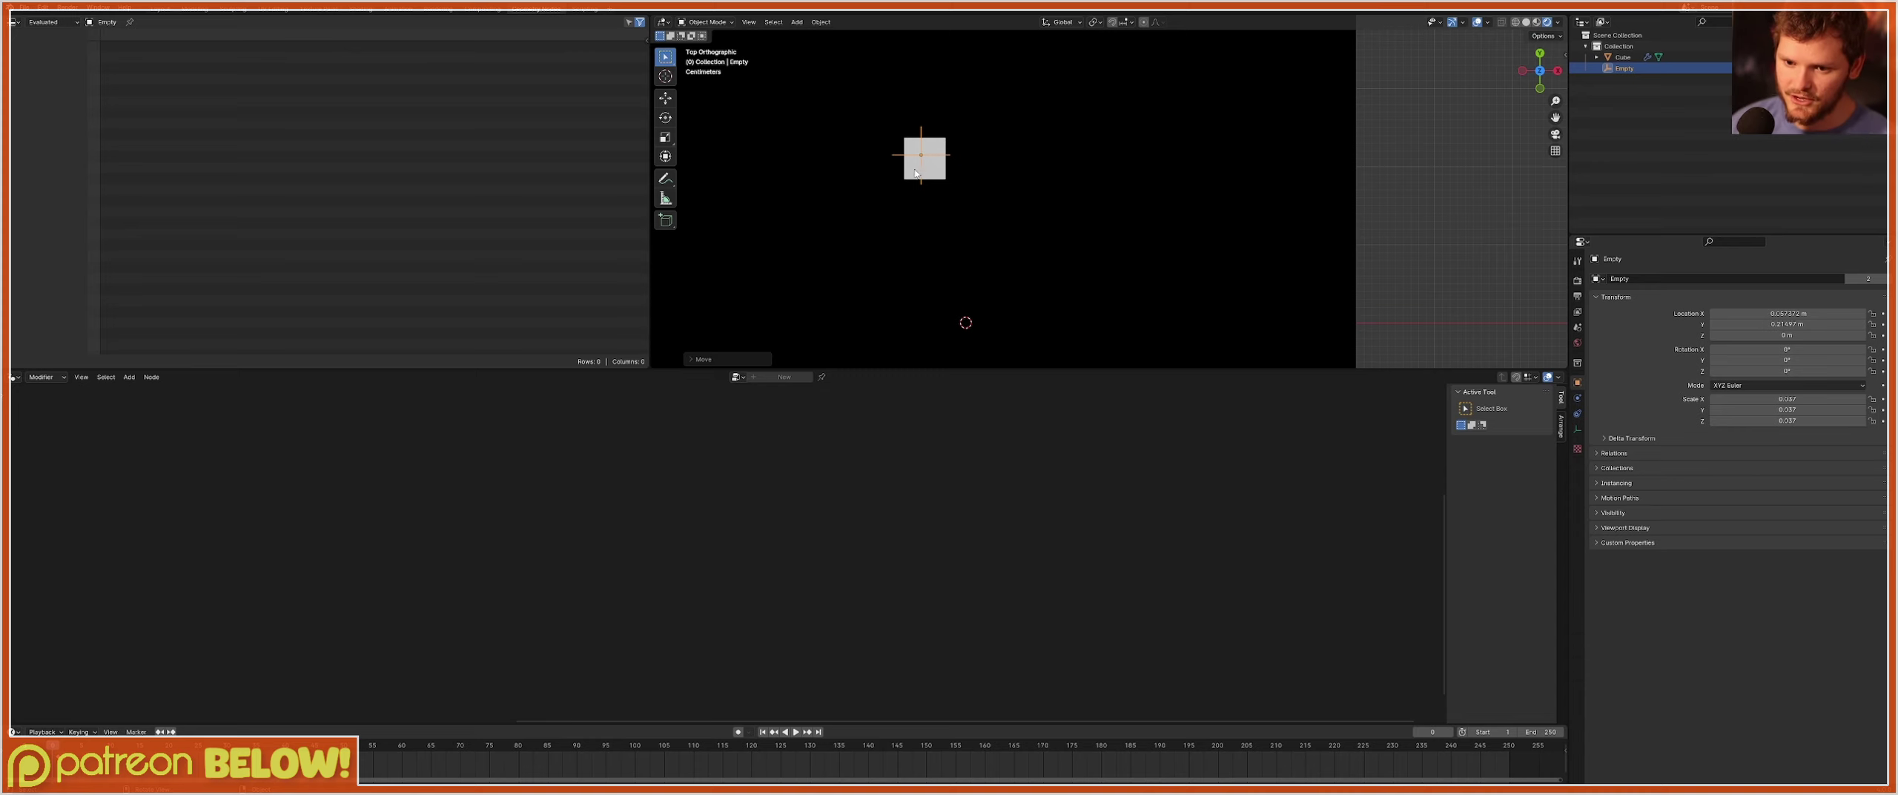
# Mark the sand square with a downward arrow and a cross, erase the marks, advance one frame, and sketch and erase below the Empty.
pyautogui.moveTo(935, 169)
pyautogui.mouseDown()
pyautogui.moveTo(937, 212)
pyautogui.moveTo(950, 199)
pyautogui.moveTo(892, 134)
pyautogui.moveTo(899, 178)
pyautogui.mouseUp()
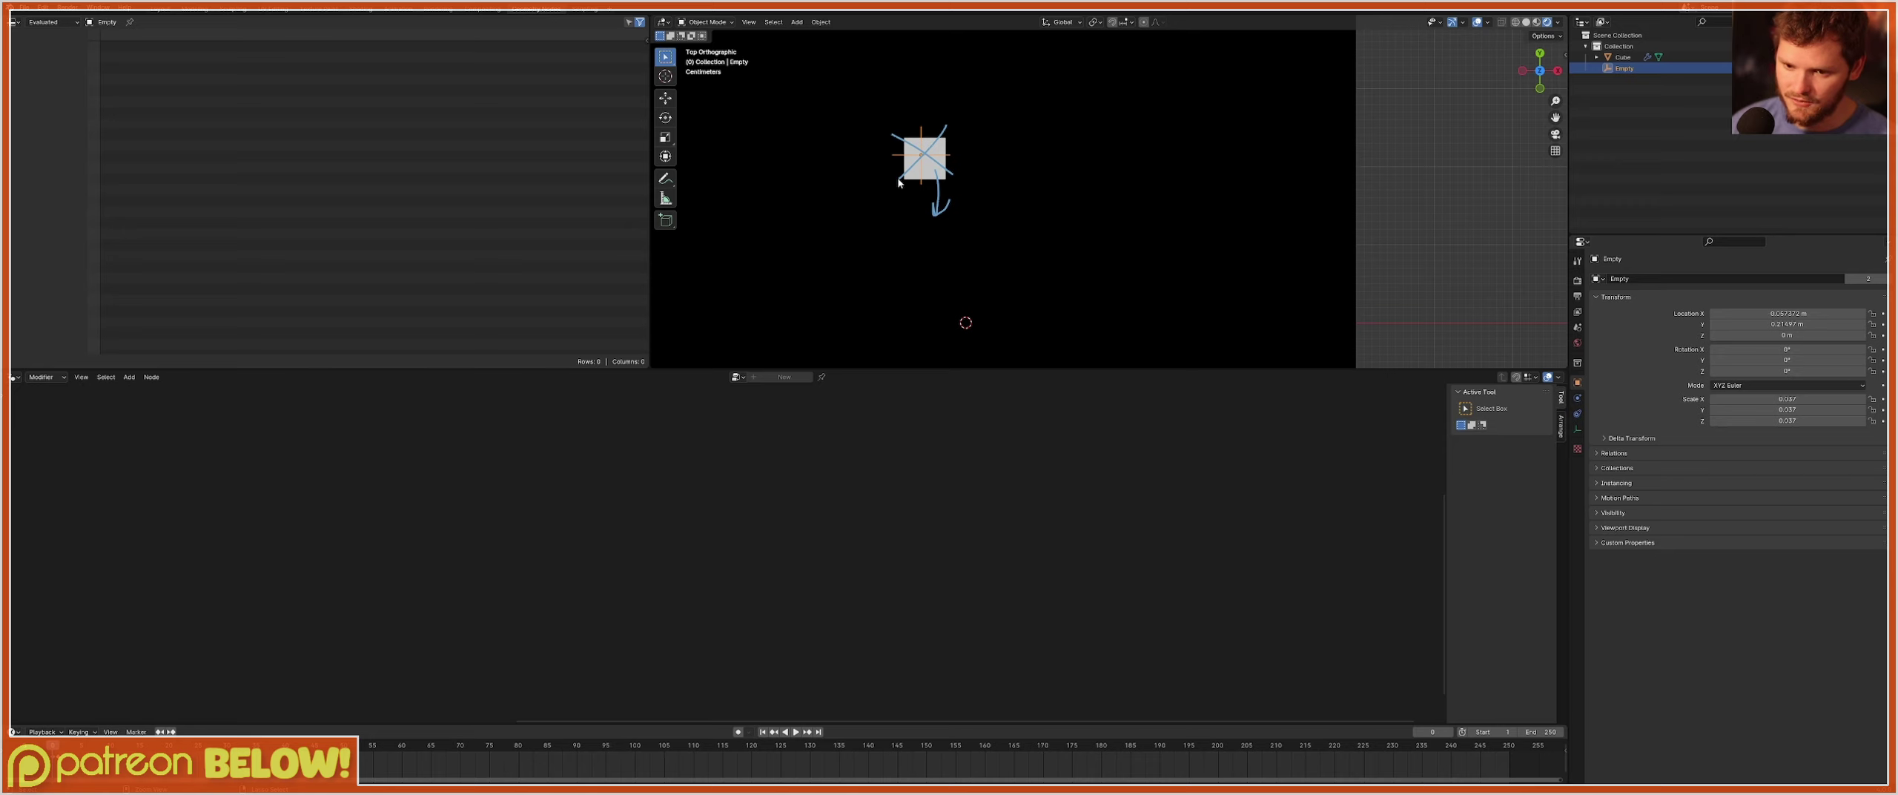
pyautogui.moveTo(973, 162); pyautogui.dragTo(927, 176, button='right')
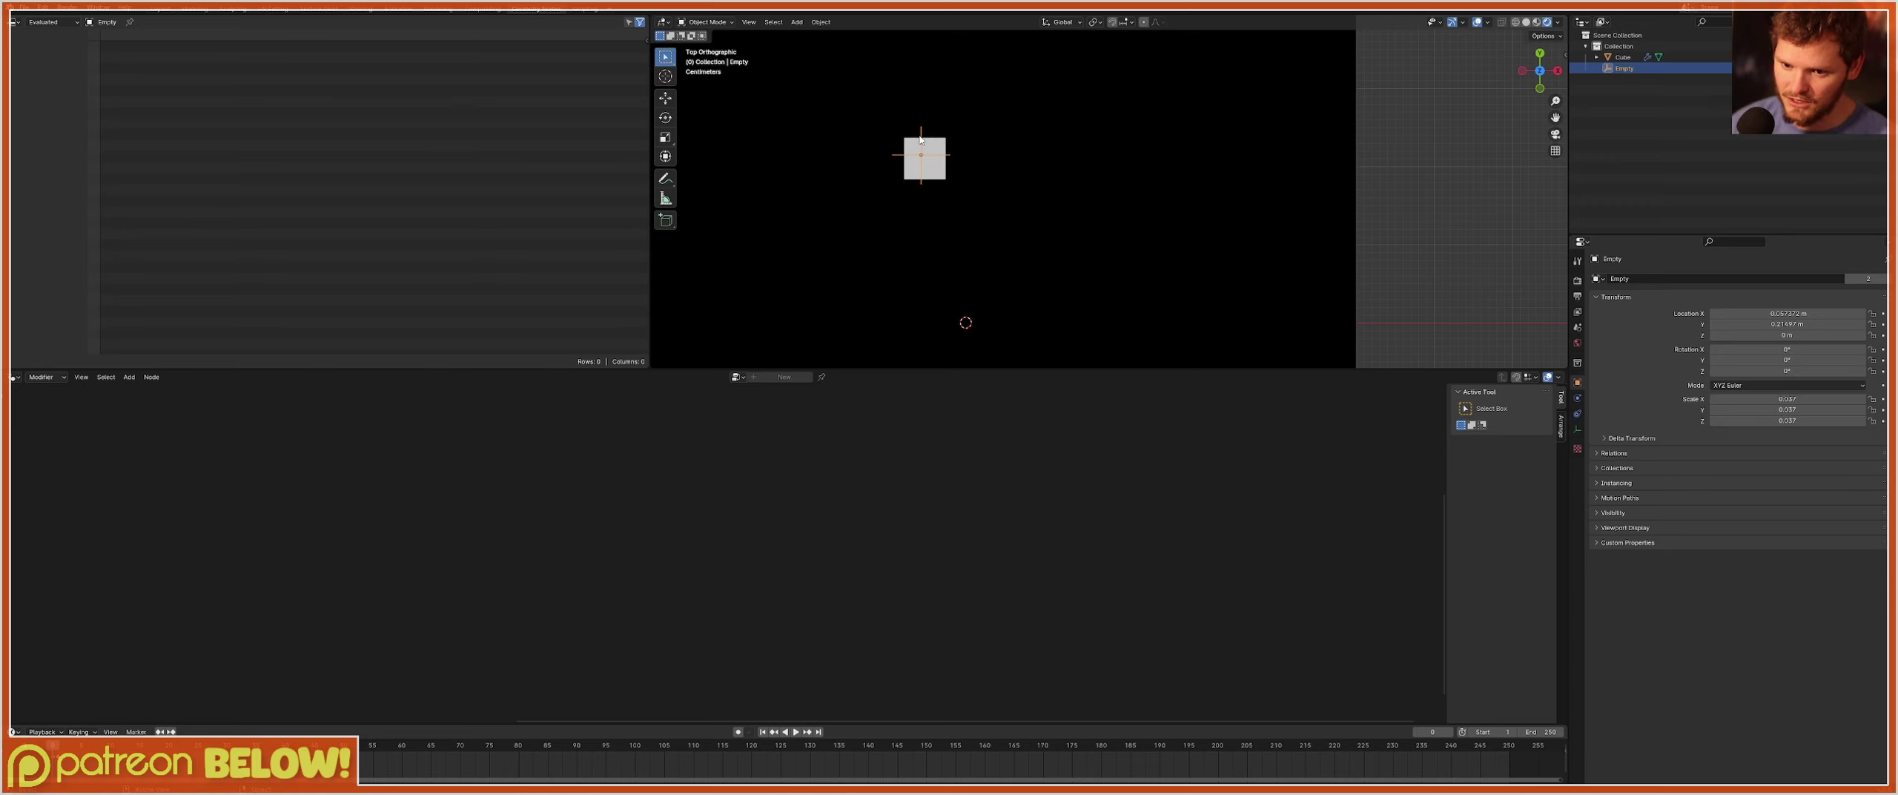
pyautogui.press('Right')
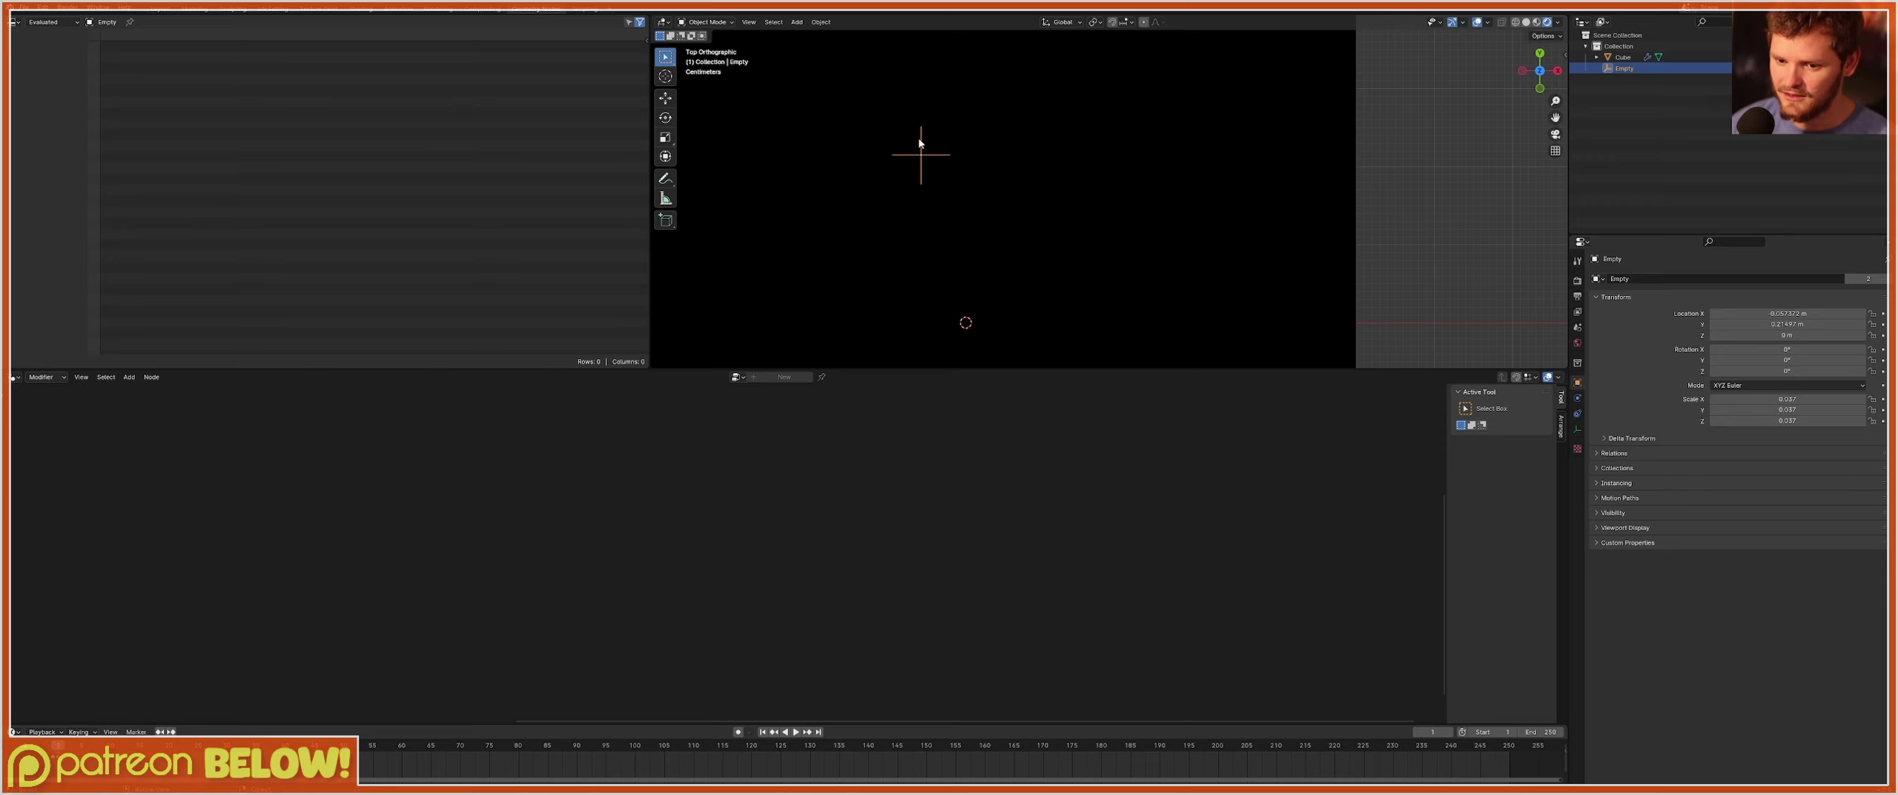
pyautogui.moveTo(915, 223)
pyautogui.mouseDown()
pyautogui.moveTo(920, 187)
pyautogui.moveTo(958, 186)
pyautogui.moveTo(925, 225)
pyautogui.mouseUp()
pyautogui.moveTo(954, 175)
pyautogui.keyDown('ctrl'); pyautogui.mouseDown()
pyautogui.moveTo(972, 163)
pyautogui.moveTo(922, 223)
pyautogui.mouseUp(); pyautogui.keyUp('ctrl')
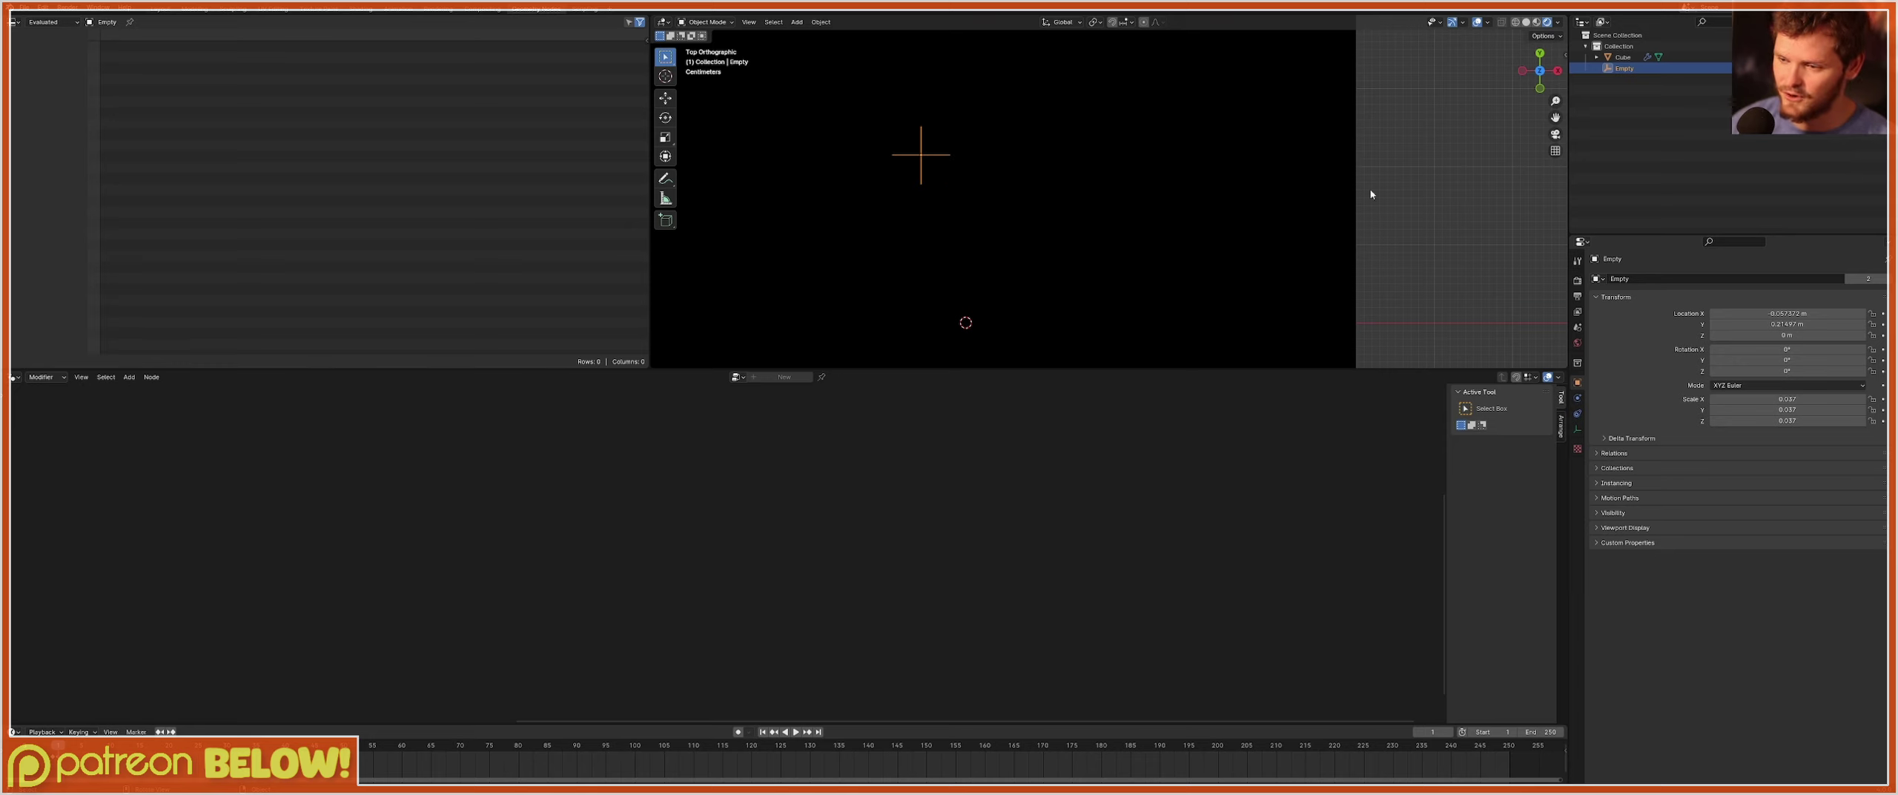
# Unmute the Cube's second Store Named Attribute node and insert a Capture Attribute node on the geometry link before the first one.
pyautogui.click(1627, 57)
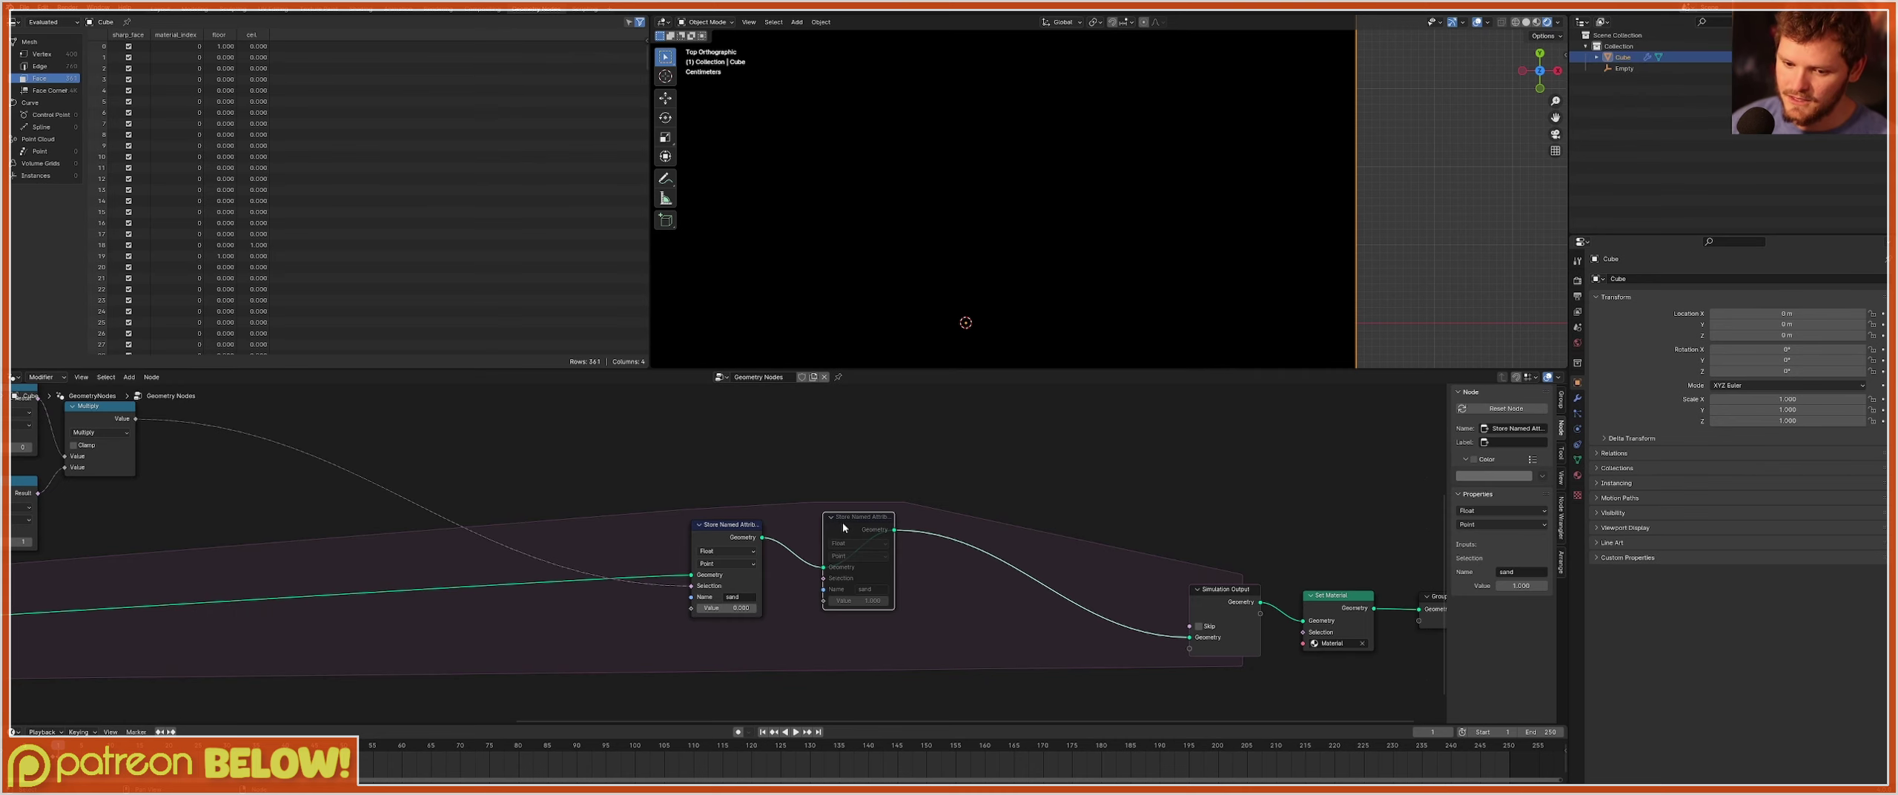
pyautogui.press('m')
pyautogui.moveTo(479, 504); pyautogui.dragTo(771, 516, button='middle')
pyautogui.hotkey('shift', 'a')
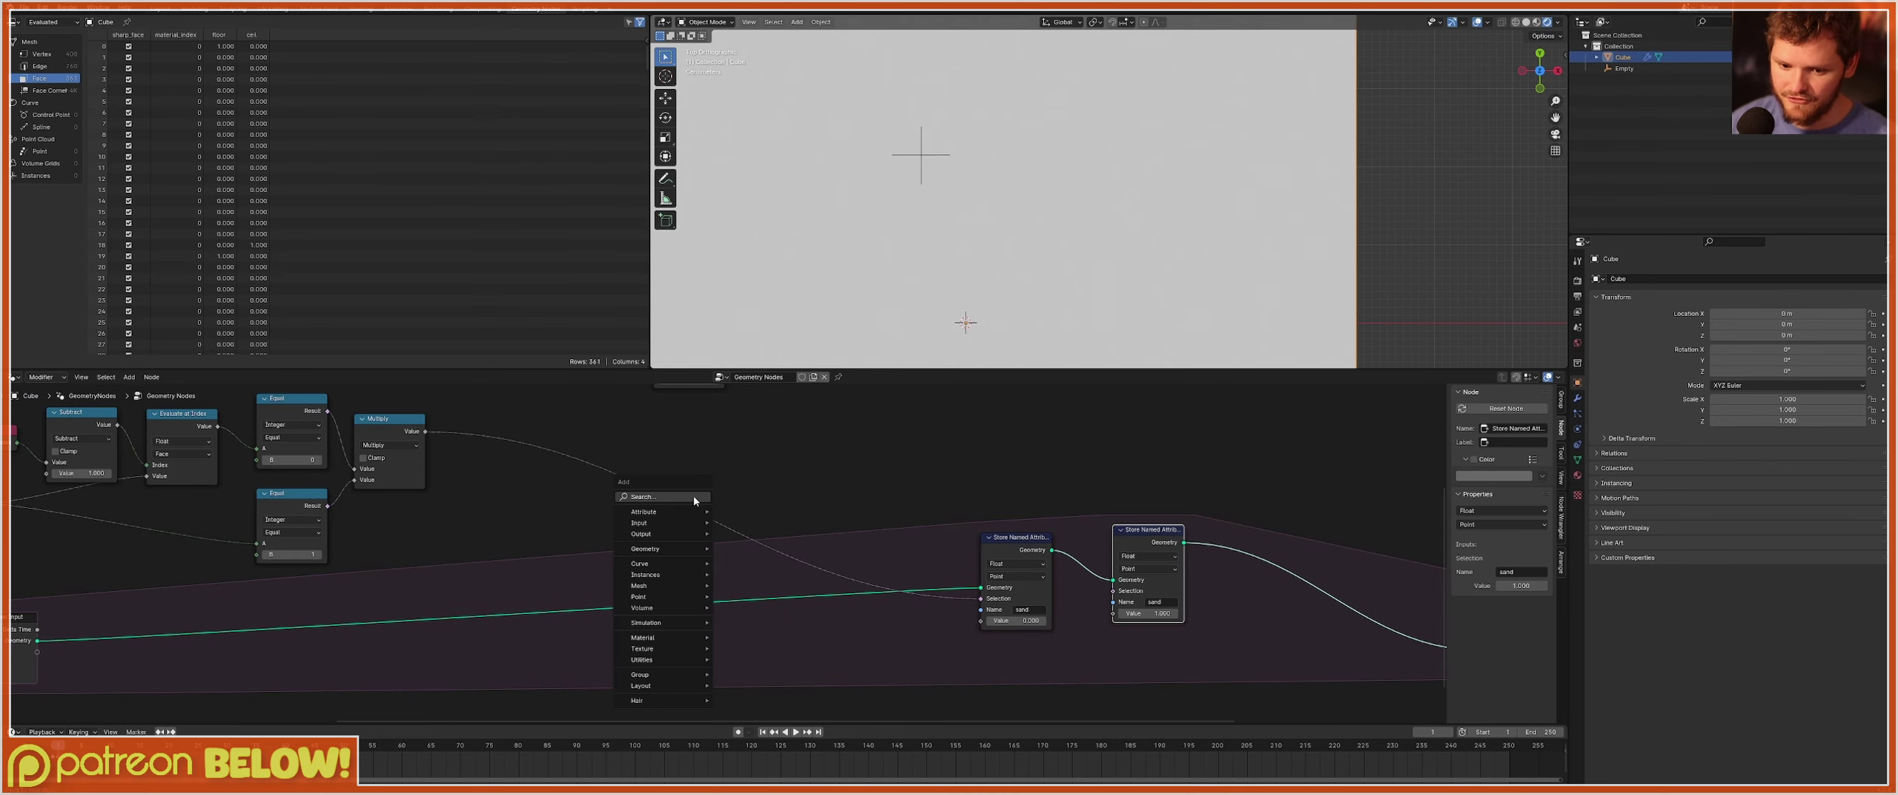
pyautogui.write('ca')
pyautogui.press('Return')
pyautogui.click(712, 519)
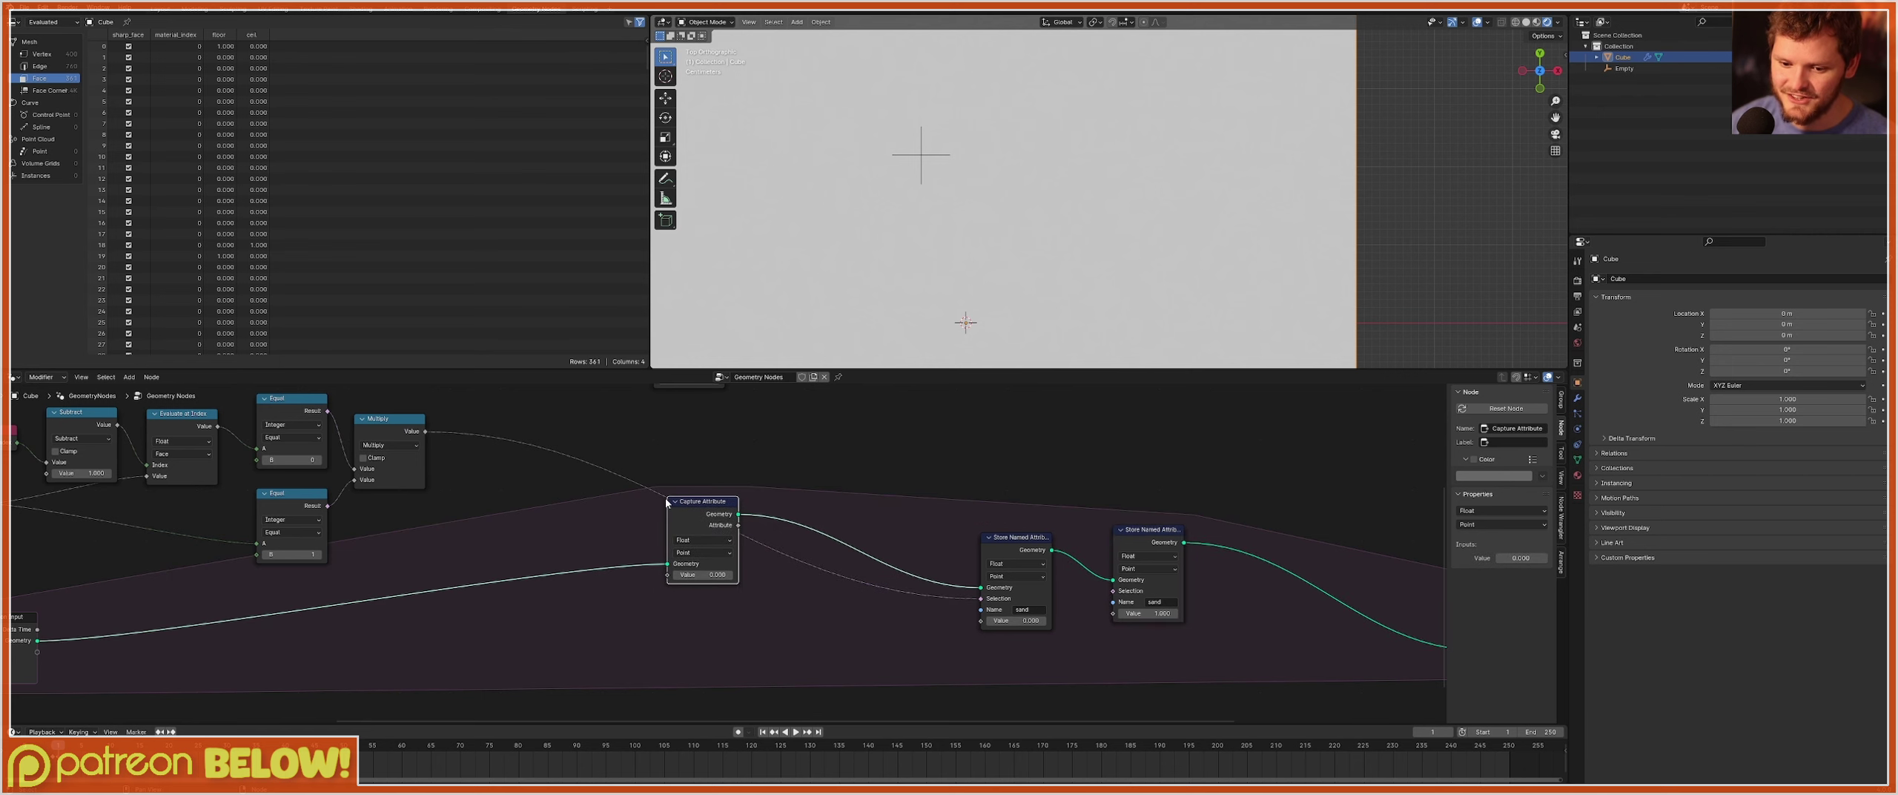
# Feed the Subtract chain's Multiply result into Capture Attribute's Value, set its domain to Face, and move the node nearer the chain.
pyautogui.scroll(2, 141, 444)
pyautogui.moveTo(503, 427); pyautogui.dragTo(849, 616)
pyautogui.keyDown('ctrl'); pyautogui.scroll(-2, 846, 579); pyautogui.keyUp('ctrl')
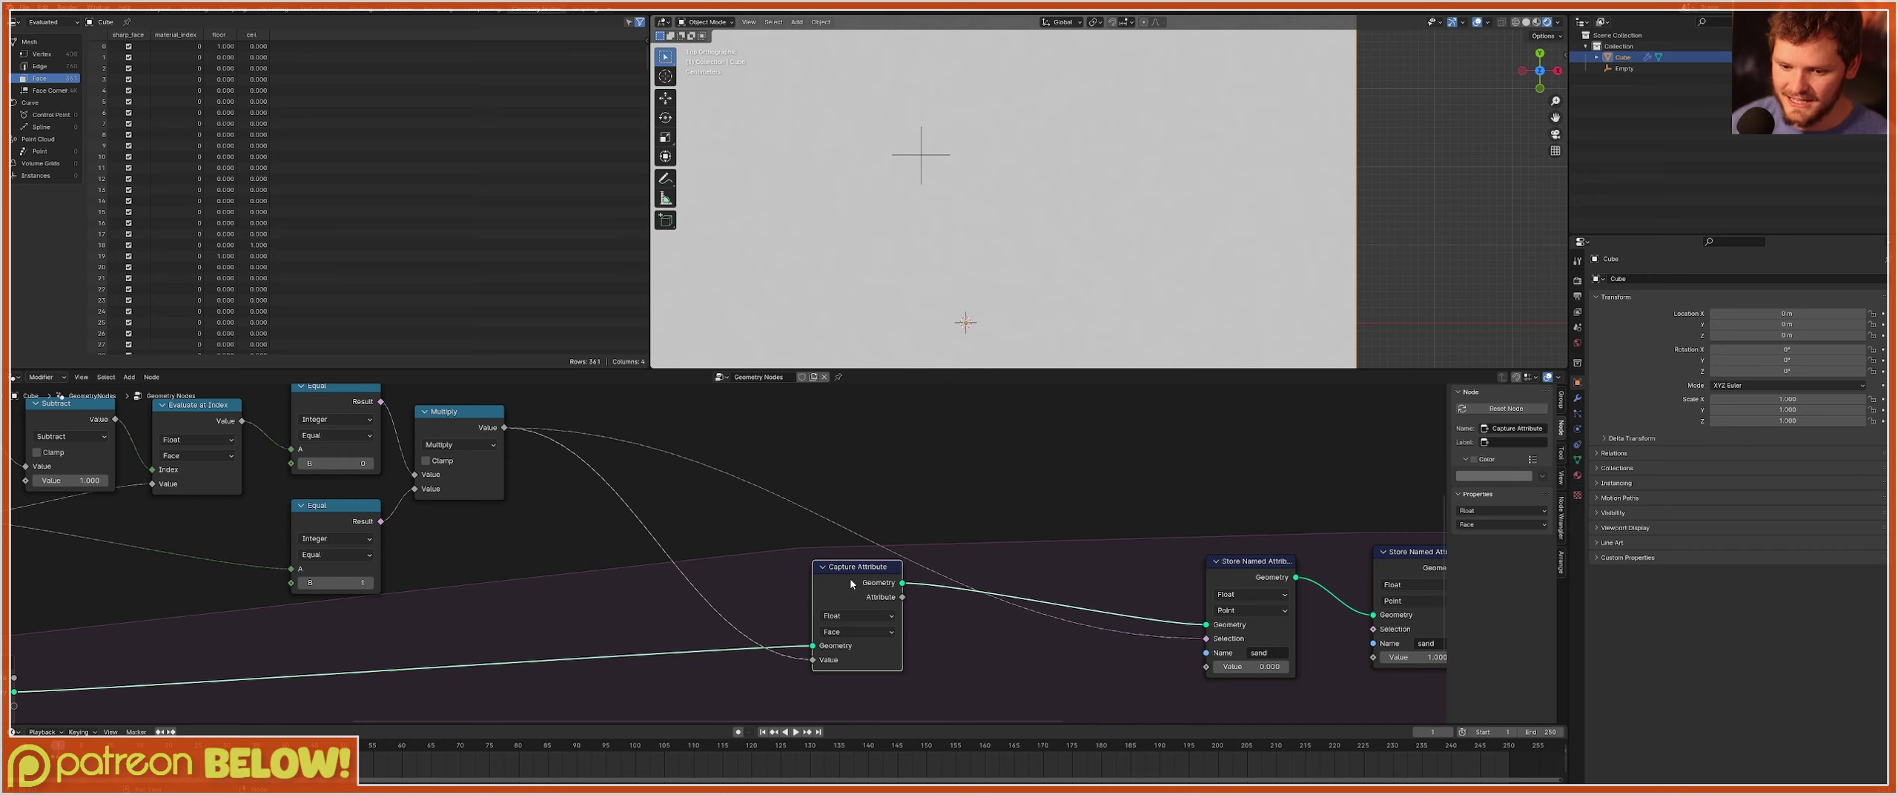
pyautogui.moveTo(849, 583); pyautogui.dragTo(673, 585)
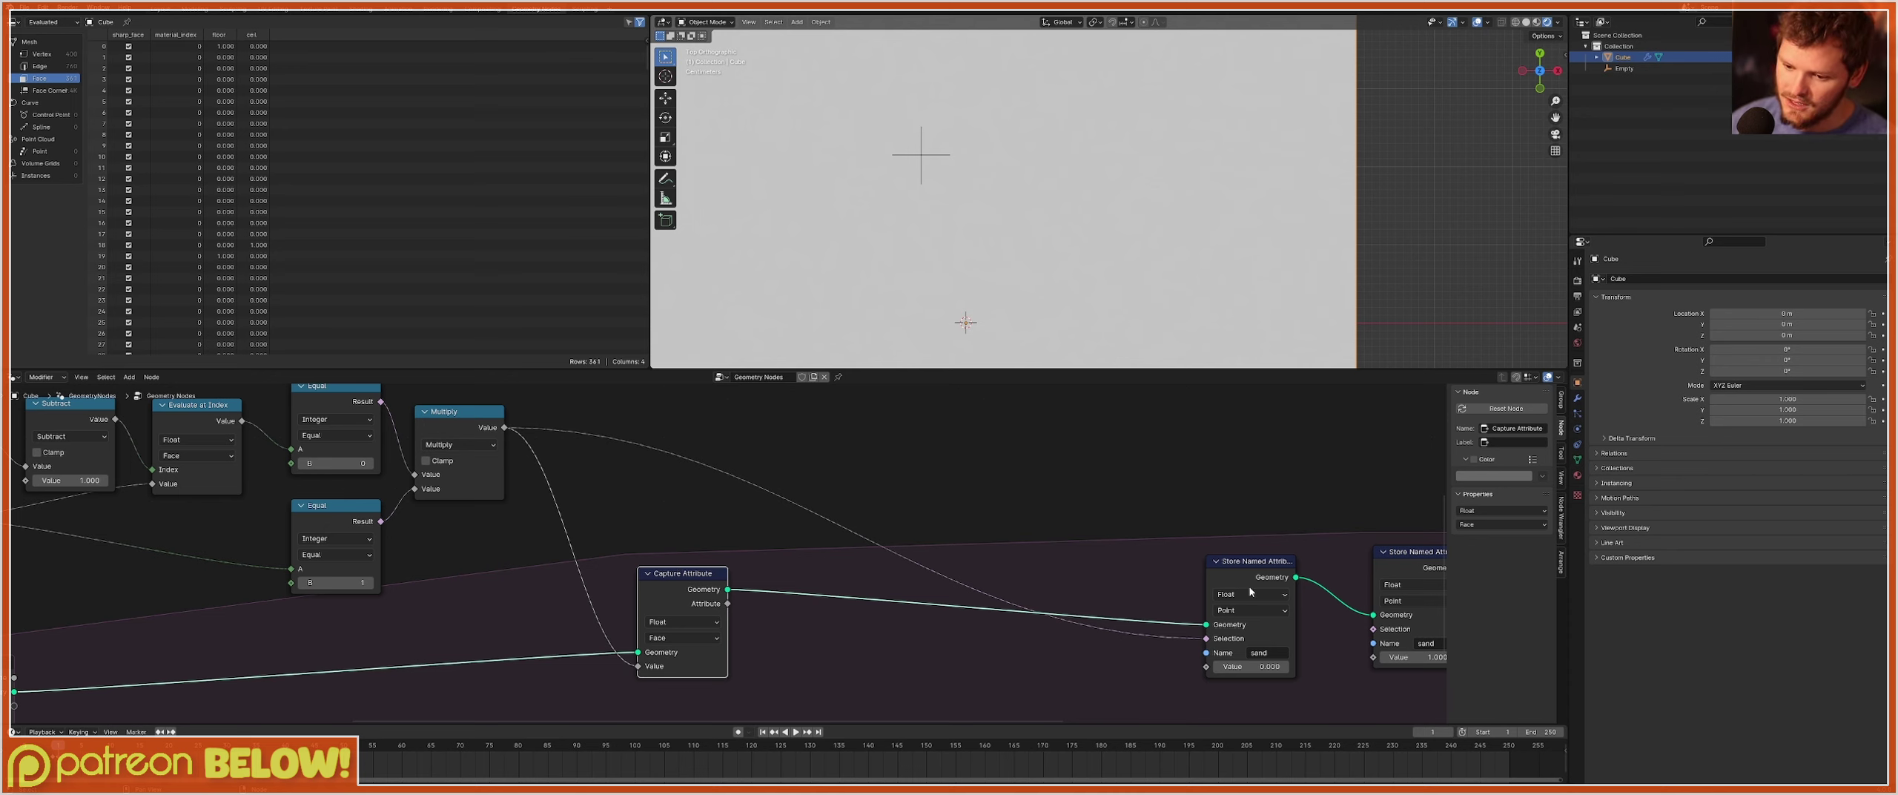
# Bring both Store Named Attribute nodes close to Capture Attribute and connect the captured Attribute to the second node's Selection.
pyautogui.moveTo(1207, 577); pyautogui.dragTo(856, 527)
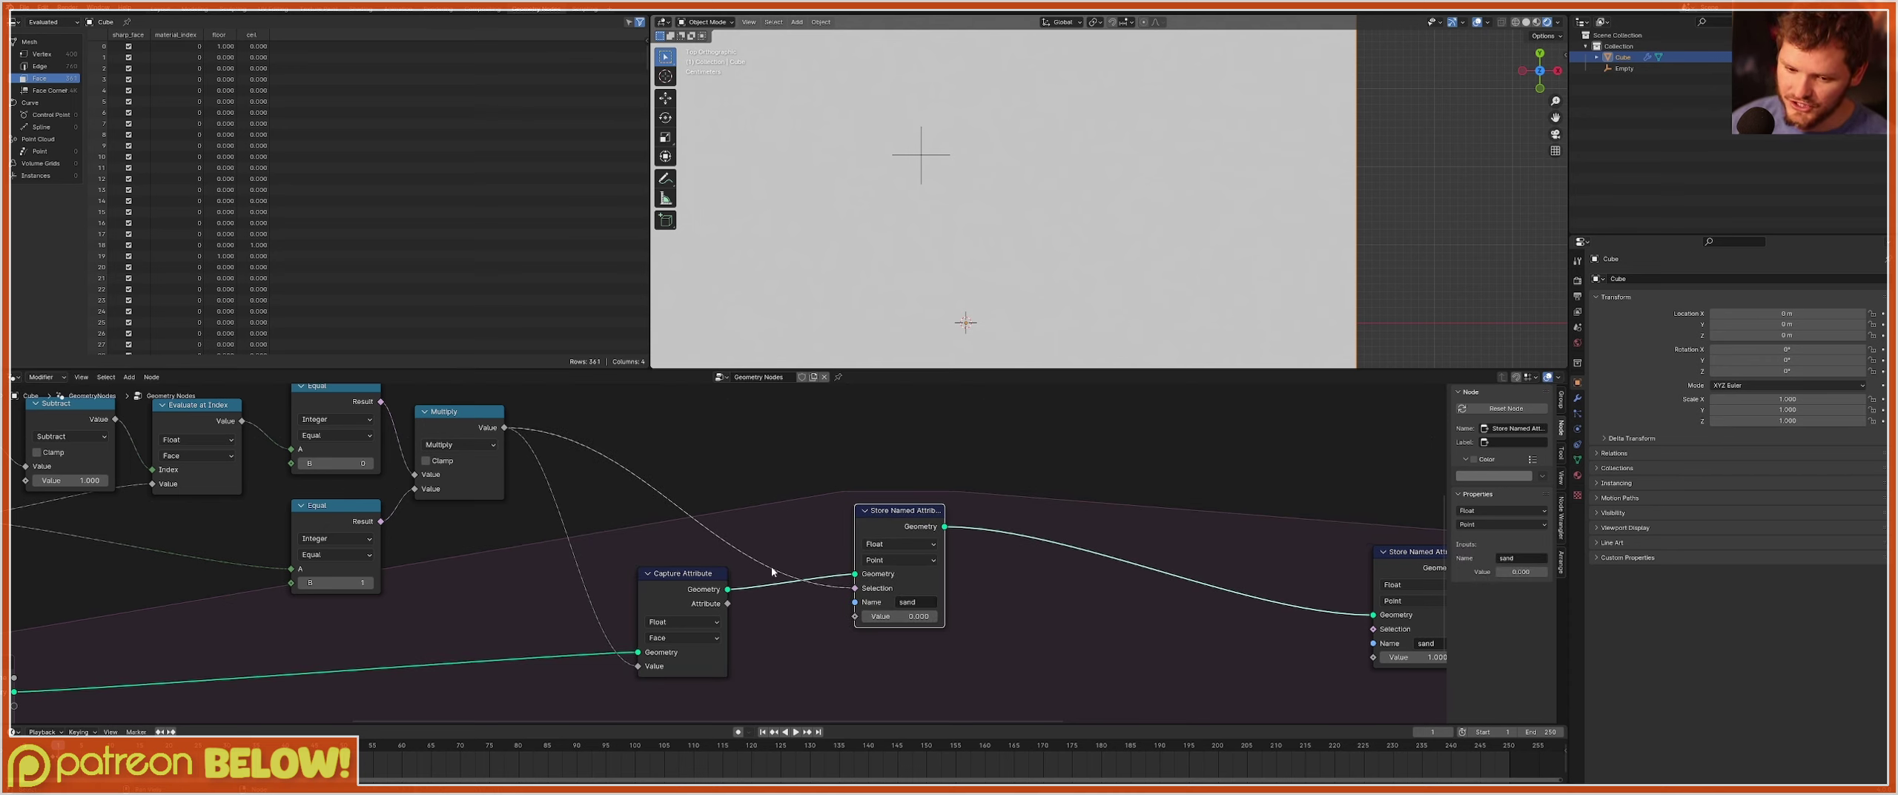
pyautogui.moveTo(794, 589); pyautogui.dragTo(608, 578, button='middle')
pyautogui.moveTo(542, 592); pyautogui.dragTo(1188, 618)
pyautogui.moveTo(1217, 553); pyautogui.dragTo(917, 549)
# Set the domain of both Store Named Attribute nodes to Face and step back one frame.
pyautogui.click(920, 587)
pyautogui.click(922, 619)
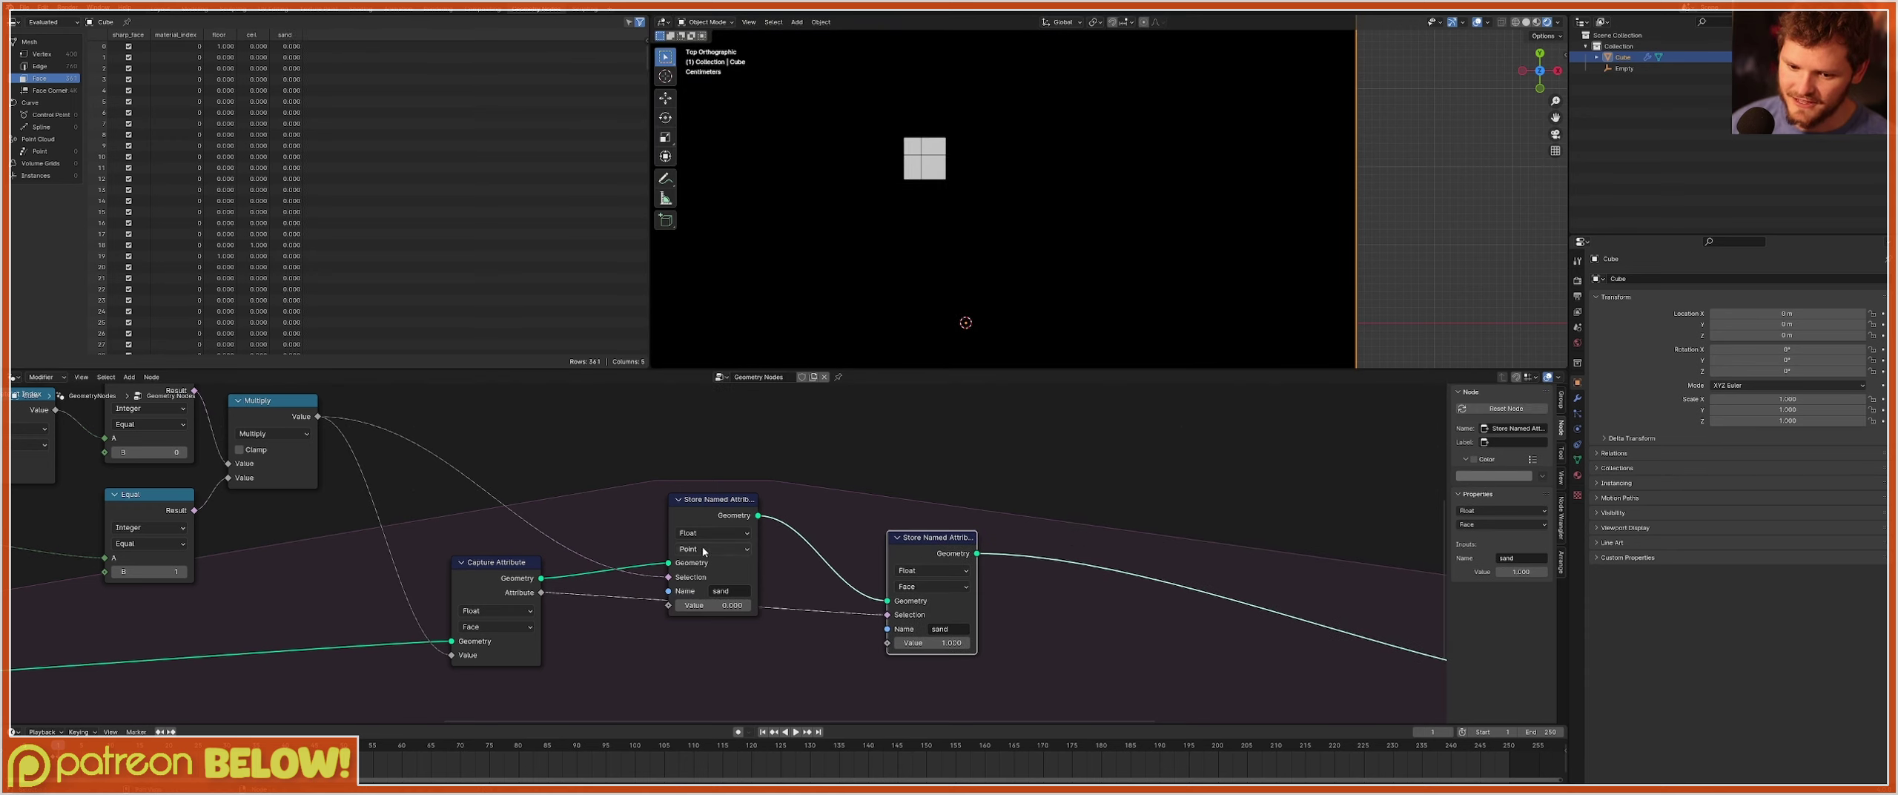
pyautogui.click(708, 548)
pyautogui.click(708, 578)
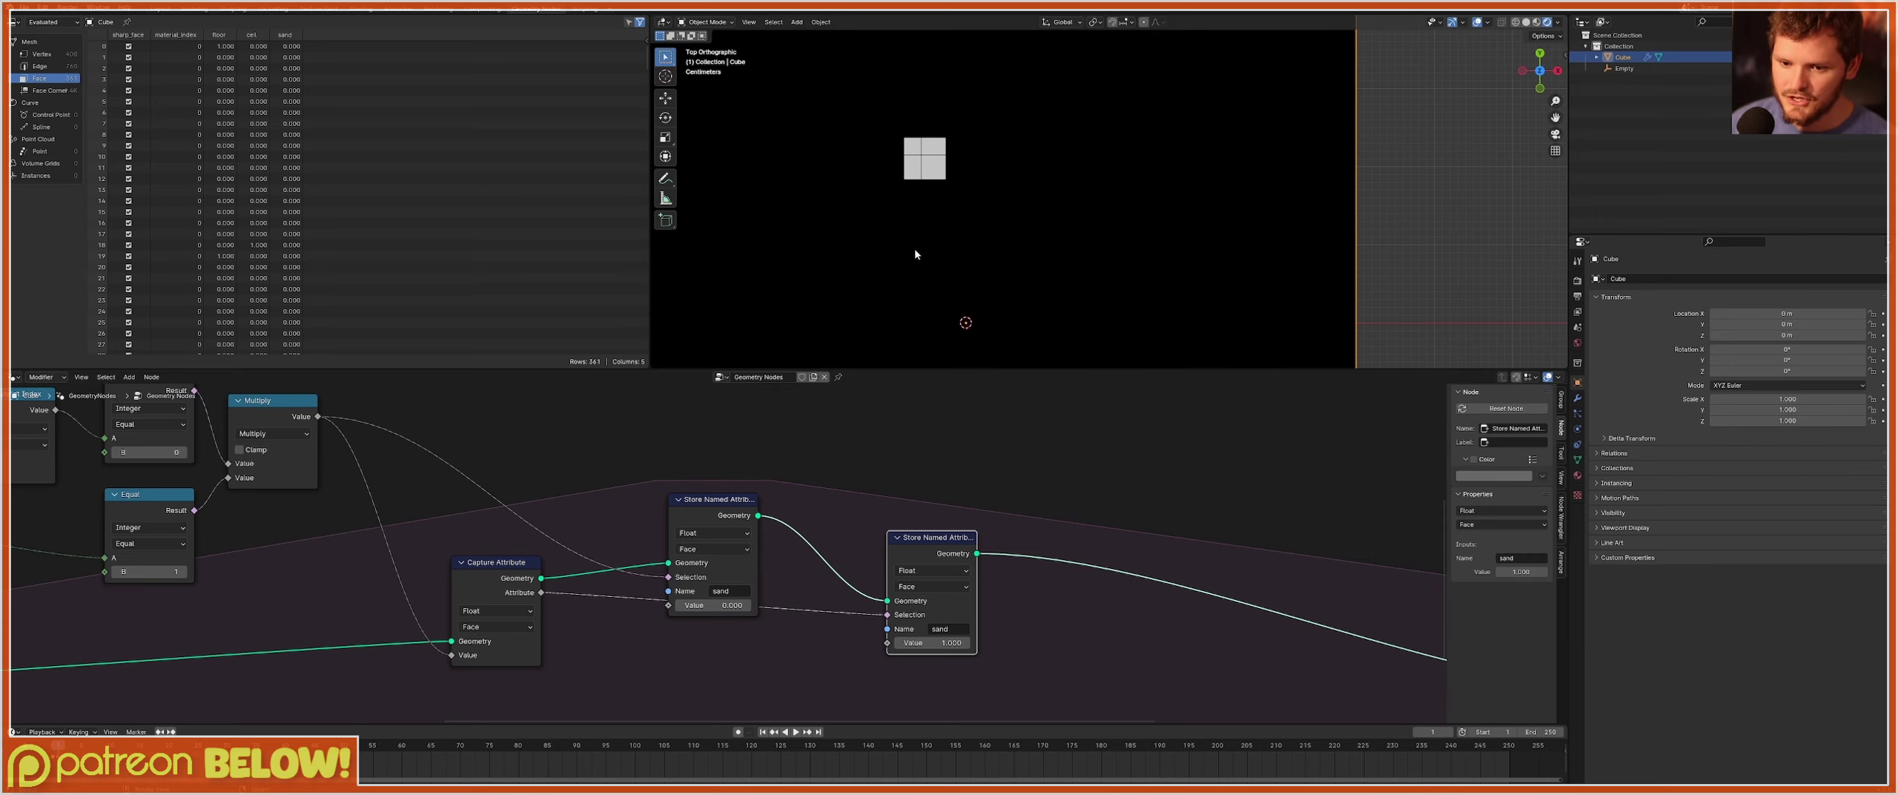
pyautogui.press('Left')
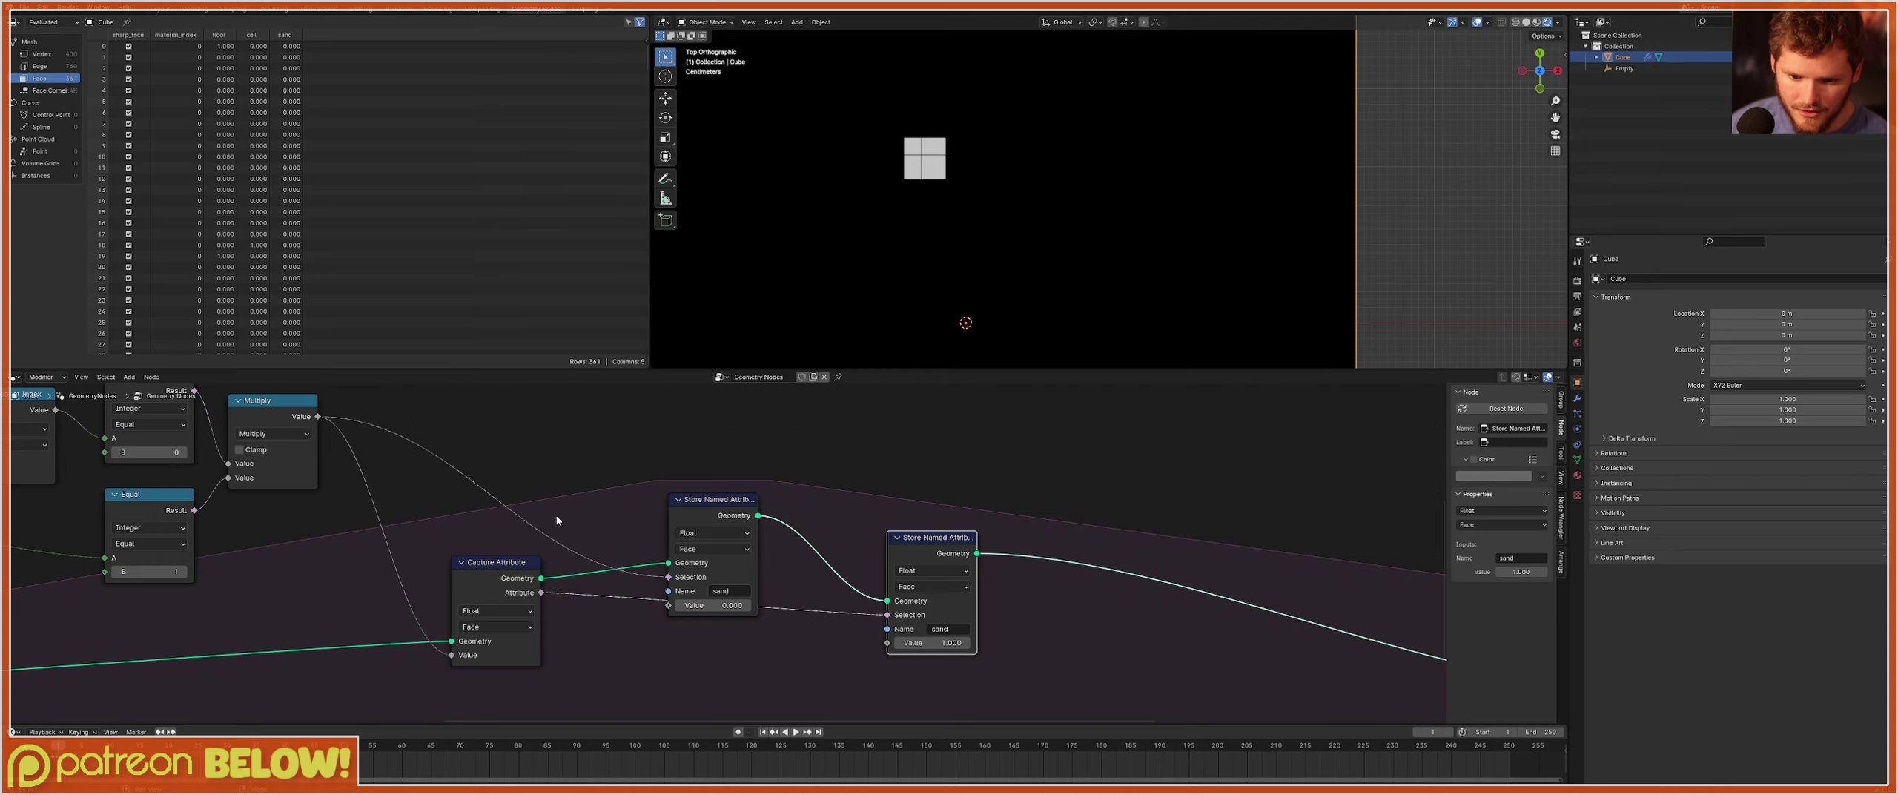
# Connect the copied Add chain's Multiply output to Capture Attribute's Value, replacing the Subtract chain's link.
pyautogui.moveTo(565, 517); pyautogui.dragTo(828, 652, button='middle')
pyautogui.scroll(-4, 659, 530)
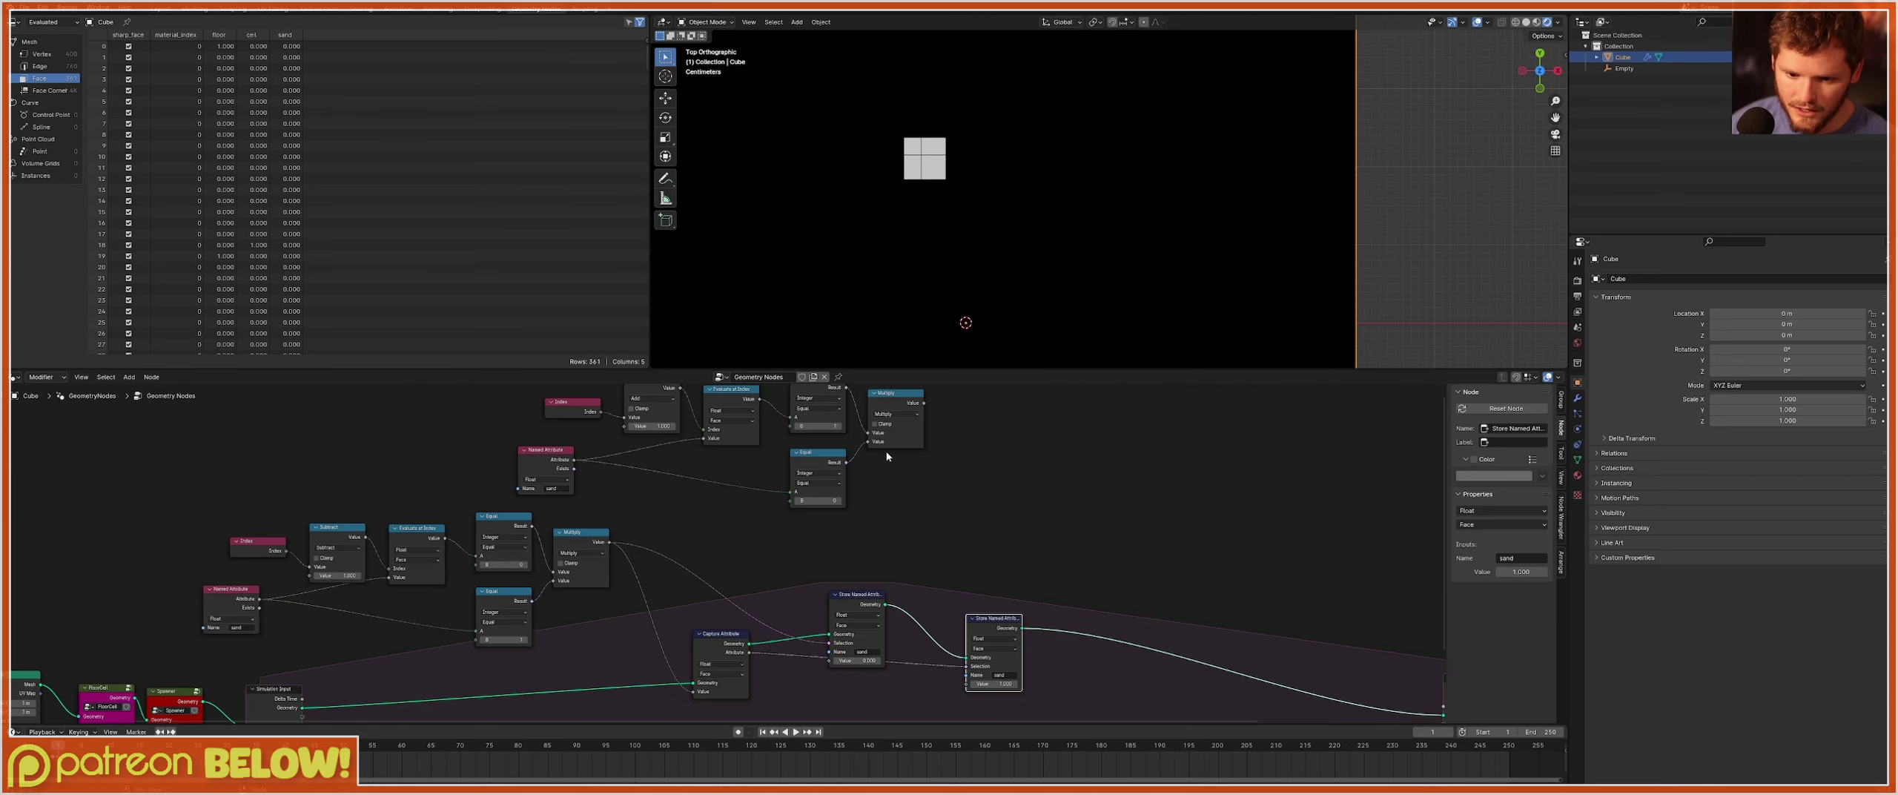
pyautogui.moveTo(924, 404); pyautogui.dragTo(693, 691)
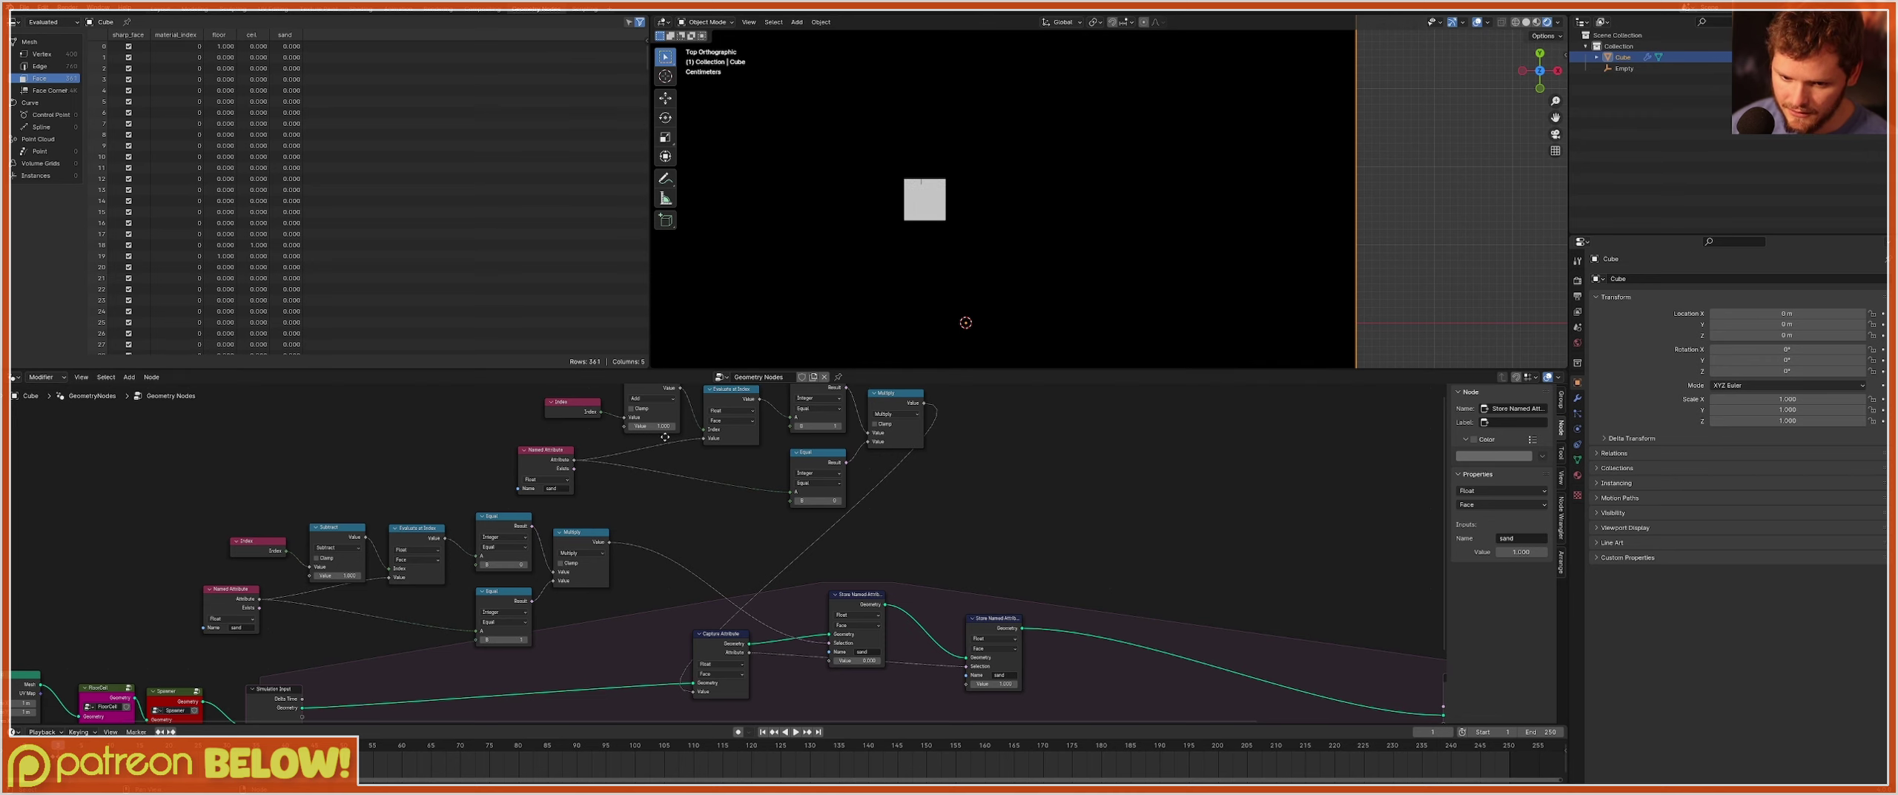
# Rearrange the copied Add node chain and the Subtract node chain so they sit closely one above the other.
pyautogui.moveTo(665, 437); pyautogui.dragTo(838, 496, button='middle')
pyautogui.moveTo(638, 532); pyautogui.dragTo(1112, 445)
pyautogui.press('g')
pyautogui.click(783, 420)
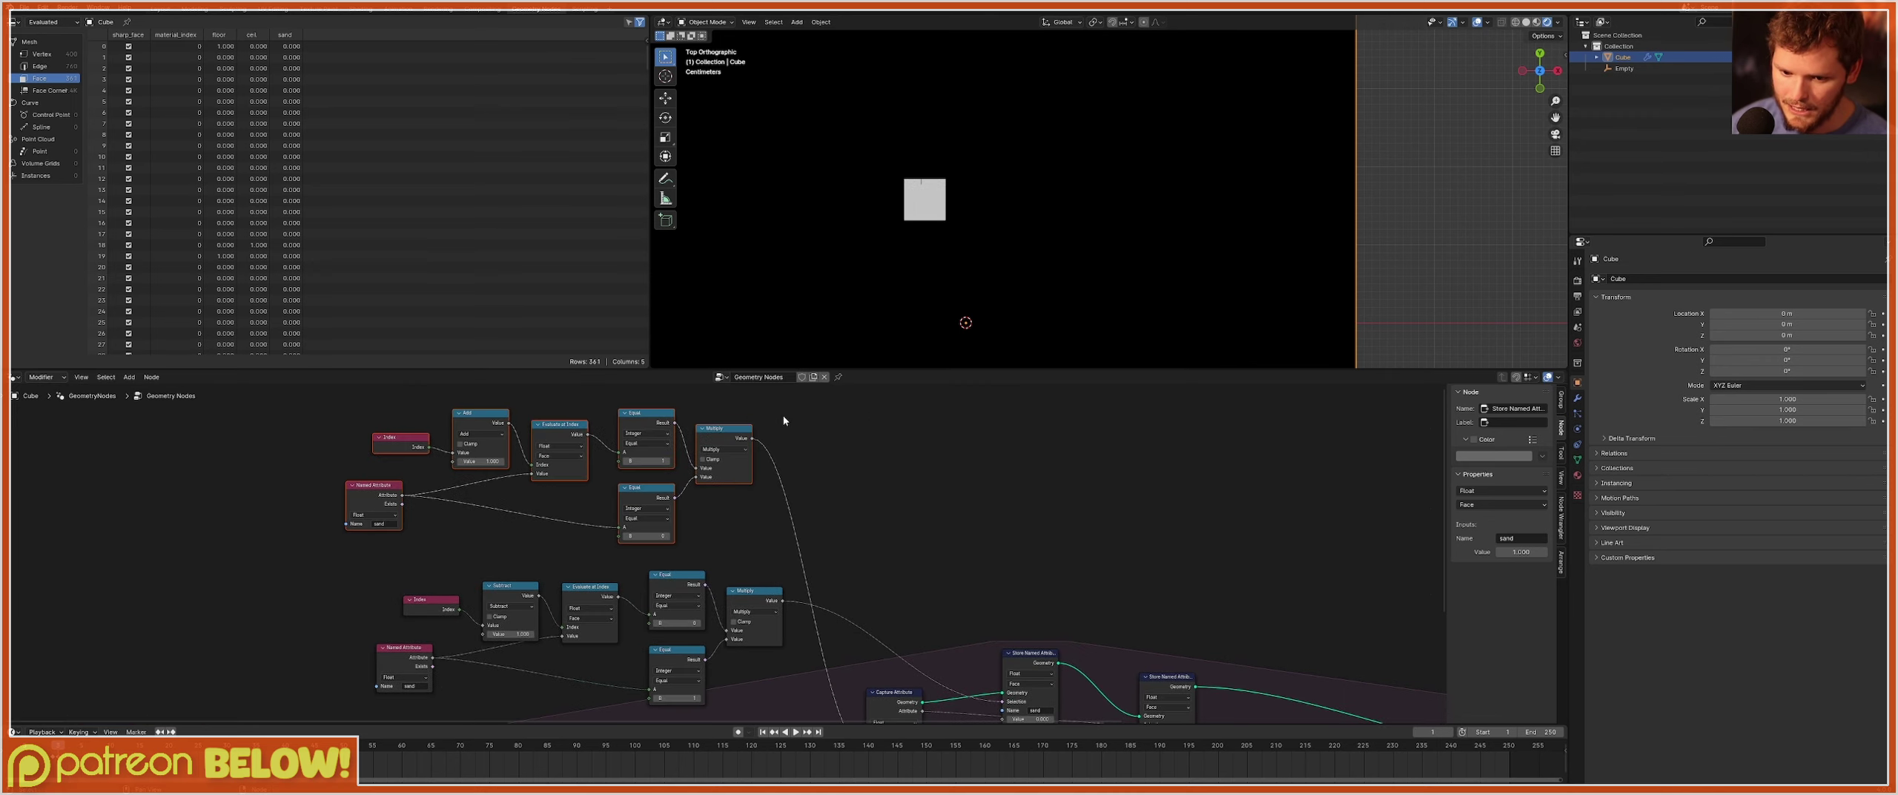
pyautogui.moveTo(802, 697); pyautogui.dragTo(856, 596, button='middle')
pyautogui.moveTo(857, 596); pyautogui.dragTo(457, 495)
pyautogui.press('g')
pyautogui.click(295, 496)
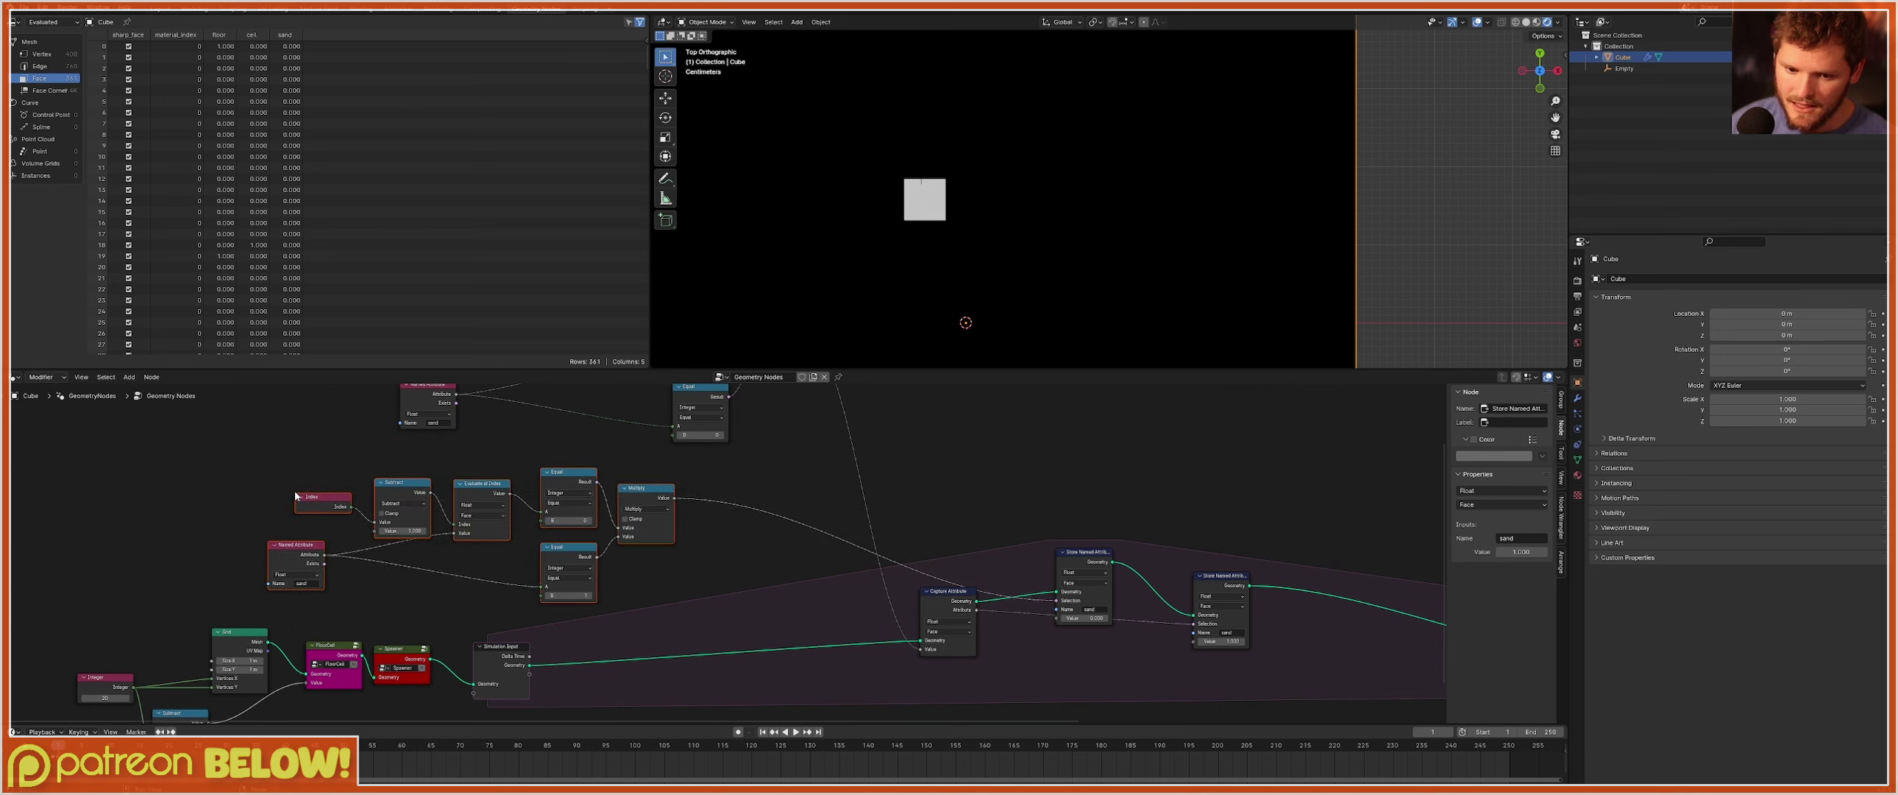
# Enclose the Subtract chain and the Add chain in separate frames.
pyautogui.hotkey('ctrl', 'j')
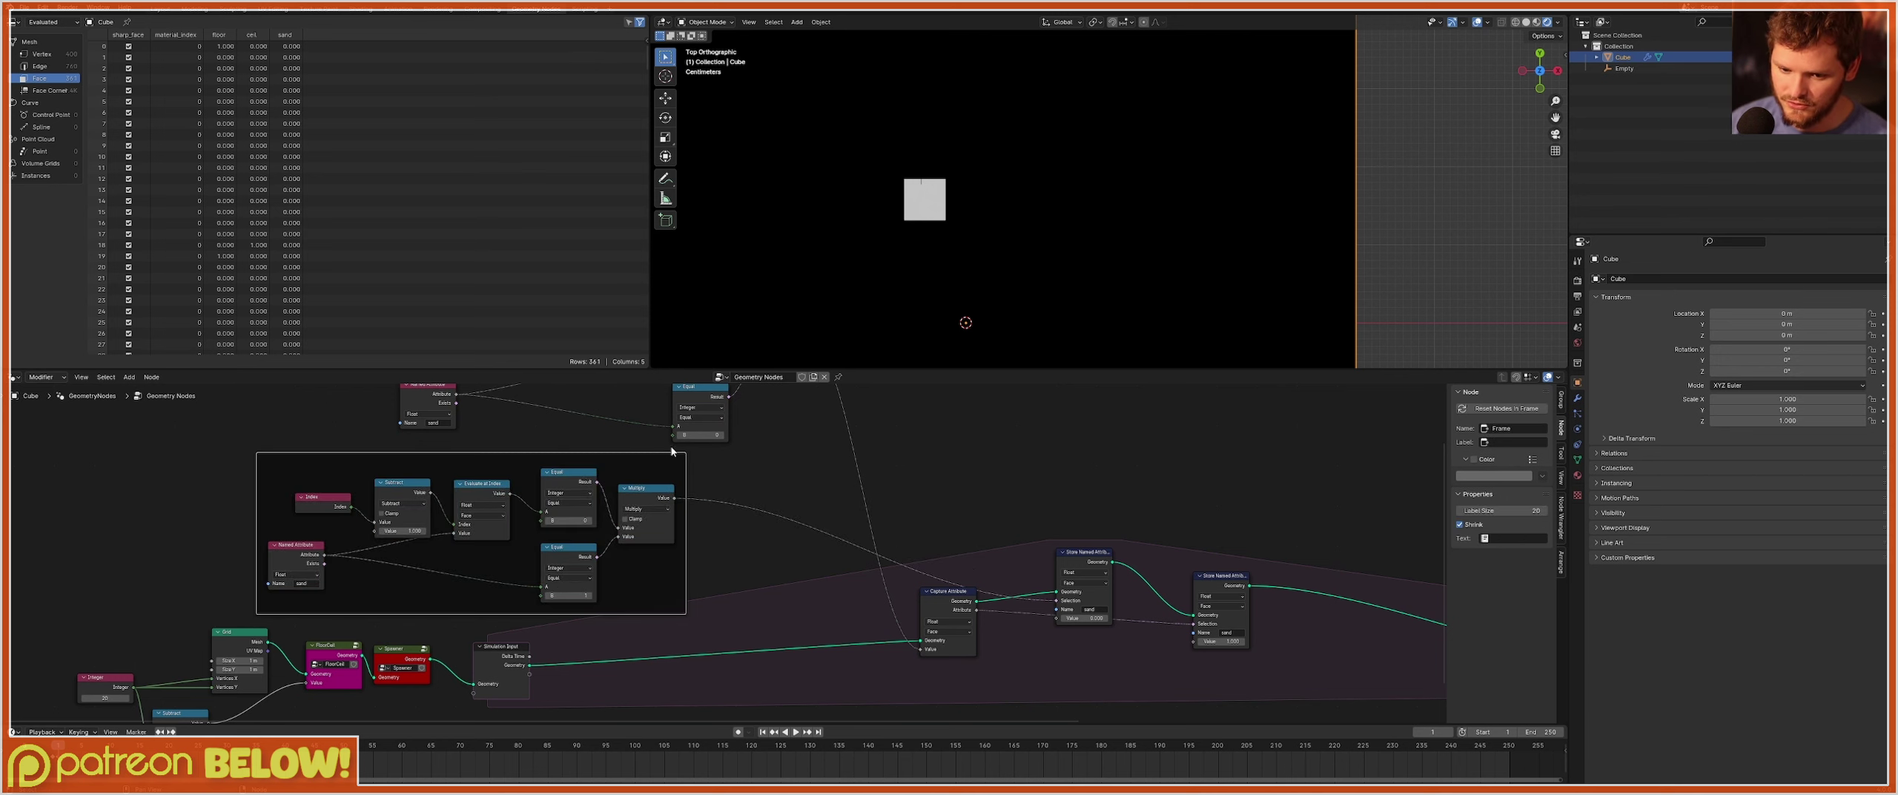
pyautogui.moveTo(833, 521); pyautogui.dragTo(869, 648, button='middle')
pyautogui.moveTo(926, 559); pyautogui.dragTo(309, 424)
pyautogui.hotkey('ctrl', 'j')
pyautogui.moveTo(543, 592); pyautogui.dragTo(375, 487, button='middle')
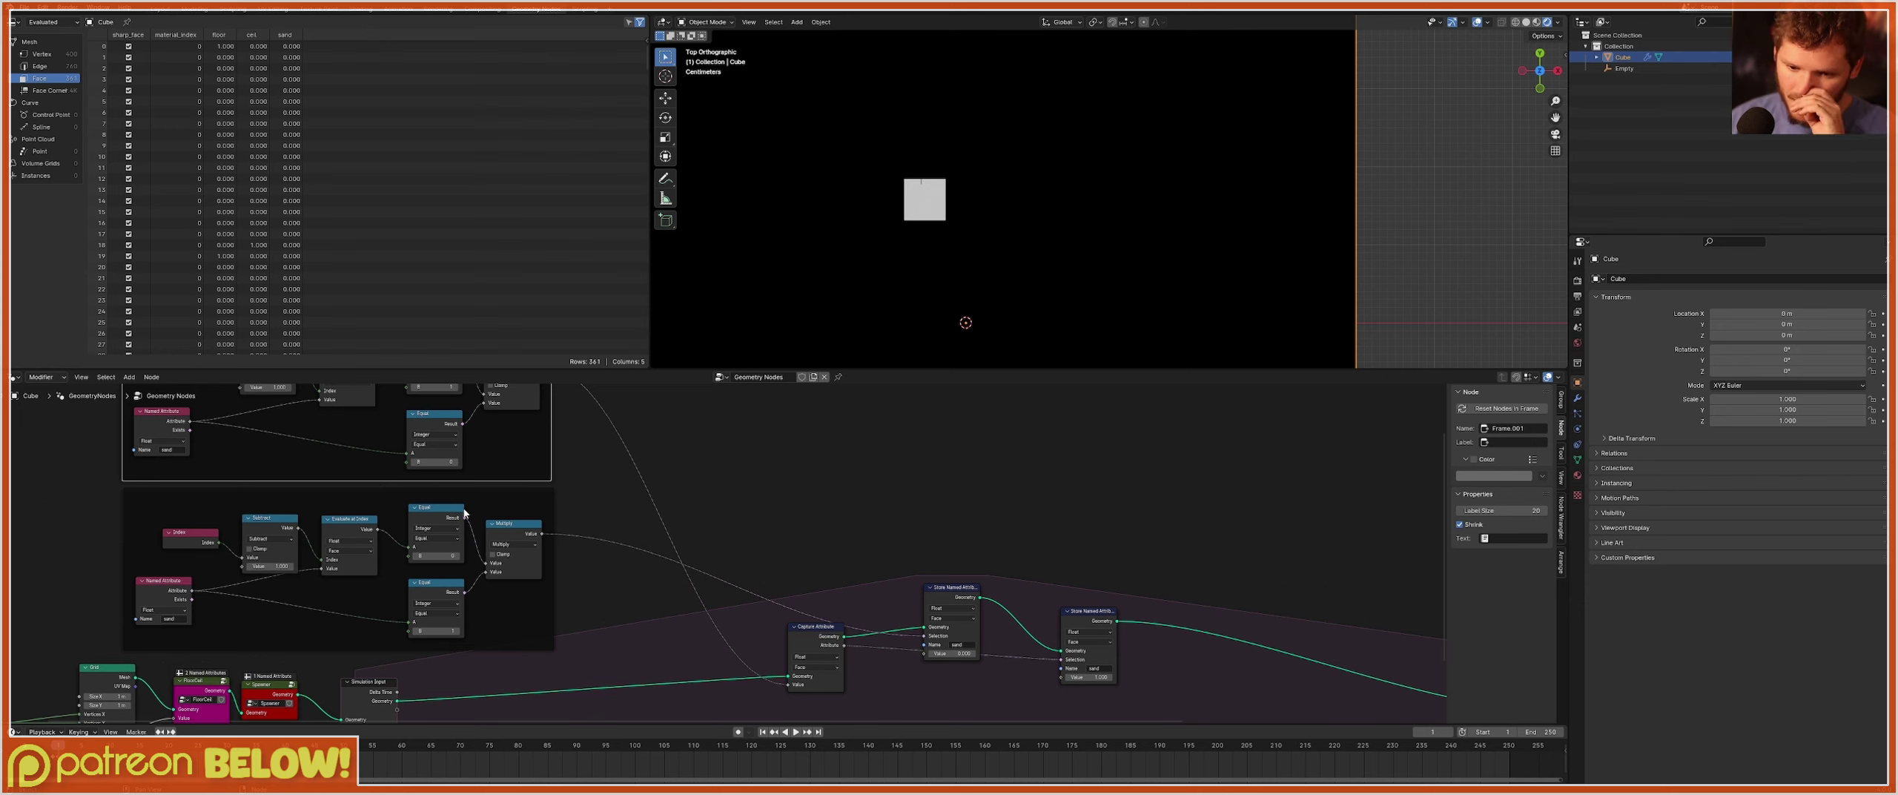
pyautogui.scroll(-1, 511, 465)
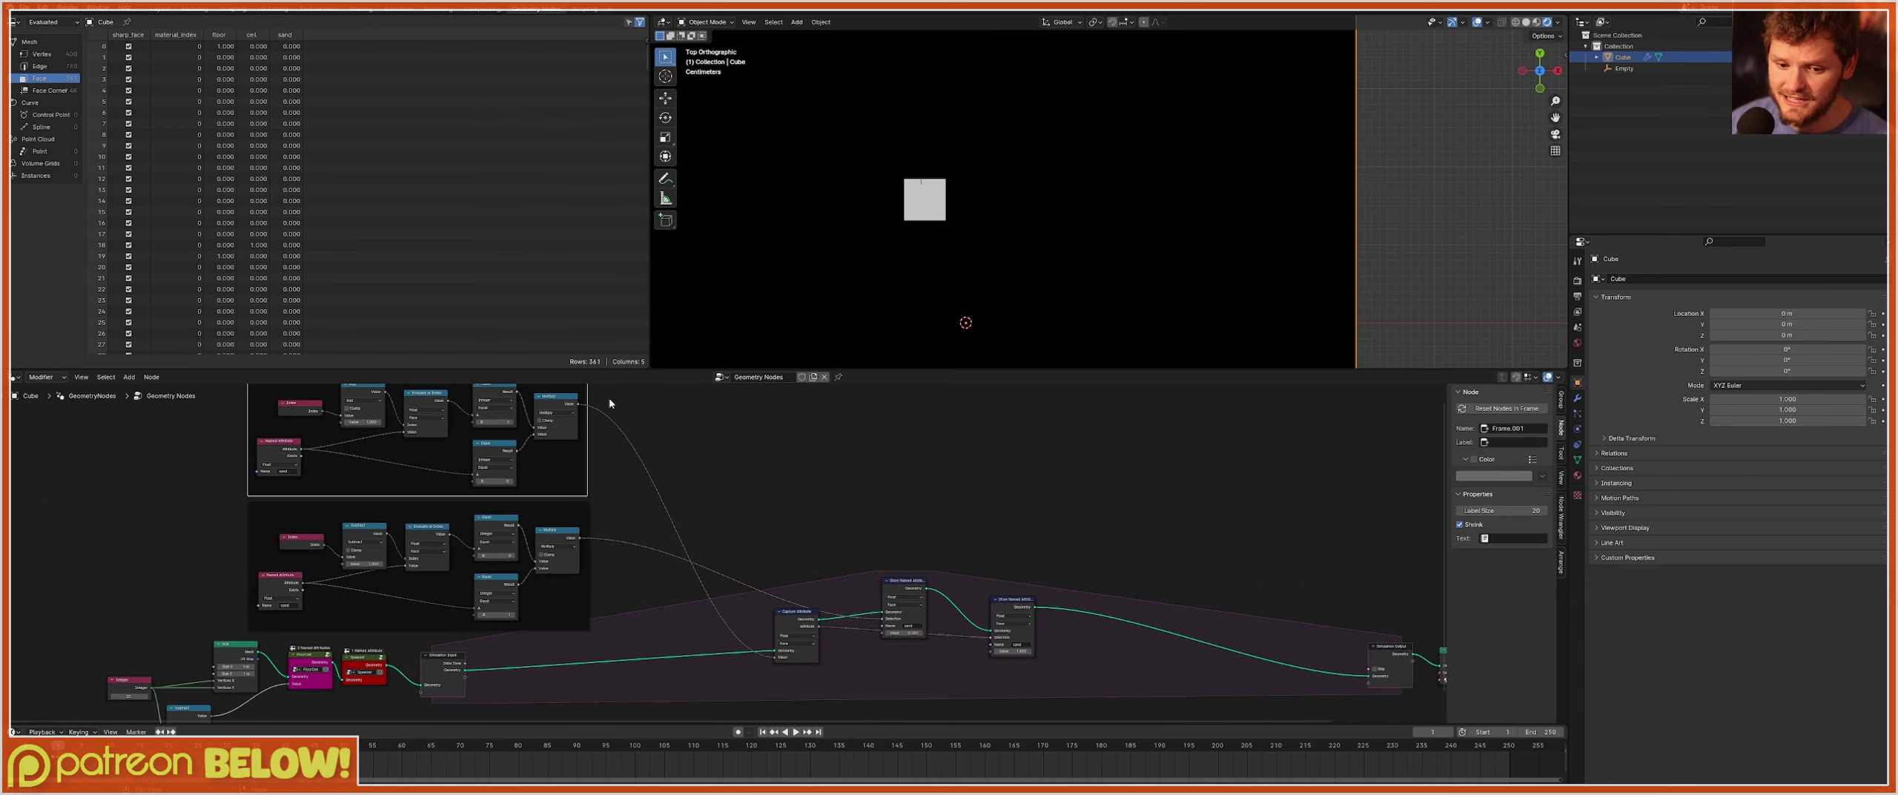
# Move Capture Attribute and both Store Named Attribute nodes closer to the two frames.
pyautogui.moveTo(565, 437)
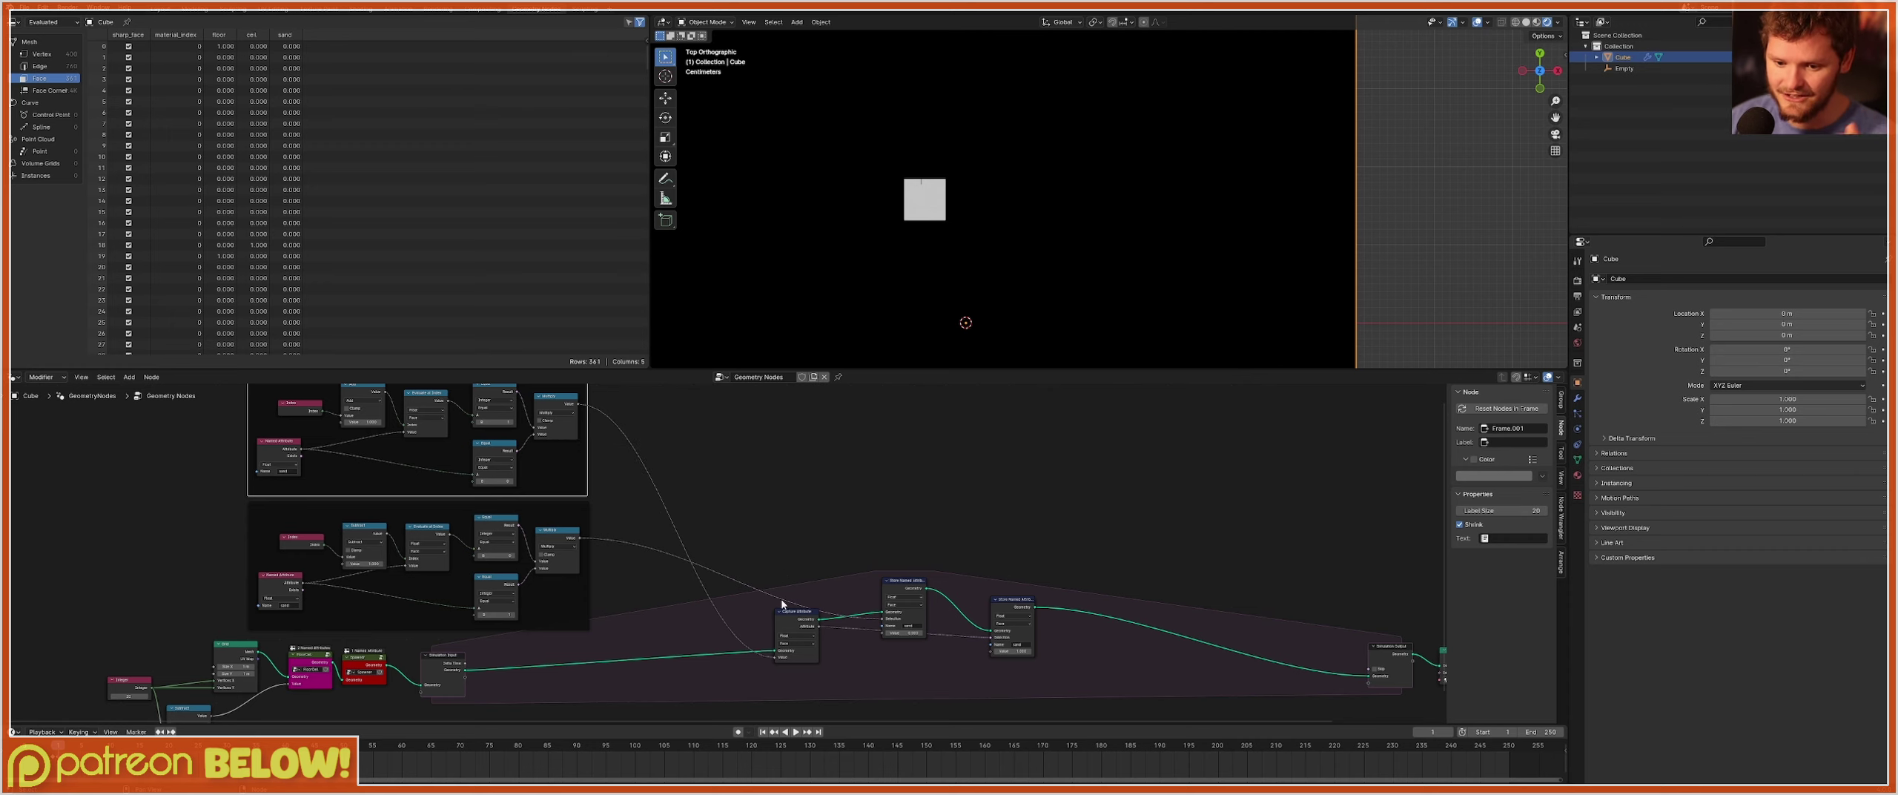
pyautogui.moveTo(787, 614); pyautogui.dragTo(729, 613)
pyautogui.moveTo(893, 590); pyautogui.dragTo(806, 570)
pyautogui.moveTo(1012, 606); pyautogui.dragTo(929, 579)
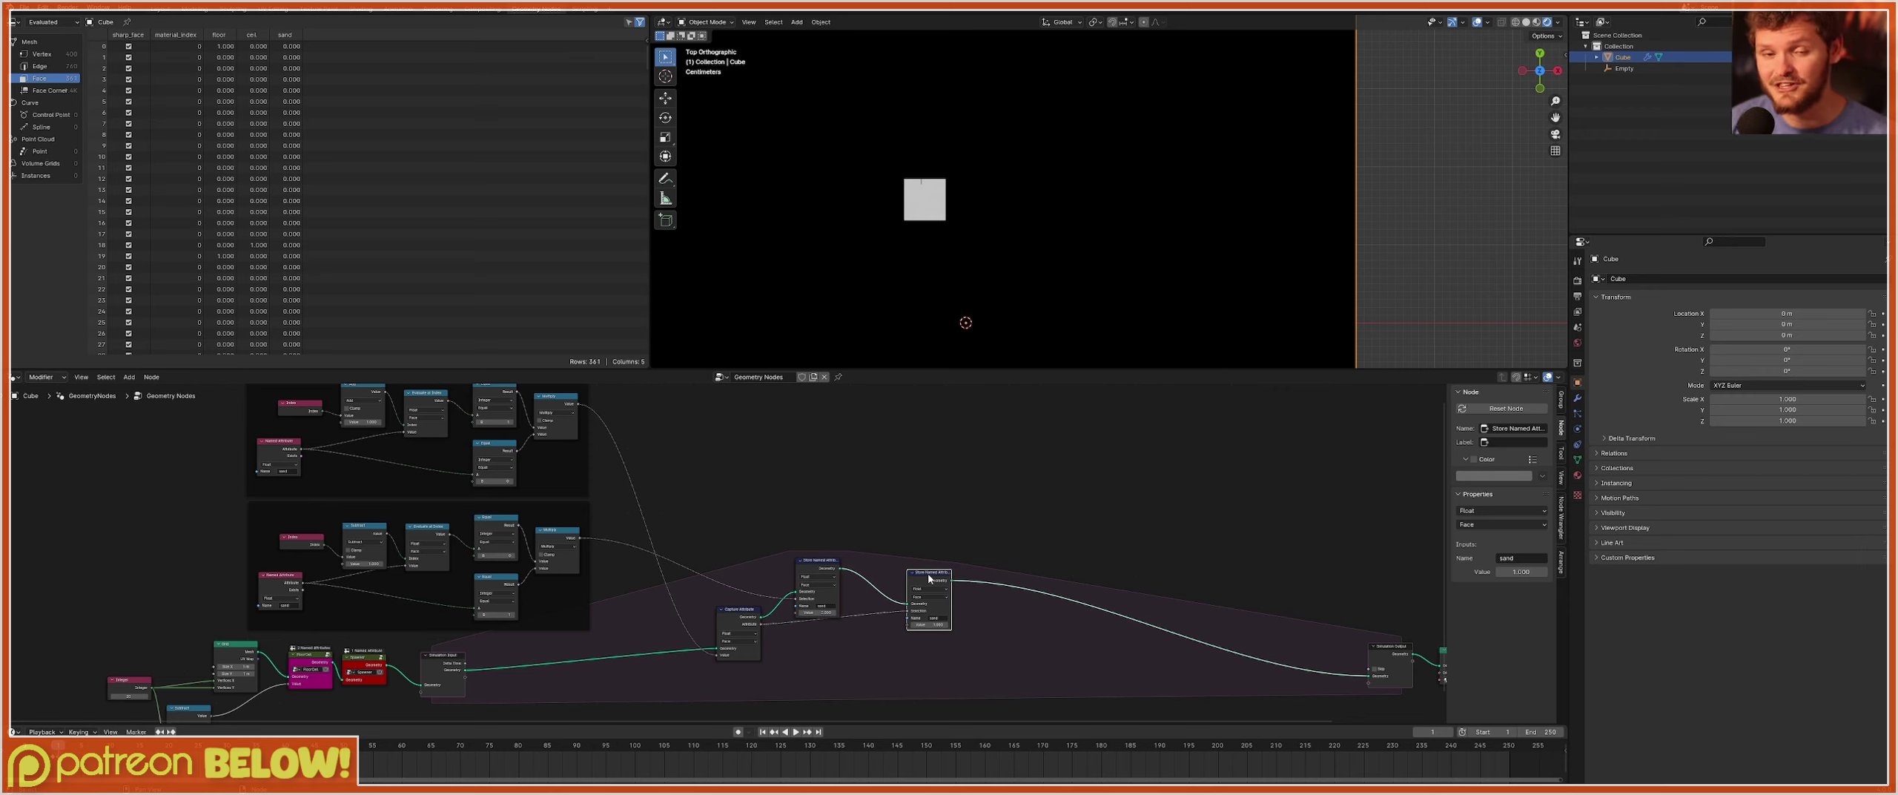
# Move the Empty to the upper-right part of the grid and play the simulation.
pyautogui.scroll(-8, 1090, 249)
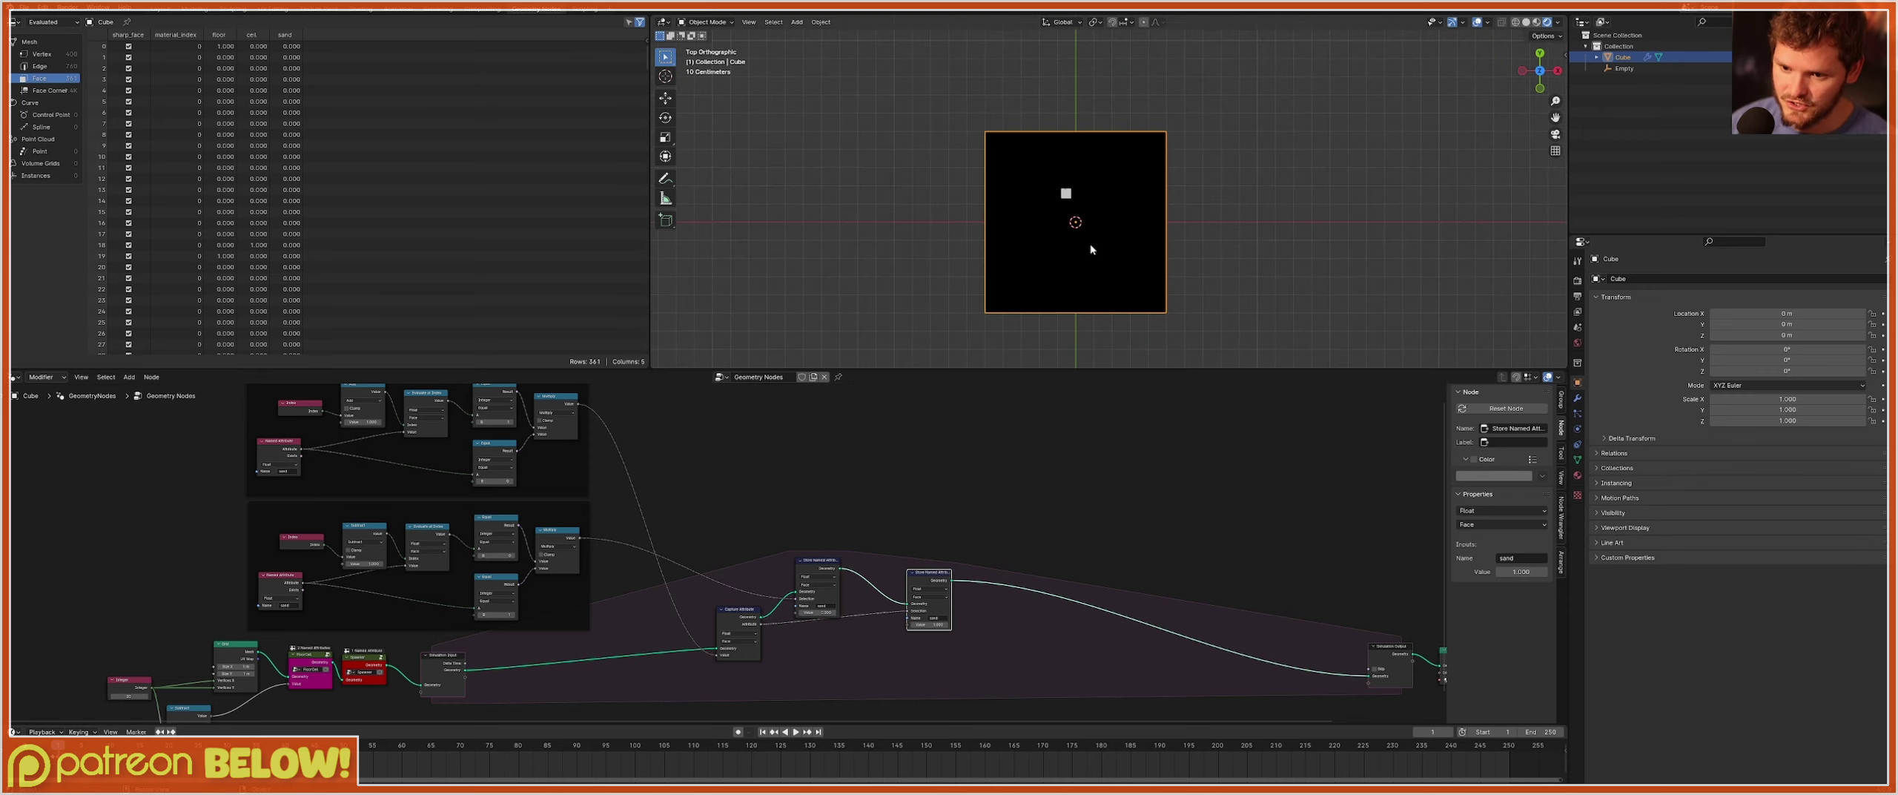
pyautogui.scroll(2, 1091, 250)
pyautogui.click(1625, 68)
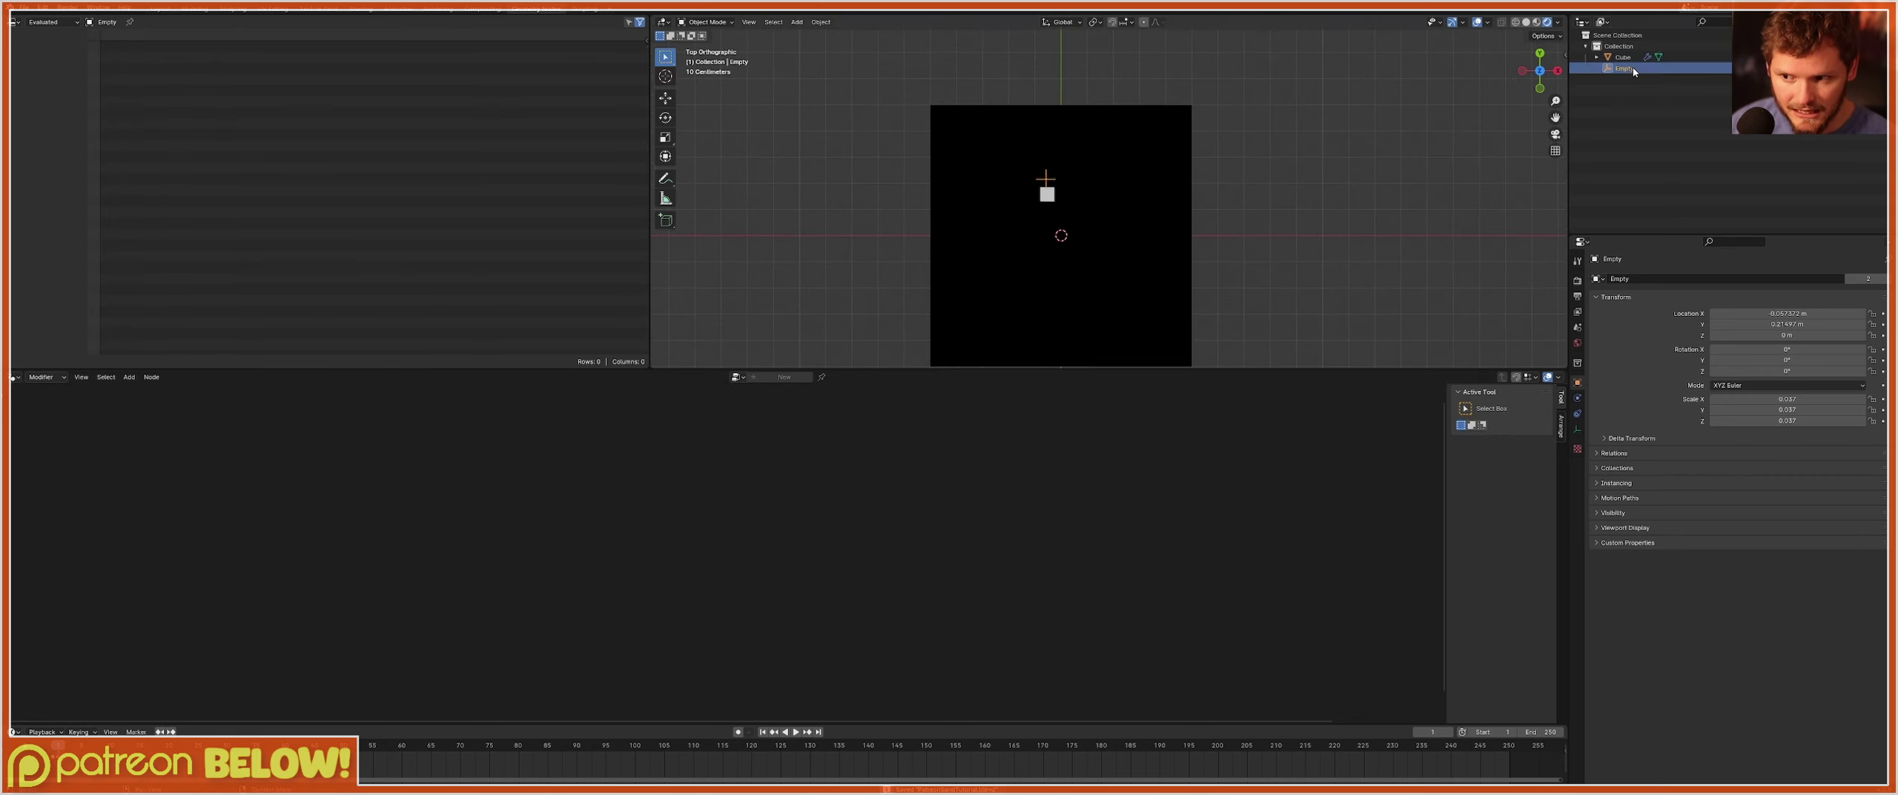
pyautogui.press('g')
pyautogui.click(1205, 191)
pyautogui.press('space')
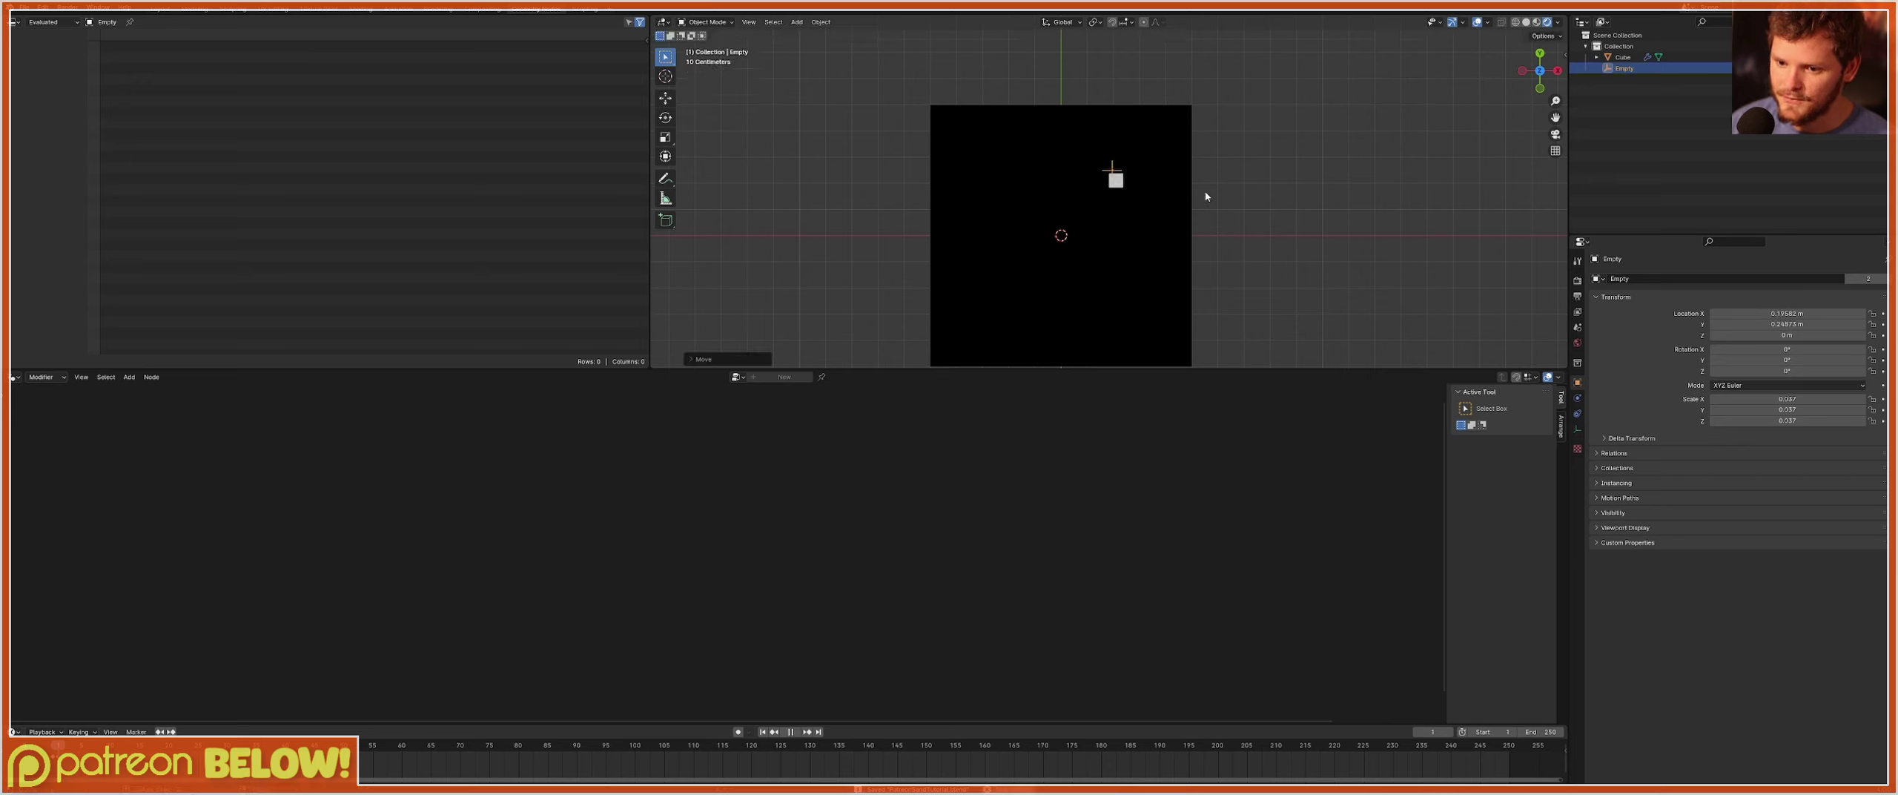
# Replay the simulation from the first frame to examine the falling sand block, and return to the start.
pyautogui.scroll(-3, 1149, 206)
pyautogui.scroll(2, 1140, 214)
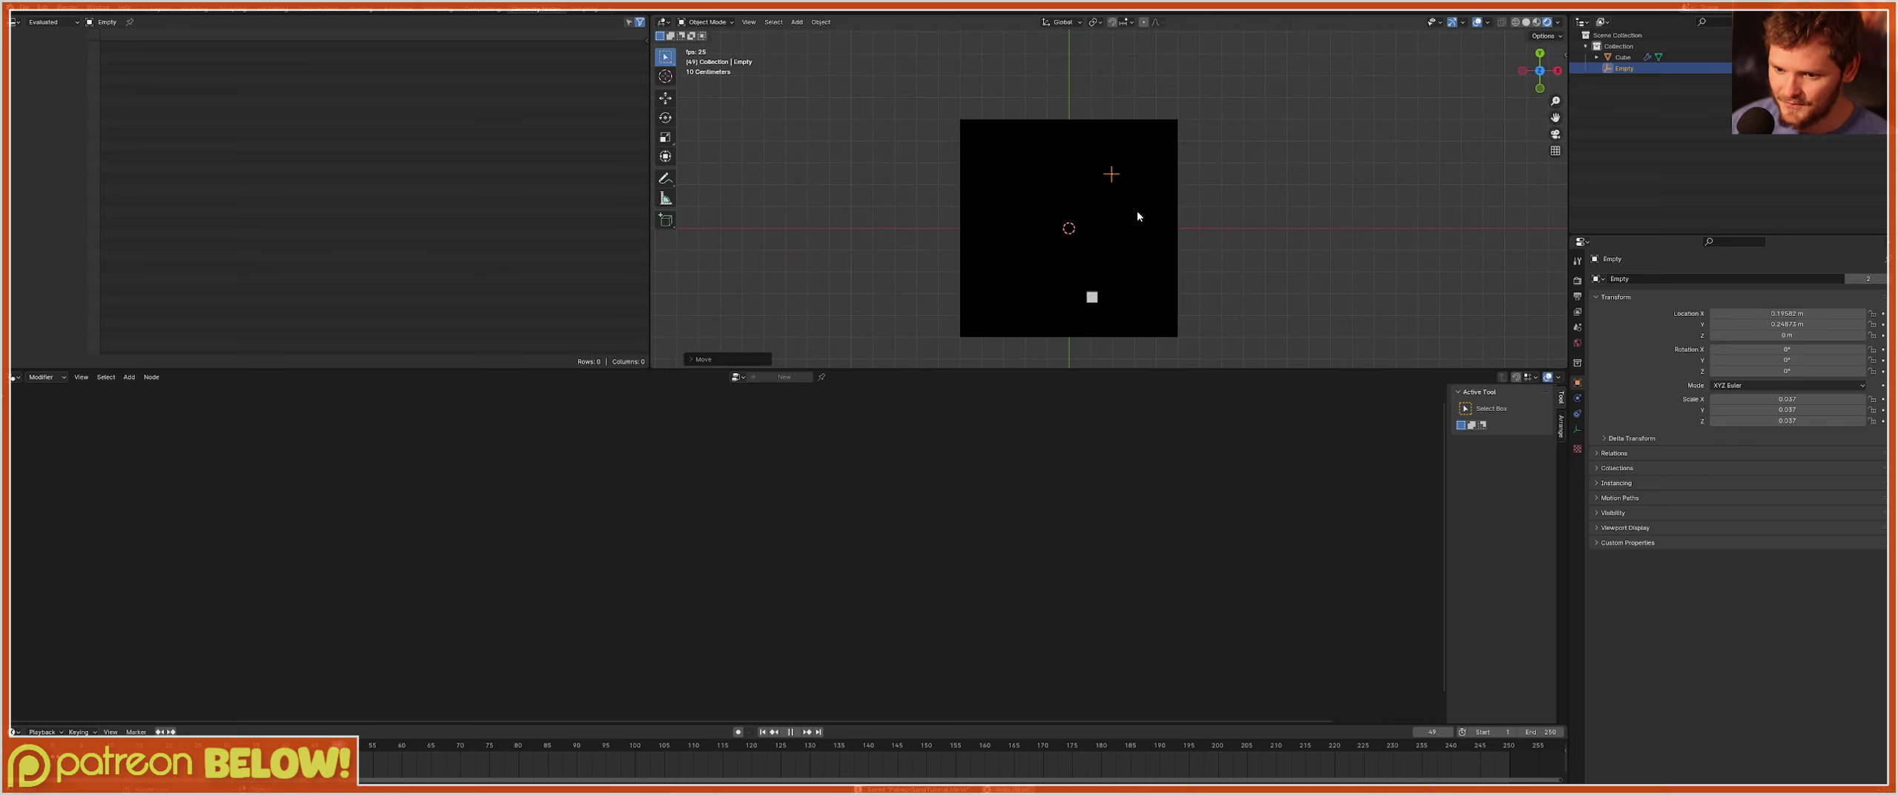
pyautogui.press('space')
pyautogui.hotkey('shift', 'Left')
pyautogui.press('space')
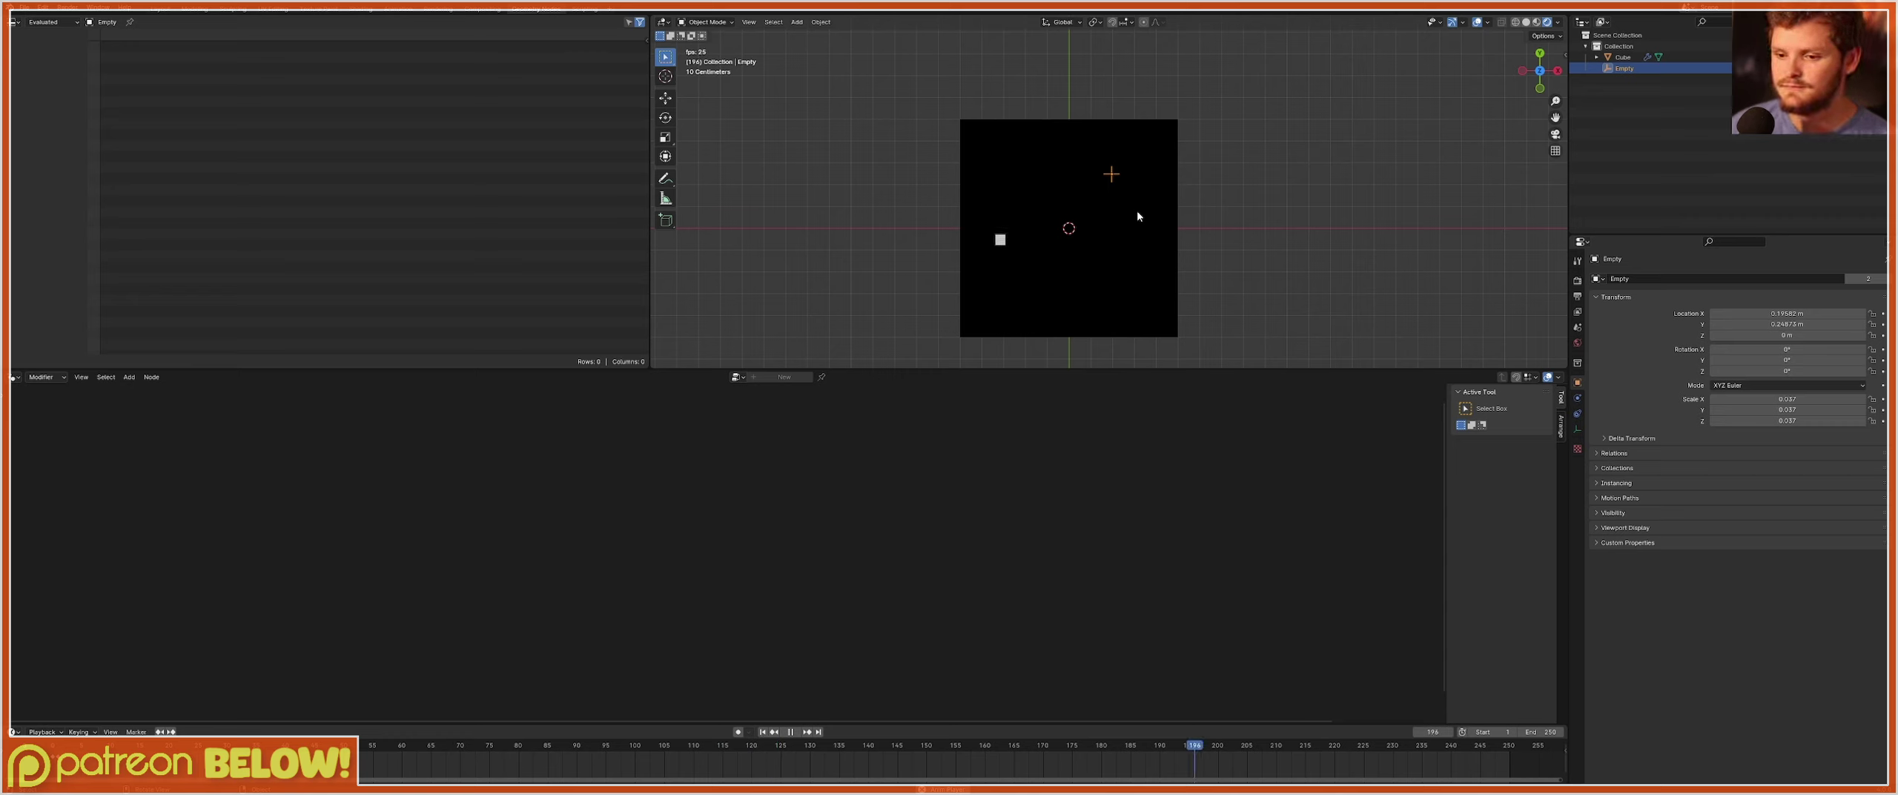
pyautogui.press('space')
pyautogui.hotkey('shift', 'Left')
# Move the Empty to the grid's upper-left part, play the simulation briefly and return to the first frame.
pyautogui.press('g')
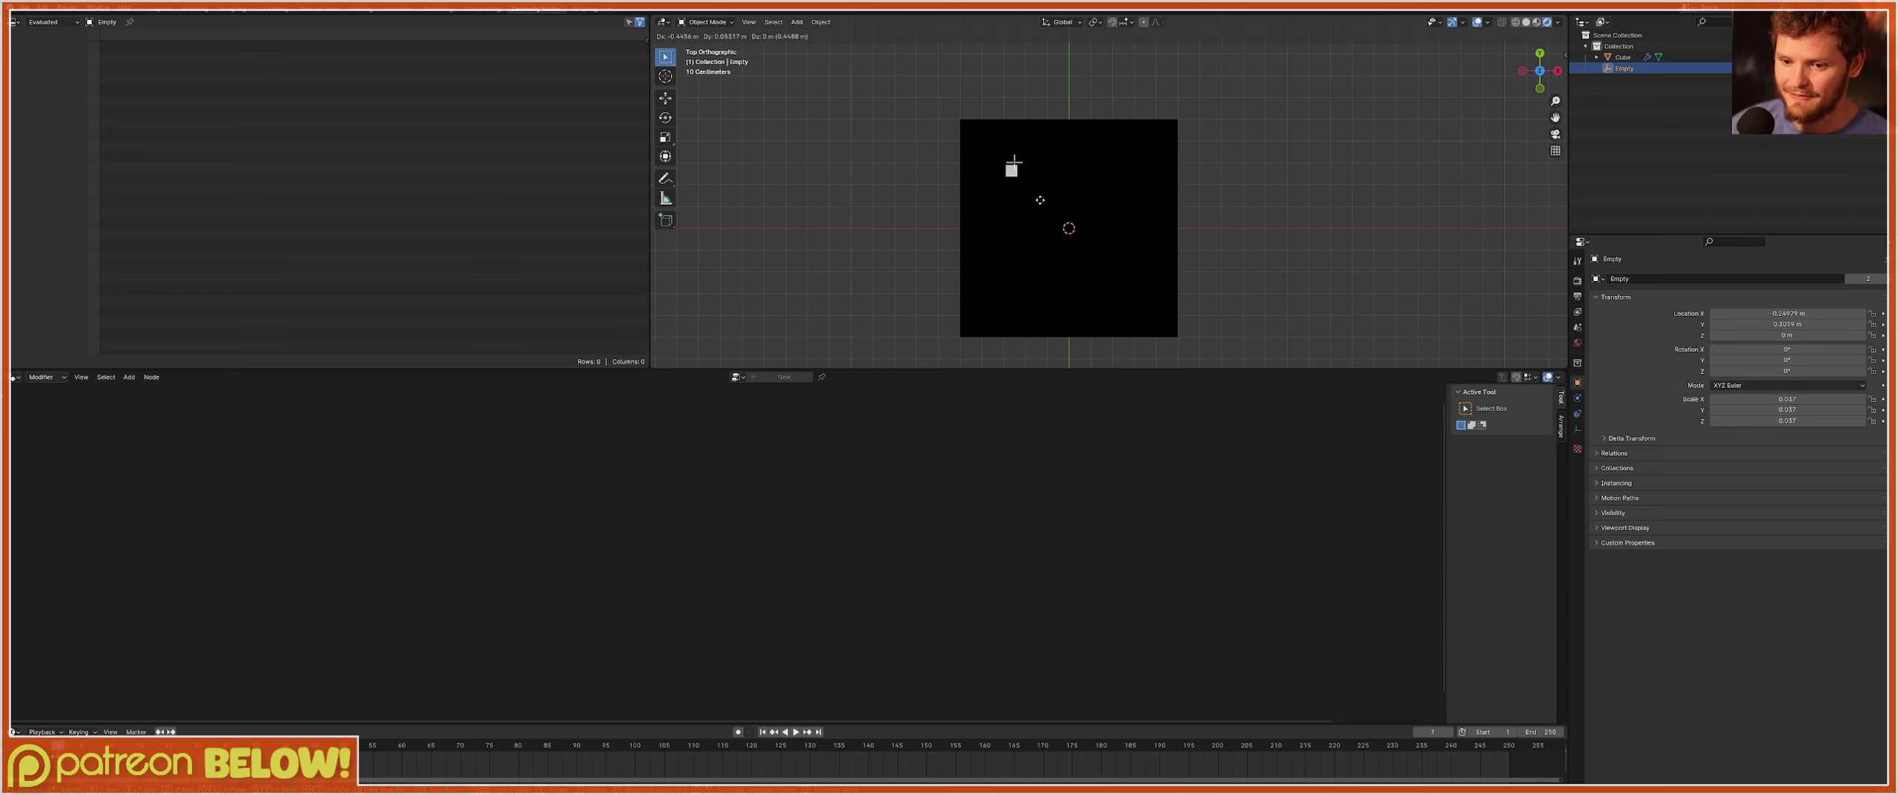
pyautogui.click(1045, 200)
pyautogui.press('space')
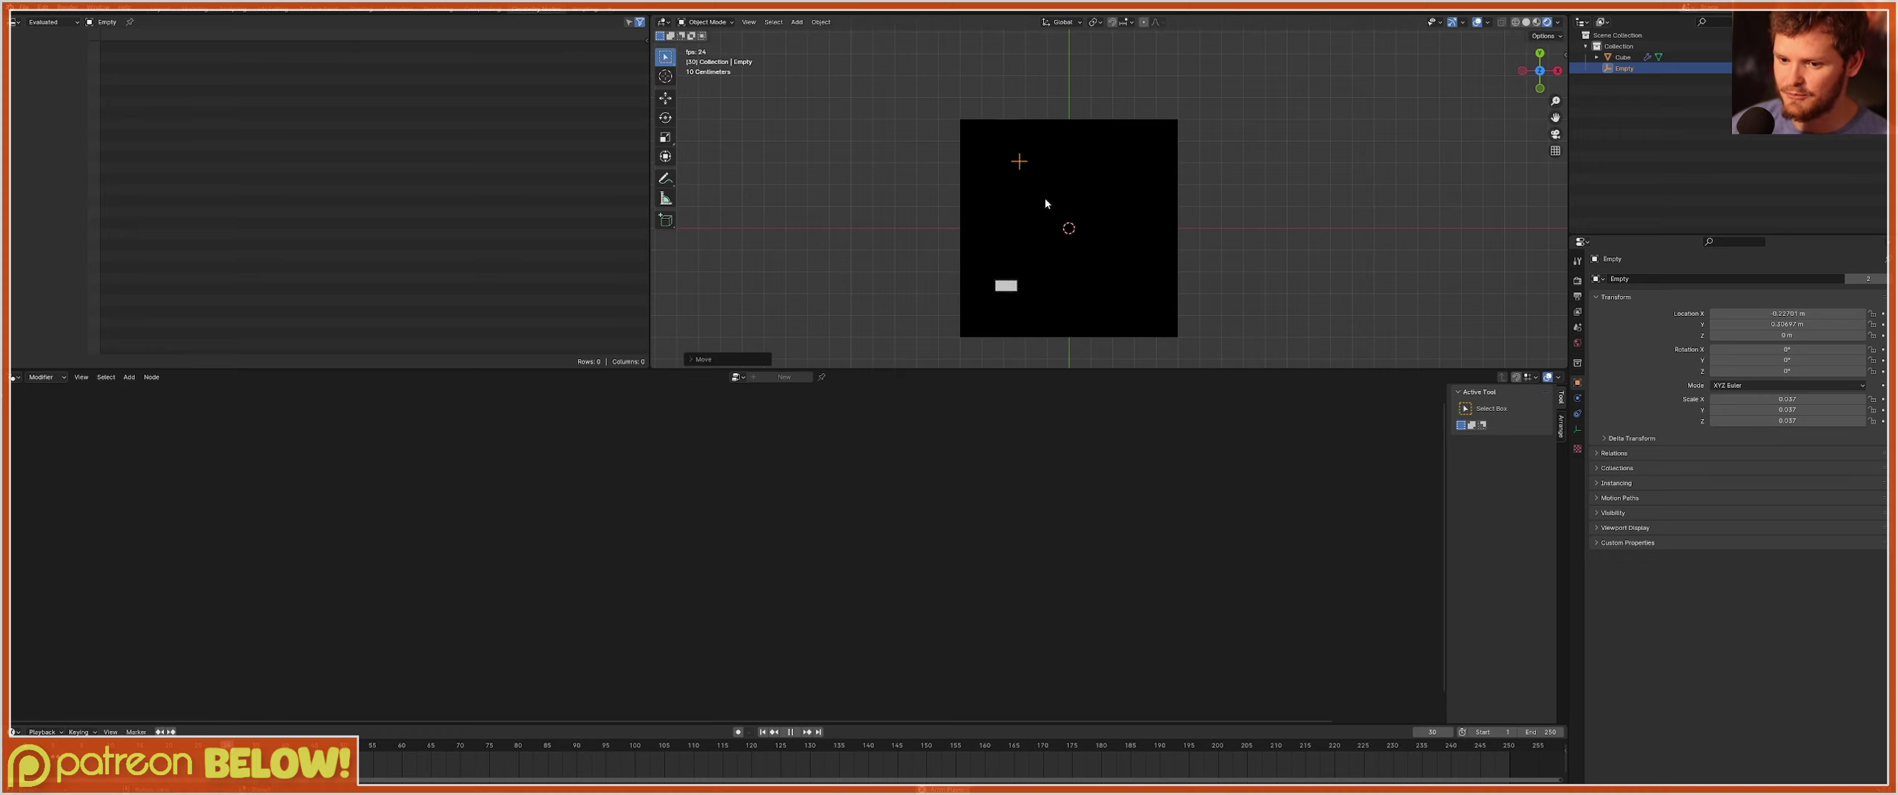
pyautogui.press('space')
pyautogui.hotkey('shift', 'Left')
pyautogui.click(1046, 197)
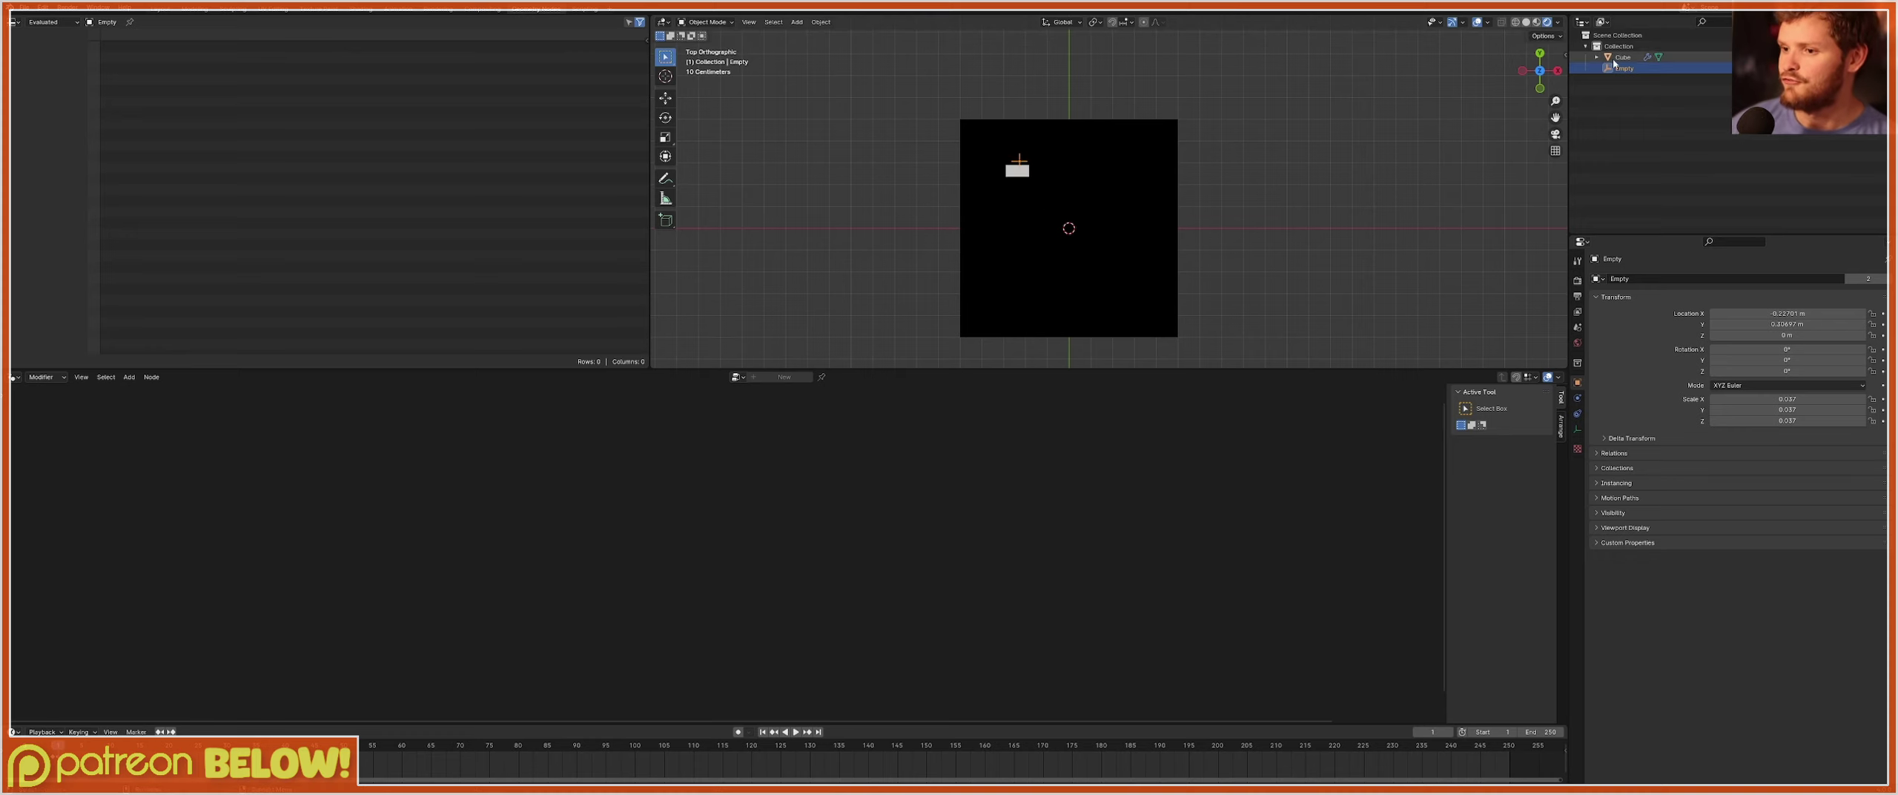
pyautogui.press('g')
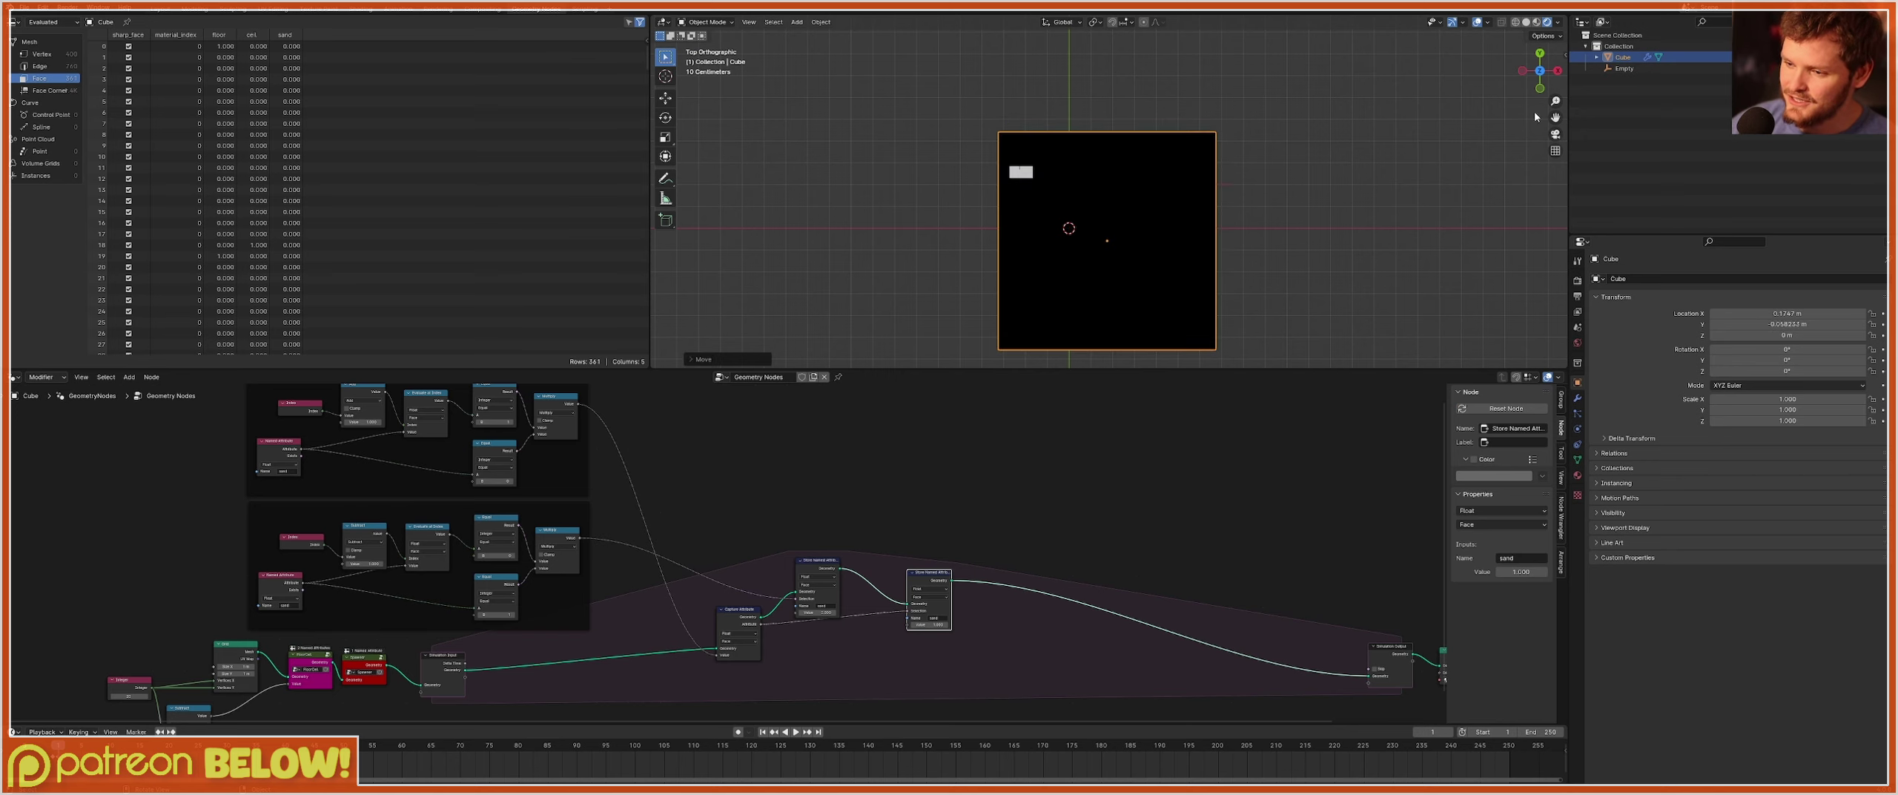
pyautogui.press('Escape')
# Move the Empty to the upper middle of the grid and reselect the Cube.
pyautogui.click(1623, 68)
pyautogui.press('g')
pyautogui.click(1187, 215)
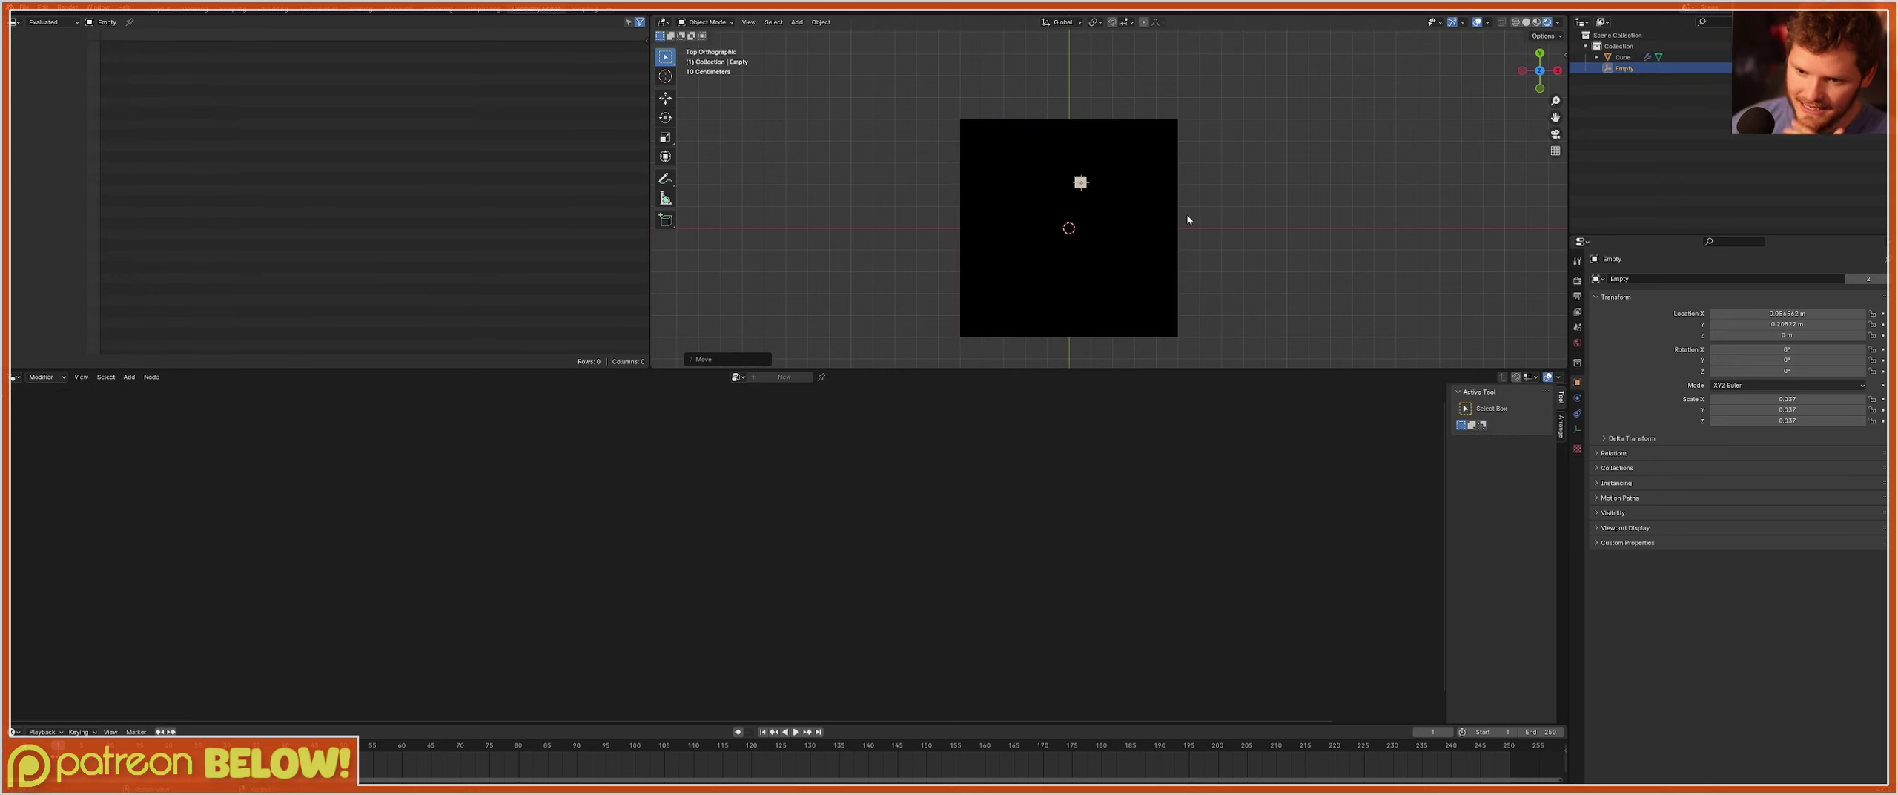
pyautogui.click(1616, 57)
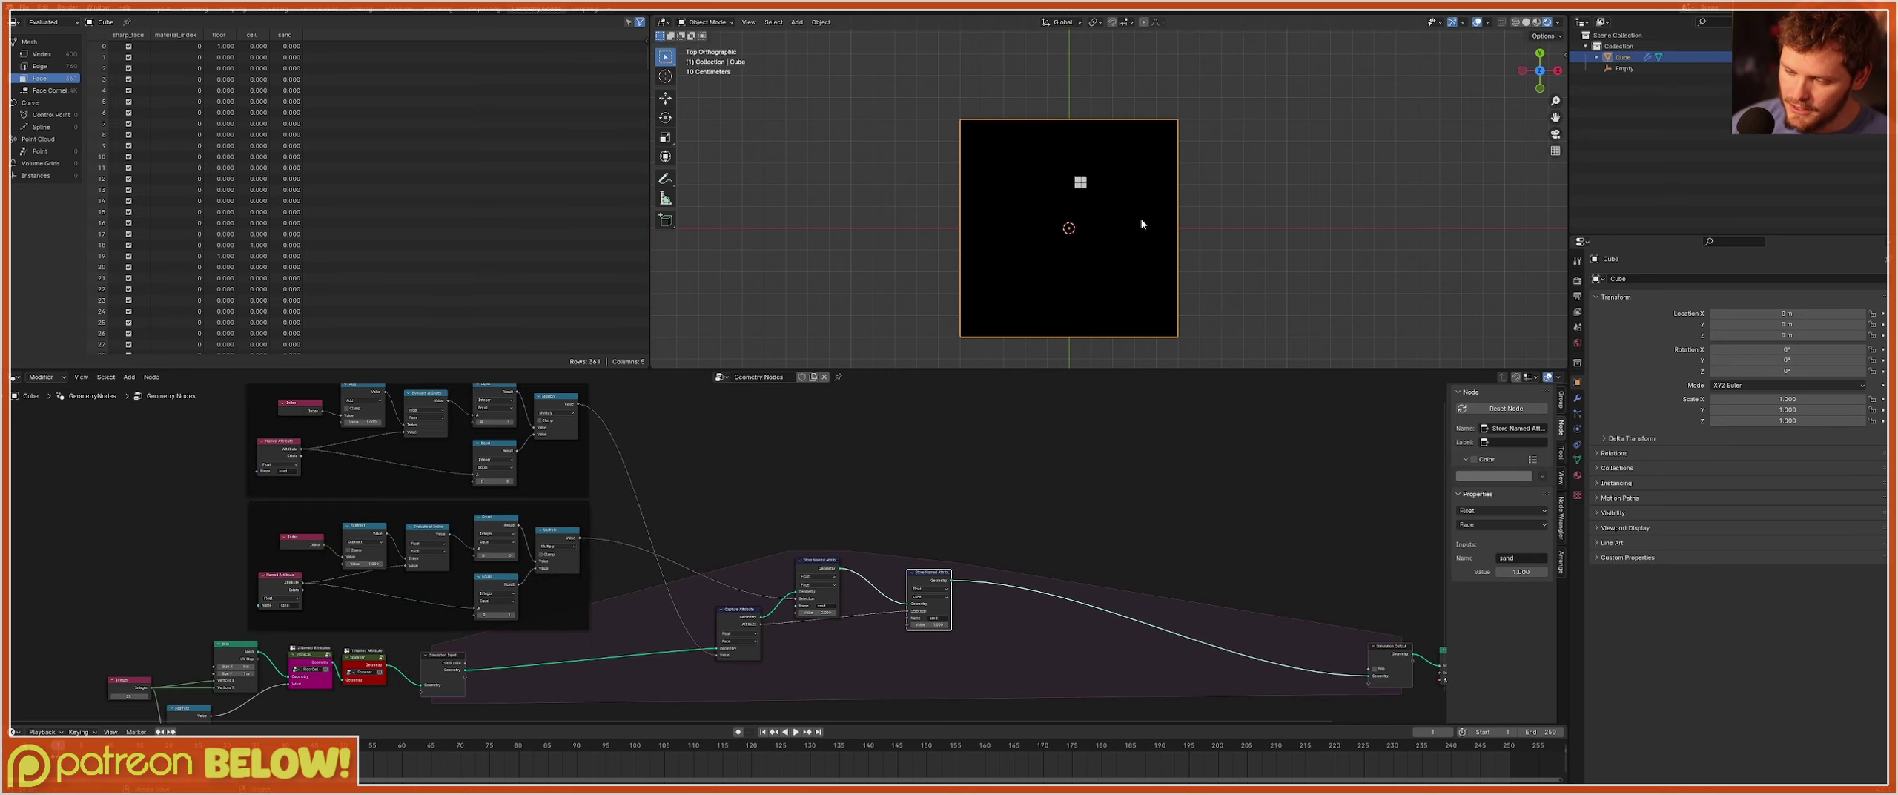
# Switch the viewport to wireframe shading and bring the grid's bottom row of cells into close view.
pyautogui.scroll(1, 1088, 259)
pyautogui.keyDown('shift'); pyautogui.moveTo(1011, 311); pyautogui.dragTo(1051, 192, button='middle'); pyautogui.keyUp('shift')
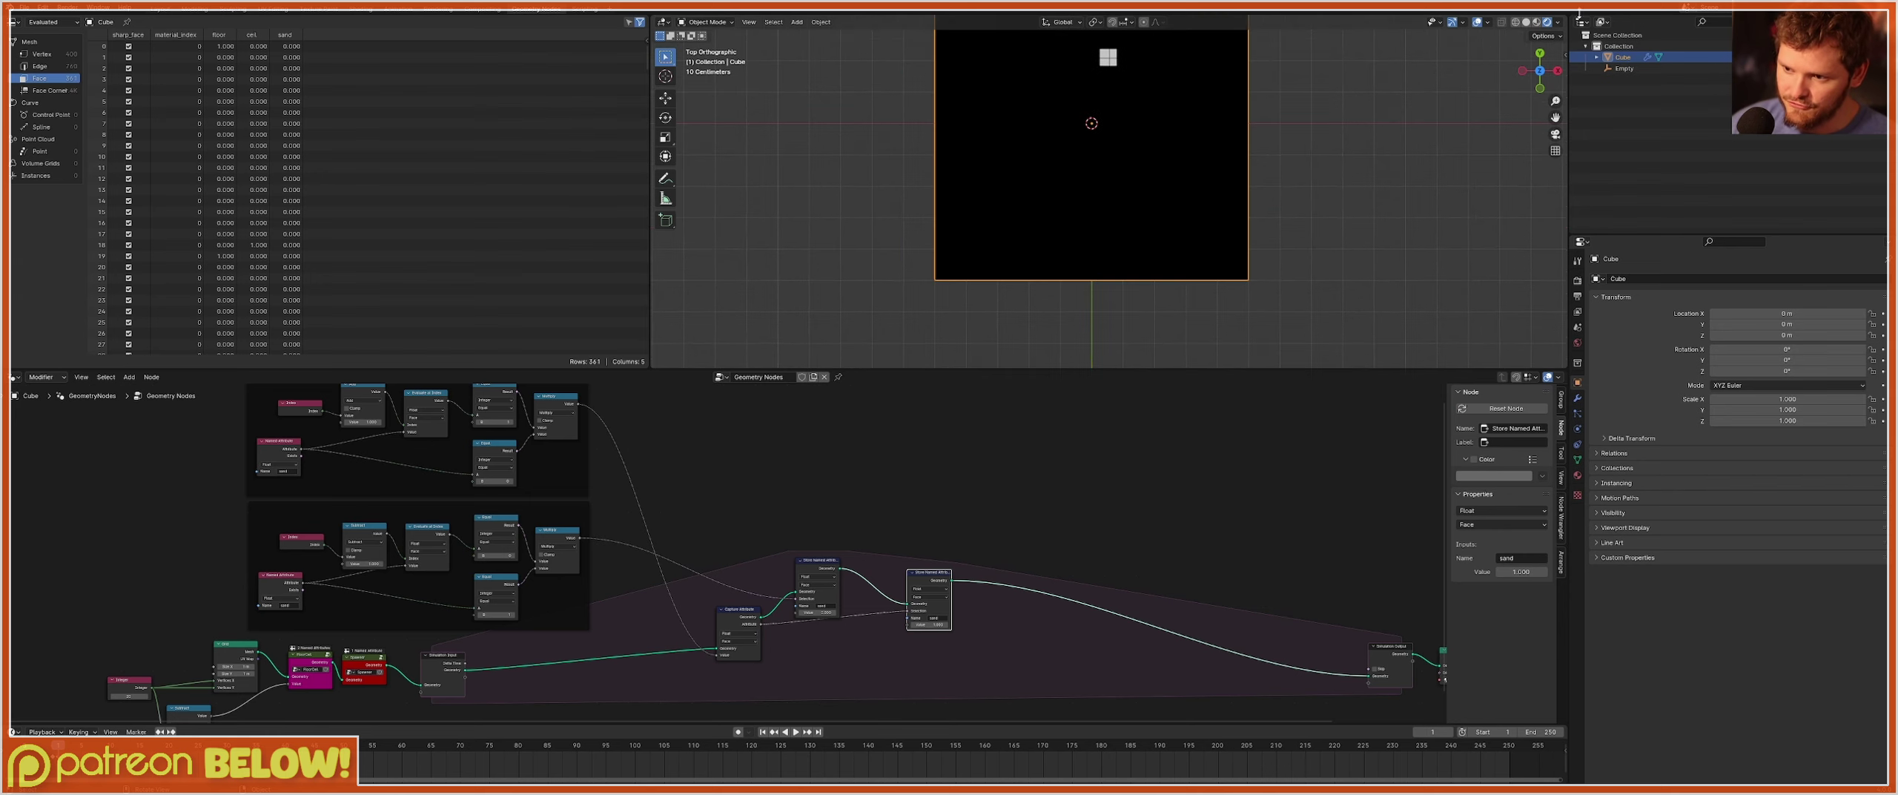
pyautogui.click(1515, 22)
pyautogui.scroll(3, 1167, 241)
pyautogui.keyDown('shift'); pyautogui.moveTo(1079, 330); pyautogui.dragTo(1103, 229, button='middle'); pyautogui.keyUp('shift')
pyautogui.scroll(2, 1102, 229)
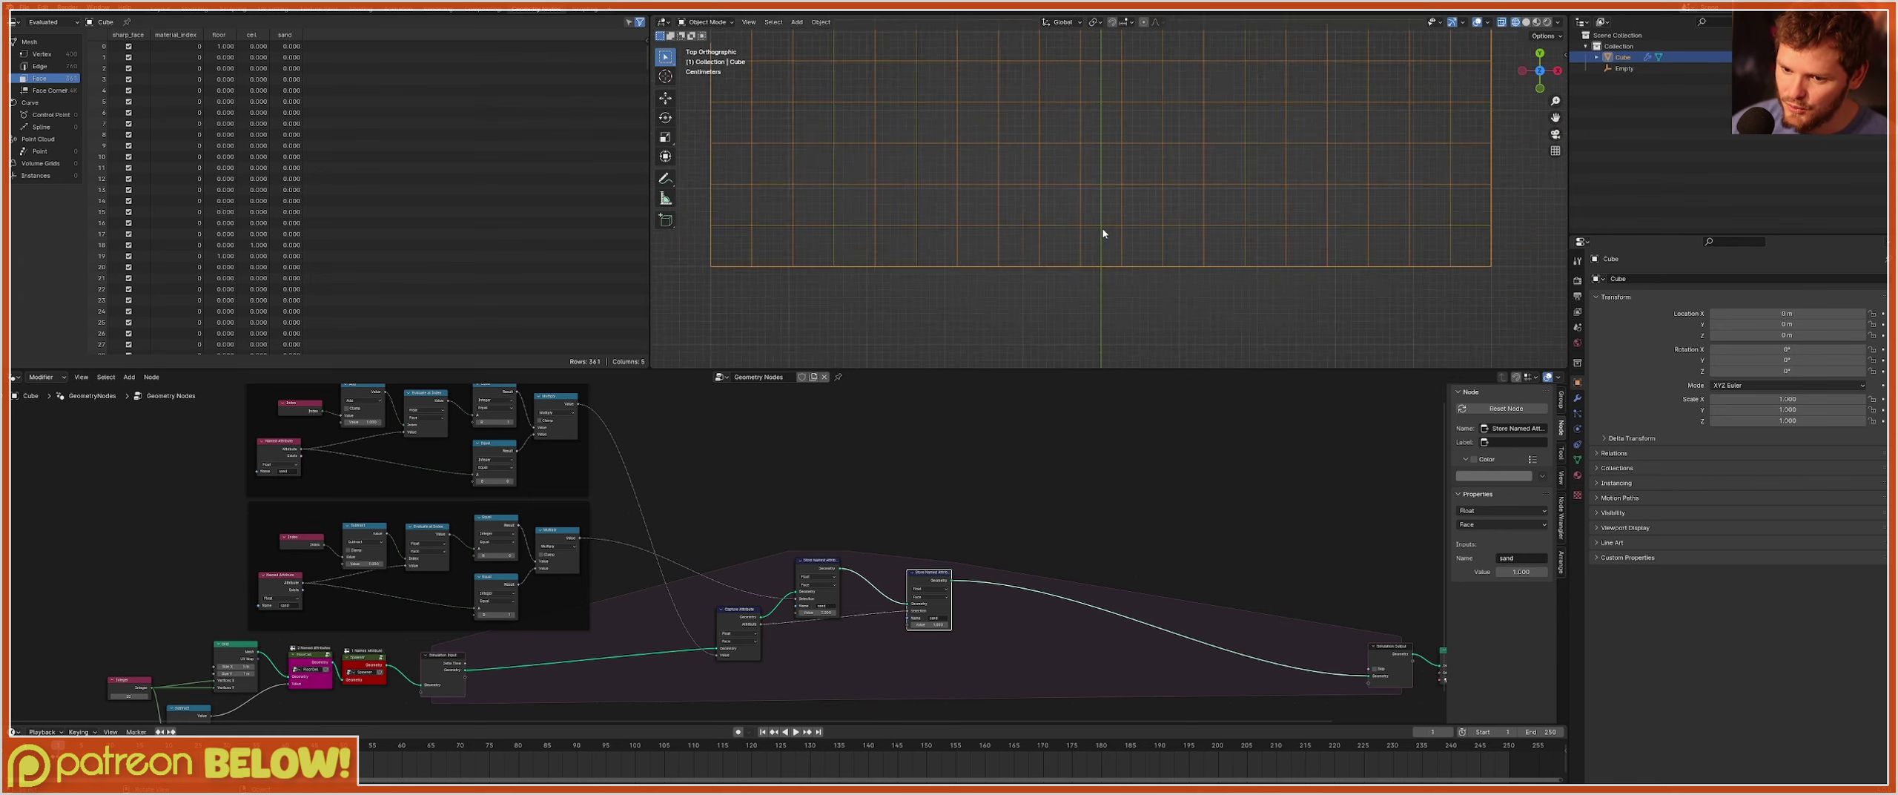
pyautogui.scroll(1, 1102, 233)
# Annotate one sand cell outline above the bottom row and a long line along the grid's bottom row.
pyautogui.moveTo(1075, 228)
pyautogui.mouseDown()
pyautogui.moveTo(1073, 179)
pyautogui.moveTo(1138, 215)
pyautogui.moveTo(1029, 214)
pyautogui.mouseUp()
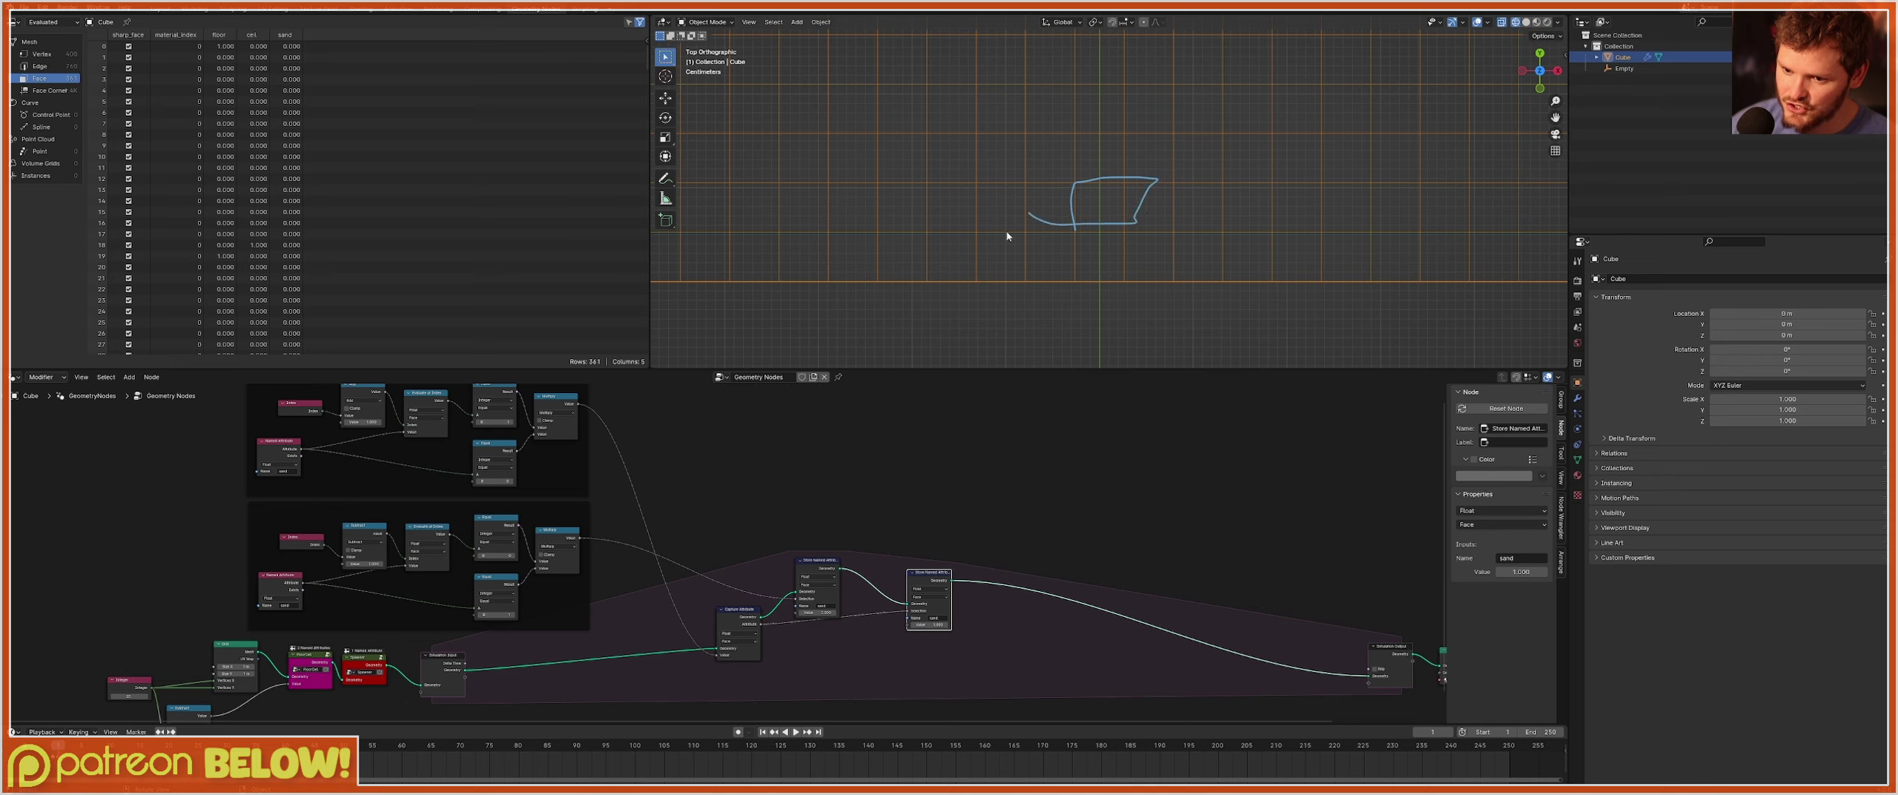
pyautogui.moveTo(671, 256); pyautogui.dragTo(1480, 257)
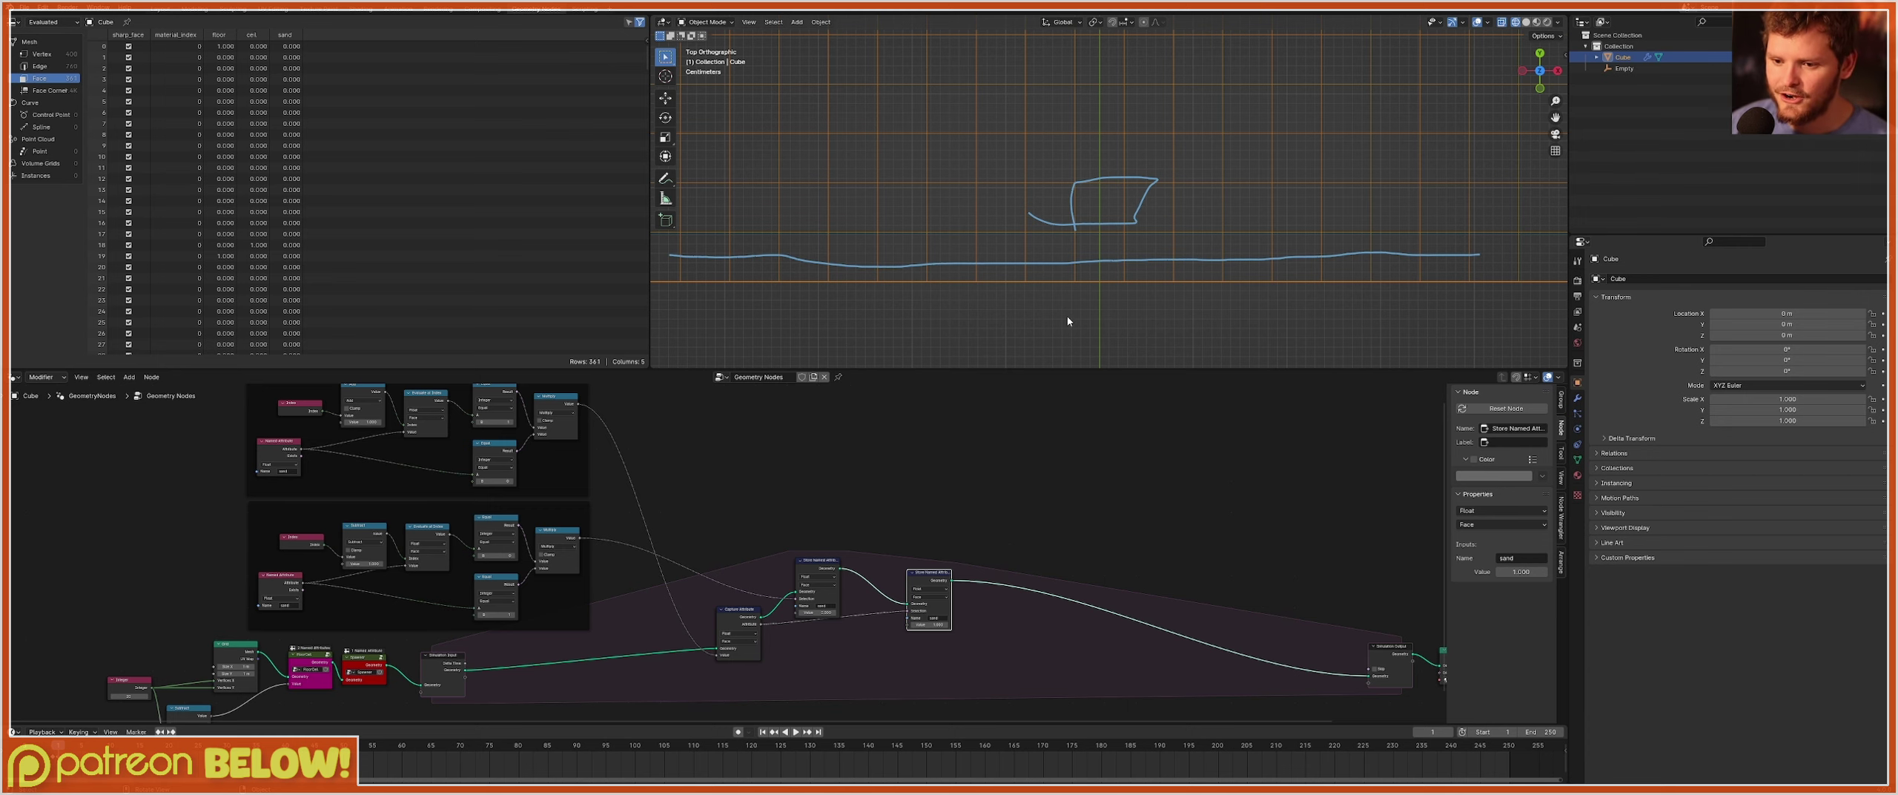
pyautogui.scroll(2, 1109, 215)
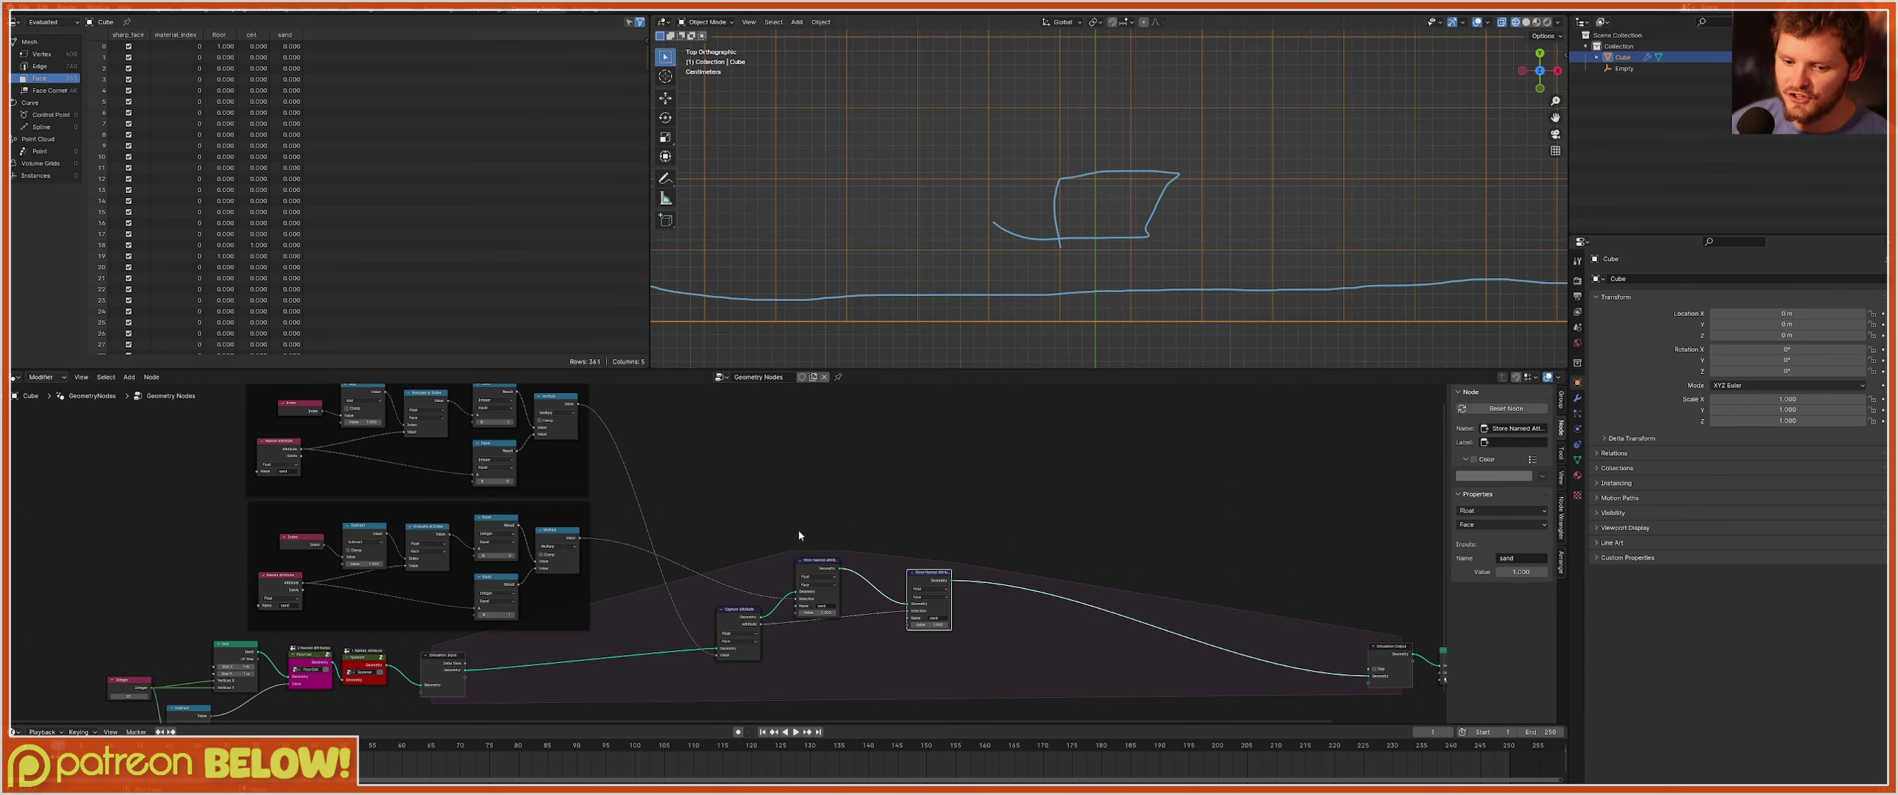
# Move the Named Attribute node in the Subtract frame nearer the Equal nodes and nudge the lower Equal up.
pyautogui.moveTo(801, 580); pyautogui.dragTo(905, 529, button='middle')
pyautogui.scroll(7, 904, 529)
pyautogui.moveTo(1038, 483); pyautogui.dragTo(1040, 490)
pyautogui.moveTo(719, 470); pyautogui.dragTo(1066, 495, button='middle')
pyautogui.scroll(1, 693, 482)
pyautogui.moveTo(476, 490); pyautogui.dragTo(452, 525, button='middle')
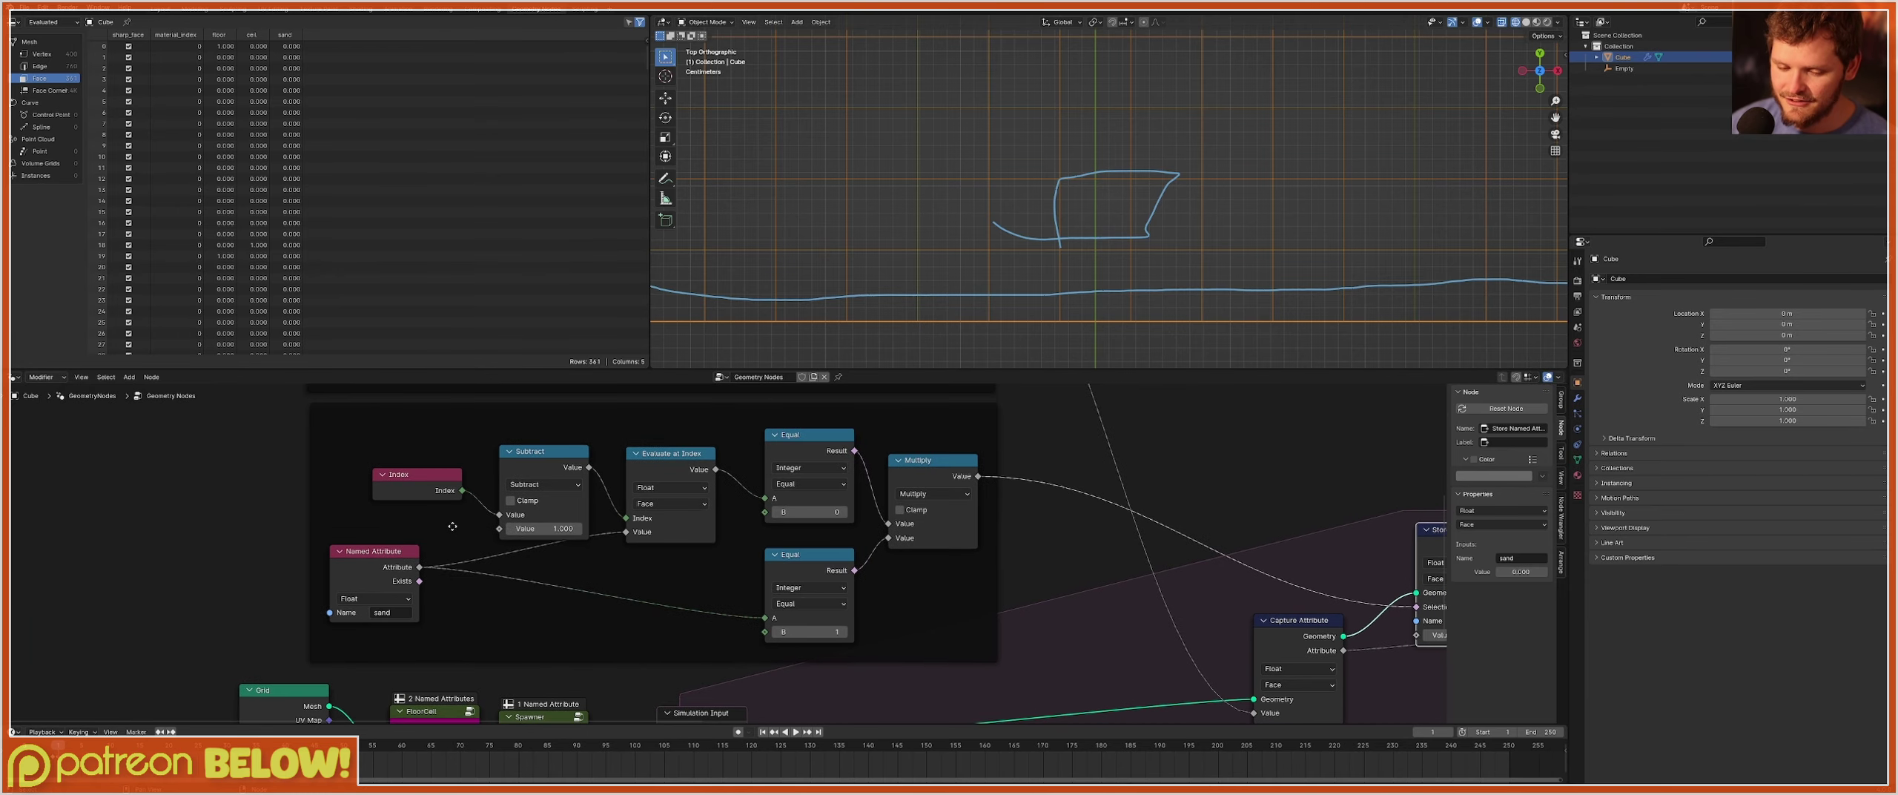
pyautogui.moveTo(372, 561); pyautogui.dragTo(428, 565)
pyautogui.moveTo(789, 568)
pyautogui.mouseDown()
pyautogui.moveTo(767, 568)
pyautogui.moveTo(784, 559)
pyautogui.mouseUp()
# Hatch the sketched sand cell, nudge the upper Equal node, and retrace the grid's bottom row with an annotation stroke.
pyautogui.moveTo(1145, 197)
pyautogui.mouseDown()
pyautogui.moveTo(1112, 222)
pyautogui.moveTo(1084, 210)
pyautogui.mouseUp()
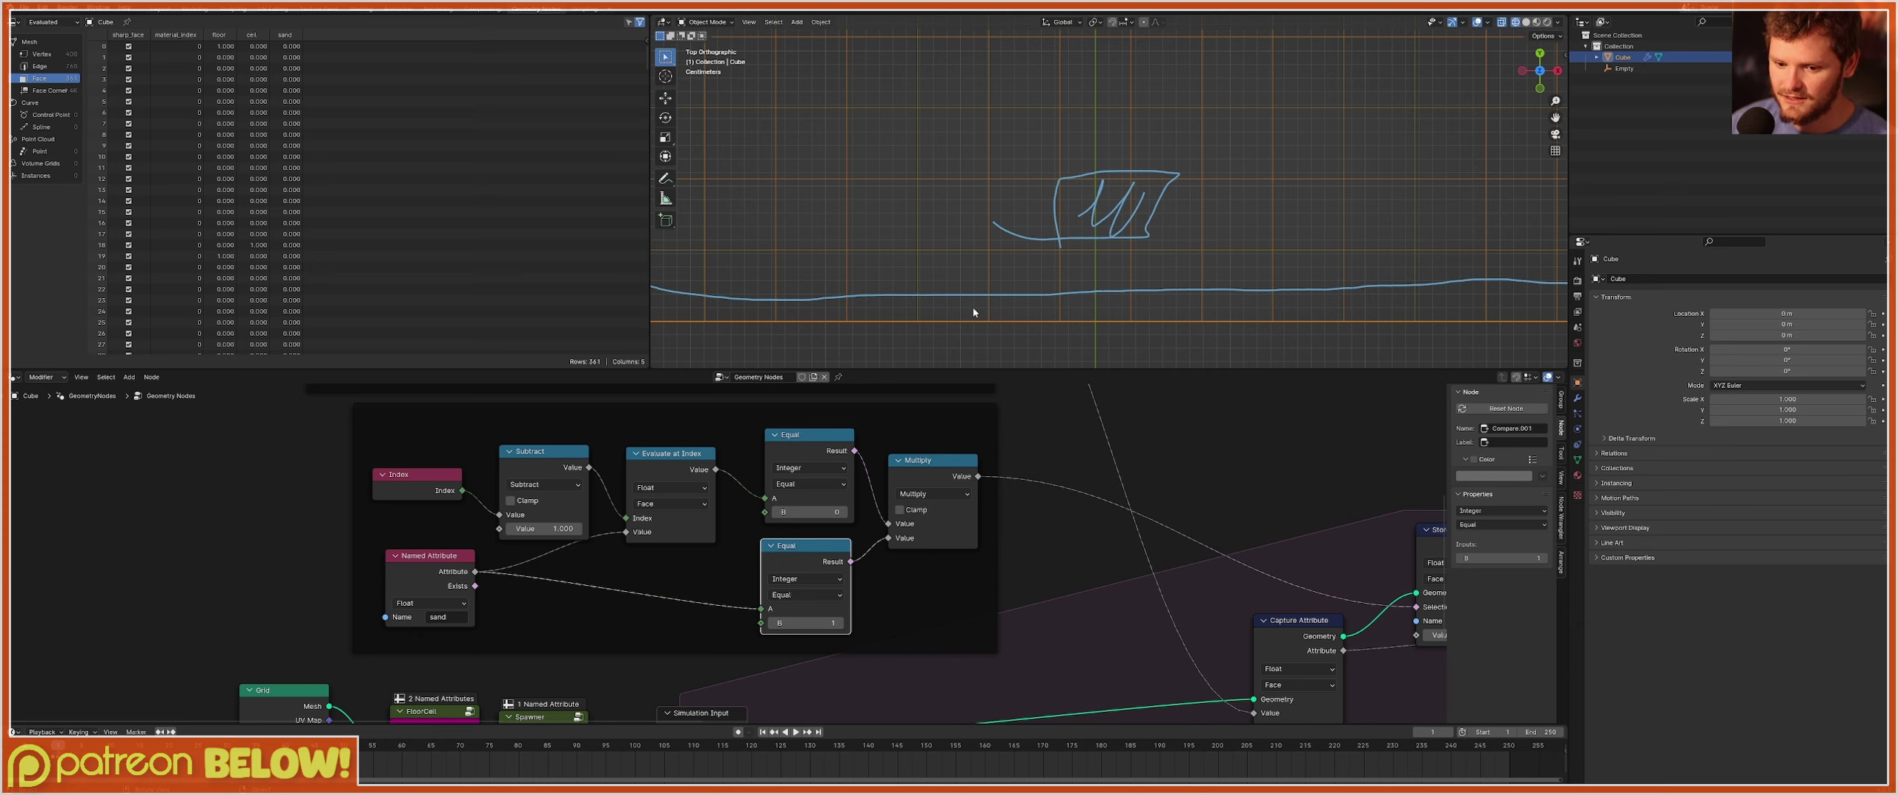
pyautogui.moveTo(813, 452); pyautogui.dragTo(817, 447)
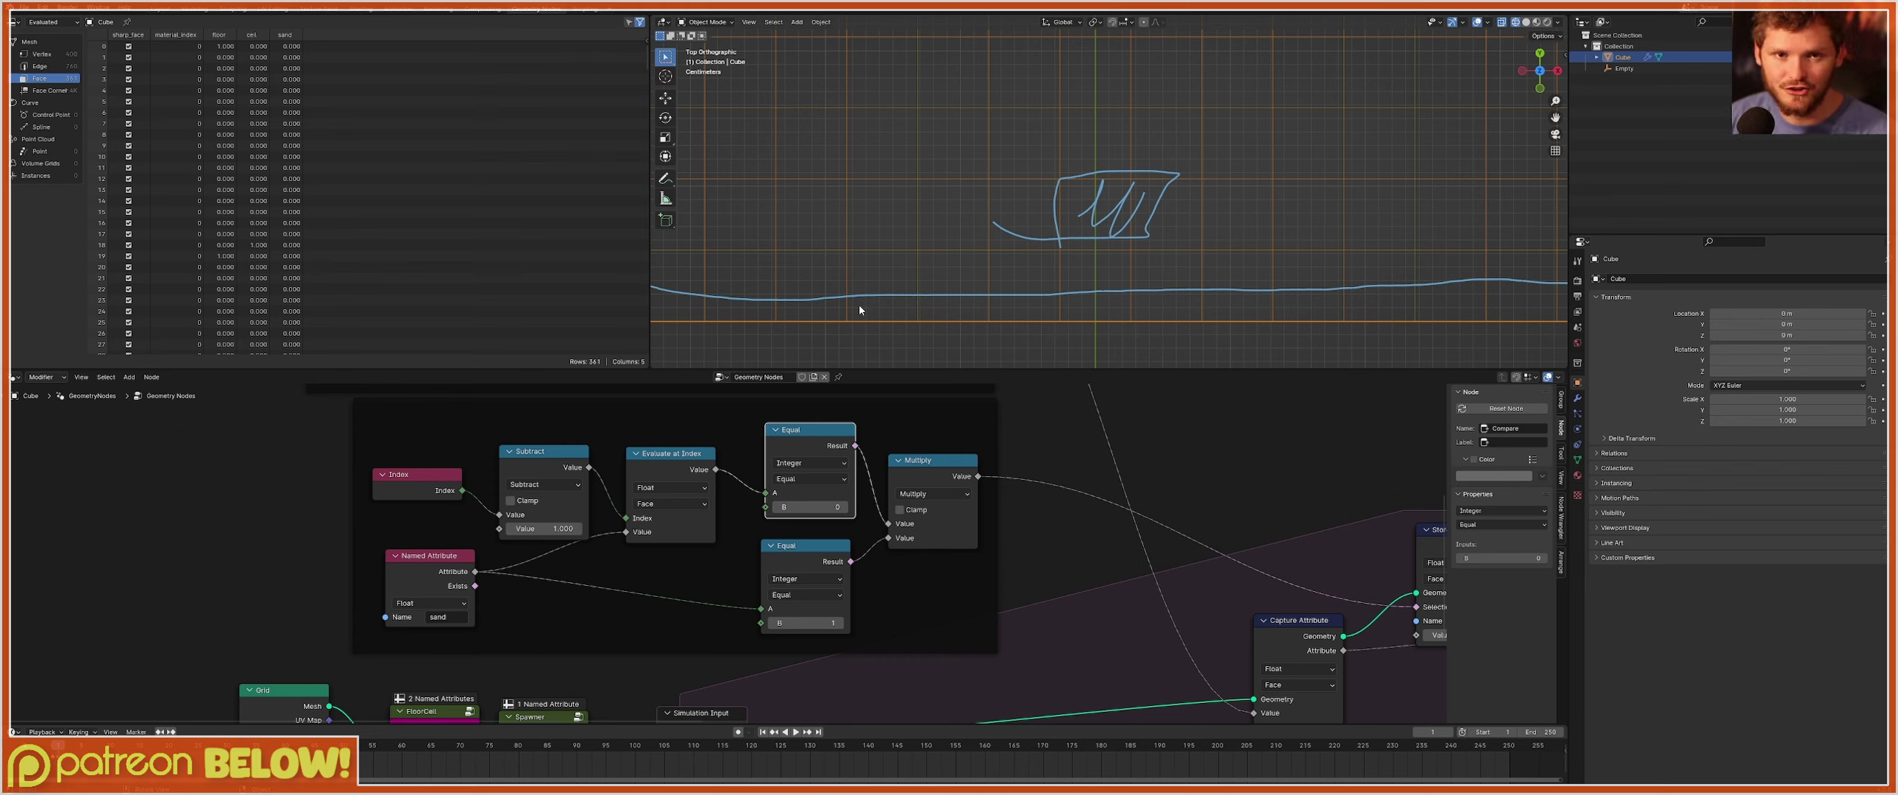
pyautogui.scroll(-5, 1025, 240)
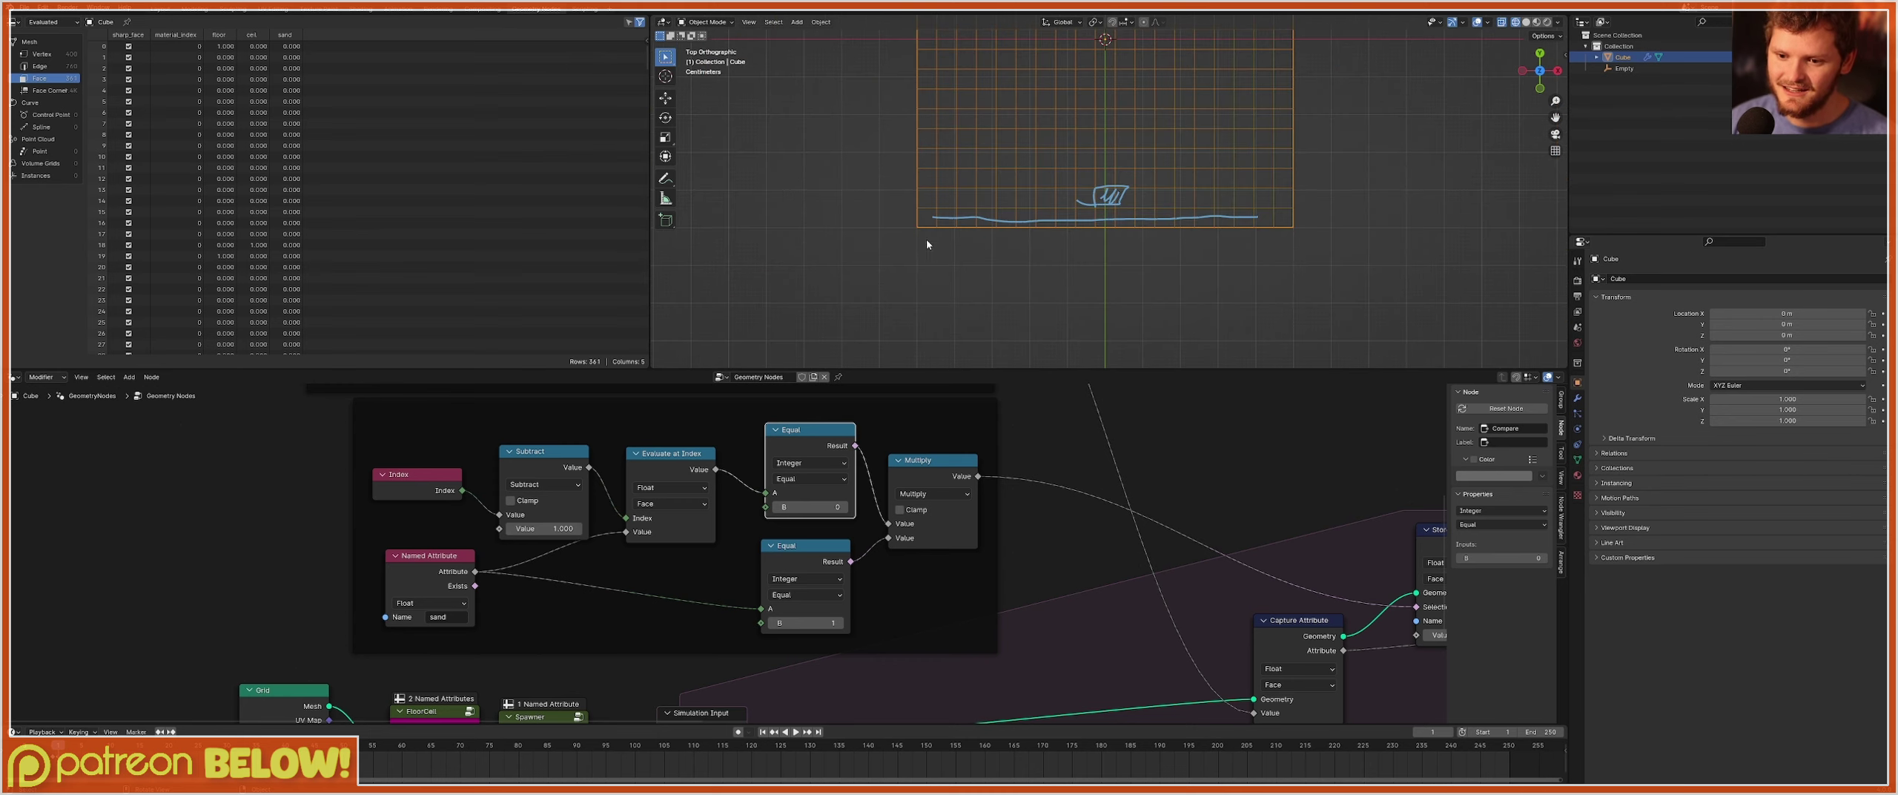
pyautogui.moveTo(919, 219)
pyautogui.mouseDown()
pyautogui.moveTo(1327, 202)
pyautogui.moveTo(965, 220)
pyautogui.mouseUp()
pyautogui.keyDown('shift'); pyautogui.moveTo(1263, 160); pyautogui.dragTo(1221, 330, button='middle'); pyautogui.keyUp('shift')
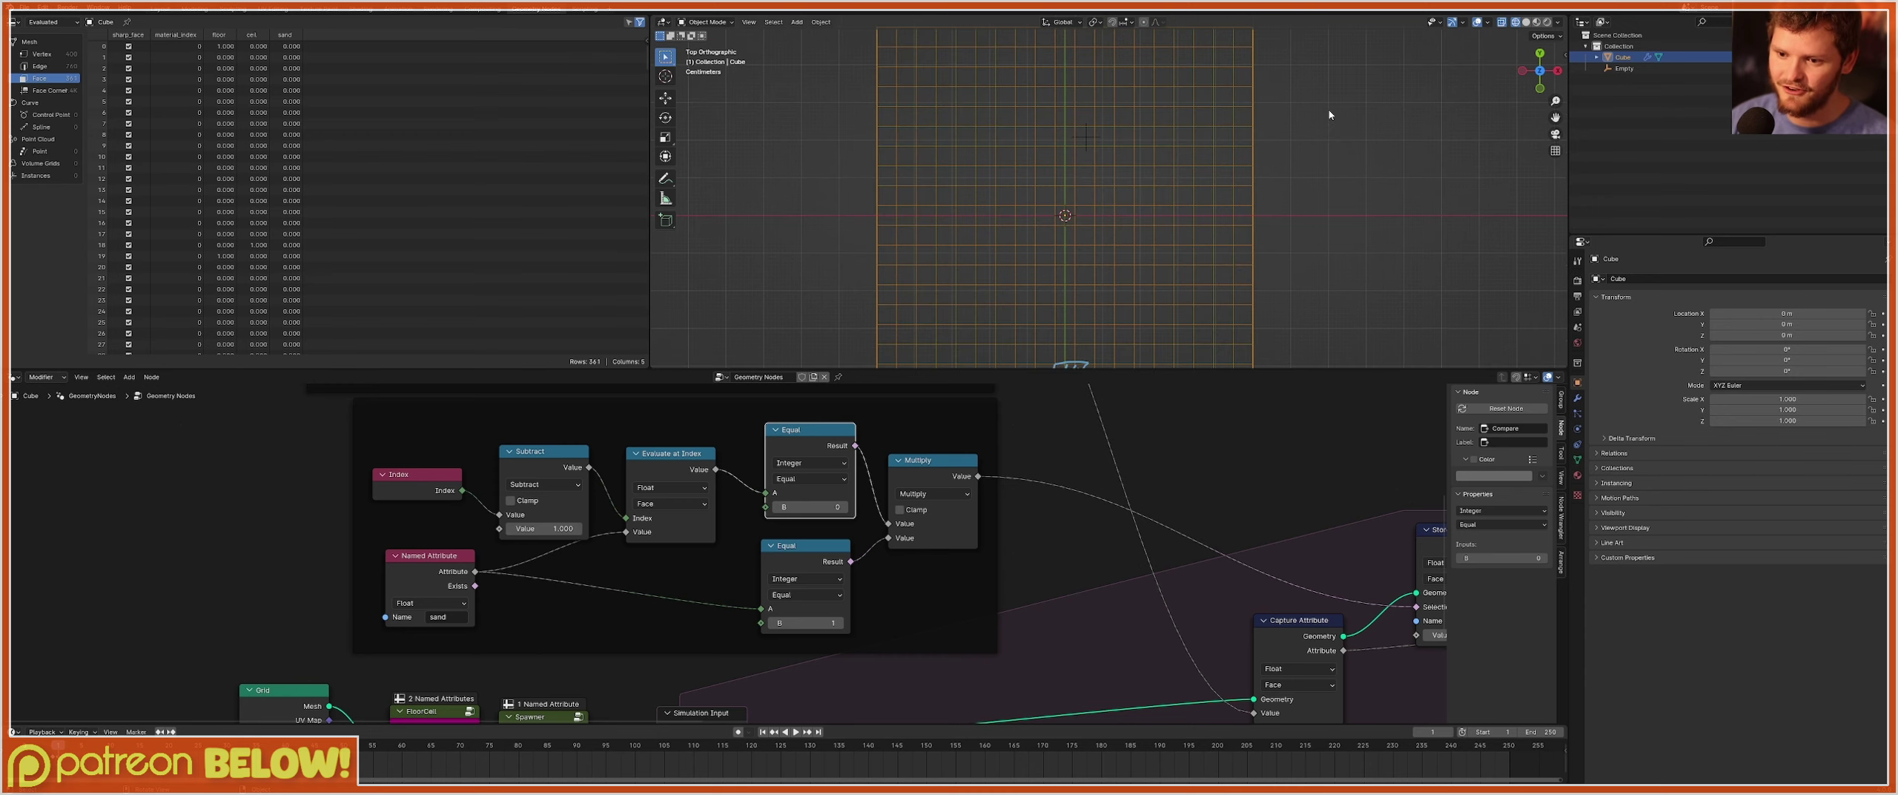
# Try an annotation stroke across the upper part of the grid and undo it.
pyautogui.scroll(-3, 1290, 109)
pyautogui.moveTo(1179, 99); pyautogui.dragTo(863, 124)
pyautogui.hotkey('ctrl', 'z')
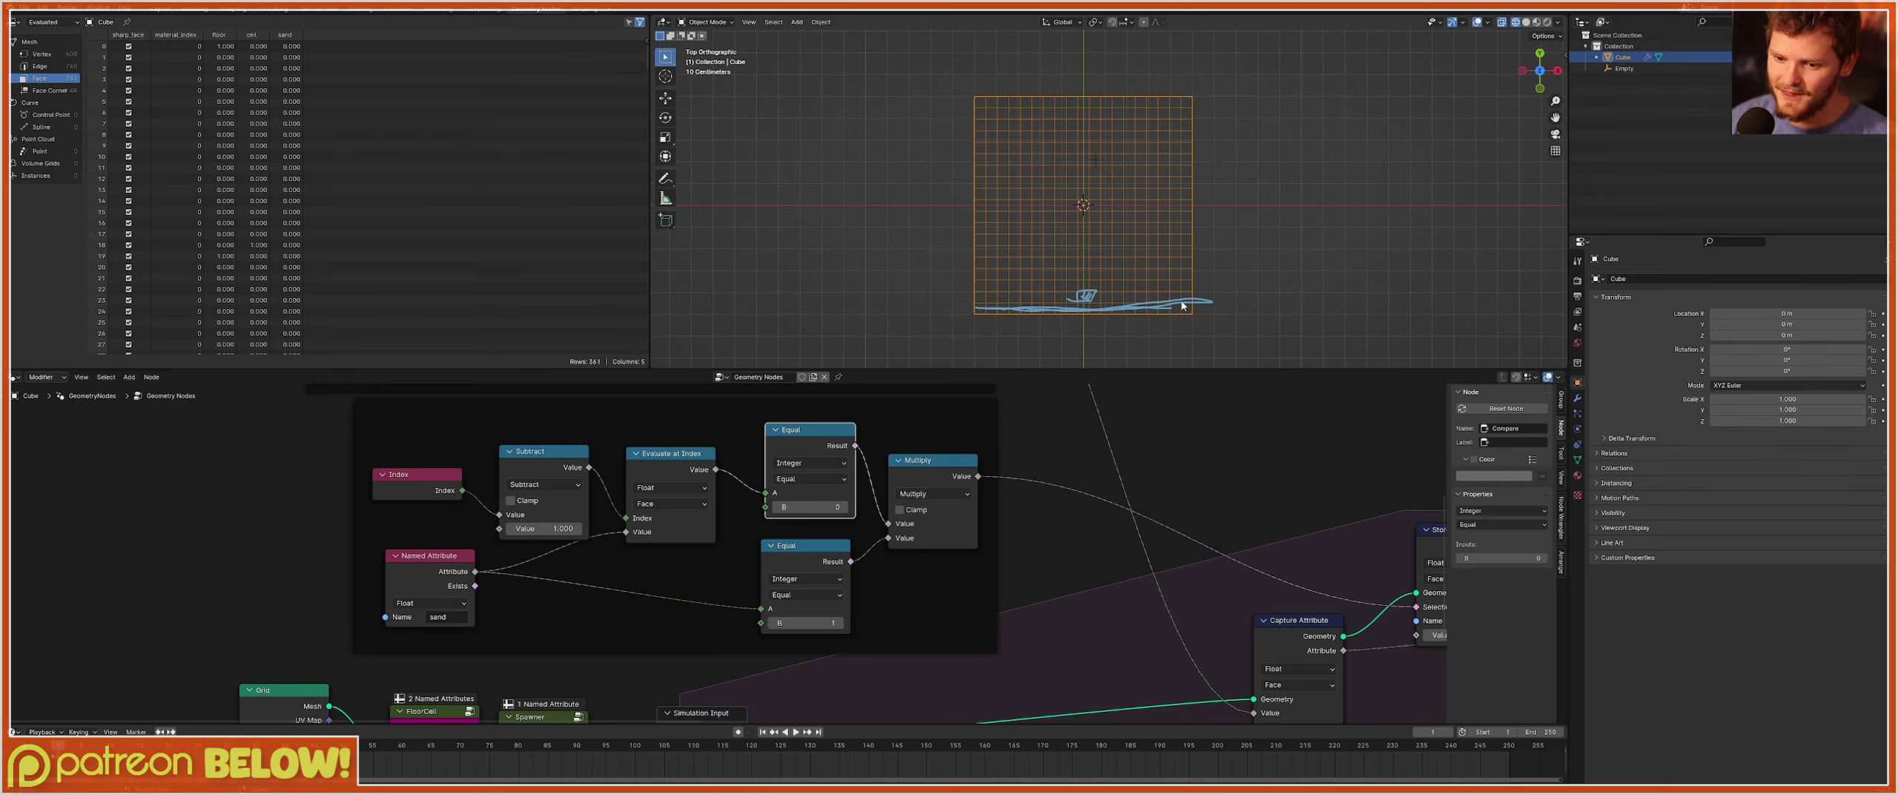
pyautogui.scroll(4, 1148, 190)
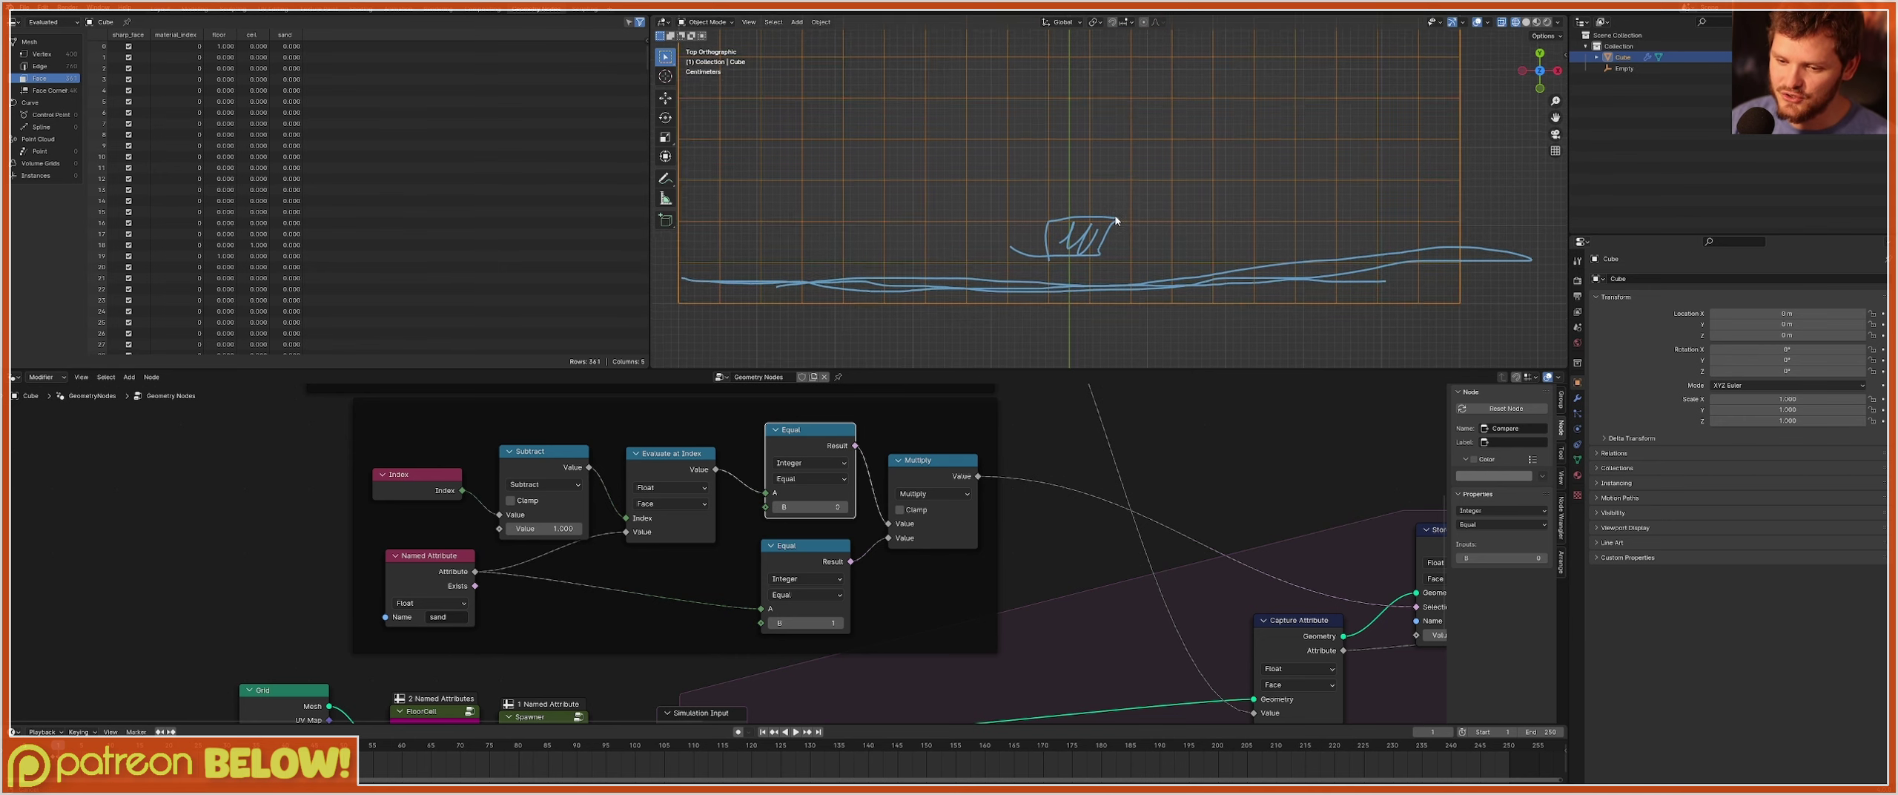
pyautogui.scroll(2, 1117, 234)
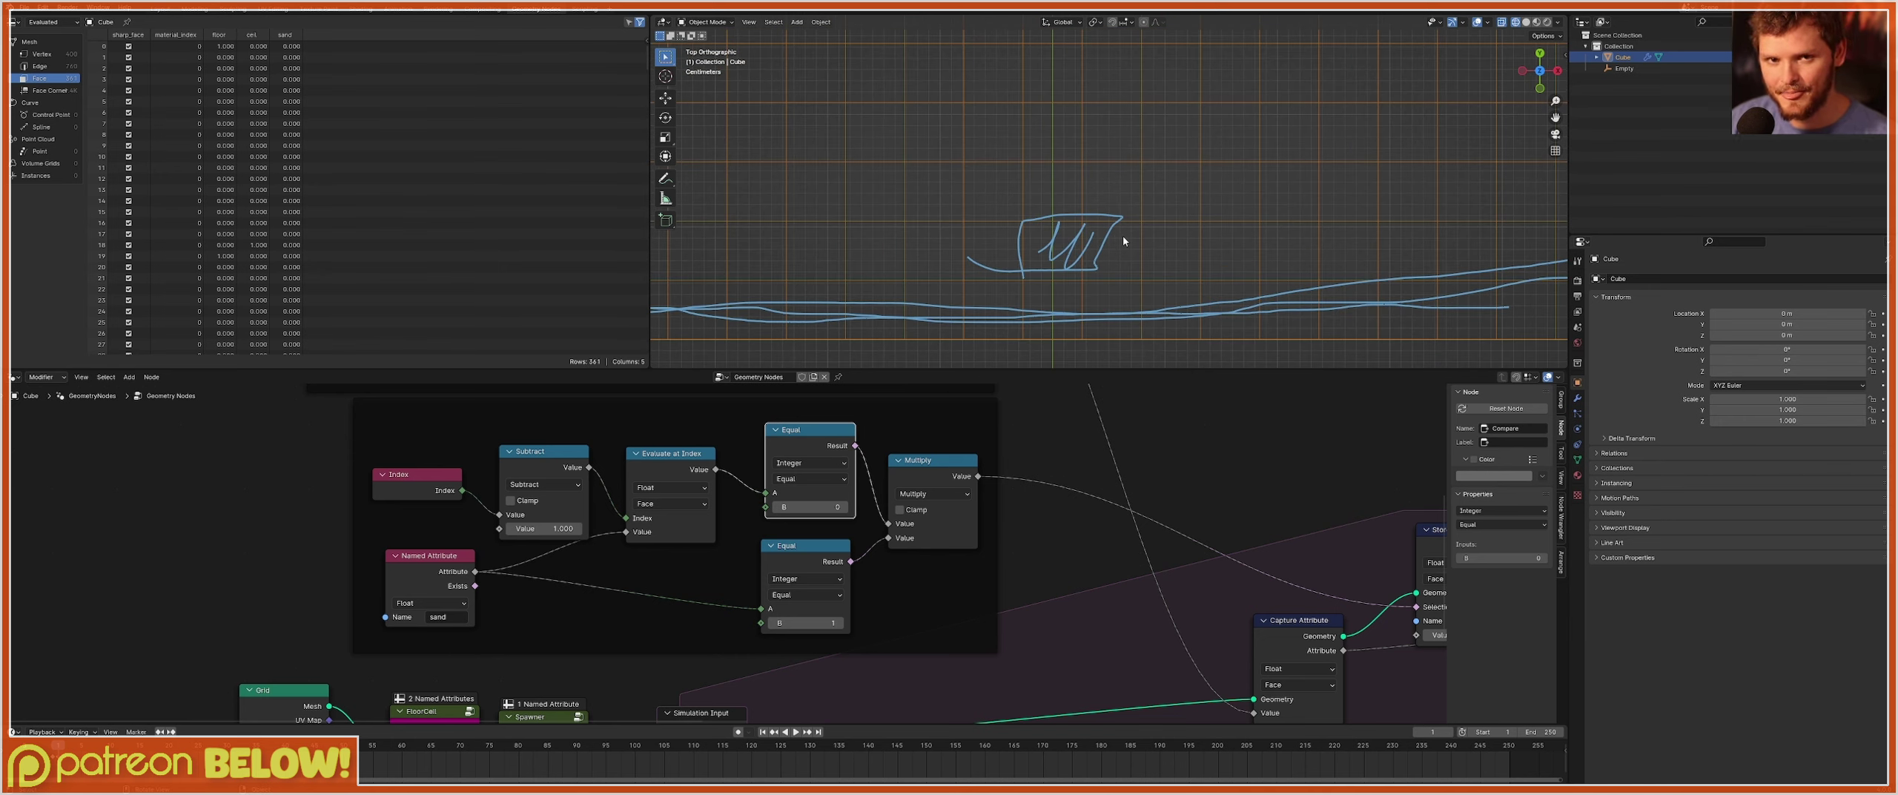
# Save the file and shift the Subtract chain's Index, Subtract, Evaluate at Index, upper Equal and Named Attribute nodes away from Multiply.
pyautogui.click(927, 478)
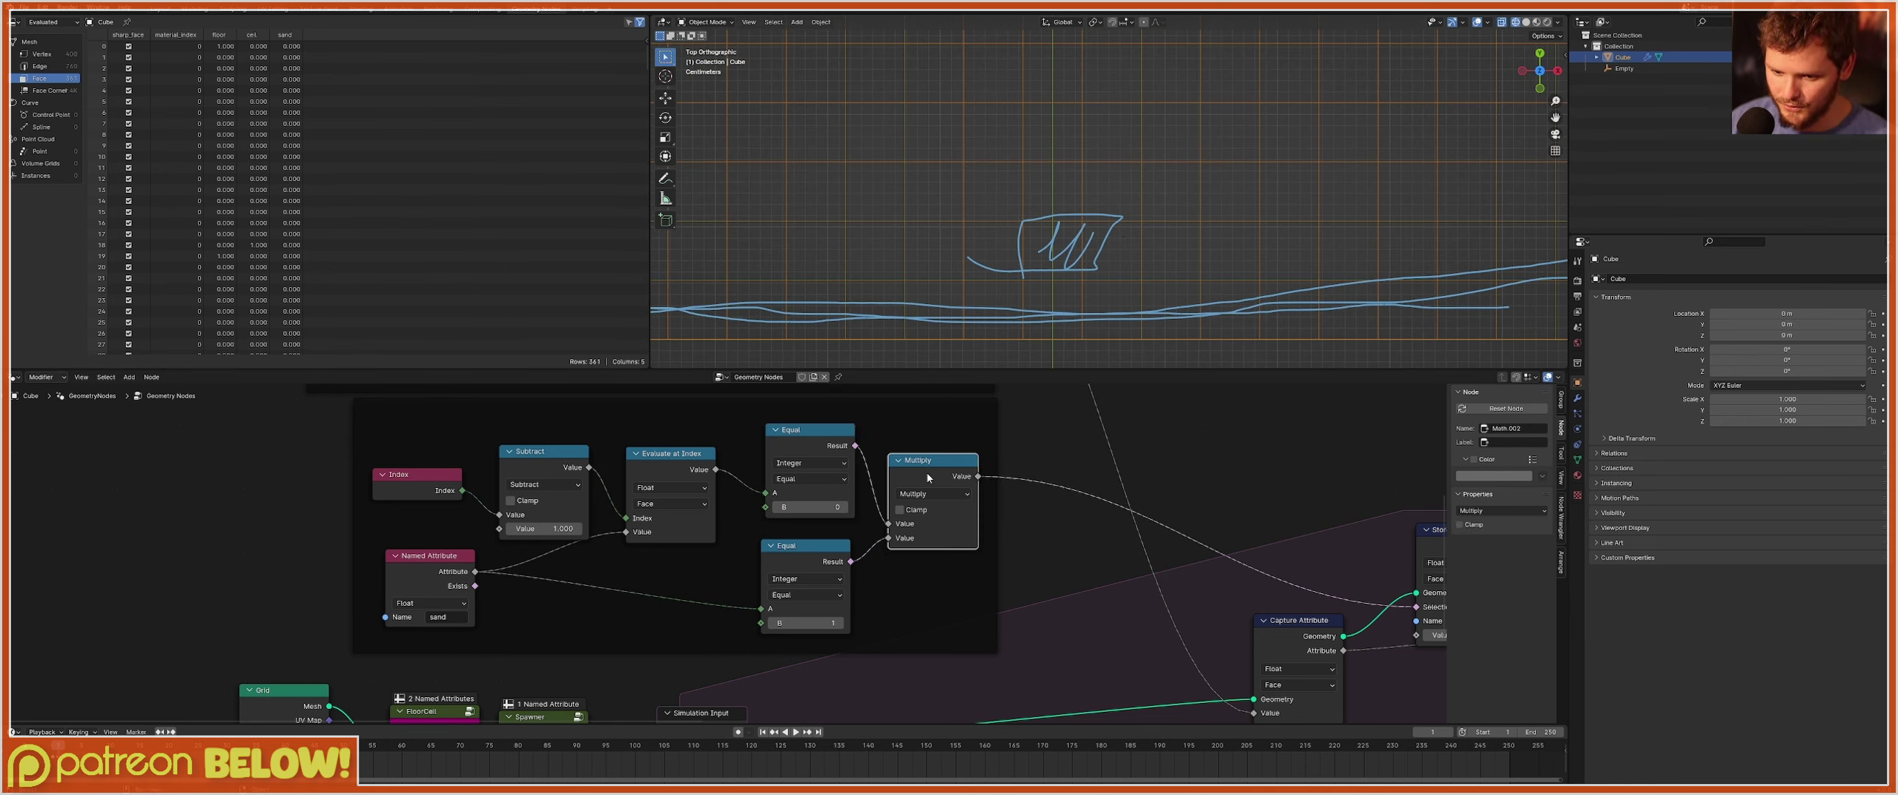
pyautogui.hotkey('ctrl', 's')
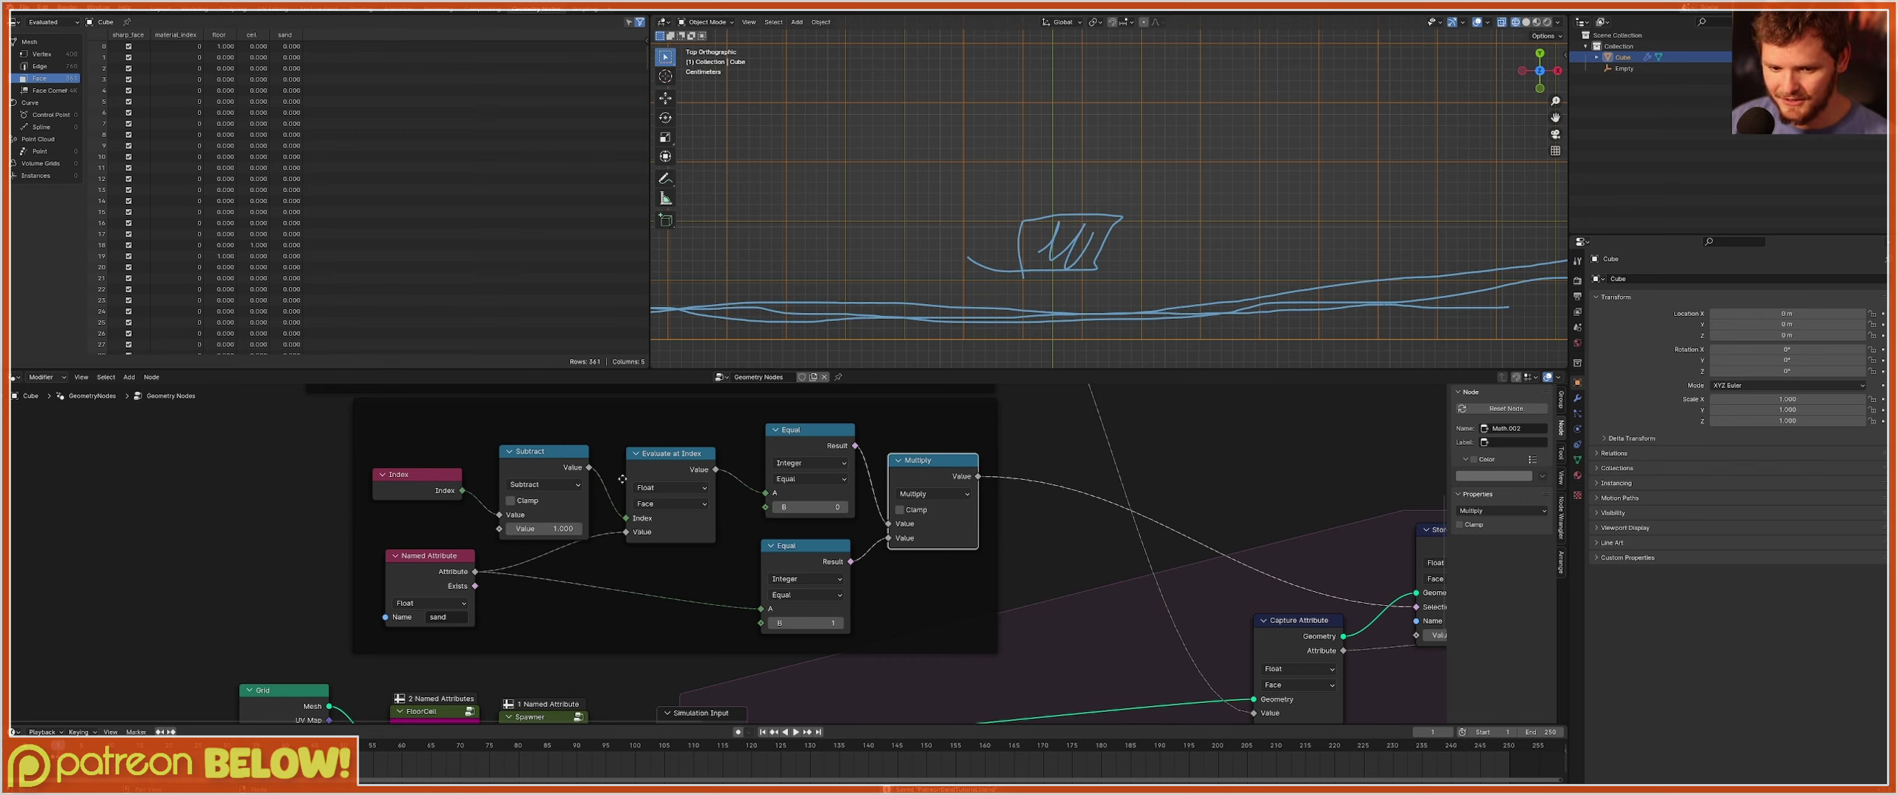
pyautogui.moveTo(619, 483); pyautogui.dragTo(746, 515, button='middle')
pyautogui.moveTo(539, 479); pyautogui.dragTo(984, 553)
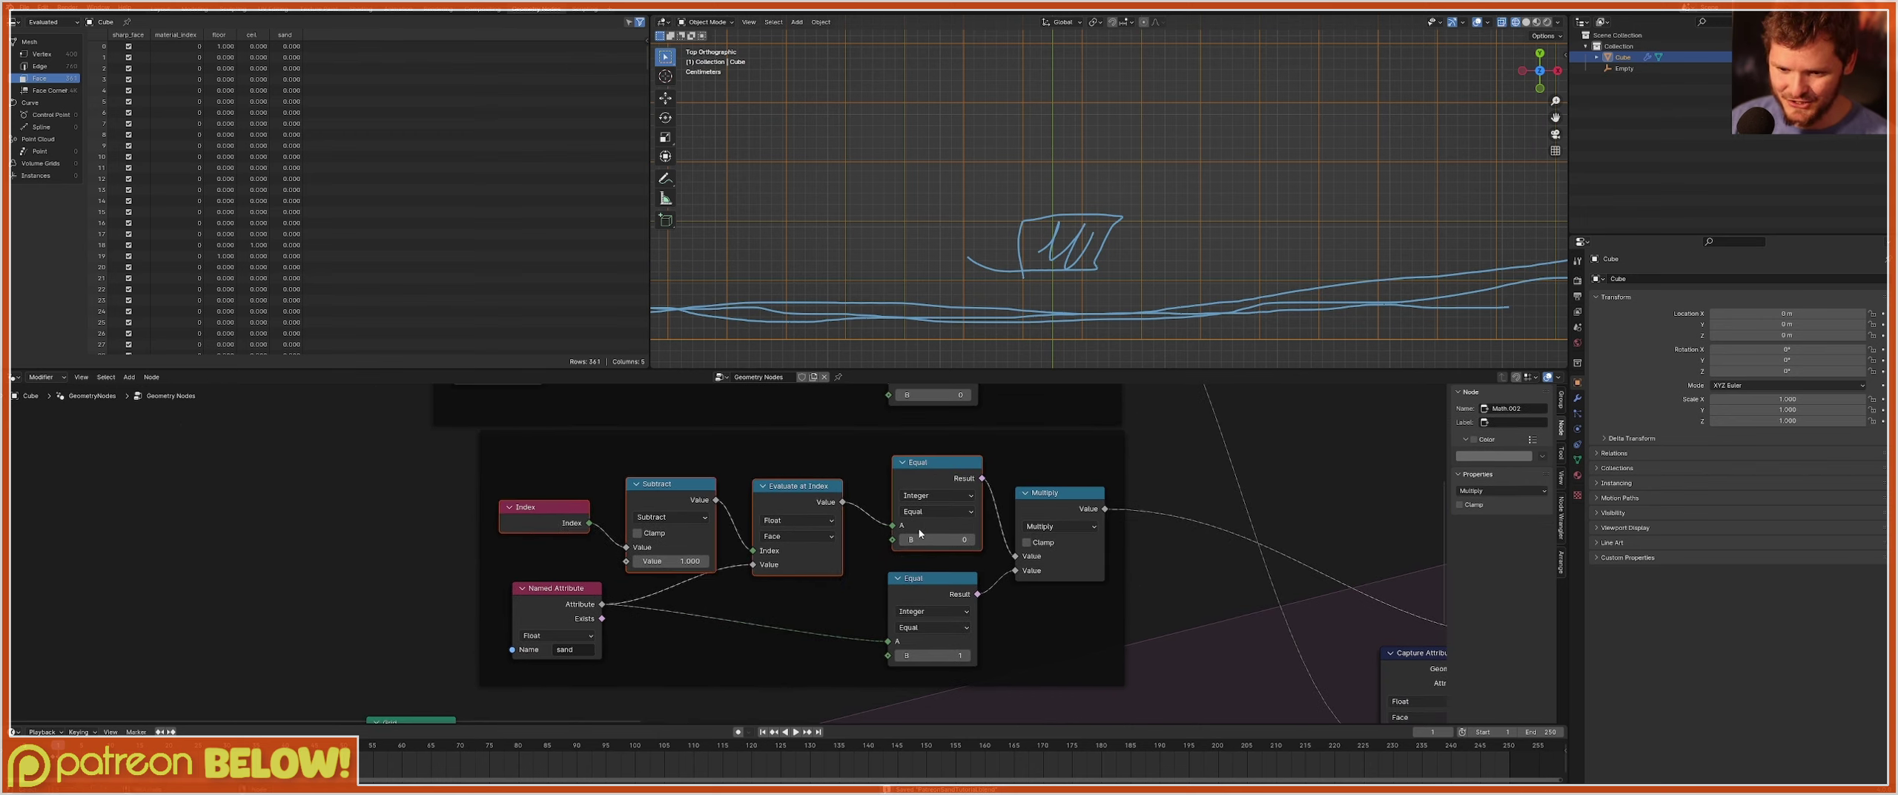
pyautogui.press('g')
pyautogui.click(591, 597)
pyautogui.moveTo(591, 597); pyautogui.dragTo(429, 610)
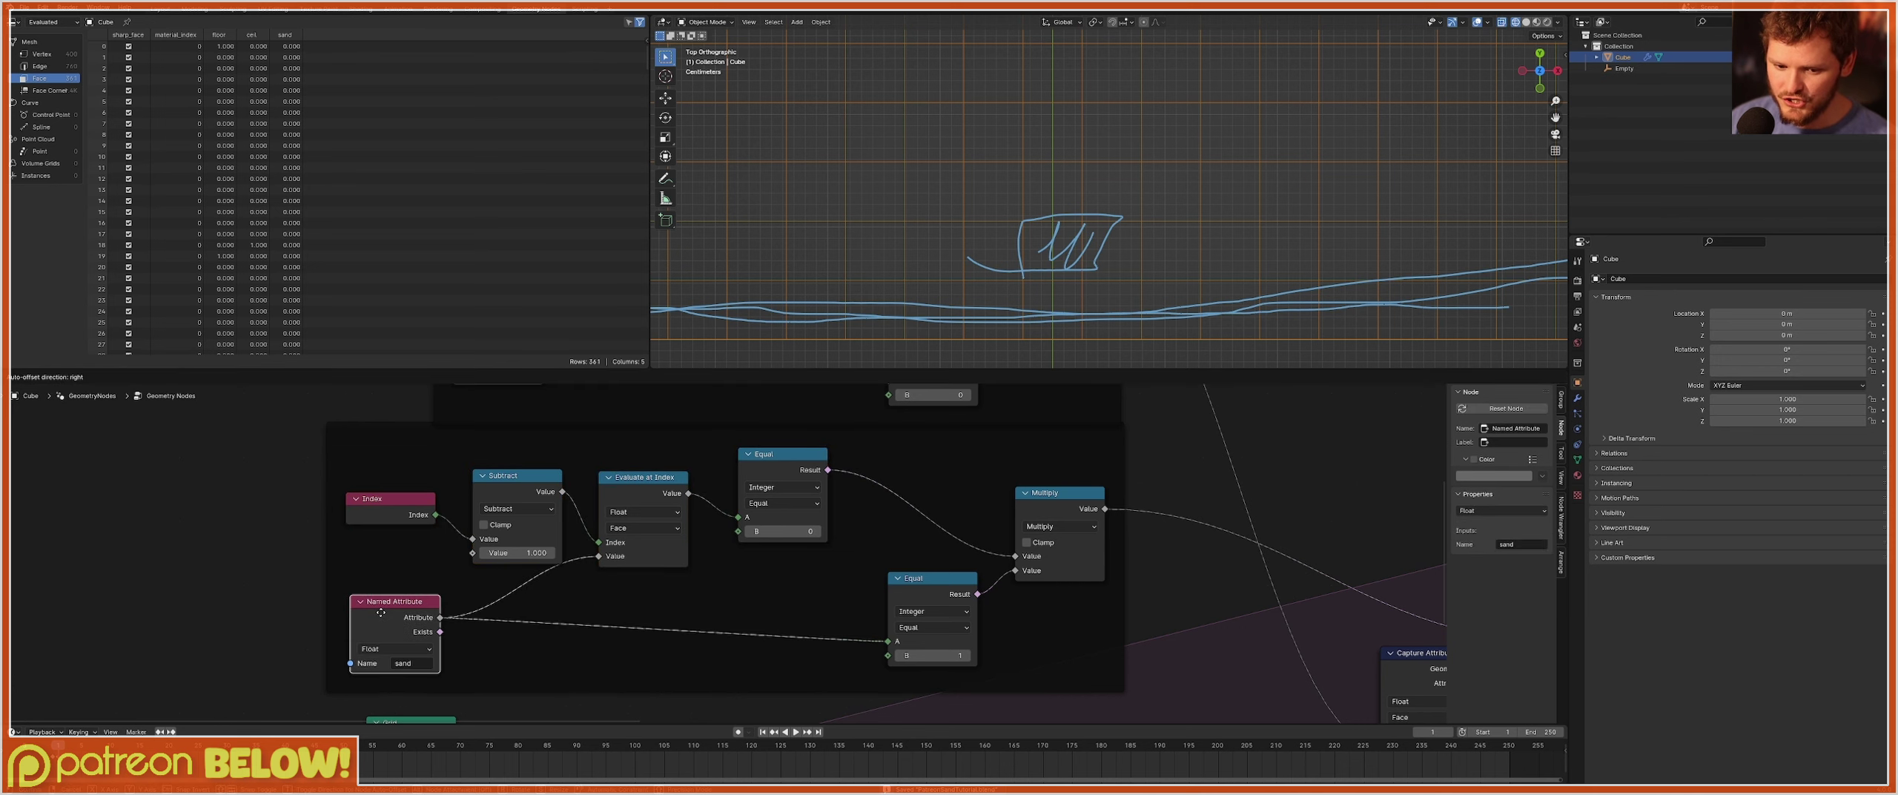
# Move the lower Equal and Multiply nodes closer in, insert a duplicate of Multiply on its output link, and set the copy to Subtract.
pyautogui.moveTo(921, 593); pyautogui.dragTo(701, 610)
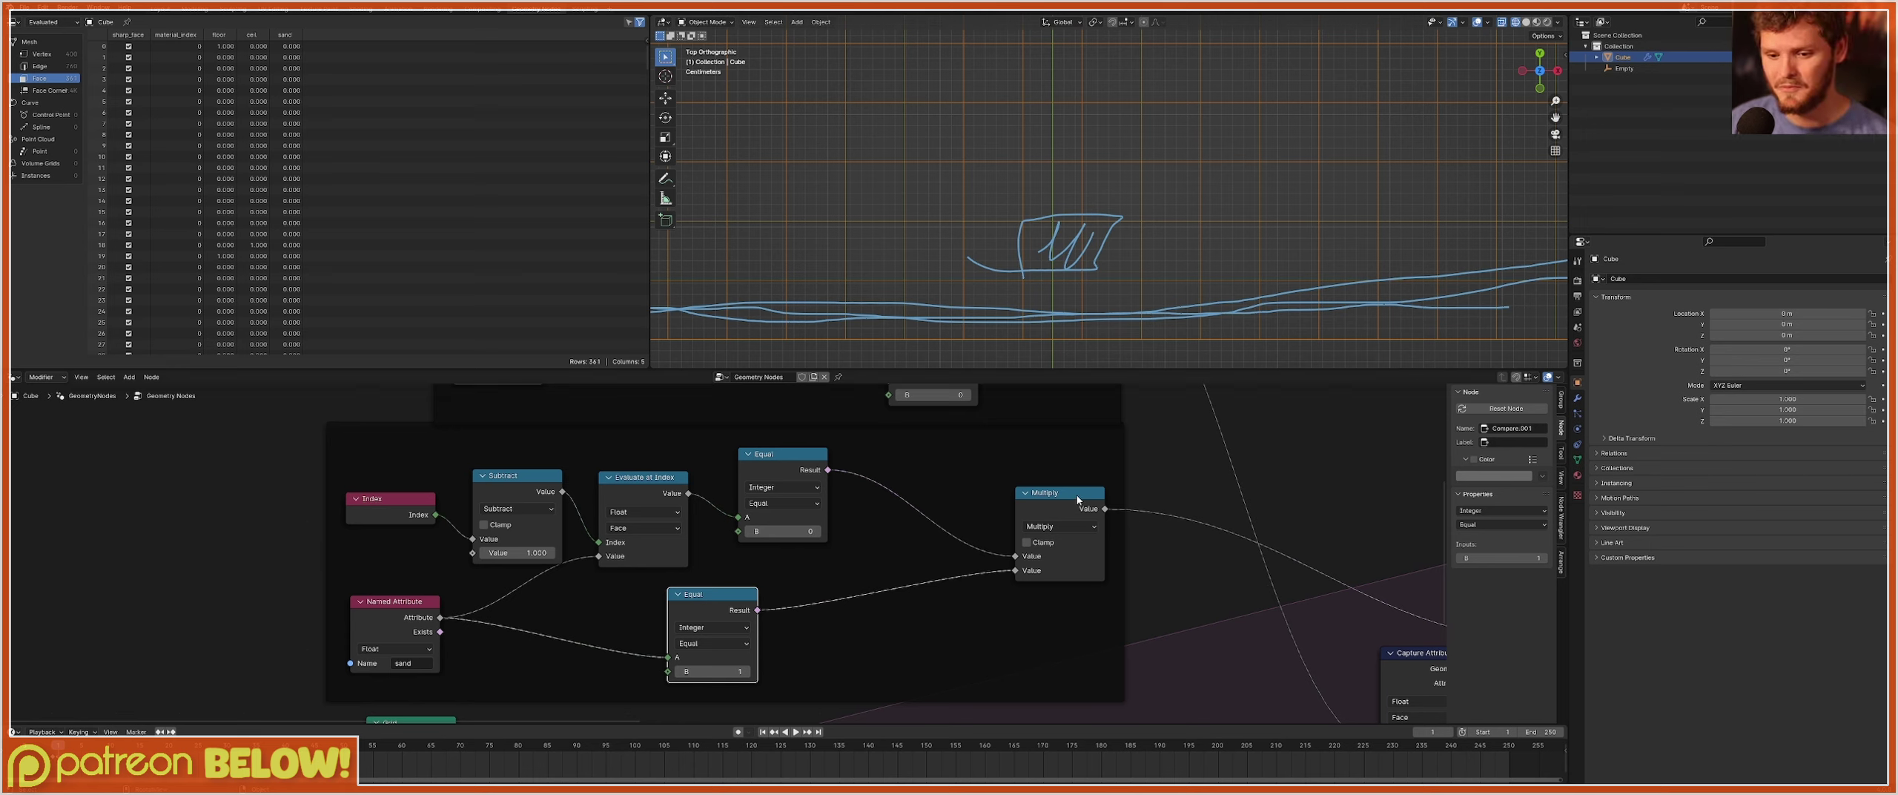
pyautogui.moveTo(1056, 495); pyautogui.dragTo(911, 484)
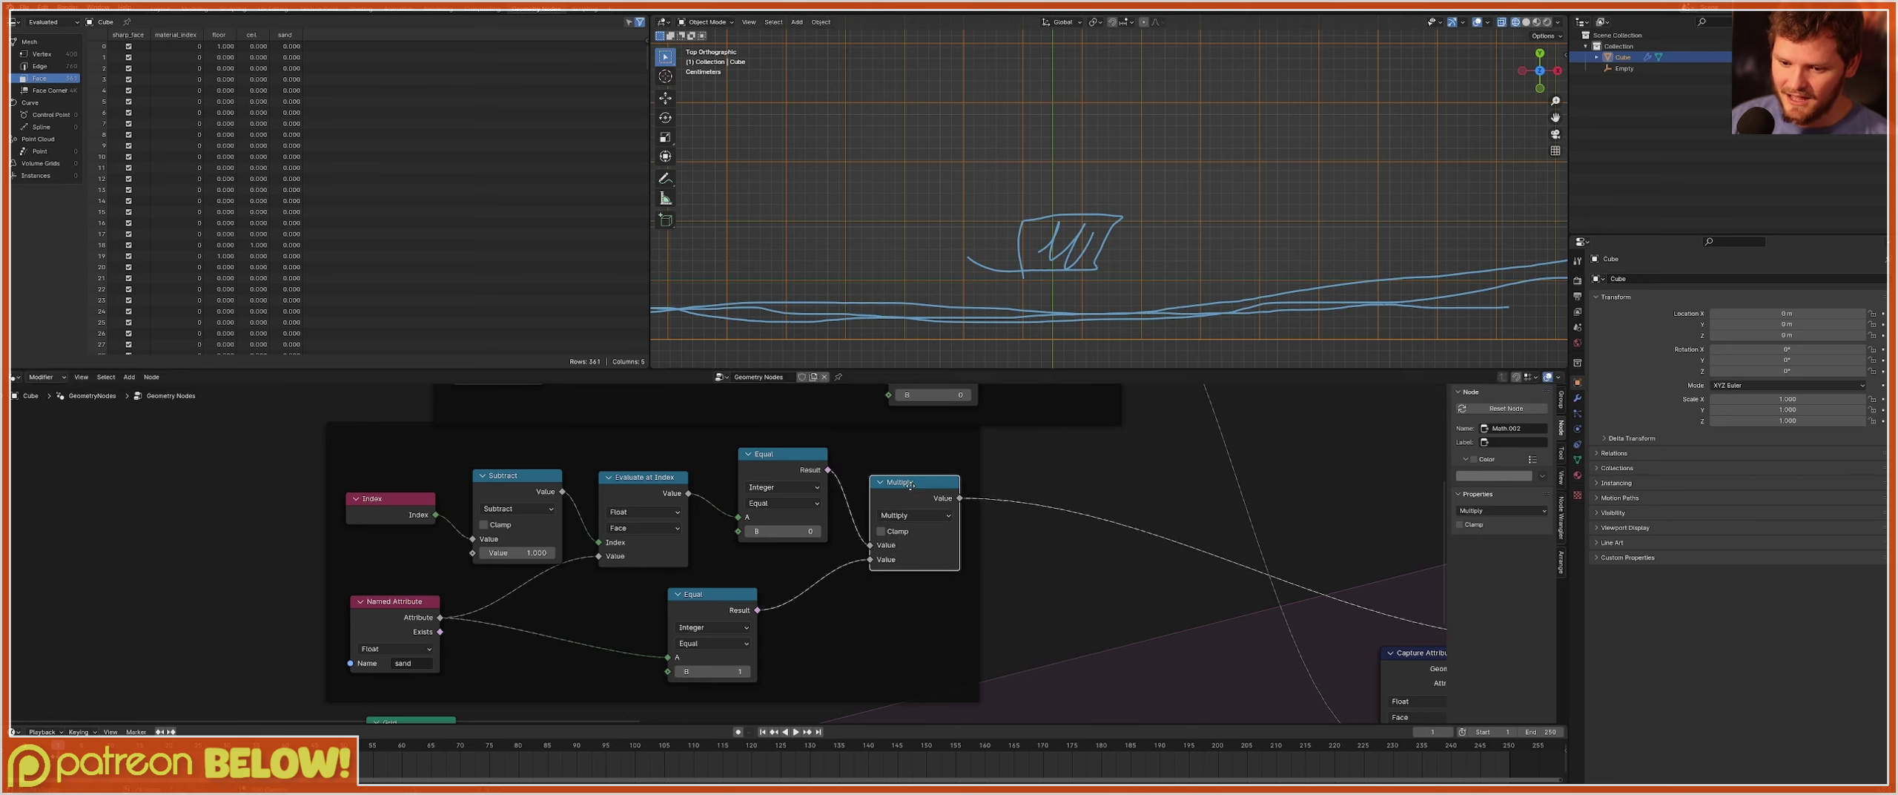
pyautogui.hotkey('shift', 'd')
pyautogui.click(1141, 531)
pyautogui.click(1142, 535)
pyautogui.click(1135, 580)
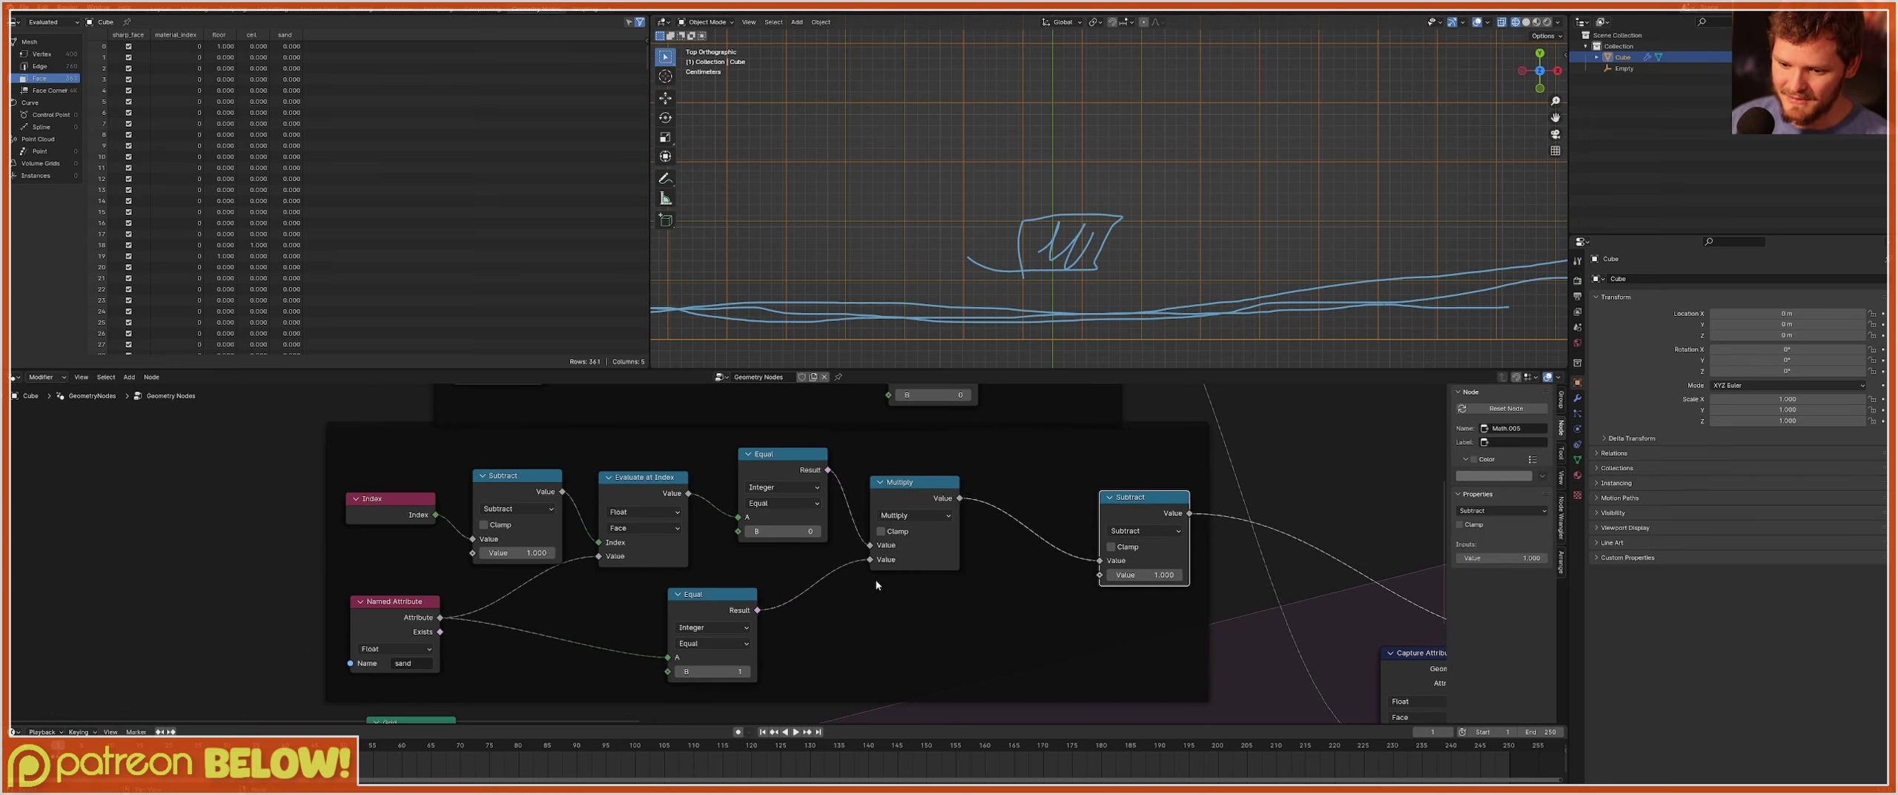
# Duplicate the Evaluate at Index node below Multiply and connect the index Subtract node's Value to the copy's Index input.
pyautogui.click(665, 493)
pyautogui.hotkey('shift', 'd')
pyautogui.click(966, 606)
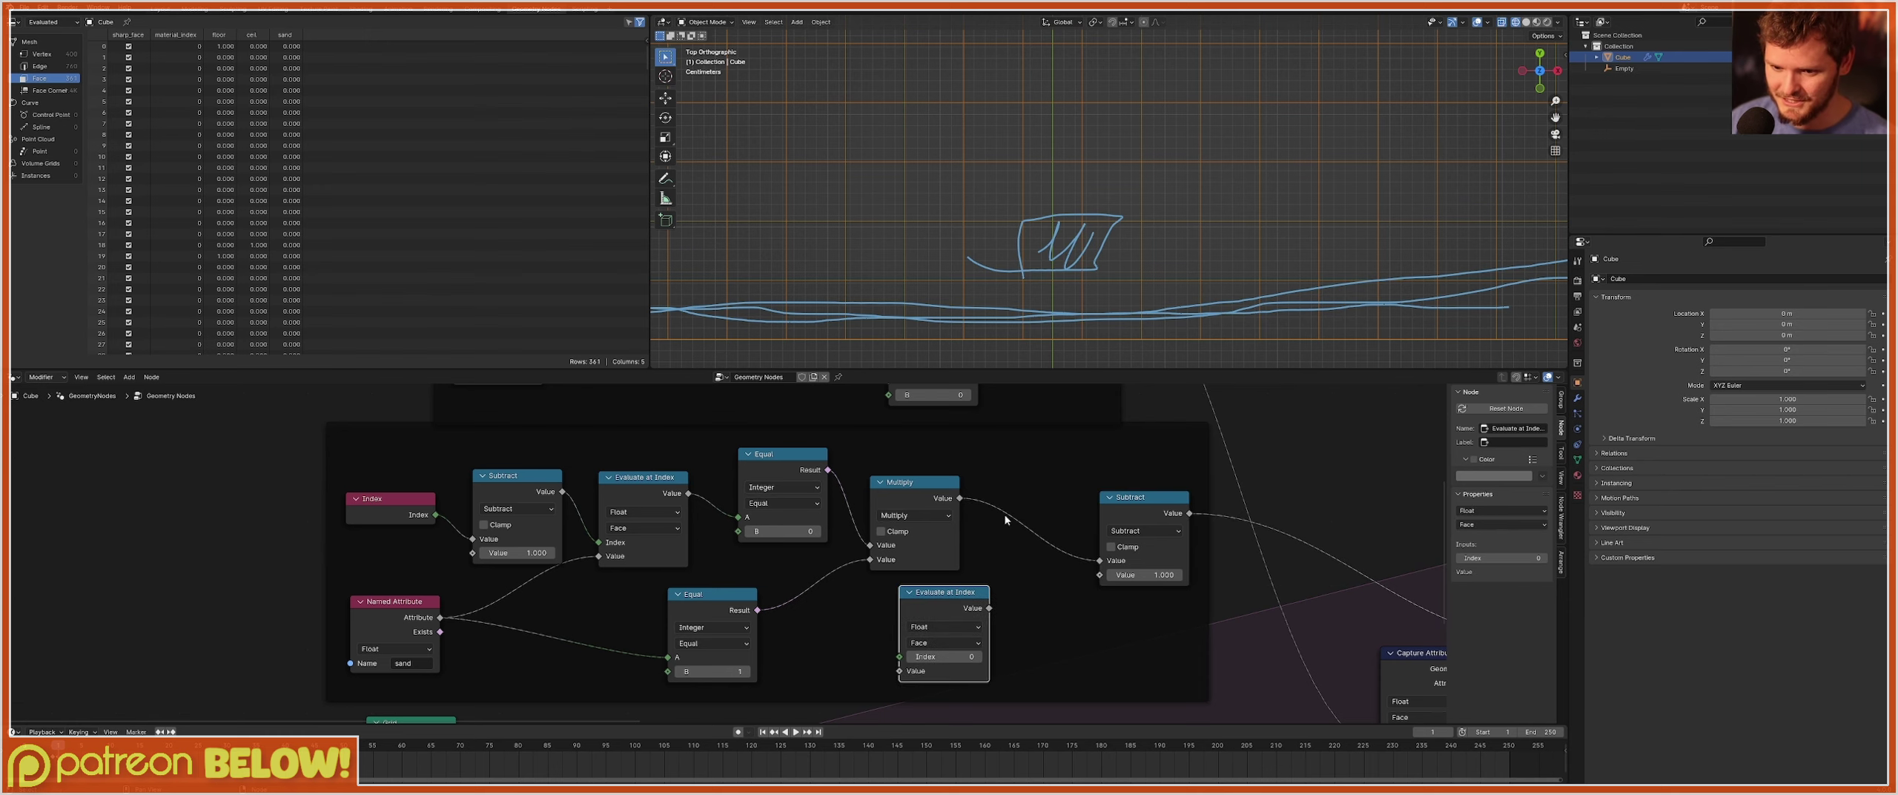
pyautogui.moveTo(1003, 516); pyautogui.dragTo(913, 638, button='middle')
pyautogui.scroll(-4, 992, 513)
pyautogui.click(944, 504)
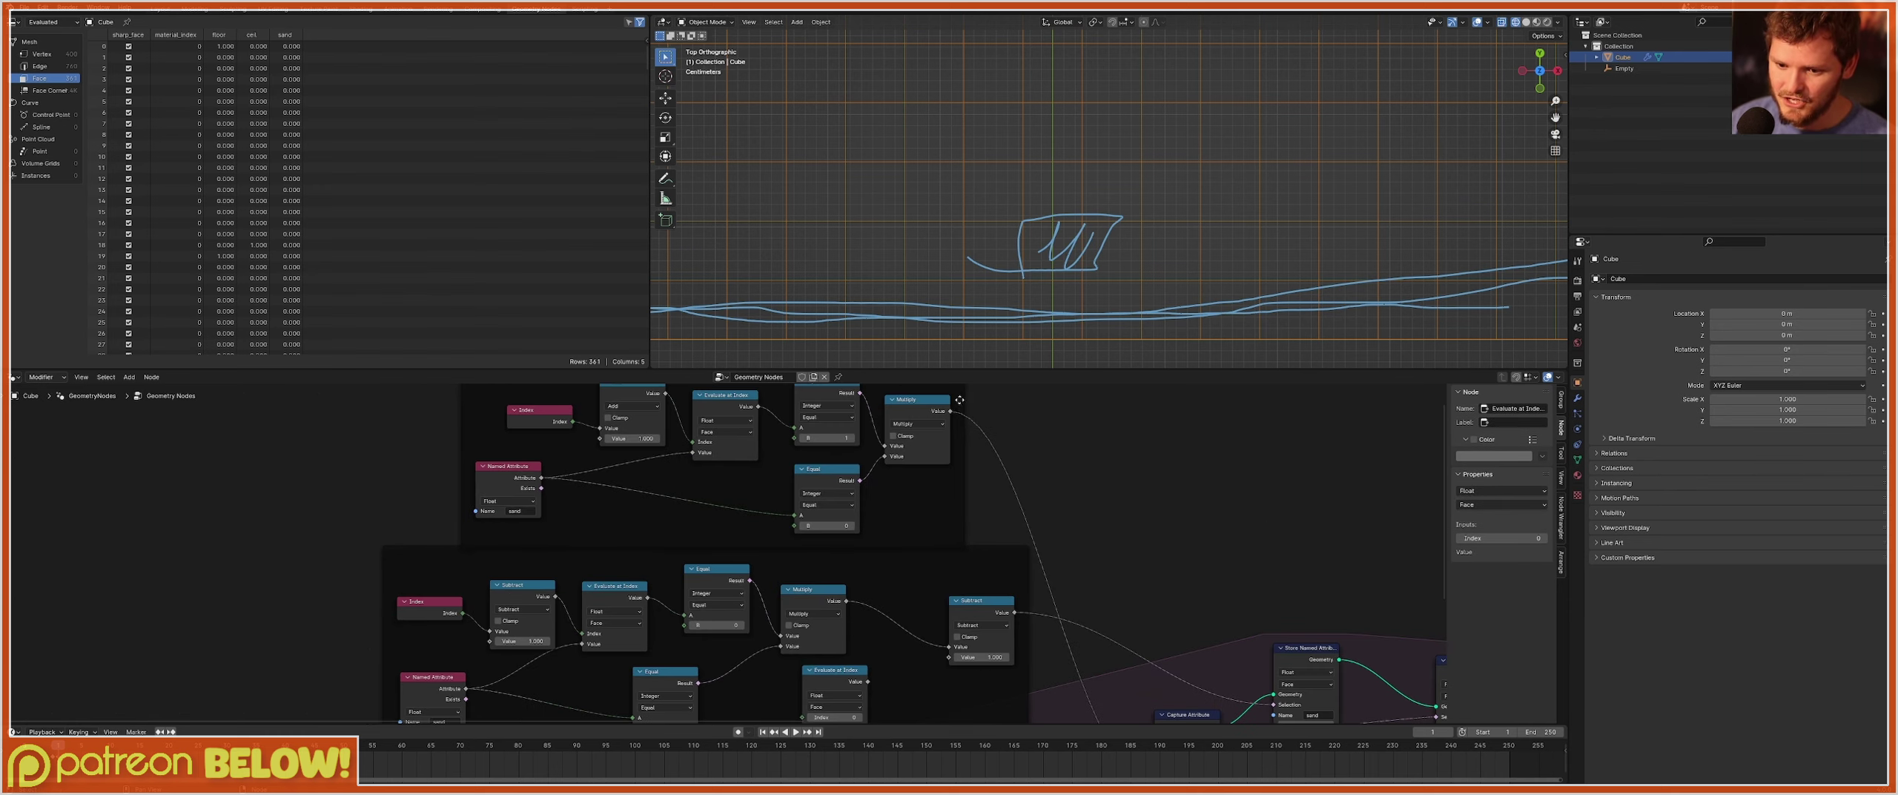
pyautogui.moveTo(959, 404); pyautogui.dragTo(1005, 323)
pyautogui.moveTo(771, 573); pyautogui.dragTo(858, 465, button='middle')
pyautogui.scroll(4, 722, 547)
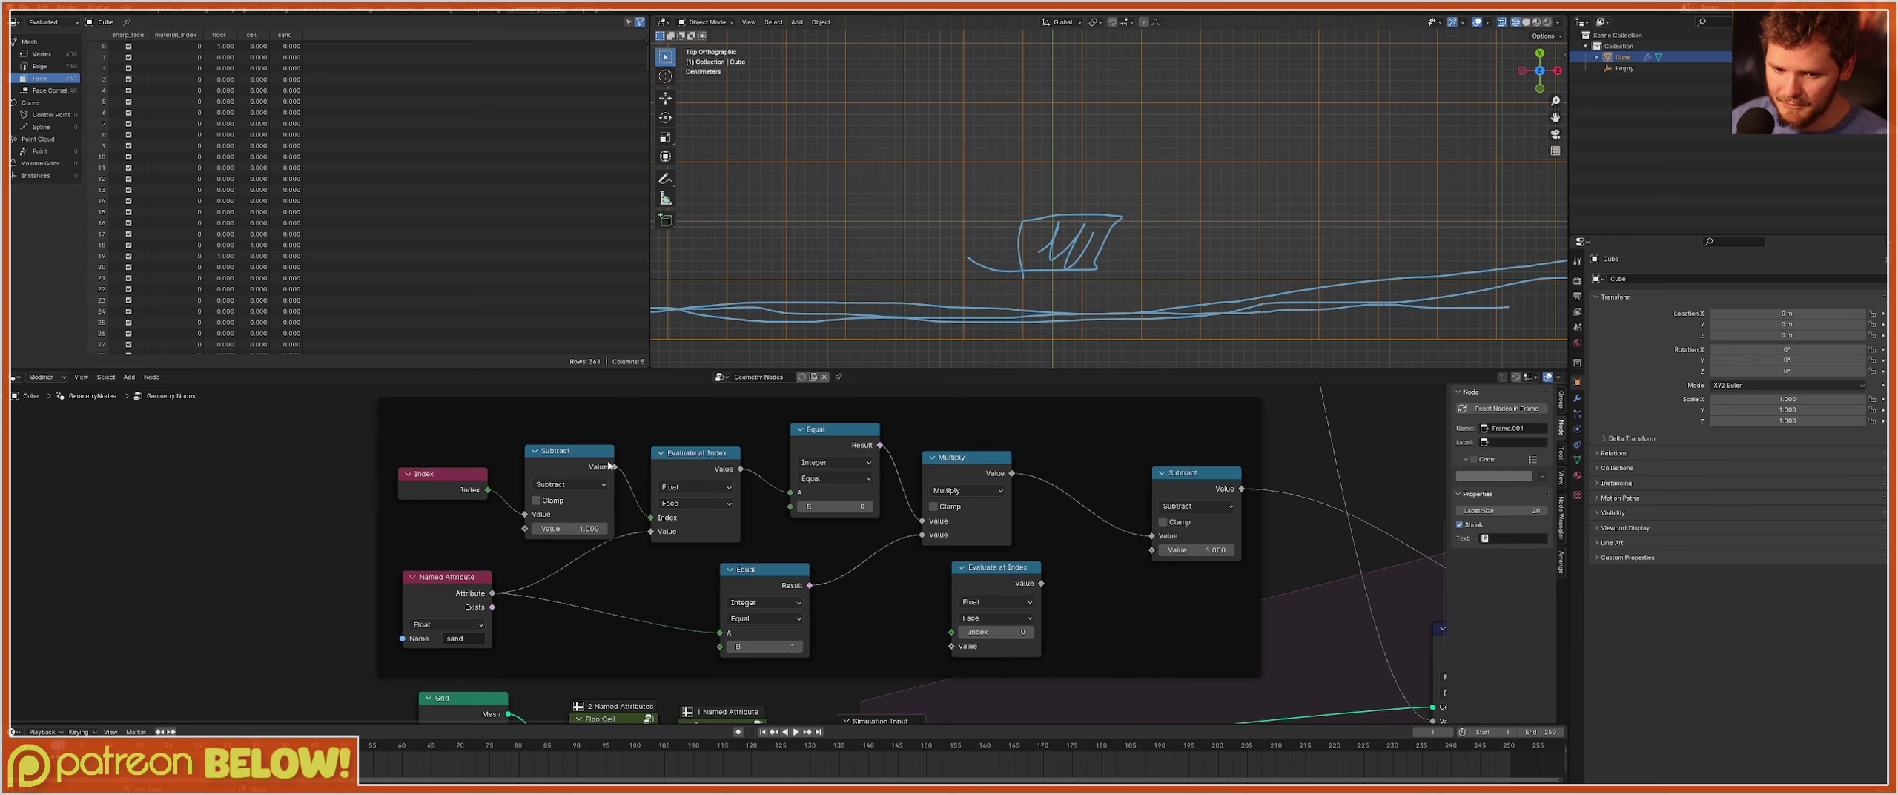
pyautogui.click(575, 451)
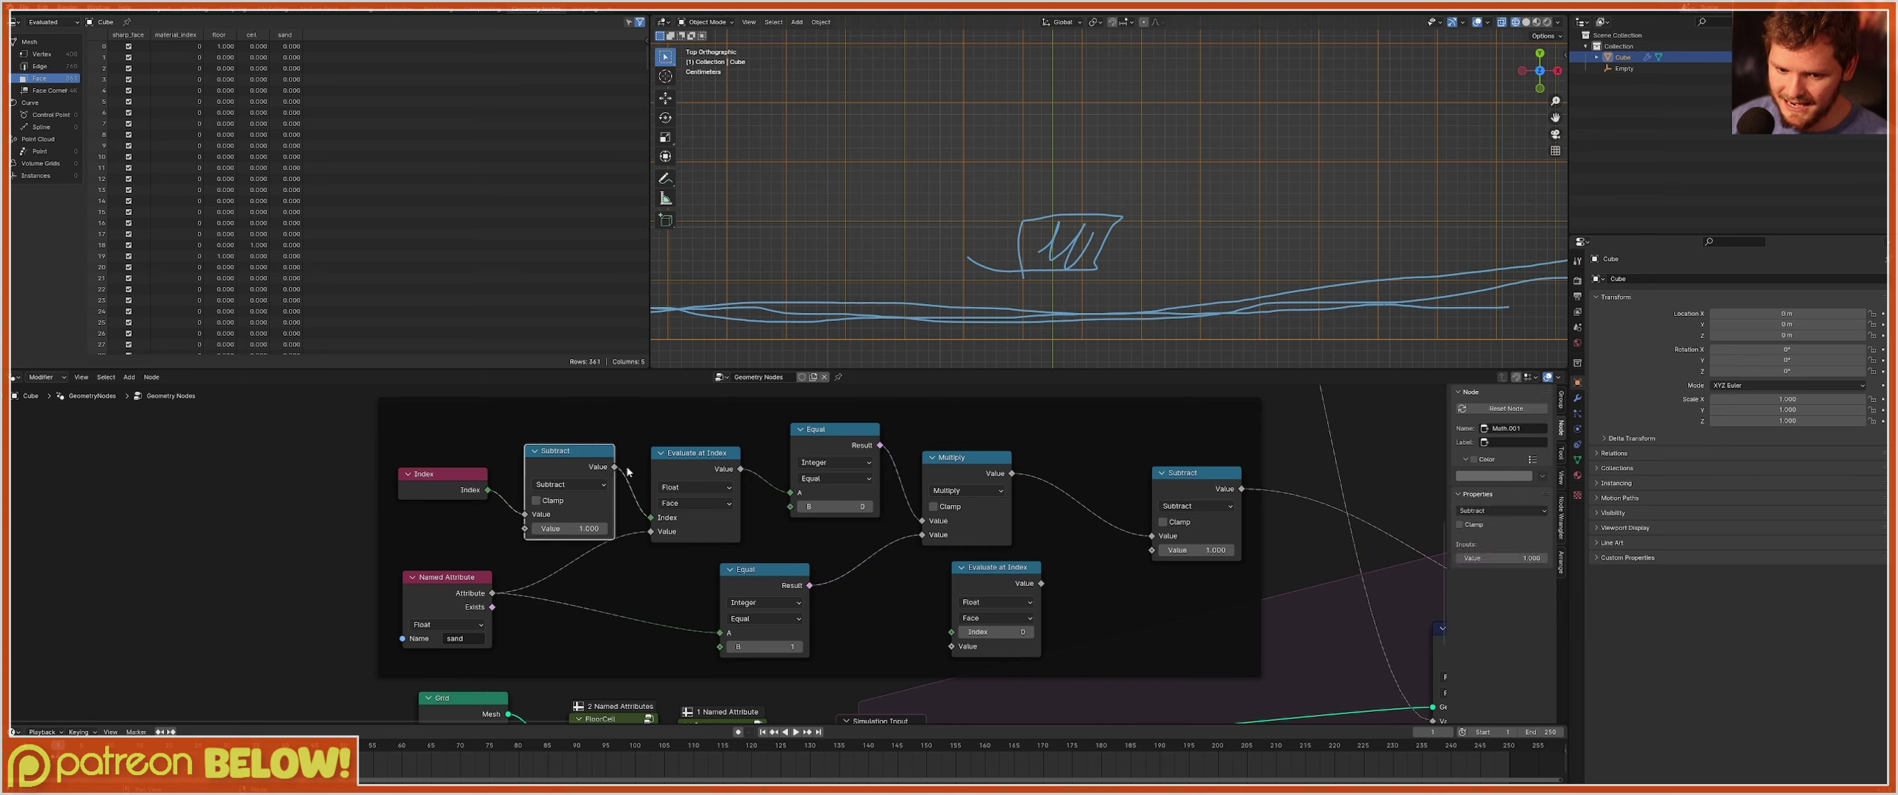
pyautogui.moveTo(615, 466); pyautogui.dragTo(952, 631)
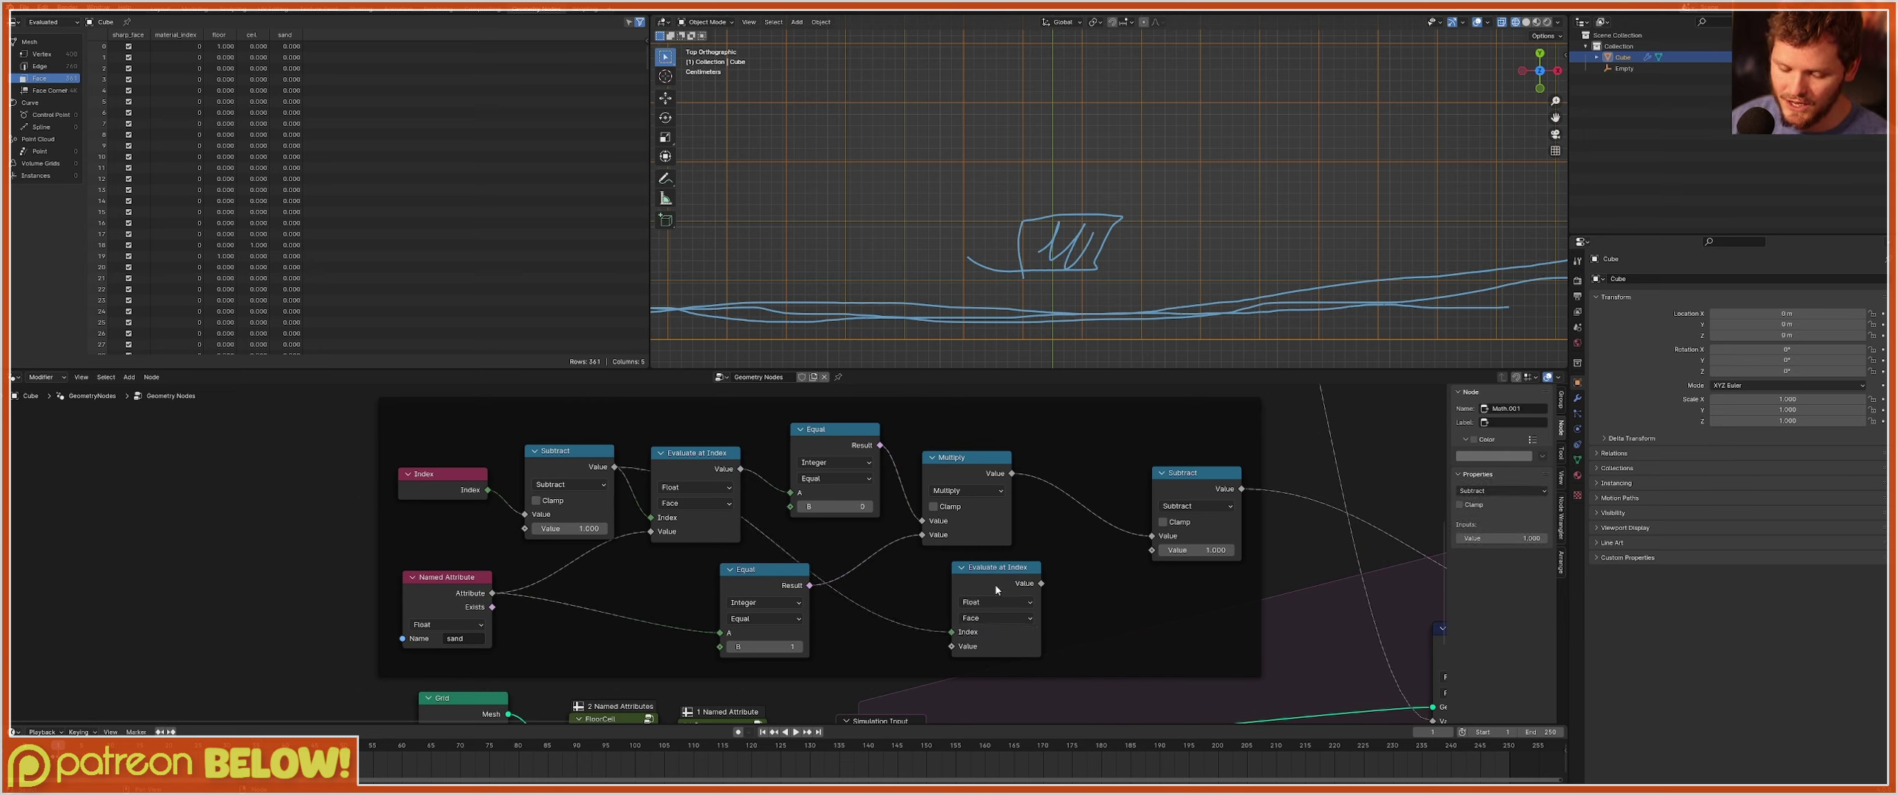
# Duplicate the sand Named Attribute, connect it to the new Evaluate at Index node's Value input, and set its name to floor.
pyautogui.moveTo(434, 587); pyautogui.dragTo(417, 585)
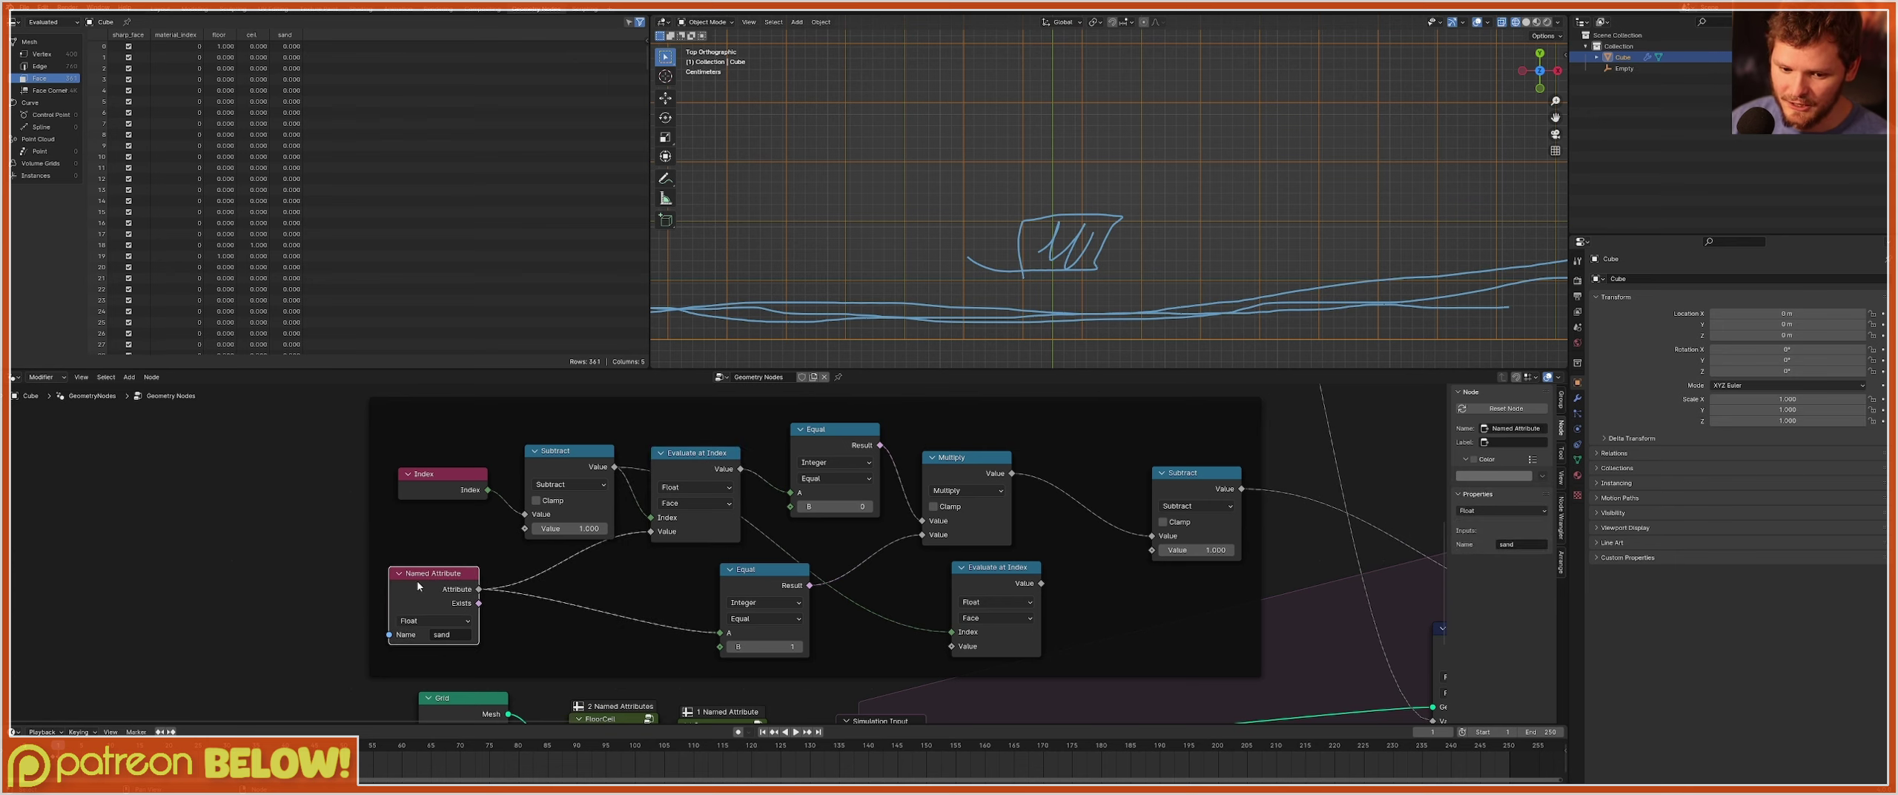
pyautogui.moveTo(967, 577); pyautogui.dragTo(1098, 593)
pyautogui.click(437, 581)
pyautogui.hotkey('shift', 'd')
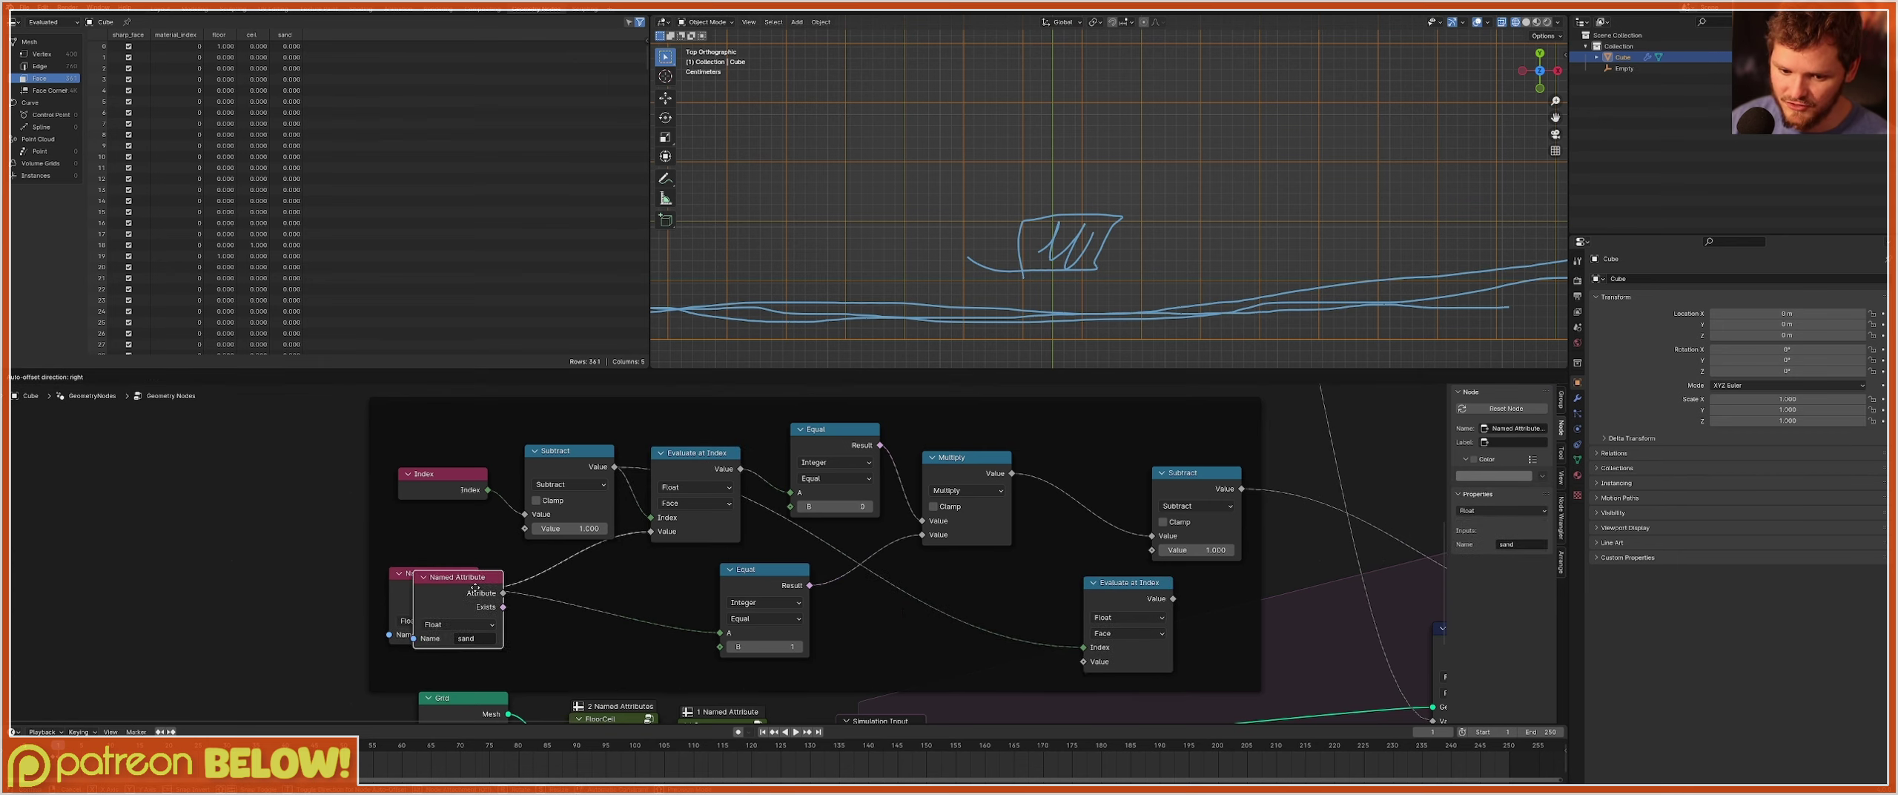
pyautogui.click(868, 631)
pyautogui.moveTo(913, 638); pyautogui.dragTo(1065, 660)
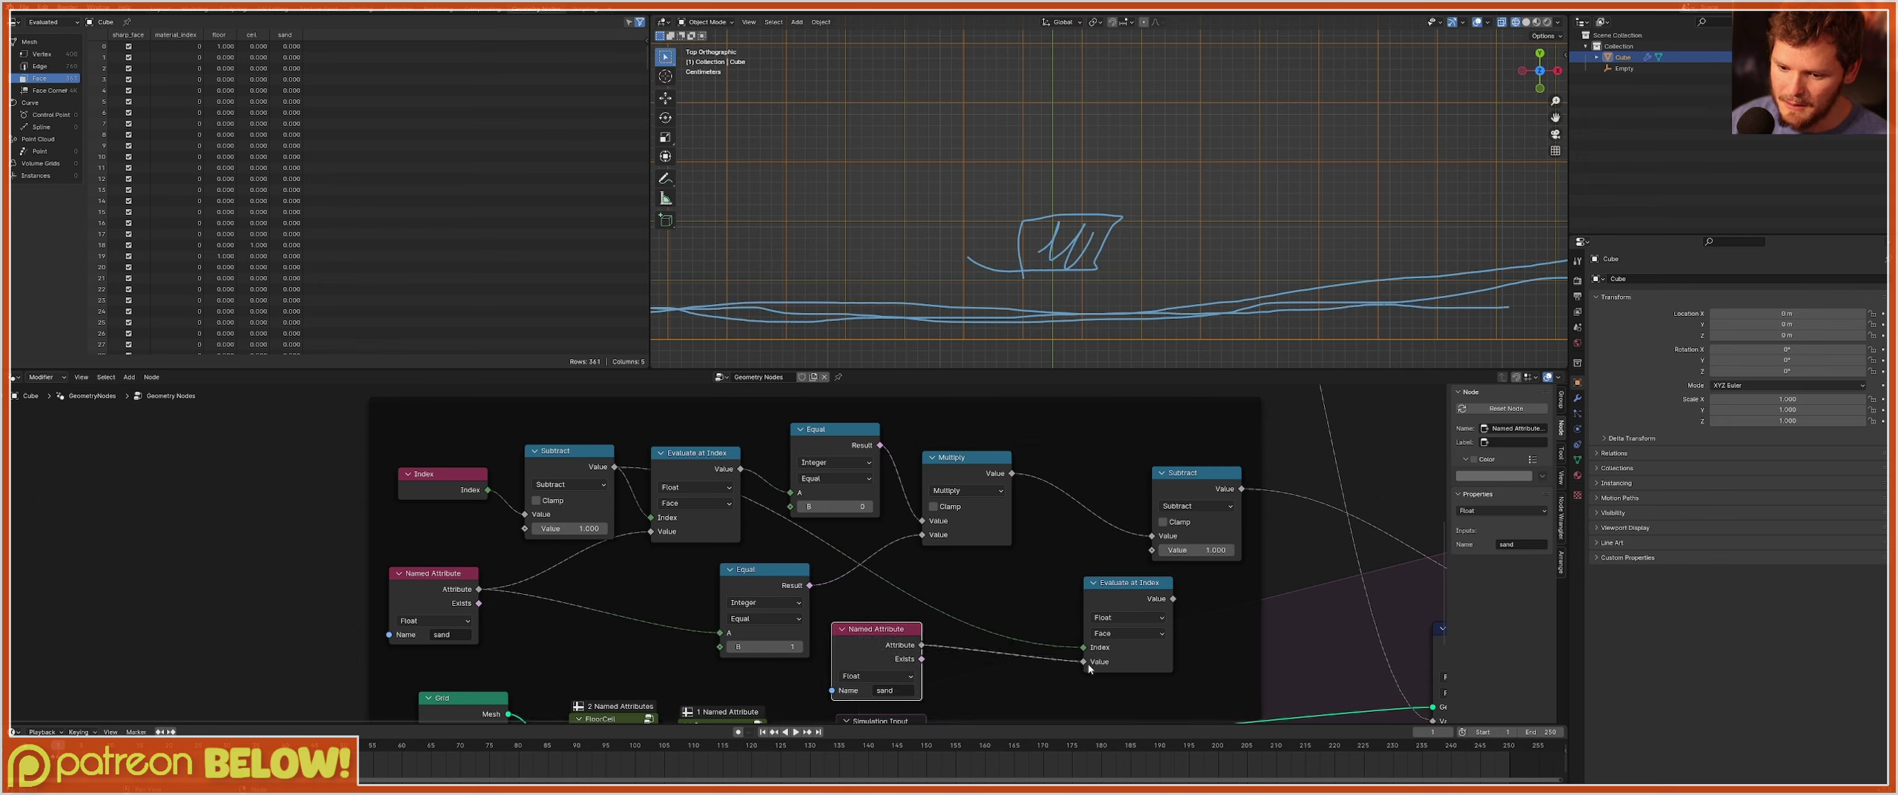
pyautogui.click(886, 691)
pyautogui.write('floor')
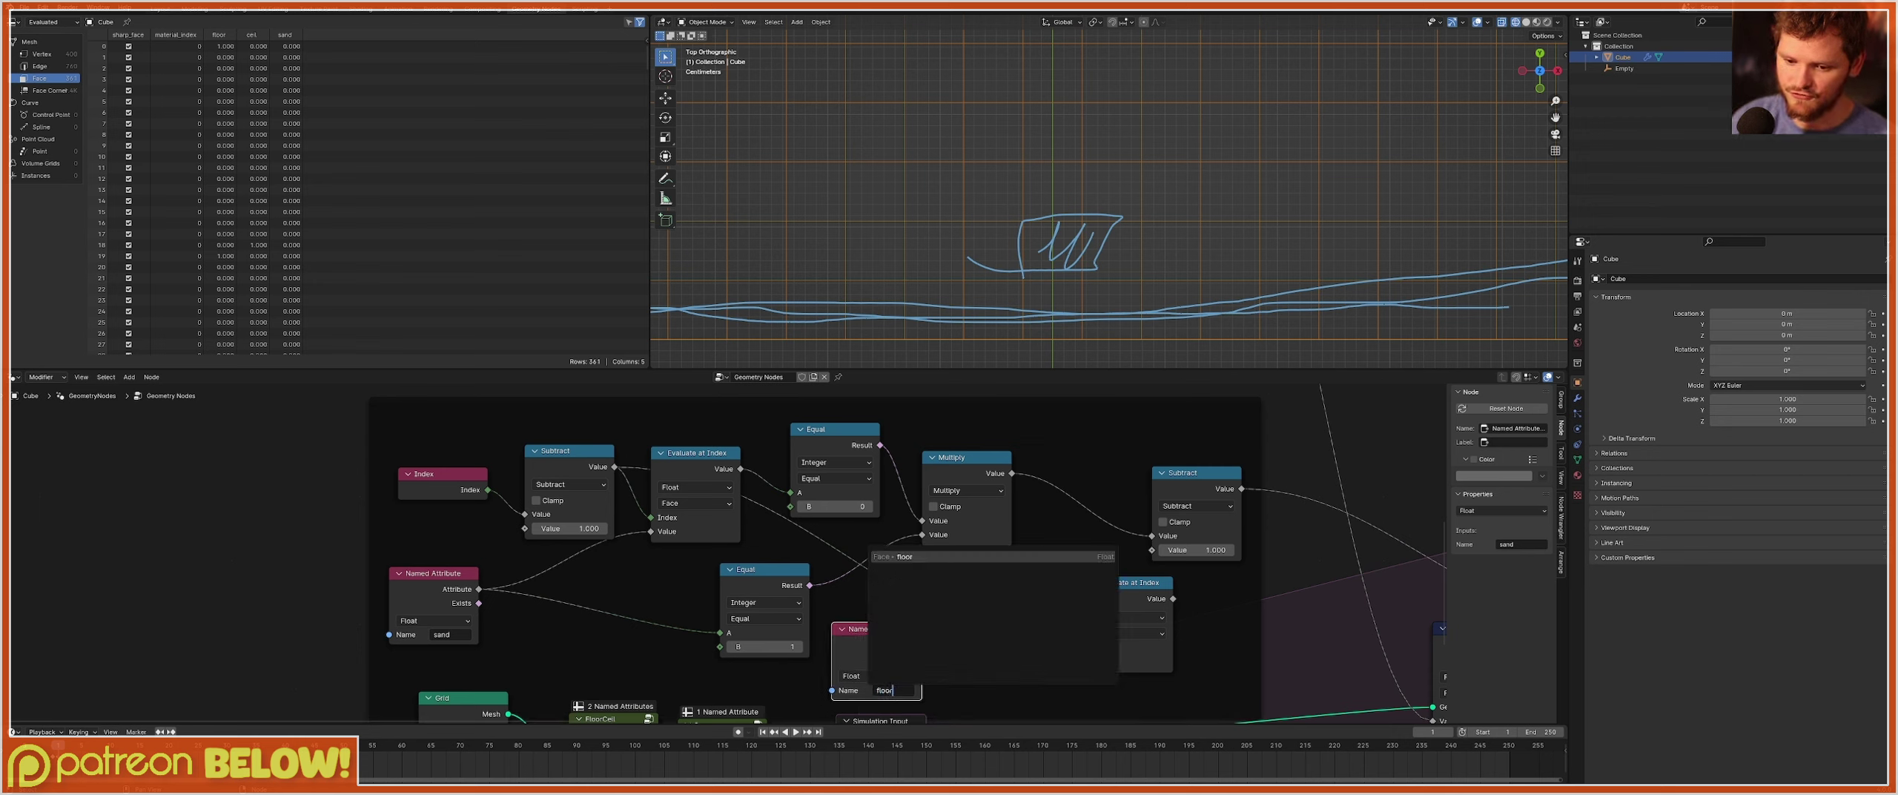
pyautogui.press('Return')
# Move the lower frame holding the Subtract chain up closer to the upper frame.
pyautogui.scroll(-3, 1109, 527)
pyautogui.moveTo(1109, 526); pyautogui.dragTo(1122, 654, button='middle')
pyautogui.click(987, 597)
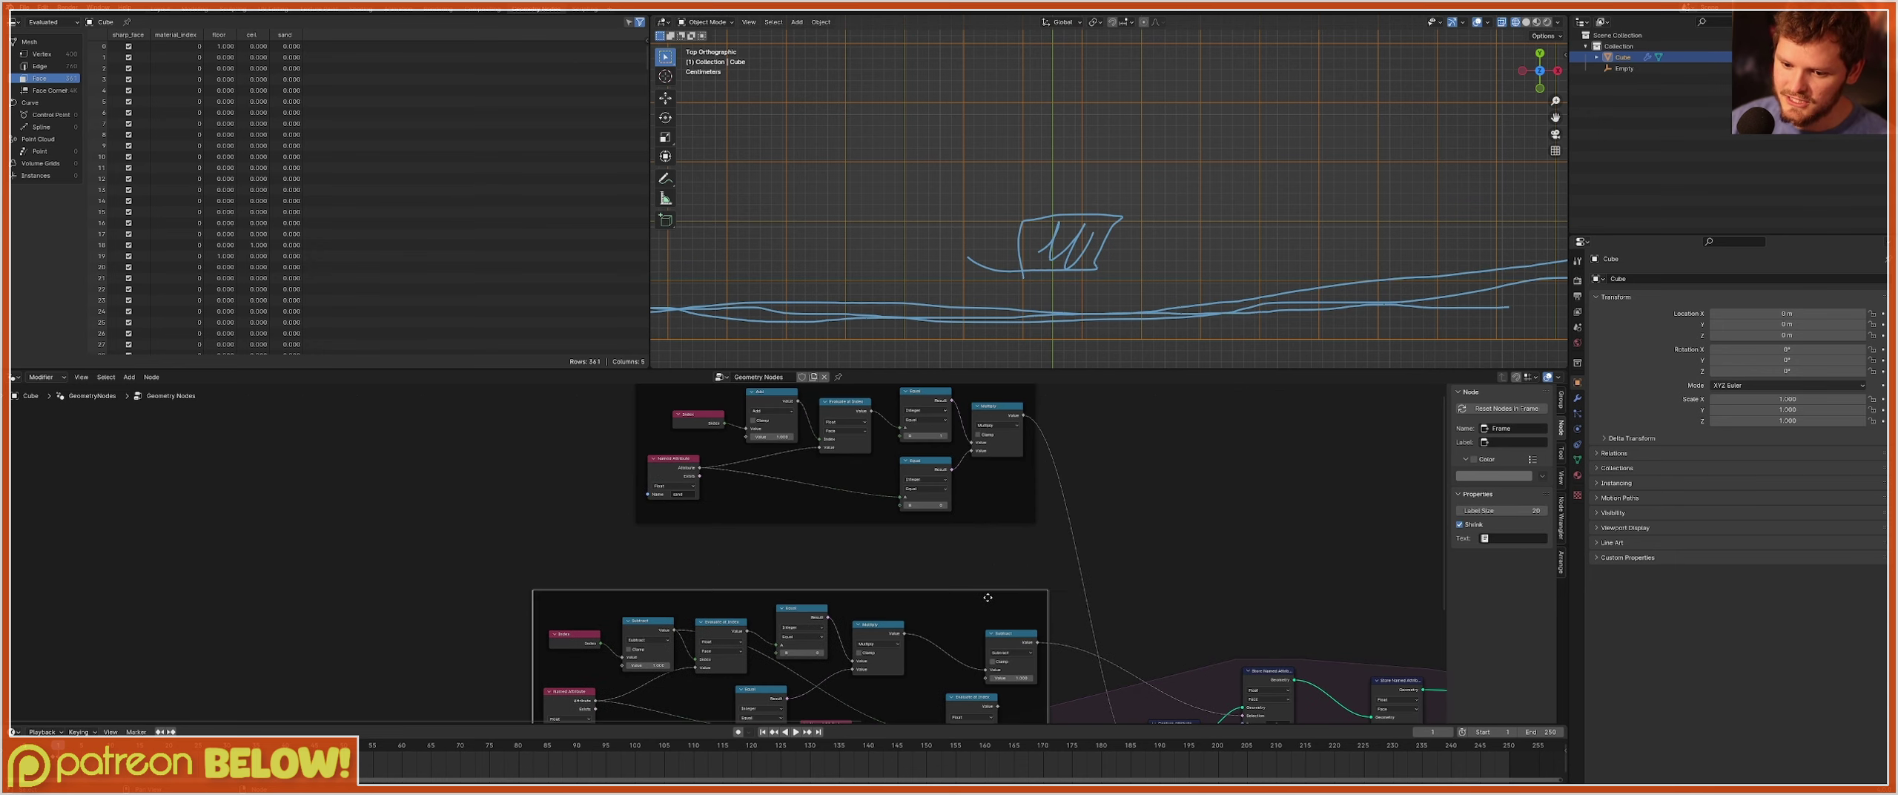
pyautogui.moveTo(988, 596); pyautogui.dragTo(987, 542)
pyautogui.scroll(2, 682, 610)
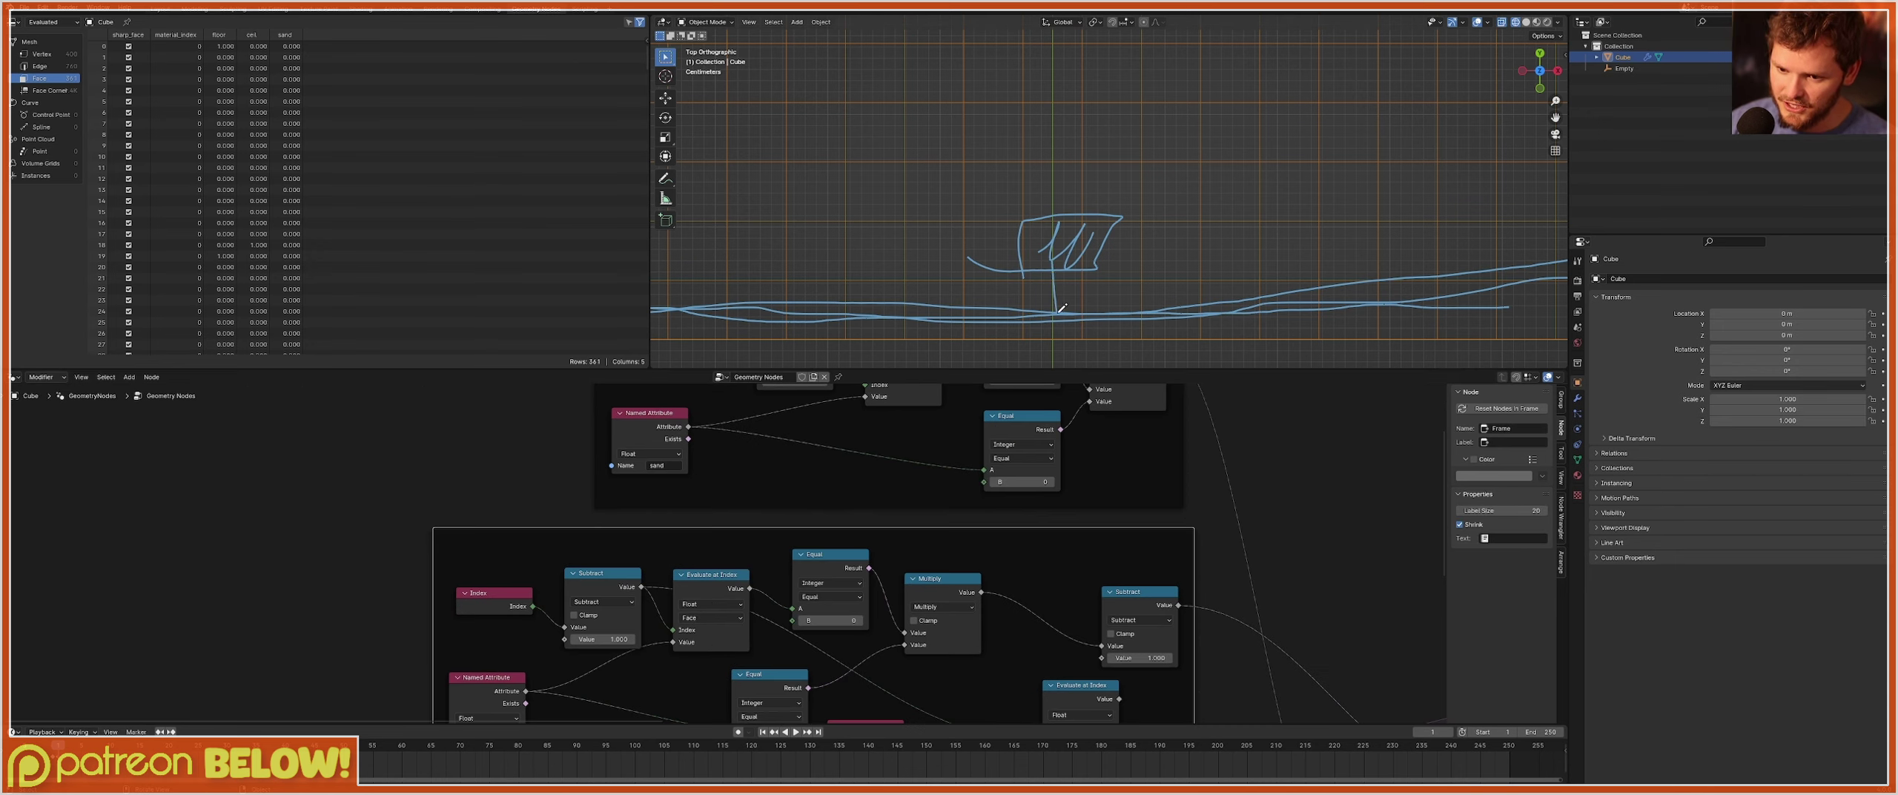
pyautogui.moveTo(1009, 611); pyautogui.dragTo(787, 481, button='middle')
pyautogui.scroll(4, 1006, 519)
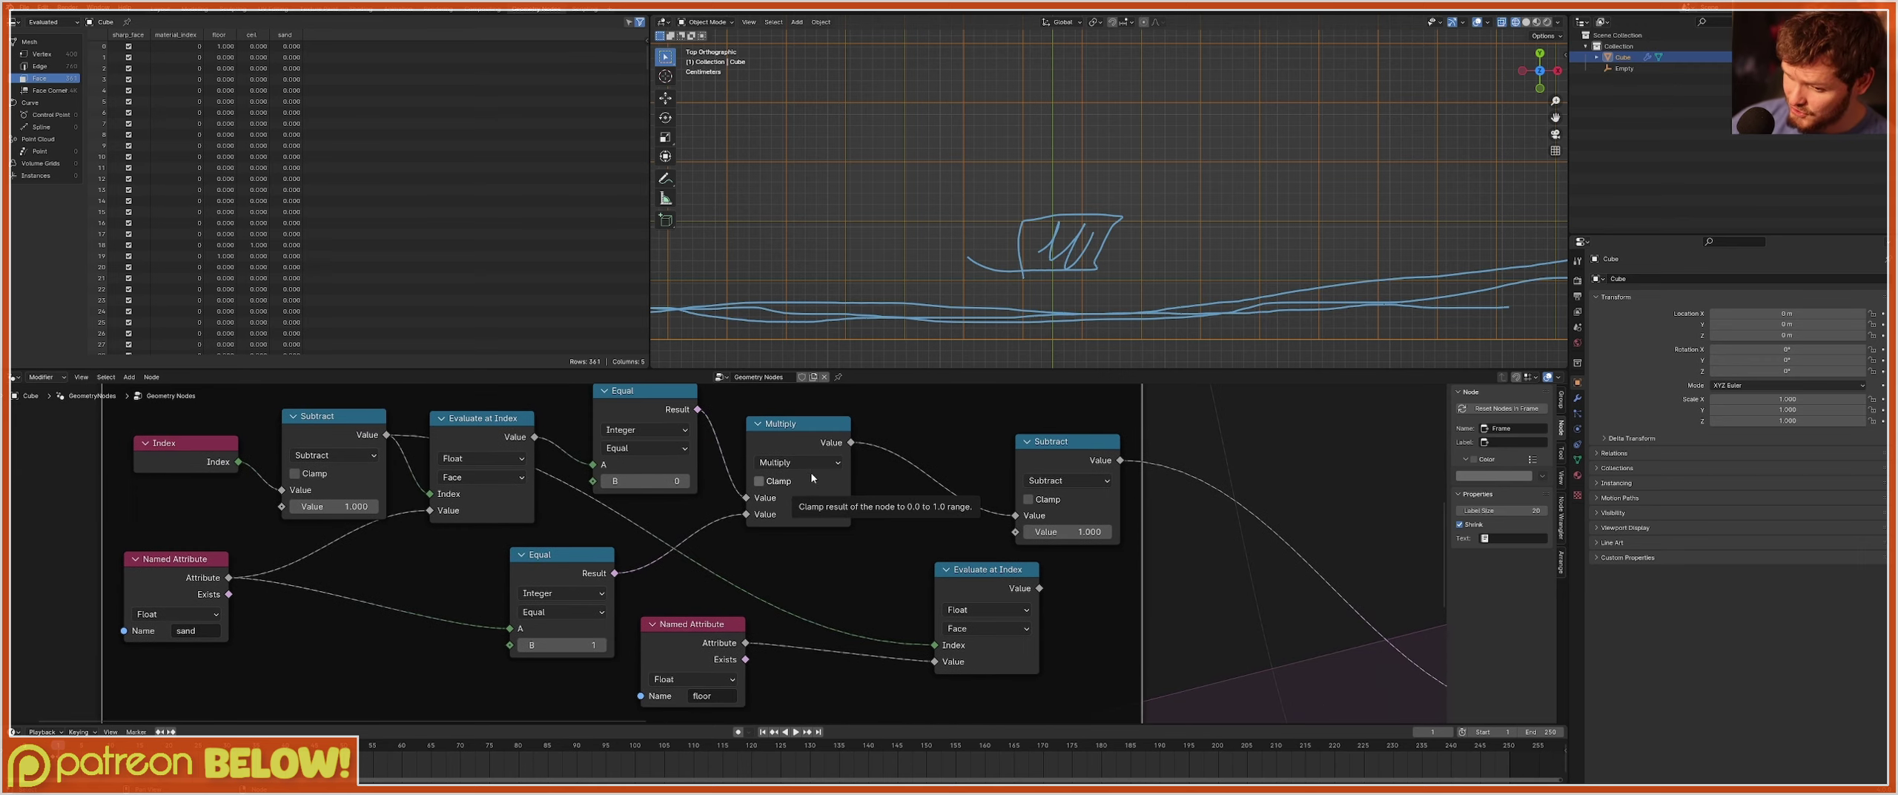
# Spread the floor Evaluate at Index and final Subtract nodes apart and connect the evaluated floor value to Subtract's second input.
pyautogui.scroll(-8, 908, 480)
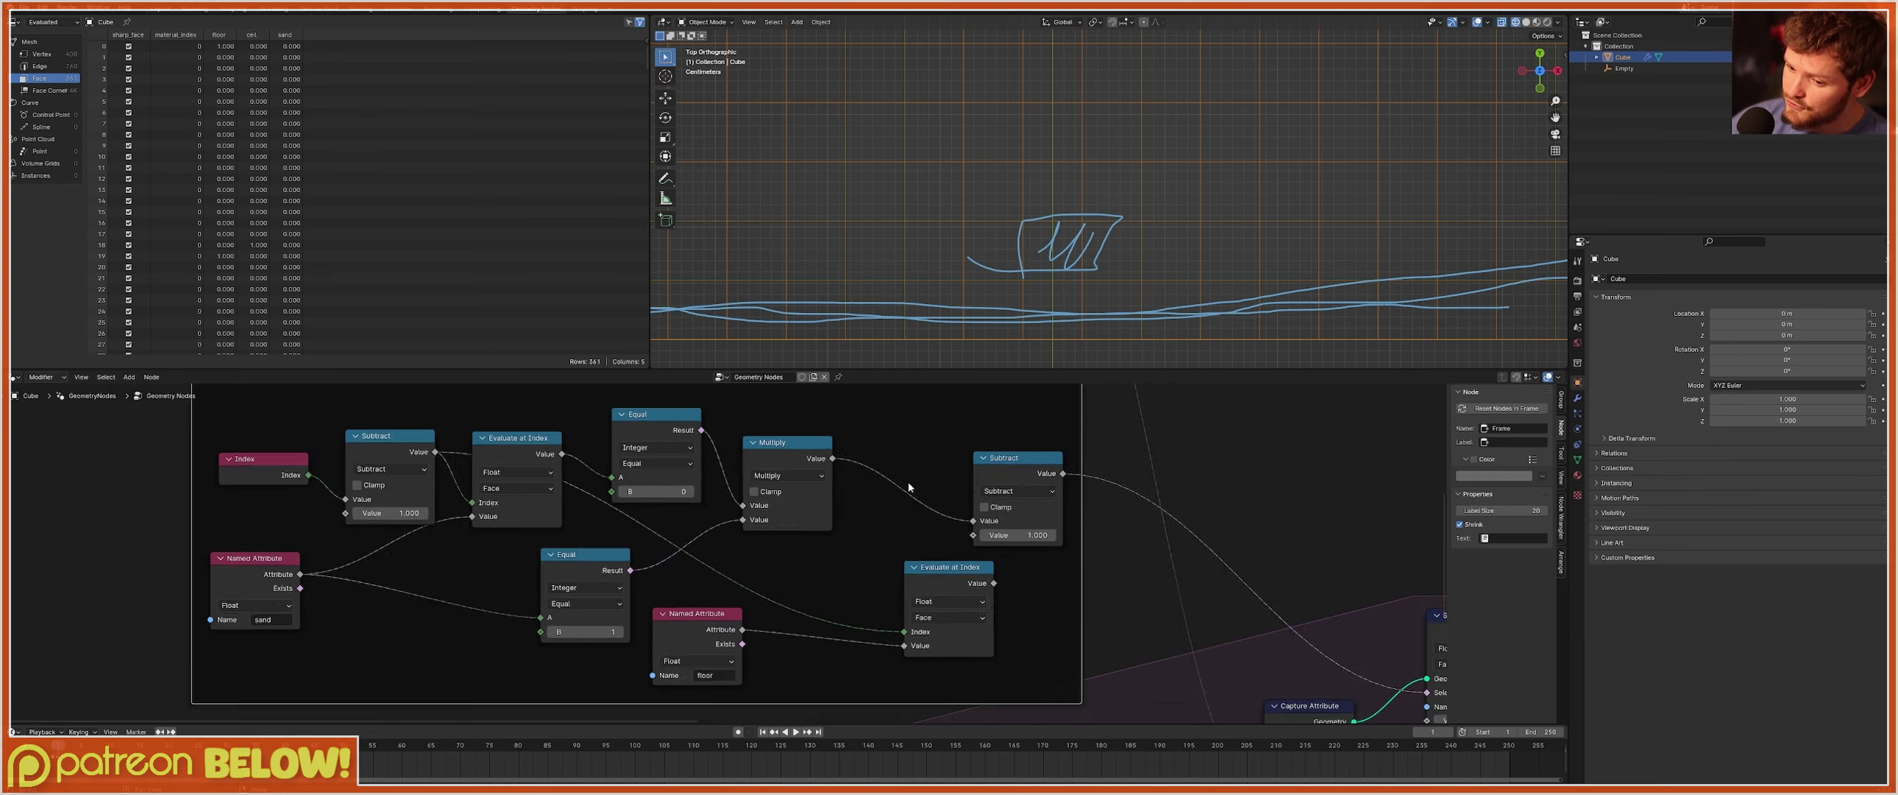
pyautogui.moveTo(907, 480); pyautogui.dragTo(744, 419, button='middle')
pyautogui.scroll(6, 1112, 552)
pyautogui.moveTo(1127, 555); pyautogui.dragTo(949, 538, button='middle')
pyautogui.moveTo(1046, 505); pyautogui.dragTo(1060, 528)
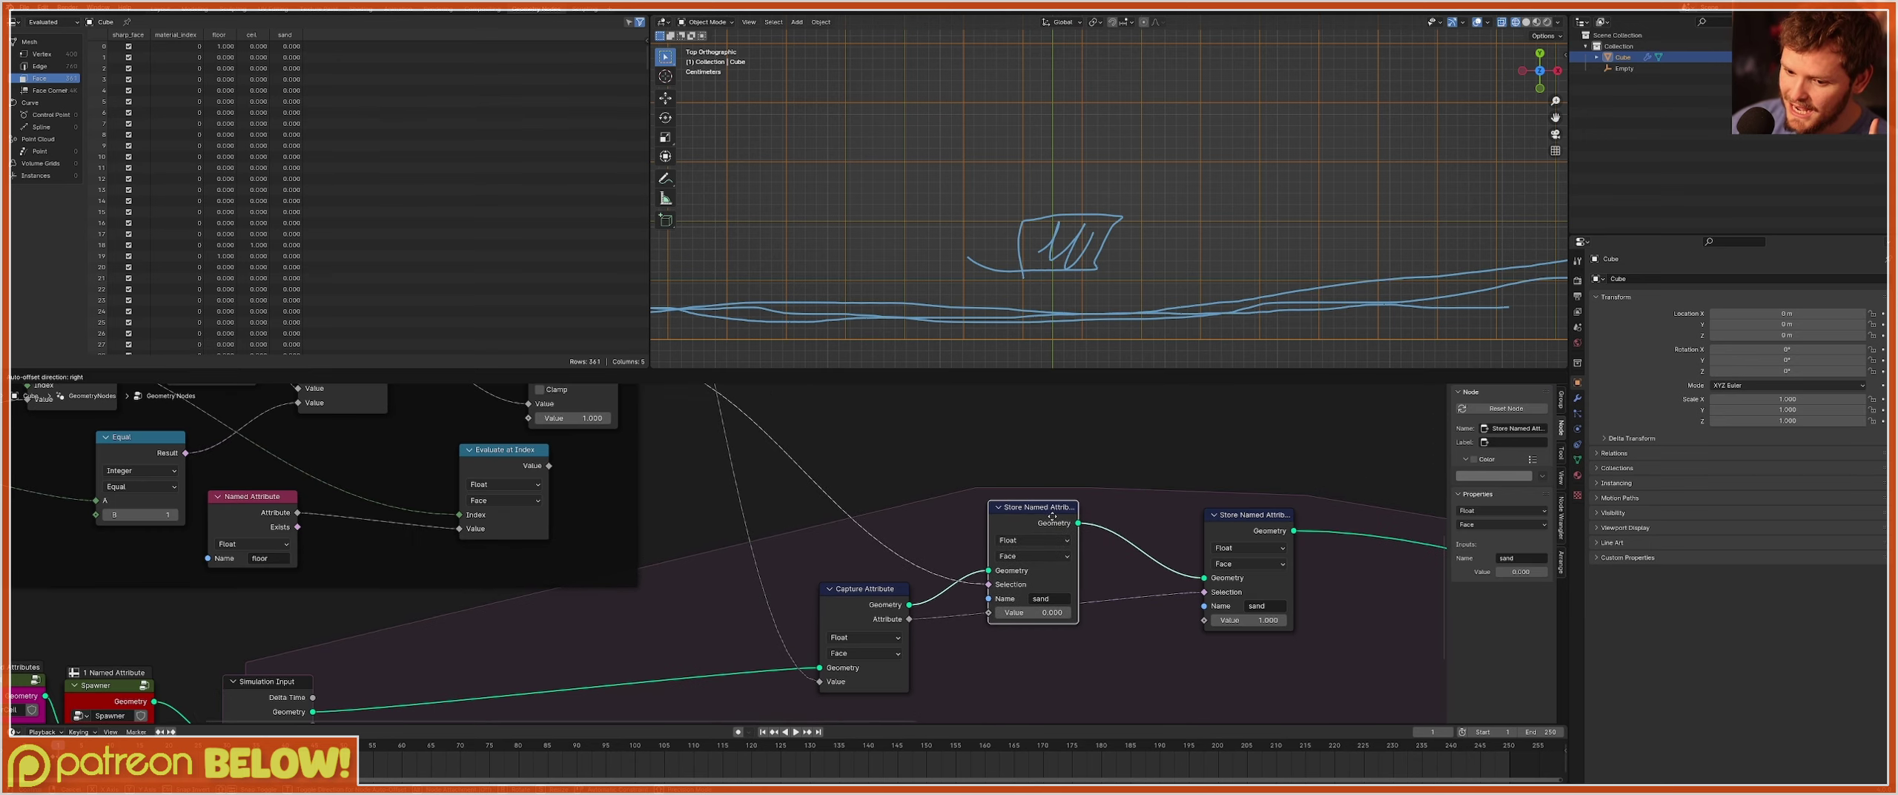
pyautogui.moveTo(743, 445); pyautogui.dragTo(833, 565, button='middle')
pyautogui.click(735, 488)
pyautogui.moveTo(734, 487); pyautogui.dragTo(791, 489)
pyautogui.moveTo(512, 475); pyautogui.dragTo(527, 476)
pyautogui.moveTo(660, 586); pyautogui.dragTo(745, 555)
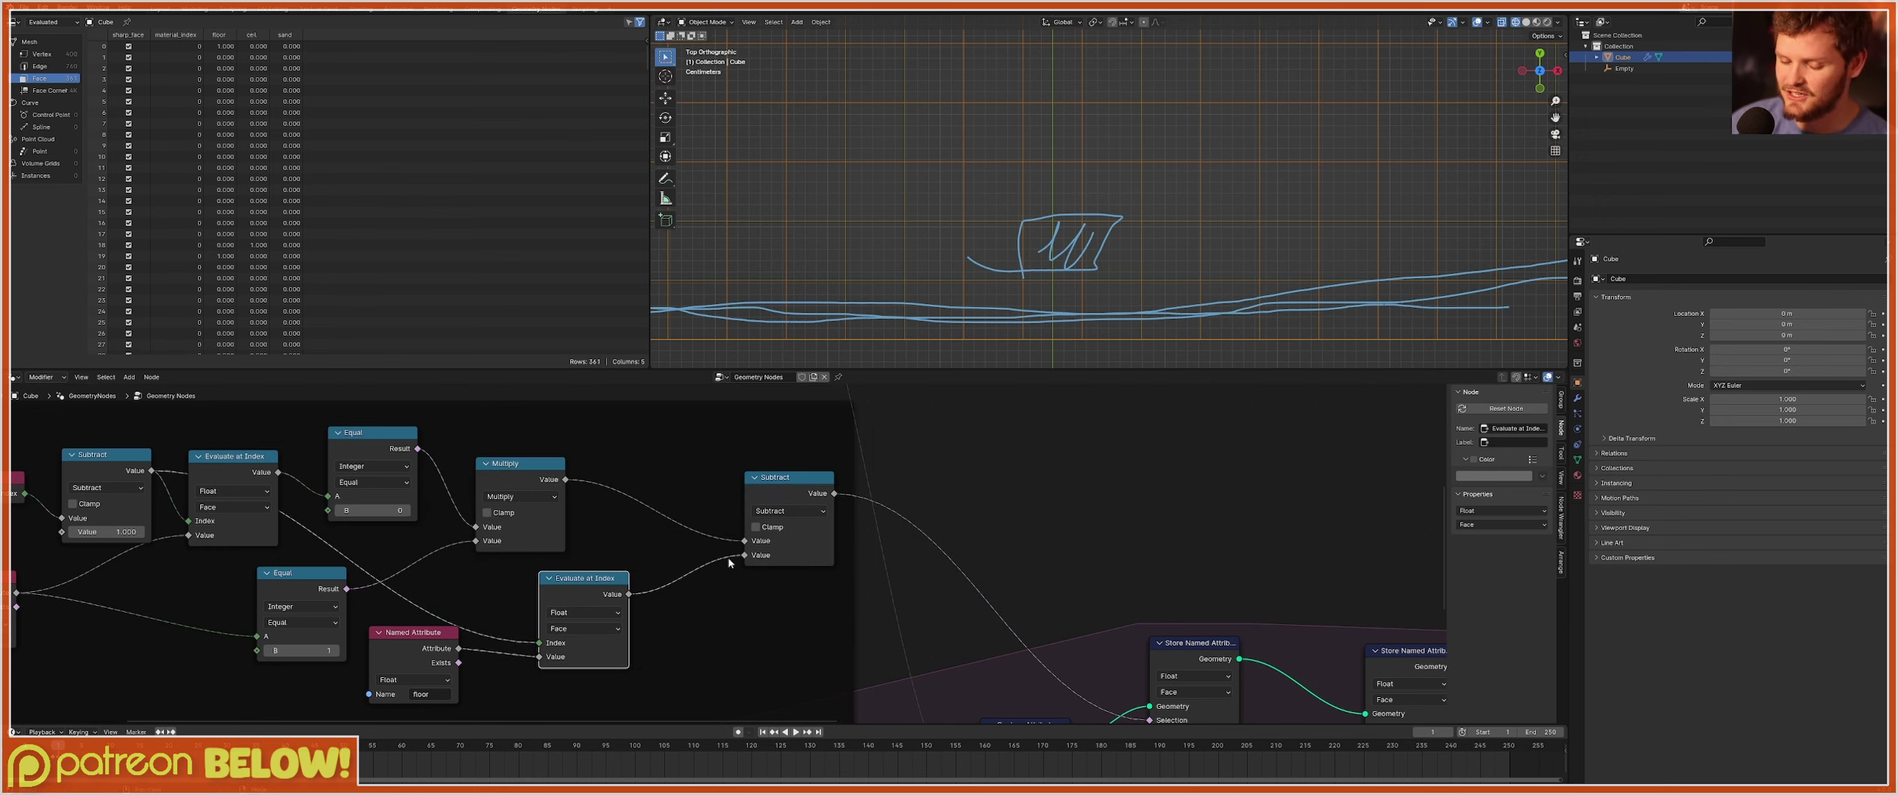
# Select the nodes of the lower sand-check chain and retrace the grid's bottom row with another annotation stroke.
pyautogui.moveTo(583, 497); pyautogui.dragTo(857, 556, button='middle')
pyautogui.moveTo(819, 470); pyautogui.dragTo(249, 640)
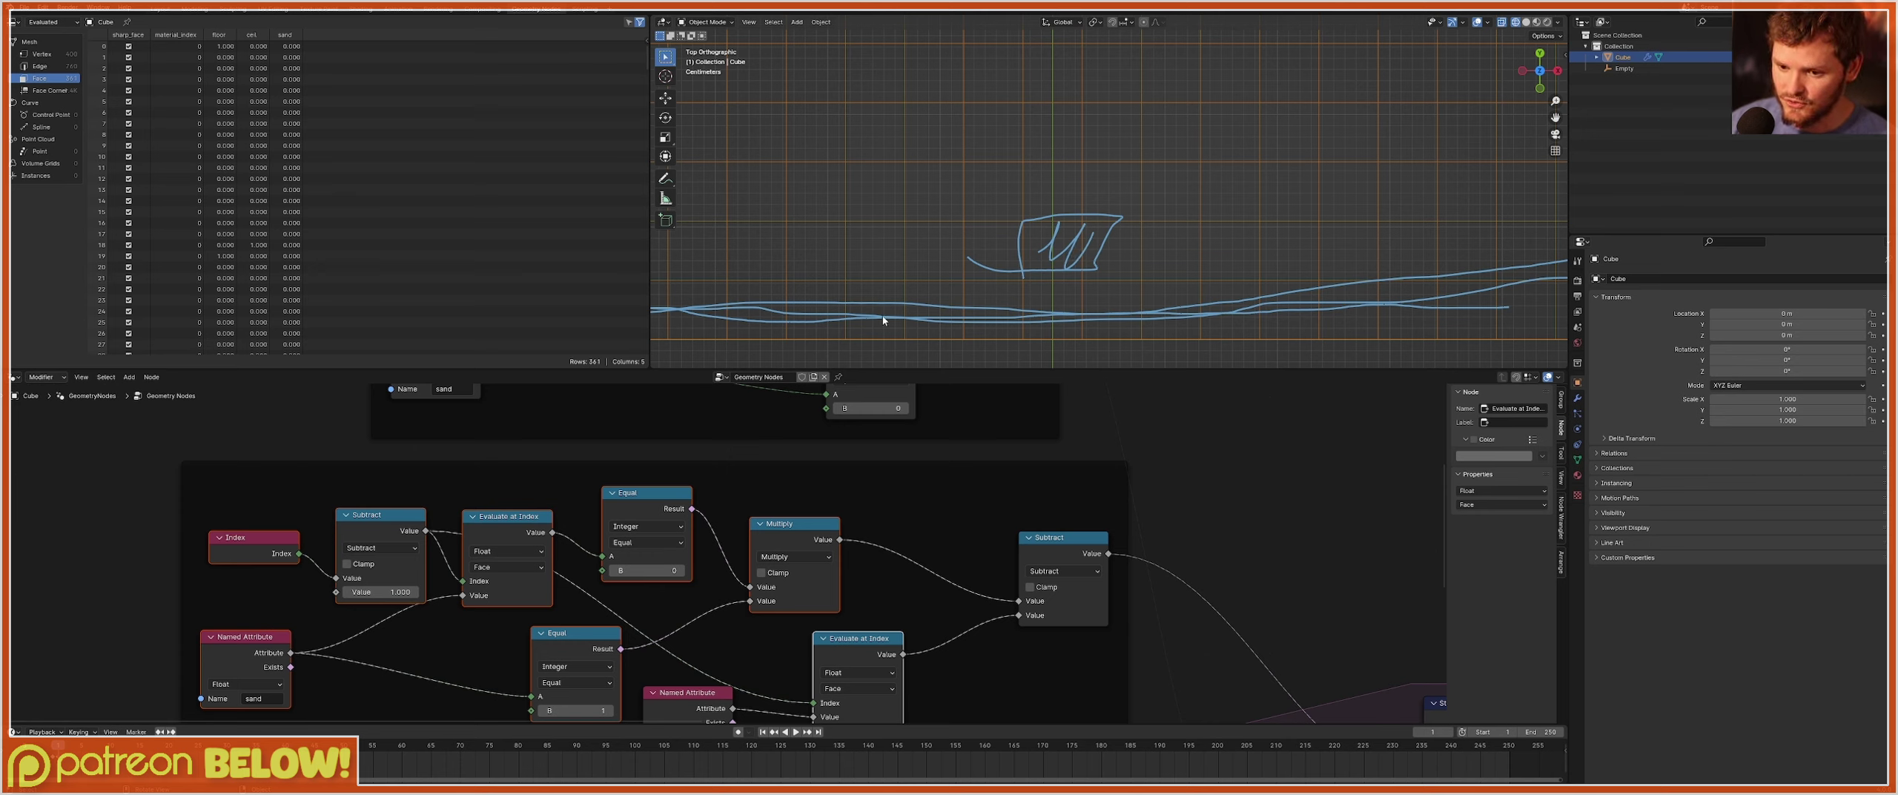
pyautogui.moveTo(882, 320); pyautogui.dragTo(1180, 322)
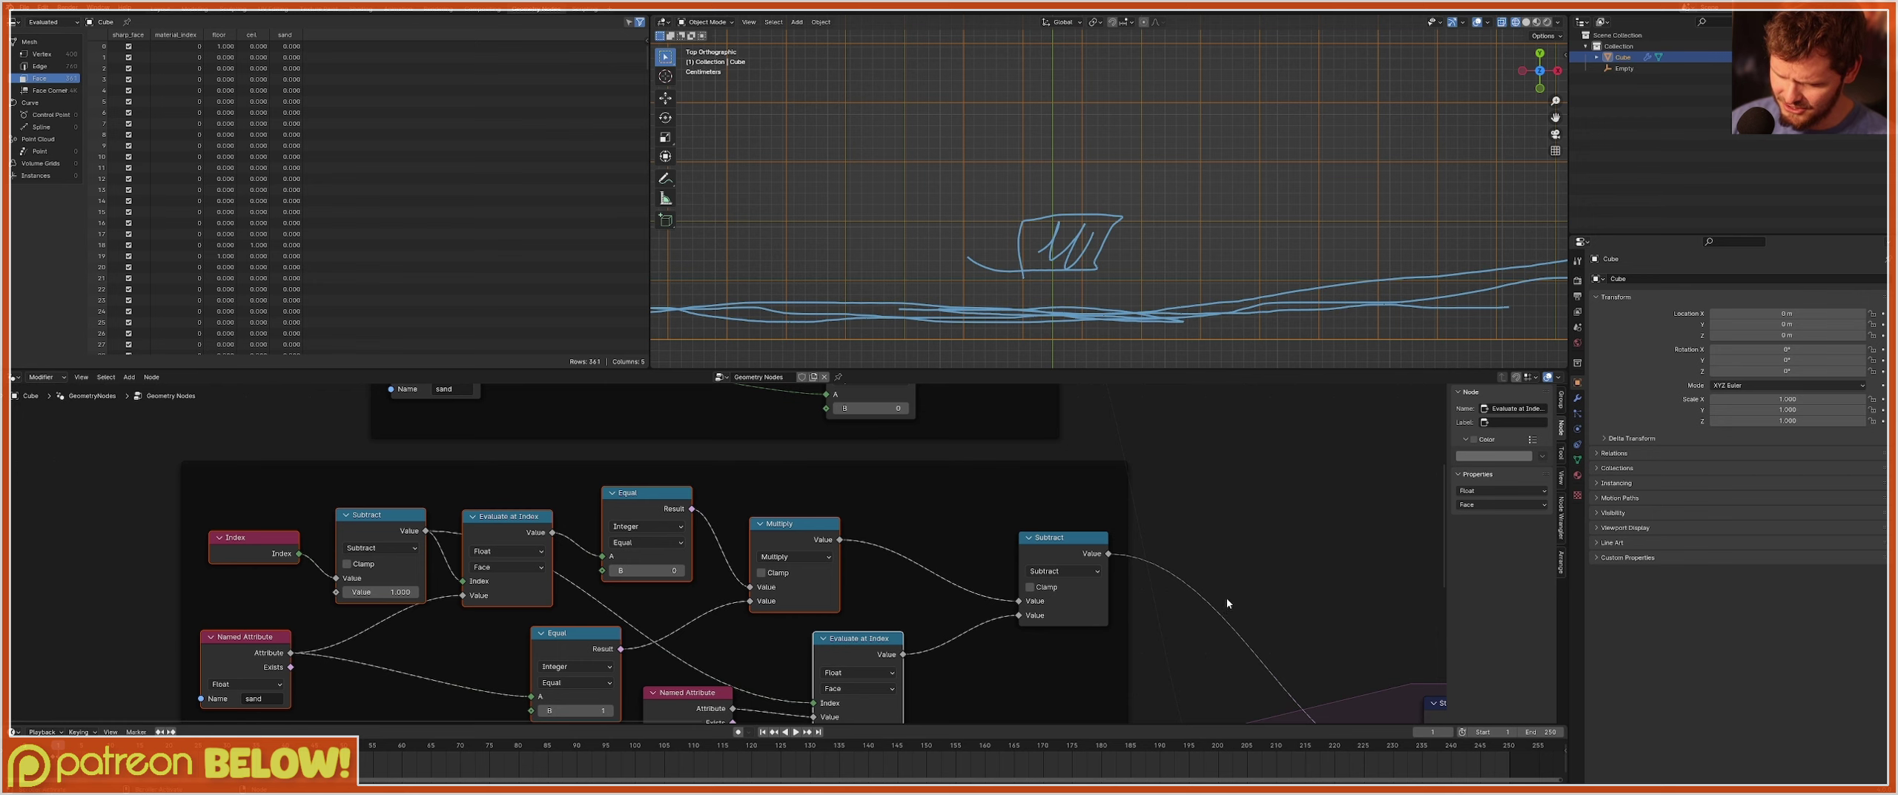
pyautogui.keyDown('shift'); pyautogui.moveTo(1118, 321); pyautogui.dragTo(1122, 301, button='middle'); pyautogui.keyUp('shift')
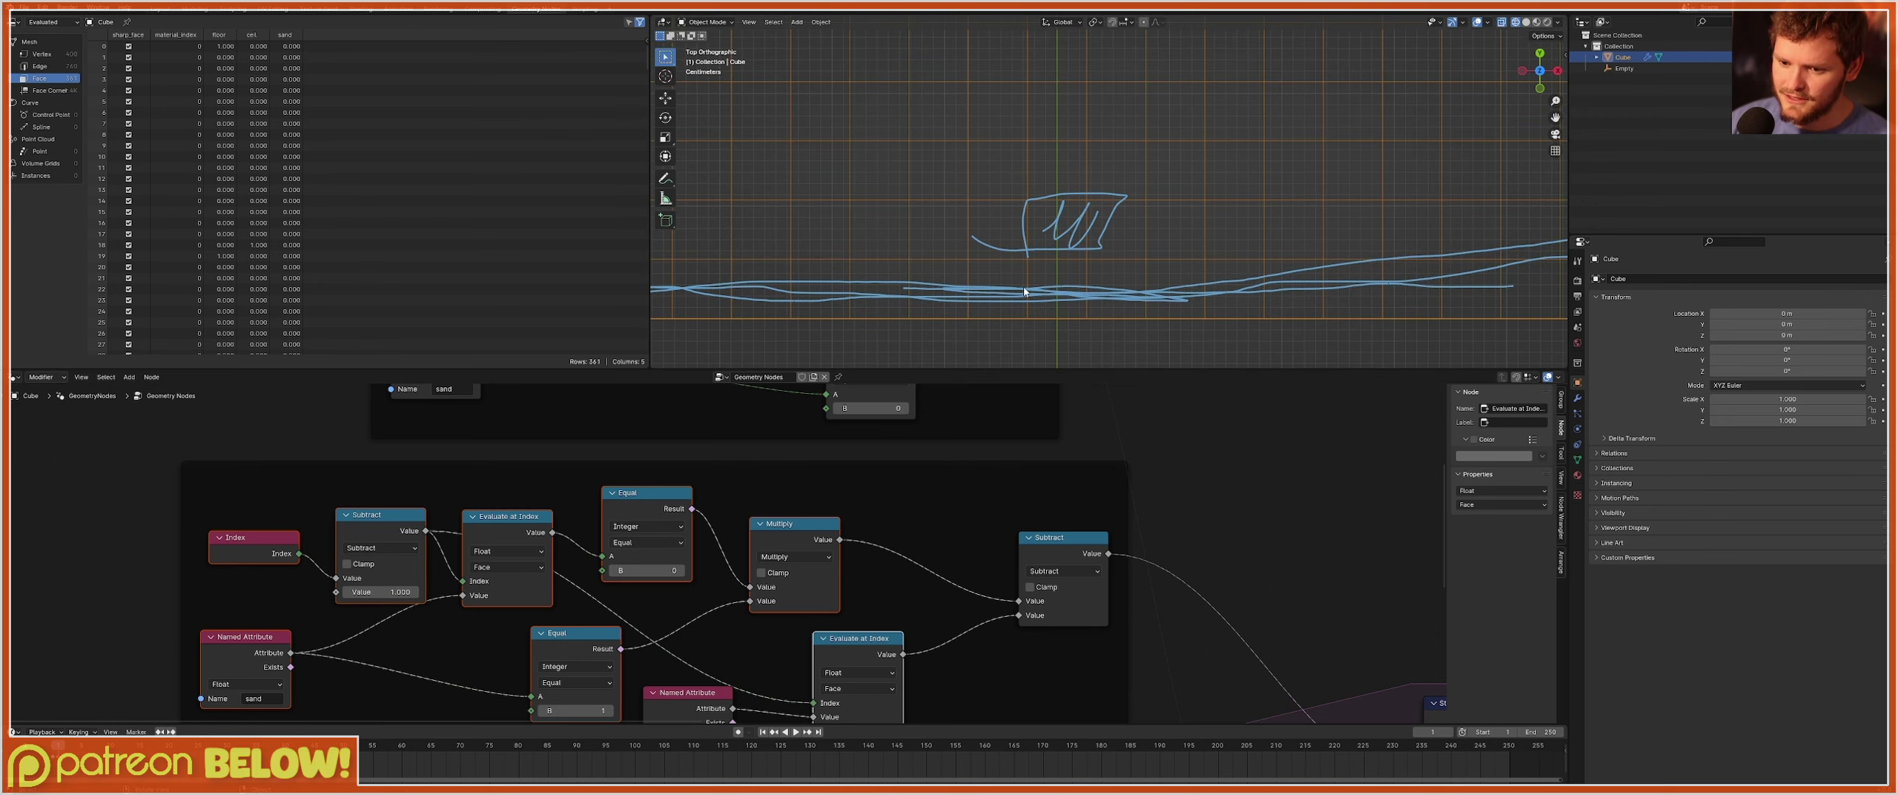
# Examine how the Multiply result and the evaluated floor value feed the final Subtract node.
pyautogui.moveTo(824, 540); pyautogui.dragTo(884, 412, button='middle')
pyautogui.scroll(2, 834, 568)
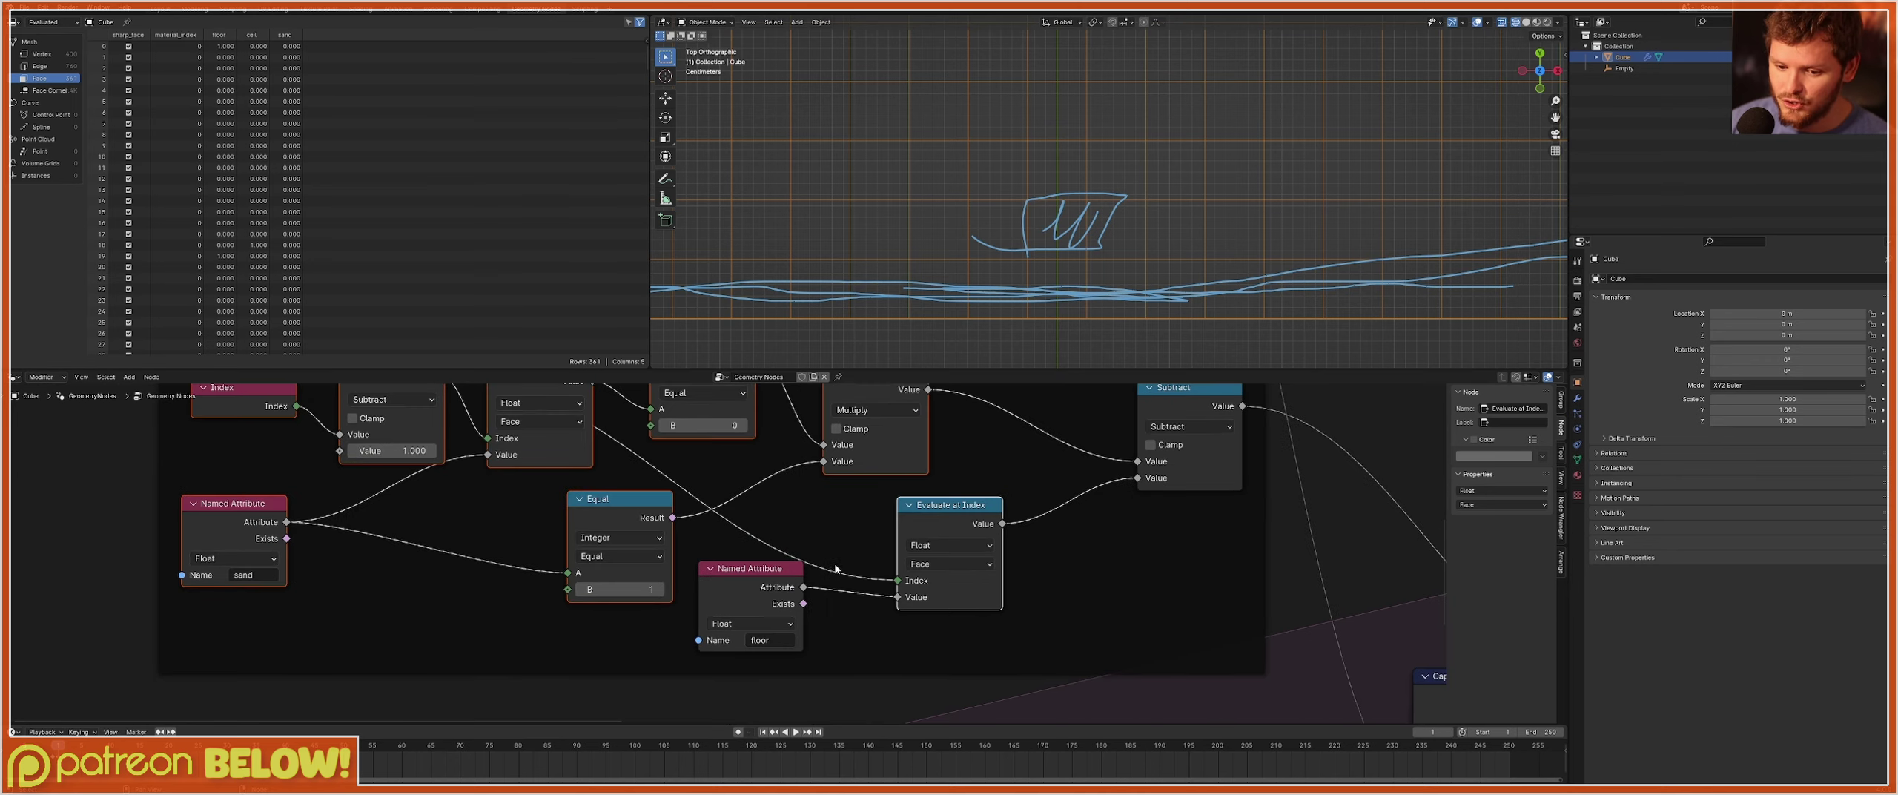
pyautogui.moveTo(1084, 455); pyautogui.dragTo(901, 538, button='middle')
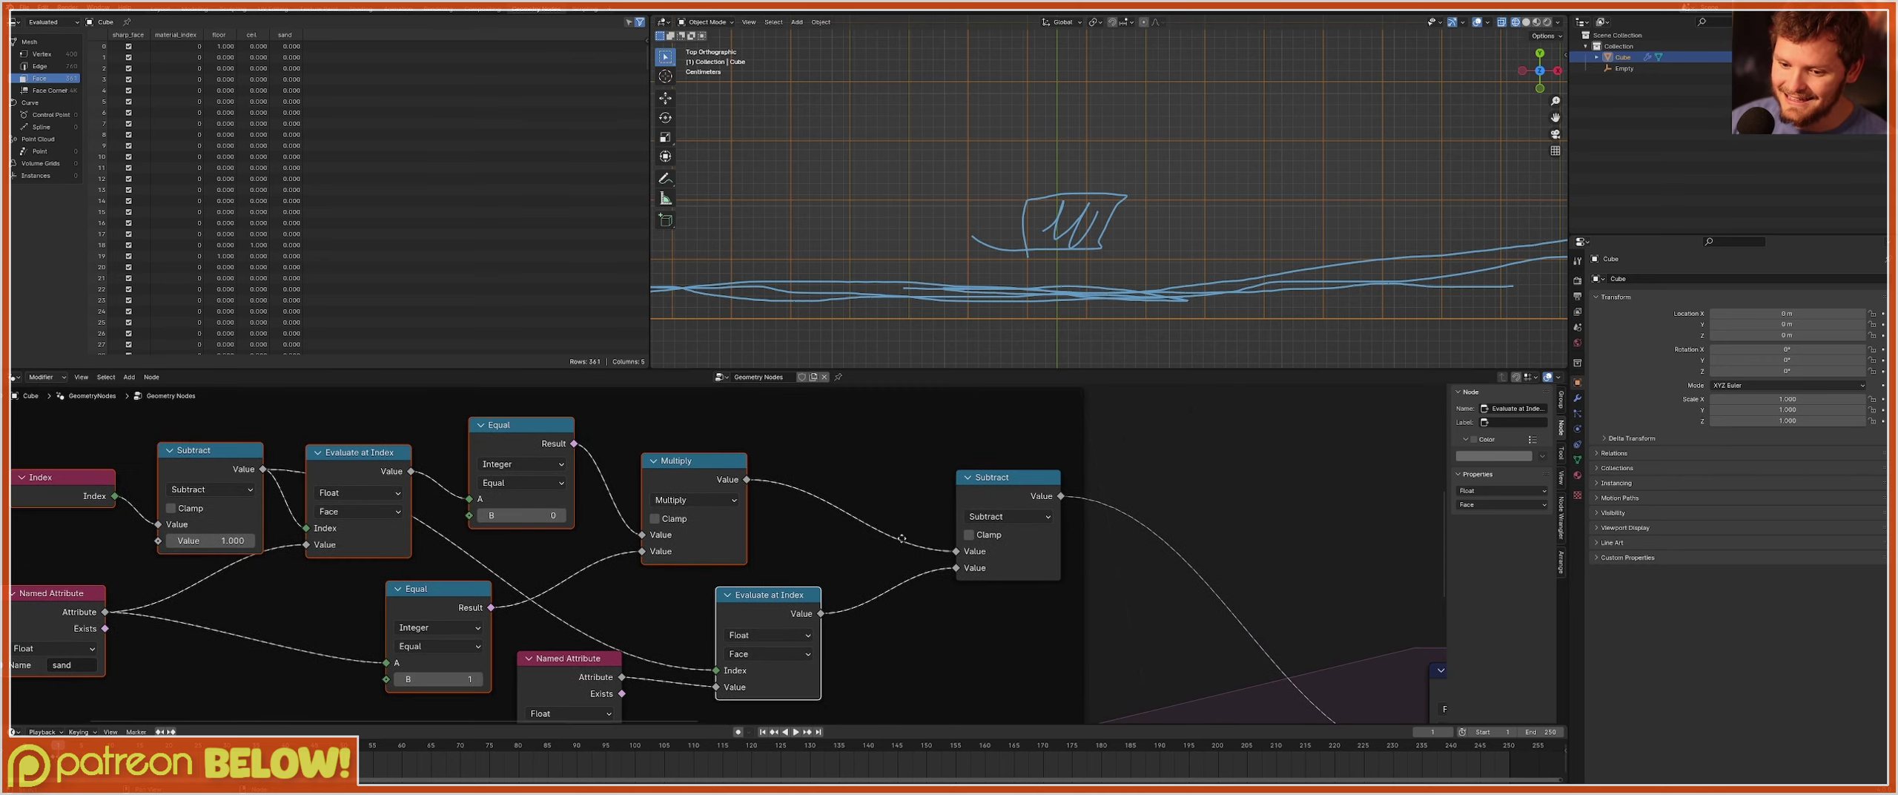
pyautogui.moveTo(989, 555)
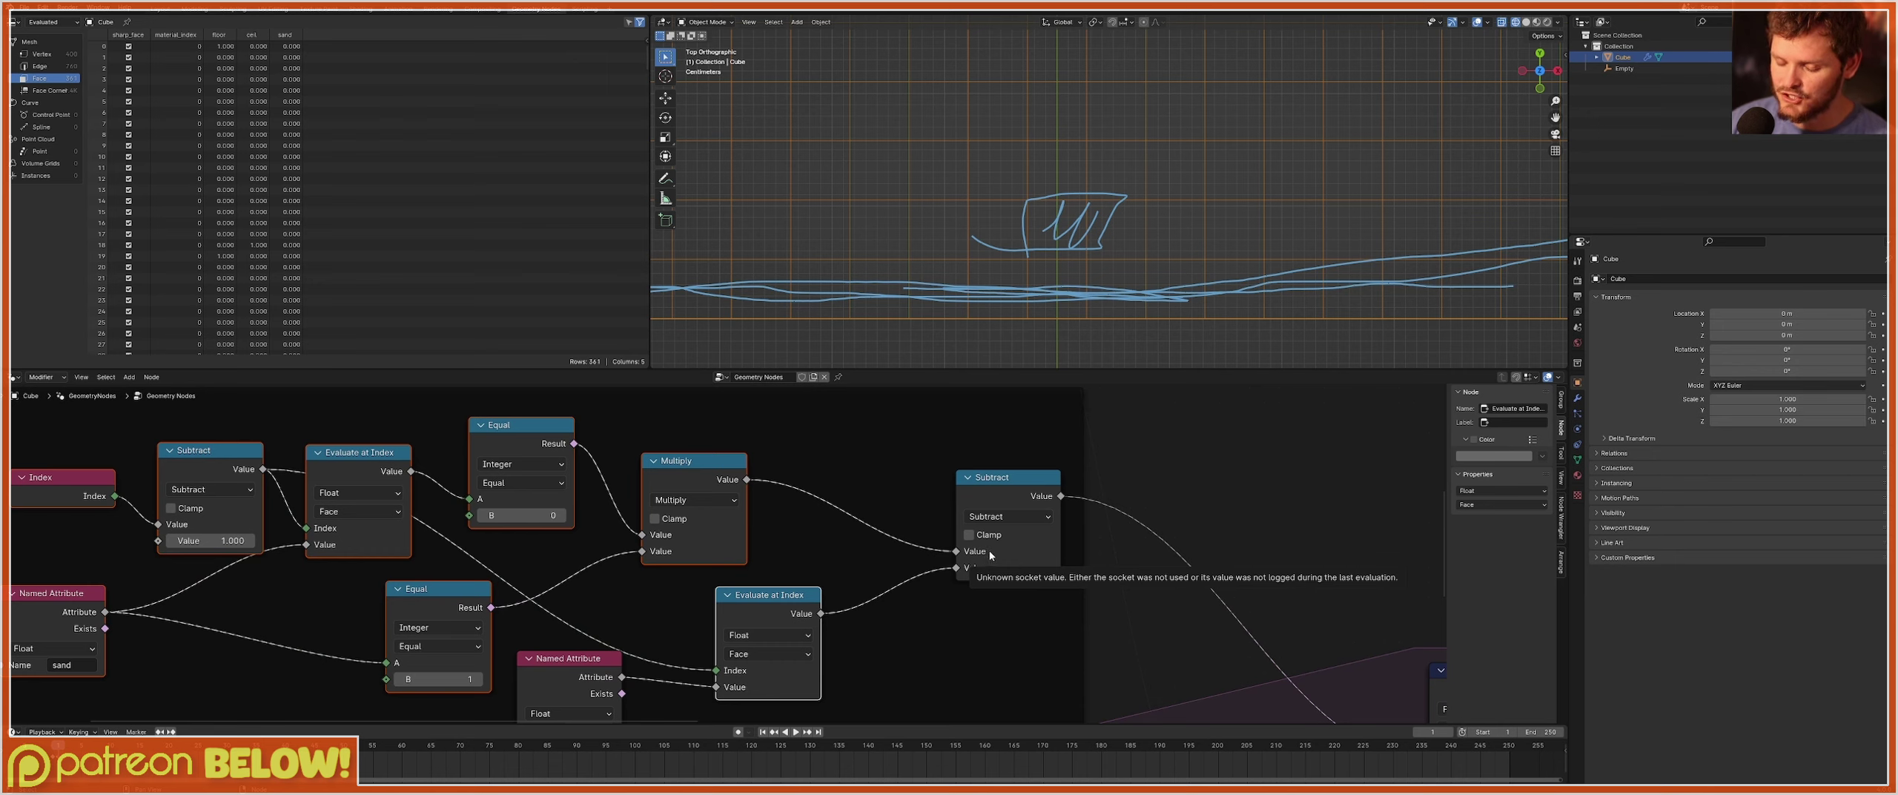
pyautogui.click(676, 471)
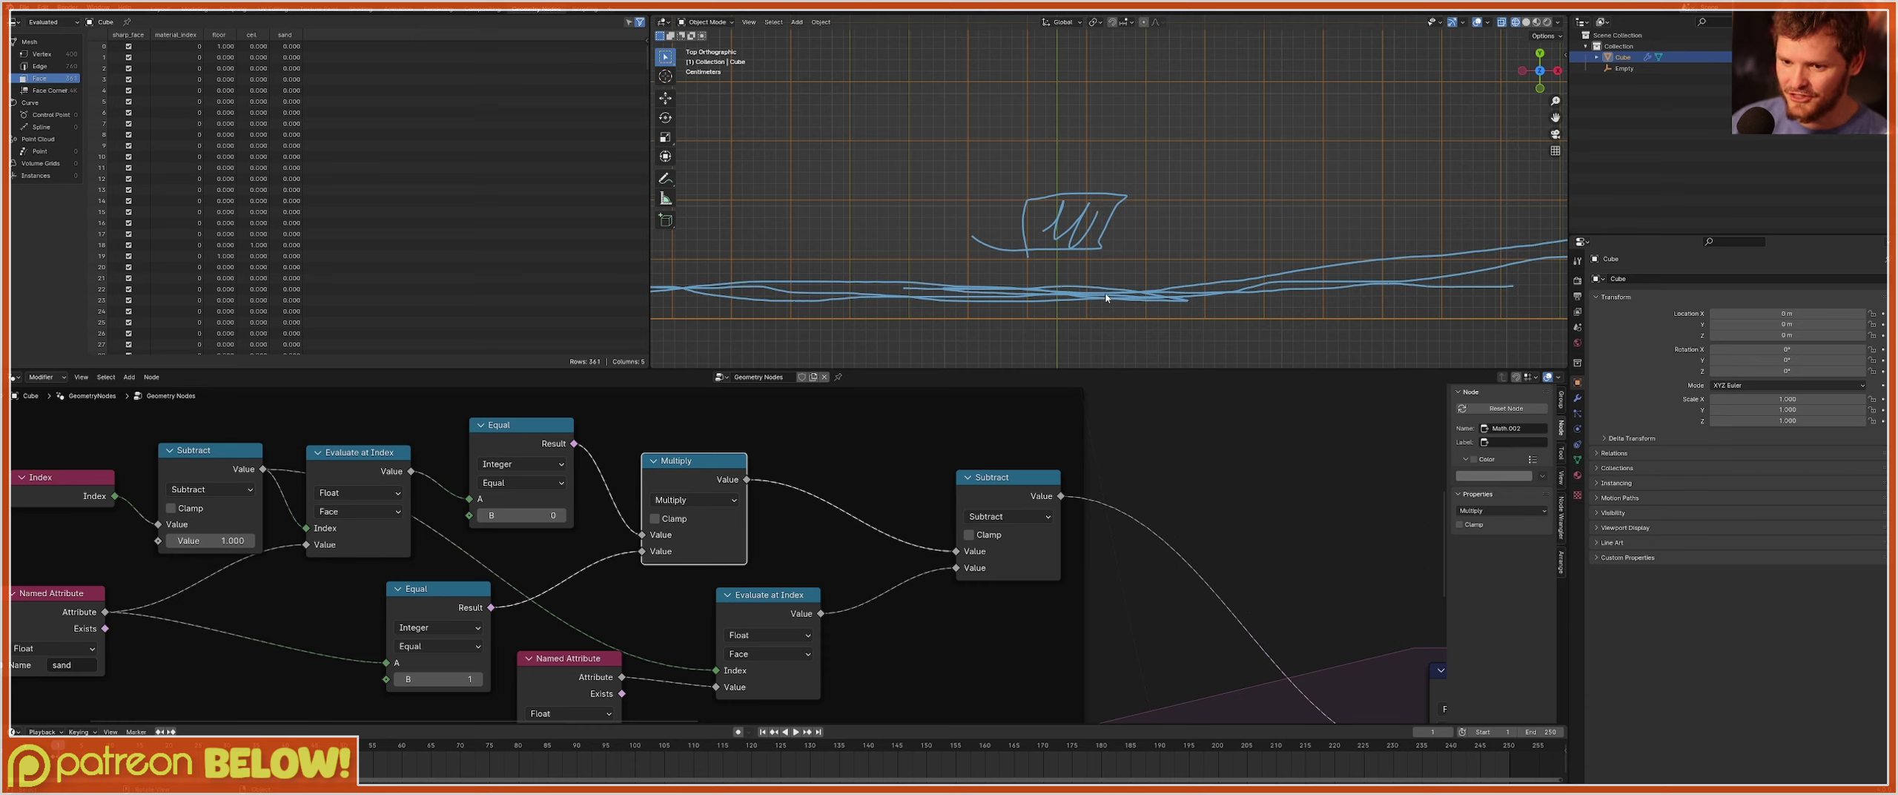
pyautogui.click(987, 484)
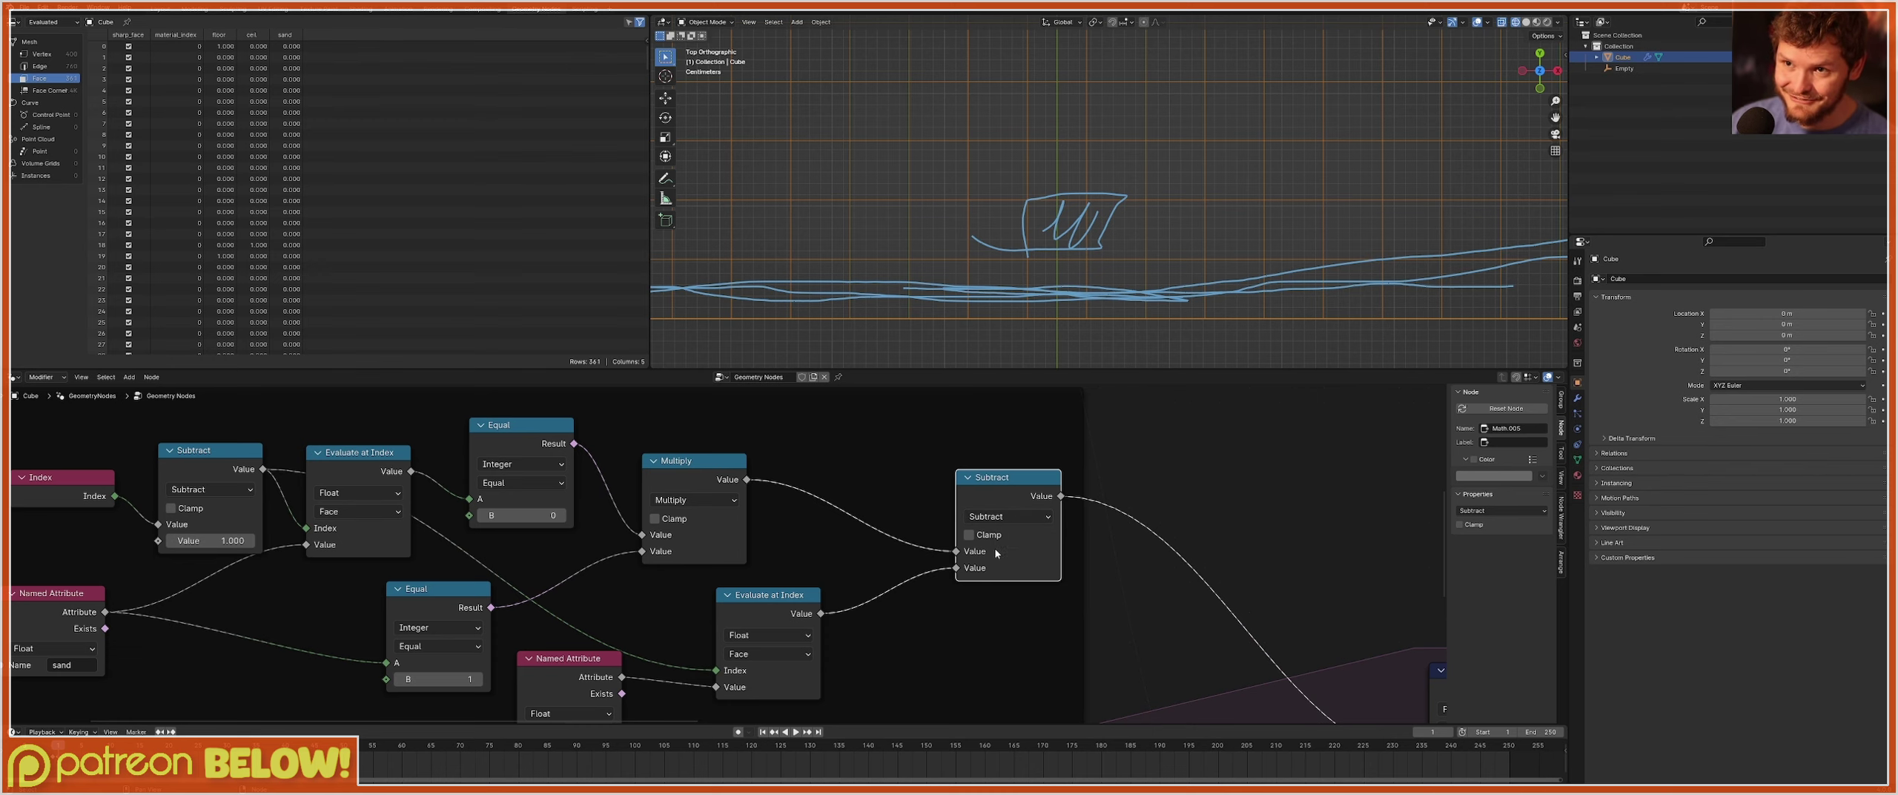
pyautogui.moveTo(996, 553); pyautogui.dragTo(1051, 522, button='middle')
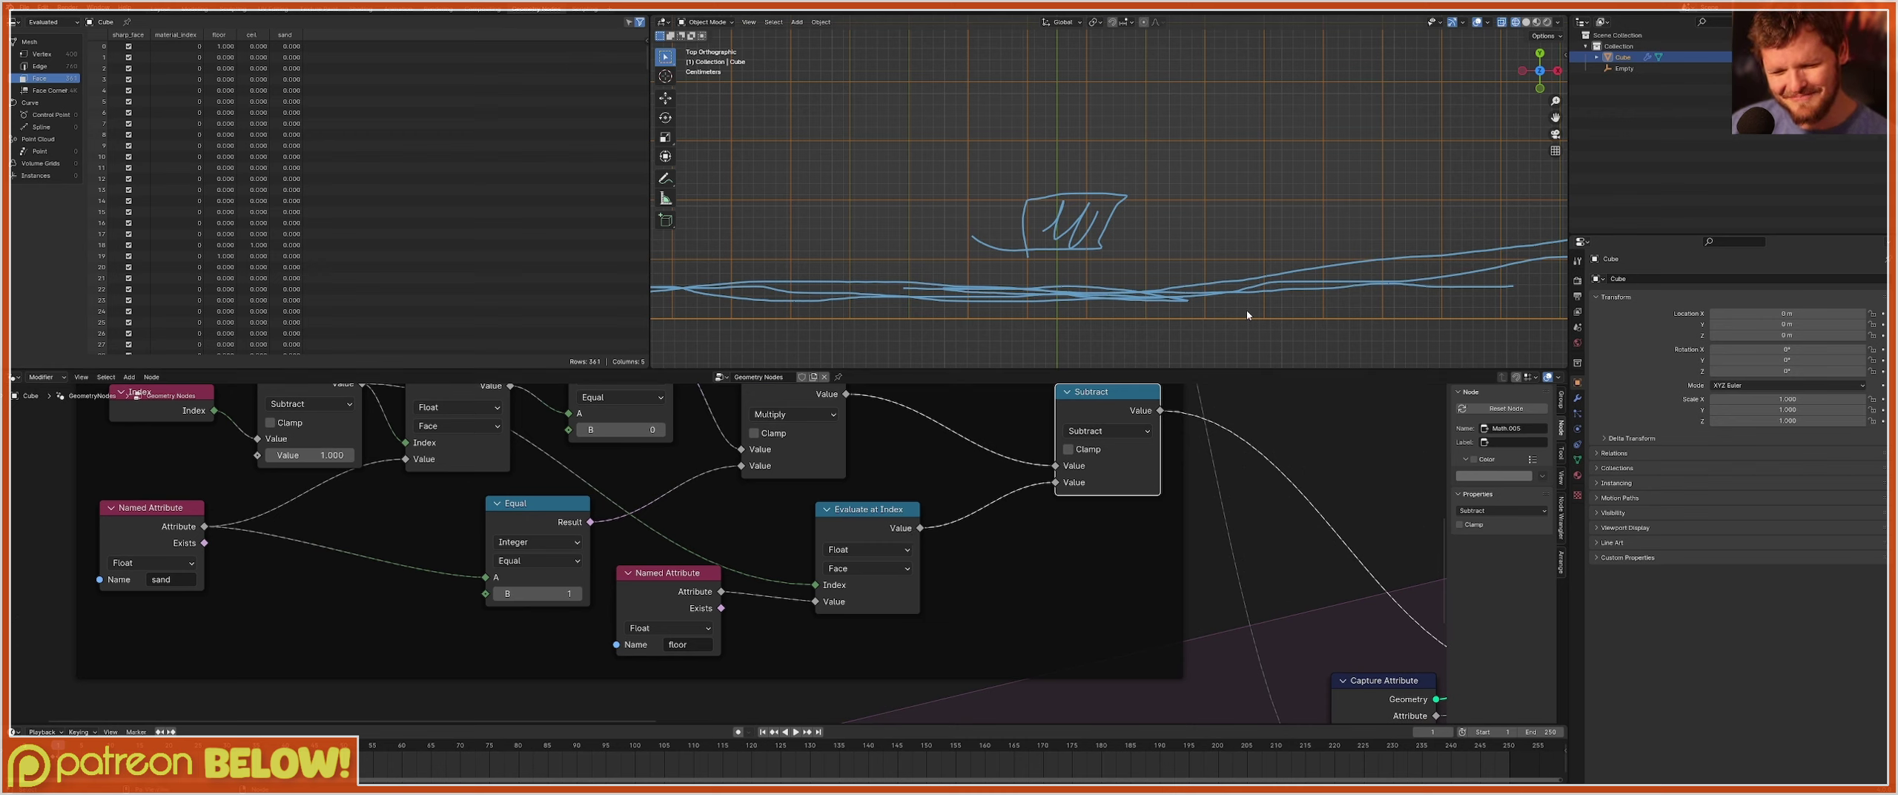
# Erase the annotations over the grid and switch the viewport to rendered shading.
pyautogui.scroll(-8, 1201, 290)
pyautogui.moveTo(1293, 199); pyautogui.dragTo(921, 200, button='right')
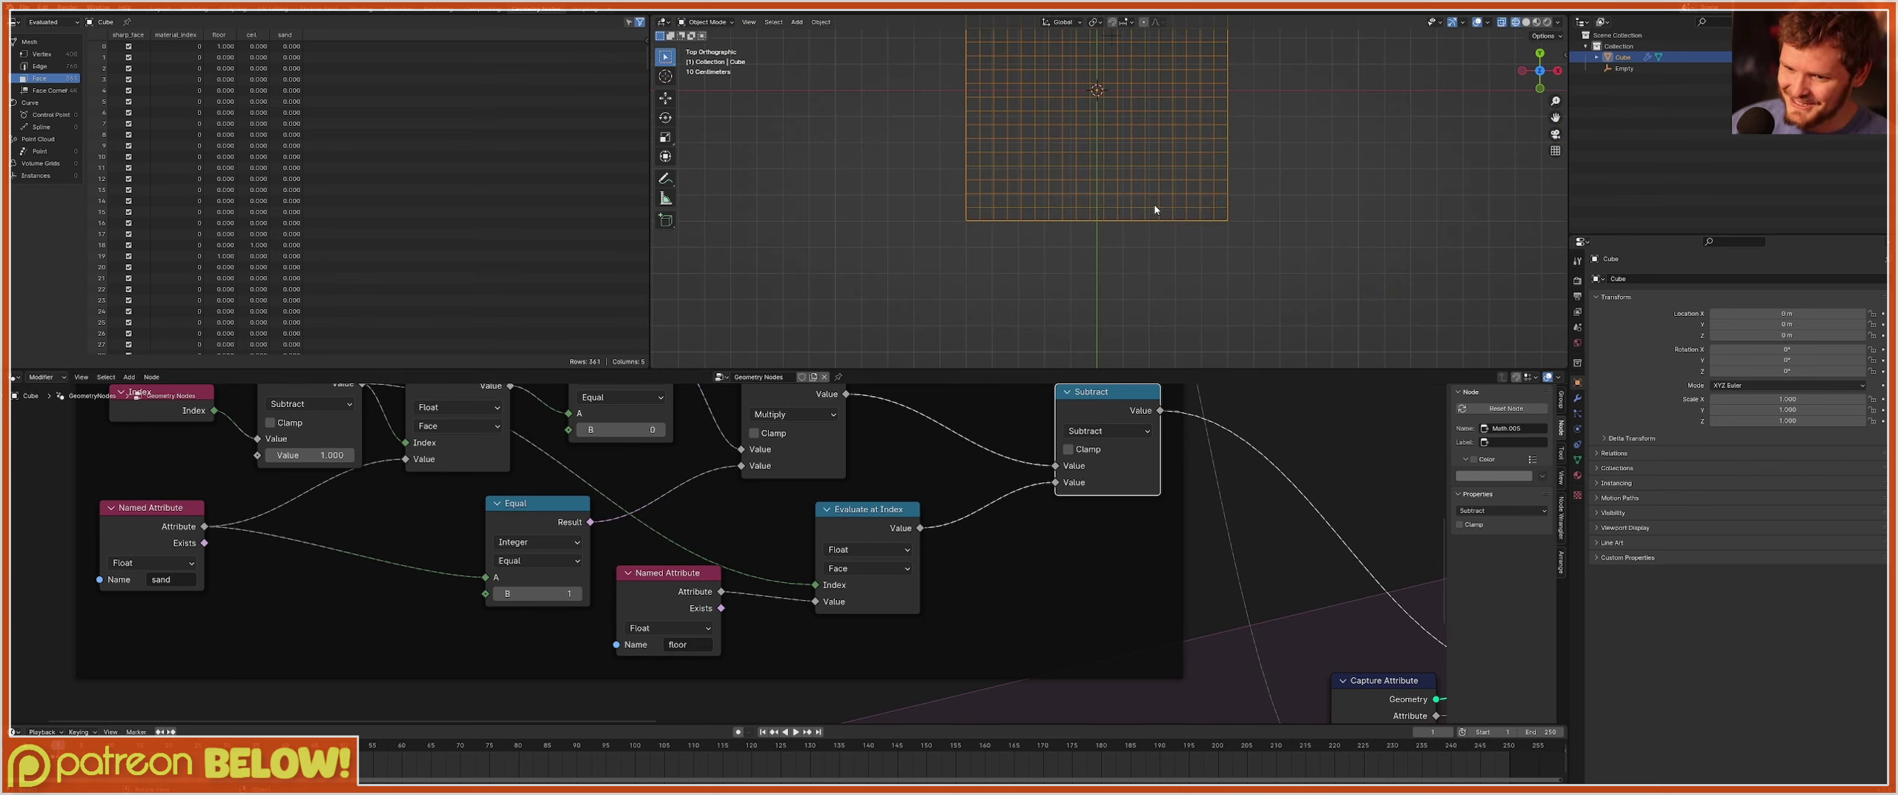
pyautogui.click(1546, 22)
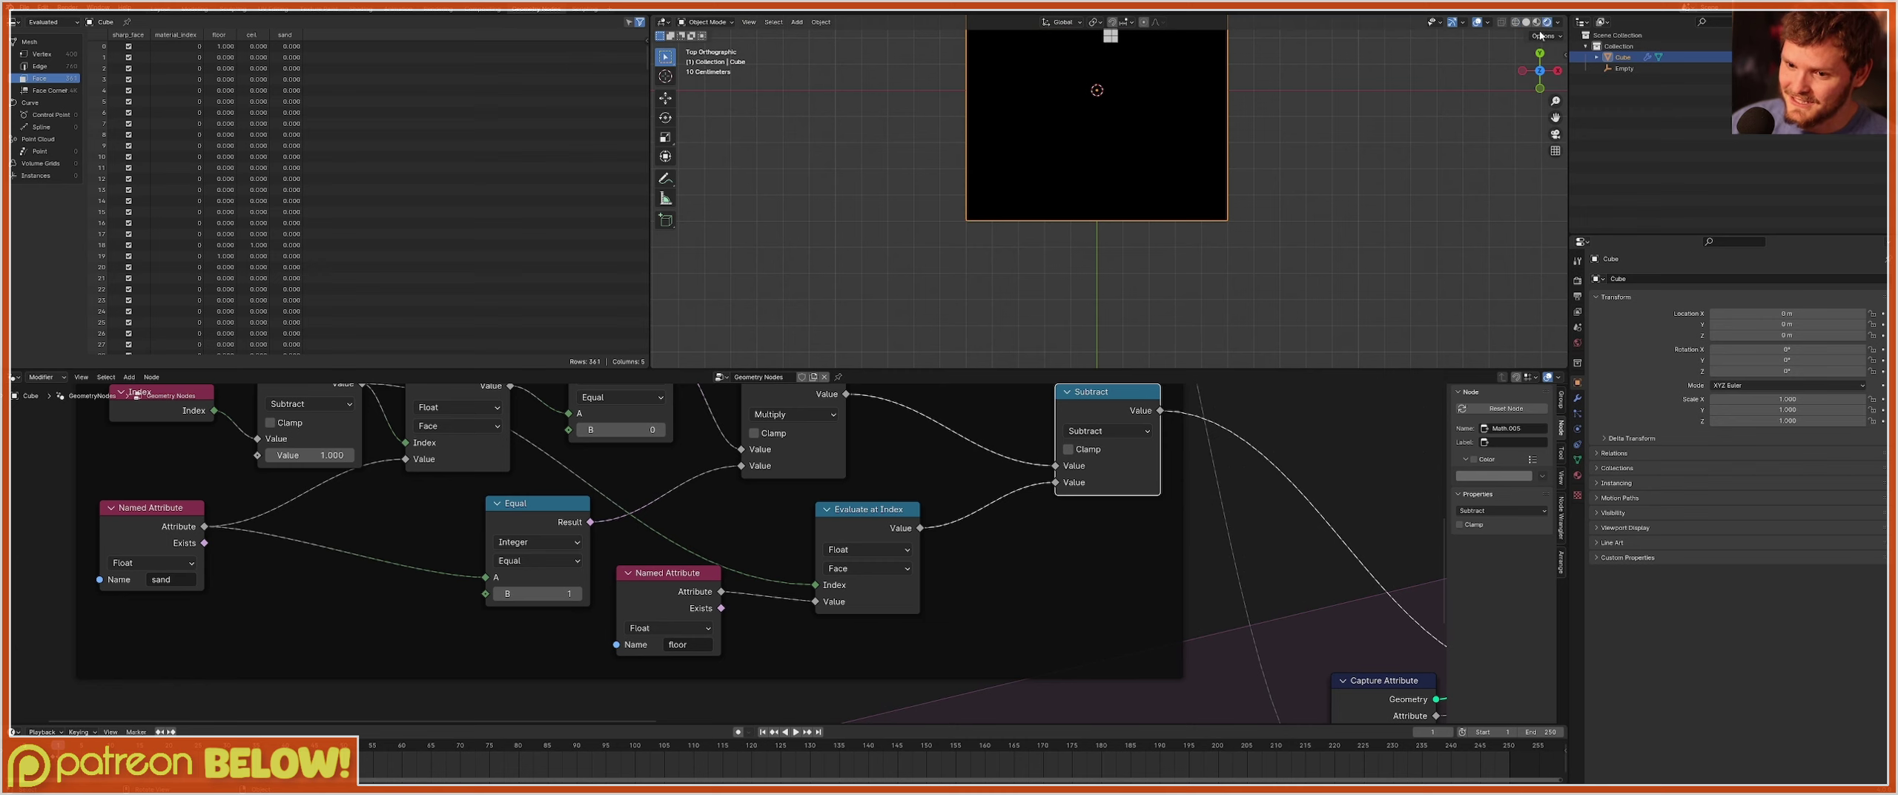
pyautogui.keyDown('shift'); pyautogui.moveTo(1267, 112); pyautogui.dragTo(1263, 146, button='middle'); pyautogui.keyUp('shift')
pyautogui.click(1625, 68)
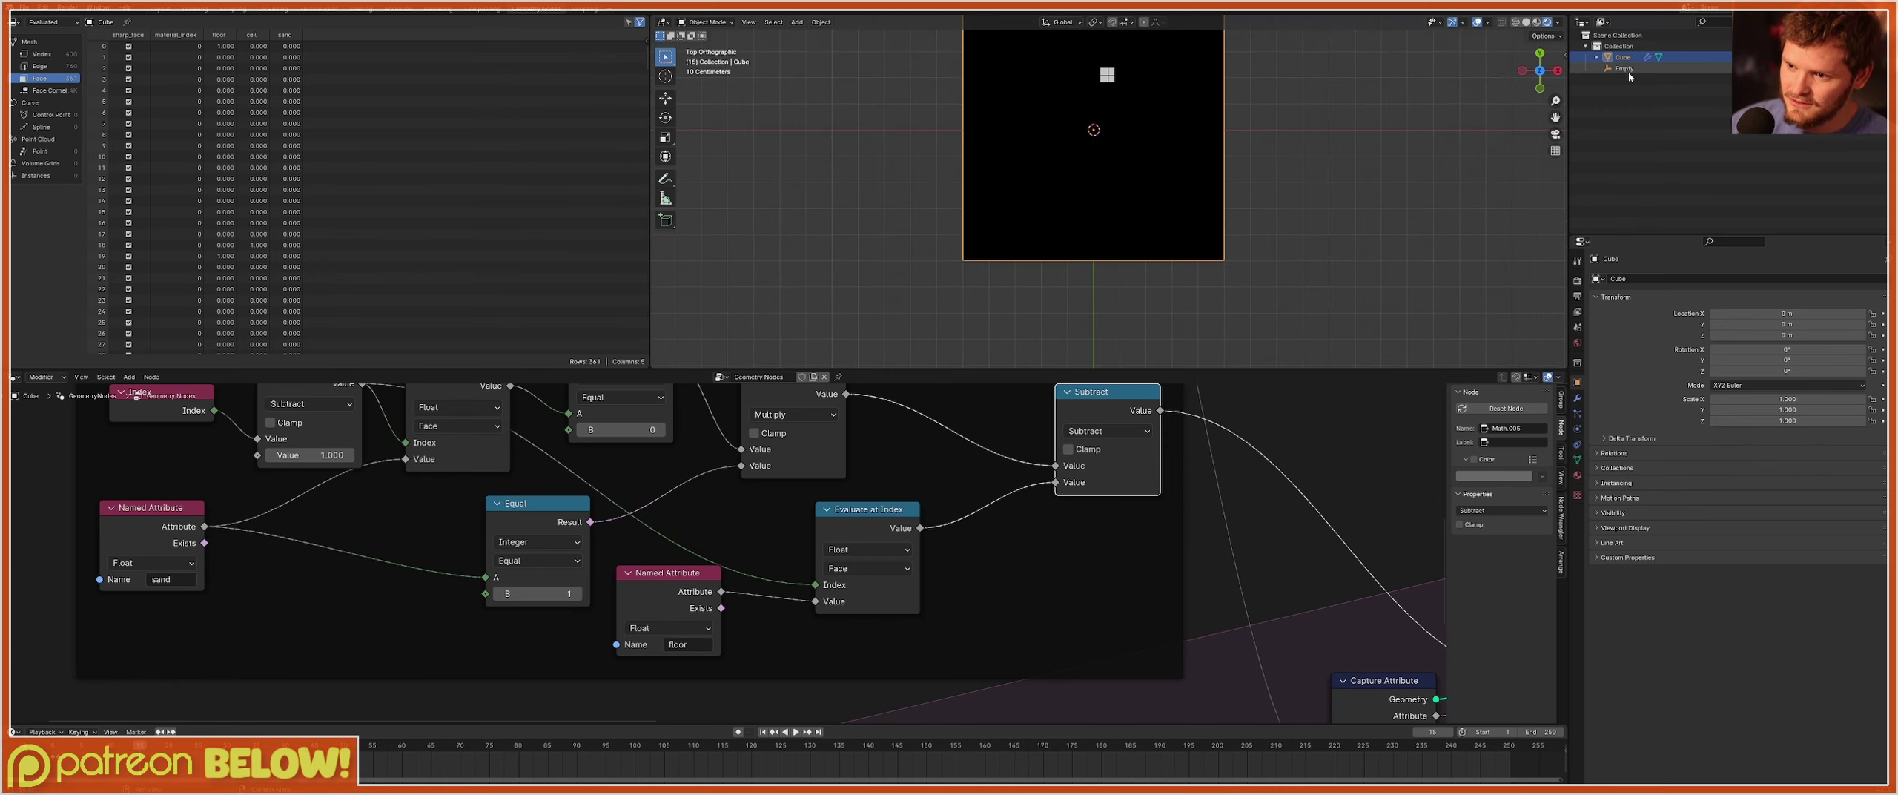
pyautogui.click(1178, 169)
# Play the simulation from the first frame to check the sand's movement, and stop it.
pyautogui.scroll(-3, 1138, 463)
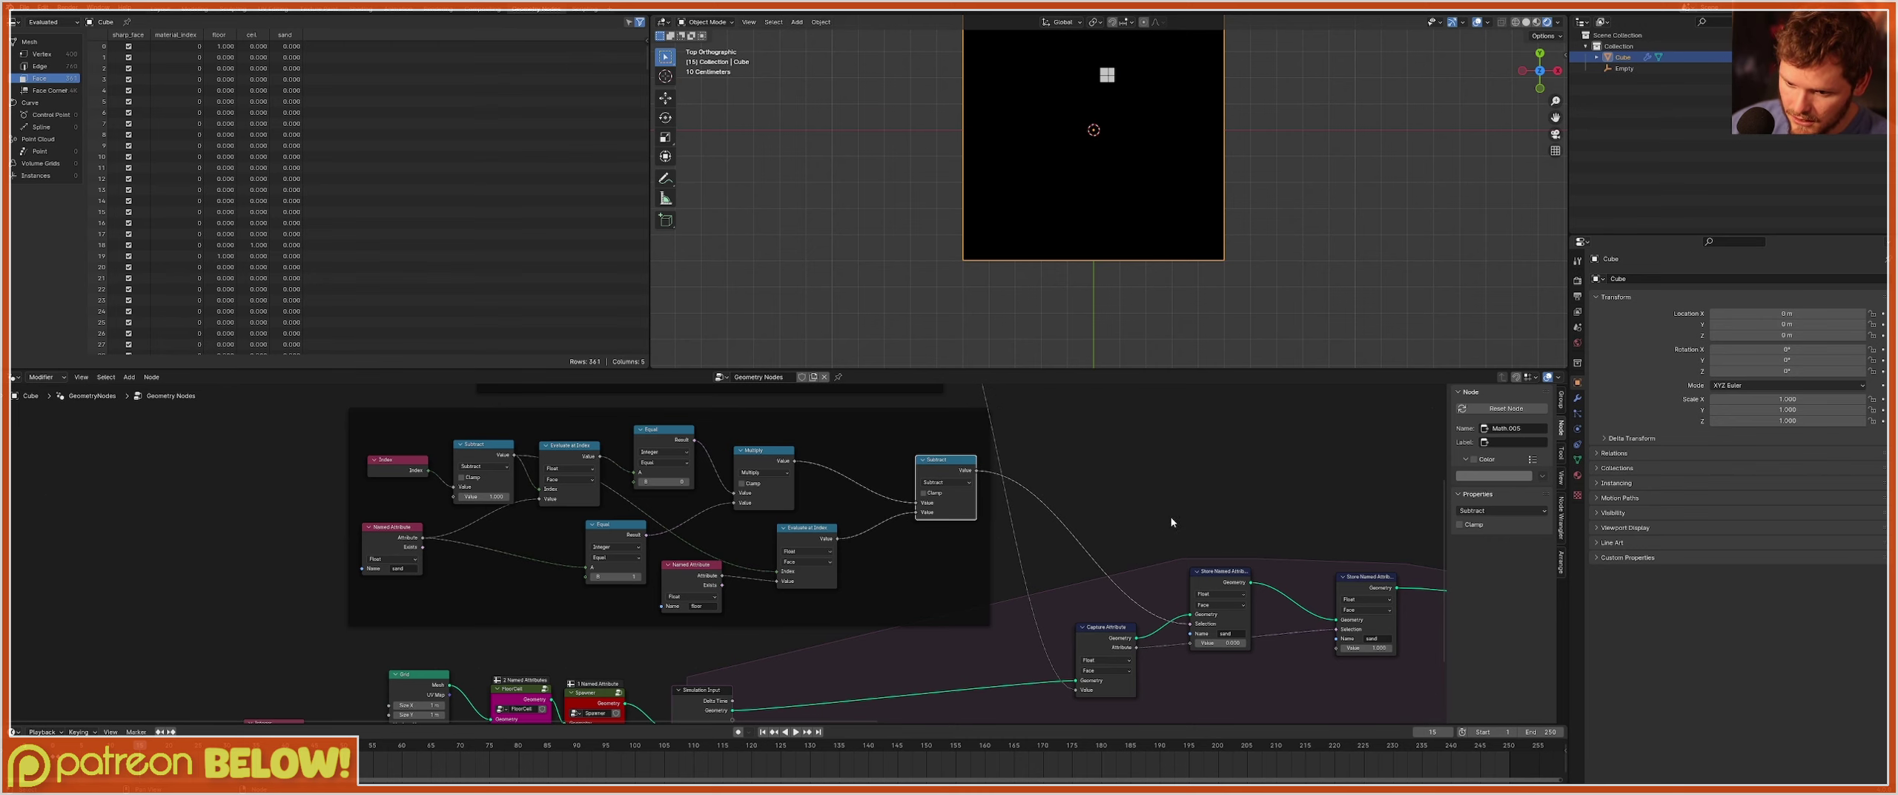
pyautogui.moveTo(1171, 522); pyautogui.dragTo(780, 469, button='middle')
pyautogui.hotkey('shift', 'Left')
pyautogui.press('space')
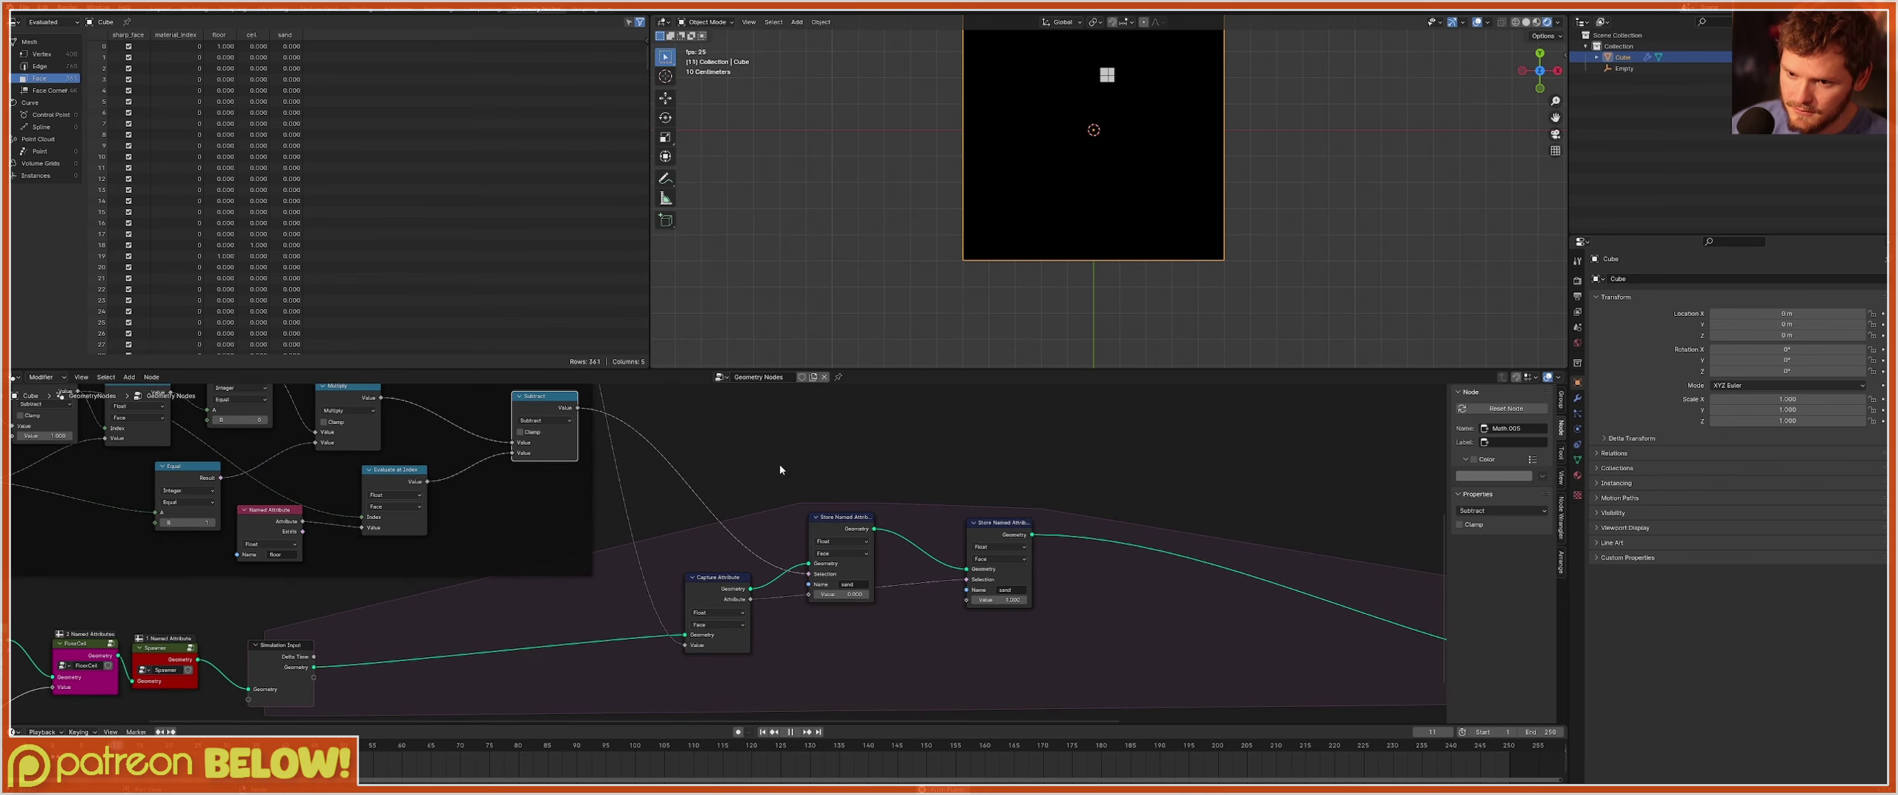
pyautogui.press('space')
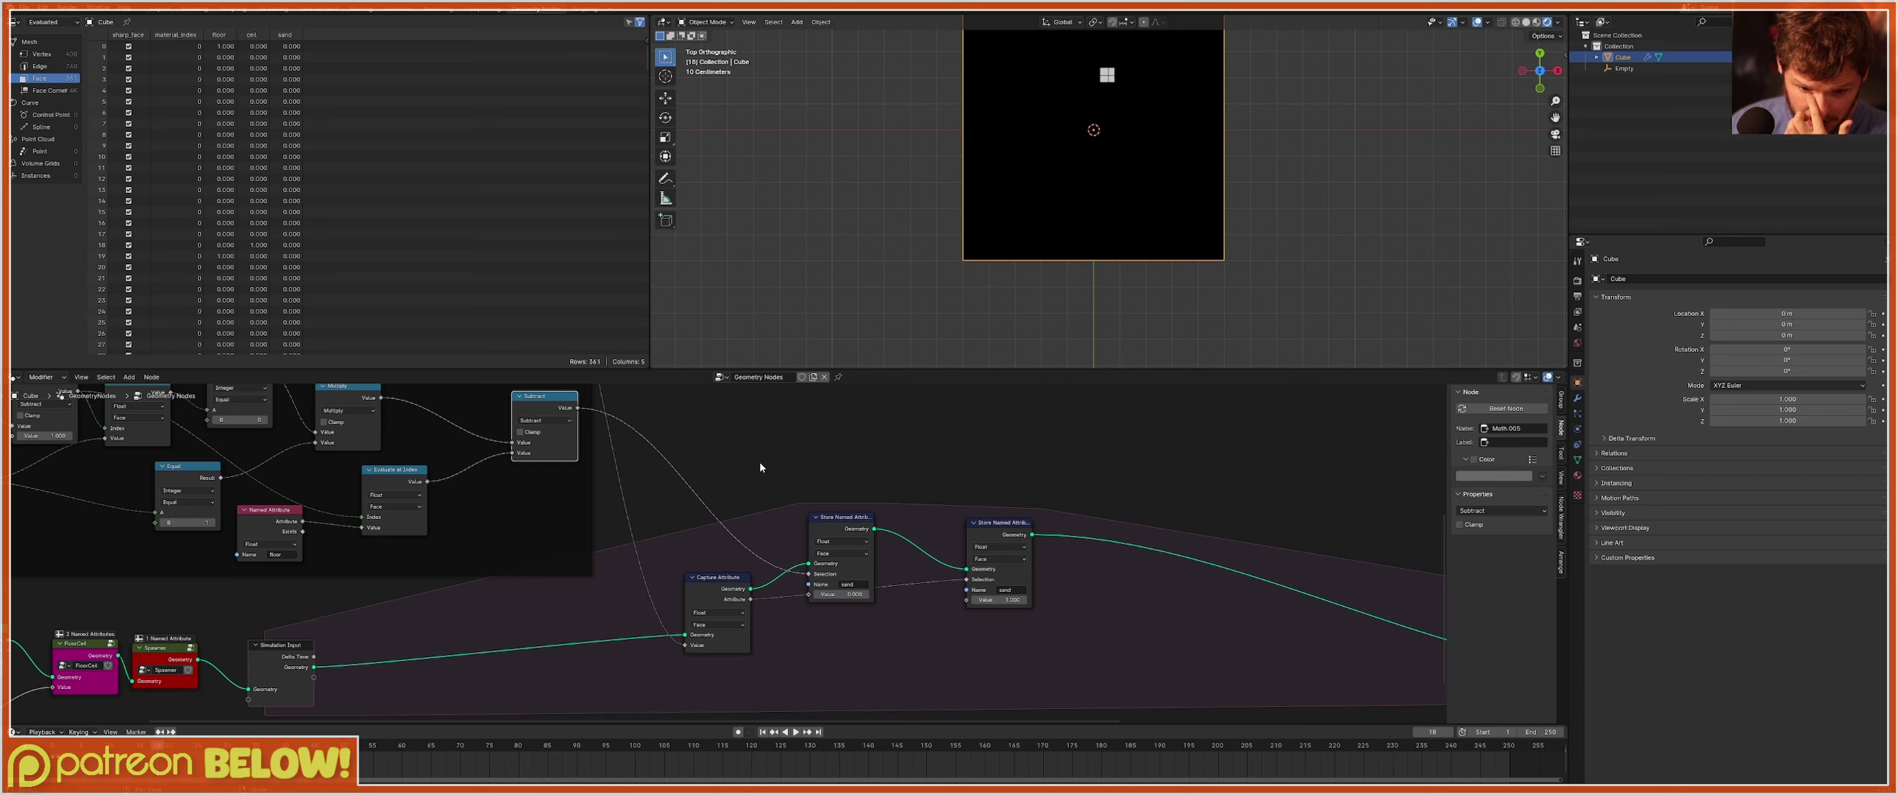
# Mute the final Subtract node, return to the first frame to compare the simulation, and unmute the node.
pyautogui.press('m')
pyautogui.hotkey('shift', 'Left')
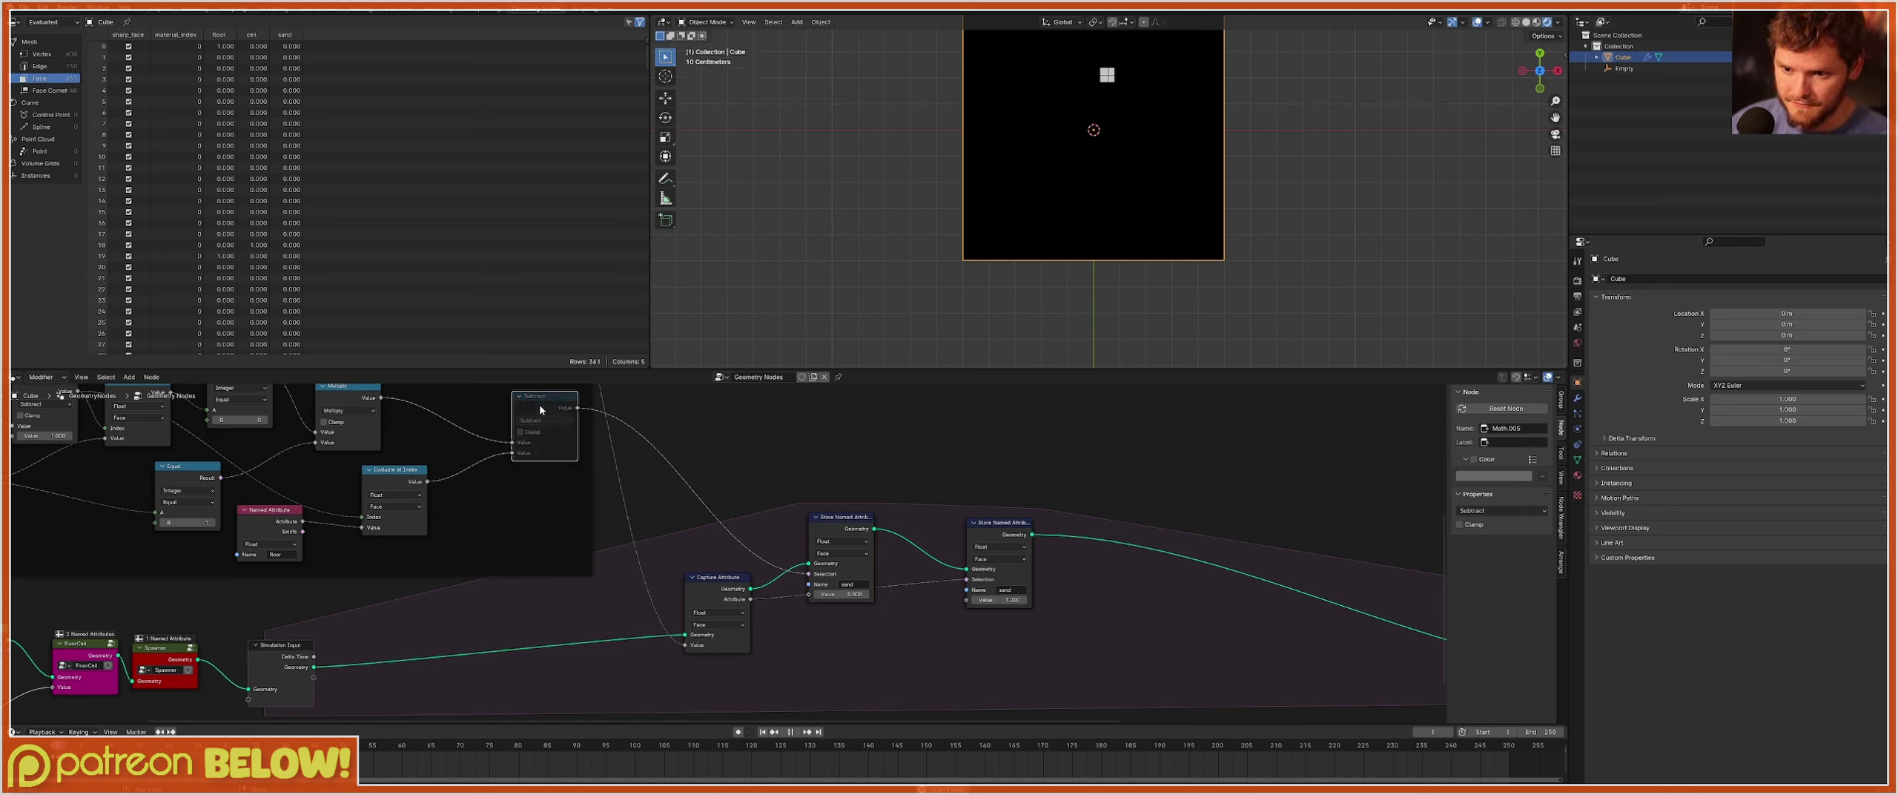
pyautogui.press('m')
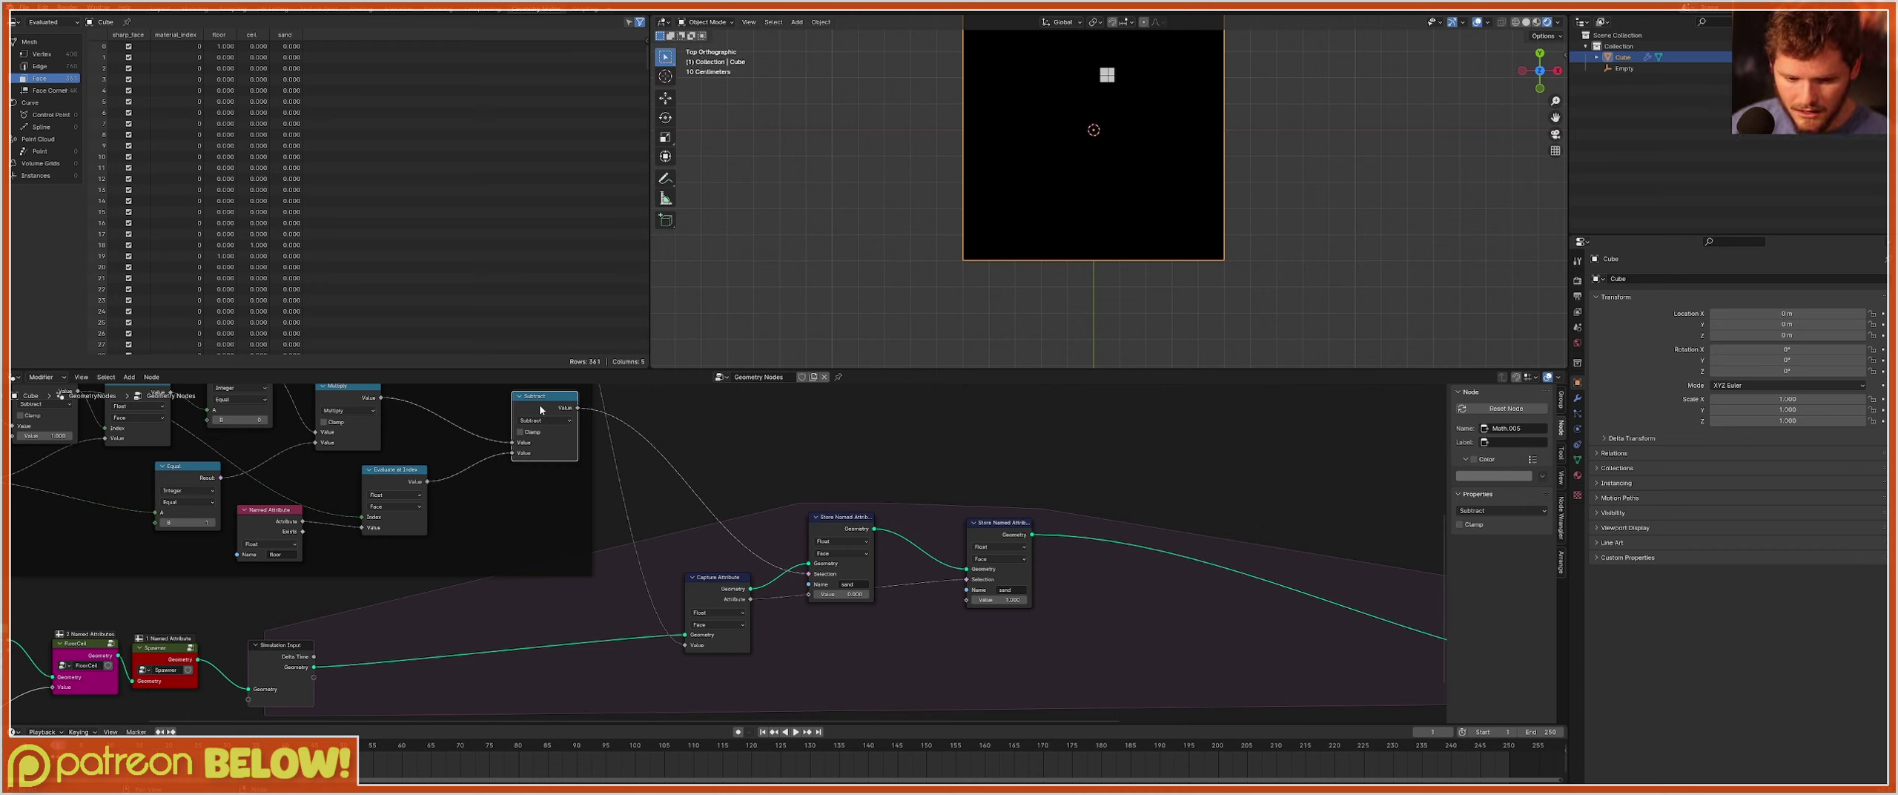
# Save the file and play the simulation in short bursts to check whether the sand moves.
pyautogui.hotkey('ctrl', 's')
pyautogui.press('space')
pyautogui.press('space')
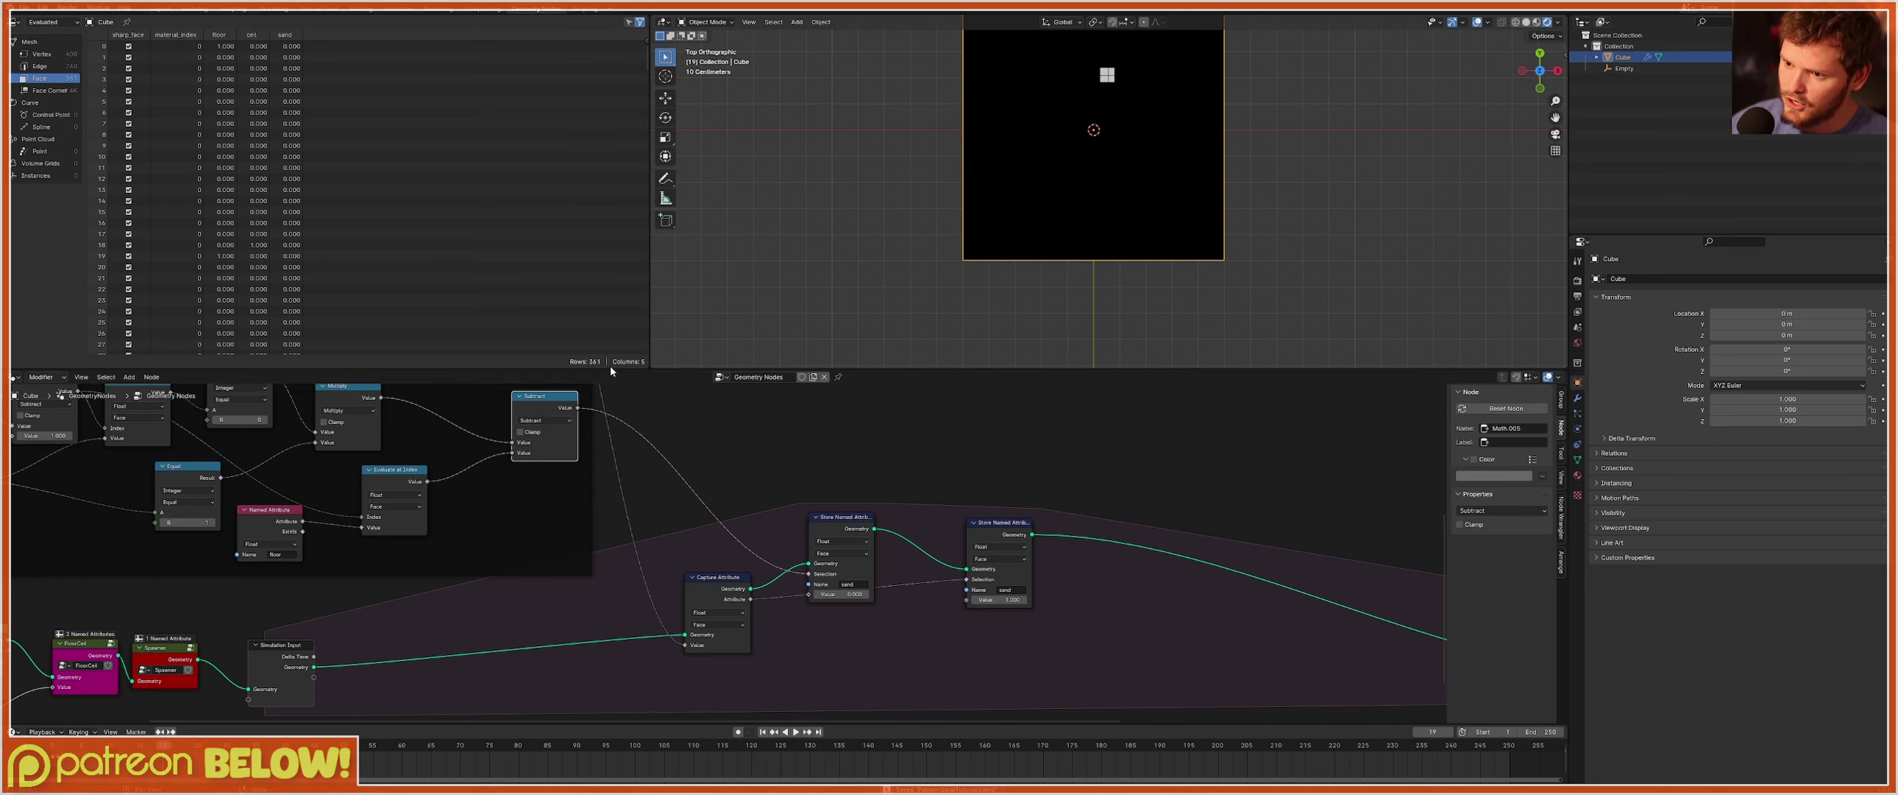
pyautogui.press('space')
pyautogui.press('space')
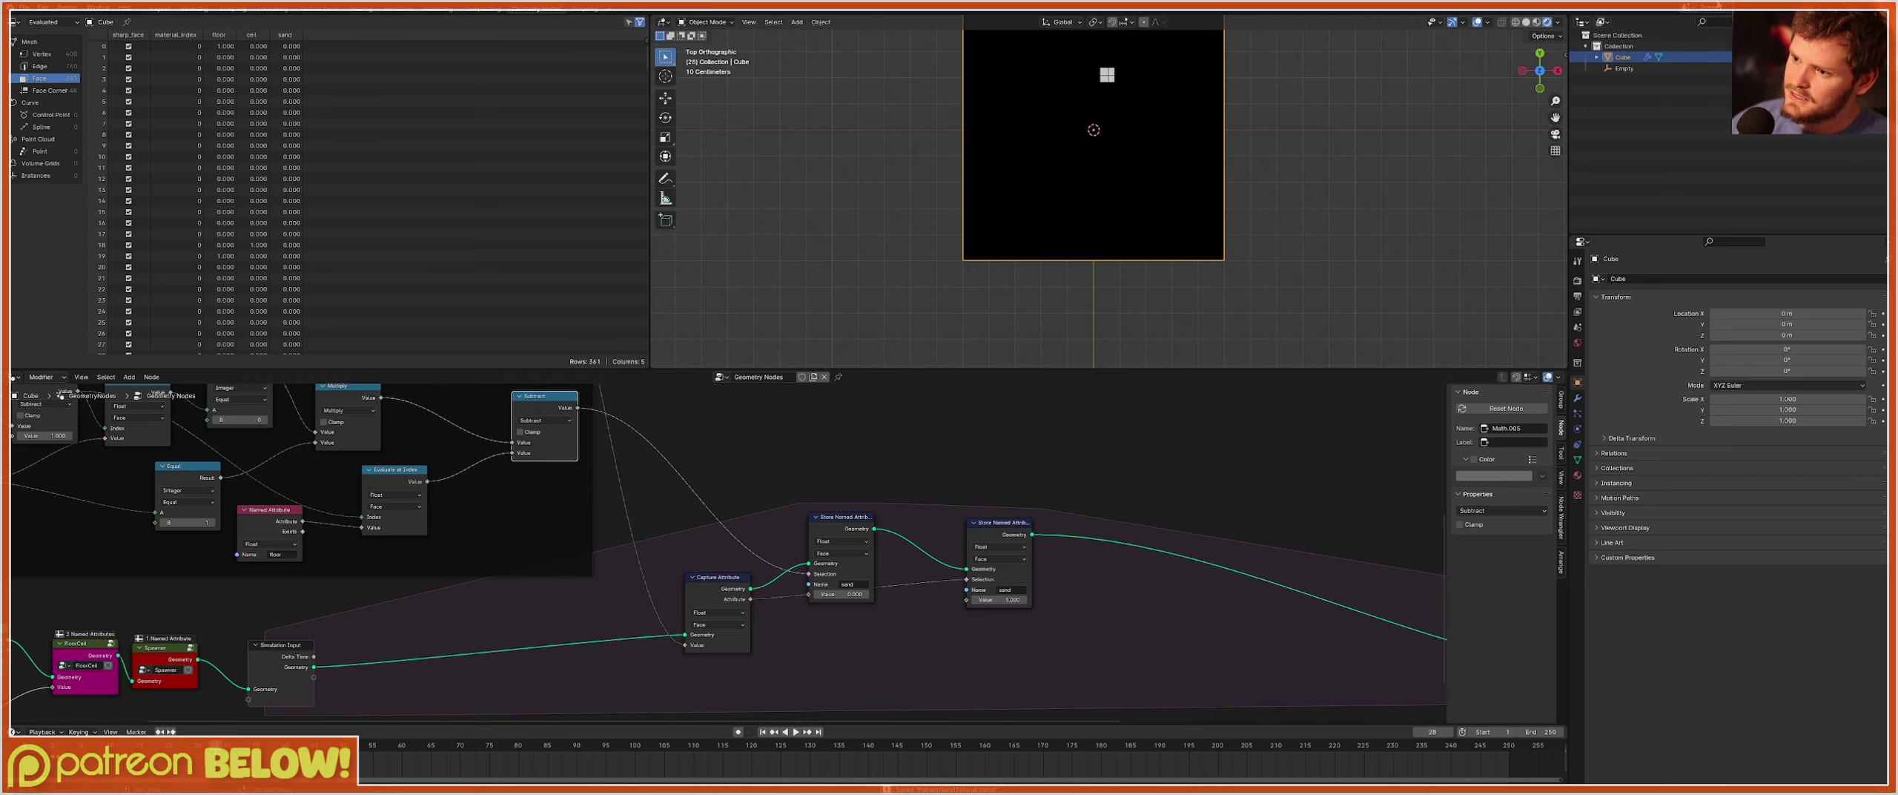
# Quit the running Blender session and launch a fresh instance of Blender 4.0 from the system search.
pyautogui.press('q')
pyautogui.click(1290, 131)
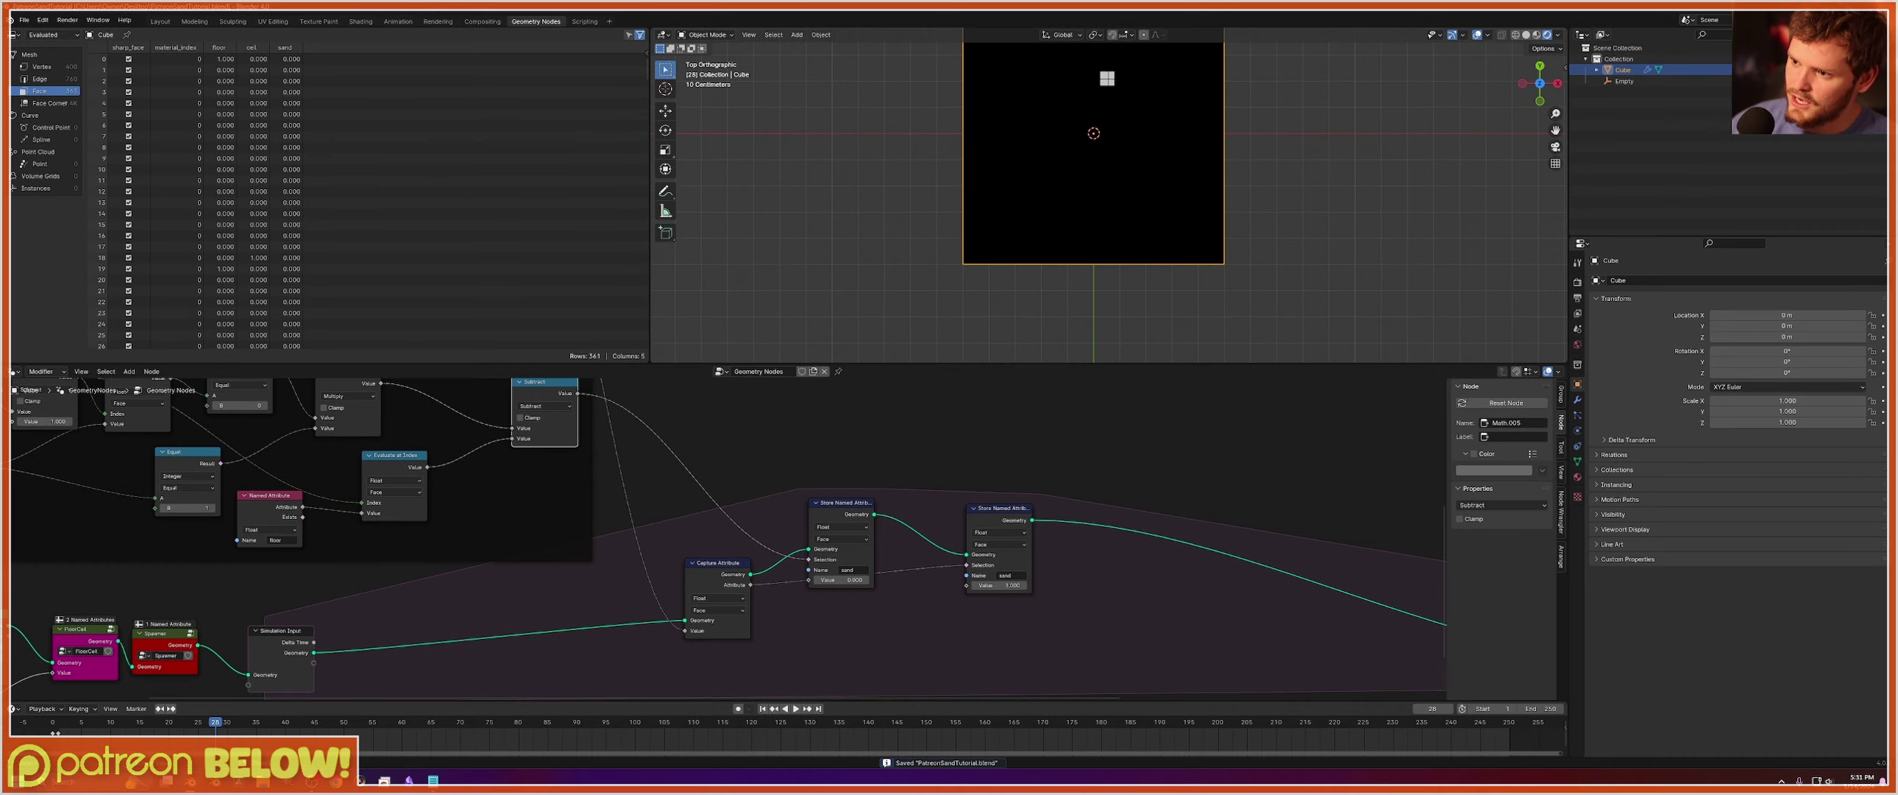
pyautogui.press('super+d')
pyautogui.press('super')
pyautogui.write('blen')
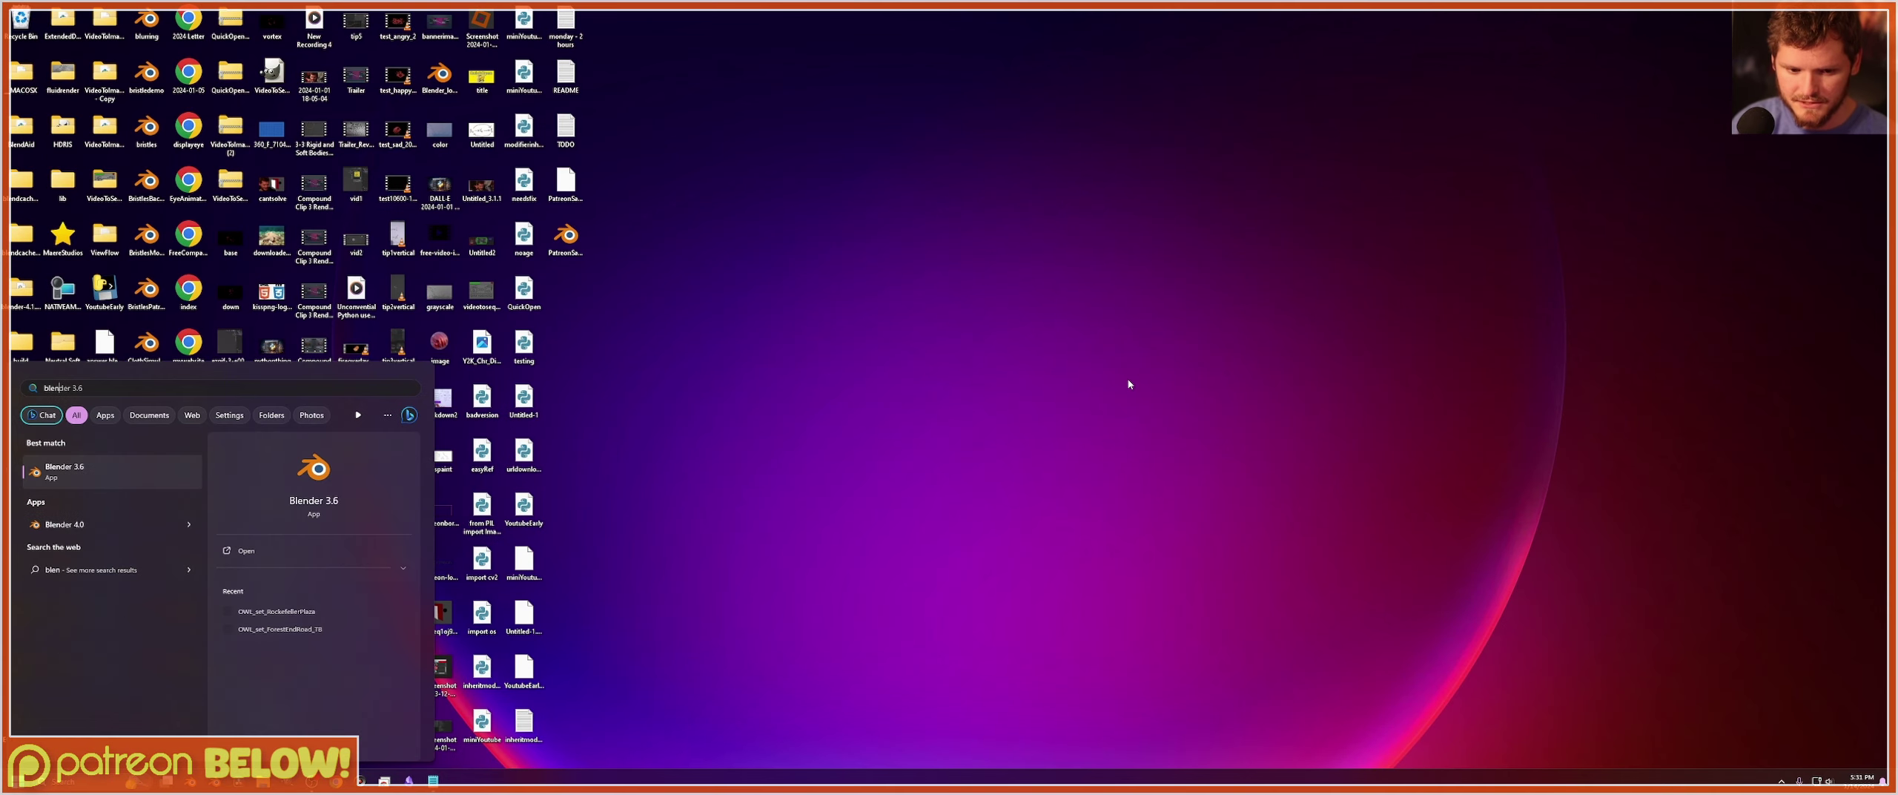
pyautogui.press('Down')
pyautogui.press('Return')
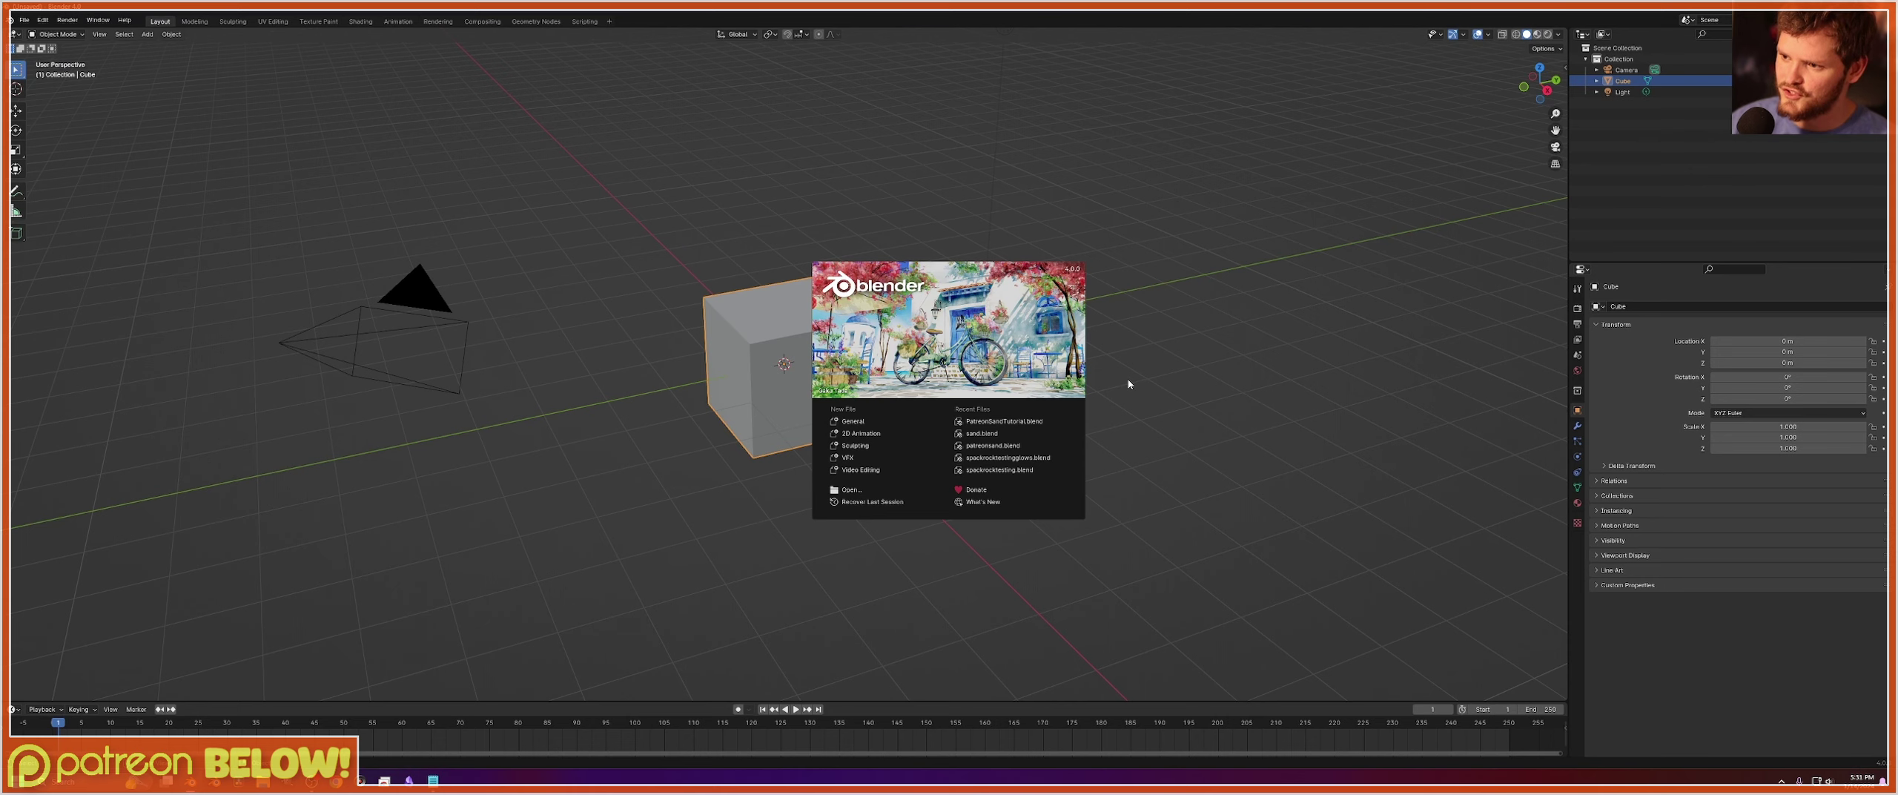
# Reopen PatreonSandTutorial.blend from the recent files and set the viewport to rendered shading.
pyautogui.click(26, 20)
pyautogui.moveTo(67, 54)
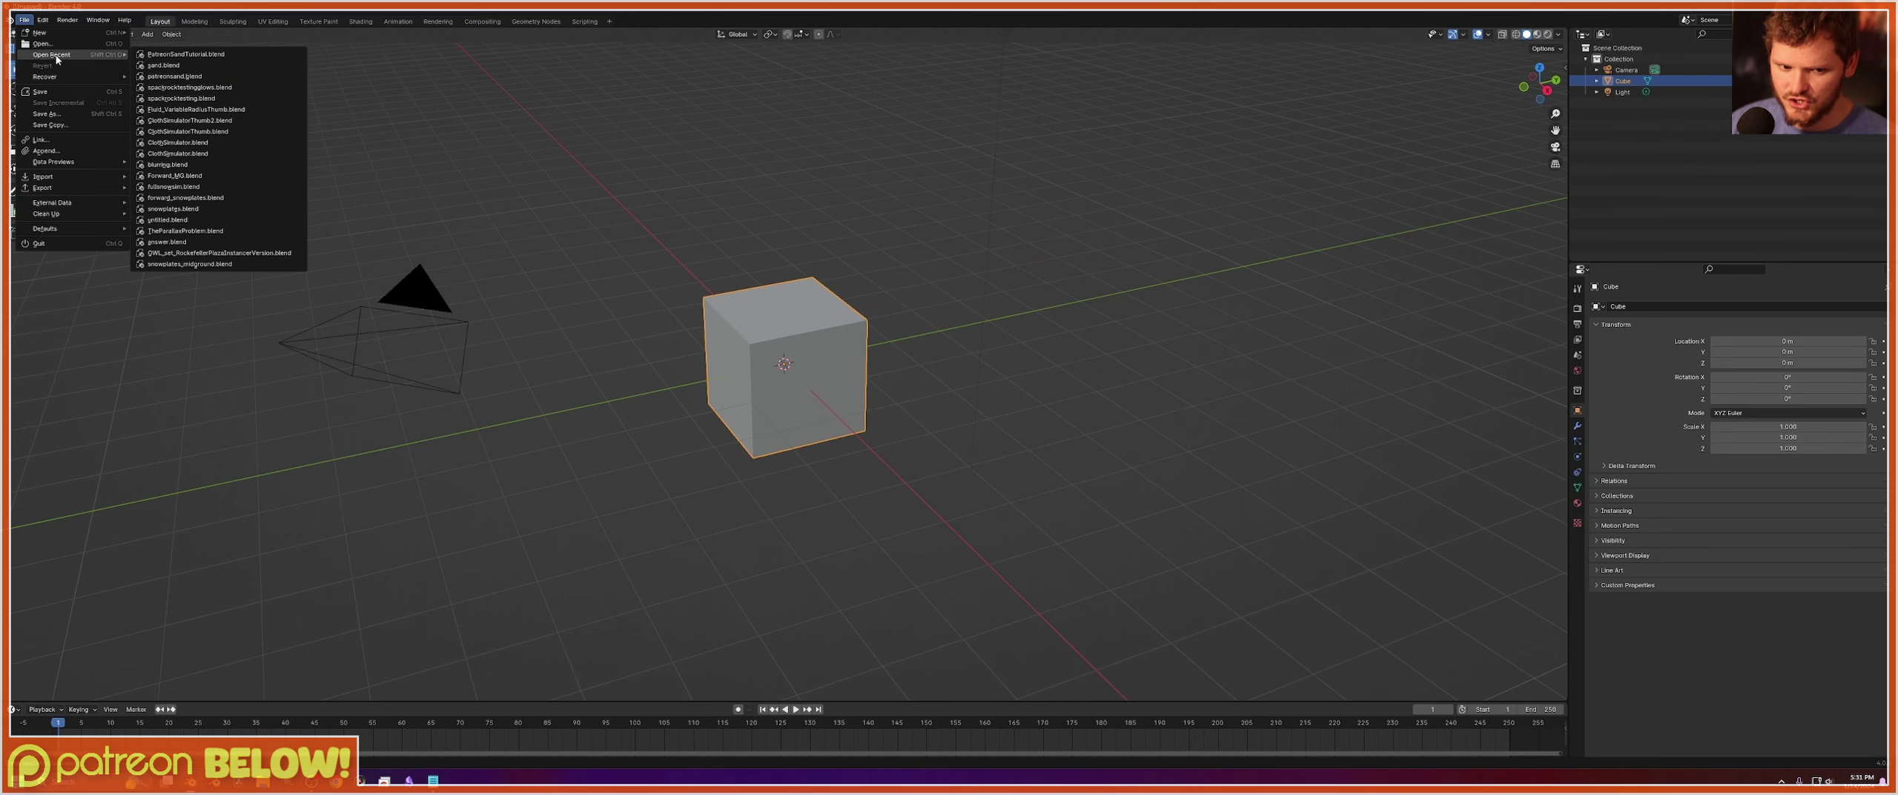
pyautogui.click(173, 55)
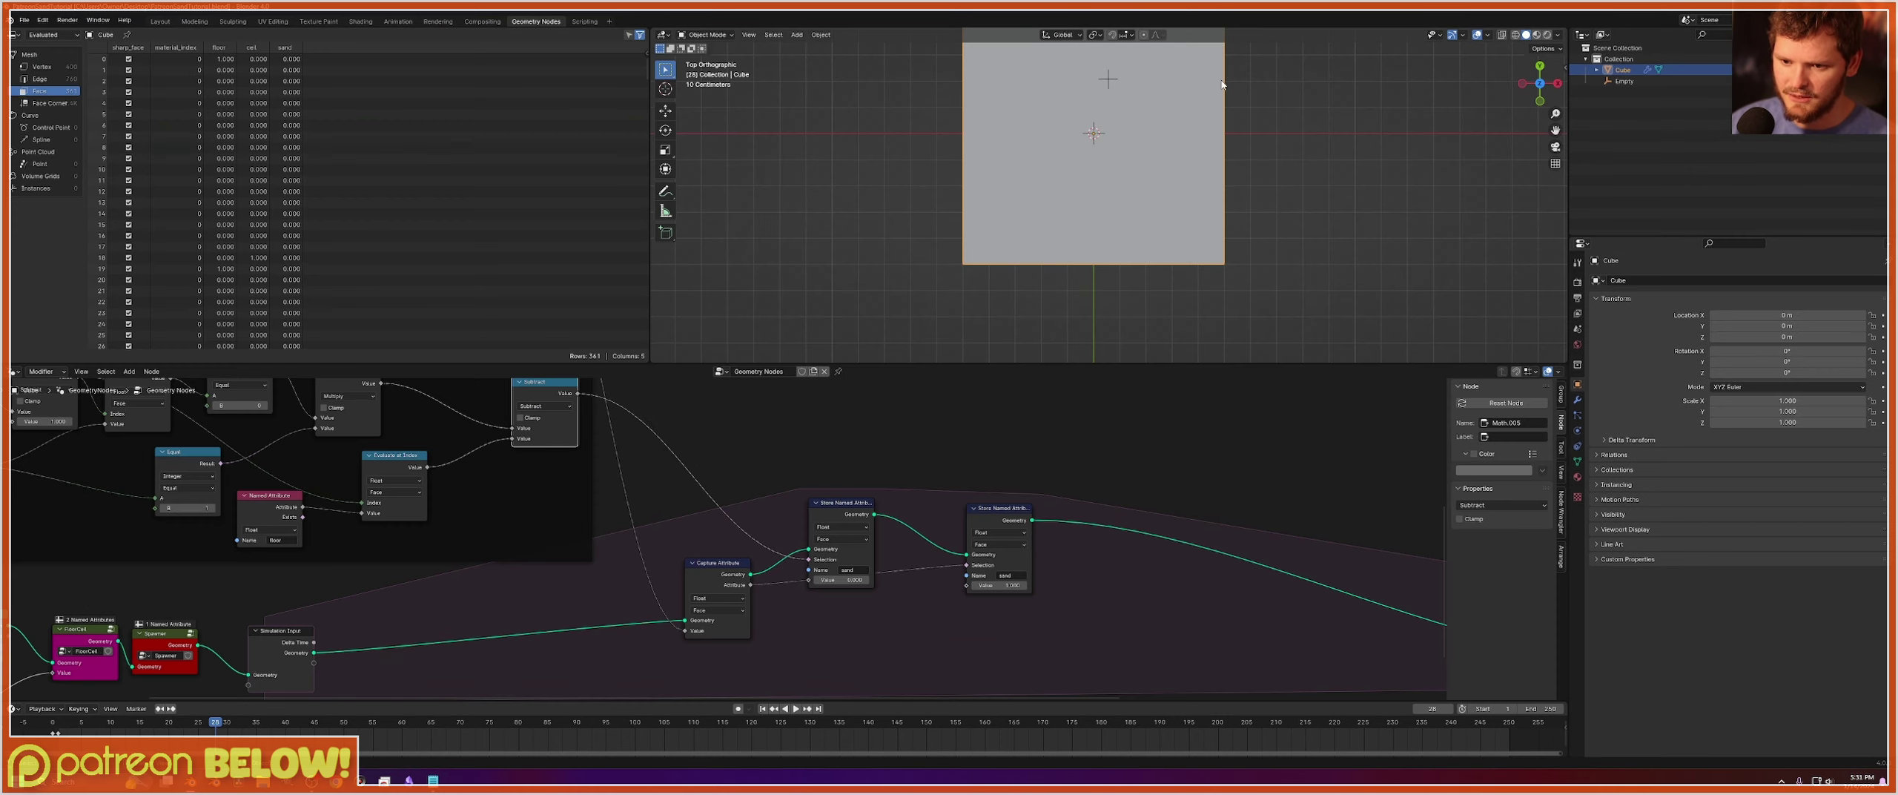
pyautogui.click(1548, 35)
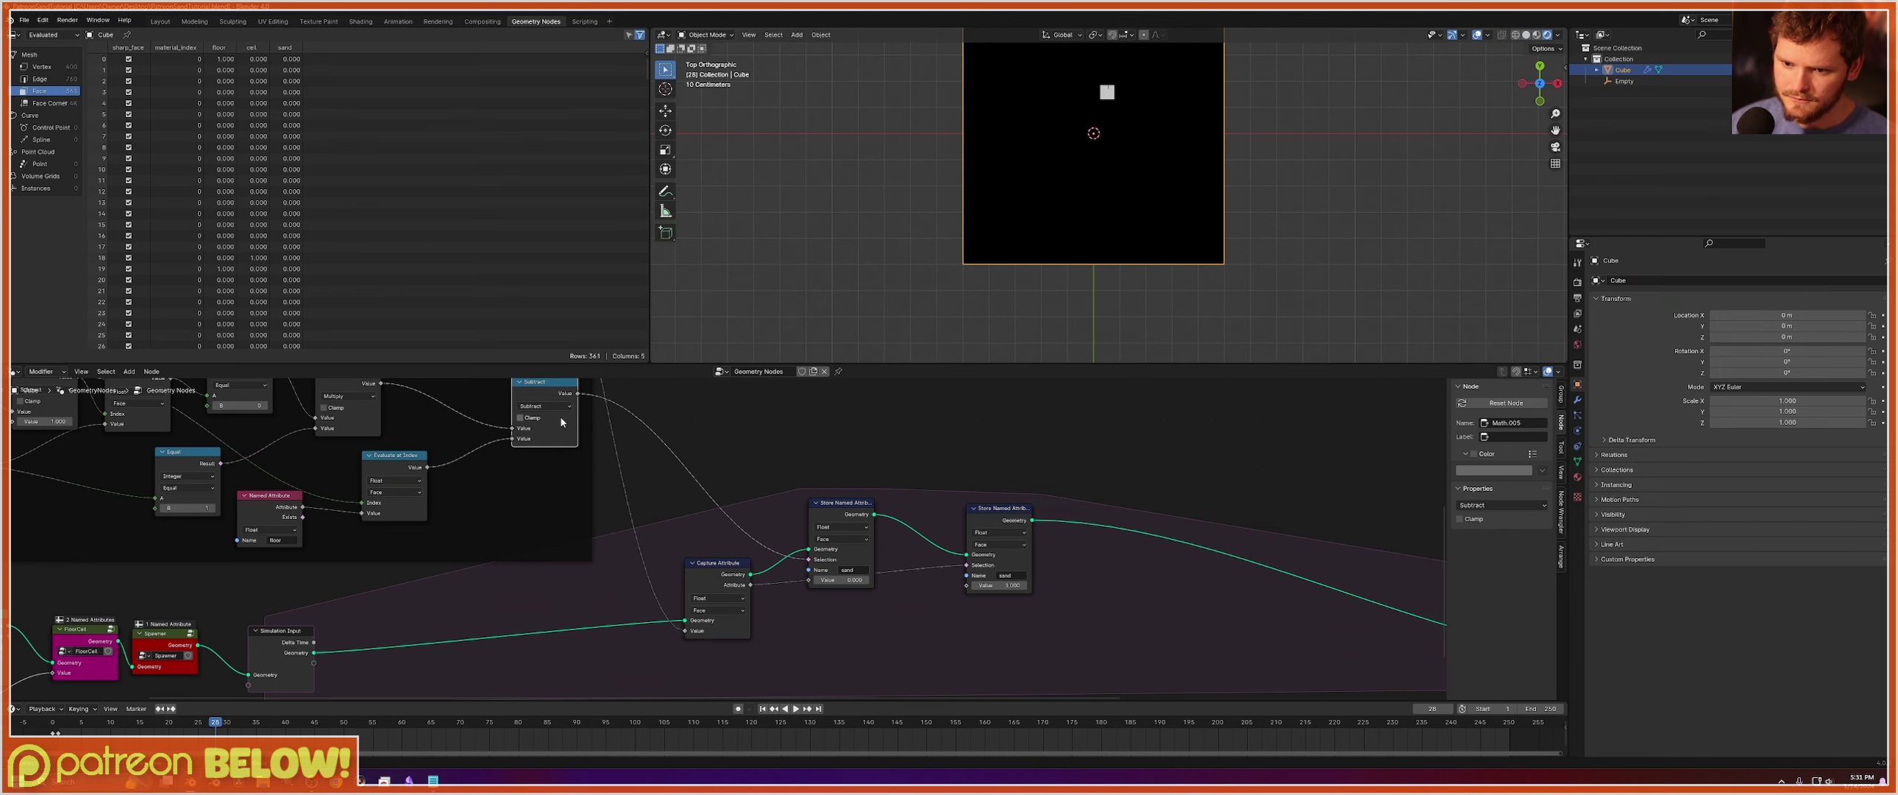
# Play the simulation with the final Subtract node muted, and replay it from the first frame with the node unmuted to compare.
pyautogui.moveTo(561, 422); pyautogui.dragTo(647, 459, button='middle')
pyautogui.press('m')
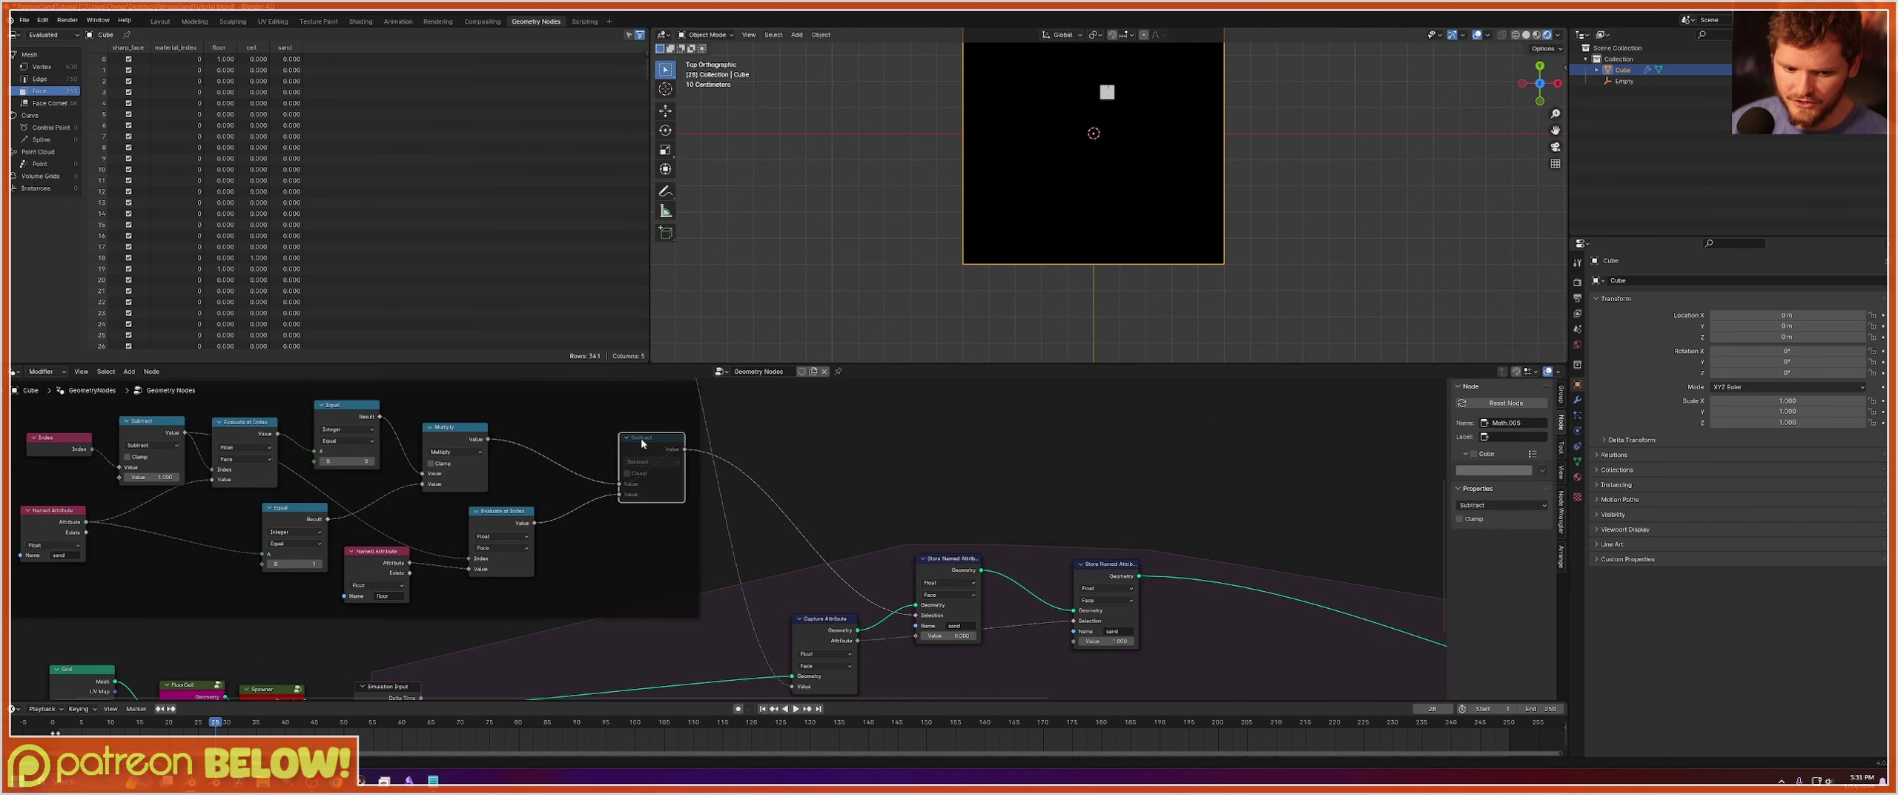
pyautogui.press('space')
pyautogui.scroll(-2, 969, 230)
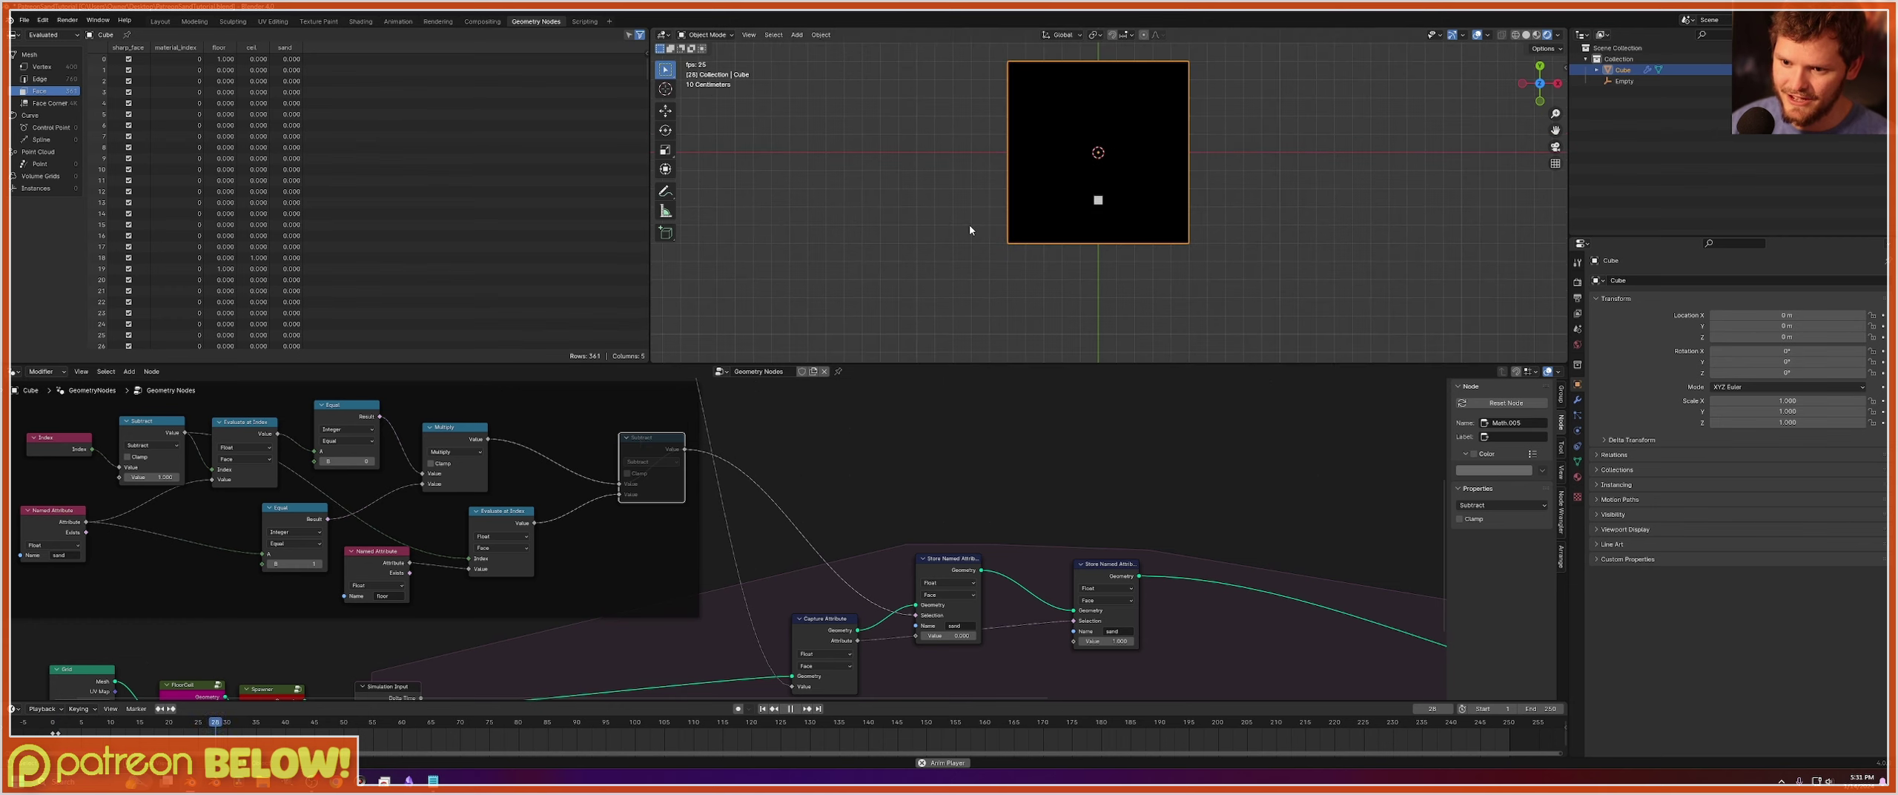
pyautogui.keyDown('shift'); pyautogui.moveTo(1045, 182); pyautogui.dragTo(1017, 227, button='middle'); pyautogui.keyUp('shift')
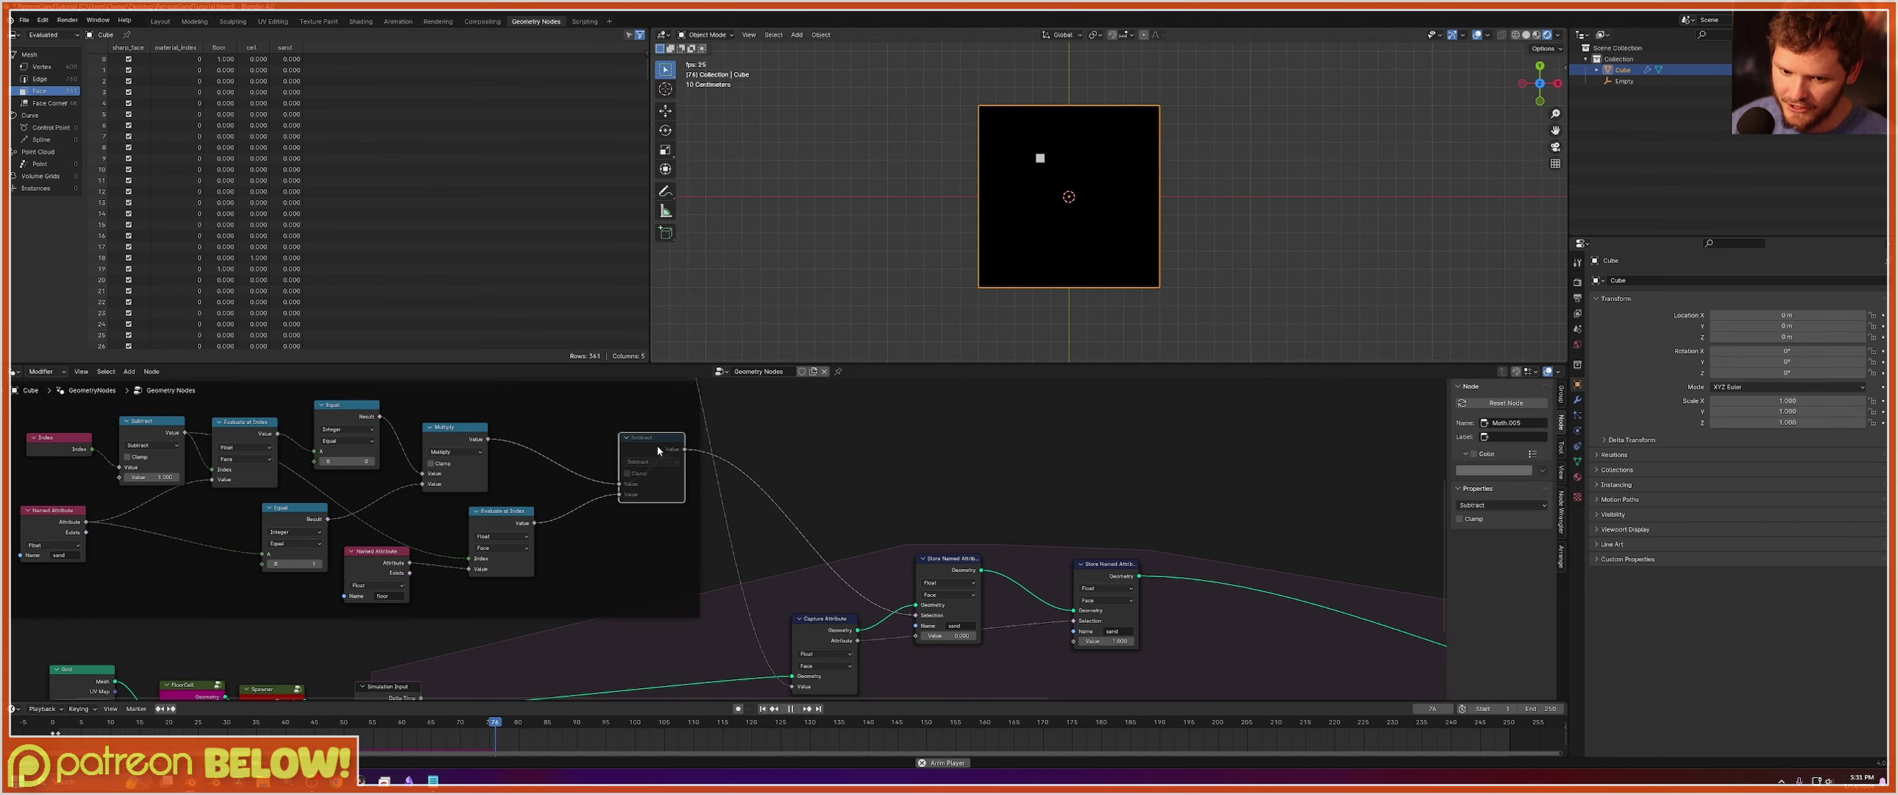
pyautogui.press('space')
pyautogui.hotkey('shift', 'Left')
pyautogui.press('space')
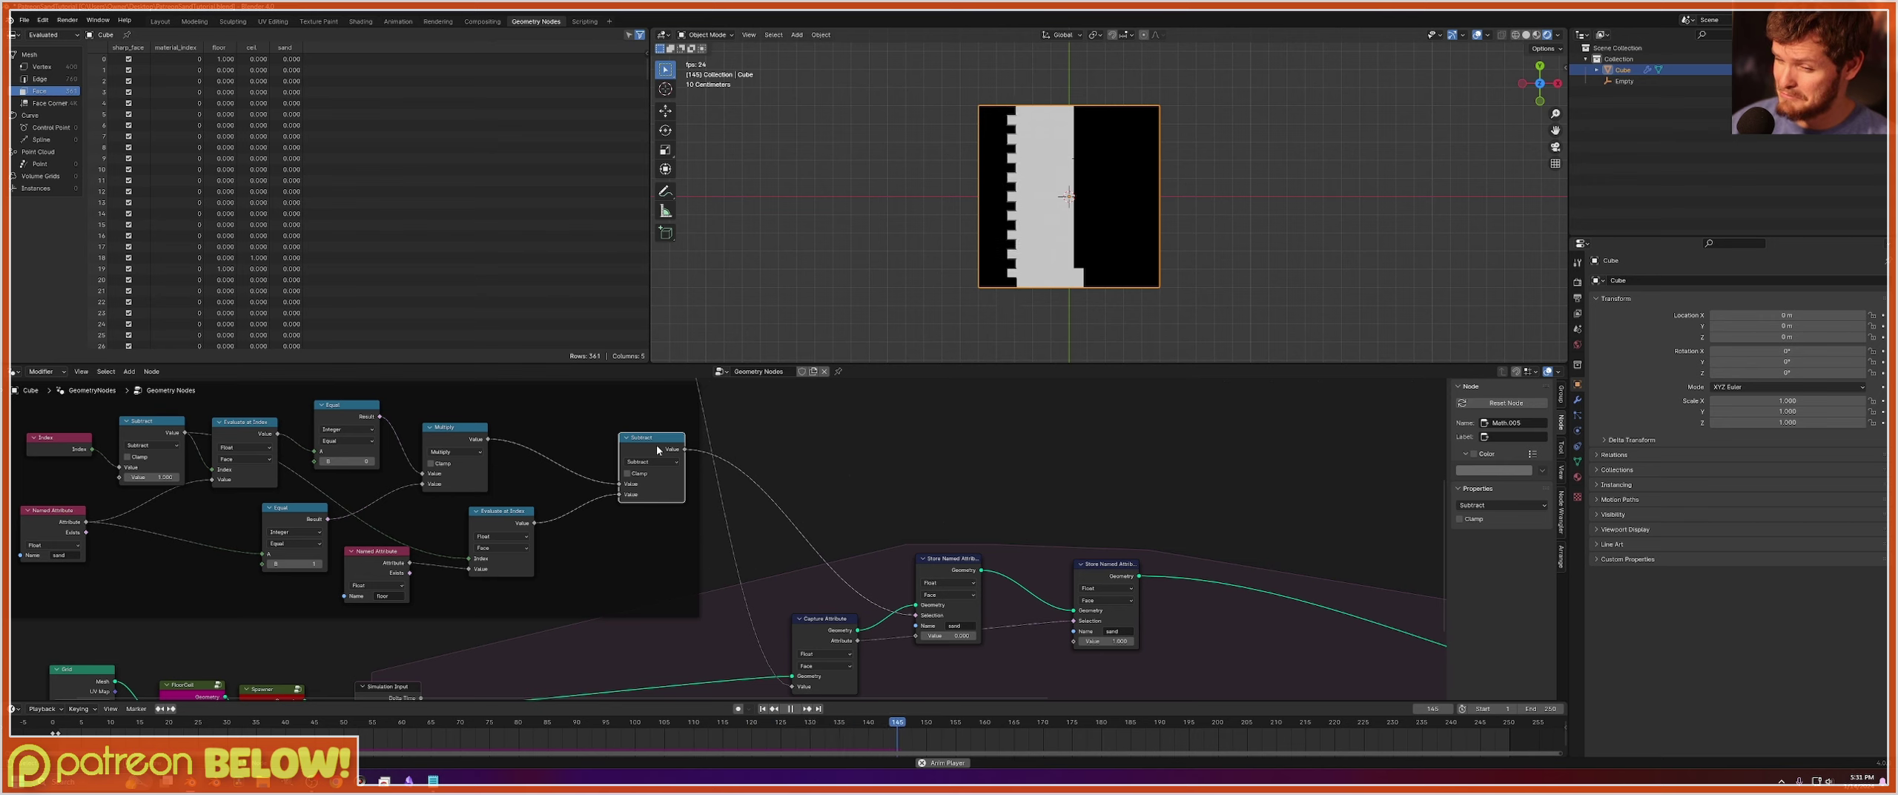
pyautogui.press('Escape')
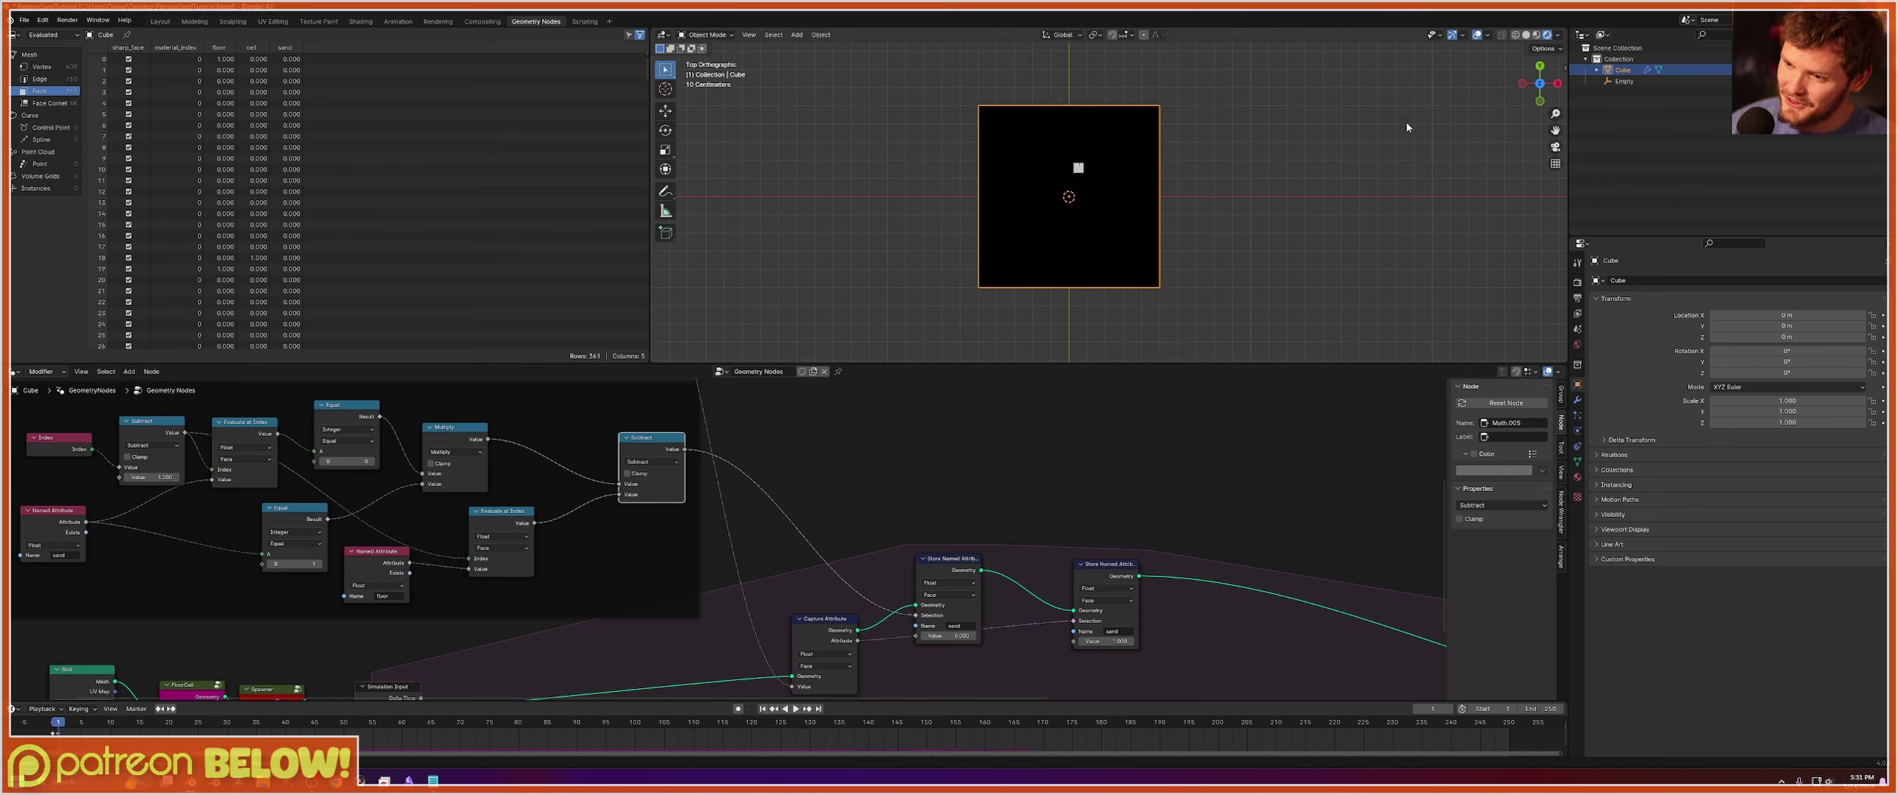
# Save the file and advance the simulation frame by frame from the first frame to examine how the sand reaches the floor.
pyautogui.scroll(2, 1120, 186)
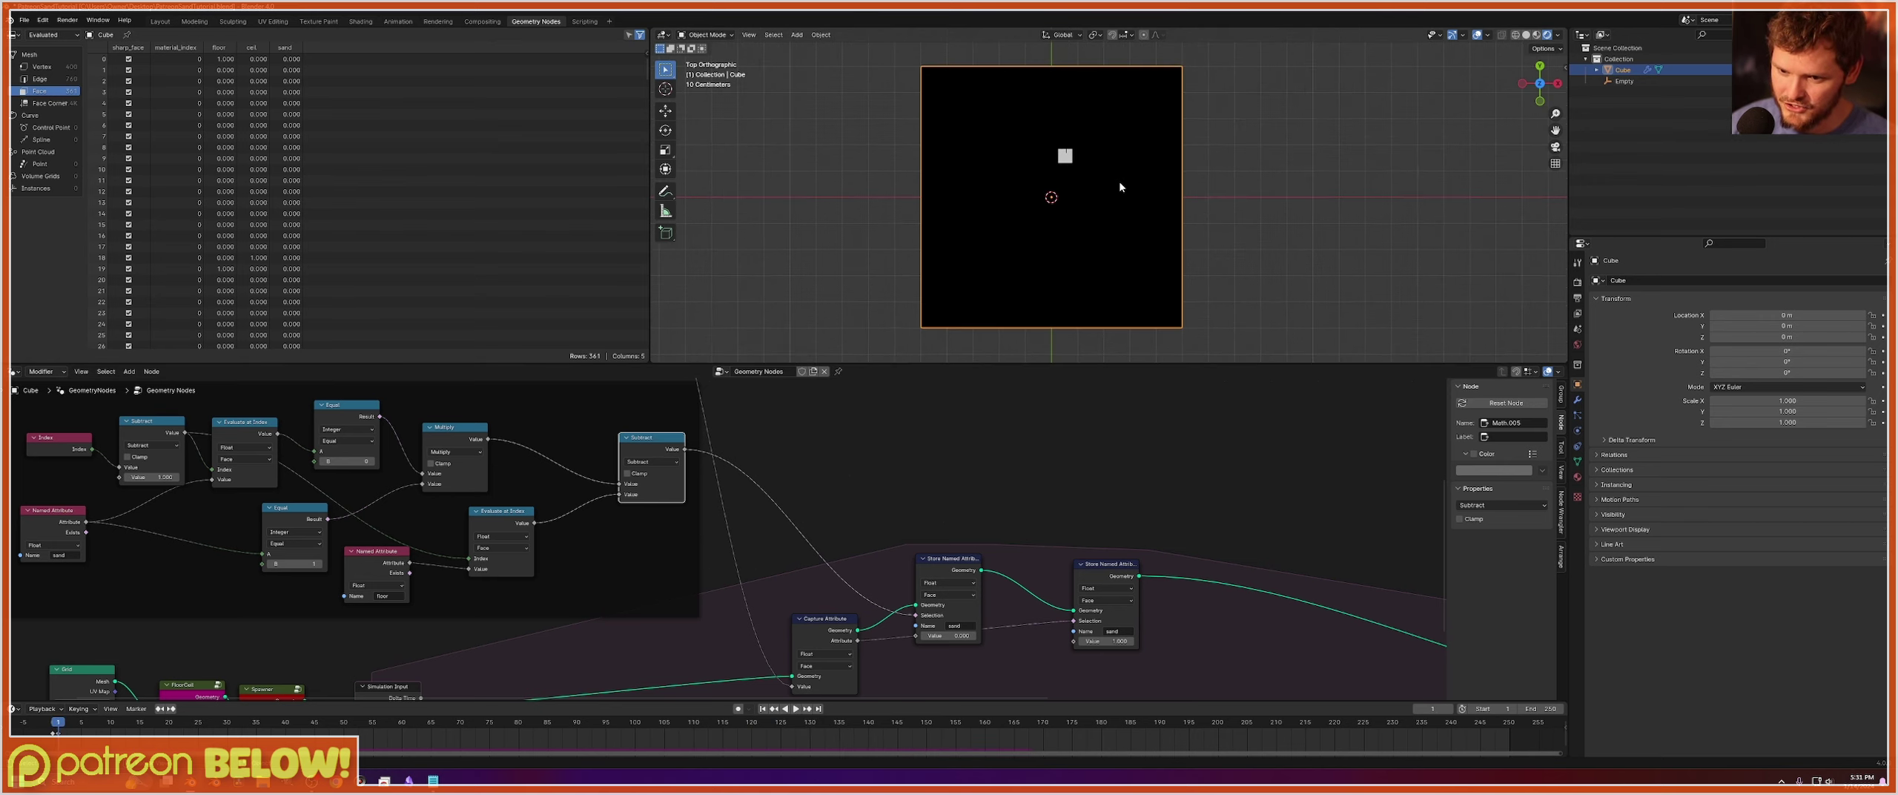
pyautogui.hotkey('ctrl', 's')
pyautogui.press('Right')
pyautogui.press('Right')
pyautogui.press('Right')
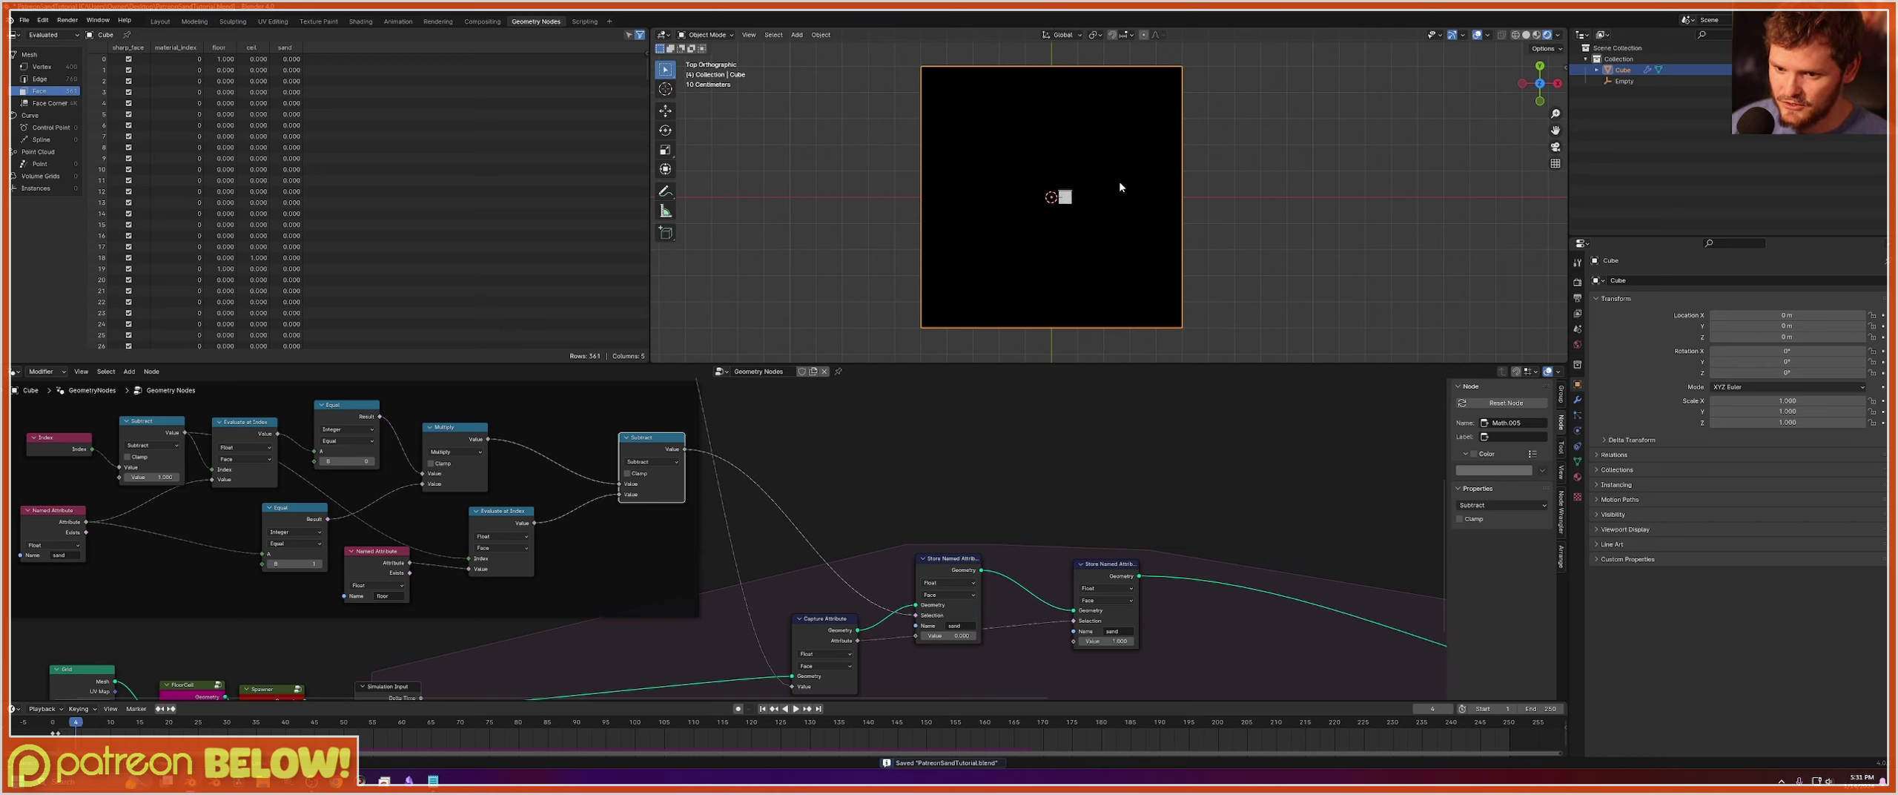
pyautogui.press('Right')
pyautogui.press('Right')
pyautogui.press('Right')
pyautogui.press('Right')
pyautogui.press('Right')
pyautogui.press('Right')
pyautogui.press('Right')
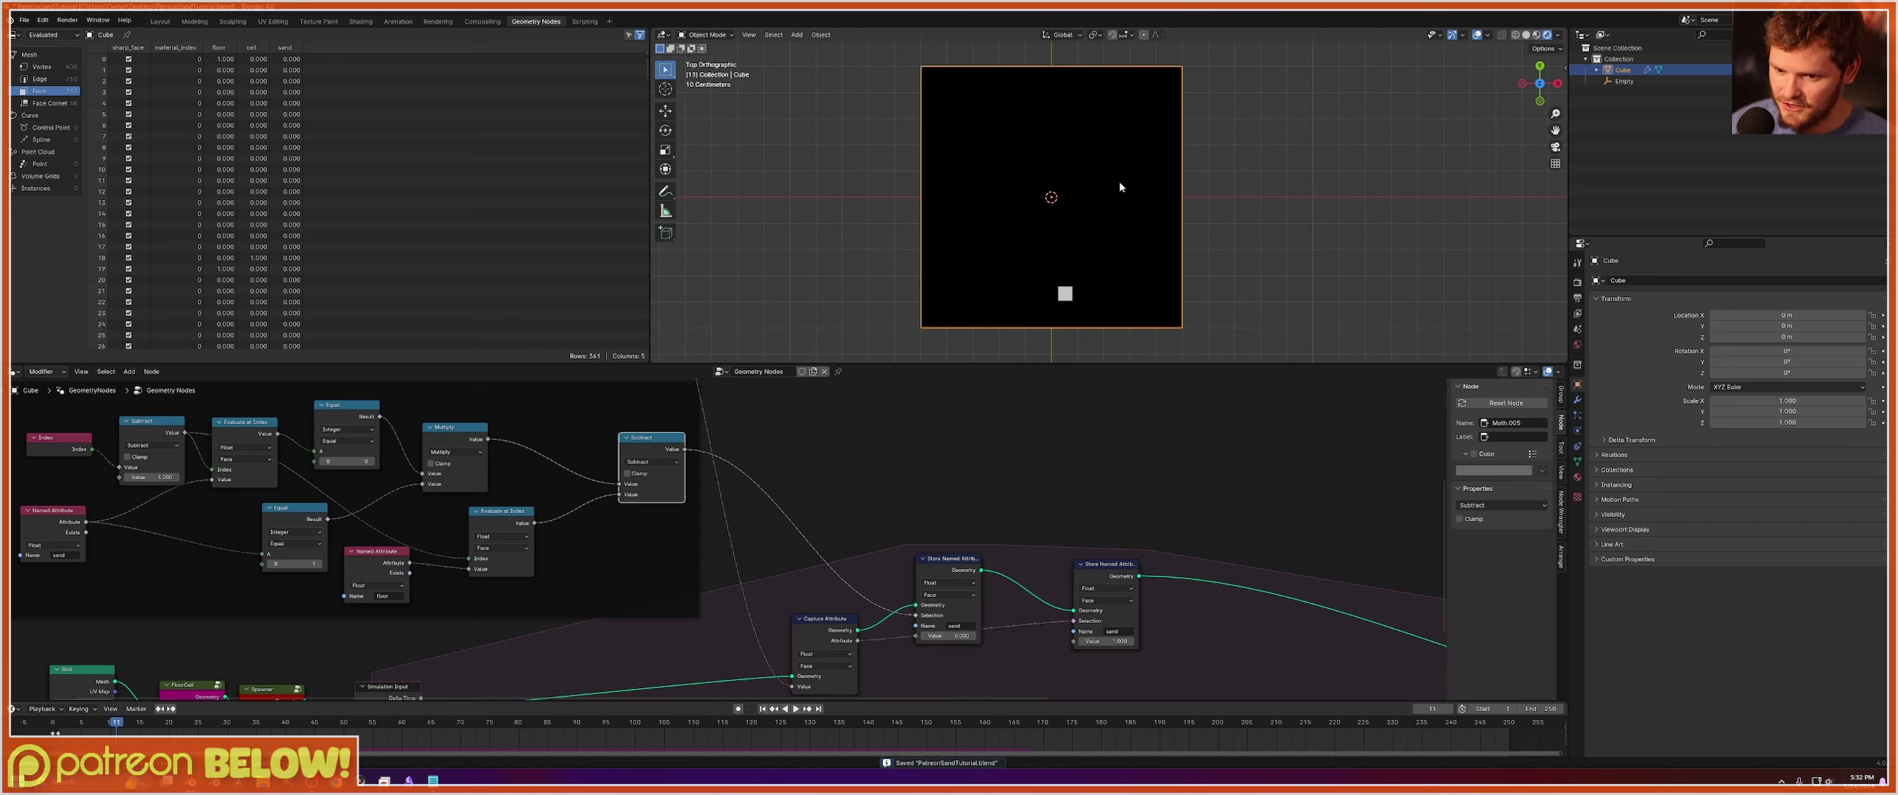
pyautogui.press('Right')
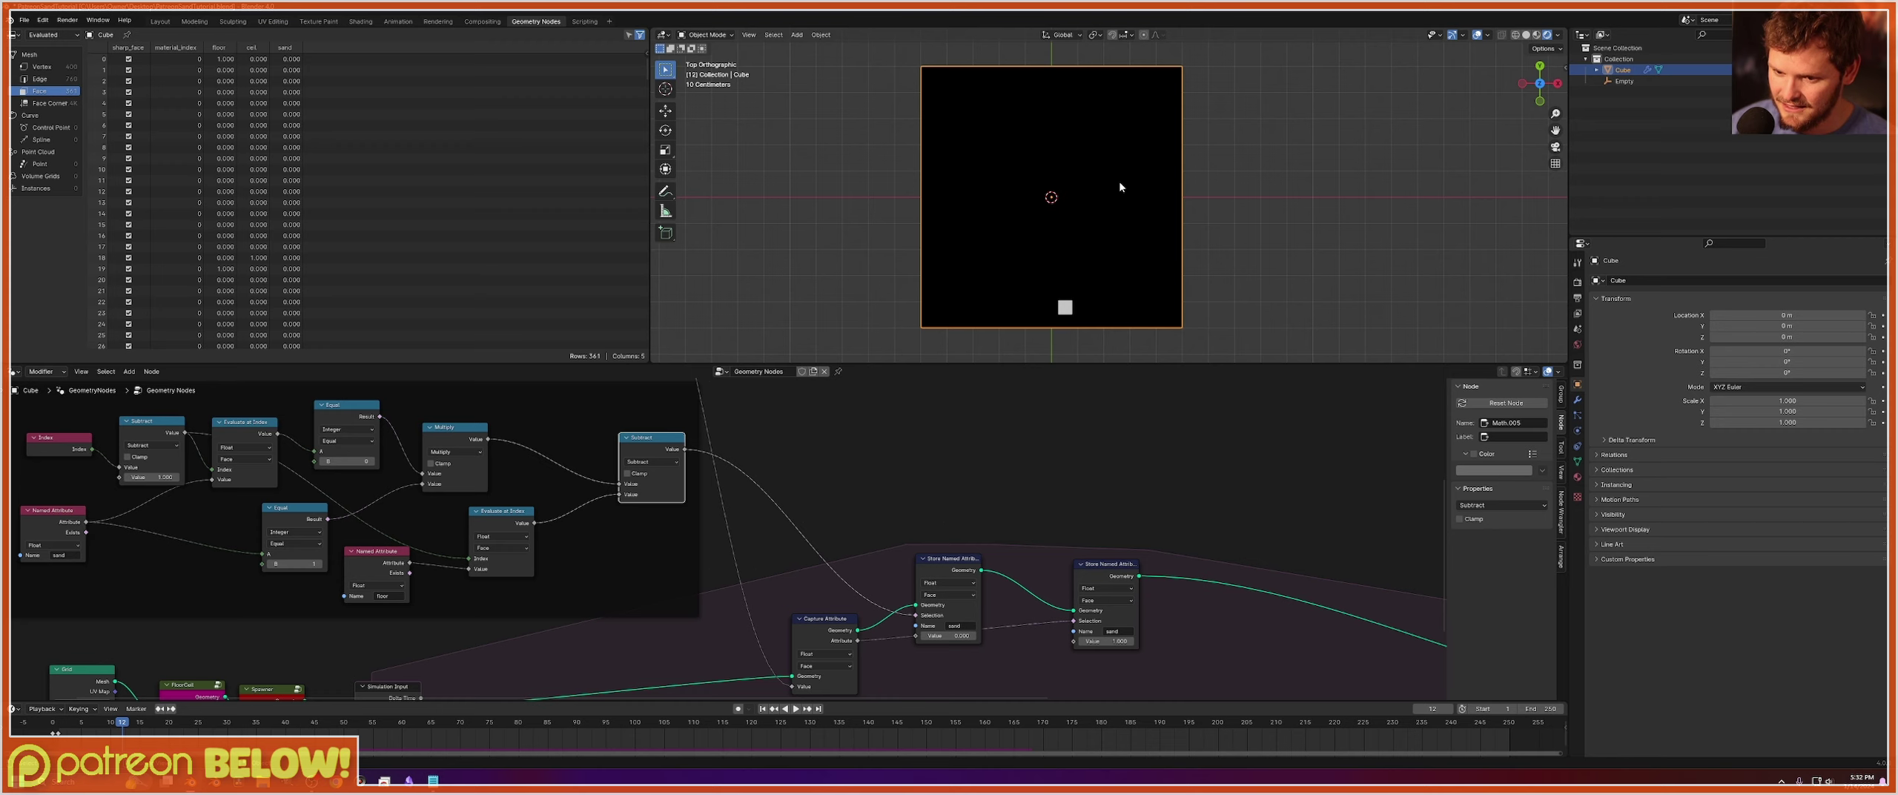
pyautogui.press('Right')
pyautogui.press('Right')
pyautogui.press('Right')
pyautogui.press('Right')
pyautogui.press('Right')
pyautogui.press('Right')
pyautogui.press('Right')
pyautogui.press('Right')
pyautogui.press('Right')
pyautogui.press('Right')
pyautogui.press('Right')
pyautogui.press('Right')
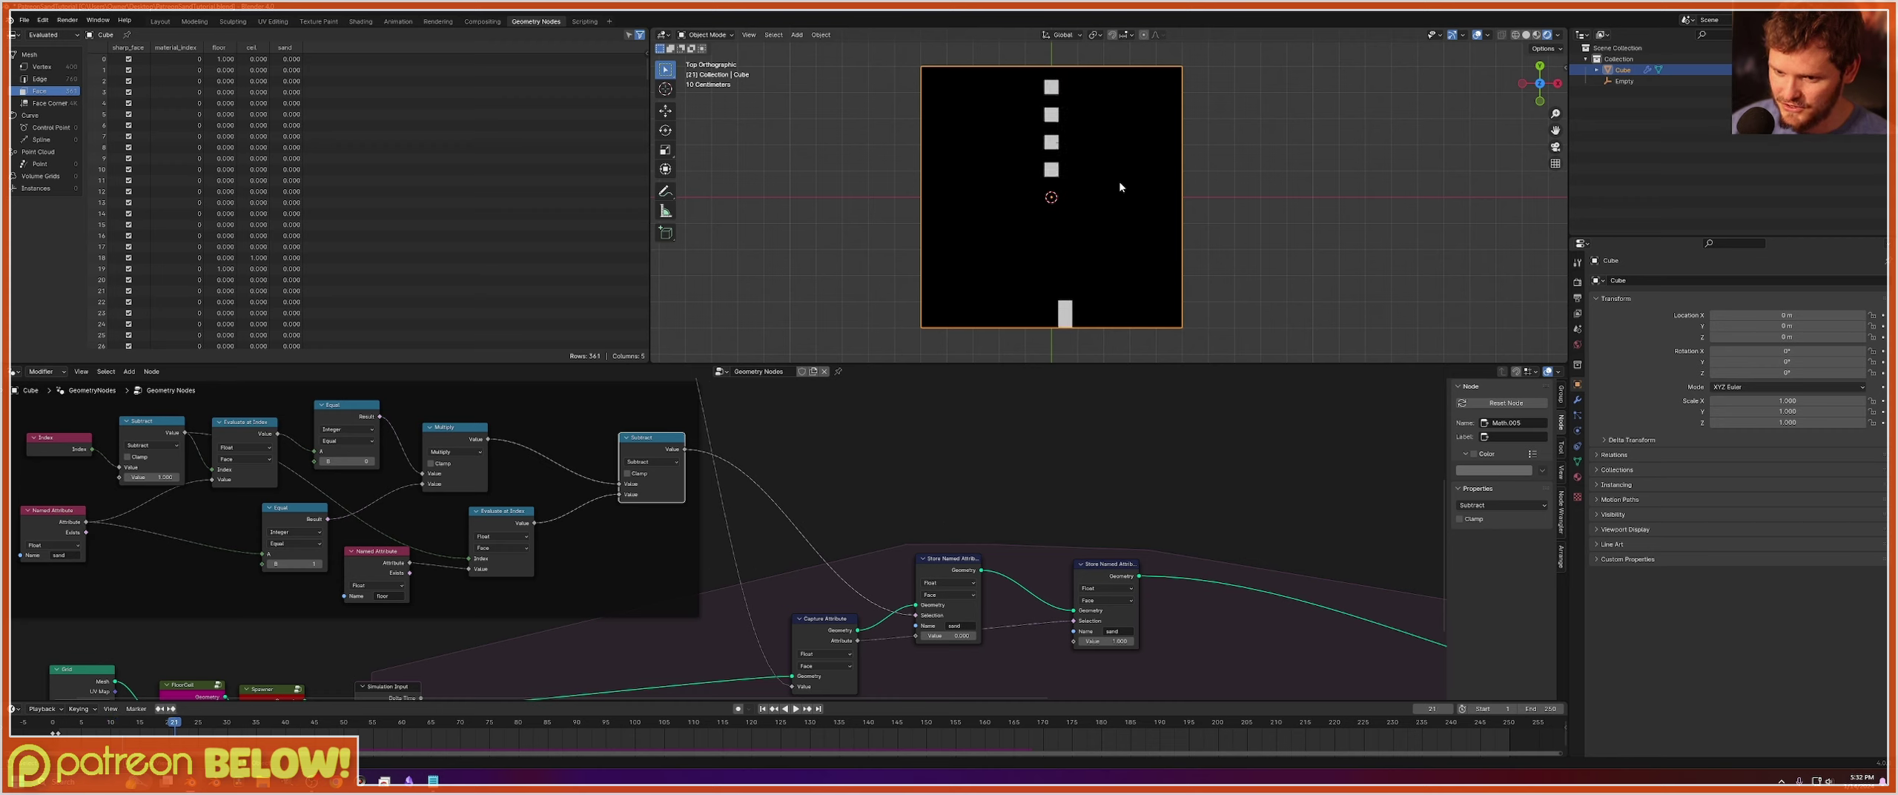
# Step back through the frames to examine the sand just before it reaches the floor row.
pyautogui.press('Left')
pyautogui.press('Left')
pyautogui.press('Left')
pyautogui.press('Left')
pyautogui.press('Left')
pyautogui.press('Left')
pyautogui.press('Left')
pyautogui.press('Left')
pyautogui.press('Left')
pyautogui.press('Left')
pyautogui.press('Left')
pyautogui.press('Left')
pyautogui.press('Left')
pyautogui.press('Left')
pyautogui.press('Left')
pyautogui.press('Left')
pyautogui.press('Left')
pyautogui.press('Left')
pyautogui.press('Left')
pyautogui.press('Left')
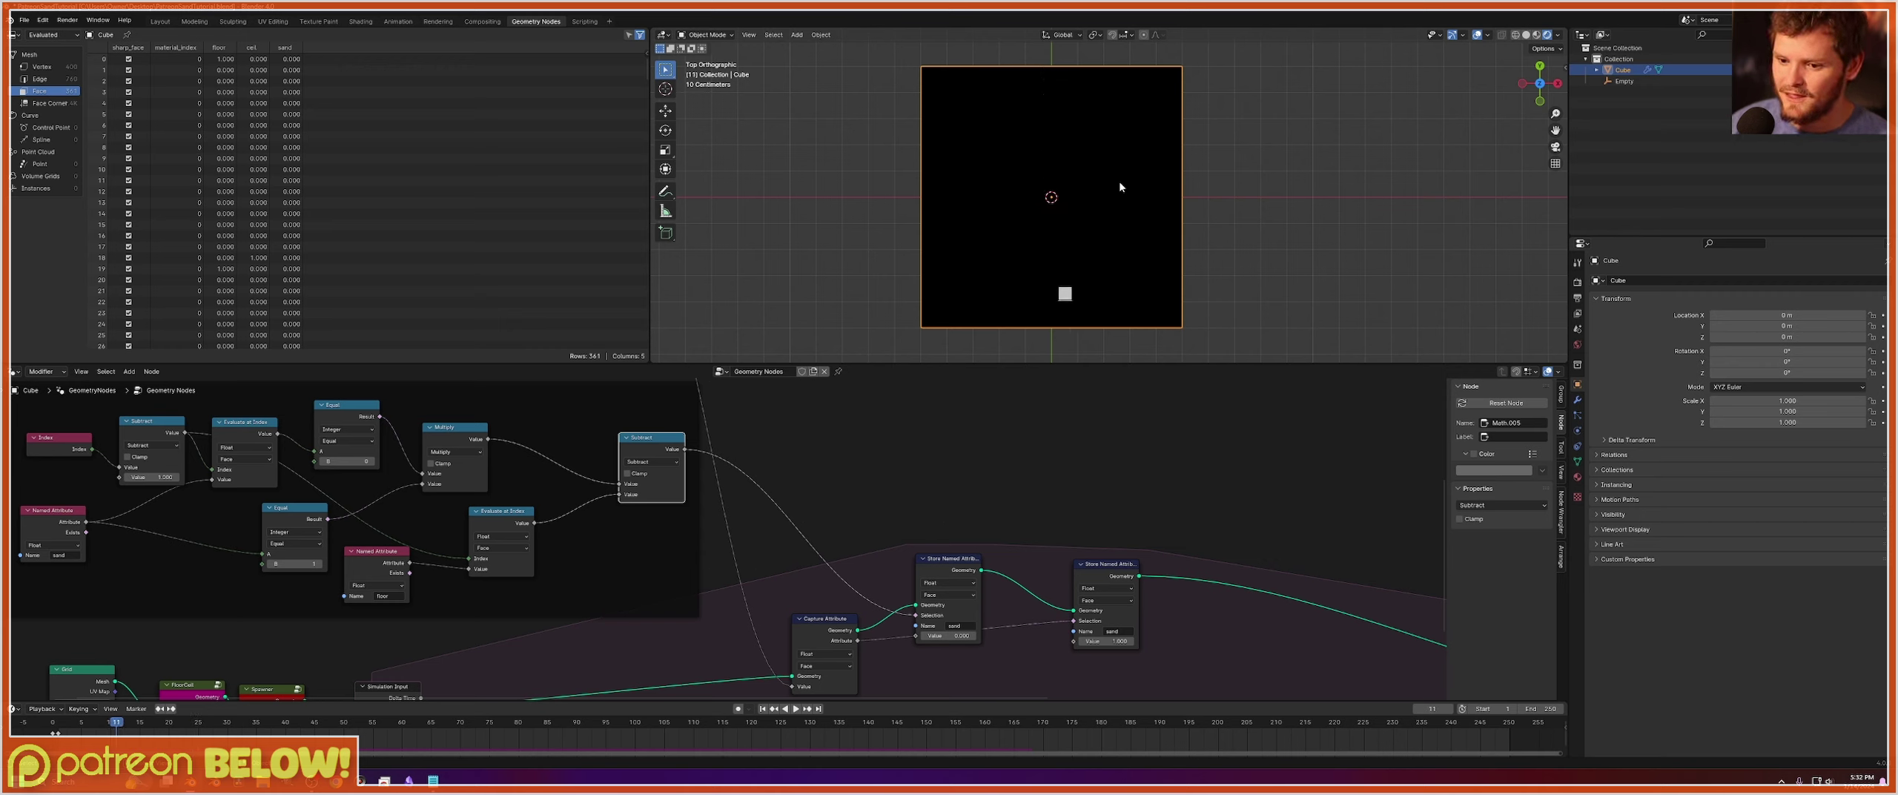
# Play the simulation onward, replay it from the first frame to watch the sand pile up, and stop it.
pyautogui.press('space')
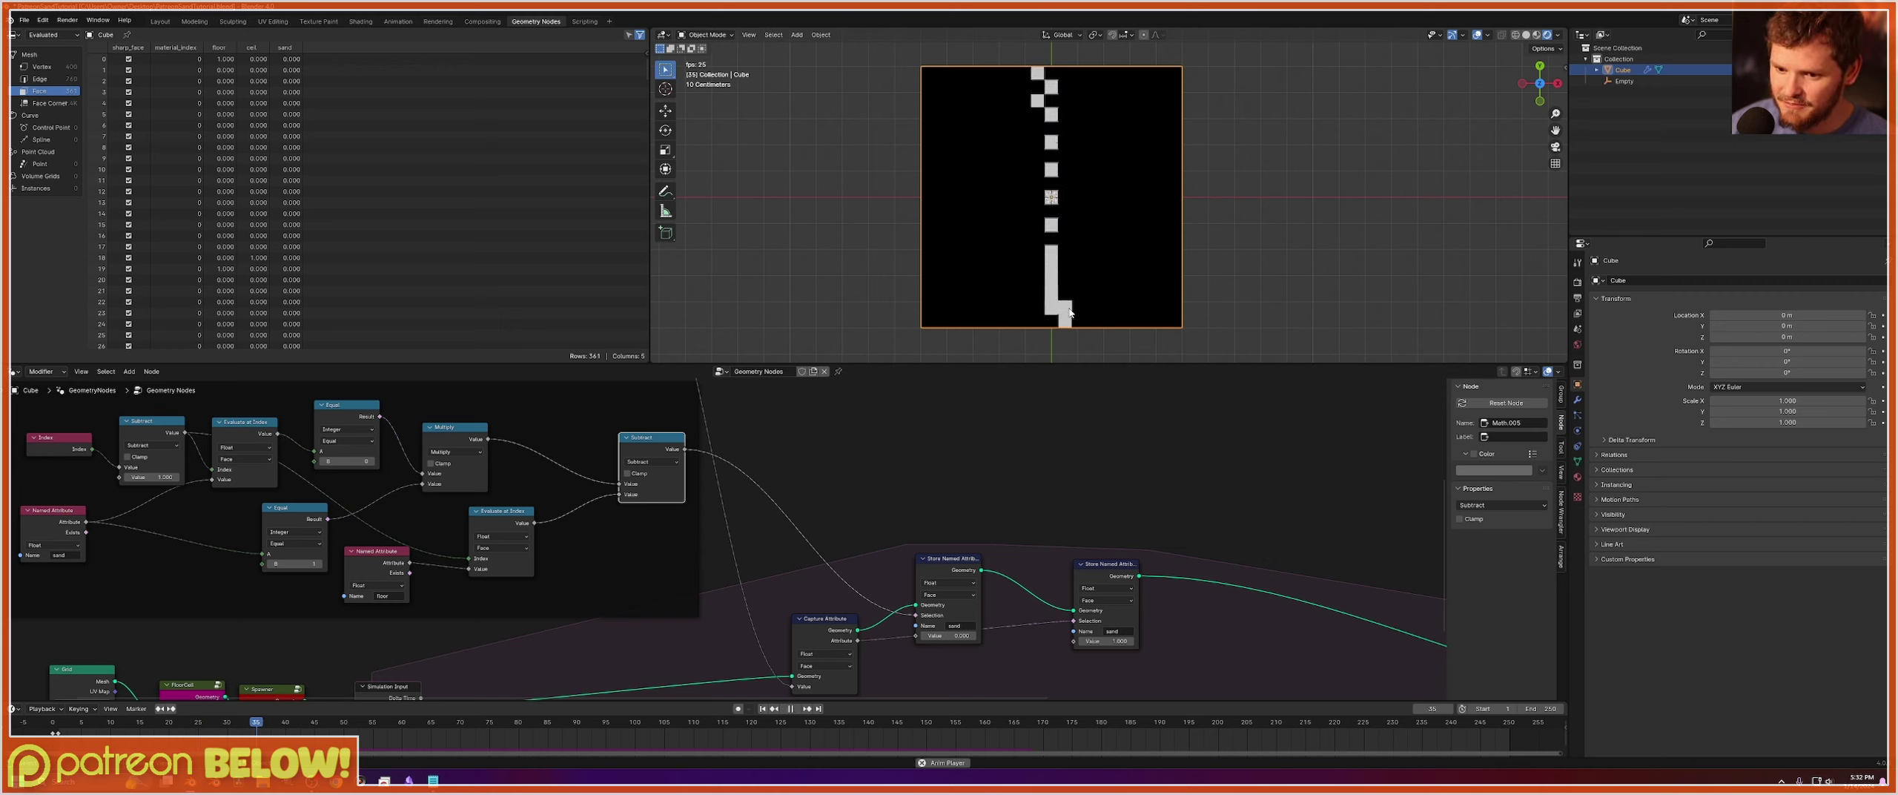
pyautogui.press('space')
pyautogui.hotkey('shift', 'Left')
pyautogui.press('space')
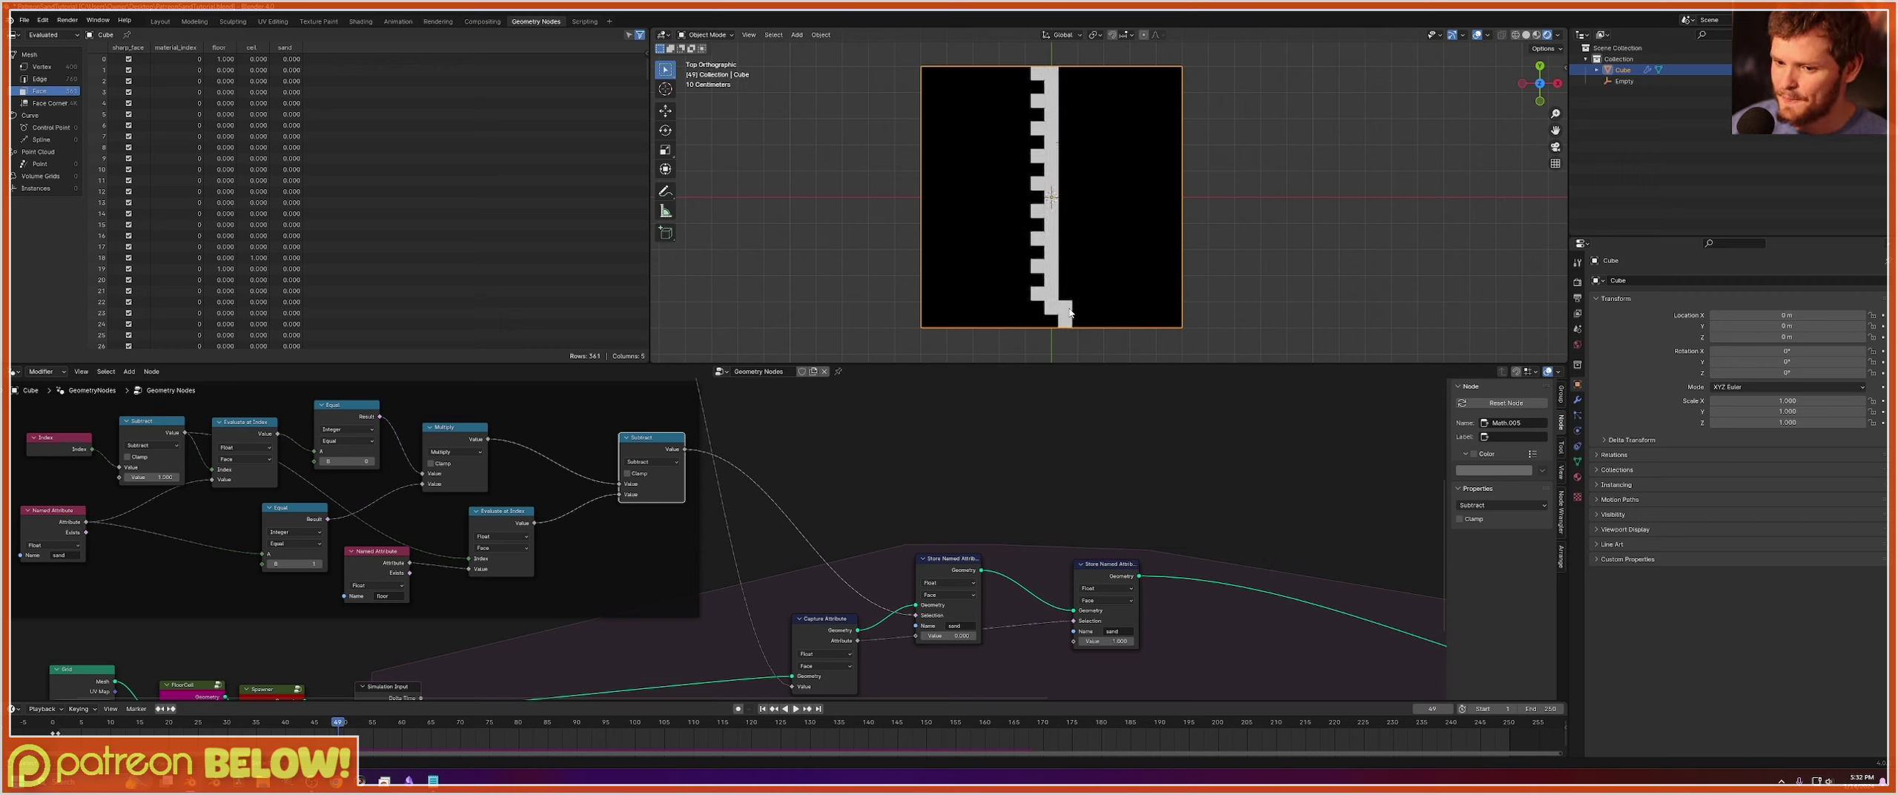
pyautogui.press('Escape')
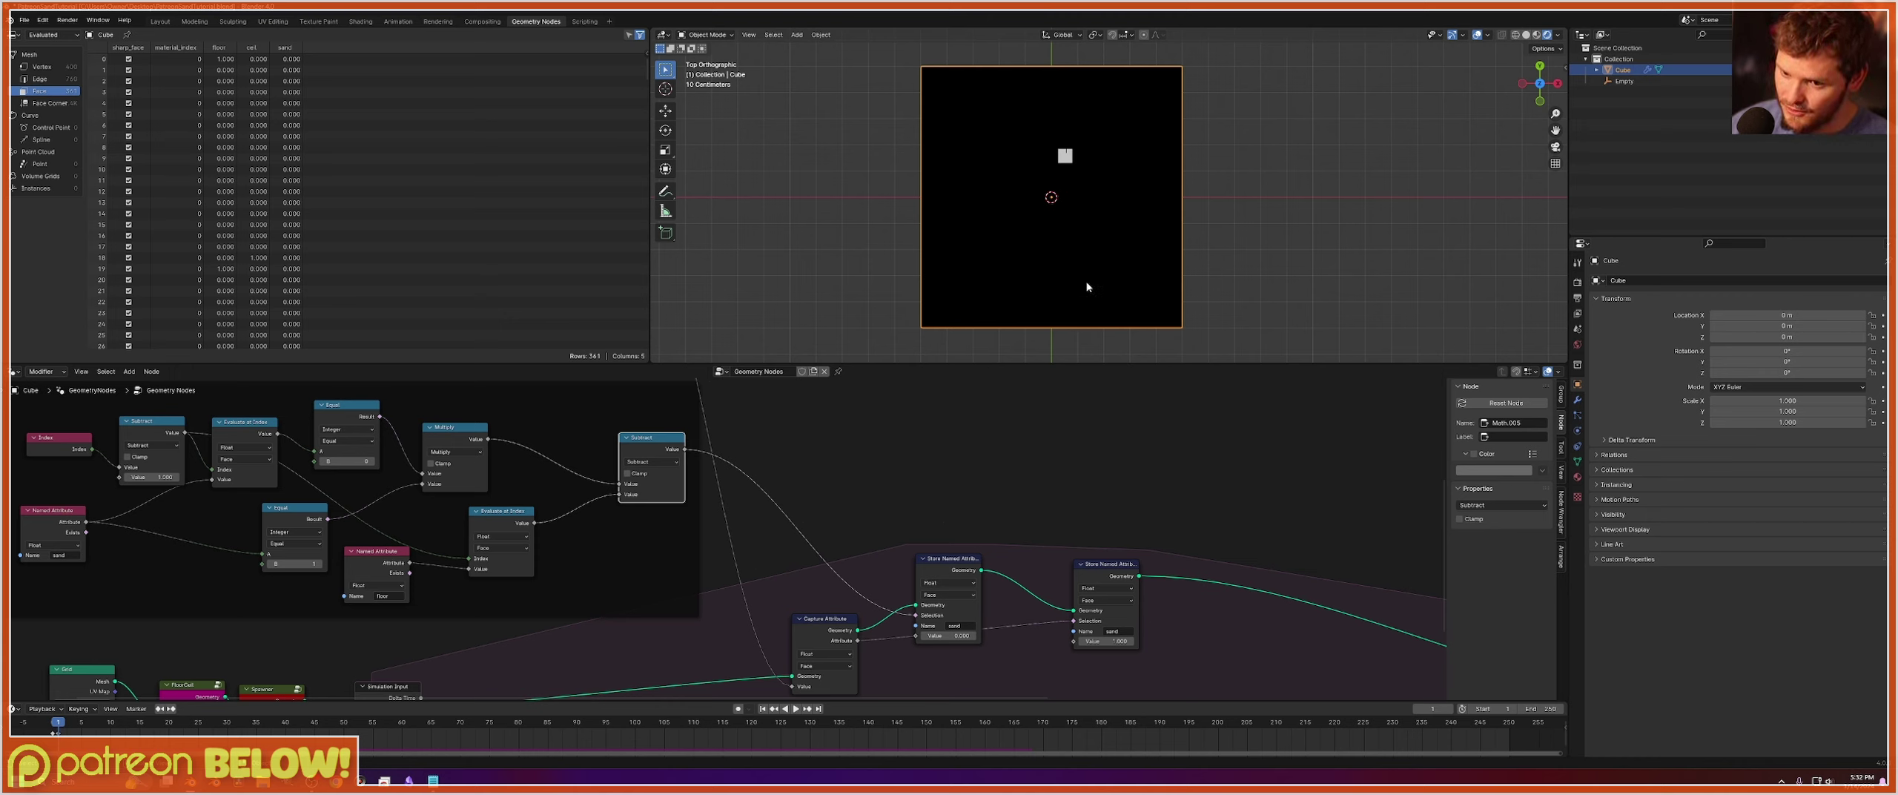
# Switch the viewport to wireframe shading, sketch annotation strokes around the starting sand cell, and erase them.
pyautogui.scroll(5, 1075, 148)
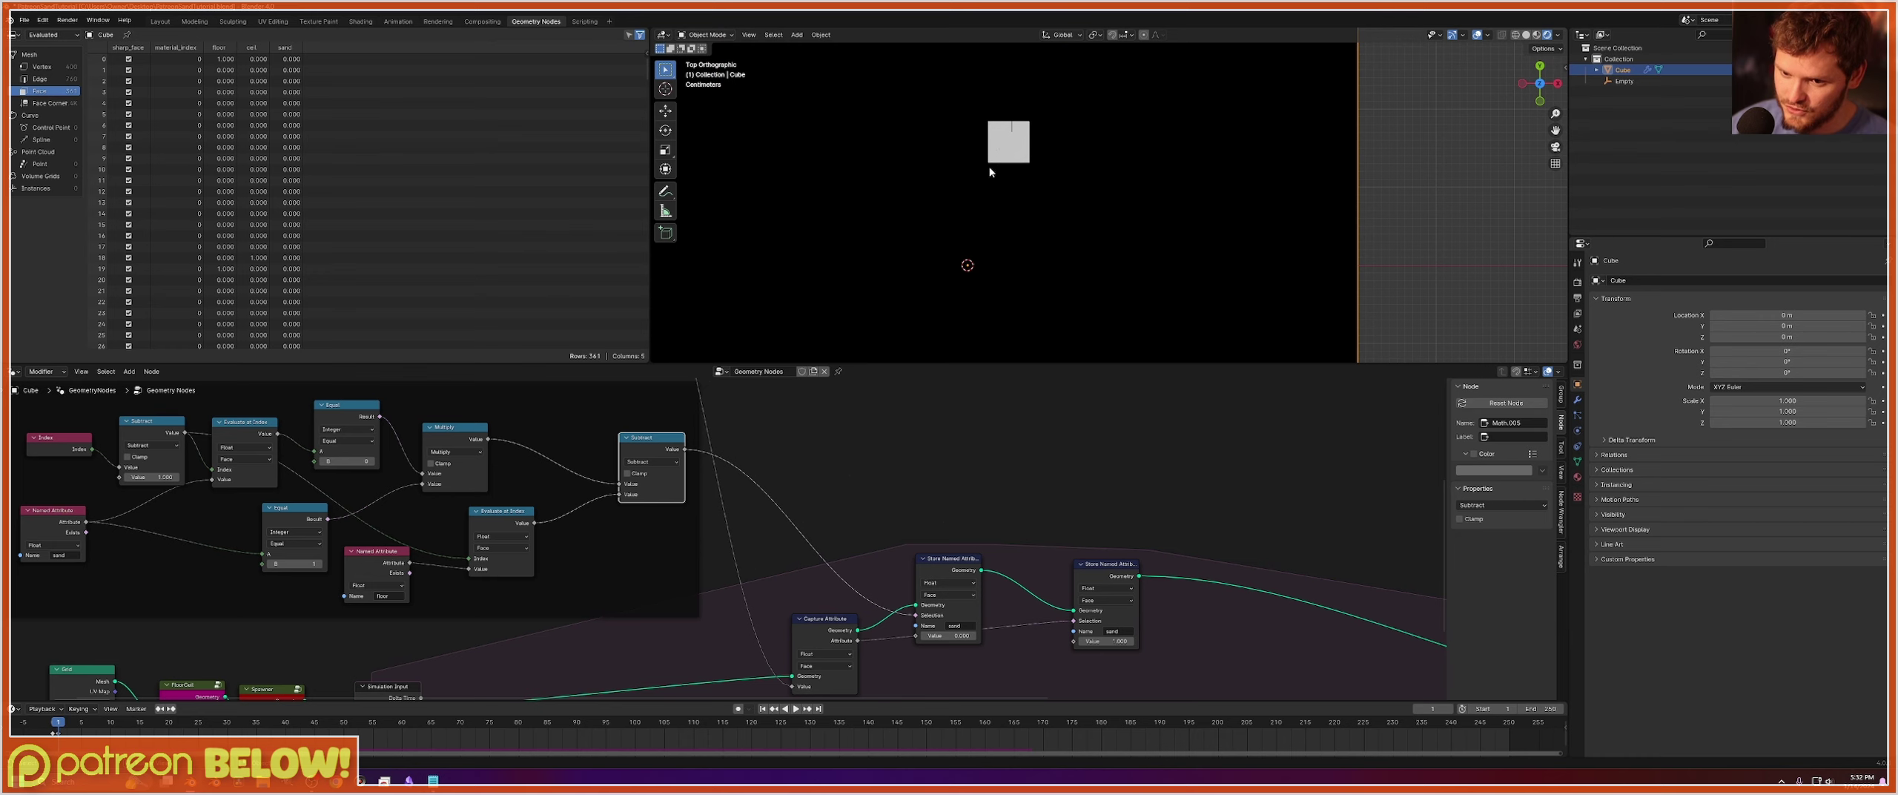
pyautogui.click(1515, 34)
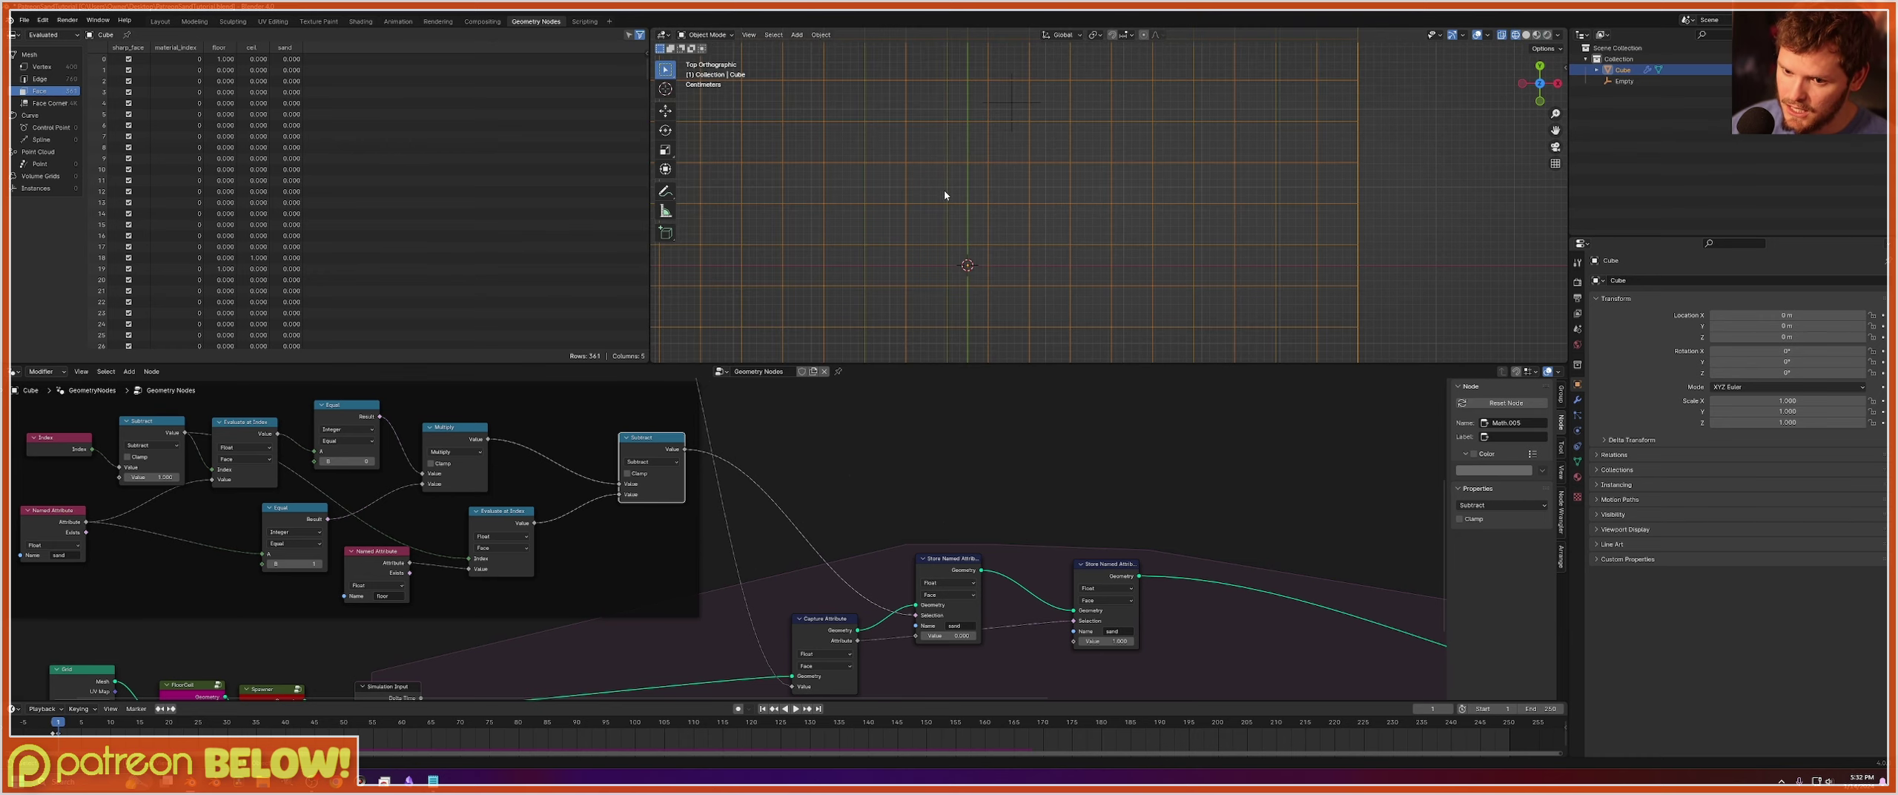
pyautogui.moveTo(990, 164); pyautogui.dragTo(1027, 111)
pyautogui.moveTo(1024, 167)
pyautogui.mouseDown()
pyautogui.moveTo(994, 163)
pyautogui.moveTo(1009, 200)
pyautogui.mouseUp()
pyautogui.moveTo(1005, 188)
pyautogui.mouseDown()
pyautogui.moveTo(967, 99)
pyautogui.moveTo(956, 183)
pyautogui.moveTo(1036, 163)
pyautogui.moveTo(990, 209)
pyautogui.mouseUp()
pyautogui.moveTo(991, 209)
pyautogui.mouseDown(button='right')
pyautogui.moveTo(1000, 177)
pyautogui.moveTo(943, 110)
pyautogui.mouseUp(button='right')
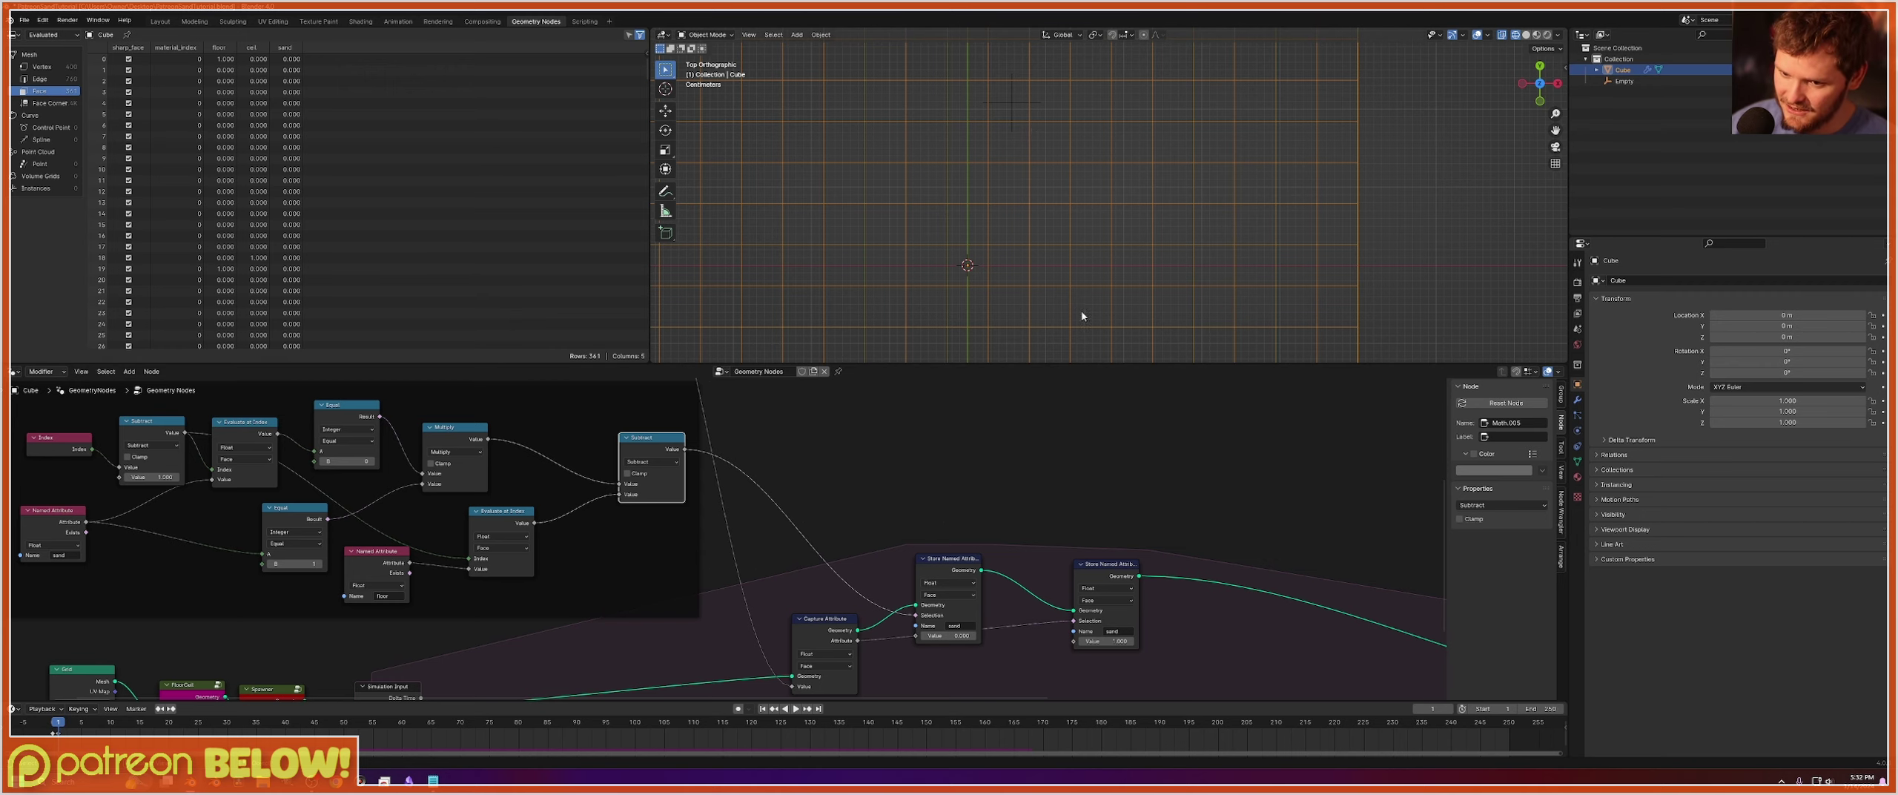
# Annotate a square cell above the grid's bottom row with a long line beneath it marking the floor, and save the file.
pyautogui.keyDown('shift'); pyautogui.moveTo(1014, 279); pyautogui.dragTo(1054, 215, button='middle'); pyautogui.keyUp('shift')
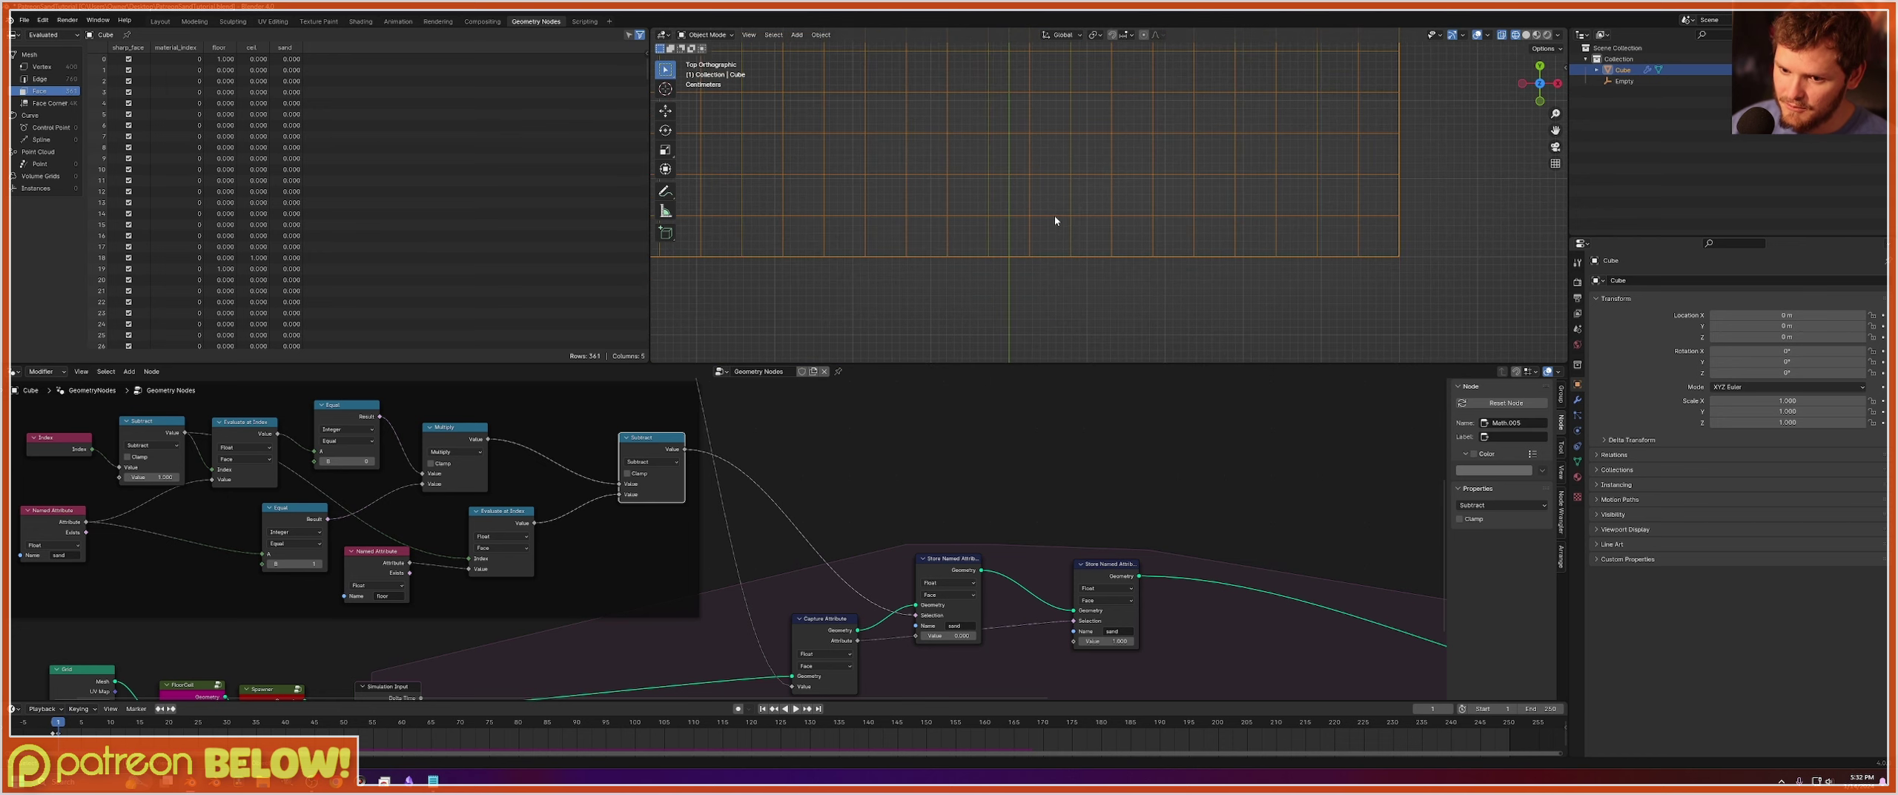
pyautogui.scroll(3, 1054, 215)
pyautogui.moveTo(974, 228)
pyautogui.mouseDown()
pyautogui.moveTo(980, 161)
pyautogui.moveTo(1049, 160)
pyautogui.moveTo(1038, 235)
pyautogui.moveTo(968, 231)
pyautogui.mouseUp()
pyautogui.moveTo(677, 268); pyautogui.dragTo(1302, 259)
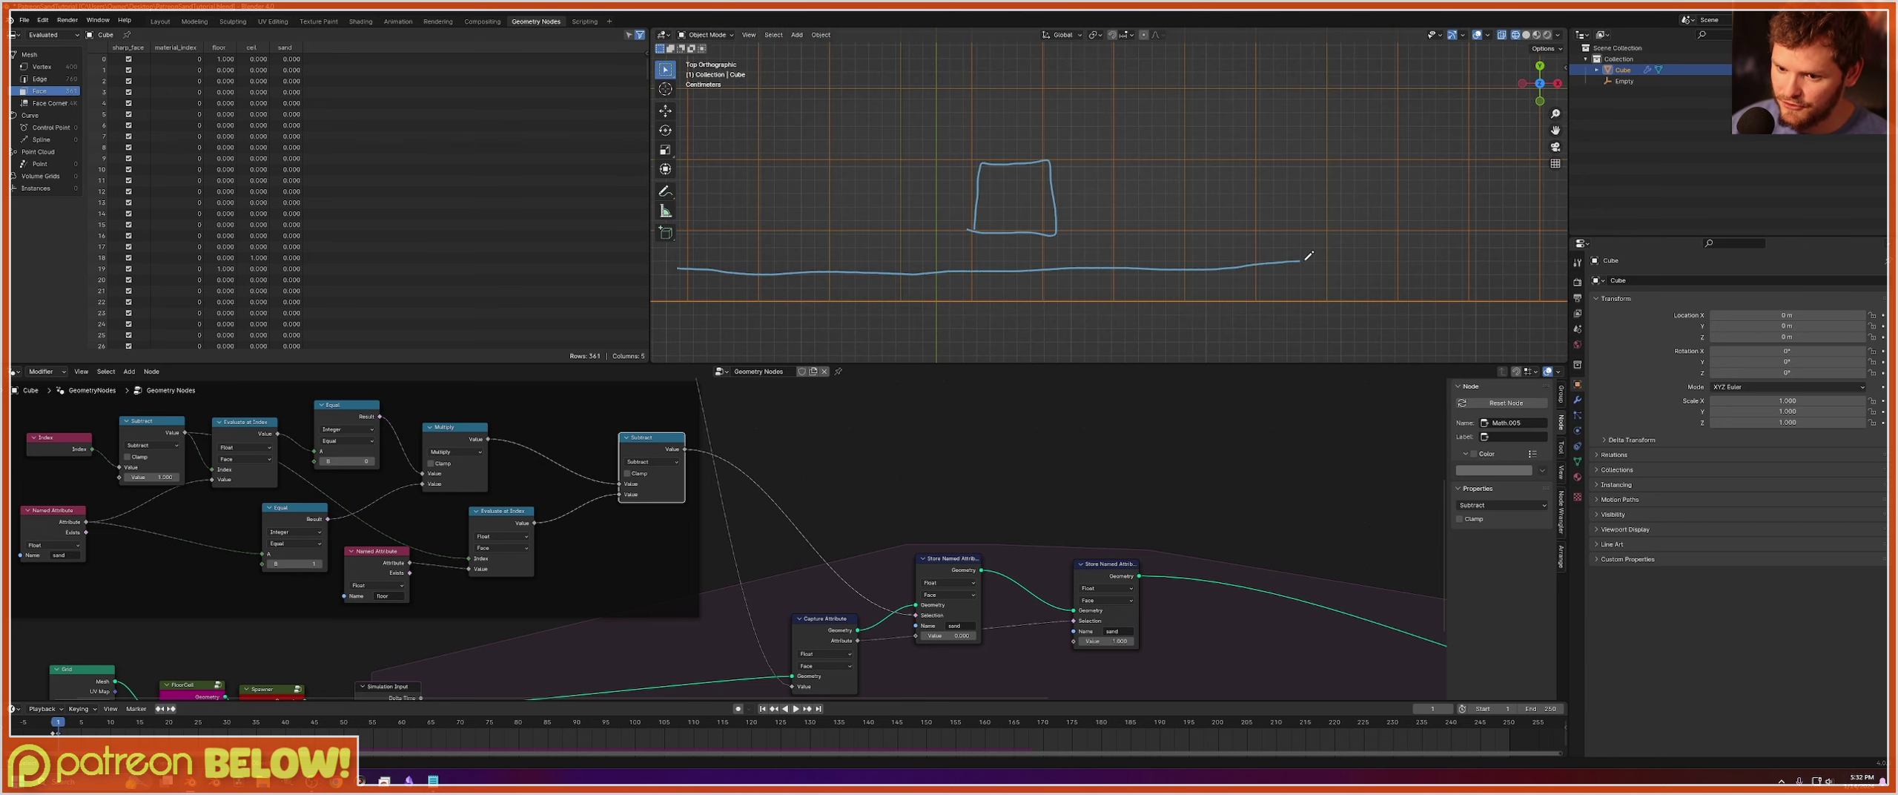
pyautogui.hotkey('ctrl', 's')
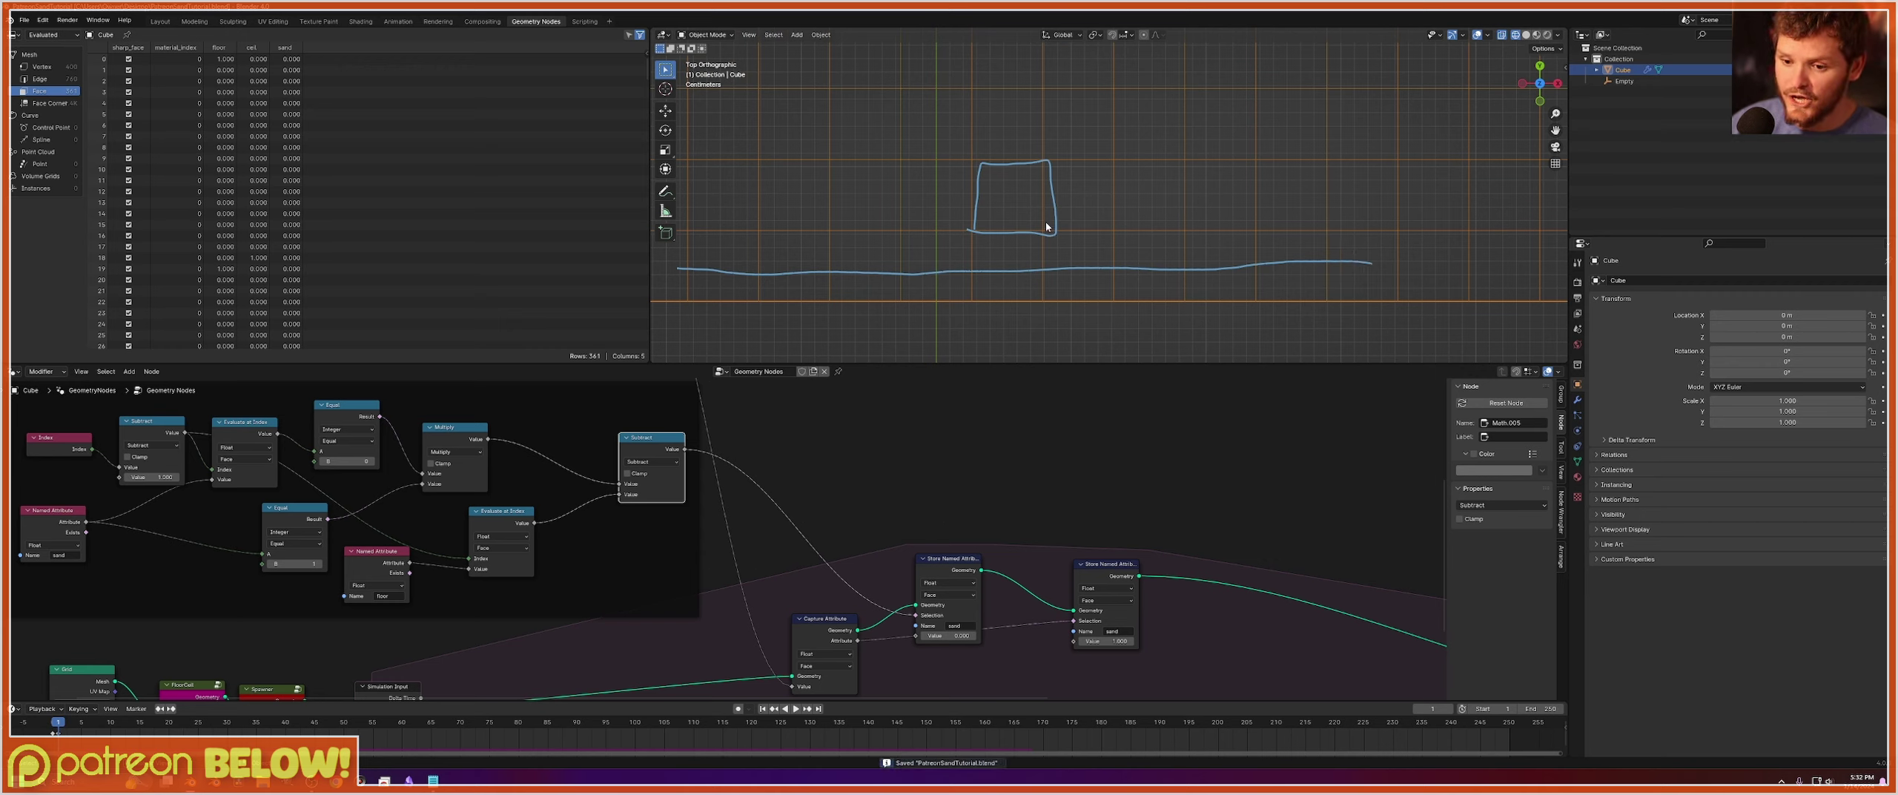
# Cross out the annotated square cell with an X, and undo the cross strokes.
pyautogui.moveTo(1072, 146); pyautogui.dragTo(962, 226)
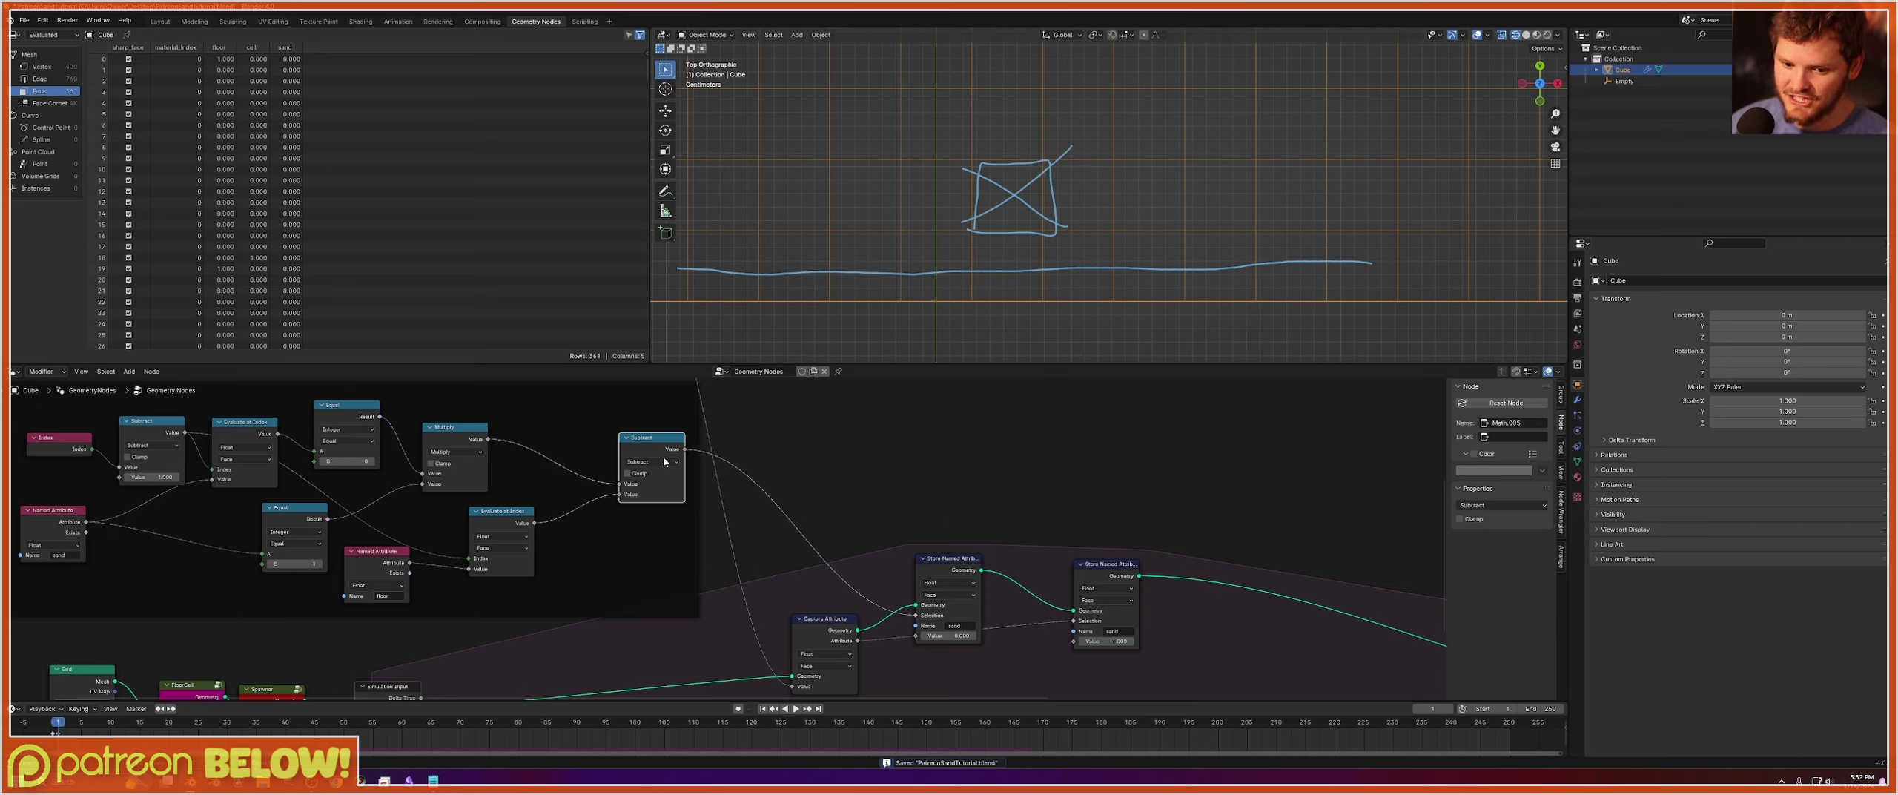
pyautogui.hotkey('ctrl', 'z')
pyautogui.hotkey('ctrl', 'z')
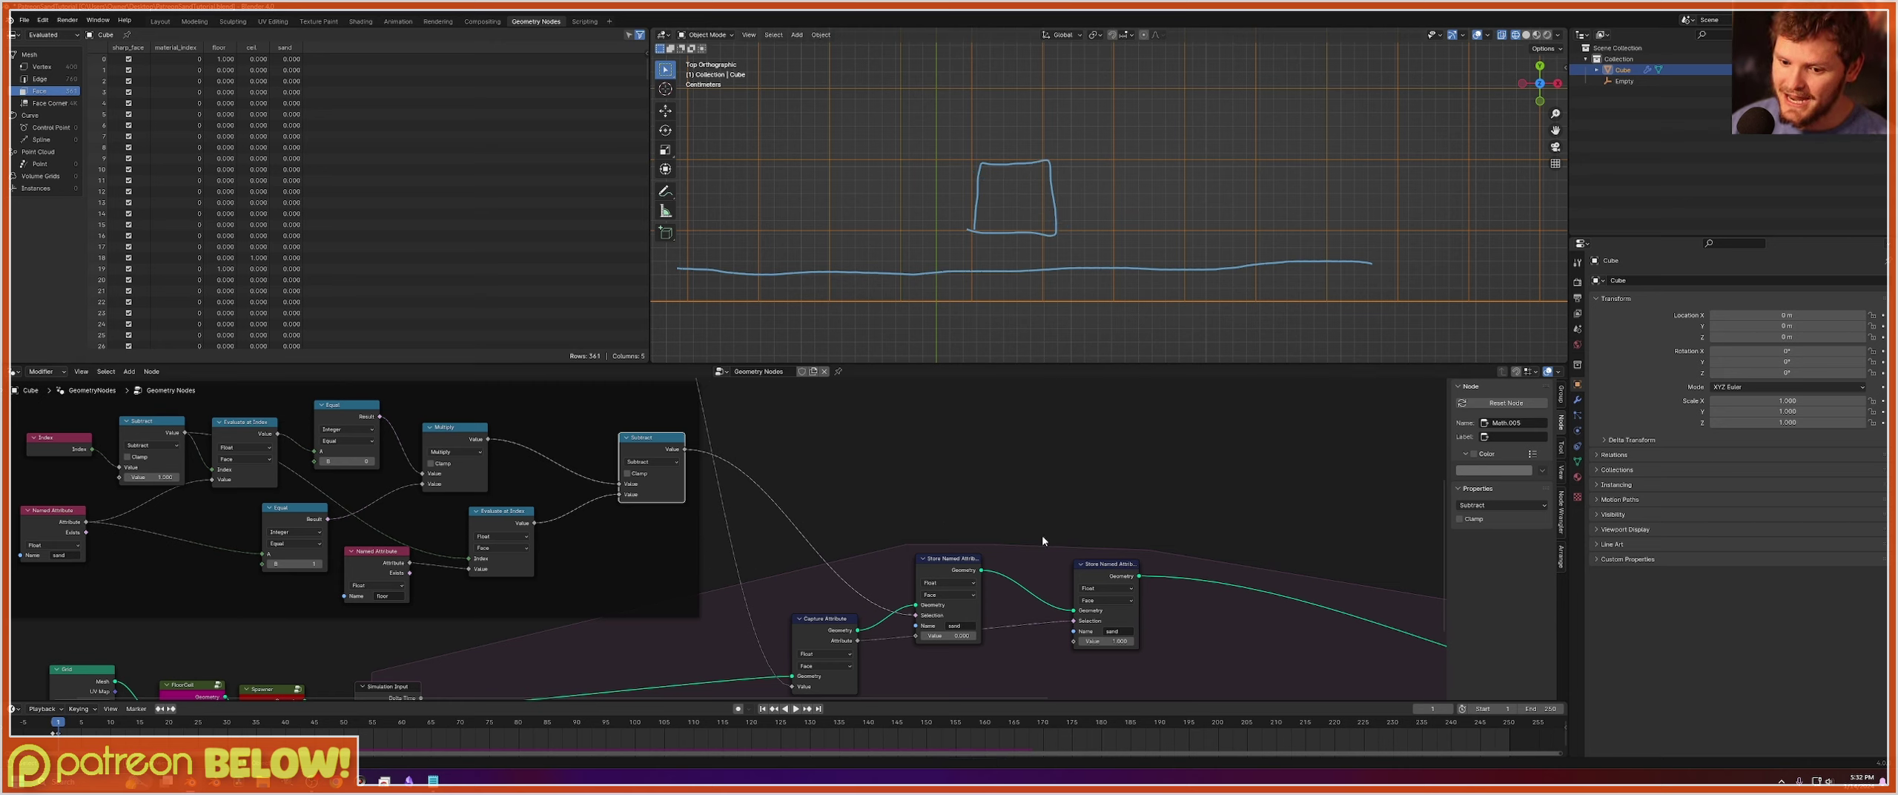
# Annotate a small box on the floor line with an arrow pointing up into the square, and bring the whole grid into view.
pyautogui.scroll(3, 999, 290)
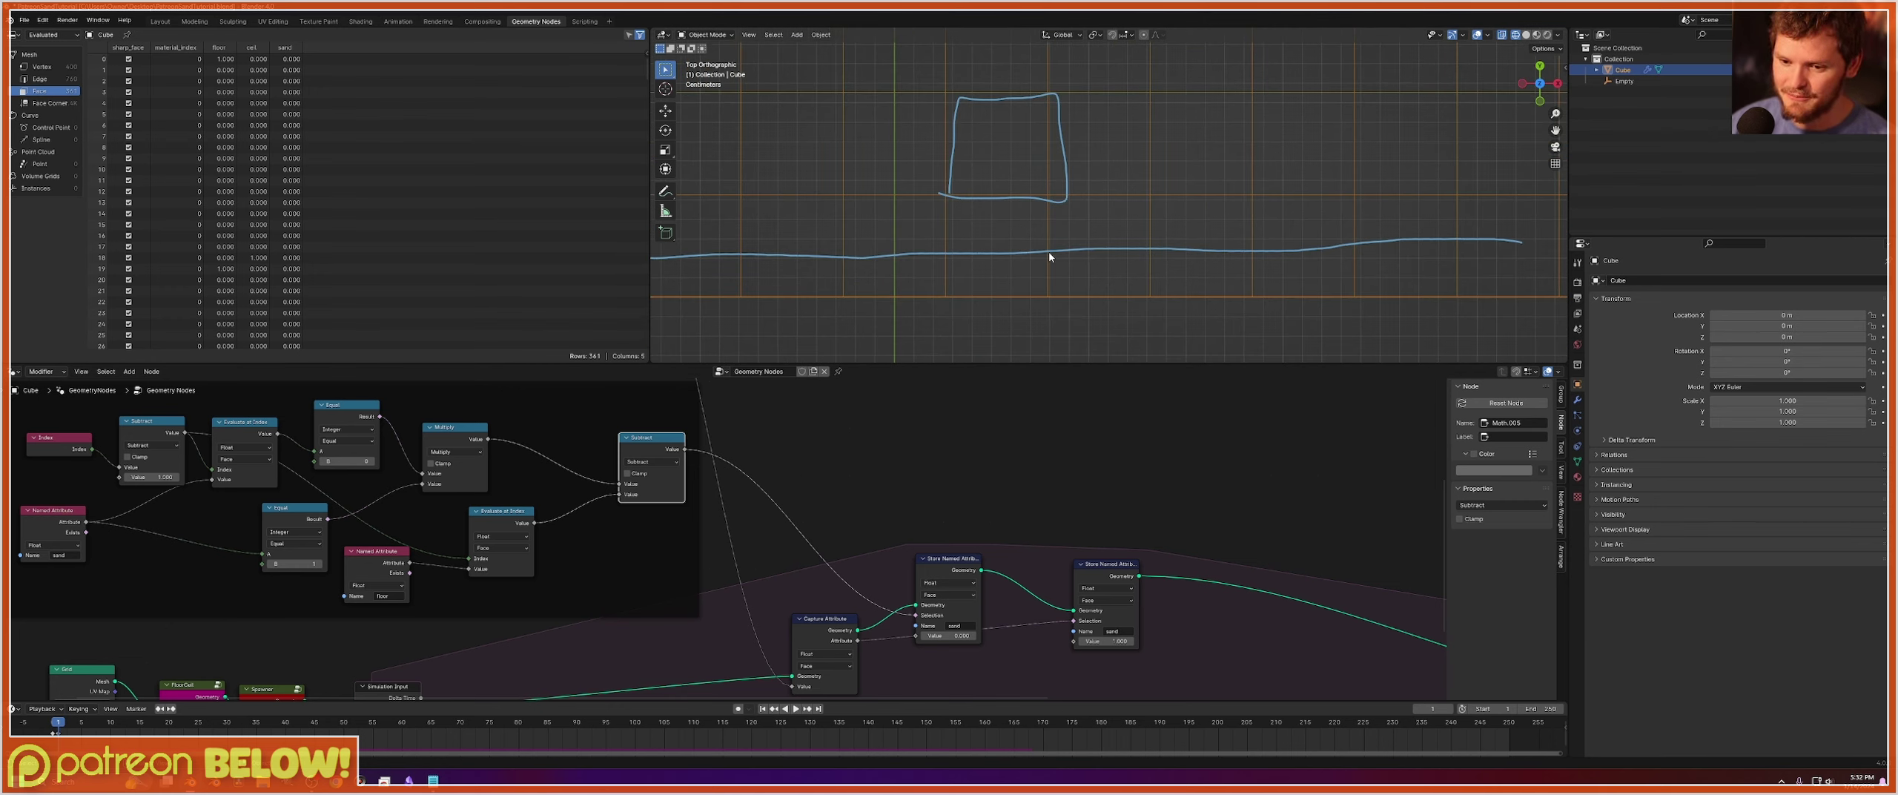
pyautogui.moveTo(964, 290)
pyautogui.mouseDown()
pyautogui.moveTo(997, 224)
pyautogui.moveTo(1042, 273)
pyautogui.moveTo(983, 280)
pyautogui.moveTo(1000, 174)
pyautogui.moveTo(1014, 192)
pyautogui.mouseUp()
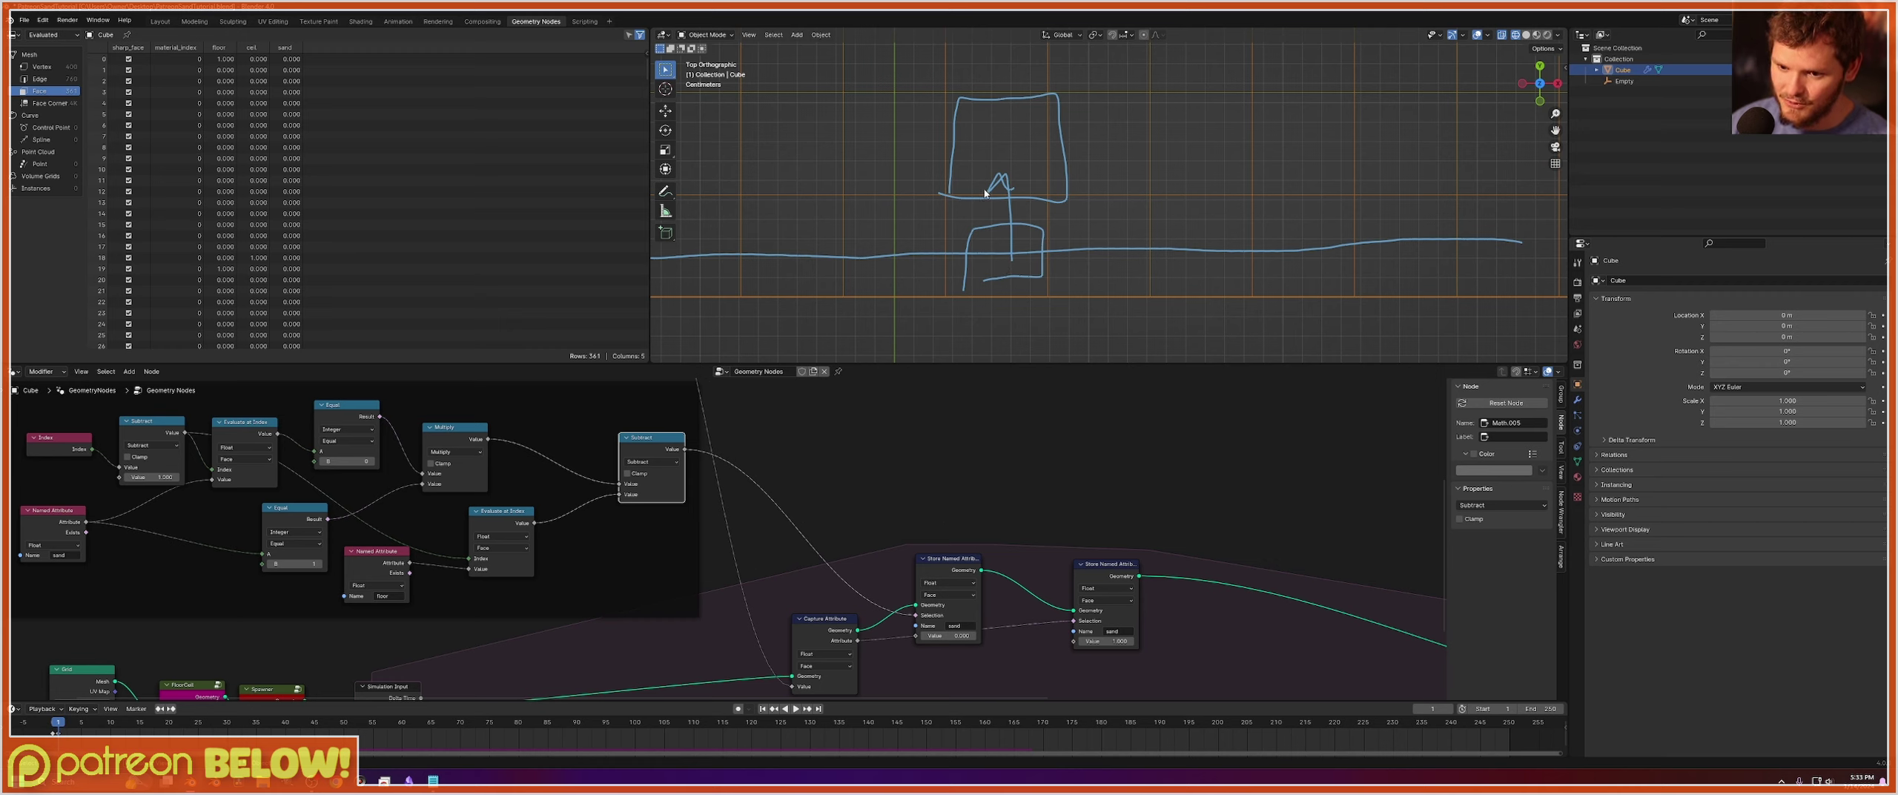
pyautogui.scroll(-5, 1054, 231)
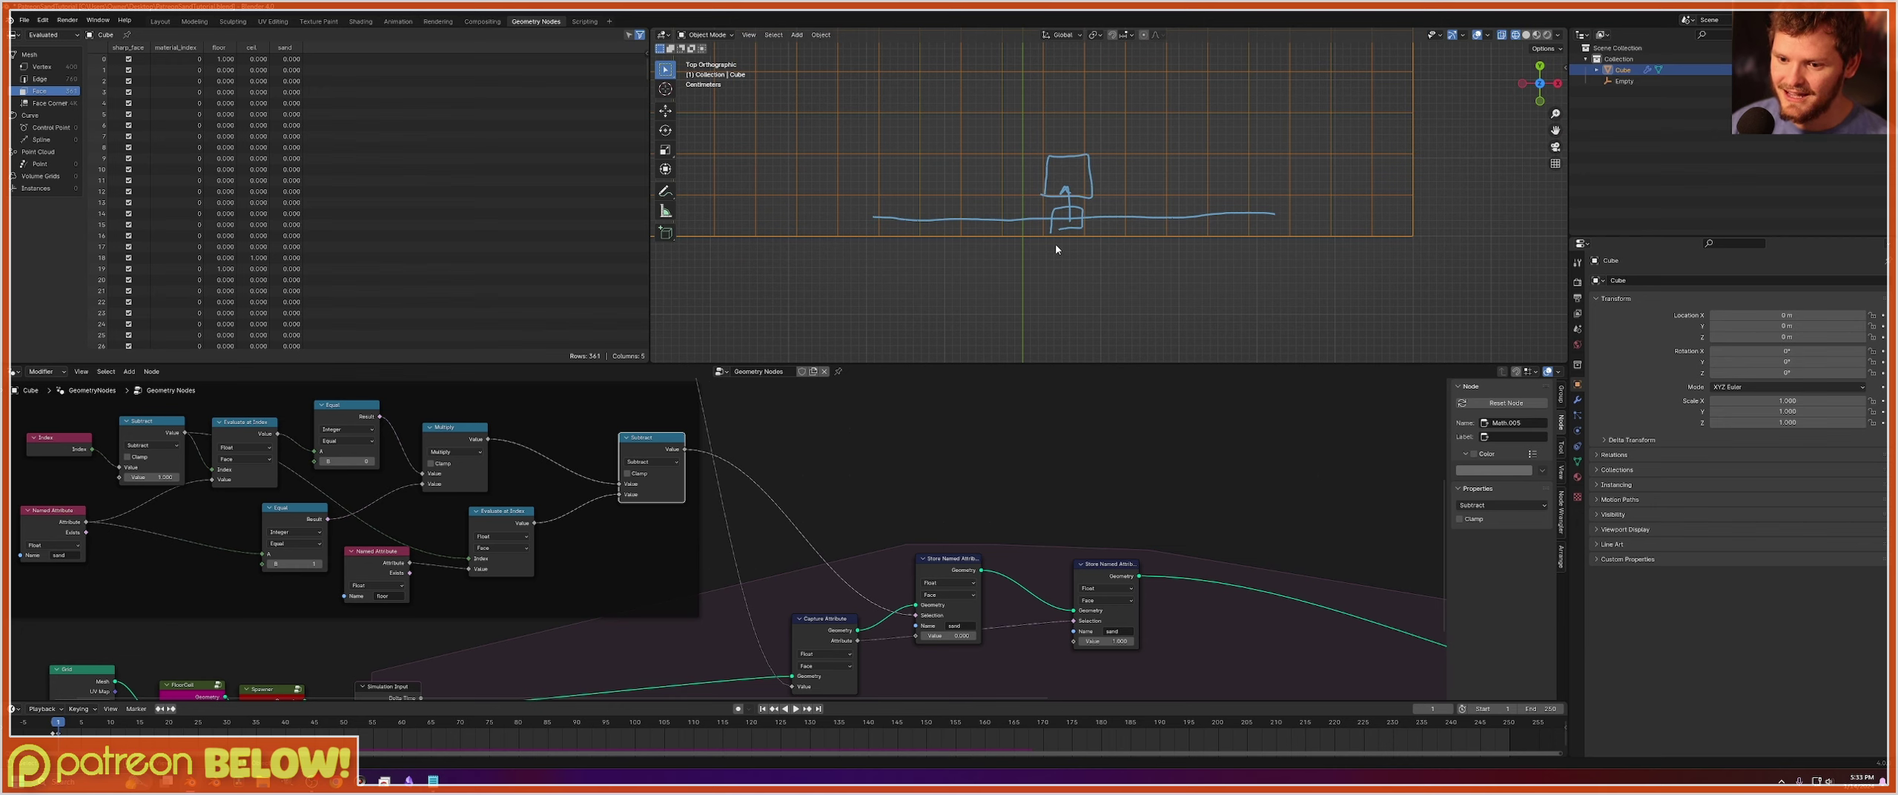
pyautogui.scroll(-4, 1055, 243)
pyautogui.keyDown('shift'); pyautogui.moveTo(1067, 135); pyautogui.dragTo(1066, 360, button='middle'); pyautogui.keyUp('shift')
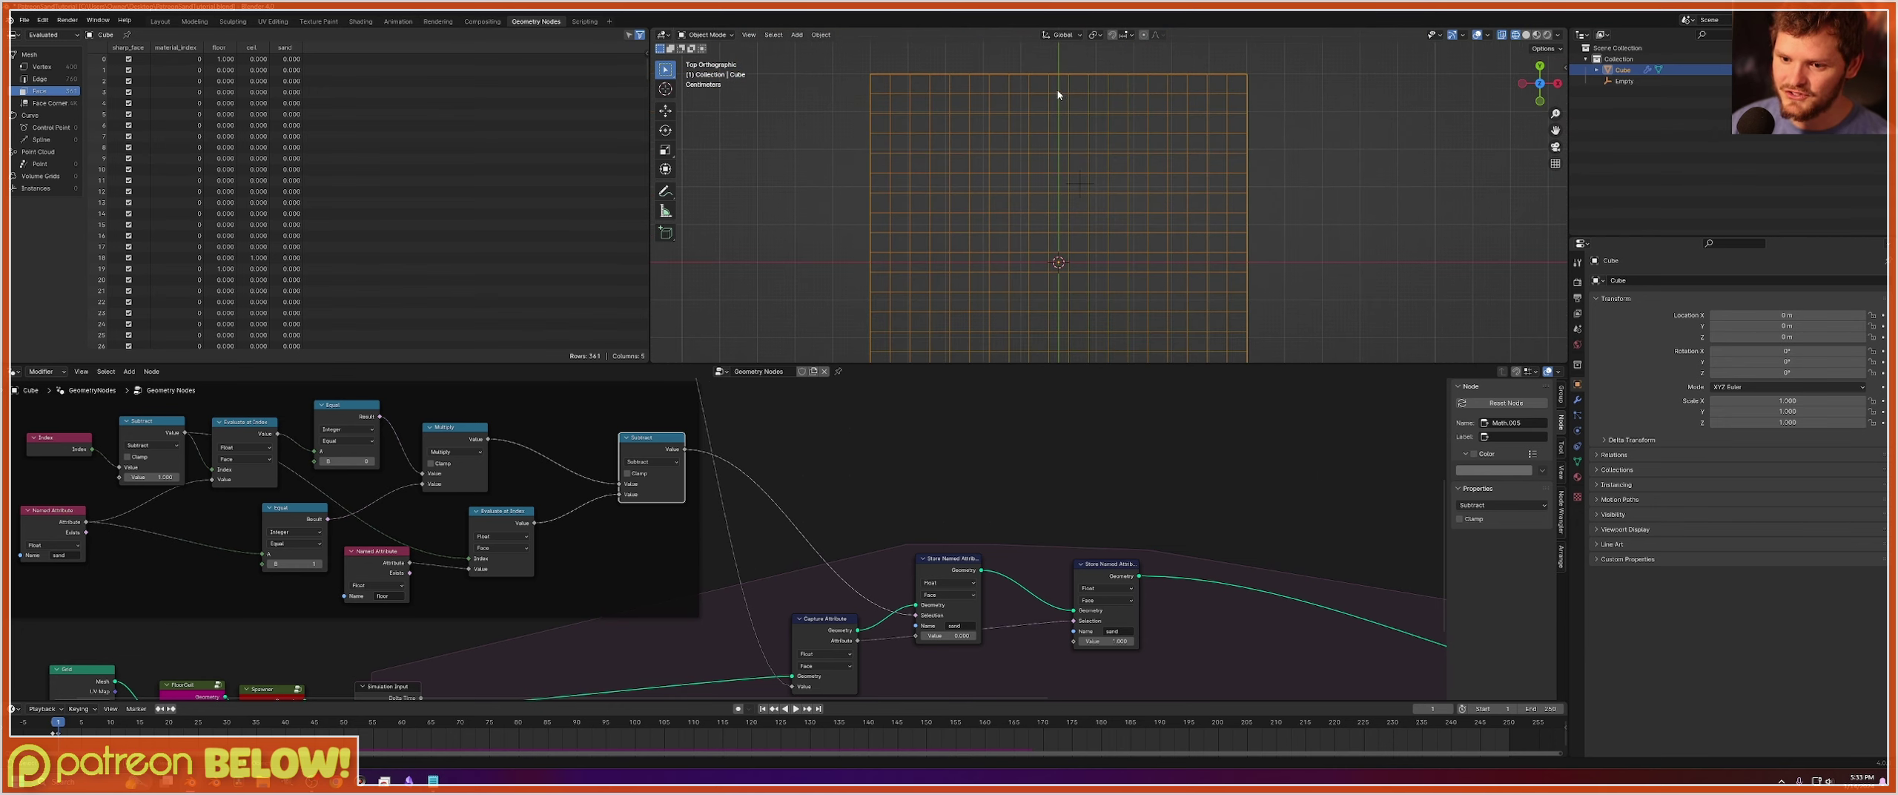
pyautogui.scroll(-5, 1079, 175)
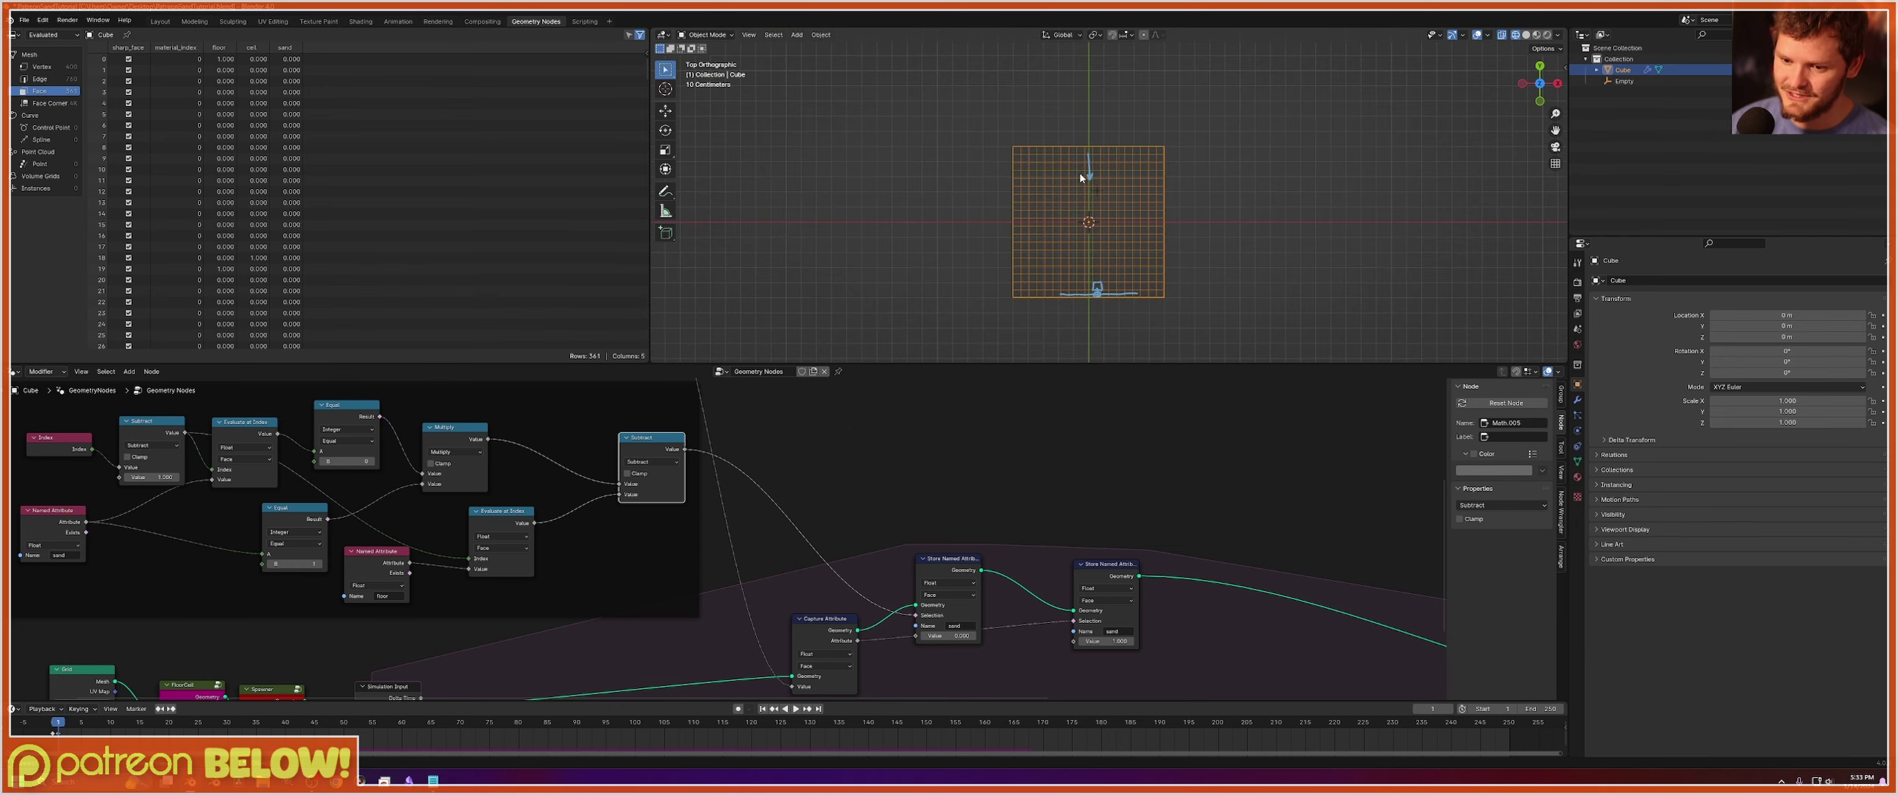
# Clear the viewport annotations, play the sand simulation in rendered shading, and save the file.
pyautogui.moveTo(1135, 295)
pyautogui.mouseDown(button='right')
pyautogui.moveTo(966, 263)
pyautogui.moveTo(1307, 137)
pyautogui.mouseUp(button='right')
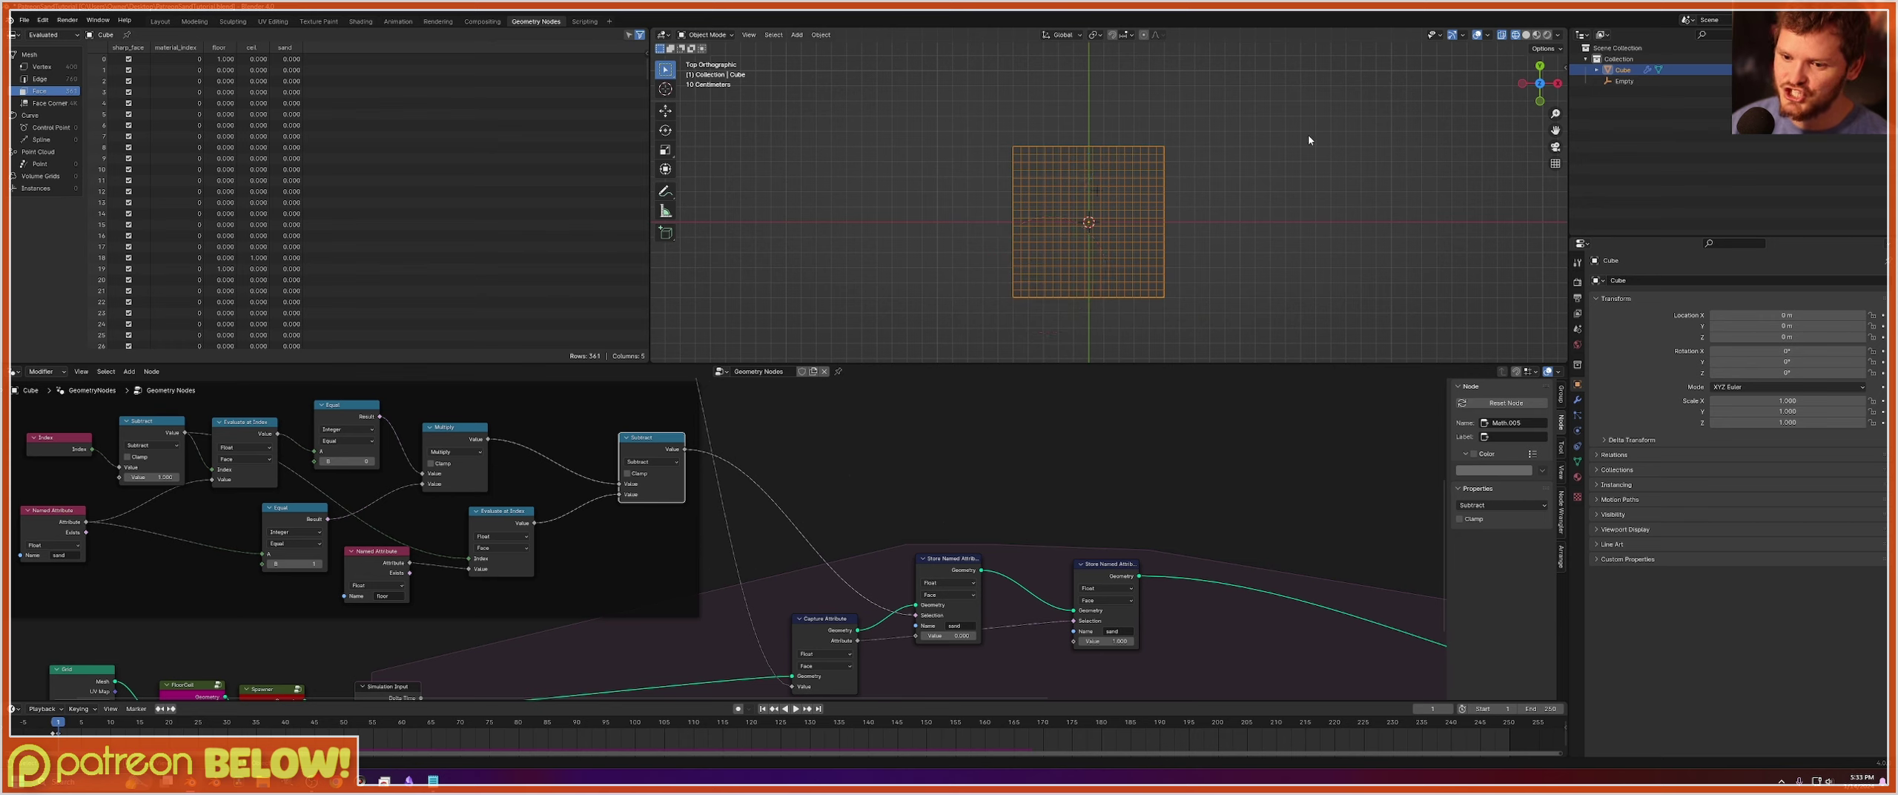
pyautogui.click(1547, 34)
pyautogui.scroll(3, 1124, 206)
pyautogui.press('space')
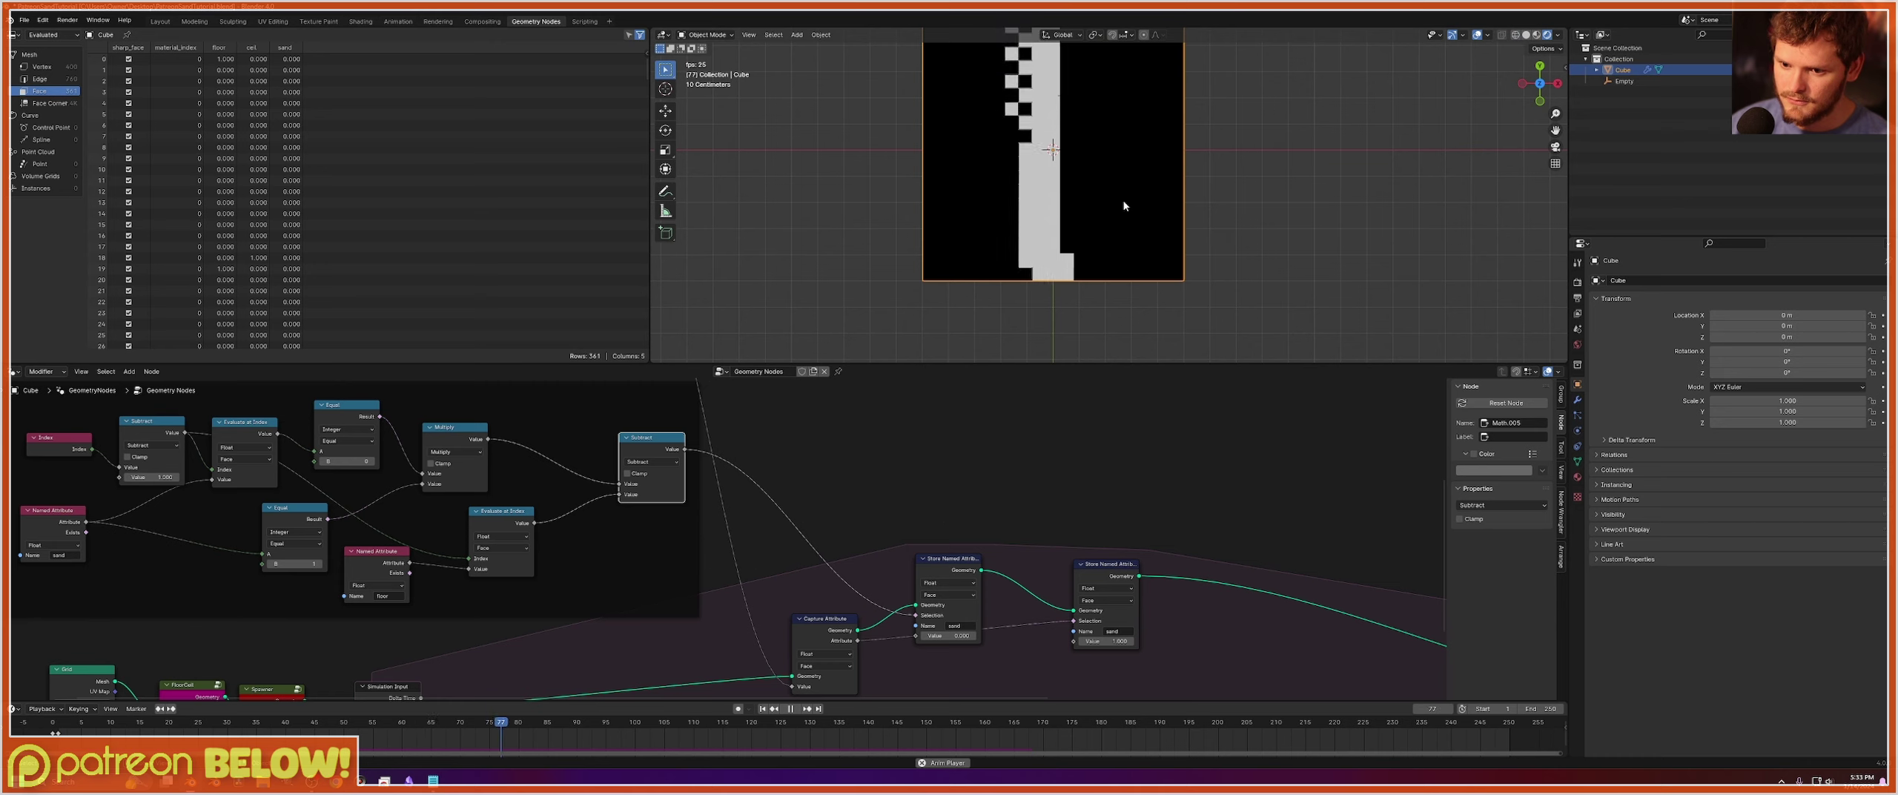
pyautogui.press('space')
pyautogui.hotkey('ctrl', 's')
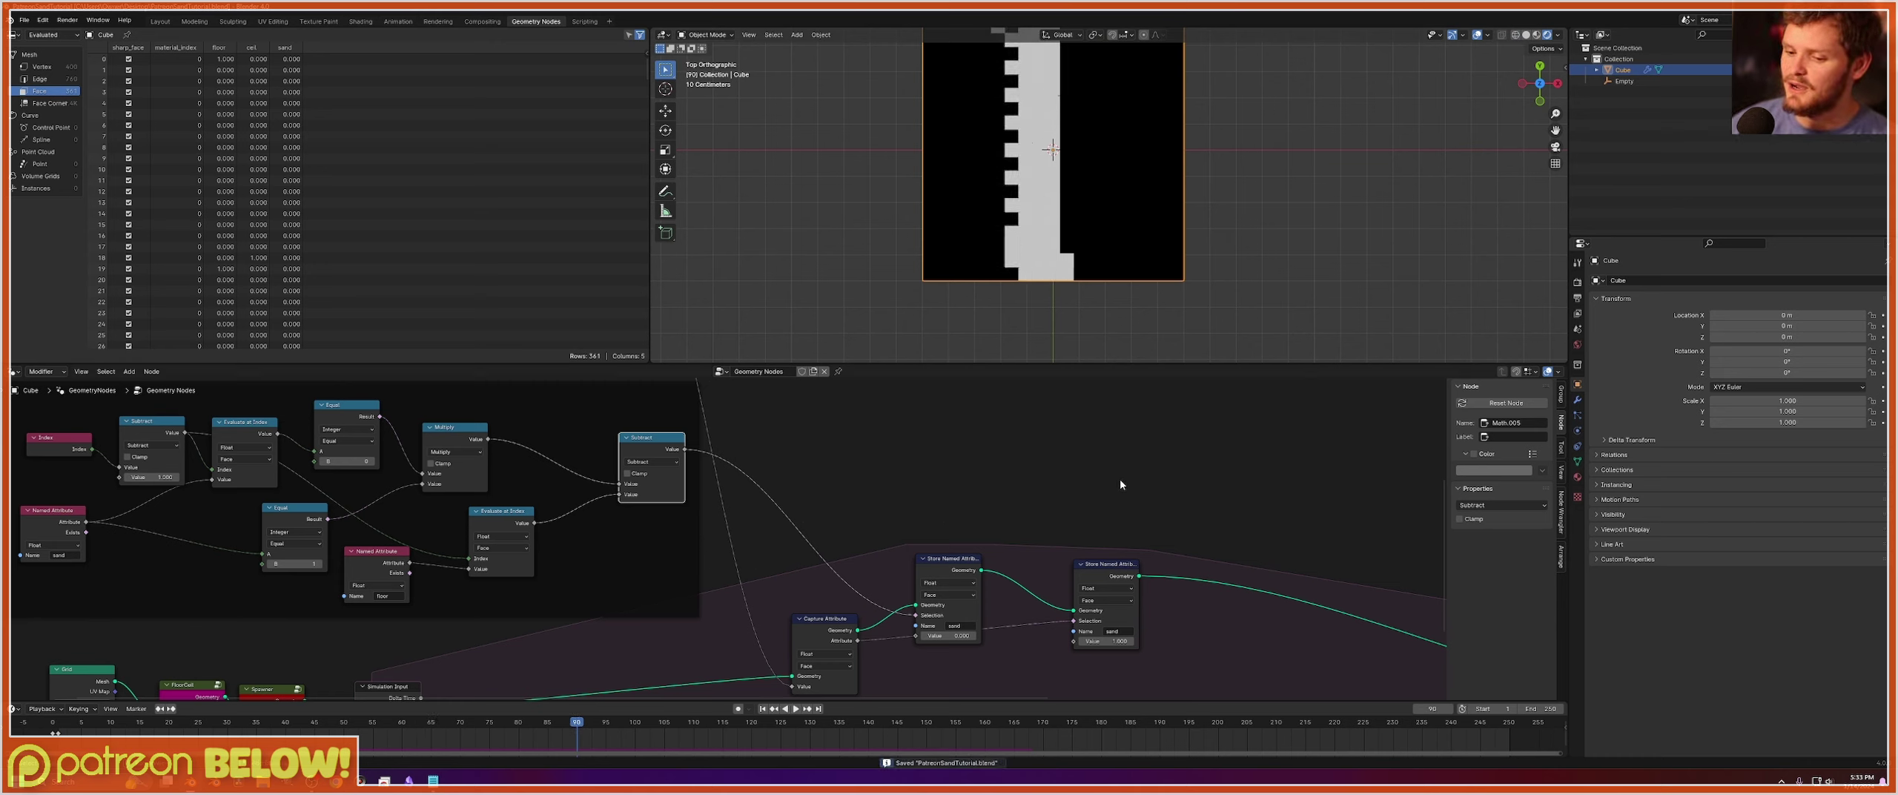
# Return to the first frame and move the Capture Attribute and two Store Named Attribute nodes further from the logic frames.
pyautogui.hotkey('shift', 'Left')
pyautogui.moveTo(1215, 668); pyautogui.dragTo(845, 573)
pyautogui.press('g')
pyautogui.click(1009, 557)
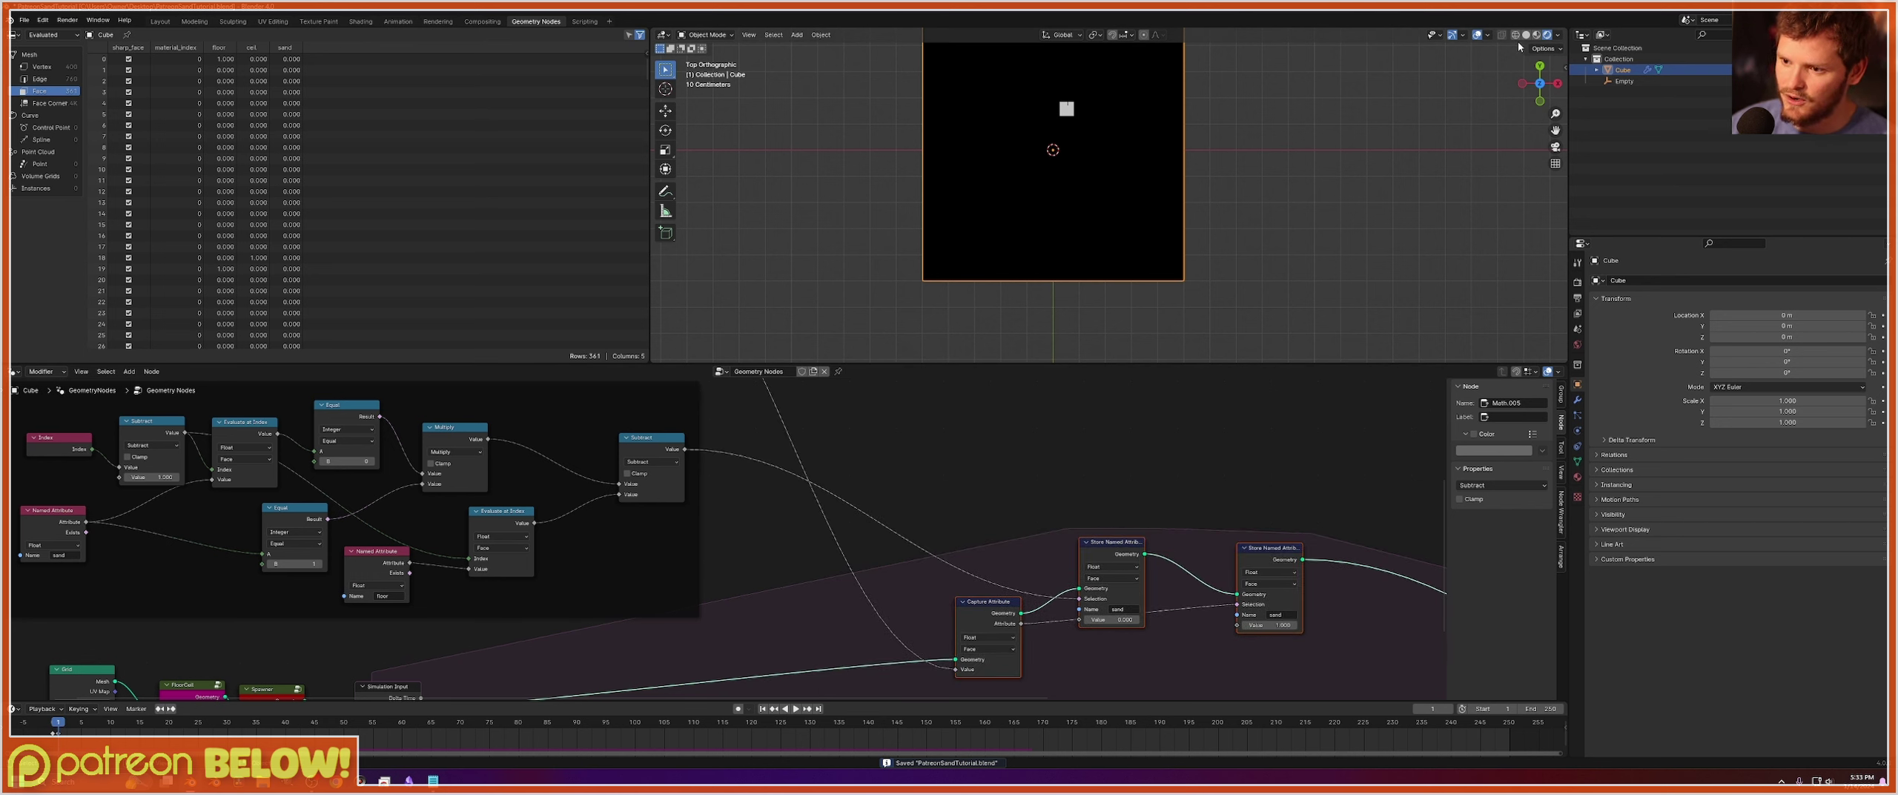
# In wireframe shading, annotate a square above the grid's bottom row and a scribble beneath it with an arrow pointing up into the square.
pyautogui.click(1515, 34)
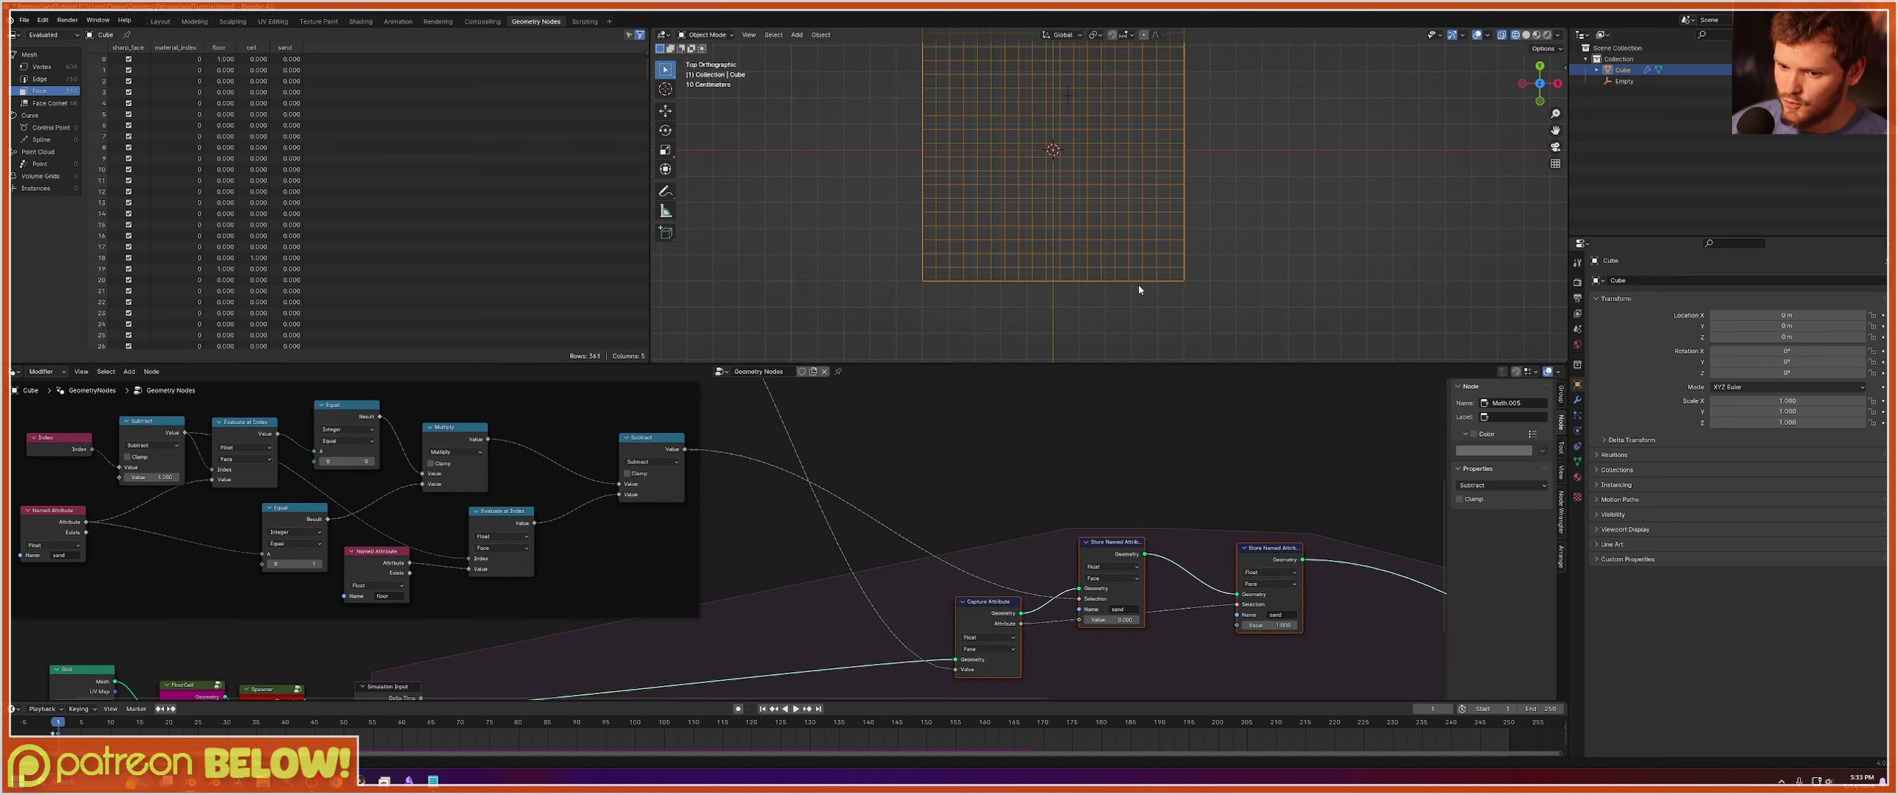
pyautogui.scroll(10, 1039, 334)
pyautogui.hotkey('ctrl', 's')
pyautogui.moveTo(1003, 197)
pyautogui.mouseDown()
pyautogui.moveTo(1015, 122)
pyautogui.moveTo(1089, 115)
pyautogui.moveTo(1092, 185)
pyautogui.moveTo(1000, 192)
pyautogui.mouseUp()
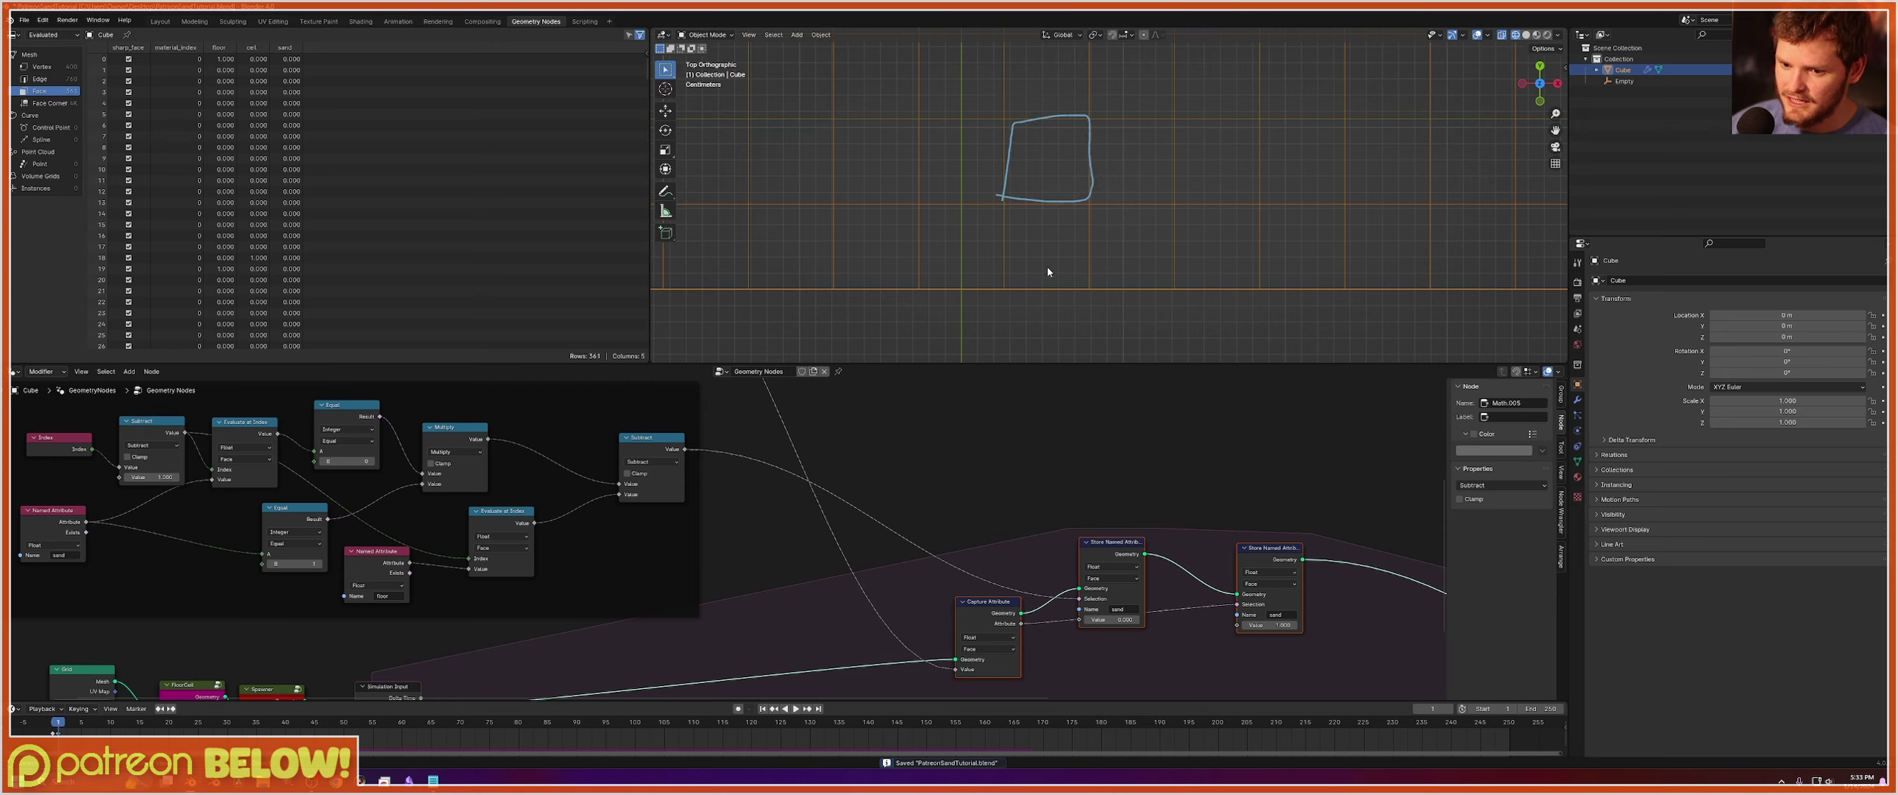
pyautogui.moveTo(1031, 256)
pyautogui.mouseDown()
pyautogui.moveTo(1057, 255)
pyautogui.moveTo(1055, 178)
pyautogui.mouseUp()
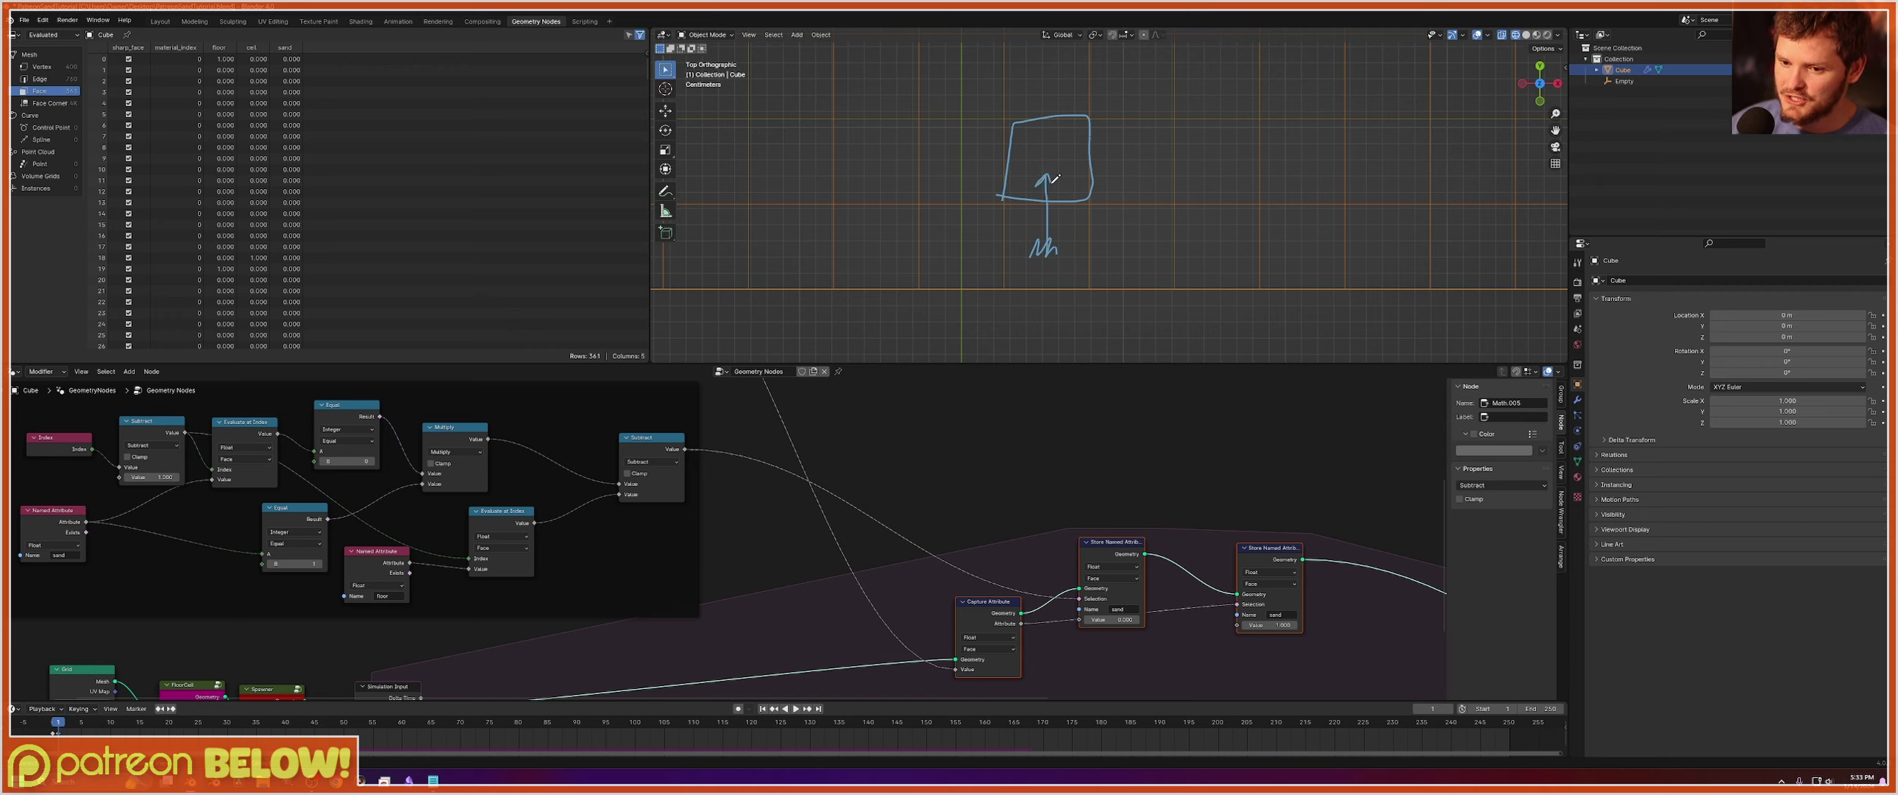
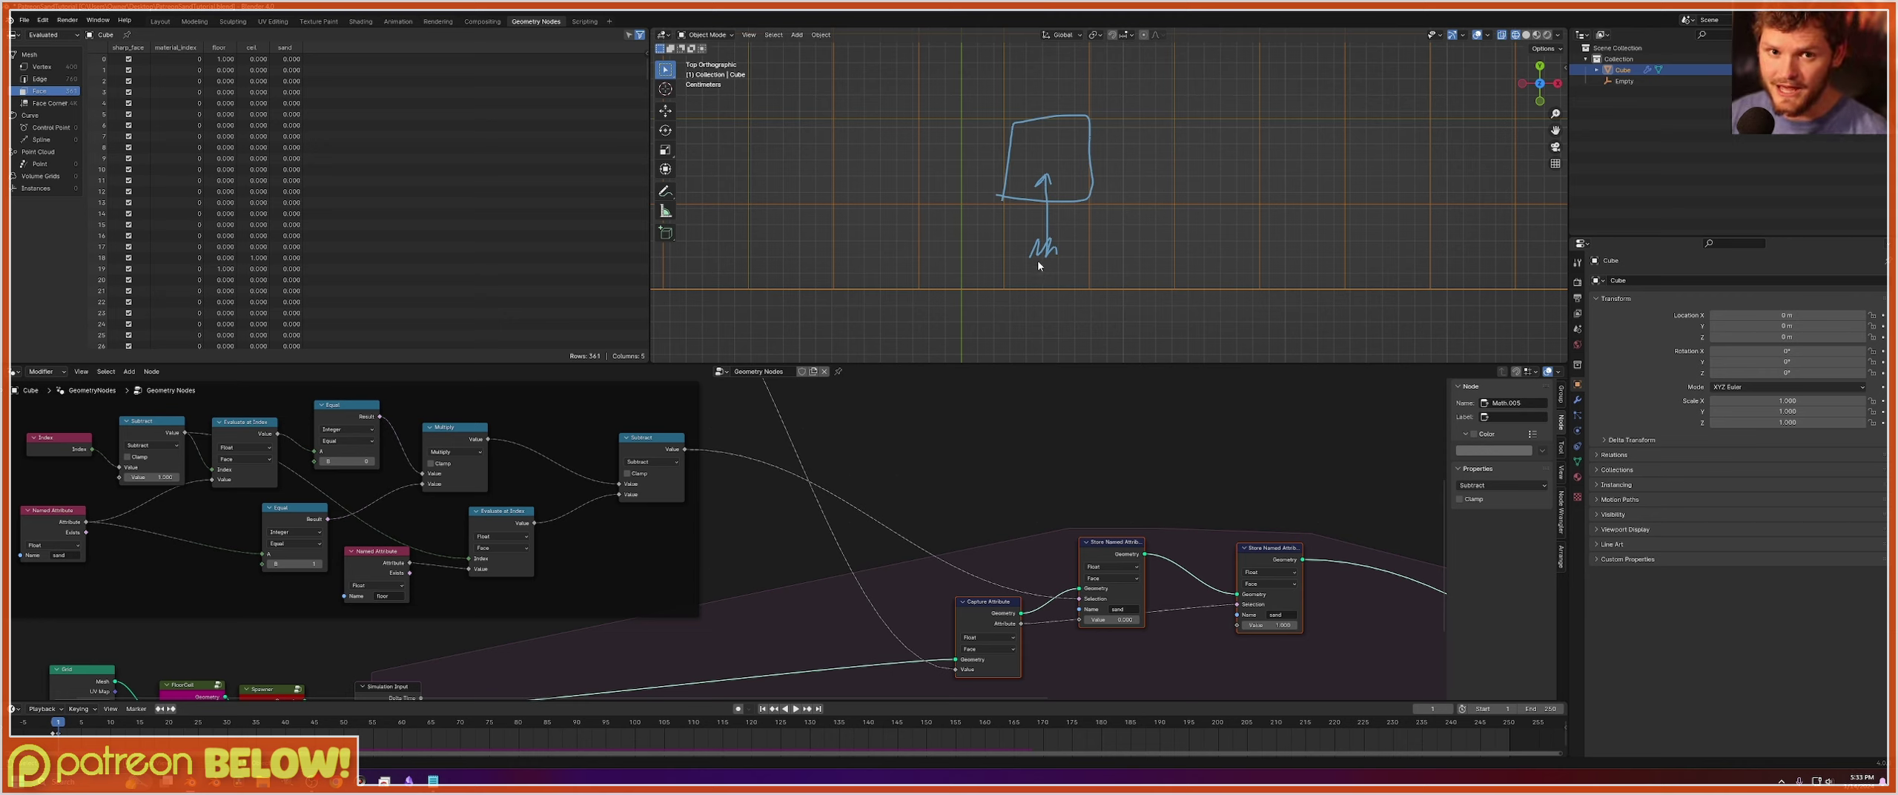
# Insert a copy of the Multiply node after it on its output link and set the copy's operation to Subtract.
pyautogui.moveTo(597, 435); pyautogui.dragTo(702, 688, button='middle')
pyautogui.click(716, 475)
pyautogui.hotkey('shift', 'd')
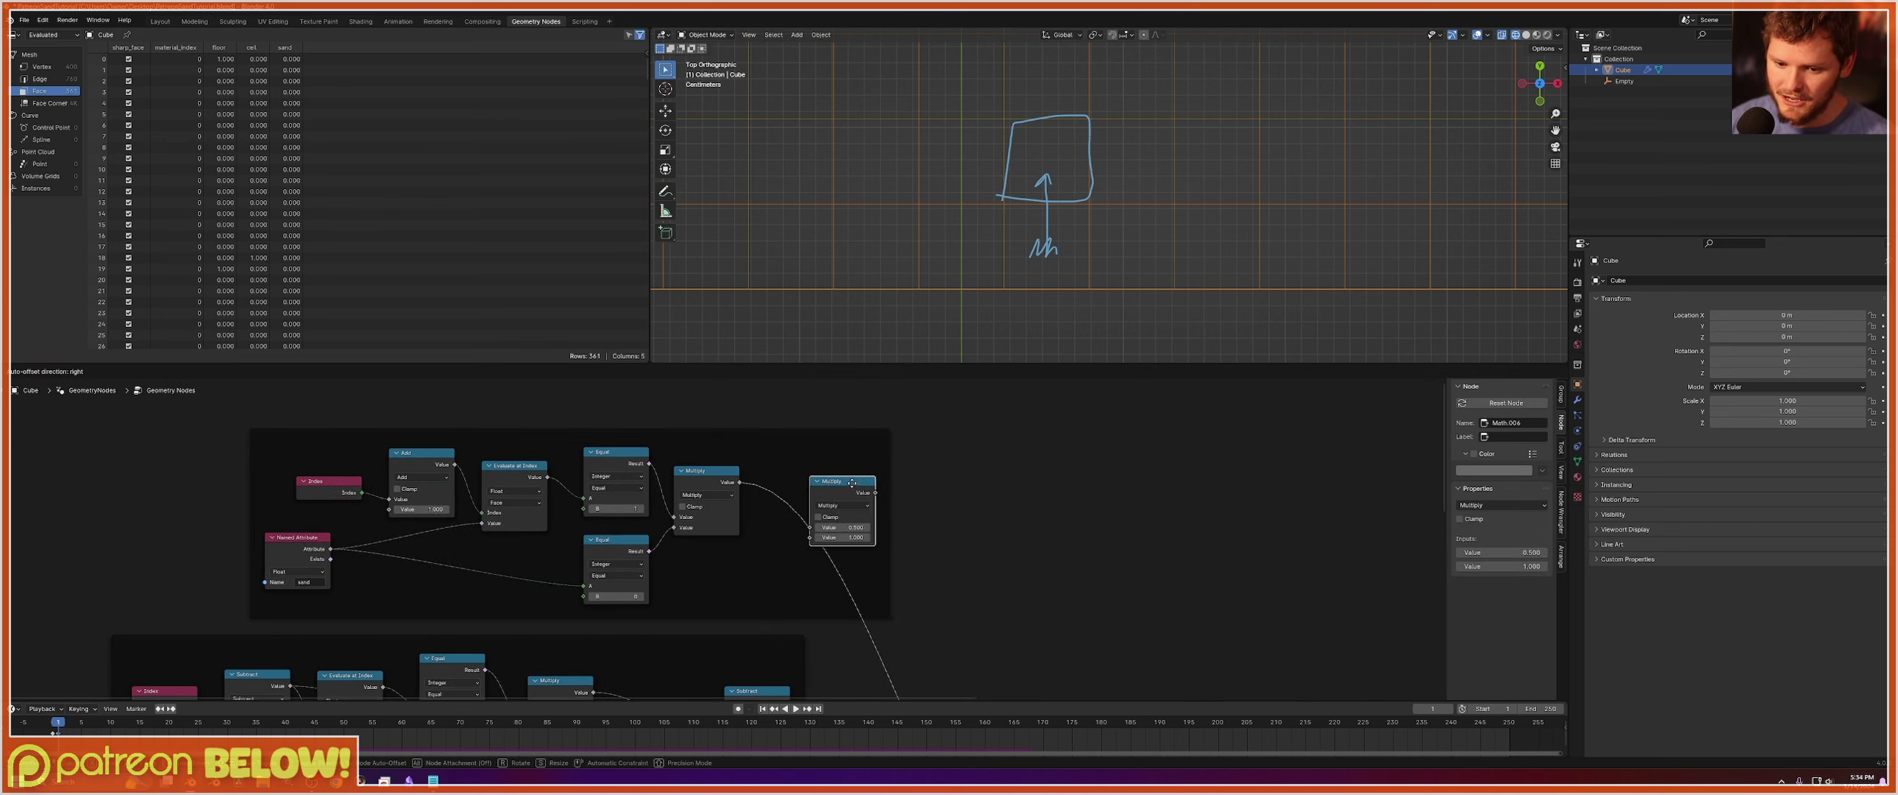
pyautogui.click(950, 492)
pyautogui.click(948, 491)
pyautogui.click(935, 527)
pyautogui.moveTo(826, 559); pyautogui.dragTo(911, 537, button='middle')
pyautogui.click(611, 459)
pyautogui.hotkey('shift', 'd')
pyautogui.click(867, 534)
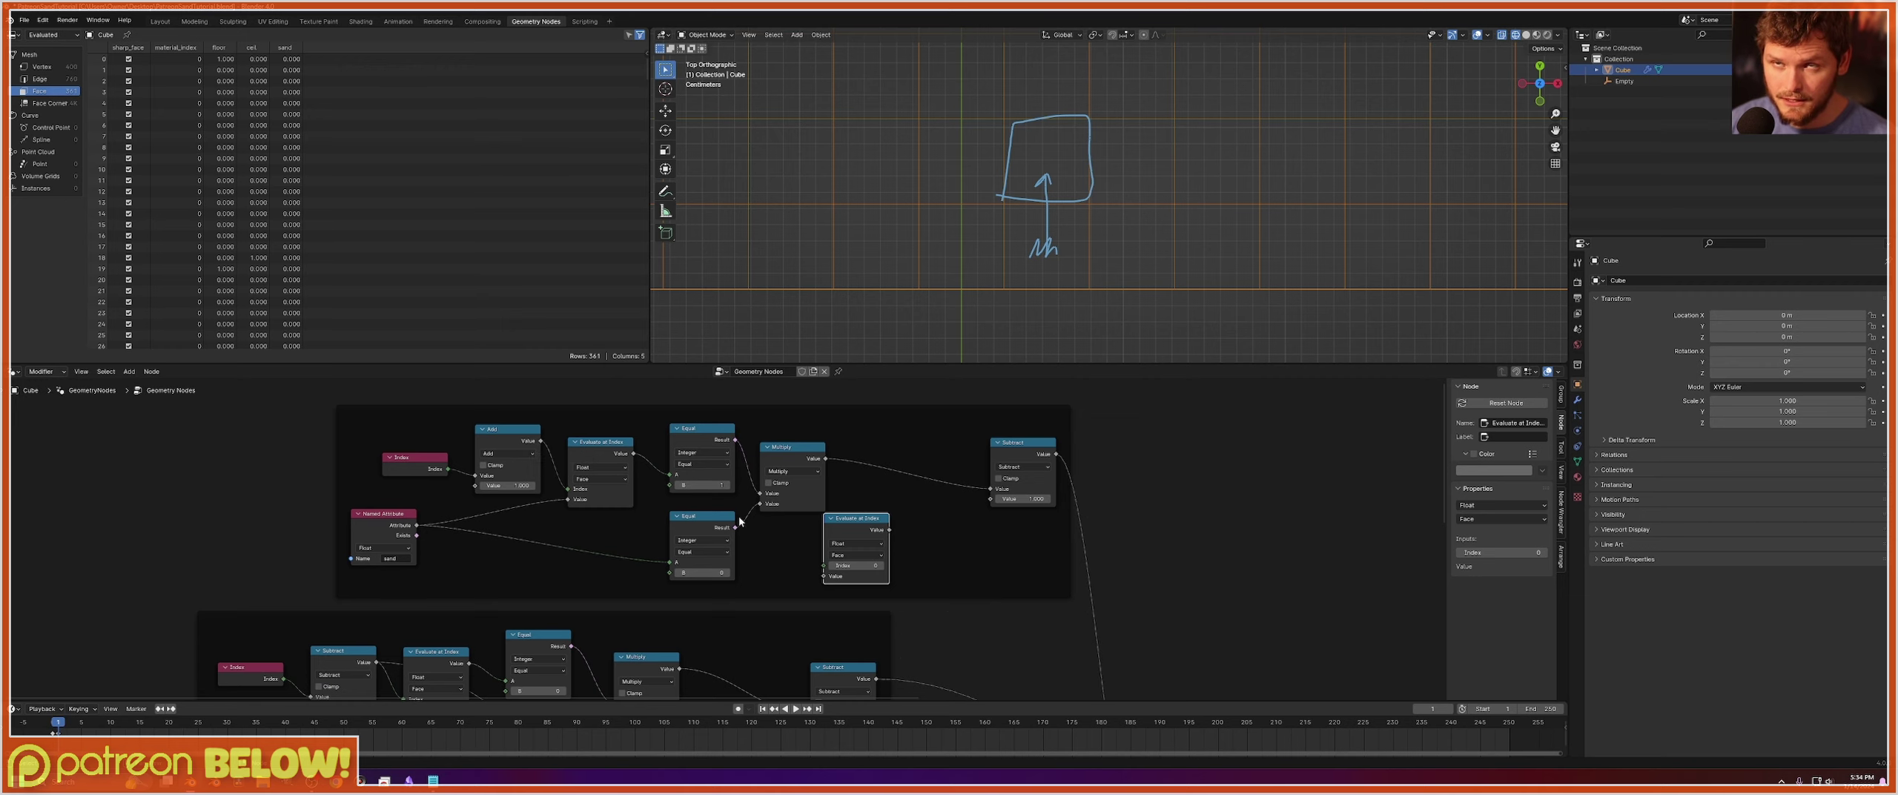
pyautogui.moveTo(851, 533); pyautogui.dragTo(860, 482, button='middle')
pyautogui.scroll(5, 860, 483)
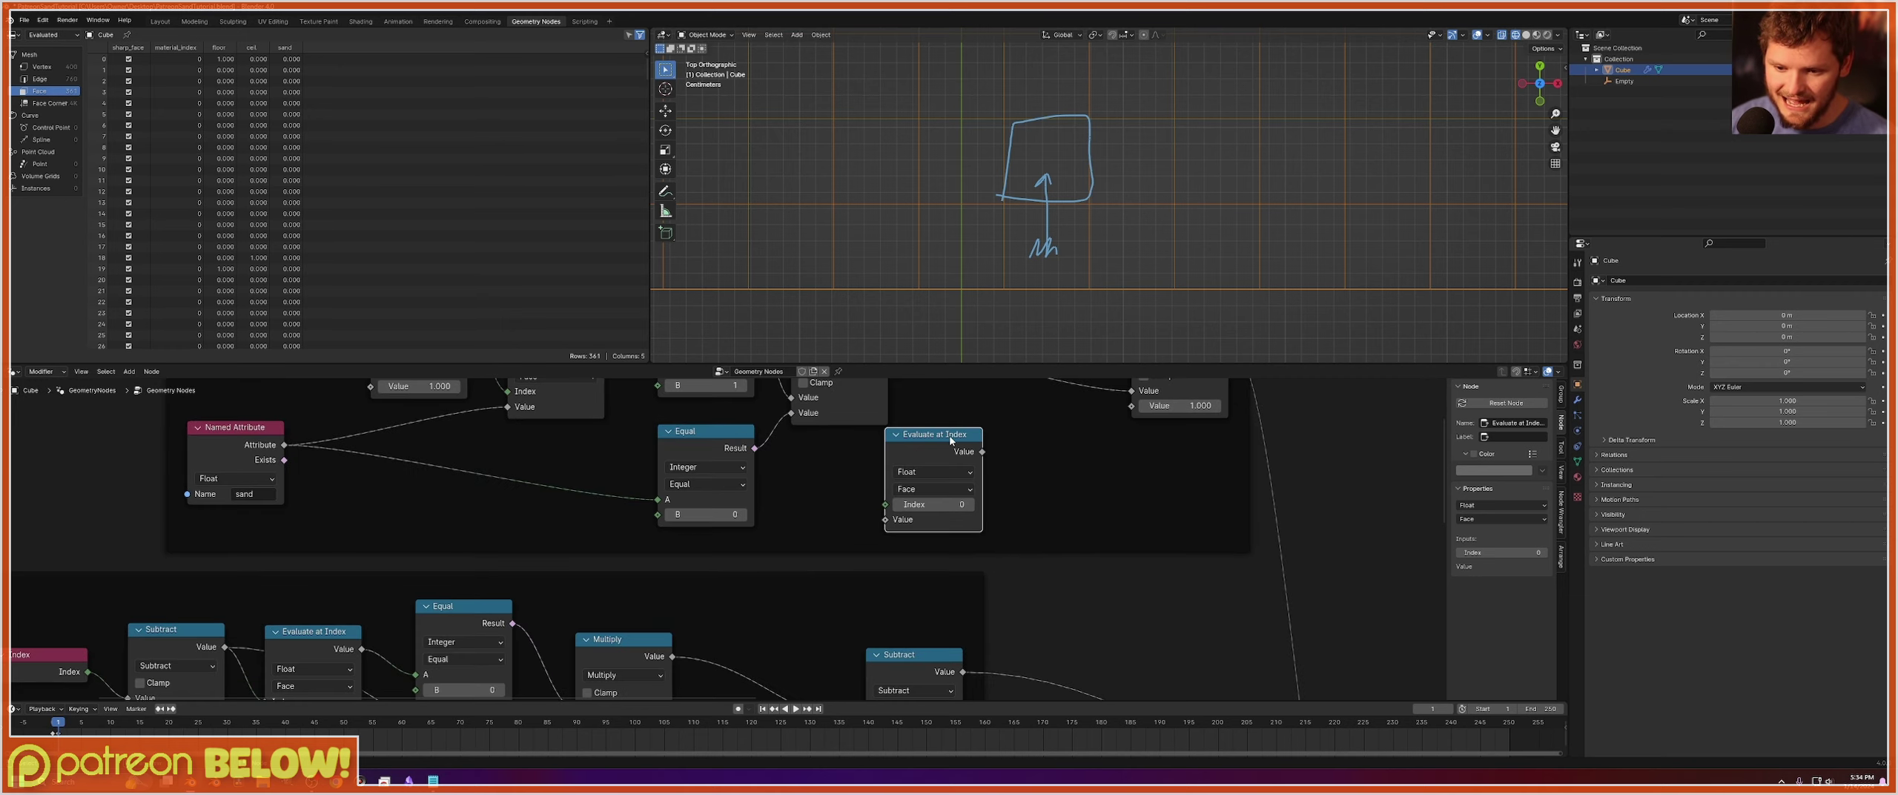
pyautogui.moveTo(950, 441); pyautogui.dragTo(999, 432)
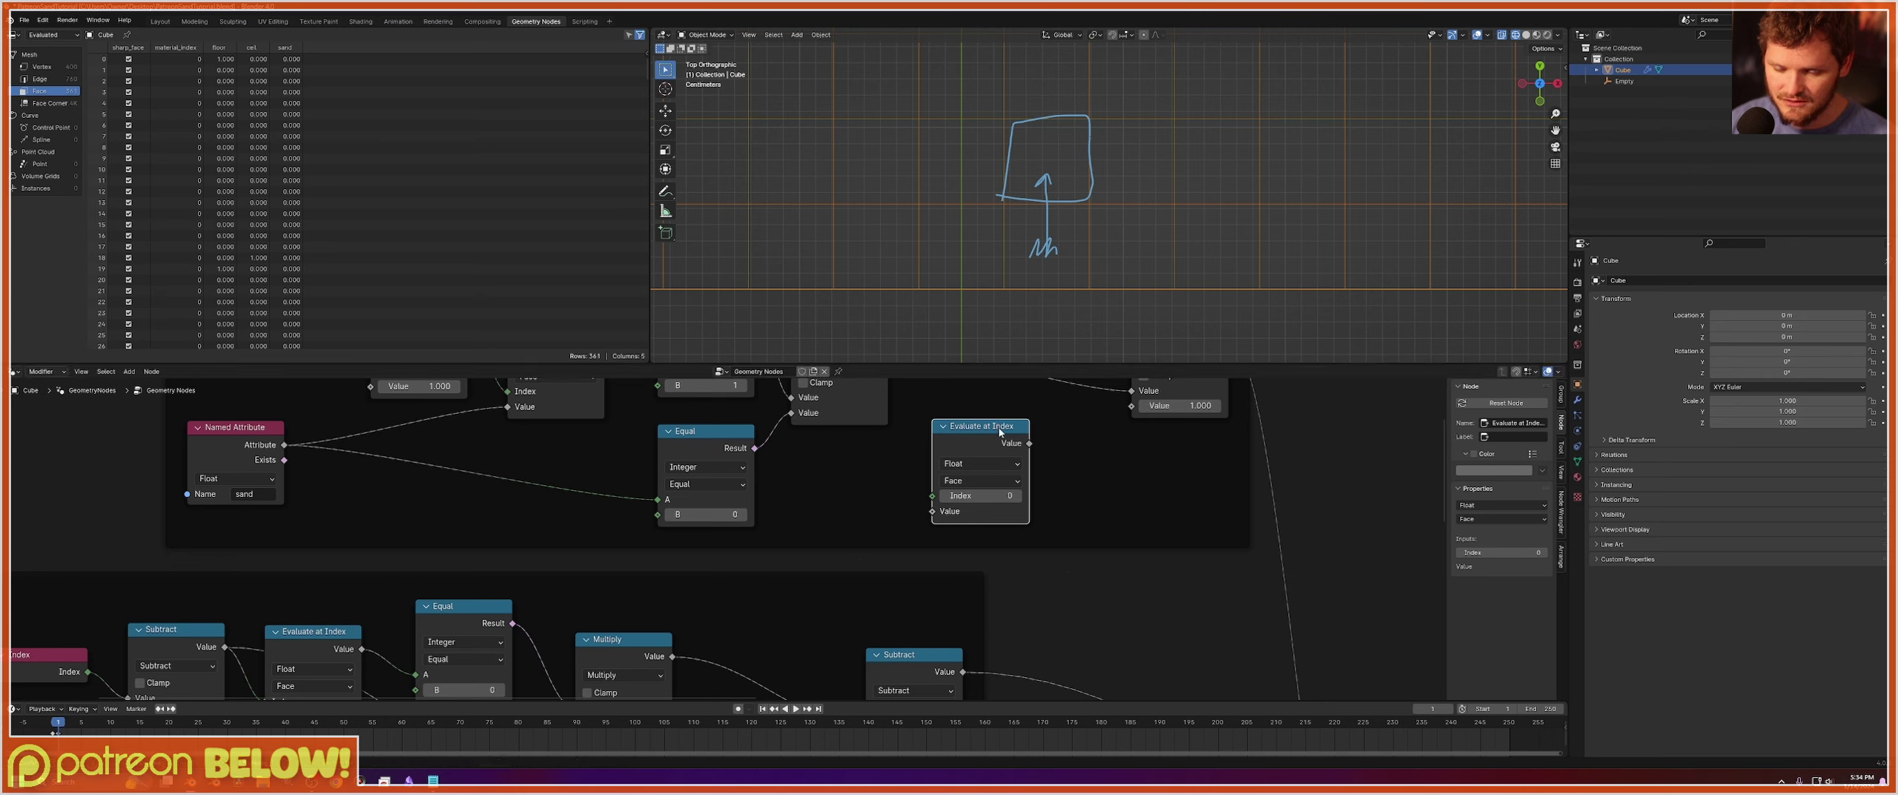
pyautogui.press('x')
# Add a Named Attribute node below the Multiply node and set its name to floor.
pyautogui.hotkey('shift', 'a')
pyautogui.write('n')
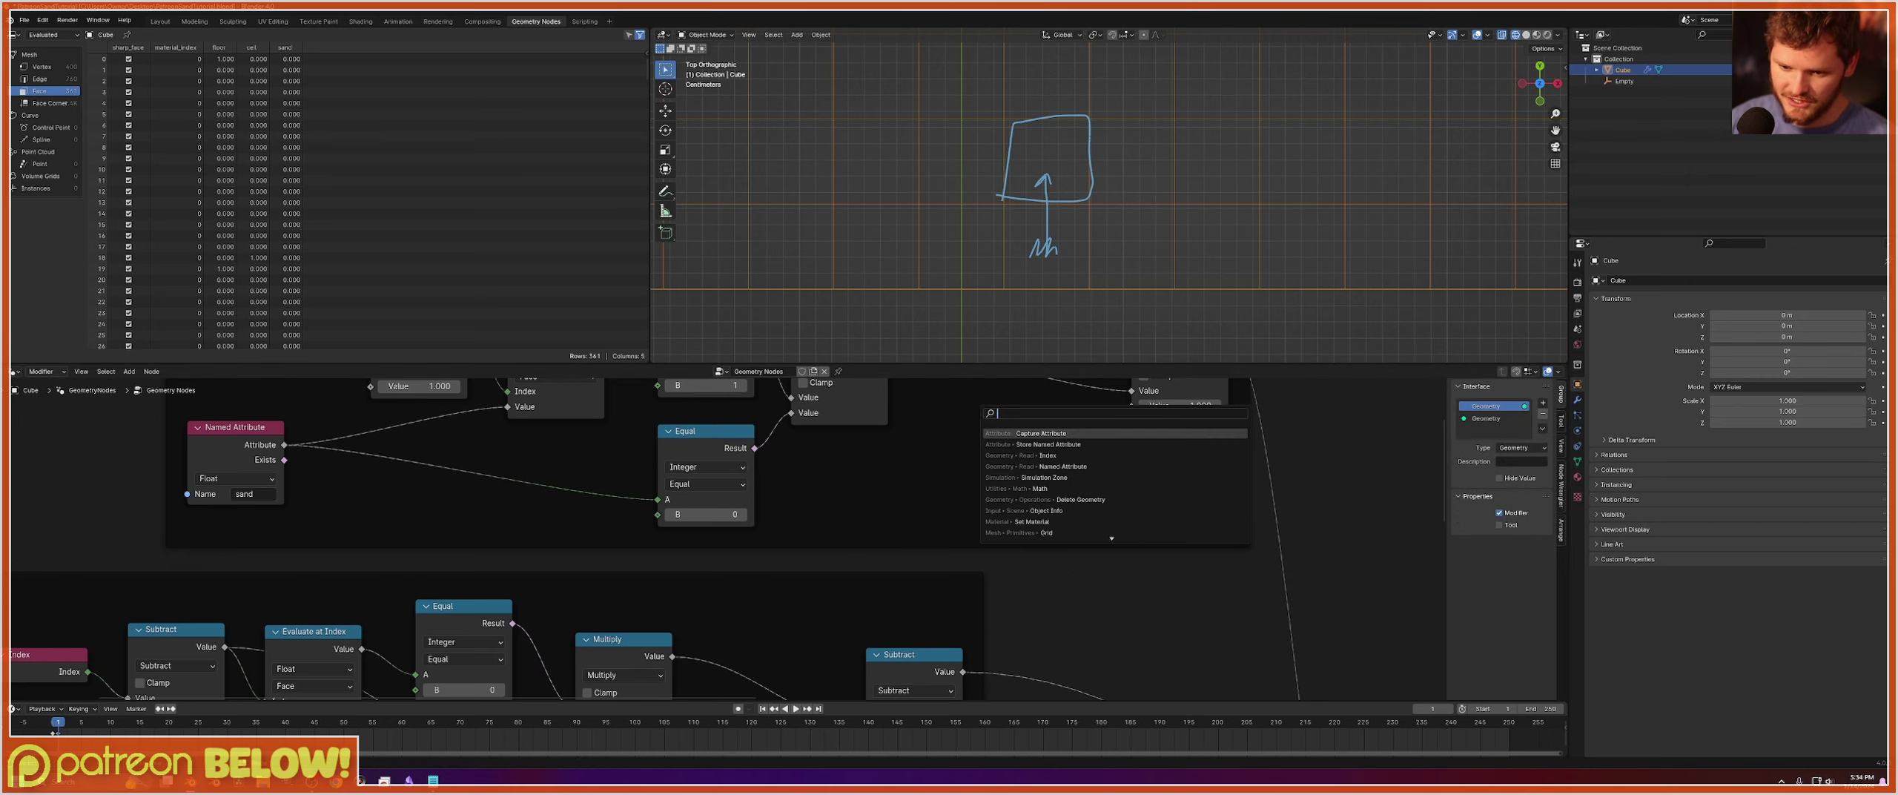
pyautogui.write('ame')
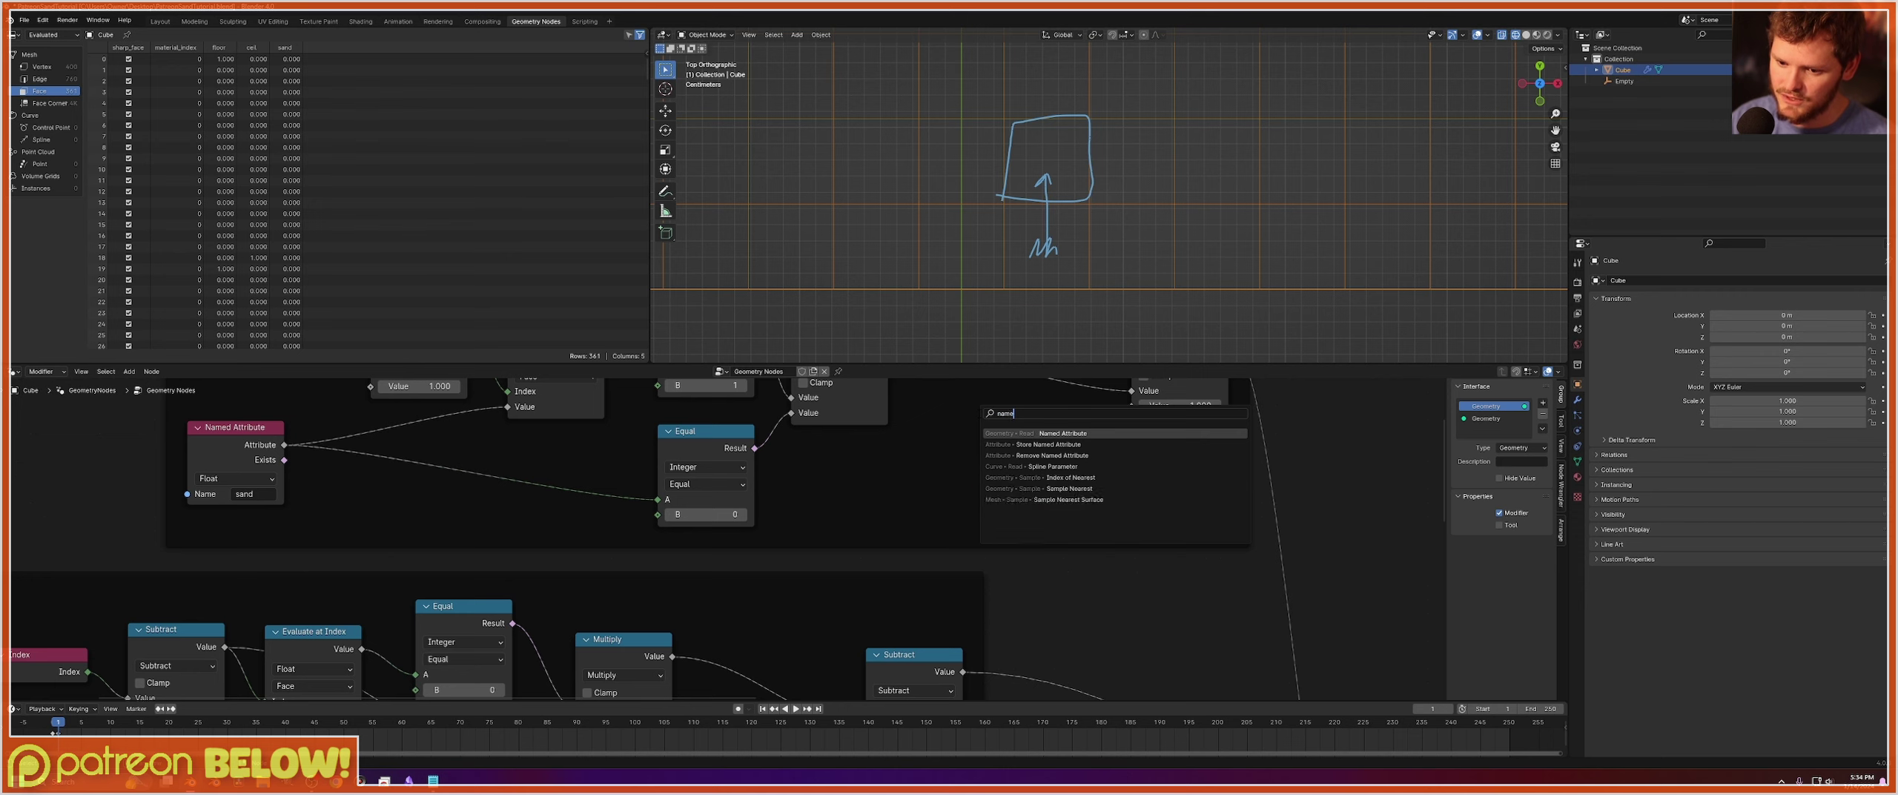
pyautogui.press('Return')
pyautogui.click(910, 413)
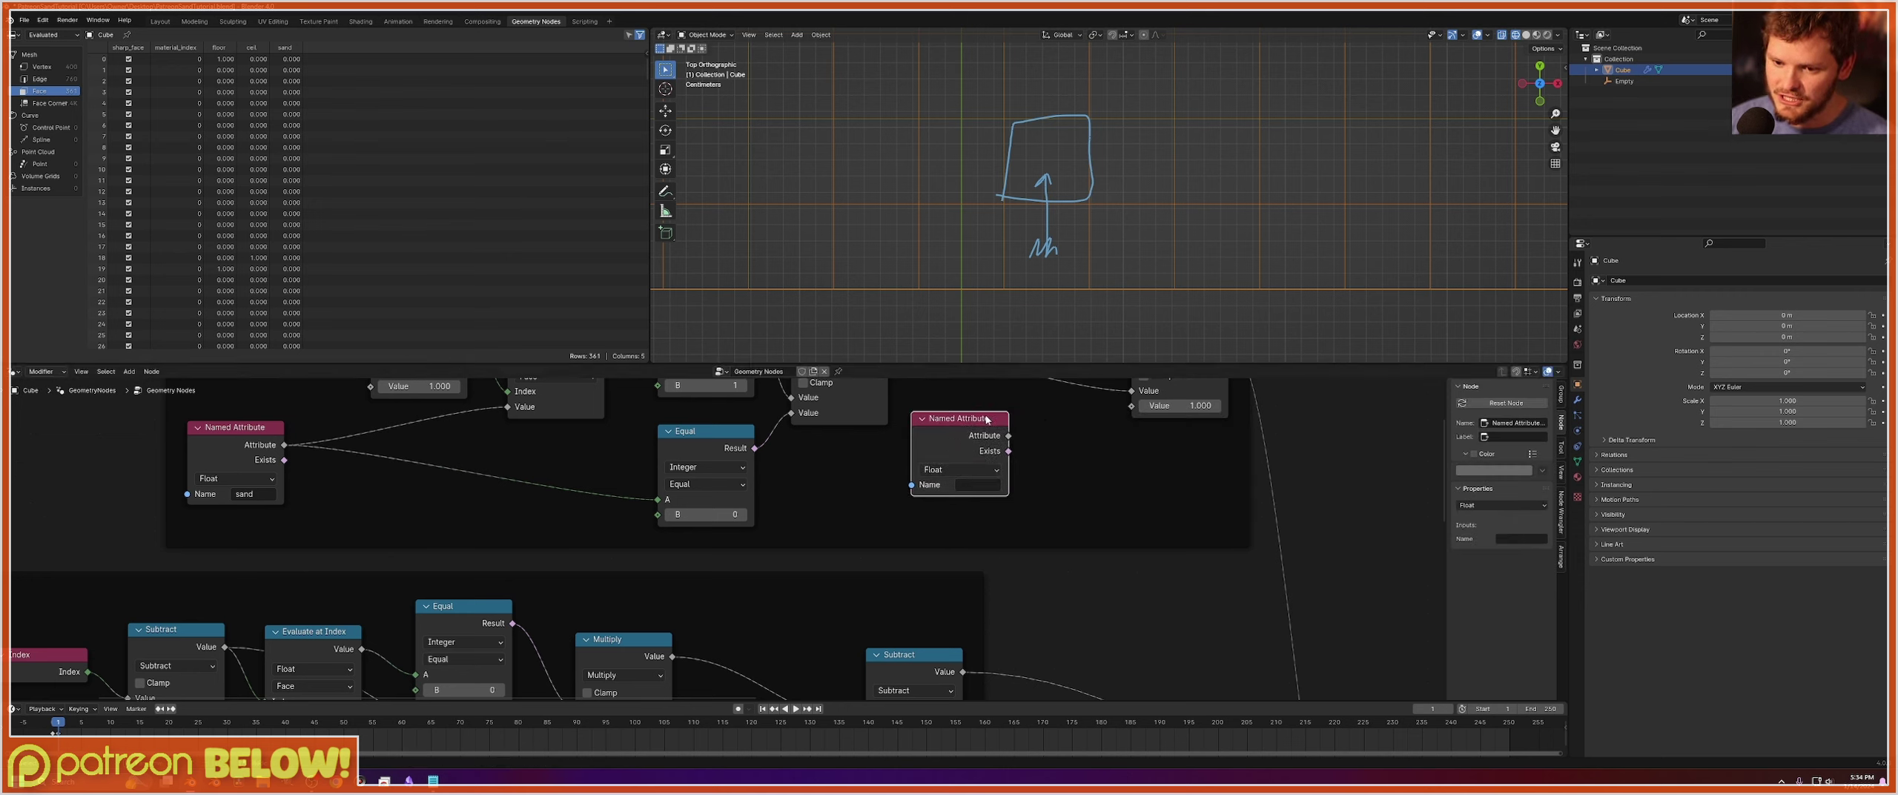
pyautogui.click(977, 484)
pyautogui.write('floor')
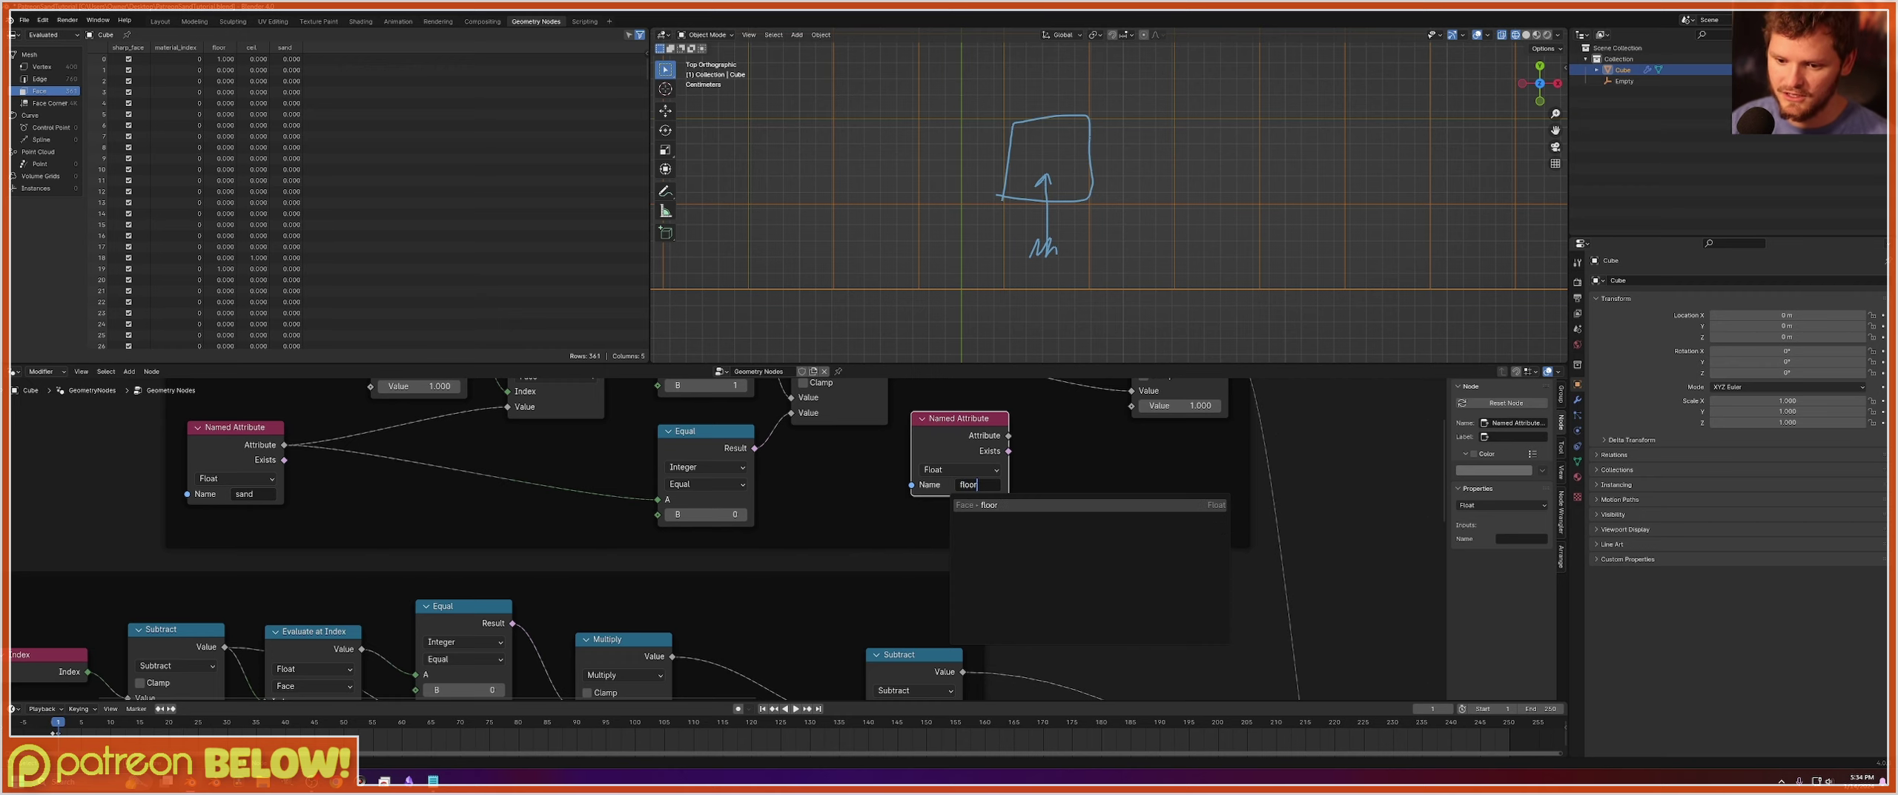
pyautogui.press('Return')
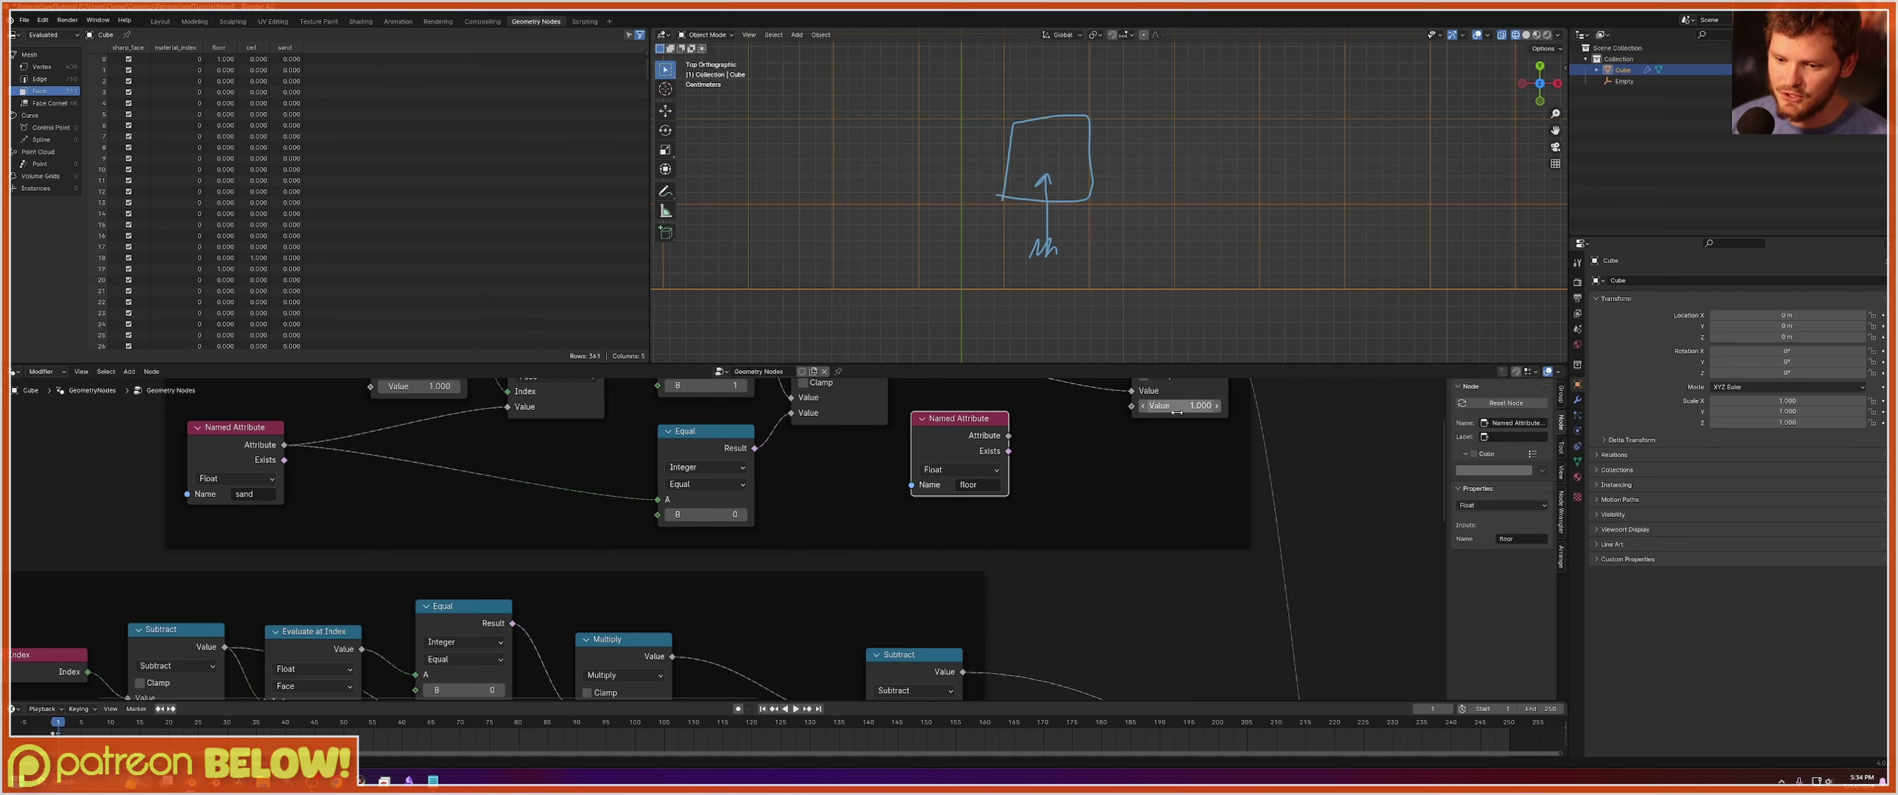
# Connect the floor attribute to the Subtract node's second value, and place the Named Attribute node just beneath the Multiply node.
pyautogui.moveTo(1162, 426); pyautogui.dragTo(1054, 524, button='middle')
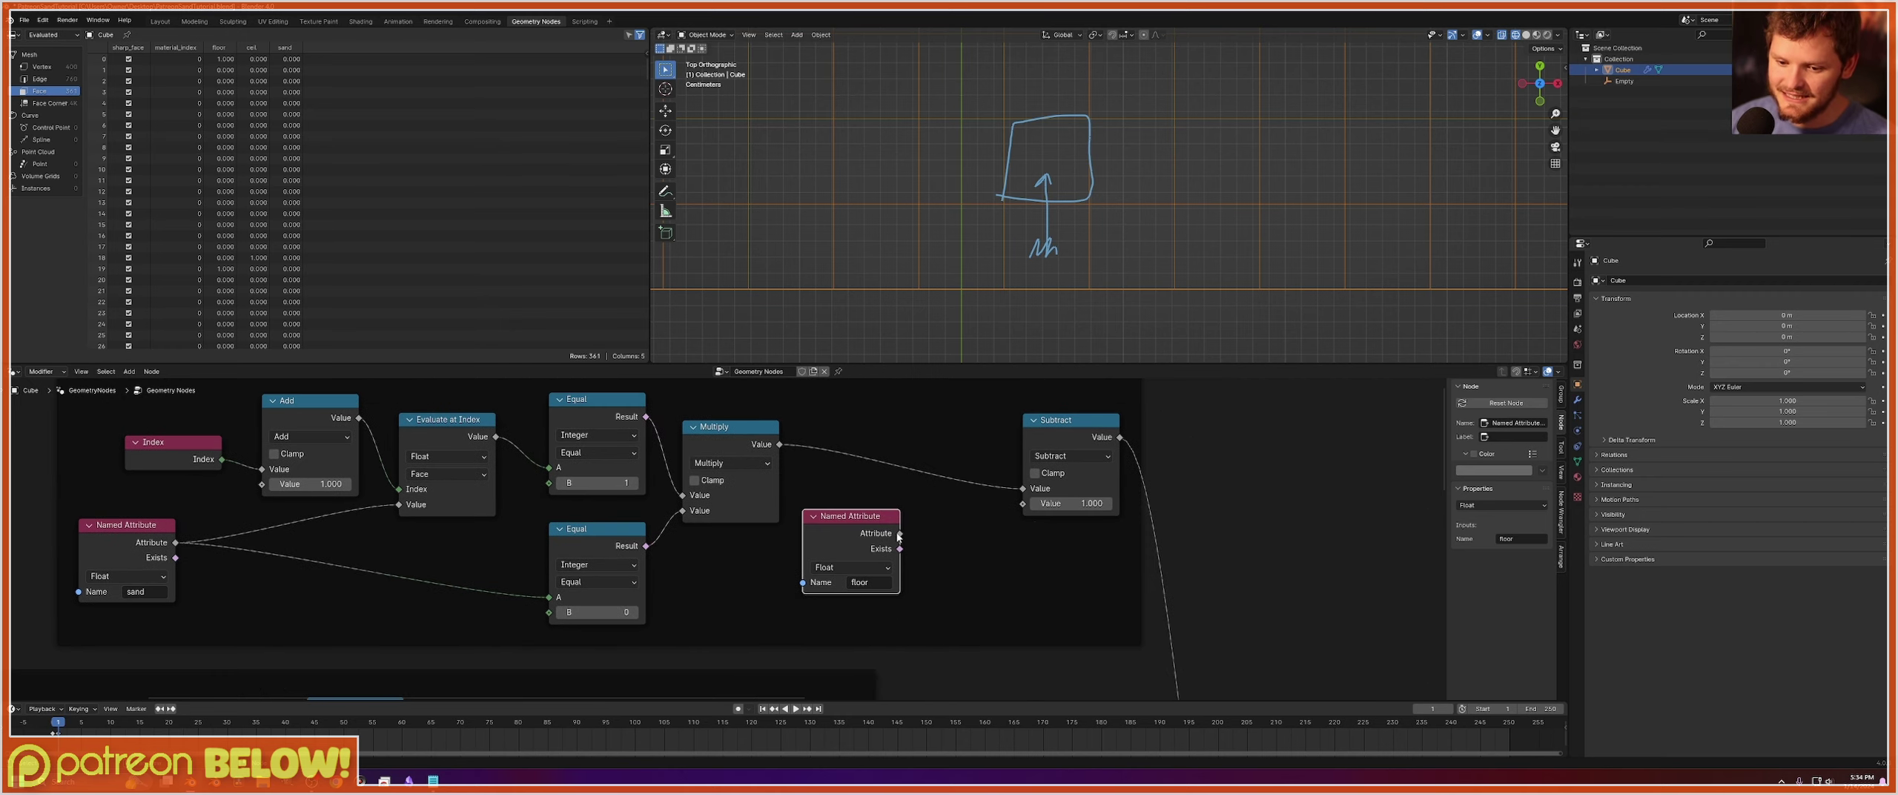
pyautogui.moveTo(899, 533); pyautogui.dragTo(1023, 504)
pyautogui.moveTo(821, 534); pyautogui.dragTo(745, 556)
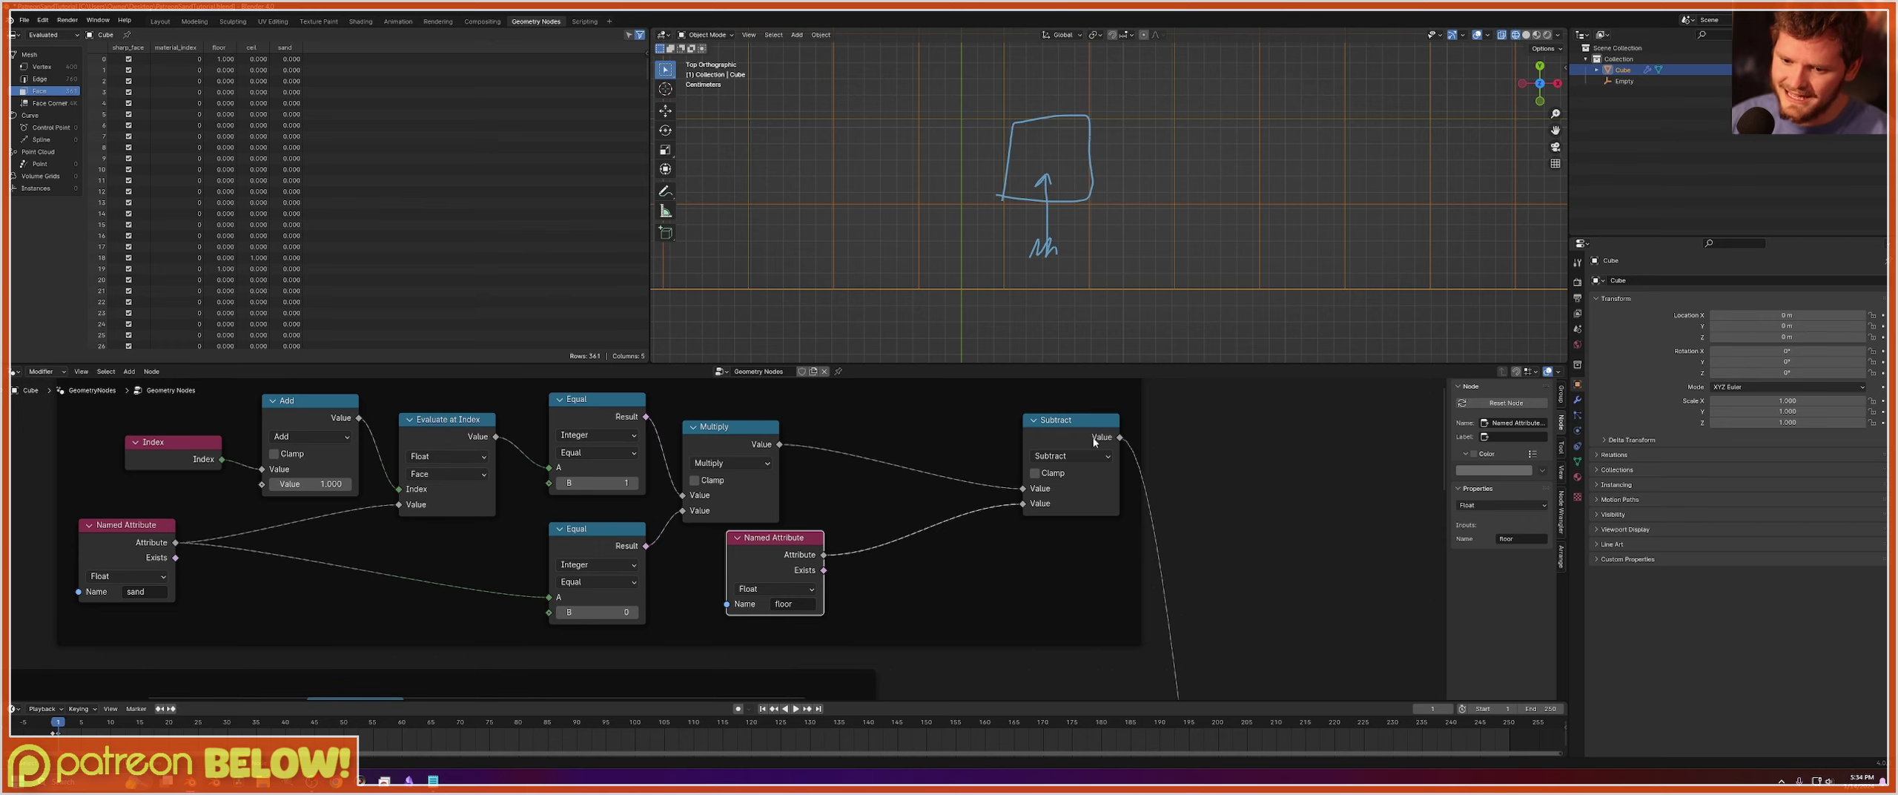
# Play the simulation in rendered shading with the whole grid in view to check the sand cell at the floor.
pyautogui.scroll(-3, 1094, 441)
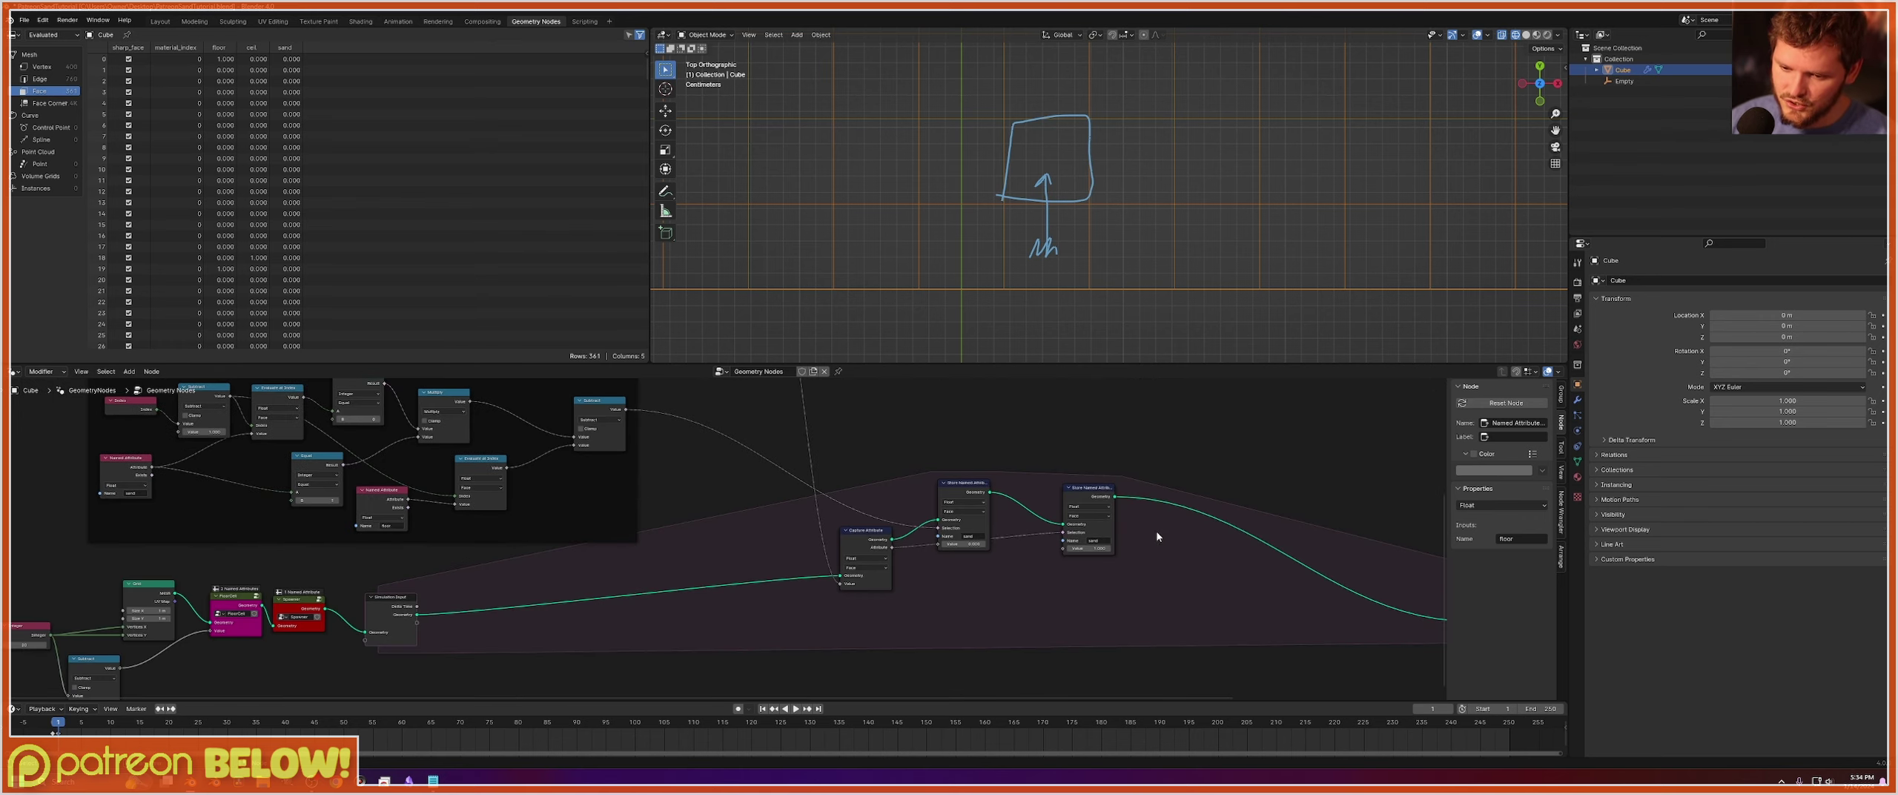
pyautogui.scroll(-2, 741, 541)
pyautogui.scroll(-3, 1100, 237)
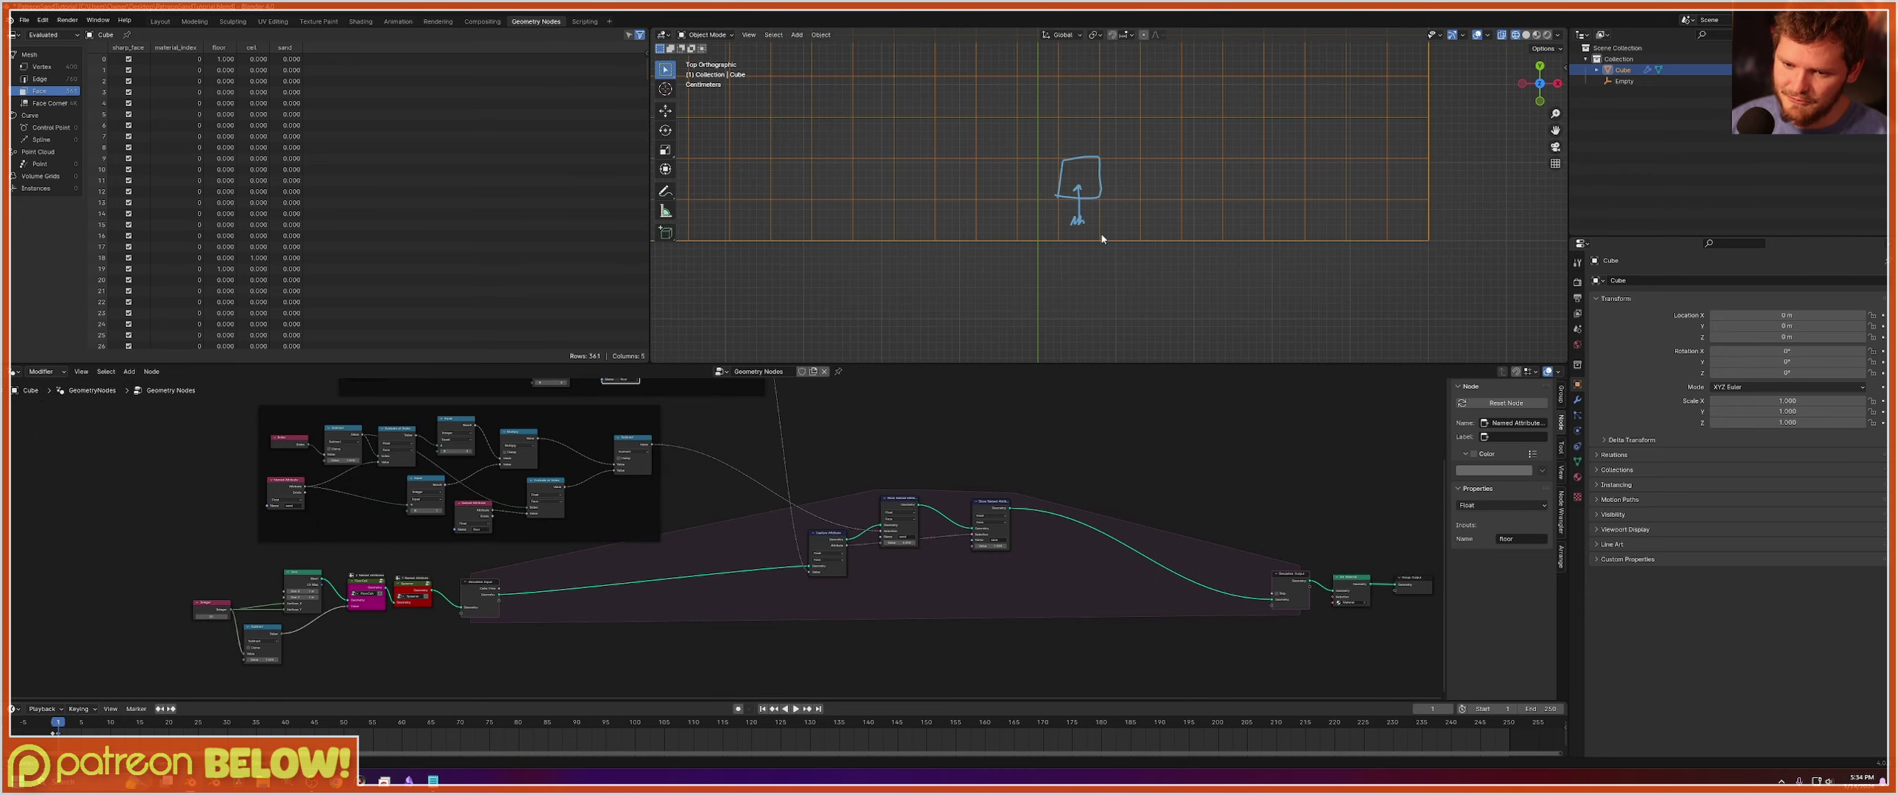
pyautogui.click(1546, 34)
pyautogui.scroll(-6, 1214, 181)
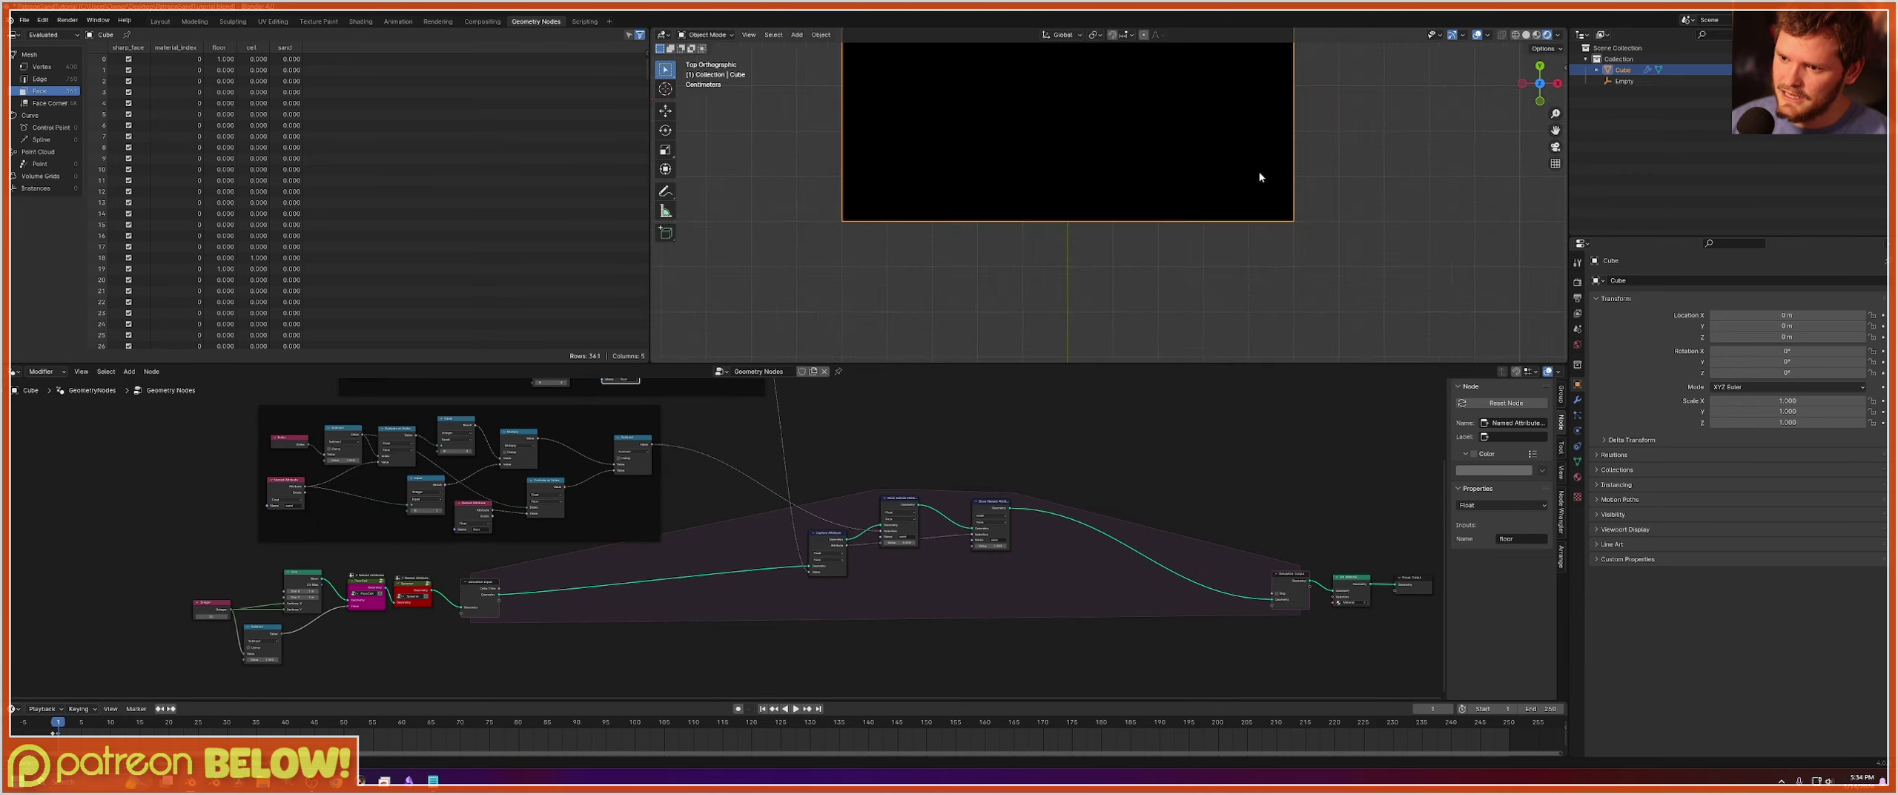
pyautogui.press('space')
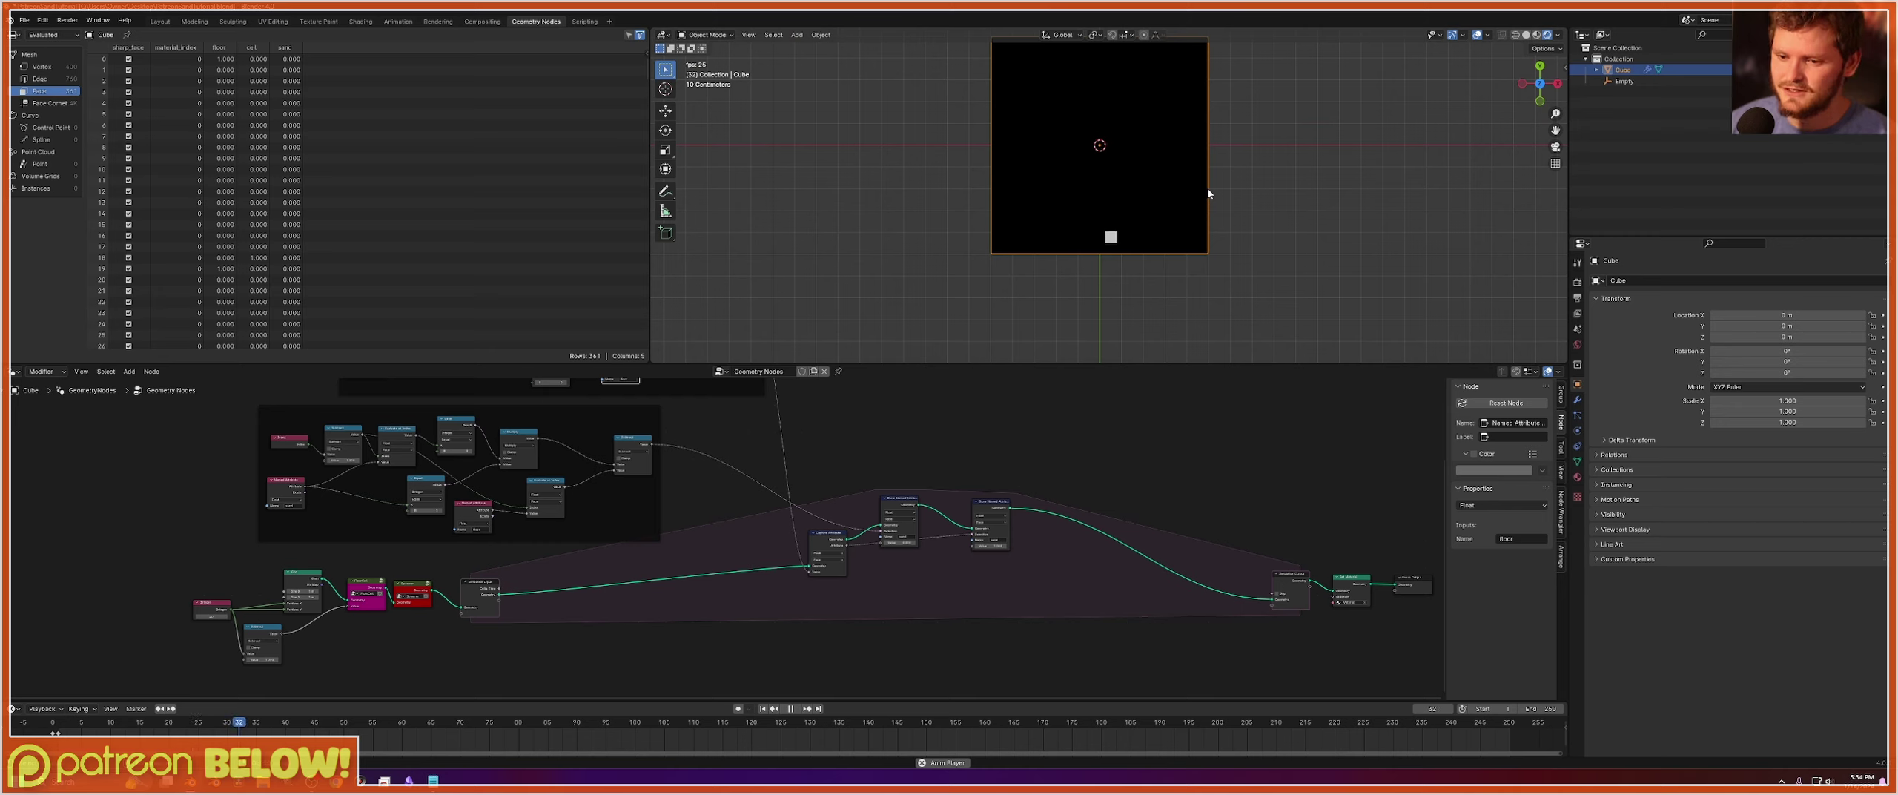
# Stop playback, select the Empty, and move it to the upper-left part of the grid between two vertically spaced sand cells.
pyautogui.click(1599, 82)
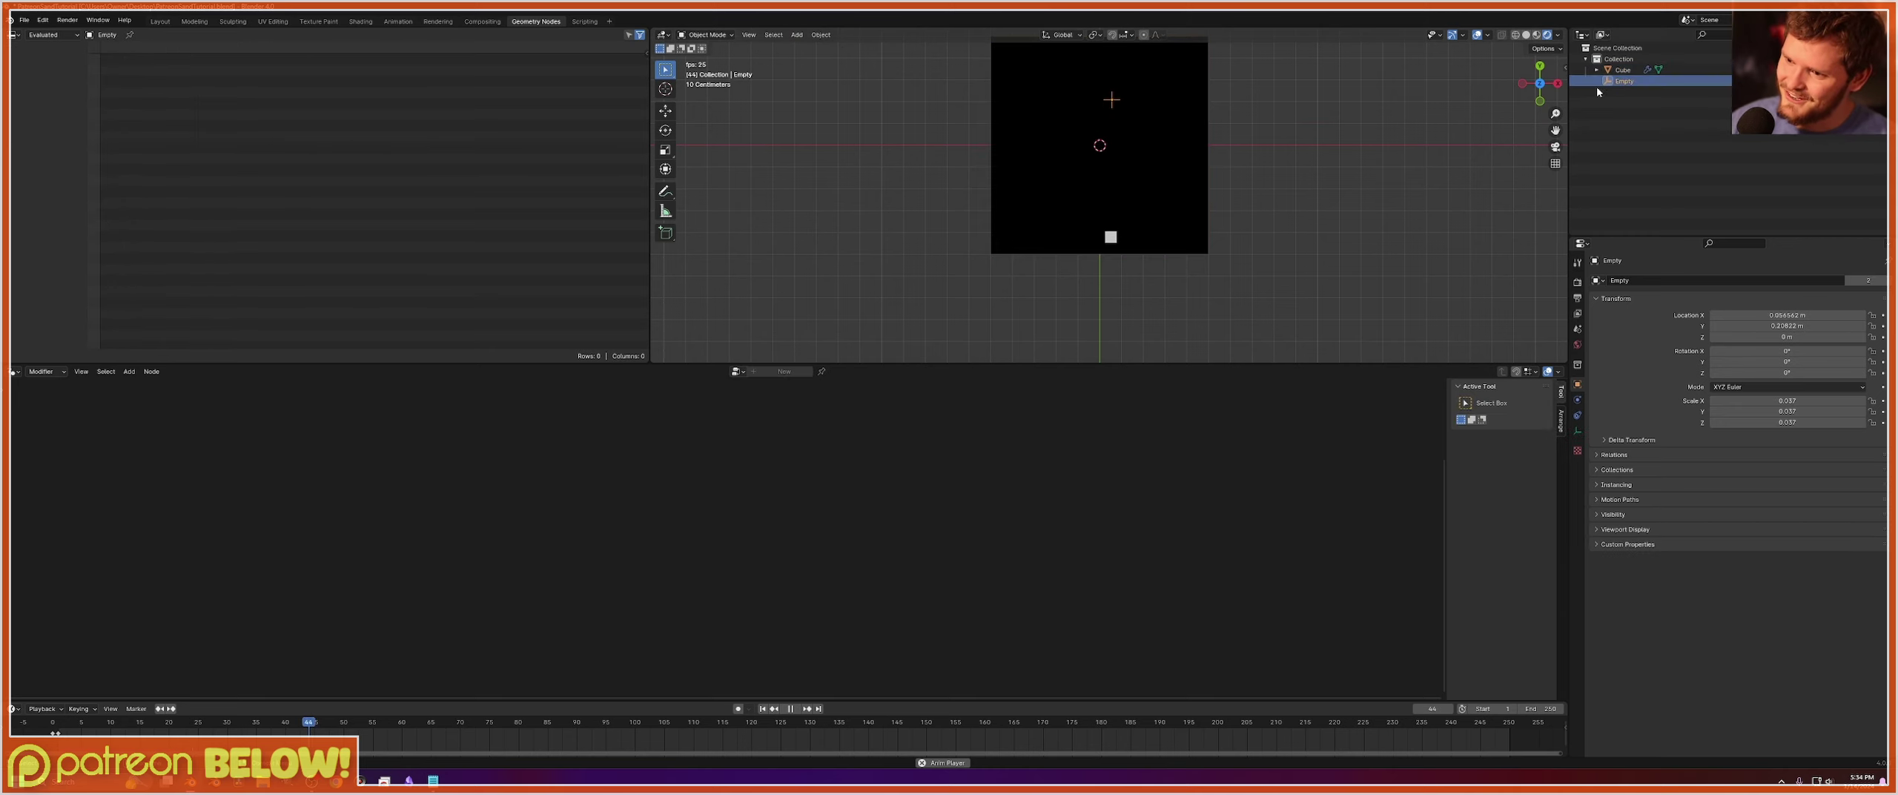
pyautogui.press('Escape')
pyautogui.press('g')
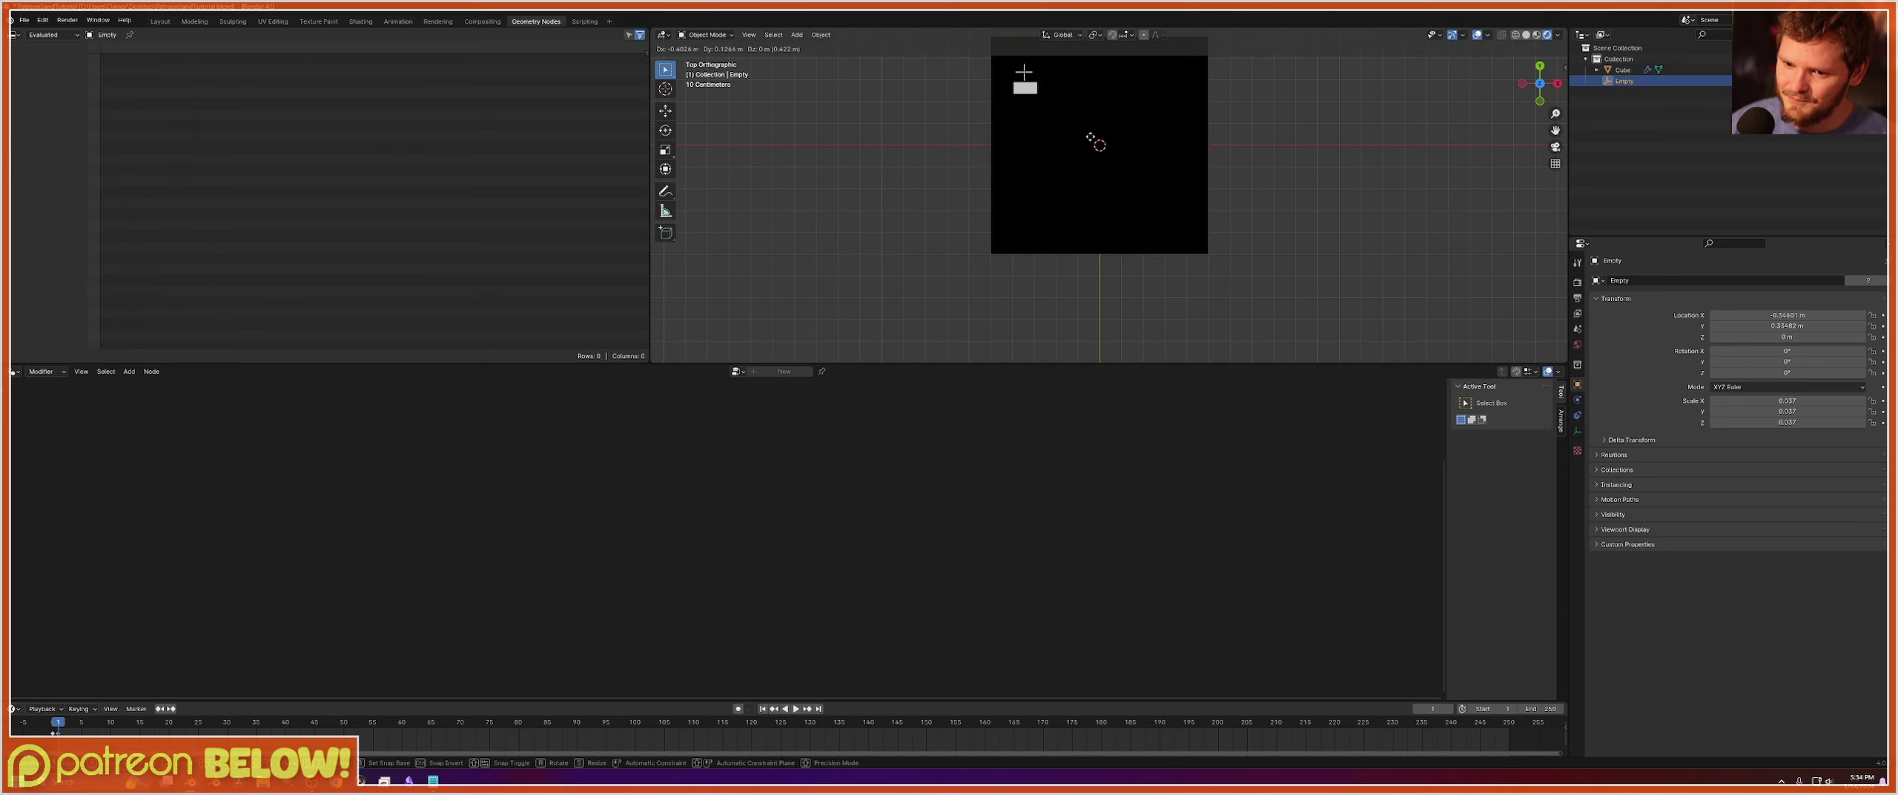
pyautogui.click(1077, 108)
pyautogui.keyDown('shift'); pyautogui.moveTo(1077, 108); pyautogui.dragTo(1079, 156, button='middle'); pyautogui.keyUp('shift')
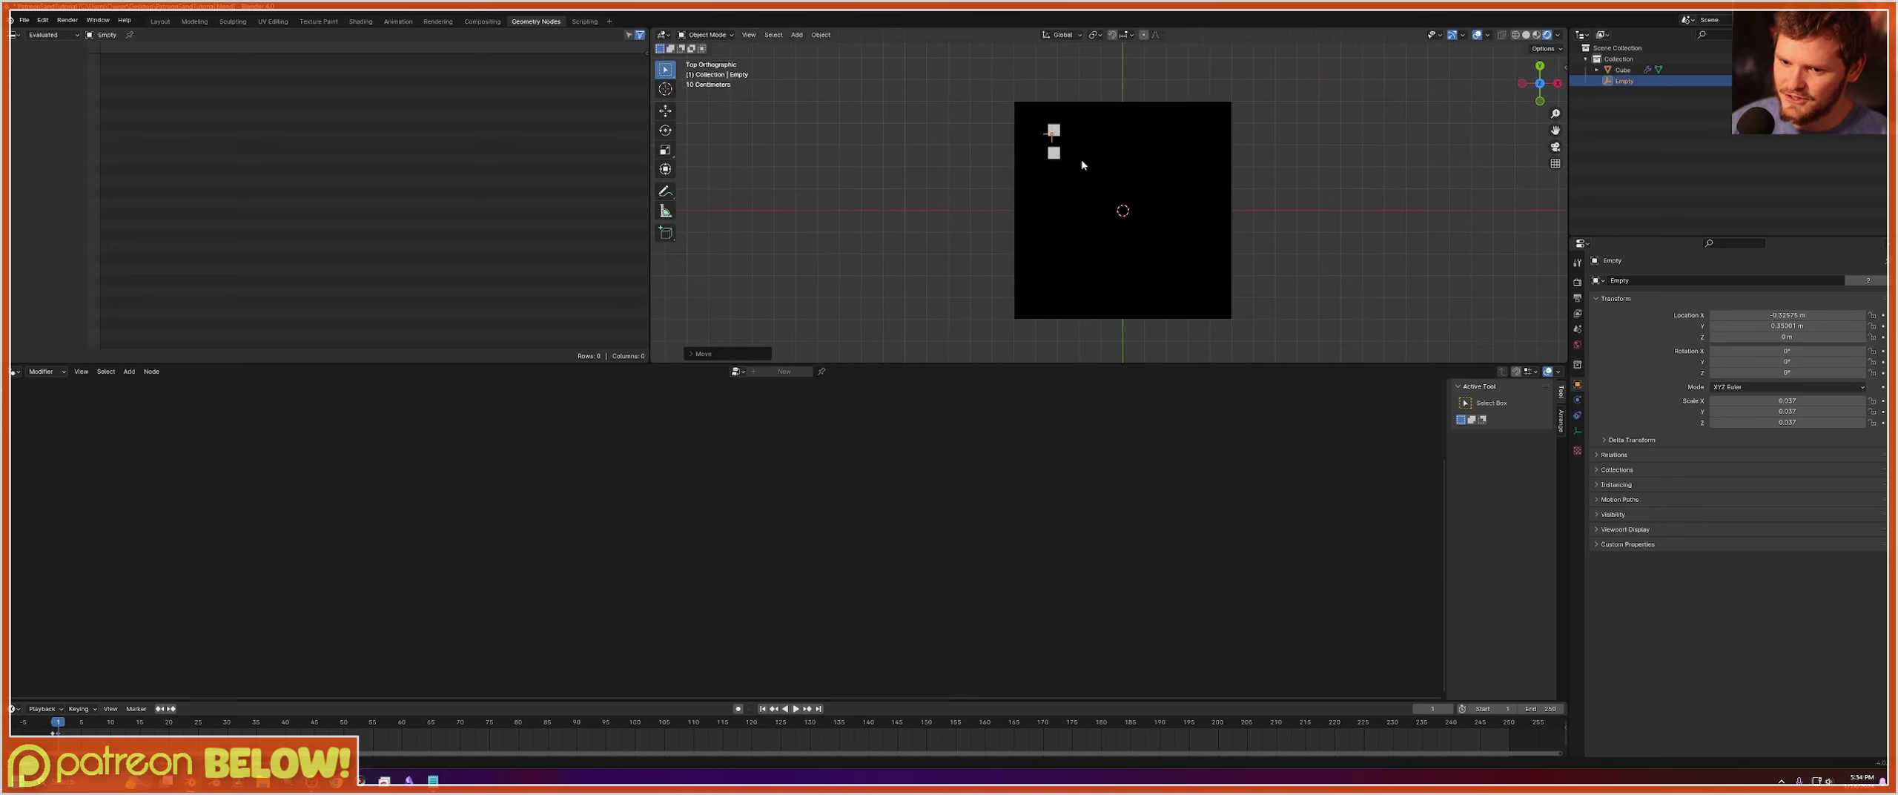
pyautogui.scroll(2, 1051, 126)
pyautogui.press('g')
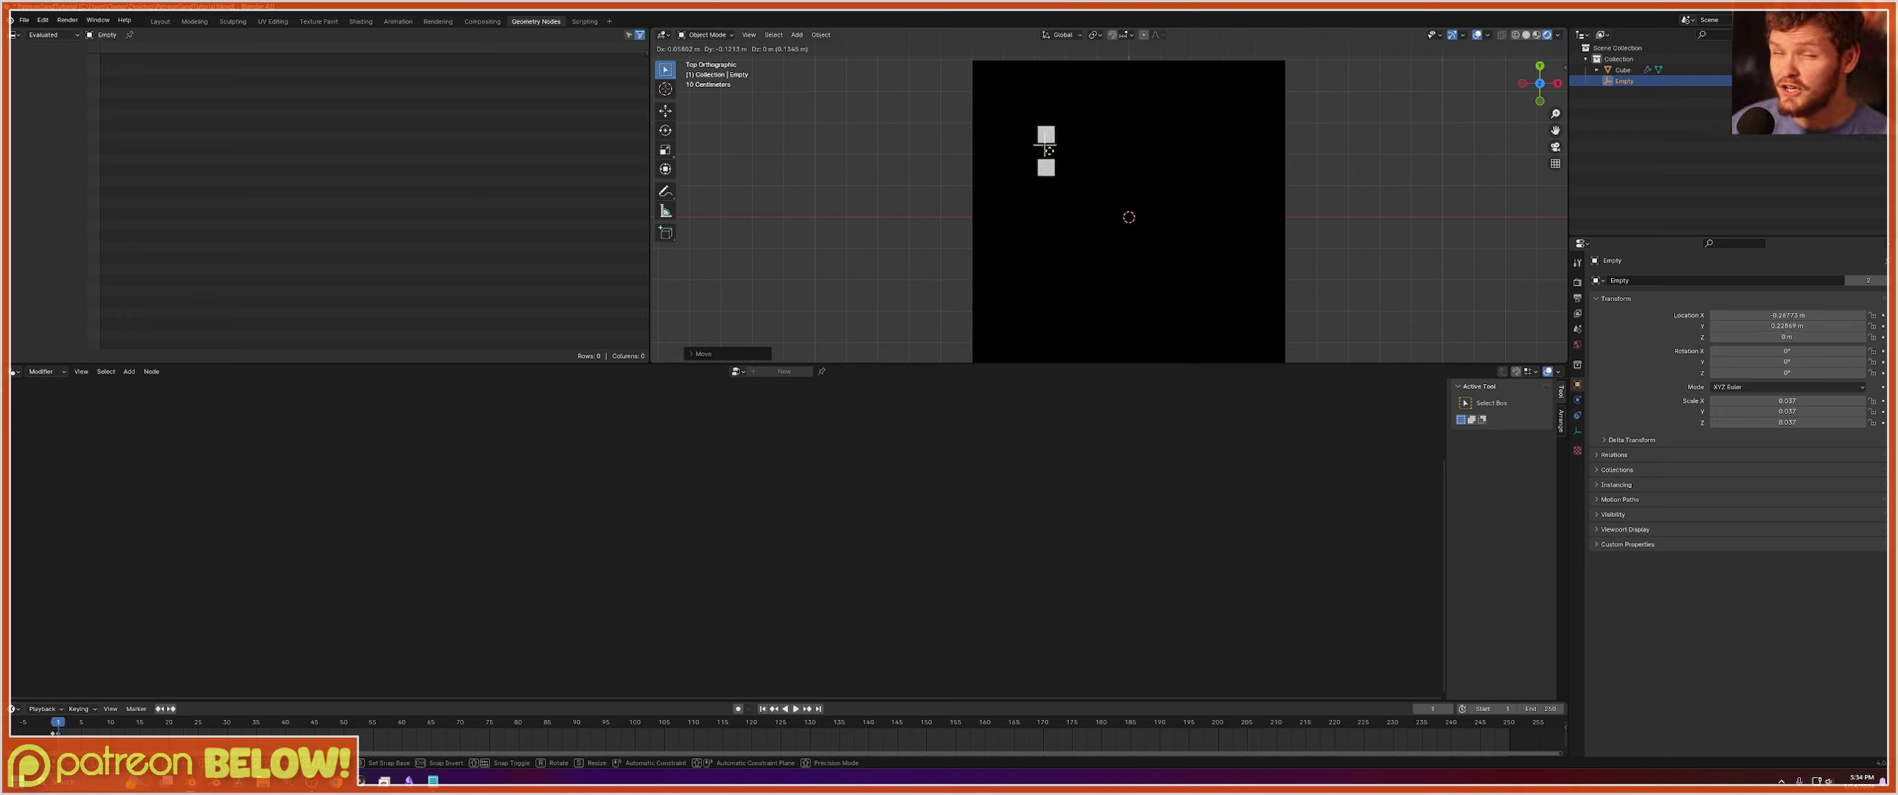
pyautogui.click(1048, 151)
# Step back one frame and move the Empty one cell column toward the grid's centre.
pyautogui.scroll(3, 1047, 150)
pyautogui.keyDown('shift'); pyautogui.moveTo(1010, 124); pyautogui.dragTo(1065, 245, button='middle'); pyautogui.keyUp('shift')
pyautogui.press('Left')
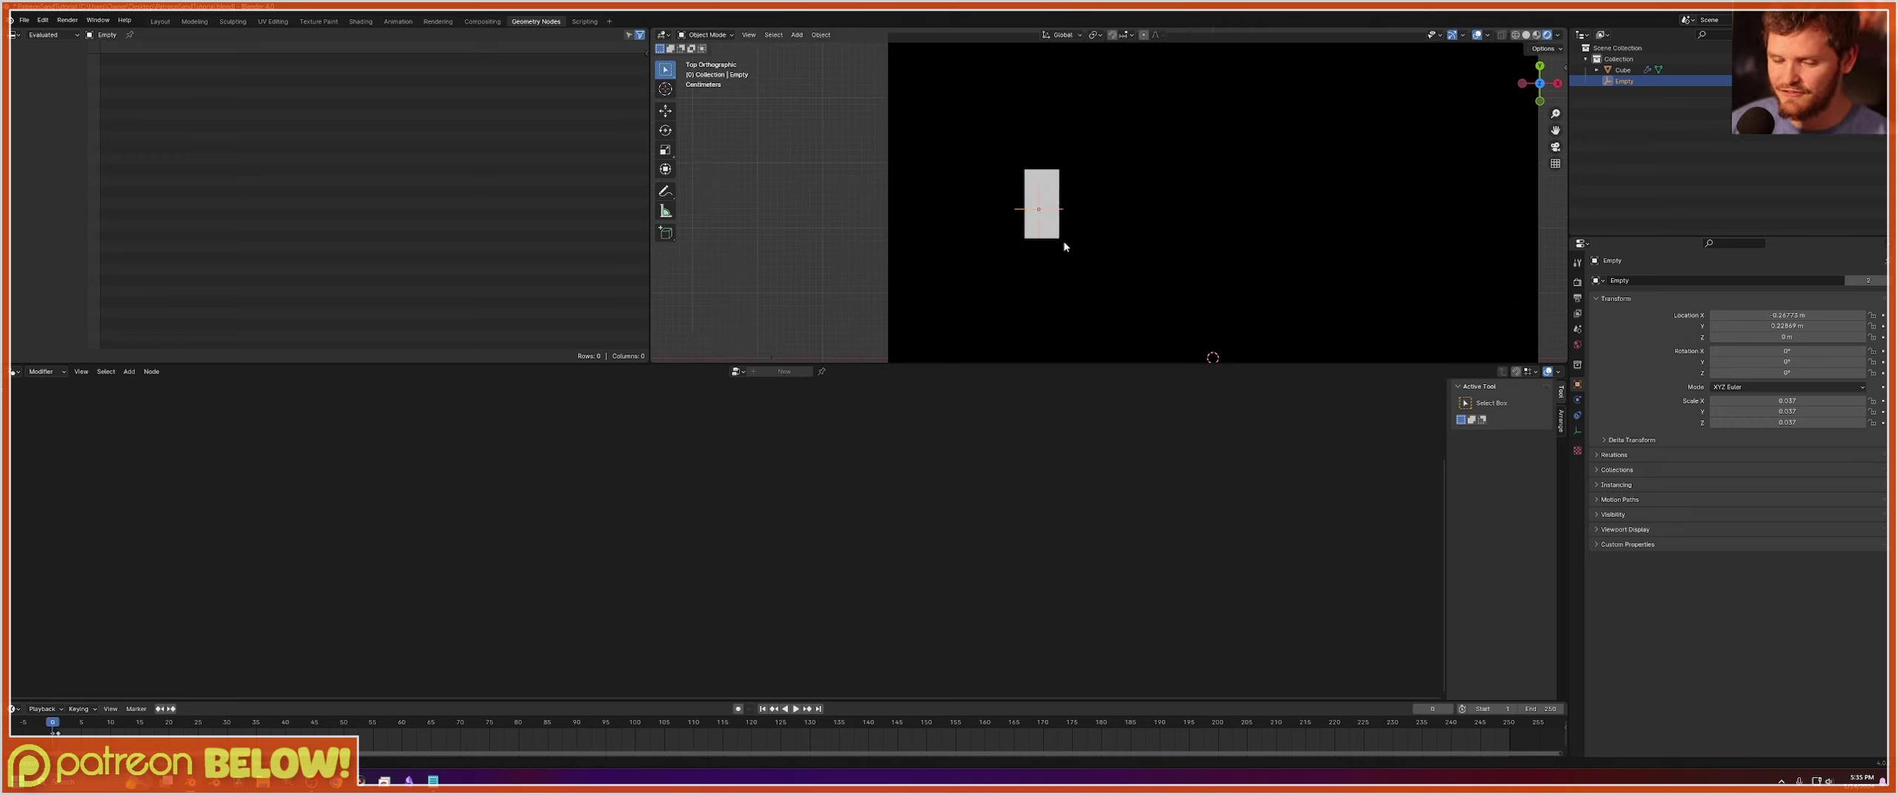
pyautogui.press('g')
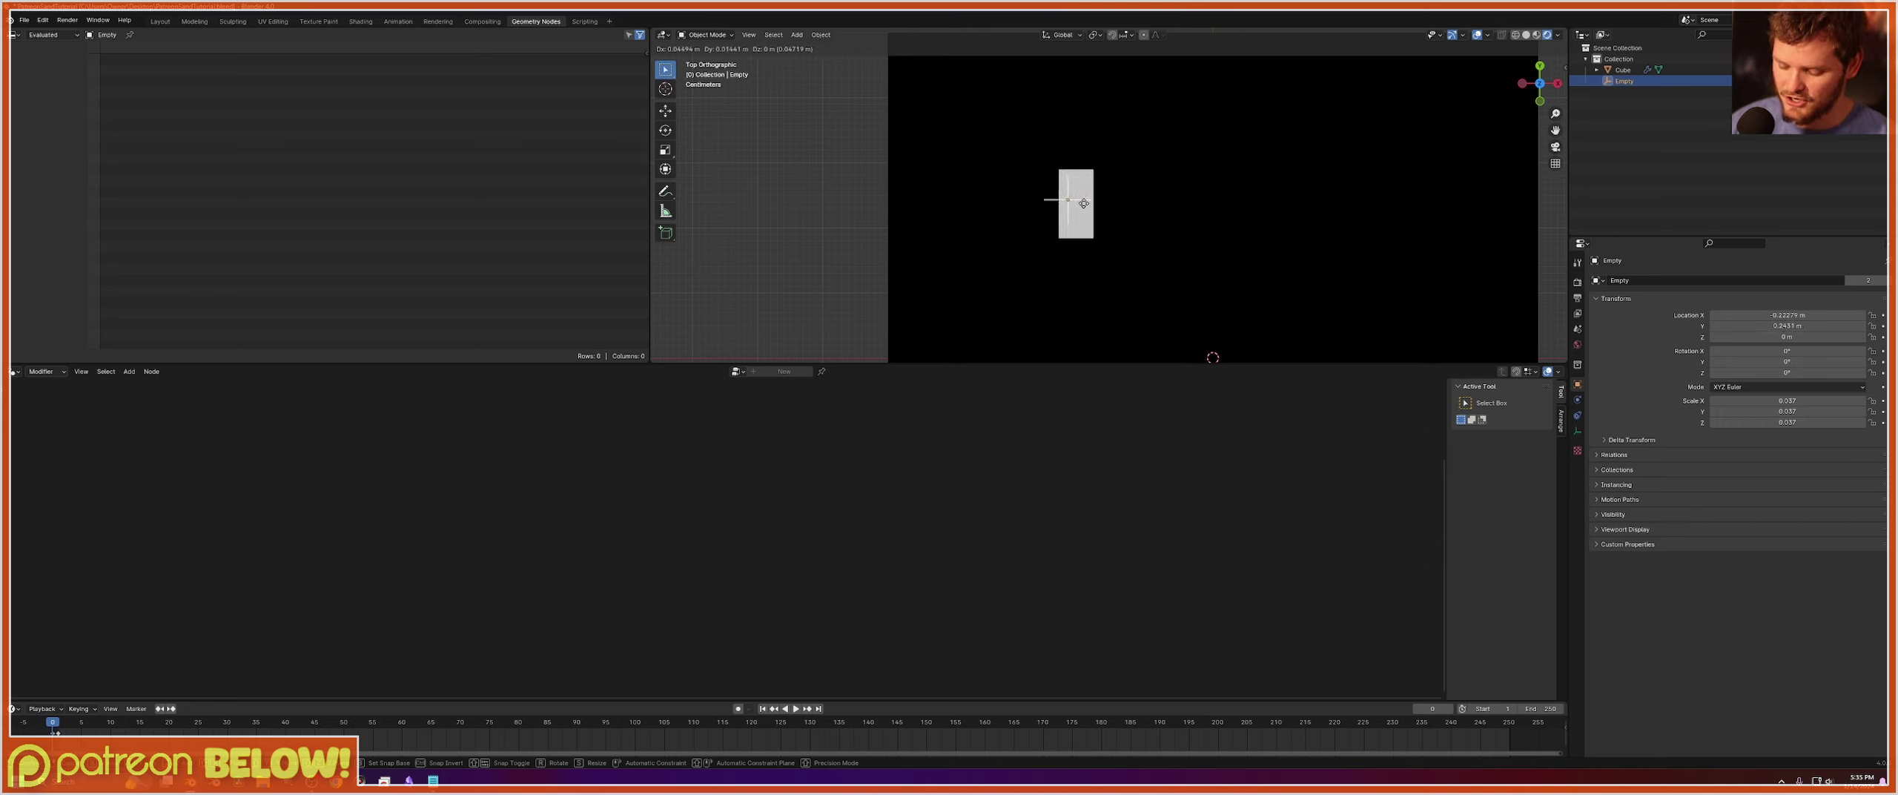
pyautogui.click(1087, 206)
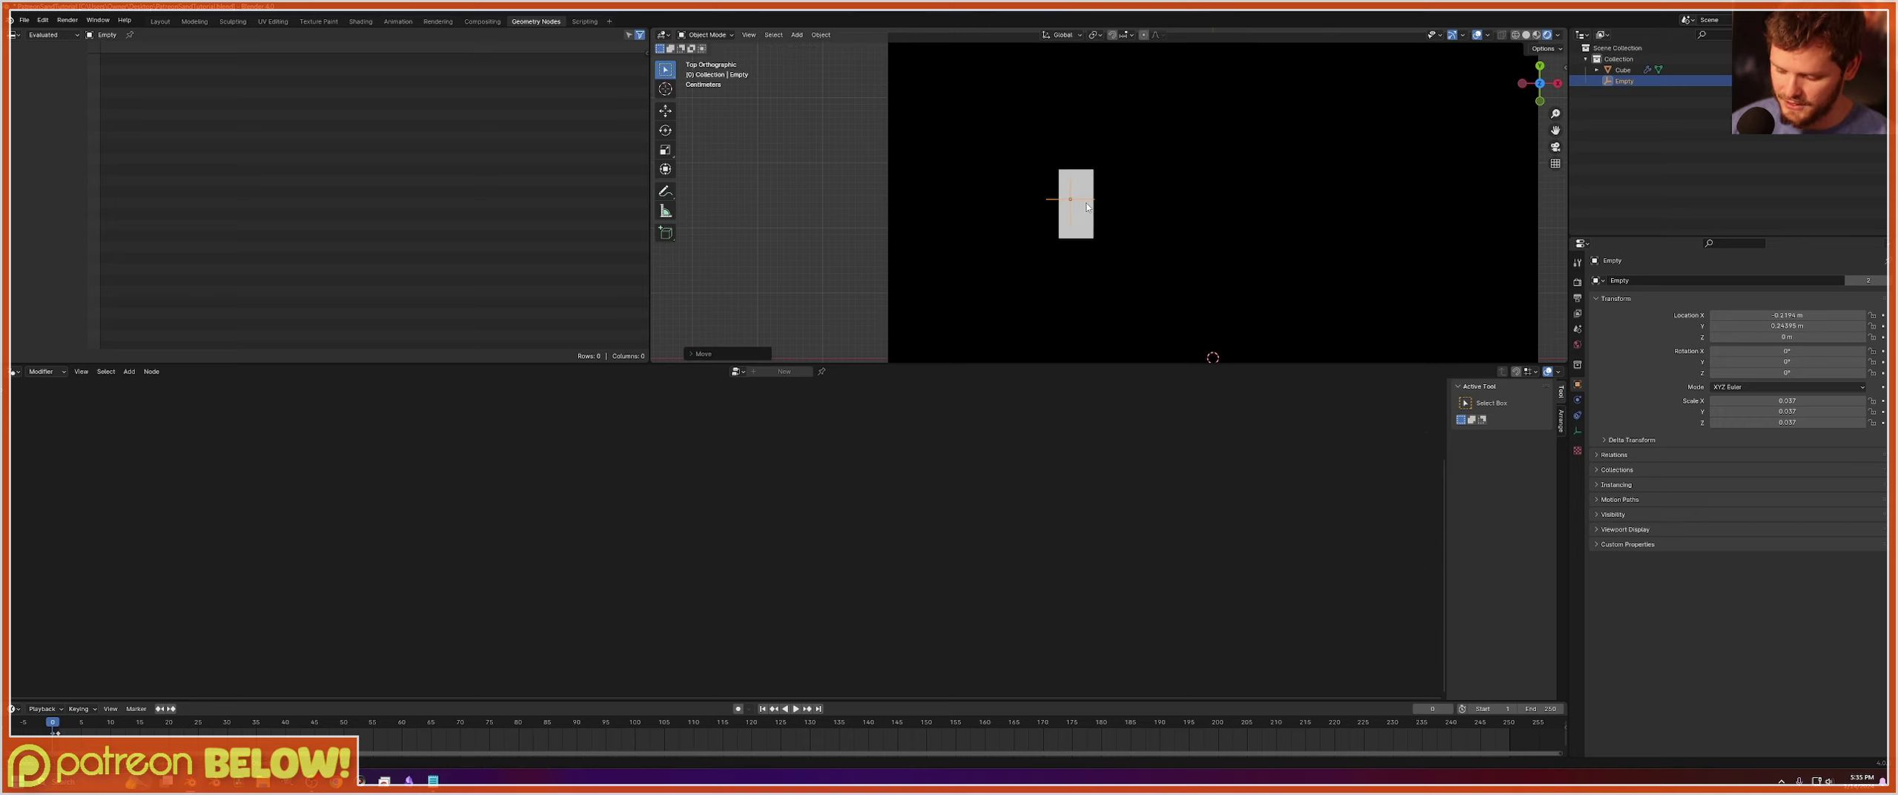
# Replay the simulation several times from the first frame to examine how the two sand cells fall and stack on the floor.
pyautogui.press('Right')
pyautogui.scroll(-5, 1087, 204)
pyautogui.keyDown('shift'); pyautogui.moveTo(1111, 261); pyautogui.dragTo(1058, 170, button='middle'); pyautogui.keyUp('shift')
pyautogui.press('space')
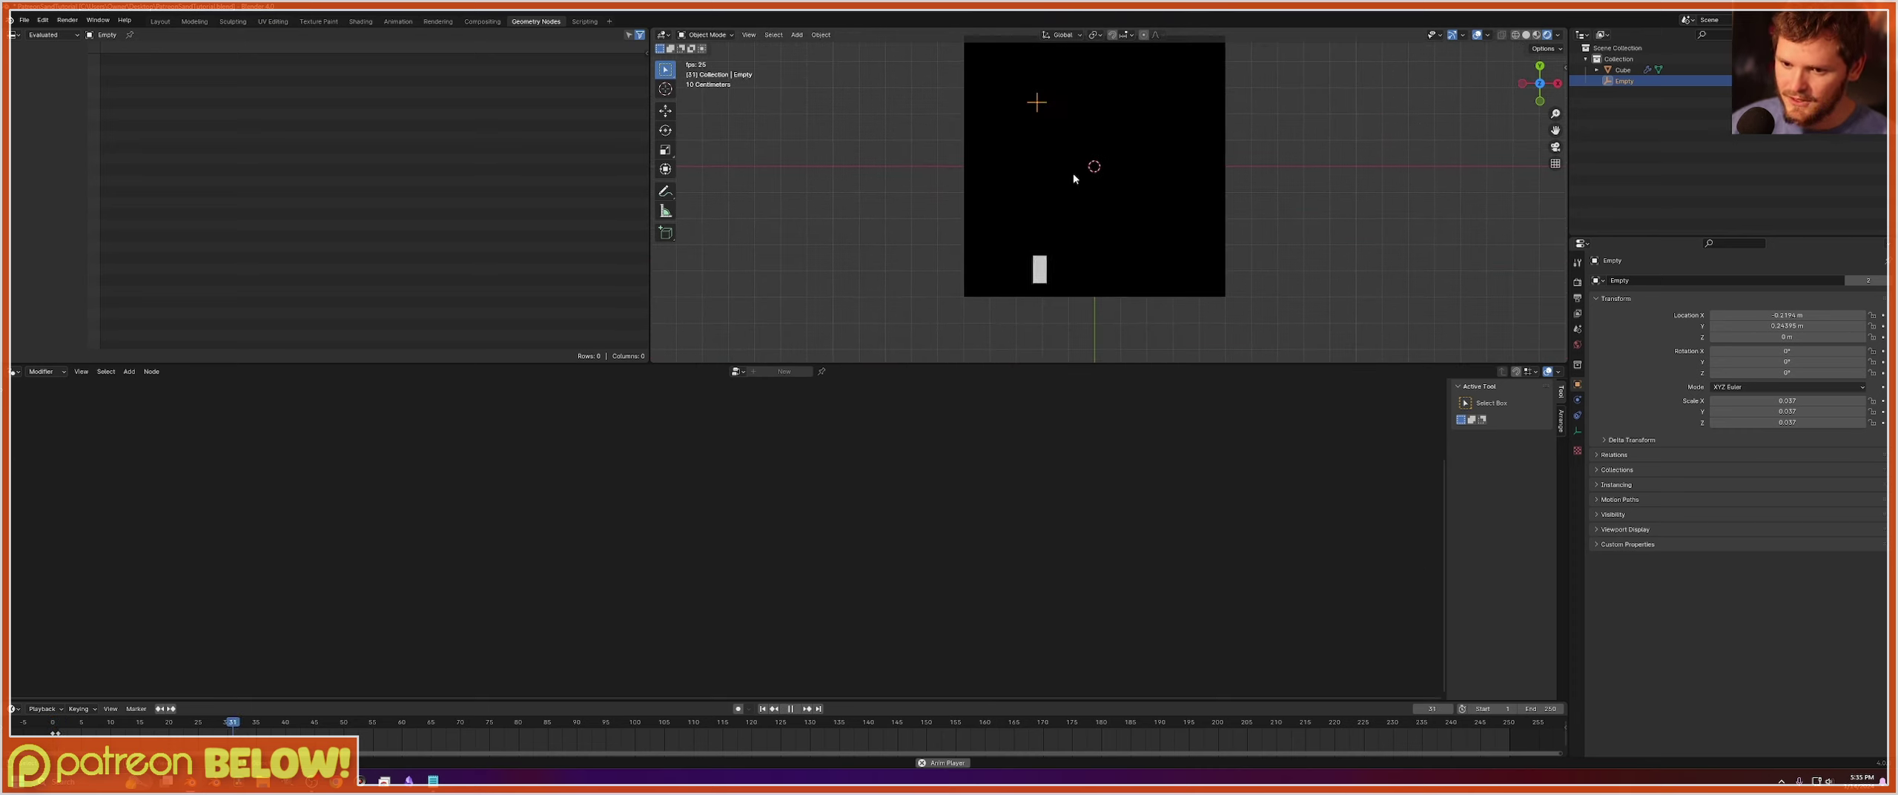
pyautogui.press('space')
pyautogui.hotkey('shift', 'Left')
pyautogui.press('space')
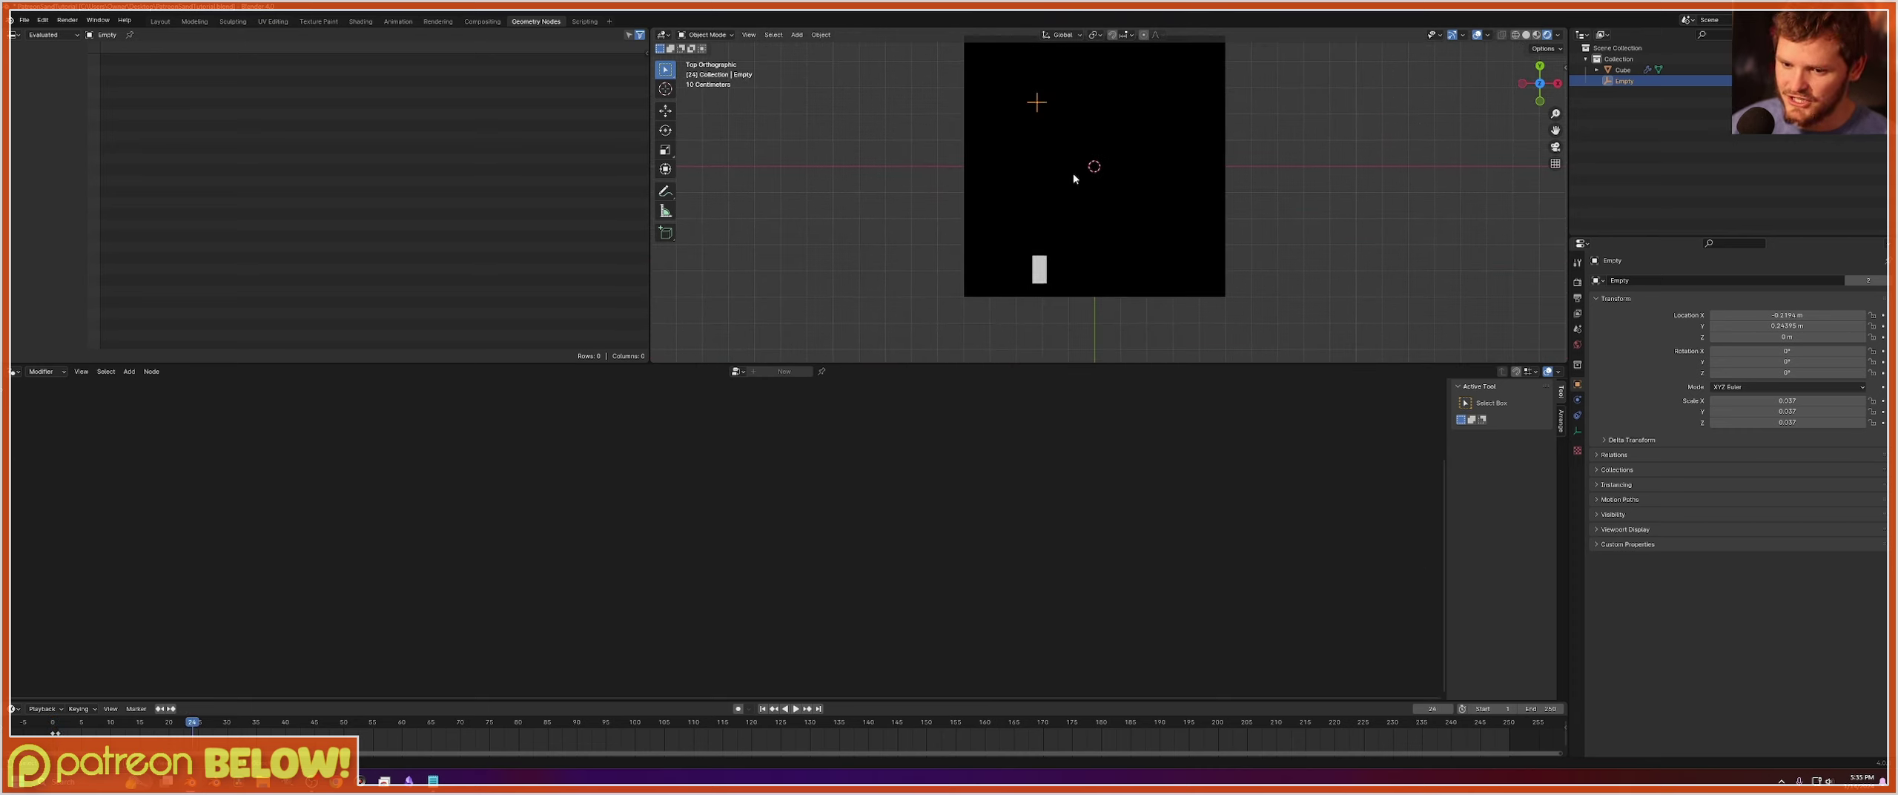
pyautogui.press('Escape')
pyautogui.press('space')
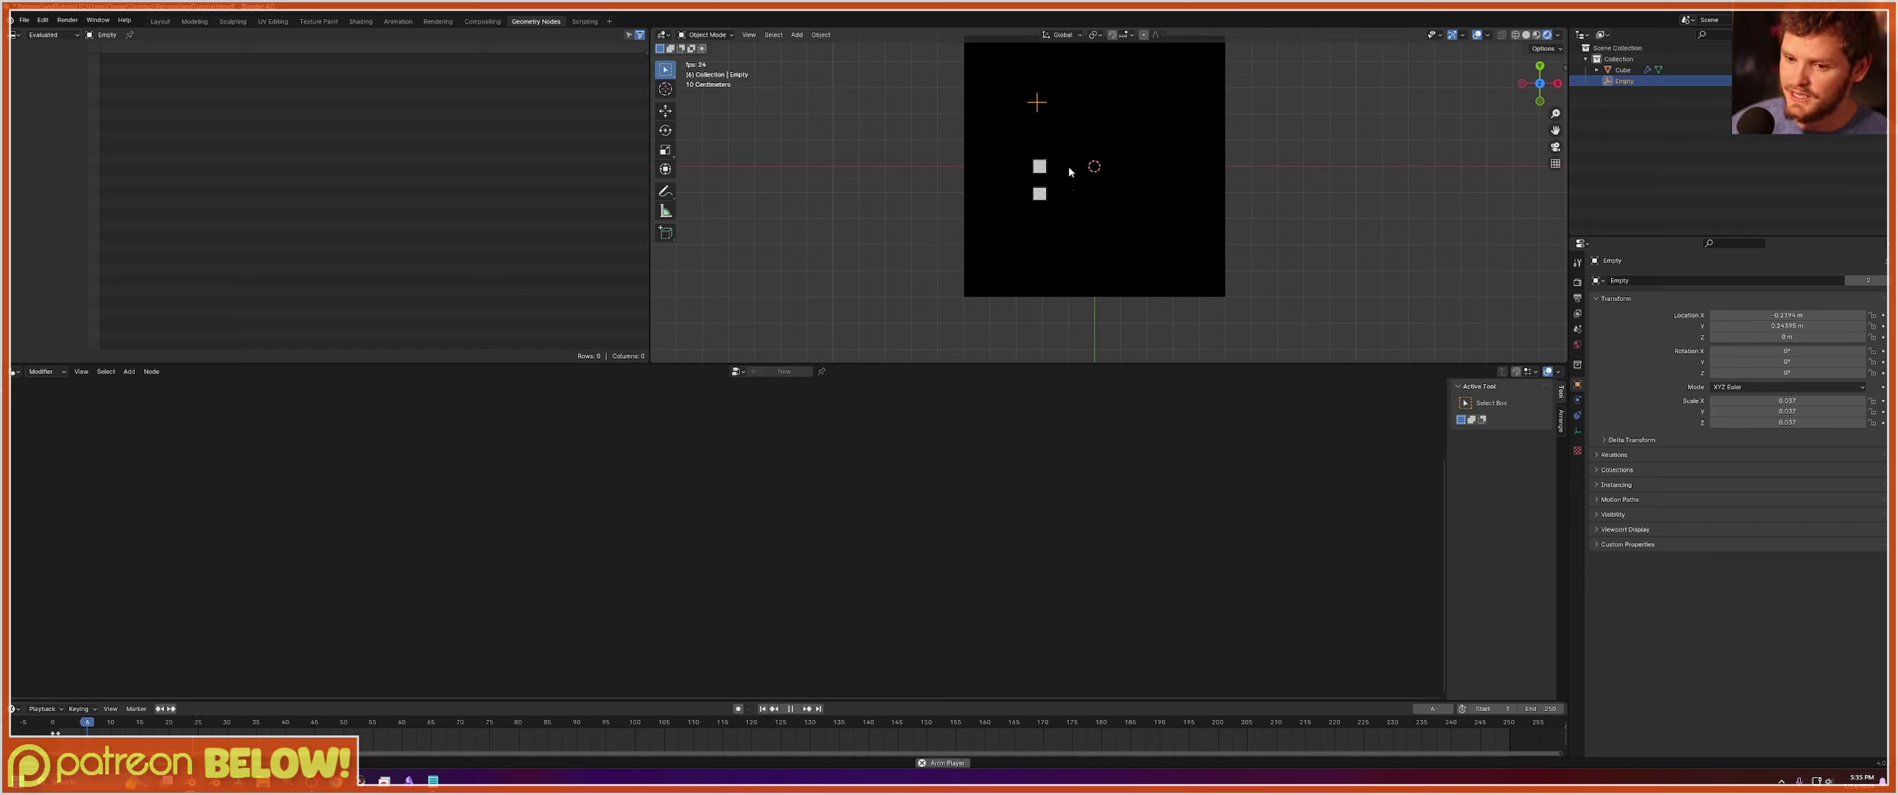
pyautogui.press('space')
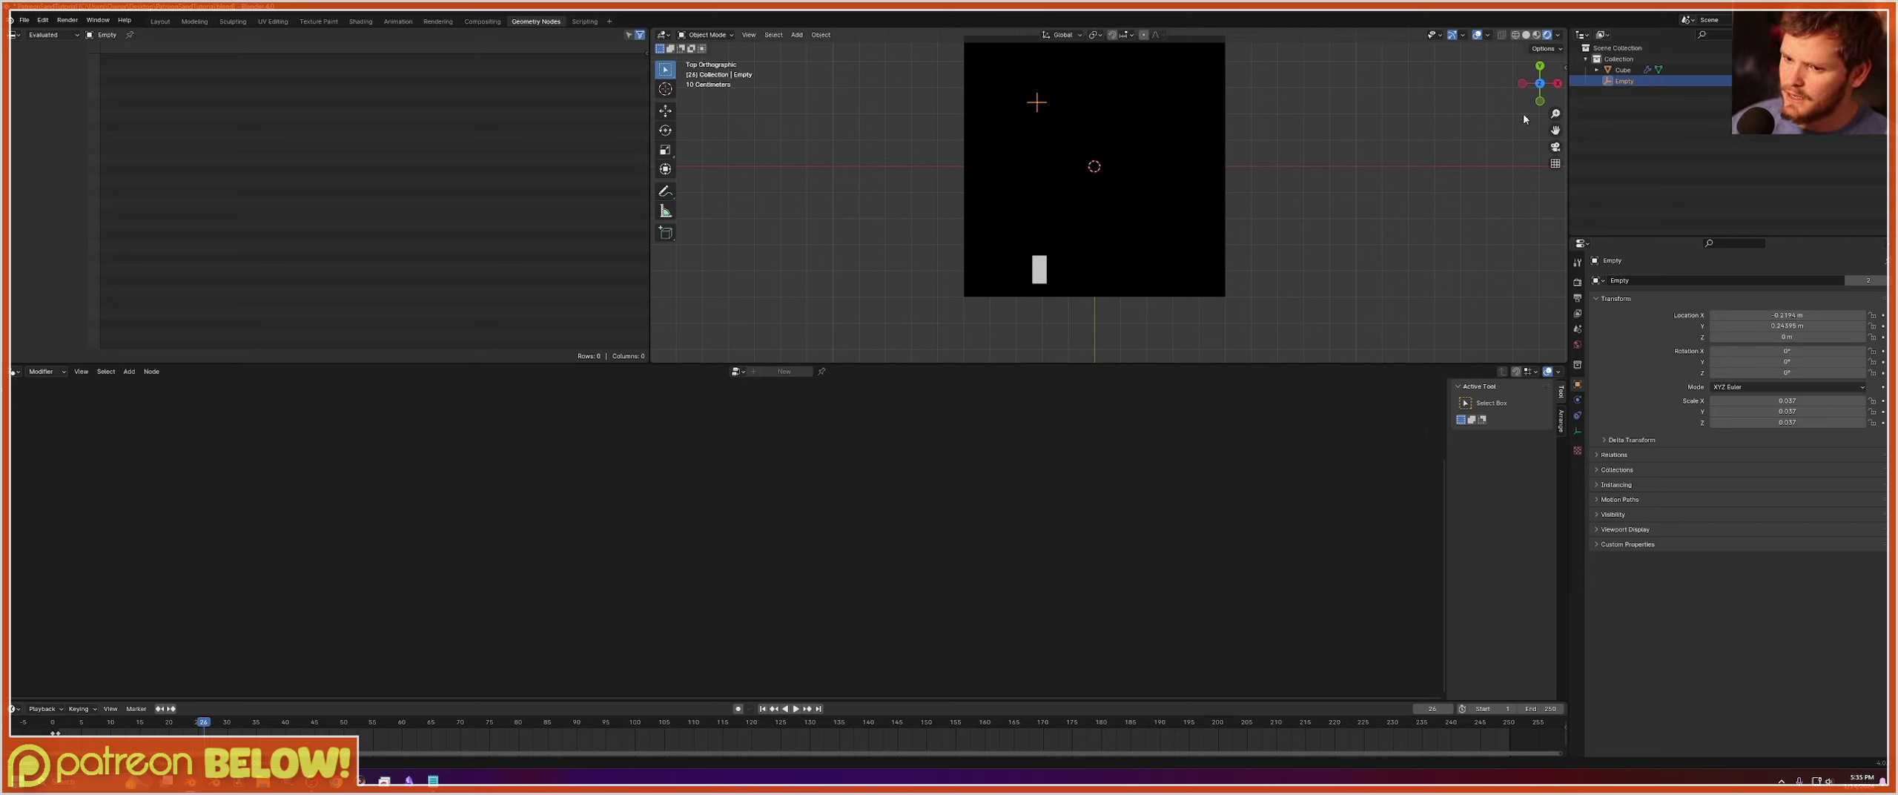
# From the first frame, move the Empty to the upper middle of the grid and play the simulation to check two side-by-side sand cells.
pyautogui.hotkey('shift', 'Left')
pyautogui.press('g')
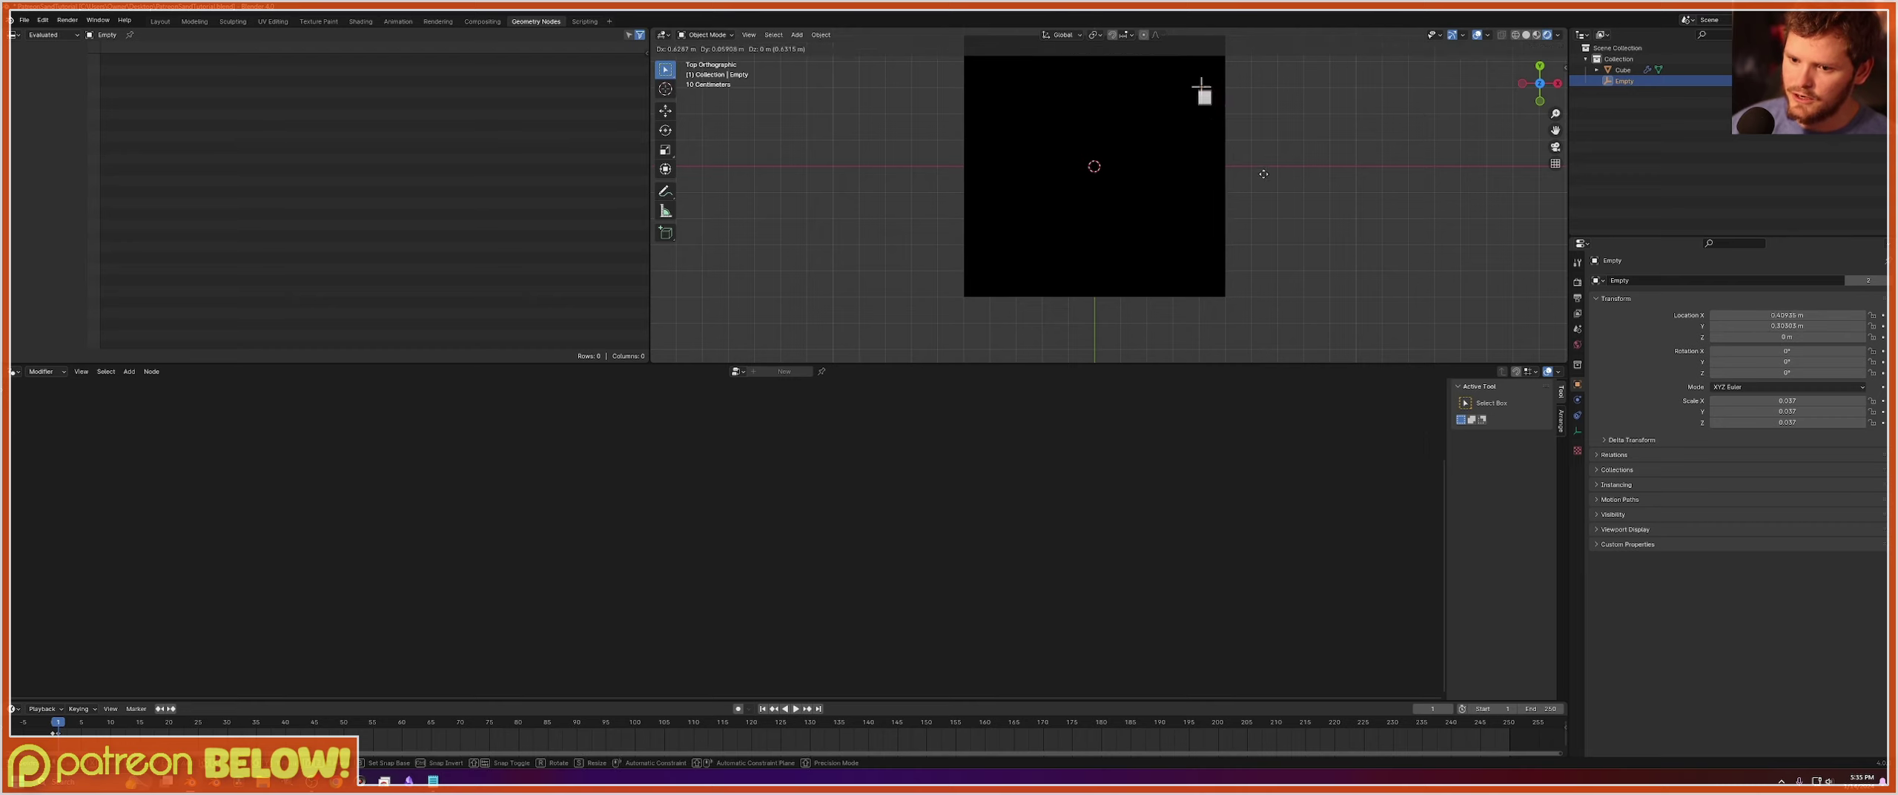
pyautogui.click(1170, 167)
pyautogui.press('g')
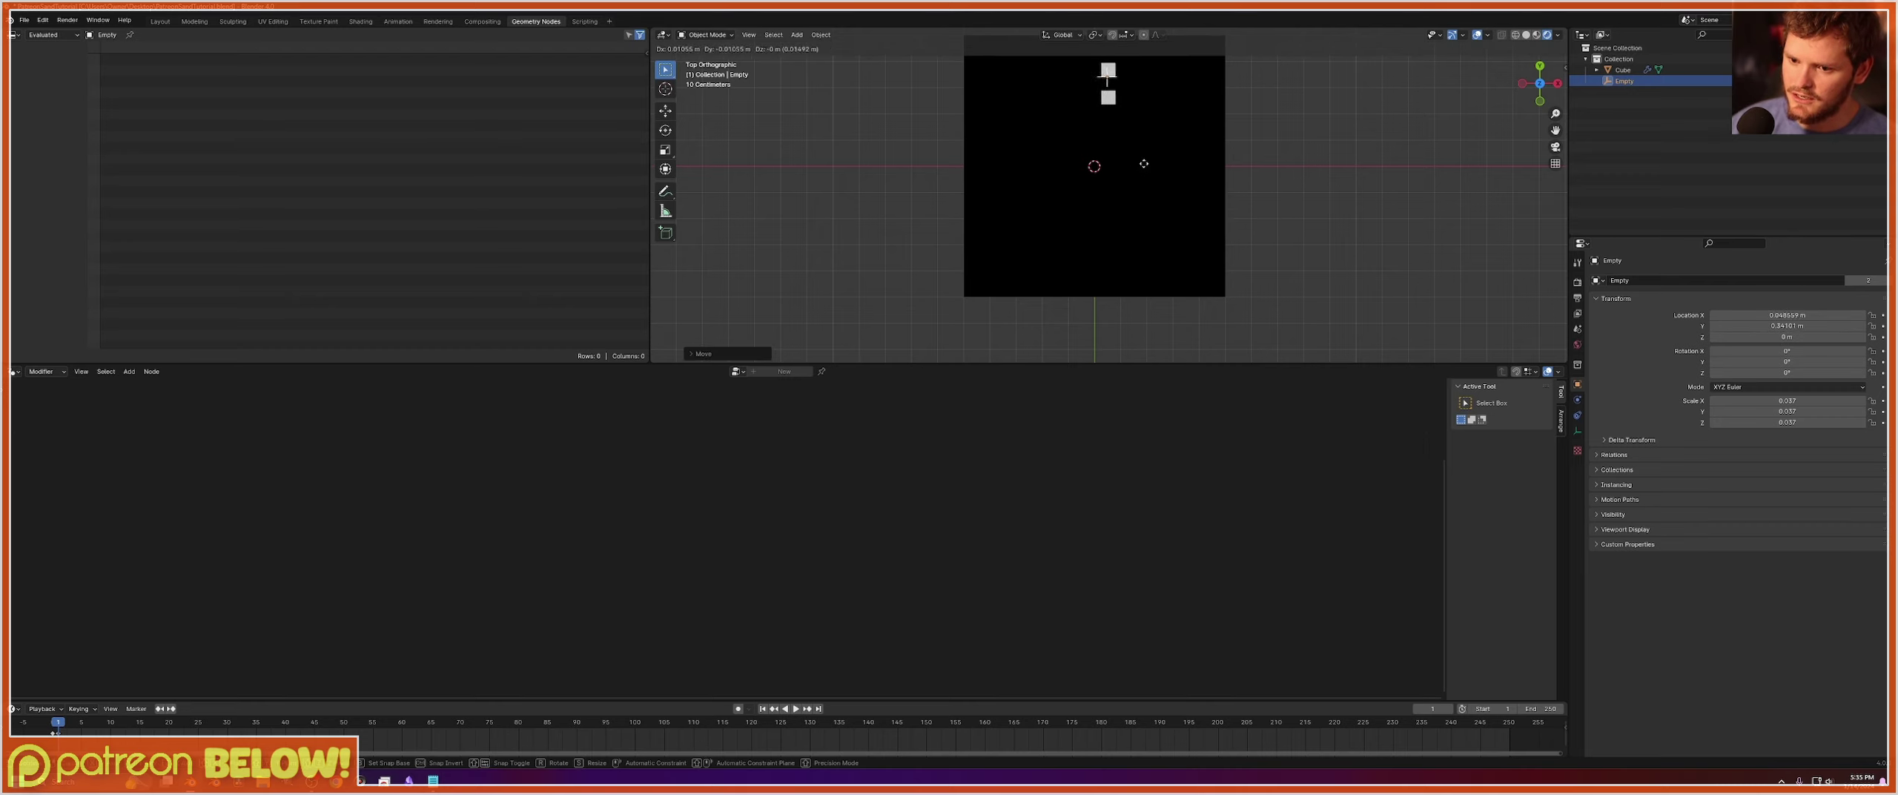
pyautogui.click(1140, 171)
pyautogui.press('space')
pyautogui.click(1149, 169)
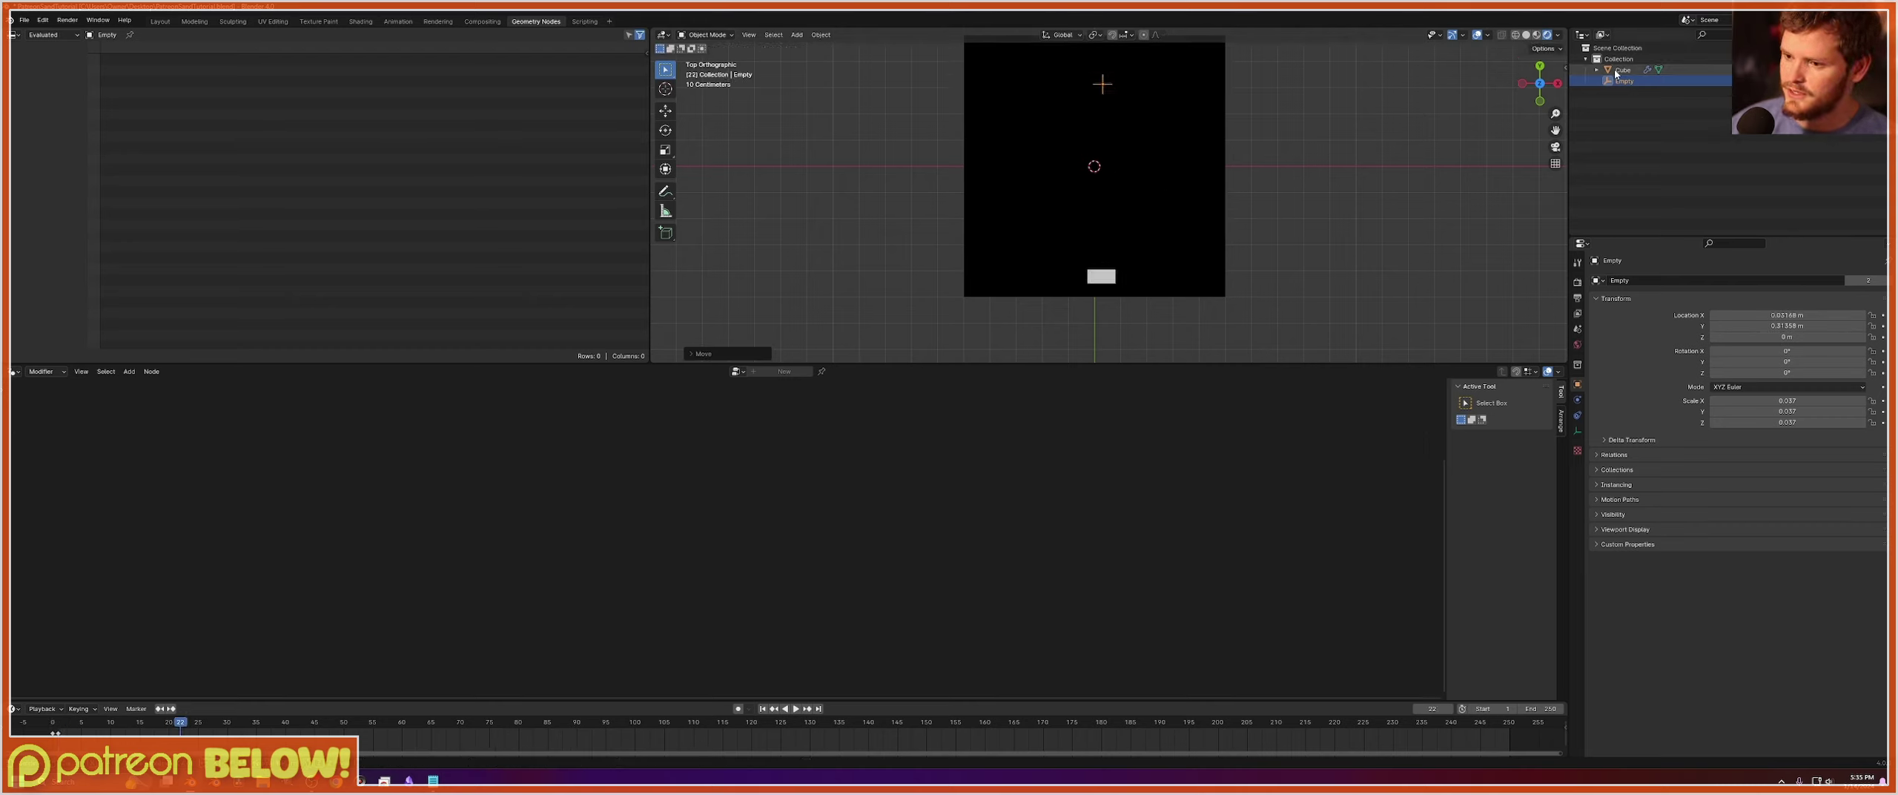
# Set the Less Than threshold inside the Cube's Spawner group to 0.120, then play the simulation and return to the first frame.
pyautogui.moveTo(580, 486); pyautogui.dragTo(853, 445, button='middle')
pyautogui.scroll(10, 690, 564)
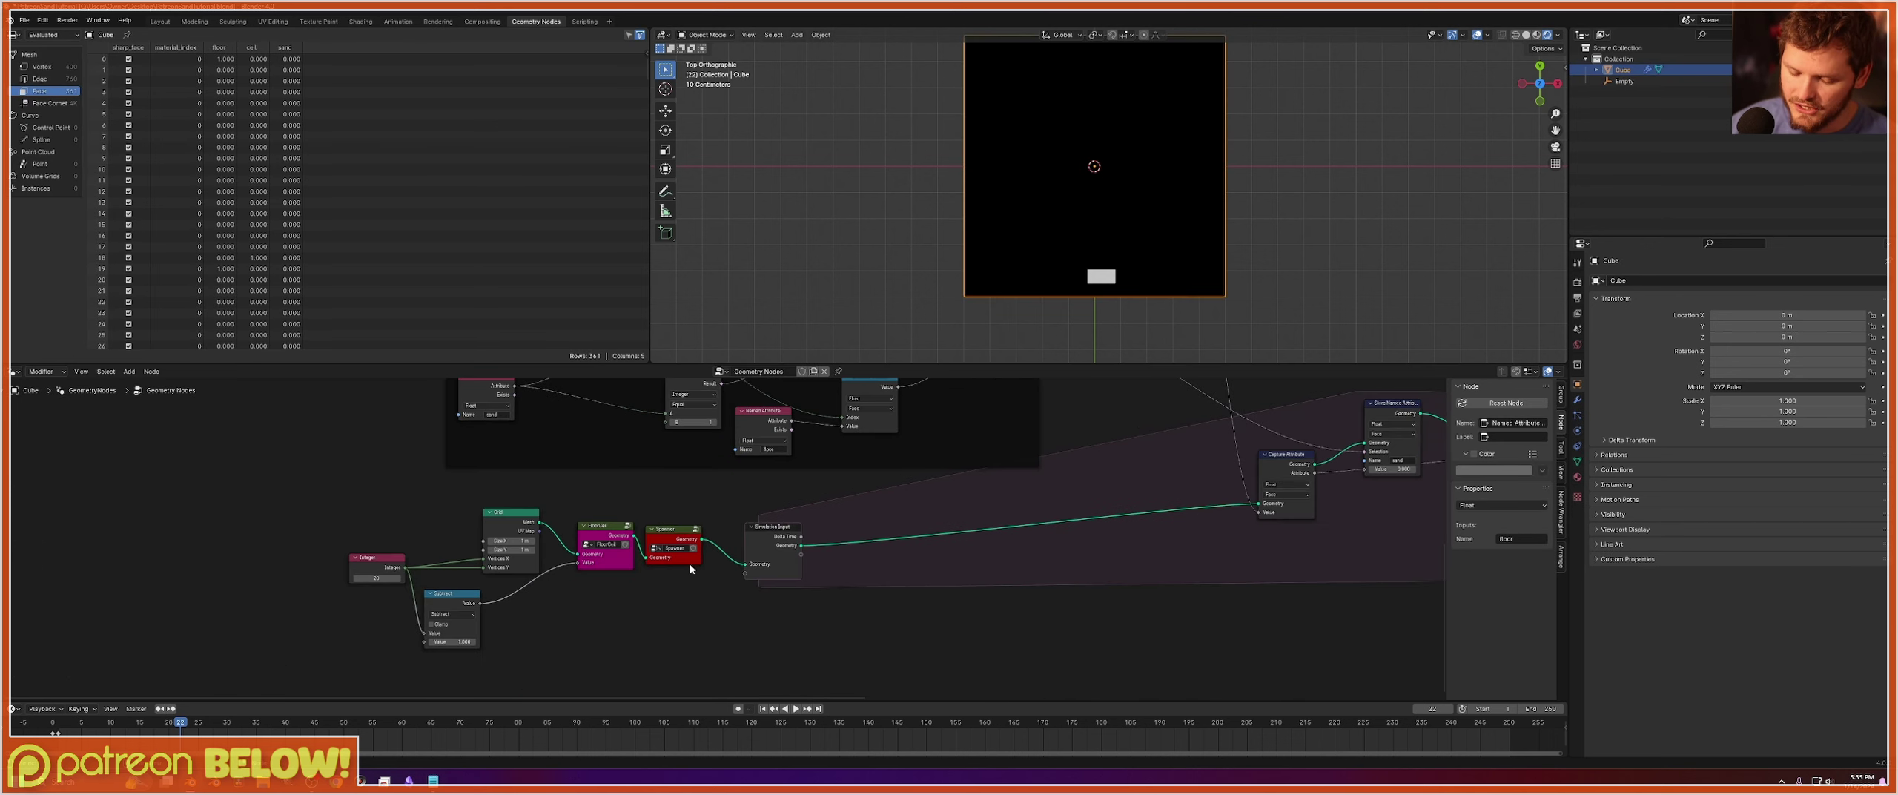
pyautogui.click(620, 525)
pyautogui.press('Tab')
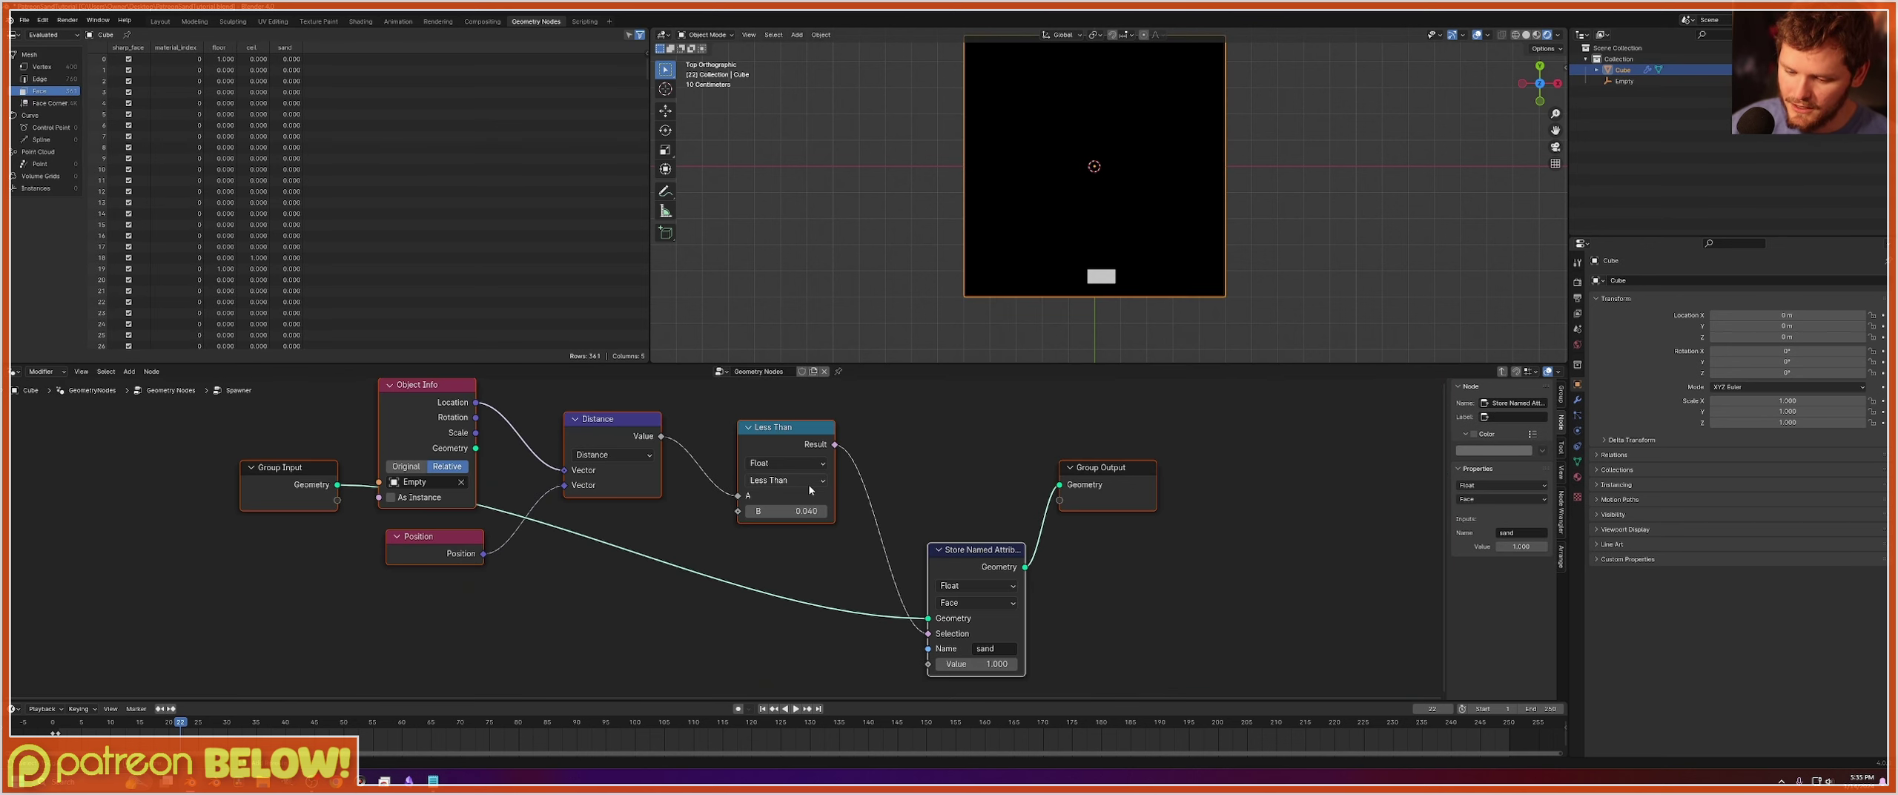
pyautogui.hotkey('shift', 'Left')
pyautogui.press('Left')
pyautogui.moveTo(785, 511); pyautogui.dragTo(806, 512)
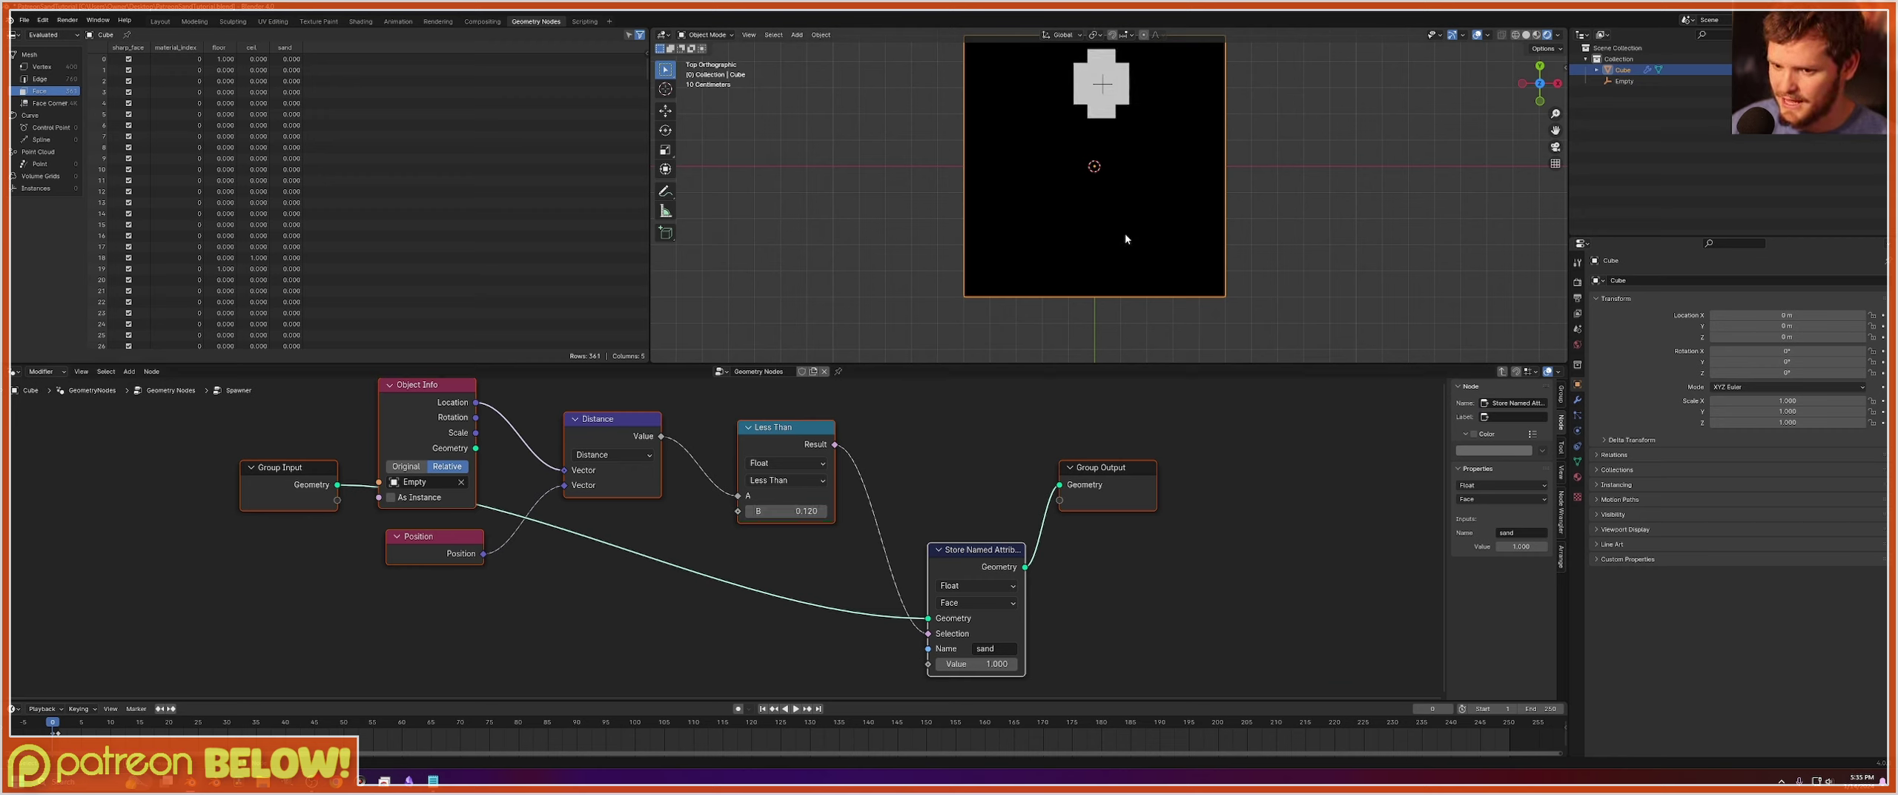
pyautogui.press('space')
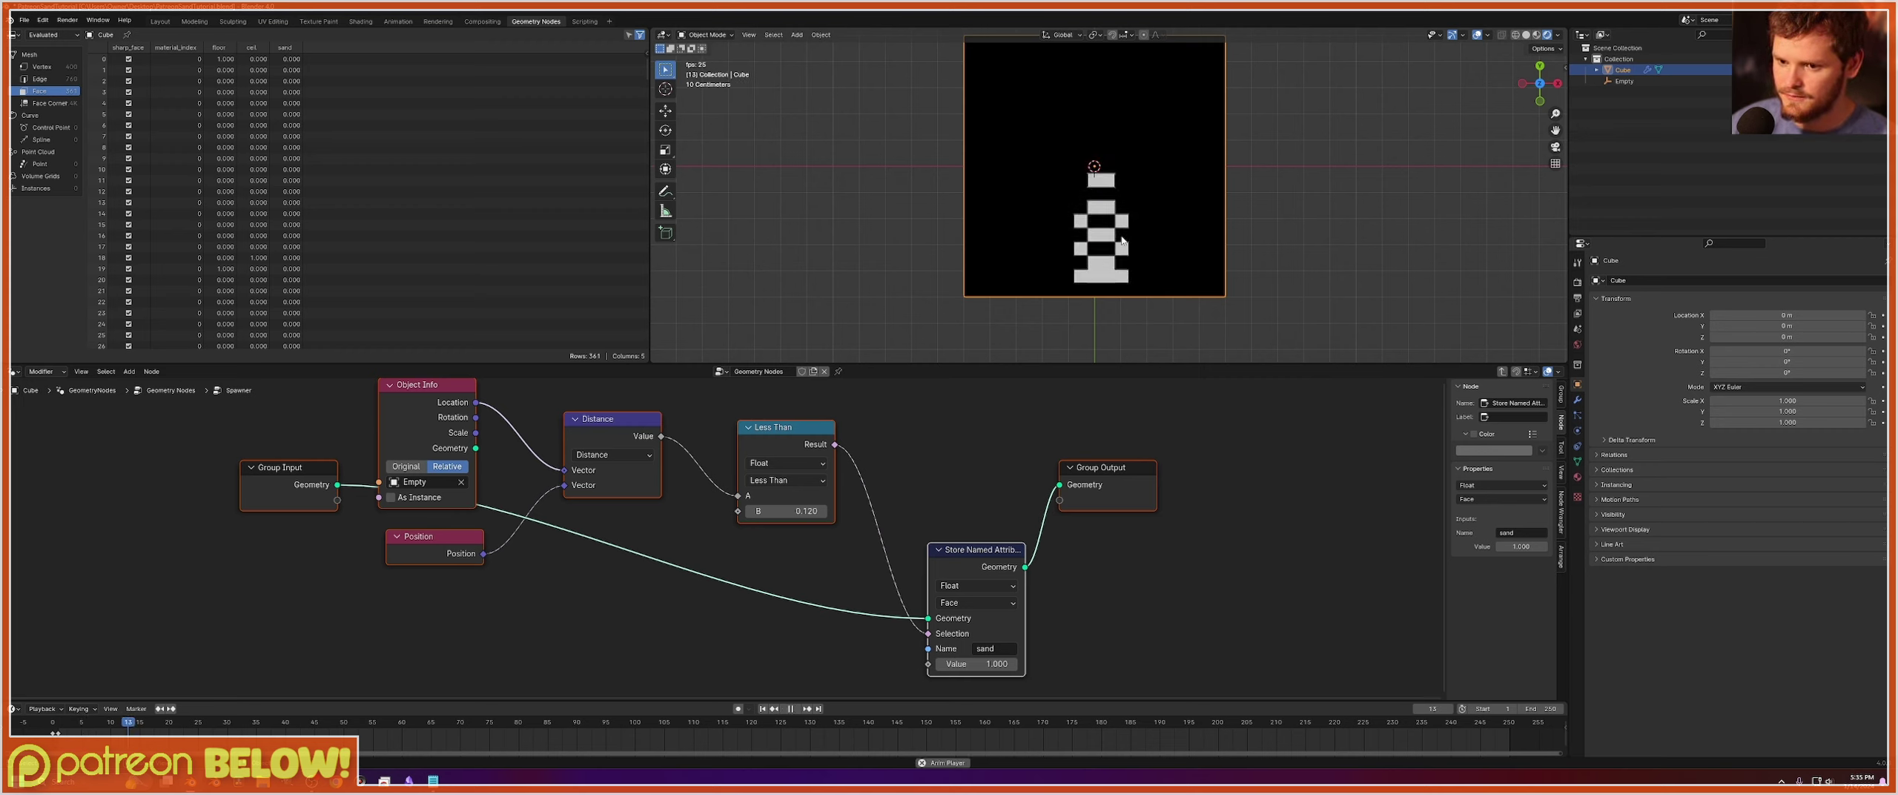
pyautogui.hotkey('shift', 'Left')
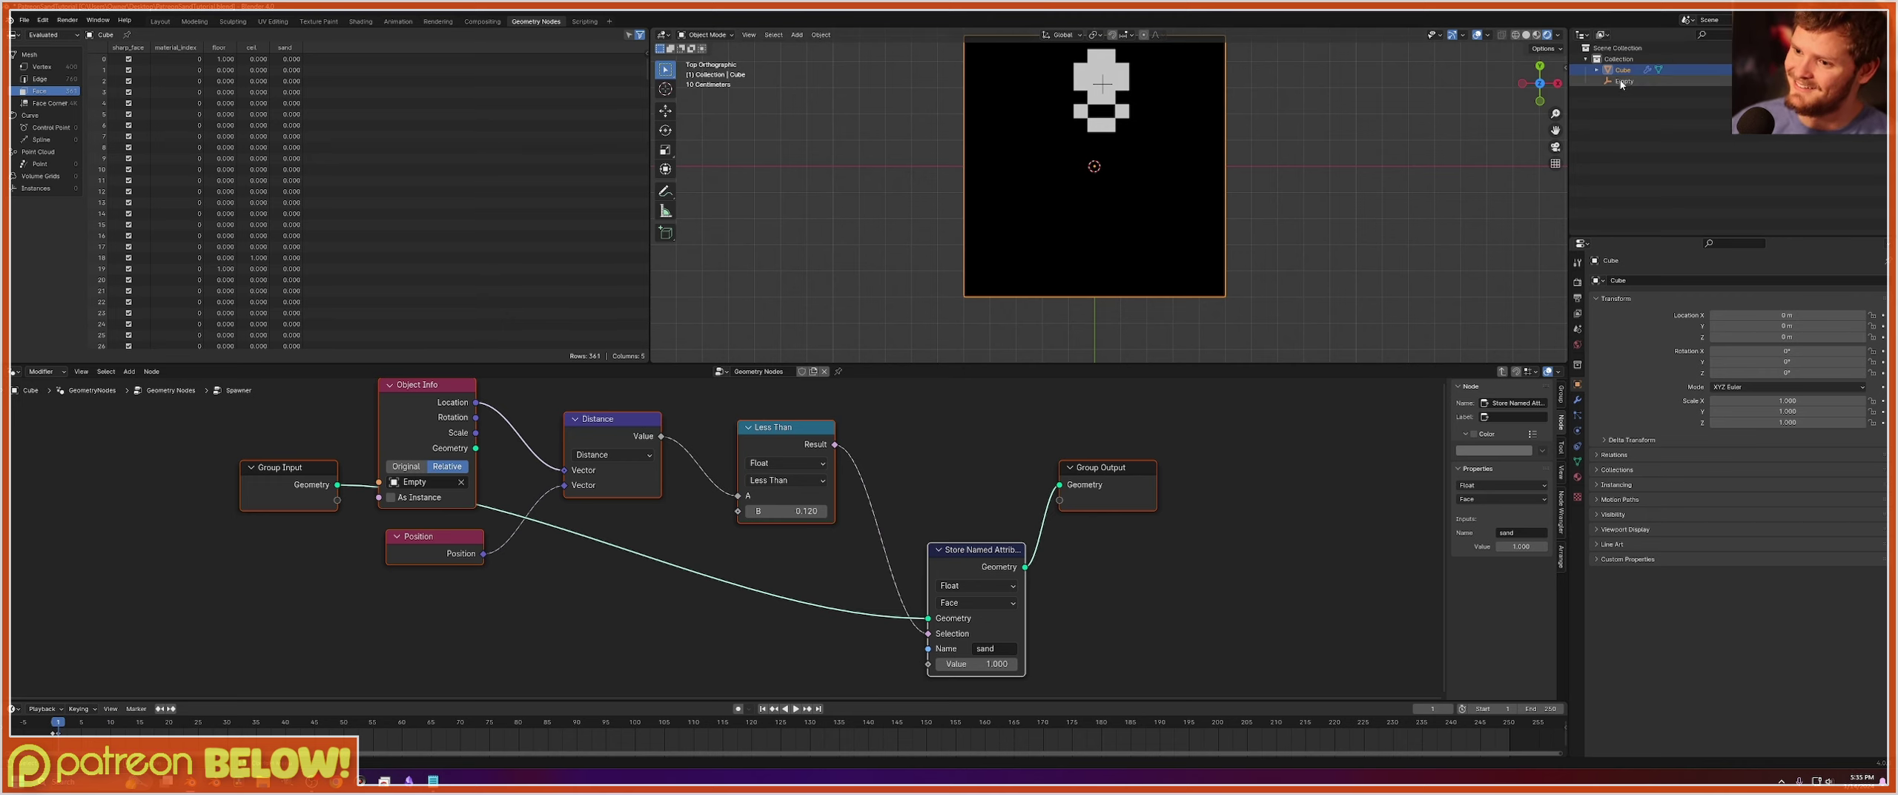
# Leave the Spawner group and expand the collapsed Capture Attribute node in the simulation zone.
pyautogui.press('Tab')
pyautogui.scroll(-6, 934, 501)
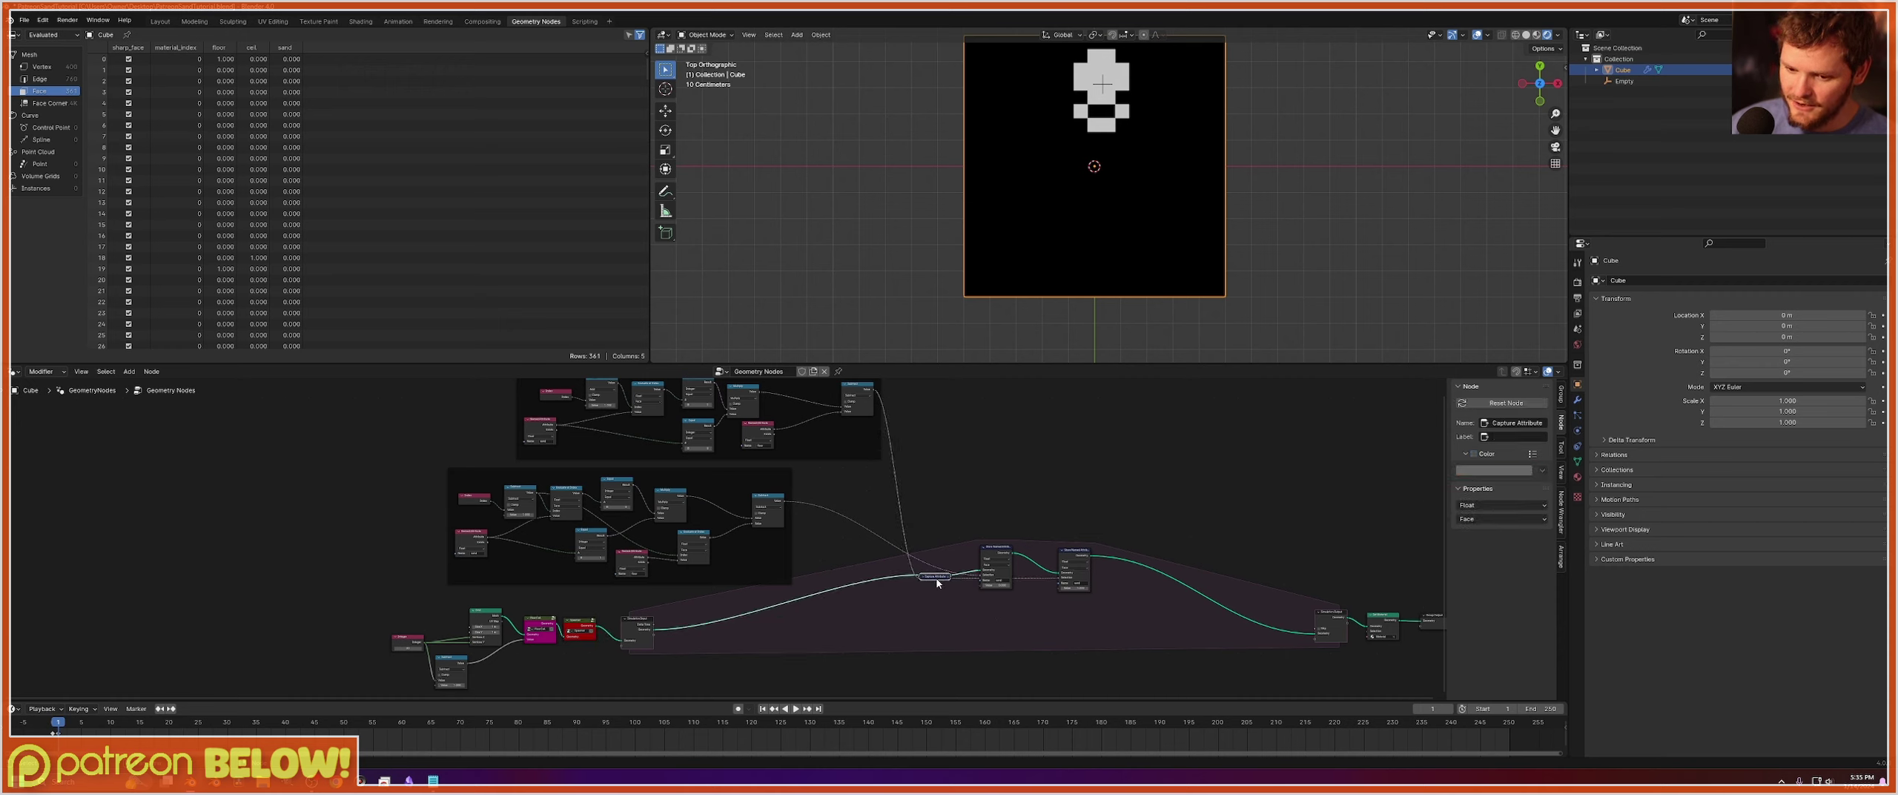
pyautogui.click(927, 585)
pyautogui.click(923, 576)
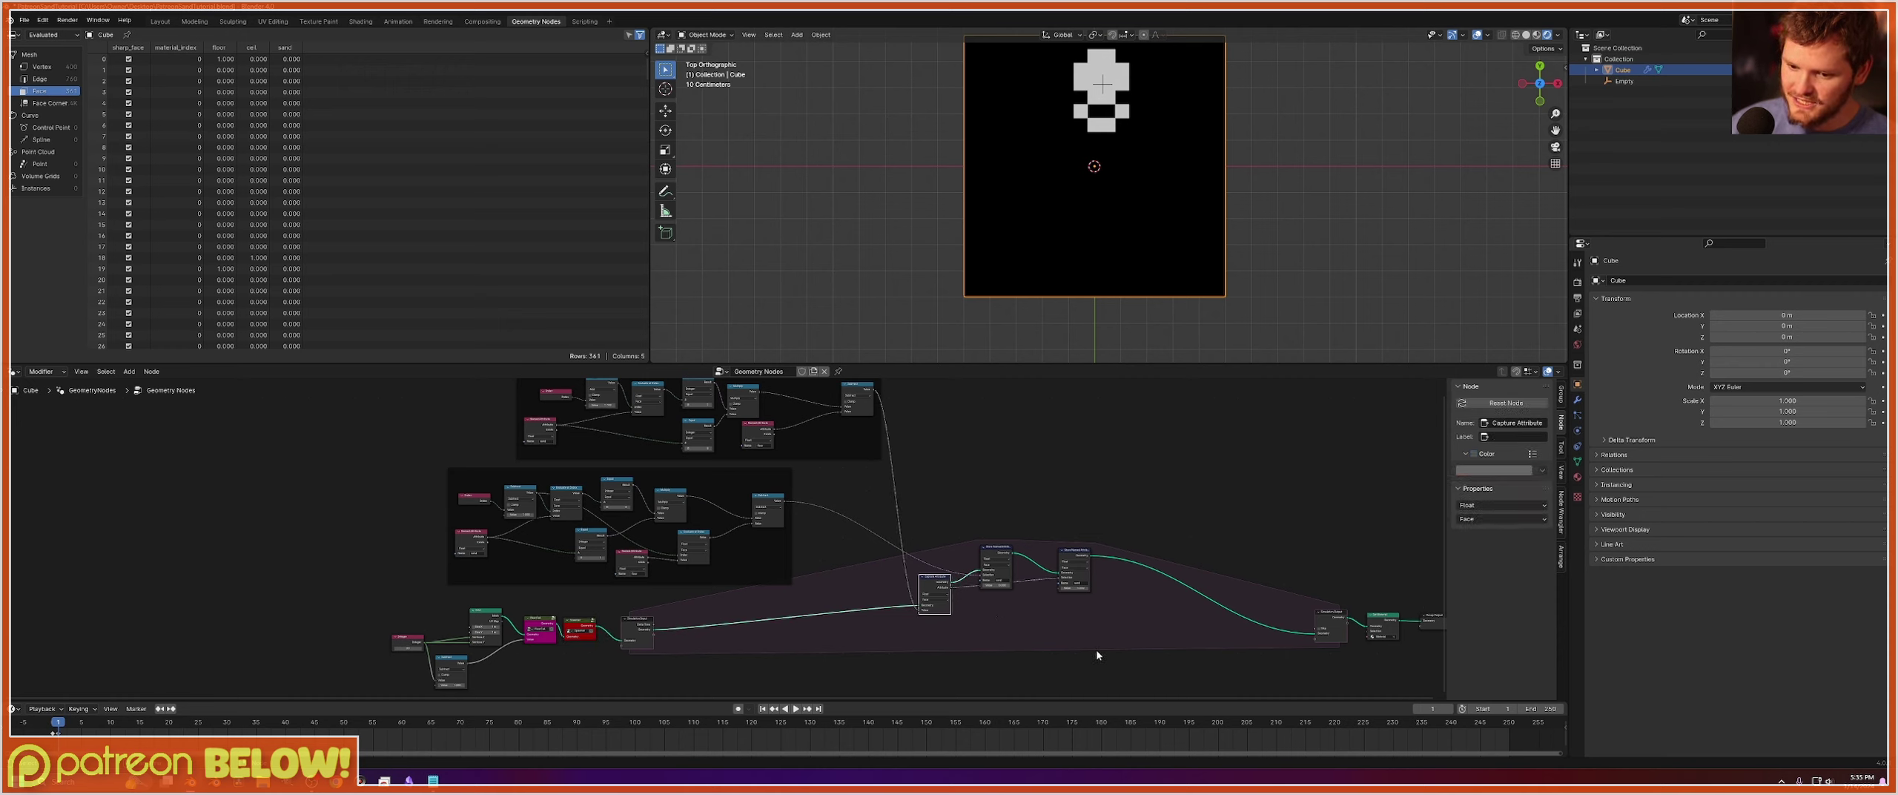
# Group both framed logic clusters with the Capture Attribute and Store Named Attribute nodes, and place the group in the simulation zone near Simulation Input.
pyautogui.moveTo(1096, 650); pyautogui.dragTo(850, 494)
pyautogui.moveTo(850, 495); pyautogui.dragTo(957, 549, button='middle')
pyautogui.scroll(-2, 957, 542)
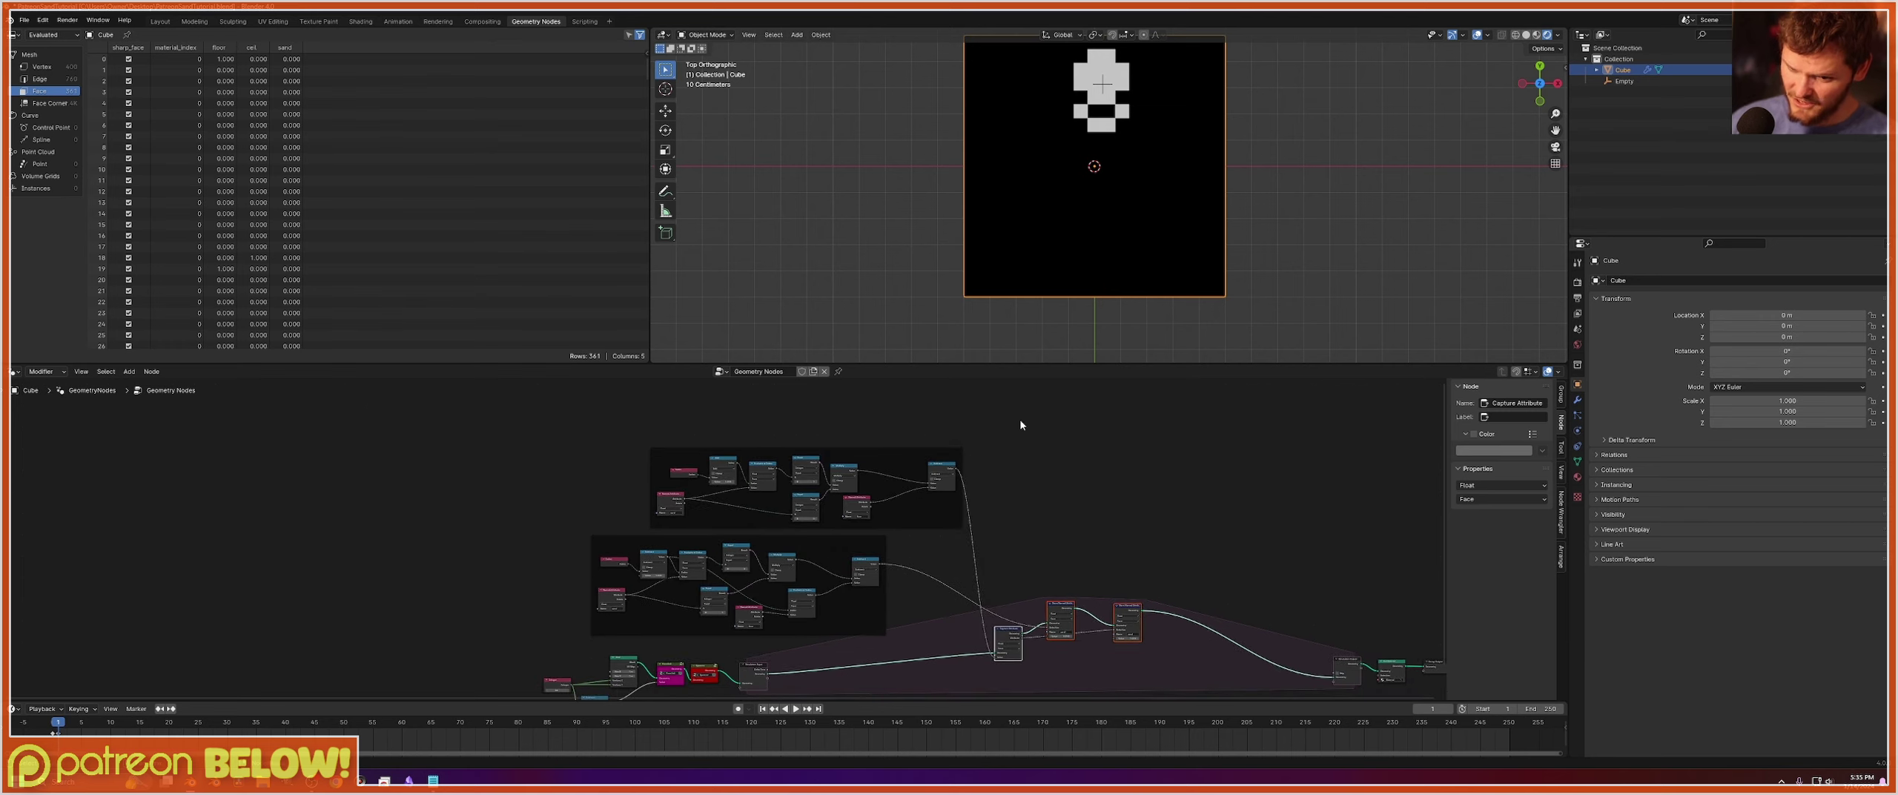
pyautogui.moveTo(1014, 412); pyautogui.dragTo(546, 625)
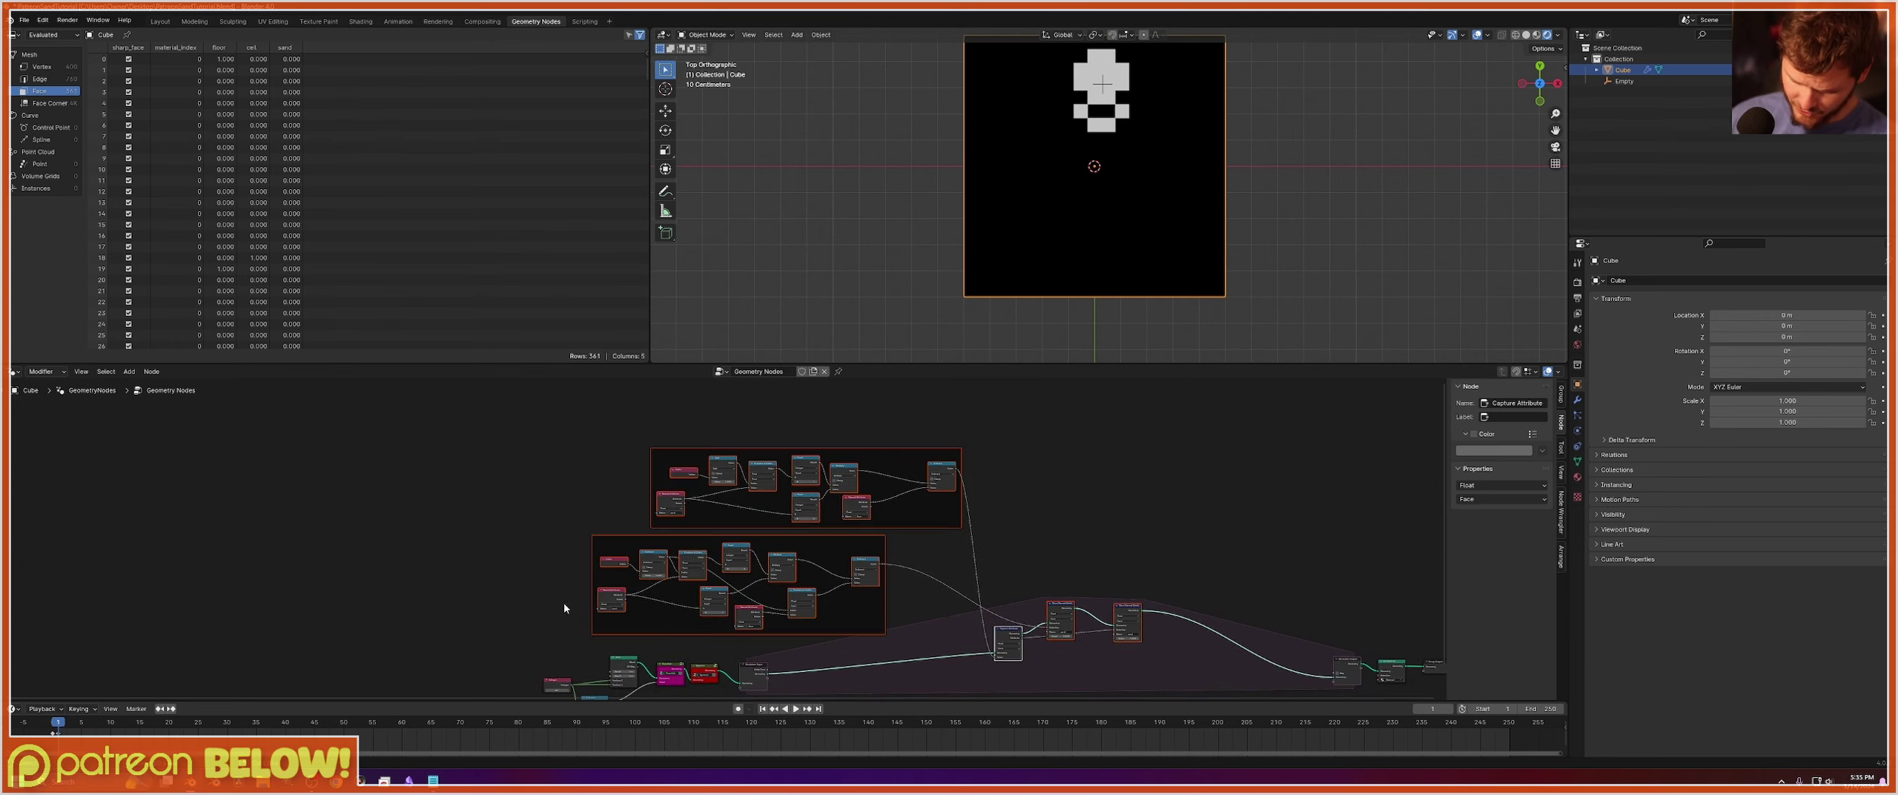
pyautogui.hotkey('ctrl', 'g')
pyautogui.press('Tab')
pyautogui.moveTo(894, 584); pyautogui.dragTo(987, 394, button='middle')
pyautogui.scroll(2, 847, 440)
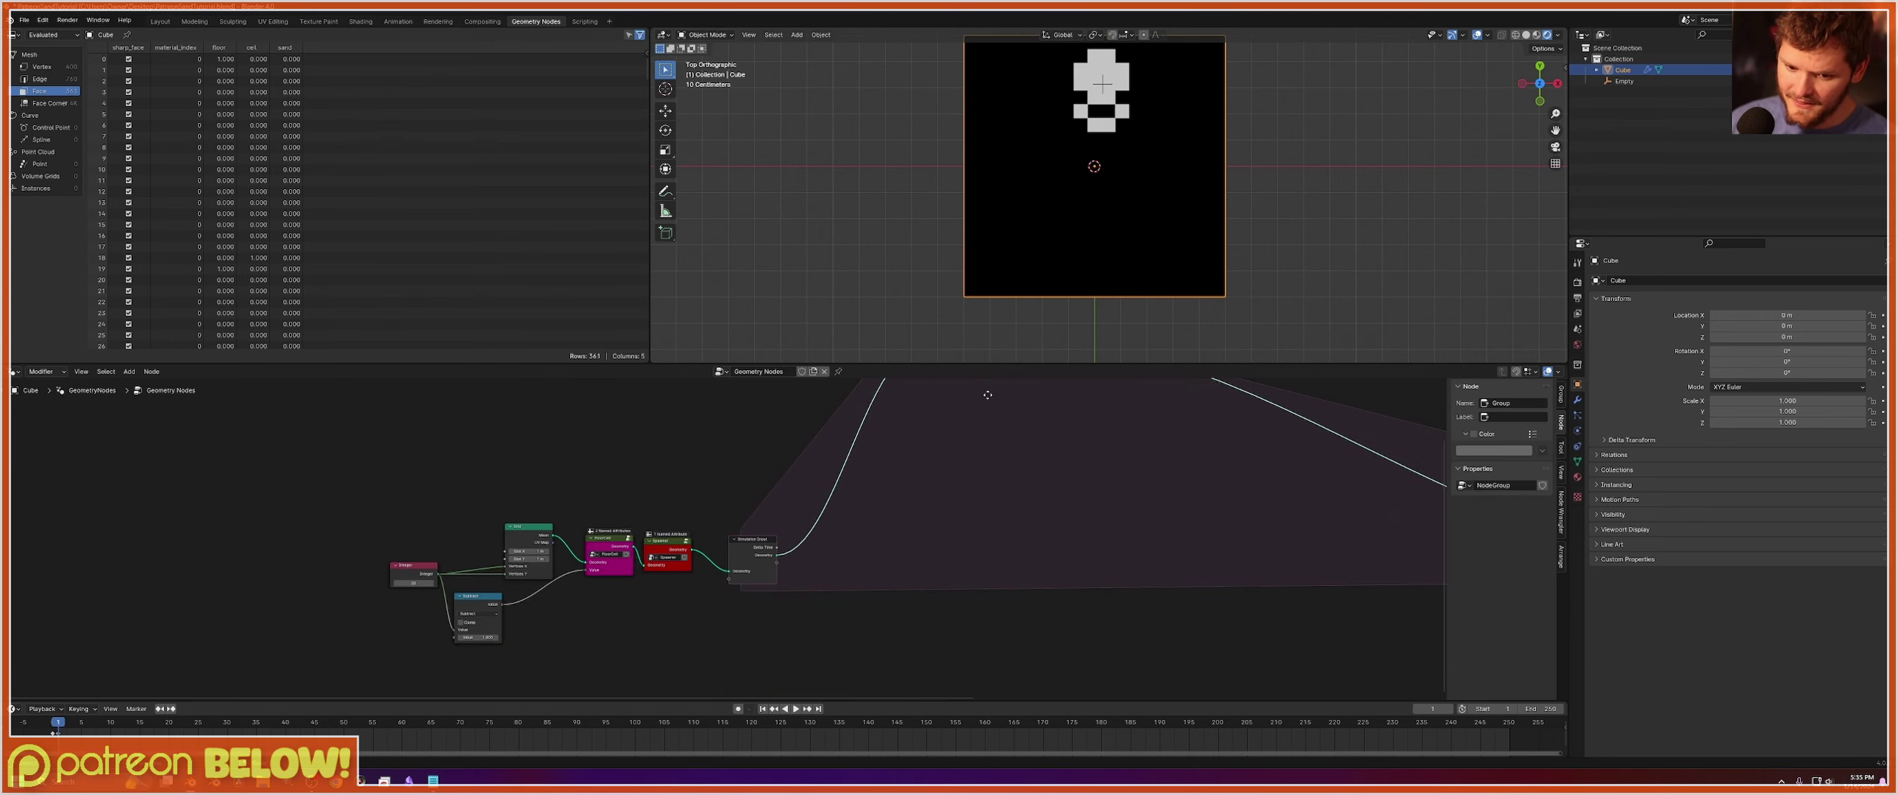
pyautogui.press('g')
pyautogui.click(978, 601)
# Rename the new node group in the simulation zone as Gravity.
pyautogui.scroll(6, 733, 547)
pyautogui.moveTo(987, 549); pyautogui.dragTo(816, 542, button='middle')
pyautogui.scroll(9, 730, 538)
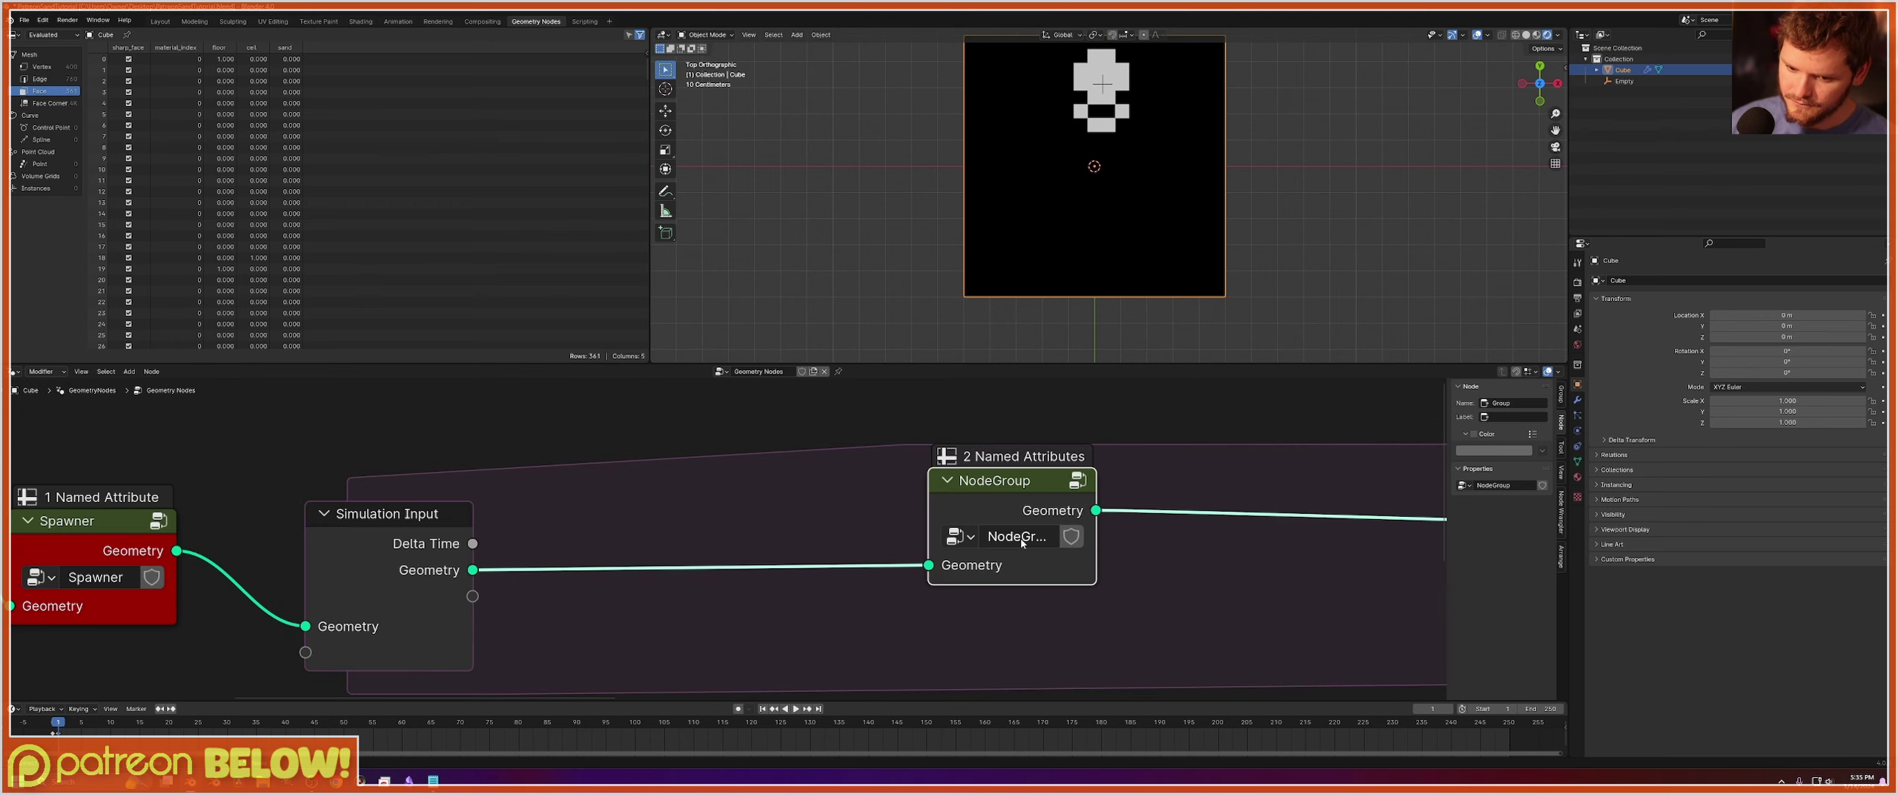
pyautogui.write('Gravity')
pyautogui.press('Return')
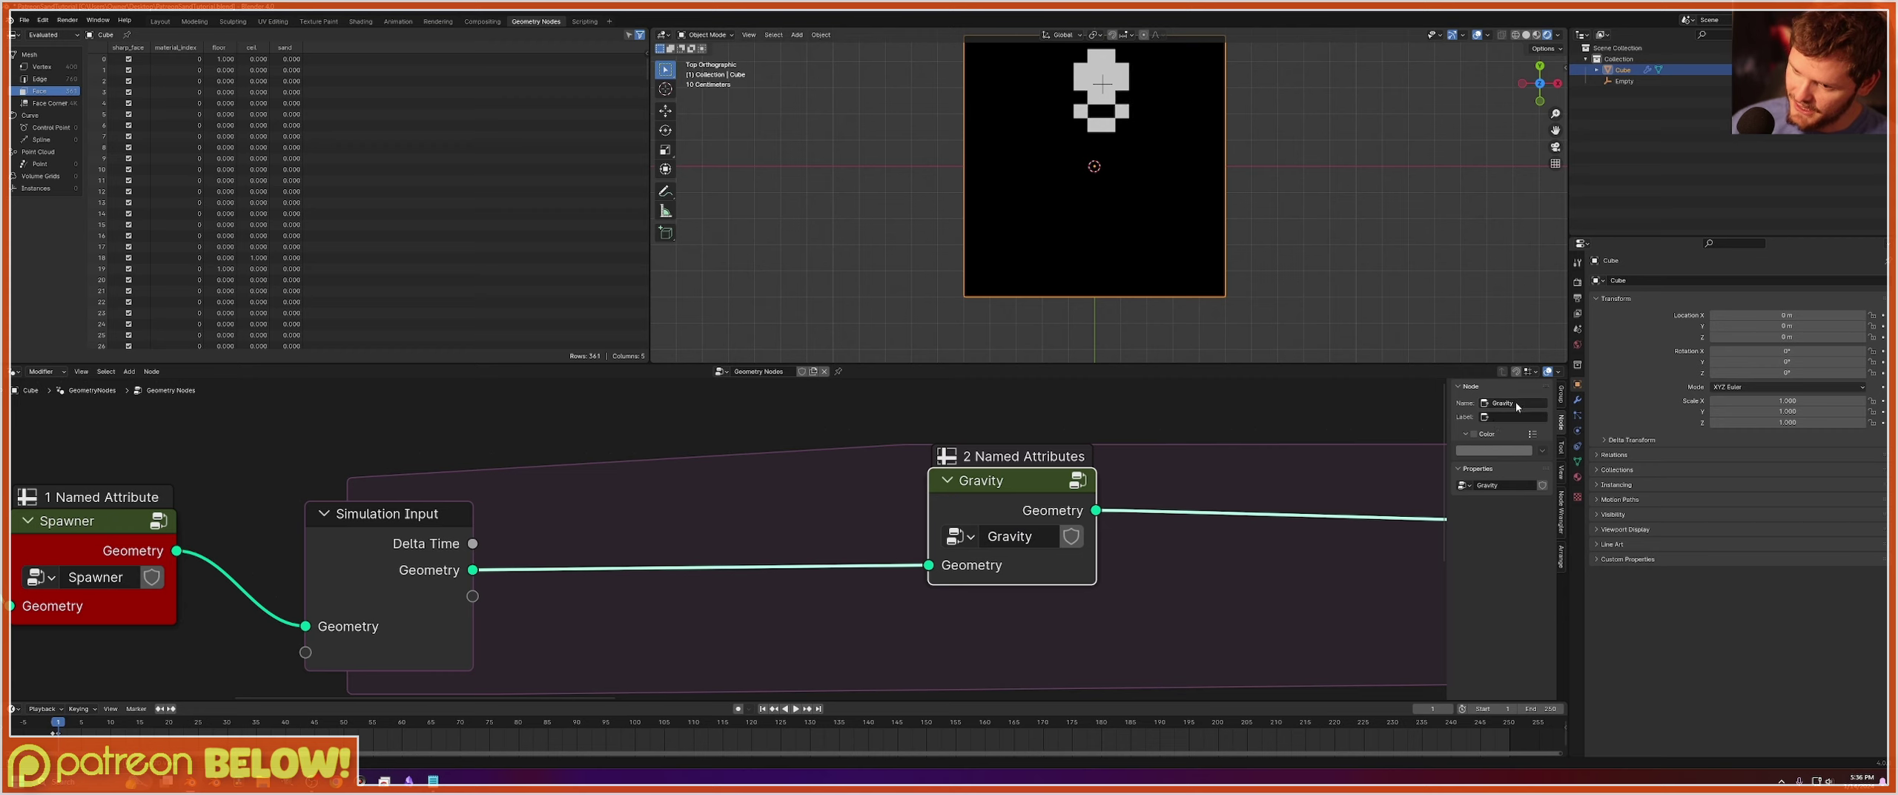
# Give the Gravity node a custom teal-green colour and save the file.
pyautogui.click(1474, 435)
pyautogui.click(1491, 450)
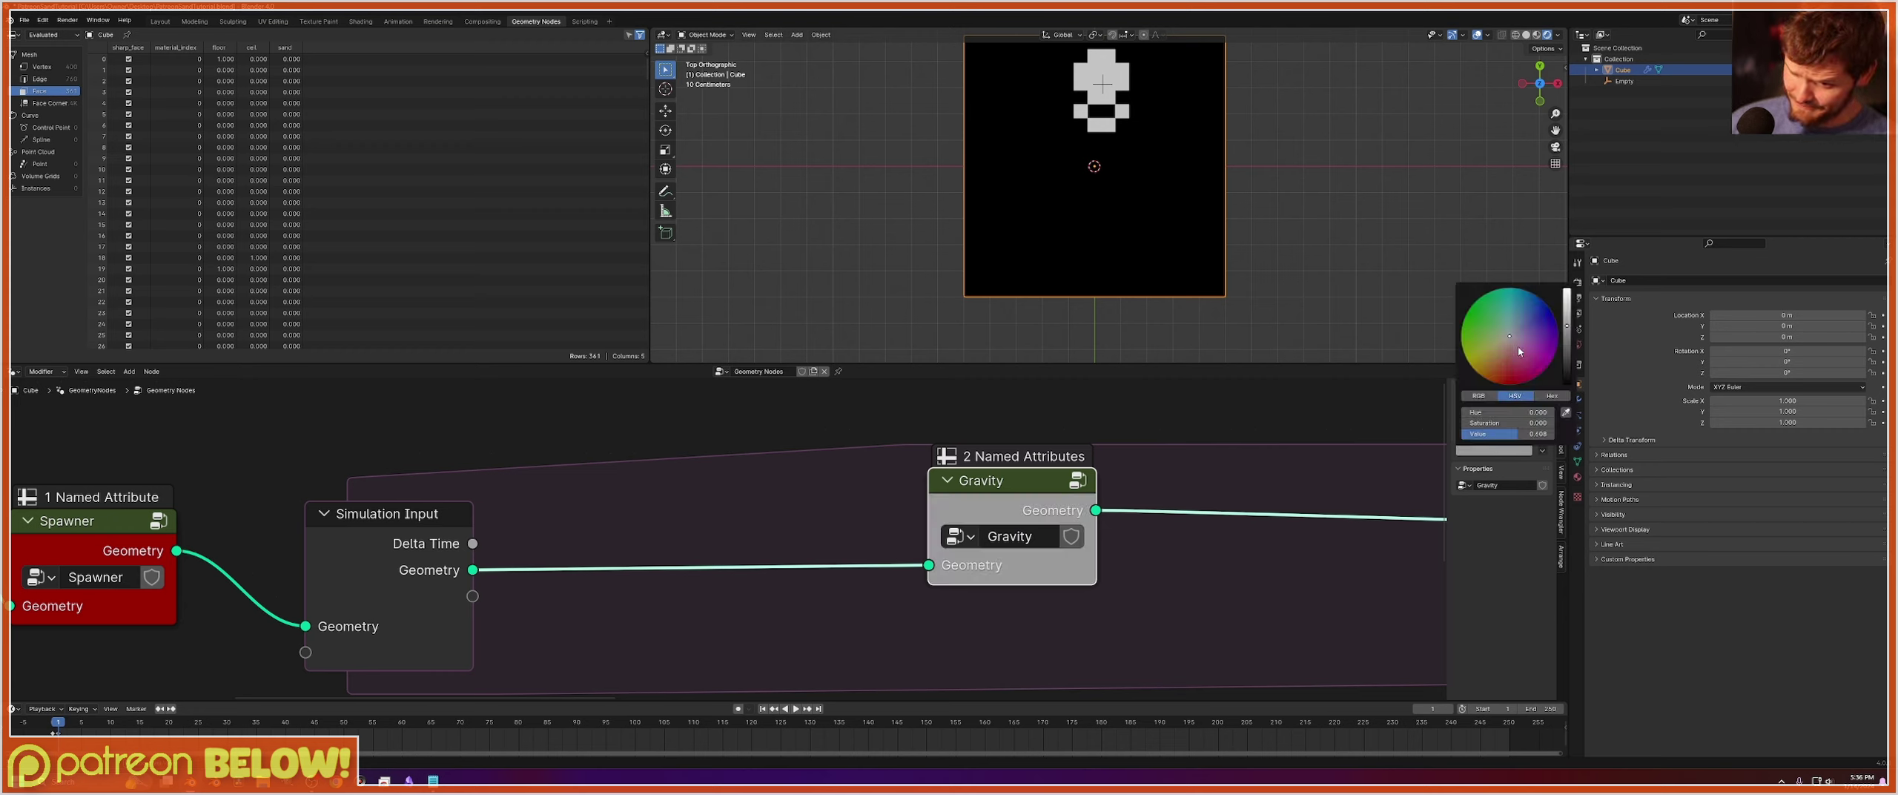
pyautogui.moveTo(1517, 354); pyautogui.dragTo(1469, 362)
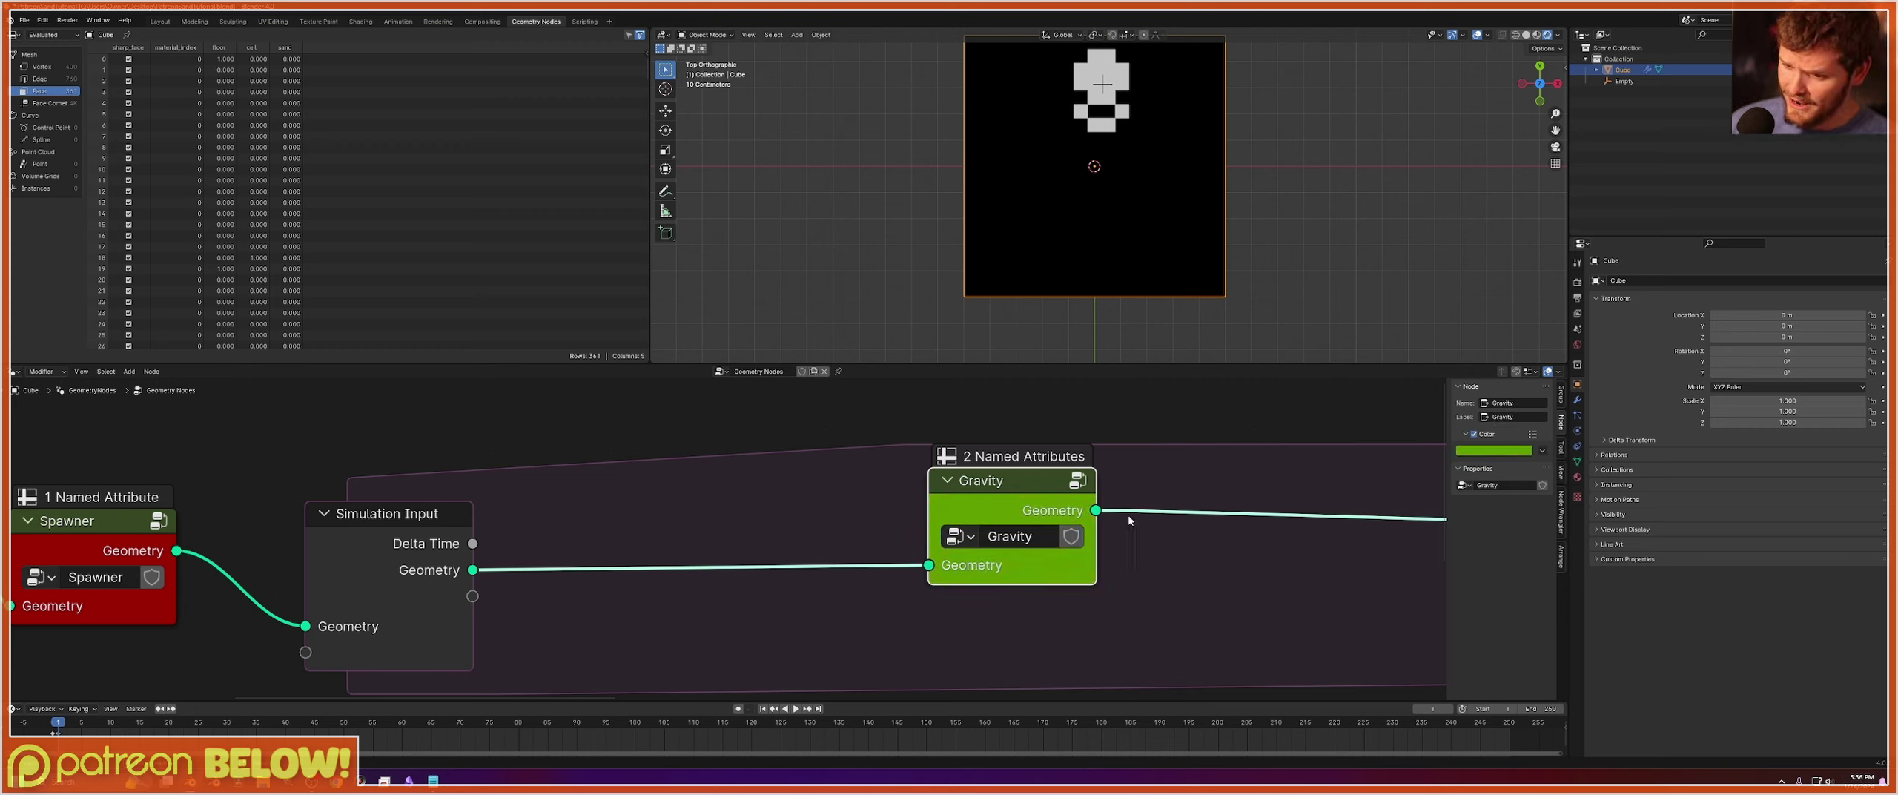
pyautogui.click(1476, 451)
pyautogui.moveTo(1461, 341); pyautogui.dragTo(1480, 297)
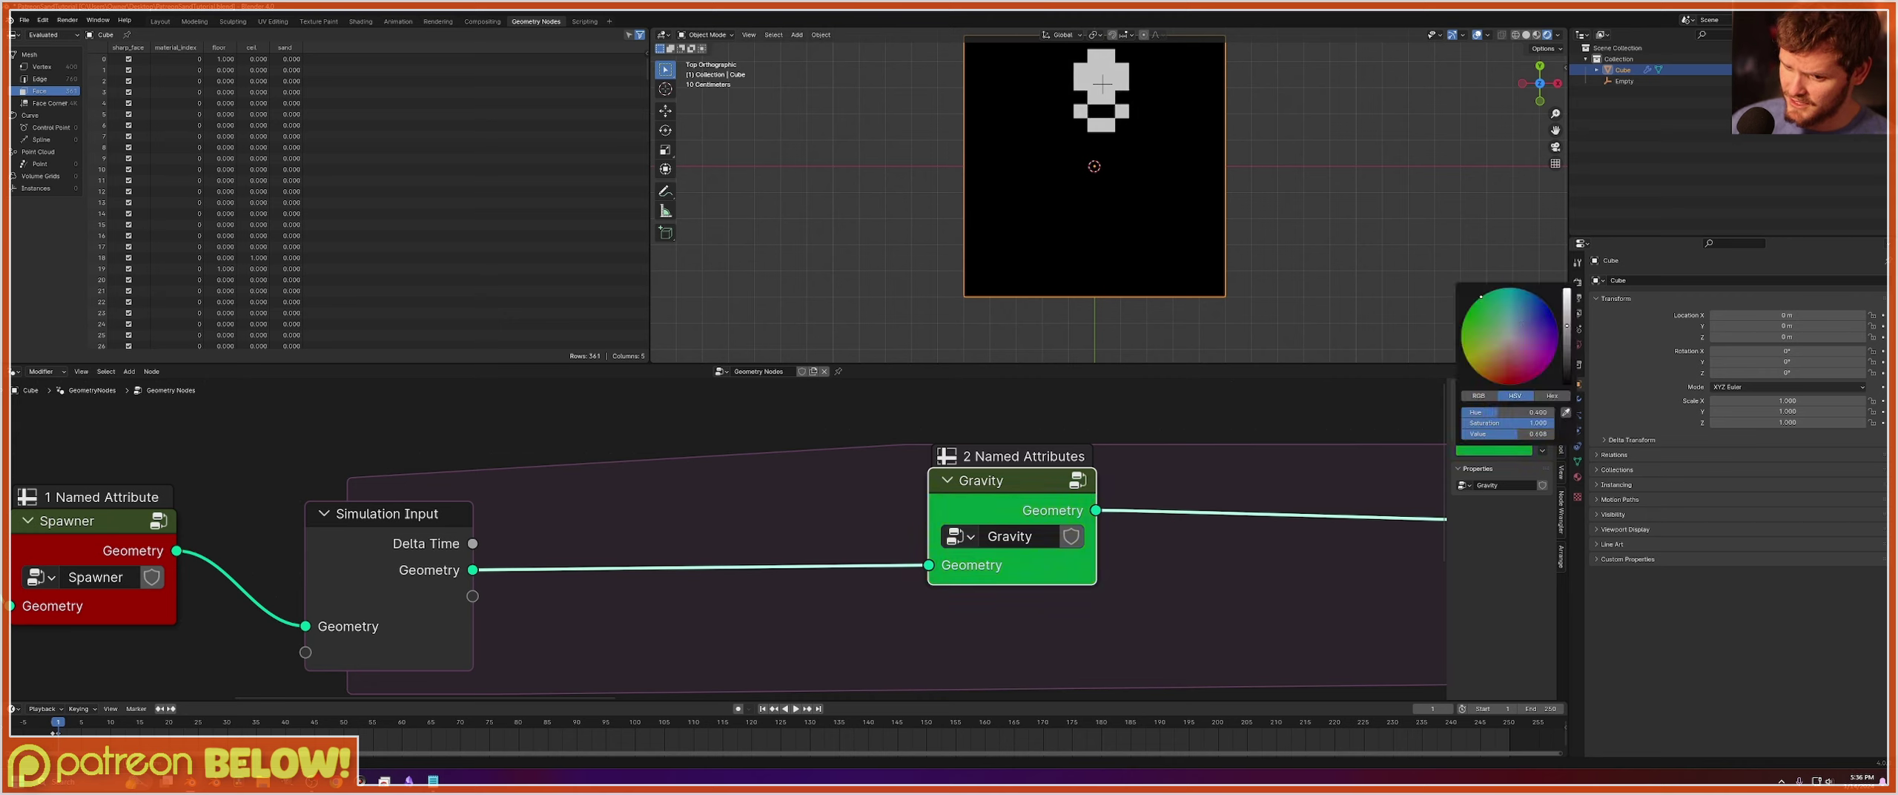
pyautogui.scroll(-6, 989, 487)
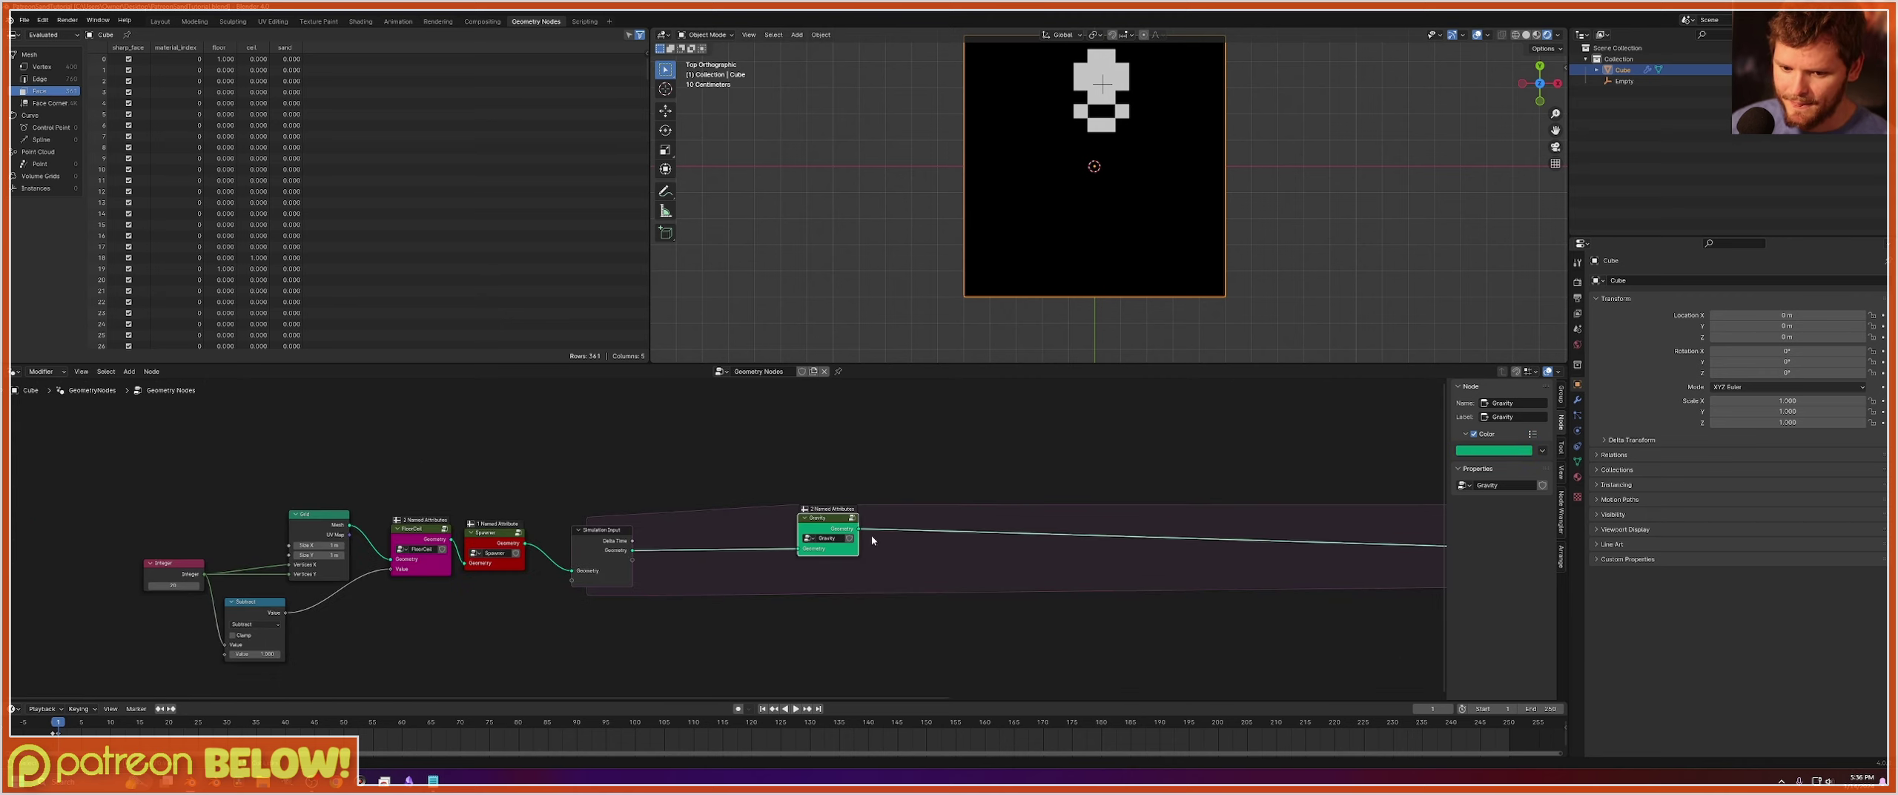
pyautogui.hotkey('ctrl', 's')
# Move the Empty to the upper-left part of the grid and play the simulation to watch the sand pile up.
pyautogui.scroll(3, 724, 535)
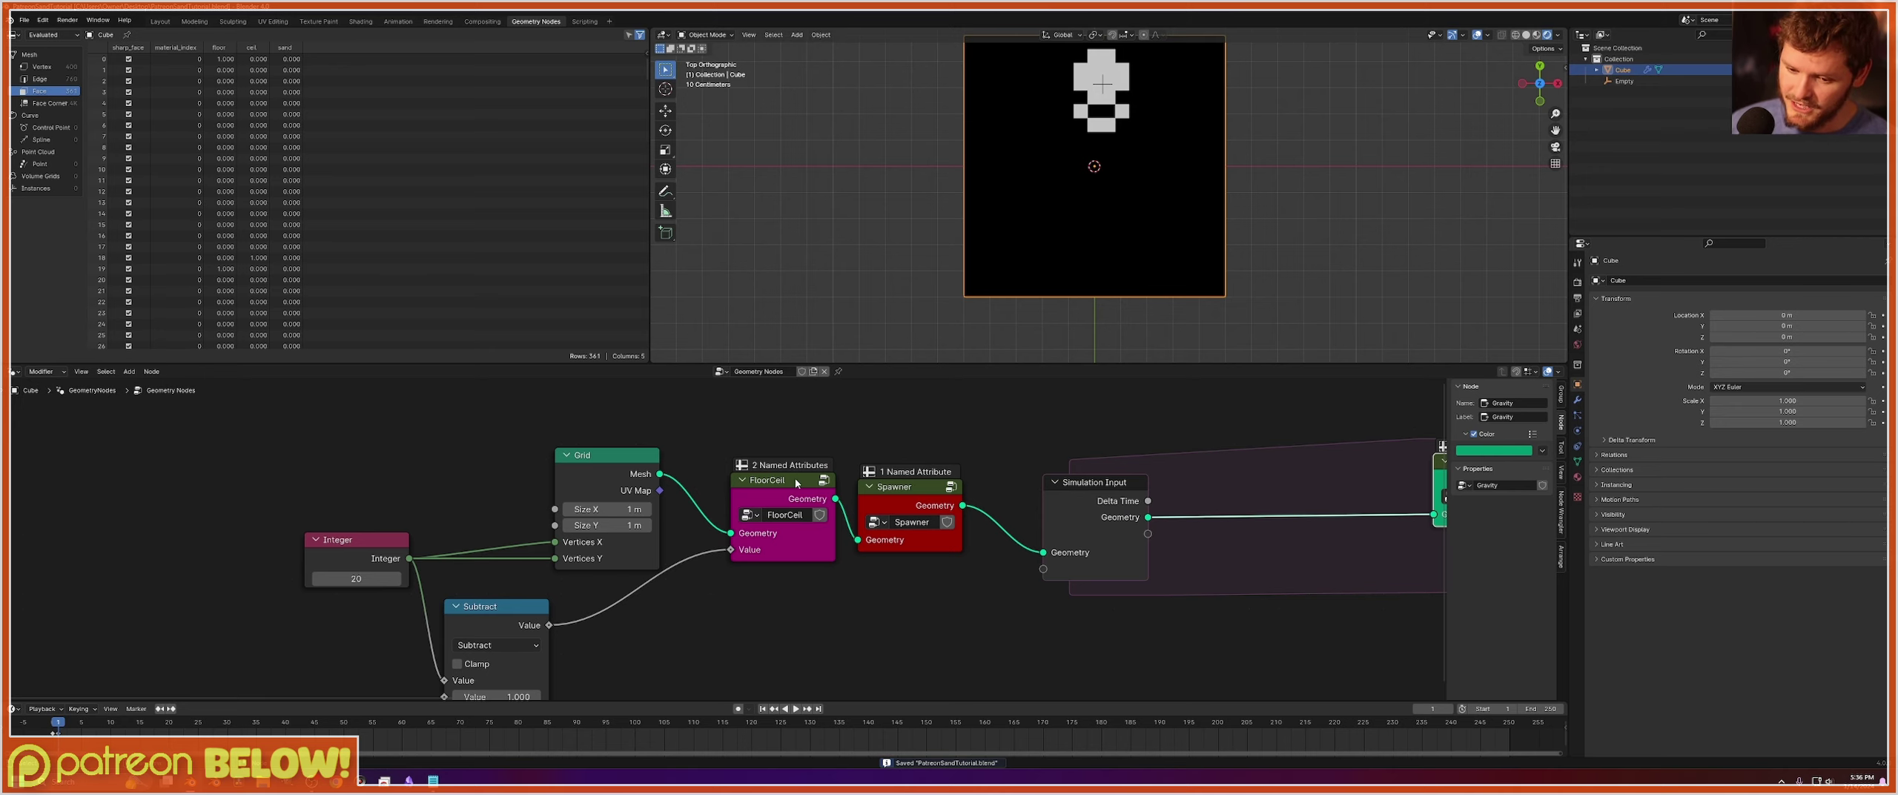
pyautogui.moveTo(1026, 491); pyautogui.dragTo(802, 493, button='middle')
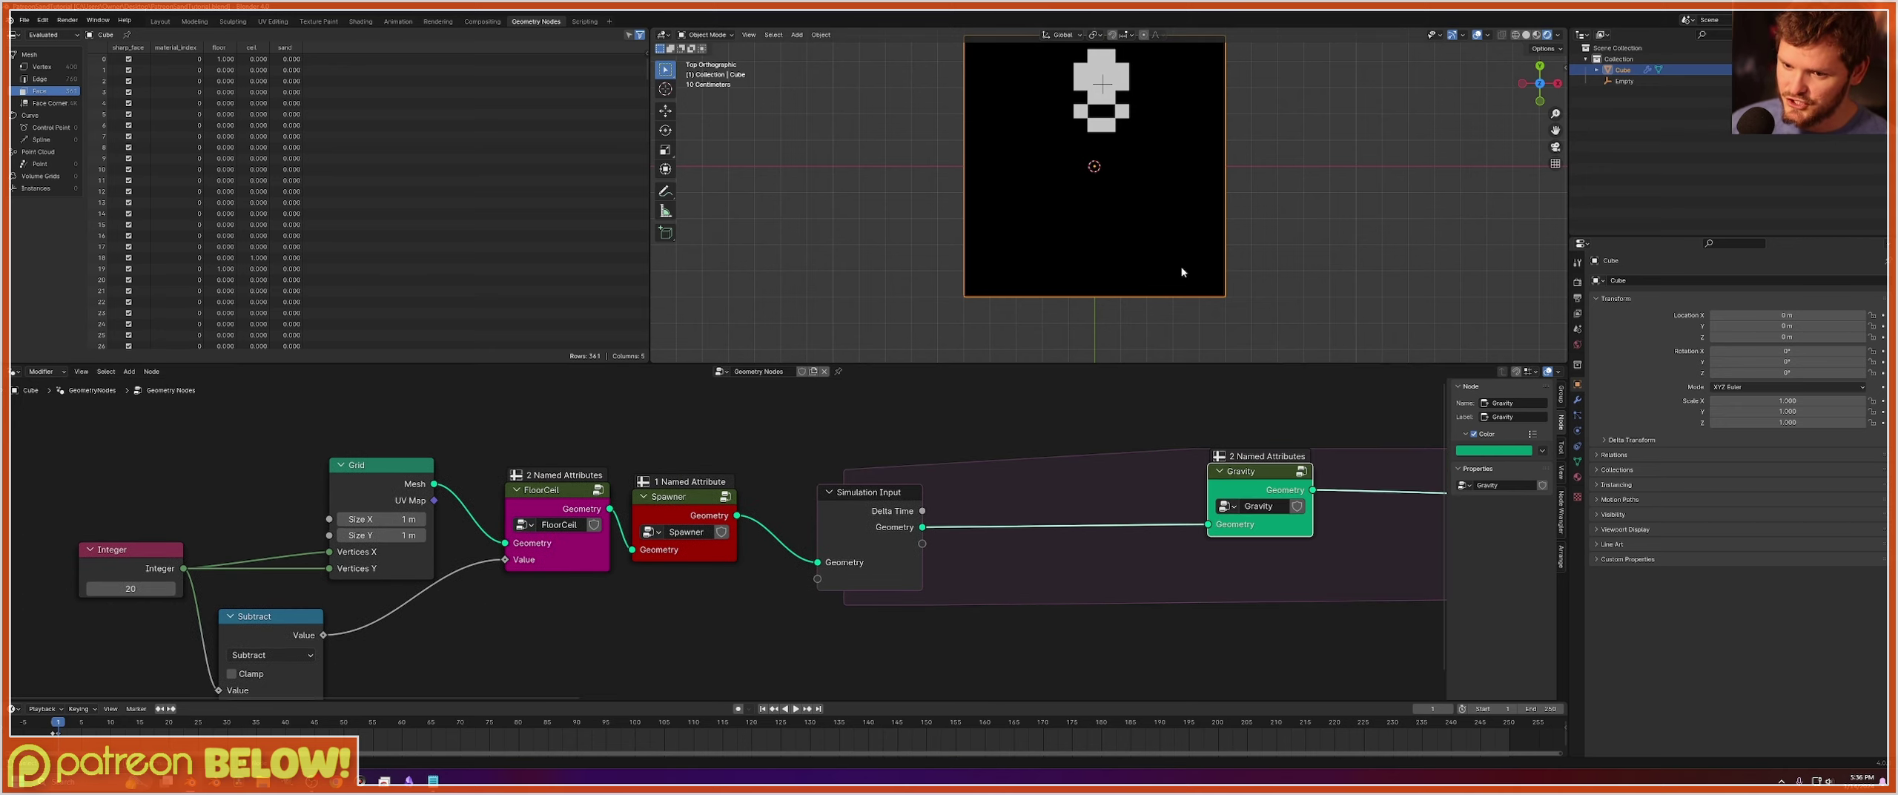
pyautogui.click(1640, 81)
pyautogui.press('g')
pyautogui.click(1125, 134)
pyautogui.press('space')
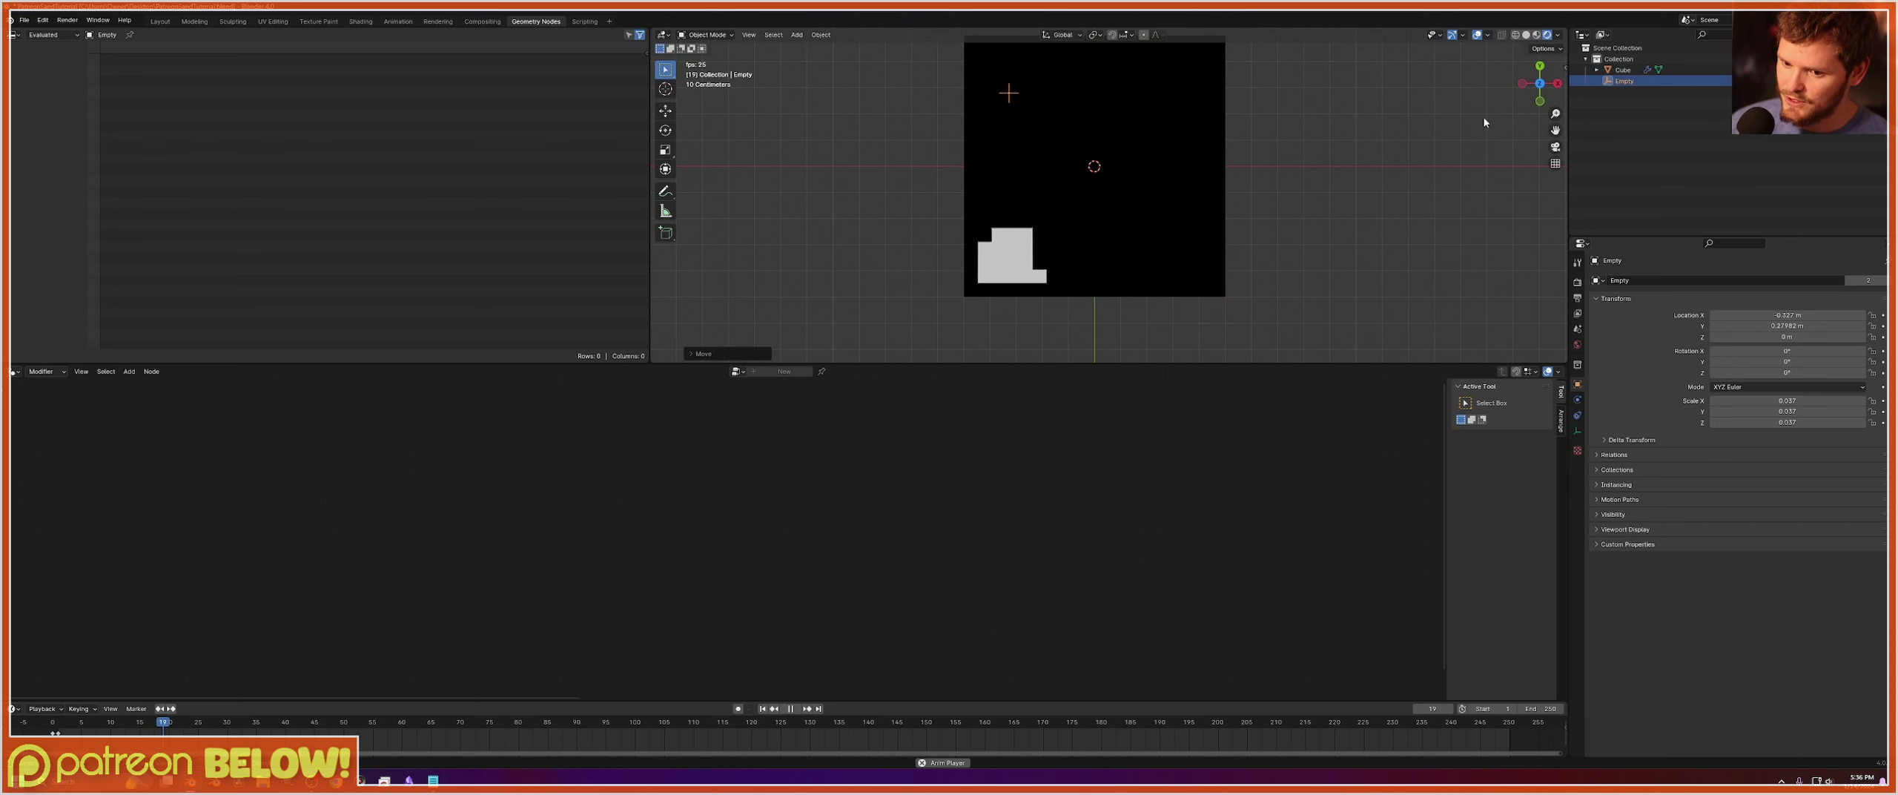
pyautogui.press('space')
# Select the Cube, move the Gravity node closer to Simulation Input, and save the file.
pyautogui.click(1625, 70)
pyautogui.moveTo(1214, 478); pyautogui.dragTo(1112, 493)
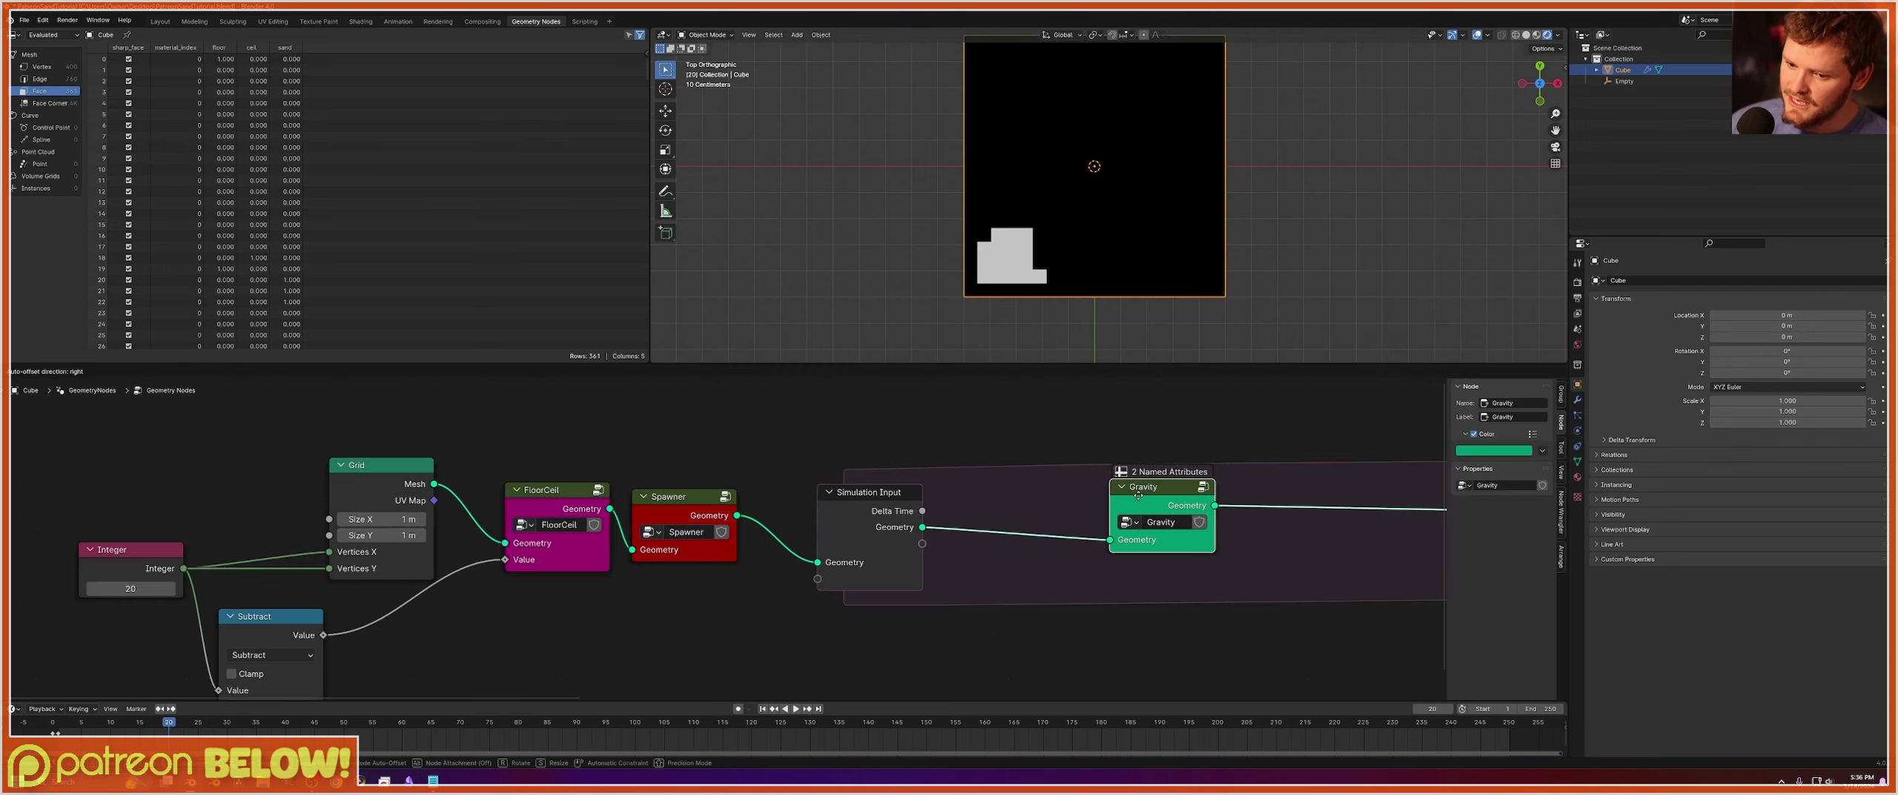
pyautogui.hotkey('ctrl', 's')
# Set the Integer node driving the grid's vertex counts to 50 and return to the first frame.
pyautogui.moveTo(653, 479); pyautogui.dragTo(1009, 442, button='middle')
pyautogui.click(517, 551)
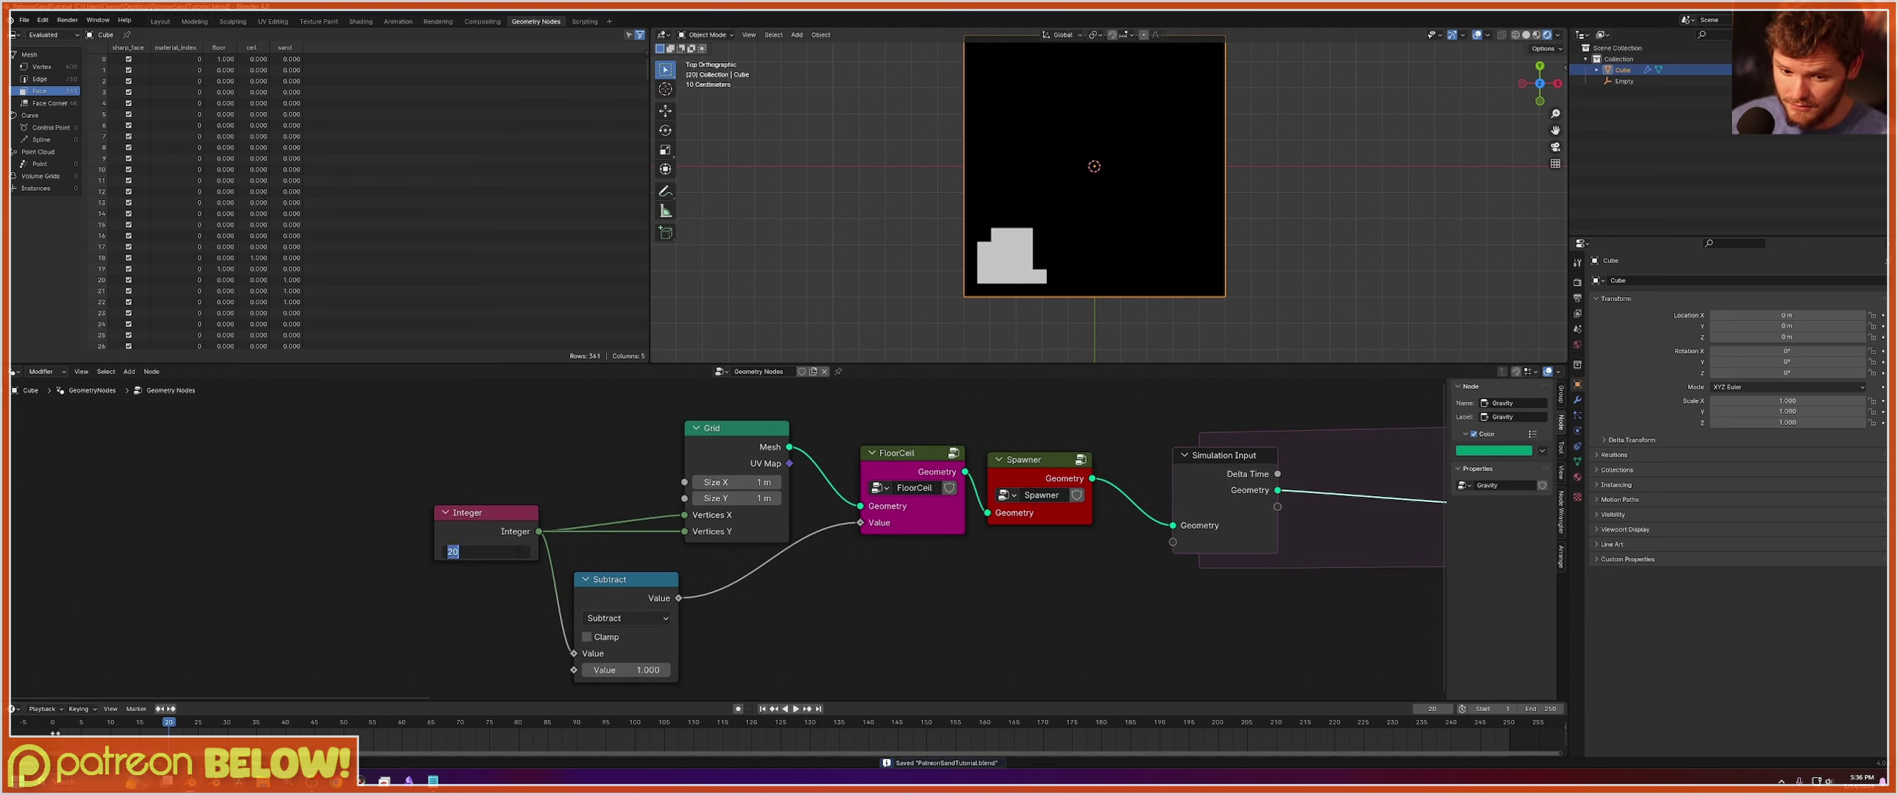
pyautogui.write('50')
pyautogui.press('Return')
pyautogui.hotkey('shift', 'Left')
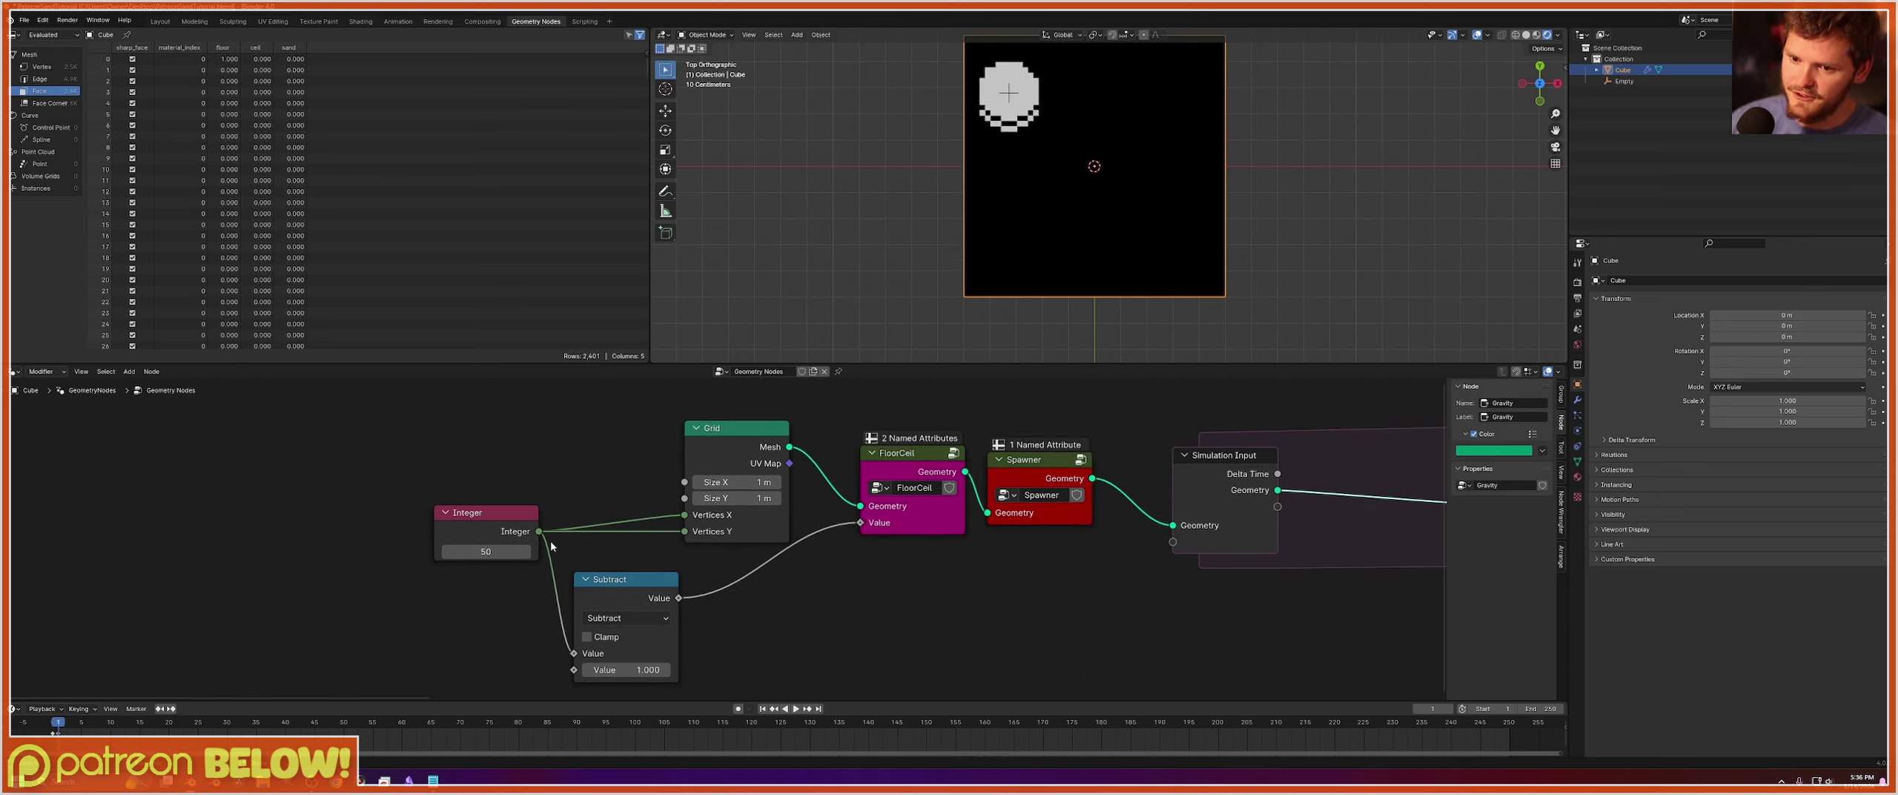
# Reduce the Less Than threshold inside the Spawner group to 0.060.
pyautogui.click(1043, 469)
pyautogui.press('Tab')
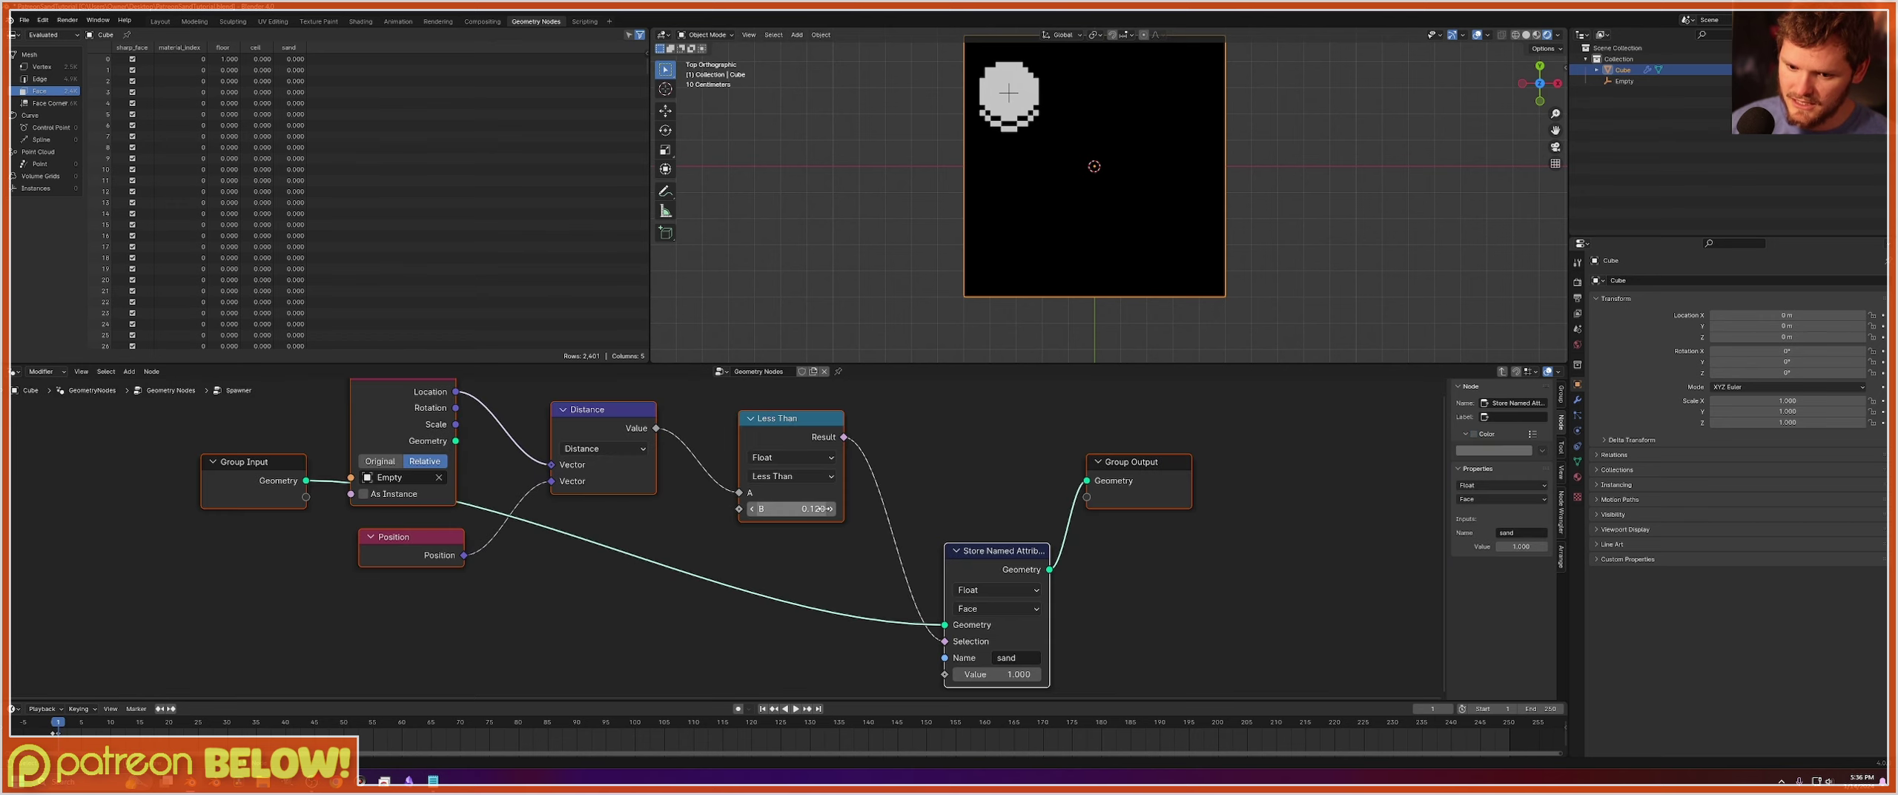
pyautogui.moveTo(790, 508); pyautogui.dragTo(805, 509)
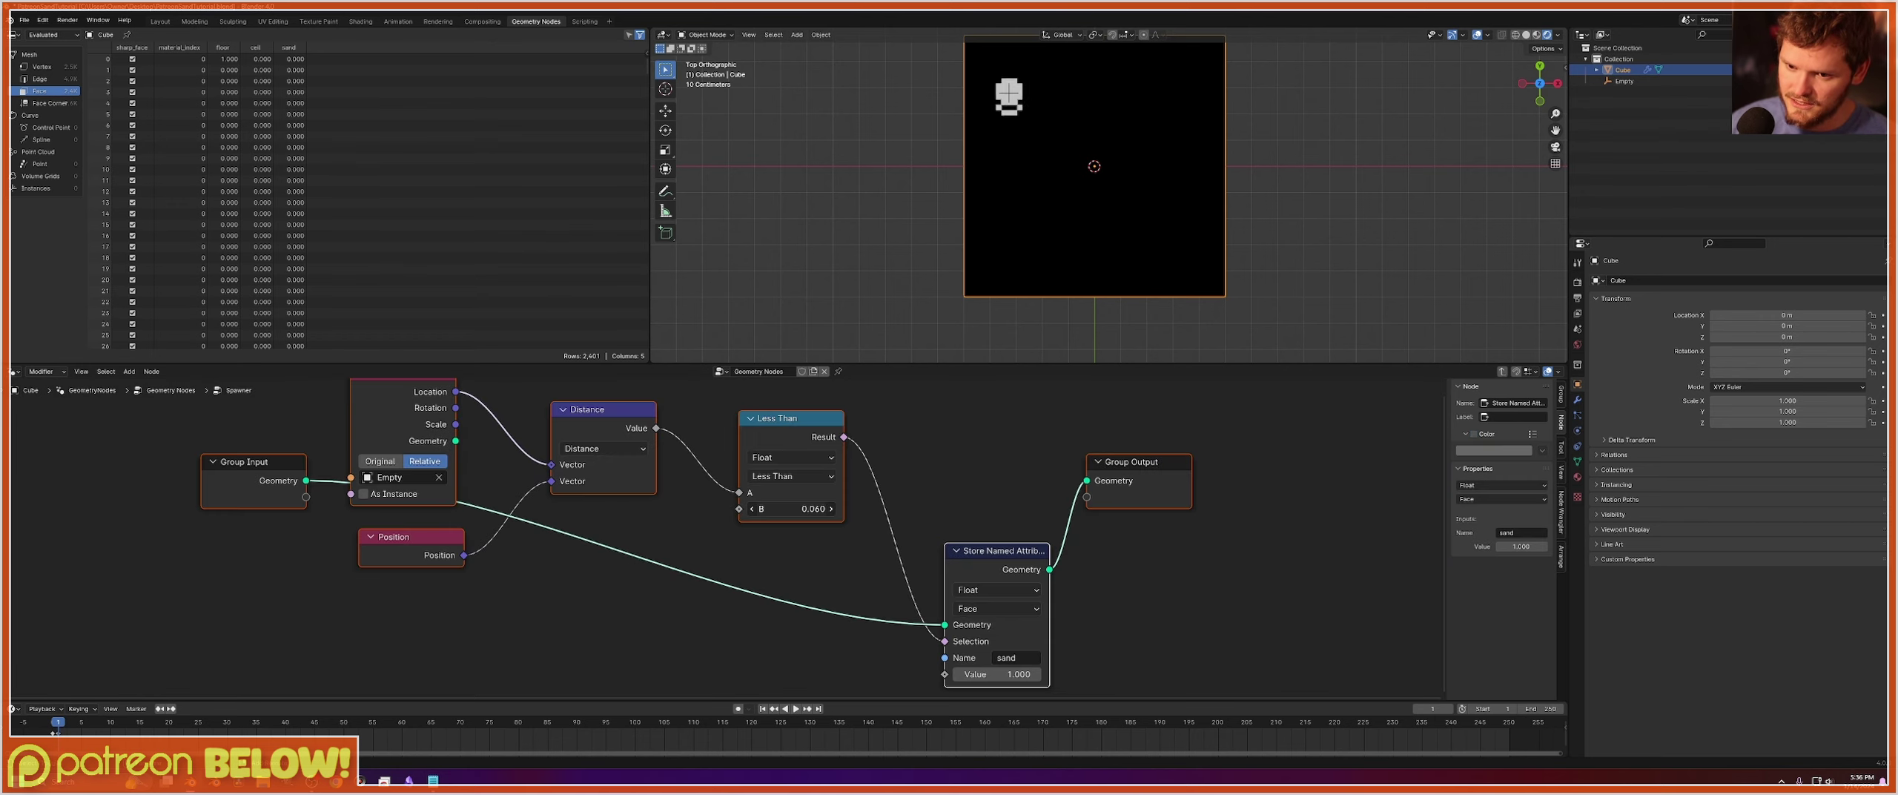
# Play the simulation twice from the first frame with the Empty selected, then reselect the Cube and stop playback.
pyautogui.click(1705, 81)
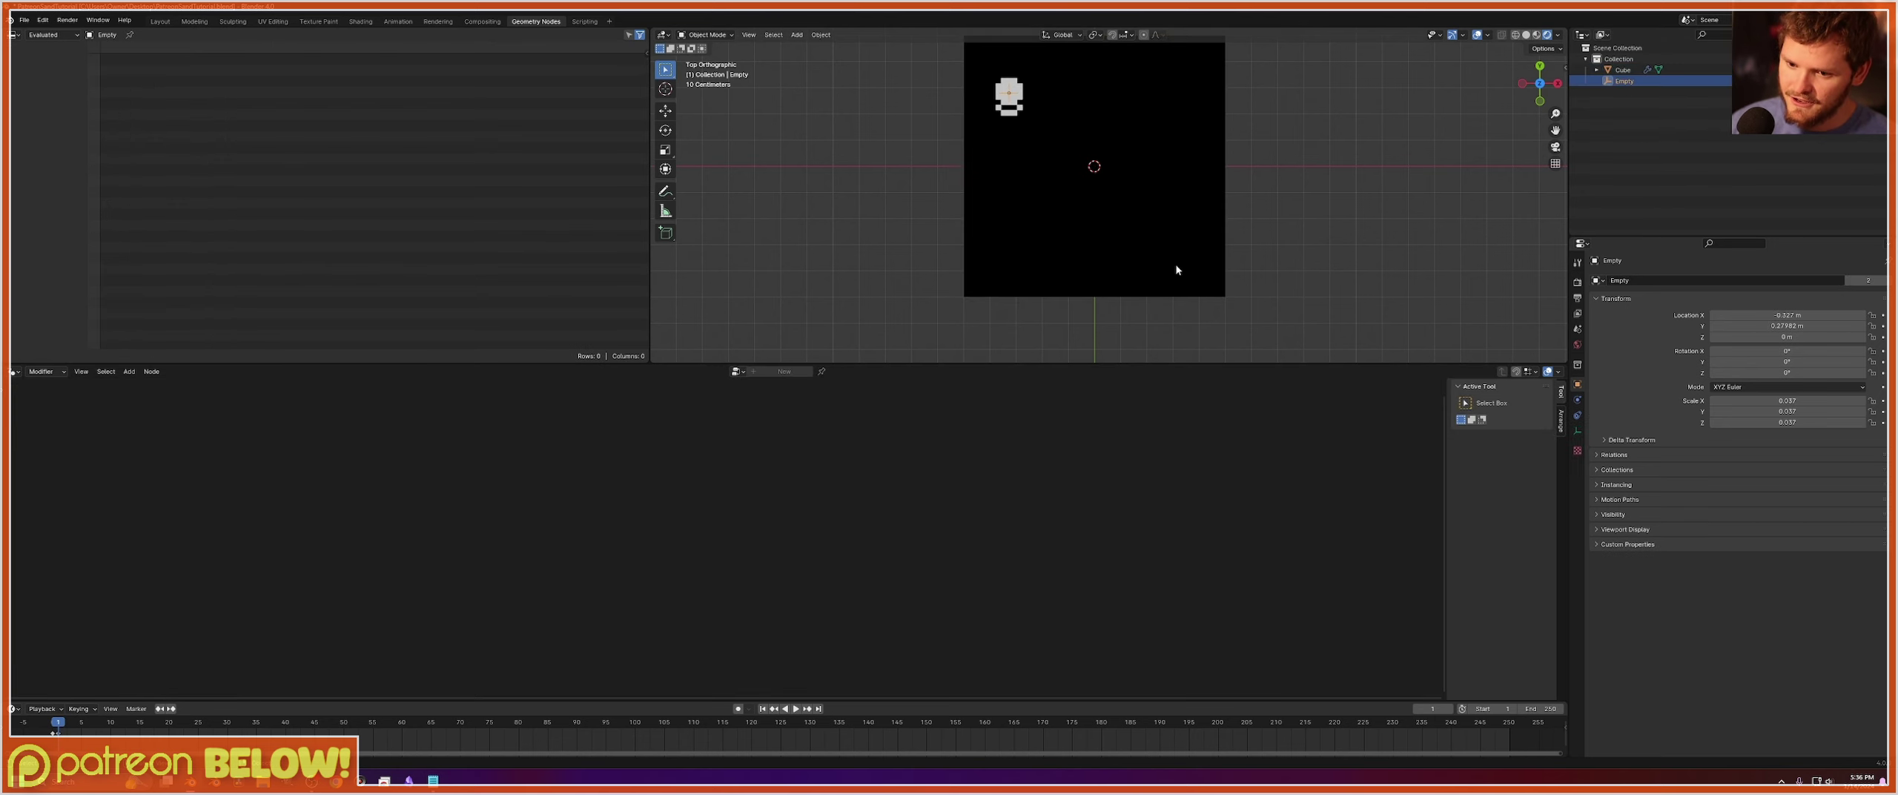
pyautogui.press('space')
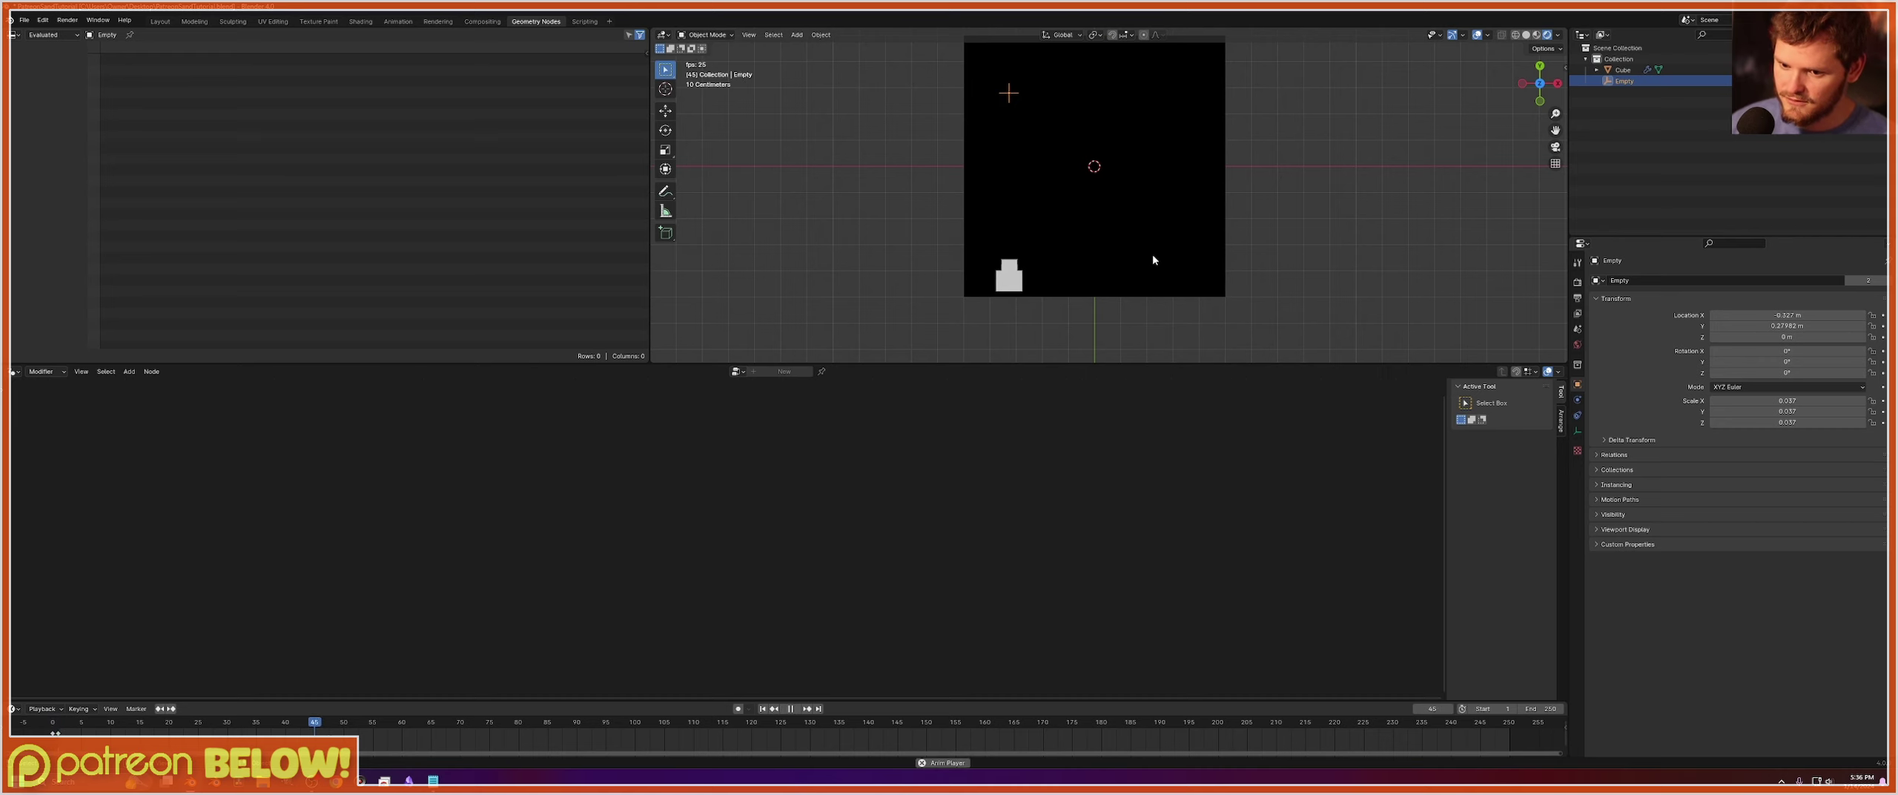
pyautogui.hotkey('shift', 'Left')
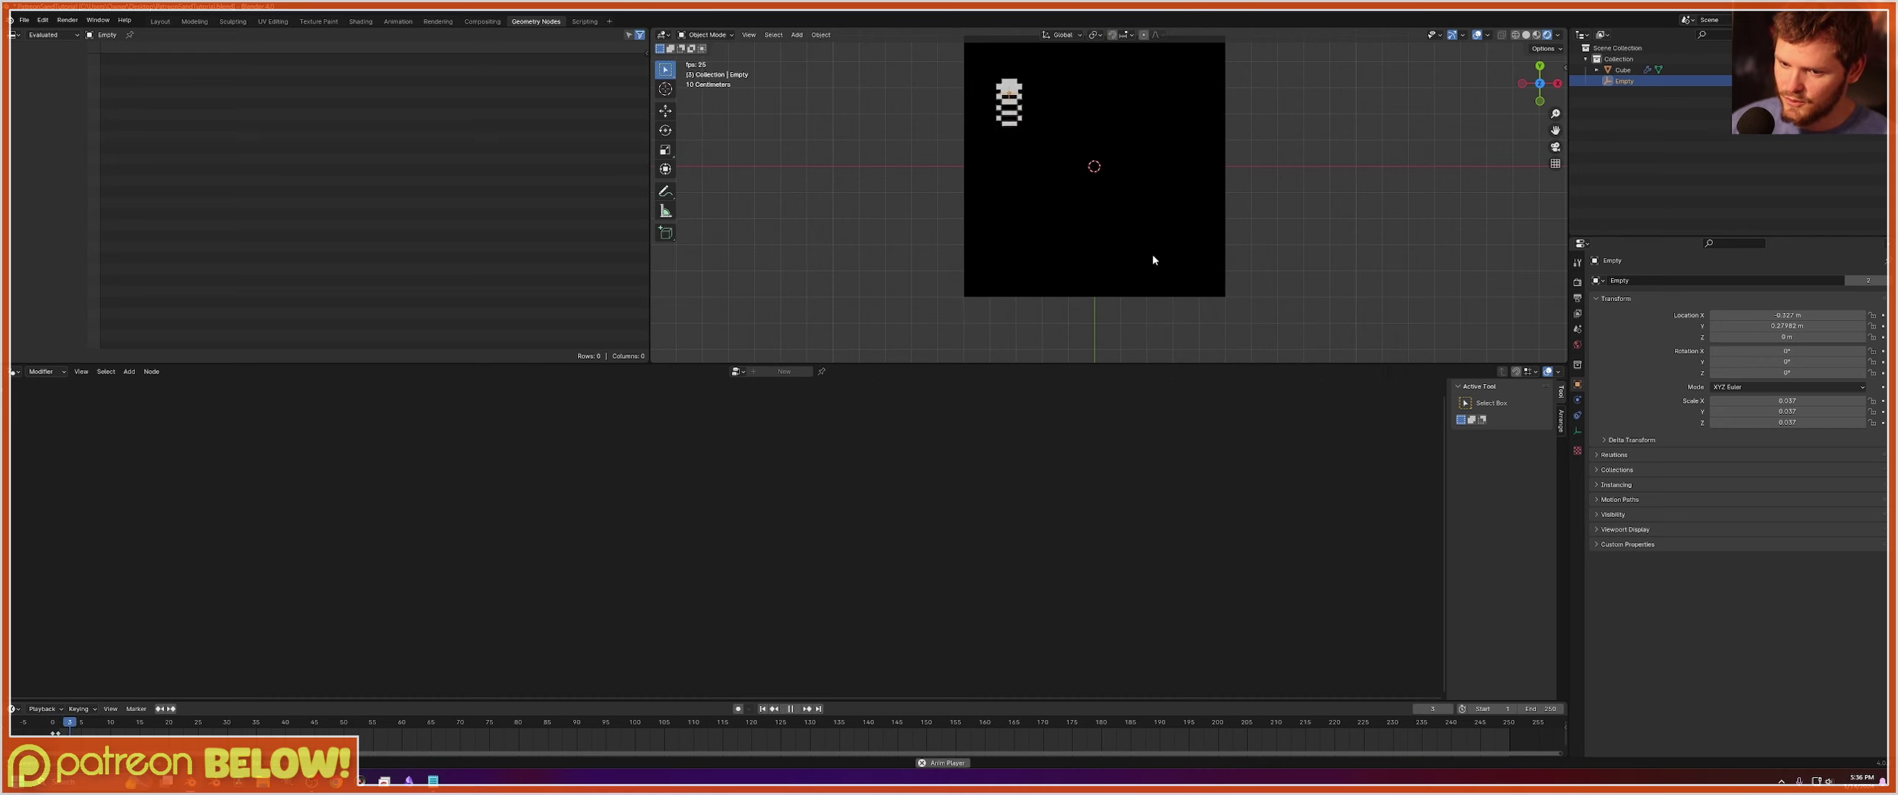
pyautogui.click(1622, 70)
pyautogui.press('space')
# Set the Integer node feeding the Grid to 120 in the main node tree and return to the first frame.
pyautogui.scroll(-15, 556, 523)
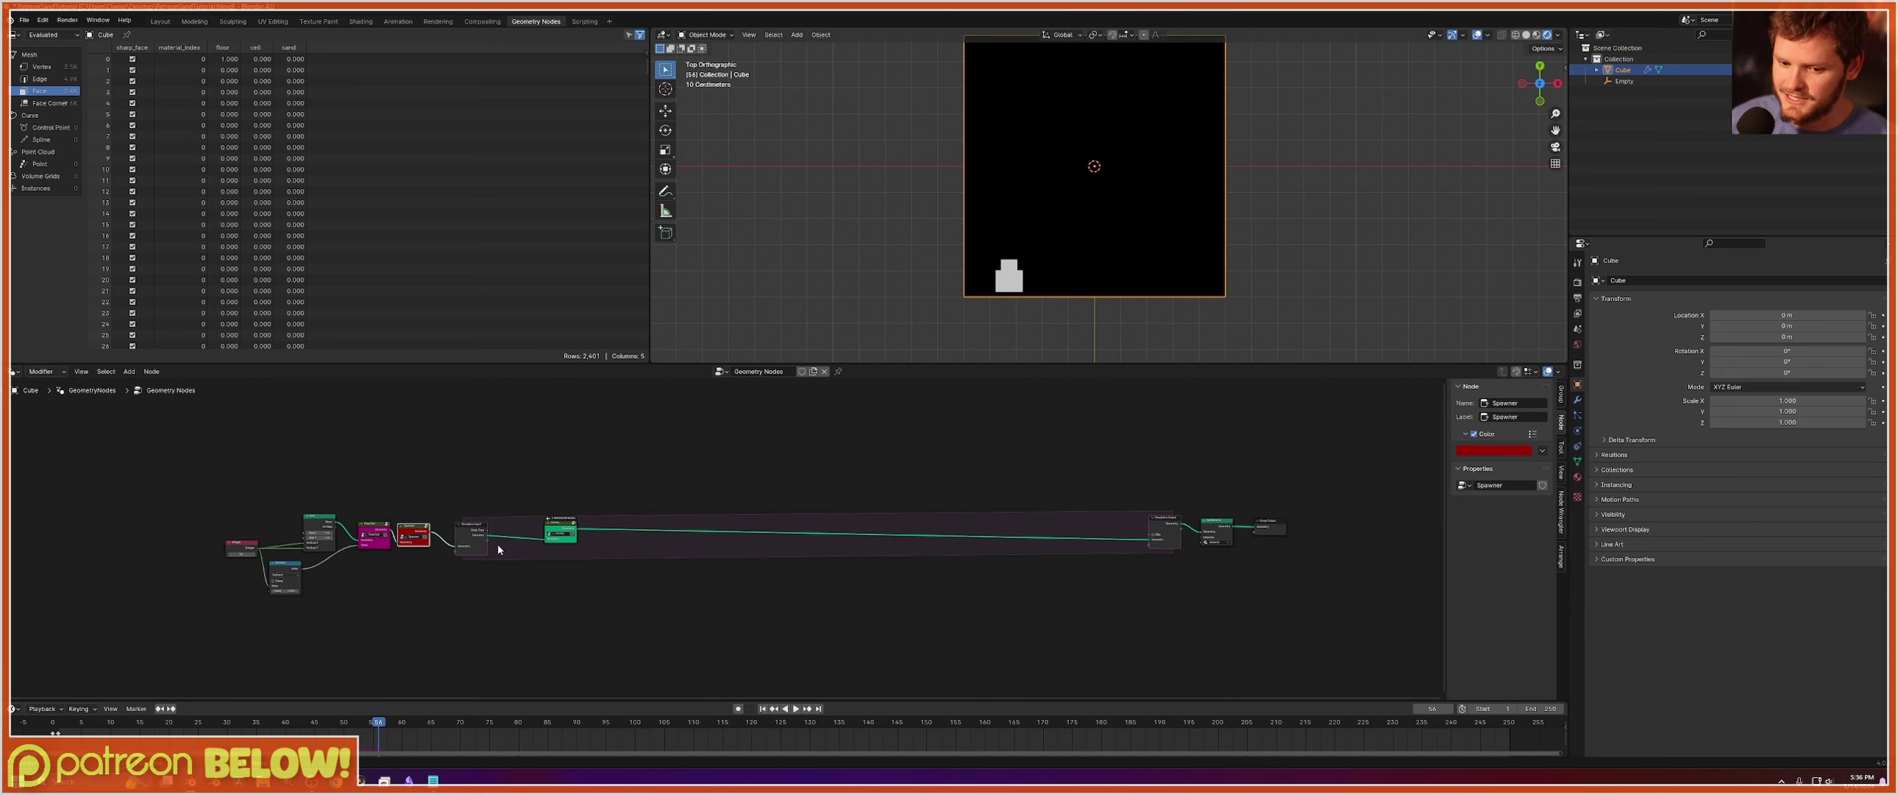
pyautogui.moveTo(337, 572); pyautogui.dragTo(584, 577, button='middle')
pyautogui.scroll(7, 584, 576)
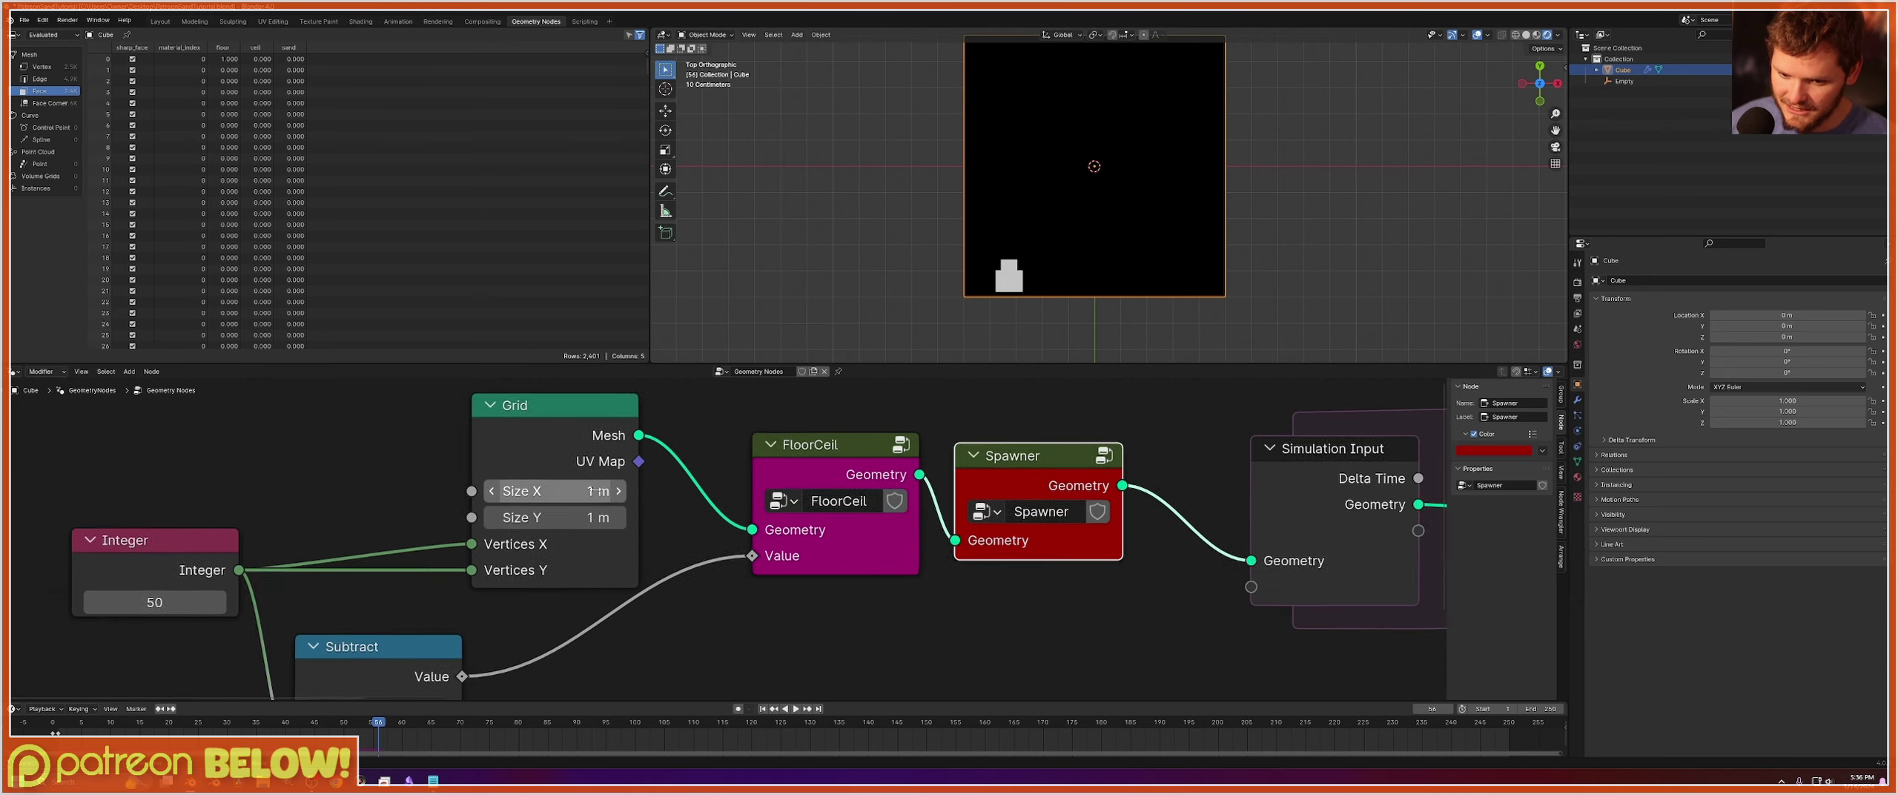
pyautogui.click(397, 577)
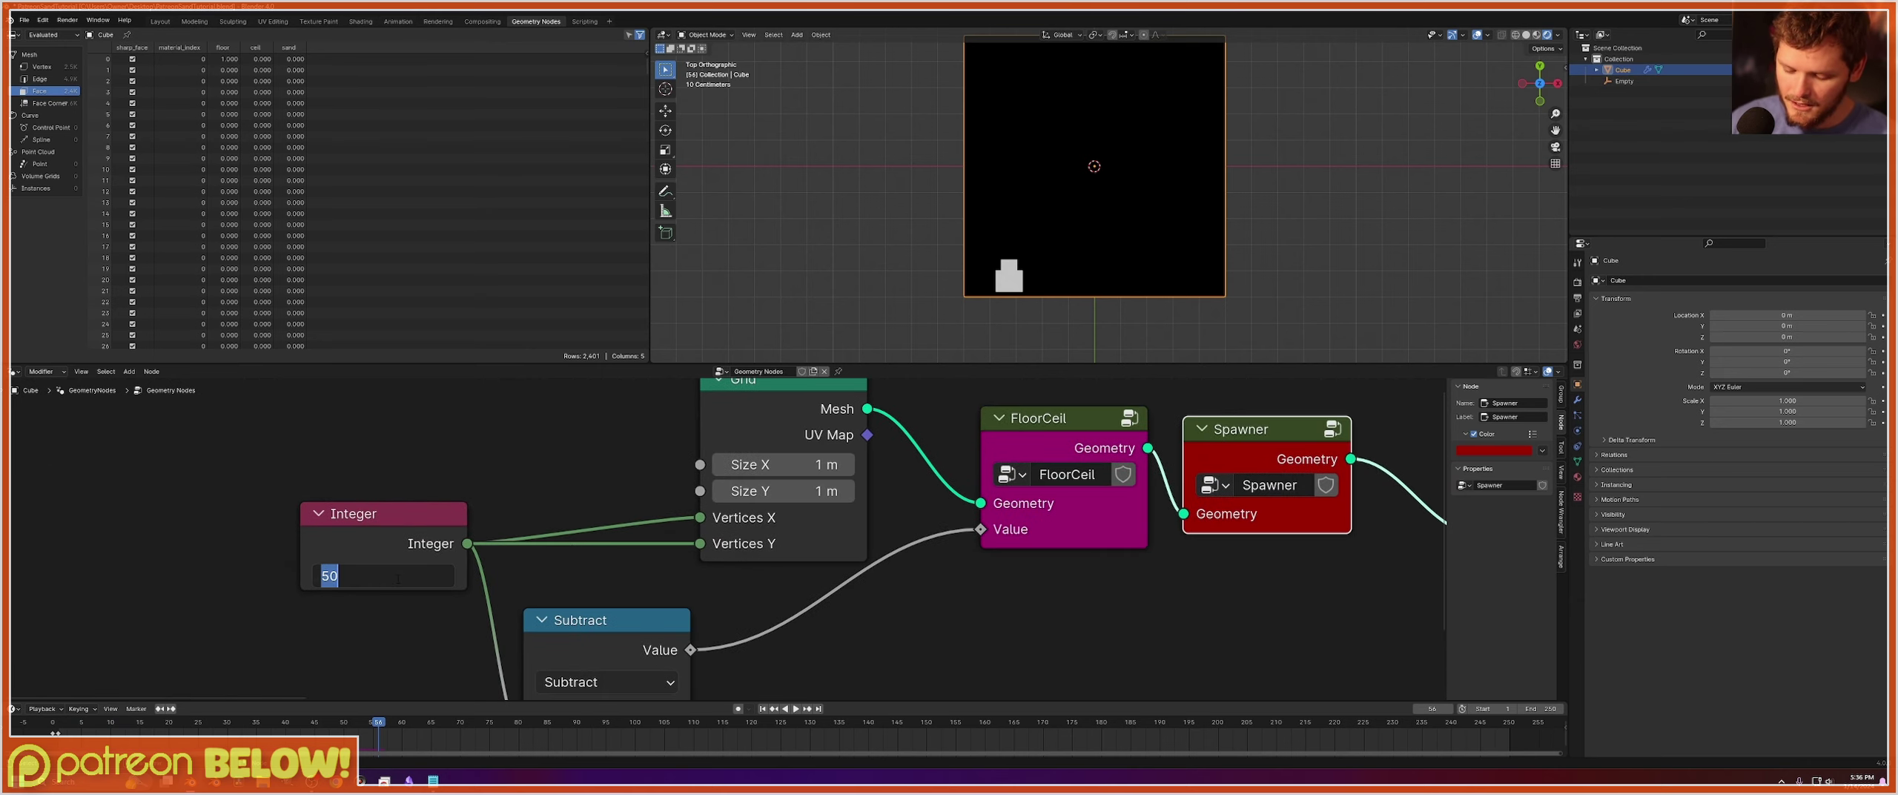
pyautogui.write('120')
pyautogui.press('Return')
pyautogui.hotkey('shift', 'Left')
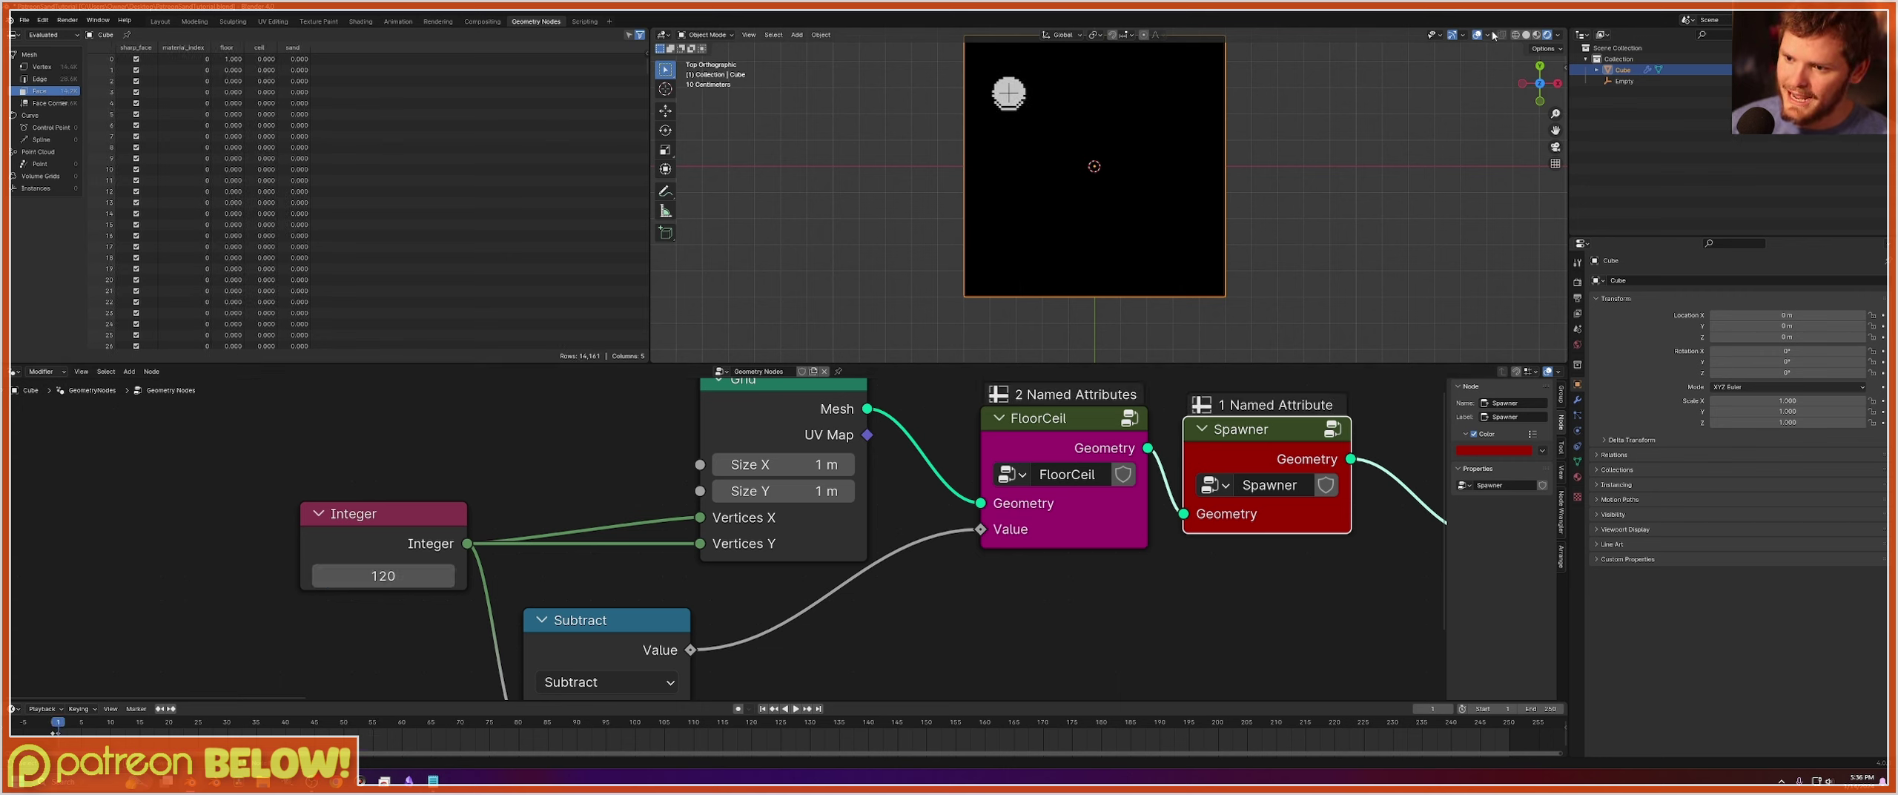
# Try a different grid vertex count in wireframe shading and undo the change.
pyautogui.click(1515, 35)
pyautogui.moveTo(388, 576); pyautogui.dragTo(575, 576)
pyautogui.hotkey('ctrl', 'z')
# Switch back to rendered shading and play the simulation to examine the sand falling on the finer grid.
pyautogui.click(1546, 35)
pyautogui.press('space')
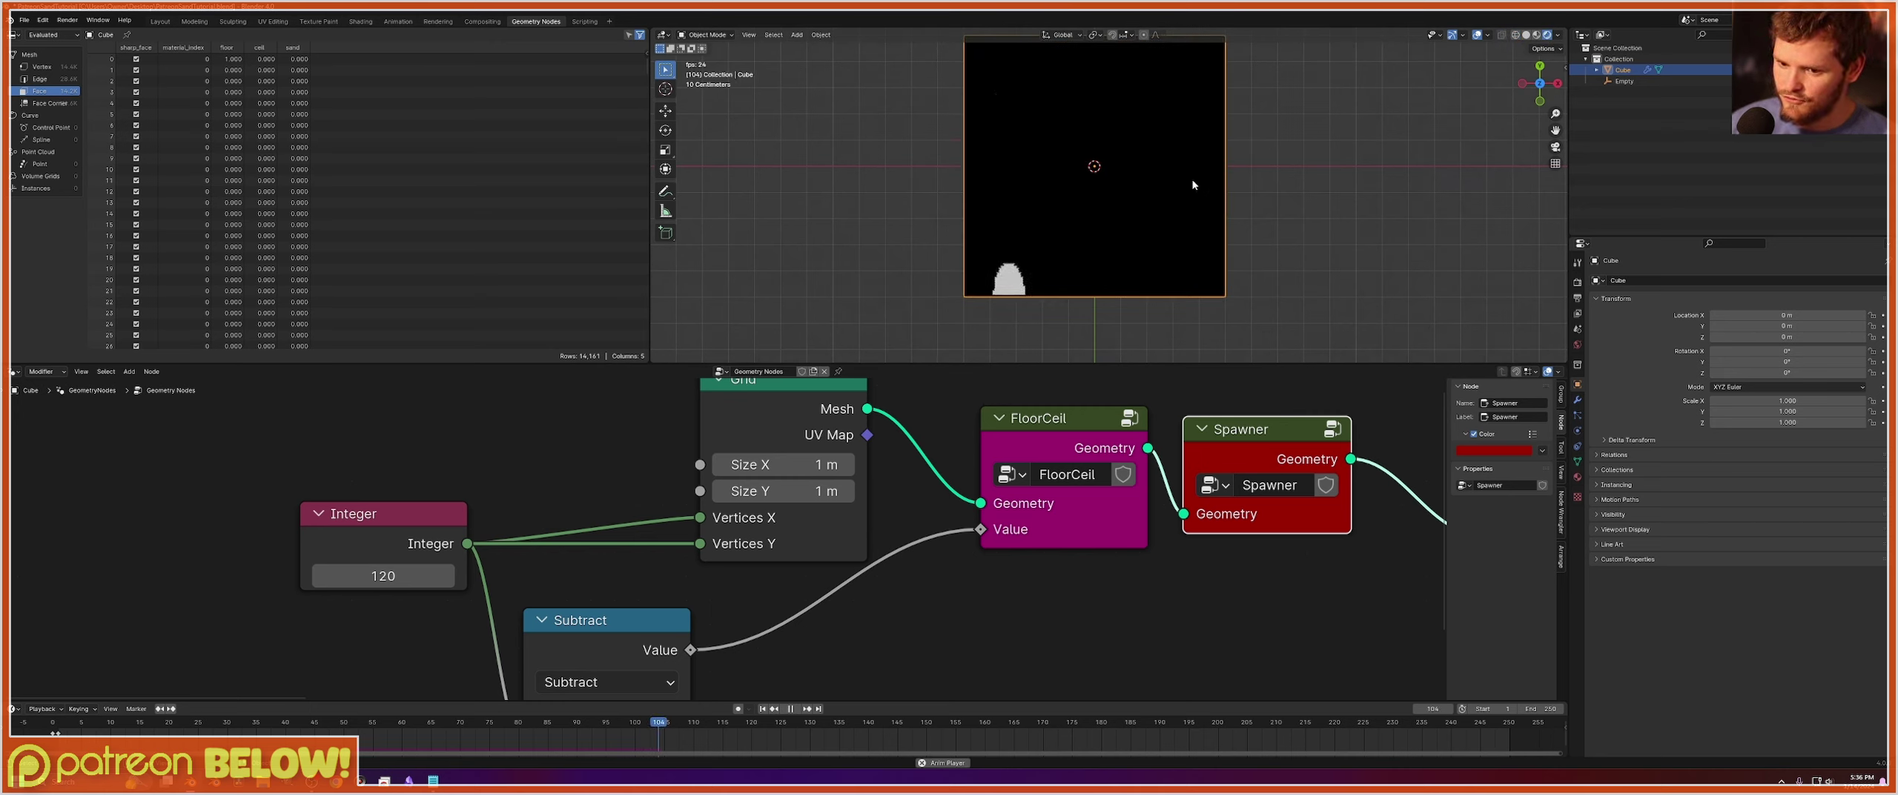
# Set the Integer node feeding the Grid to 20 and play the simulation from the first frame.
pyautogui.press('space')
pyautogui.hotkey('shift', 'Left')
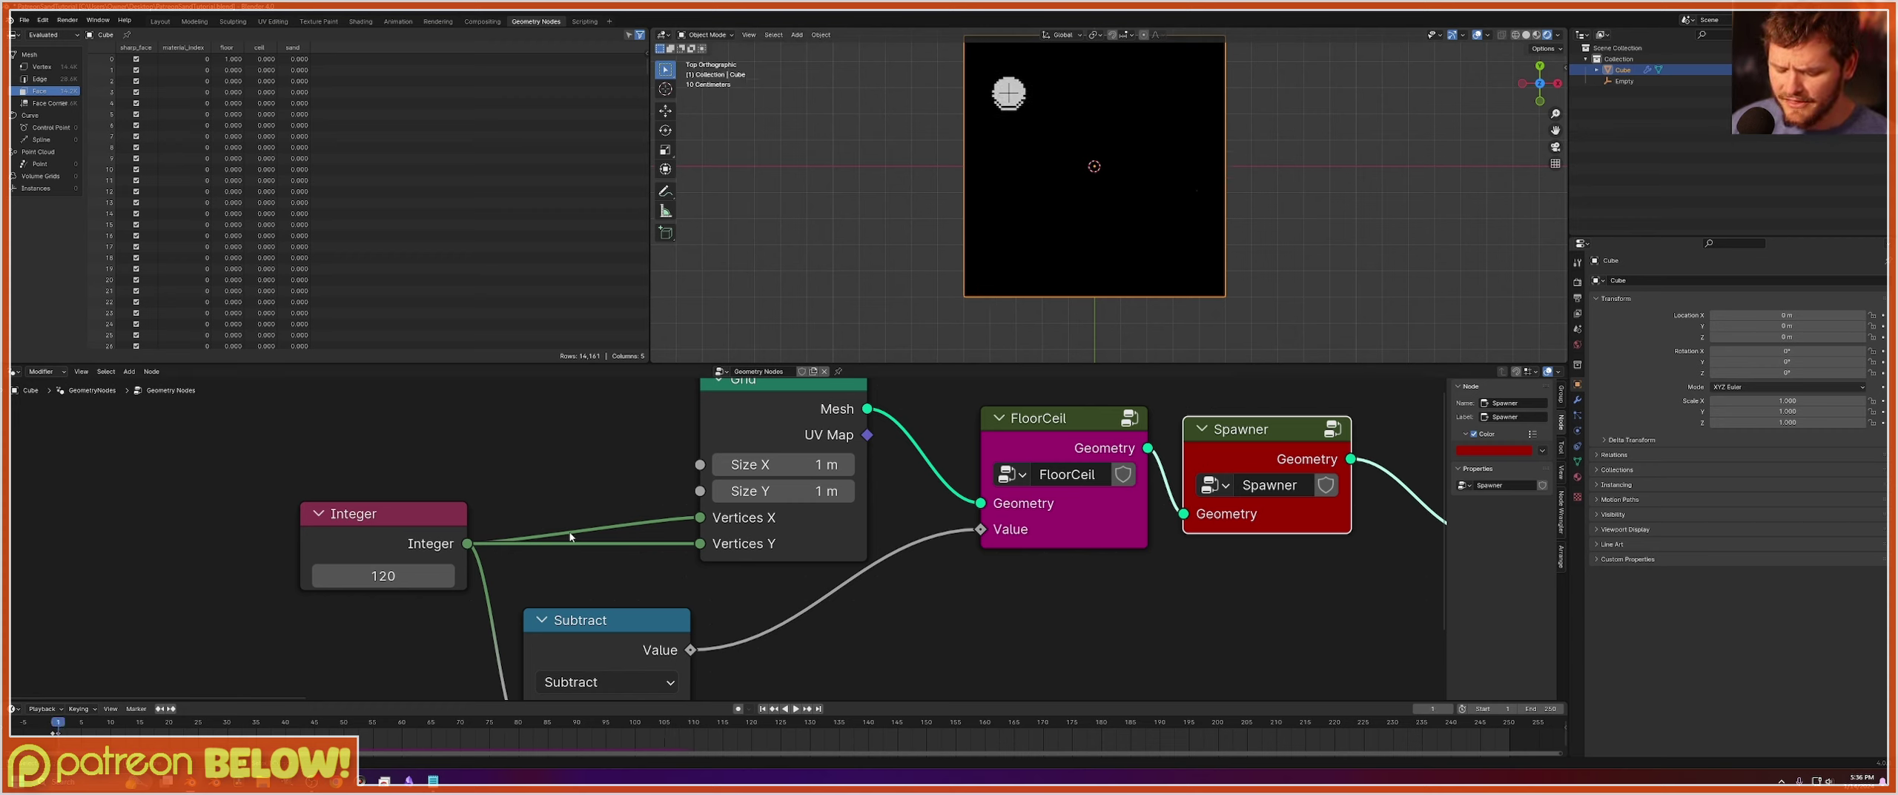
pyautogui.doubleClick(410, 577)
pyautogui.write('20')
pyautogui.press('Return')
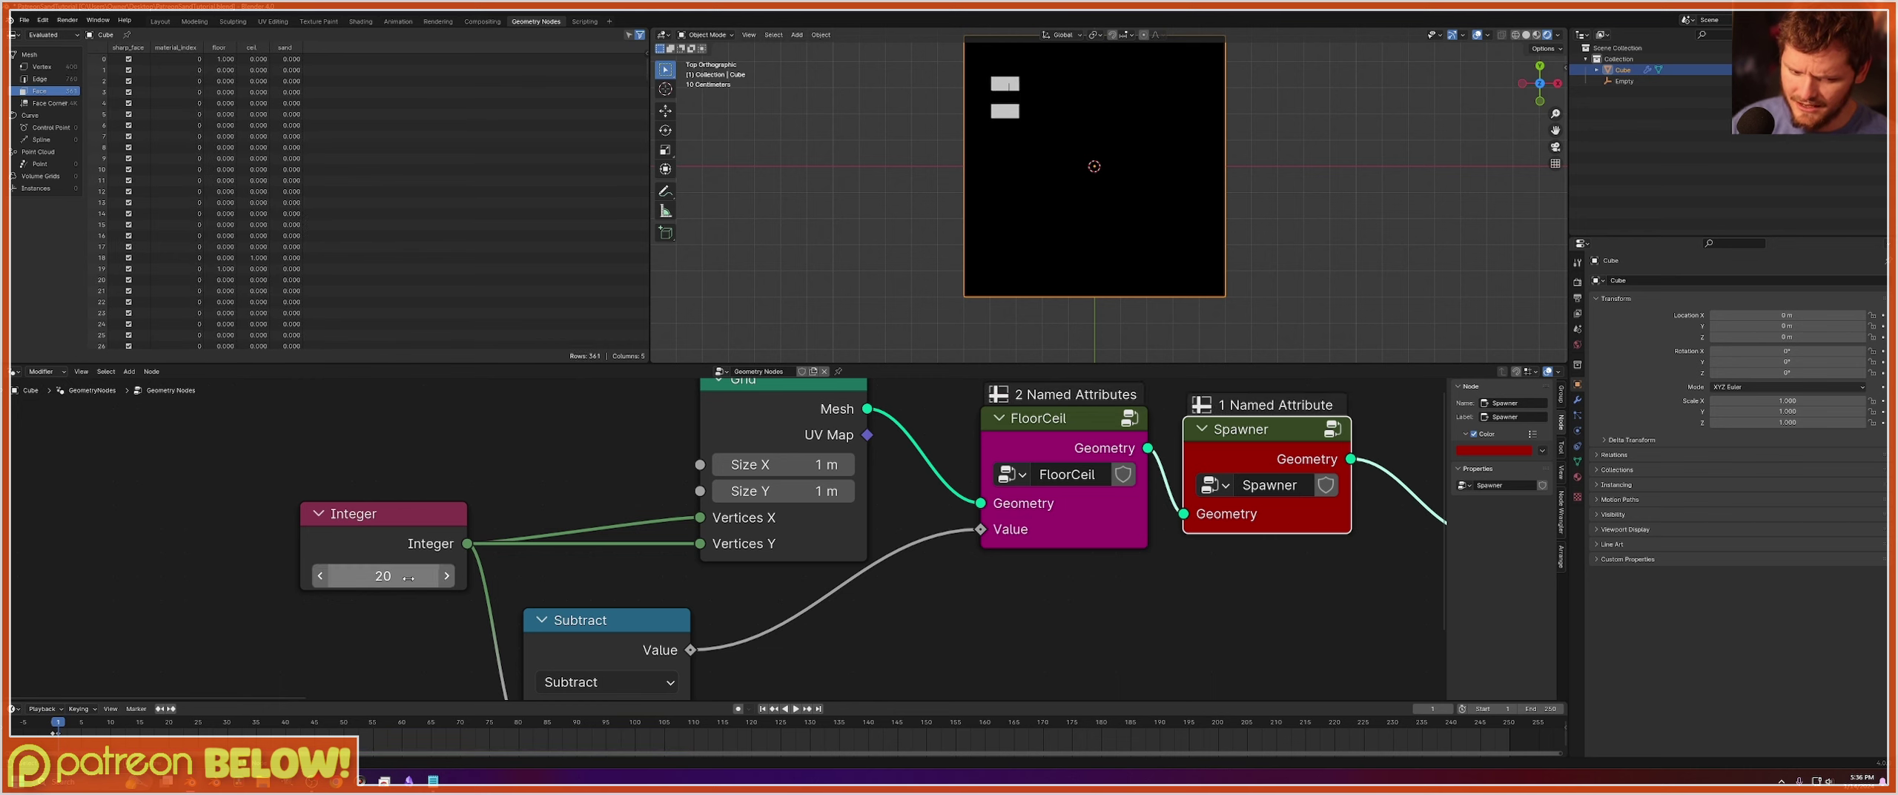
pyautogui.press('space')
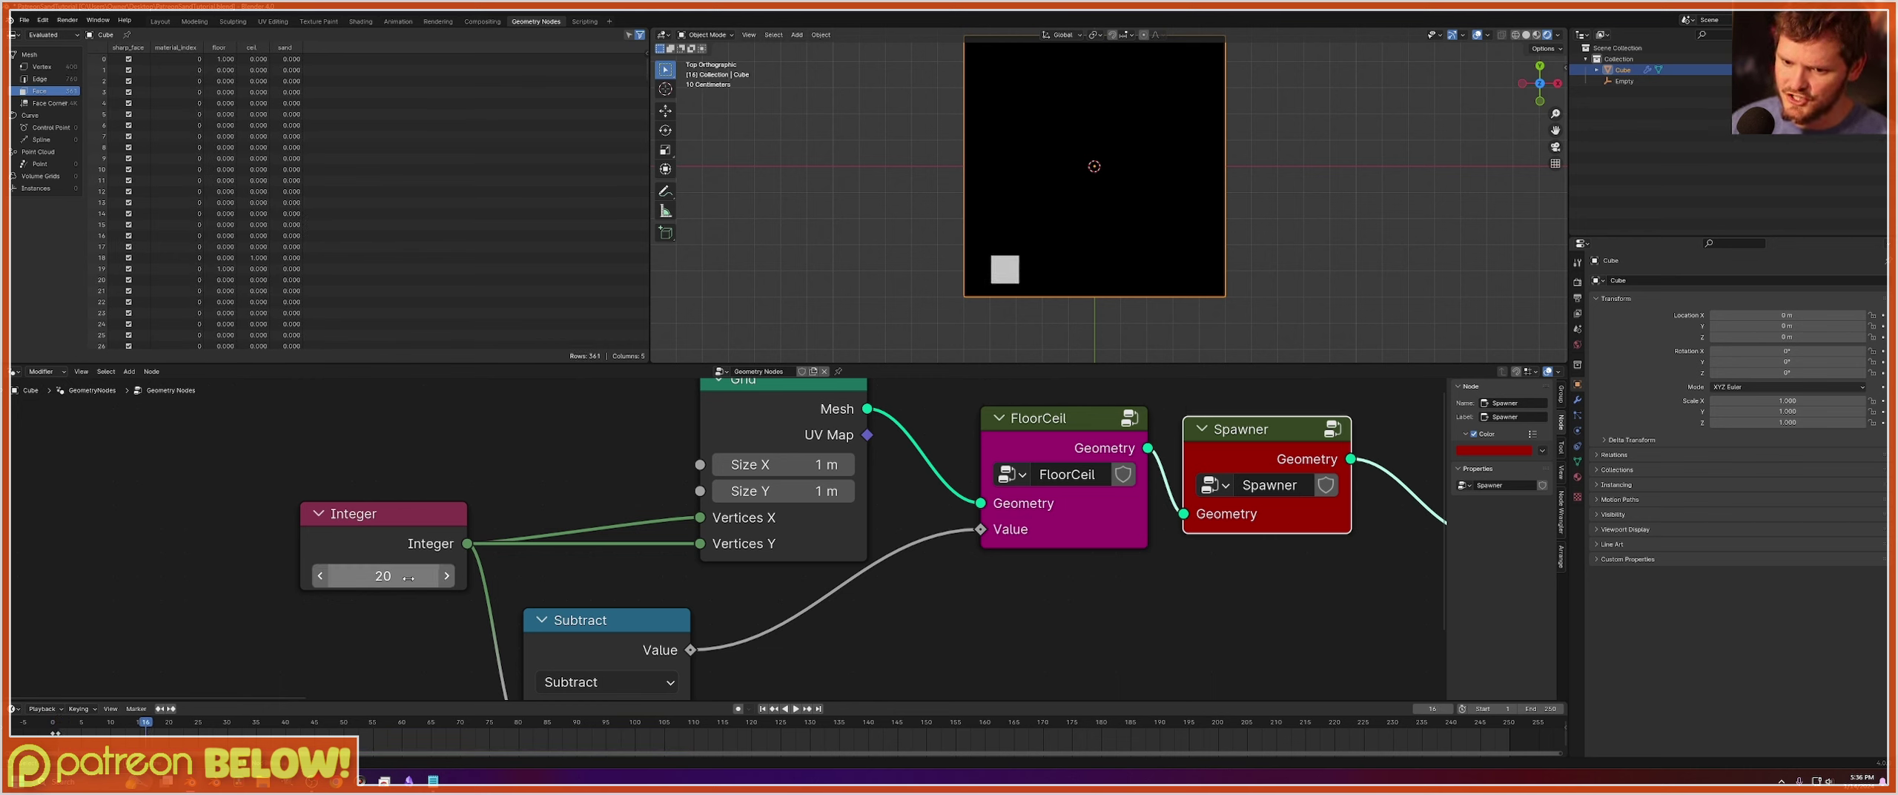
pyautogui.press('Escape')
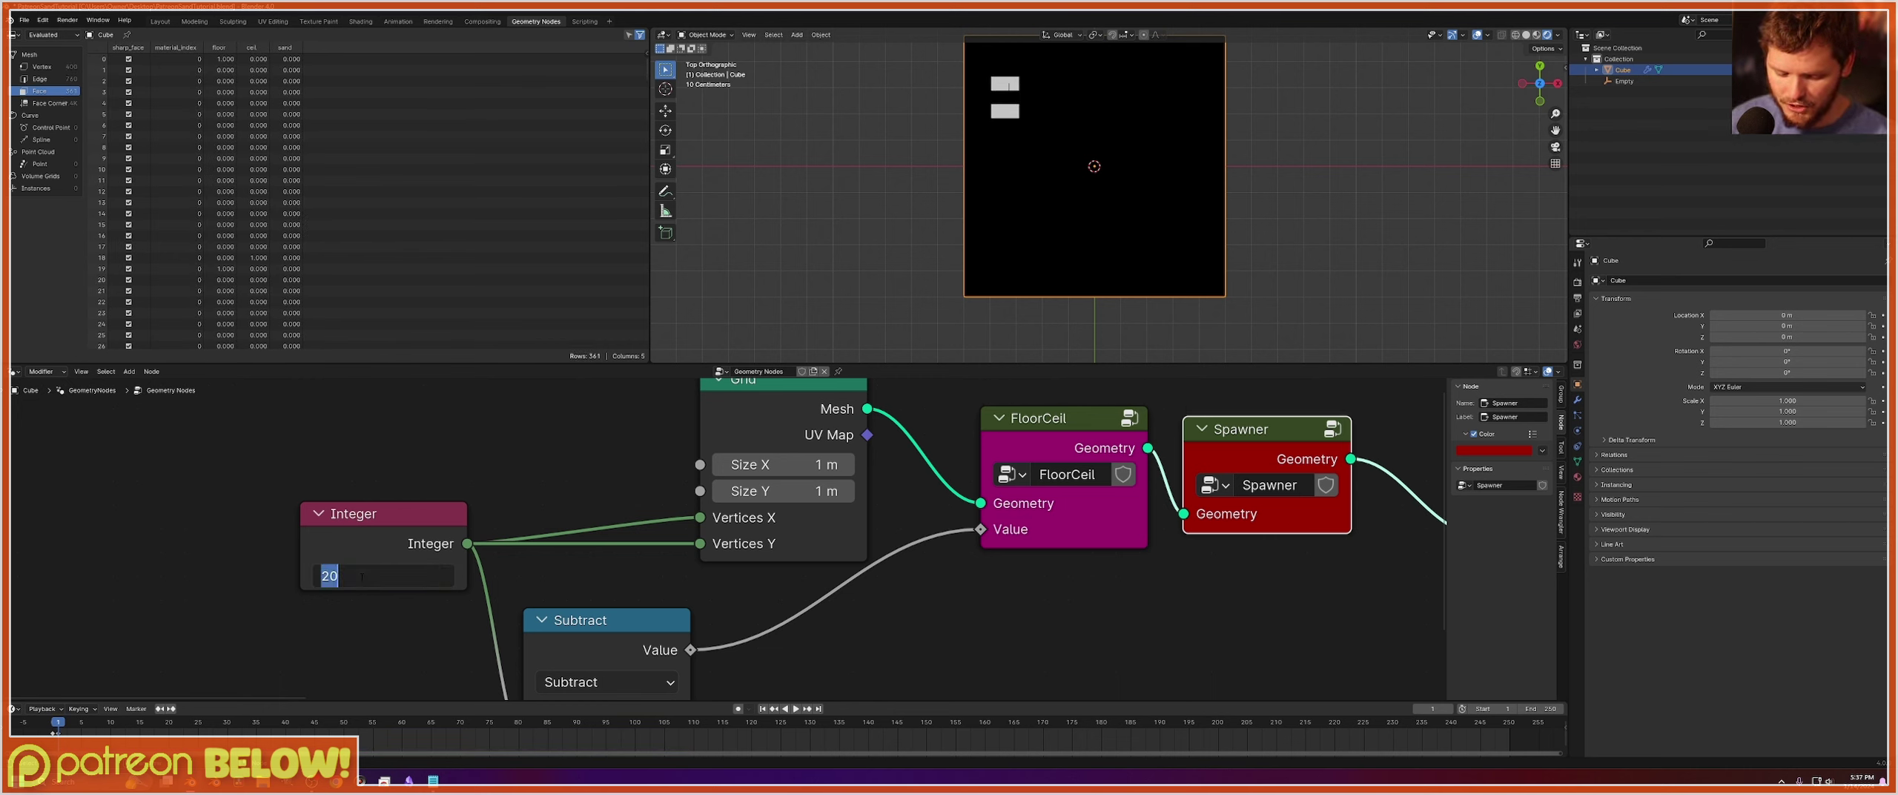
# Set the Integer node feeding the Grid to 60 and play the simulation.
pyautogui.moveTo(341, 576); pyautogui.dragTo(359, 576)
pyautogui.press('space')
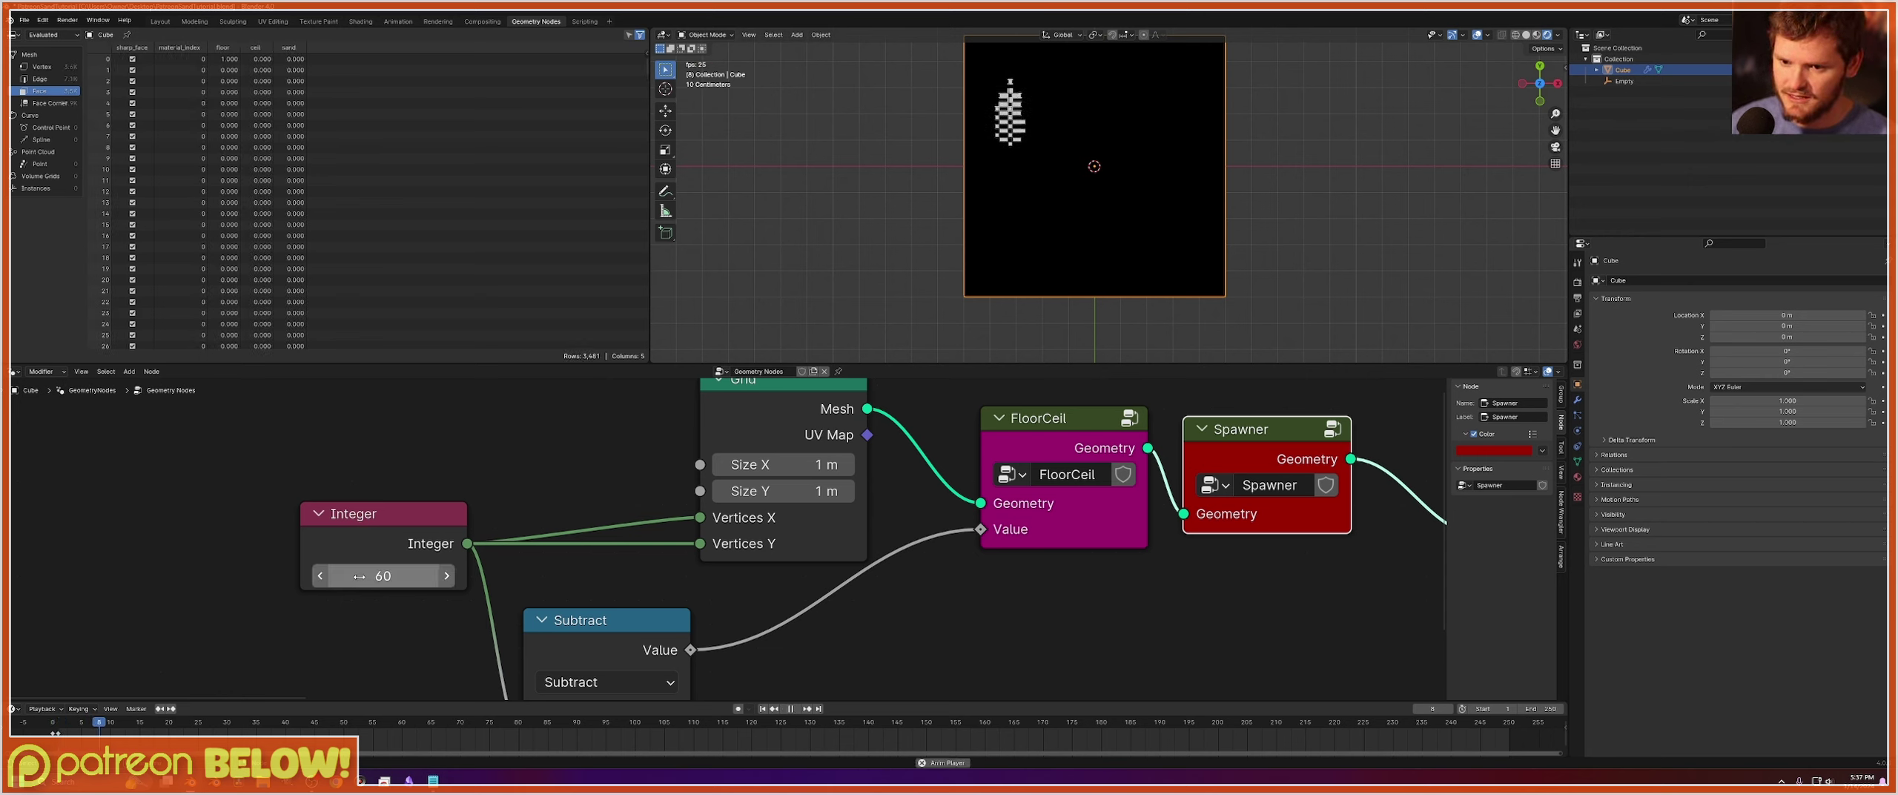
pyautogui.press('space')
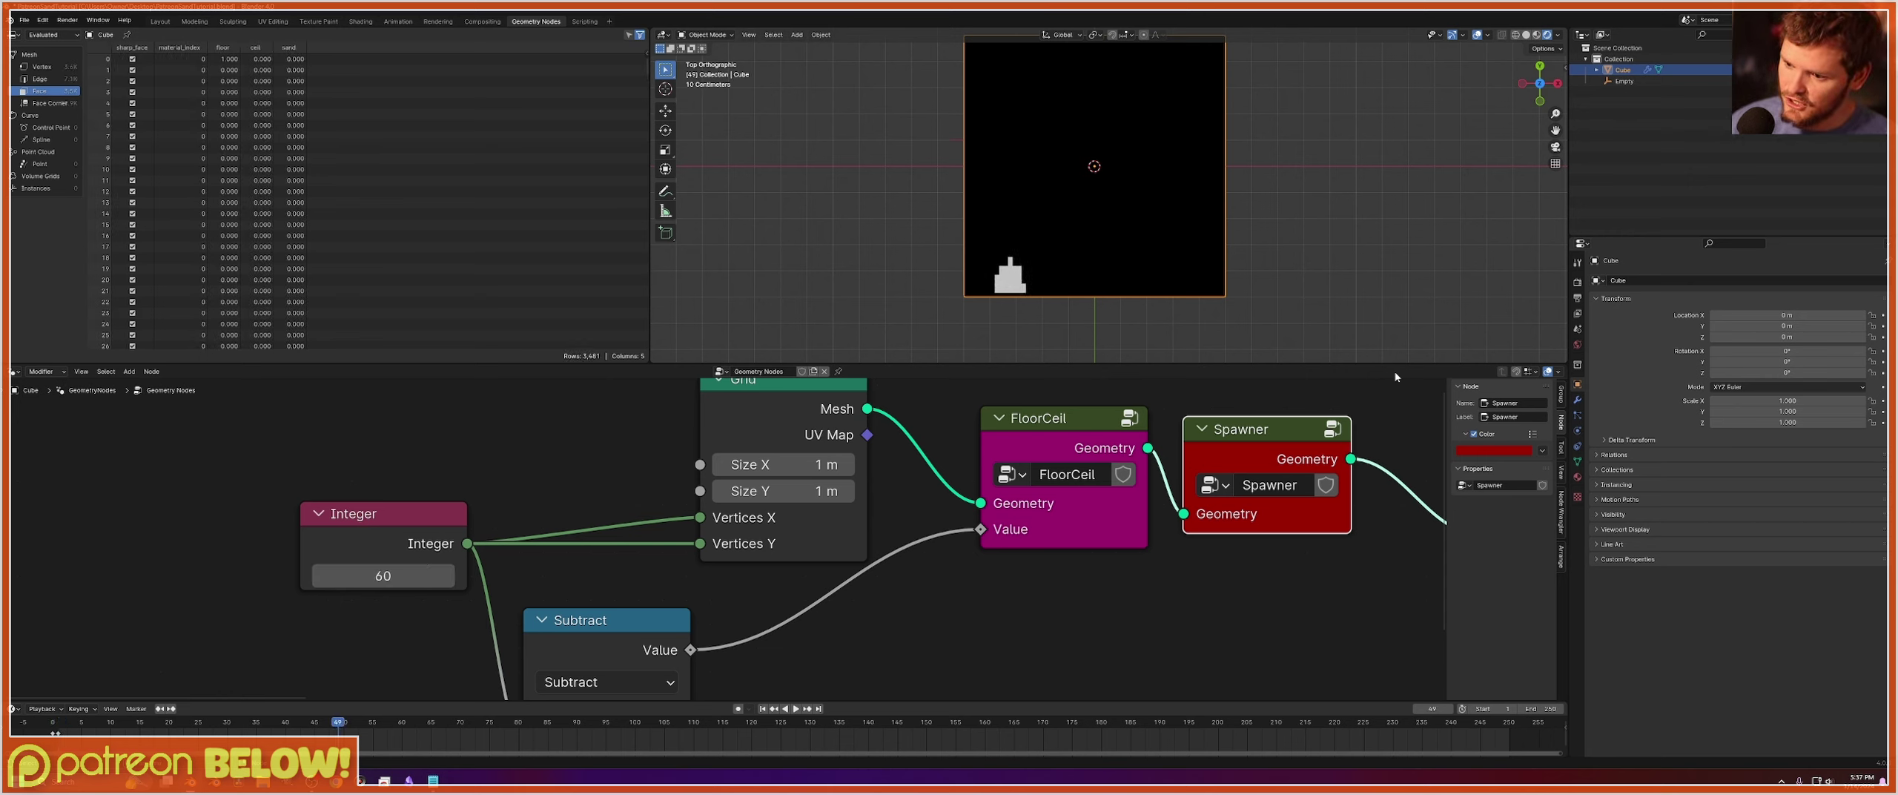
# Try the simulation at a custom frame rate of 72 fps and restore the scene to 24 fps.
pyautogui.click(1577, 297)
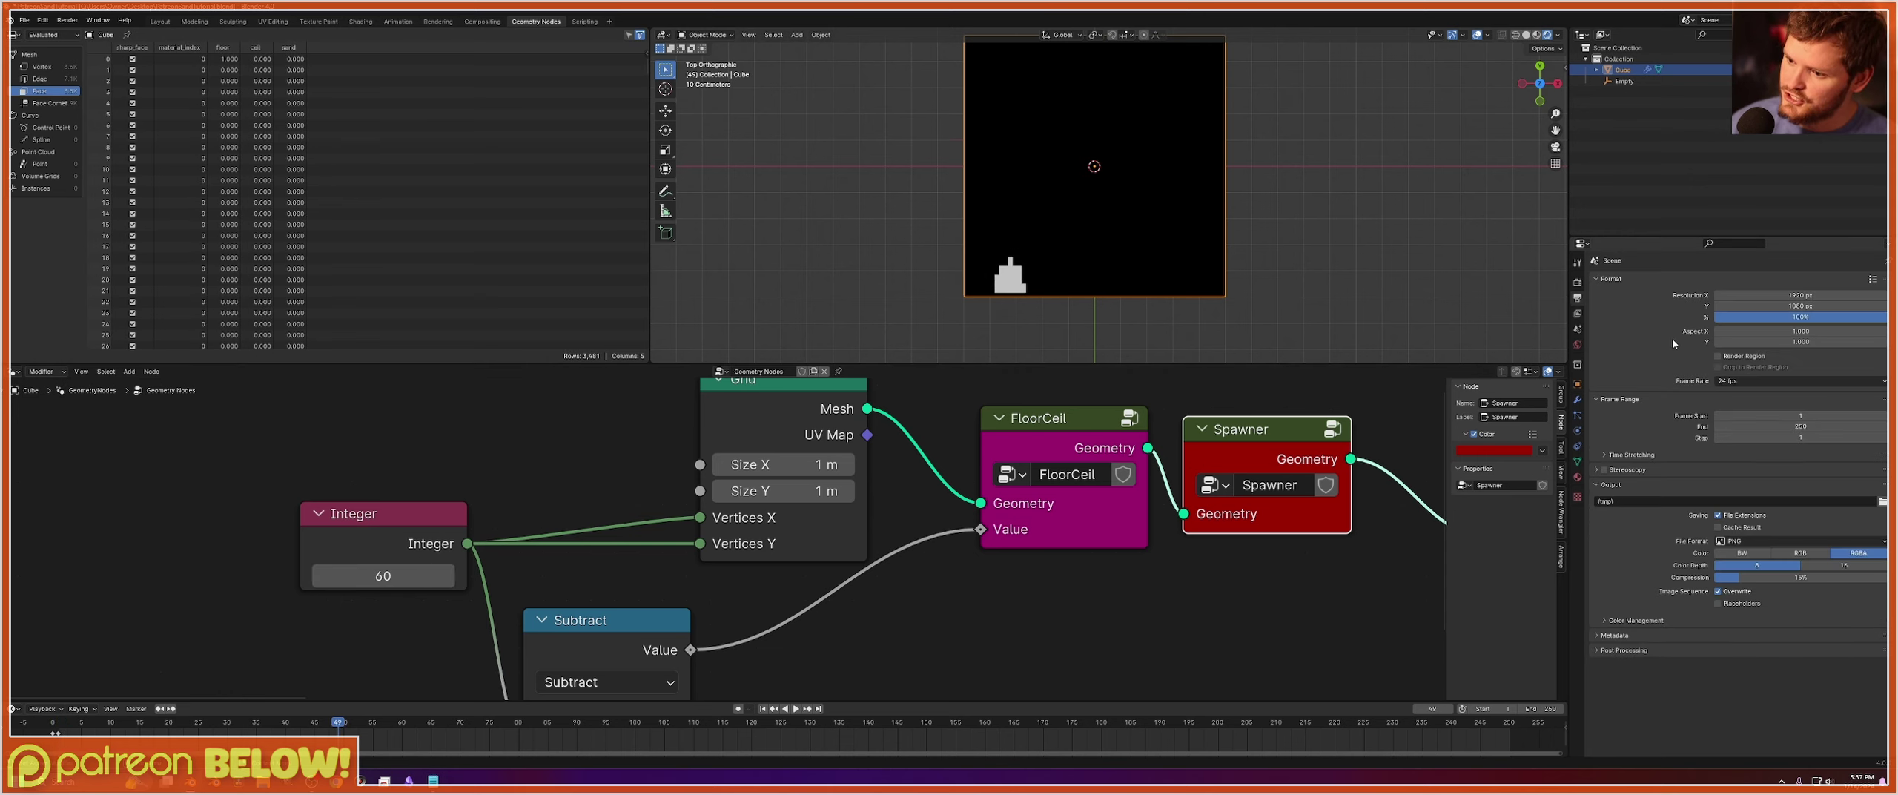
pyautogui.click(1761, 382)
pyautogui.click(1779, 500)
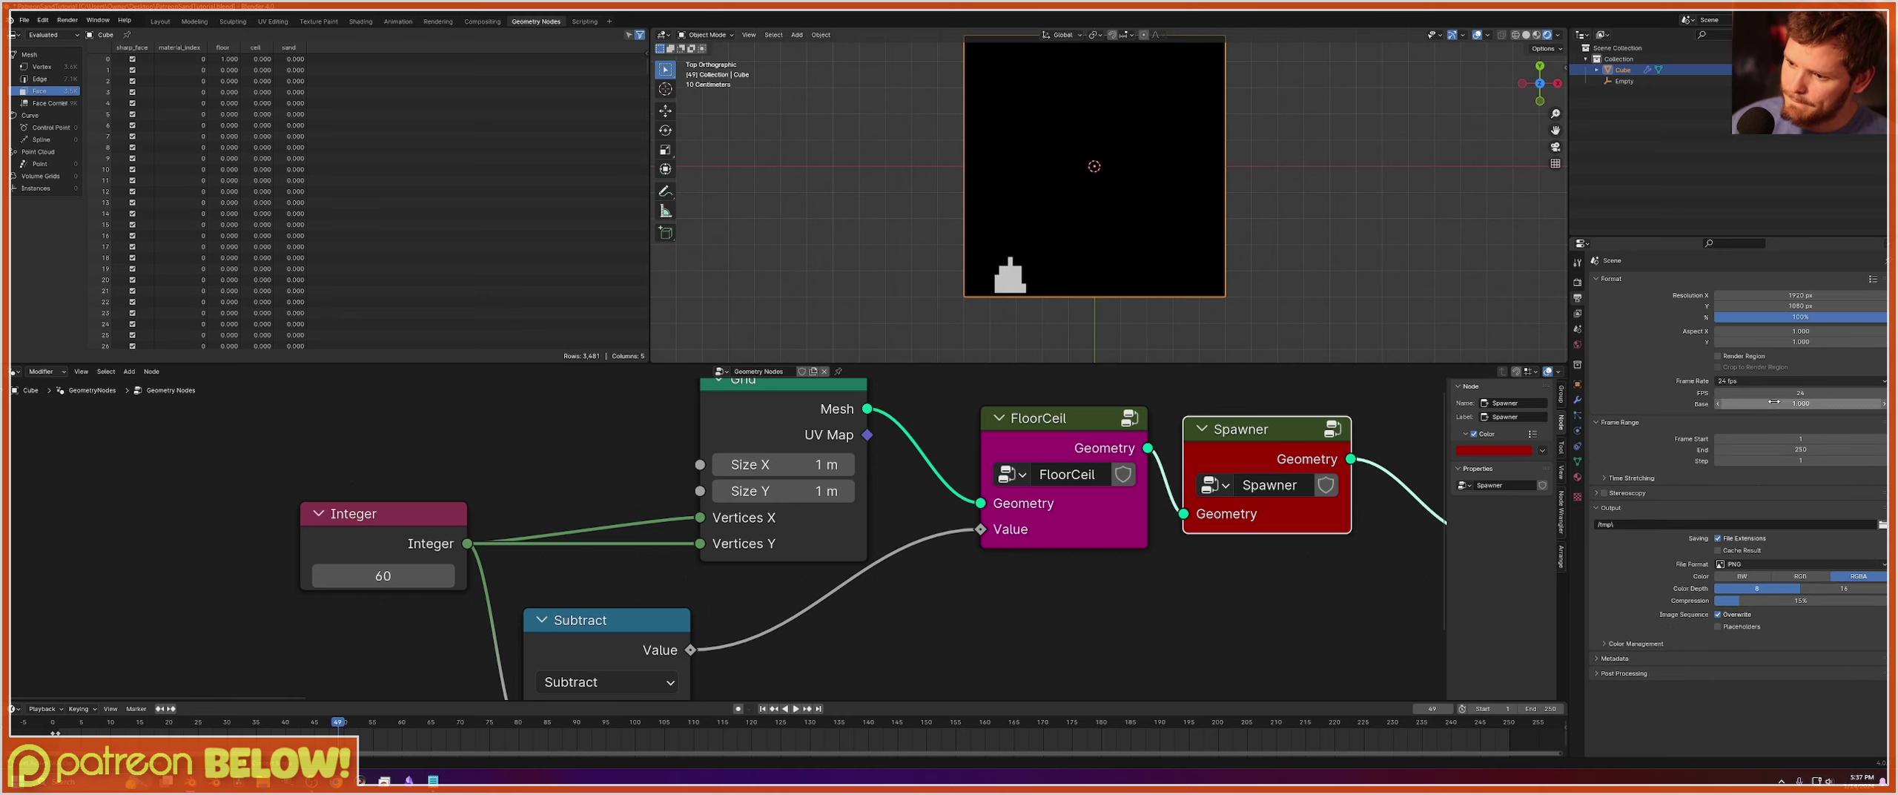
pyautogui.click(1782, 394)
pyautogui.write('72')
pyautogui.press('Return')
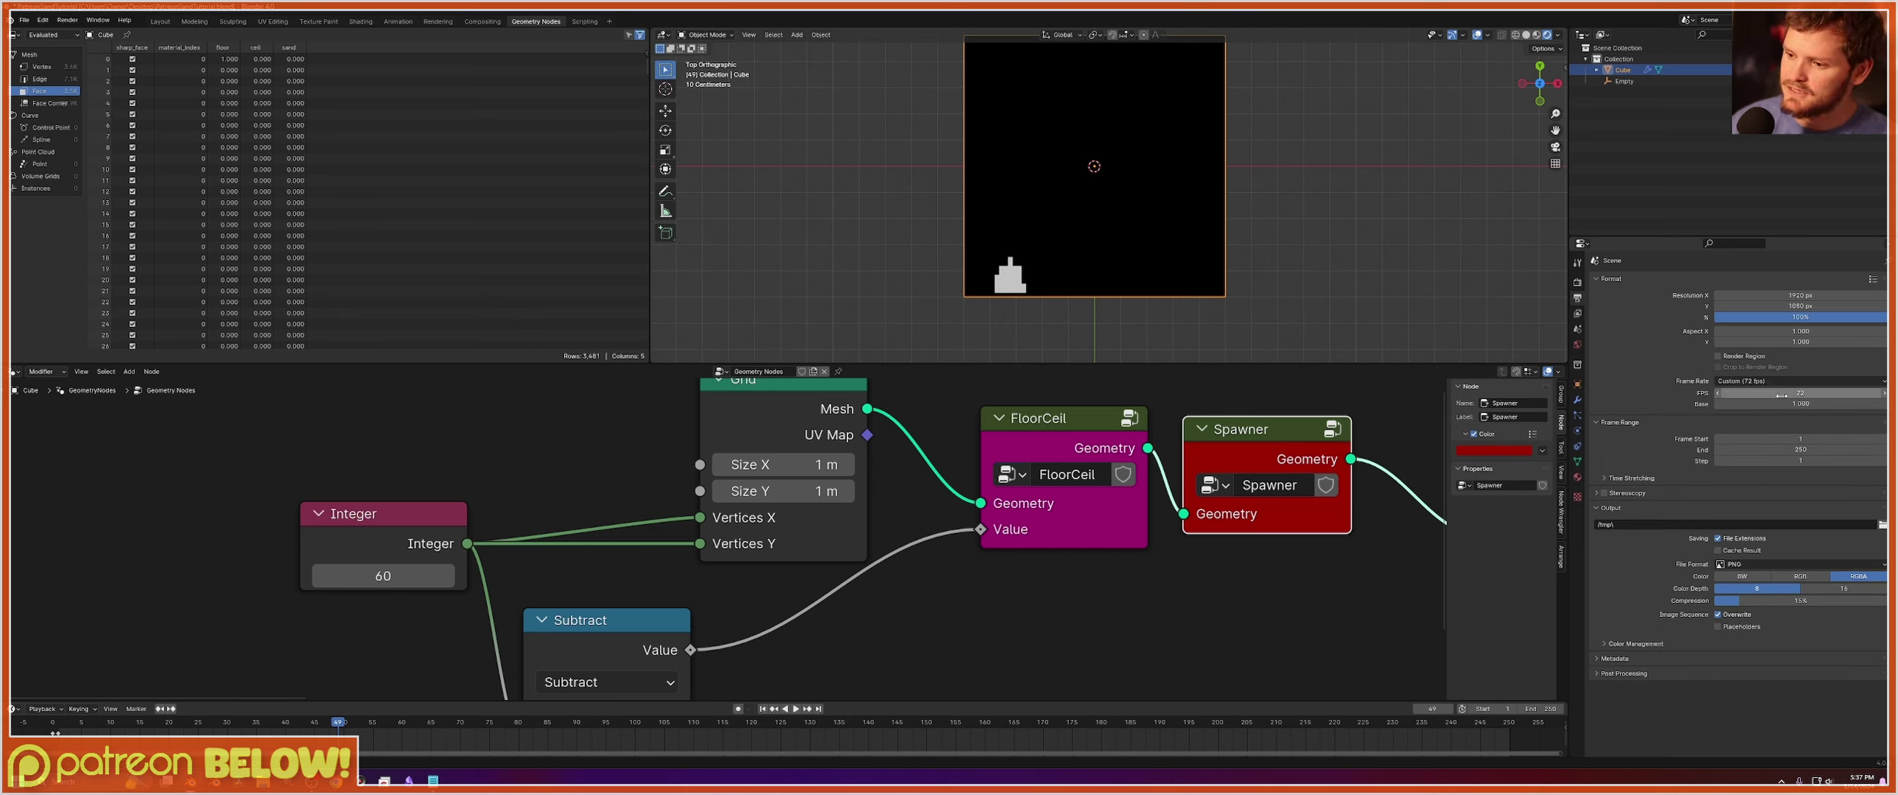
pyautogui.press('space')
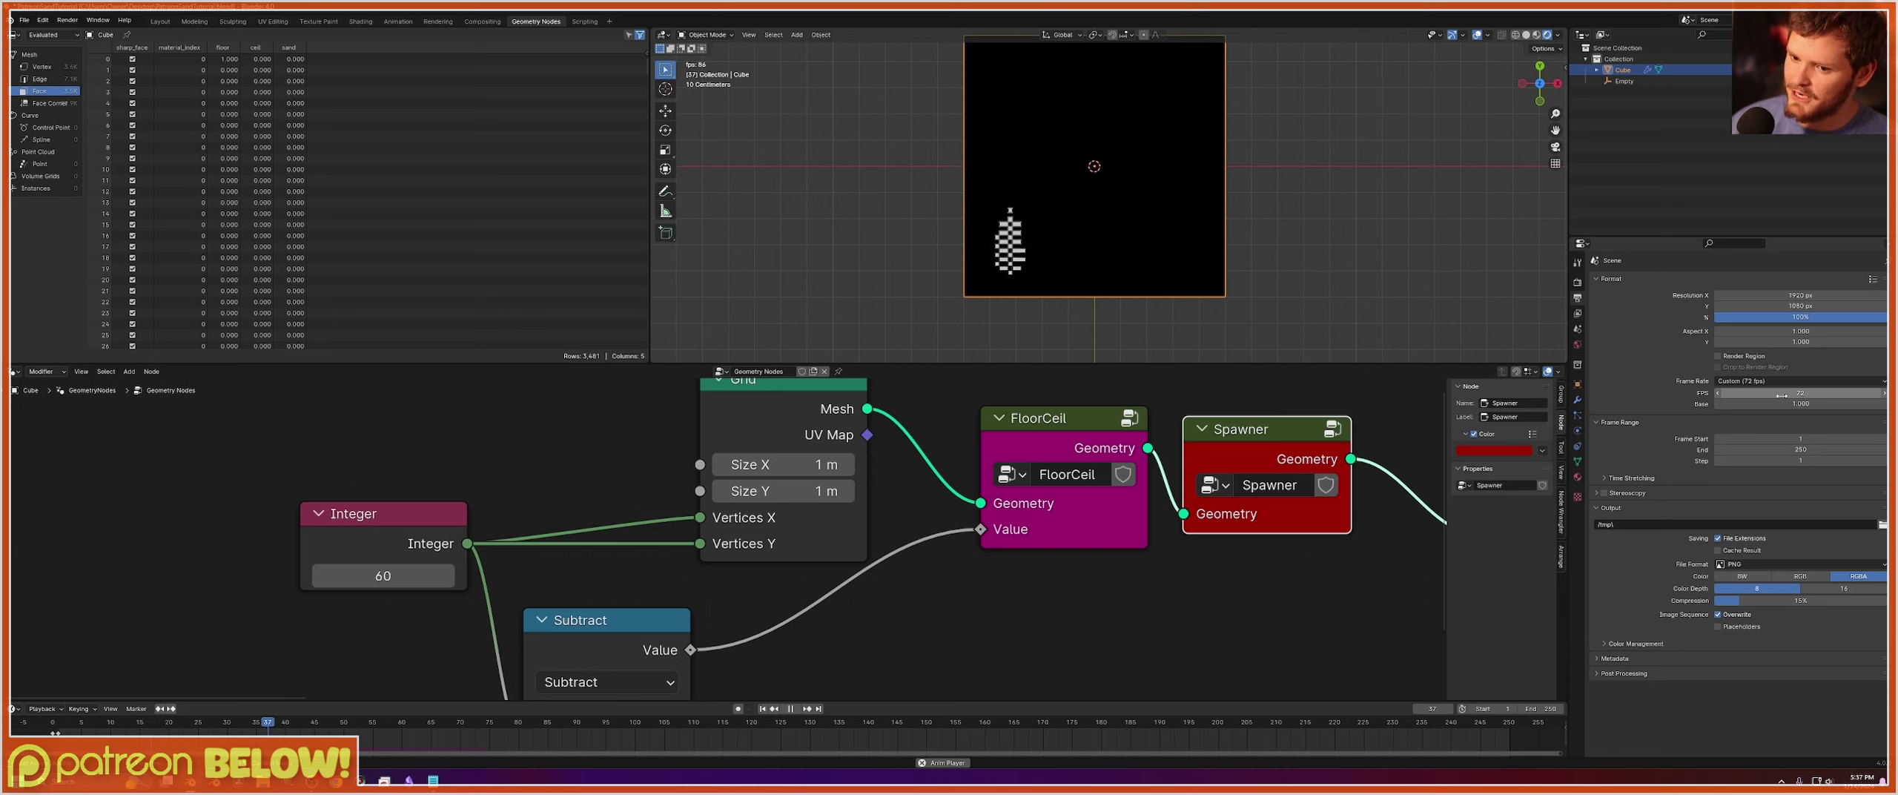
pyautogui.press('space')
pyautogui.click(1788, 382)
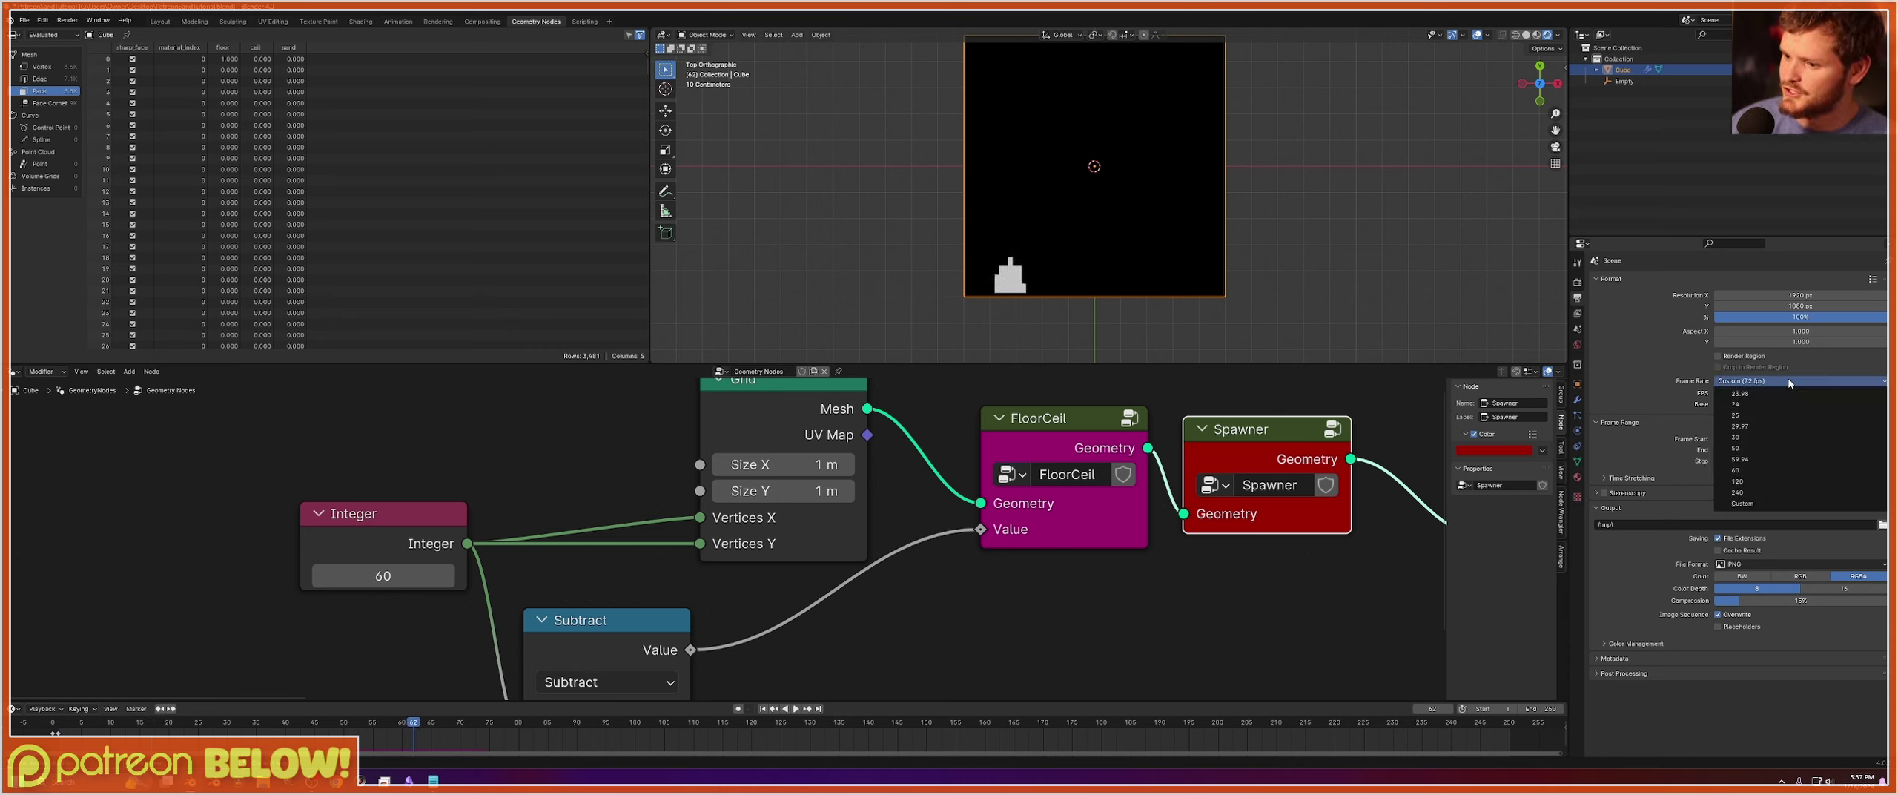
pyautogui.click(1751, 403)
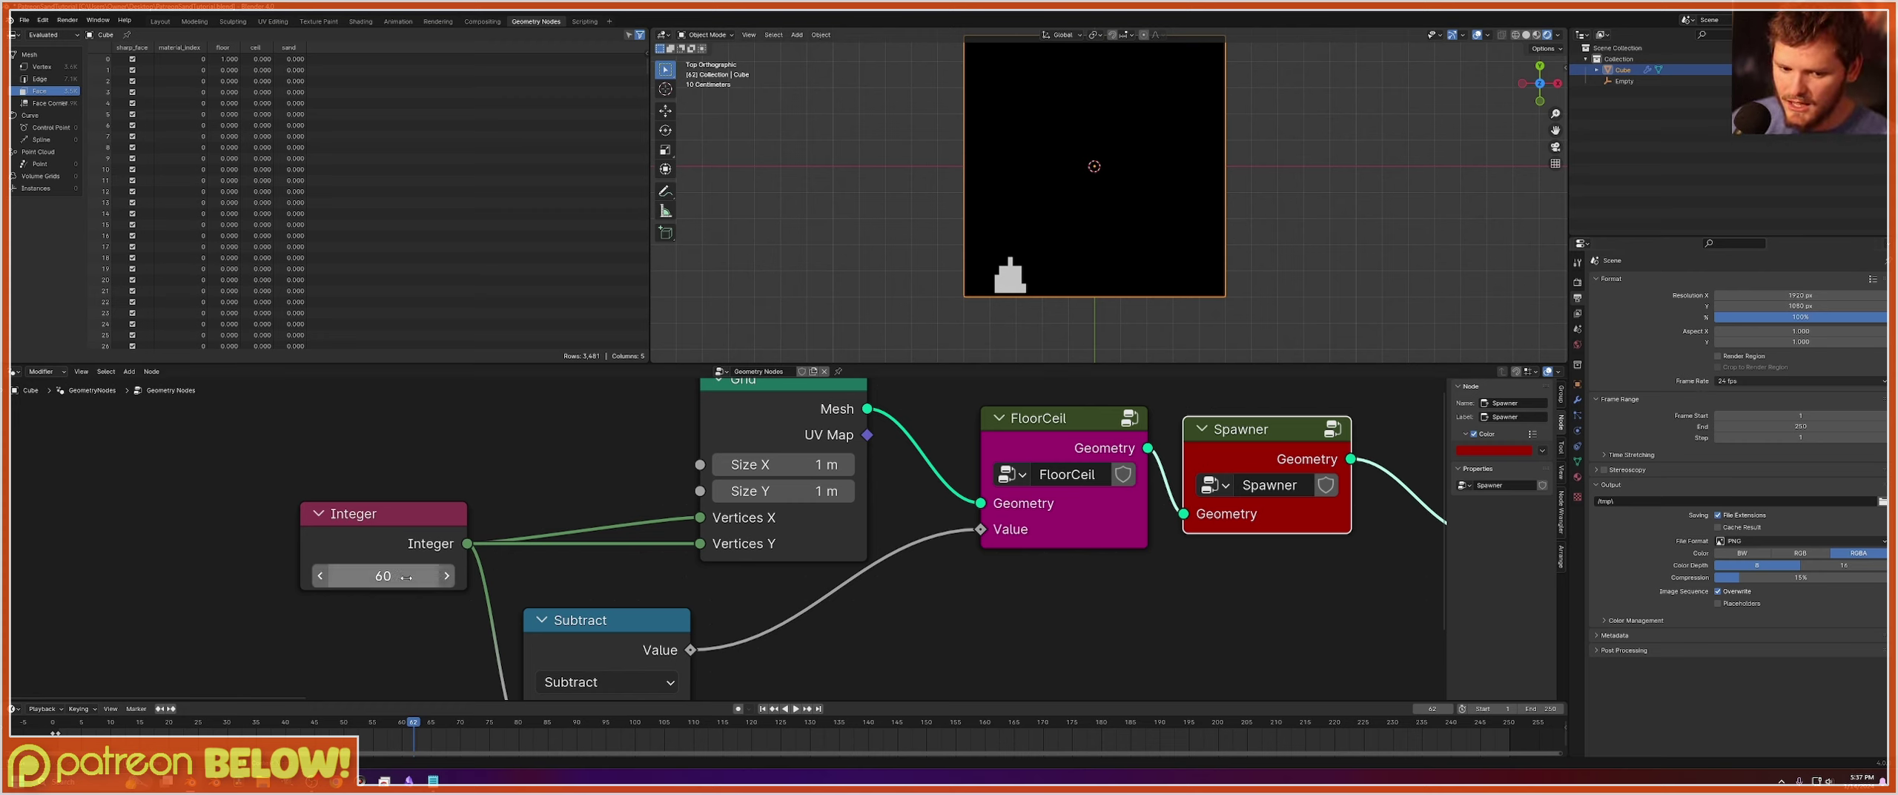
# Set the Integer node to 40, return to the first frame and view the grid in wireframe with the Empty selected.
pyautogui.click(383, 575)
pyautogui.write('40')
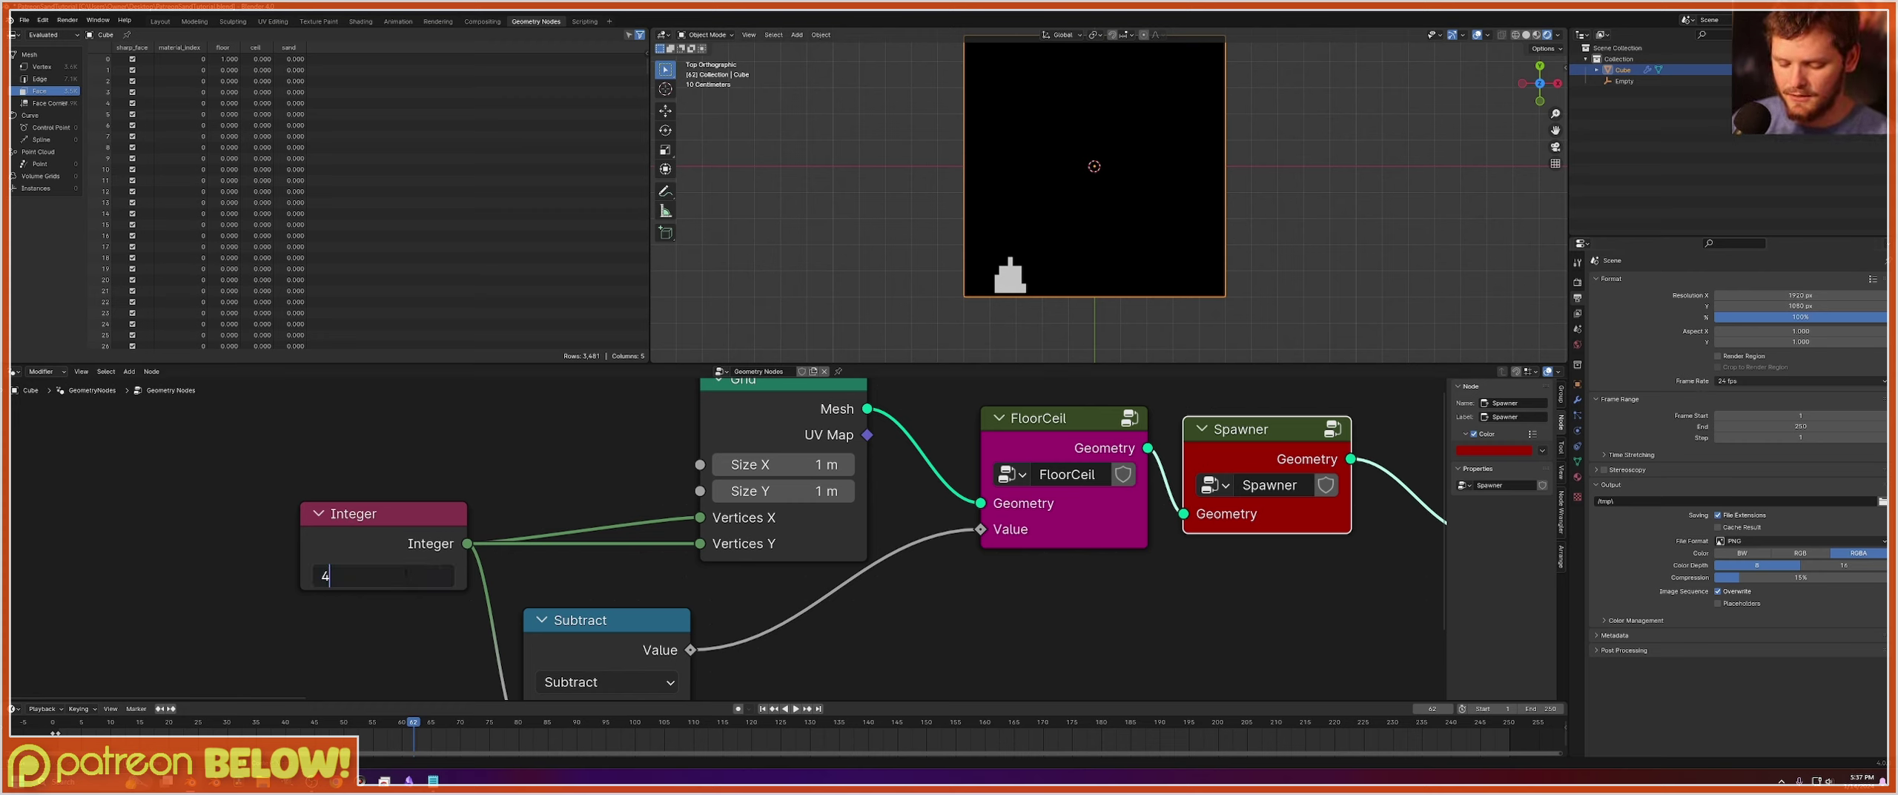
pyautogui.press('Return')
pyautogui.hotkey('shift', 'Left')
pyautogui.click(1624, 81)
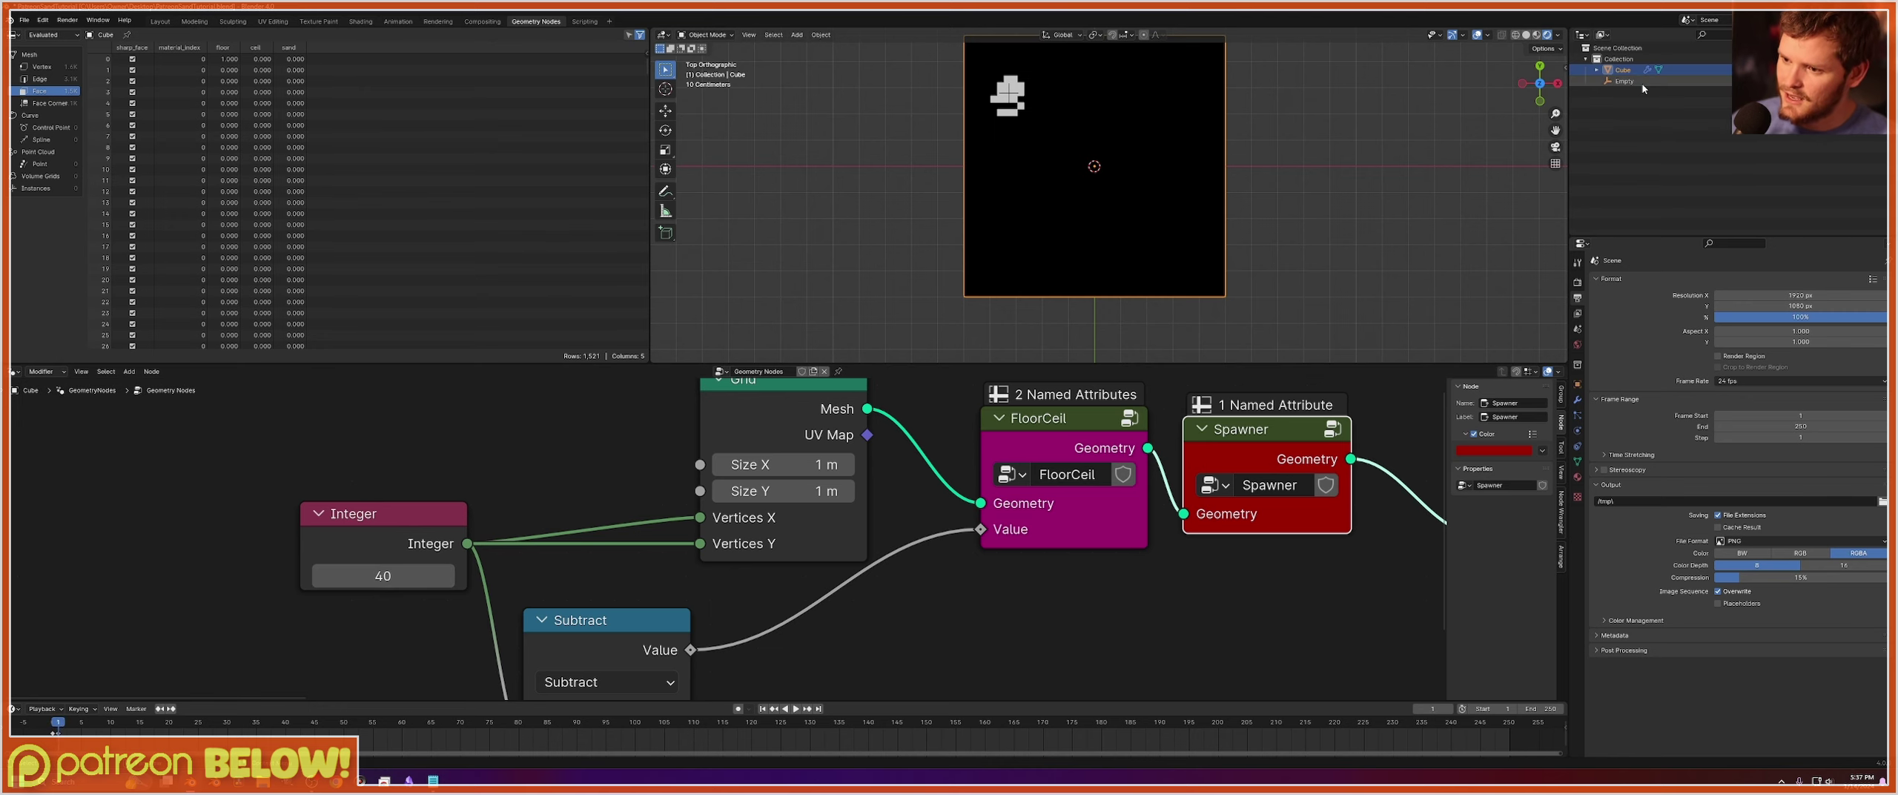
pyautogui.click(1516, 35)
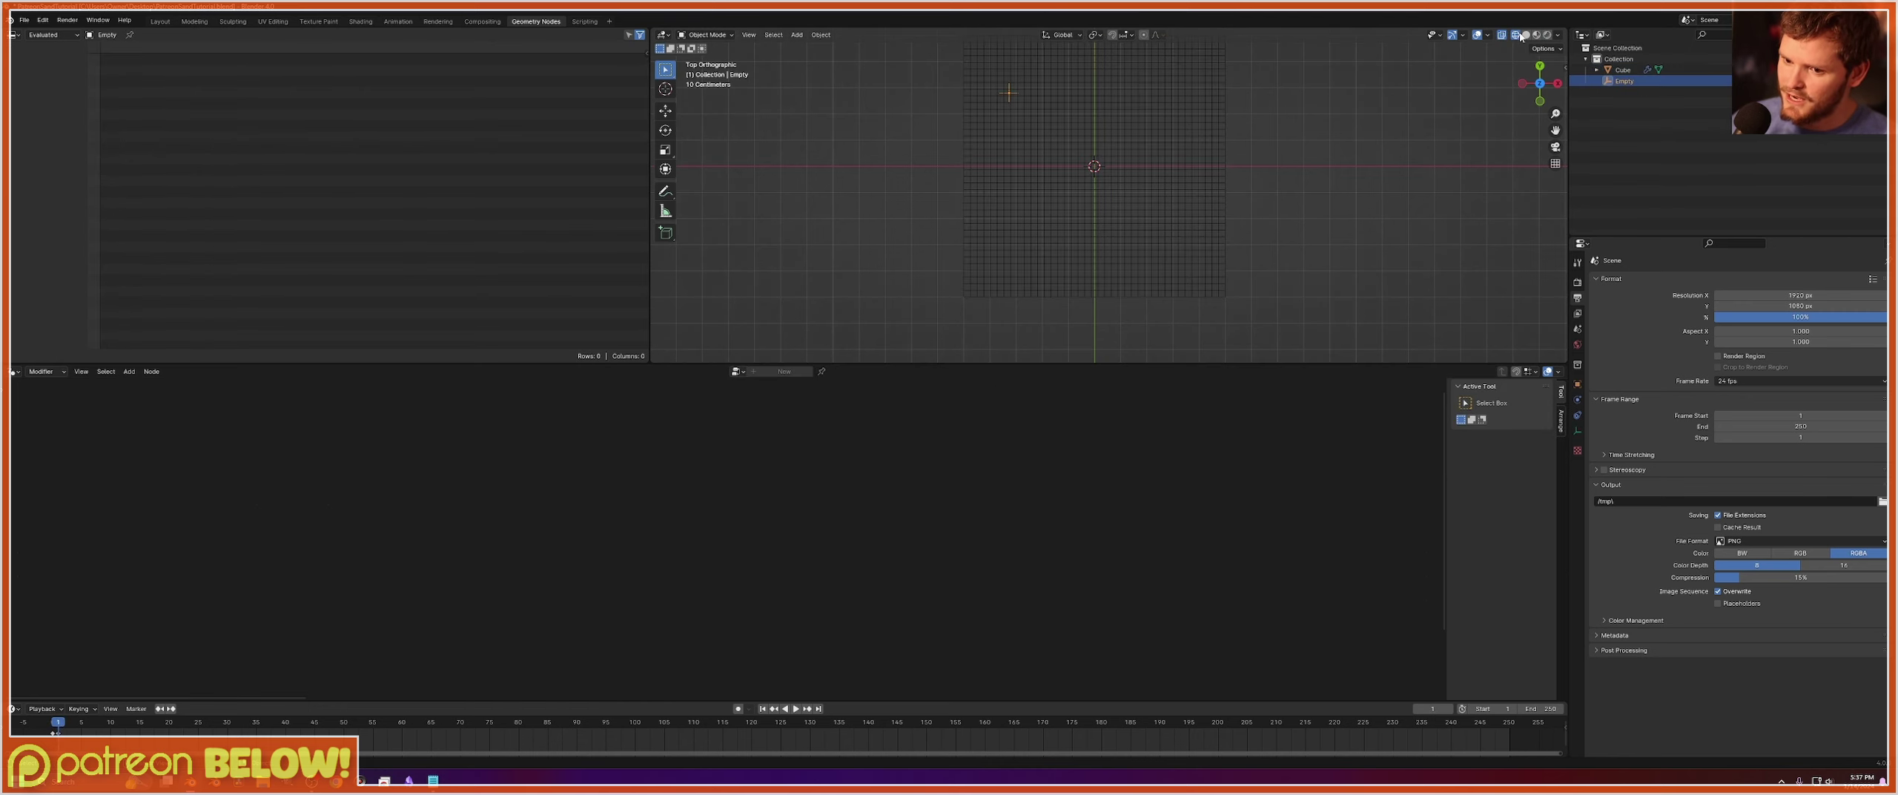
# Reselect the Cube and set the Integer node feeding the Grid to 50.
pyautogui.click(1622, 70)
pyautogui.click(376, 572)
pyautogui.write('50')
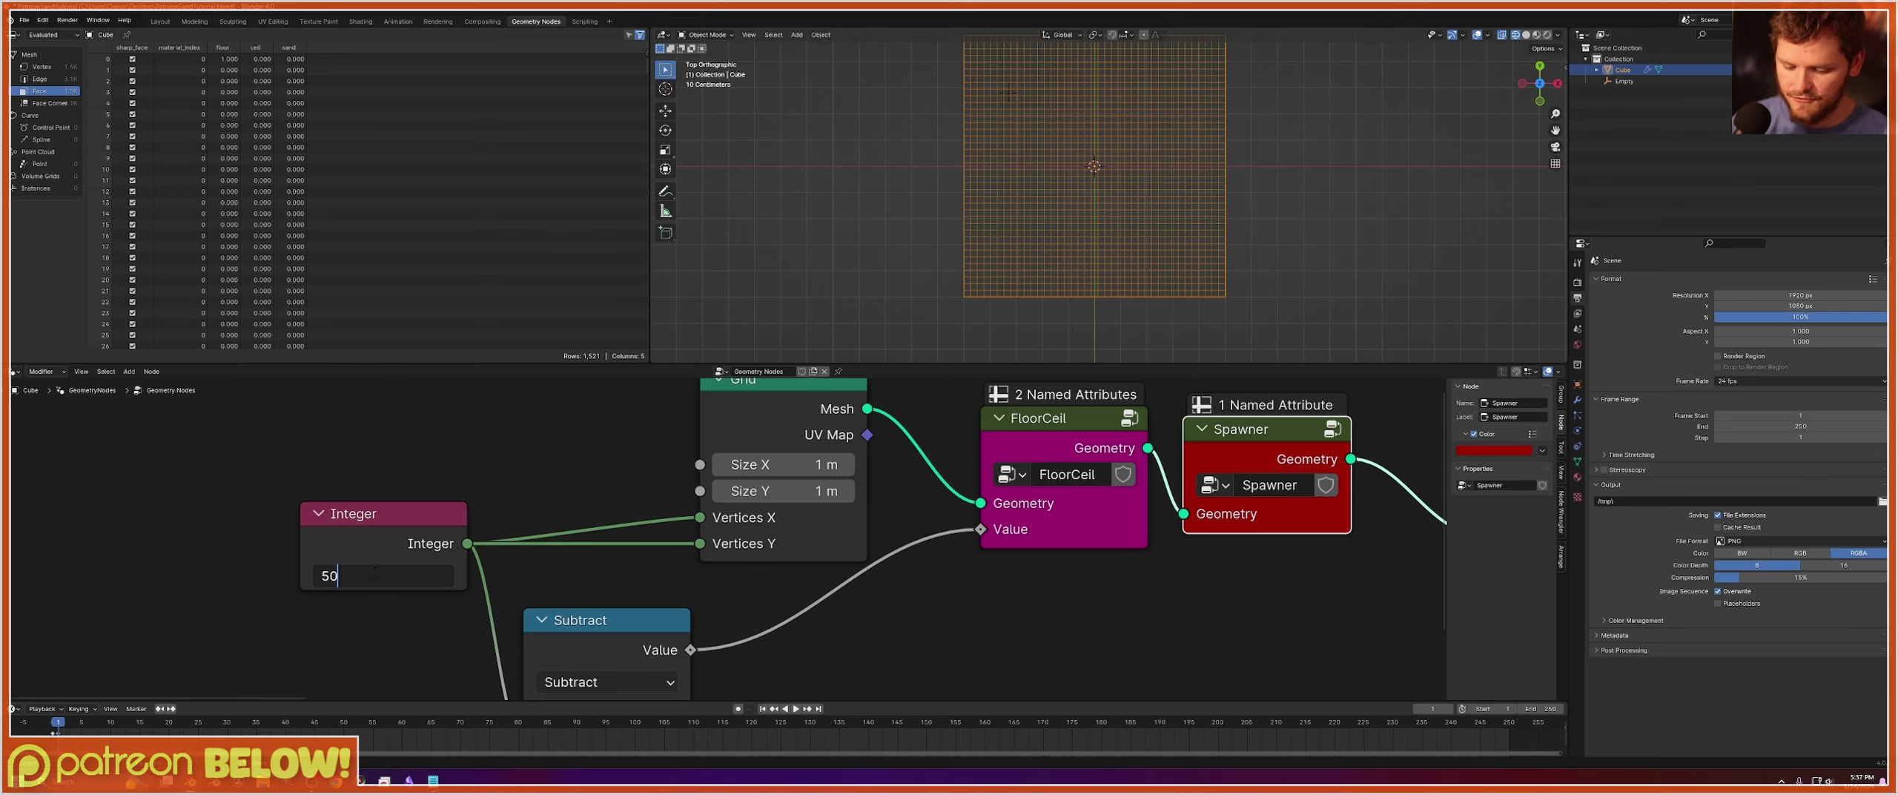
pyautogui.press('Return')
# Play the simulation in rendered shading with the Empty selected, and save the file with the Cube reselected.
pyautogui.click(1625, 80)
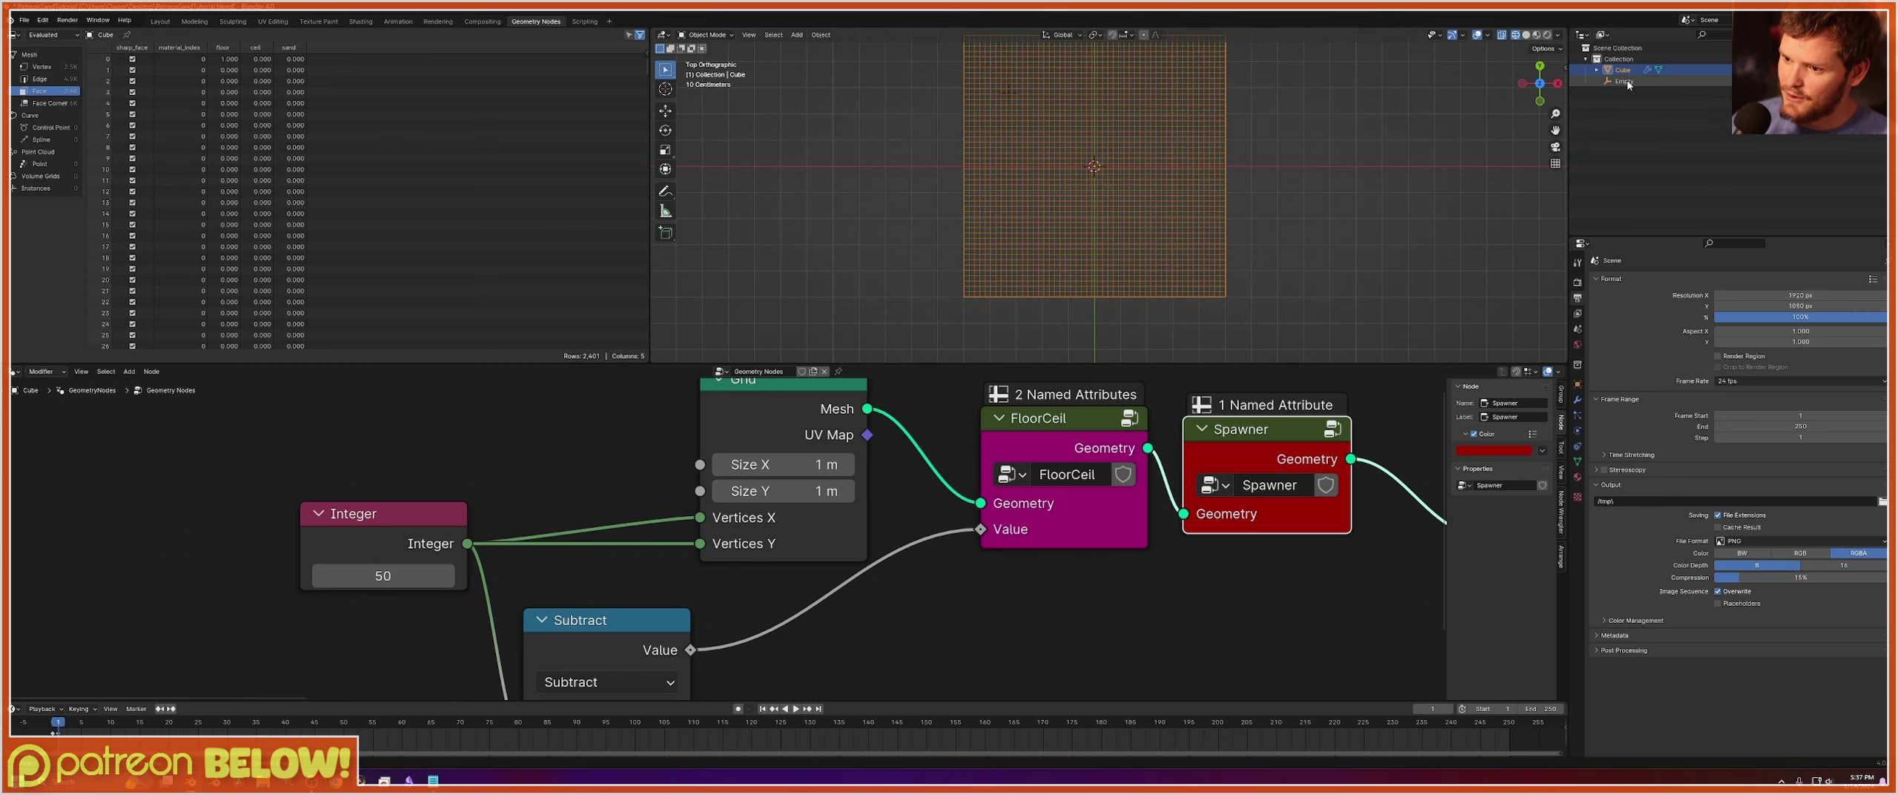
pyautogui.click(1546, 35)
pyautogui.press('space')
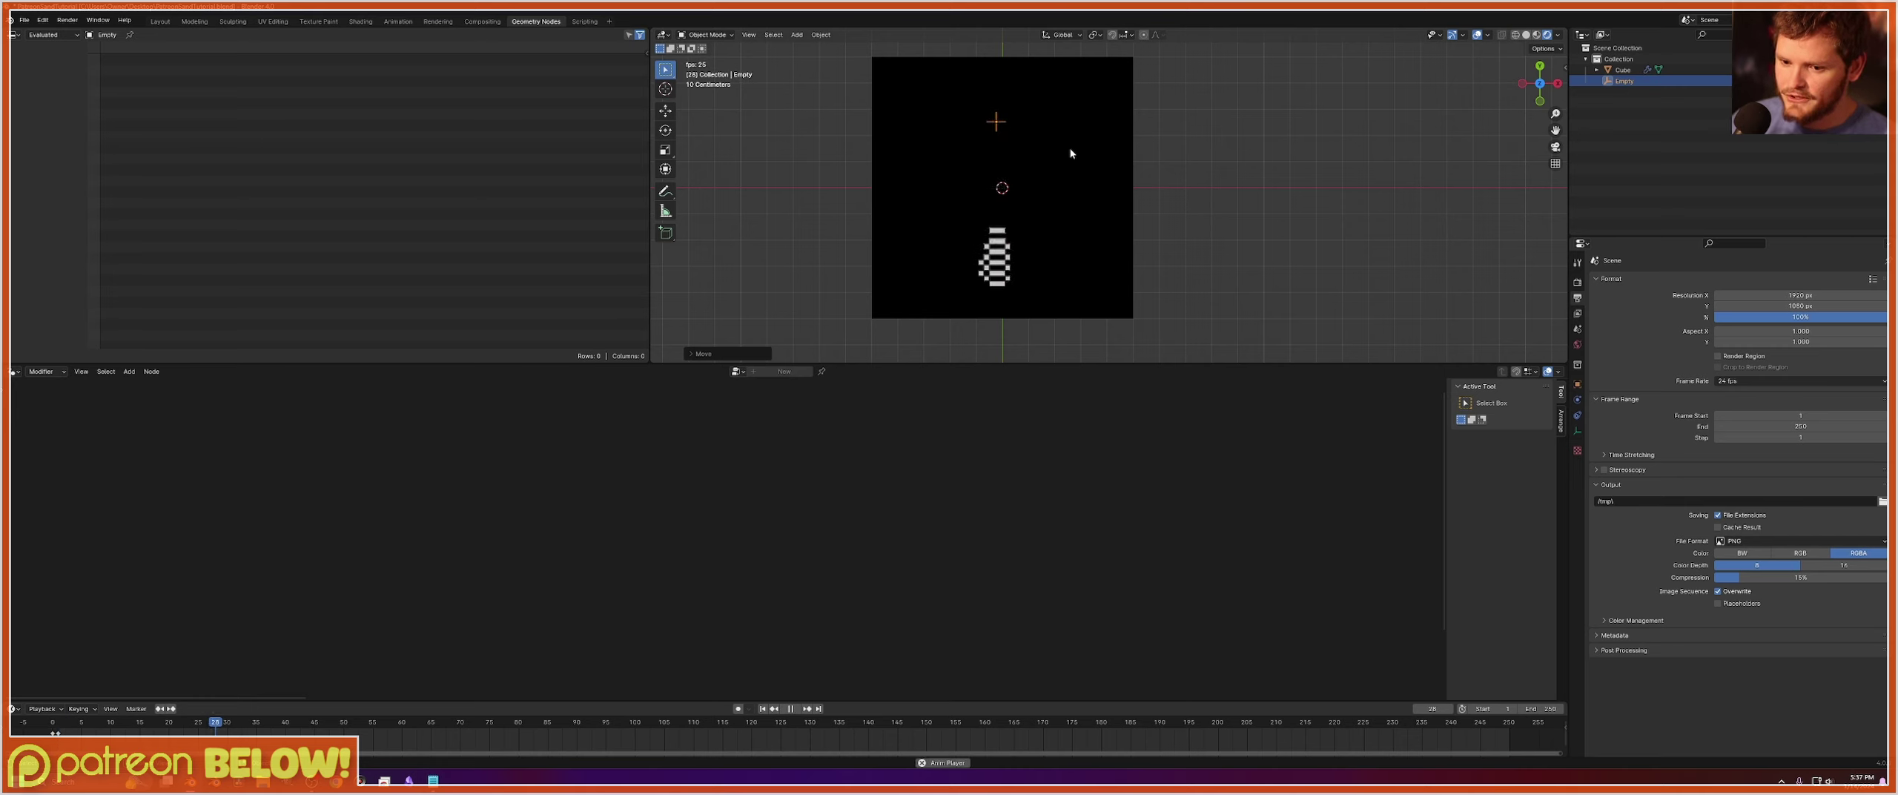
pyautogui.press('space')
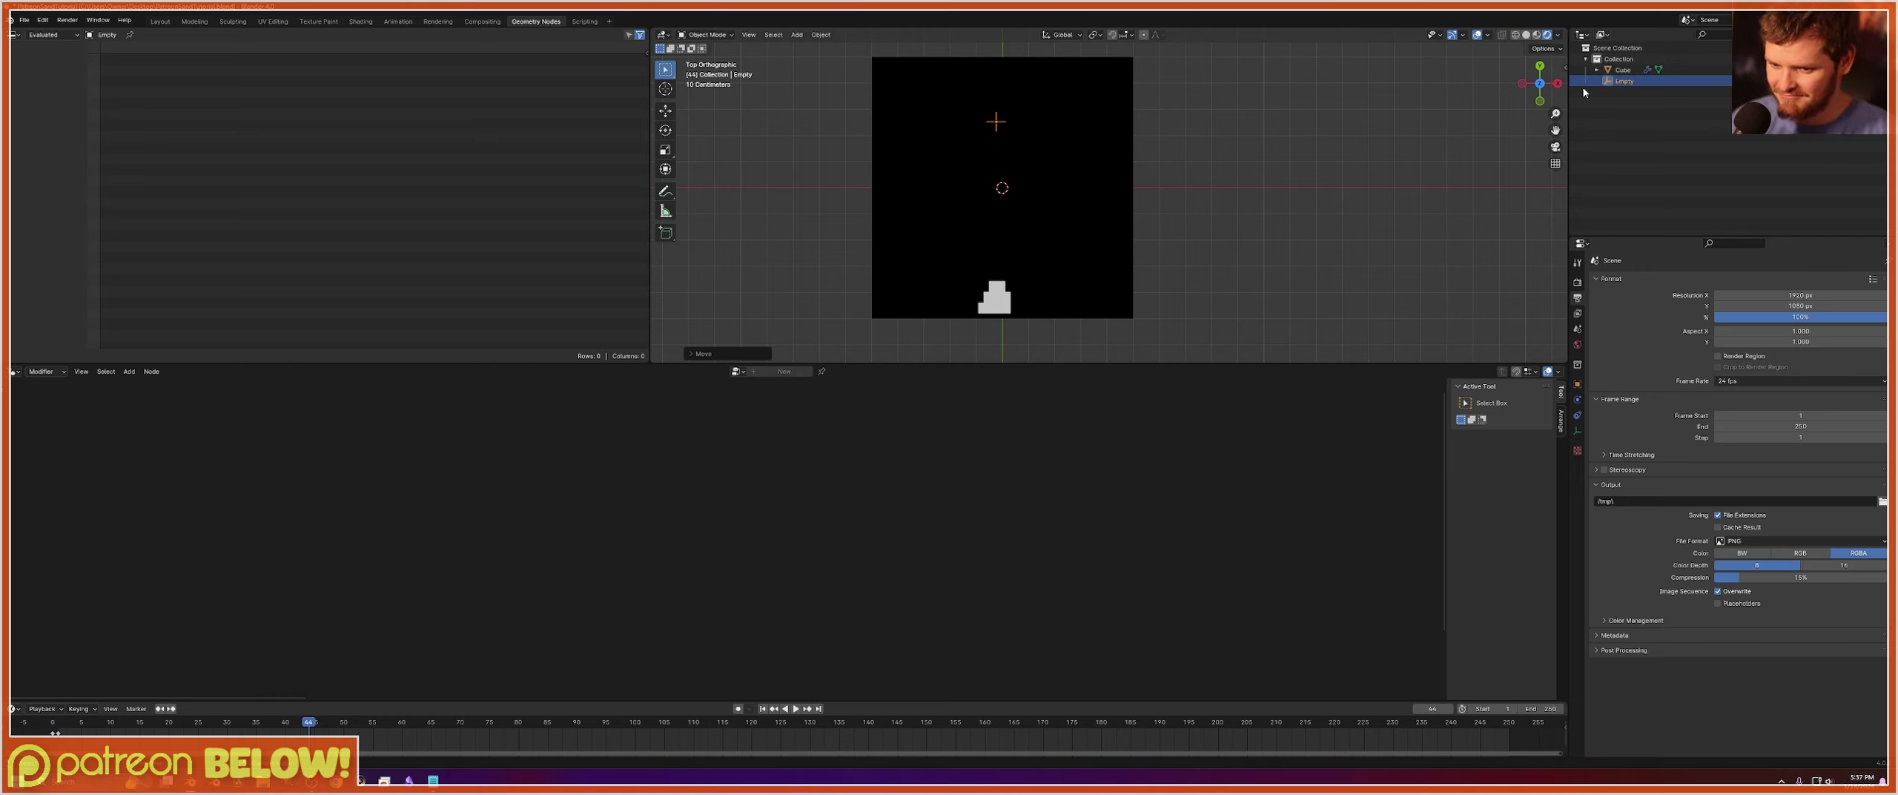
pyautogui.click(1623, 70)
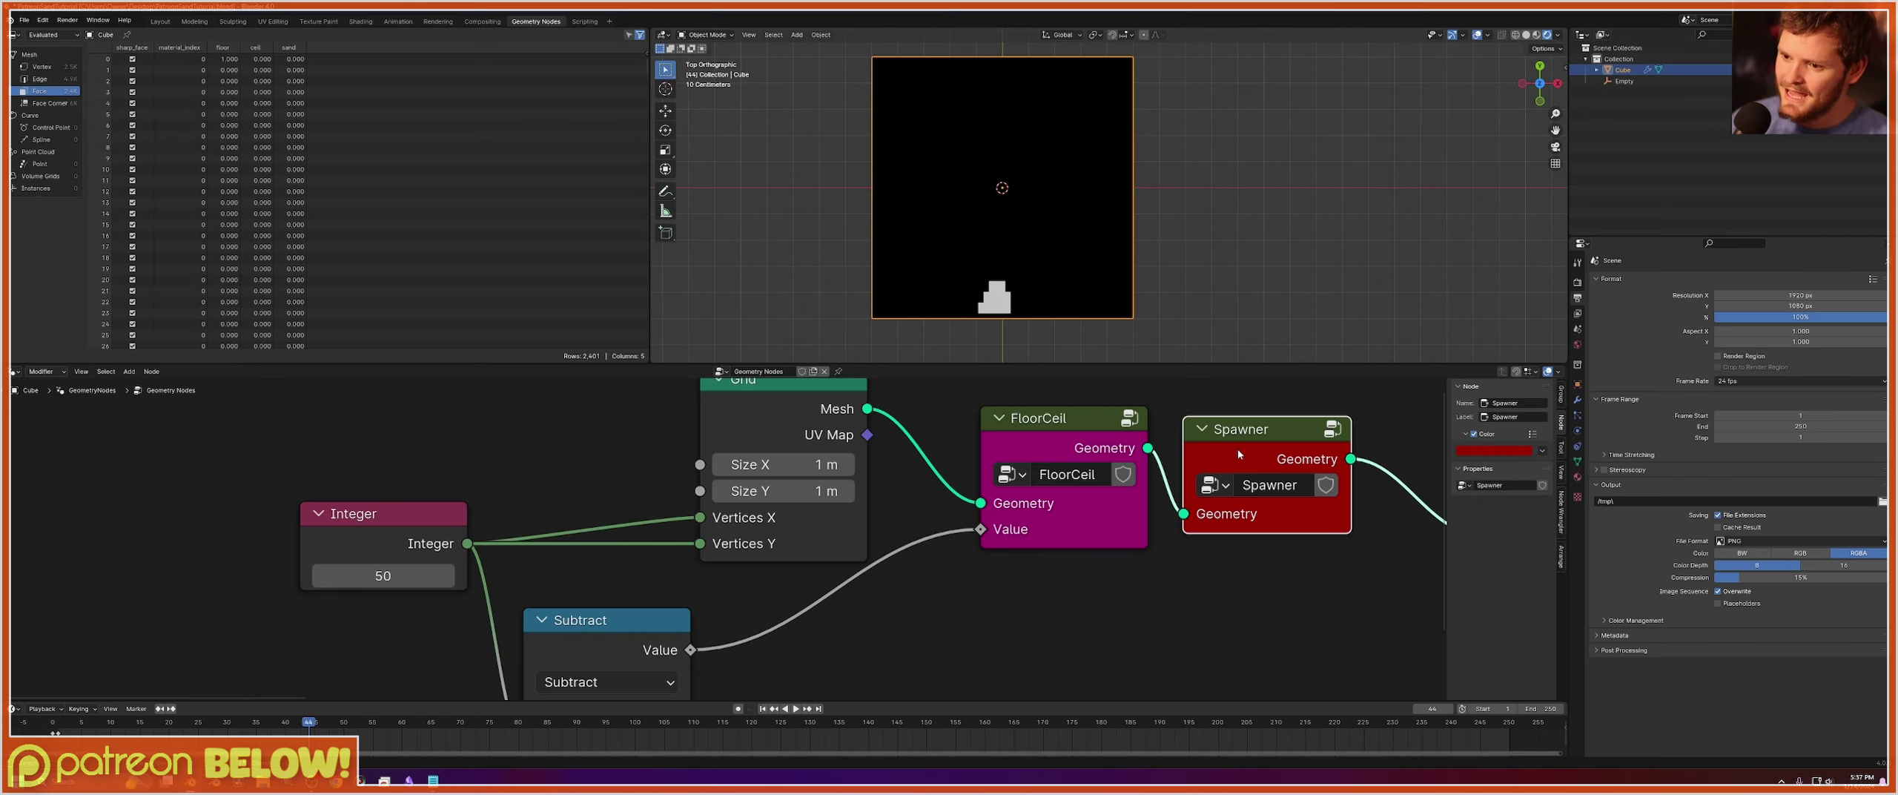
pyautogui.hotkey('ctrl', 's')
# Insert a duplicate of the Spawner group between Simulation Input and Gravity, and delete the original Spawner while keeping FloorCeil linked to Simulation Input.
pyautogui.scroll(-3, 1096, 481)
pyautogui.moveTo(1096, 481); pyautogui.dragTo(855, 527, button='middle')
pyautogui.moveTo(756, 538); pyautogui.dragTo(779, 502)
pyautogui.hotkey('shift', 'd')
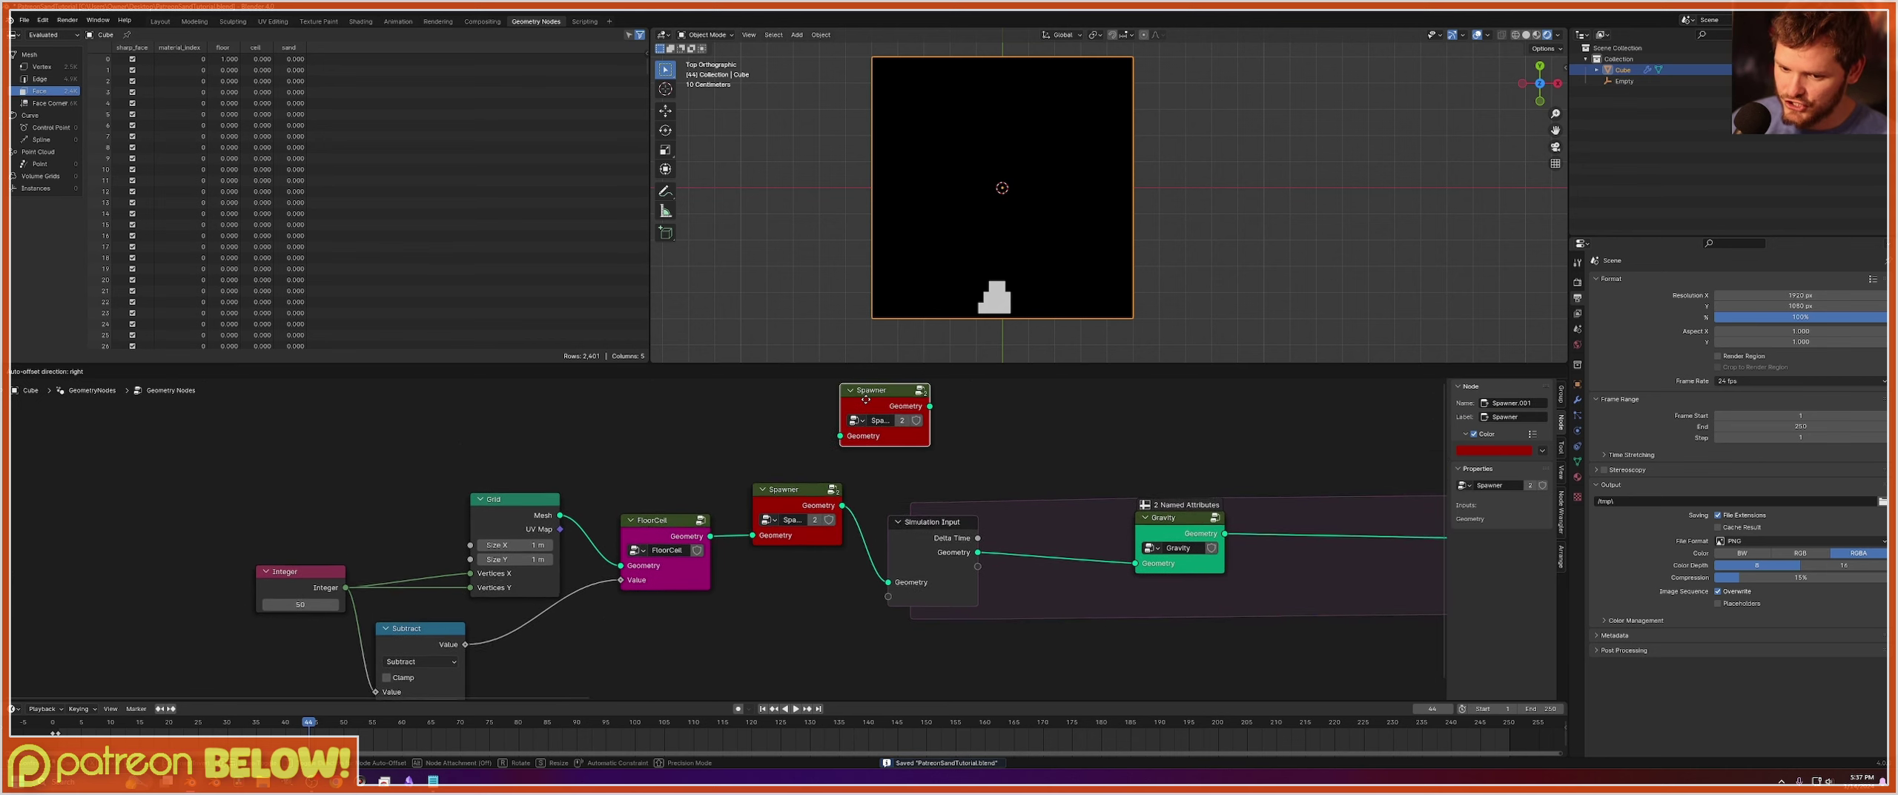
pyautogui.click(1049, 550)
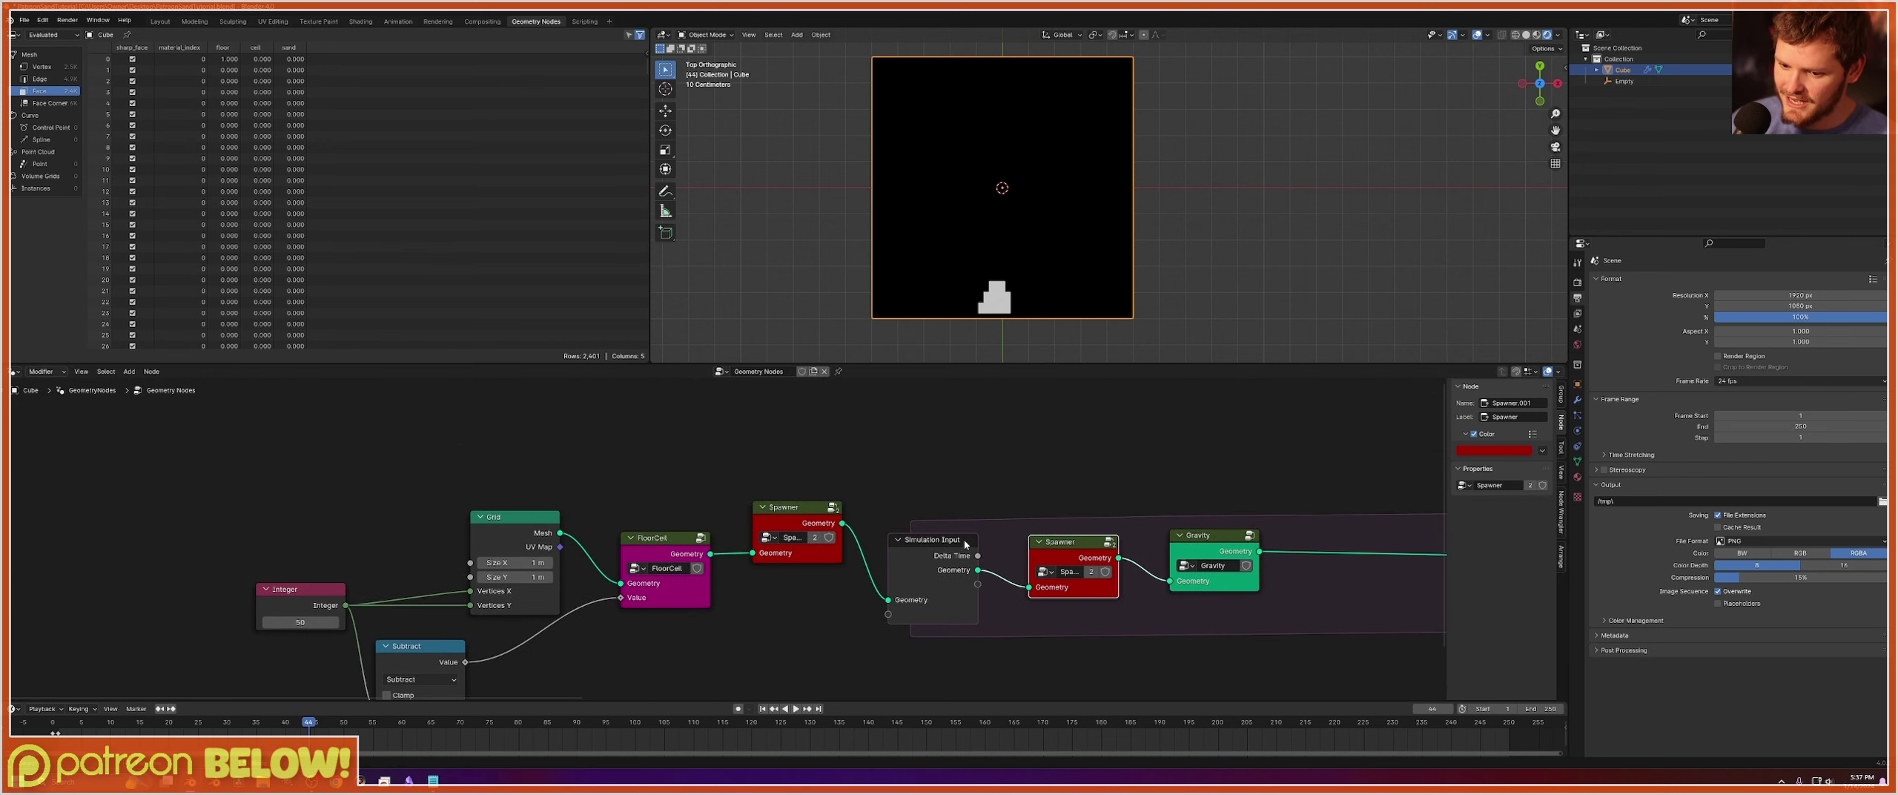
pyautogui.click(800, 520)
pyautogui.hotkey('ctrl', 'x')
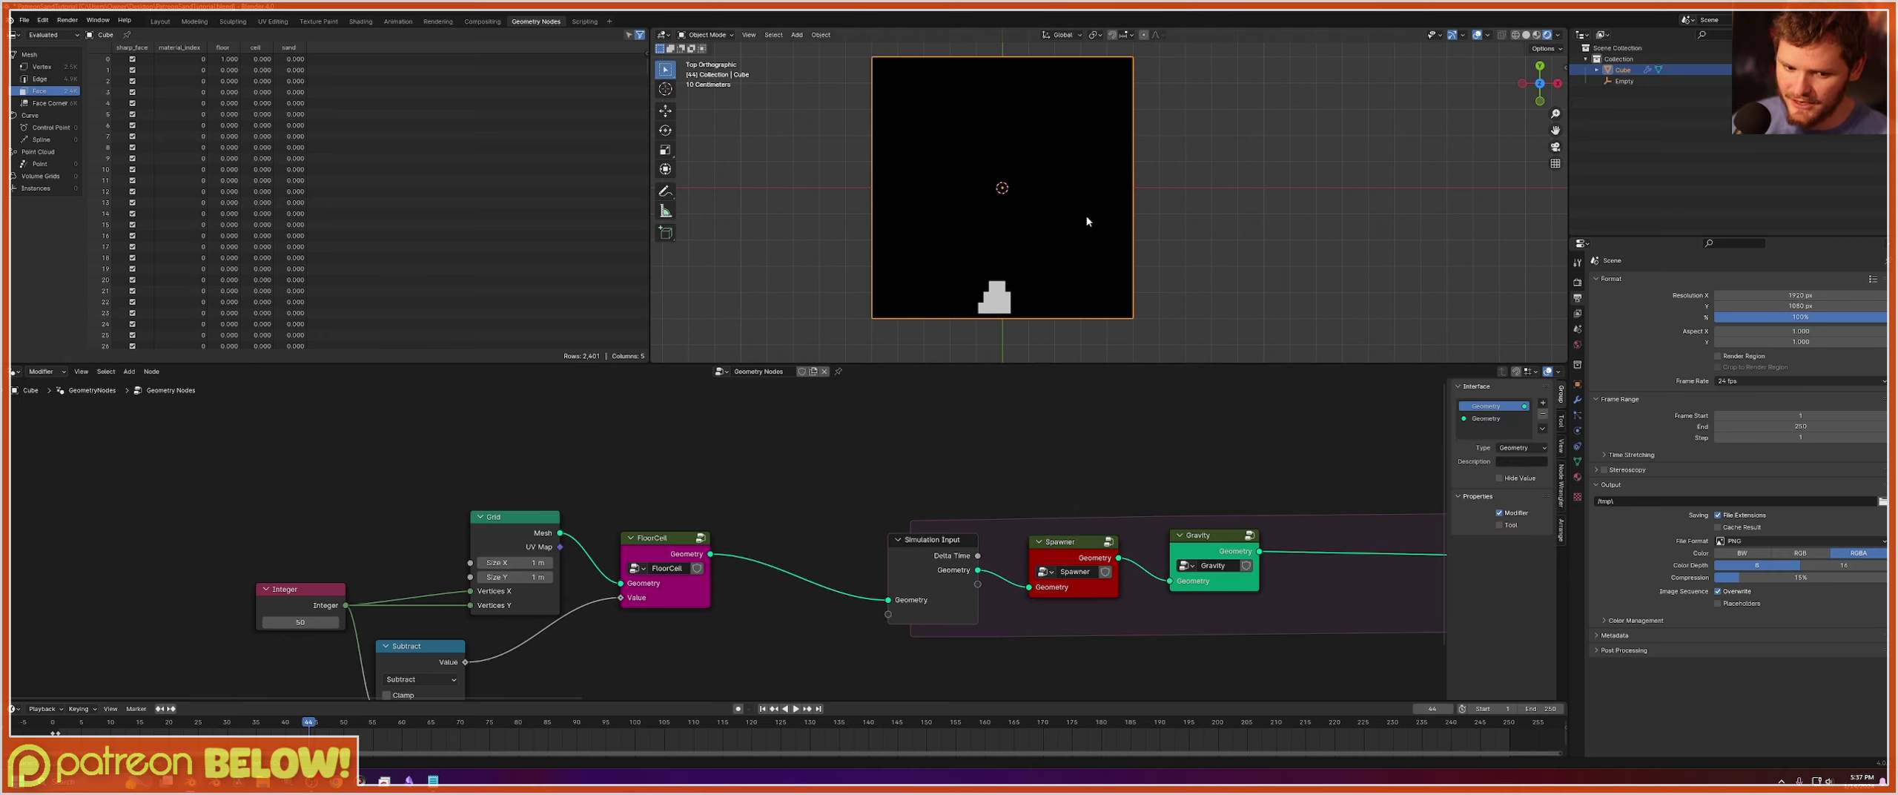
# Play the simulation from the first frame while moving the Empty across the grid, and reposition the Empty at the first frame.
pyautogui.hotkey('shift', 'Left')
pyautogui.click(1623, 80)
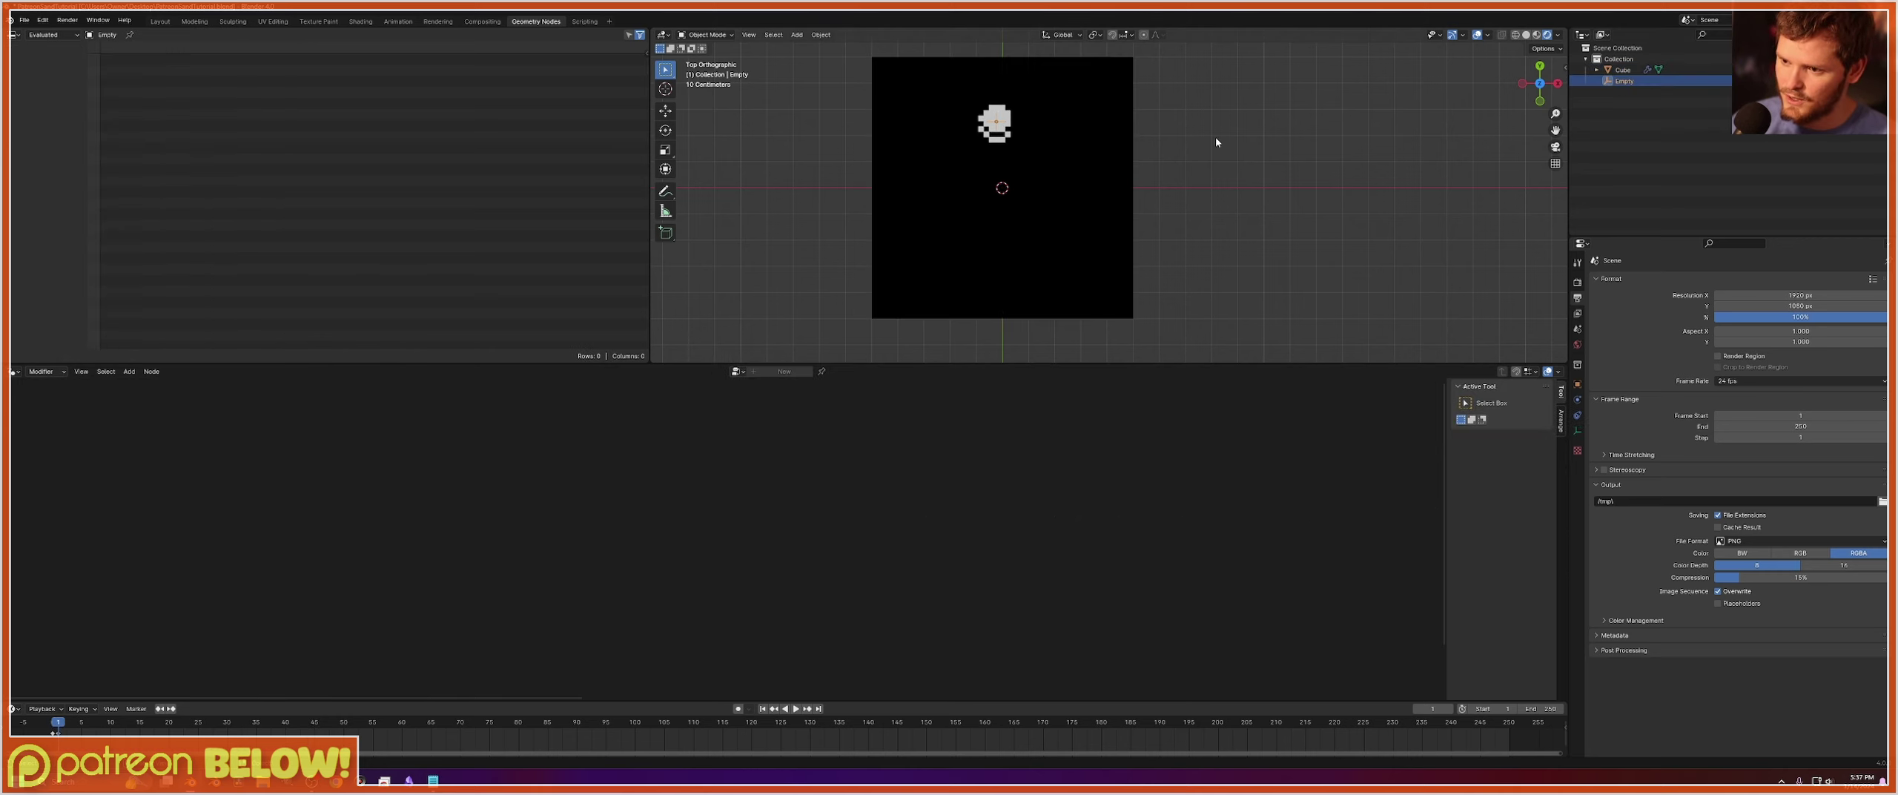
pyautogui.press('space')
pyautogui.press('g')
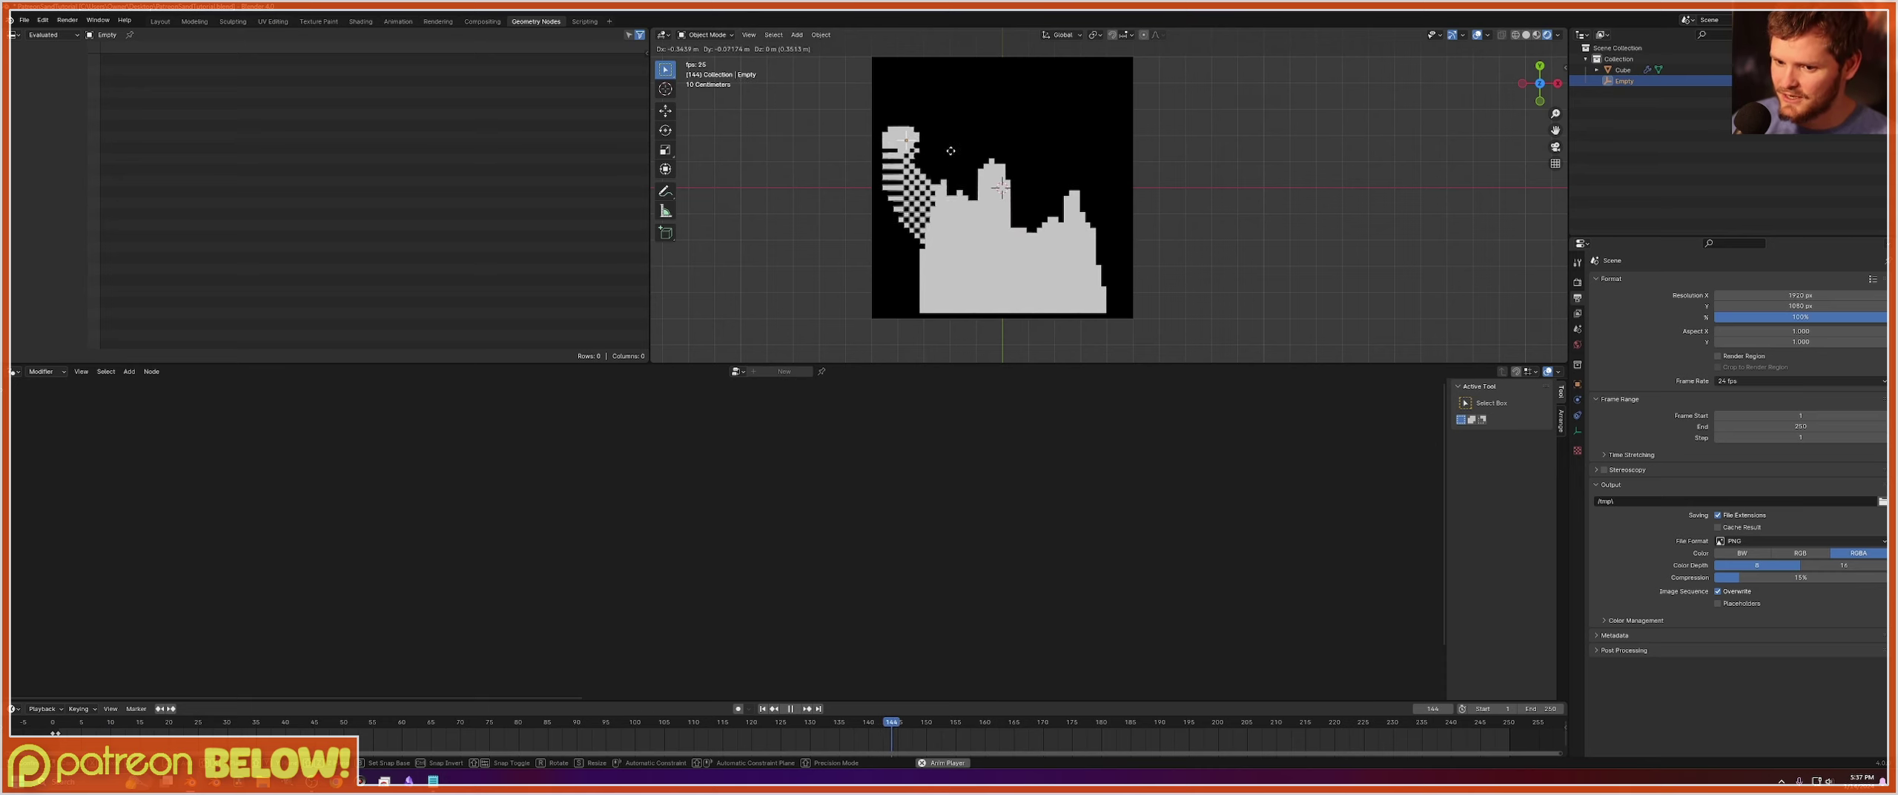
pyautogui.click(1008, 282)
pyautogui.press('space')
pyautogui.hotkey('shift', 'Left')
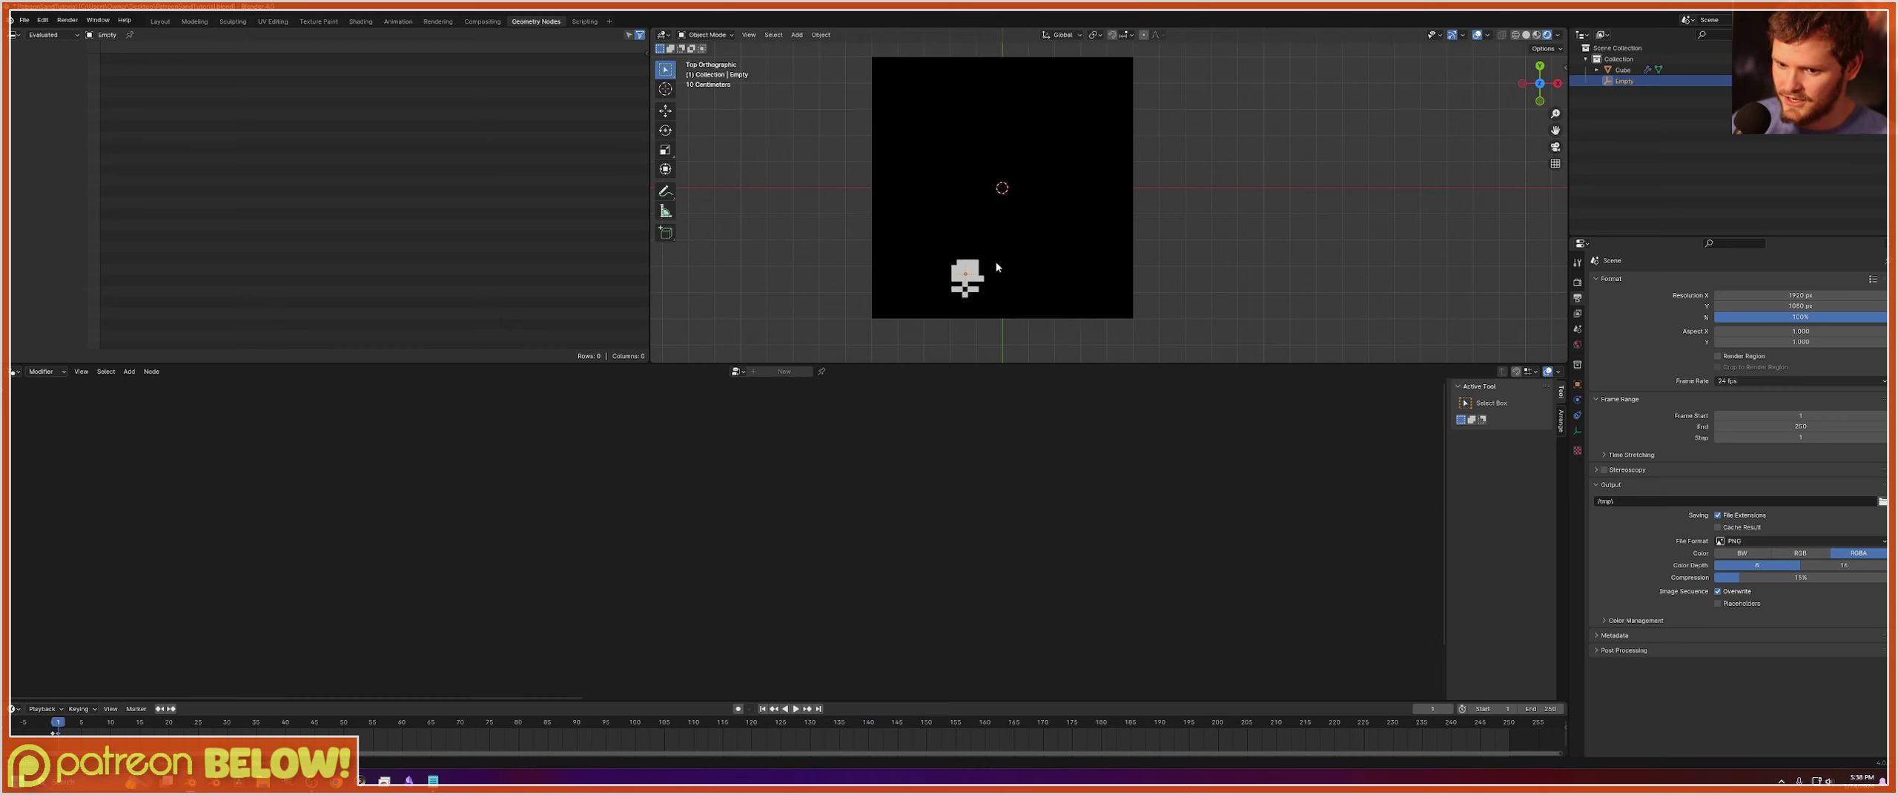
pyautogui.press('g')
pyautogui.click(968, 213)
# Inside the Cube's Spawner group, set the Less Than node's B value to 0.03.
pyautogui.click(1022, 223)
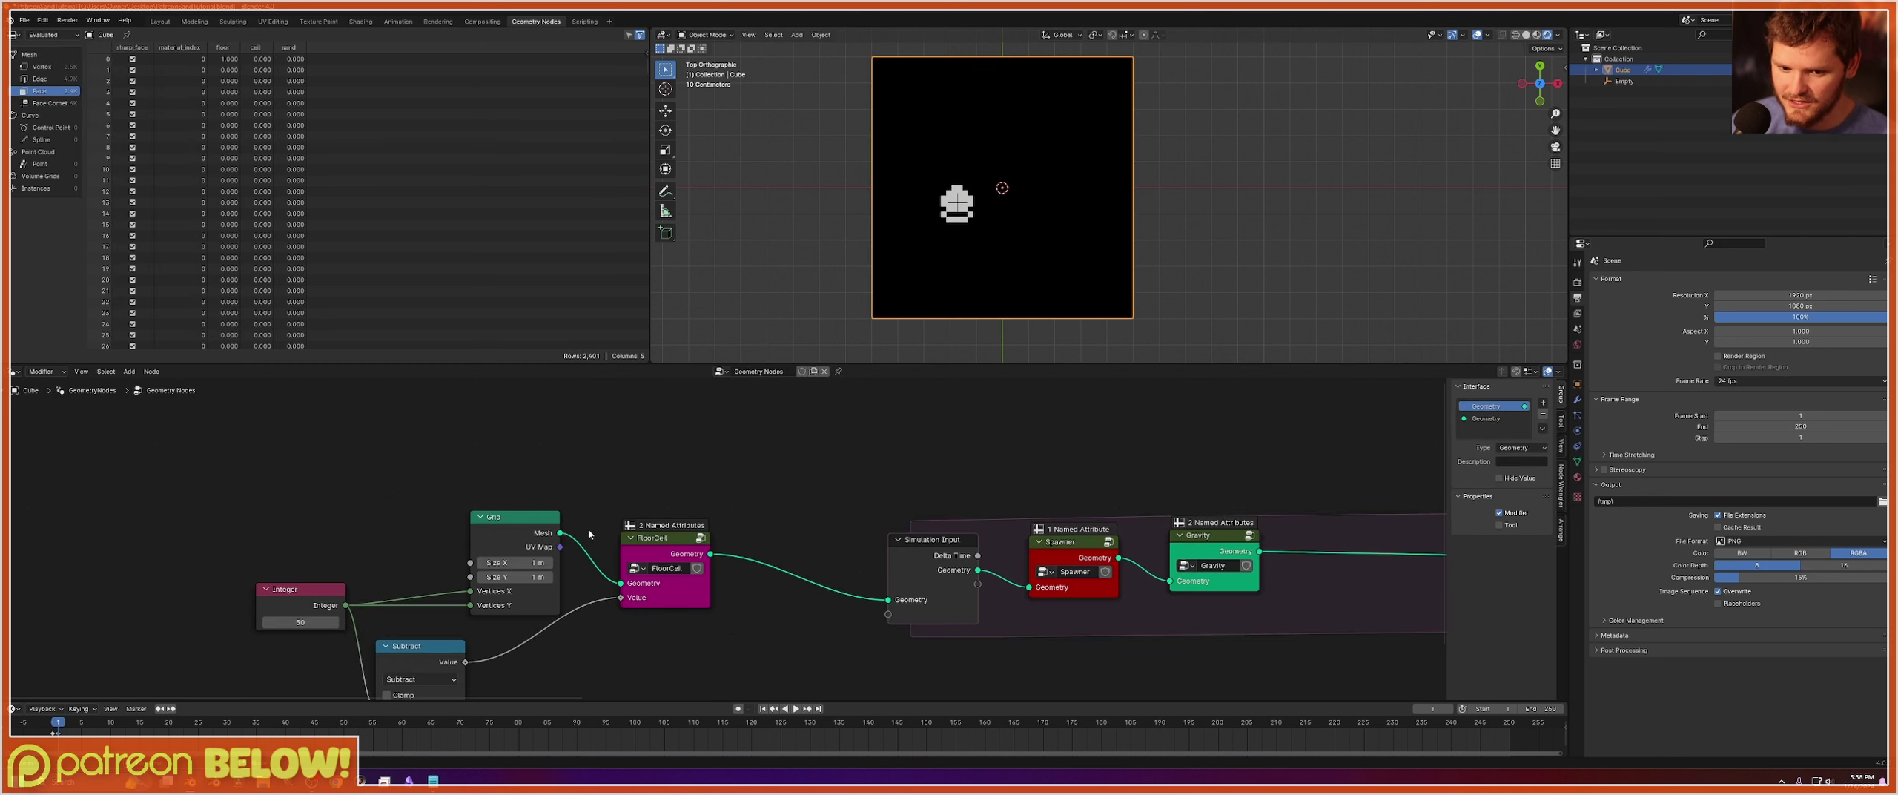
pyautogui.click(1052, 556)
pyautogui.press('Tab')
pyautogui.scroll(2, 835, 547)
pyautogui.click(812, 511)
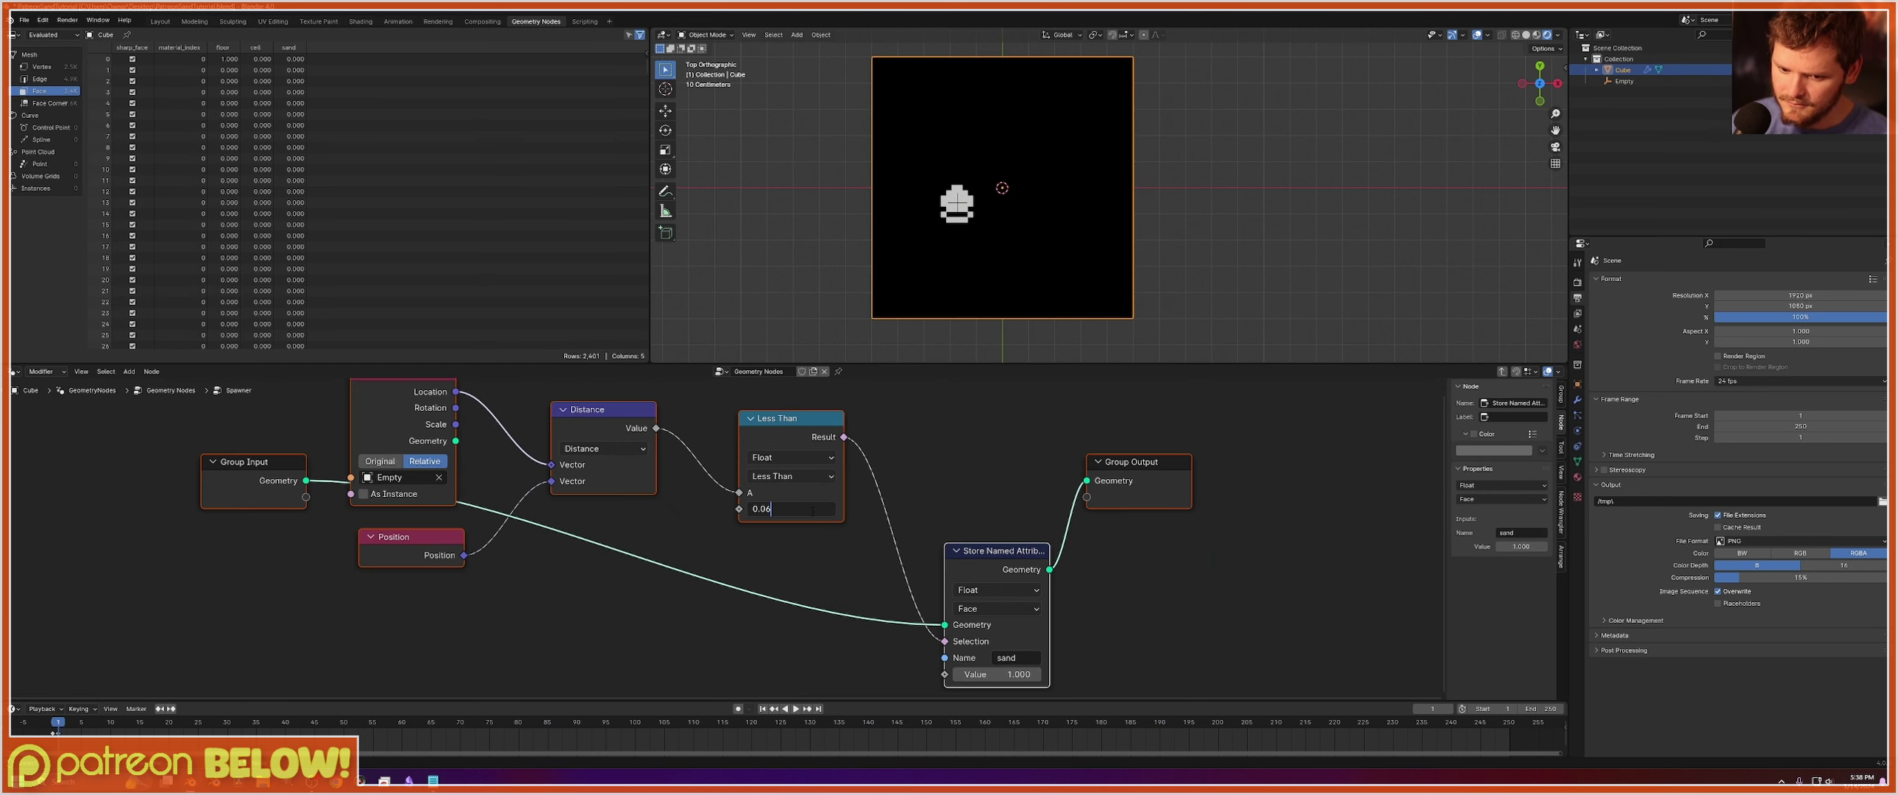
pyautogui.press('BackSpace')
pyautogui.write('3')
pyautogui.press('Return')
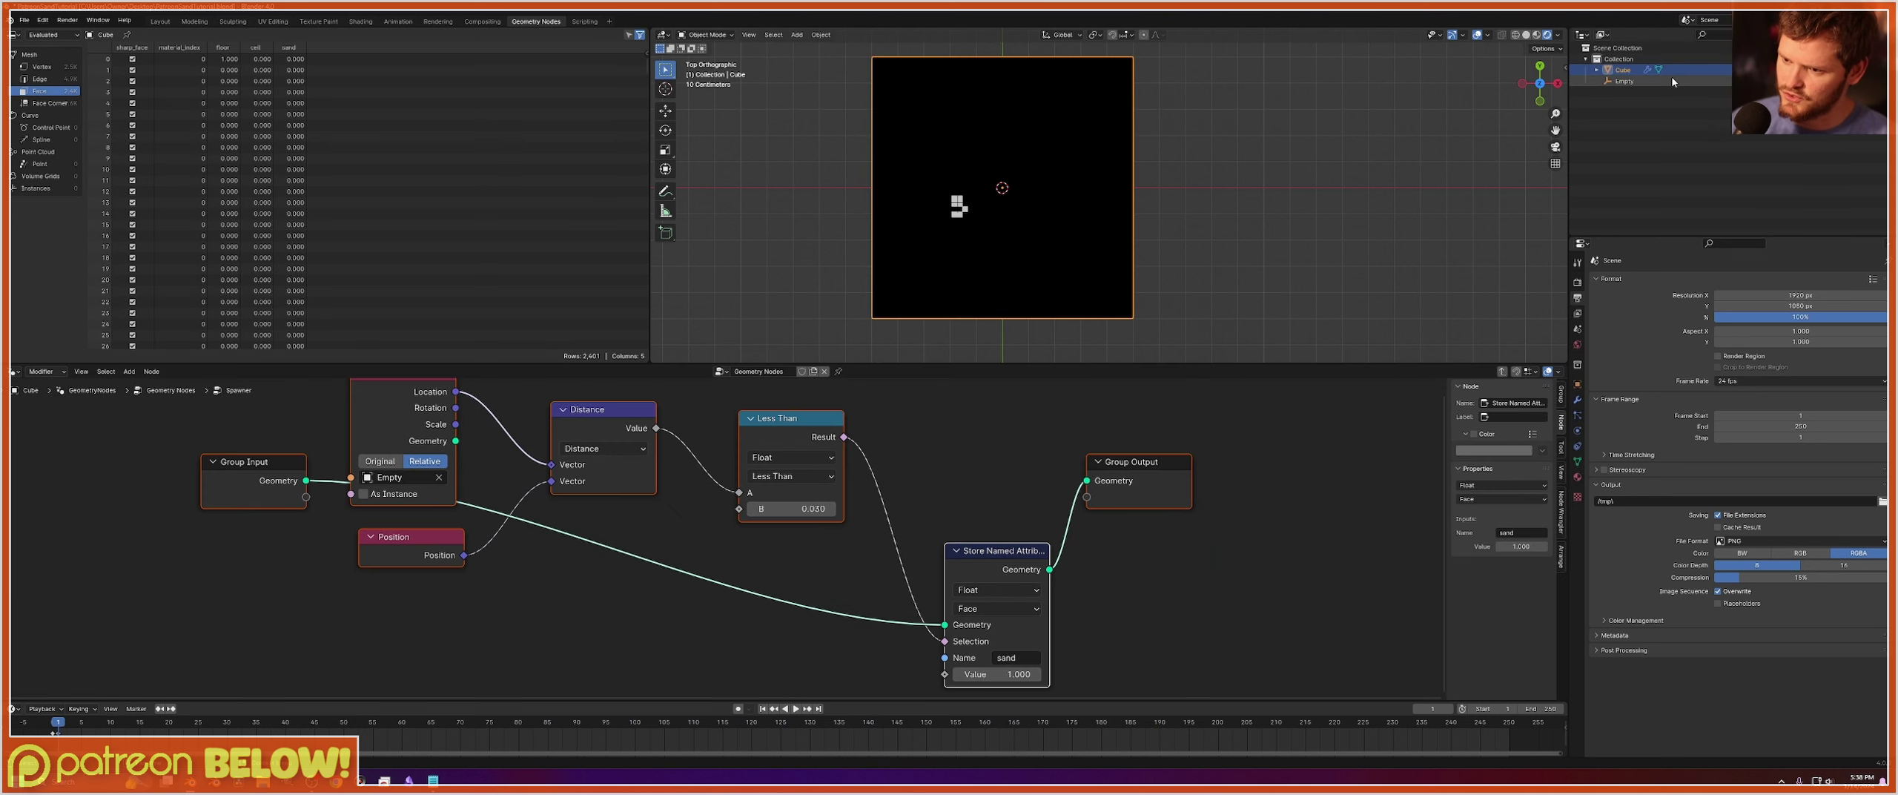
# Select the Empty and play the simulation while moving it across the grid to pour a thinner stream of sand.
pyautogui.click(1625, 80)
pyautogui.press('space')
pyautogui.press('g')
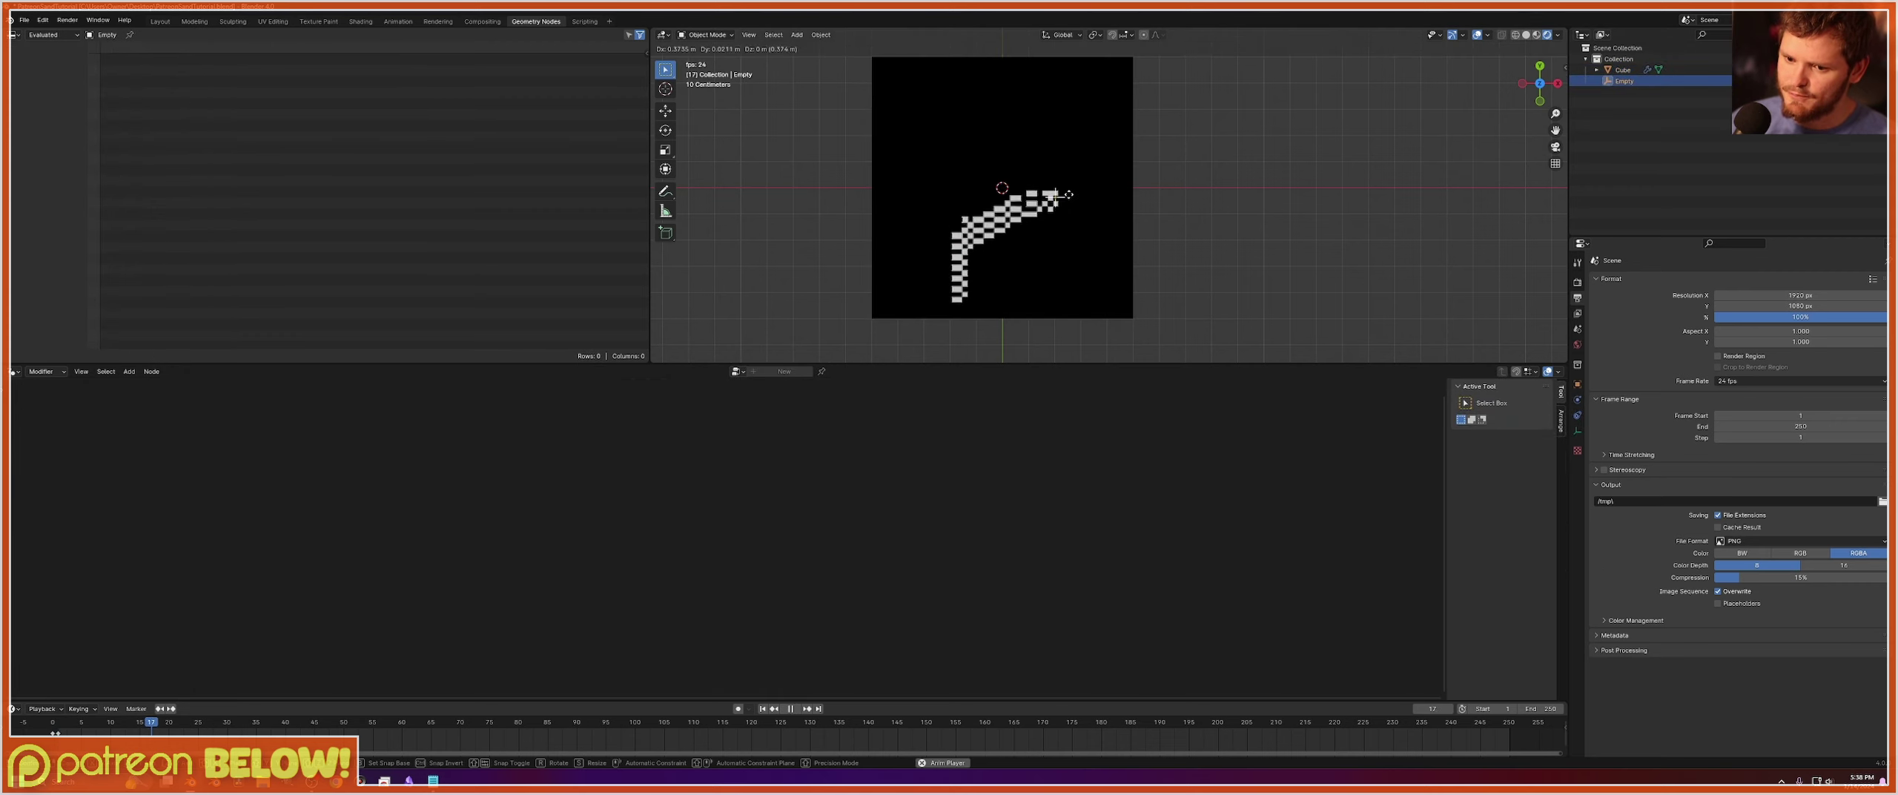
pyautogui.click(944, 194)
pyautogui.press('space')
# Reselect the Cube and return to the main node tree around the Spawner and Gravity groups.
pyautogui.click(1079, 186)
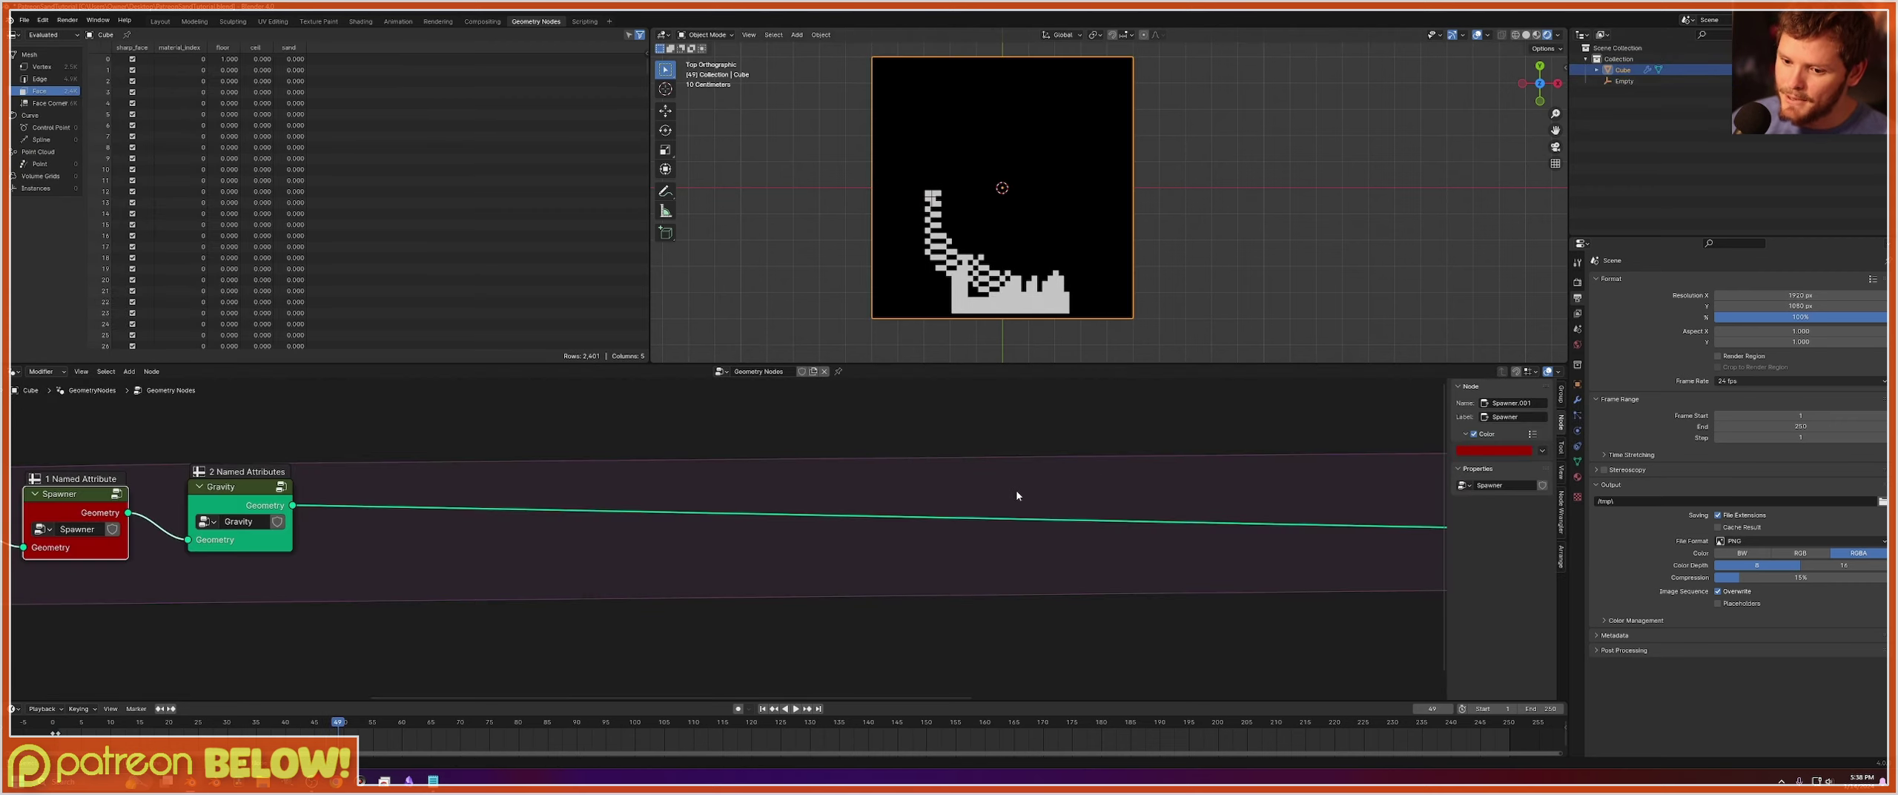
pyautogui.scroll(-7, 1020, 498)
pyautogui.press('KP_Decimal')
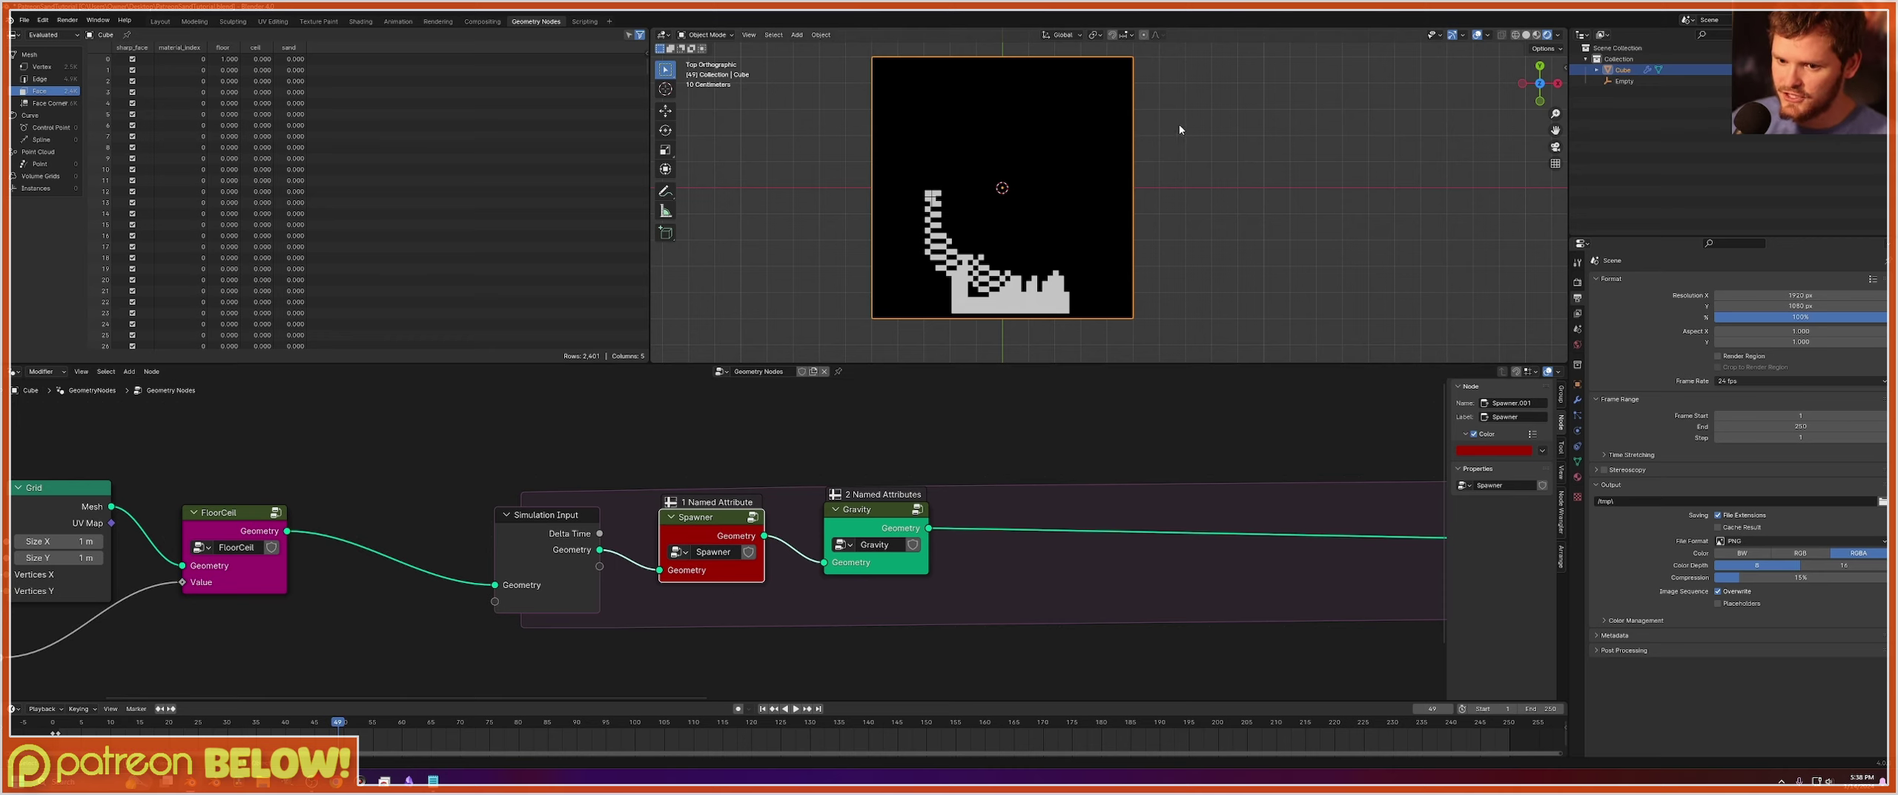
# Resume playback, move the Empty around the grid's upper part to pour more sand, and stop playback.
pyautogui.press('space')
pyautogui.click(1624, 81)
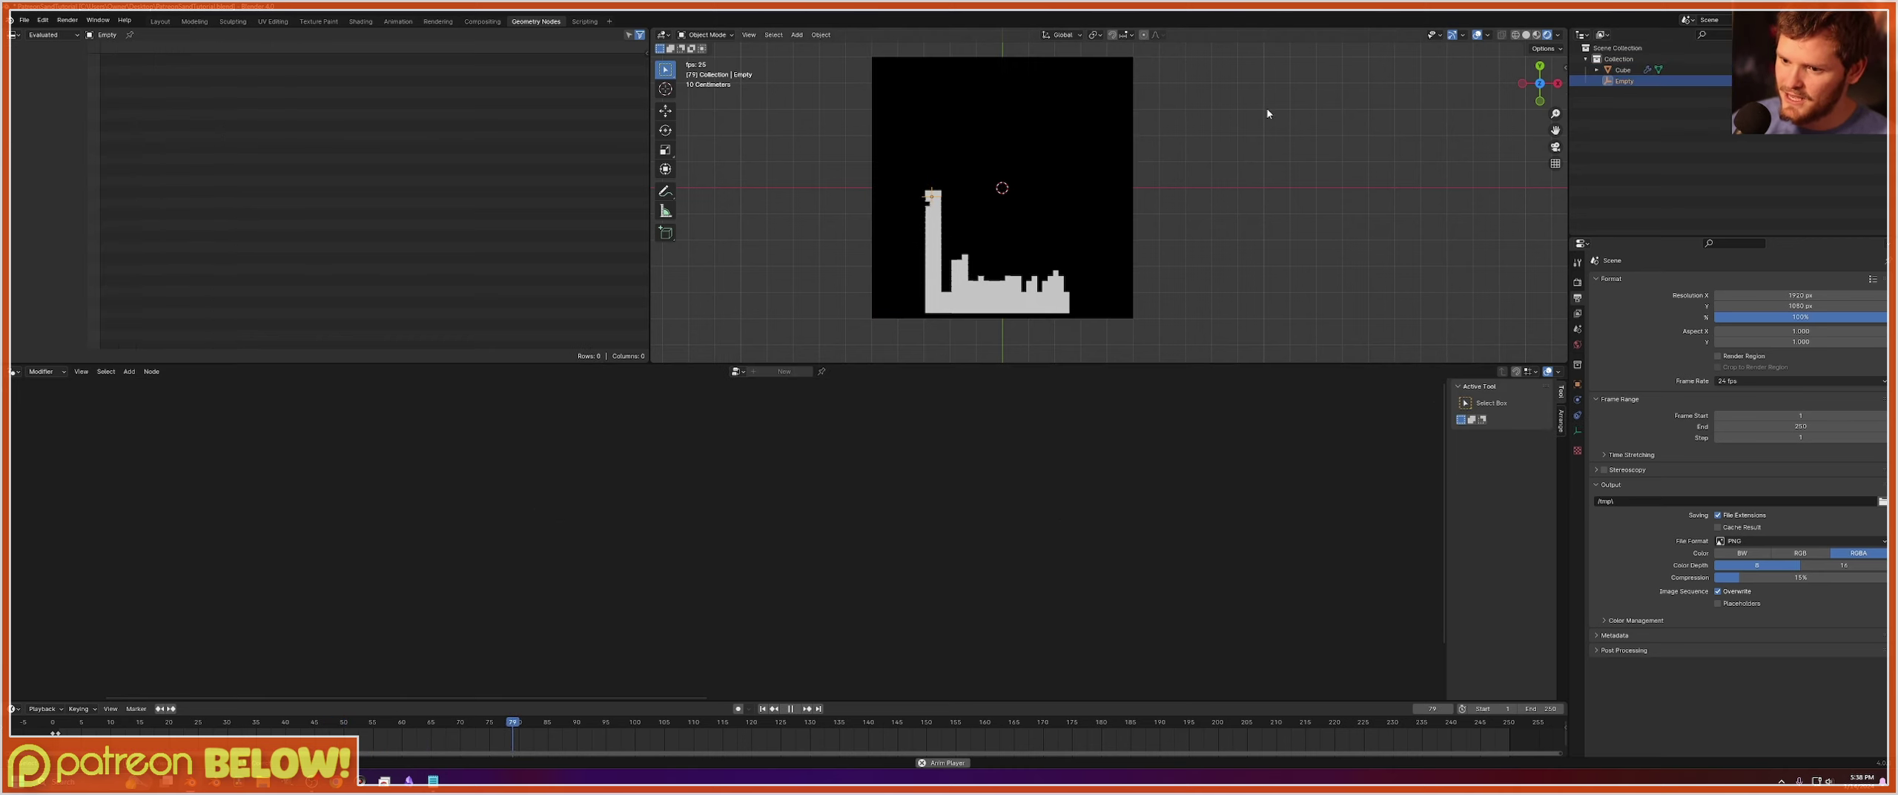
pyautogui.press('g')
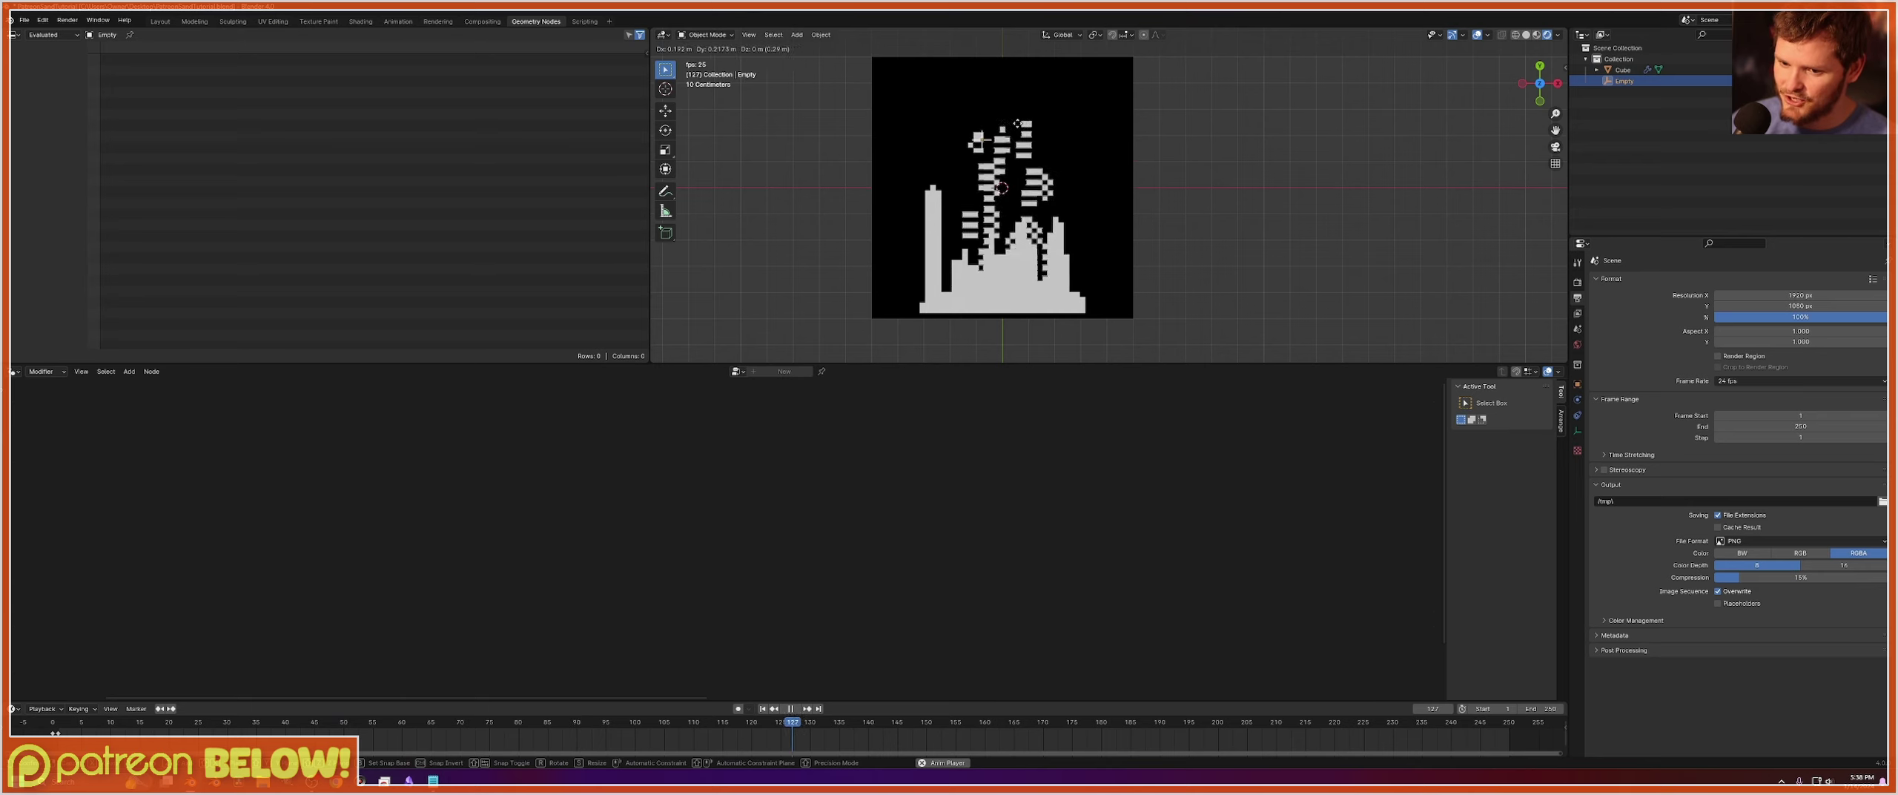
pyautogui.click(1013, 124)
pyautogui.press('space')
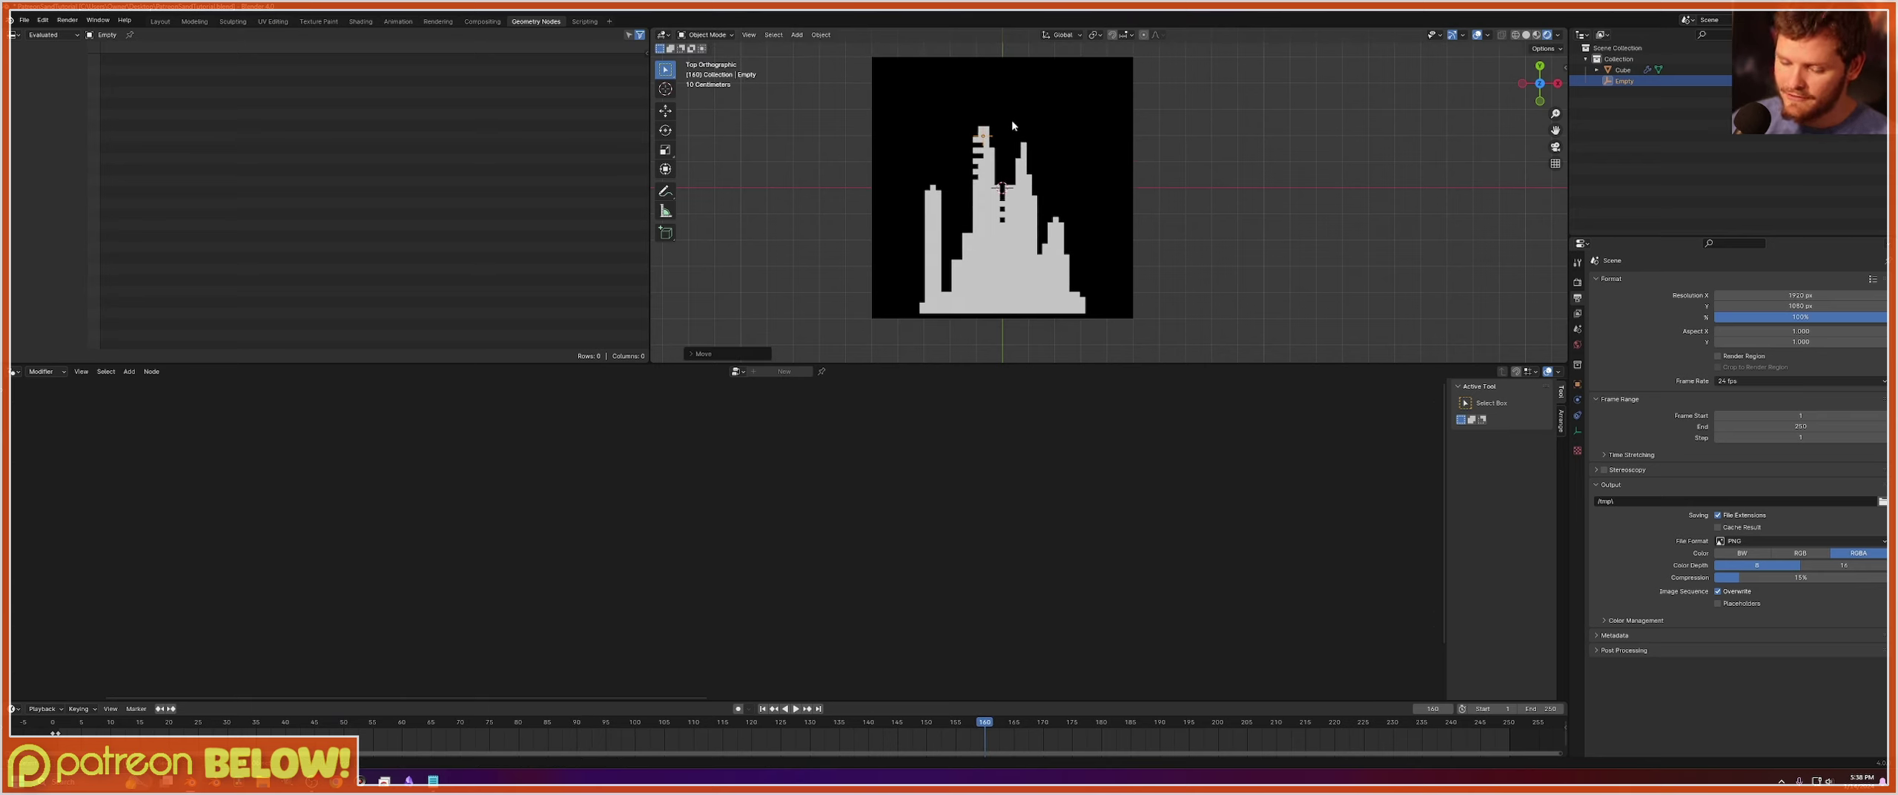
# Restart the simulation from the first frame and play it with the Empty held still, stopping while the sand column builds.
pyautogui.hotkey('shift', 'Left')
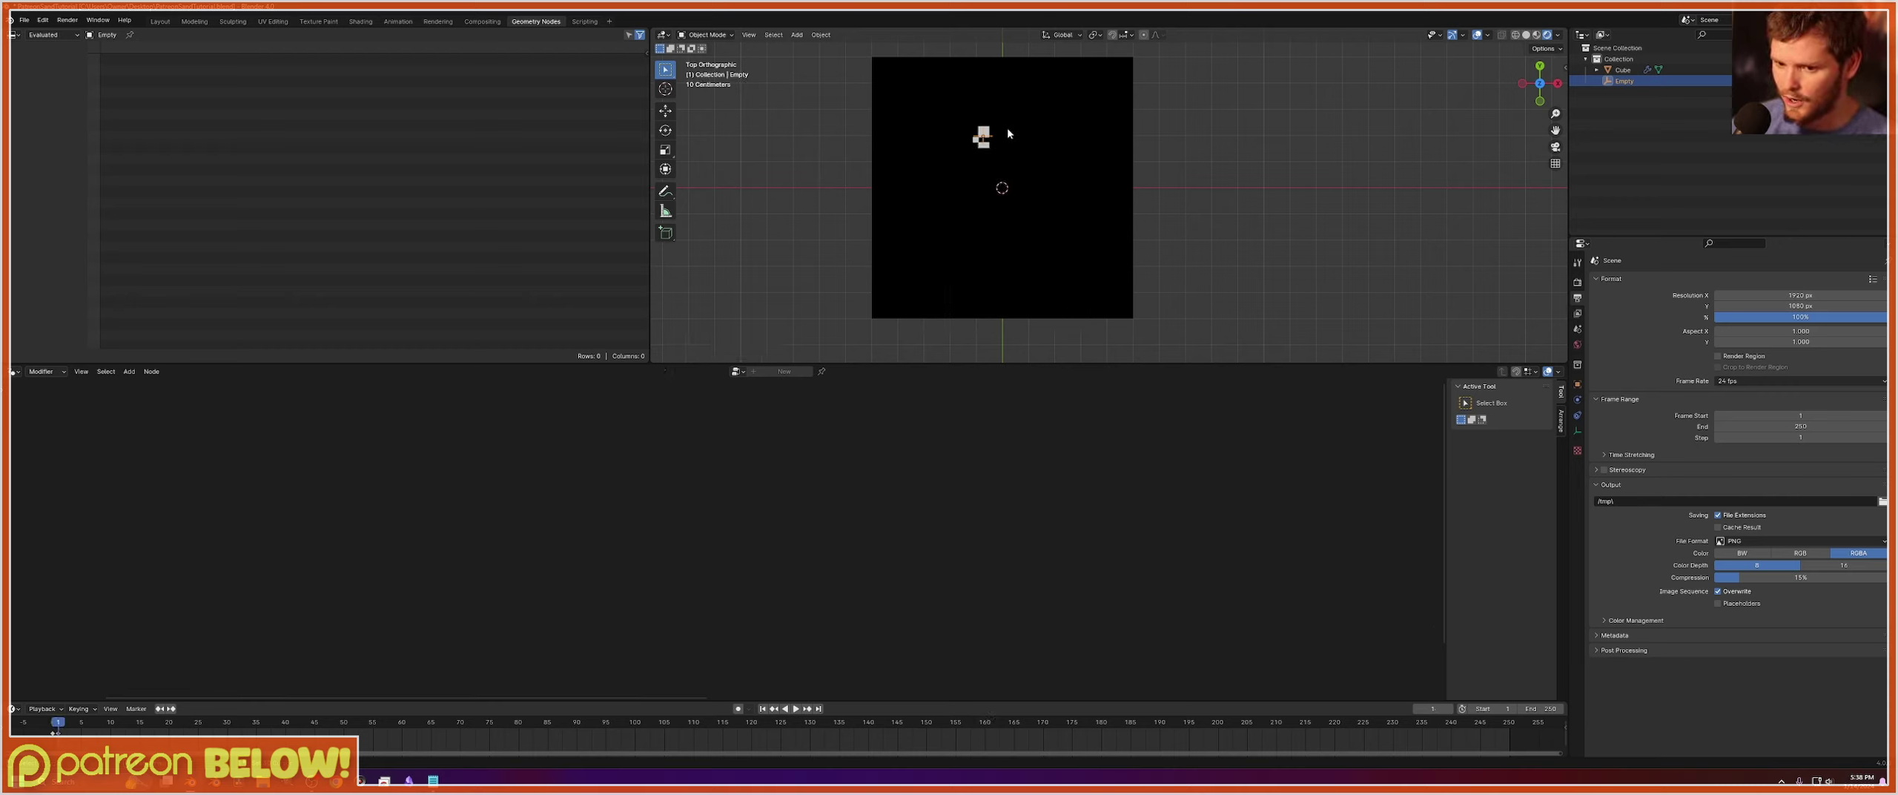
pyautogui.press('space')
pyautogui.press('space')
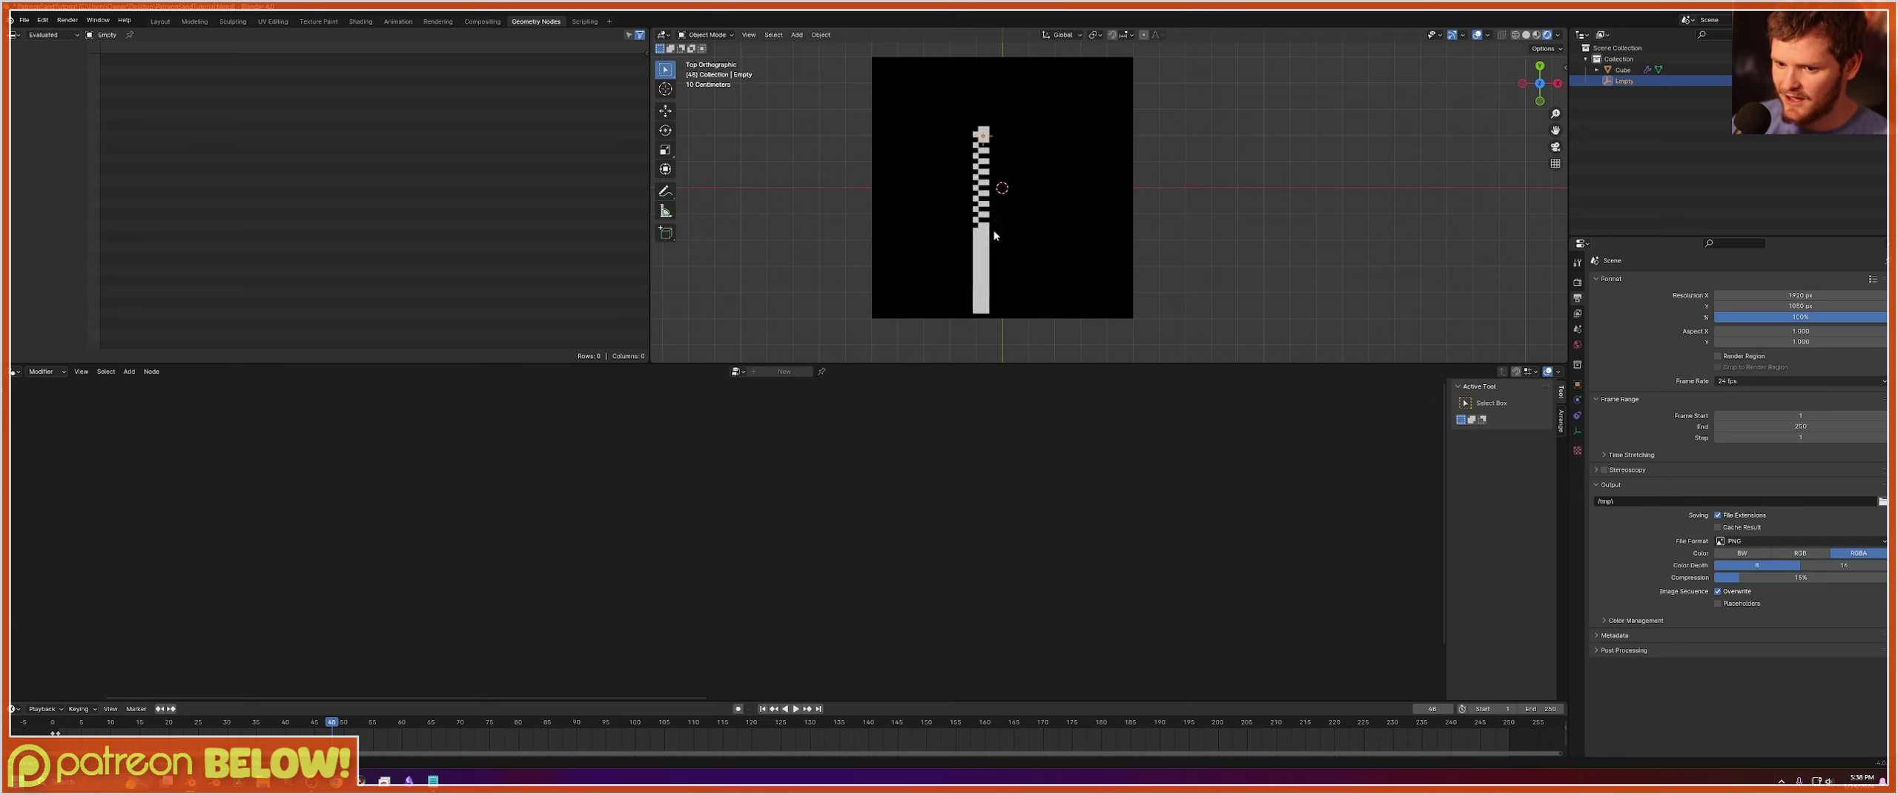
# Annotate a cell on the sand column with arrows pointing to both sides, and erase the annotation strokes.
pyautogui.scroll(4, 994, 235)
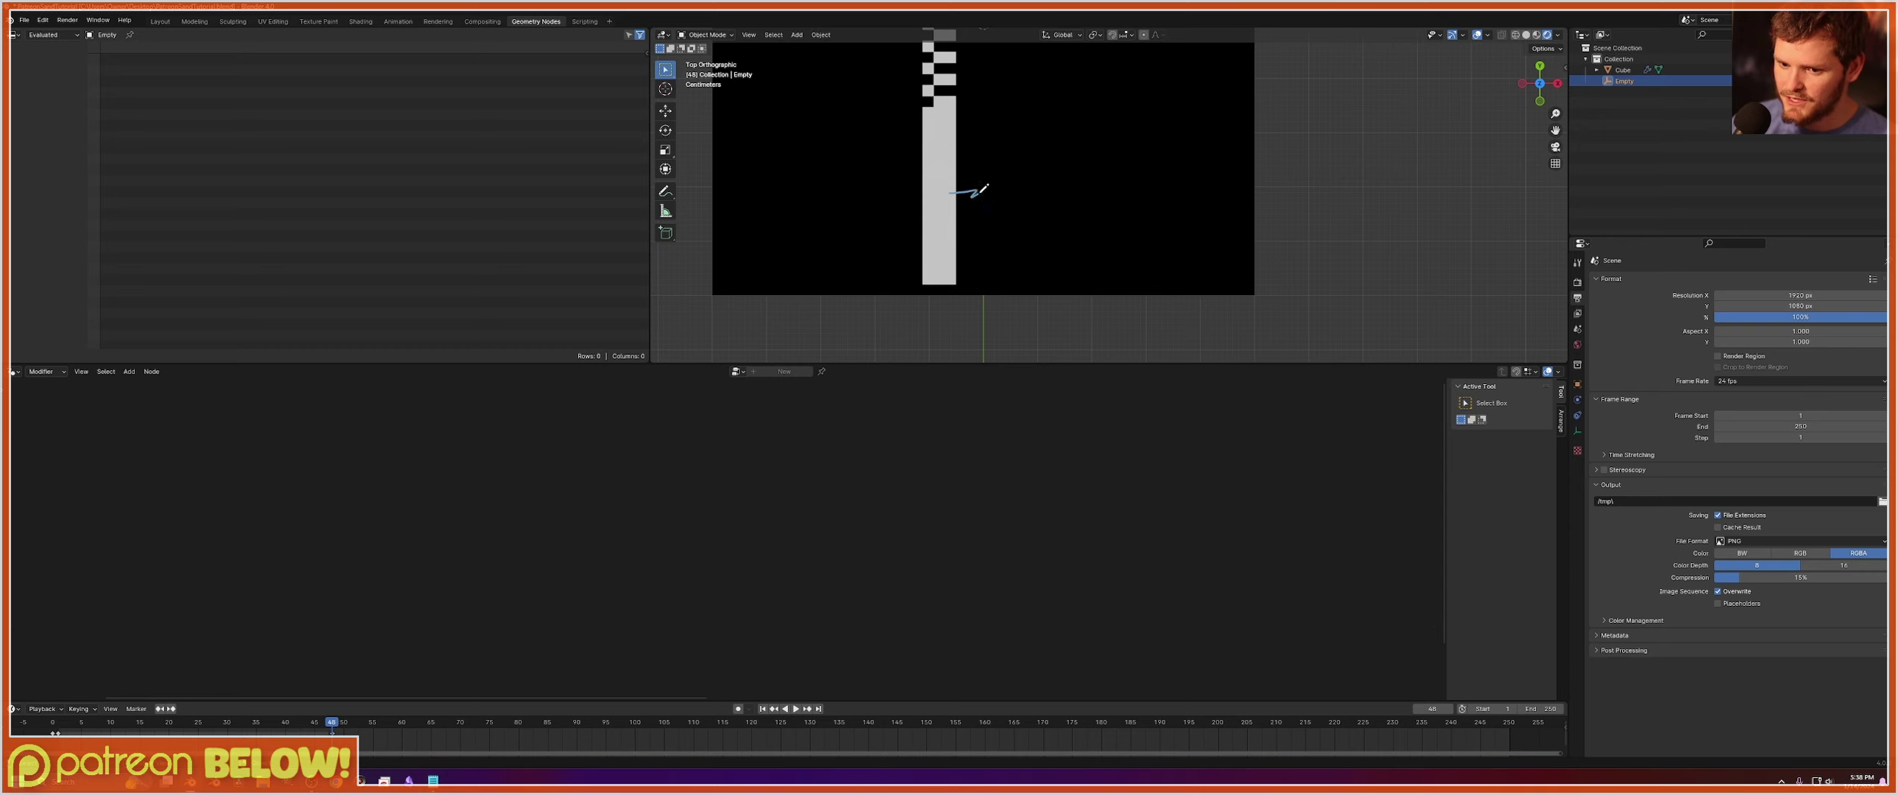
pyautogui.moveTo(960, 176)
pyautogui.mouseDown()
pyautogui.moveTo(968, 196)
pyautogui.moveTo(901, 204)
pyautogui.moveTo(907, 183)
pyautogui.mouseUp()
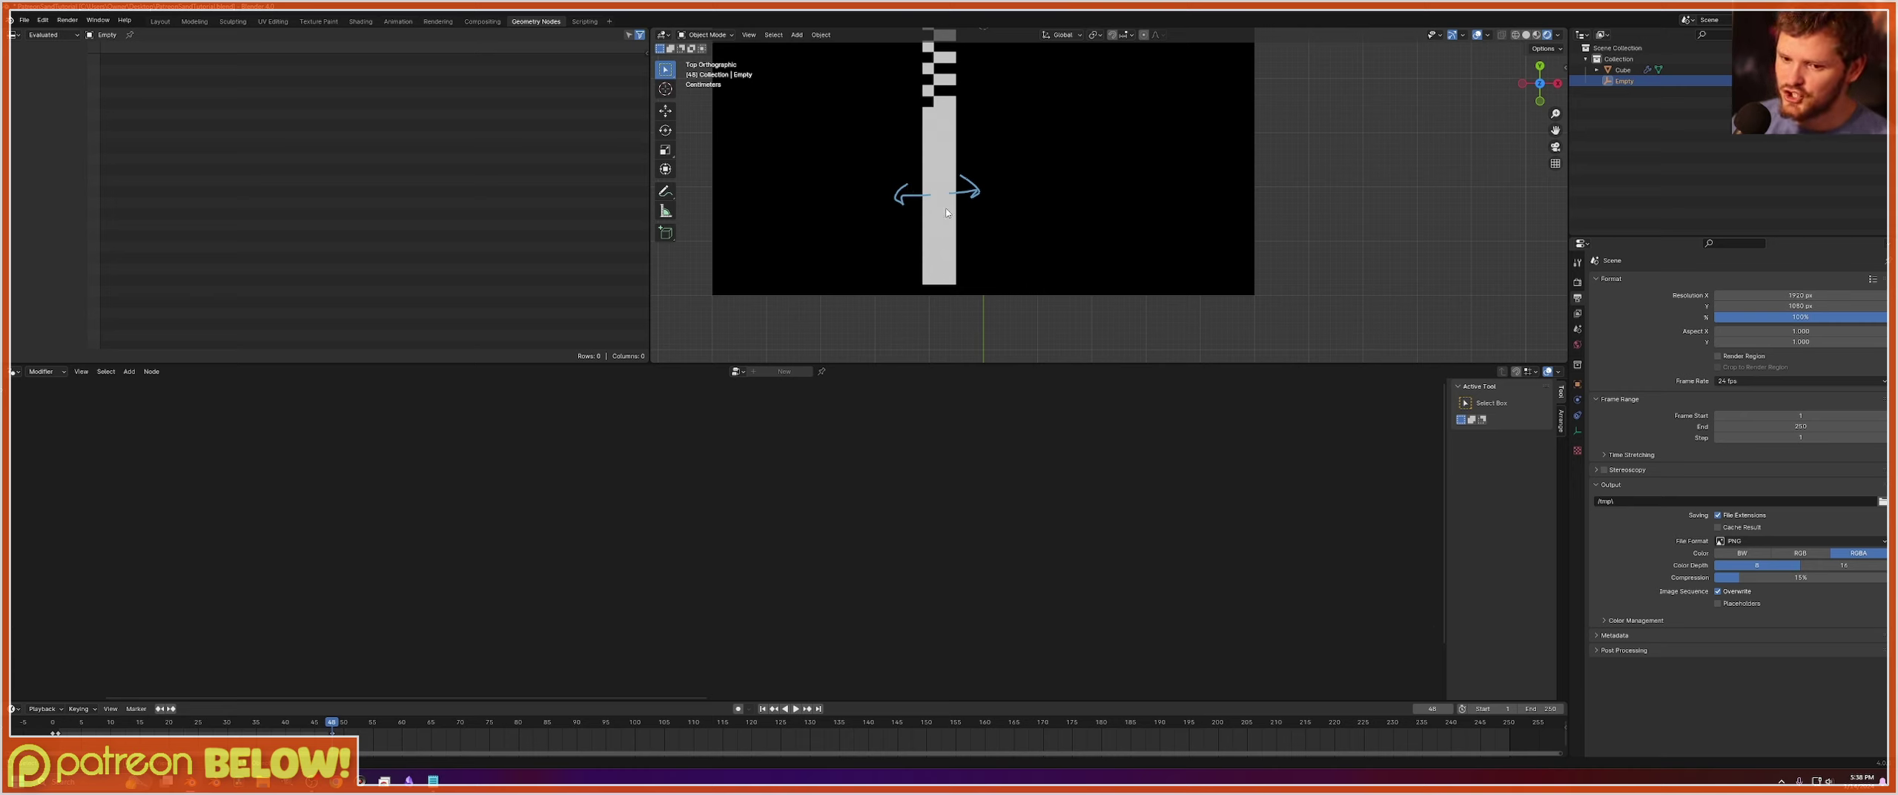
pyautogui.moveTo(950, 174)
pyautogui.mouseDown()
pyautogui.moveTo(950, 205)
pyautogui.moveTo(919, 201)
pyautogui.mouseUp()
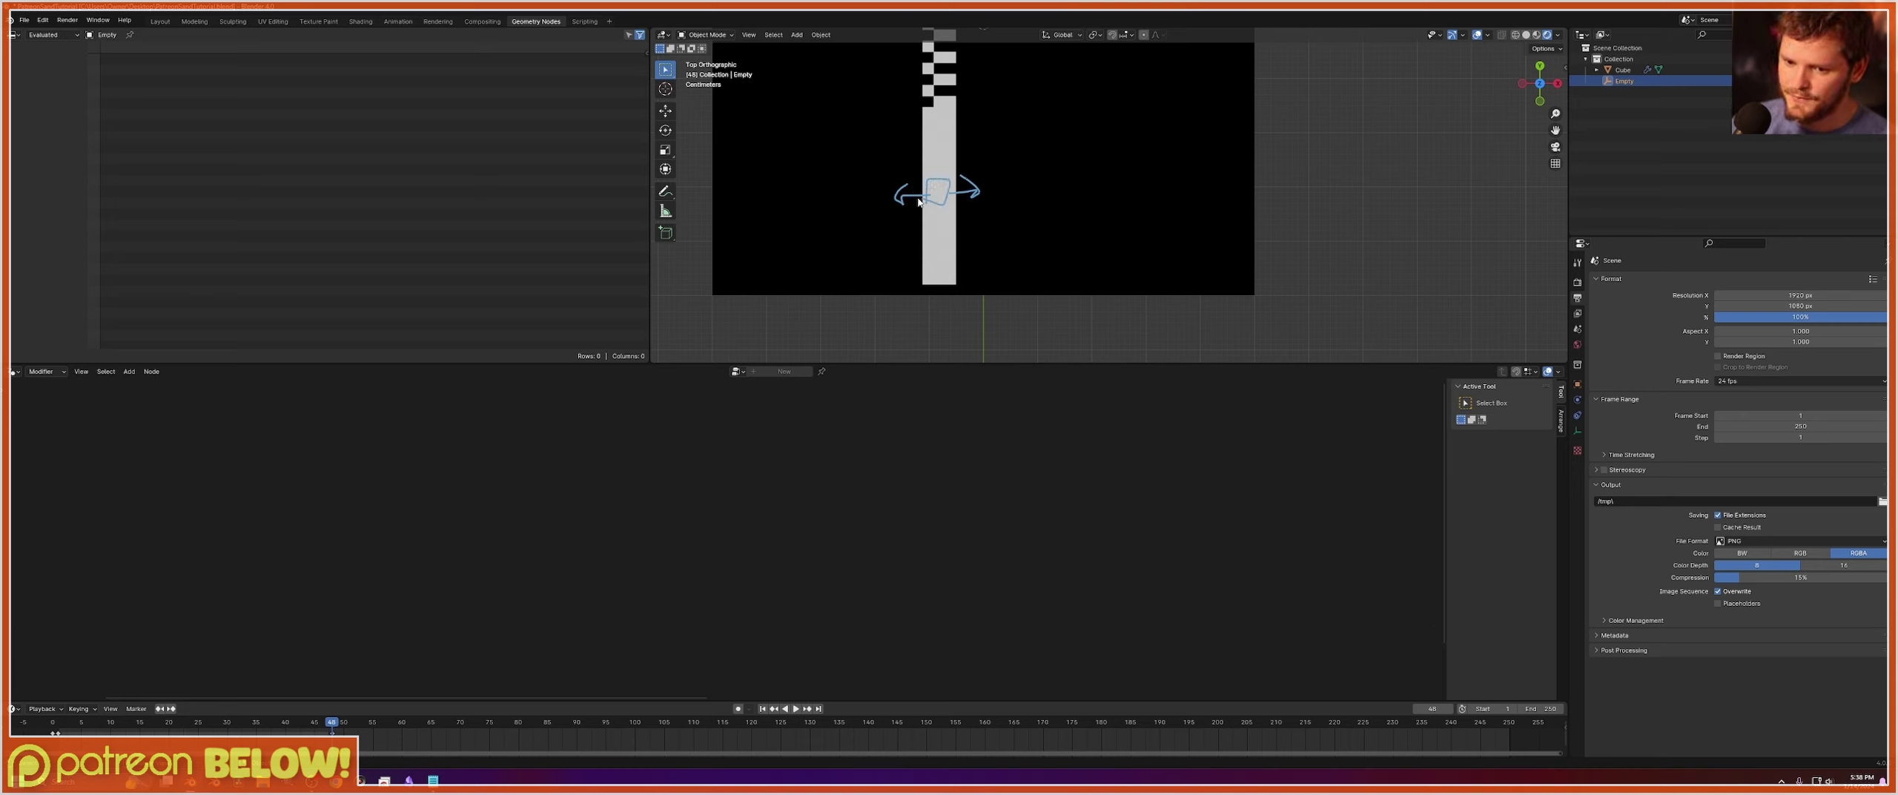
pyautogui.scroll(3, 918, 202)
pyautogui.keyDown('shift'); pyautogui.moveTo(811, 211); pyautogui.dragTo(977, 198, button='middle'); pyautogui.keyUp('shift')
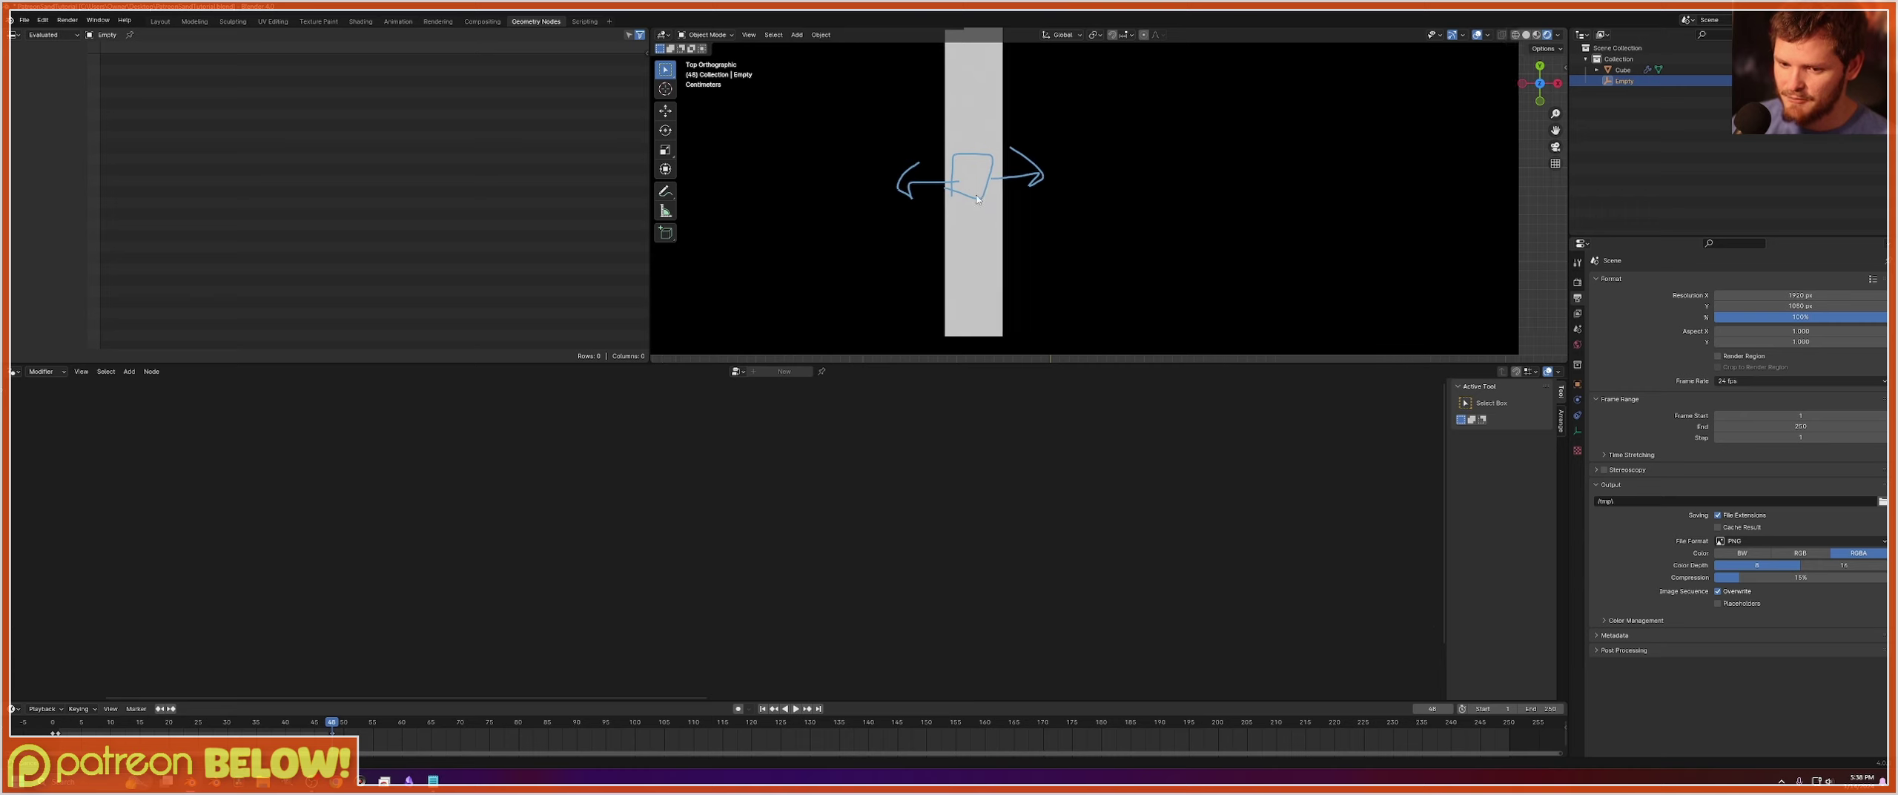
pyautogui.moveTo(1097, 164); pyautogui.dragTo(853, 190, button='right')
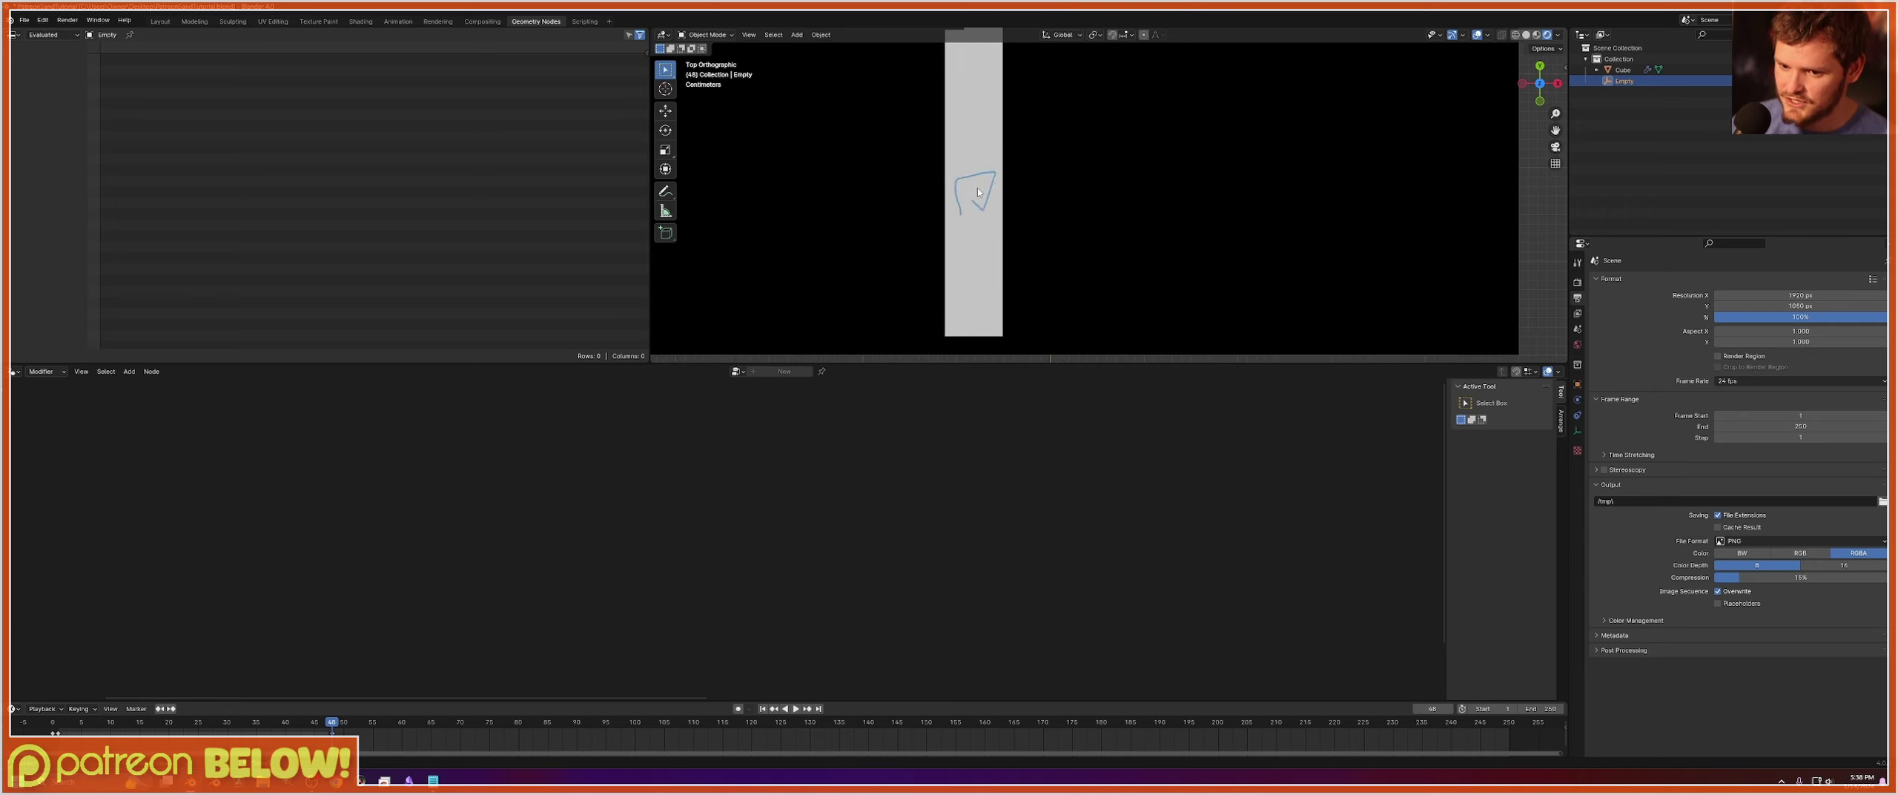
# Resume the simulation briefly, and replay it from the start to examine how the sand piles into a straight column.
pyautogui.scroll(-4, 1088, 180)
pyautogui.press('space')
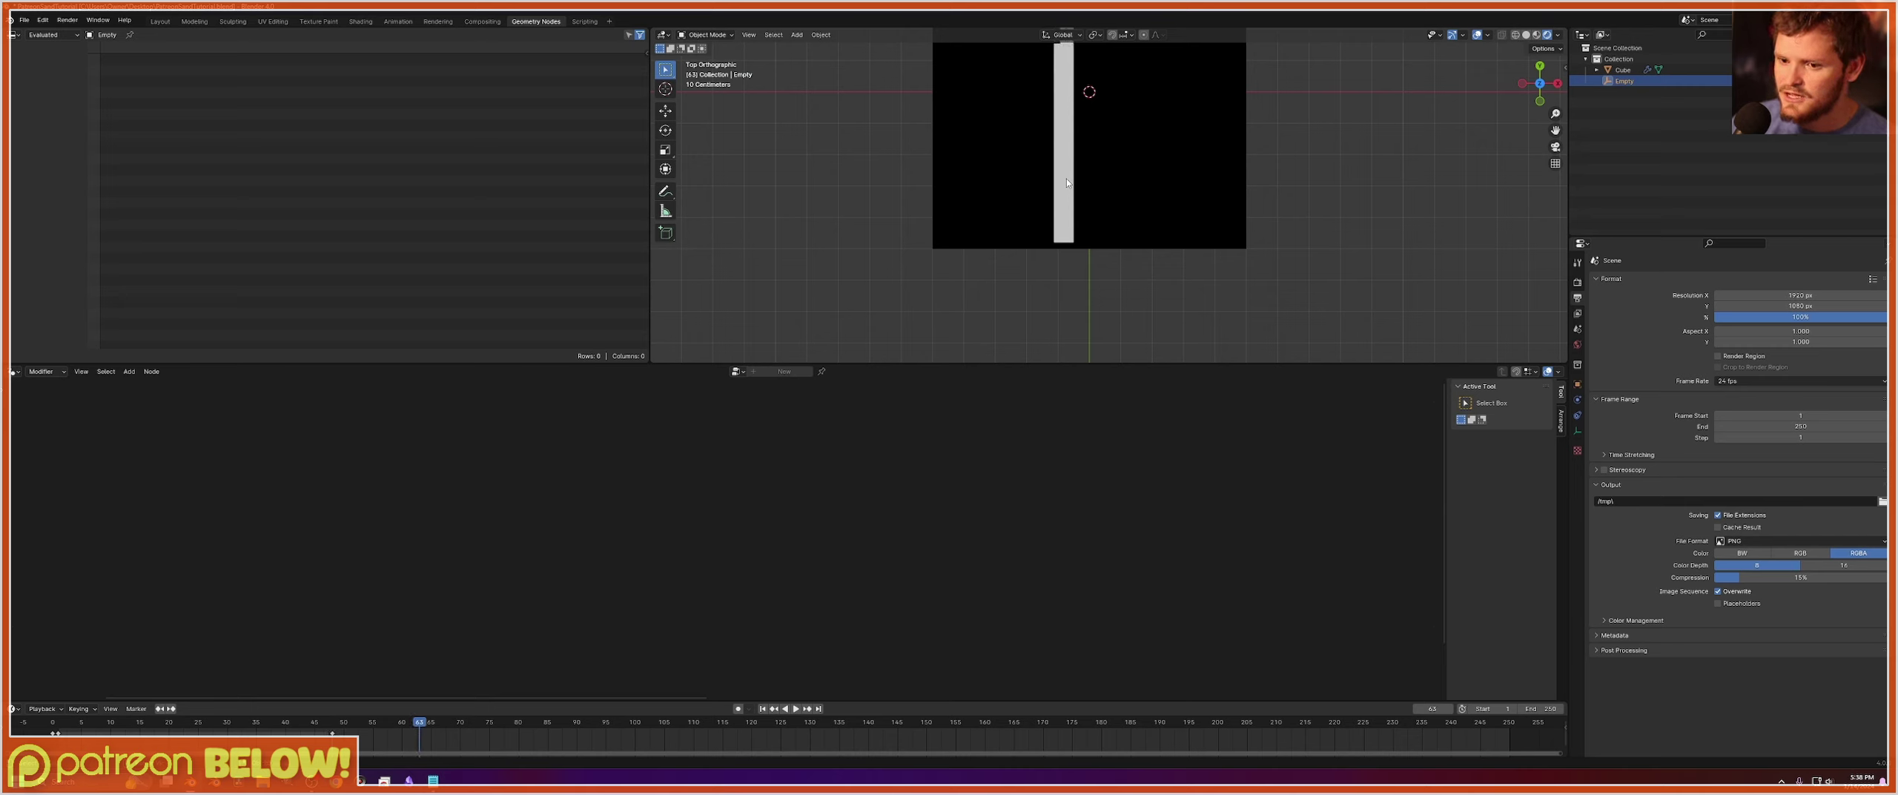
pyautogui.press('Escape')
pyautogui.press('space')
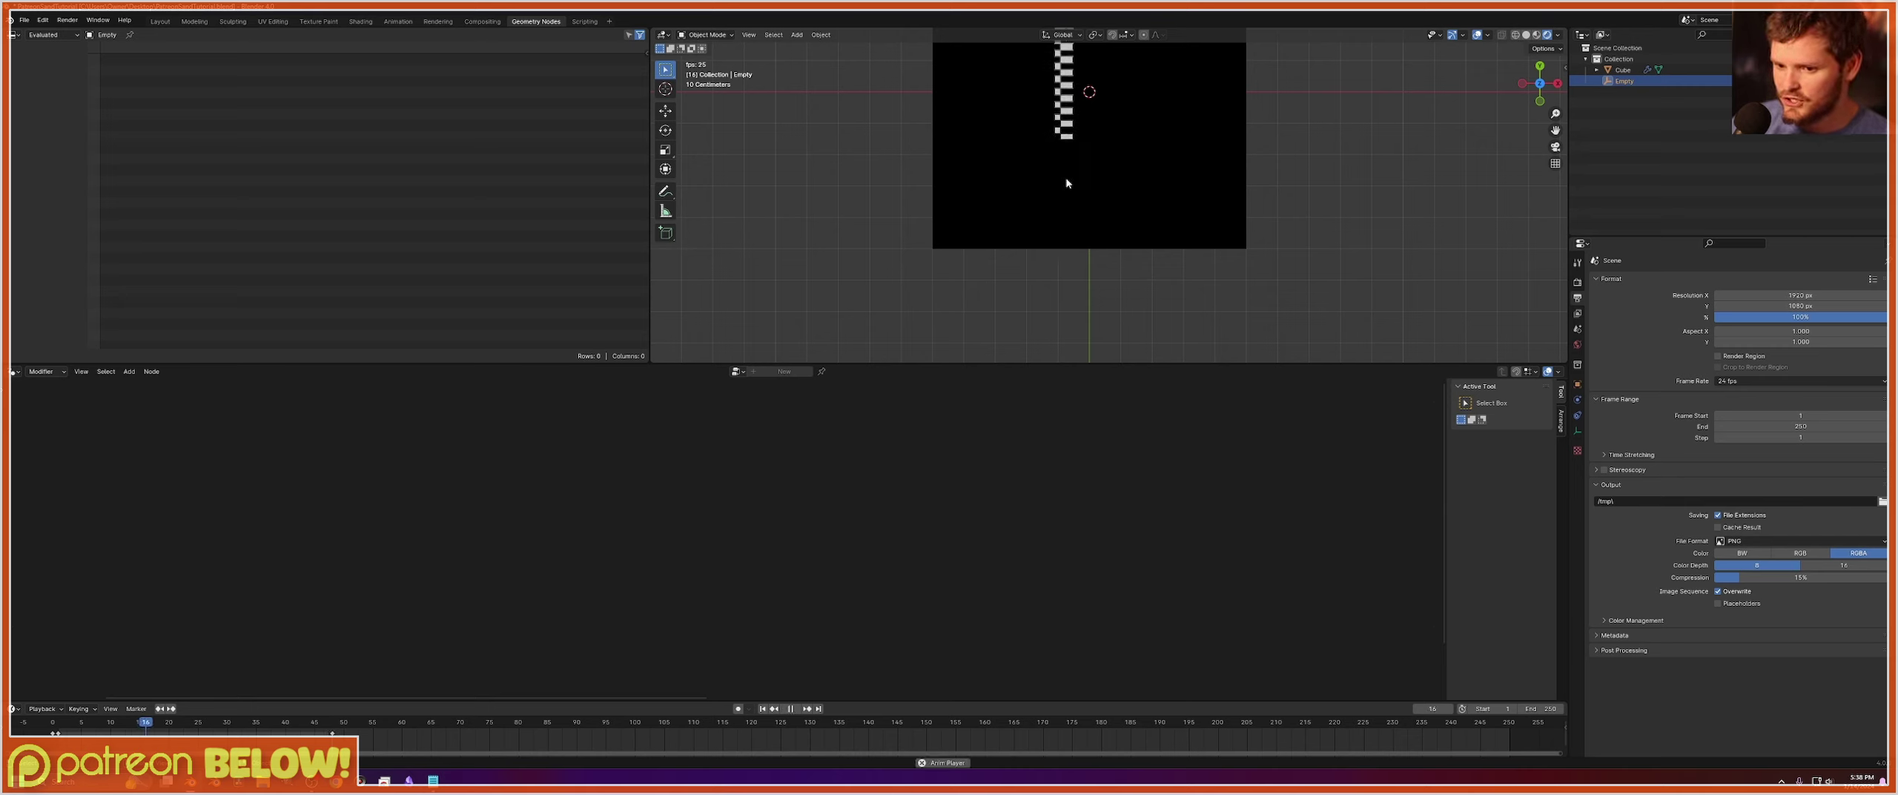
pyautogui.press('space')
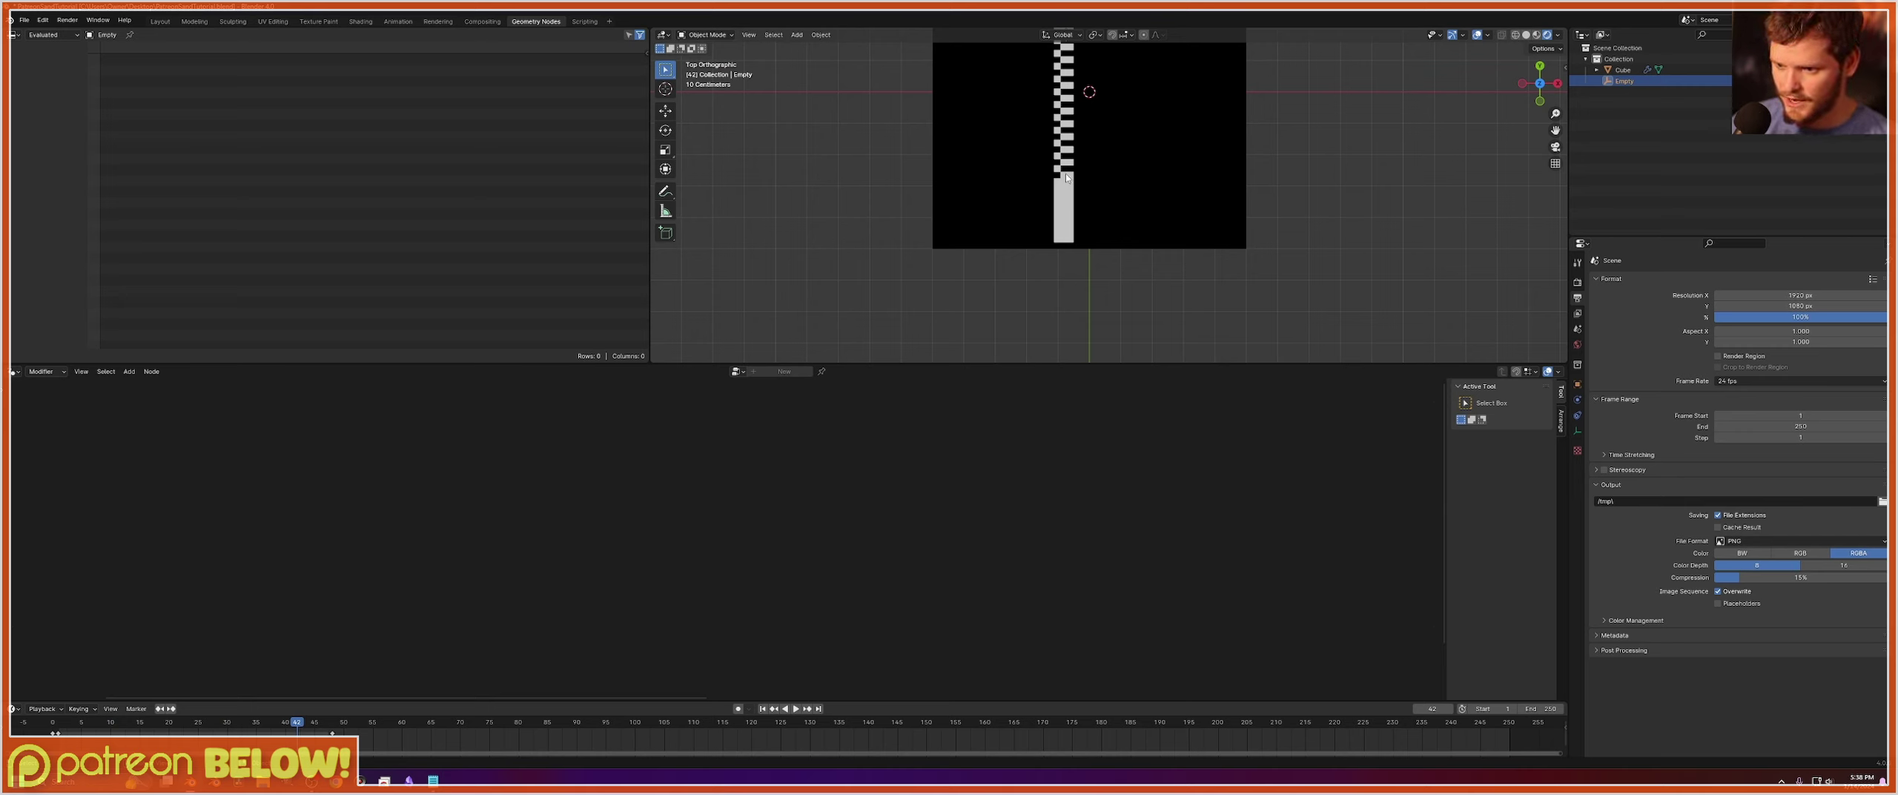
# Switch the viewport to wireframe shading and save the file.
pyautogui.hotkey('shift', 'z')
pyautogui.hotkey('ctrl', 's')
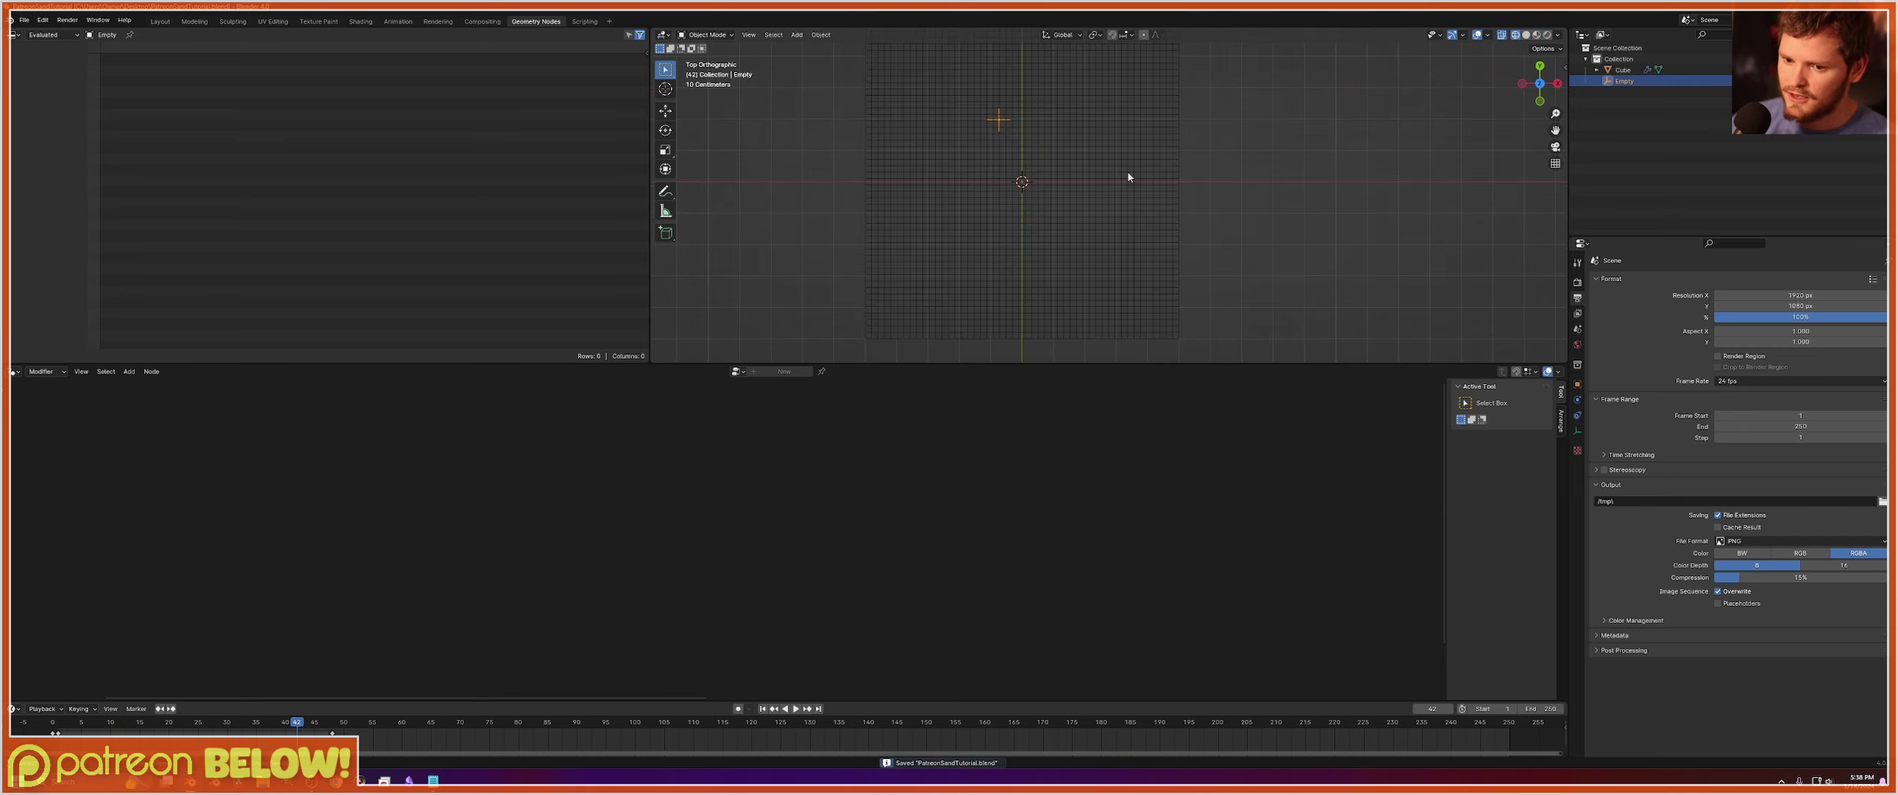
# Sketch an annotated cell with arrows pointing down and to both sides over the grid, and erase it.
pyautogui.scroll(5, 1128, 176)
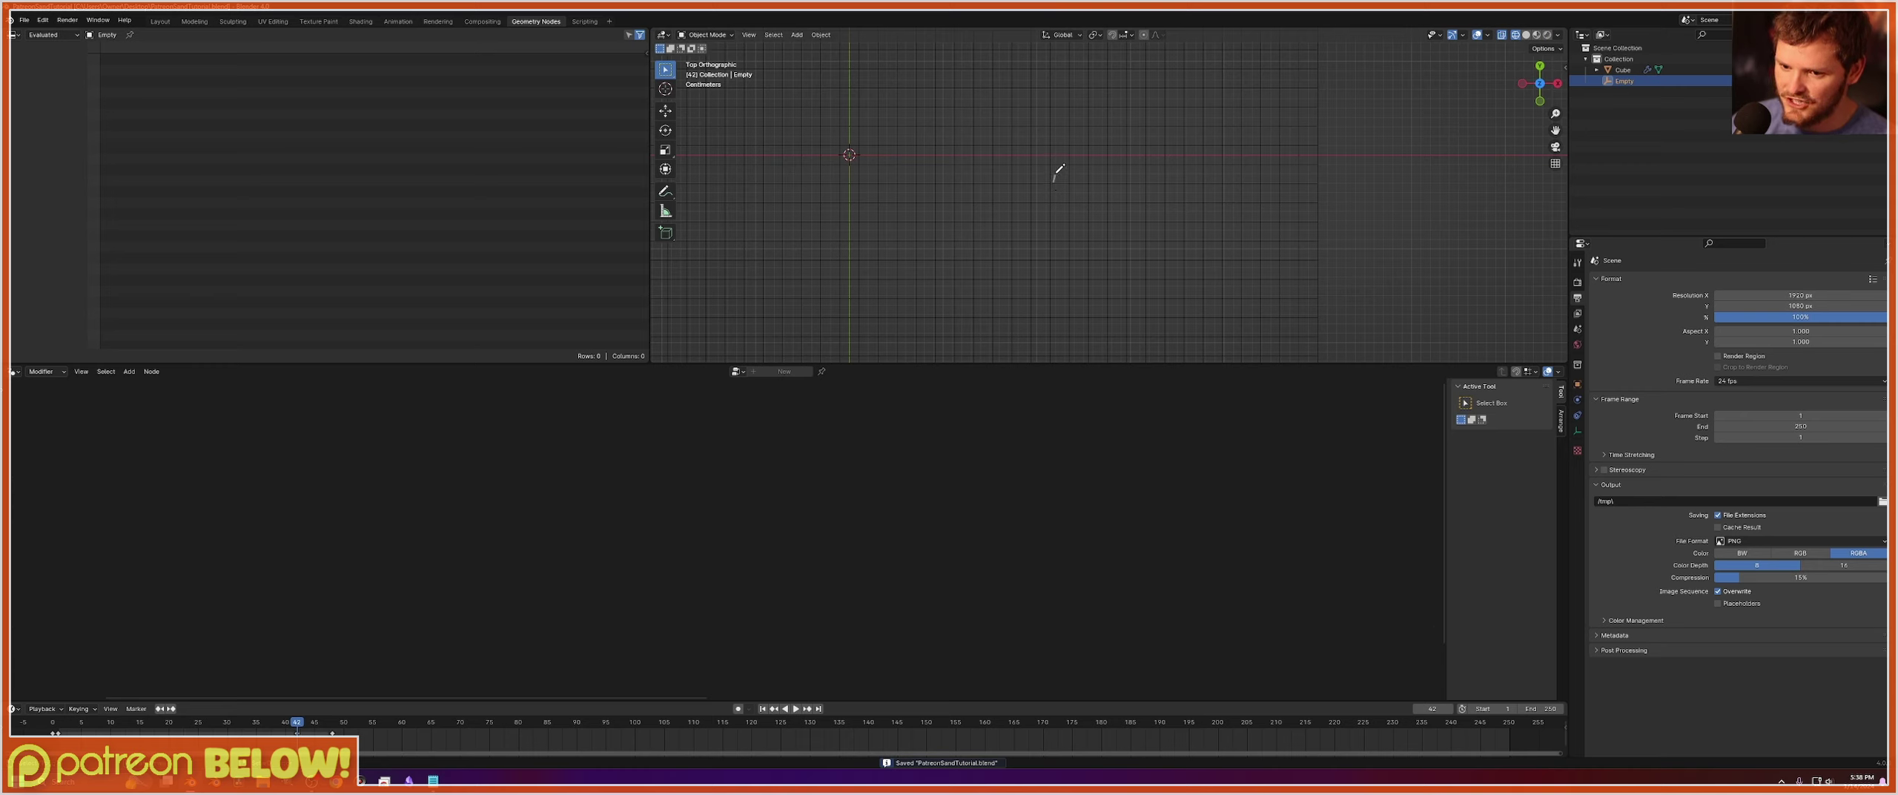
pyautogui.moveTo(1077, 162); pyautogui.dragTo(1066, 252)
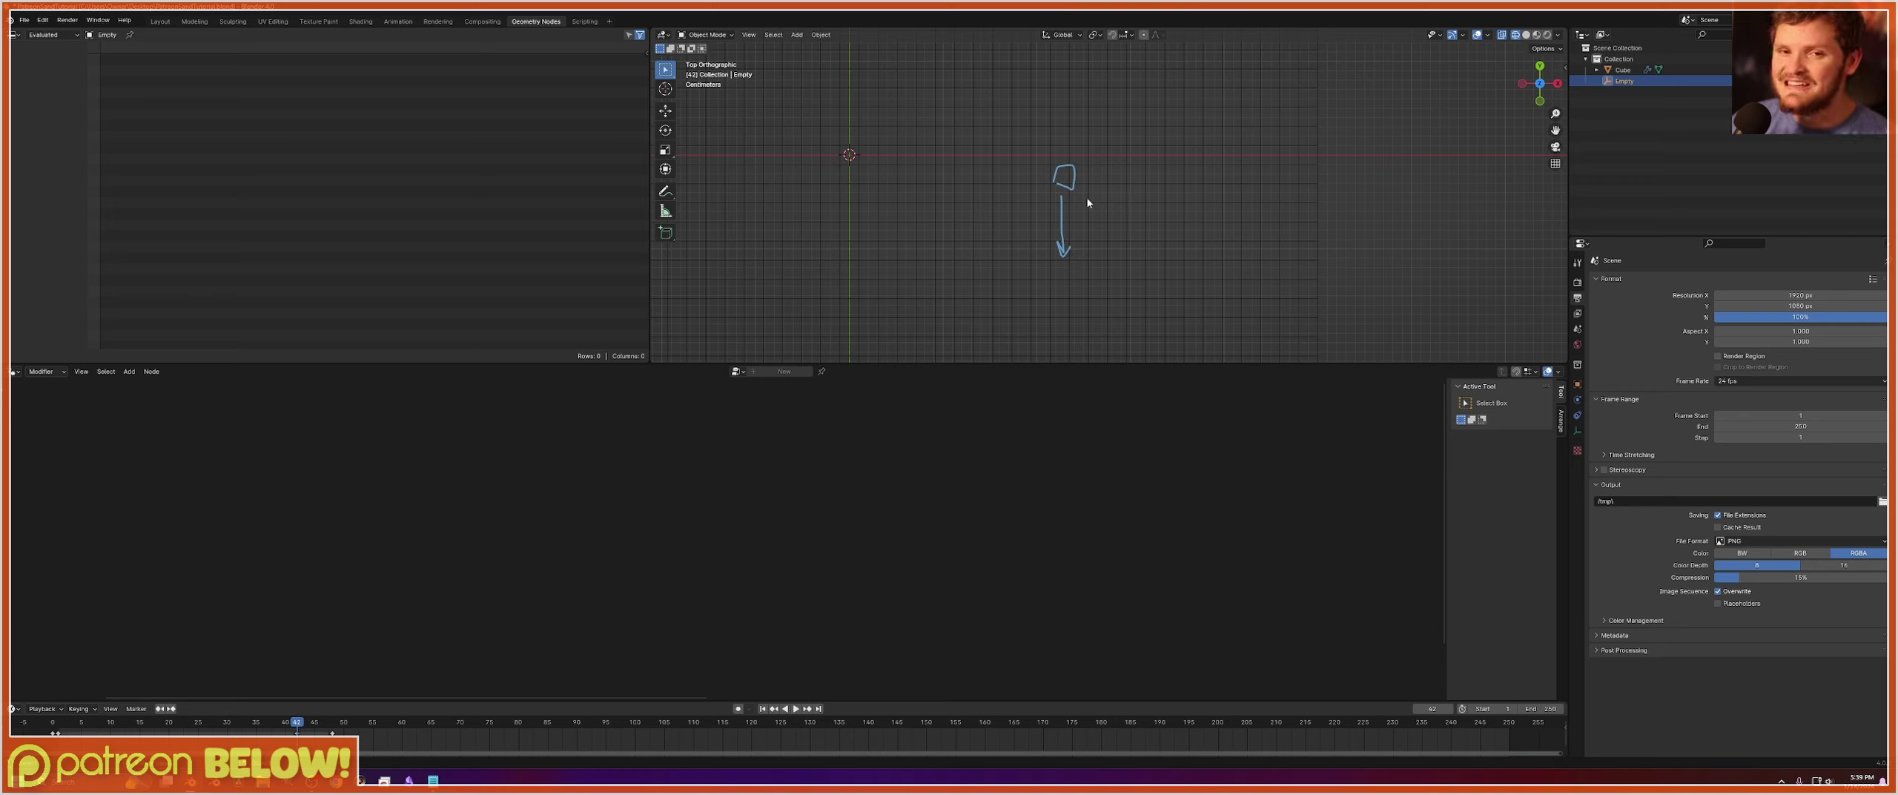
pyautogui.moveTo(1087, 179)
pyautogui.mouseDown()
pyautogui.moveTo(1114, 178)
pyautogui.moveTo(1012, 174)
pyautogui.mouseUp()
pyautogui.moveTo(1017, 170); pyautogui.dragTo(1019, 178)
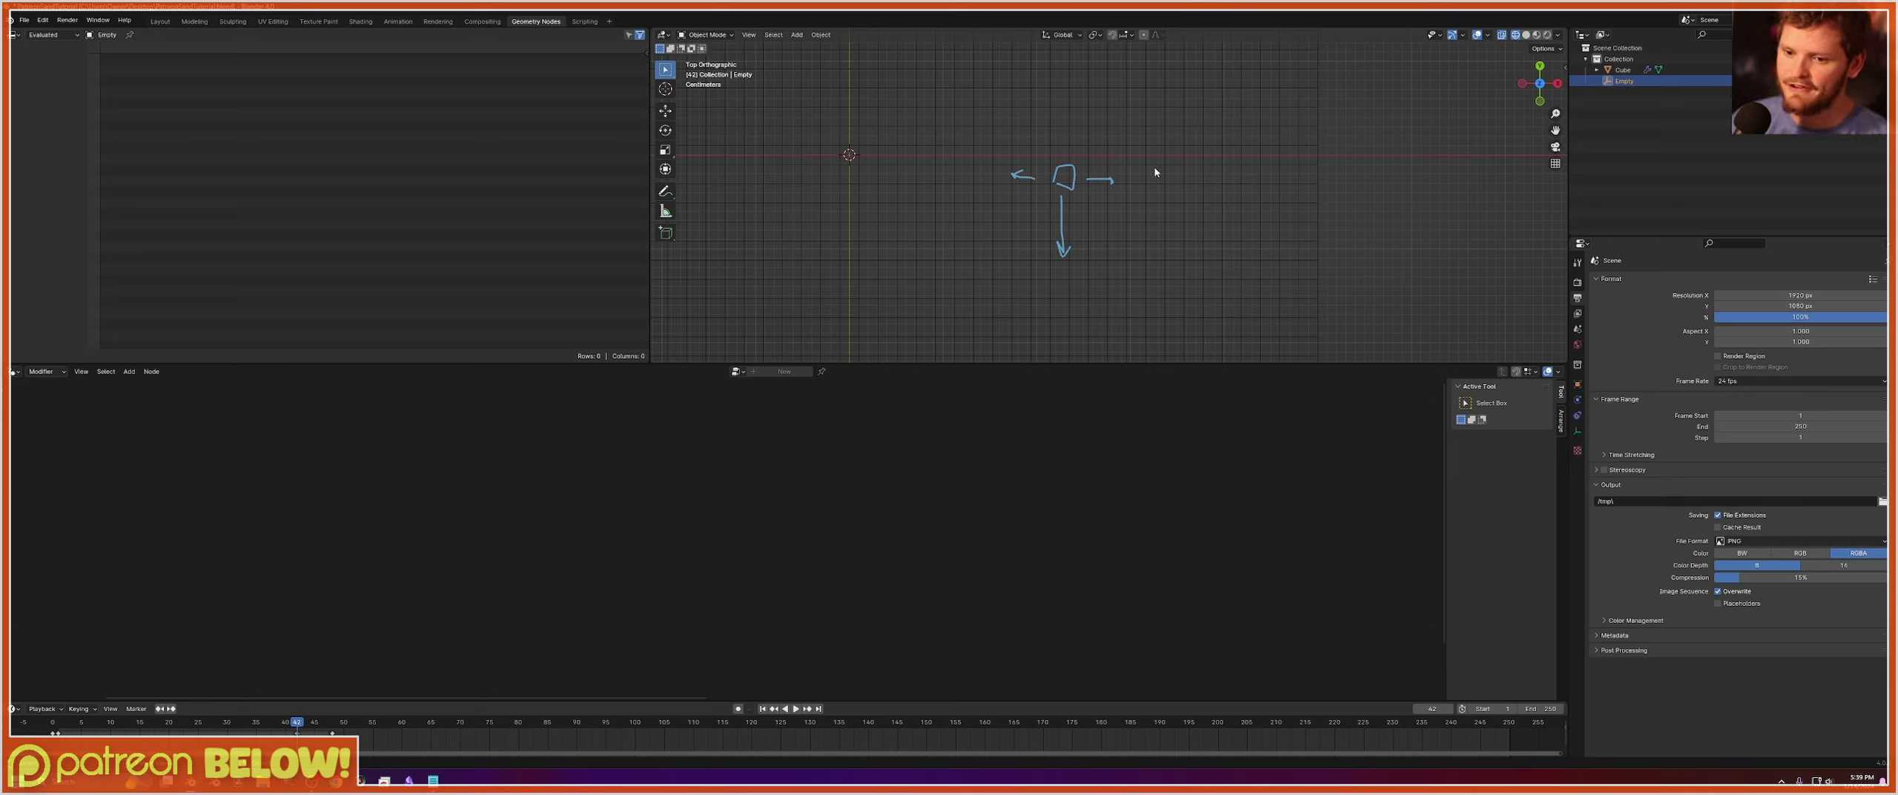
pyautogui.moveTo(1121, 177)
pyautogui.mouseDown(button='right')
pyautogui.moveTo(983, 186)
pyautogui.moveTo(1040, 256)
pyautogui.mouseUp(button='right')
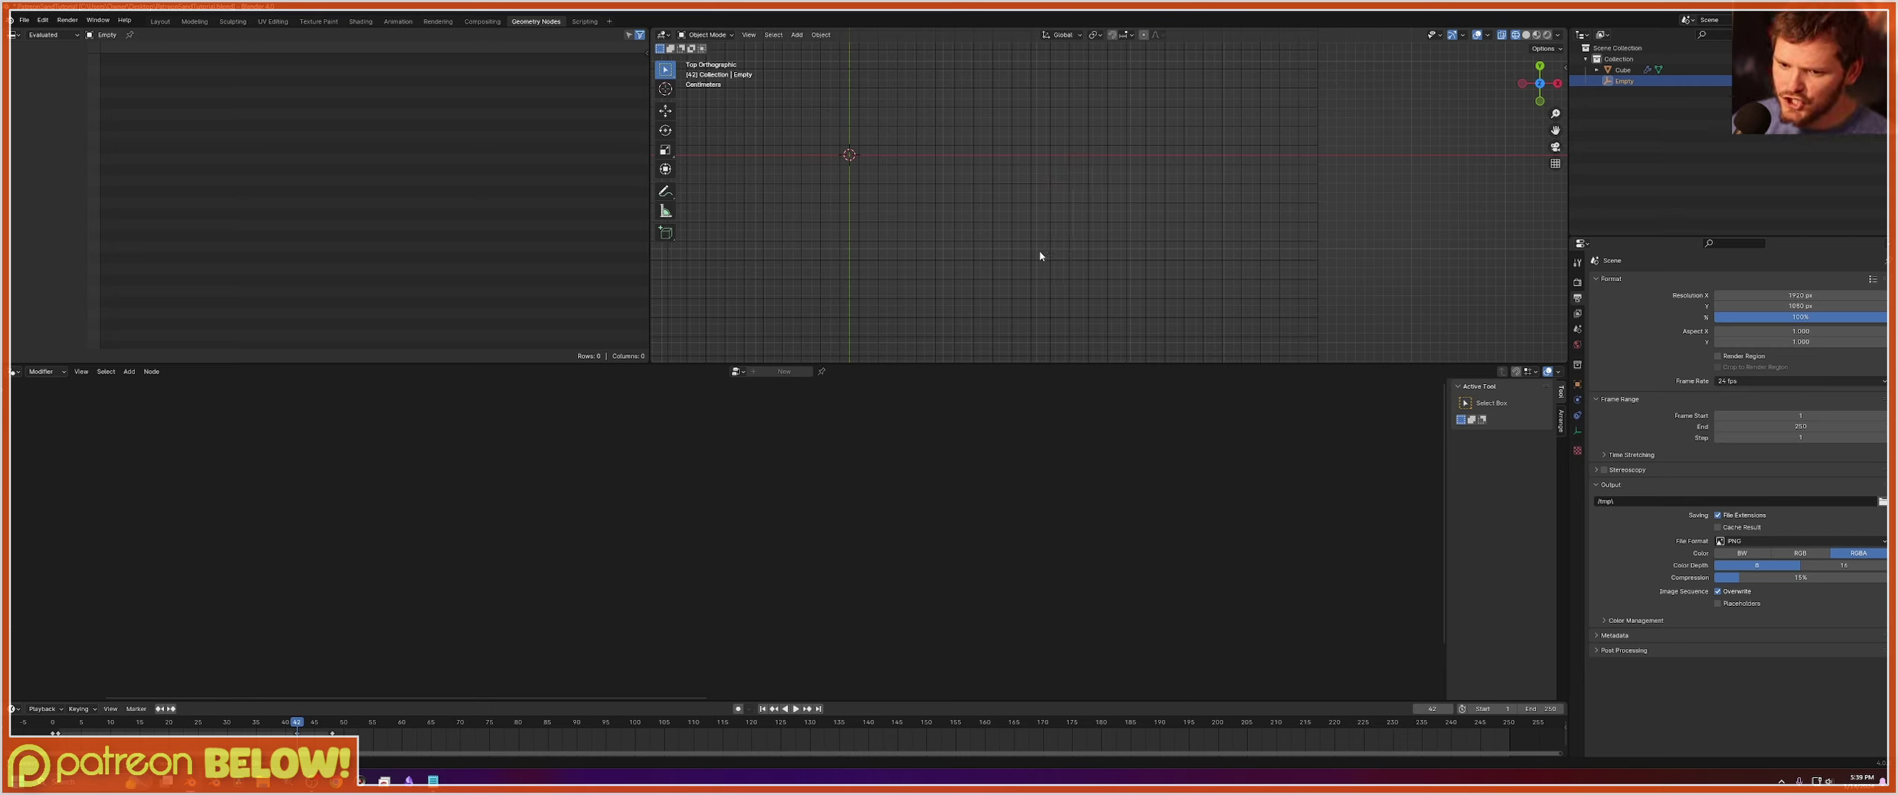
# Annotate a floor line with a tall stack of cells and sideways arrows at its base, and erase the cells.
pyautogui.scroll(-5, 1054, 292)
pyautogui.keyDown('shift'); pyautogui.moveTo(1055, 292); pyautogui.dragTo(1038, 153, button='middle'); pyautogui.keyUp('shift')
pyautogui.scroll(4, 1089, 229)
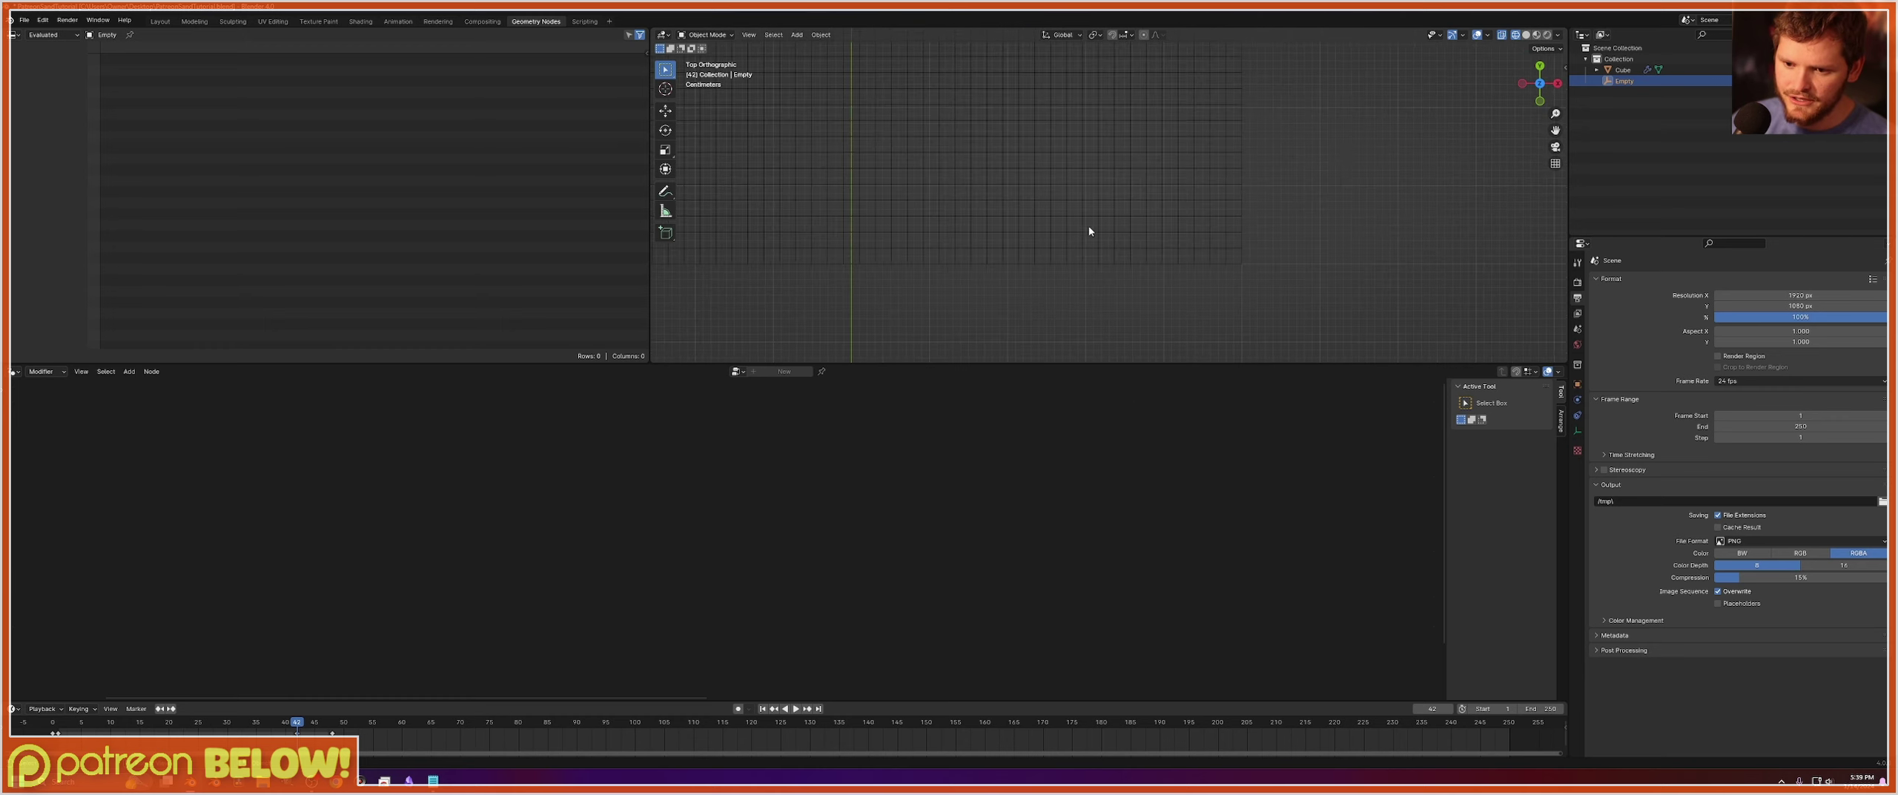
pyautogui.keyDown('shift'); pyautogui.moveTo(1115, 228); pyautogui.dragTo(1322, 233, button='middle'); pyautogui.keyUp('shift')
pyautogui.moveTo(1467, 247); pyautogui.dragTo(629, 238)
pyautogui.scroll(5, 1092, 243)
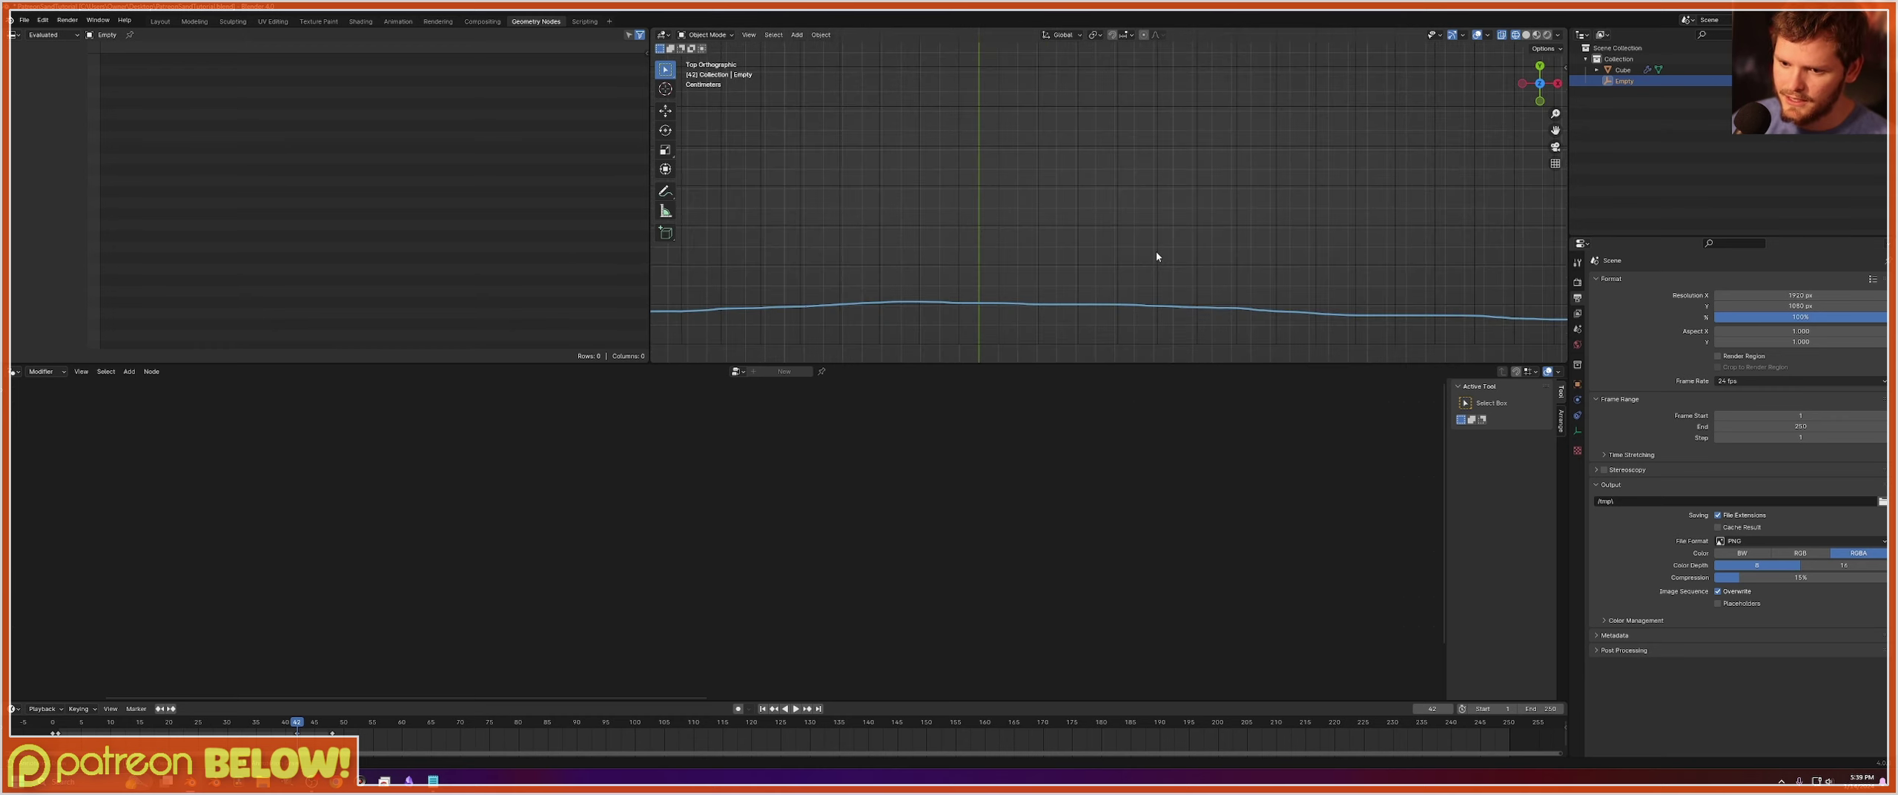
pyautogui.moveTo(1117, 304)
pyautogui.mouseDown()
pyautogui.moveTo(1120, 272)
pyautogui.moveTo(1155, 274)
pyautogui.moveTo(1121, 302)
pyautogui.moveTo(1187, 288)
pyautogui.moveTo(1092, 289)
pyautogui.mouseUp()
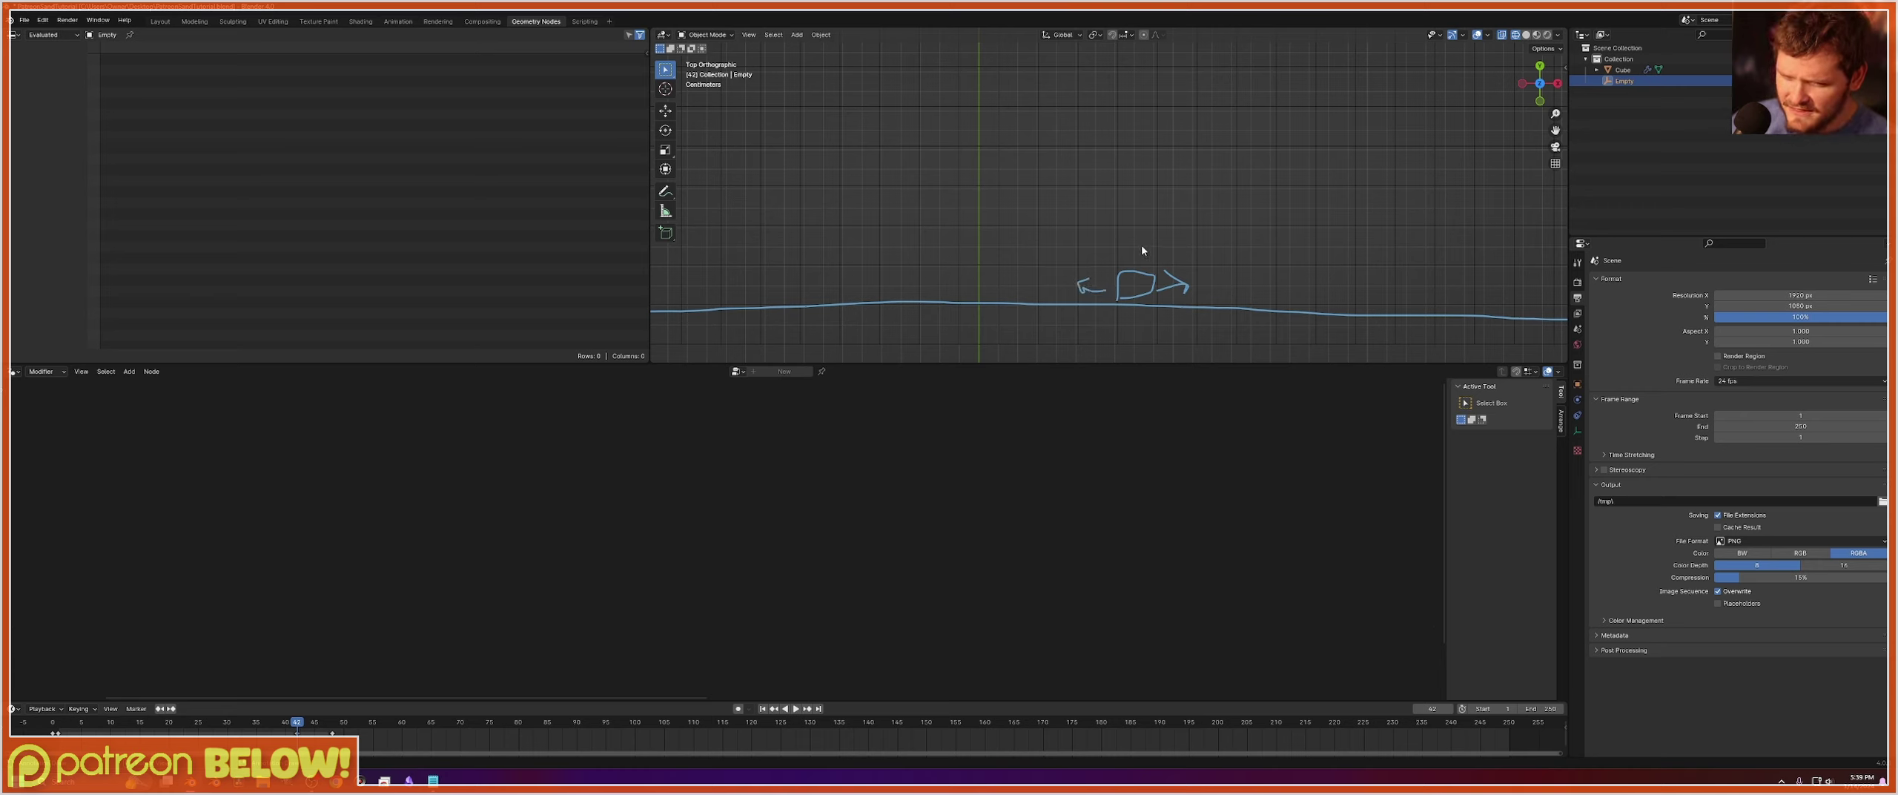
pyautogui.moveTo(1121, 259)
pyautogui.mouseDown()
pyautogui.moveTo(1142, 232)
pyautogui.moveTo(1153, 265)
pyautogui.moveTo(1121, 267)
pyautogui.moveTo(1121, 198)
pyautogui.moveTo(1154, 191)
pyautogui.moveTo(1132, 217)
pyautogui.moveTo(1126, 145)
pyautogui.moveTo(1149, 181)
pyautogui.moveTo(1123, 182)
pyautogui.mouseUp()
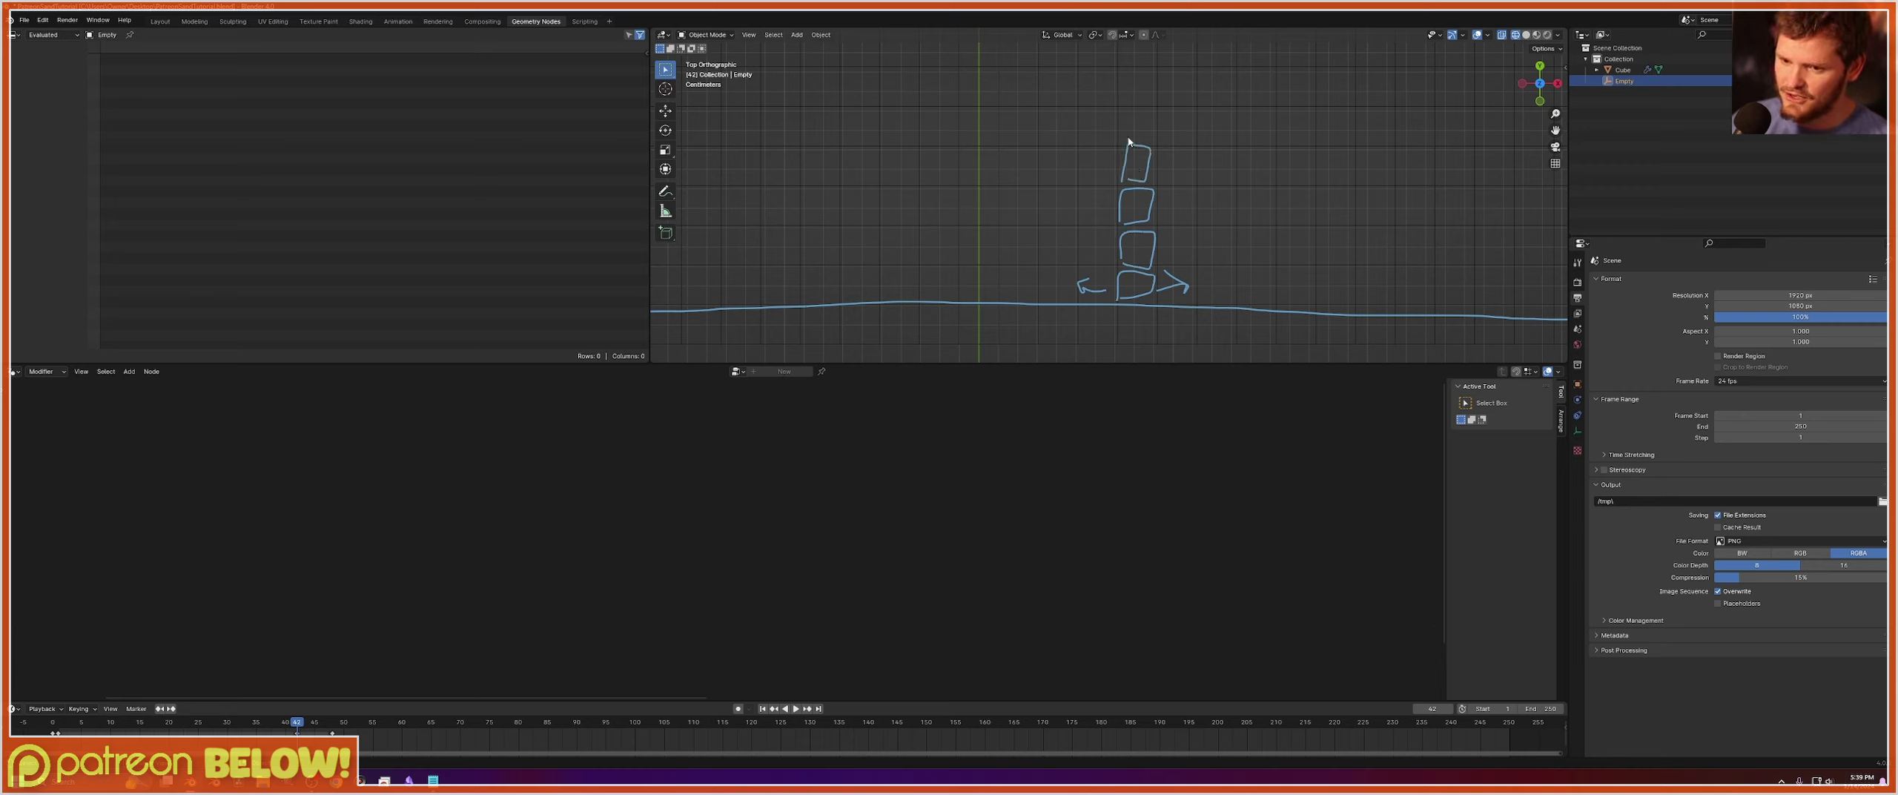
pyautogui.moveTo(1128, 132)
pyautogui.mouseDown()
pyautogui.moveTo(1128, 111)
pyautogui.moveTo(1154, 123)
pyautogui.moveTo(1131, 138)
pyautogui.moveTo(1124, 76)
pyautogui.moveTo(1151, 74)
pyautogui.moveTo(1154, 100)
pyautogui.moveTo(1124, 102)
pyautogui.mouseUp()
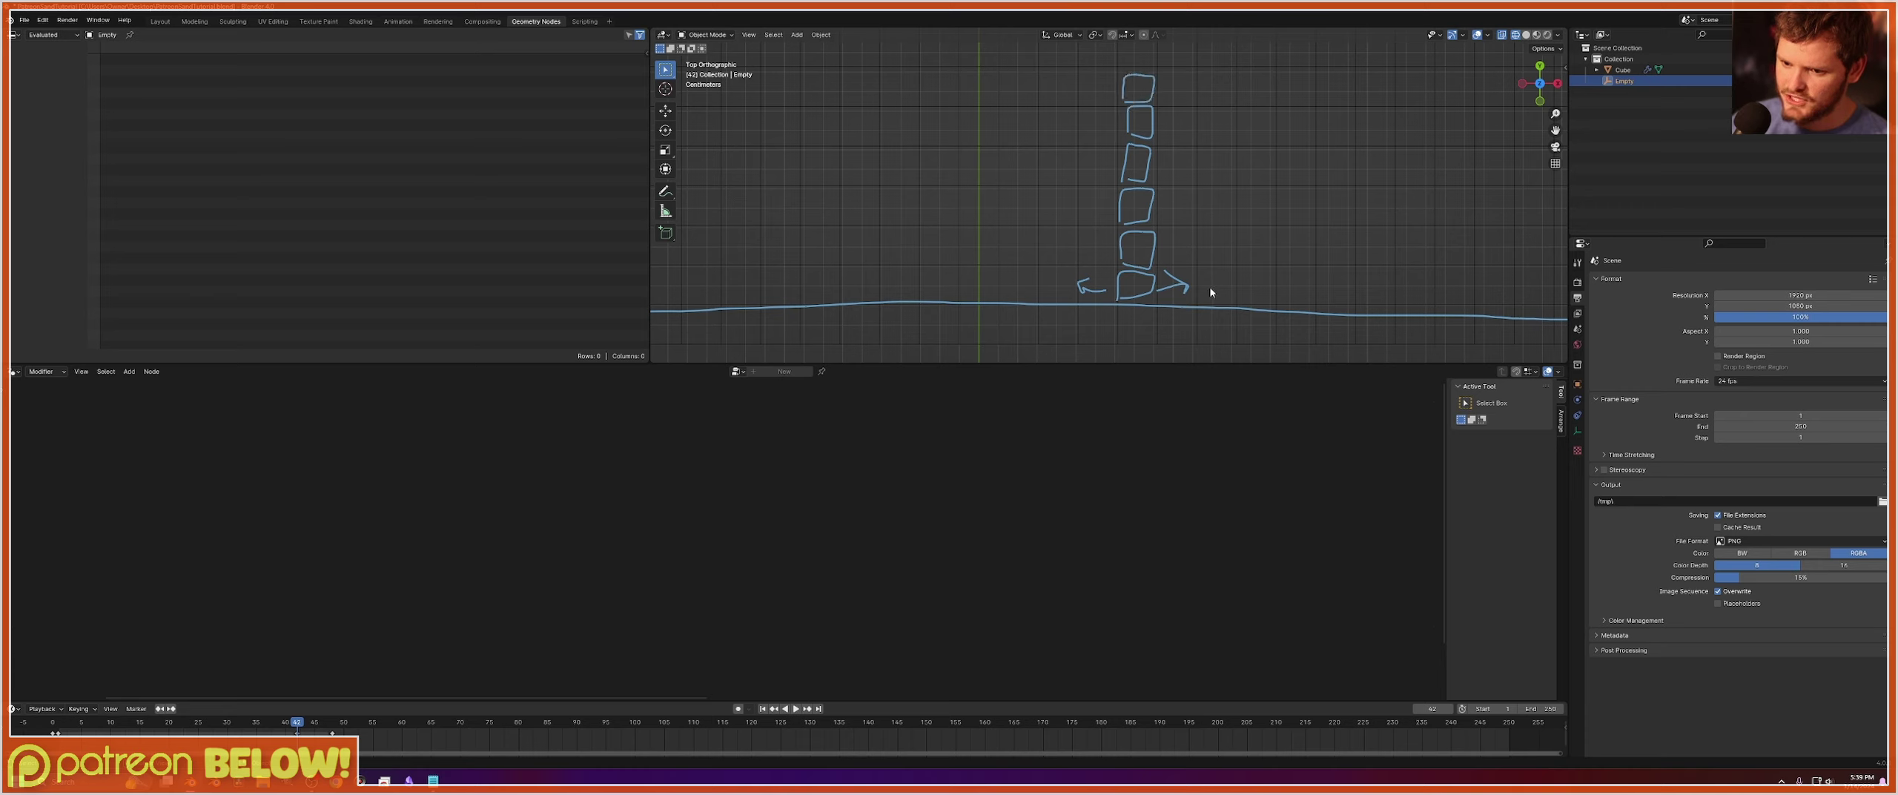
pyautogui.moveTo(1243, 294)
pyautogui.mouseDown()
pyautogui.moveTo(1285, 261)
pyautogui.moveTo(1228, 284)
pyautogui.mouseUp()
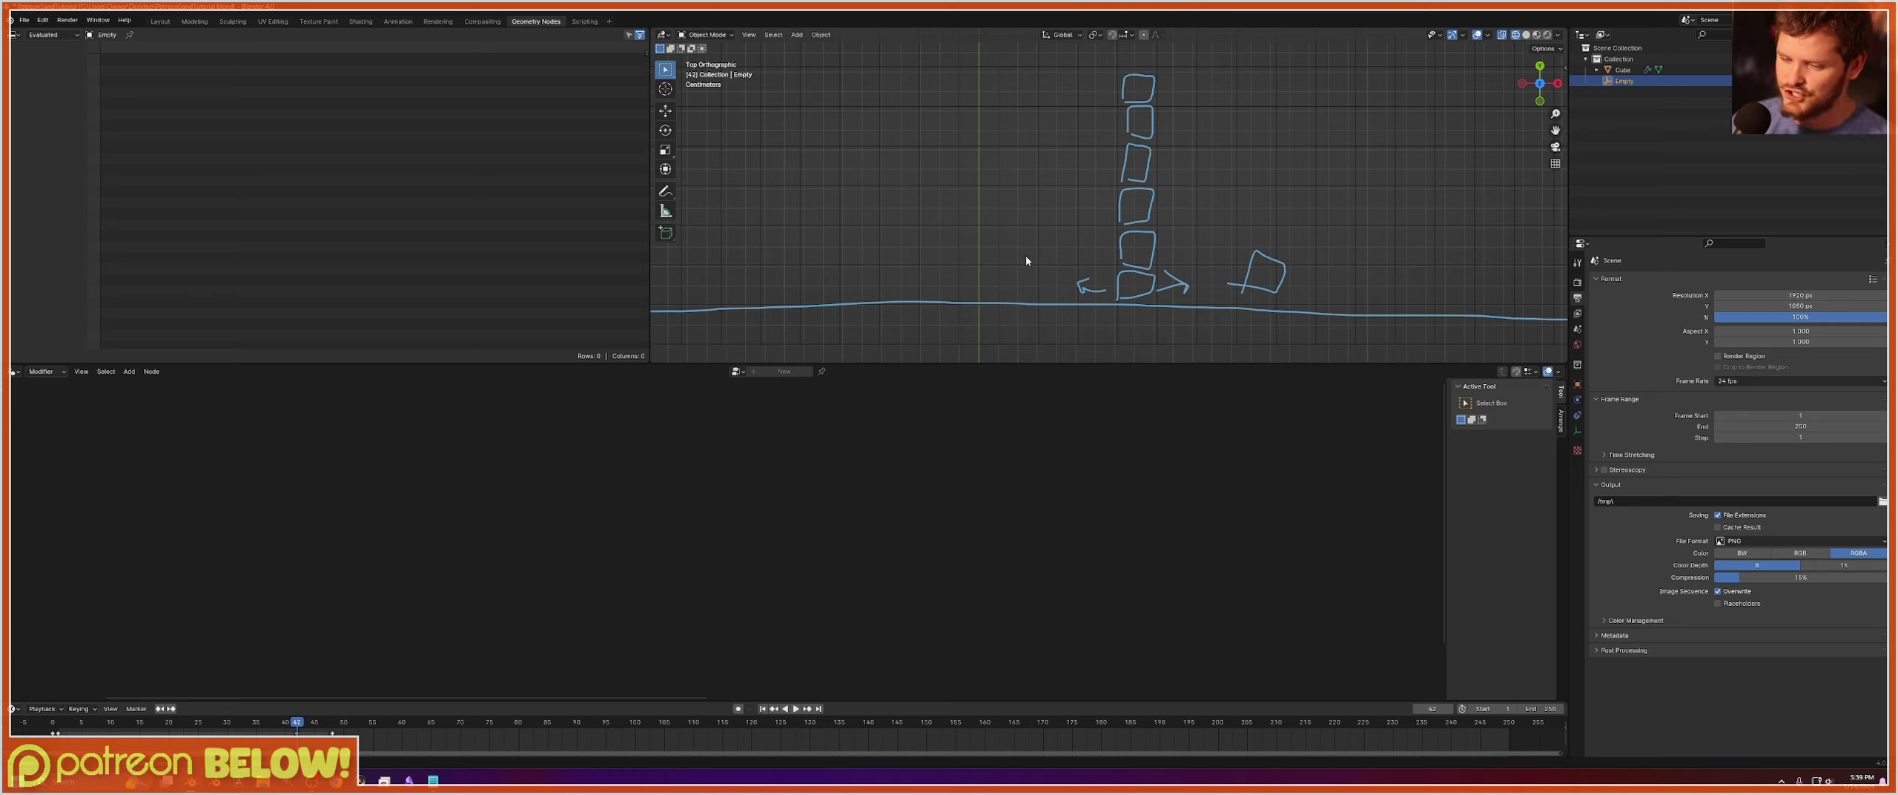
pyautogui.moveTo(1305, 297)
pyautogui.mouseDown(button='right')
pyautogui.moveTo(1271, 262)
pyautogui.moveTo(1114, 242)
pyautogui.moveTo(1149, 91)
pyautogui.mouseUp(button='right')
# Redraw part of the annotated floor line, sketch a cell stack with a neighbouring cell on each side, and erase the cells.
pyautogui.moveTo(1066, 305); pyautogui.dragTo(1370, 320)
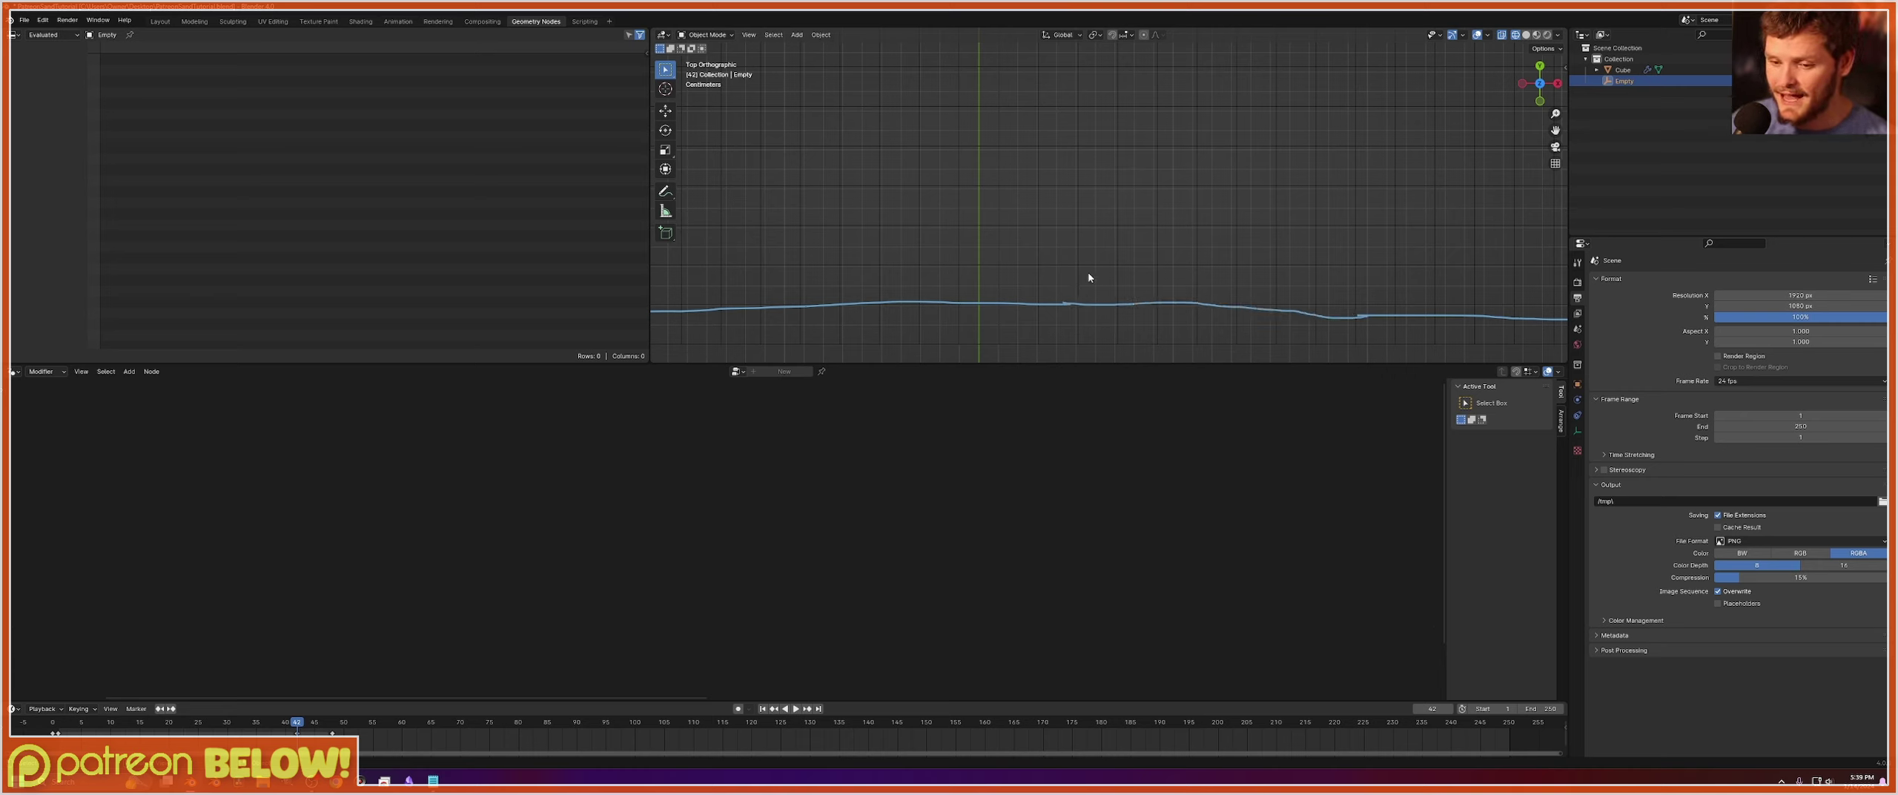
pyautogui.moveTo(1122, 298)
pyautogui.mouseDown()
pyautogui.moveTo(1126, 273)
pyautogui.moveTo(1162, 265)
pyautogui.moveTo(1160, 292)
pyautogui.mouseUp()
pyautogui.moveTo(1041, 302)
pyautogui.mouseDown()
pyautogui.moveTo(1067, 270)
pyautogui.moveTo(1072, 298)
pyautogui.moveTo(1119, 271)
pyautogui.moveTo(1091, 289)
pyautogui.moveTo(1112, 221)
pyautogui.moveTo(1115, 260)
pyautogui.moveTo(1085, 253)
pyautogui.moveTo(1103, 181)
pyautogui.moveTo(1117, 215)
pyautogui.moveTo(1086, 215)
pyautogui.moveTo(1095, 143)
pyautogui.moveTo(1127, 137)
pyautogui.moveTo(1121, 173)
pyautogui.moveTo(1087, 175)
pyautogui.mouseUp()
pyautogui.moveTo(1101, 285); pyautogui.dragTo(1101, 284)
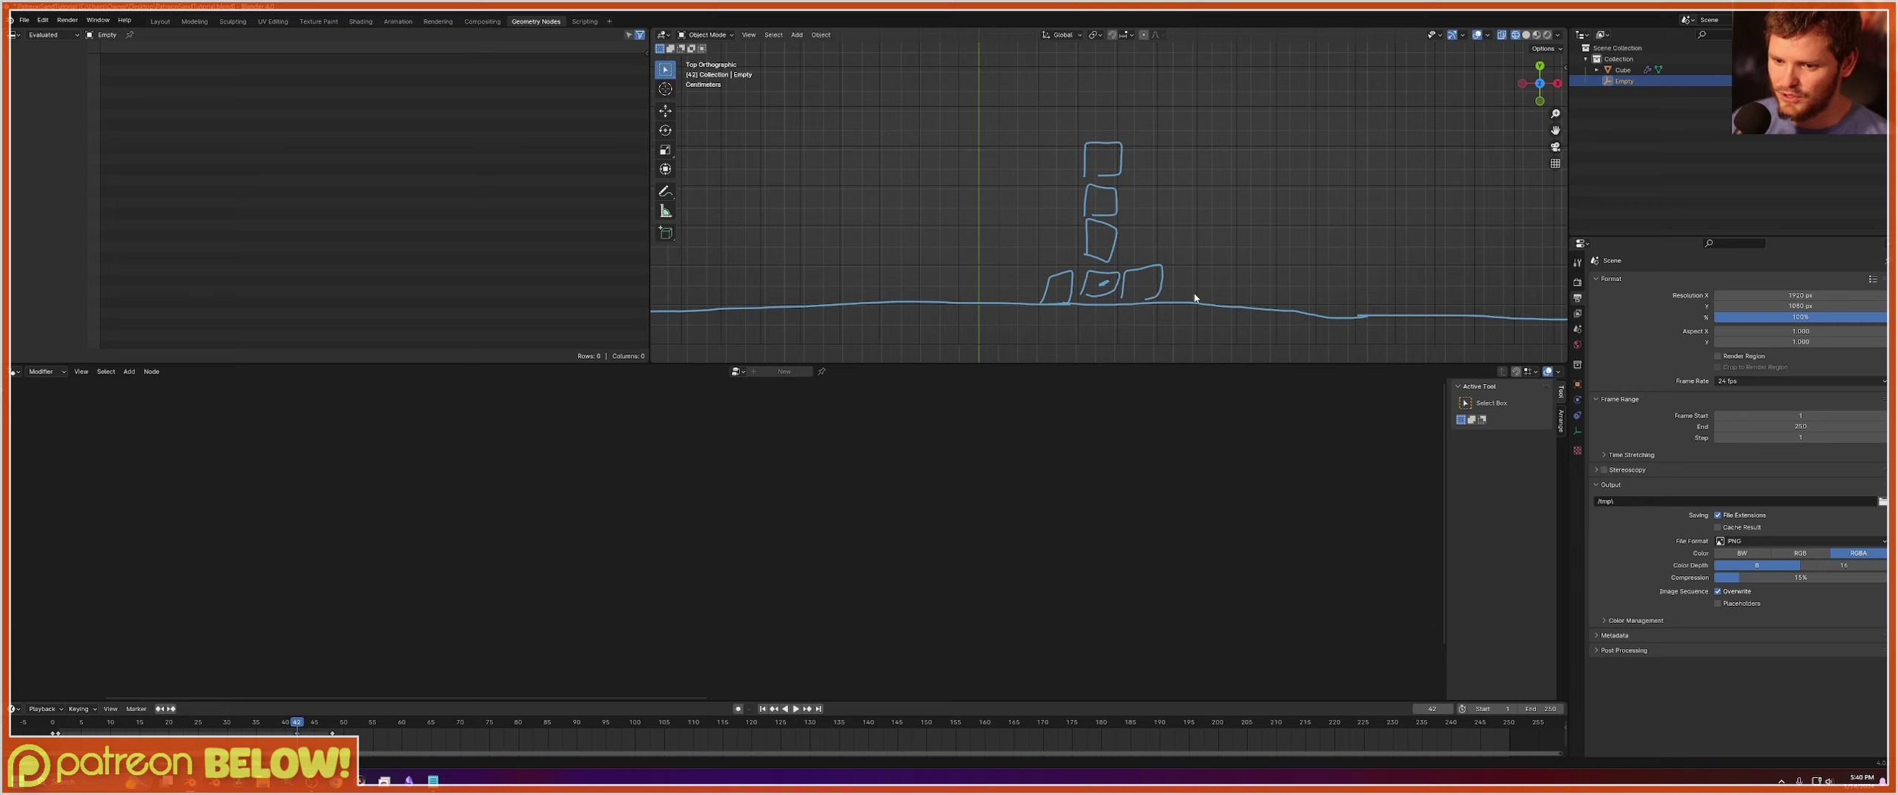
pyautogui.moveTo(1222, 178)
pyautogui.mouseDown(button='right')
pyautogui.moveTo(1134, 203)
pyautogui.moveTo(1164, 229)
pyautogui.moveTo(1061, 239)
pyautogui.moveTo(1112, 152)
pyautogui.mouseUp(button='right')
# Sketch larger stacked cells with filled sand cells, falling arrows and sideways arrows above the floor line, and erase them.
pyautogui.scroll(2, 1139, 268)
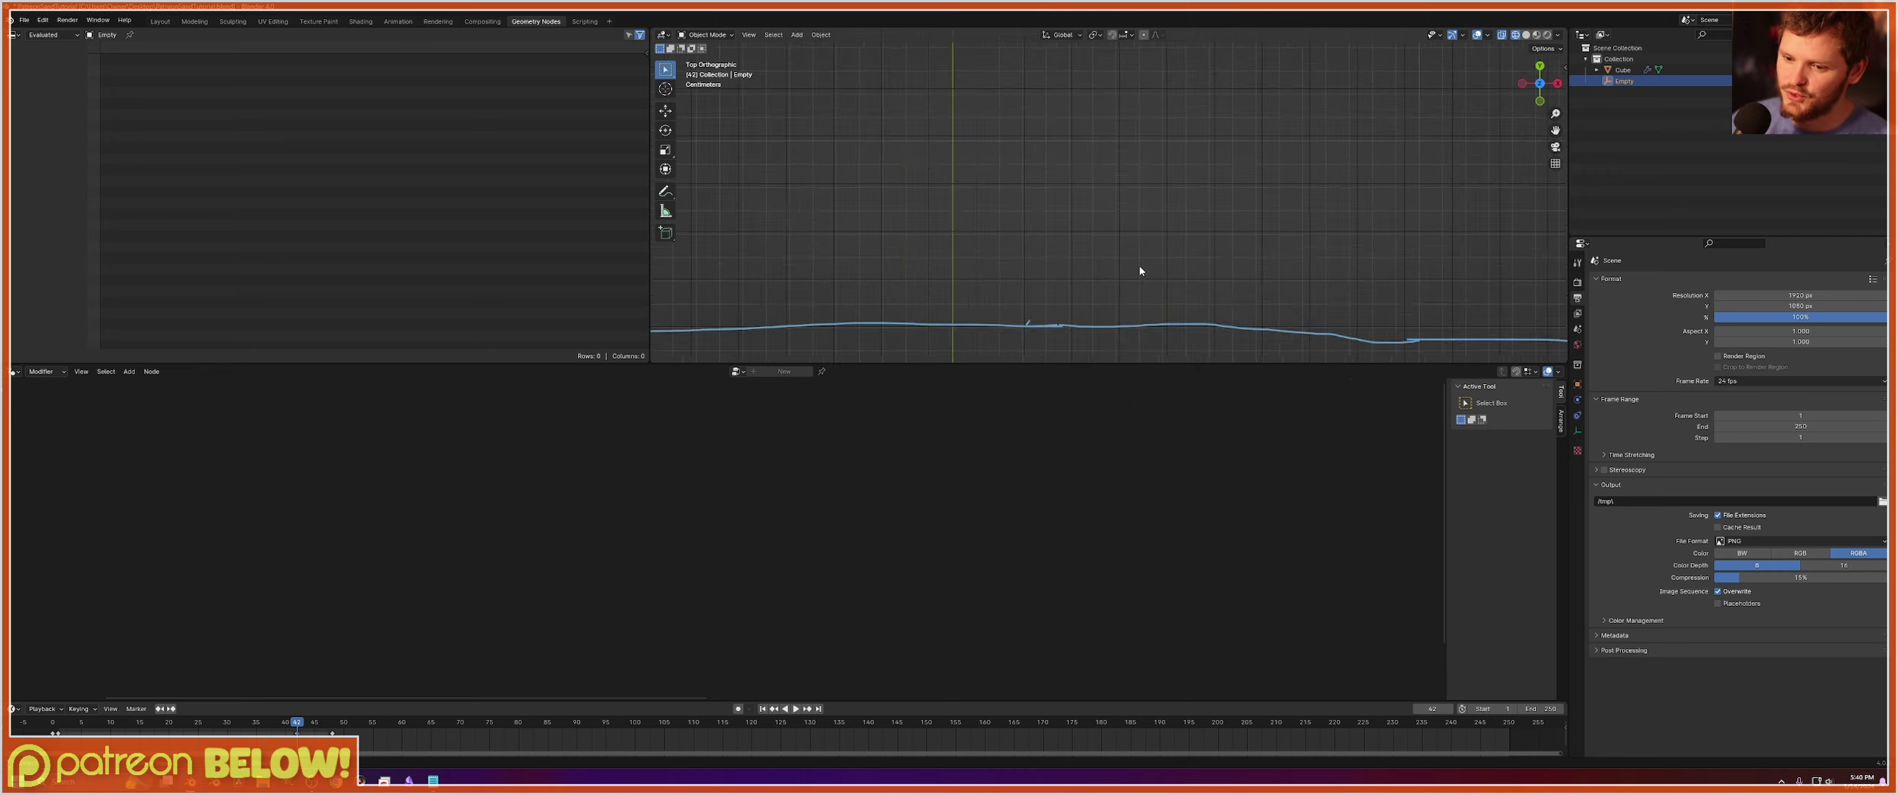
pyautogui.keyDown('shift'); pyautogui.moveTo(1139, 270); pyautogui.dragTo(1091, 185, button='middle'); pyautogui.keyUp('shift')
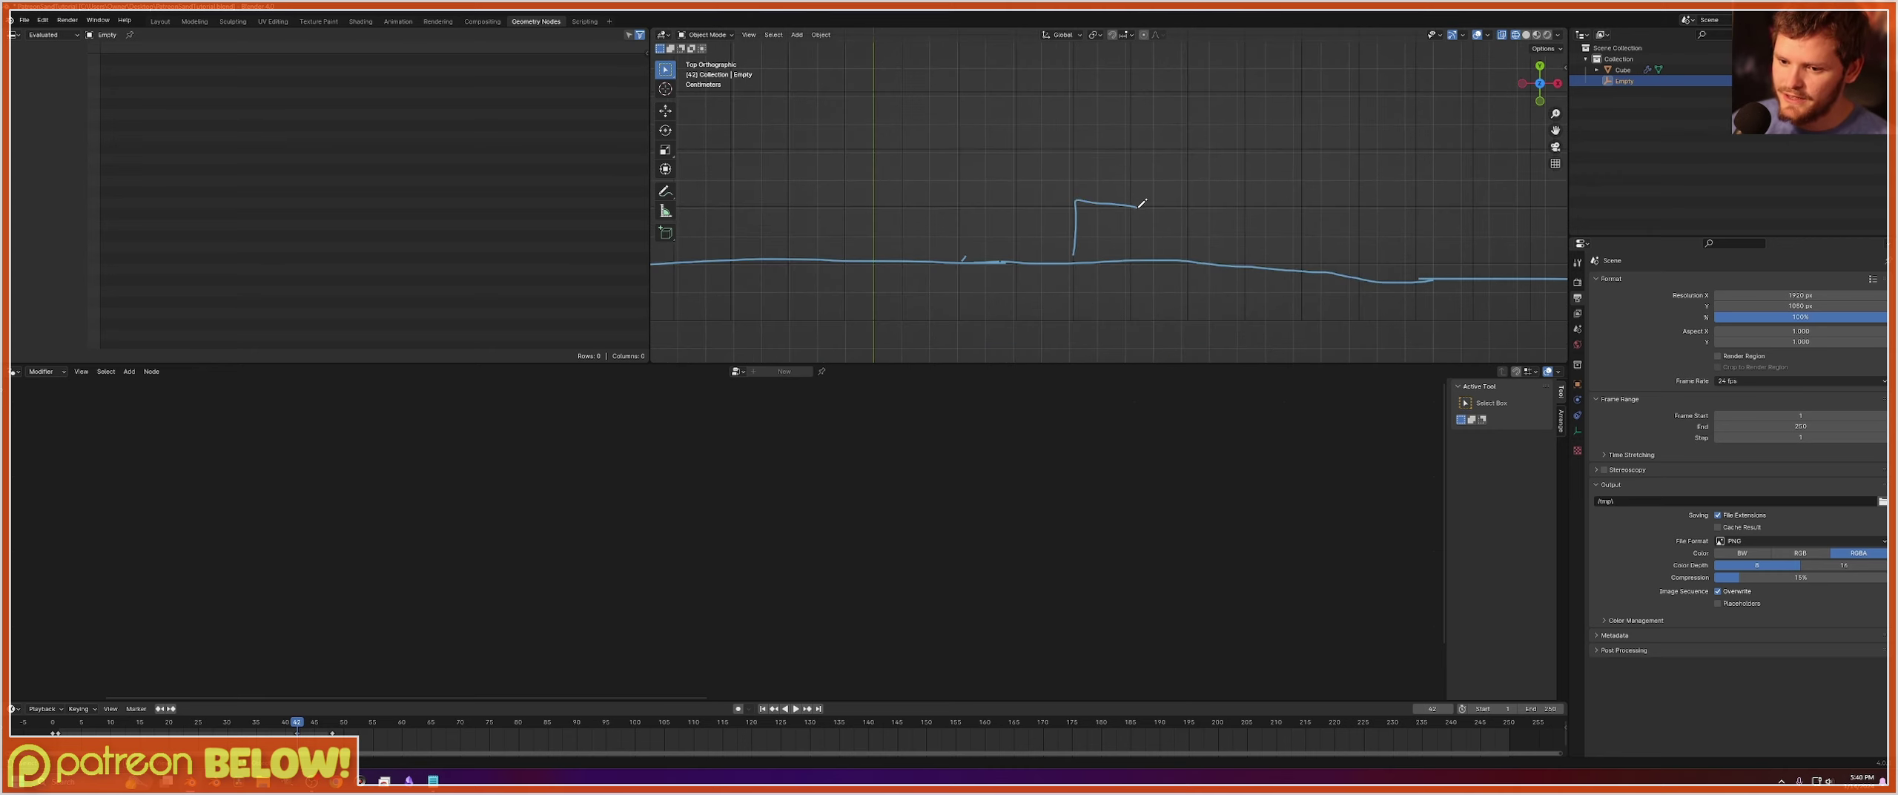
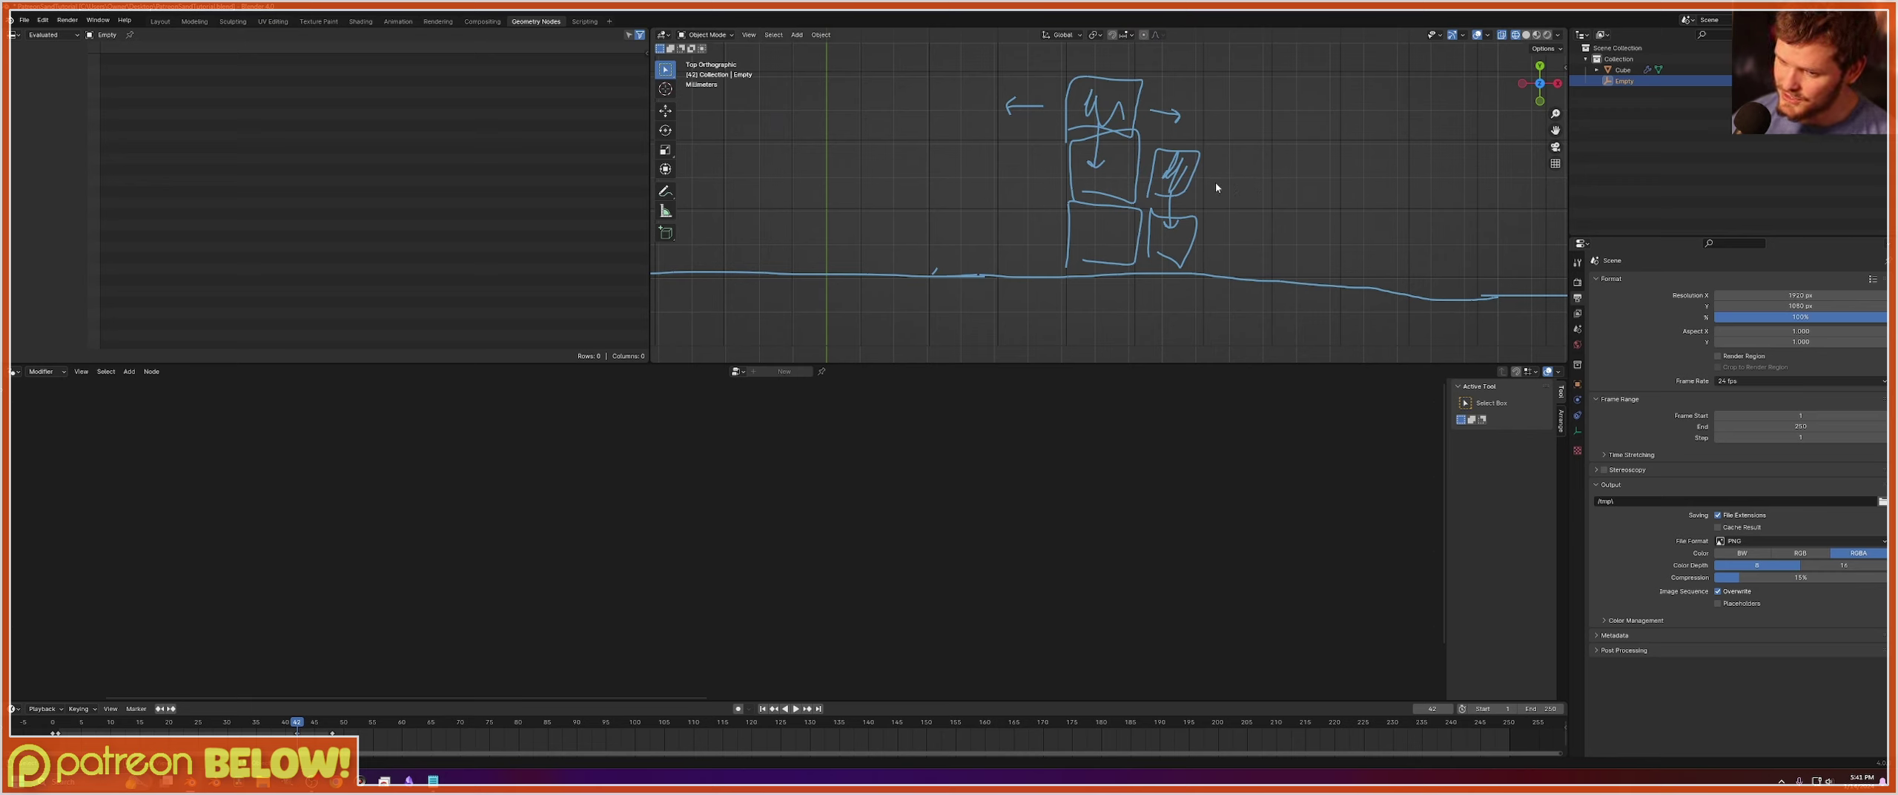
pyautogui.scroll(4, 1215, 181)
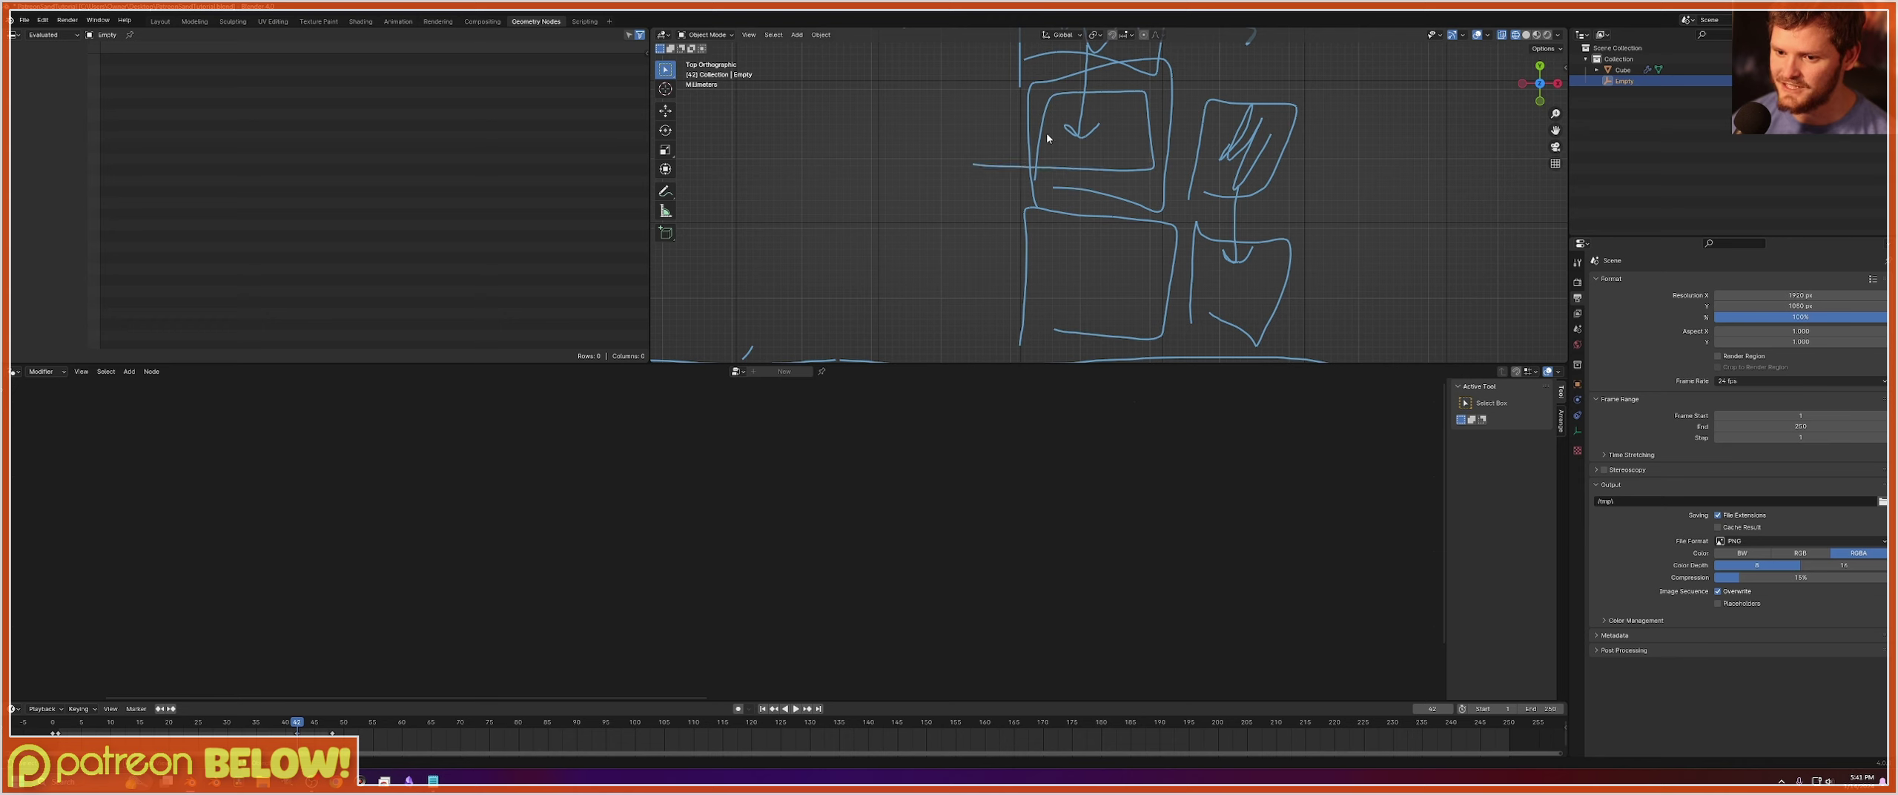
pyautogui.scroll(-8, 1219, 138)
pyautogui.moveTo(1218, 133)
pyautogui.mouseDown(button='right')
pyautogui.moveTo(1080, 169)
pyautogui.moveTo(1135, 169)
pyautogui.moveTo(1104, 177)
pyautogui.mouseUp(button='right')
# Sketch a filled sand cell falling into the cell below beside two neighbouring cells, and erase the sketch.
pyautogui.scroll(2, 1104, 266)
pyautogui.moveTo(1031, 244)
pyautogui.mouseDown()
pyautogui.moveTo(1031, 209)
pyautogui.moveTo(1069, 238)
pyautogui.moveTo(1039, 245)
pyautogui.mouseUp()
pyautogui.moveTo(1042, 197)
pyautogui.mouseDown()
pyautogui.moveTo(1051, 158)
pyautogui.moveTo(1081, 158)
pyautogui.moveTo(1066, 195)
pyautogui.moveTo(1012, 152)
pyautogui.moveTo(1038, 142)
pyautogui.moveTo(1007, 253)
pyautogui.moveTo(991, 243)
pyautogui.moveTo(1020, 238)
pyautogui.mouseUp()
pyautogui.scroll(4, 1044, 175)
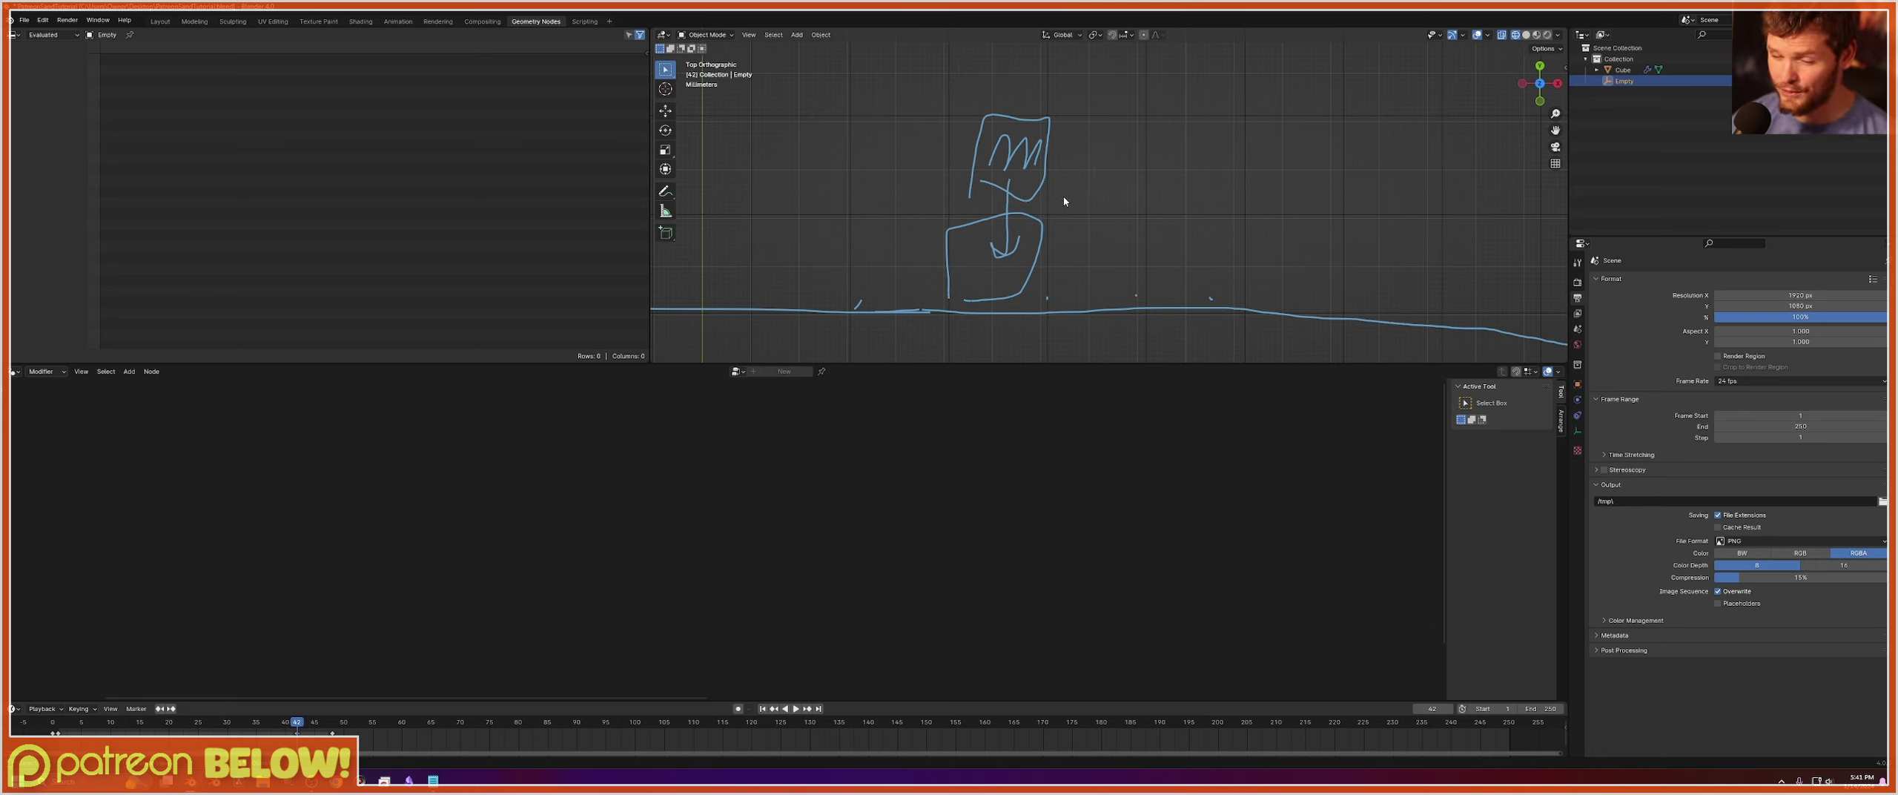
pyautogui.moveTo(1062, 202)
pyautogui.mouseDown()
pyautogui.moveTo(1065, 154)
pyautogui.moveTo(1162, 120)
pyautogui.moveTo(1080, 199)
pyautogui.mouseUp()
pyautogui.moveTo(1049, 291)
pyautogui.mouseDown()
pyautogui.moveTo(1116, 234)
pyautogui.moveTo(1072, 272)
pyautogui.mouseUp()
pyautogui.moveTo(1046, 162); pyautogui.dragTo(1072, 178)
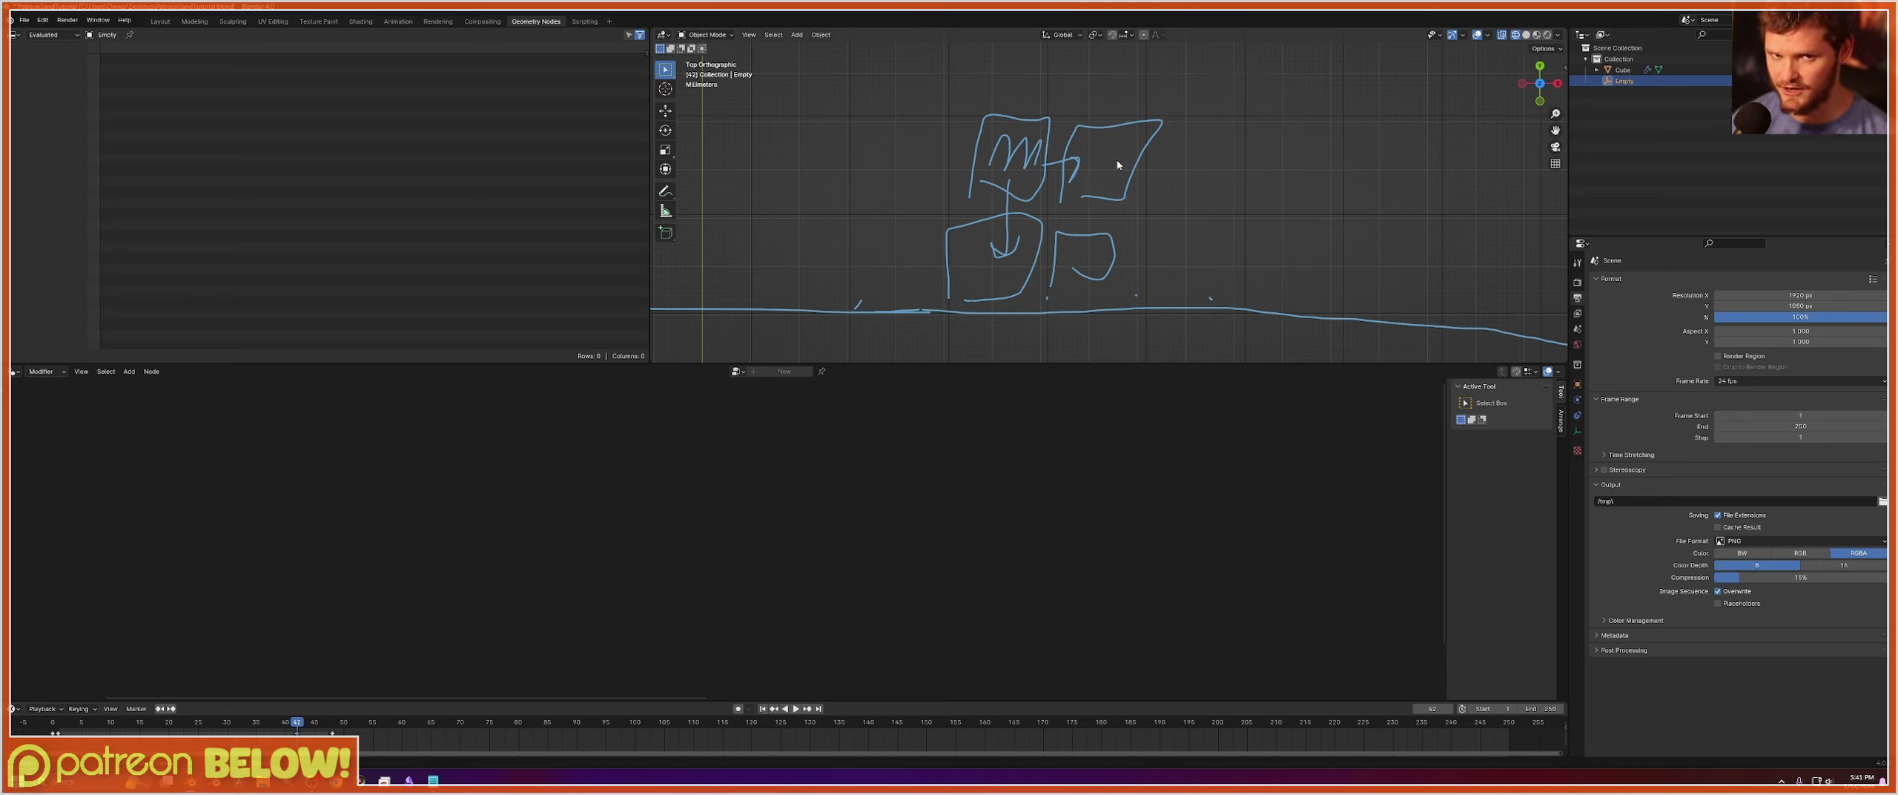
pyautogui.moveTo(860, 213)
pyautogui.mouseDown()
pyautogui.moveTo(870, 128)
pyautogui.moveTo(949, 121)
pyautogui.moveTo(943, 212)
pyautogui.moveTo(861, 214)
pyautogui.mouseUp()
pyautogui.moveTo(992, 152); pyautogui.dragTo(924, 159)
pyautogui.moveTo(1135, 149)
pyautogui.mouseDown(button='right')
pyautogui.moveTo(1152, 115)
pyautogui.moveTo(1051, 178)
pyautogui.moveTo(1080, 212)
pyautogui.moveTo(1046, 233)
pyautogui.moveTo(953, 242)
pyautogui.moveTo(932, 170)
pyautogui.moveTo(835, 182)
pyautogui.moveTo(903, 186)
pyautogui.mouseUp(button='right')
# Sketch a filled sand cell with one downward and one sideways arrow, and erase all remaining annotations.
pyautogui.moveTo(876, 190)
pyautogui.mouseDown()
pyautogui.moveTo(886, 147)
pyautogui.moveTo(899, 222)
pyautogui.mouseUp()
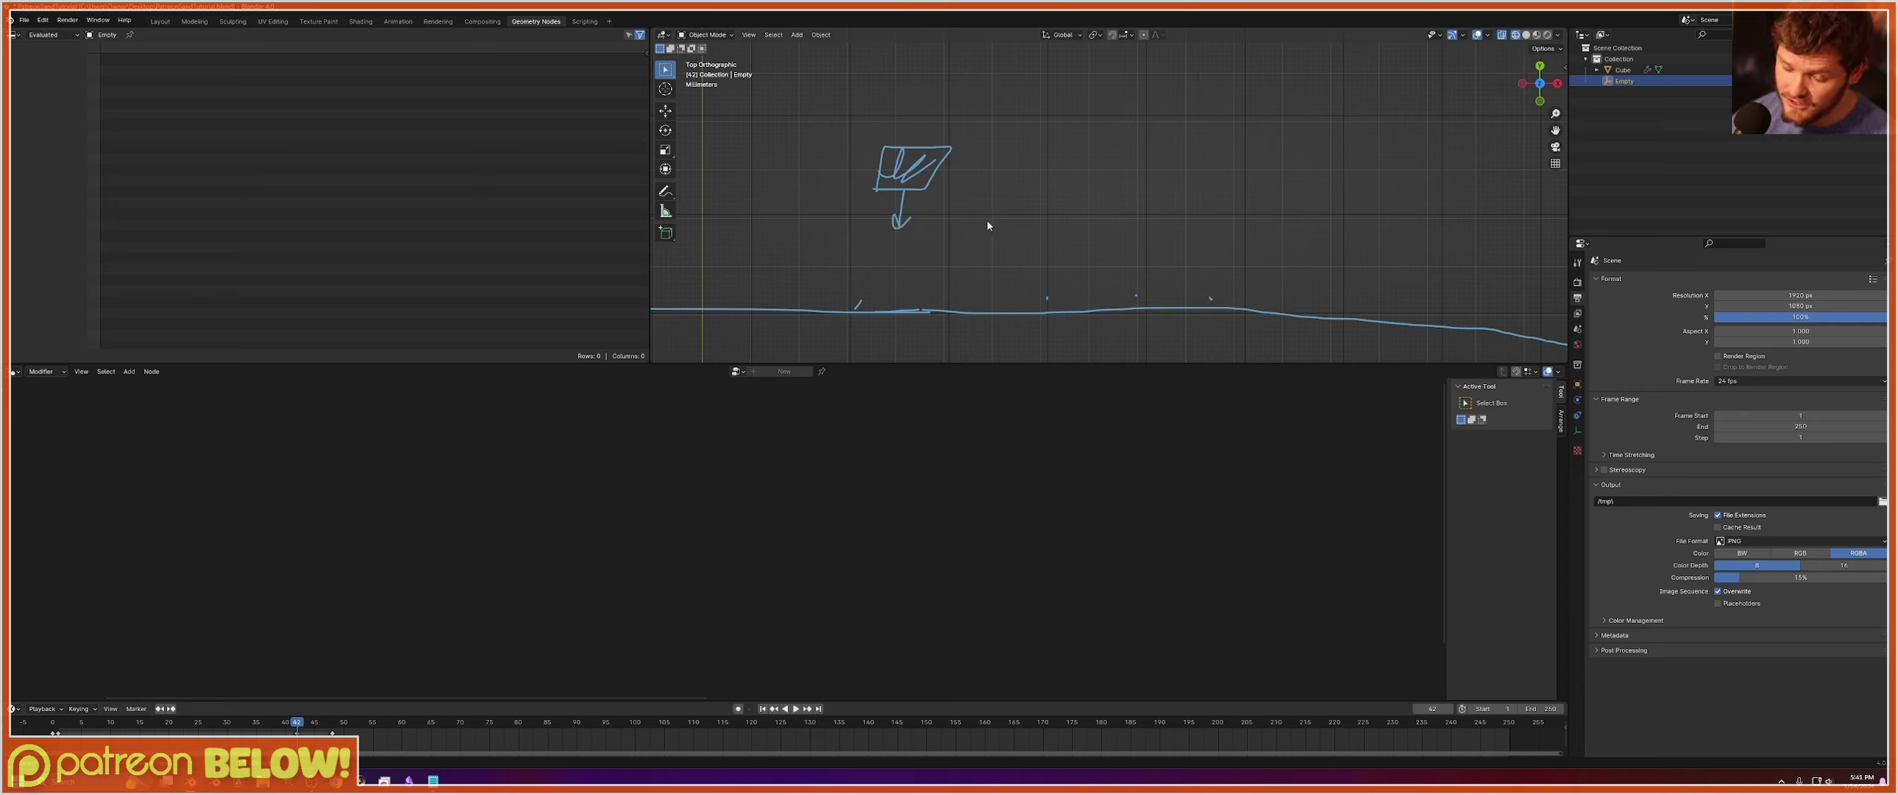
pyautogui.moveTo(947, 173); pyautogui.dragTo(986, 171)
pyautogui.moveTo(983, 158); pyautogui.dragTo(981, 186)
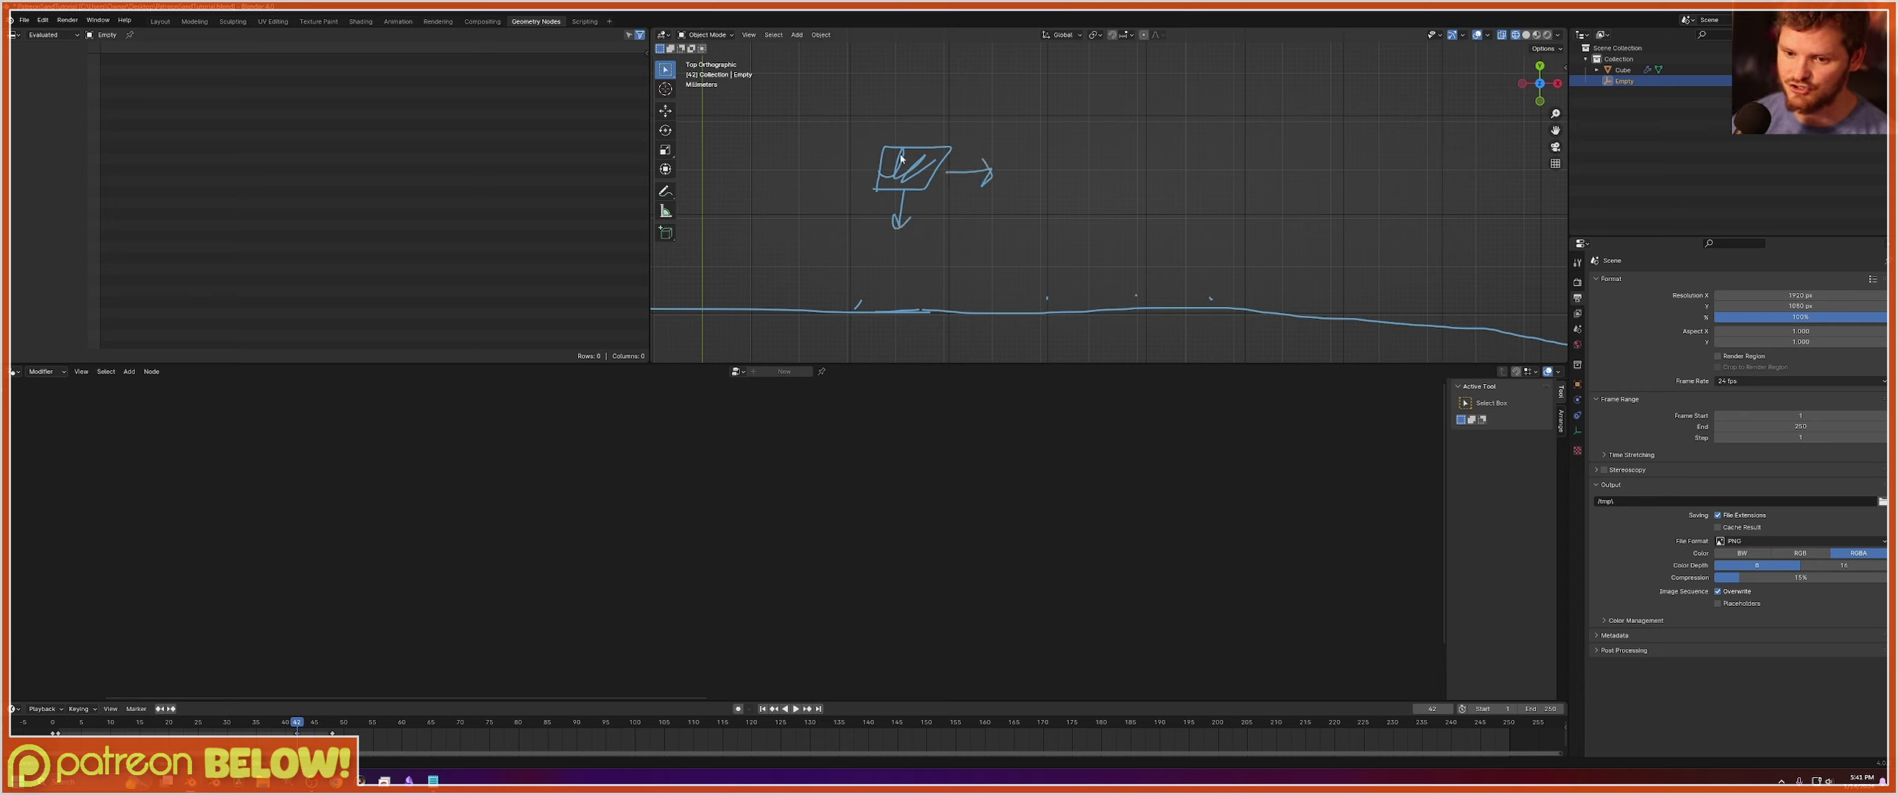
pyautogui.moveTo(1017, 160); pyautogui.dragTo(758, 182, button='right')
pyautogui.scroll(-14, 987, 198)
pyautogui.moveTo(1273, 207); pyautogui.dragTo(1077, 208, button='right')
# Reselect the Cube to bring back its geometry node tree and save the file.
pyautogui.click(1090, 175)
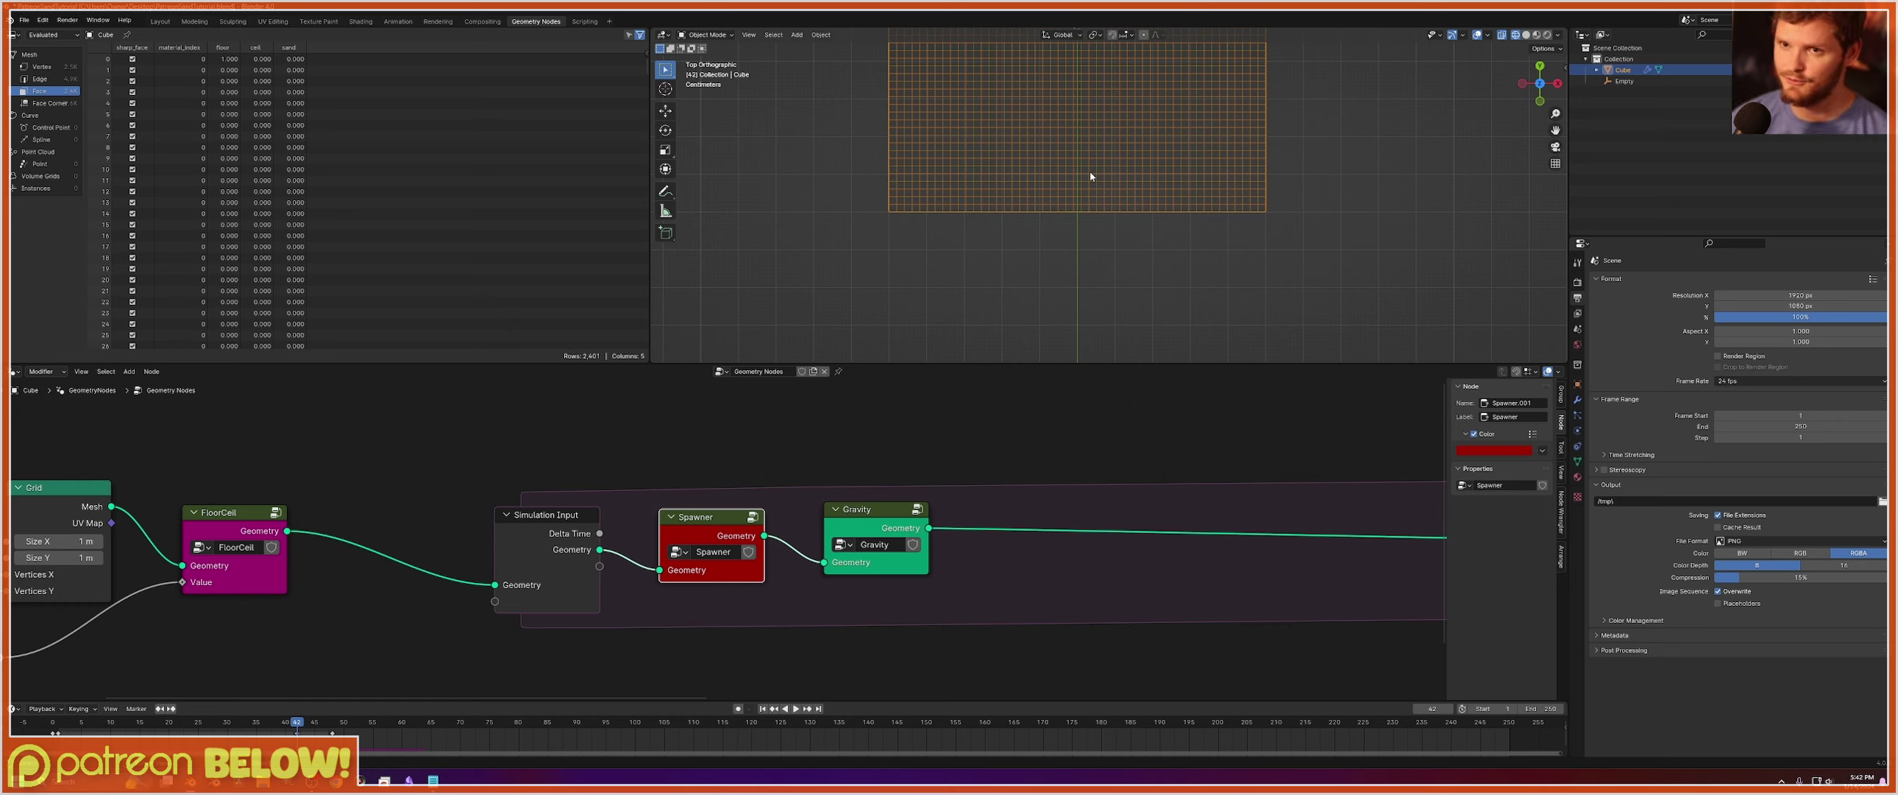
pyautogui.hotkey('ctrl', 's')
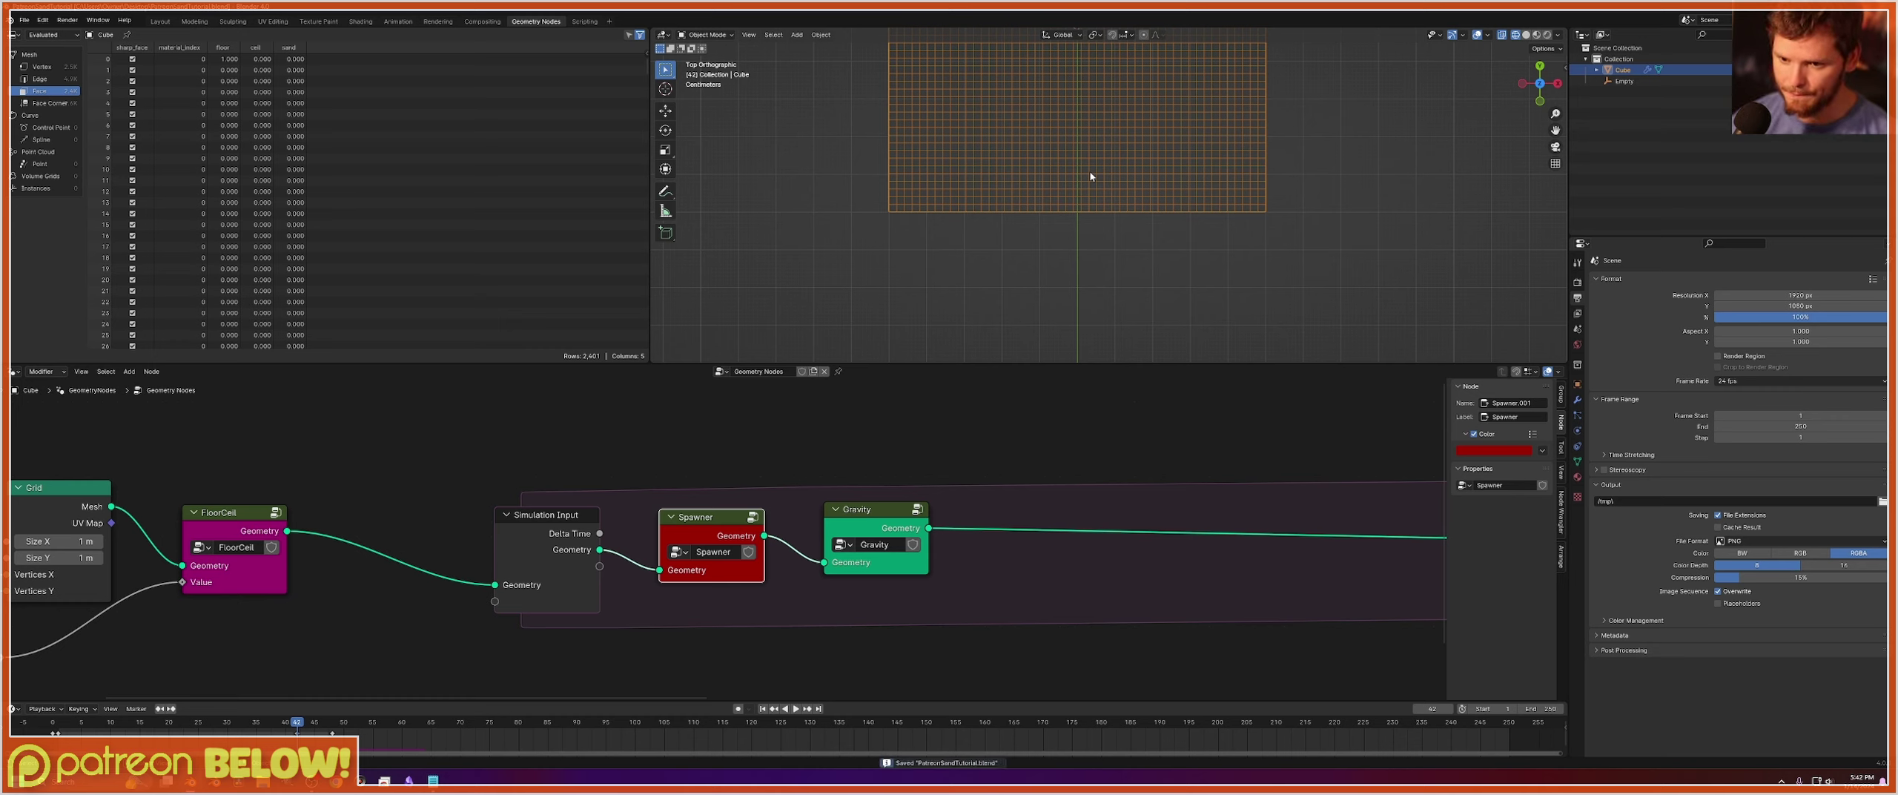
# Add a Named Attribute node in the empty space above the Spawner and Gravity groups.
pyautogui.moveTo(1005, 469); pyautogui.dragTo(686, 593, button='middle')
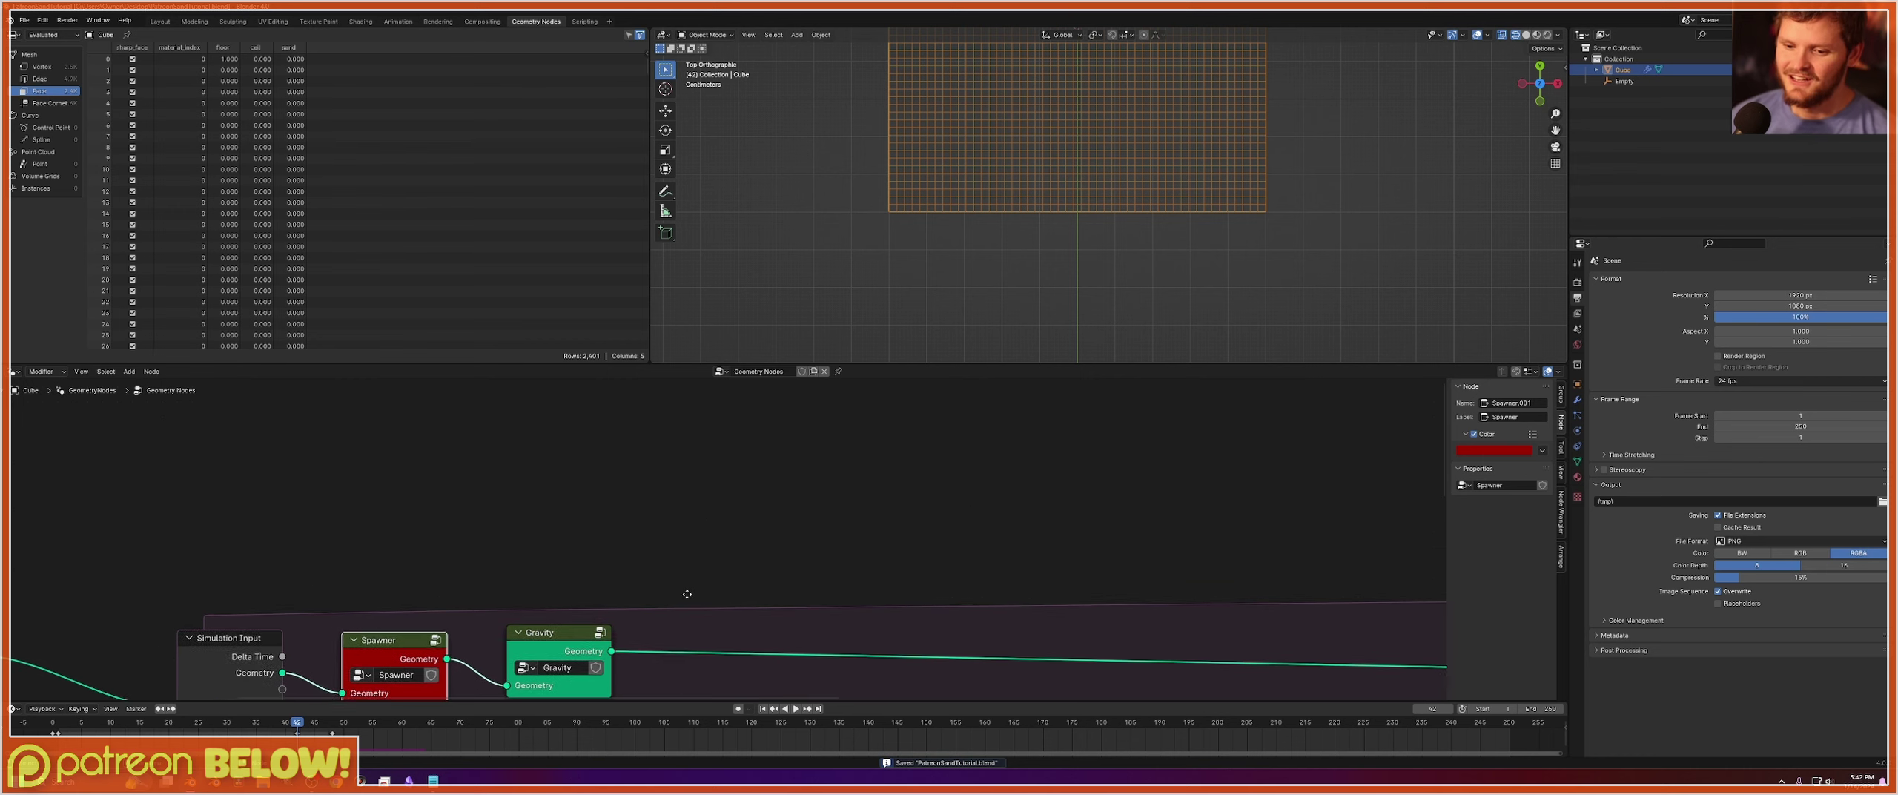
pyautogui.hotkey('shift', 'a')
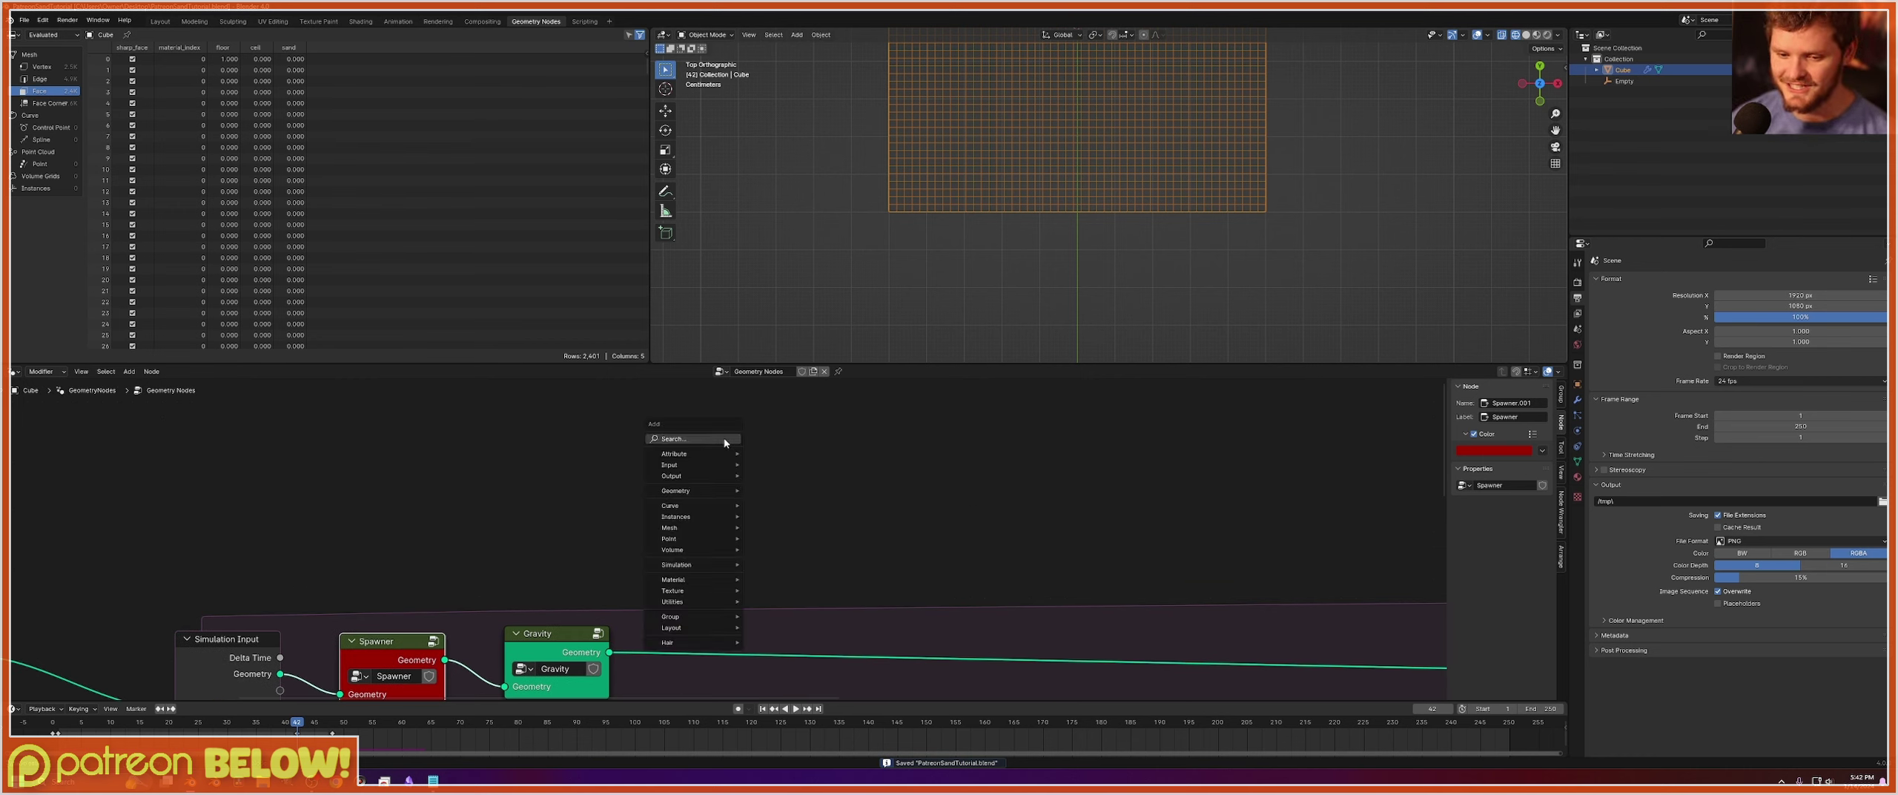
pyautogui.click(724, 439)
pyautogui.write('named')
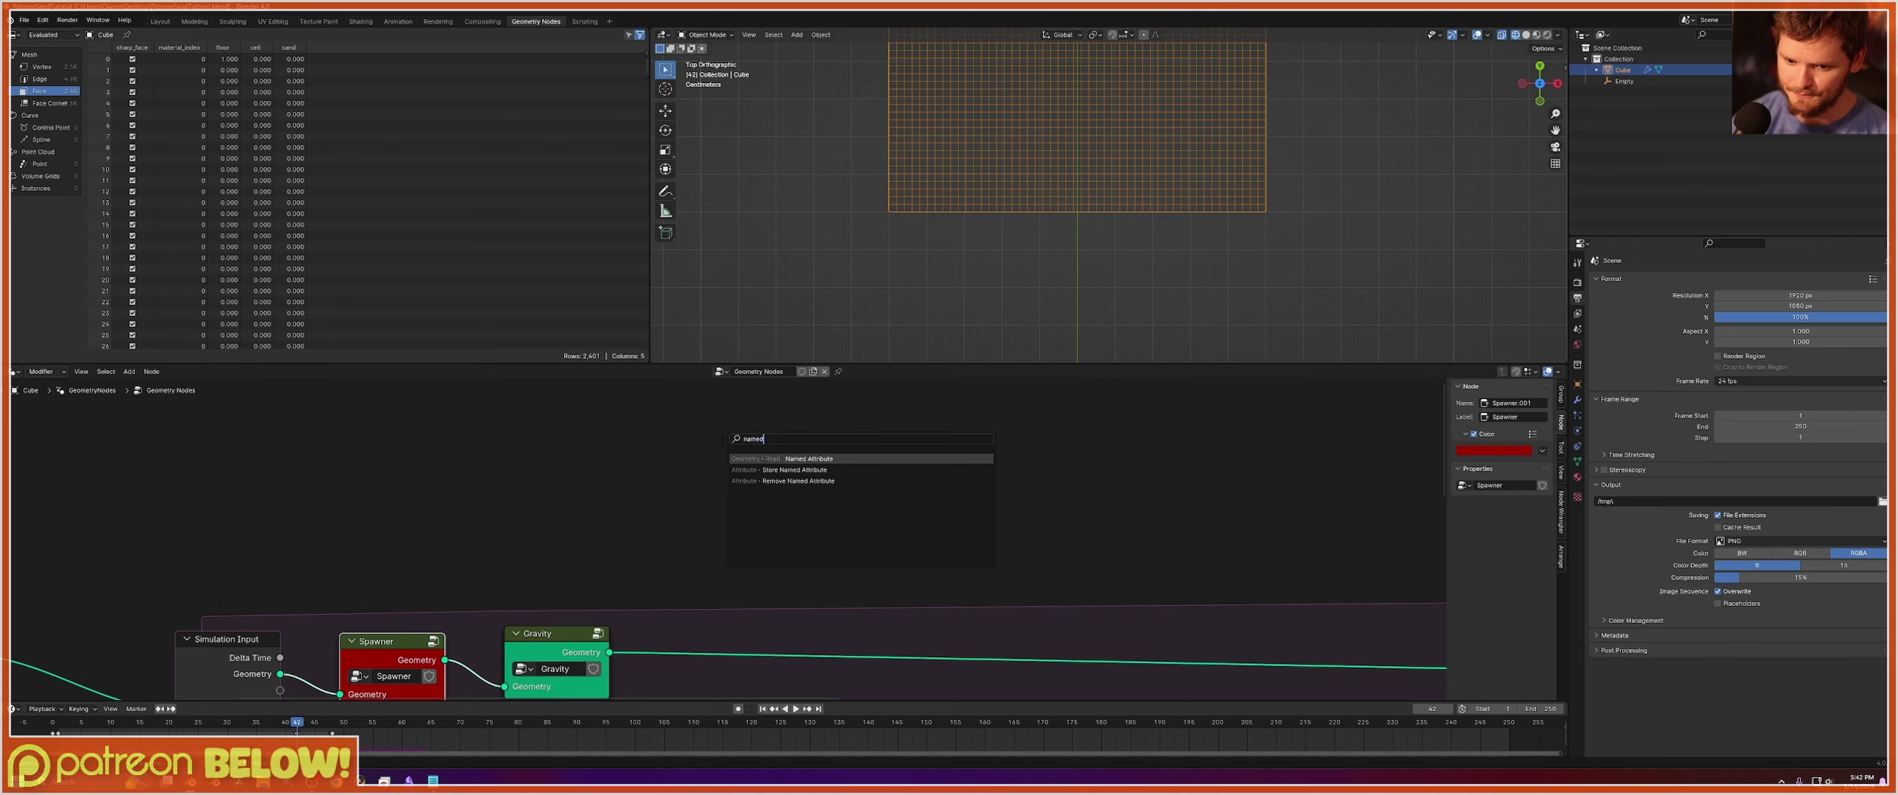
pyautogui.press('Return')
pyautogui.click(611, 428)
# Annotate the viewport with a floor line and two stacked cells above it, hatching the upper cell as sand.
pyautogui.scroll(5, 1058, 239)
pyautogui.moveTo(940, 237); pyautogui.dragTo(1222, 247)
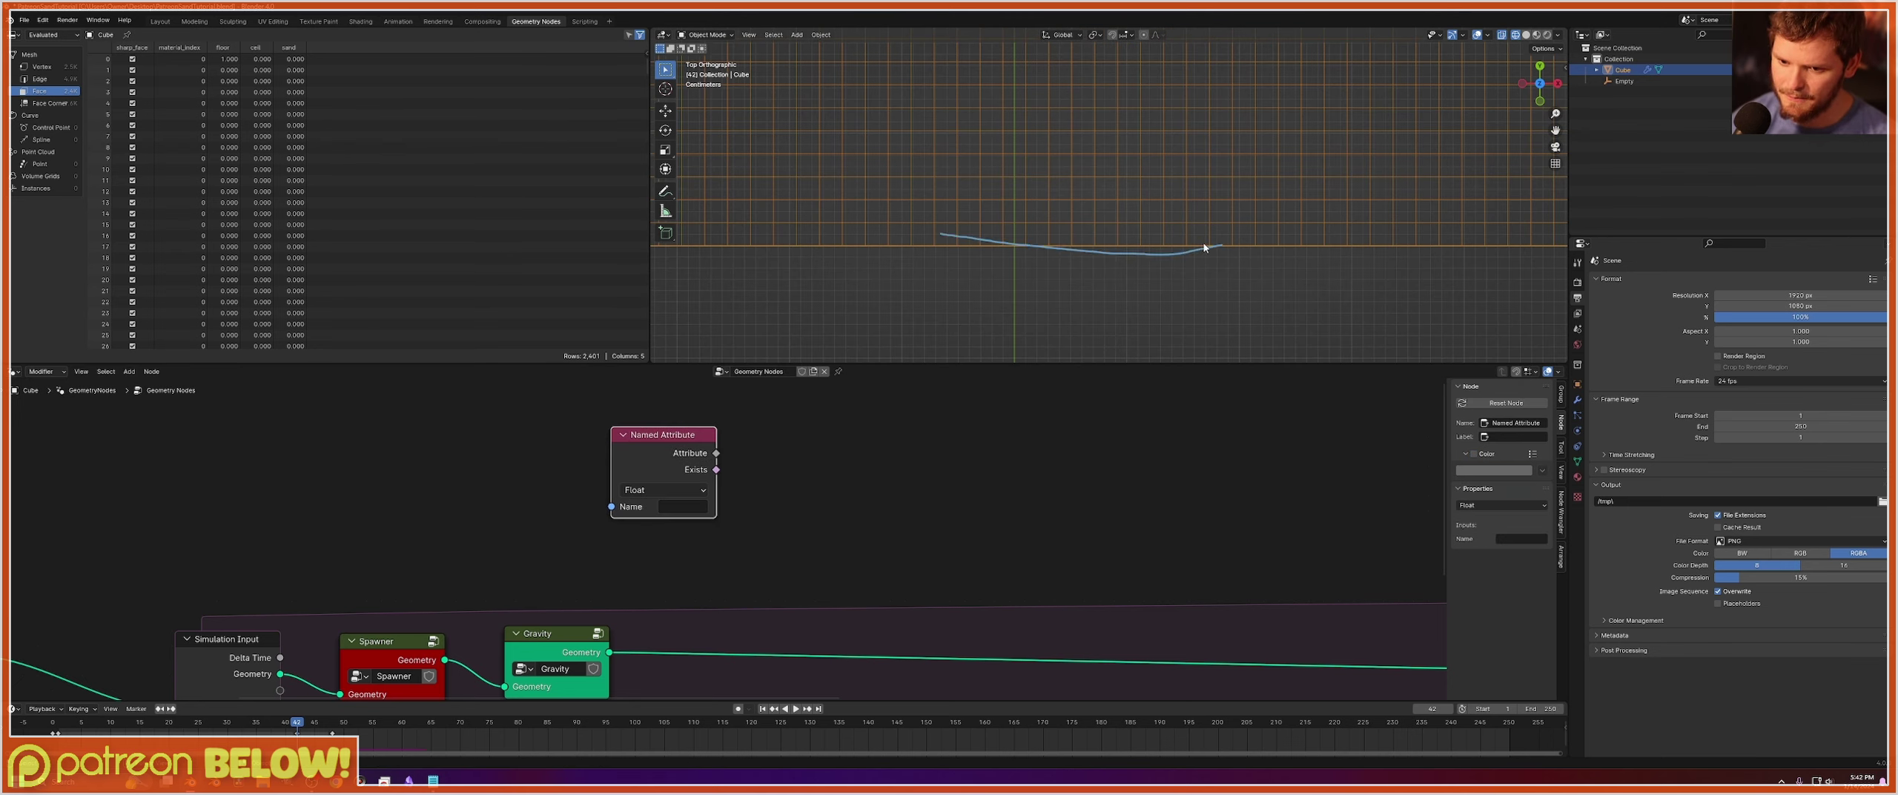
pyautogui.moveTo(845, 238); pyautogui.dragTo(1212, 249)
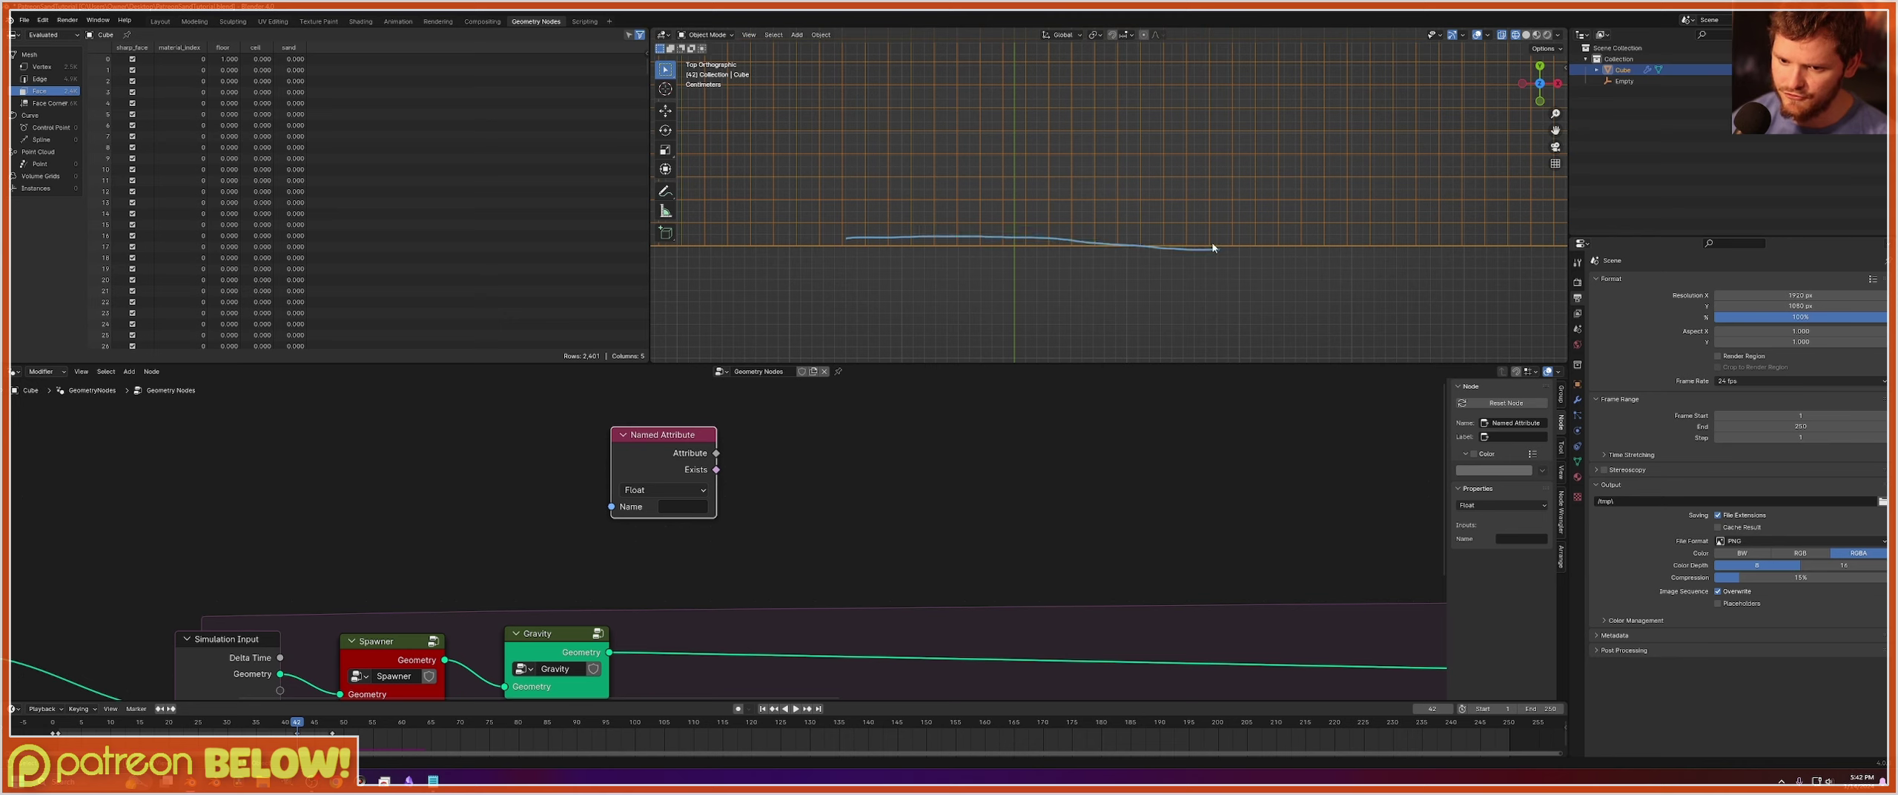
pyautogui.moveTo(1028, 209)
pyautogui.mouseDown()
pyautogui.moveTo(1047, 174)
pyautogui.moveTo(1053, 195)
pyautogui.moveTo(1030, 198)
pyautogui.mouseUp()
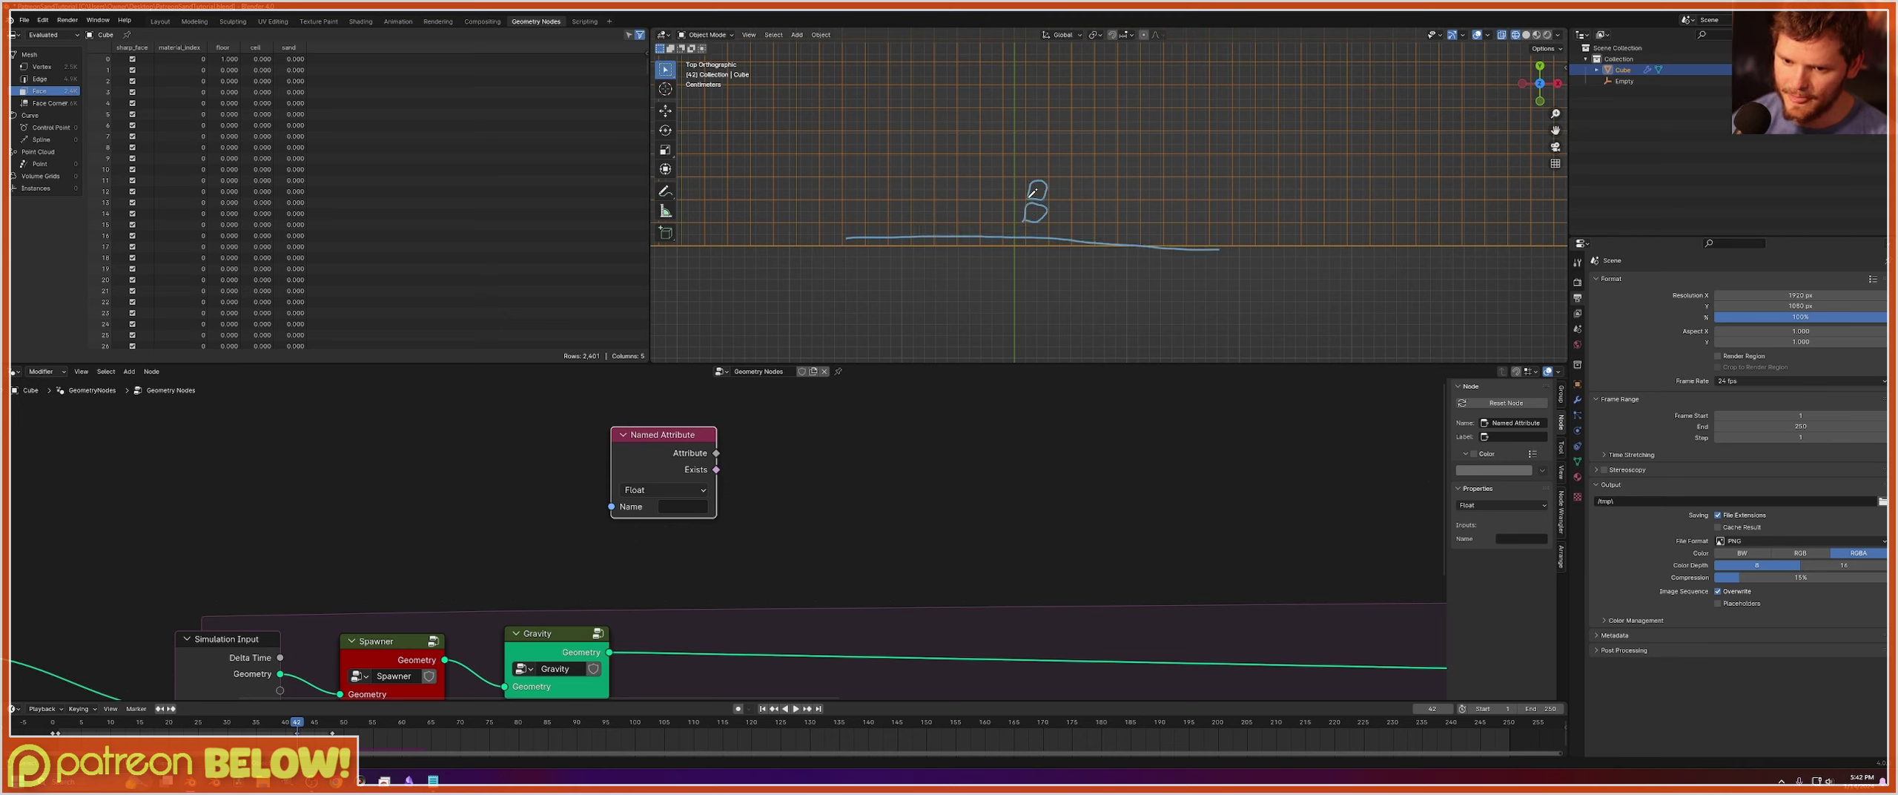
pyautogui.scroll(4, 1041, 192)
pyautogui.scroll(2, 1041, 193)
pyautogui.moveTo(922, 180)
pyautogui.mouseDown()
pyautogui.moveTo(879, 196)
pyautogui.moveTo(900, 154)
pyautogui.mouseUp()
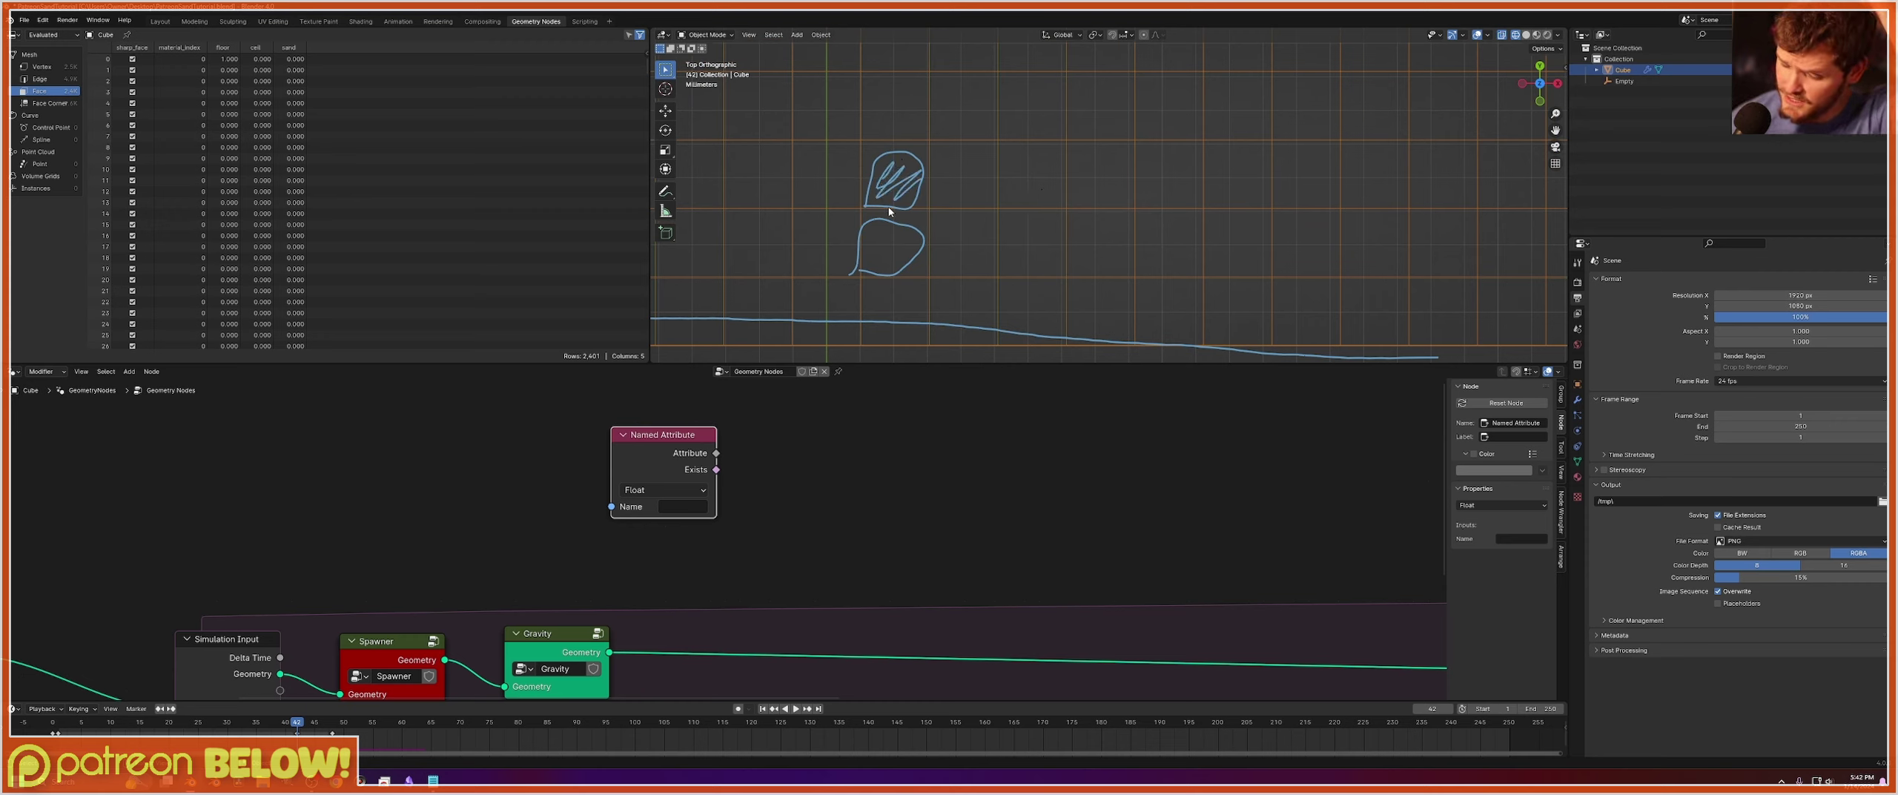
# Set the new Named Attribute node to read the sand attribute, and move it to make room for following nodes.
pyautogui.click(682, 509)
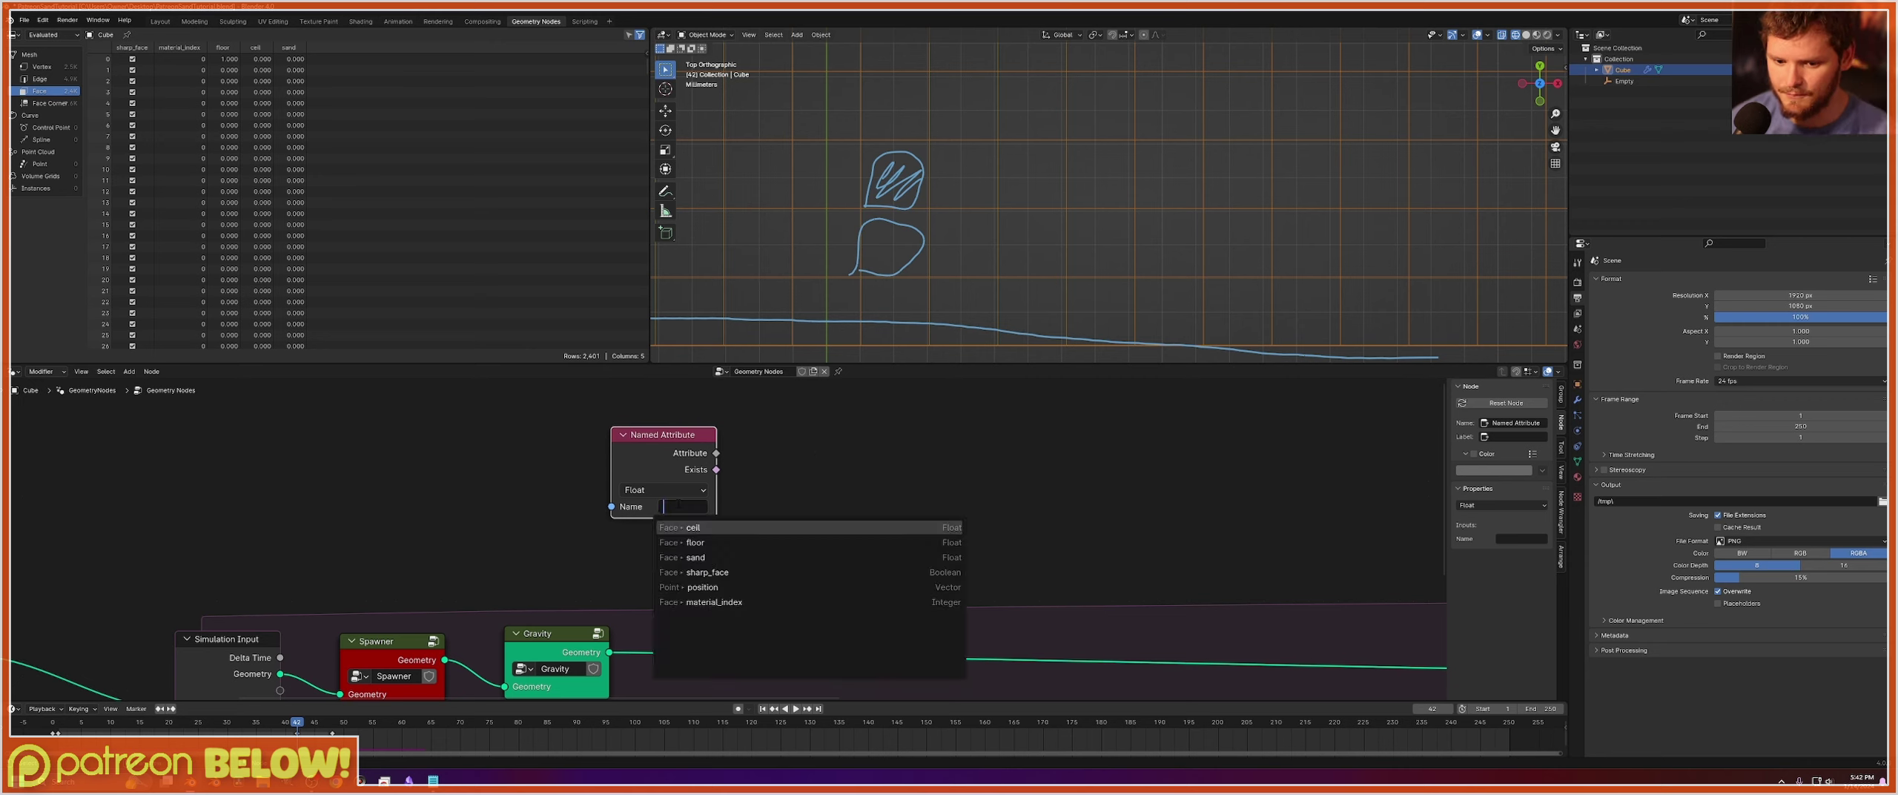
pyautogui.write('sand')
pyautogui.press('Return')
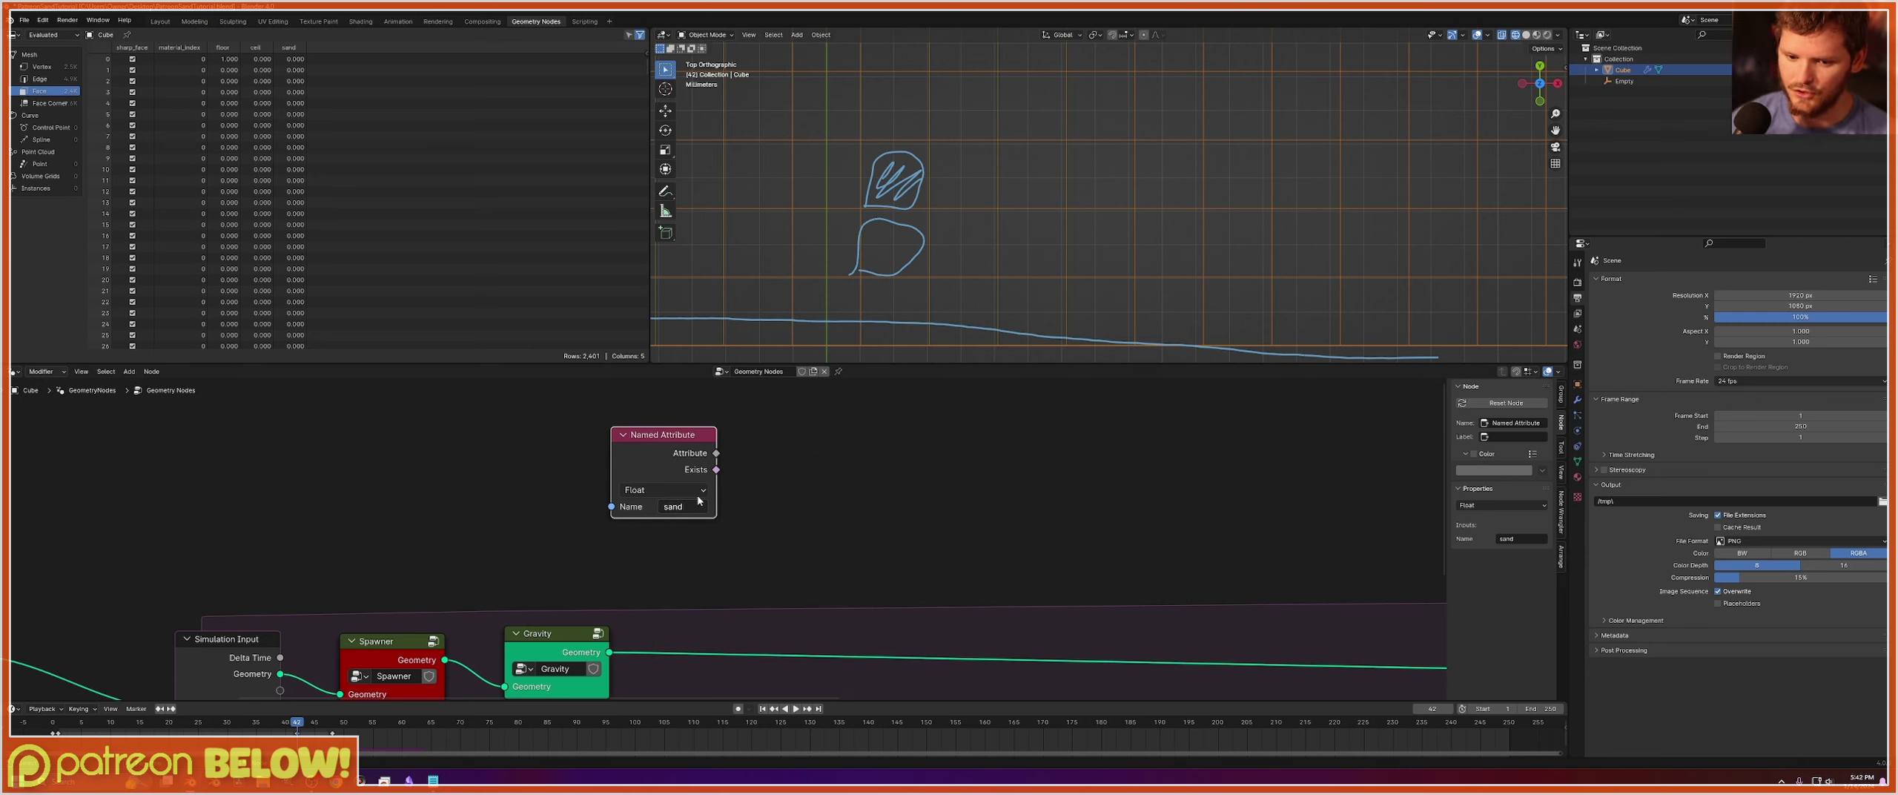
pyautogui.moveTo(672, 454); pyautogui.dragTo(494, 438)
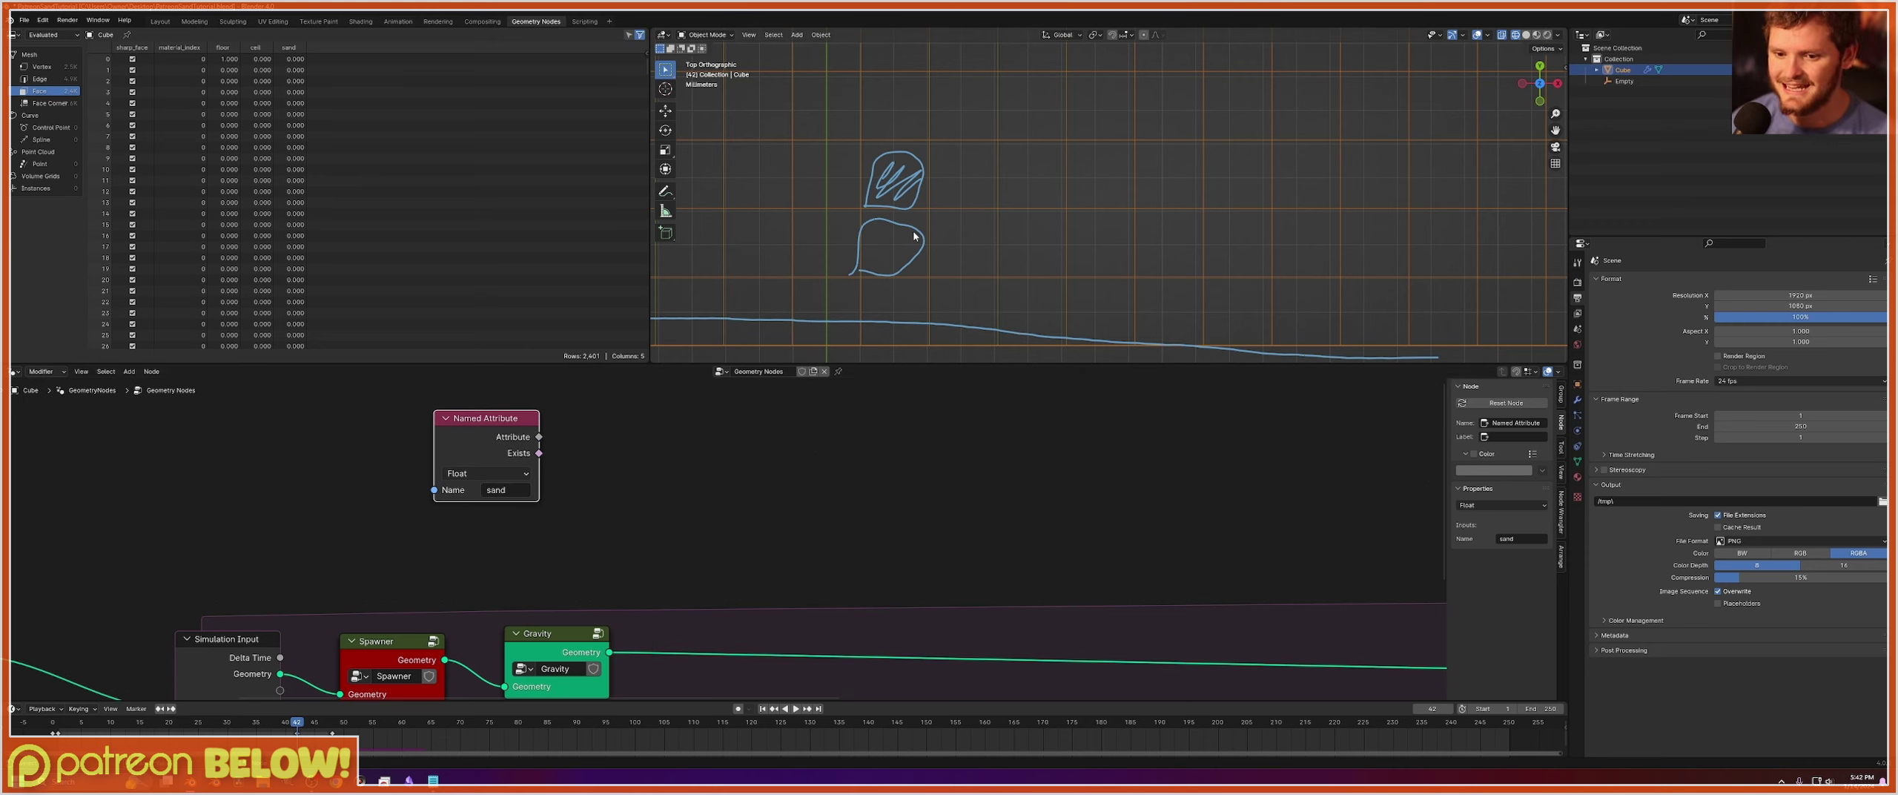
pyautogui.moveTo(565, 491); pyautogui.dragTo(584, 593, button='middle')
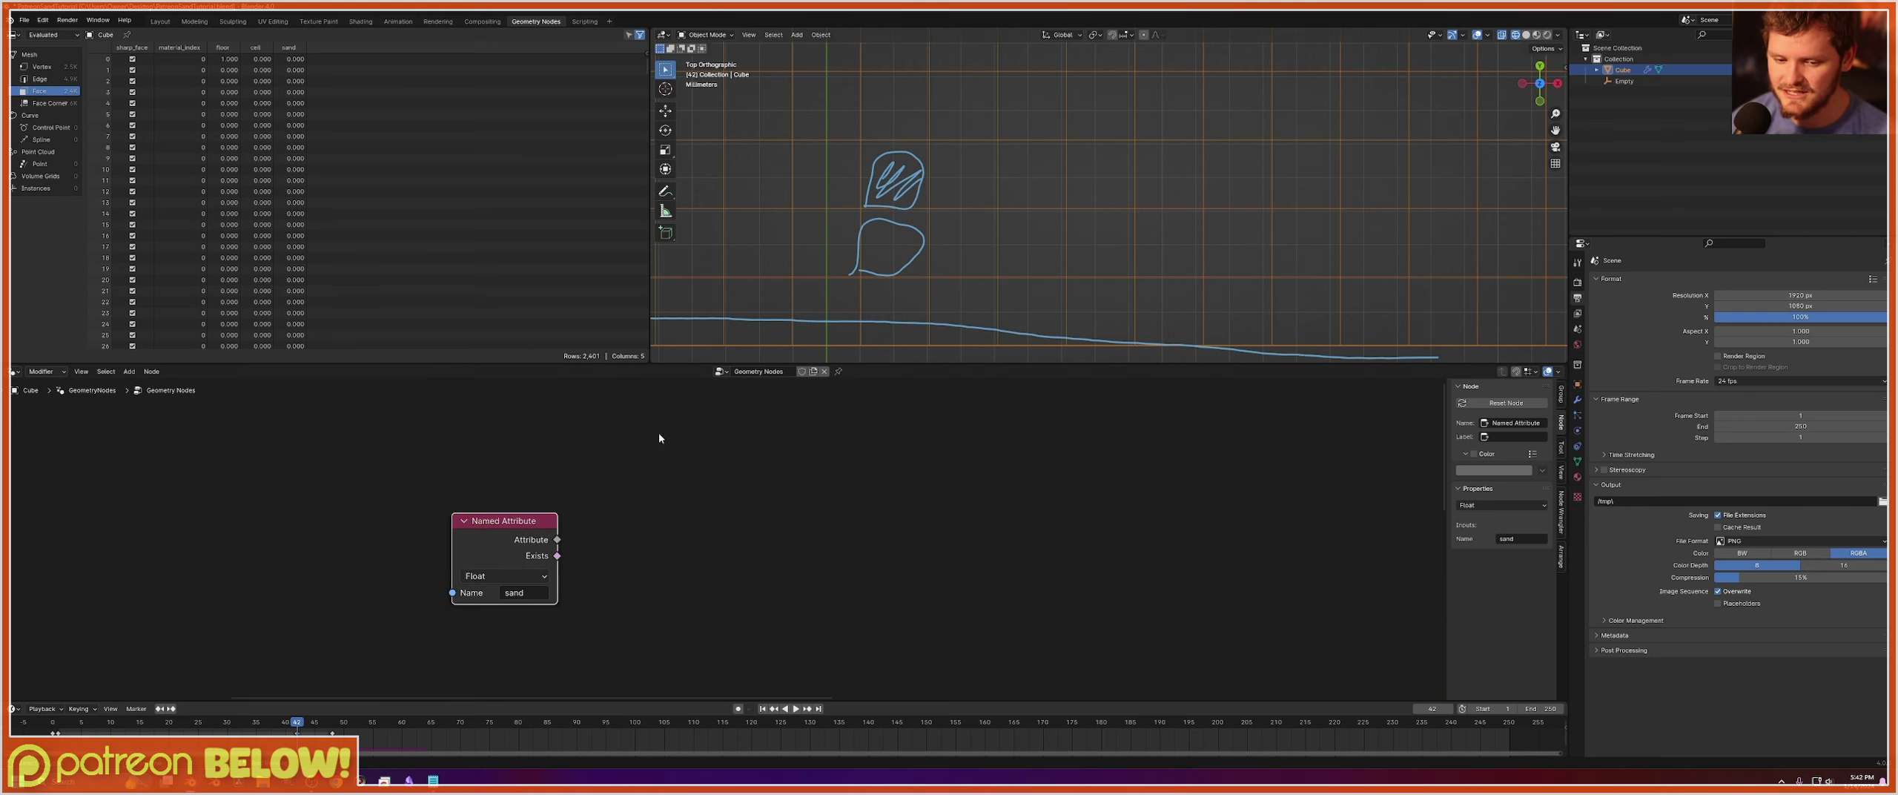
# Add an Integer Compare node set to Equal, with the sand attribute feeding A and B set to 1.
pyautogui.hotkey('shift', 'a')
pyautogui.moveTo(556, 539); pyautogui.dragTo(872, 590)
pyautogui.click(730, 599)
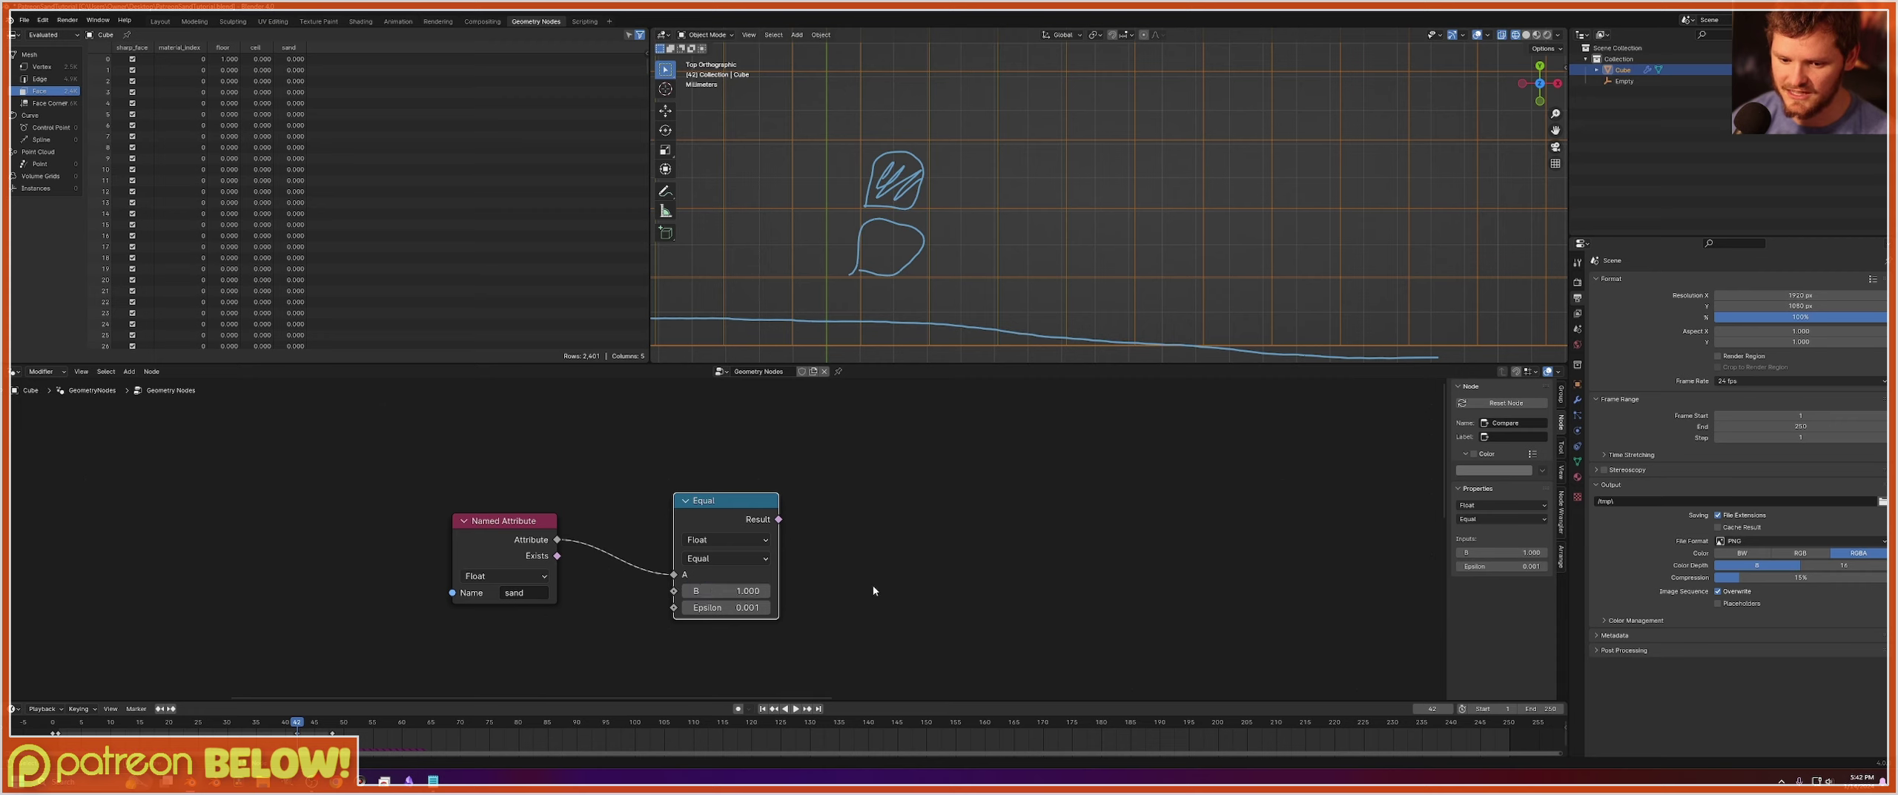
pyautogui.click(734, 539)
pyautogui.click(725, 572)
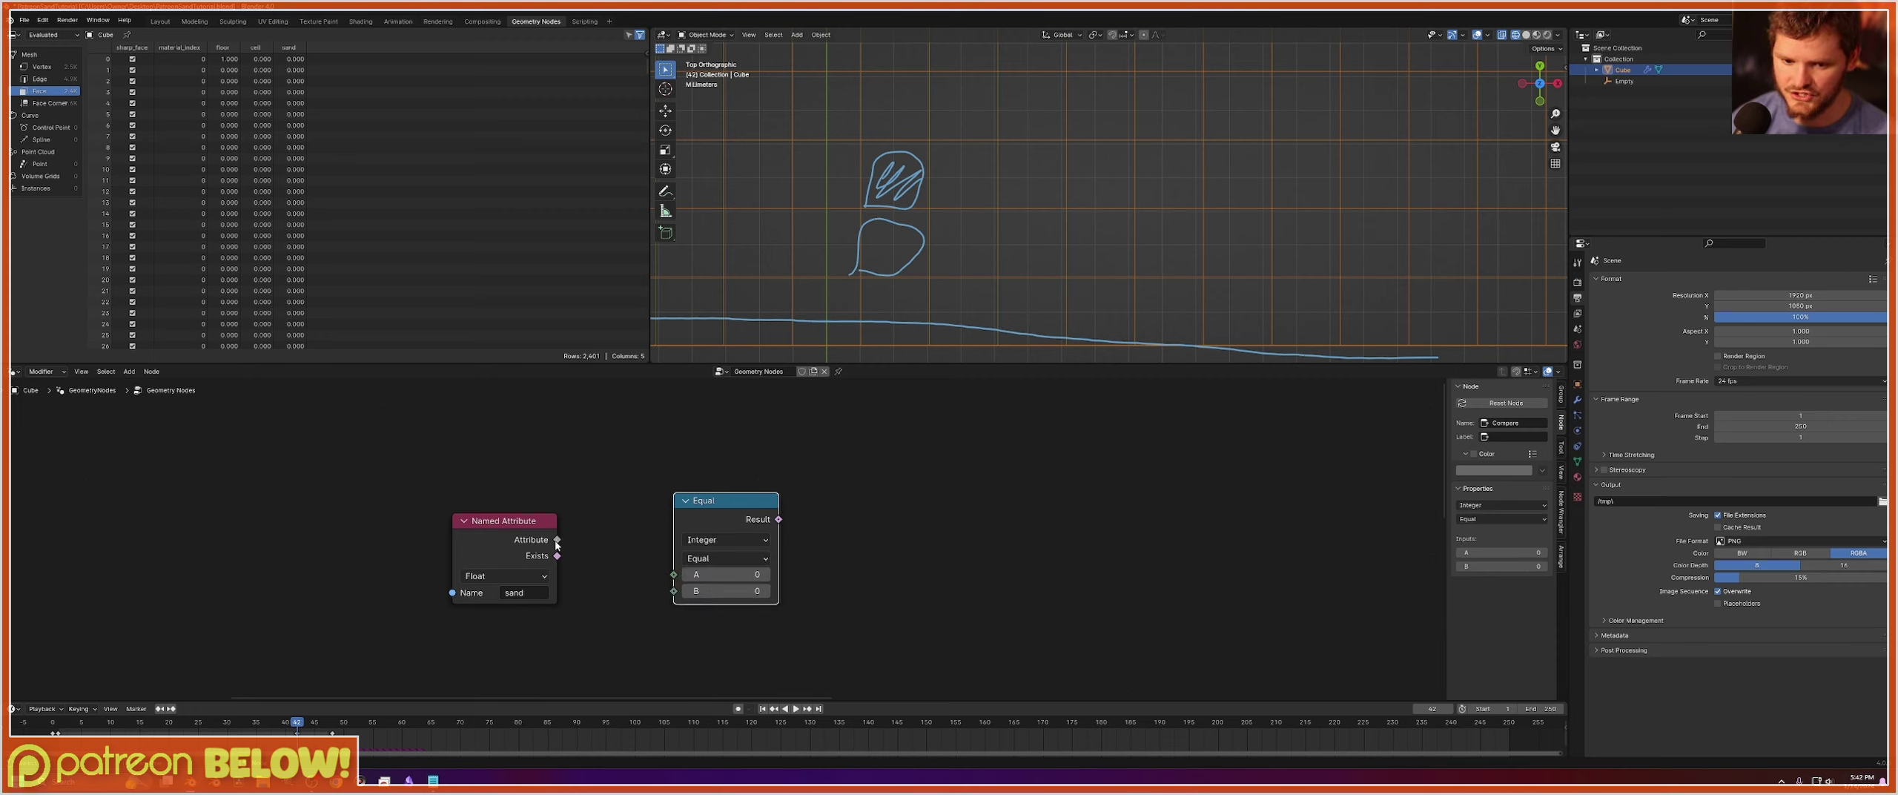
pyautogui.moveTo(557, 539); pyautogui.dragTo(672, 575)
pyautogui.click(726, 591)
pyautogui.write('1')
pyautogui.press('Return')
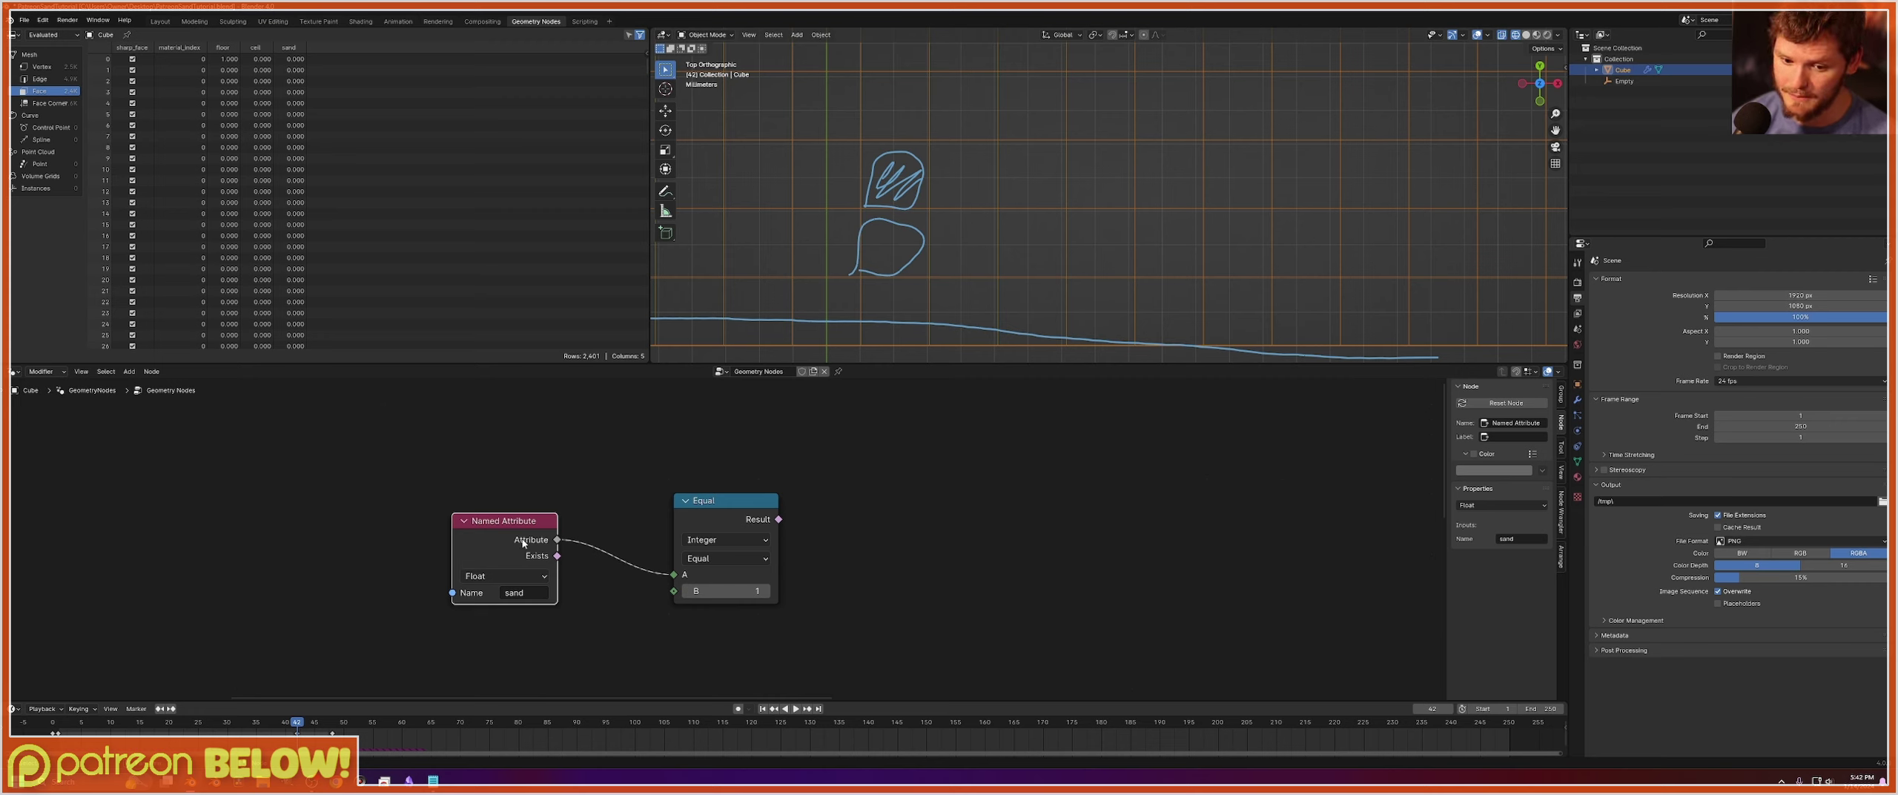
# Move the sand Named Attribute node away from the Compare node and add an Index node above it.
pyautogui.moveTo(525, 543); pyautogui.dragTo(429, 562)
pyautogui.moveTo(550, 483); pyautogui.dragTo(544, 552, button='middle')
pyautogui.hotkey('shift', 'a')
pyautogui.click(525, 456)
pyautogui.write('in')
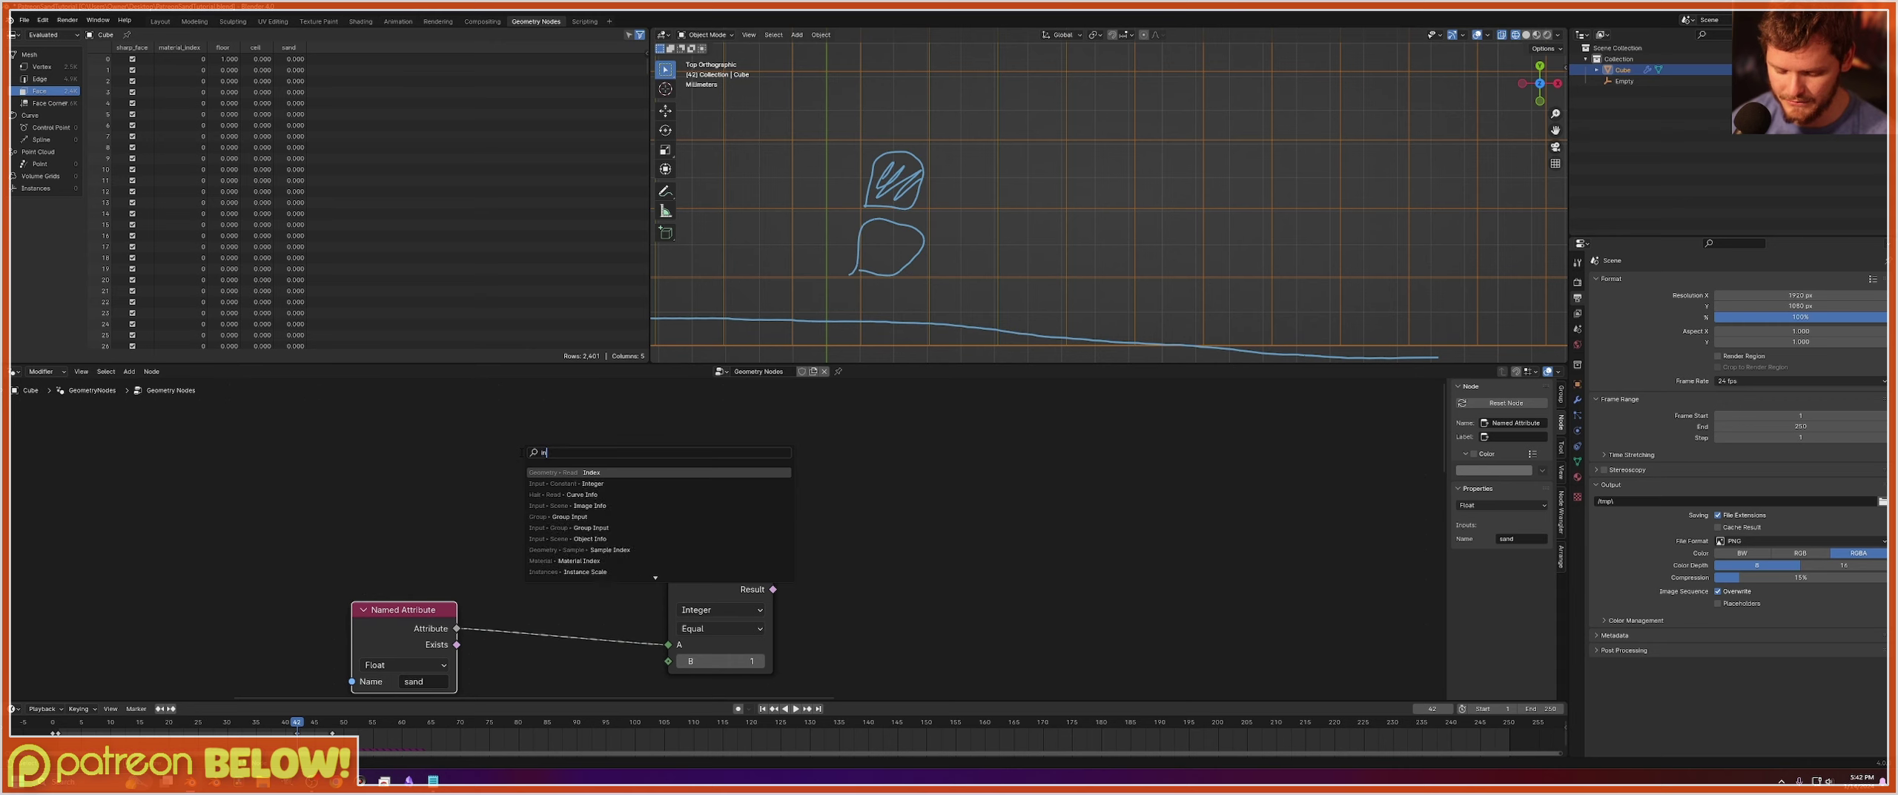
pyautogui.press('Return')
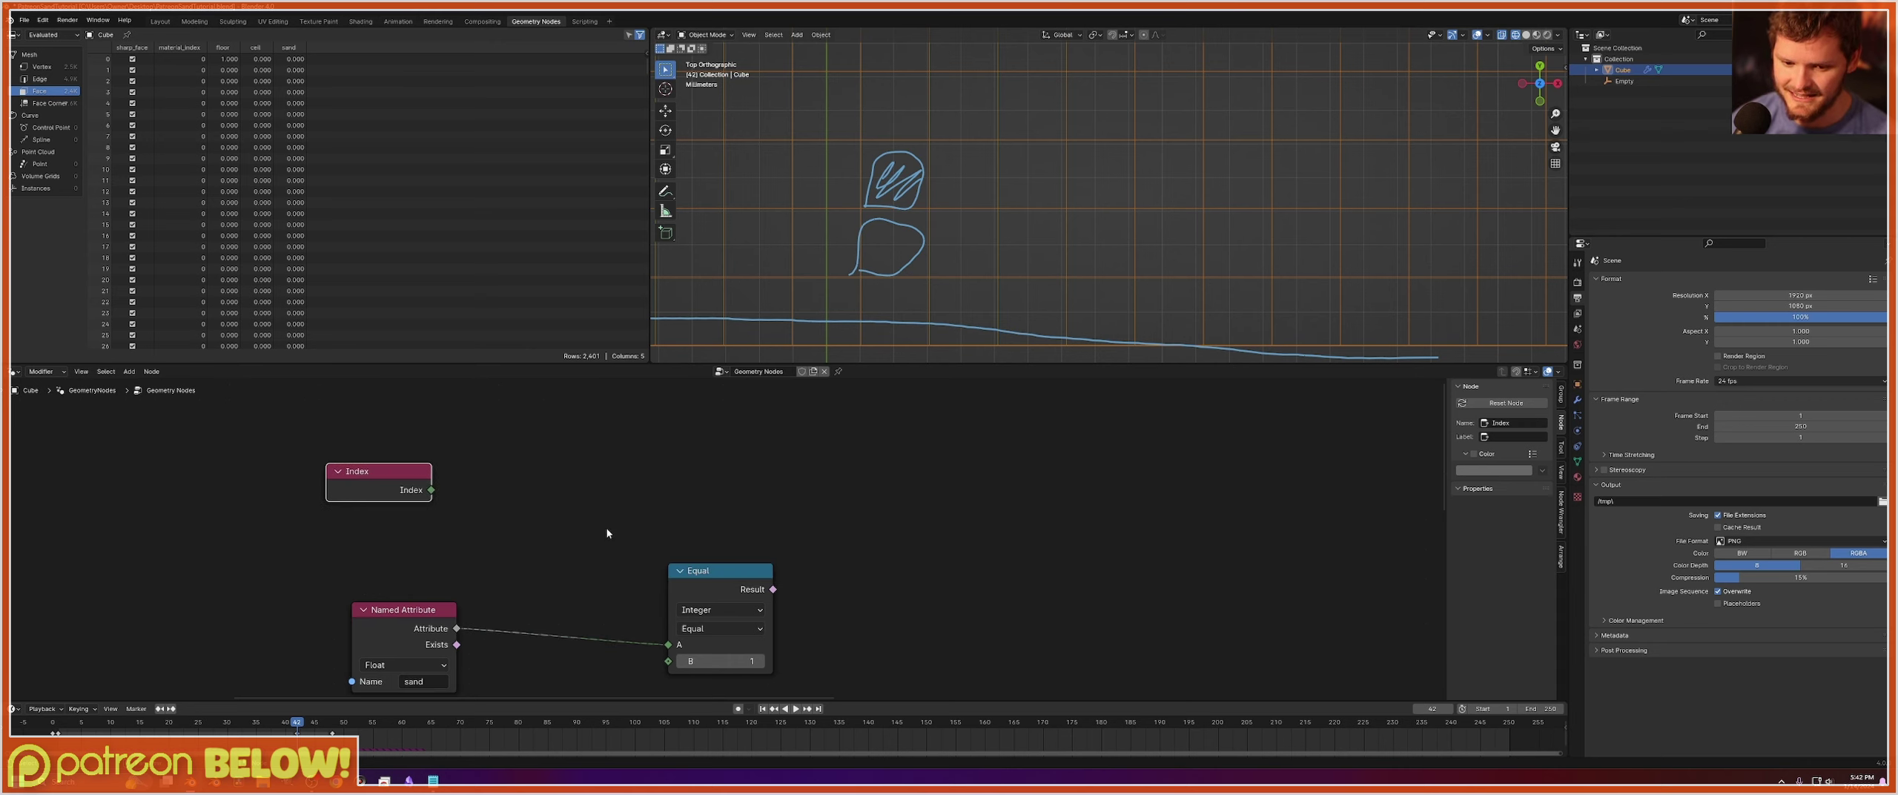
# Add a Math node set to Subtract that takes 1 from the Index value.
pyautogui.hotkey('shift', 'a')
pyautogui.write('add')
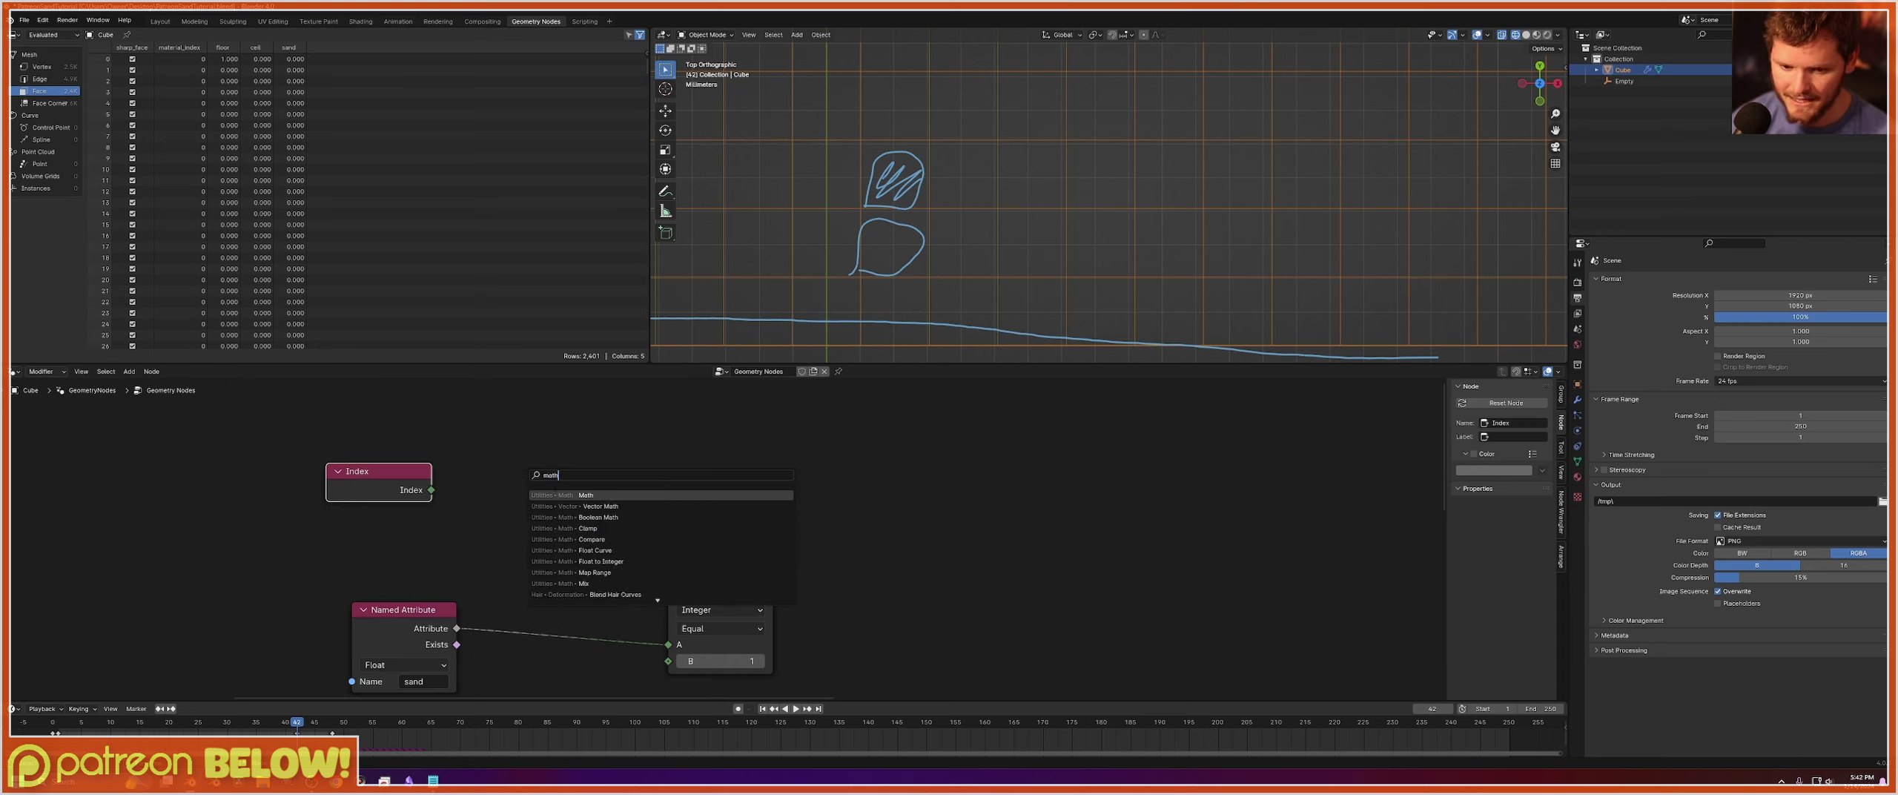
pyautogui.press('Return')
pyautogui.moveTo(431, 489); pyautogui.dragTo(547, 530)
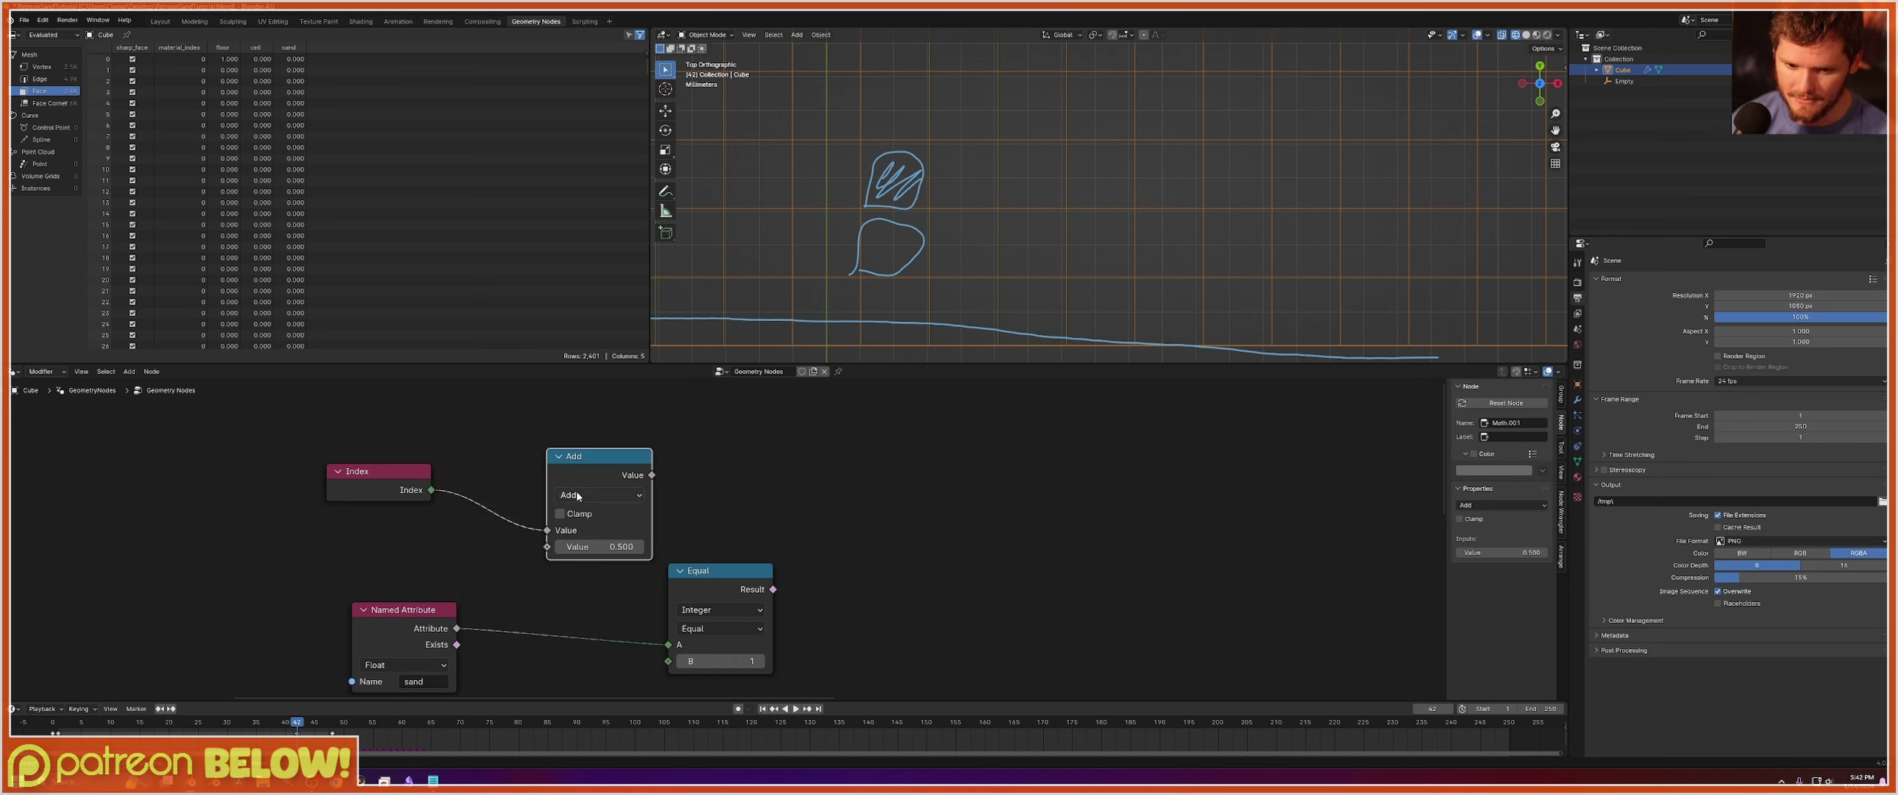
pyautogui.click(573, 495)
pyautogui.click(590, 546)
pyautogui.click(595, 547)
pyautogui.write('1')
pyautogui.press('Return')
# Evaluate the sand attribute at the subtracted index with a Face-domain Evaluate at Index node, and save the file.
pyautogui.moveTo(579, 475); pyautogui.dragTo(730, 445)
pyautogui.write('eva')
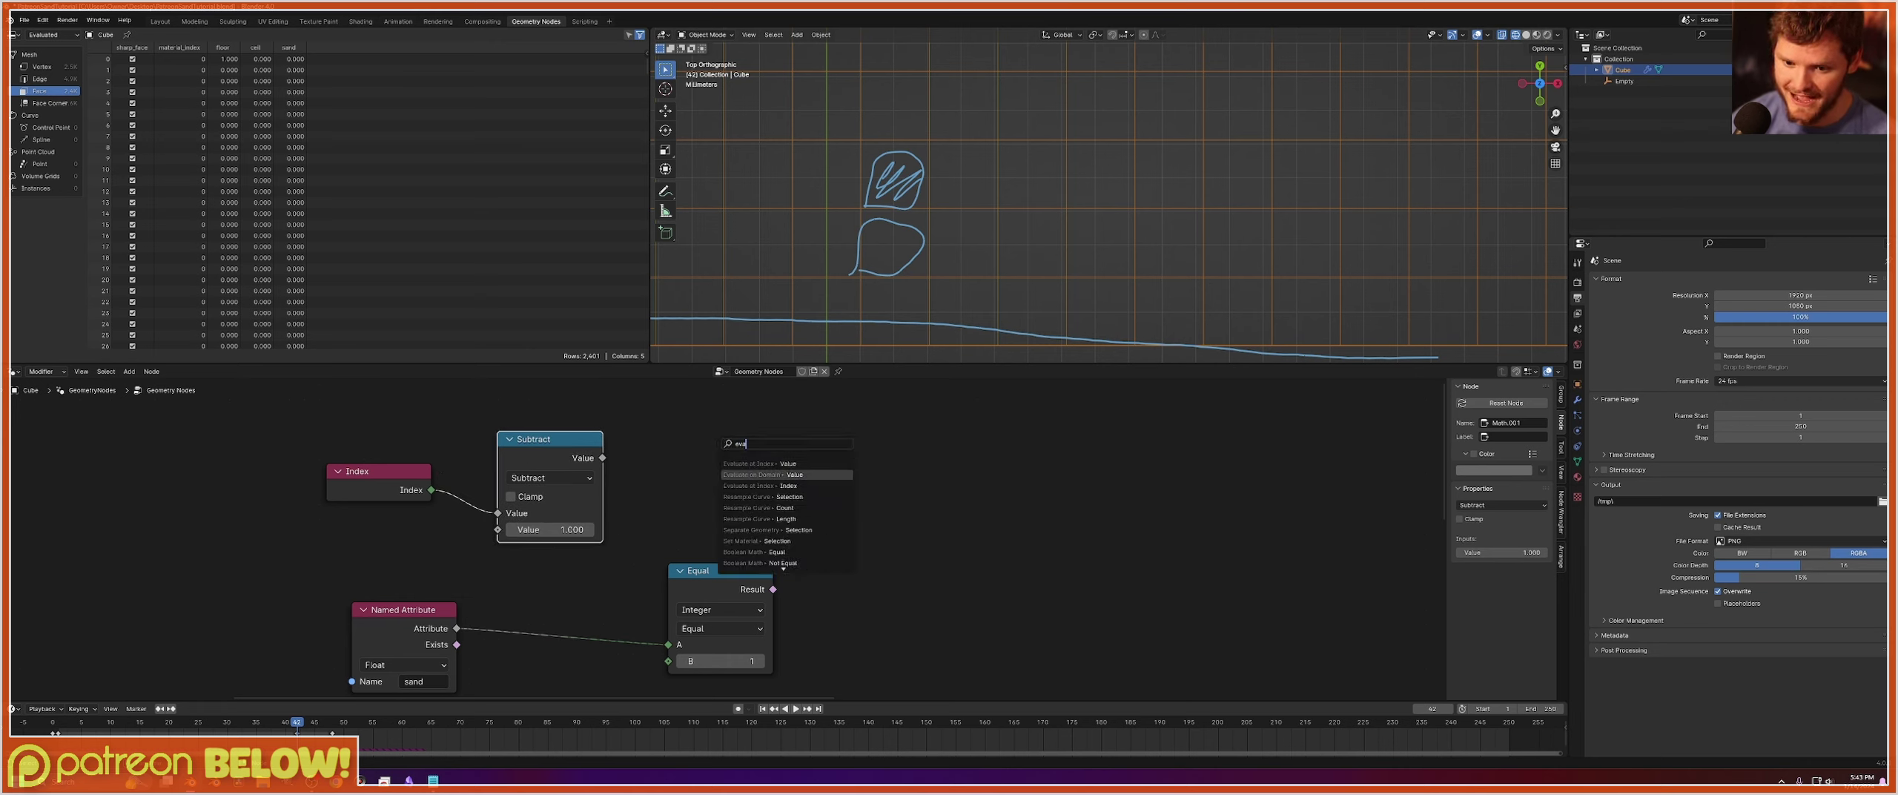
pyautogui.write('luat')
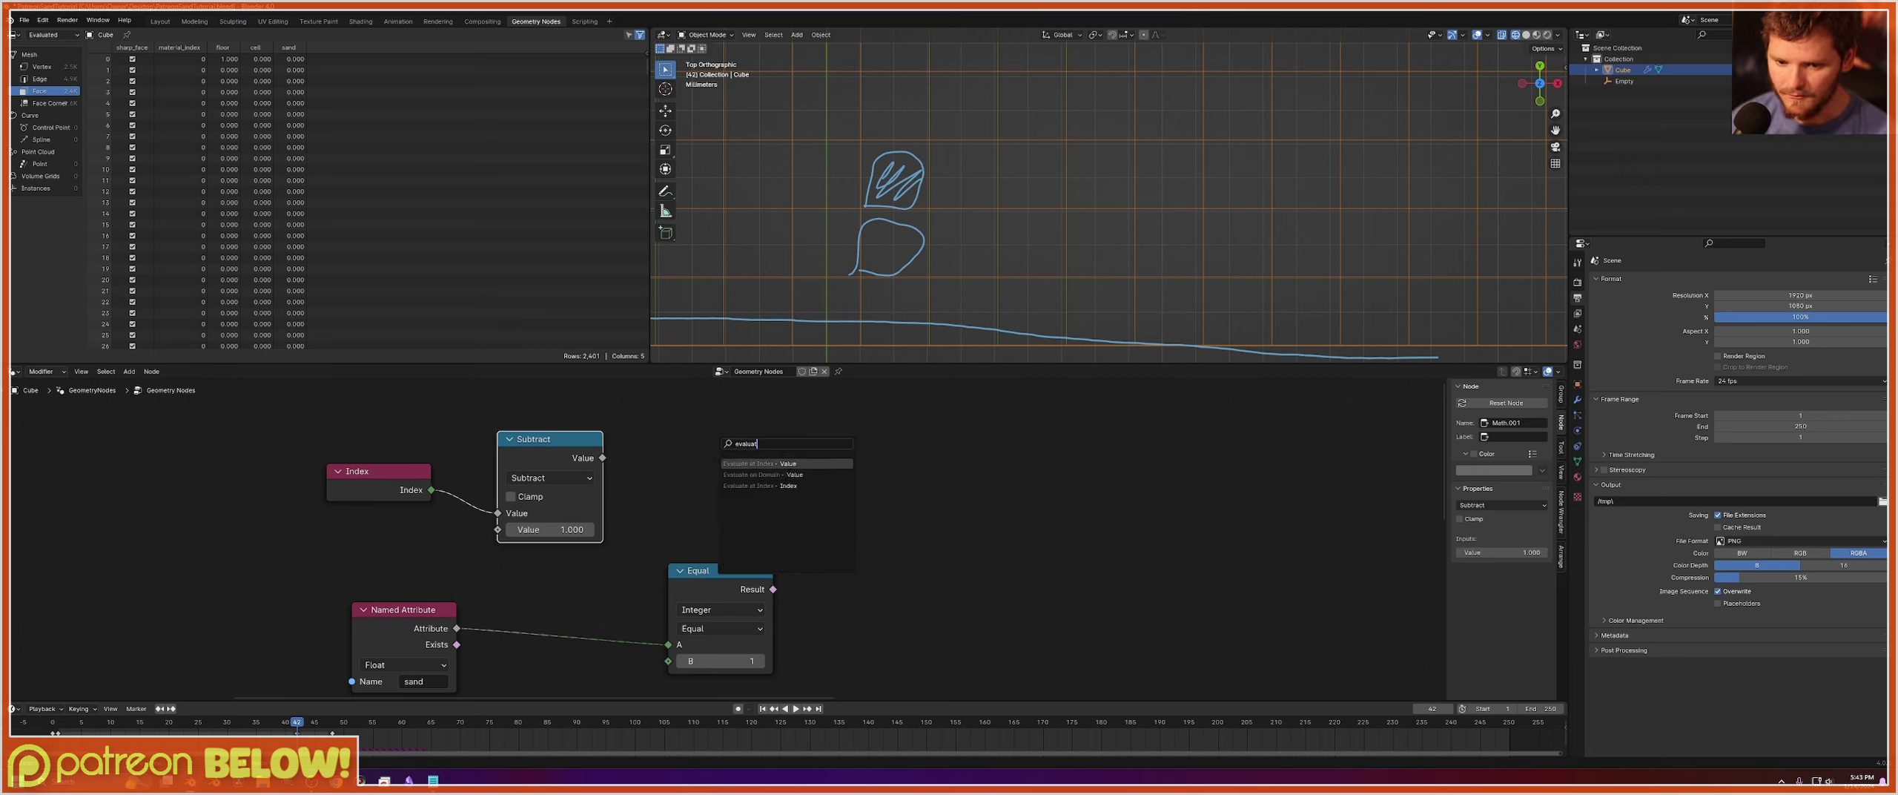
pyautogui.click(757, 485)
pyautogui.moveTo(456, 628); pyautogui.dragTo(683, 517)
pyautogui.click(735, 484)
pyautogui.click(734, 517)
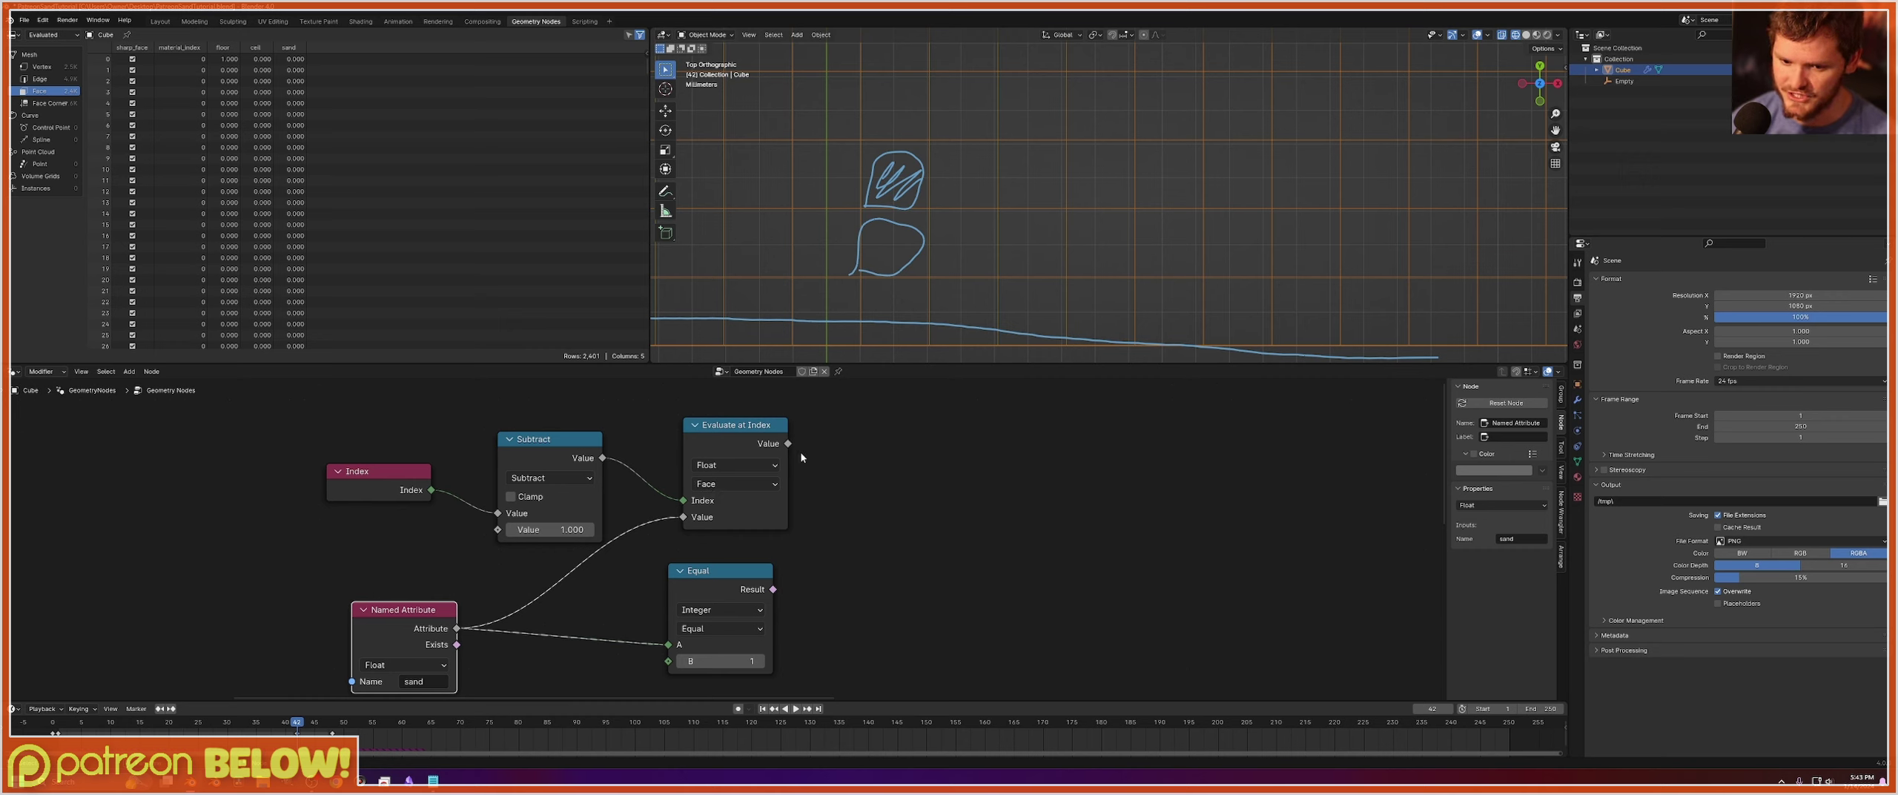
pyautogui.hotkey('ctrl', 's')
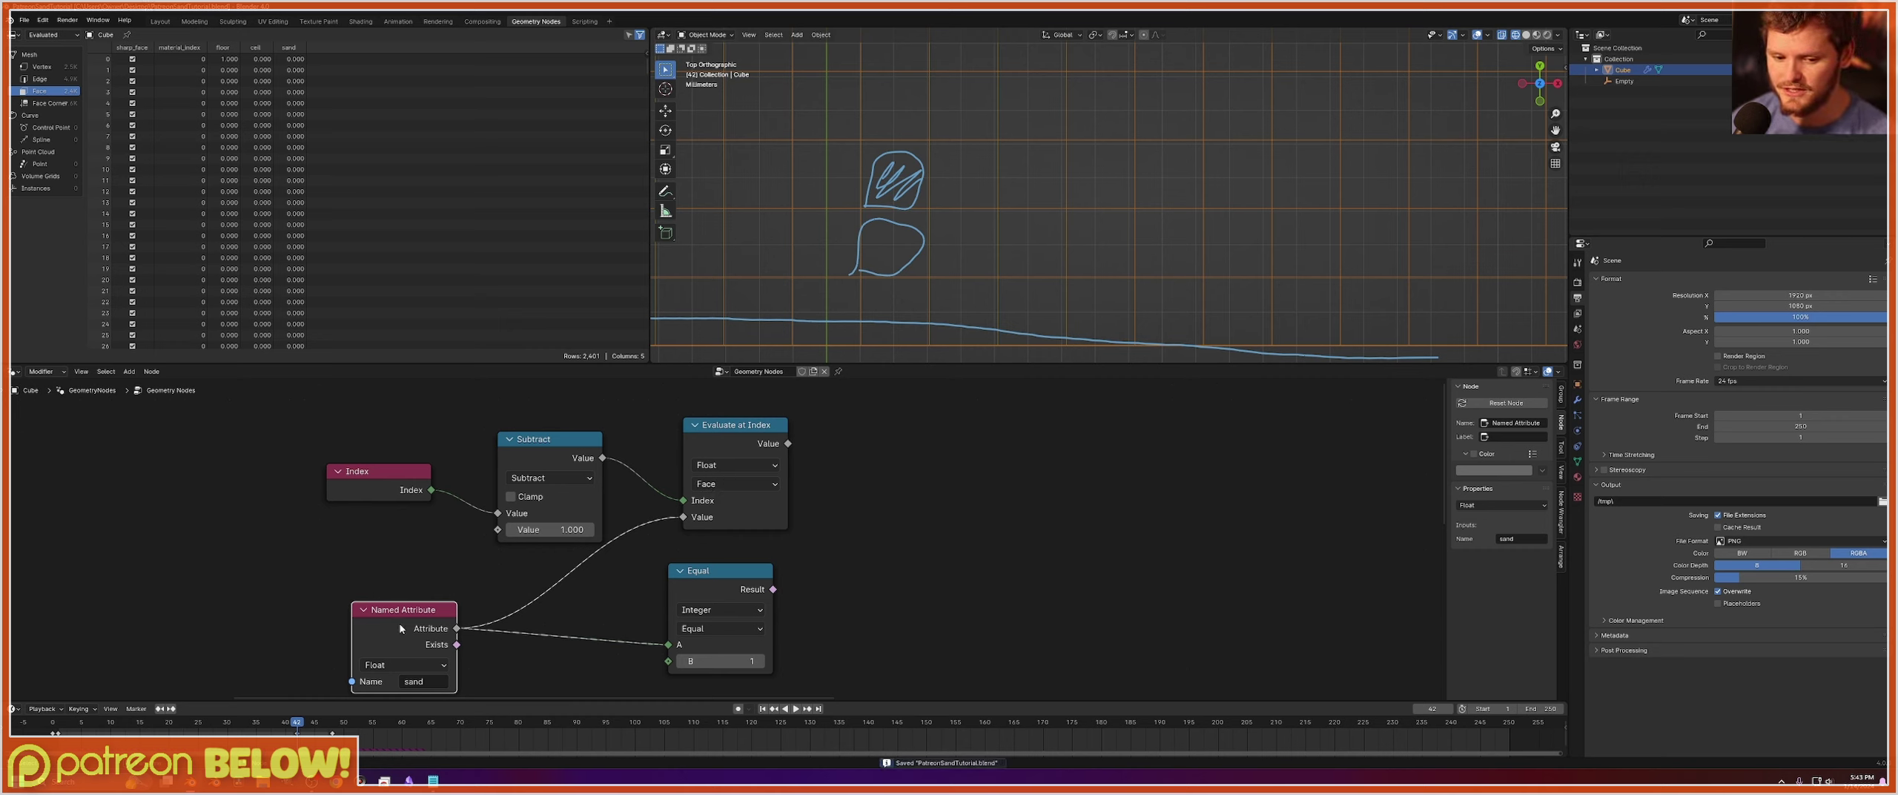
# Duplicate the Equal node beside Evaluate at Index and feed the evaluated value into its A input.
pyautogui.click(717, 570)
pyautogui.hotkey('shift', 'd')
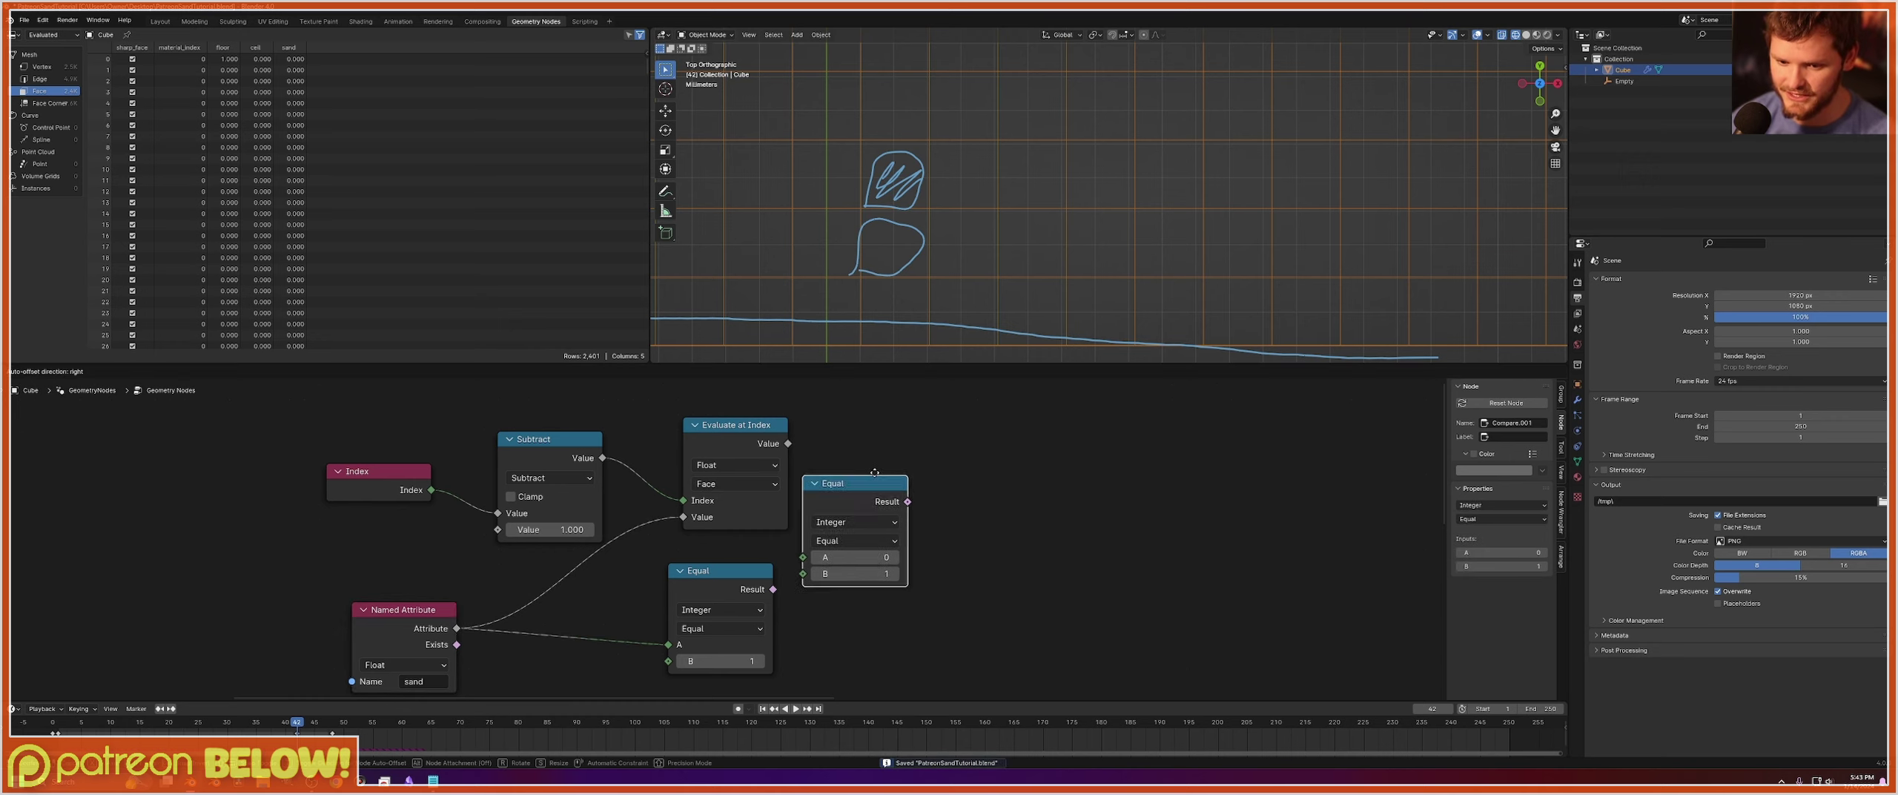
pyautogui.click(908, 439)
pyautogui.moveTo(787, 444); pyautogui.dragTo(860, 514)
pyautogui.moveTo(910, 447); pyautogui.dragTo(896, 430)
pyautogui.click(896, 431)
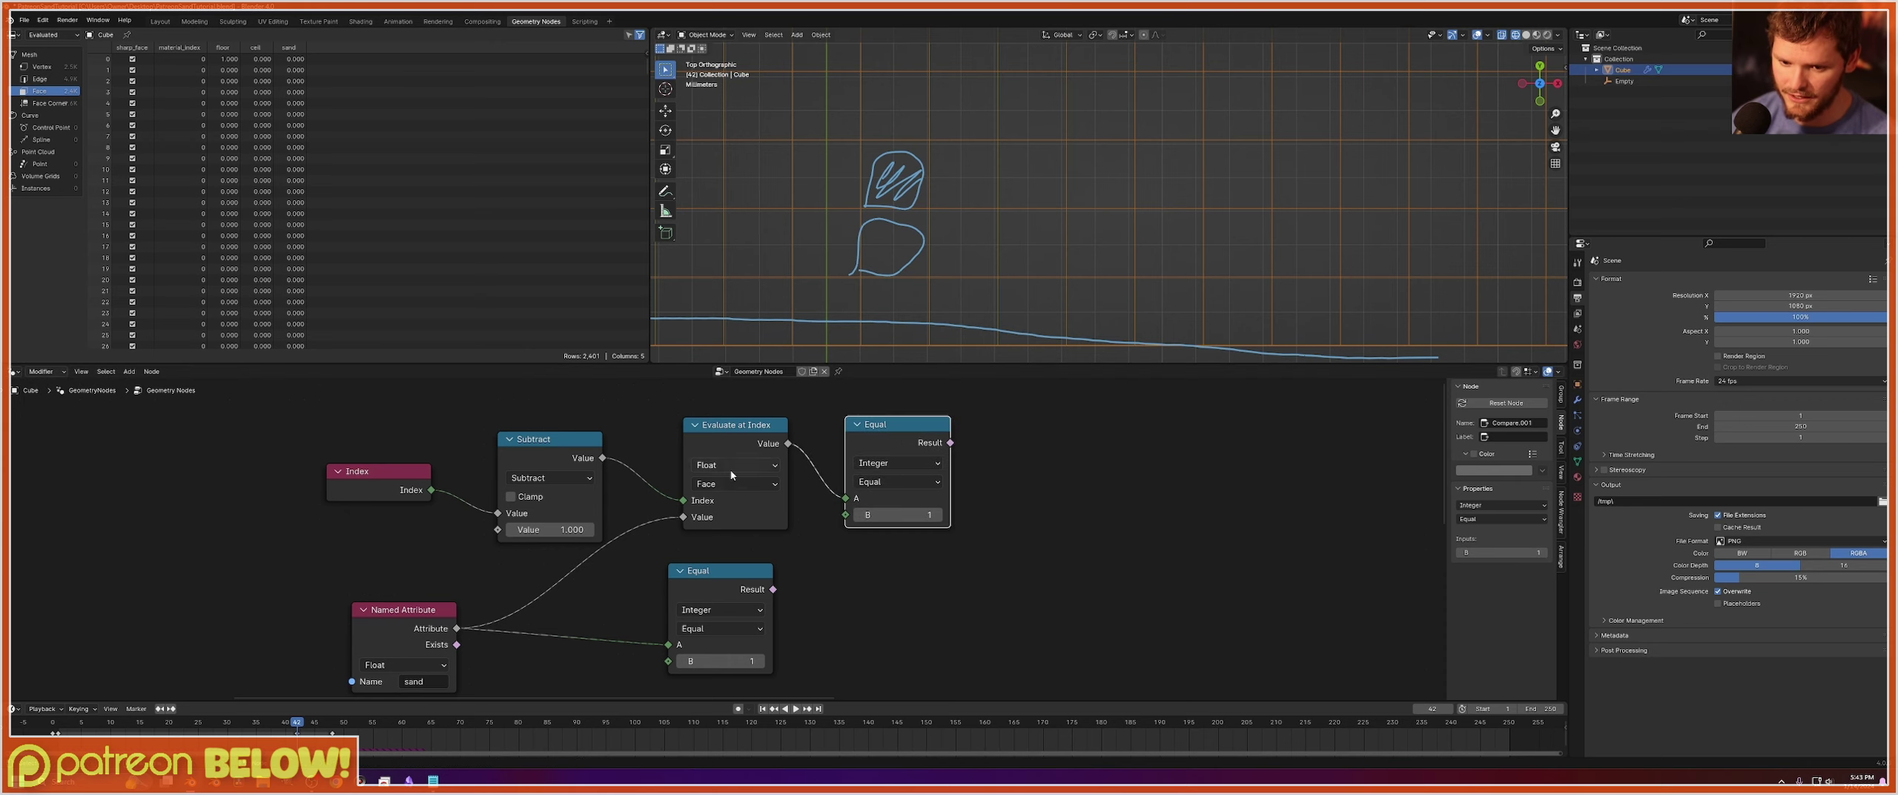
# Duplicate the Subtract node as a Multiply node, connect both Equal results to its inputs, and save the file.
pyautogui.click(552, 440)
pyautogui.hotkey('shift', 'd')
pyautogui.click(1071, 514)
pyautogui.click(1071, 514)
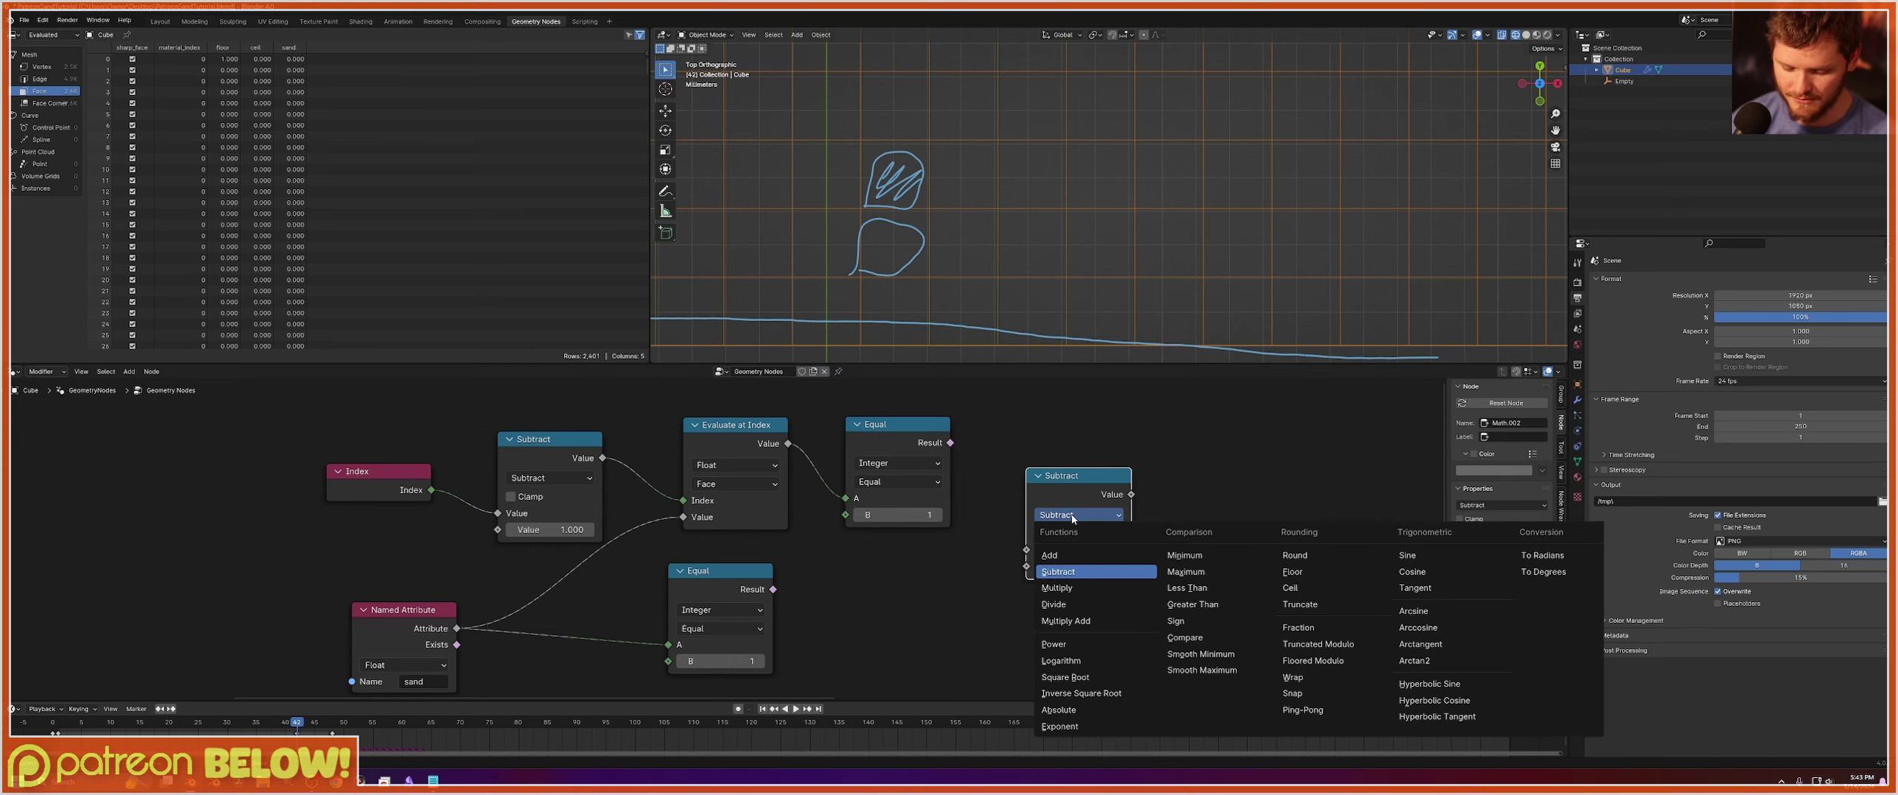
pyautogui.click(1068, 567)
pyautogui.moveTo(950, 442); pyautogui.dragTo(773, 589)
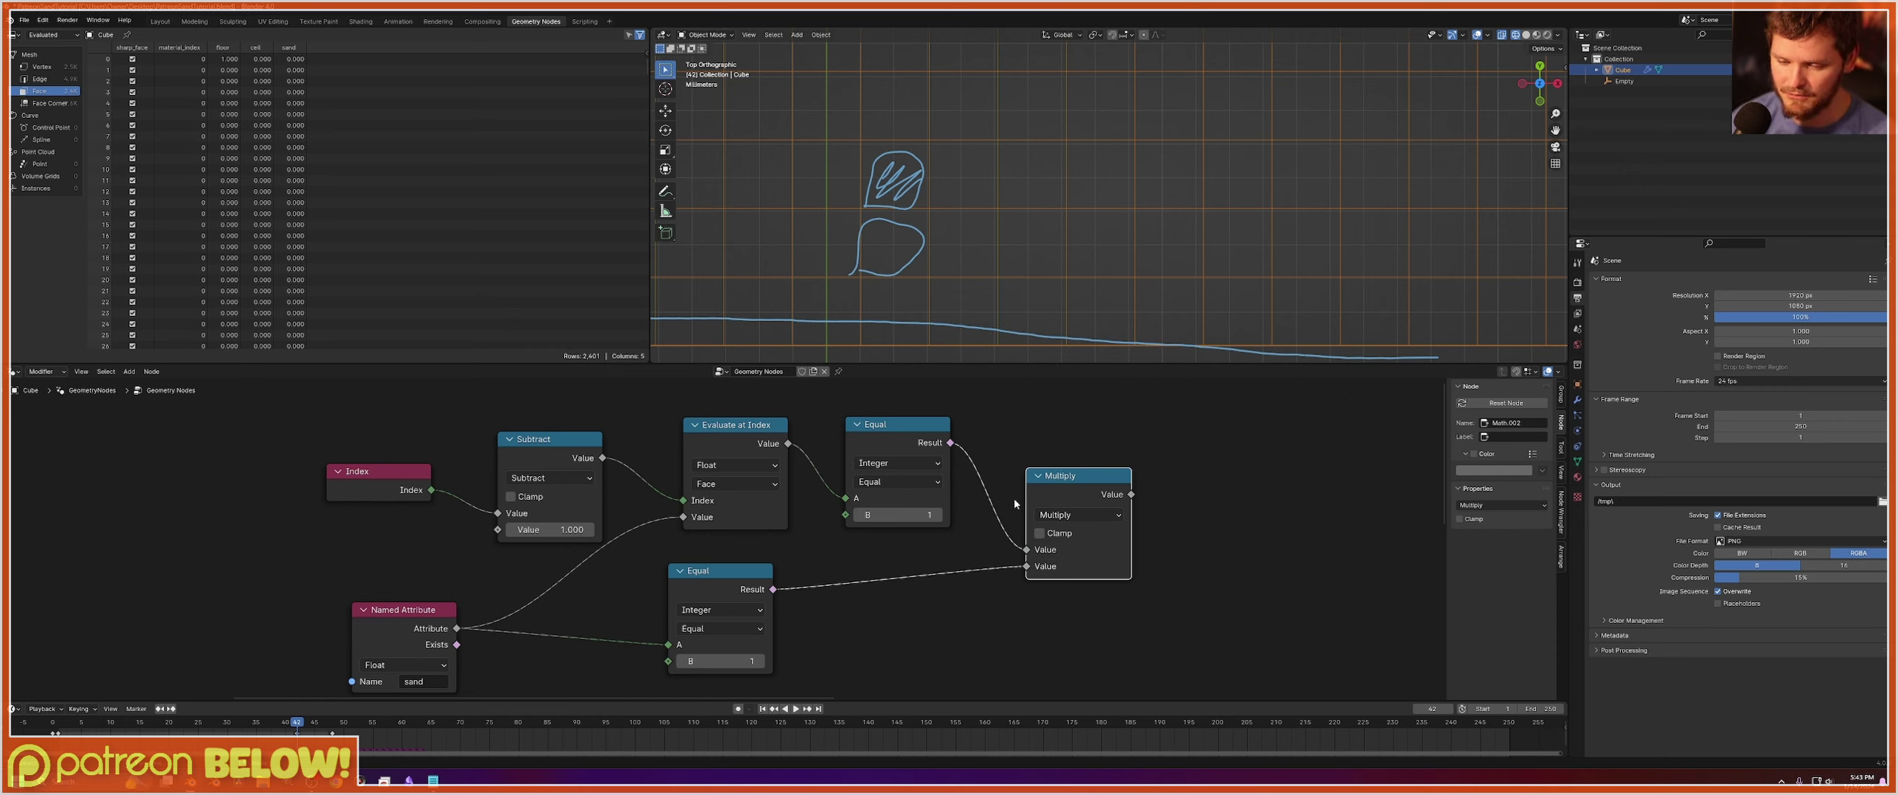
pyautogui.hotkey('ctrl', 's')
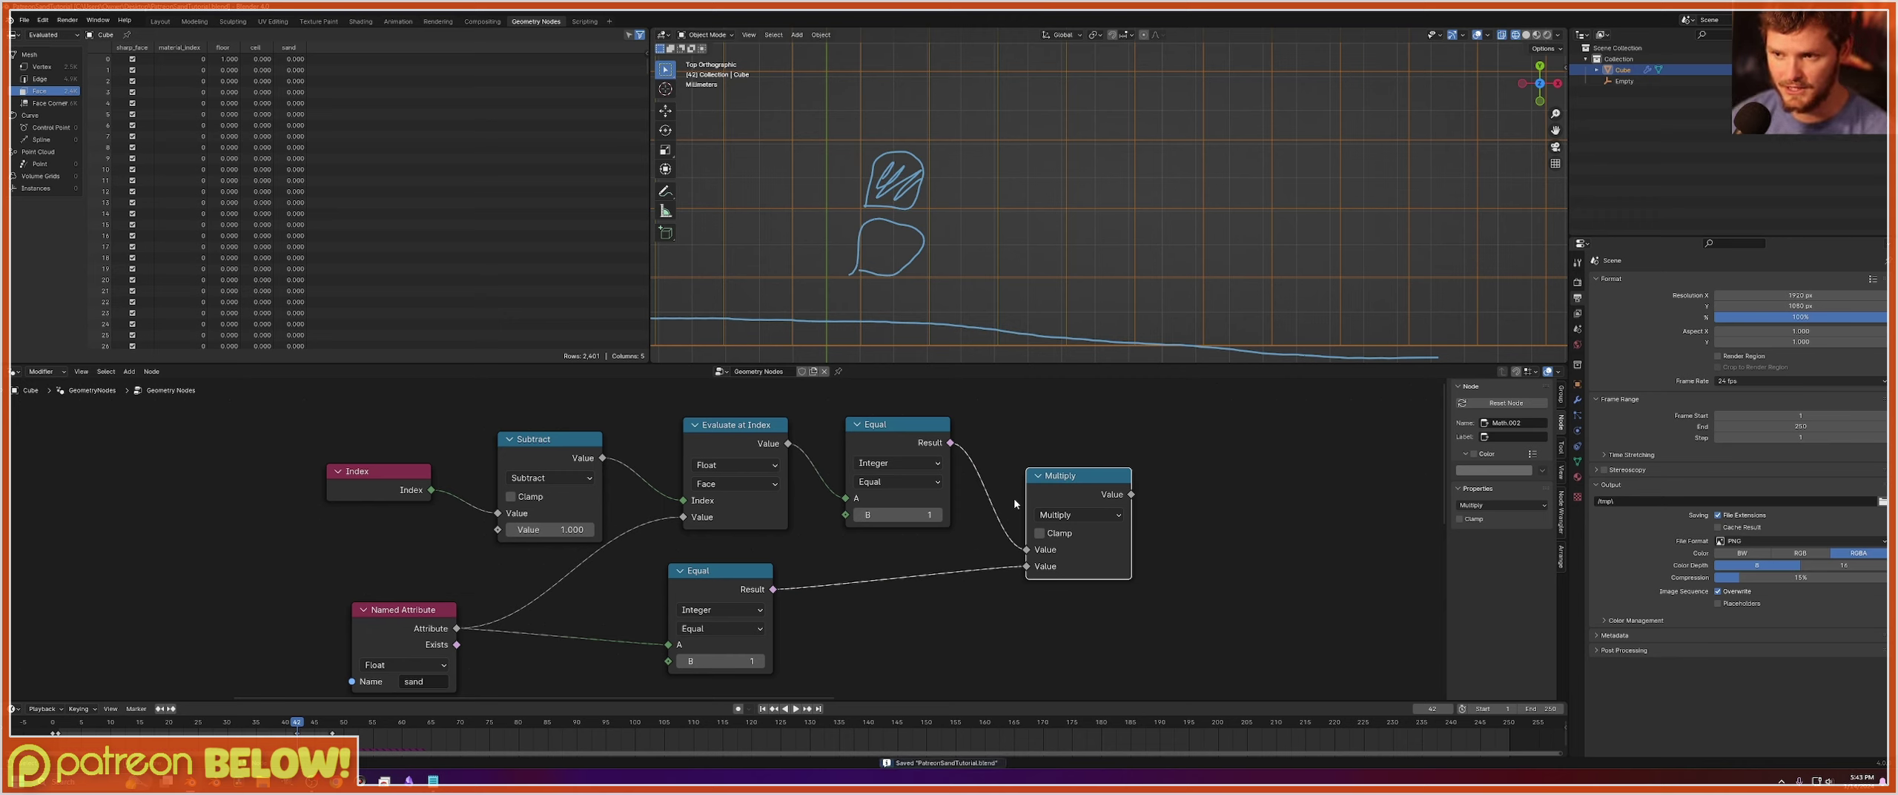
pyautogui.scroll(2, 944, 181)
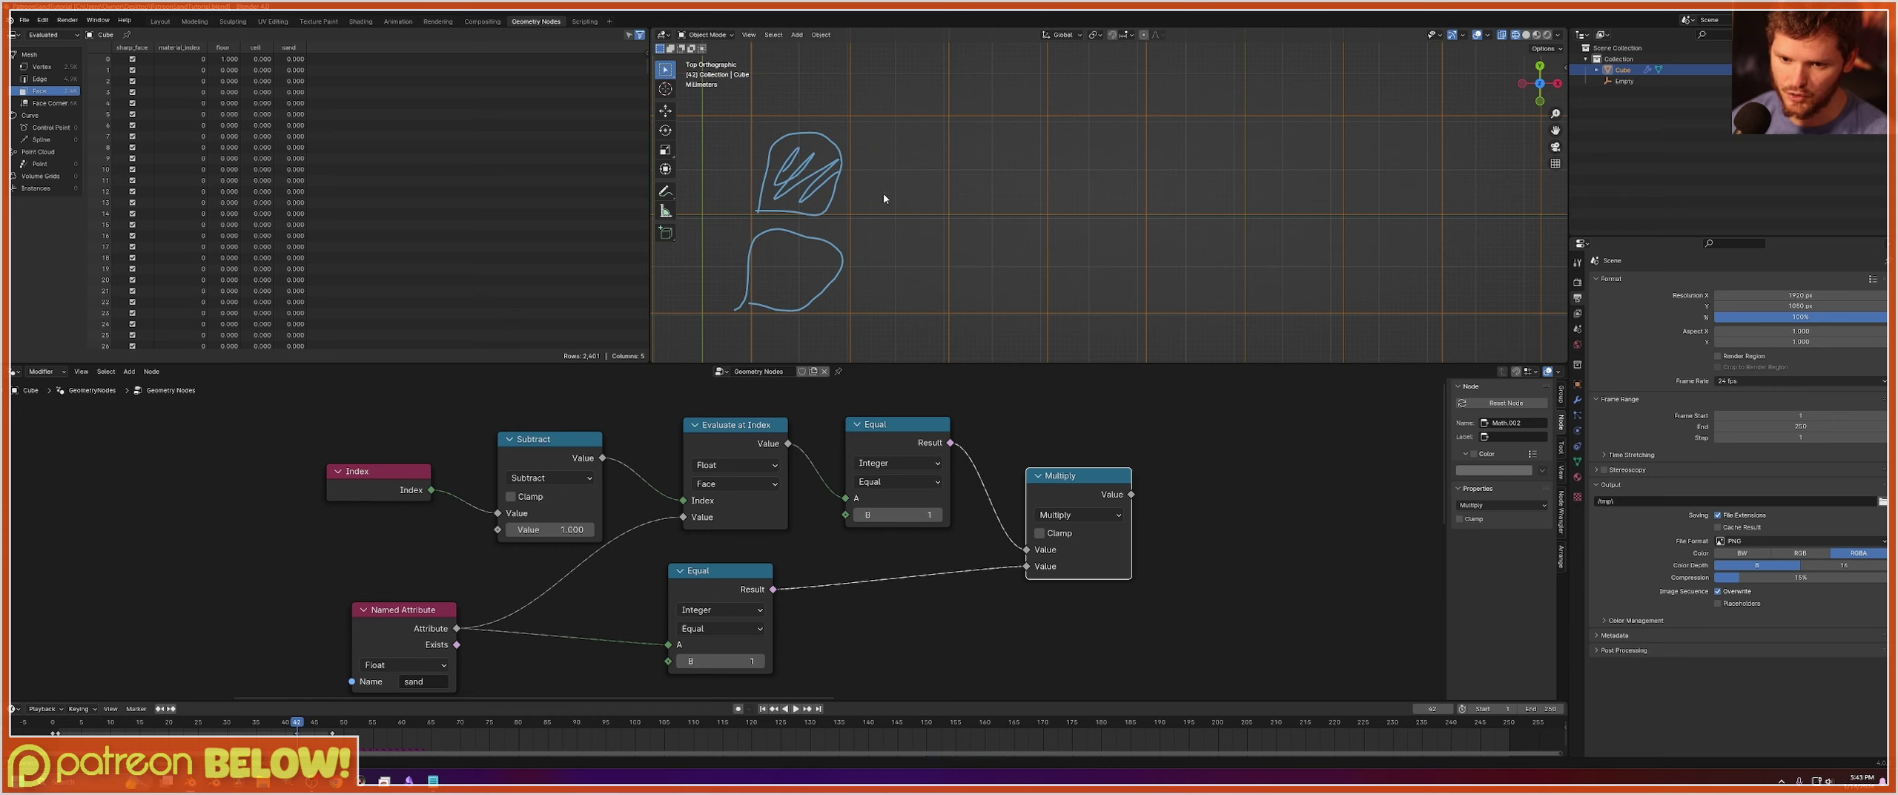
pyautogui.moveTo(863, 203)
pyautogui.mouseDown()
pyautogui.moveTo(865, 141)
pyautogui.moveTo(928, 129)
pyautogui.moveTo(938, 195)
pyautogui.moveTo(875, 200)
pyautogui.mouseUp()
pyautogui.hotkey('ctrl', 'z')
# Duplicate the Subtract, Evaluate at Index and Equal chain above the original and connect Index to the new Subtract node.
pyautogui.scroll(-4, 711, 534)
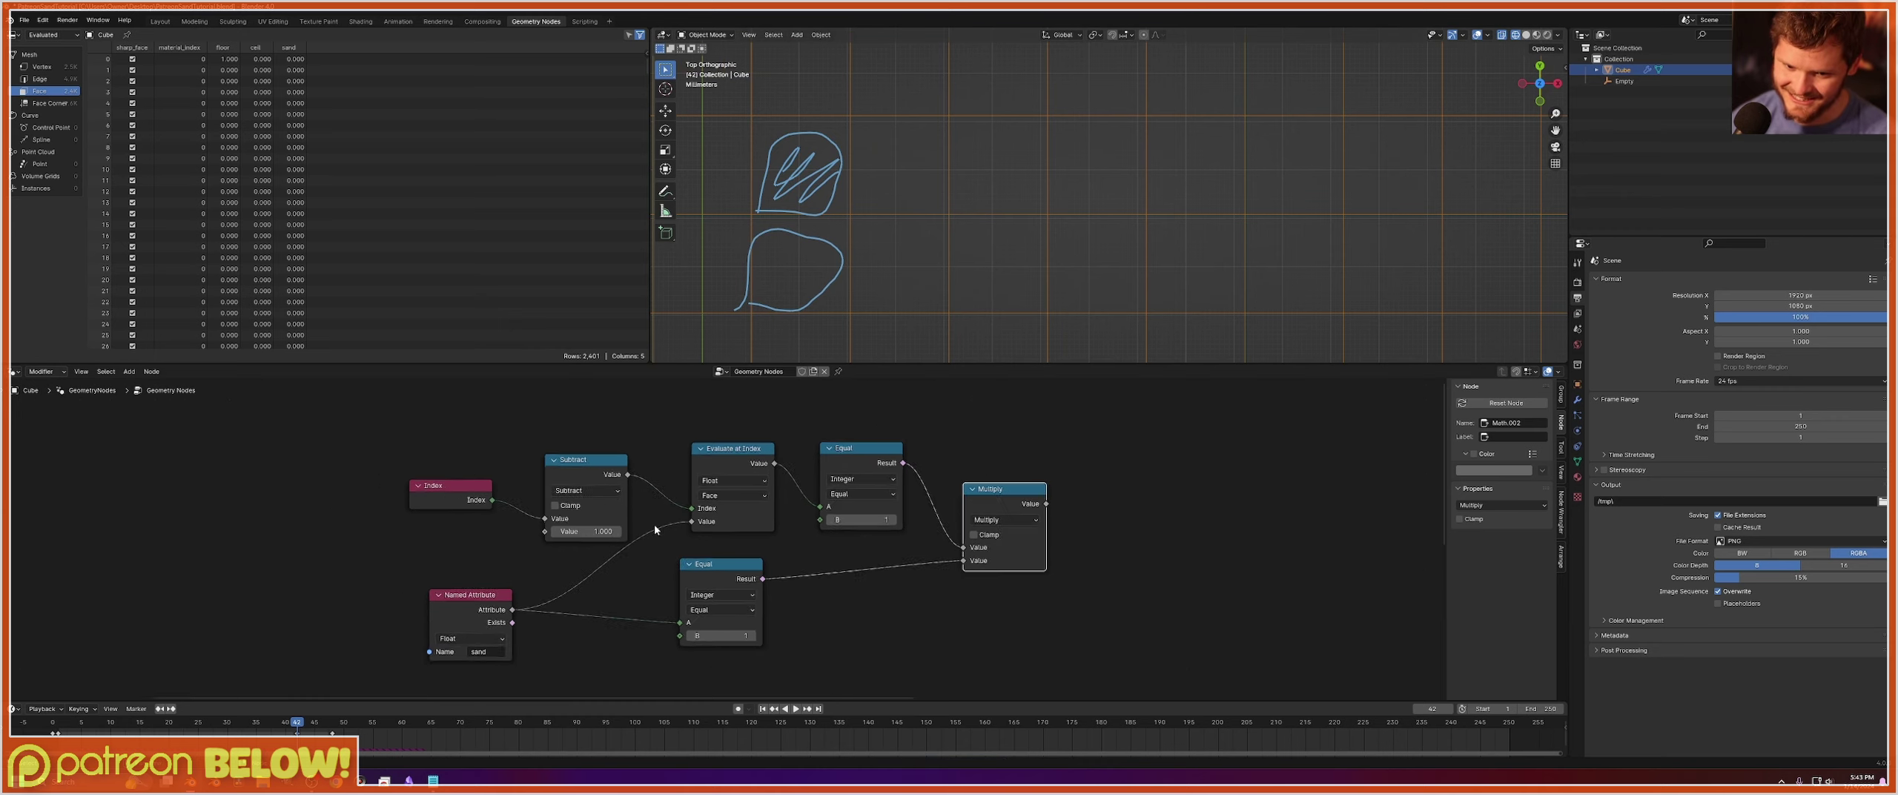
pyautogui.moveTo(654, 524); pyautogui.dragTo(727, 613, button='middle')
pyautogui.moveTo(540, 481)
pyautogui.mouseDown()
pyautogui.moveTo(697, 564)
pyautogui.moveTo(959, 620)
pyautogui.mouseUp()
pyautogui.hotkey('shift', 'd')
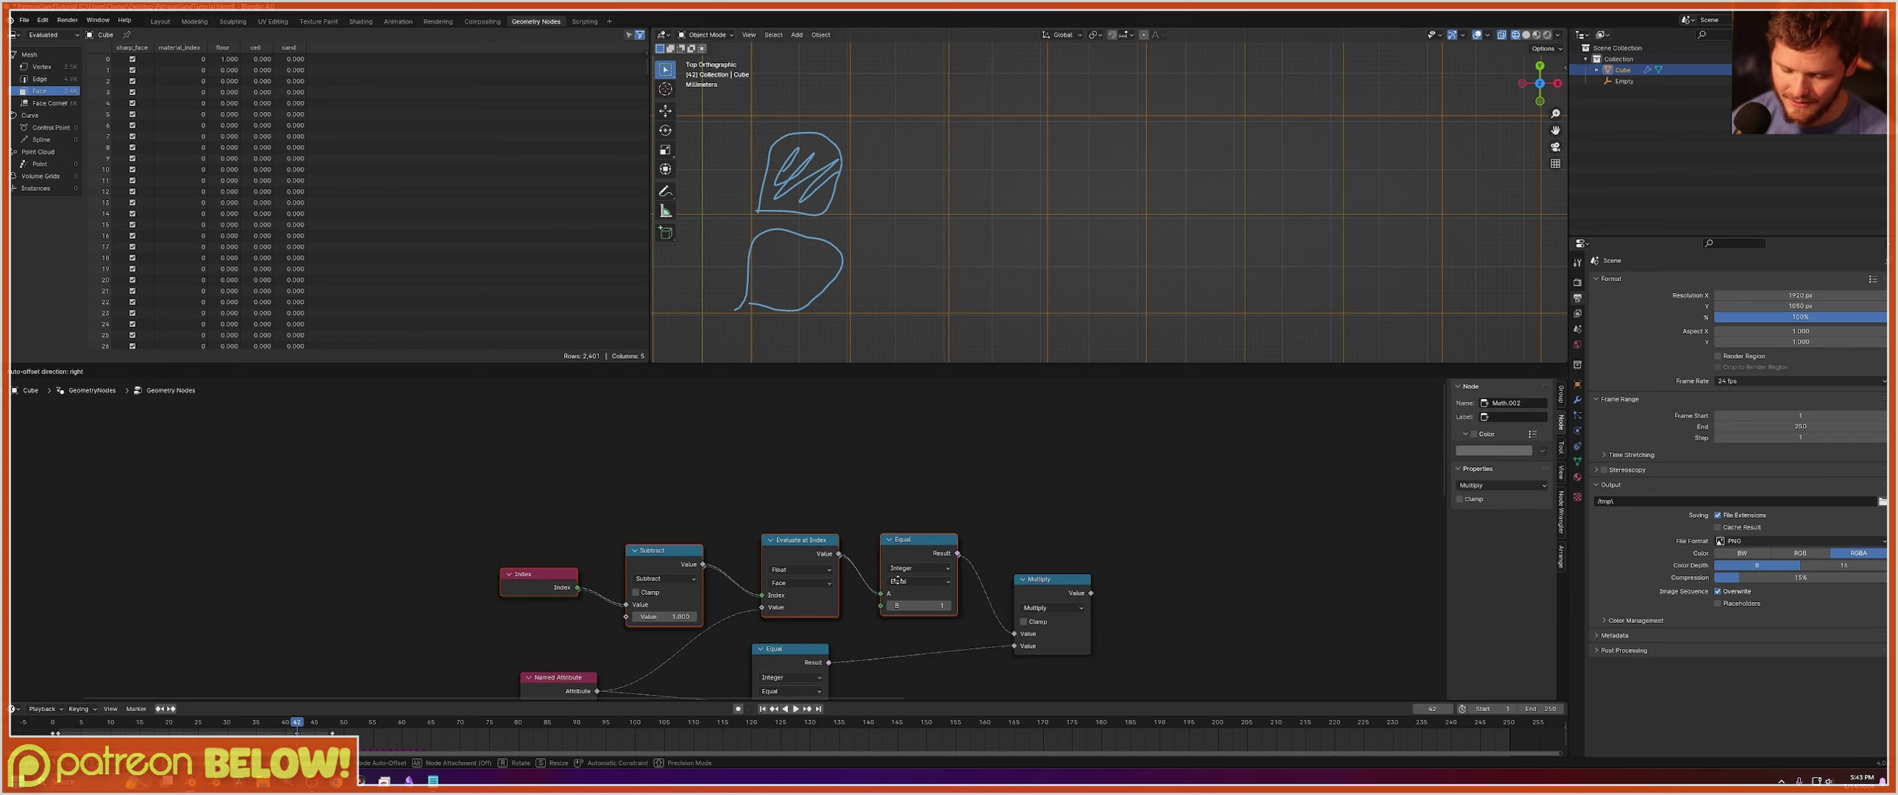
pyautogui.click(540, 489)
pyautogui.press('x')
pyautogui.scroll(2, 725, 539)
pyautogui.moveTo(492, 619); pyautogui.dragTo(566, 481)
# Sketch annotation arrows for the vertical and horizontal neighbours of the drawn cells, and undo them.
pyautogui.scroll(-3, 746, 321)
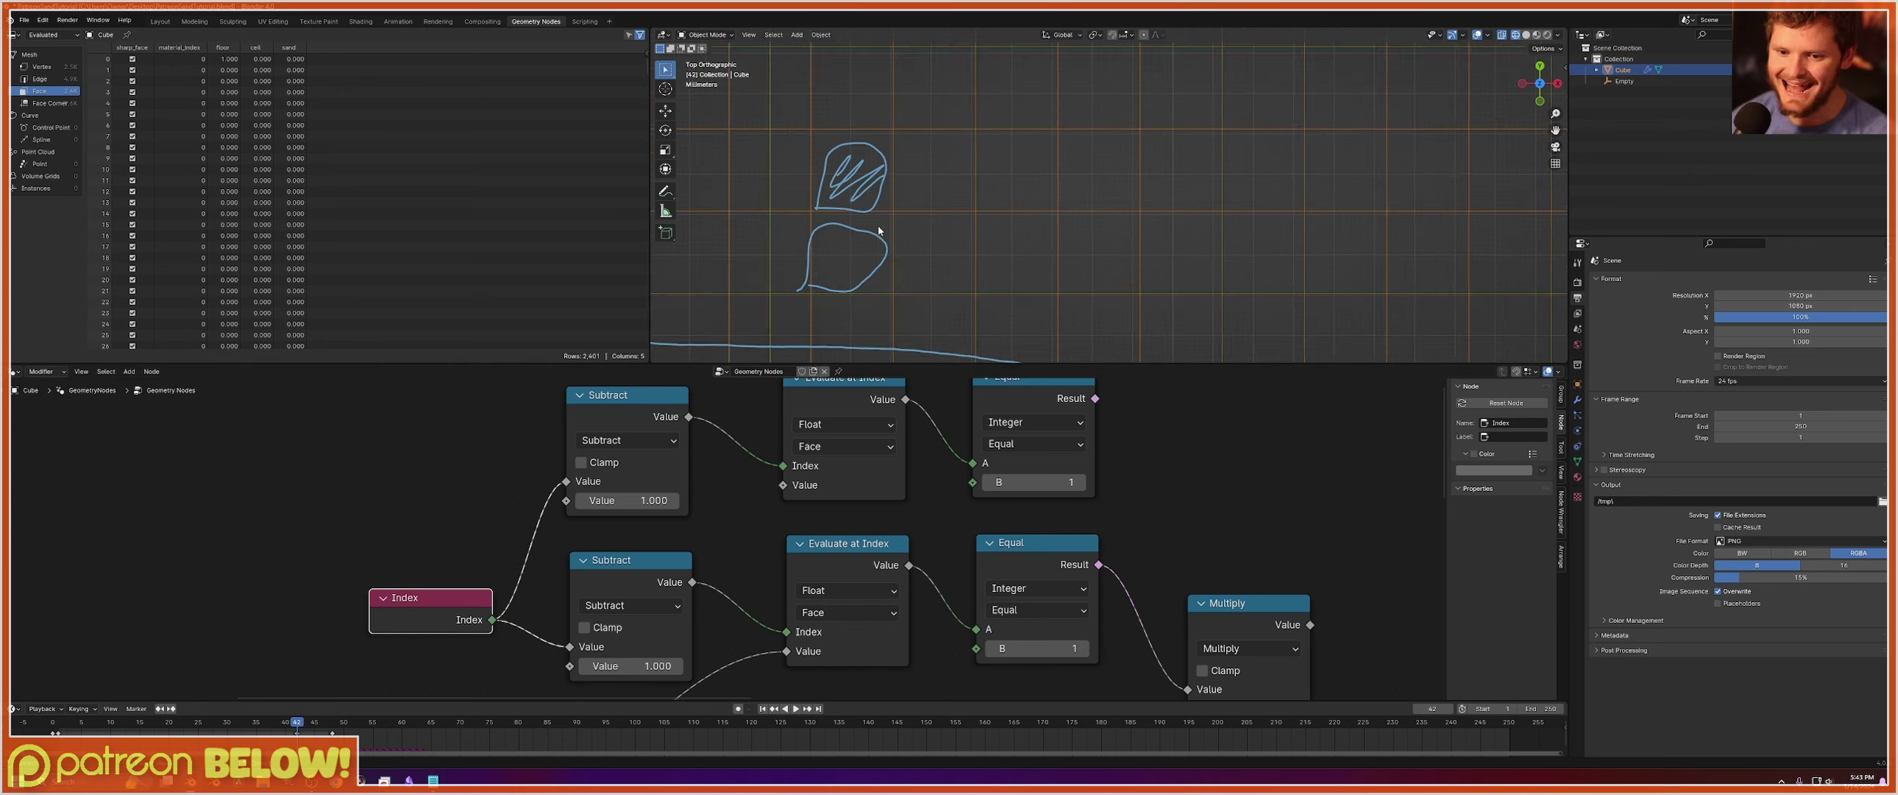
pyautogui.scroll(3, 925, 230)
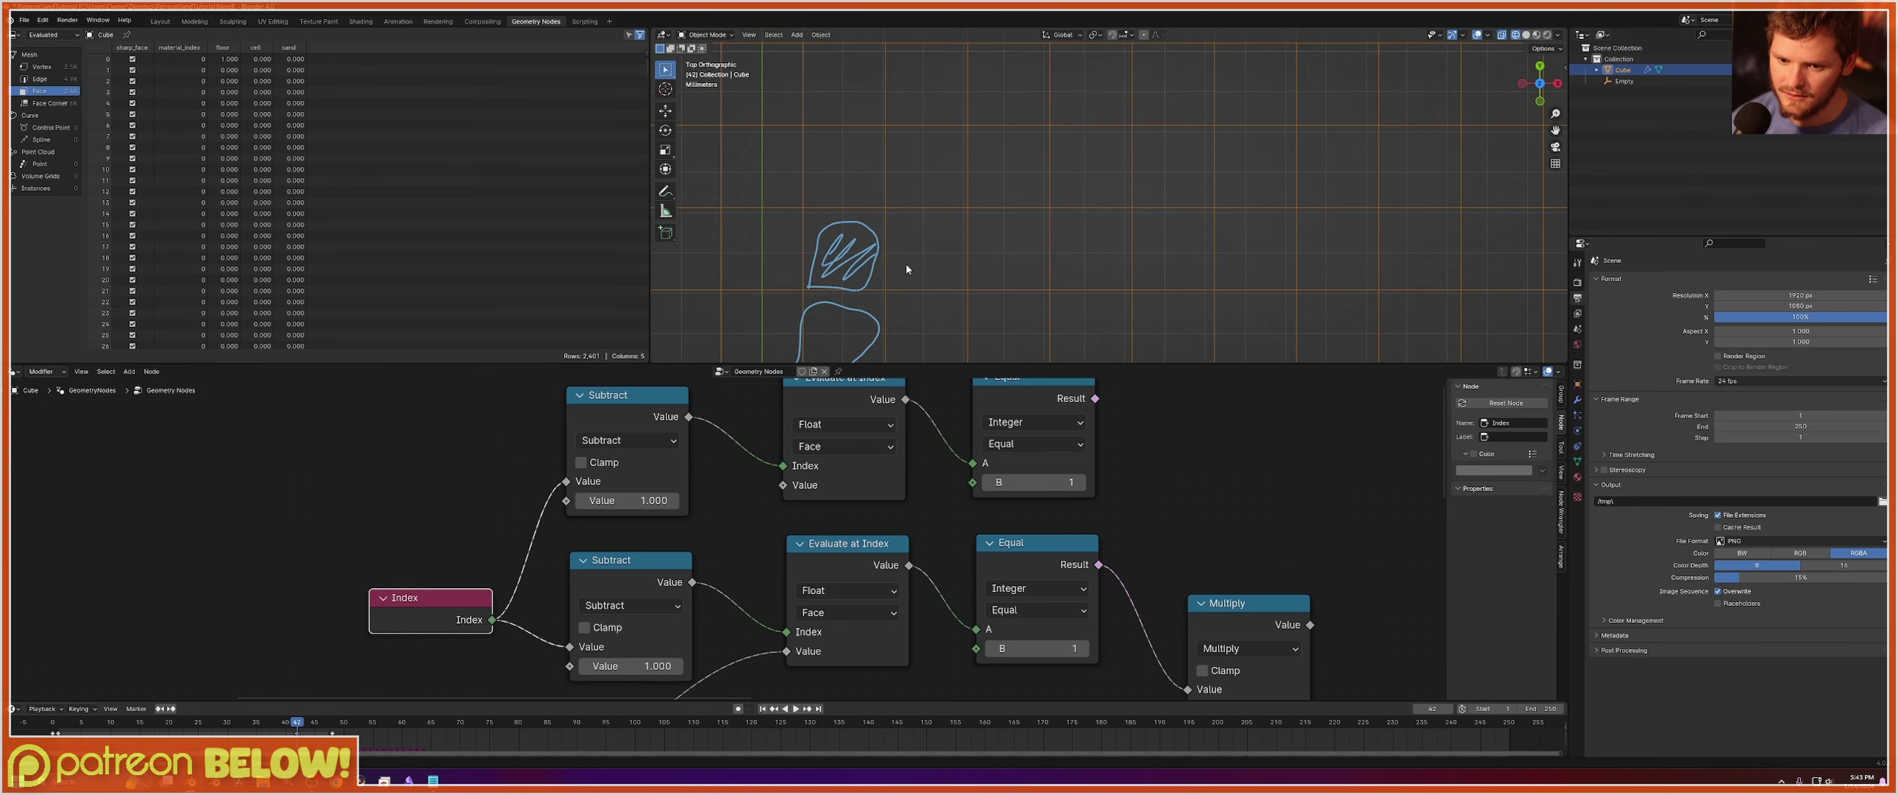
pyautogui.moveTo(837, 301)
pyautogui.mouseDown()
pyautogui.moveTo(832, 345)
pyautogui.moveTo(840, 330)
pyautogui.mouseUp()
pyautogui.moveTo(848, 221)
pyautogui.mouseDown()
pyautogui.moveTo(848, 178)
pyautogui.moveTo(858, 197)
pyautogui.mouseUp()
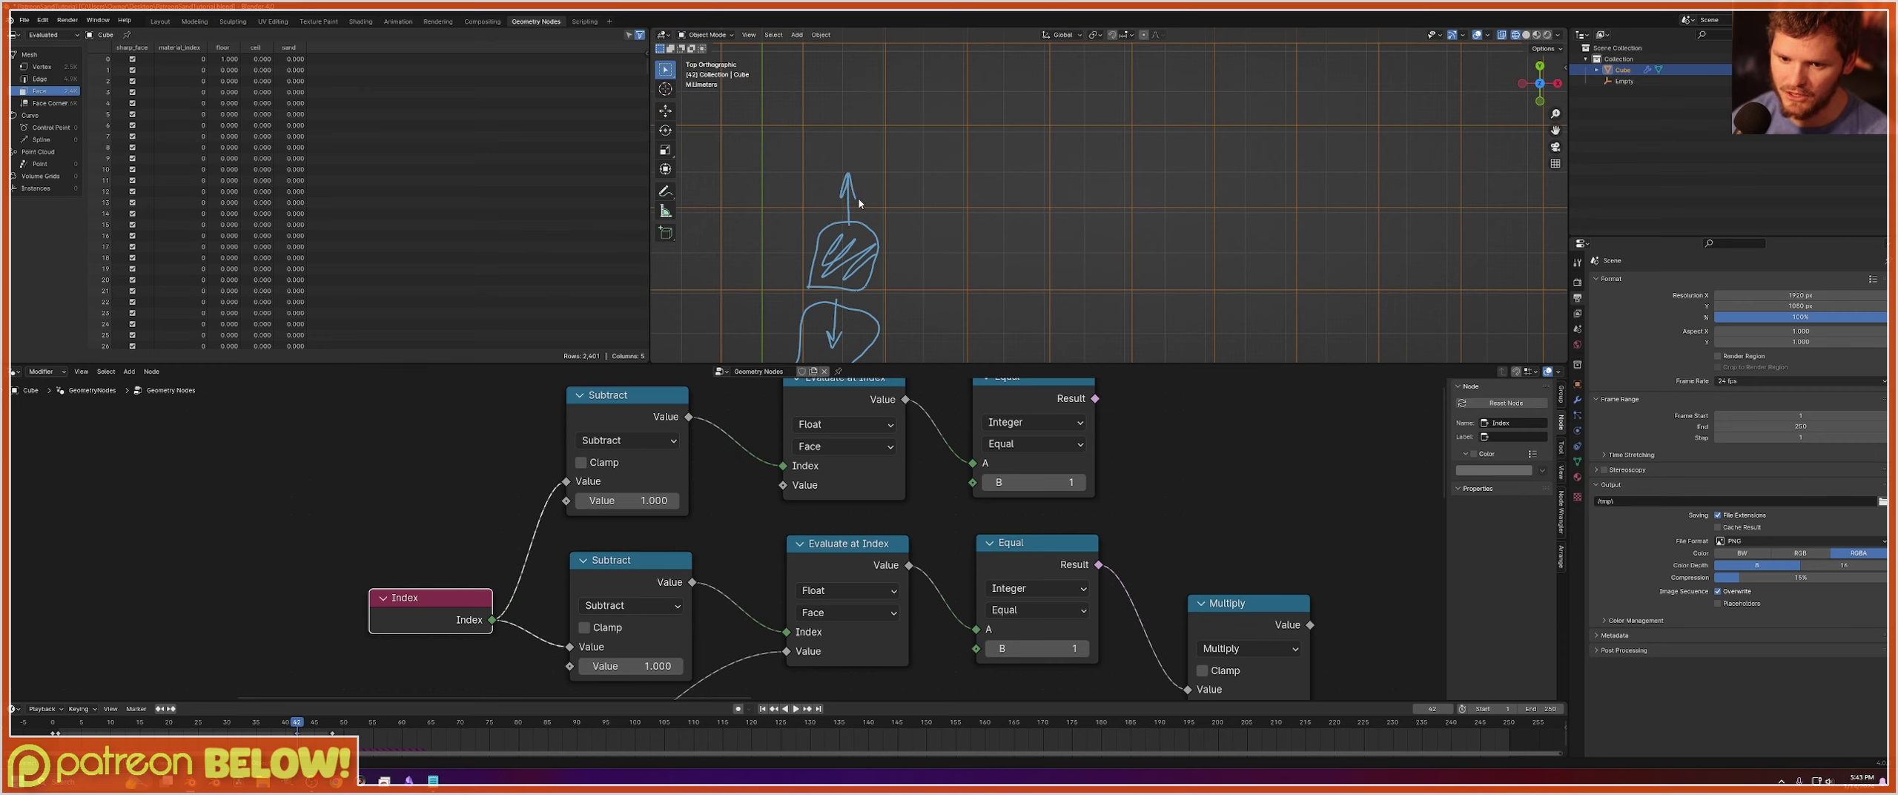
pyautogui.hotkey('ctrl', 'z')
pyautogui.hotkey('ctrl', 'z')
pyautogui.keyDown('shift'); pyautogui.moveTo(906, 258); pyautogui.dragTo(1032, 239, button='middle'); pyautogui.keyUp('shift')
pyautogui.moveTo(957, 236); pyautogui.dragTo(901, 238)
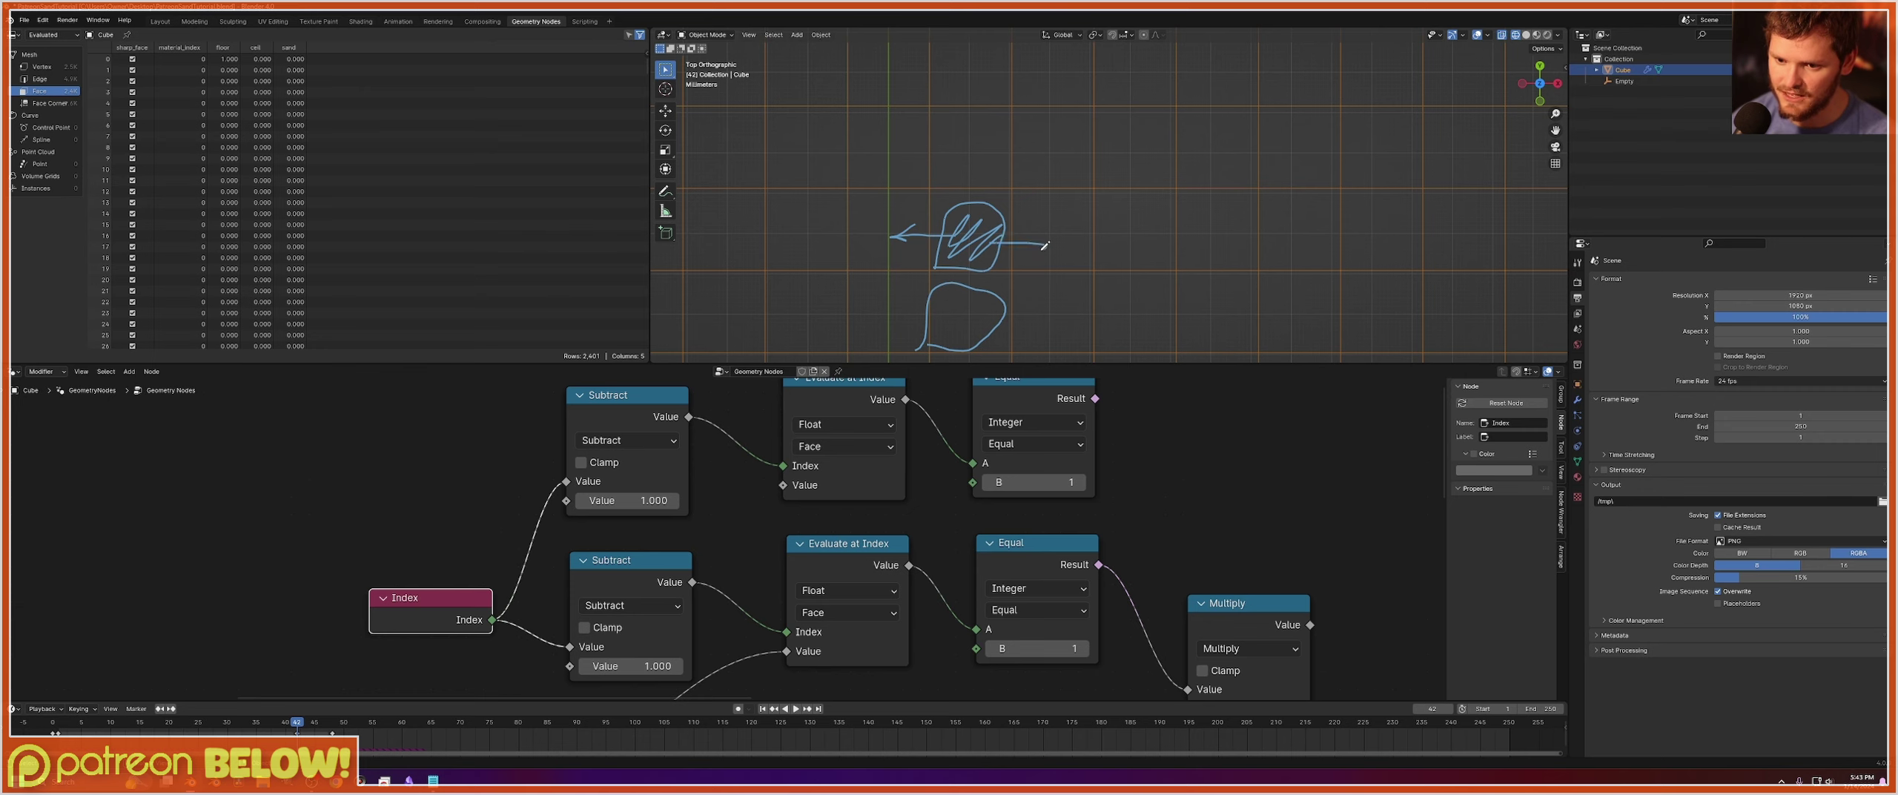
pyautogui.hotkey('ctrl', 'z')
pyautogui.scroll(-6, 1025, 240)
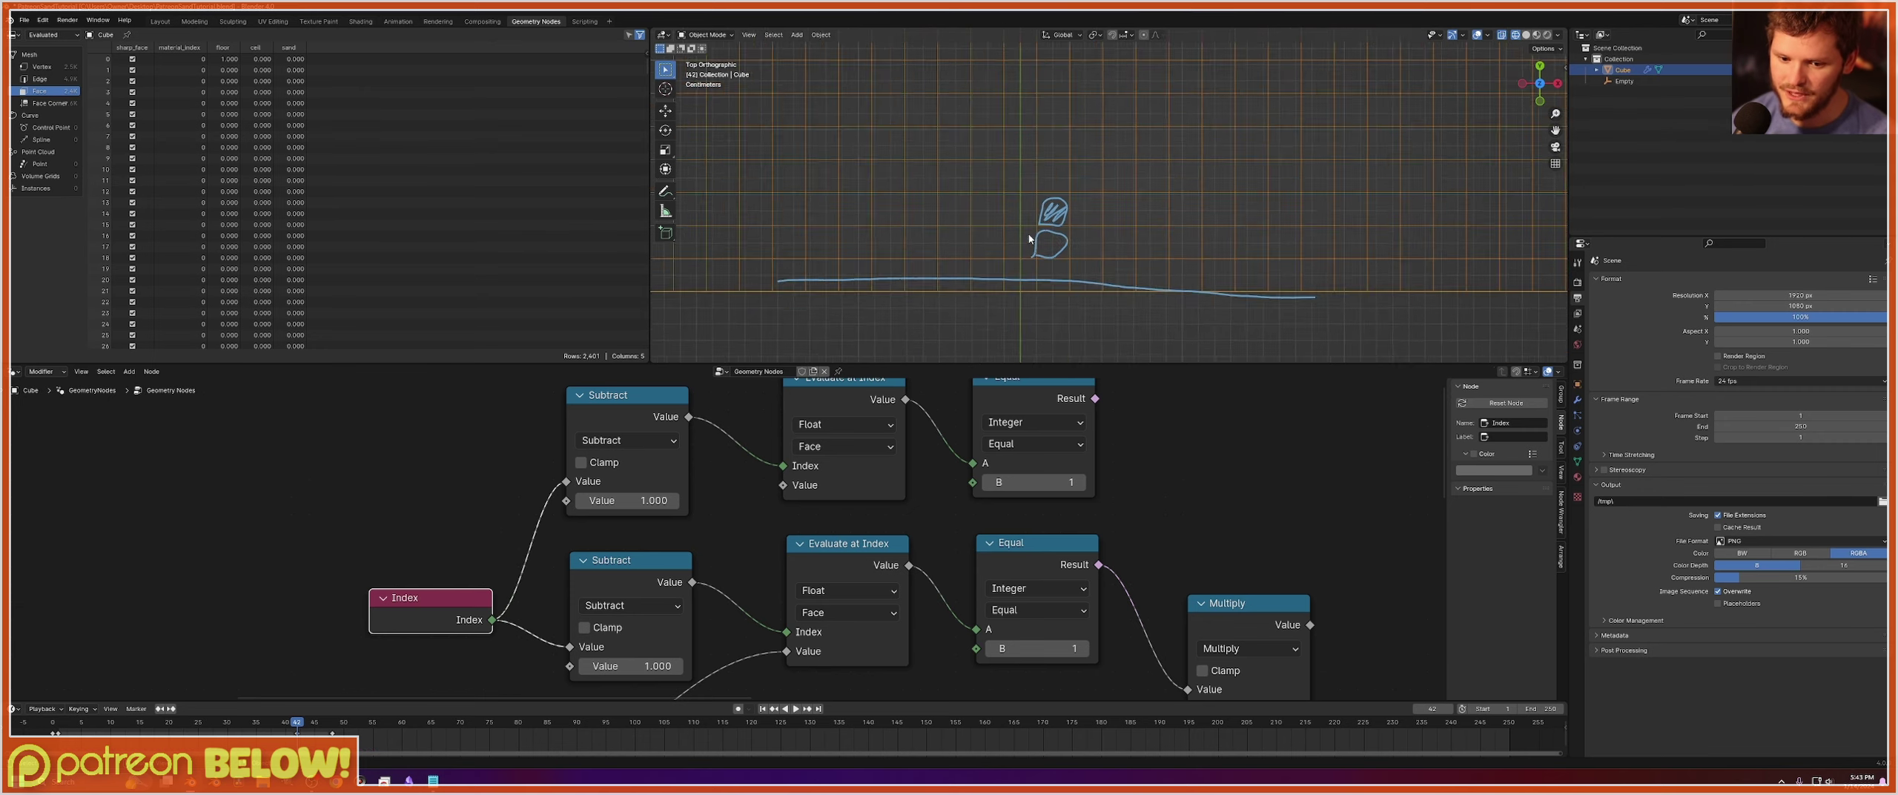
# Set the Integer node driving the grid's X and Y vertex counts to 20.
pyautogui.scroll(-4, 496, 527)
pyautogui.moveTo(495, 528); pyautogui.dragTo(909, 297, button='middle')
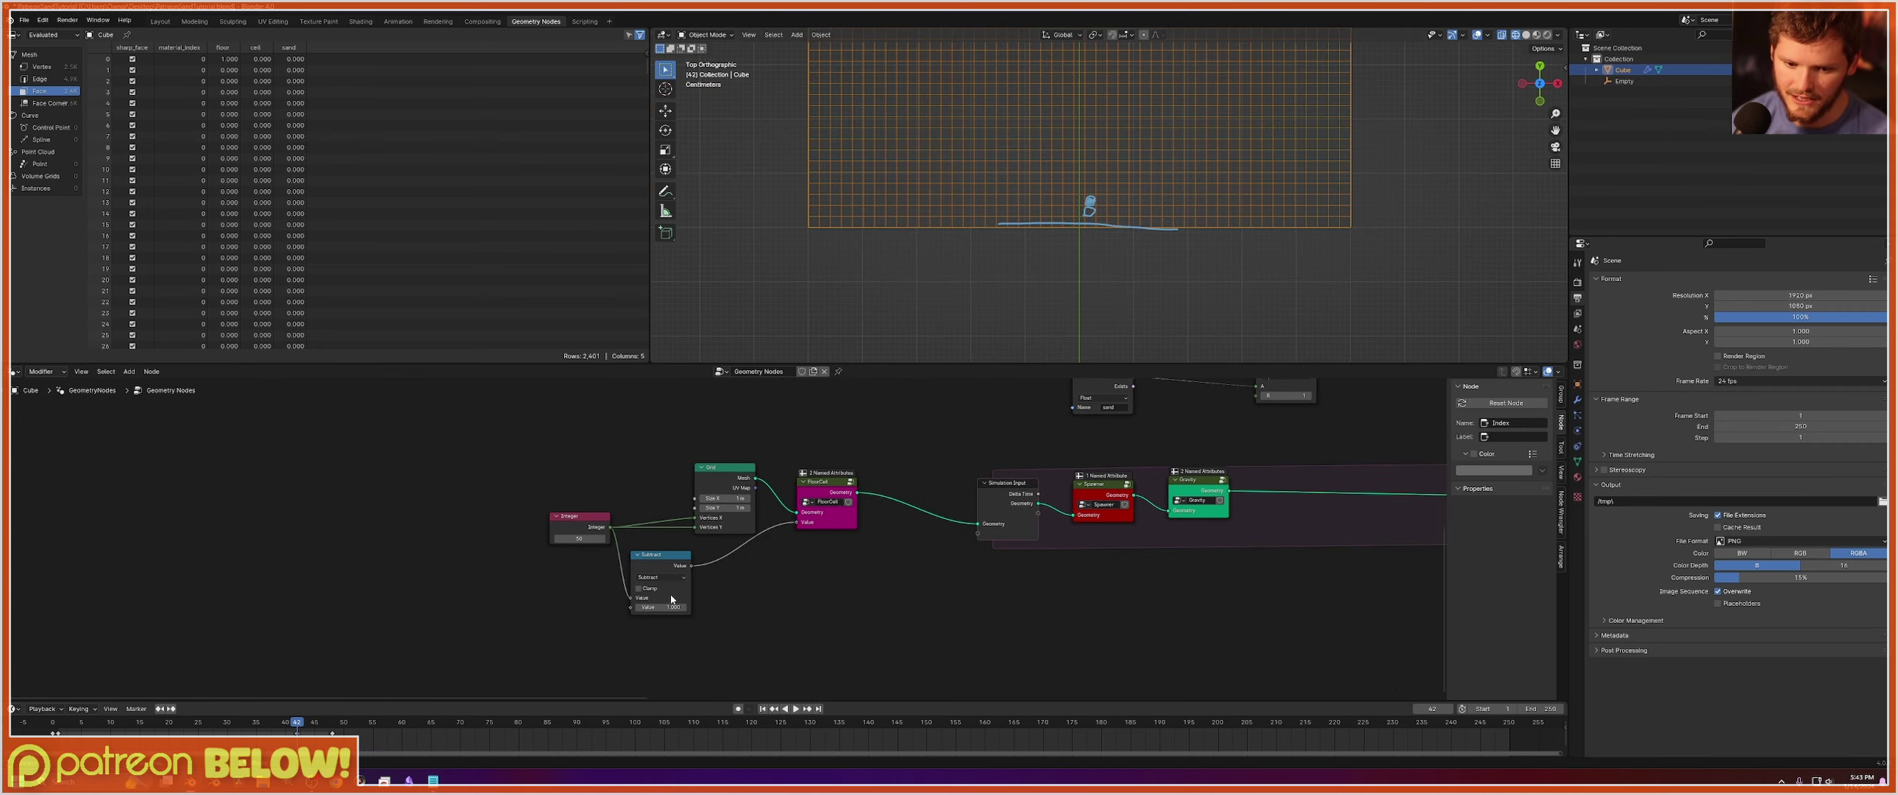
pyautogui.scroll(6, 724, 621)
pyautogui.click(486, 542)
pyautogui.write('20')
pyautogui.press('Return')
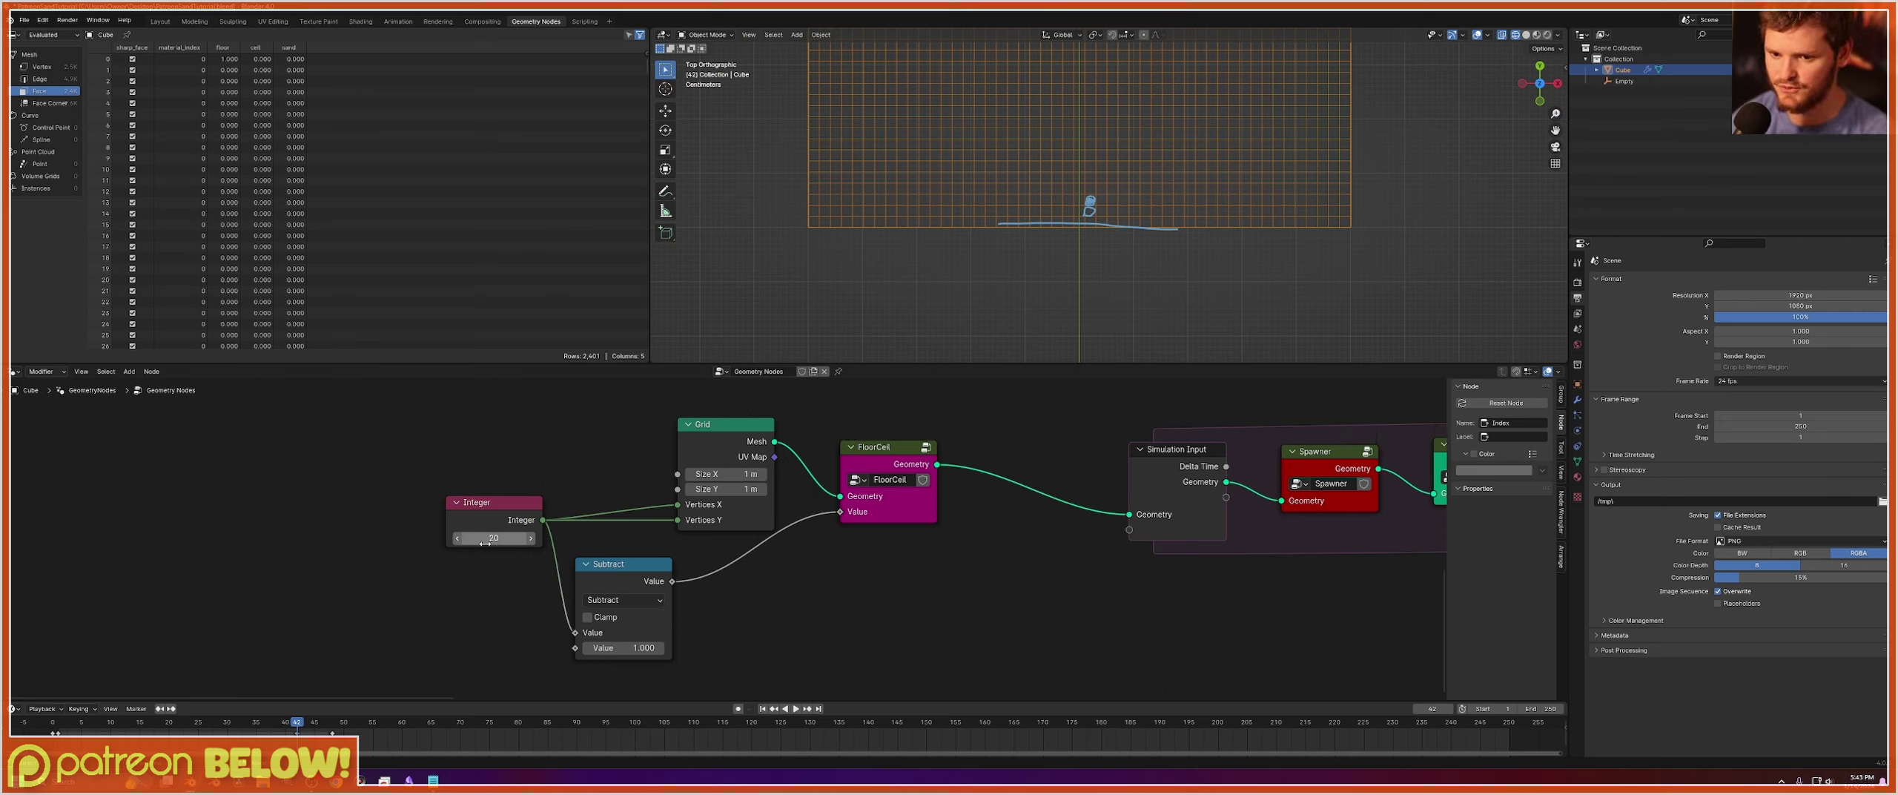
# Sketch neighbouring cell numbers joined by arrows along the grid's lower edge, and erase the annotation.
pyautogui.scroll(5, 985, 233)
pyautogui.keyDown('shift'); pyautogui.moveTo(856, 186); pyautogui.dragTo(989, 236, button='middle'); pyautogui.keyUp('shift')
pyautogui.scroll(-5, 897, 202)
pyautogui.scroll(5, 932, 195)
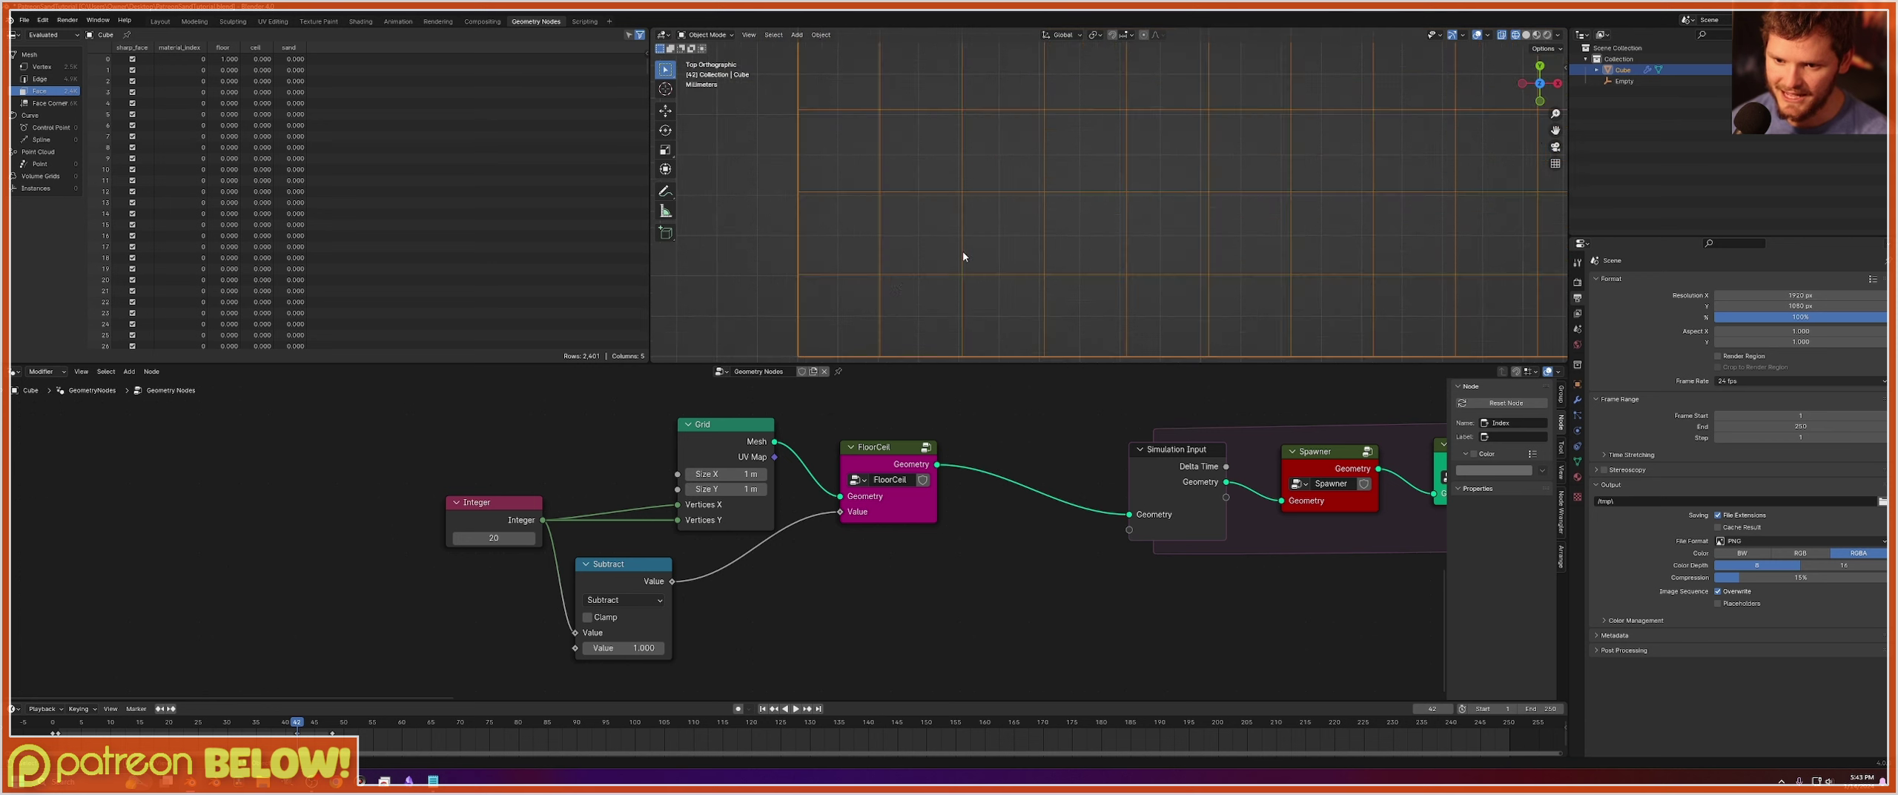
pyautogui.moveTo(836, 295)
pyautogui.mouseDown()
pyautogui.moveTo(821, 319)
pyautogui.moveTo(837, 296)
pyautogui.mouseUp()
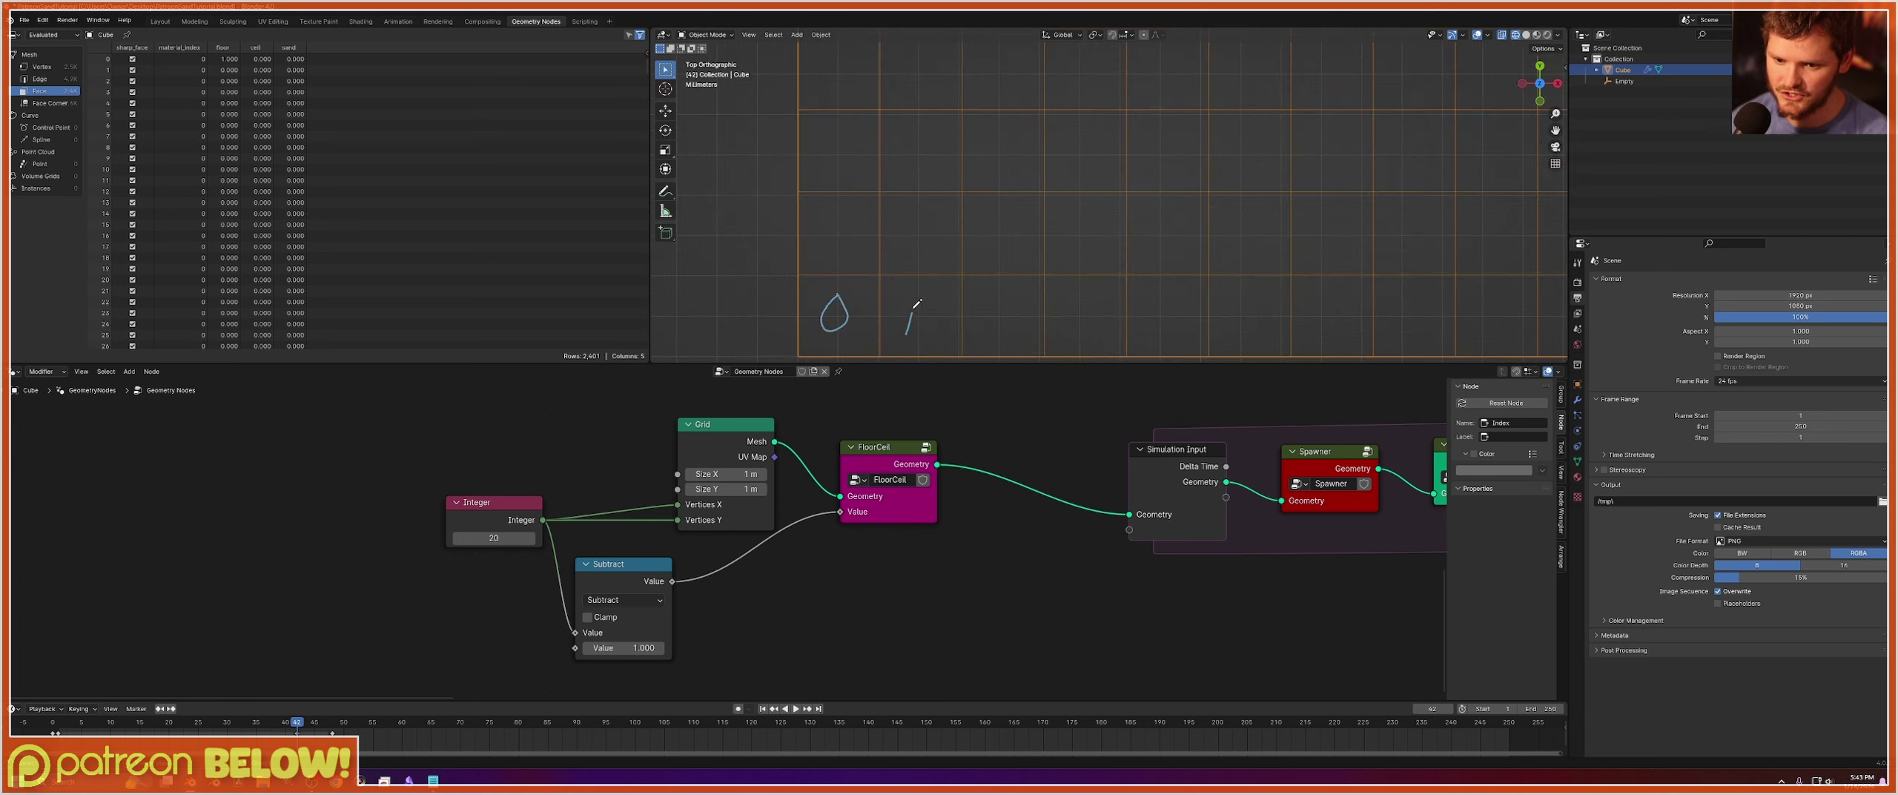
pyautogui.moveTo(947, 314)
pyautogui.mouseDown()
pyautogui.moveTo(995, 326)
pyautogui.moveTo(1000, 304)
pyautogui.moveTo(1024, 306)
pyautogui.mouseUp()
pyautogui.moveTo(918, 342)
pyautogui.mouseDown()
pyautogui.moveTo(967, 296)
pyautogui.moveTo(915, 326)
pyautogui.moveTo(863, 319)
pyautogui.moveTo(1002, 316)
pyautogui.moveTo(988, 323)
pyautogui.mouseUp()
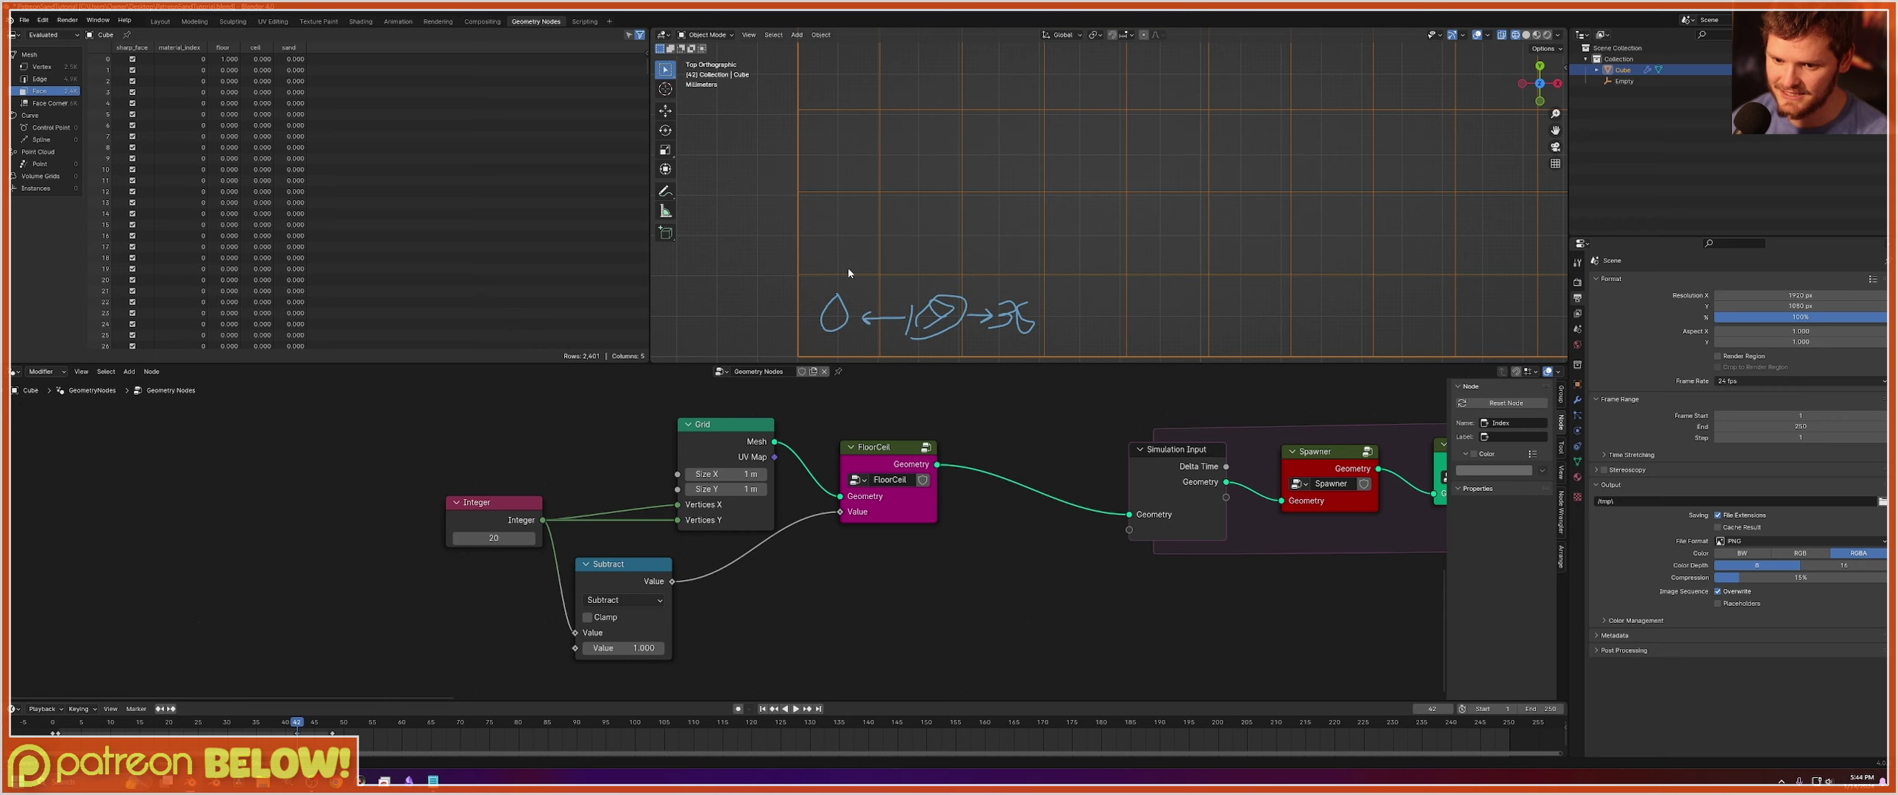
pyautogui.moveTo(1046, 304); pyautogui.dragTo(701, 315, button='right')
# Move the Integer node away from Grid, place its Subtract node above the Grid node, and save the file.
pyautogui.moveTo(496, 515); pyautogui.dragTo(367, 467)
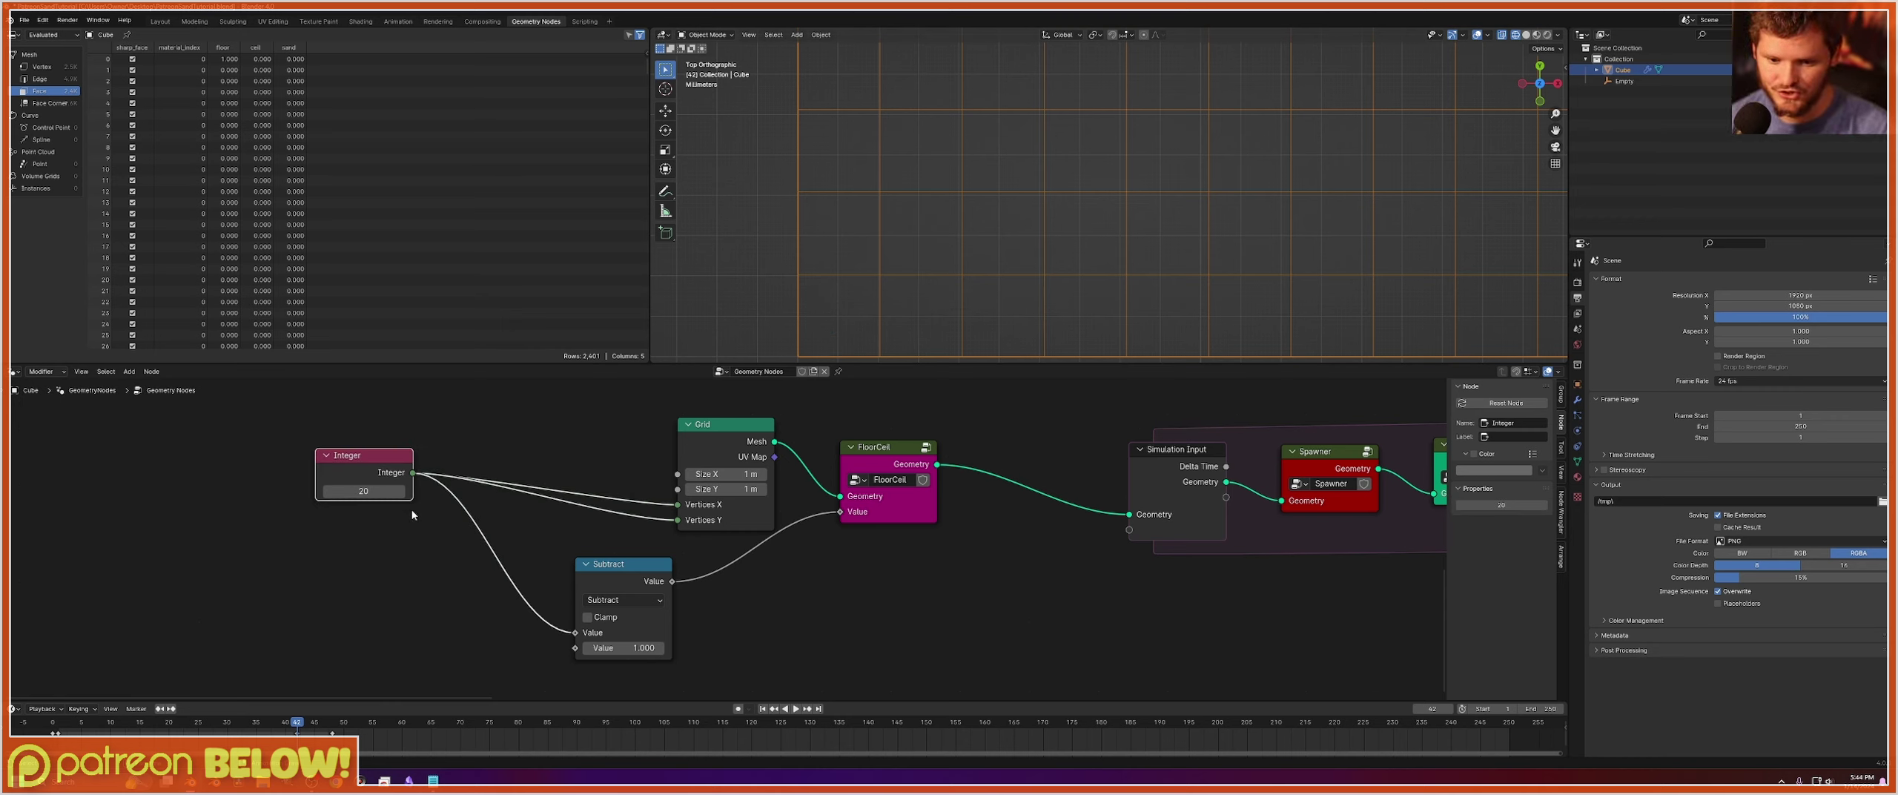
pyautogui.moveTo(605, 578); pyautogui.dragTo(590, 398)
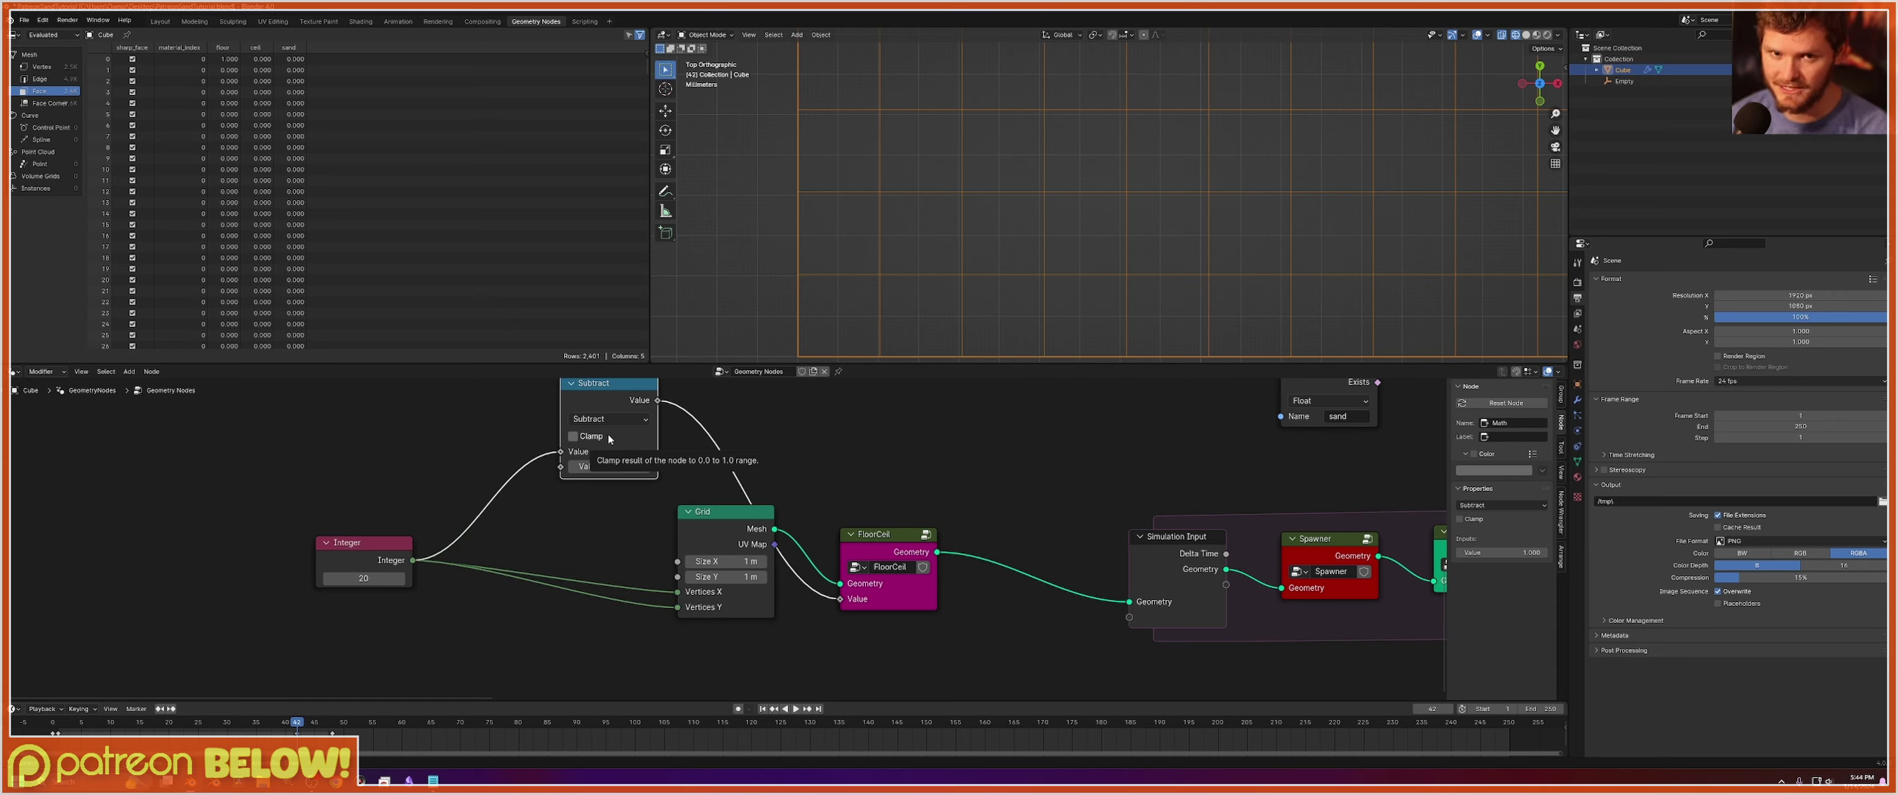
pyautogui.moveTo(709, 391); pyautogui.dragTo(366, 473)
pyautogui.click(937, 481)
pyautogui.scroll(-7, 937, 480)
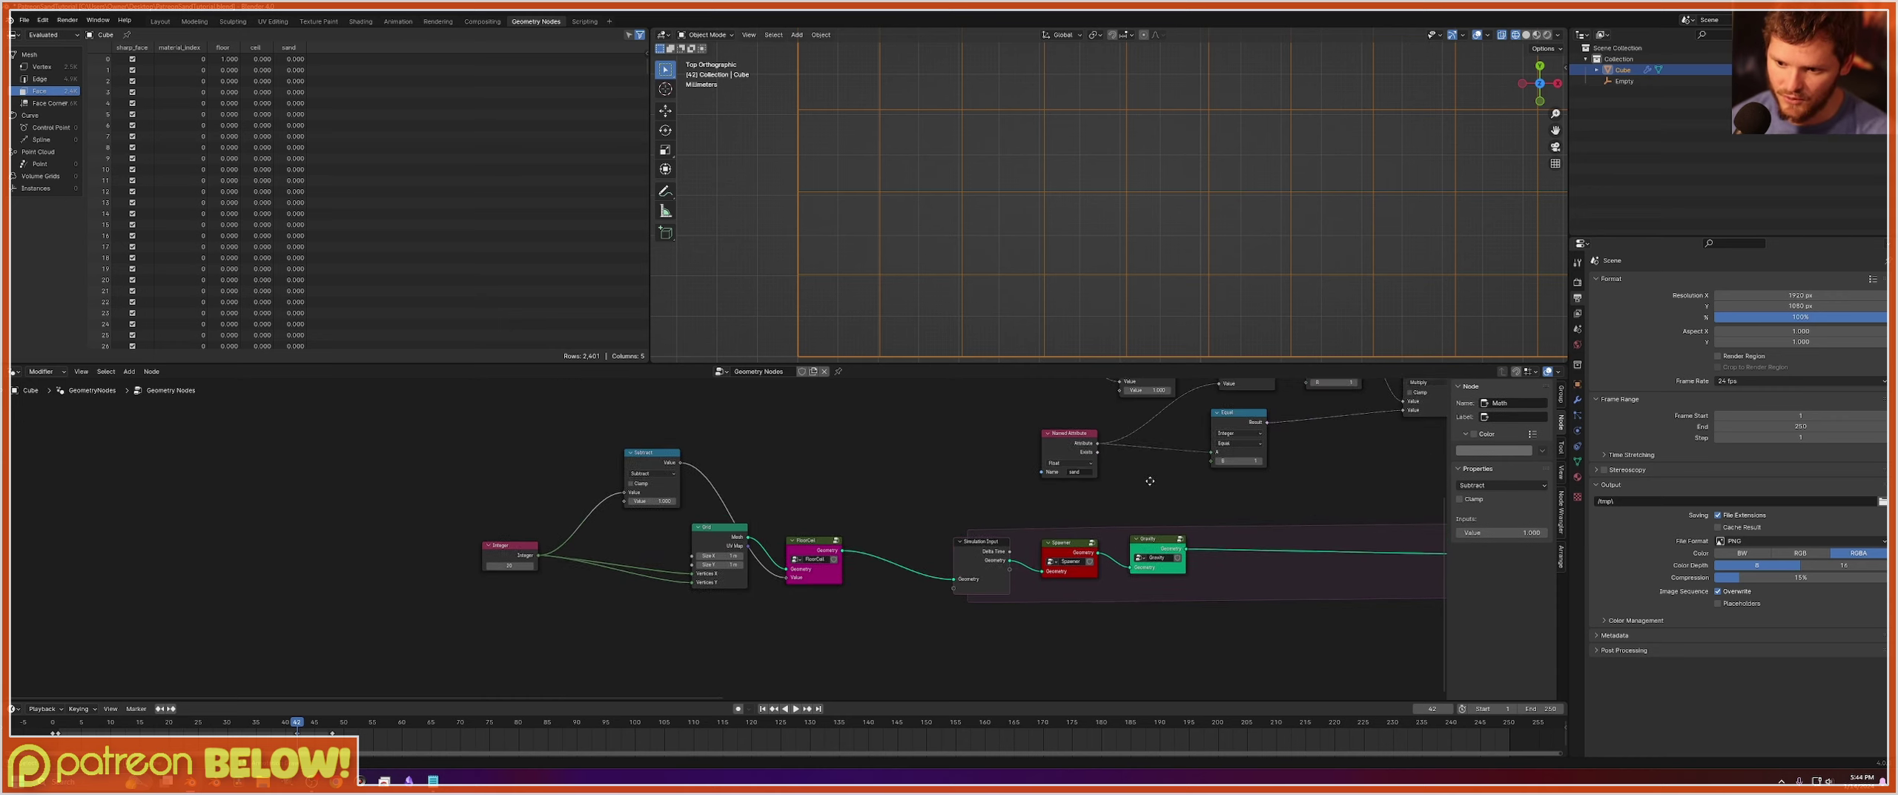
pyautogui.moveTo(1134, 472); pyautogui.dragTo(964, 547, button='middle')
pyautogui.moveTo(735, 504); pyautogui.dragTo(789, 573, button='middle')
pyautogui.hotkey('ctrl', 's')
# Maximize the node editor and move the Index node farther from the two Subtract nodes it feeds.
pyautogui.hotkey('ctrl', 'space')
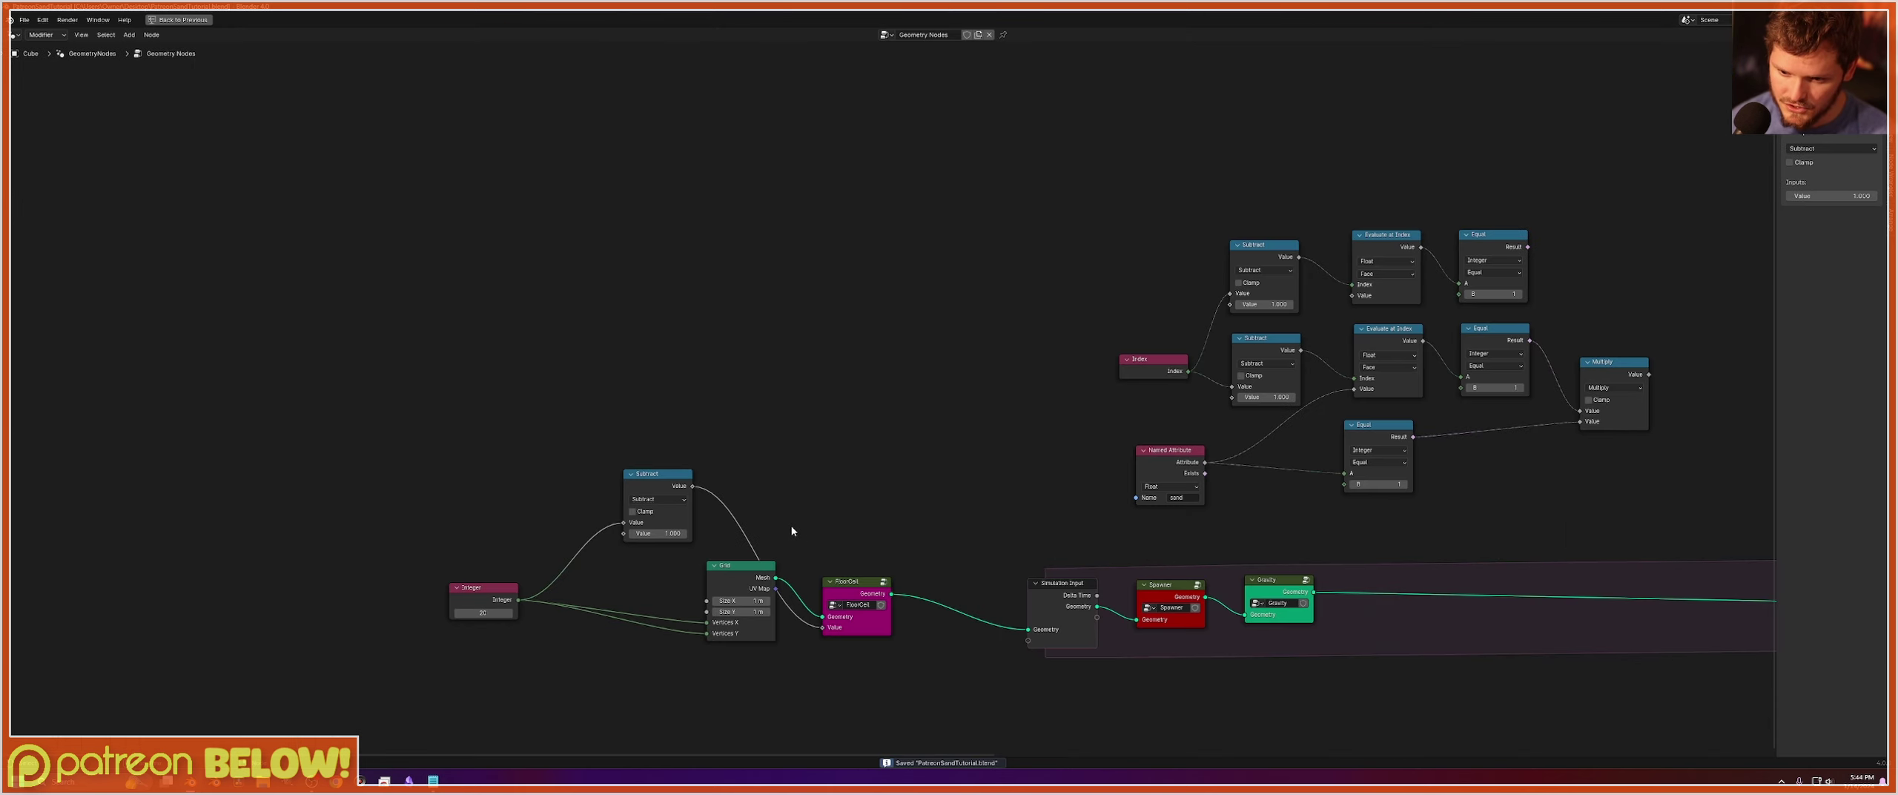
pyautogui.scroll(3, 792, 529)
pyautogui.moveTo(405, 550); pyautogui.dragTo(394, 553, button='middle')
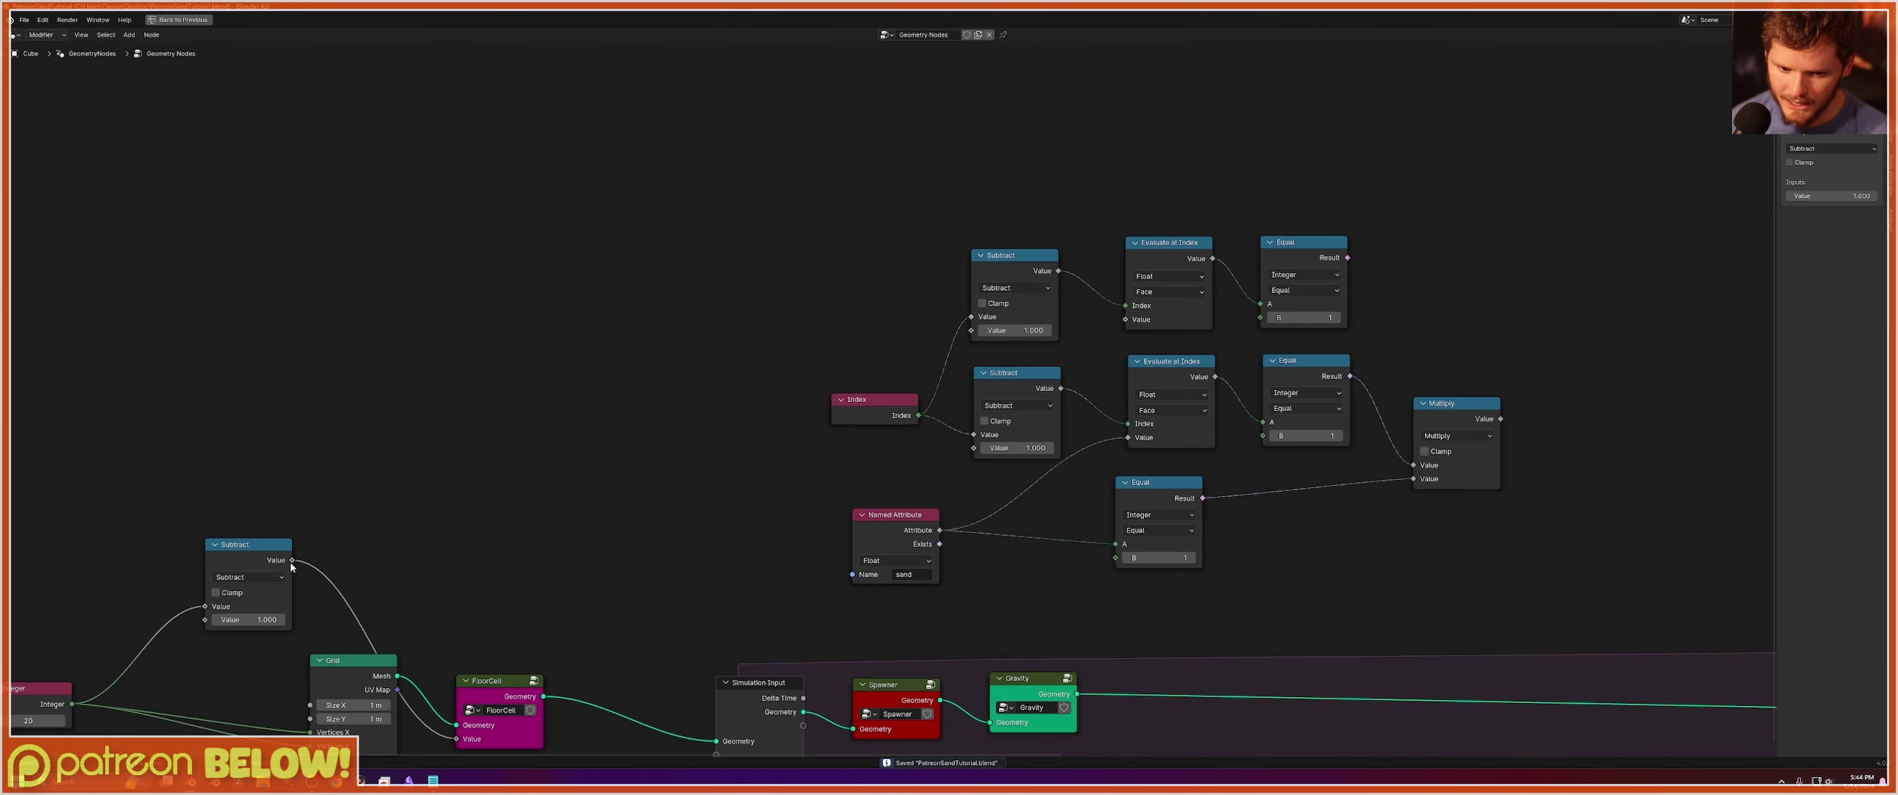
pyautogui.moveTo(863, 400); pyautogui.dragTo(731, 373)
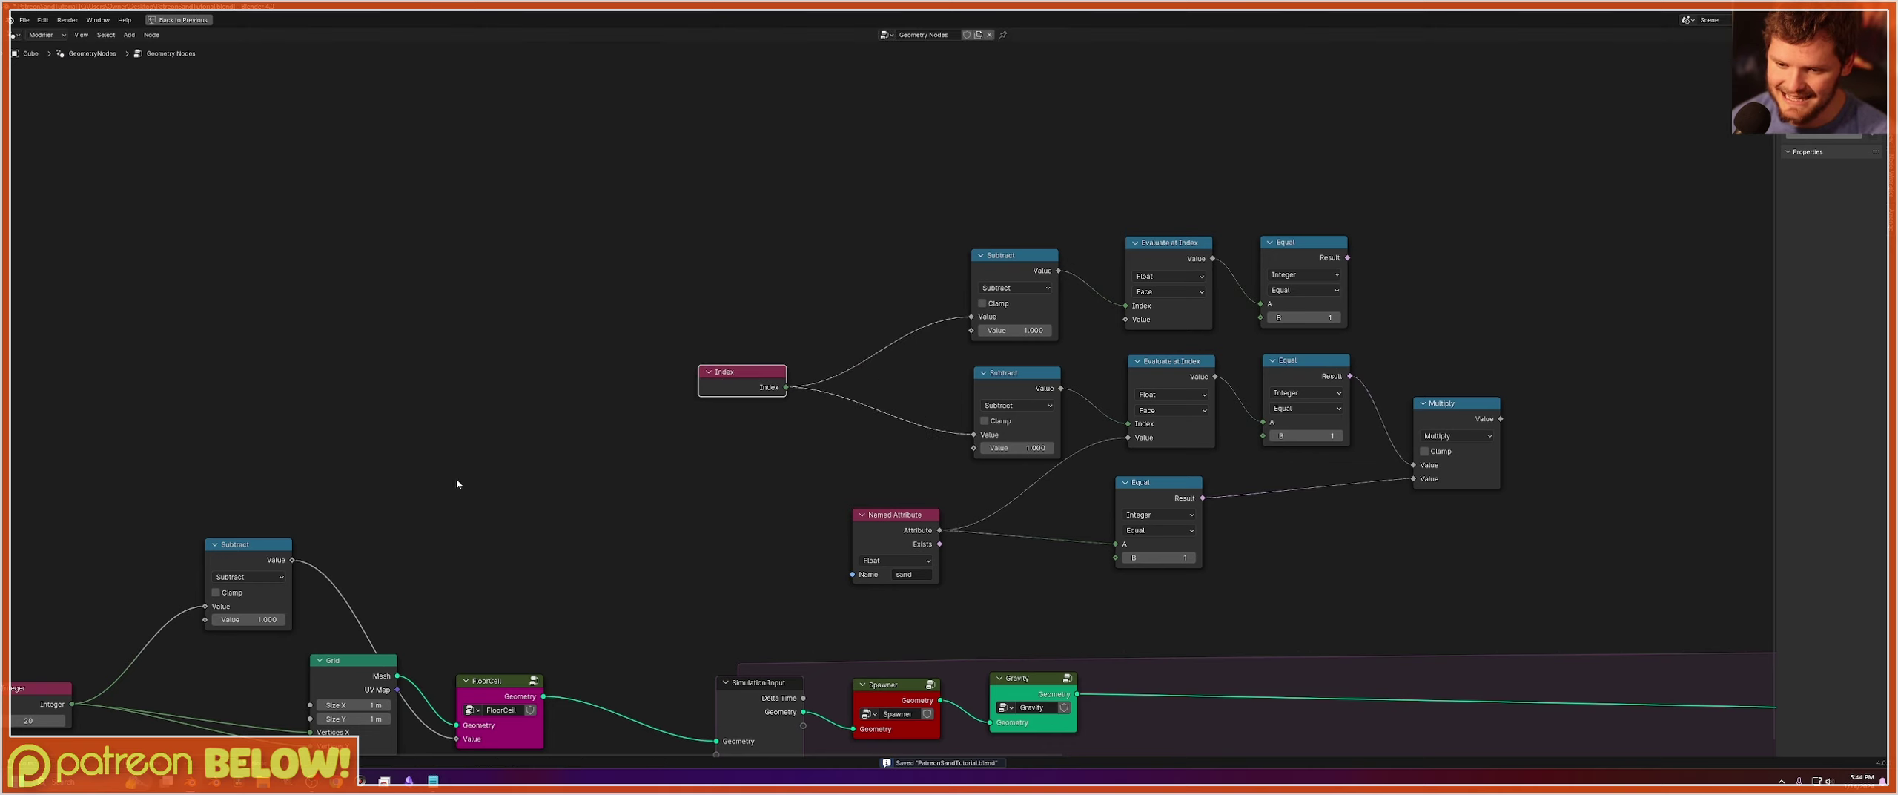
# Connect the grid-size Subtract output to the second value of the upper index math node and switch that node to Add.
pyautogui.moveTo(292, 560); pyautogui.dragTo(1007, 305)
pyautogui.click(1008, 291)
pyautogui.click(1020, 302)
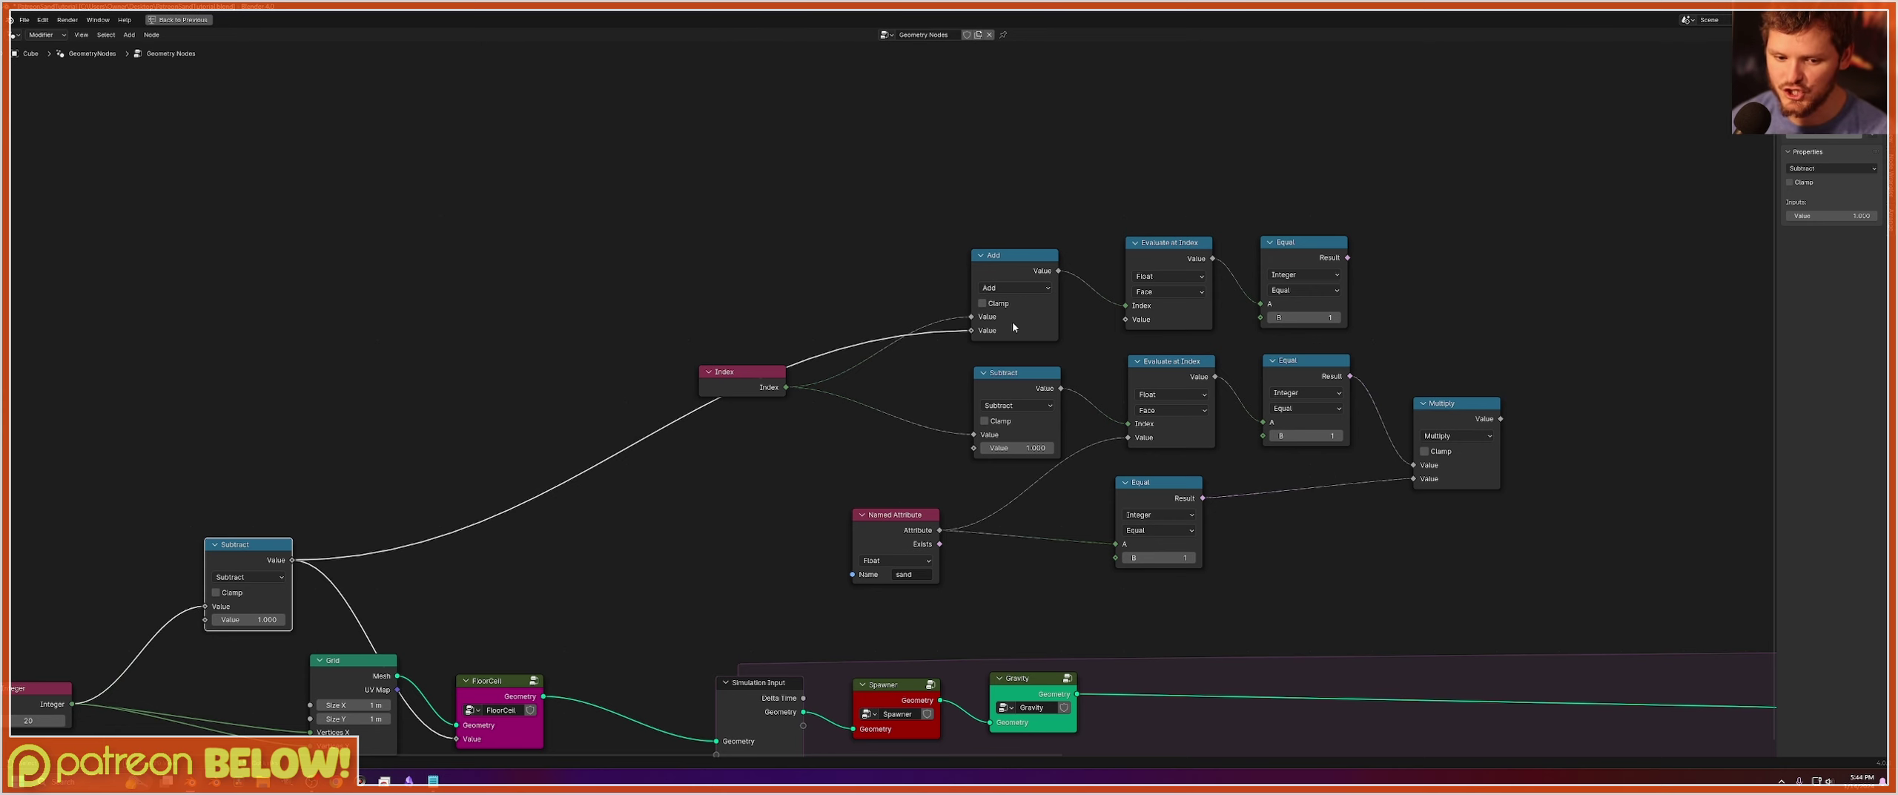
# Restore the full workspace layout and annotate an arrow pointing sideways from the shaded cell in the viewport sketch.
pyautogui.hotkey('ctrl', 'space')
pyautogui.scroll(5, 1163, 228)
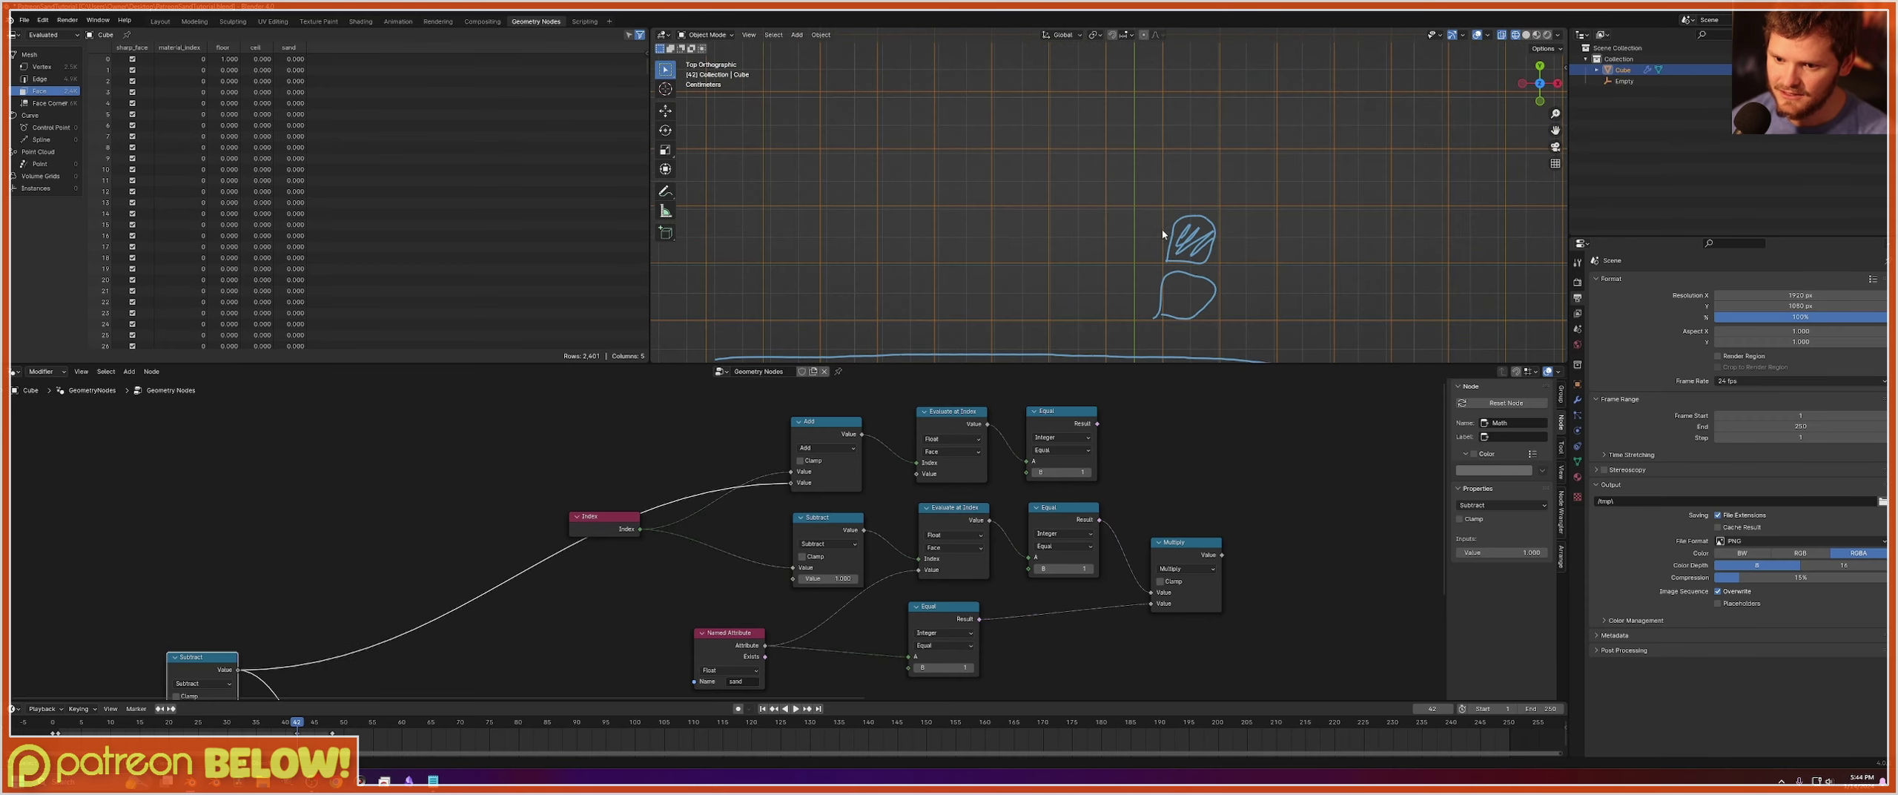
pyautogui.keyDown('shift'); pyautogui.moveTo(1162, 228); pyautogui.dragTo(955, 209, button='middle'); pyautogui.keyUp('shift')
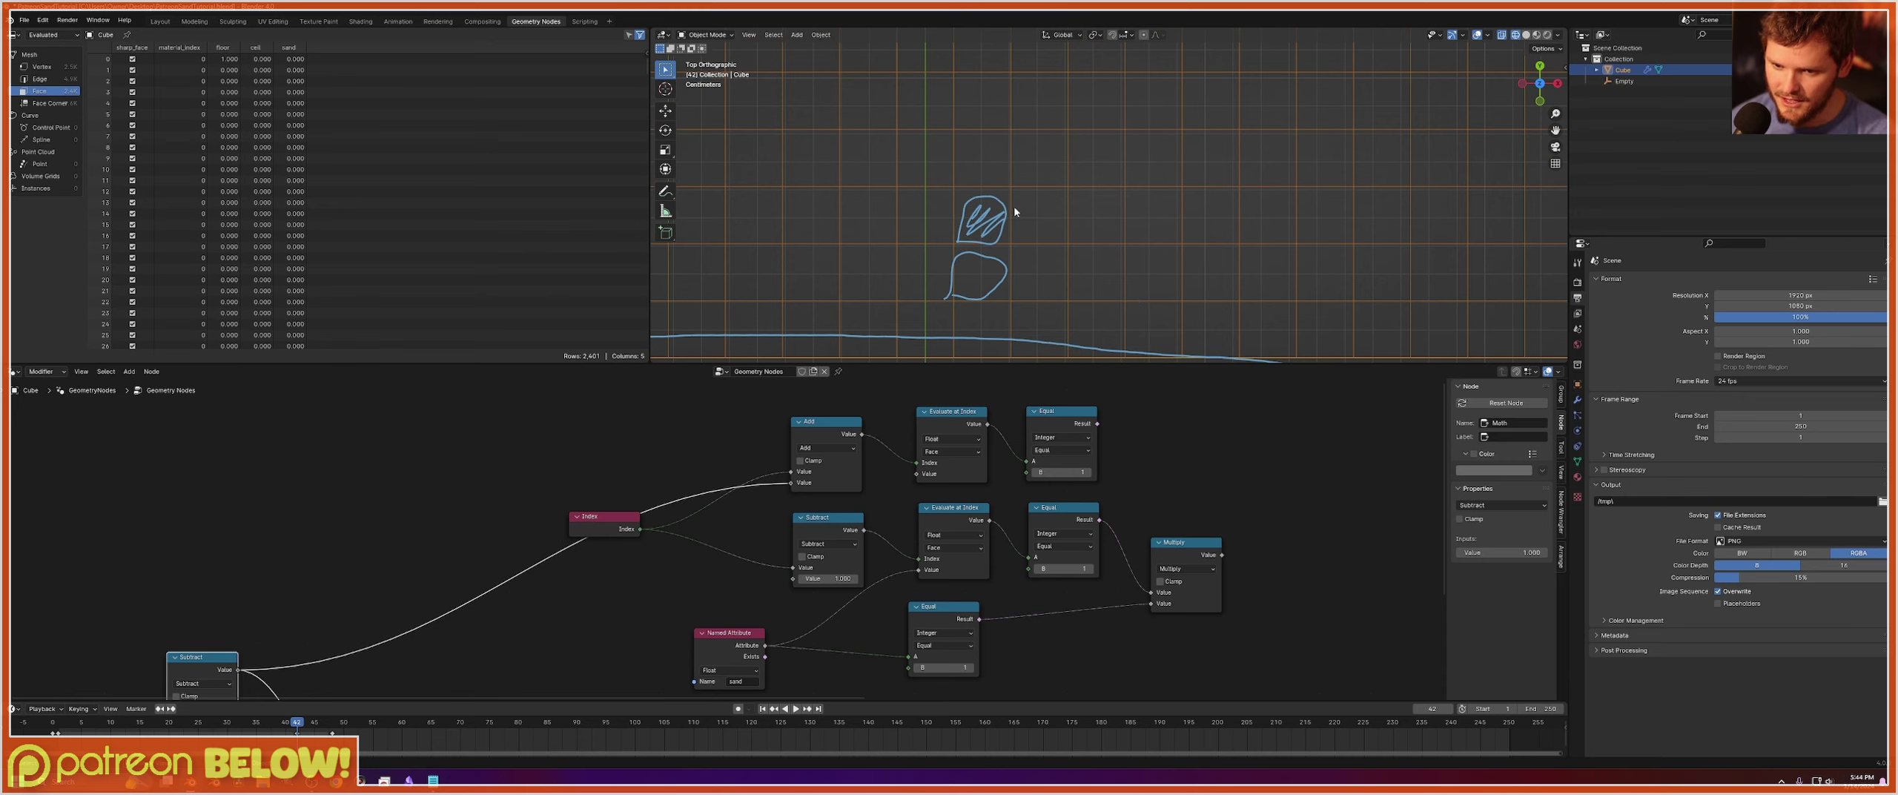
pyautogui.scroll(3, 995, 234)
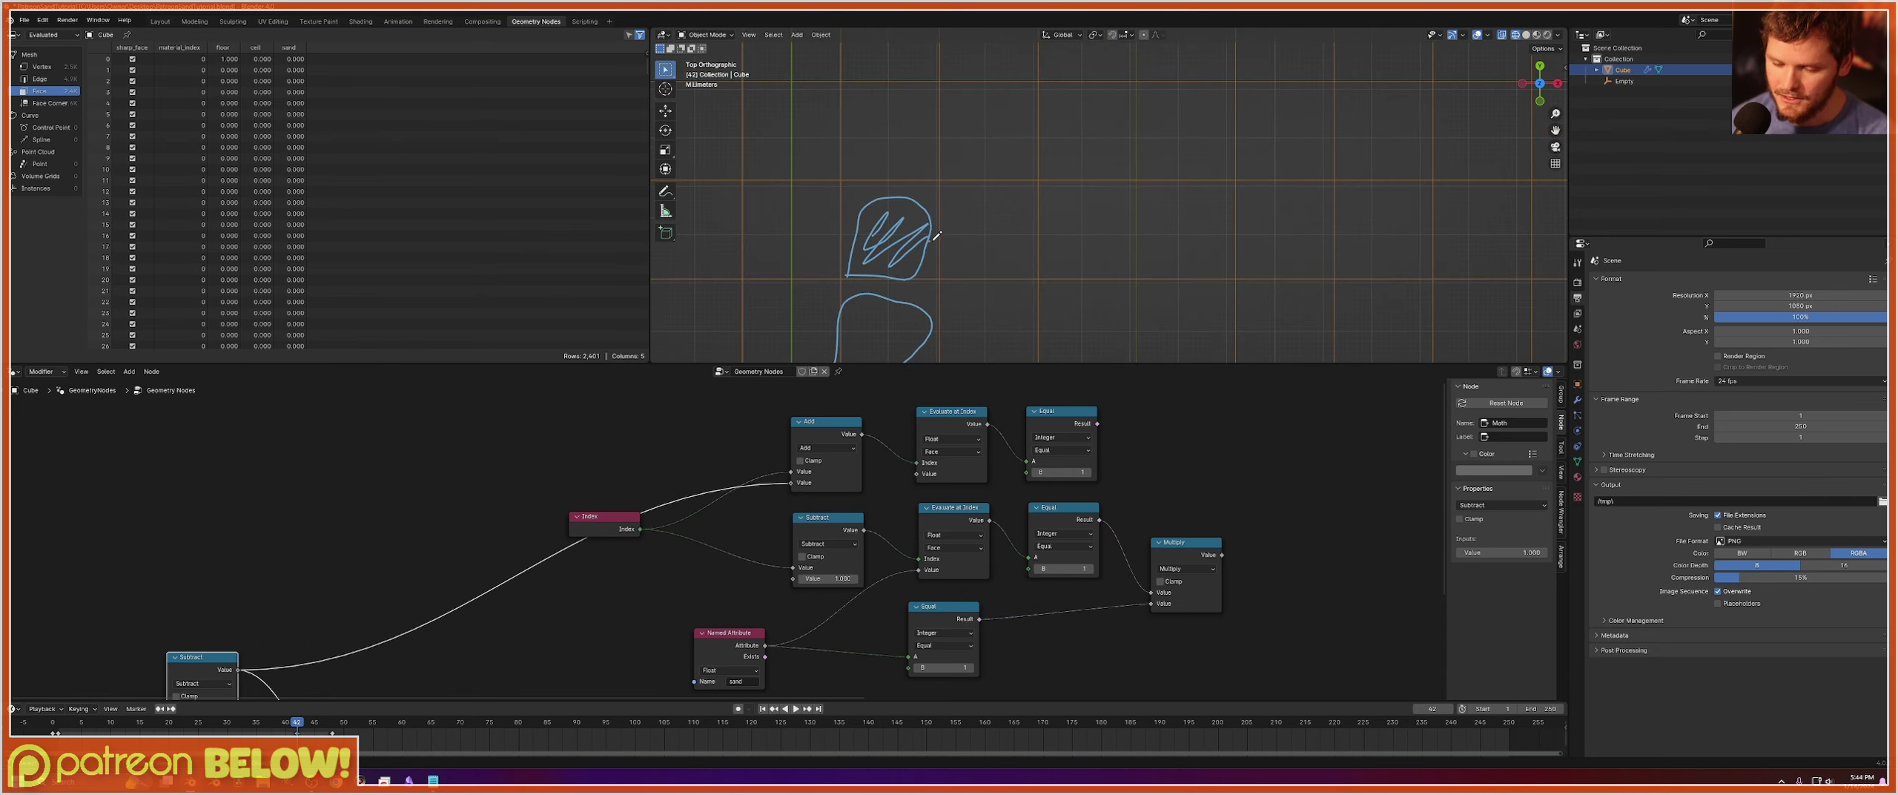
pyautogui.moveTo(931, 238)
pyautogui.mouseDown()
pyautogui.moveTo(997, 238)
pyautogui.moveTo(982, 227)
pyautogui.mouseUp()
# Reposition the Index and Named Attribute nodes, and connect the sand attribute to the upper Evaluate at Index node's Value input.
pyautogui.scroll(1, 777, 449)
pyautogui.scroll(2, 777, 449)
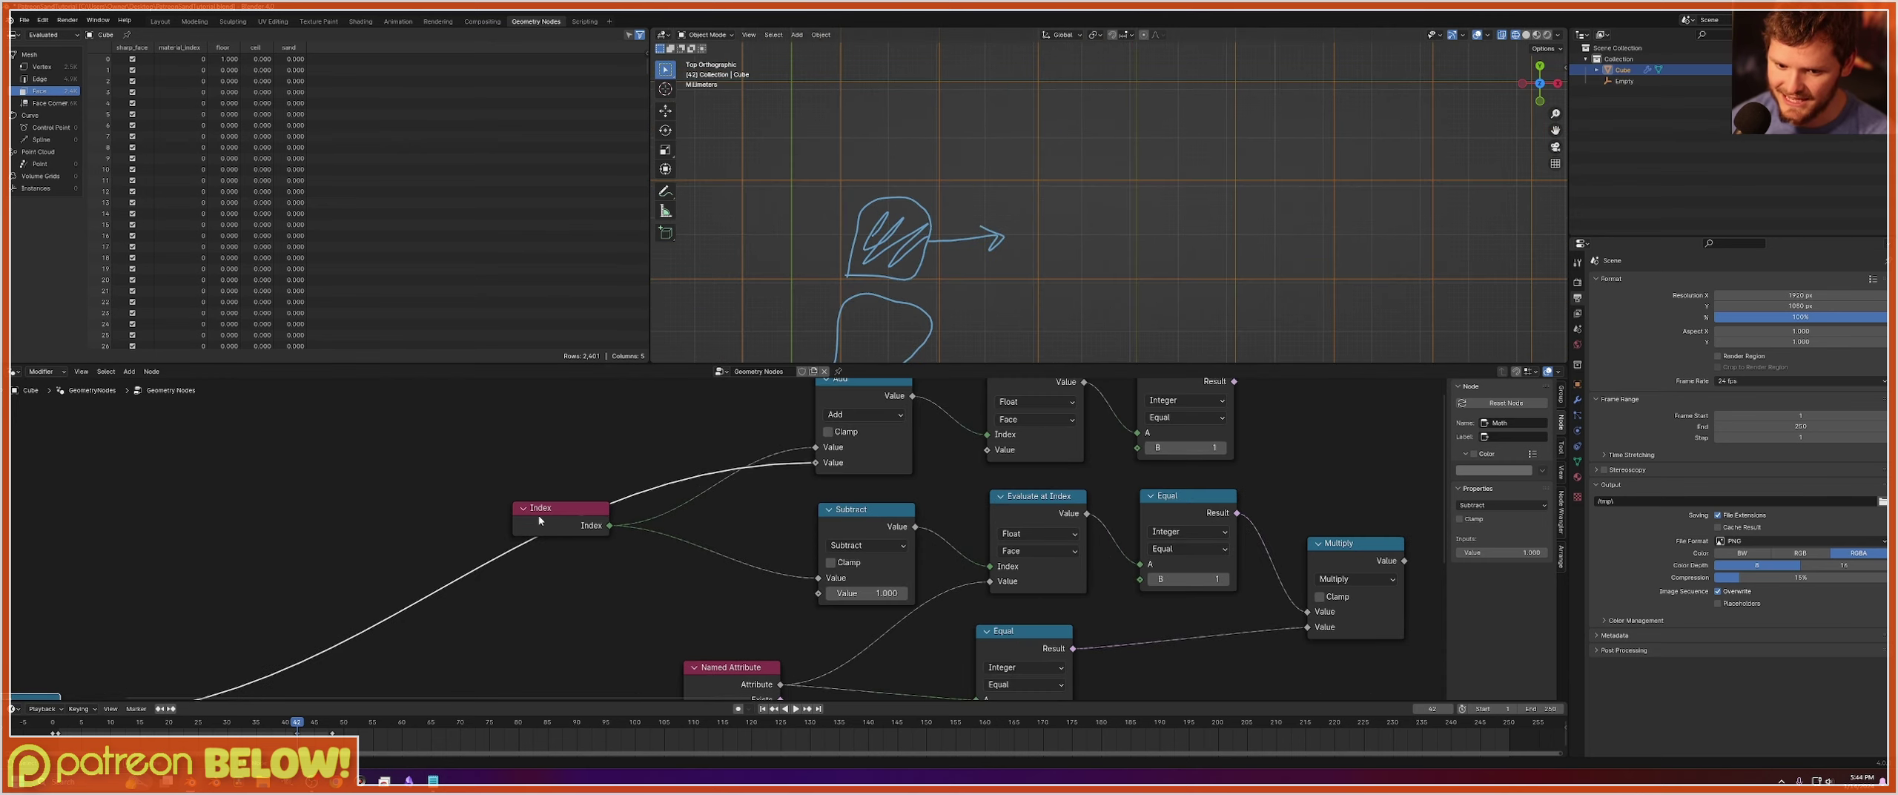
pyautogui.moveTo(538, 515); pyautogui.dragTo(556, 440)
pyautogui.moveTo(226, 593); pyautogui.dragTo(627, 418, button='middle')
pyautogui.moveTo(183, 624); pyautogui.dragTo(1358, 392, button='middle')
pyautogui.moveTo(885, 411); pyautogui.dragTo(797, 513, button='middle')
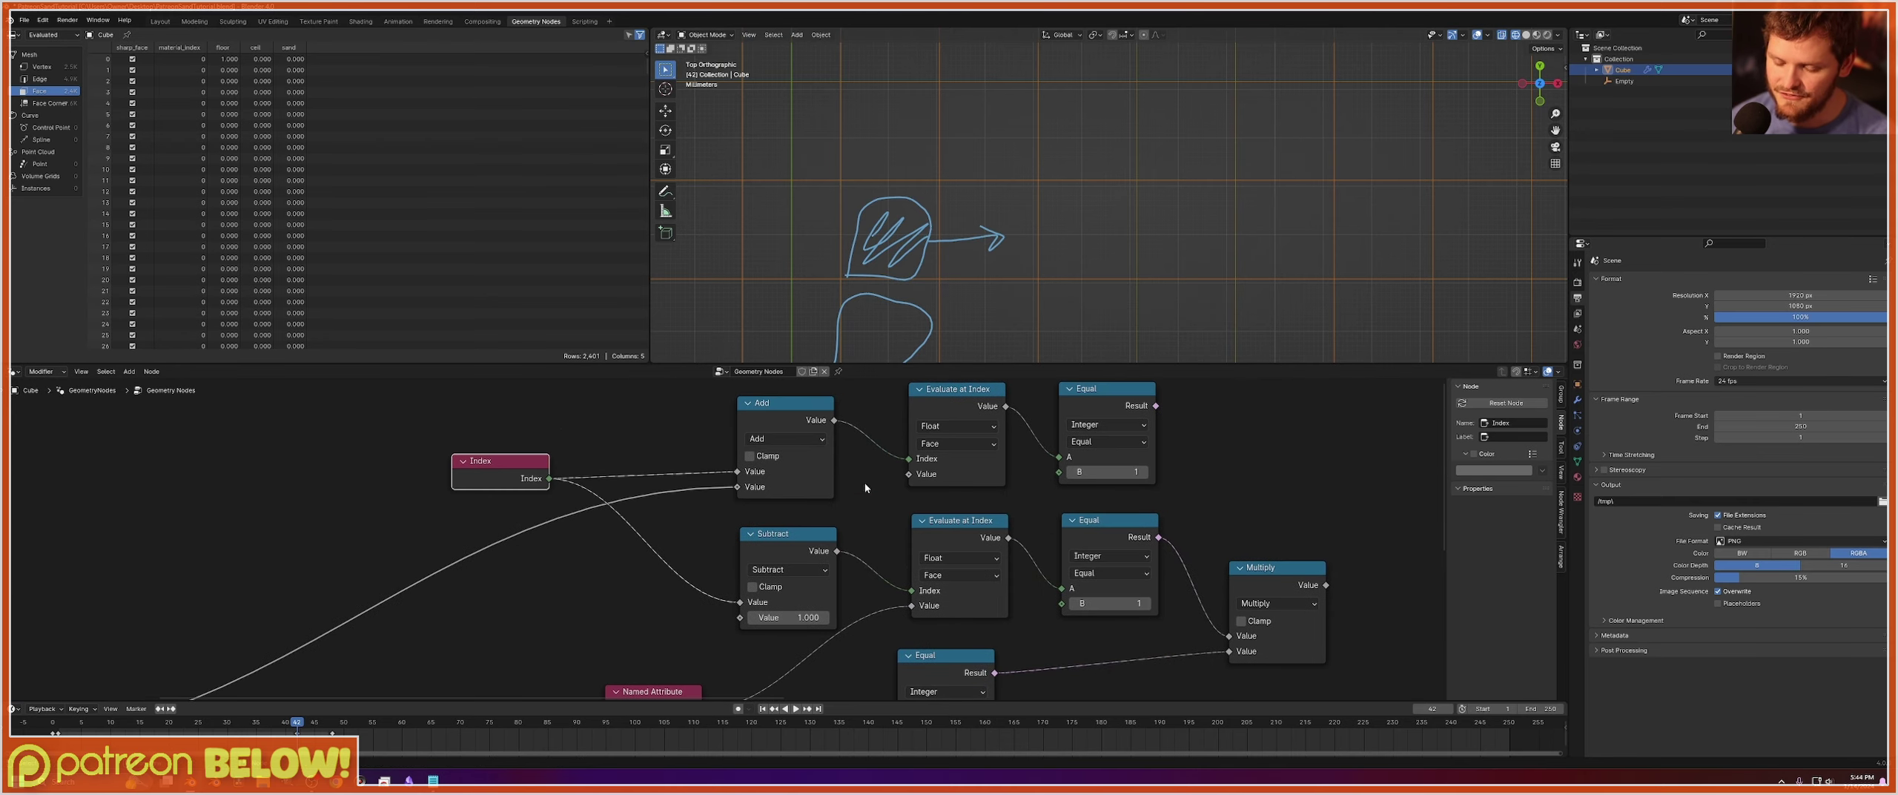
pyautogui.moveTo(906, 458); pyautogui.dragTo(897, 417, button='middle')
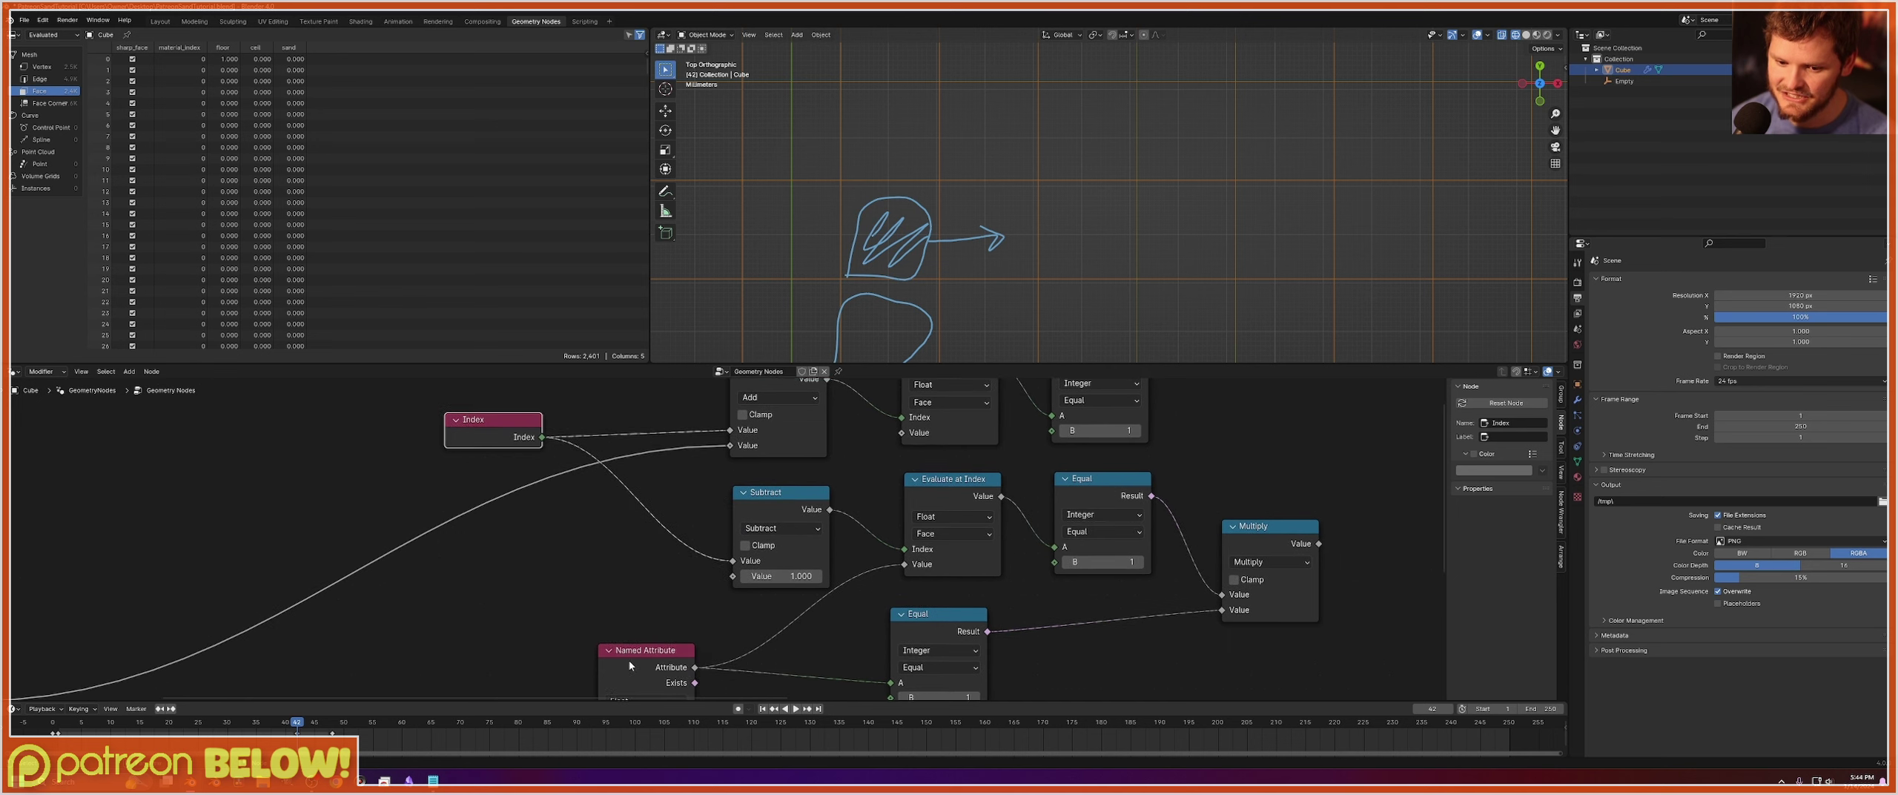
pyautogui.moveTo(628, 660); pyautogui.dragTo(544, 596)
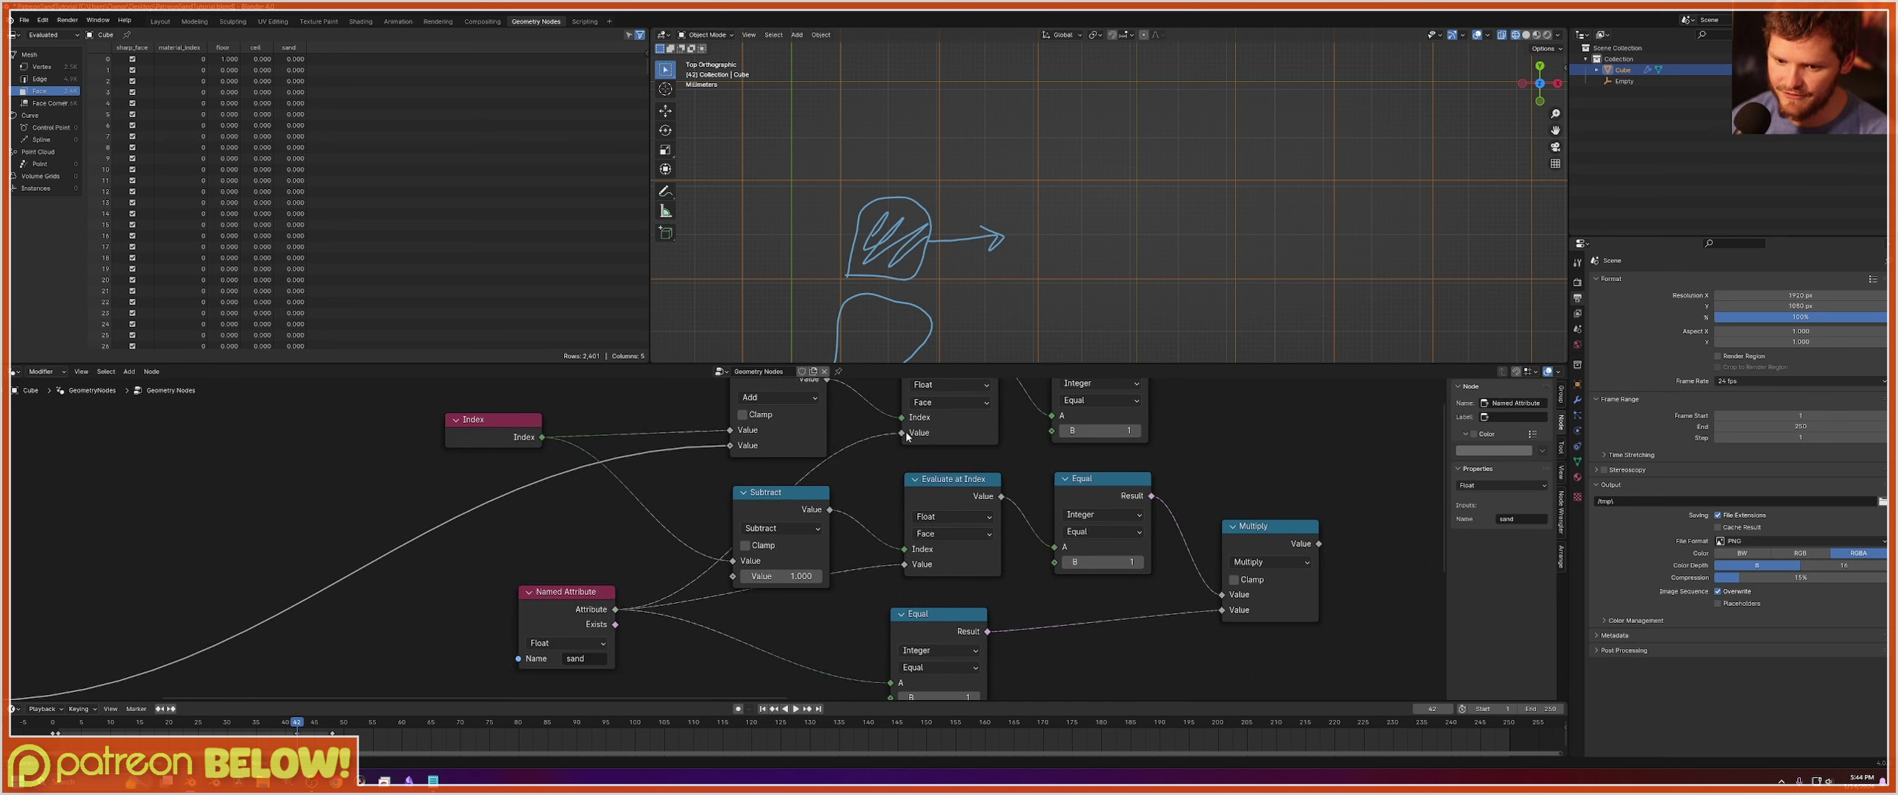
pyautogui.moveTo(975, 411); pyautogui.dragTo(902, 487, button='middle')
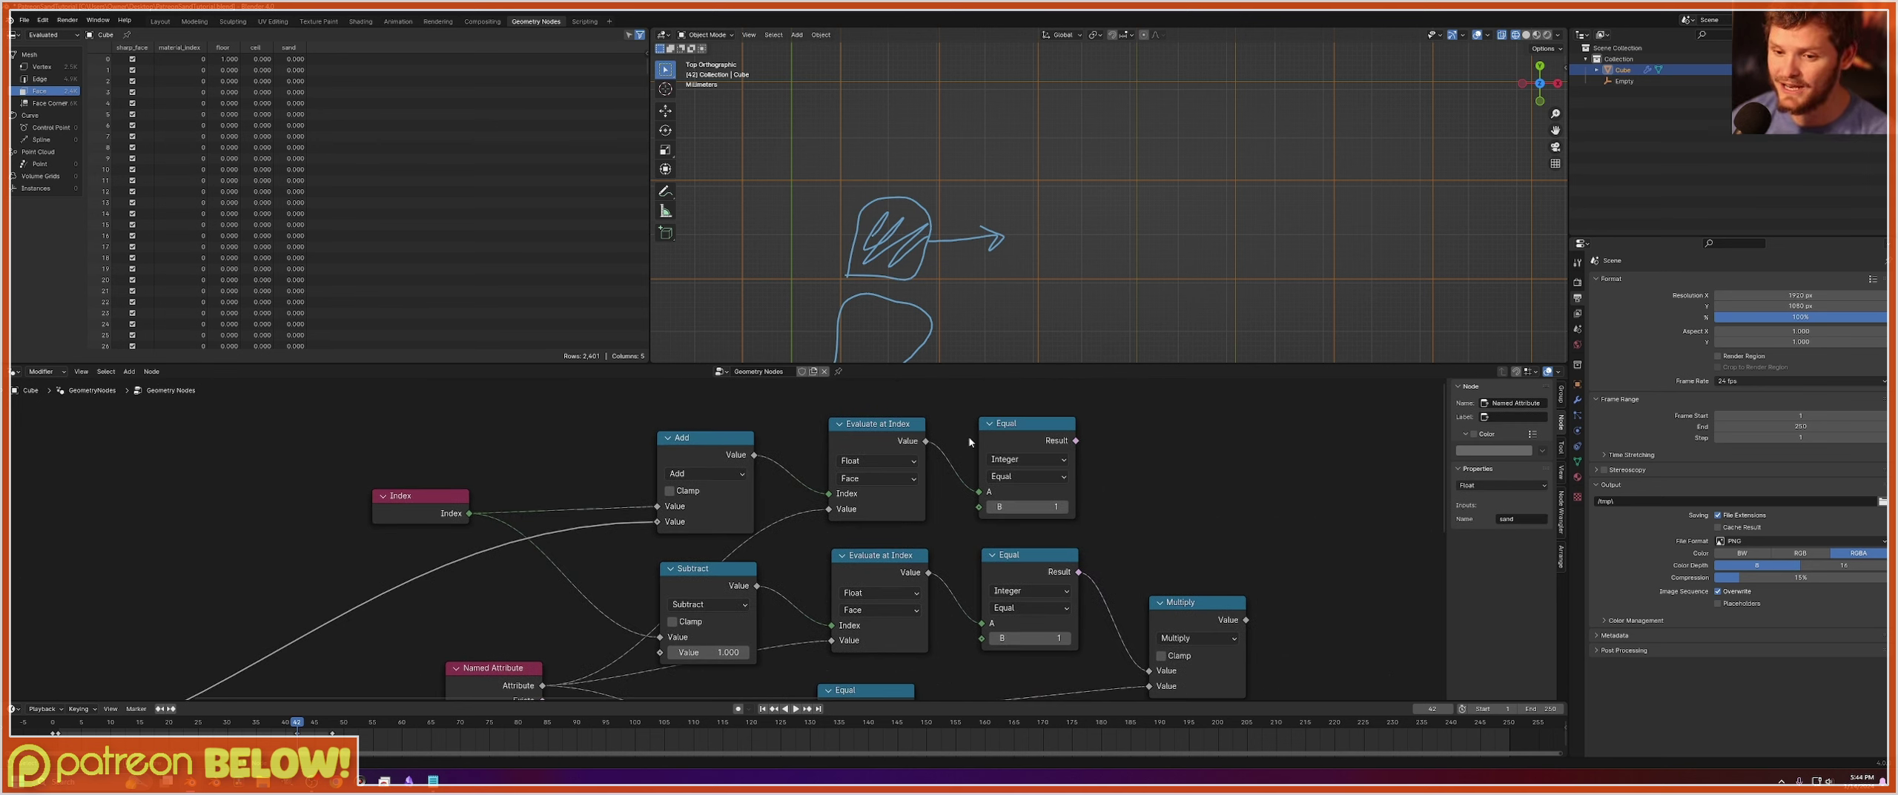
# Set the B value of the upper Equal node to 0.
pyautogui.click(1043, 506)
pyautogui.write('0')
pyautogui.press('Return')
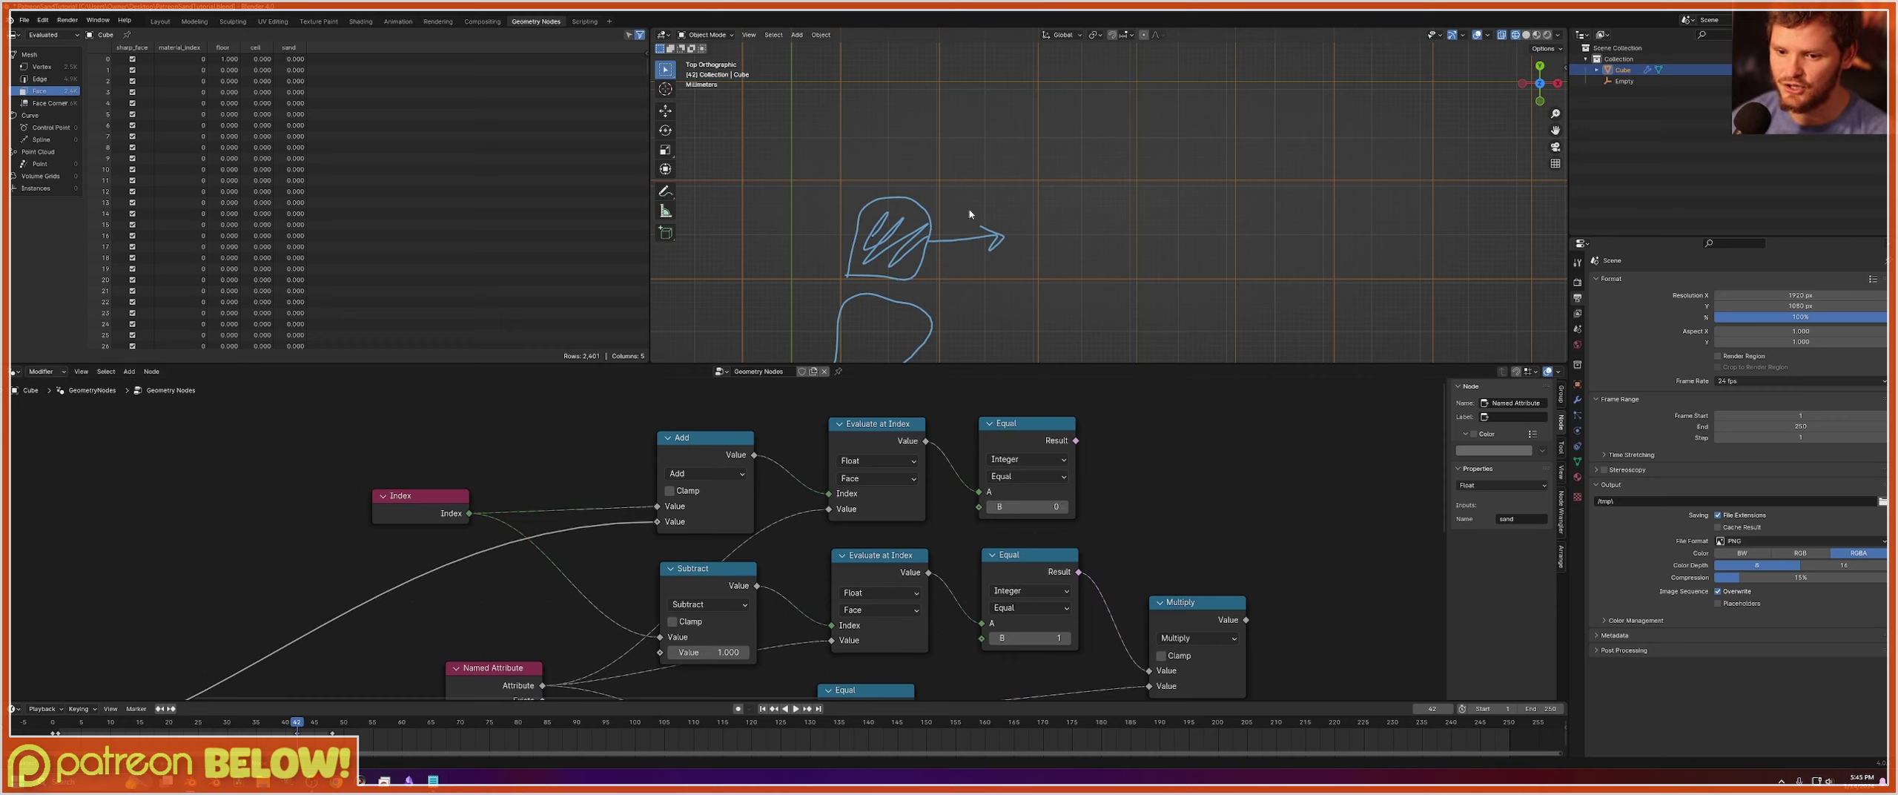
pyautogui.keyDown('shift'); pyautogui.moveTo(904, 249); pyautogui.dragTo(967, 183, button='middle'); pyautogui.keyUp('shift')
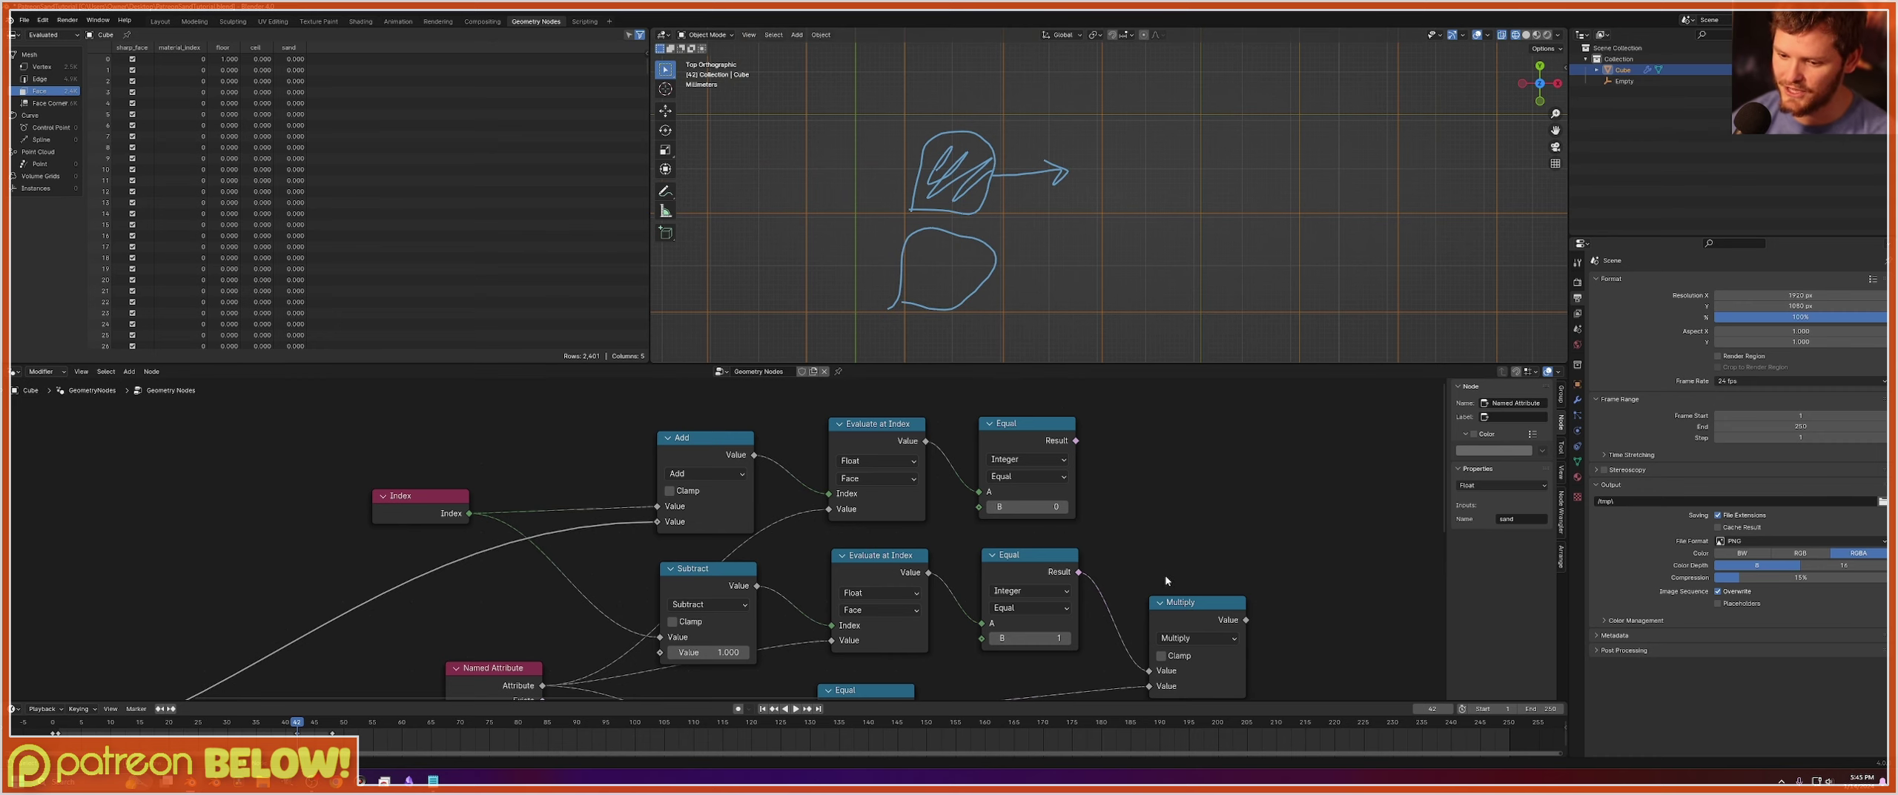
# Duplicate the Multiply node, multiply the upper Equal result with the first Multiply's output in the copy, and save the file.
pyautogui.moveTo(1166, 580); pyautogui.dragTo(990, 526, button='middle')
pyautogui.moveTo(1033, 558); pyautogui.dragTo(995, 511)
pyautogui.hotkey('shift', 'd')
pyautogui.click(1160, 505)
pyautogui.keyDown('alt'); pyautogui.moveTo(1023, 510); pyautogui.dragTo(1119, 518, button='right'); pyautogui.keyUp('alt')
pyautogui.moveTo(1030, 479); pyautogui.dragTo(1023, 527, button='middle')
pyautogui.moveTo(893, 434); pyautogui.dragTo(1095, 625)
pyautogui.moveTo(1123, 545); pyautogui.dragTo(1090, 541)
pyautogui.hotkey('ctrl', 's')
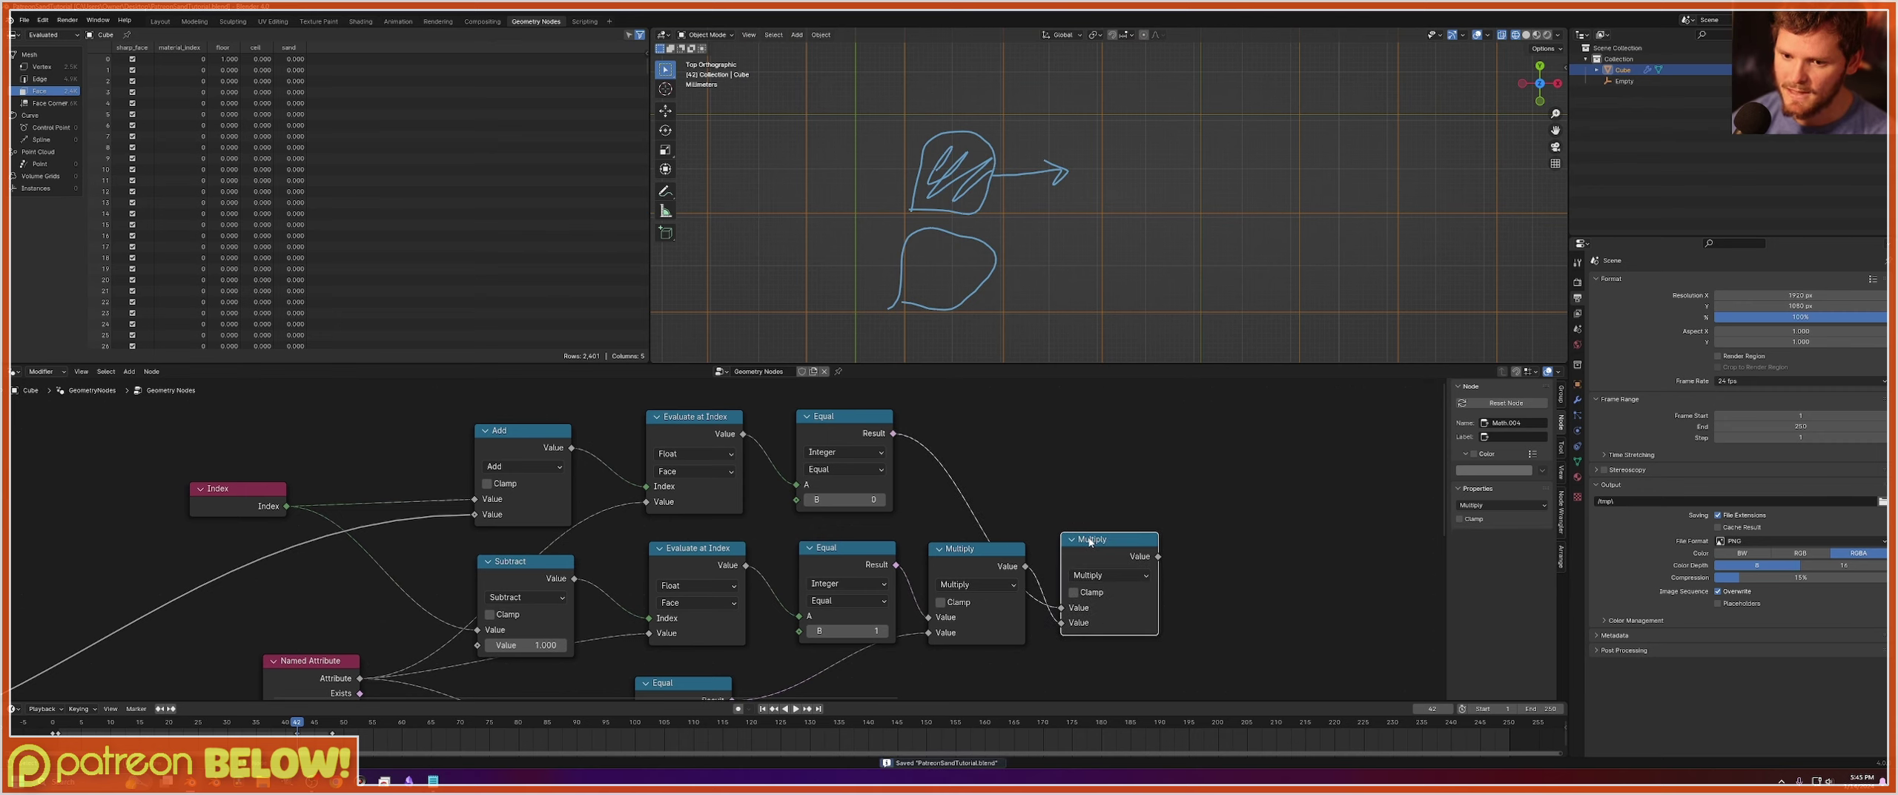
pyautogui.scroll(-3, 1078, 560)
pyautogui.moveTo(1066, 577); pyautogui.dragTo(923, 478, button='middle')
pyautogui.hotkey('shift', 'a')
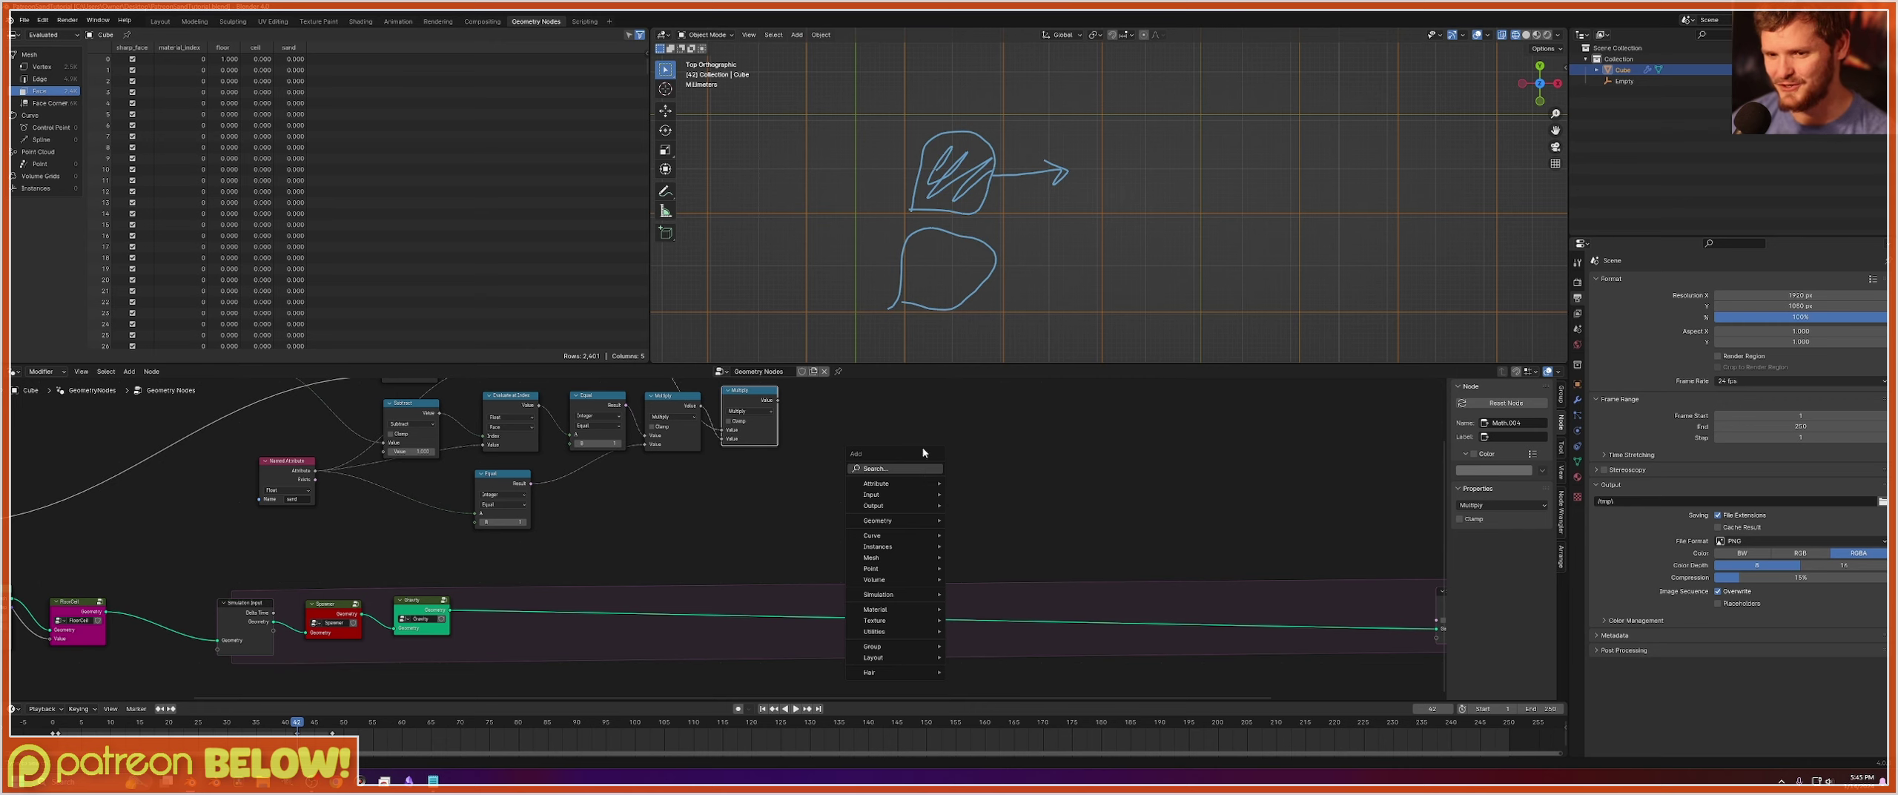
# Sketch two stacked square cells in an empty part of the viewport, cross out the upper one, and erase the sketch.
pyautogui.moveTo(1220, 94)
pyautogui.mouseDown()
pyautogui.moveTo(1223, 43)
pyautogui.moveTo(1270, 88)
pyautogui.moveTo(1243, 95)
pyautogui.moveTo(1260, 86)
pyautogui.moveTo(1169, 43)
pyautogui.moveTo(1274, 43)
pyautogui.mouseUp()
pyautogui.moveTo(1218, 147)
pyautogui.mouseDown()
pyautogui.moveTo(1267, 123)
pyautogui.moveTo(1226, 154)
pyautogui.mouseUp()
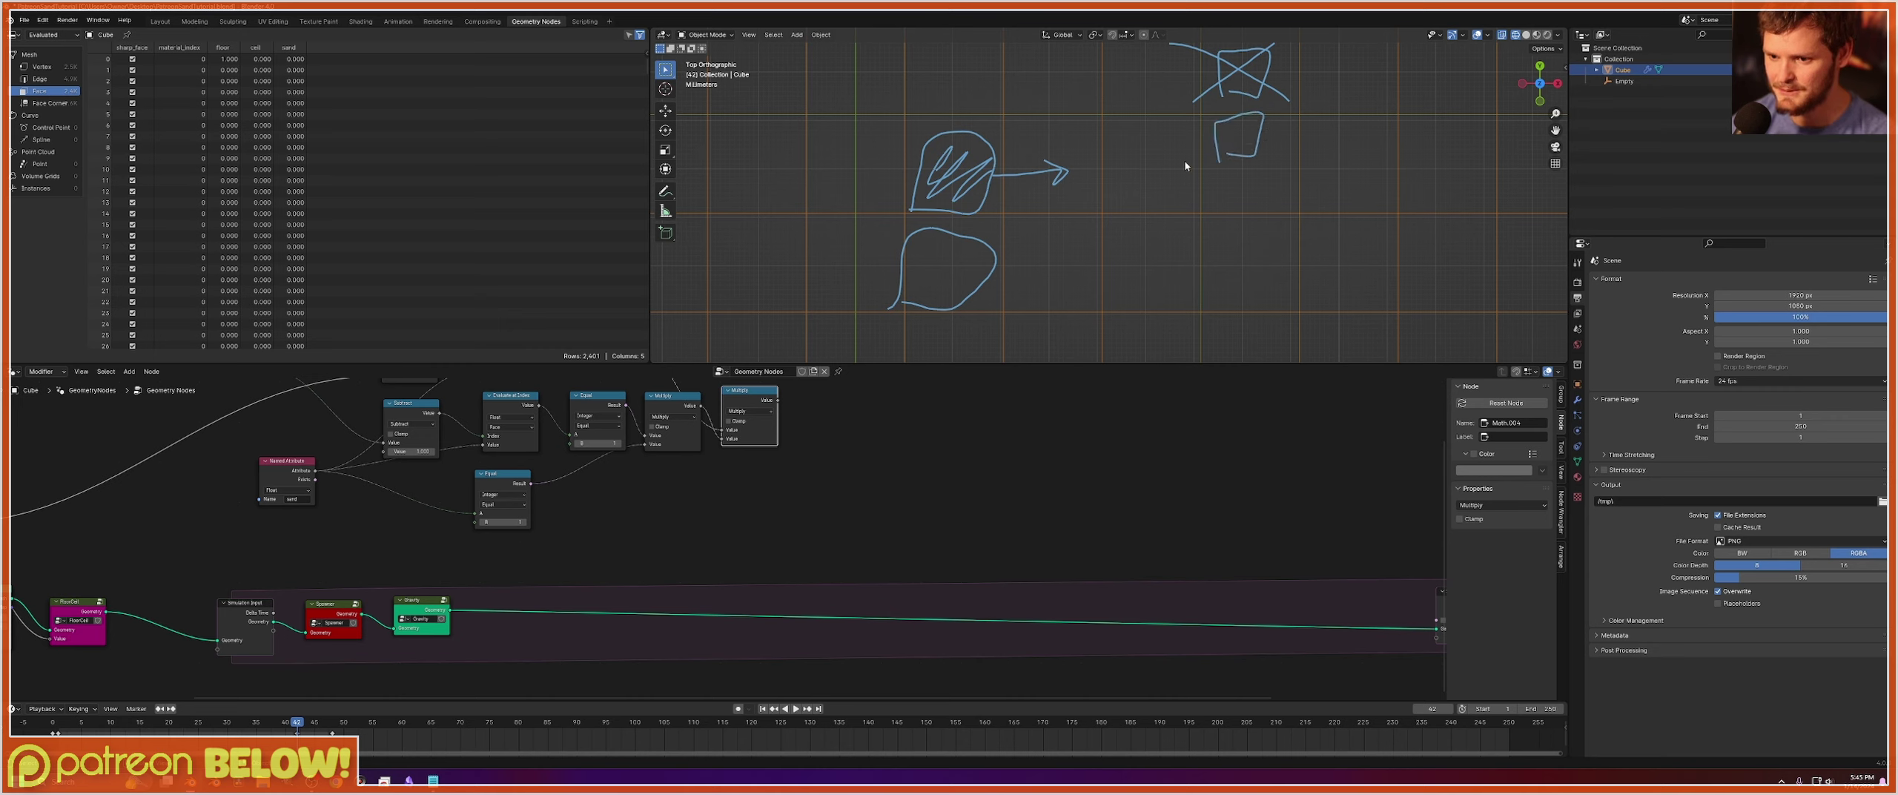
pyautogui.moveTo(1224, 148); pyautogui.dragTo(1288, 76, button='right')
pyautogui.keyDown('ctrl'); pyautogui.moveTo(1295, 67); pyautogui.dragTo(1193, 60); pyautogui.keyUp('ctrl')
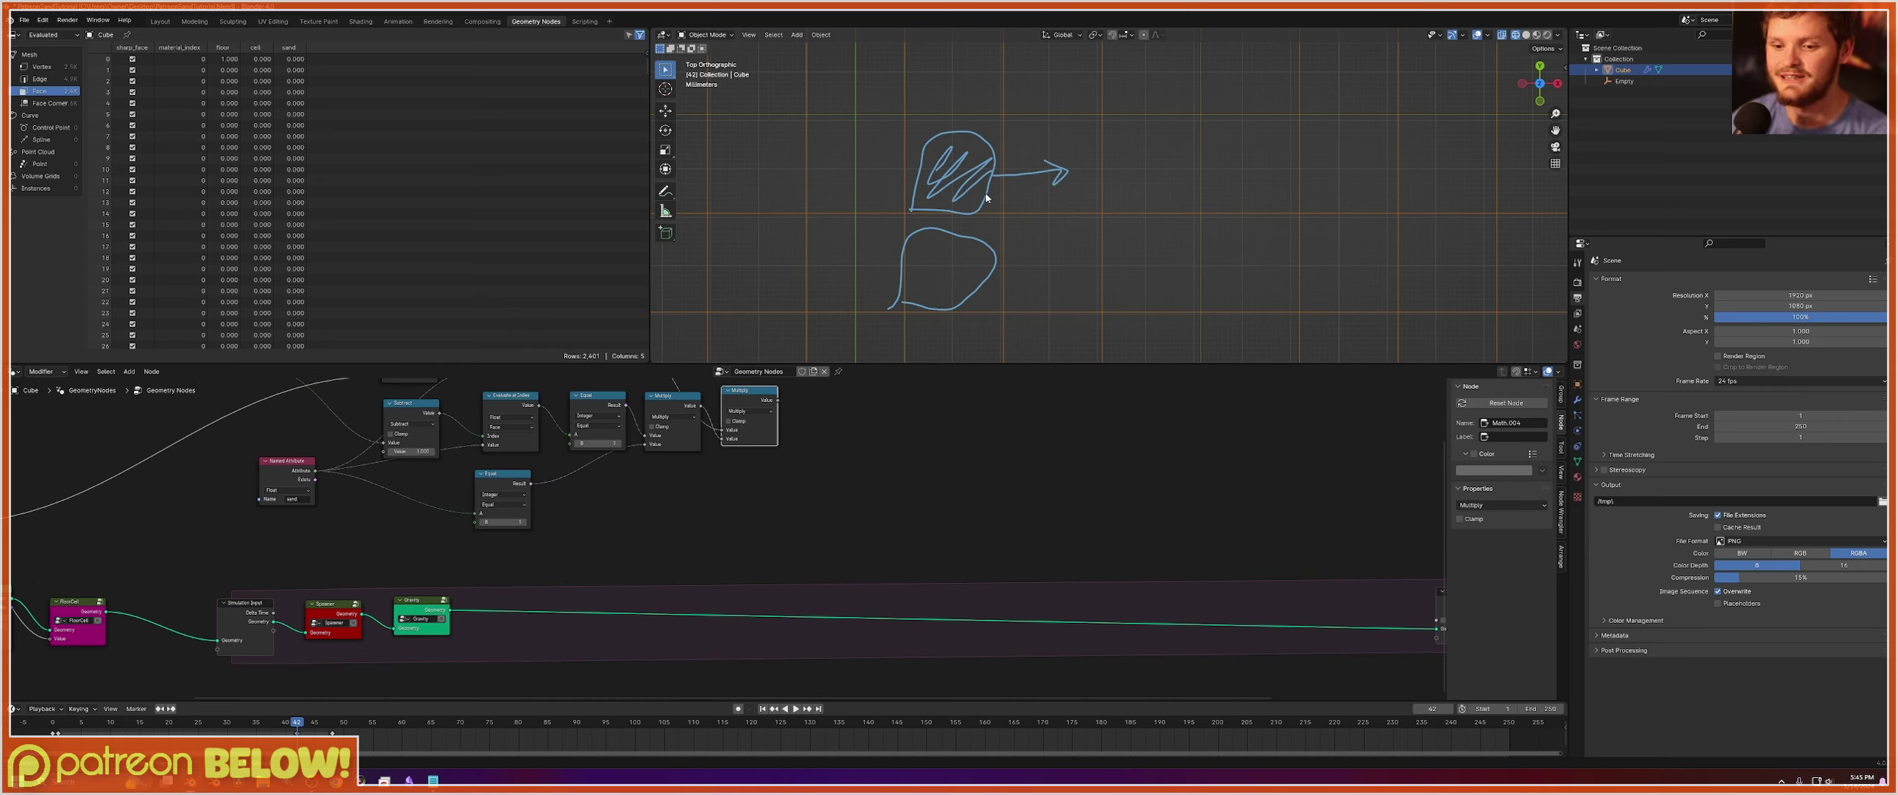
# Cross out the shaded cell and draw a box around its arrowhead, and undo these annotation strokes.
pyautogui.moveTo(1006, 207)
pyautogui.mouseDown()
pyautogui.moveTo(921, 120)
pyautogui.moveTo(926, 201)
pyautogui.mouseUp()
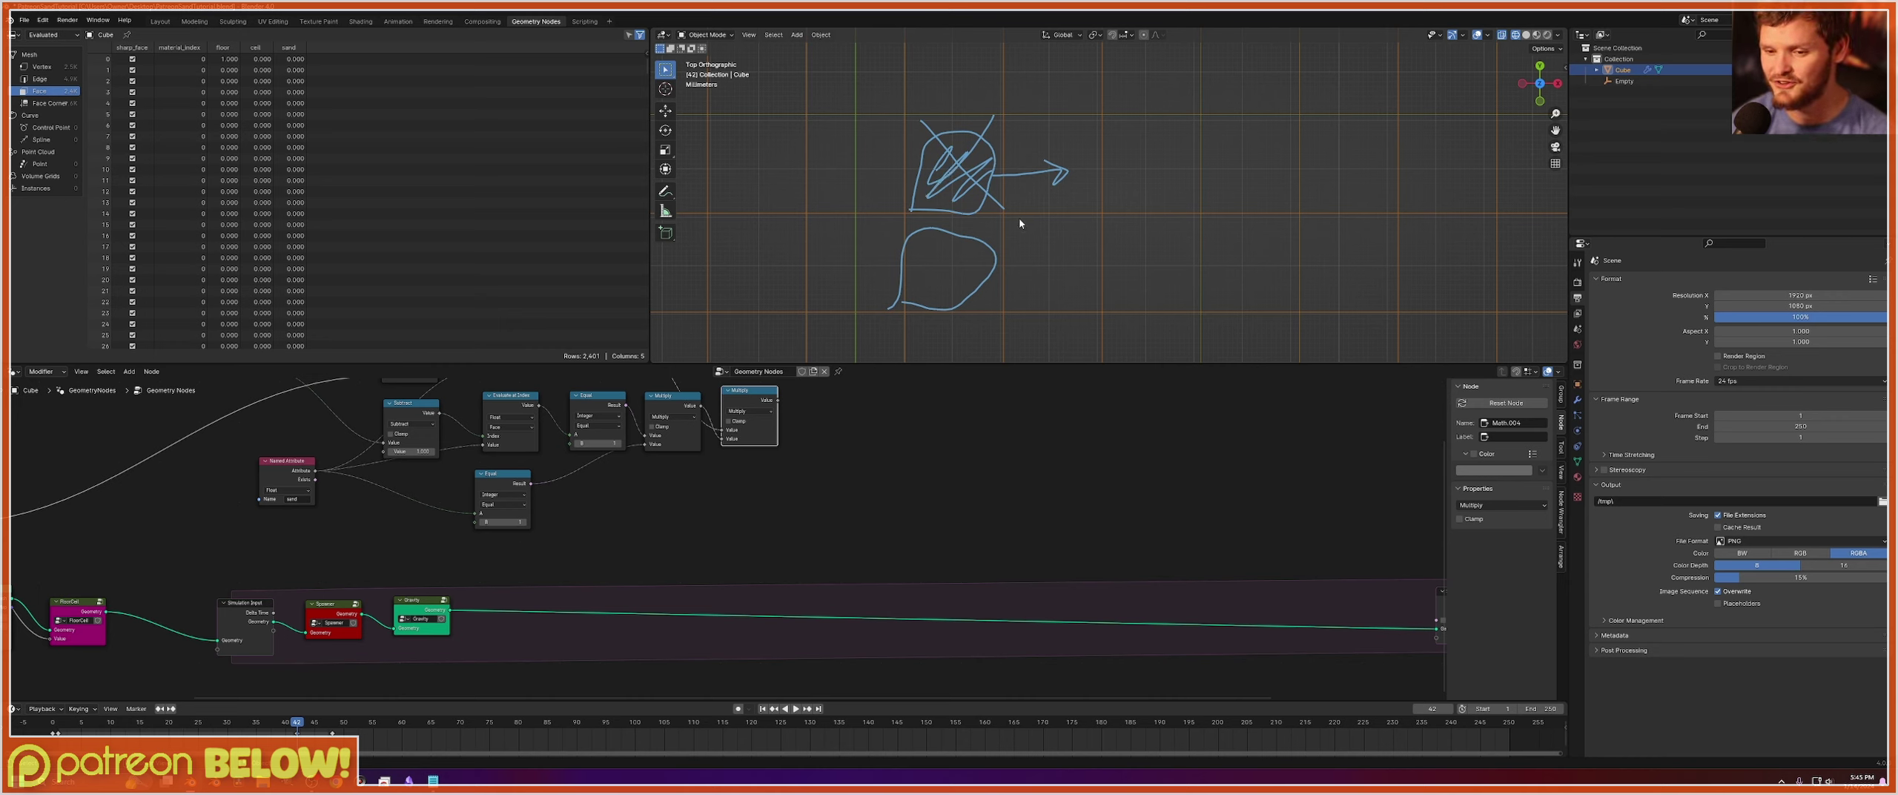
pyautogui.moveTo(1017, 217)
pyautogui.mouseDown()
pyautogui.moveTo(1093, 120)
pyautogui.moveTo(1070, 213)
pyautogui.moveTo(1017, 209)
pyautogui.mouseUp()
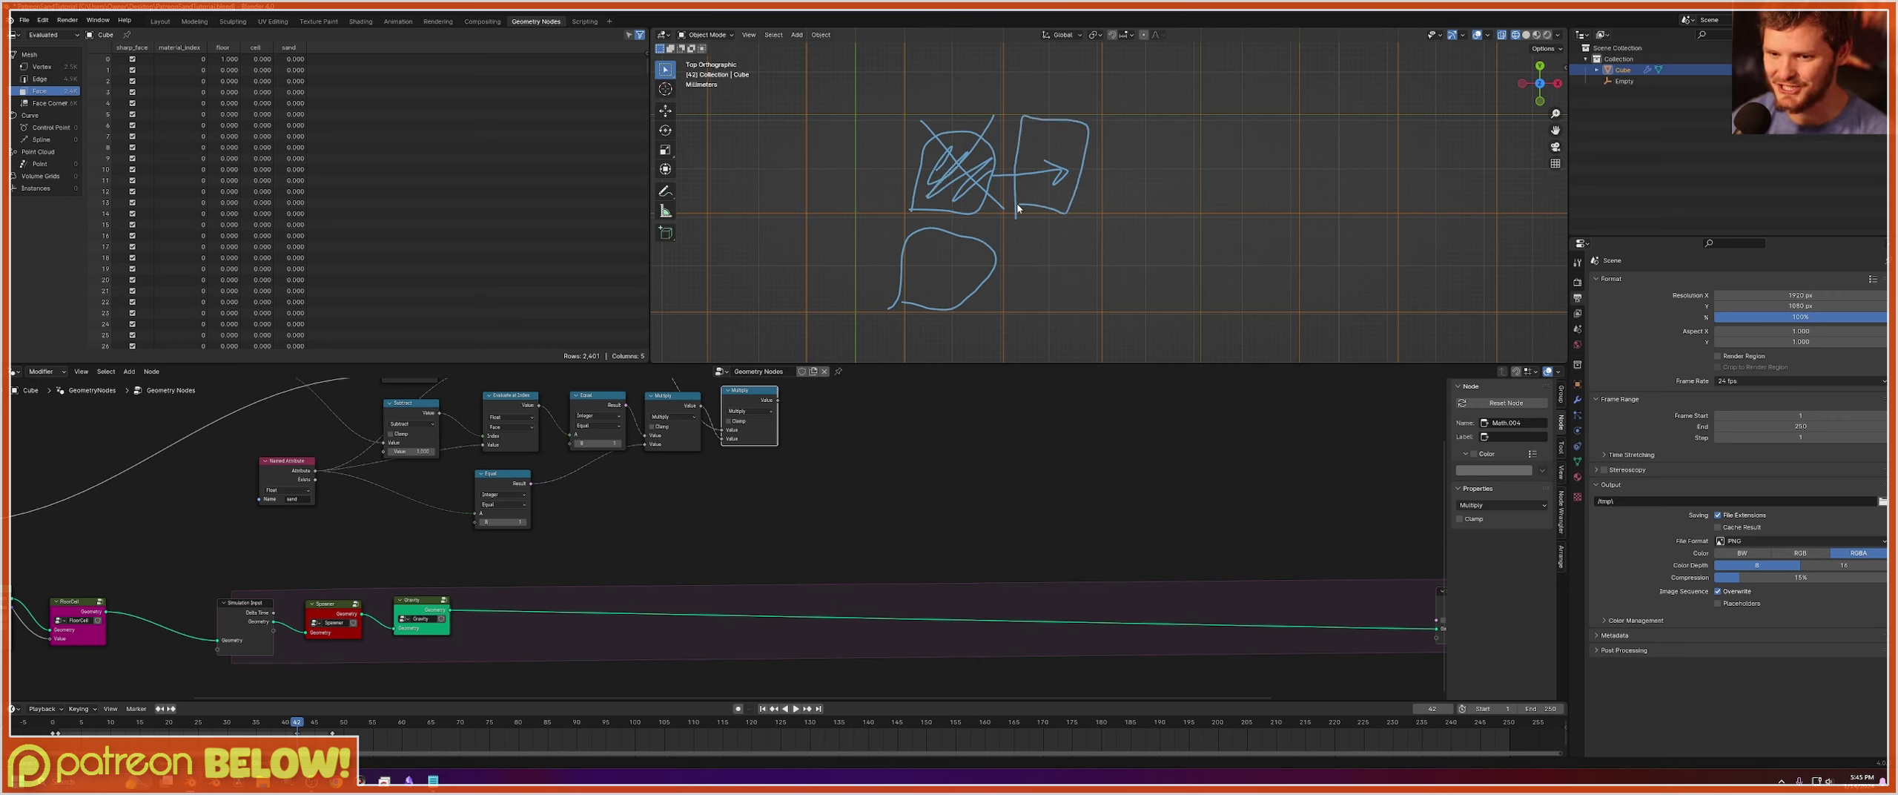
pyautogui.hotkey('ctrl', 'z')
pyautogui.hotkey('ctrl', 'z')
pyautogui.hotkey('ctrl', 'z')
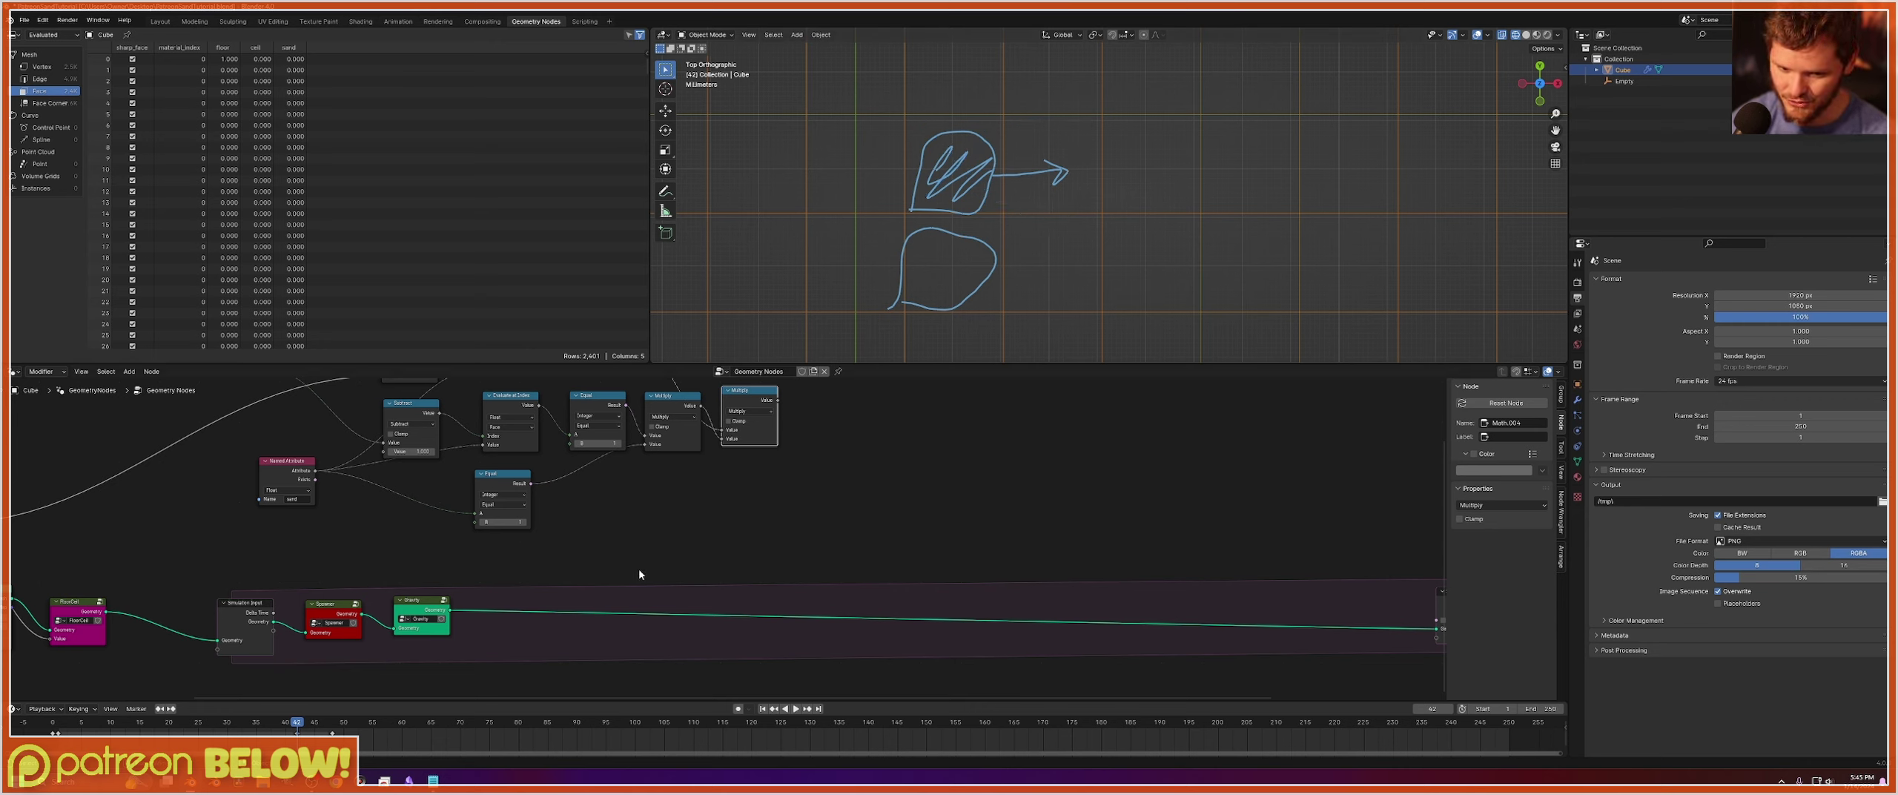
# Insert a Store Named Attribute node between Gravity and the simulation output, and move the Gravity node closer to it.
pyautogui.hotkey('shift', 'a')
pyautogui.write('store')
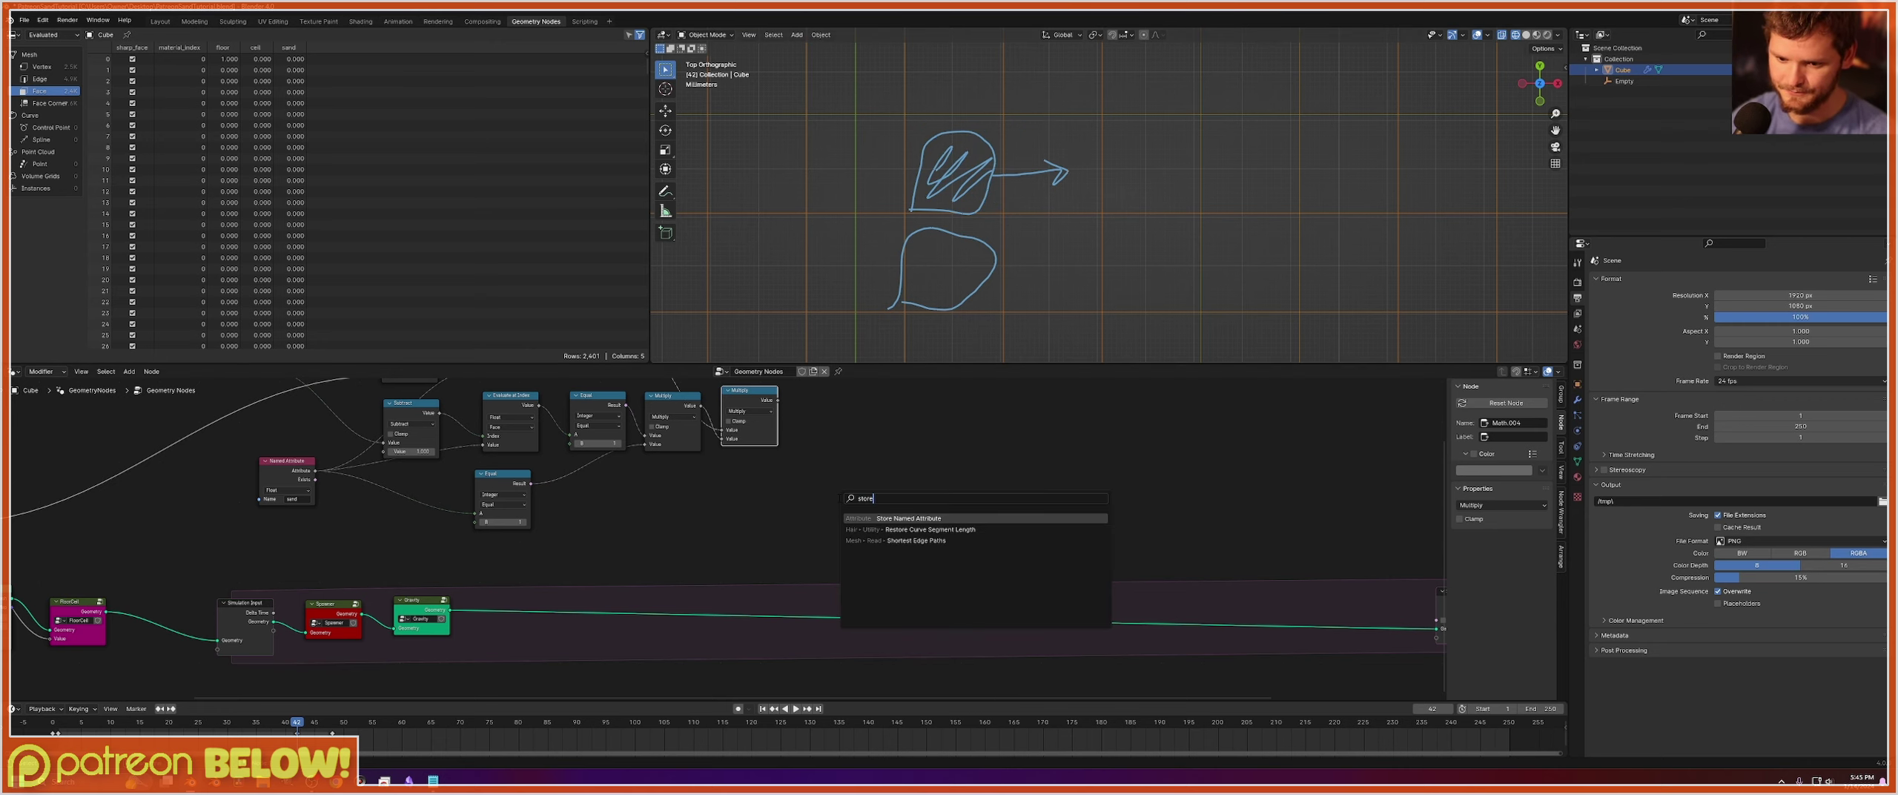
pyautogui.press('Return')
pyautogui.moveTo(401, 616); pyautogui.dragTo(544, 586)
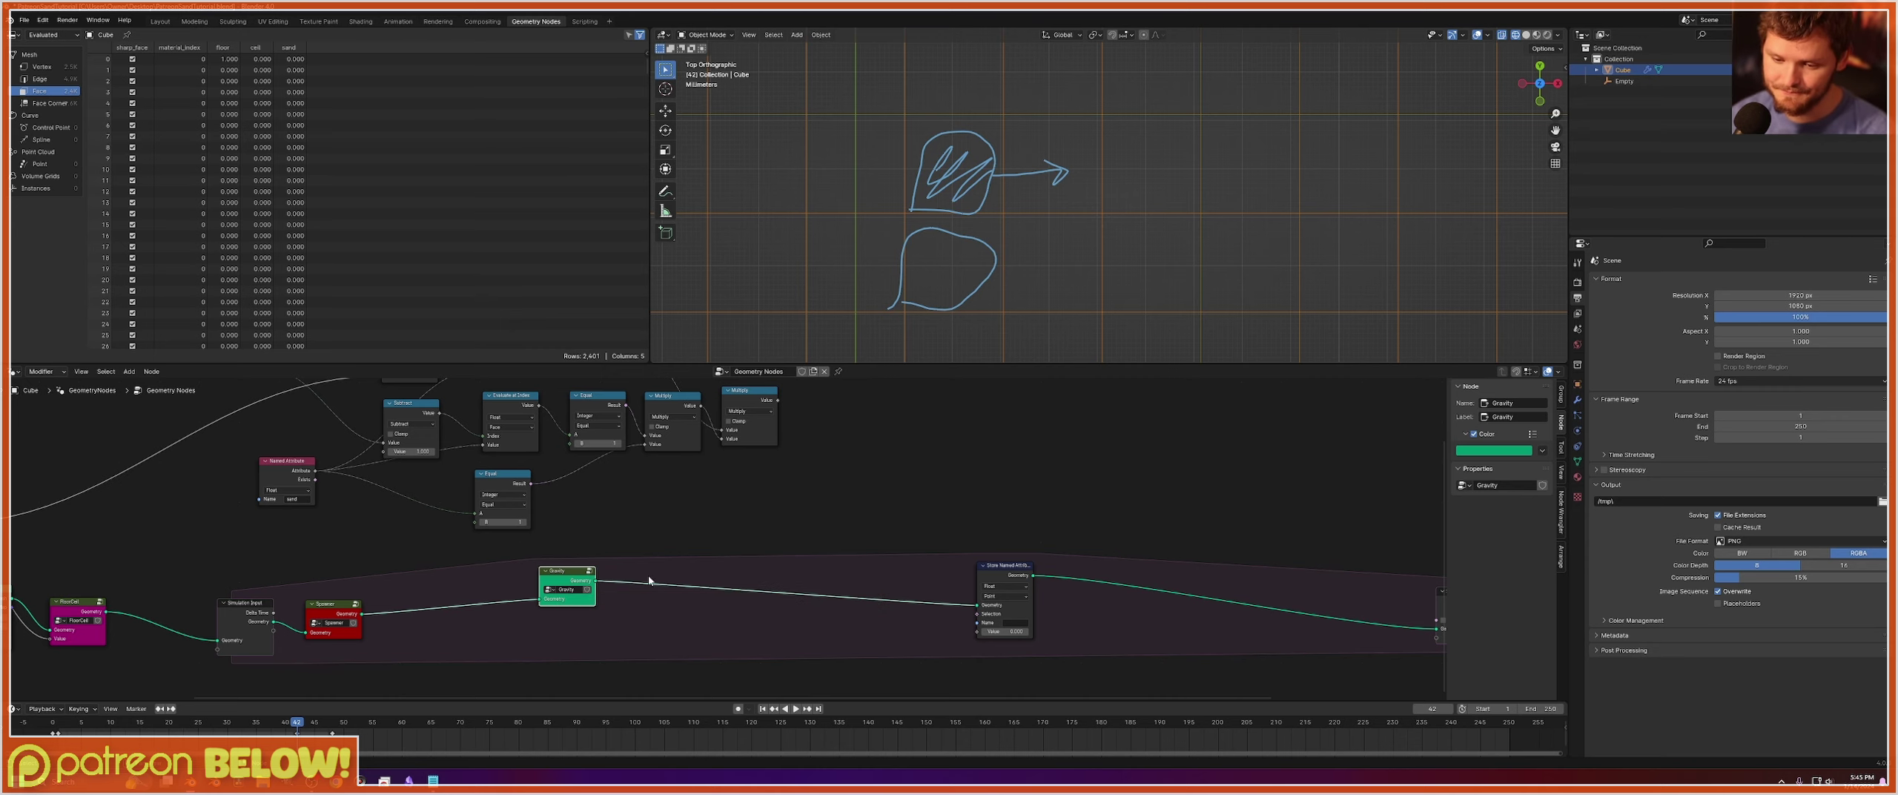
# Set the Store Named Attribute node's domain to Face and its attribute name to sand.
pyautogui.click(1007, 580)
pyautogui.scroll(4, 1007, 580)
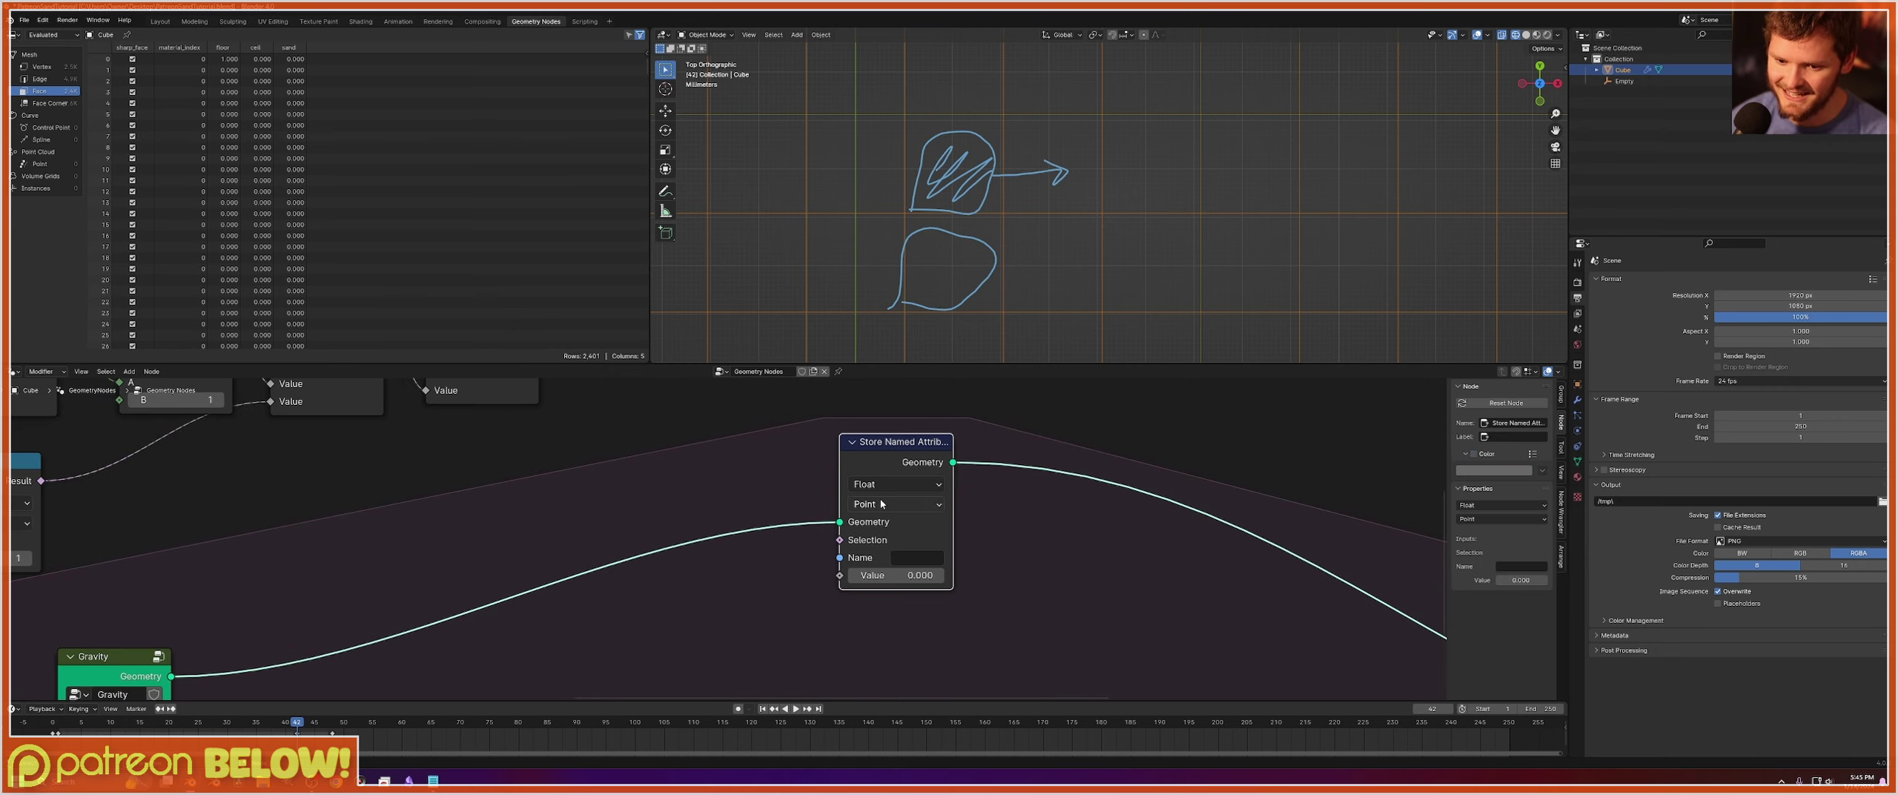
pyautogui.moveTo(881, 504); pyautogui.dragTo(875, 578, button='middle')
pyautogui.click(920, 633)
pyautogui.write('sand')
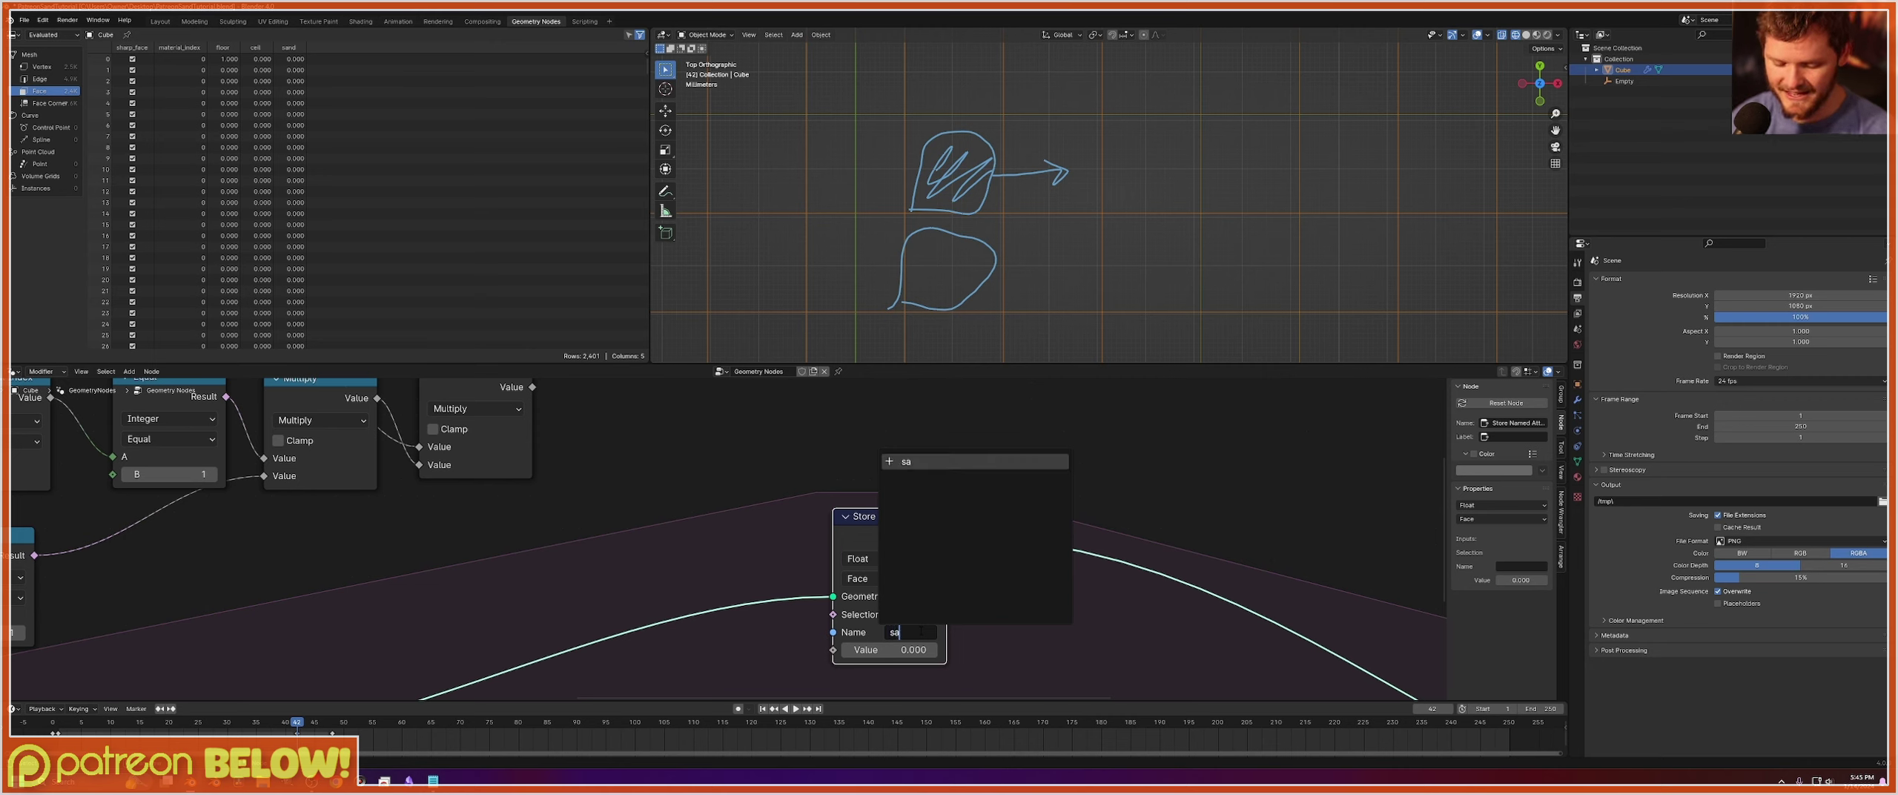
pyautogui.press('Return')
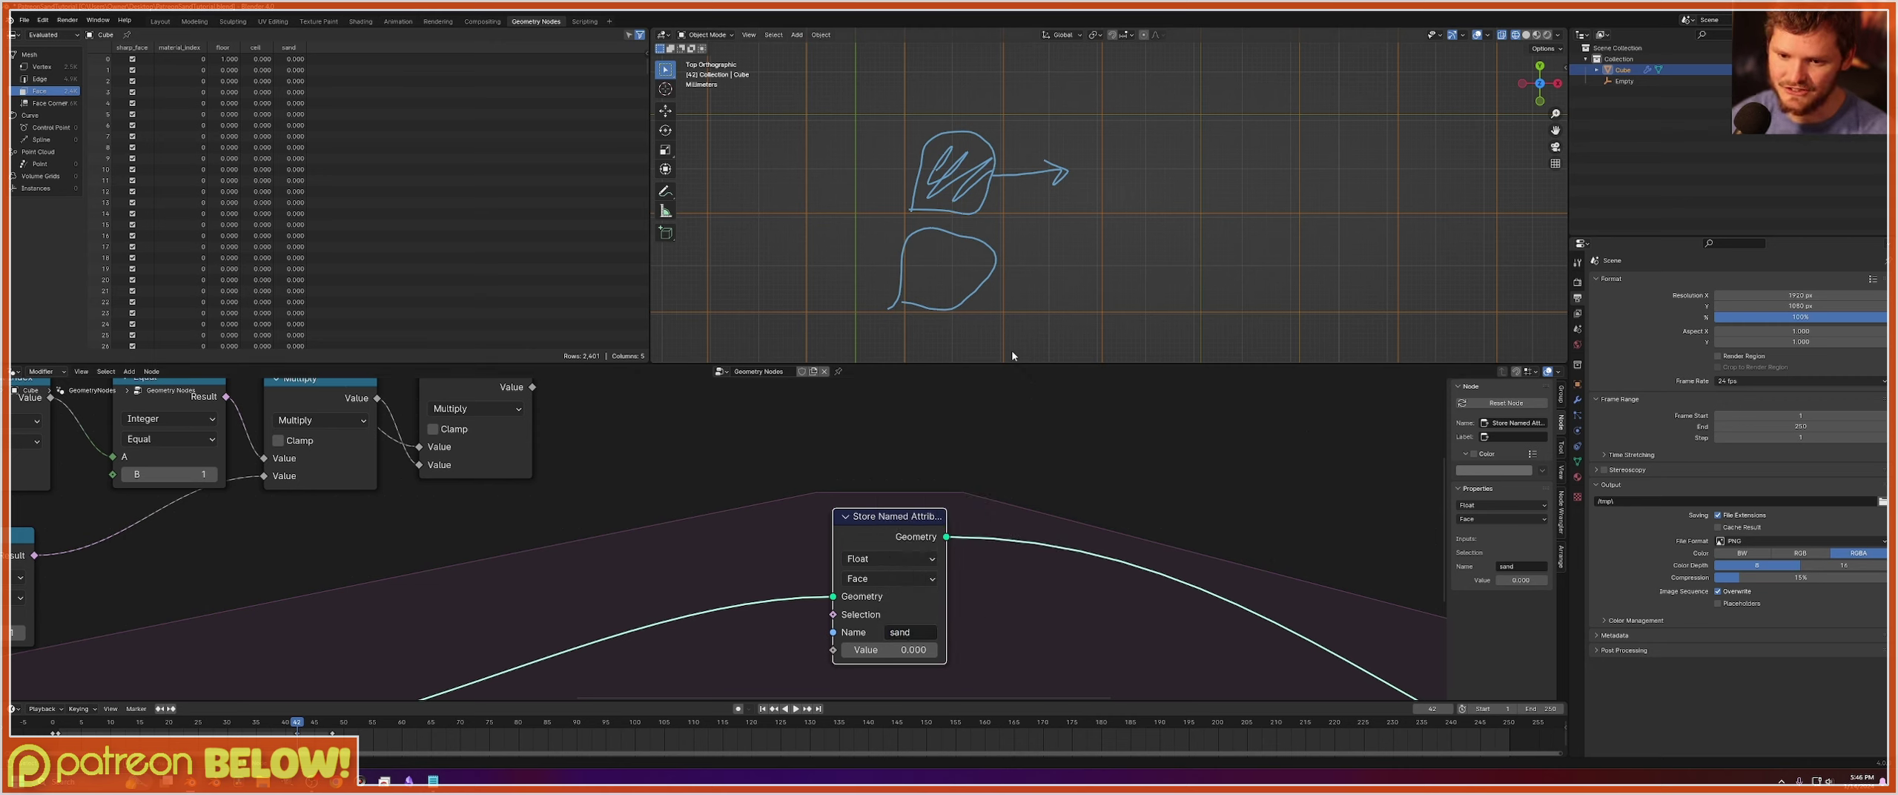
# Cross out the shaded cell in the sketch and connect the final Multiply output to the Store Named Attribute node's Selection.
pyautogui.moveTo(1016, 214); pyautogui.dragTo(884, 130)
pyautogui.moveTo(892, 196); pyautogui.dragTo(1012, 128)
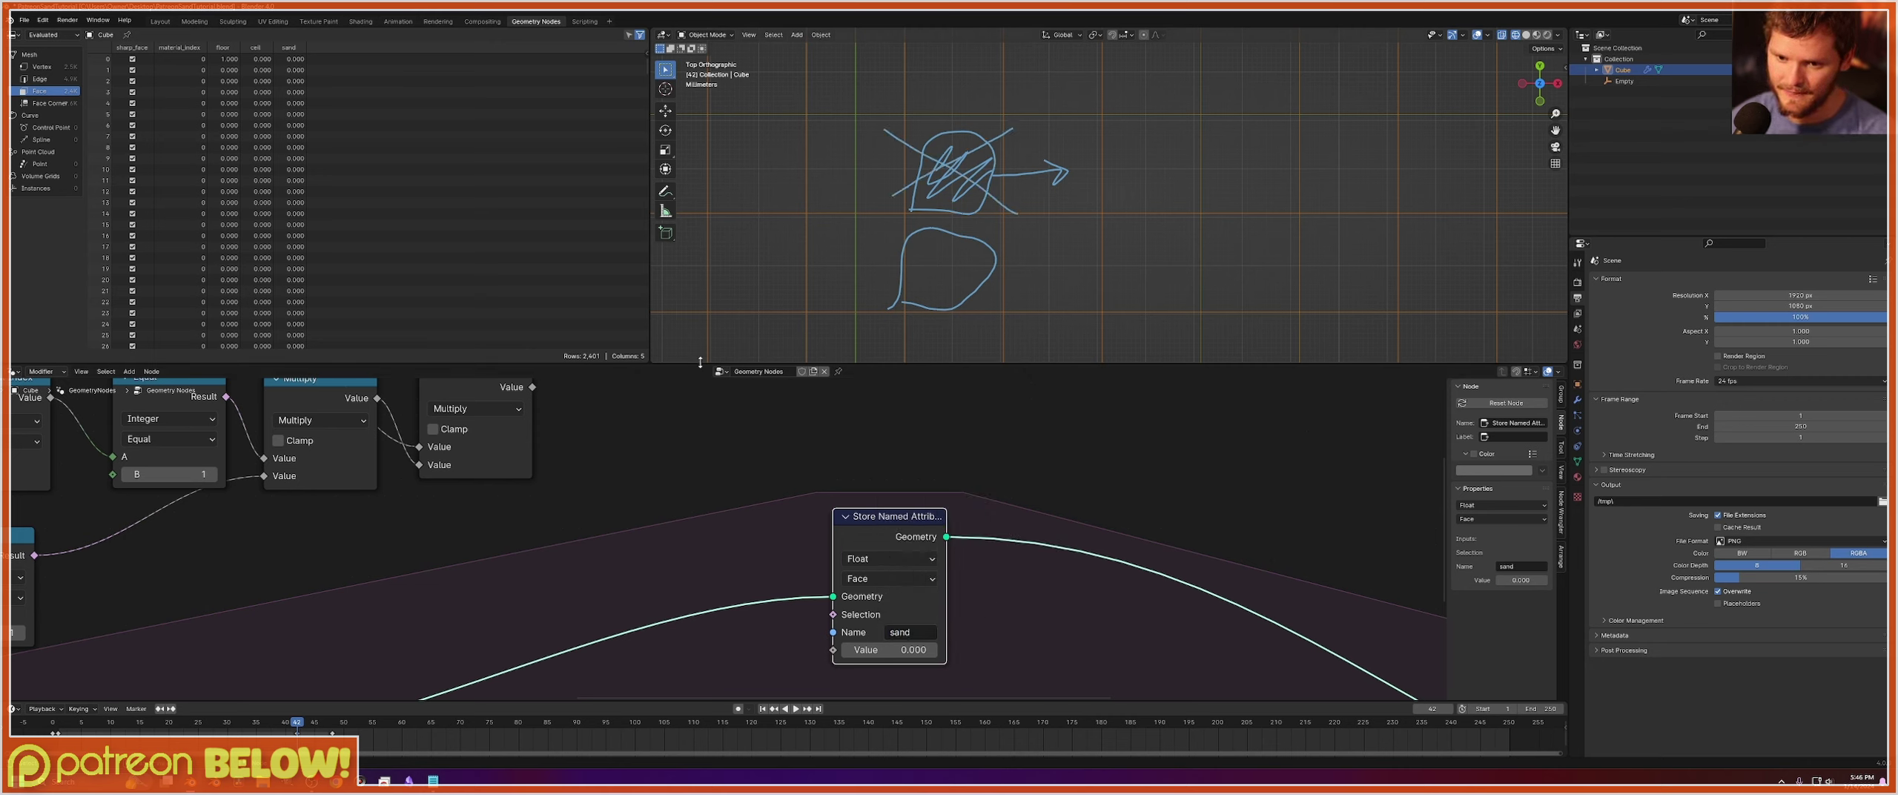
pyautogui.scroll(-1, 569, 431)
pyautogui.moveTo(560, 408); pyautogui.dragTo(816, 603)
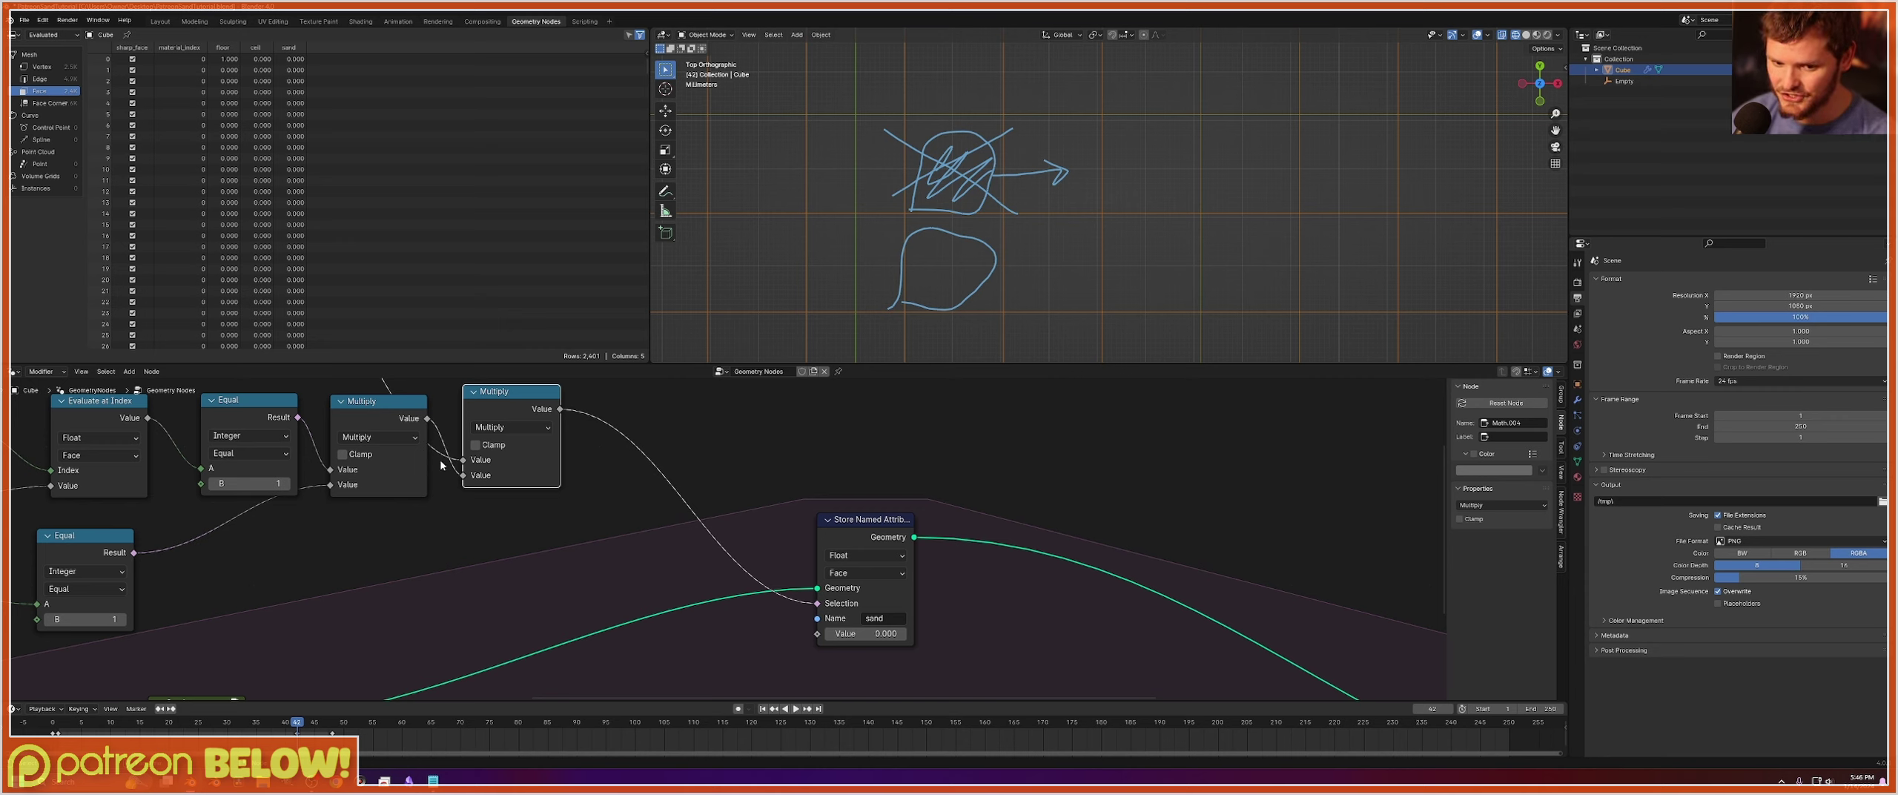
pyautogui.scroll(-4, 965, 295)
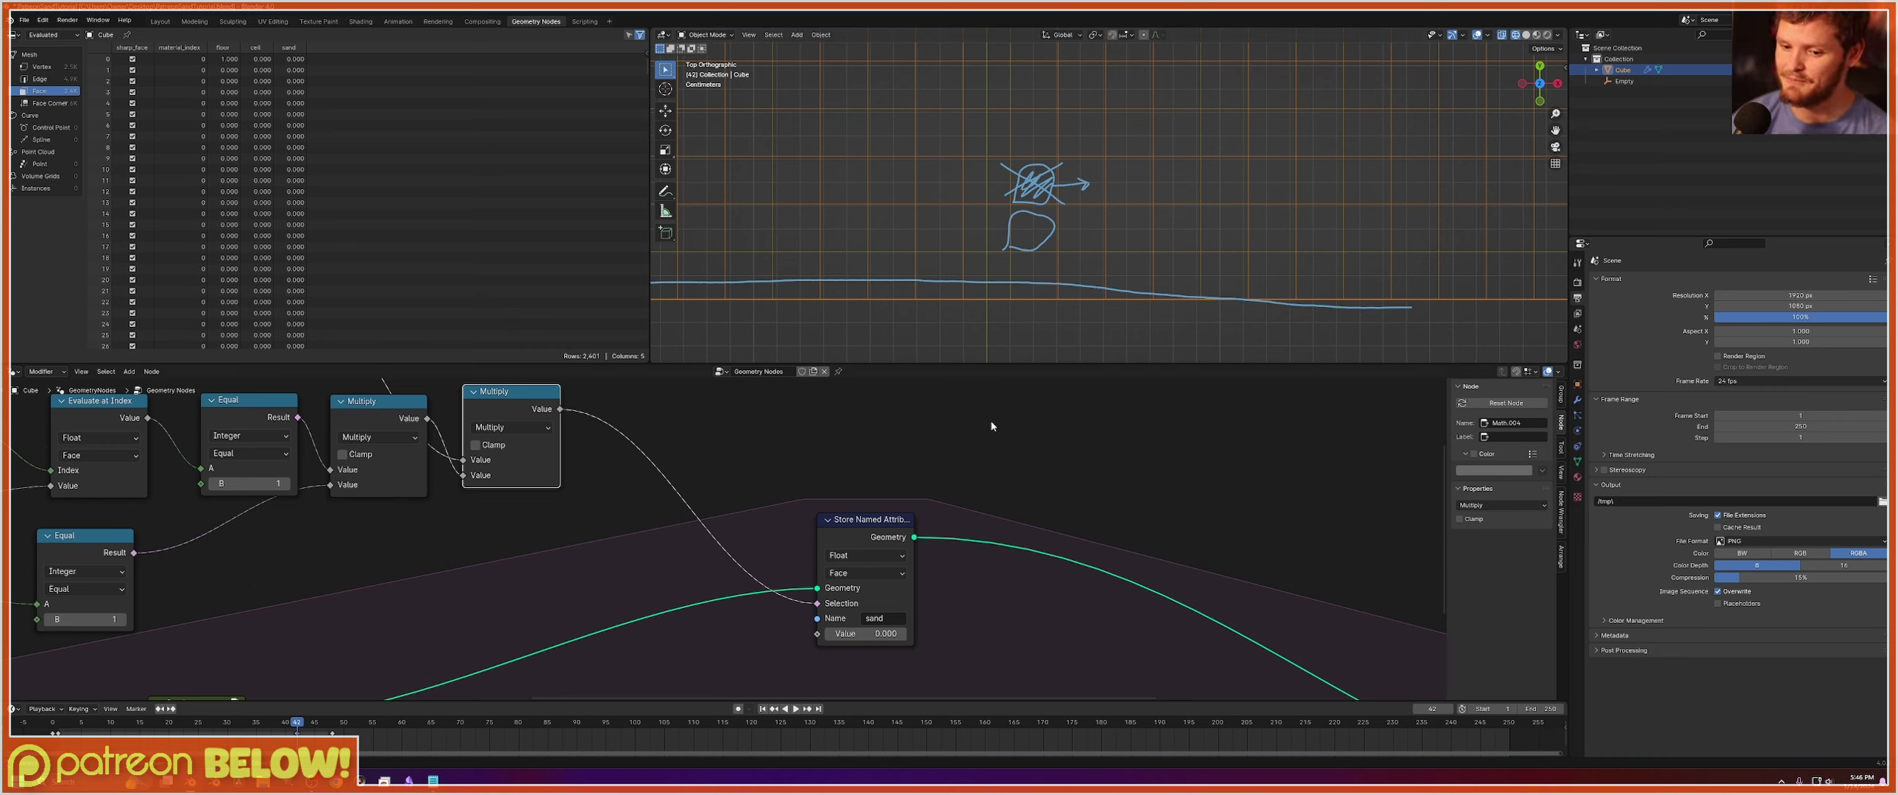
# Duplicate the sand Store Named Attribute node inline after the original, set the copy's value to 1, and save the file.
pyautogui.click(895, 520)
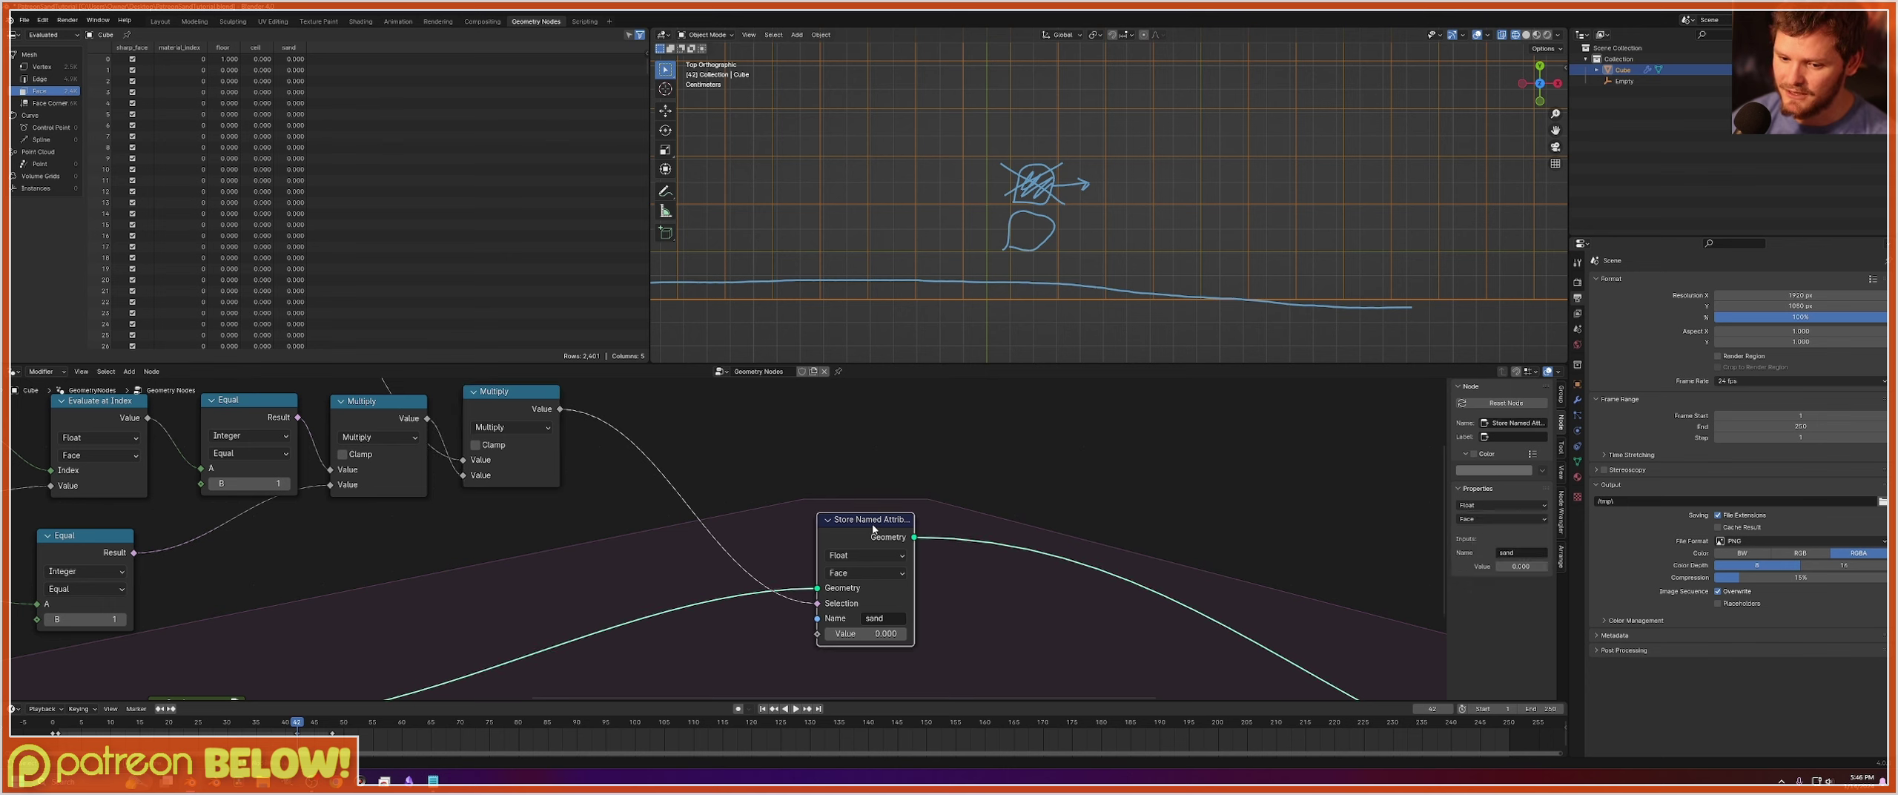
pyautogui.hotkey('shift', 'd')
pyautogui.click(1064, 519)
pyautogui.click(1078, 624)
pyautogui.write('1')
pyautogui.press('Return')
pyautogui.hotkey('ctrl', 's')
pyautogui.scroll(3, 1104, 249)
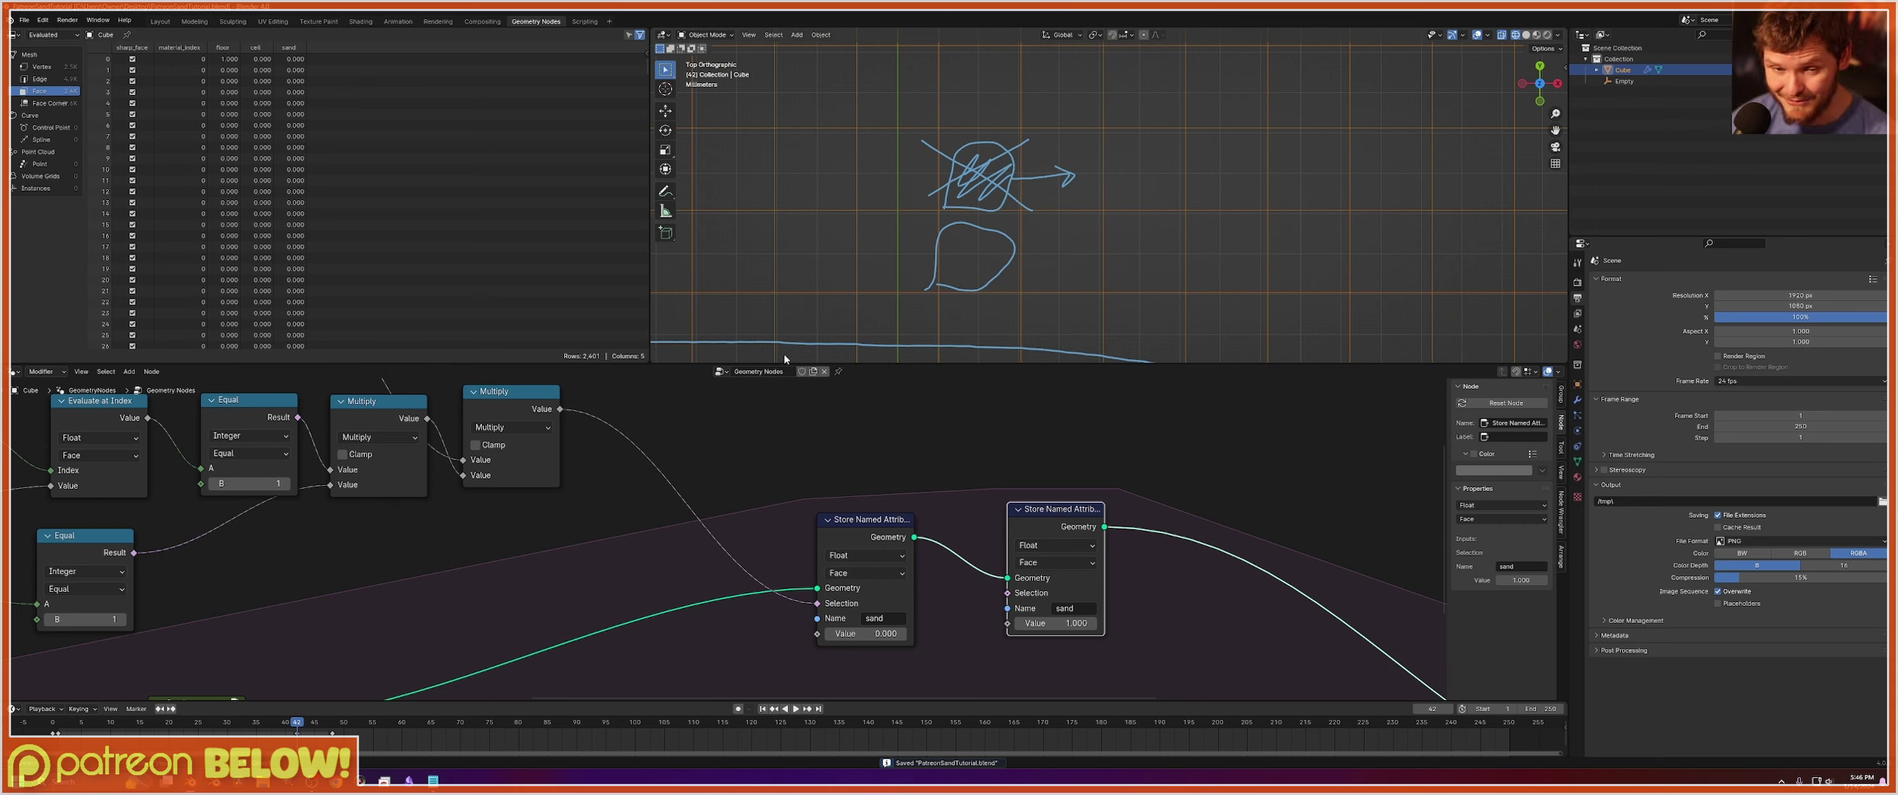
# Insert a Face-domain Capture Attribute node before the first Store Named Attribute, and connect its Attribute output to the second one's Selection.
pyautogui.hotkey('shift', 'a')
pyautogui.click(706, 458)
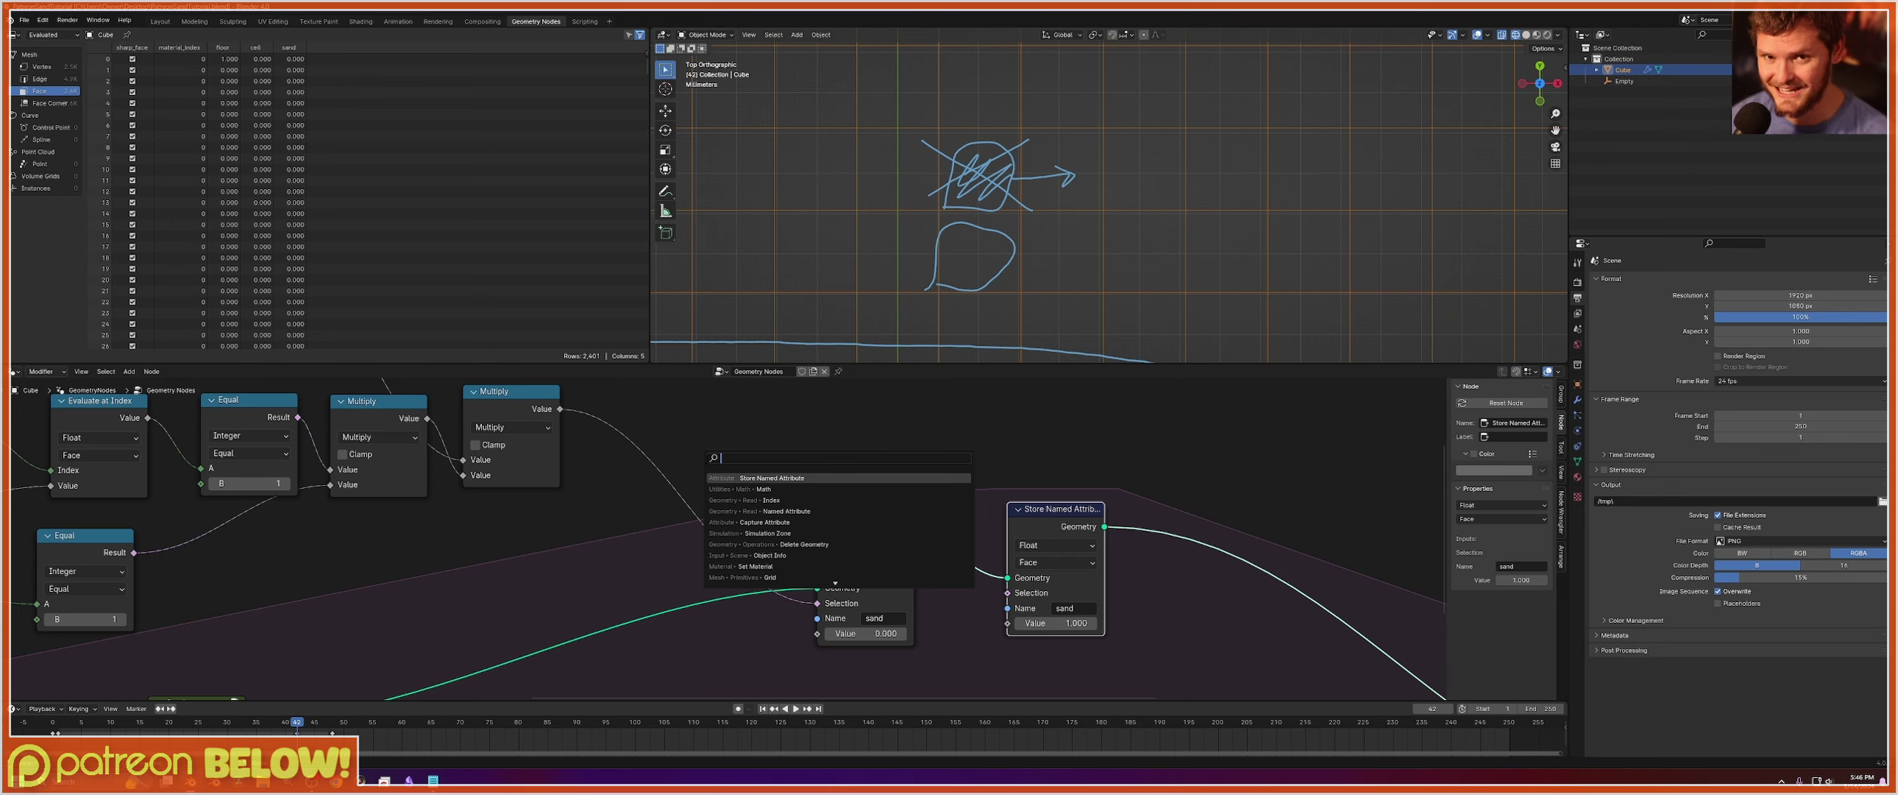
pyautogui.click(763, 522)
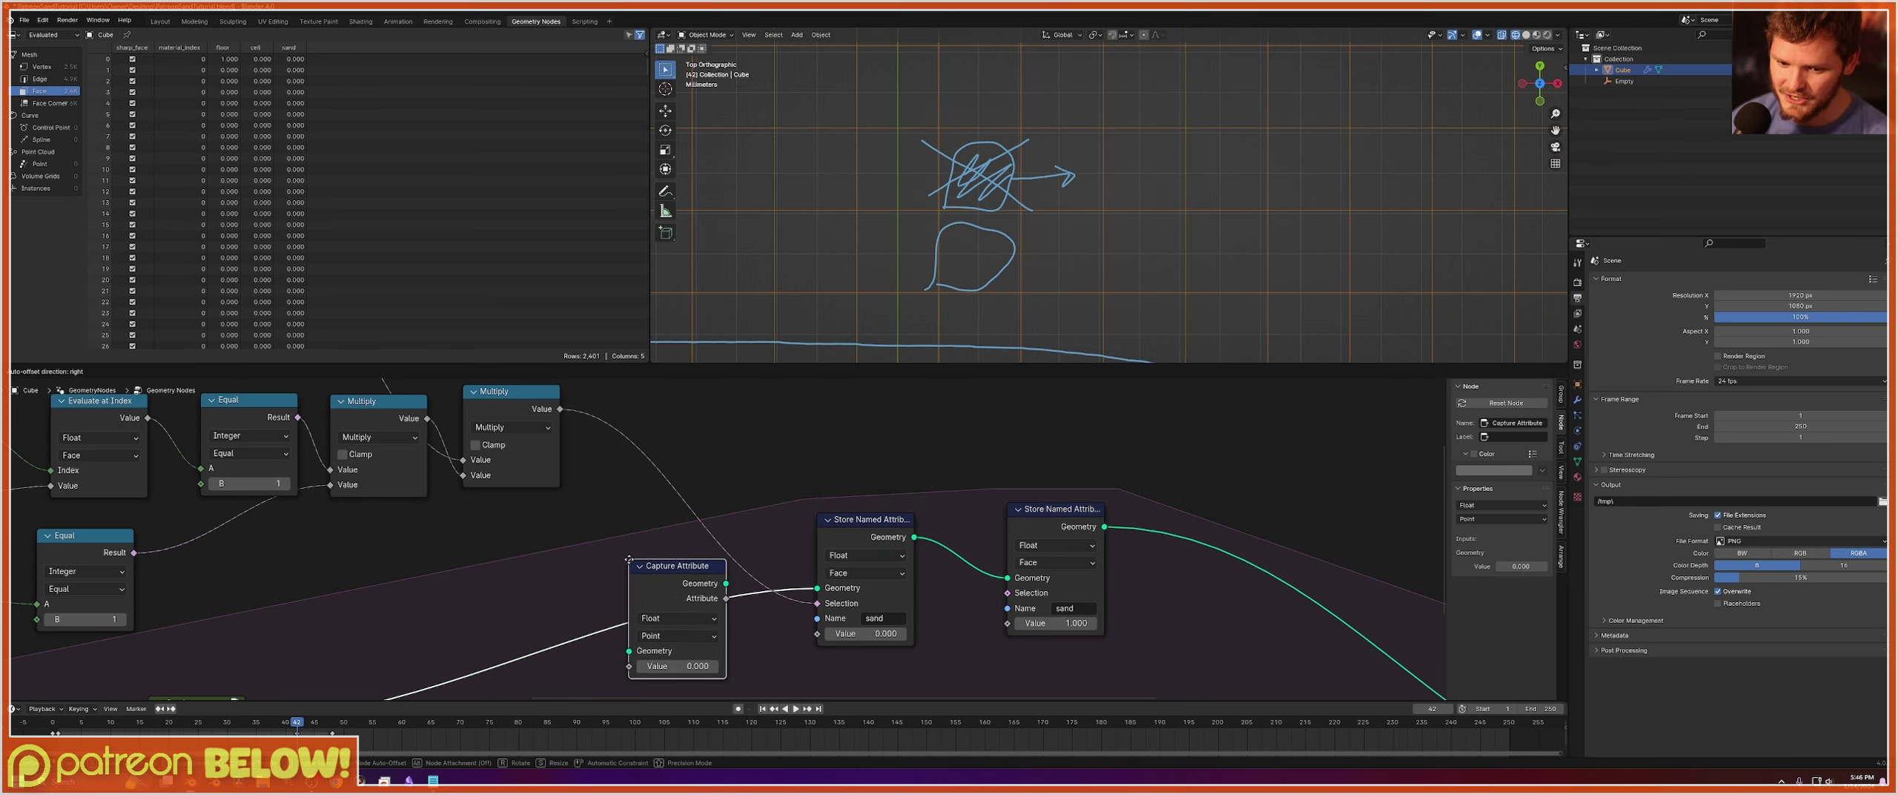
pyautogui.click(556, 532)
pyautogui.moveTo(653, 567); pyautogui.dragTo(1006, 593)
pyautogui.keyDown('ctrl'); pyautogui.scroll(-2, 613, 601); pyautogui.keyUp('ctrl')
pyautogui.moveTo(614, 548); pyautogui.dragTo(625, 552)
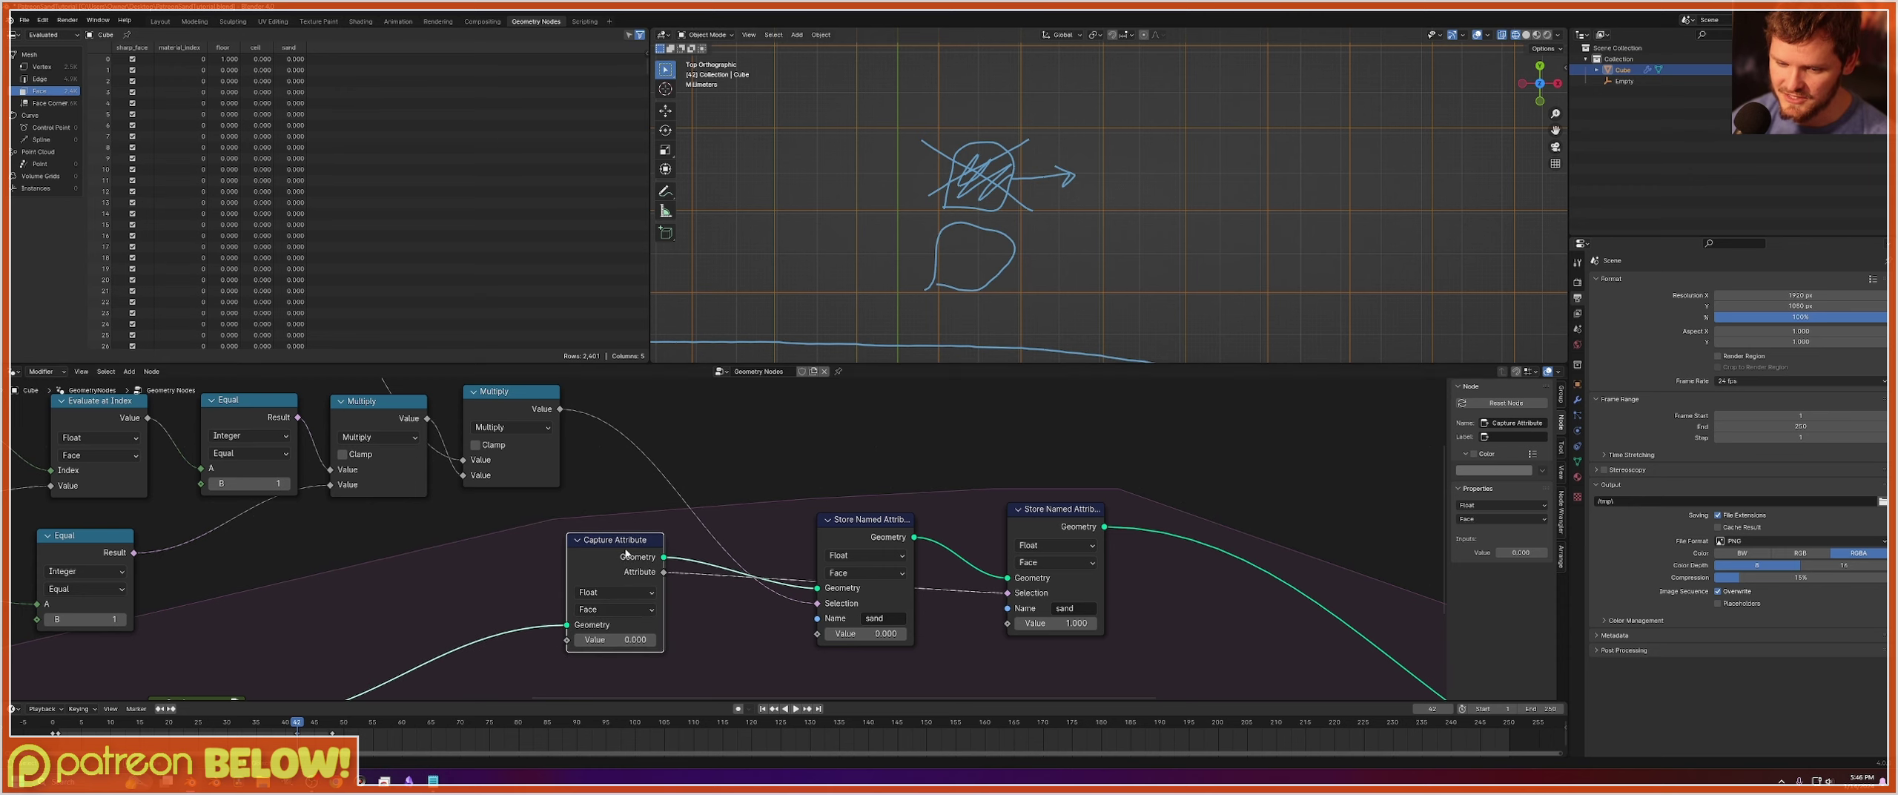
# Erase the crossed-out cell and arrow, redraw two stacked cells with the upper one shaded, and undo the extra cross and side mark.
pyautogui.moveTo(1042, 206)
pyautogui.mouseDown(button='right')
pyautogui.moveTo(1005, 174)
pyautogui.moveTo(949, 211)
pyautogui.mouseUp(button='right')
pyautogui.moveTo(925, 247)
pyautogui.mouseDown()
pyautogui.moveTo(927, 222)
pyautogui.moveTo(1012, 264)
pyautogui.mouseUp()
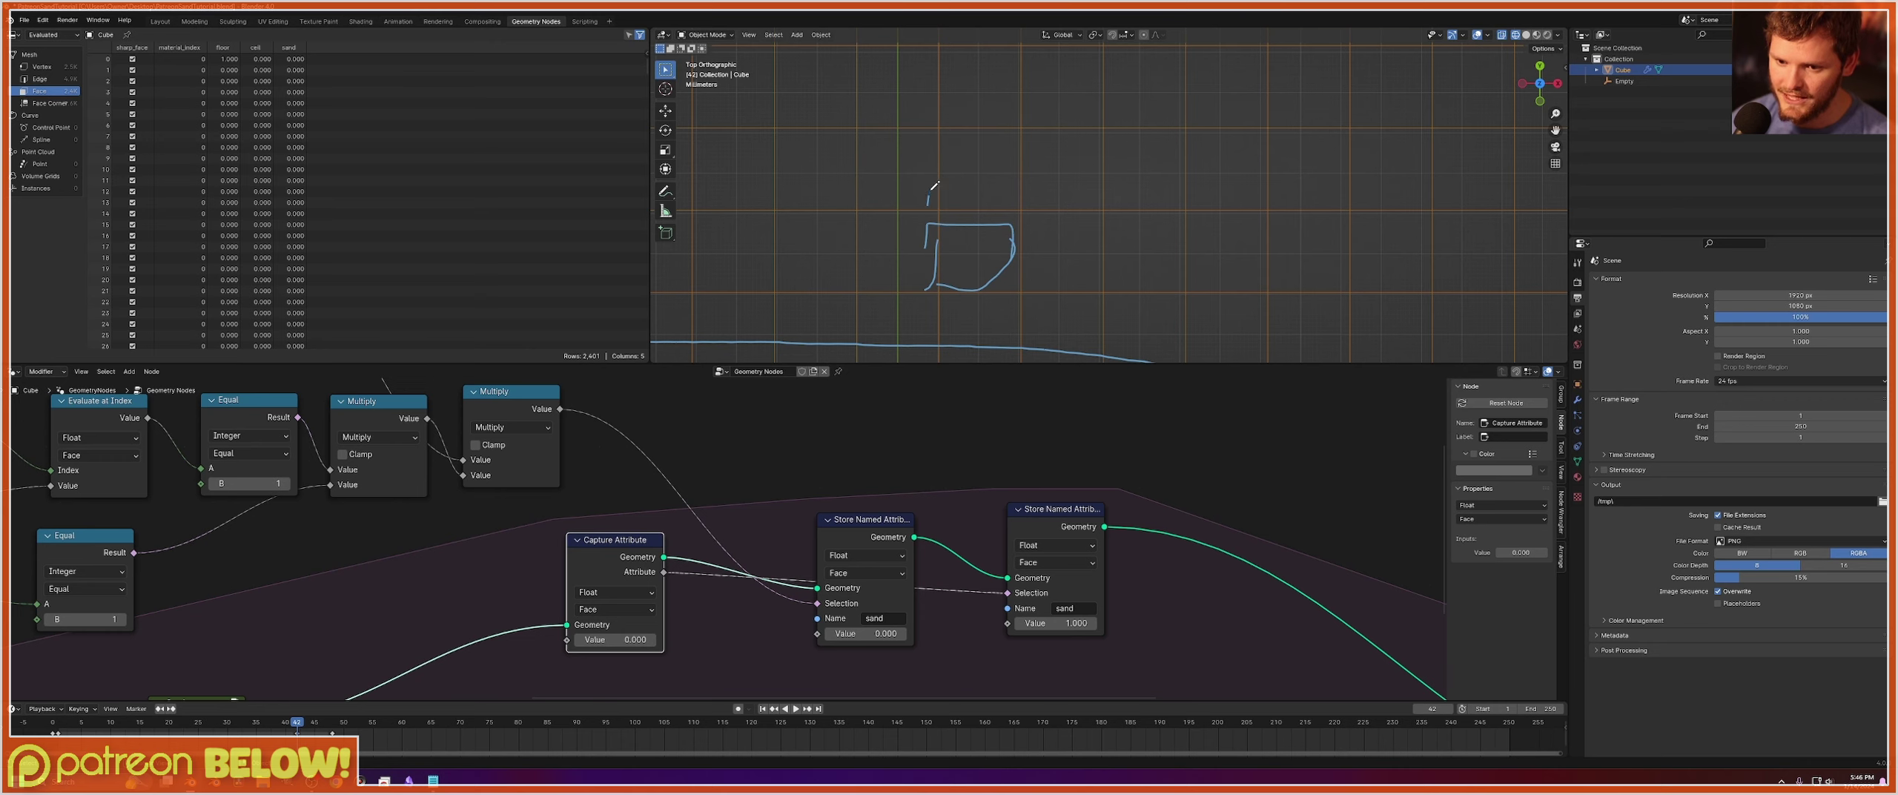
pyautogui.moveTo(935, 185)
pyautogui.mouseDown()
pyautogui.moveTo(1020, 138)
pyautogui.moveTo(977, 202)
pyautogui.moveTo(923, 201)
pyautogui.mouseUp()
pyautogui.moveTo(1008, 151)
pyautogui.mouseDown()
pyautogui.moveTo(961, 187)
pyautogui.moveTo(950, 153)
pyautogui.moveTo(1064, 166)
pyautogui.mouseUp()
pyautogui.moveTo(924, 126); pyautogui.dragTo(986, 182)
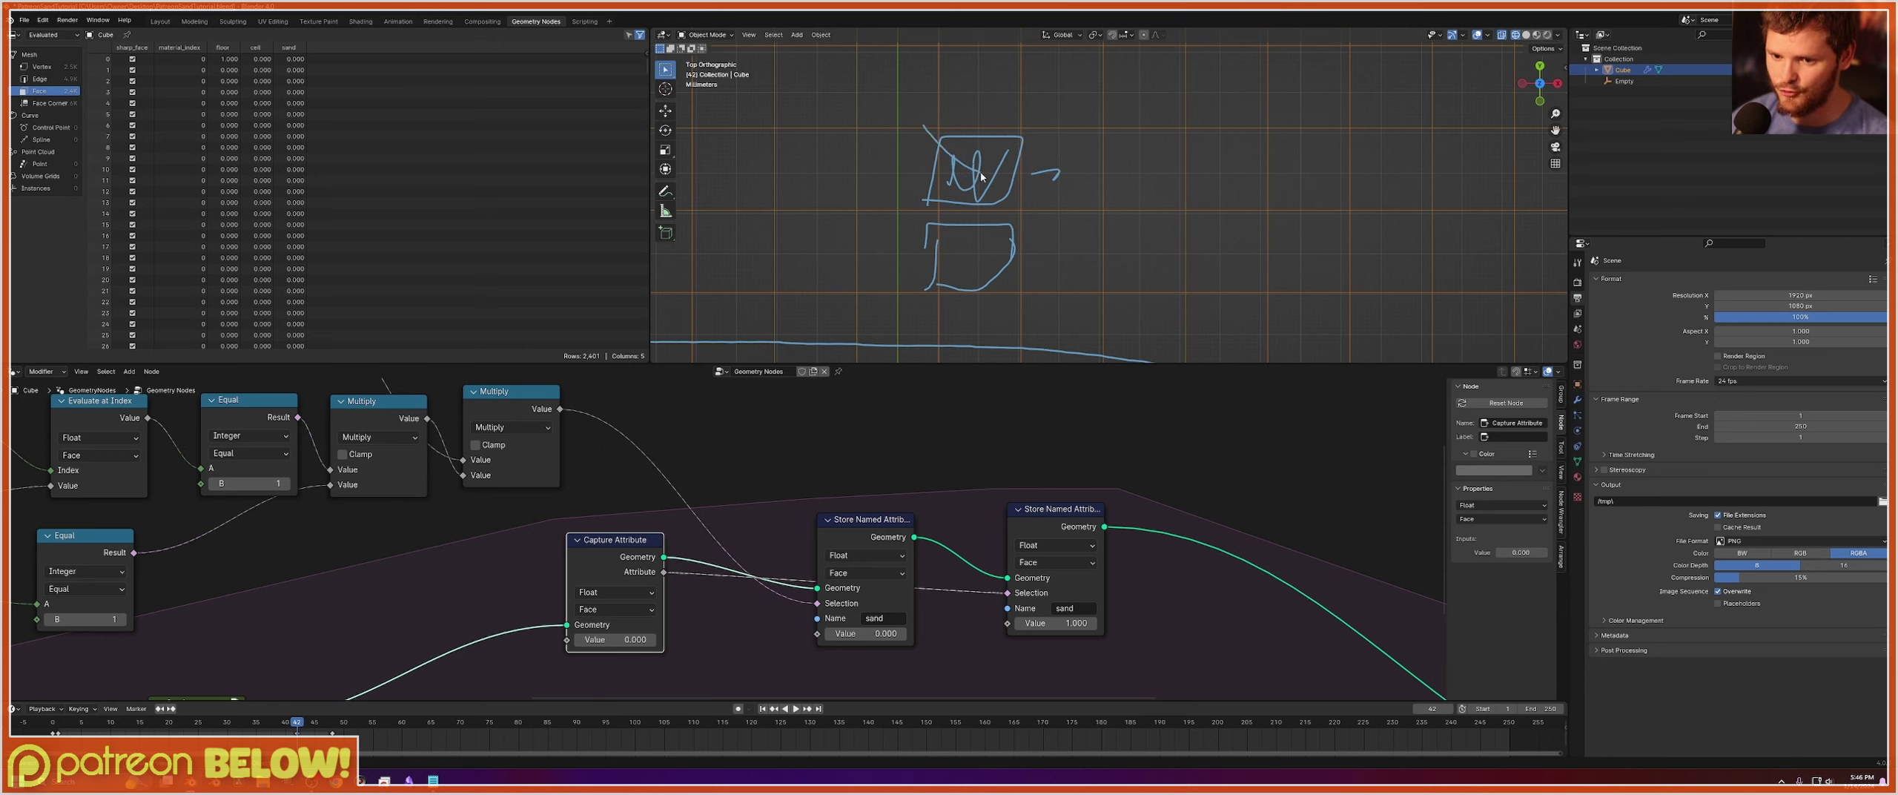
pyautogui.moveTo(1001, 125); pyautogui.dragTo(900, 183)
pyautogui.hotkey('ctrl', 'z')
pyautogui.hotkey('ctrl', 'z')
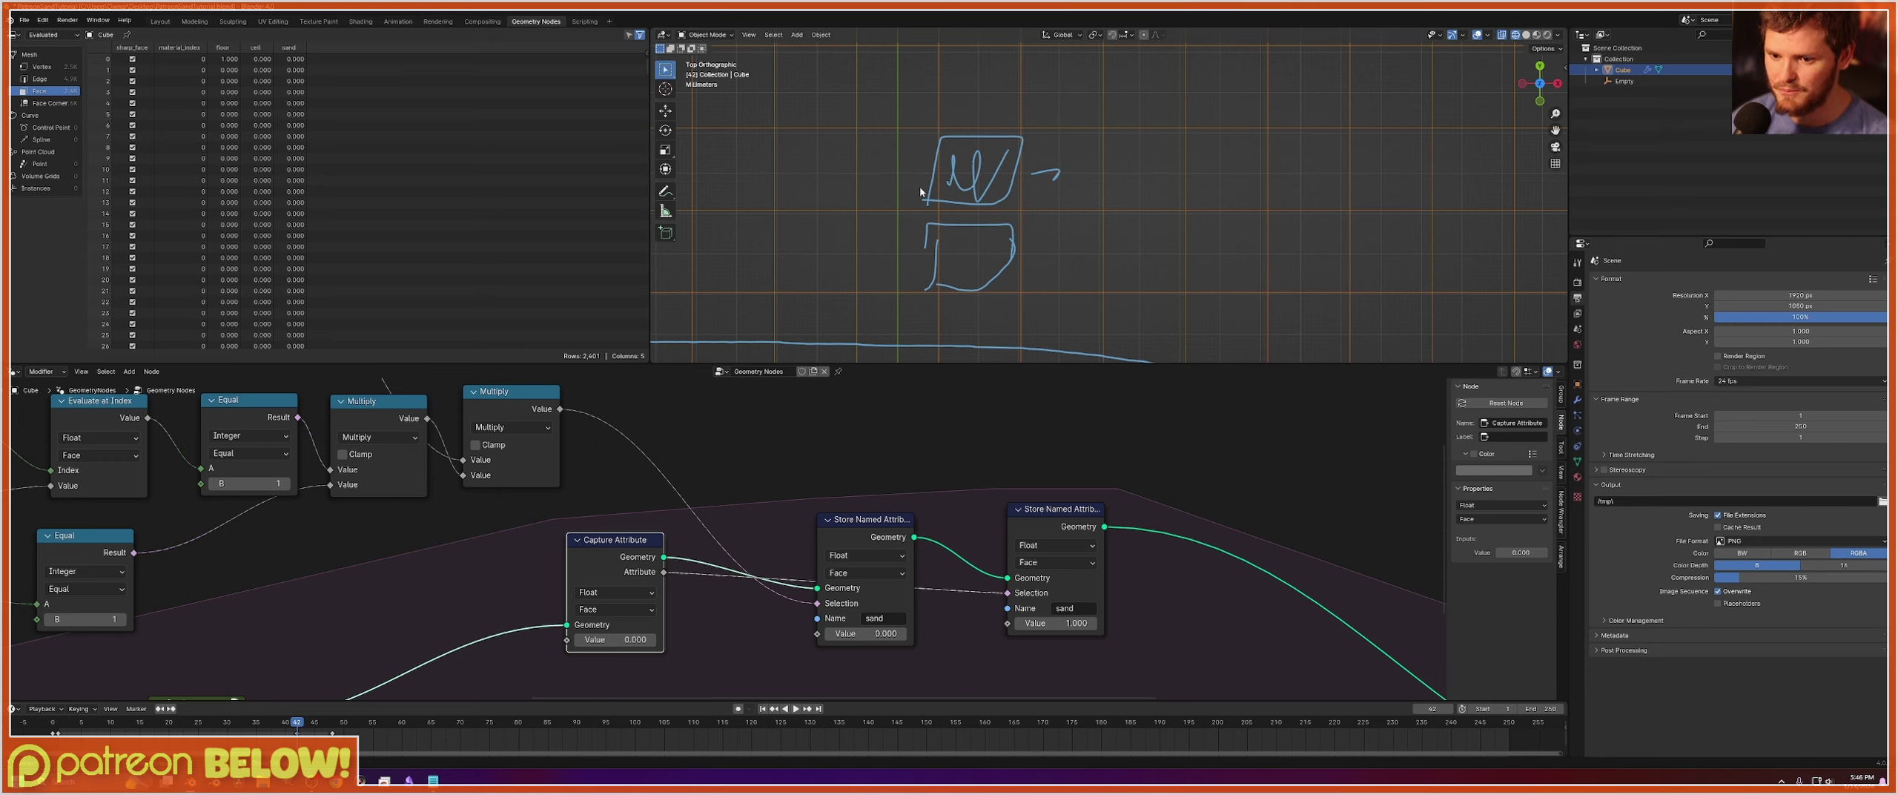
pyautogui.hotkey('ctrl', 'z')
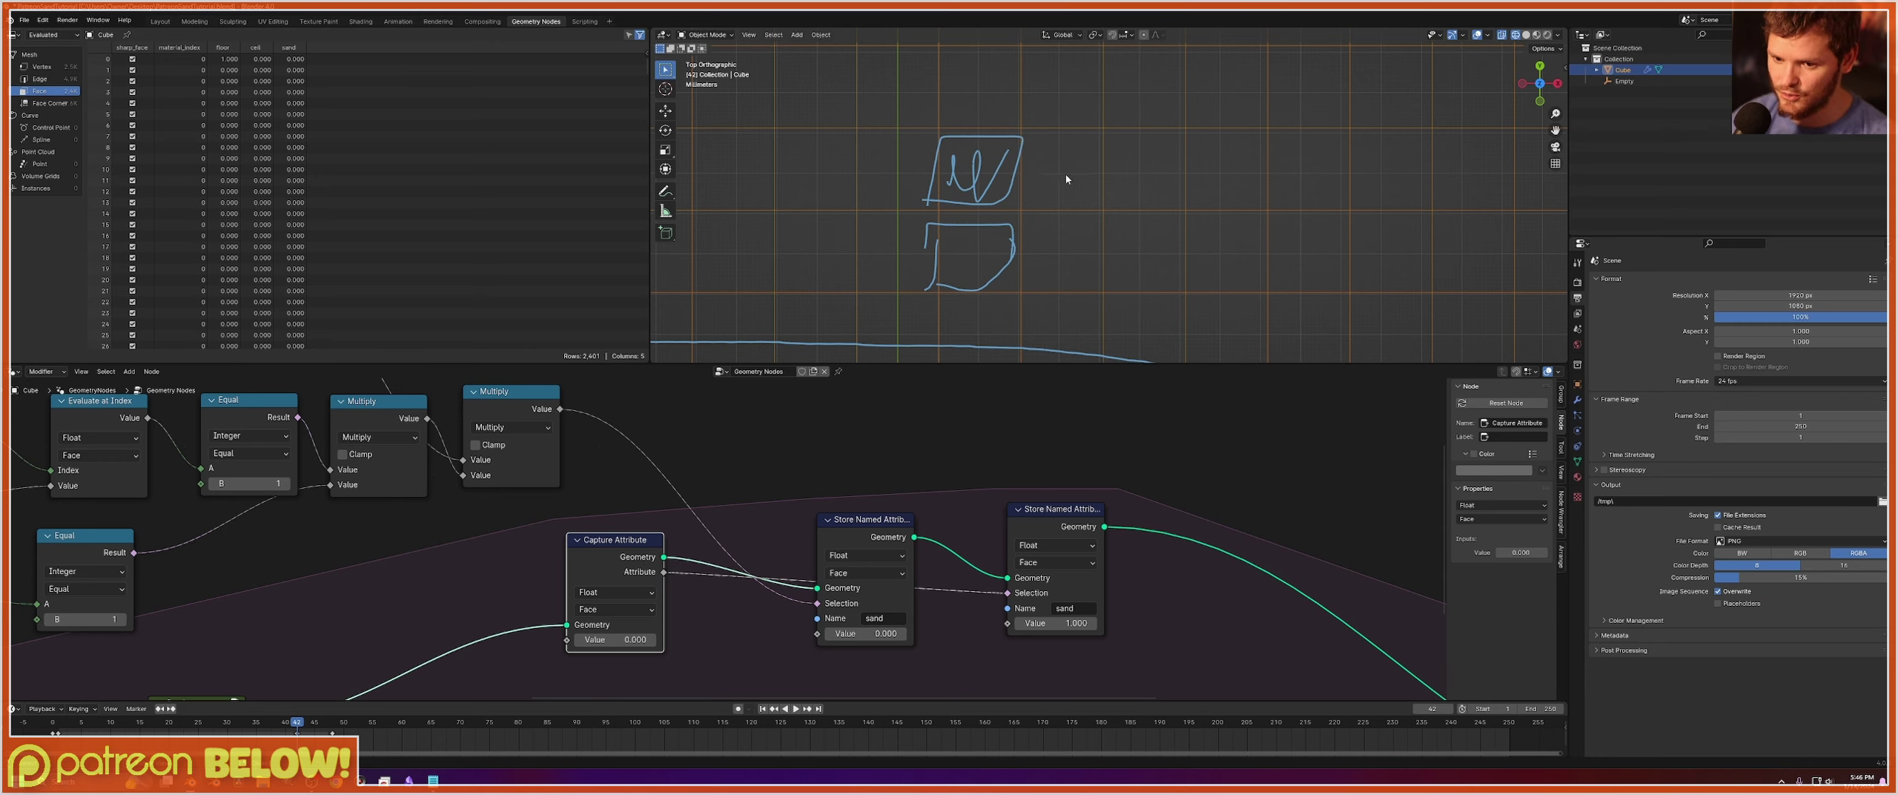
pyautogui.scroll(1, 1064, 178)
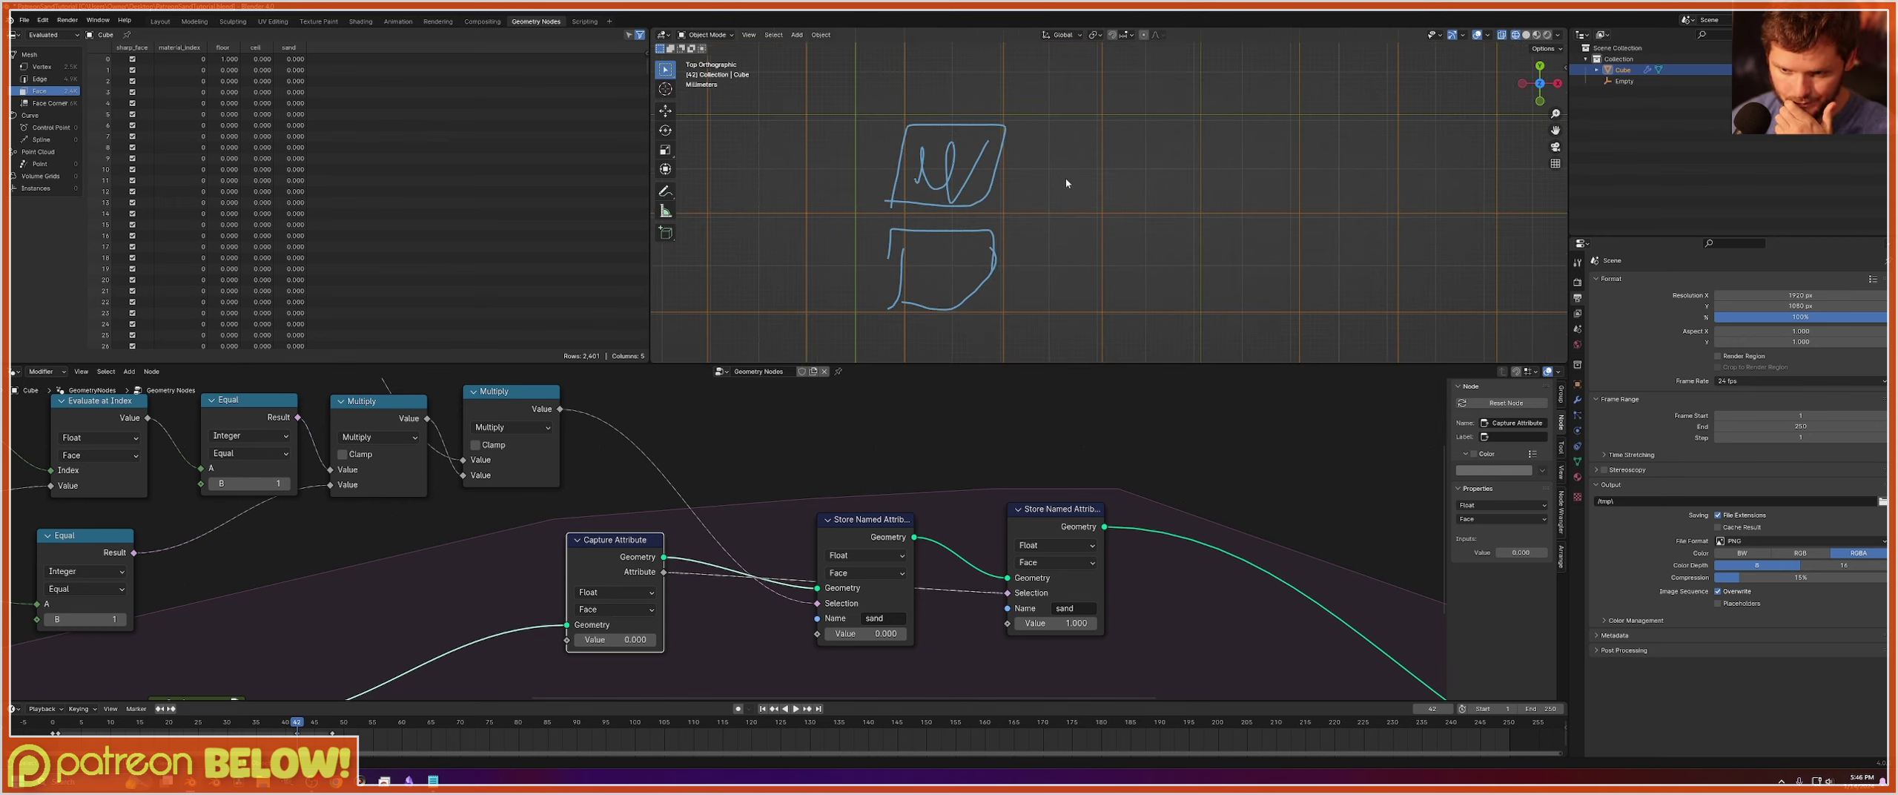
pyautogui.moveTo(1035, 204)
pyautogui.mouseDown()
pyautogui.moveTo(1052, 134)
pyautogui.moveTo(1095, 141)
pyautogui.moveTo(1088, 208)
pyautogui.moveTo(1033, 172)
pyautogui.moveTo(1044, 133)
pyautogui.moveTo(1091, 174)
pyautogui.moveTo(1028, 203)
pyautogui.mouseUp()
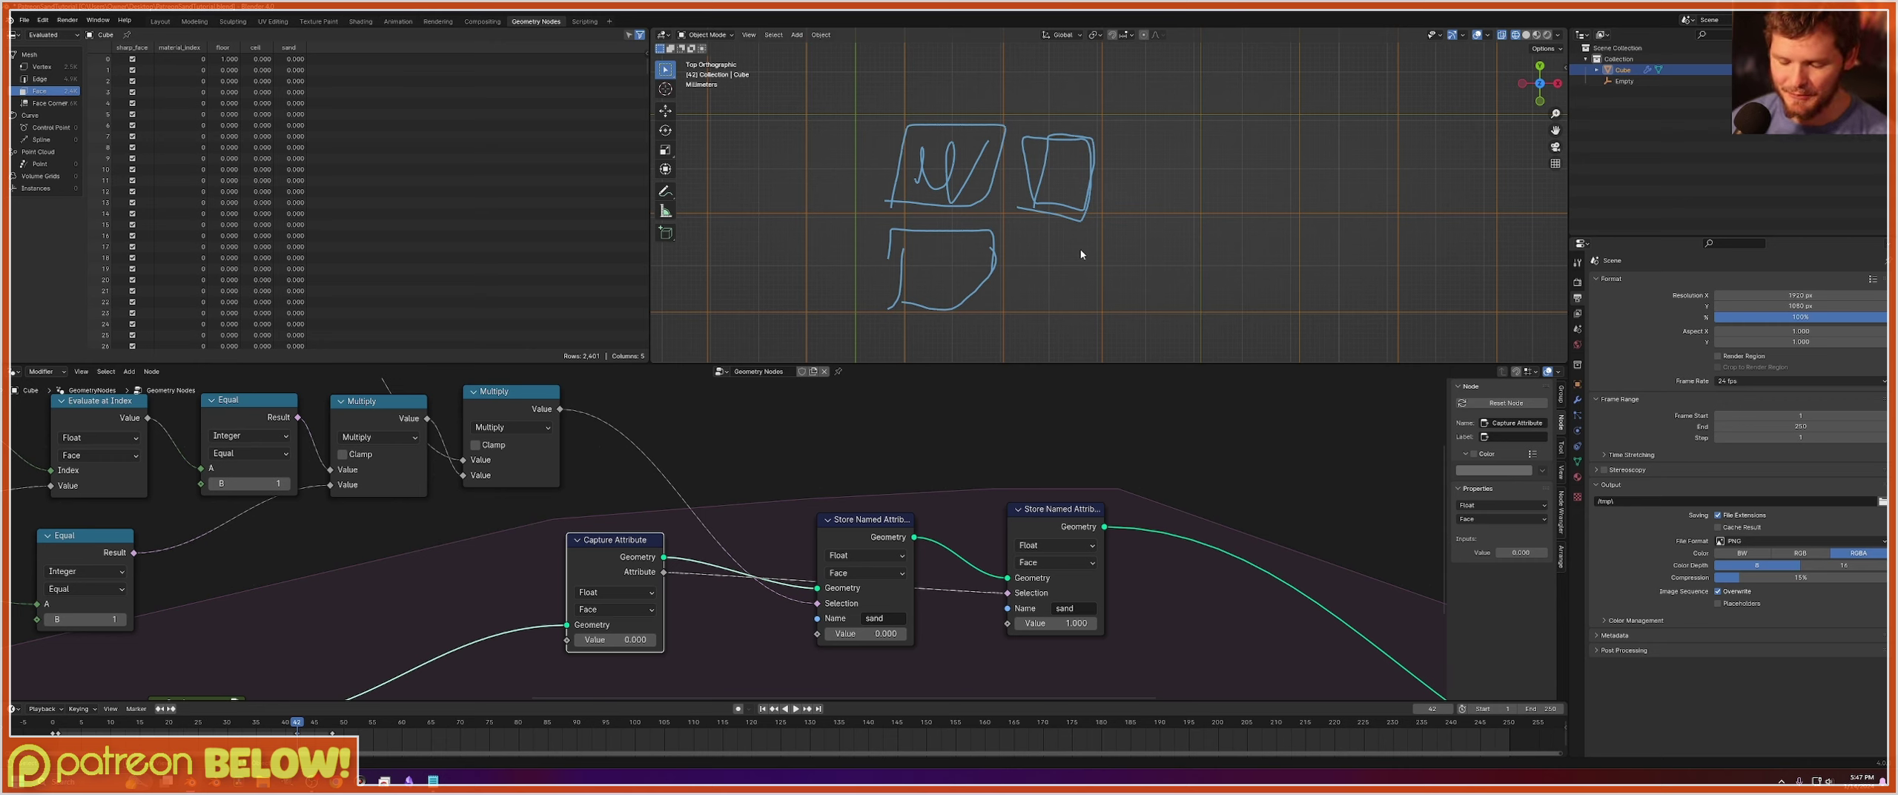
pyautogui.moveTo(1148, 213)
pyautogui.mouseDown(button='right')
pyautogui.moveTo(1076, 164)
pyautogui.moveTo(1069, 191)
pyautogui.mouseUp(button='right')
pyautogui.moveTo(880, 119); pyautogui.dragTo(967, 199)
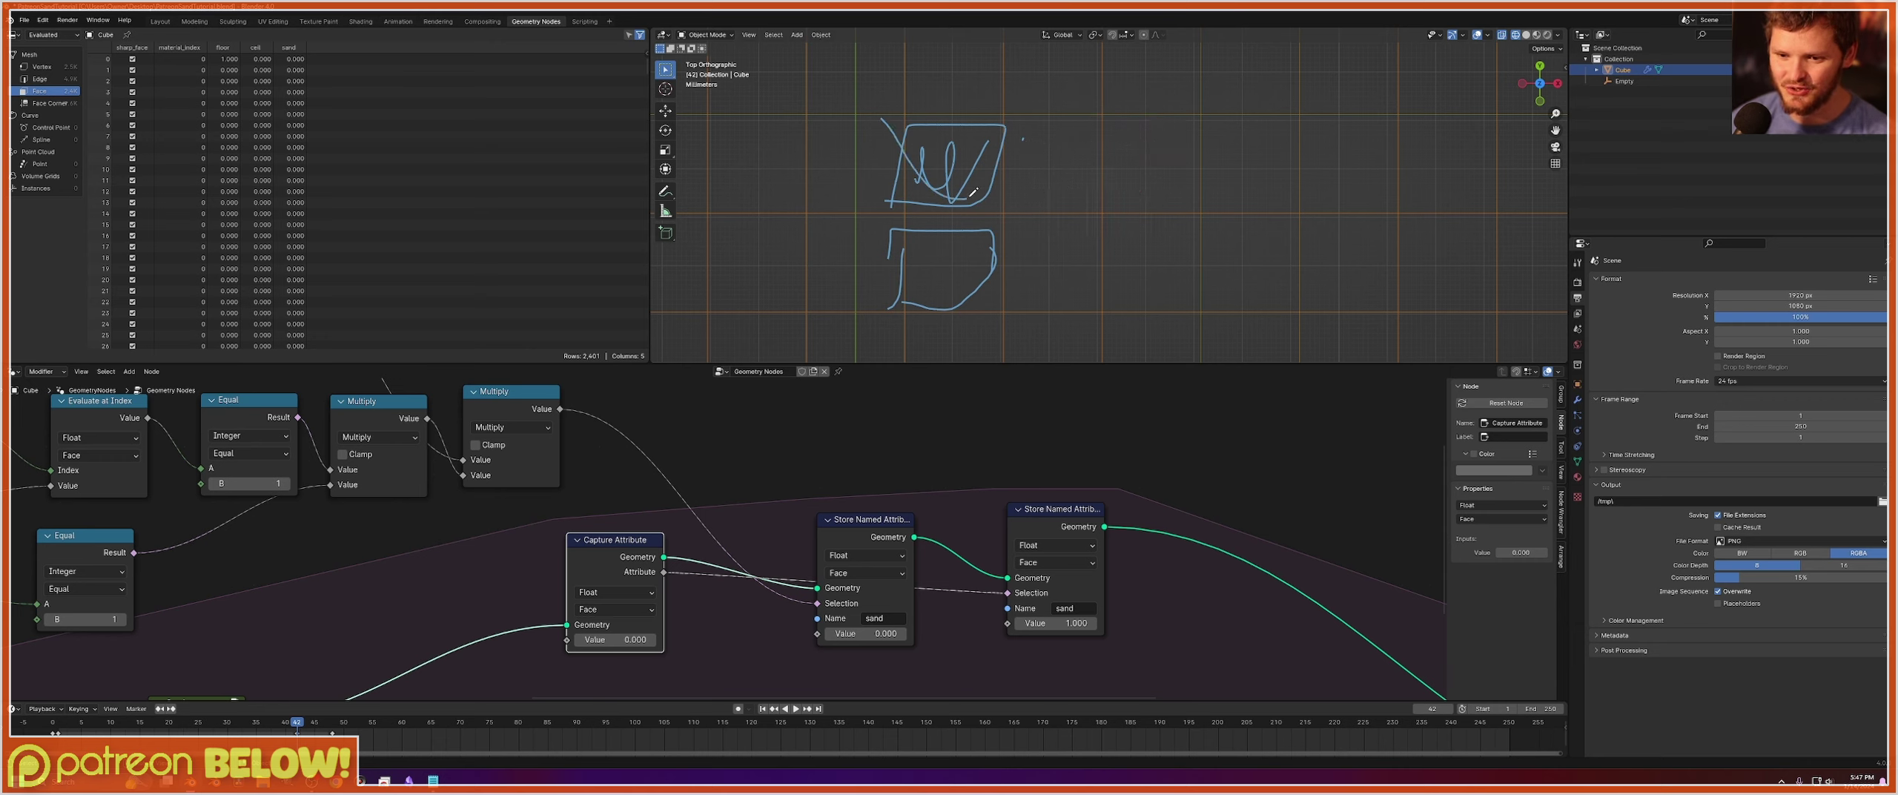
pyautogui.moveTo(990, 128); pyautogui.dragTo(845, 200)
pyautogui.hotkey('ctrl', 'z')
pyautogui.hotkey('ctrl', 'z')
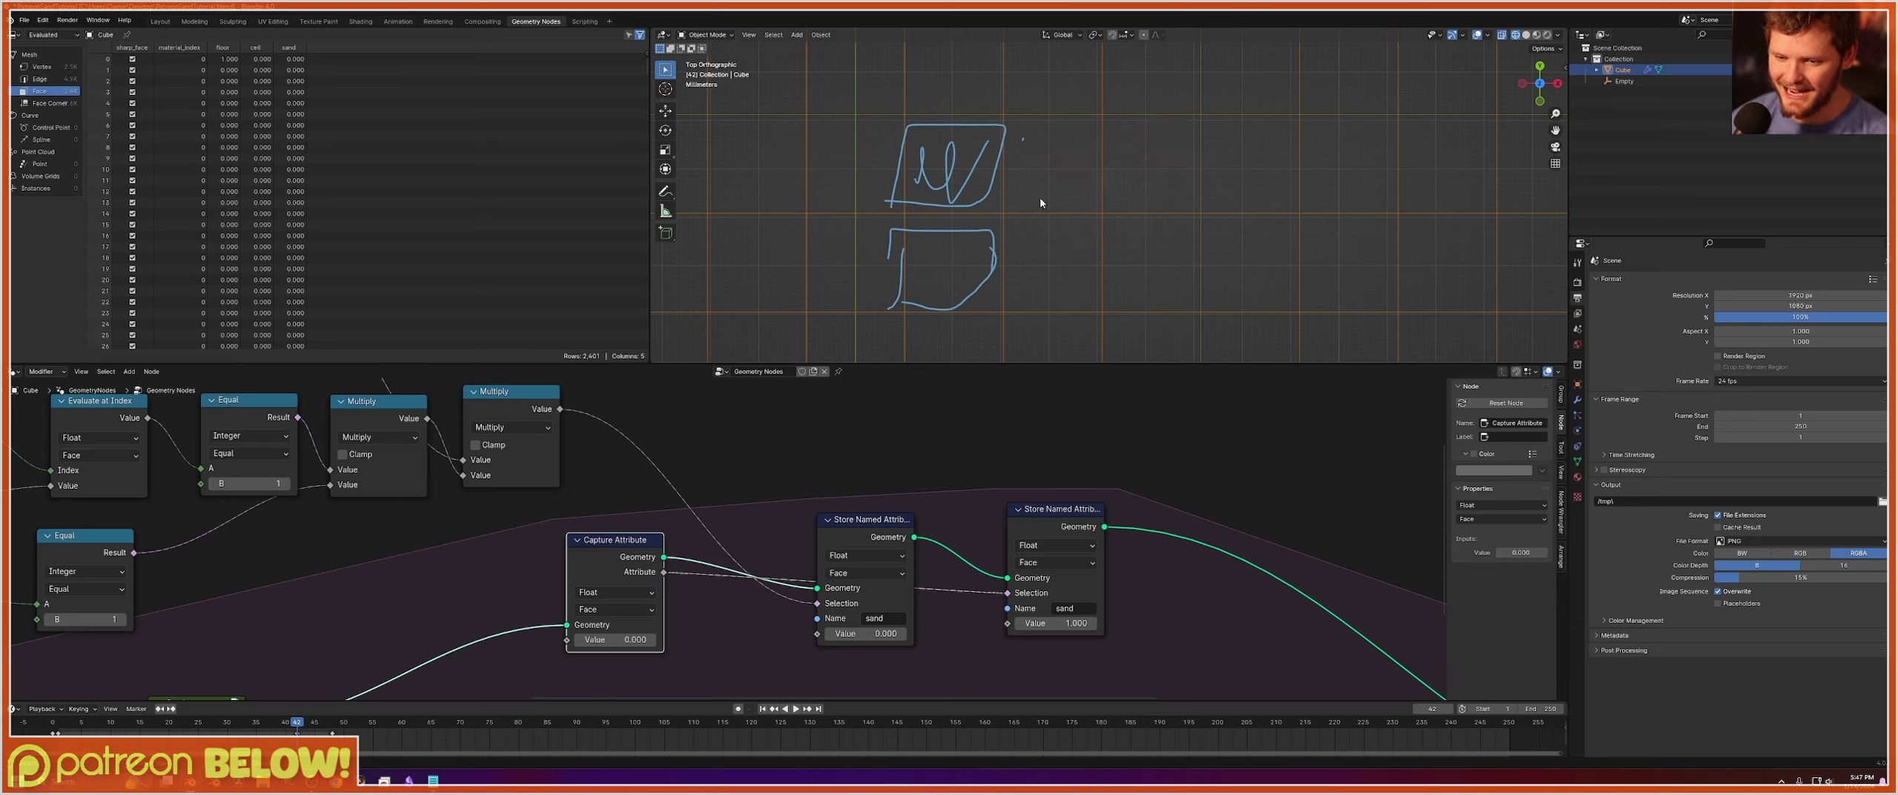
# Draw a small square cell directly to the right of the shaded cell in the sketch.
pyautogui.moveTo(1022, 198)
pyautogui.mouseDown()
pyautogui.moveTo(1027, 133)
pyautogui.moveTo(1081, 186)
pyautogui.moveTo(997, 201)
pyautogui.mouseUp()
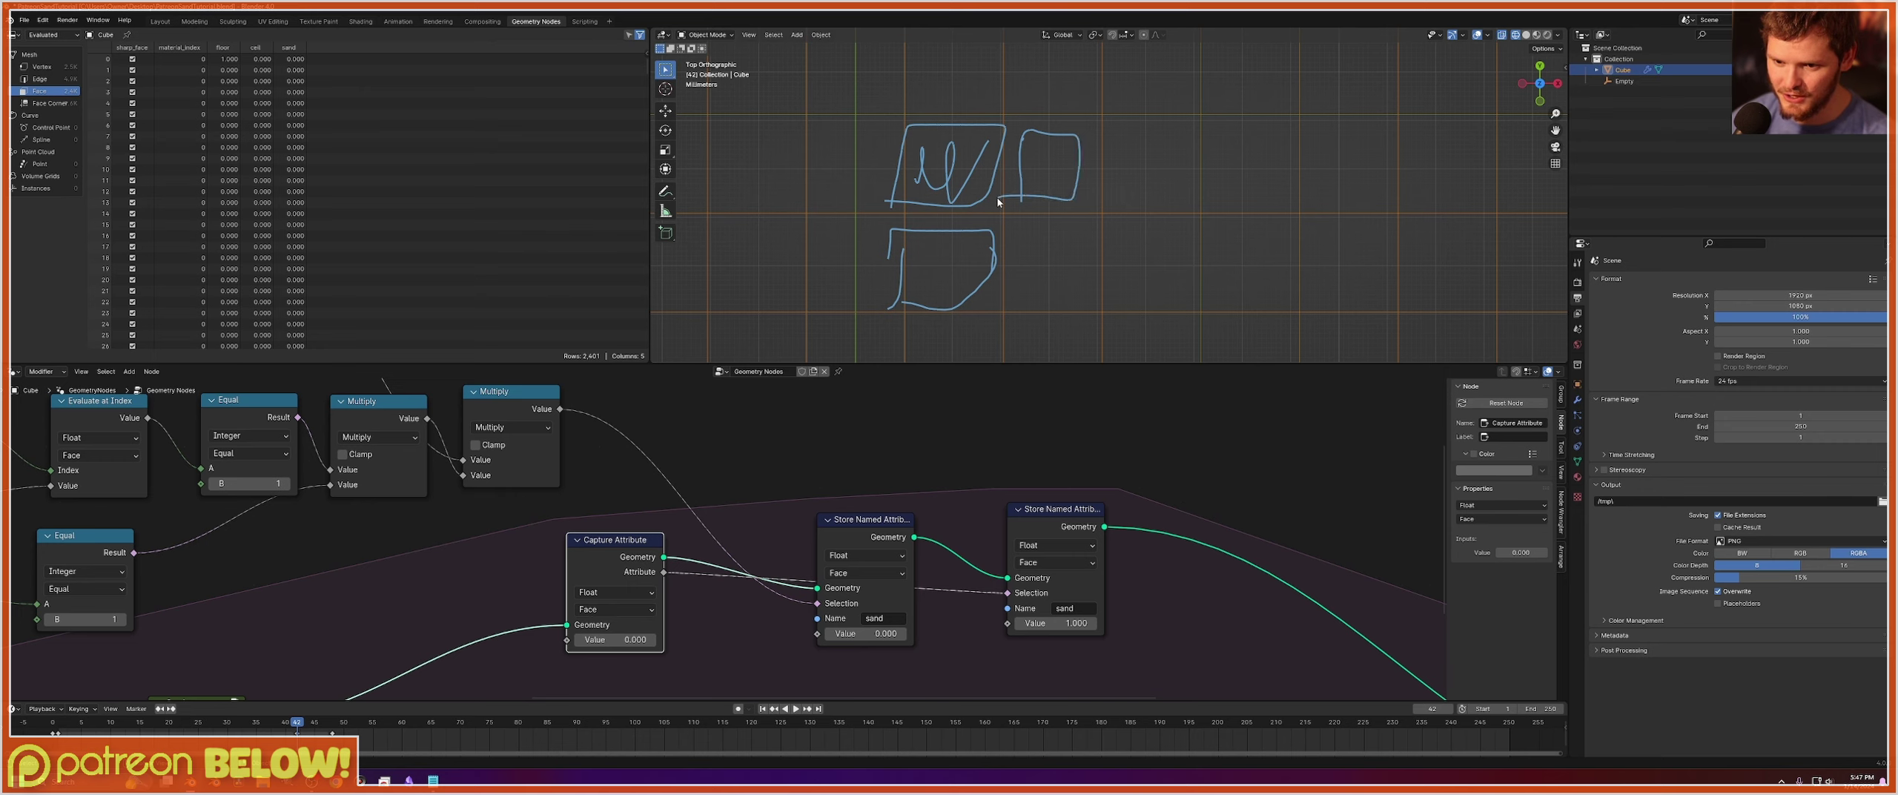
pyautogui.scroll(3, 1075, 178)
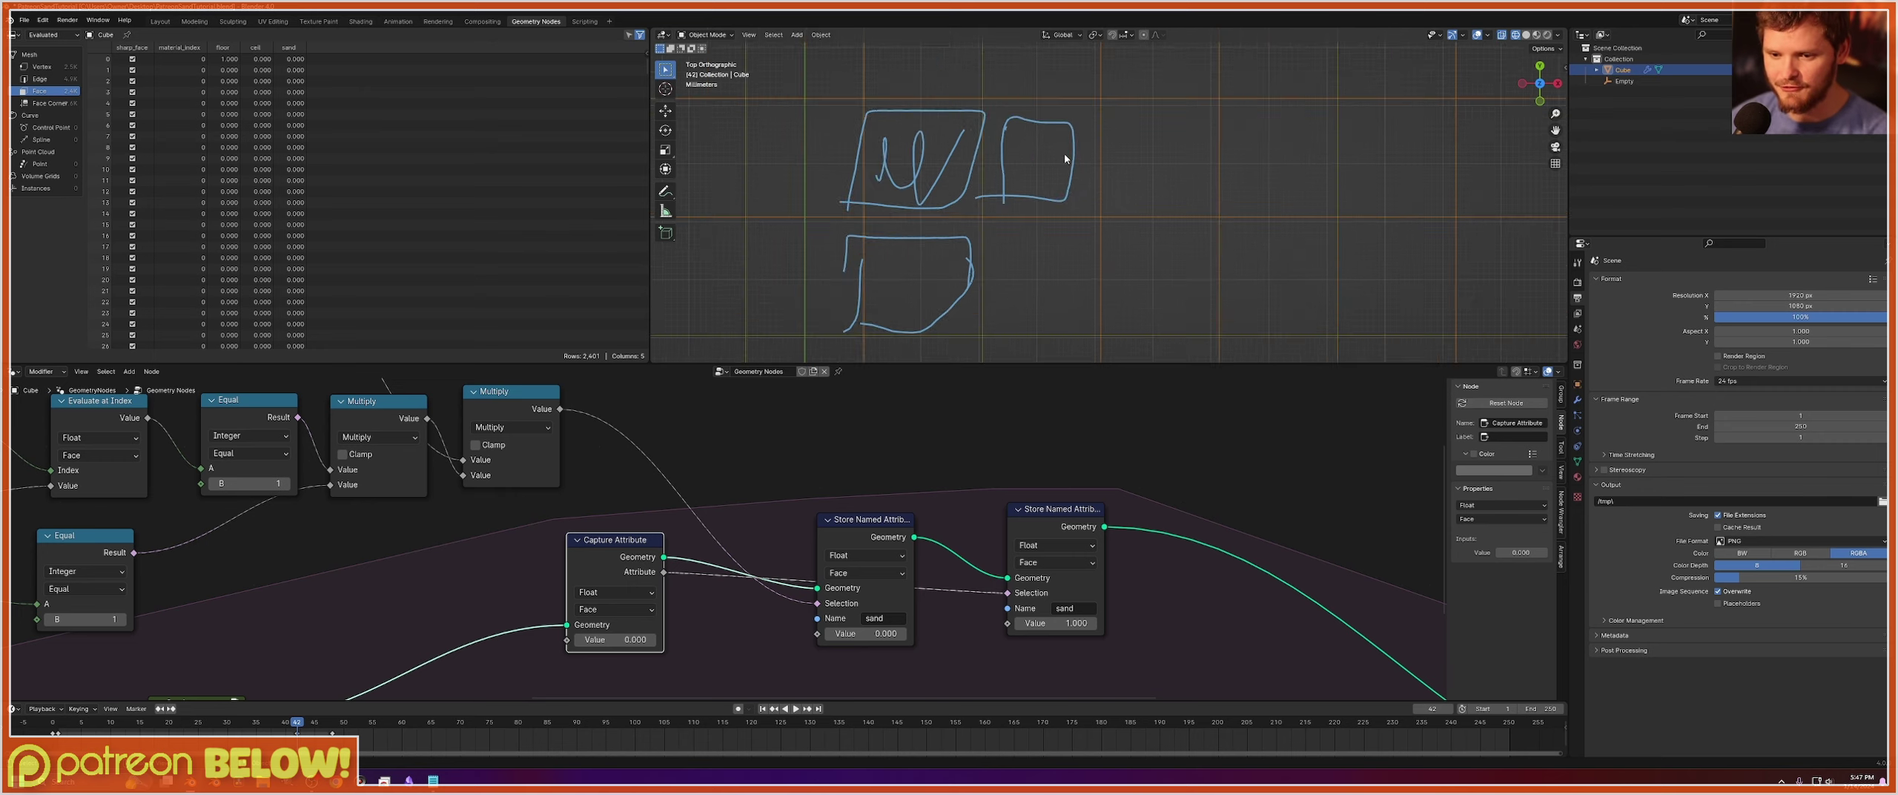
pyautogui.keyDown('shift'); pyautogui.moveTo(1003, 145); pyautogui.dragTo(1114, 190, button='middle'); pyautogui.keyUp('shift')
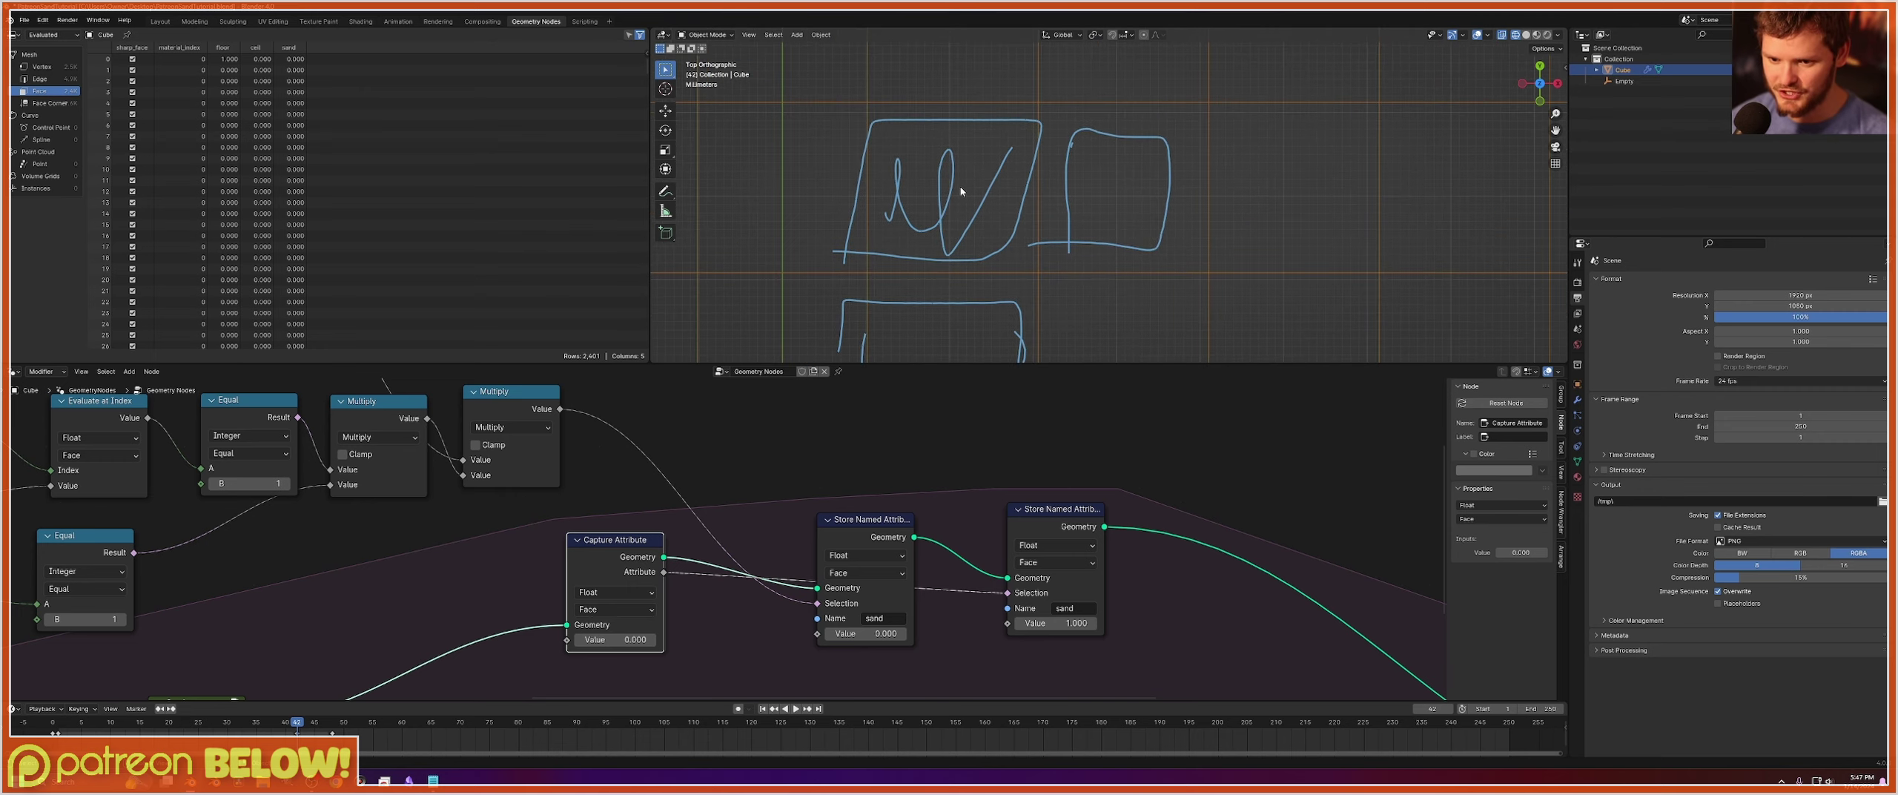
pyautogui.moveTo(963, 192); pyautogui.dragTo(1126, 184)
pyautogui.moveTo(1107, 221)
pyautogui.mouseDown()
pyautogui.moveTo(1135, 184)
pyautogui.moveTo(1112, 175)
pyautogui.mouseUp()
pyautogui.hotkey('ctrl', 'z')
pyautogui.hotkey('ctrl', 'z')
# Draw an arrow in the sketch from the small right-hand cell to the shaded cell.
pyautogui.keyDown('shift'); pyautogui.moveTo(1106, 187); pyautogui.dragTo(993, 199, button='middle'); pyautogui.keyUp('shift')
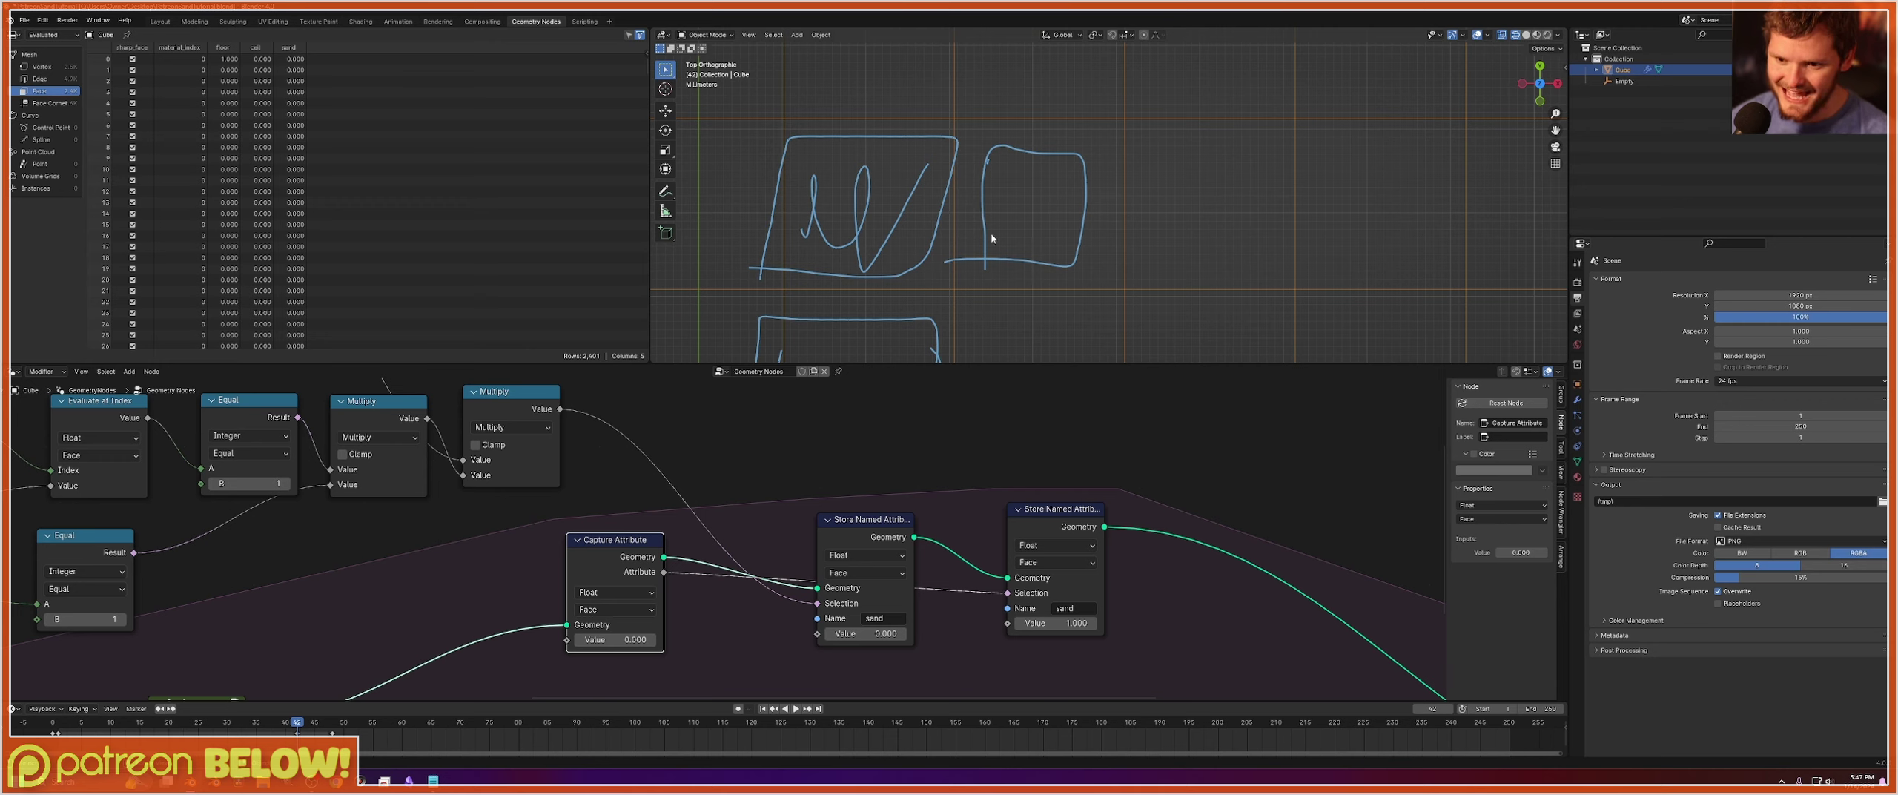
pyautogui.moveTo(1040, 199)
pyautogui.mouseDown()
pyautogui.moveTo(886, 189)
pyautogui.moveTo(888, 172)
pyautogui.mouseUp()
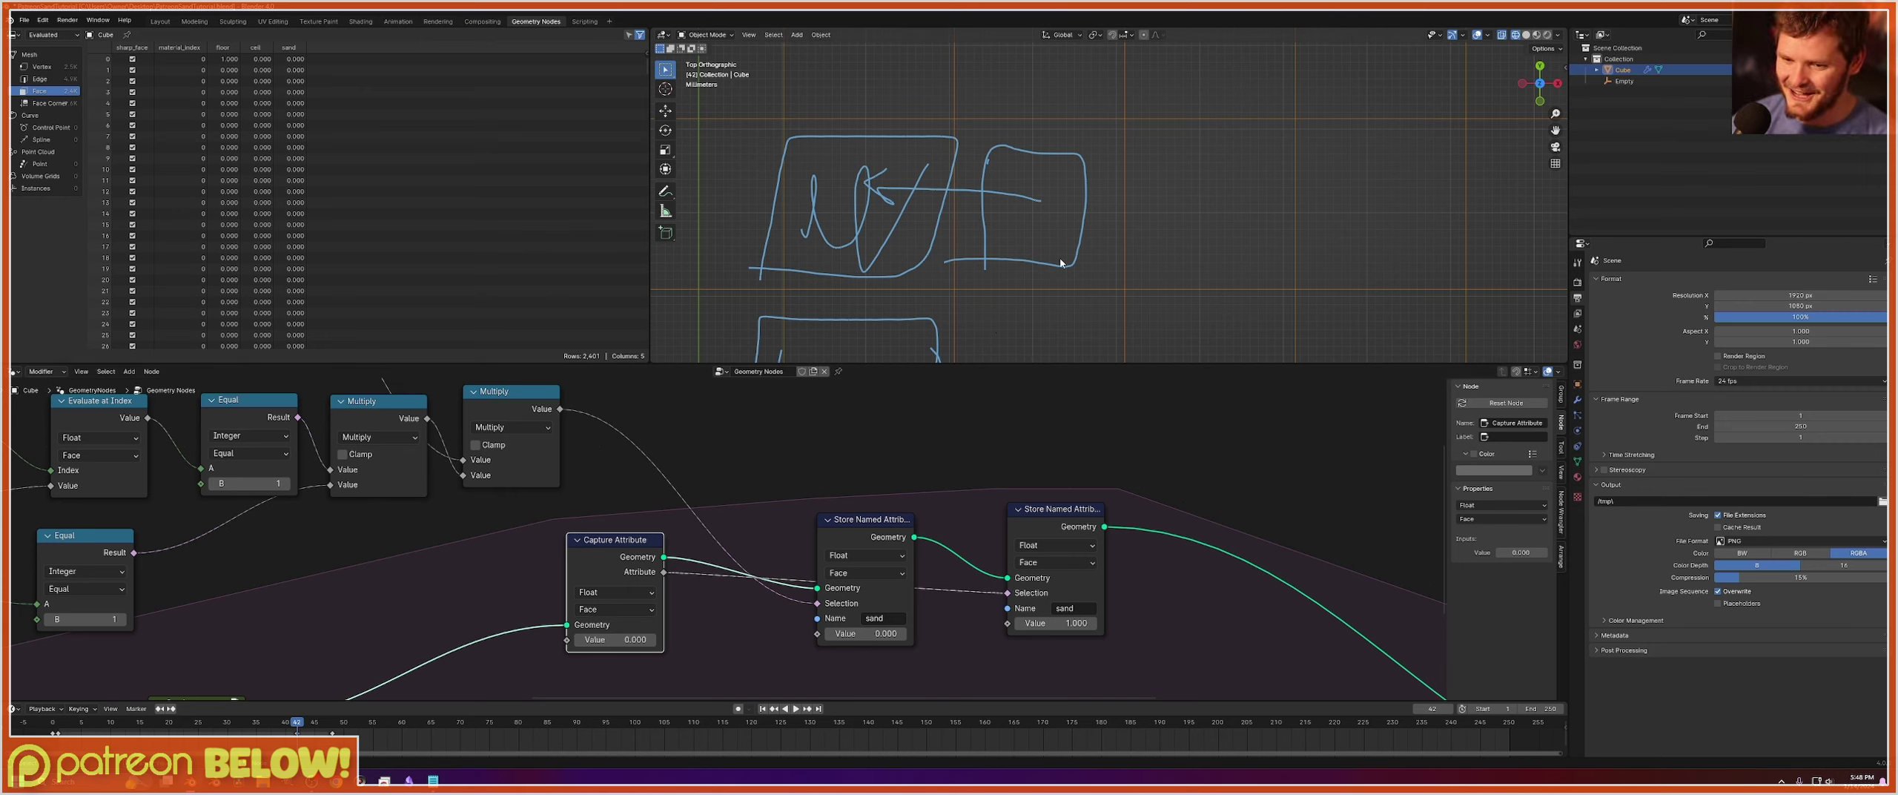
# Duplicate the Index and Add nodes above the originals, connect the Index copy to the math copy, and switch that copy to Subtract.
pyautogui.scroll(-5, 805, 474)
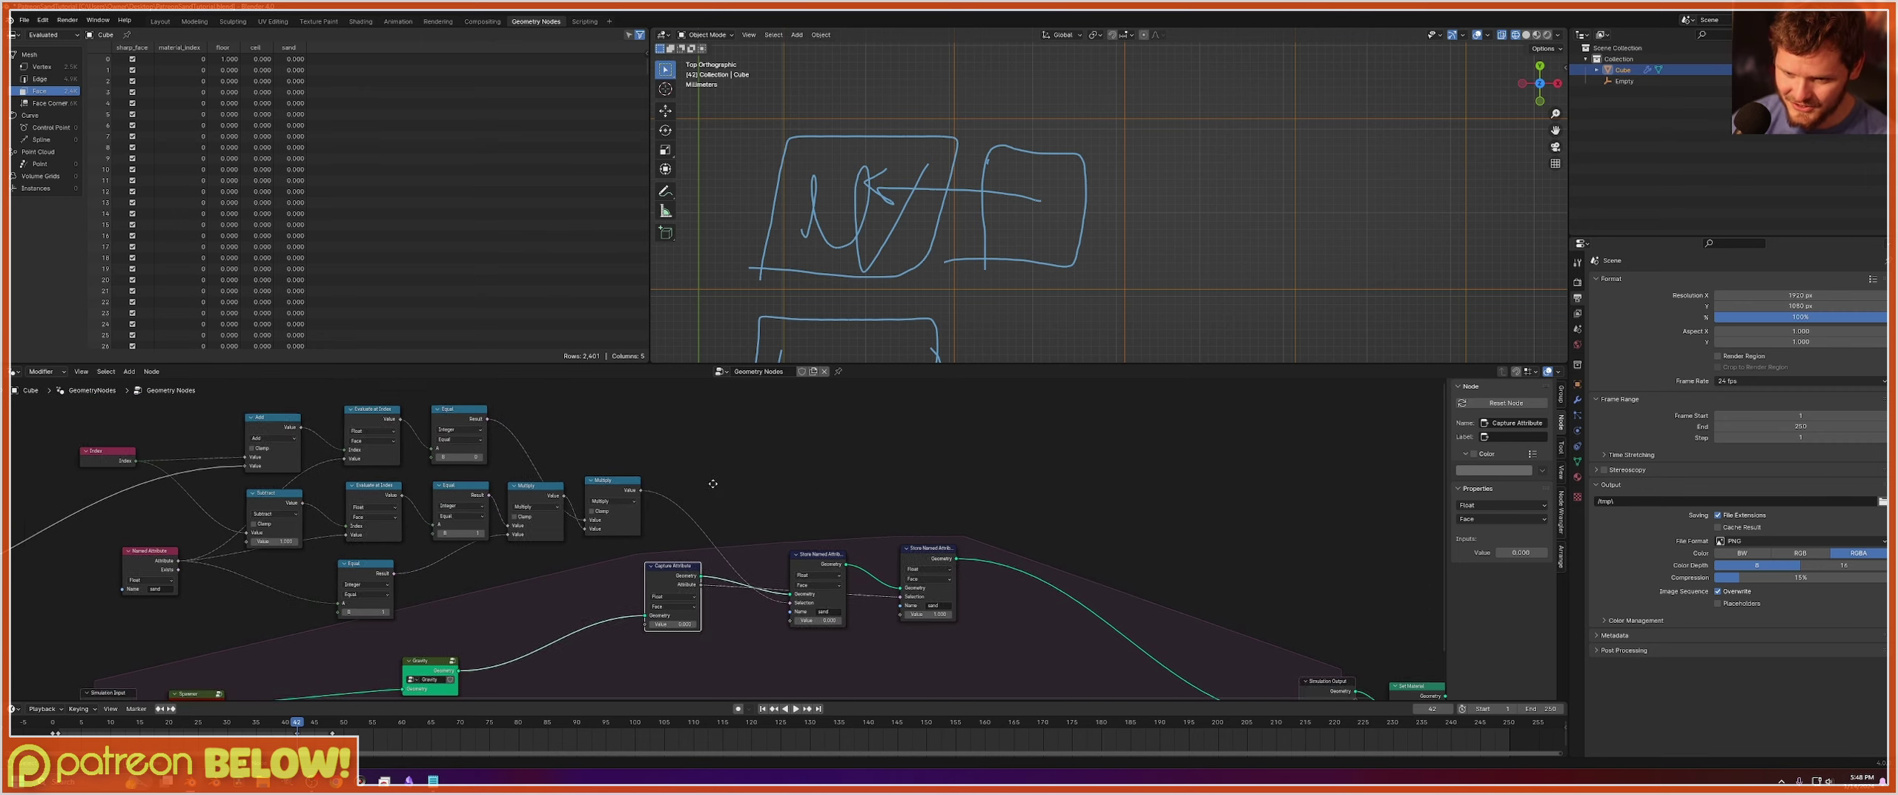
pyautogui.hotkey('shift', 'd')
pyautogui.click(171, 448)
pyautogui.scroll(2, 636, 530)
pyautogui.click(655, 546)
pyautogui.hotkey('shift', 'd')
pyautogui.click(575, 469)
pyautogui.moveTo(380, 463); pyautogui.dragTo(542, 514)
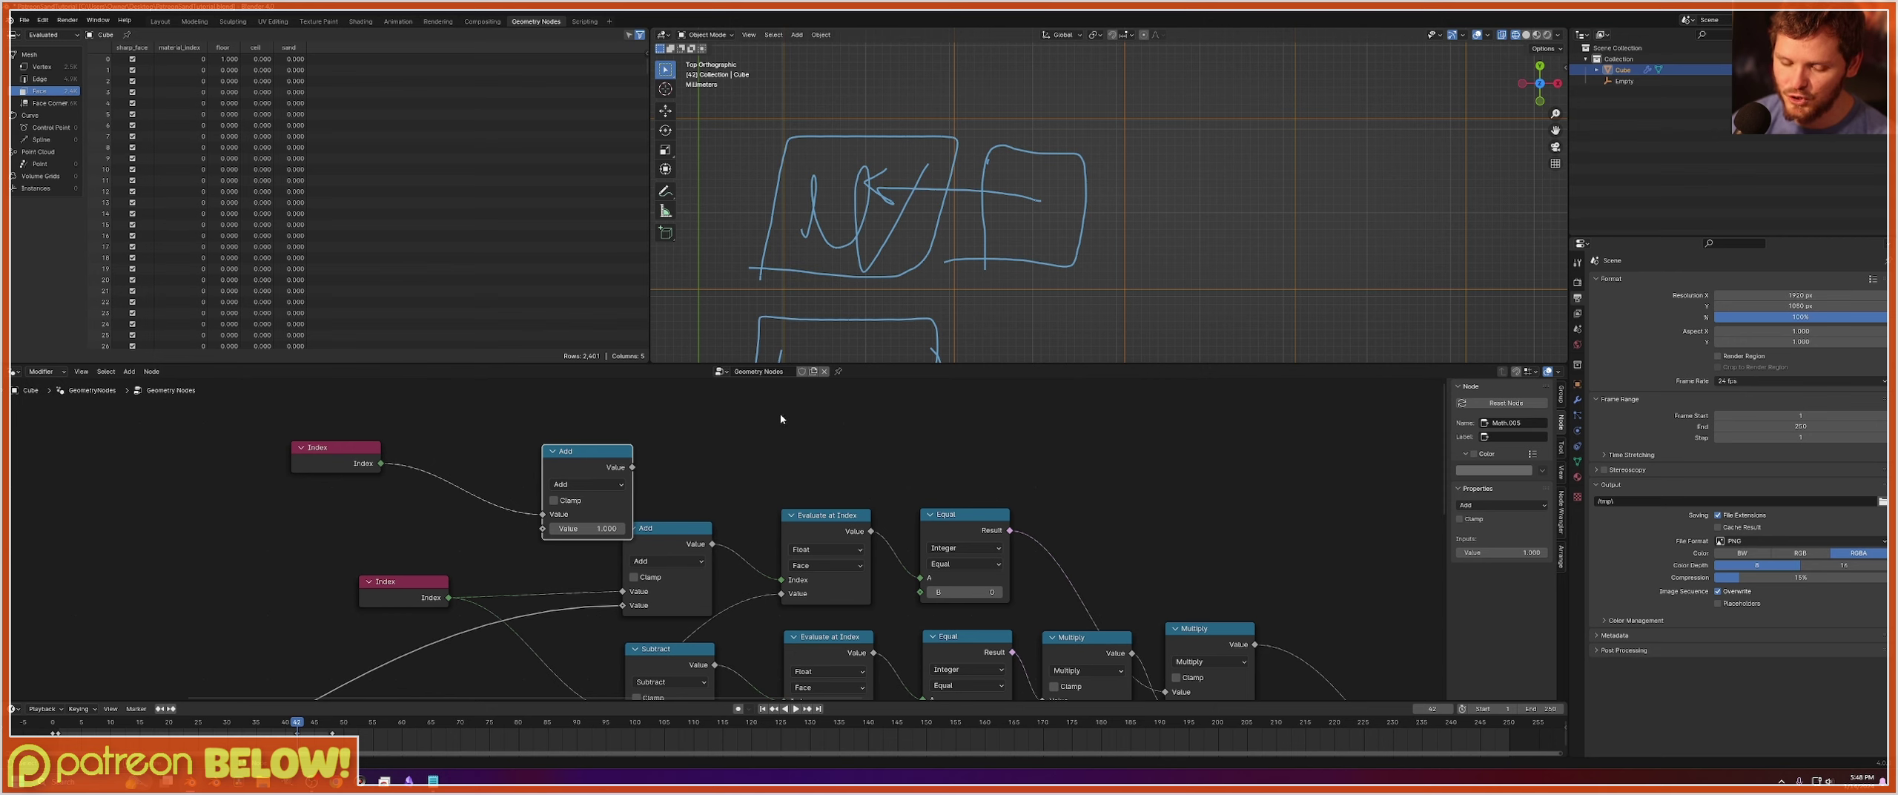
pyautogui.click(594, 484)
pyautogui.click(577, 535)
# Link the output of the Subtract node near the start of the tree to the new Subtract's second Value, and reposition the new node.
pyautogui.scroll(-6, 350, 569)
pyautogui.moveTo(241, 655); pyautogui.dragTo(564, 529, button='middle')
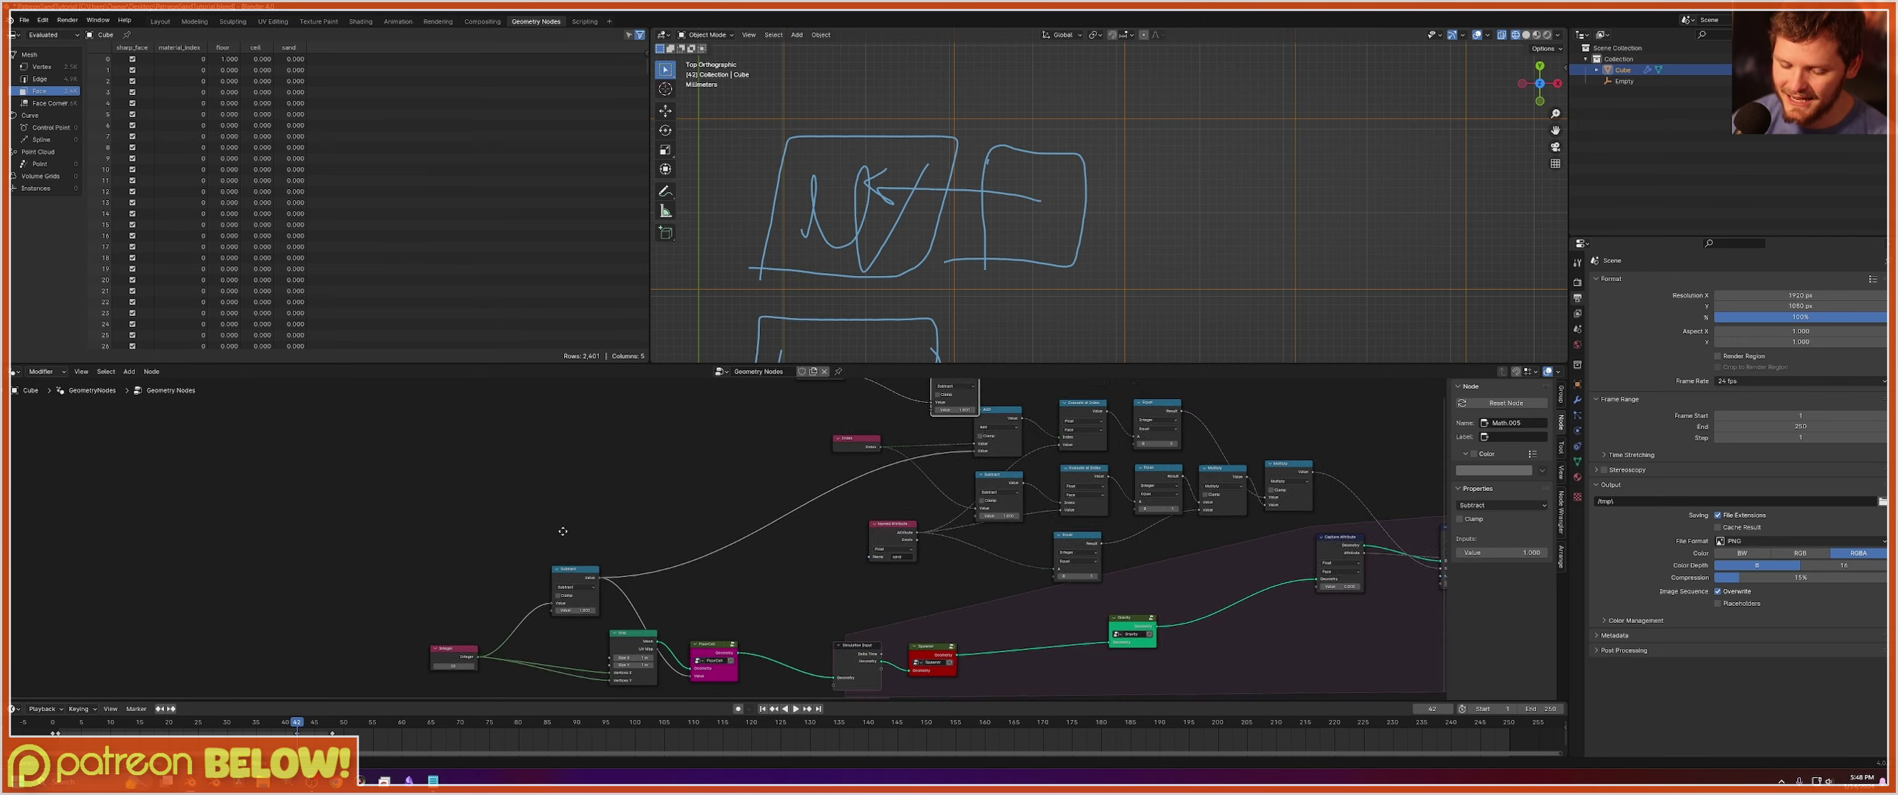
pyautogui.scroll(2, 555, 618)
pyautogui.keyDown('alt'); pyautogui.moveTo(480, 626); pyautogui.dragTo(853, 417, button='right'); pyautogui.keyUp('alt')
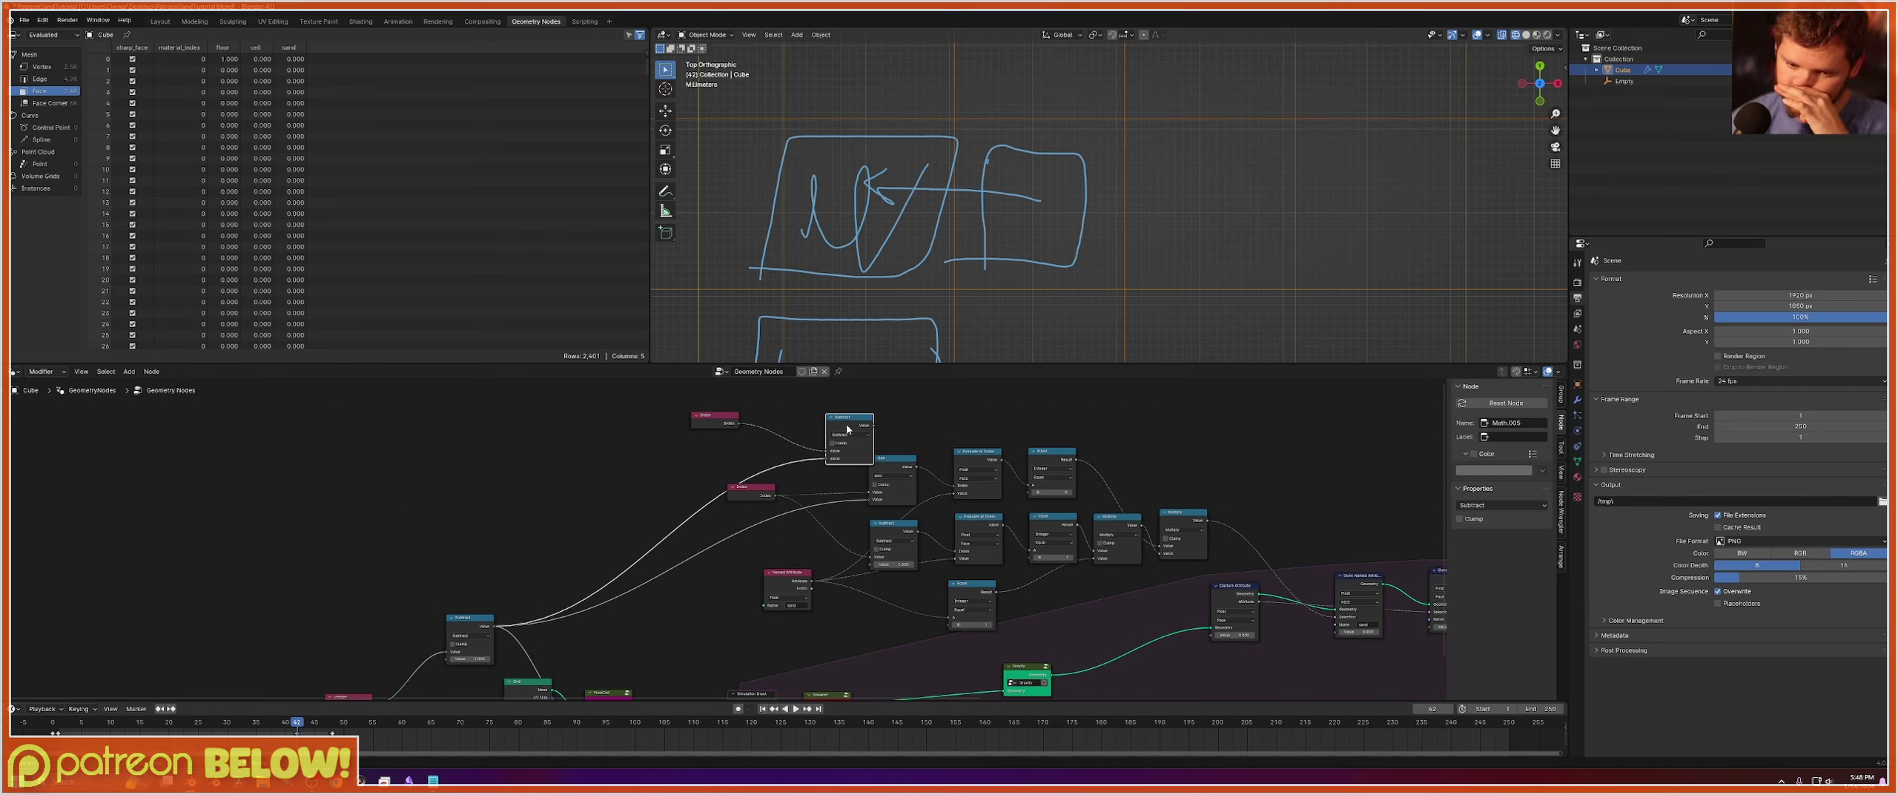
pyautogui.scroll(5, 847, 428)
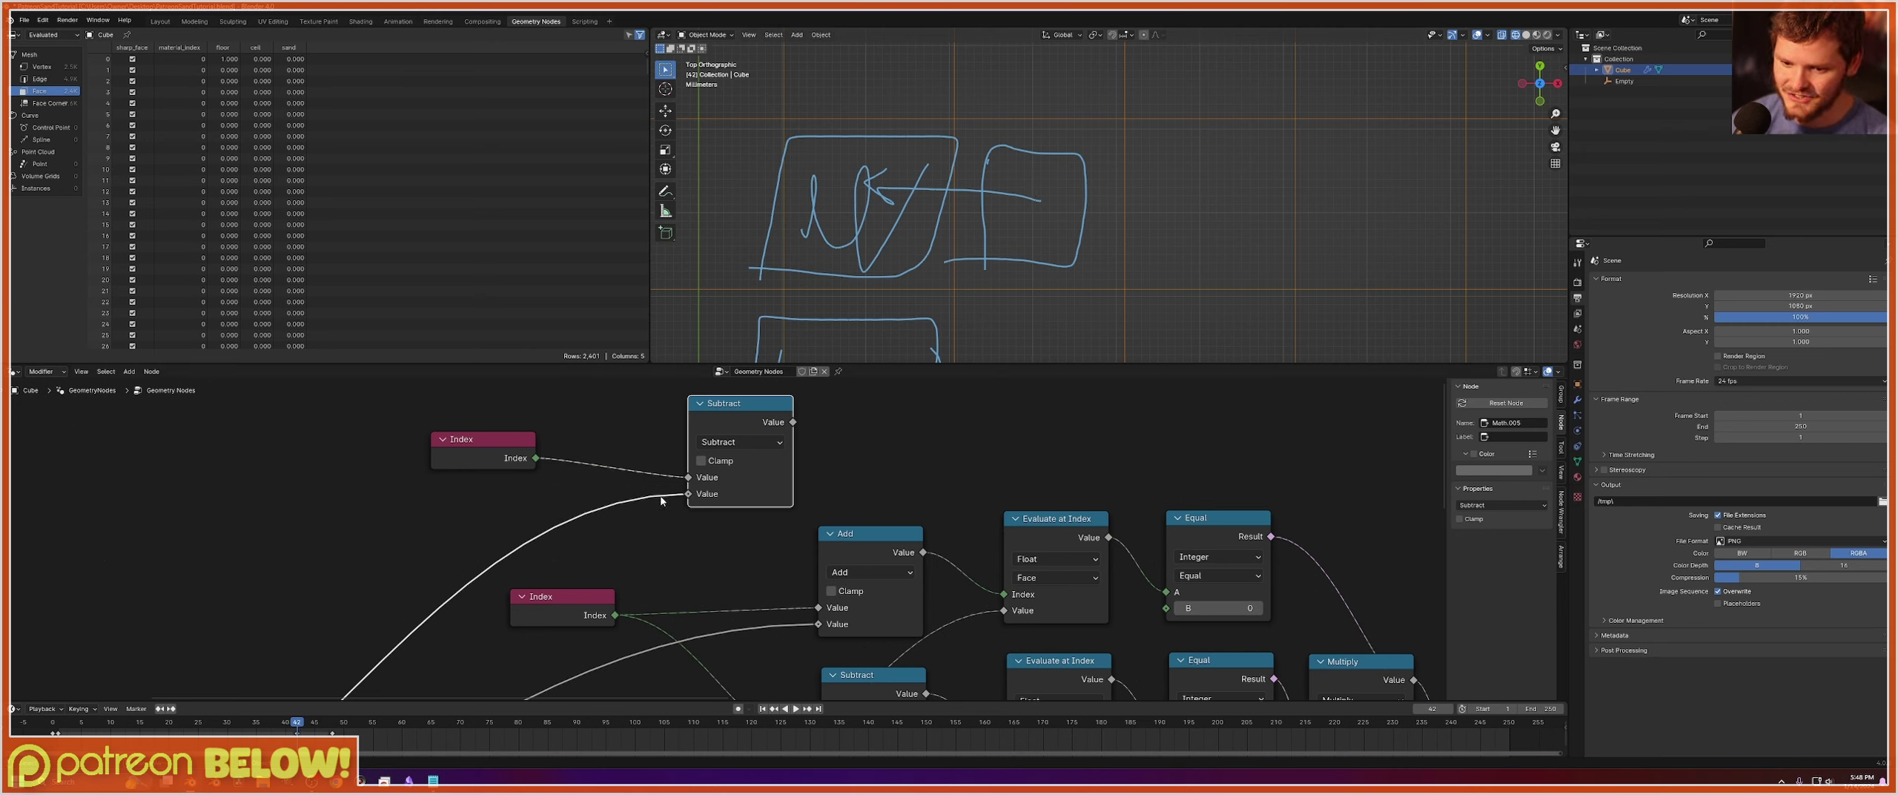
pyautogui.scroll(-3, 667, 503)
pyautogui.moveTo(715, 457); pyautogui.dragTo(711, 417)
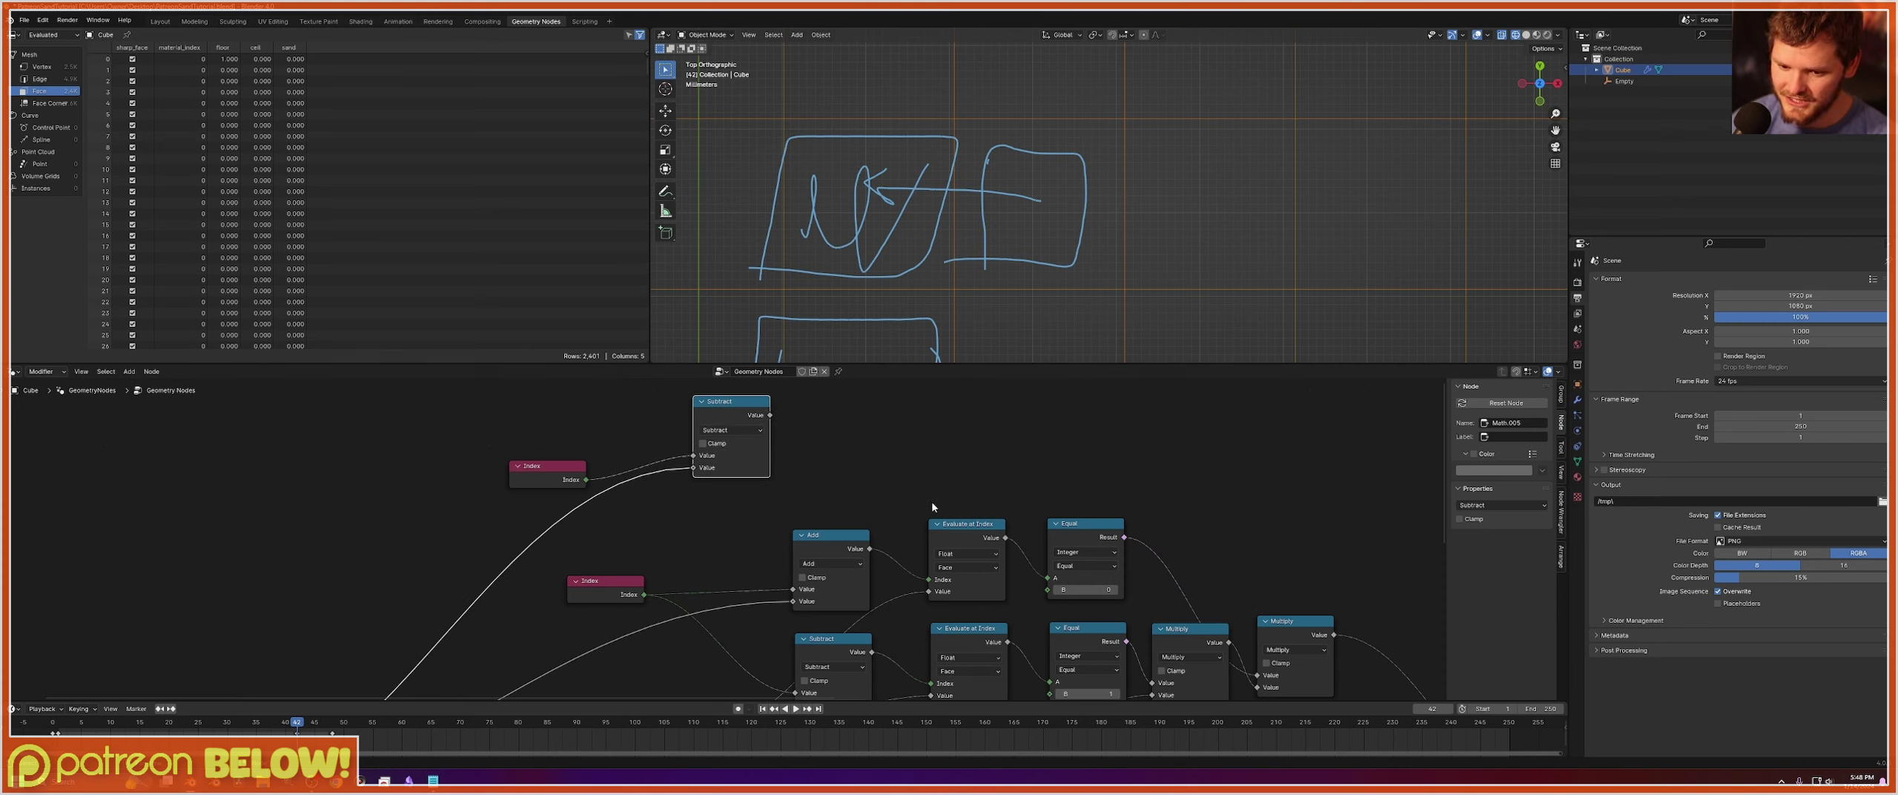
# Duplicate the Evaluate at Index node beside the new Subtract and connect the Subtract output to the copy's Index.
pyautogui.moveTo(961, 523); pyautogui.dragTo(934, 570, button='middle')
pyautogui.click(933, 570)
pyautogui.hotkey('shift', 'd')
pyautogui.click(827, 440)
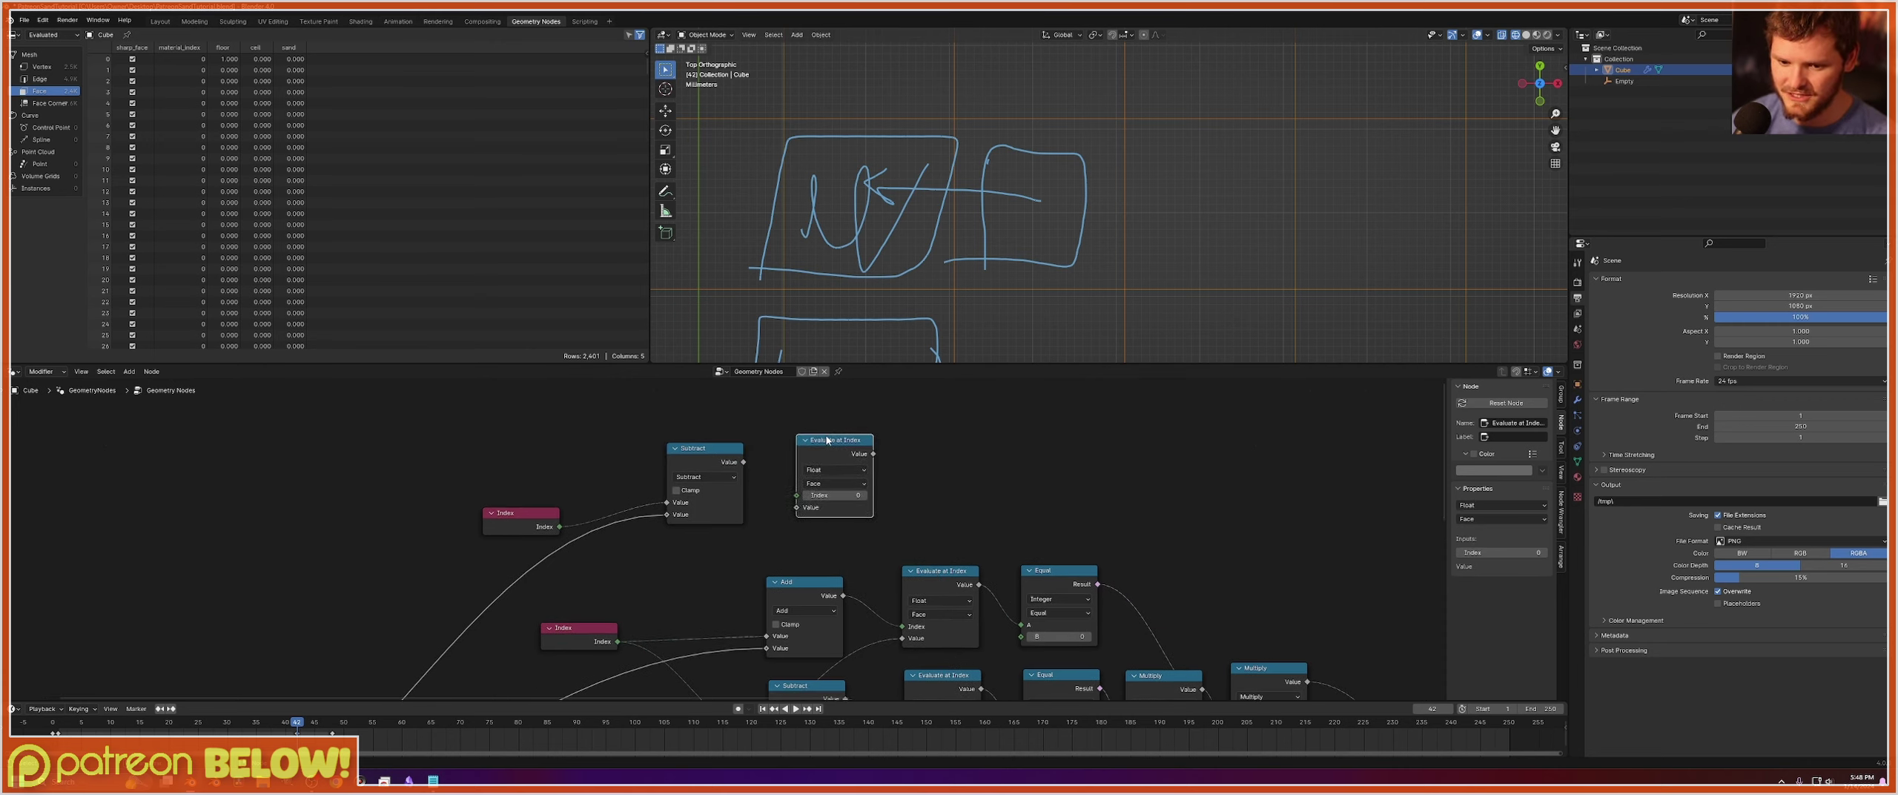
pyautogui.scroll(3, 752, 459)
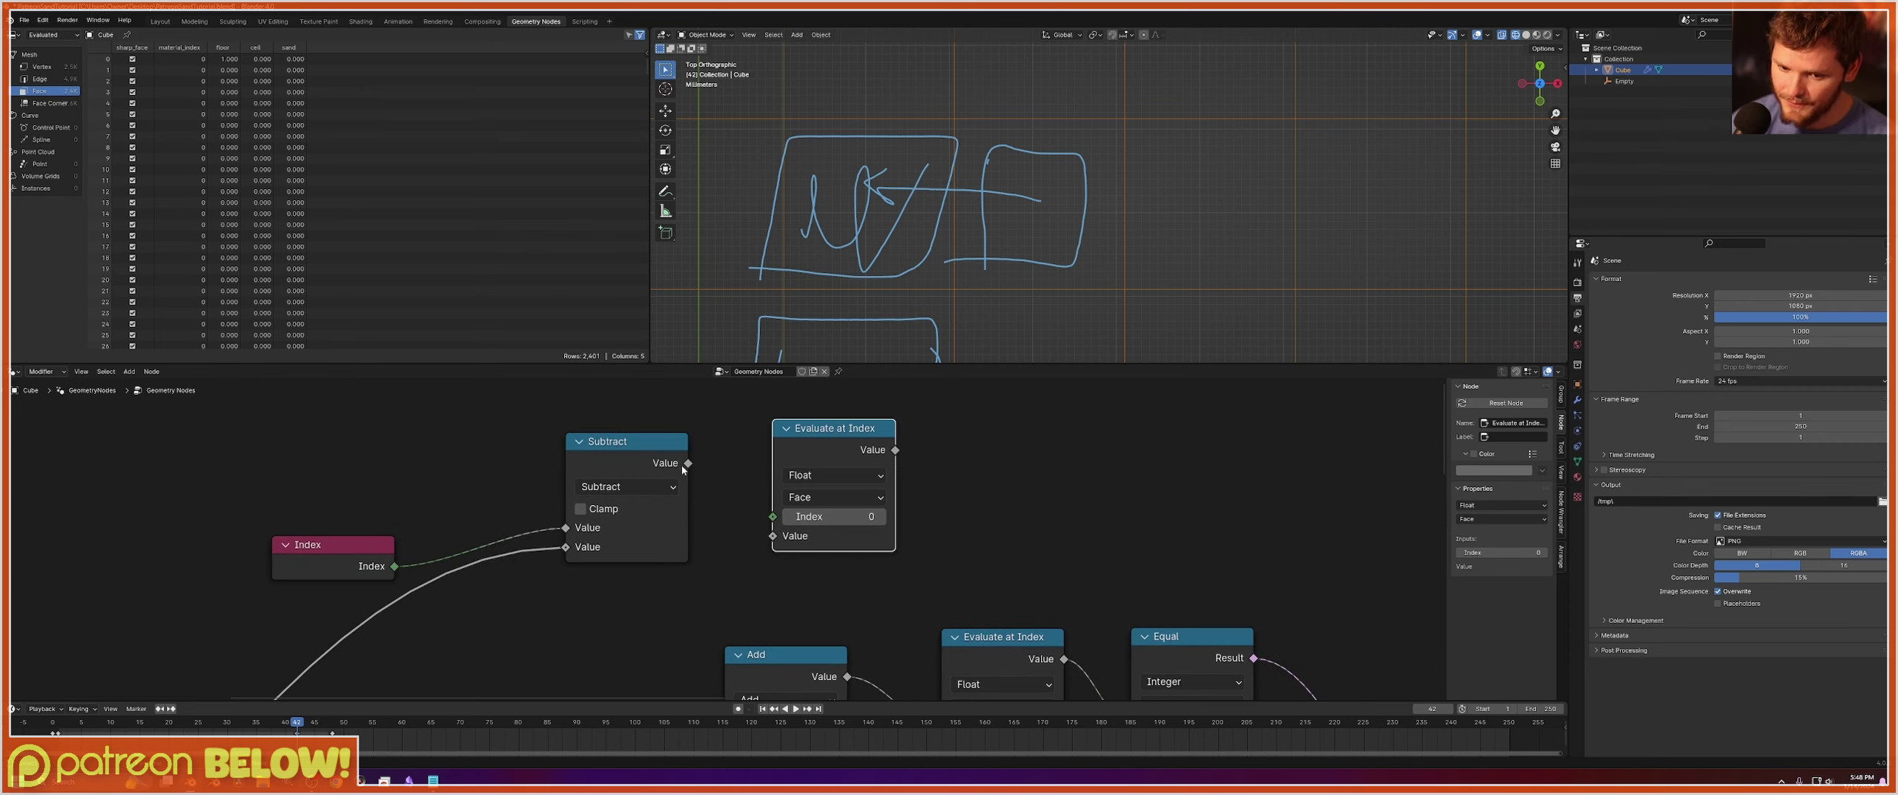
pyautogui.moveTo(689, 466)
pyautogui.moveTo(688, 463); pyautogui.dragTo(773, 516)
pyautogui.moveTo(833, 437); pyautogui.dragTo(1069, 435)
# Add a Named Attribute node feeding the Value input of the new Evaluate at Index, and set its name to sand.
pyautogui.moveTo(1032, 501); pyautogui.dragTo(745, 545)
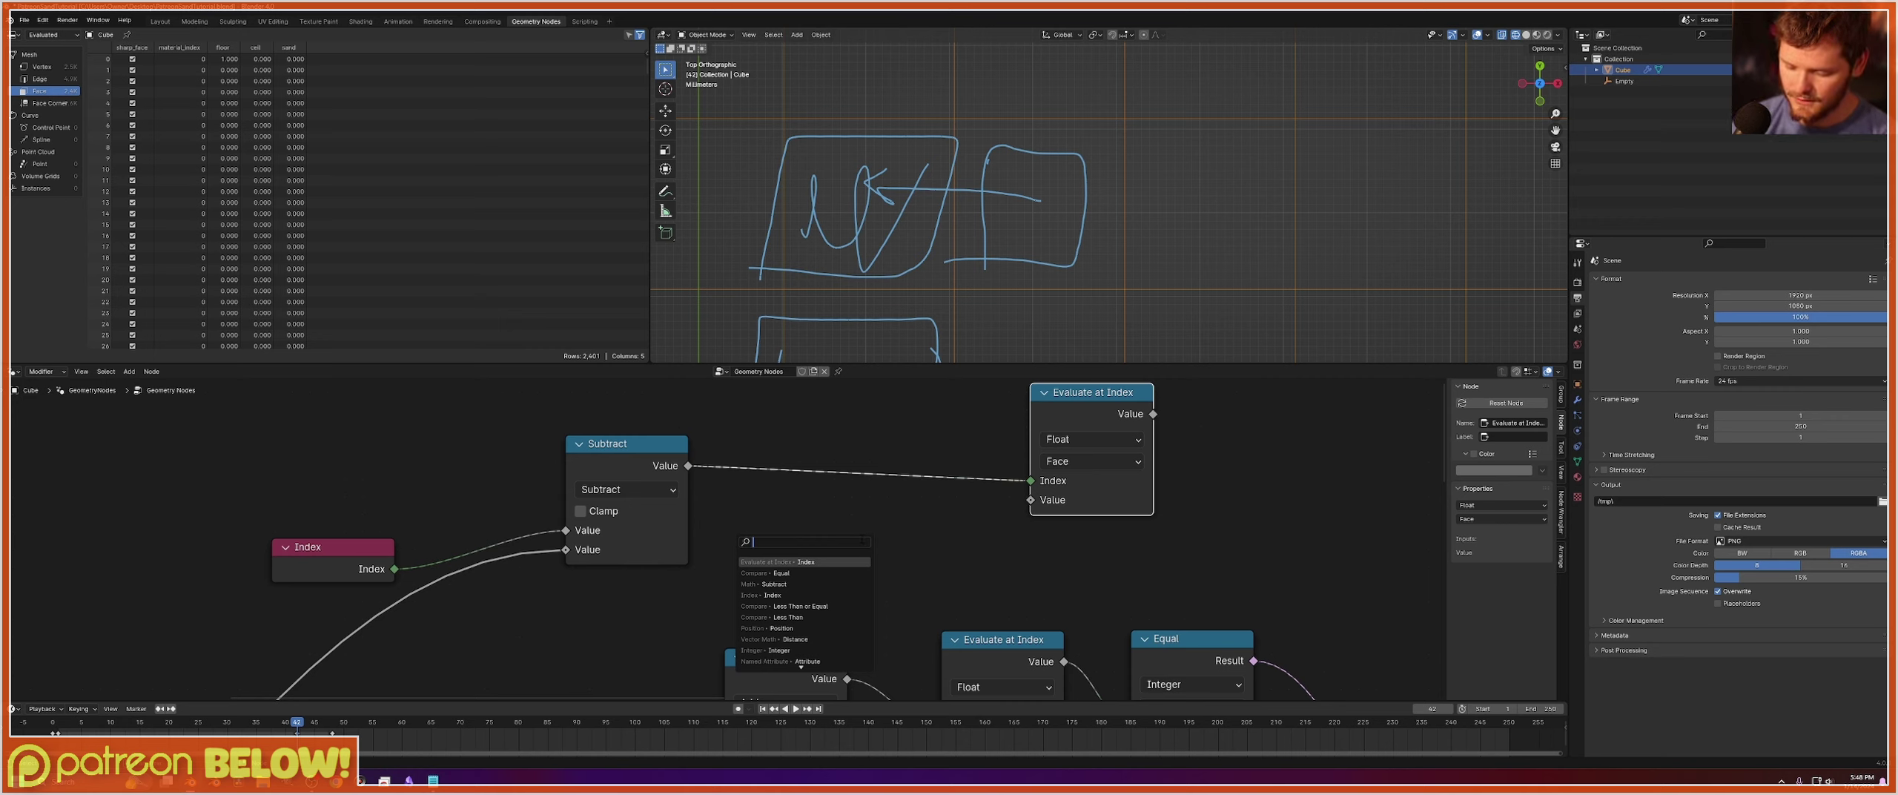
pyautogui.write('named')
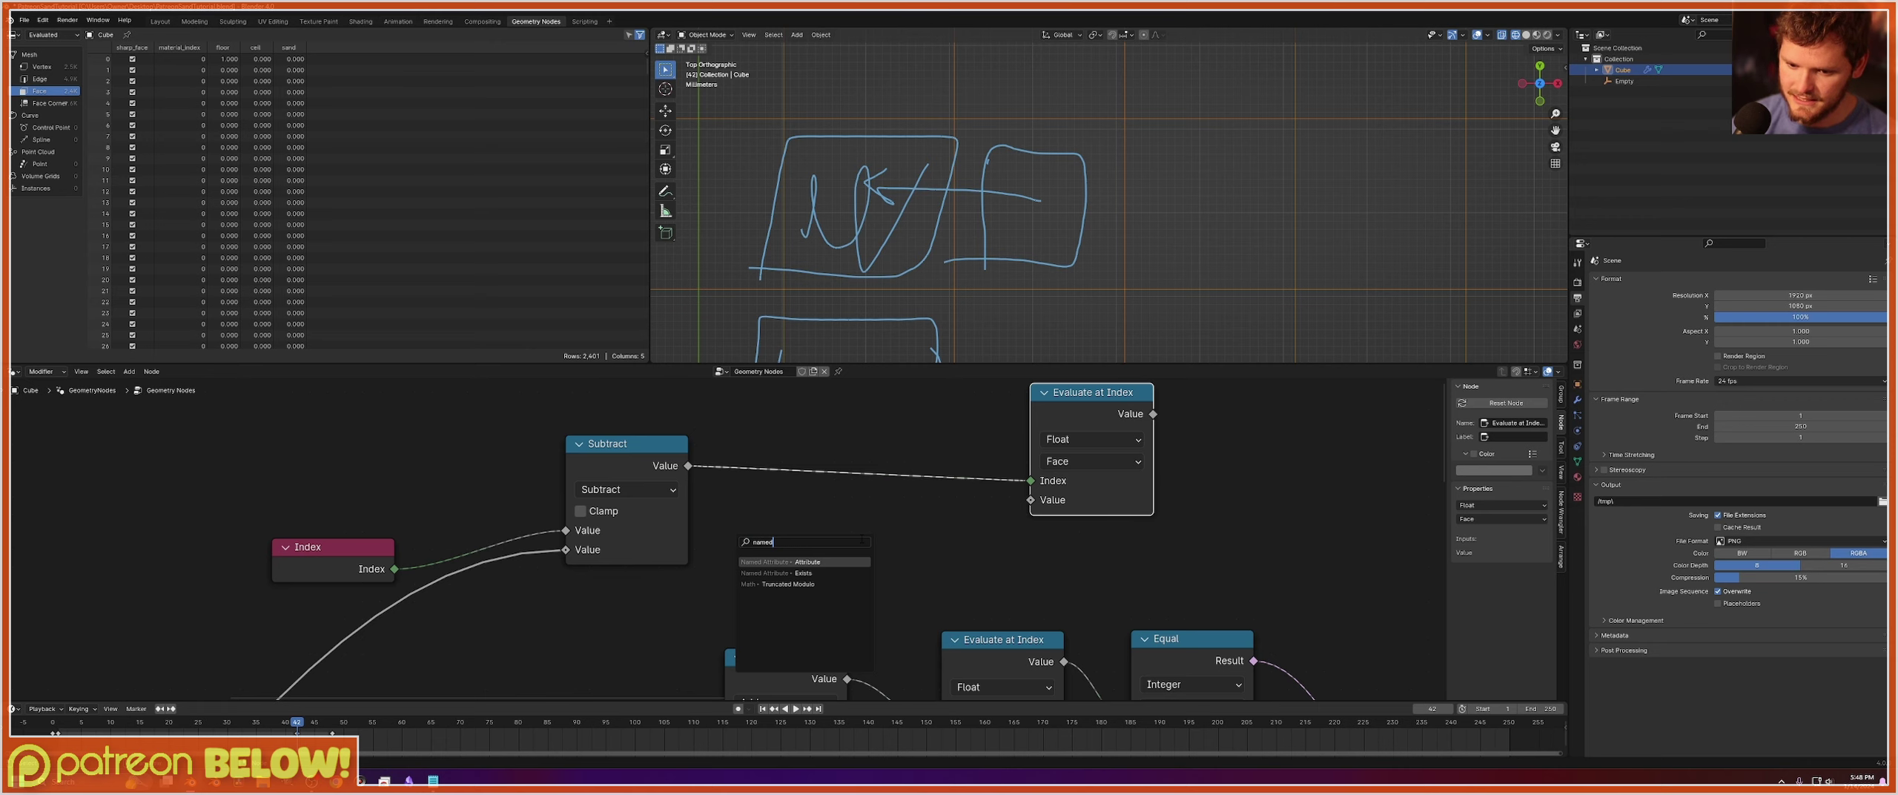
pyautogui.press('Return')
pyautogui.click(826, 619)
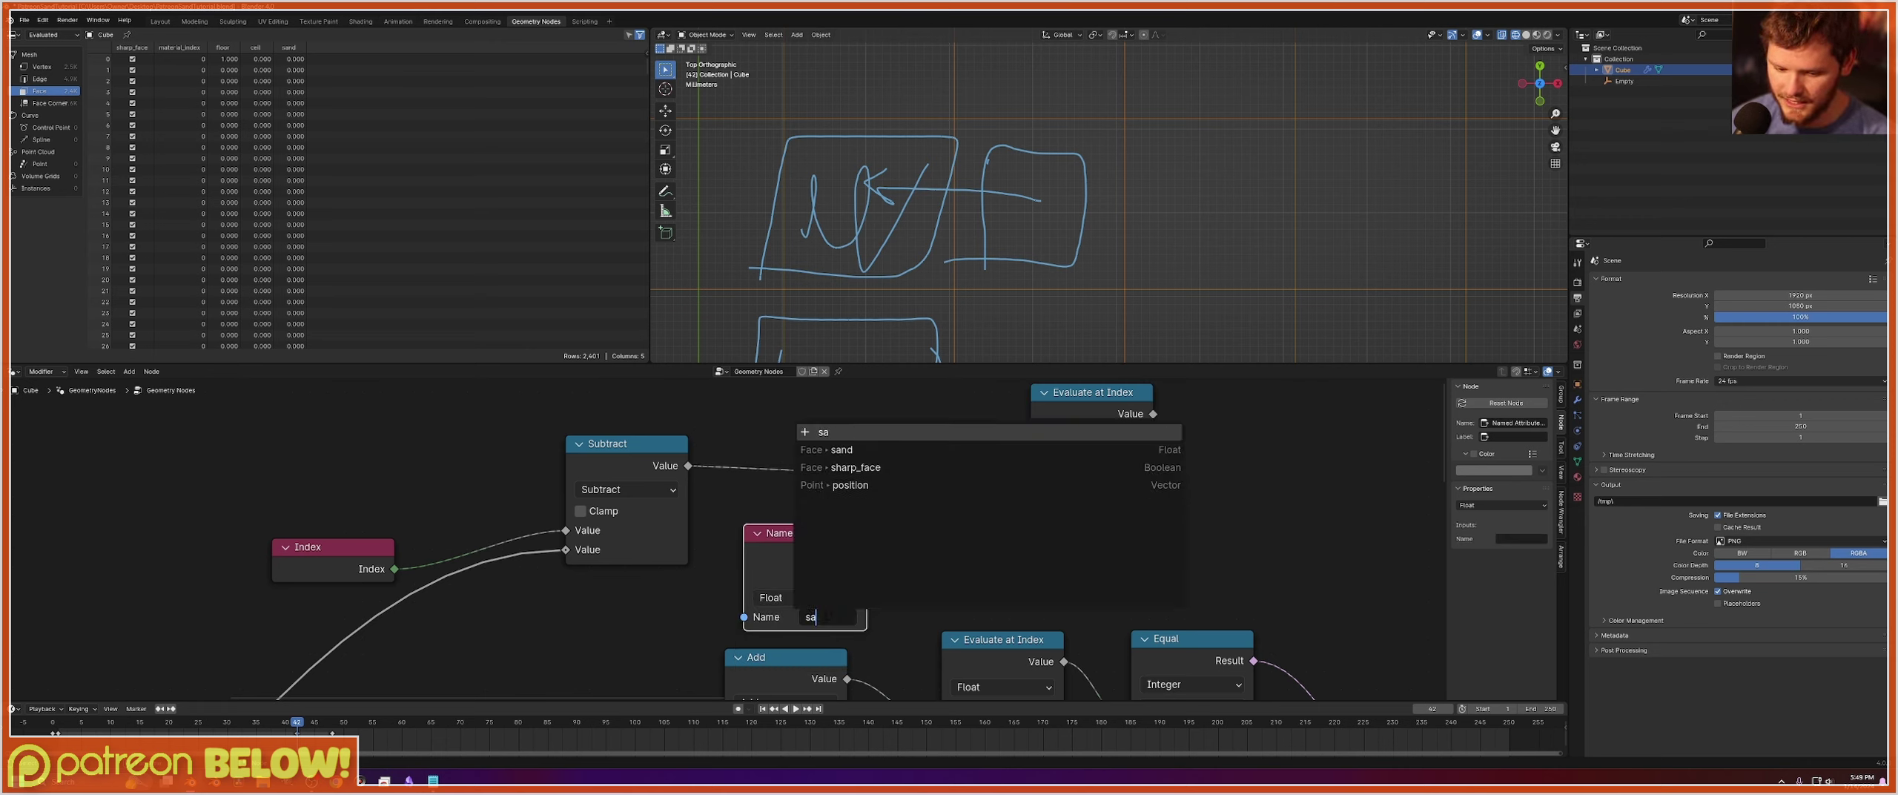
pyautogui.write('sand')
pyautogui.press('Return')
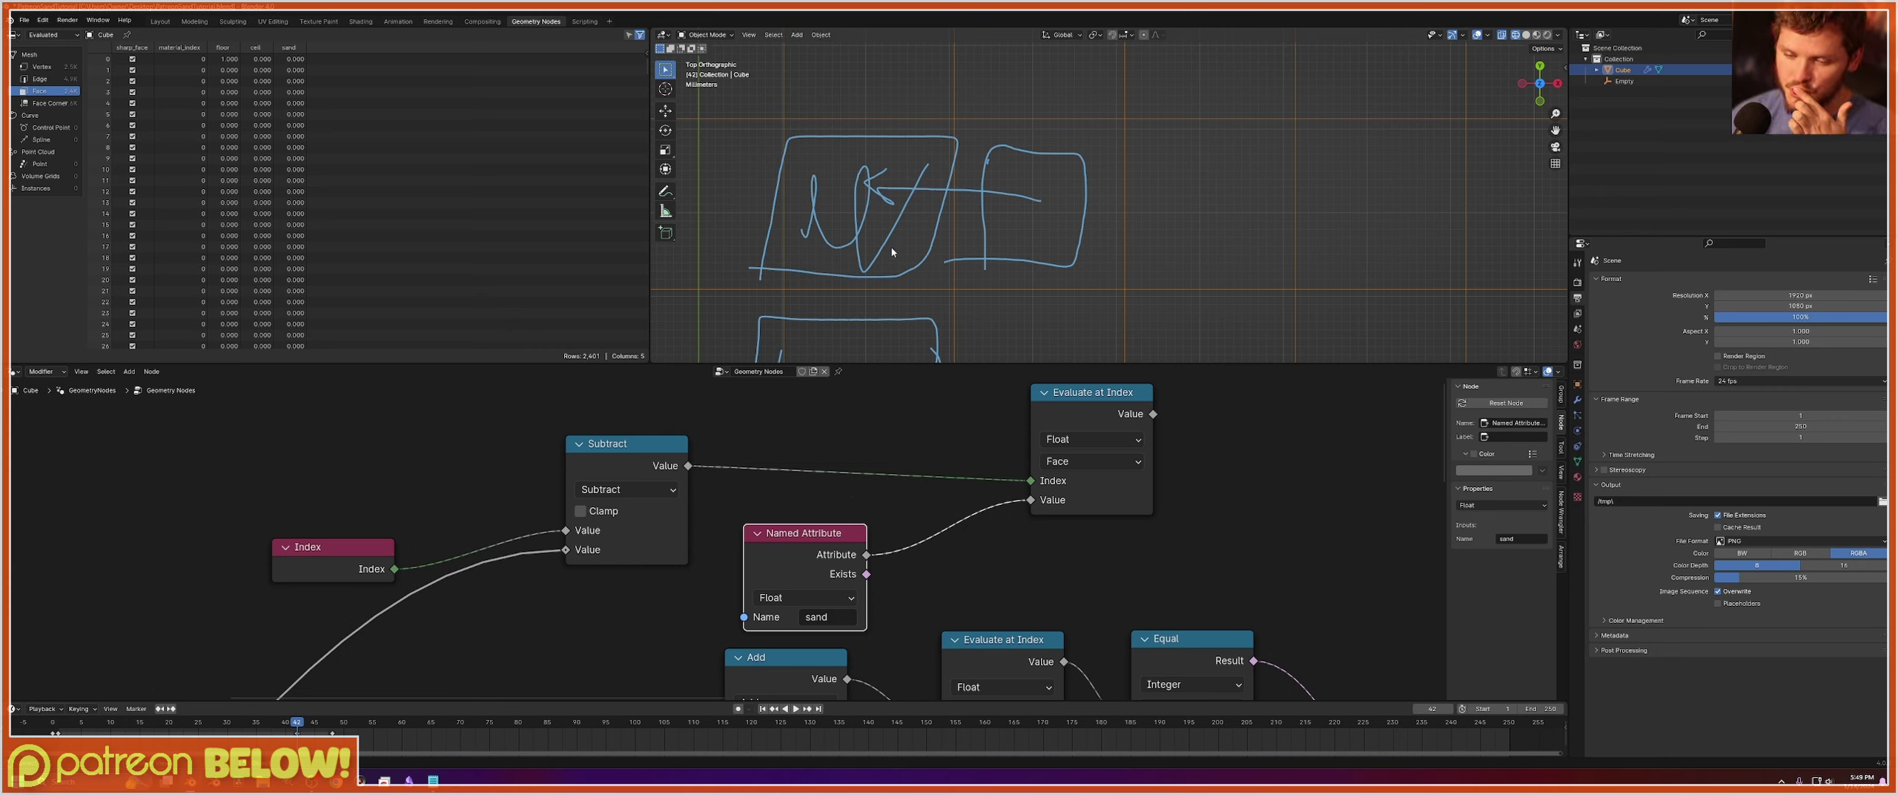
# Draw an arrow in the sketch from the shaded cell down to the cell beneath it.
pyautogui.scroll(-2, 893, 249)
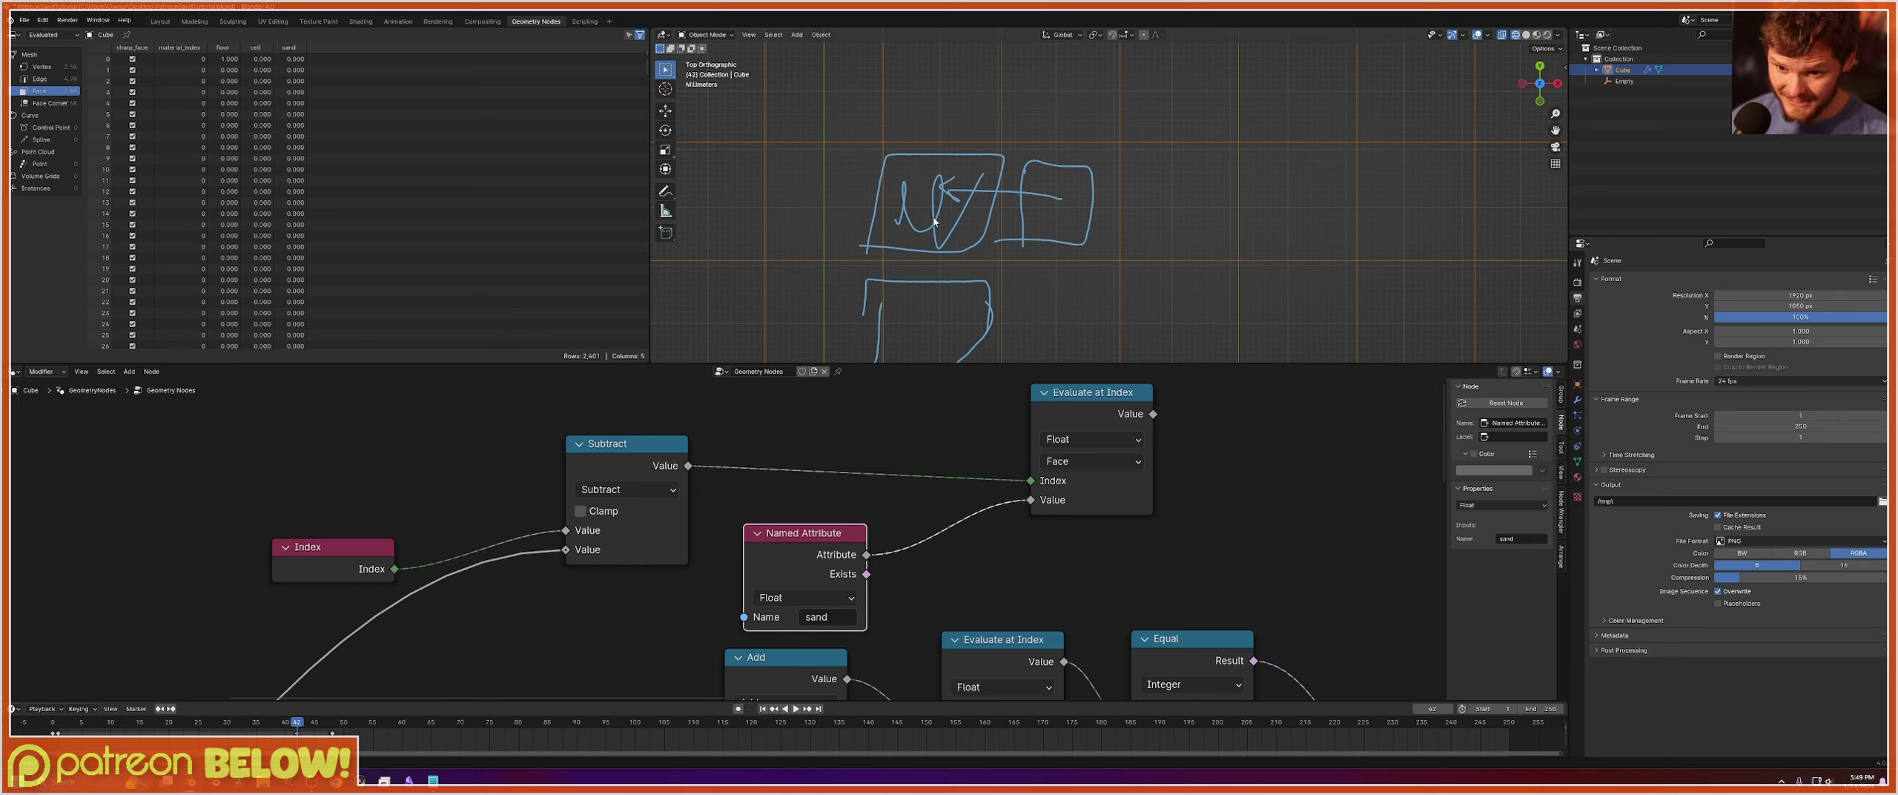
pyautogui.moveTo(934, 221)
pyautogui.mouseDown()
pyautogui.moveTo(928, 299)
pyautogui.moveTo(956, 317)
pyautogui.mouseUp()
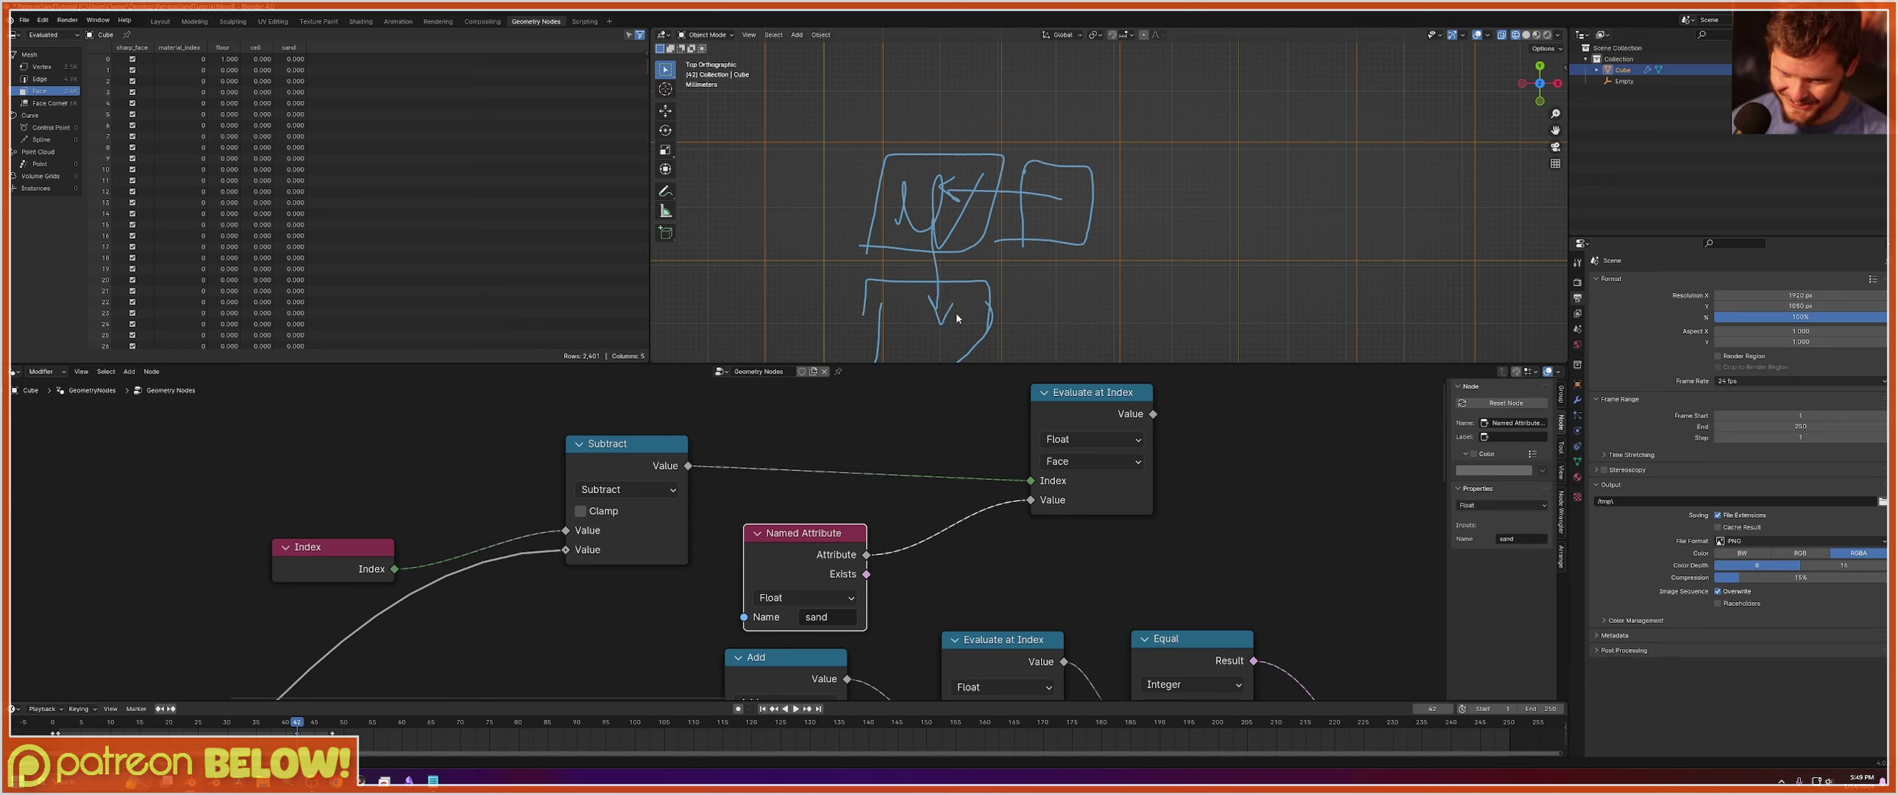
# Duplicate an Equal node, connect the new Evaluate at Index output to its A input, and set B to 1.
pyautogui.scroll(-2, 896, 504)
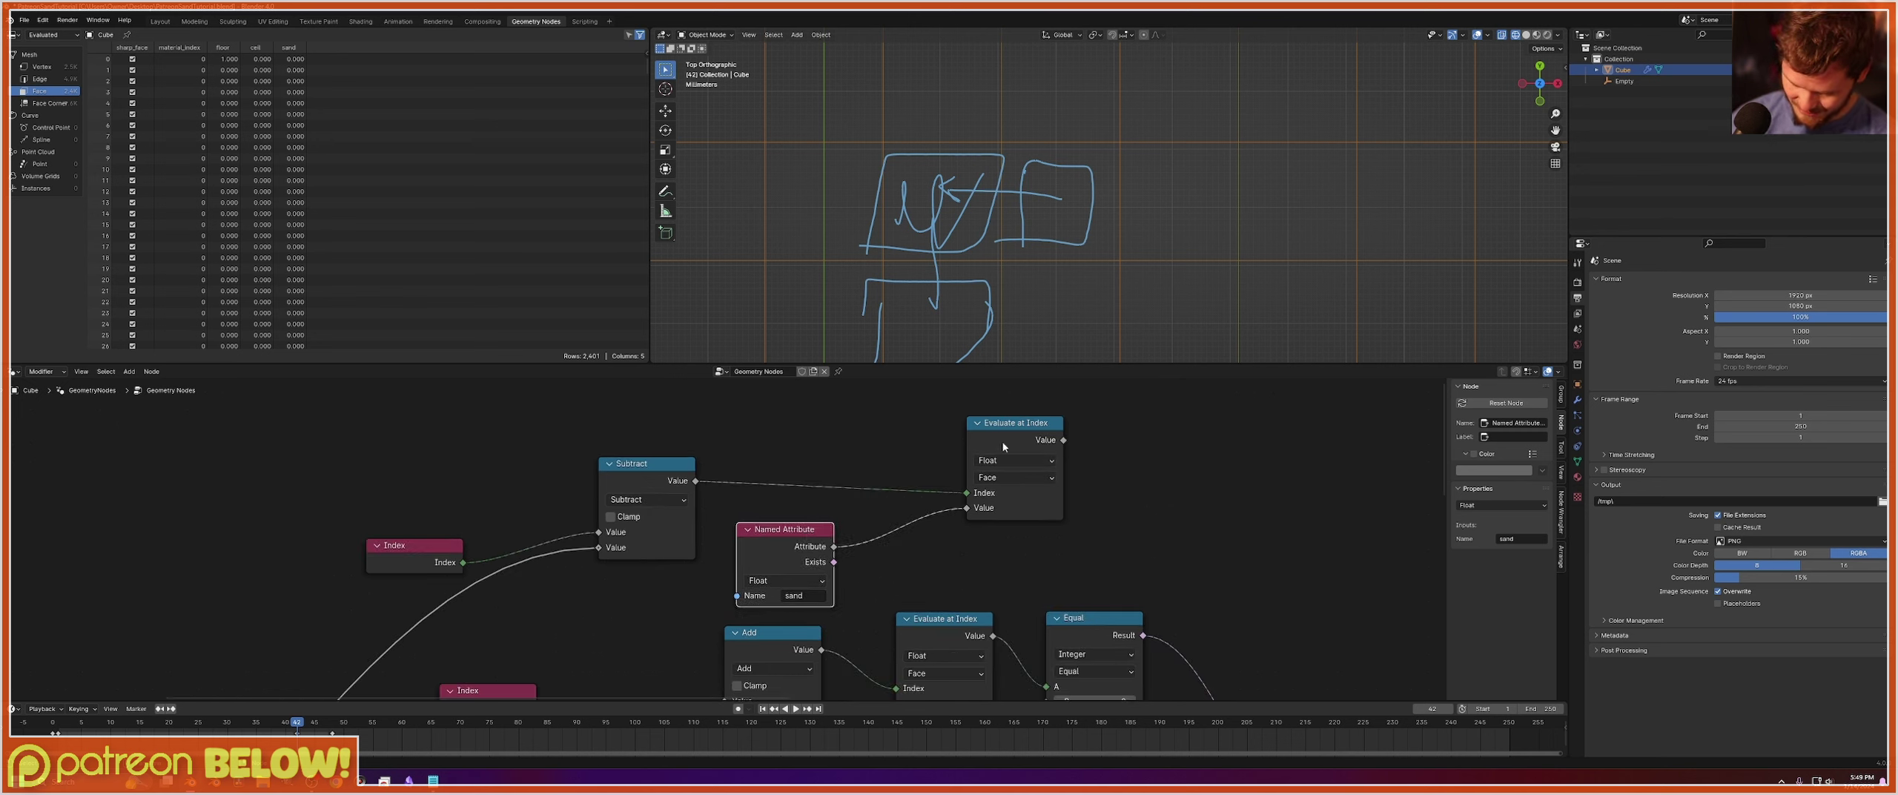
pyautogui.moveTo(1012, 432); pyautogui.dragTo(936, 470, button='middle')
pyautogui.moveTo(936, 470); pyautogui.dragTo(857, 487)
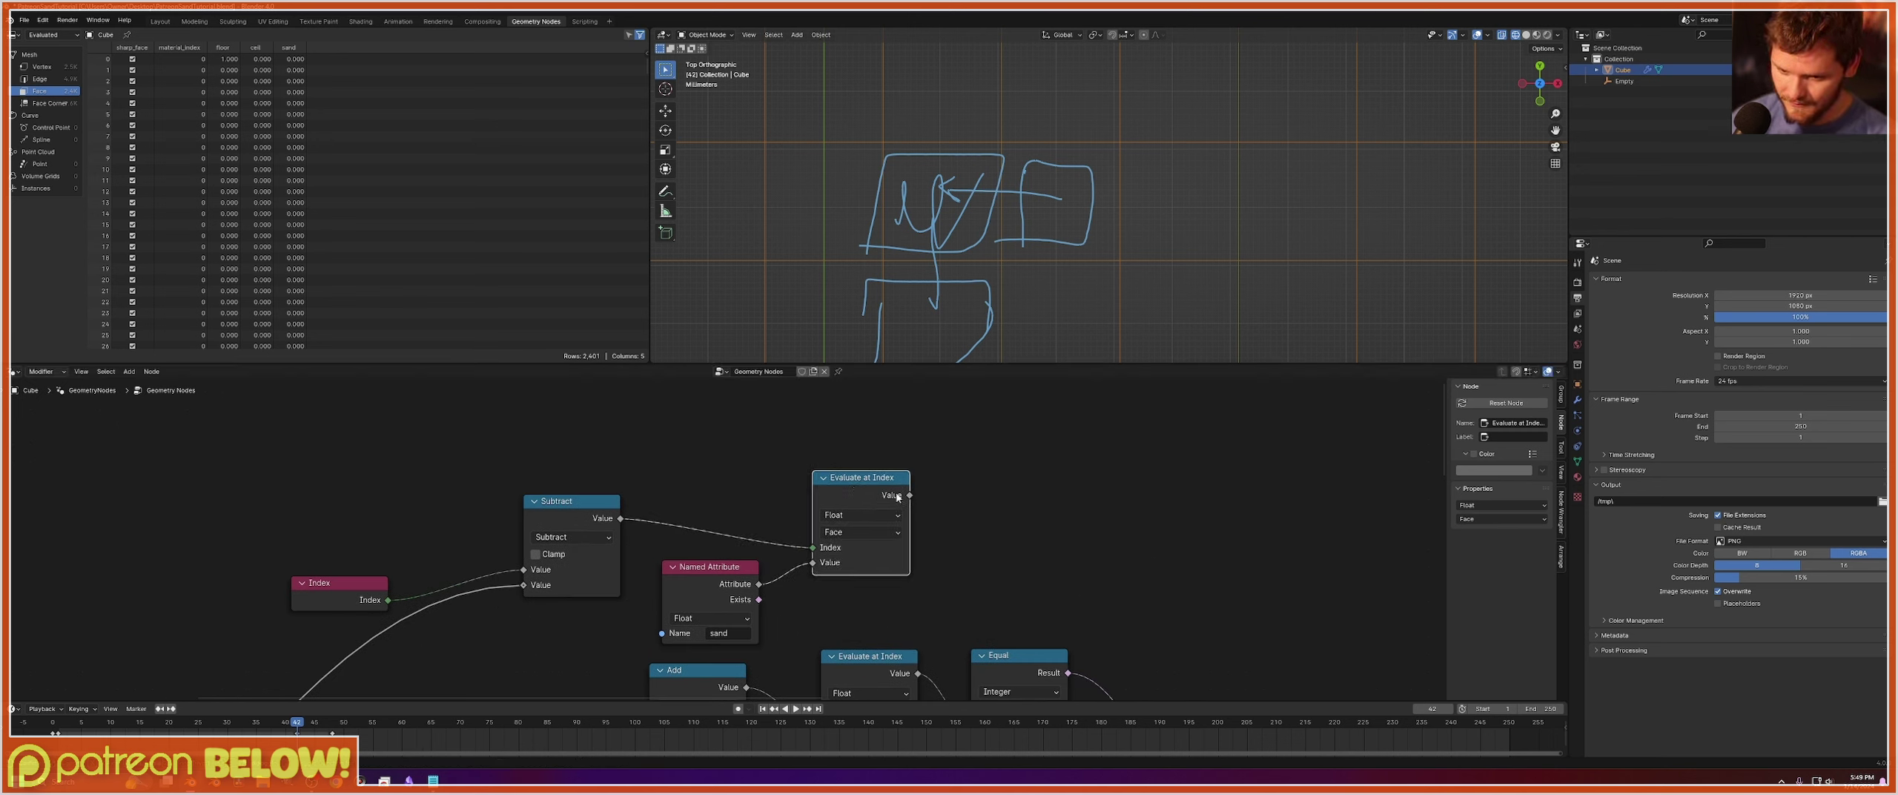
pyautogui.click(1017, 662)
pyautogui.hotkey('shift', 'd')
pyautogui.click(1015, 450)
pyautogui.keyDown('alt'); pyautogui.moveTo(893, 499); pyautogui.dragTo(1011, 501, button='right'); pyautogui.keyUp('alt')
pyautogui.click(1016, 527)
pyautogui.moveTo(1016, 527); pyautogui.dragTo(1037, 527)
pyautogui.moveTo(1012, 457); pyautogui.dragTo(1029, 538)
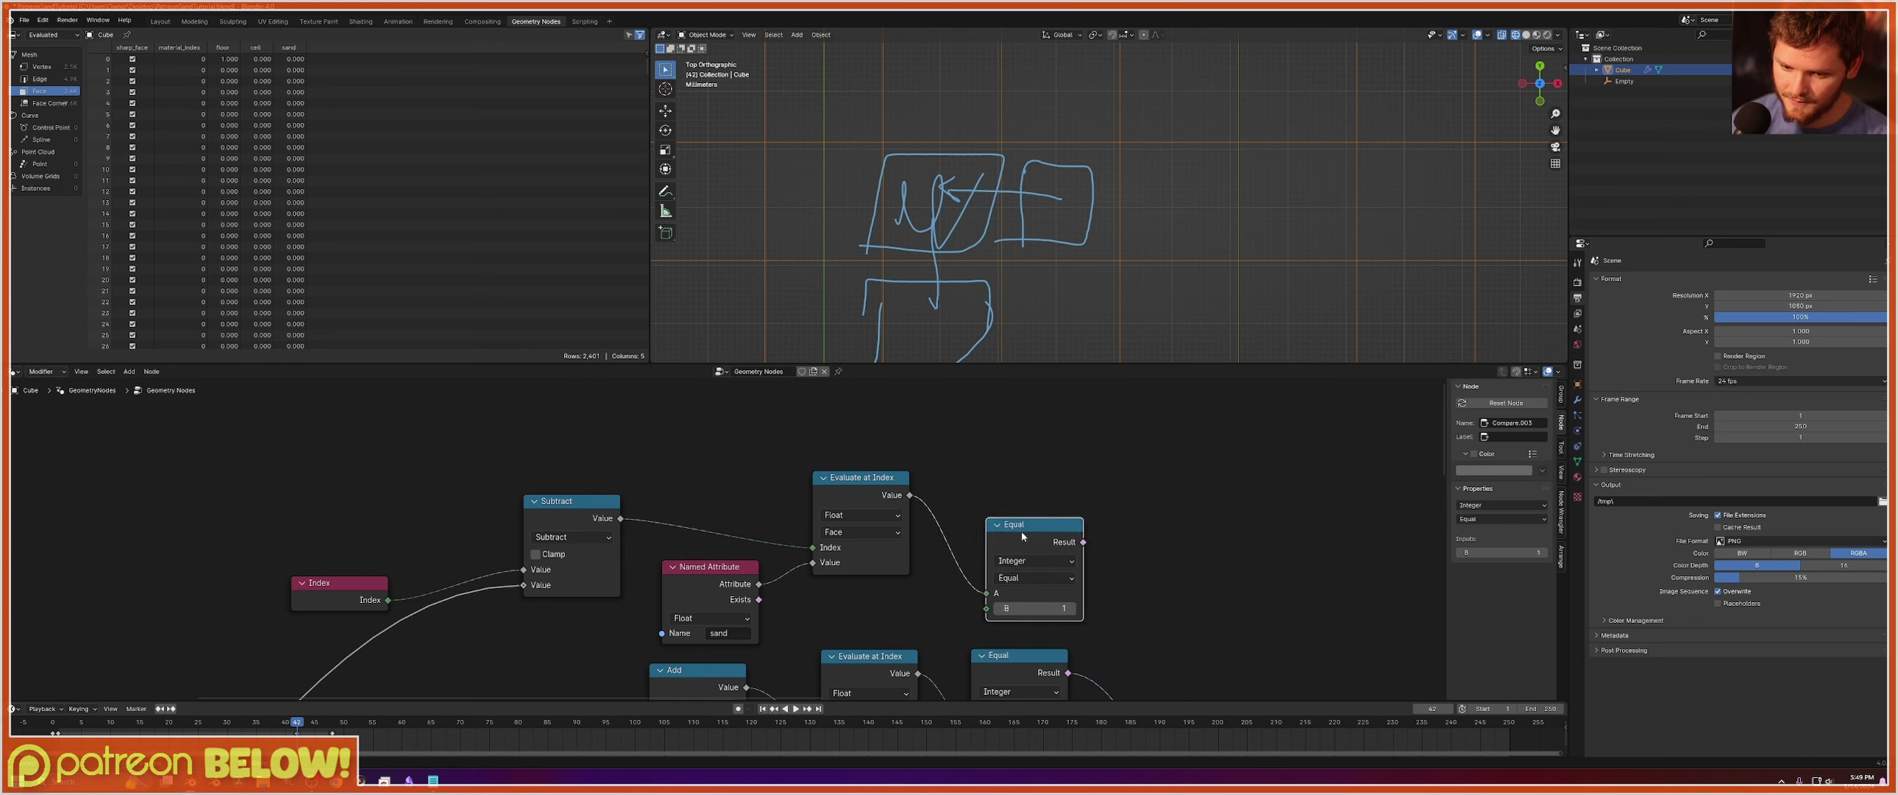
# Duplicate the Evaluate at Index node that reads the sand attribute and place the copy above it.
pyautogui.moveTo(871, 498); pyautogui.dragTo(940, 550, button='middle')
pyautogui.click(940, 550)
pyautogui.hotkey('shift', 'd')
pyautogui.click(951, 451)
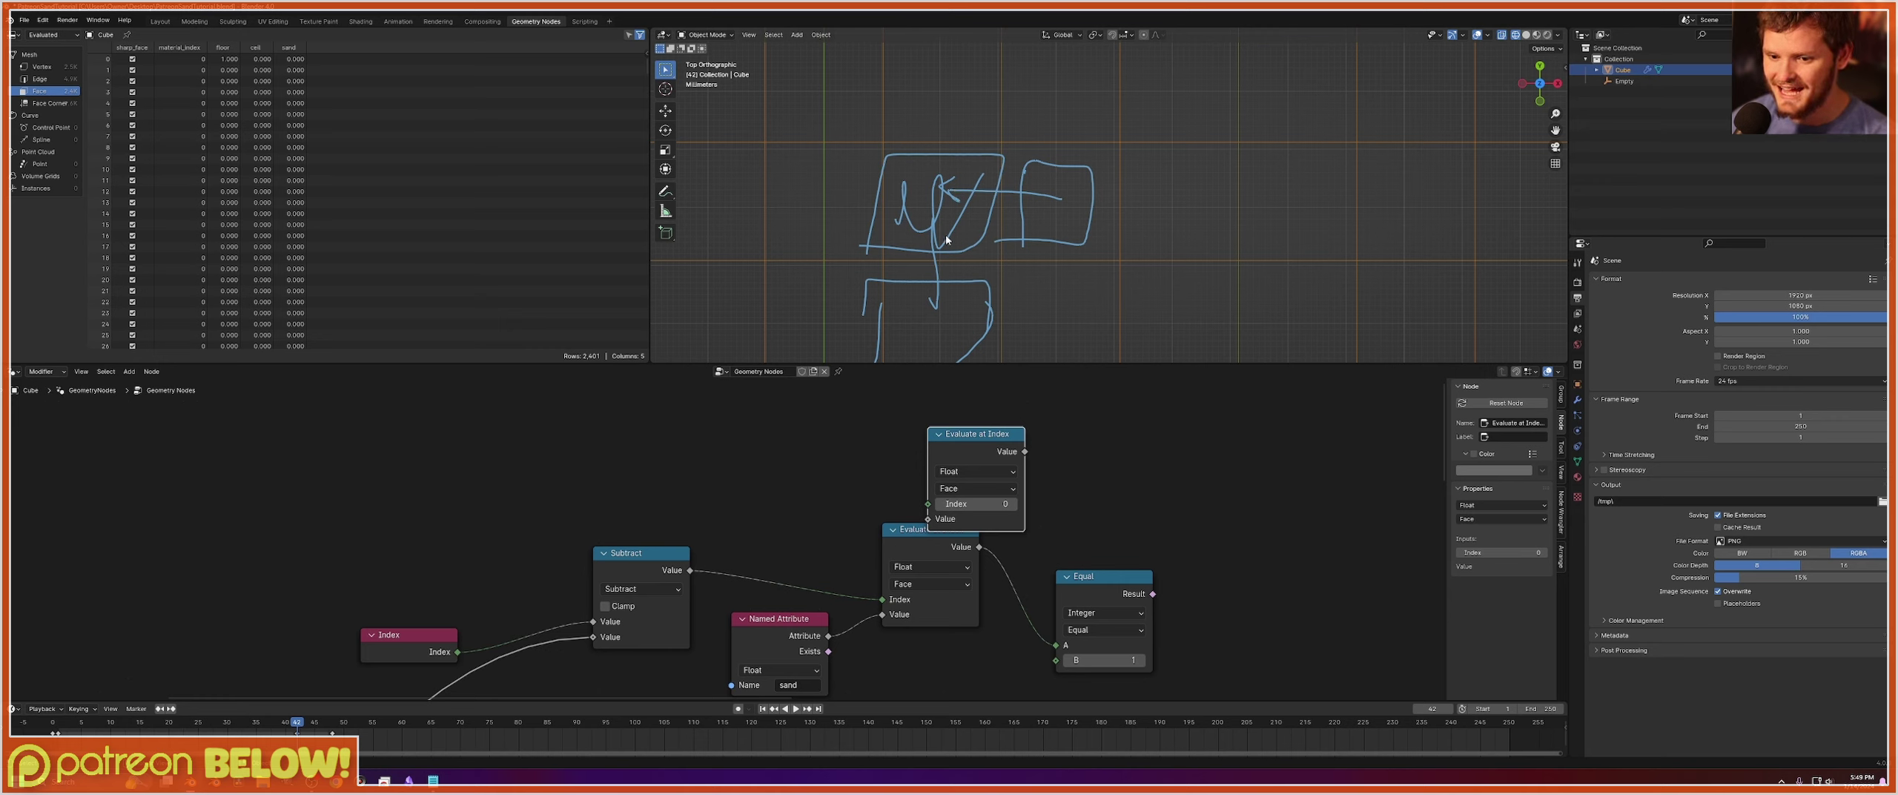
# Shift the upper Index and Subtract nodes, then add a Subtract copy above that takes the first Subtract's output and subtracts 1.
pyautogui.moveTo(416, 635); pyautogui.dragTo(413, 562)
pyautogui.moveTo(631, 556); pyautogui.dragTo(693, 488)
pyautogui.hotkey('shift', 'd')
pyautogui.click(731, 424)
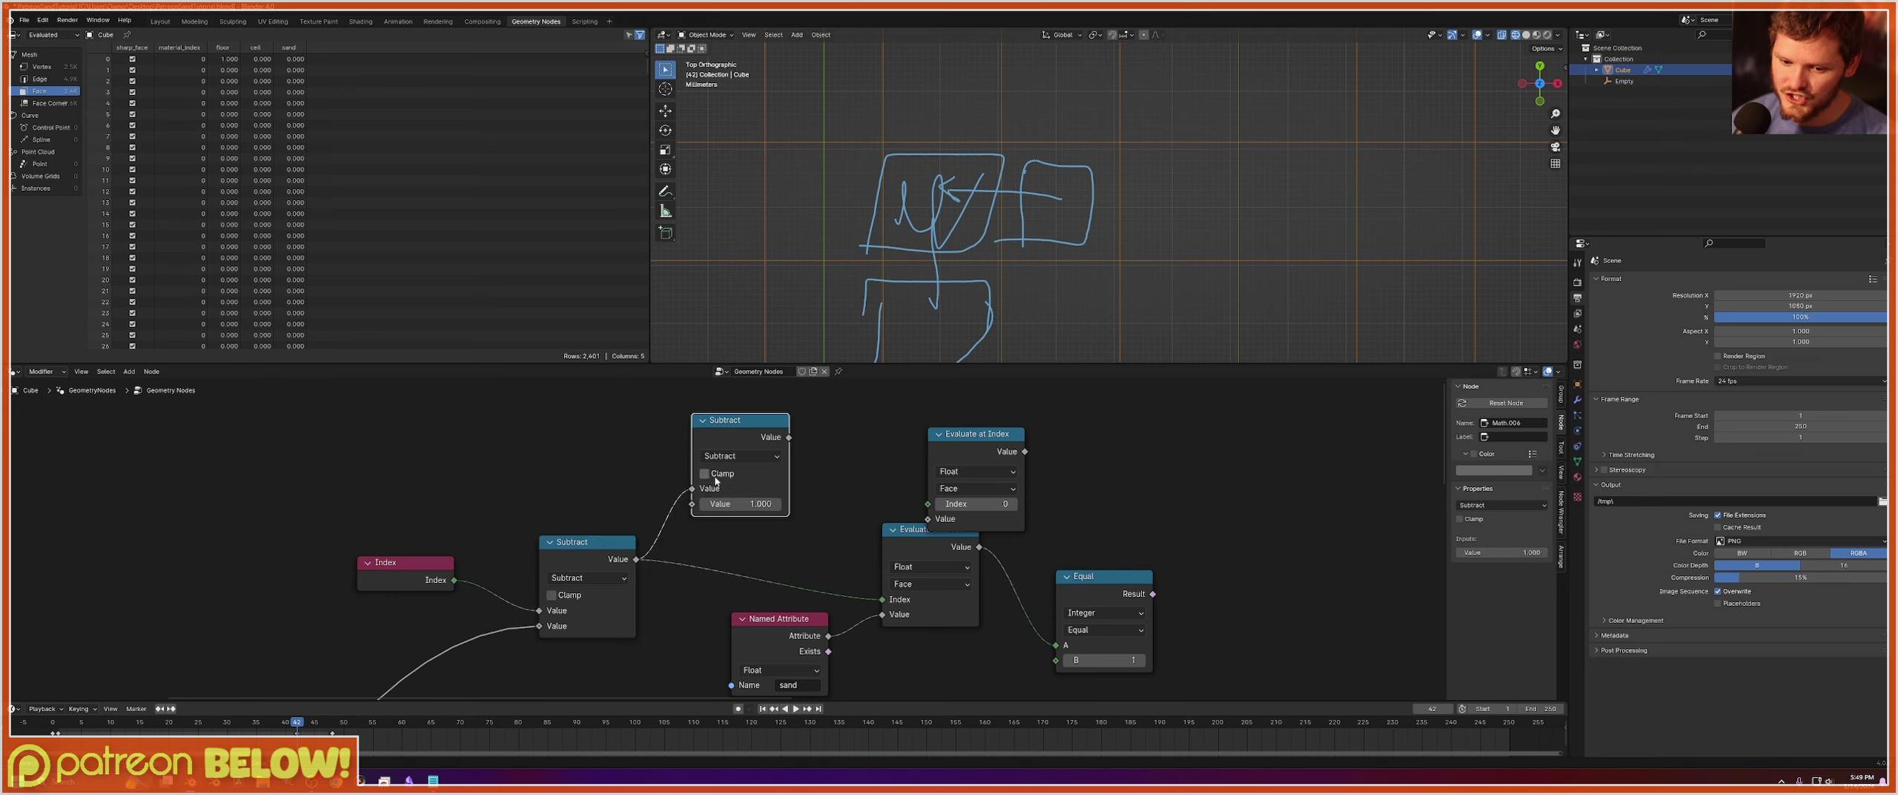
pyautogui.click(443, 565)
pyautogui.click(563, 566)
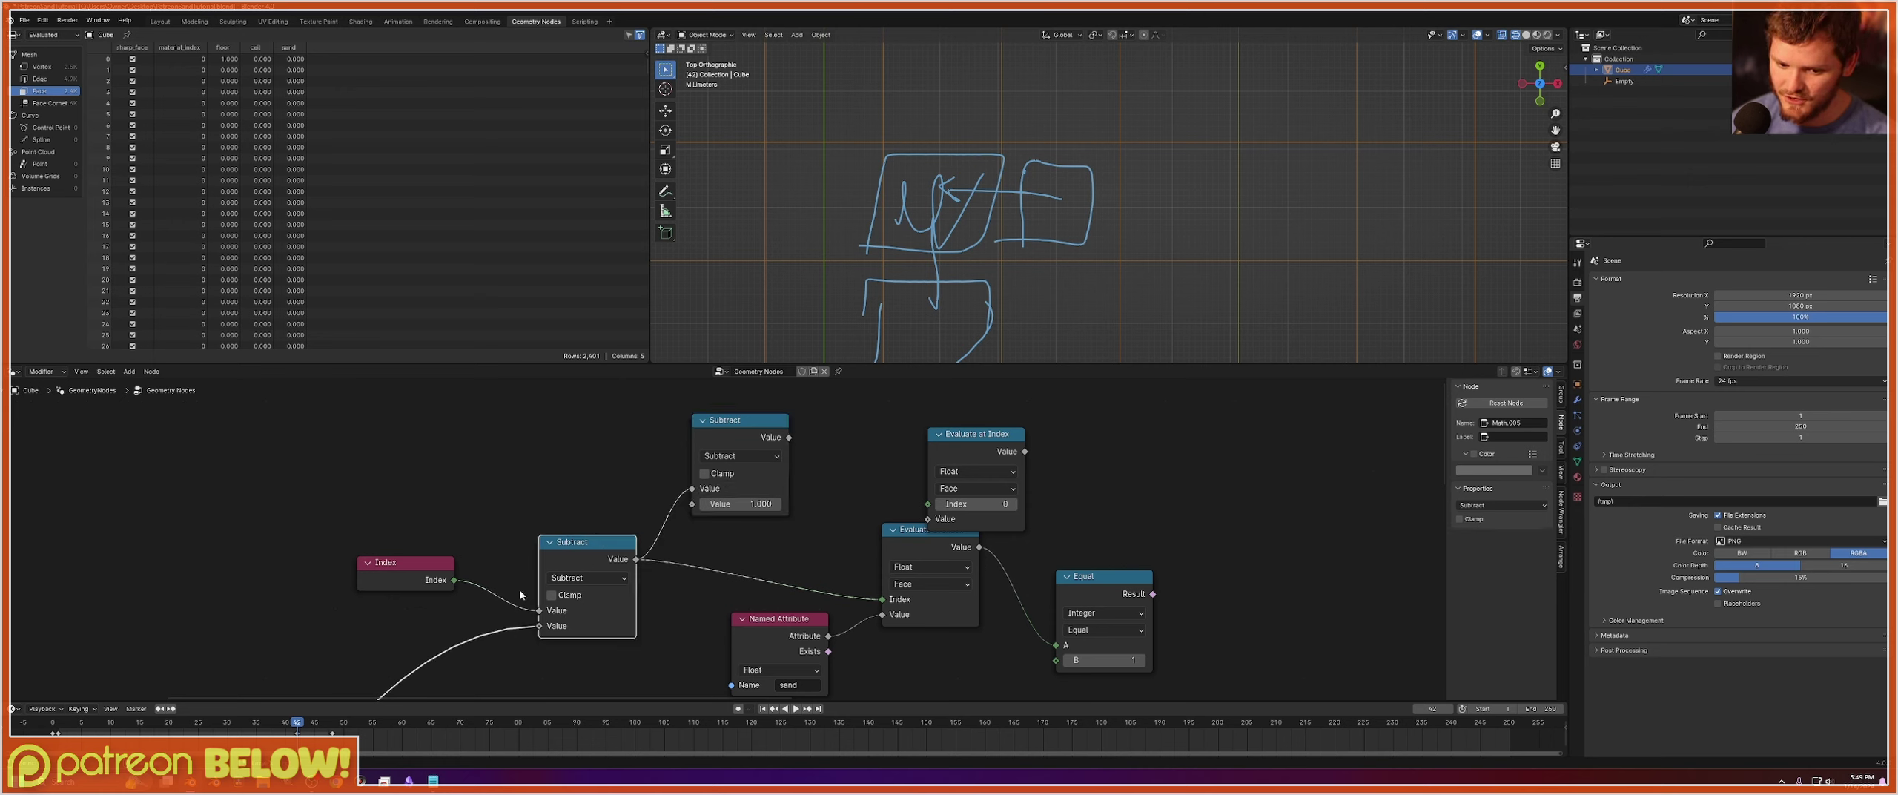
# Connect the new Subtract to the upper Evaluate at Index node's Index, and the sand Named Attribute to its Value.
pyautogui.scroll(-1, 541, 601)
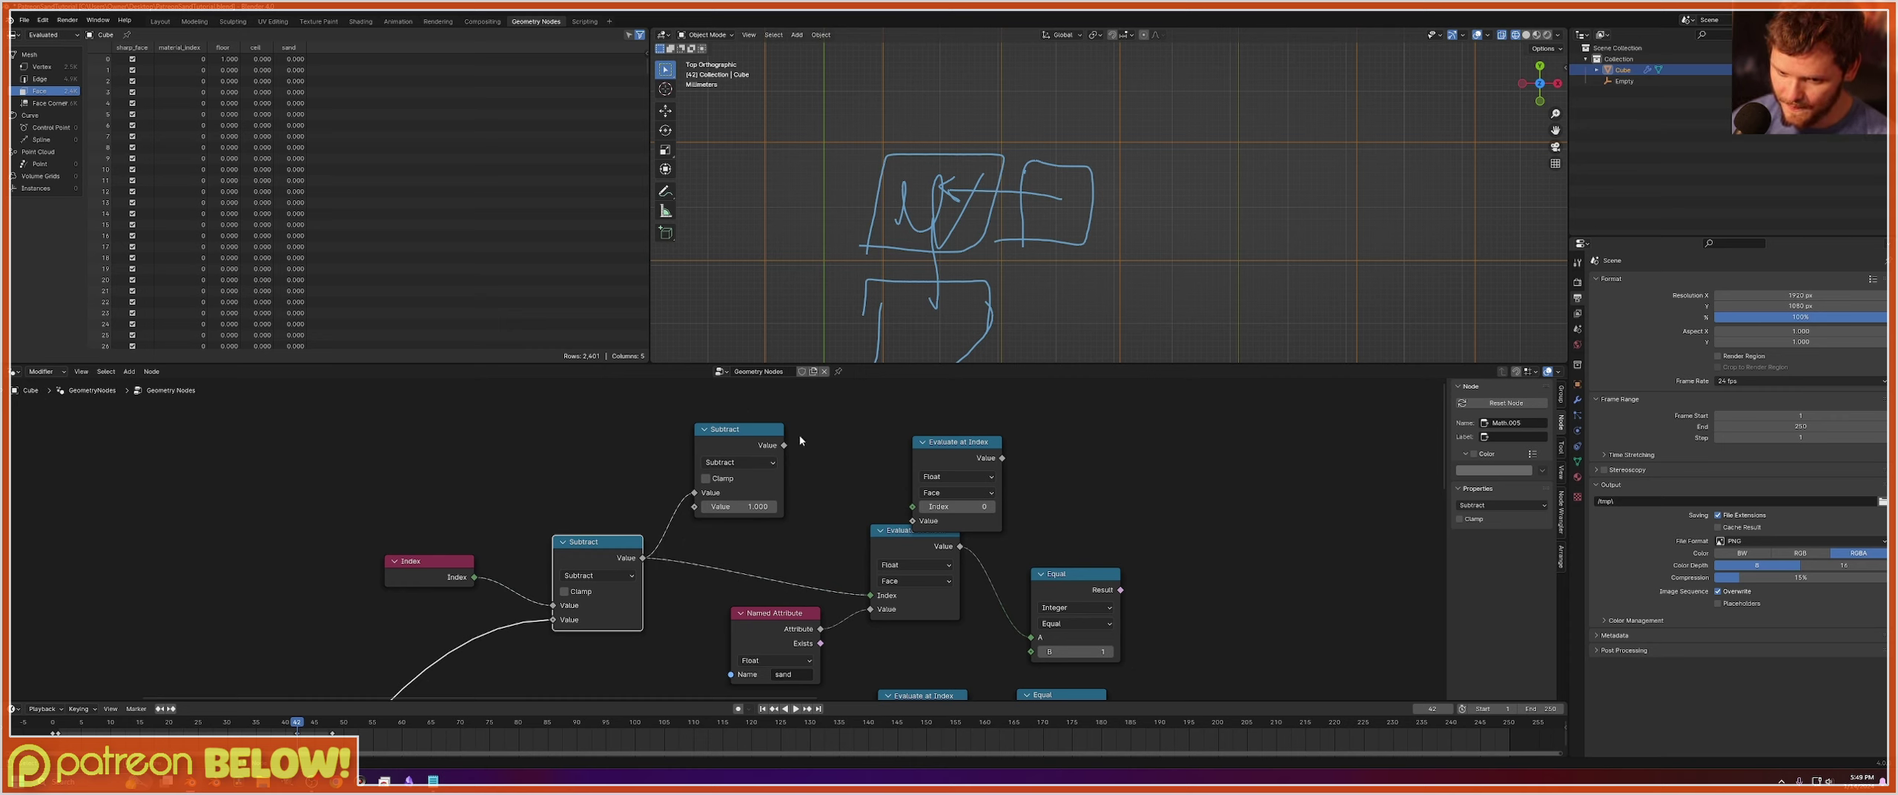
pyautogui.moveTo(963, 454); pyautogui.dragTo(903, 423)
pyautogui.moveTo(784, 445); pyautogui.dragTo(853, 476)
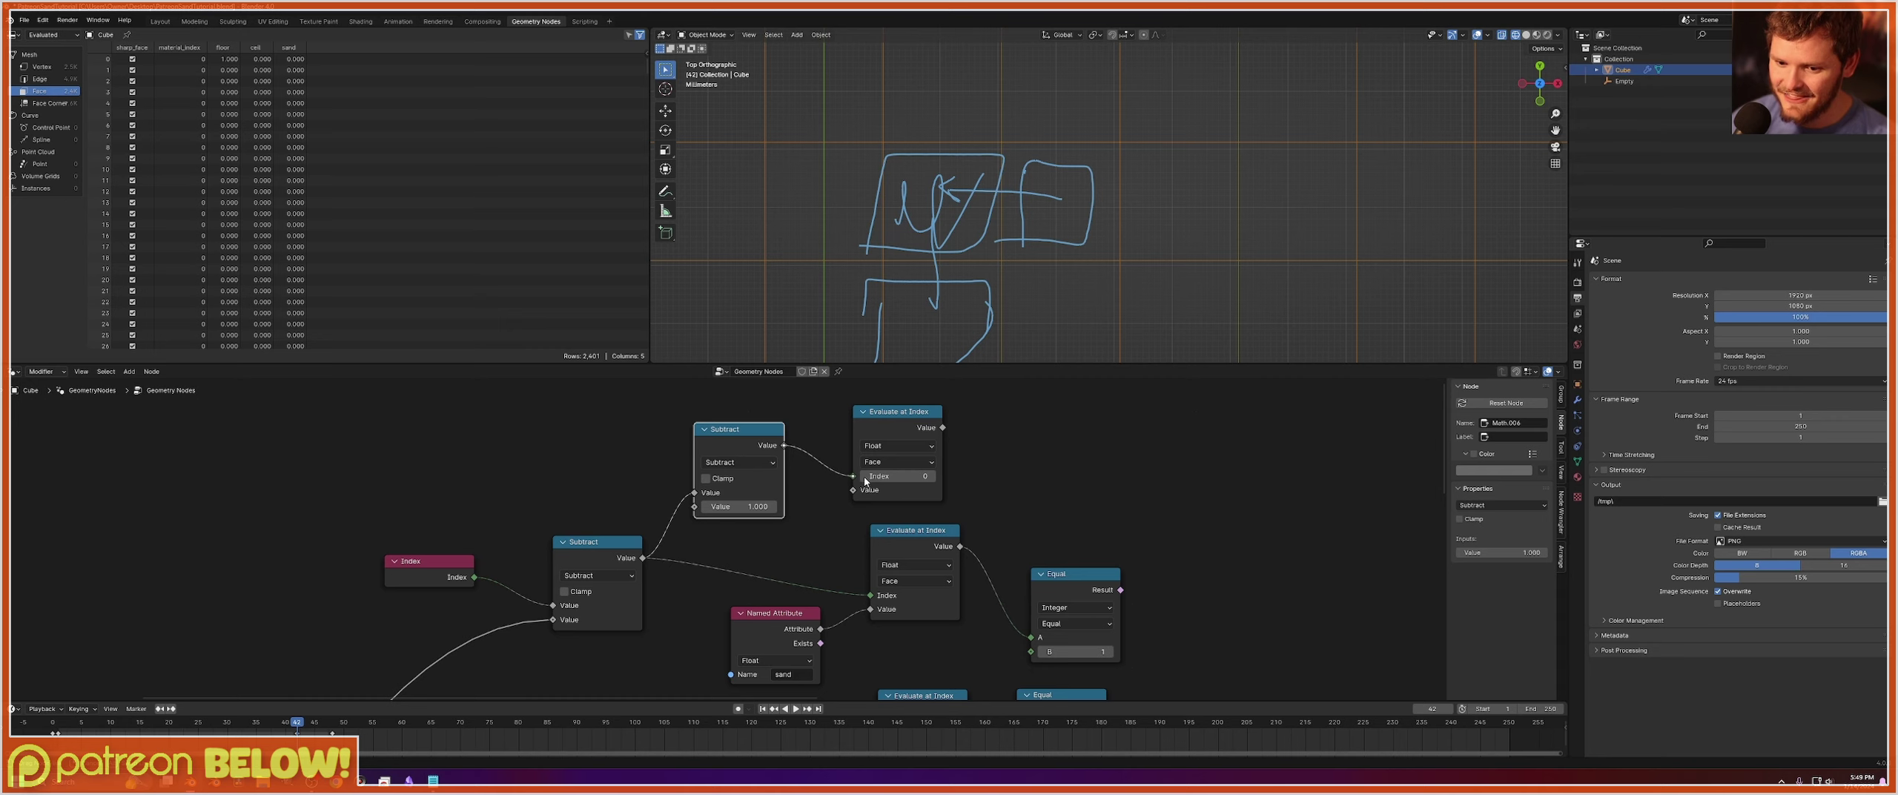
pyautogui.press('g')
pyautogui.click(835, 604)
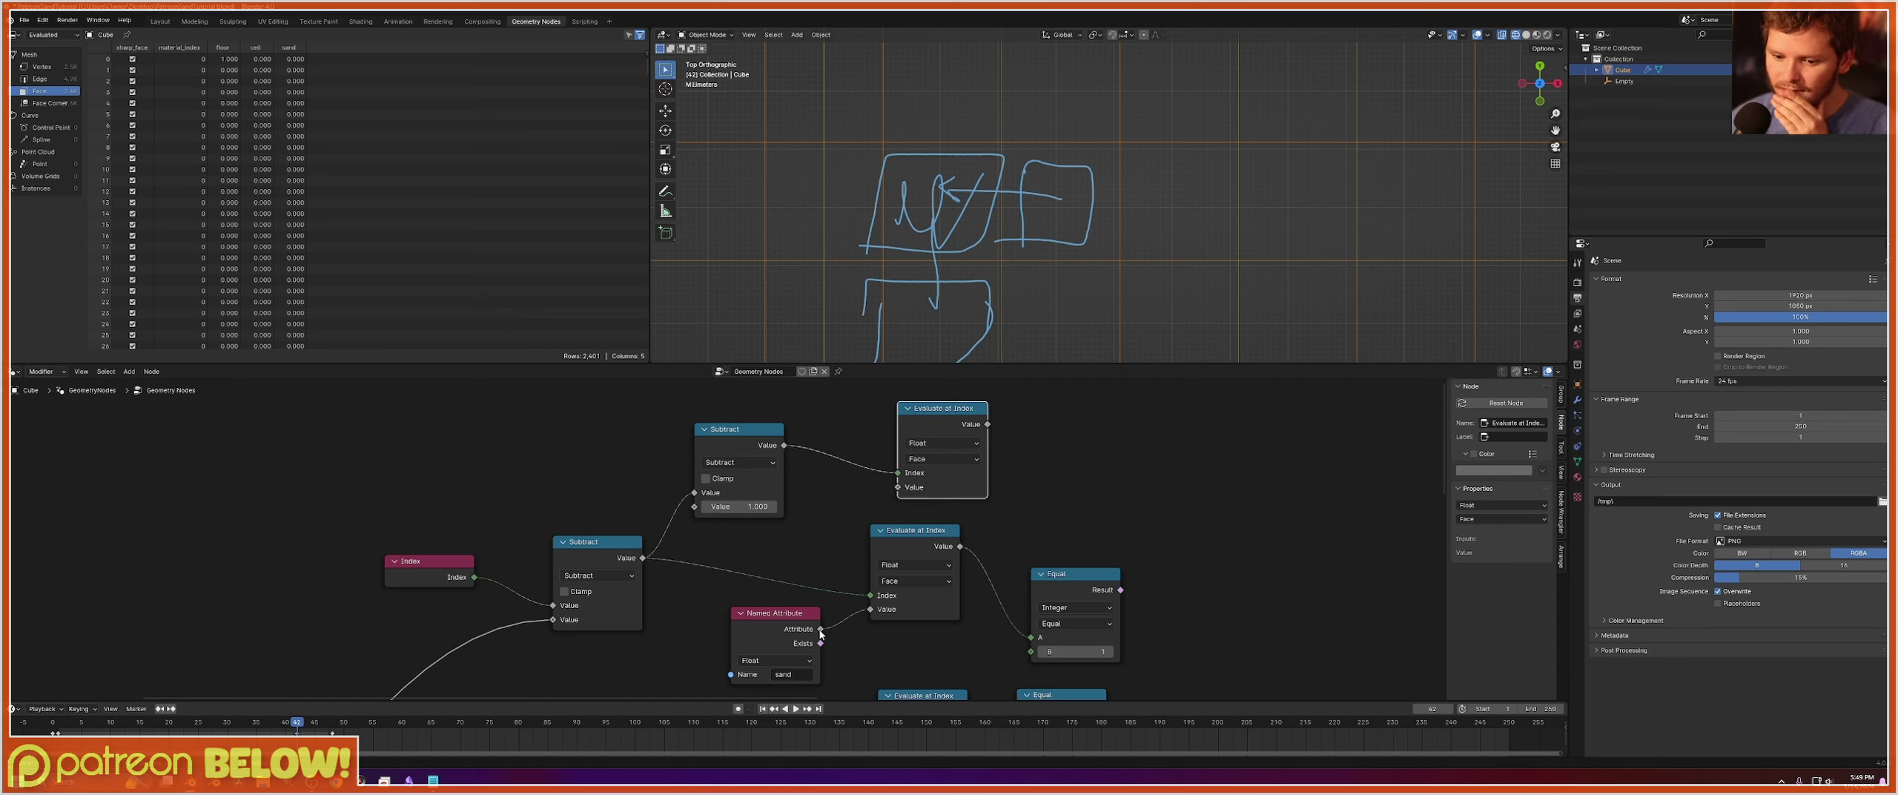
pyautogui.moveTo(820, 628); pyautogui.dragTo(898, 487)
# Duplicate the Equal node with B at 1 and connect the upper Evaluate at Index output to the copy's A input.
pyautogui.click(1069, 586)
pyautogui.hotkey('shift', 'd')
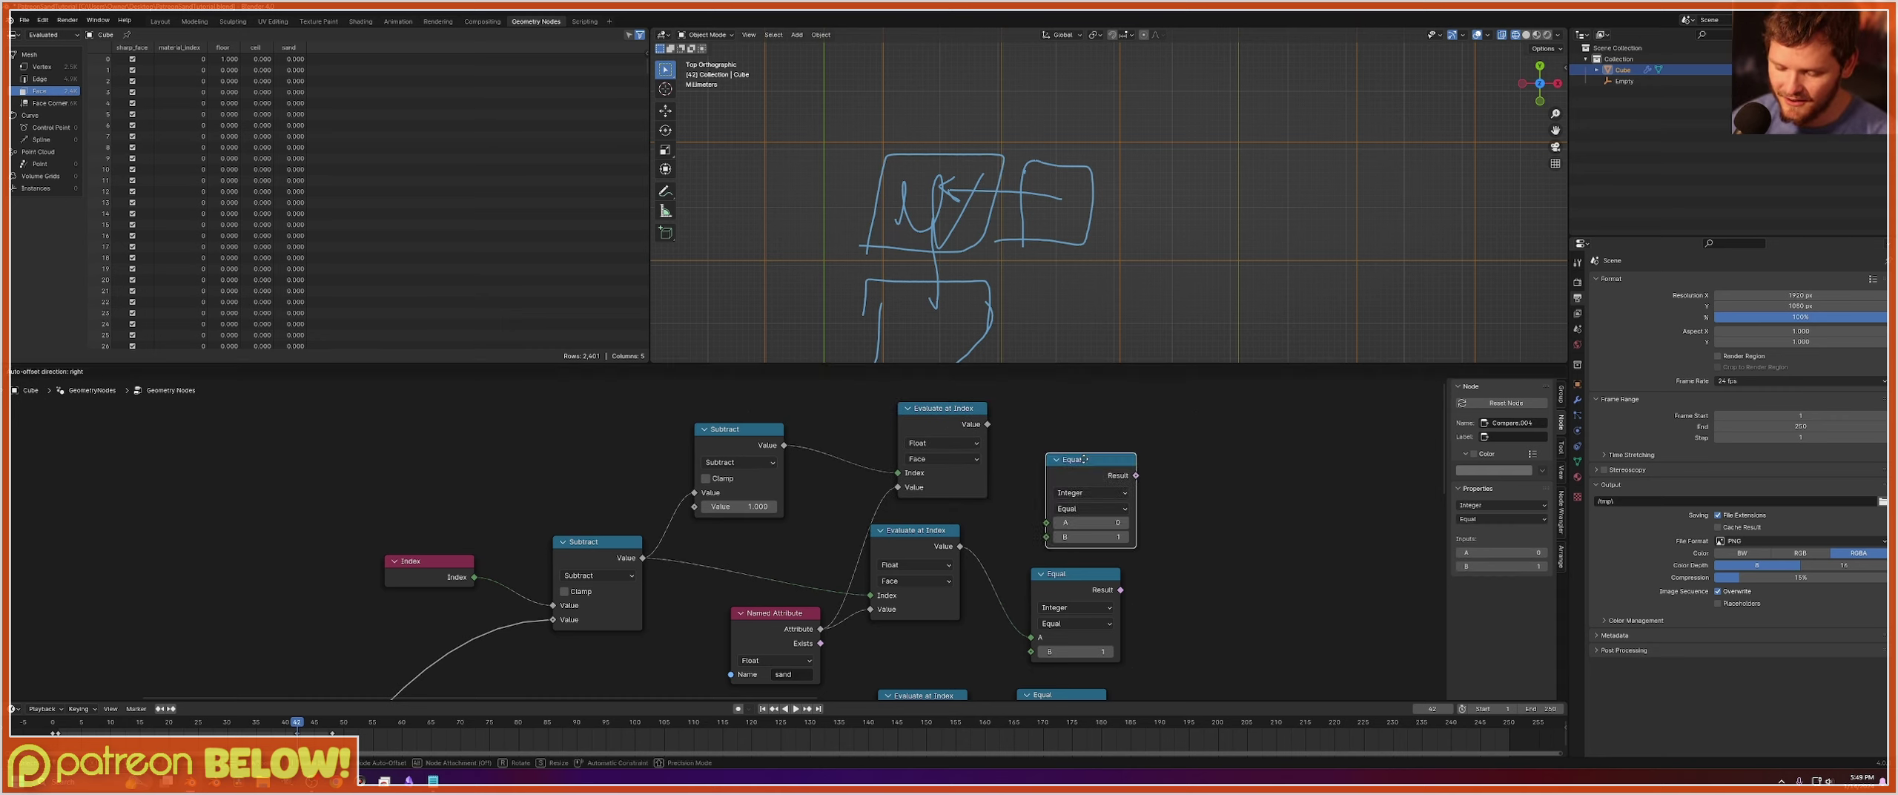
pyautogui.click(1089, 433)
pyautogui.moveTo(988, 424); pyautogui.dragTo(1051, 490)
pyautogui.press('g')
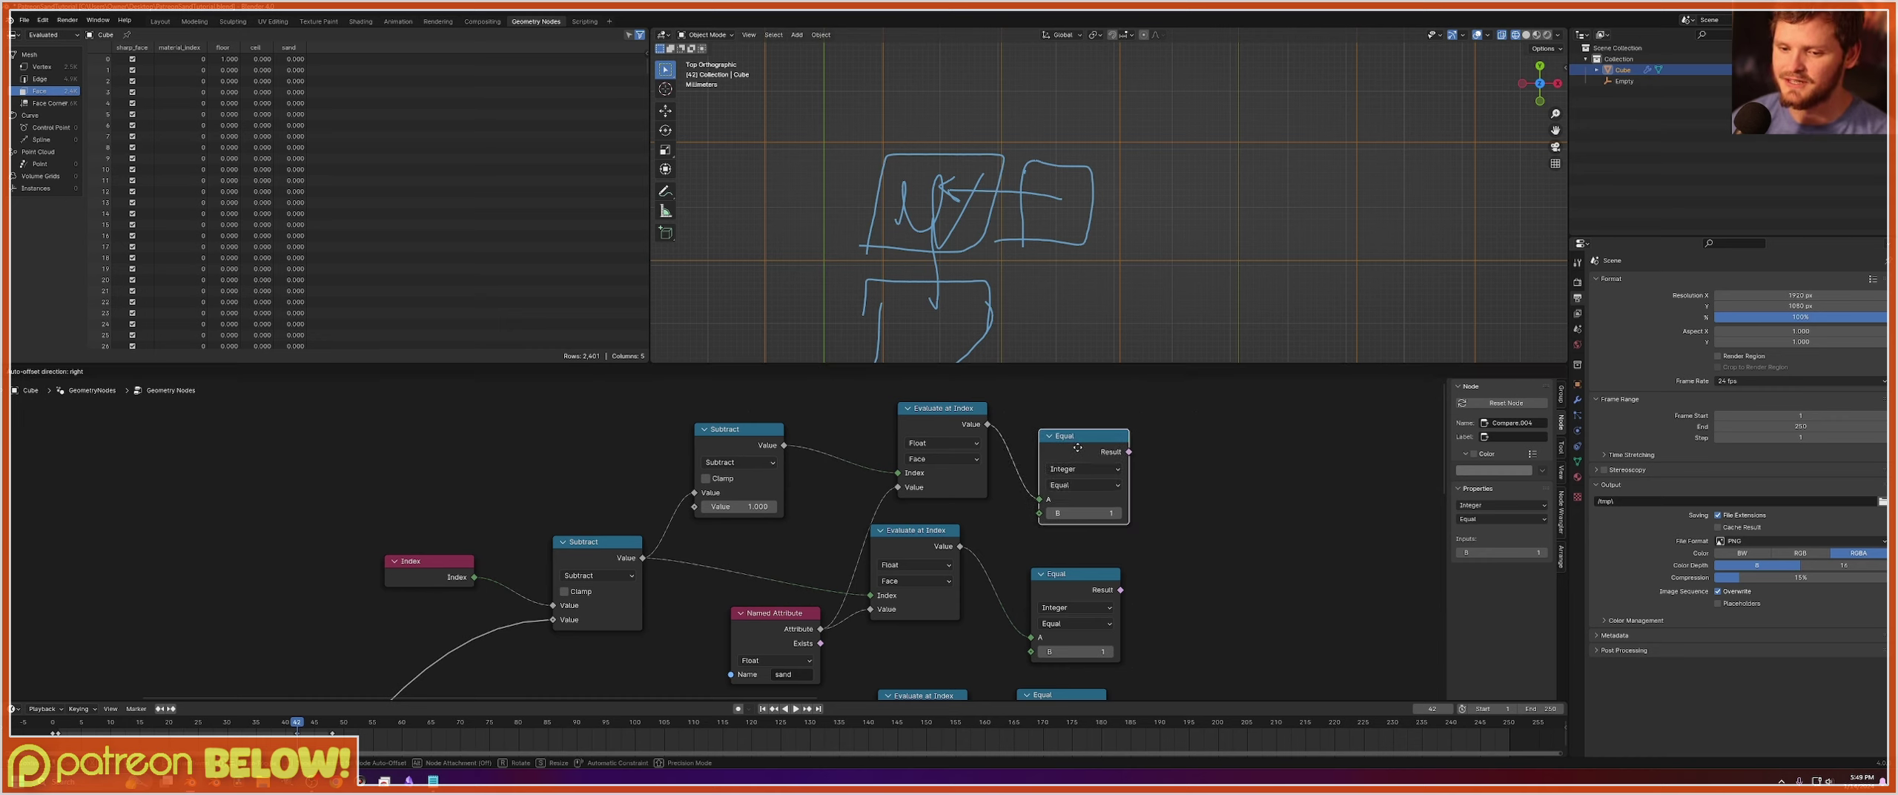
pyautogui.click(1075, 450)
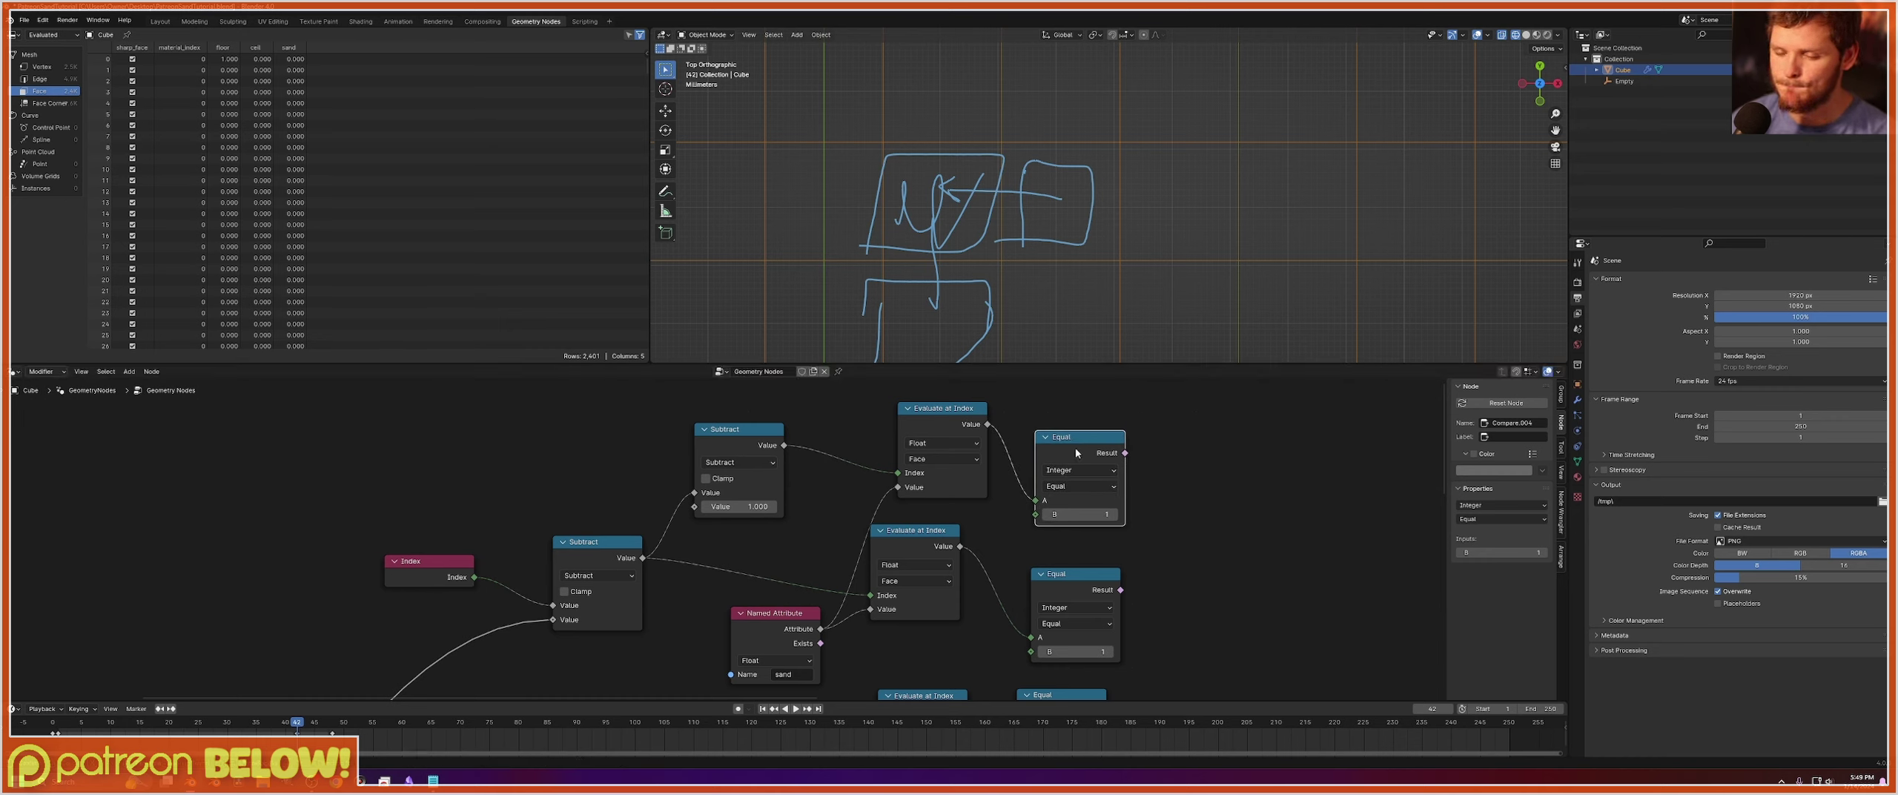
# Save the file and place a copy of the sand Named Attribute node above the upper Evaluate at Index node.
pyautogui.hotkey('ctrl', 's')
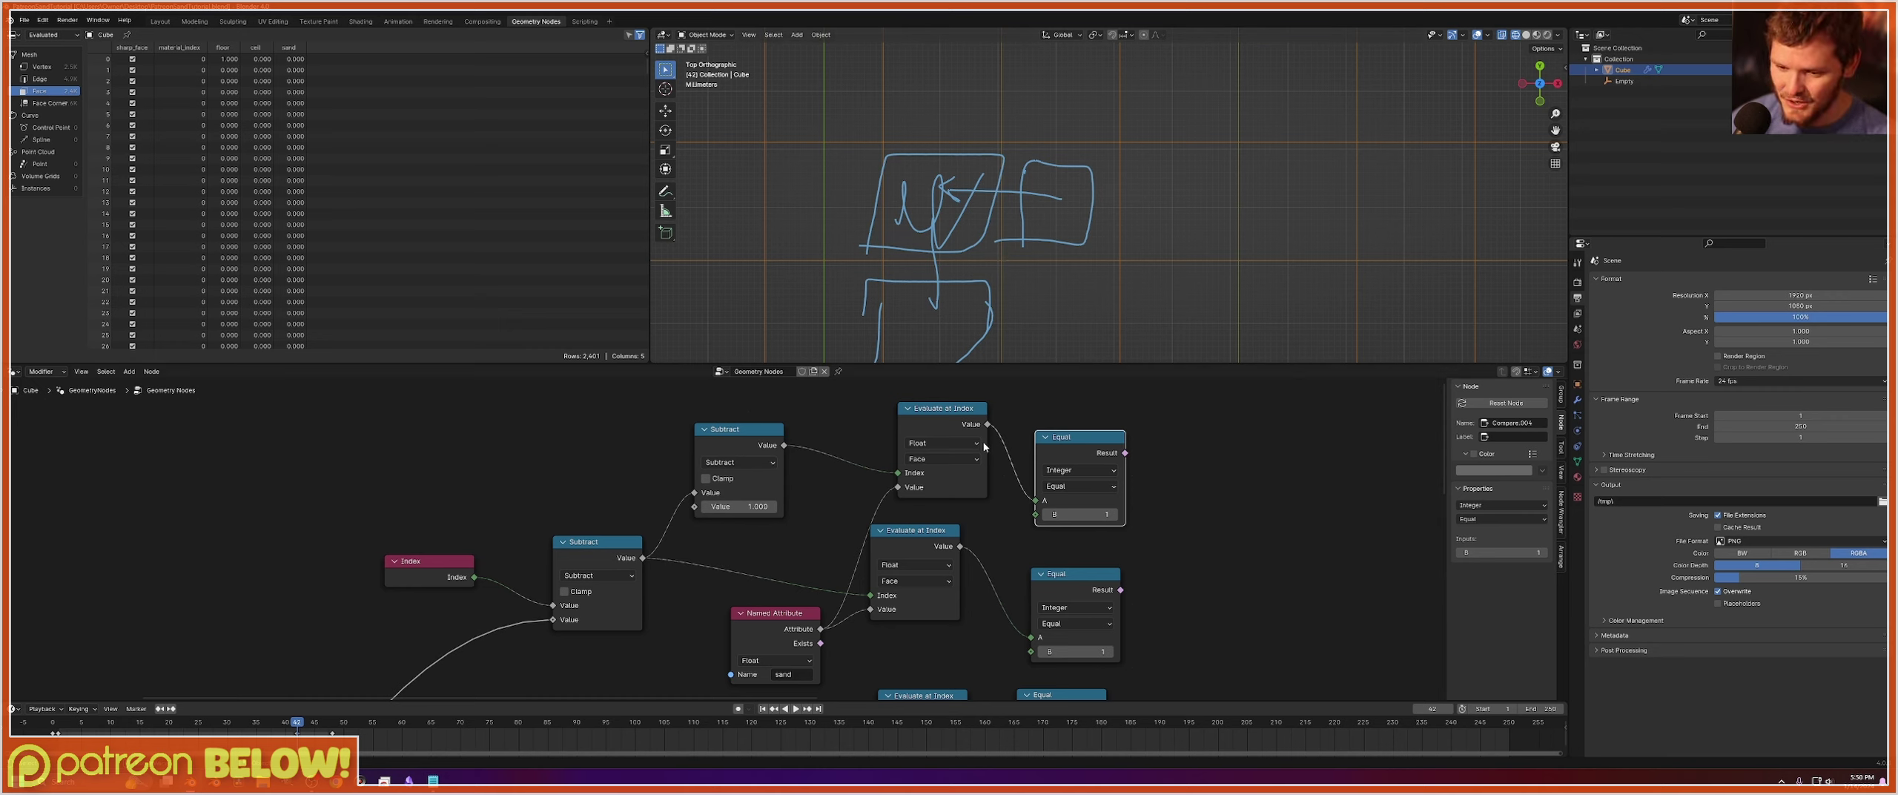
pyautogui.moveTo(989, 462); pyautogui.dragTo(955, 467, button='middle')
pyautogui.click(741, 618)
pyautogui.hotkey('shift', 'd')
pyautogui.click(1166, 448)
pyautogui.moveTo(1166, 449); pyautogui.dragTo(1145, 538, button='middle')
pyautogui.moveTo(1137, 535); pyautogui.dragTo(902, 419)
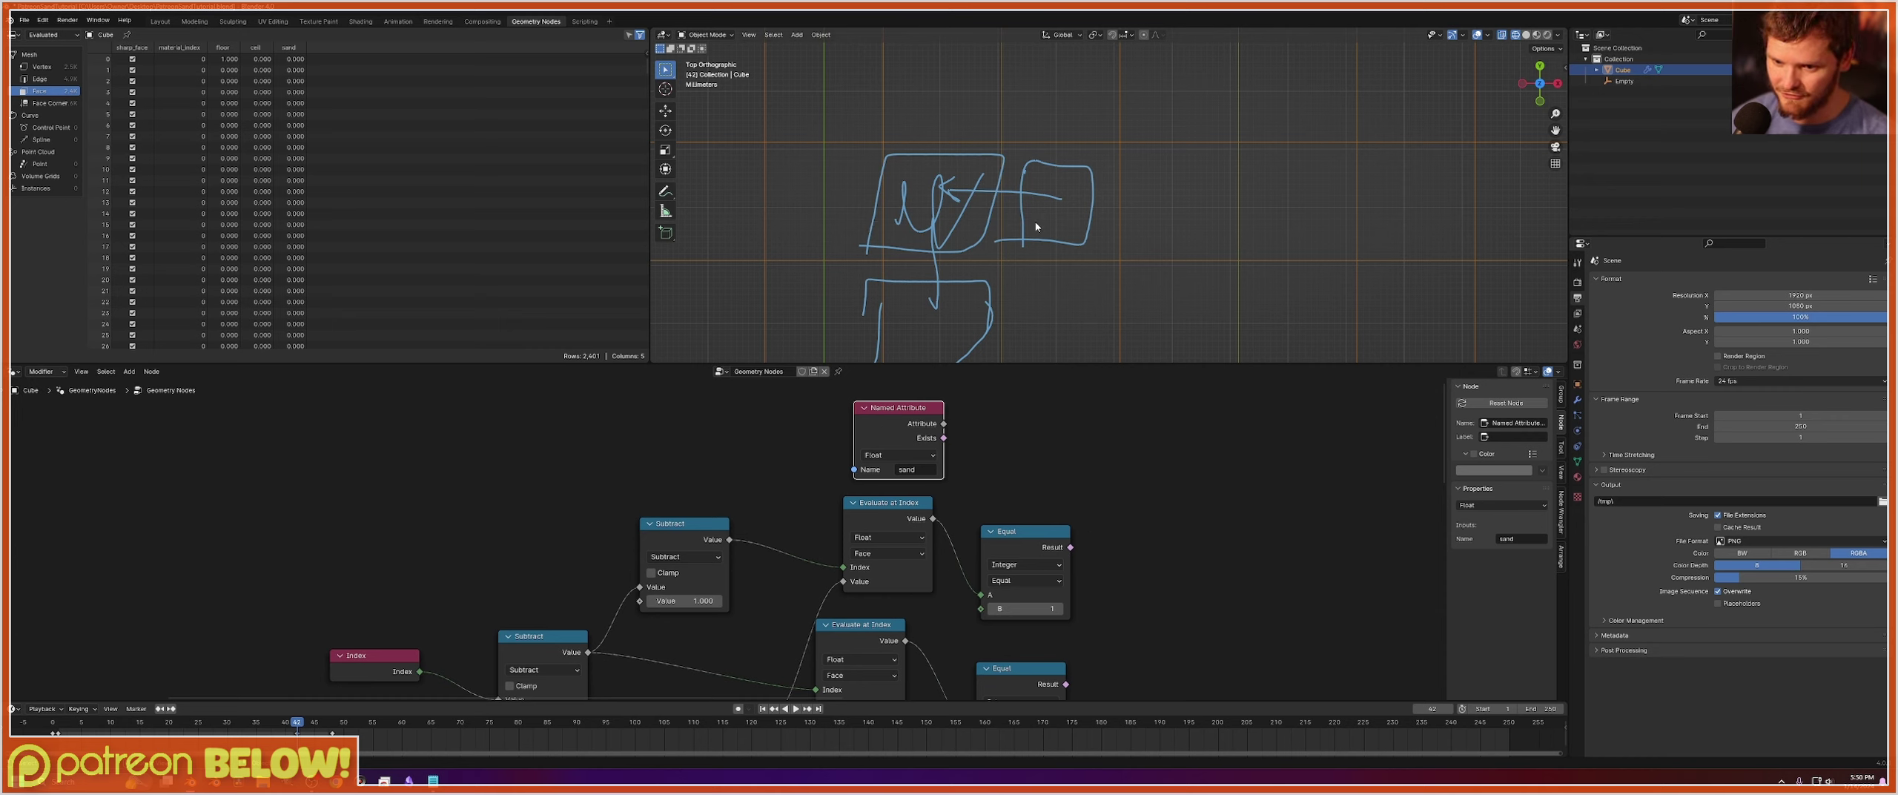
# Annotate a second arrow between the two upper sketched cells, and undo the box strokes drawn around the outer cell.
pyautogui.moveTo(1059, 197); pyautogui.dragTo(949, 186)
pyautogui.moveTo(1102, 261)
pyautogui.mouseDown()
pyautogui.moveTo(1108, 182)
pyautogui.moveTo(1031, 159)
pyautogui.mouseUp()
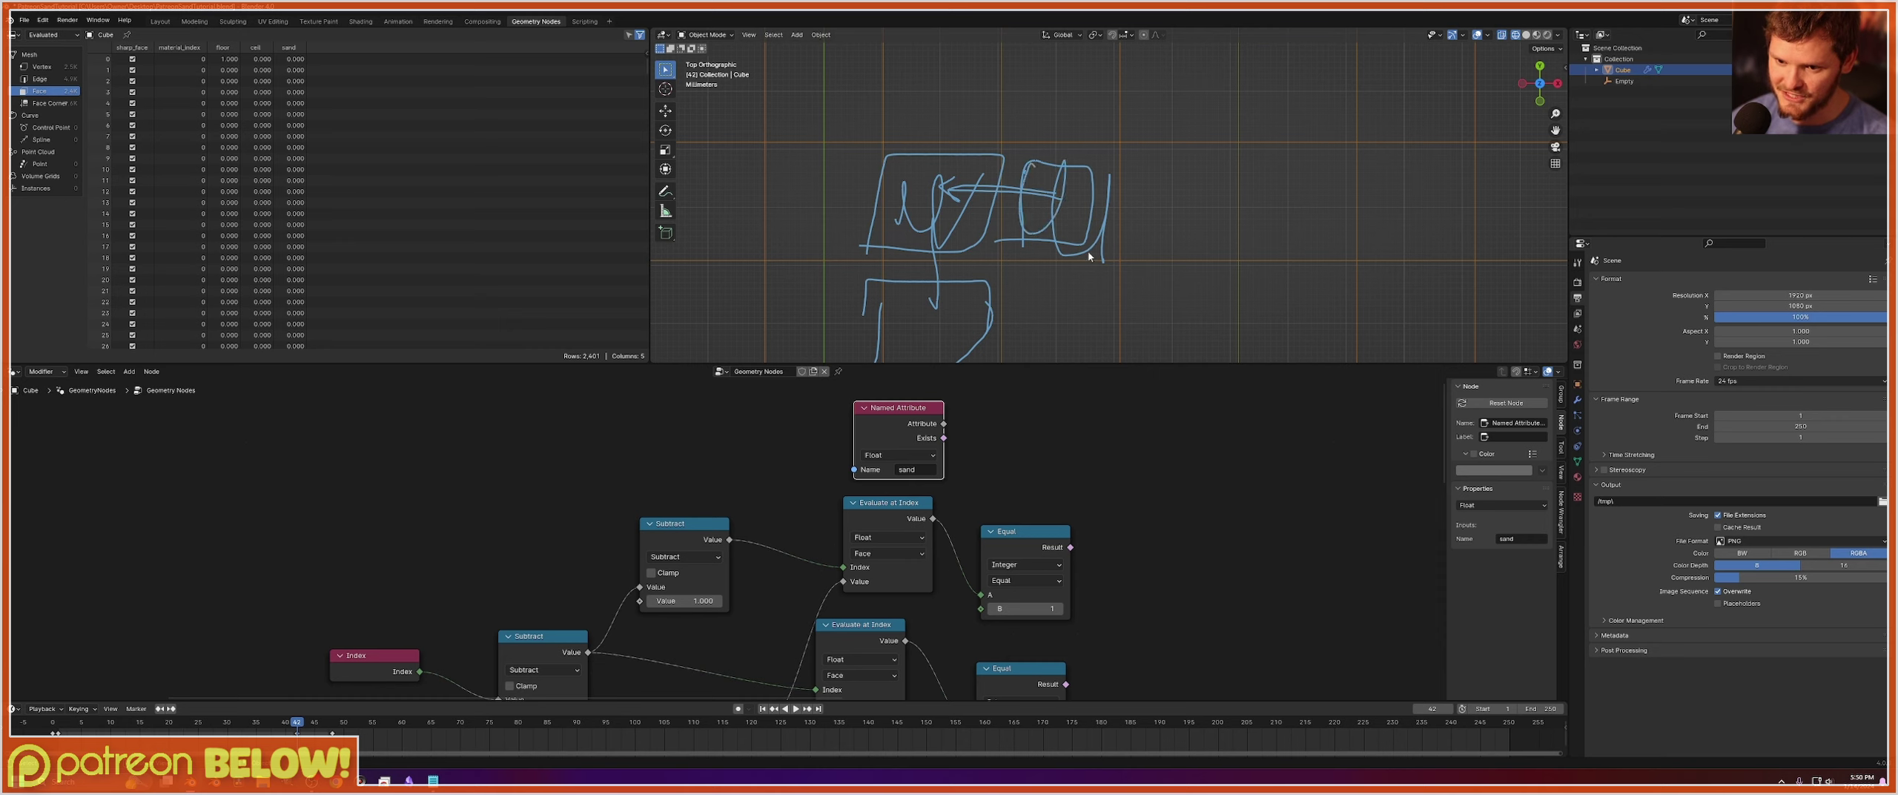
pyautogui.hotkey('ctrl', 'z')
pyautogui.moveTo(1100, 252); pyautogui.dragTo(1014, 157)
pyautogui.hotkey('ctrl', 'z')
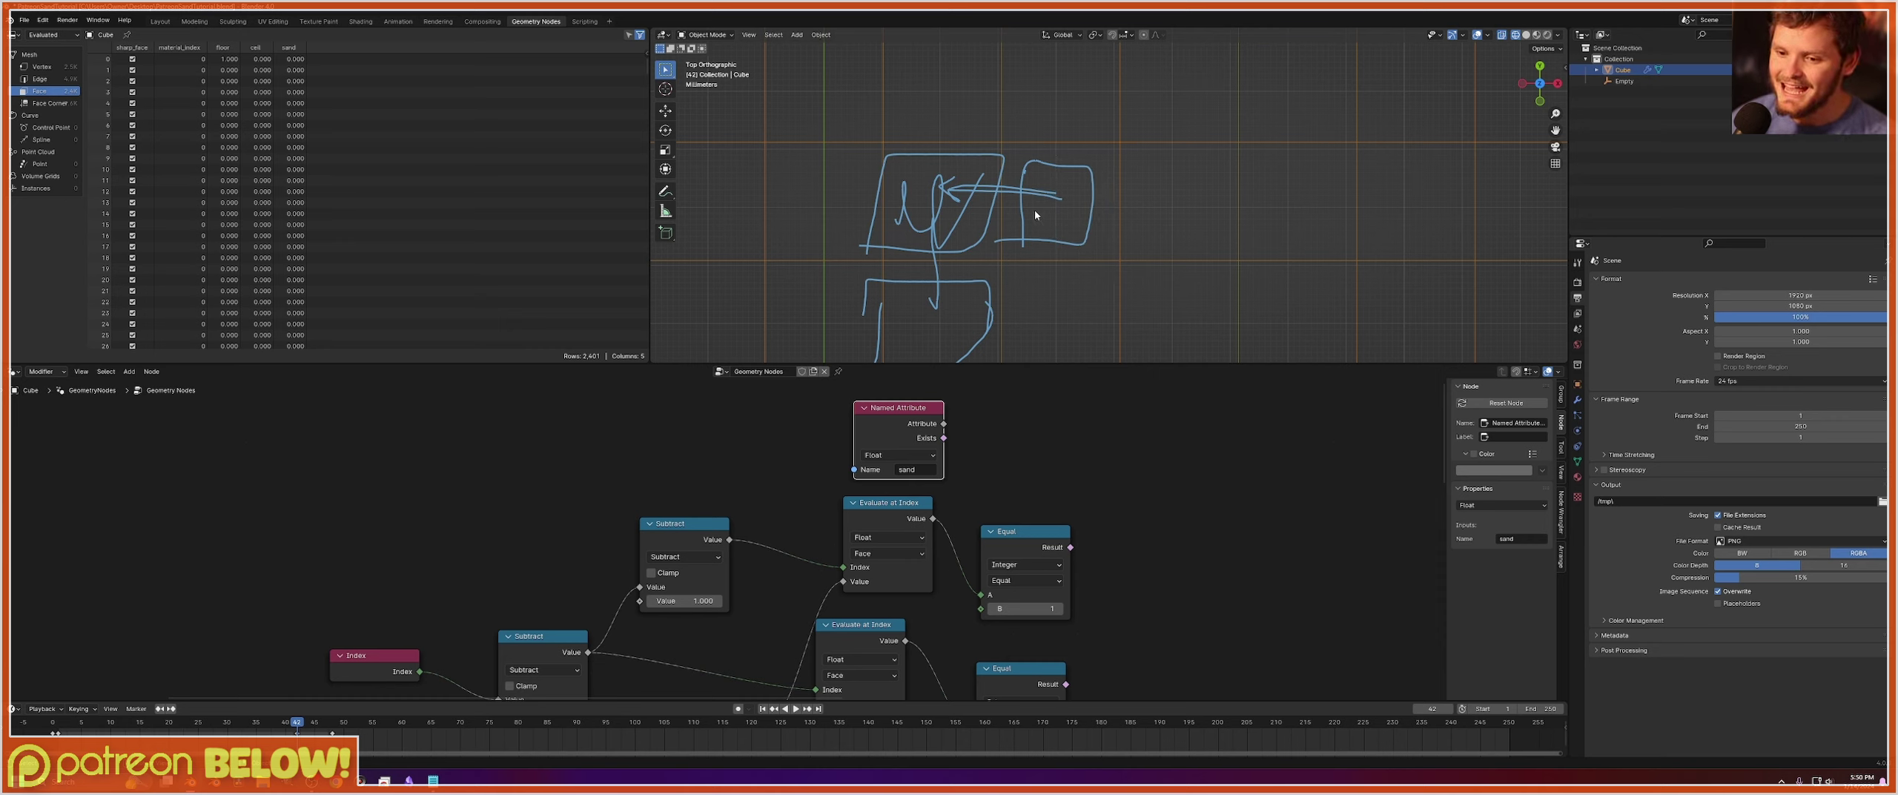
# Duplicate the Equal node, connect the copied sand Named Attribute to its A input, and set B to 0.
pyautogui.click(1017, 534)
pyautogui.hotkey('shift', 'd')
pyautogui.moveTo(943, 424); pyautogui.dragTo(1013, 442)
pyautogui.click(1068, 457)
pyautogui.write('0')
pyautogui.press('Return')
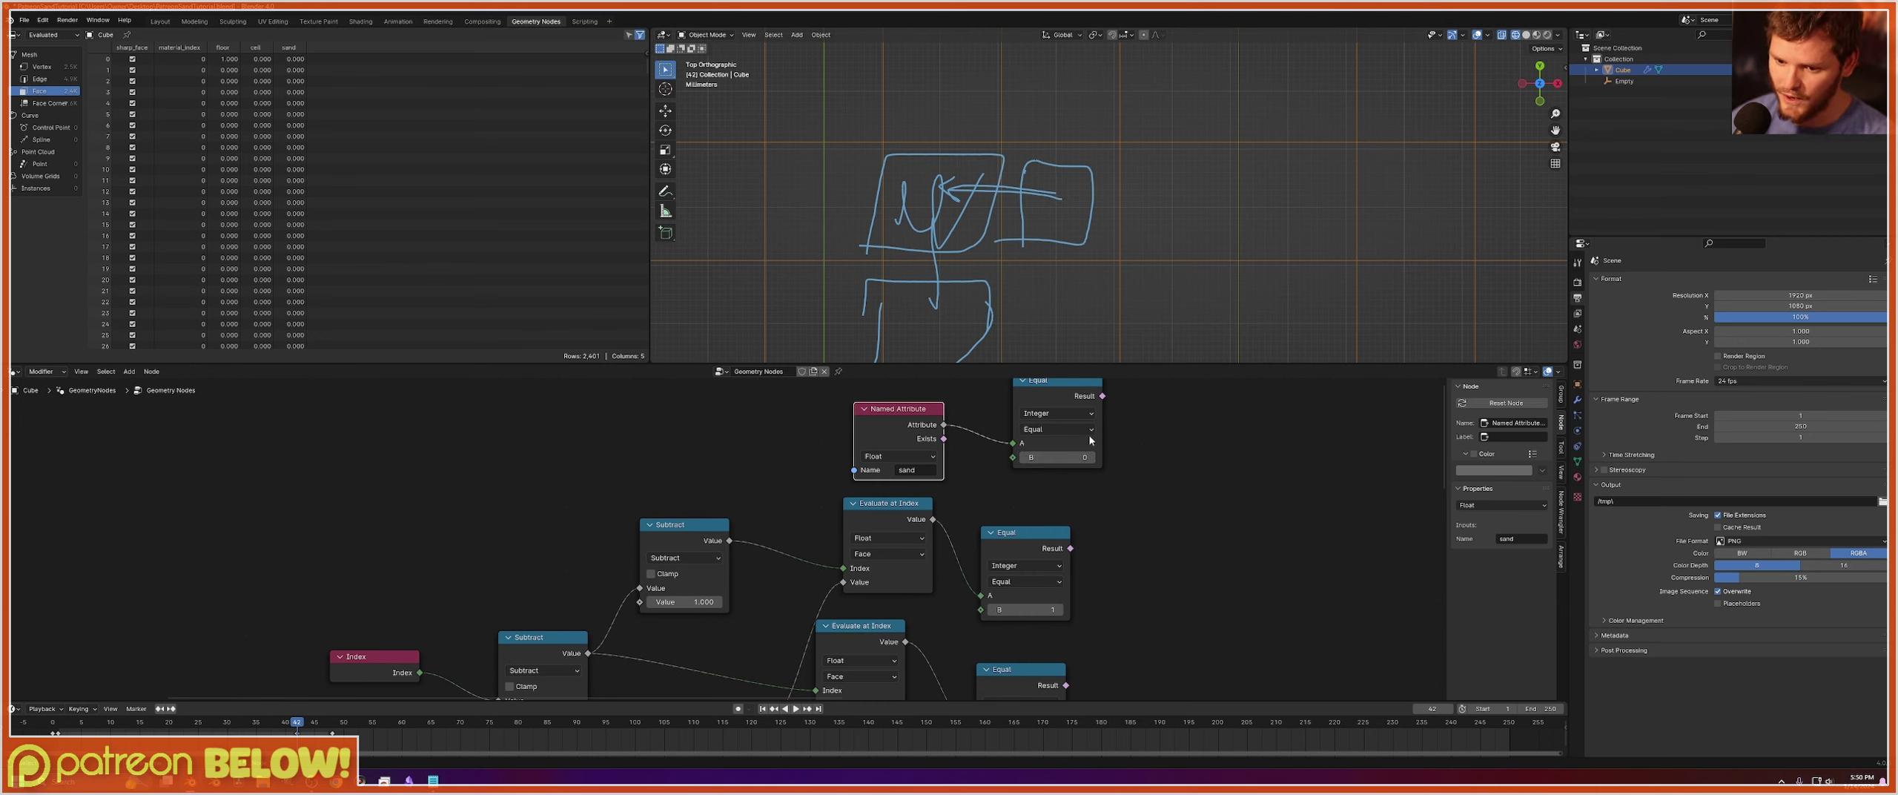
# Duplicate a Multiply node beside the two Equal nodes with B at 1 and feed both of their results into it.
pyautogui.scroll(-4, 964, 519)
pyautogui.click(986, 681)
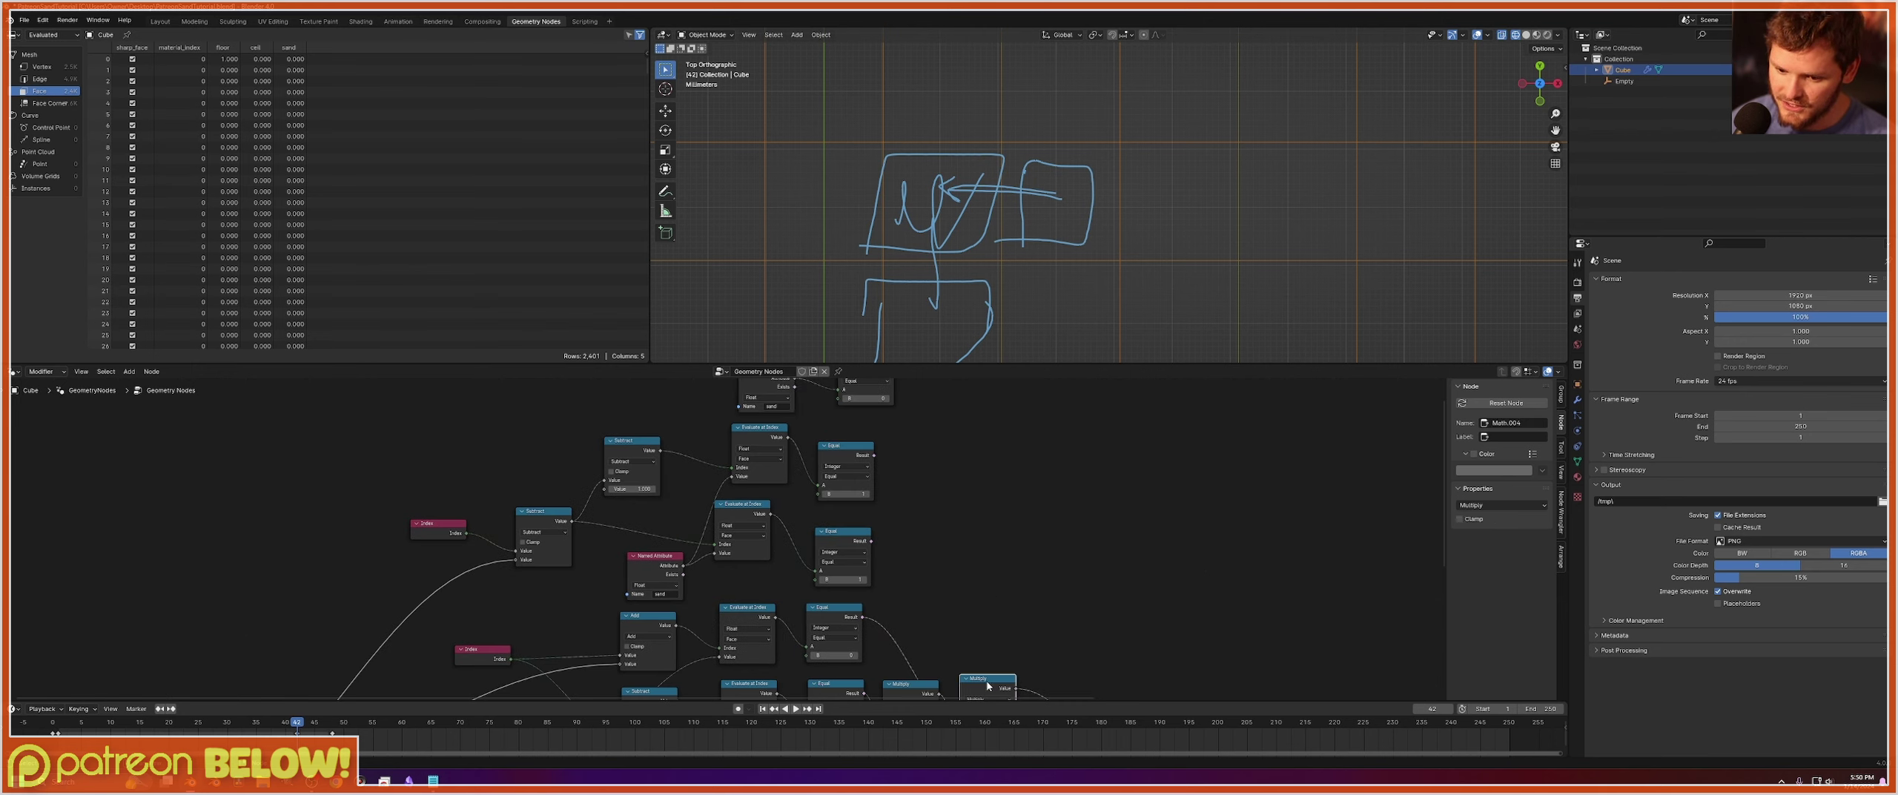
pyautogui.hotkey('shift', 'd')
pyautogui.click(954, 466)
pyautogui.moveTo(874, 454); pyautogui.dragTo(931, 505)
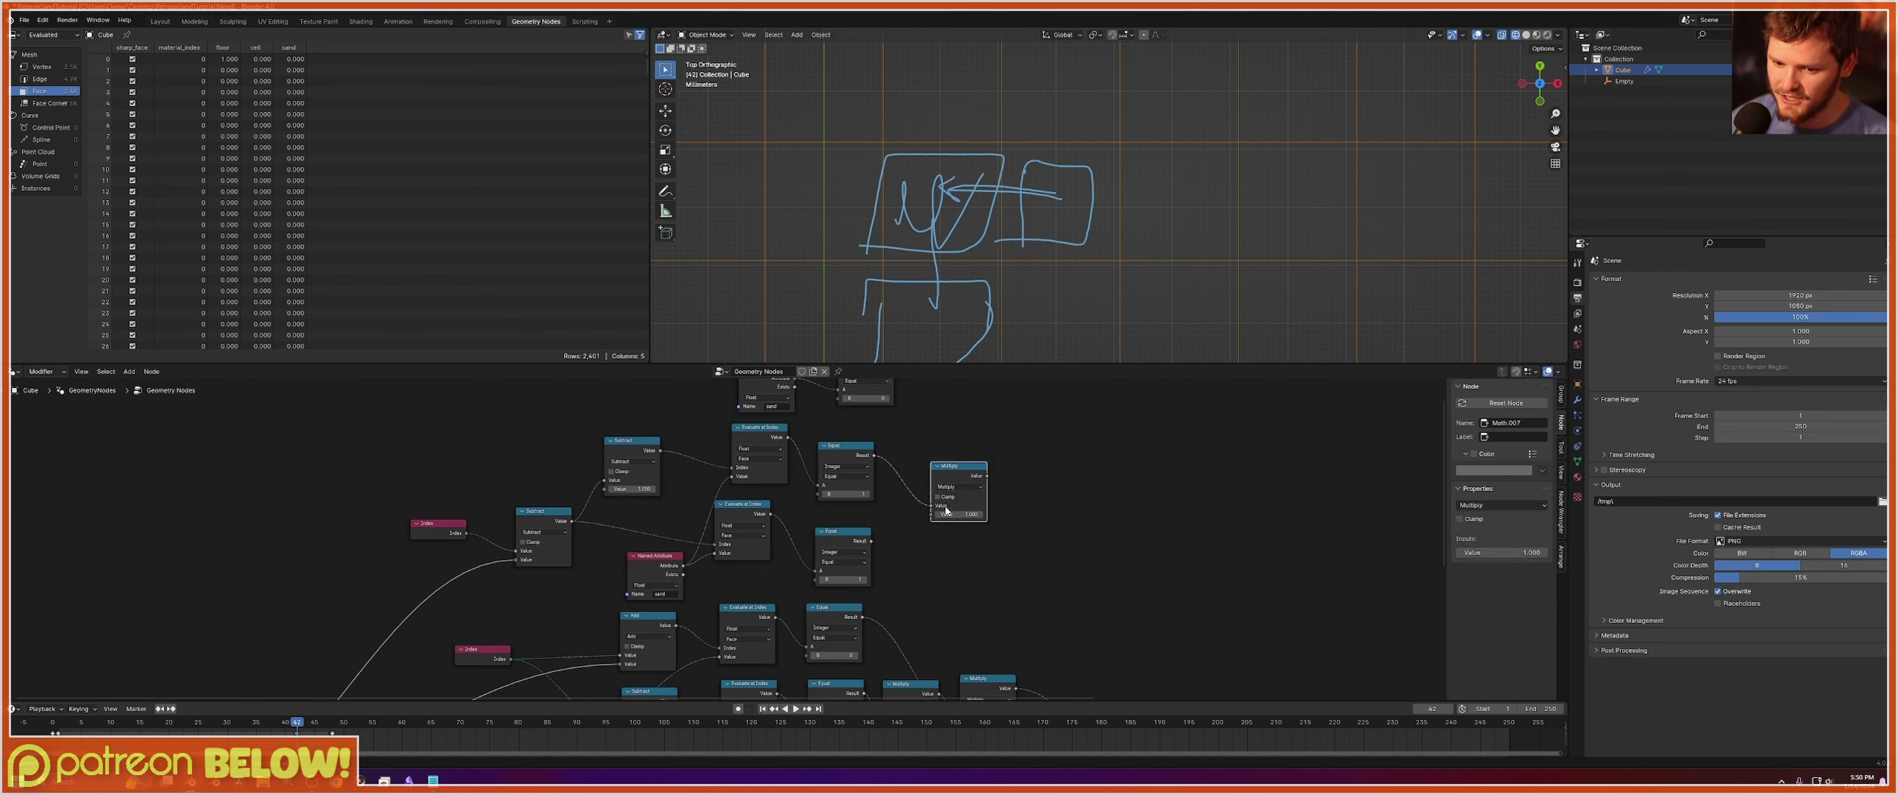
pyautogui.keyDown('alt'); pyautogui.moveTo(860, 545); pyautogui.dragTo(968, 504, button='right'); pyautogui.keyUp('alt')
pyautogui.moveTo(956, 466); pyautogui.dragTo(929, 443)
# Add another Multiply copy that multiplies the top Equal result by the first new Multiply's output.
pyautogui.moveTo(928, 443); pyautogui.dragTo(861, 539, button='middle')
pyautogui.hotkey('shift', 'd')
pyautogui.click(951, 519)
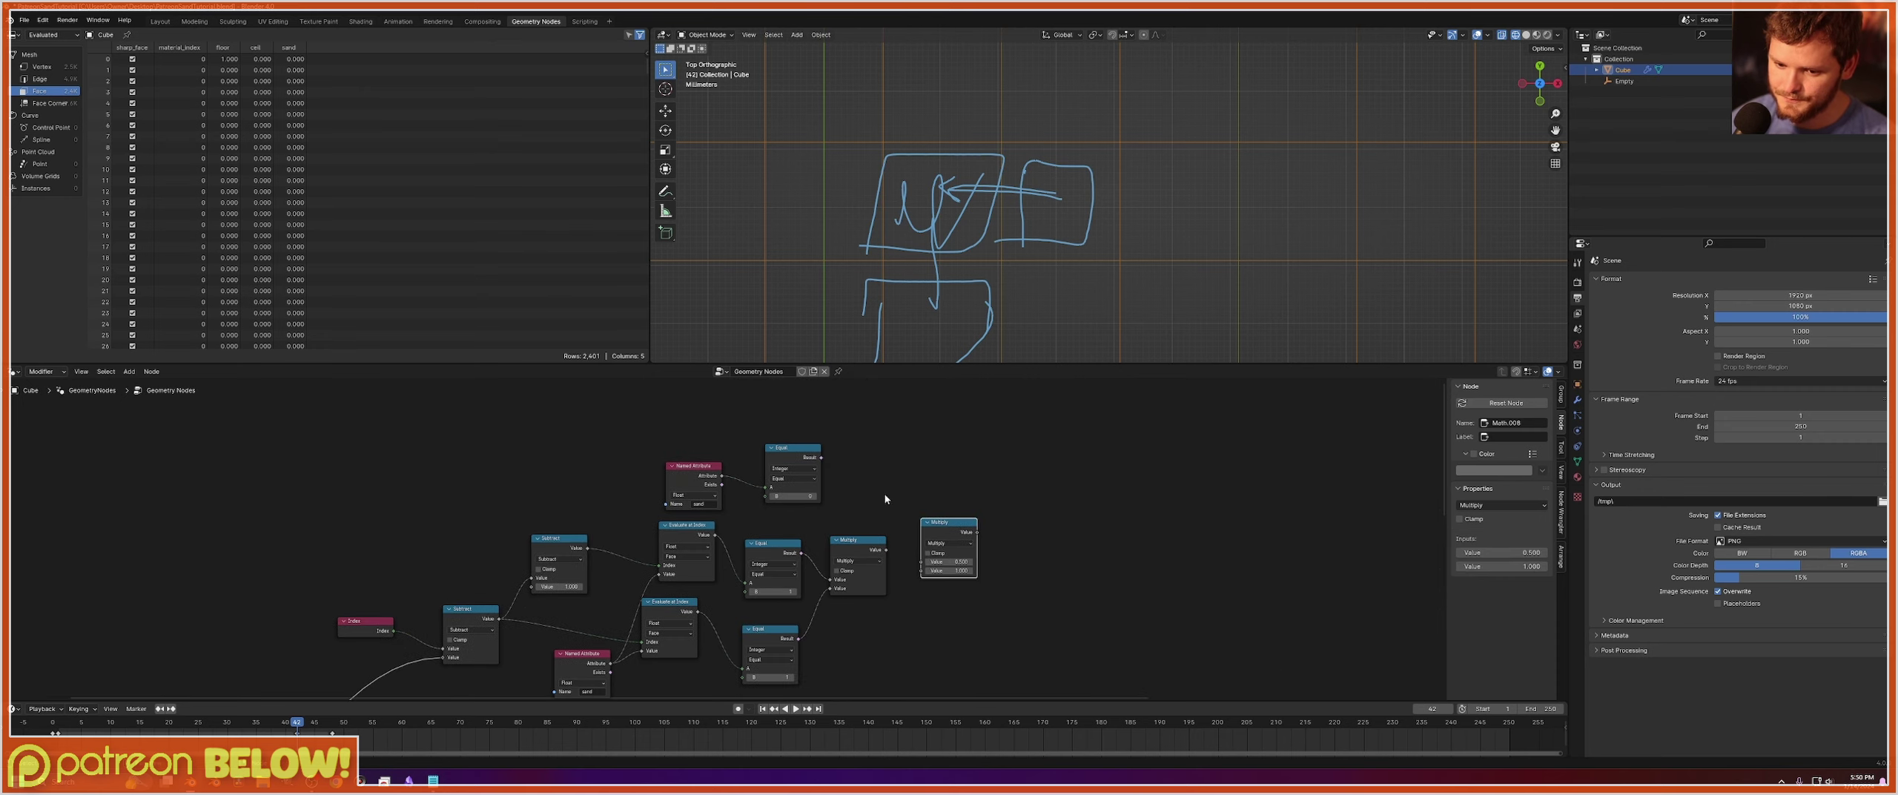
pyautogui.moveTo(826, 455); pyautogui.dragTo(925, 560)
pyautogui.keyDown('alt'); pyautogui.moveTo(871, 552); pyautogui.dragTo(952, 558, button='right'); pyautogui.keyUp('alt')
pyautogui.scroll(2, 971, 550)
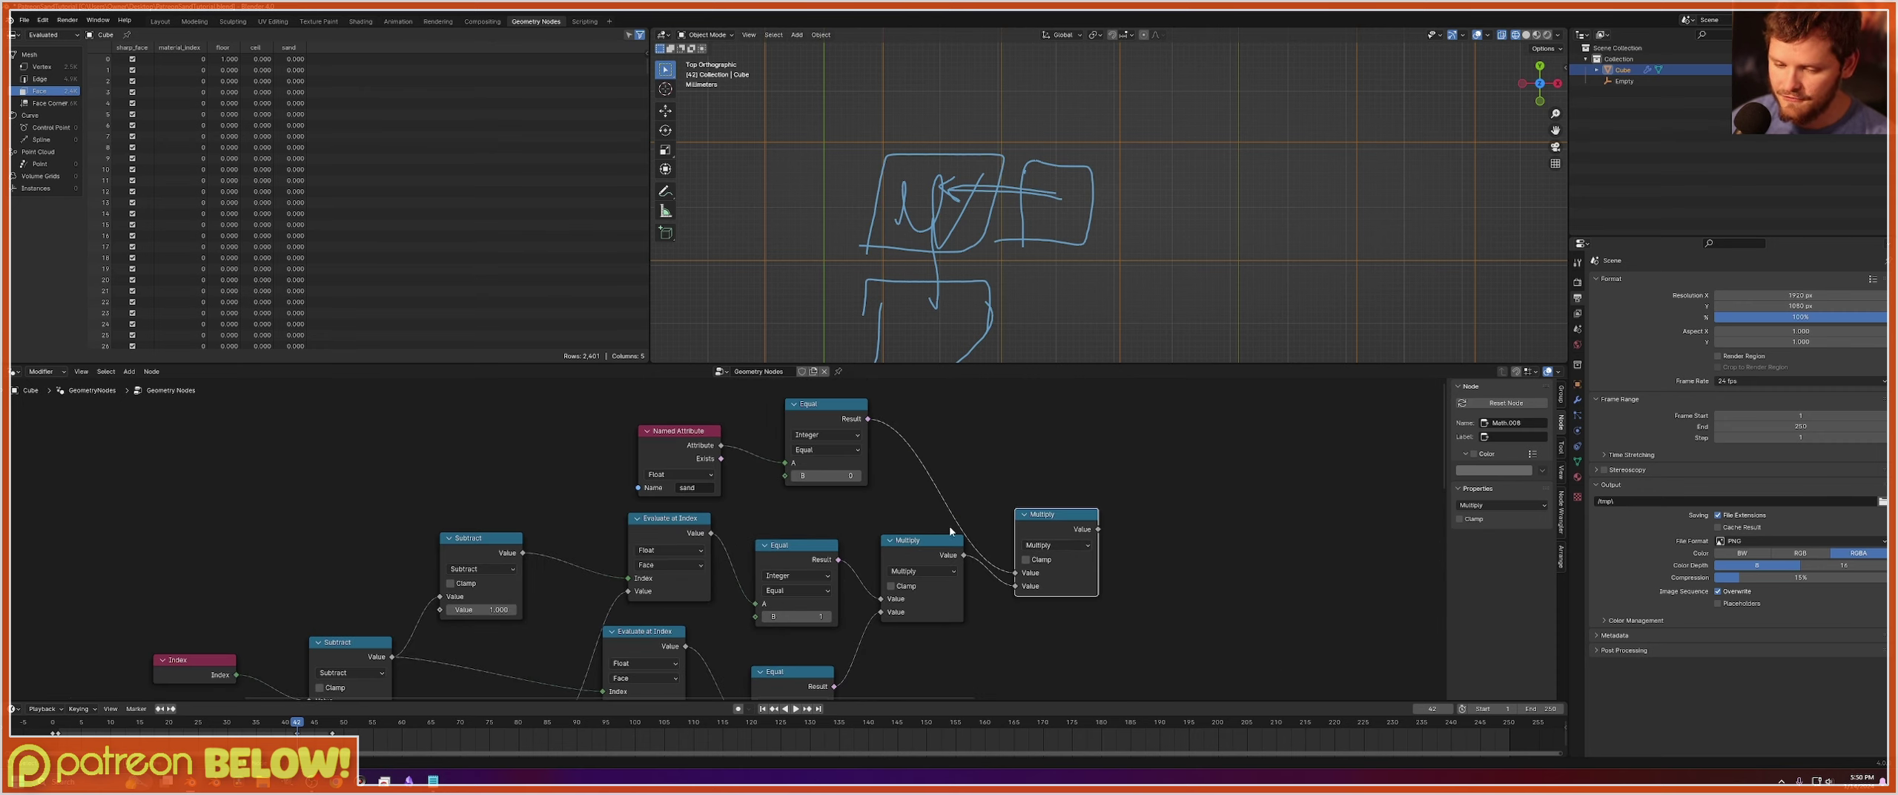
# Reposition the last Multiply and the nearby nodes closer to the Capture Attribute node.
pyautogui.scroll(-3, 957, 541)
pyautogui.moveTo(1025, 549); pyautogui.dragTo(786, 395, button='middle')
pyautogui.press('g')
pyautogui.click(853, 570)
pyautogui.moveTo(1018, 666); pyautogui.dragTo(908, 582, button='middle')
pyautogui.scroll(3, 955, 609)
pyautogui.moveTo(967, 615); pyautogui.dragTo(643, 528)
pyautogui.press('g')
pyautogui.click(860, 513)
# Connect the last Multiply's output to the Capture Attribute's Value, move the Capture Attribute node up, and save the file.
pyautogui.click(923, 441)
pyautogui.scroll(4, 721, 451)
pyautogui.moveTo(720, 450); pyautogui.dragTo(702, 484, button='middle')
pyautogui.moveTo(691, 412); pyautogui.dragTo(832, 650)
pyautogui.moveTo(914, 567); pyautogui.dragTo(733, 639, button='middle')
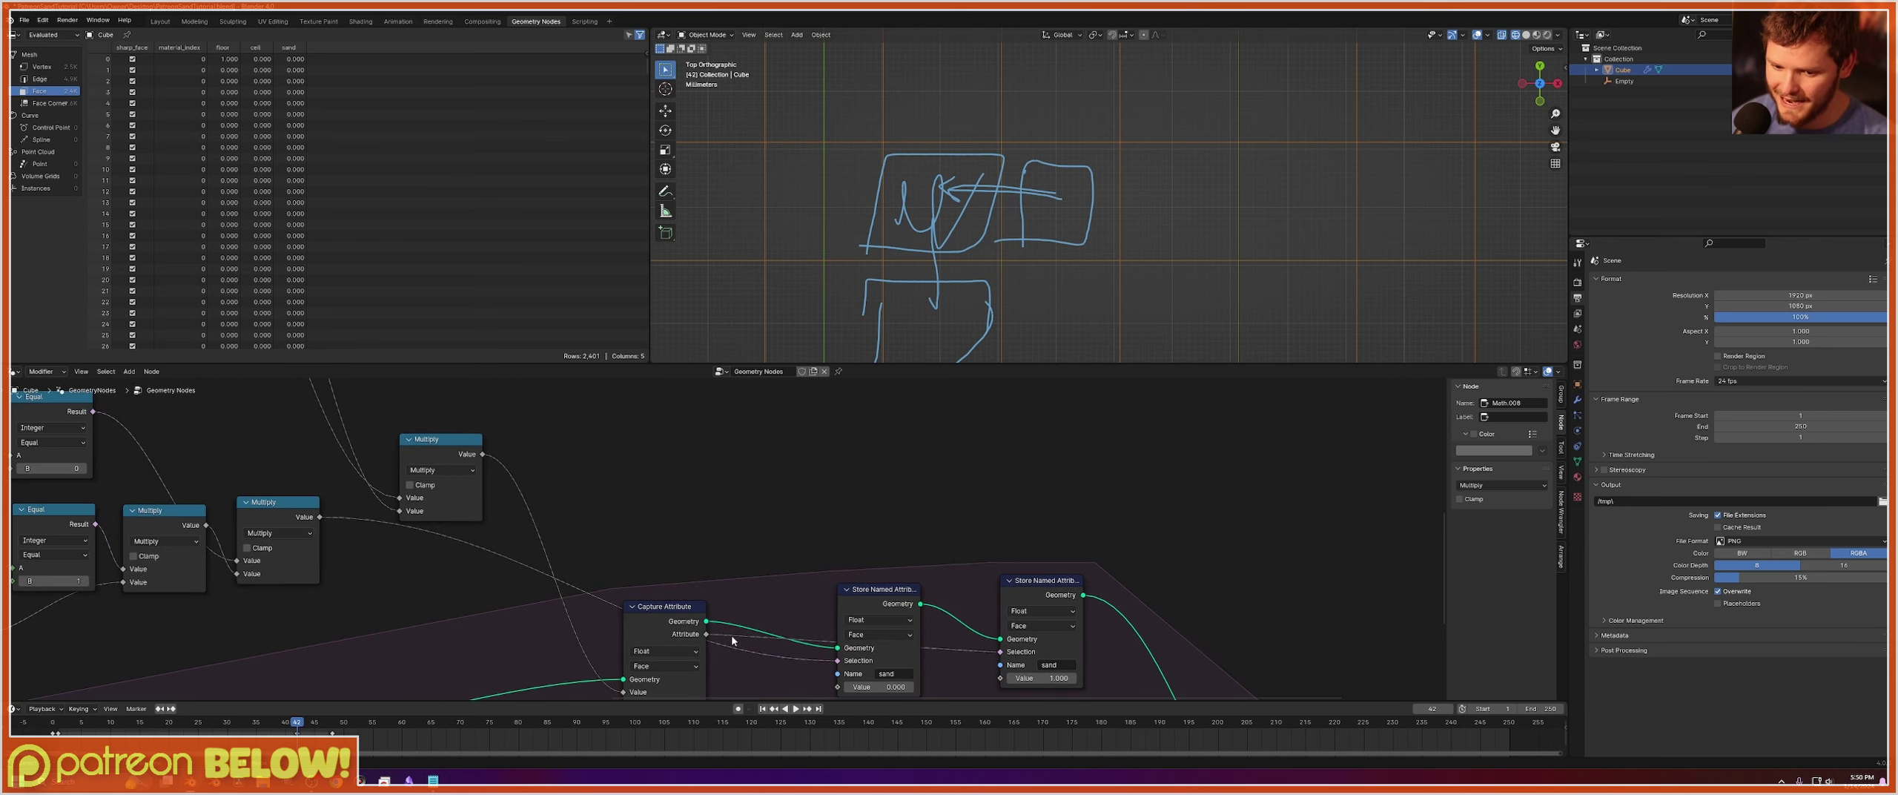
pyautogui.moveTo(690, 616); pyautogui.dragTo(1001, 651)
pyautogui.hotkey('ctrl', 's')
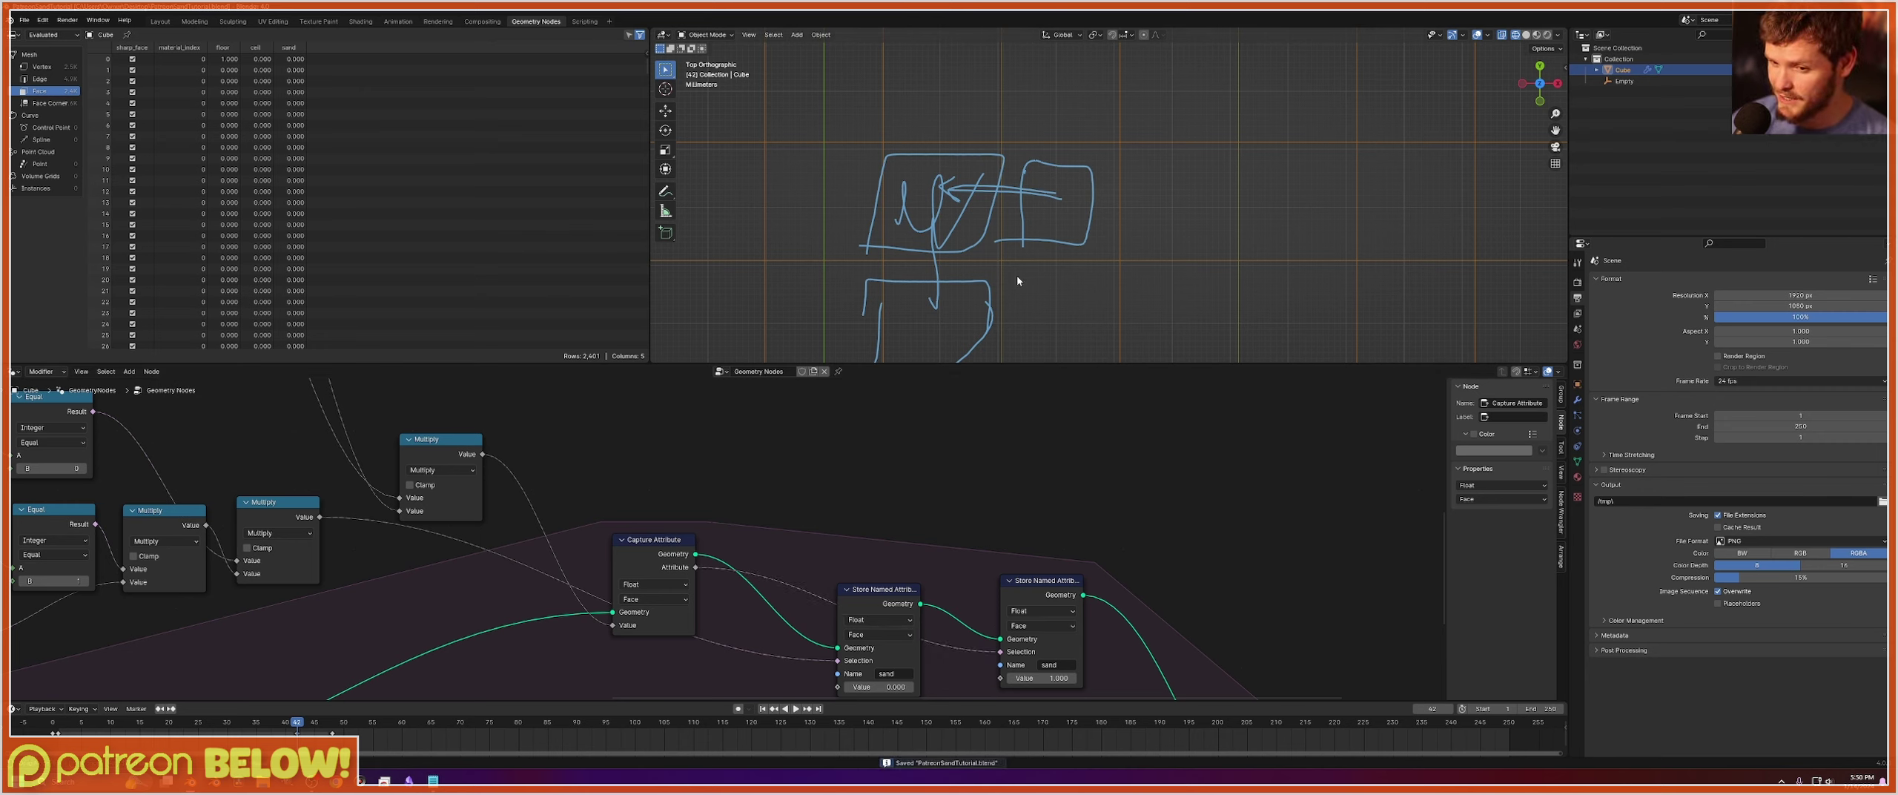
# Play the sand simulation over the whole grid and return to the first frame.
pyautogui.scroll(-4, 1009, 268)
pyautogui.scroll(-5, 1270, 225)
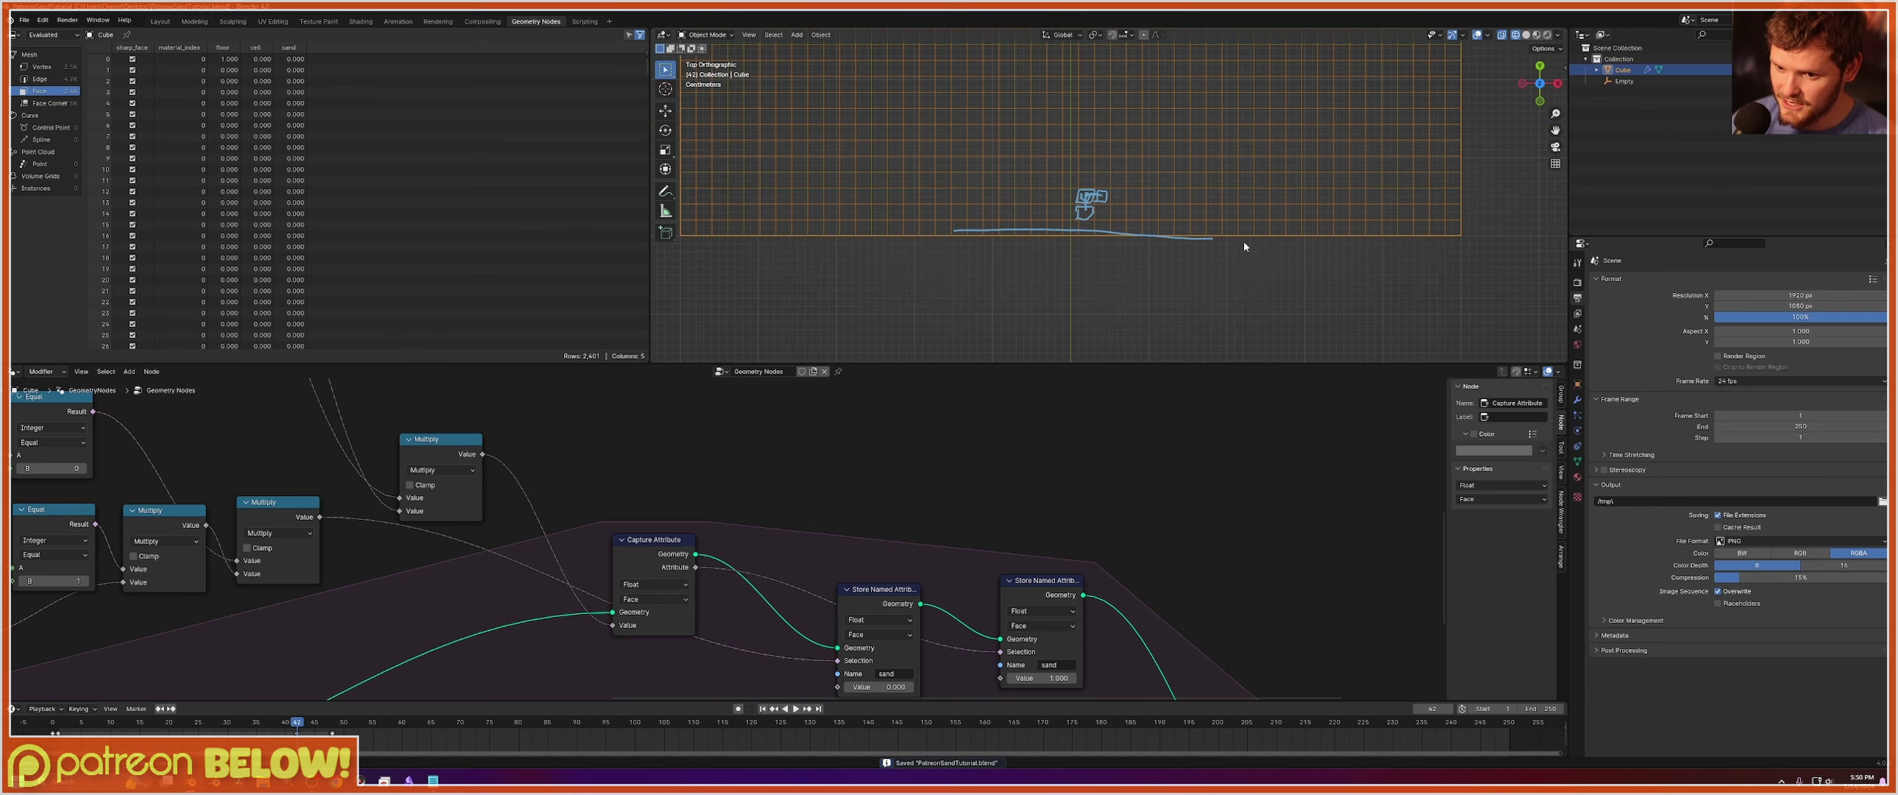
pyautogui.press('space')
pyautogui.keyDown('shift'); pyautogui.moveTo(1142, 101); pyautogui.dragTo(1132, 242, button='middle'); pyautogui.keyUp('shift')
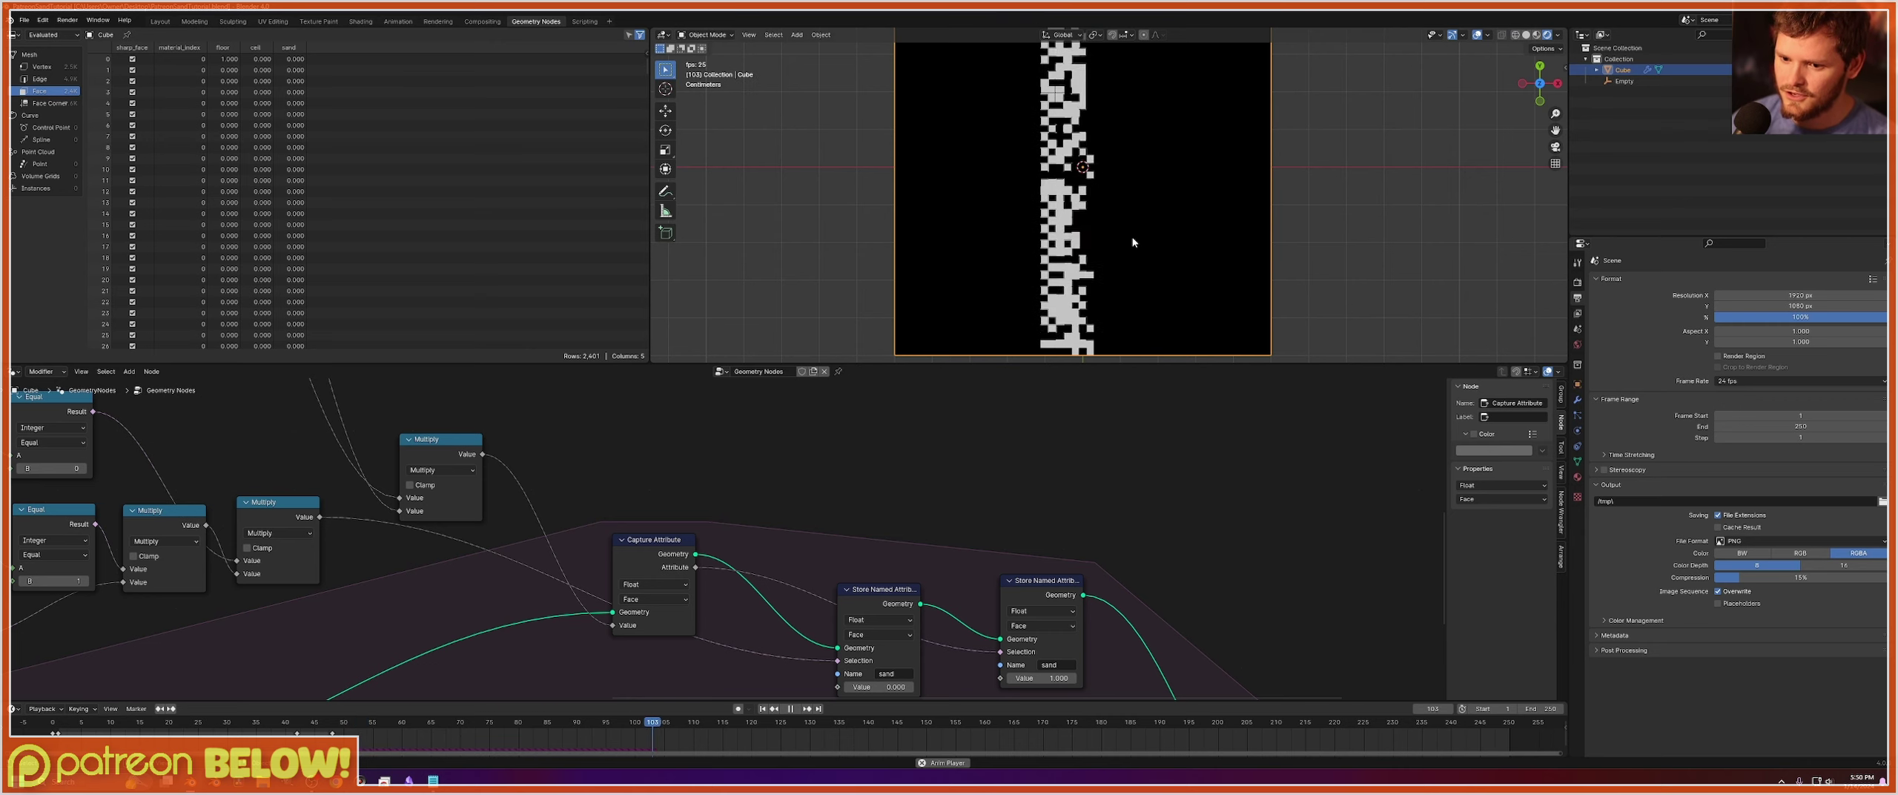
pyautogui.press('space')
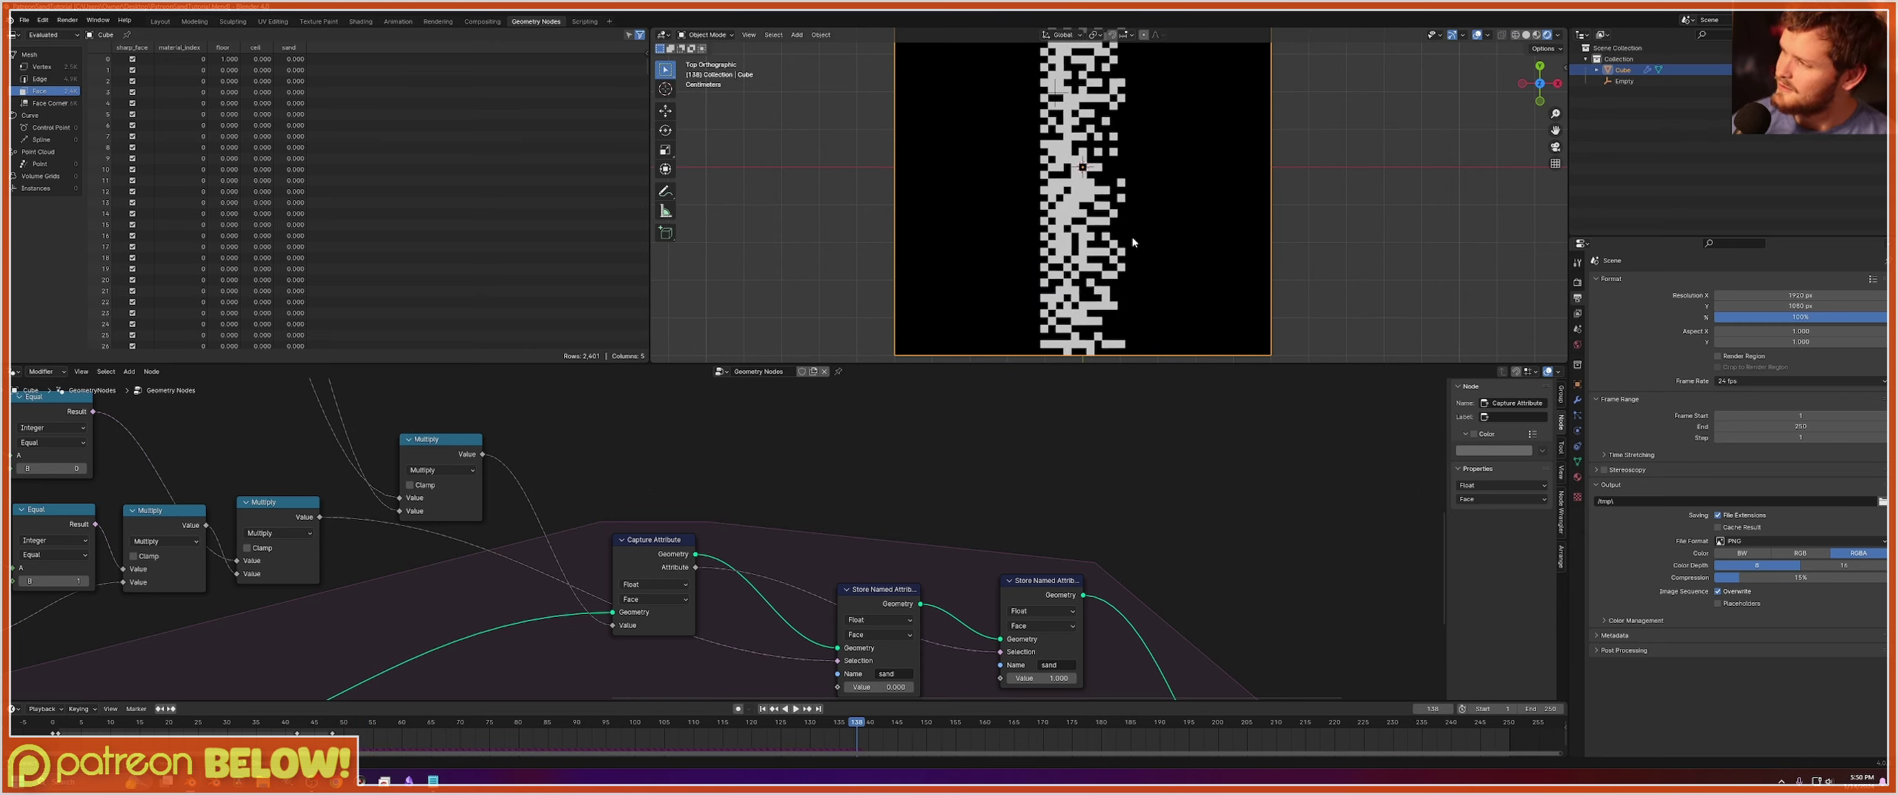
pyautogui.hotkey('shift', 'Left')
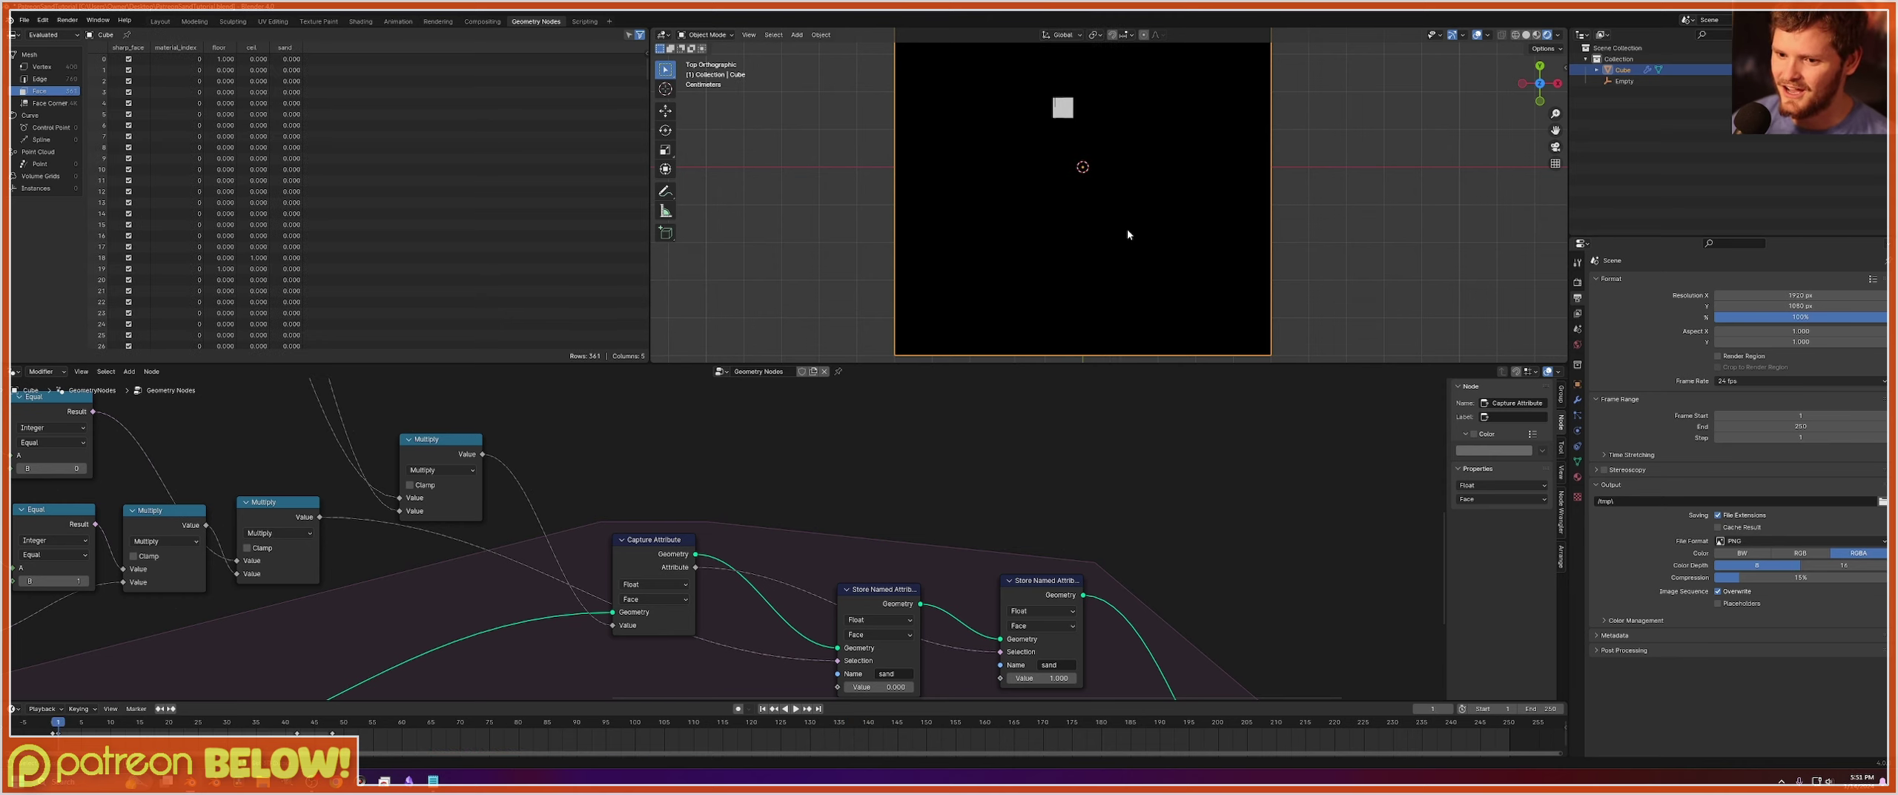
# Replay the simulation with the Empty selected to watch the falling cells, and rewind to the start.
pyautogui.click(1629, 81)
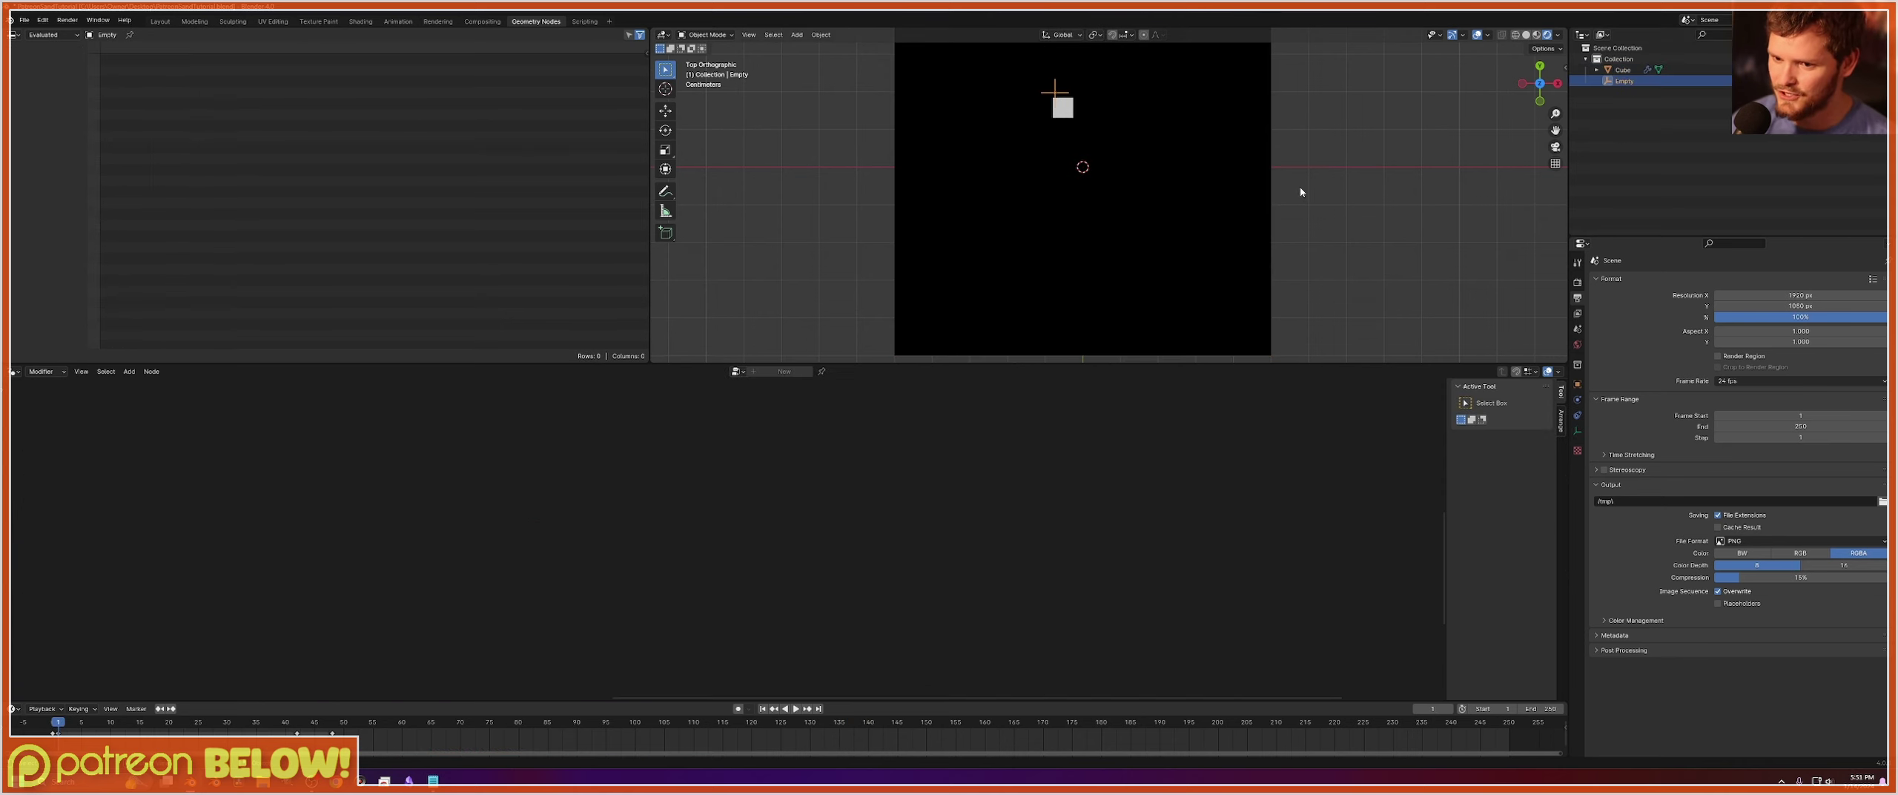
pyautogui.press('space')
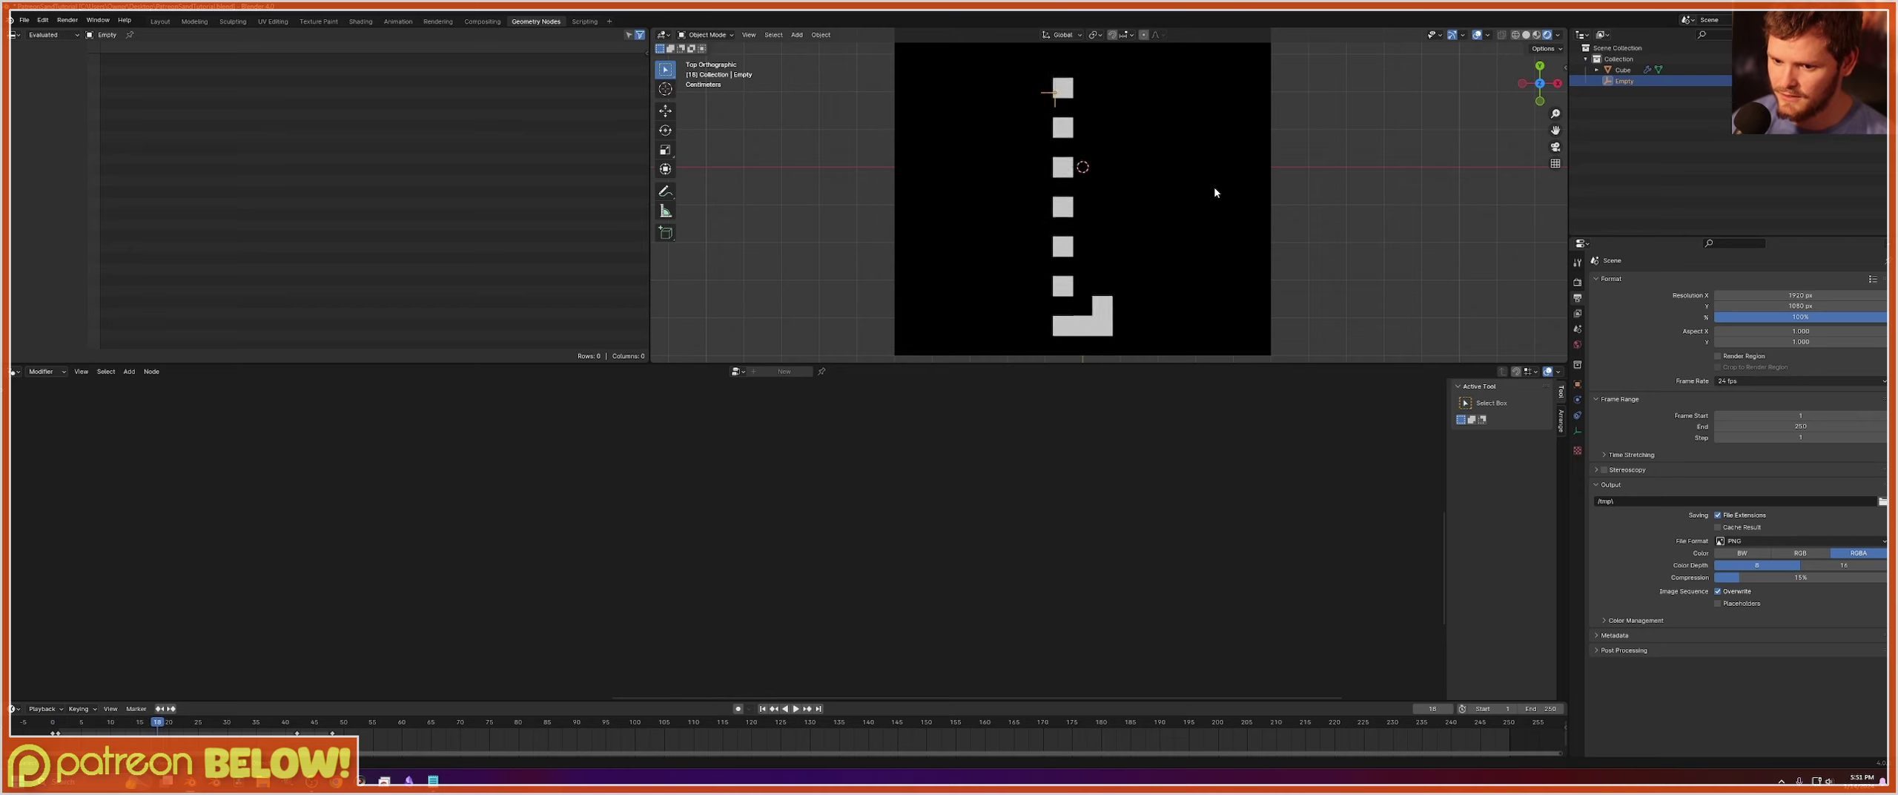
pyautogui.hotkey('shift', 'Left')
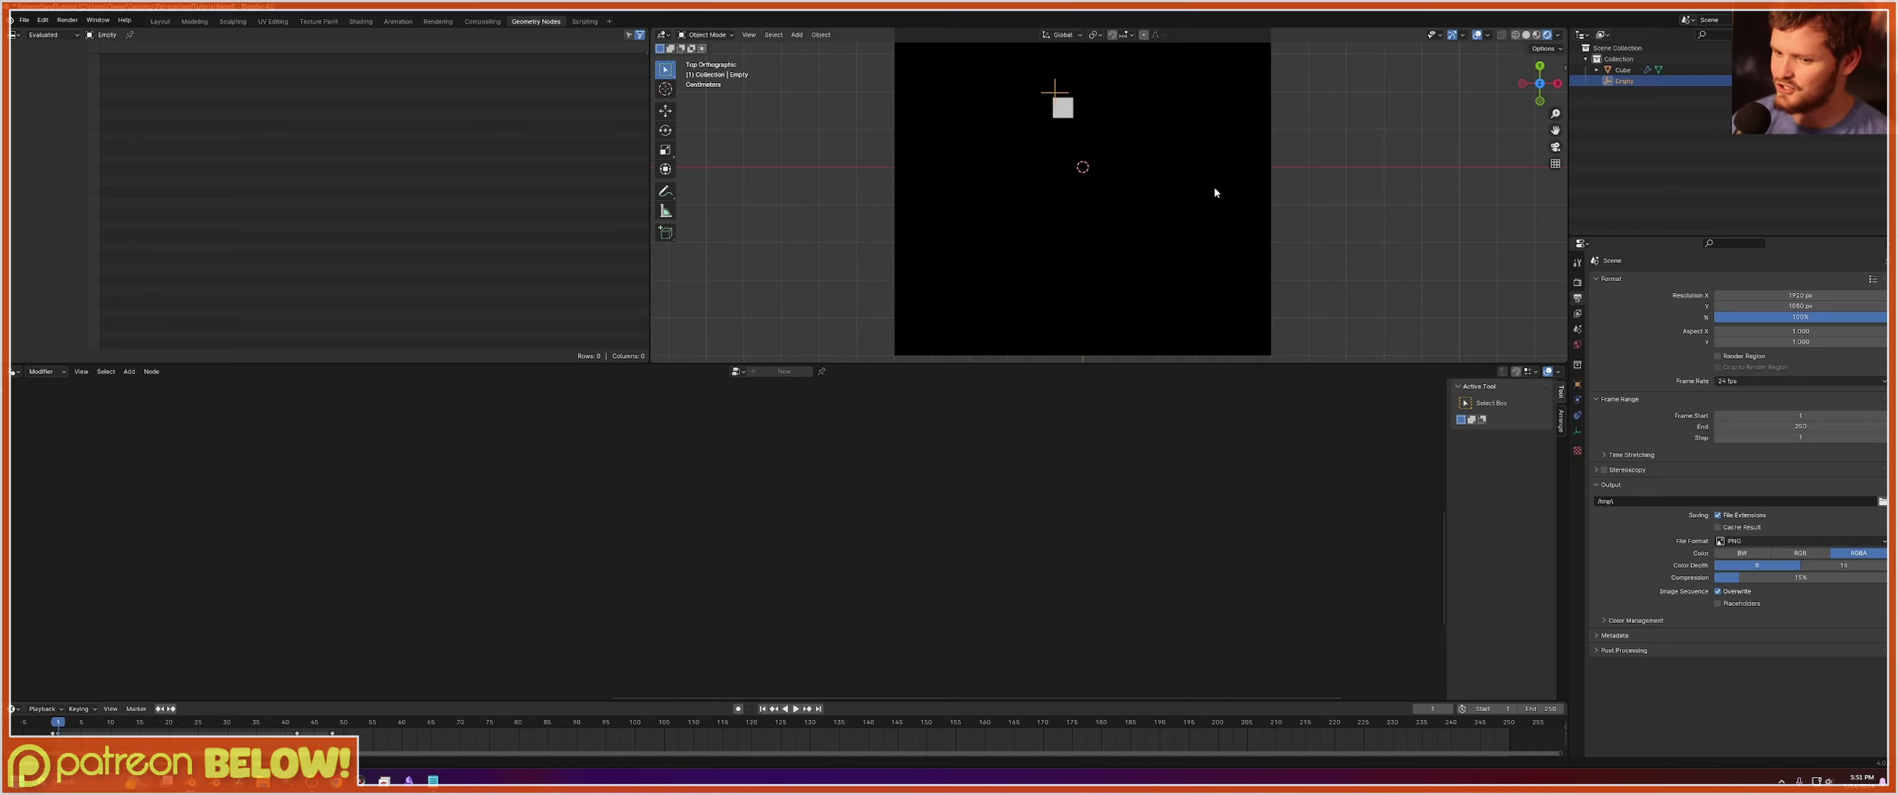
# Set the Integer node driving the Grid's Vertices X and Y to 60 and save the file.
pyautogui.click(988, 285)
pyautogui.scroll(-3, 534, 634)
pyautogui.scroll(5, 459, 518)
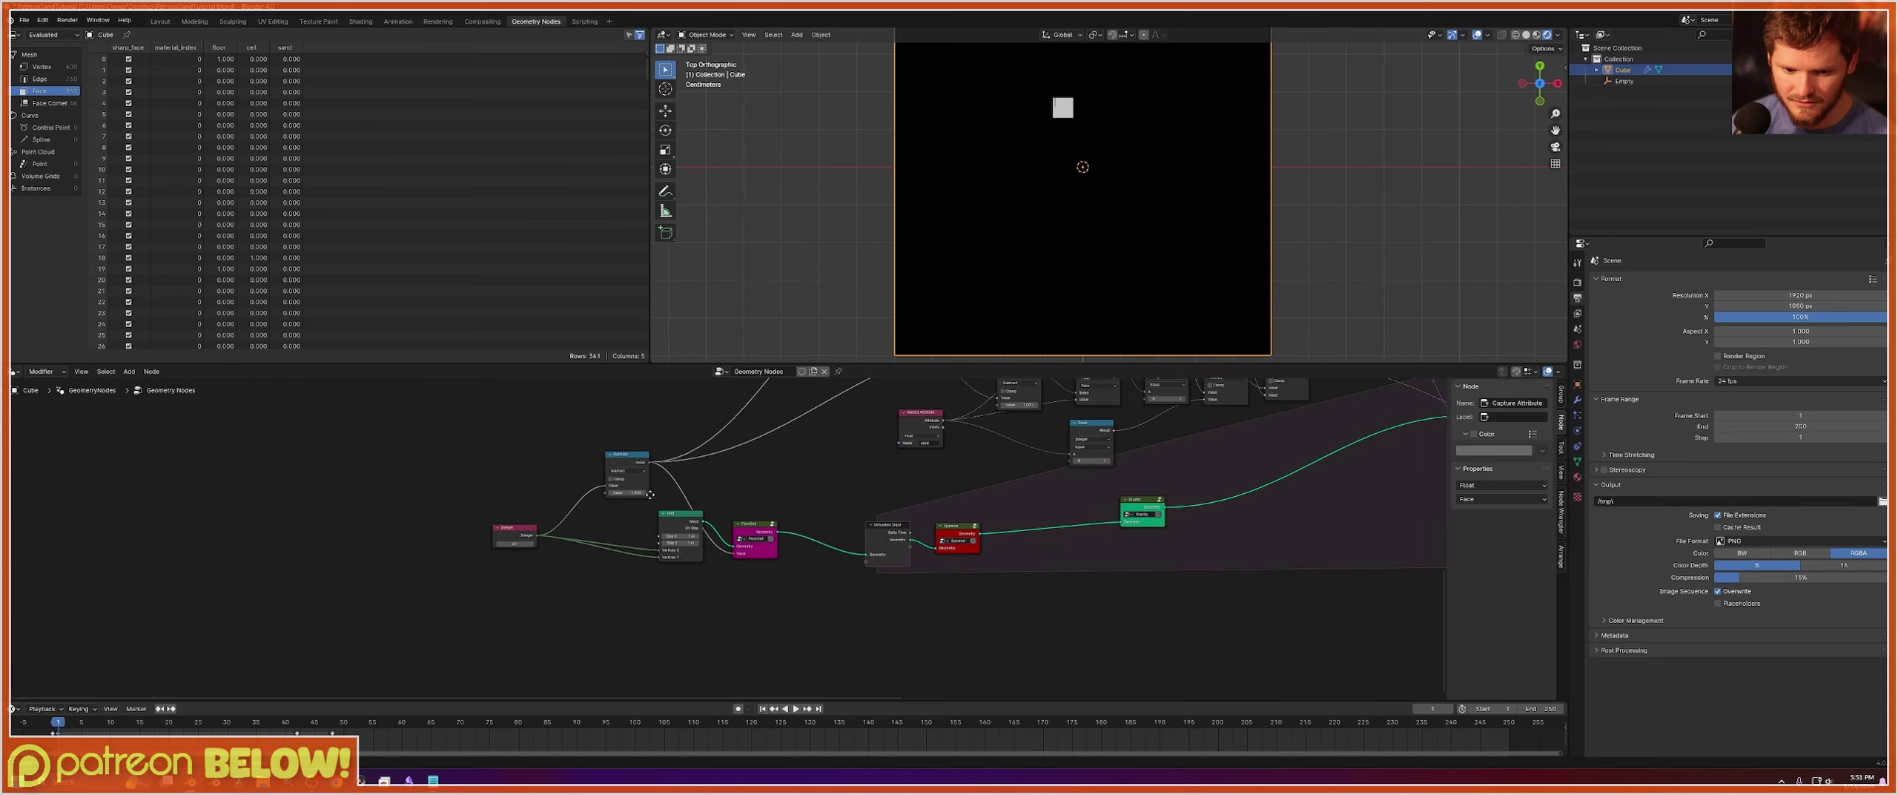
pyautogui.scroll(3, 460, 519)
pyautogui.click(368, 533)
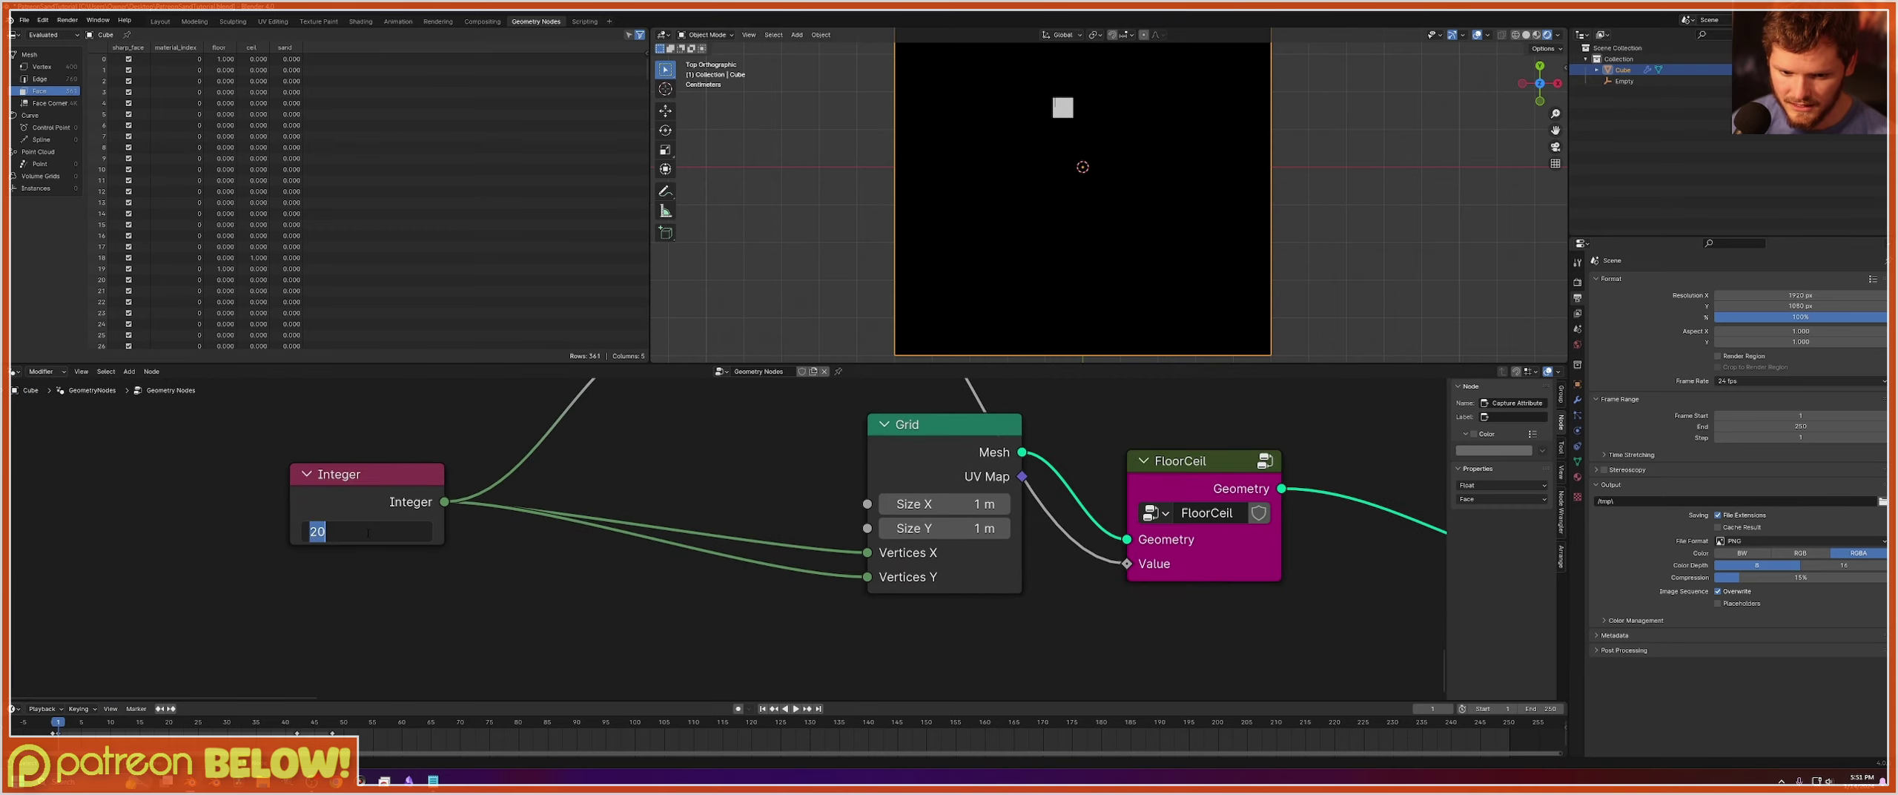
pyautogui.write('60')
pyautogui.press('Return')
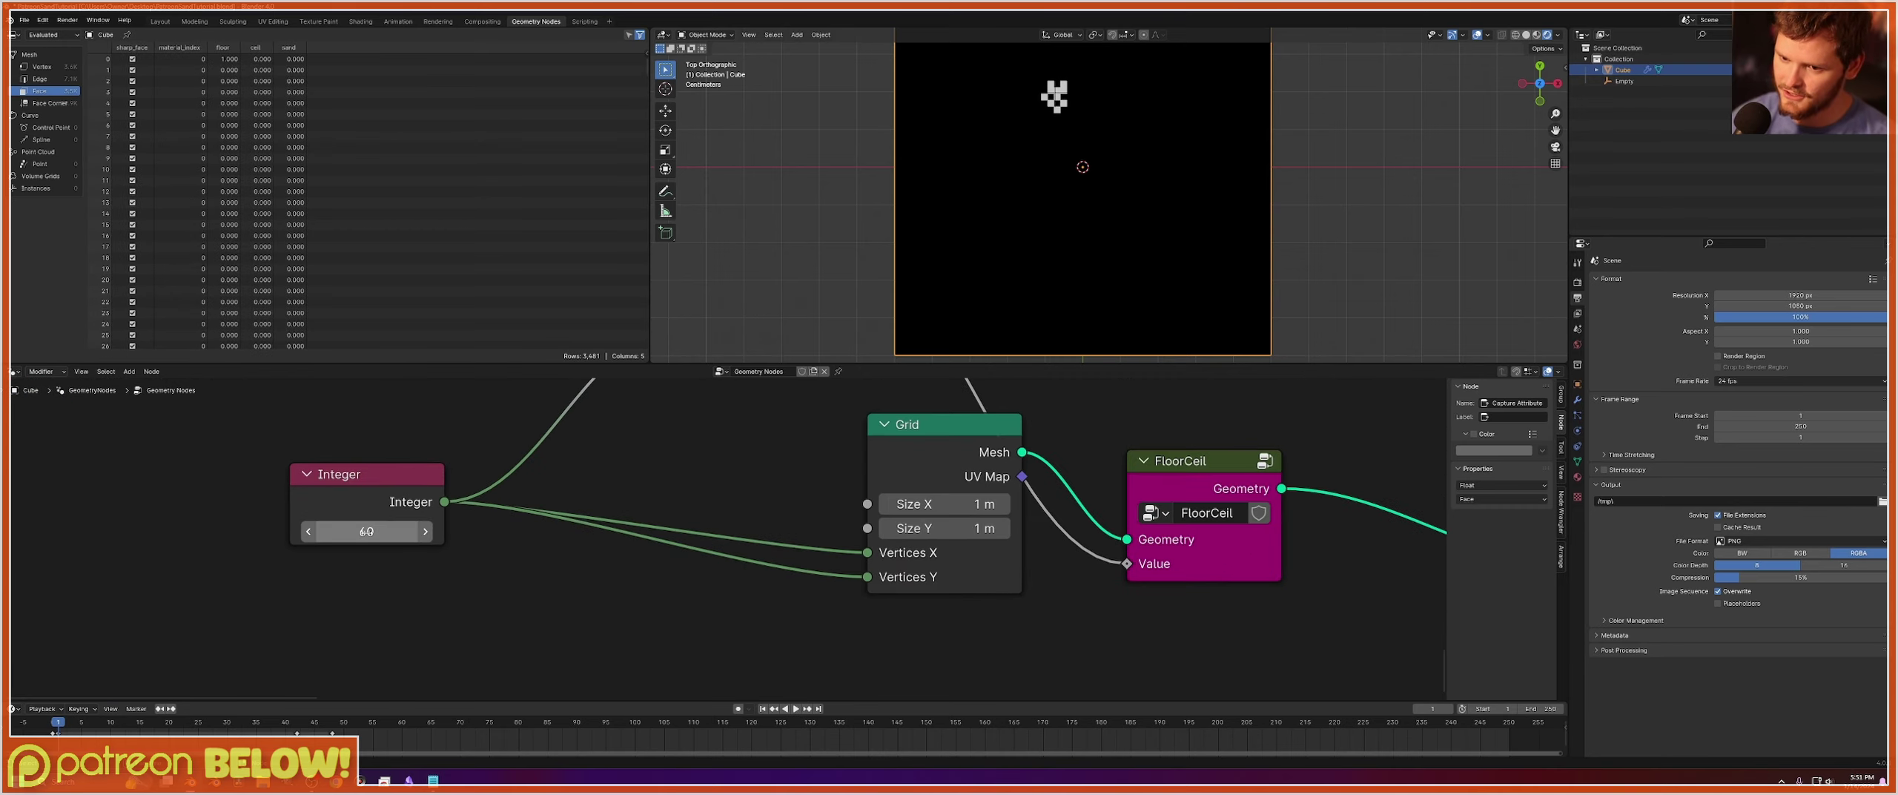
pyautogui.hotkey('ctrl', 's')
# Play the simulation at the new resolution and move the Empty to shift the sand source during playback.
pyautogui.click(1624, 81)
pyautogui.press('space')
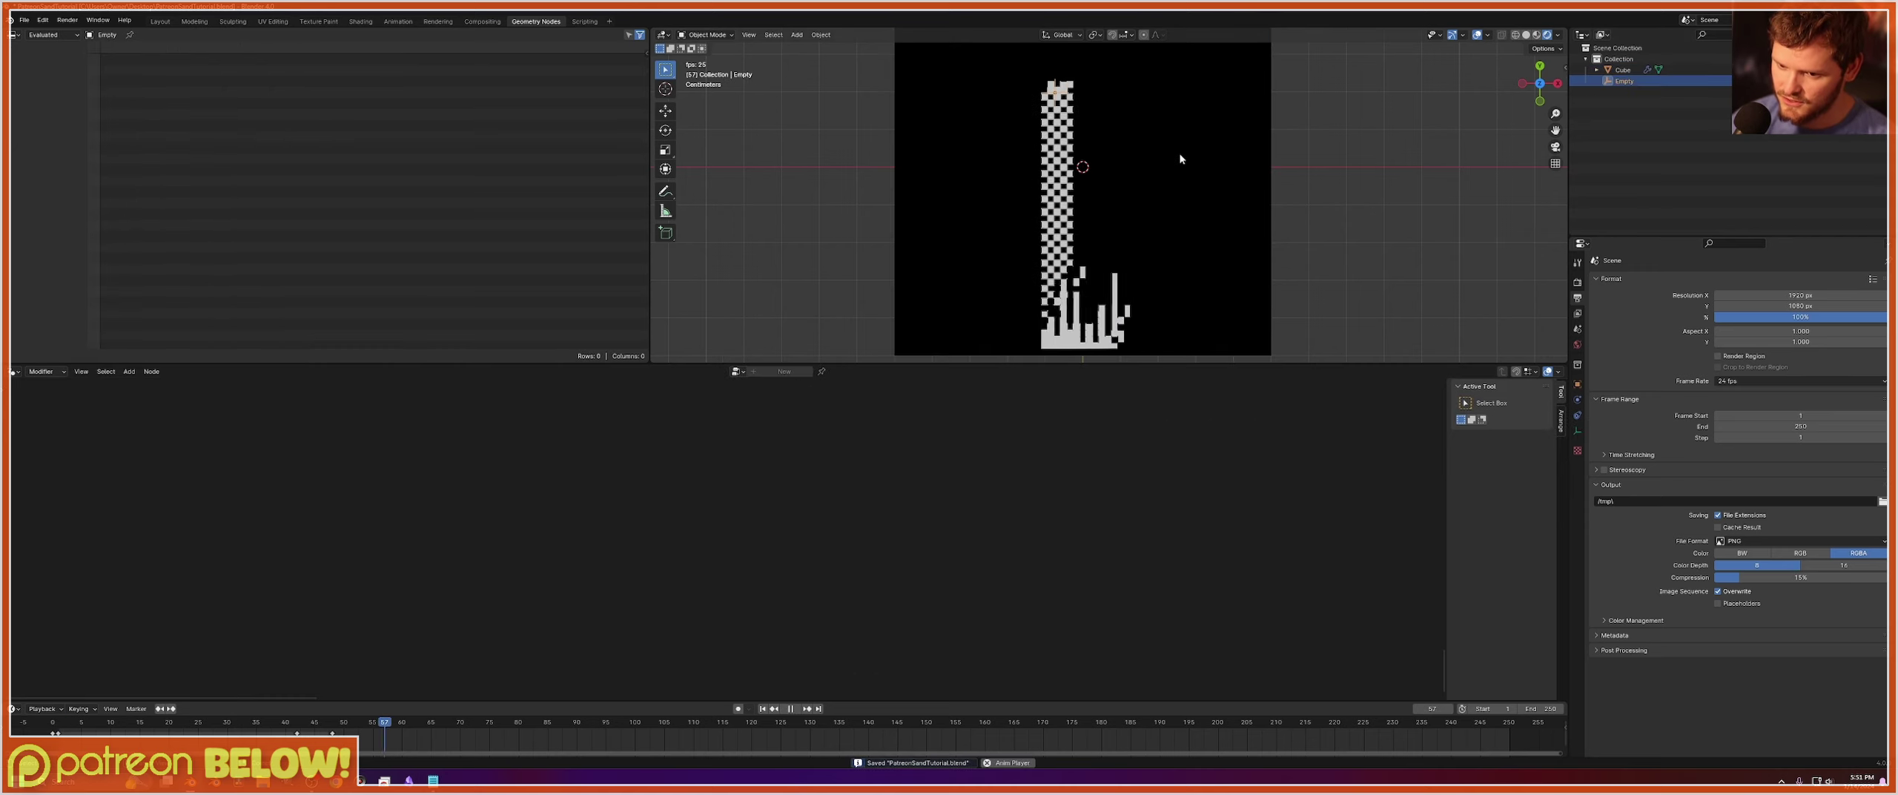
pyautogui.press('space')
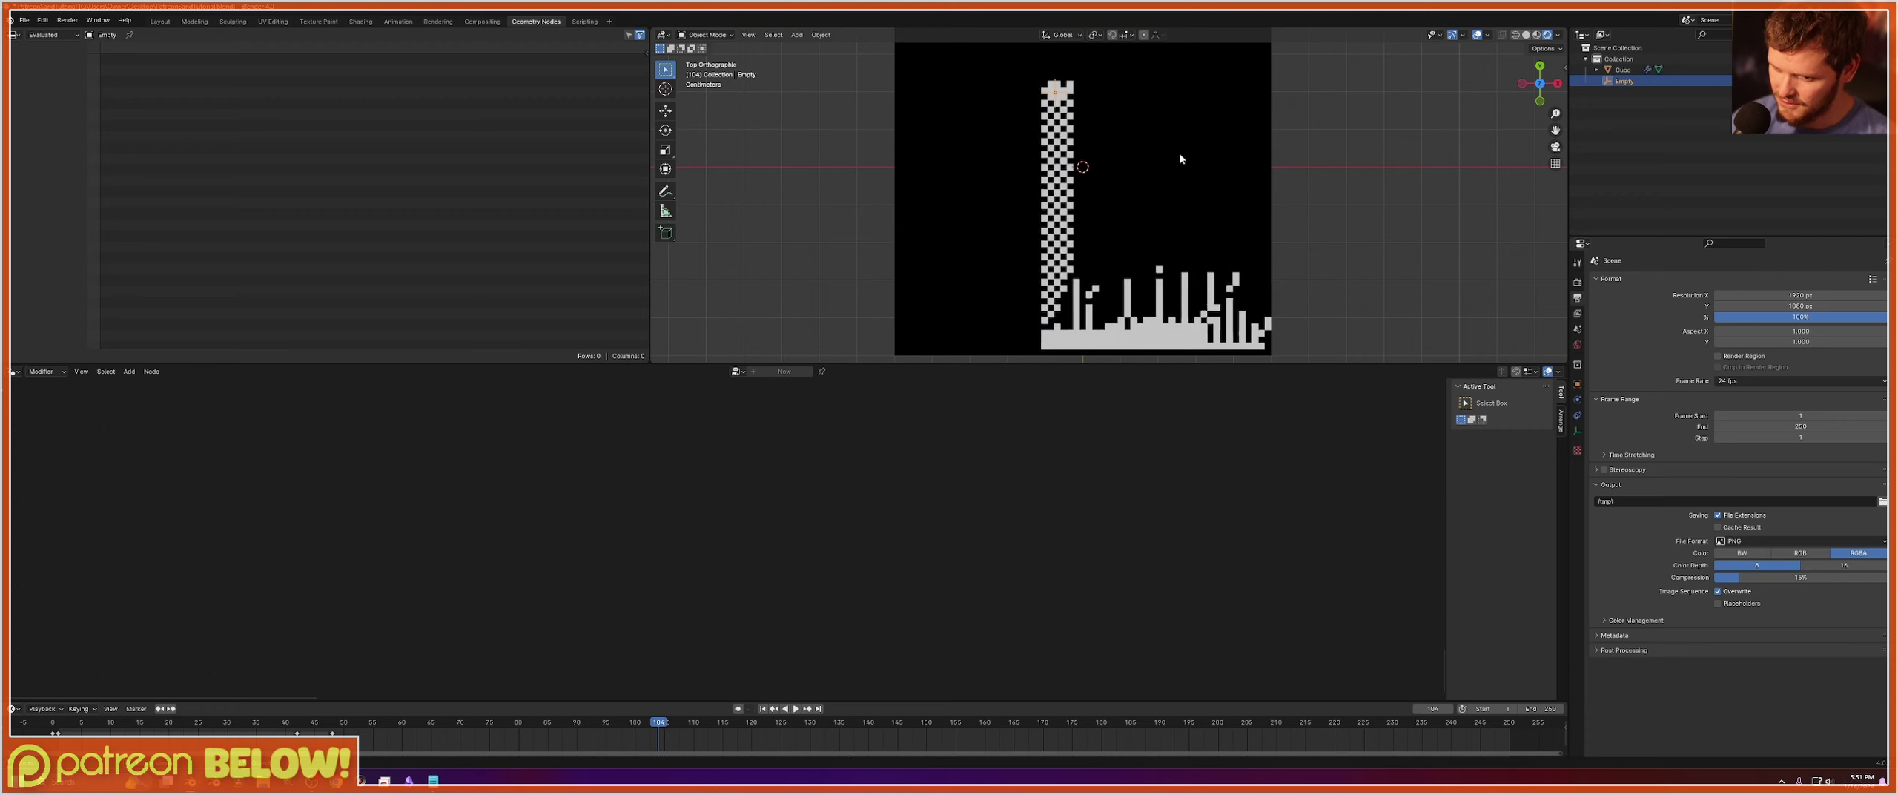
pyautogui.press('space')
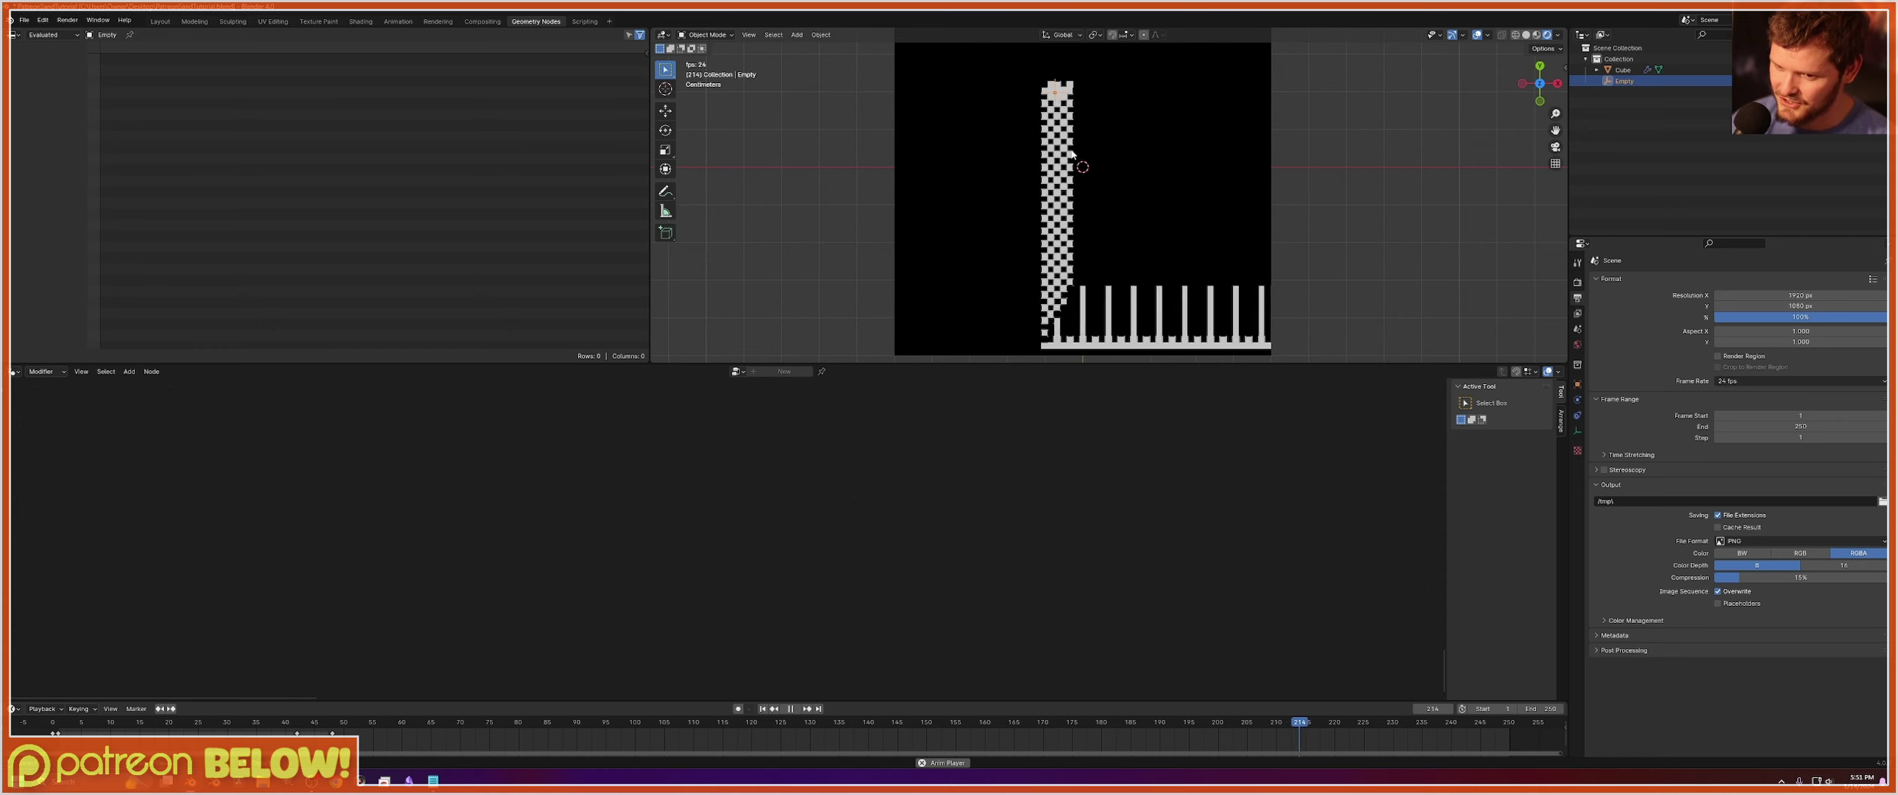
pyautogui.press('g')
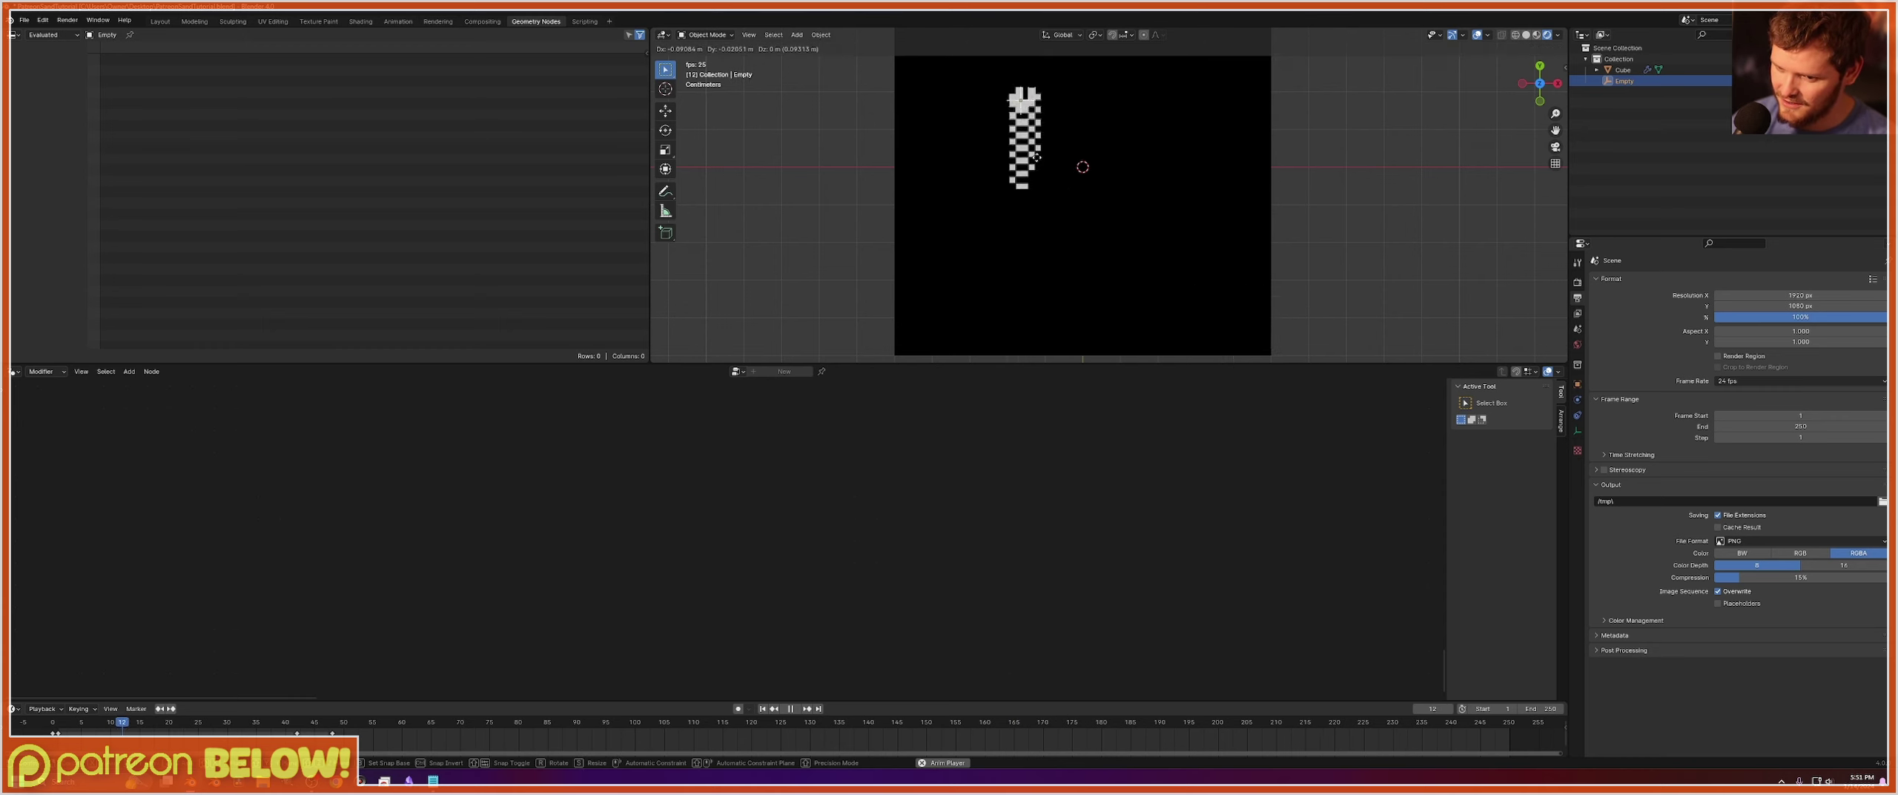
pyautogui.click(1035, 157)
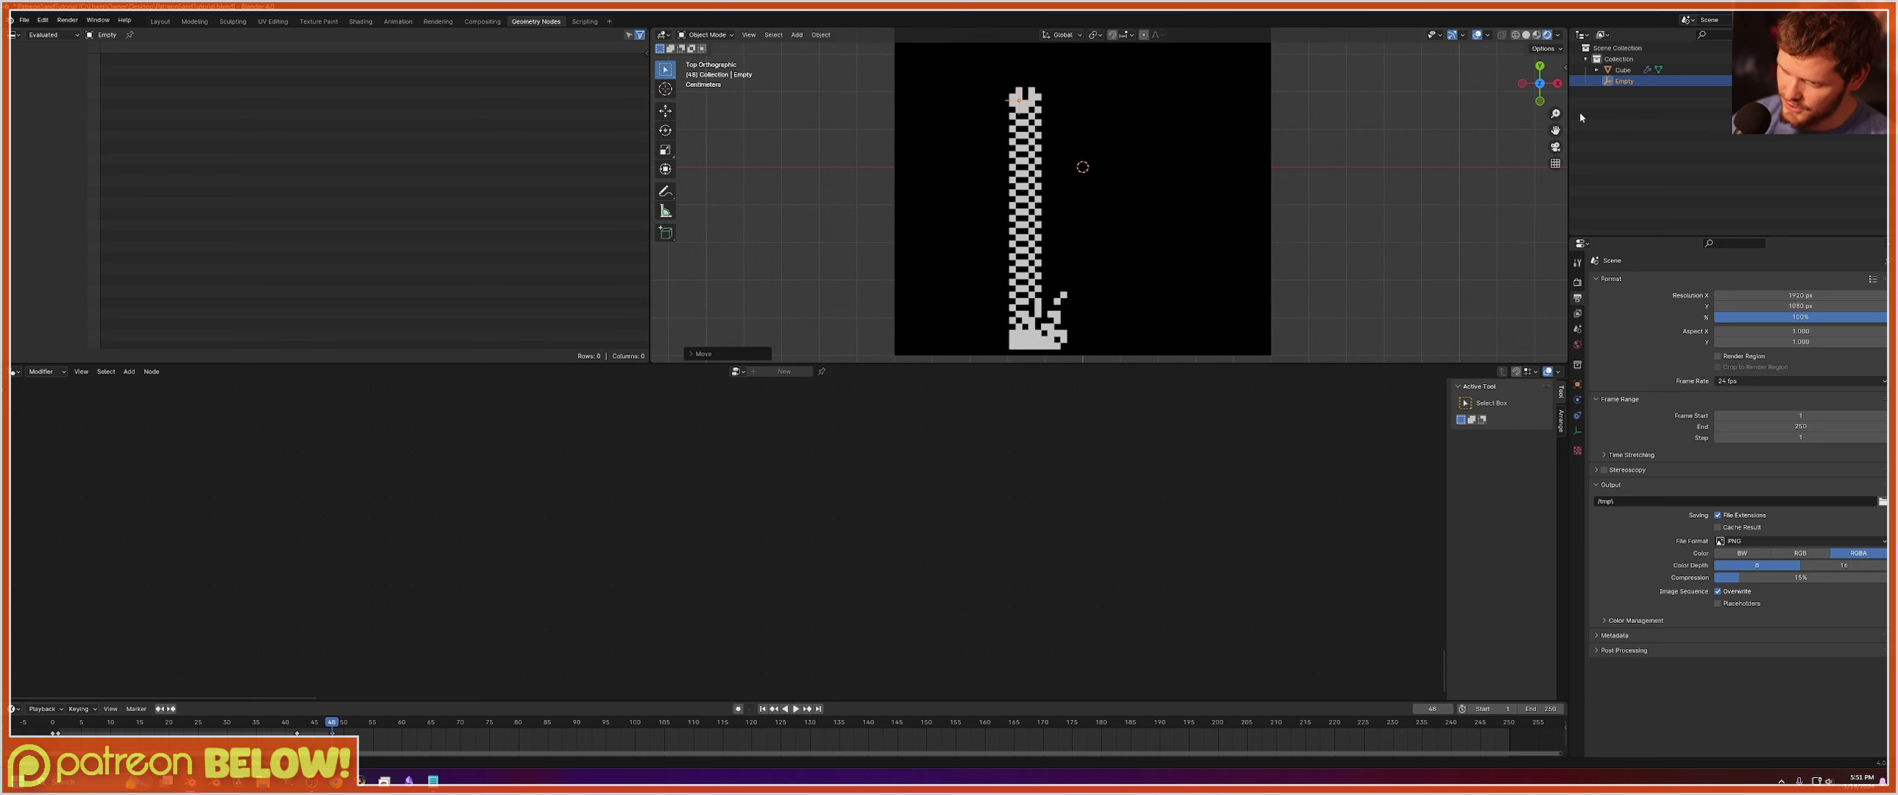
# Inside the cube's Spawner node group, set the Less Than node's B threshold to 0.03/2.
pyautogui.click(1622, 70)
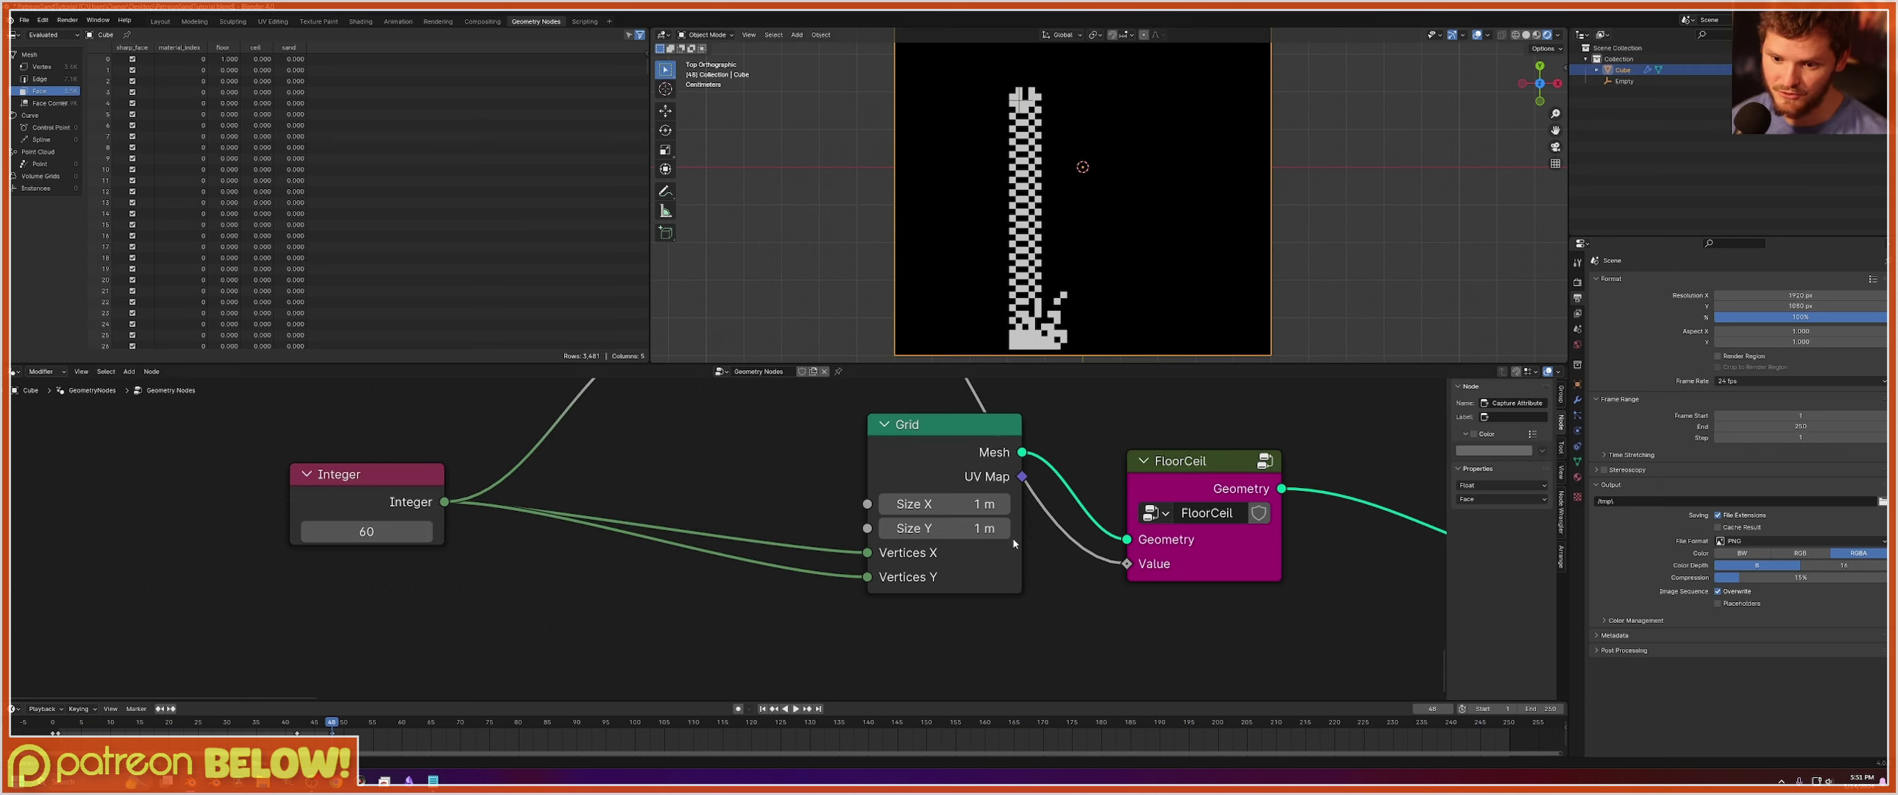
pyautogui.scroll(-4, 1013, 539)
pyautogui.moveTo(1208, 529); pyautogui.dragTo(567, 548, button='middle')
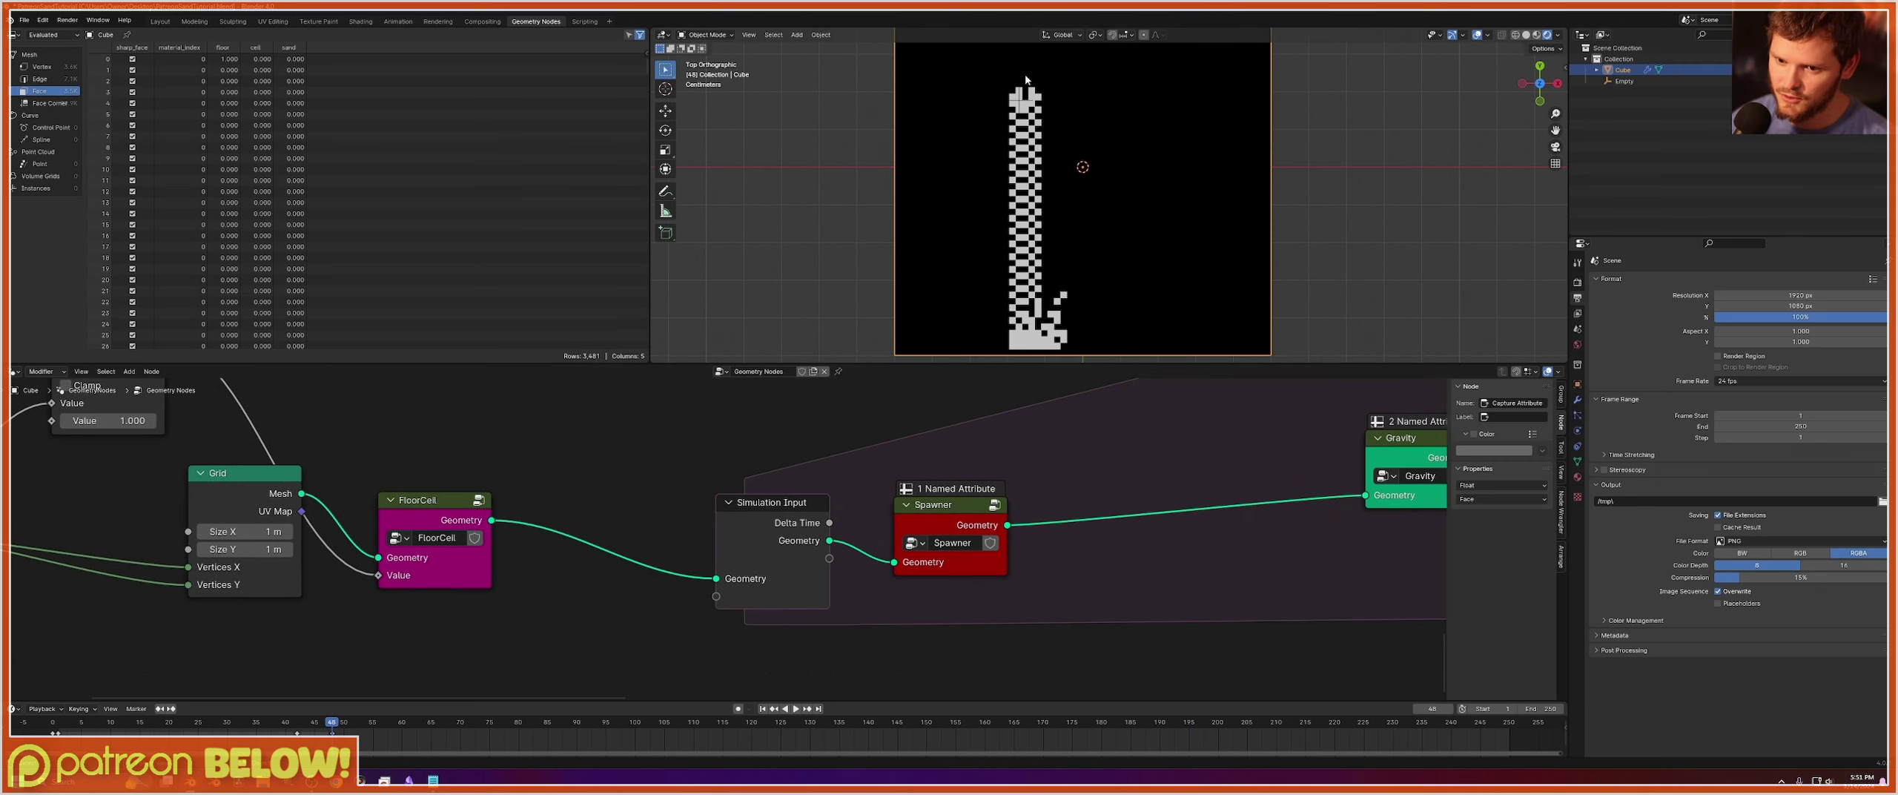
pyautogui.click(949, 519)
pyautogui.press('Tab')
pyautogui.moveTo(817, 482); pyautogui.dragTo(901, 493, button='middle')
pyautogui.click(895, 526)
pyautogui.write('0.03/2')
pyautogui.press('Return')
# Play the simulation from the first frame and pause to examine the narrower sand column up close before resuming.
pyautogui.hotkey('shift', 'Left')
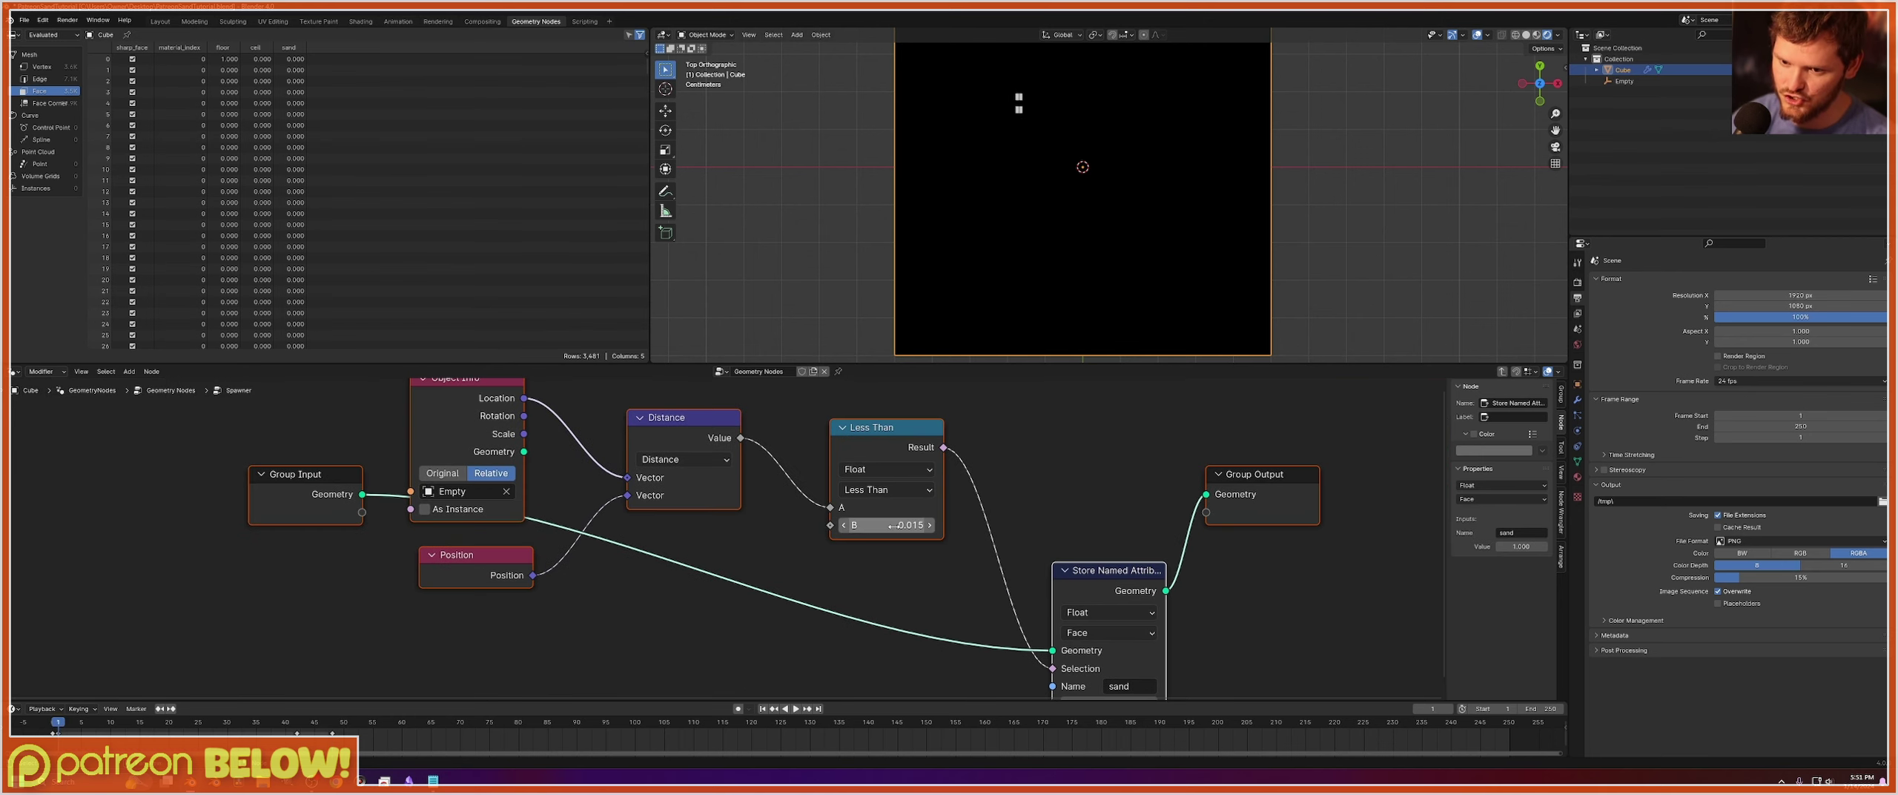
pyautogui.press('space')
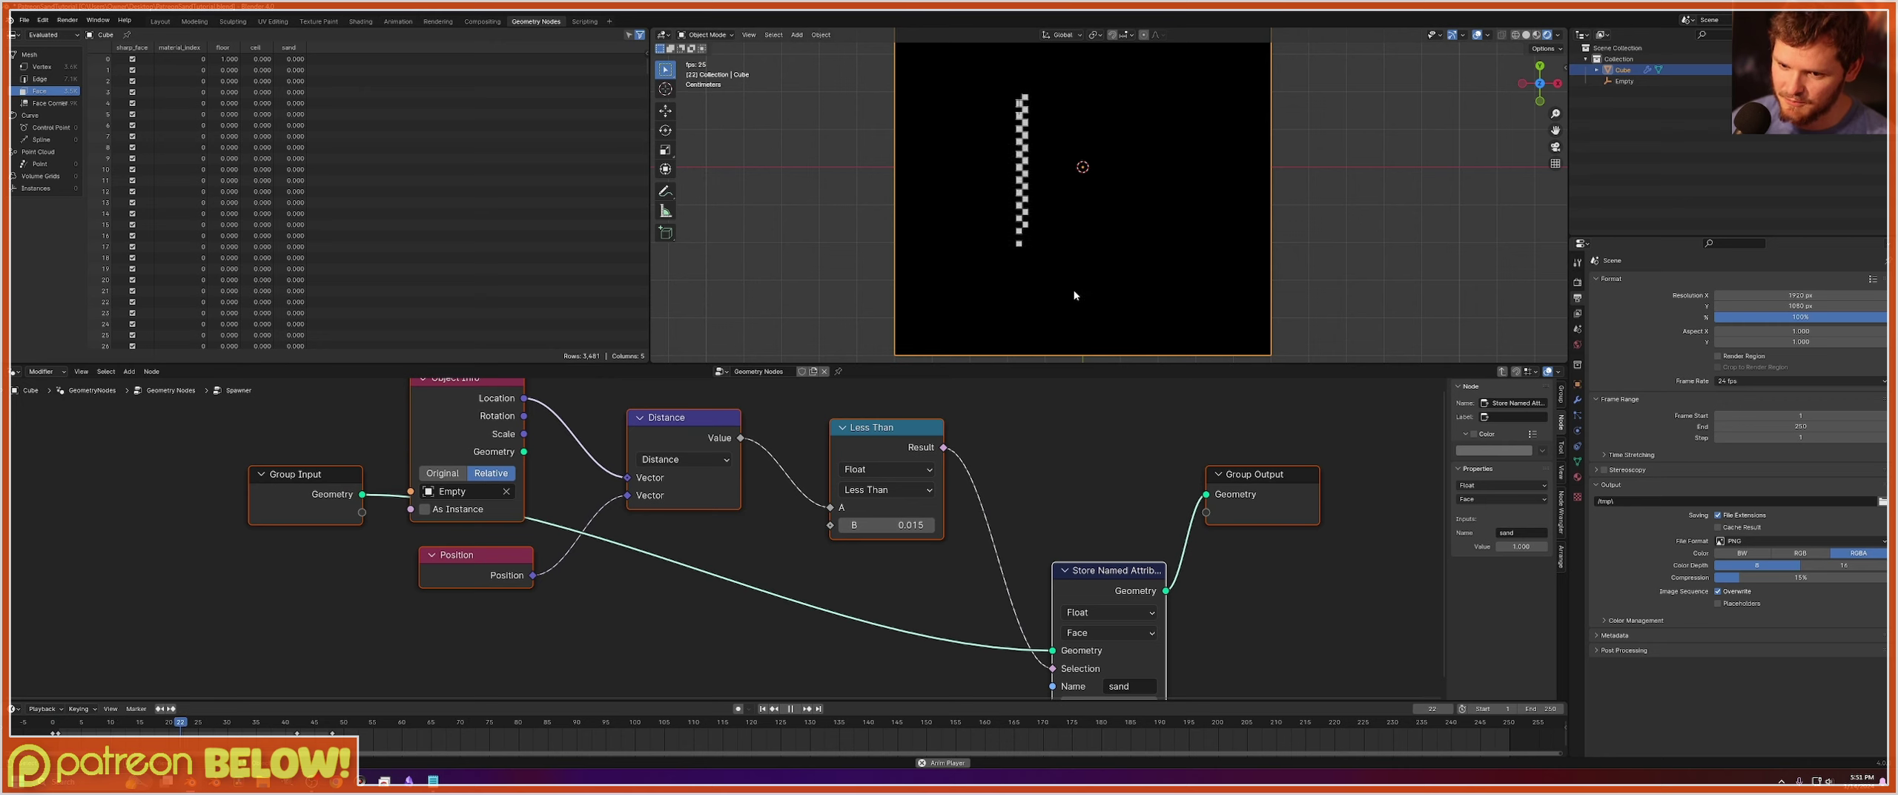
pyautogui.keyDown('shift'); pyautogui.moveTo(1082, 176); pyautogui.dragTo(1190, 234, button='middle'); pyautogui.keyUp('shift')
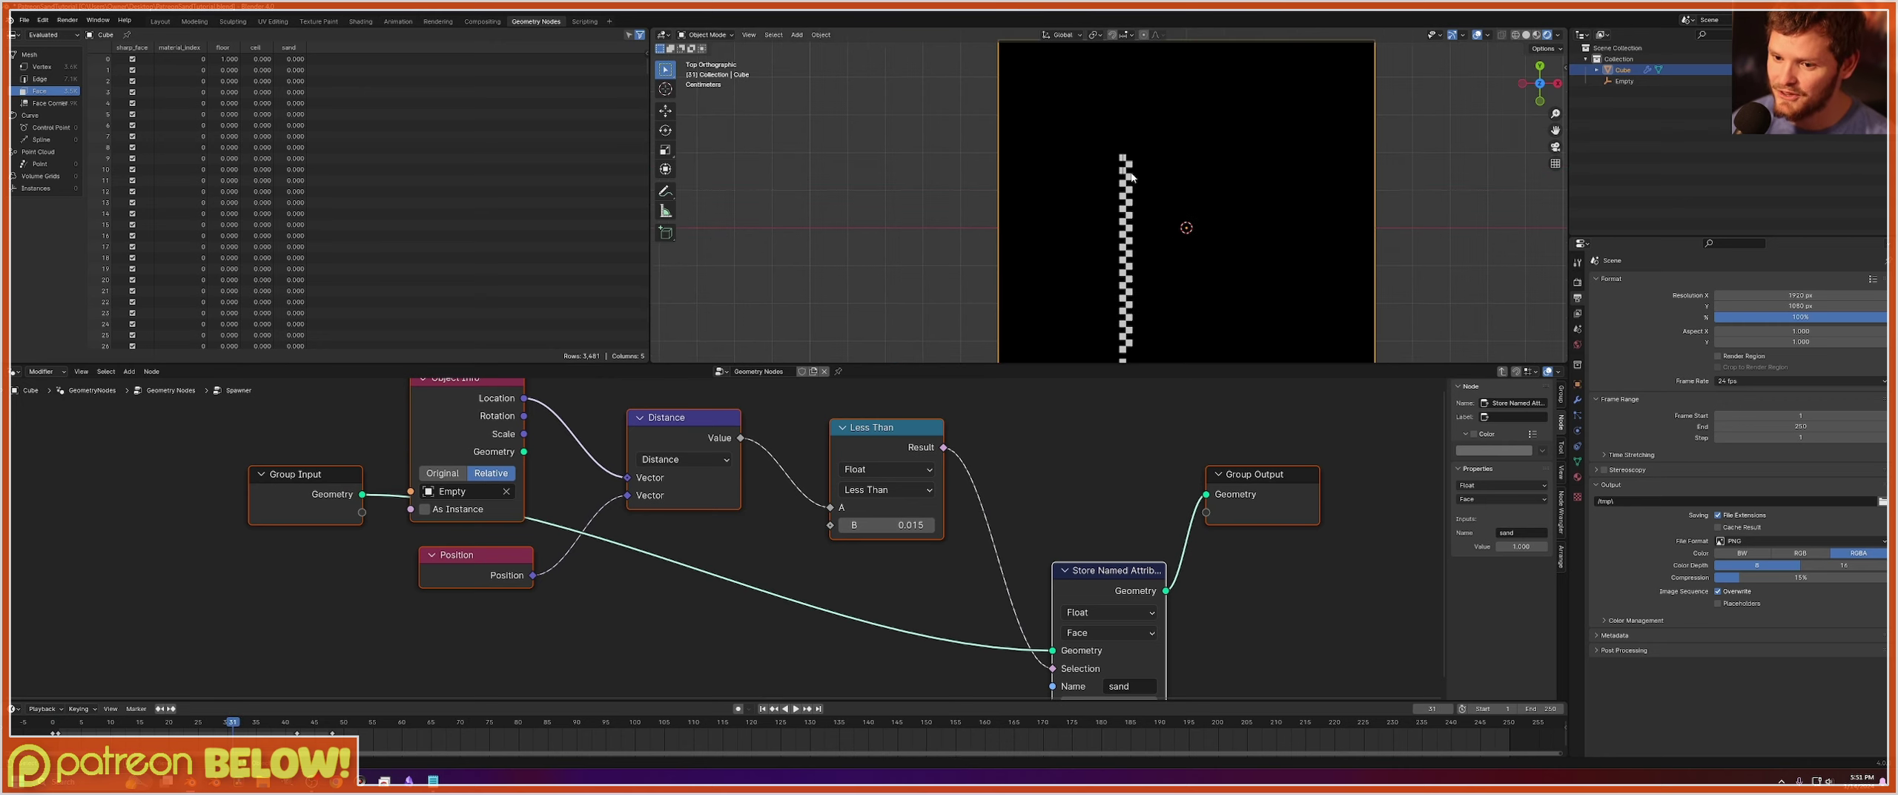
pyautogui.scroll(5, 1186, 230)
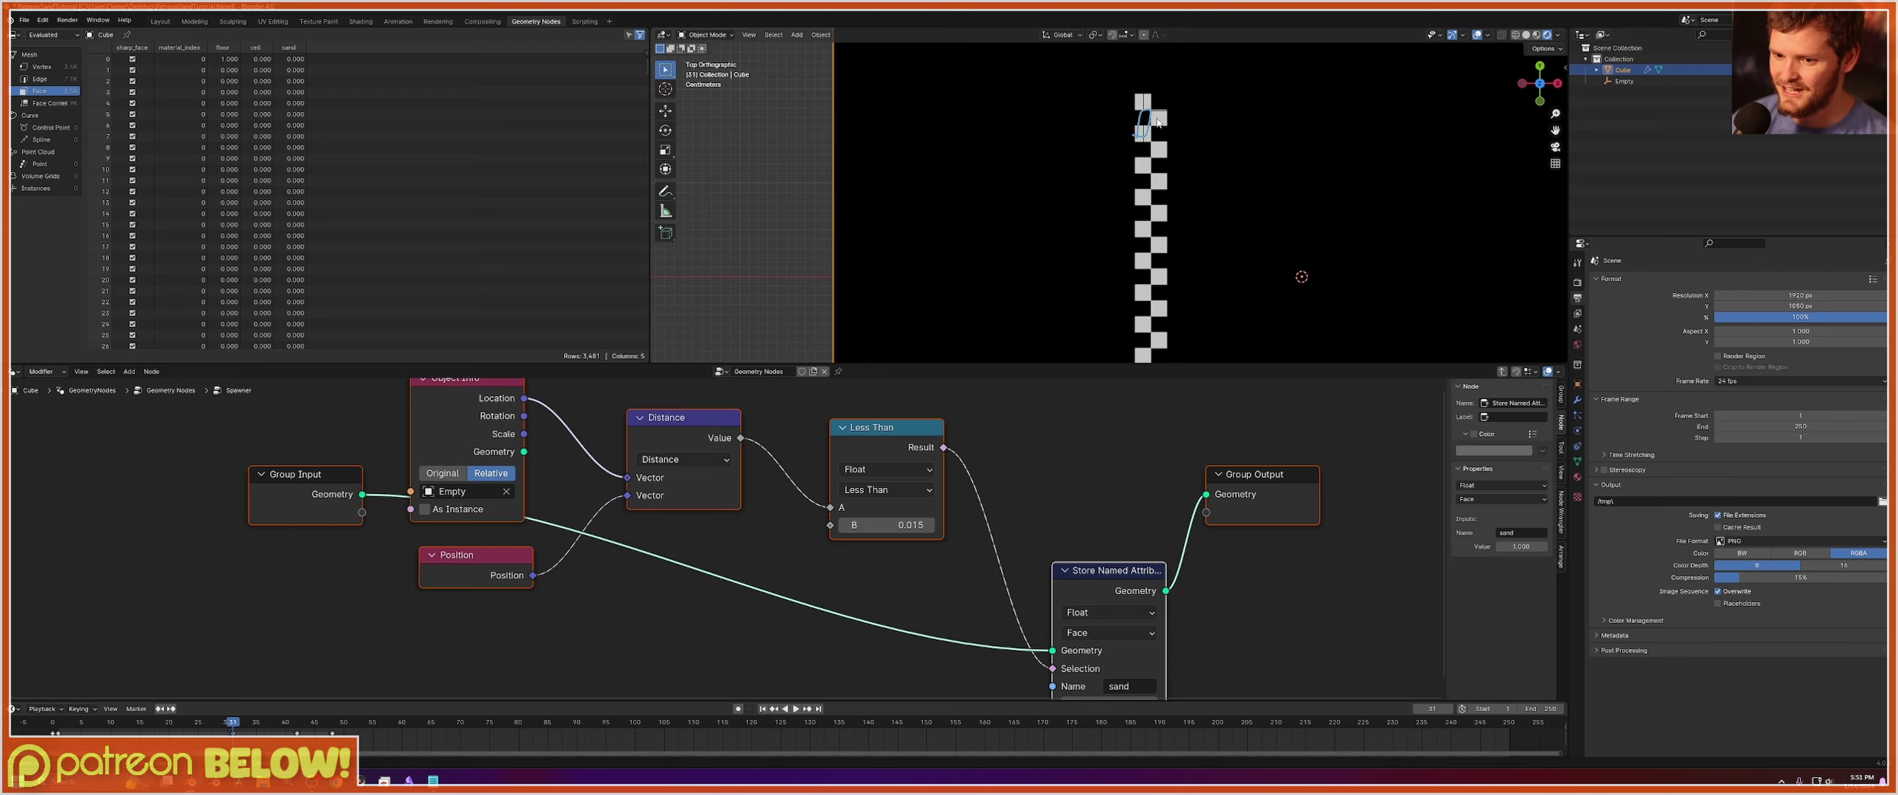
pyautogui.scroll(-5, 1142, 134)
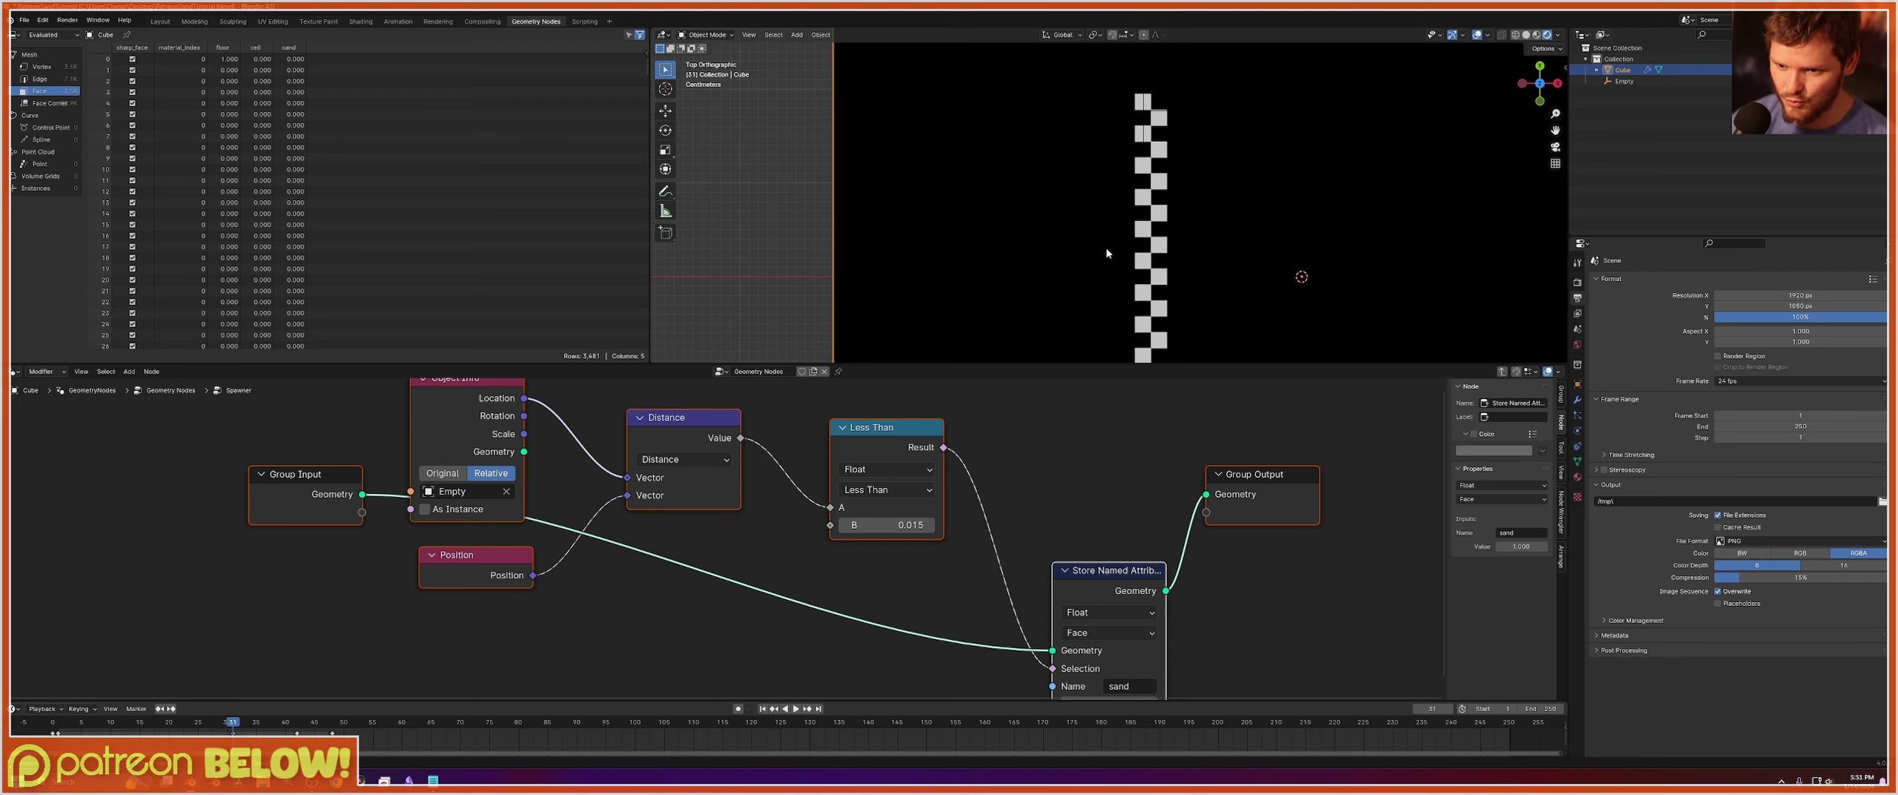
pyautogui.scroll(2, 1097, 238)
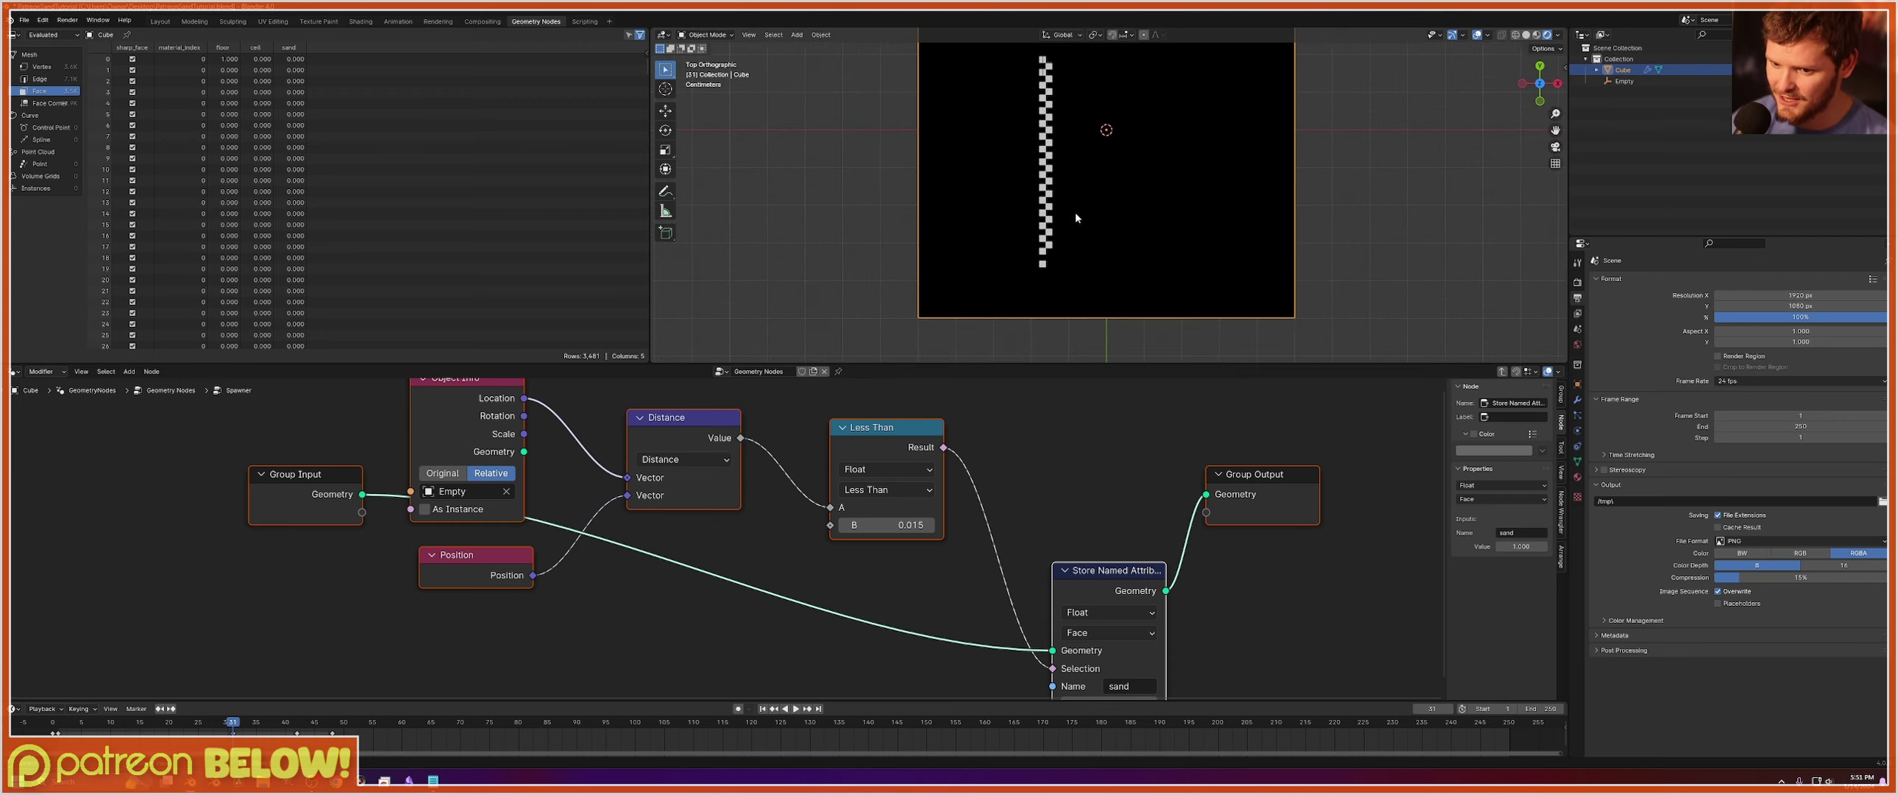
pyautogui.press('space')
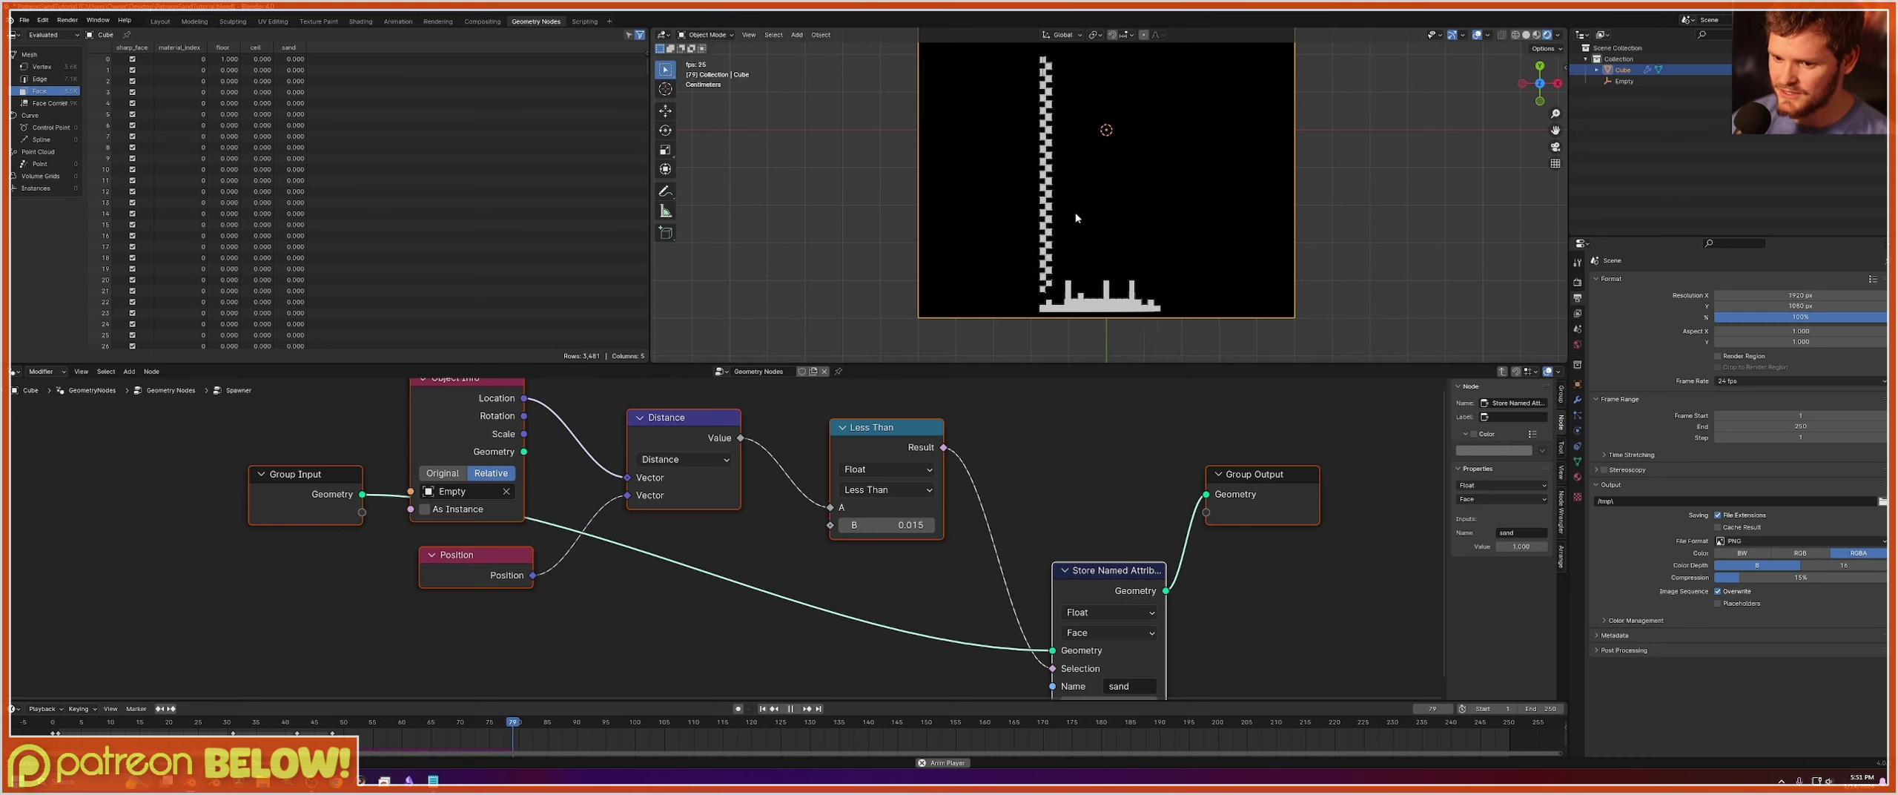
# Stop the sand playback, centre the simulated grid in view, and save the file.
pyautogui.press('space')
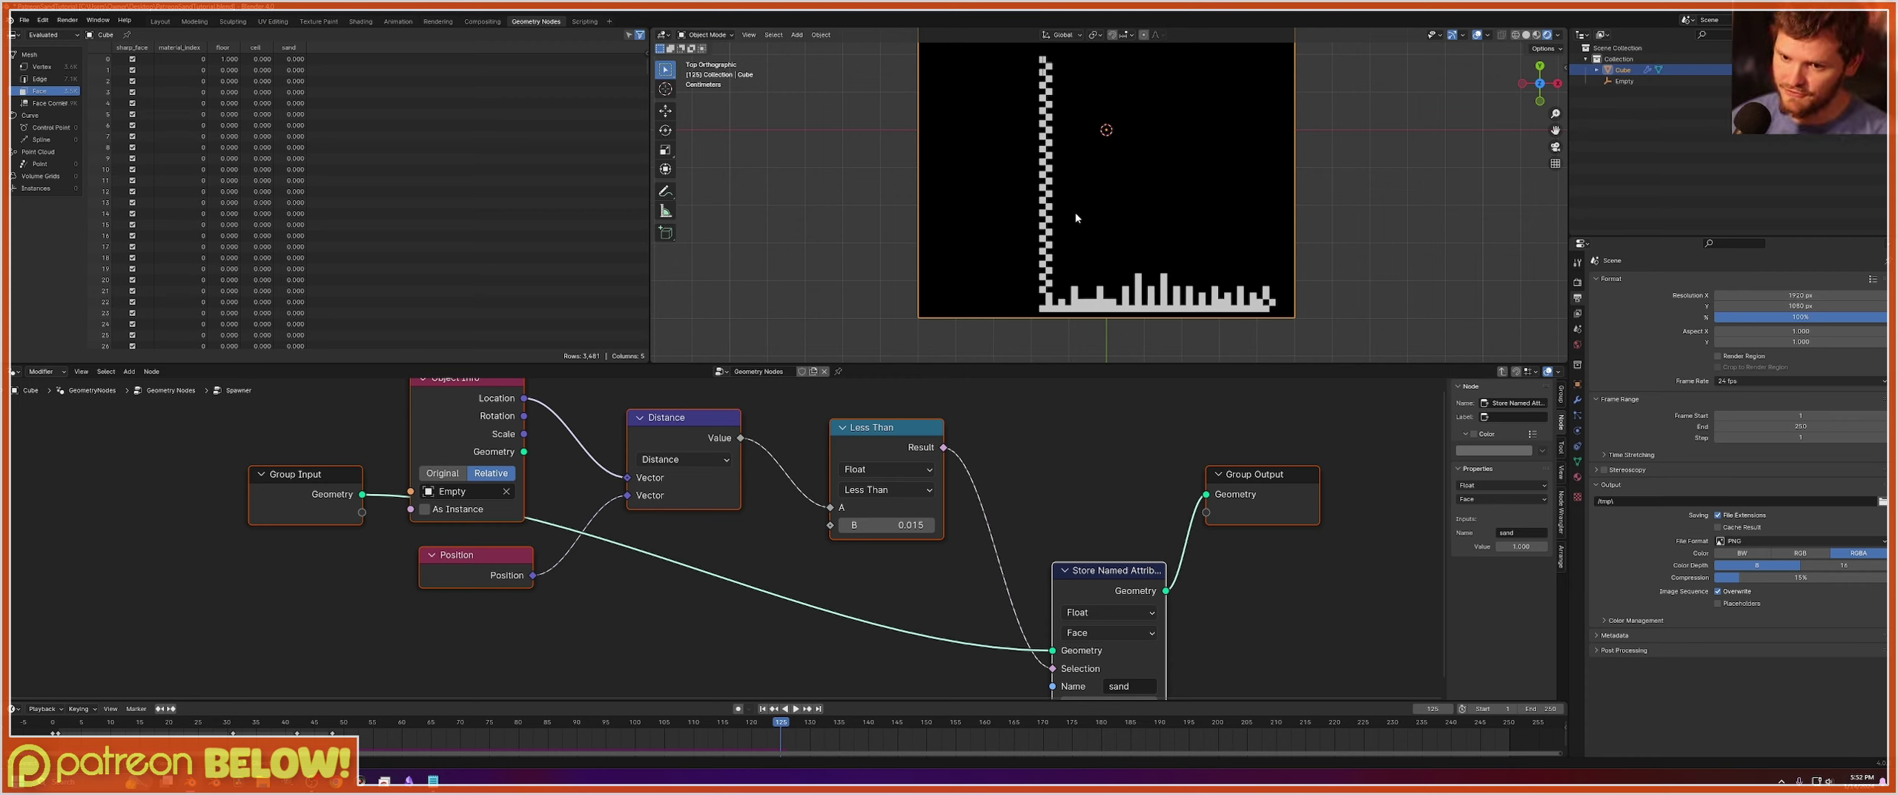
pyautogui.keyDown('shift'); pyautogui.moveTo(1131, 155); pyautogui.dragTo(1125, 197, button='middle'); pyautogui.keyUp('shift')
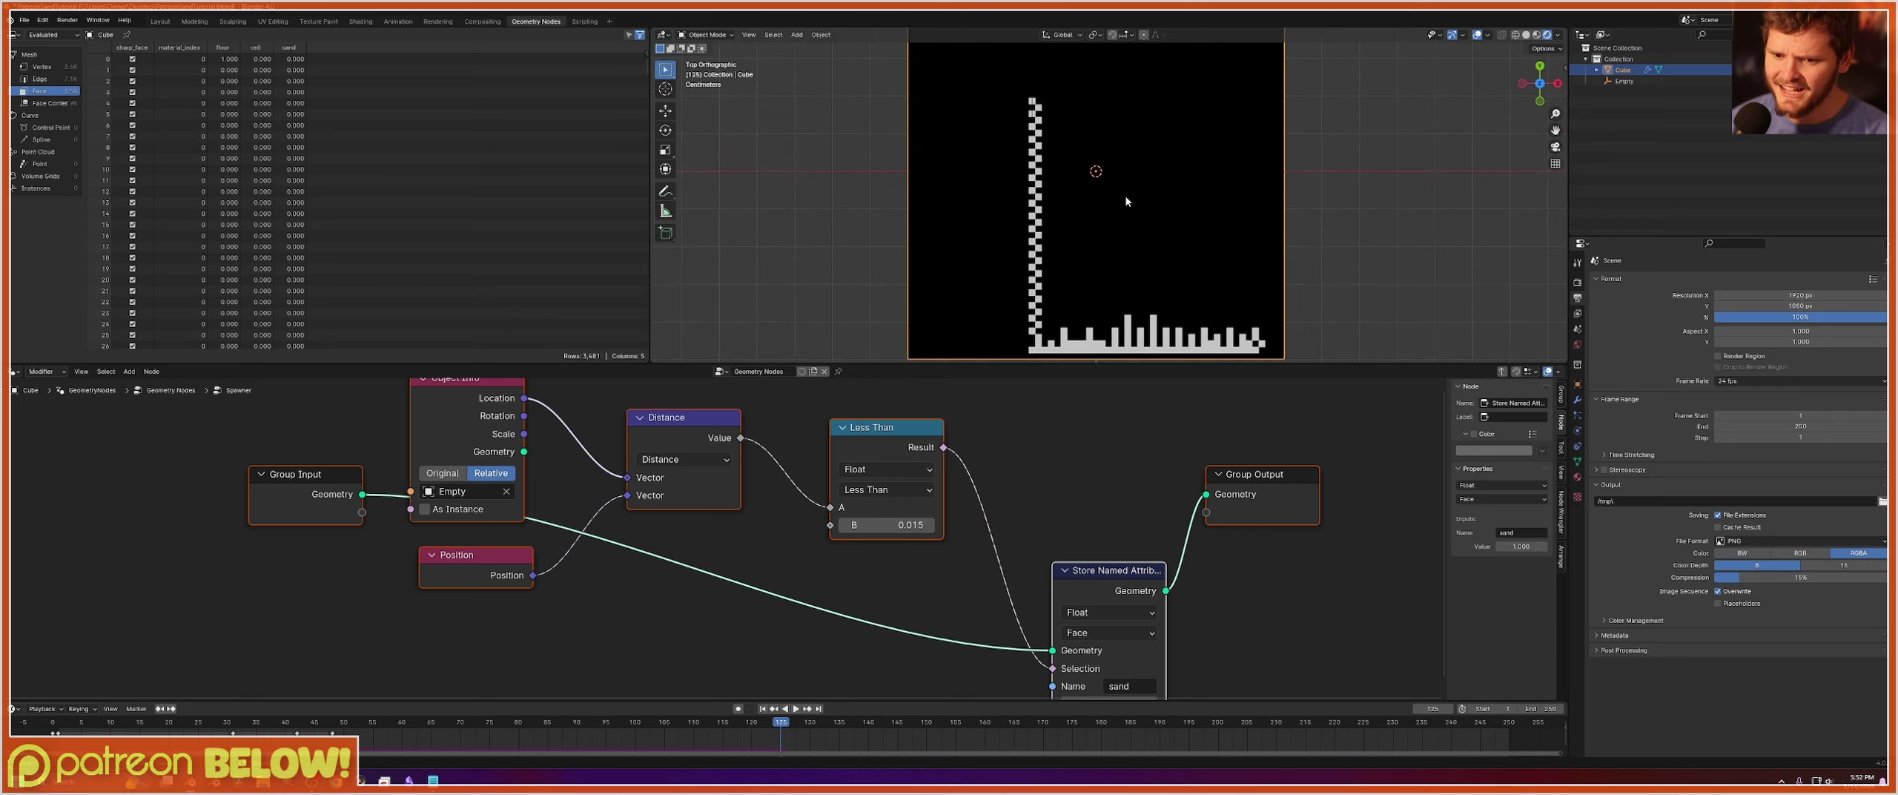
pyautogui.hotkey('ctrl', 's')
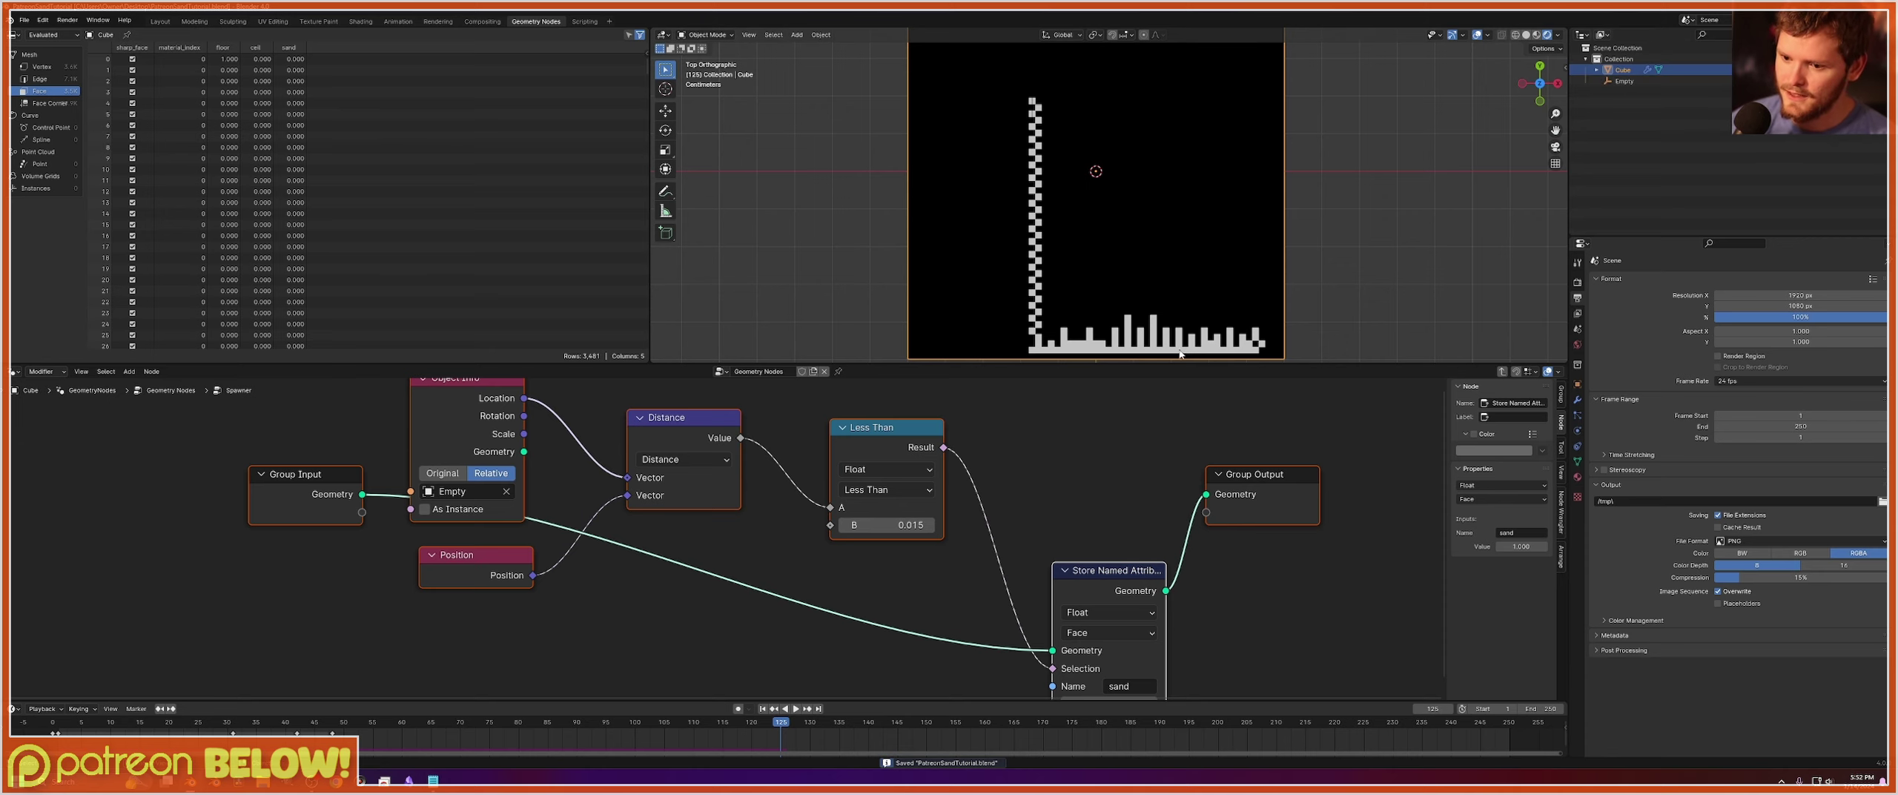
# Rewind the simulation to the first frame, leave the Spawner group for the main node tree, and save the file.
pyautogui.hotkey('shift', 'Left')
pyautogui.press('Tab')
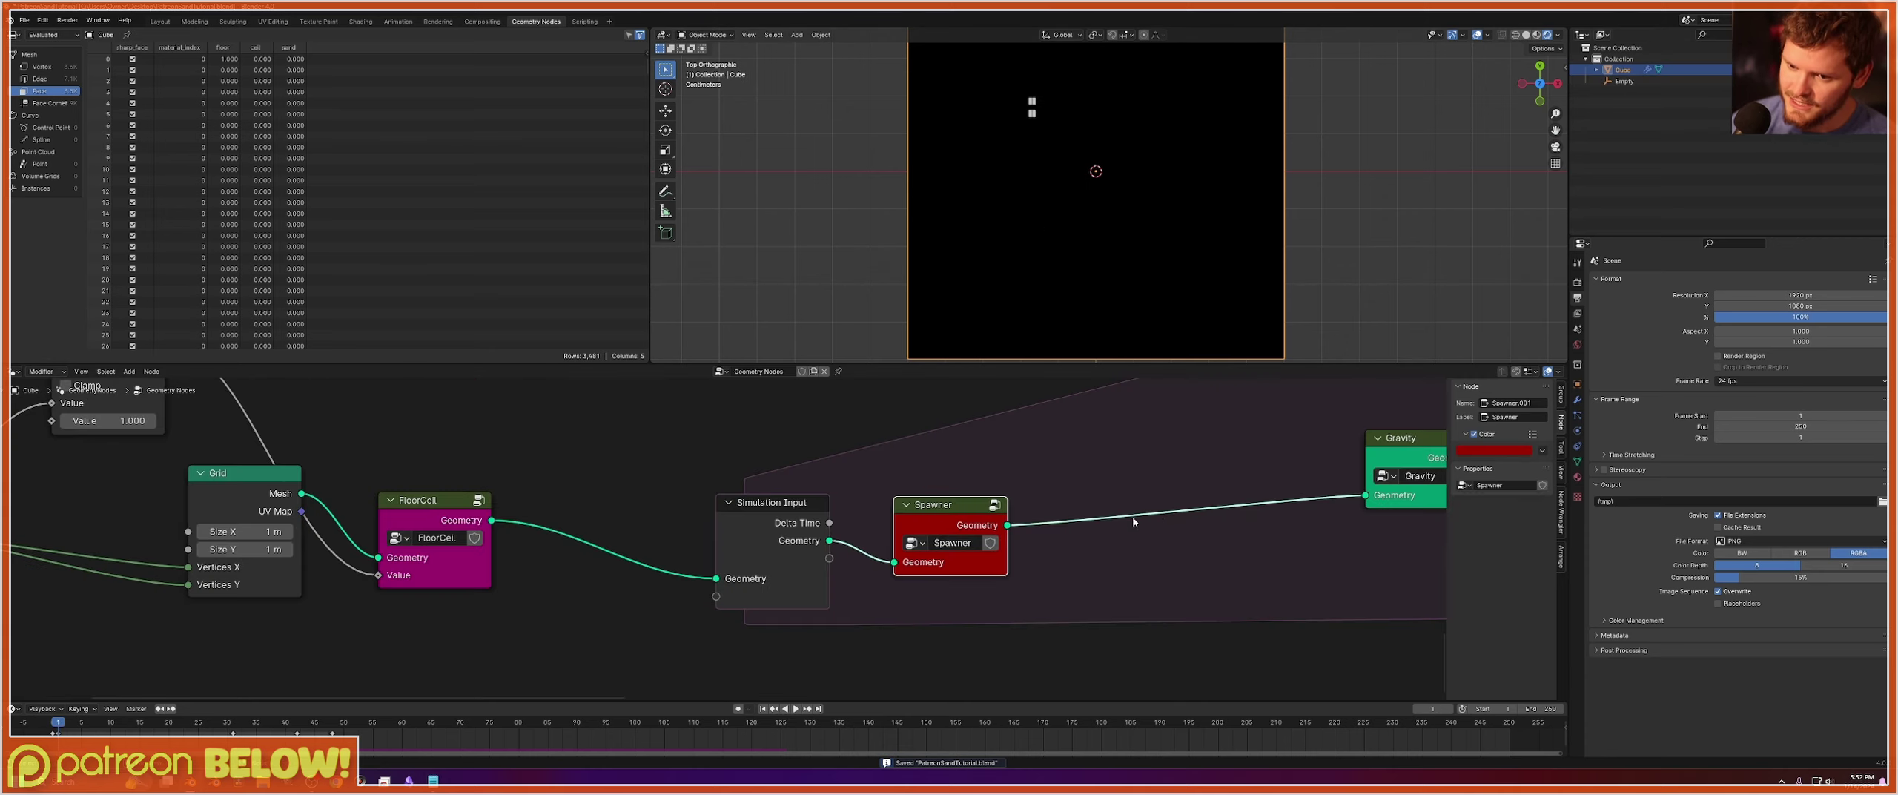
pyautogui.scroll(-6, 1182, 502)
pyautogui.hotkey('ctrl', 's')
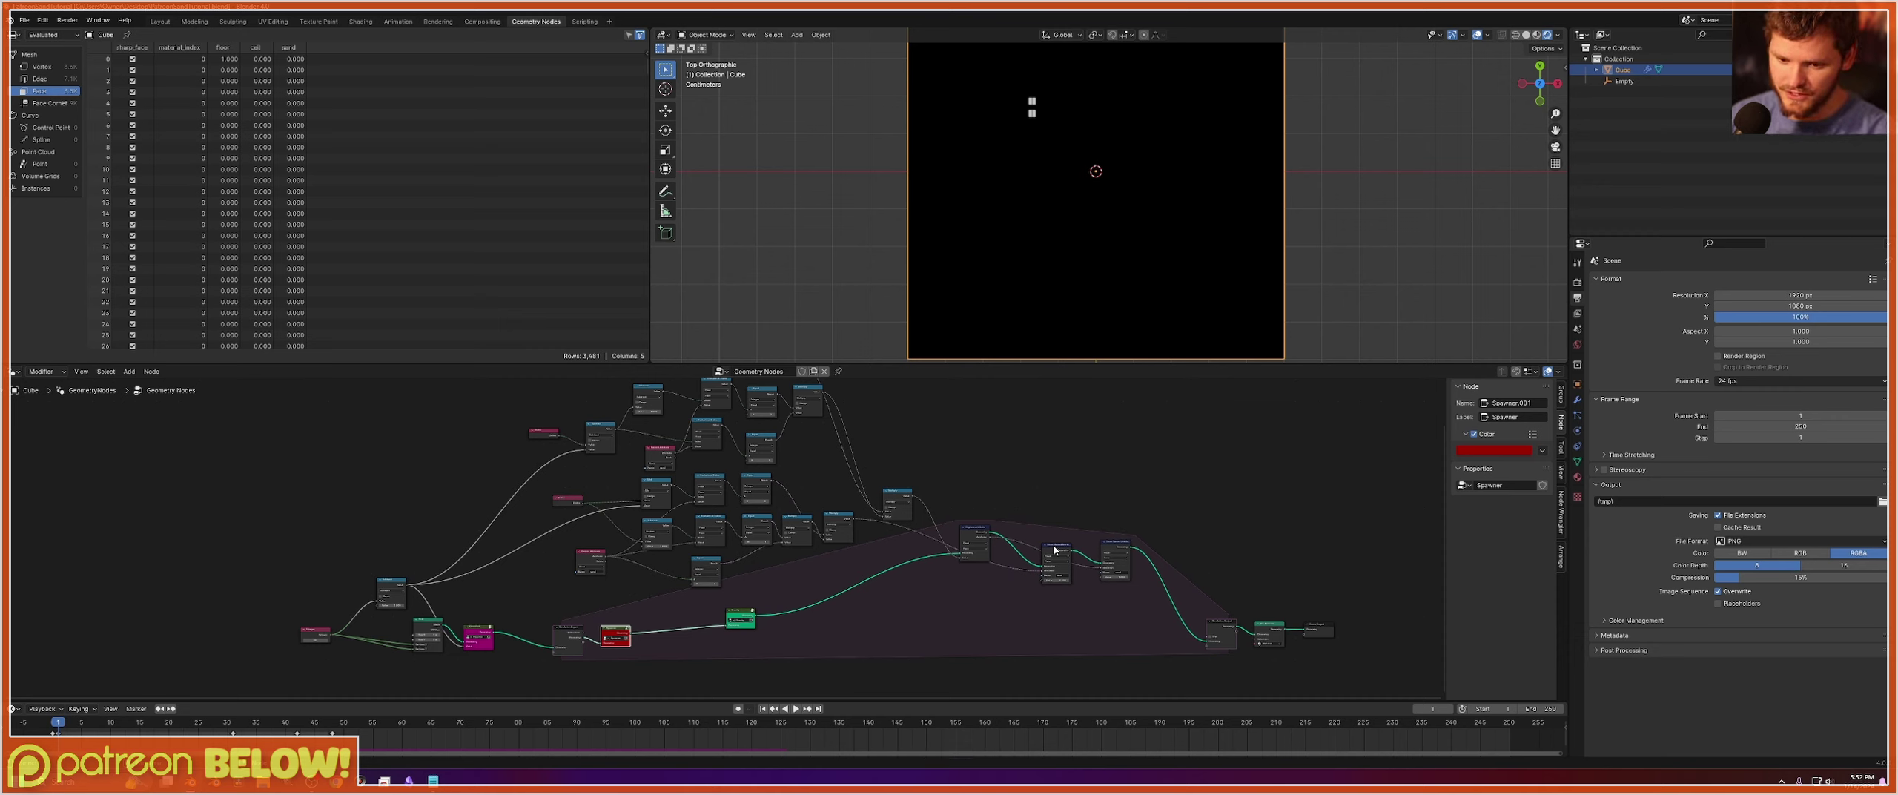
# Enclose the lower neighbour-check nodes, from the Index and Named Attribute nodes to the final Multiply, in a frame.
pyautogui.scroll(4, 820, 578)
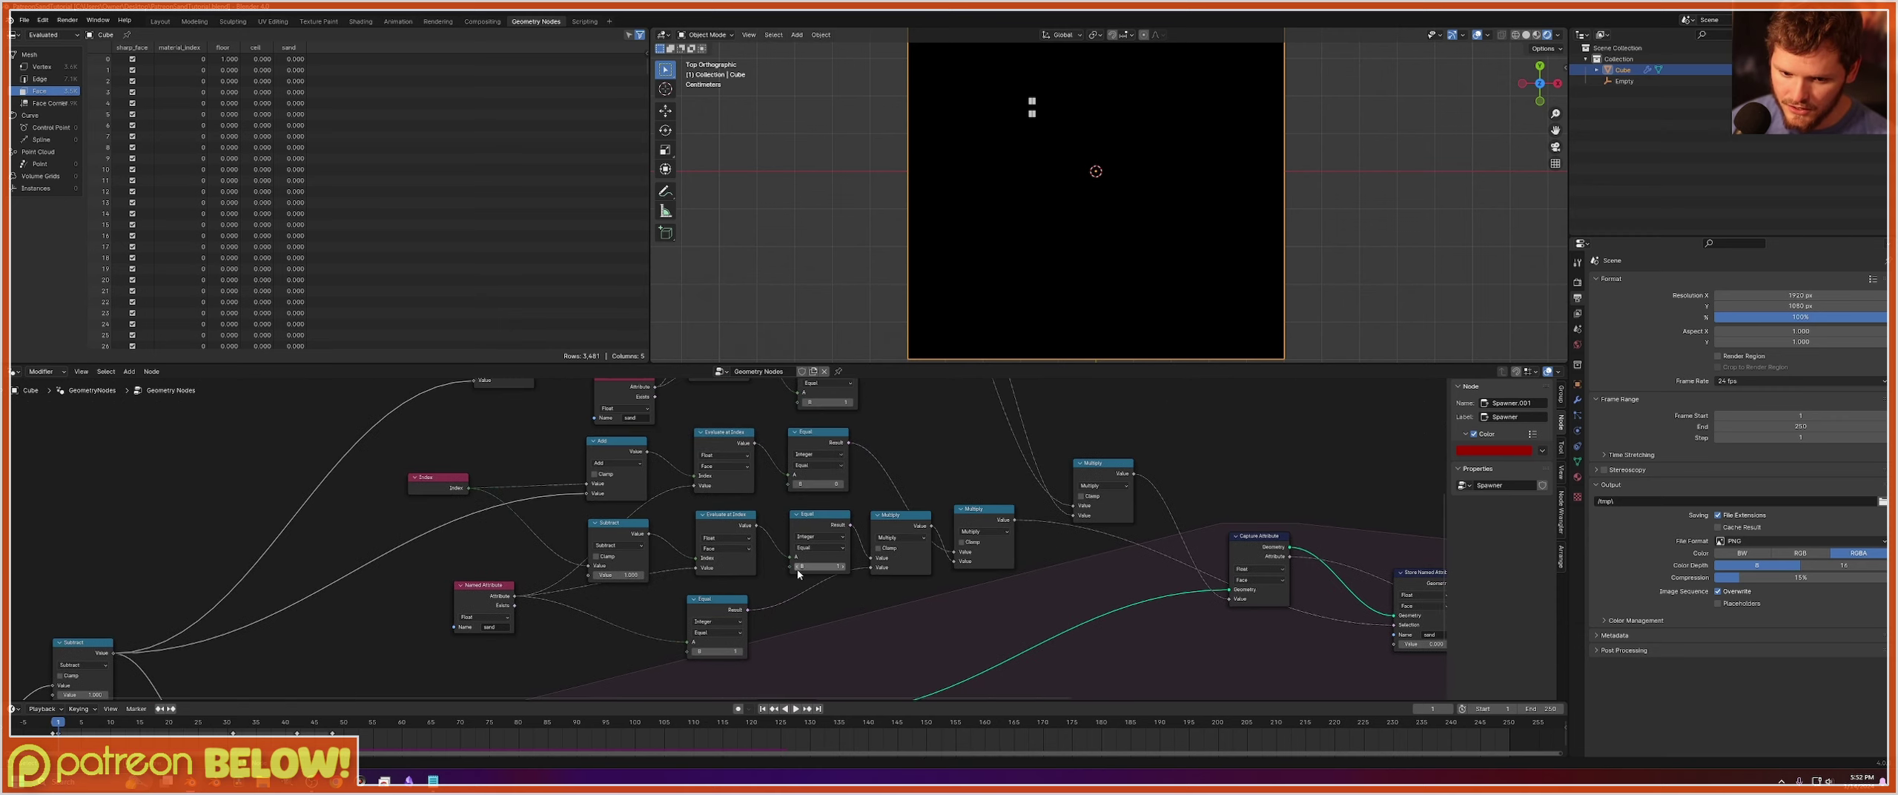
pyautogui.moveTo(965, 636); pyautogui.dragTo(495, 508)
pyautogui.hotkey('ctrl', 'j')
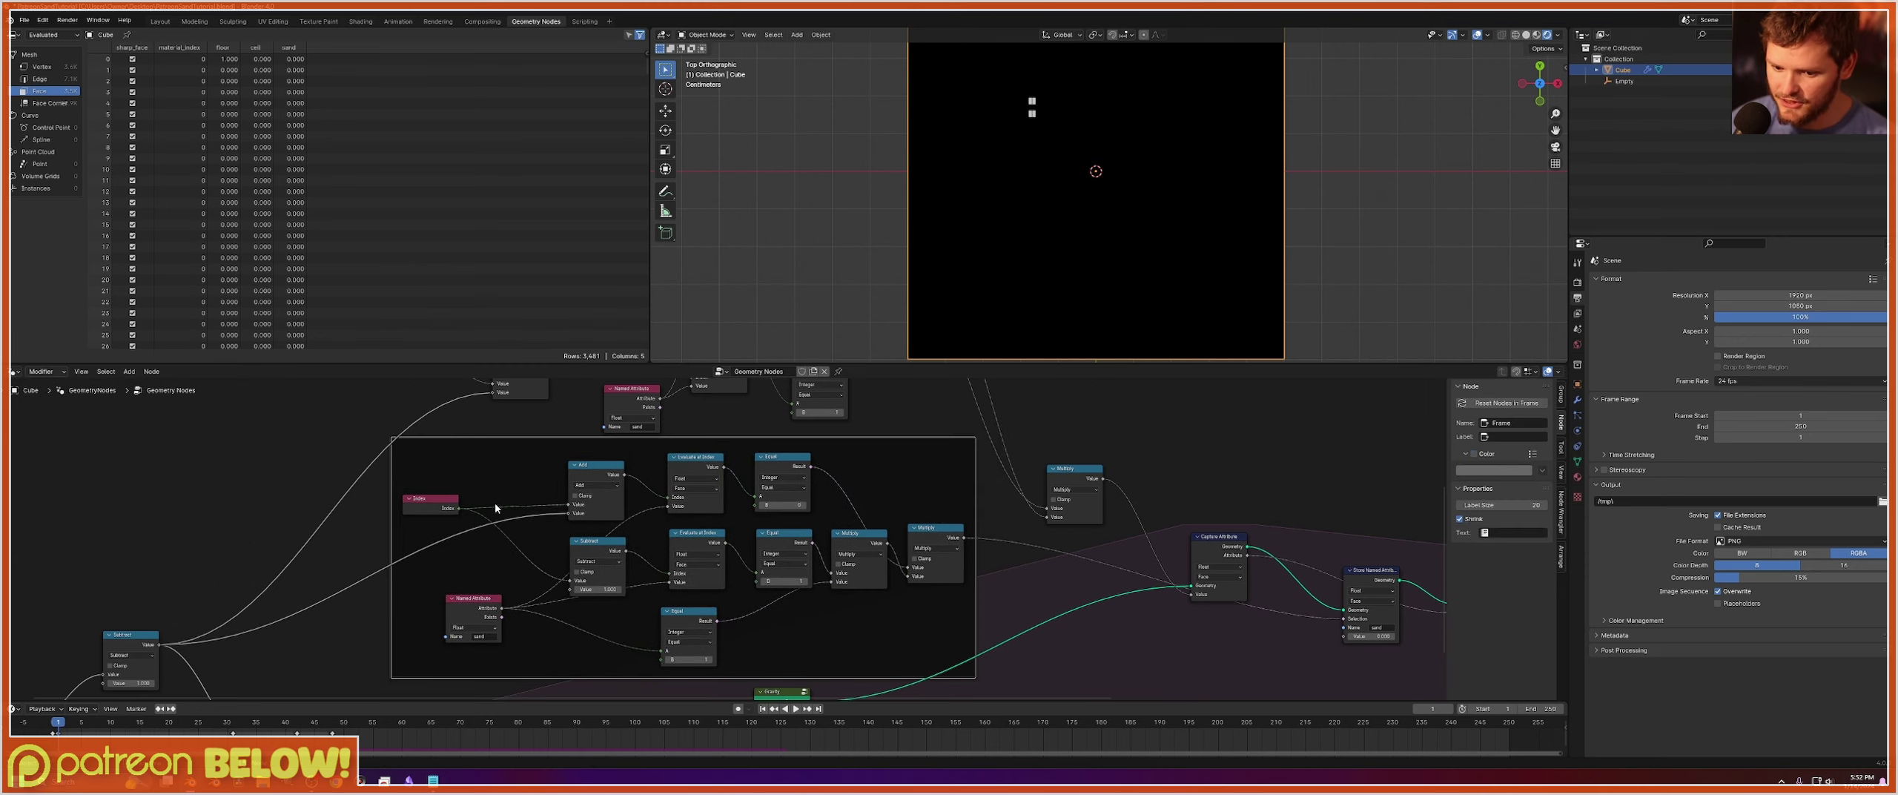
# Move the final Multiply beside the upper neighbour-check chain, enclose that chain in its own frame, and save the file.
pyautogui.moveTo(652, 441); pyautogui.dragTo(655, 577, button='middle')
pyautogui.scroll(-3, 701, 536)
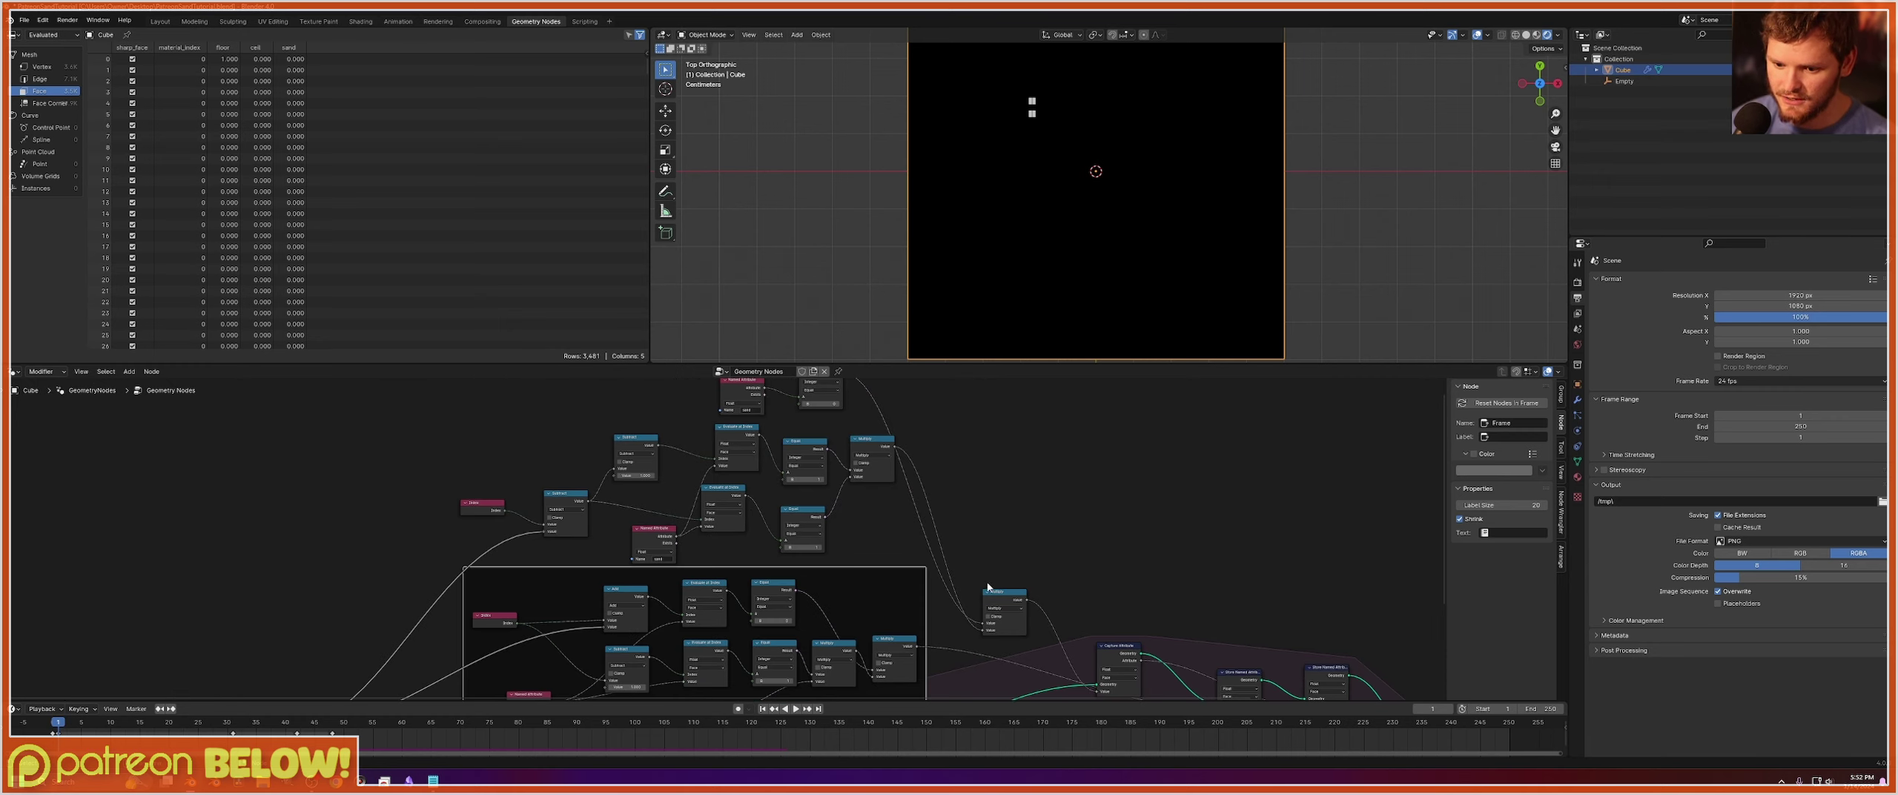
pyautogui.moveTo(989, 590); pyautogui.dragTo(930, 431)
pyautogui.scroll(-5, 912, 474)
pyautogui.moveTo(900, 537); pyautogui.dragTo(497, 404)
pyautogui.hotkey('ctrl', 'j')
pyautogui.press('g')
pyautogui.click(492, 398)
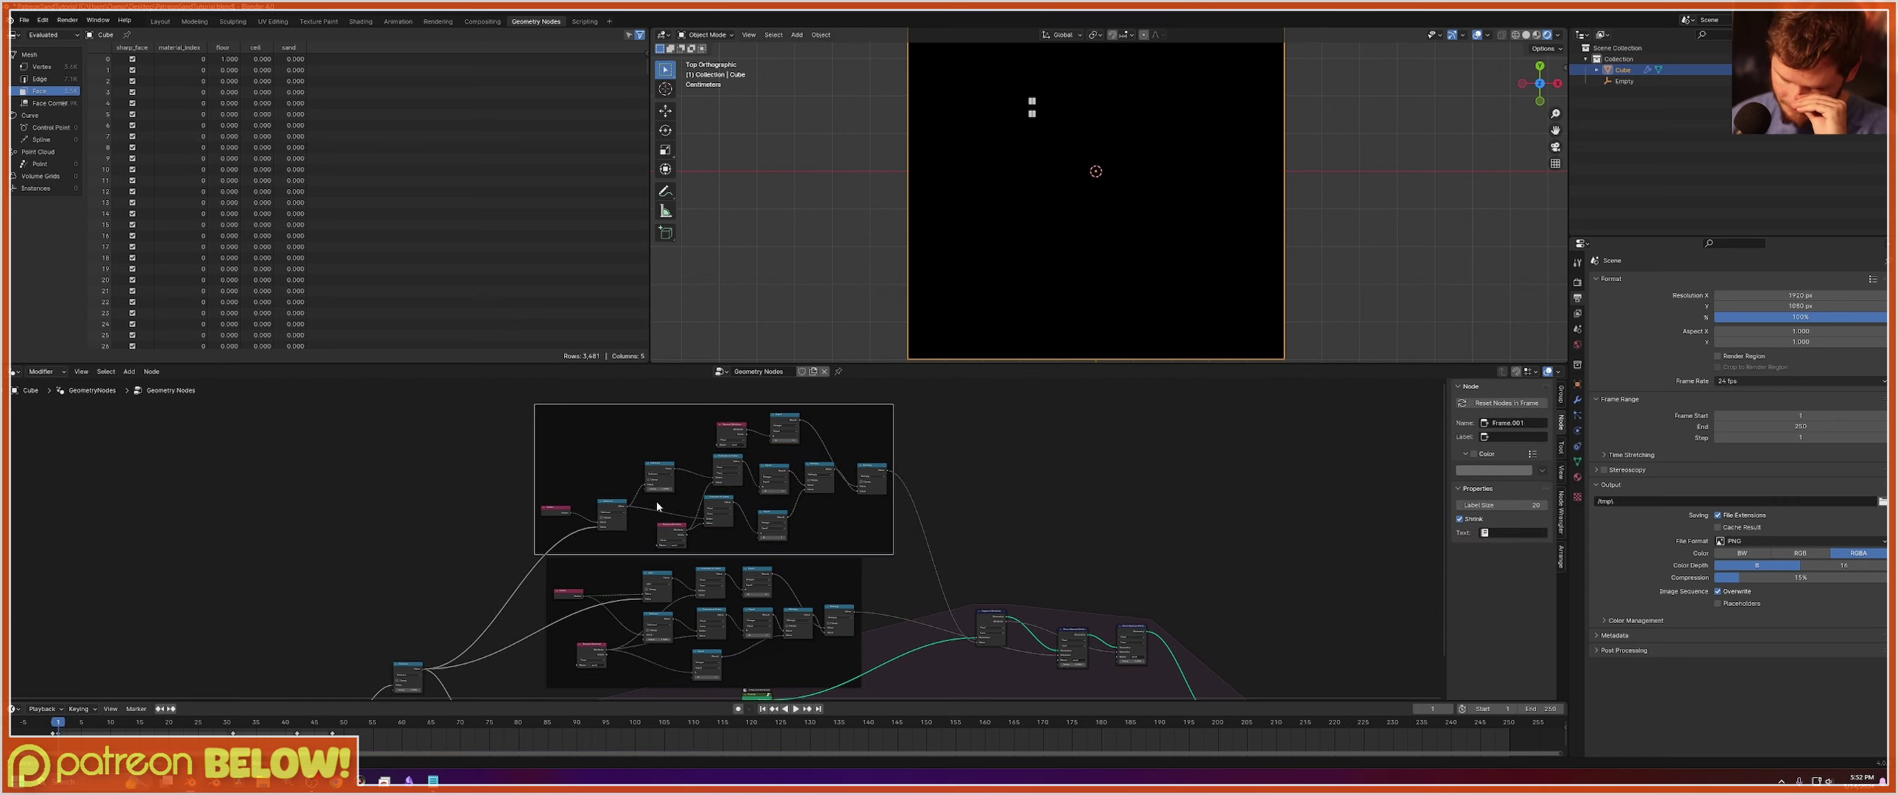
pyautogui.scroll(7, 710, 511)
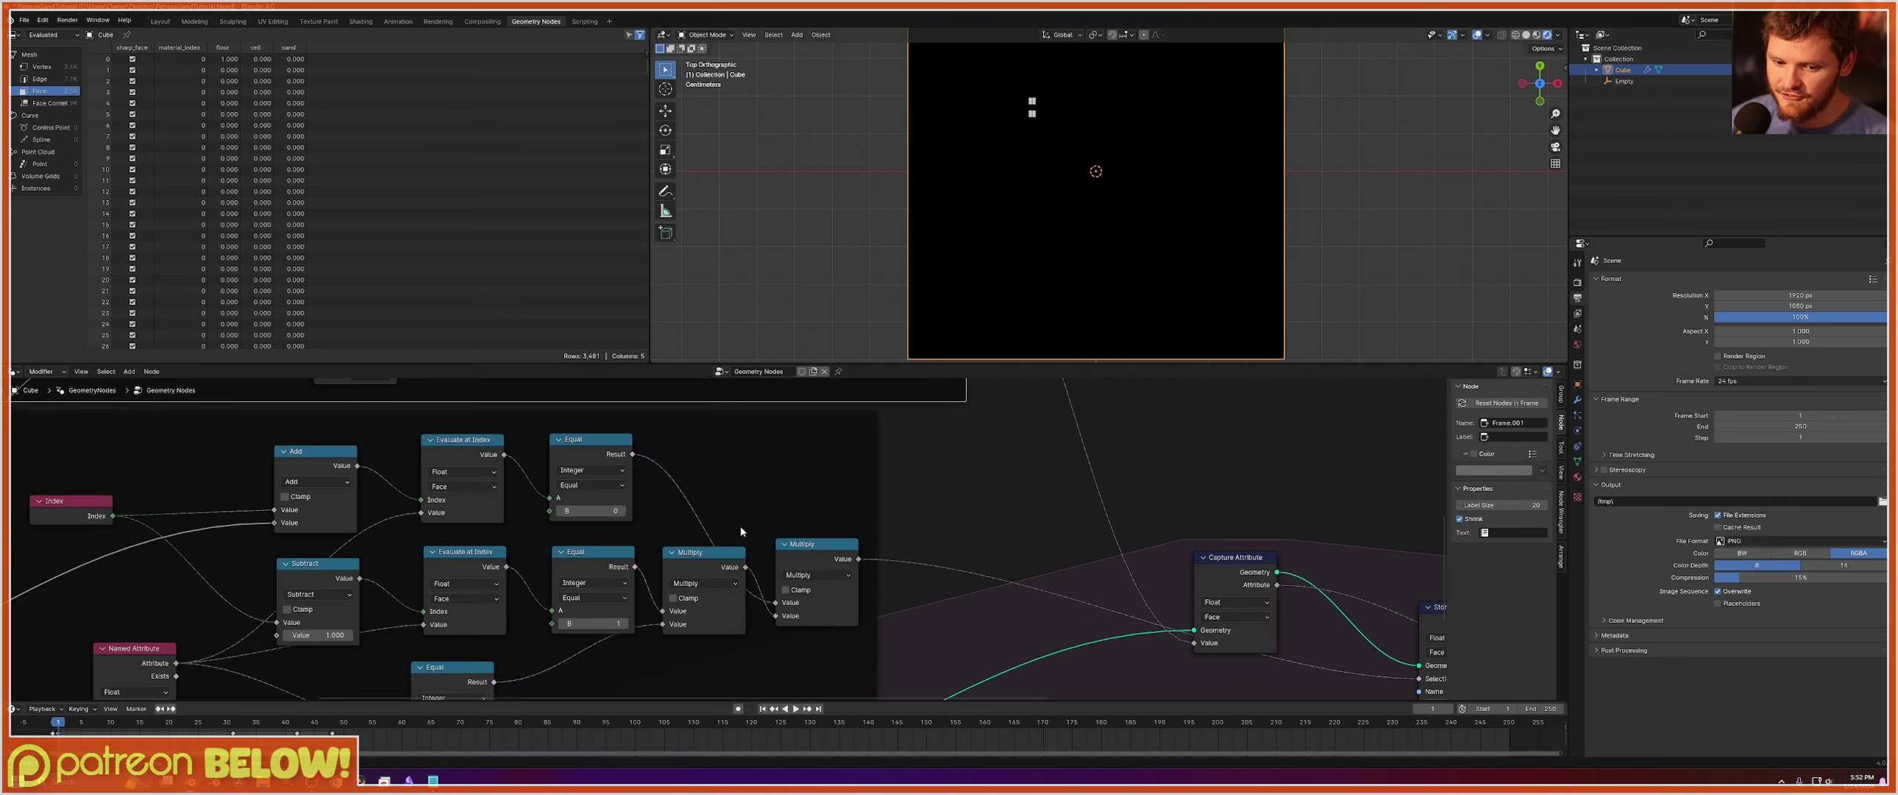
pyautogui.hotkey('ctrl', 's')
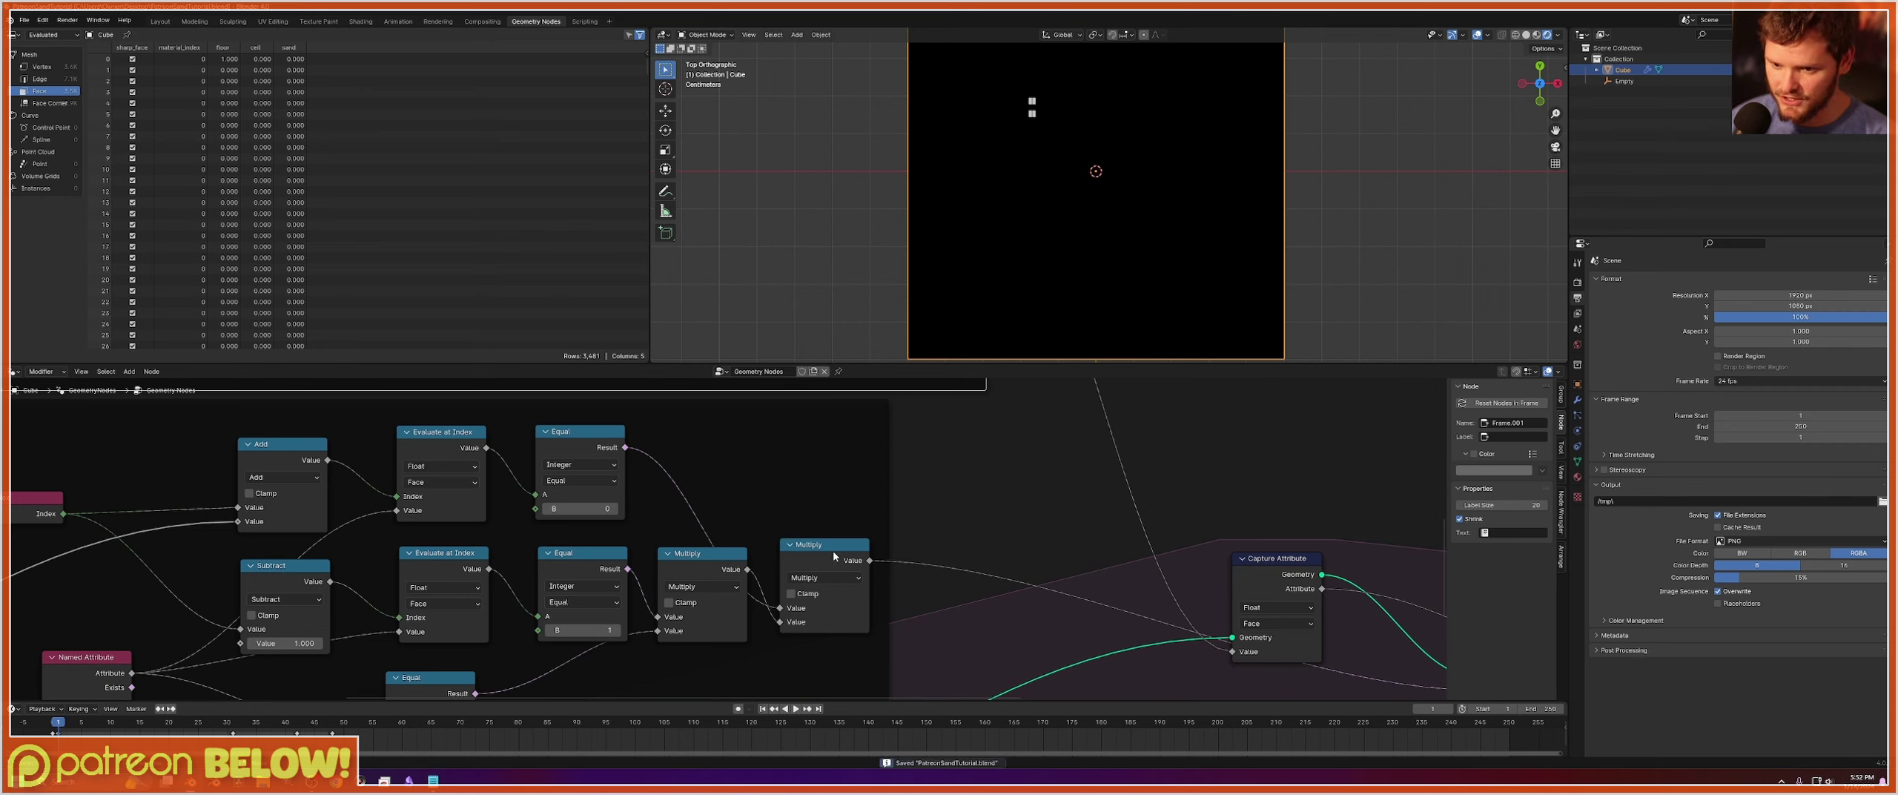
# Switch the viewport to wireframe shading and annotate a floor line, a filled cell, and an arrow to the cell below.
pyautogui.click(1515, 35)
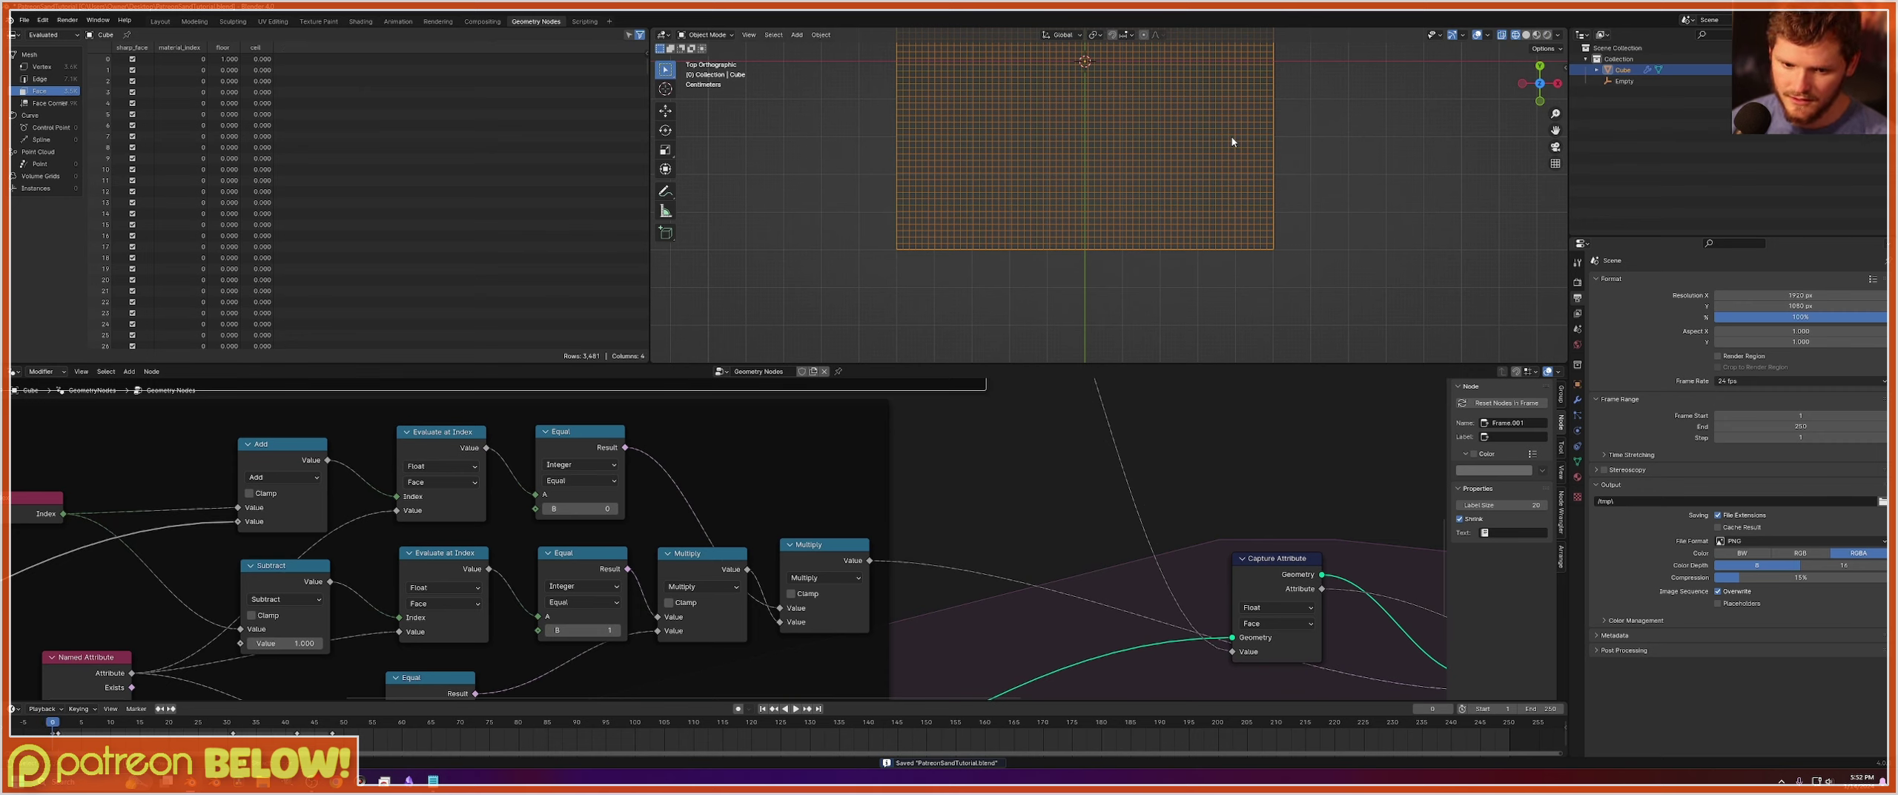
pyautogui.scroll(8, 1122, 275)
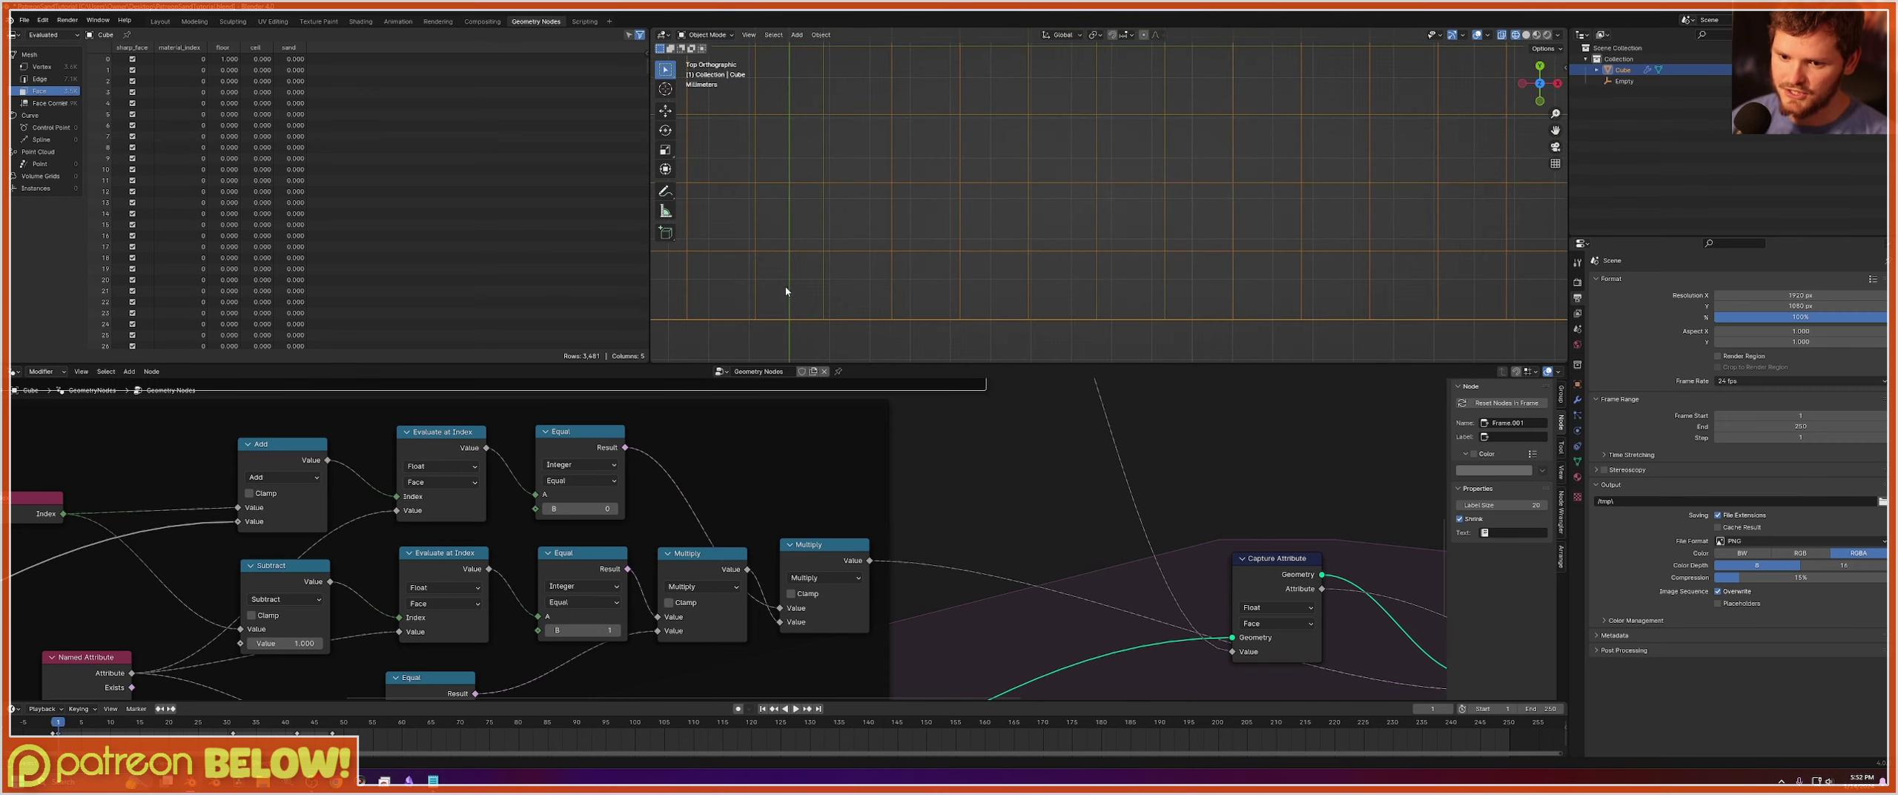
pyautogui.moveTo(787, 291); pyautogui.dragTo(1149, 292)
pyautogui.moveTo(1033, 200)
pyautogui.mouseDown()
pyautogui.moveTo(1091, 223)
pyautogui.moveTo(1041, 230)
pyautogui.mouseUp()
pyautogui.moveTo(1030, 175)
pyautogui.mouseDown()
pyautogui.moveTo(1051, 111)
pyautogui.moveTo(1087, 153)
pyautogui.moveTo(1034, 164)
pyautogui.mouseUp()
pyautogui.keyDown('shift'); pyautogui.moveTo(1104, 121); pyautogui.dragTo(1031, 138, button='middle'); pyautogui.keyUp('shift')
pyautogui.moveTo(1020, 145)
pyautogui.mouseDown()
pyautogui.moveTo(989, 167)
pyautogui.moveTo(986, 131)
pyautogui.moveTo(988, 215)
pyautogui.mouseUp()
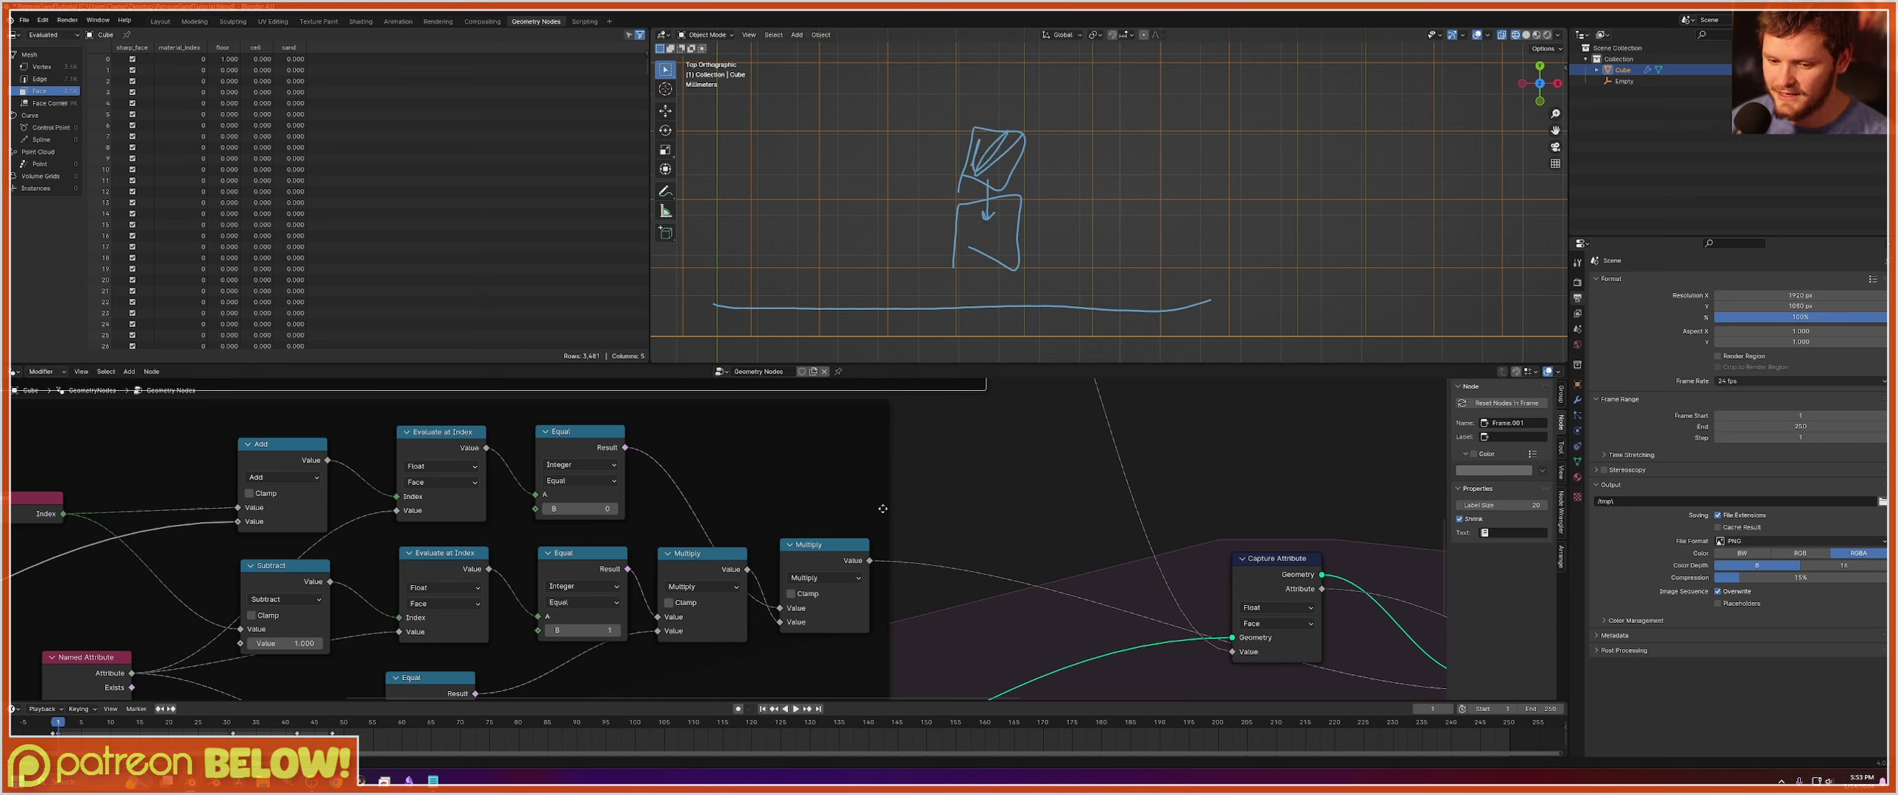
# Duplicate the lower frame's final Multiply node and insert the copy on its link to Capture Attribute.
pyautogui.click(846, 547)
pyautogui.hotkey('shift', 'd')
pyautogui.click(998, 547)
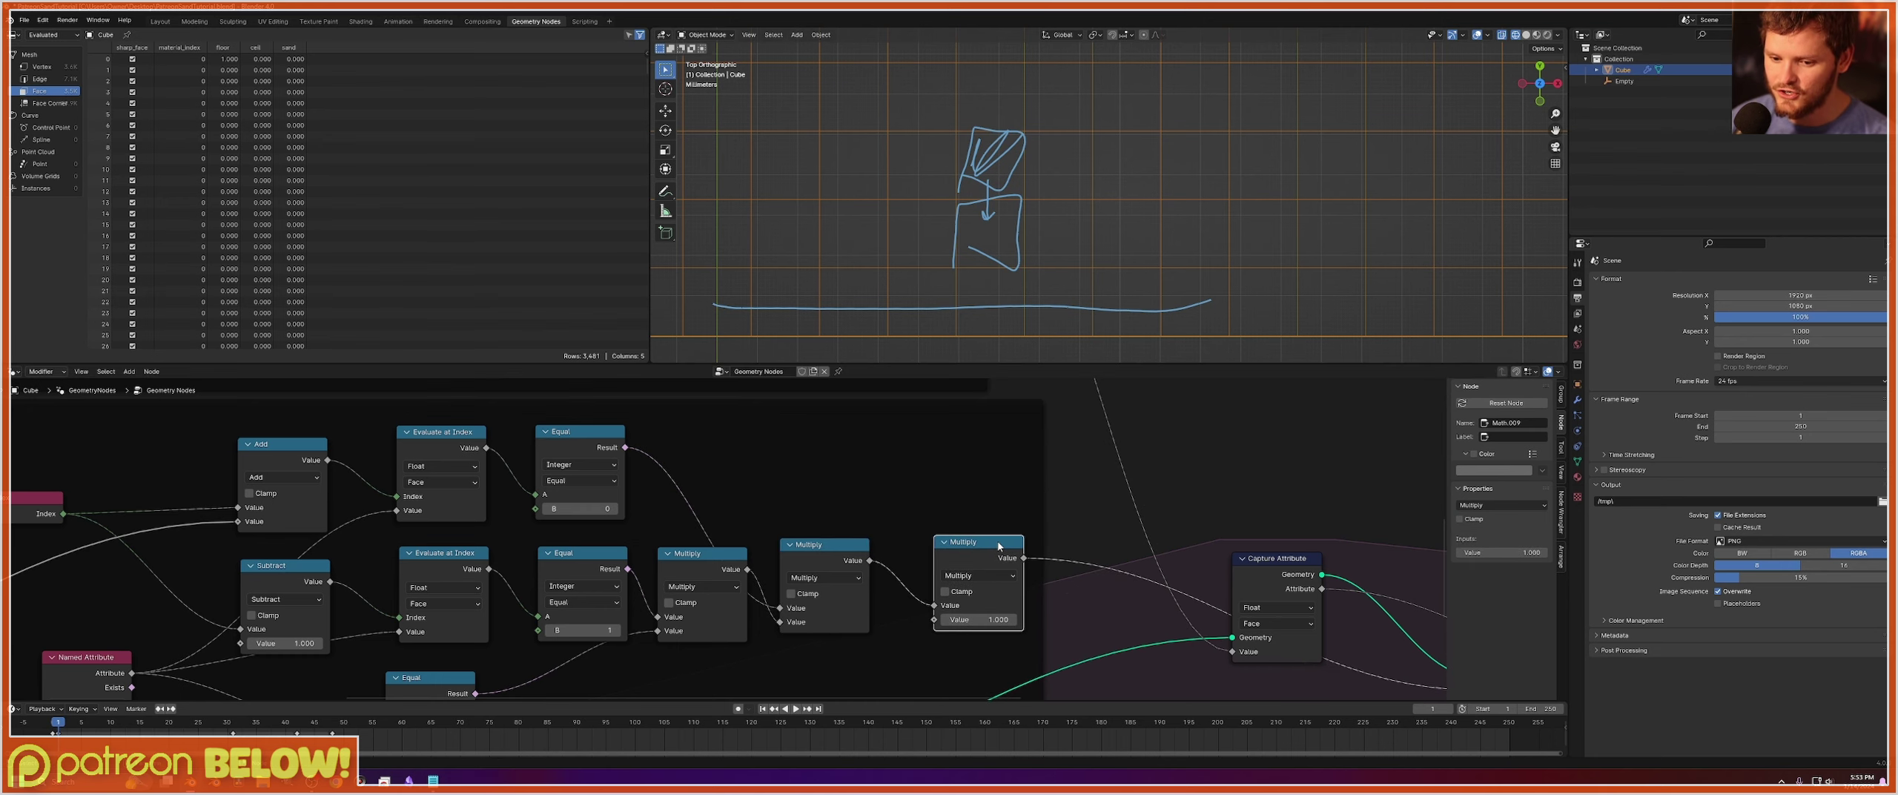
# Add a Random Value node above the Multiply nodes in the lower frame.
pyautogui.hotkey('shift', 'a')
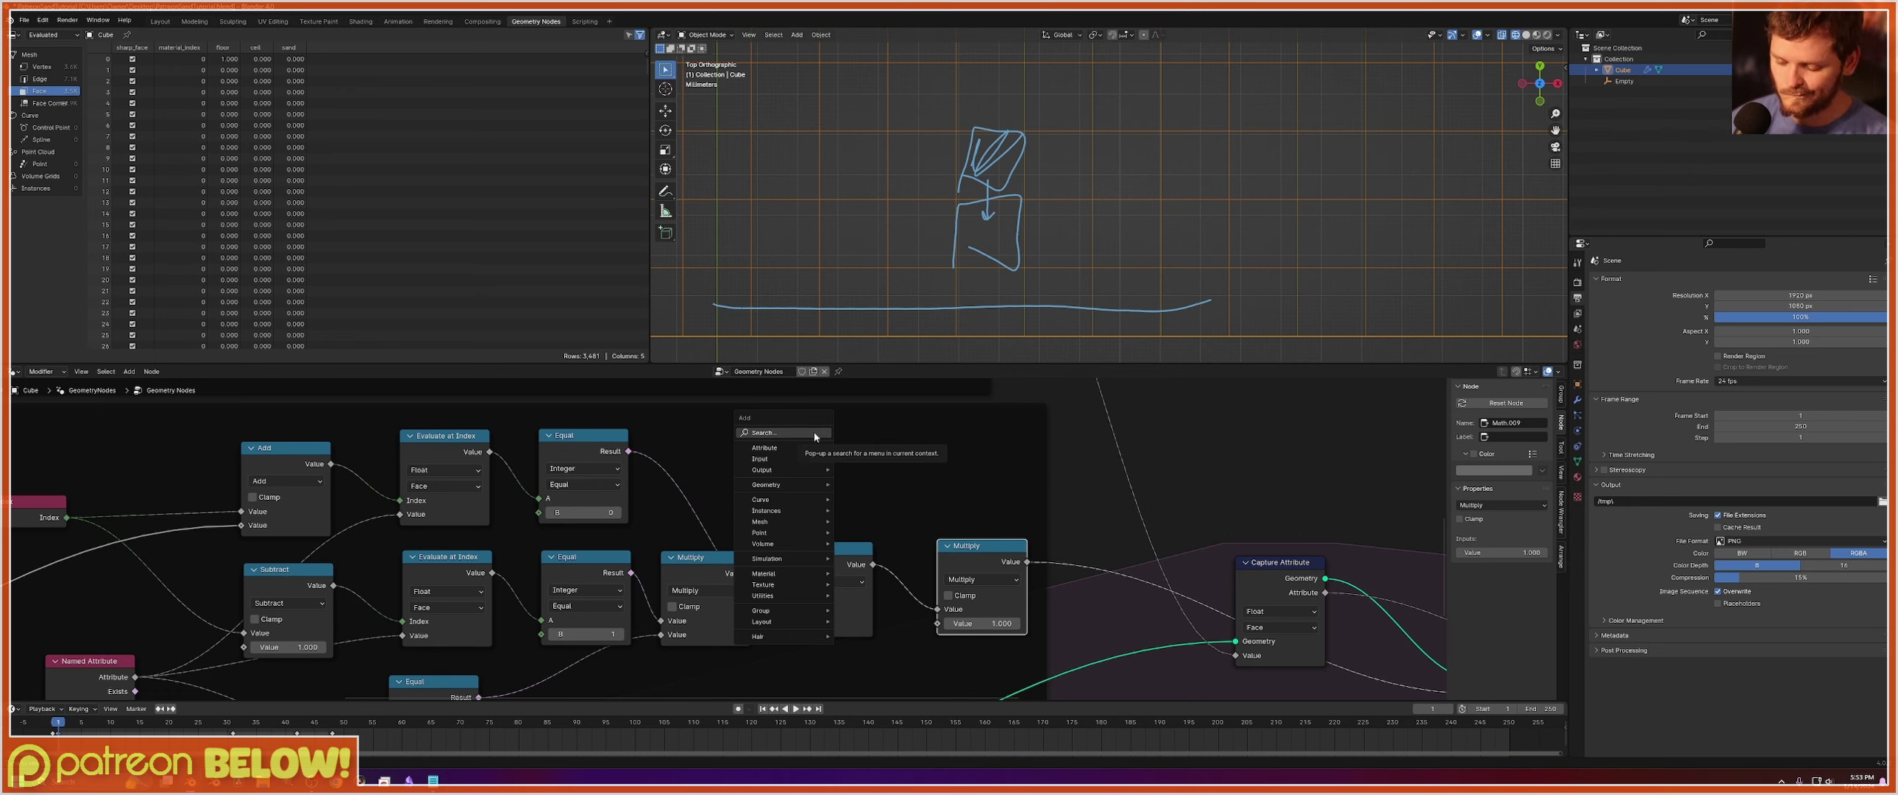
pyautogui.write('rand')
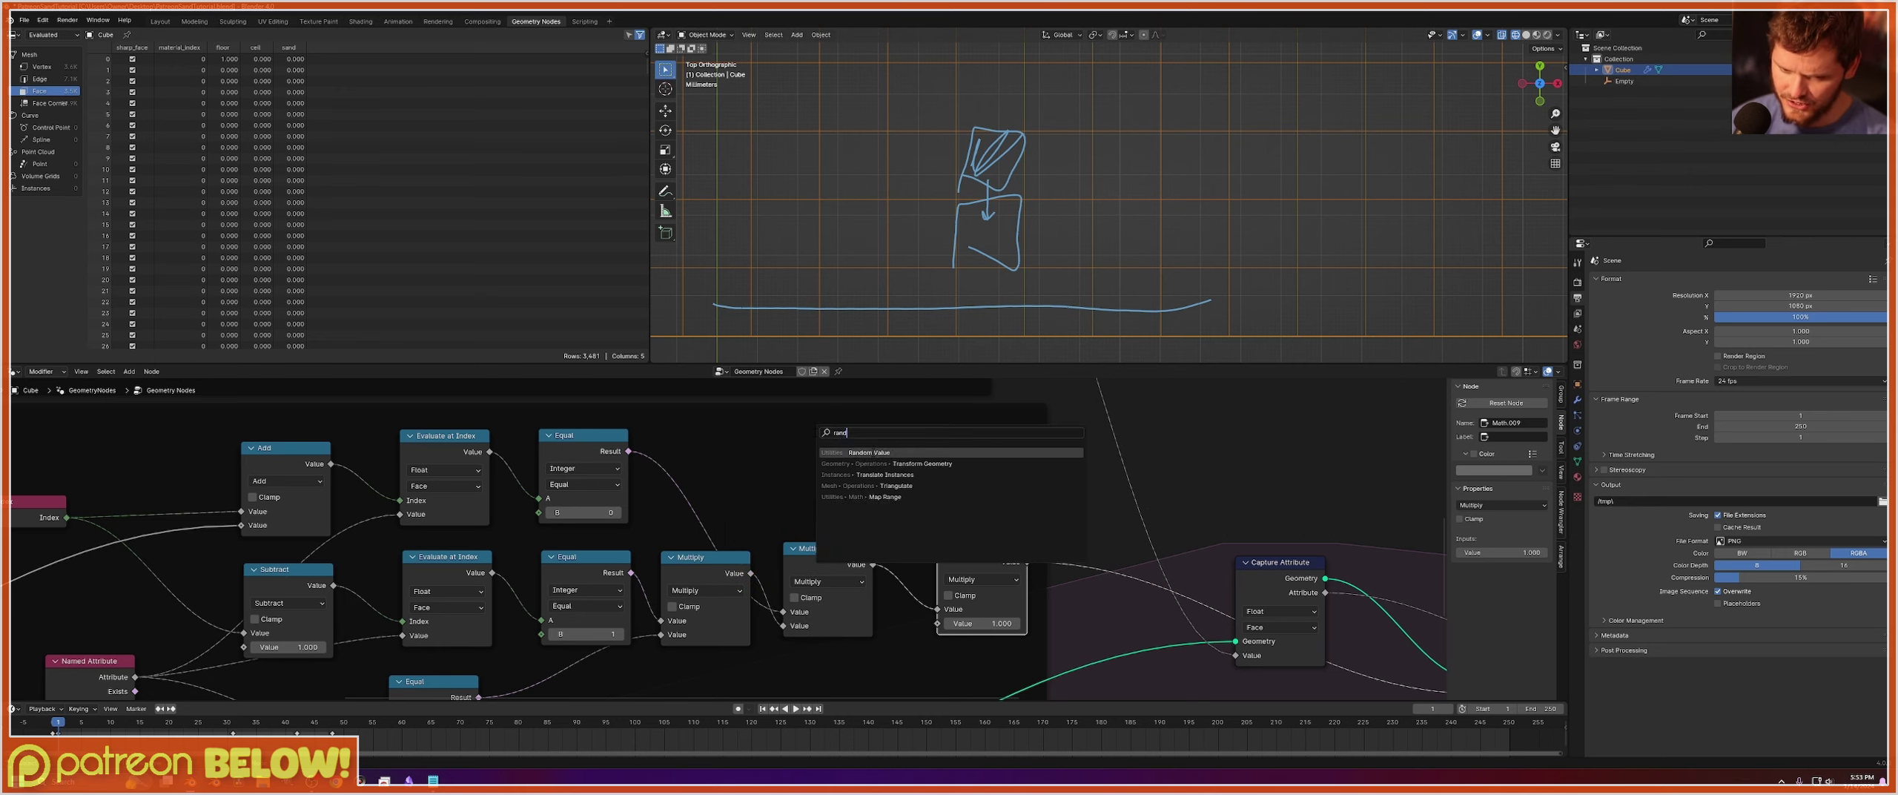
pyautogui.press('Return')
pyautogui.click(751, 427)
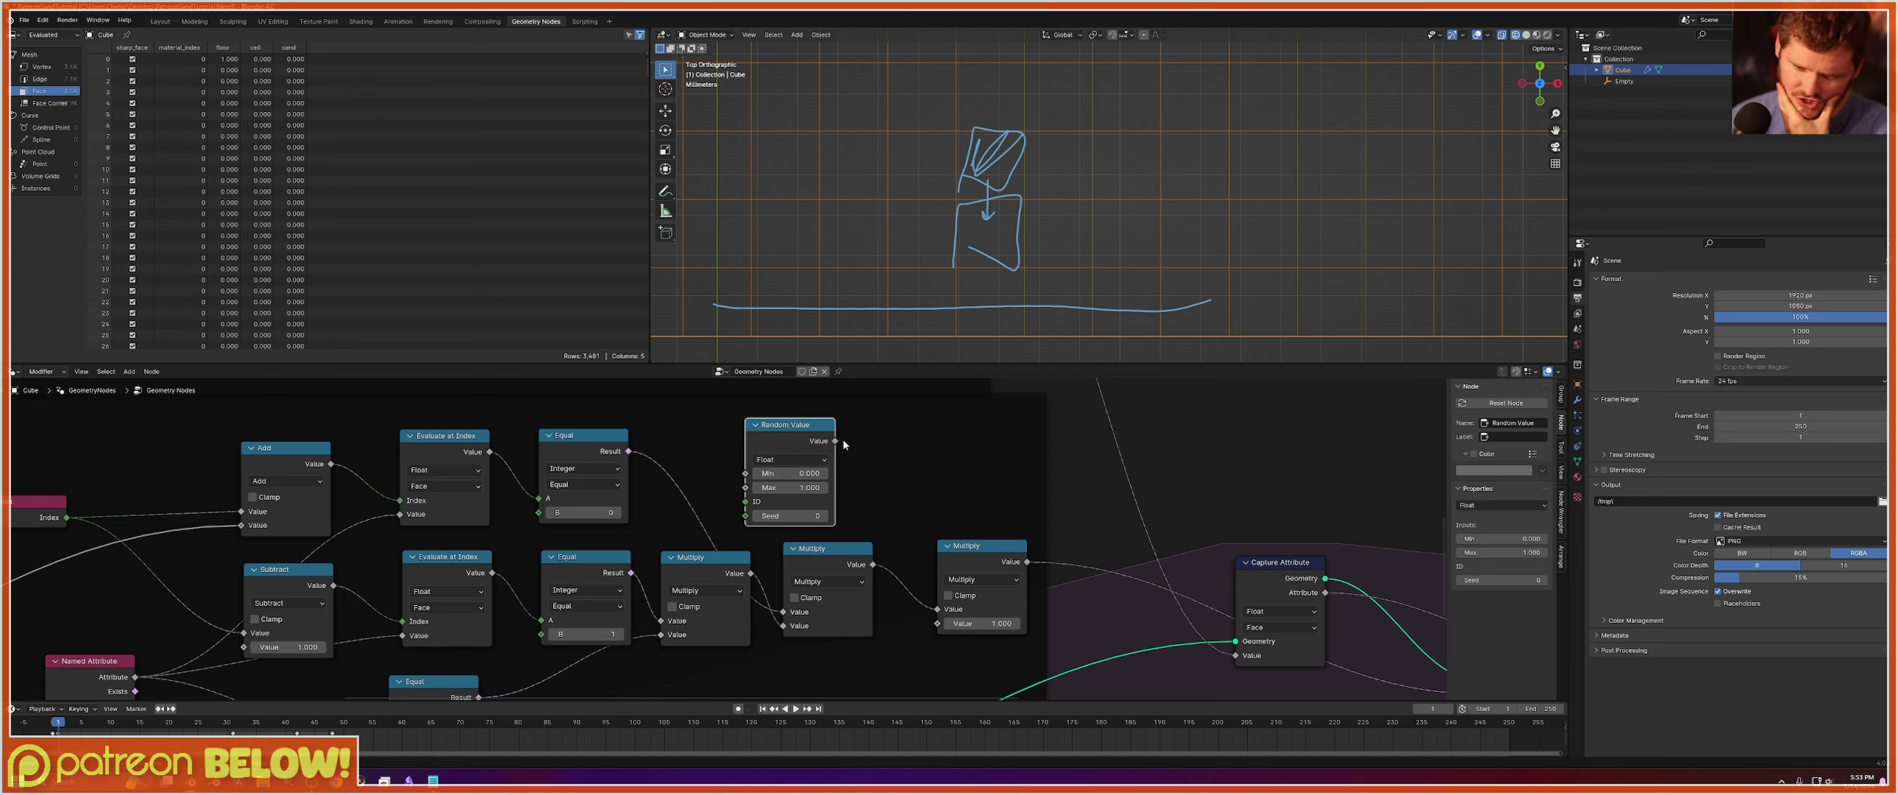
# Feed the Random Value into a new Less Than compare node and set its B threshold to 1/3.
pyautogui.moveTo(836, 440); pyautogui.dragTo(890, 437)
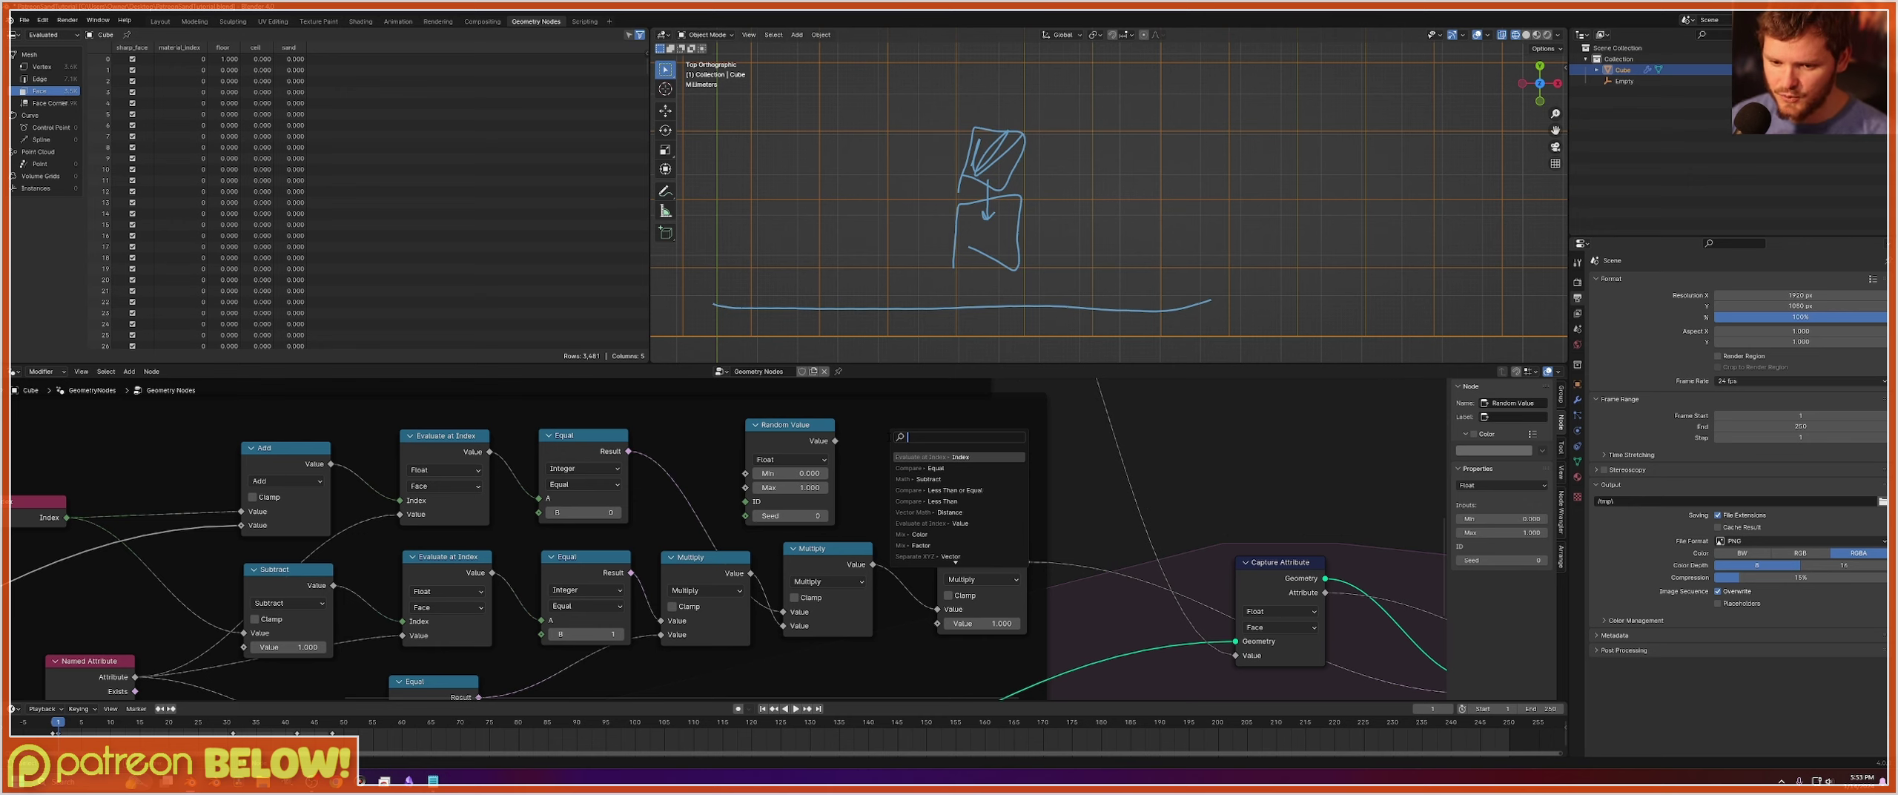
pyautogui.write('less')
pyautogui.press('Return')
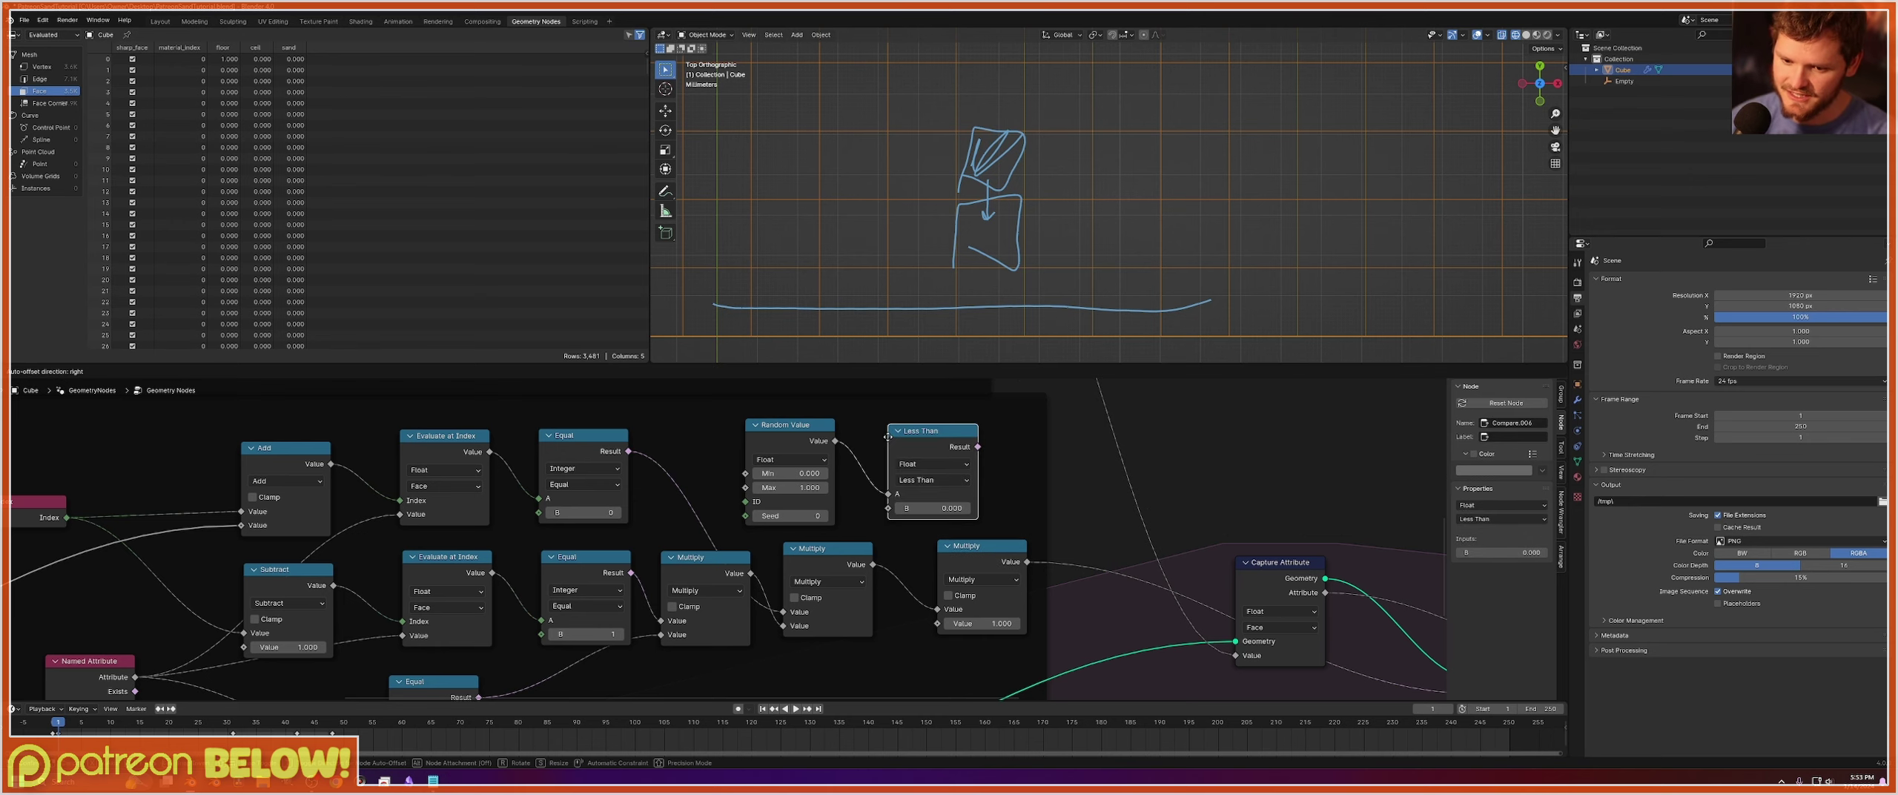
pyautogui.click(887, 437)
pyautogui.click(952, 508)
pyautogui.write('1/3')
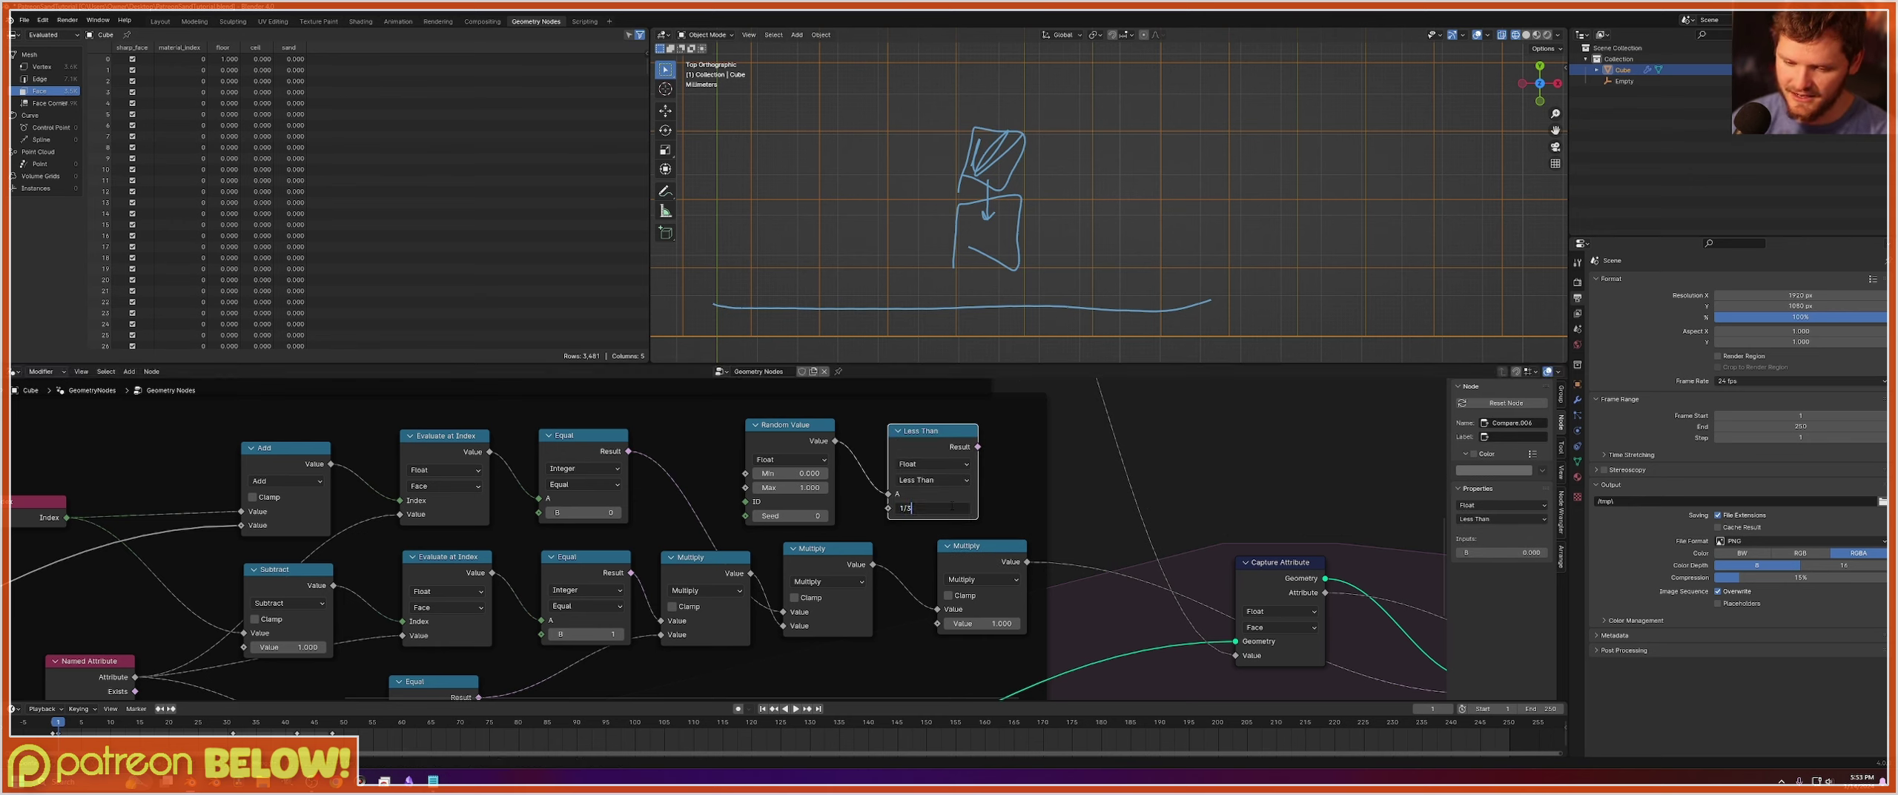
pyautogui.press('Return')
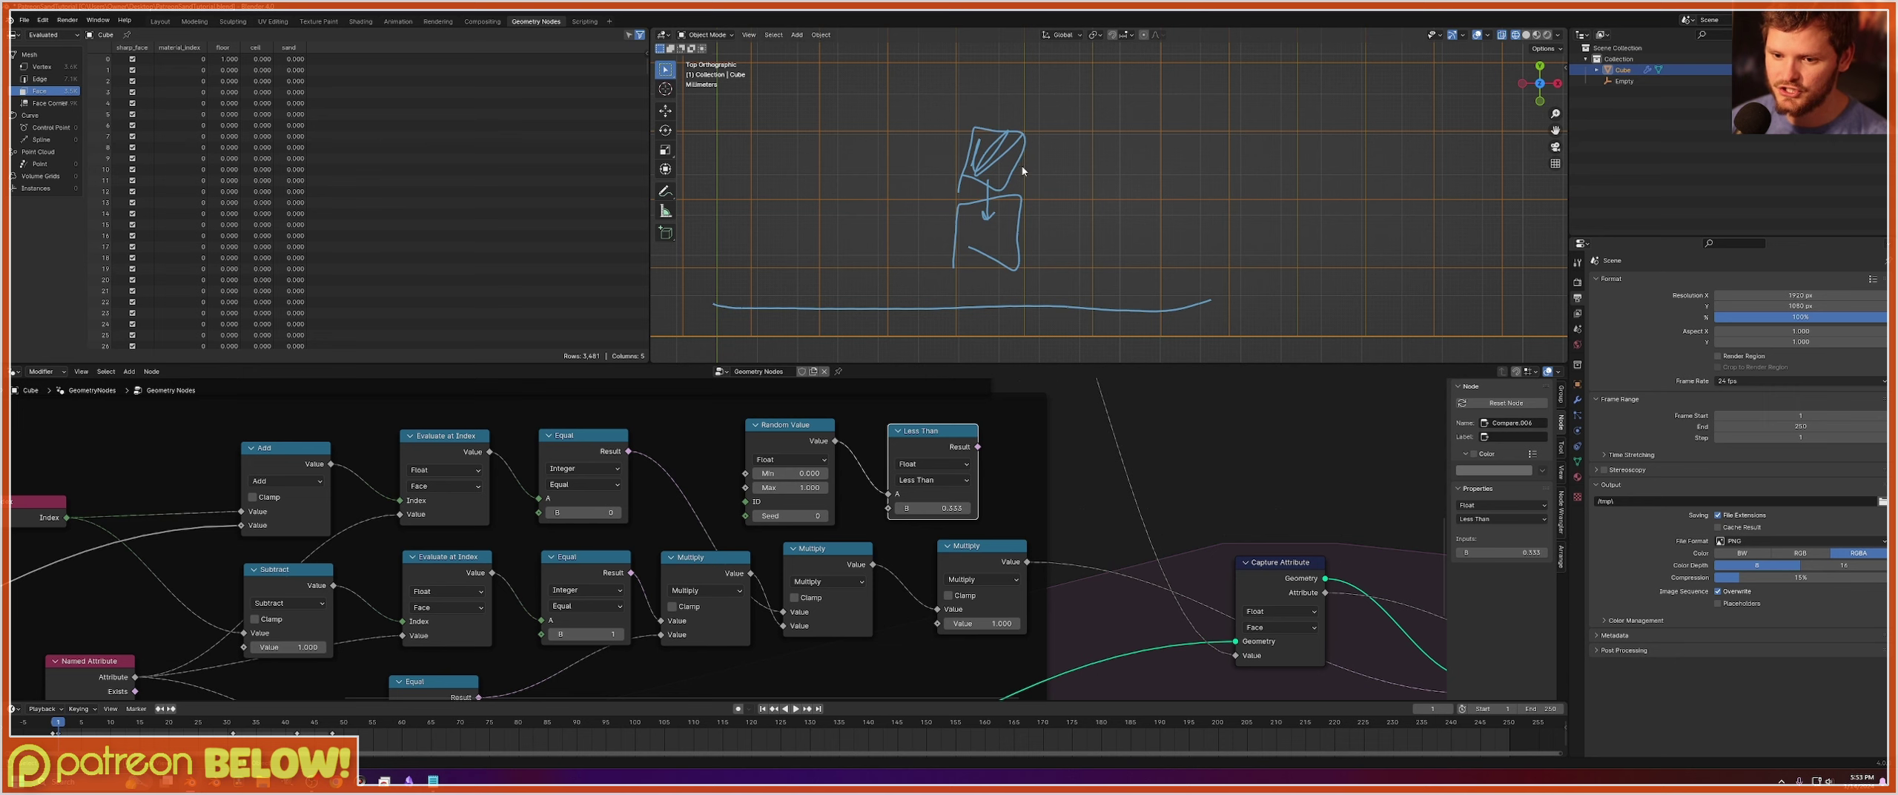
# Annotate the filled cell in the viewport with an incoming arrow labelled .21.
pyautogui.scroll(3, 937, 143)
pyautogui.moveTo(911, 130); pyautogui.dragTo(1035, 187)
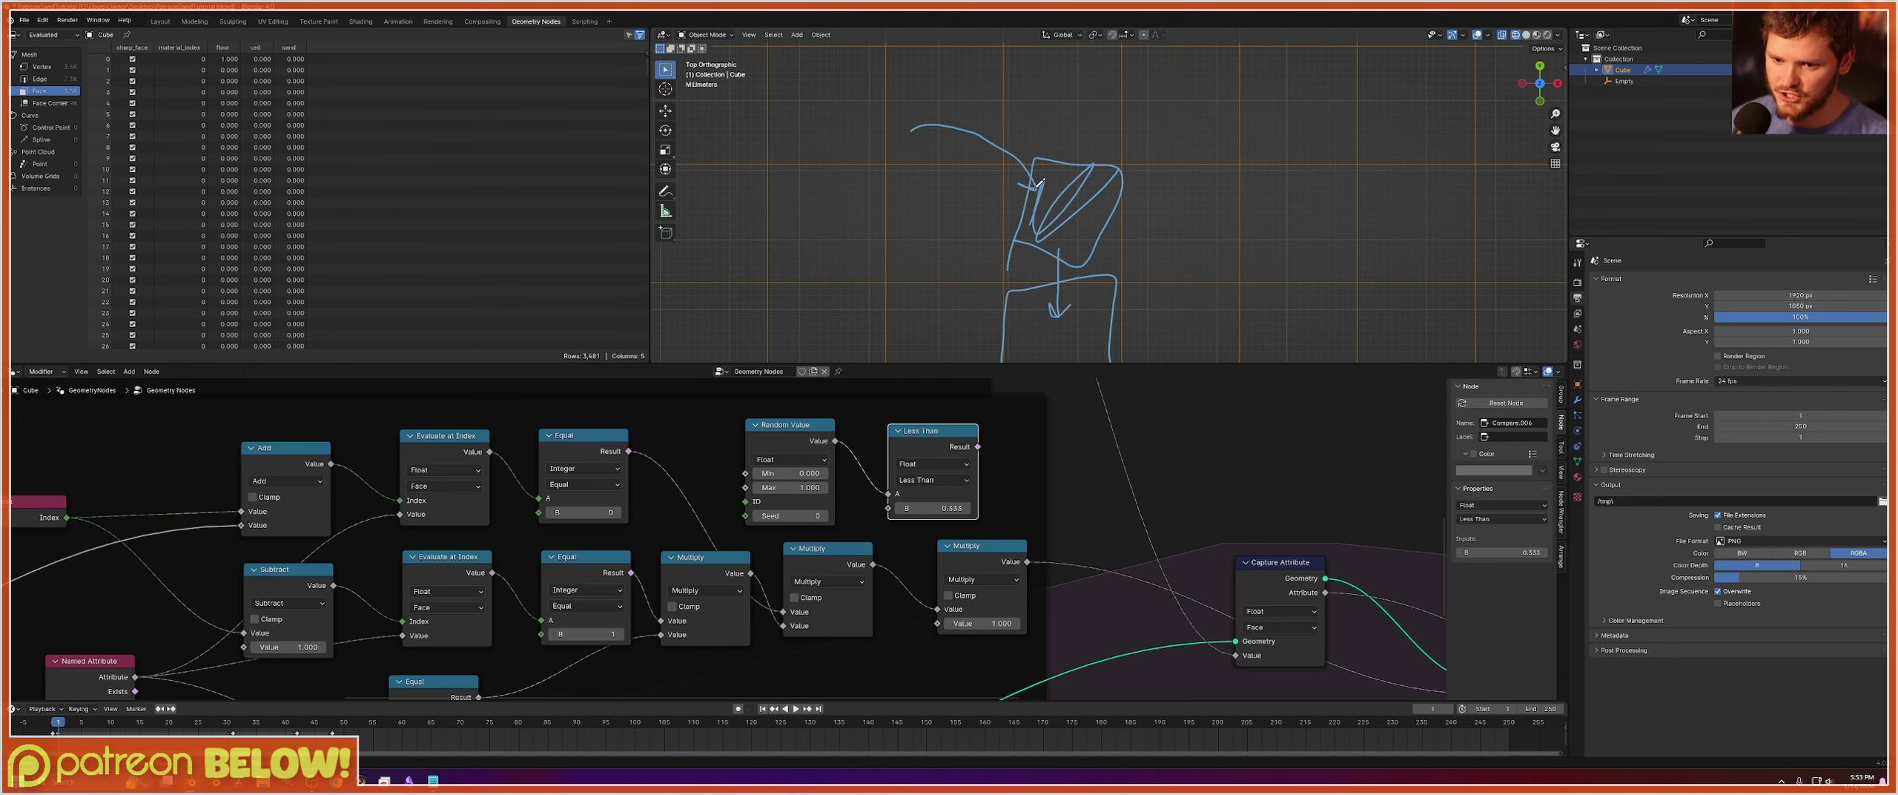
pyautogui.click(870, 116)
pyautogui.moveTo(899, 112)
pyautogui.mouseDown()
pyautogui.moveTo(886, 94)
pyautogui.moveTo(915, 114)
pyautogui.mouseUp()
# Shift the duplicated Multiply node away from the compare node and connect the Less Than result into it.
pyautogui.moveTo(994, 550); pyautogui.dragTo(1087, 499)
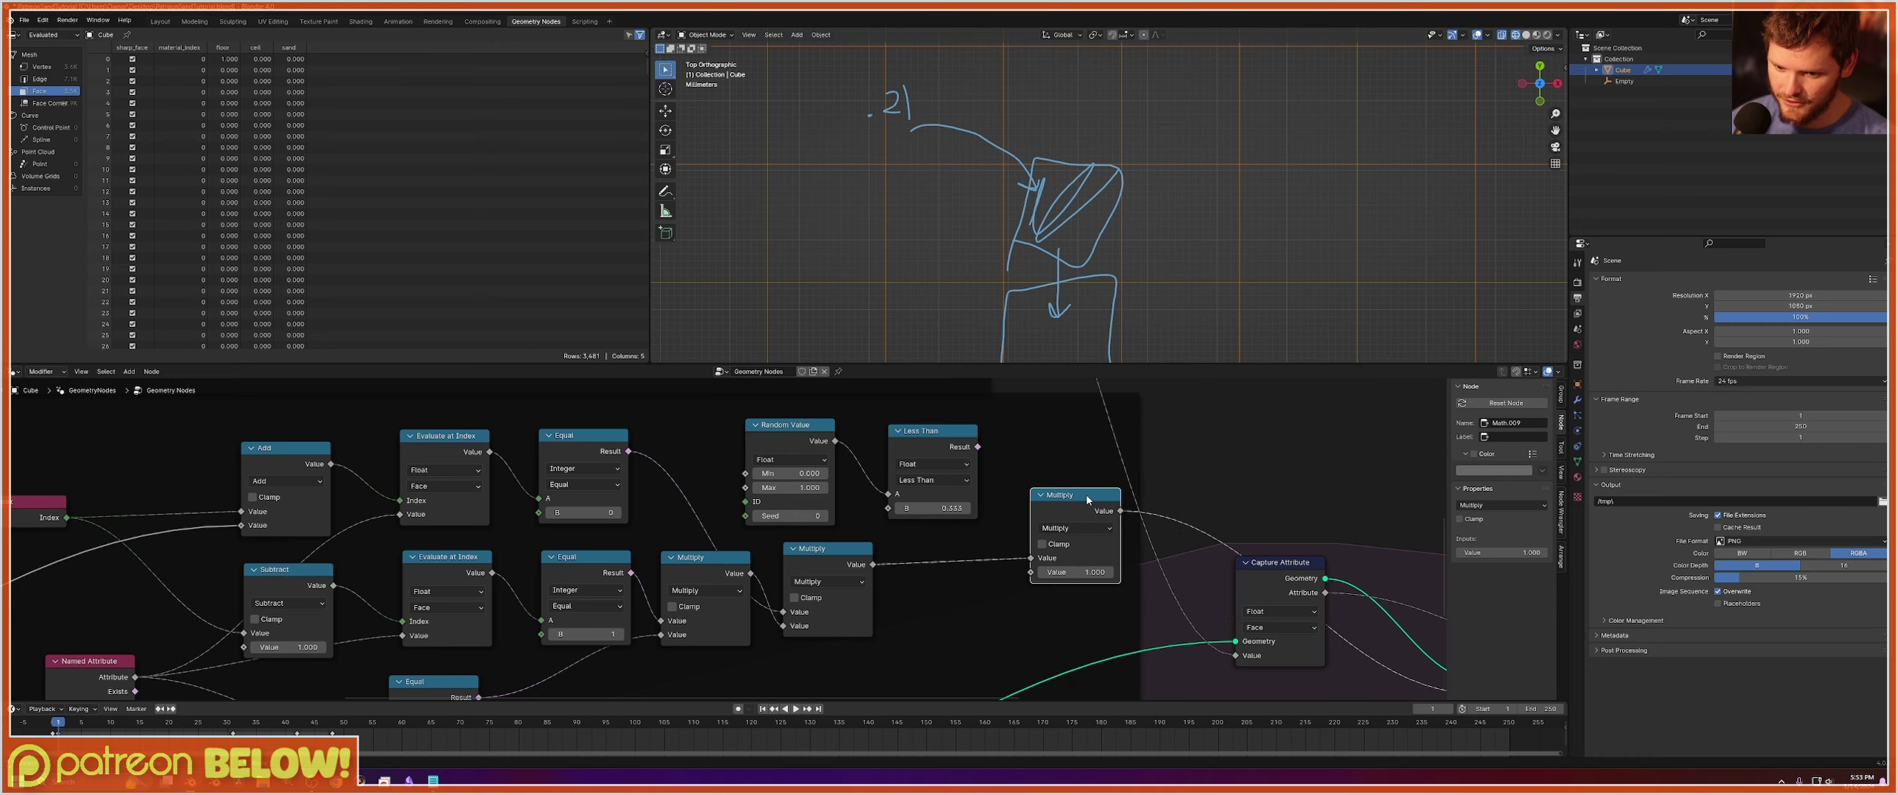
pyautogui.moveTo(979, 447); pyautogui.dragTo(1038, 557)
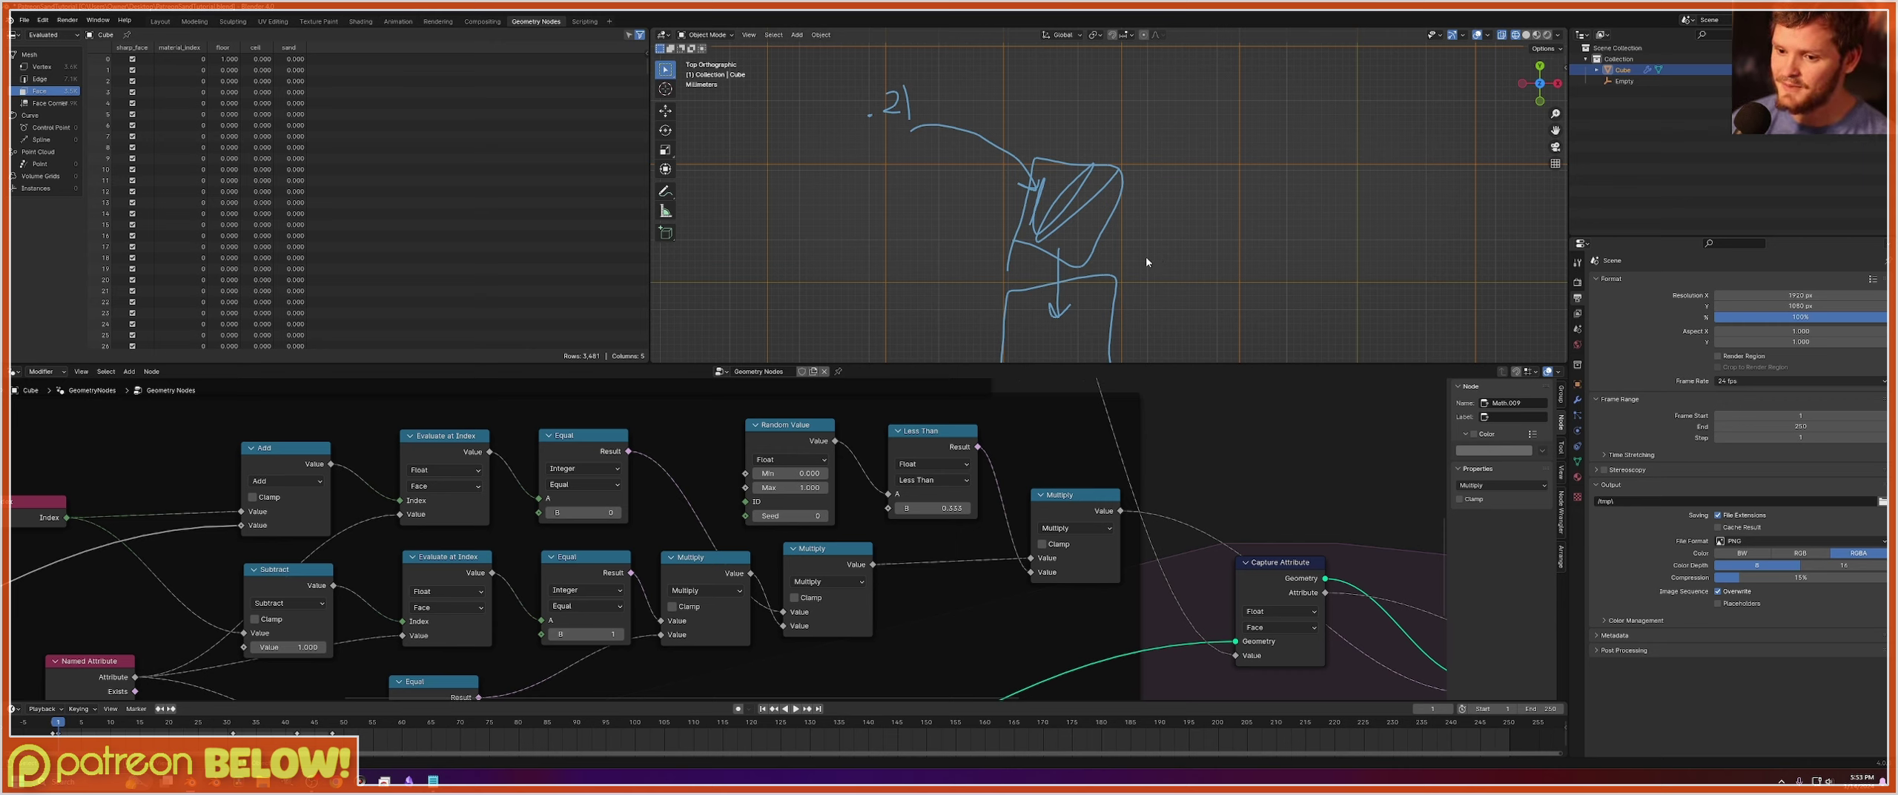
# Annotate a neighbouring cell beside the filled one, mark it 0, undo the extra strokes, and save the file.
pyautogui.moveTo(1144, 255)
pyautogui.mouseDown()
pyautogui.moveTo(1142, 185)
pyautogui.moveTo(1219, 180)
pyautogui.moveTo(1217, 261)
pyautogui.moveTo(1143, 261)
pyautogui.mouseUp()
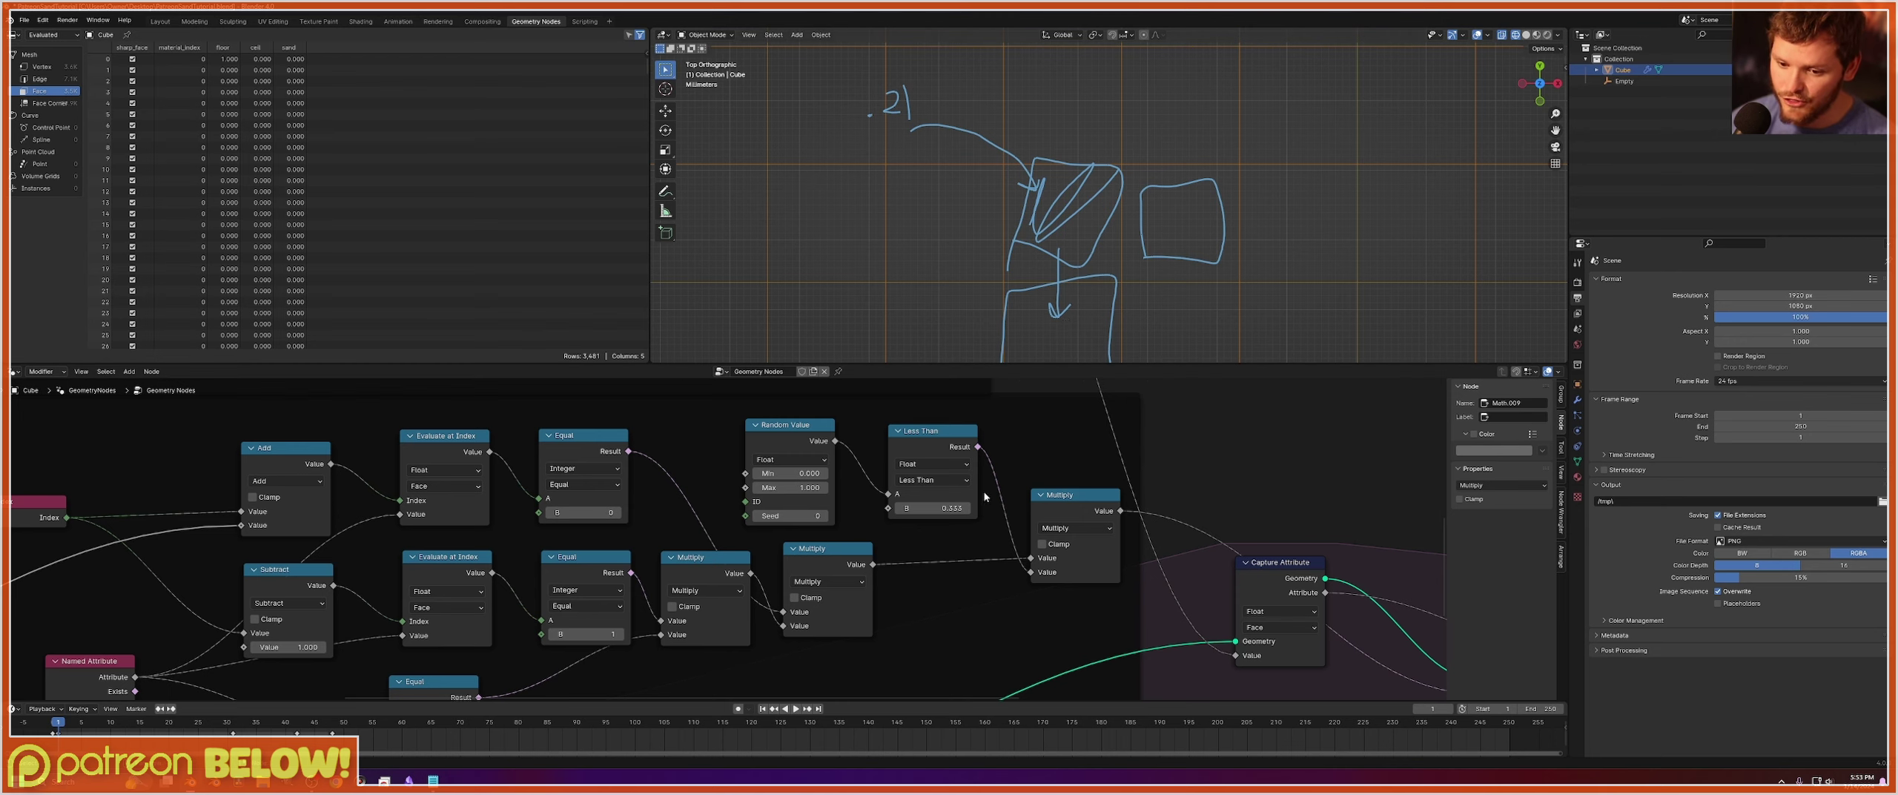
pyautogui.scroll(-2, 984, 497)
pyautogui.hotkey('ctrl', 's')
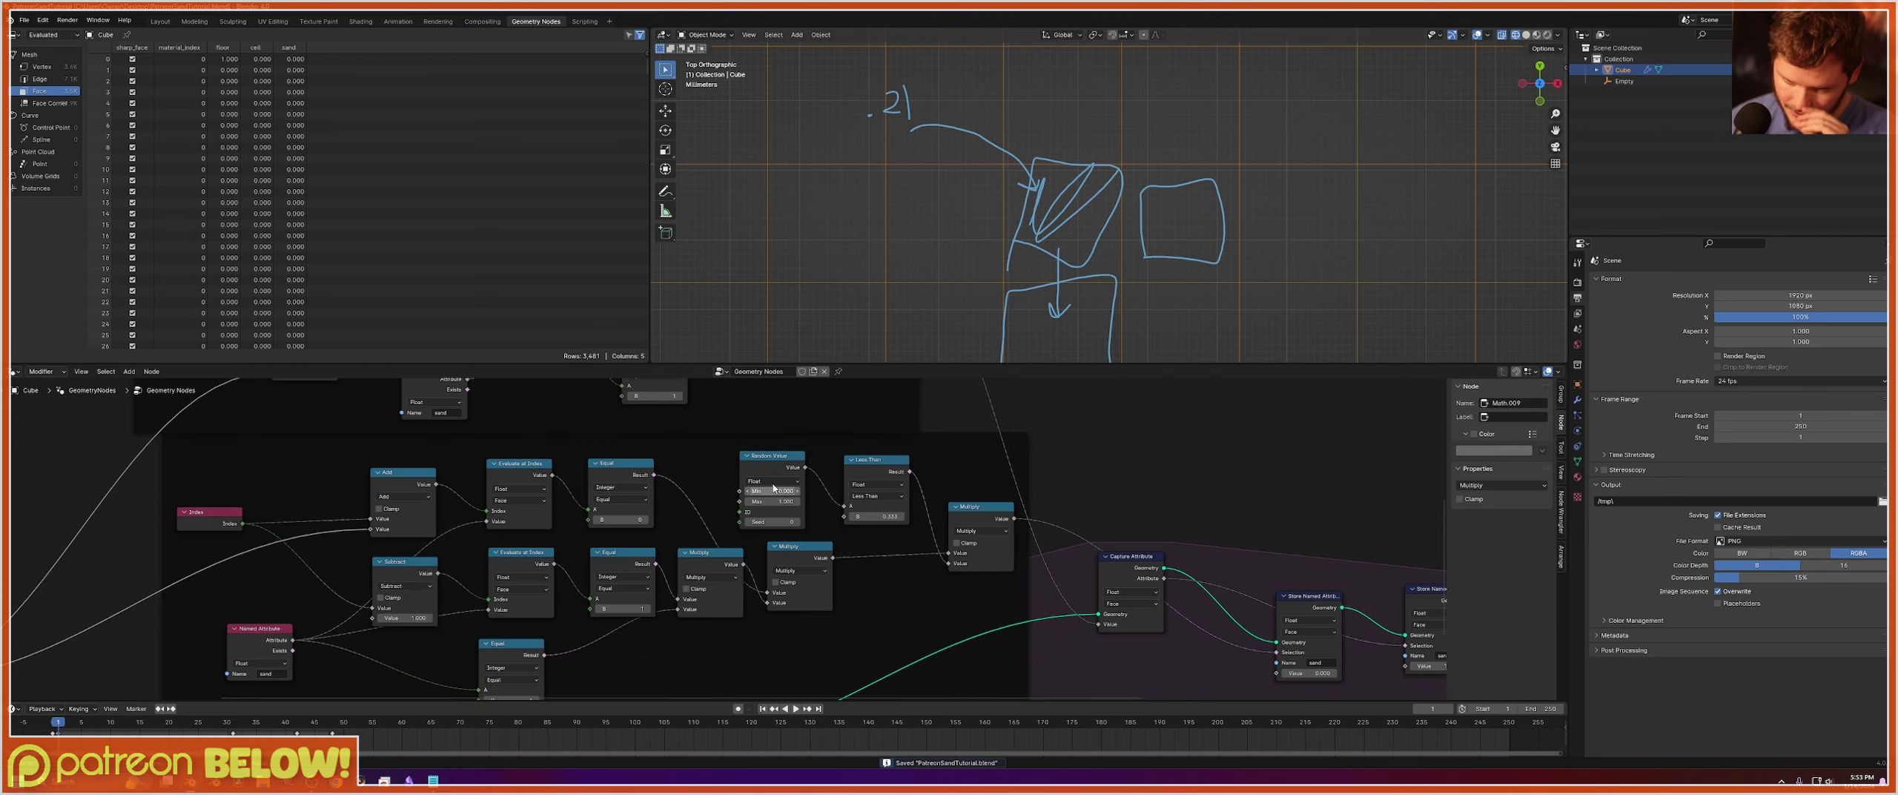
pyautogui.moveTo(767, 450); pyautogui.dragTo(980, 401, button='middle')
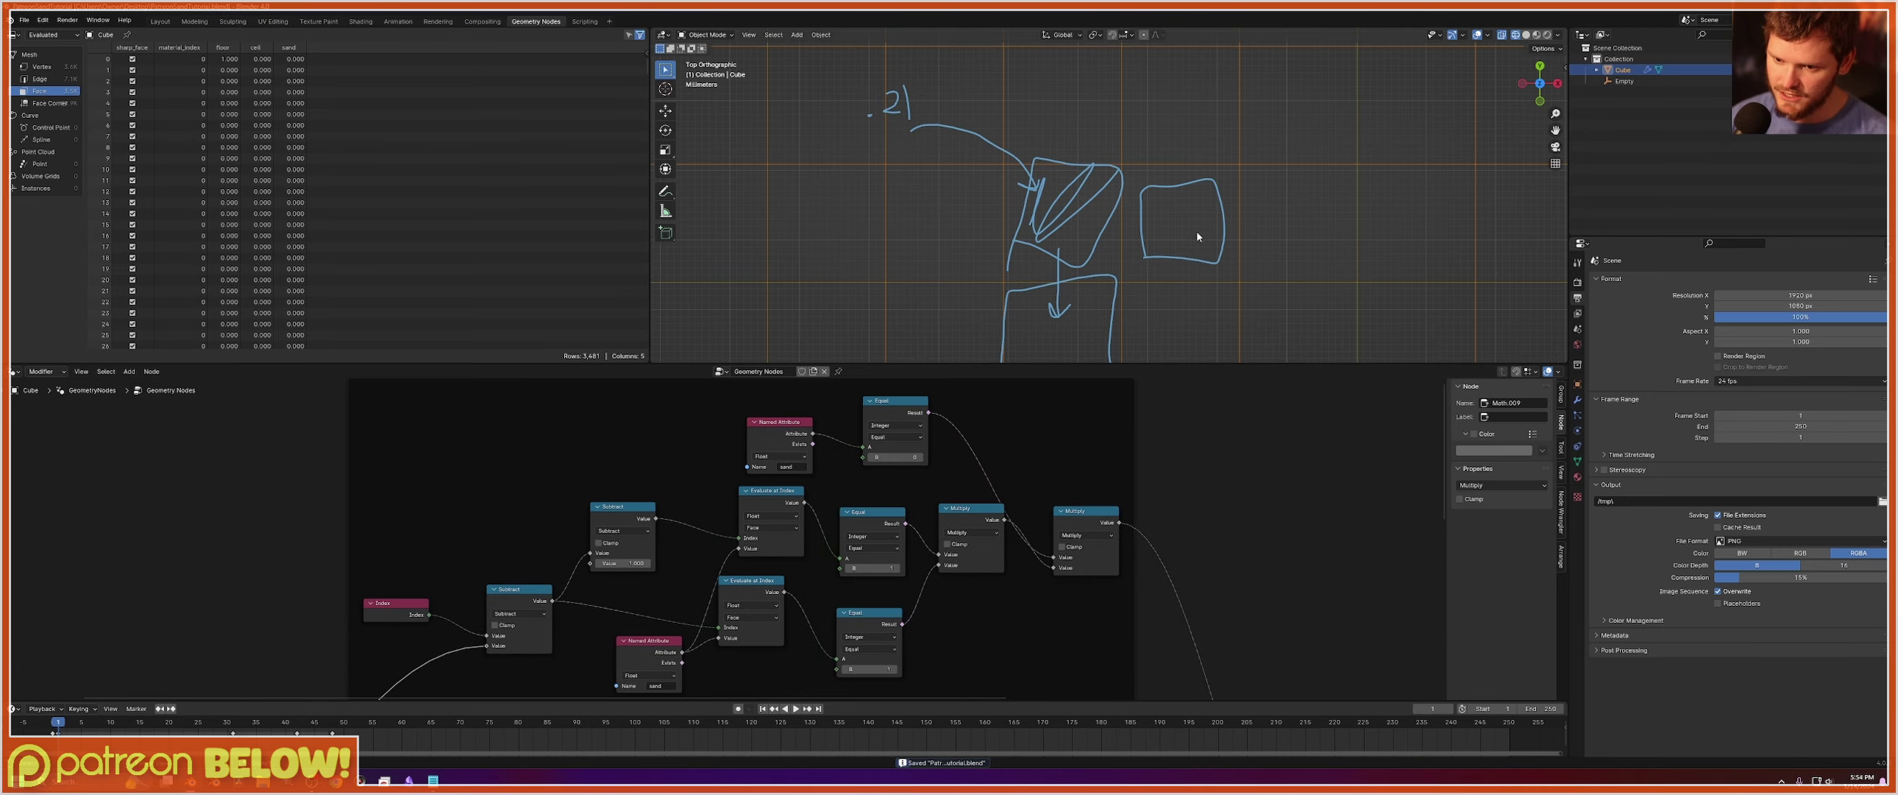
pyautogui.moveTo(1194, 208)
pyautogui.mouseDown()
pyautogui.moveTo(1096, 229)
pyautogui.moveTo(1125, 244)
pyautogui.mouseUp()
pyautogui.hotkey('ctrl', 'z')
pyautogui.hotkey('ctrl', 'z')
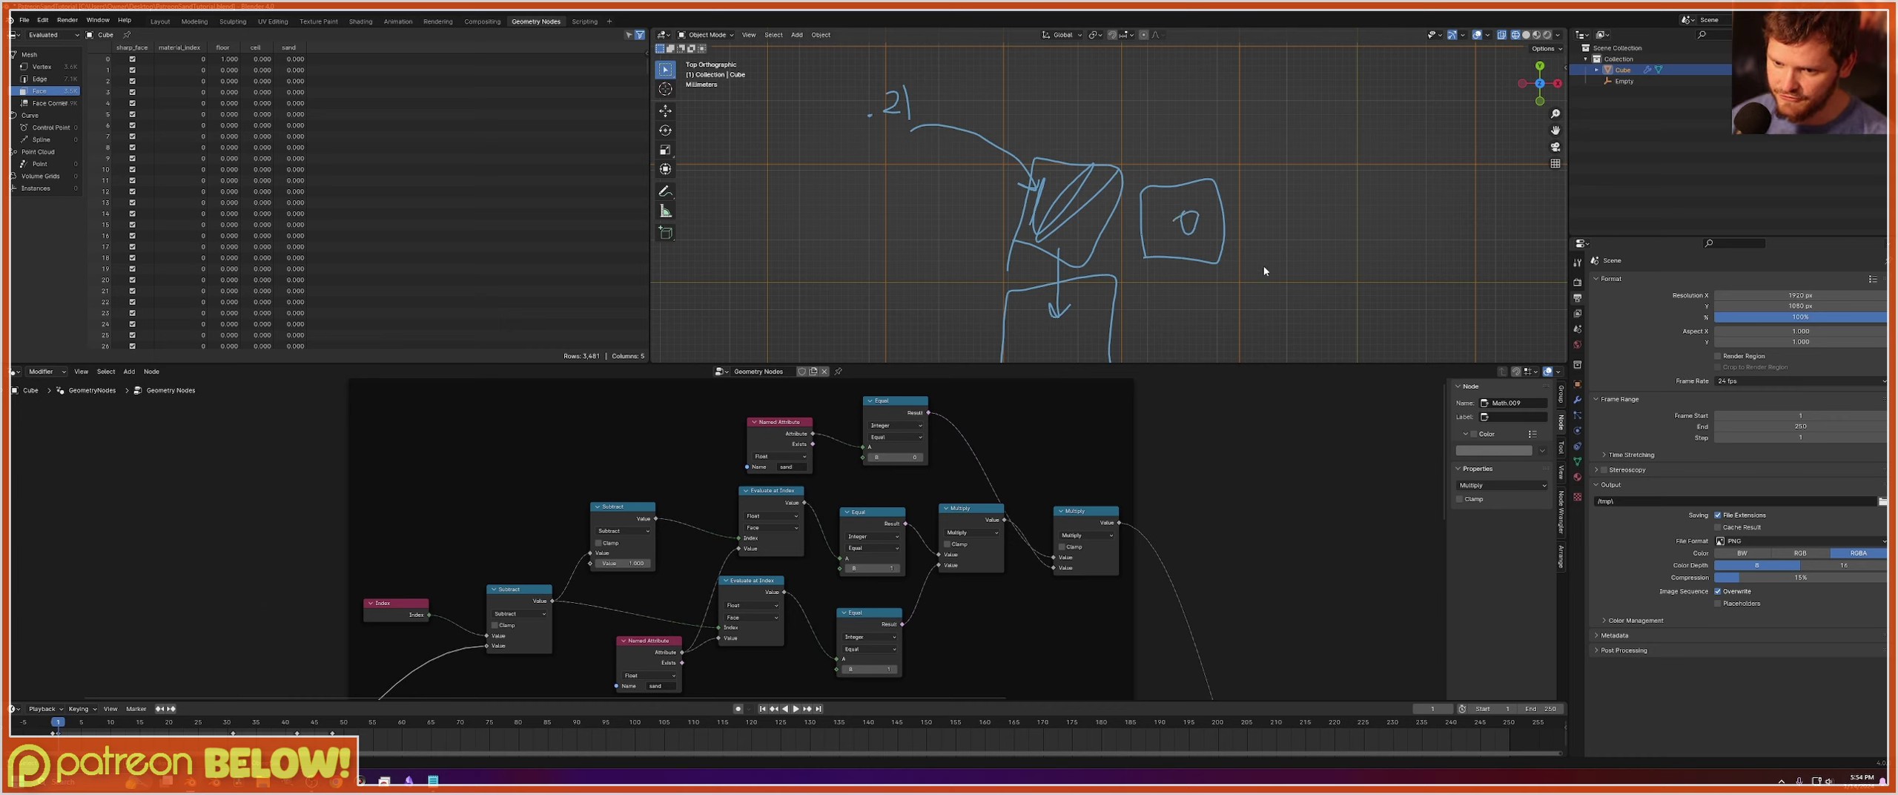
# Add a Random Value node to the upper frame, placed above its top Named Attribute node.
pyautogui.moveTo(830, 447); pyautogui.dragTo(821, 527, button='middle')
pyautogui.scroll(3, 786, 489)
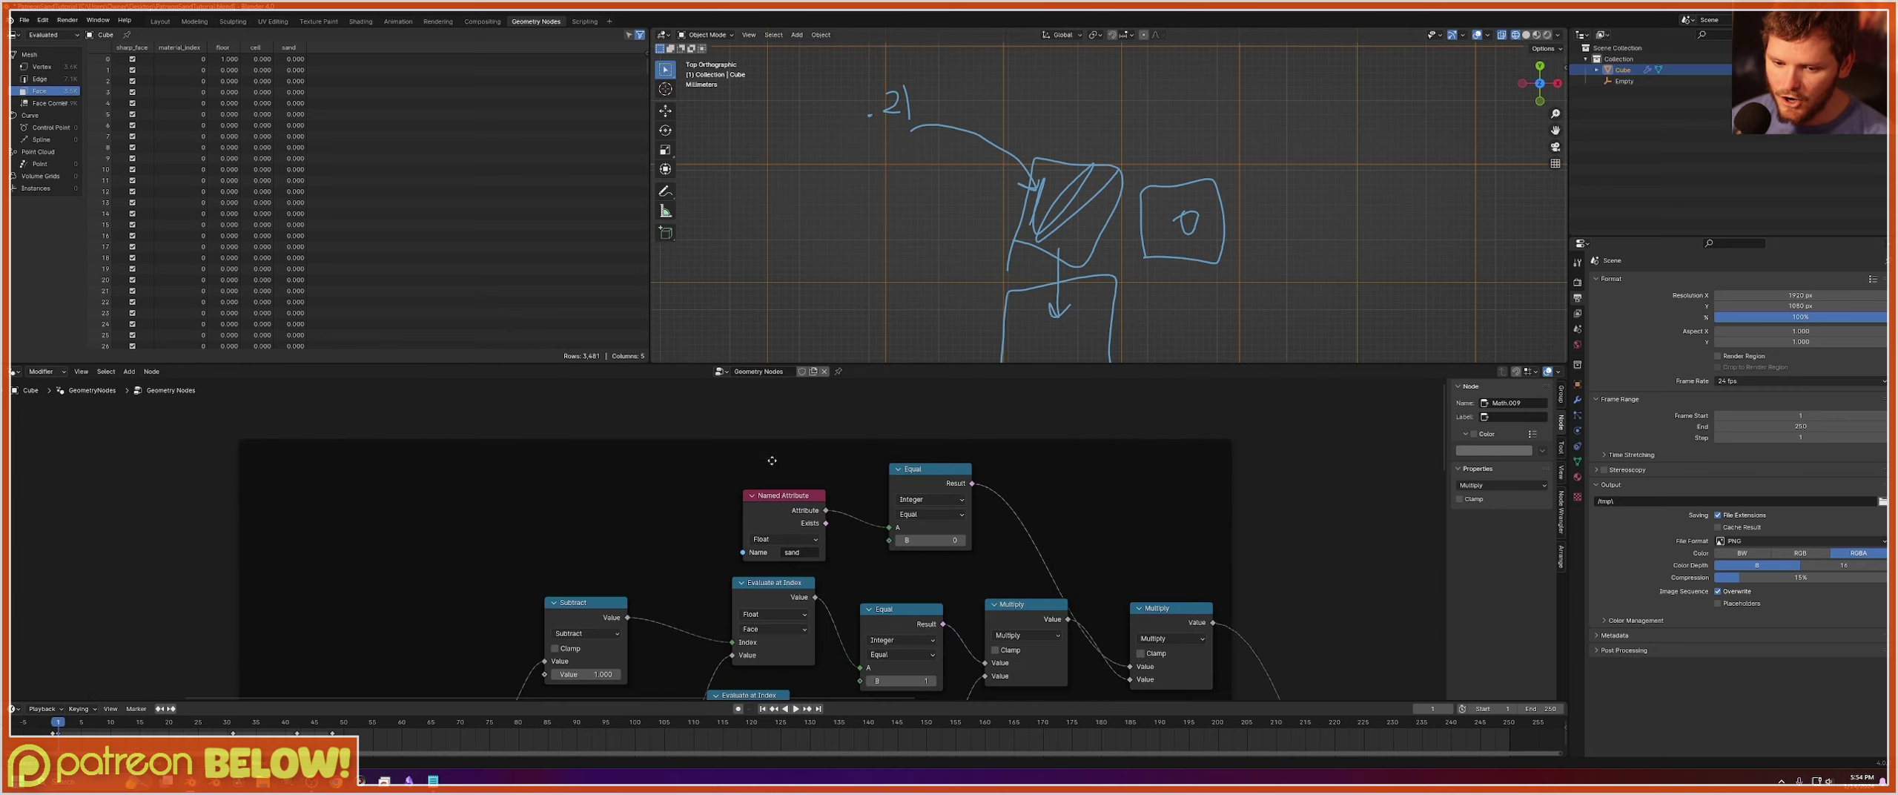
pyautogui.hotkey('shift', 'a')
pyautogui.write('random value')
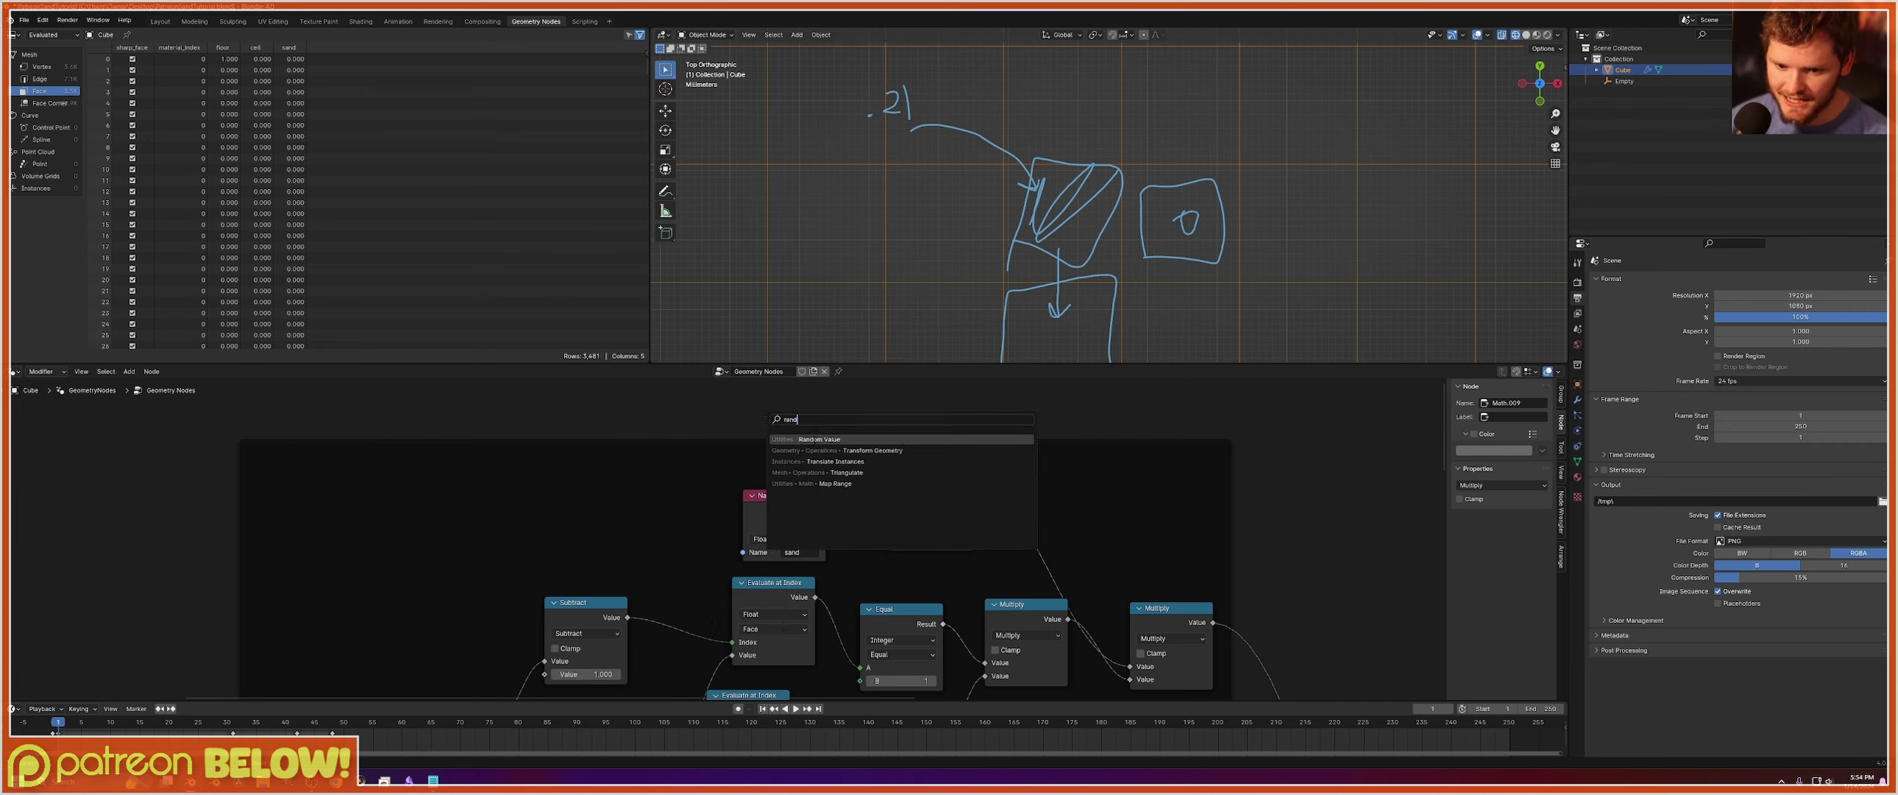
pyautogui.press('Return')
pyautogui.click(640, 446)
pyautogui.moveTo(665, 448); pyautogui.dragTo(671, 373)
pyautogui.scroll(-4, 712, 459)
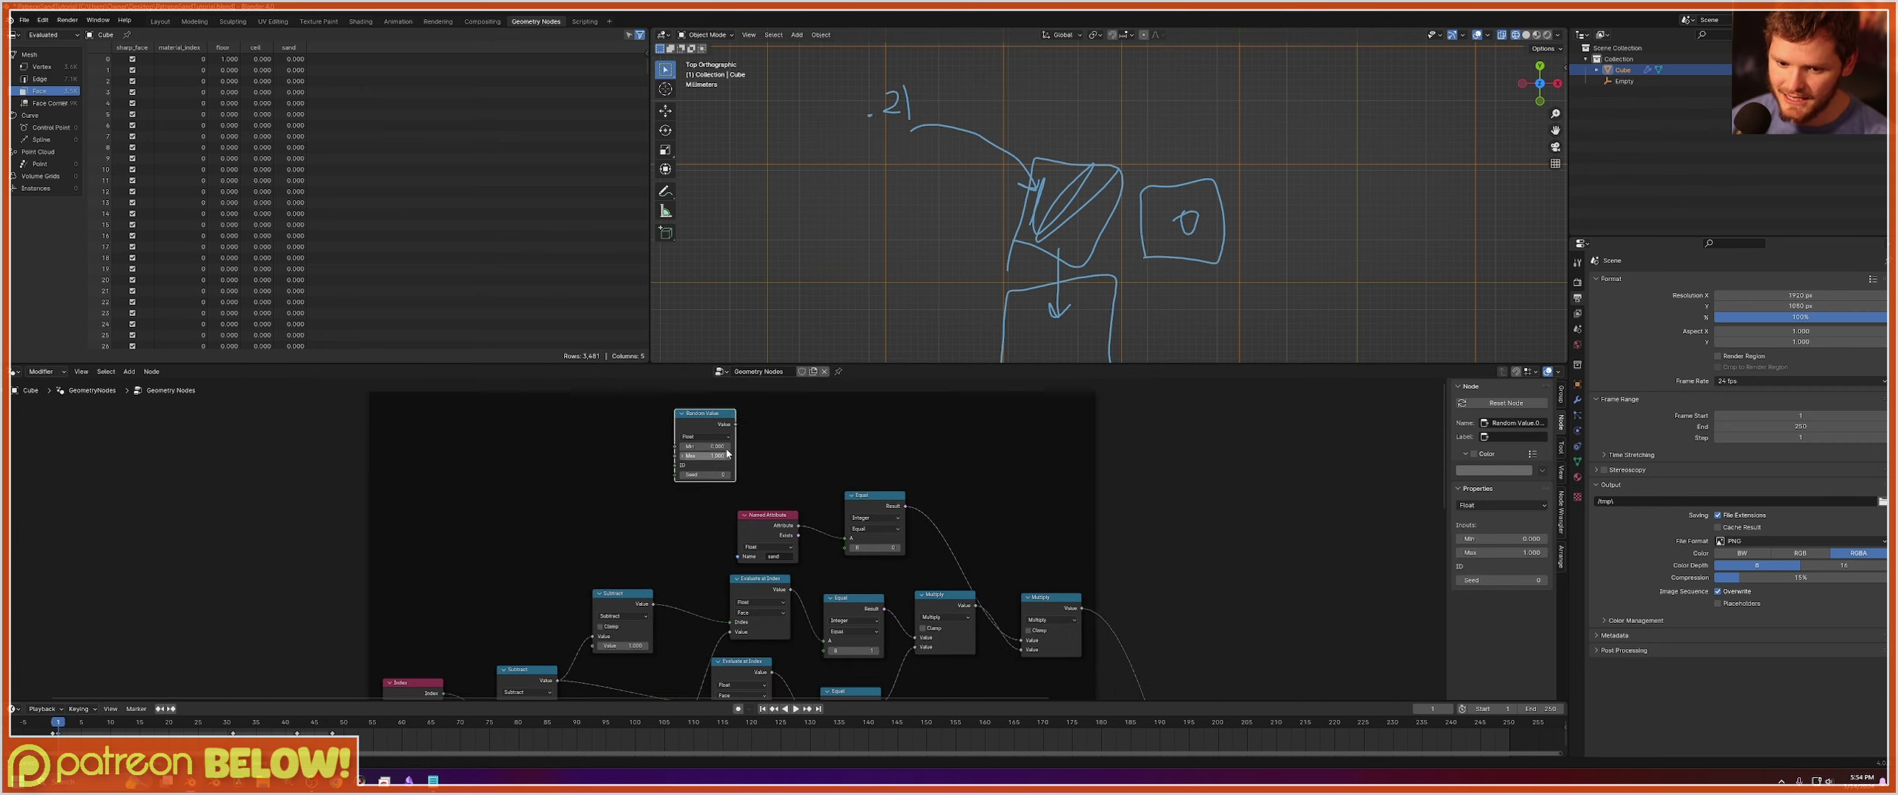
# Duplicate the upper frame's Subtract node beside the new Random Value and connect the random output to its first value.
pyautogui.scroll(3, 730, 437)
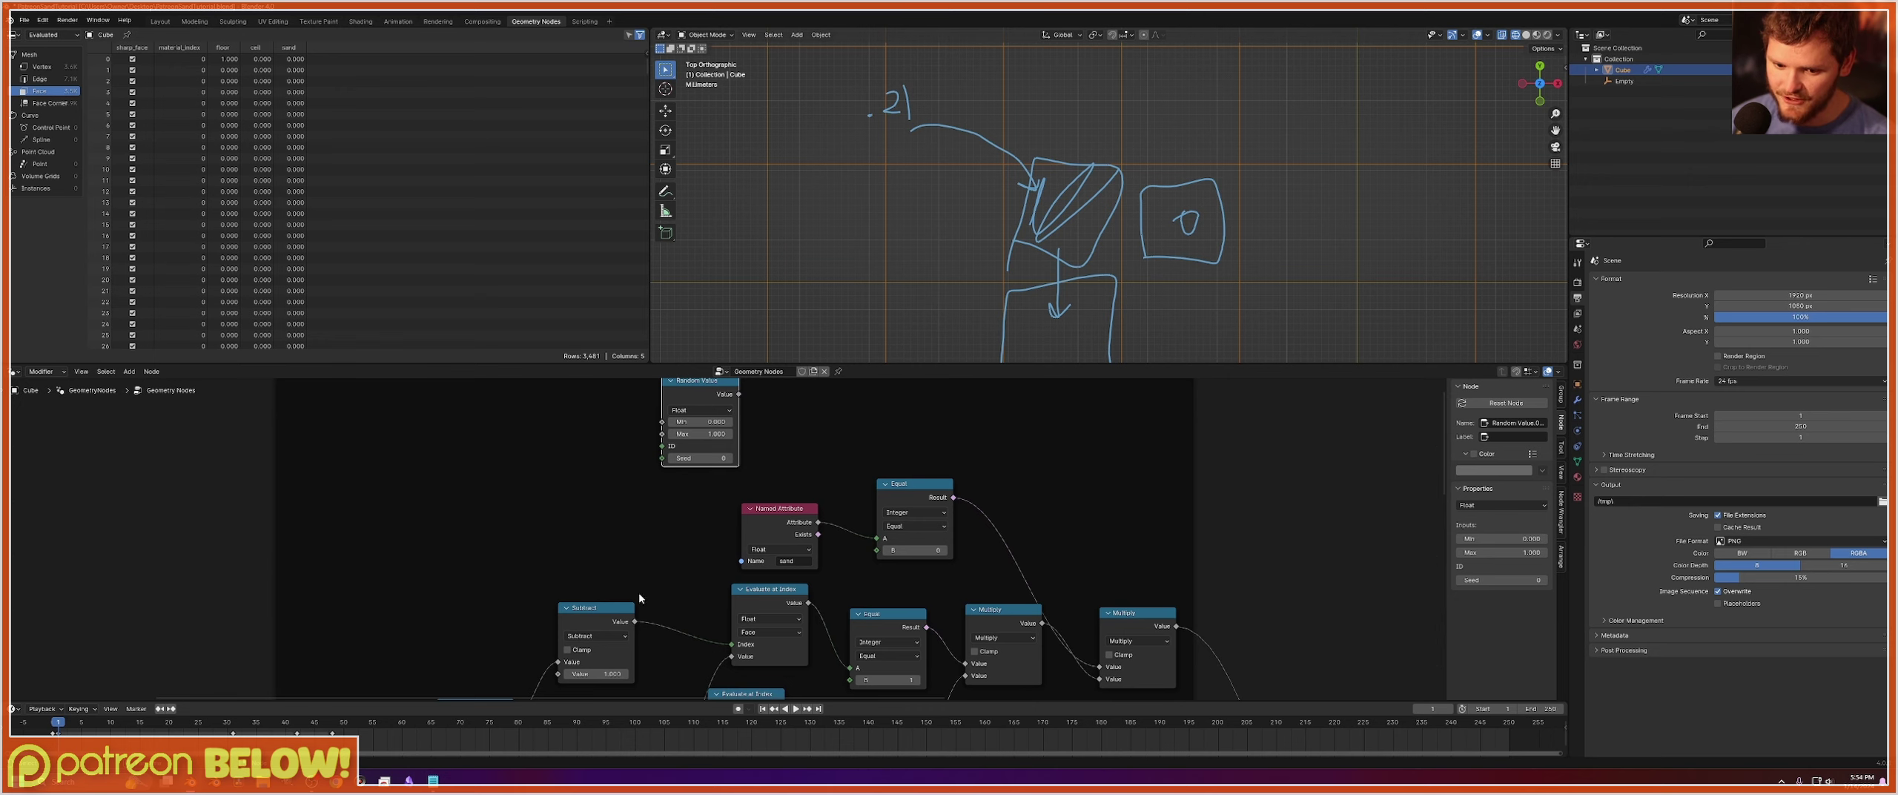
pyautogui.moveTo(596, 614); pyautogui.dragTo(598, 612)
pyautogui.click(821, 407)
pyautogui.moveTo(738, 394); pyautogui.dragTo(792, 456)
# Change the duplicated Subtract node's operation to Less Than with a threshold of .333.
pyautogui.click(819, 428)
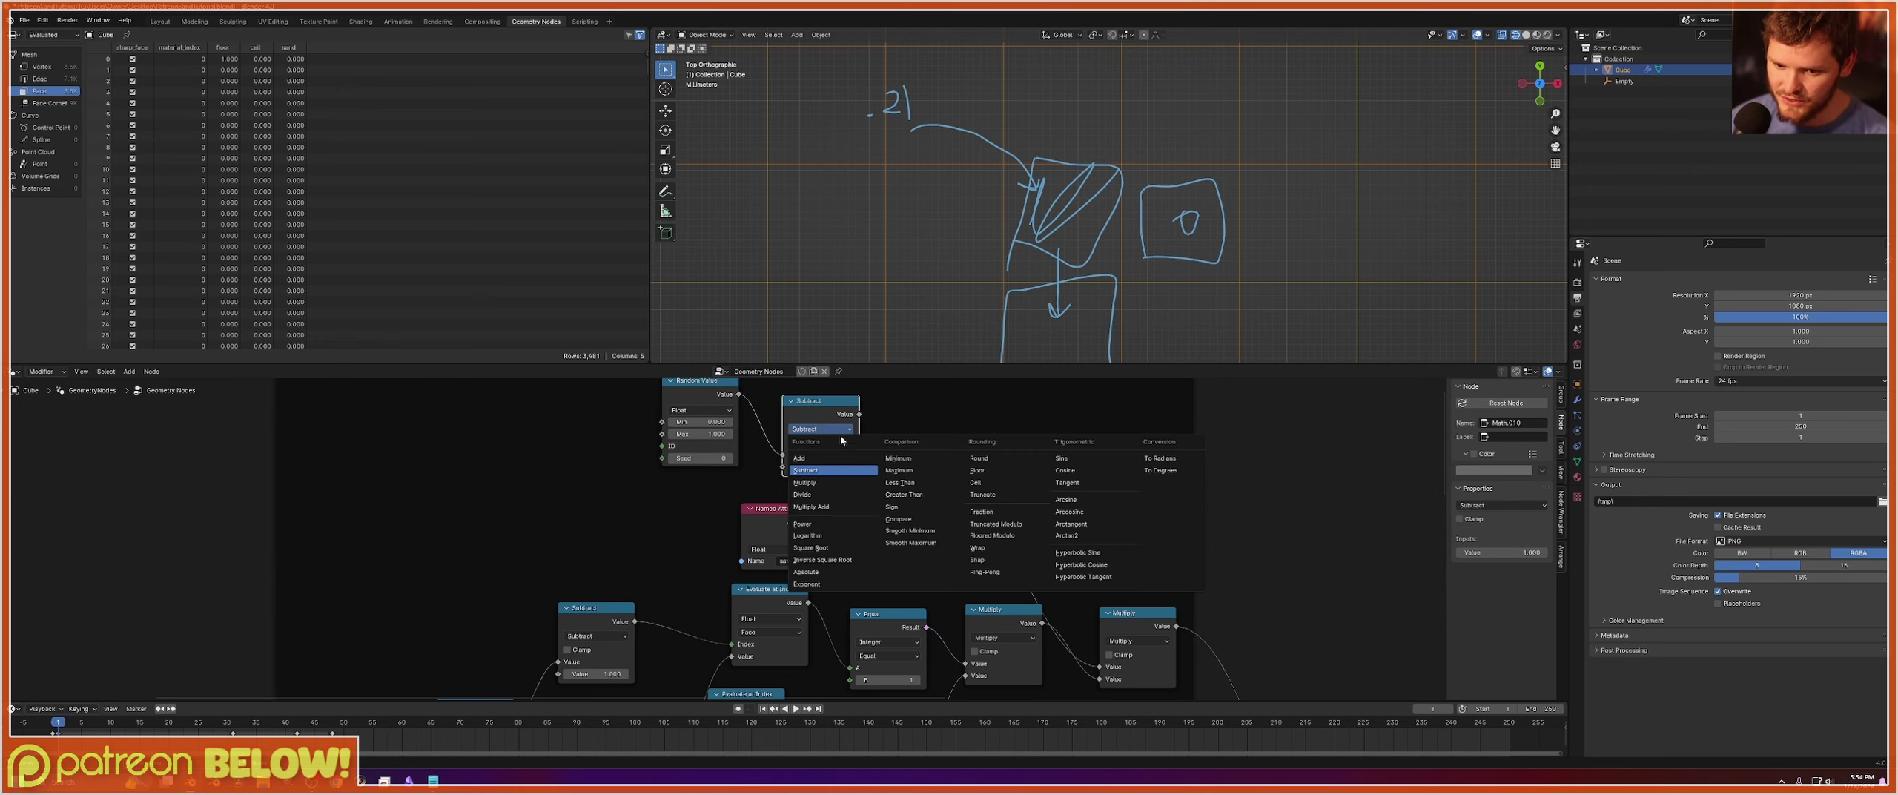
pyautogui.click(919, 488)
pyautogui.click(811, 467)
pyautogui.write('.333')
pyautogui.press('Return')
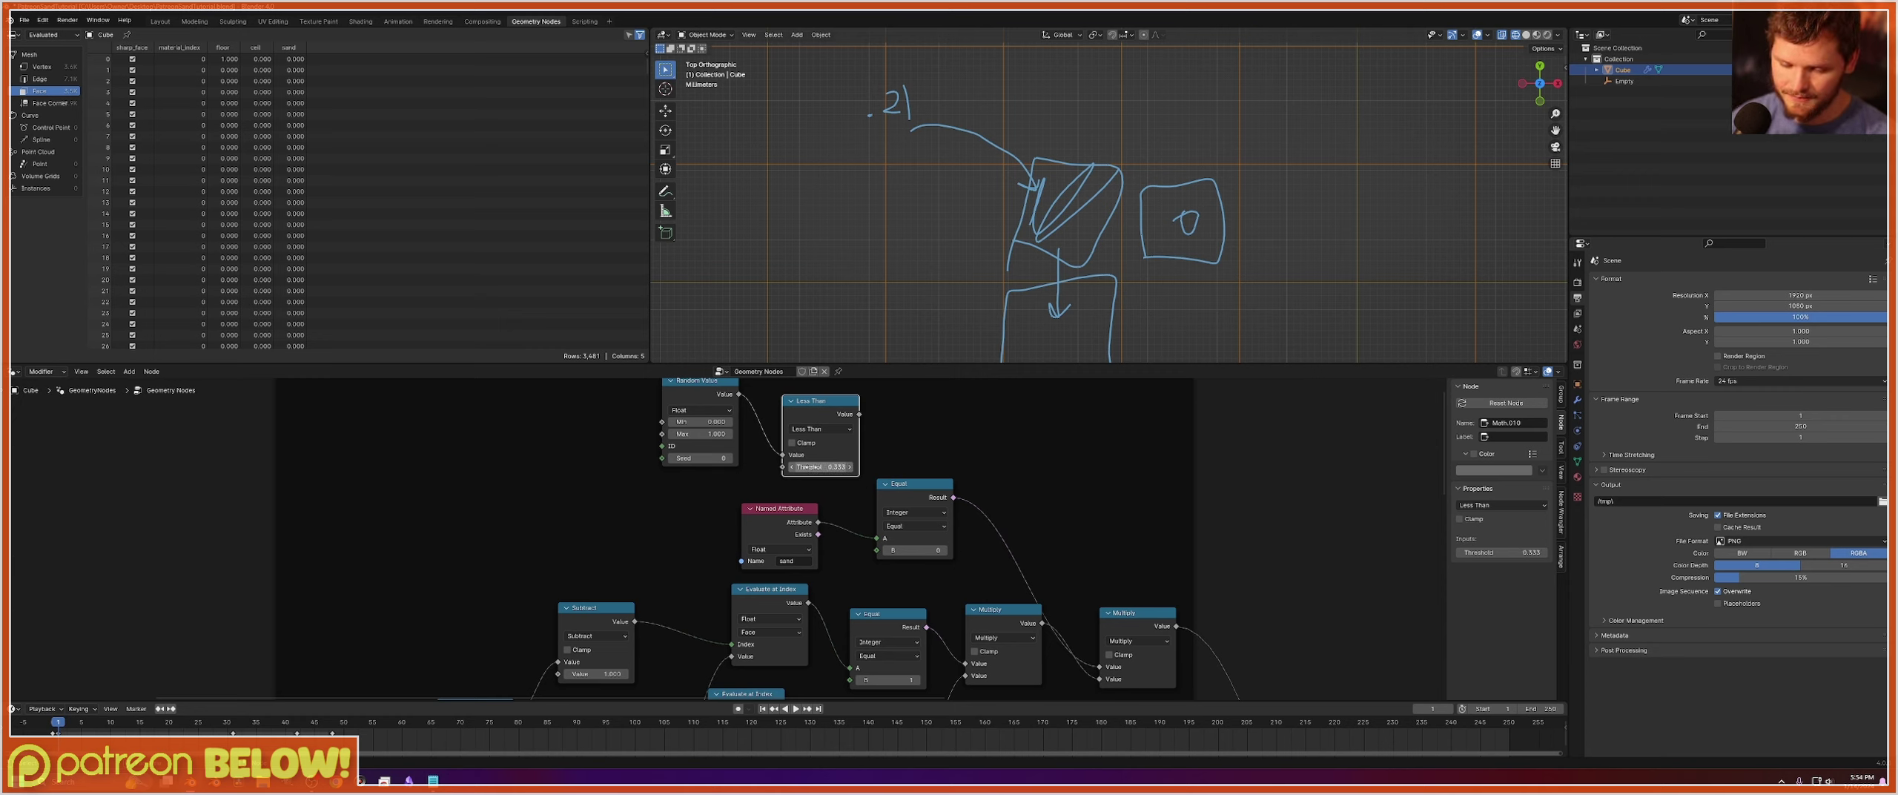
# Move the first Subtract node and the Index node feeding it up within the upper frame.
pyautogui.moveTo(805, 419); pyautogui.dragTo(788, 495, button='middle')
pyautogui.moveTo(788, 496); pyautogui.dragTo(777, 479)
pyautogui.moveTo(1231, 220)
pyautogui.mouseDown()
pyautogui.moveTo(1208, 263)
pyautogui.moveTo(1186, 178)
pyautogui.moveTo(1193, 227)
pyautogui.mouseUp()
pyautogui.hotkey('ctrl', 'z')
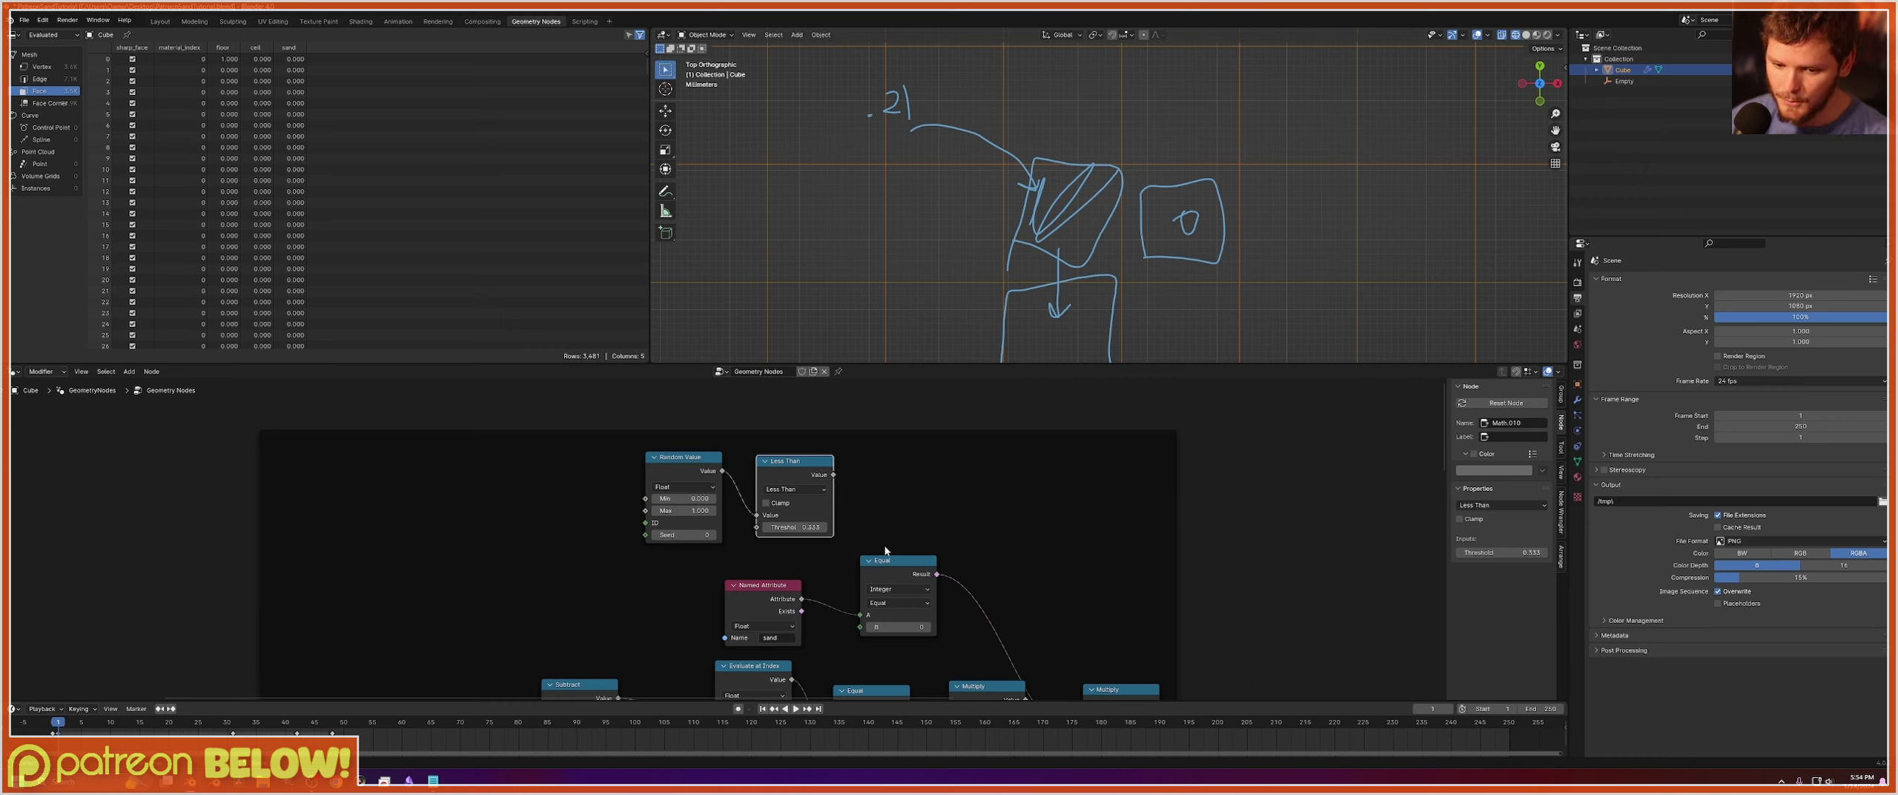
pyautogui.moveTo(863, 559); pyautogui.dragTo(905, 409, button='middle')
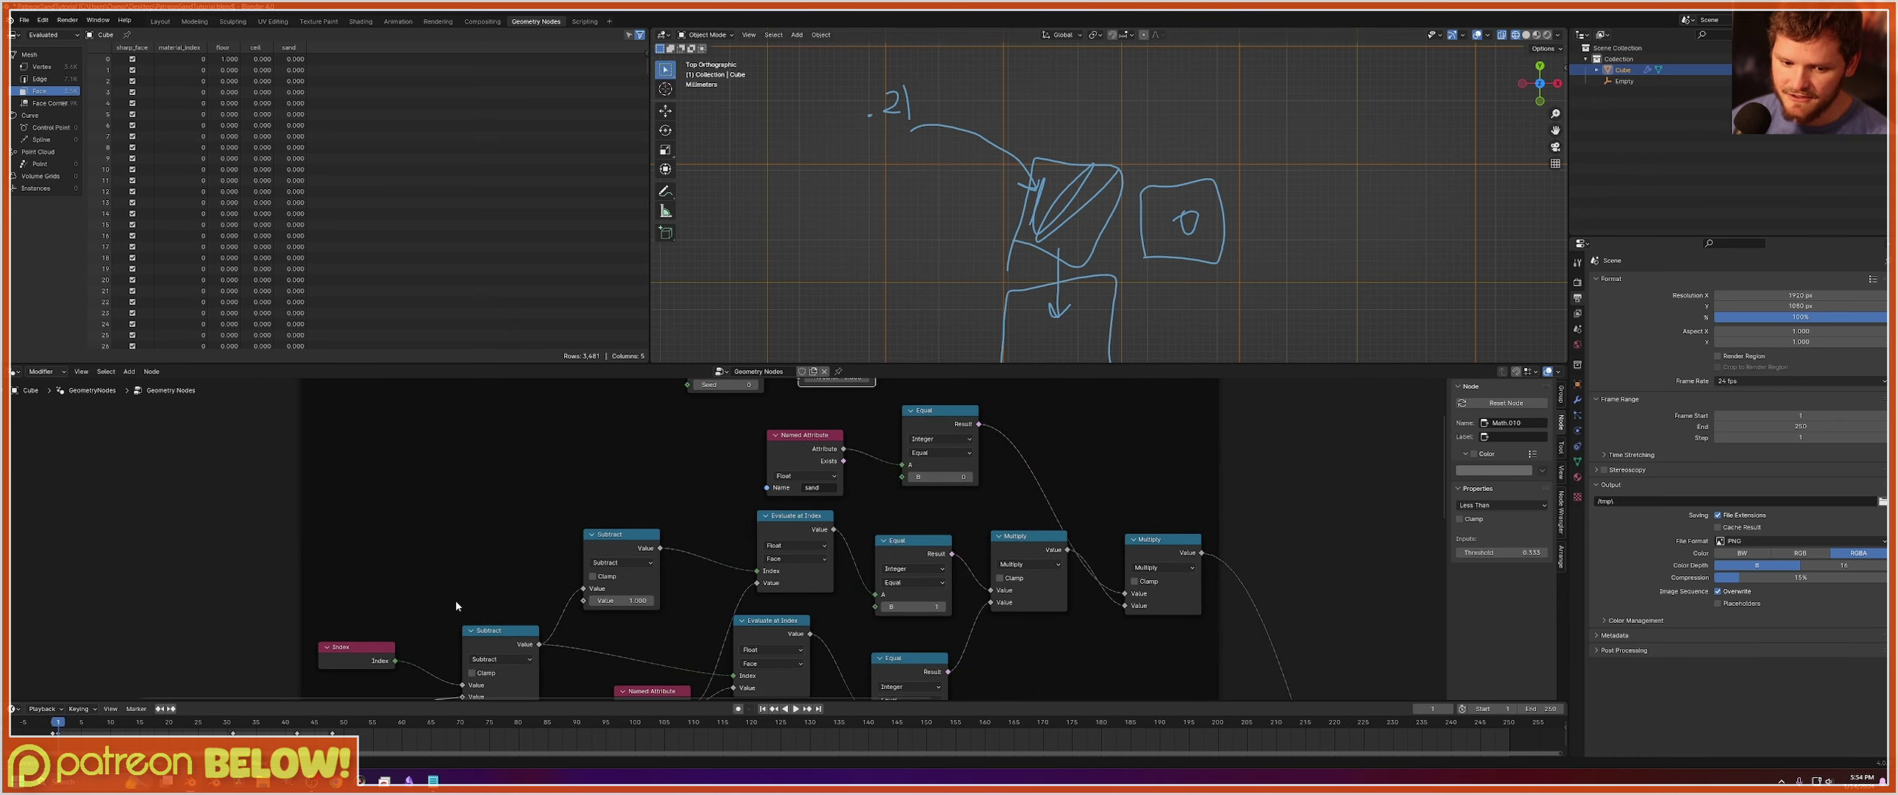
pyautogui.moveTo(487, 635); pyautogui.dragTo(476, 564)
pyautogui.moveTo(356, 648); pyautogui.dragTo(340, 556)
pyautogui.click(482, 563)
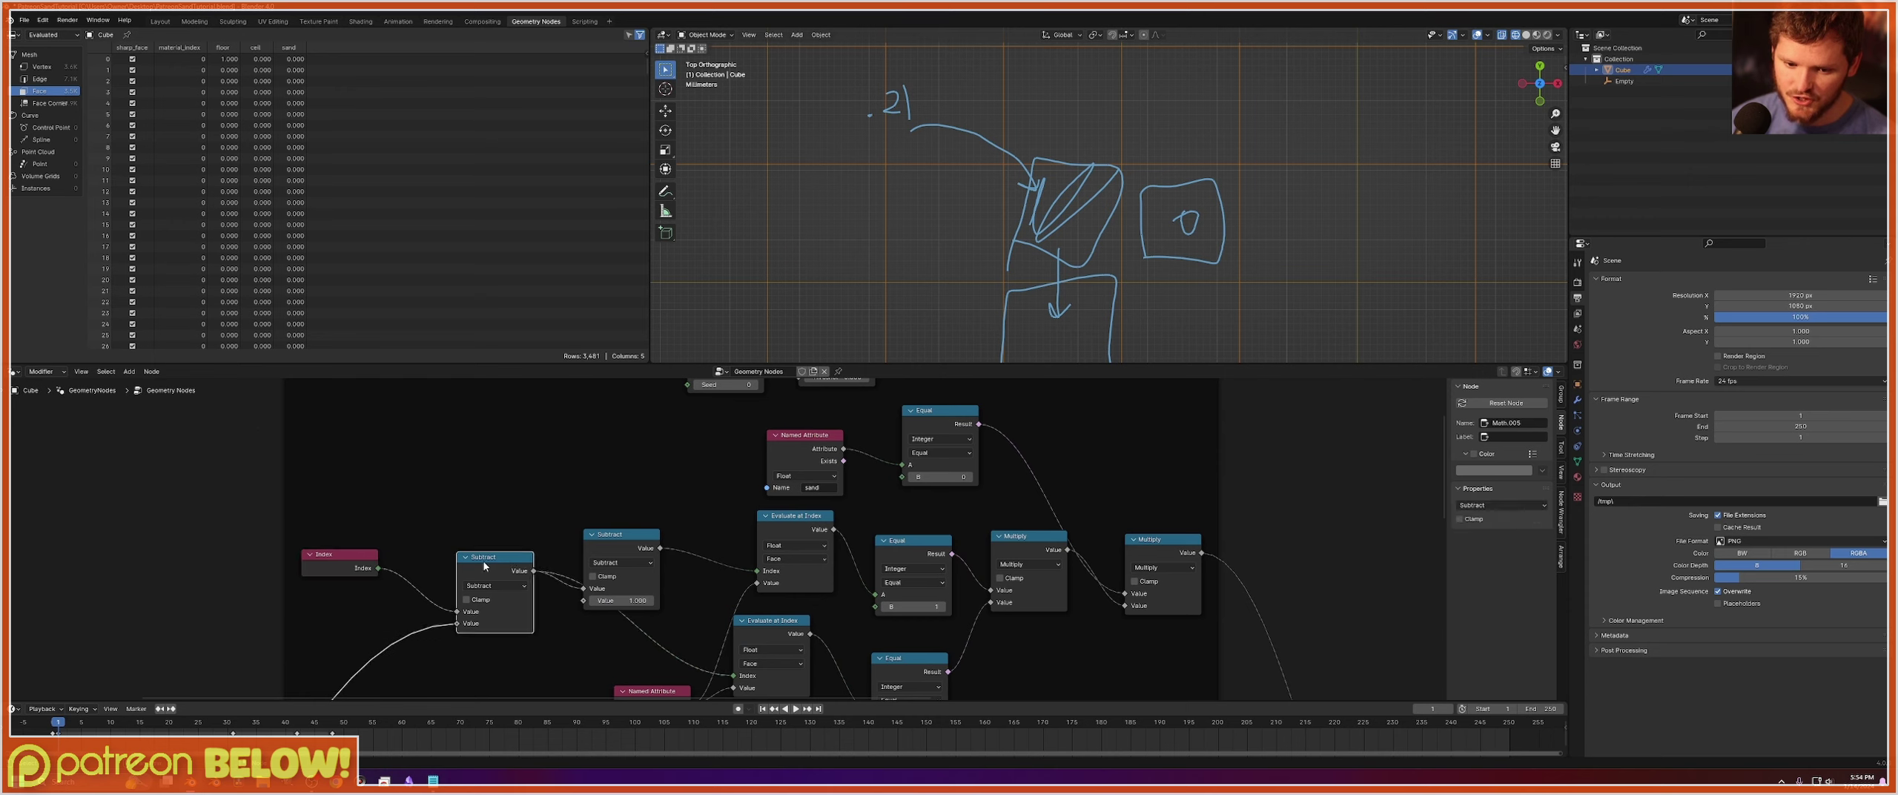
# Add a duplicate Evaluate at Index node after the upper Less Than, indexed by the first Subtract and taking the Less Than output as its value.
pyautogui.scroll(-3, 449, 568)
pyautogui.scroll(-3, 448, 570)
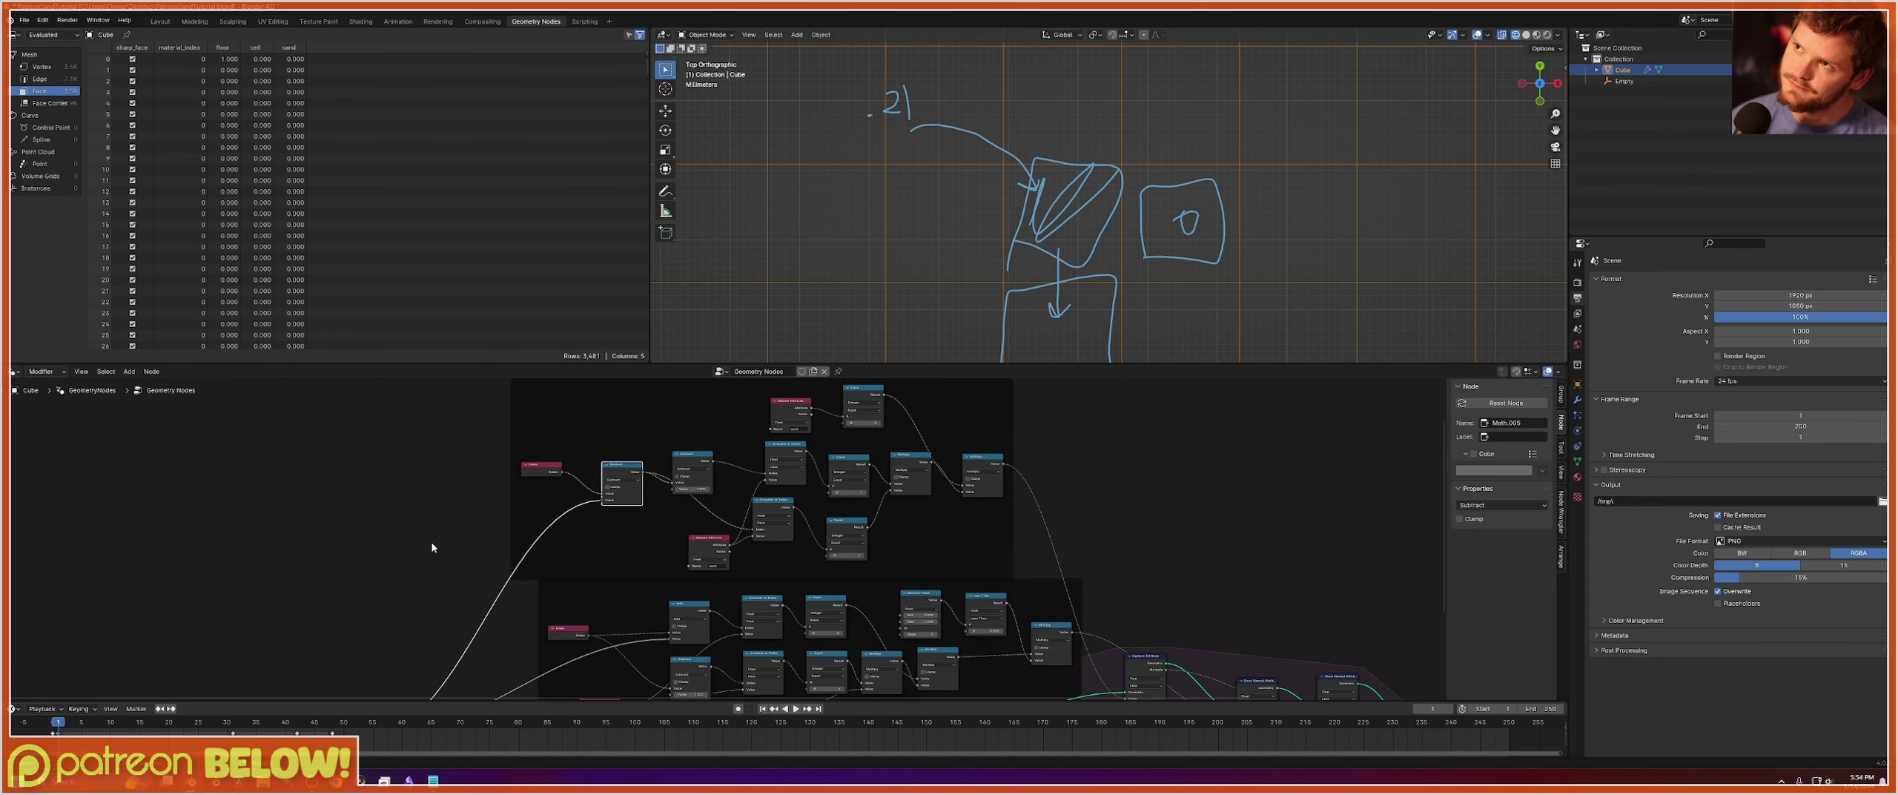
pyautogui.moveTo(430, 541); pyautogui.dragTo(531, 557, button='middle')
pyautogui.moveTo(738, 453); pyautogui.dragTo(690, 416, button='middle')
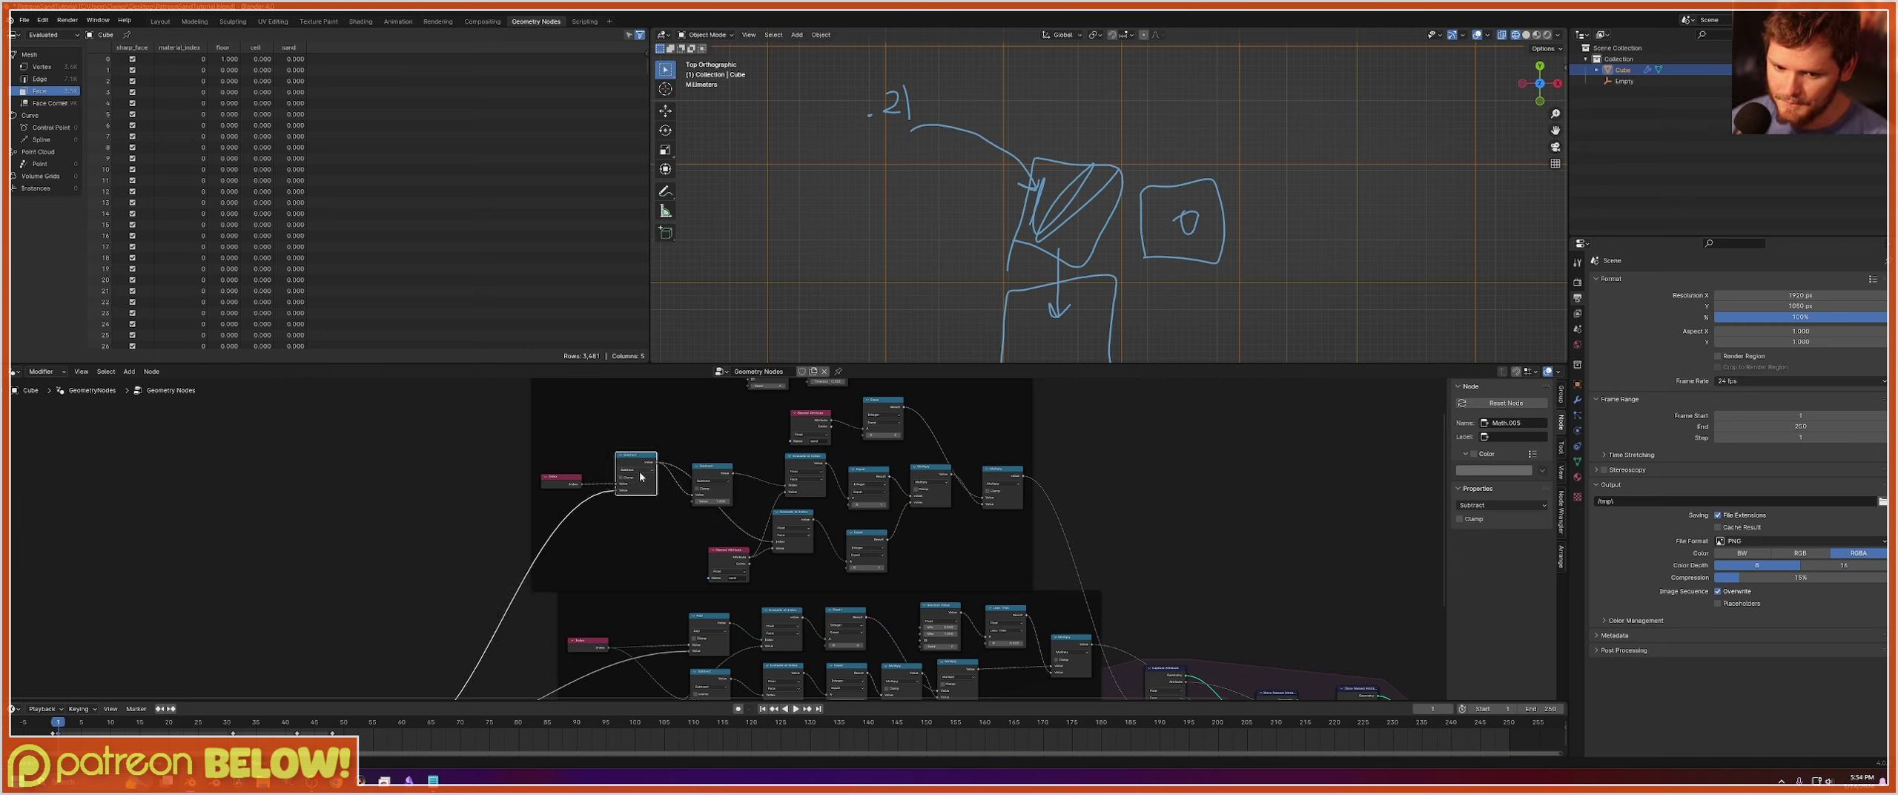
pyautogui.moveTo(638, 474); pyautogui.dragTo(637, 593, button='middle')
pyautogui.scroll(2, 894, 553)
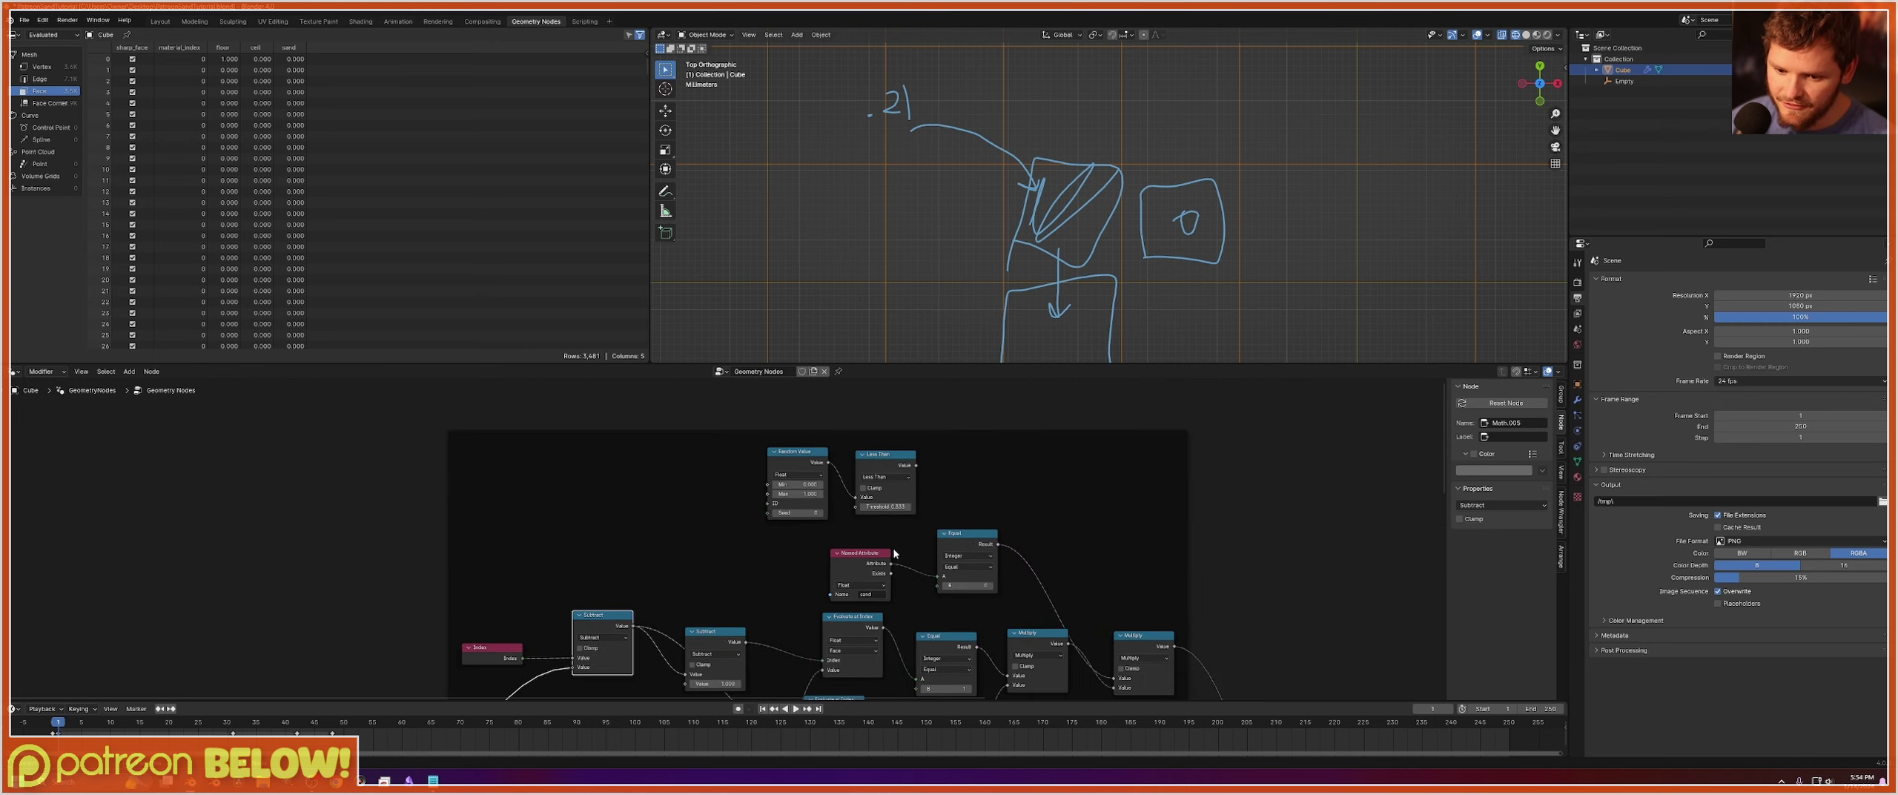
pyautogui.click(855, 641)
pyautogui.hotkey('shift', 'd')
pyautogui.moveTo(633, 625); pyautogui.dragTo(949, 503)
pyautogui.scroll(2, 956, 490)
pyautogui.moveTo(974, 455); pyautogui.dragTo(793, 536, button='middle')
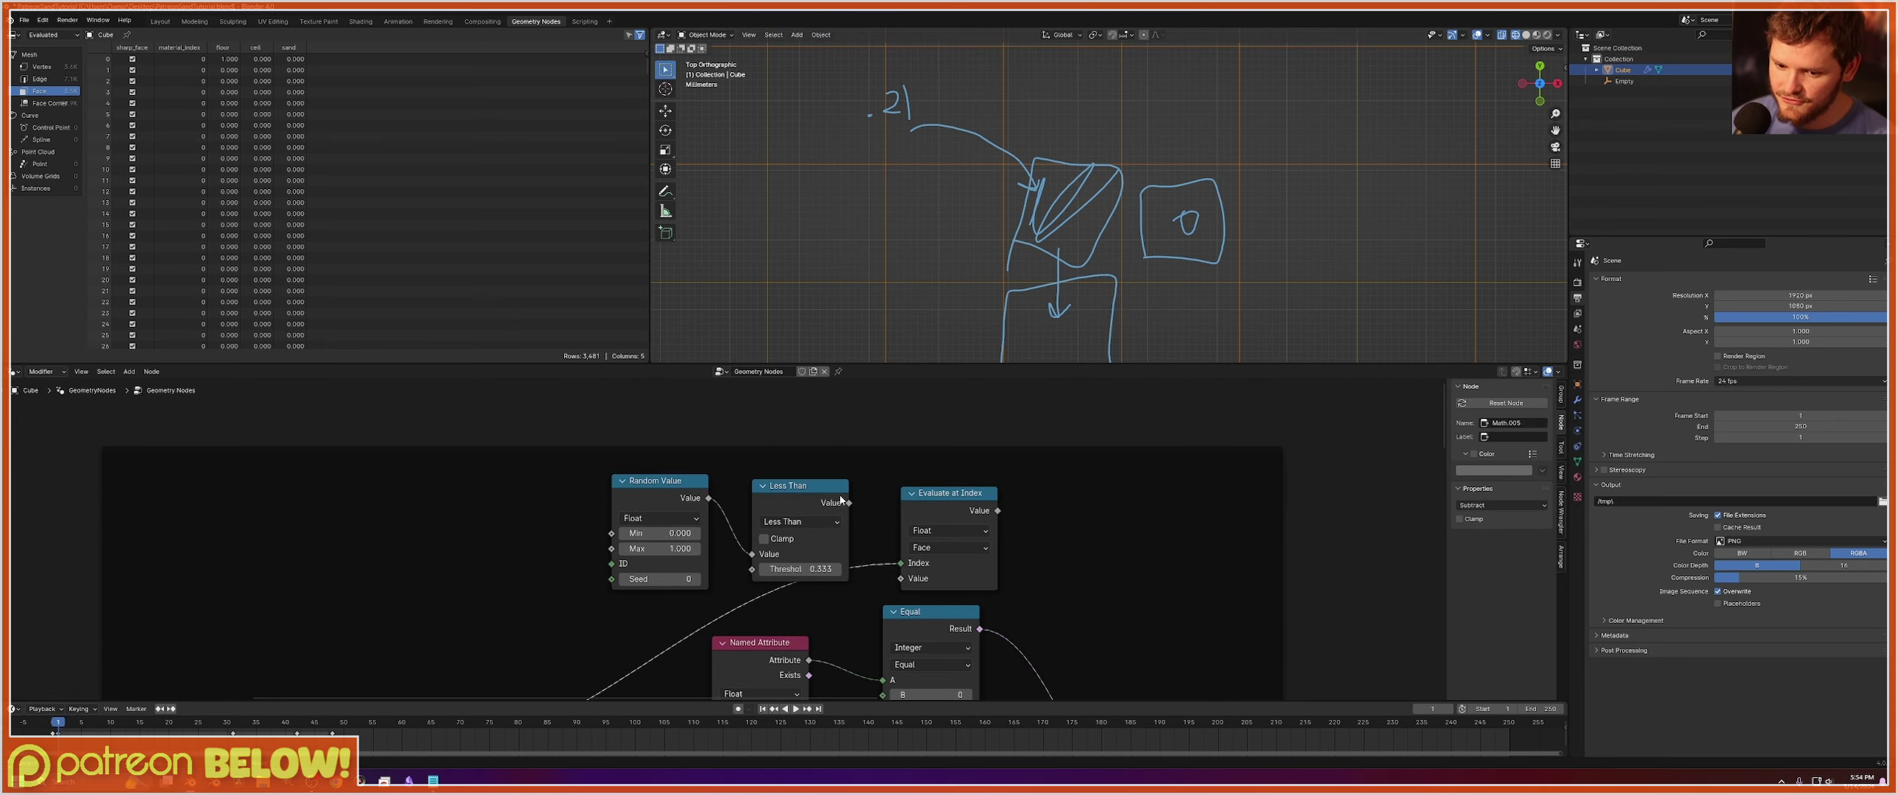
pyautogui.moveTo(849, 502); pyautogui.dragTo(898, 577)
pyautogui.scroll(-3, 987, 556)
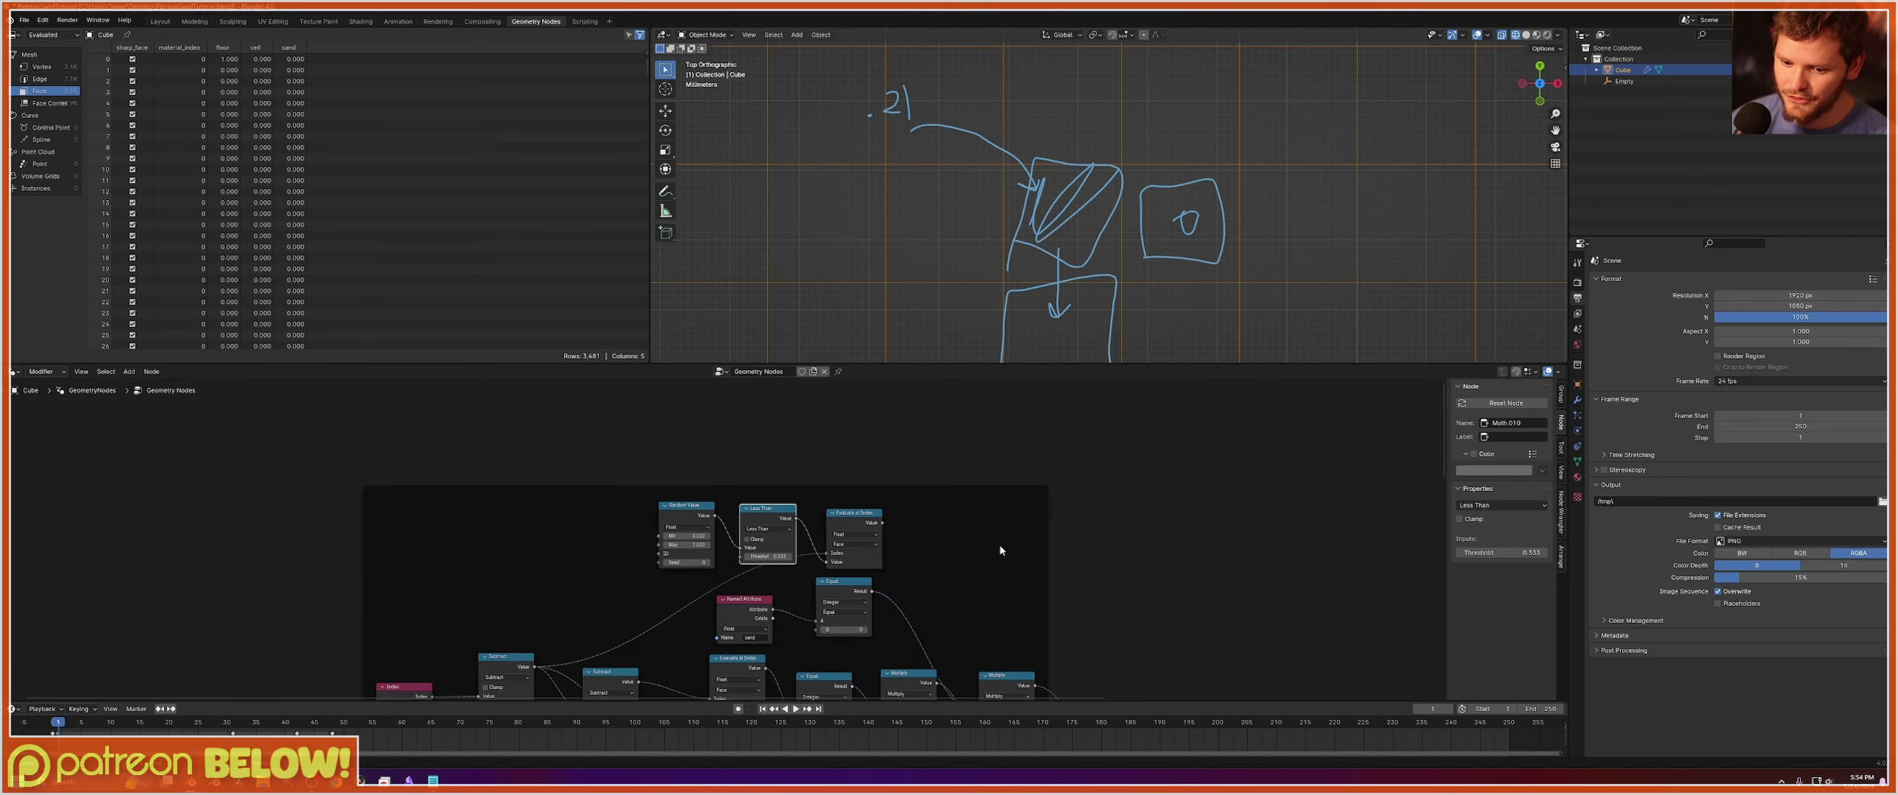
# Duplicate the upper frame's final Multiply after it, connect the new Evaluate at Index output to its second value, and save the file.
pyautogui.moveTo(995, 554); pyautogui.dragTo(906, 438, button='middle')
pyautogui.click(869, 501)
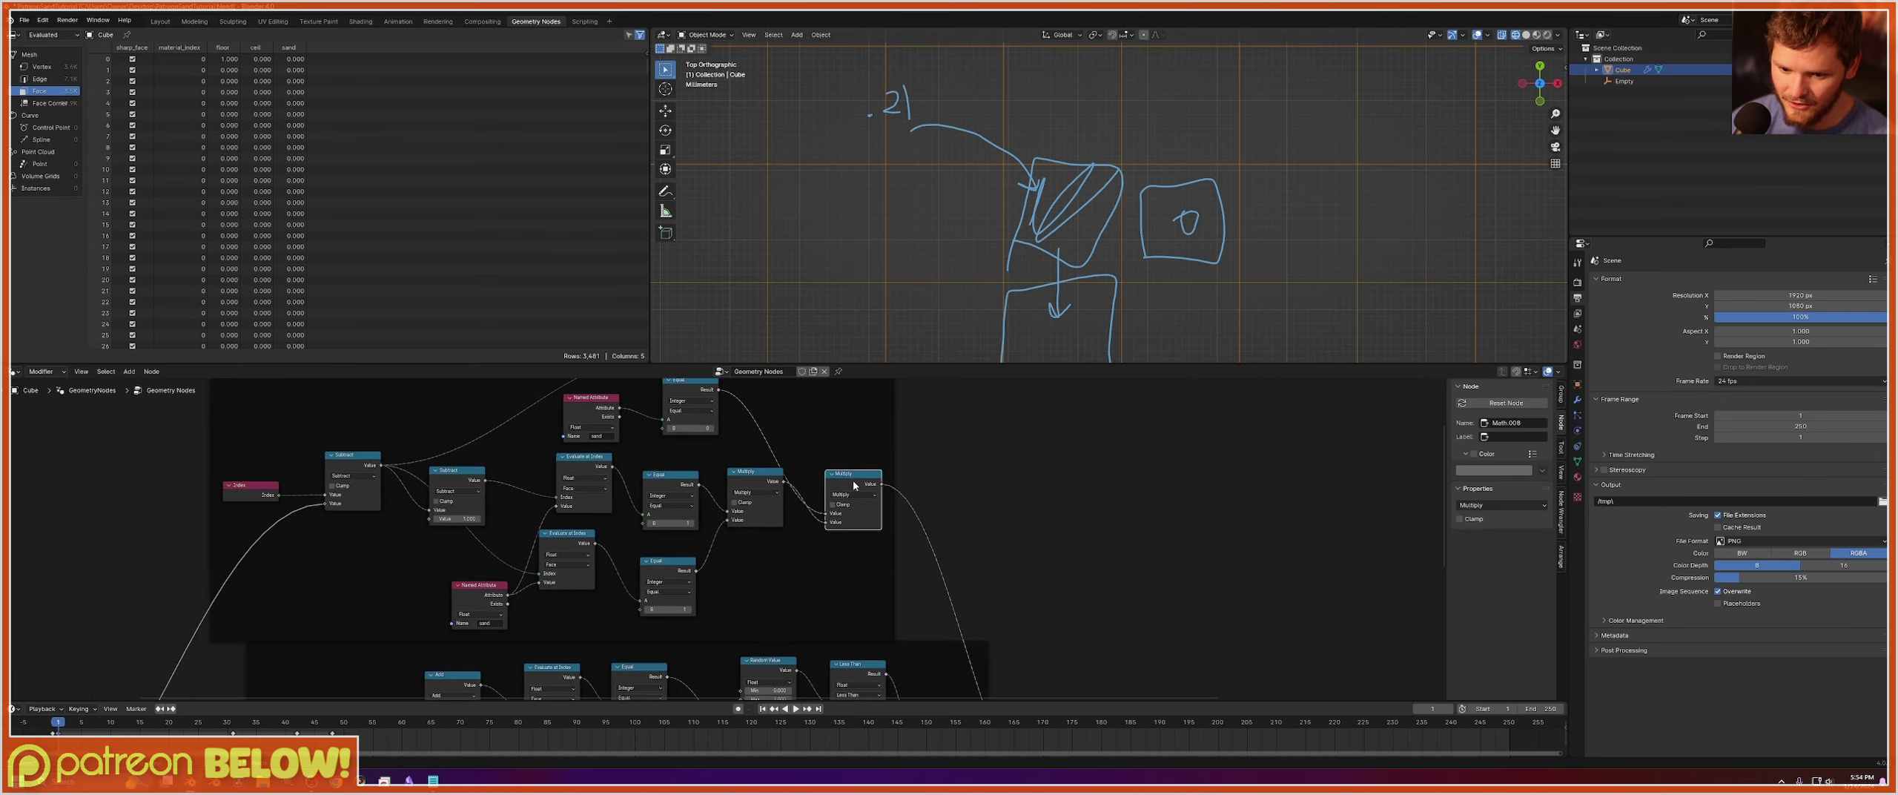
pyautogui.hotkey('shift', 'd')
pyautogui.click(930, 411)
pyautogui.moveTo(846, 401); pyautogui.dragTo(804, 532, button='middle')
pyautogui.moveTo(686, 452); pyautogui.dragTo(869, 595)
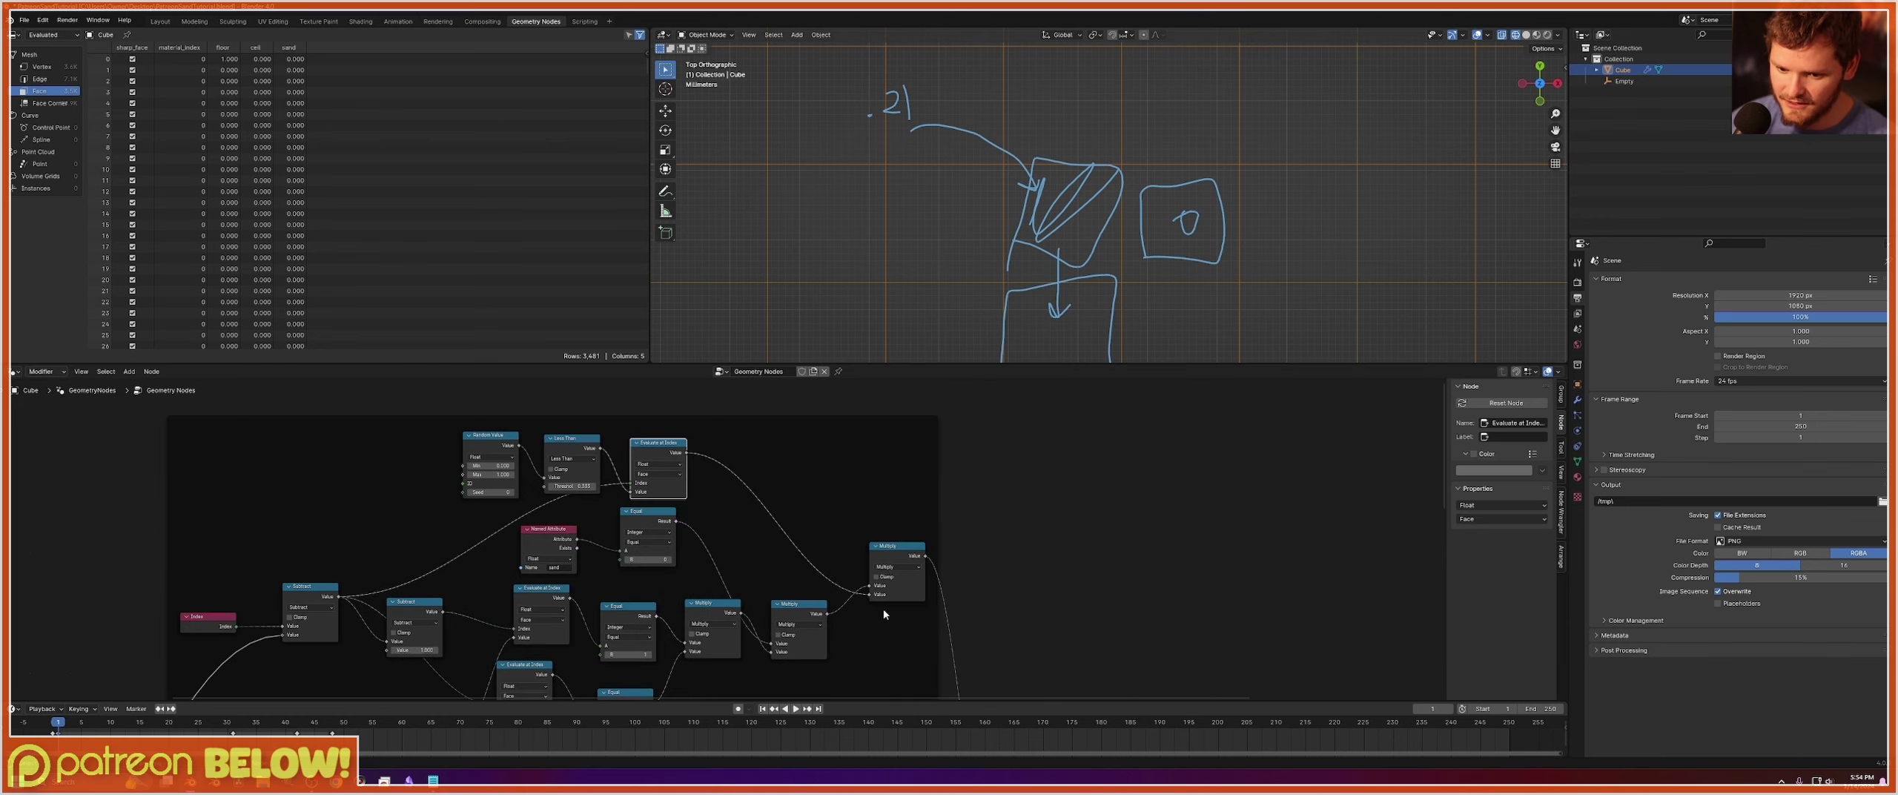
pyautogui.moveTo(947, 617); pyautogui.dragTo(702, 385, button='middle')
pyautogui.moveTo(702, 660); pyautogui.dragTo(695, 594, button='middle')
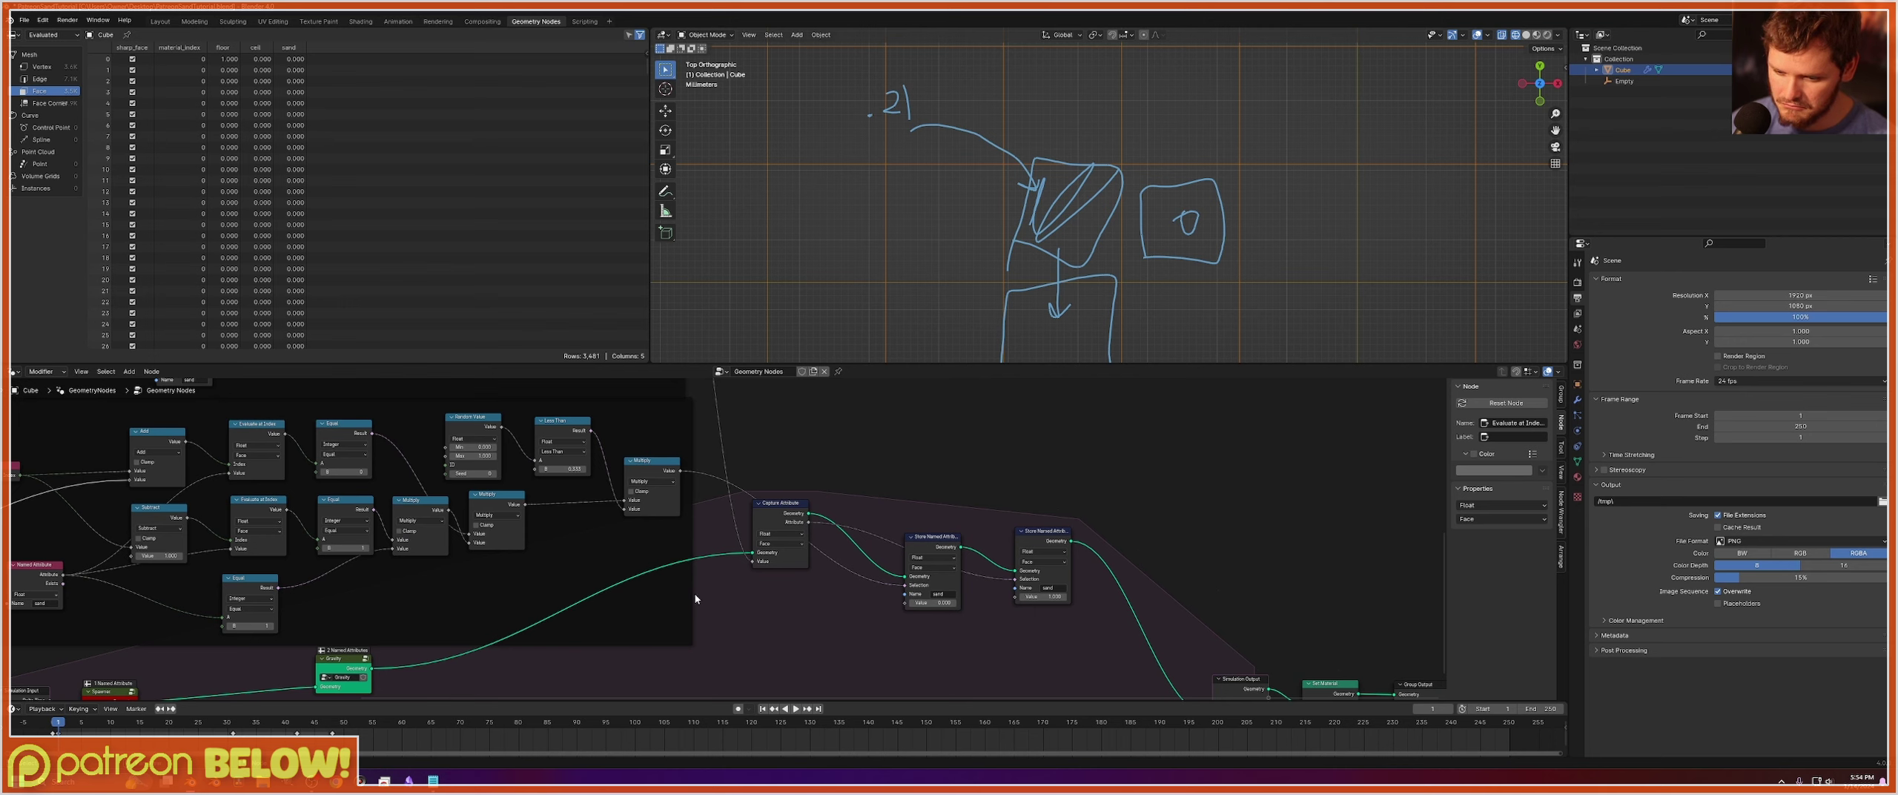
pyautogui.scroll(-3, 1111, 282)
pyautogui.hotkey('ctrl', 's')
# Erase the annotations in the 3D viewport and switch it to Rendered shading with the whole grid in view.
pyautogui.moveTo(1171, 249)
pyautogui.mouseDown(button='right')
pyautogui.moveTo(1123, 309)
pyautogui.moveTo(1065, 224)
pyautogui.moveTo(983, 169)
pyautogui.mouseUp(button='right')
pyautogui.click(1546, 34)
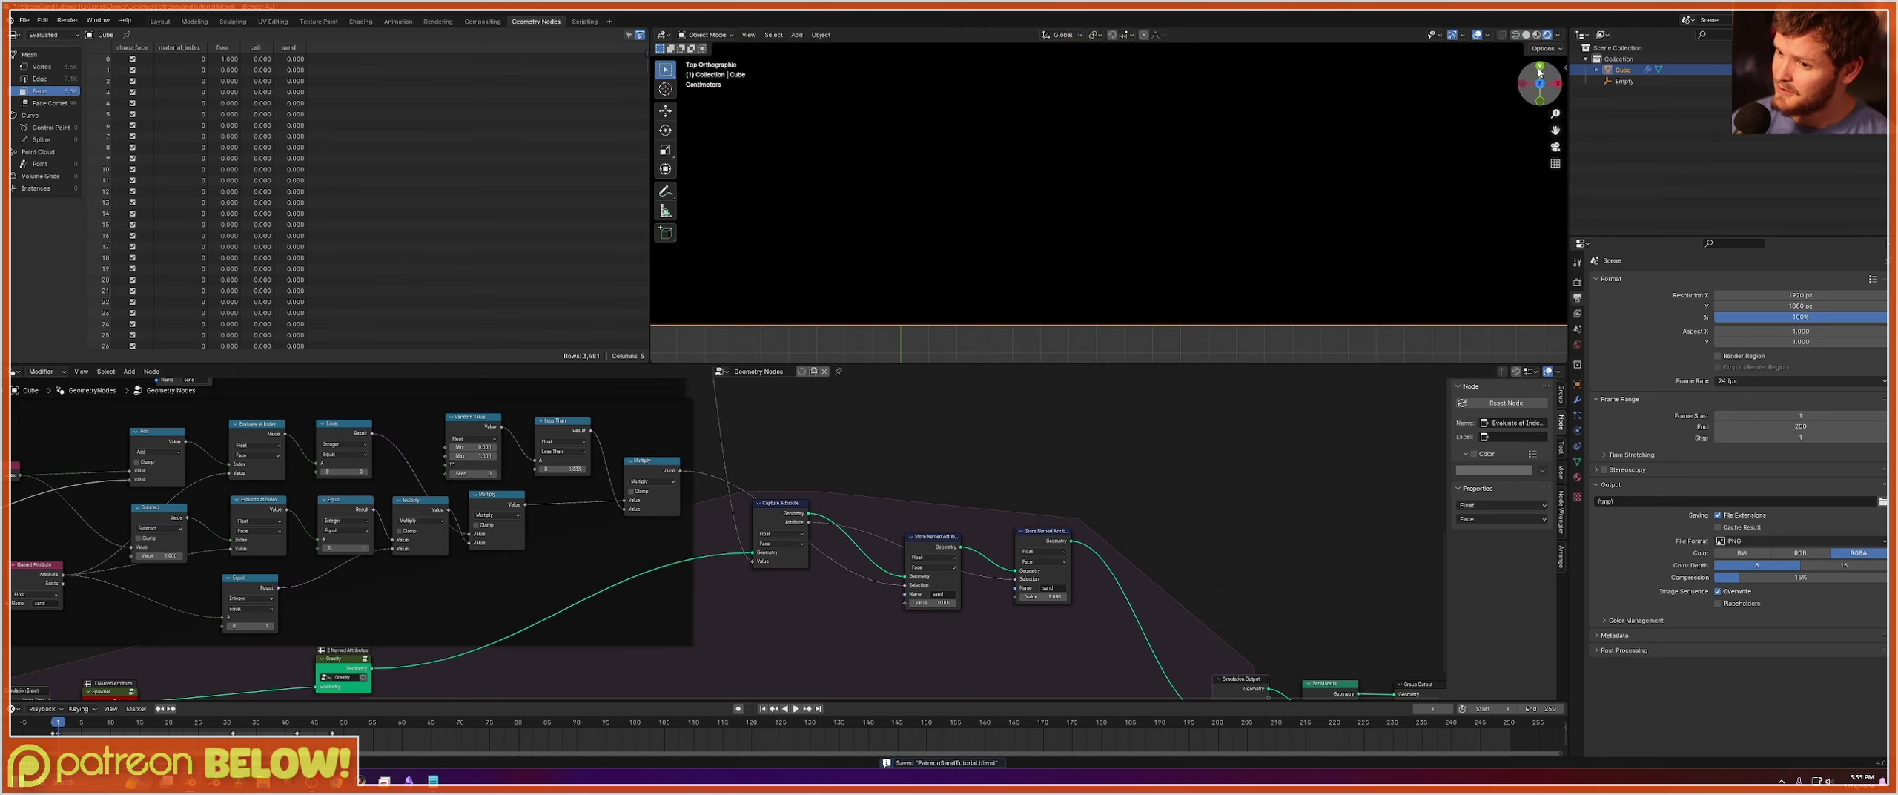
pyautogui.scroll(-5, 1221, 255)
pyautogui.scroll(1, 1148, 237)
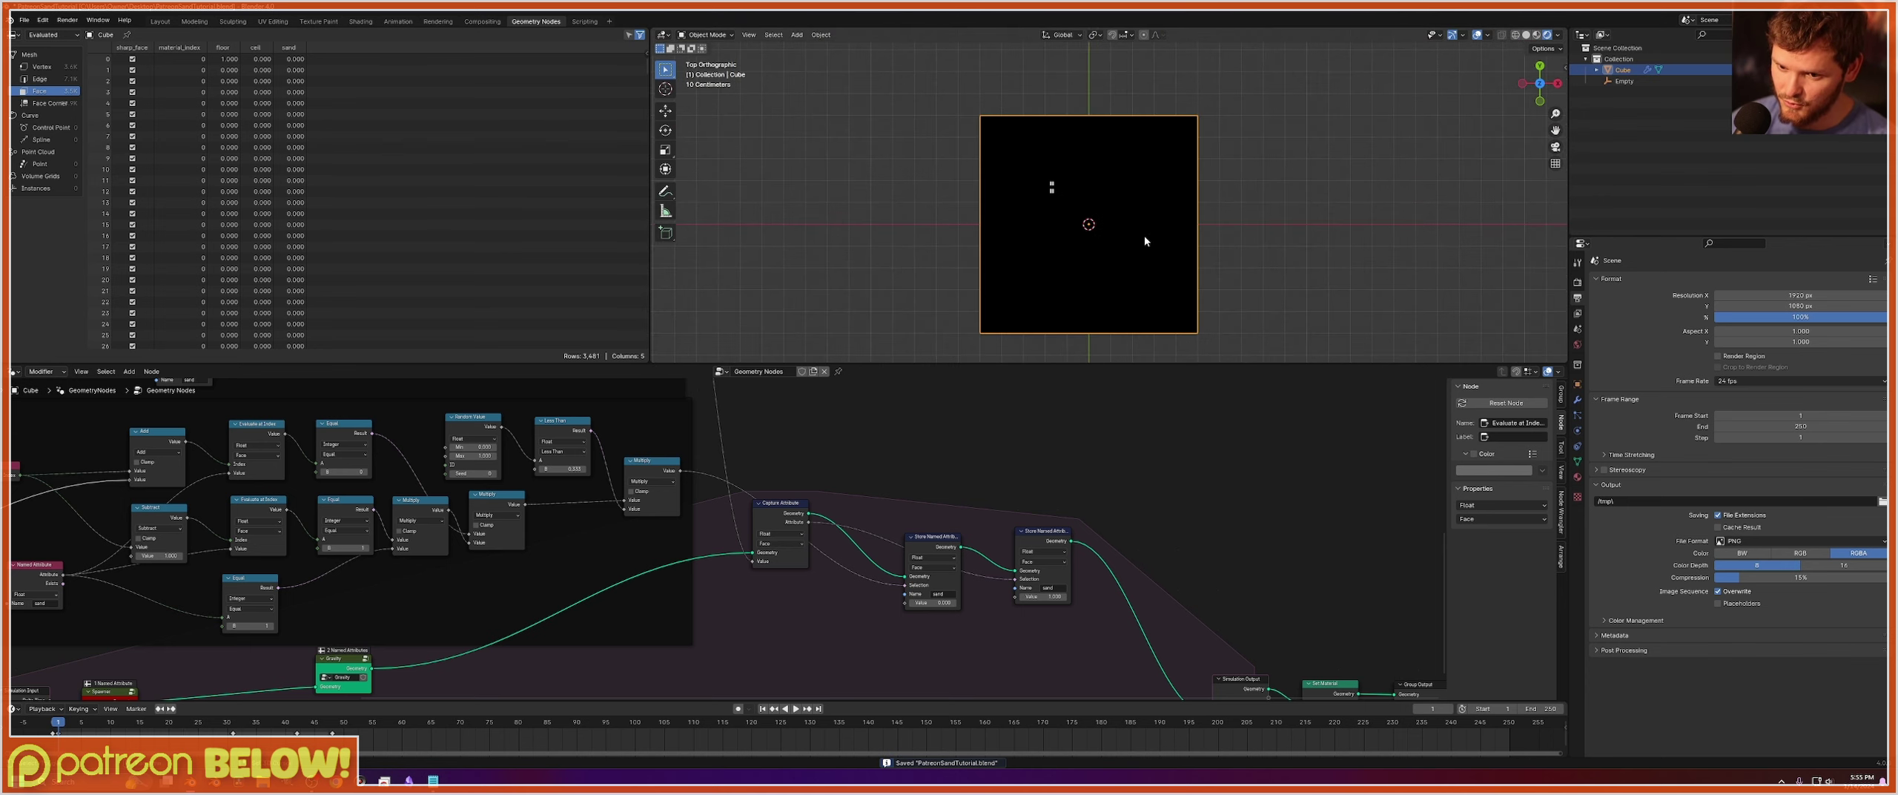
# Play the simulation to examine how the falling sand piles up, saving the file during the pause.
pyautogui.press('space')
pyautogui.scroll(4, 1145, 234)
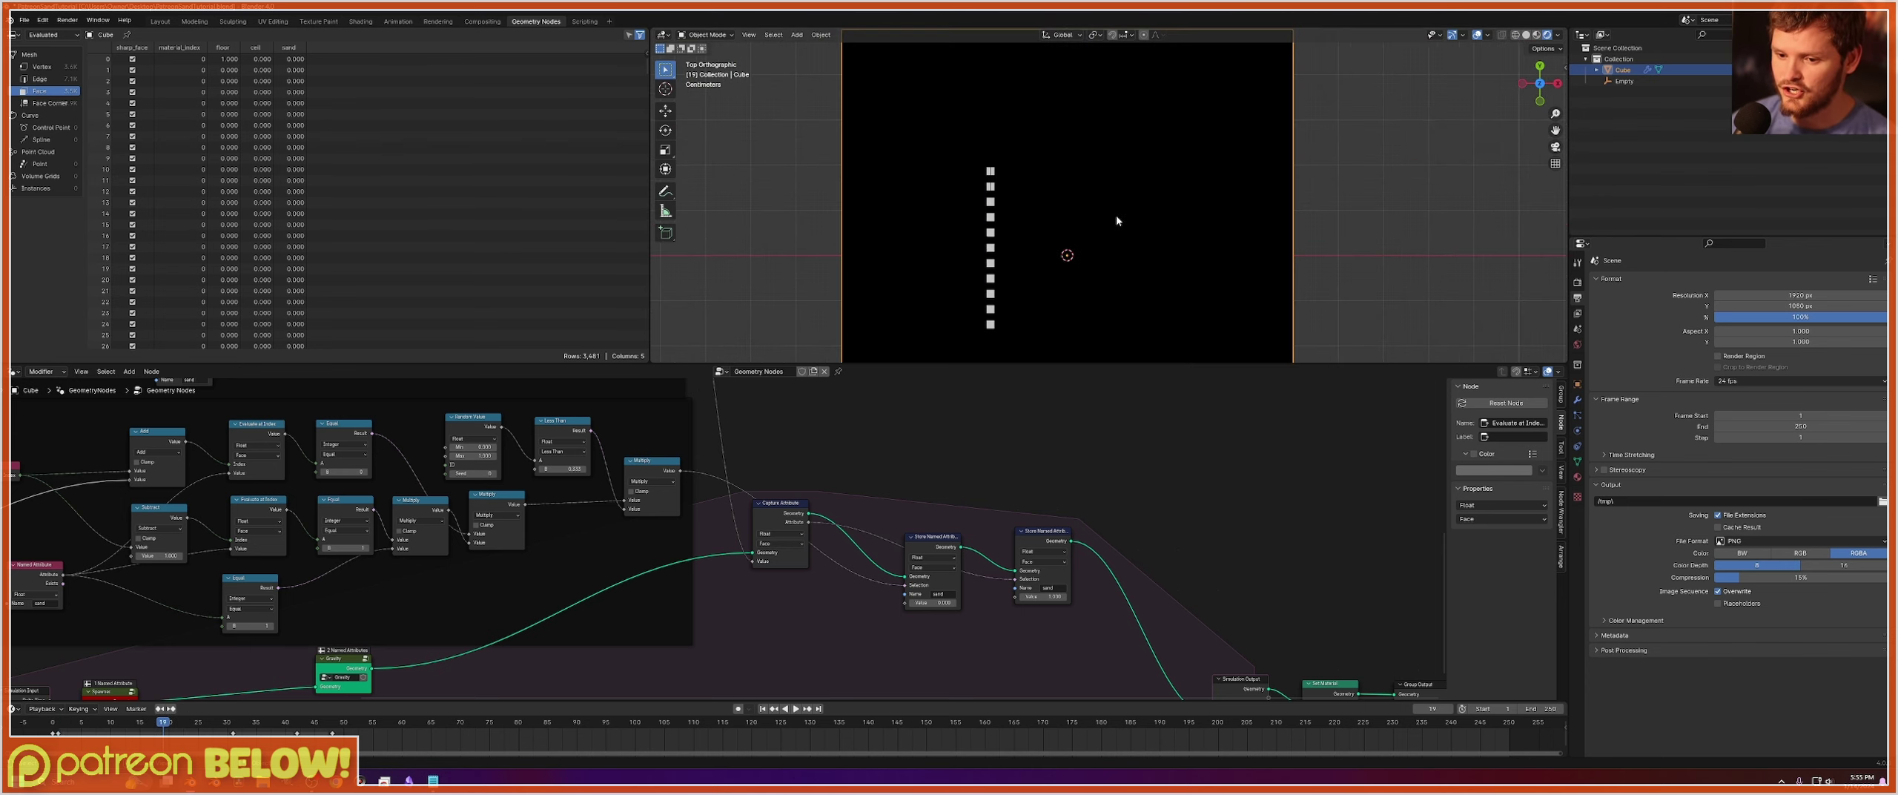
pyautogui.keyDown('shift'); pyautogui.moveTo(1114, 221); pyautogui.dragTo(1097, 112, button='middle'); pyautogui.keyUp('shift')
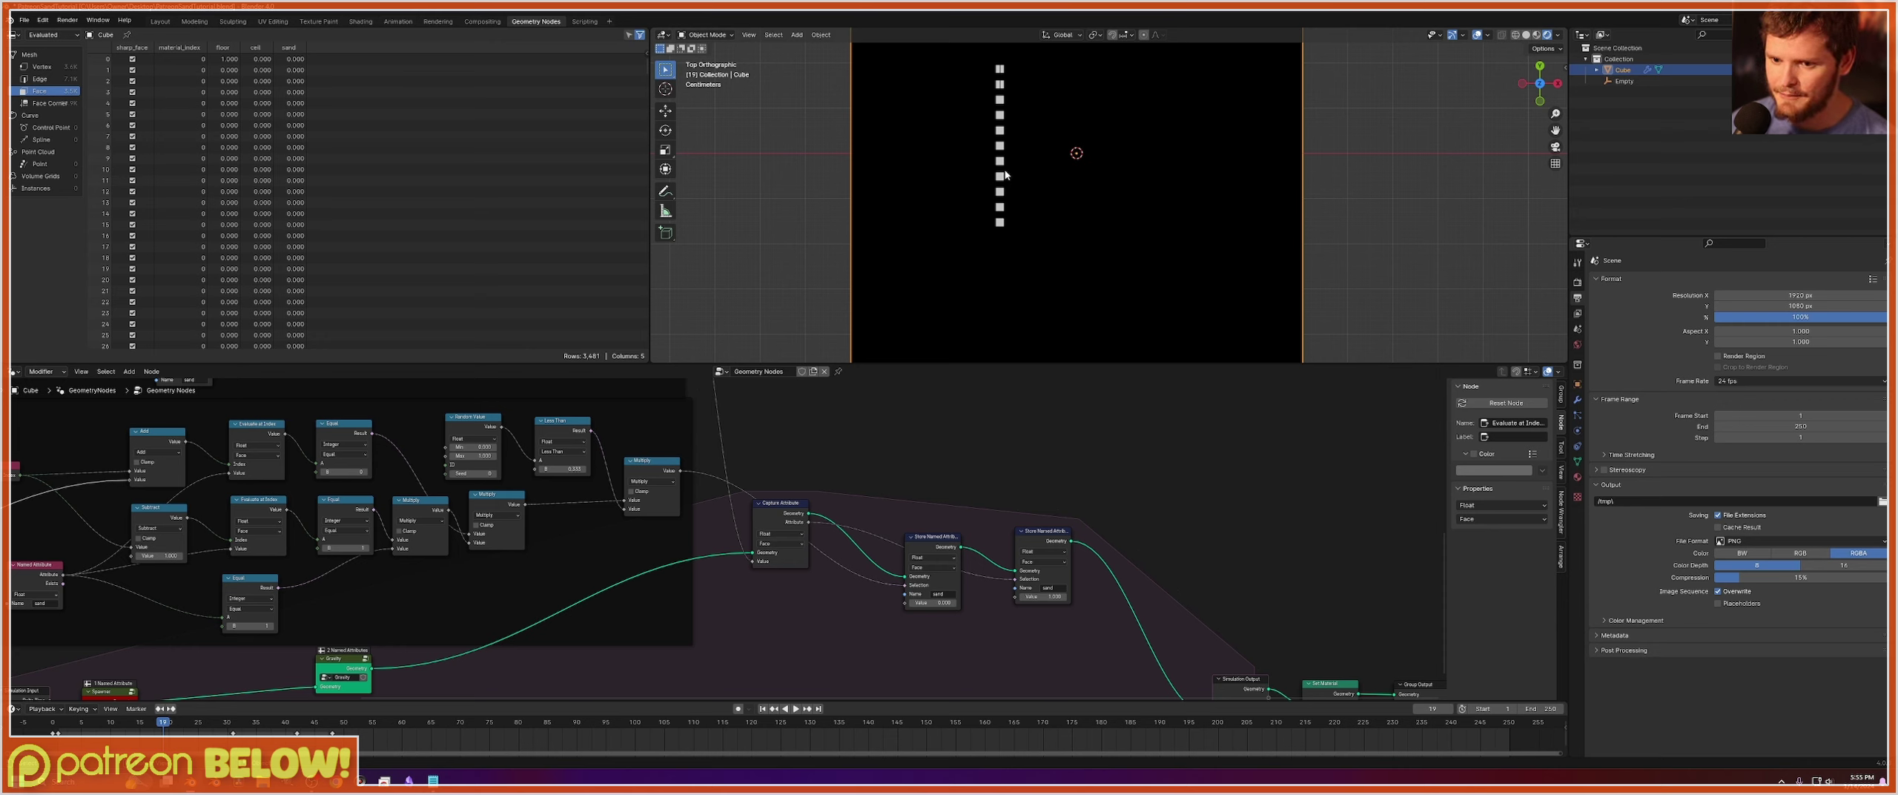
pyautogui.scroll(-1, 1023, 221)
pyautogui.hotkey('ctrl', 's')
pyautogui.press('space')
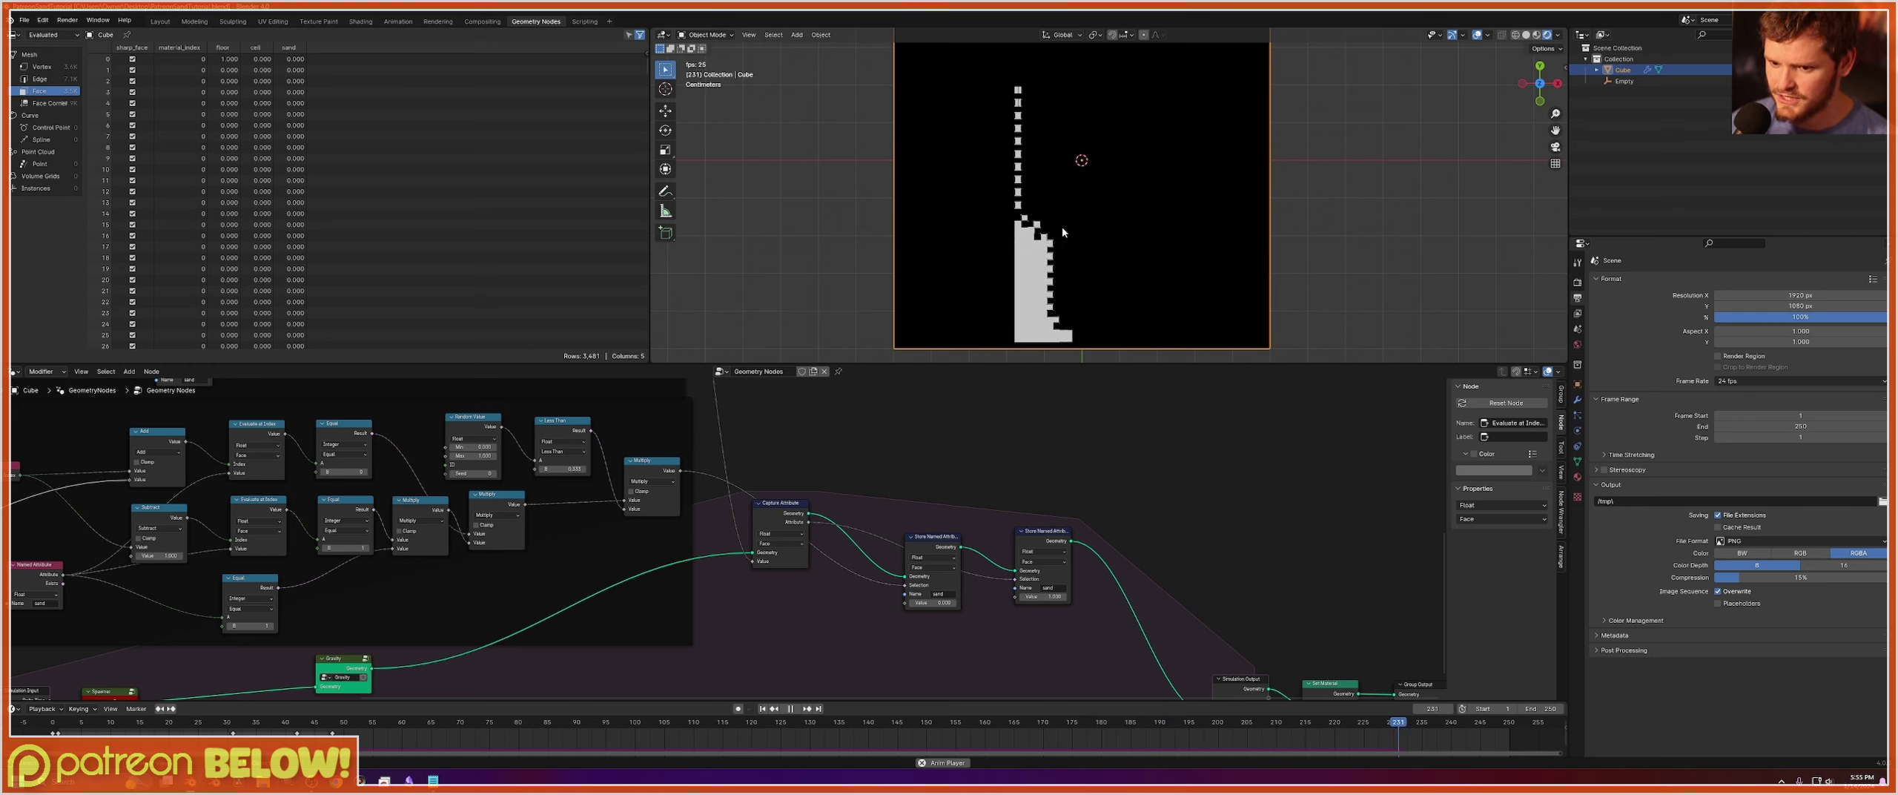
pyautogui.press('space')
# Extend the scene's end frame, save the file, and play the simulation with the longer timeline in view.
pyautogui.click(1541, 708)
pyautogui.write('1100')
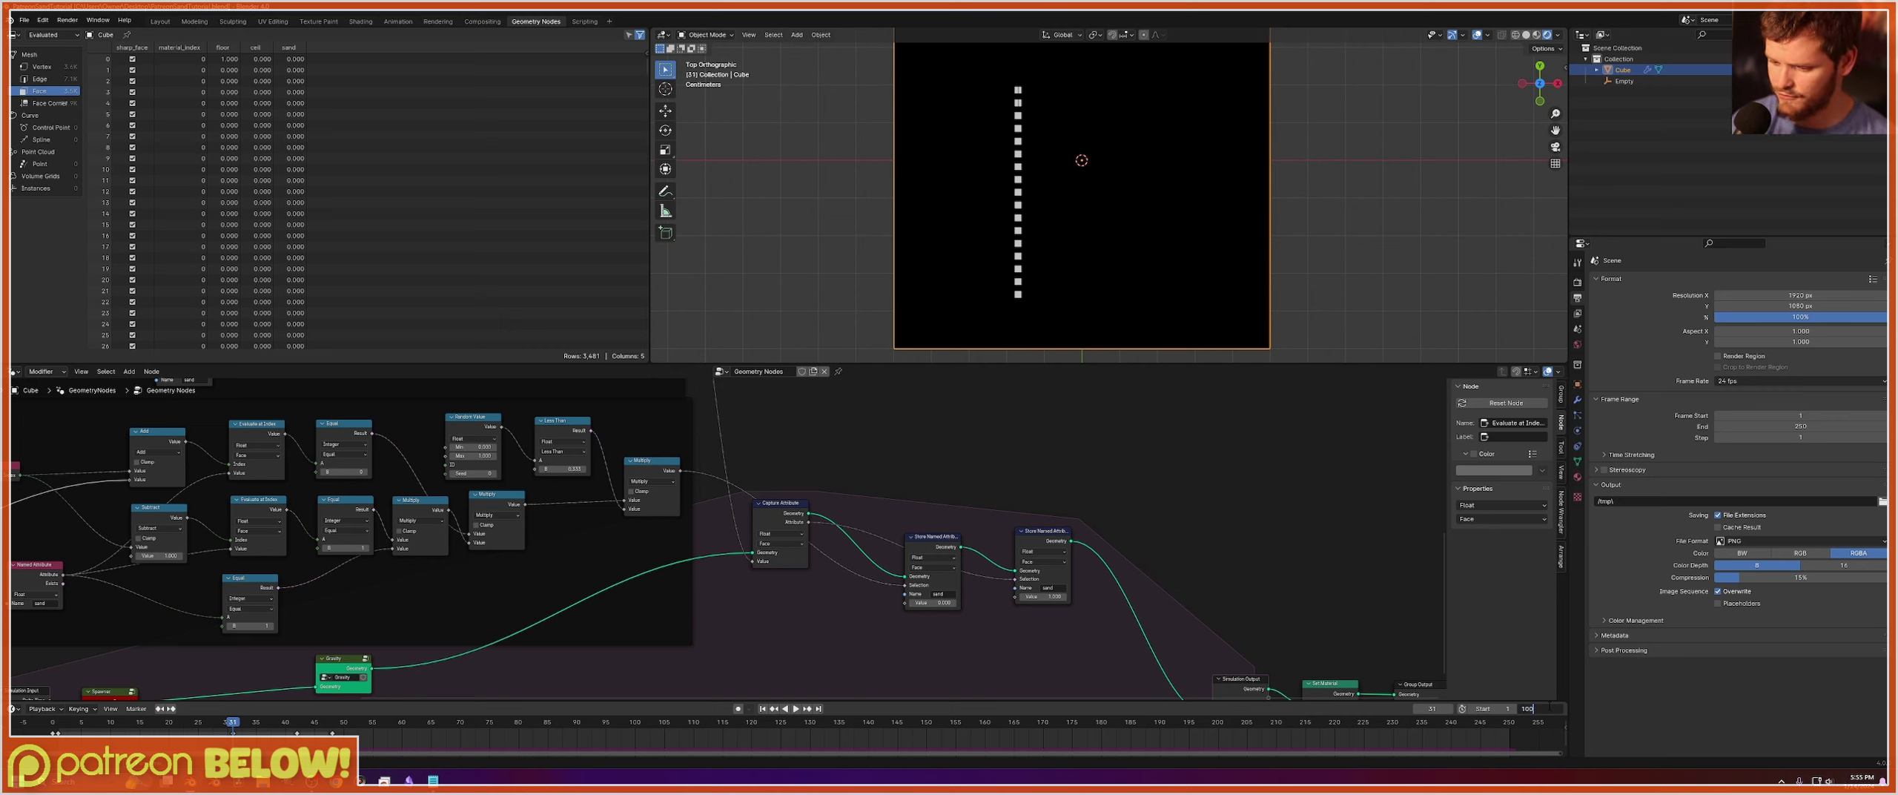
pyautogui.write('0')
pyautogui.press('Return')
pyautogui.hotkey('ctrl', 's')
pyautogui.press('space')
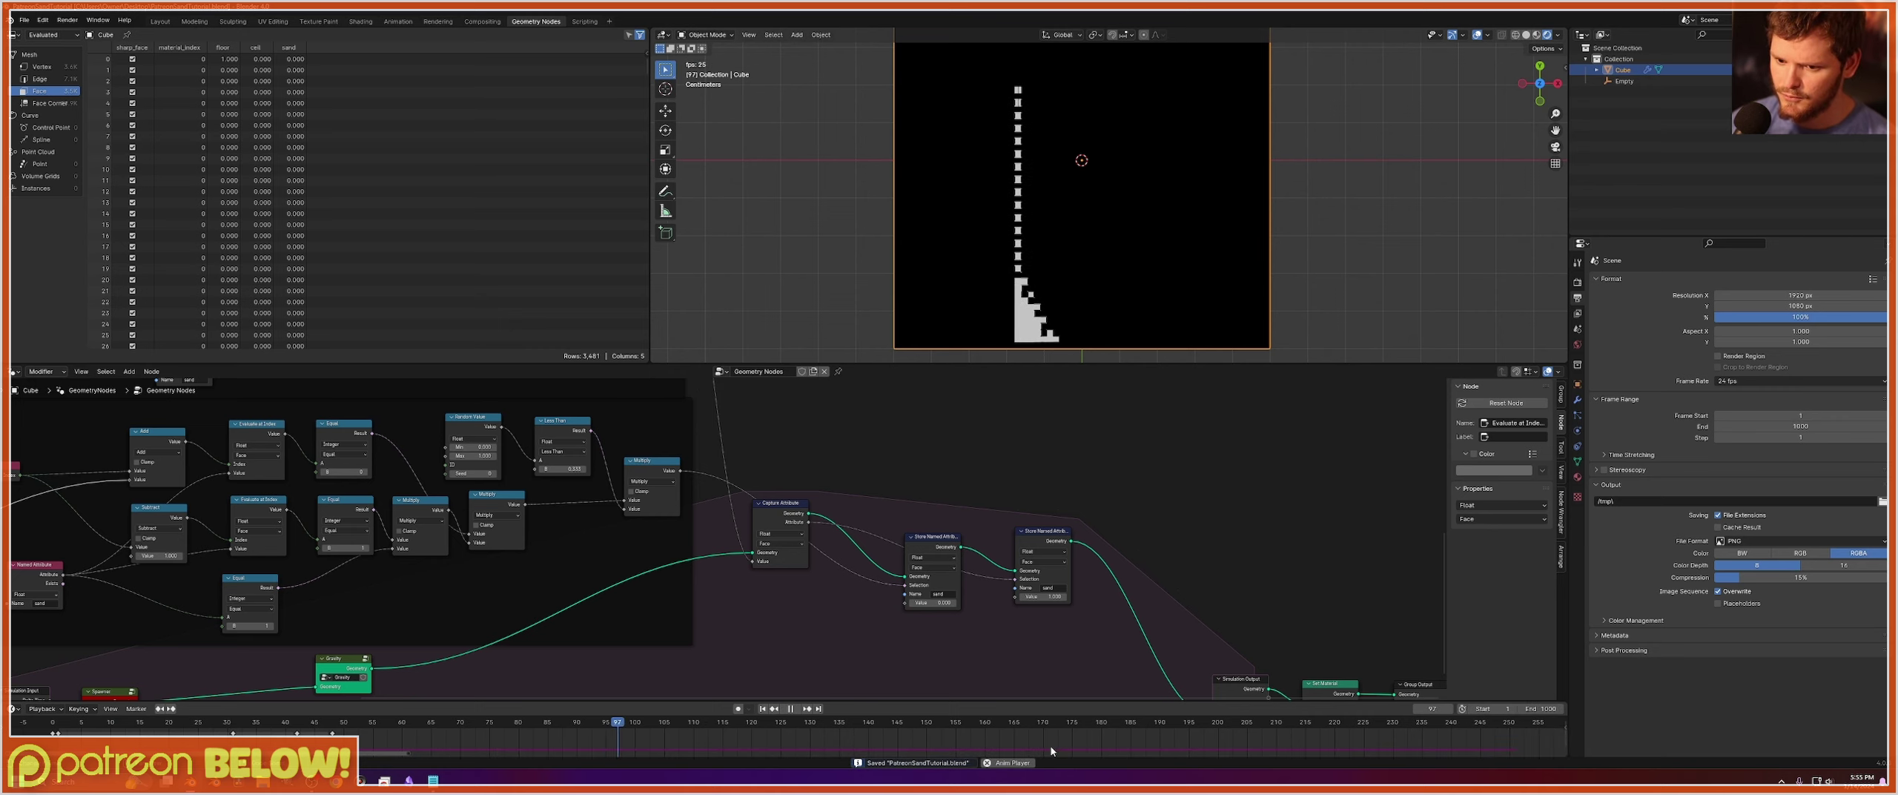
pyautogui.scroll(-2, 1102, 730)
pyautogui.scroll(-2, 1103, 728)
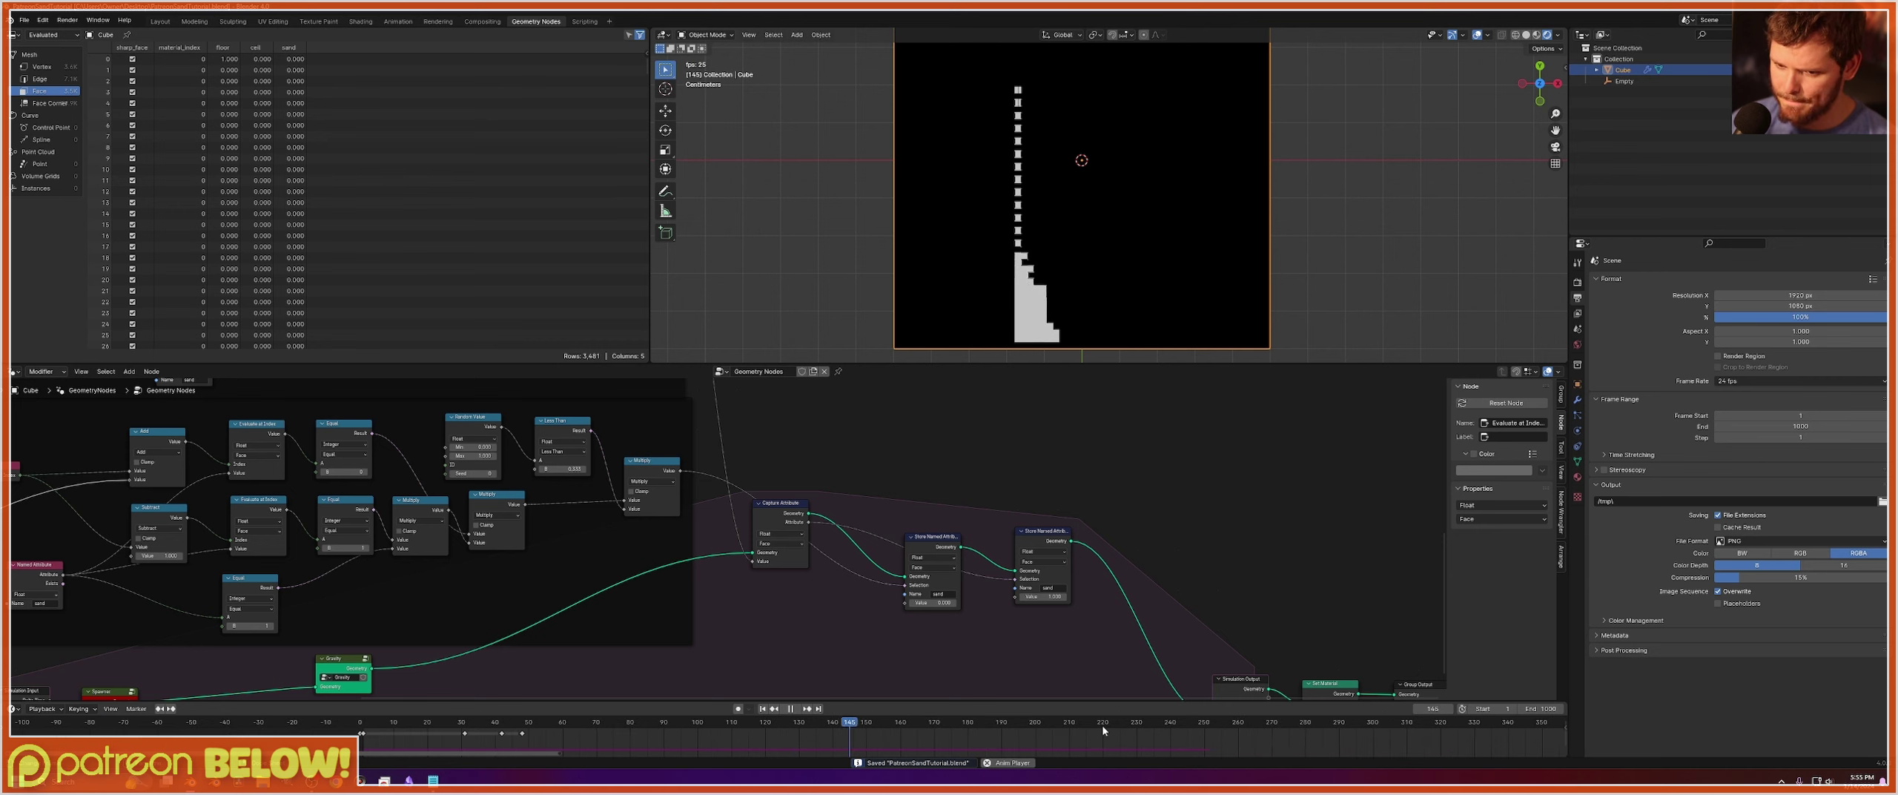
pyautogui.press('space')
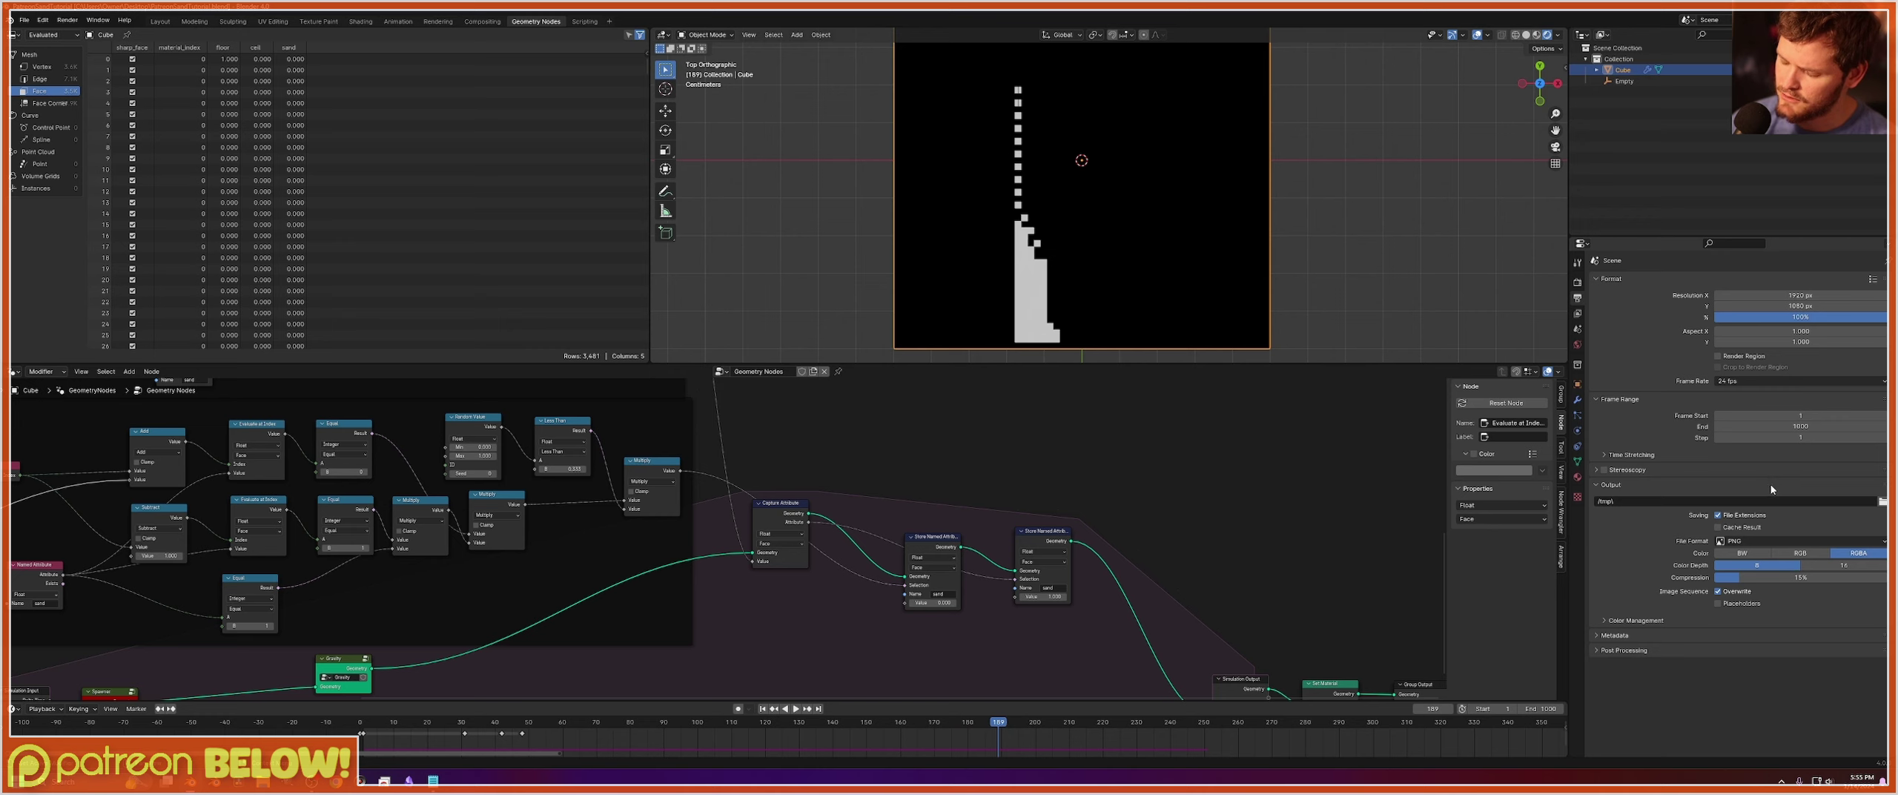
# Set the output frame rate to 60 fps and replay the simulation from the first frame.
pyautogui.click(1764, 381)
pyautogui.click(1735, 469)
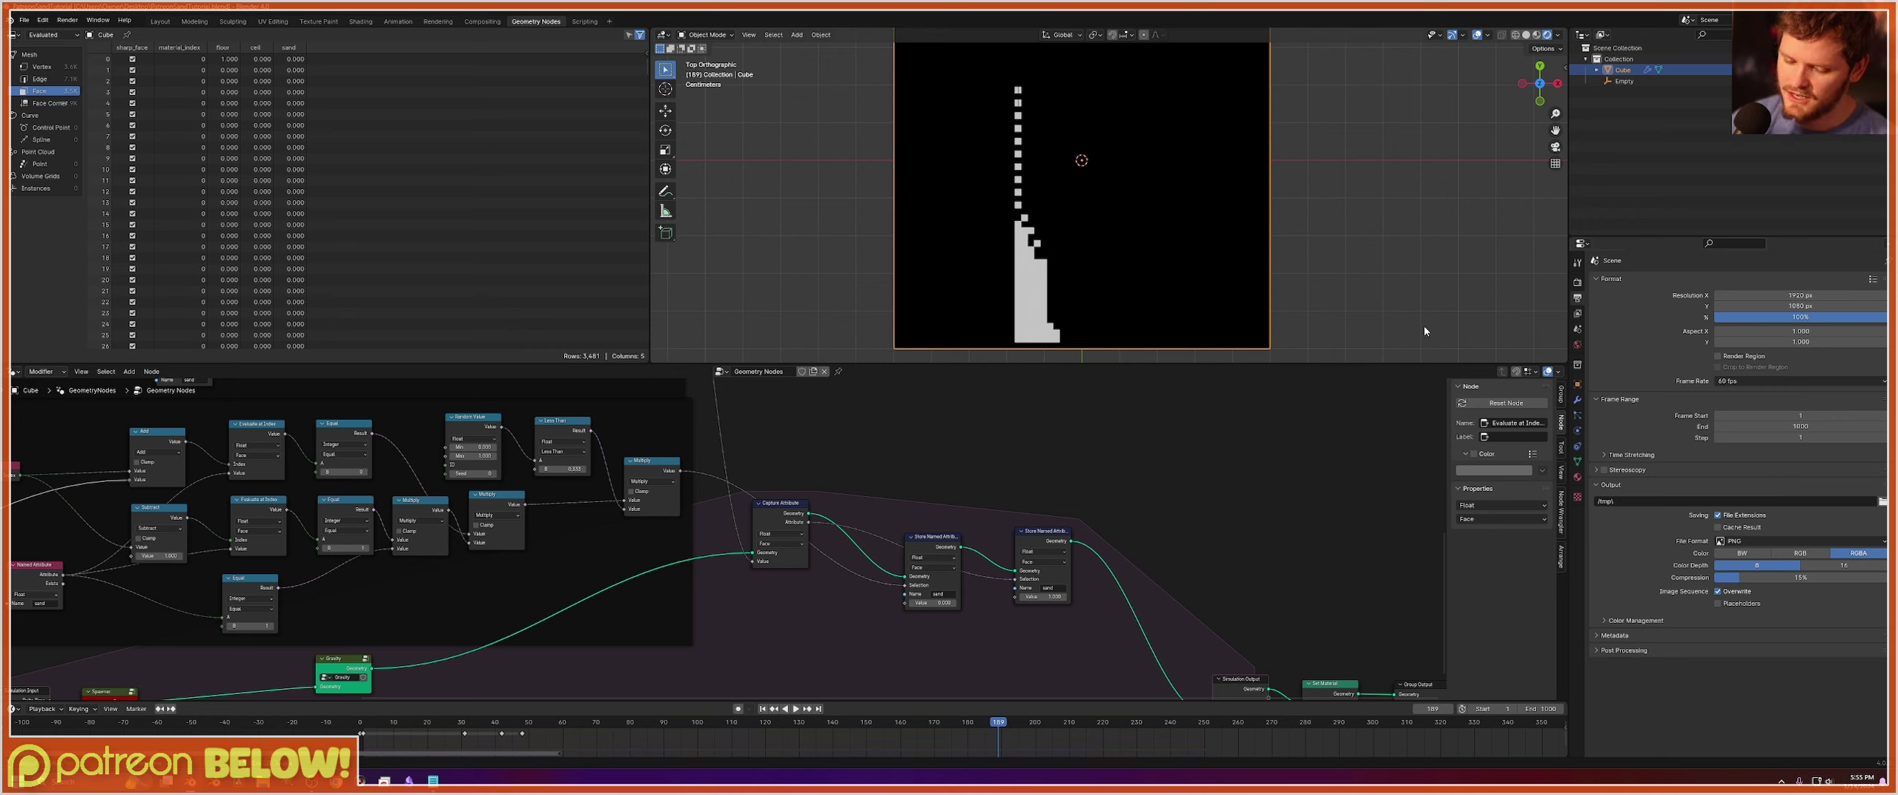
pyautogui.hotkey('shift', 'Left')
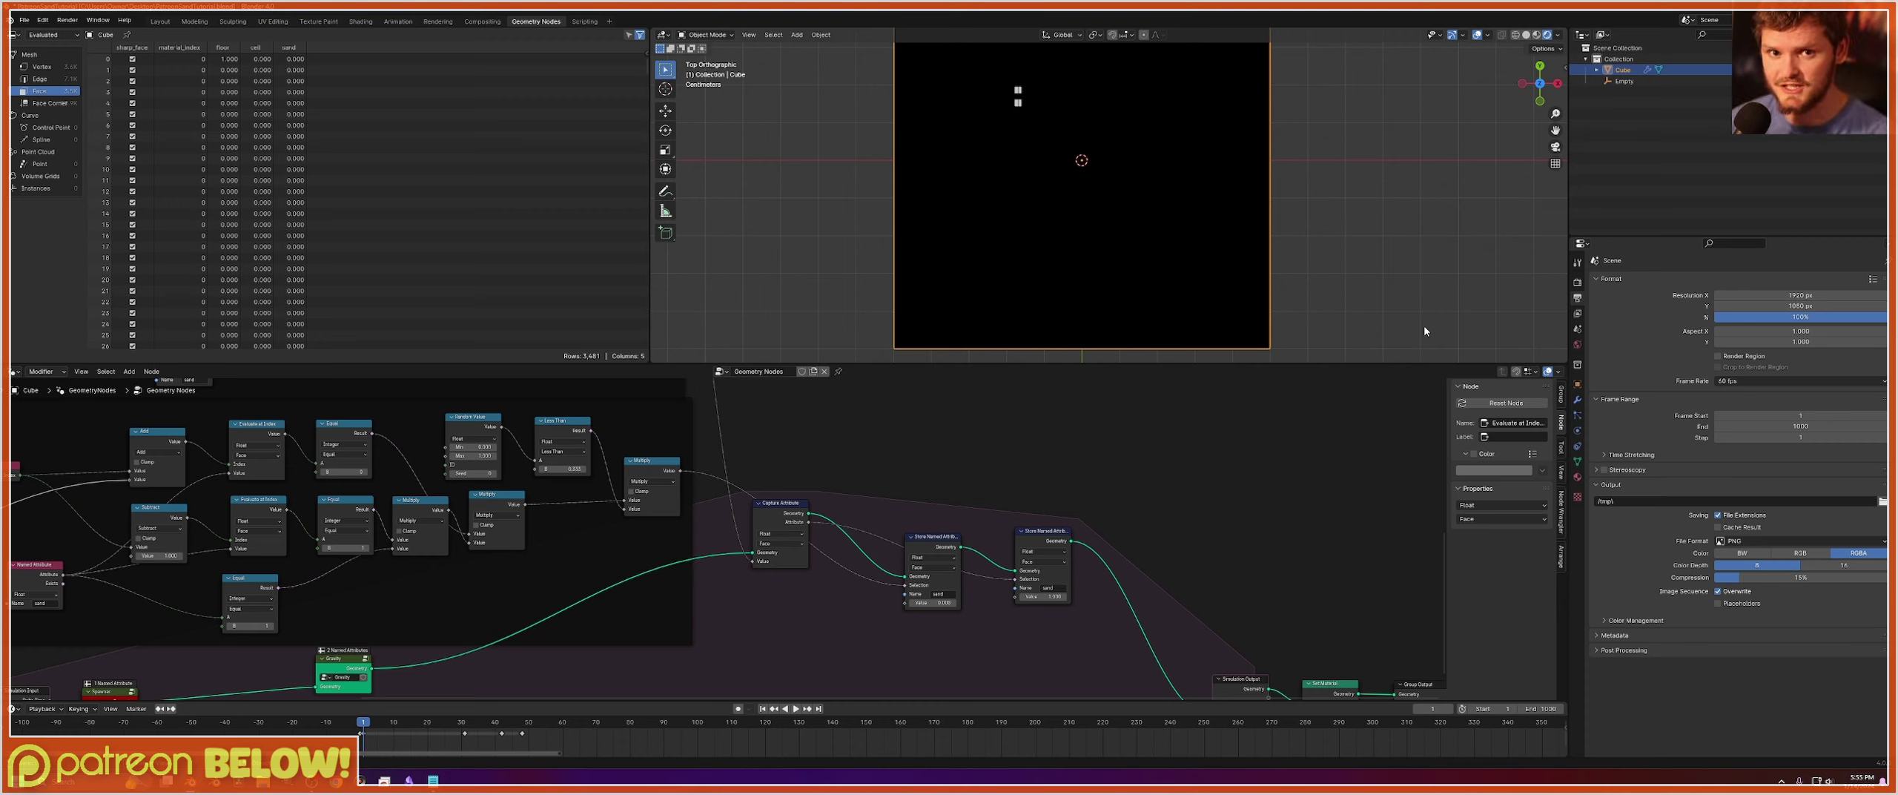
pyautogui.press('space')
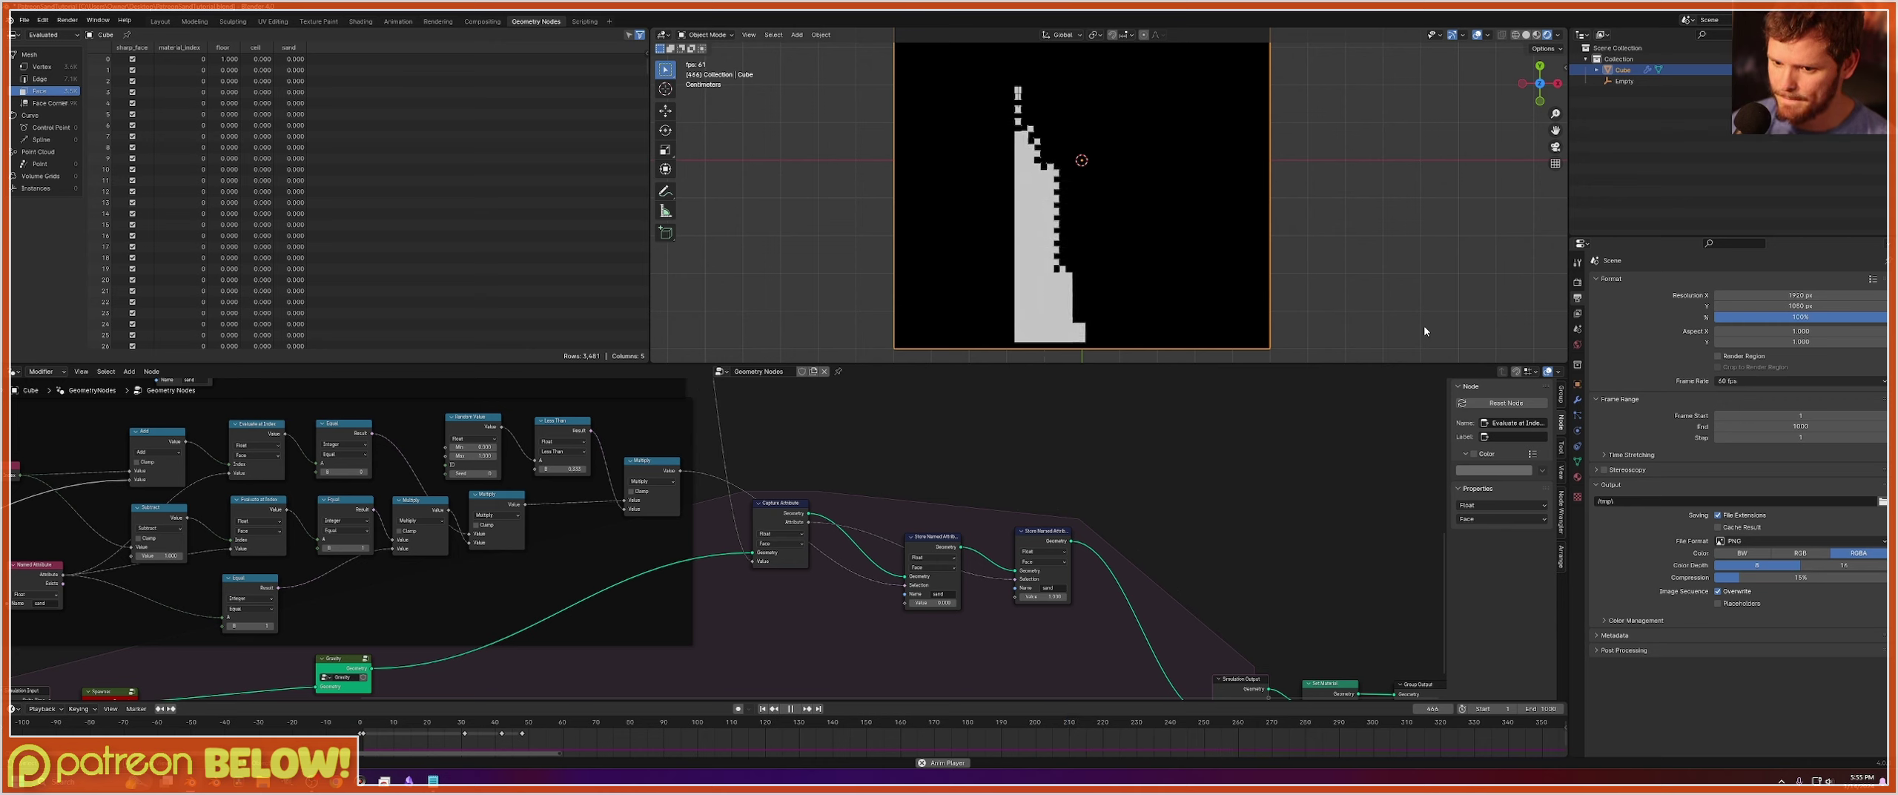
pyautogui.press('space')
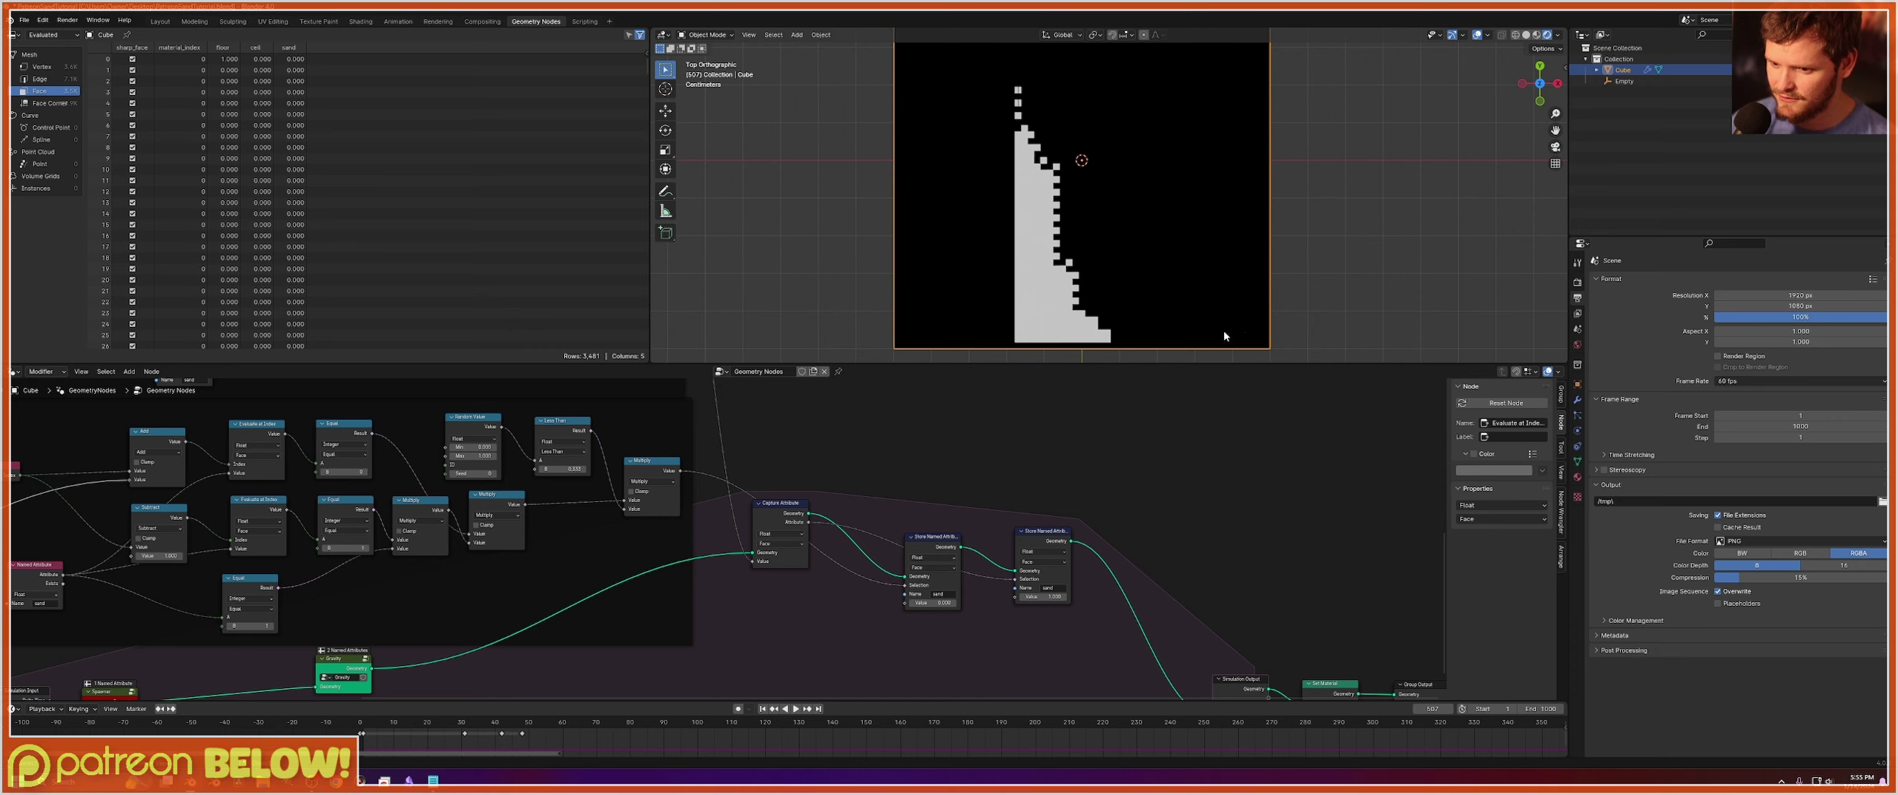
pyautogui.moveTo(1199, 339)
pyautogui.mouseDown()
pyautogui.moveTo(1133, 309)
pyautogui.moveTo(1065, 113)
pyautogui.moveTo(949, 197)
pyautogui.moveTo(912, 300)
pyautogui.moveTo(869, 330)
pyautogui.mouseUp()
pyautogui.moveTo(869, 329)
pyautogui.mouseDown(button='right')
pyautogui.moveTo(967, 193)
pyautogui.moveTo(1080, 174)
pyautogui.moveTo(1216, 341)
pyautogui.mouseUp(button='right')
# Set the Less Than threshold in the lower frame to 0.5.
pyautogui.moveTo(582, 488); pyautogui.dragTo(767, 569, button='middle')
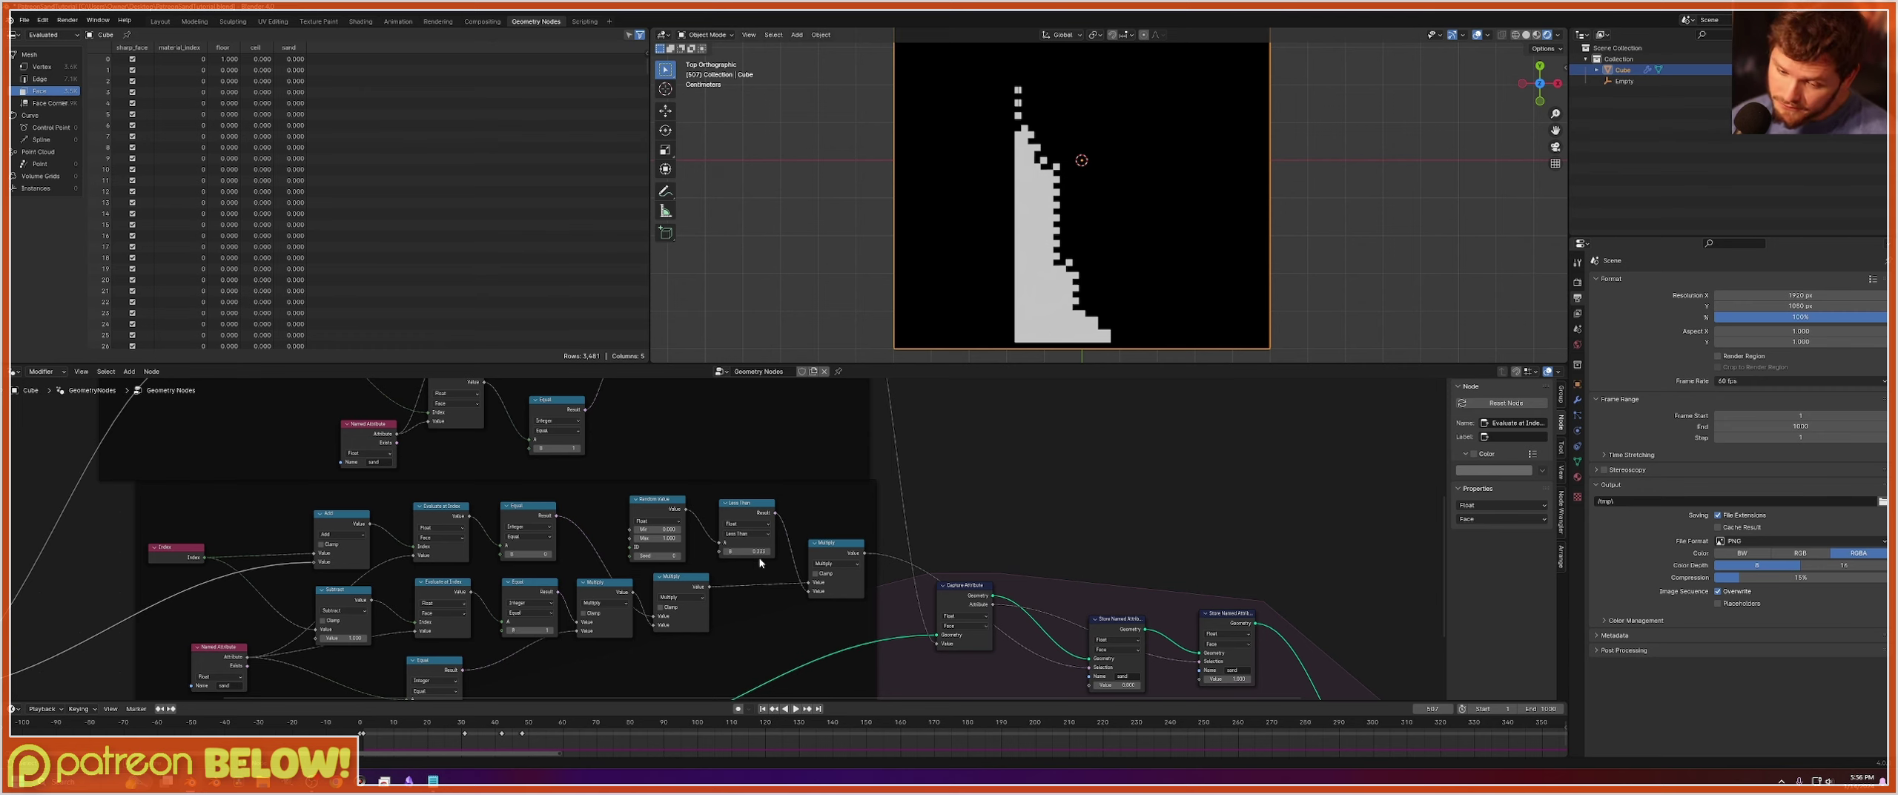
pyautogui.scroll(2, 760, 562)
pyautogui.click(756, 554)
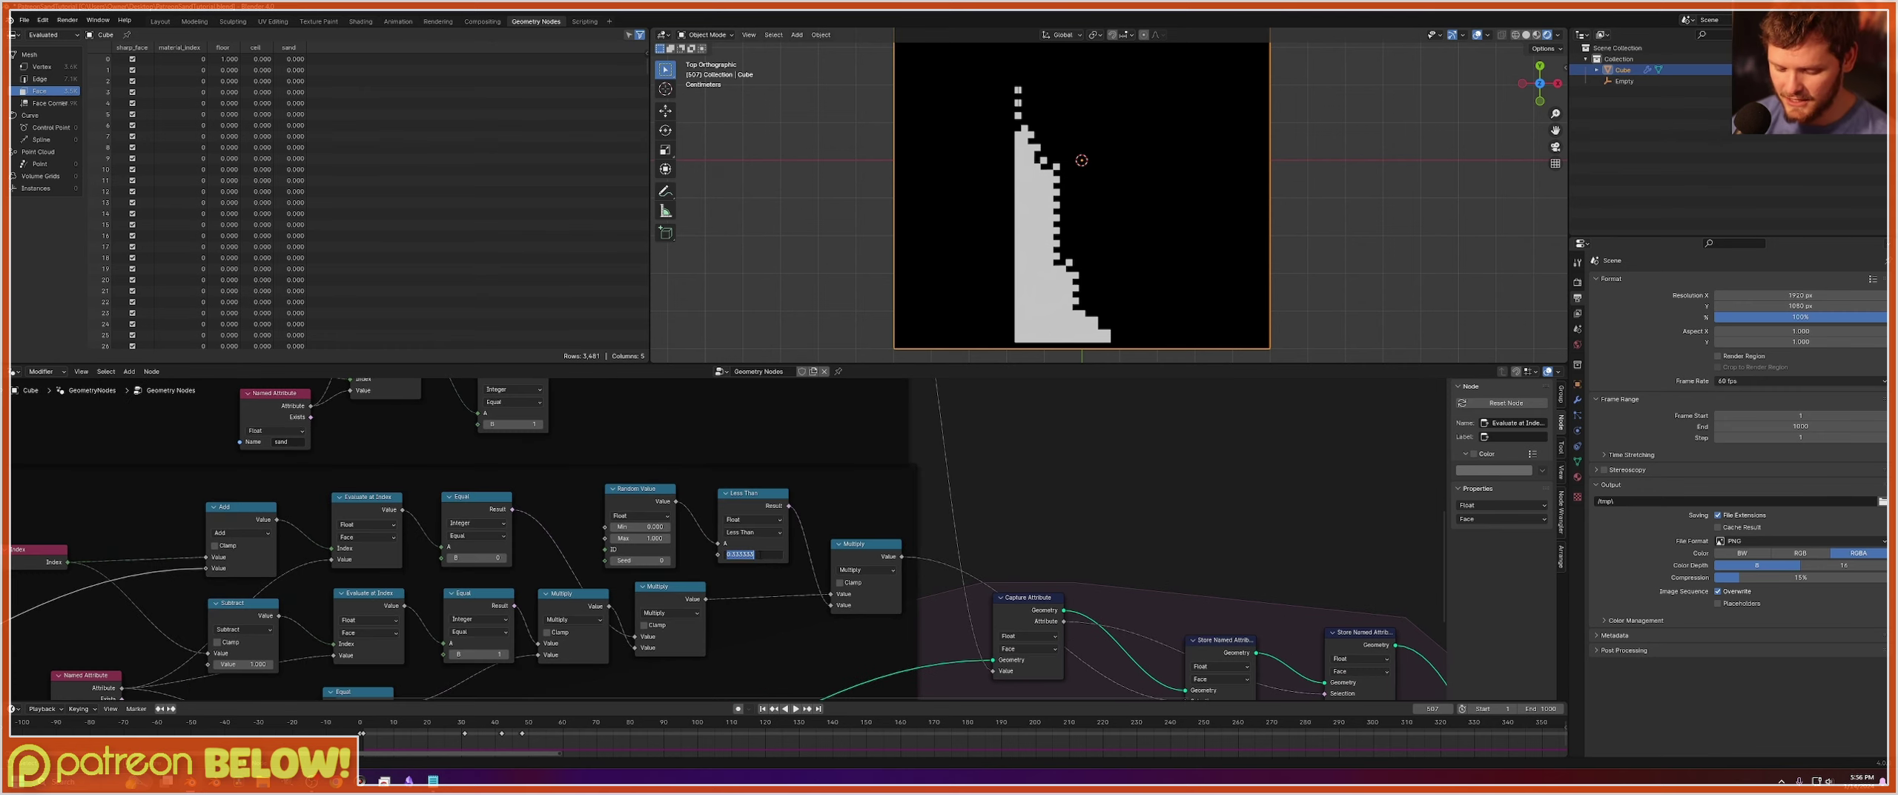
pyautogui.write('0.5')
pyautogui.press('Return')
# Set the Less Than threshold in the upper frame to 0.45.
pyautogui.moveTo(701, 447); pyautogui.dragTo(788, 540, button='middle')
pyautogui.click(540, 519)
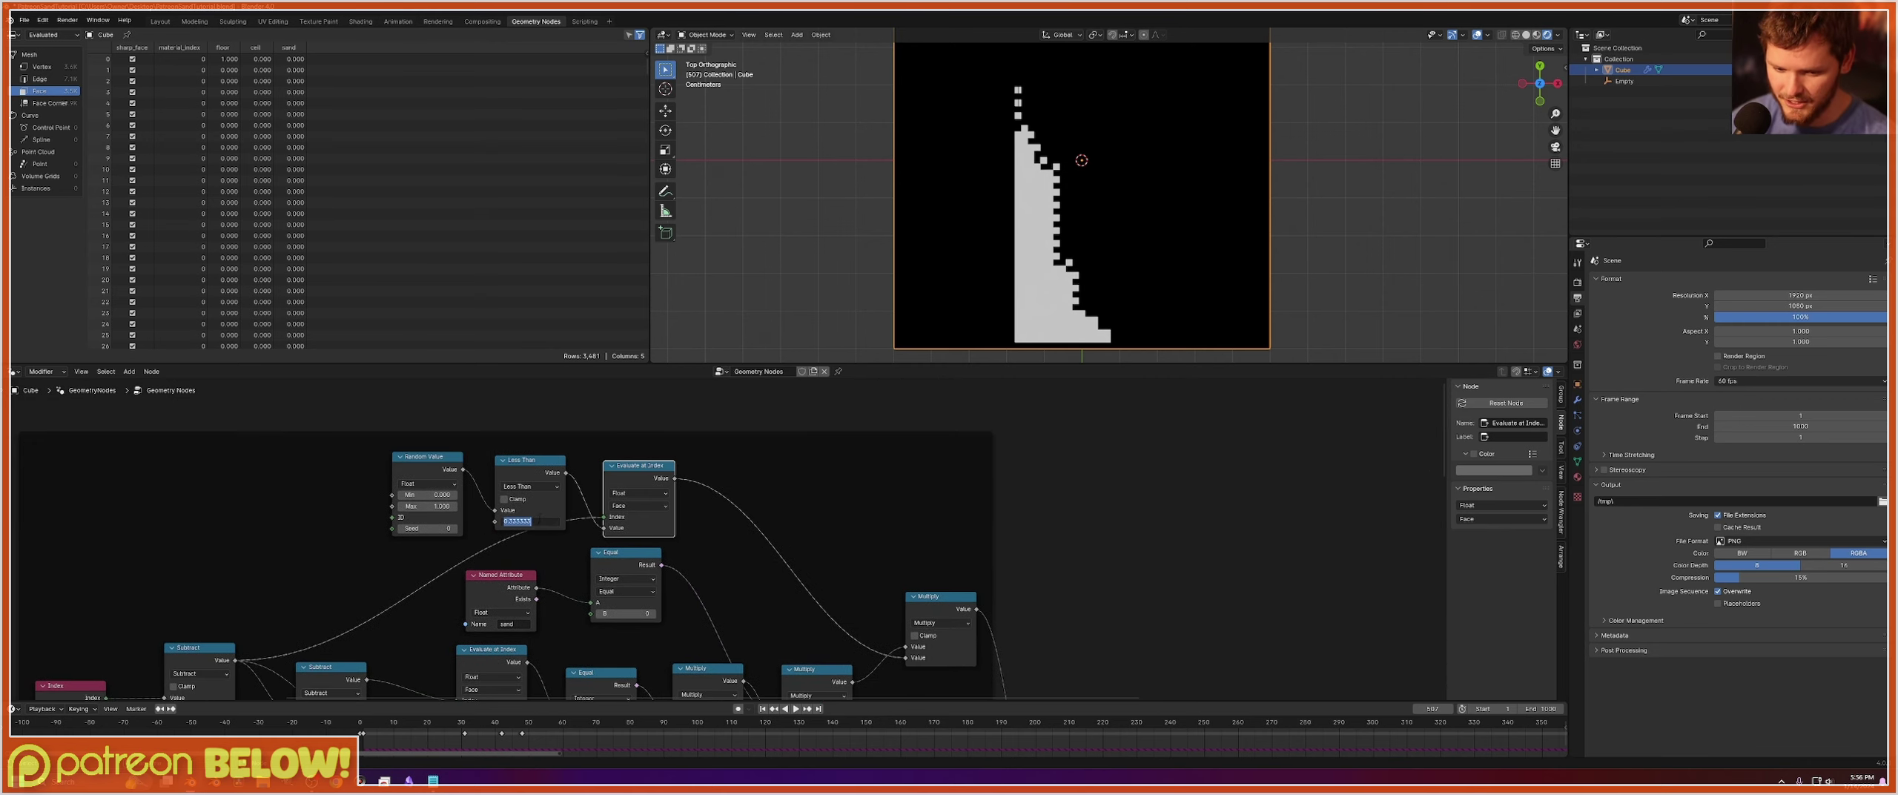
pyautogui.write('.0.45')
pyautogui.press('Return')
# Save the file, replay the simulation from the first frame, and sketch a mound-shaped curve along the sand pile's slope.
pyautogui.hotkey('shift', 'Left')
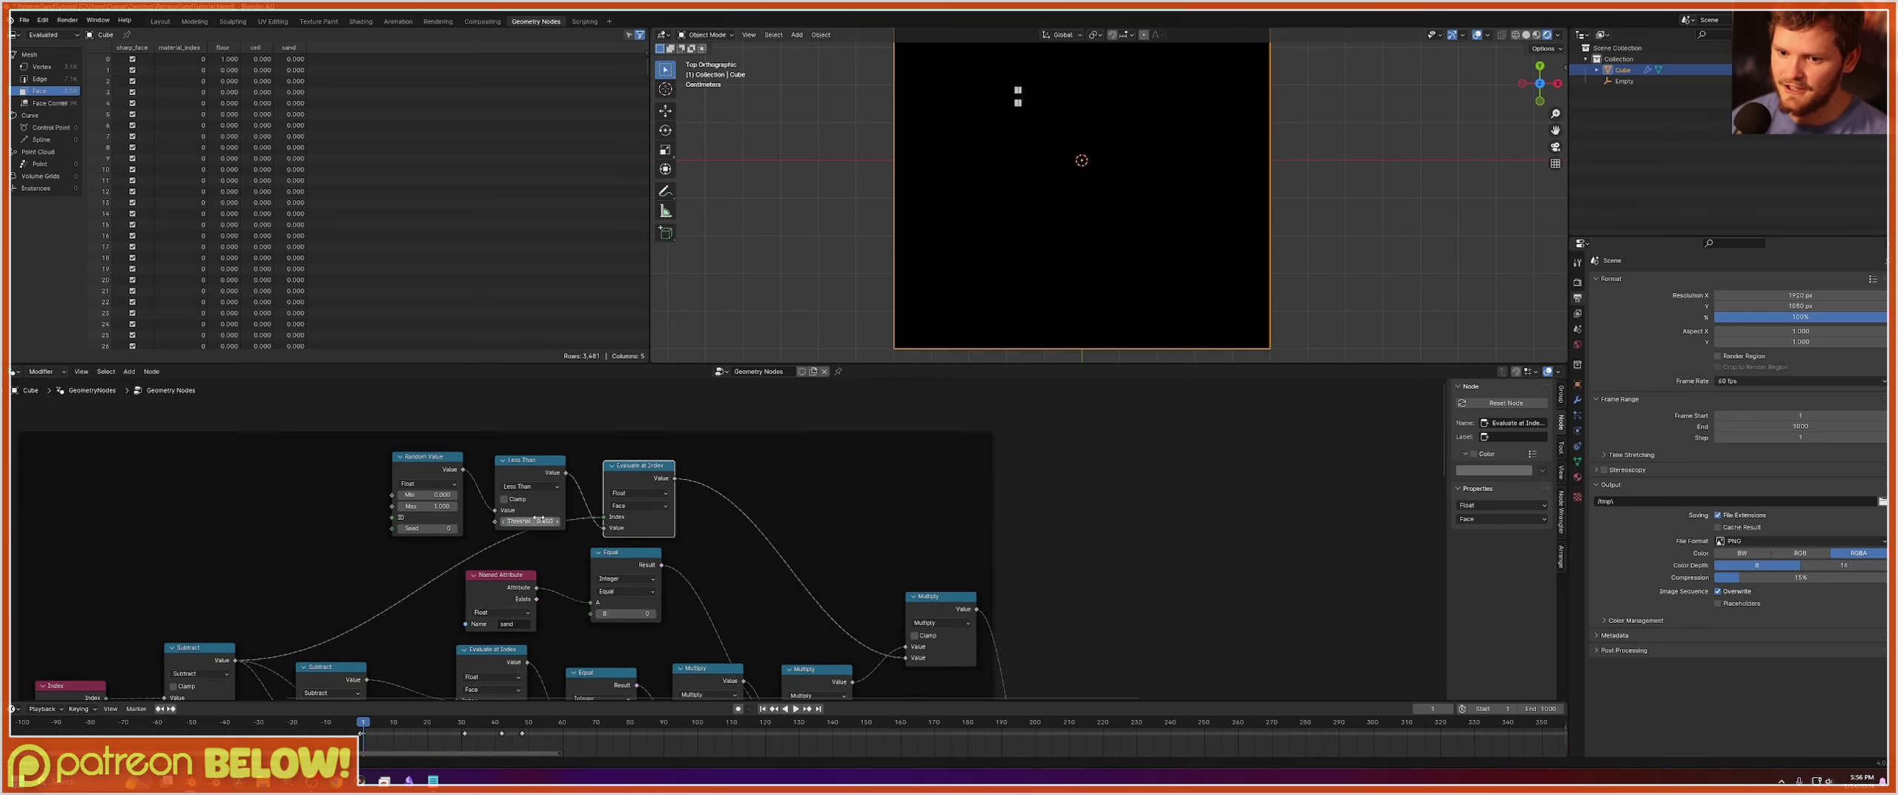
pyautogui.hotkey('ctrl', 's')
pyautogui.press('space')
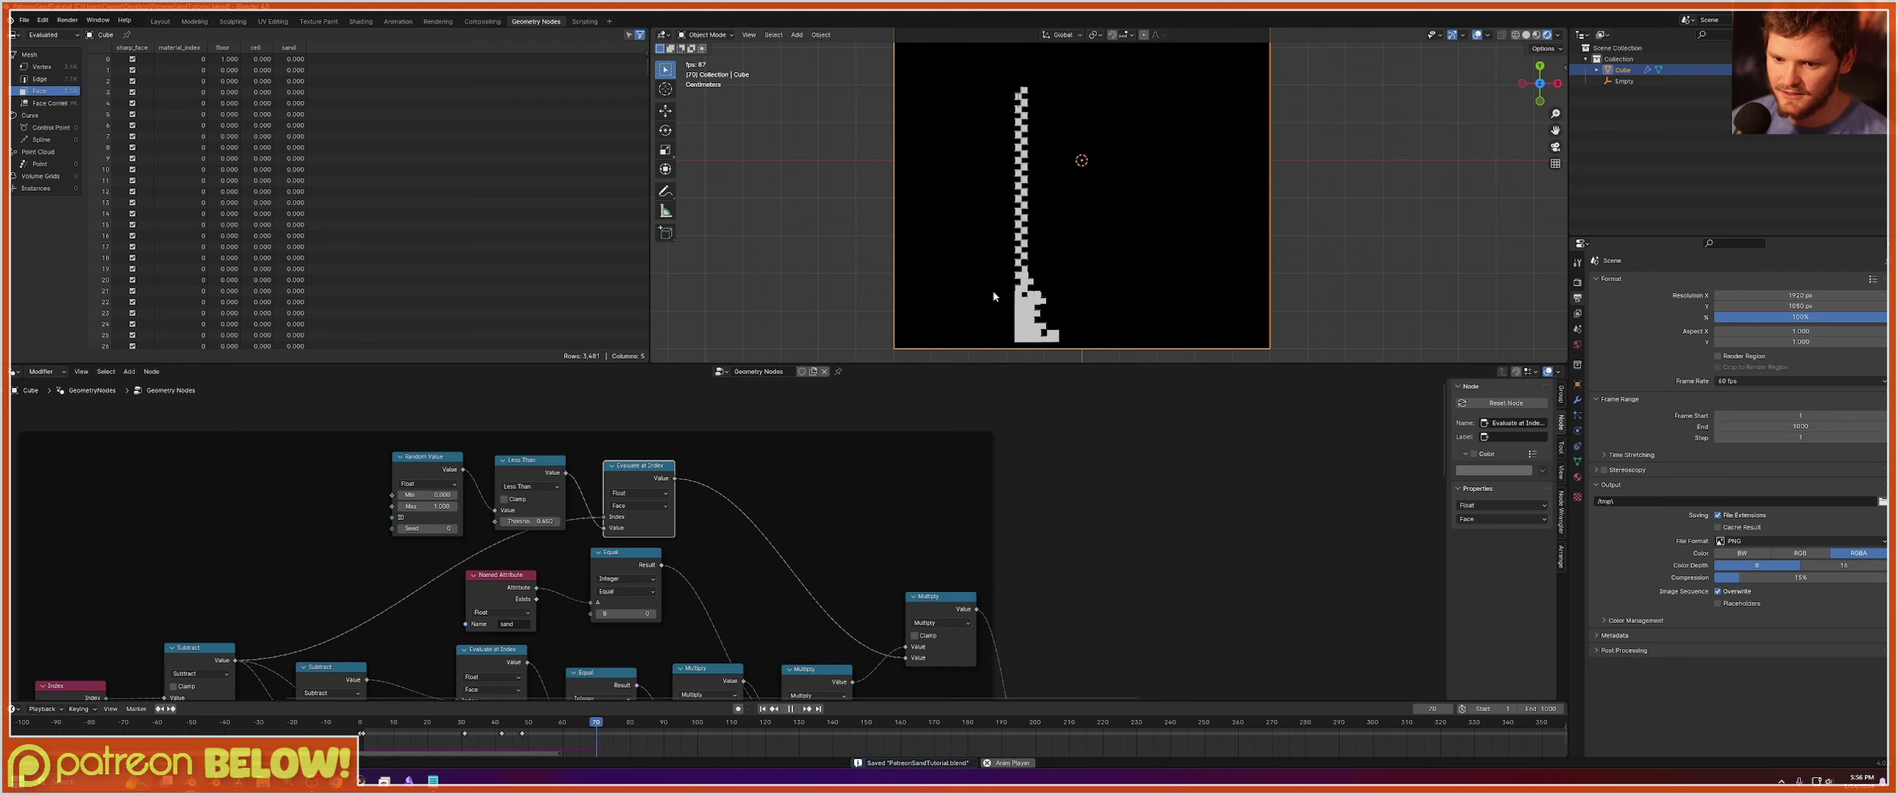
pyautogui.press('space')
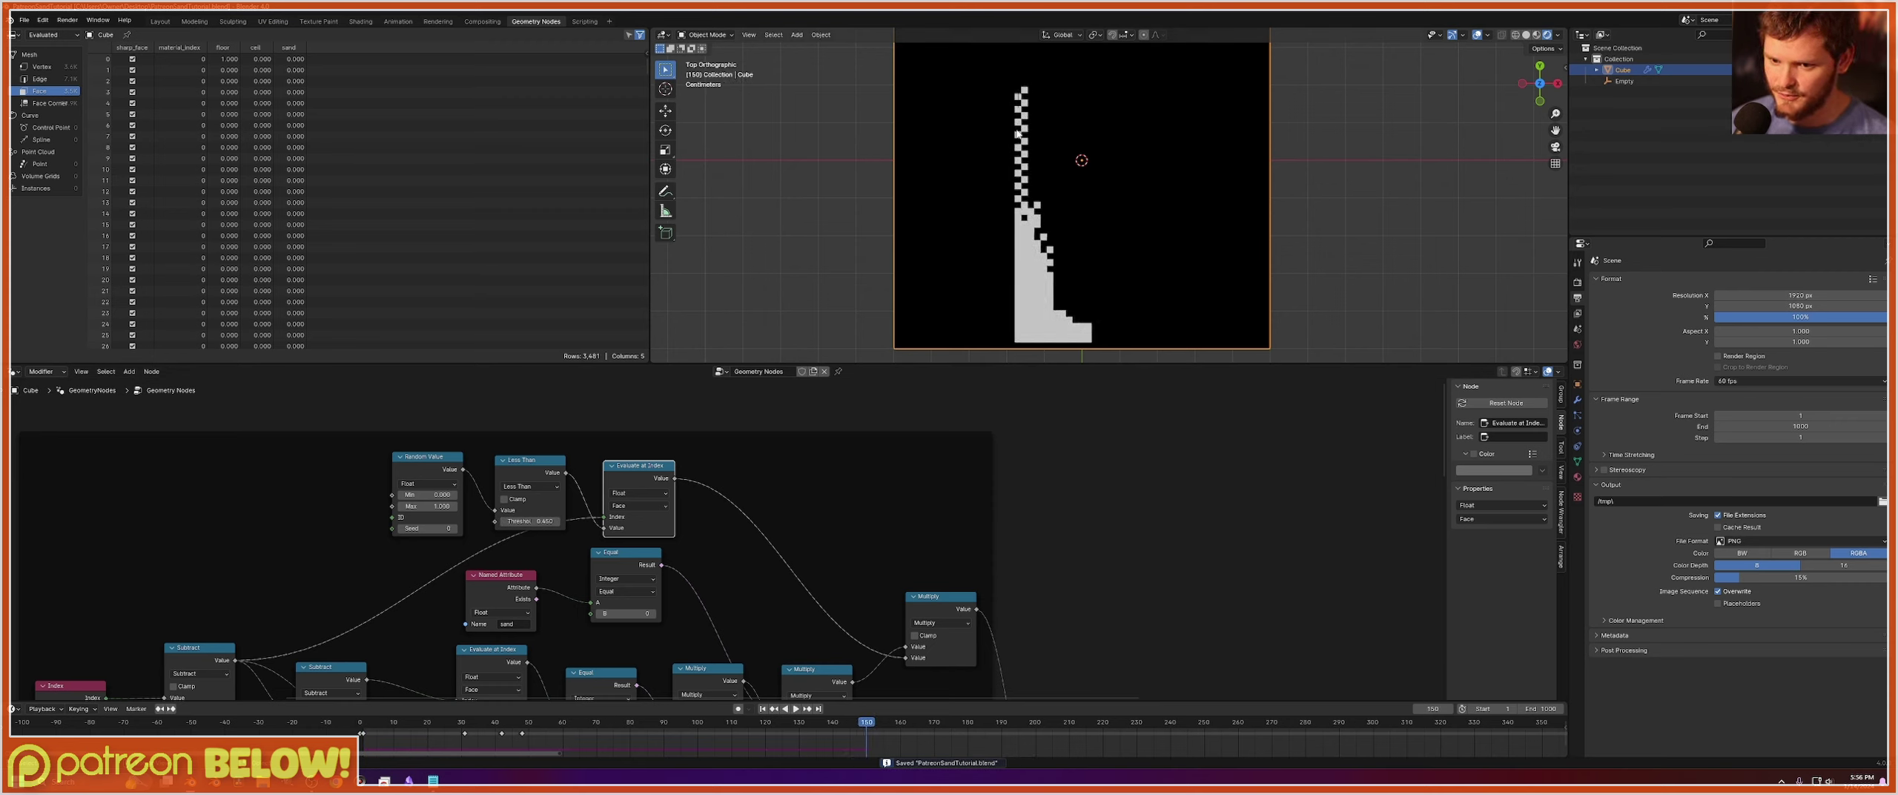
pyautogui.press('space')
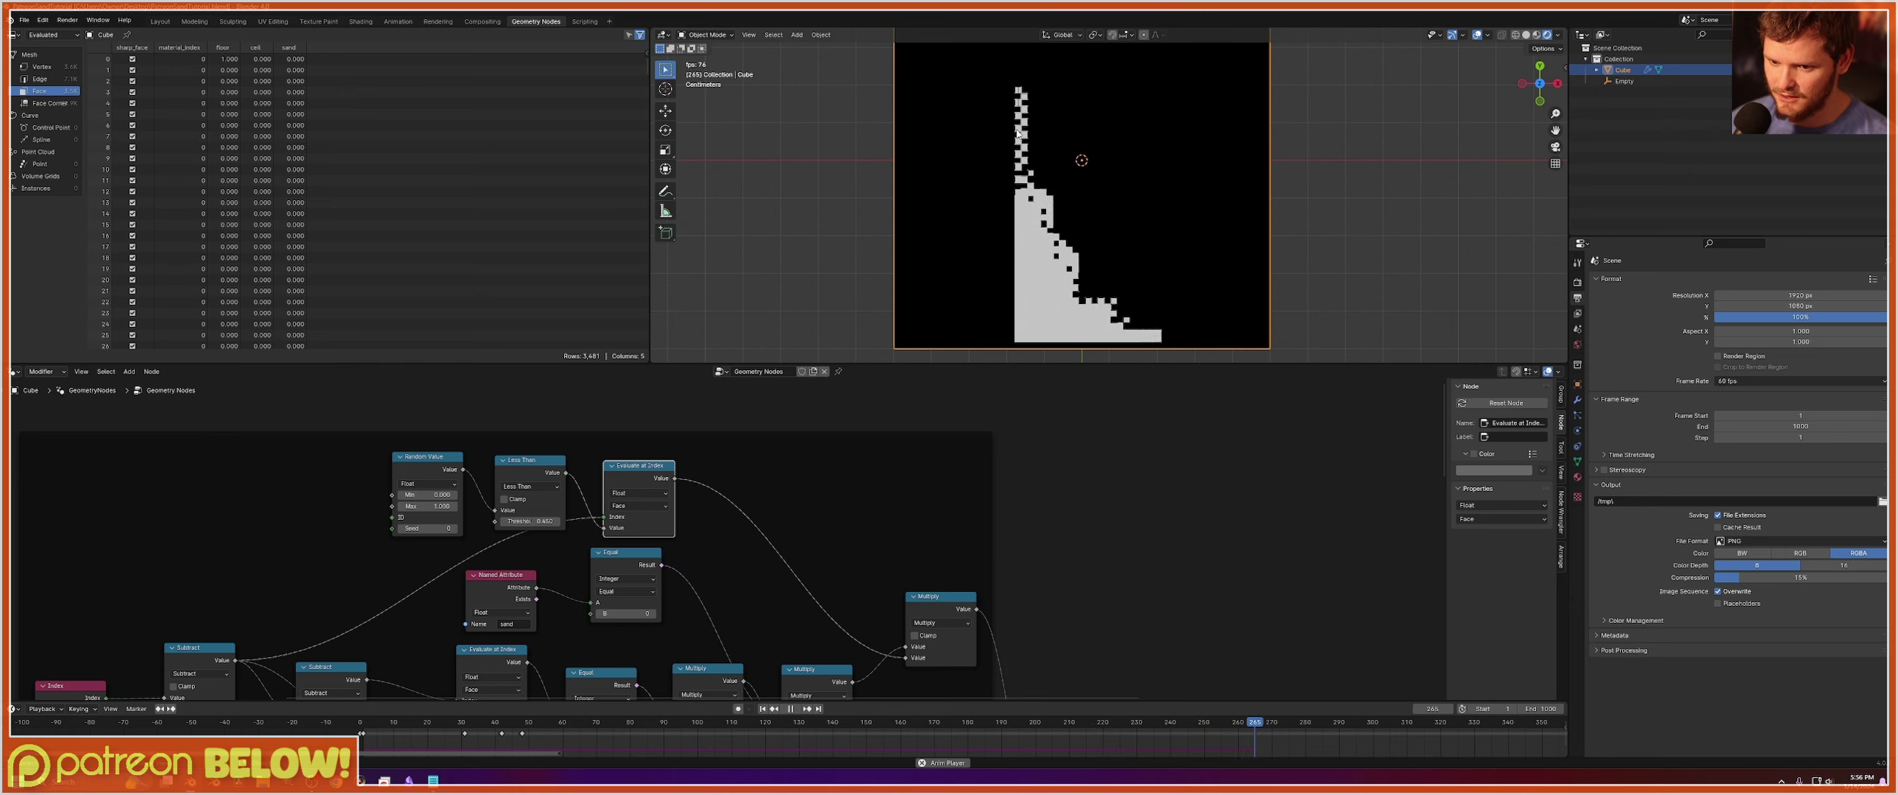
pyautogui.press('space')
pyautogui.moveTo(1201, 336)
pyautogui.mouseDown()
pyautogui.moveTo(1138, 317)
pyautogui.moveTo(979, 175)
pyautogui.moveTo(825, 268)
pyautogui.mouseUp()
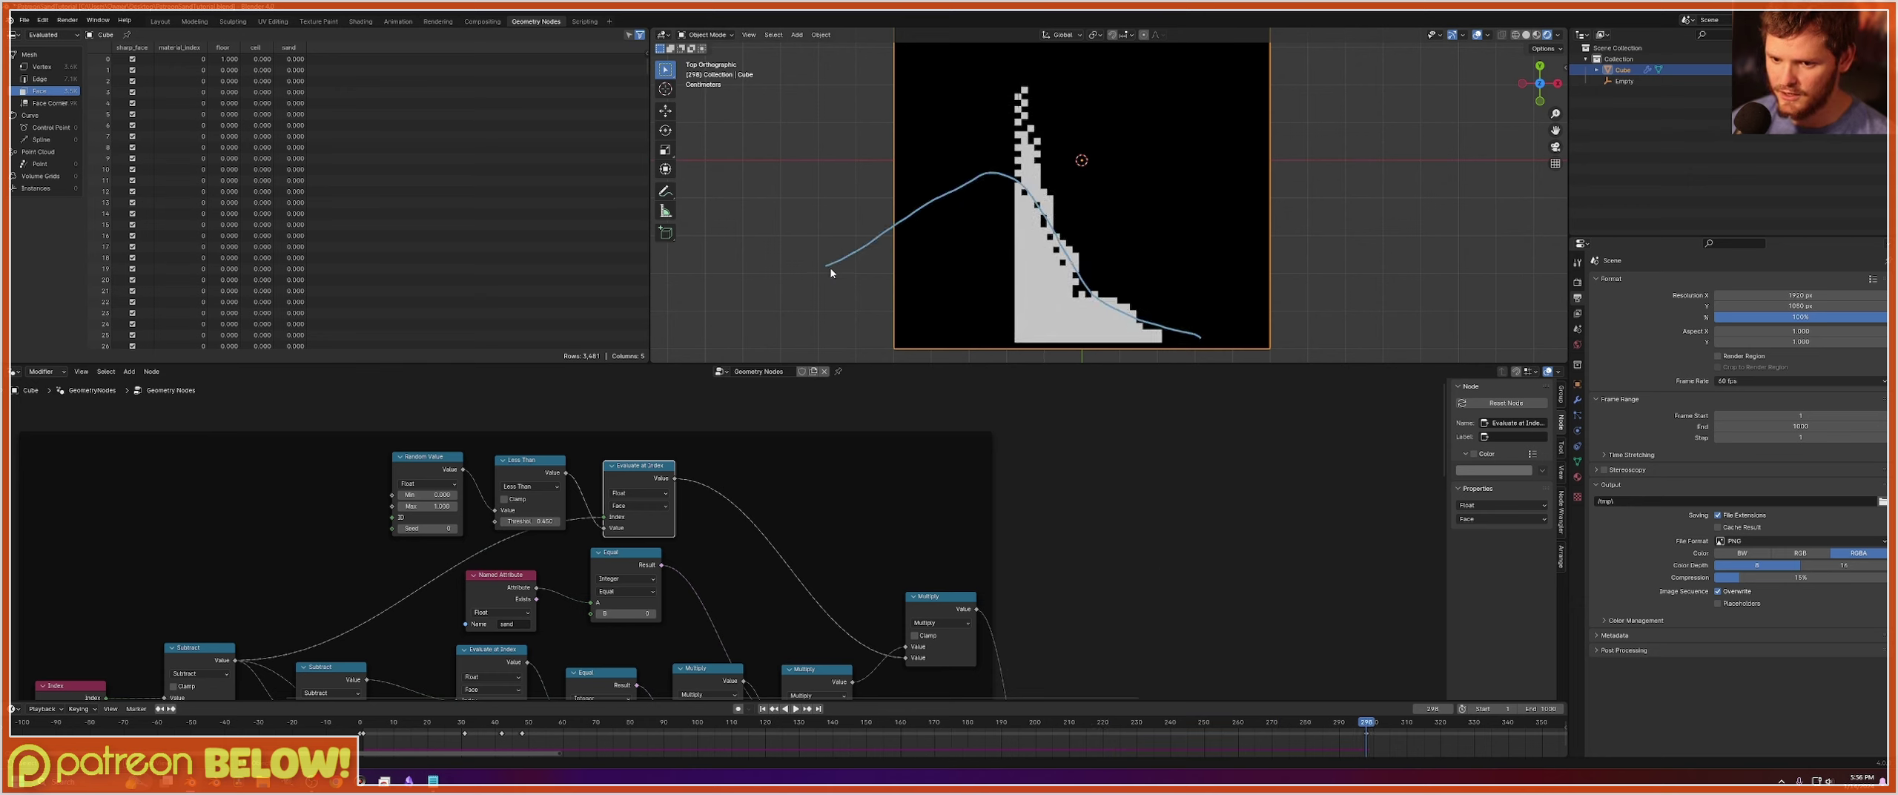
pyautogui.hotkey('shift', 'Left')
# Check the Less Than thresholds in the lower and upper frames against each other.
pyautogui.moveTo(743, 602); pyautogui.dragTo(716, 394, button='middle')
pyautogui.scroll(-2, 737, 576)
pyautogui.scroll(-1, 774, 503)
pyautogui.moveTo(777, 539); pyautogui.dragTo(761, 502, button='middle')
pyautogui.click(759, 642)
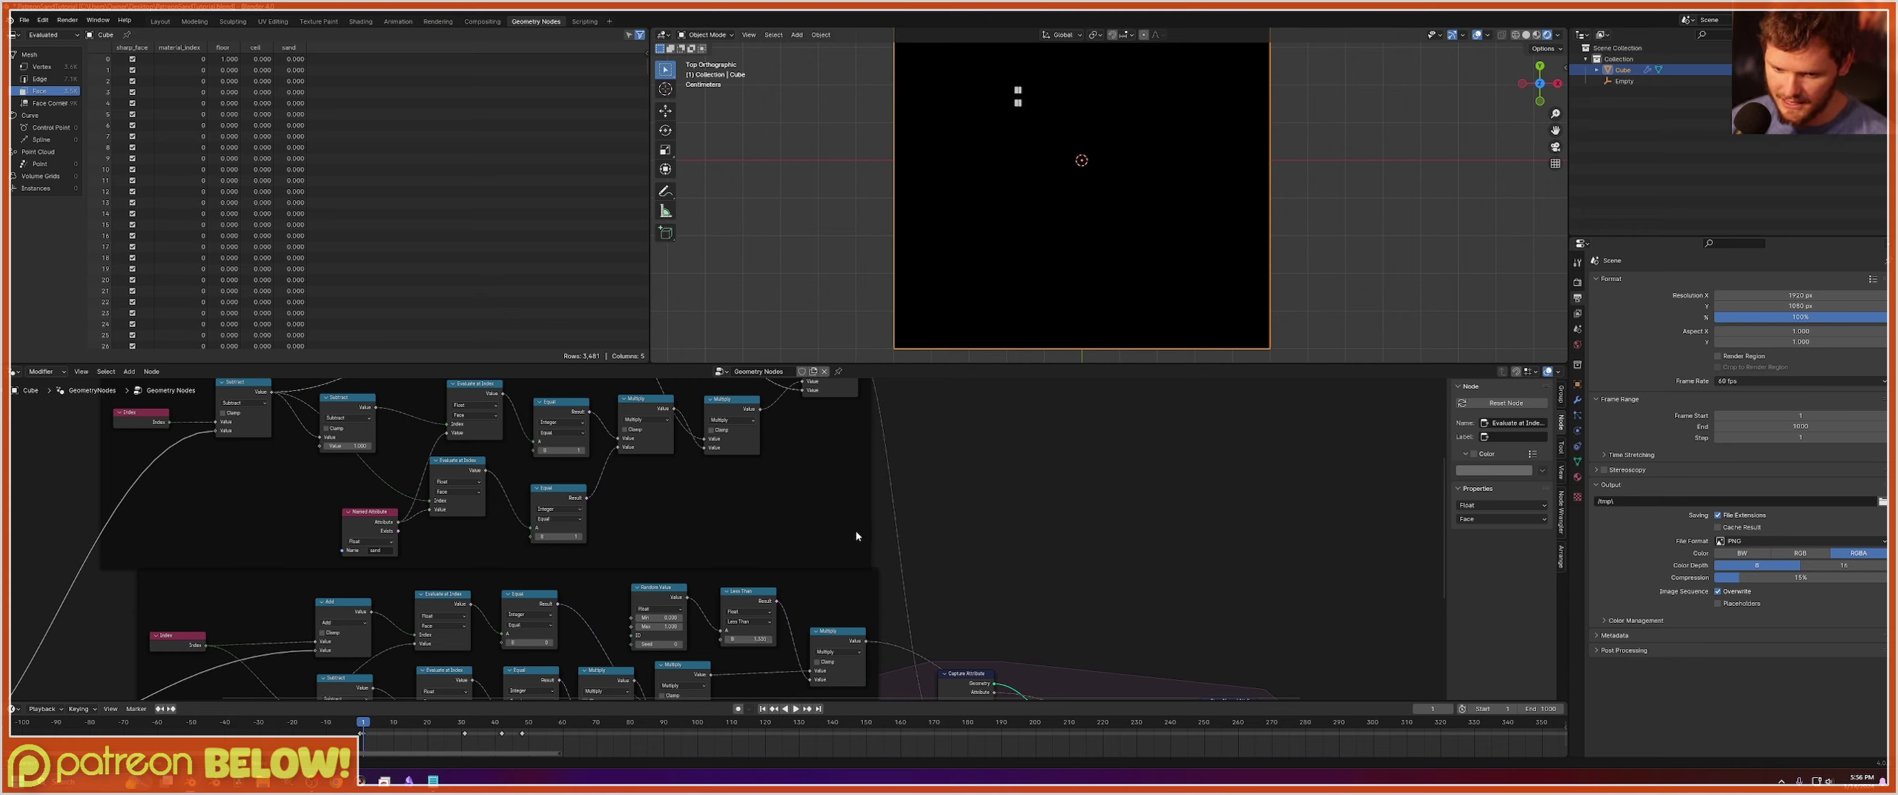
pyautogui.click(752, 640)
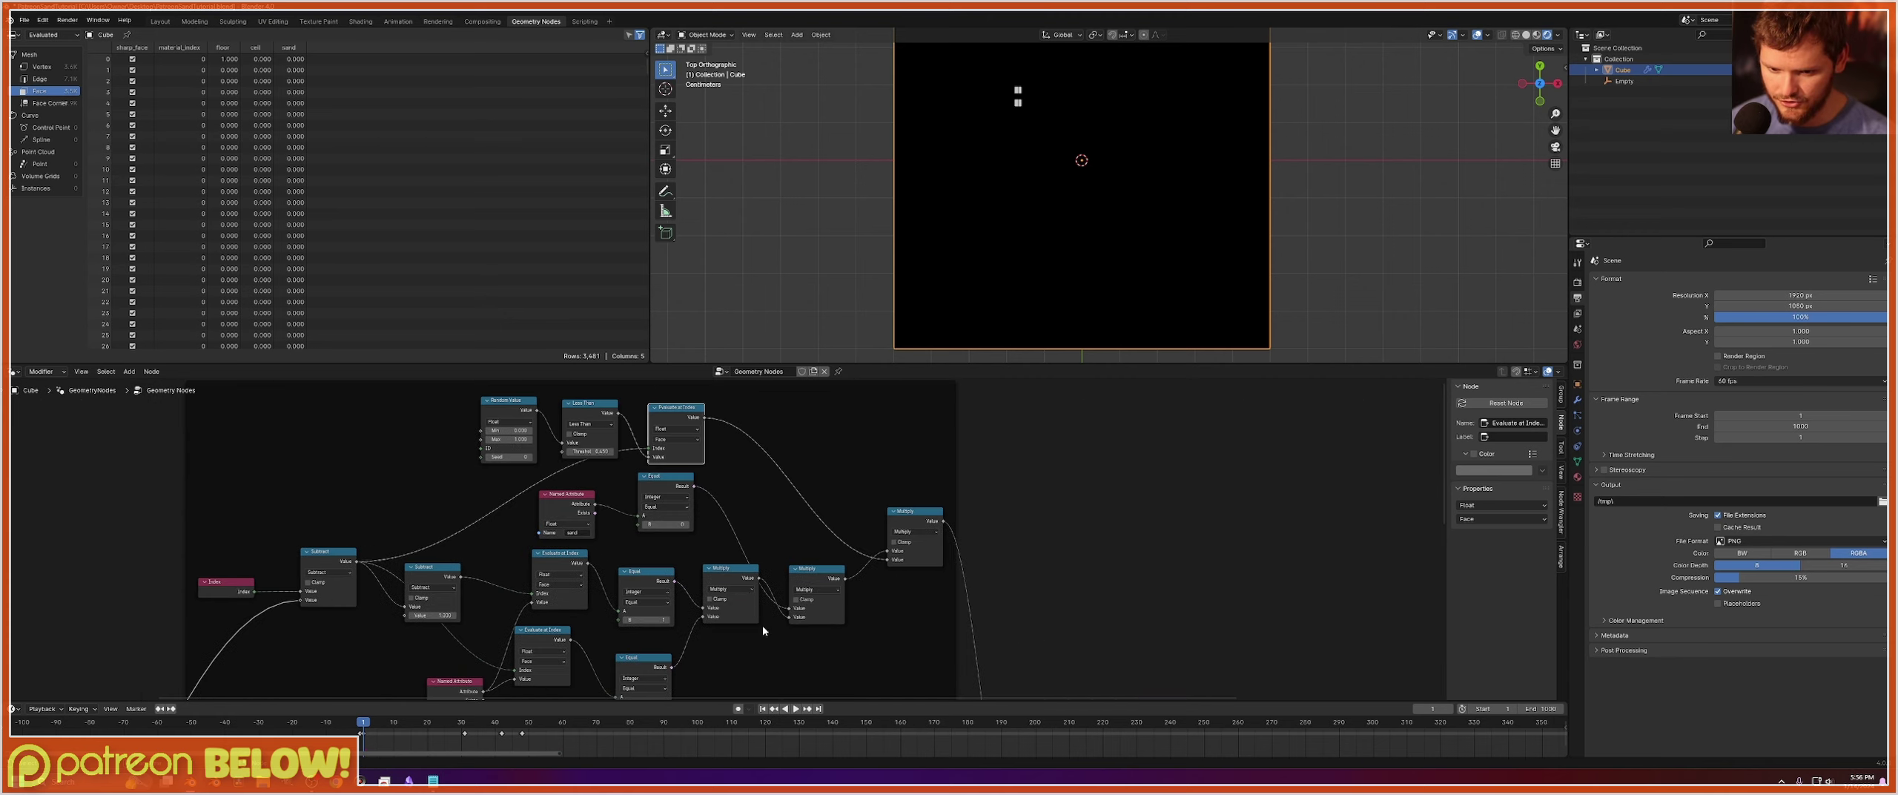
pyautogui.moveTo(590, 450)
pyautogui.mouseDown()
pyautogui.moveTo(574, 451)
pyautogui.moveTo(597, 452)
pyautogui.mouseUp()
pyautogui.scroll(-5, 597, 451)
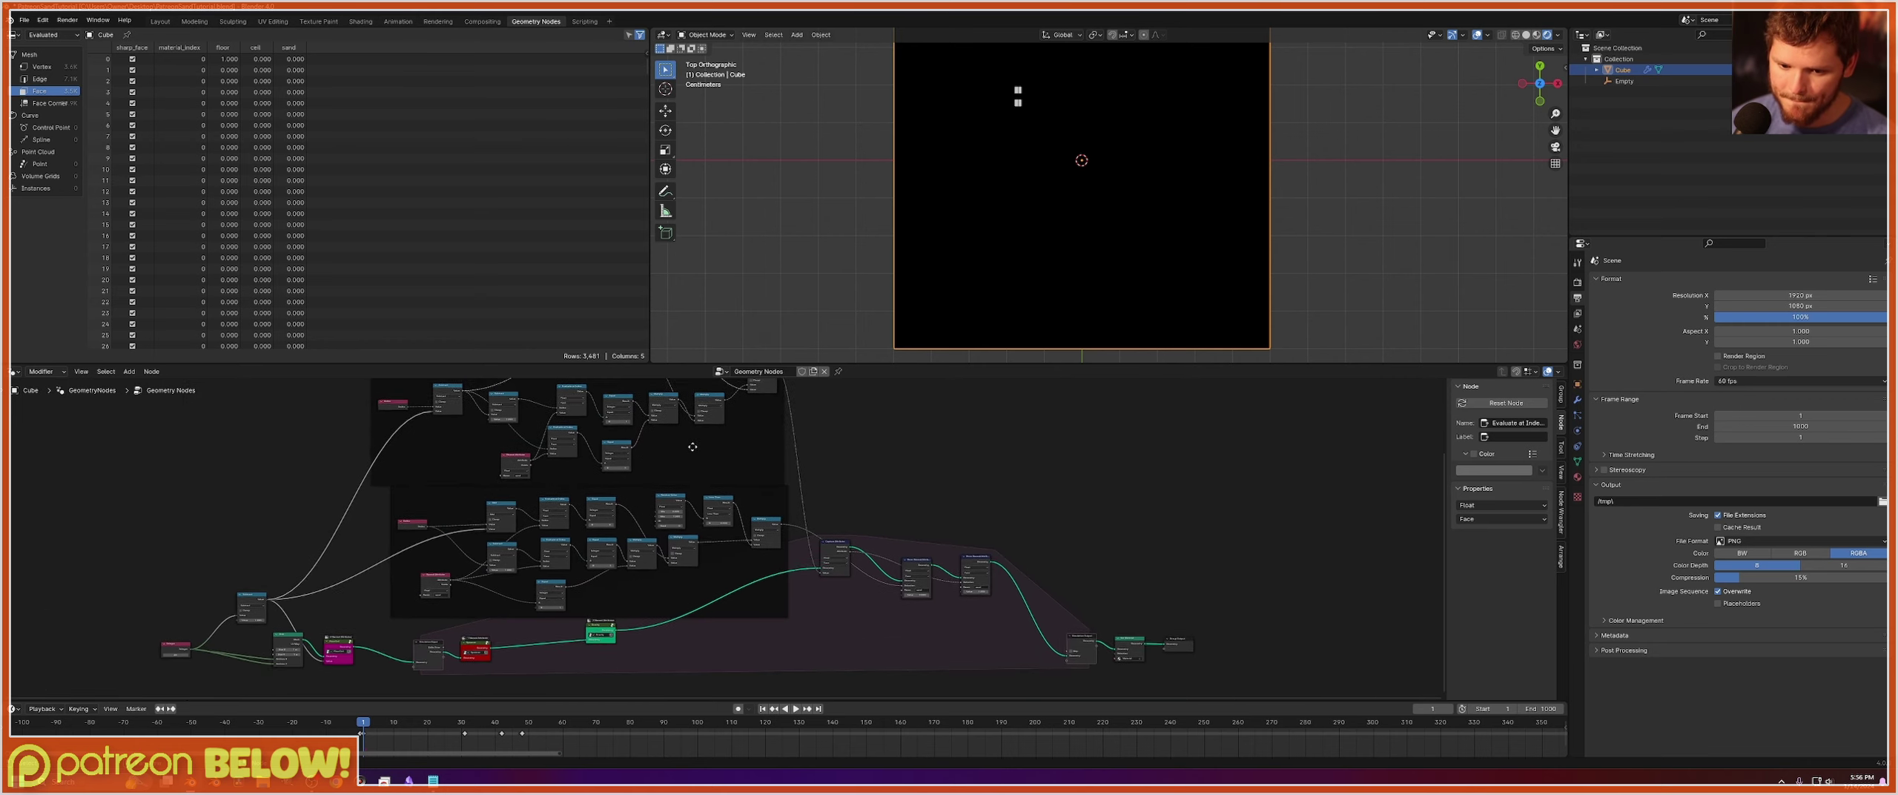
# Combine both frames' nodes and the purple attribute nodes after them into one node group, and return to the main tree.
pyautogui.moveTo(695, 455); pyautogui.dragTo(722, 539, button='middle')
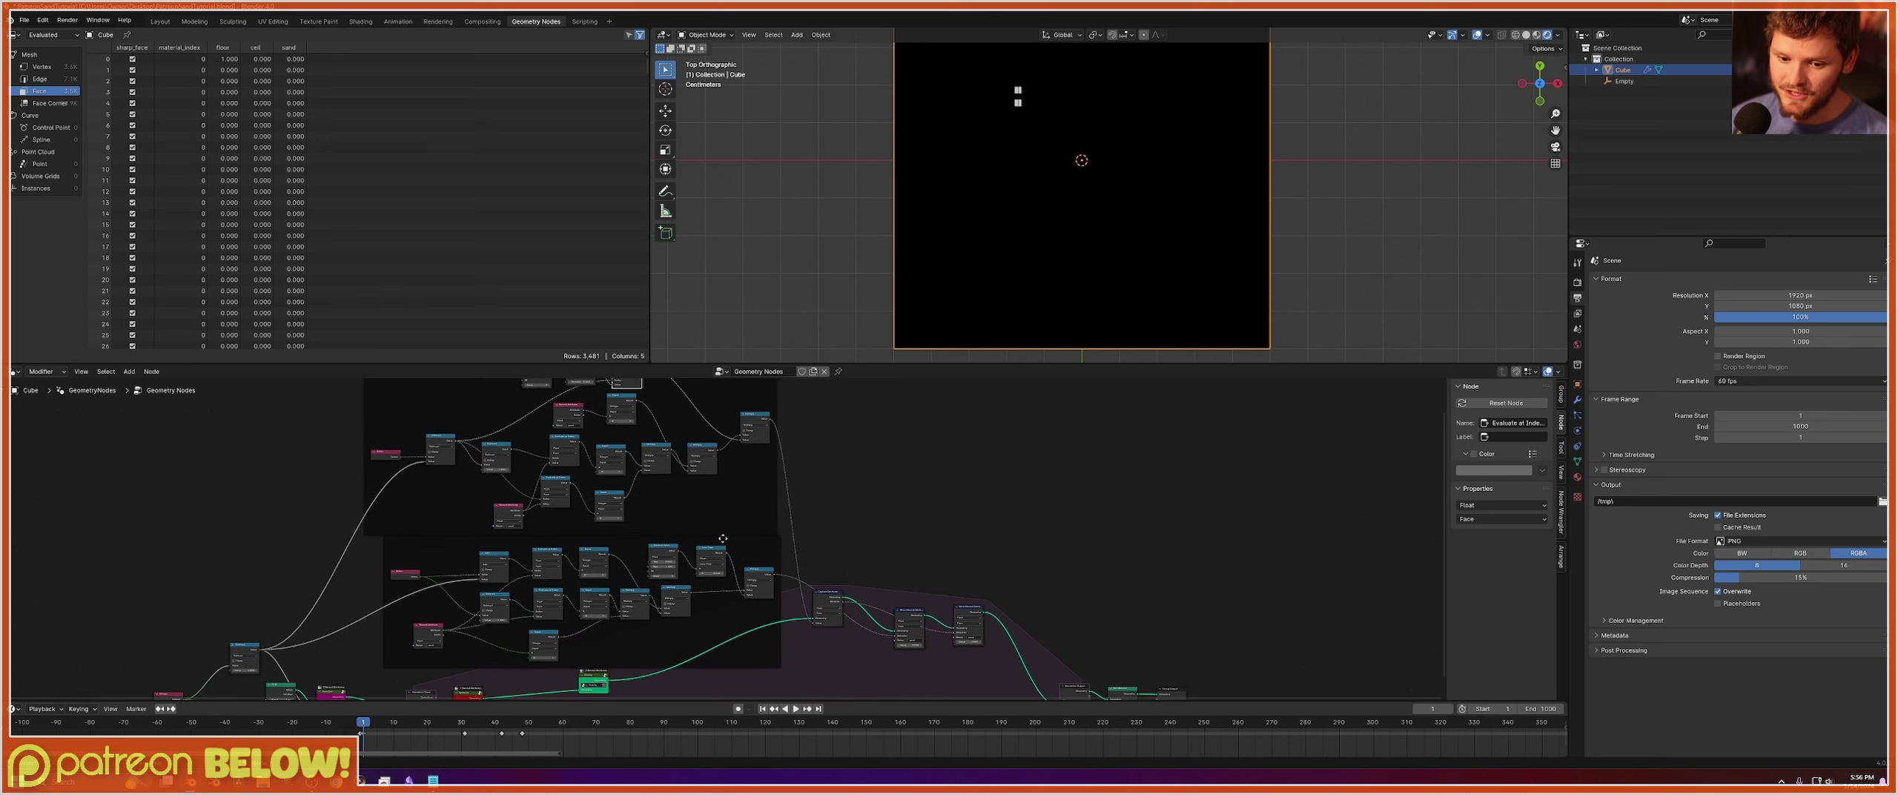
pyautogui.moveTo(1034, 548); pyautogui.dragTo(405, 373)
pyautogui.scroll(-1, 801, 601)
pyautogui.hotkey('ctrl', 'g')
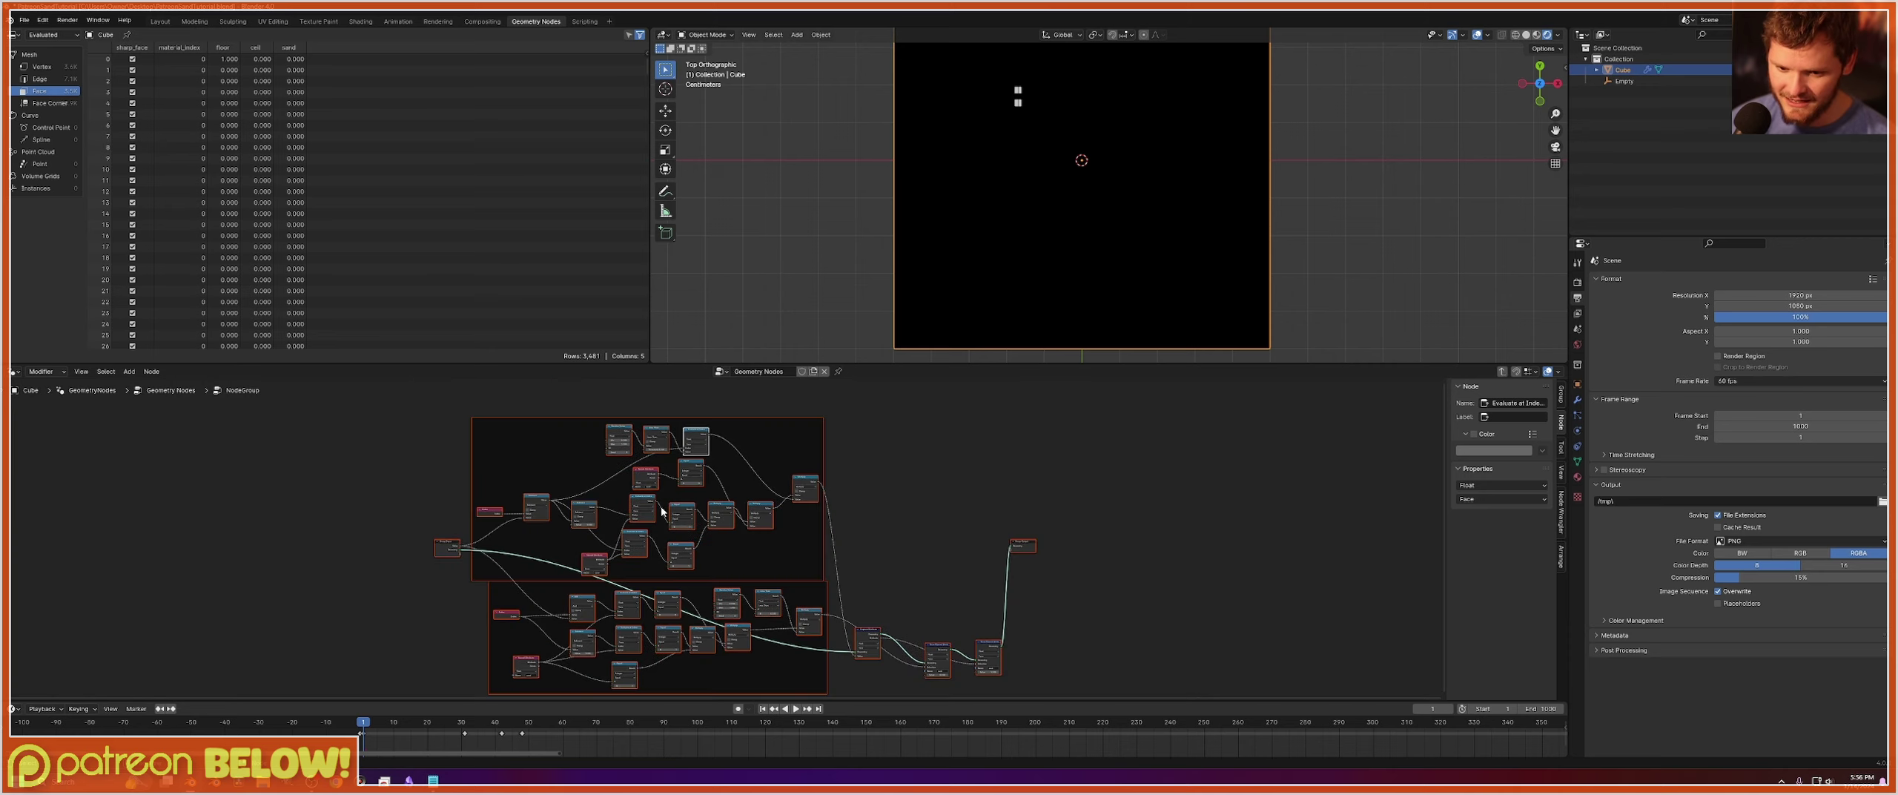
pyautogui.press('Tab')
# Move the new group node down into line after the green Gravity node.
pyautogui.scroll(3, 745, 430)
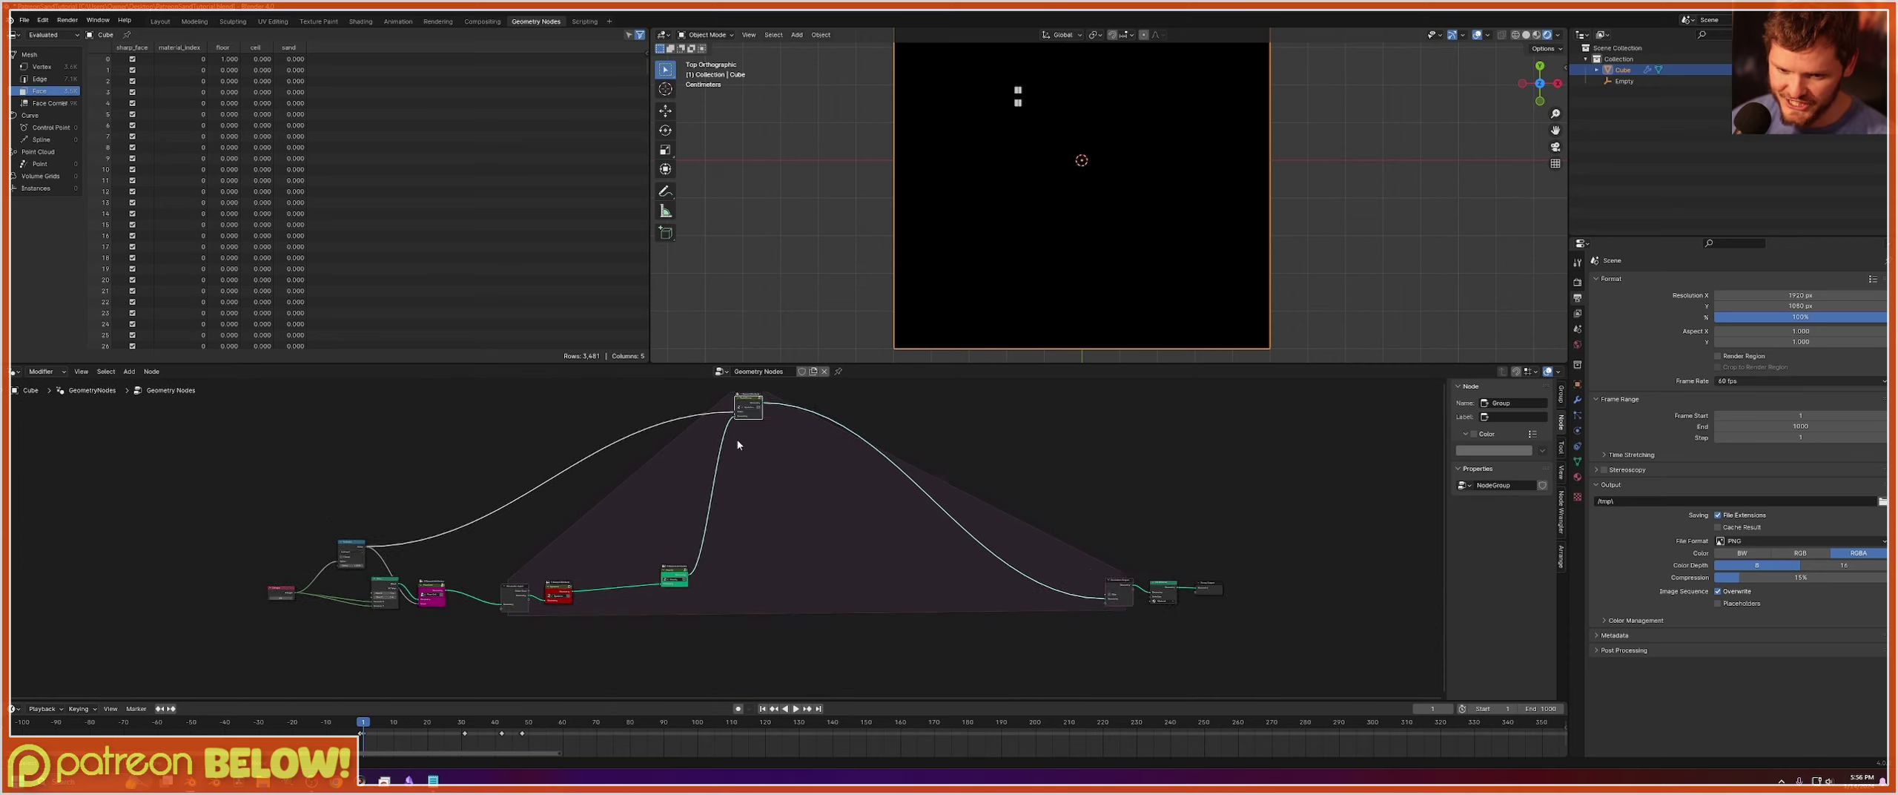
pyautogui.press('g')
pyautogui.click(731, 631)
pyautogui.moveTo(553, 595); pyautogui.dragTo(807, 451, button='middle')
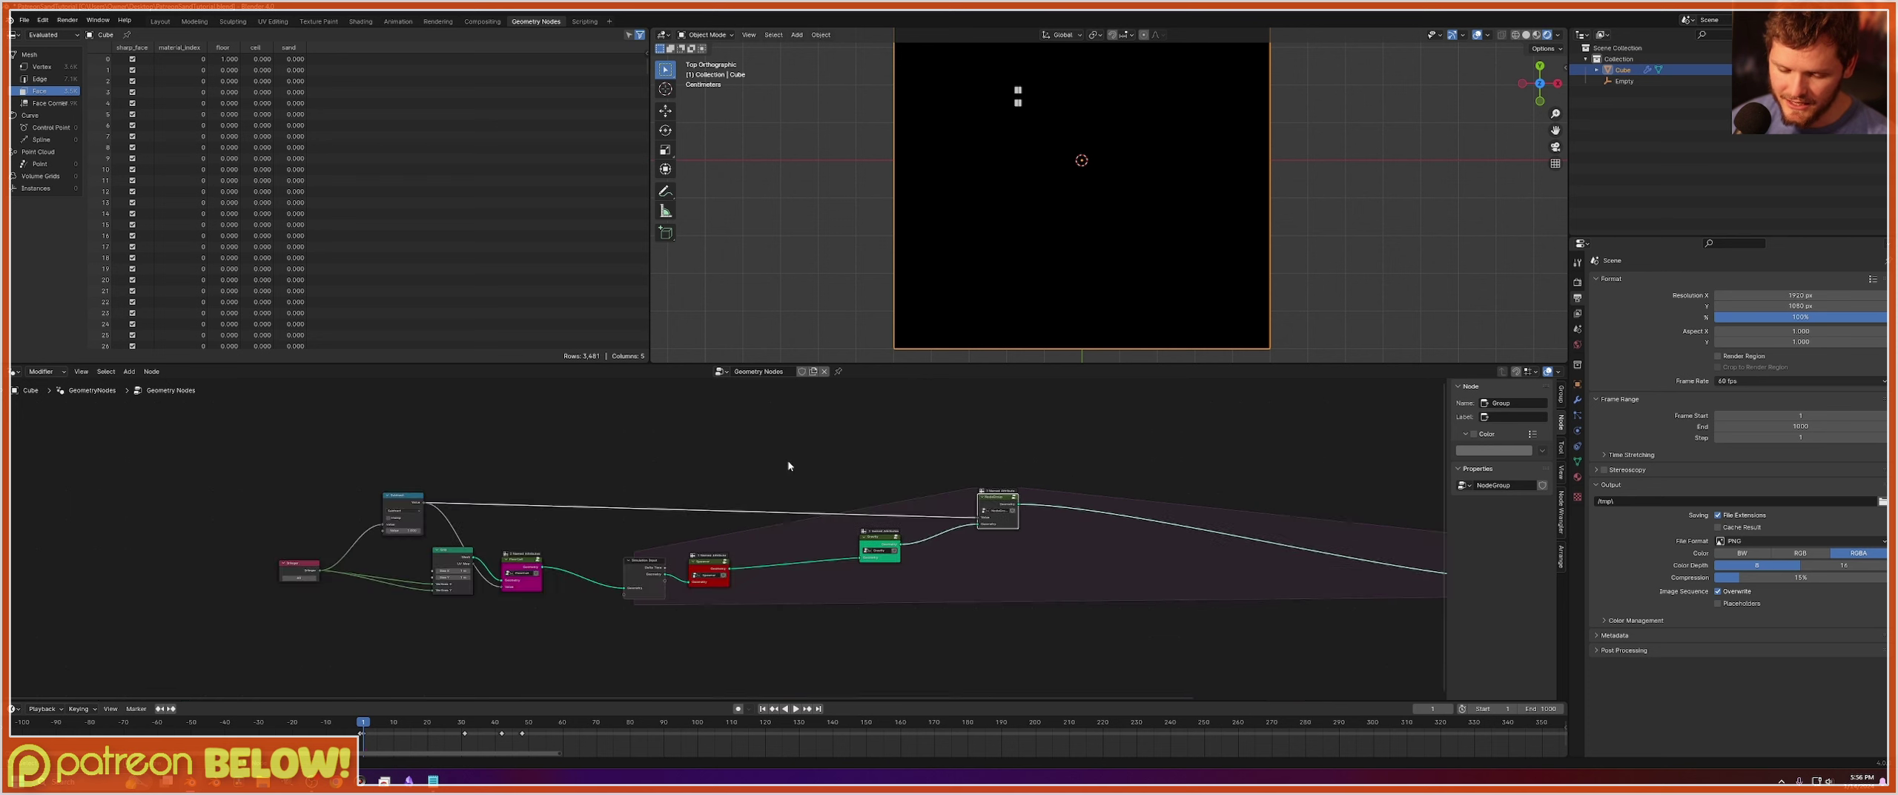
pyautogui.scroll(5, 708, 510)
pyautogui.keyDown('shift'); pyautogui.moveTo(756, 525); pyautogui.dragTo(831, 464, button='right'); pyautogui.keyUp('shift')
pyautogui.hotkey('ctrl', 'z')
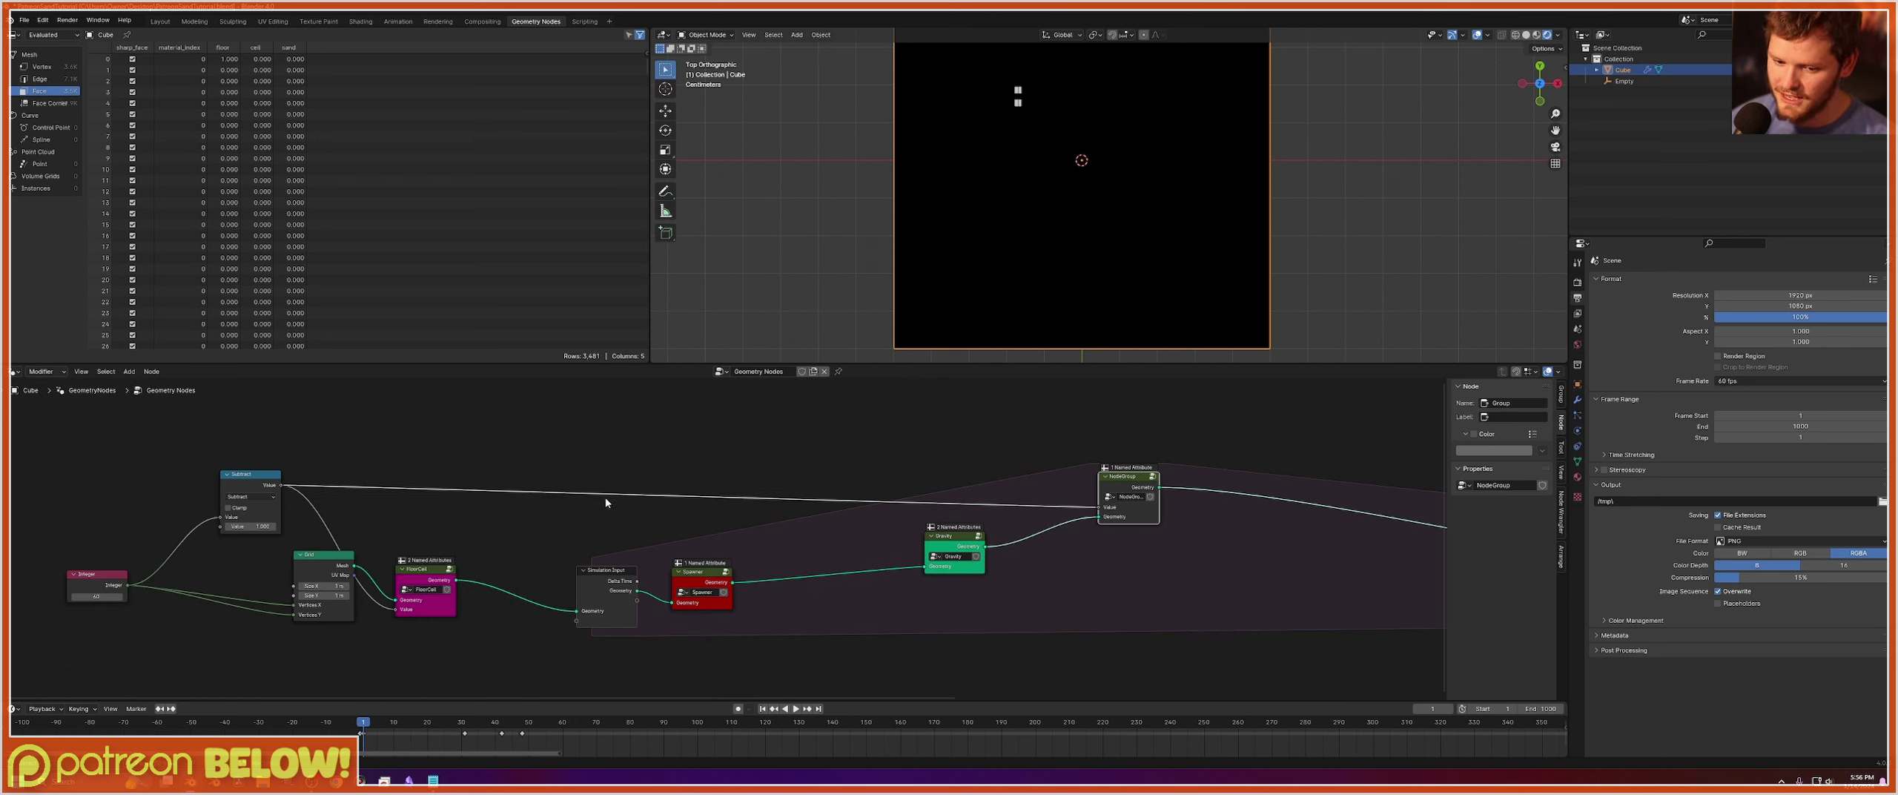
# Move the Integer node up in front of Subtract, and bring the new group node closer to Gravity.
pyautogui.moveTo(306, 522); pyautogui.dragTo(551, 519, button='middle')
pyautogui.moveTo(360, 580); pyautogui.dragTo(346, 533)
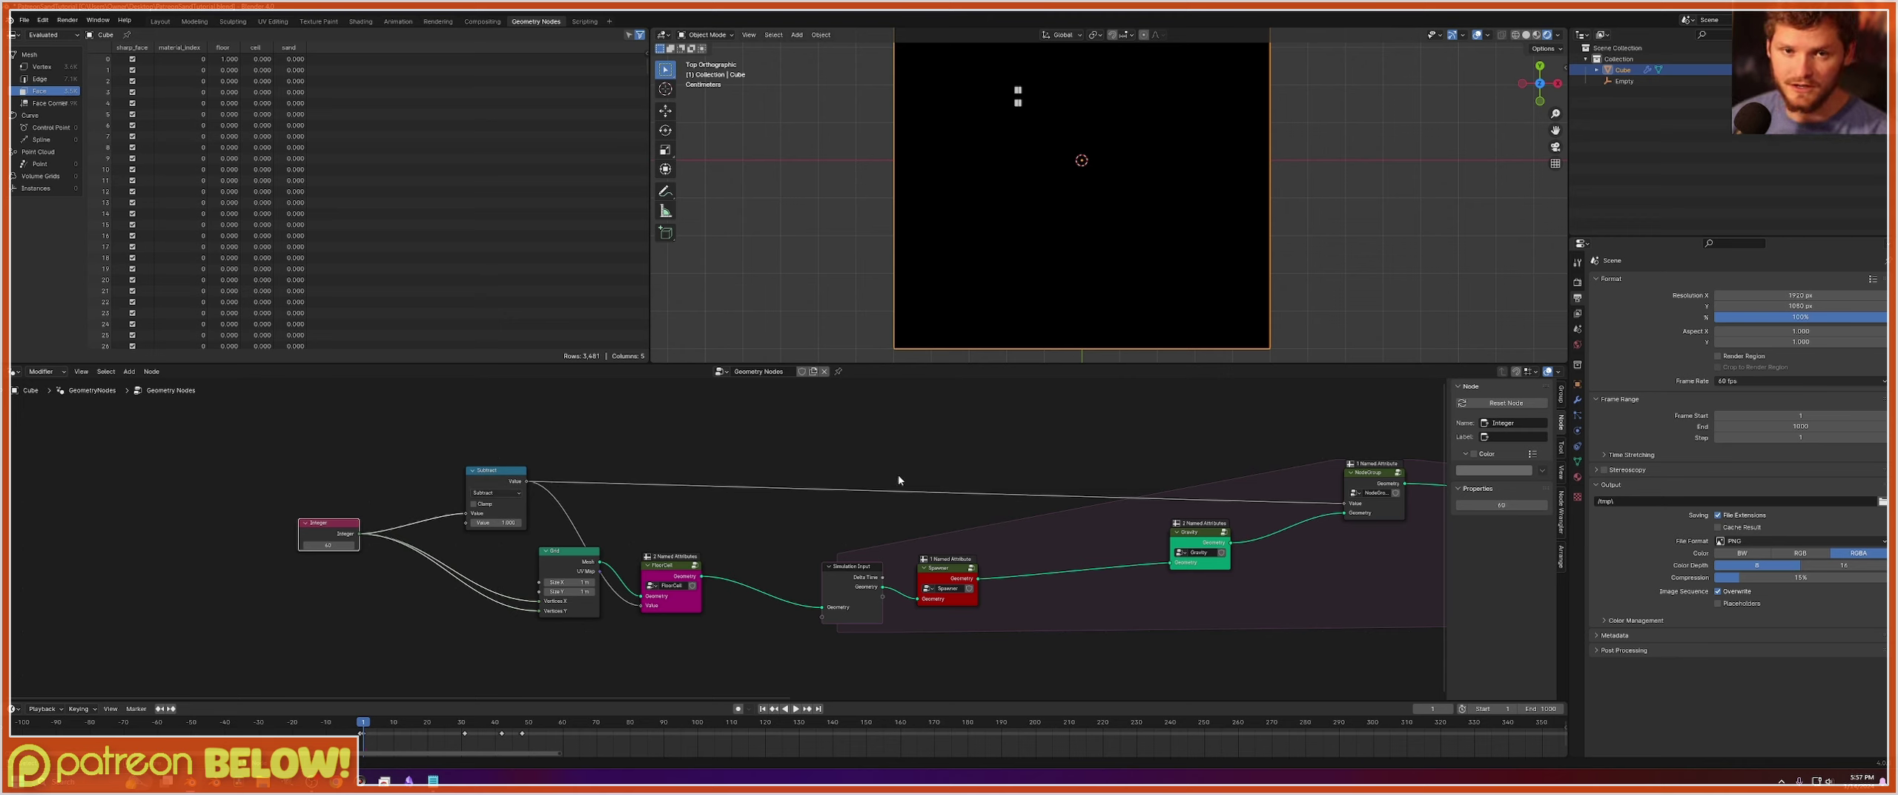
pyautogui.moveTo(1211, 493); pyautogui.dragTo(860, 545, button='middle')
pyautogui.scroll(6, 1015, 513)
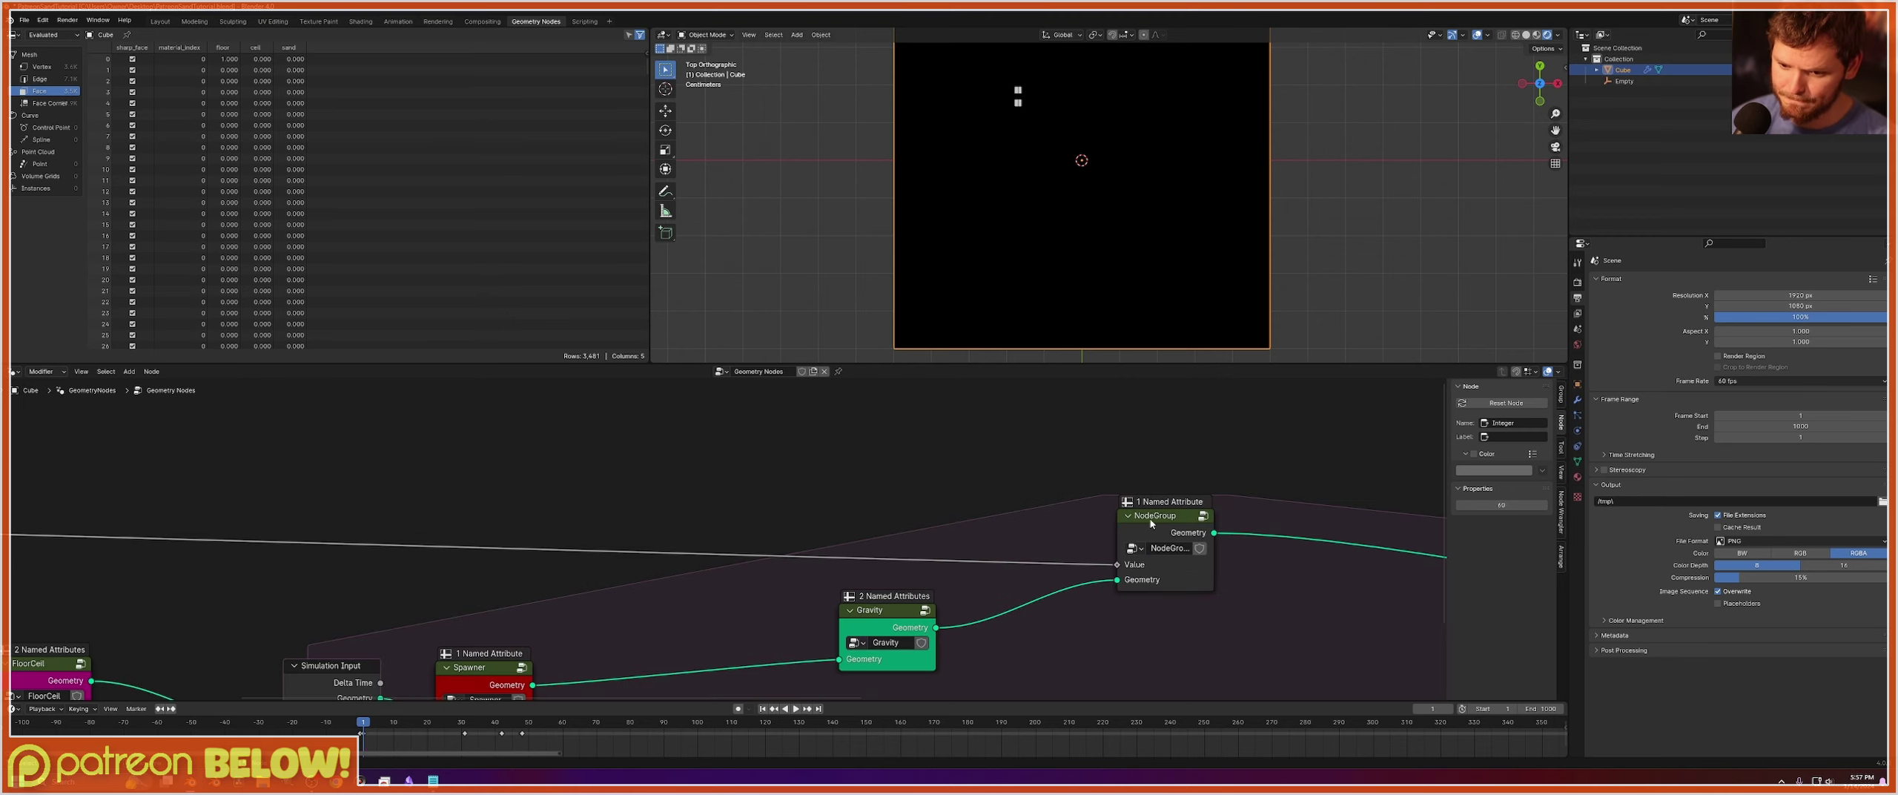
pyautogui.moveTo(1146, 517); pyautogui.dragTo(1017, 573)
# Rename the new node group MoveRight, and set its node name and label to MoveRight as well.
pyautogui.scroll(2, 1017, 573)
pyautogui.doubleClick(1041, 601)
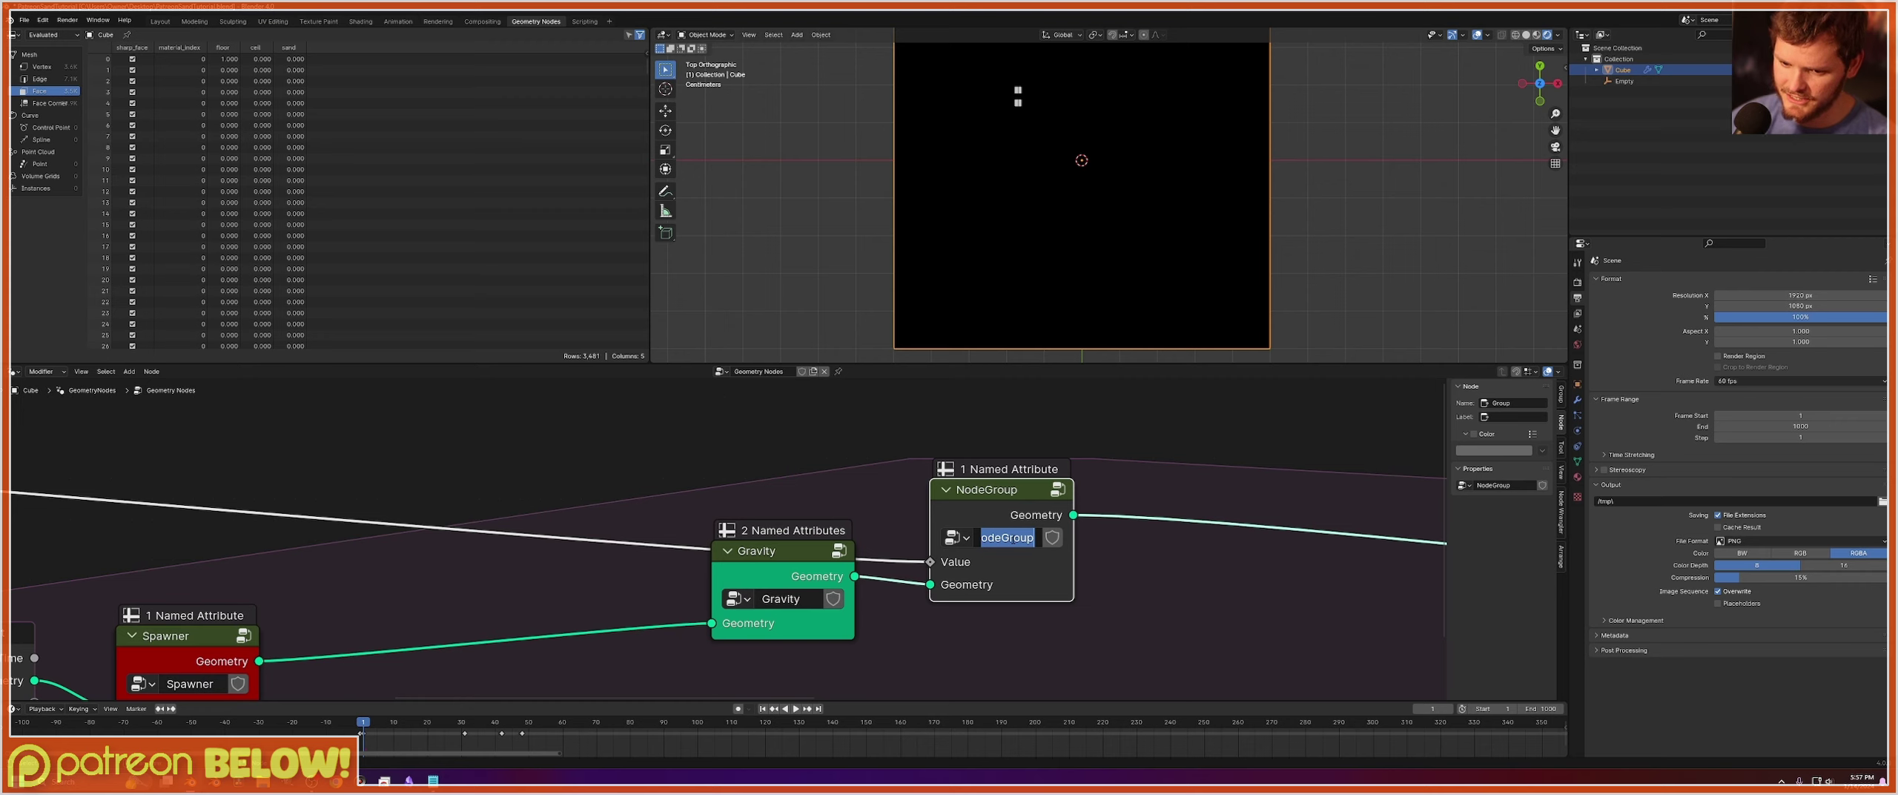
pyautogui.write('MoveRight')
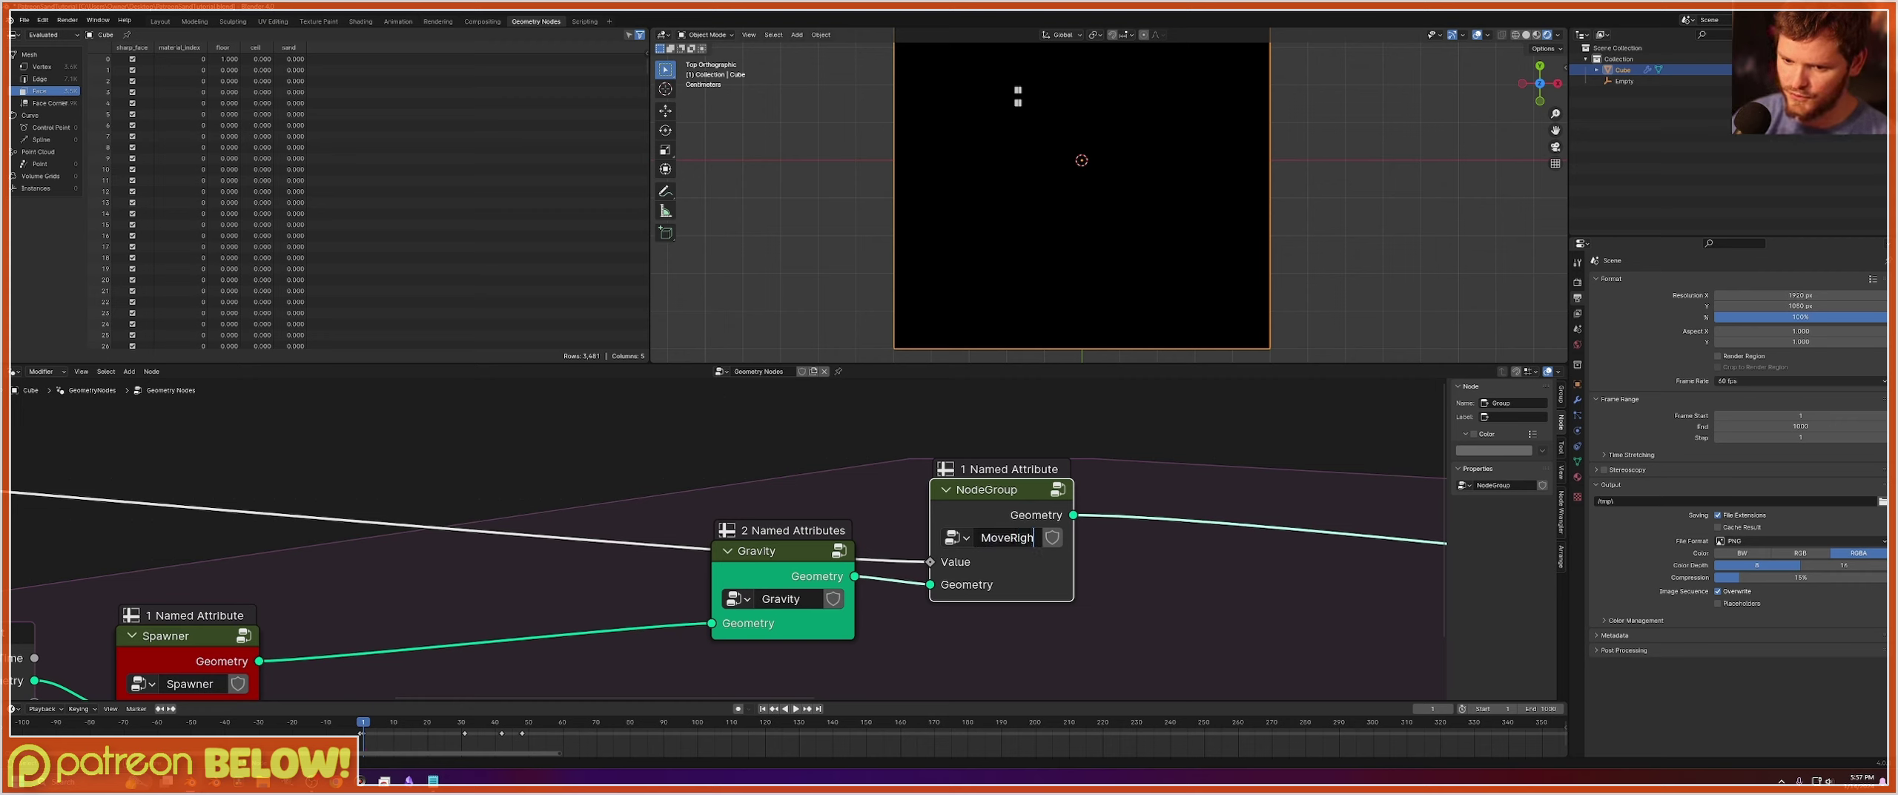
pyautogui.press('Return')
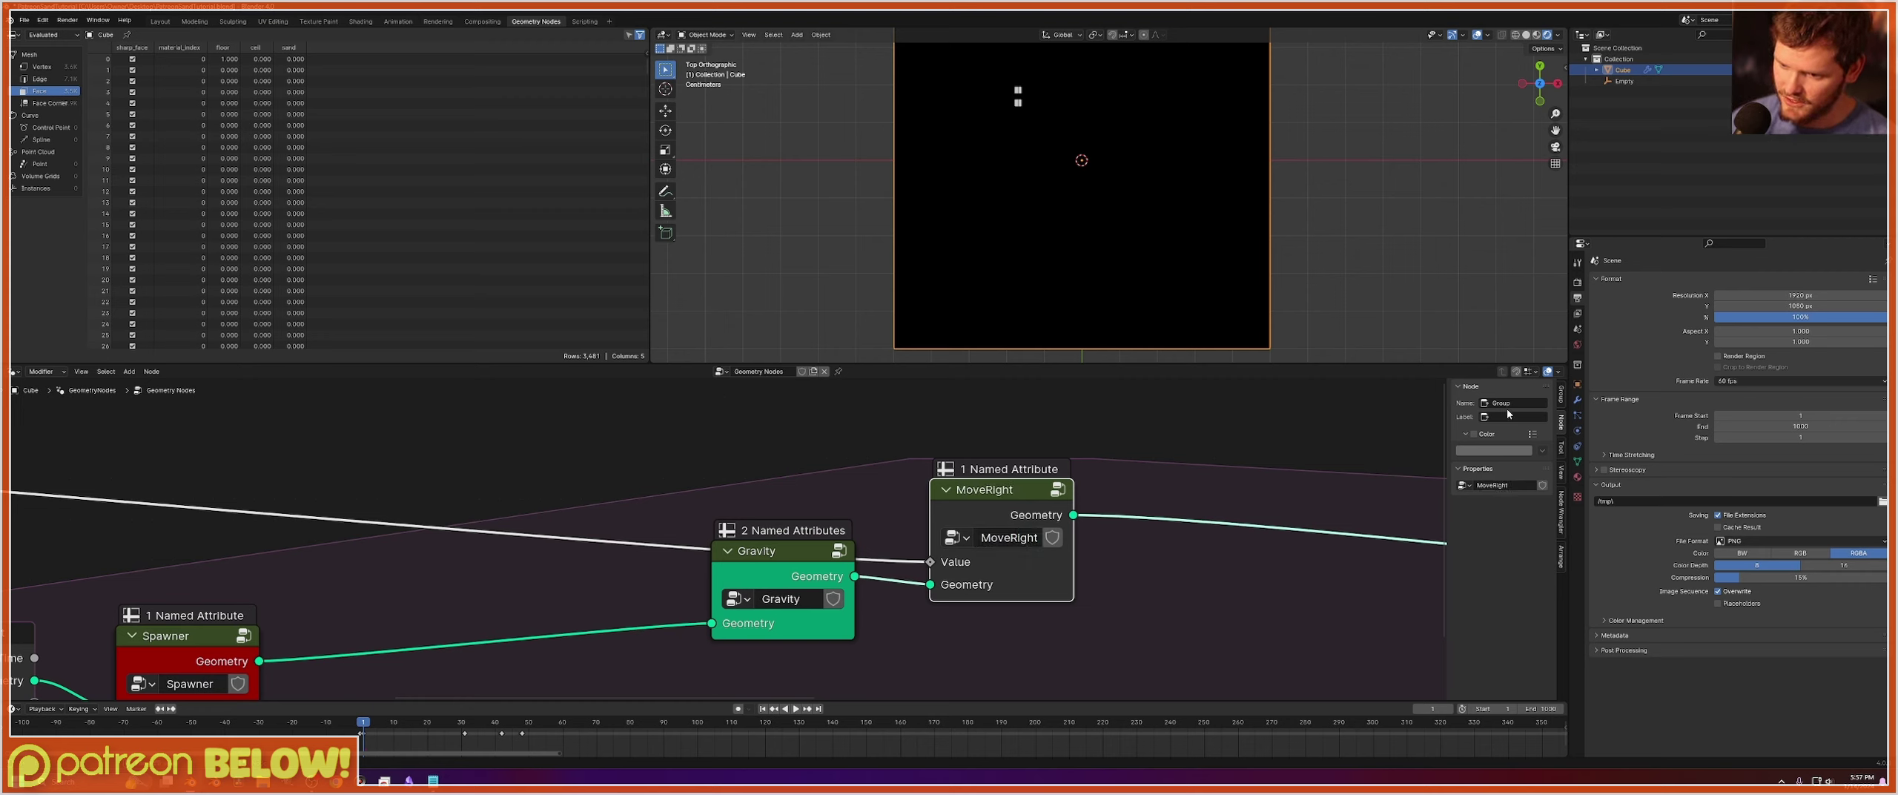
pyautogui.write('MoveRight')
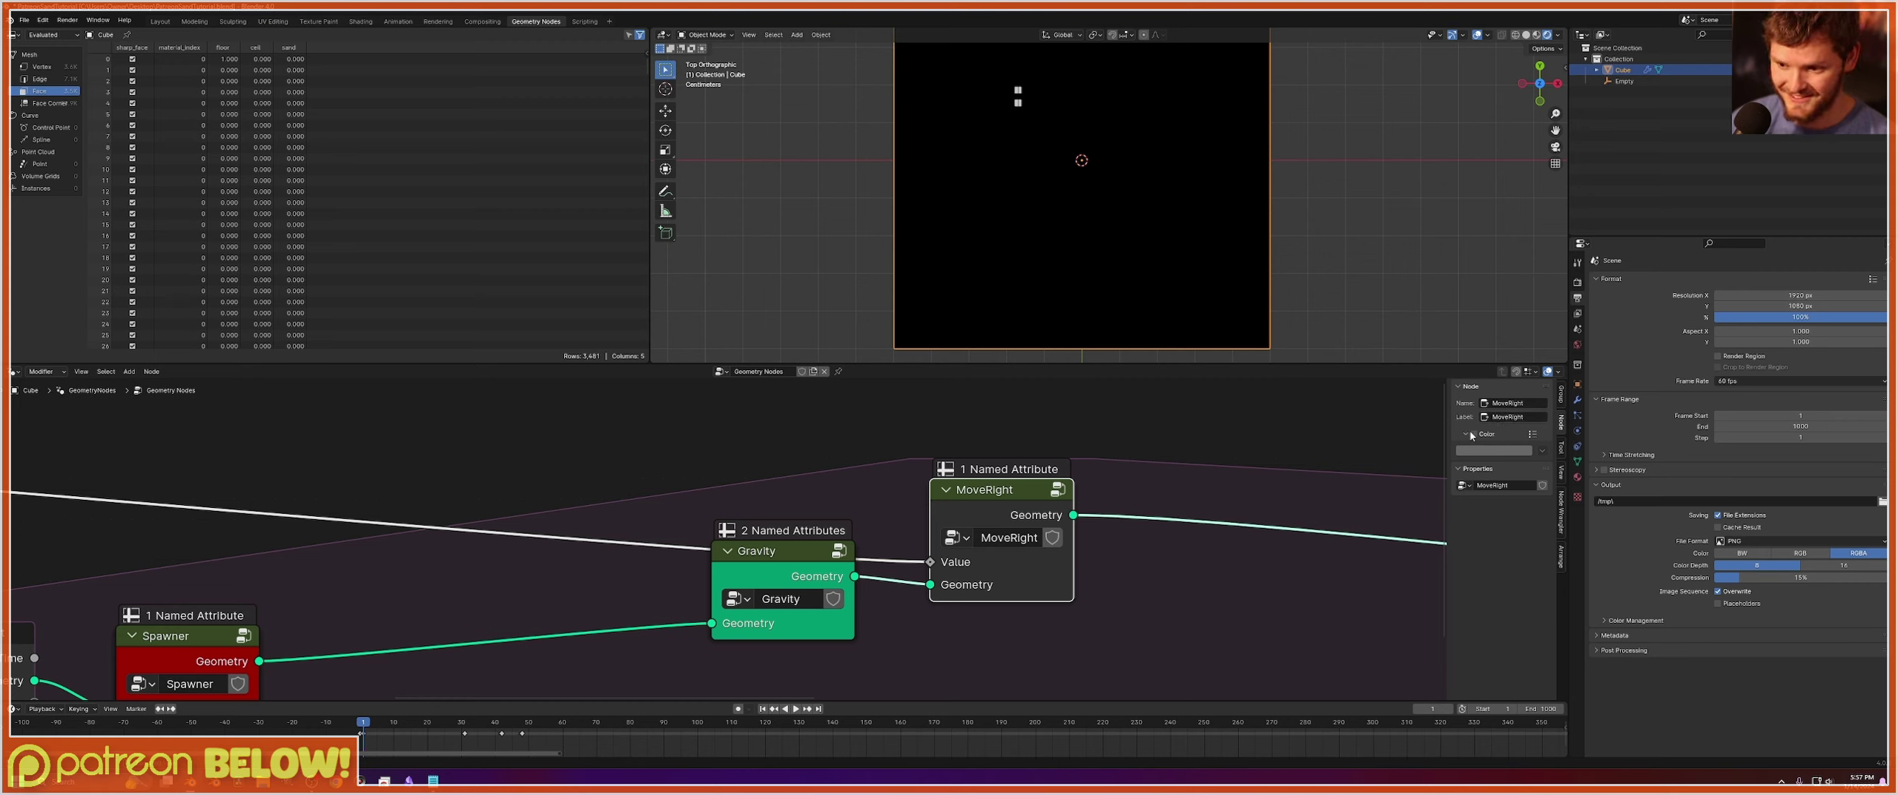
# Give the MoveRight node a blue custom colour, place it right beside Gravity, and save the file.
pyautogui.click(1473, 433)
pyautogui.click(1487, 454)
pyautogui.moveTo(1508, 380); pyautogui.dragTo(1529, 292)
pyautogui.moveTo(984, 487); pyautogui.dragTo(974, 534)
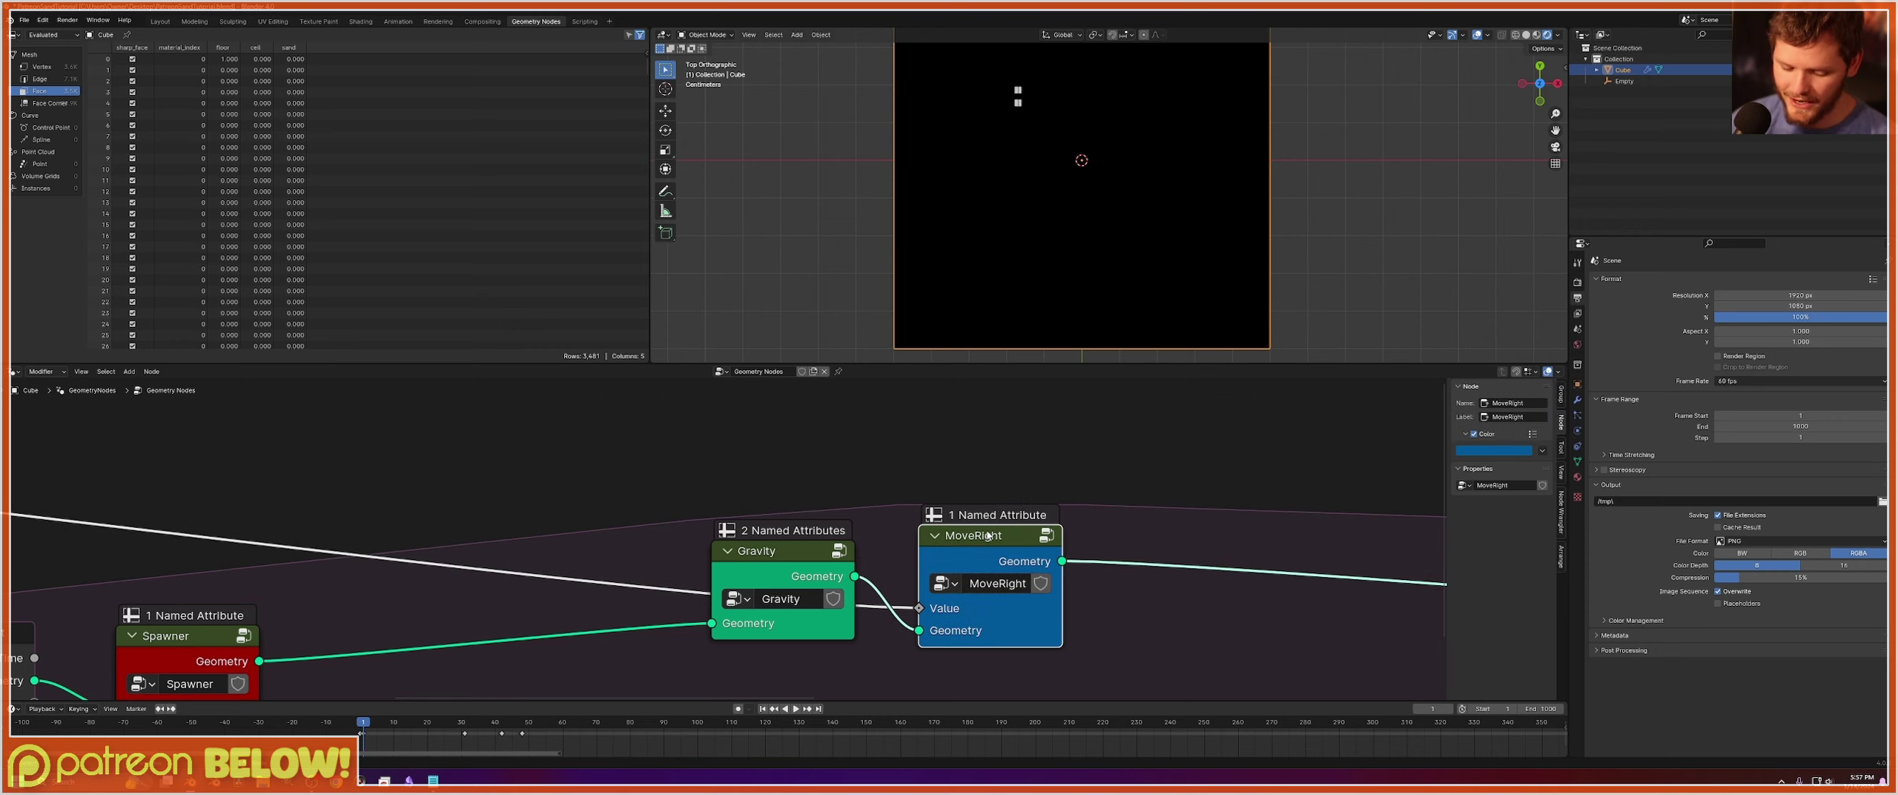
pyautogui.hotkey('ctrl', 's')
# Duplicate the MoveRight group node and place the copy above the simulation zone.
pyautogui.moveTo(987, 535); pyautogui.dragTo(741, 604, button='middle')
pyautogui.hotkey('shift', 'd')
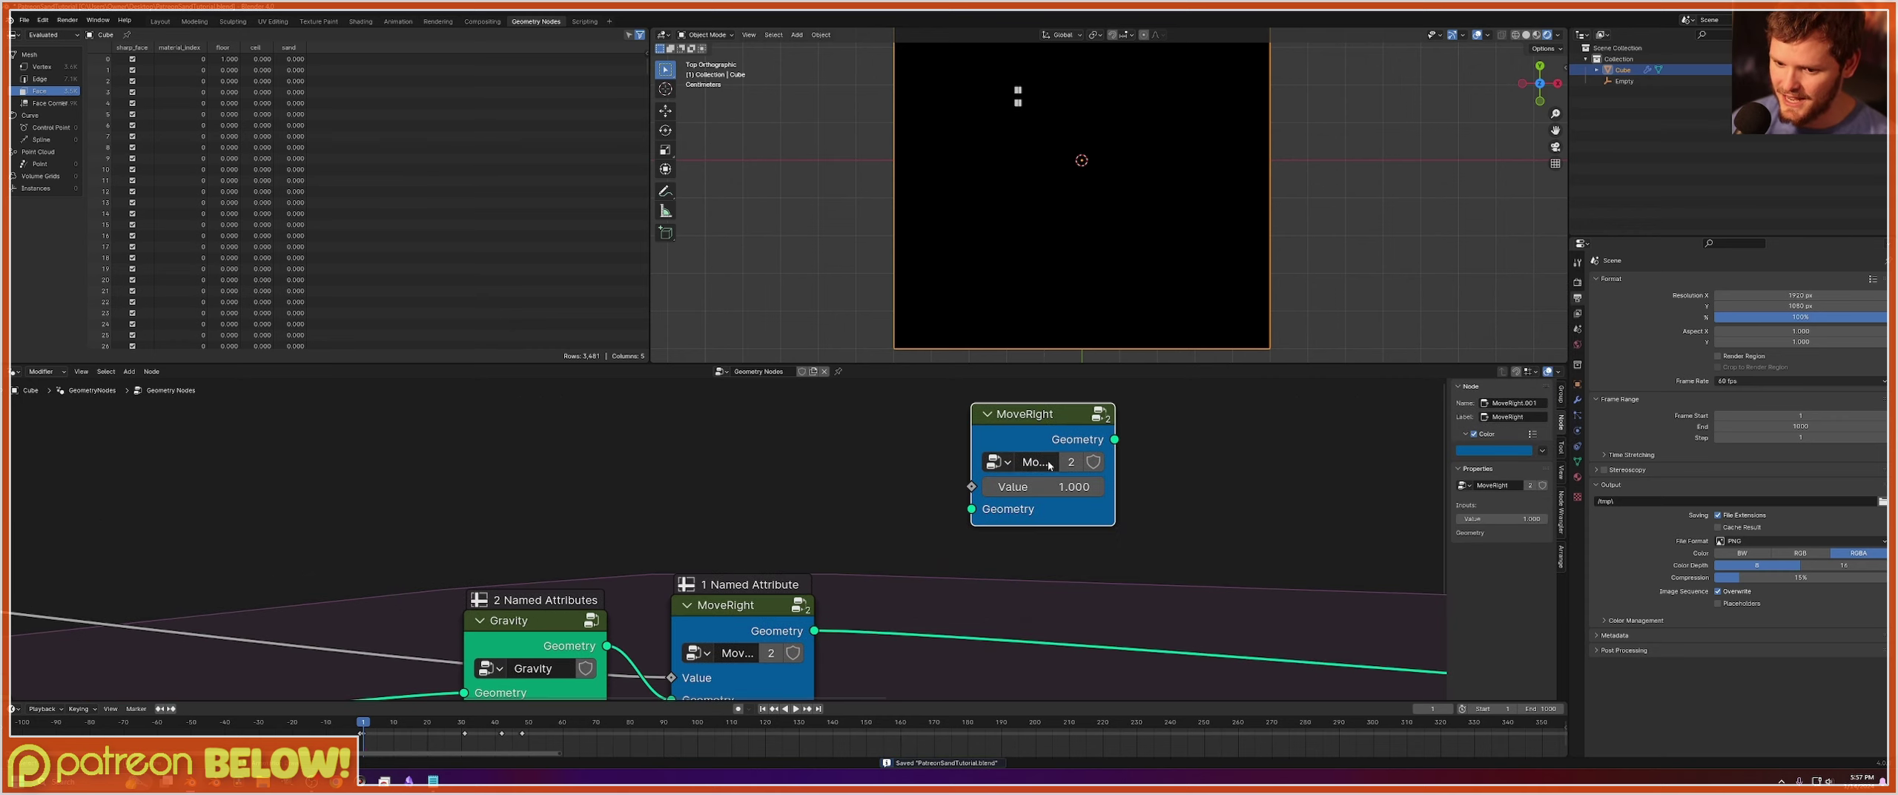
pyautogui.scroll(-3, 726, 539)
# Add a reroute on the Value link, raise it above the zone, and connect it to the duplicate's Value input.
pyautogui.keyDown('shift'); pyautogui.moveTo(241, 639); pyautogui.dragTo(304, 576, button='right'); pyautogui.keyUp('shift')
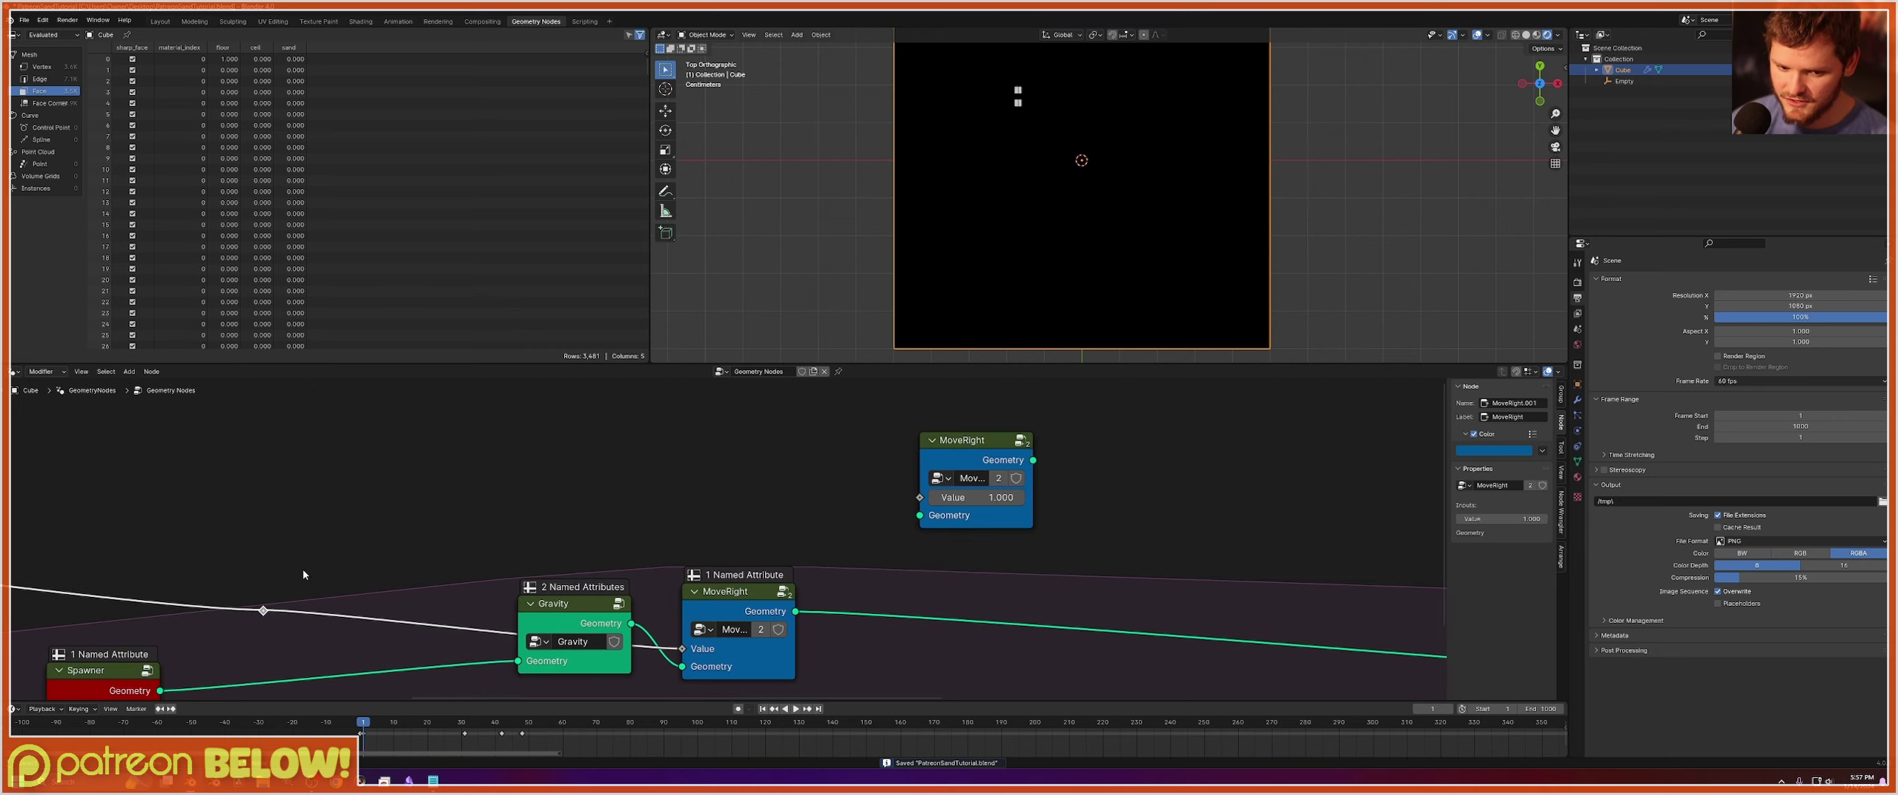
pyautogui.press('g')
pyautogui.click(381, 507)
pyautogui.moveTo(357, 514); pyautogui.dragTo(921, 498)
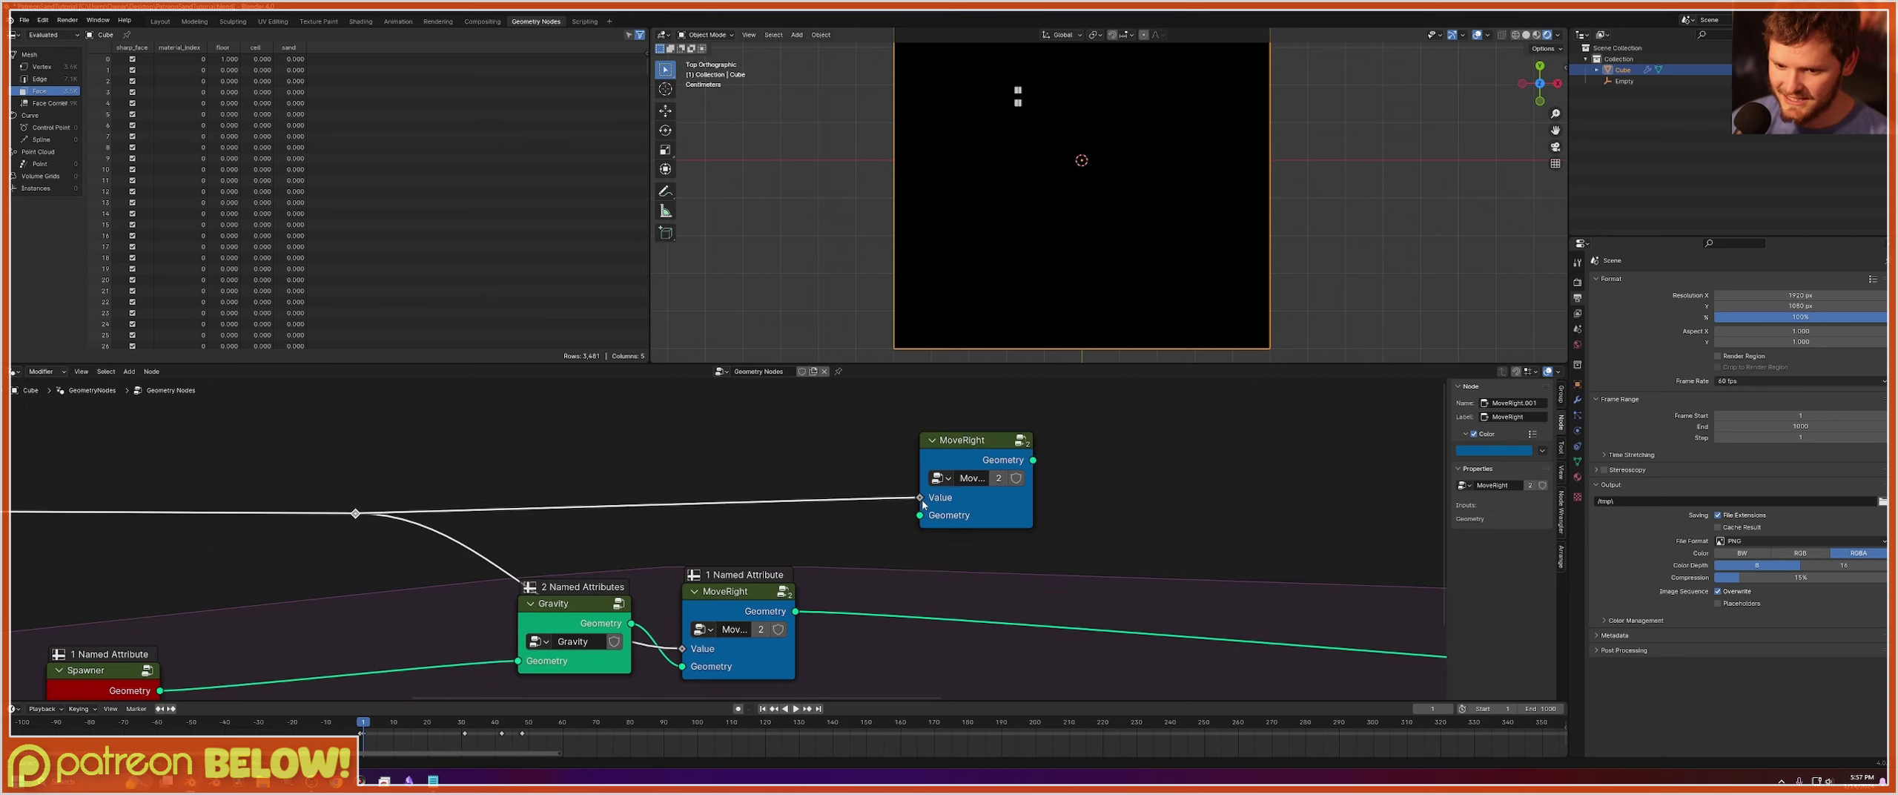
pyautogui.moveTo(1001, 467); pyautogui.dragTo(808, 515, button='middle')
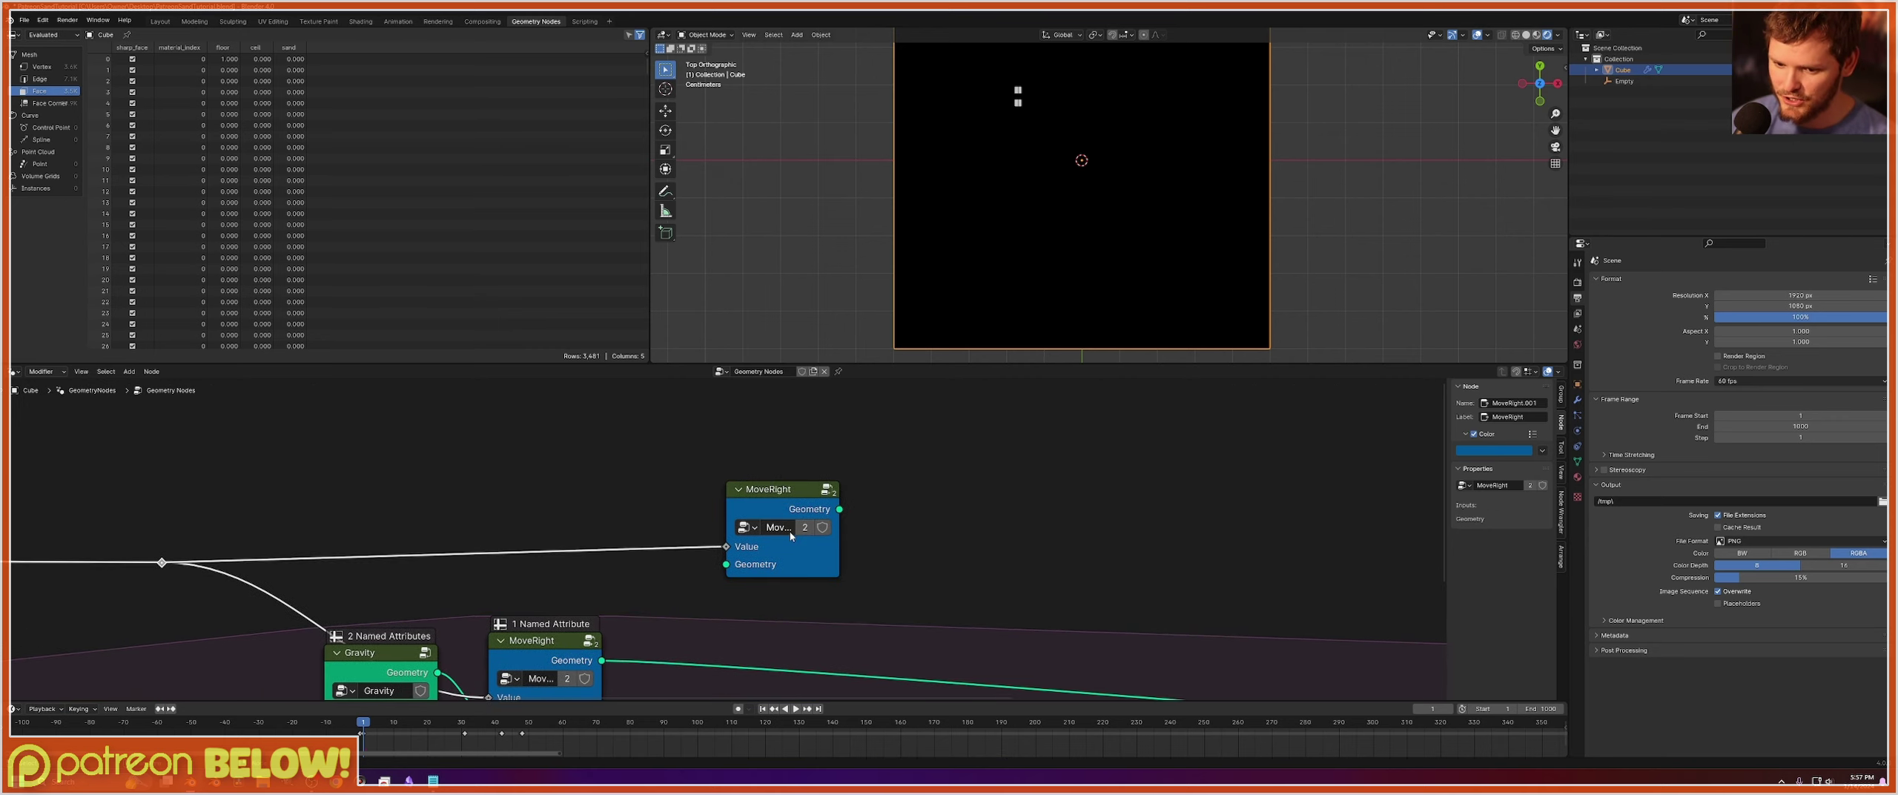
pyautogui.scroll(4, 786, 511)
pyautogui.click(824, 524)
pyautogui.click(791, 531)
pyautogui.write('Move')
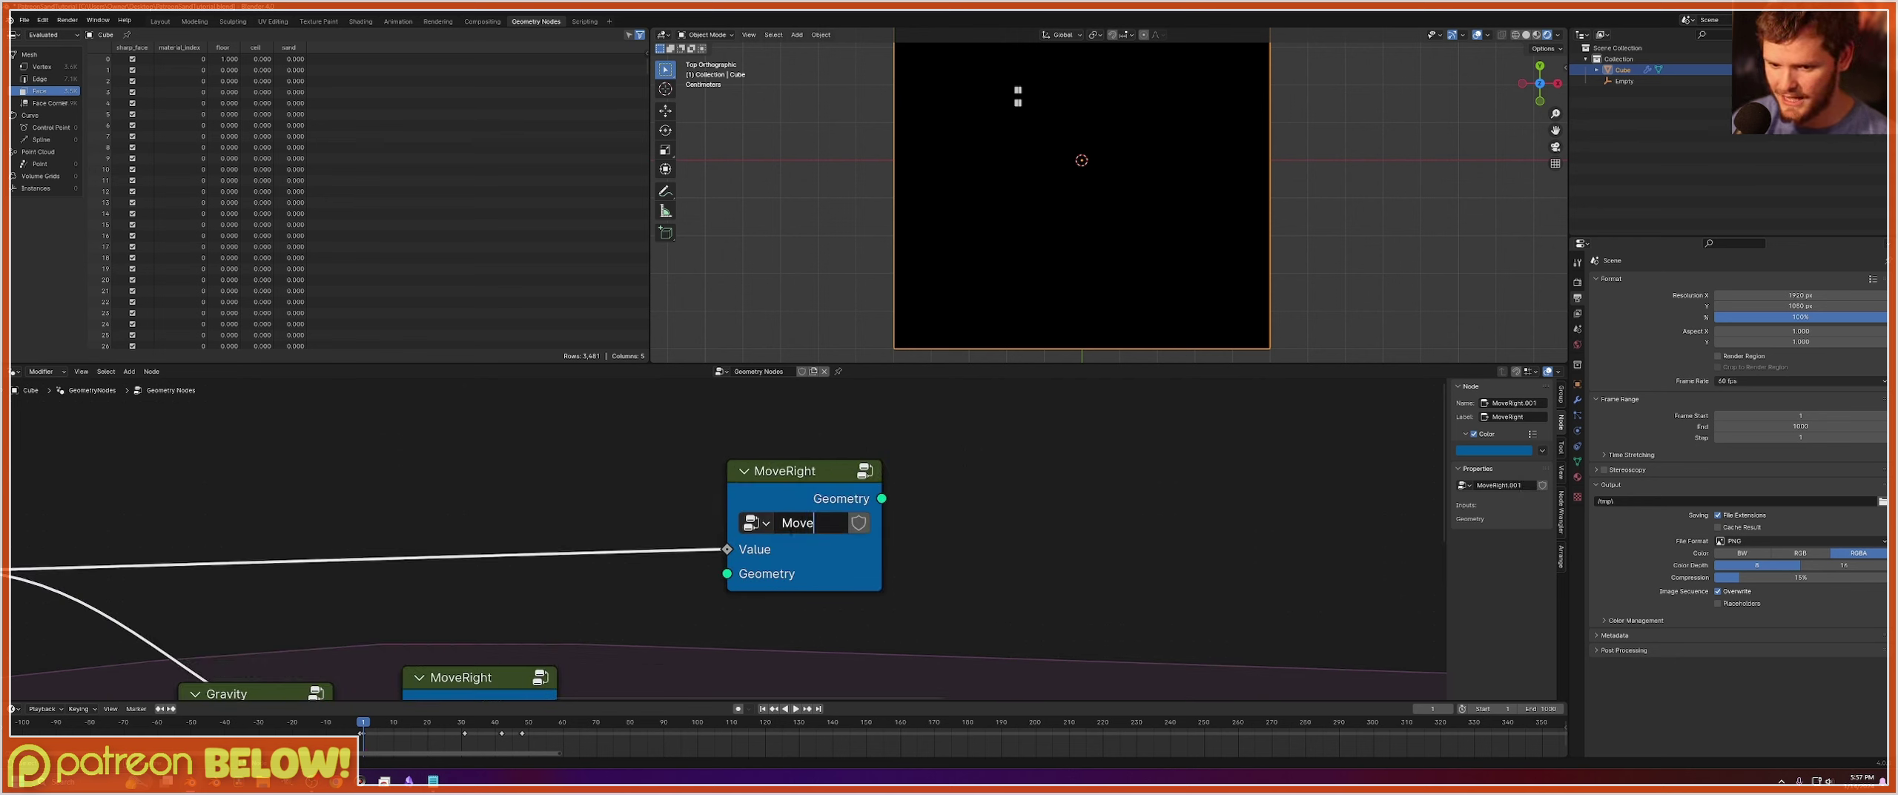
pyautogui.hotkey('ctrl', 'z')
pyautogui.hotkey('ctrl', 'z')
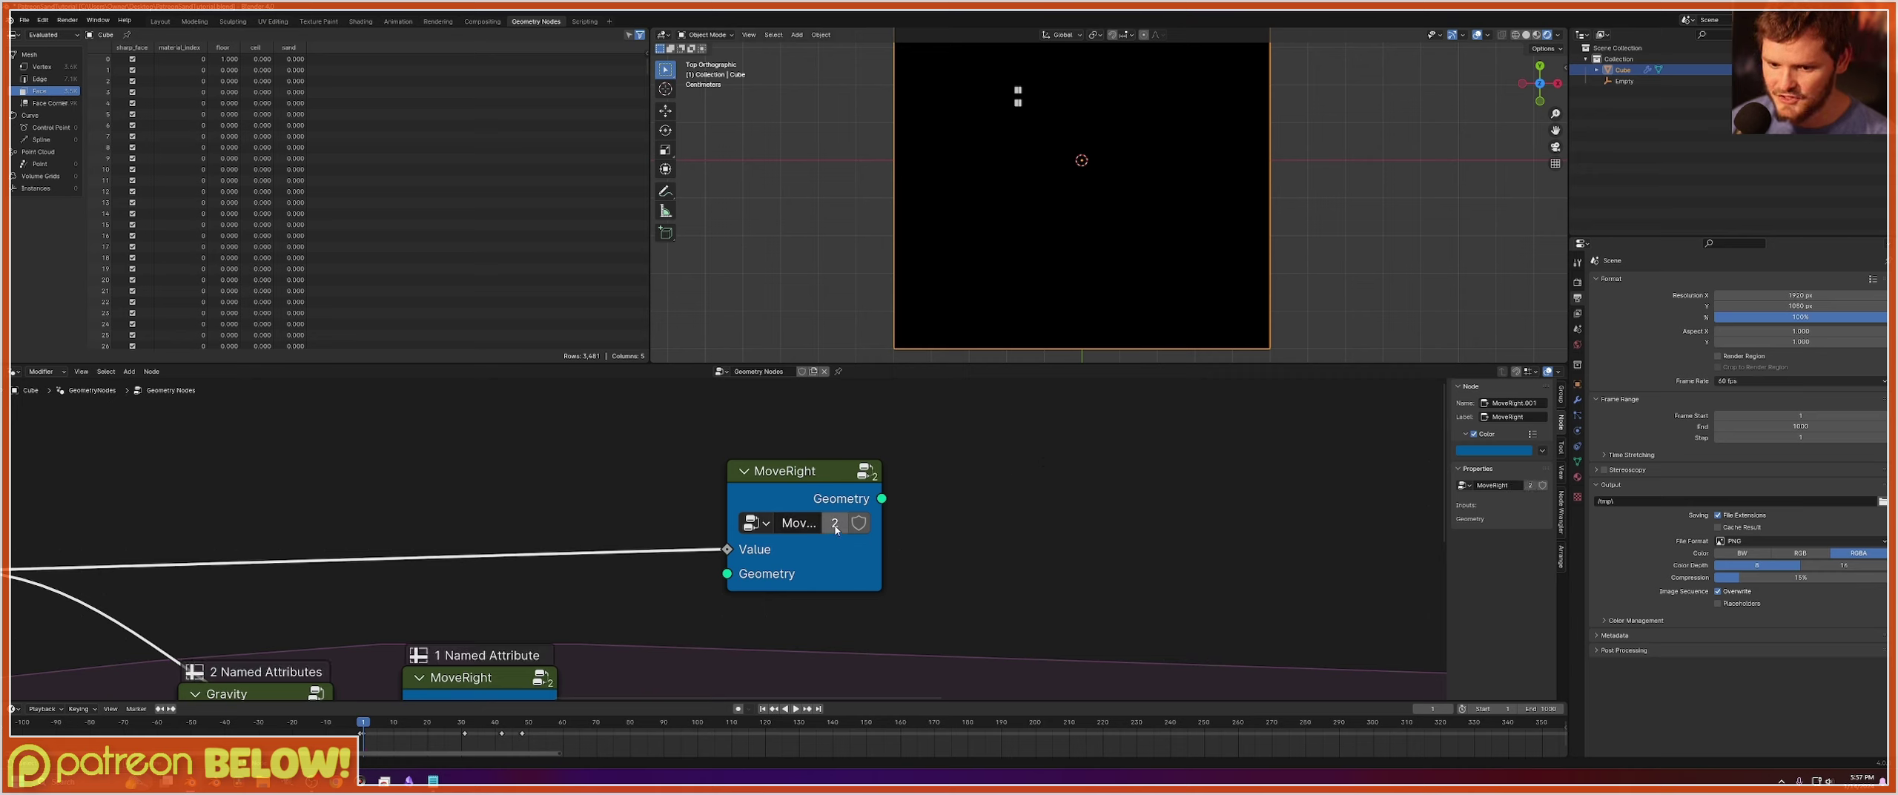
# Make the duplicated node group single-user, and set the group name, node name and label to MoveLeft.
pyautogui.click(834, 523)
pyautogui.scroll(-2, 545, 669)
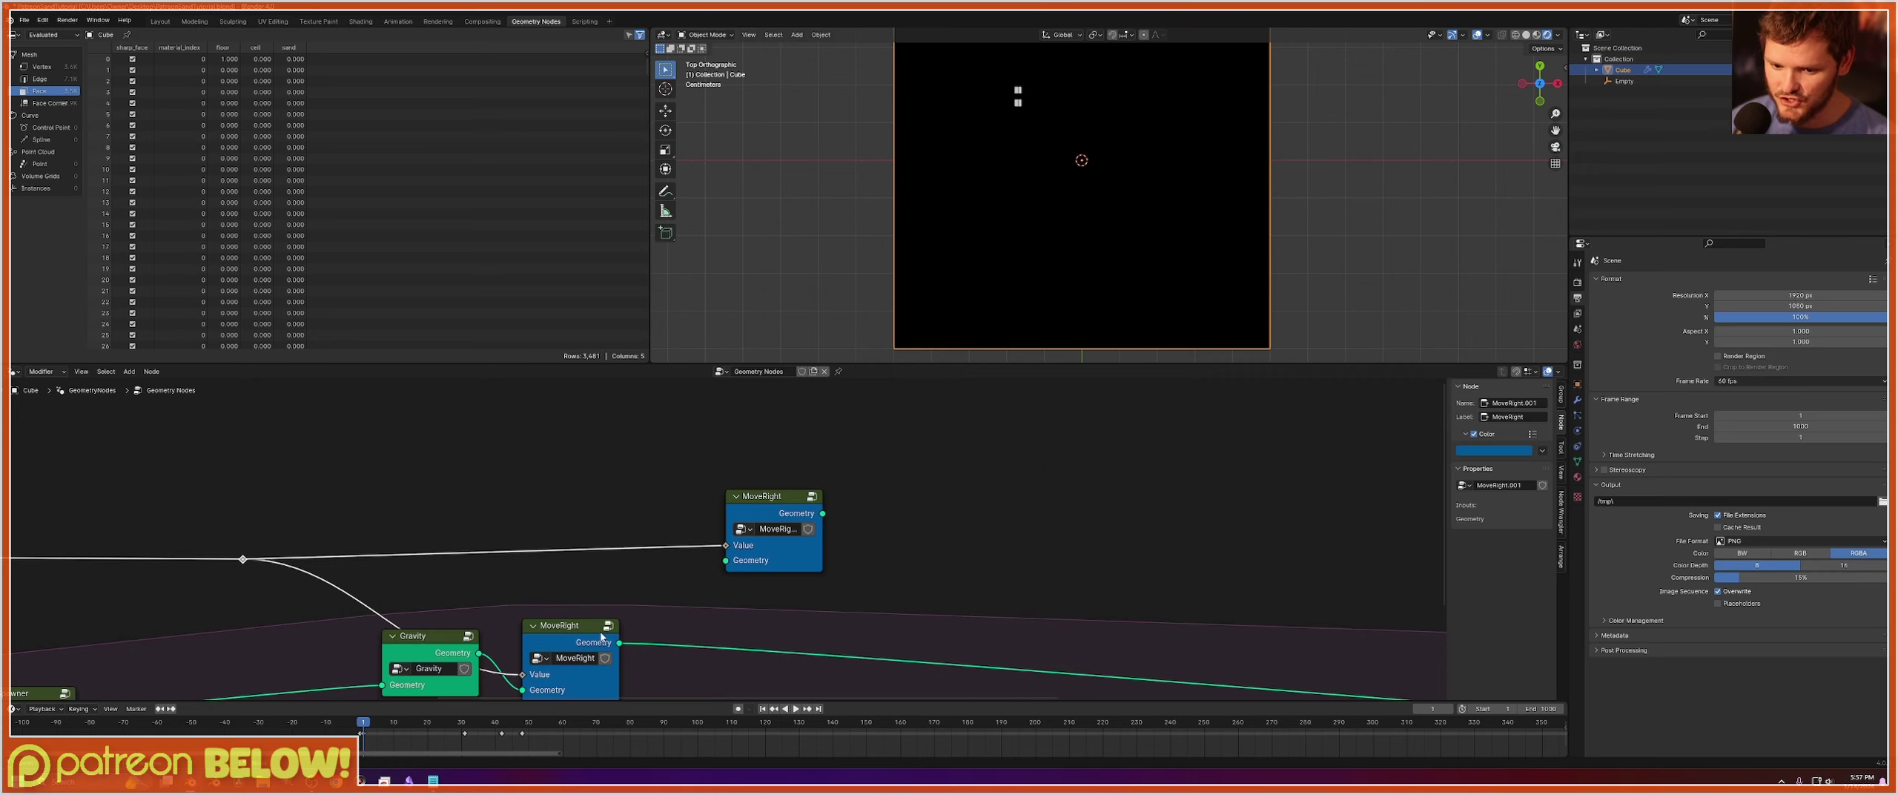
pyautogui.scroll(2, 726, 535)
pyautogui.click(800, 525)
pyautogui.write('MoveLeft')
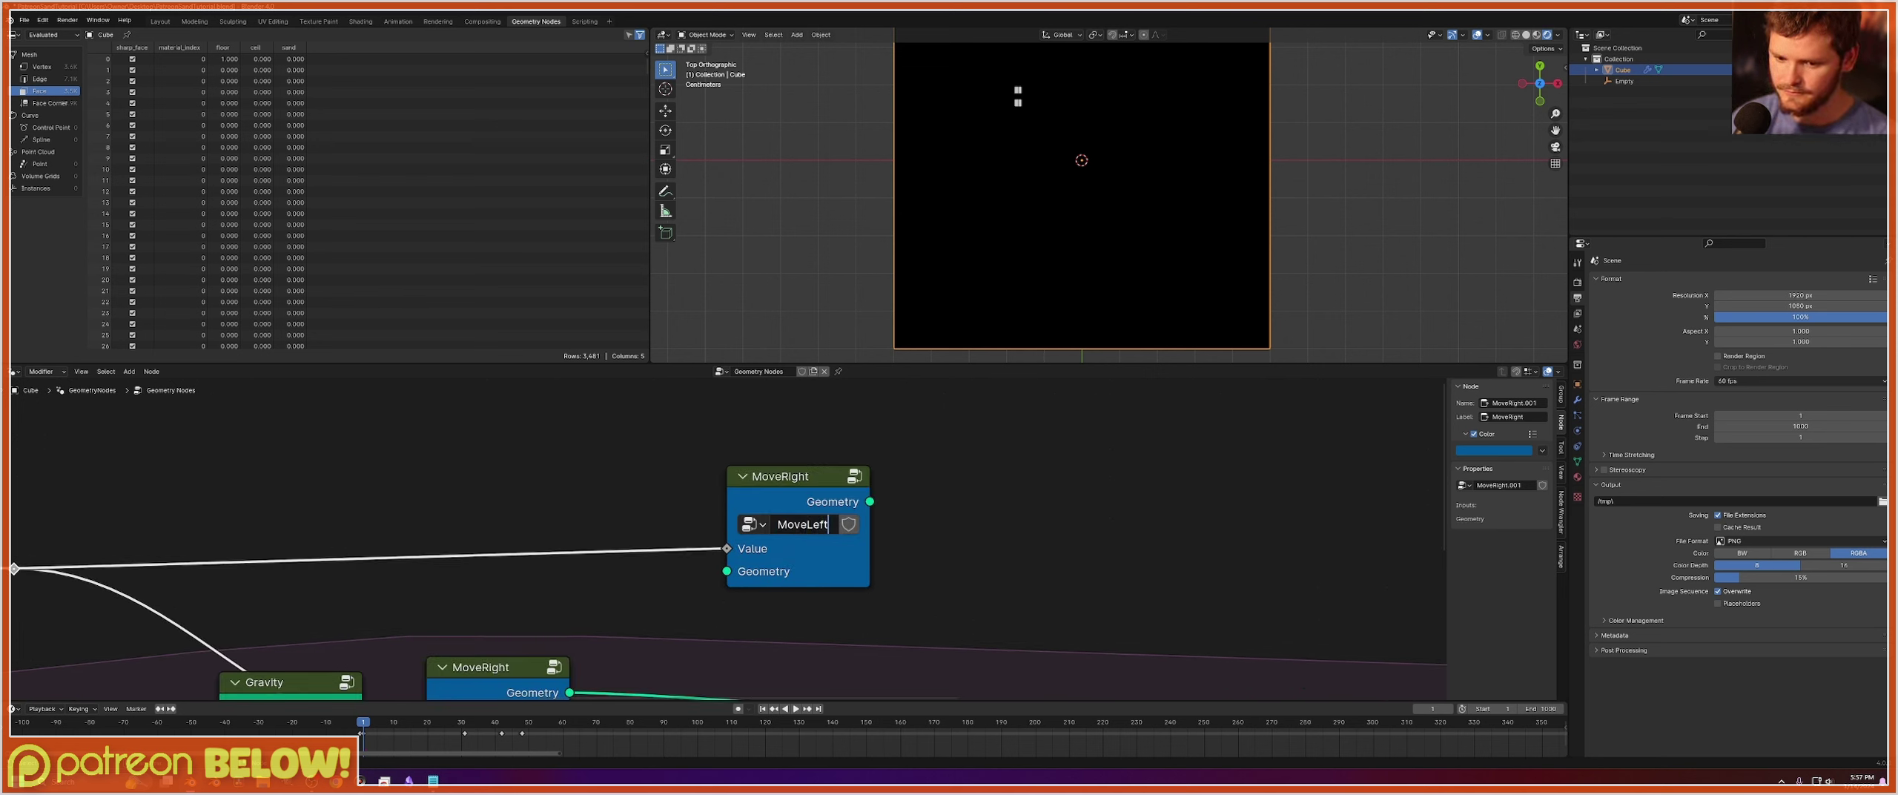
pyautogui.press('Return')
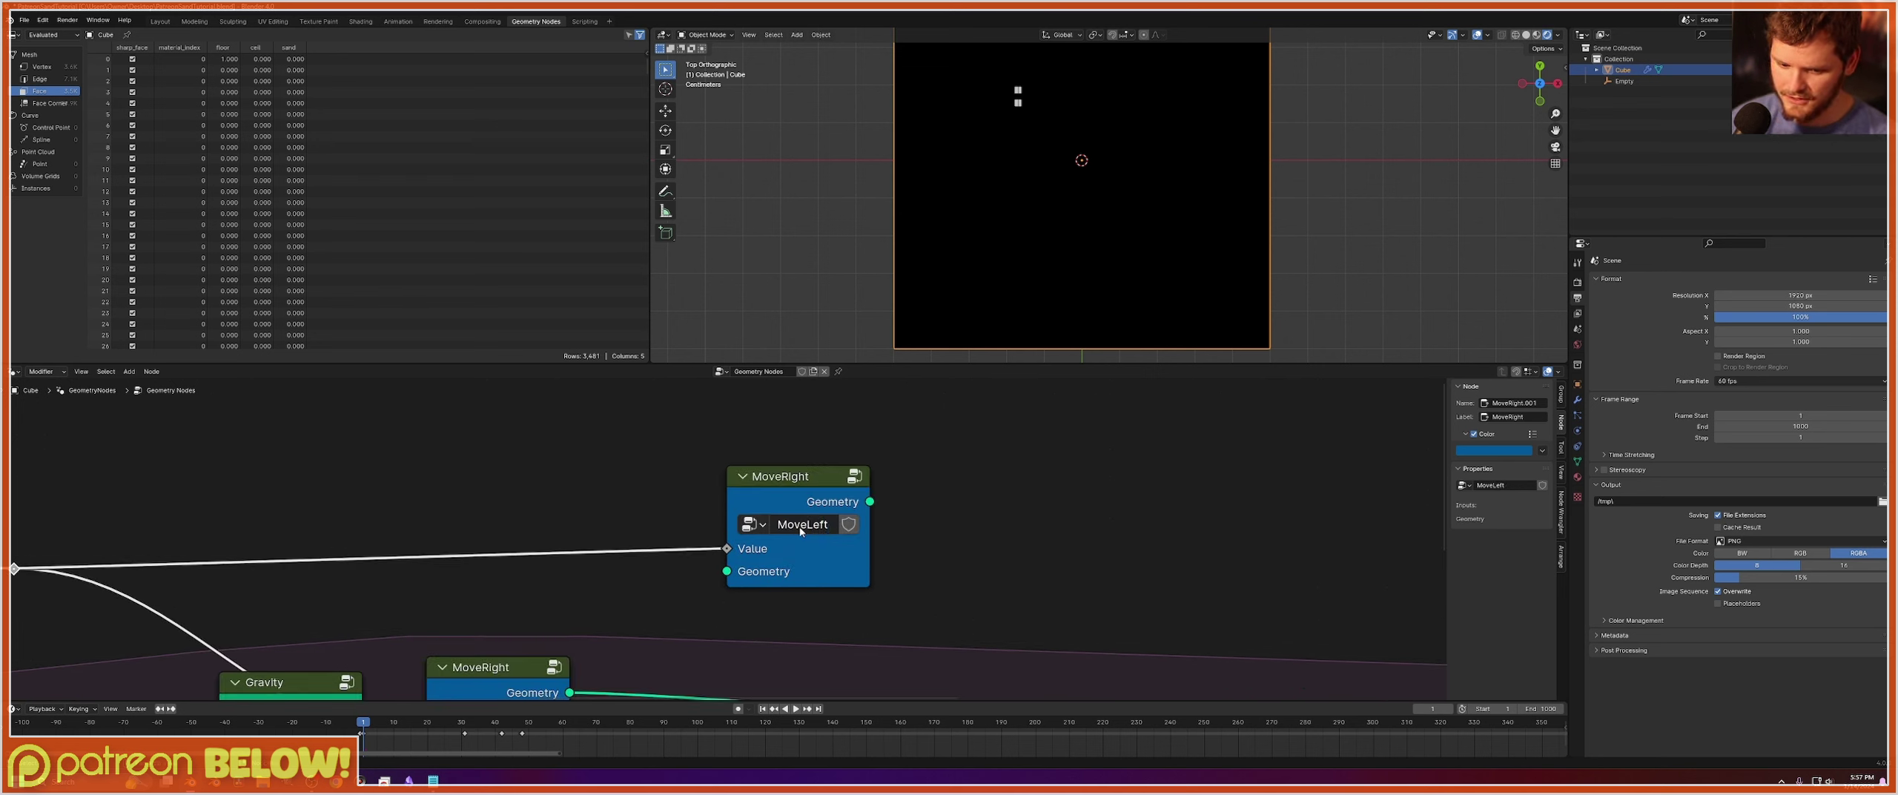
pyautogui.scroll(-2, 727, 549)
pyautogui.click(773, 495)
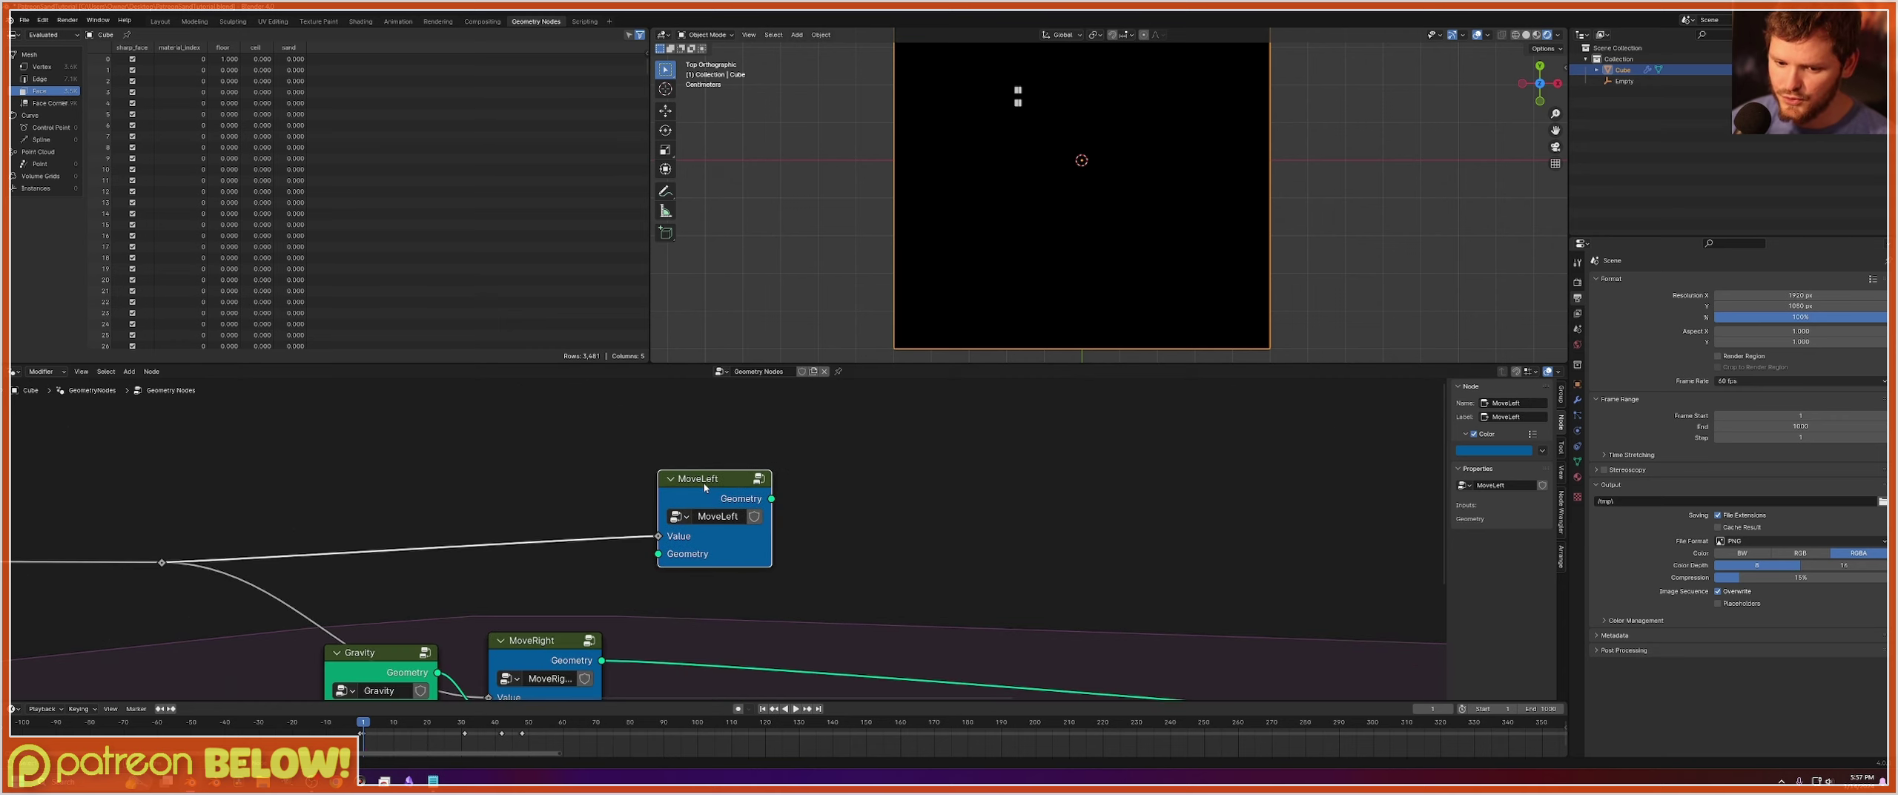
# Open the MoveLeft group for editing and save the file.
pyautogui.press('Tab')
pyautogui.hotkey('ctrl', 's')
pyautogui.scroll(-5, 667, 492)
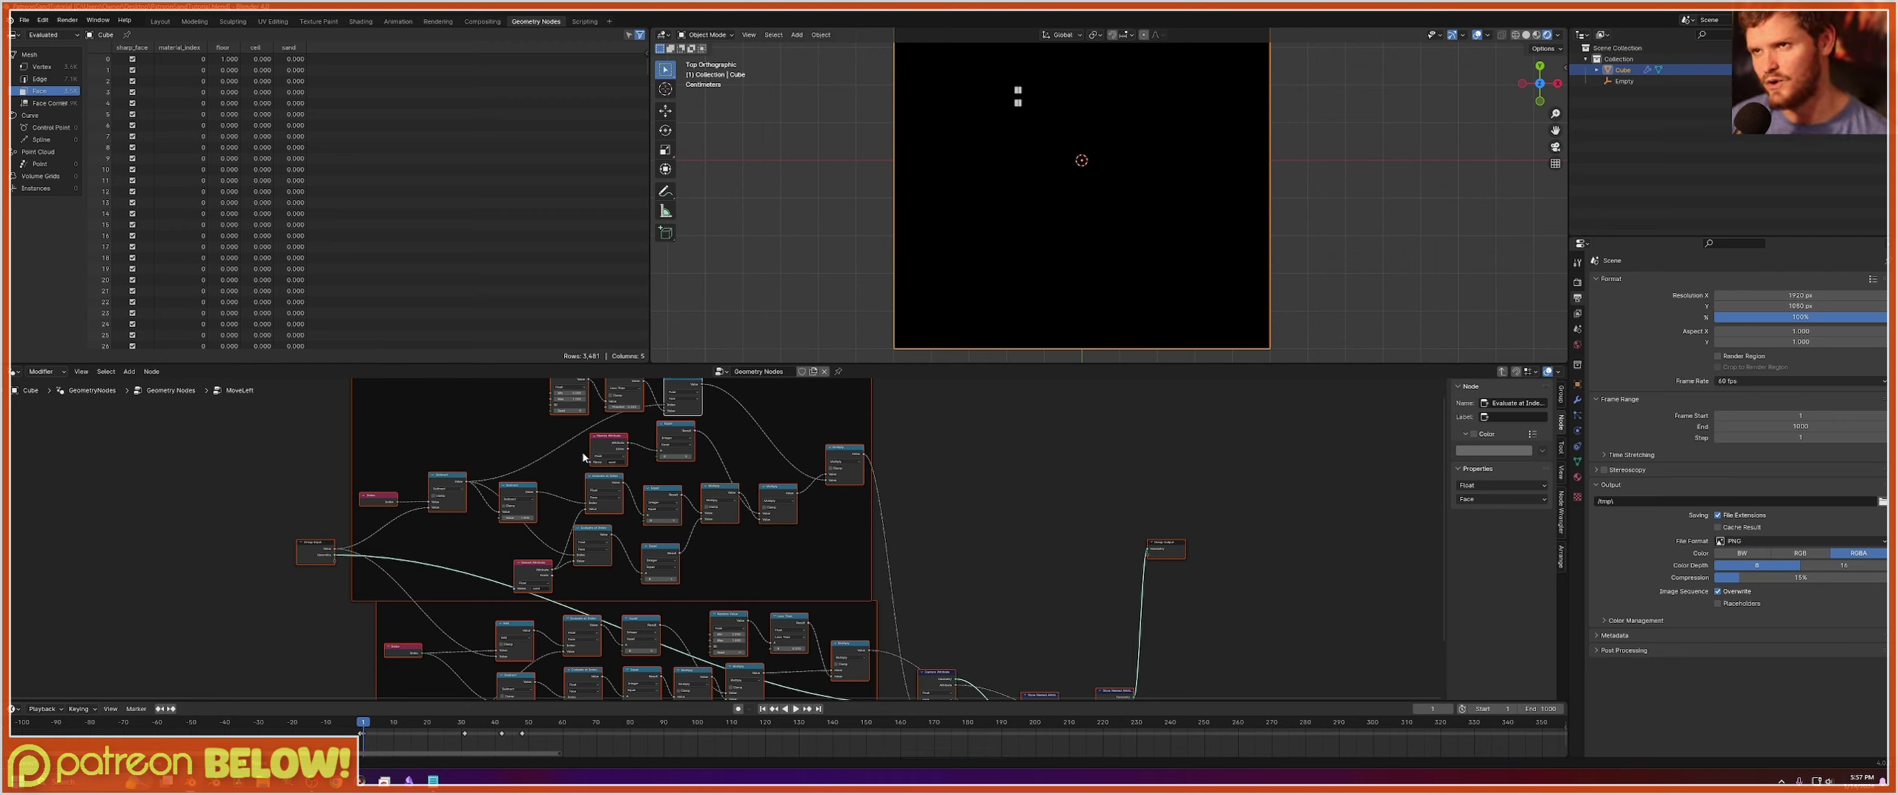
pyautogui.scroll(5, 540, 574)
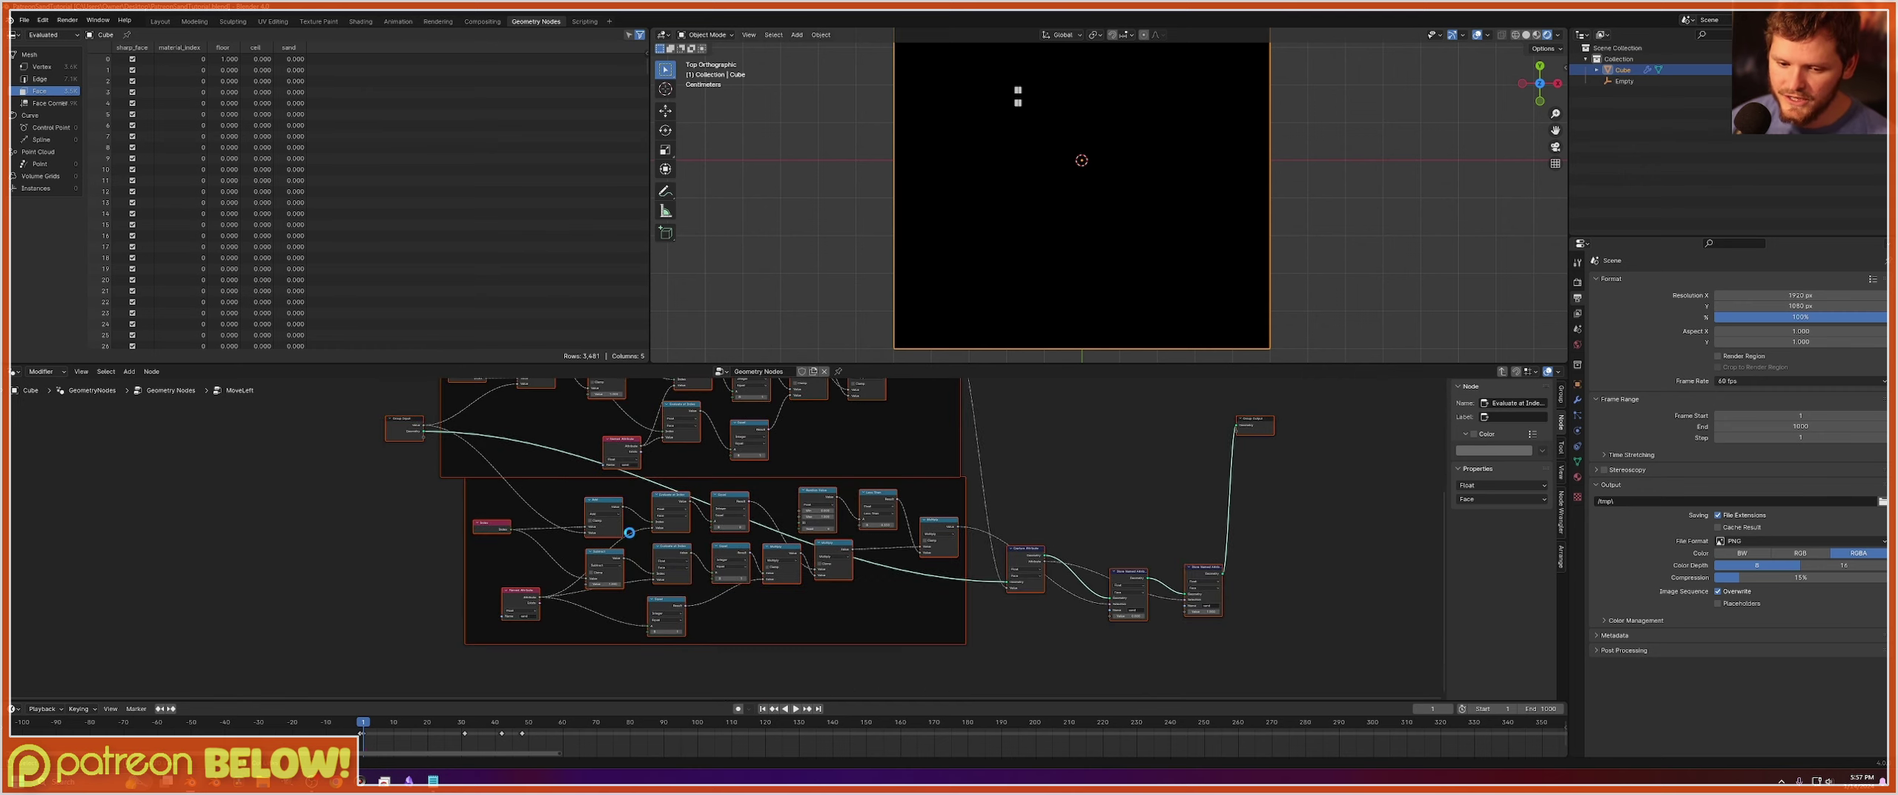
pyautogui.hotkey('ctrl', 's')
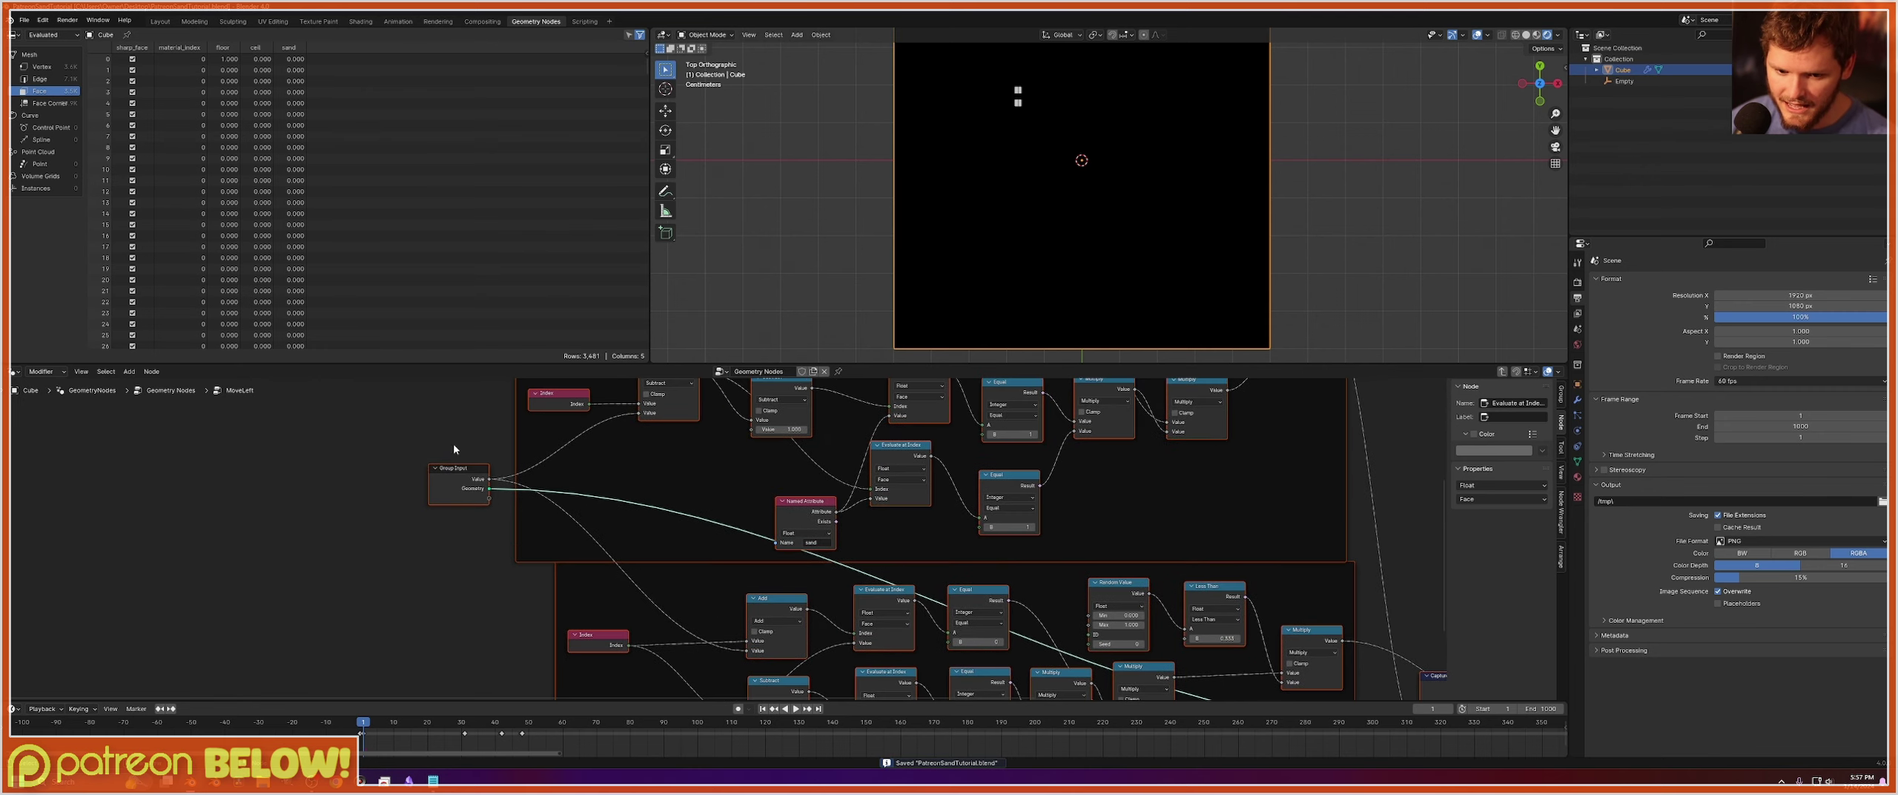
# Change the first Subtract node after Index in MoveLeft's upper frame to Add.
pyautogui.click(463, 478)
pyautogui.scroll(2, 474, 482)
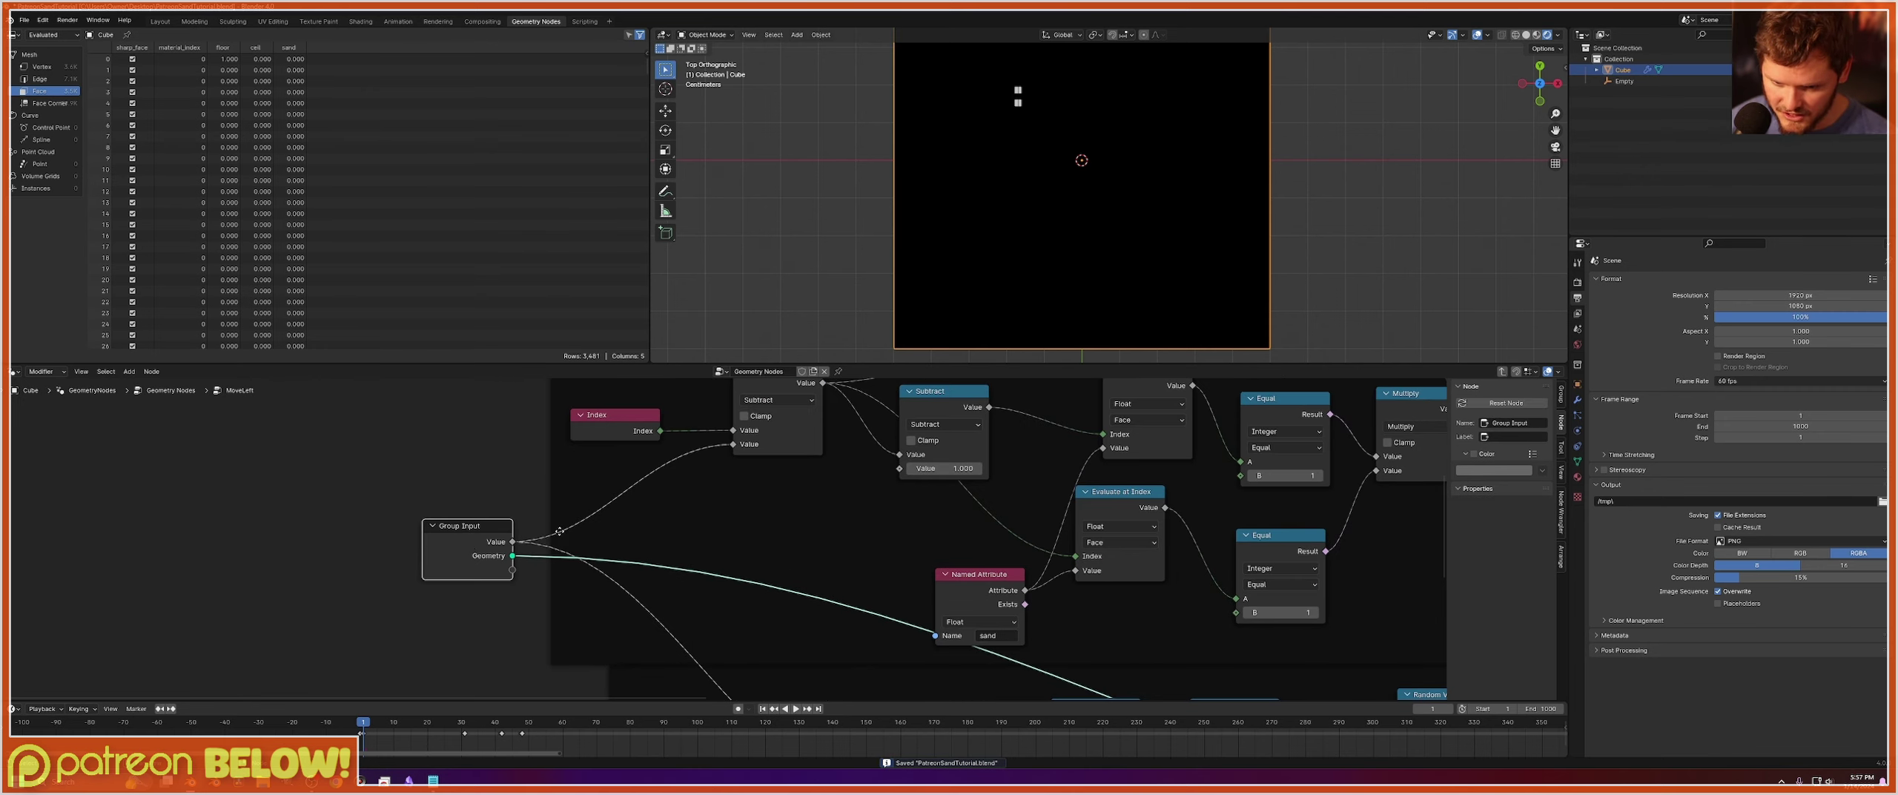
pyautogui.moveTo(763, 416); pyautogui.dragTo(717, 447, button='middle')
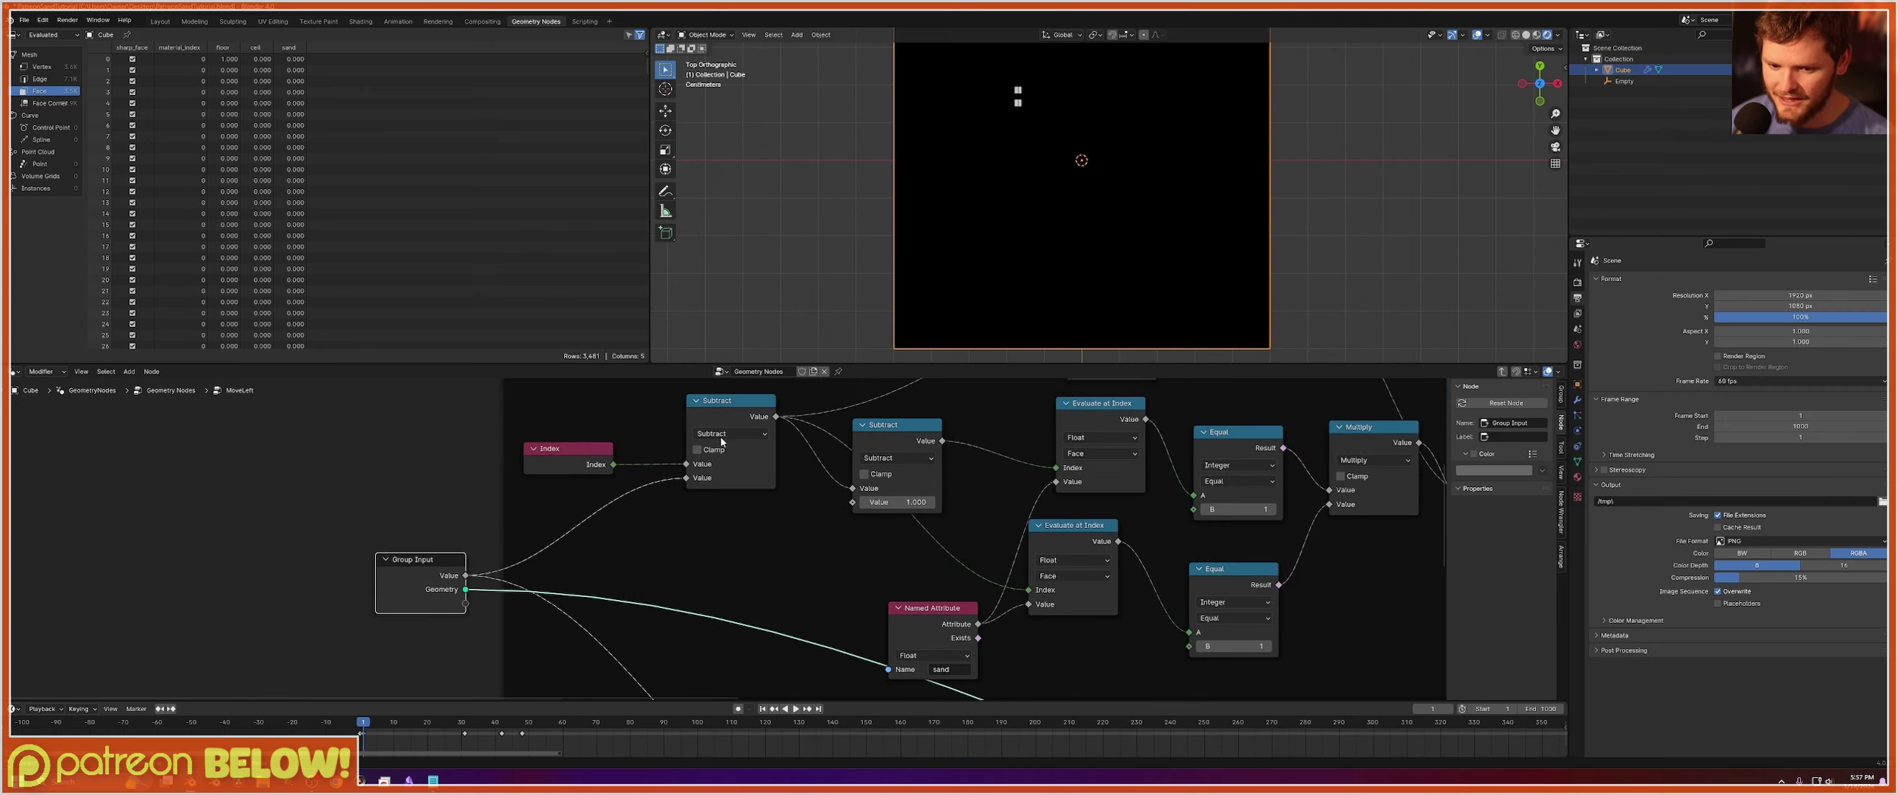
pyautogui.click(726, 434)
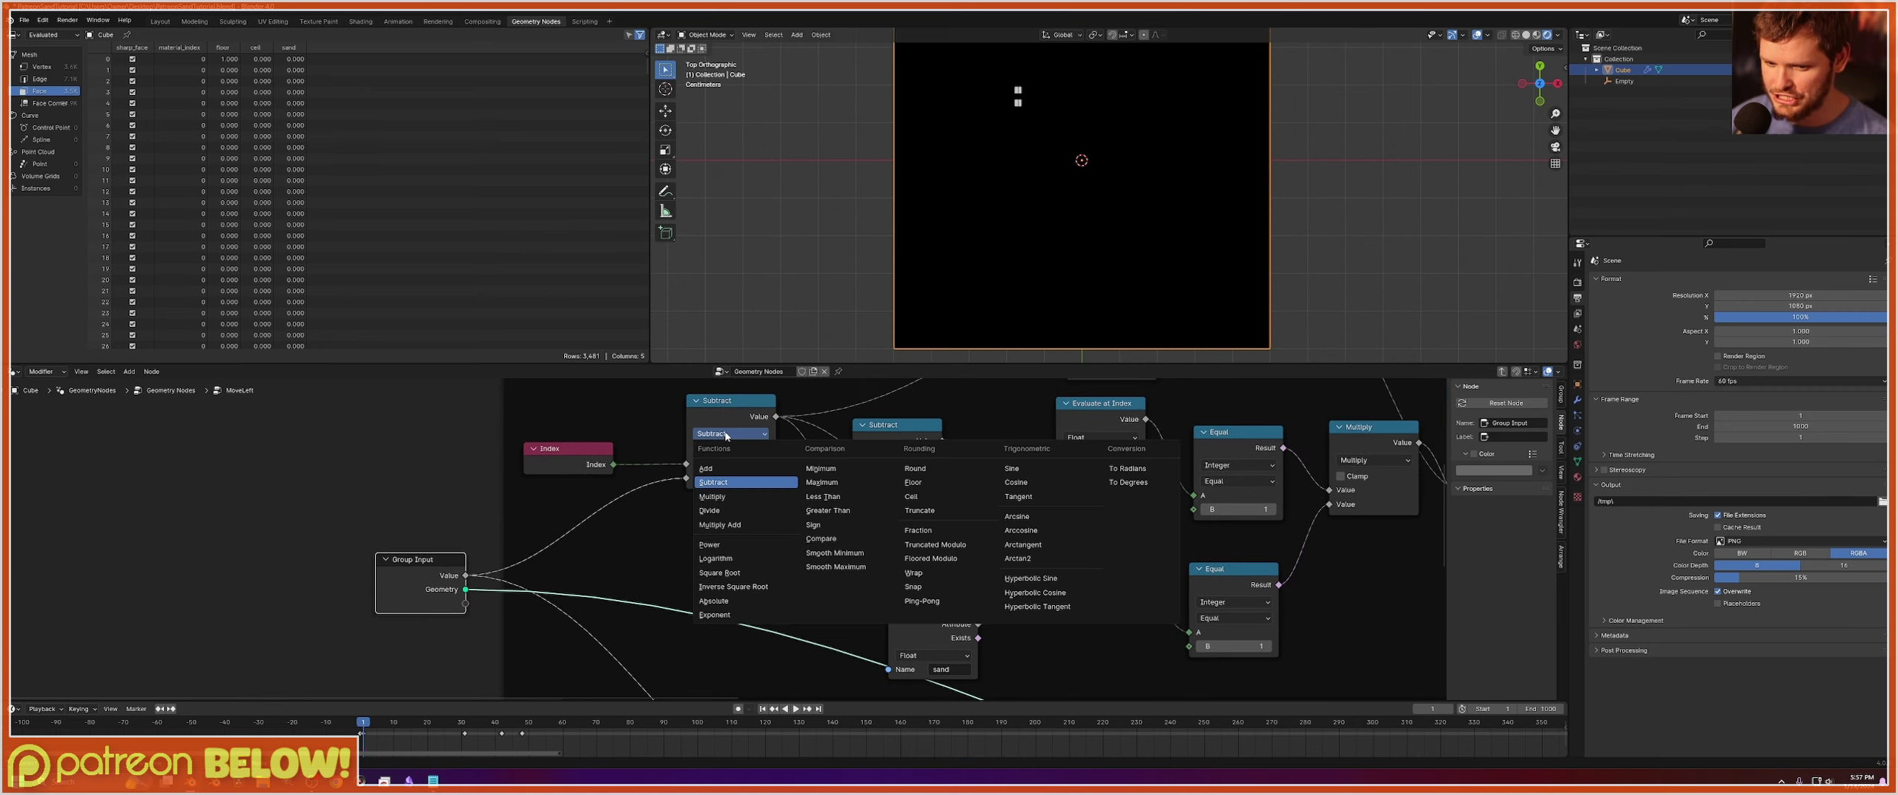
pyautogui.press('a')
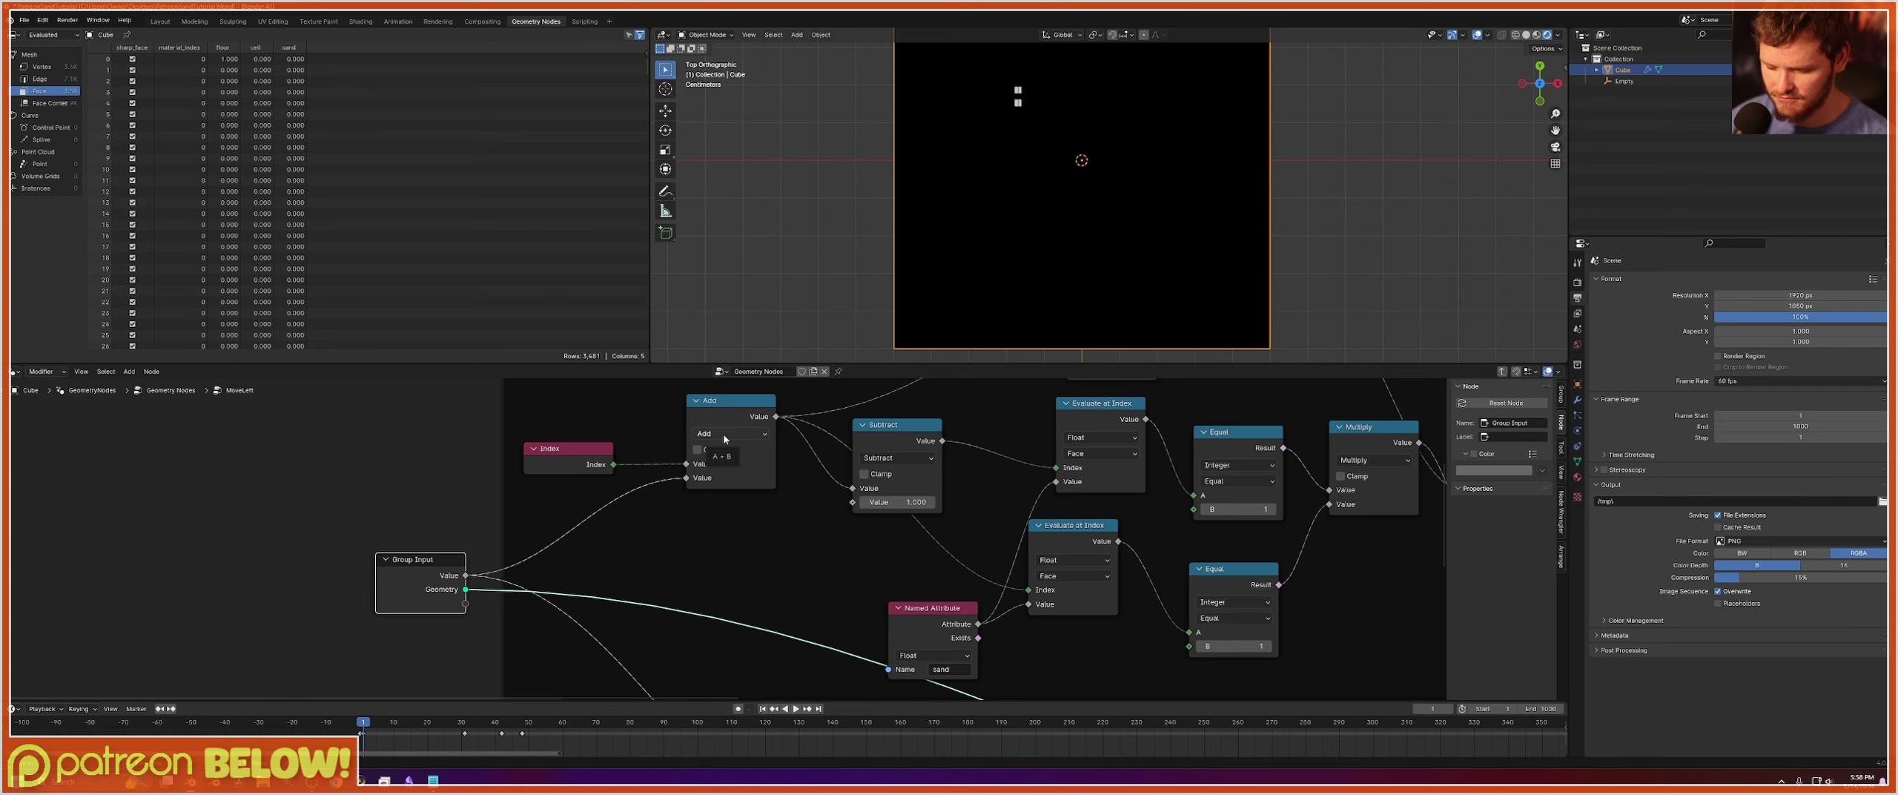
# Change the math operation of the Add node after Index in MoveLeft's lower frame.
pyautogui.scroll(-1, 724, 441)
pyautogui.moveTo(660, 600); pyautogui.dragTo(576, 451, button='middle')
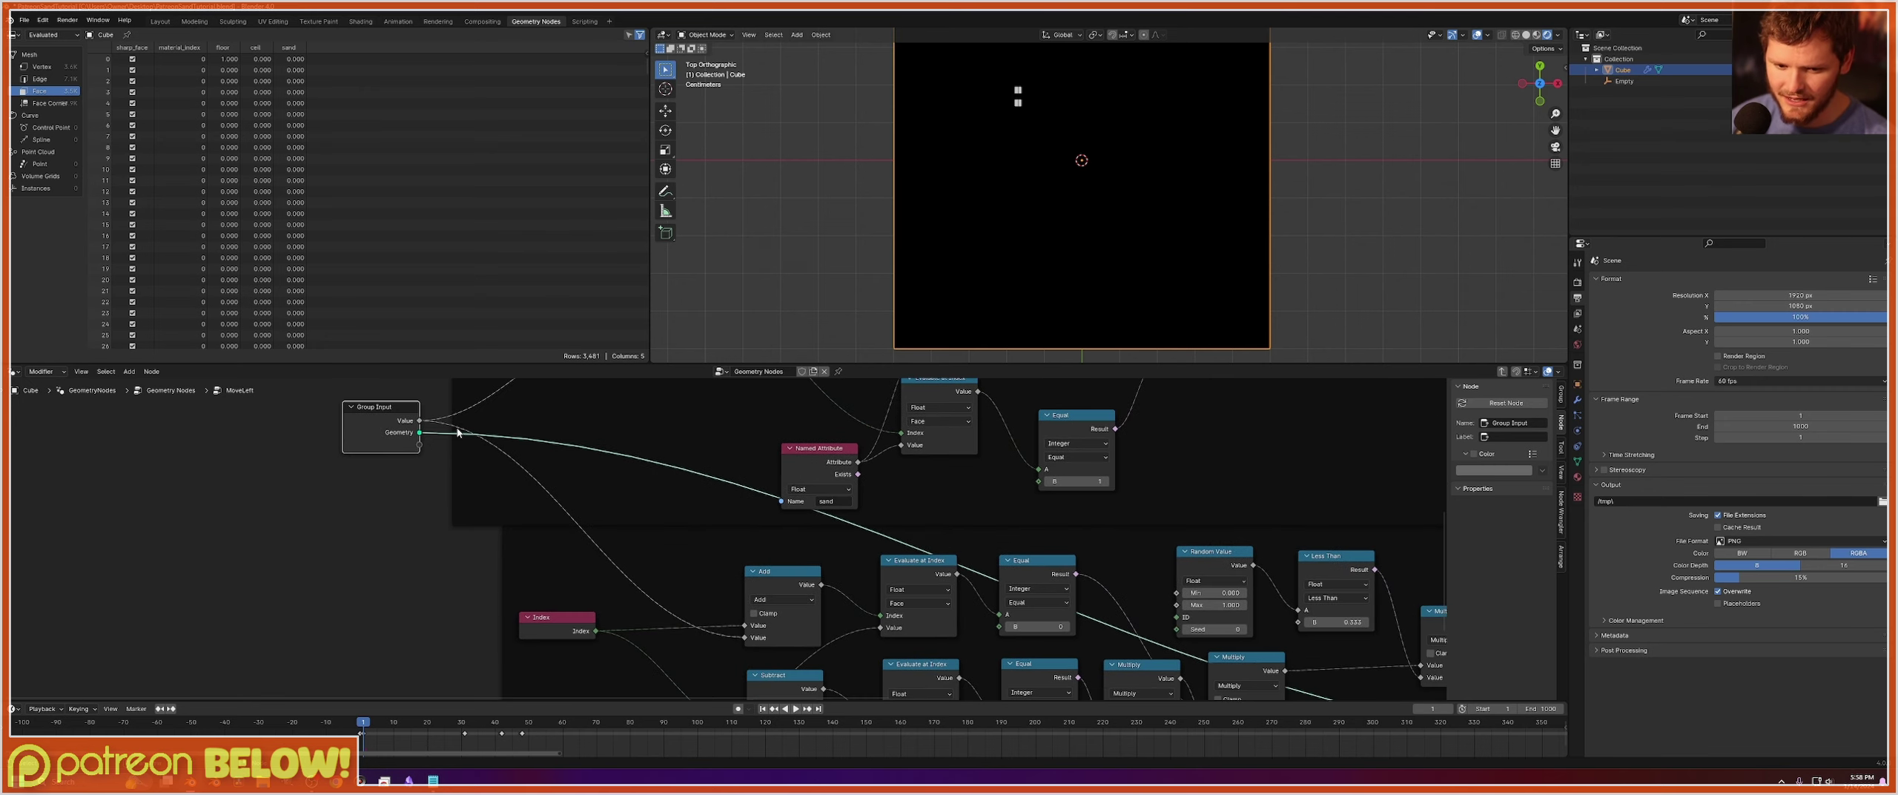
pyautogui.click(783, 599)
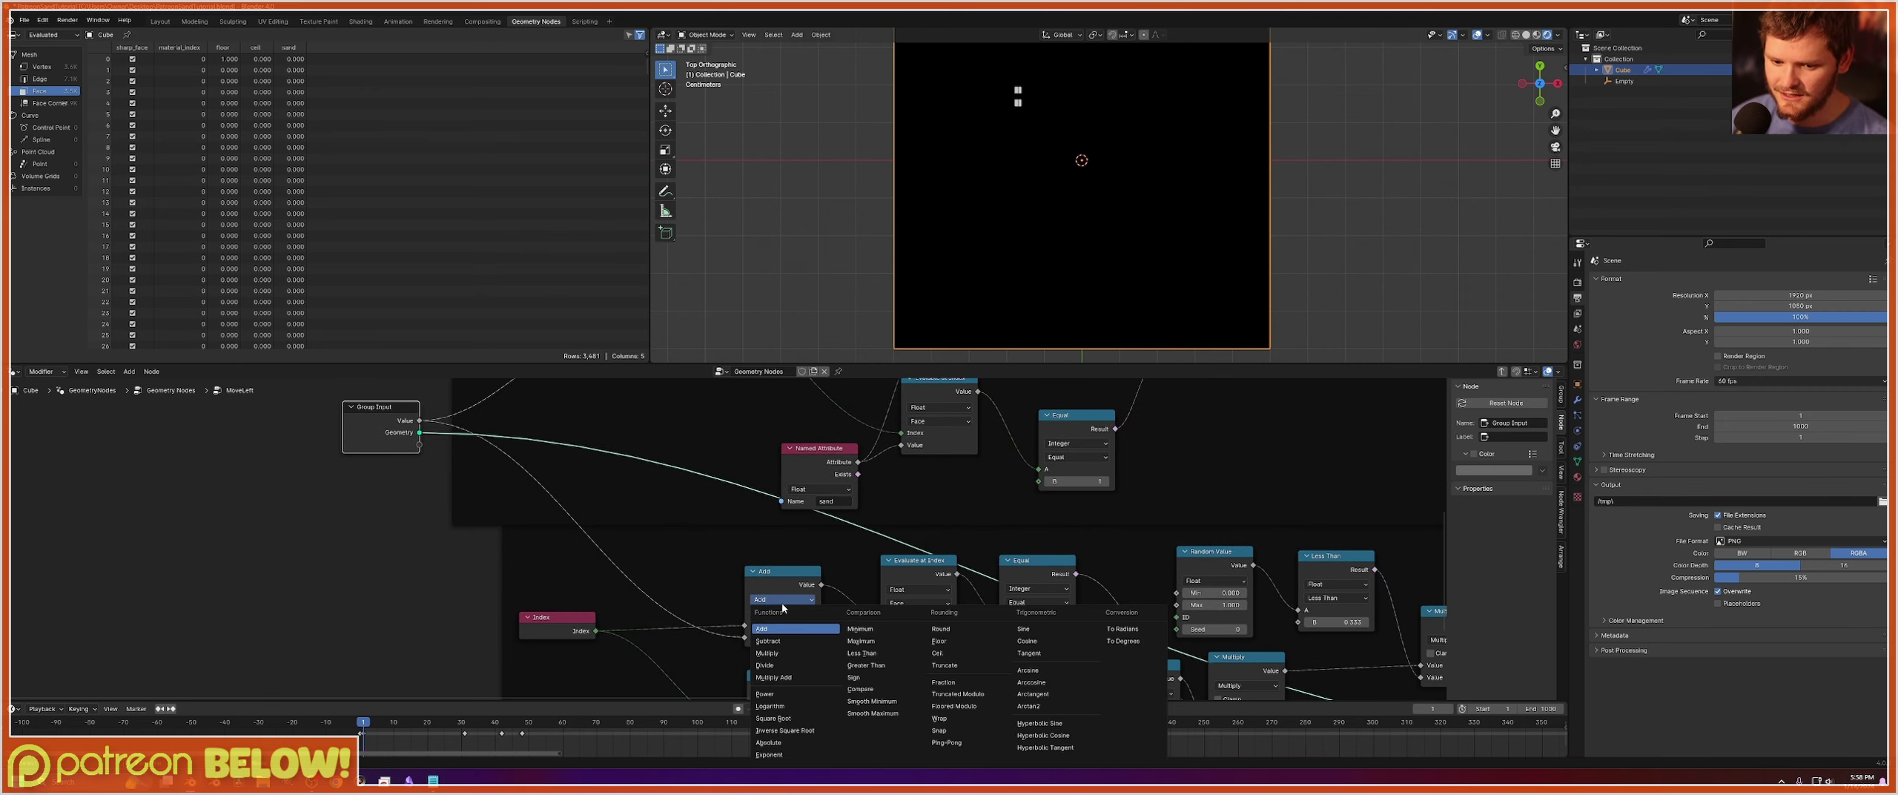
pyautogui.scroll(-3, 725, 534)
pyautogui.moveTo(996, 552); pyautogui.dragTo(808, 514, button='middle')
# Change the random-value Less Than node in MoveLeft's upper frame to Greater Than and set its threshold to 2/3.
pyautogui.press('Tab')
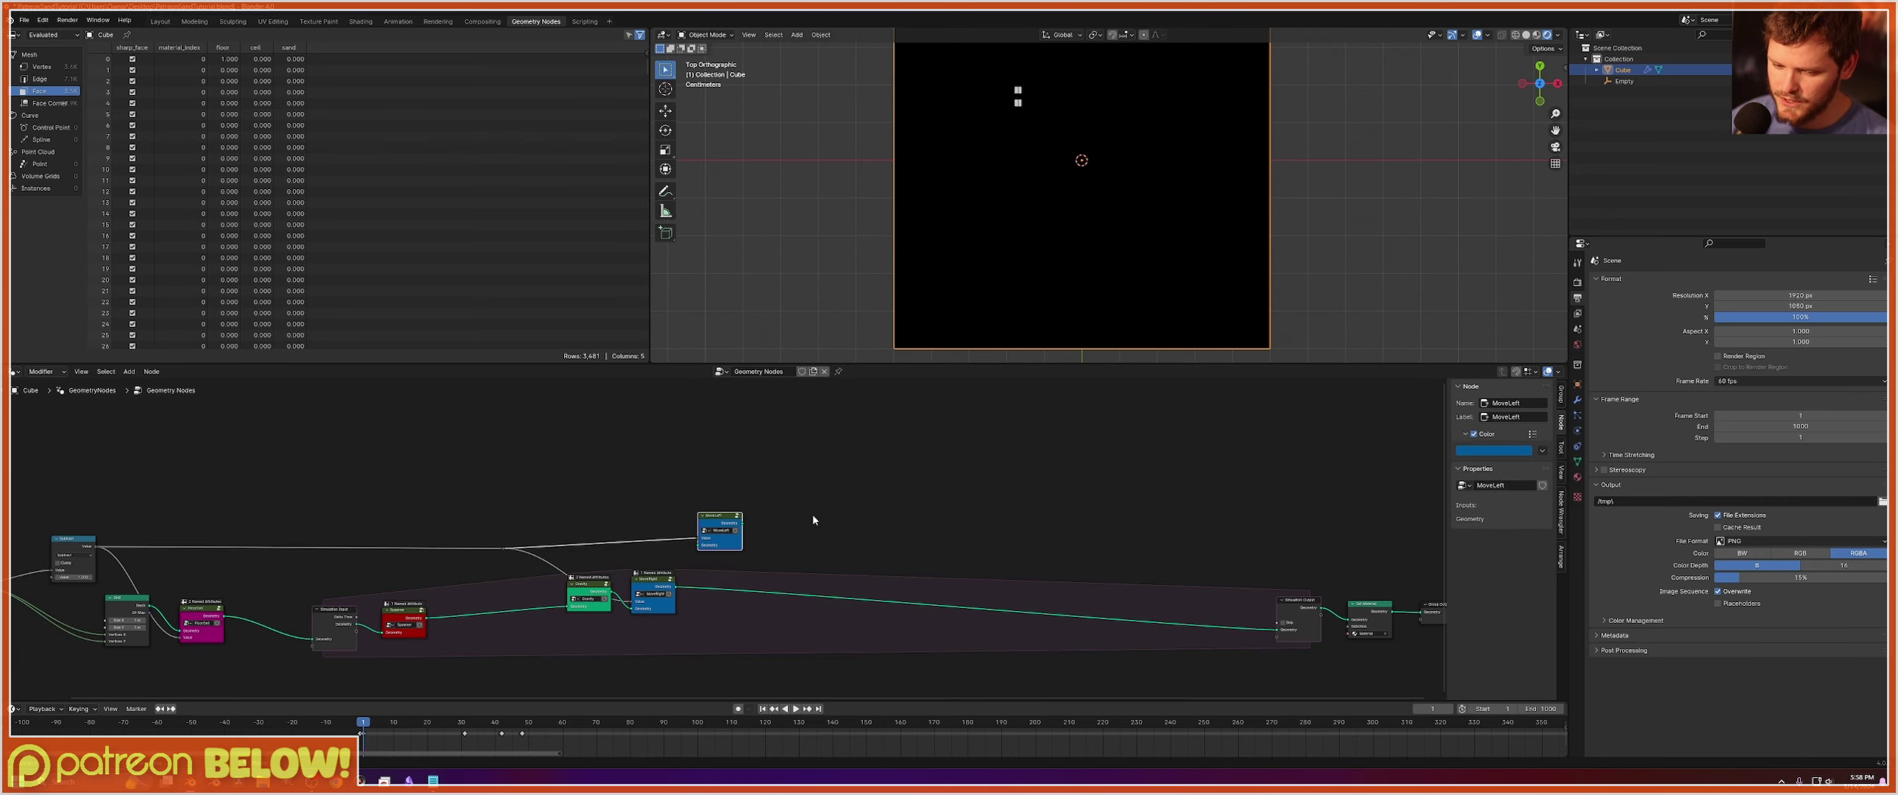
pyautogui.press('Tab')
pyautogui.moveTo(734, 422); pyautogui.dragTo(766, 599, button='middle')
pyautogui.scroll(6, 712, 504)
pyautogui.scroll(3, 768, 558)
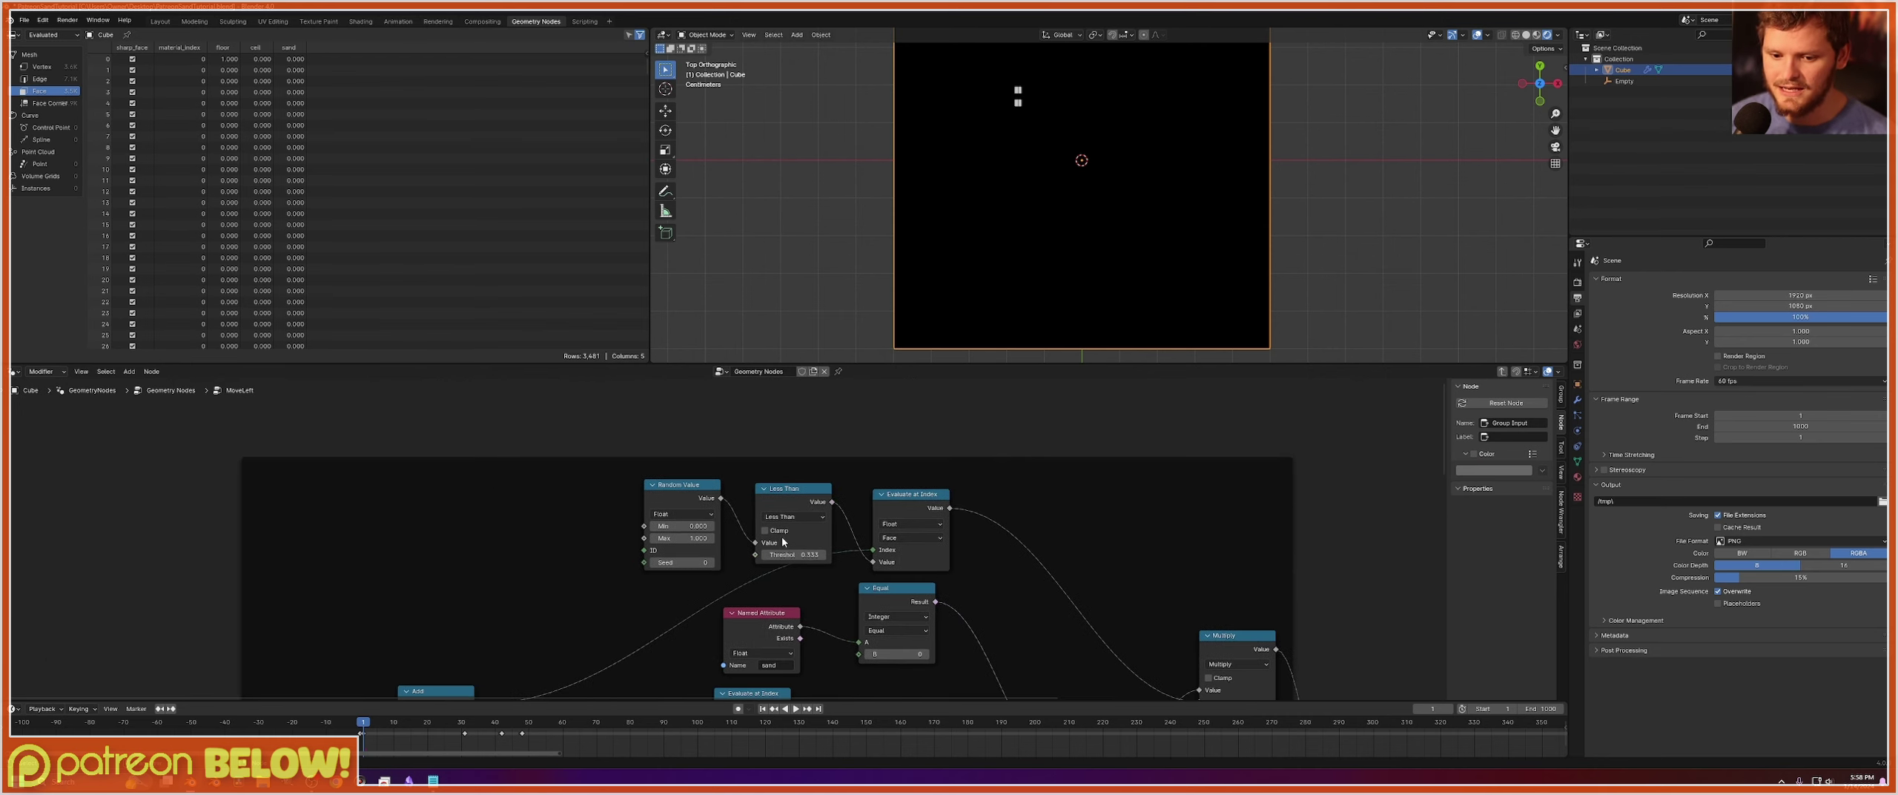
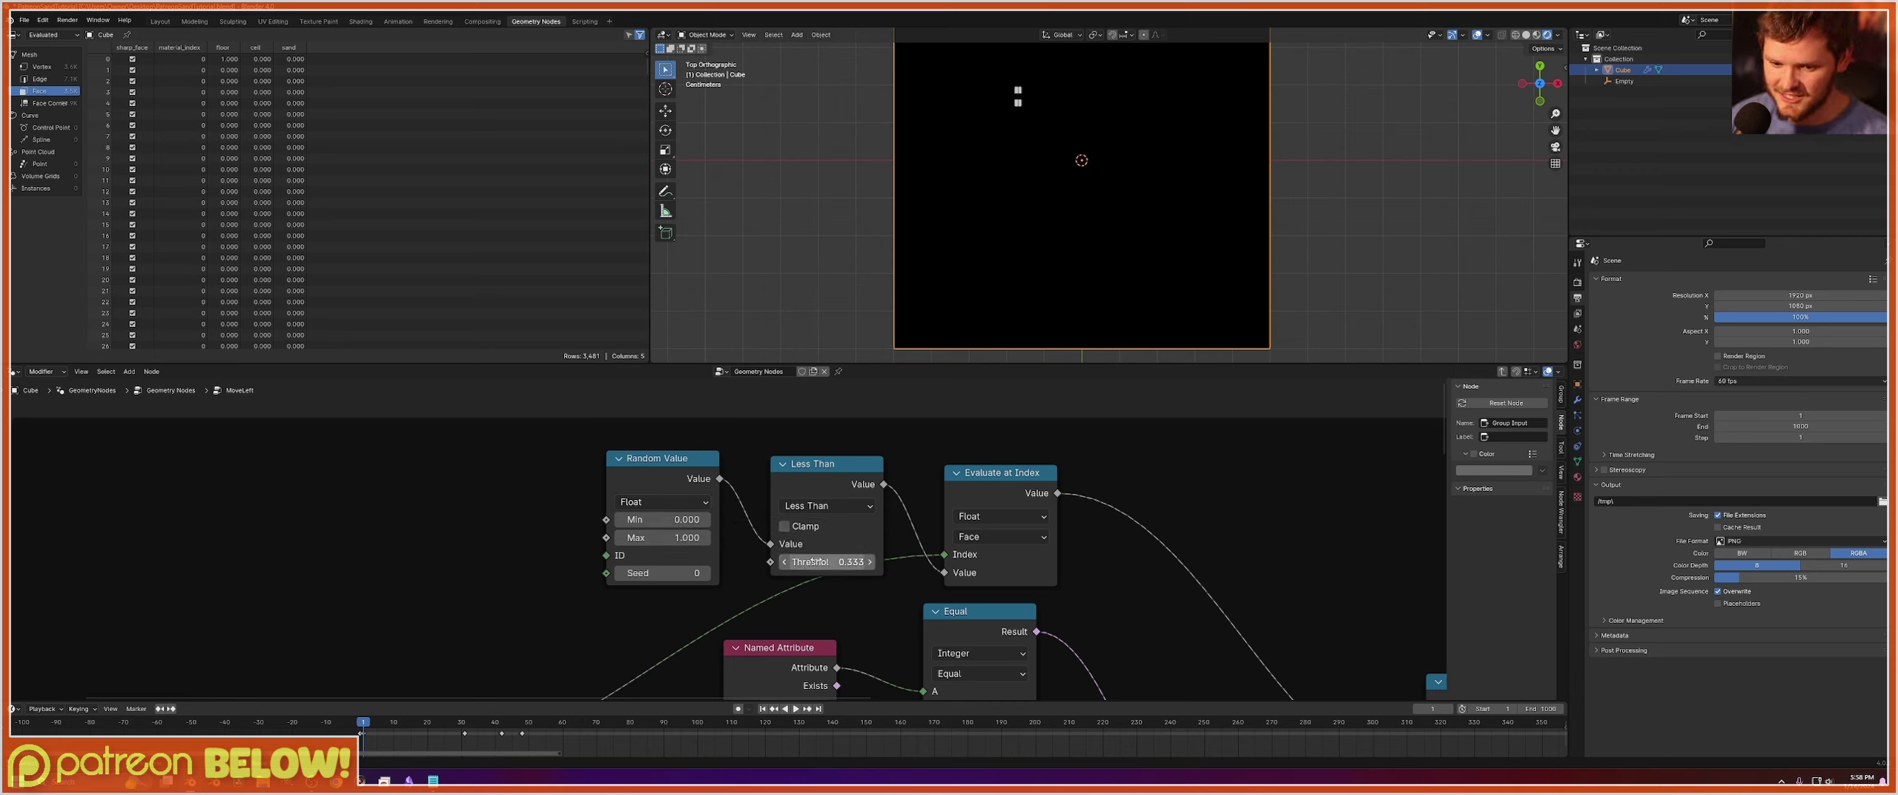
pyautogui.click(825, 510)
pyautogui.click(952, 606)
pyautogui.click(837, 564)
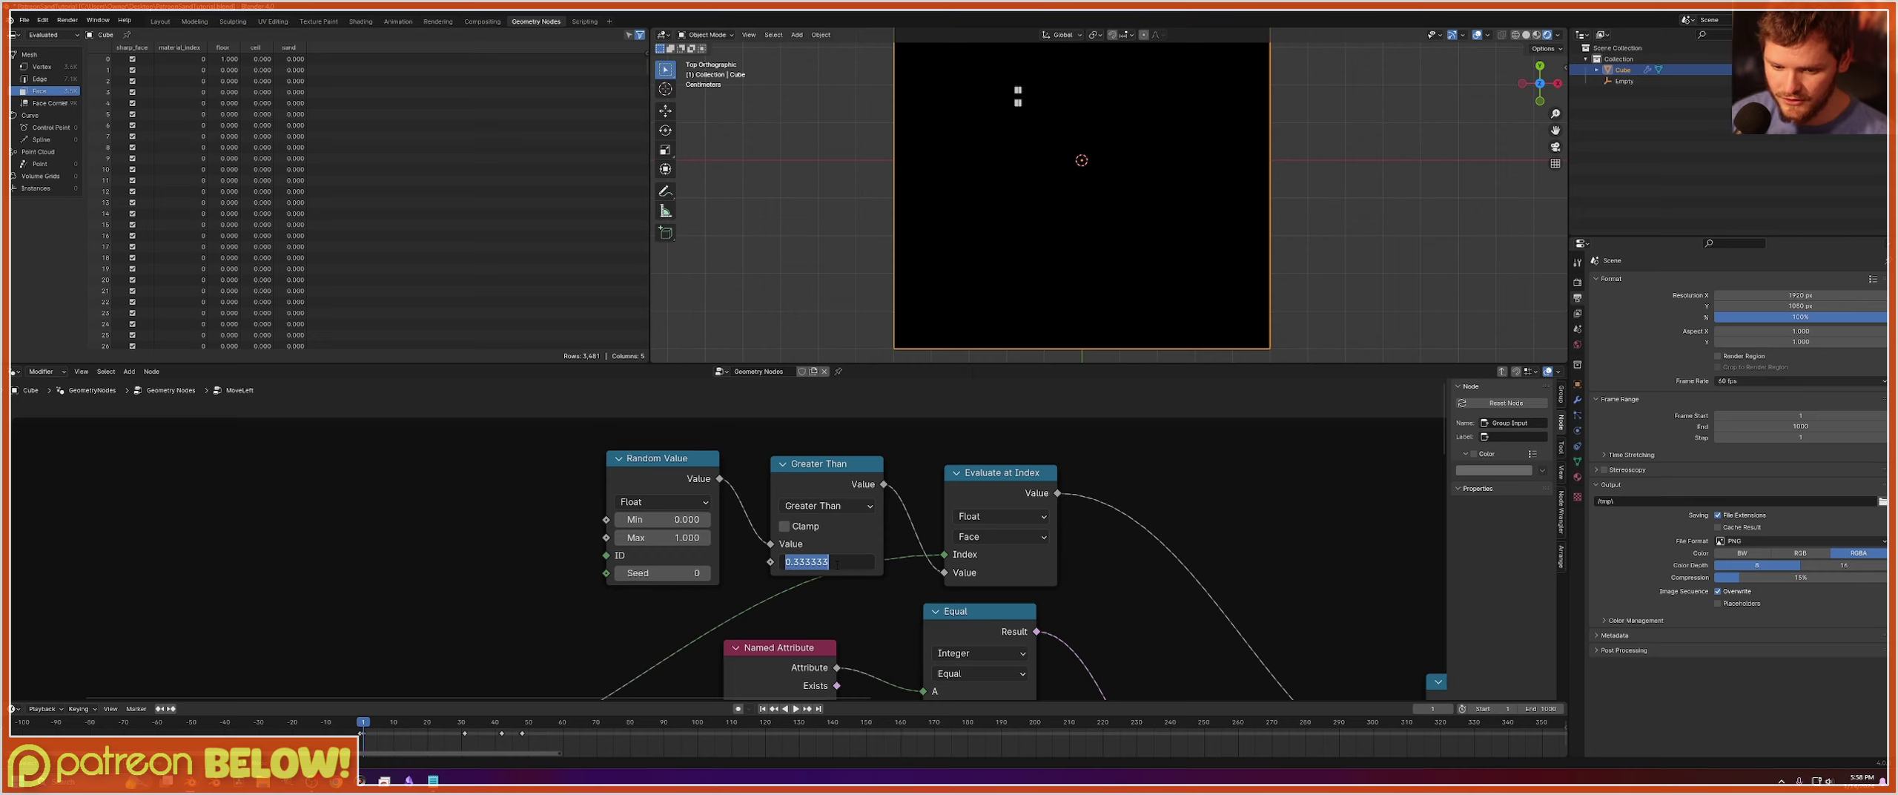
pyautogui.write('2/')
pyautogui.press('Return')
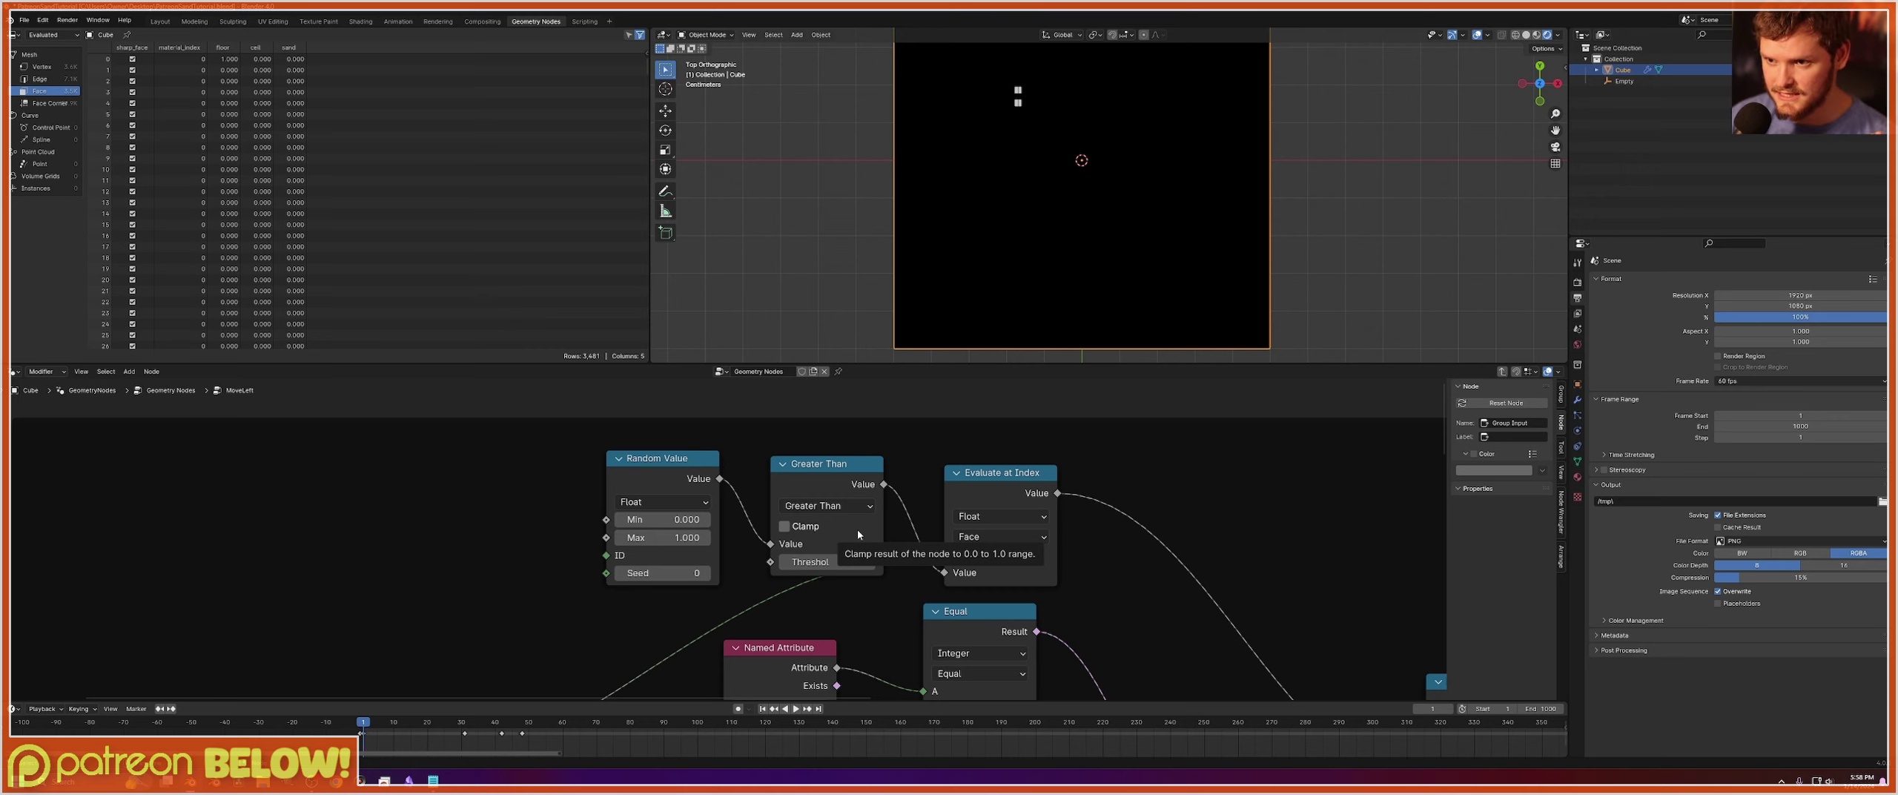
# Switch the random-value Less Than comparison in MoveLeft's lower frame to Greater Than and set its B value to 2/3.
pyautogui.scroll(-4, 927, 601)
pyautogui.moveTo(930, 642); pyautogui.dragTo(683, 273, button='middle')
pyautogui.scroll(11, 723, 489)
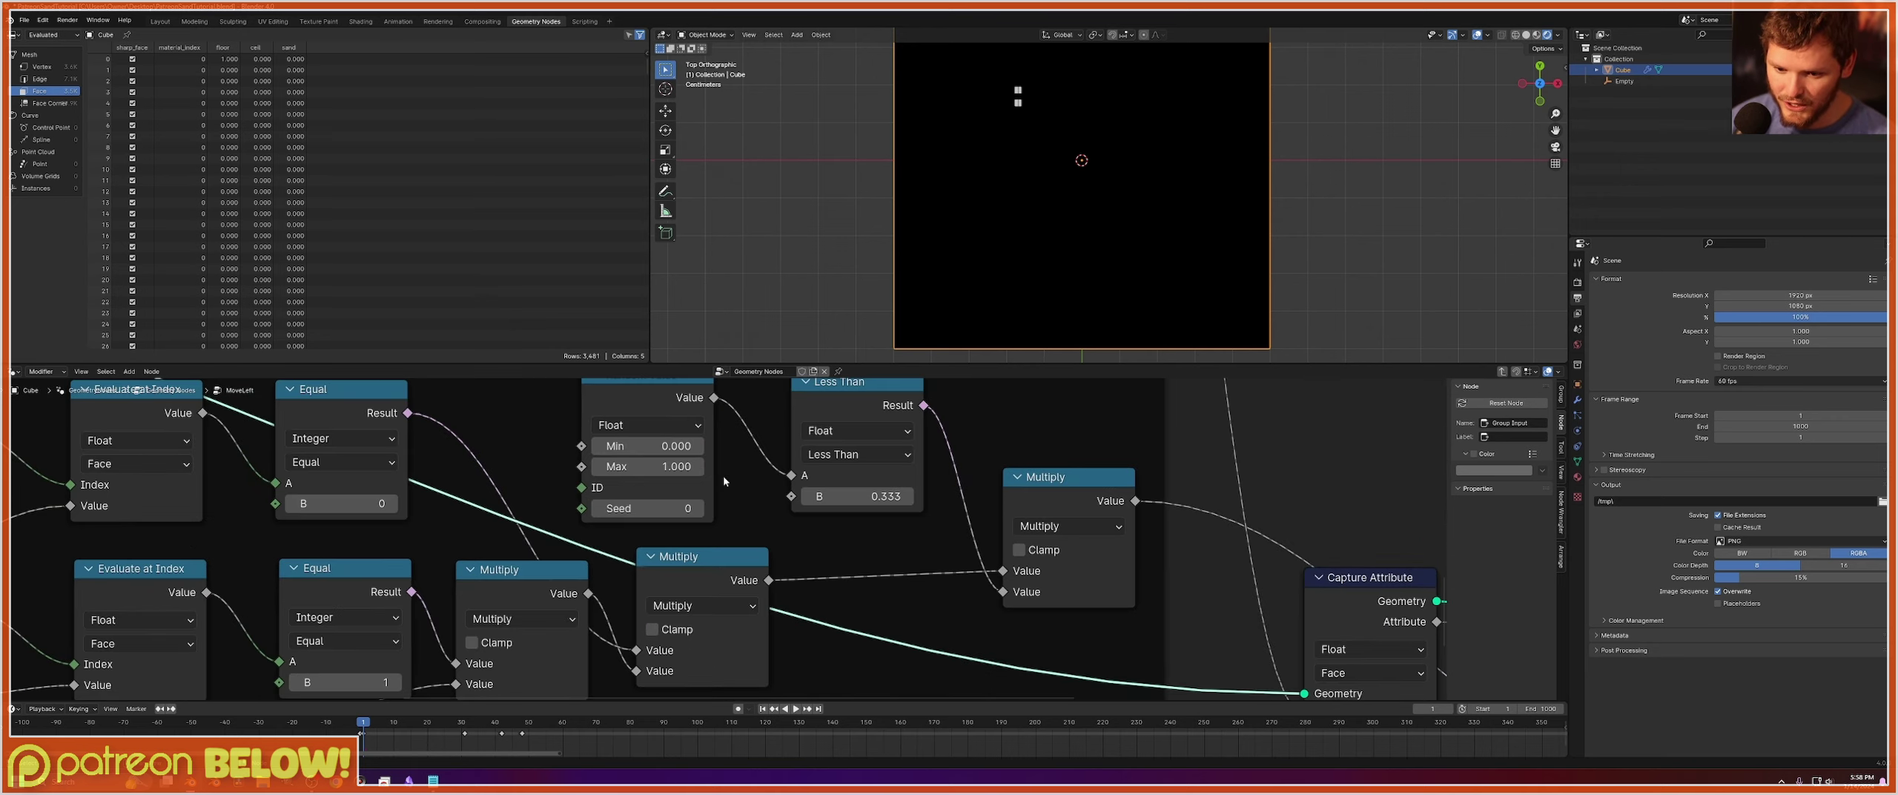
pyautogui.moveTo(723, 481); pyautogui.dragTo(876, 544, button='middle')
pyautogui.click(1008, 560)
pyautogui.click(989, 520)
pyautogui.keyDown('ctrl'); pyautogui.scroll(-2, 989, 520); pyautogui.keyUp('ctrl')
pyautogui.click(1008, 561)
pyautogui.write('2/3')
pyautogui.press('Return')
pyautogui.scroll(-7, 987, 575)
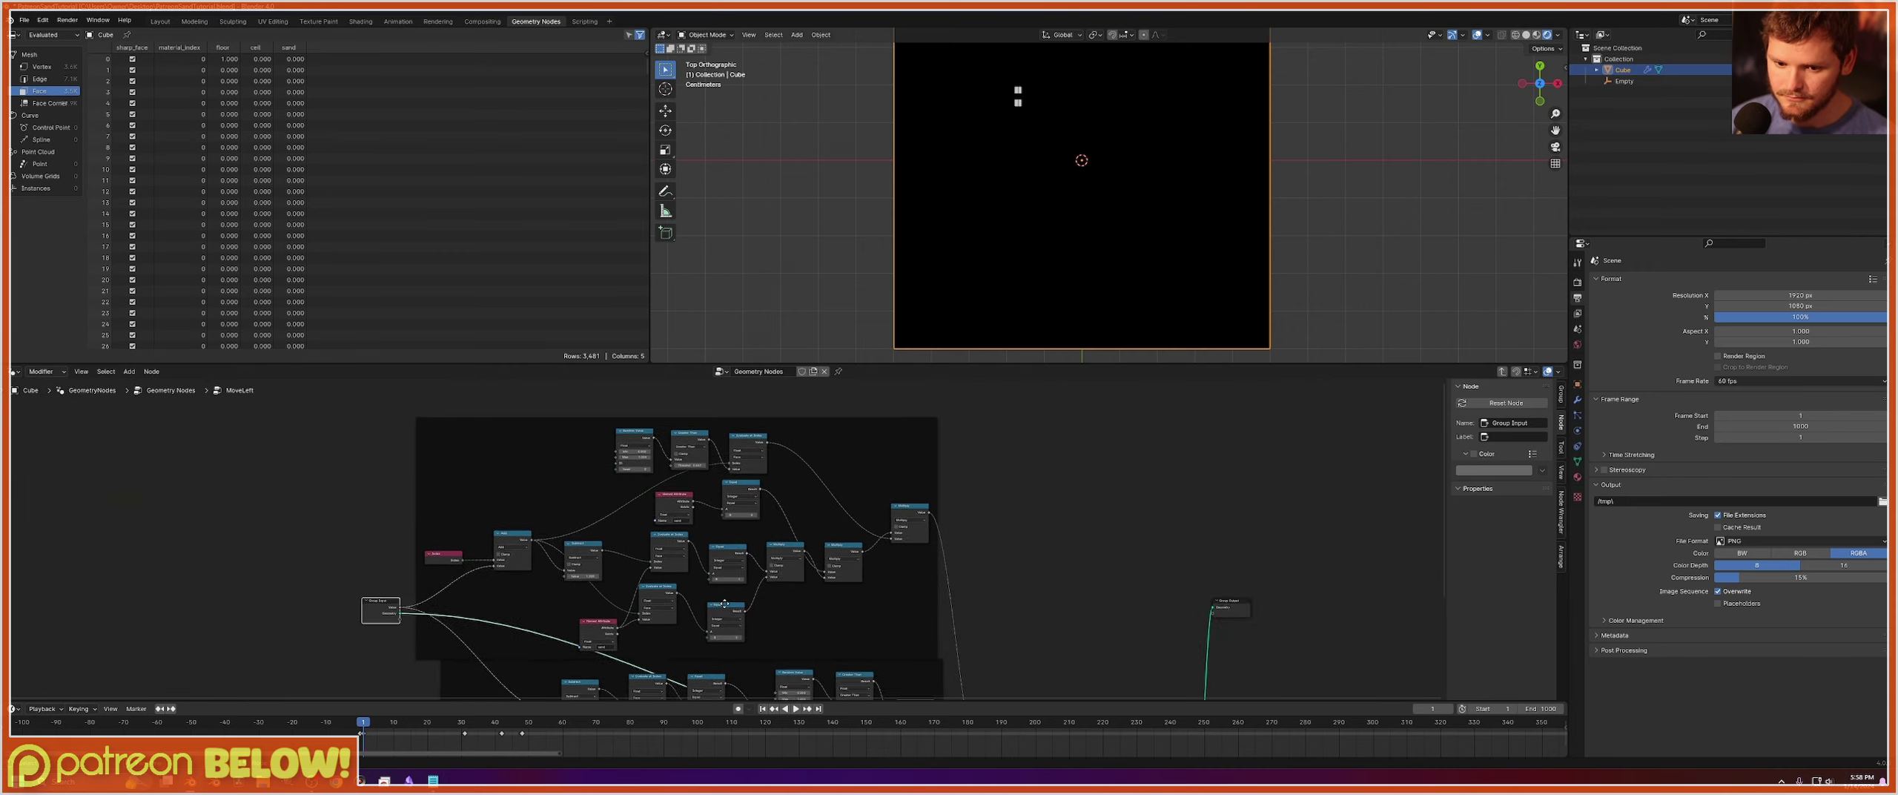
# Leave the MoveLeft group, insert a copy of its node on the geometry link after MoveRight, and delete the original node.
pyautogui.moveTo(715, 589); pyautogui.dragTo(760, 645, button='middle')
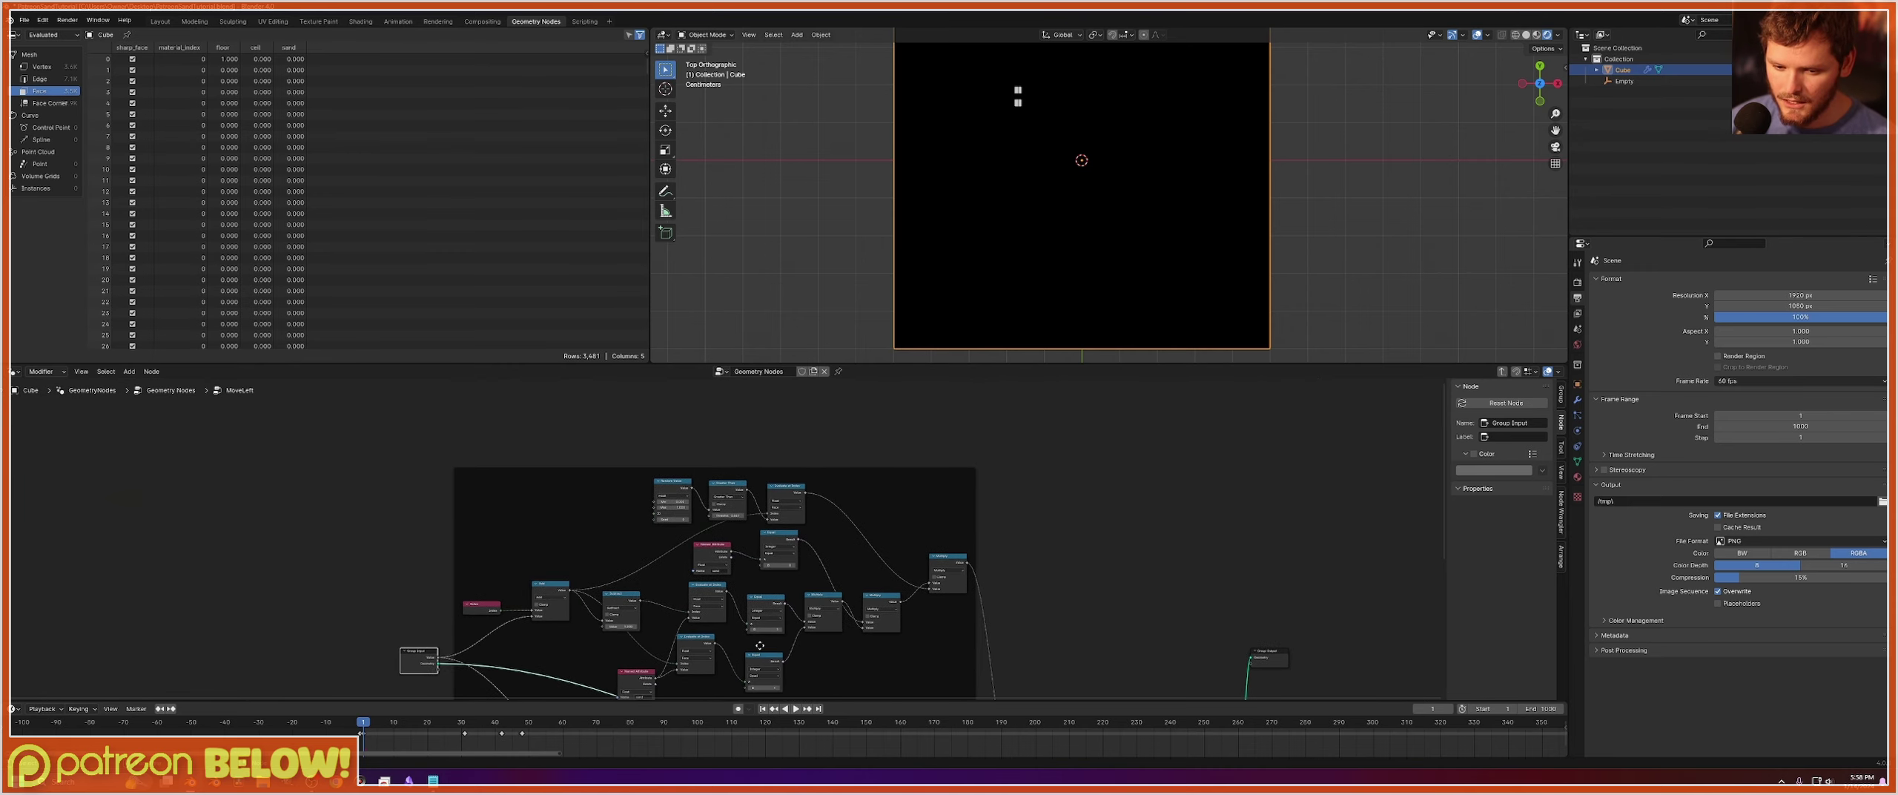
pyautogui.press('Tab')
pyautogui.scroll(6, 722, 539)
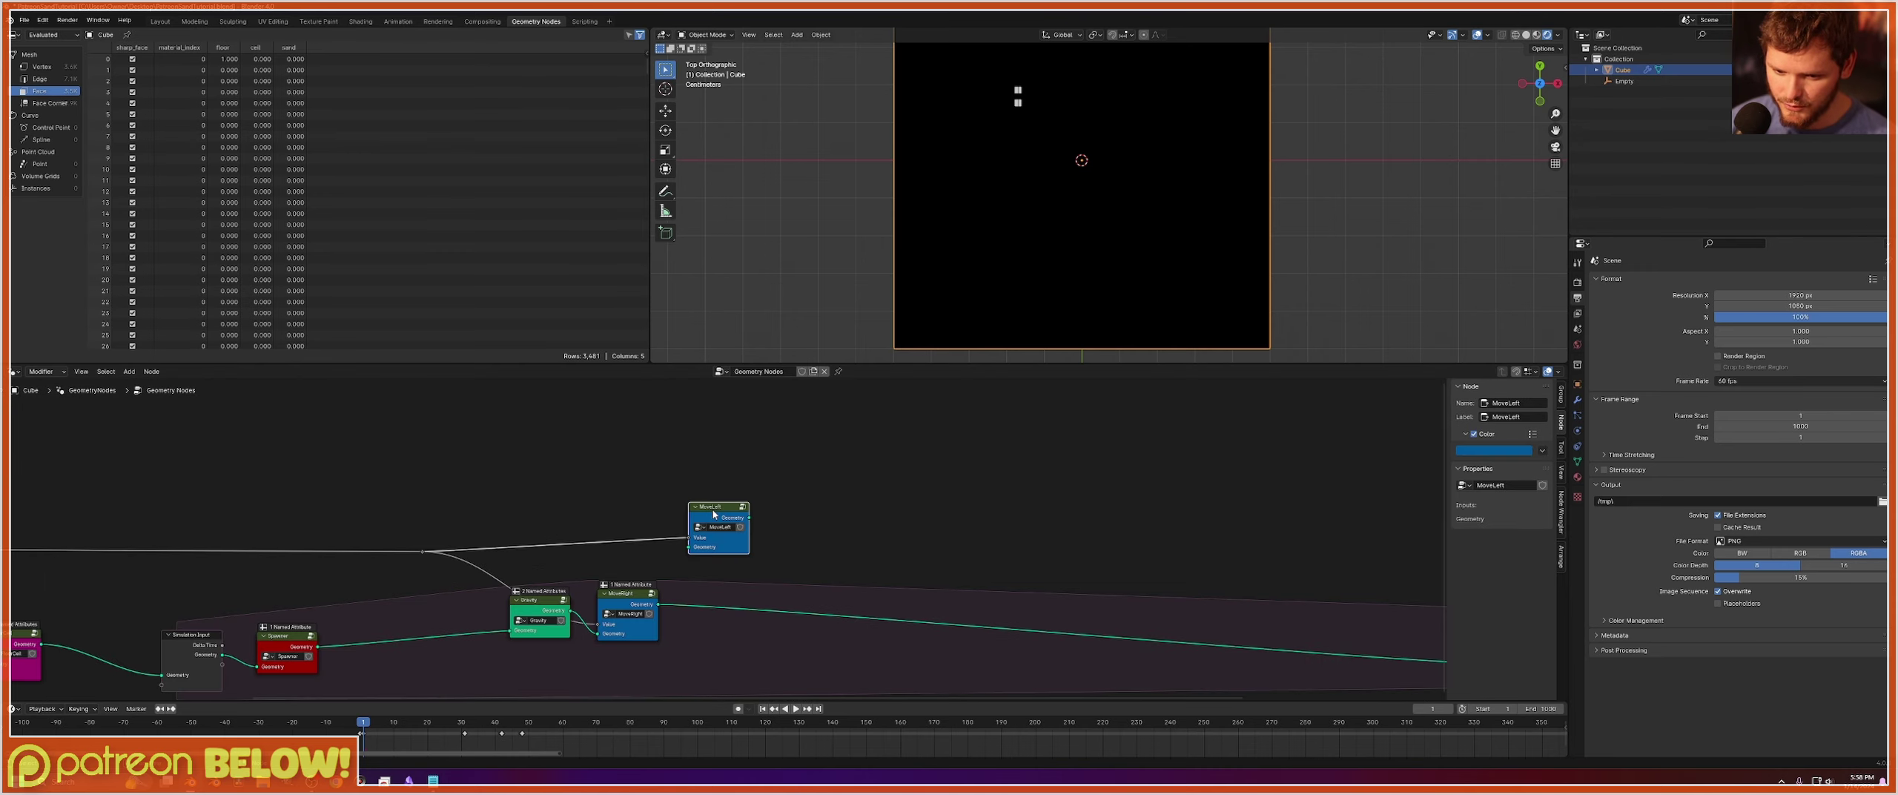
pyautogui.moveTo(716, 512); pyautogui.dragTo(716, 584)
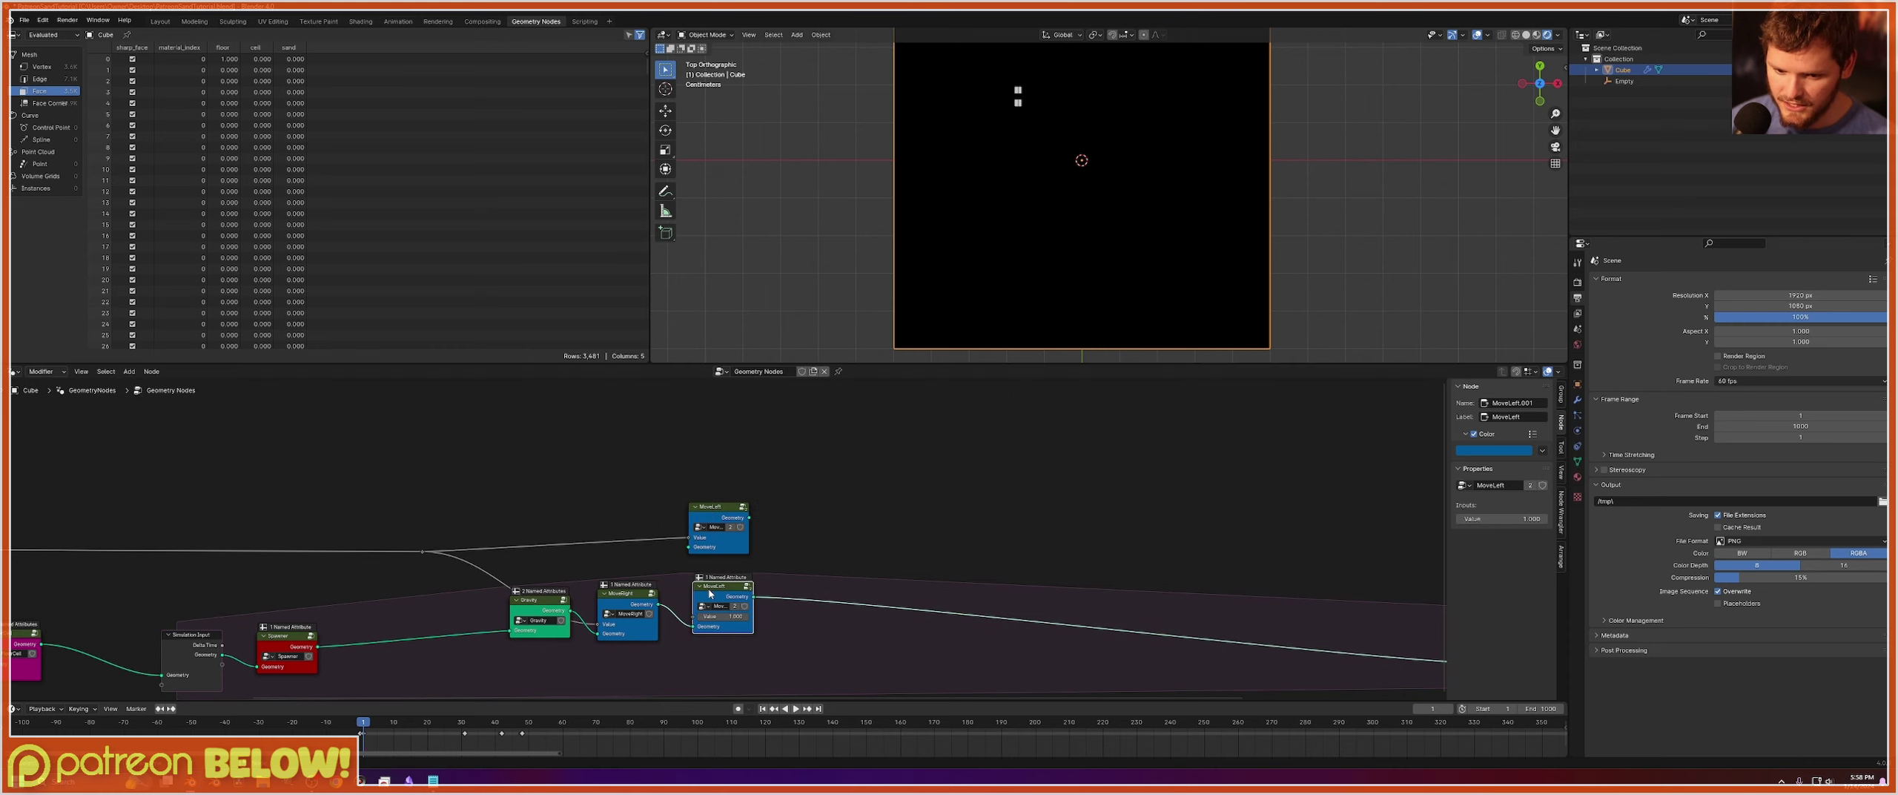
pyautogui.scroll(2, 715, 492)
pyautogui.press('x')
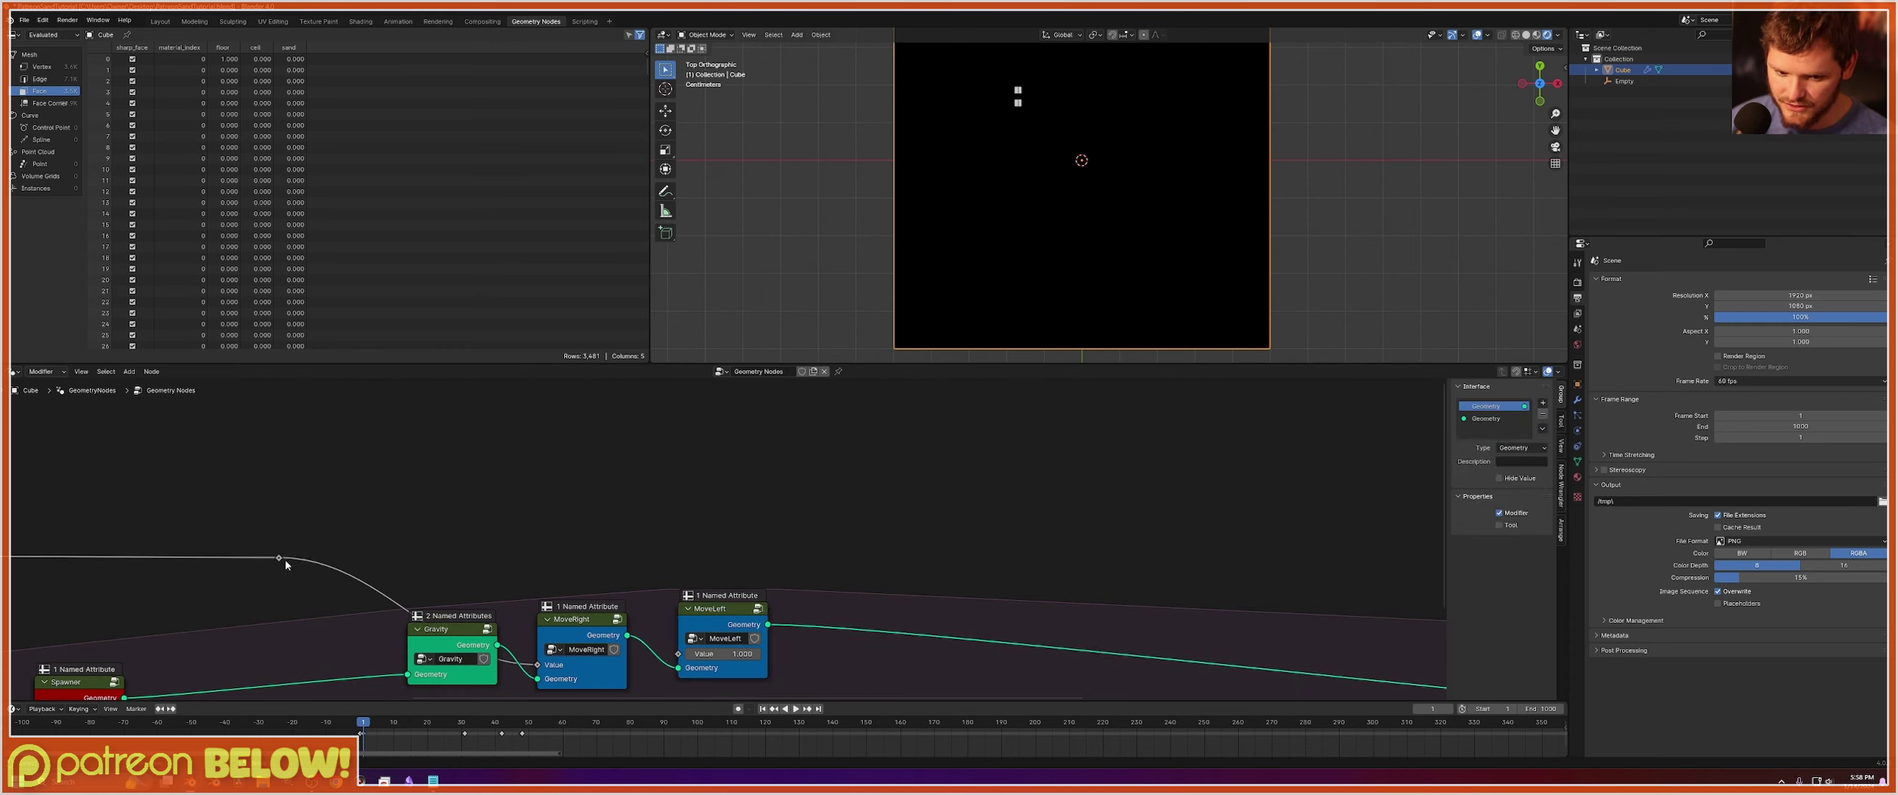
# Connect the grid-size reroute to MoveLeft's Value input, tidy the MoveRight and MoveLeft nodes, and save the file.
pyautogui.moveTo(280, 557); pyautogui.dragTo(678, 654)
pyautogui.moveTo(560, 628); pyautogui.dragTo(557, 657)
pyautogui.moveTo(716, 610); pyautogui.dragTo(706, 656)
pyautogui.hotkey('ctrl', 's')
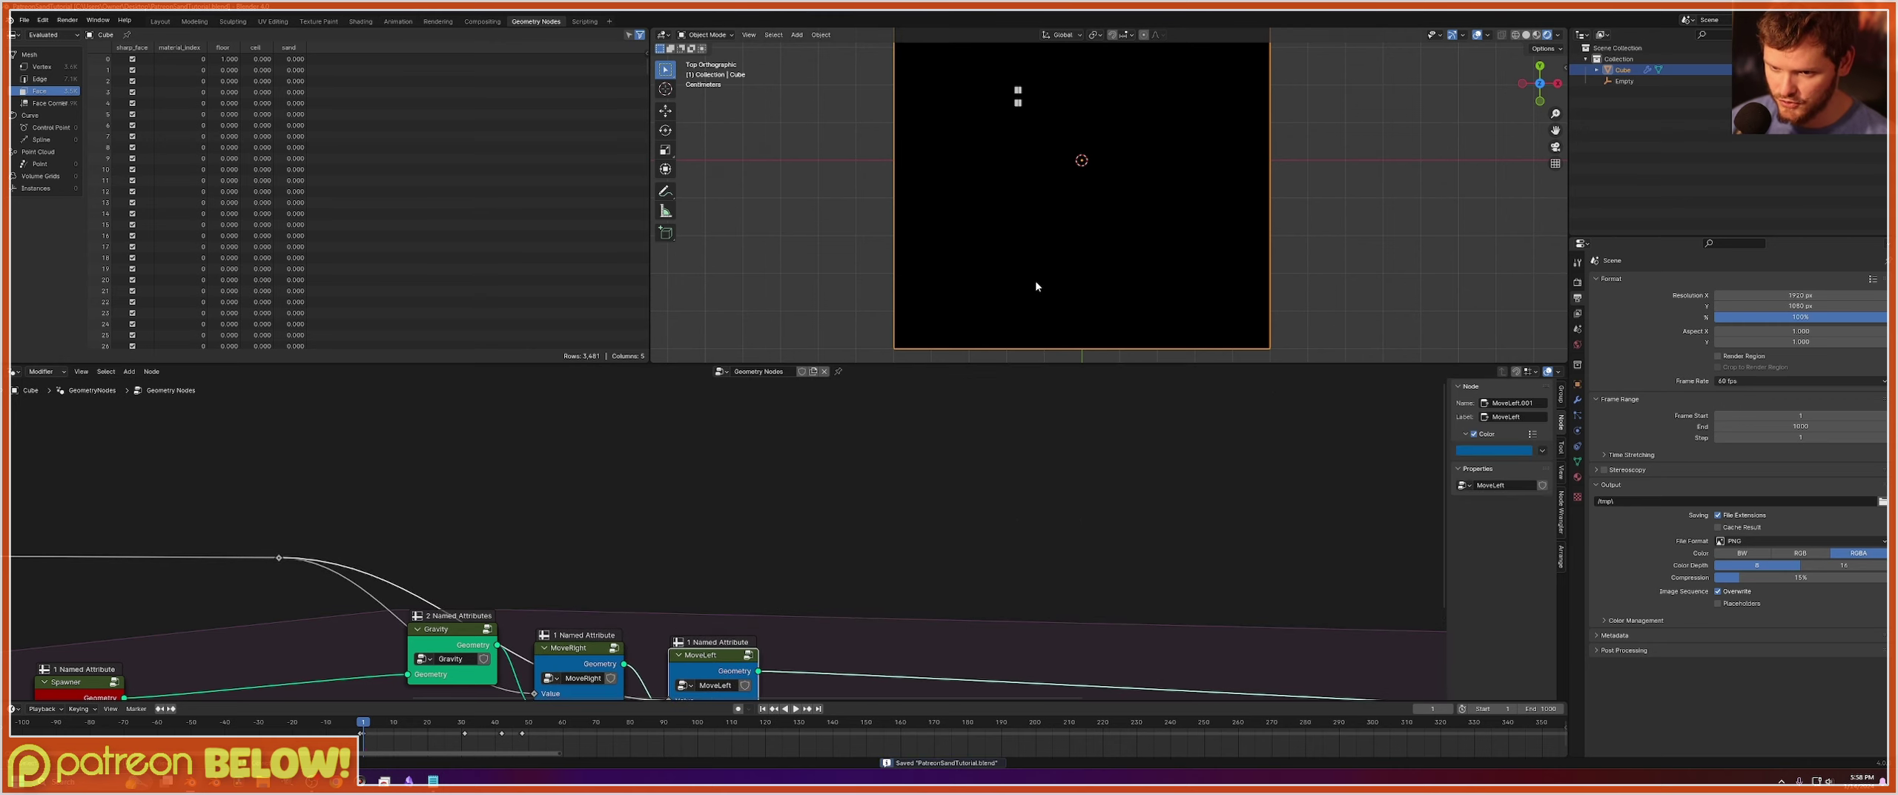
# Frame the whole grid in the viewport and play the simulation to check how the sand spreads both ways.
pyautogui.scroll(-3, 1035, 281)
pyautogui.scroll(1, 1035, 281)
pyautogui.keyDown('shift'); pyautogui.moveTo(1060, 257); pyautogui.dragTo(1038, 285, button='middle'); pyautogui.keyUp('shift')
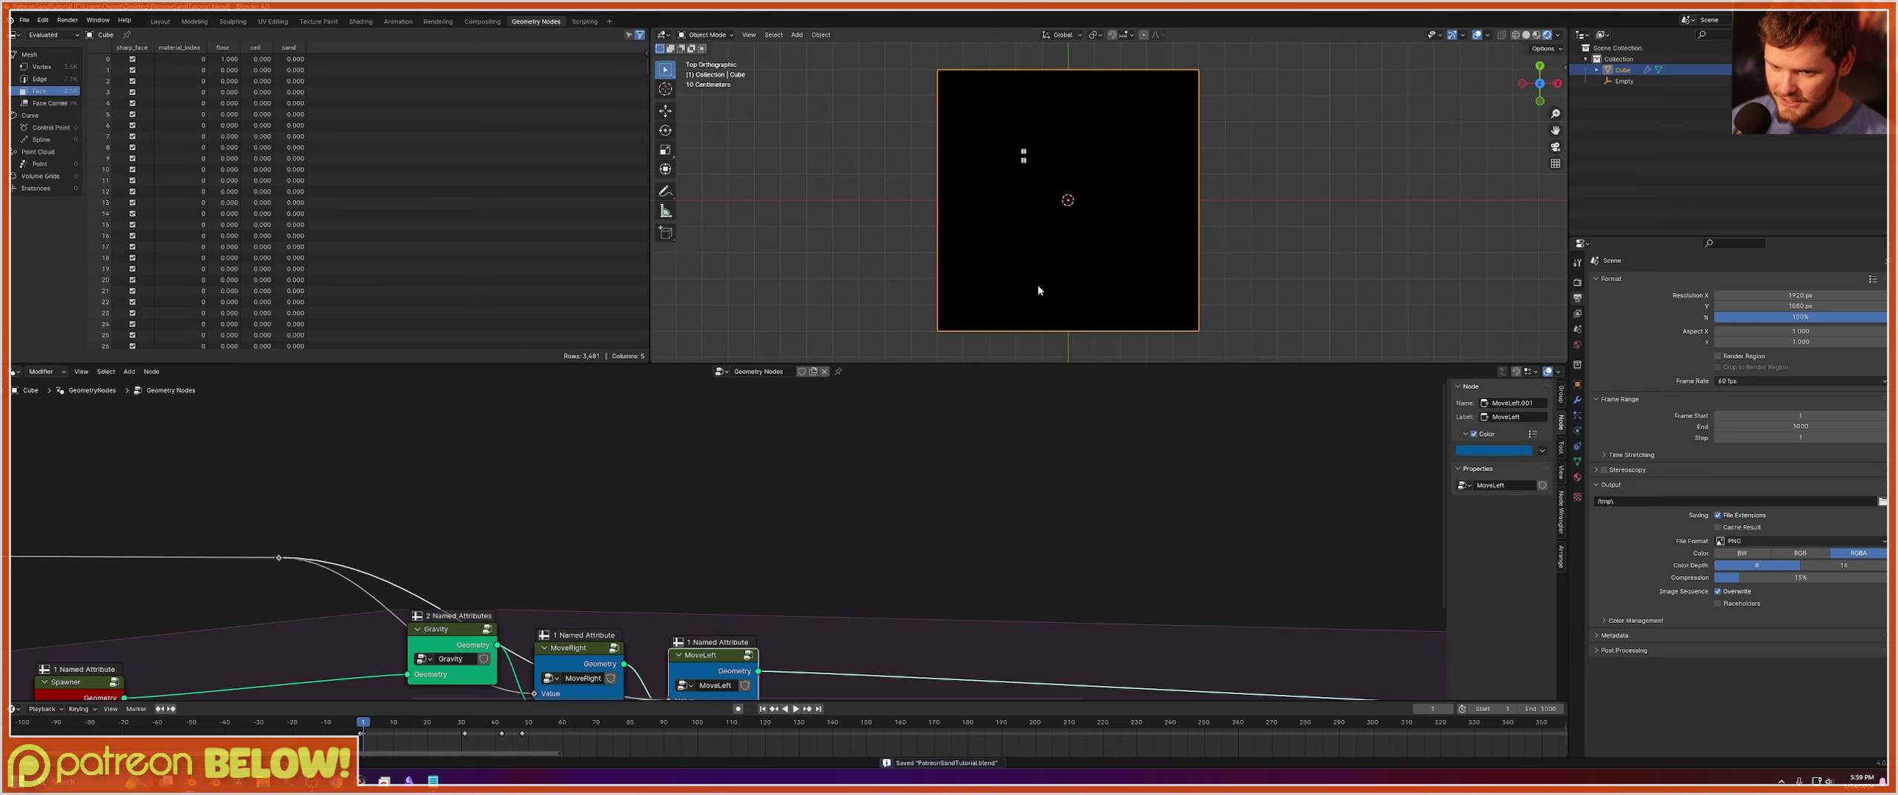
pyautogui.press('space')
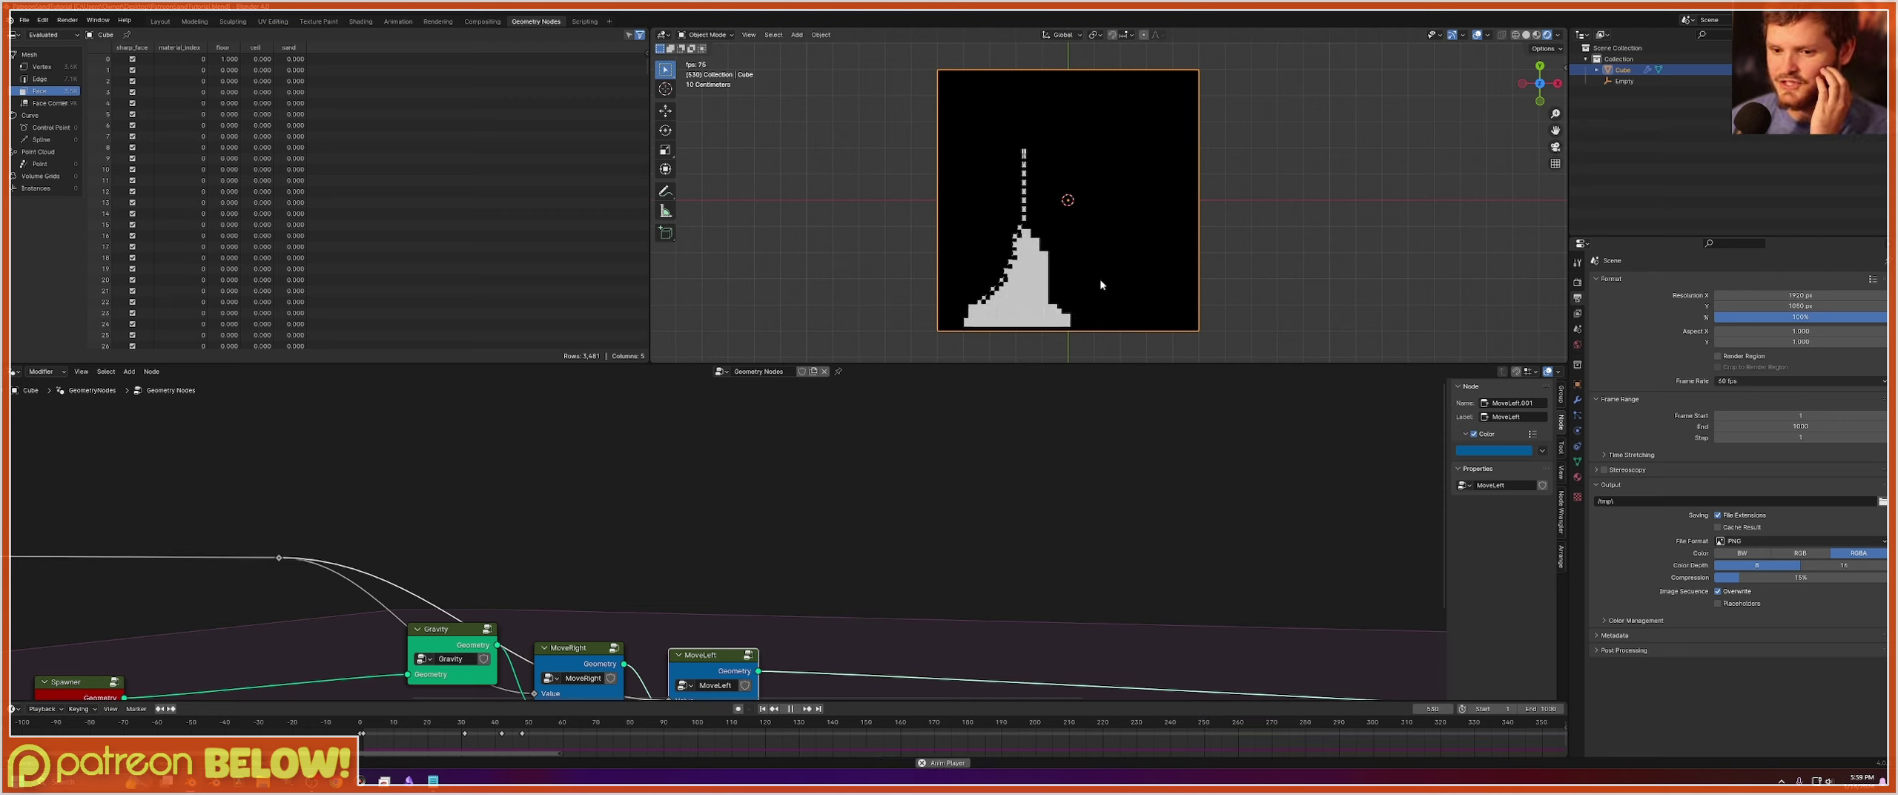
pyautogui.press('space')
# Set the Integer node that drives the grid resolution to 200.
pyautogui.scroll(-7, 522, 635)
pyautogui.moveTo(174, 665); pyautogui.dragTo(643, 577, button='middle')
pyautogui.moveTo(331, 533); pyautogui.dragTo(646, 565, button='middle')
pyautogui.scroll(14, 647, 565)
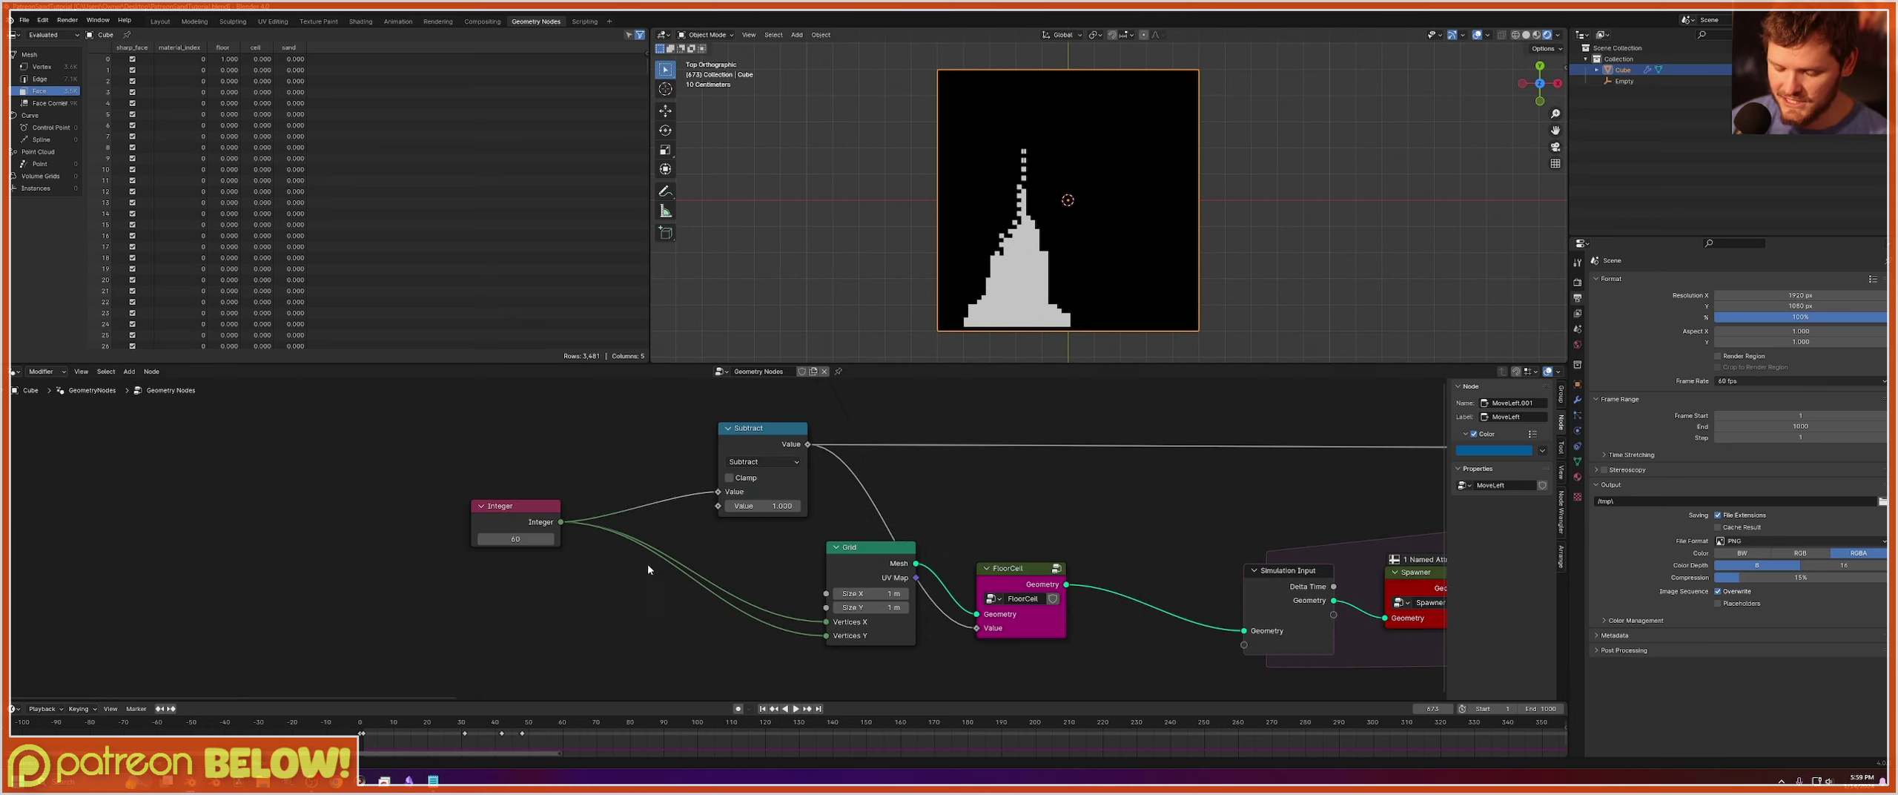
pyautogui.moveTo(457, 543); pyautogui.dragTo(658, 584, button='middle')
pyautogui.click(566, 579)
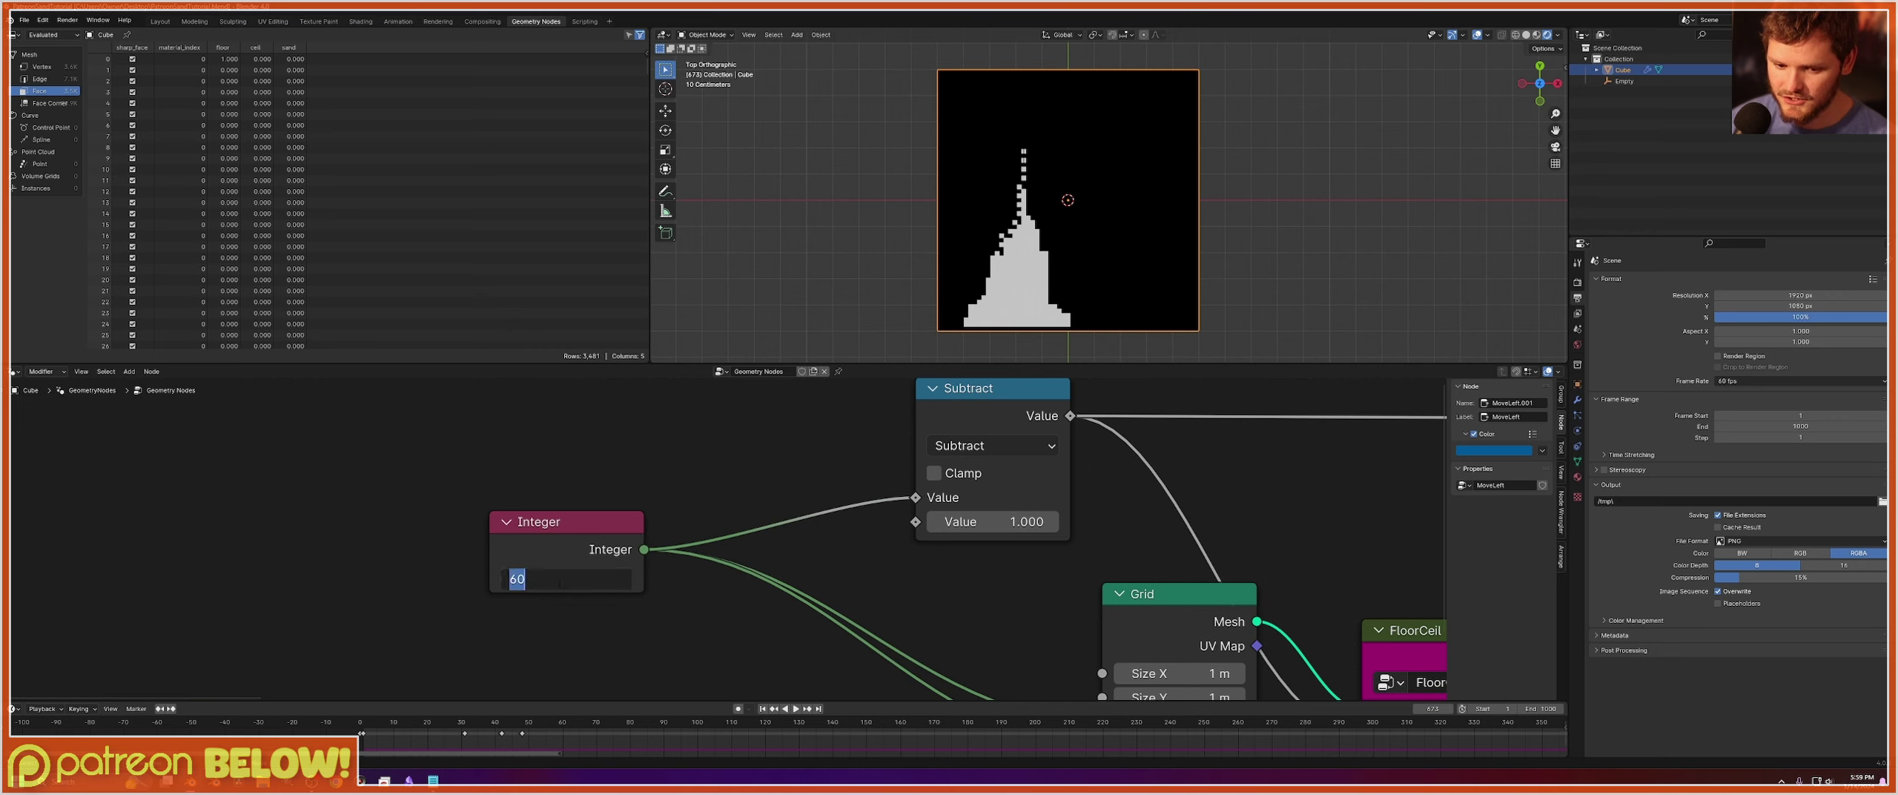
pyautogui.write('200')
pyautogui.press('Return')
# Play the higher-resolution simulation from the first frame to check its falling speed.
pyautogui.hotkey('shift', 'Left')
pyautogui.press('space')
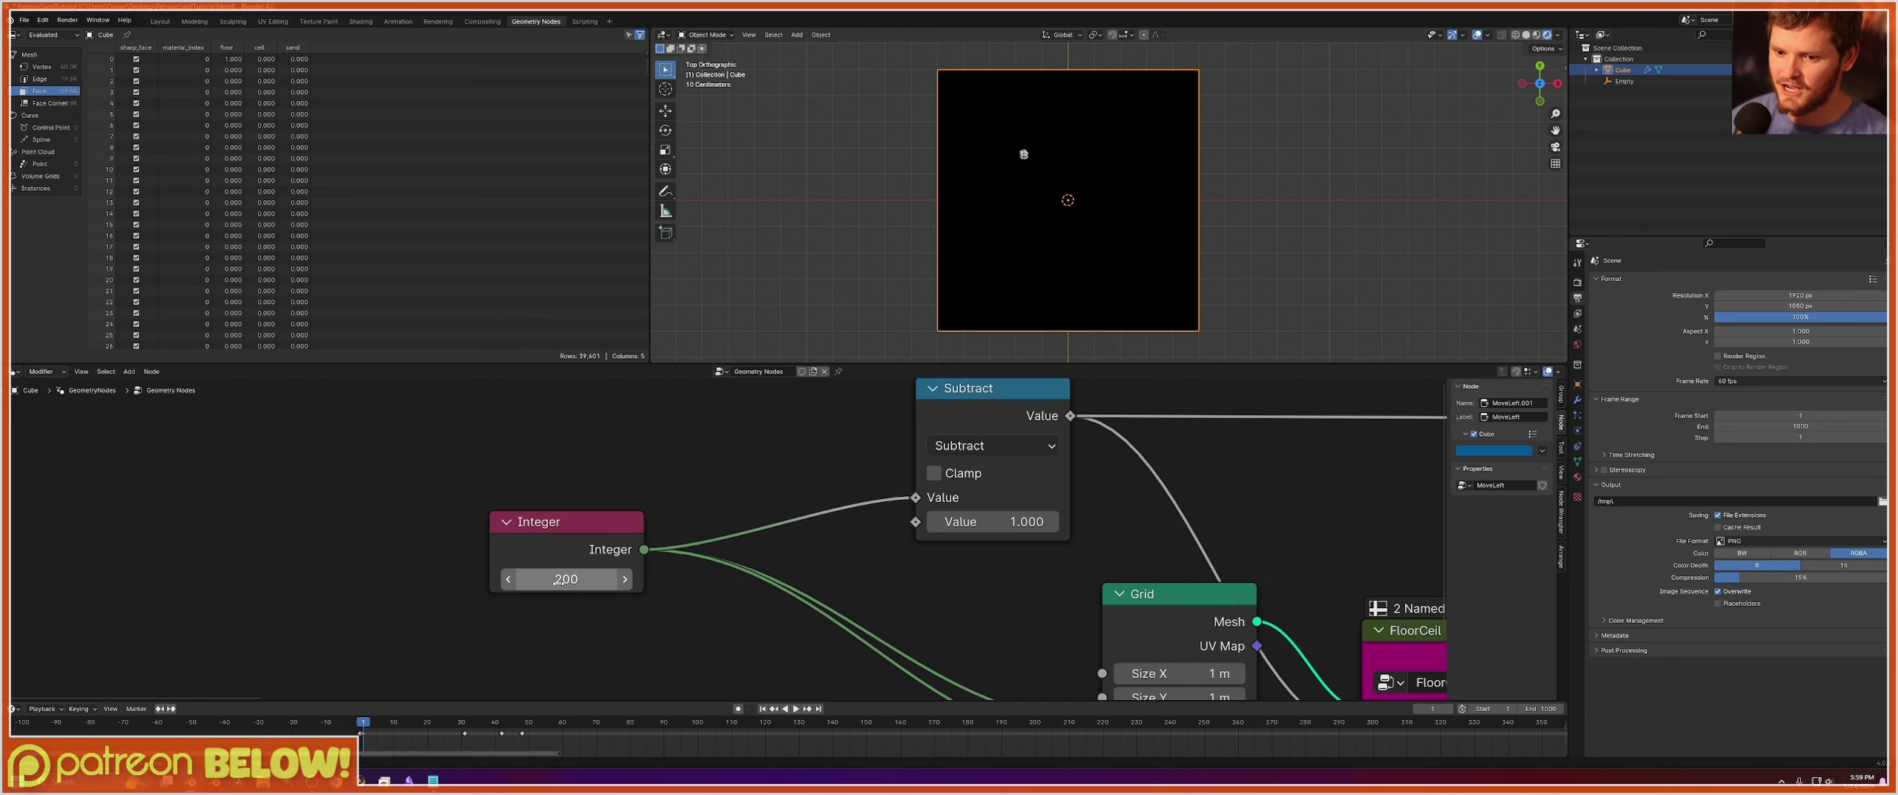
pyautogui.press('space')
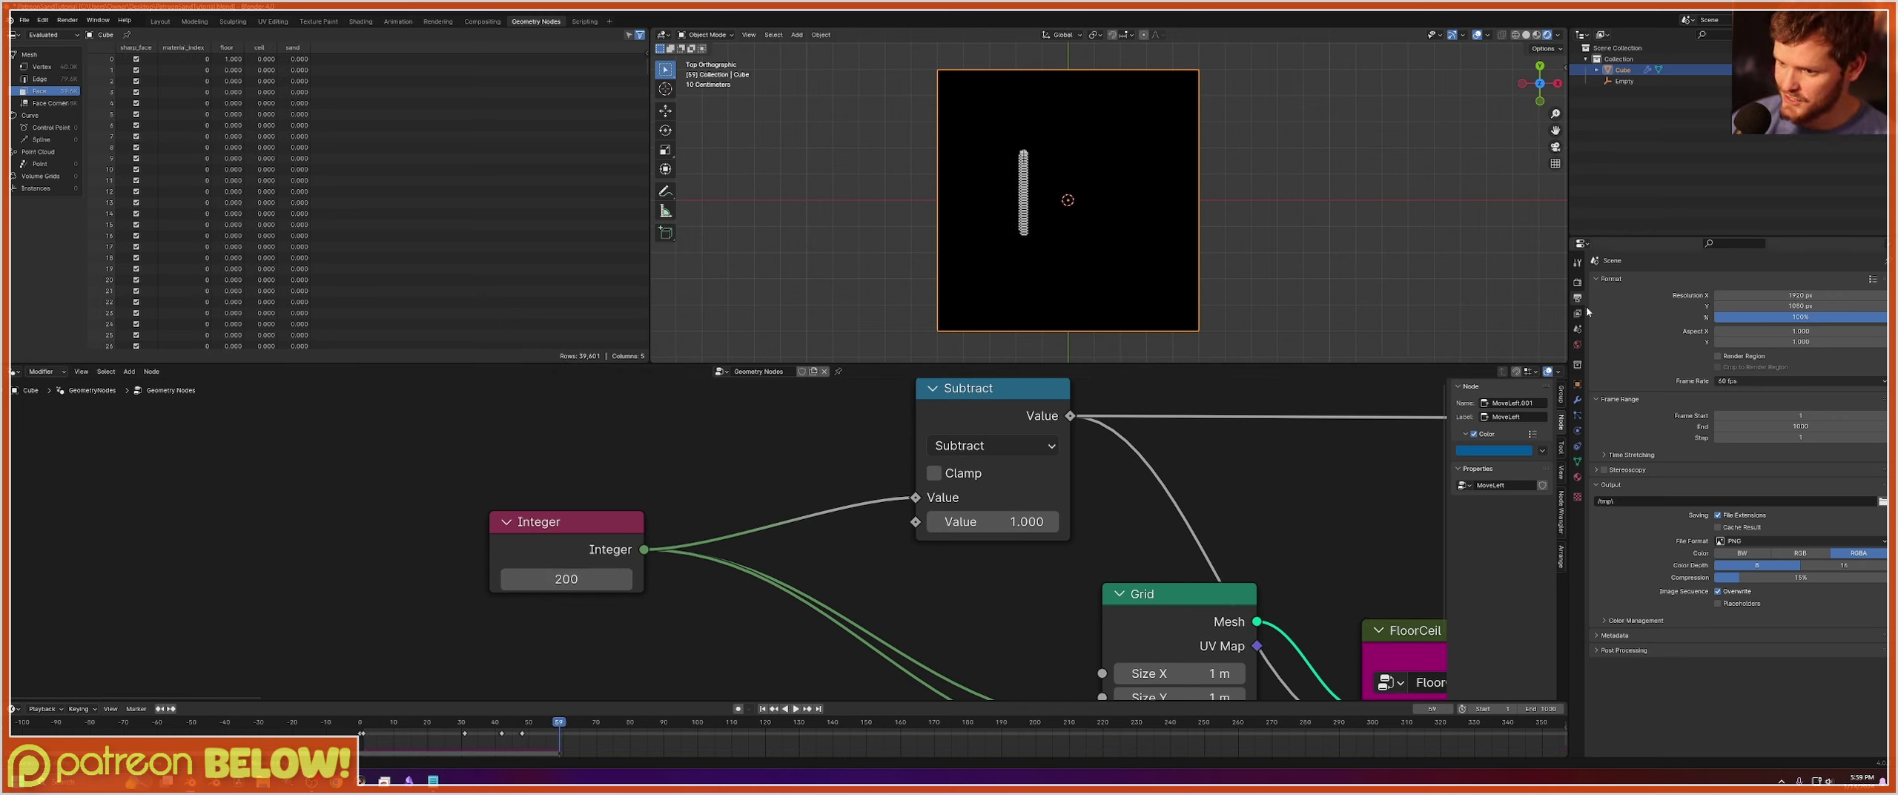
# Set the scene frame rate to 120 fps and save the file.
pyautogui.click(1759, 381)
pyautogui.click(1757, 481)
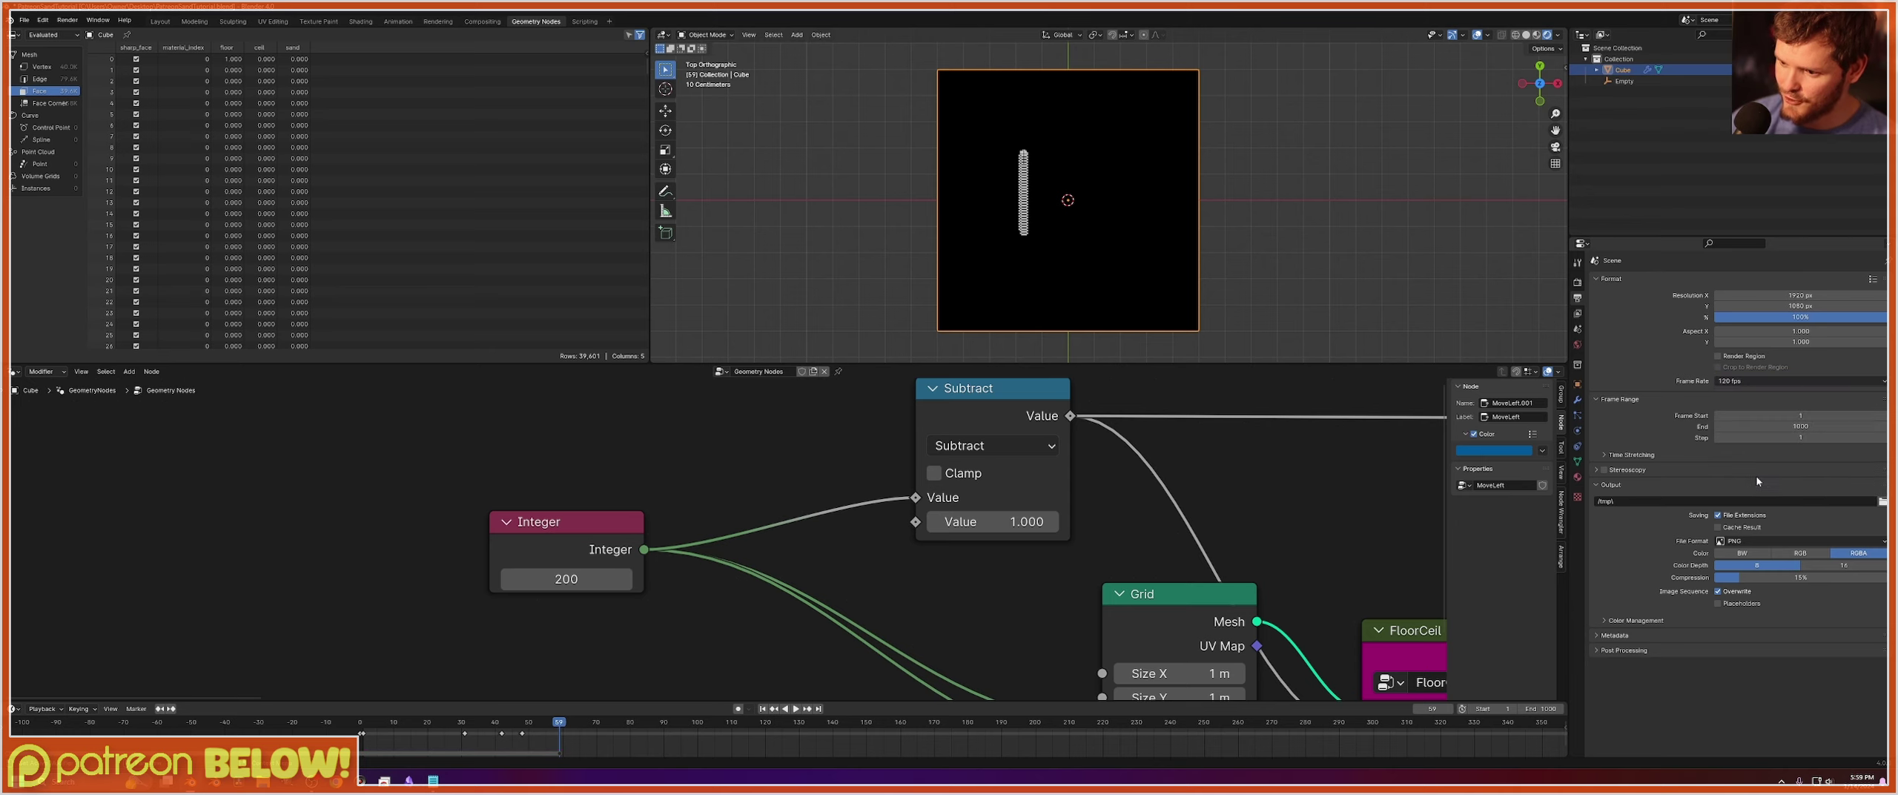
pyautogui.hotkey('ctrl', 's')
# Return to the first frame and move the spawner empty horizontally to near the grid's centre line.
pyautogui.hotkey('shift', 'Left')
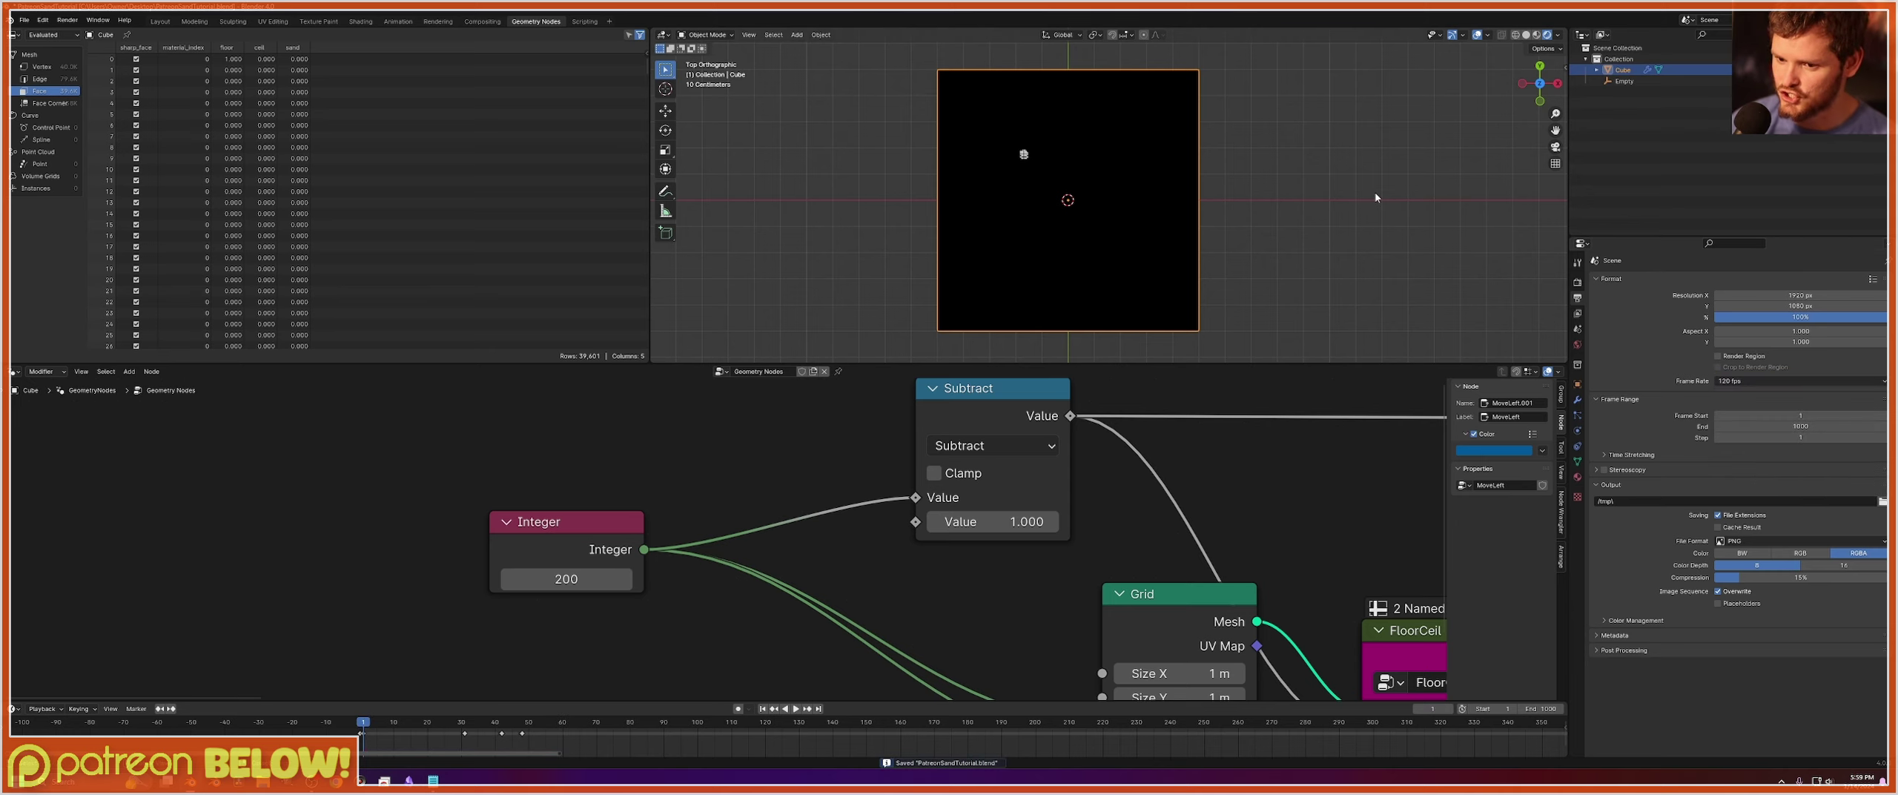
pyautogui.click(1023, 154)
pyautogui.press('g')
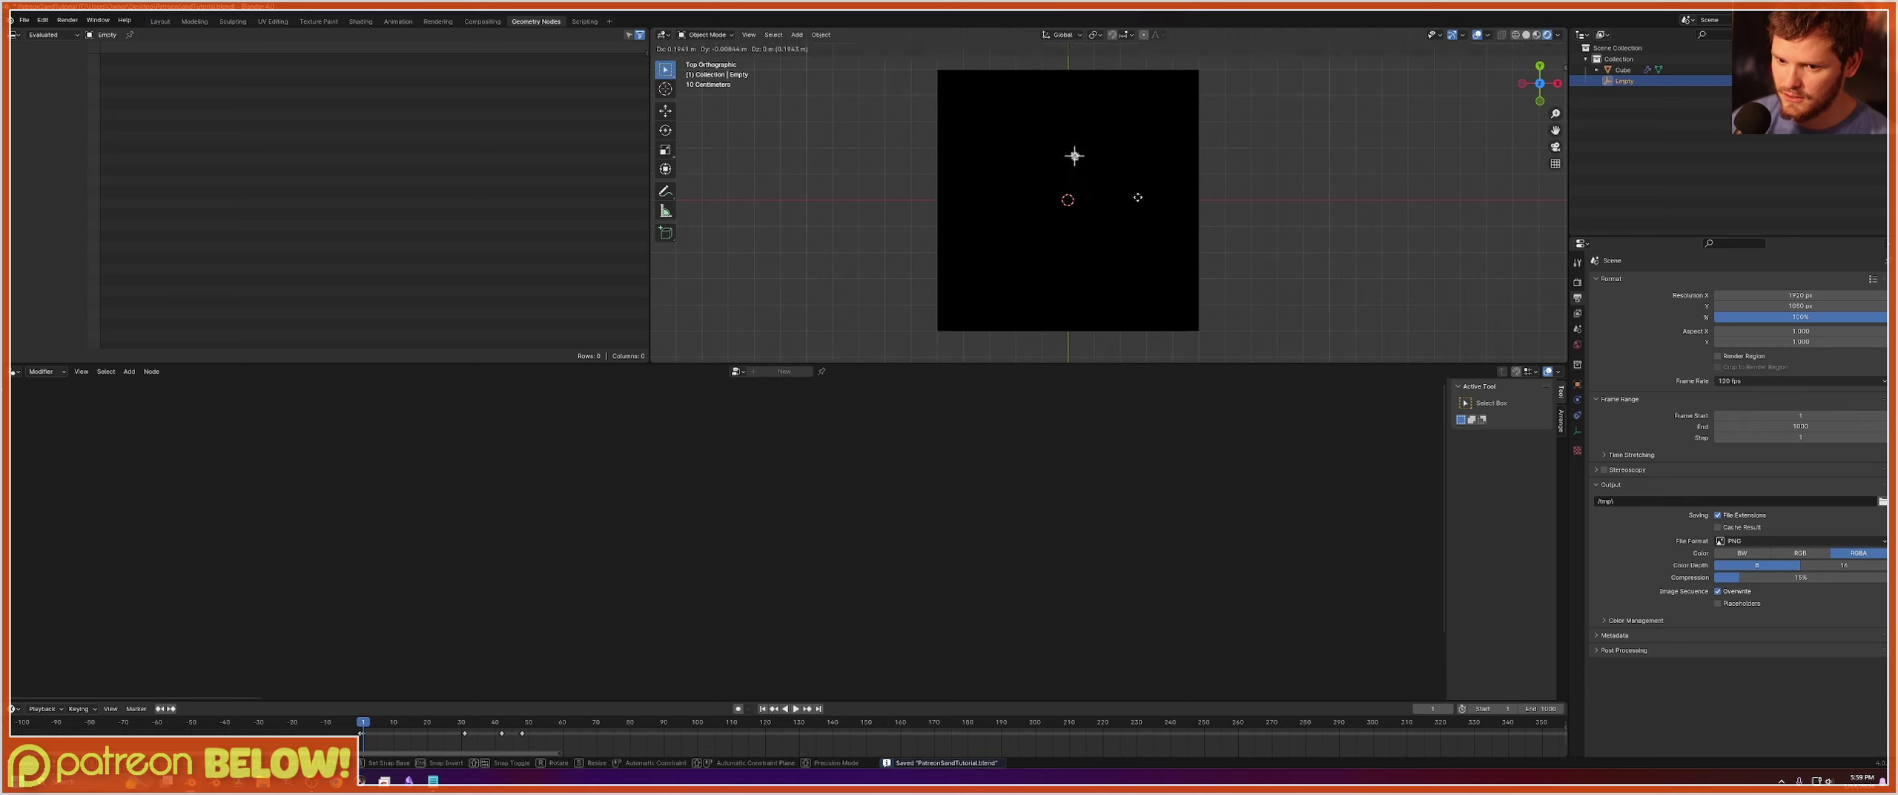
pyautogui.click(1133, 199)
# Play the simulation and move the spawner empty down close to the grid's floor.
pyautogui.press('space')
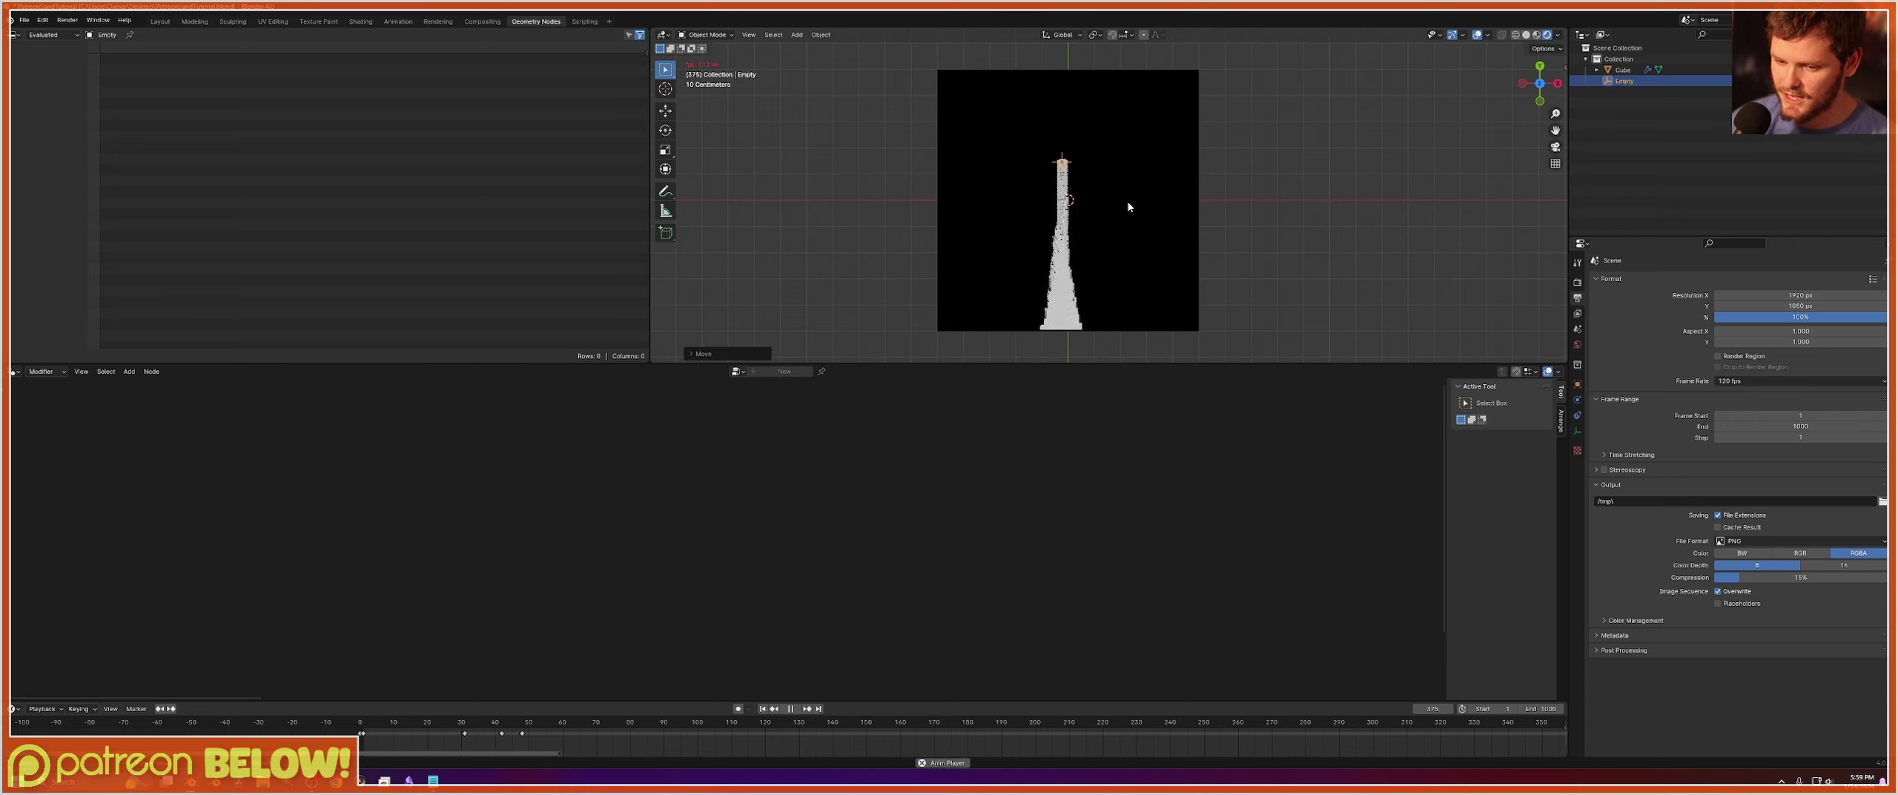
pyautogui.scroll(2, 1106, 203)
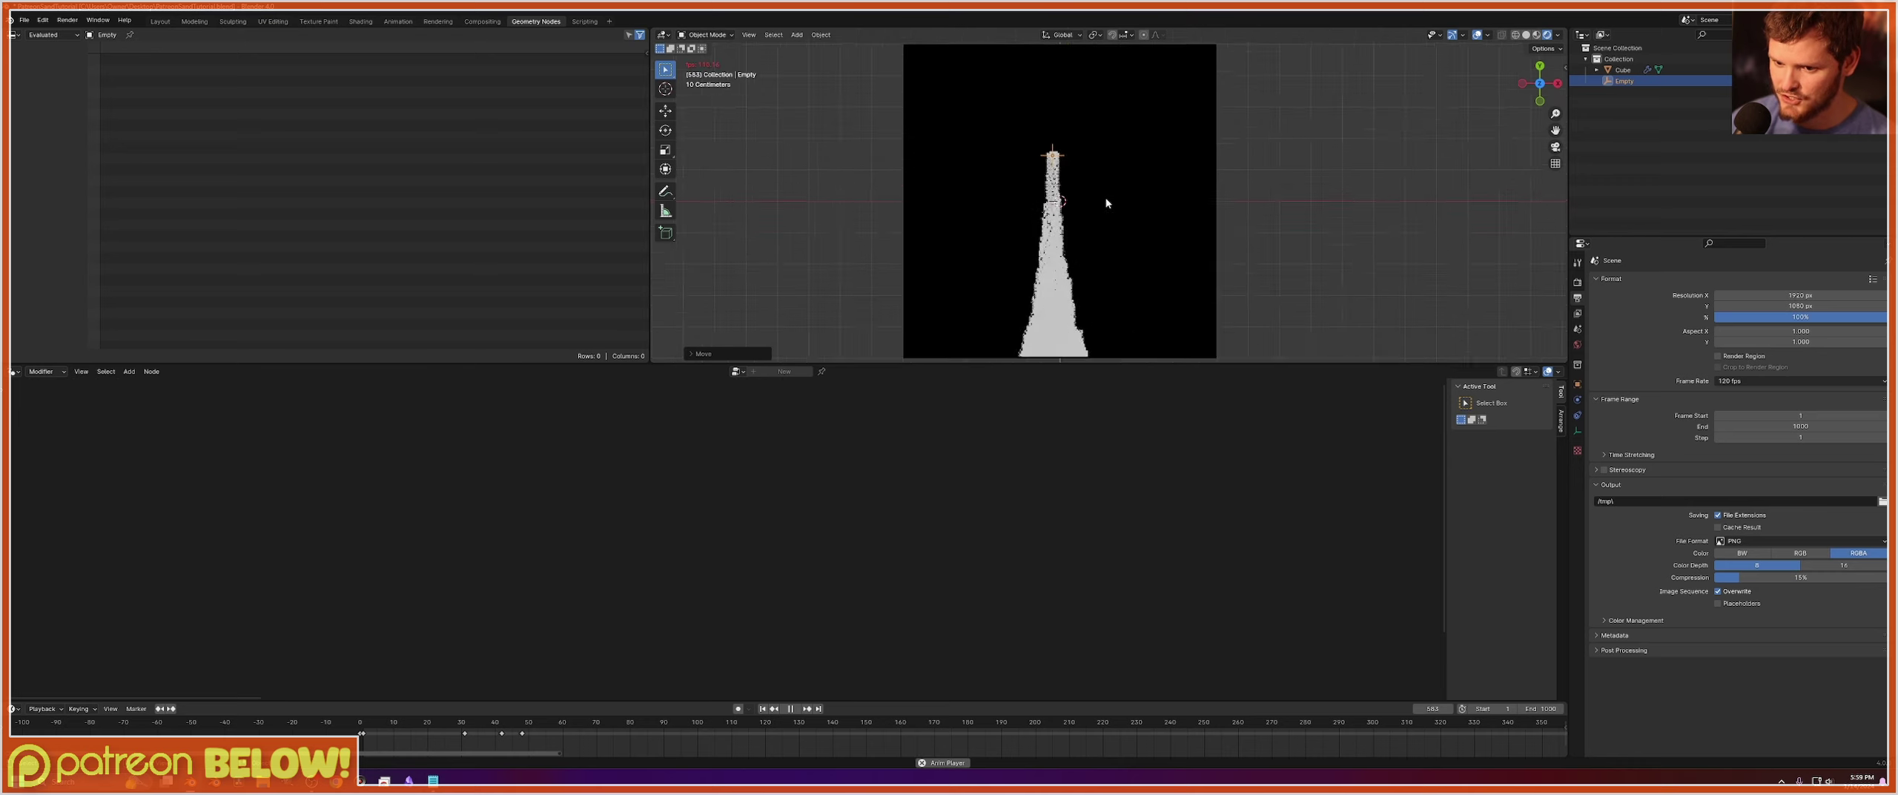
pyautogui.scroll(-2, 1105, 203)
pyautogui.keyDown('shift'); pyautogui.moveTo(1057, 207); pyautogui.dragTo(1050, 178, button='middle'); pyautogui.keyUp('shift')
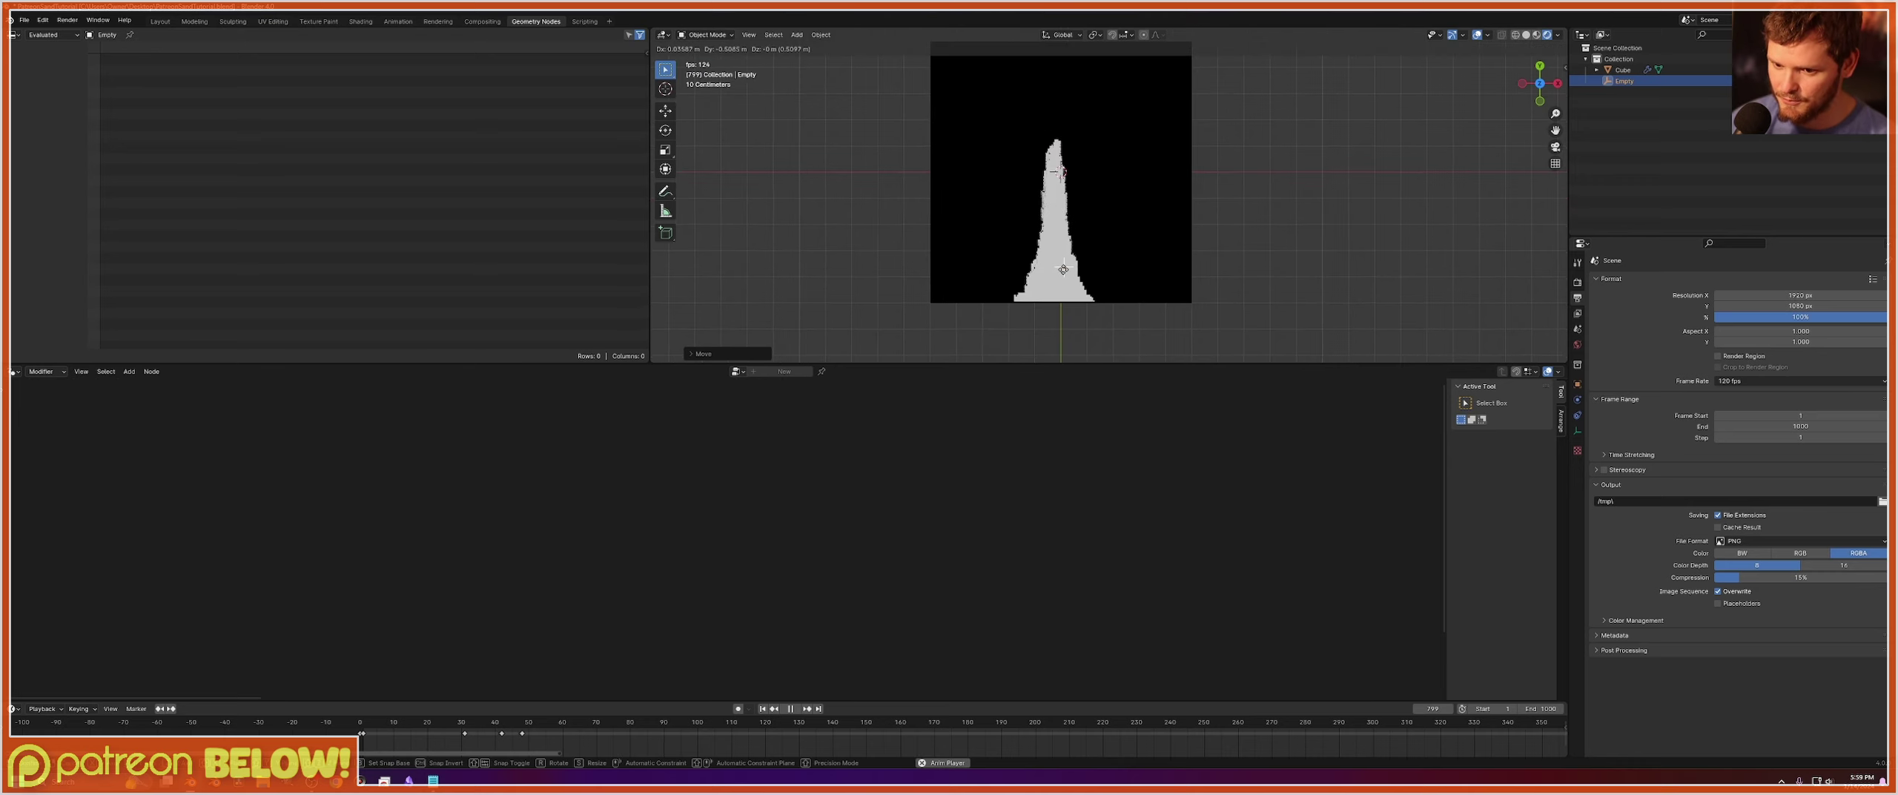
pyautogui.scroll(2, 1062, 236)
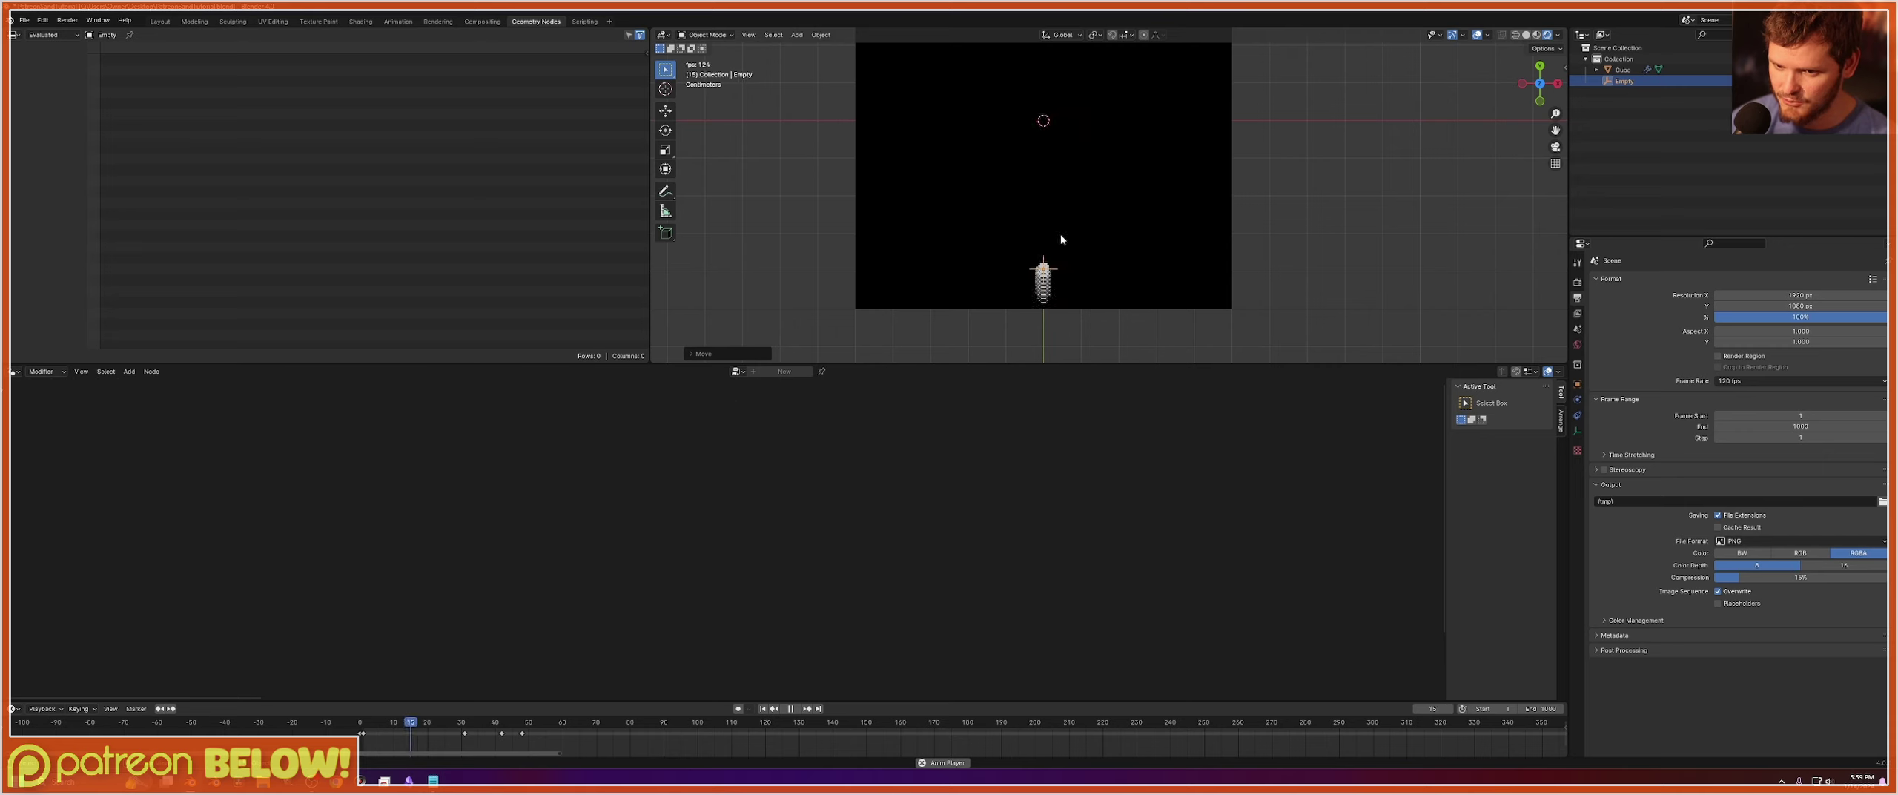
pyautogui.press('space')
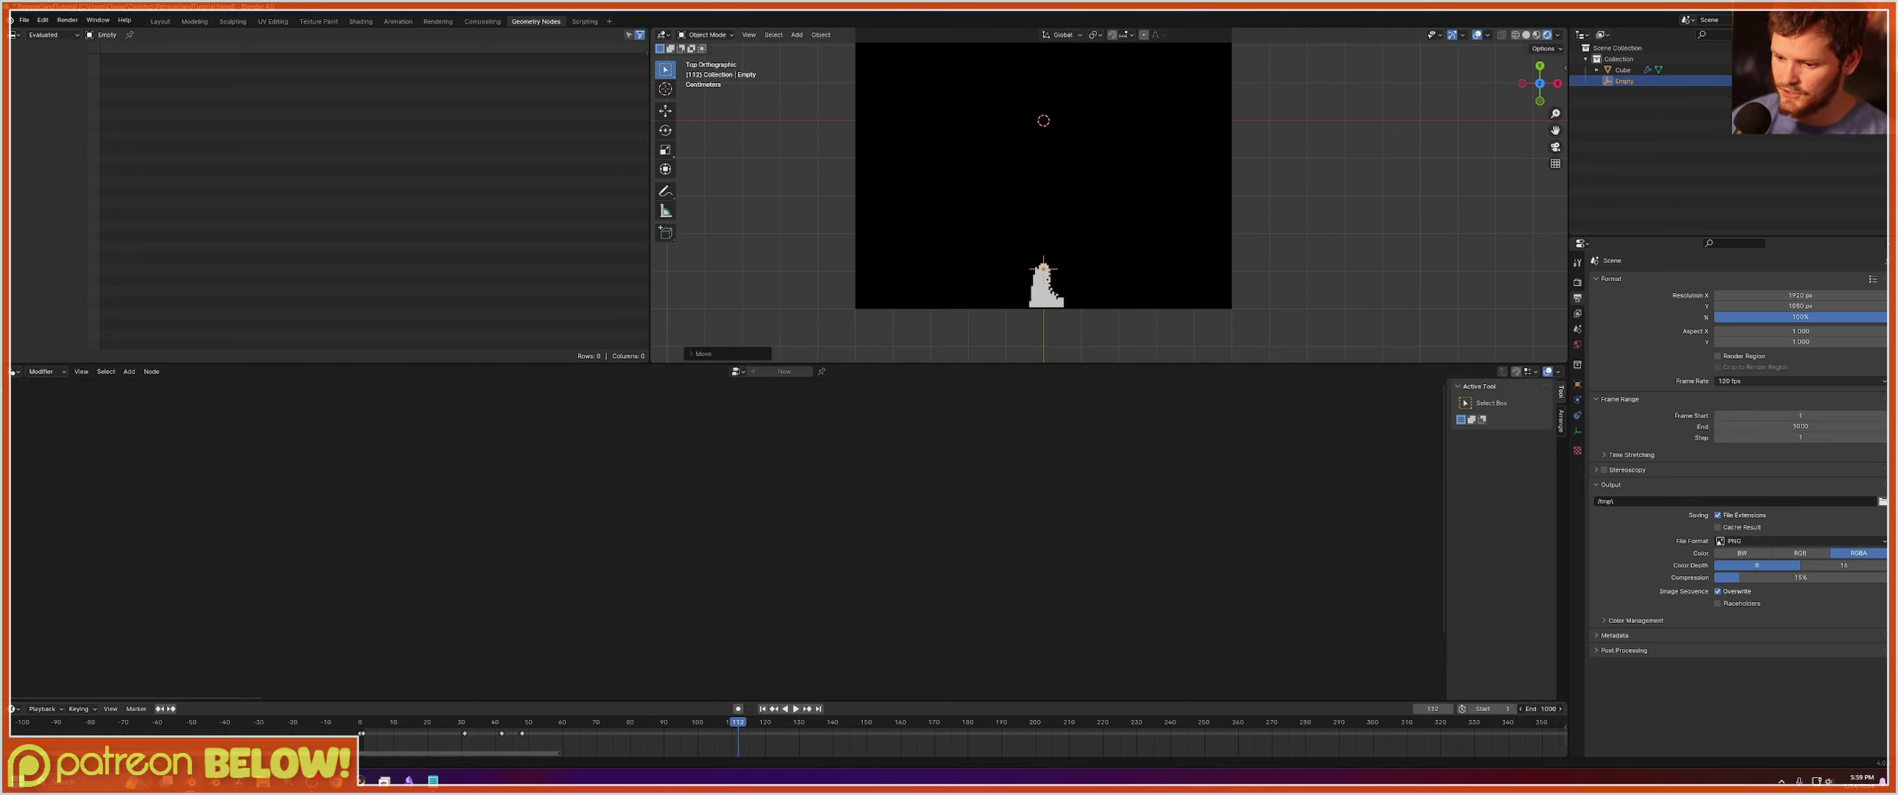
# Set the timeline's end frame to 3000, return to the first frame, and save the file.
pyautogui.write('3000')
pyautogui.press('Return')
pyautogui.hotkey('shift', 'Left')
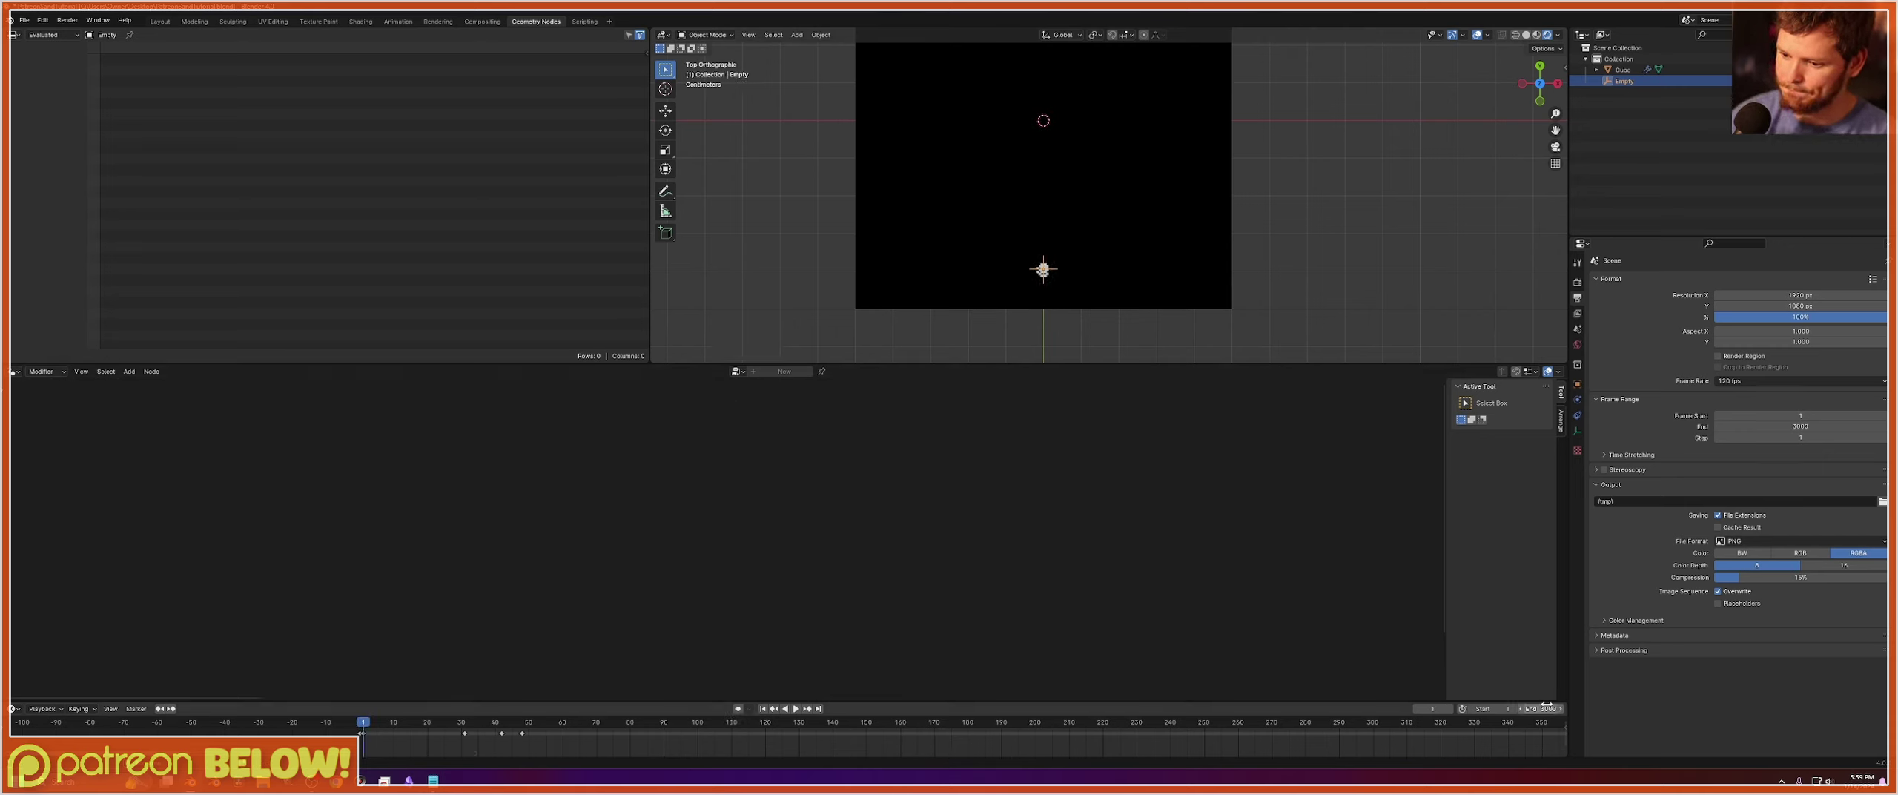
pyautogui.hotkey('ctrl', 's')
# Maximise the viewport and play the simulation, repositioning the spawner empty while the sand pile grows.
pyautogui.scroll(-2, 1092, 215)
pyautogui.hotkey('ctrl', 'space')
pyautogui.scroll(4, 988, 344)
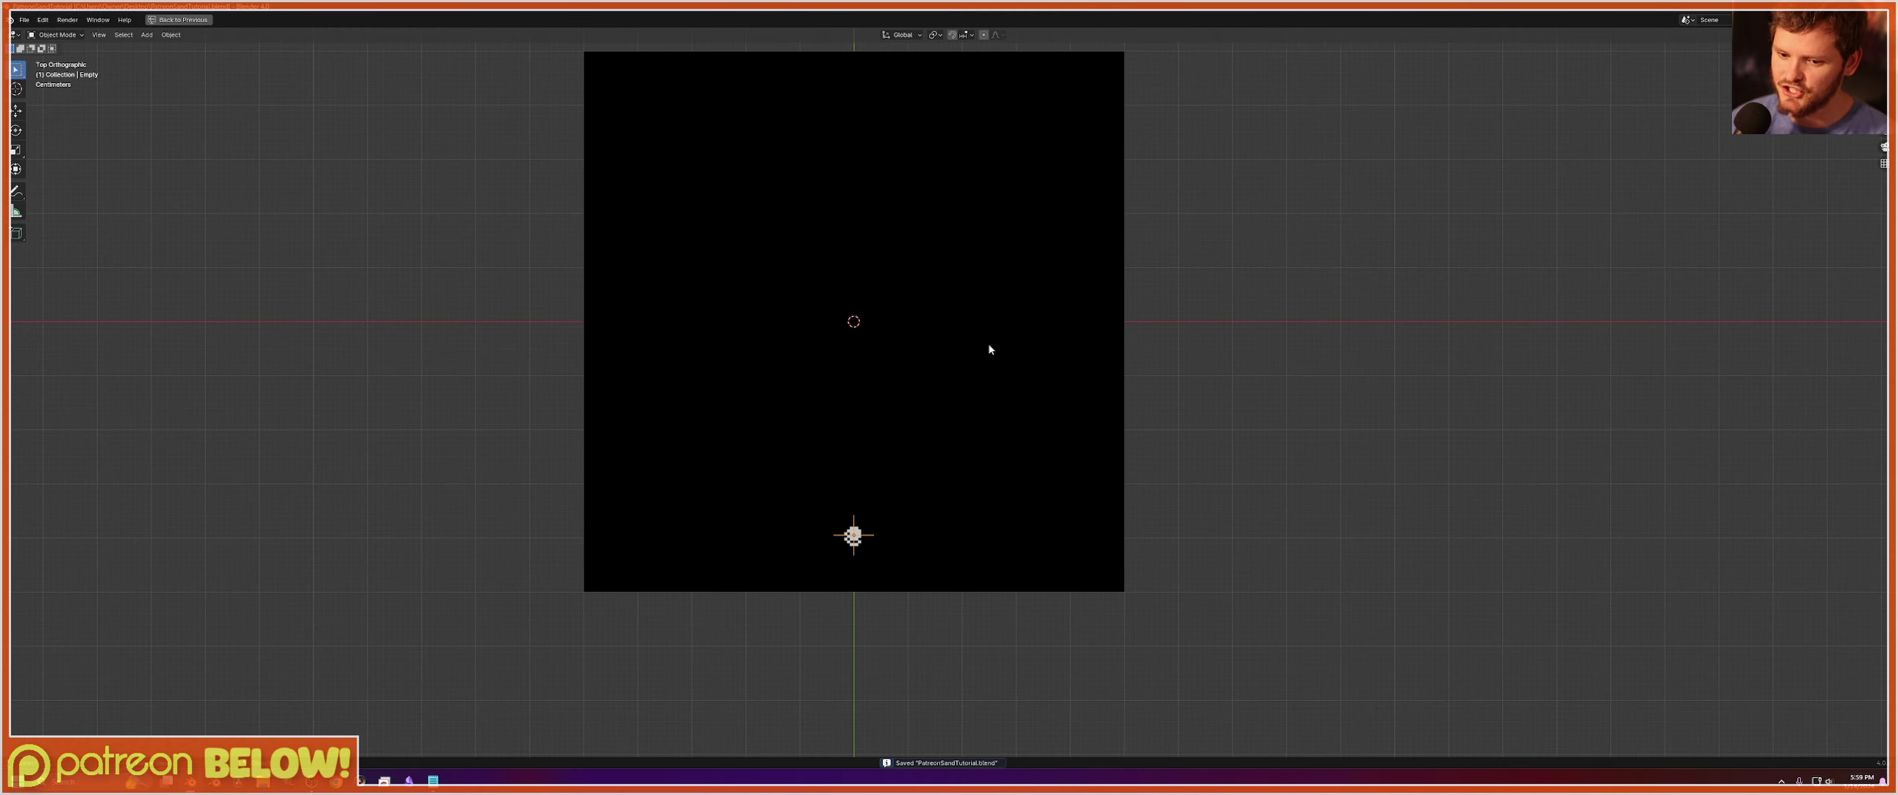
pyautogui.press('space')
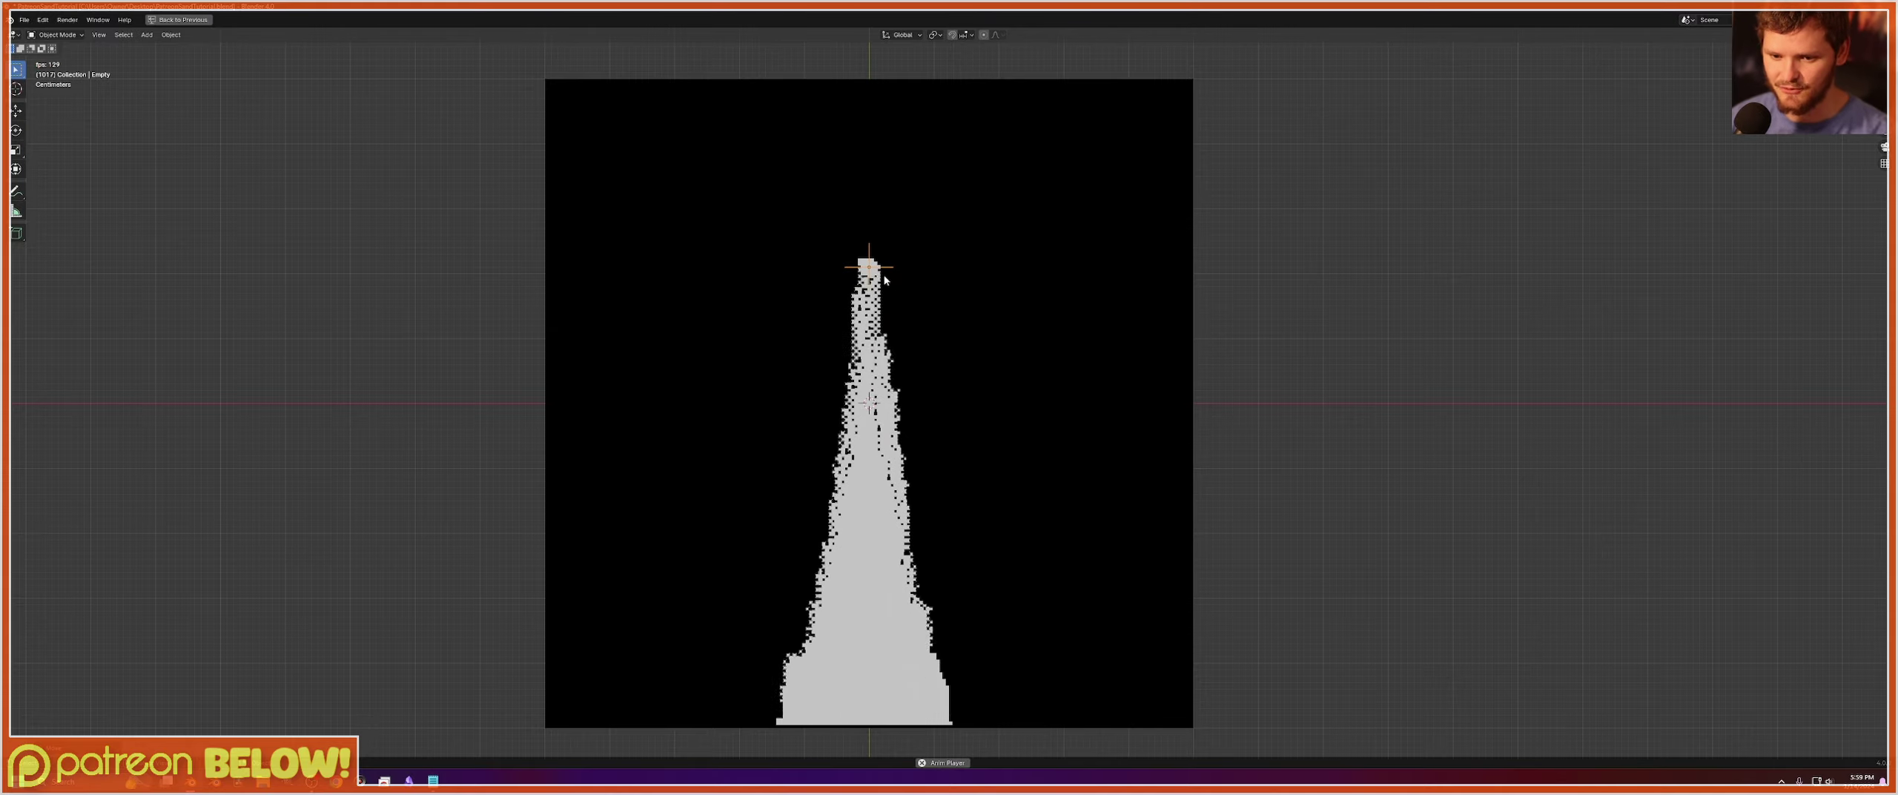
pyautogui.press('g')
pyautogui.moveTo(846, 650); pyautogui.dragTo(877, 699)
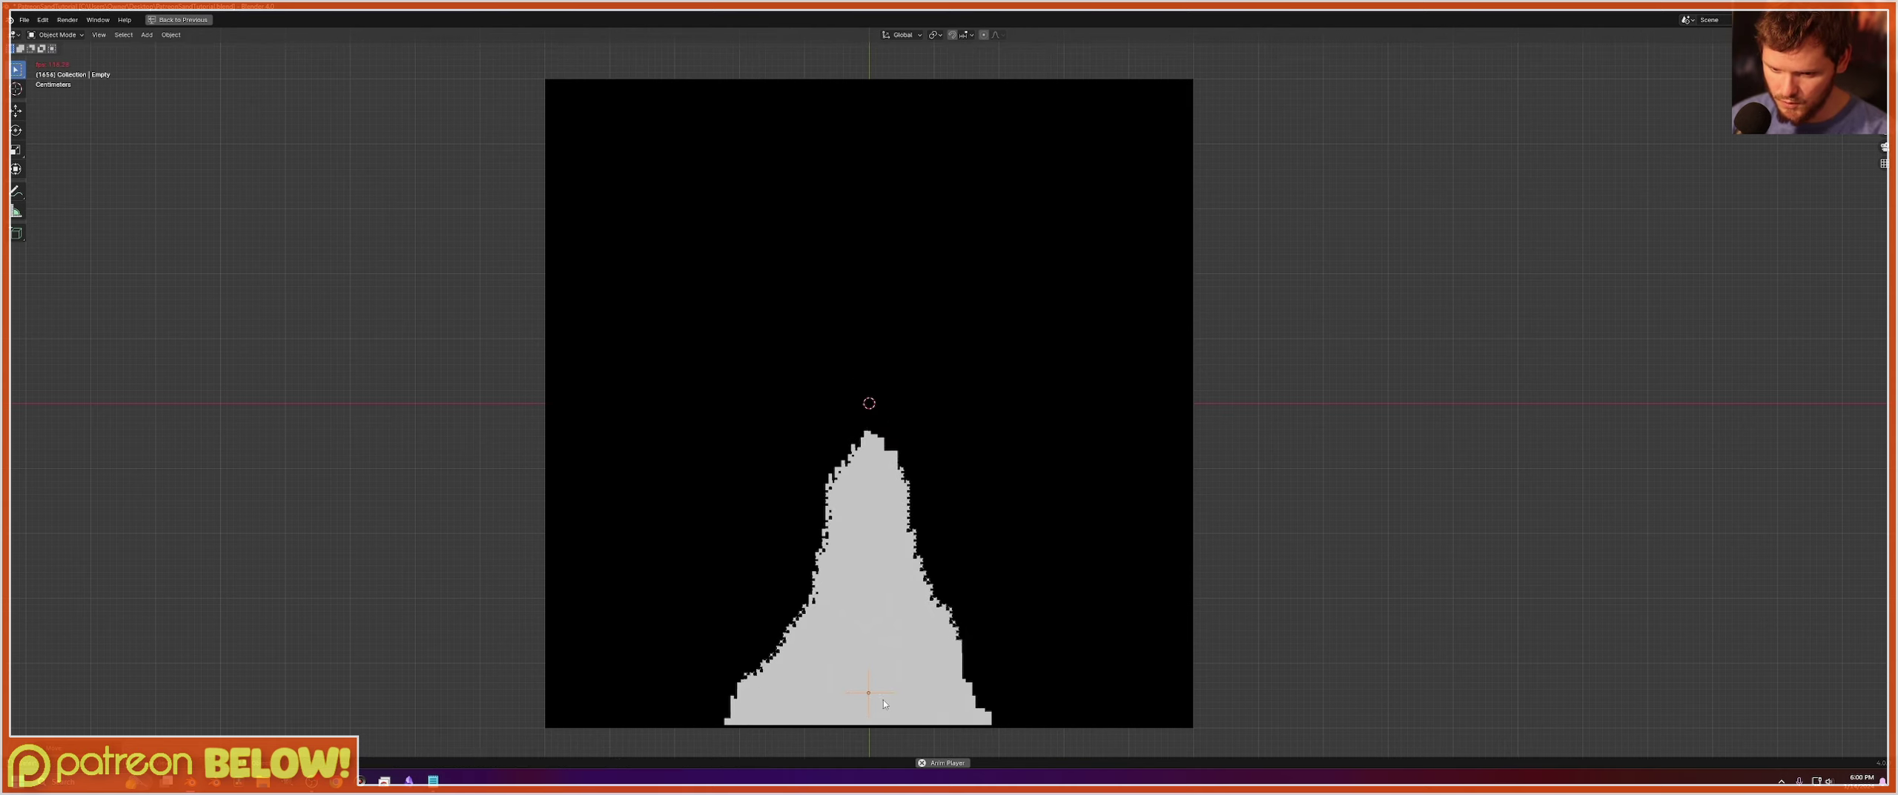
pyautogui.press('space')
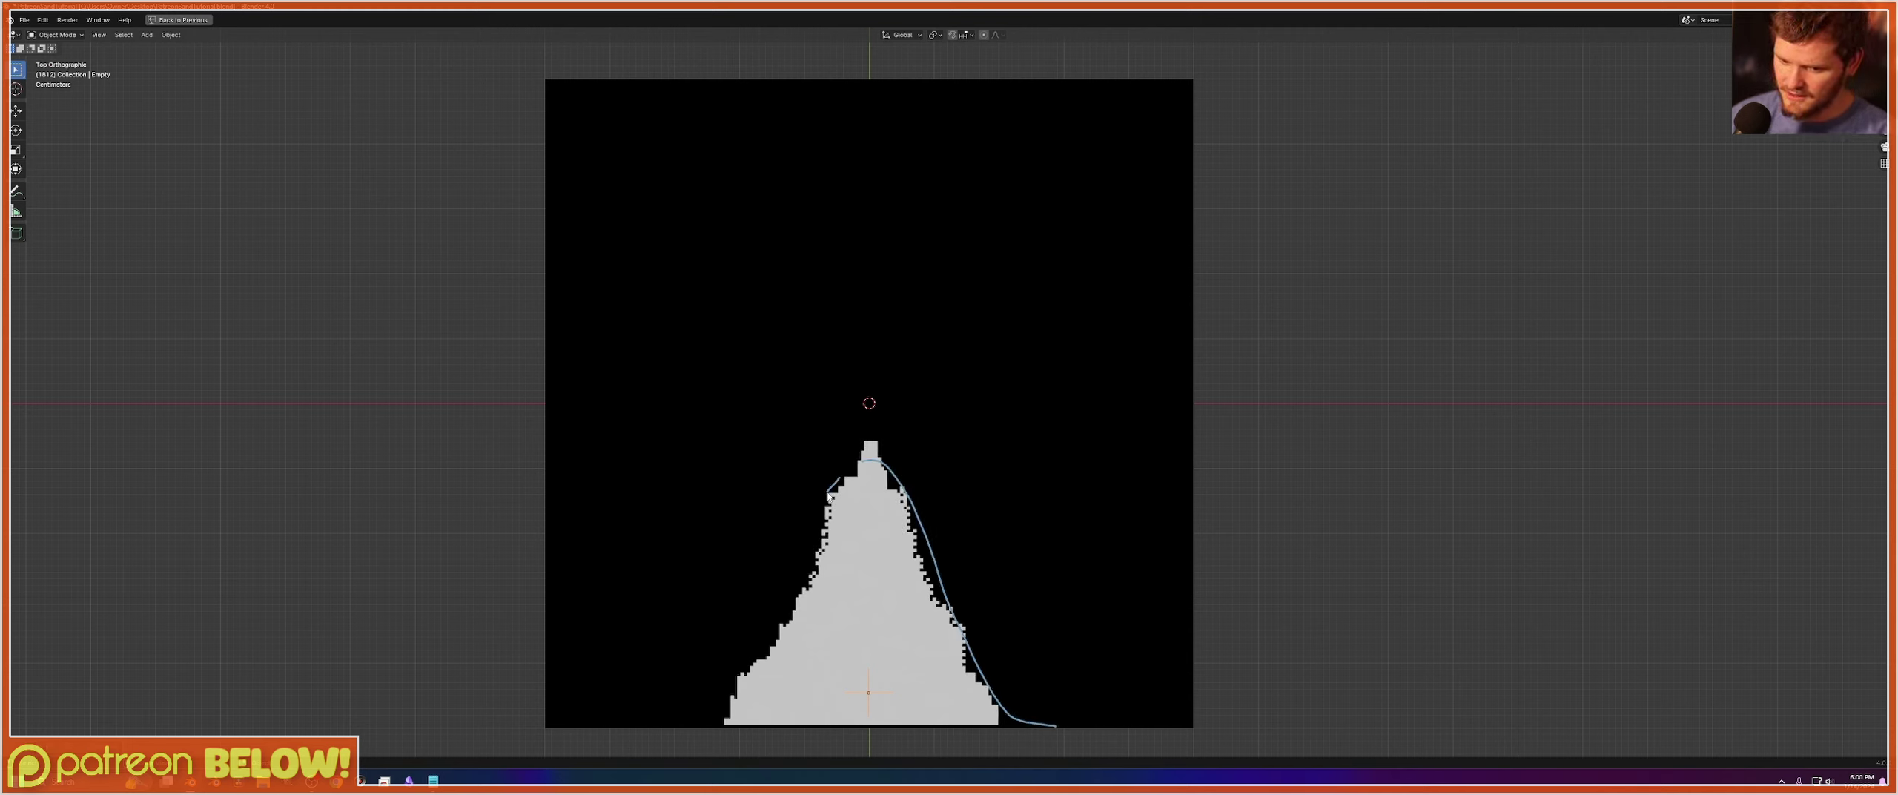
# Annotate the sand pile's desired slopes with curved lines, erase them, and resume playback.
pyautogui.moveTo(702, 711); pyautogui.dragTo(679, 717)
pyautogui.moveTo(678, 717)
pyautogui.mouseDown(button='right')
pyautogui.moveTo(1054, 704)
pyautogui.moveTo(885, 457)
pyautogui.moveTo(797, 615)
pyautogui.mouseUp(button='right')
pyautogui.press('space')
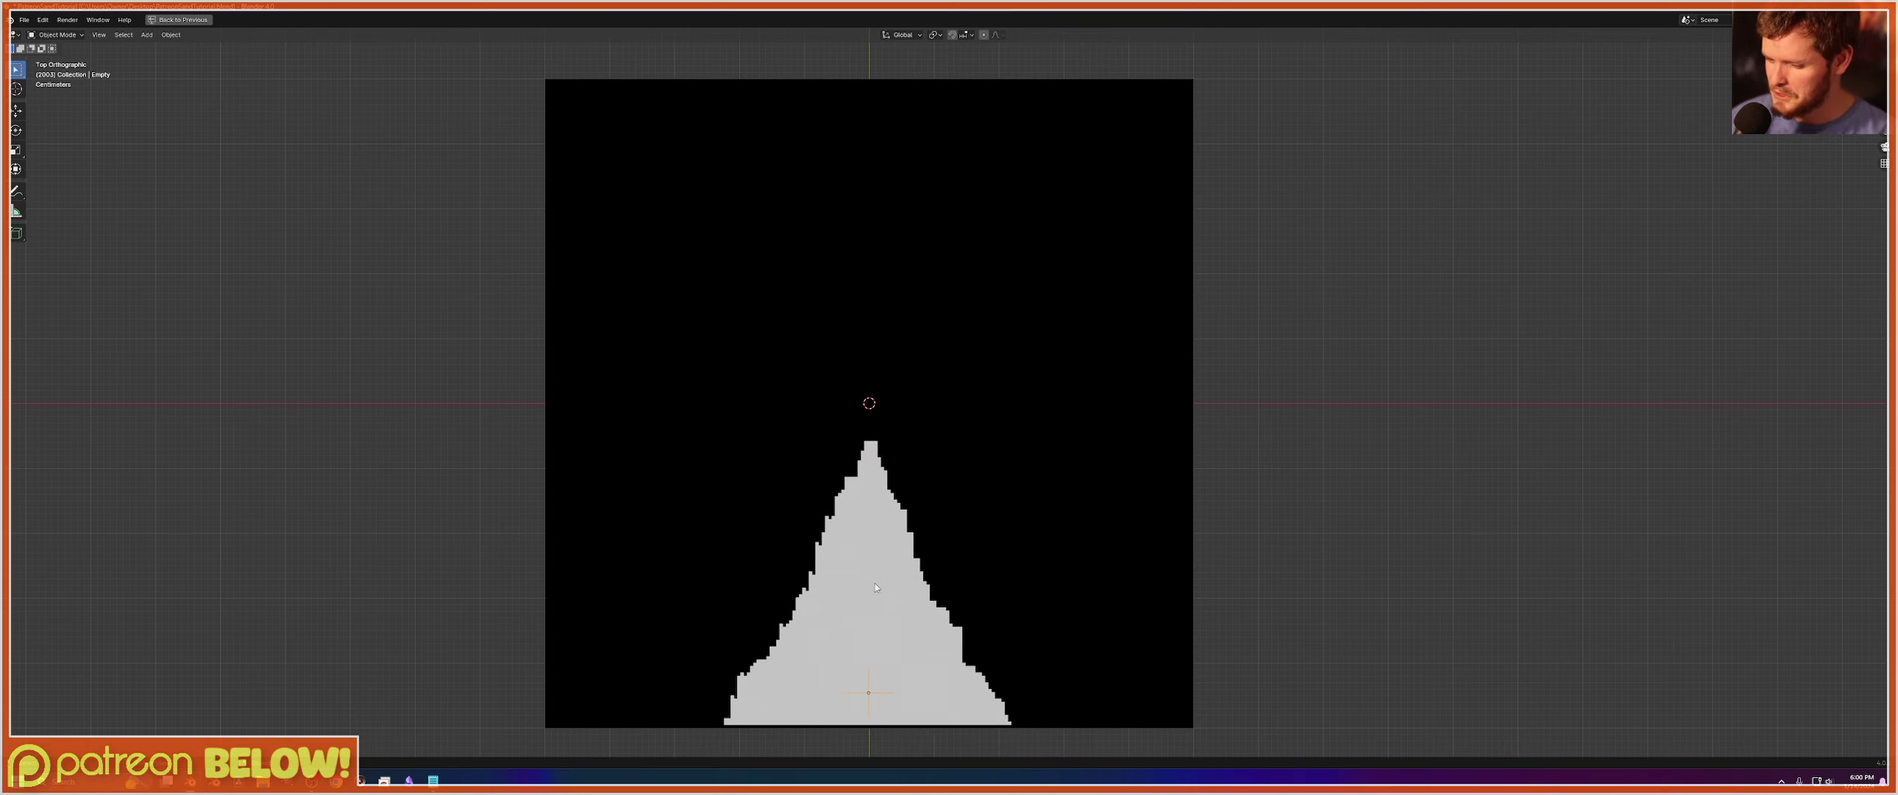
# Restore the split layout, select the Cube grid object, and open the MoveRight group for editing.
pyautogui.hotkey('ctrl', 'space')
pyautogui.click(1040, 175)
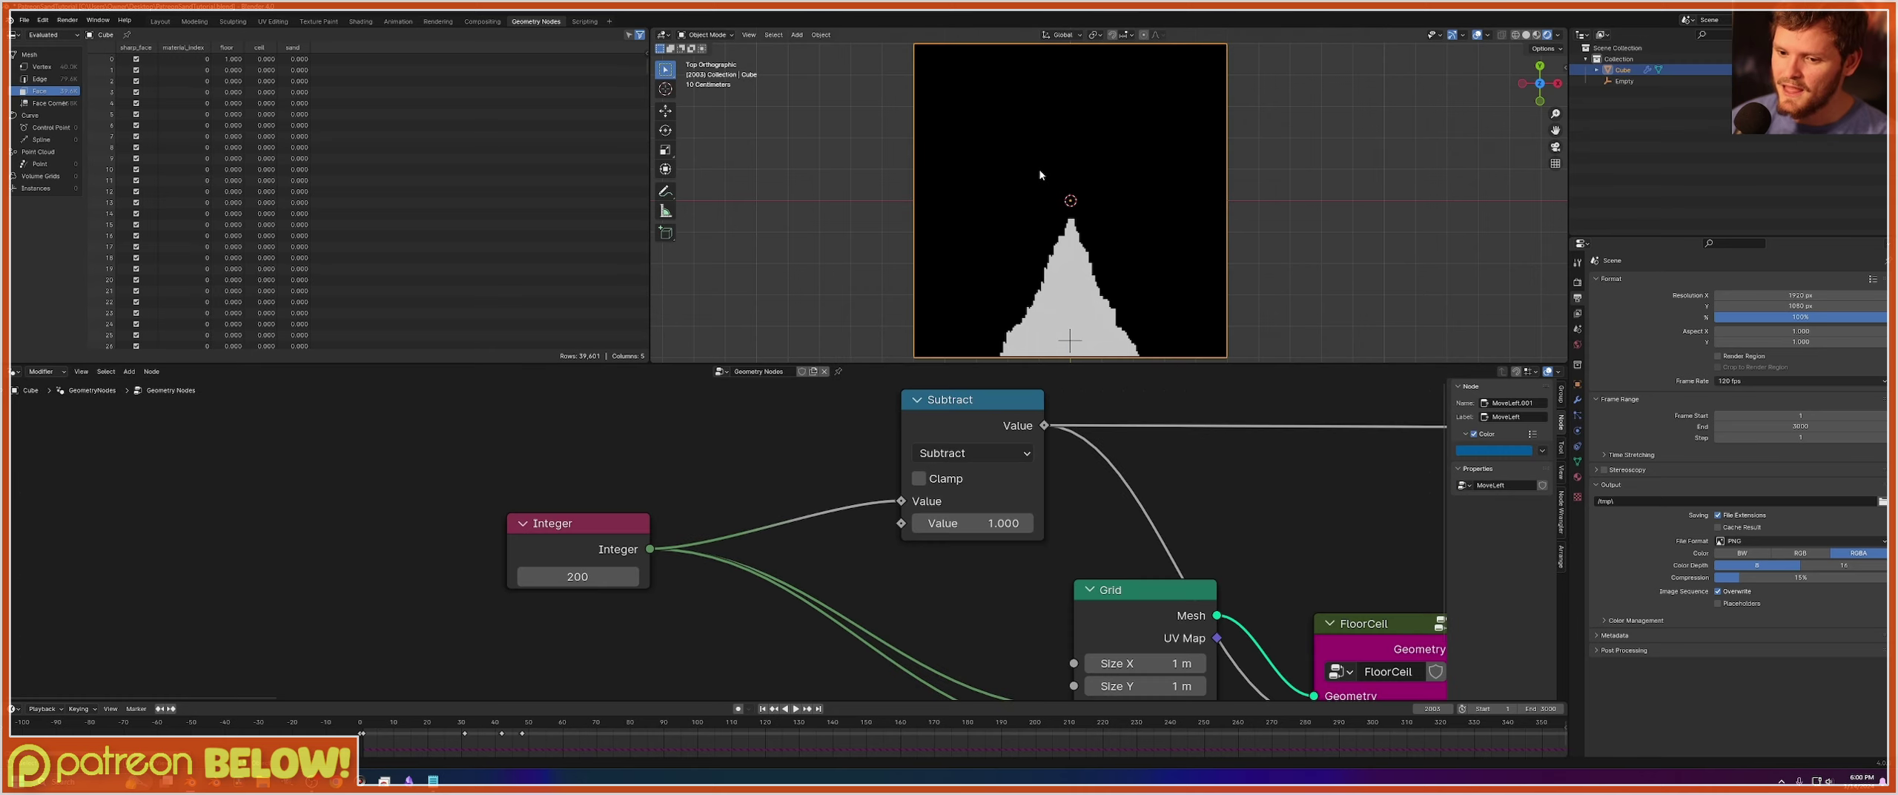
pyautogui.scroll(-7, 919, 572)
pyautogui.moveTo(1186, 547); pyautogui.dragTo(771, 547, button='middle')
pyautogui.scroll(3, 771, 547)
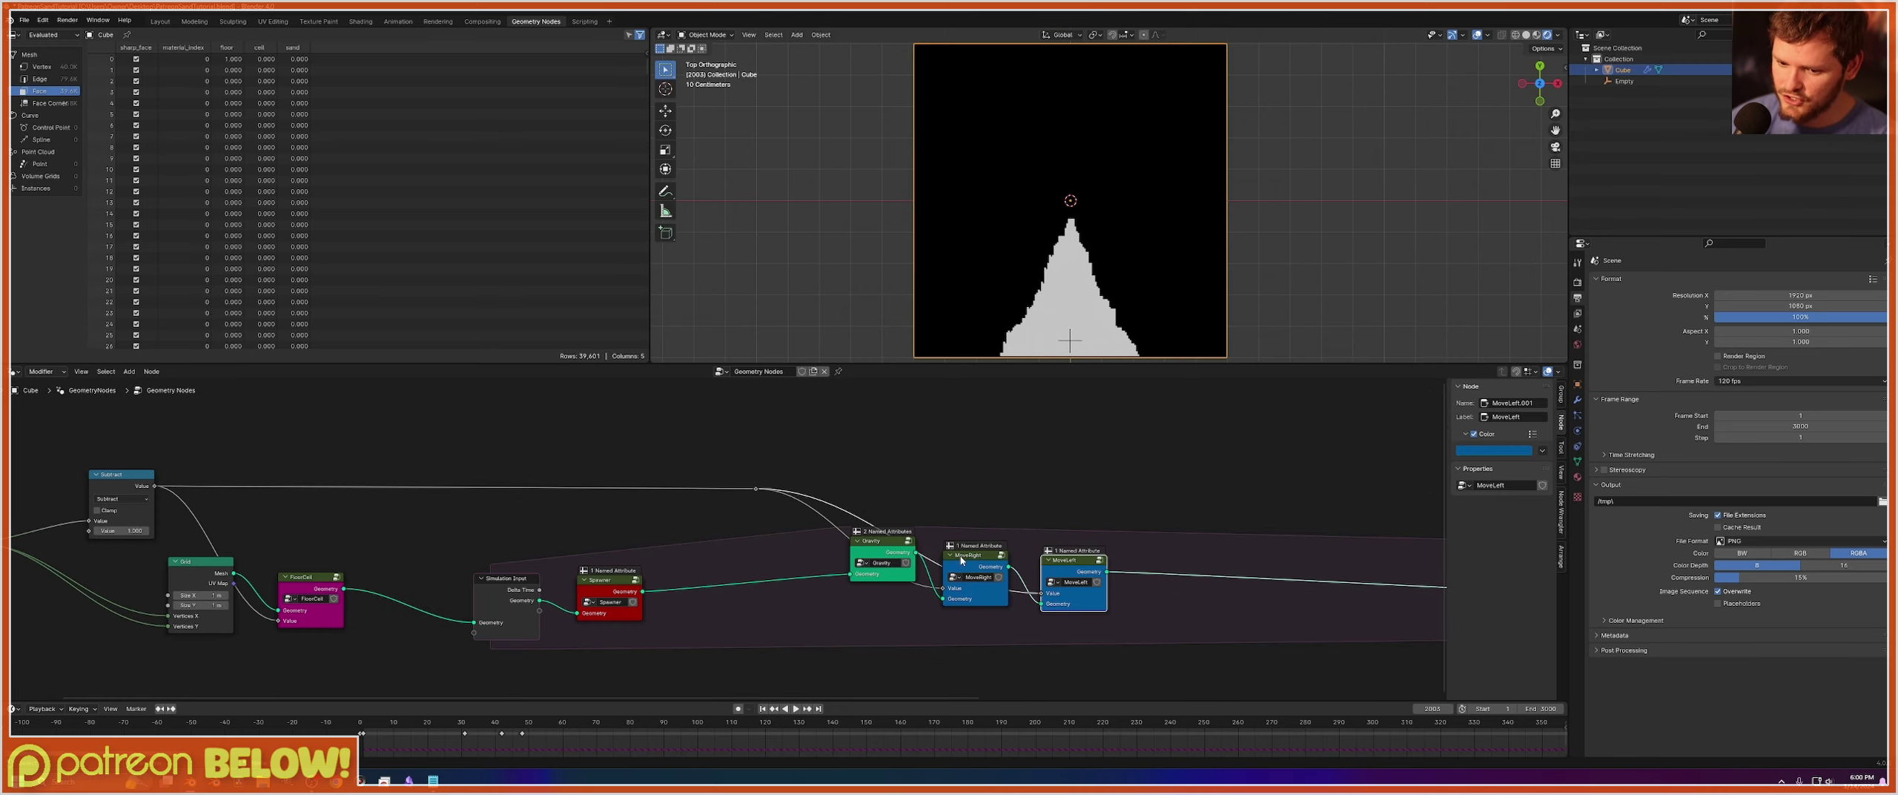
pyautogui.click(972, 565)
pyautogui.press('Tab')
# Set the upper Less Than node's threshold in the MoveRight group to 0.5, leaving the group when done.
pyautogui.moveTo(754, 487); pyautogui.dragTo(894, 731, button='middle')
pyautogui.scroll(6, 729, 553)
pyautogui.click(691, 559)
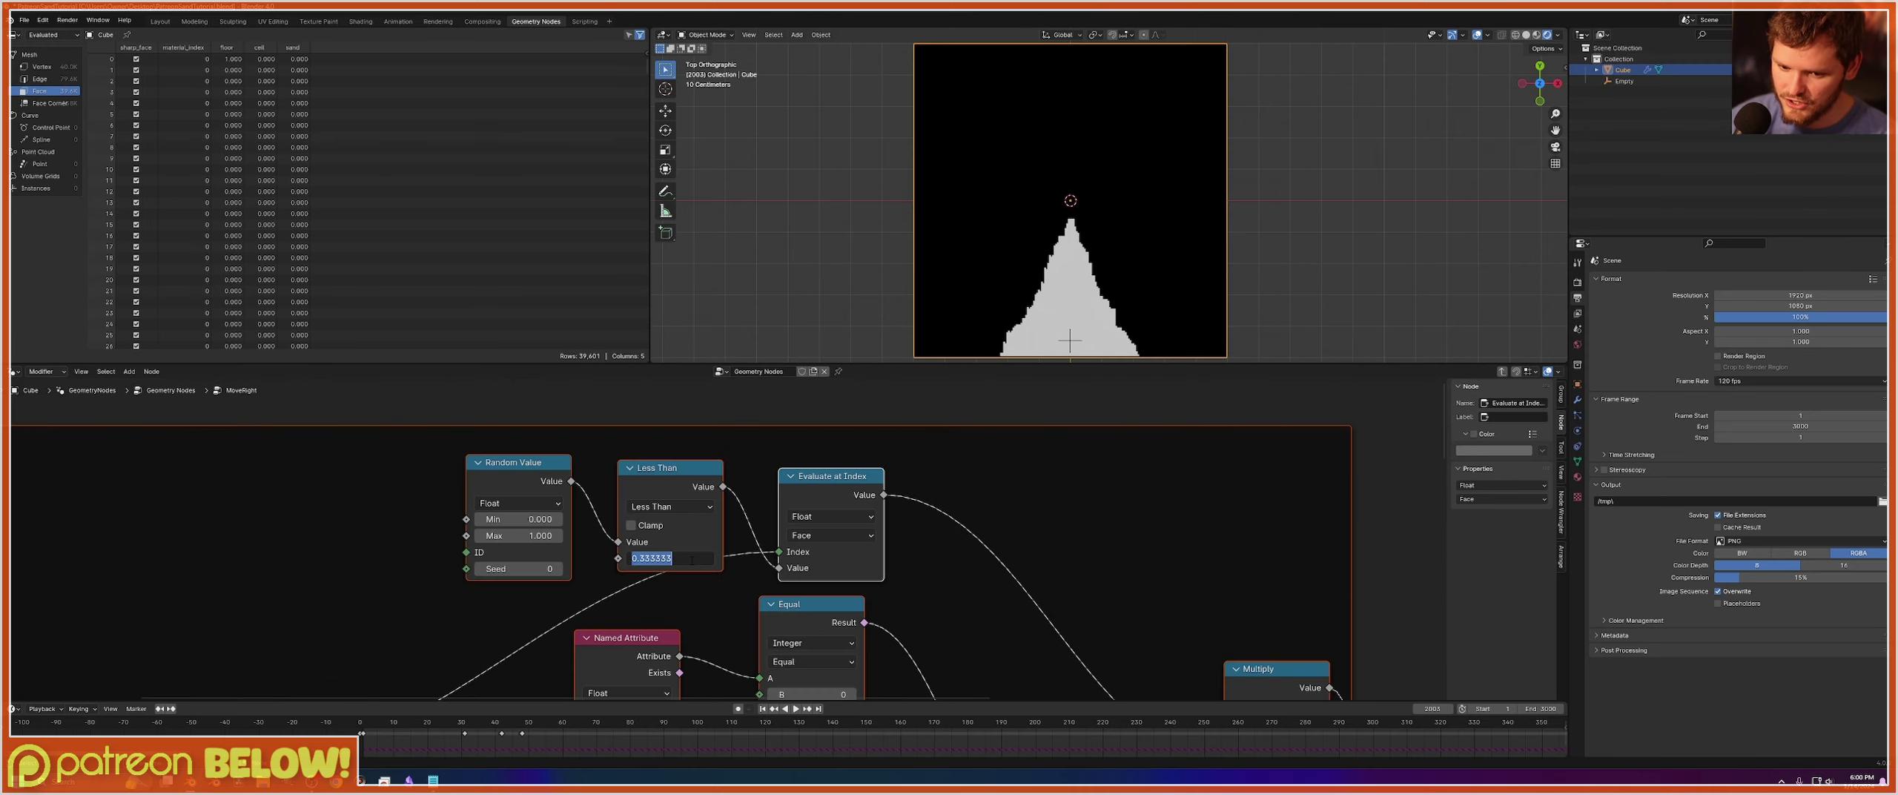
pyautogui.press('Return')
pyautogui.press('Tab')
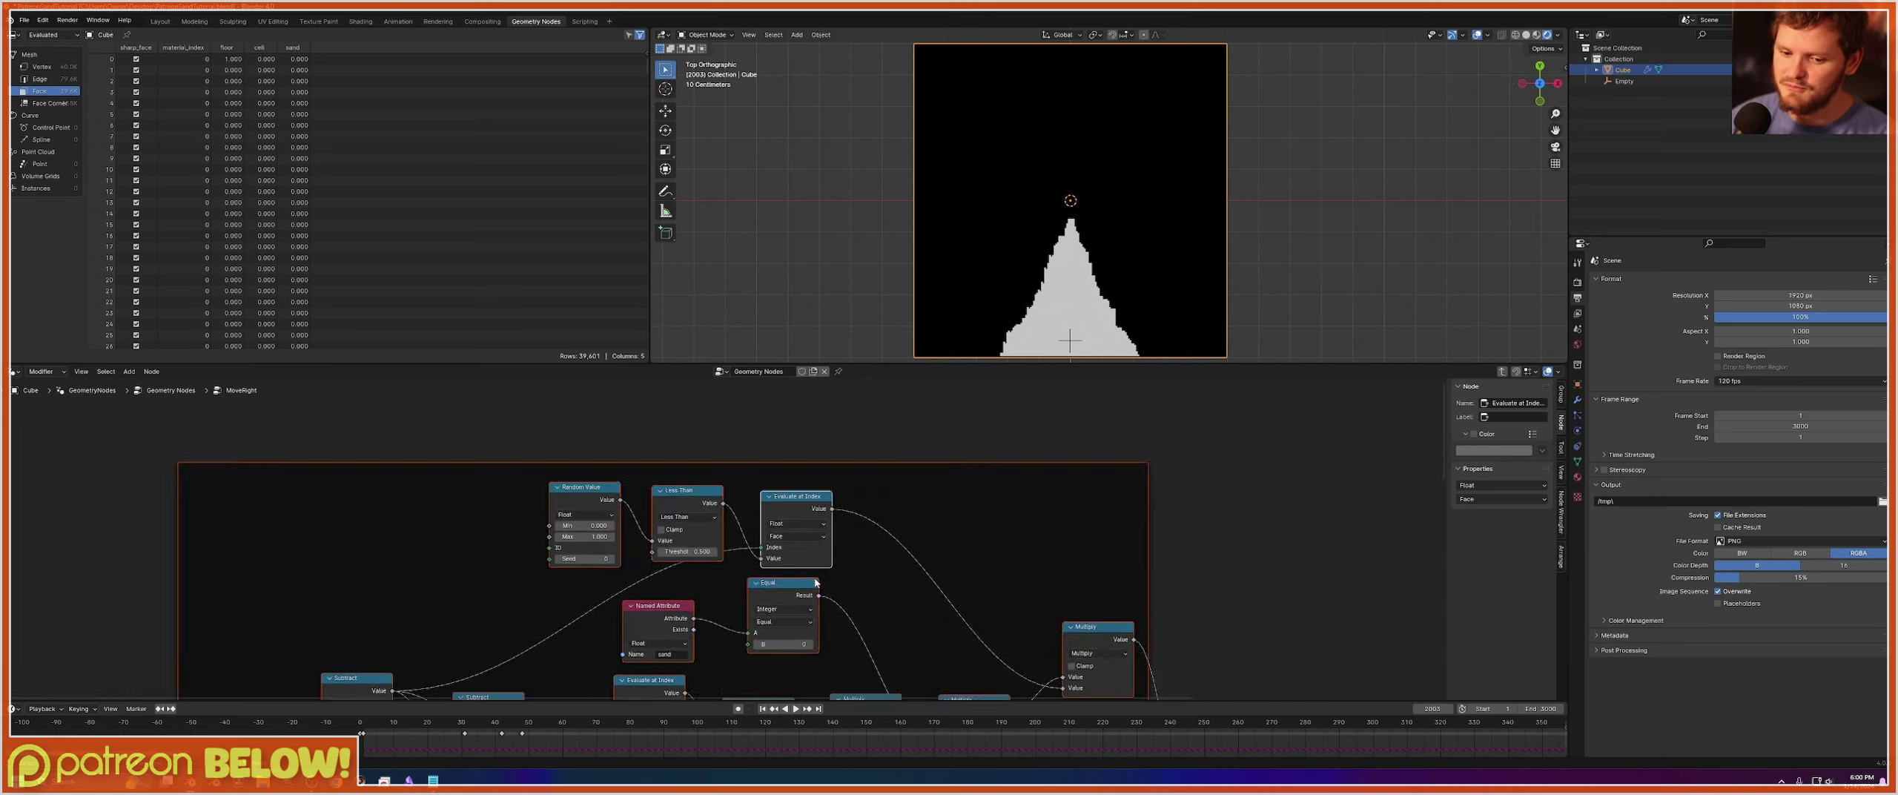
# Open the MoveLeft group and set its upper Greater Than node's threshold to 0.5.
pyautogui.scroll(4, 772, 558)
pyautogui.click(772, 557)
pyautogui.press('Tab')
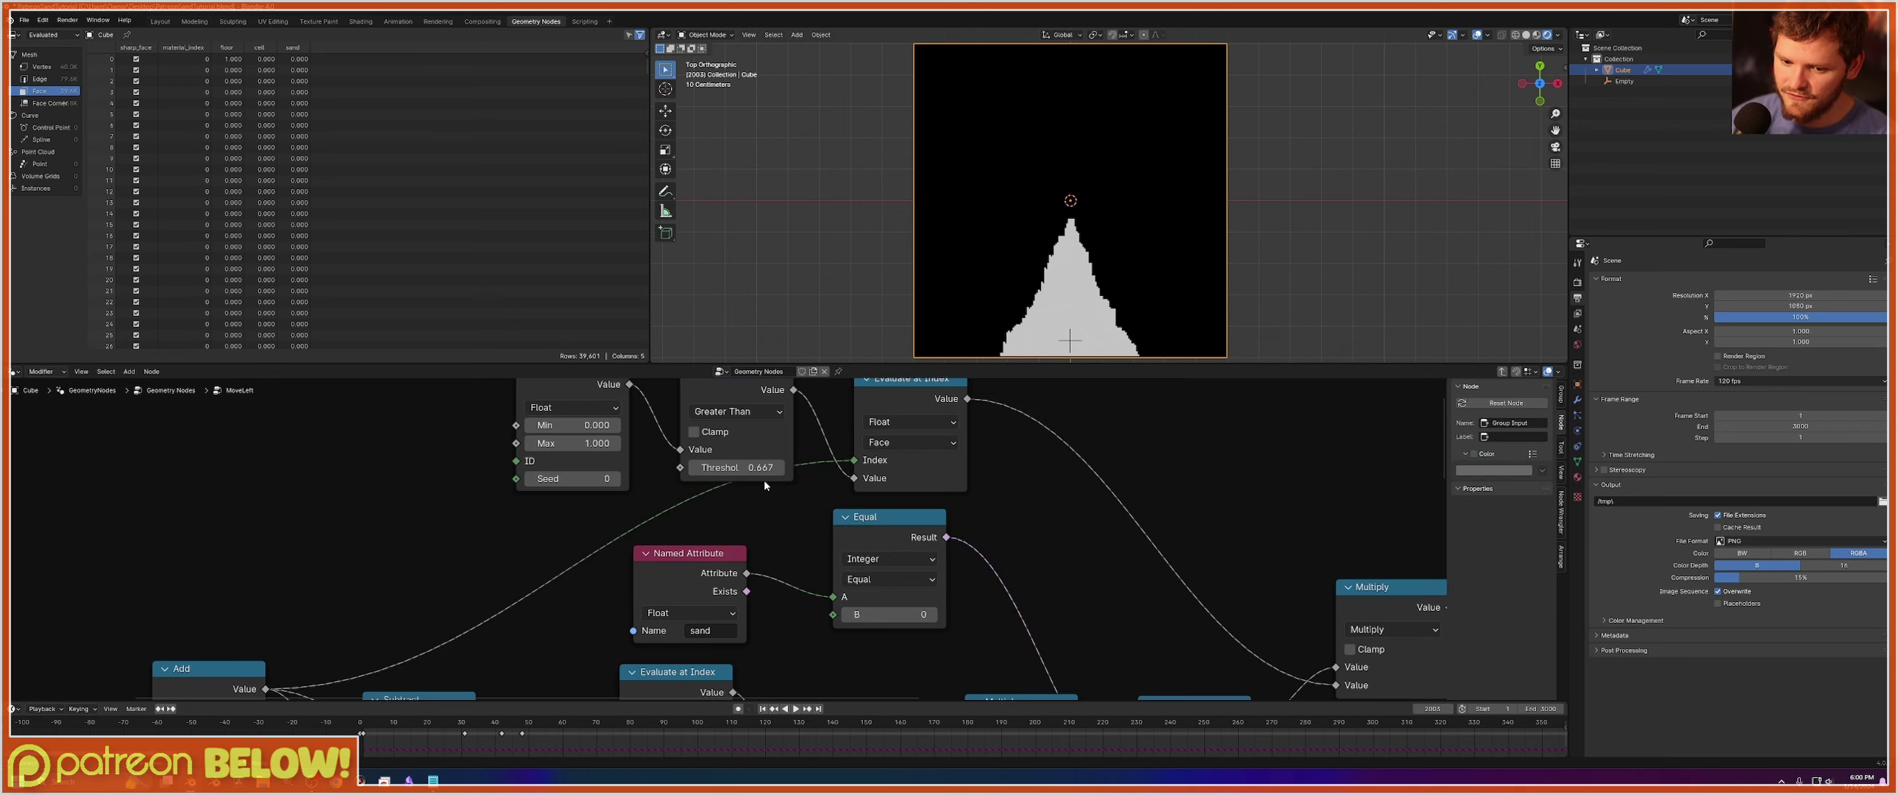
pyautogui.doubleClick(744, 469)
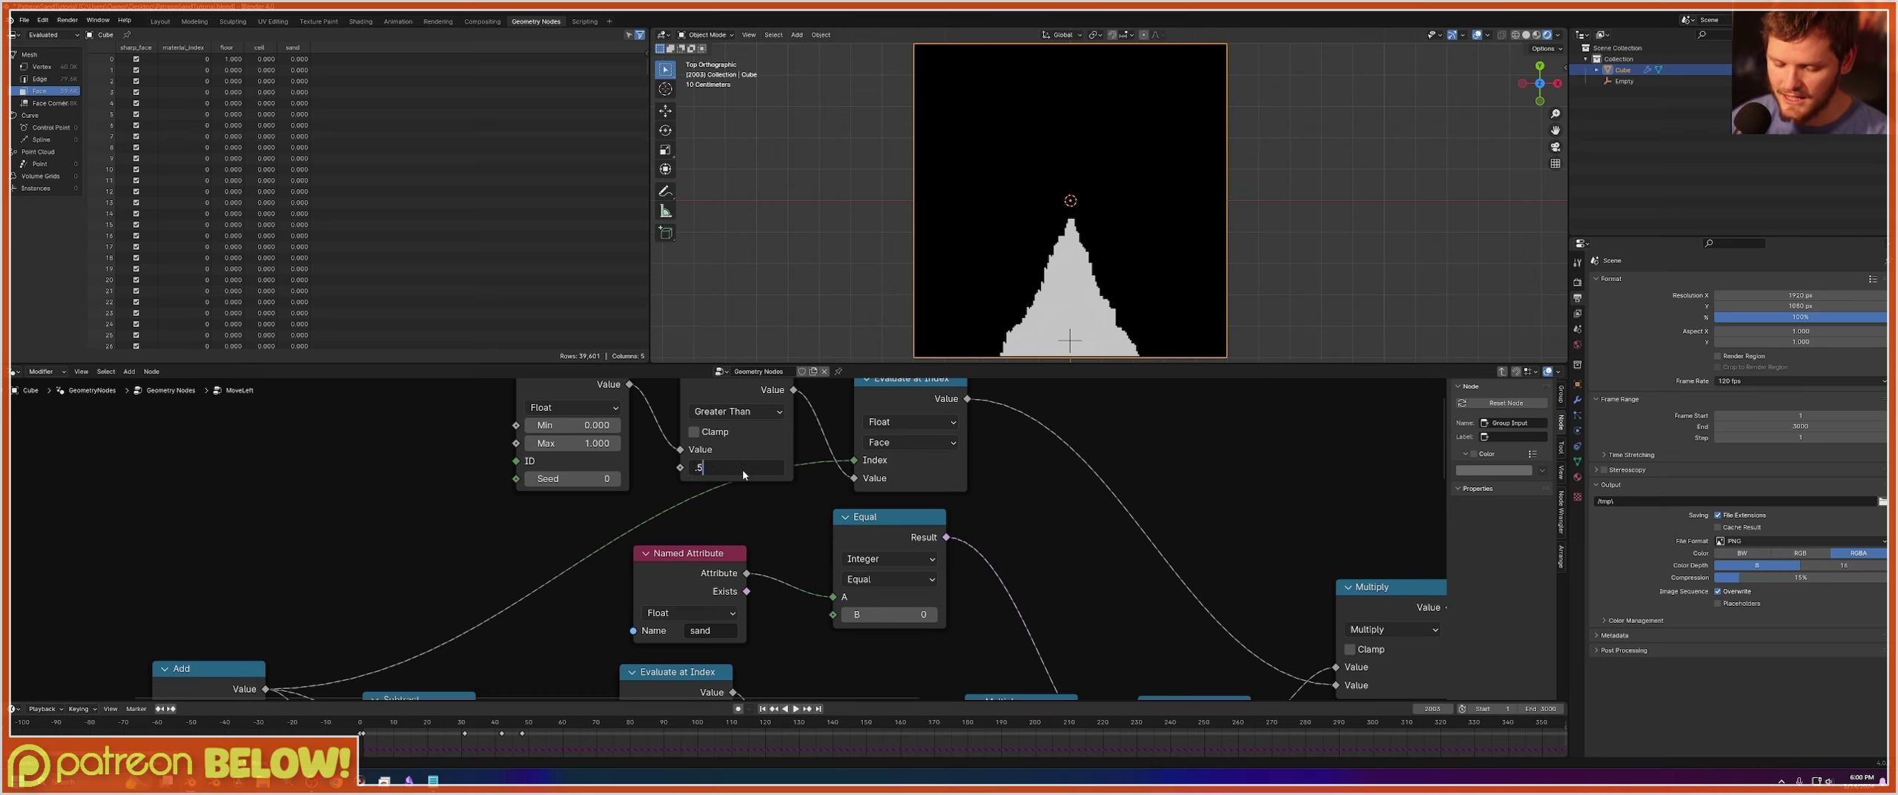
# Return to the first frame, save the file, and move the spawner empty up to just above the grid's centre.
pyautogui.hotkey('shift', 'Left')
pyautogui.hotkey('ctrl', 's')
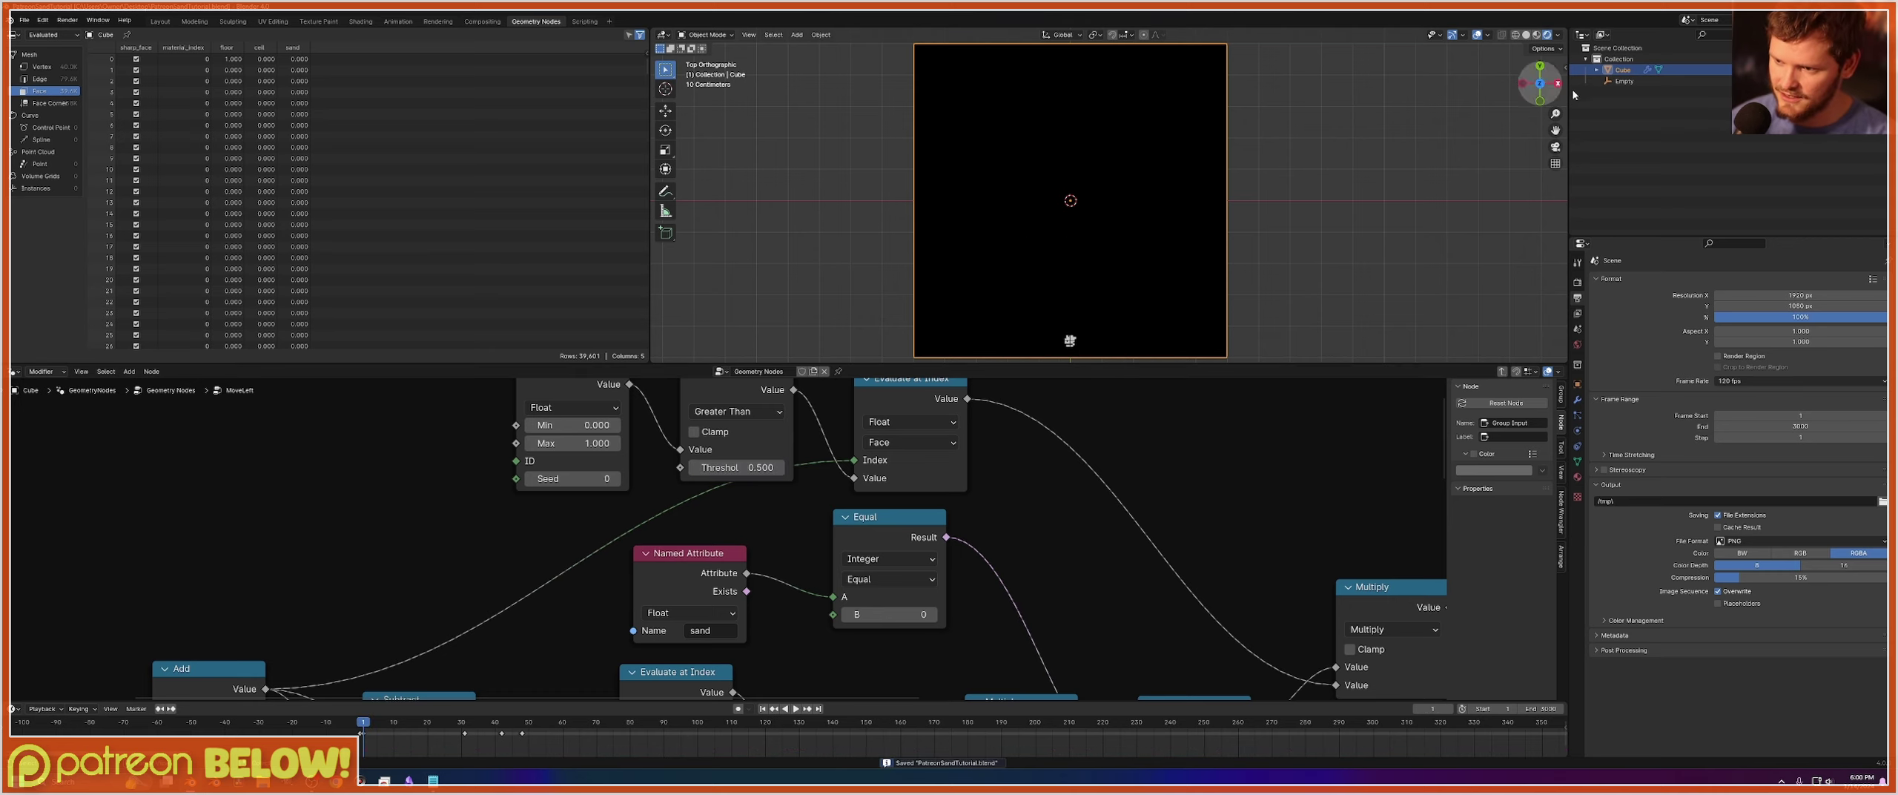
pyautogui.click(1641, 82)
pyautogui.press('g')
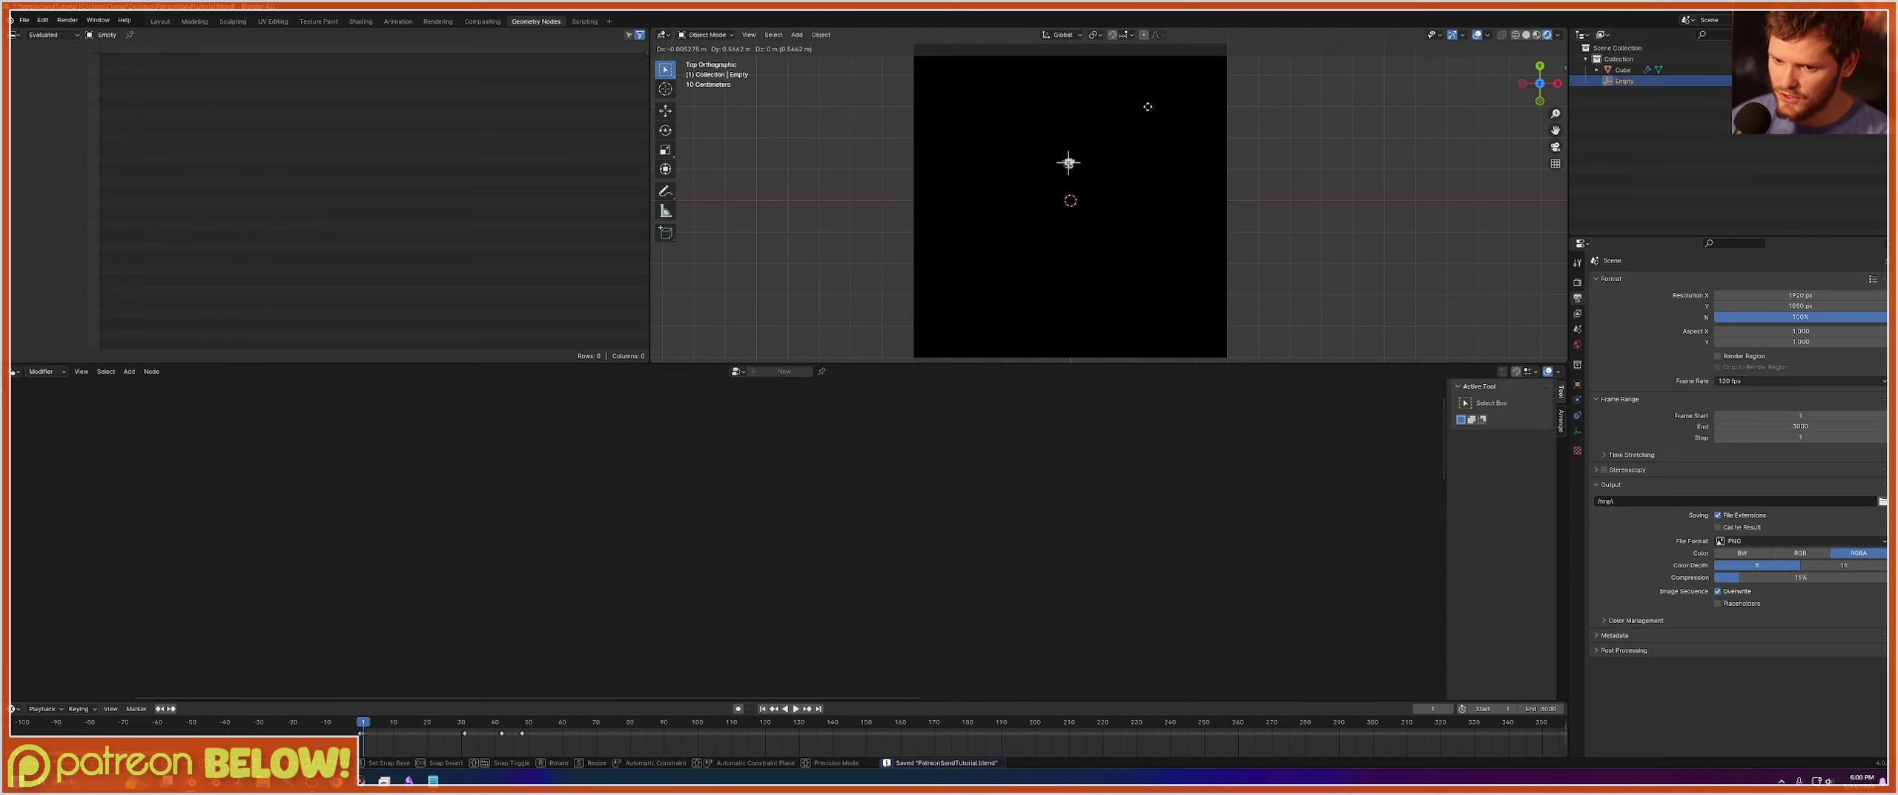
pyautogui.click(1147, 107)
# Reselect the Cube grid object and set the lower Less Than node's B value in the MoveRight group to 0.5.
pyautogui.click(1623, 70)
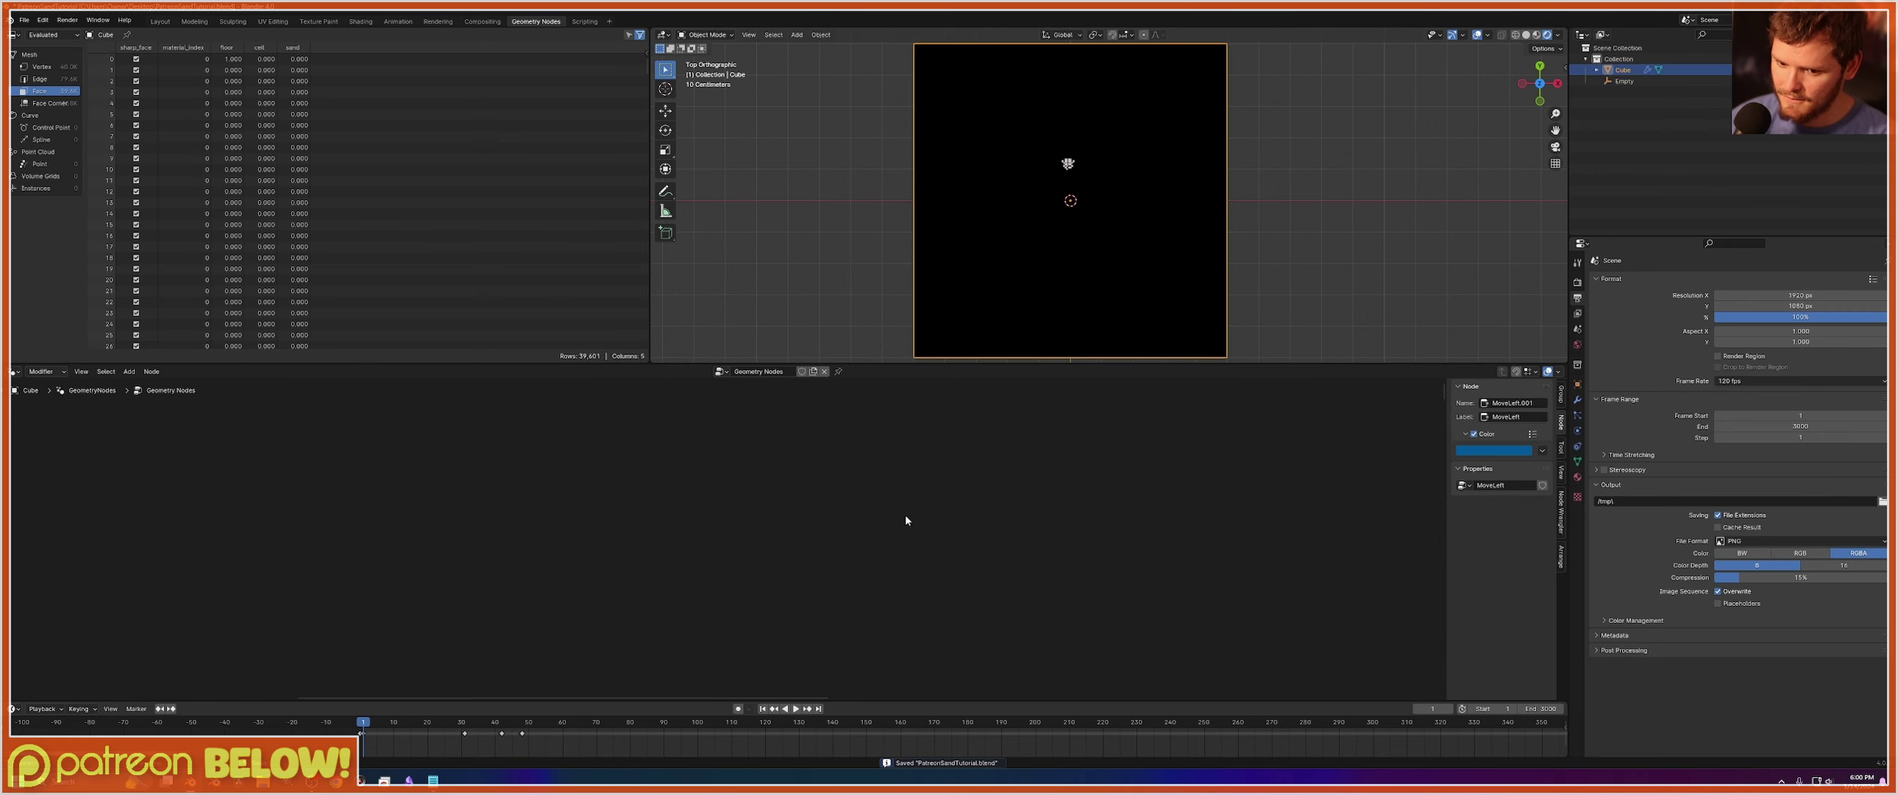
pyautogui.press('Home')
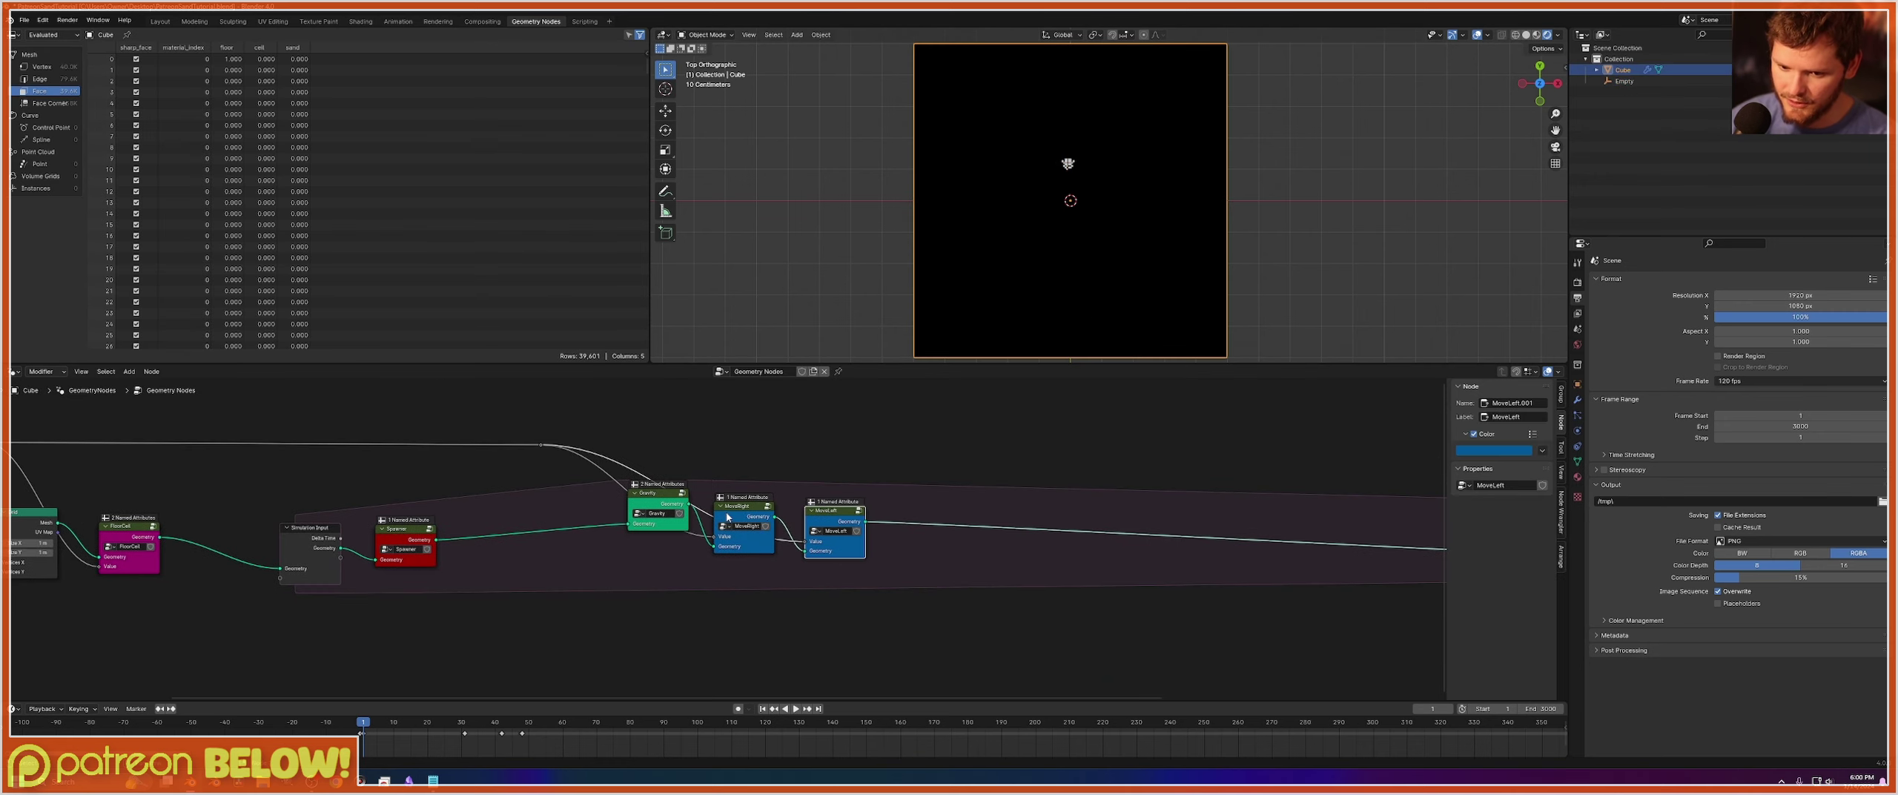
pyautogui.click(730, 517)
pyautogui.press('Tab')
pyautogui.scroll(2, 704, 560)
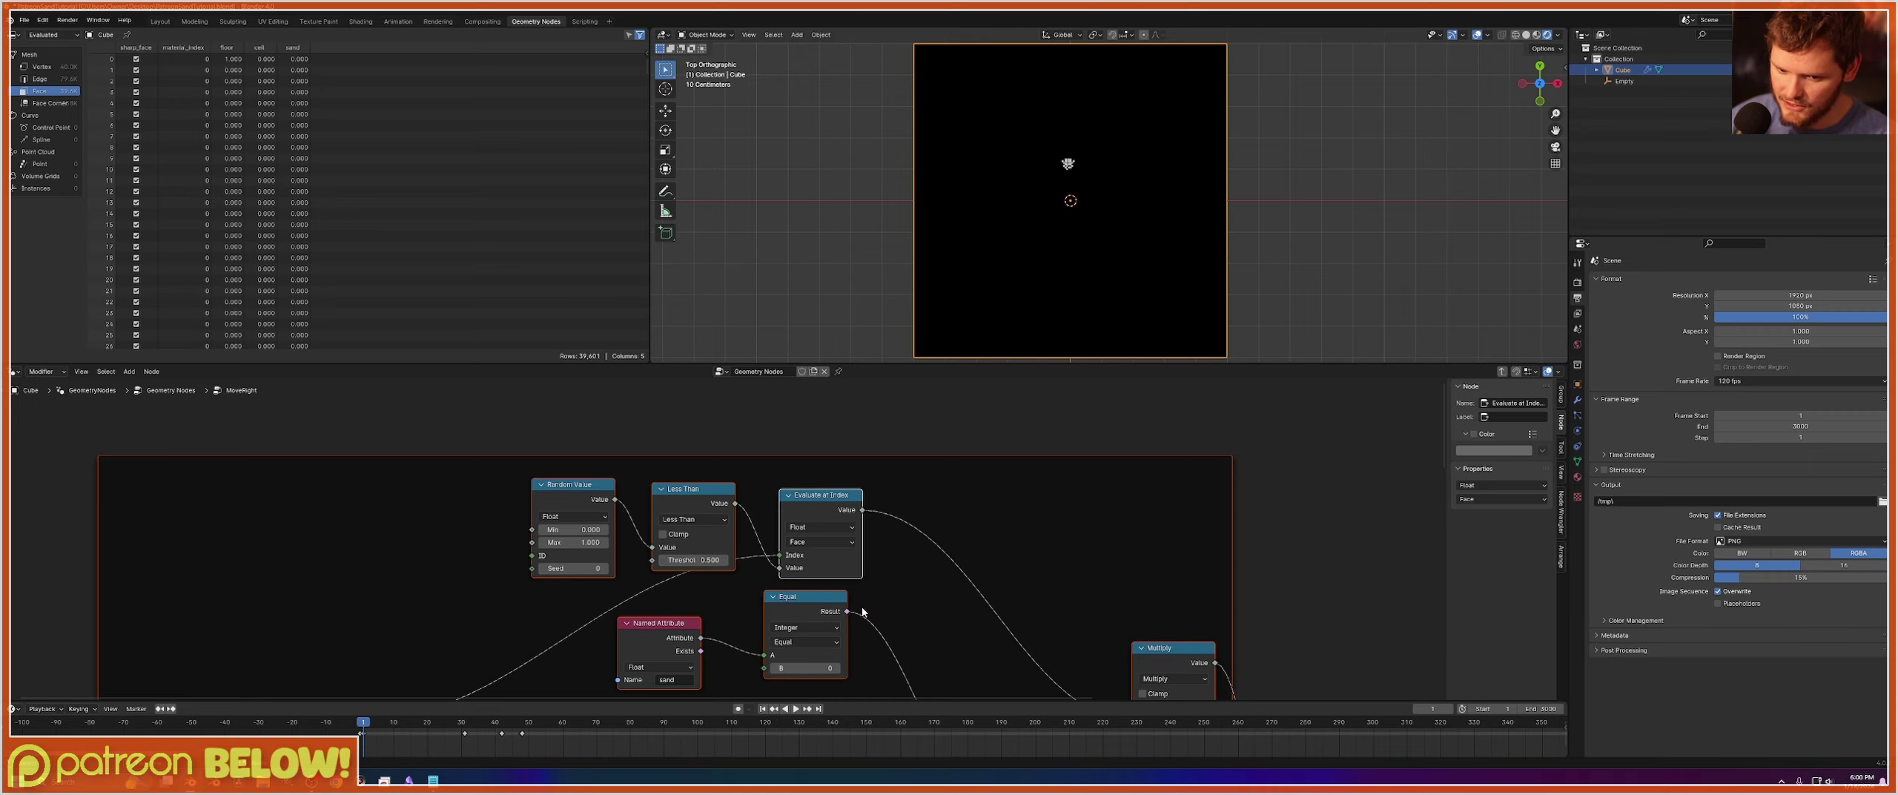
pyautogui.moveTo(862, 611); pyautogui.dragTo(672, 524, button='middle')
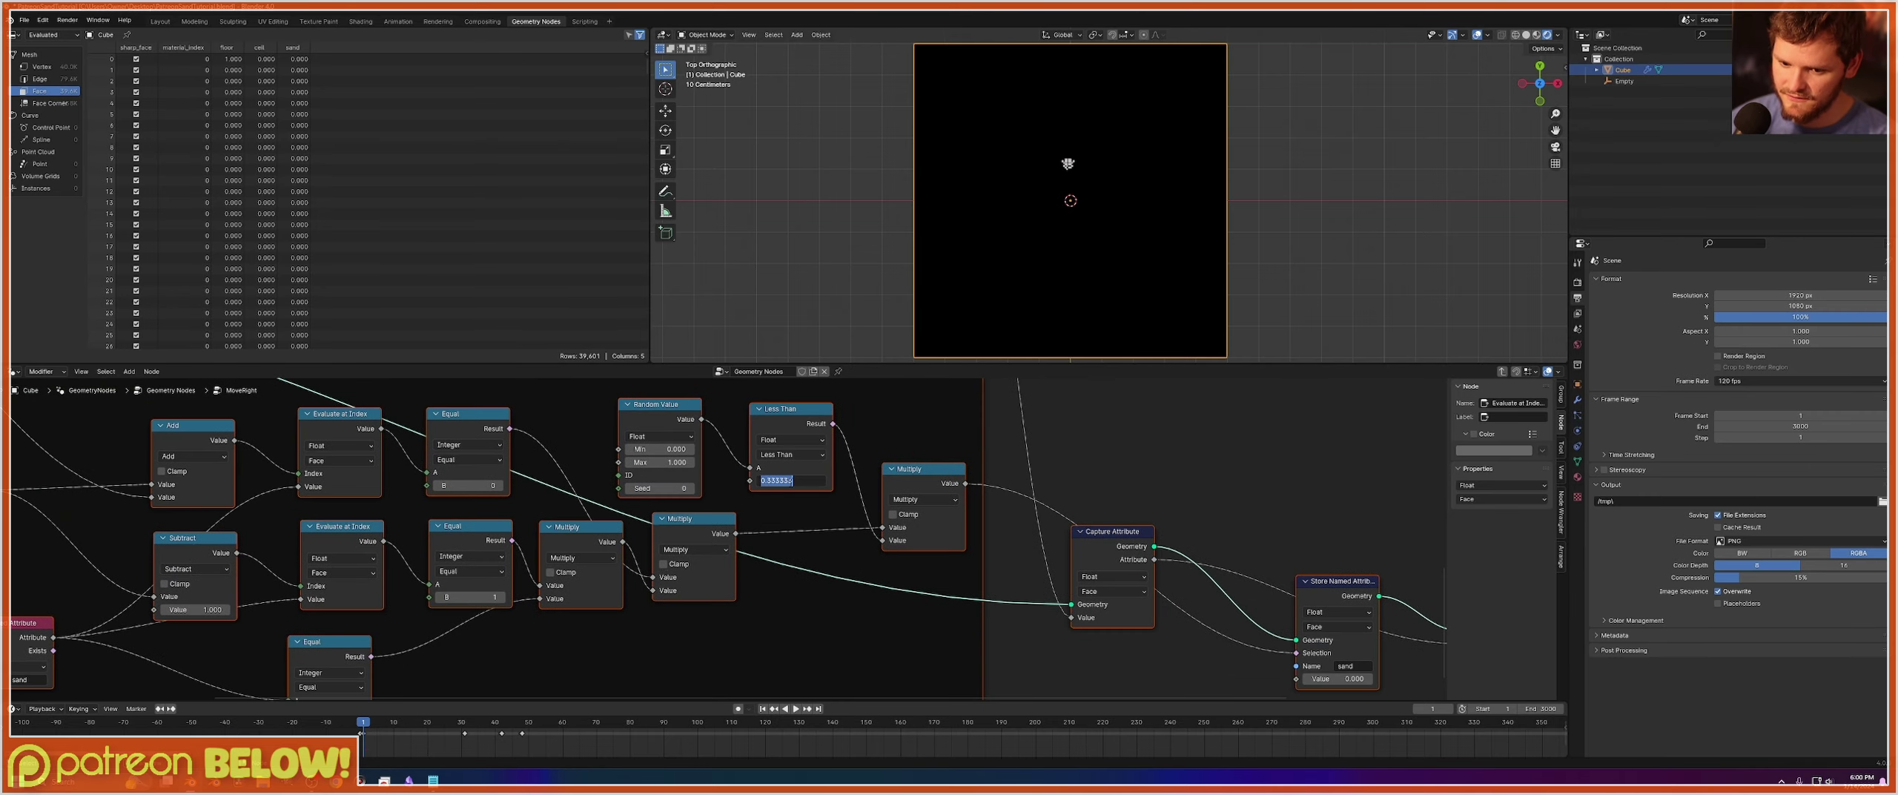
pyautogui.press('Tab')
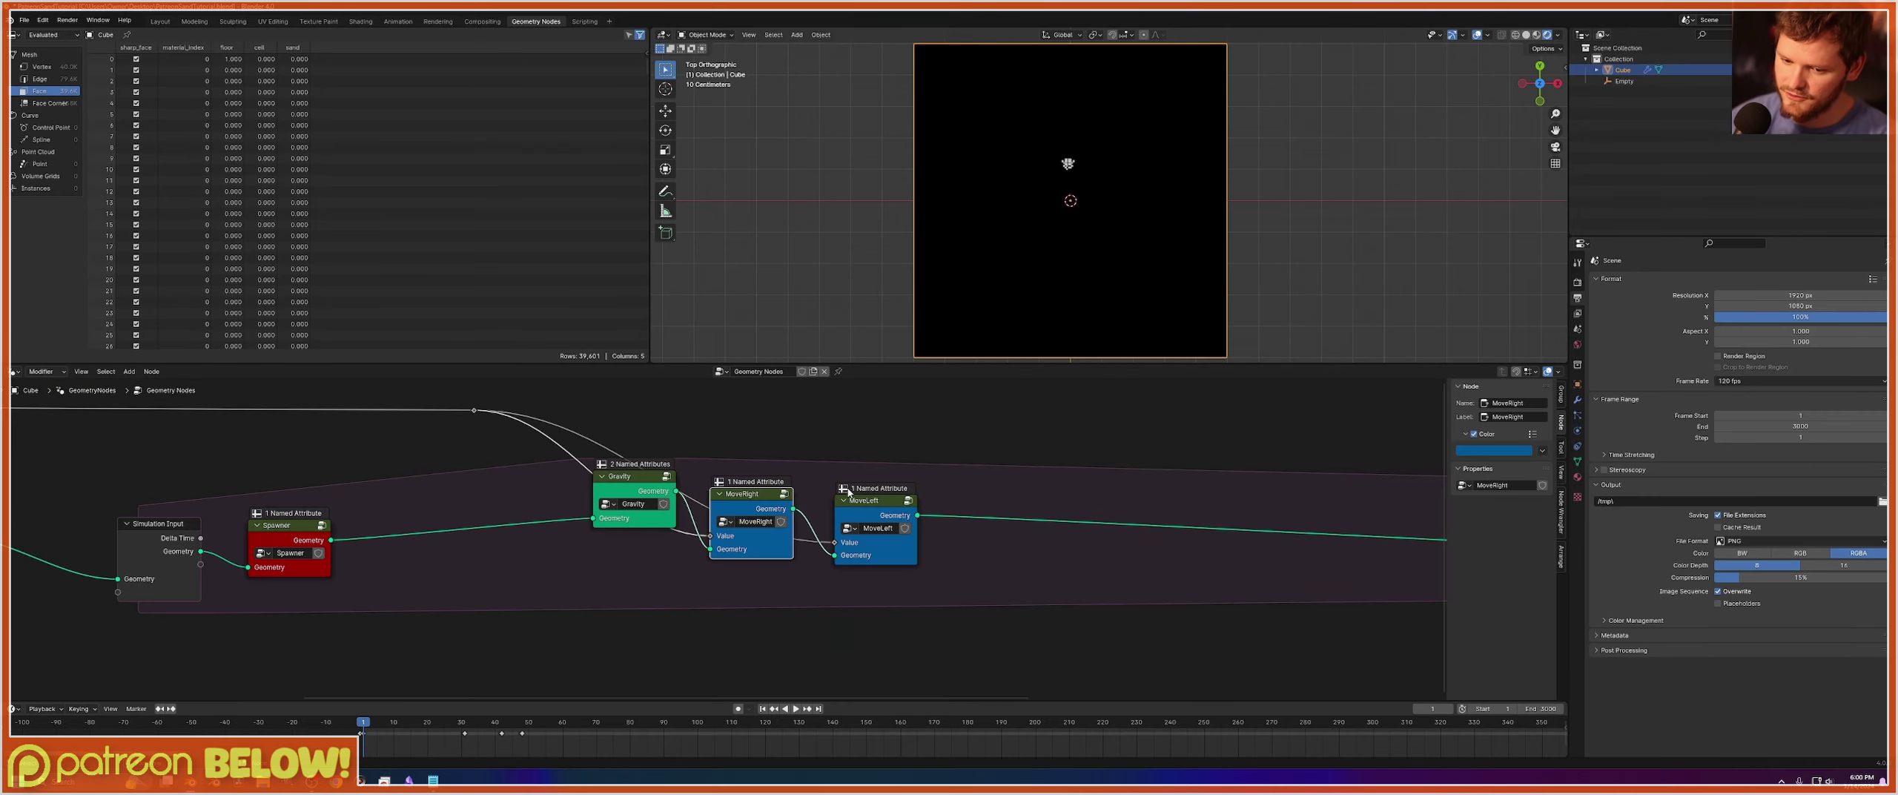
# Set the lower Greater Than node's B value in the MoveLeft group to 0.5 and save the file.
pyautogui.click(875, 519)
pyautogui.press('Tab')
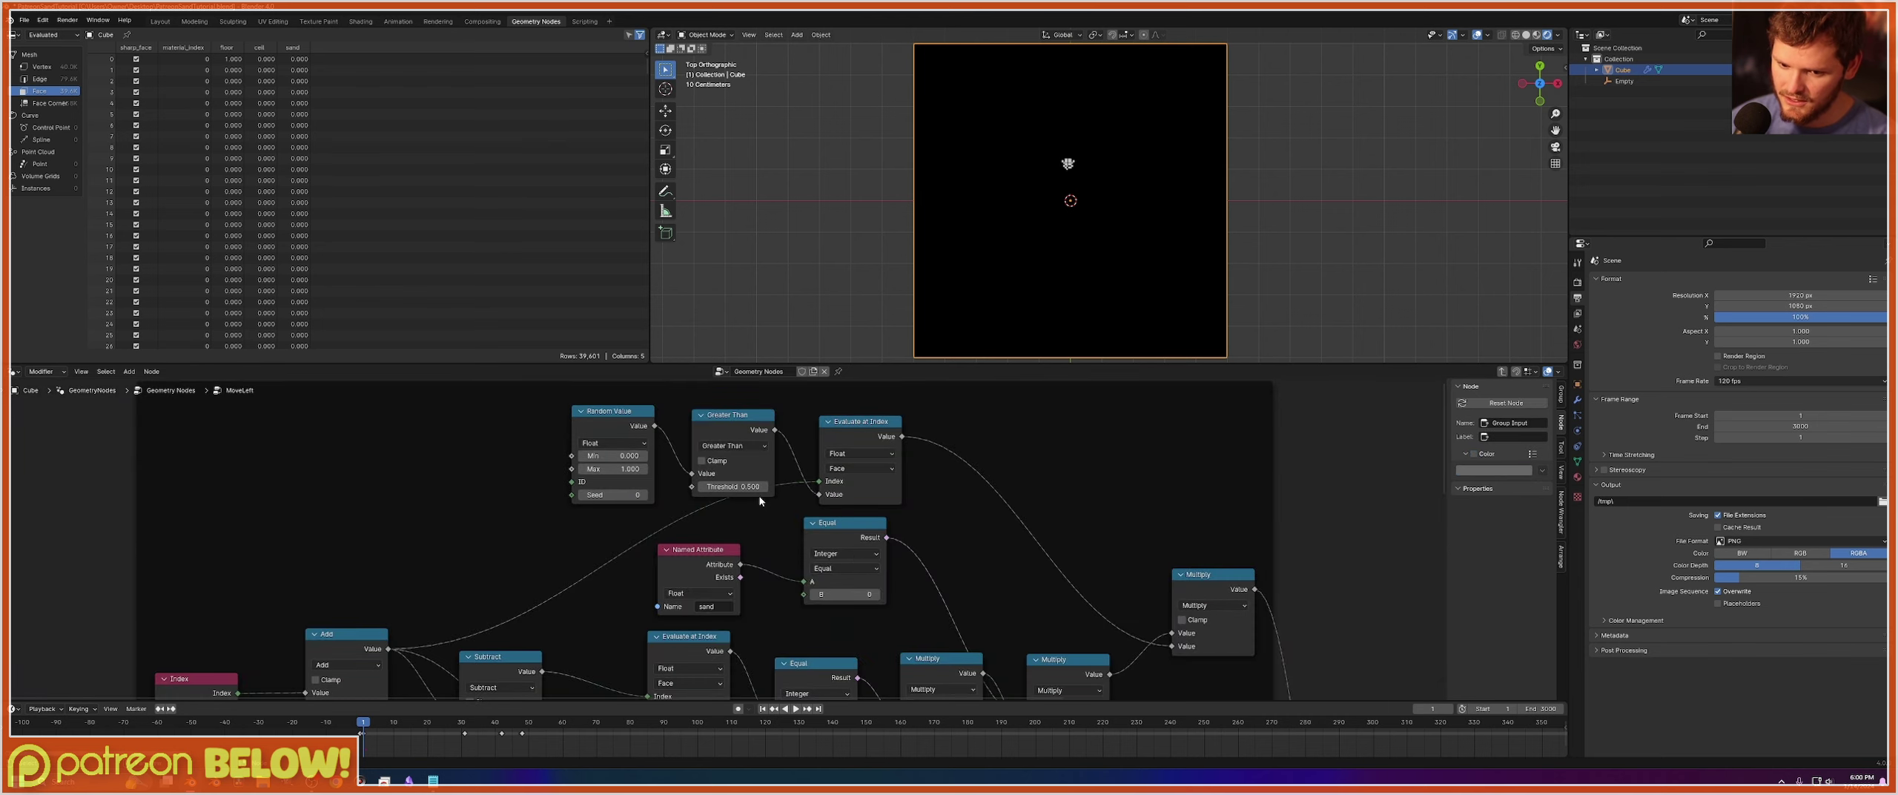
pyautogui.moveTo(830, 577); pyautogui.dragTo(570, 495, button='middle')
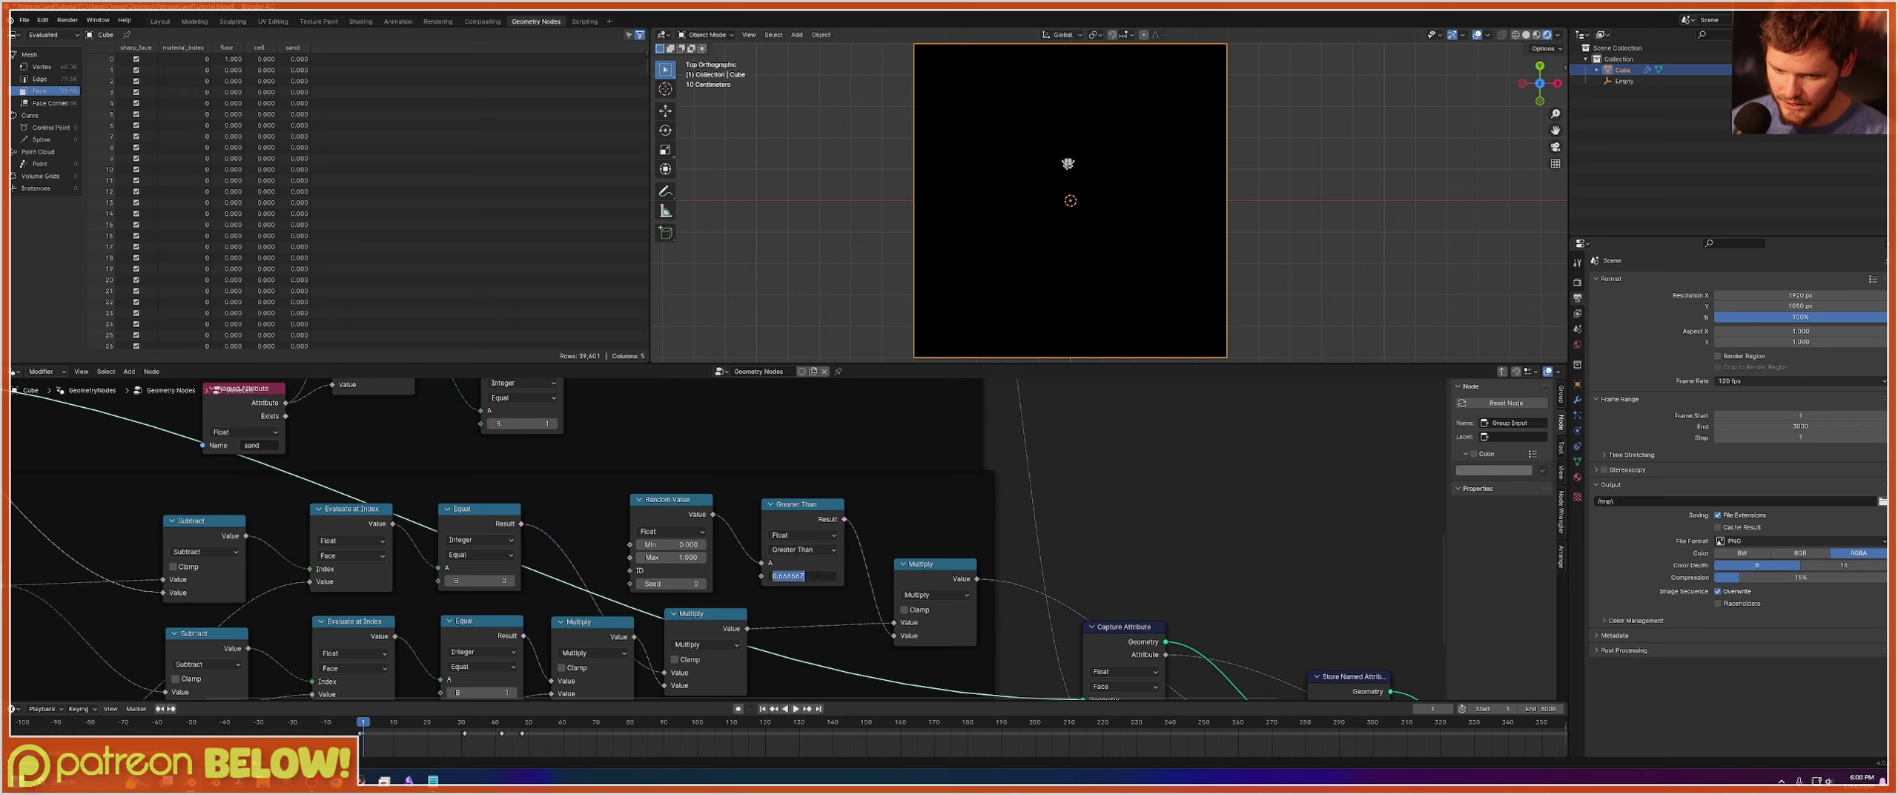
pyautogui.press('Tab')
pyautogui.press('Tab')
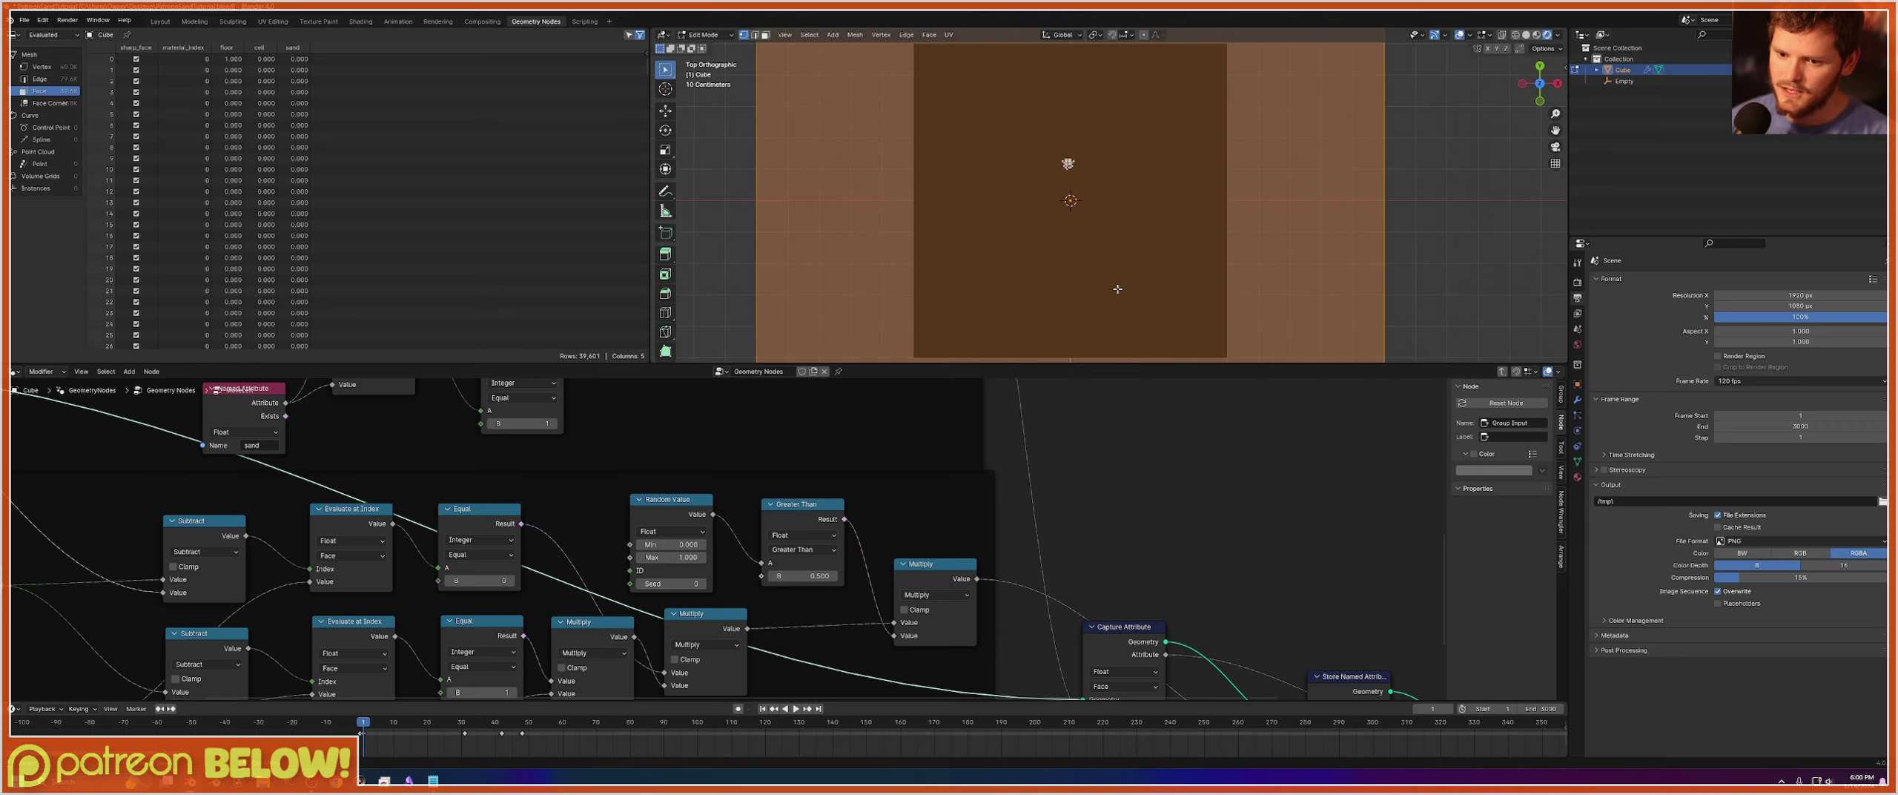
pyautogui.hotkey('ctrl', 's')
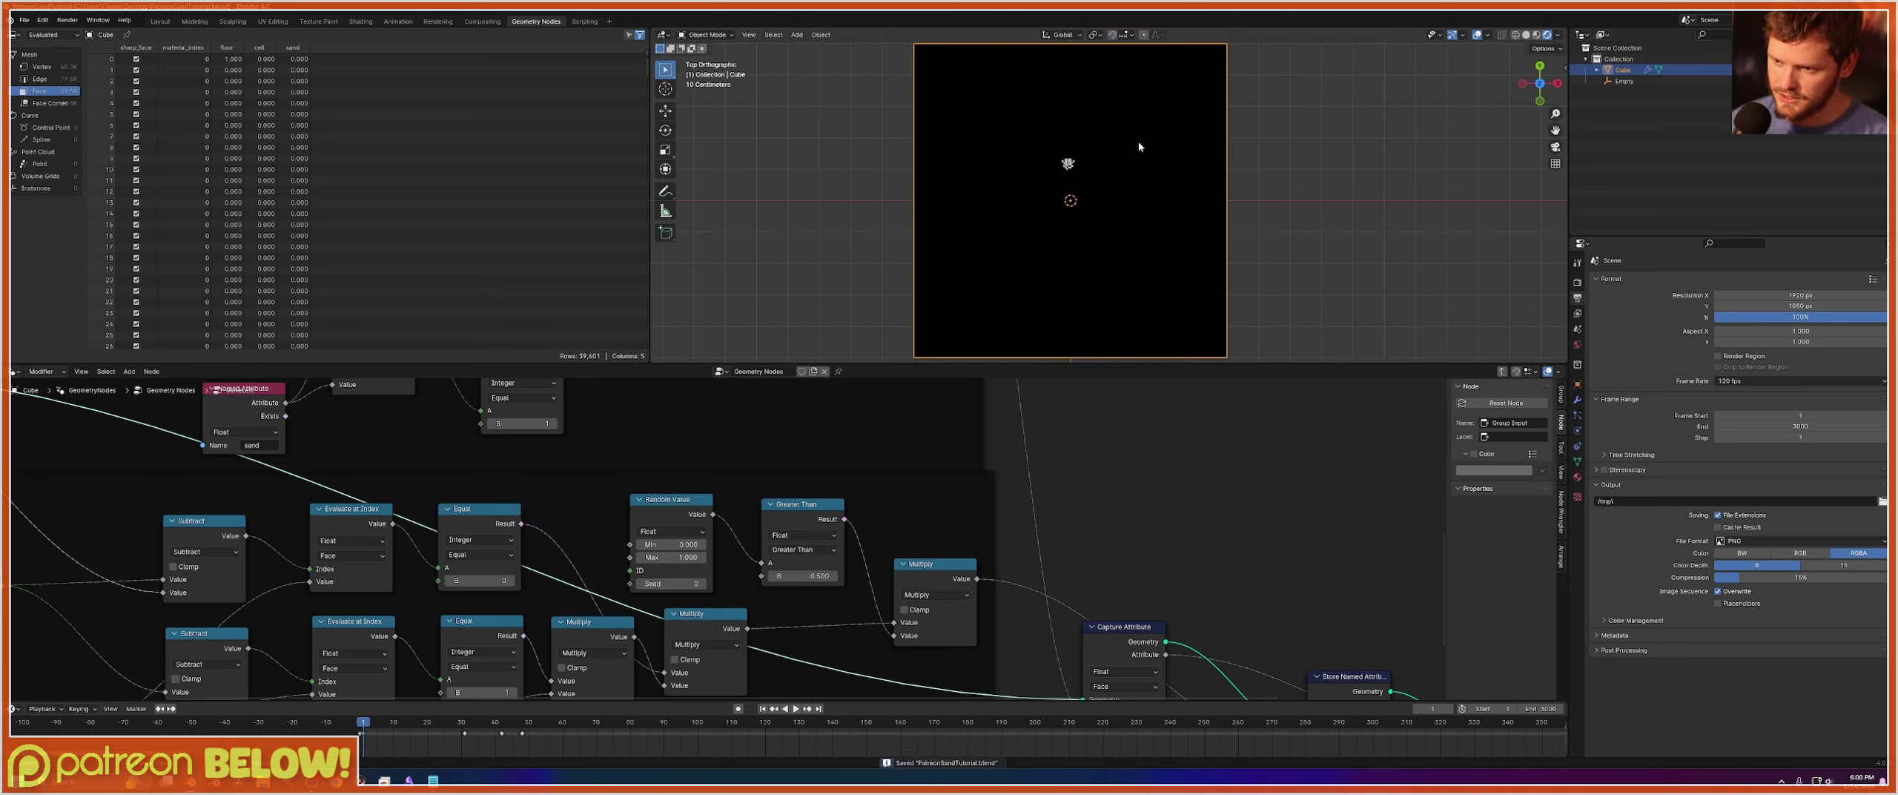
# Play the simulation in a maximised viewport, moving the spawner empty down to the floor and back up near the centre, and stop playback.
pyautogui.hotkey('ctrl', 'alt', 'space')
pyautogui.press('space')
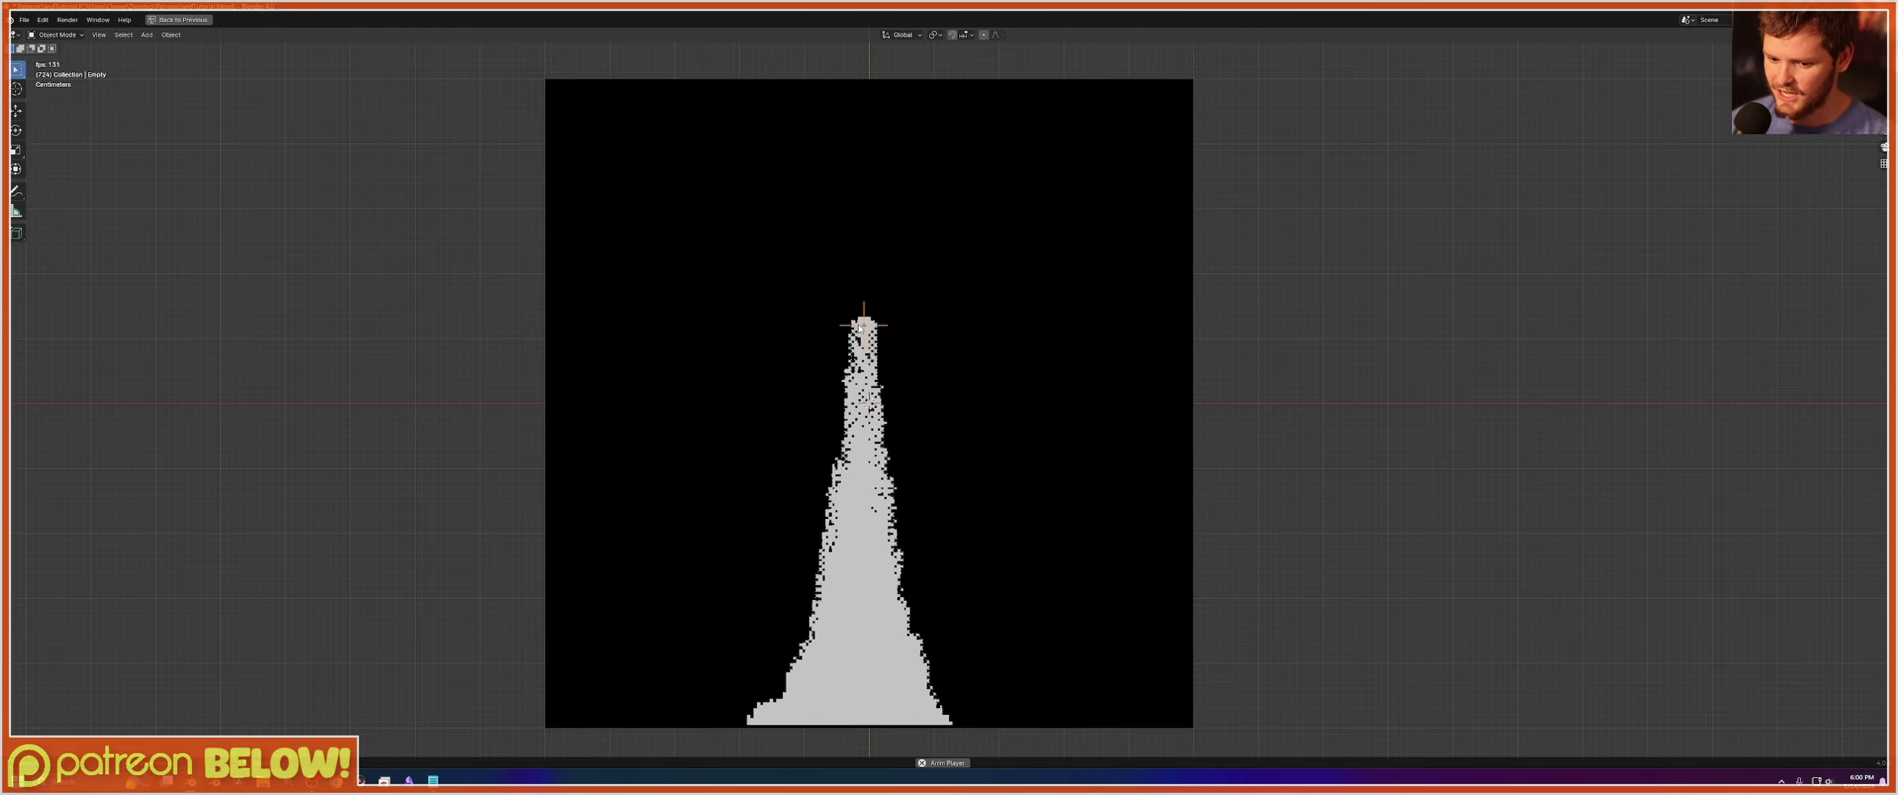
pyautogui.press('g')
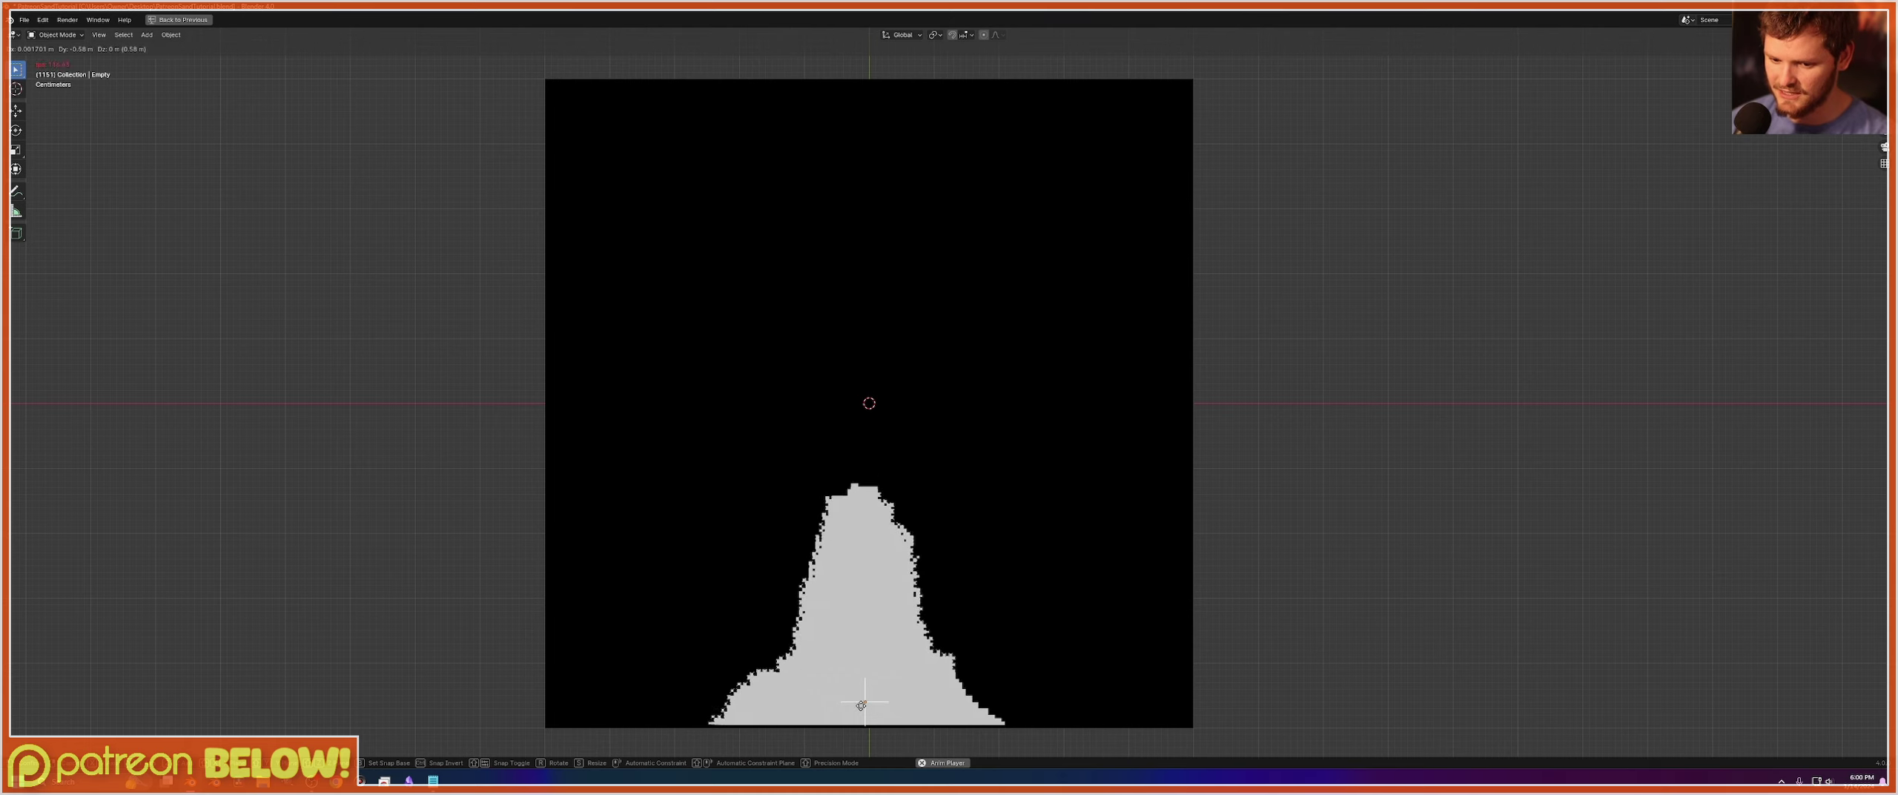
pyautogui.click(864, 705)
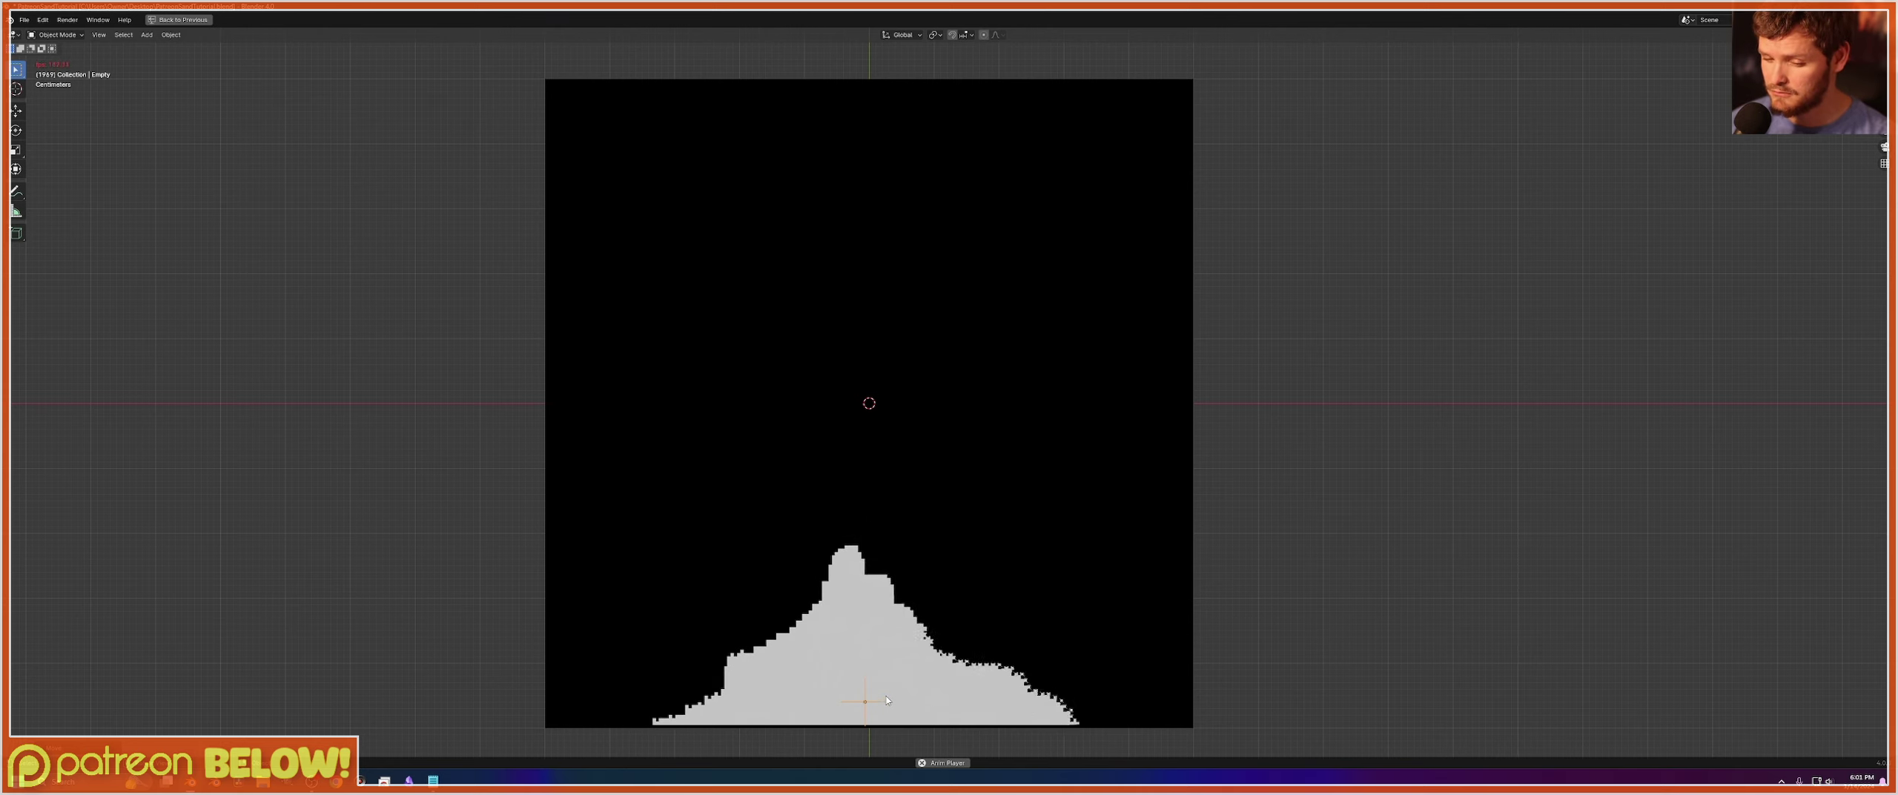
pyautogui.press('g')
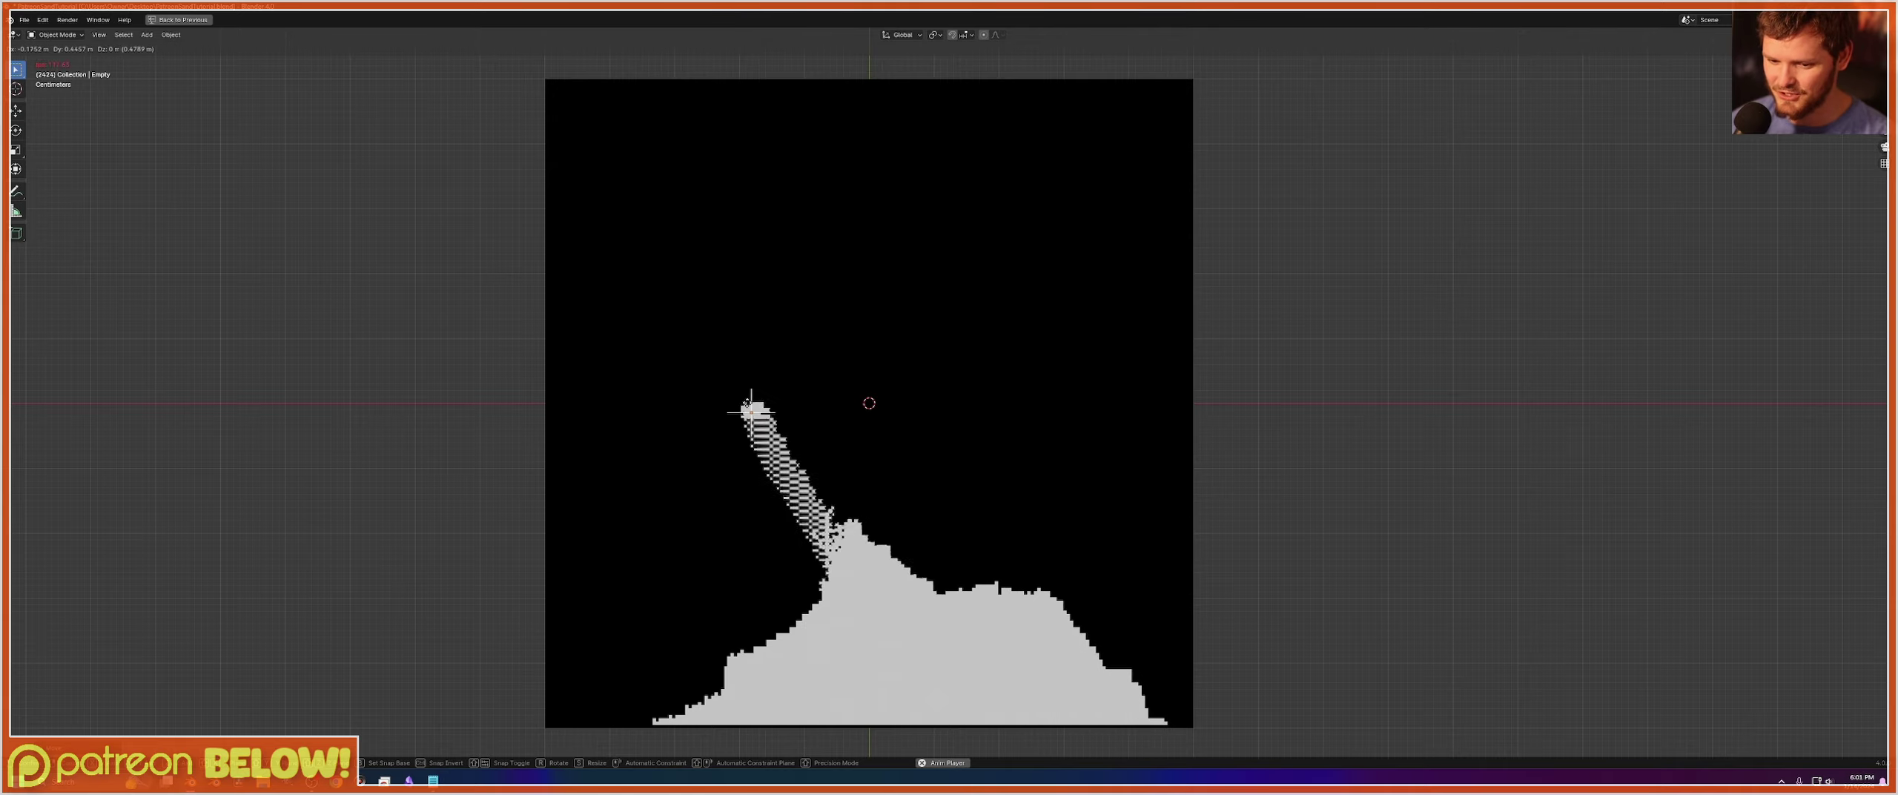
pyautogui.click(835, 407)
pyautogui.press('space')
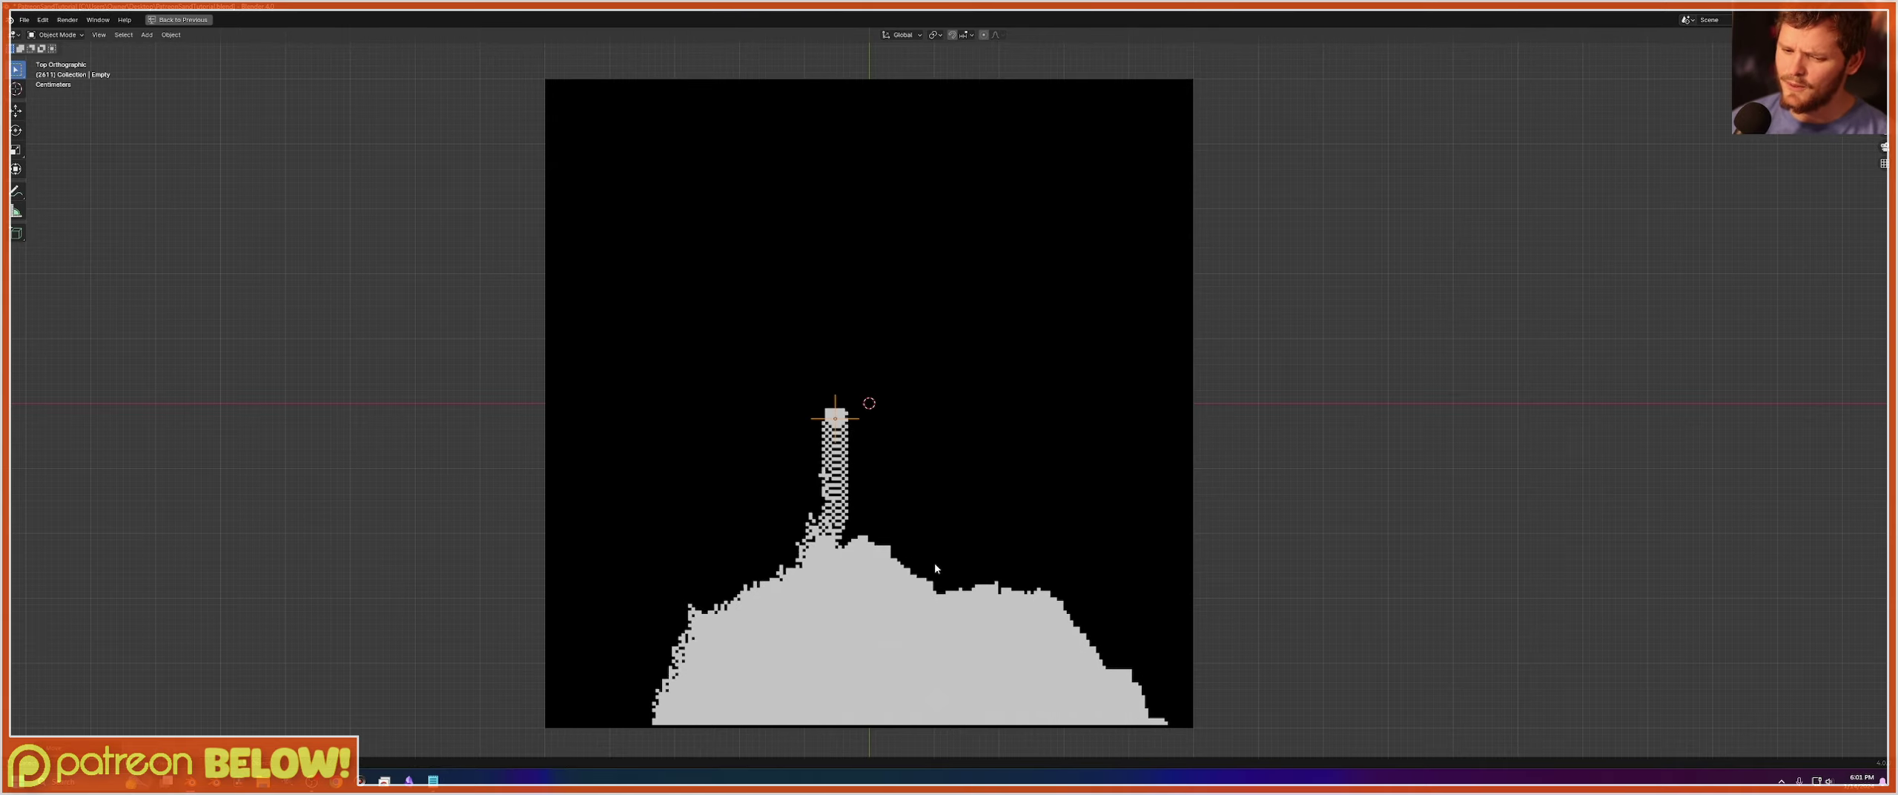
# Select the Cube grid object, restore the split layout, and save the file.
pyautogui.click(949, 566)
pyautogui.hotkey('ctrl', 'space')
pyautogui.hotkey('ctrl', 's')
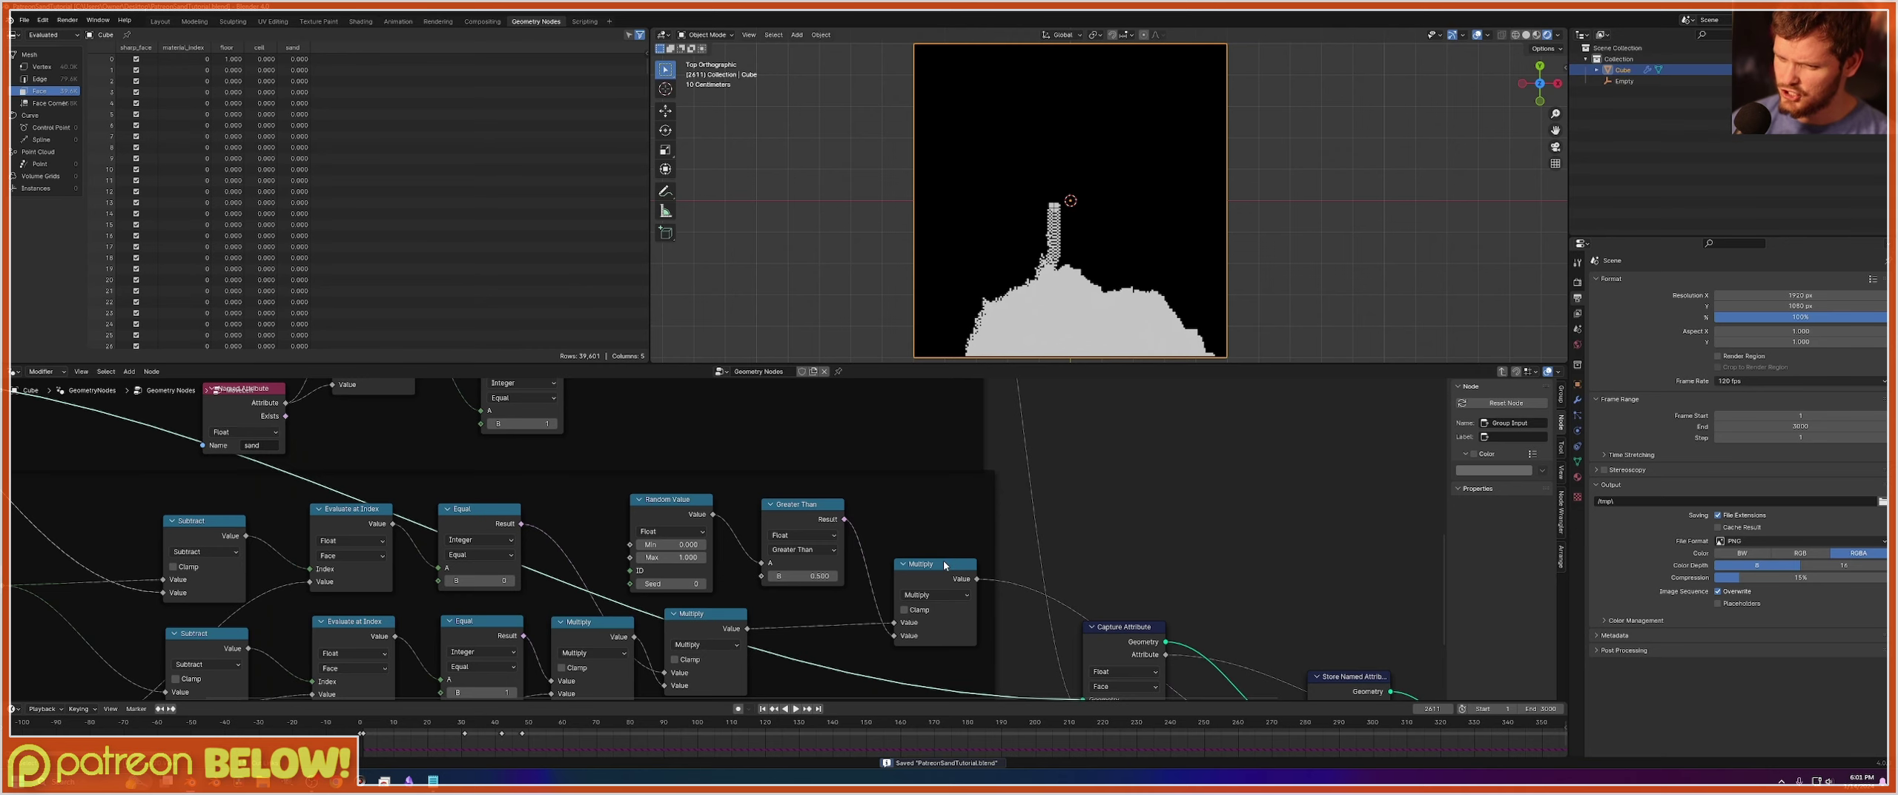
# Leave the MoveLeft group and shift the MoveRight and MoveLeft nodes away from Gravity, marking the gap with a temporary annotation.
pyautogui.press('Tab')
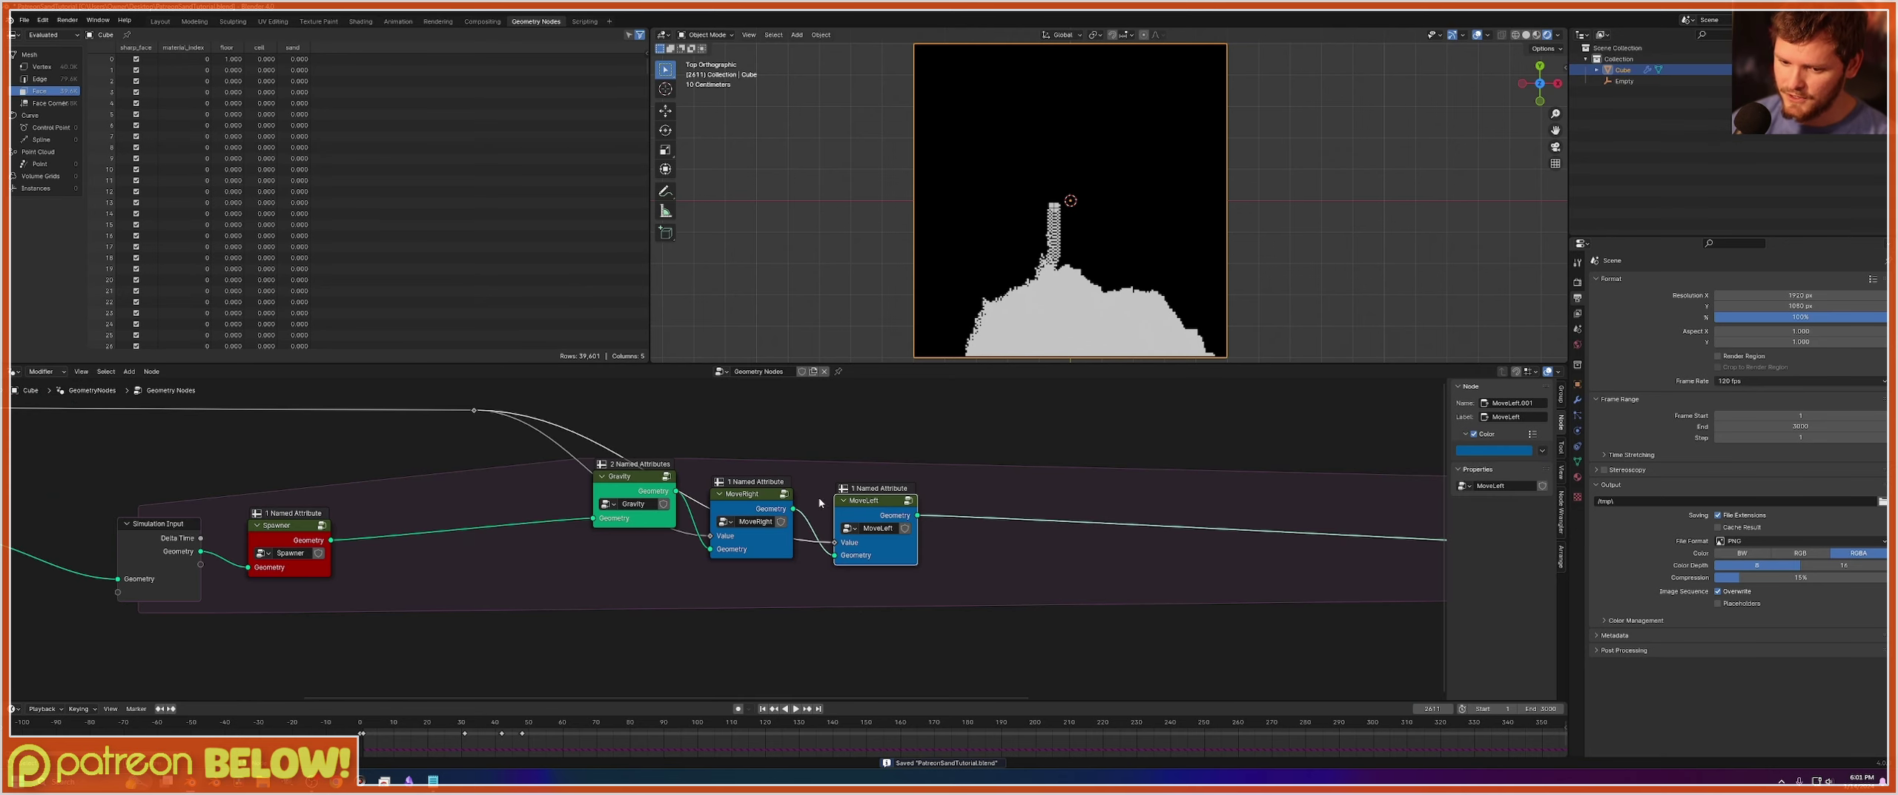
pyautogui.moveTo(774, 502); pyautogui.dragTo(885, 489)
pyautogui.click(994, 478)
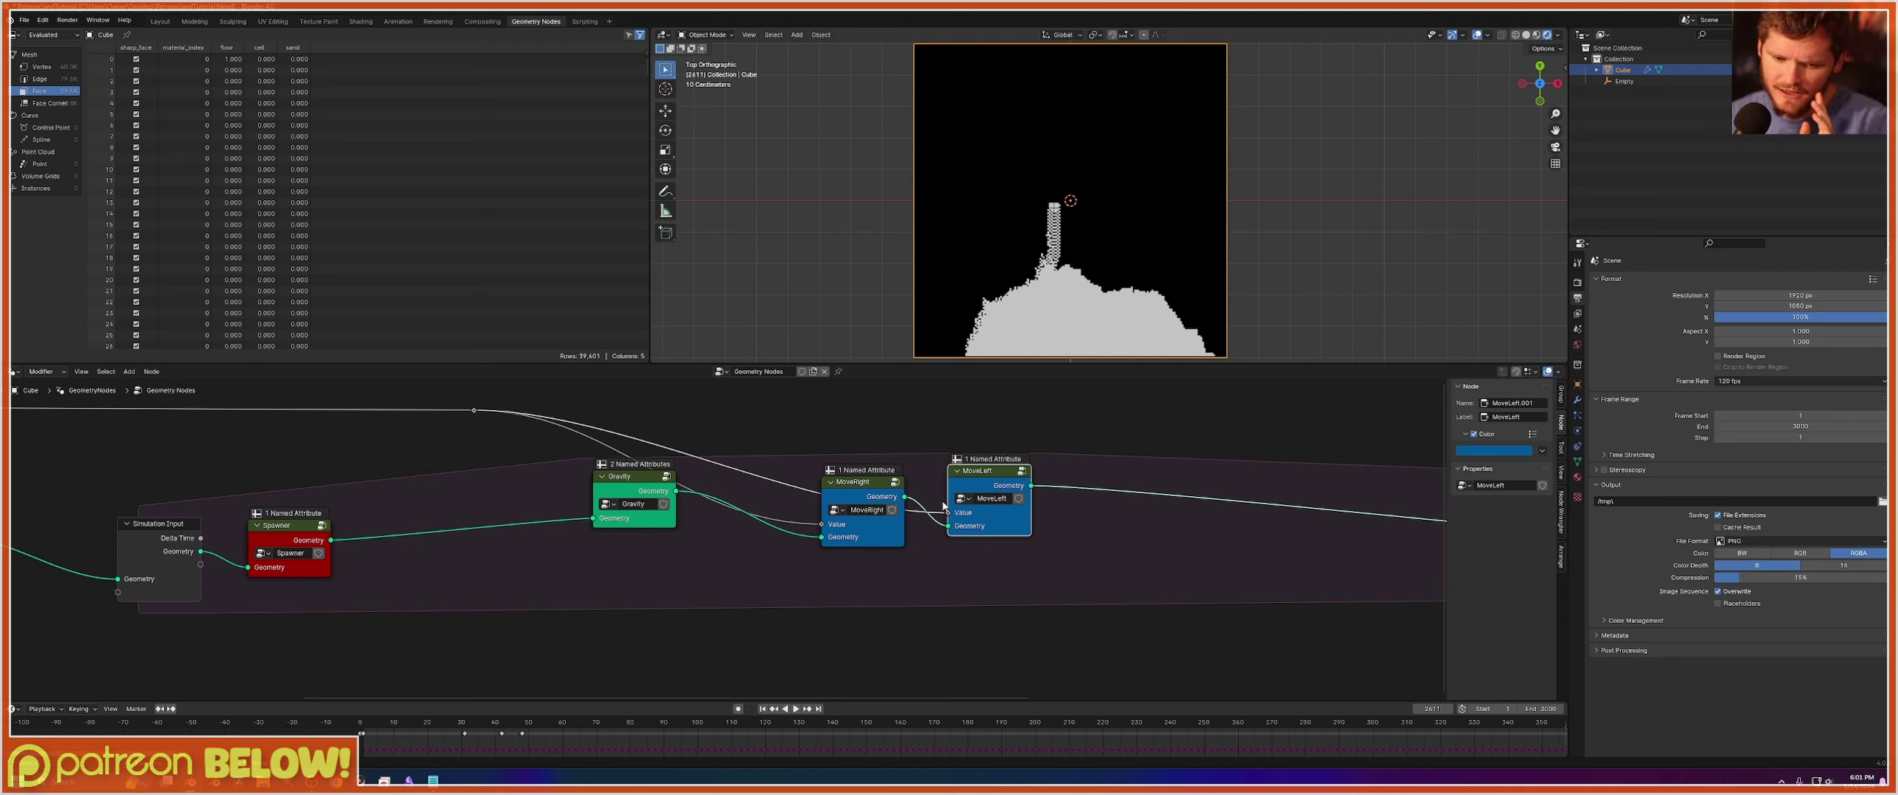
pyautogui.moveTo(724, 529); pyautogui.dragTo(734, 496)
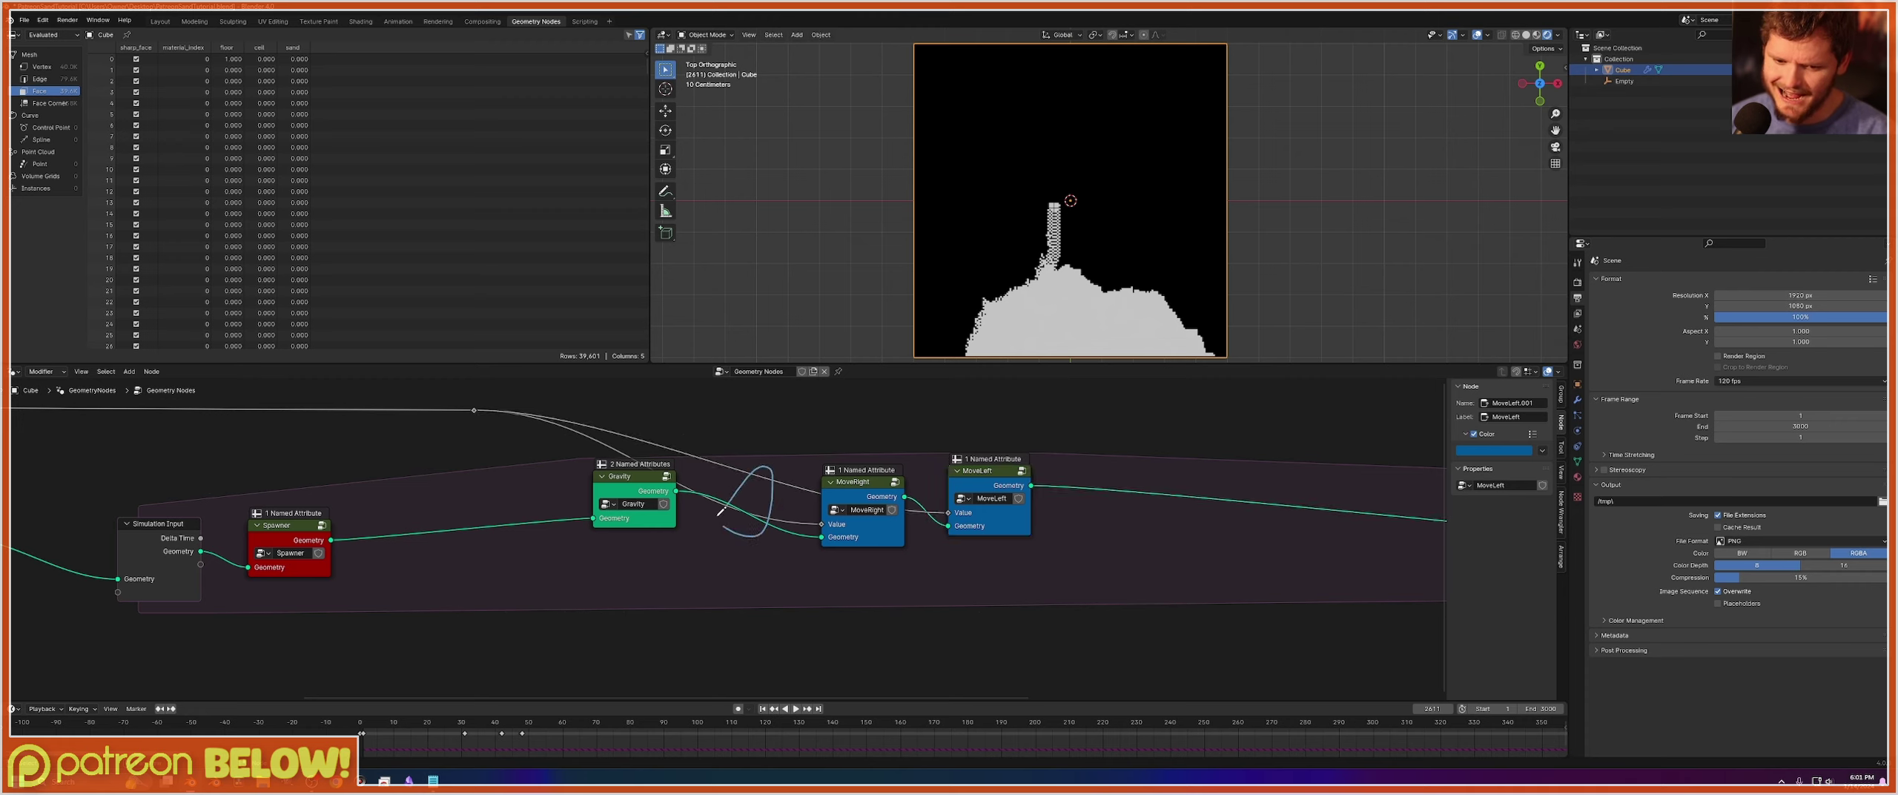
pyautogui.hotkey('ctrl', 'z')
# Save the file and replay the simulation briefly from the first frame.
pyautogui.hotkey('ctrl', 's')
pyautogui.hotkey('shift', 'Left')
pyautogui.press('space')
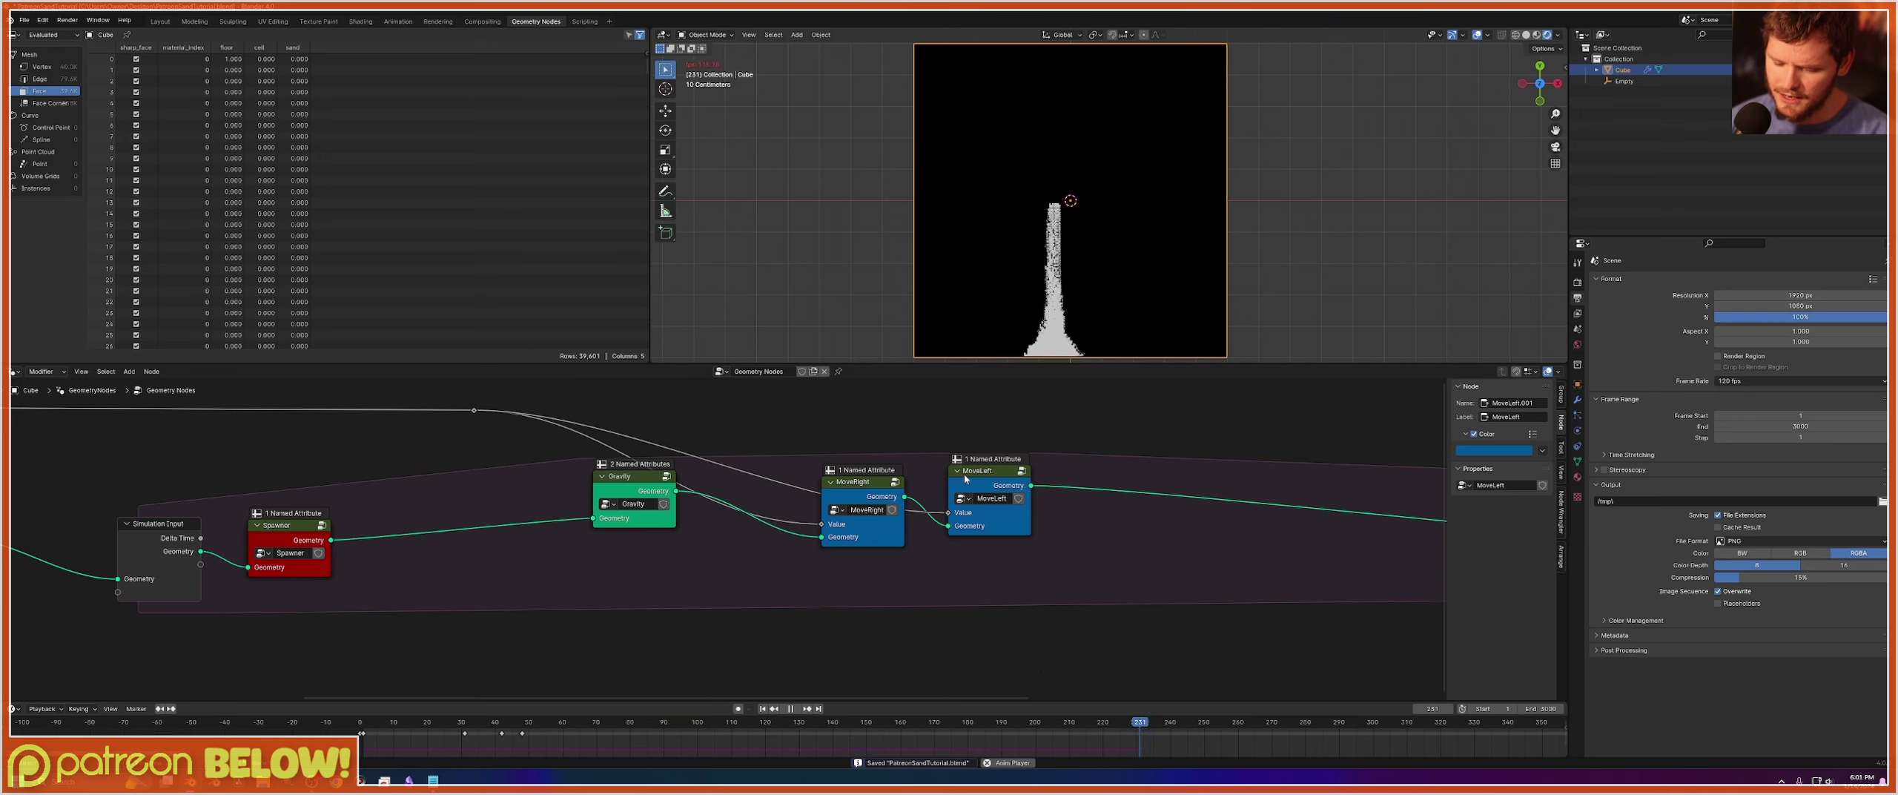
pyautogui.press('space')
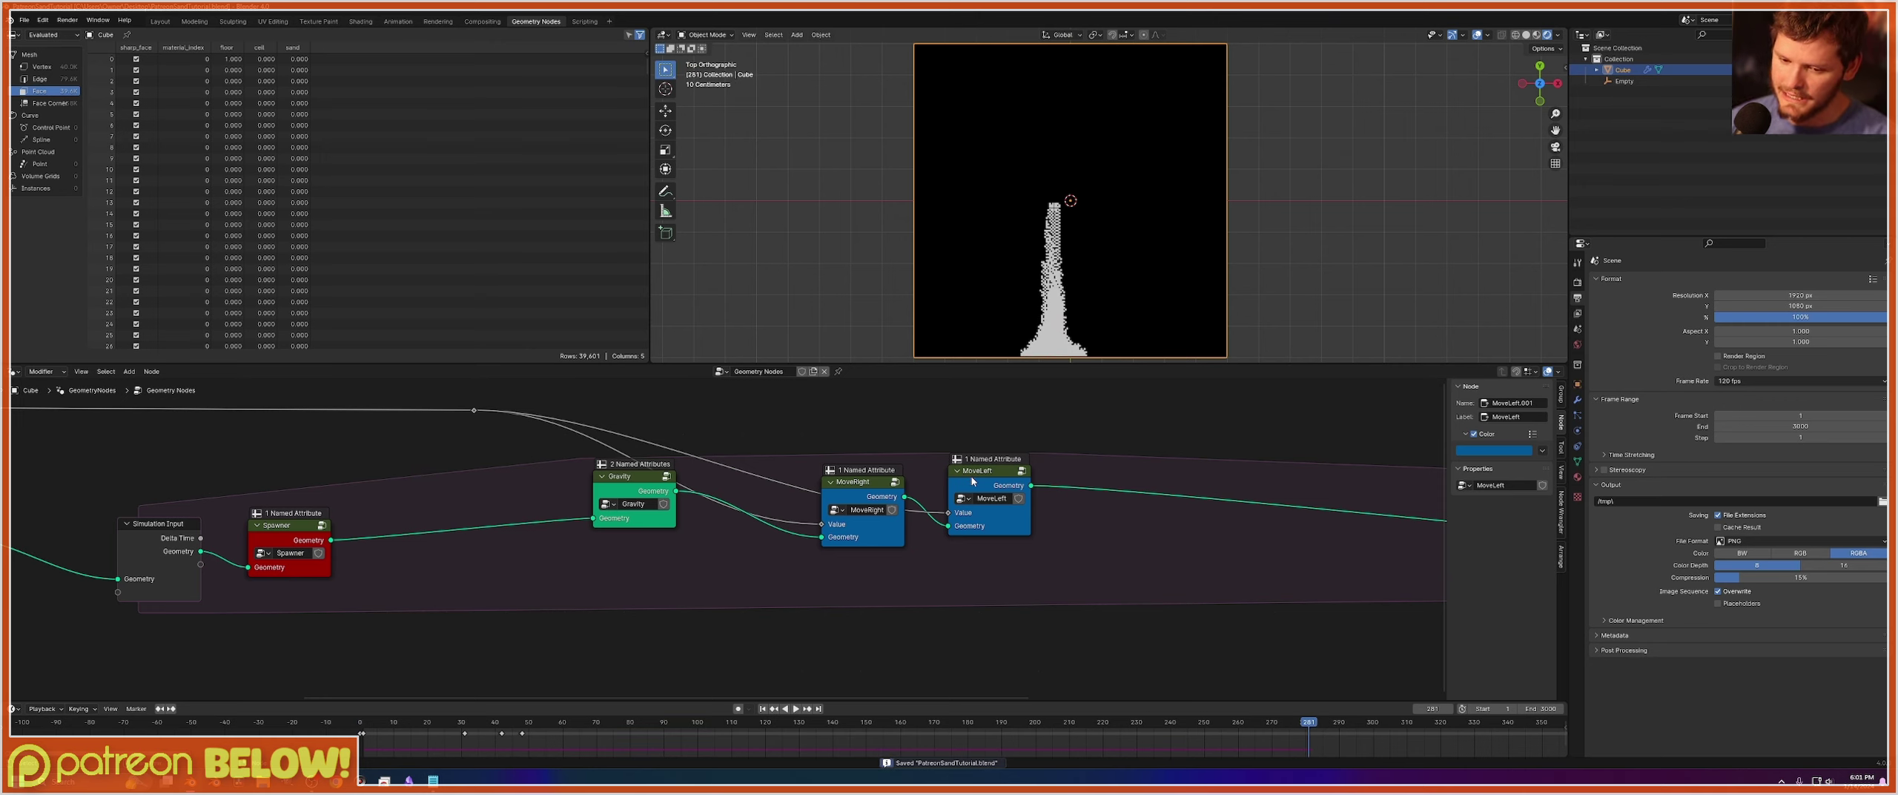
# Open the MoveRight group in a maximised node editor and examine the random-value branches in both frames.
pyautogui.click(863, 495)
pyautogui.press('Tab')
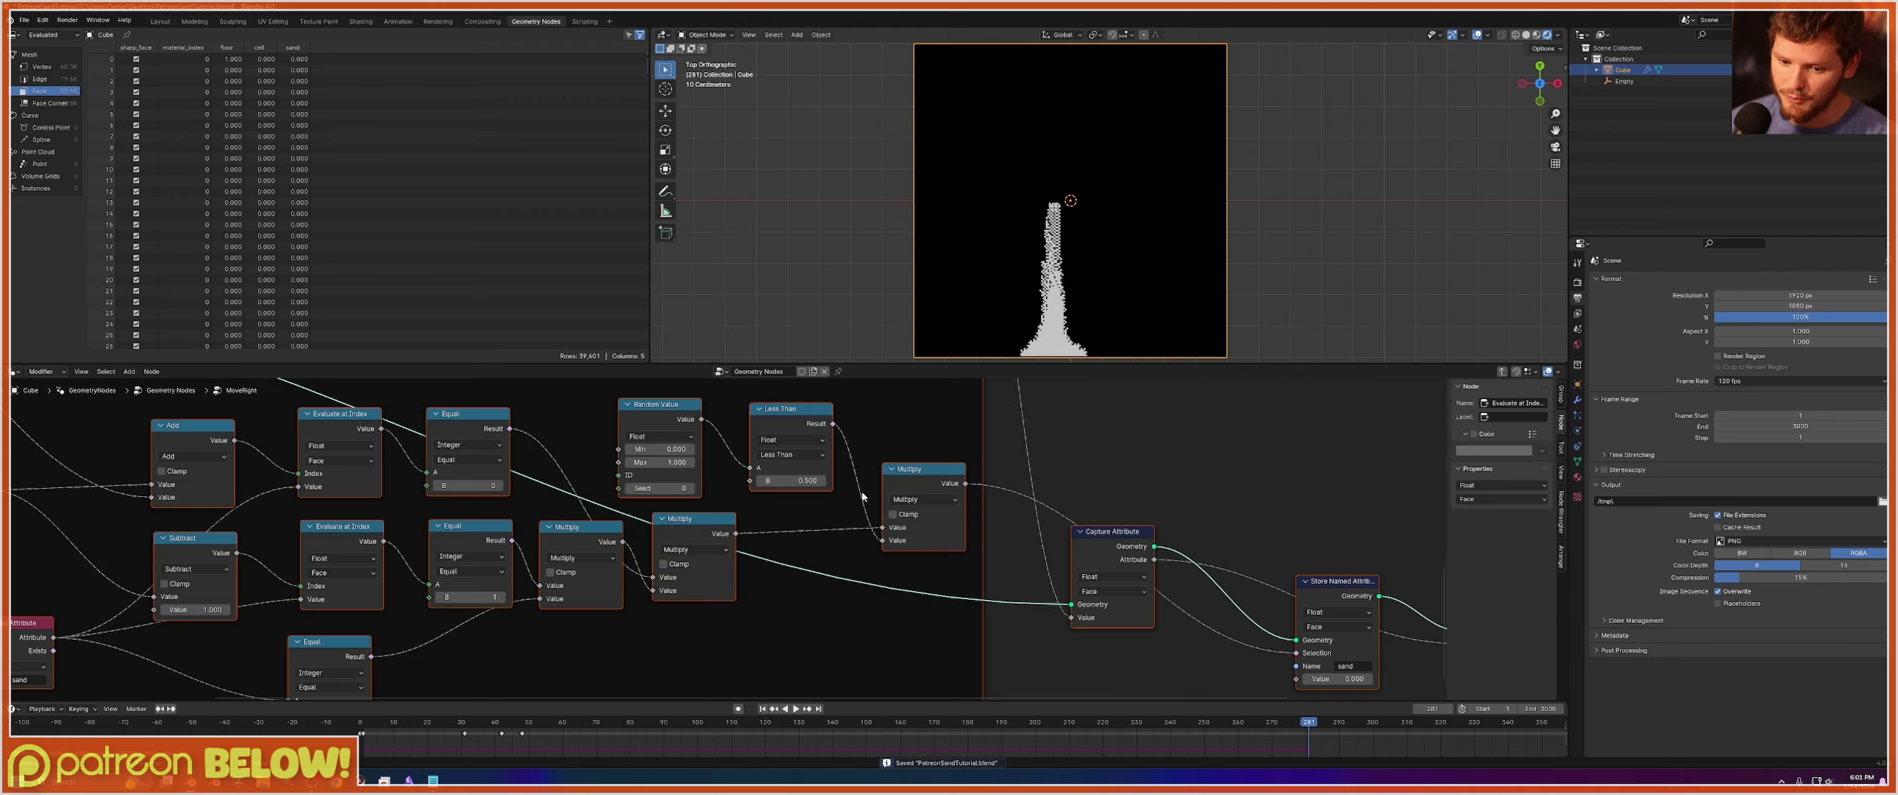
pyautogui.moveTo(486, 481); pyautogui.dragTo(934, 596, button='middle')
pyautogui.hotkey('ctrl', 'space')
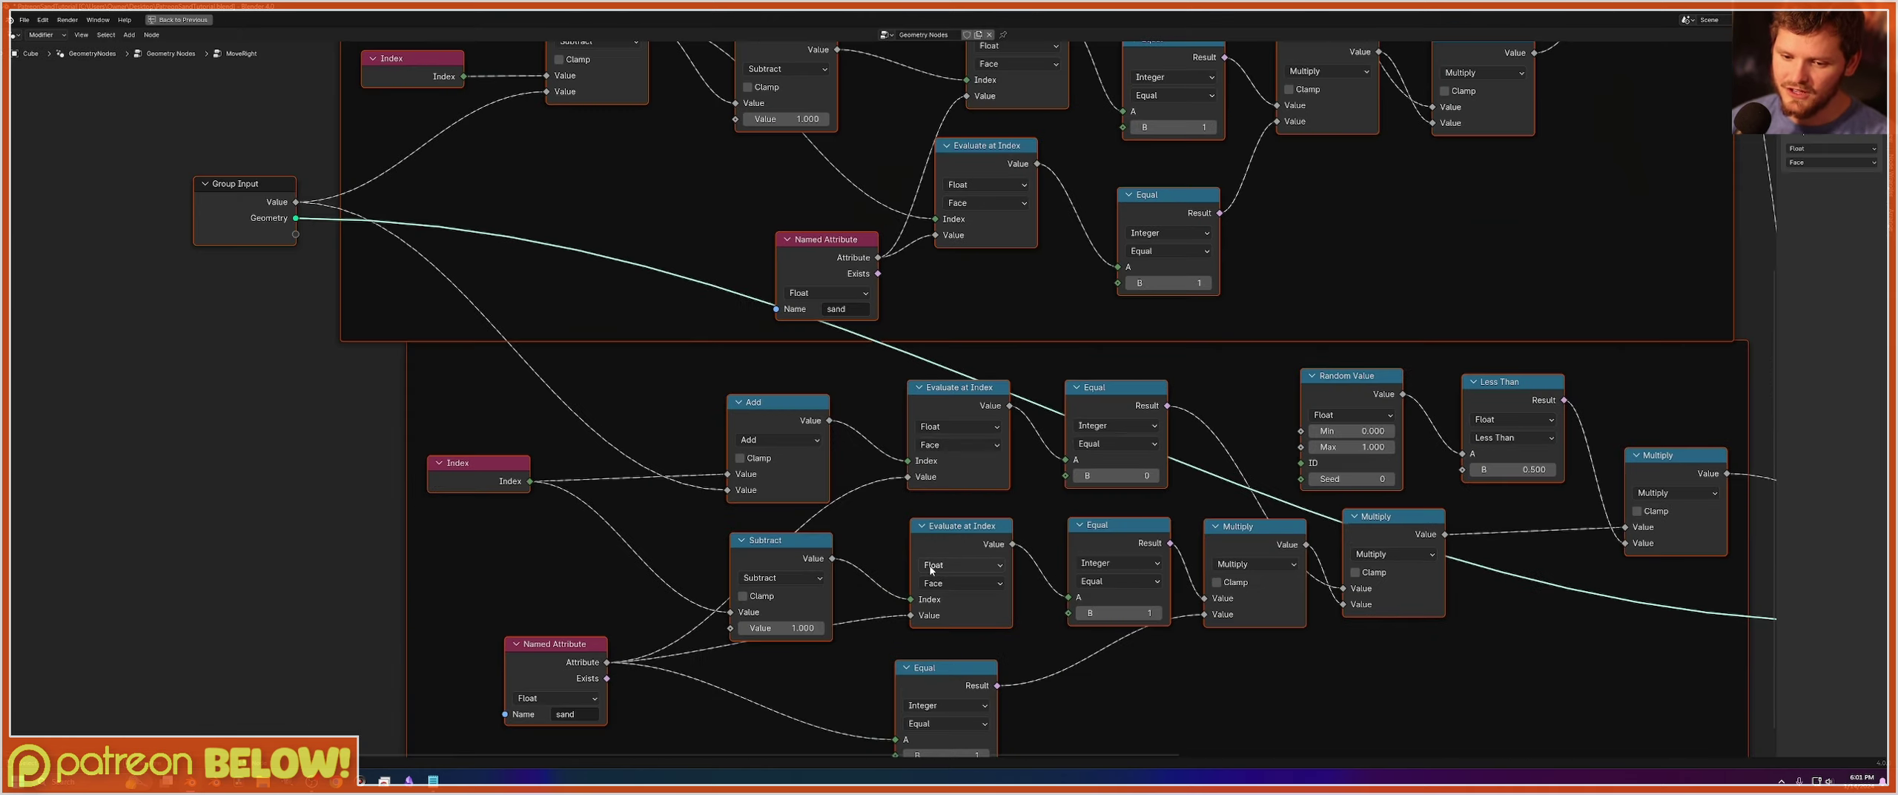
pyautogui.scroll(-2, 929, 568)
pyautogui.moveTo(873, 418); pyautogui.dragTo(851, 702, button='middle')
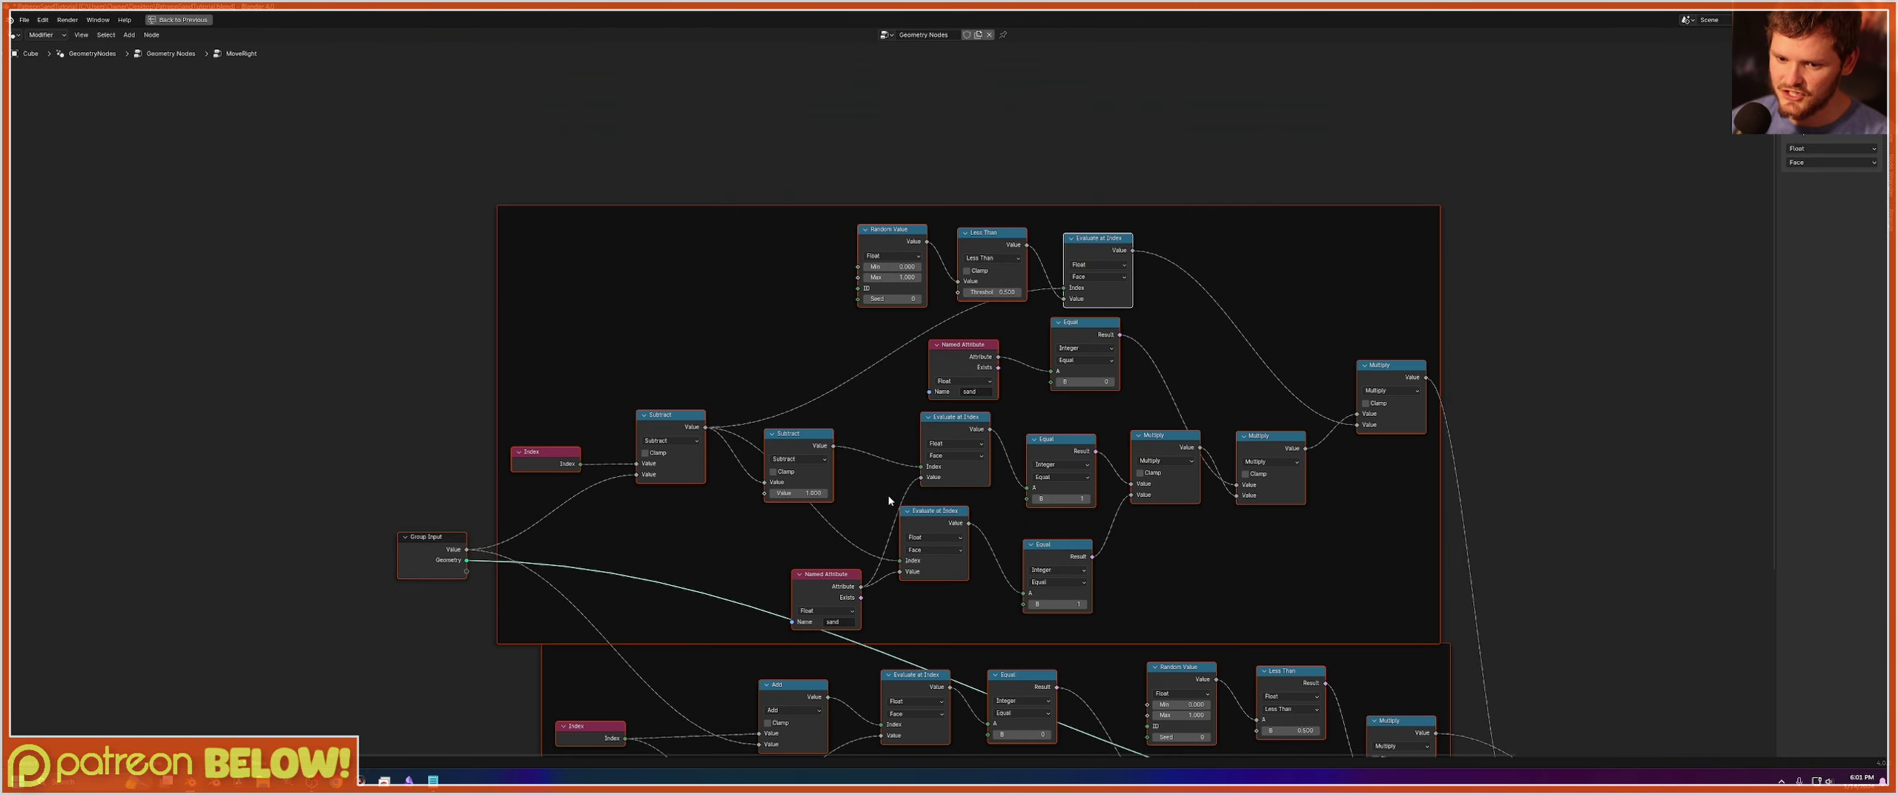
pyautogui.scroll(2, 889, 501)
pyautogui.moveTo(901, 330); pyautogui.dragTo(931, 408, button='middle')
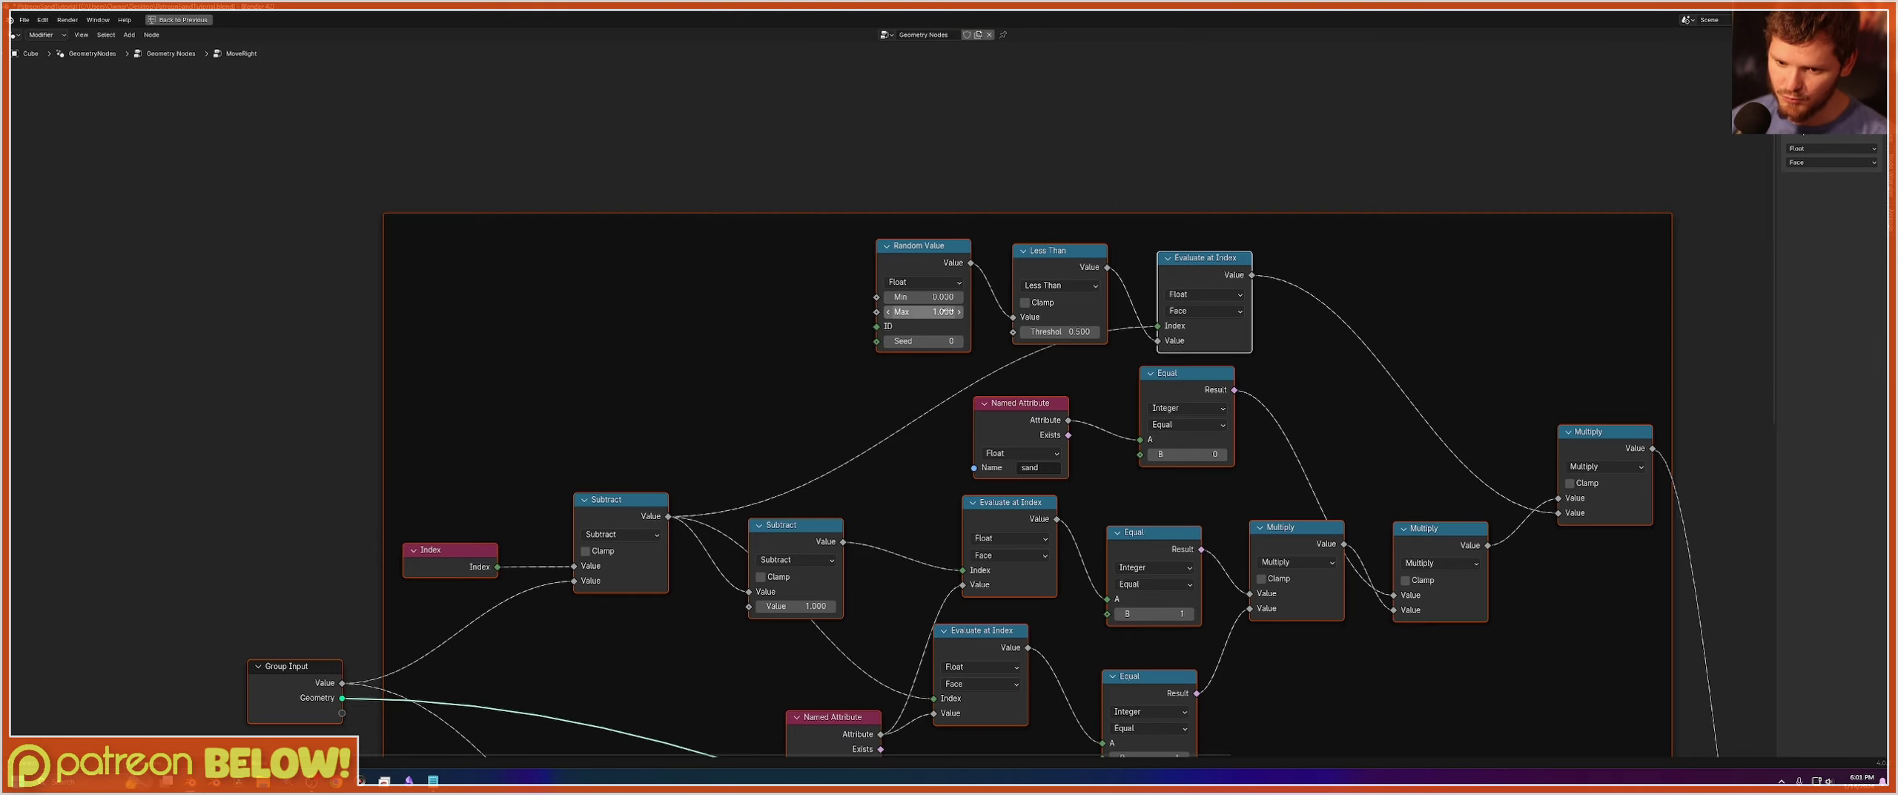
pyautogui.moveTo(1030, 656); pyautogui.dragTo(717, 185, button='middle')
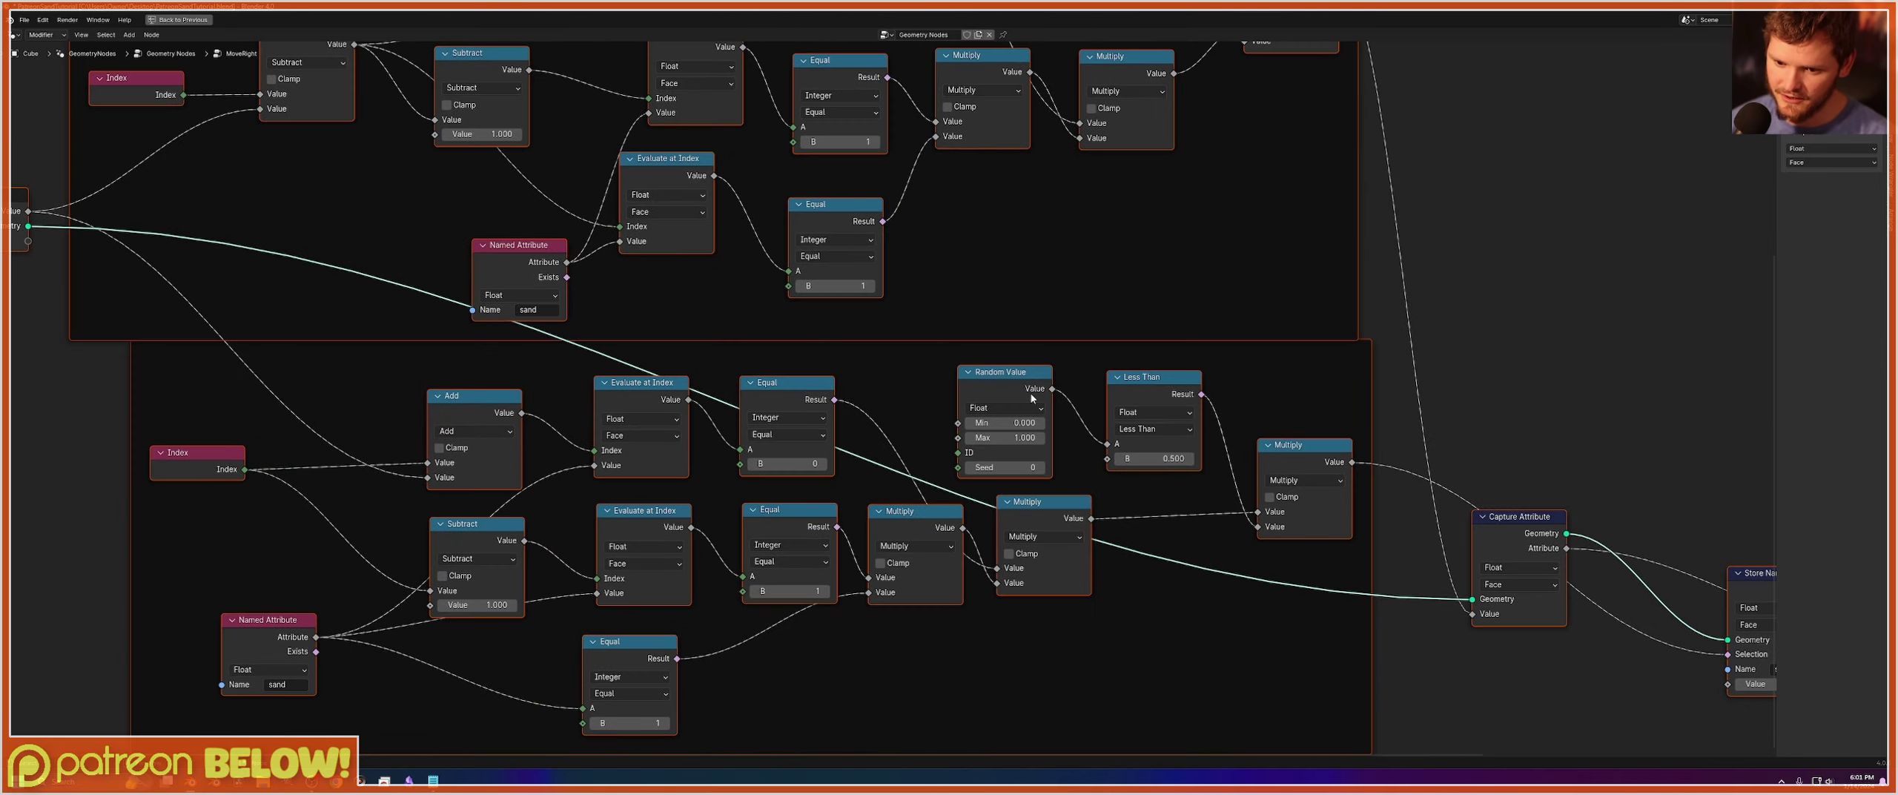
pyautogui.scroll(-6, 728, 453)
pyautogui.moveTo(500, 303); pyautogui.dragTo(733, 512, button='middle')
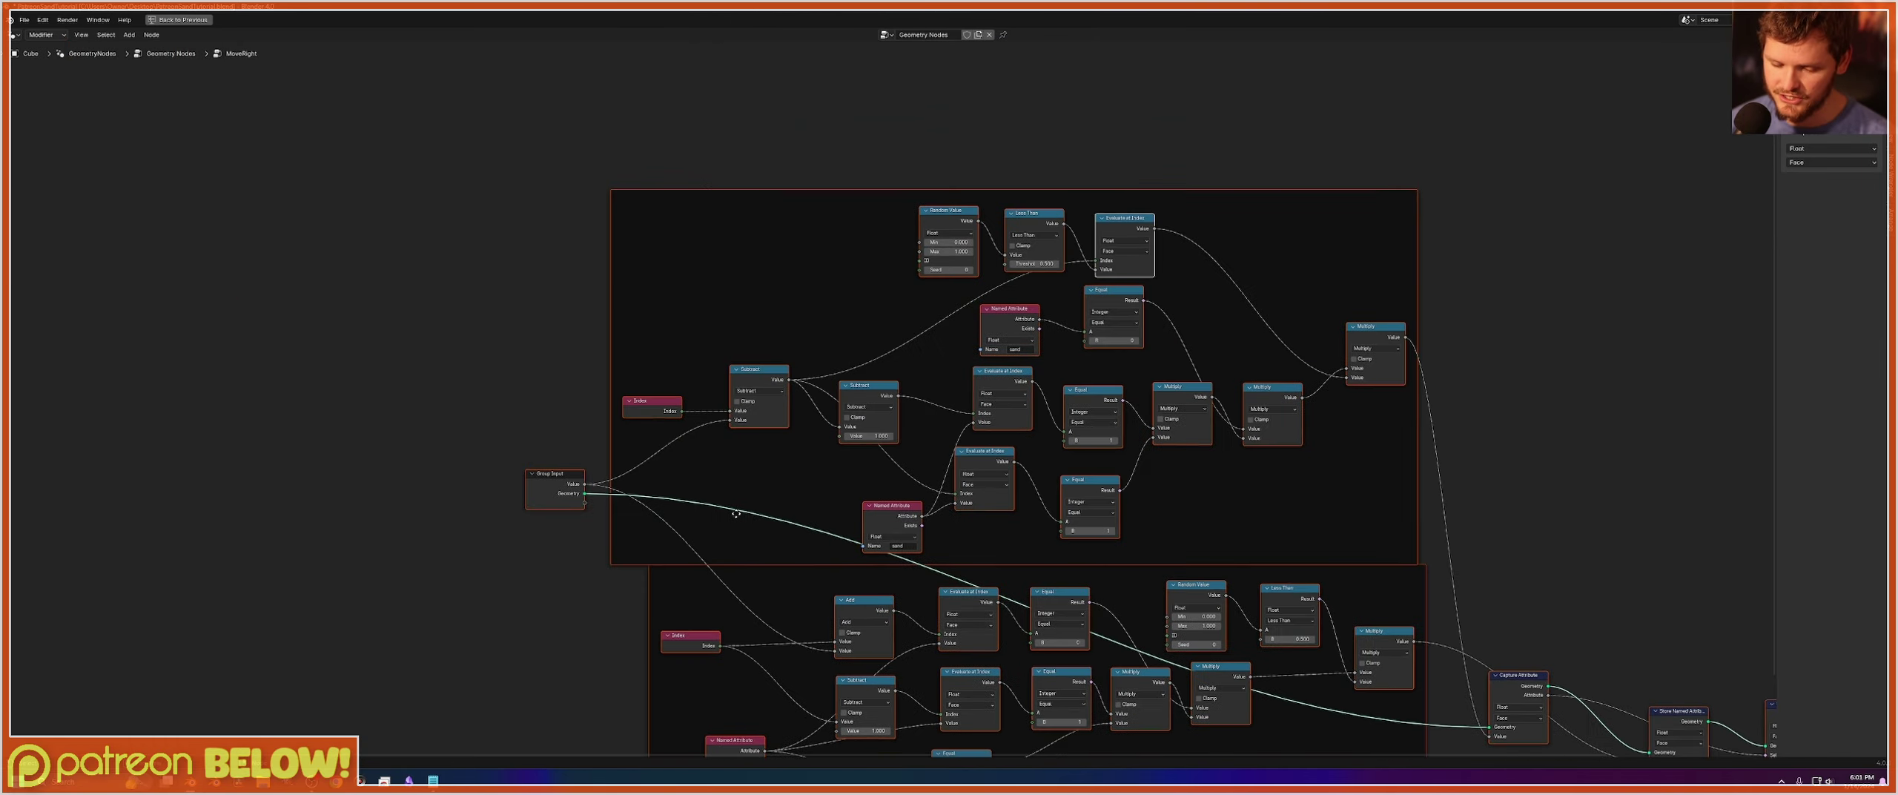
pyautogui.scroll(3, 734, 513)
pyautogui.hotkey('shift', 'a')
pyautogui.write('fra')
pyautogui.click(435, 243)
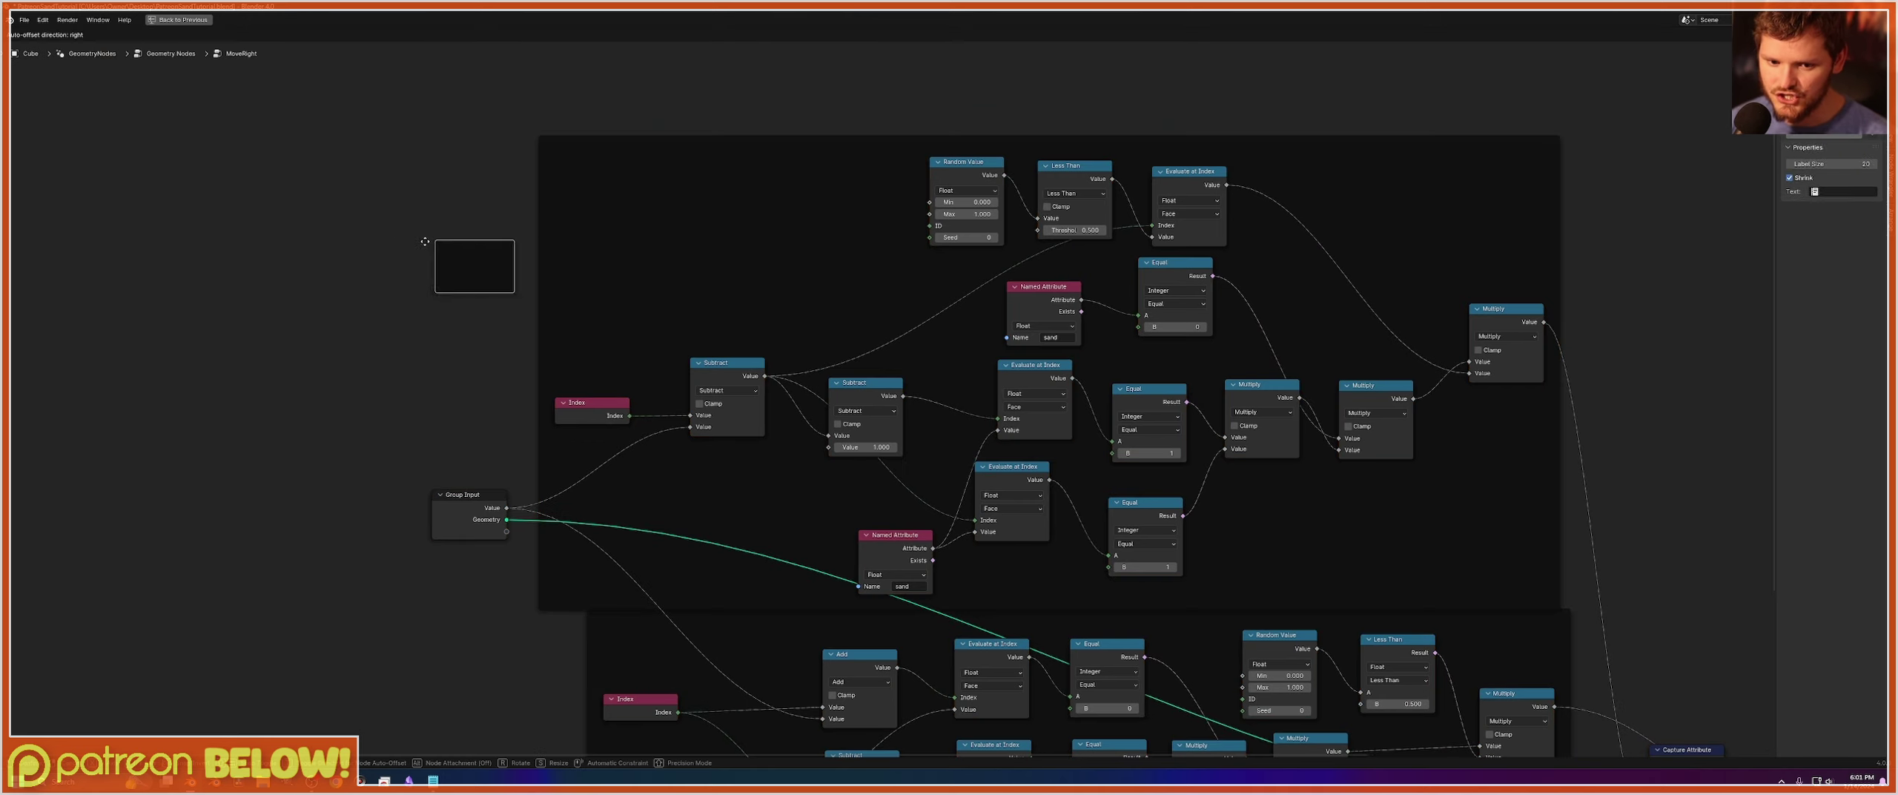
pyautogui.click(328, 247)
pyautogui.press('x')
# Add a Scene Time node beside the upper frame and connect its Frame output to the upper Random Value's Seed.
pyautogui.hotkey('shift', 'a')
pyautogui.write('time')
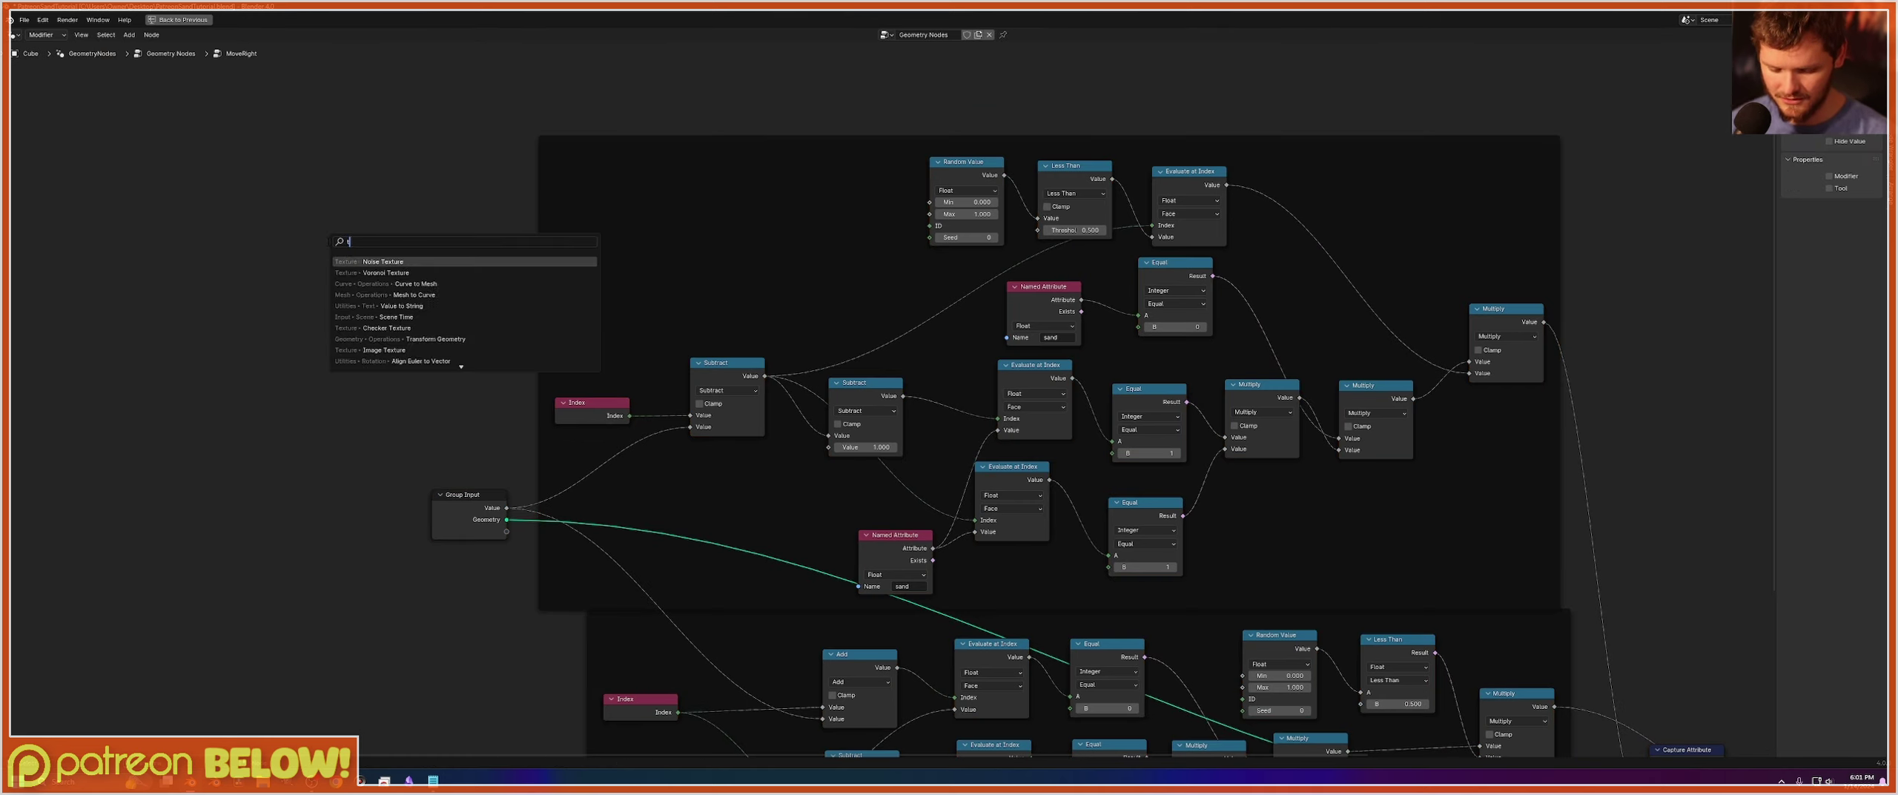
pyautogui.press('Return')
pyautogui.click(327, 240)
pyautogui.moveTo(402, 273); pyautogui.dragTo(929, 238)
pyautogui.moveTo(929, 238); pyautogui.dragTo(760, 162, button='middle')
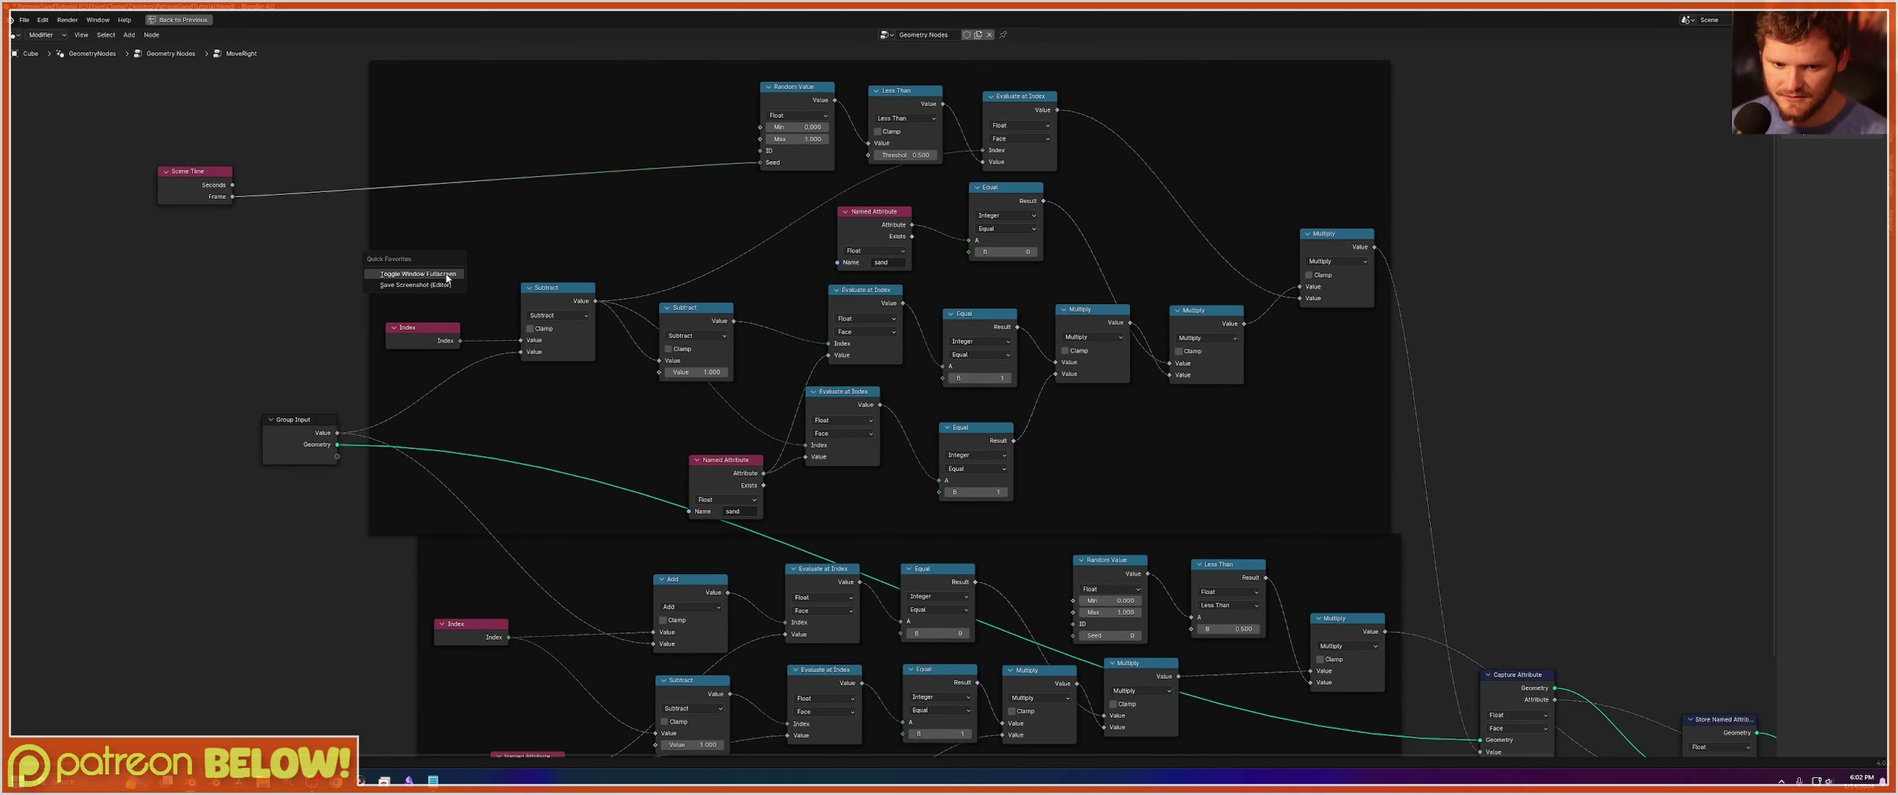
# Connect the Scene Time's Frame output to the lower Random Value's Seed in MoveRight, and join both Frame links with a reroute.
pyautogui.hotkey('ctrl', 'alt', 'space')
pyautogui.moveTo(231, 204); pyautogui.dragTo(1075, 648)
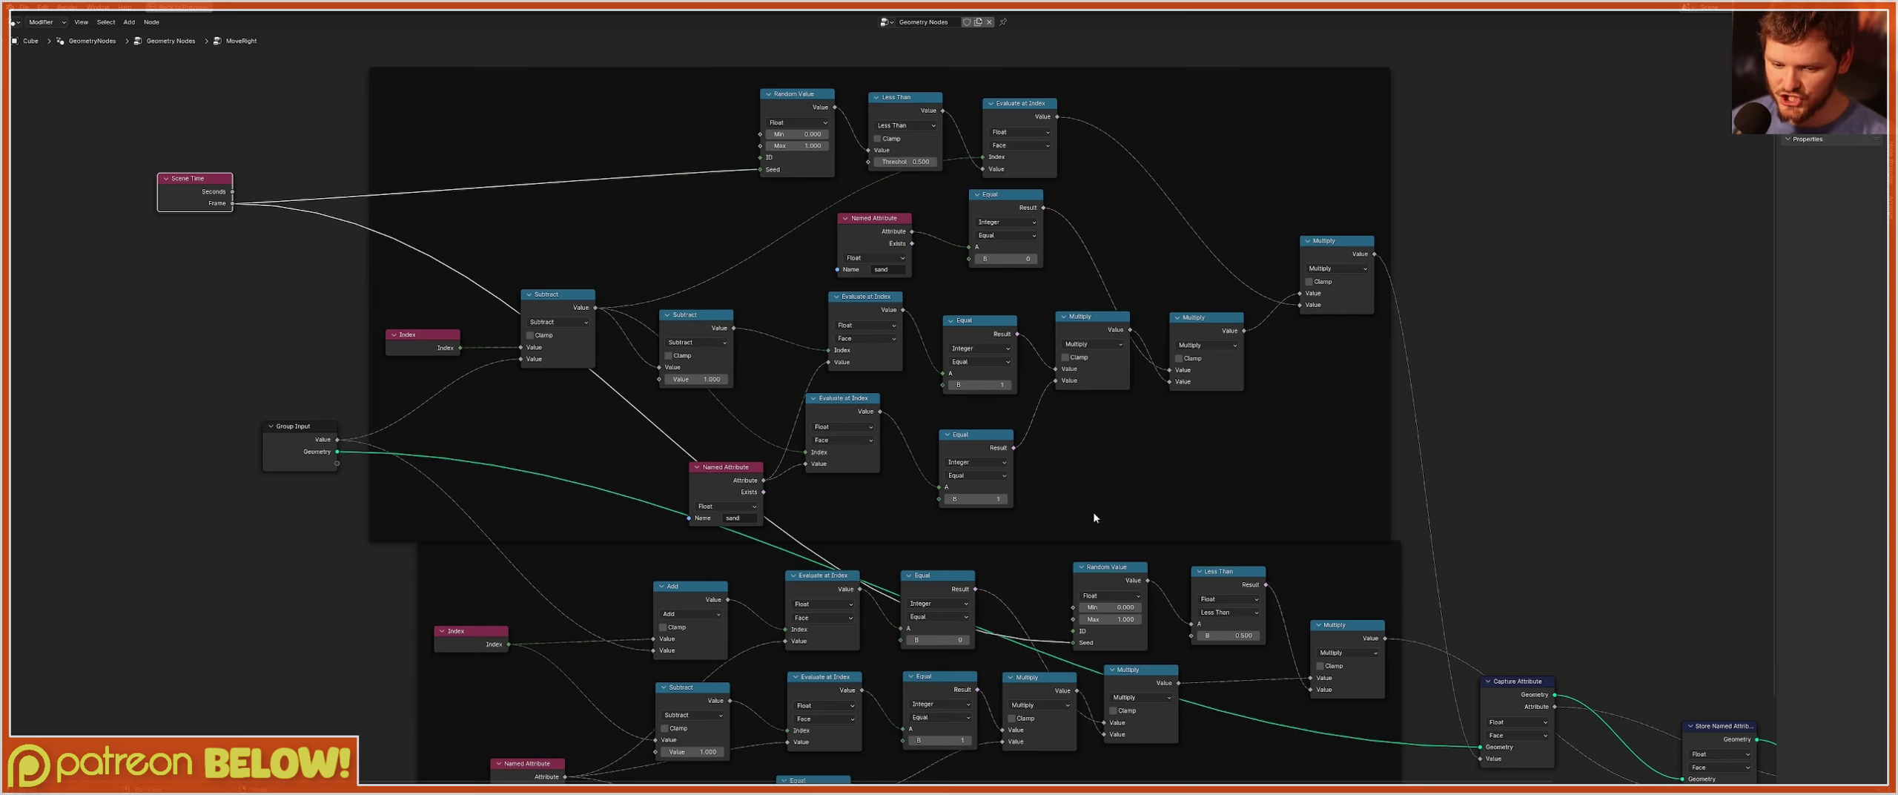
pyautogui.keyDown('shift'); pyautogui.moveTo(312, 238); pyautogui.dragTo(305, 169, button='right'); pyautogui.keyUp('shift')
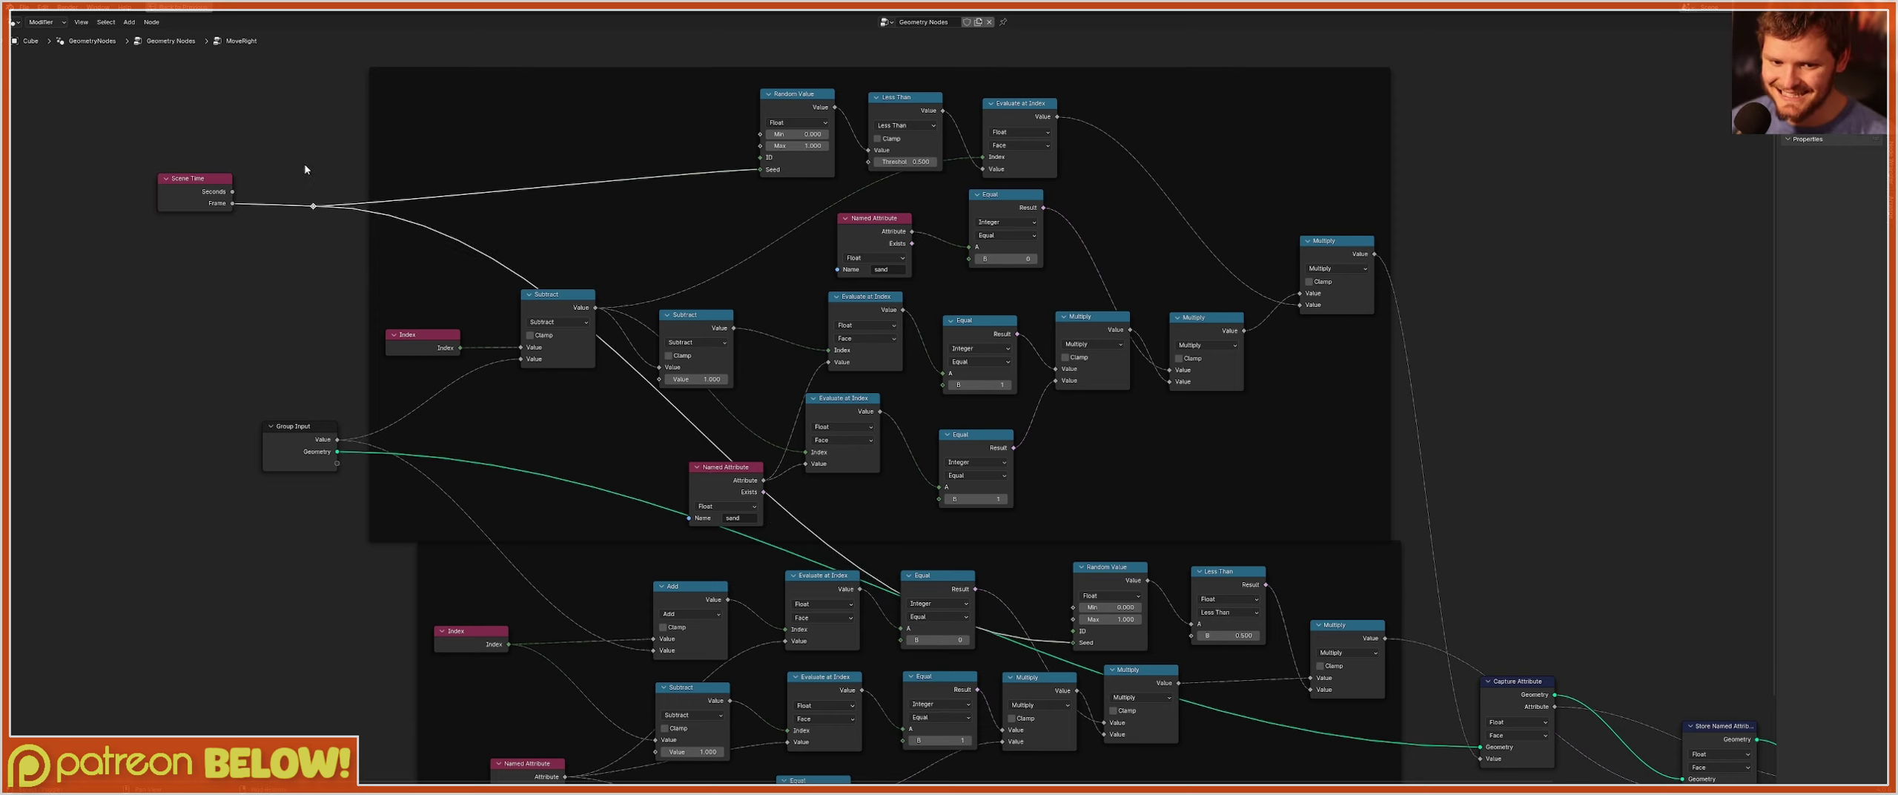
# In the MoveLeft group, add a Scene Time node and connect its Frame output to the Seed of both Random Value nodes.
pyautogui.press('Tab')
pyautogui.click(1101, 349)
pyautogui.press('Tab')
pyautogui.hotkey('shift', 'a')
pyautogui.write('time')
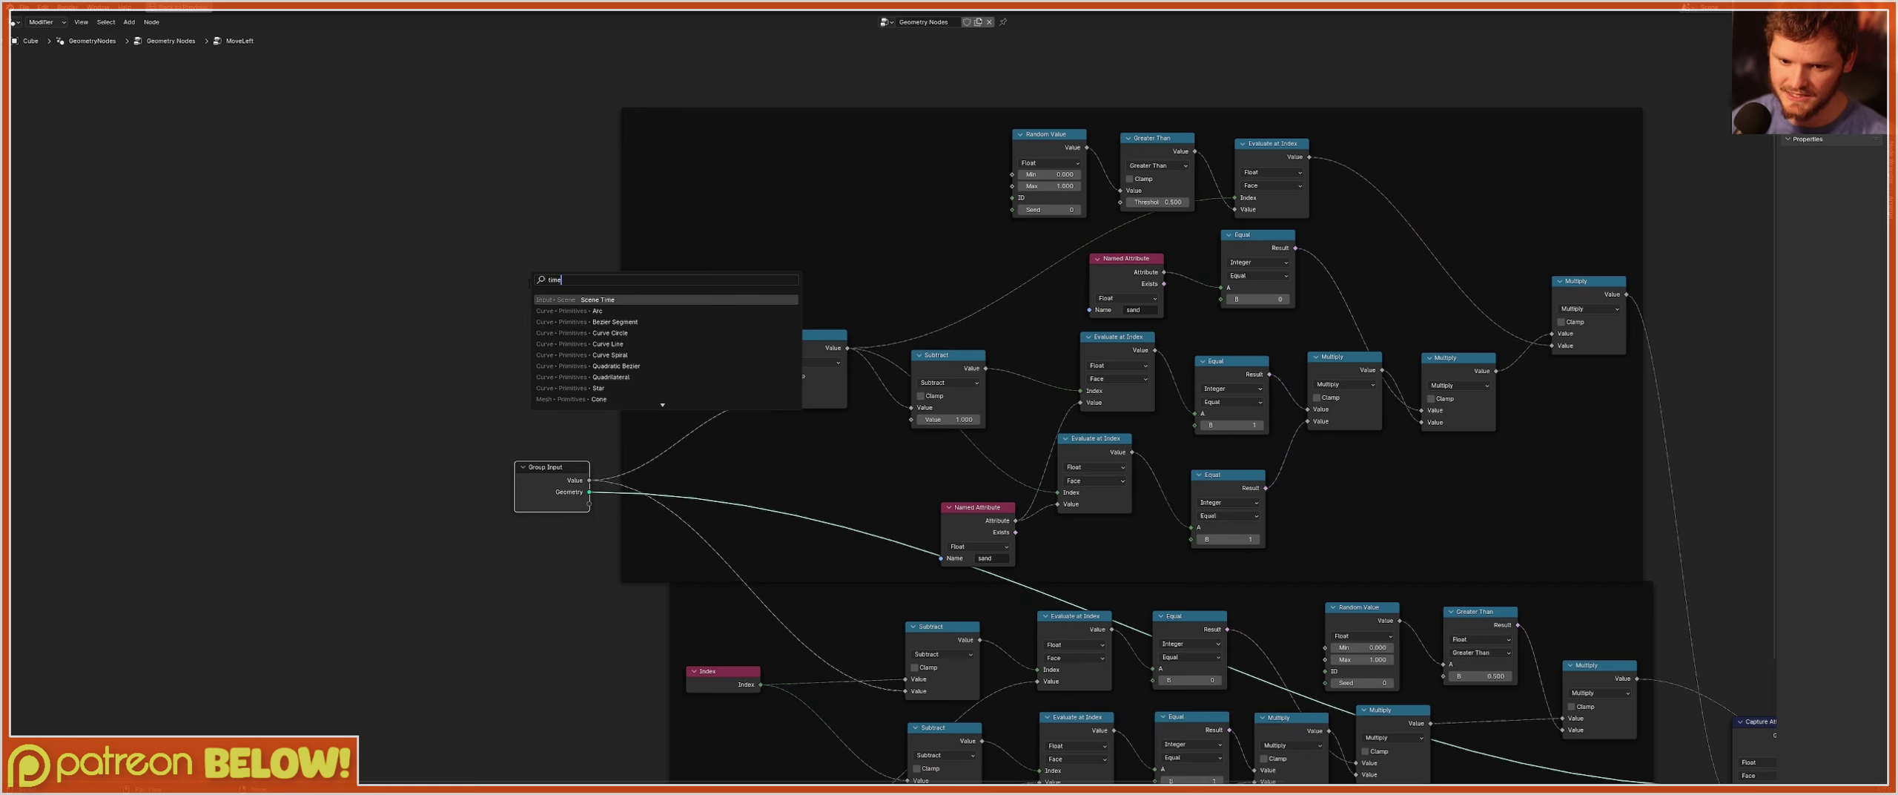
pyautogui.press('Return')
pyautogui.click(437, 241)
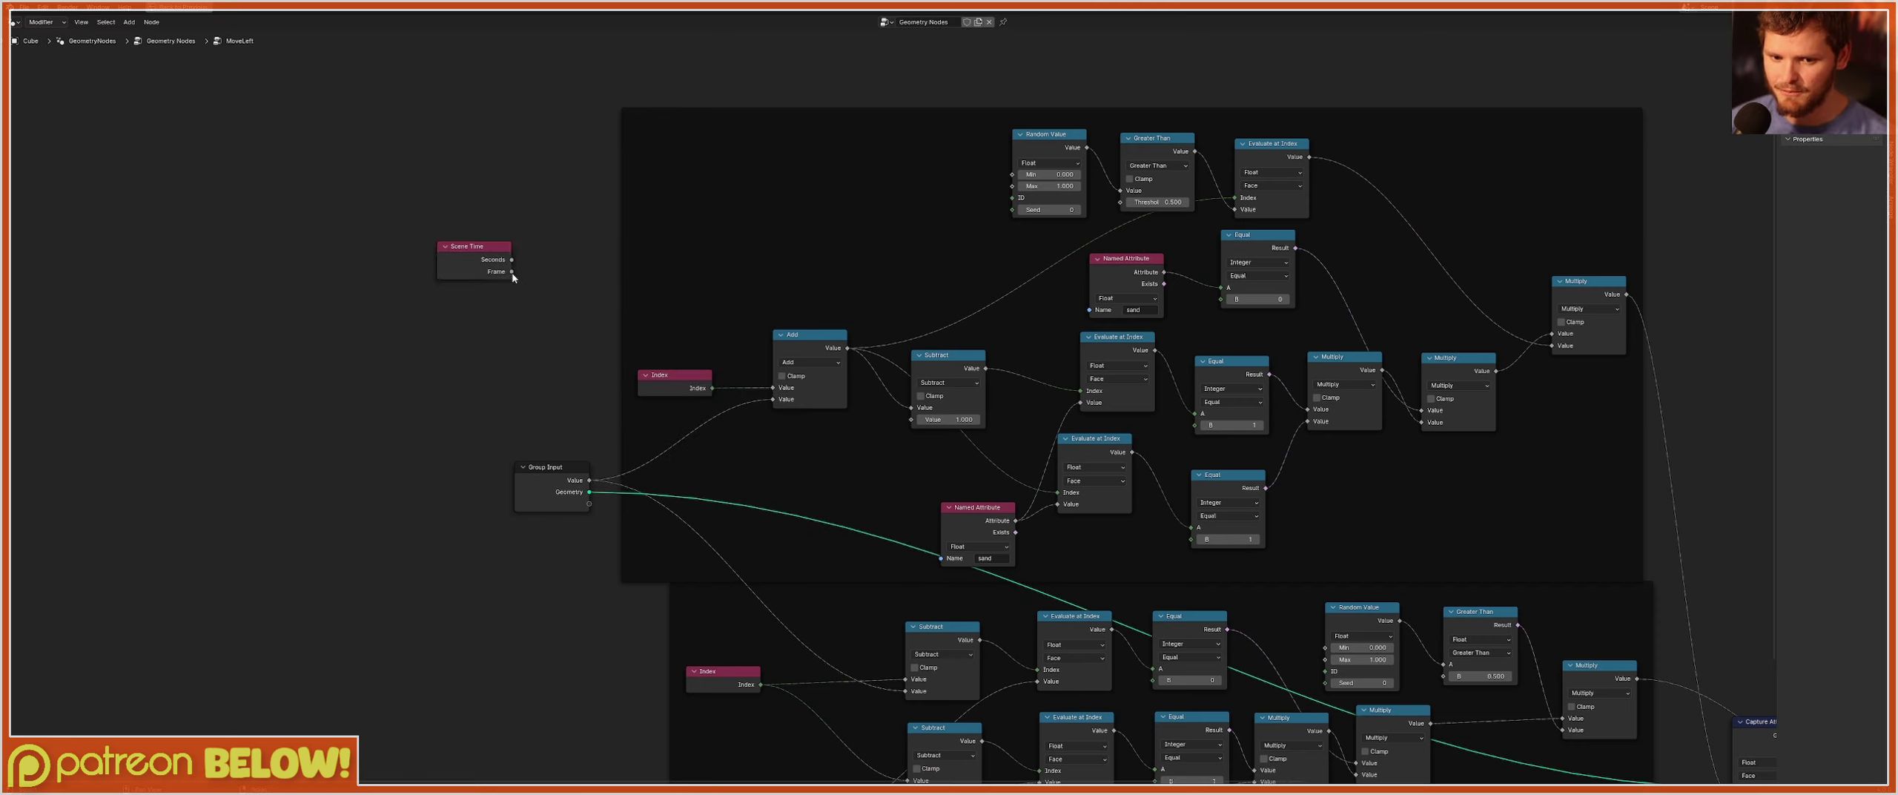
pyautogui.moveTo(511, 272); pyautogui.dragTo(1011, 211)
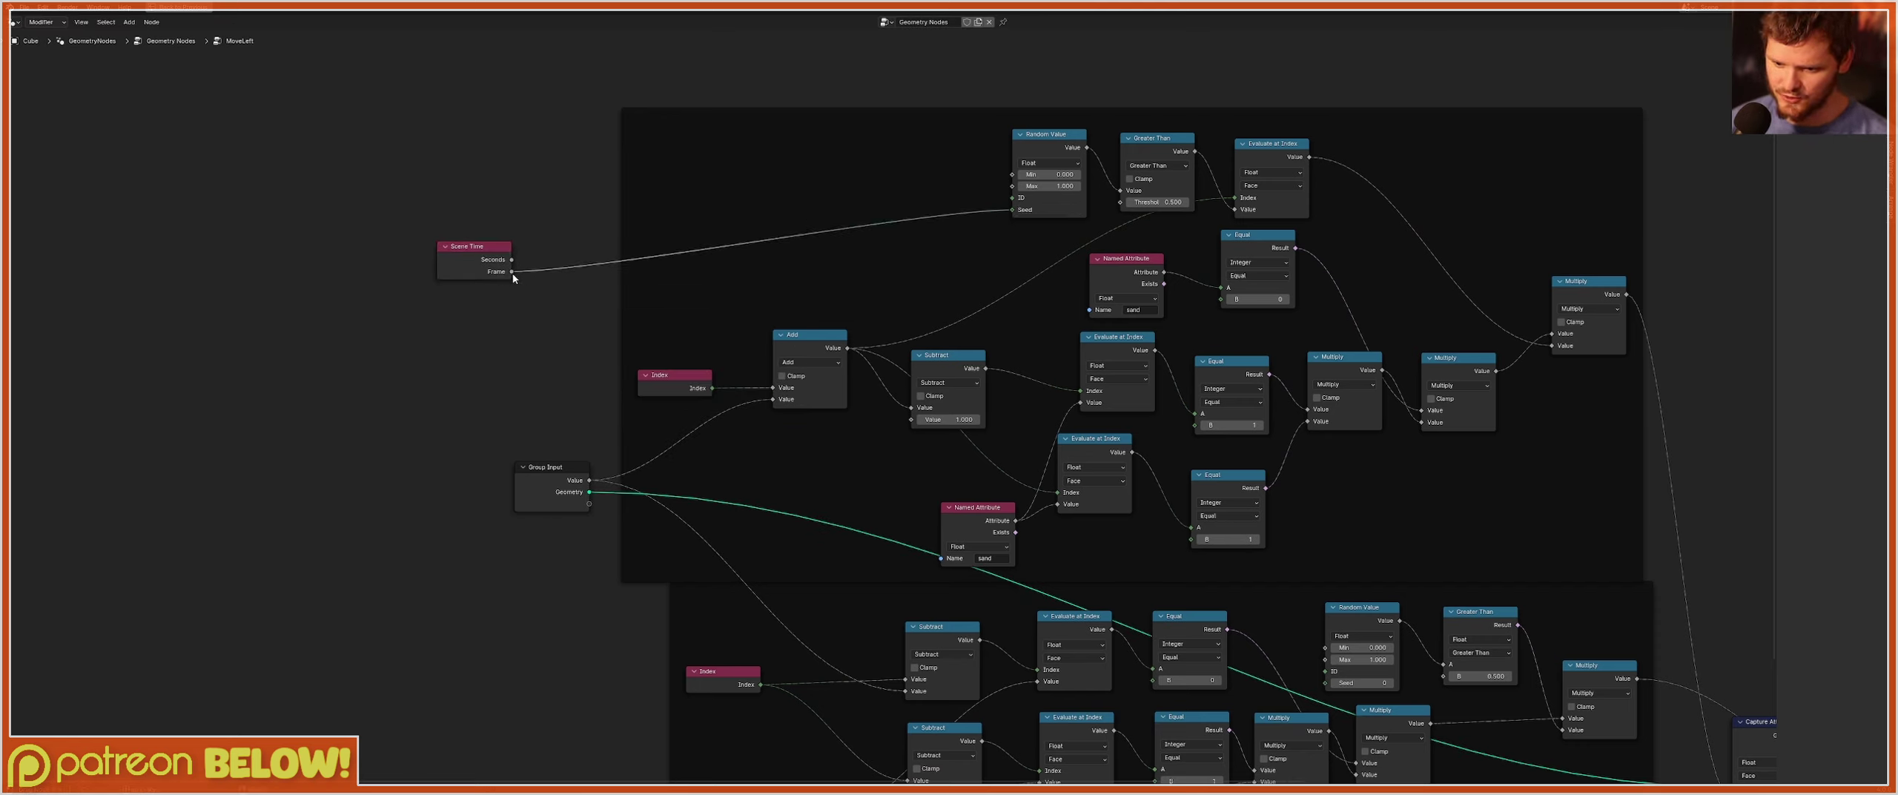
pyautogui.moveTo(511, 271); pyautogui.dragTo(1324, 683)
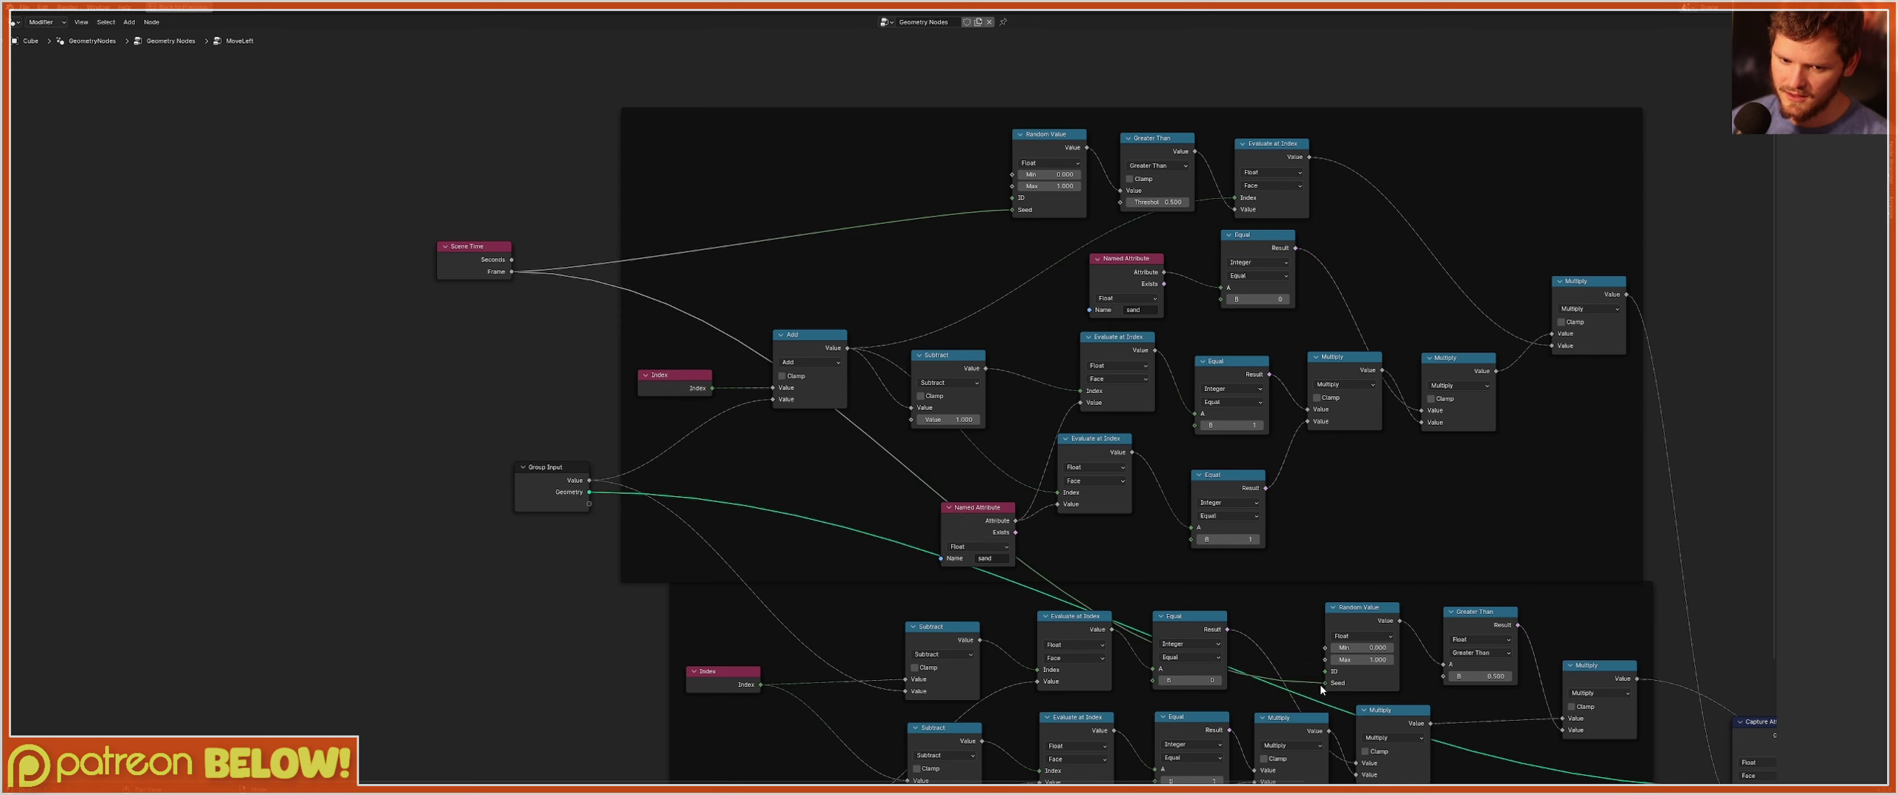
# Restore the full layout and replay the simulation from the first frame, moving the Empty to the plane's base and around the sand pile.
pyautogui.hotkey('ctrl', 'space')
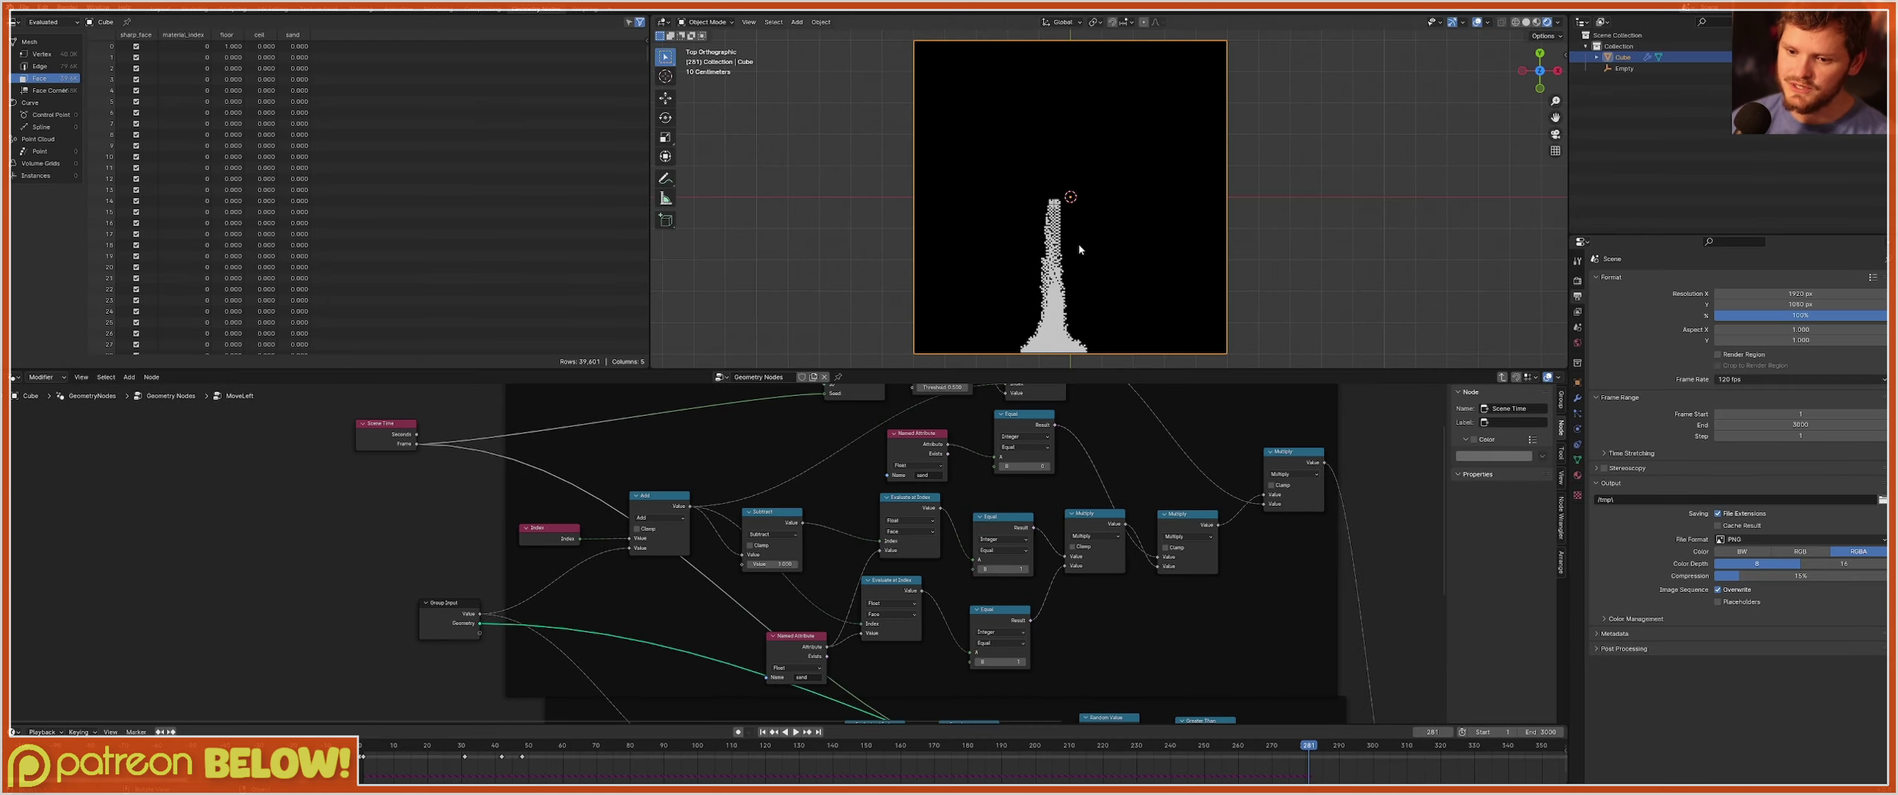
pyautogui.click(1624, 69)
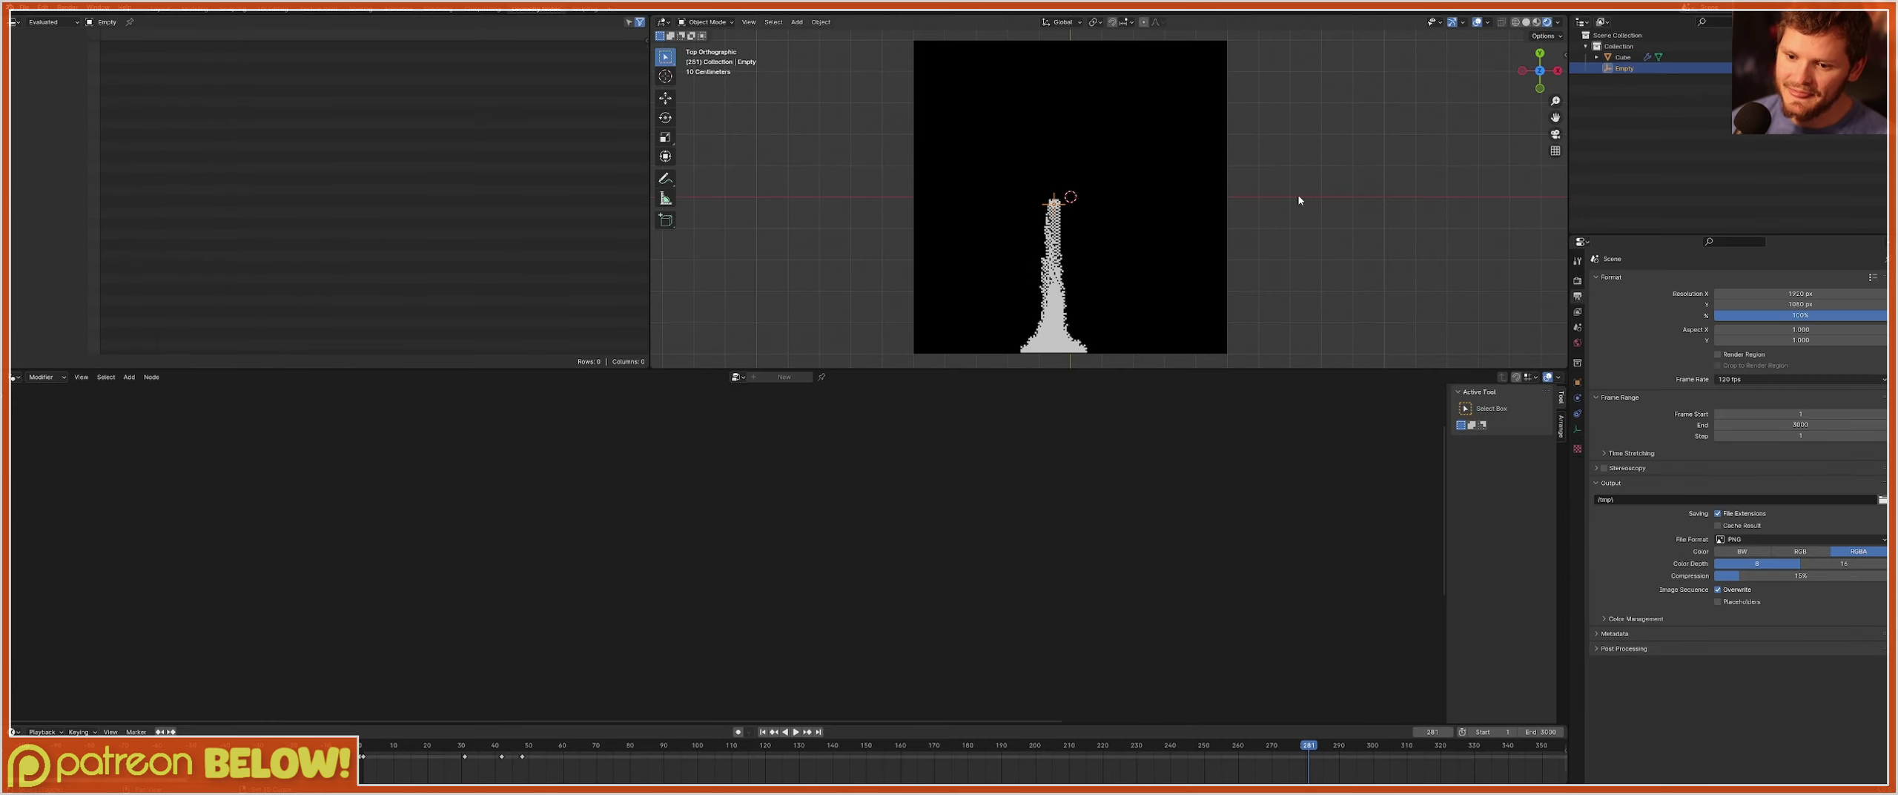
pyautogui.hotkey('shift', 'Left')
pyautogui.press('space')
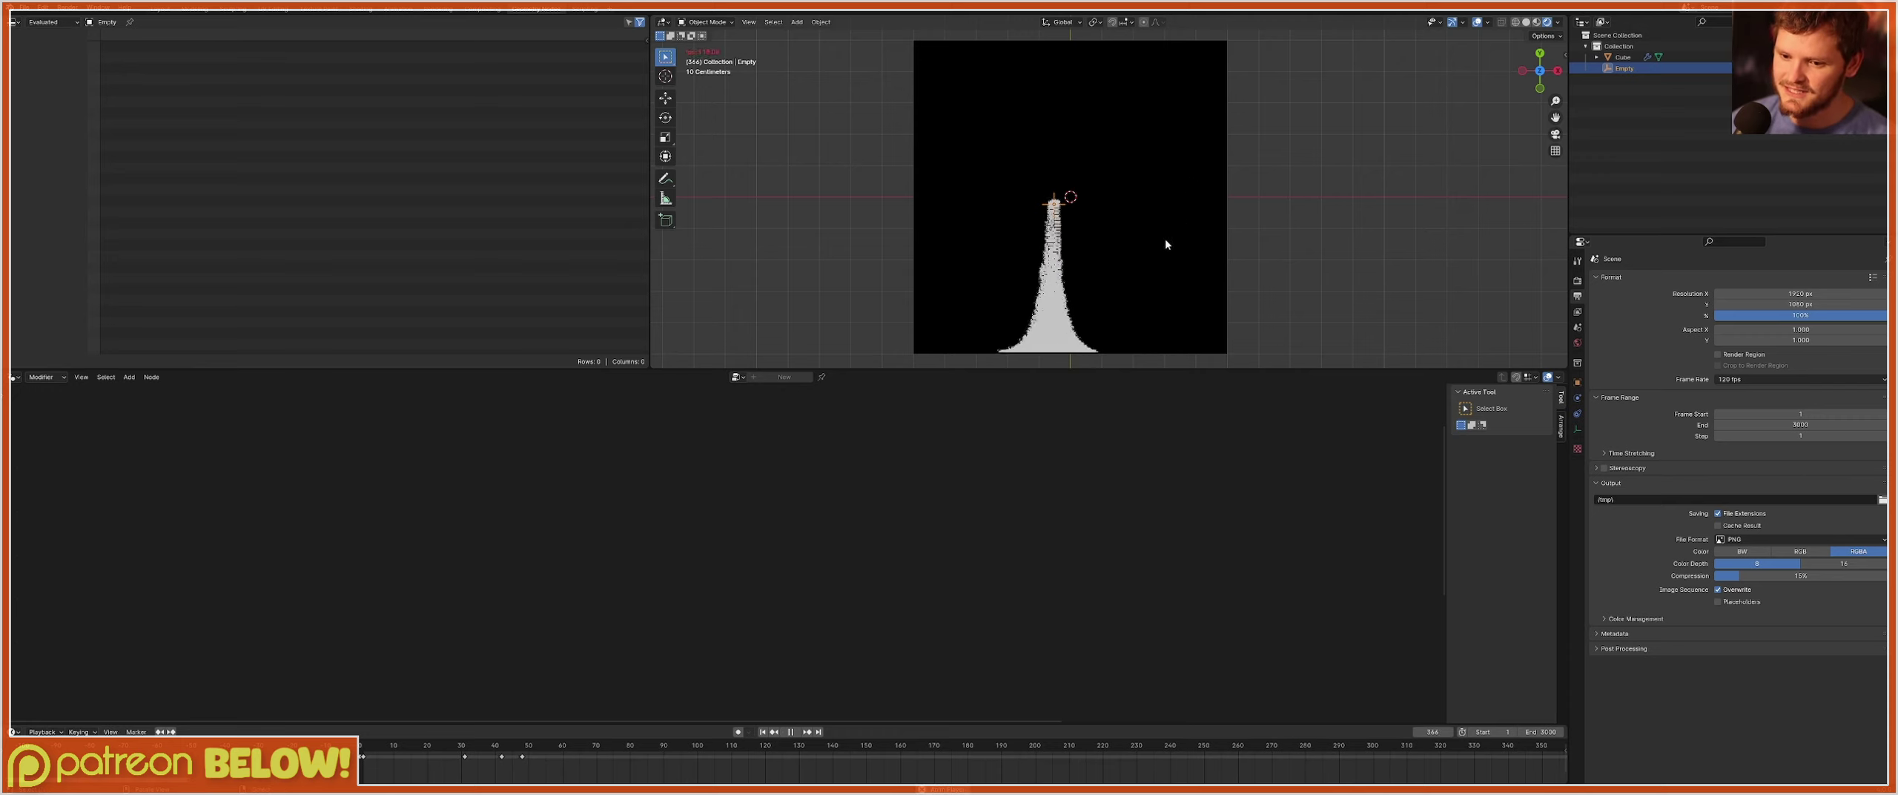
pyautogui.press('g')
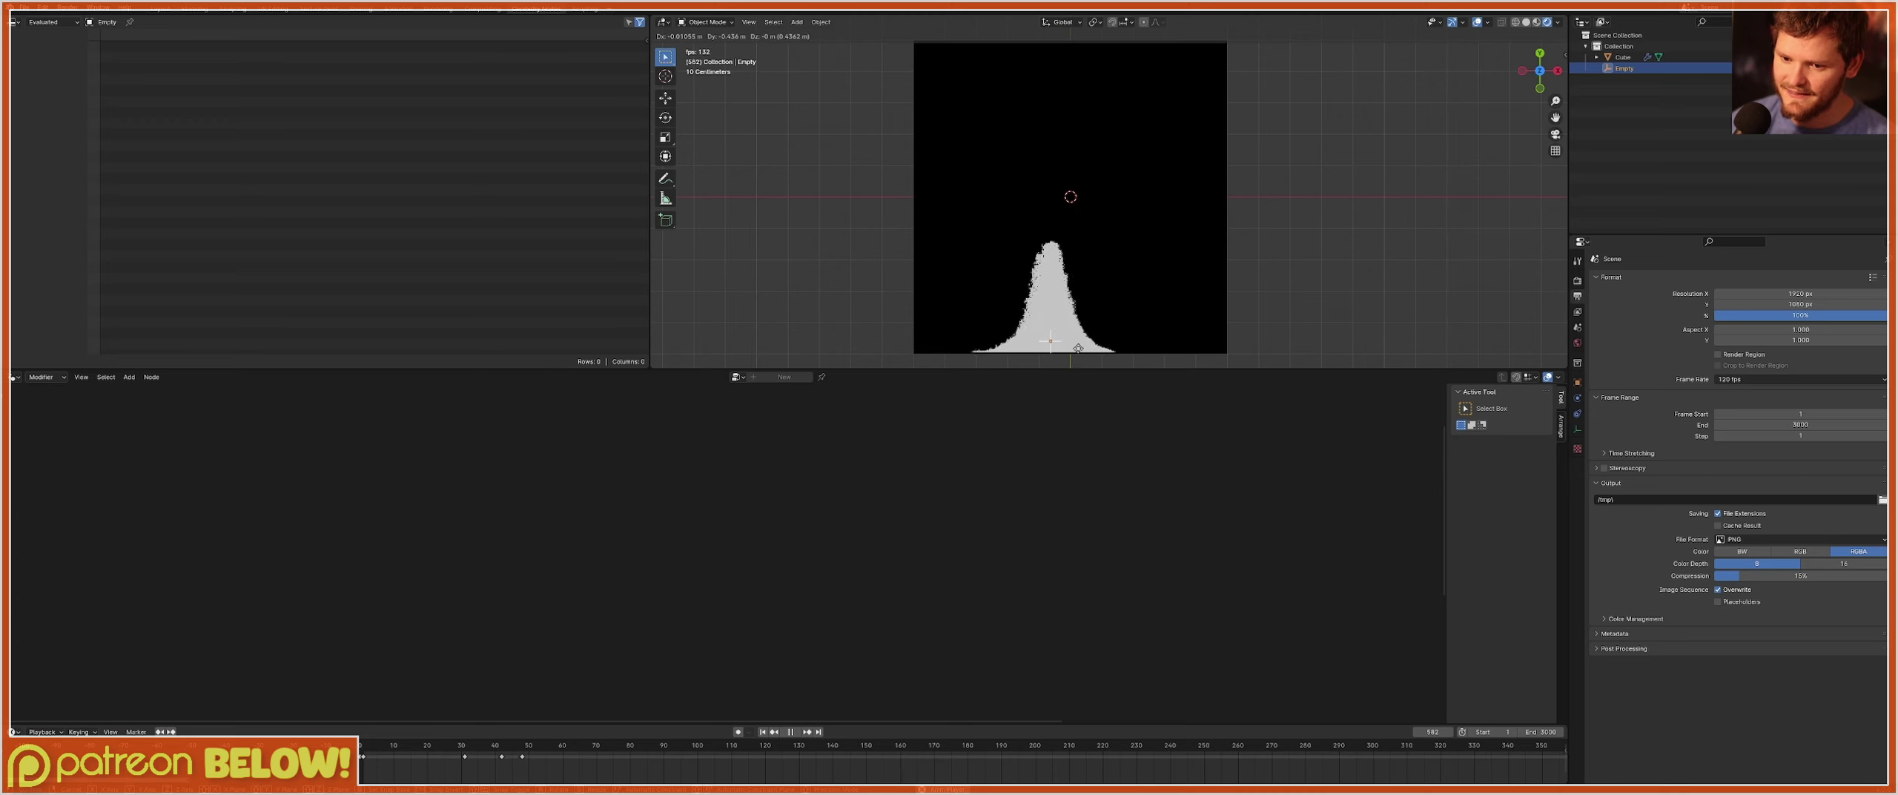
pyautogui.click(1079, 350)
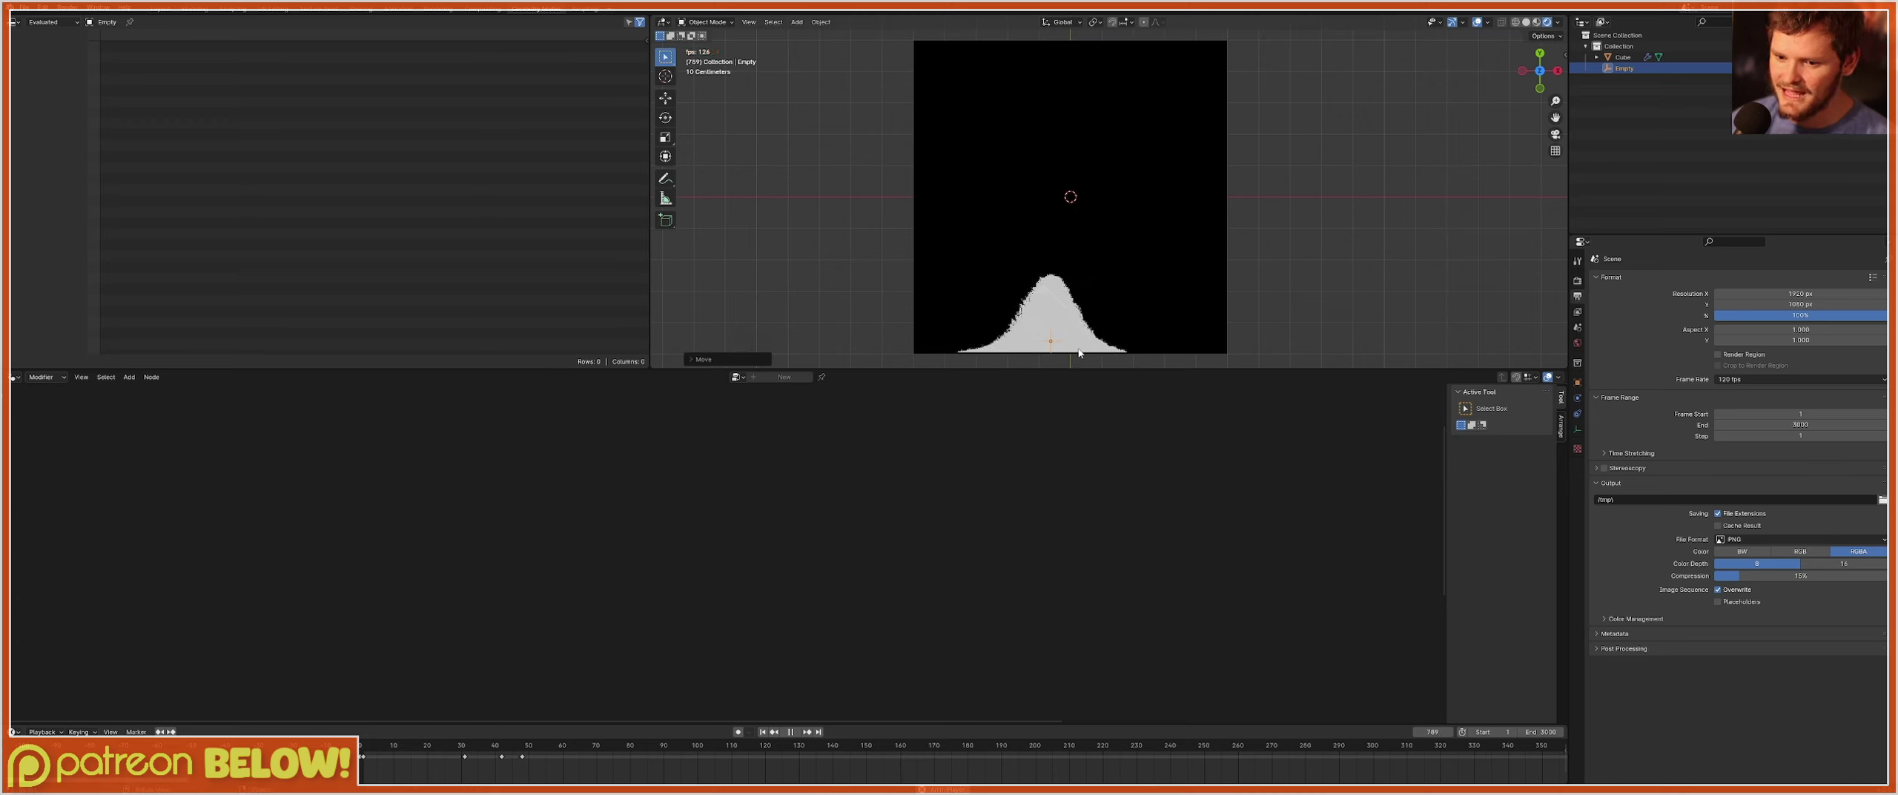
pyautogui.press('space')
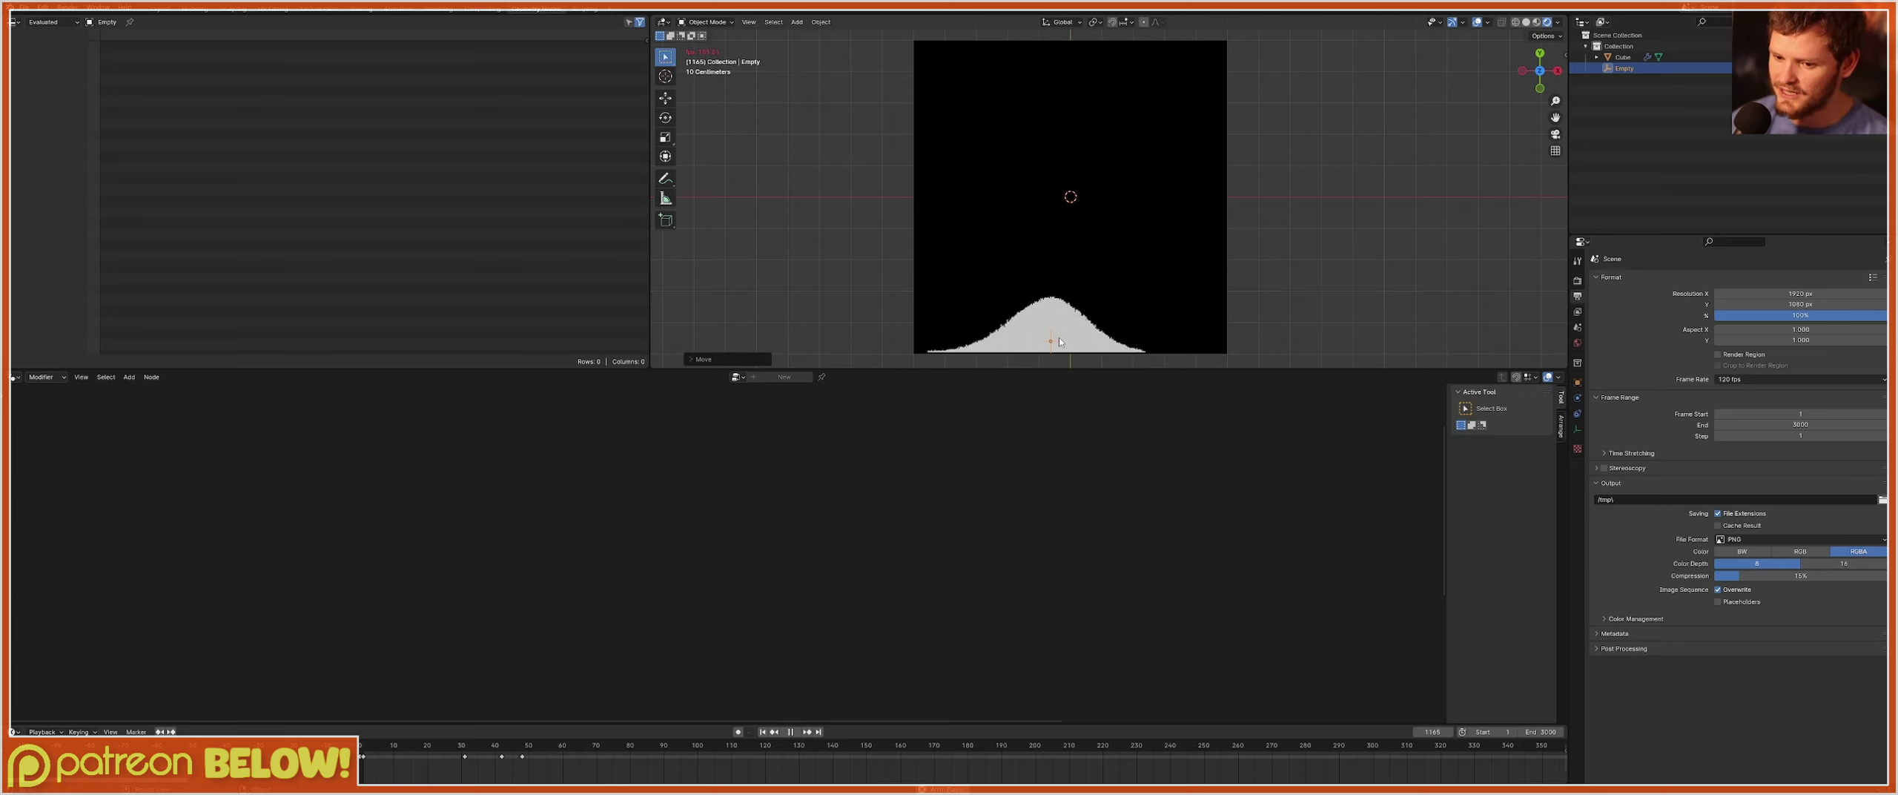
pyautogui.press('g')
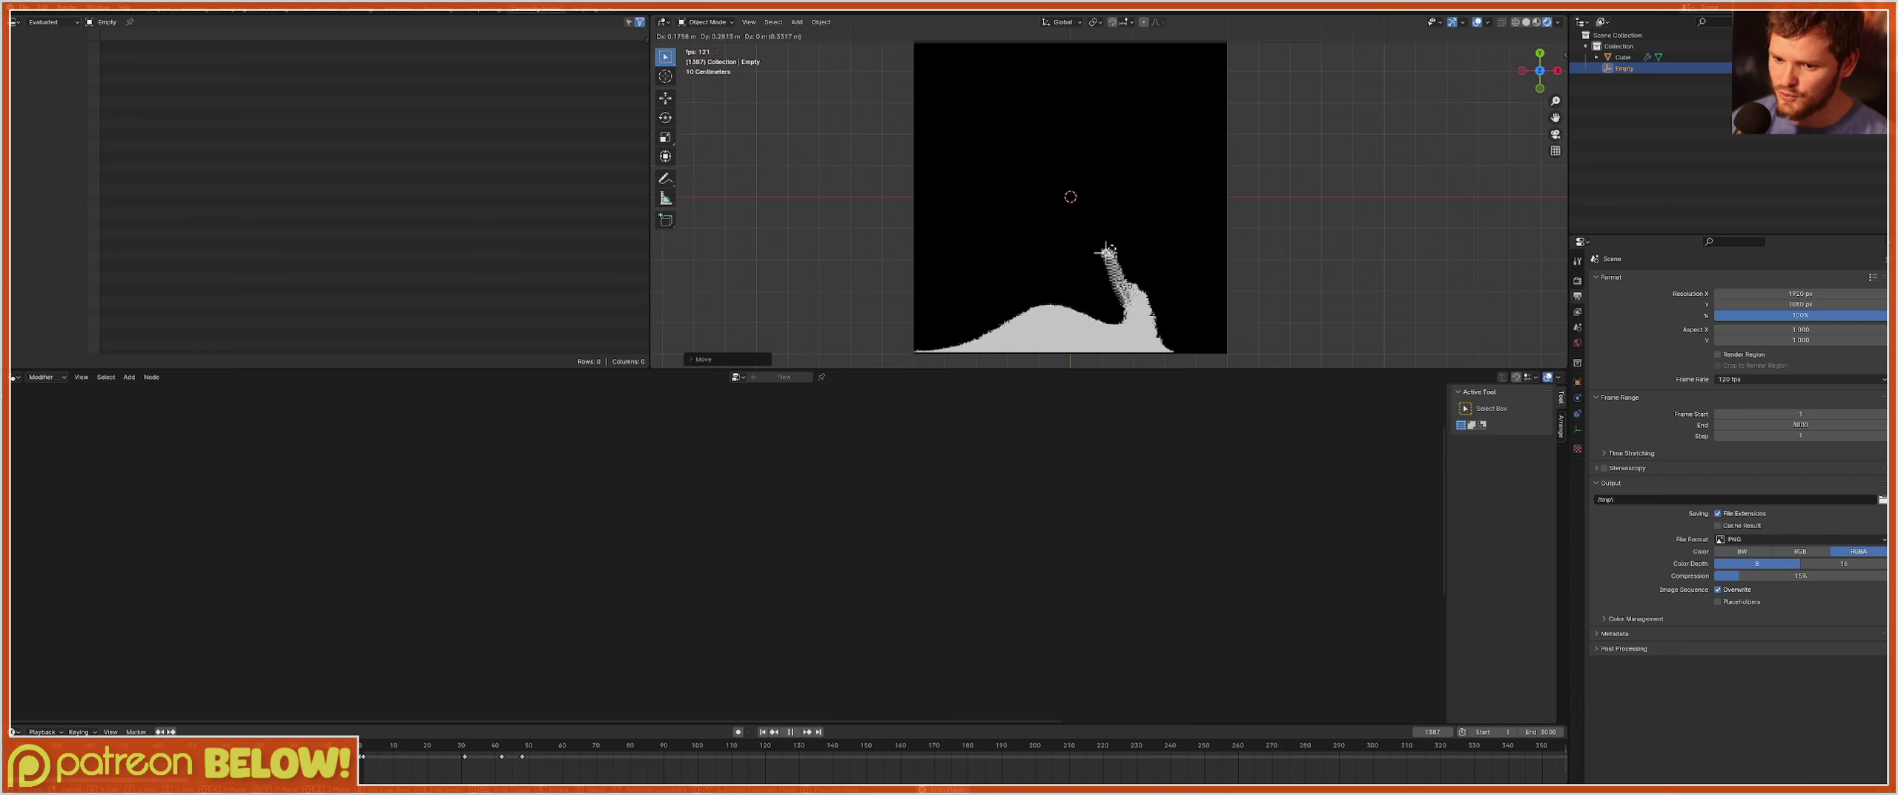
pyautogui.click(1076, 321)
pyautogui.press('space')
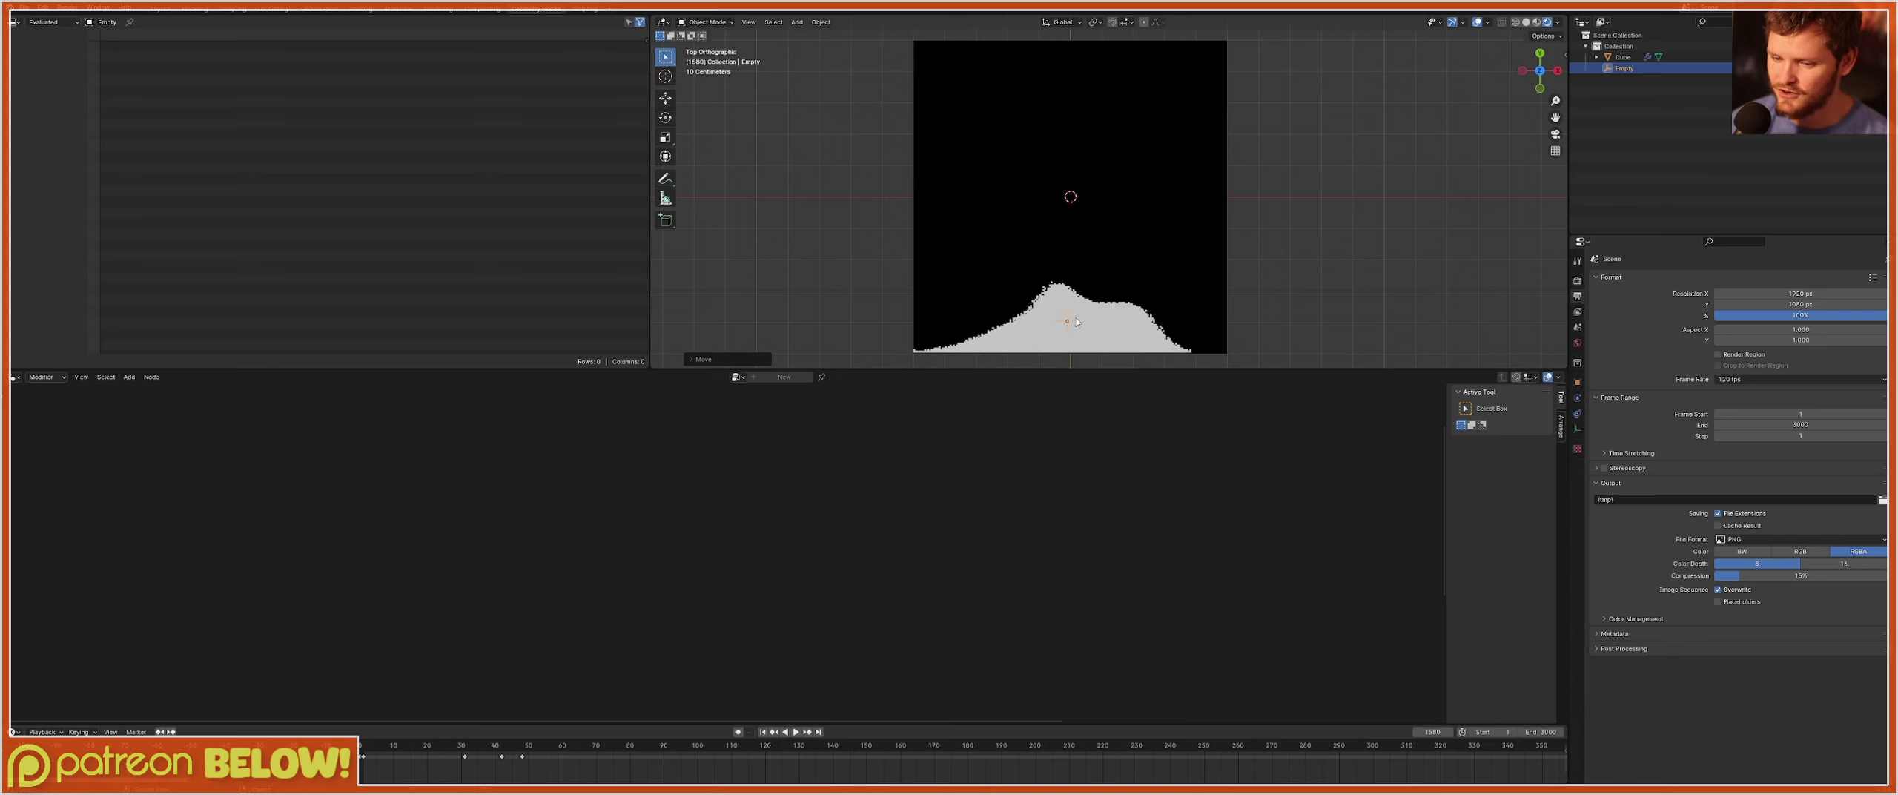
# Replay the simulation with the Empty raised near the plane's top, and lower it into the pile to examine how the sand spreads.
pyautogui.hotkey('shift', 'Left')
pyautogui.moveTo(1076, 321); pyautogui.dragTo(1071, 138)
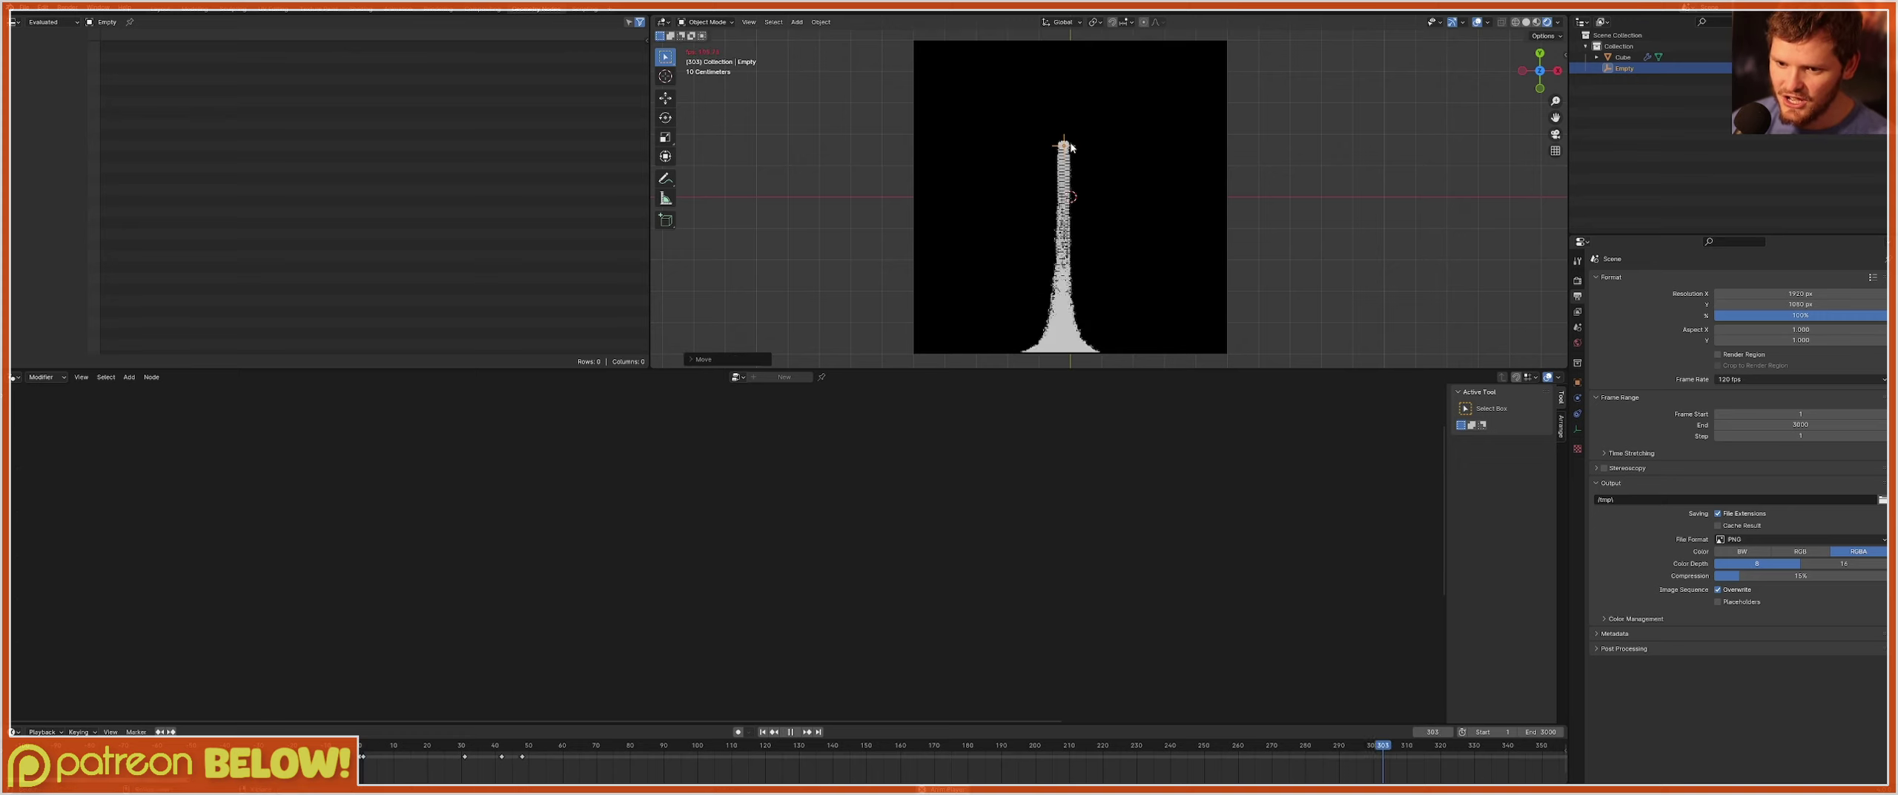
pyautogui.moveTo(1072, 147); pyautogui.dragTo(1066, 343)
pyautogui.press('space')
pyautogui.press('g')
pyautogui.press('space')
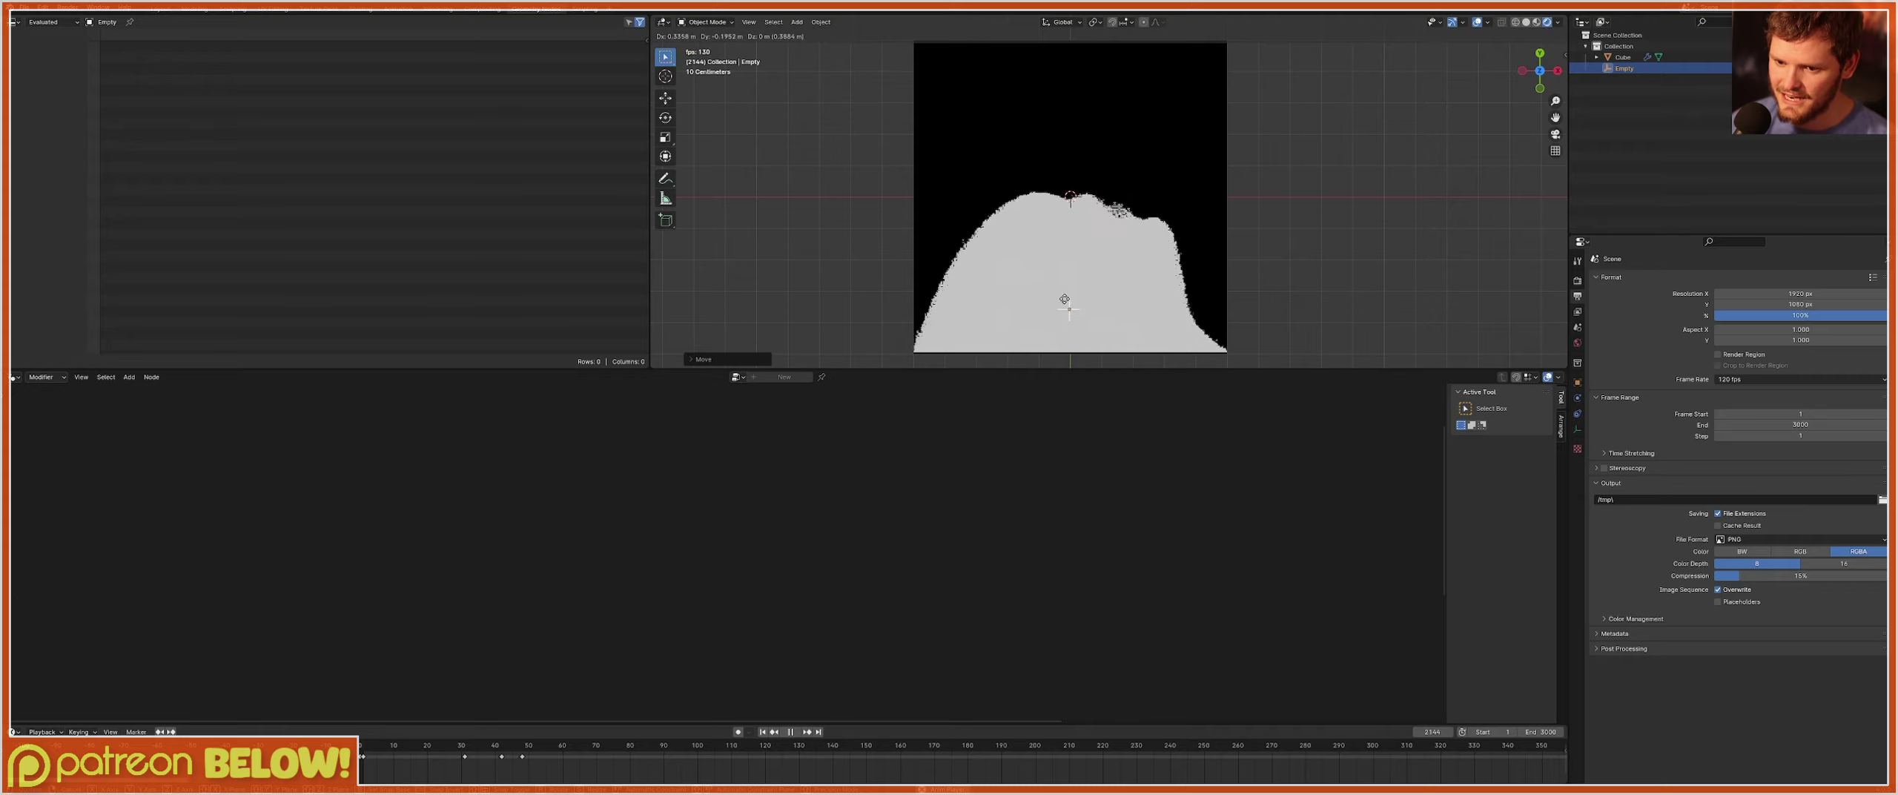
pyautogui.click(1063, 301)
pyautogui.scroll(5, 1165, 249)
pyautogui.scroll(-4, 1201, 310)
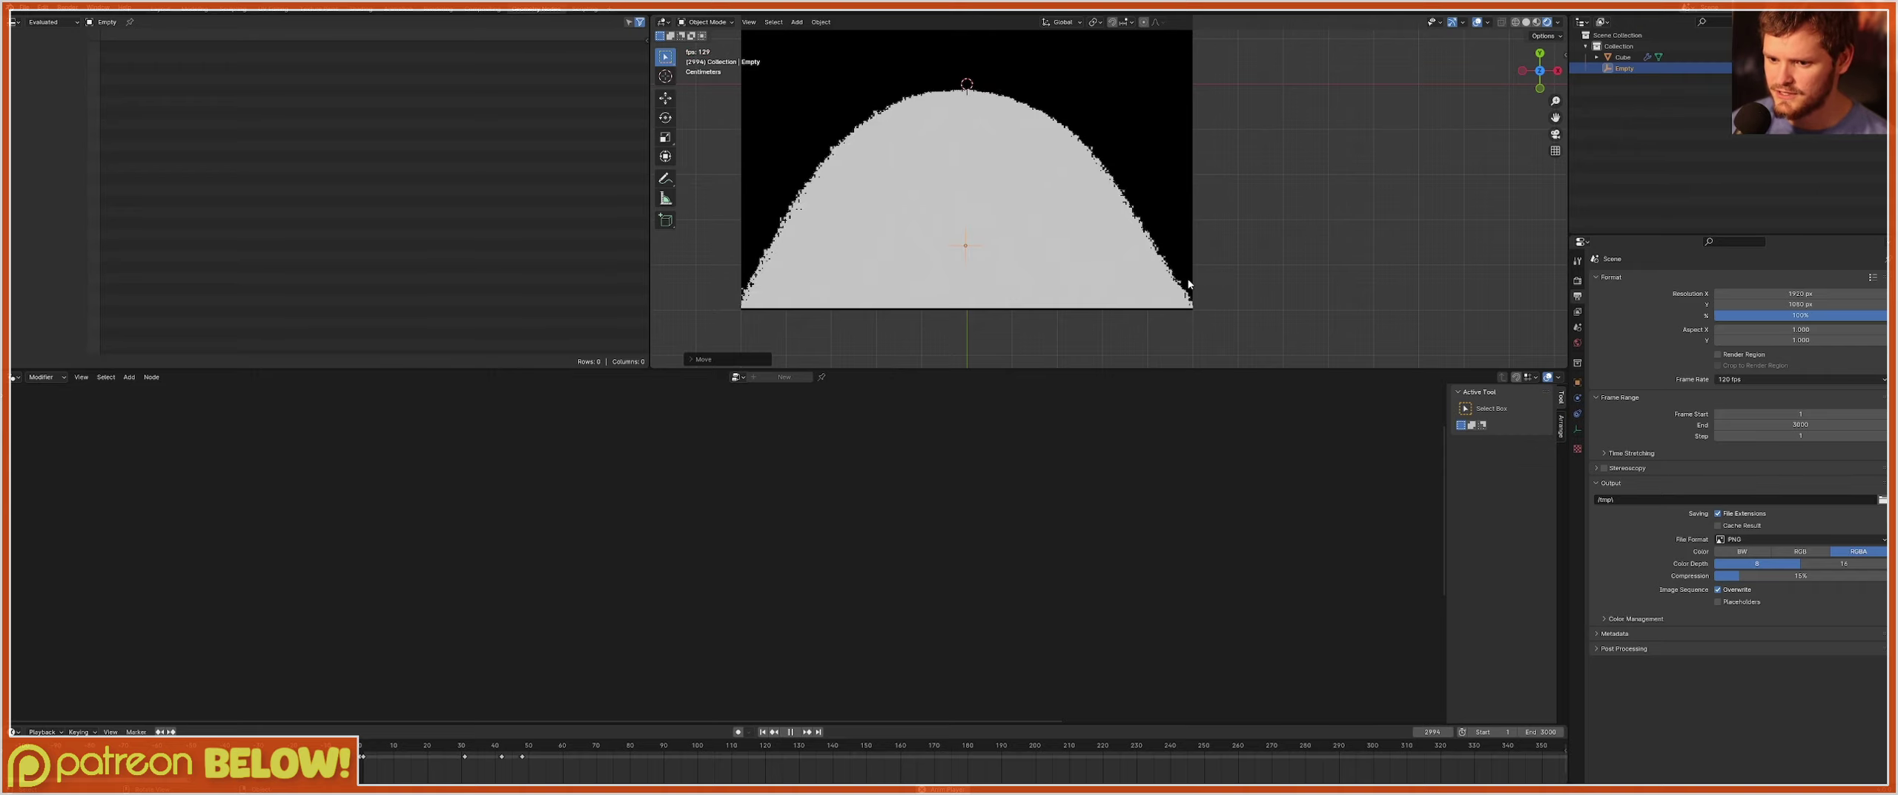
# Sweep the Empty across the plane while the simulation runs to pour separate piles, and stop playback.
pyautogui.press('g')
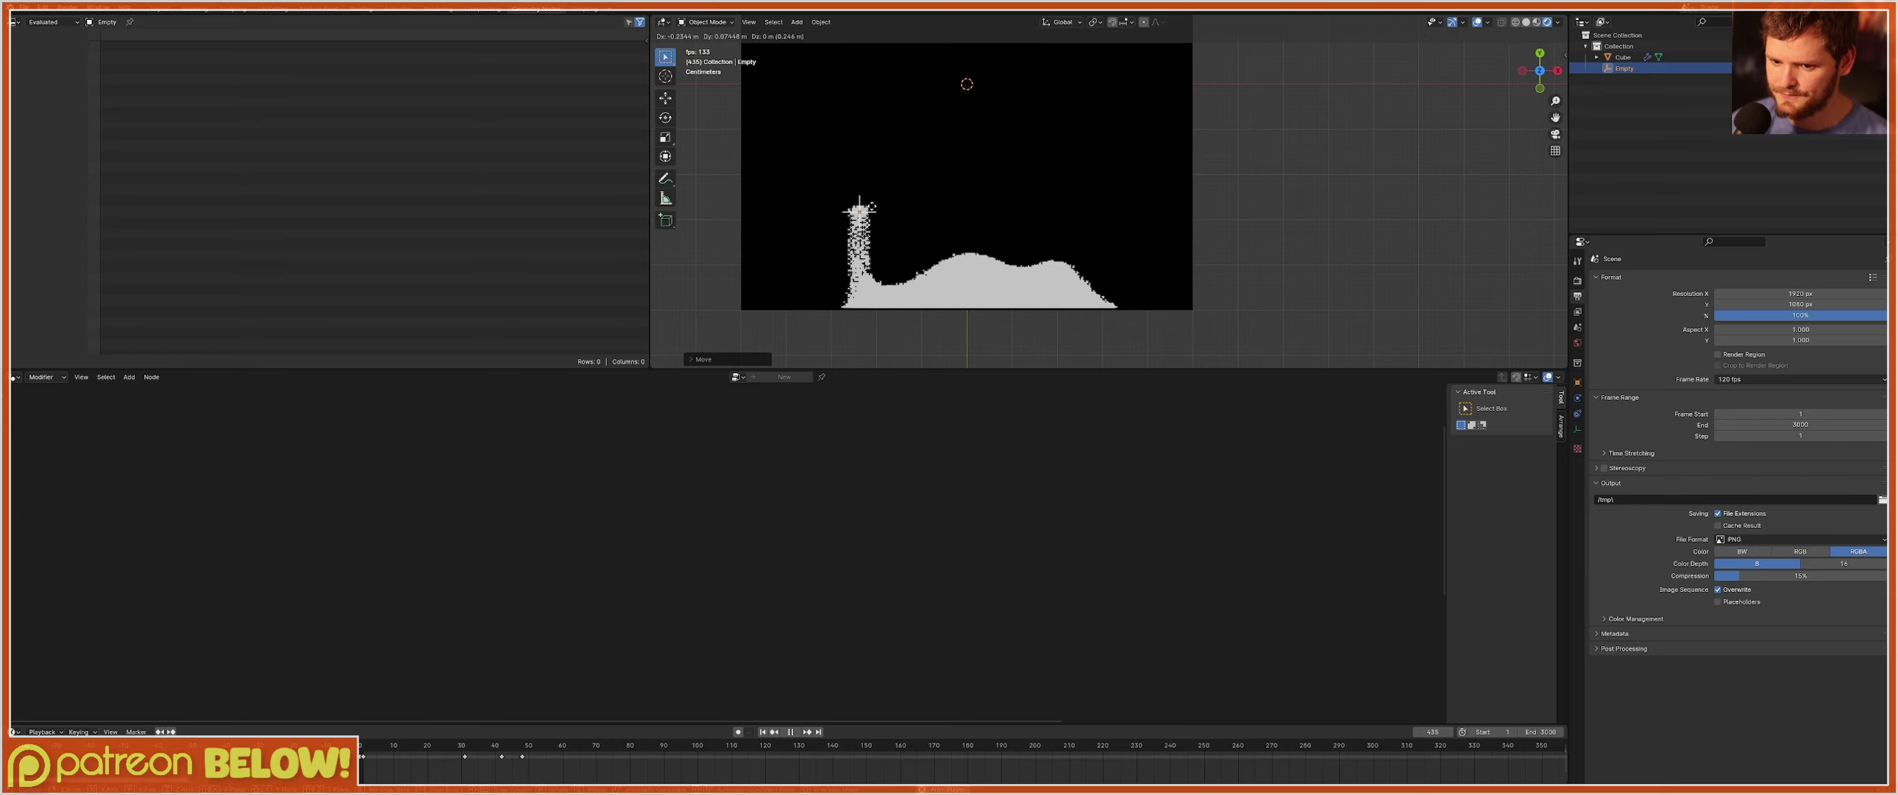
pyautogui.click(986, 286)
pyautogui.press('space')
# Open the Spawner group on the sand plane and reduce the Less Than threshold to about 0.007 for a narrower stream.
pyautogui.click(1082, 269)
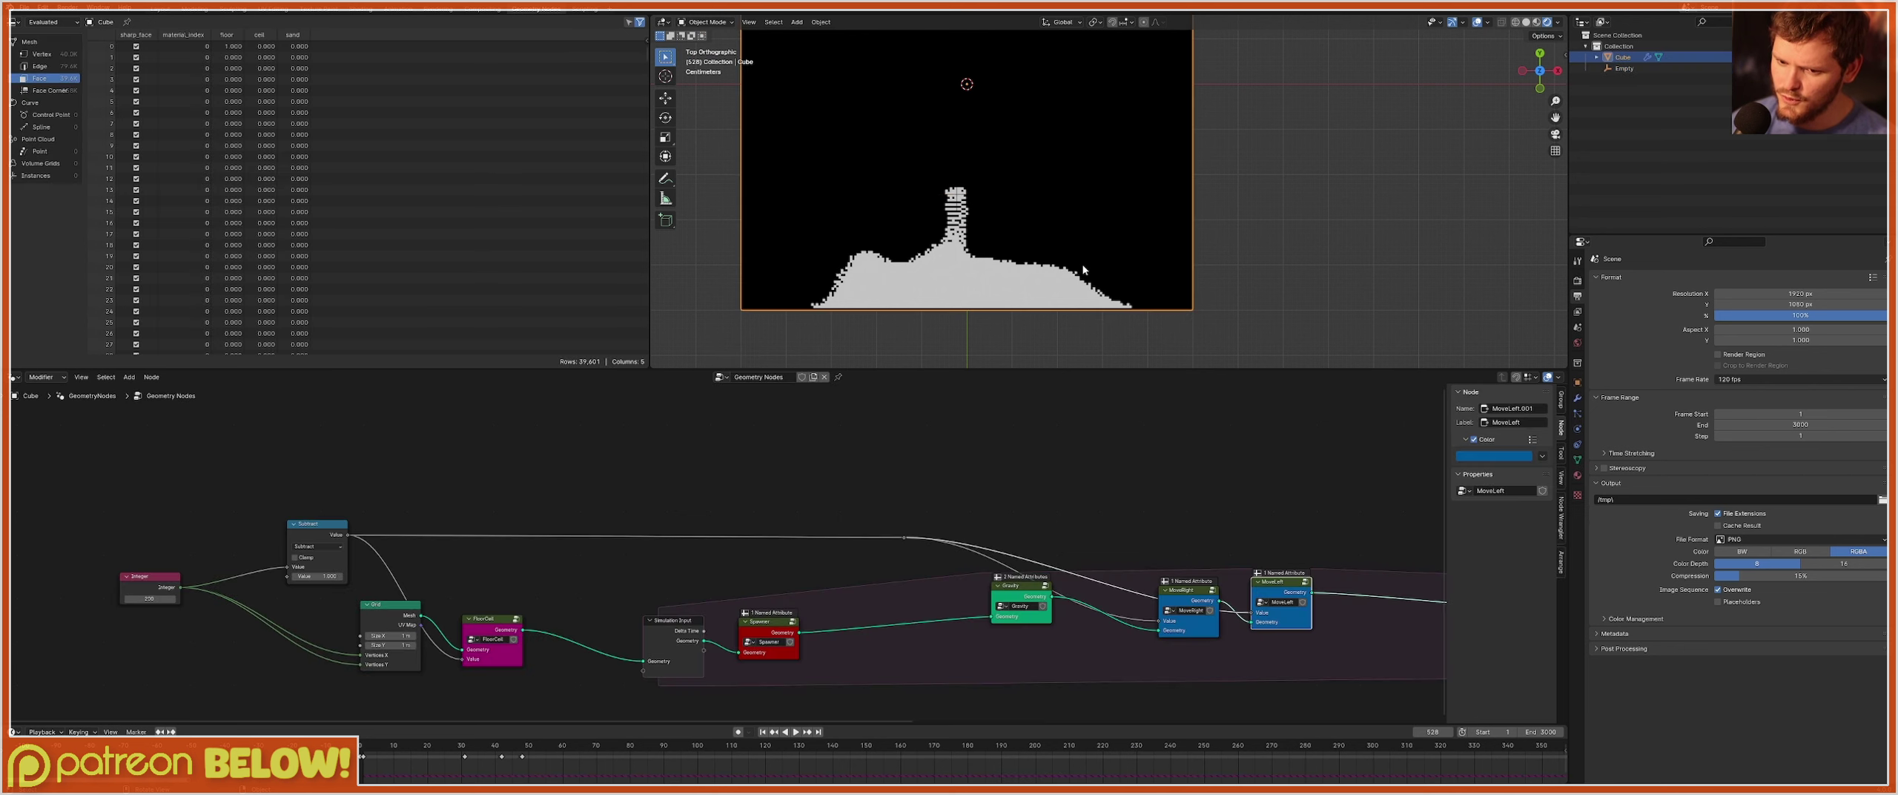
pyautogui.moveTo(417, 561); pyautogui.dragTo(453, 527, button='middle')
pyautogui.scroll(4, 730, 582)
pyautogui.click(831, 601)
pyautogui.press('Tab')
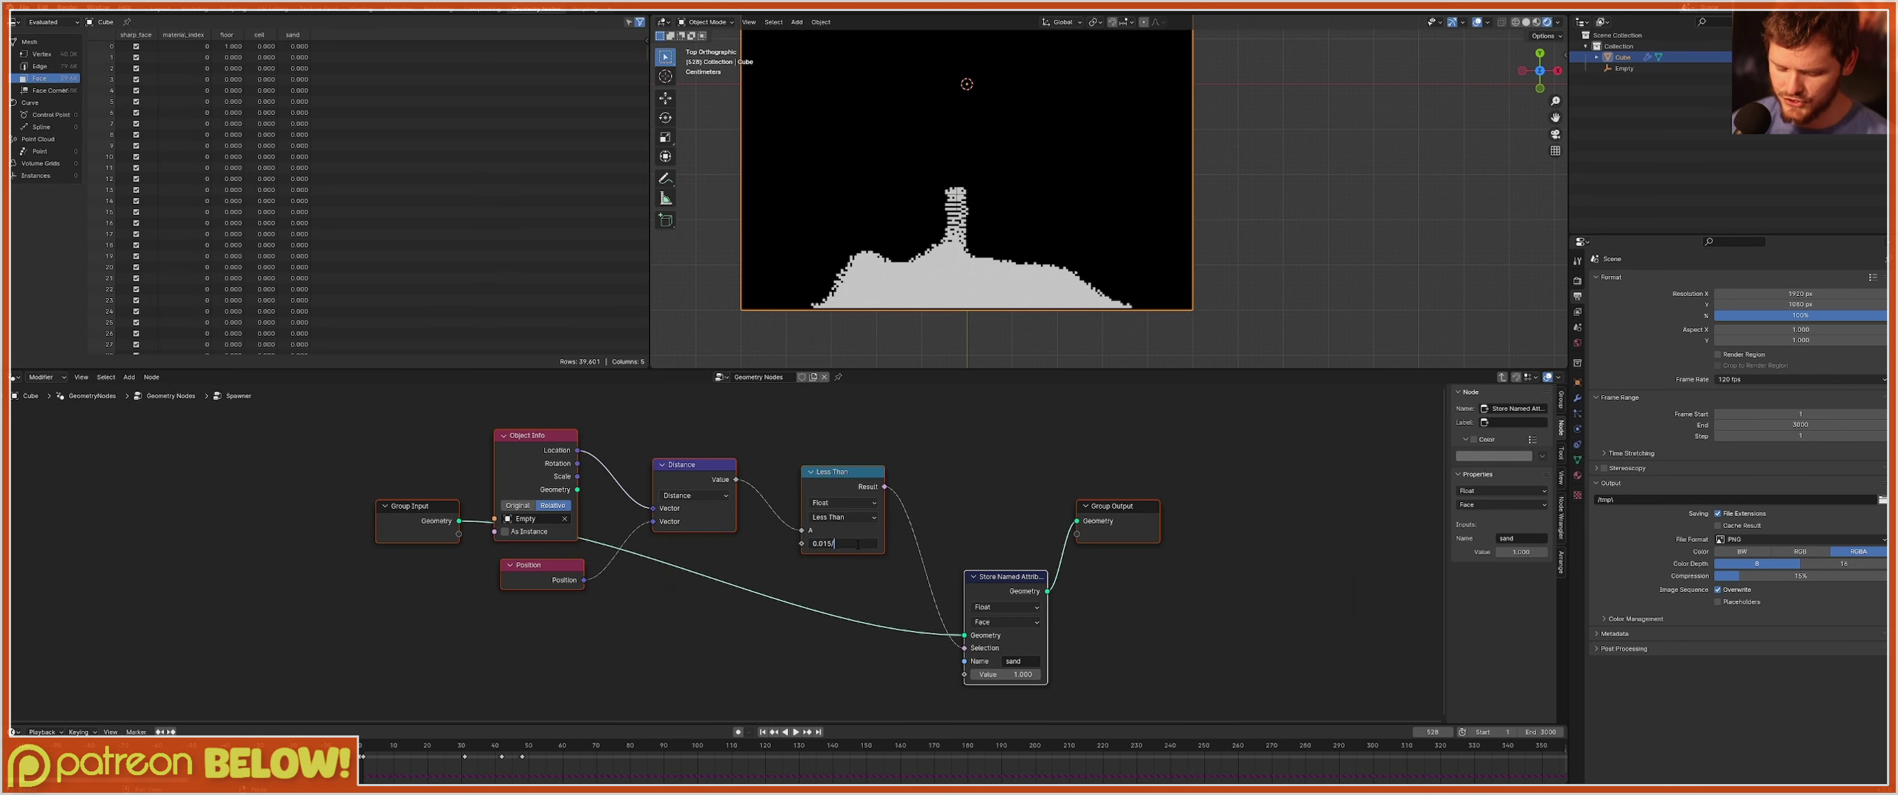
# Replay the simulation from the first frame, swinging the Empty above the plane to test the narrower stream, and stop playback.
pyautogui.hotkey('shift', 'Left')
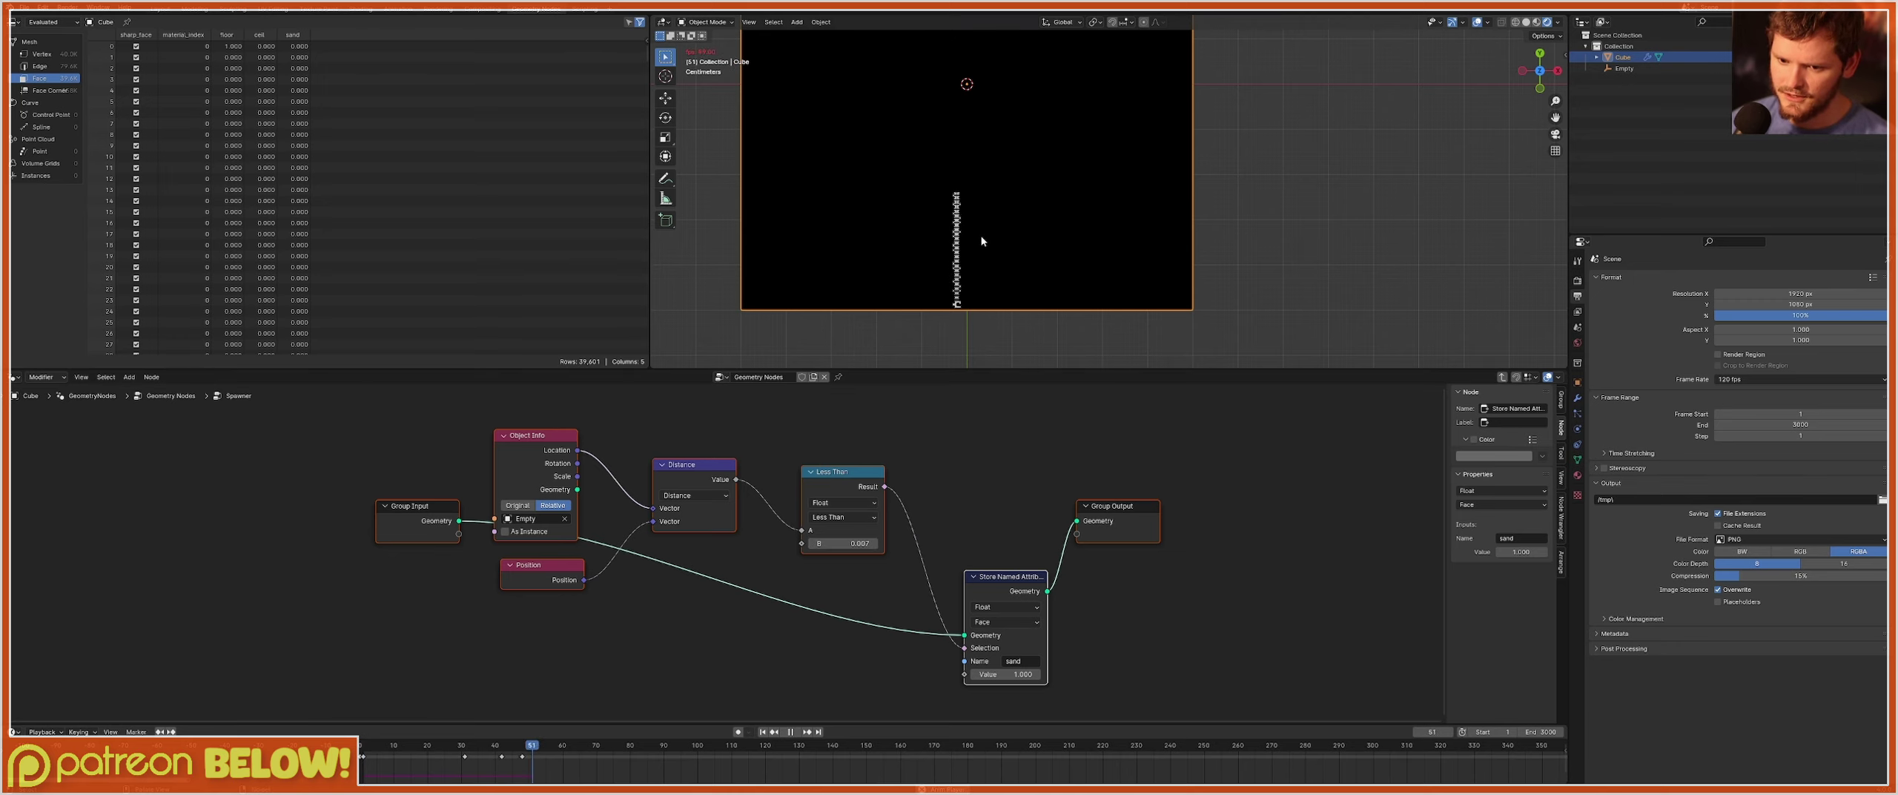
pyautogui.click(1628, 69)
pyautogui.press('g')
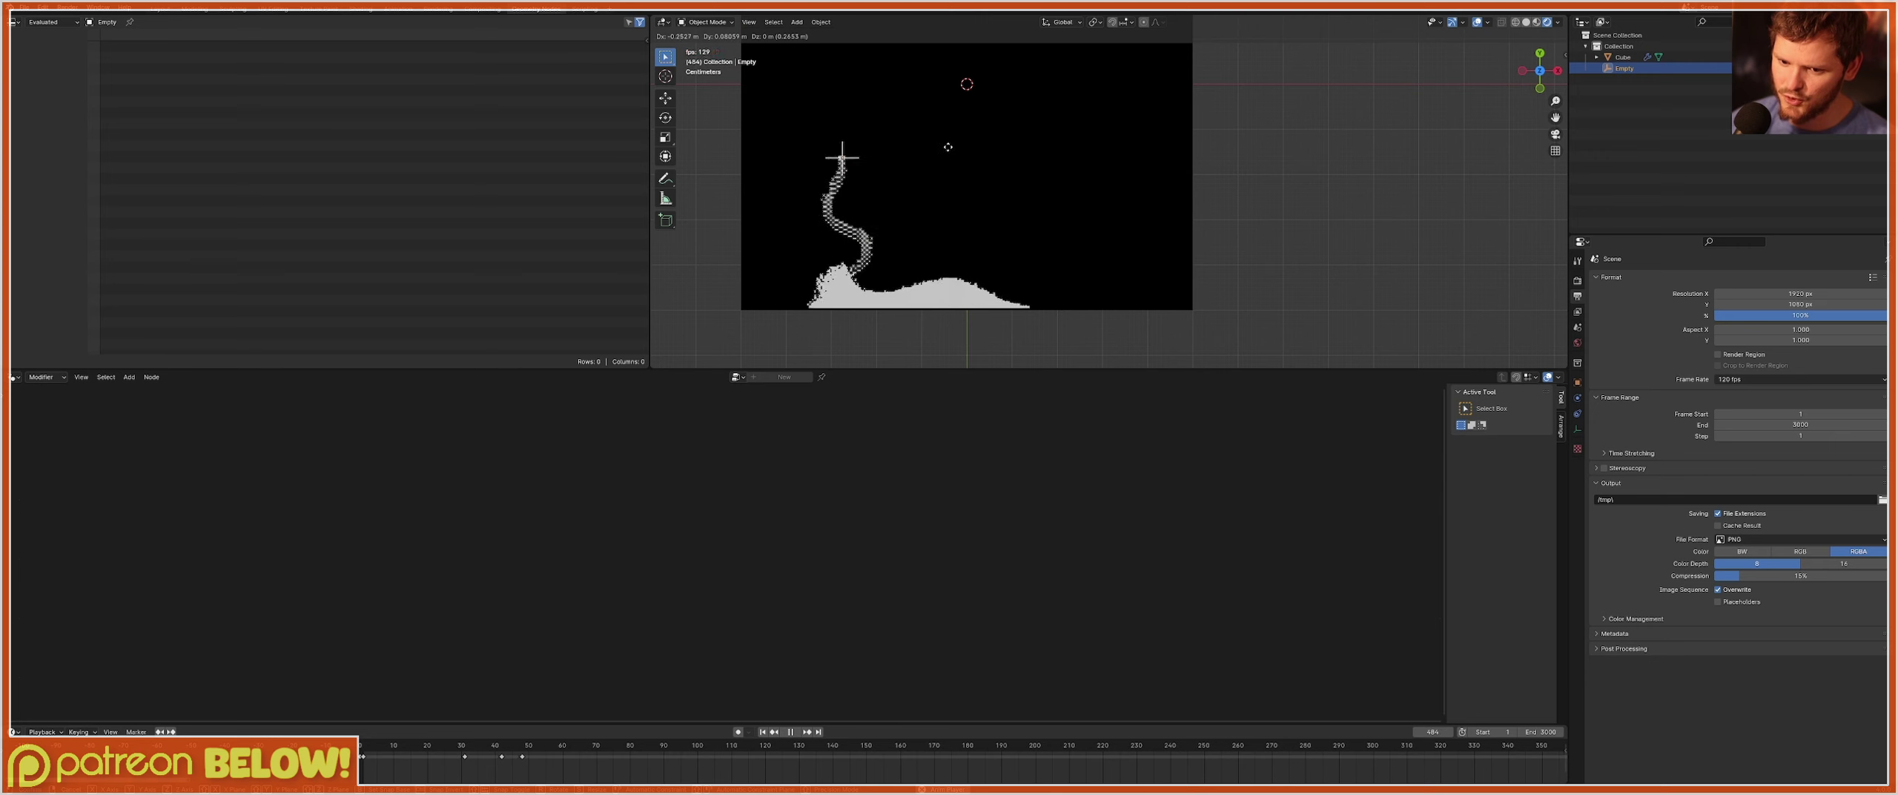
pyautogui.click(1099, 171)
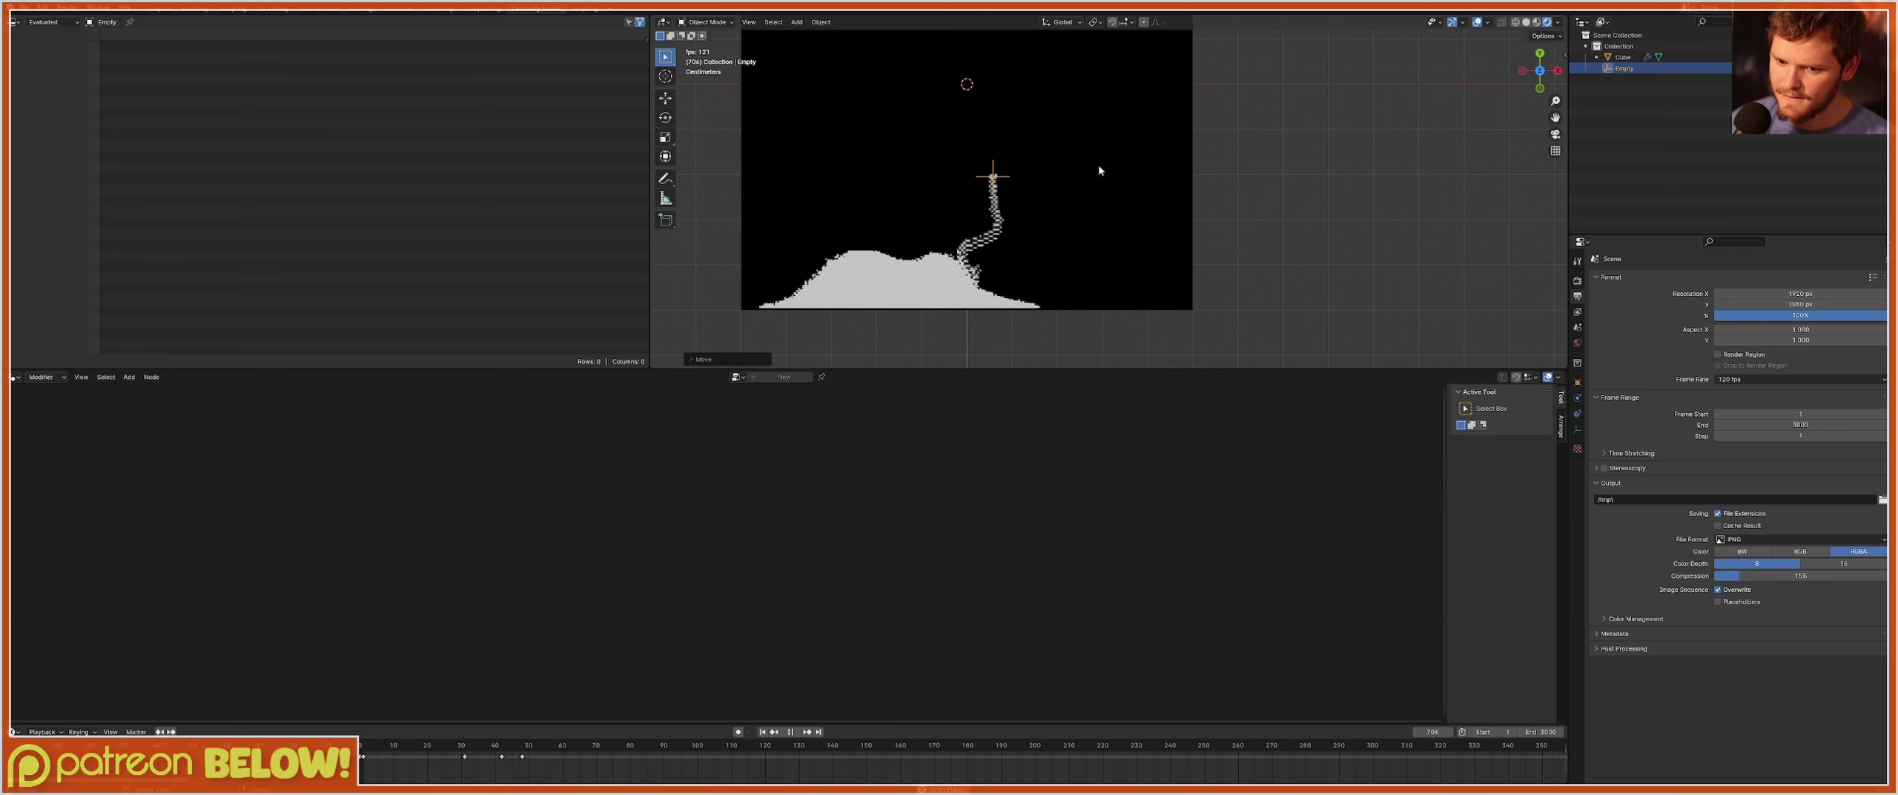
pyautogui.click(1041, 309)
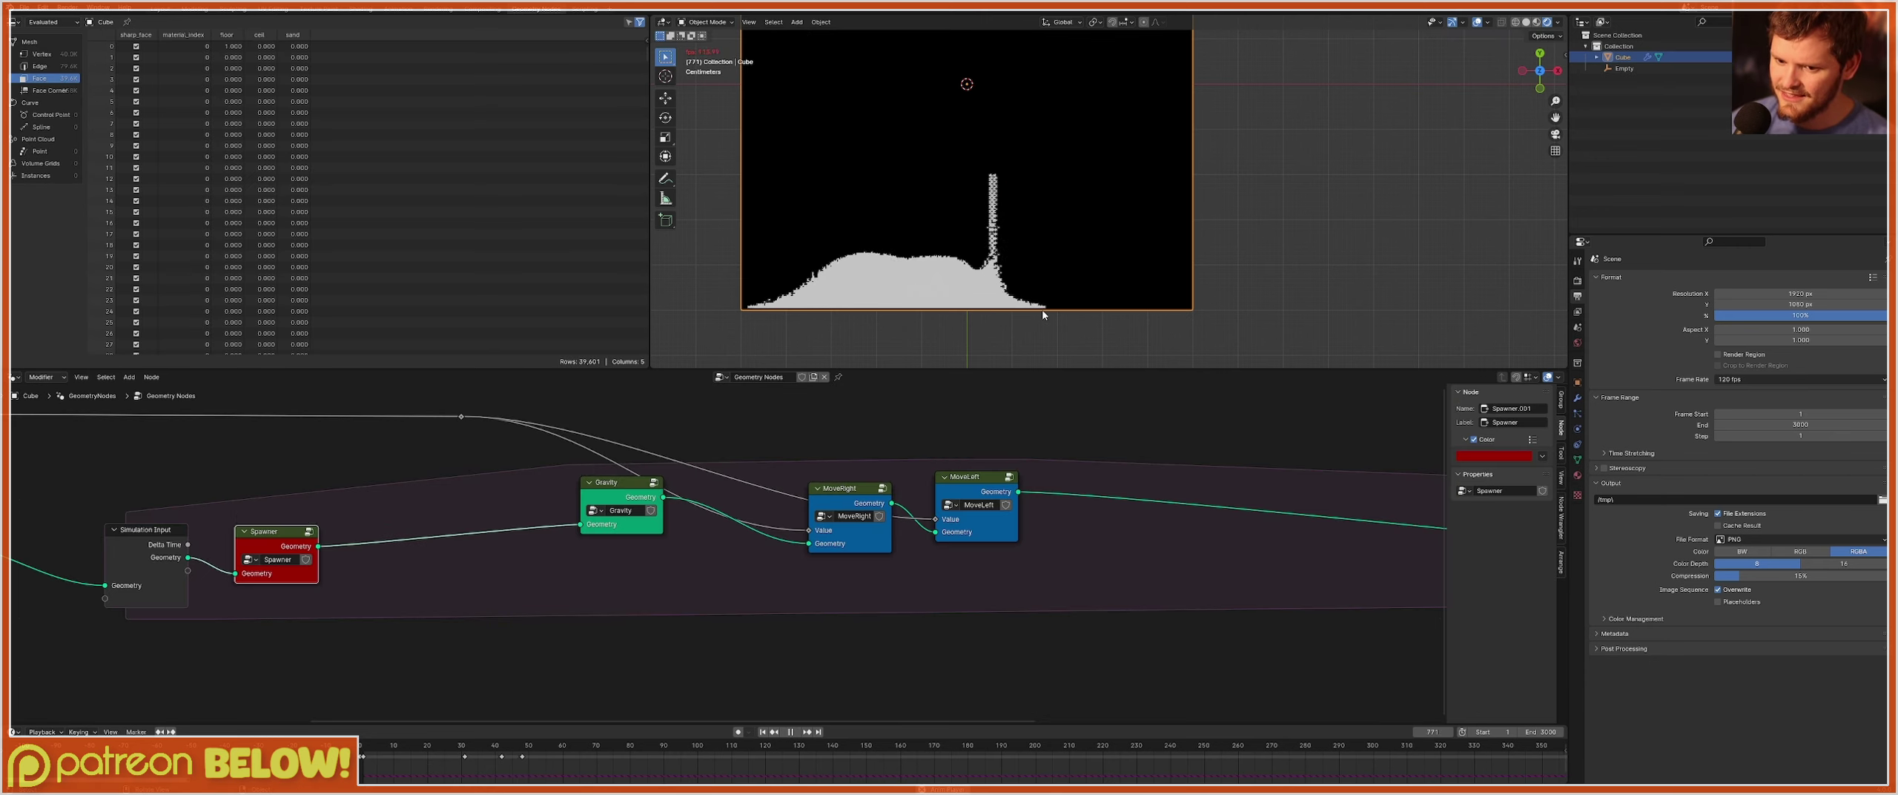
pyautogui.press('space')
# In the MoveRight group, set the Less Than thresholds of the upper and lower frames to 1/3.
pyautogui.click(852, 532)
pyautogui.press('Tab')
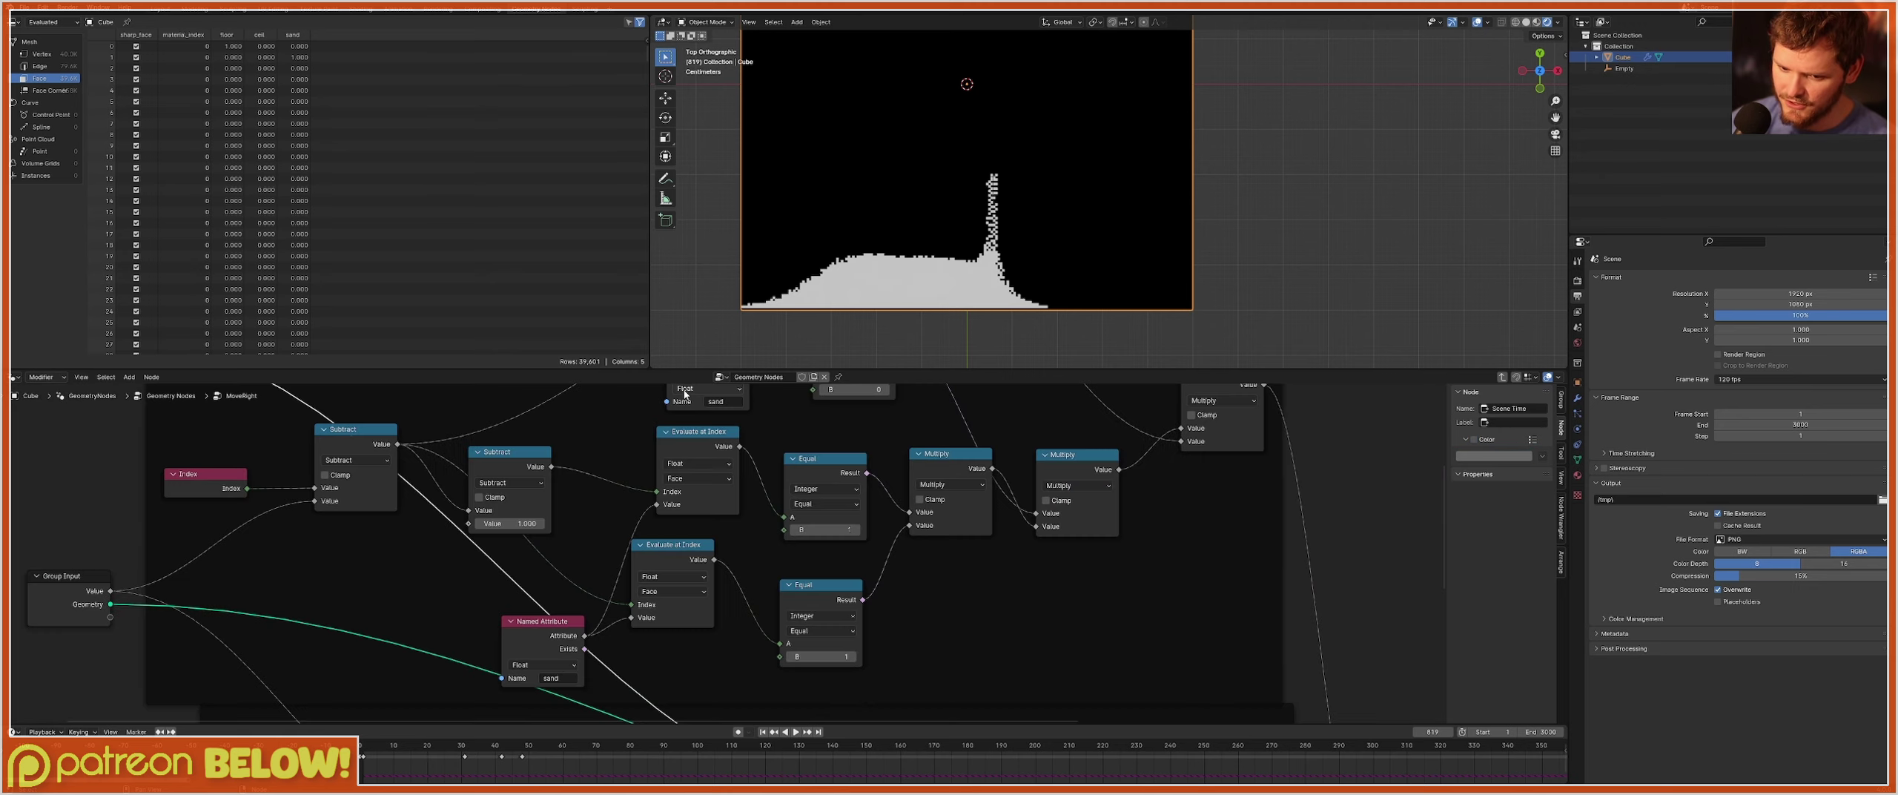
pyautogui.moveTo(684, 392); pyautogui.dragTo(764, 654, button='middle')
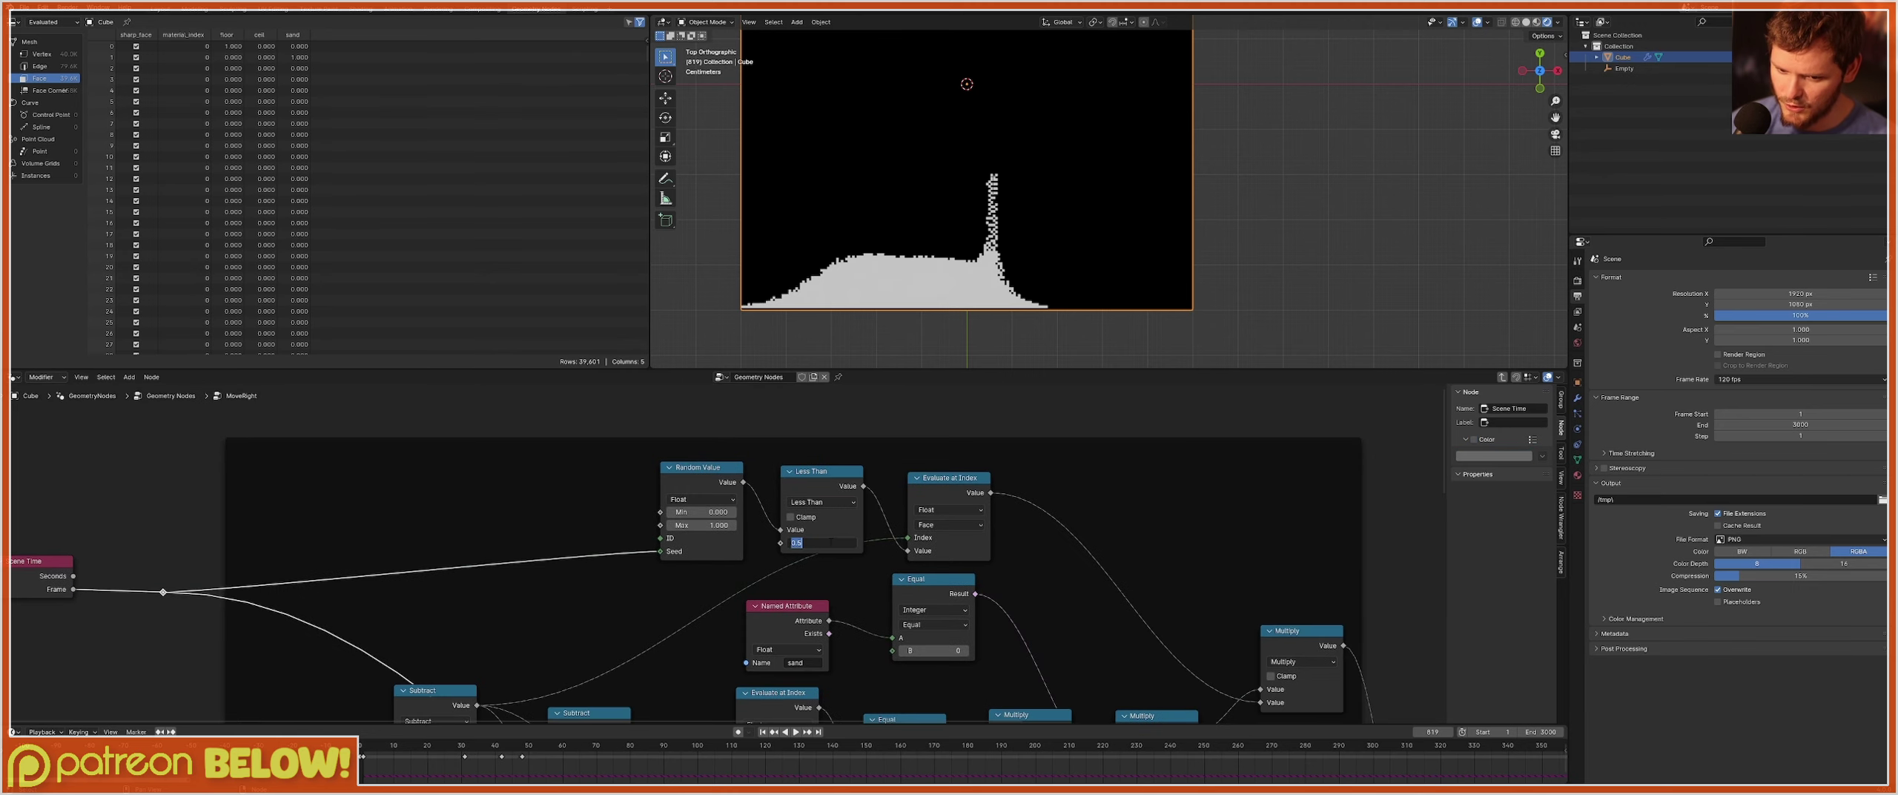
pyautogui.moveTo(827, 541); pyautogui.dragTo(738, 508, button='middle')
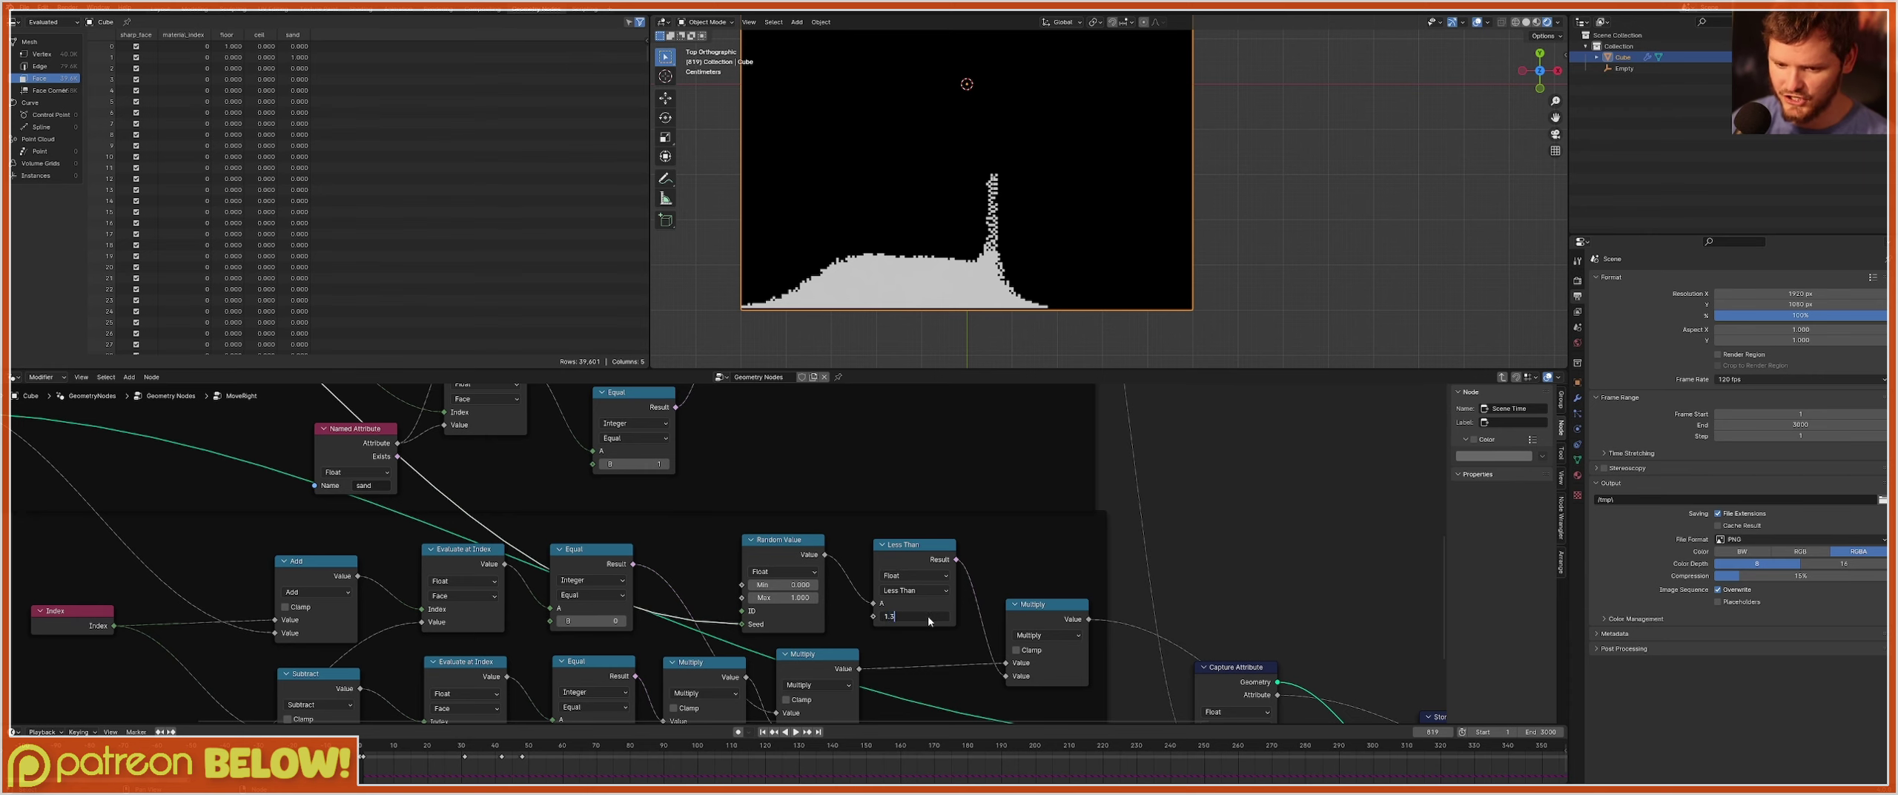
pyautogui.press('Return')
# In the MoveLeft group, set the Greater Than thresholds of both frames to 0.667 and check the nodes in a maximised editor.
pyautogui.press('Tab')
pyautogui.click(997, 487)
pyautogui.press('Tab')
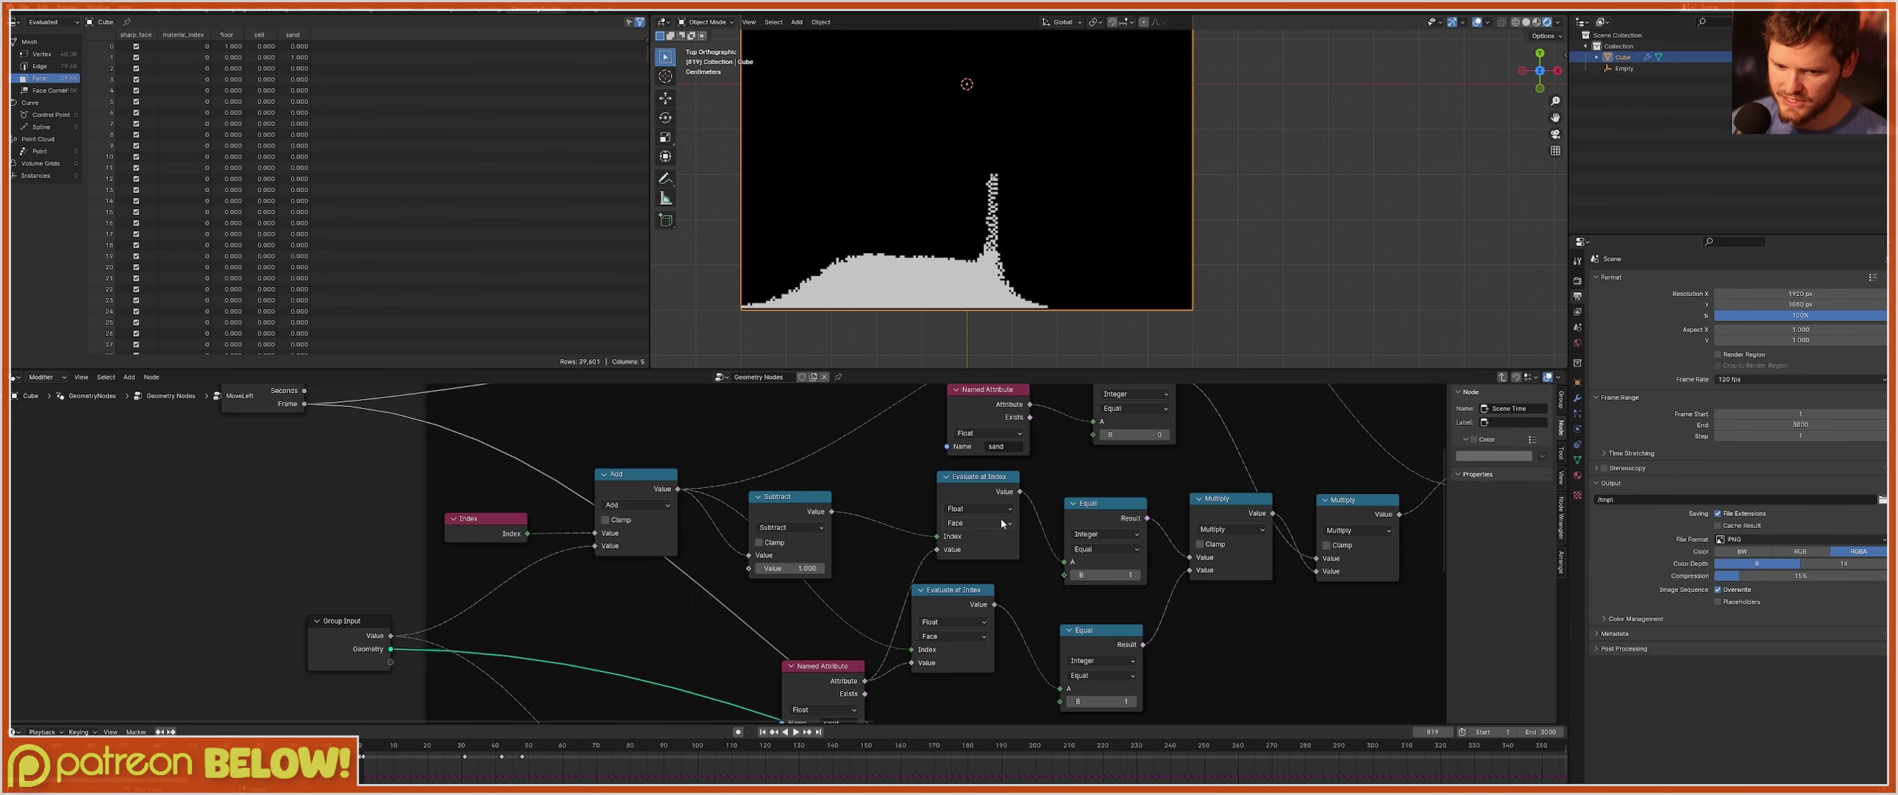
pyautogui.moveTo(1198, 545); pyautogui.dragTo(897, 385, button='middle')
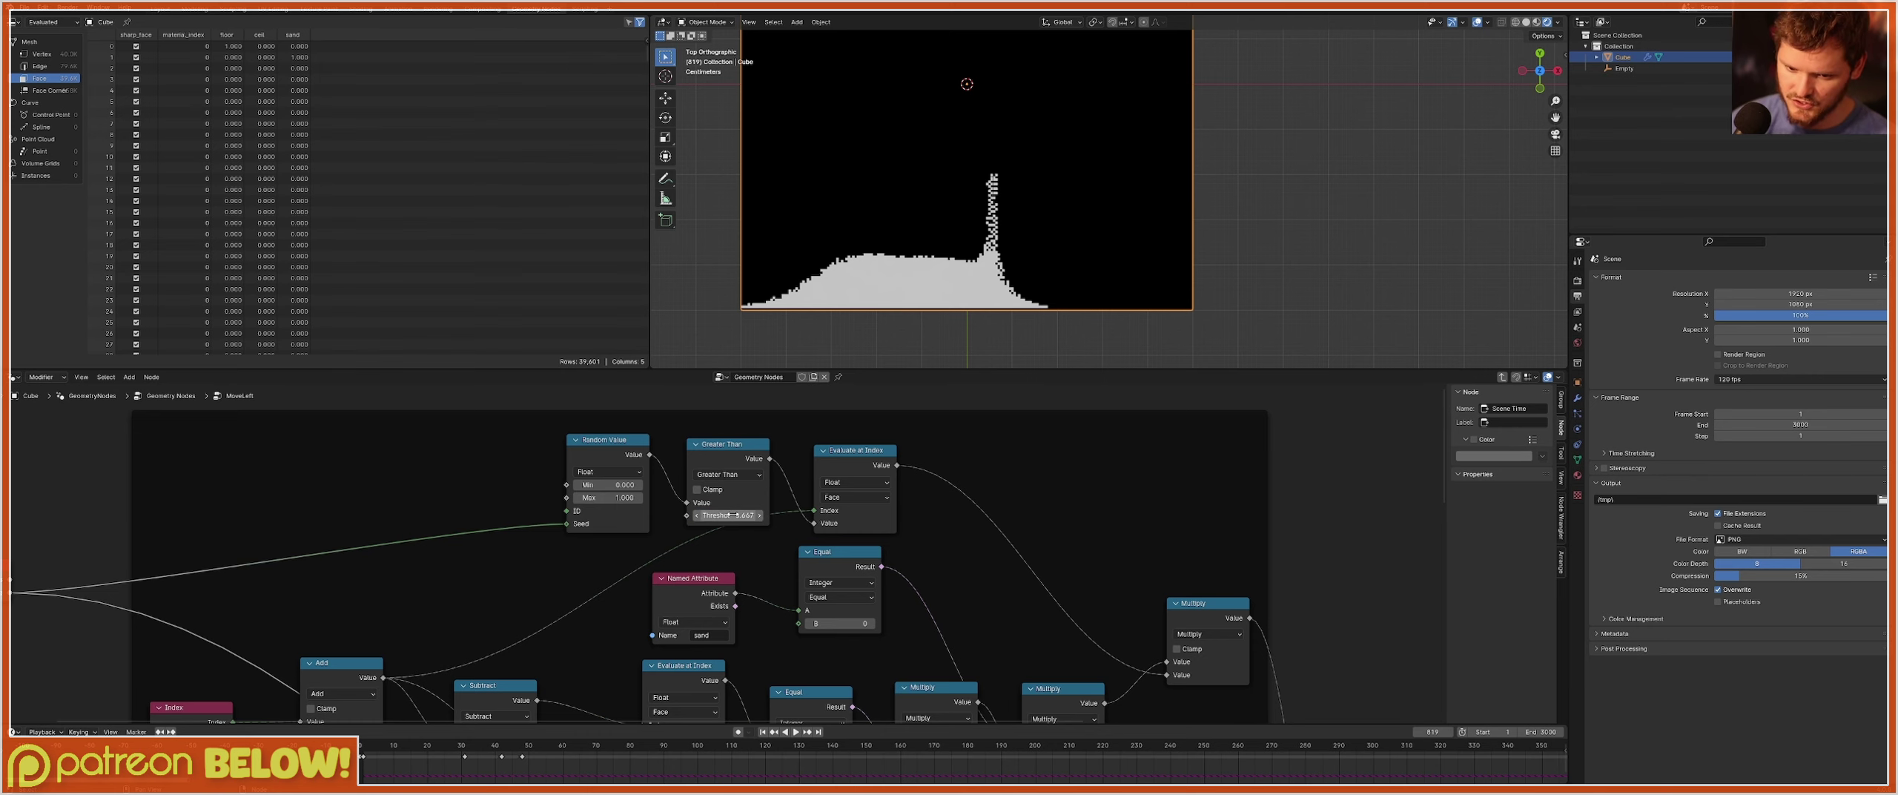
pyautogui.scroll(-7, 732, 514)
pyautogui.moveTo(931, 657); pyautogui.dragTo(758, 496, button='middle')
pyautogui.scroll(8, 792, 636)
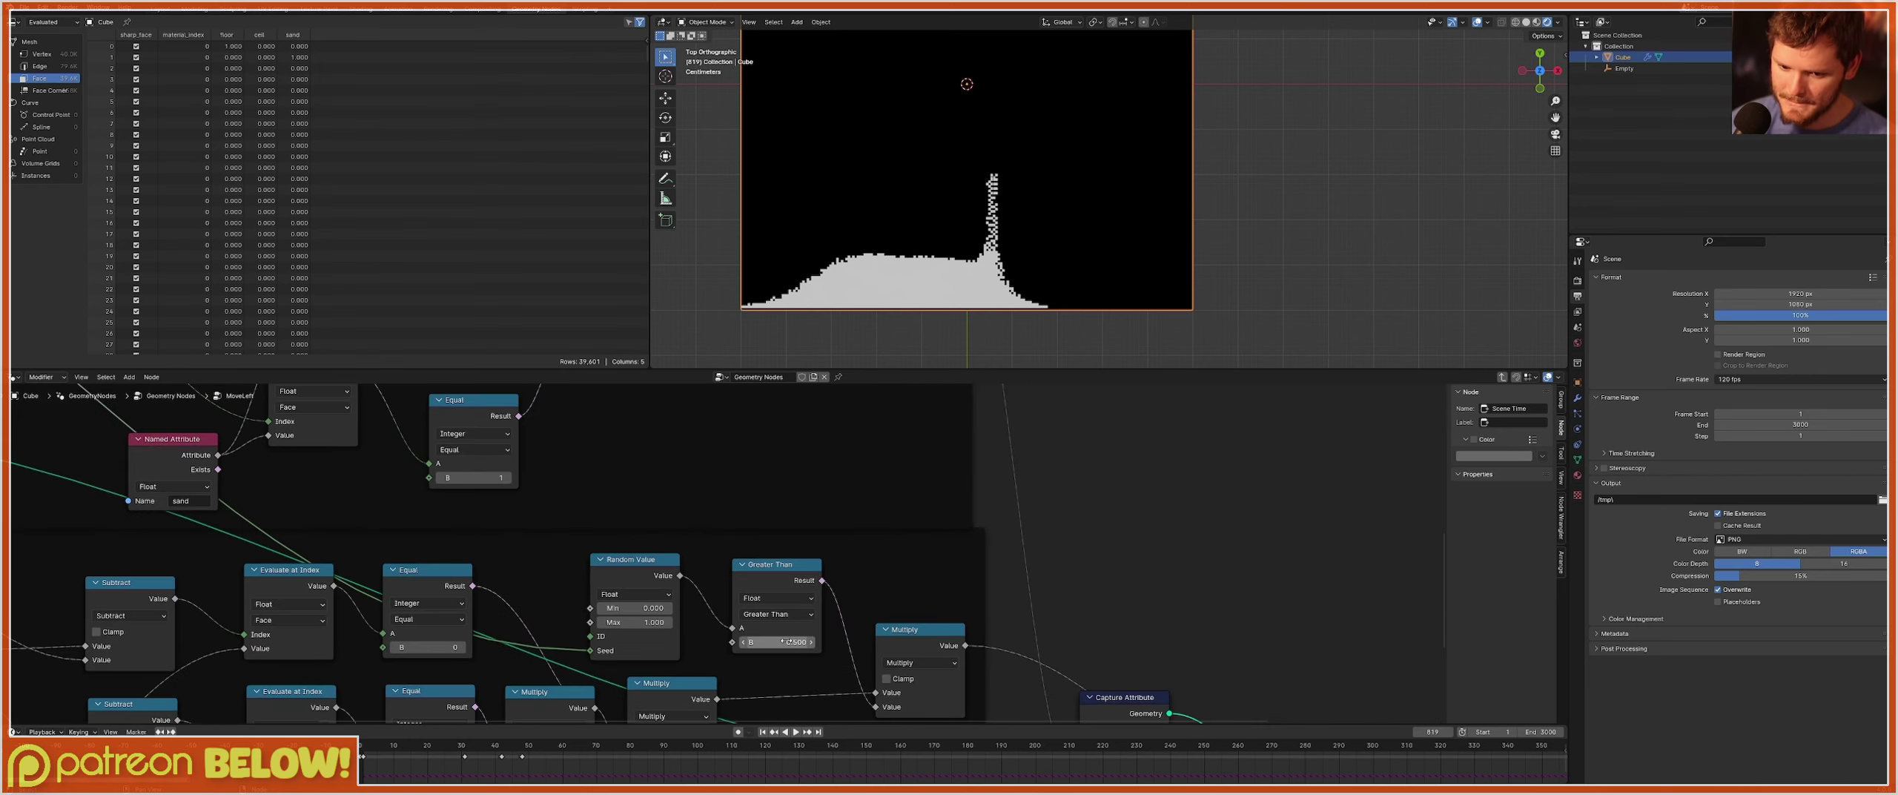
pyautogui.hotkey('ctrl', 'space')
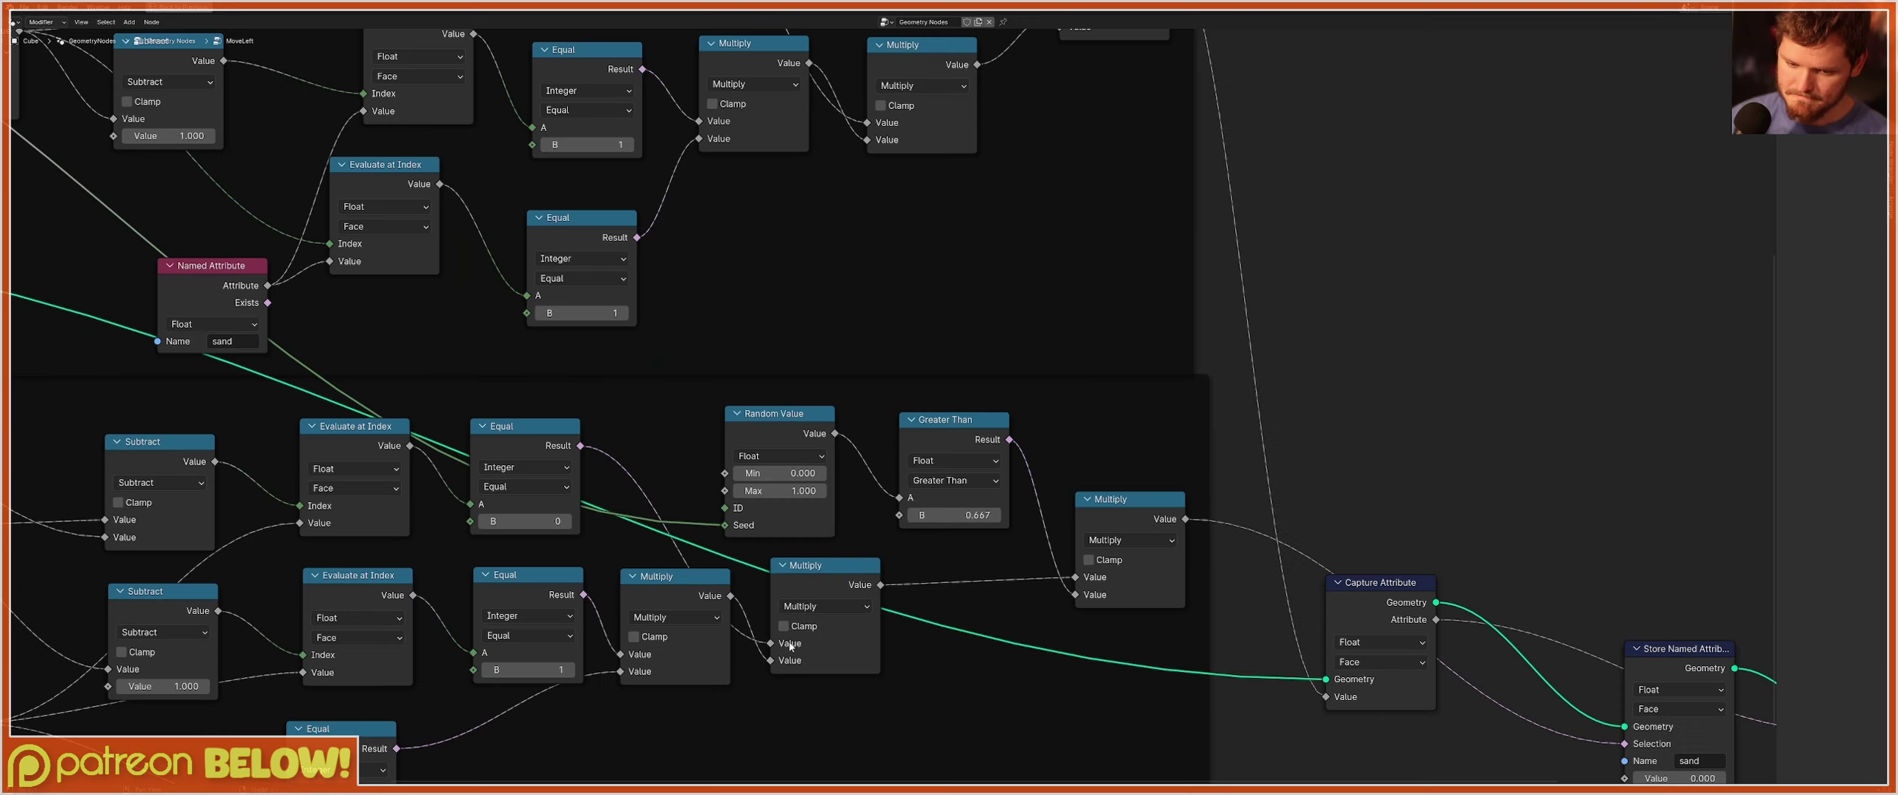
pyautogui.hotkey('ctrl', 'space')
# Replay the simulation from the first frame while moving the Empty to test the new thresholds, stop playback, and reselect the sand plane.
pyautogui.hotkey('shift', 'Left')
pyautogui.click(1627, 68)
pyautogui.press('space')
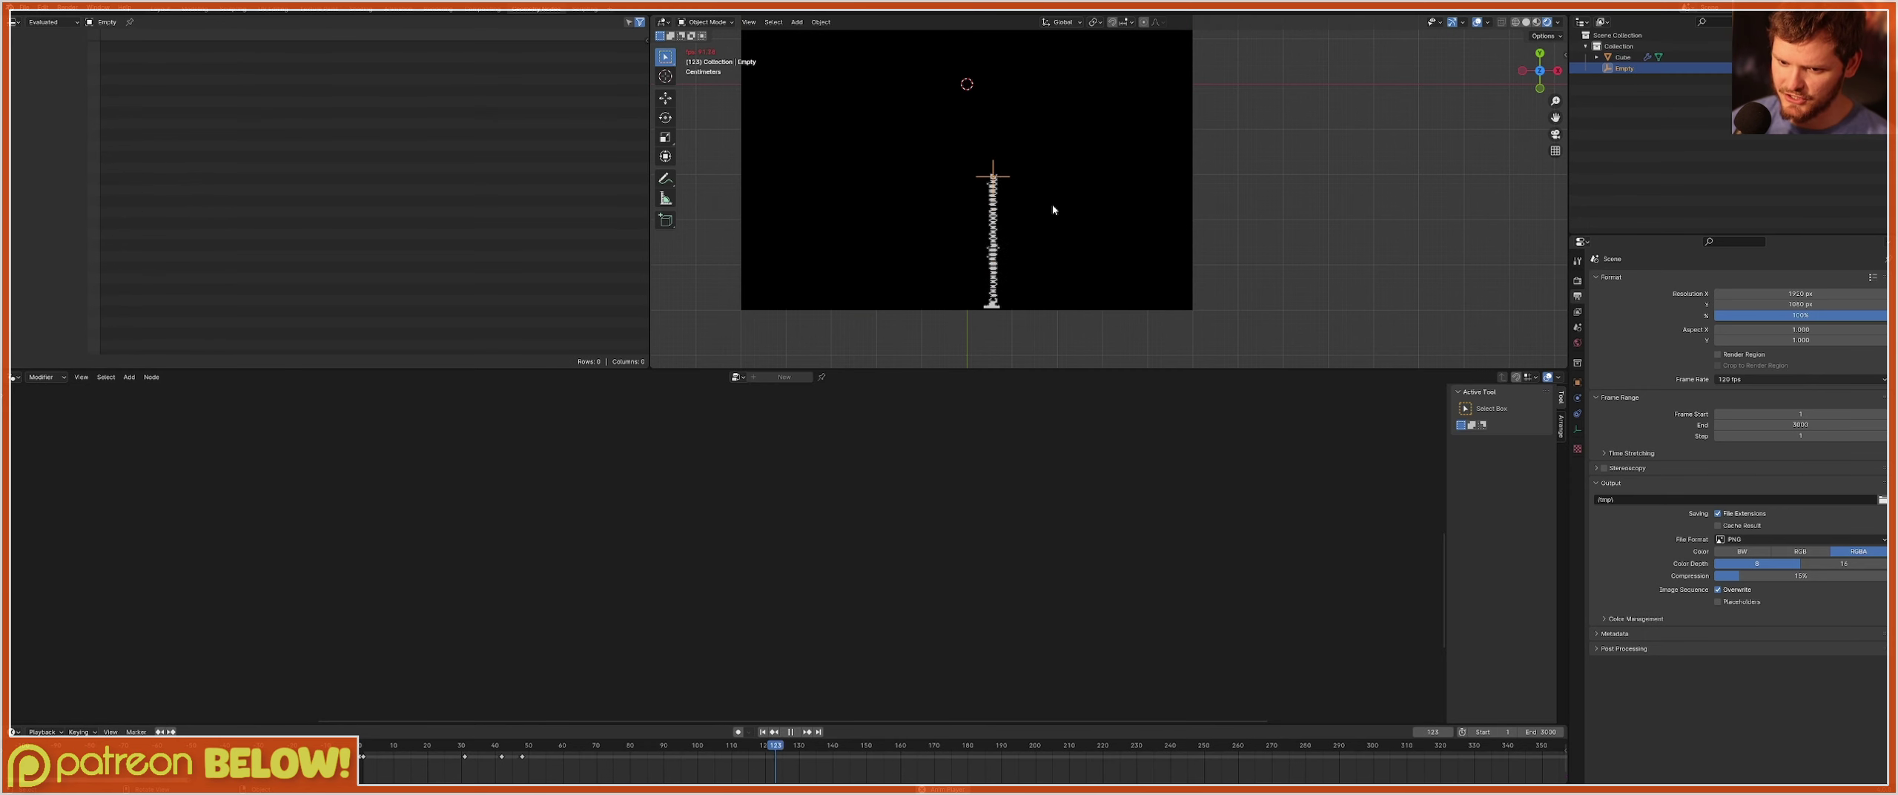
pyautogui.scroll(1, 1007, 191)
pyautogui.keyDown('shift'); pyautogui.moveTo(1000, 233); pyautogui.dragTo(1058, 179, button='middle'); pyautogui.keyUp('shift')
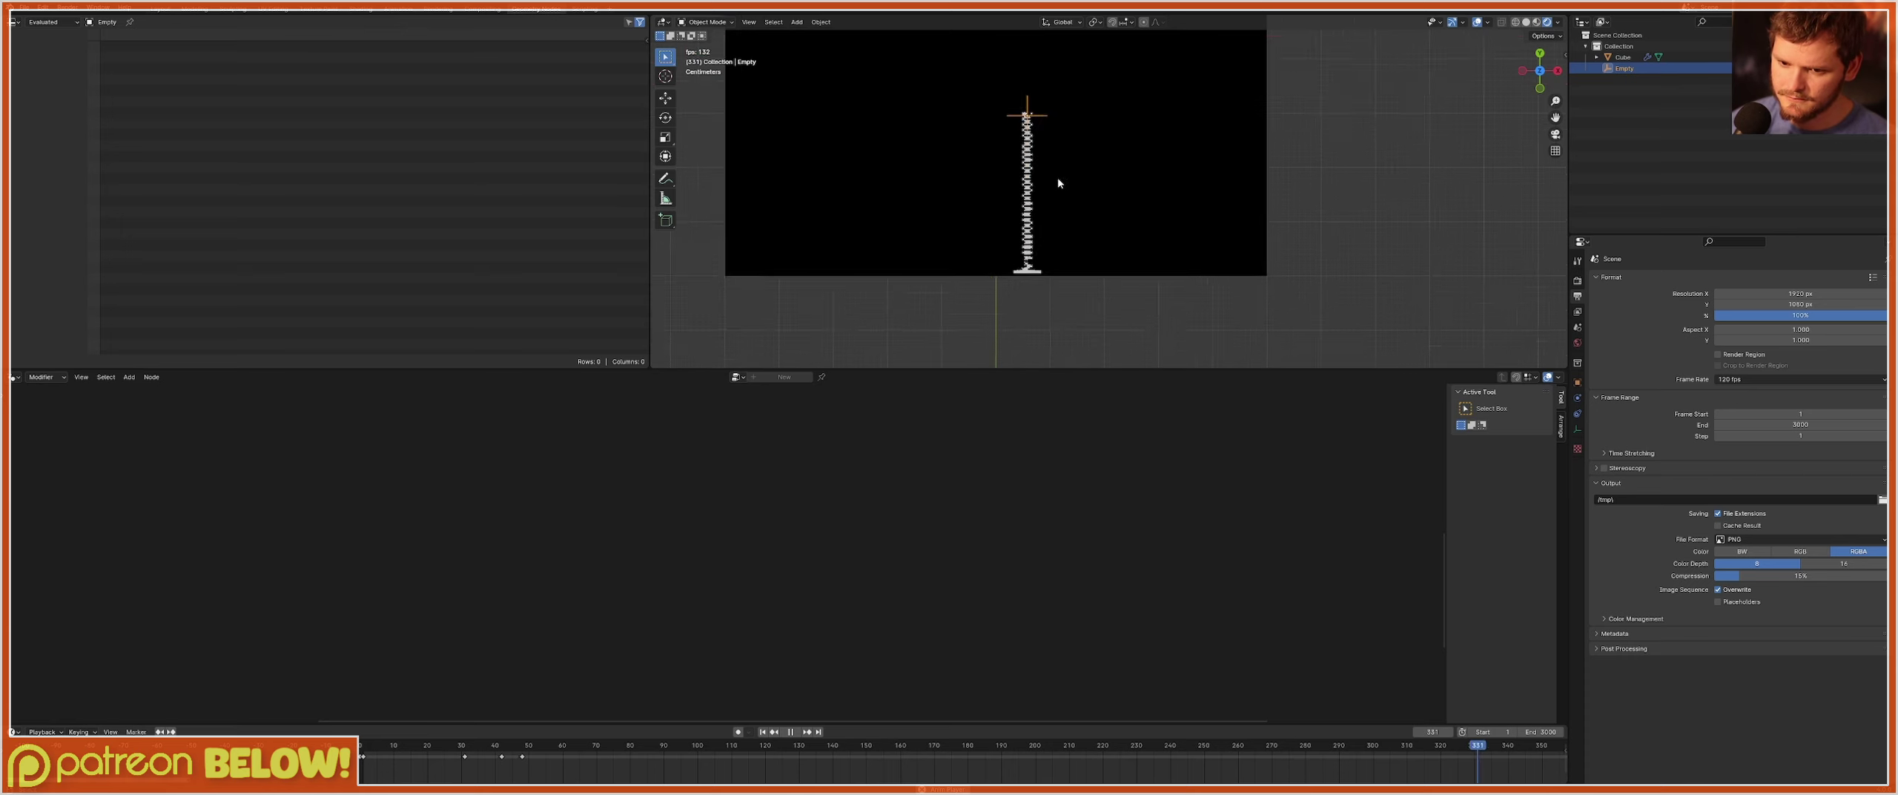
pyautogui.press('g')
pyautogui.scroll(-1, 1038, 185)
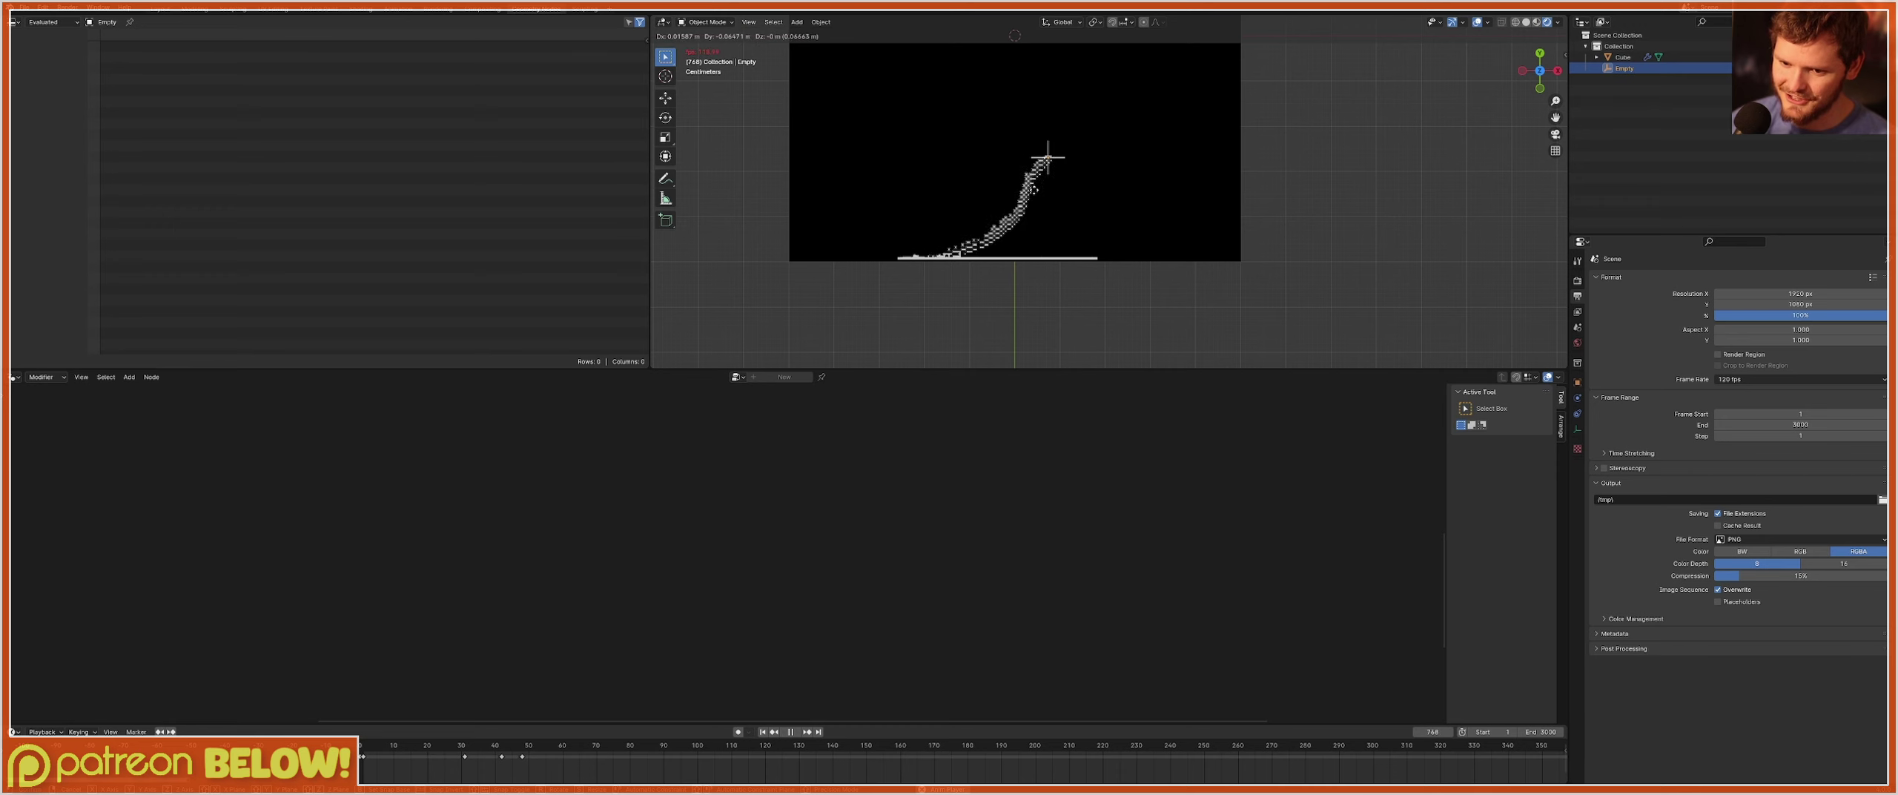
pyautogui.click(999, 186)
pyautogui.press('space')
pyautogui.click(1618, 58)
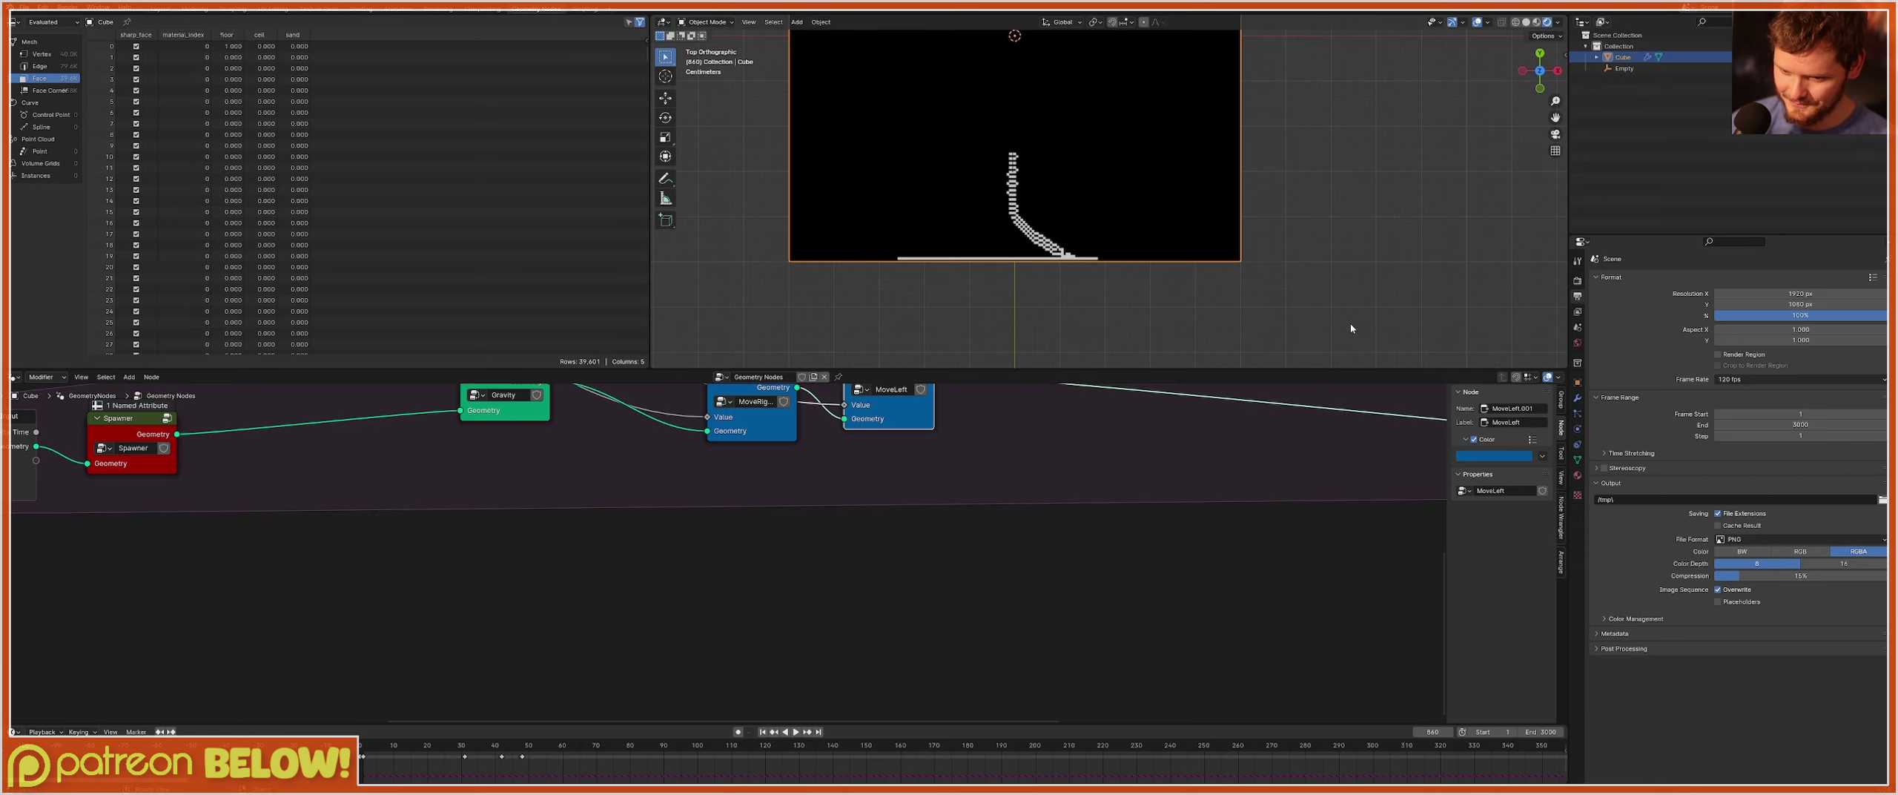
# Check the MoveLeft group's nodes, and re-enter the lower frame's Less Than threshold in the MoveRight group.
pyautogui.press('Tab')
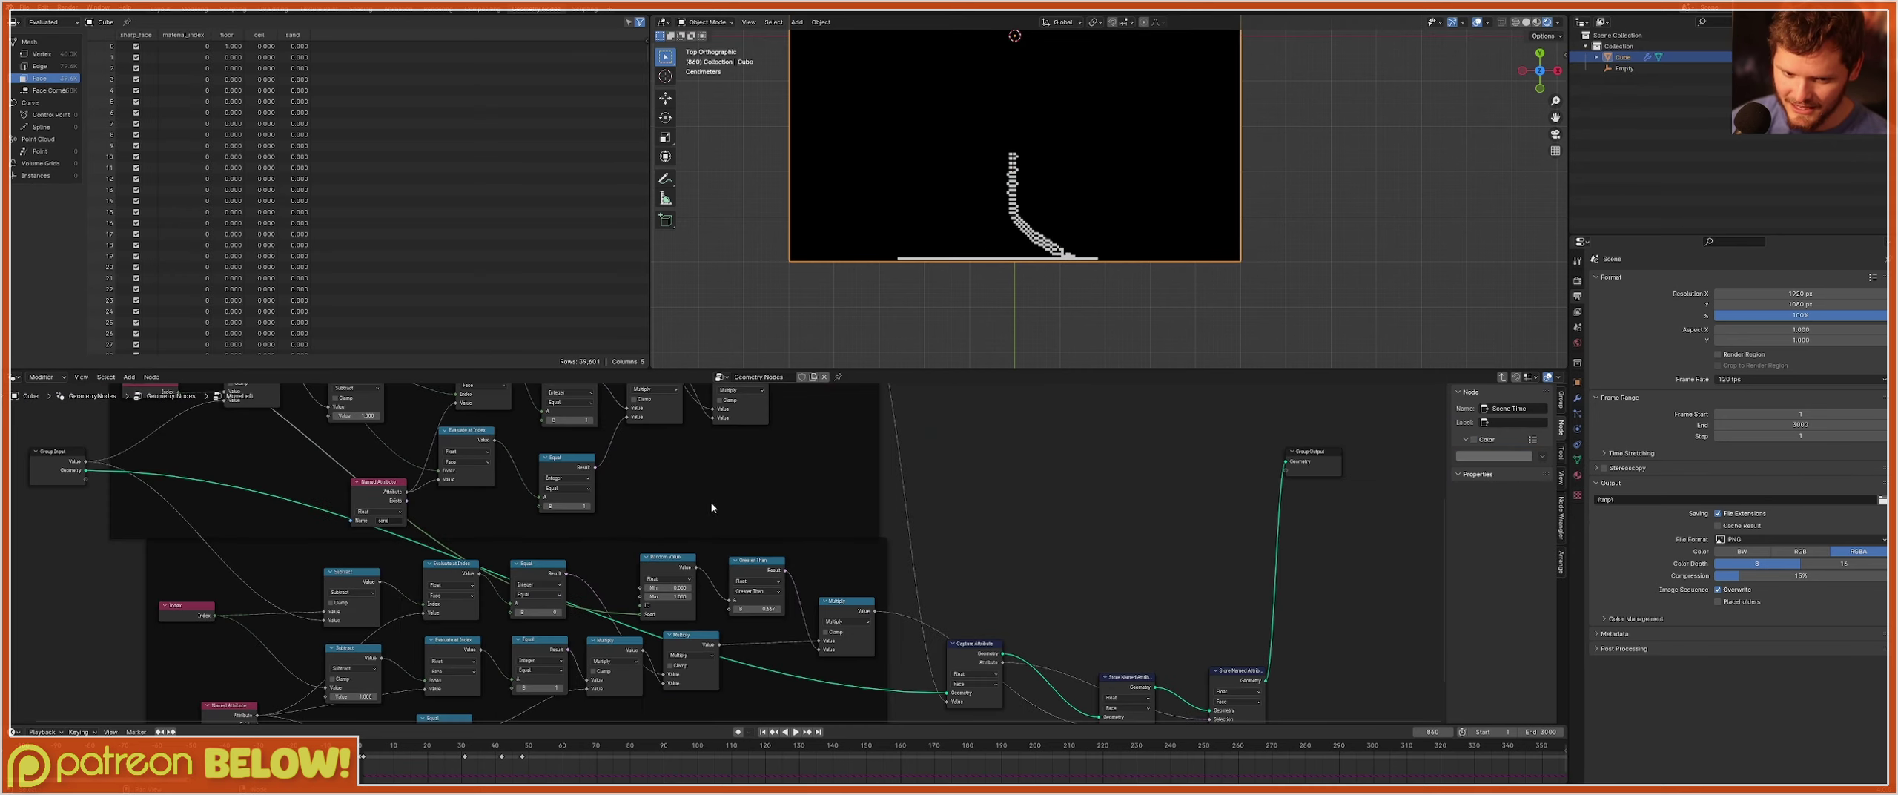
pyautogui.moveTo(763, 553); pyautogui.dragTo(999, 460, button='middle')
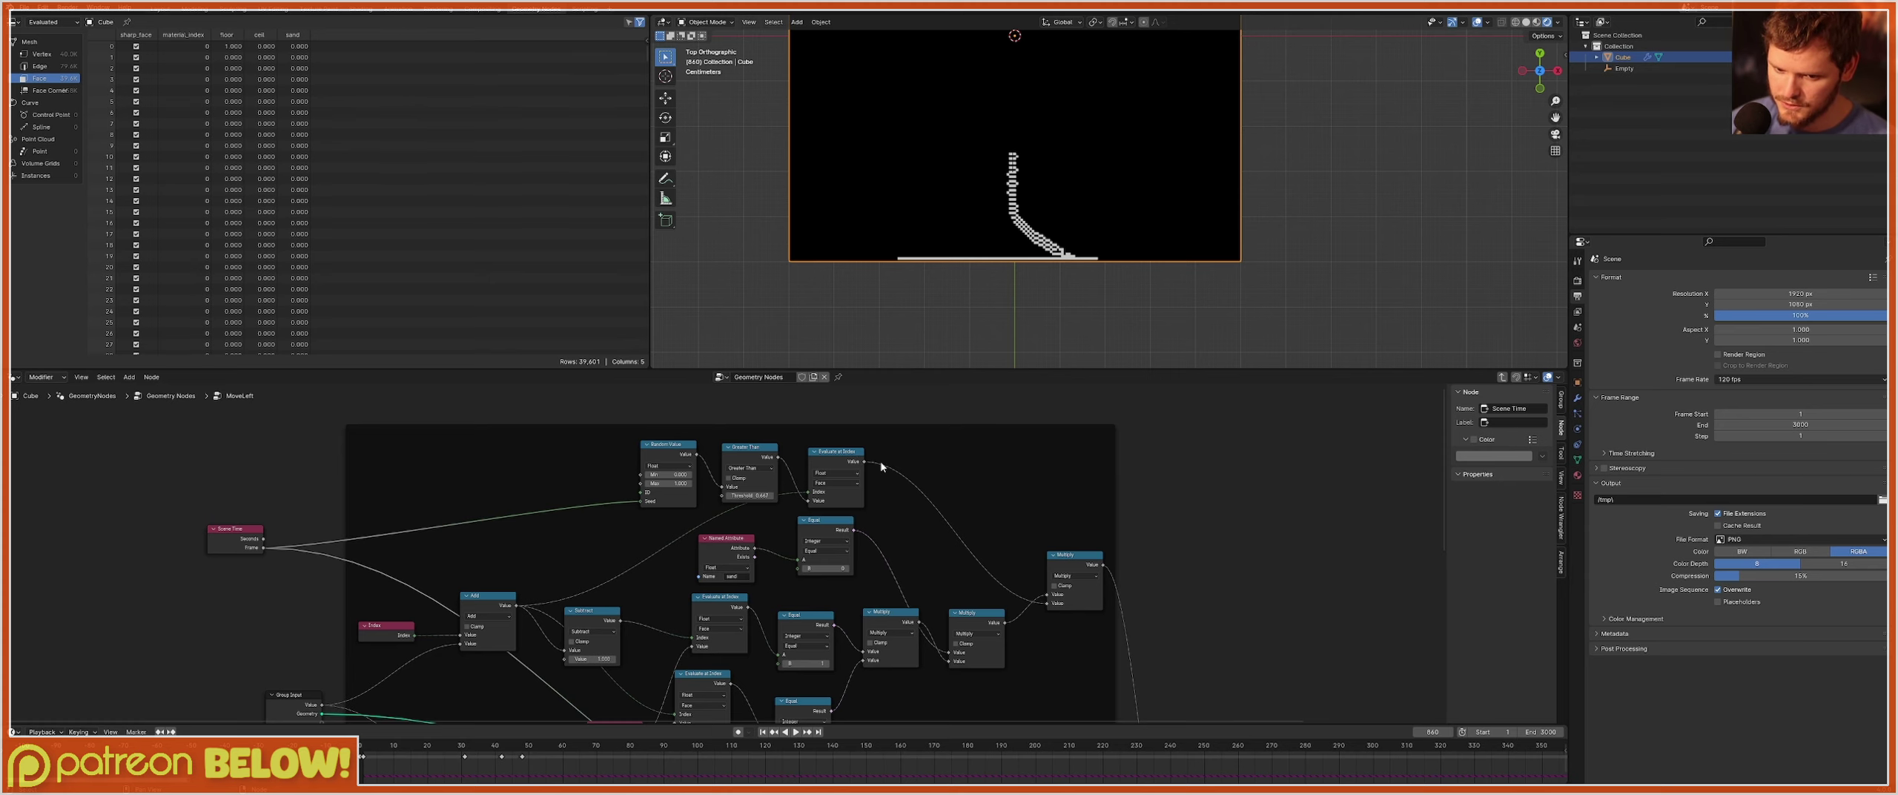
pyautogui.press('Tab')
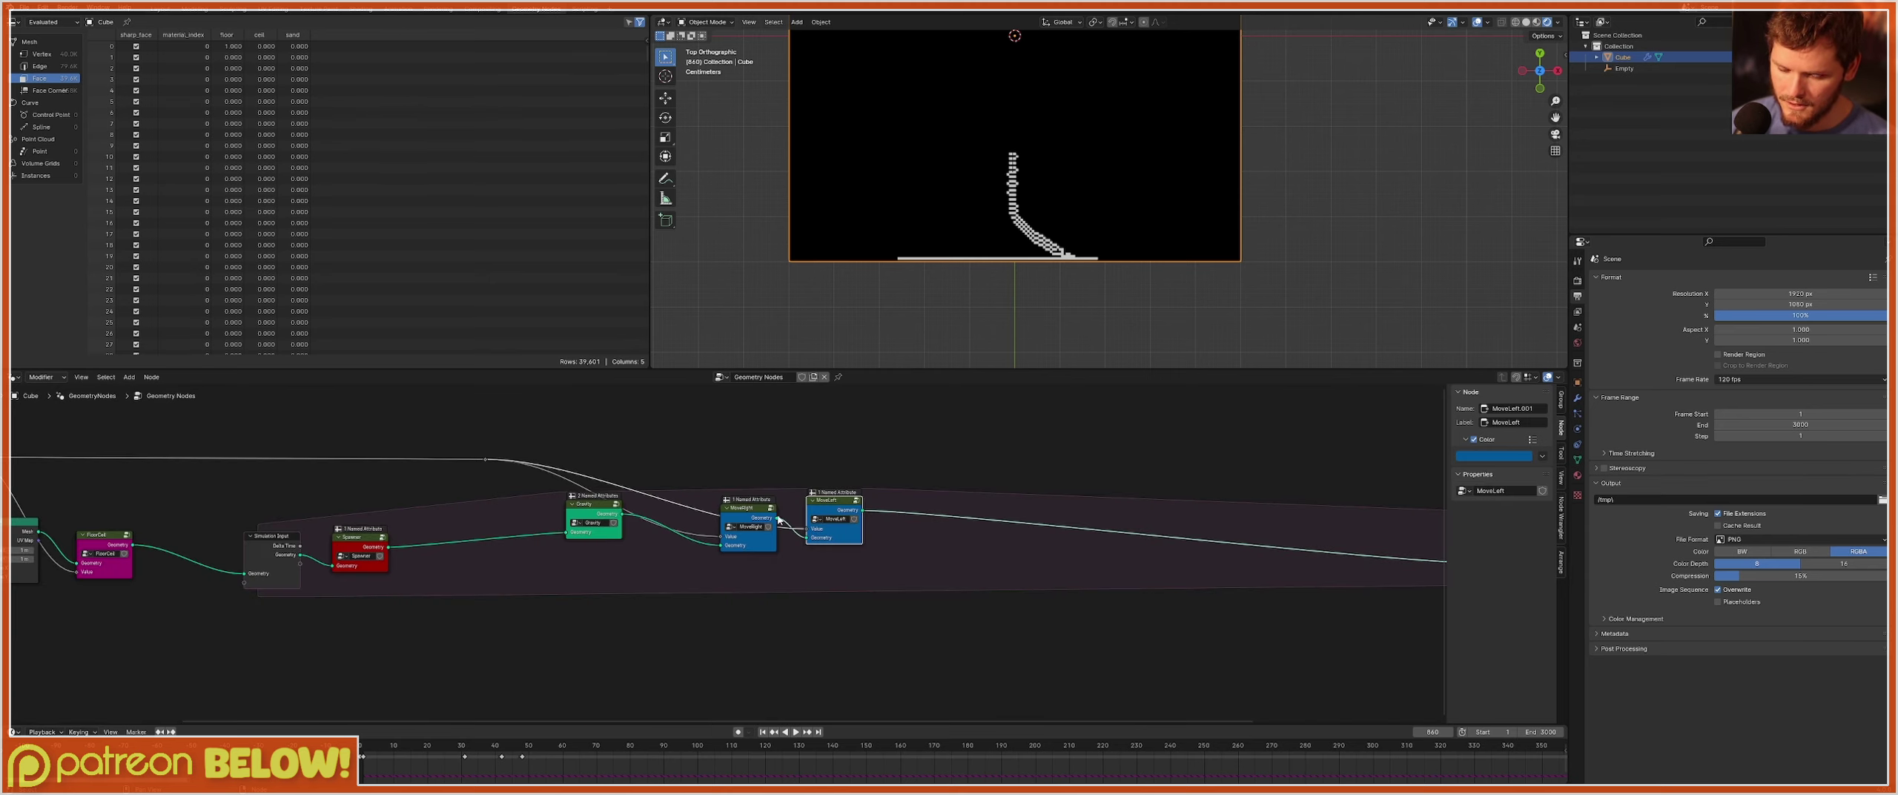
pyautogui.press('Tab')
pyautogui.scroll(3, 723, 395)
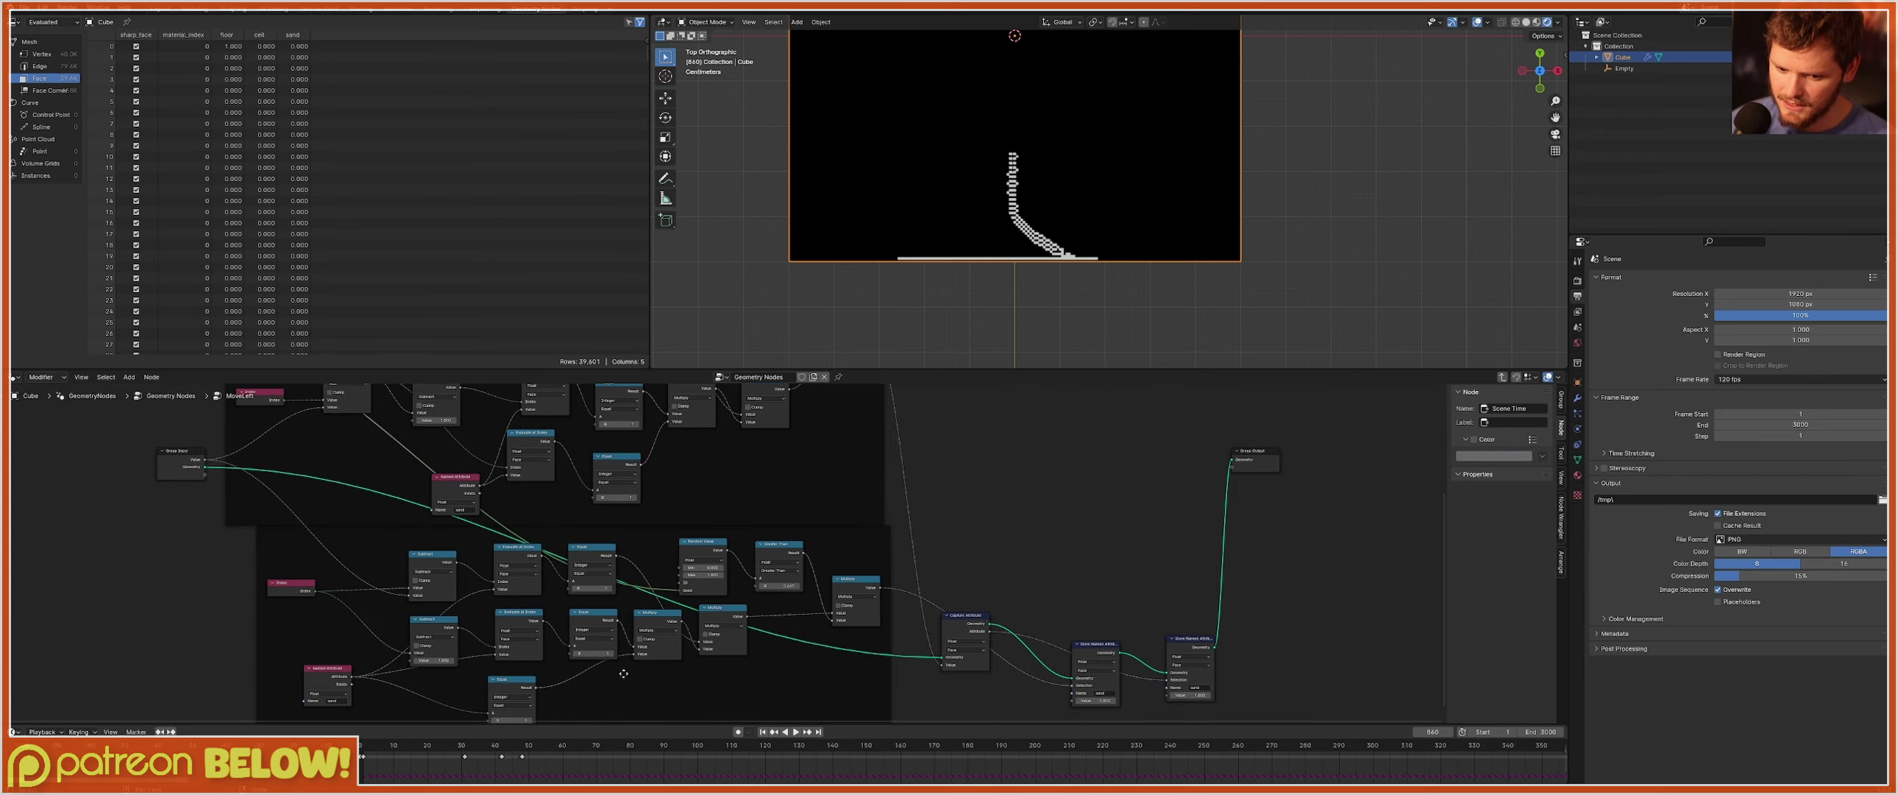
pyautogui.press('Tab')
pyautogui.click(742, 523)
pyautogui.press('Tab')
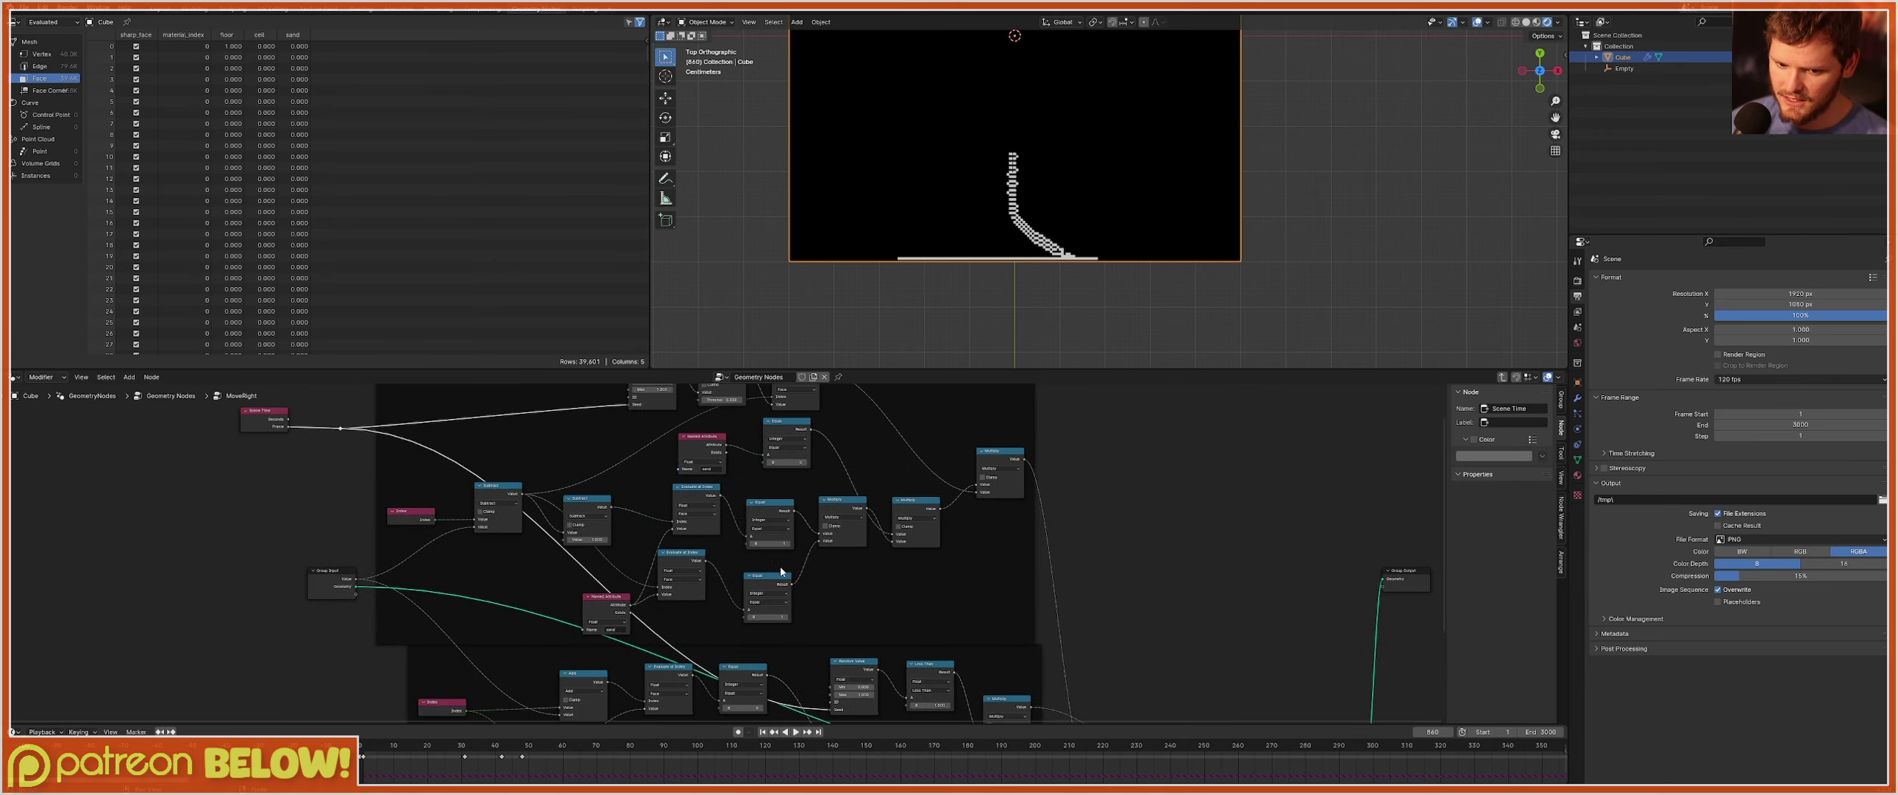
pyautogui.moveTo(721, 445); pyautogui.dragTo(673, 550, button='middle')
pyautogui.scroll(2, 799, 508)
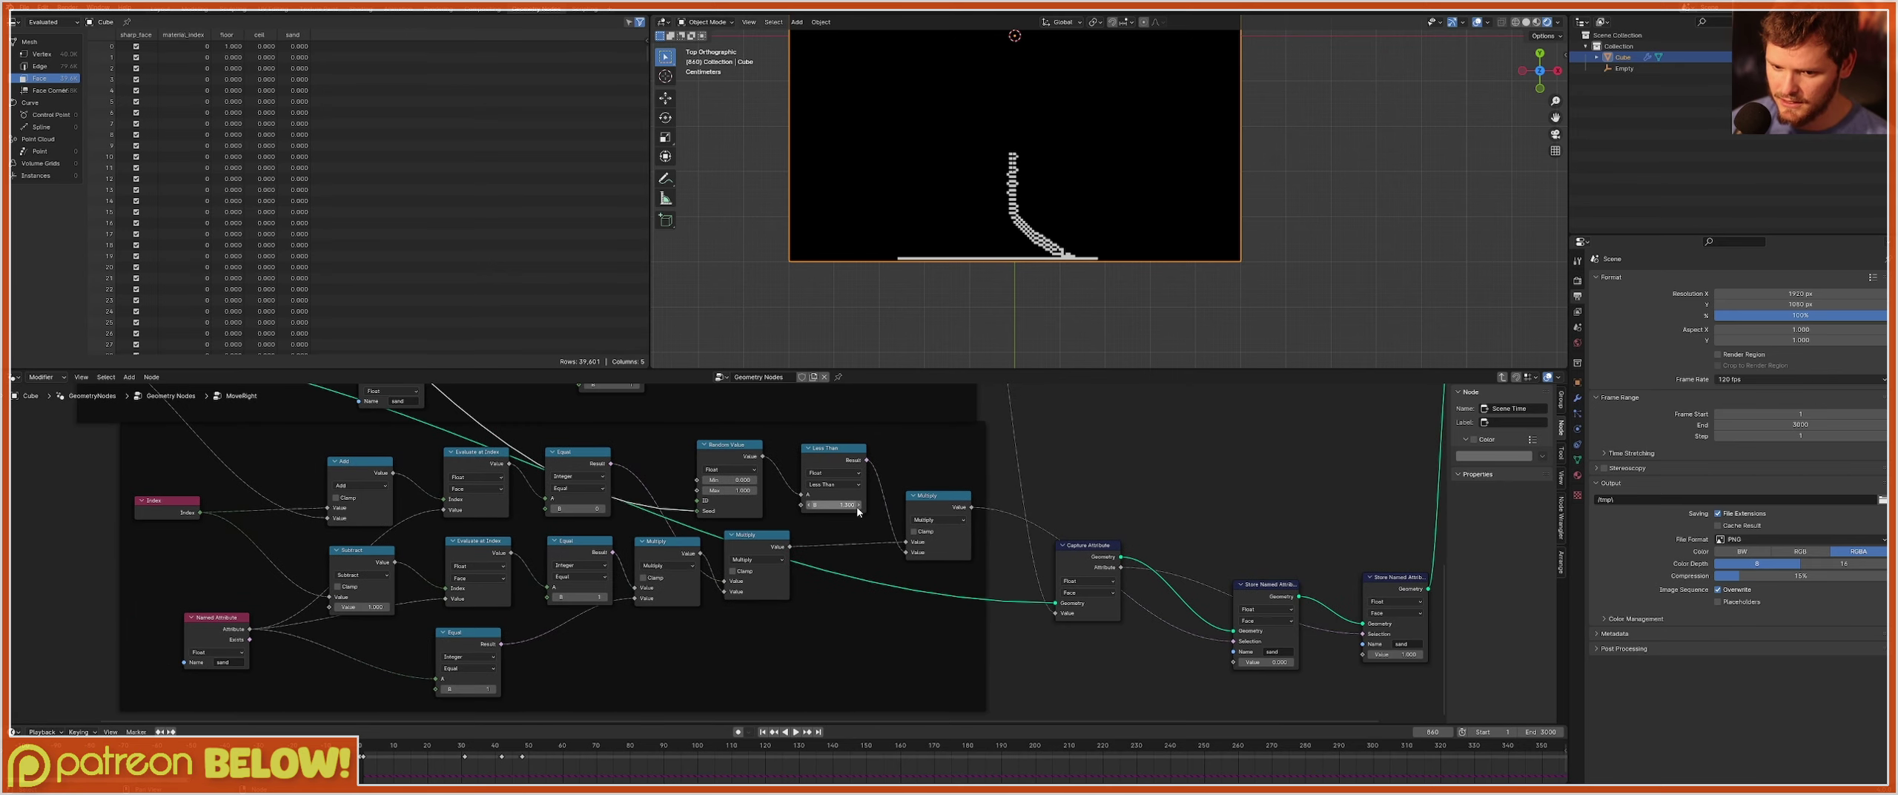
pyautogui.scroll(2, 850, 504)
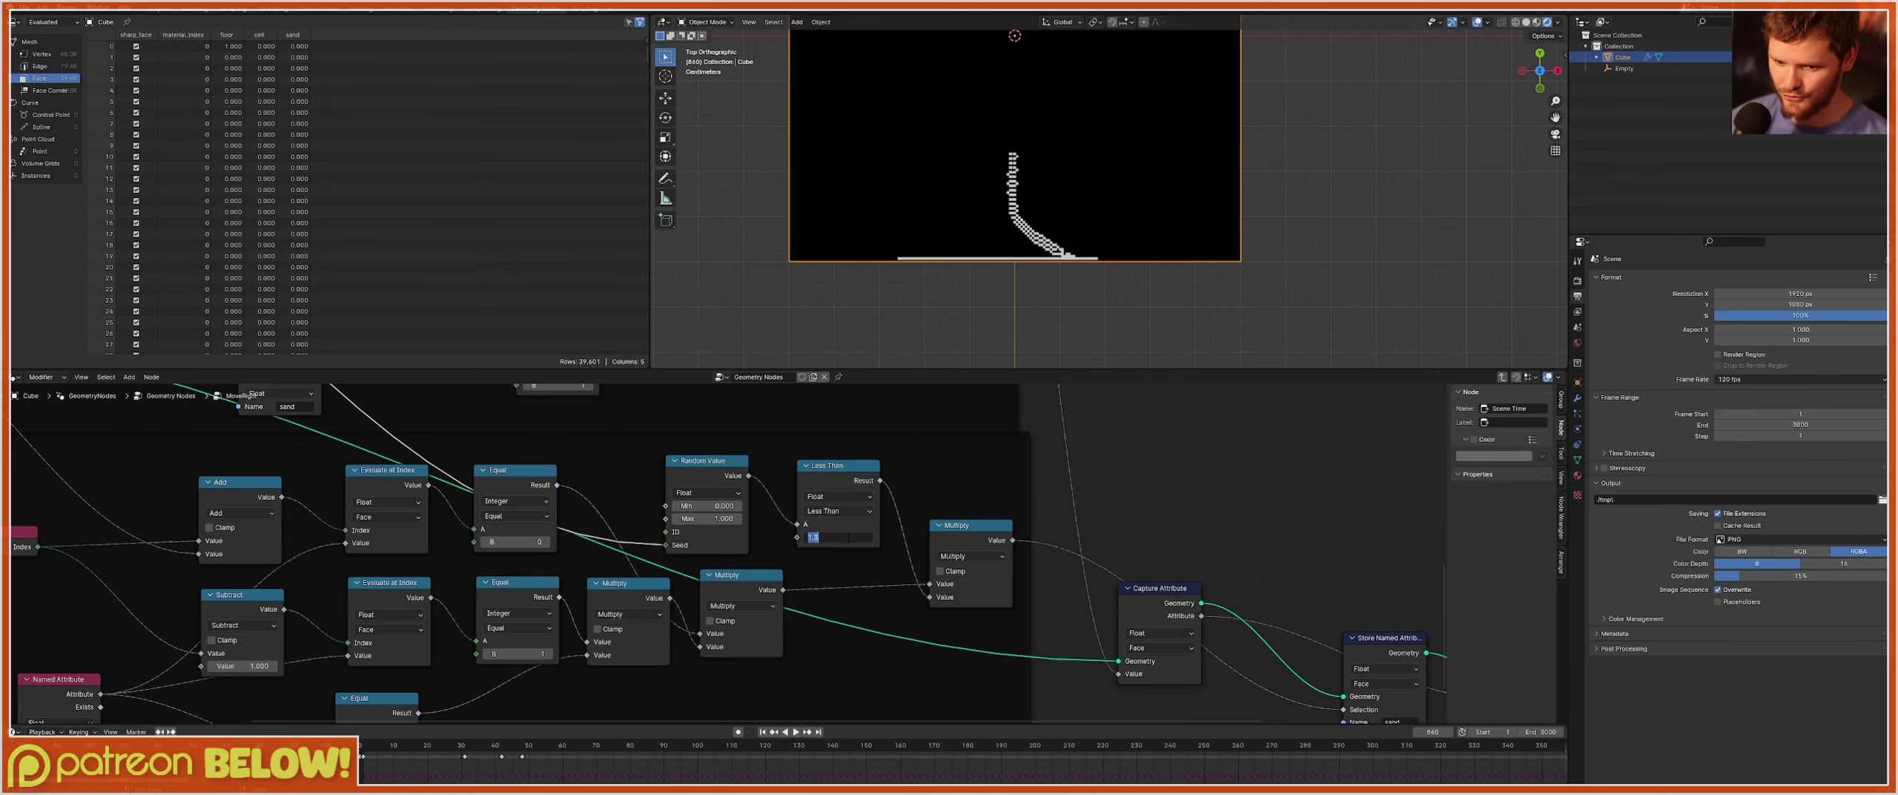
# Replay the simulation from the first frame and move the Empty around, placing it at the plane's lower edge left of centre.
pyautogui.hotkey('shift', 'Left')
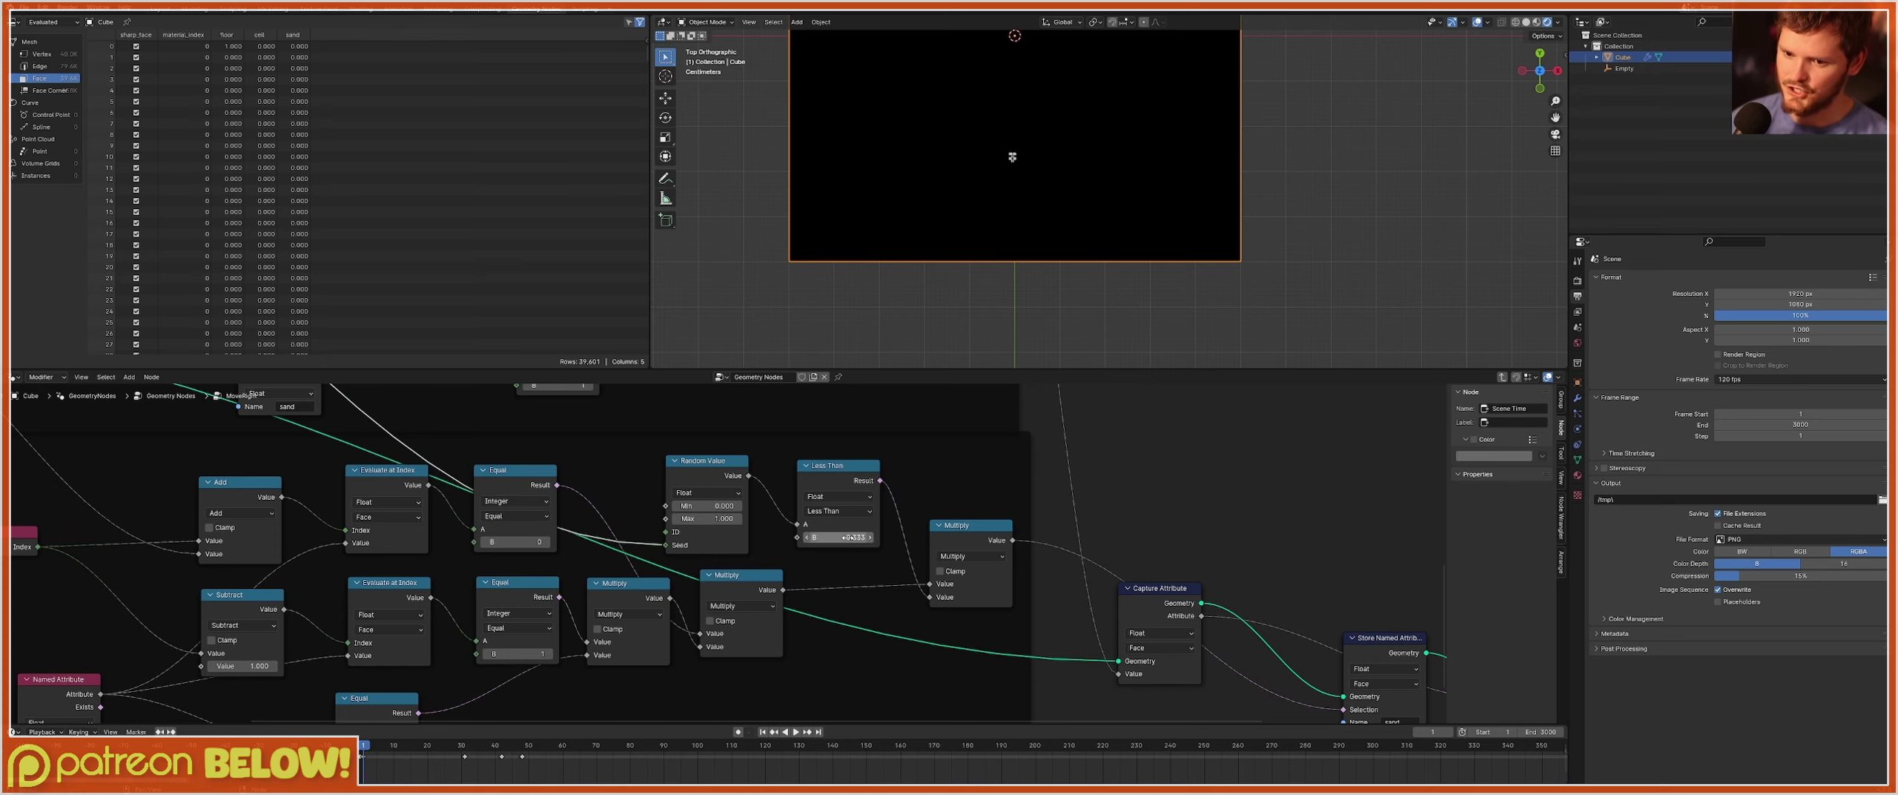
pyautogui.click(1619, 68)
pyautogui.press('space')
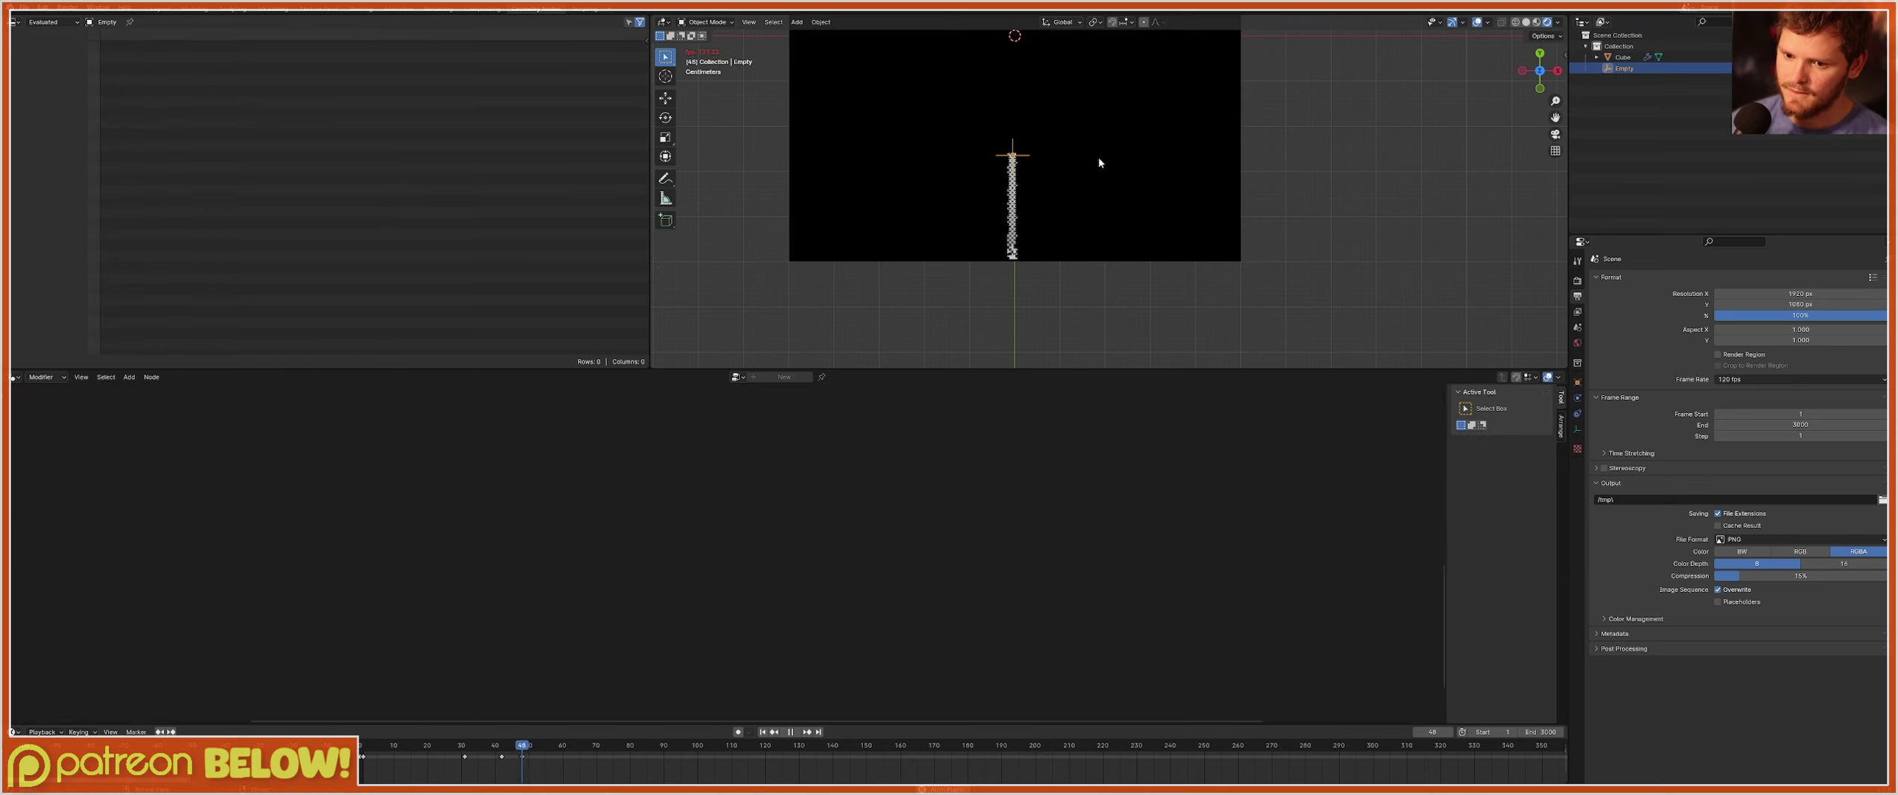
pyautogui.press('g')
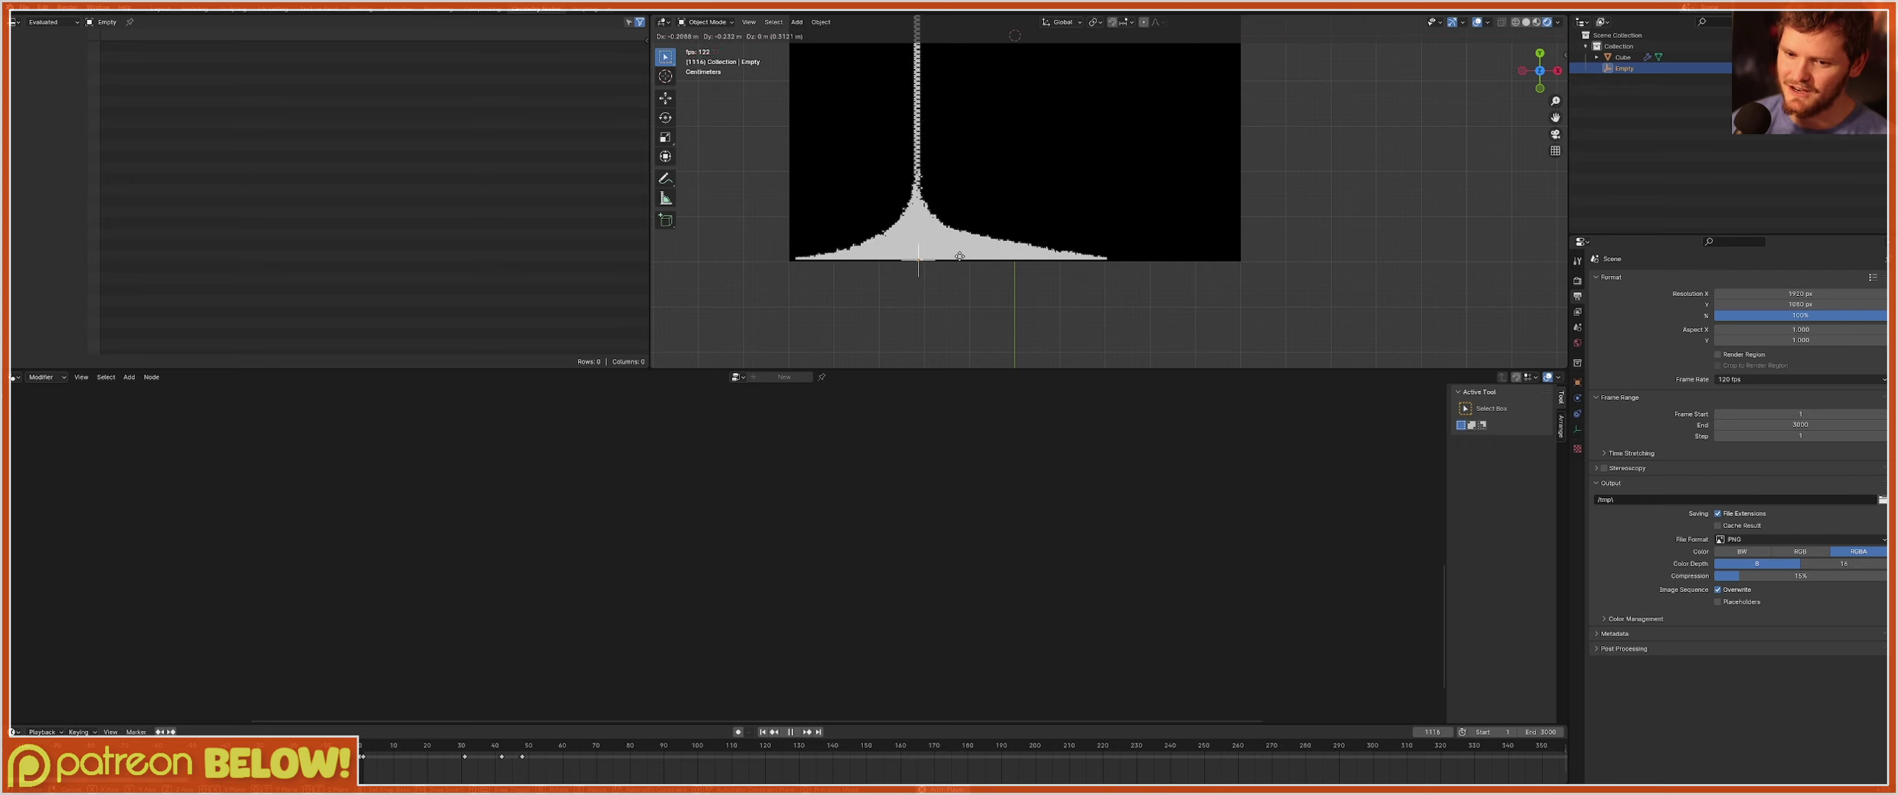
pyautogui.click(959, 255)
# With the whole sand plane in view, keep moving the Empty above the pile to pour sand onto different spots.
pyautogui.scroll(-4, 958, 261)
pyautogui.keyDown('shift'); pyautogui.moveTo(1010, 199); pyautogui.dragTo(986, 272, button='middle'); pyautogui.keyUp('shift')
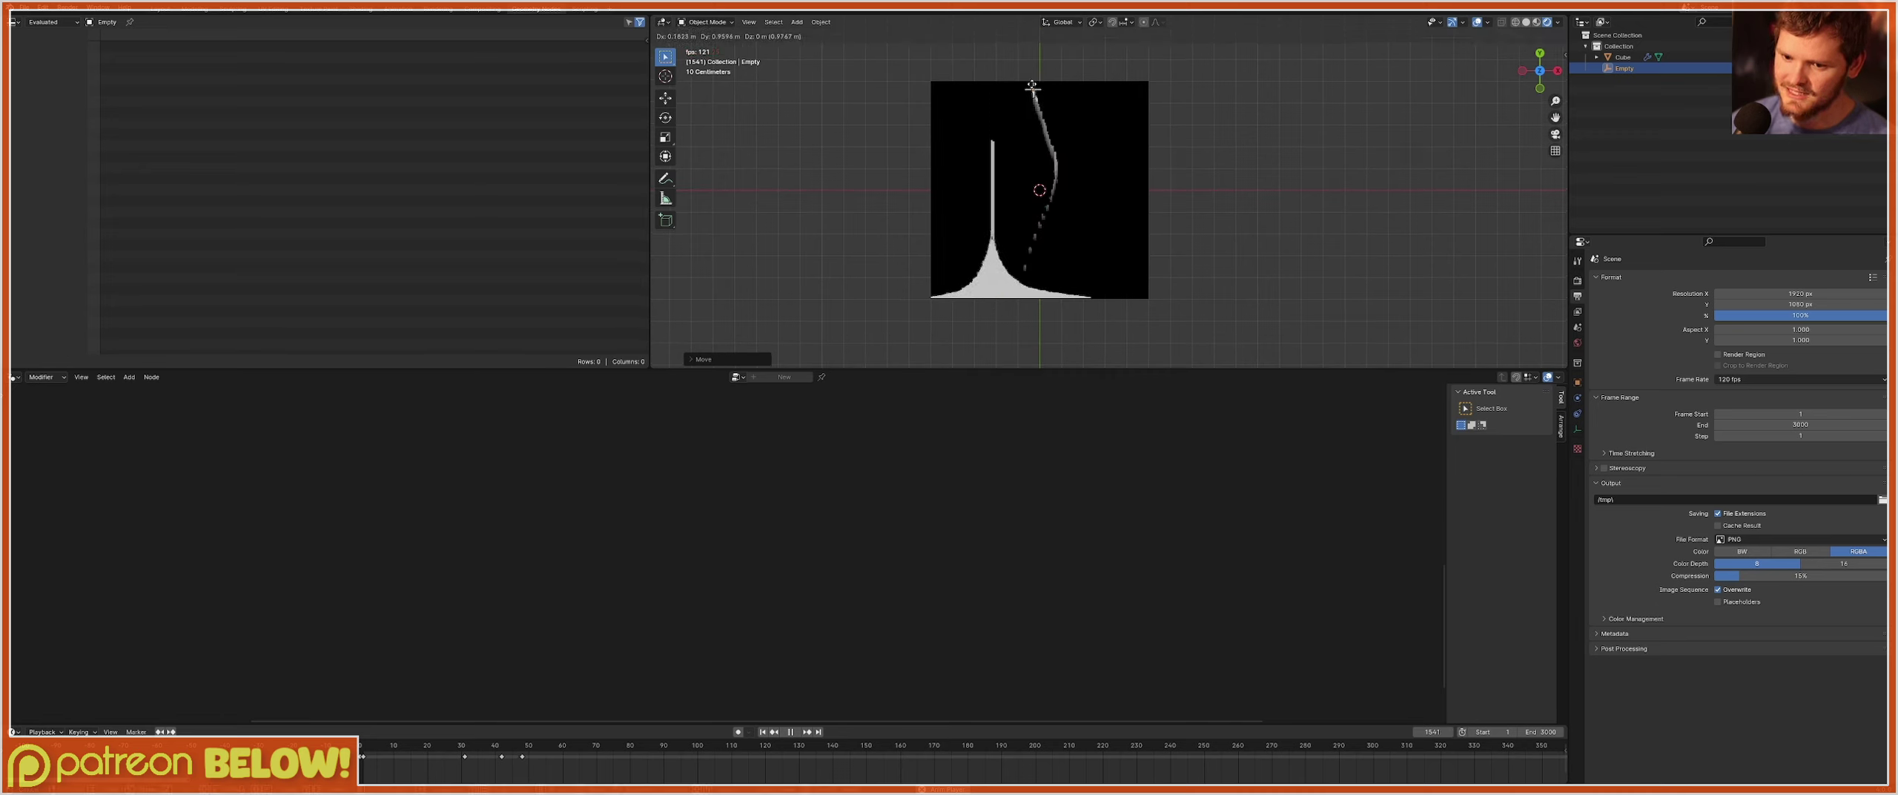
pyautogui.moveTo(1032, 85); pyautogui.dragTo(1033, 76)
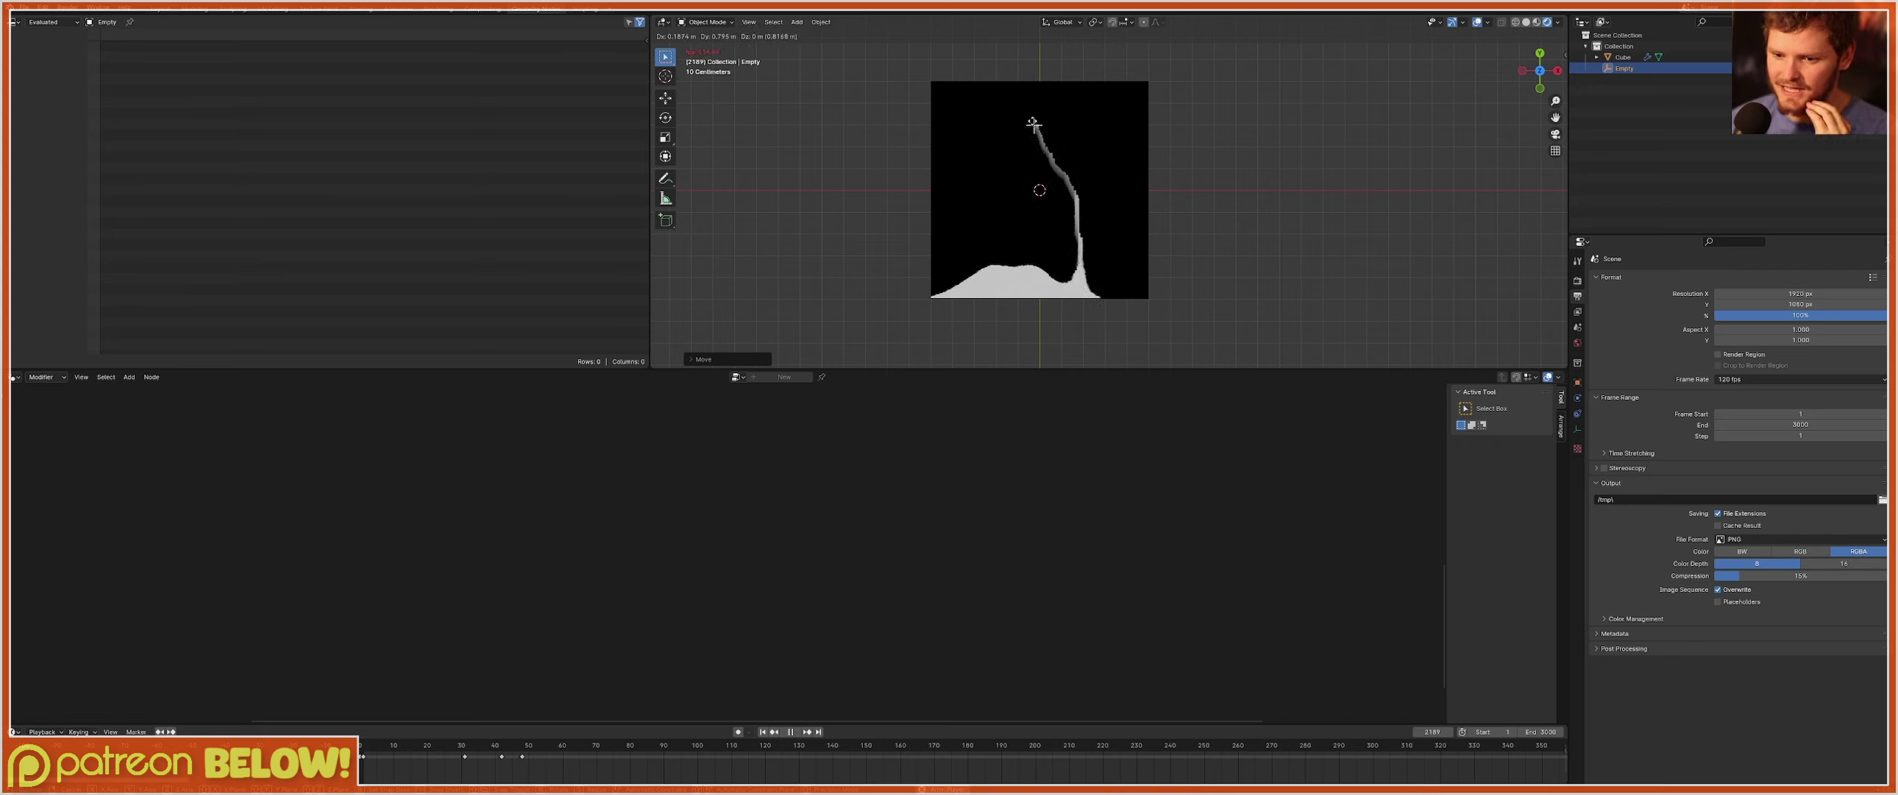
pyautogui.moveTo(1032, 122)
pyautogui.mouseDown()
pyautogui.moveTo(992, 133)
pyautogui.moveTo(1044, 128)
pyautogui.mouseUp()
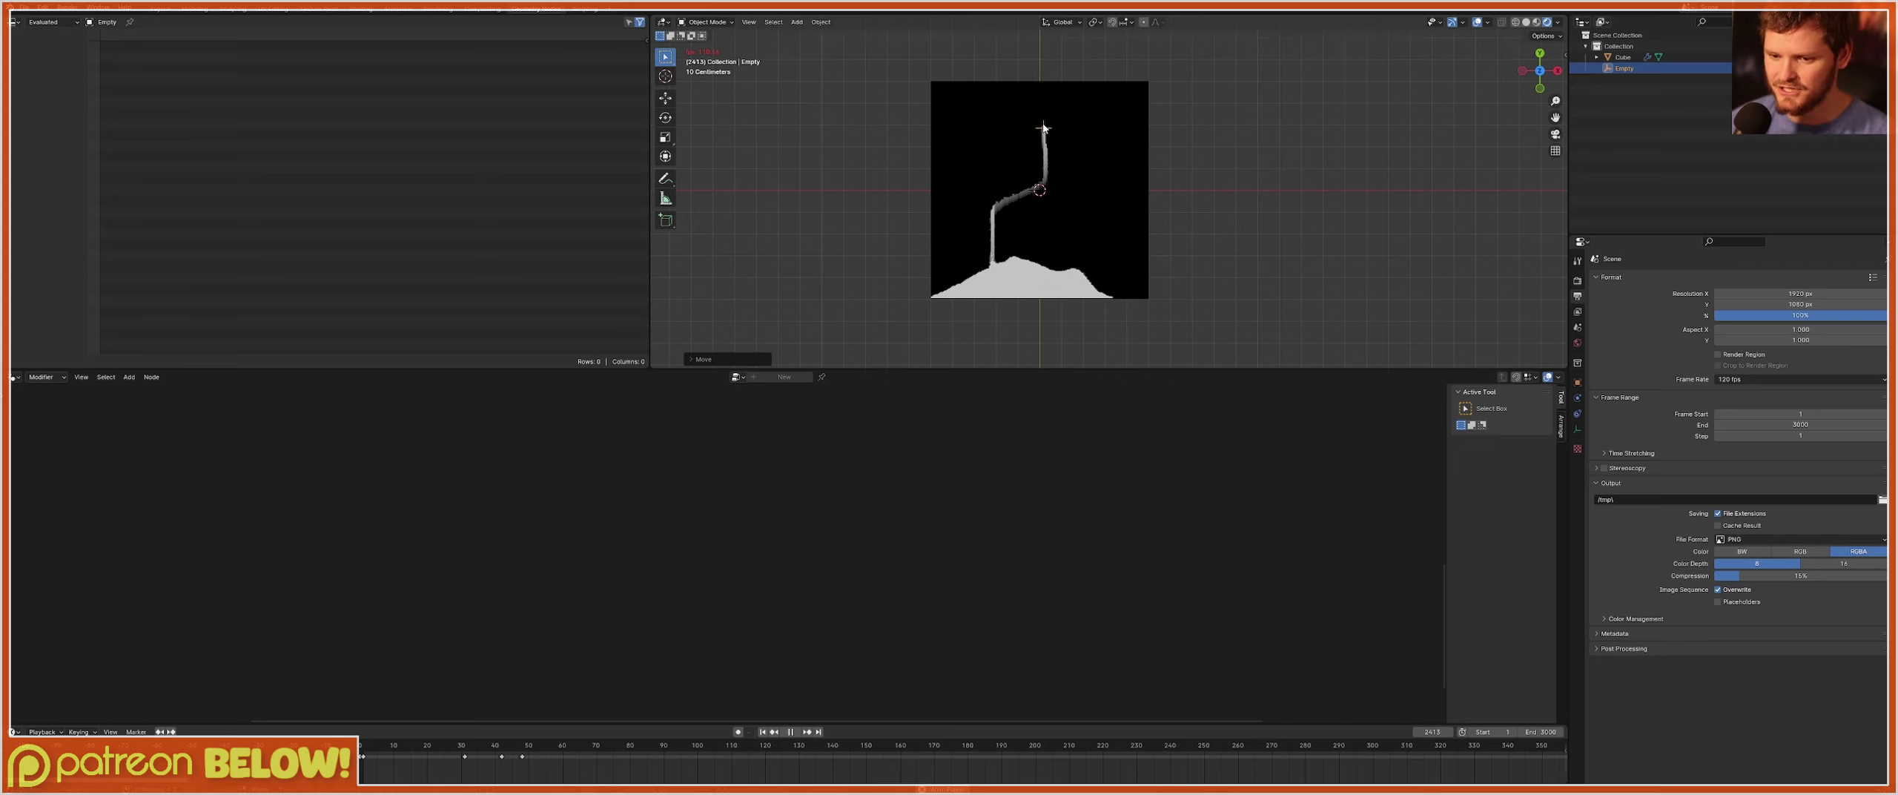
# Inspect the slope of the sand pile with playback paused, marking the pile and stream with freehand annotation lines.
pyautogui.scroll(3, 1135, 268)
pyautogui.press('space')
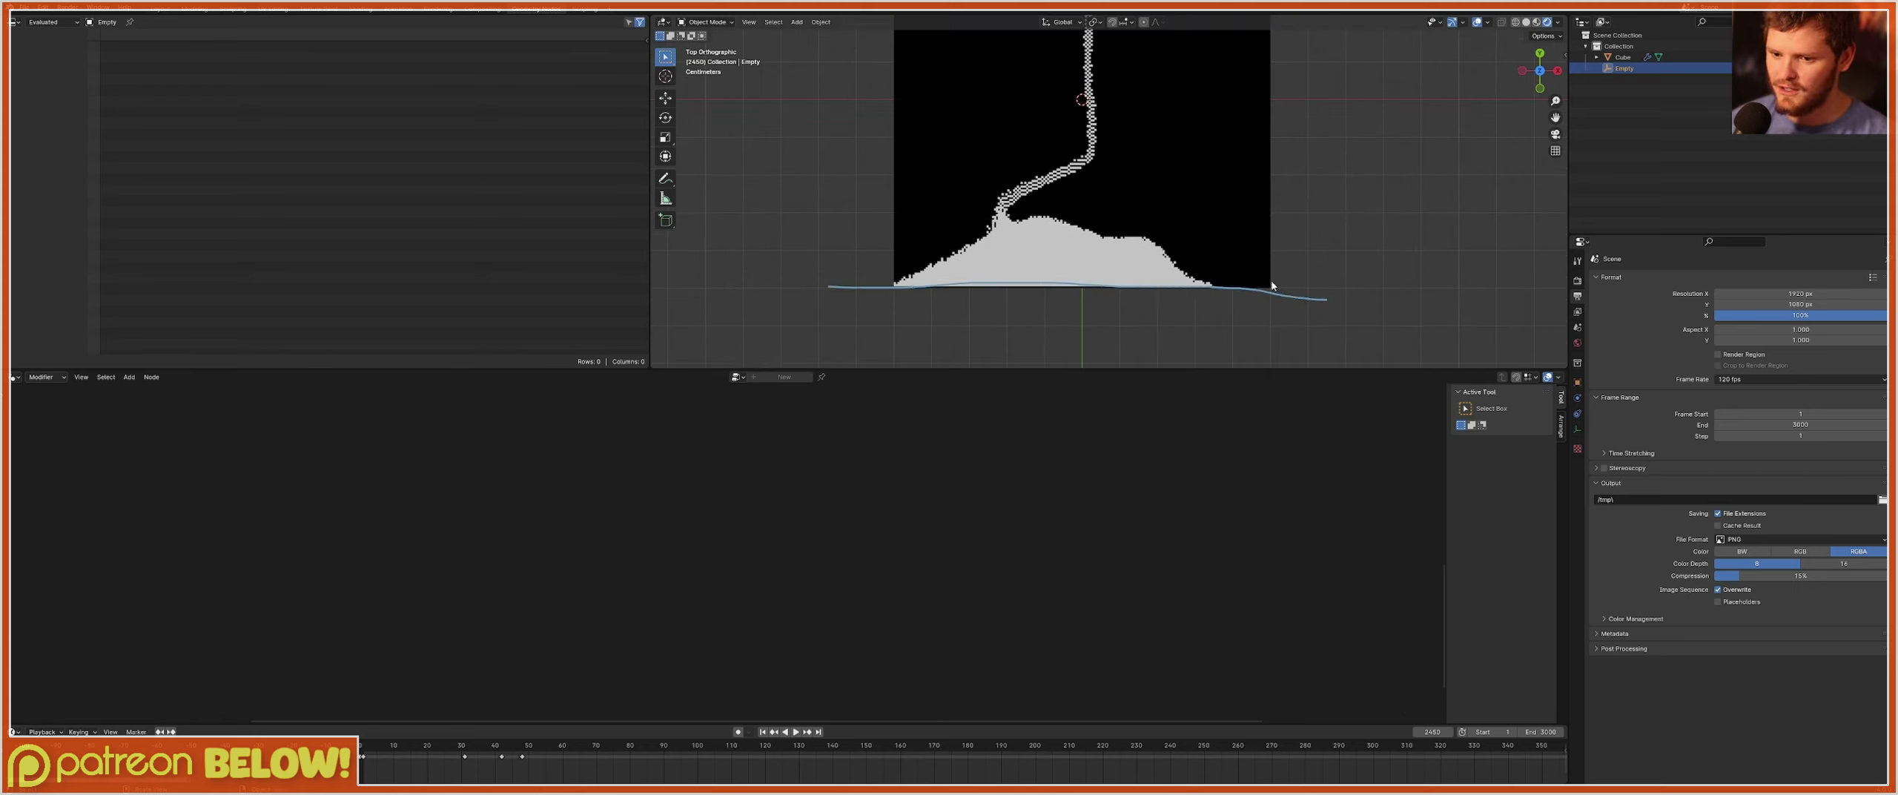
pyautogui.hotkey('ctrl', 'z')
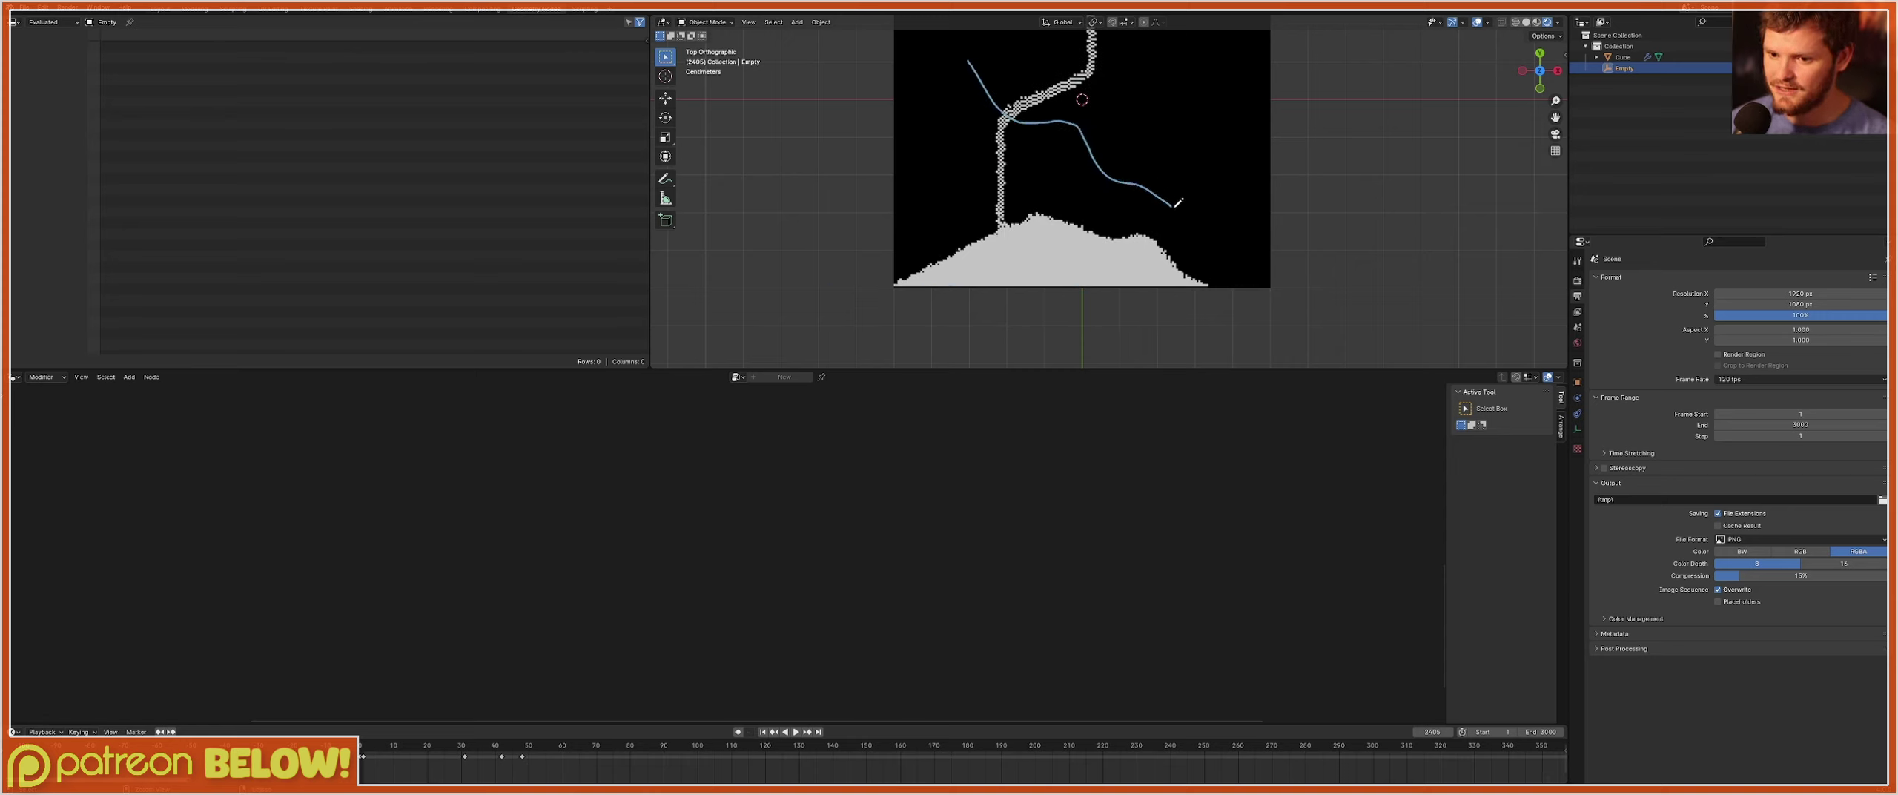
pyautogui.moveTo(1206, 238); pyautogui.dragTo(974, 81, button='right')
pyautogui.scroll(-1, 1112, 149)
# Play the sand simulation while sweeping the Empty around, then place it slightly off-centre above the pile.
pyautogui.press('space')
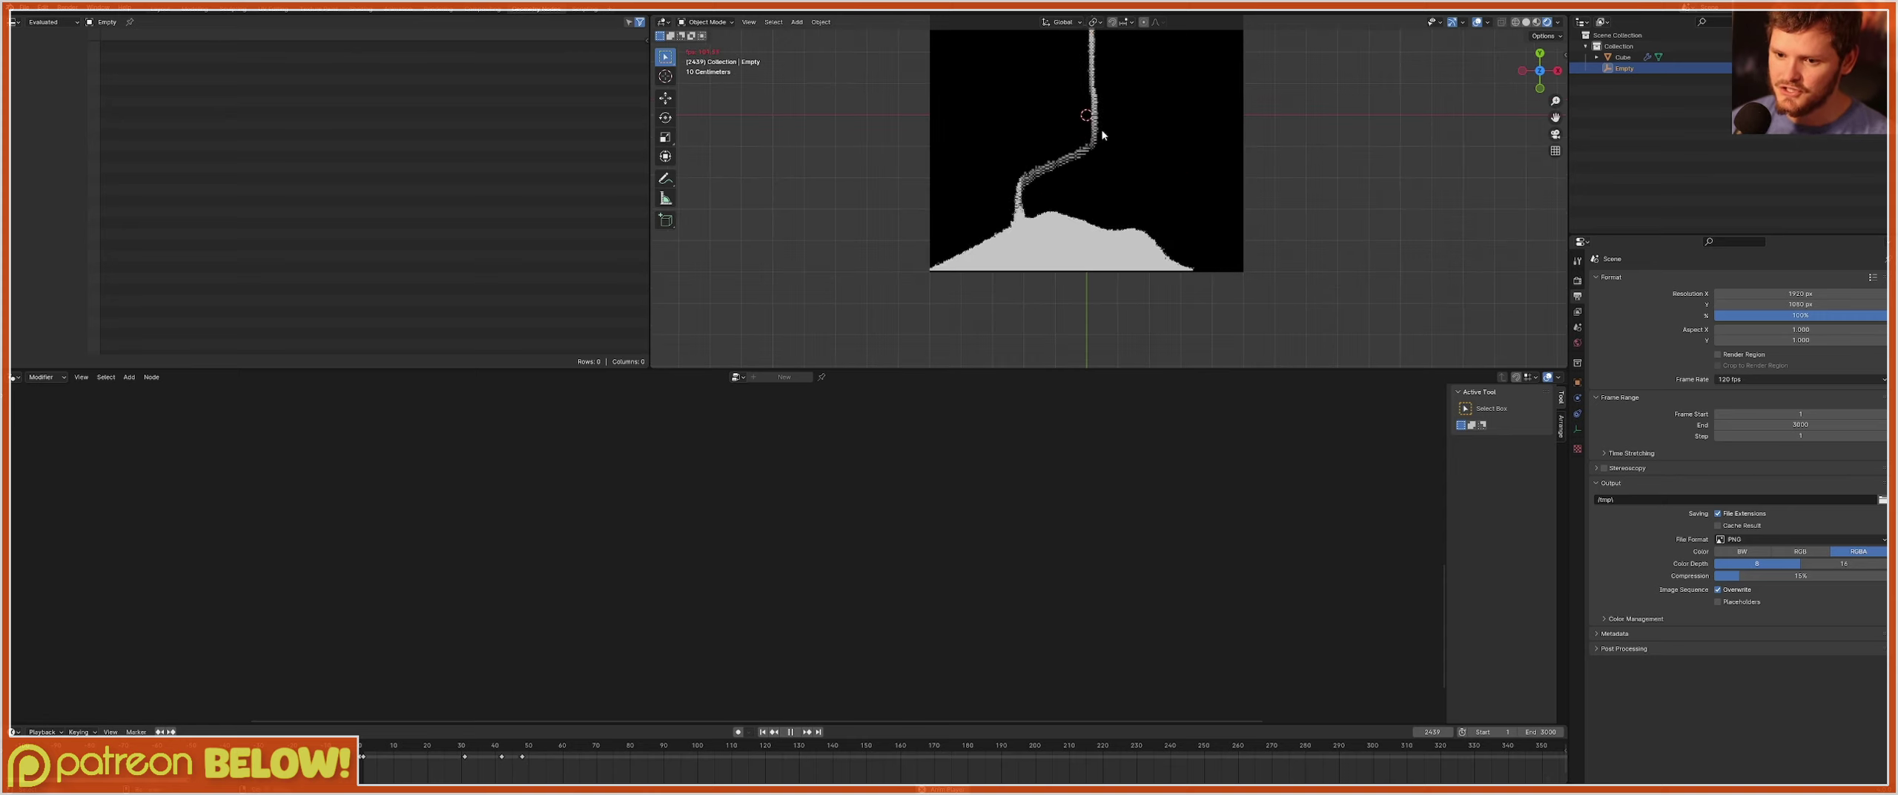
pyautogui.keyDown('shift'); pyautogui.moveTo(1100, 135); pyautogui.dragTo(1091, 194, button='middle'); pyautogui.keyUp('shift')
pyautogui.click(1621, 57)
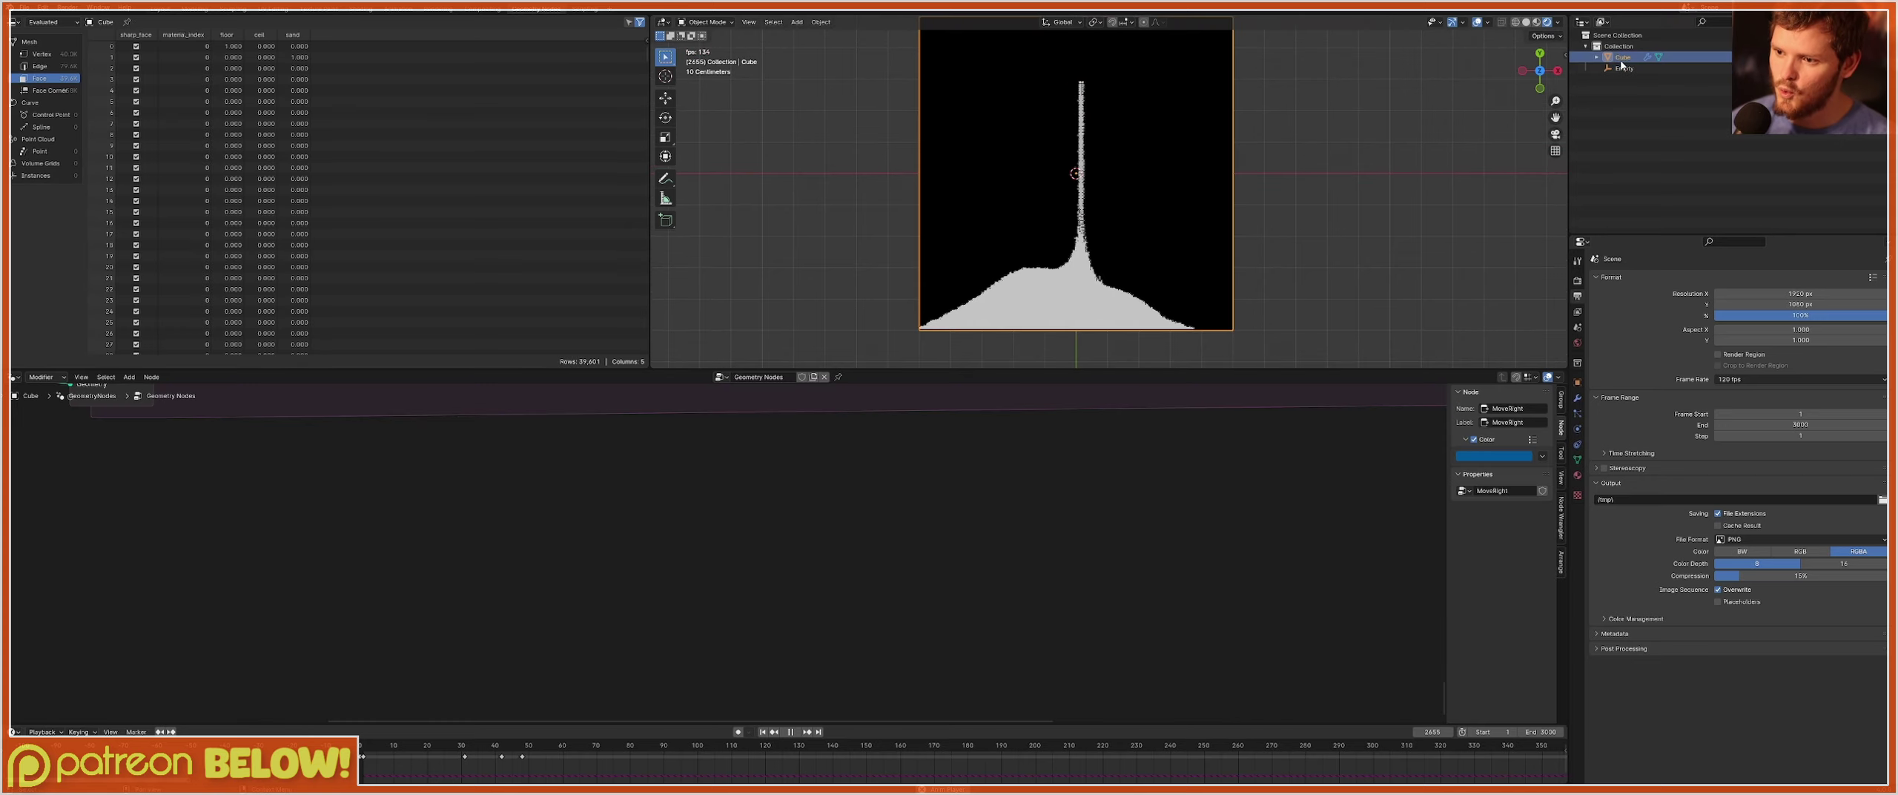
pyautogui.click(1621, 68)
pyautogui.press('g')
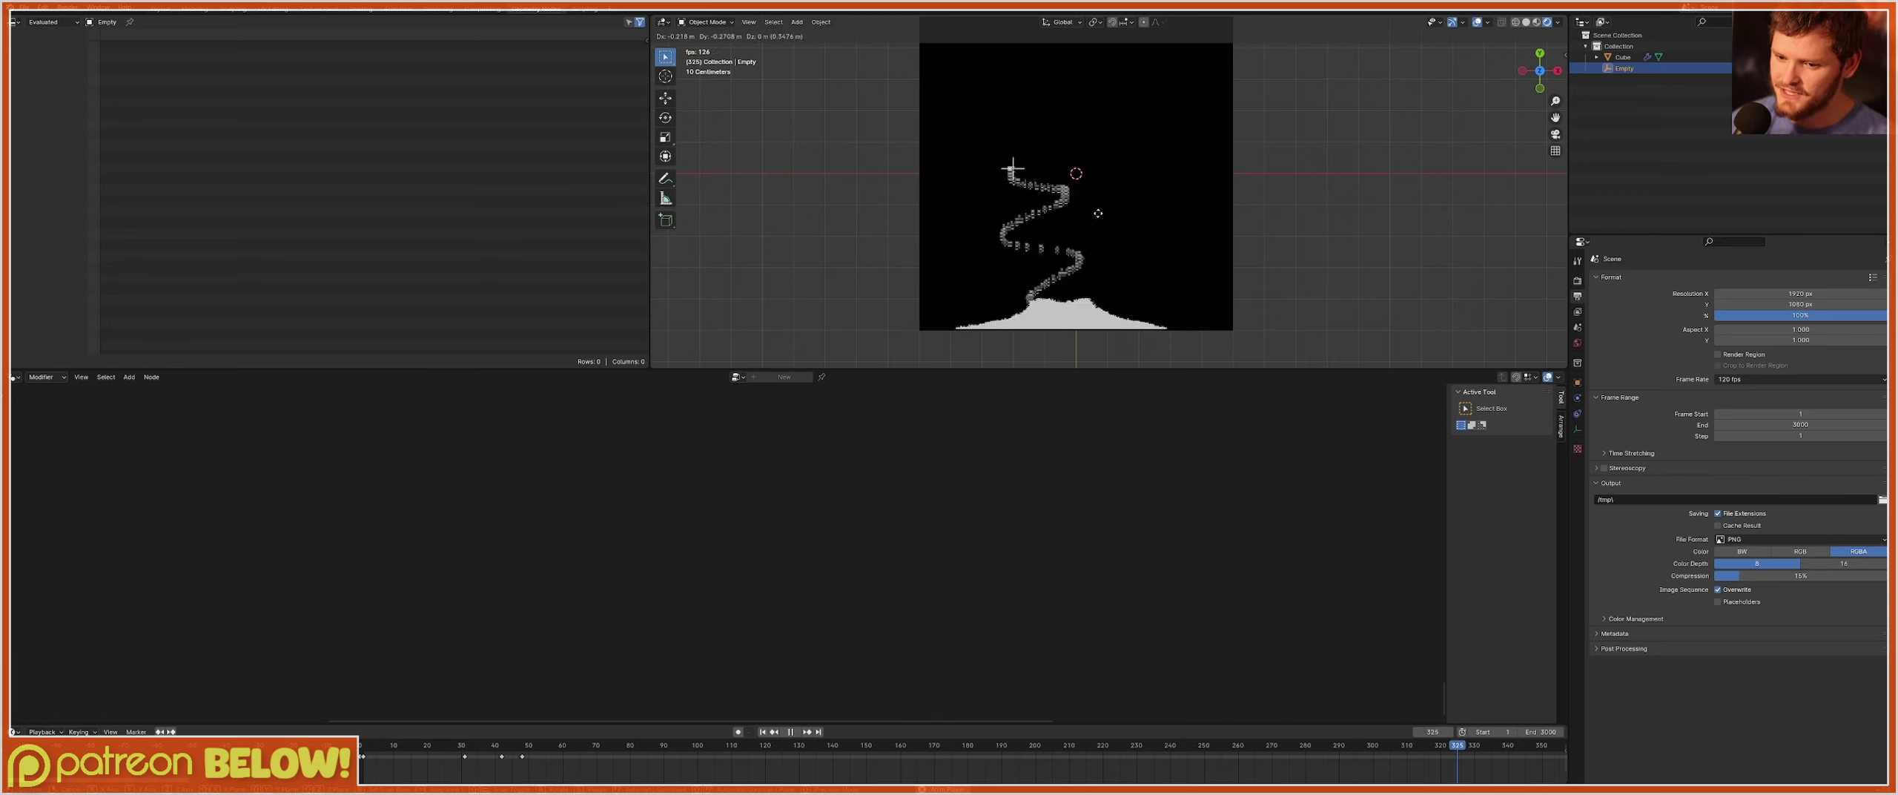
pyautogui.click(1130, 215)
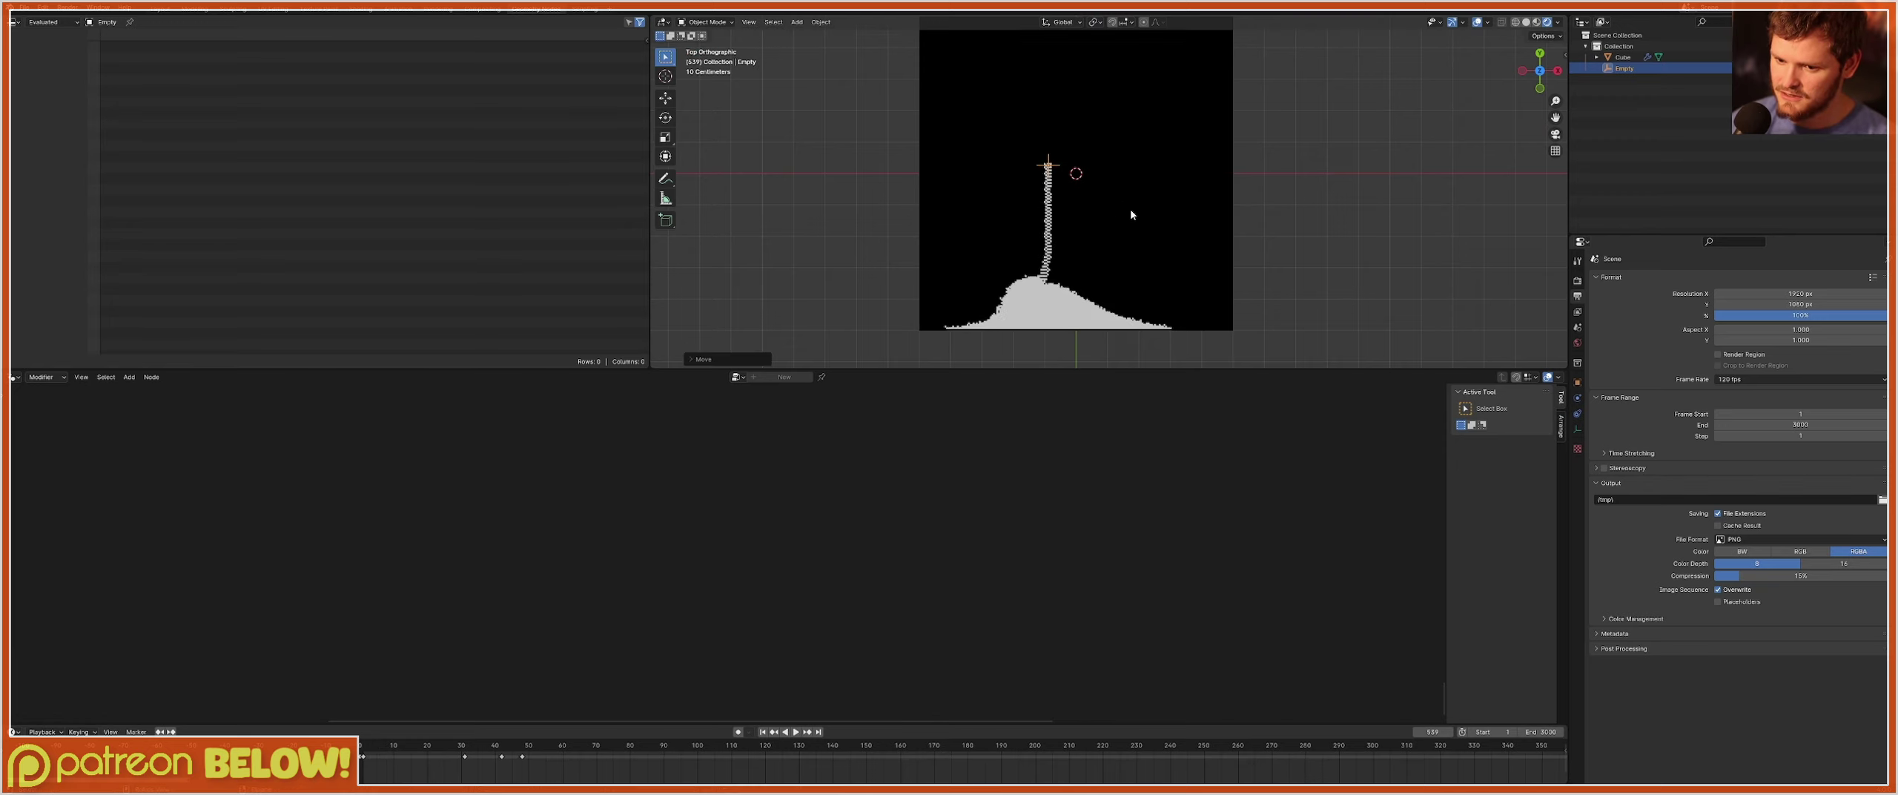
# Inside the Cube's MoveRight node group, set the upper Less Than node's threshold to 0.1.
pyautogui.click(1625, 58)
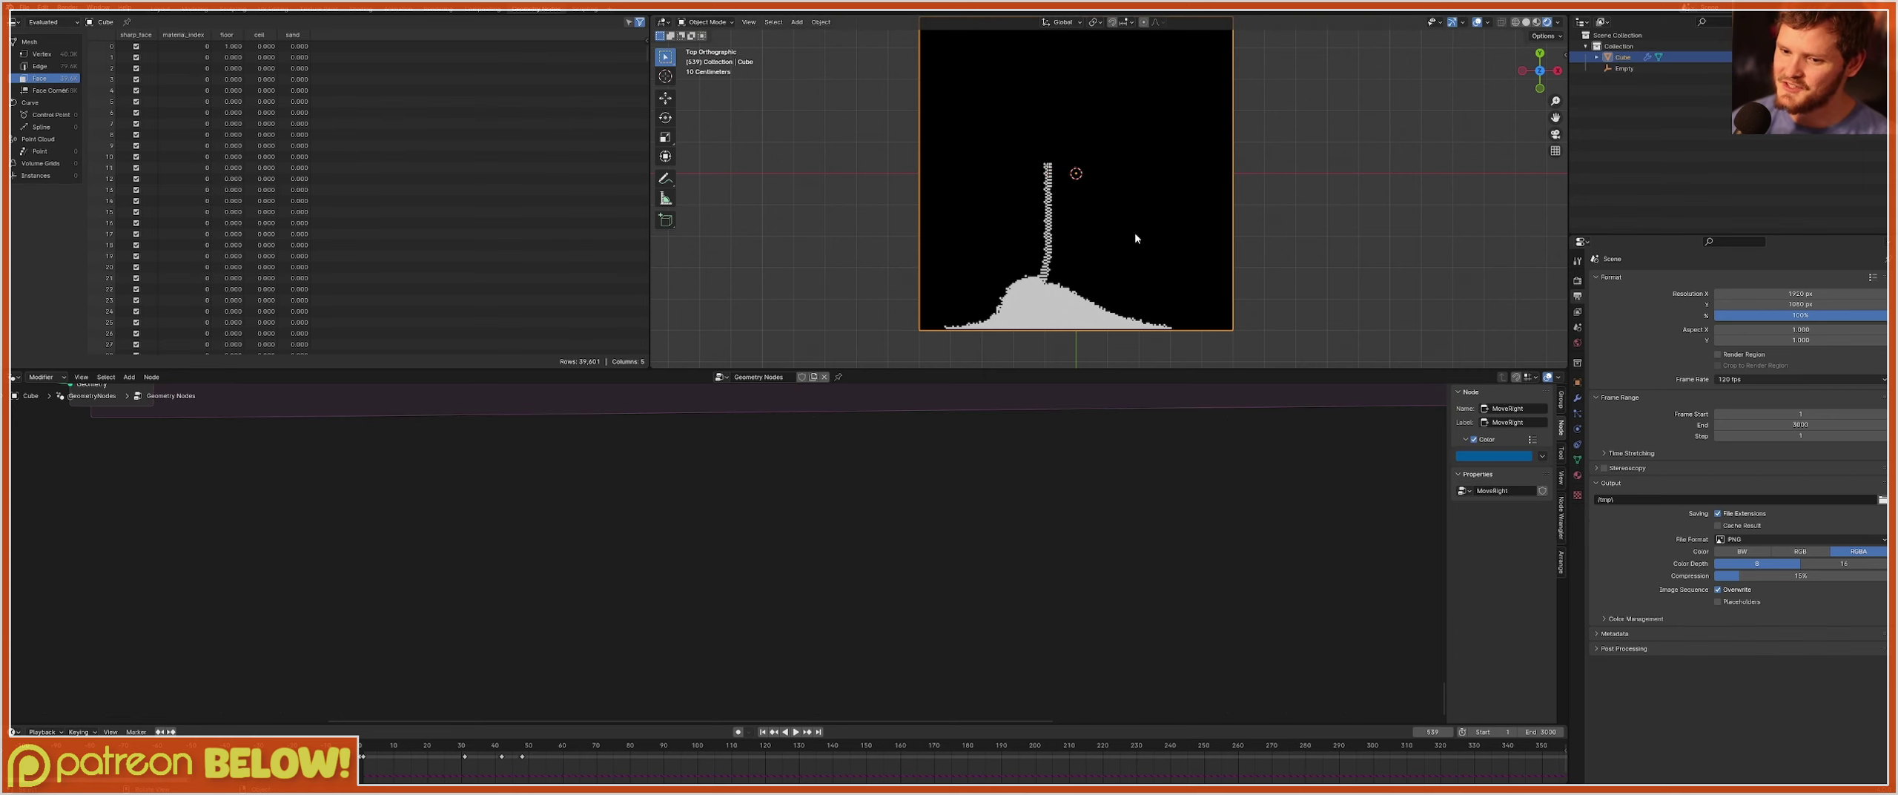
pyautogui.press('Home')
pyautogui.moveTo(677, 387); pyautogui.dragTo(932, 723, button='middle')
pyautogui.scroll(5, 760, 504)
pyautogui.press('Tab')
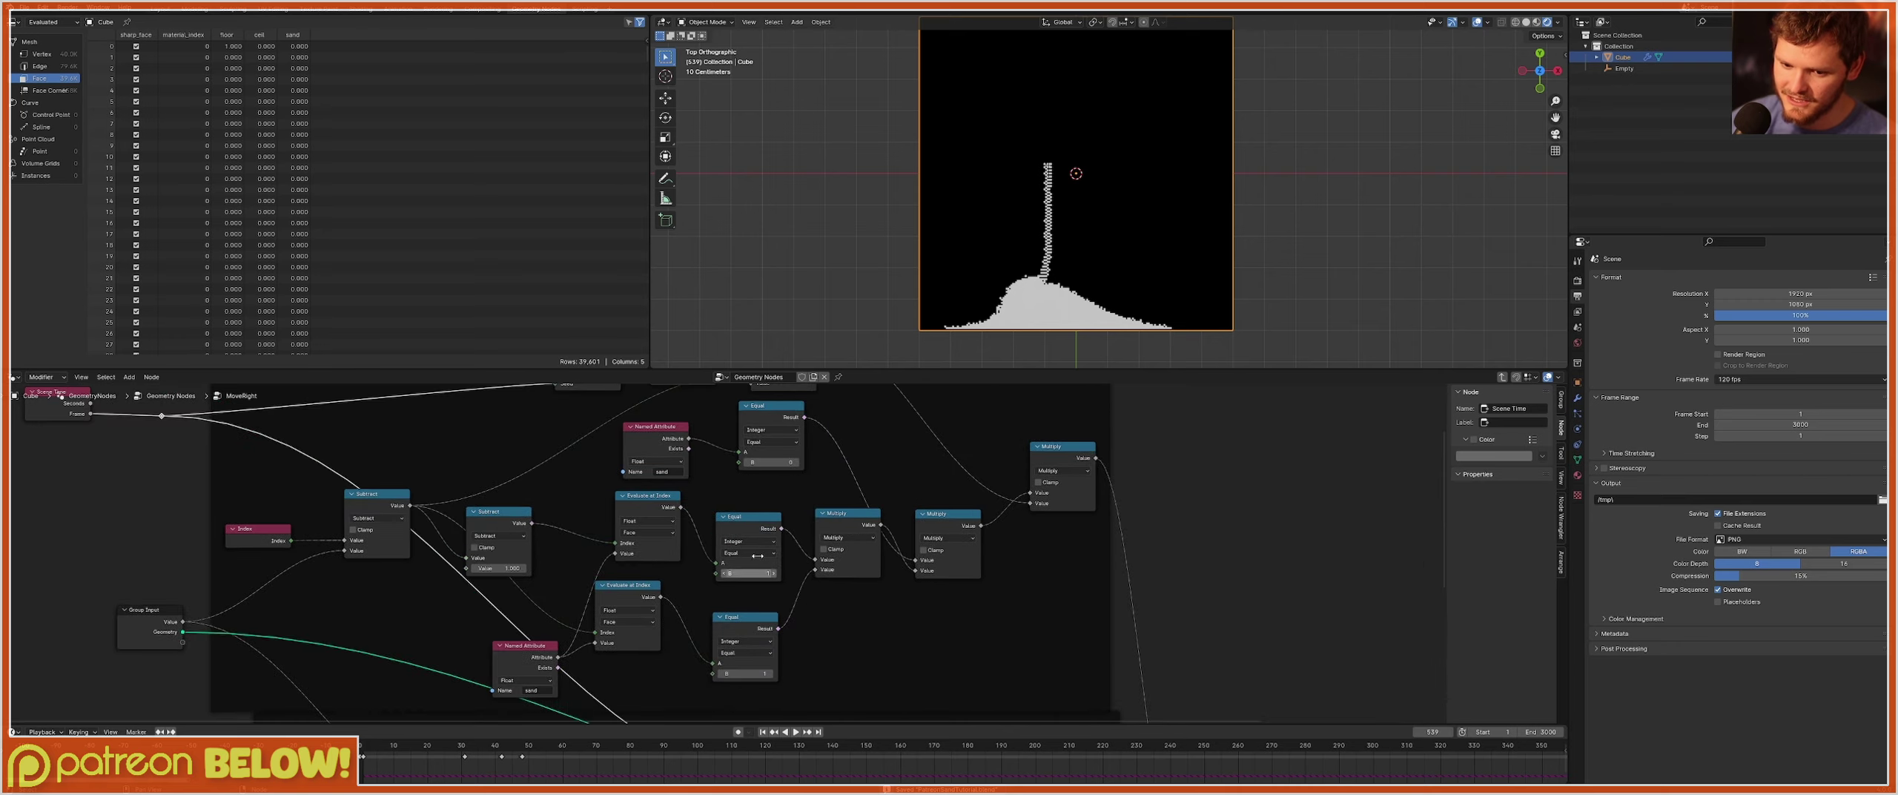
pyautogui.moveTo(728, 474); pyautogui.dragTo(805, 652, button='middle')
pyautogui.scroll(5, 790, 593)
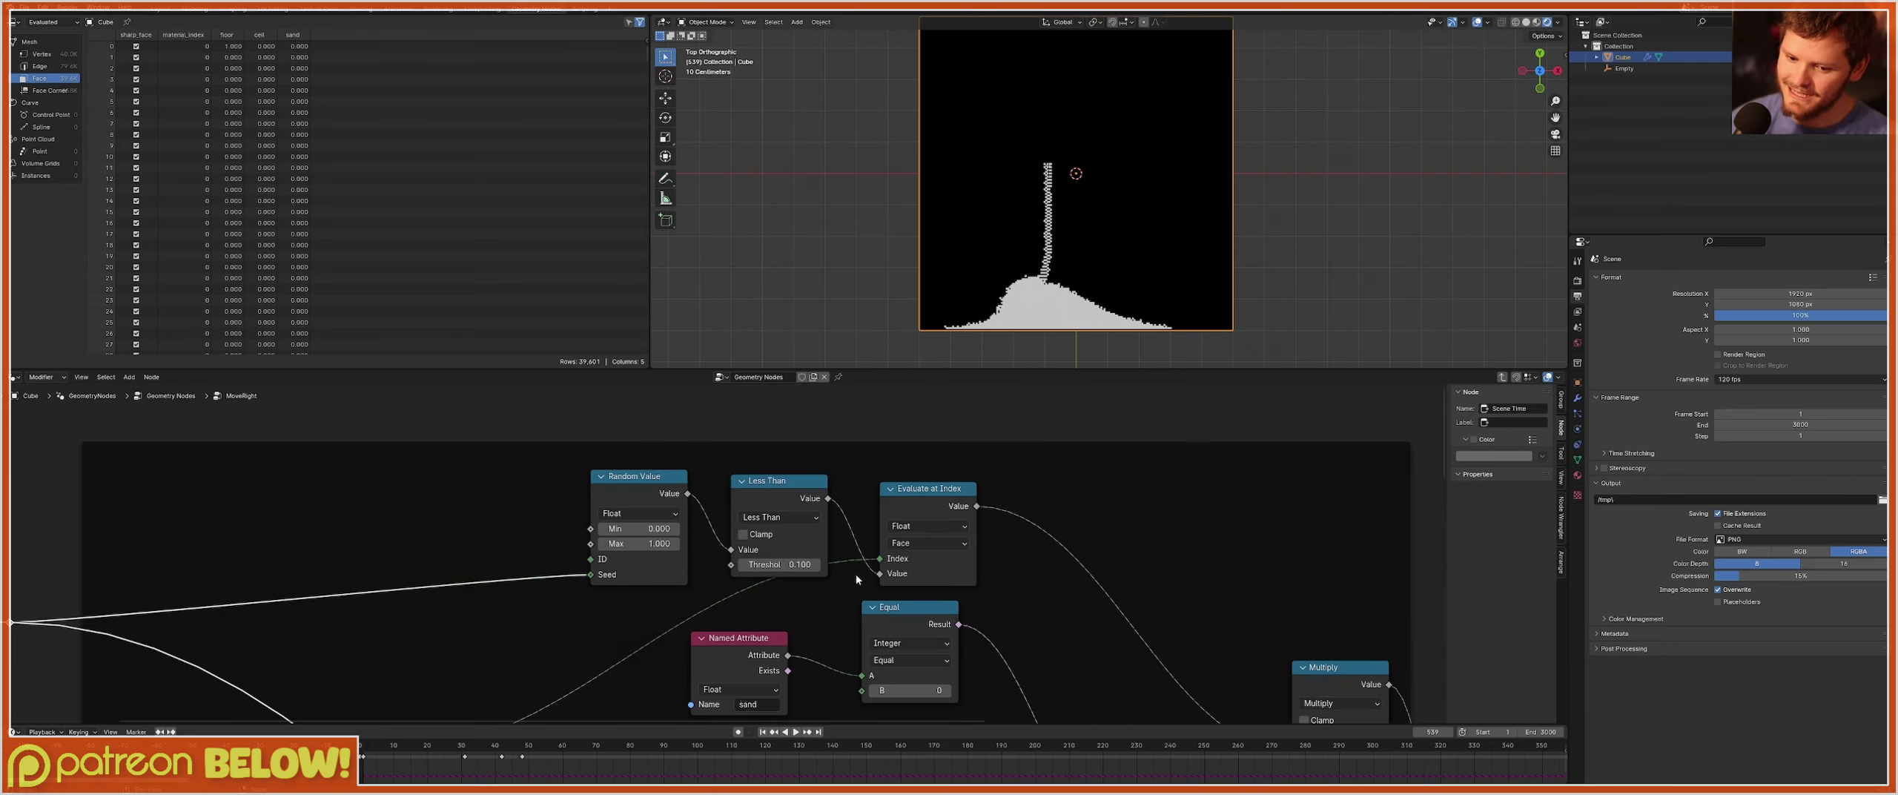
# Set the comparison value of MoveRight's lower Less Than node to 0.1 and return to the main node tree.
pyautogui.scroll(-8, 860, 593)
pyautogui.moveTo(866, 624); pyautogui.dragTo(580, 334, button='middle')
pyautogui.scroll(6, 636, 619)
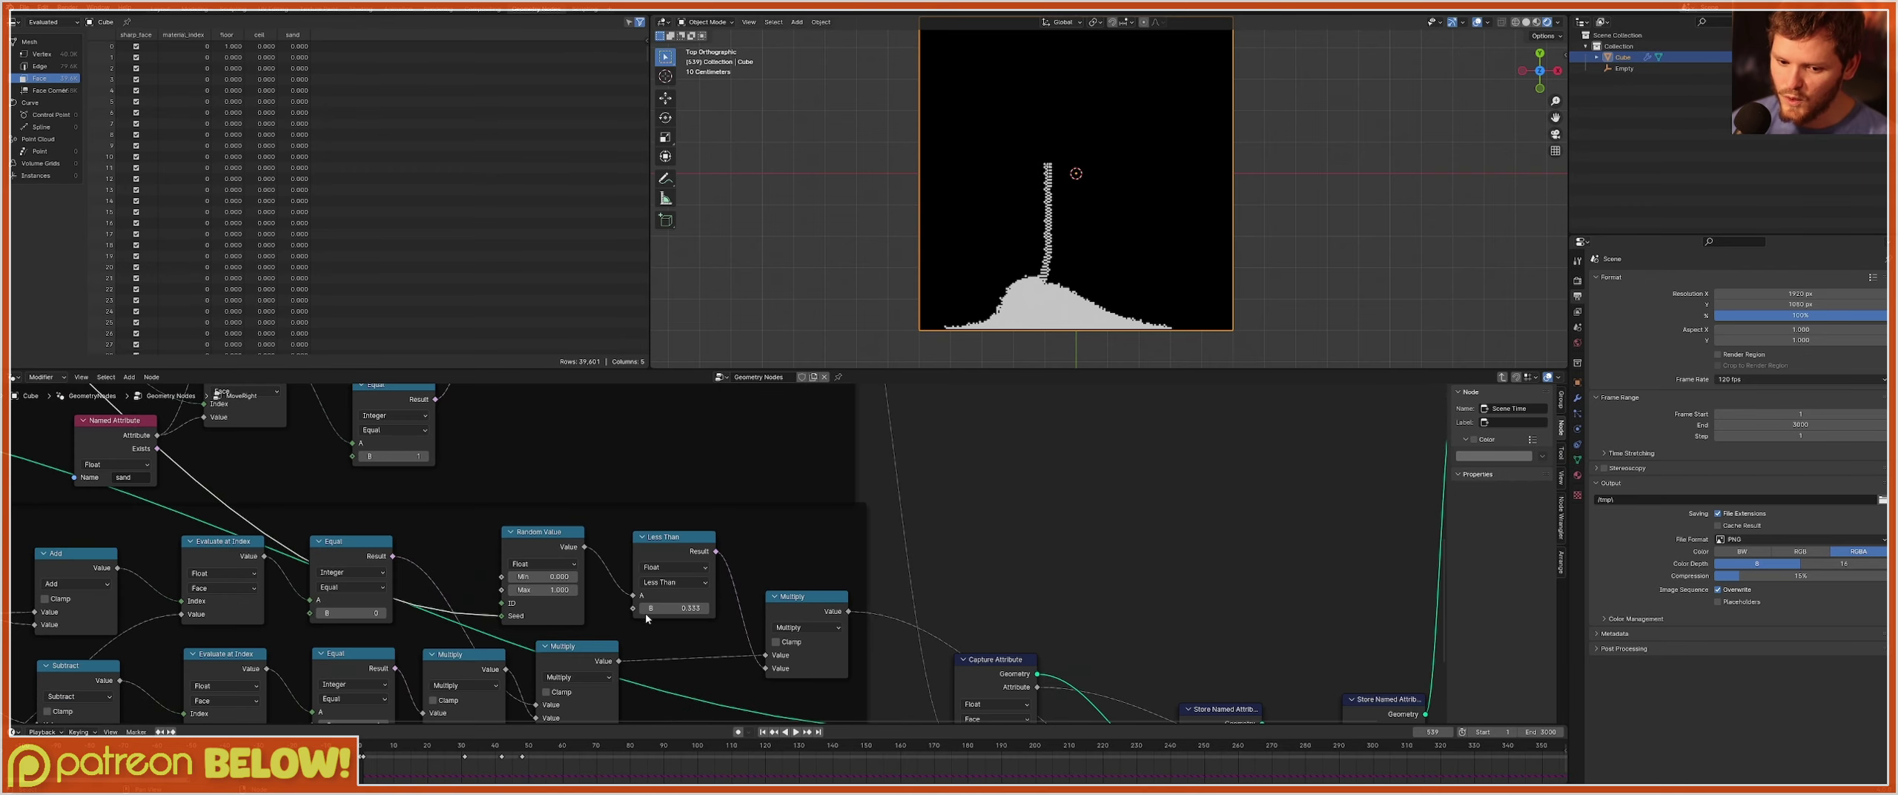
pyautogui.press('Return')
pyautogui.press('Tab')
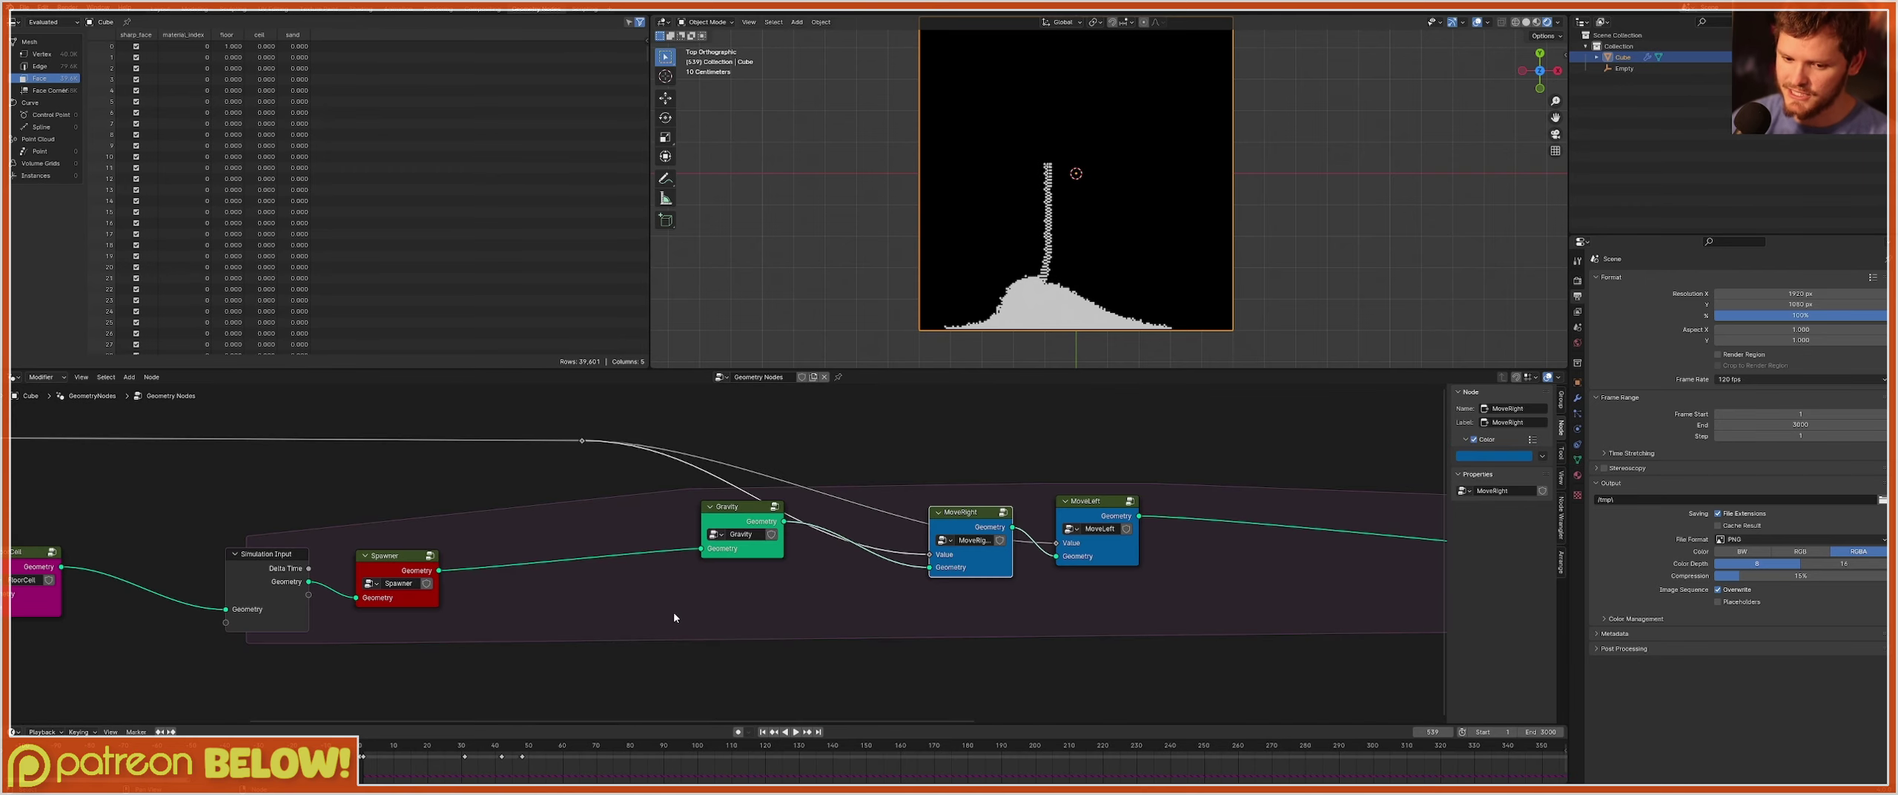
# Inside the MoveLeft node group, set the lower Greater Than node's comparison value to 0.9.
pyautogui.scroll(1, 673, 611)
pyautogui.click(1109, 508)
pyautogui.press('Tab')
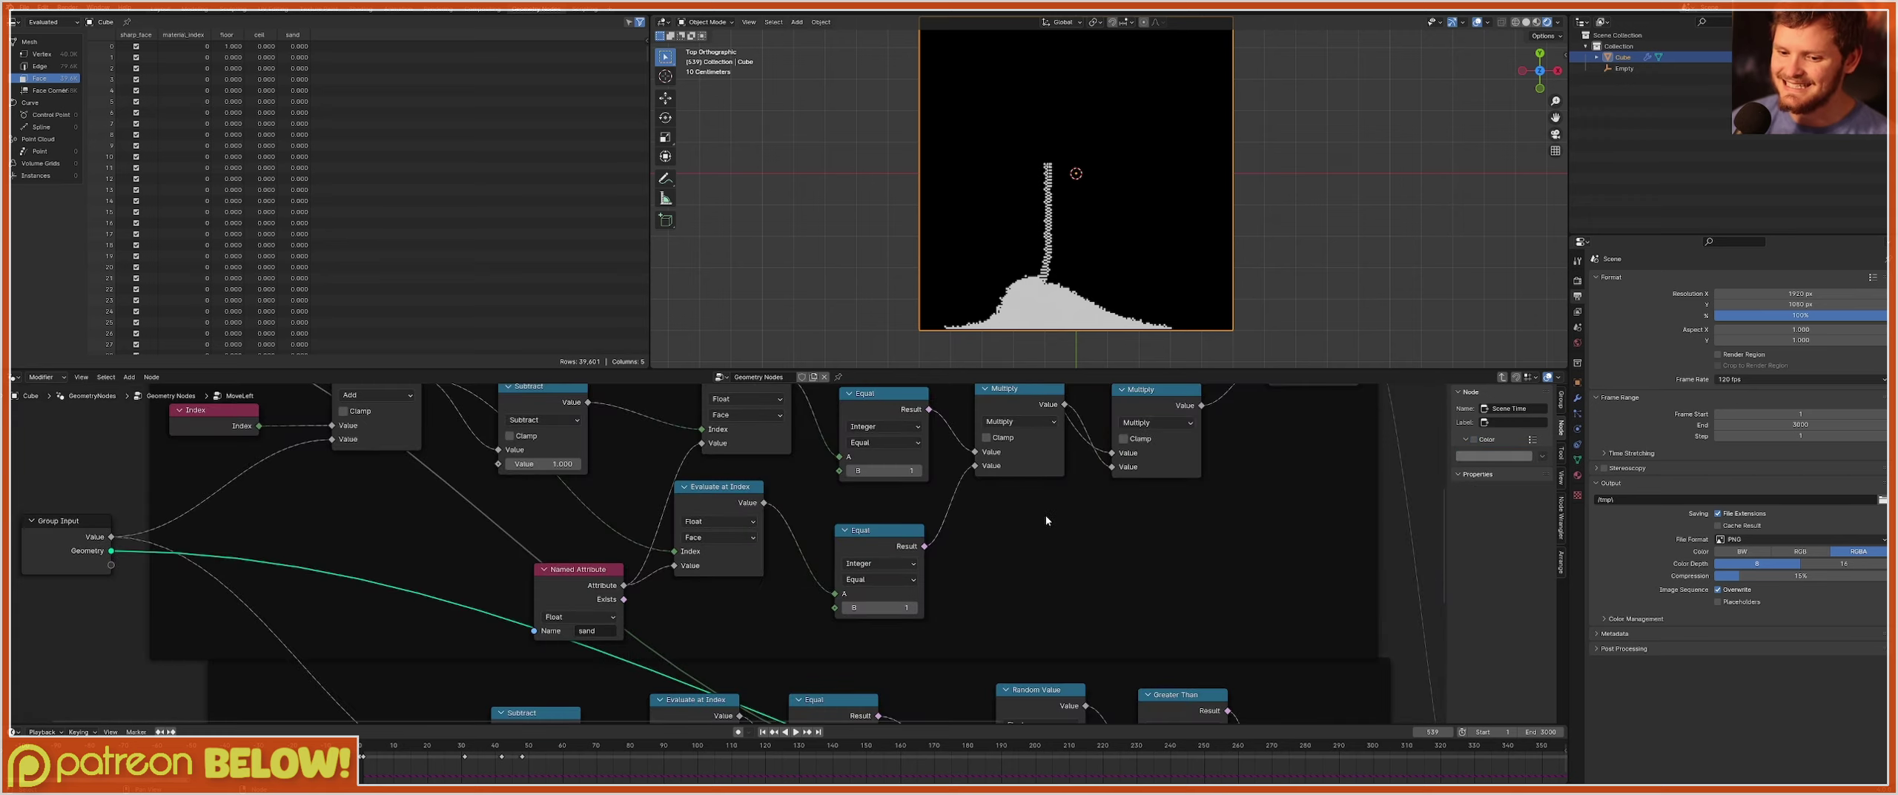
pyautogui.scroll(4, 839, 596)
pyautogui.scroll(2, 839, 596)
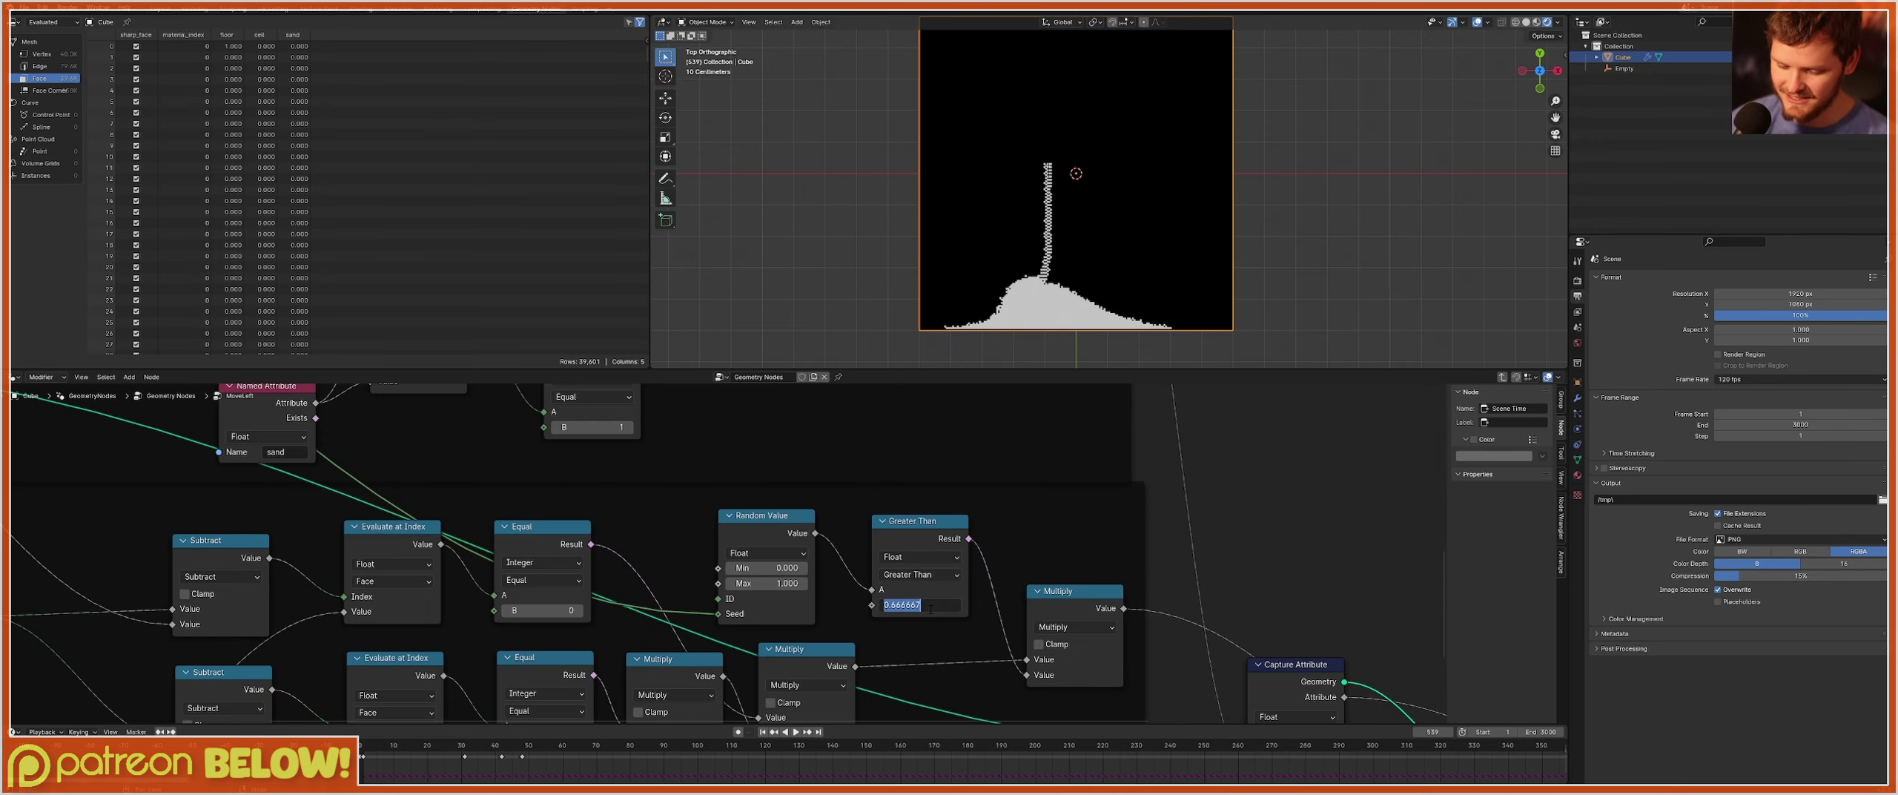
# Set the threshold of the upper Greater Than node in the MoveLeft group to 0.9.
pyautogui.scroll(-7, 754, 475)
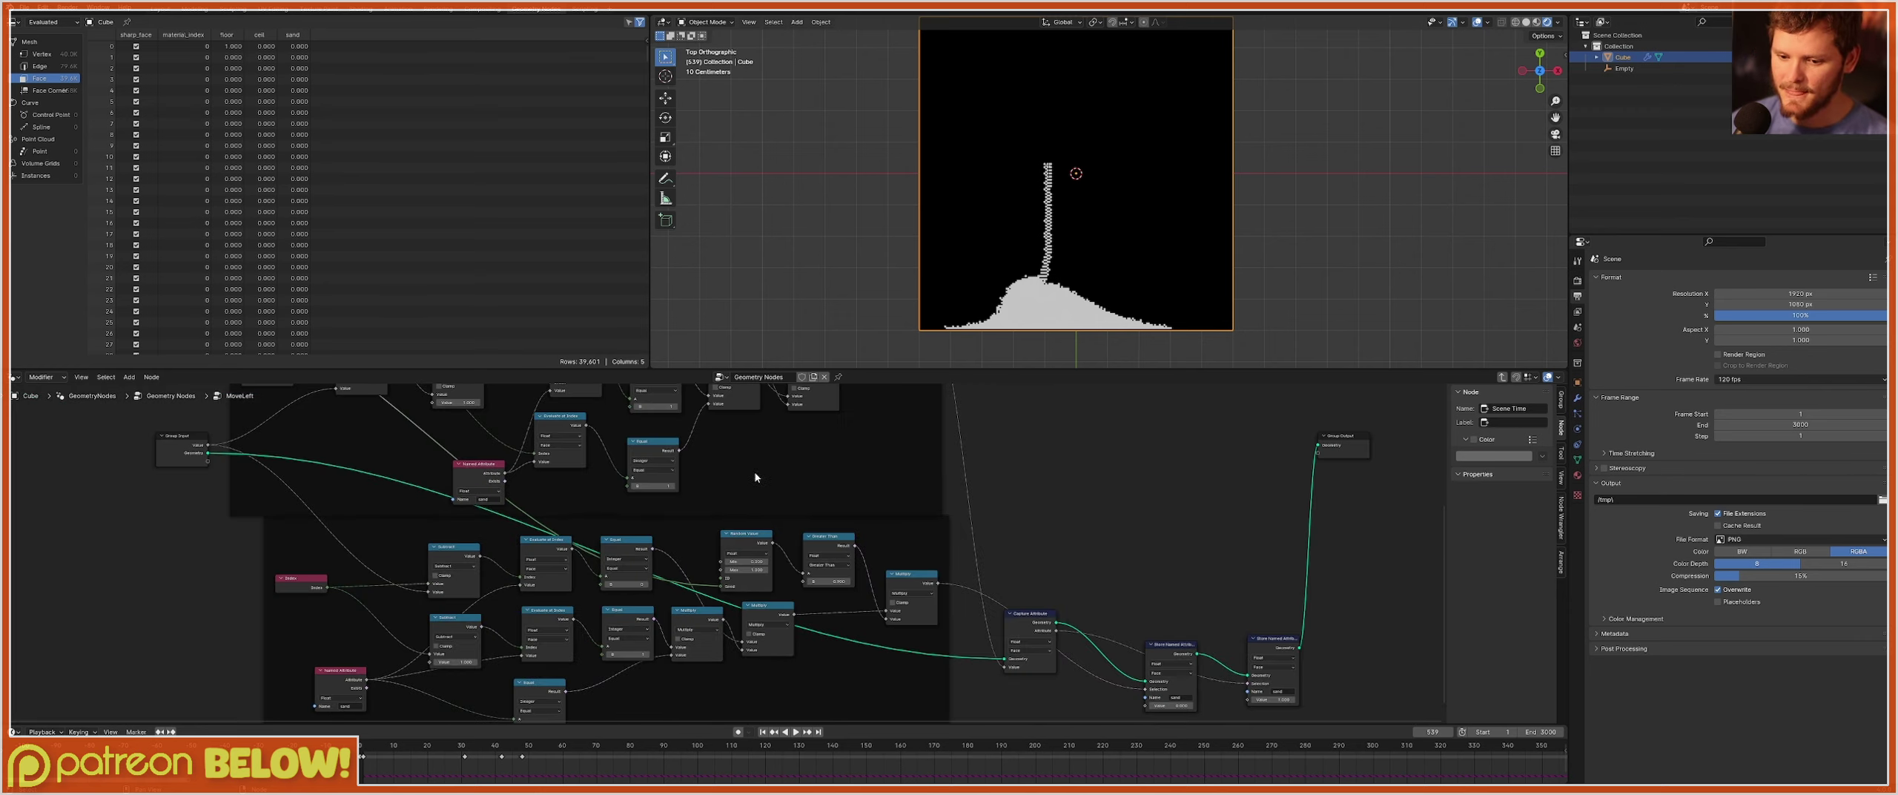
pyautogui.moveTo(754, 474); pyautogui.dragTo(780, 719, button='middle')
pyautogui.scroll(6, 785, 658)
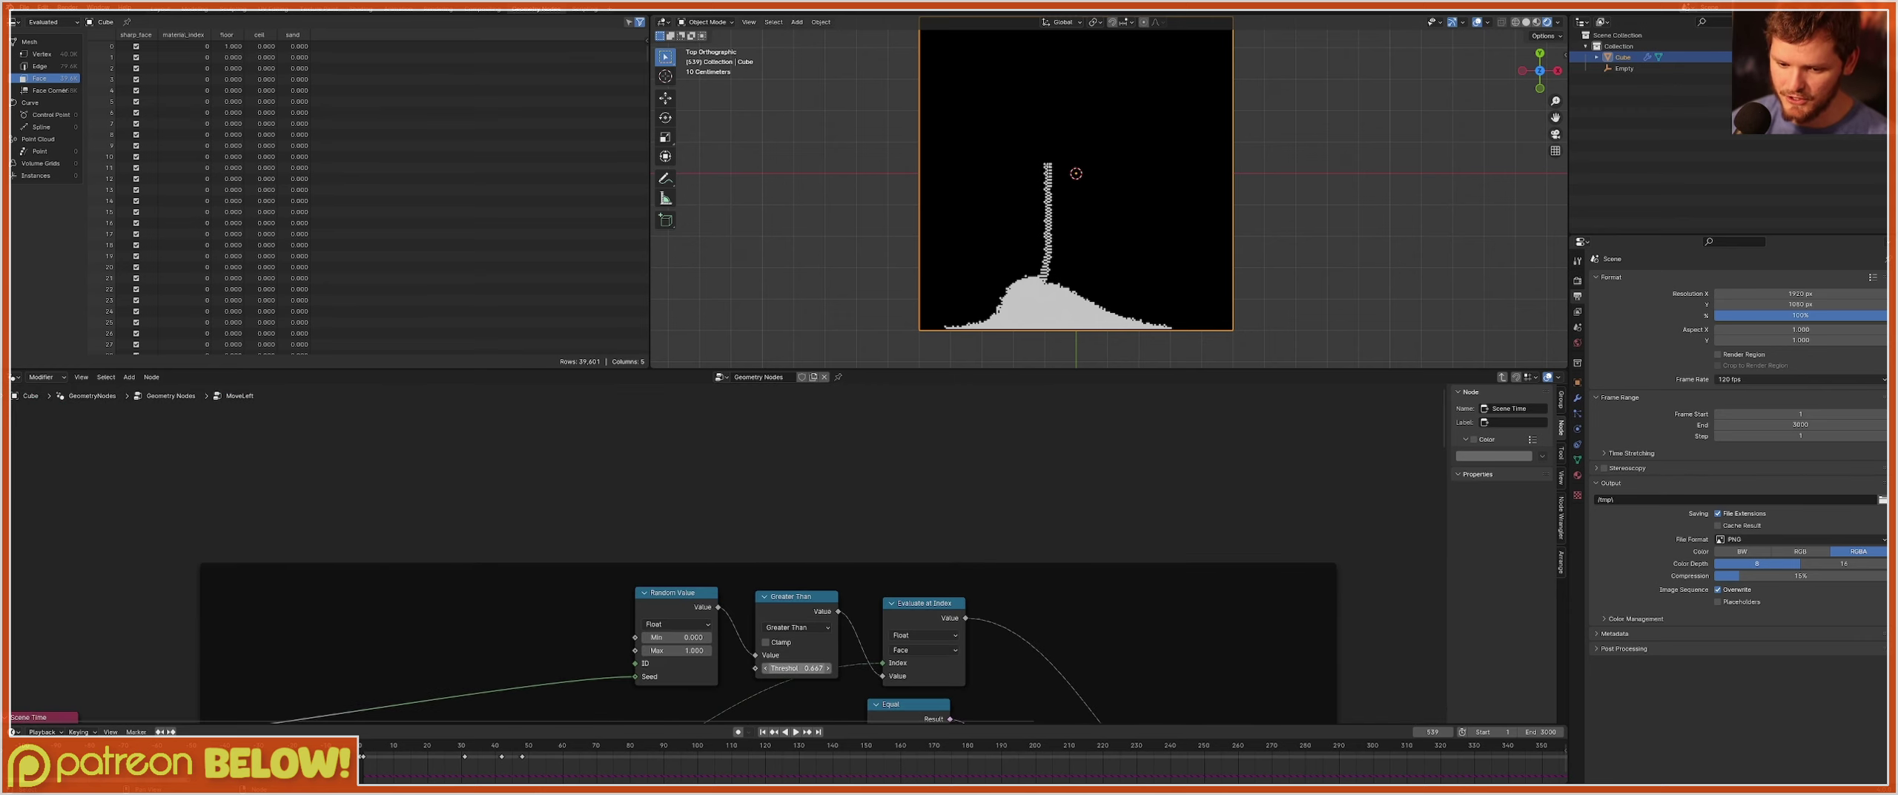
# Replay the sand simulation from frame 1, moving the Empty across the pile to form several peaks, and pause it.
pyautogui.hotkey('shift', 'Left')
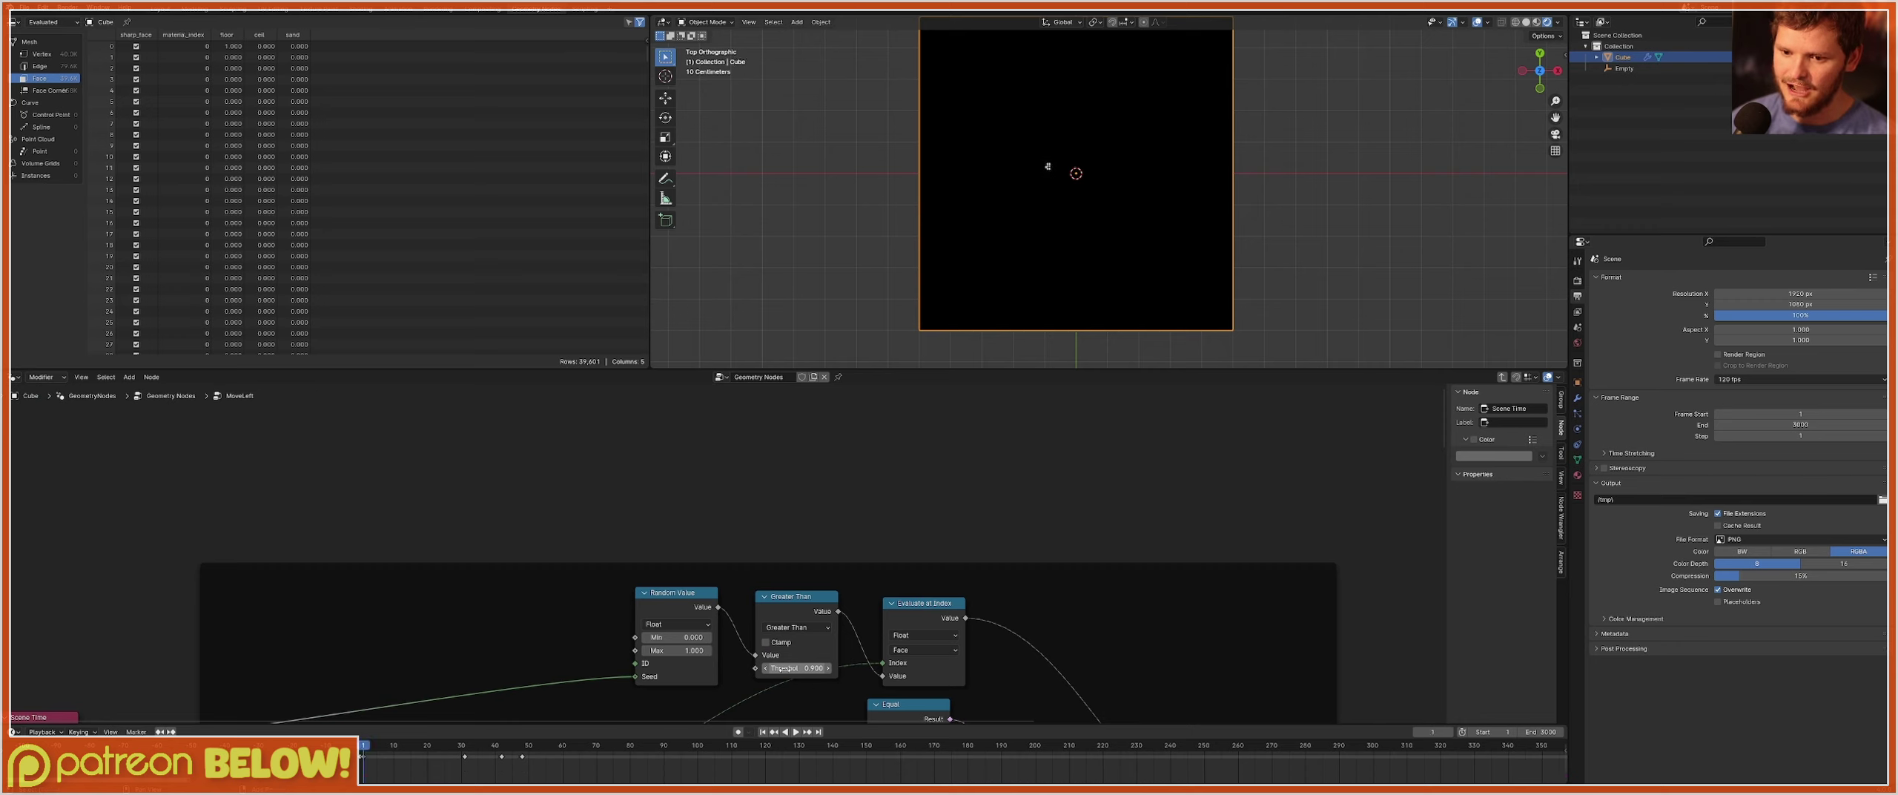
pyautogui.click(1623, 68)
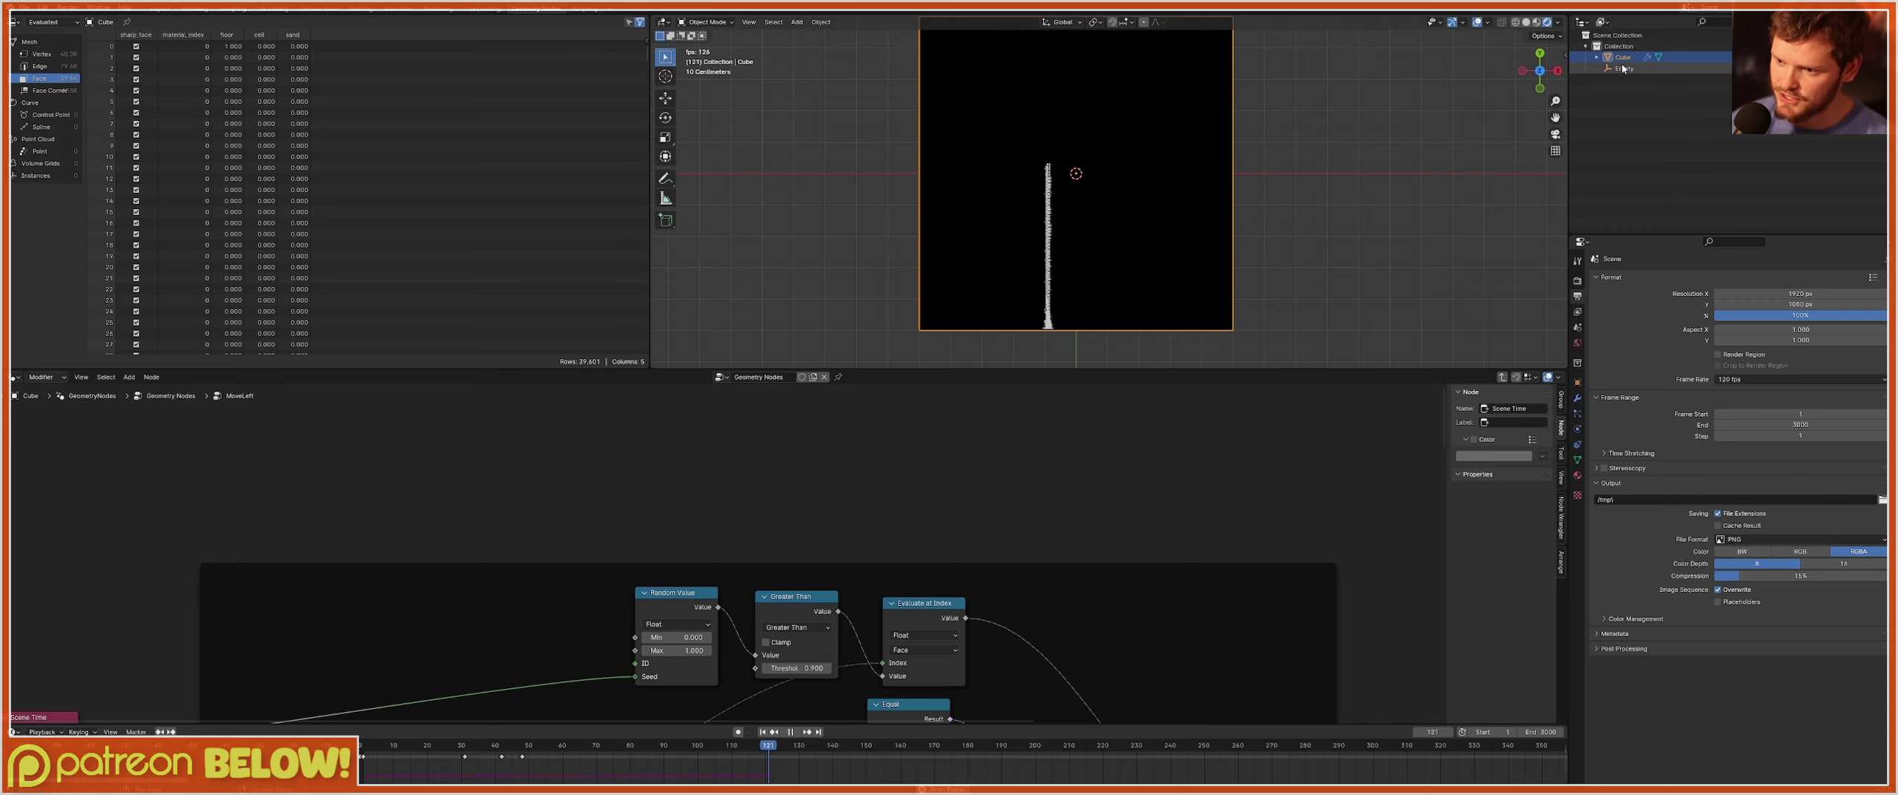
pyautogui.scroll(2, 1020, 159)
pyautogui.press('g')
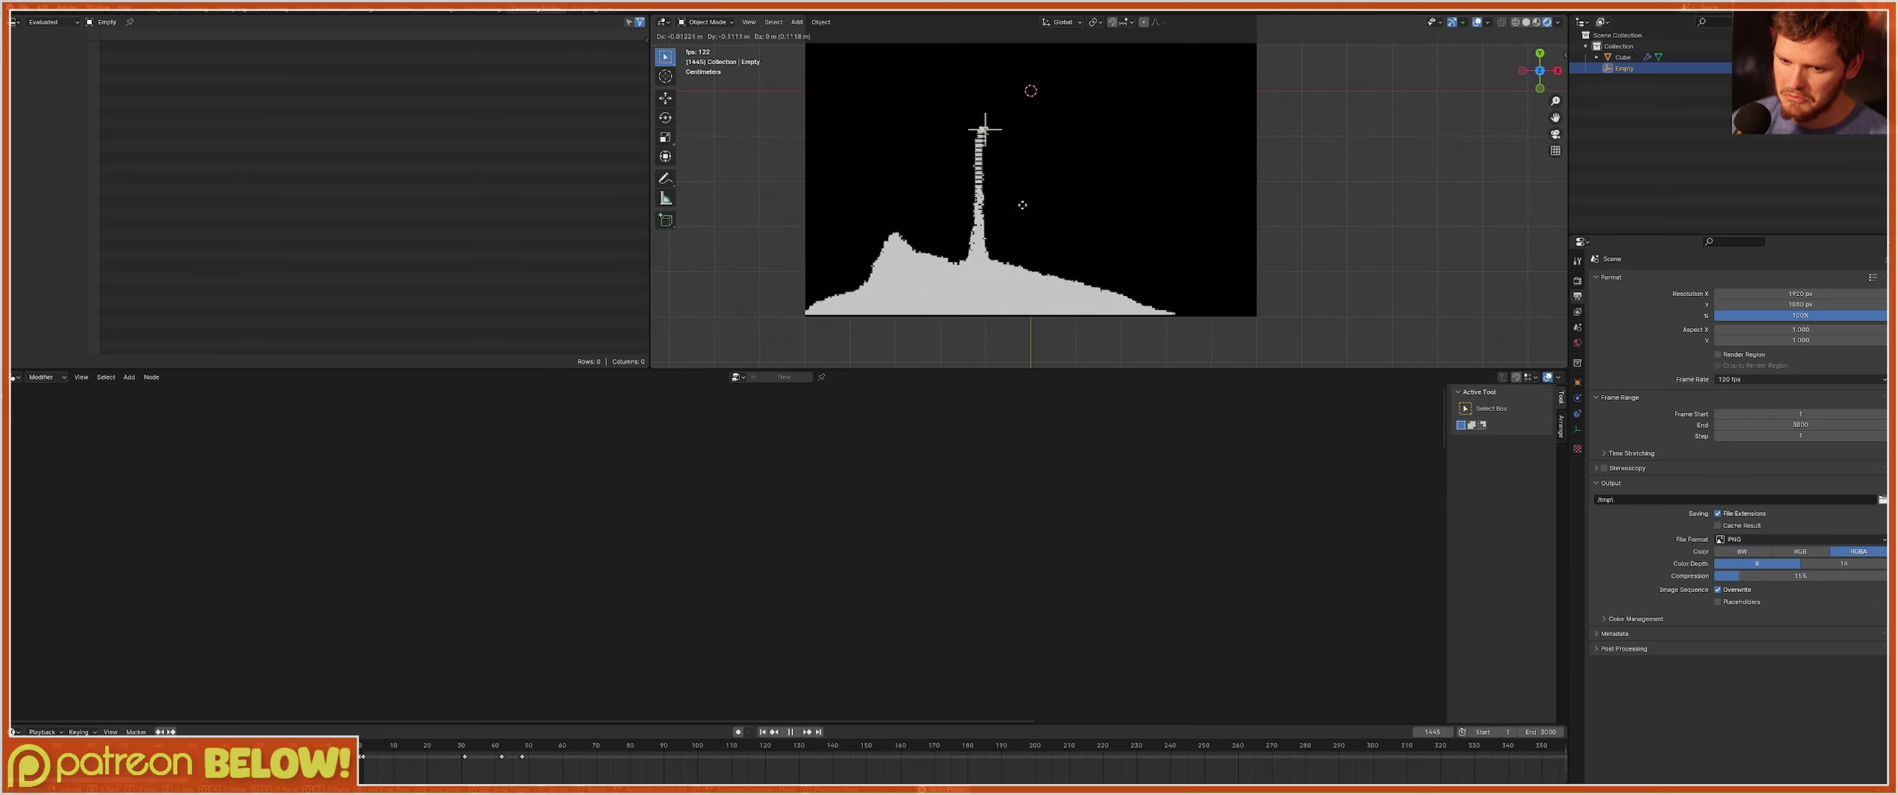
pyautogui.click(1082, 205)
pyautogui.press('space')
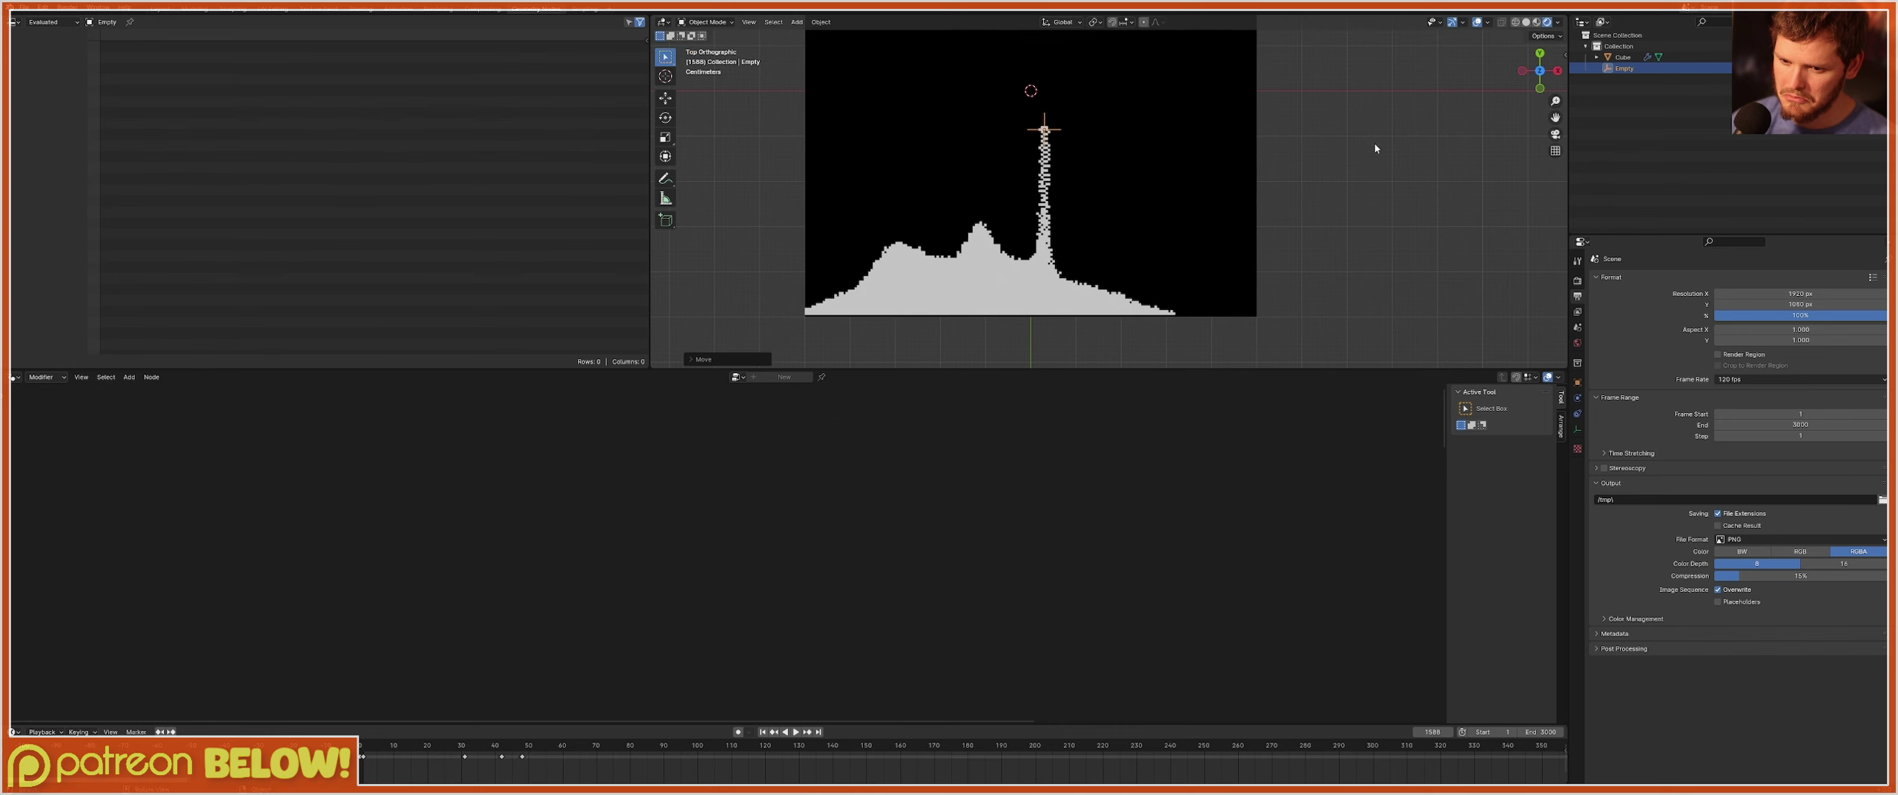
# Select the Cube and set the upper Greater Than threshold inside its MoveLeft group back to 0.667.
pyautogui.click(1623, 58)
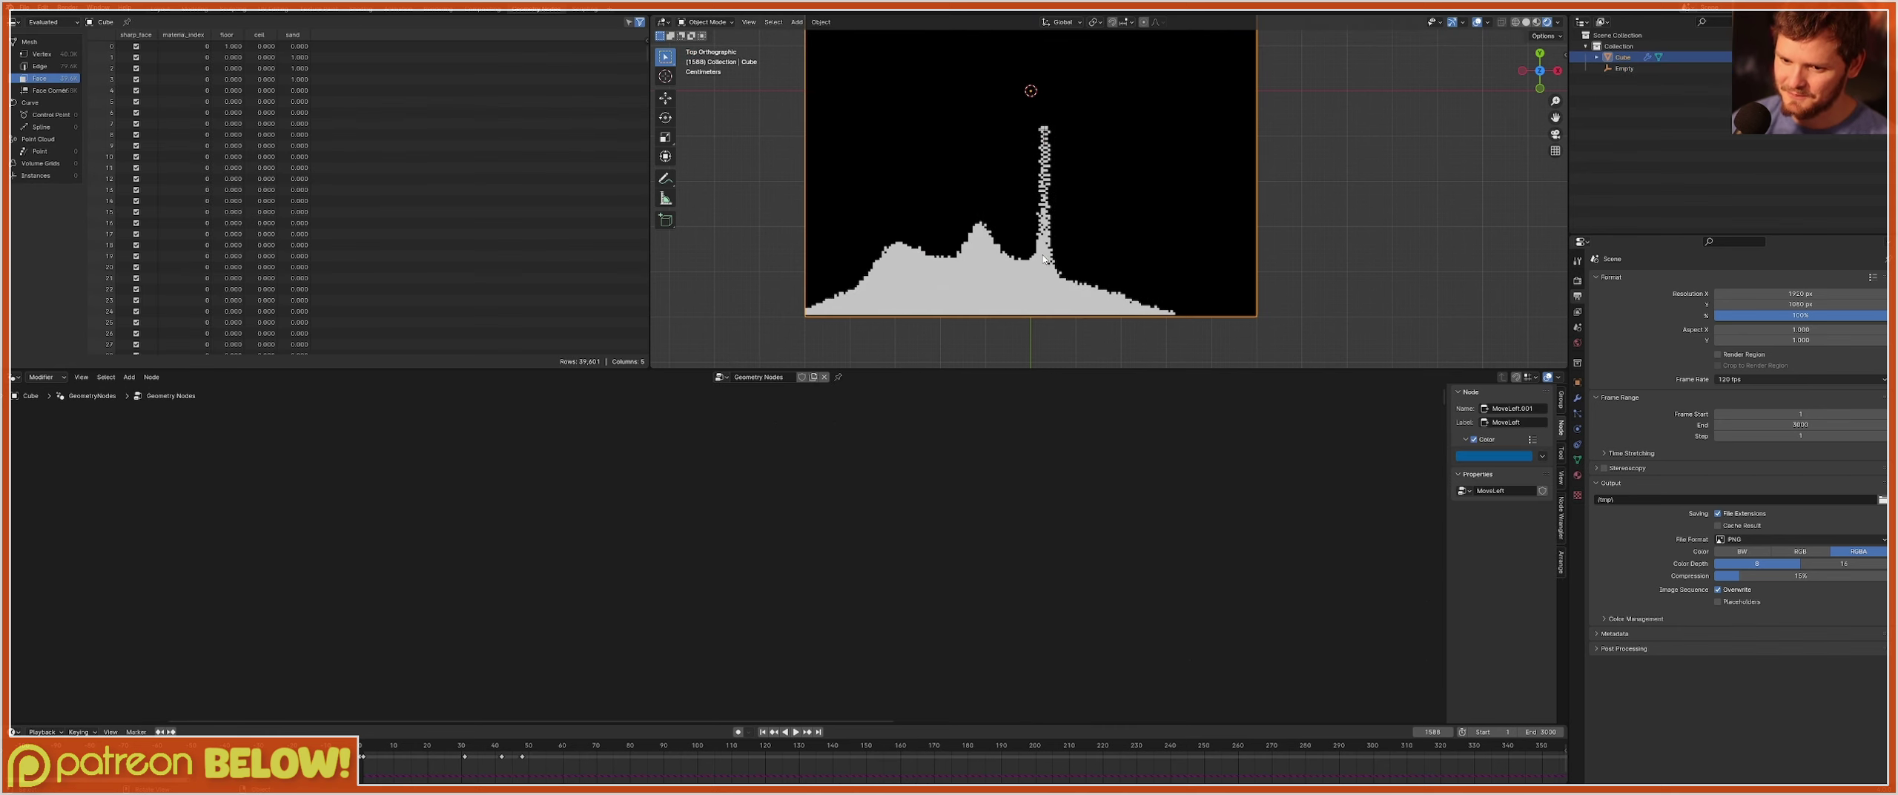
pyautogui.click(1624, 68)
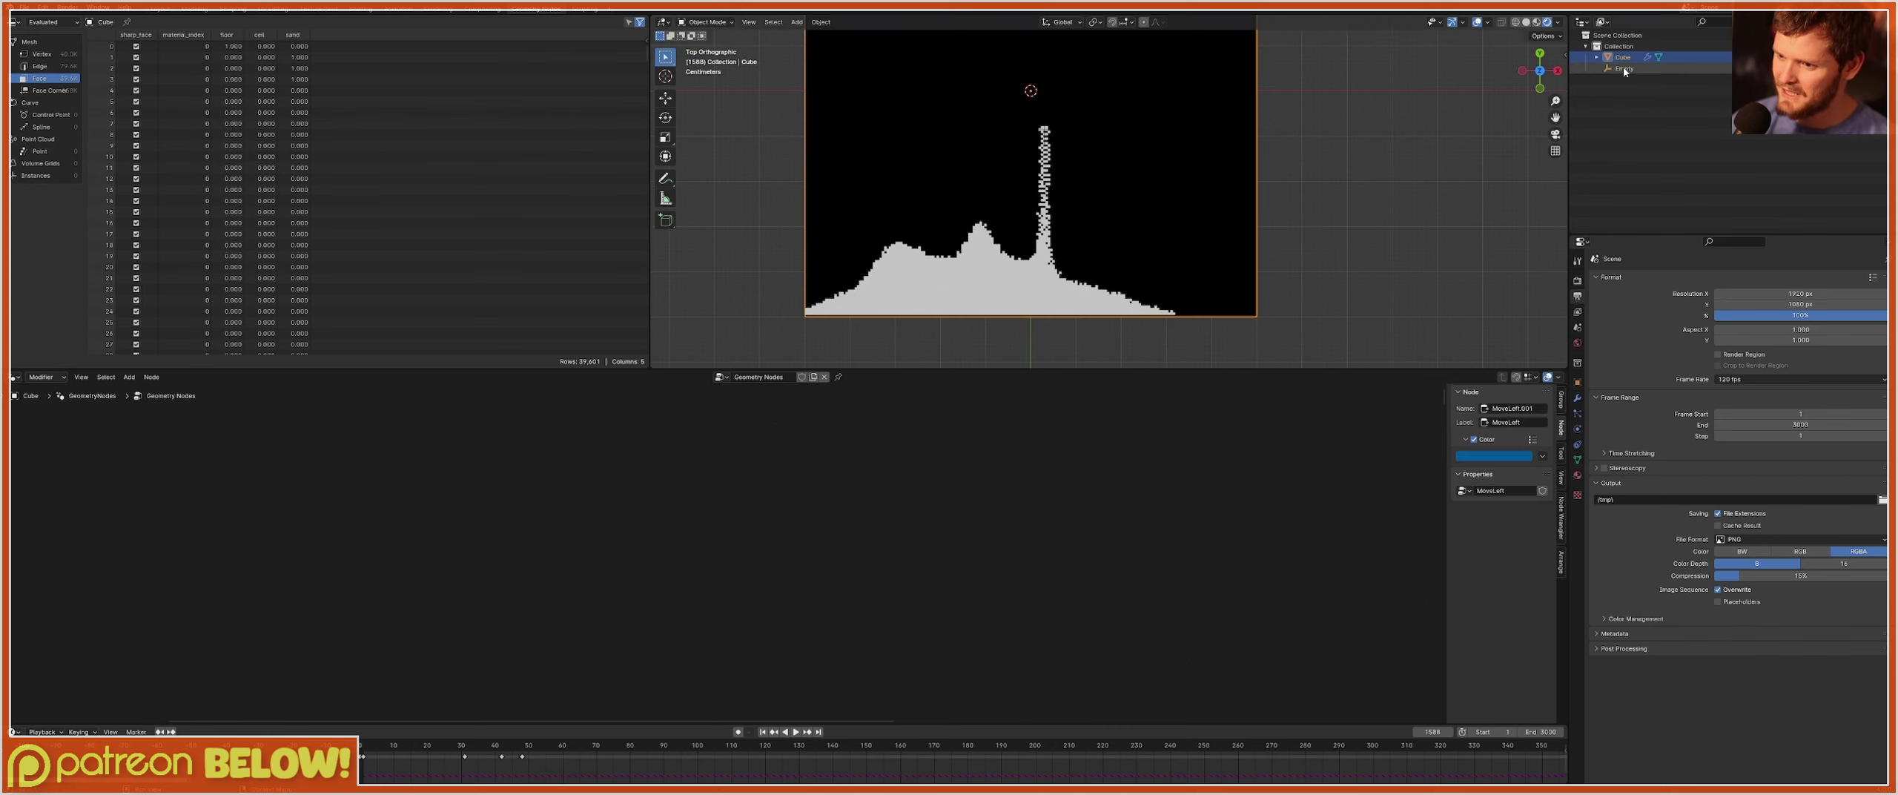
pyautogui.click(1110, 241)
pyautogui.press('Home')
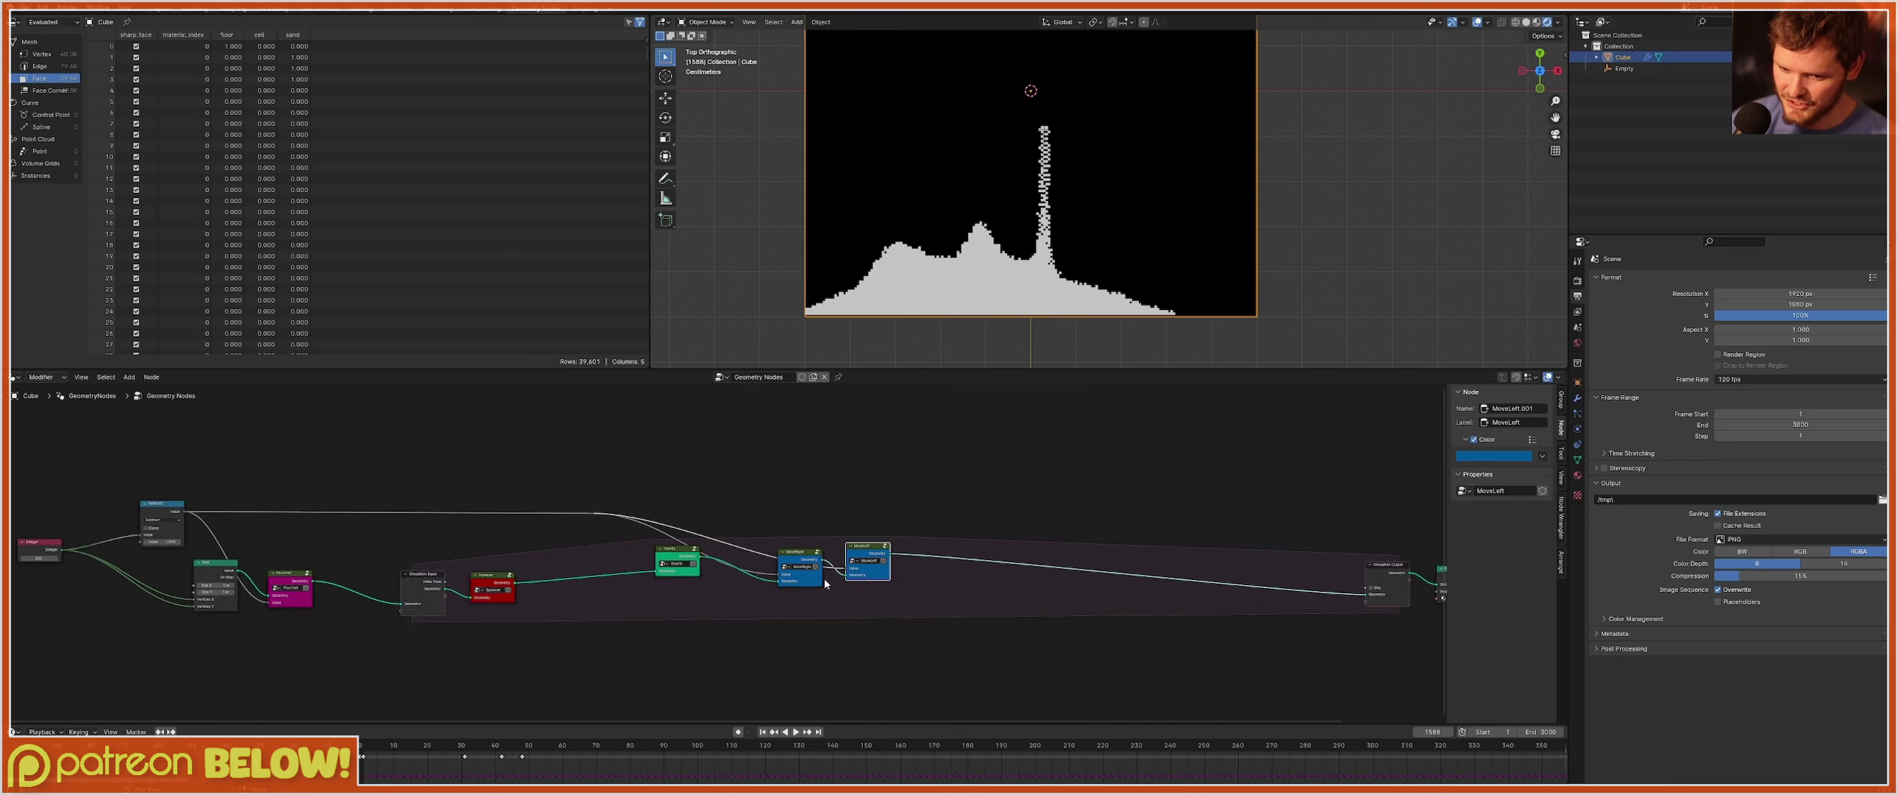
pyautogui.press('Tab')
pyautogui.scroll(2, 806, 683)
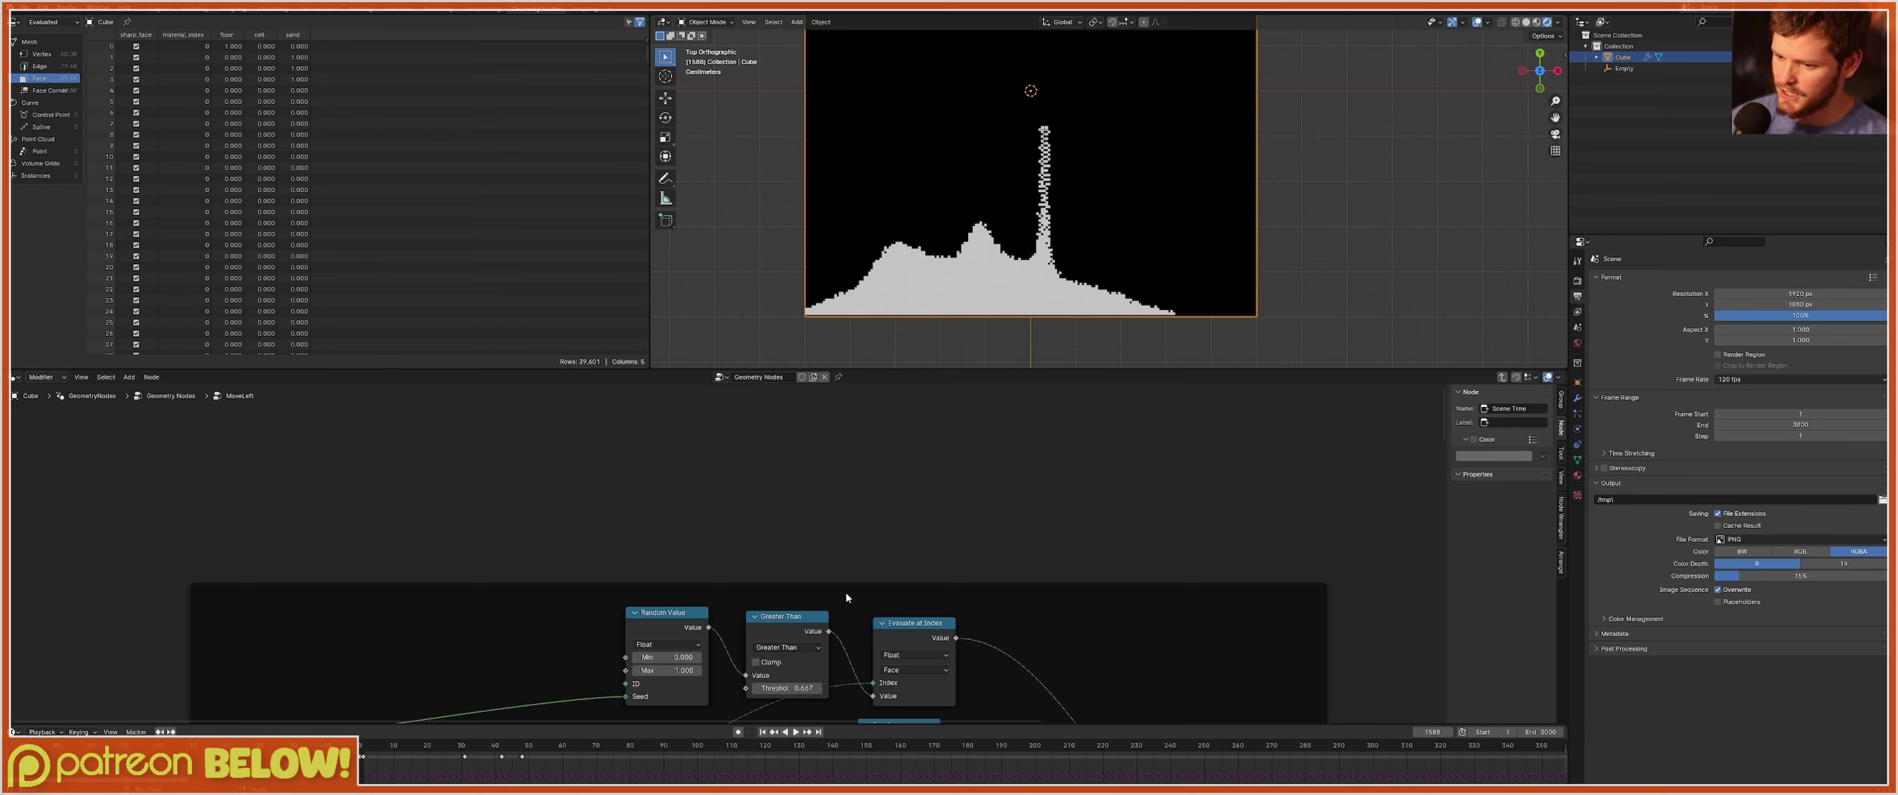
# Set MoveLeft's lower Greater Than comparison value back to 0.667 and return to the main node tree.
pyautogui.scroll(-8, 863, 595)
pyautogui.moveTo(910, 665); pyautogui.dragTo(784, 499, button='middle')
pyautogui.scroll(4, 788, 593)
pyautogui.moveTo(787, 639); pyautogui.dragTo(718, 499, button='middle')
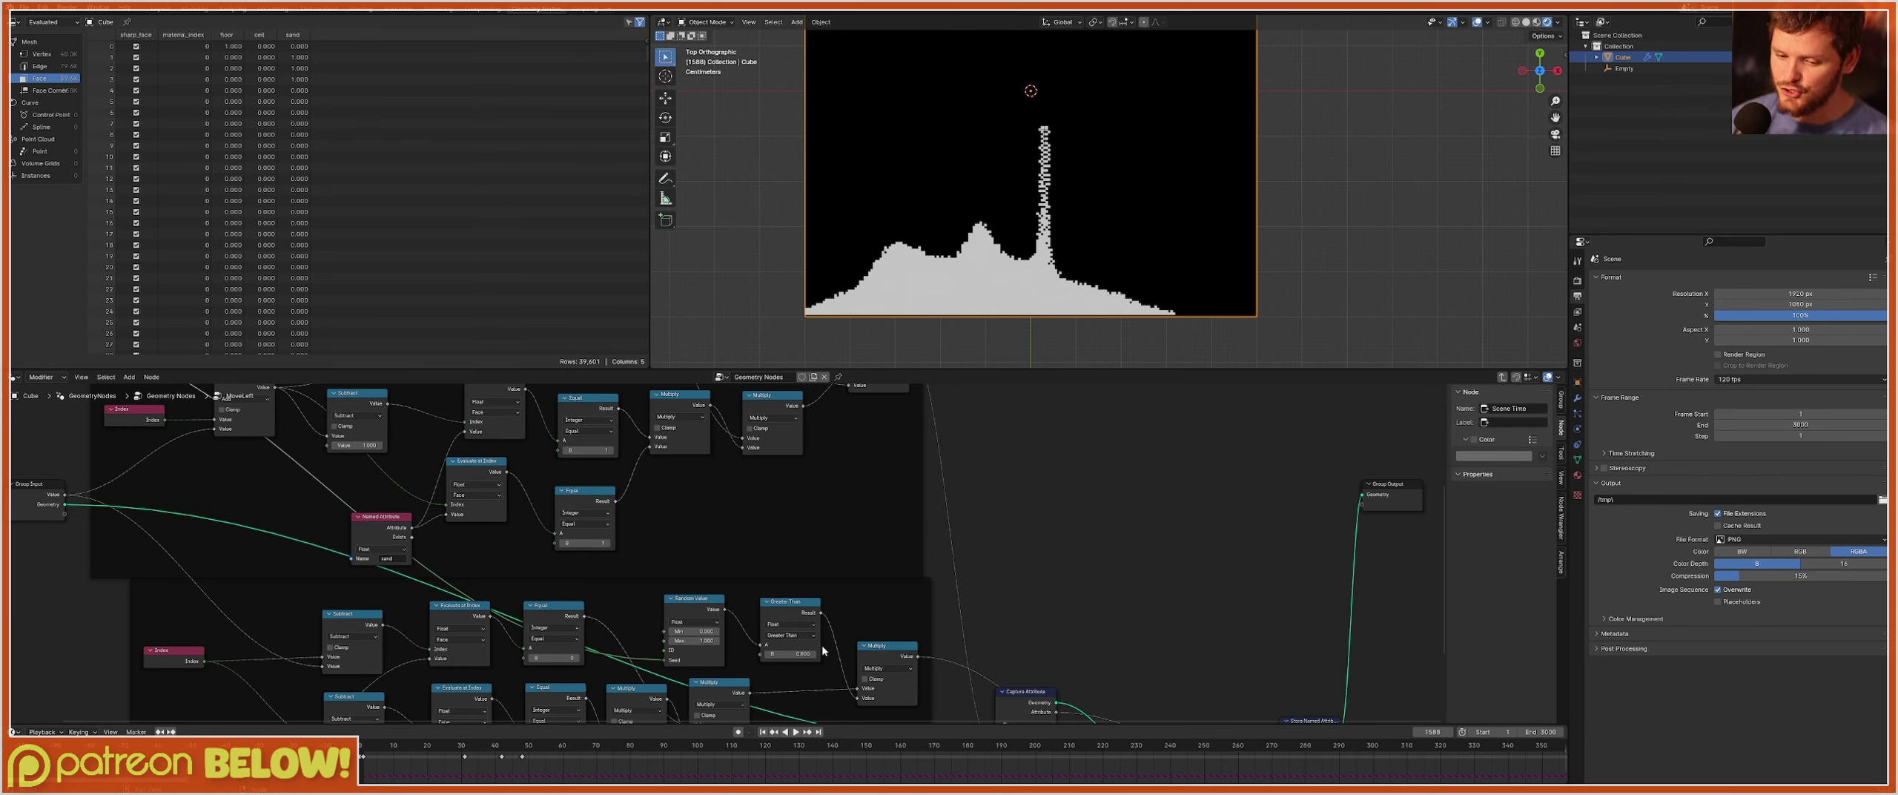
pyautogui.scroll(2, 823, 650)
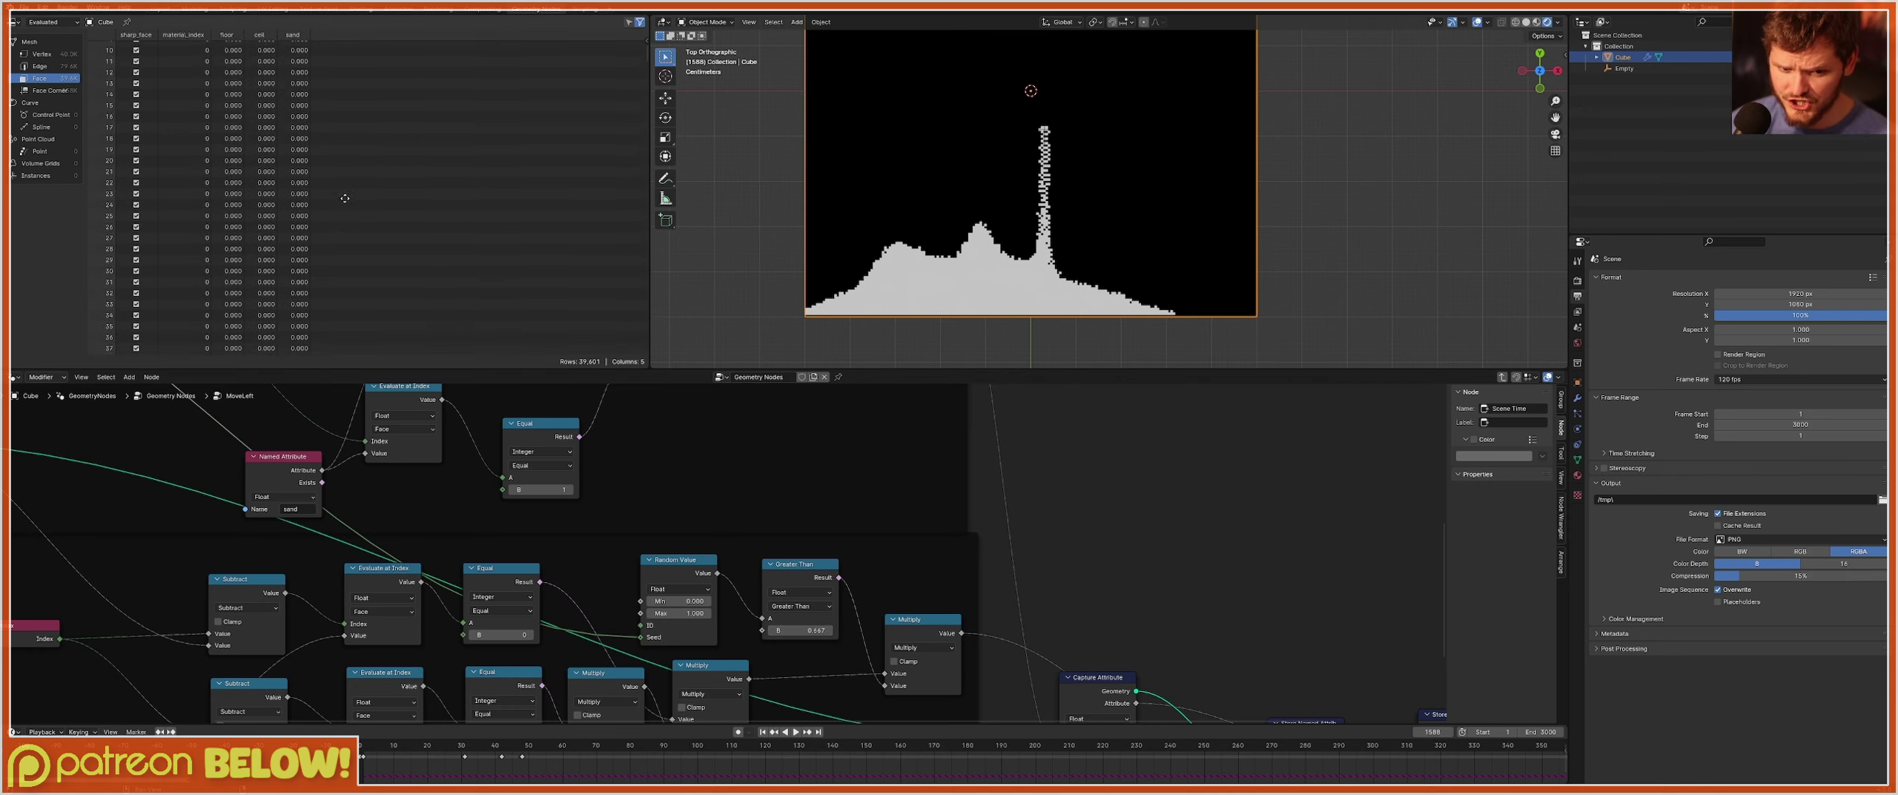
pyautogui.press('Tab')
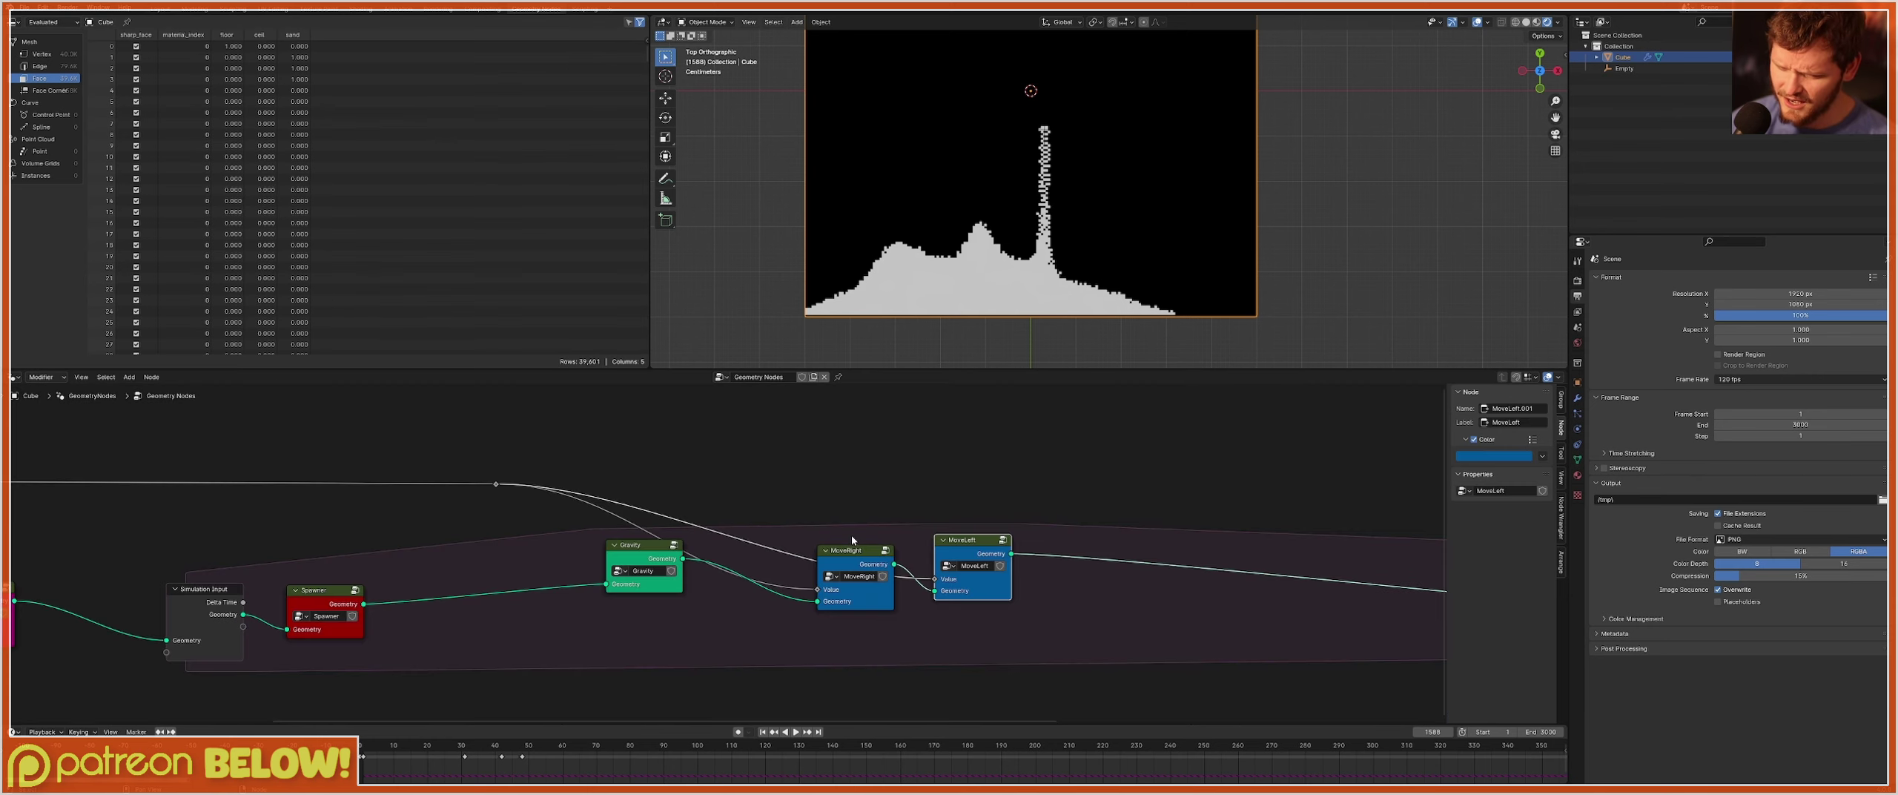
# Inside the MoveRight node group, restore the original threshold of the upper Less Than node.
pyautogui.click(856, 563)
pyautogui.press('Tab')
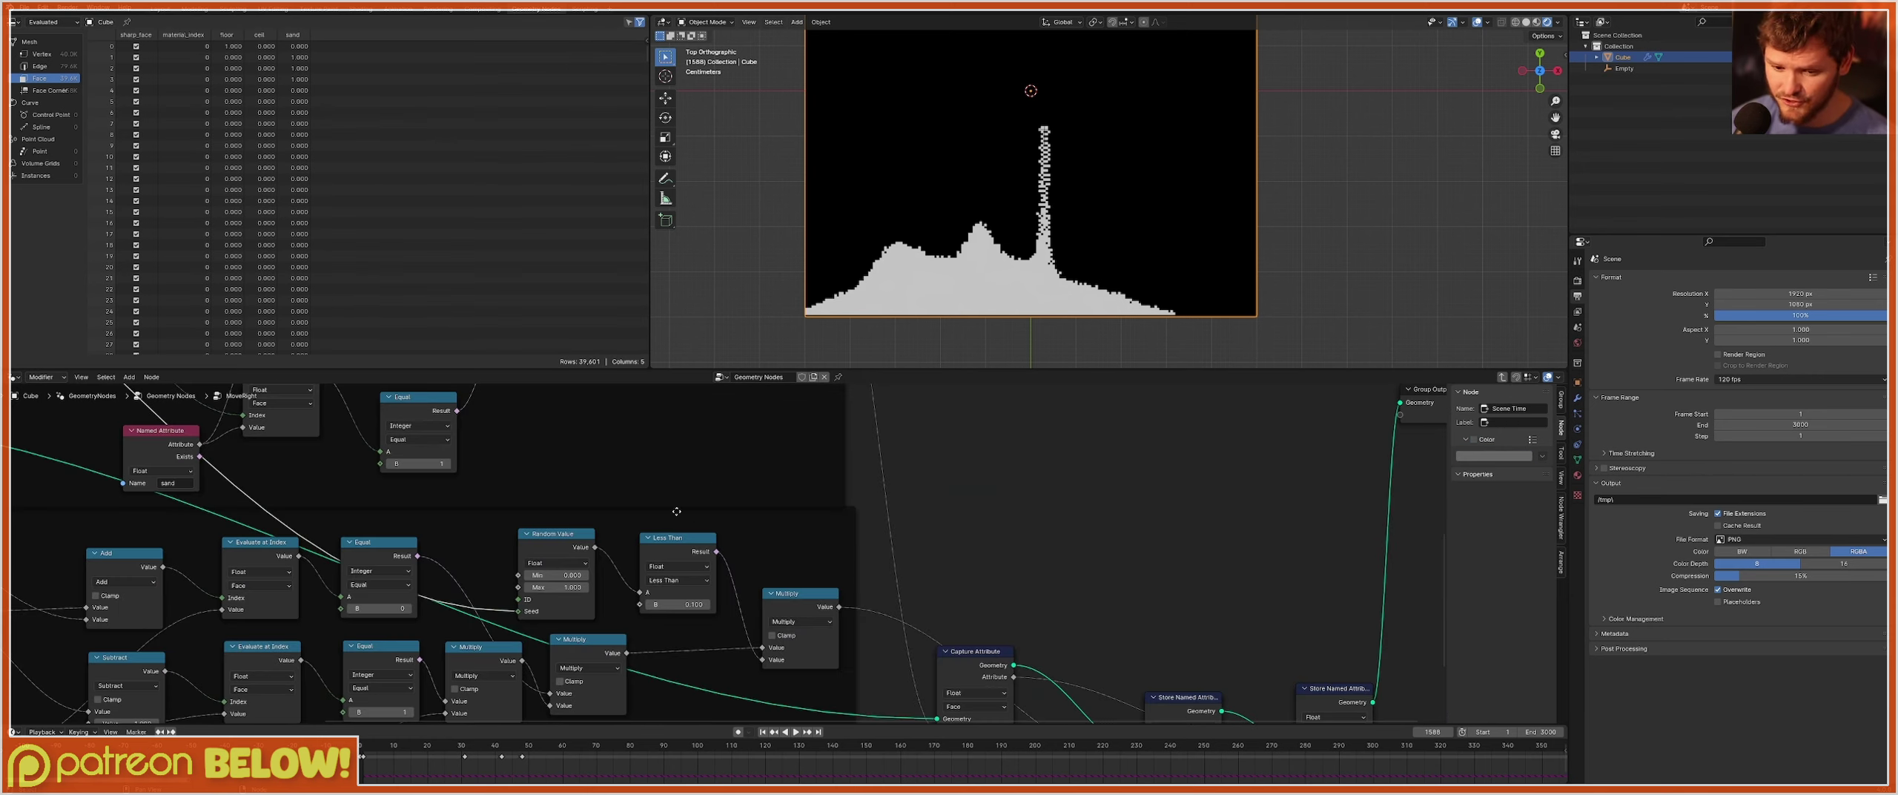
pyautogui.moveTo(626, 491); pyautogui.dragTo(949, 704, button='middle')
pyautogui.scroll(-5, 856, 665)
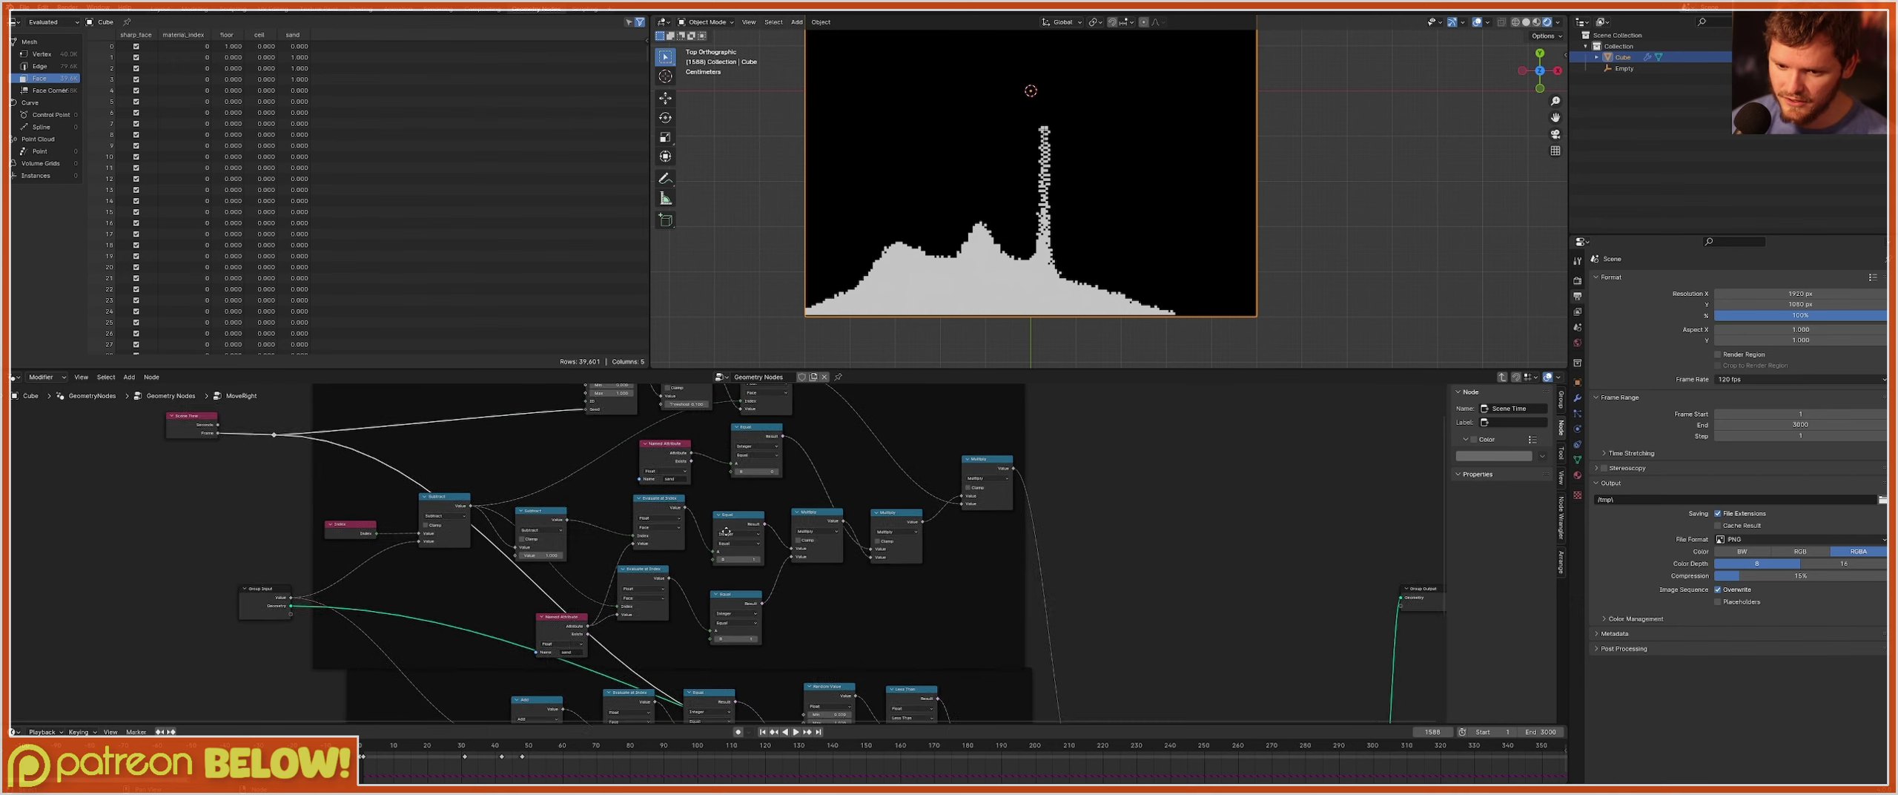
pyautogui.moveTo(725, 529); pyautogui.dragTo(784, 642, button='middle')
pyautogui.scroll(3, 610, 524)
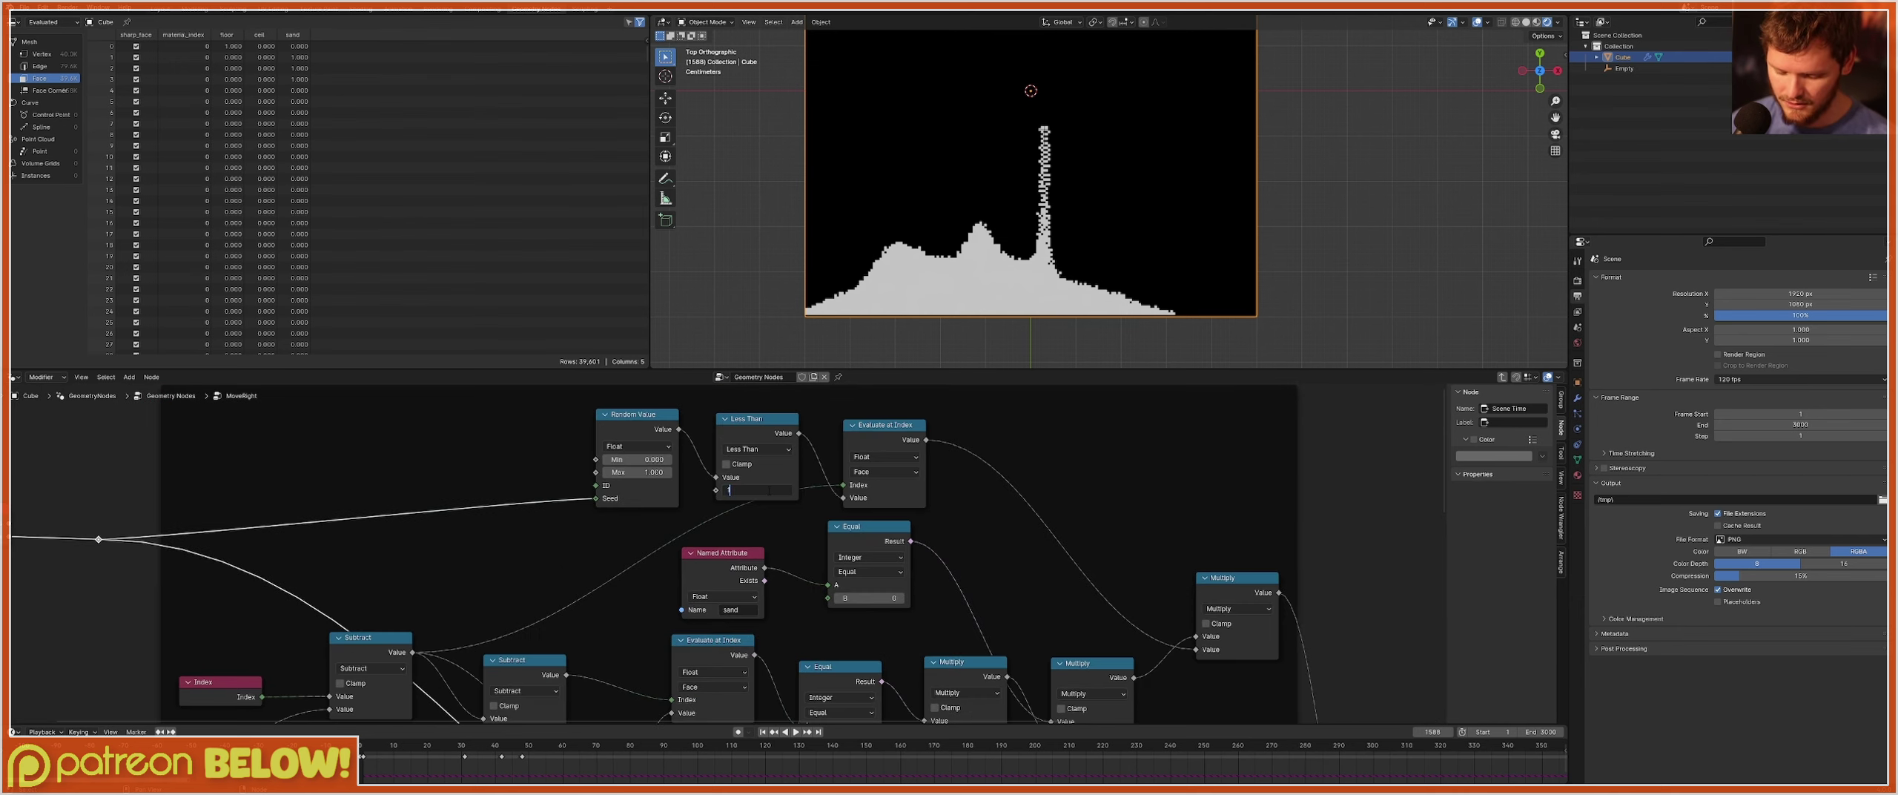
# Restore the original comparison value of MoveRight's lower Less Than node and return to the main node tree.
pyautogui.scroll(-5, 904, 552)
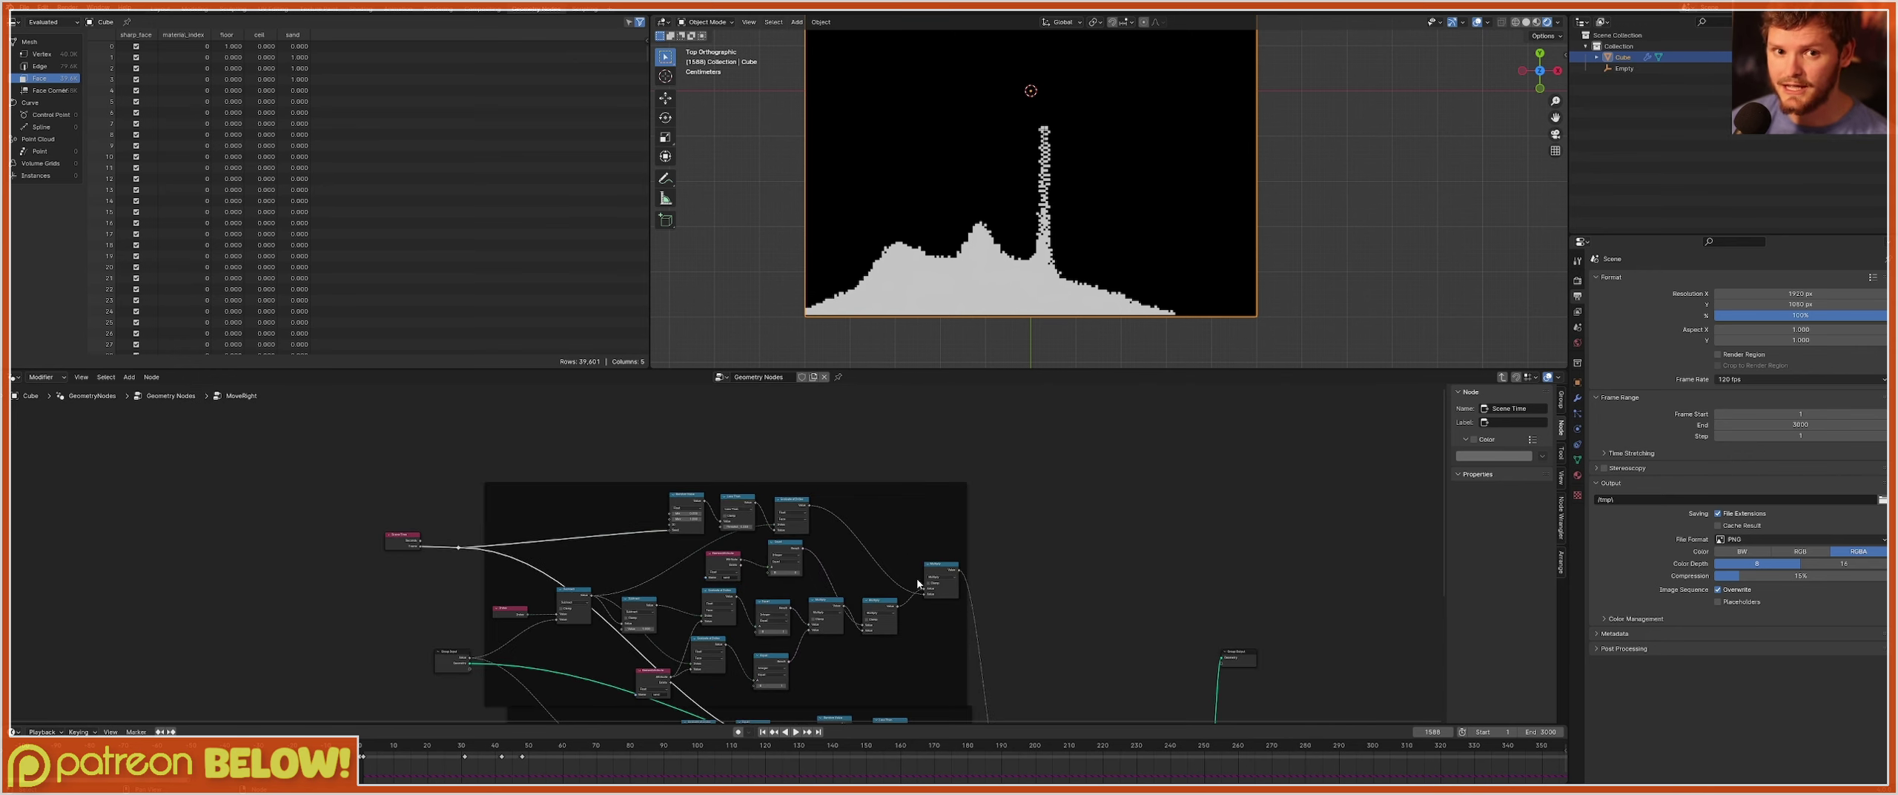
pyautogui.moveTo(925, 605); pyautogui.dragTo(845, 421, button='middle')
pyautogui.scroll(3, 855, 586)
pyautogui.scroll(3, 854, 585)
pyautogui.click(873, 574)
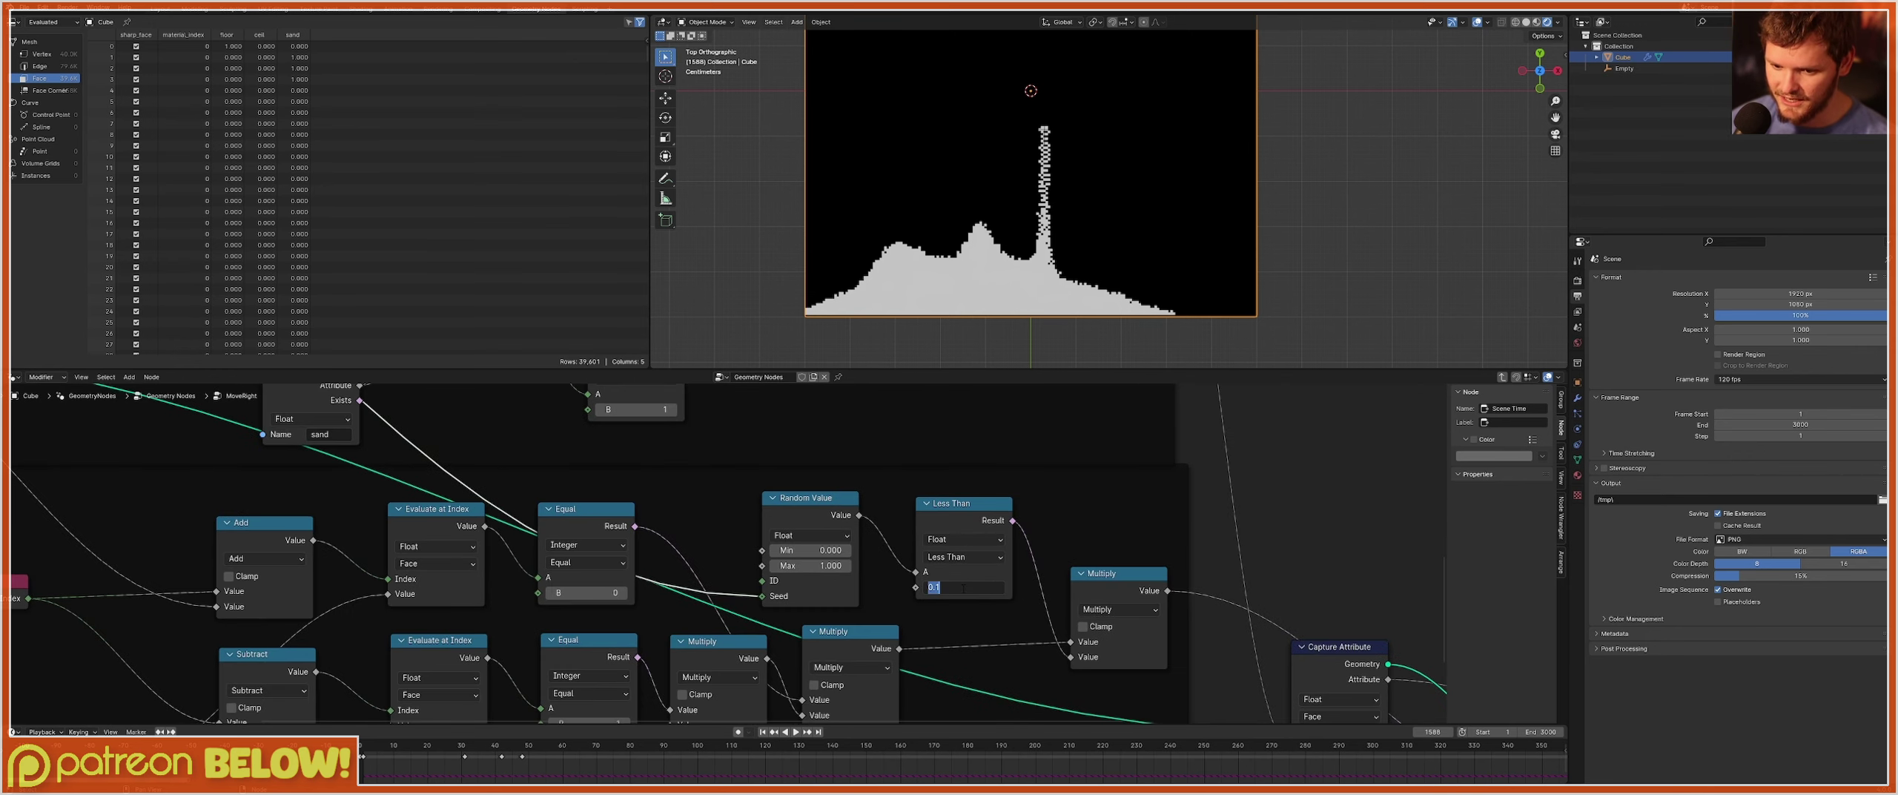
pyautogui.press('Tab')
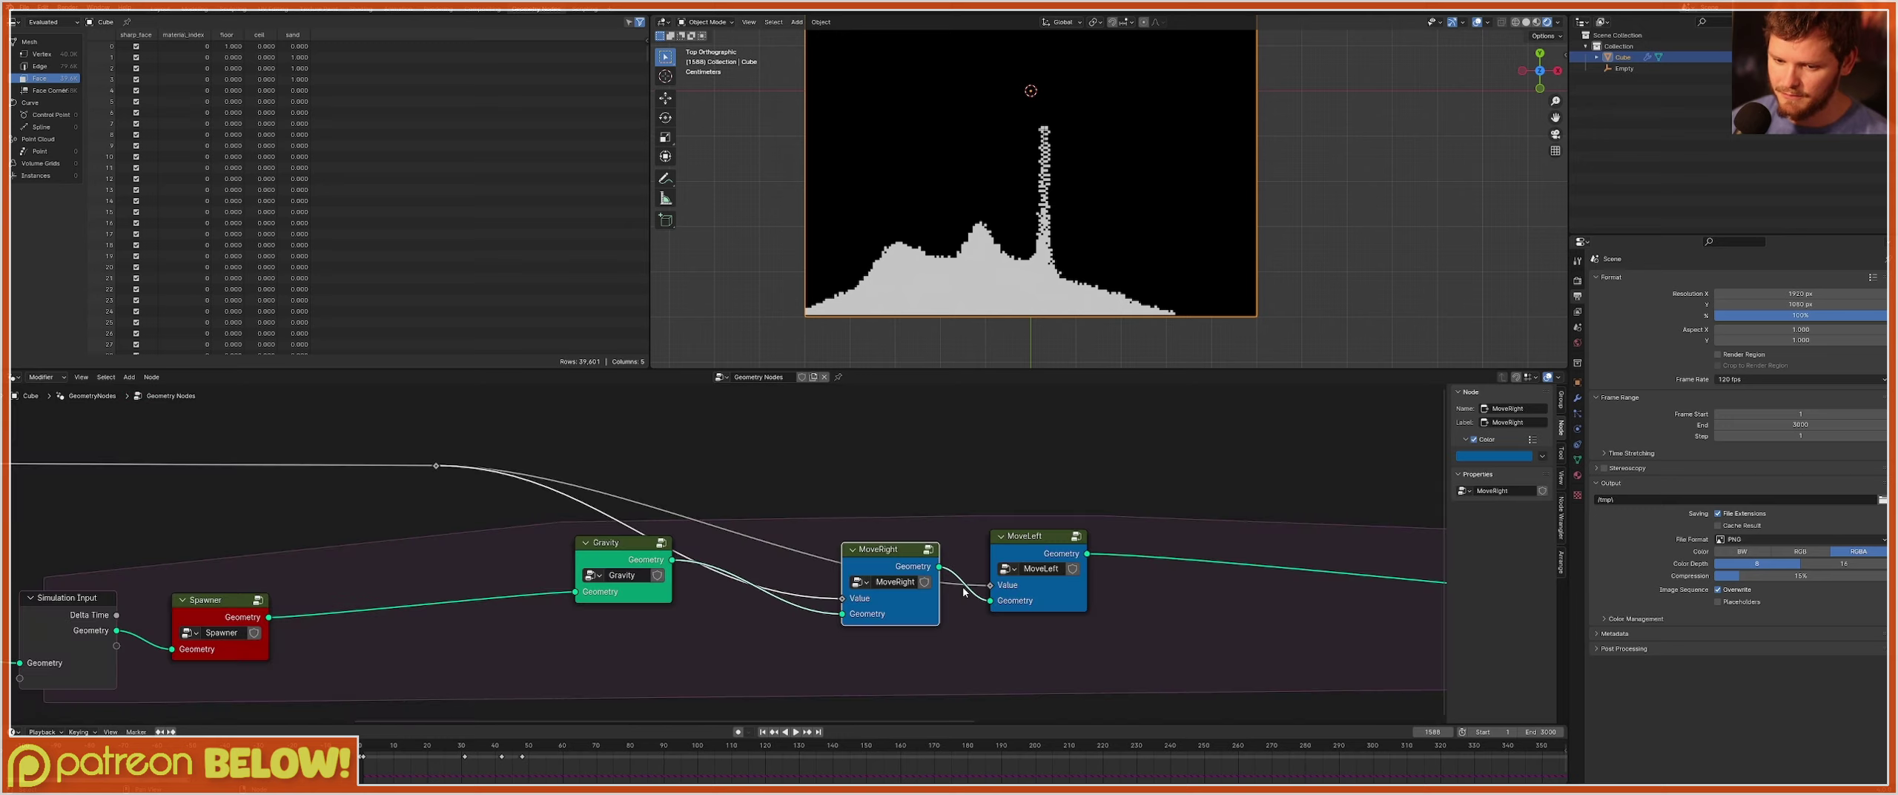
# Resume the simulation and move the Empty back and forth above the sand, placing it just off-centre over the pile.
pyautogui.press('space')
pyautogui.click(1635, 71)
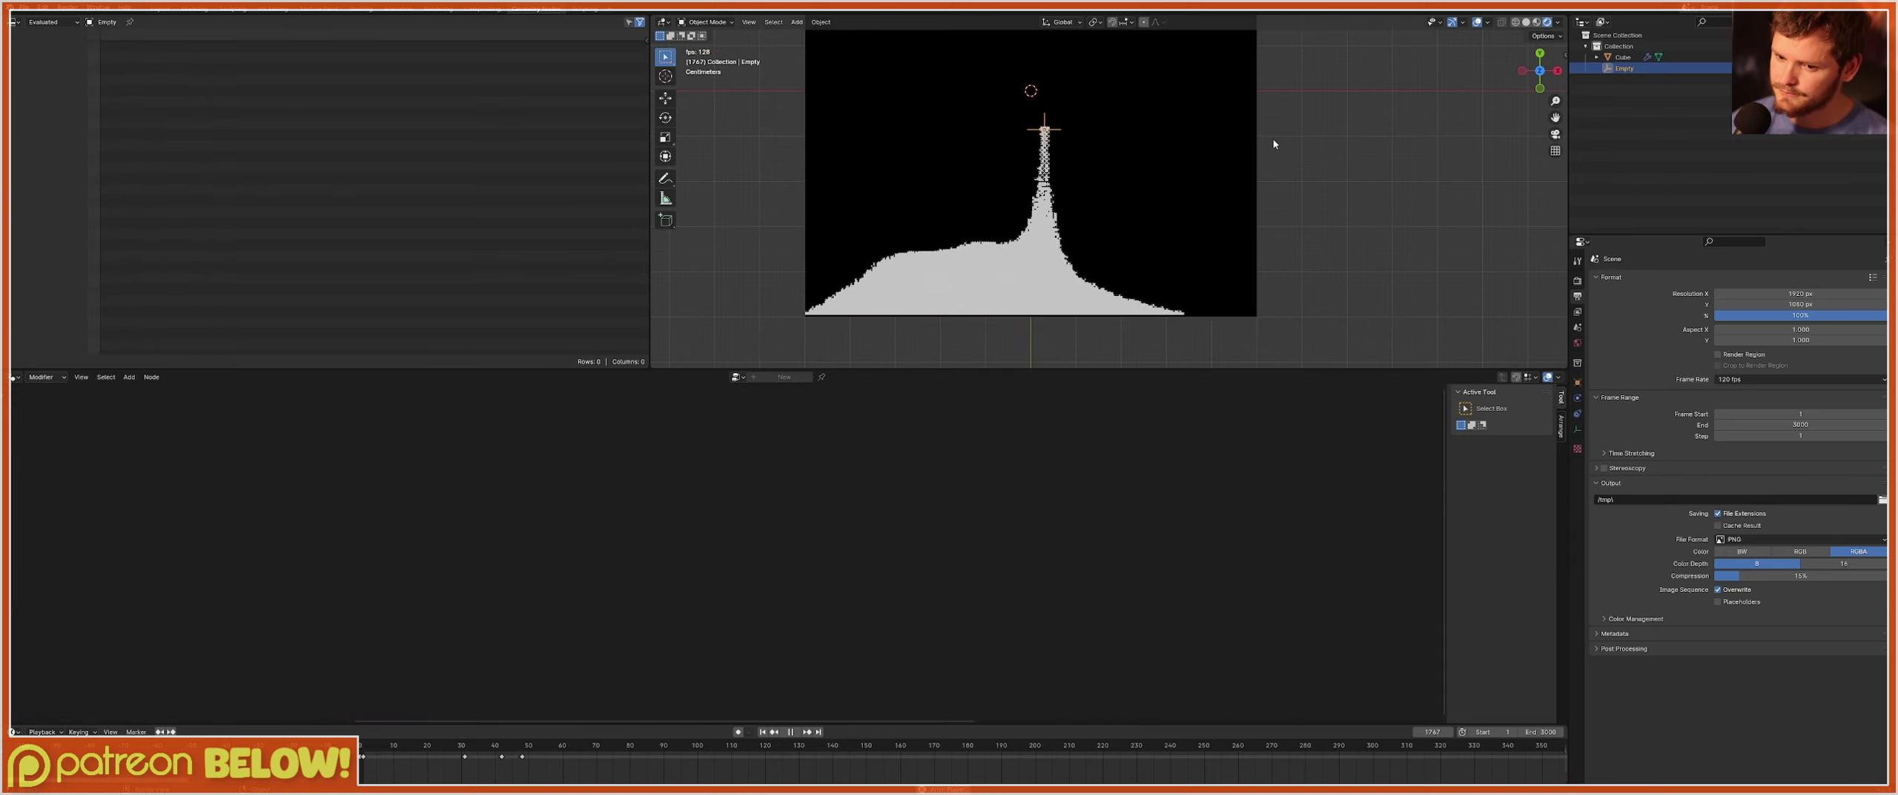
pyautogui.press('g')
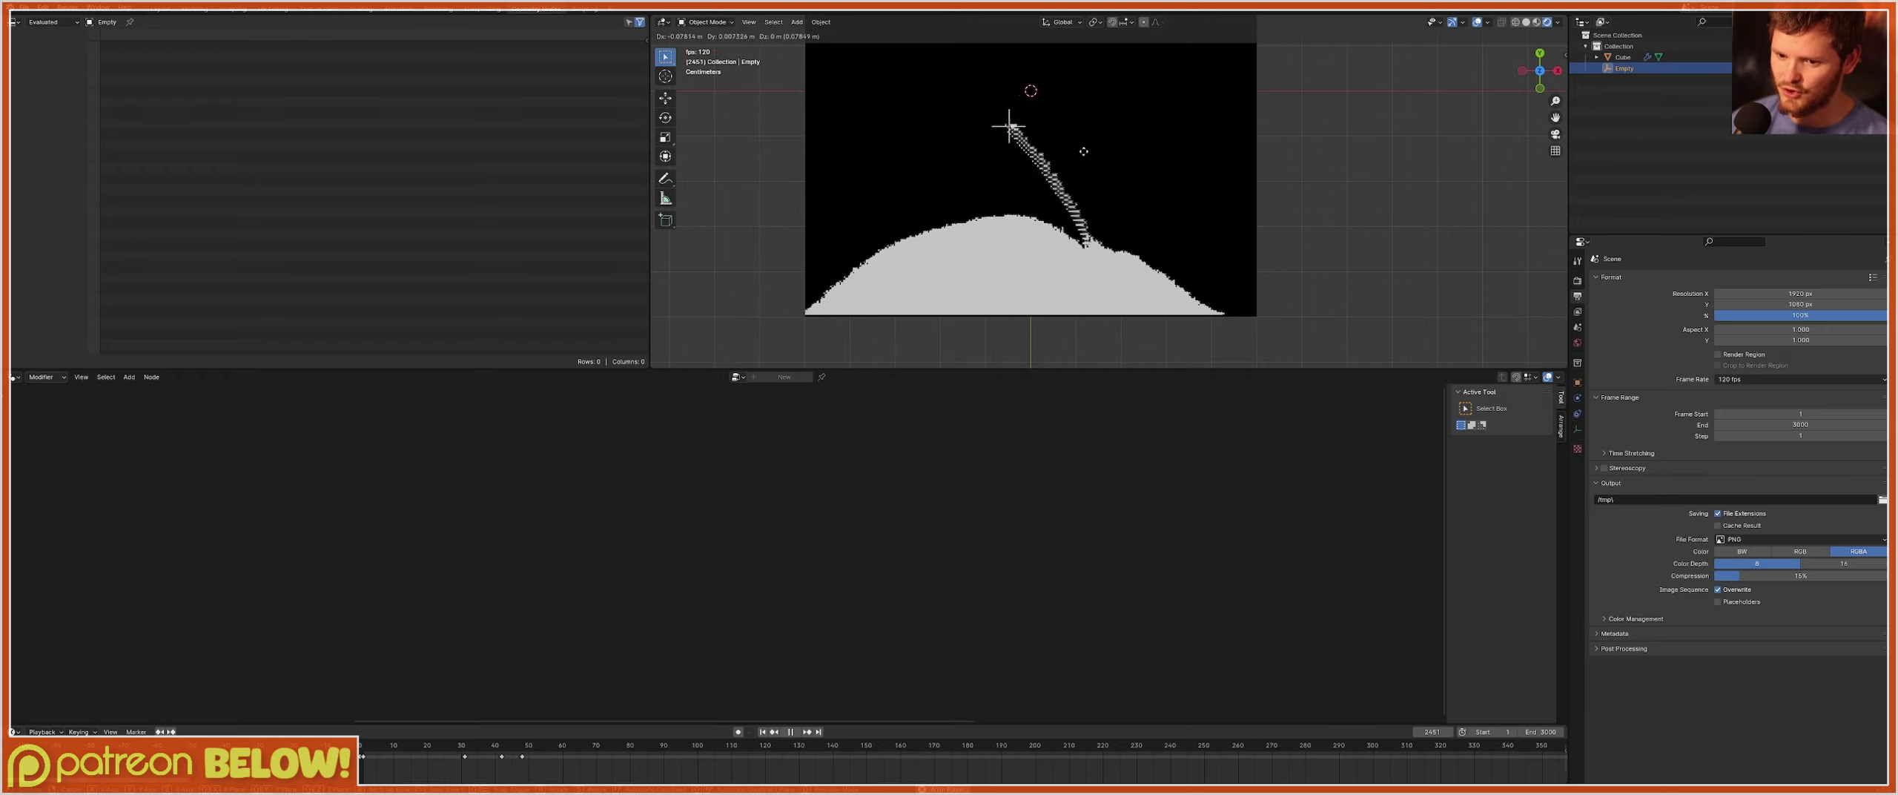
pyautogui.click(1071, 157)
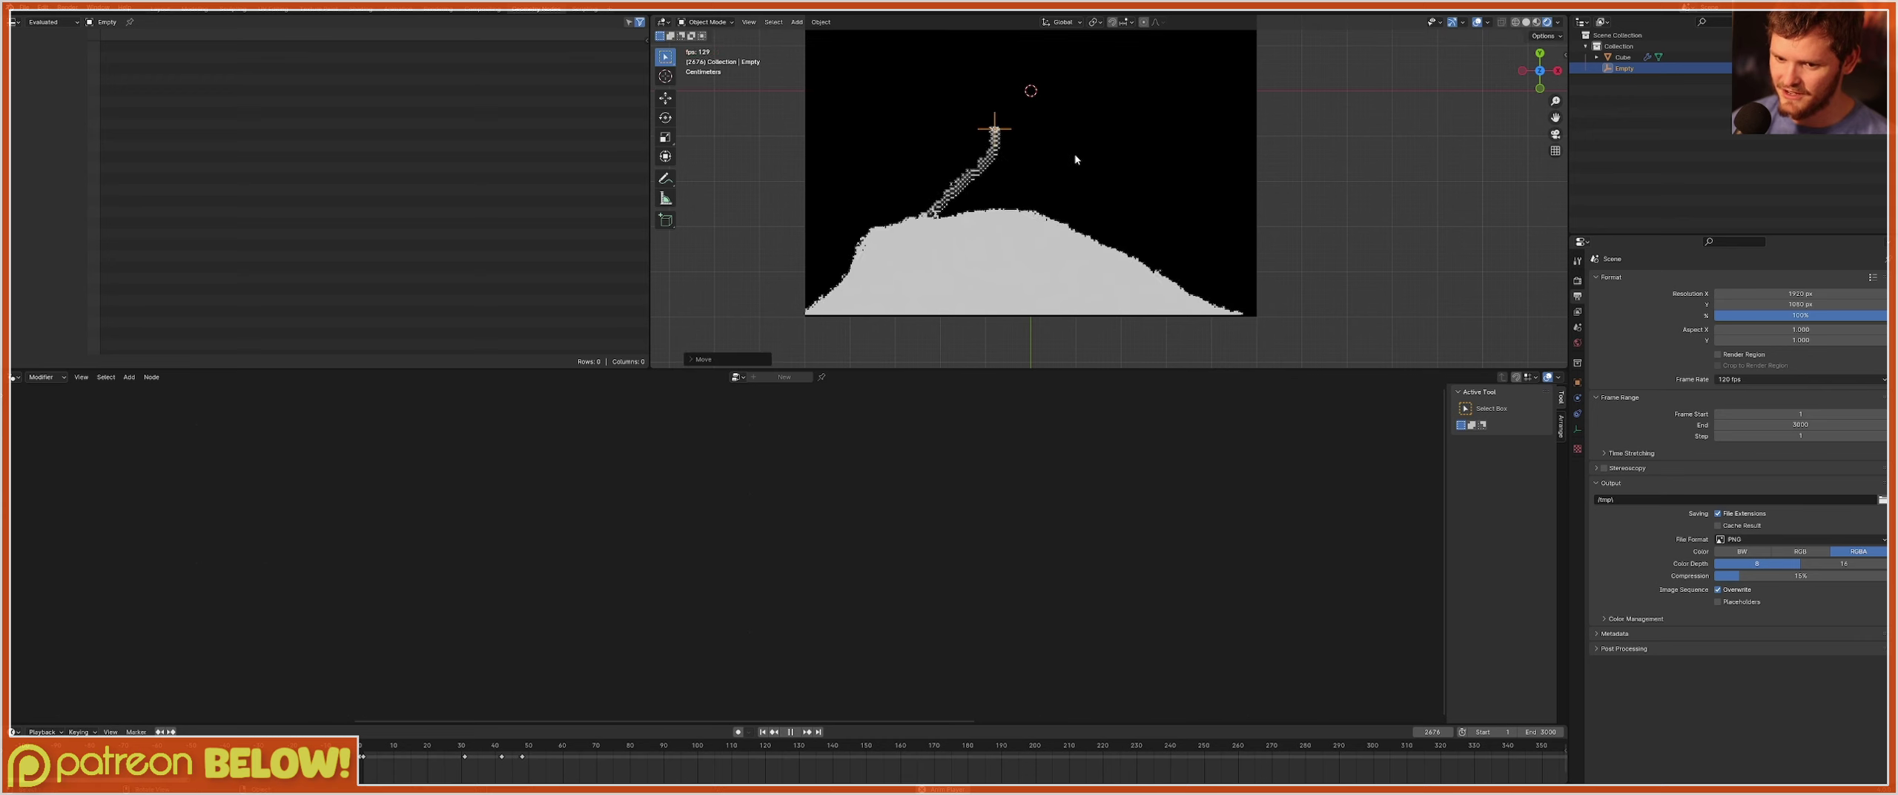
# Restart the simulation and test it by moving the Empty to the right of the sand pile, pausing playback after the move.
pyautogui.hotkey('shift', 'Left')
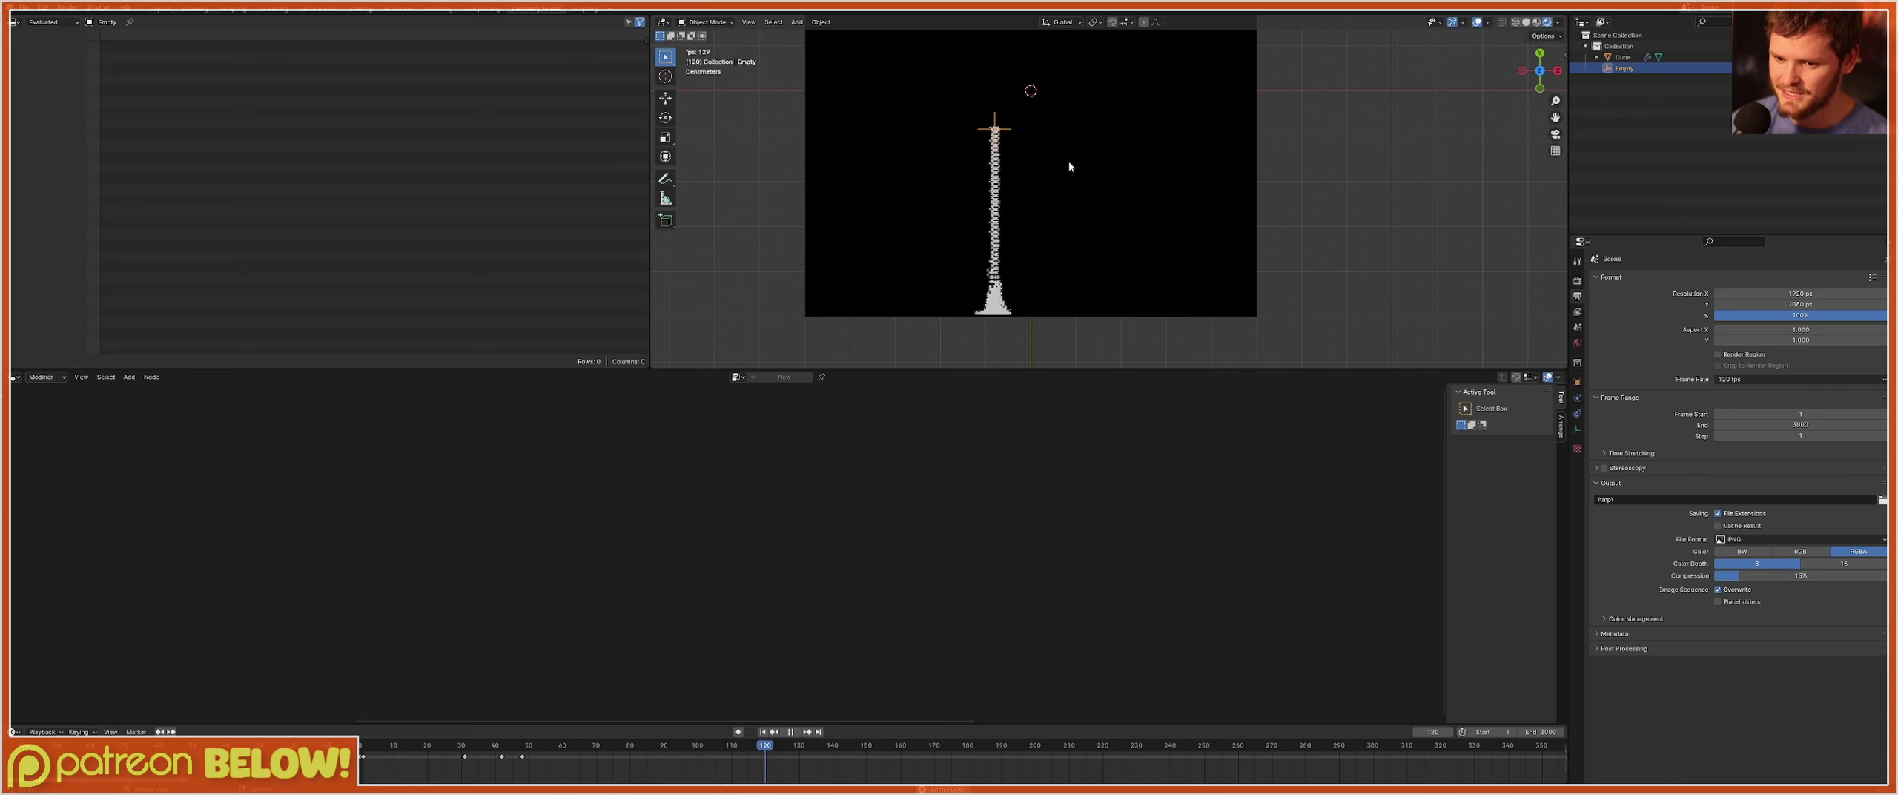
pyautogui.press('space')
pyautogui.click(1623, 57)
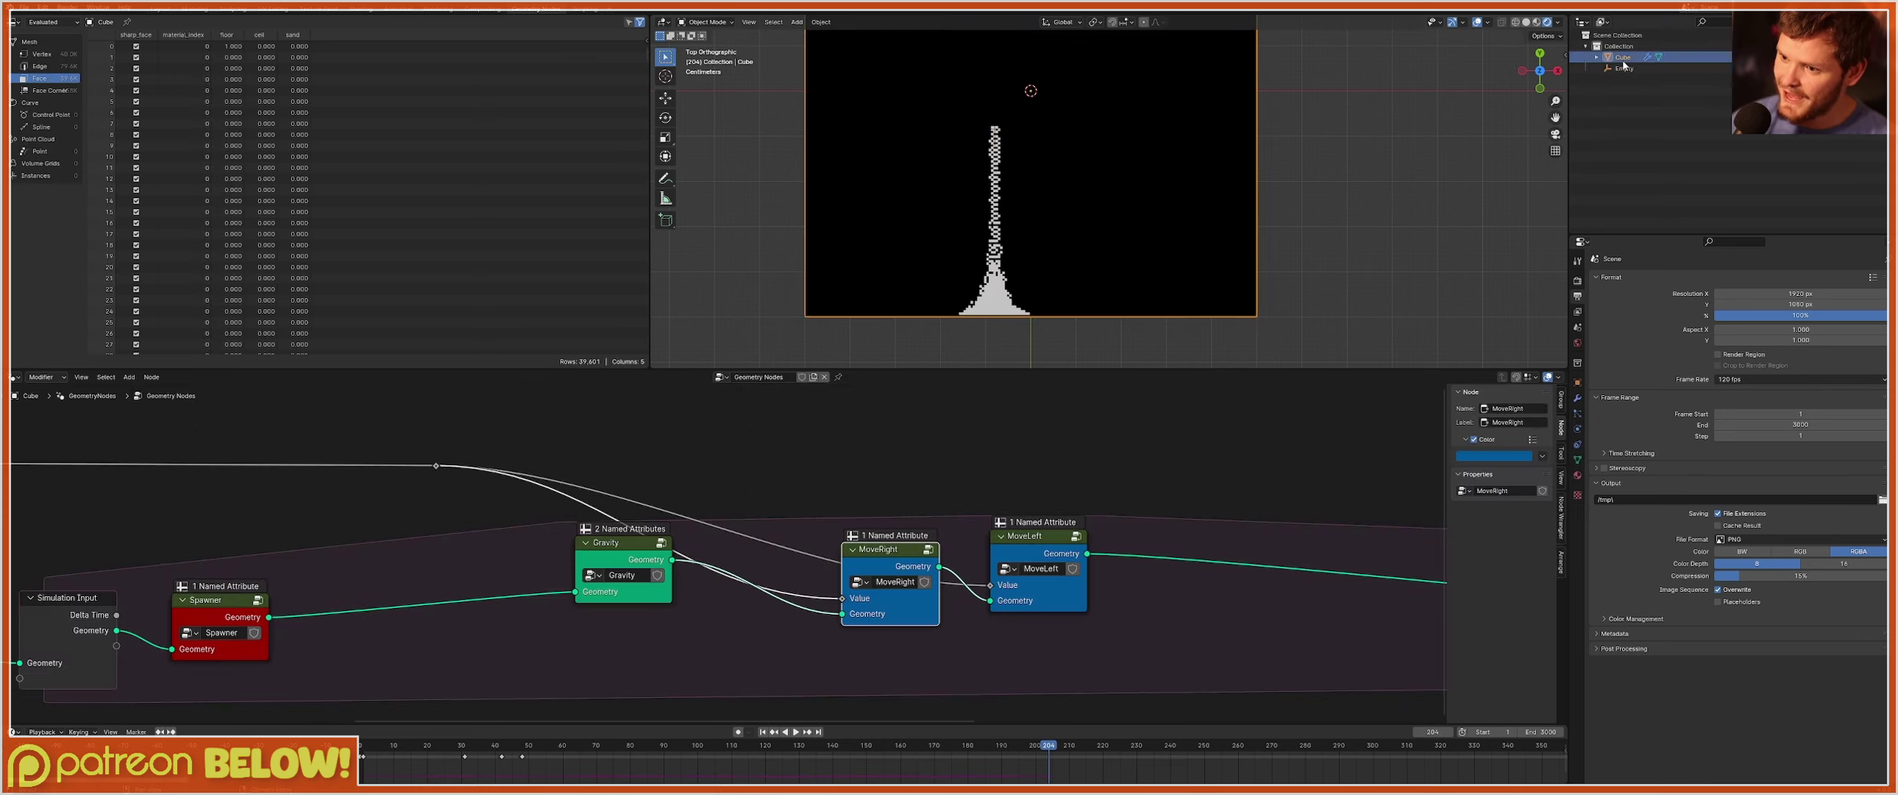
pyautogui.scroll(-5, 607, 591)
pyautogui.scroll(4, 608, 575)
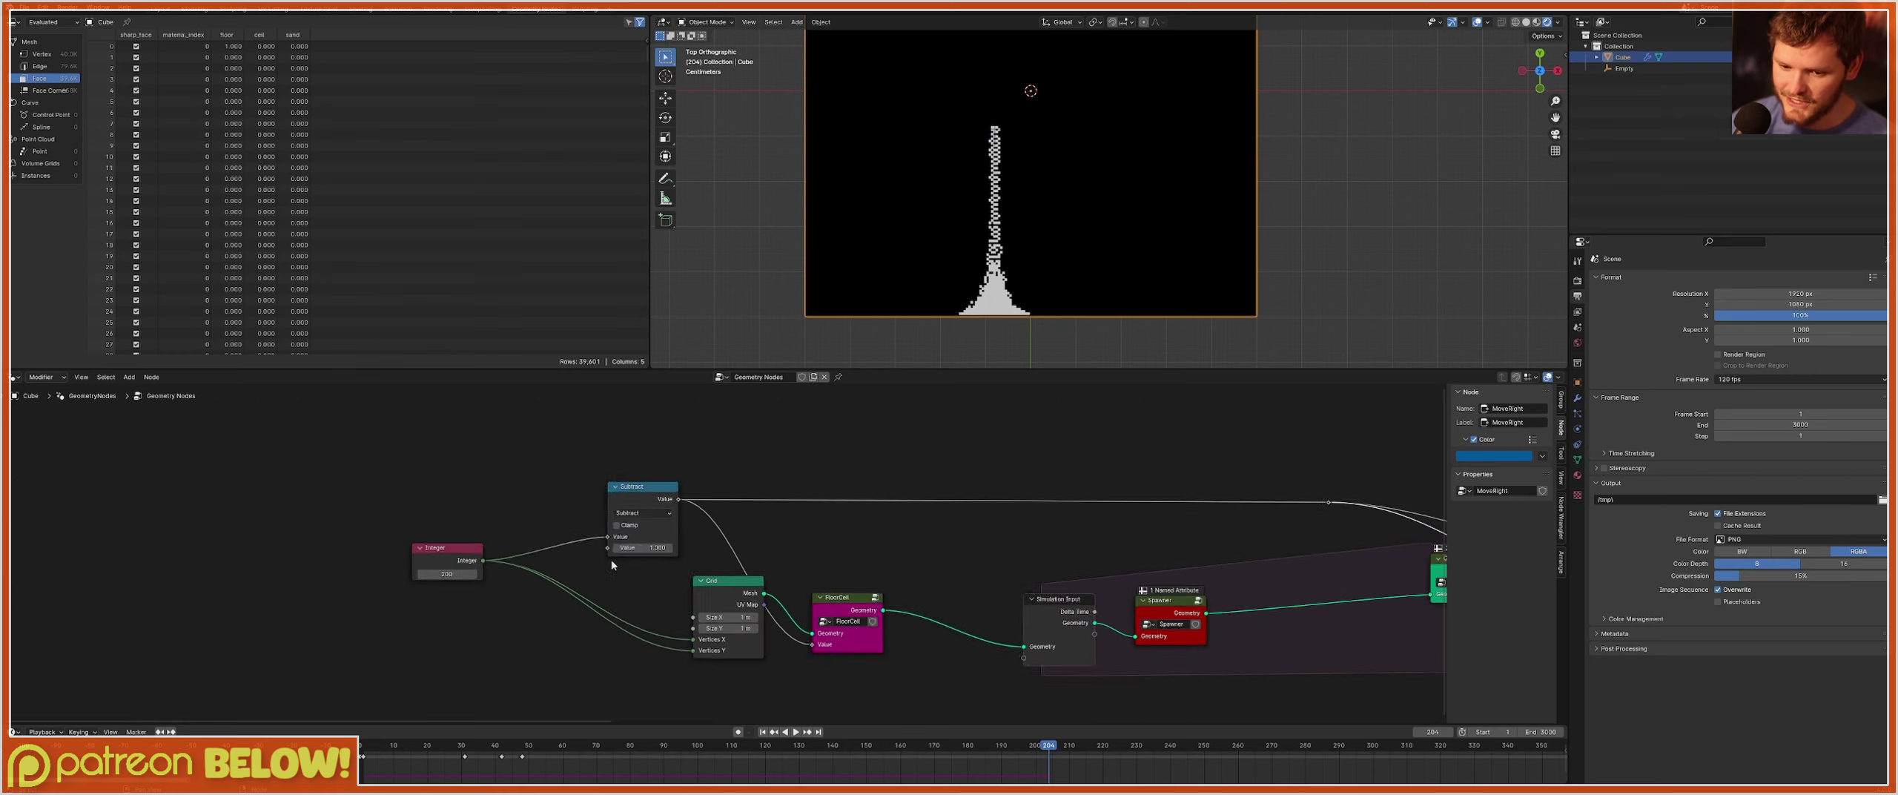
pyautogui.press('space')
pyautogui.click(1631, 68)
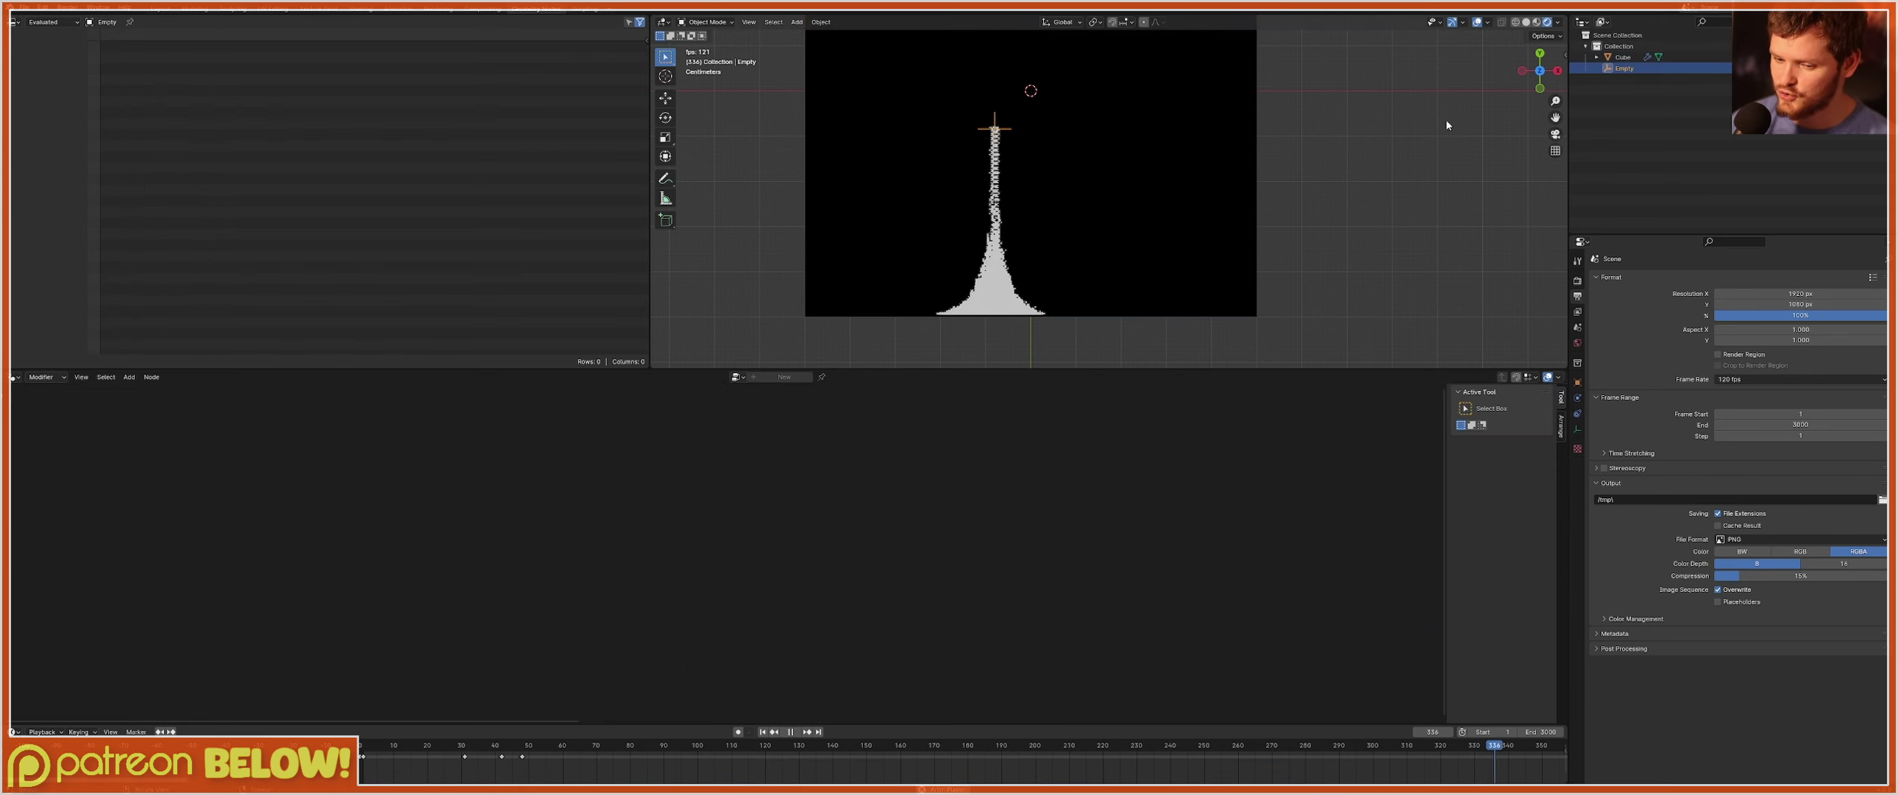
pyautogui.press('g')
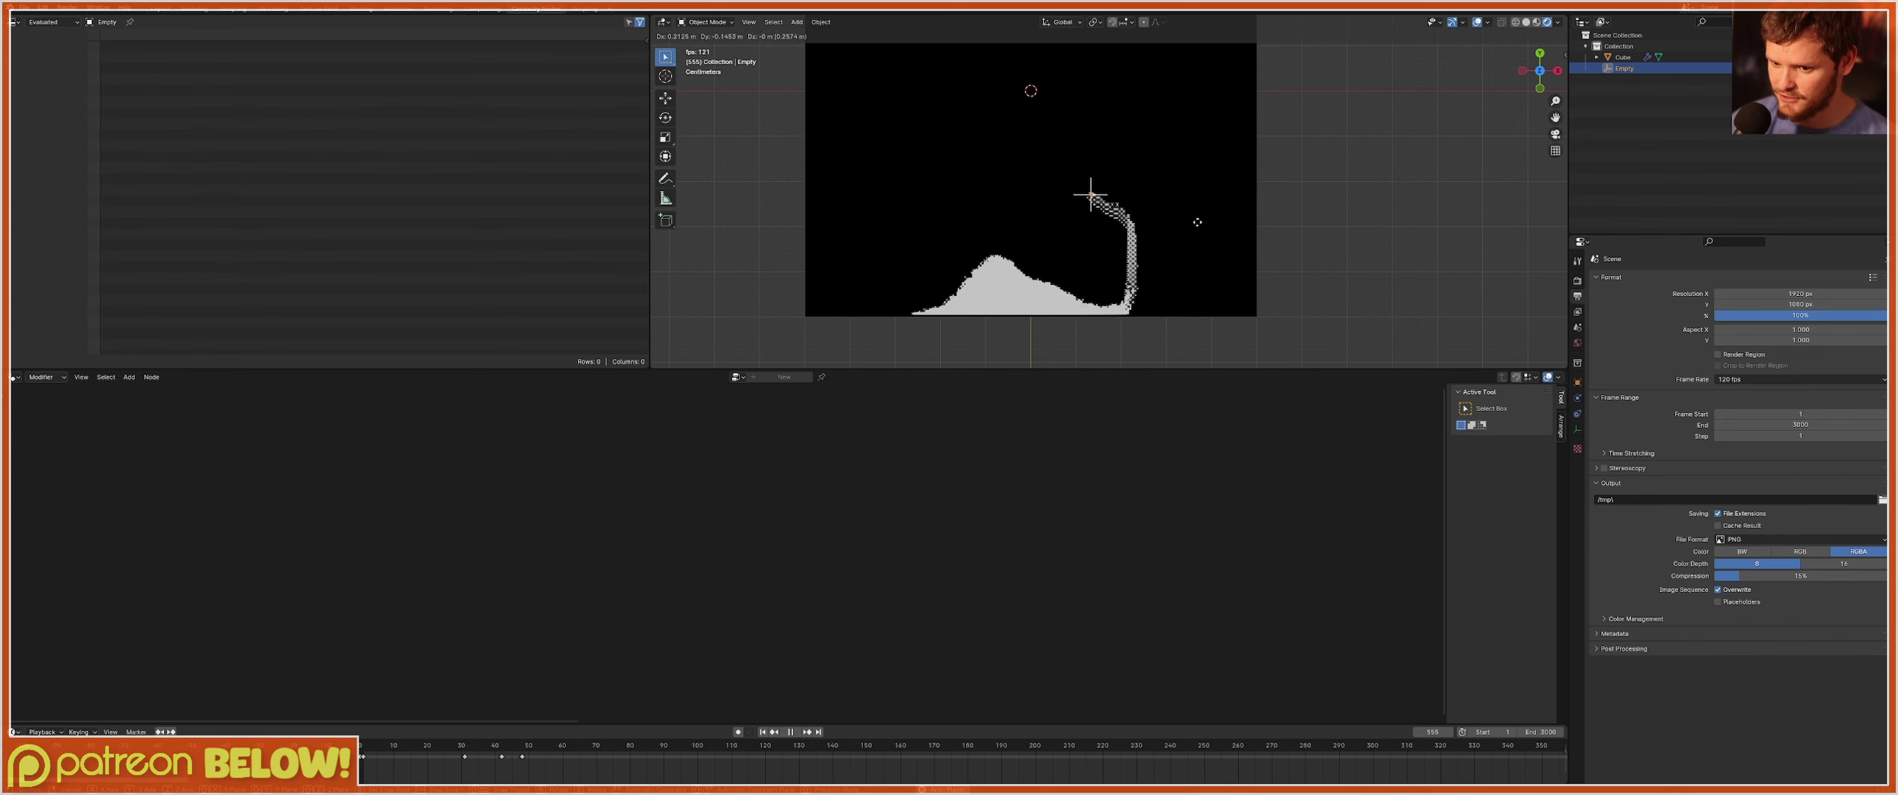
pyautogui.click(1207, 205)
pyautogui.press('space')
# Set the cube's Integer node to 120 to lower the grid resolution and restart the simulation.
pyautogui.click(1622, 57)
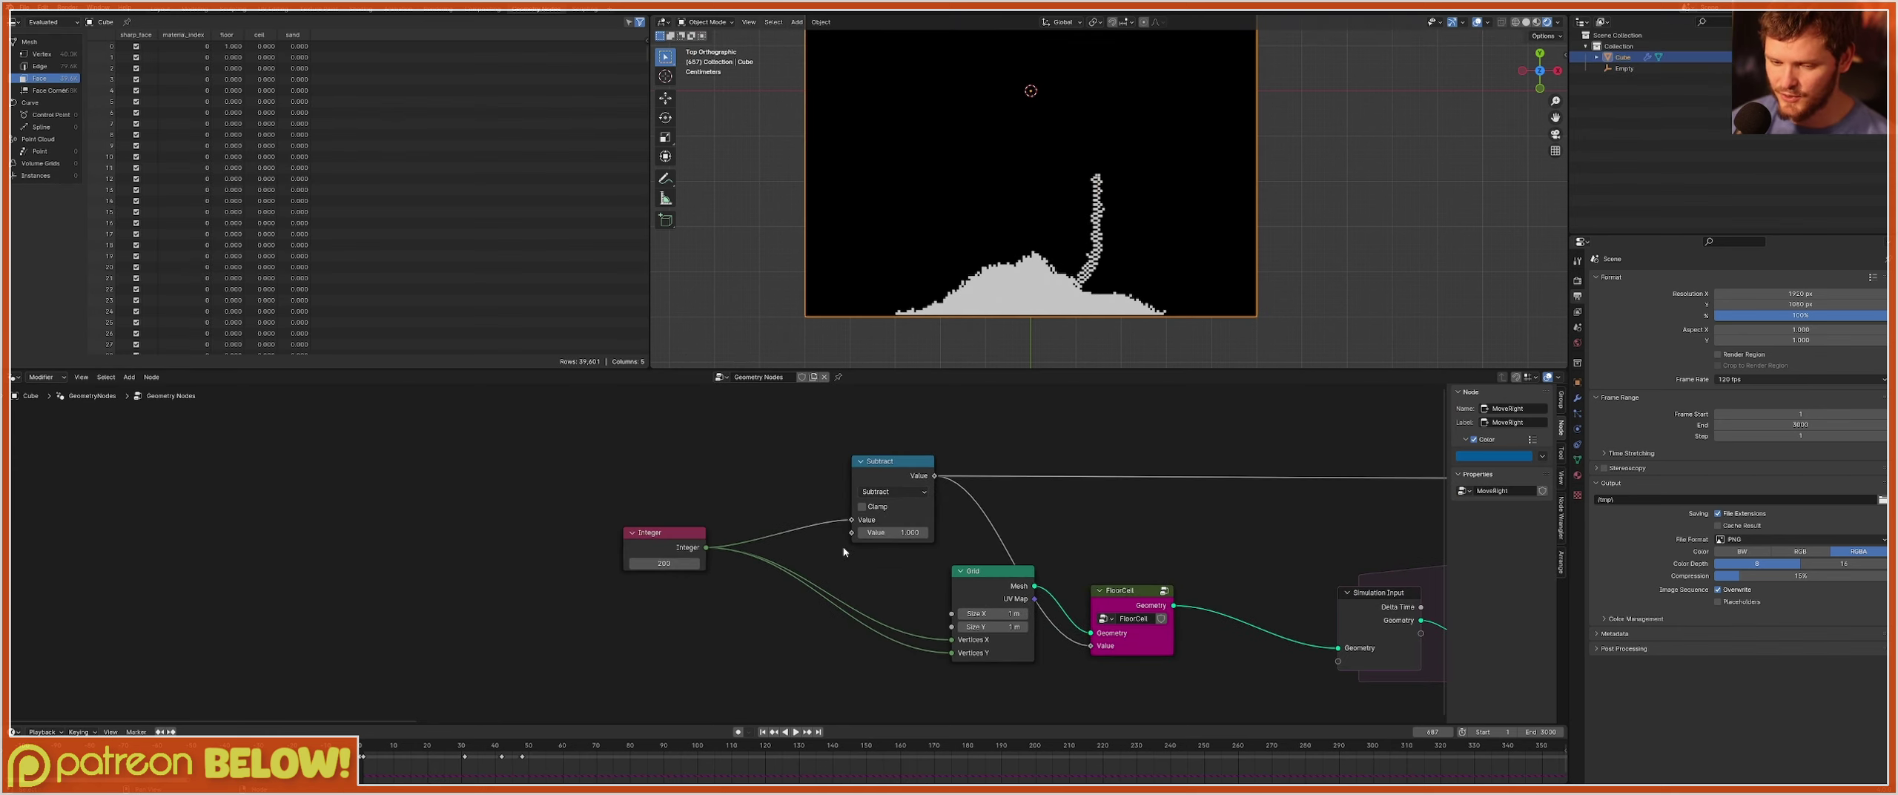
pyautogui.scroll(2, 722, 552)
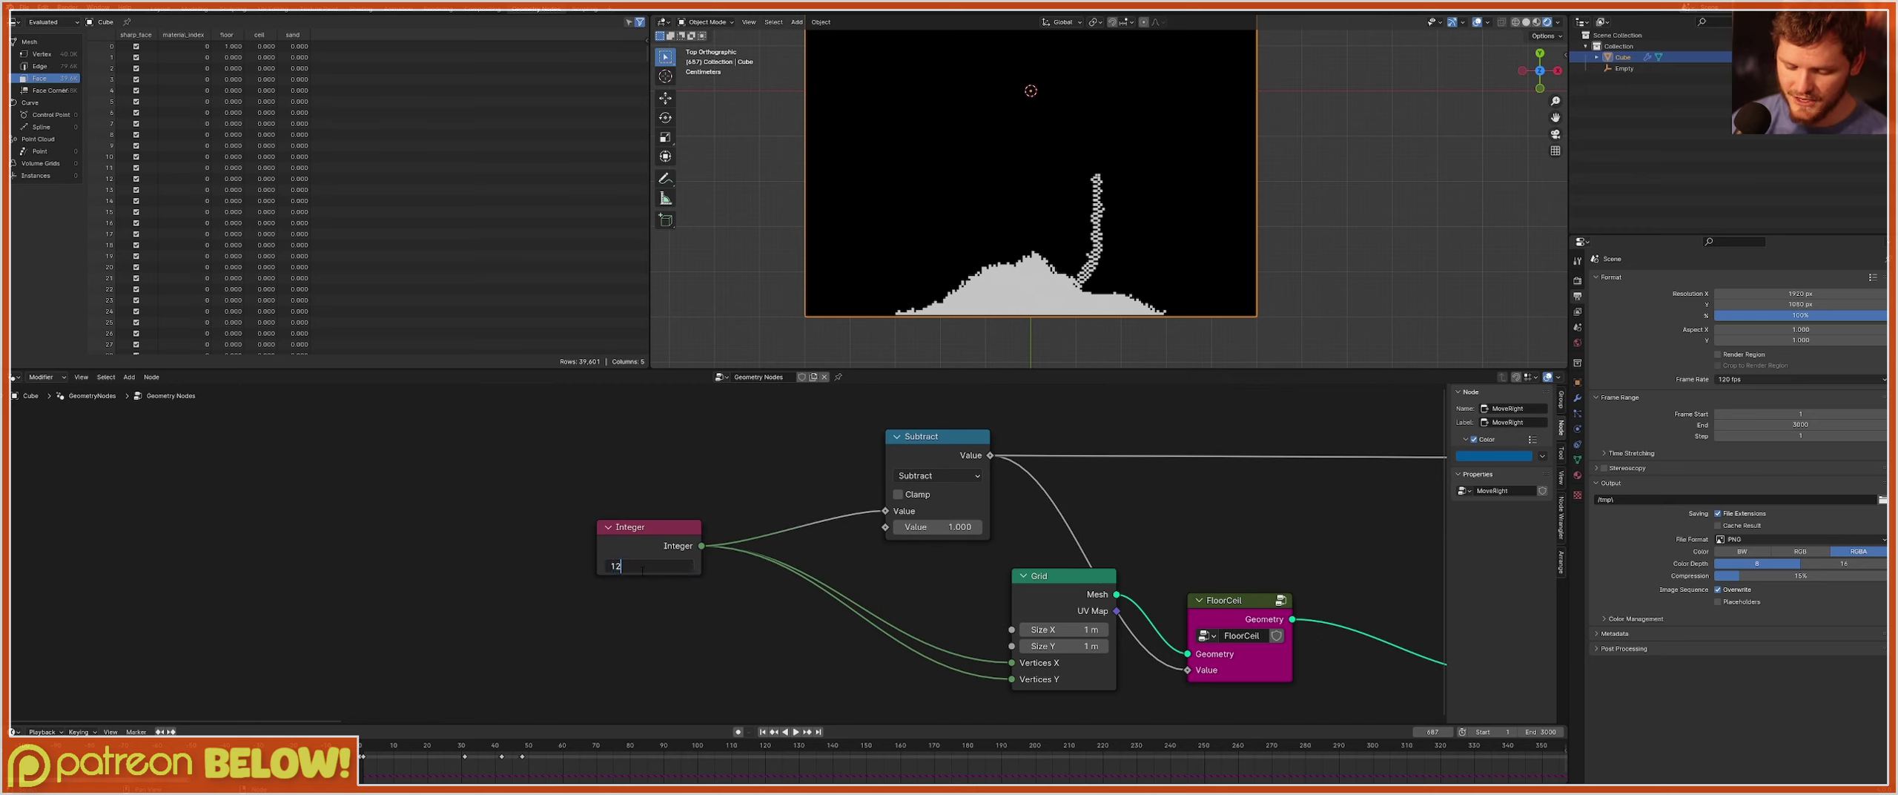
pyautogui.hotkey('shift', 'Left')
pyautogui.press('space')
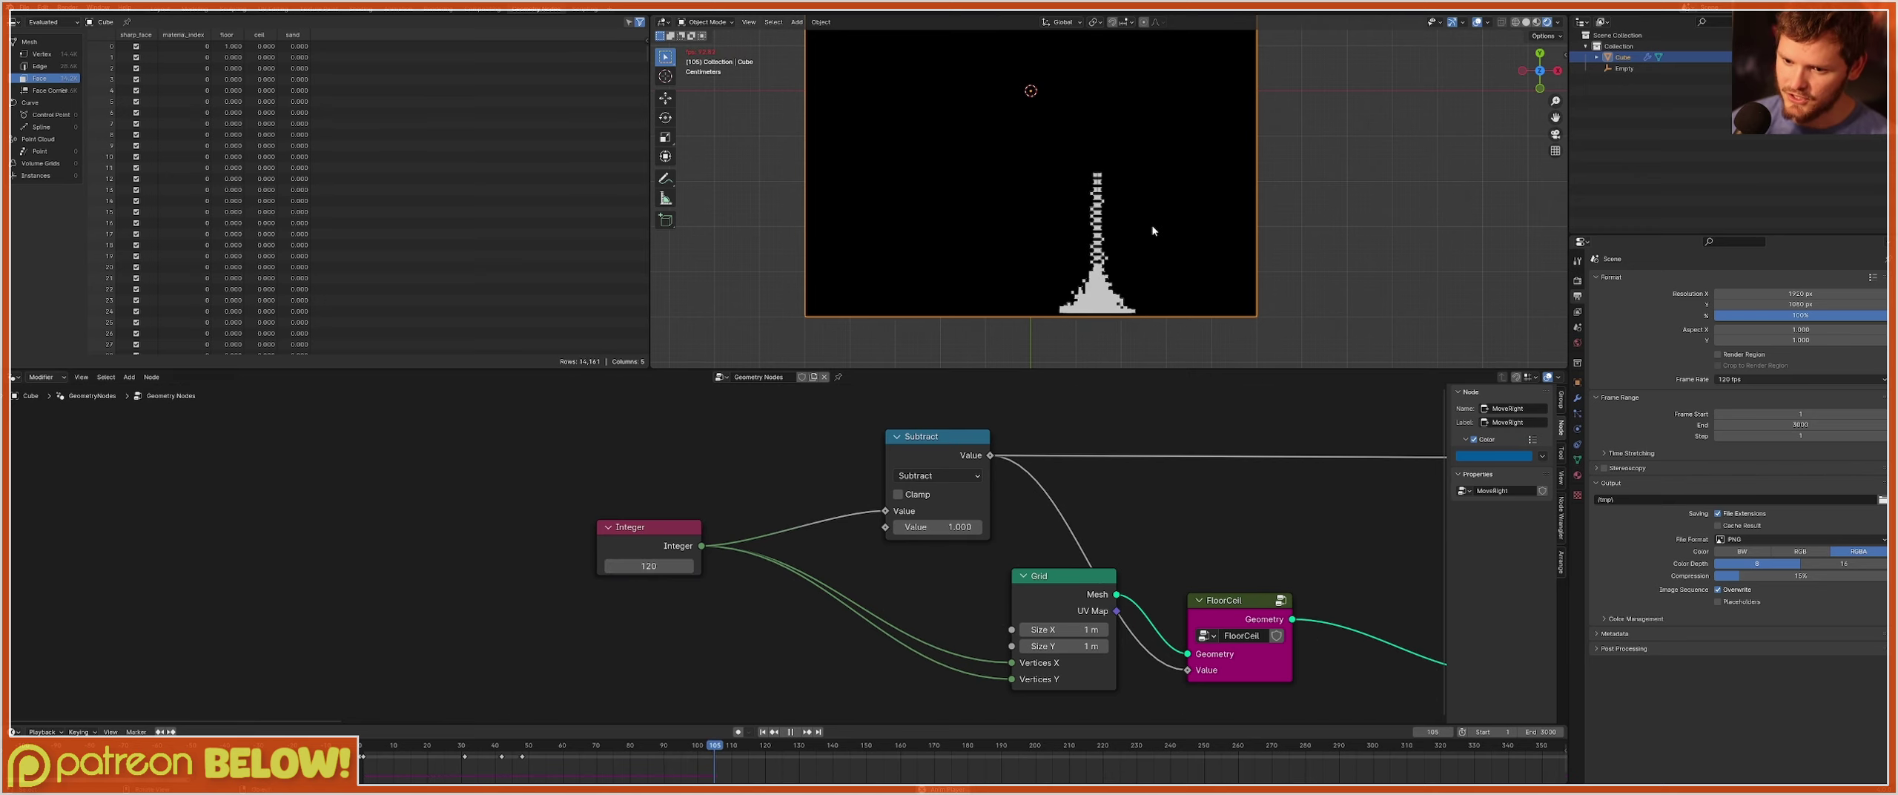
# Sweep the Empty around above the growing sand, place it just left of the pile's centre, and pause the simulation.
pyautogui.click(1619, 68)
pyautogui.press('g')
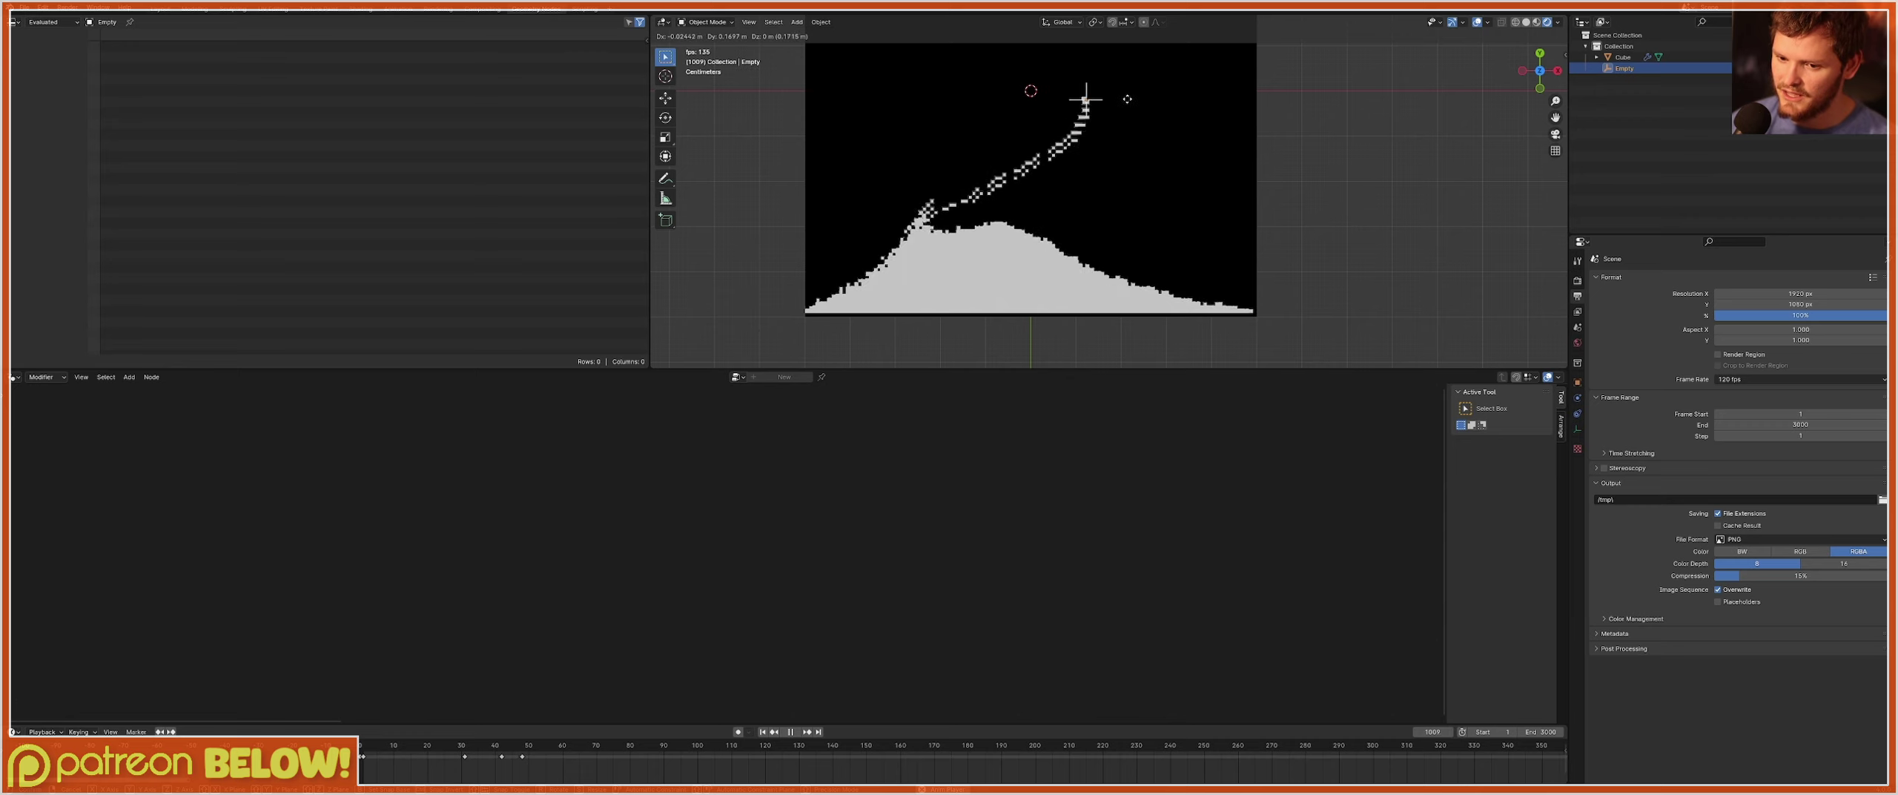
pyautogui.click(1033, 114)
pyautogui.press('space')
# Set the cube's Integer node to 70 and replay the simulation from the start.
pyautogui.click(1628, 57)
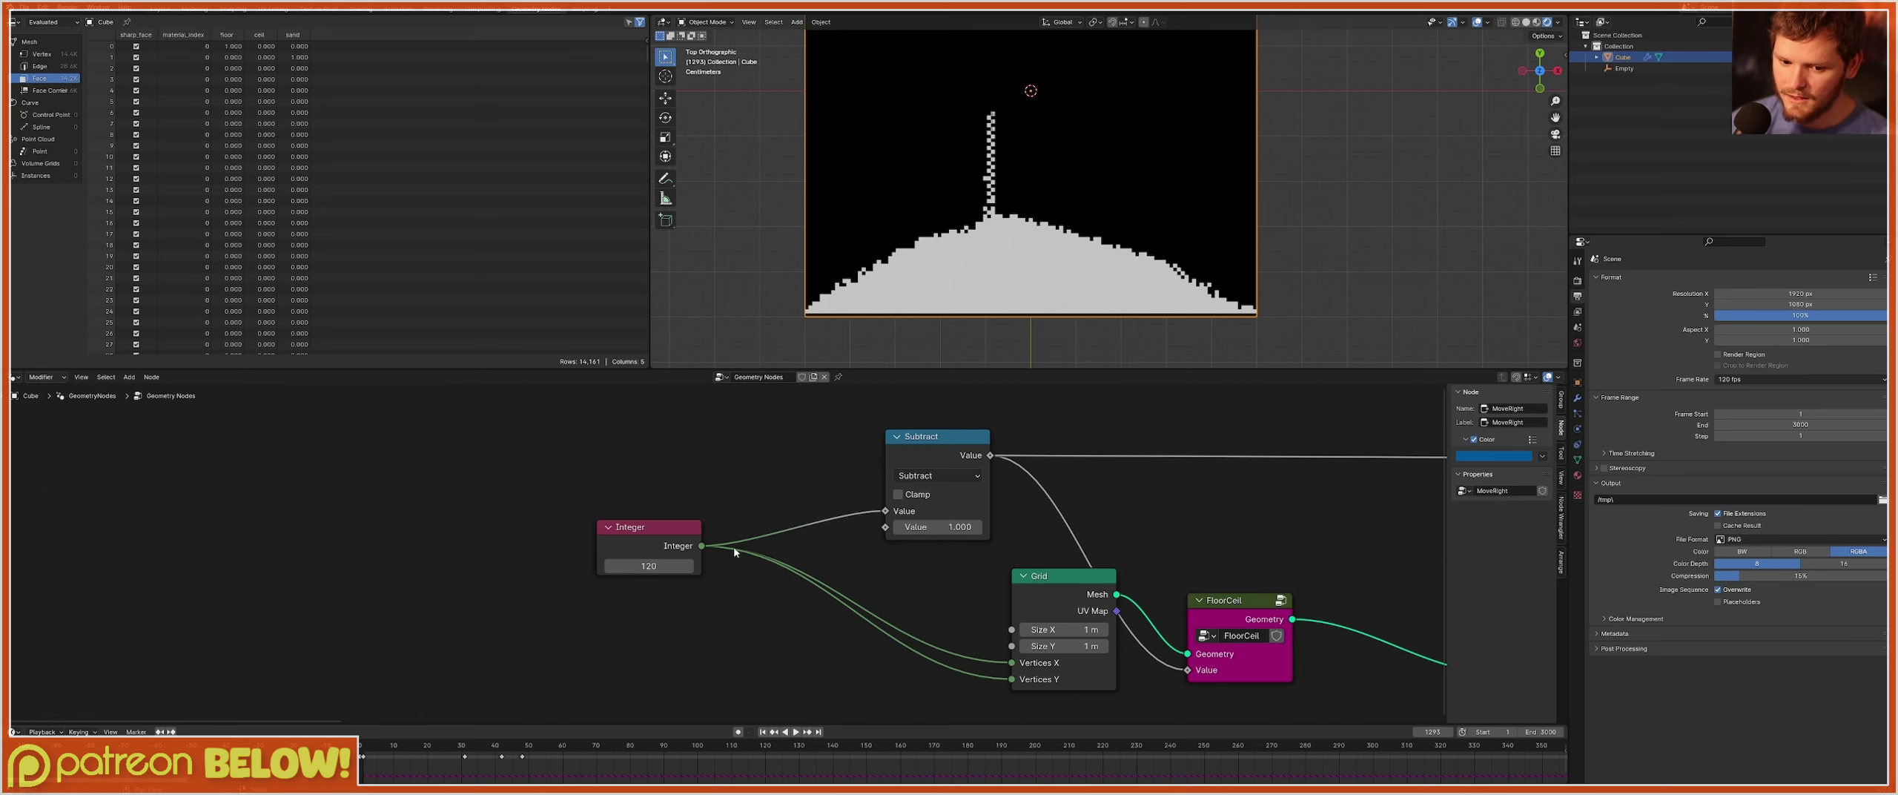
pyautogui.click(671, 565)
pyautogui.write('70')
pyautogui.press('Return')
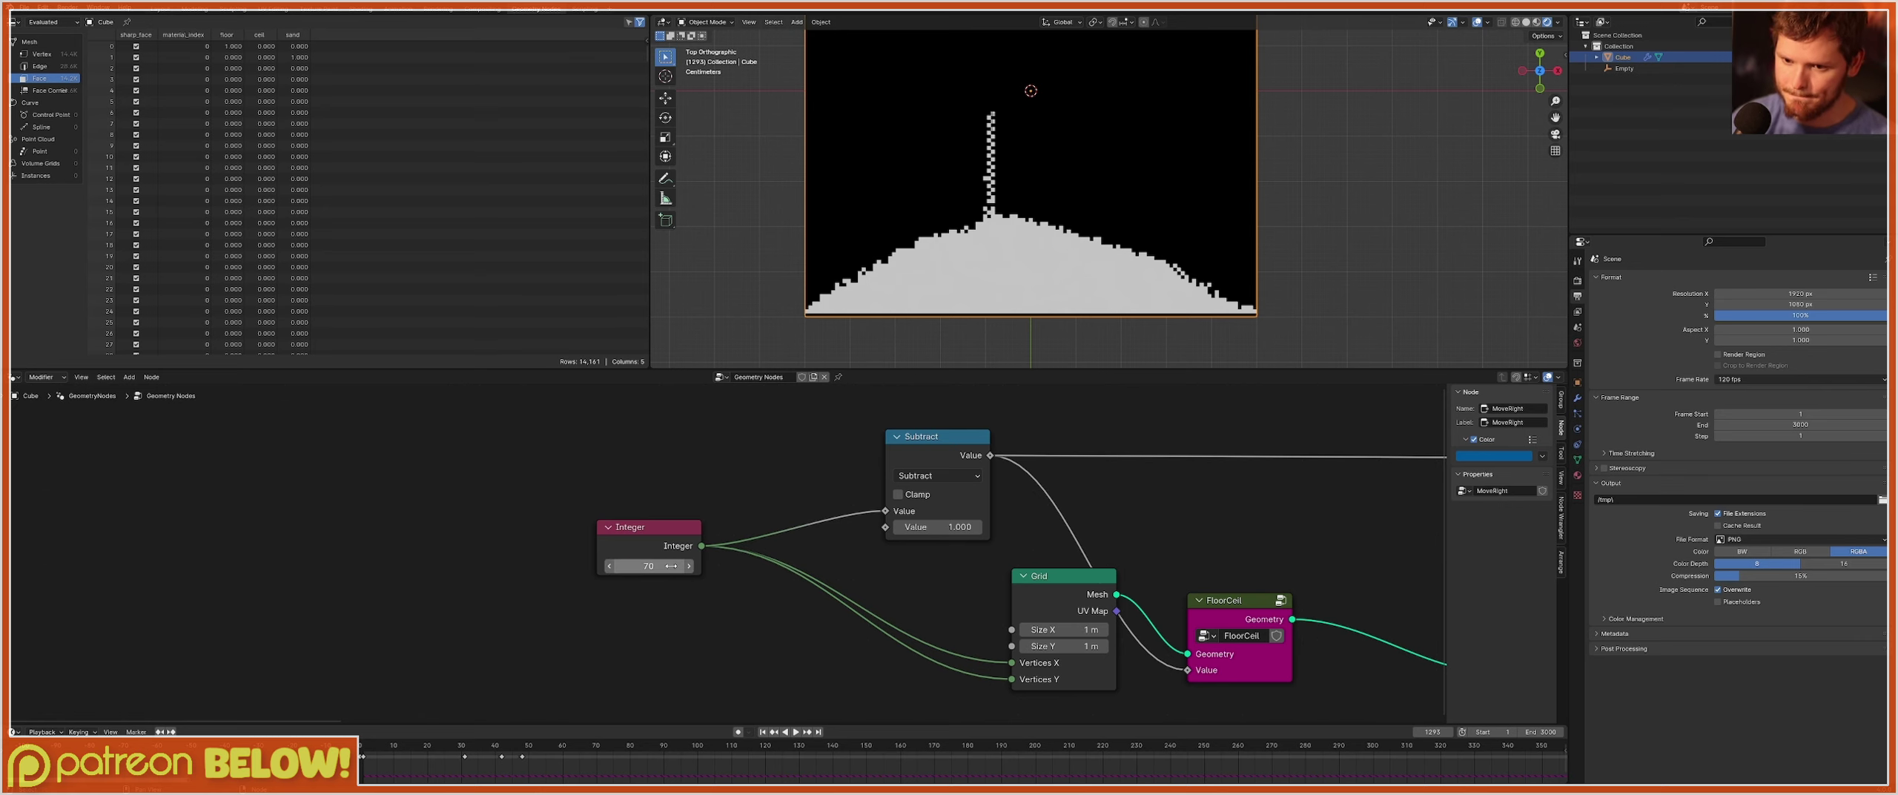
pyautogui.hotkey('shift', 'Left')
pyautogui.press('space')
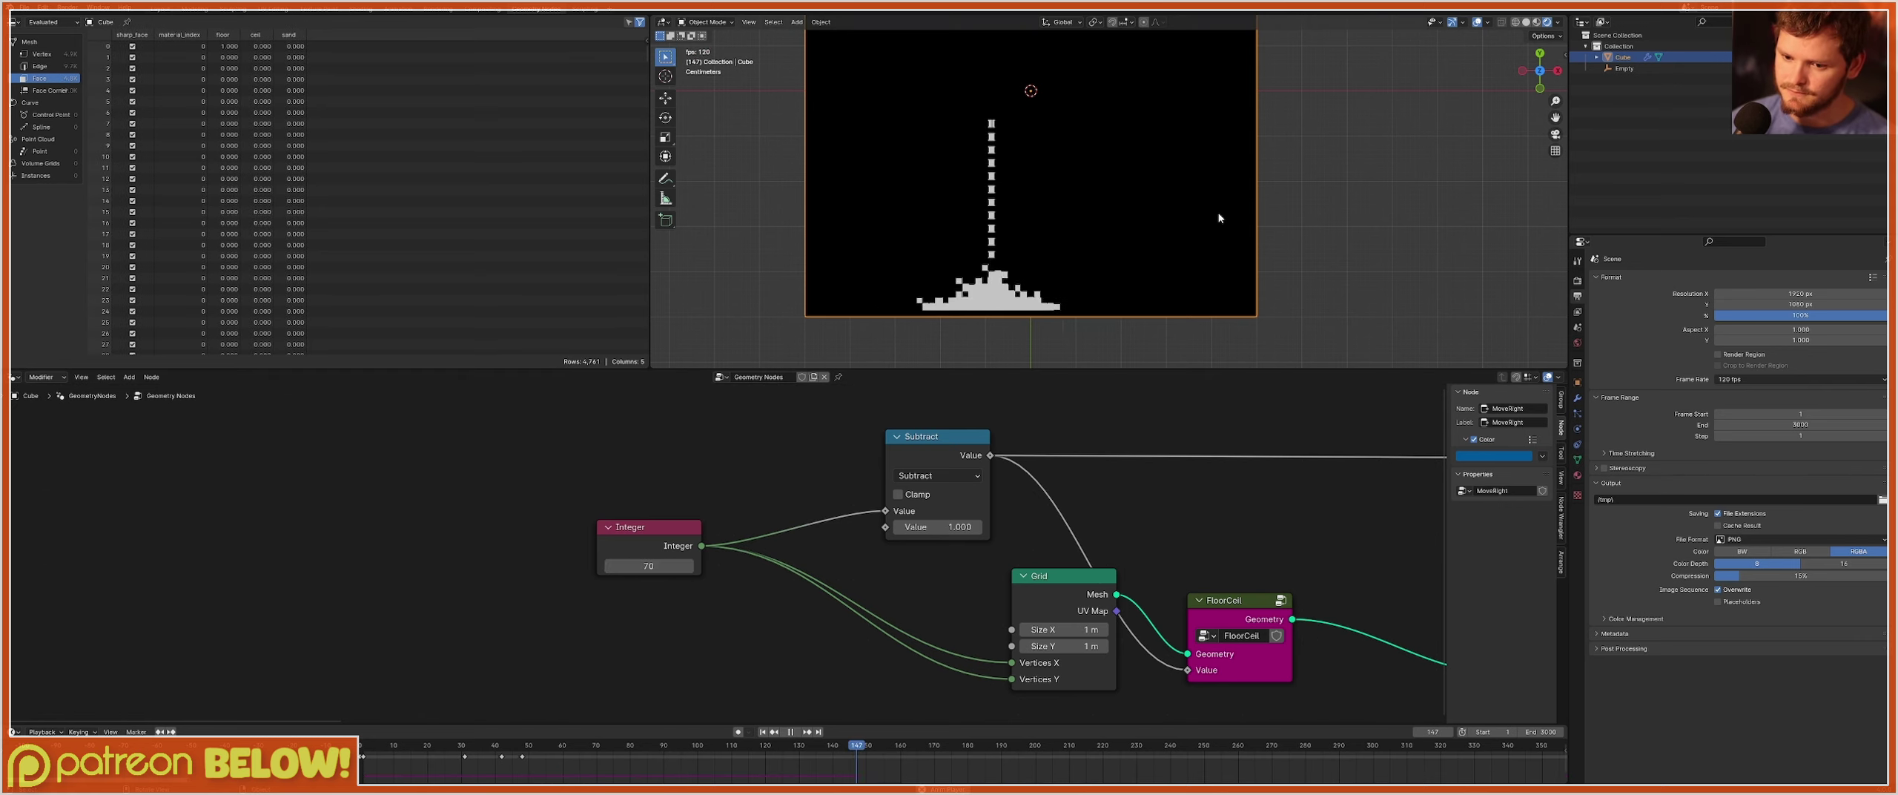
# Move the Empty across the coarse sand and back to the left of centre, and pause the simulation.
pyautogui.click(1624, 69)
pyautogui.press('g')
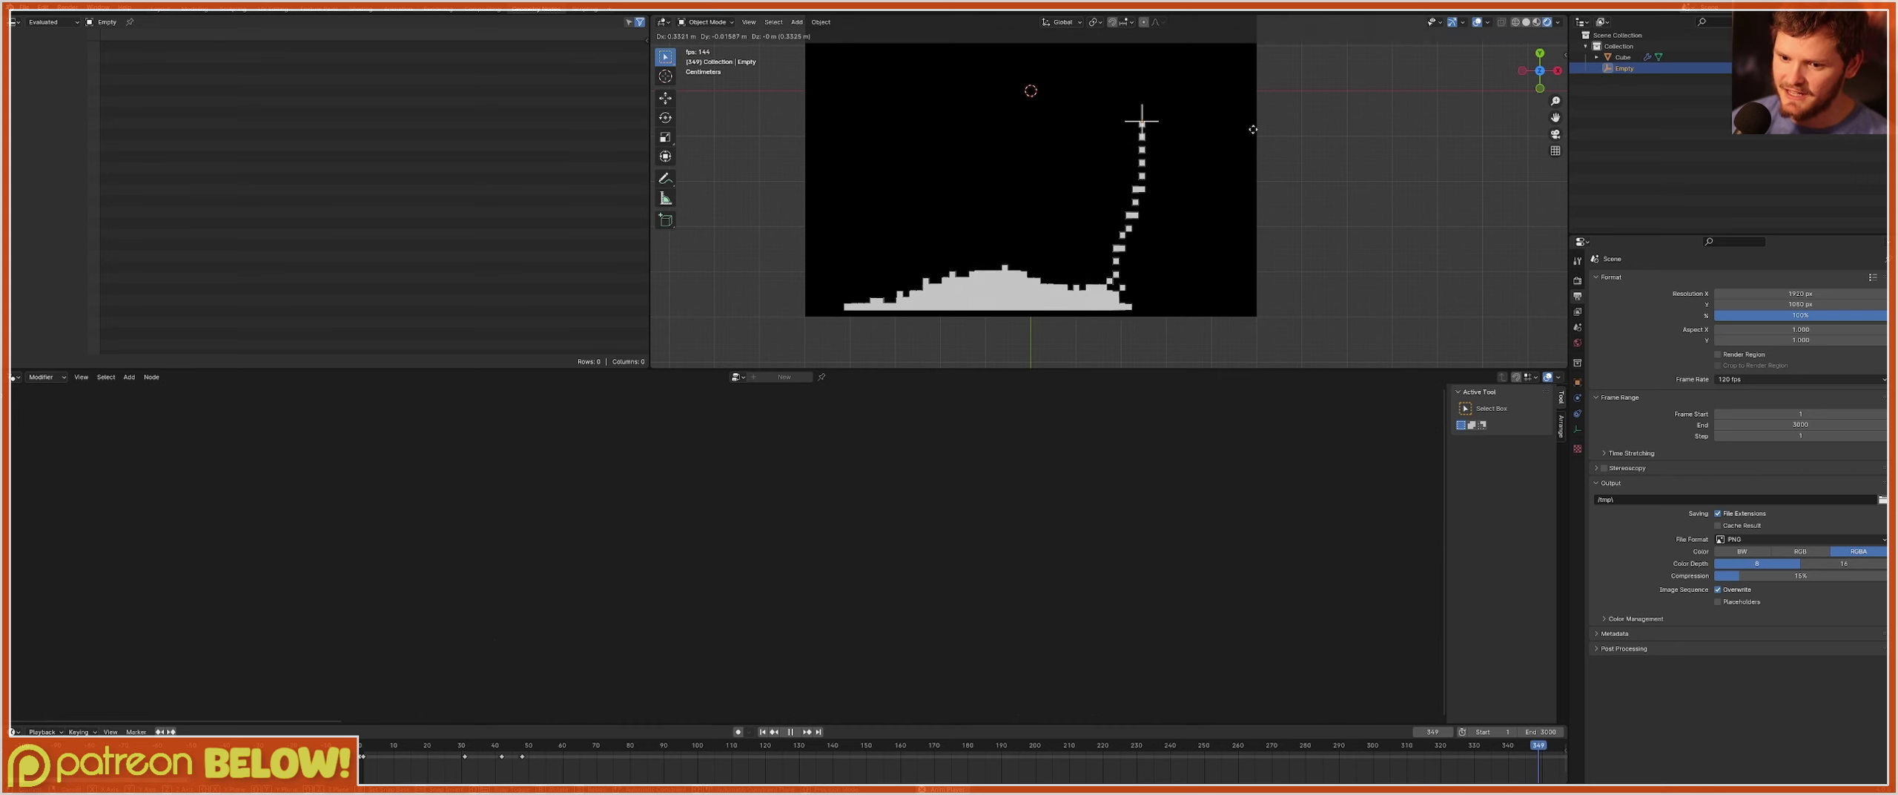
pyautogui.click(1078, 134)
pyautogui.press('space')
# Set the cube's Integer node to 400, restart the simulation, and move the Empty right and down from the falling sand column.
pyautogui.click(1619, 57)
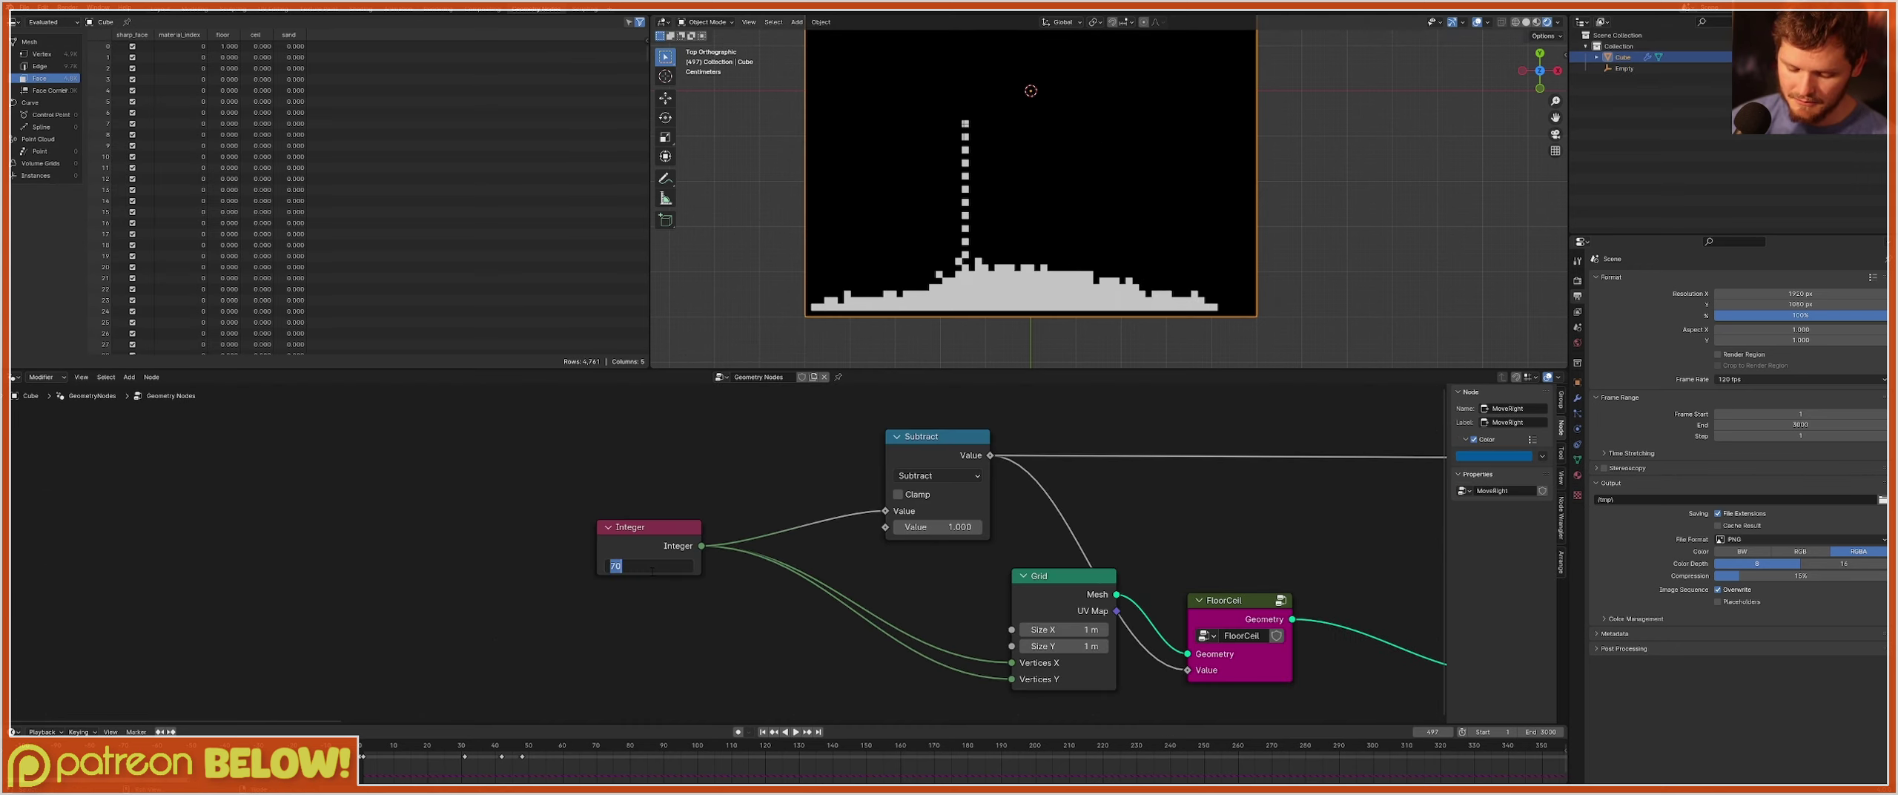
pyautogui.hotkey('shift', 'Left')
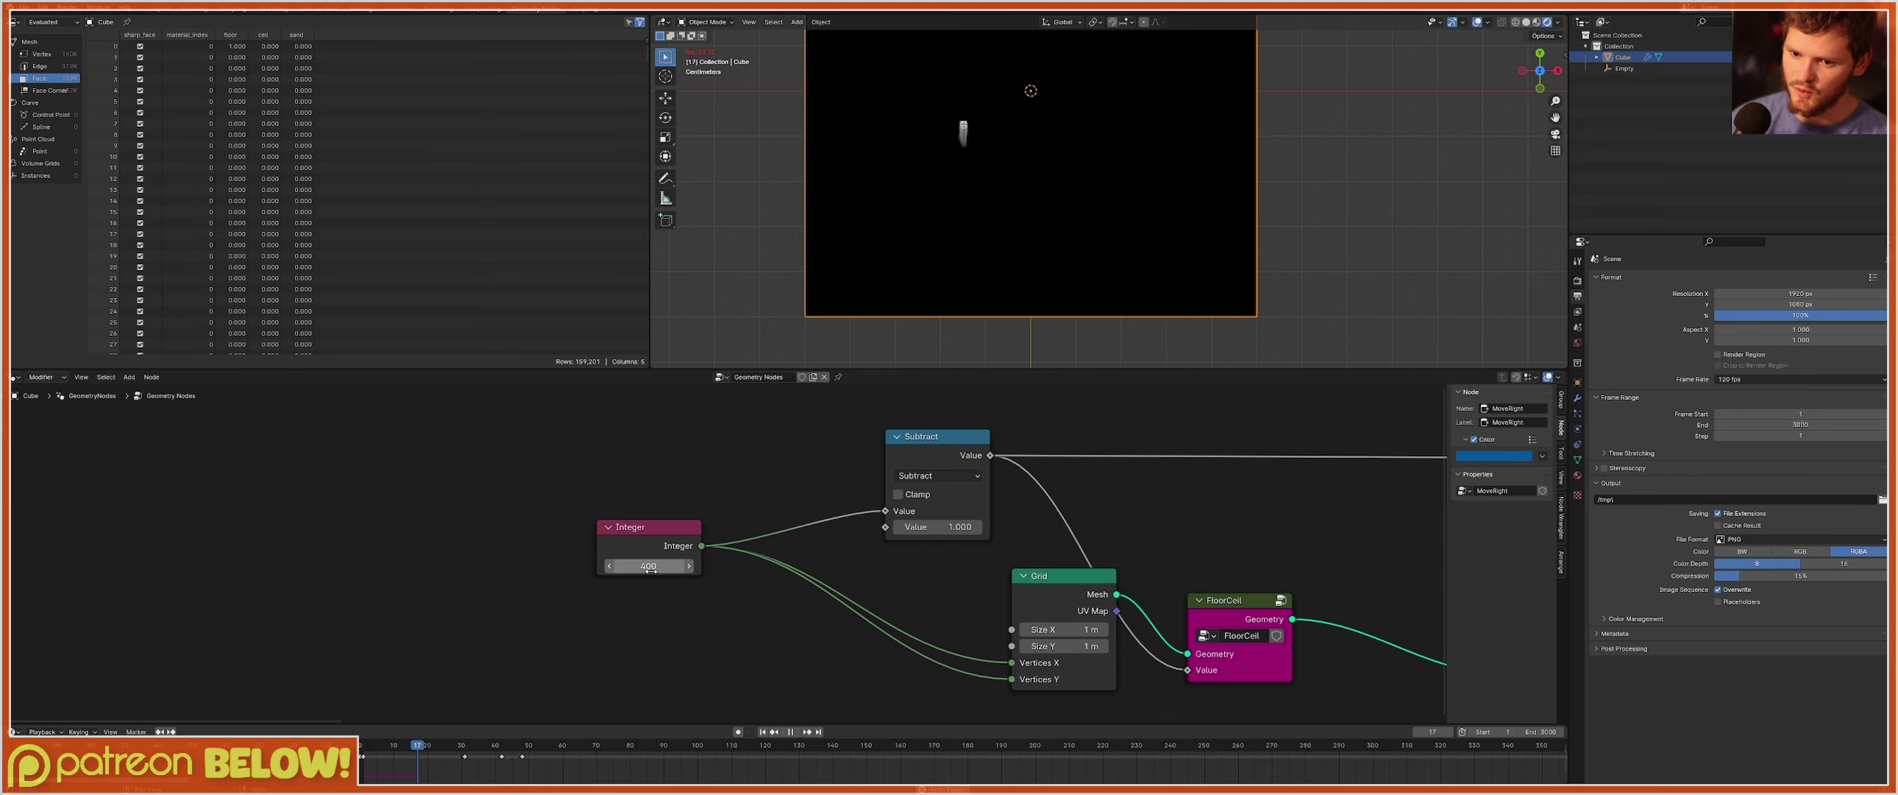
pyautogui.click(1641, 67)
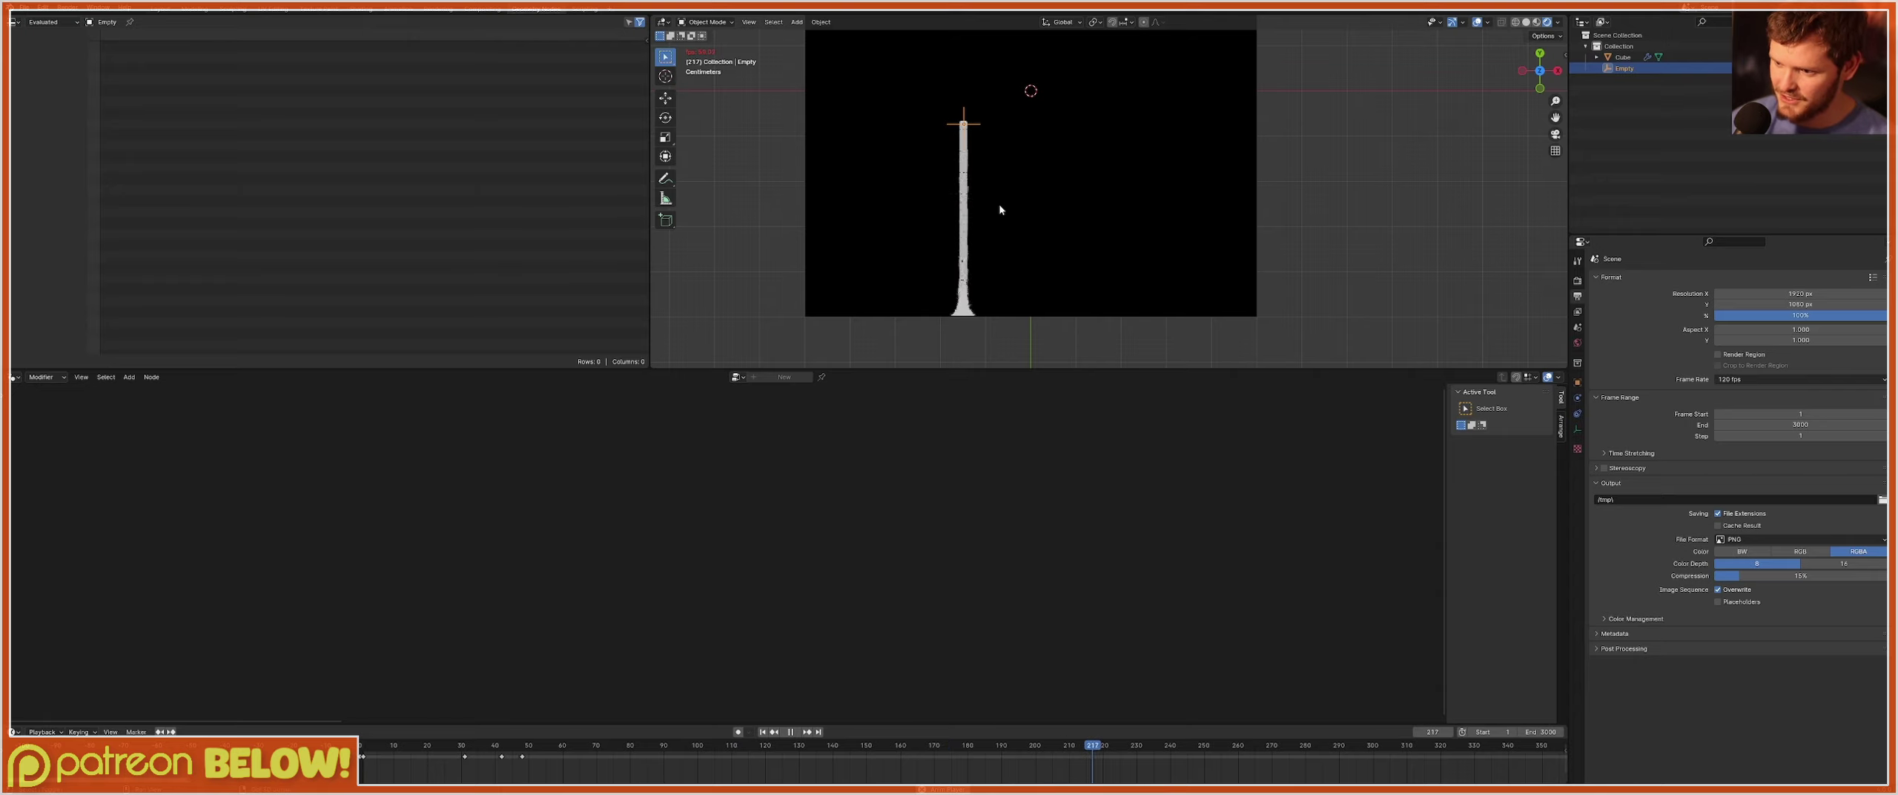
pyautogui.press('g')
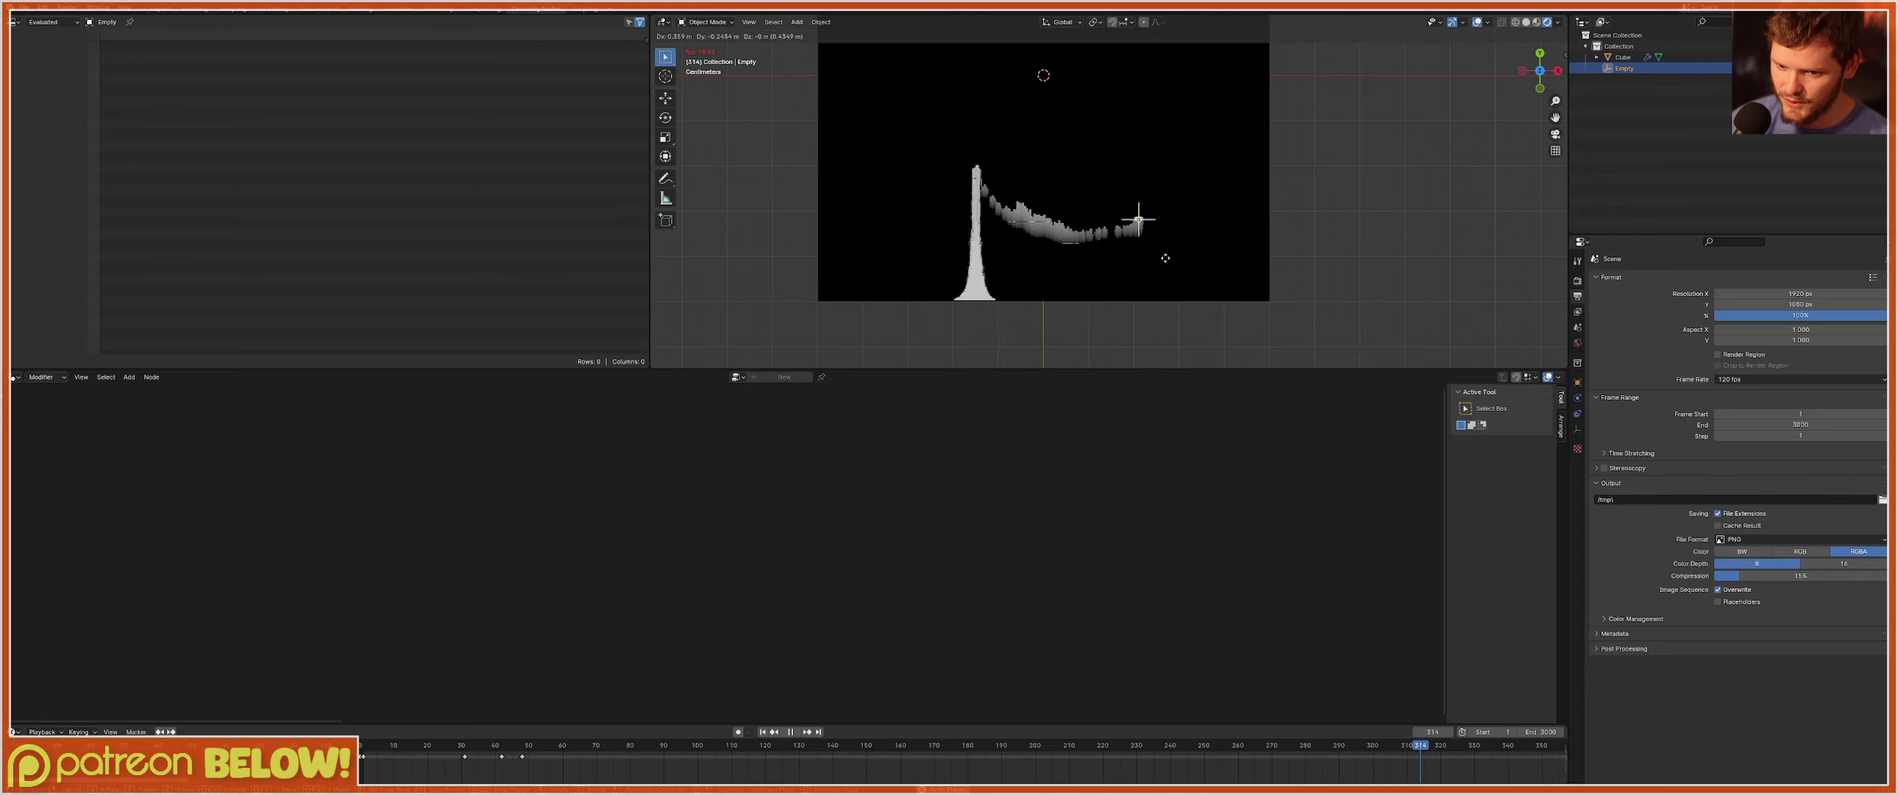
pyautogui.click(1165, 258)
# Move the Empty back and forth through the high-resolution sand, place it near the top of the middle mound, and pause playback.
pyautogui.scroll(4, 1123, 264)
pyautogui.keyDown('shift'); pyautogui.moveTo(1149, 280); pyautogui.dragTo(1133, 149, button='middle'); pyautogui.keyUp('shift')
pyautogui.press('g')
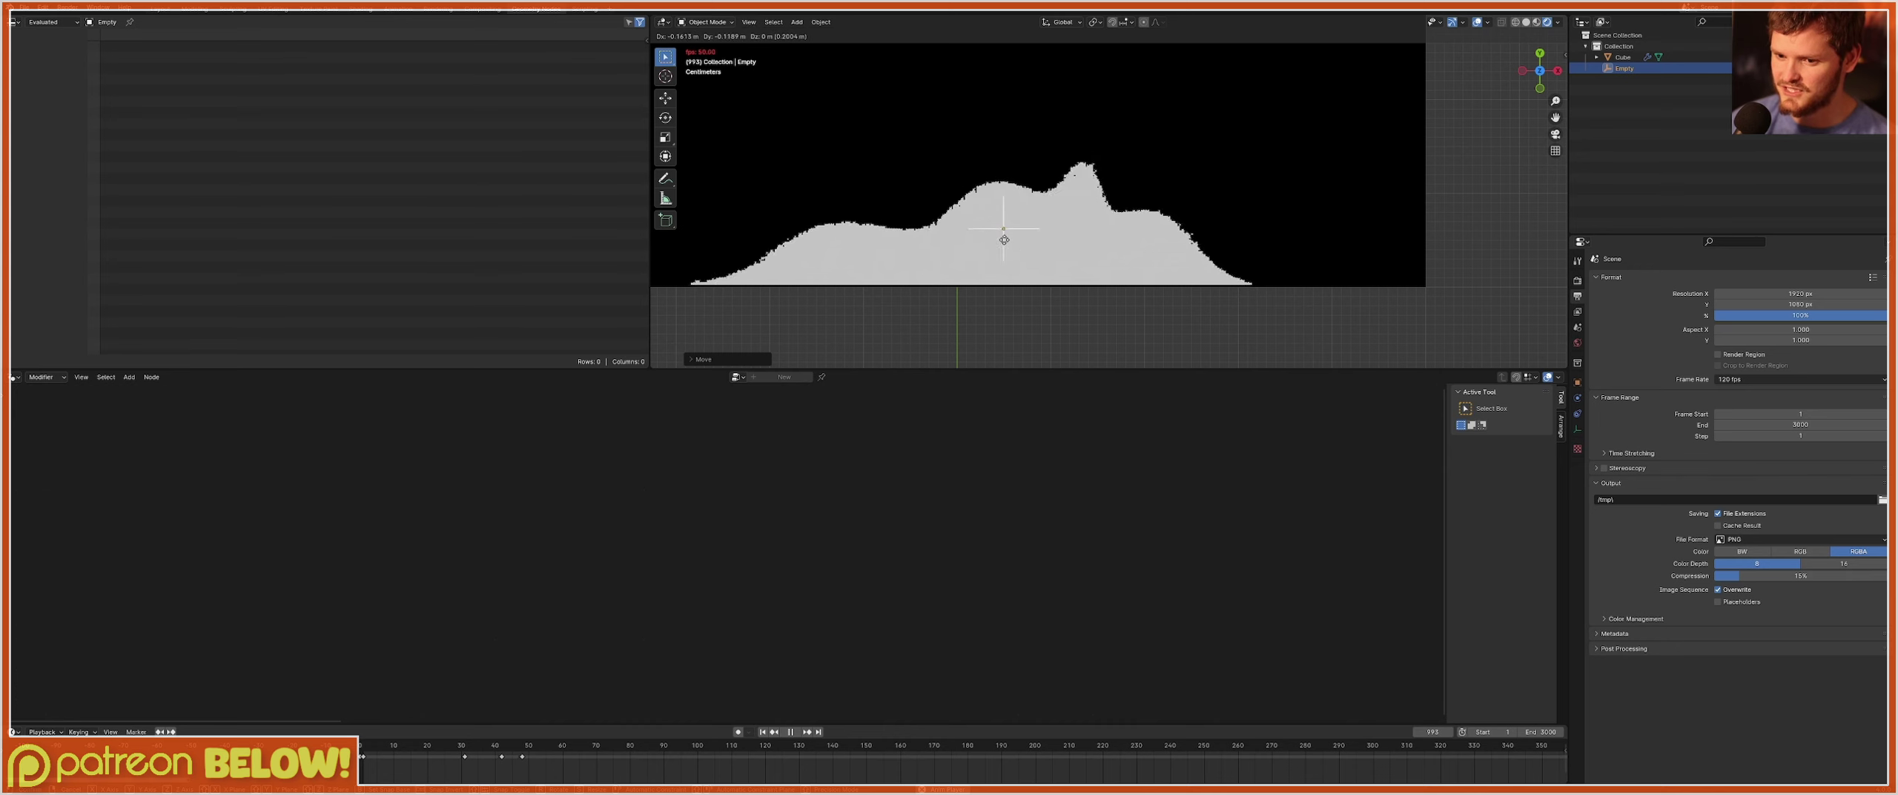
pyautogui.click(1030, 202)
pyautogui.press('space')
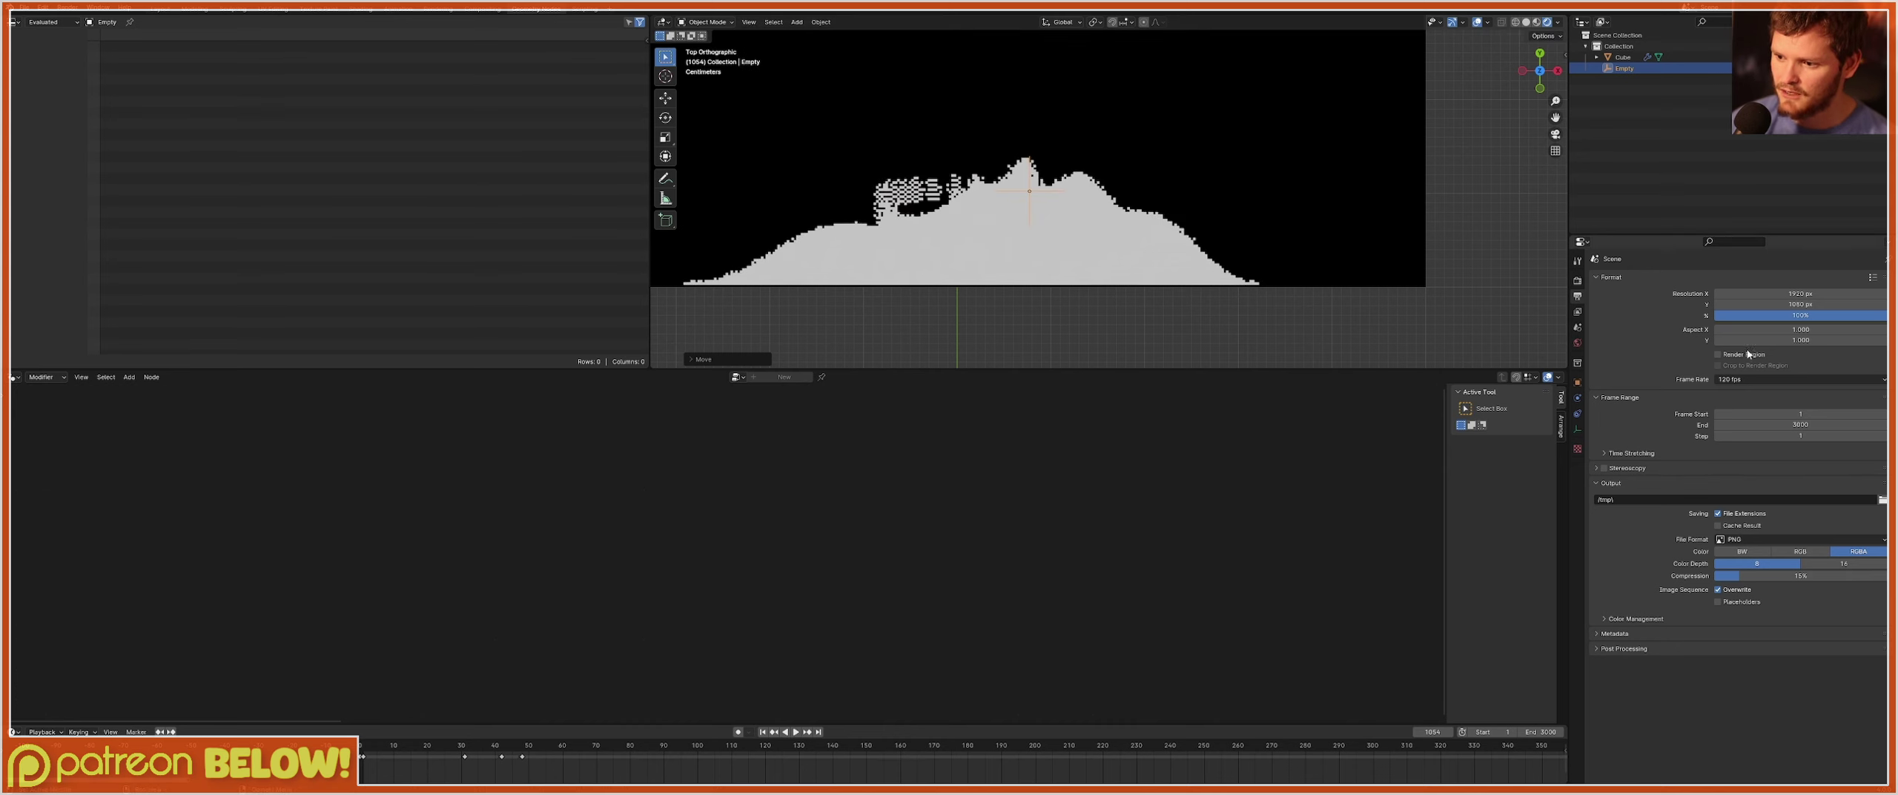
# Set the output frame rate to 60 fps and the cube's Integer node to 200.
pyautogui.click(1742, 379)
pyautogui.click(1763, 468)
pyautogui.click(1621, 57)
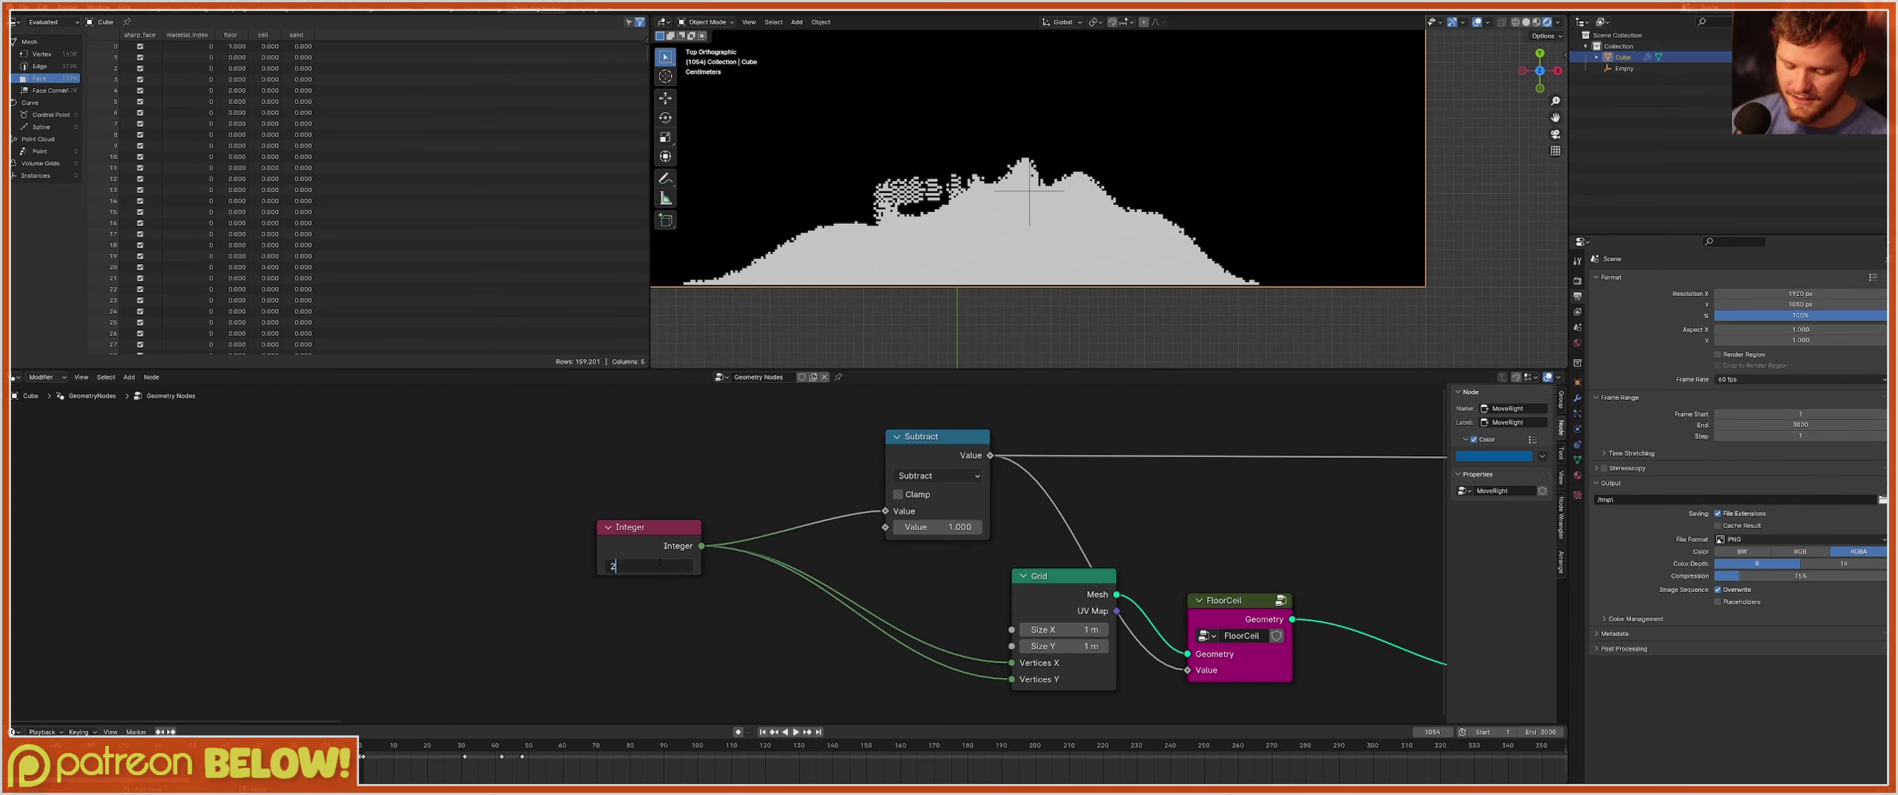
pyautogui.press('Return')
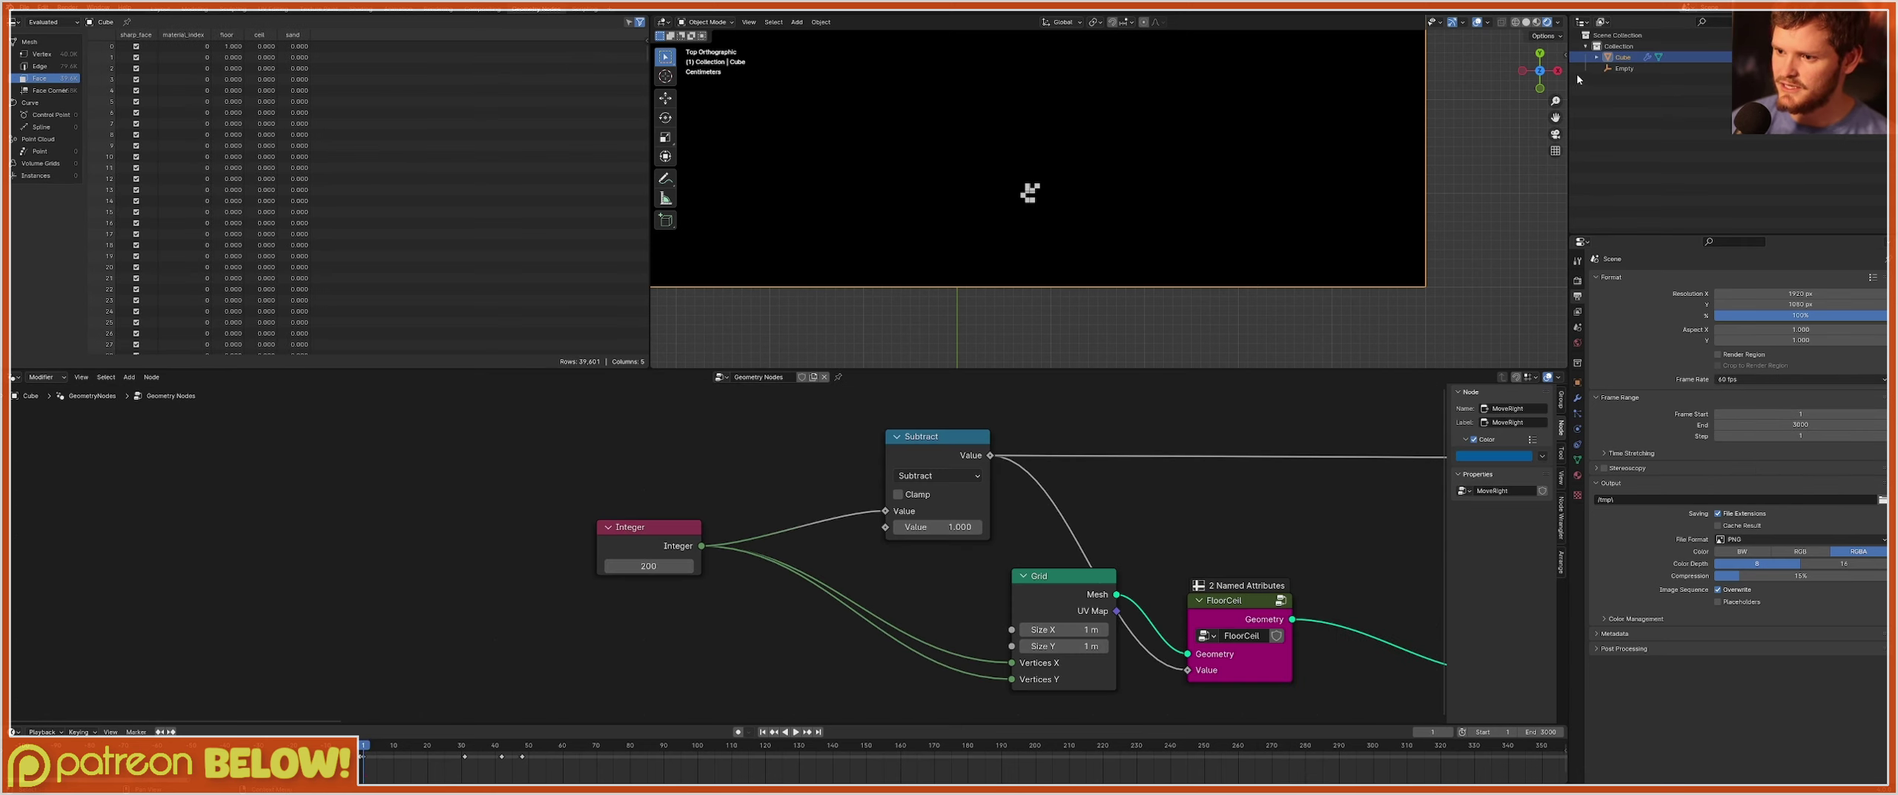
# Play the simulation while moving the Empty over the sand, place it above the pile's left part, and pause.
pyautogui.click(1625, 68)
pyautogui.press('space')
pyautogui.press('g')
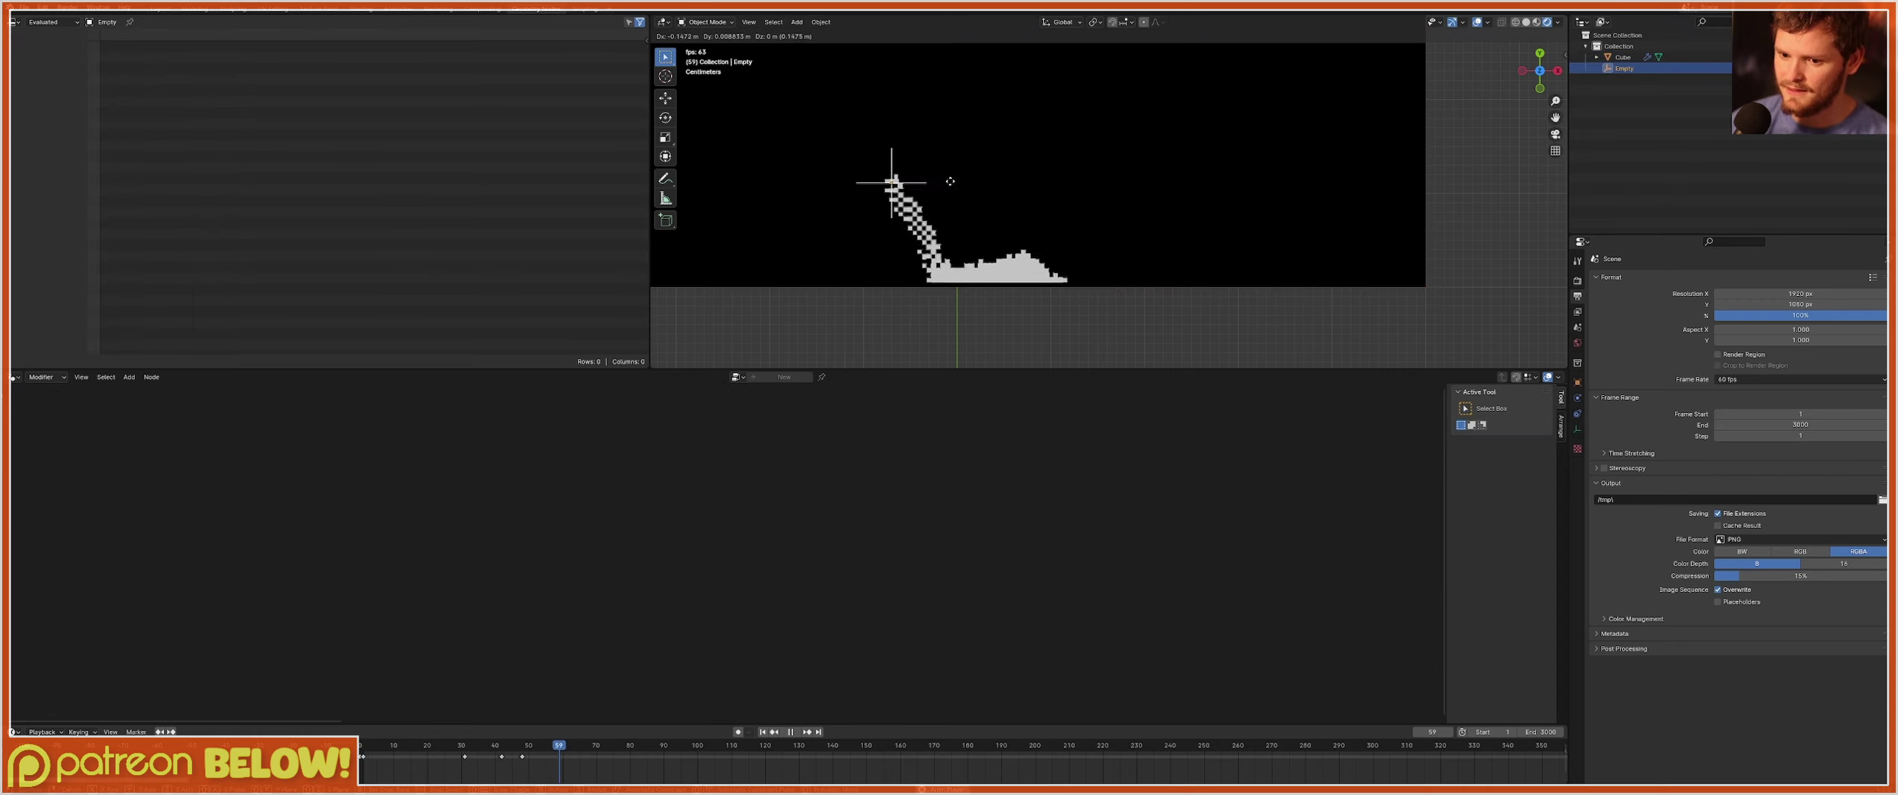
pyautogui.click(1021, 151)
pyautogui.scroll(-6, 1021, 153)
pyautogui.press('g')
pyautogui.click(1014, 132)
pyautogui.press('space')
# Save the file with the cube selected and move the Simulation Output node close to the MoveLeft node.
pyautogui.click(1121, 158)
pyautogui.hotkey('ctrl', 's')
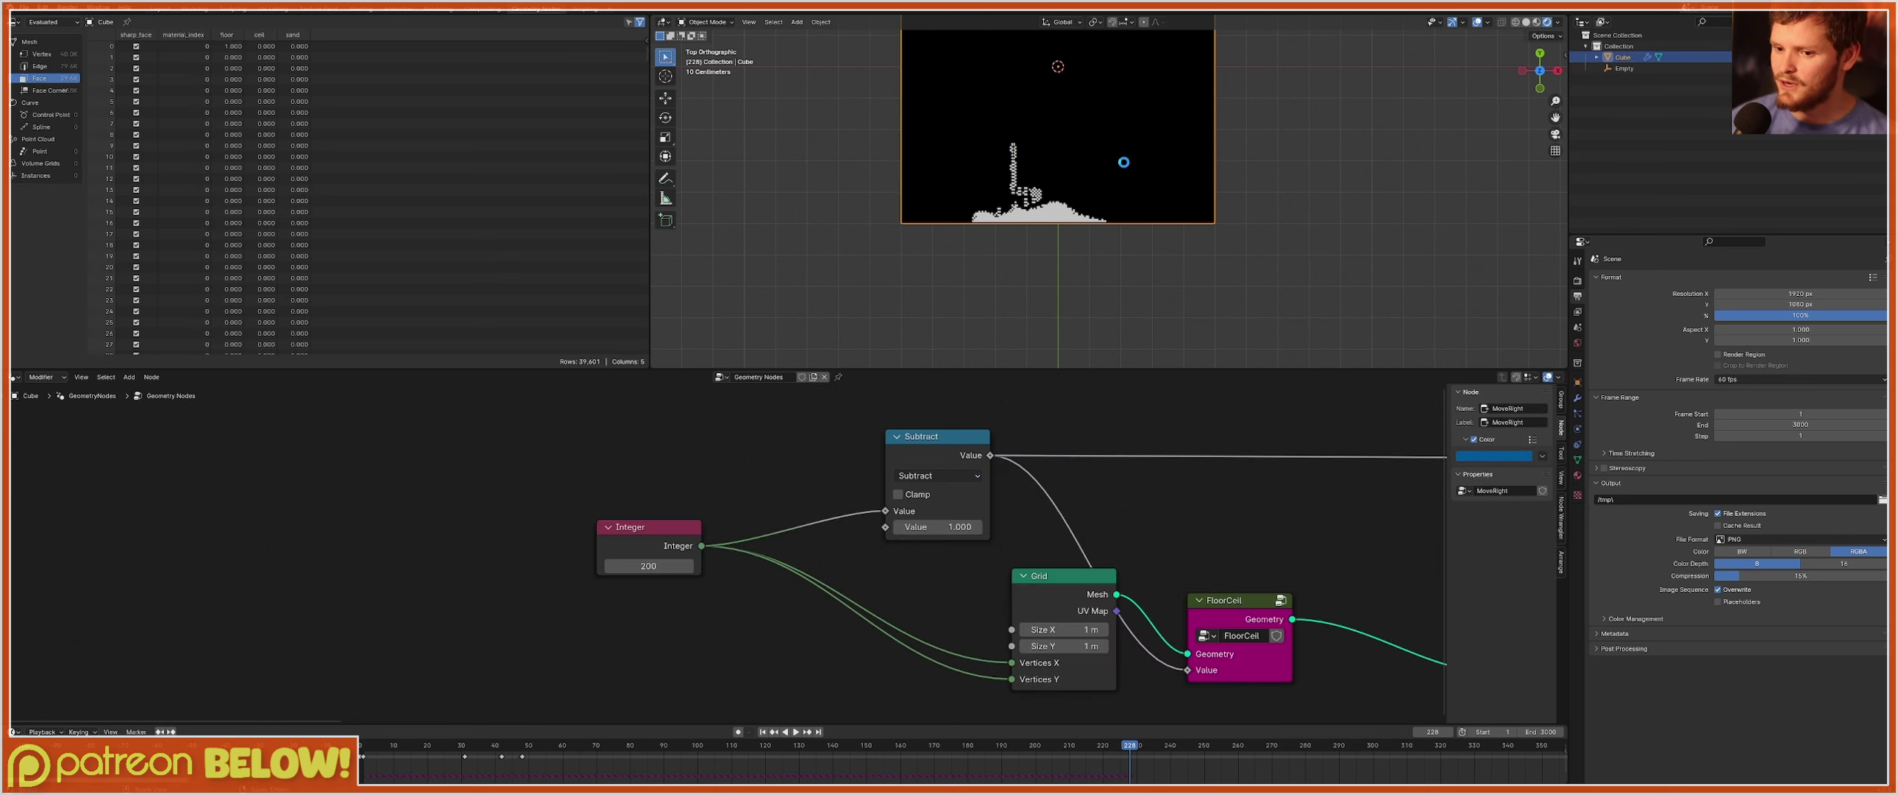
pyautogui.scroll(-6, 1182, 524)
pyautogui.moveTo(1250, 524); pyautogui.dragTo(879, 509, button='middle')
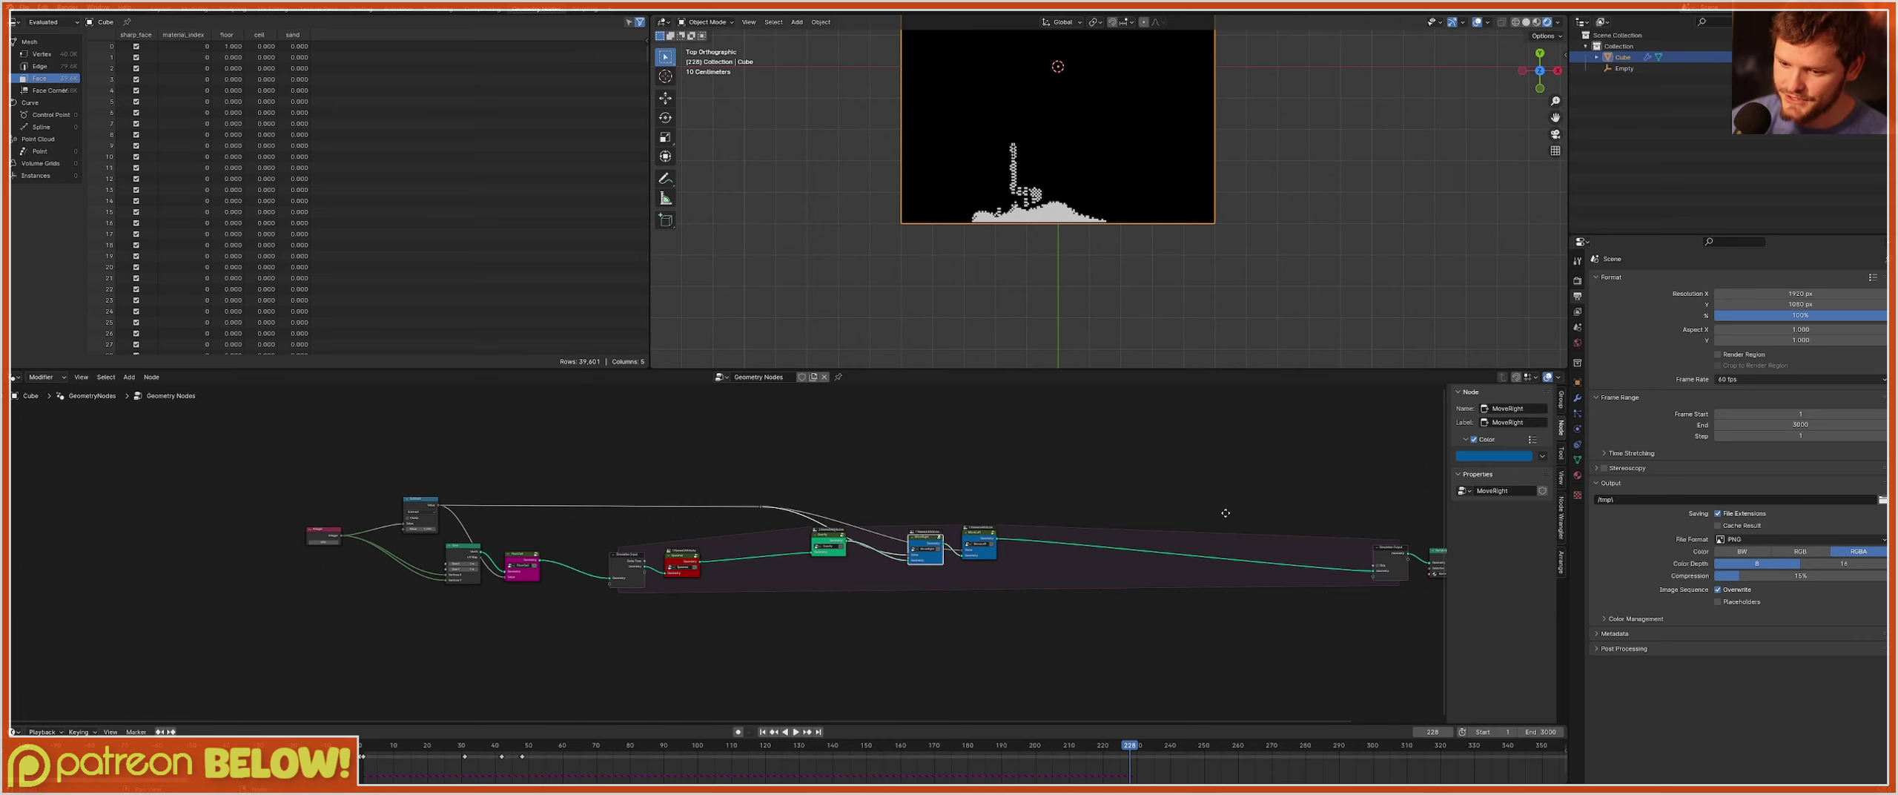
pyautogui.moveTo(1225, 513); pyautogui.dragTo(907, 511, button='middle')
pyautogui.moveTo(993, 611); pyautogui.dragTo(1096, 515)
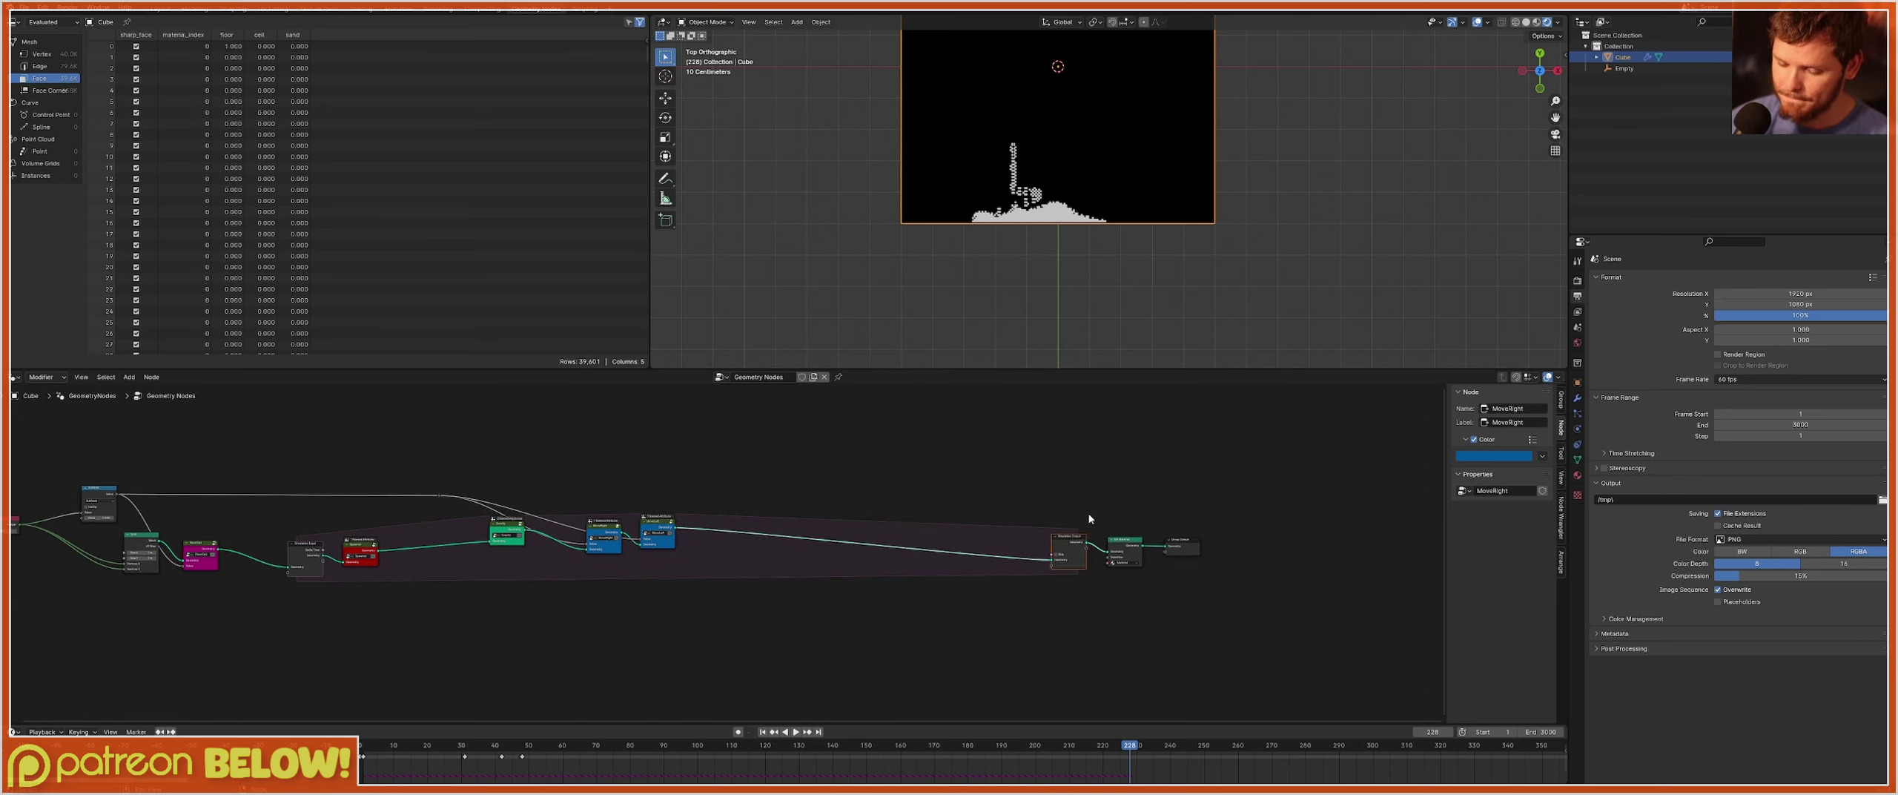
pyautogui.press('g')
pyautogui.click(762, 496)
# Move the Set Material and Group Output nodes closer to the Simulation Output node and save the file.
pyautogui.scroll(3, 949, 556)
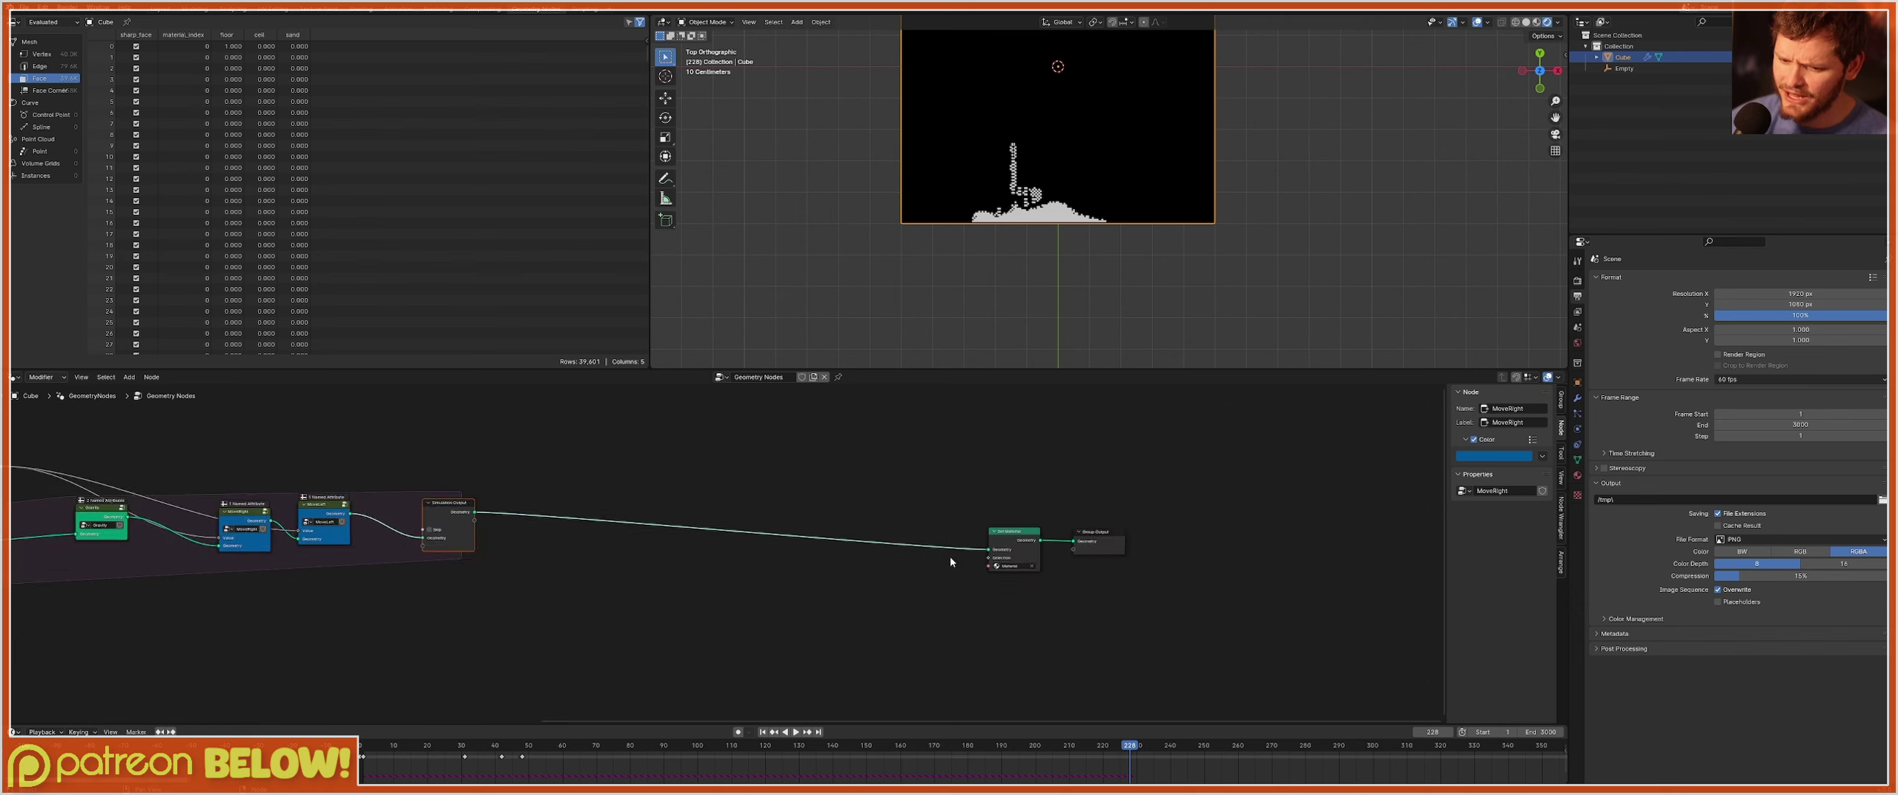
pyautogui.moveTo(961, 608); pyautogui.dragTo(1186, 535)
pyautogui.press('g')
pyautogui.click(1017, 511)
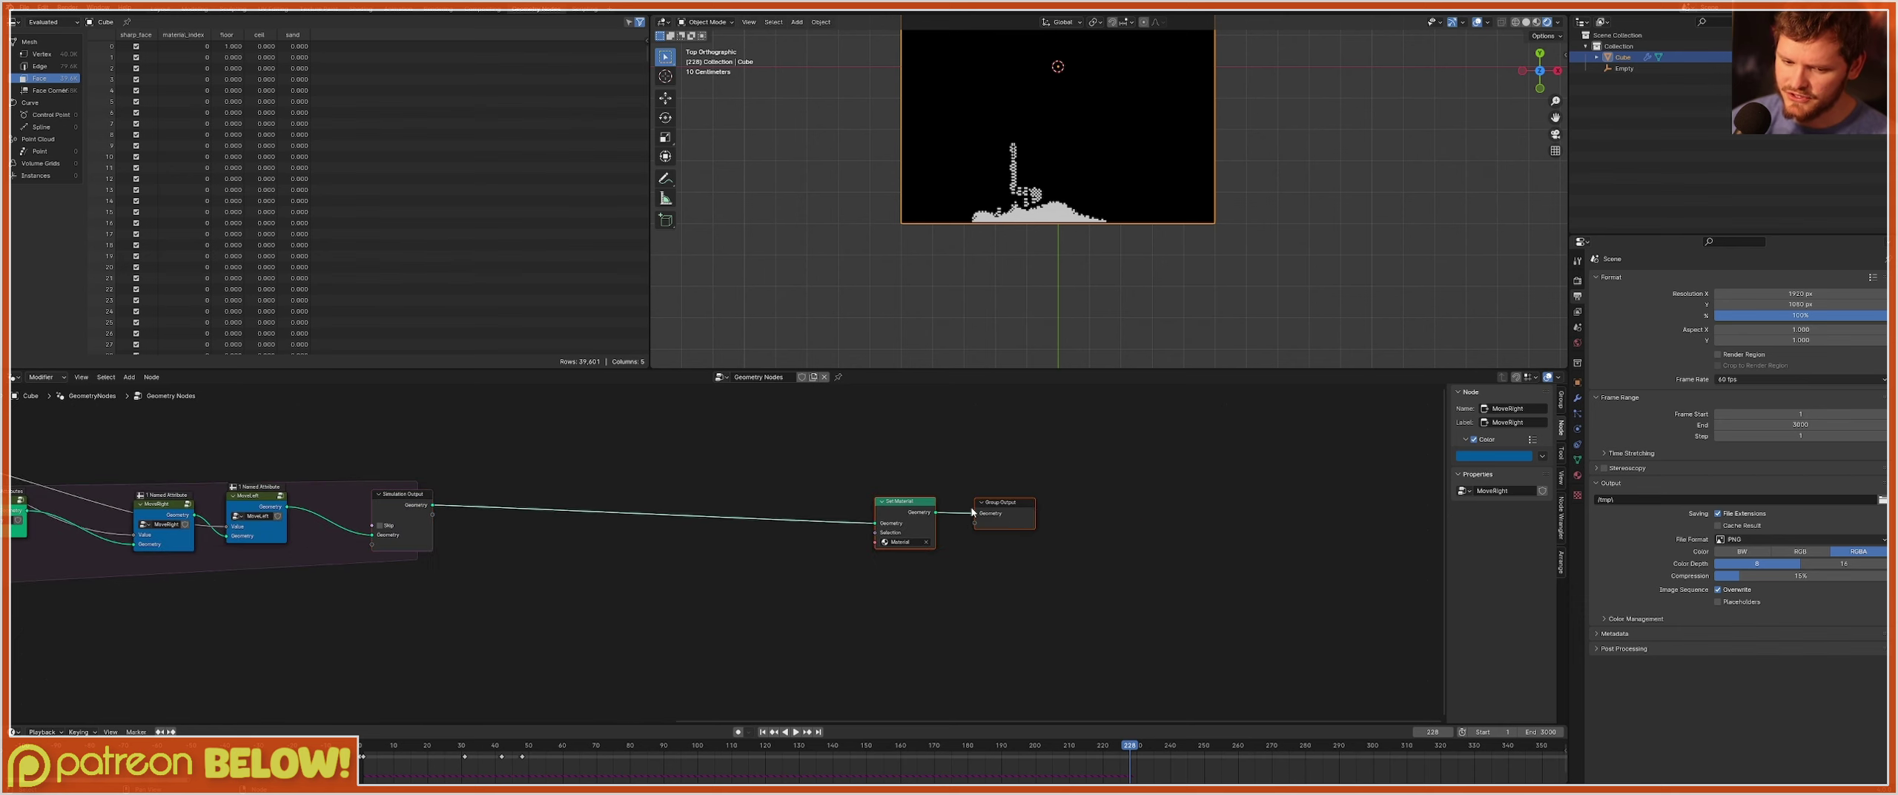
pyautogui.scroll(2, 682, 496)
pyautogui.moveTo(682, 497); pyautogui.dragTo(891, 496, button='middle')
pyautogui.hotkey('ctrl', 's')
# Insert a Store Named Attribute node on the link between Simulation Output and Set Material.
pyautogui.scroll(4, 1109, 191)
pyautogui.hotkey('shift', 'a')
pyautogui.click(740, 431)
pyautogui.write('store')
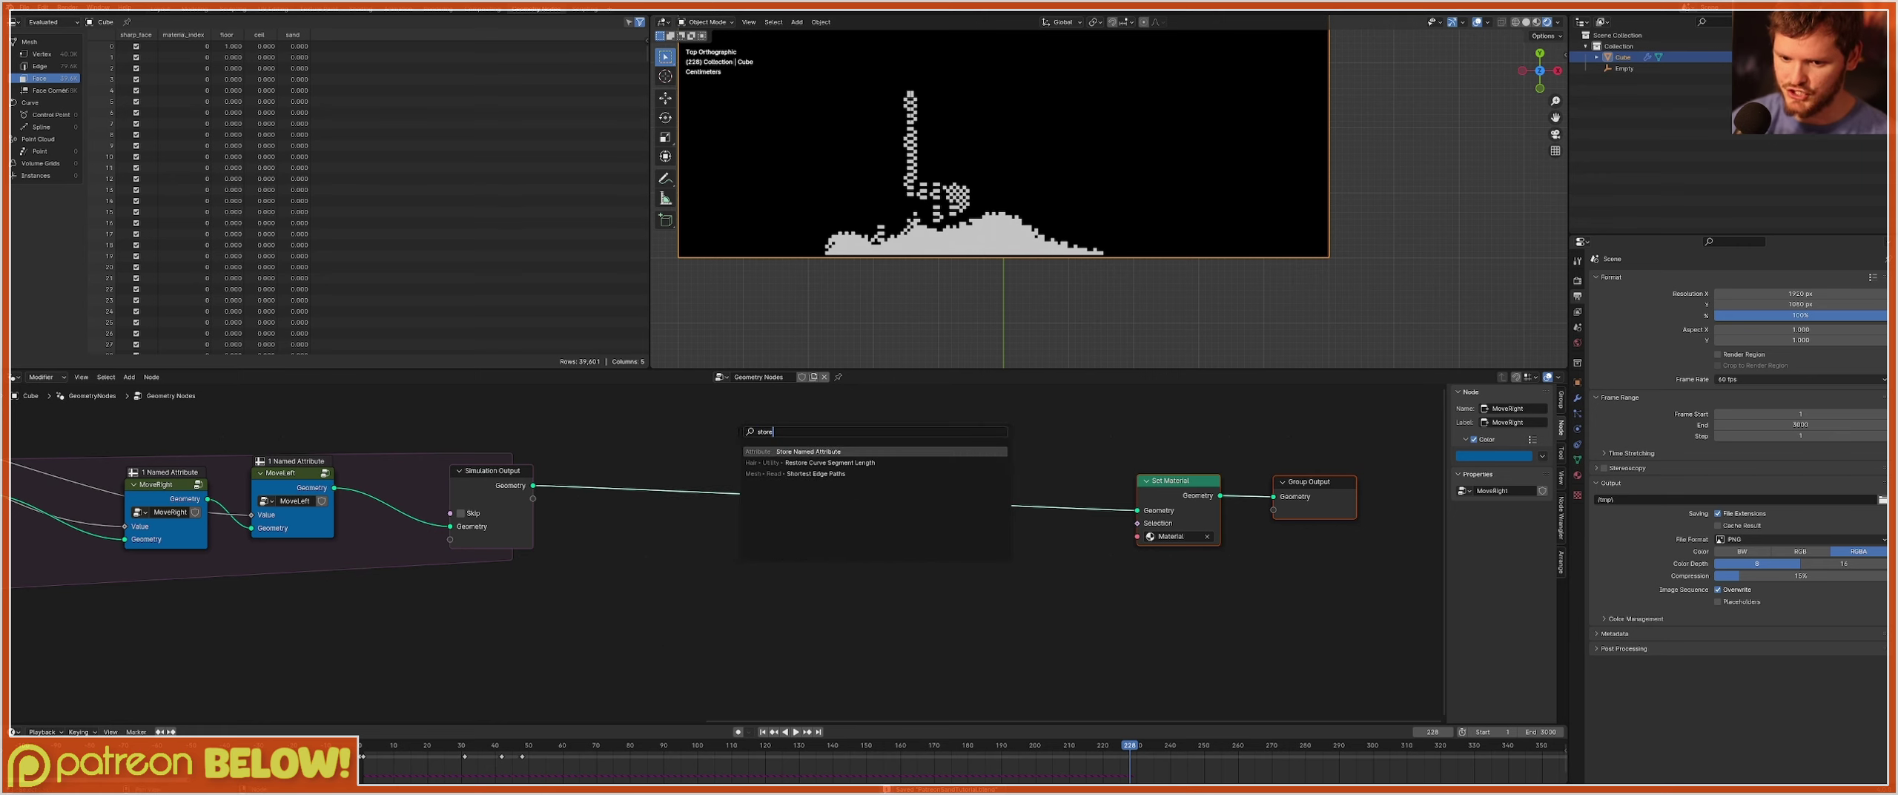
pyautogui.press('Return')
pyautogui.click(854, 439)
# Set the Store Named Attribute node's domain to Face and its attribute name to "rand".
pyautogui.click(890, 490)
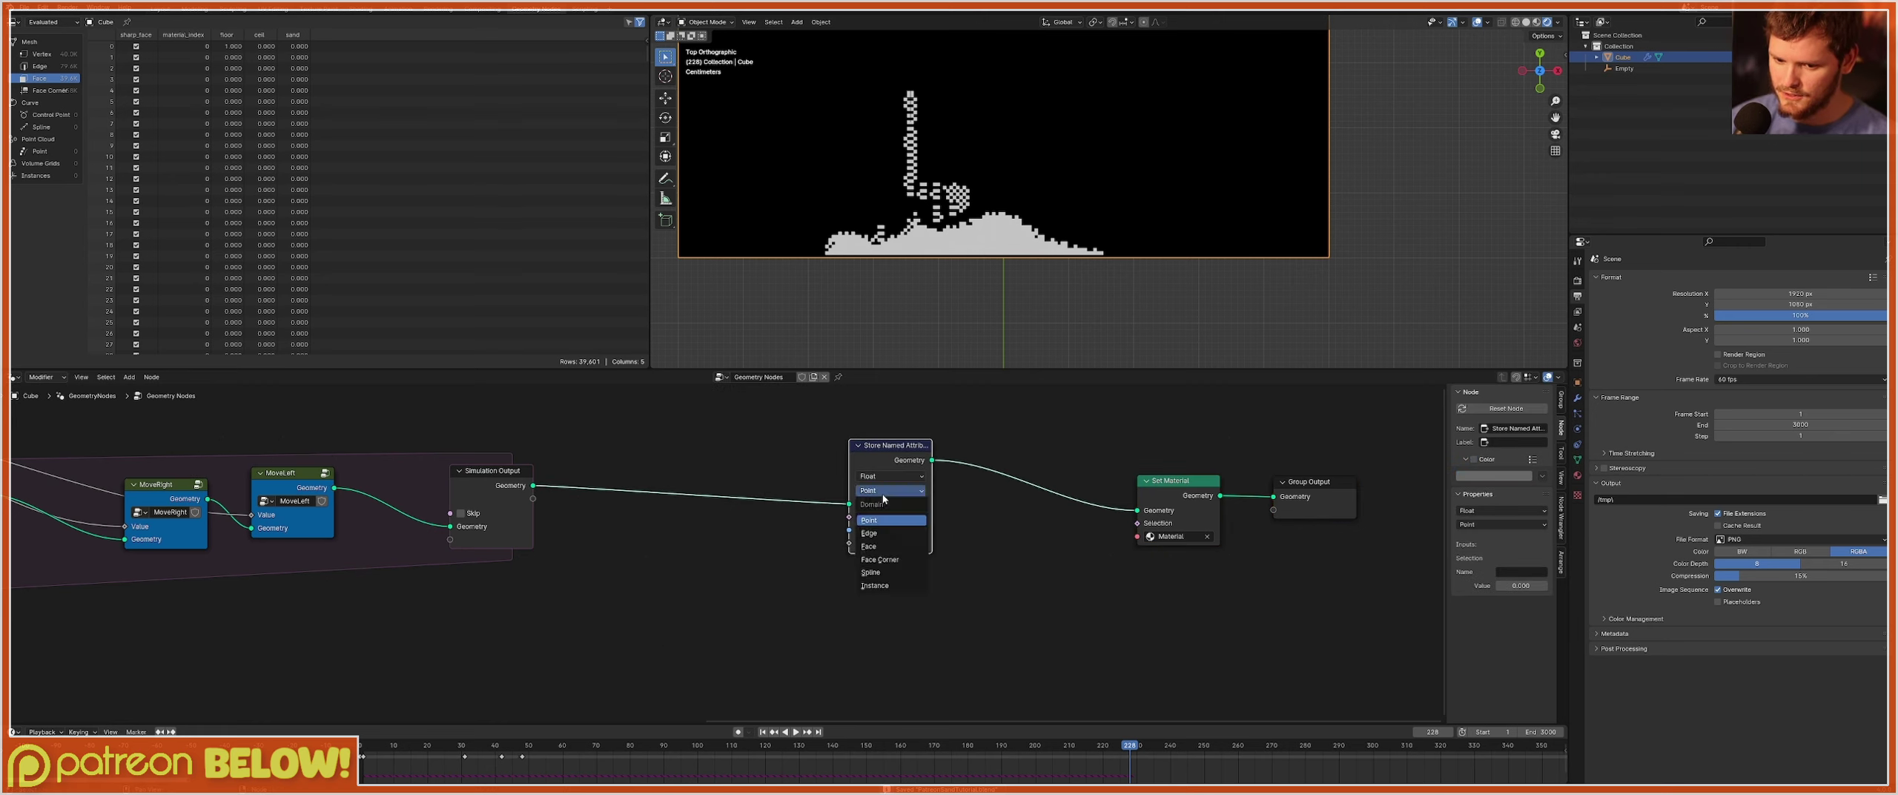
pyautogui.click(890, 517)
pyautogui.click(906, 530)
pyautogui.write('rand')
pyautogui.press('Return')
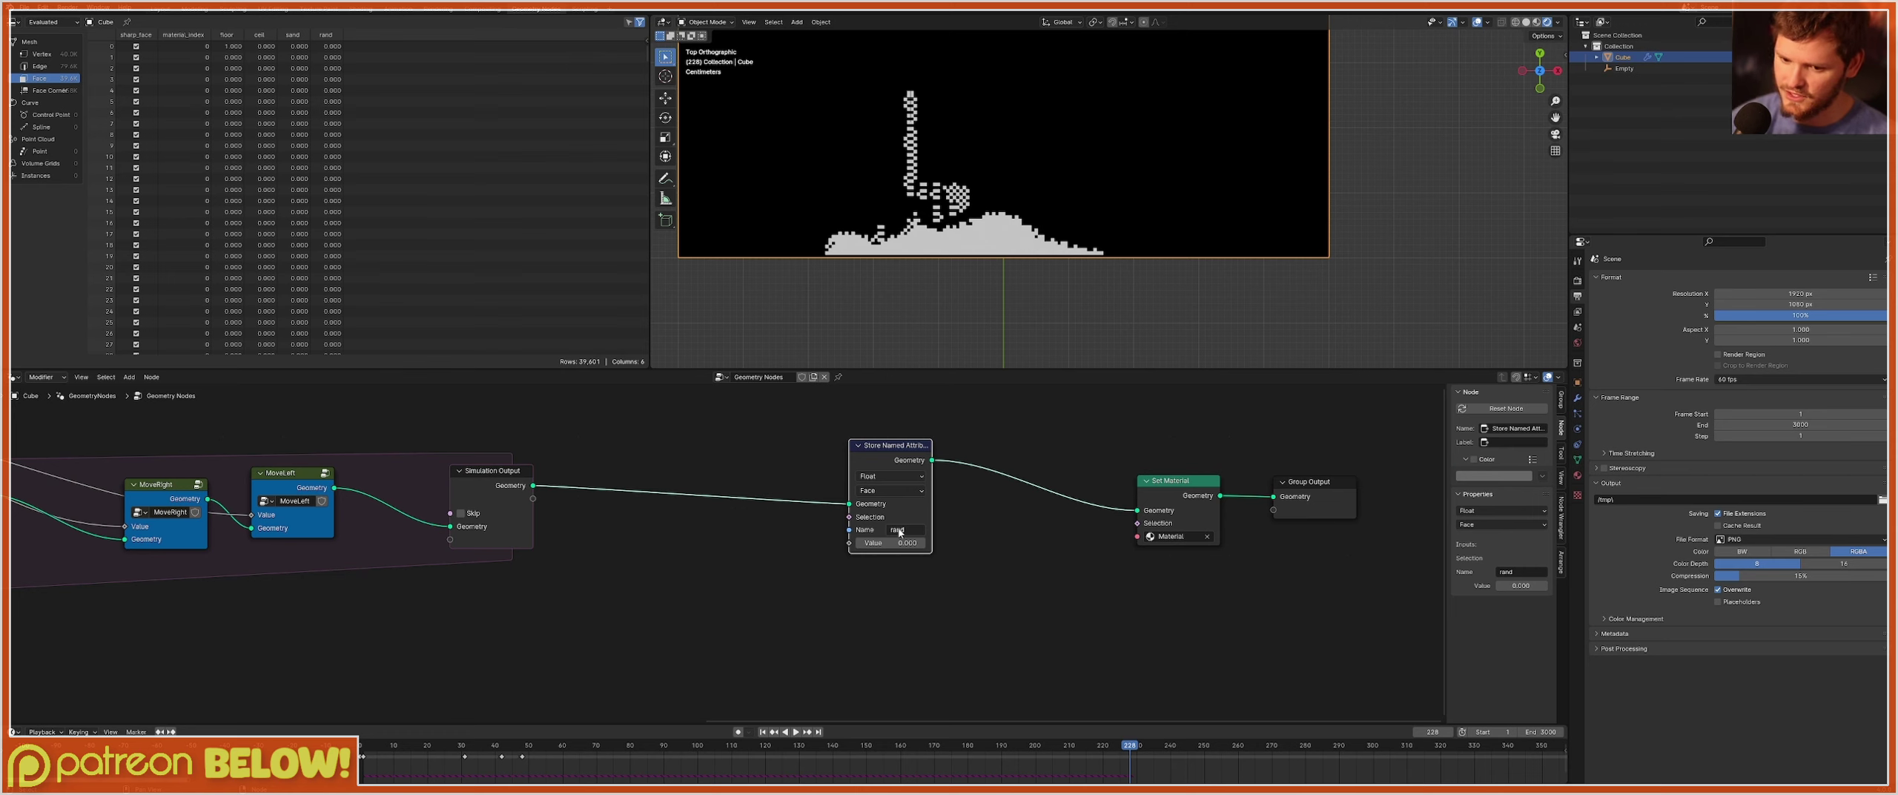
# Feed the "rand" attribute's value from a new float Random Value node with its Min set to 0.5.
pyautogui.scroll(2, 889, 545)
pyautogui.moveTo(895, 539); pyautogui.dragTo(752, 573)
pyautogui.write('rand')
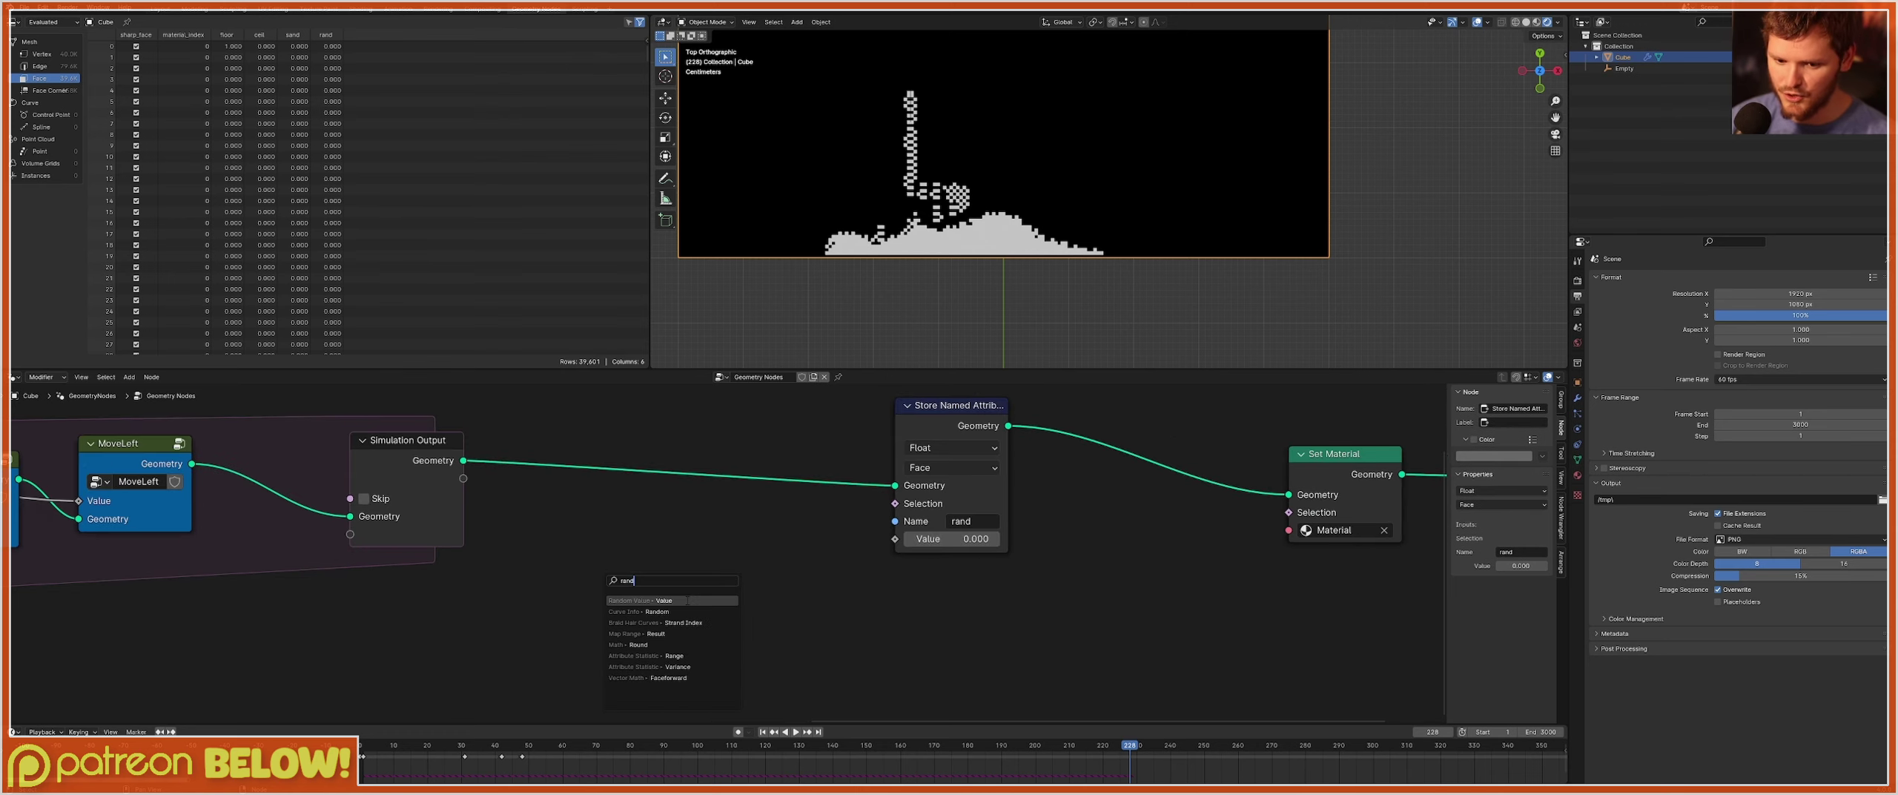
pyautogui.click(687, 600)
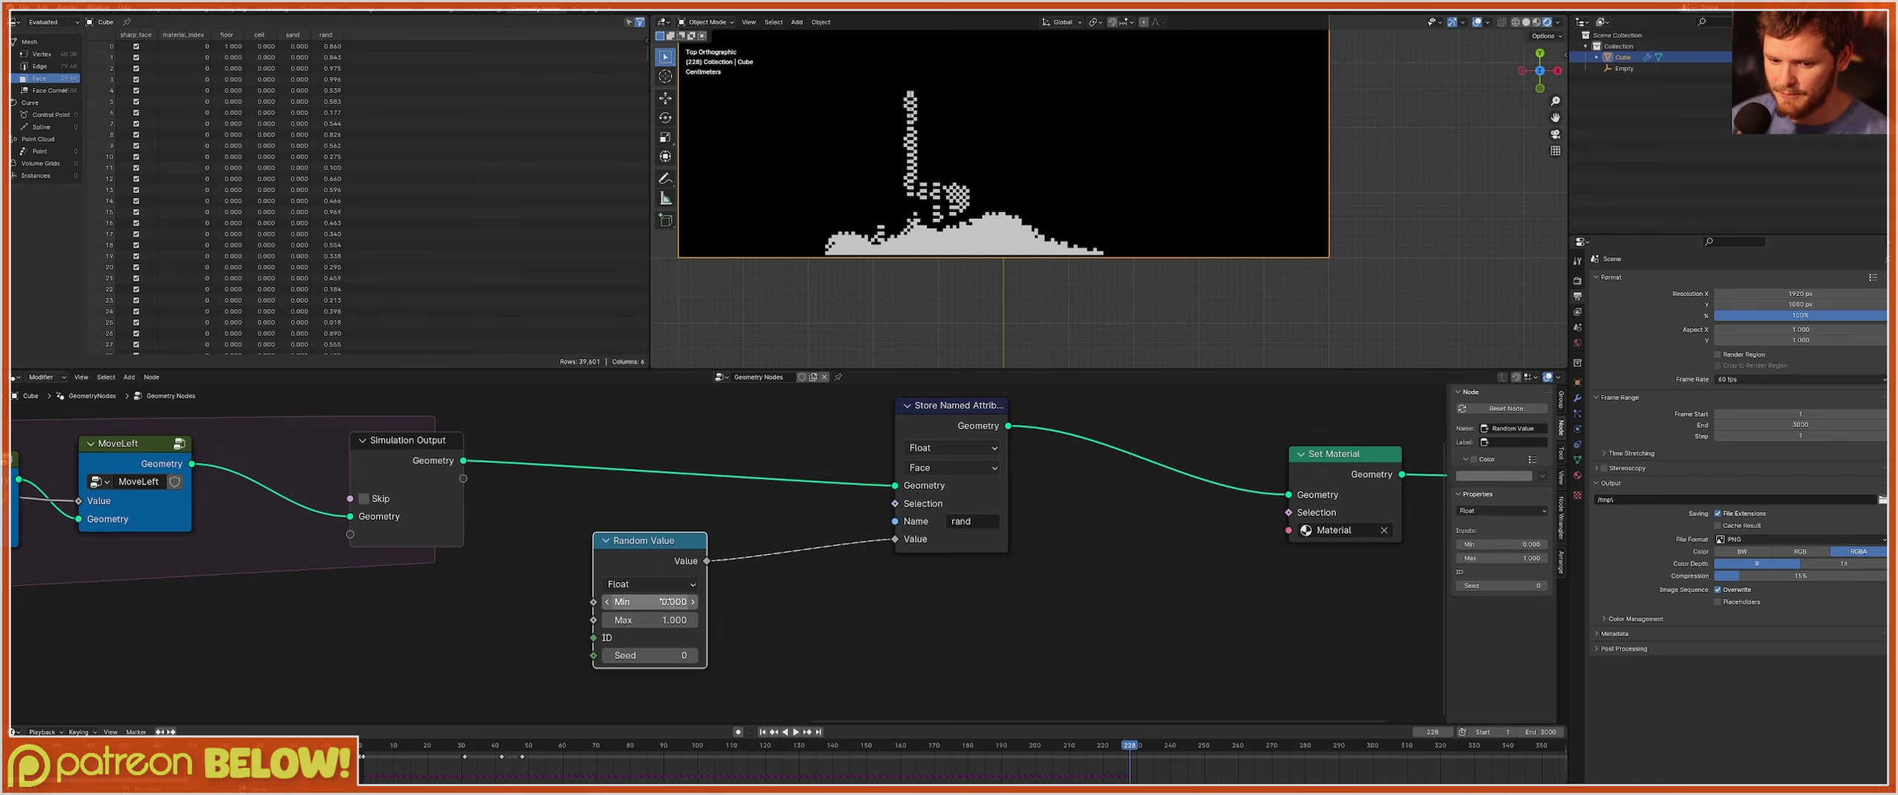
pyautogui.doubleClick(666, 601)
pyautogui.press('Return')
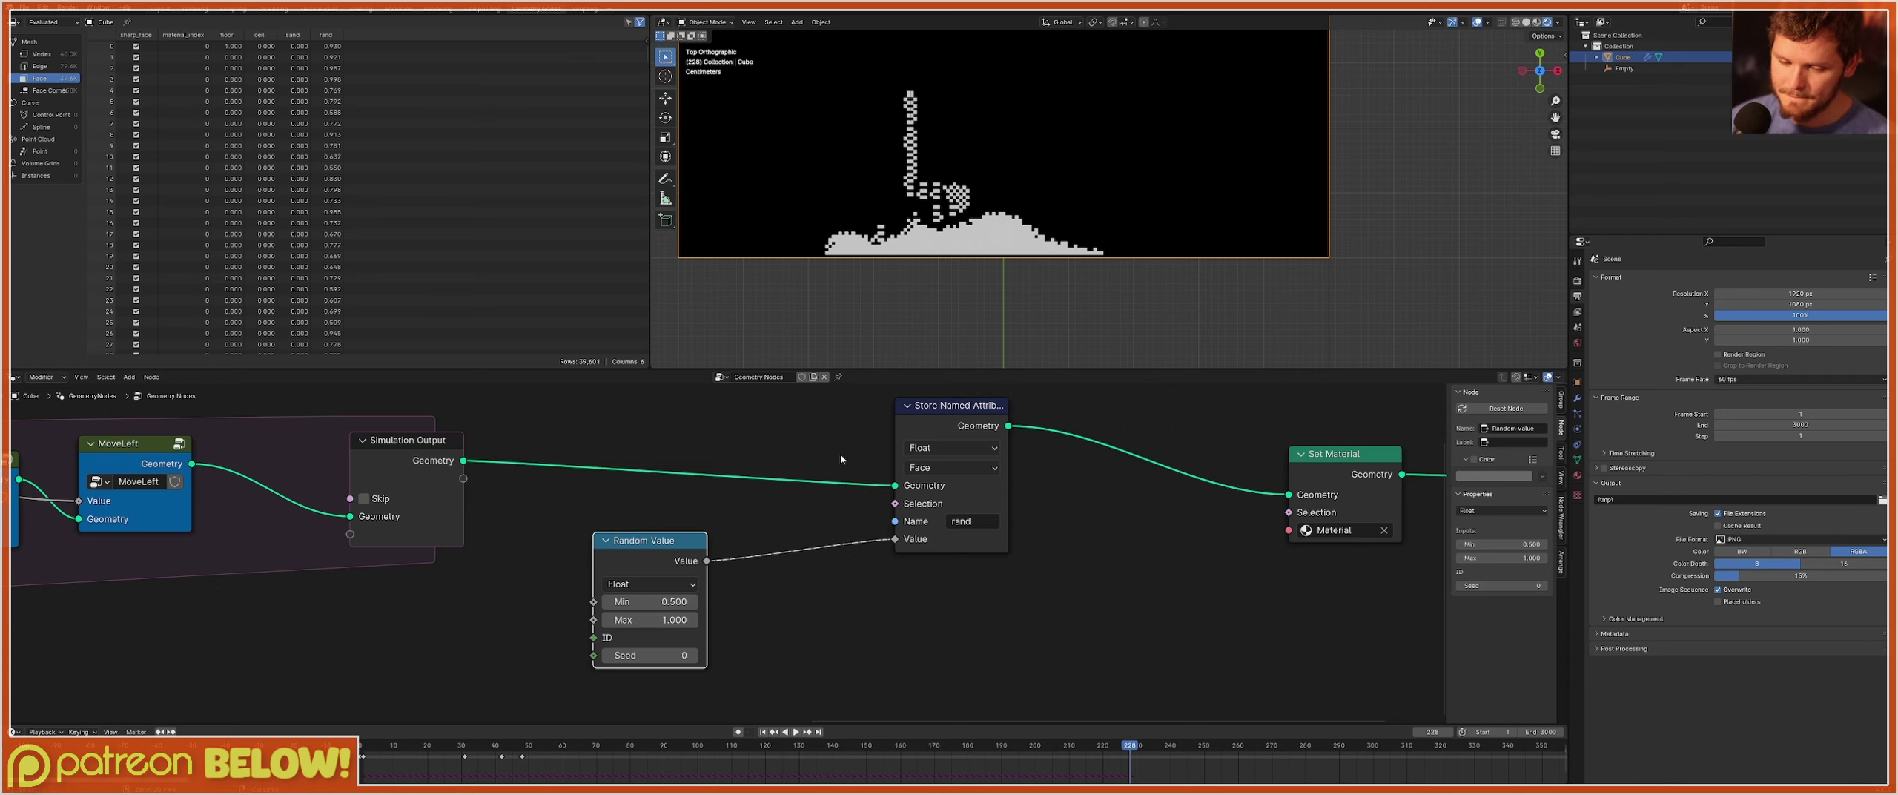
# Switch to the Shading workspace and show the sand plane from the top with rendered viewport shading.
pyautogui.click(365, 10)
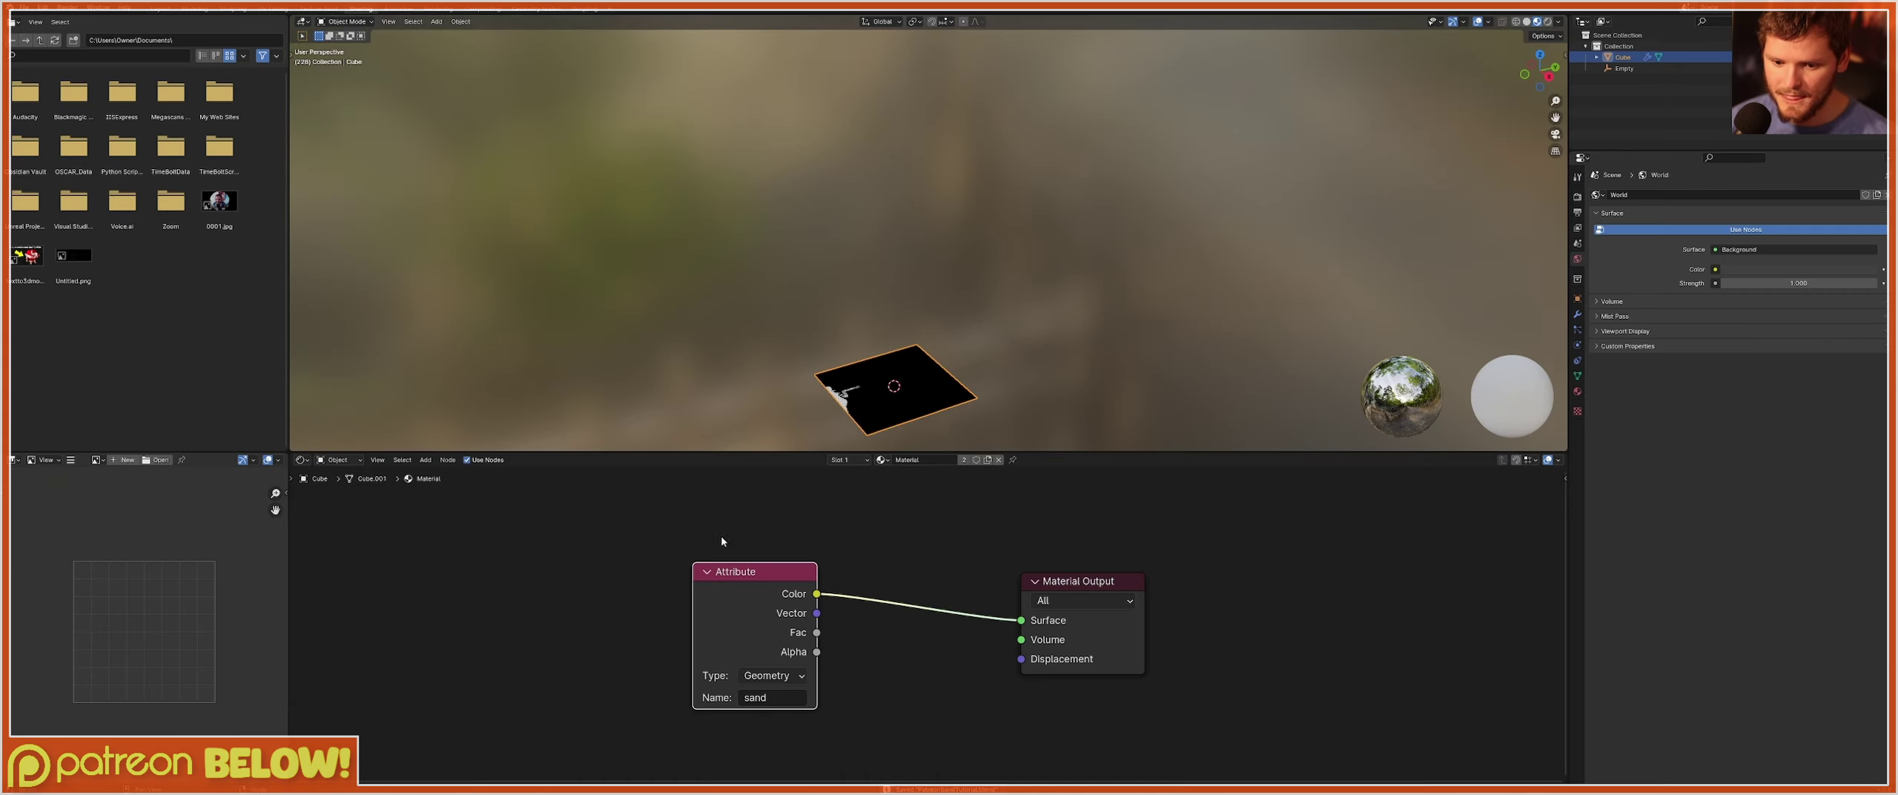
pyautogui.click(1540, 54)
pyautogui.click(1546, 21)
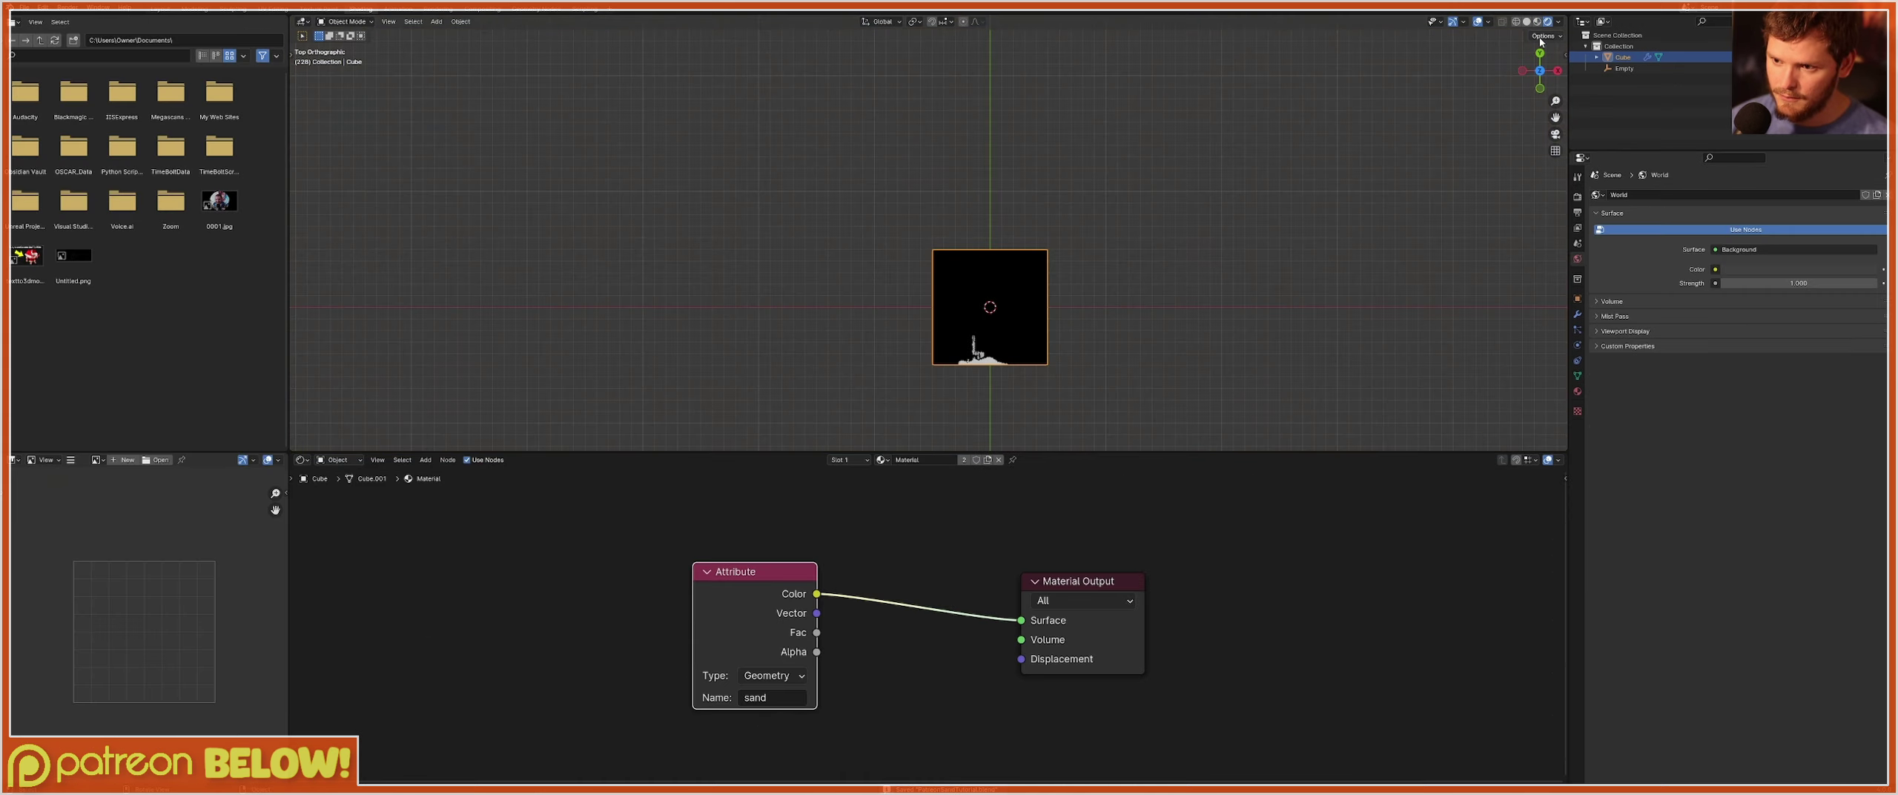
# Insert a Color Ramp node between the "sand" Attribute and the Material Output.
pyautogui.scroll(6, 1014, 330)
pyautogui.keyDown('shift'); pyautogui.moveTo(1014, 329); pyautogui.dragTo(820, 145, button='middle'); pyautogui.keyUp('shift')
pyautogui.moveTo(777, 571); pyautogui.dragTo(564, 515)
pyautogui.hotkey('shift', 'a')
pyautogui.click(814, 523)
pyautogui.write('mi')
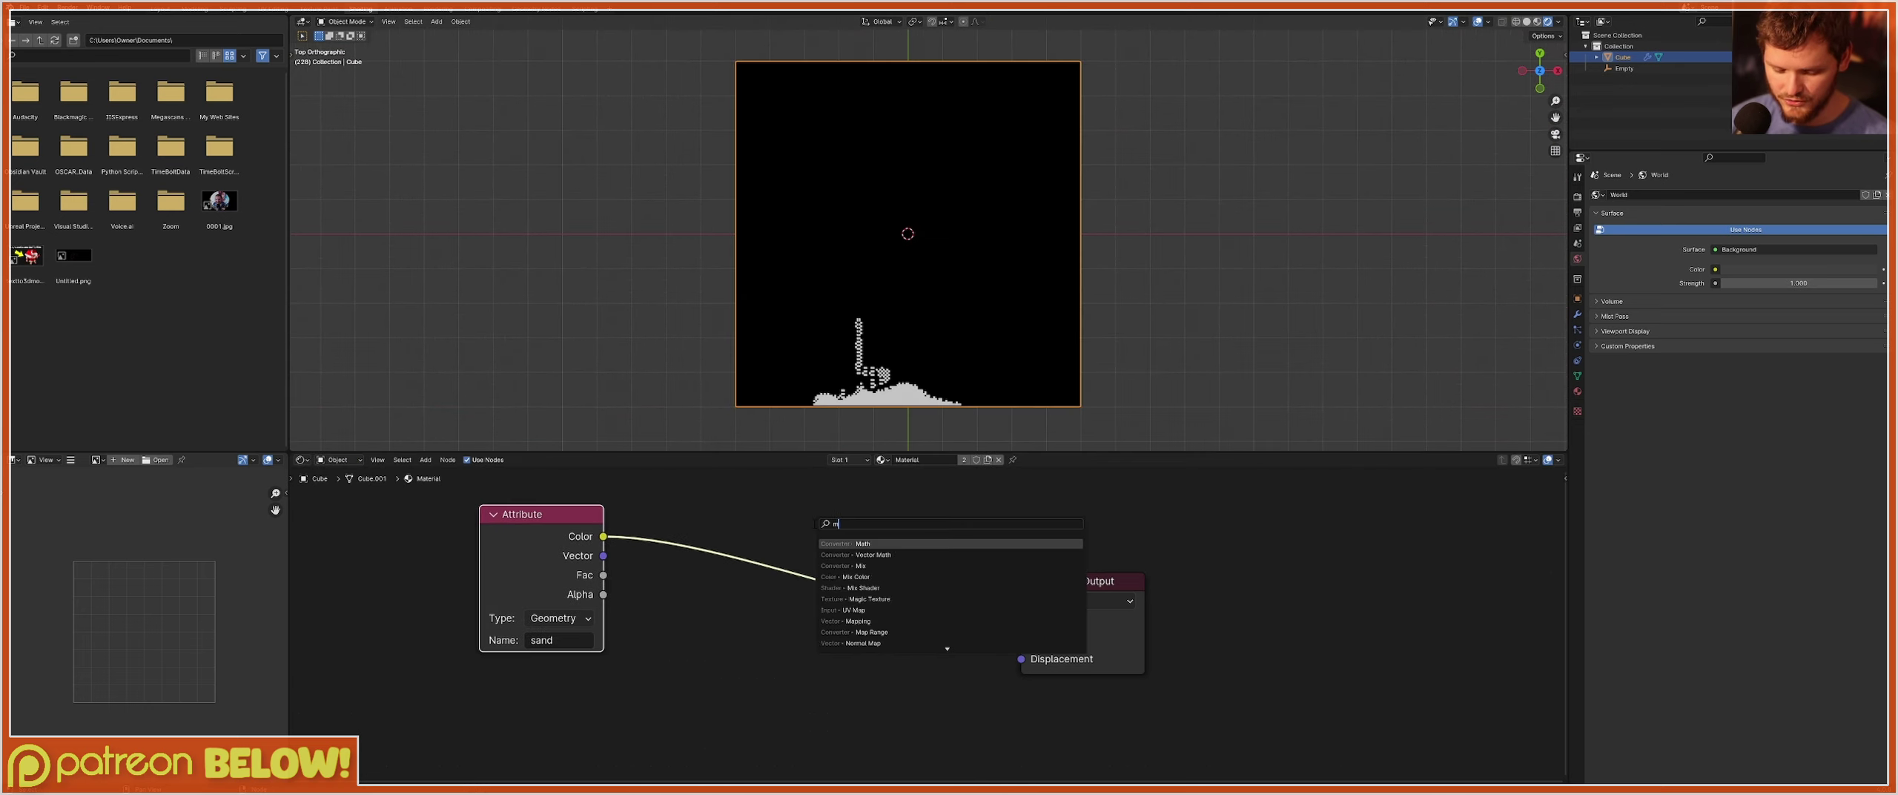
pyautogui.press('BackSpace')
pyautogui.press('BackSpace')
pyautogui.write('colo')
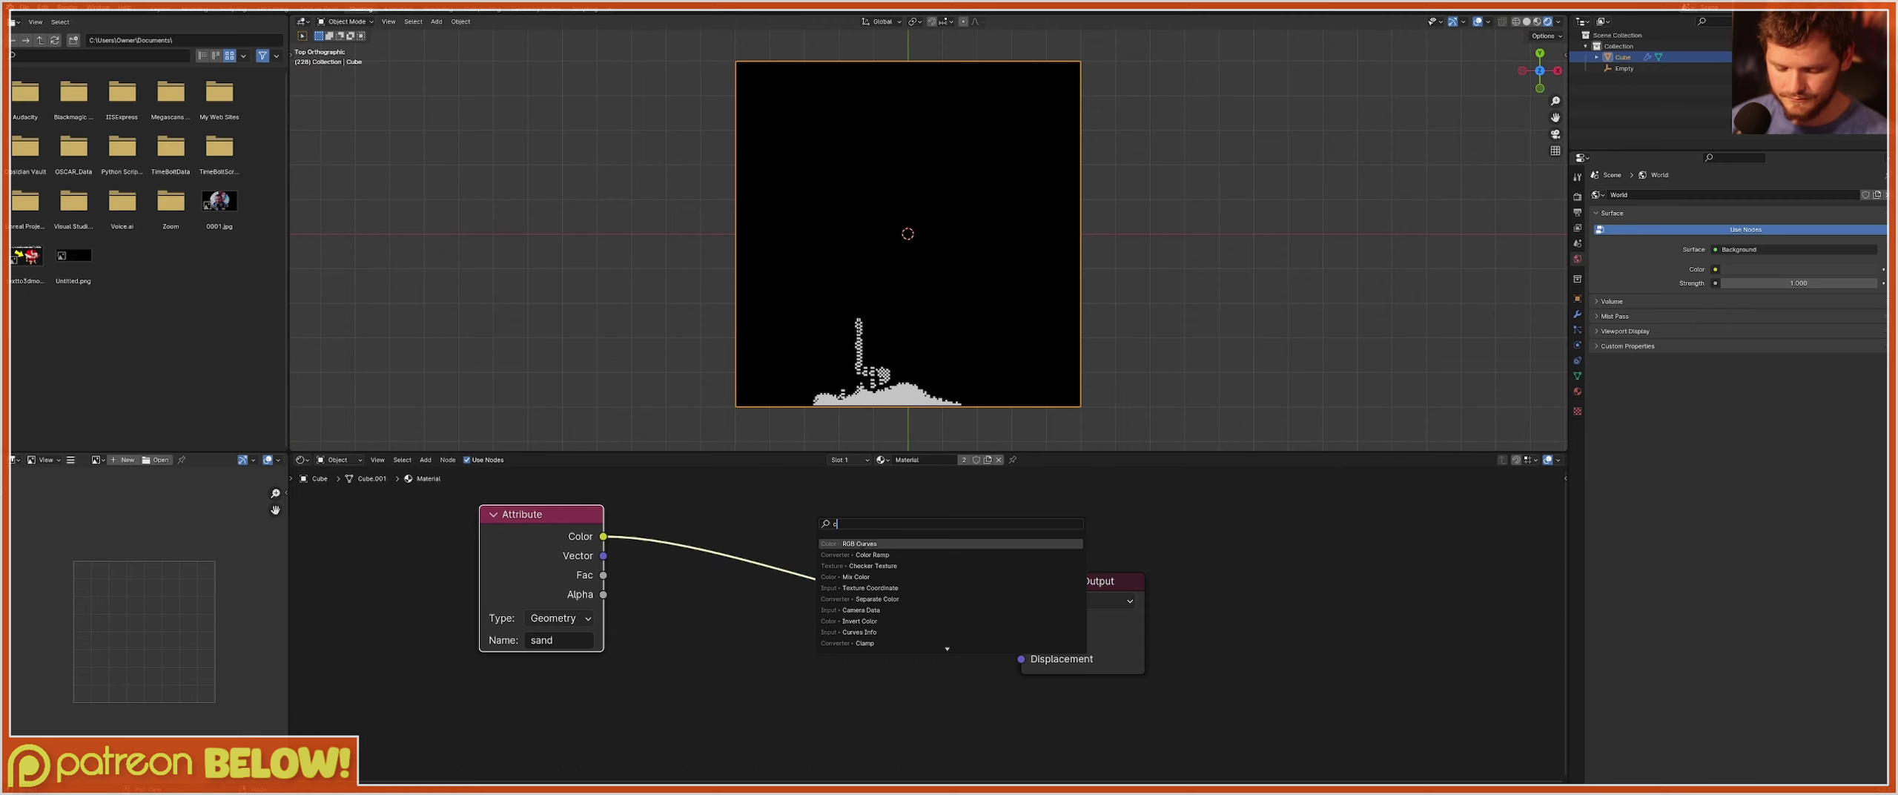
pyautogui.click(868, 551)
pyautogui.click(732, 562)
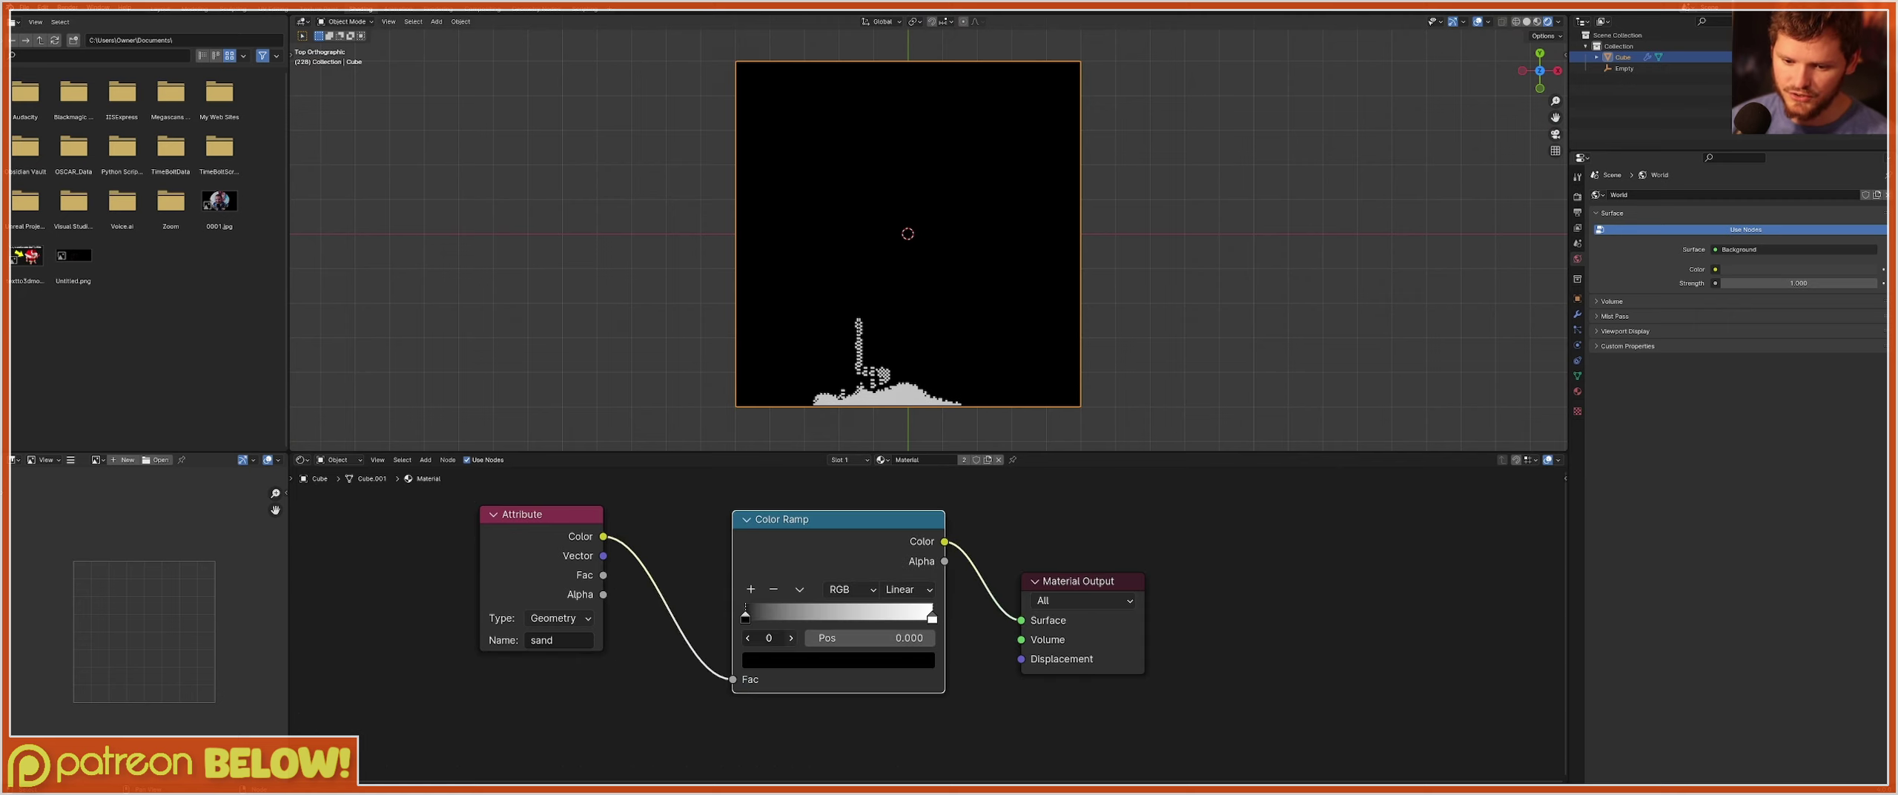
# Try red as the Color Ramp's end colour and remove the ramp while keeping the "sand" Attribute linked to the output.
pyautogui.click(790, 637)
pyautogui.click(813, 659)
pyautogui.moveTo(822, 519); pyautogui.dragTo(818, 535)
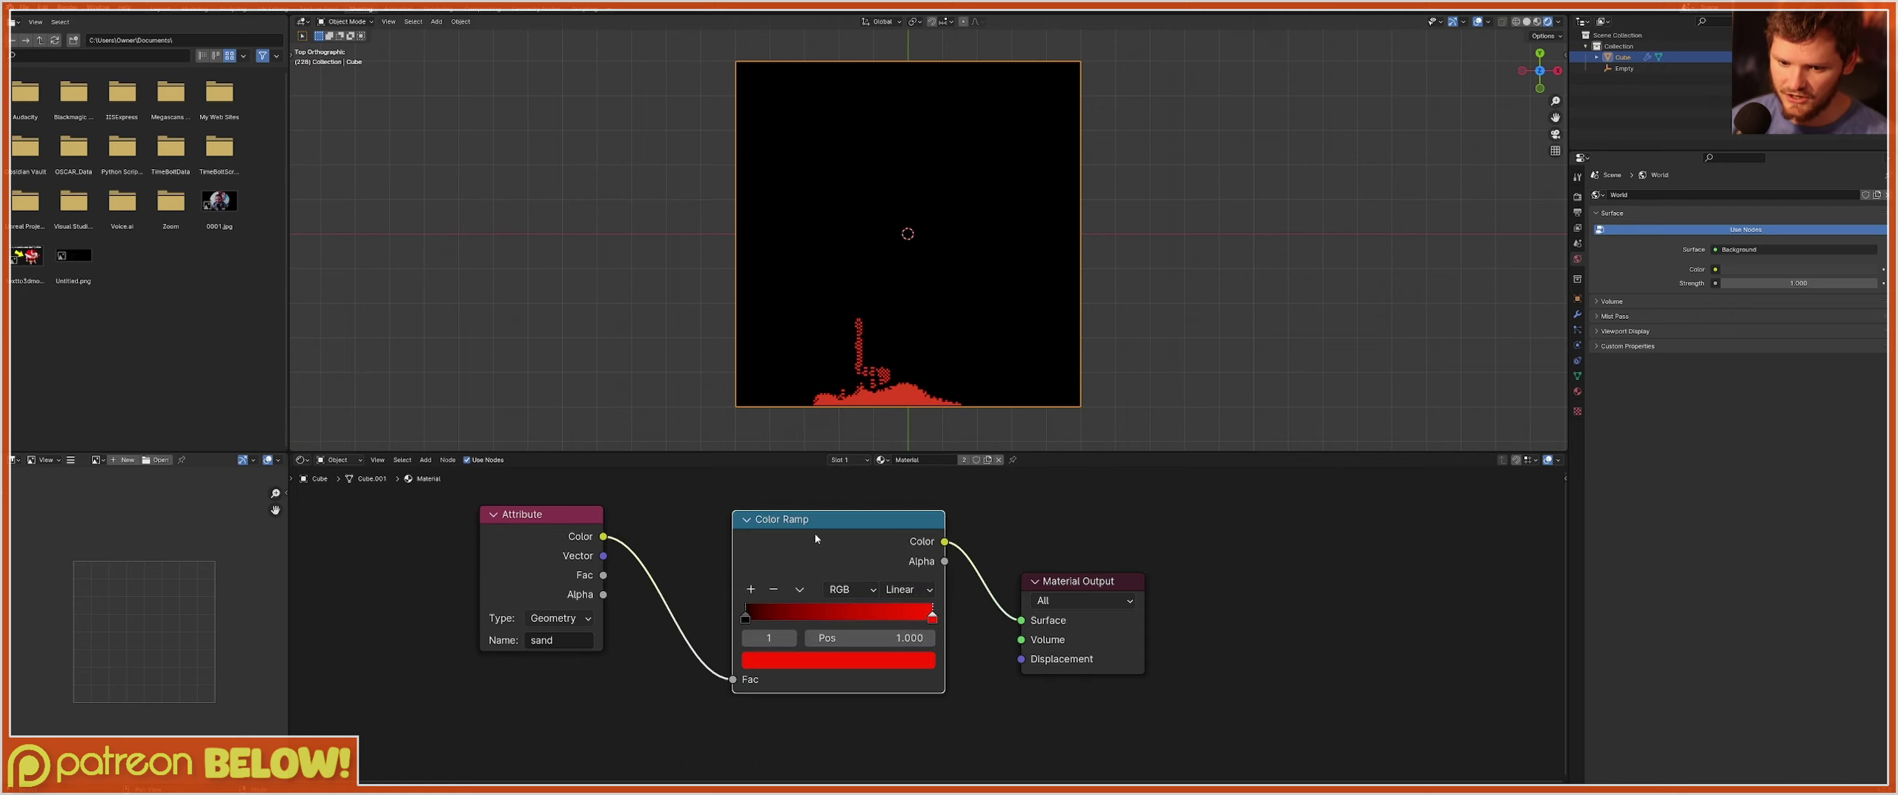
pyautogui.hotkey('ctrl', 'x')
# Duplicate the "sand" Attribute node, name the copy's attribute "rand" and connect its Color to the Material Output's Surface.
pyautogui.moveTo(520, 548); pyautogui.dragTo(667, 505, button='middle')
pyautogui.click(669, 494)
pyautogui.hotkey('shift', 'd')
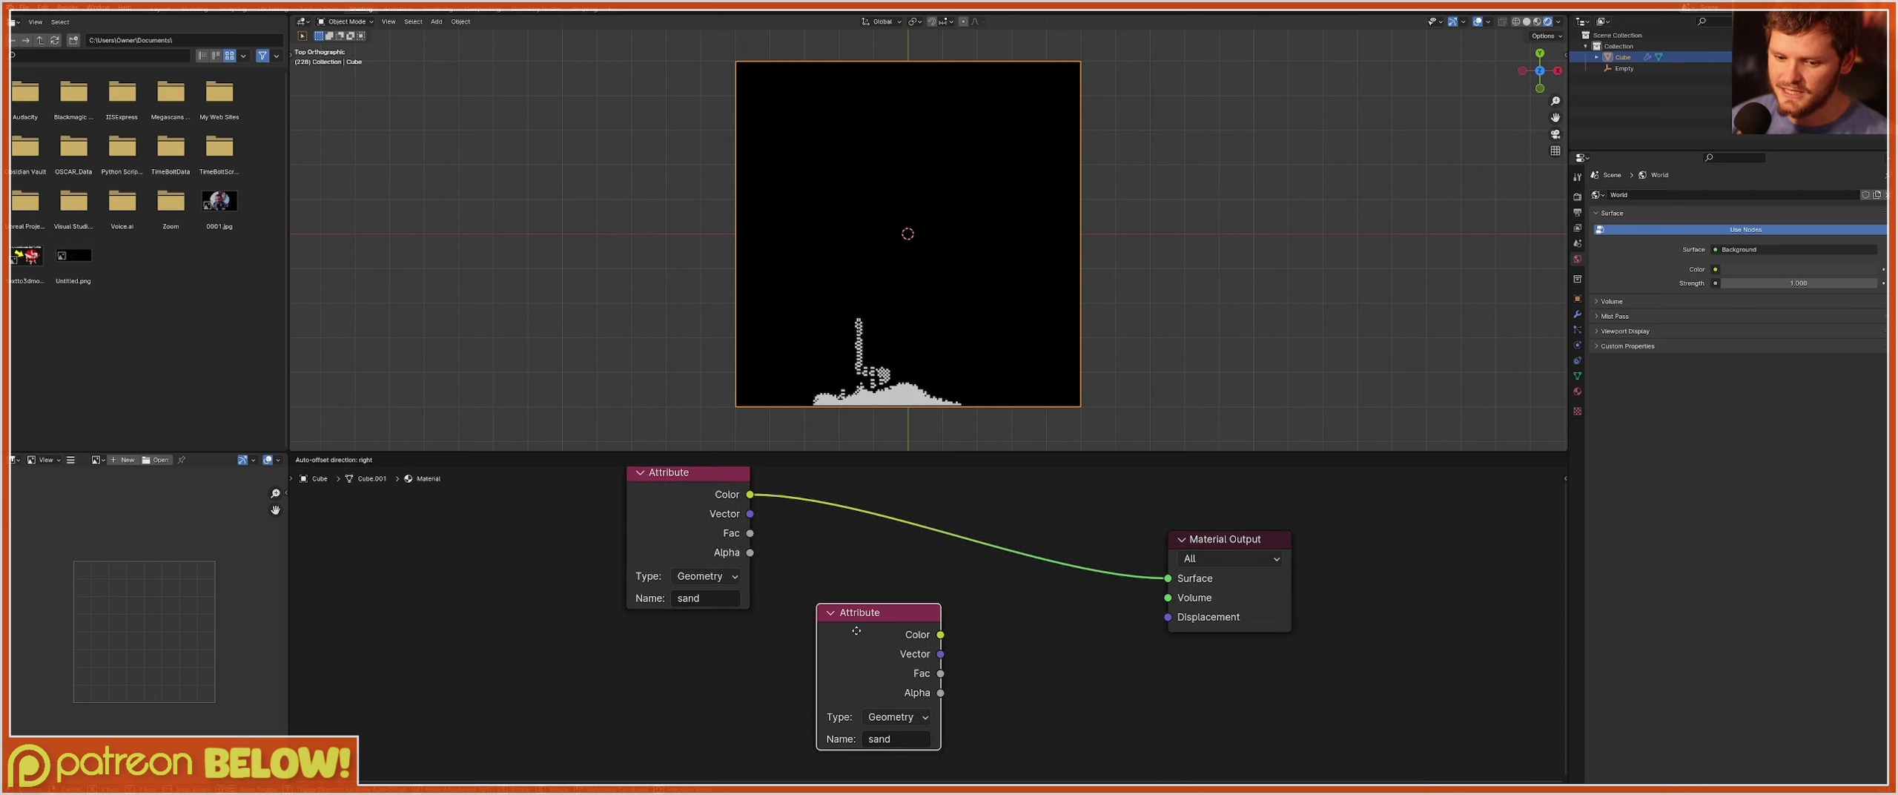
pyautogui.click(830, 593)
pyautogui.click(872, 700)
pyautogui.write('r')
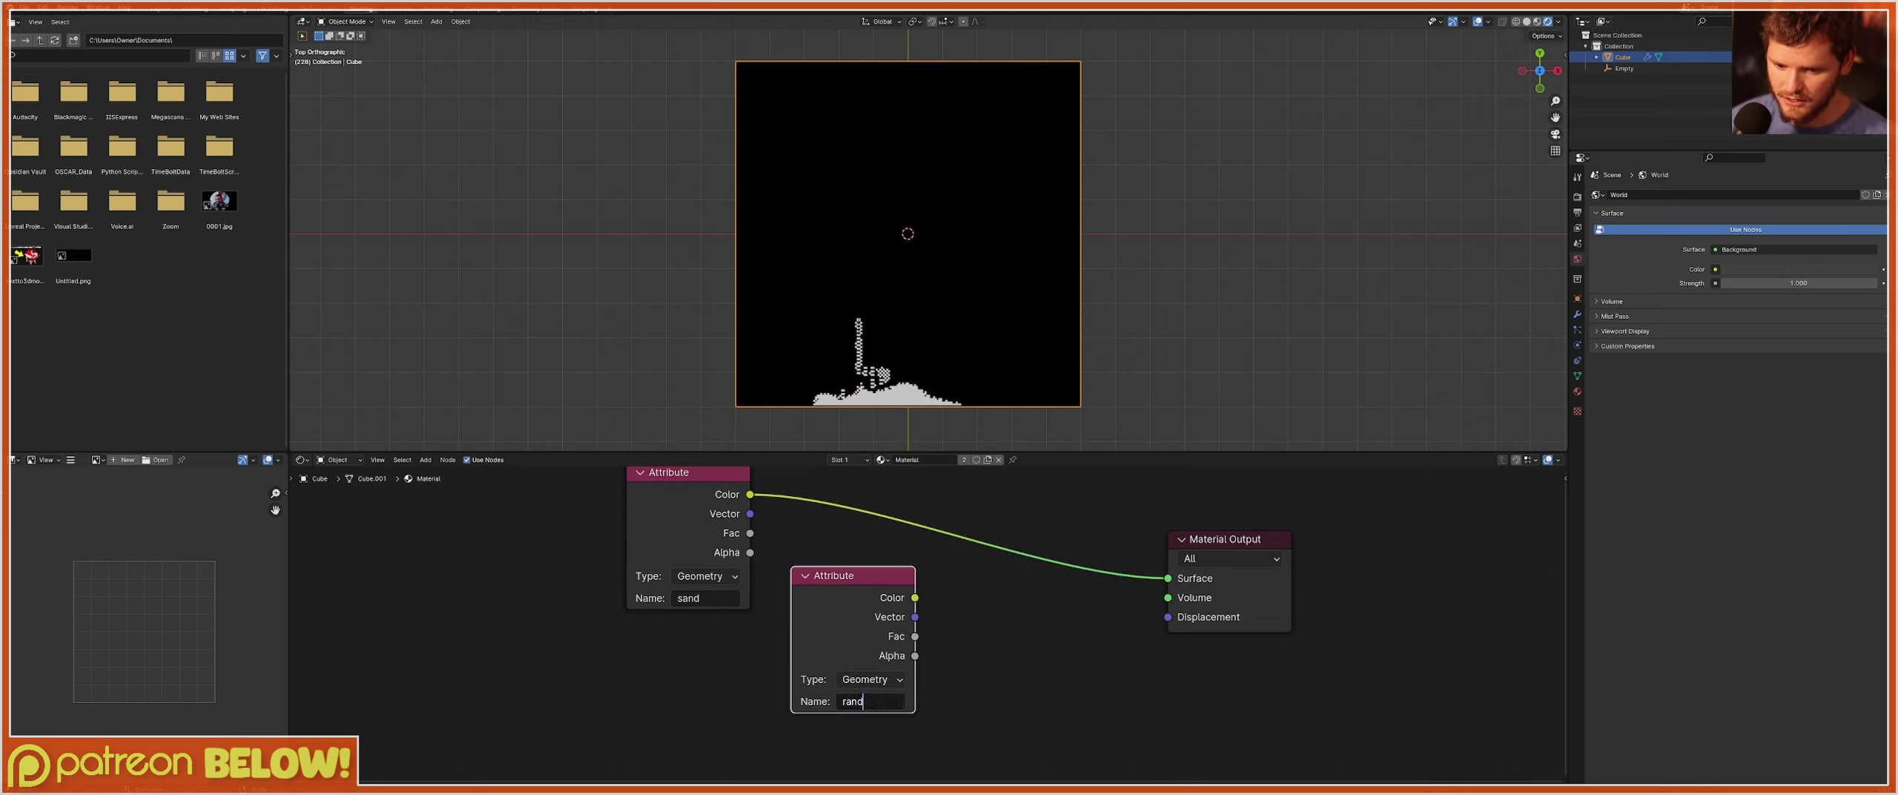
pyautogui.keyDown('ctrl'); pyautogui.keyDown('shift'); pyautogui.click(875, 606); pyautogui.keyUp('shift'); pyautogui.keyUp('ctrl')
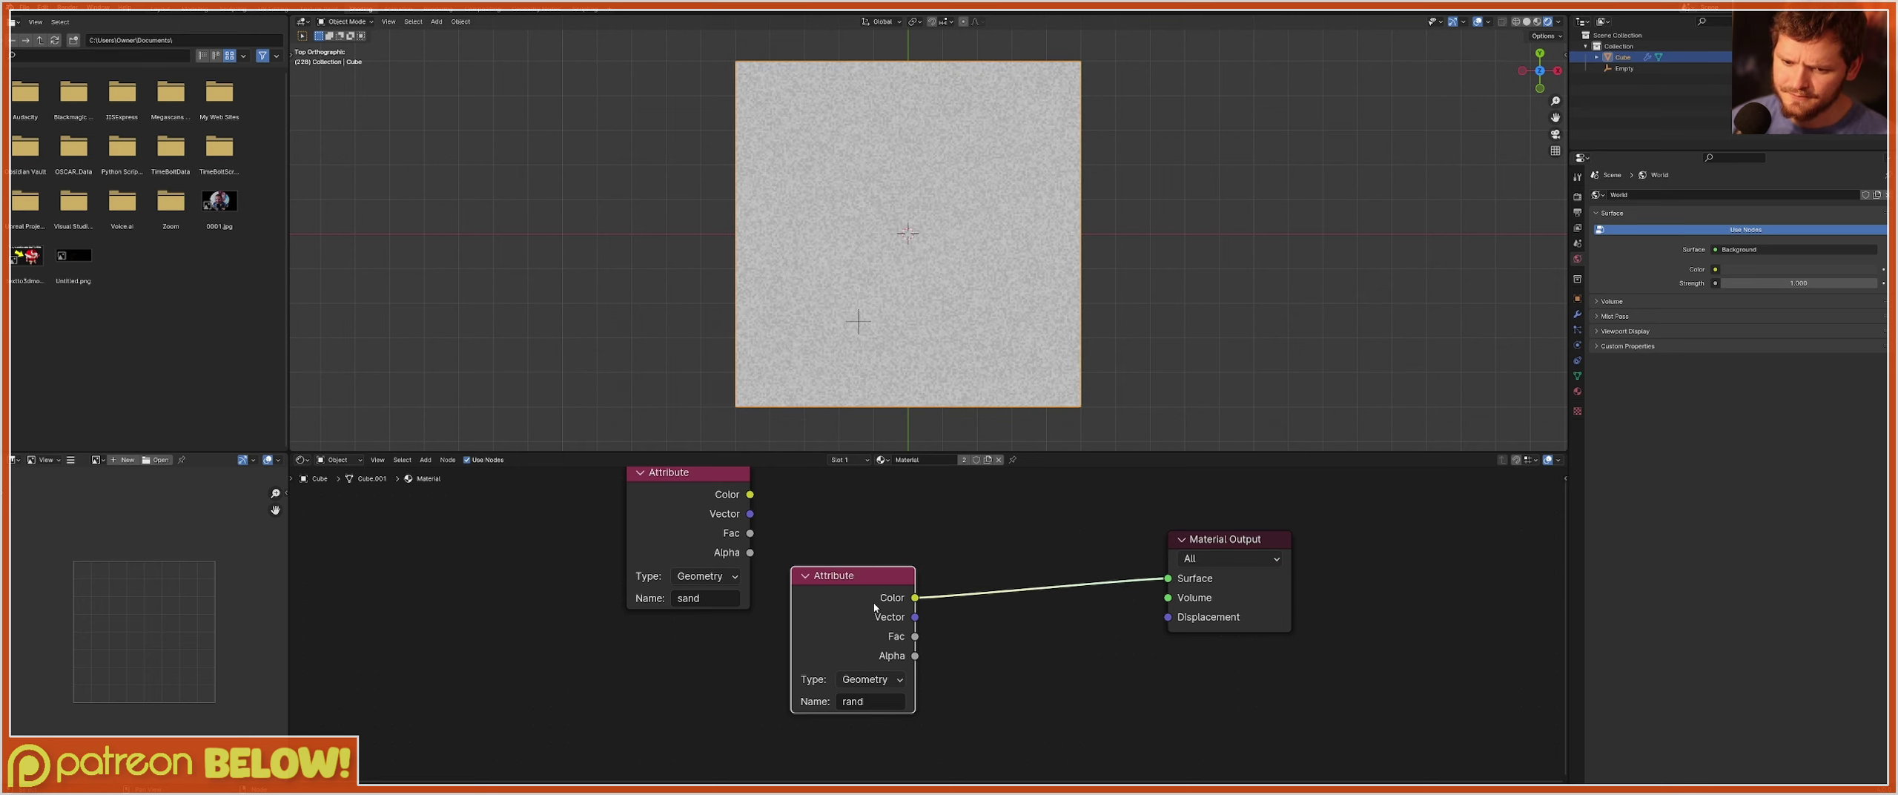
pyautogui.press('g')
pyautogui.click(743, 636)
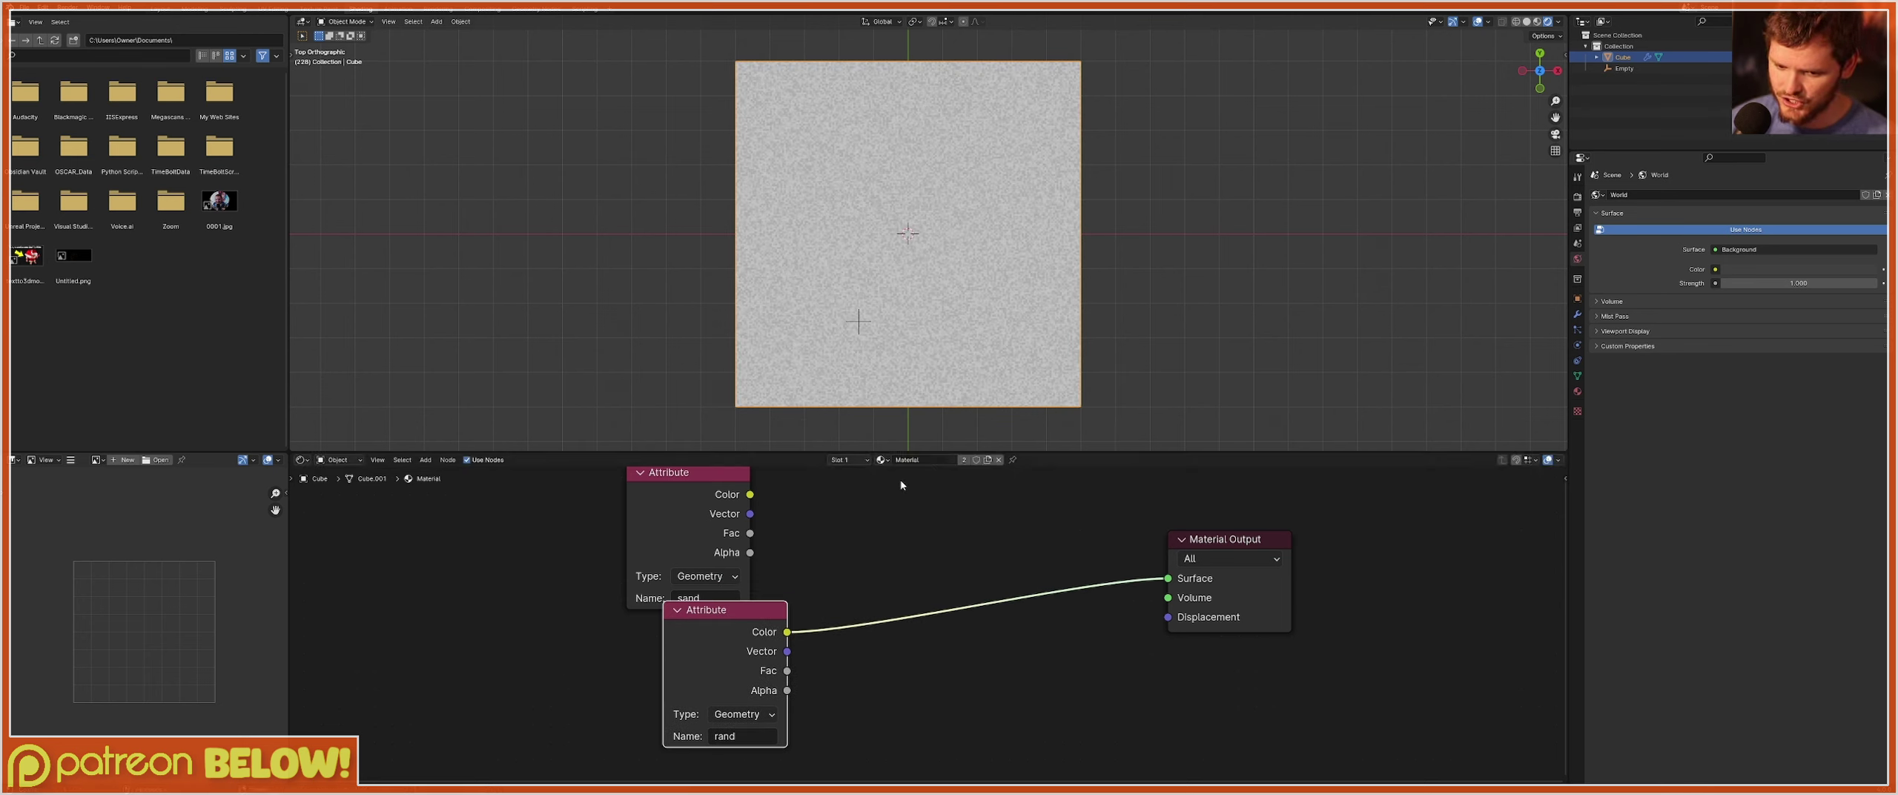
# Examine the random face values up close and preview the "sand" attribute for comparison.
pyautogui.scroll(11, 944, 264)
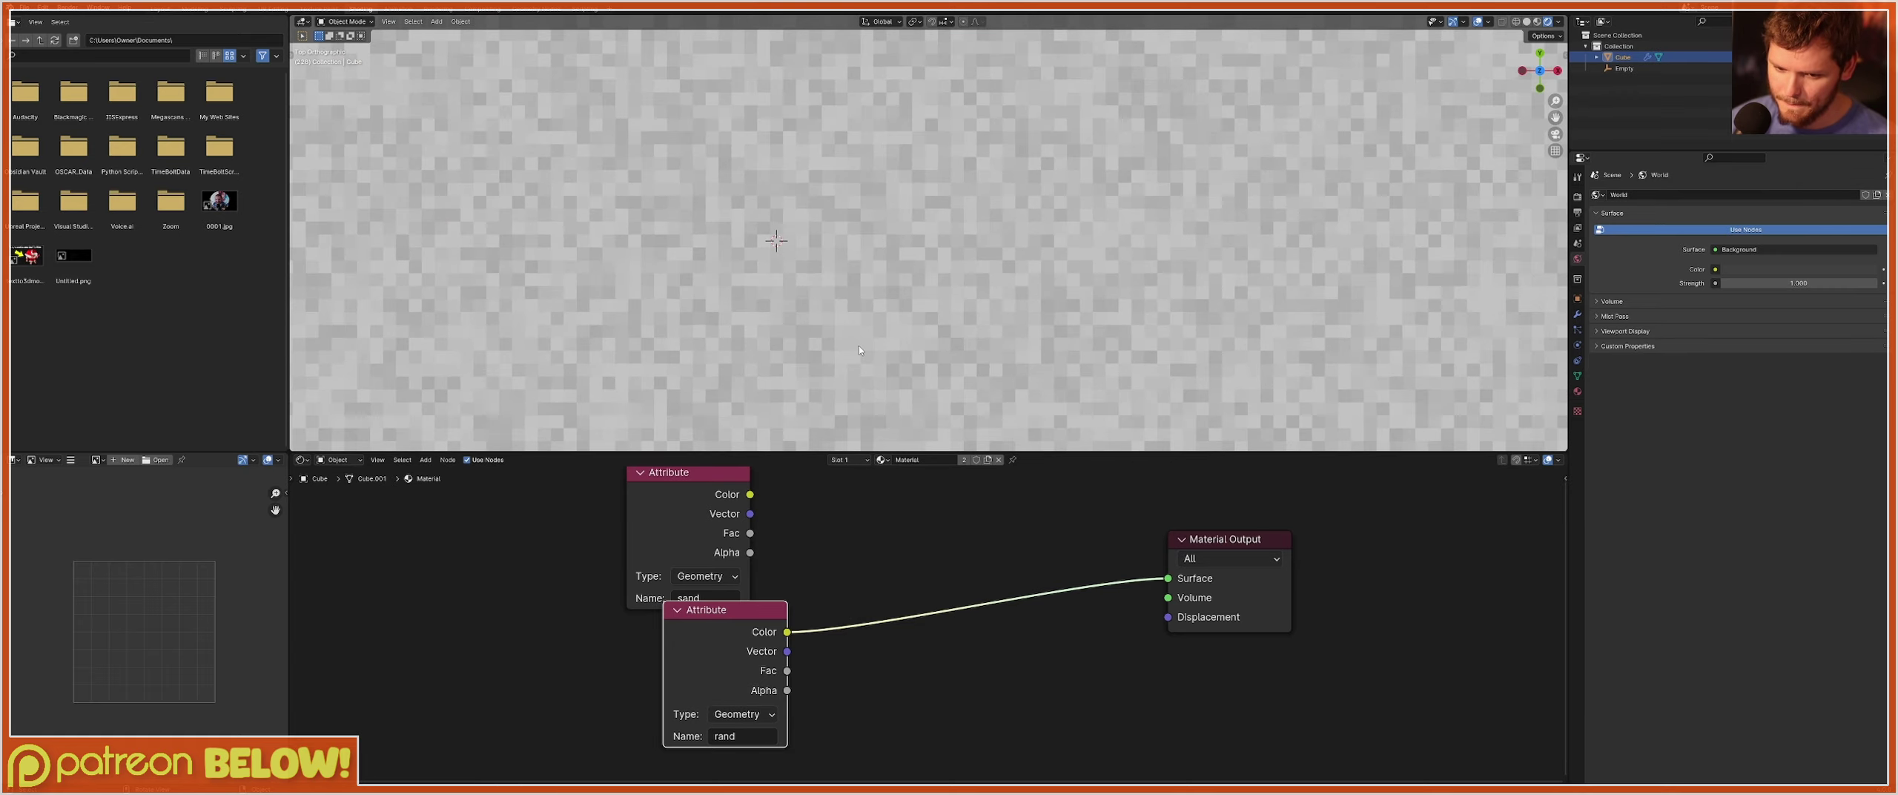
pyautogui.scroll(-10, 859, 348)
pyautogui.keyDown('ctrl'); pyautogui.keyDown('shift'); pyautogui.click(704, 497); pyautogui.keyUp('shift'); pyautogui.keyUp('ctrl')
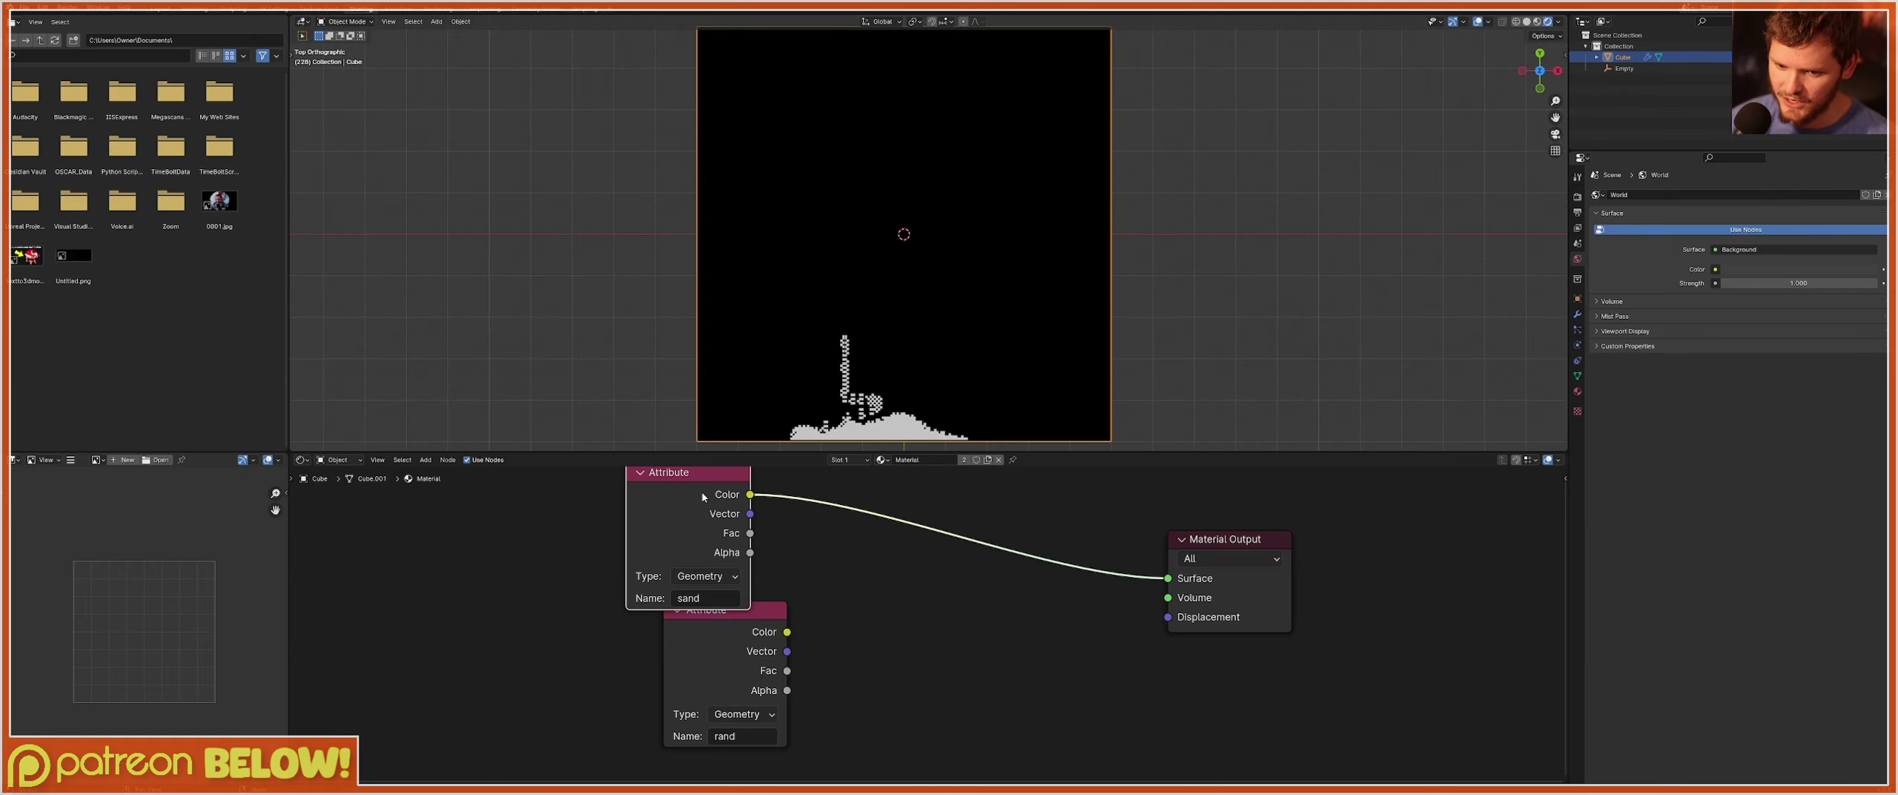
pyautogui.moveTo(702, 497)
pyautogui.mouseDown()
pyautogui.moveTo(743, 493)
pyautogui.moveTo(709, 491)
pyautogui.mouseUp()
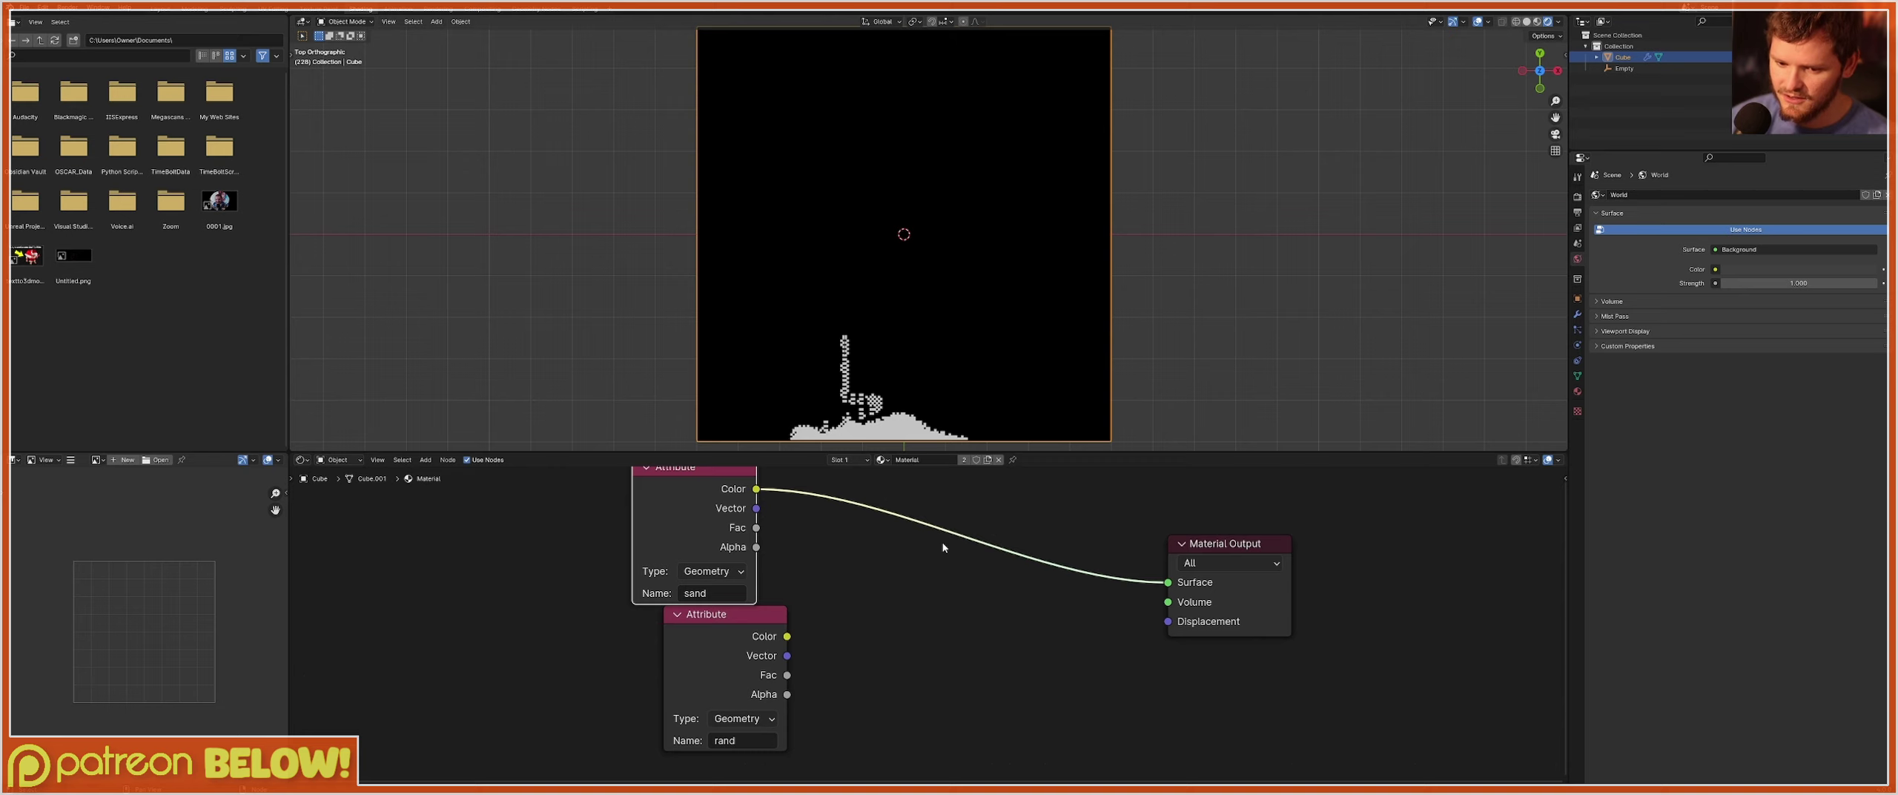
pyautogui.rightClick(928, 508)
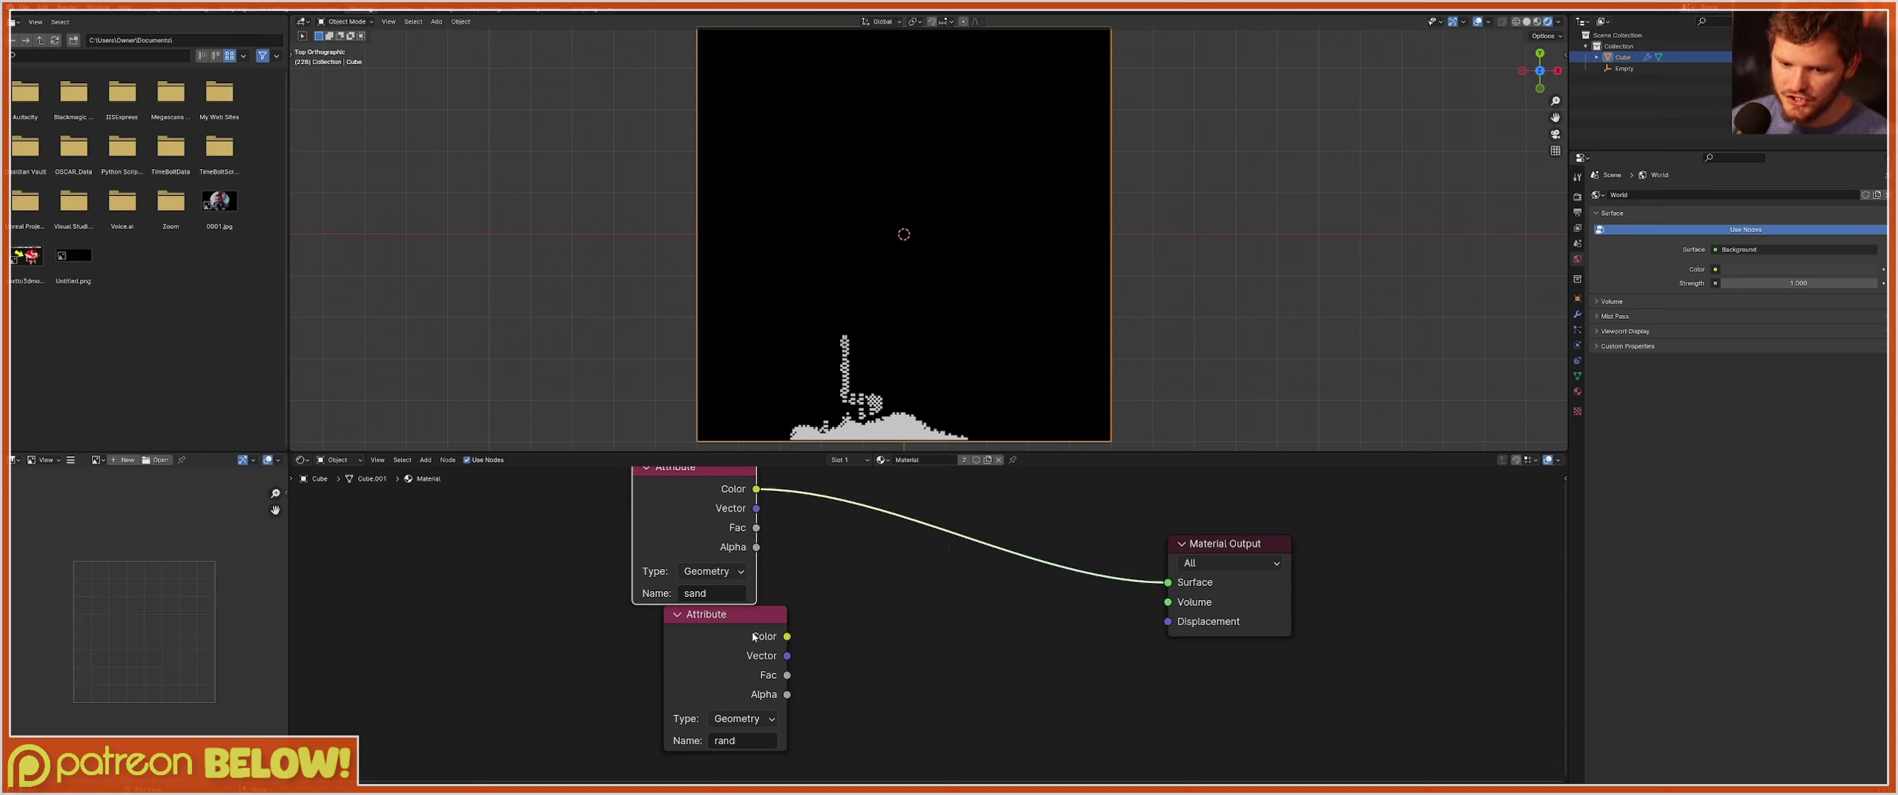
# Insert a Mix Color node between the "rand" Attribute and the Material Output, with the attribute driving its Factor.
pyautogui.keyDown('ctrl'); pyautogui.keyDown('shift'); pyautogui.click(728, 632); pyautogui.keyUp('shift'); pyautogui.keyUp('ctrl')
pyautogui.moveTo(728, 632); pyautogui.dragTo(691, 658)
pyautogui.scroll(1, 809, 632)
pyautogui.moveTo(809, 632); pyautogui.dragTo(779, 574, button='middle')
pyautogui.hotkey('shift', 'a')
pyautogui.write('m')
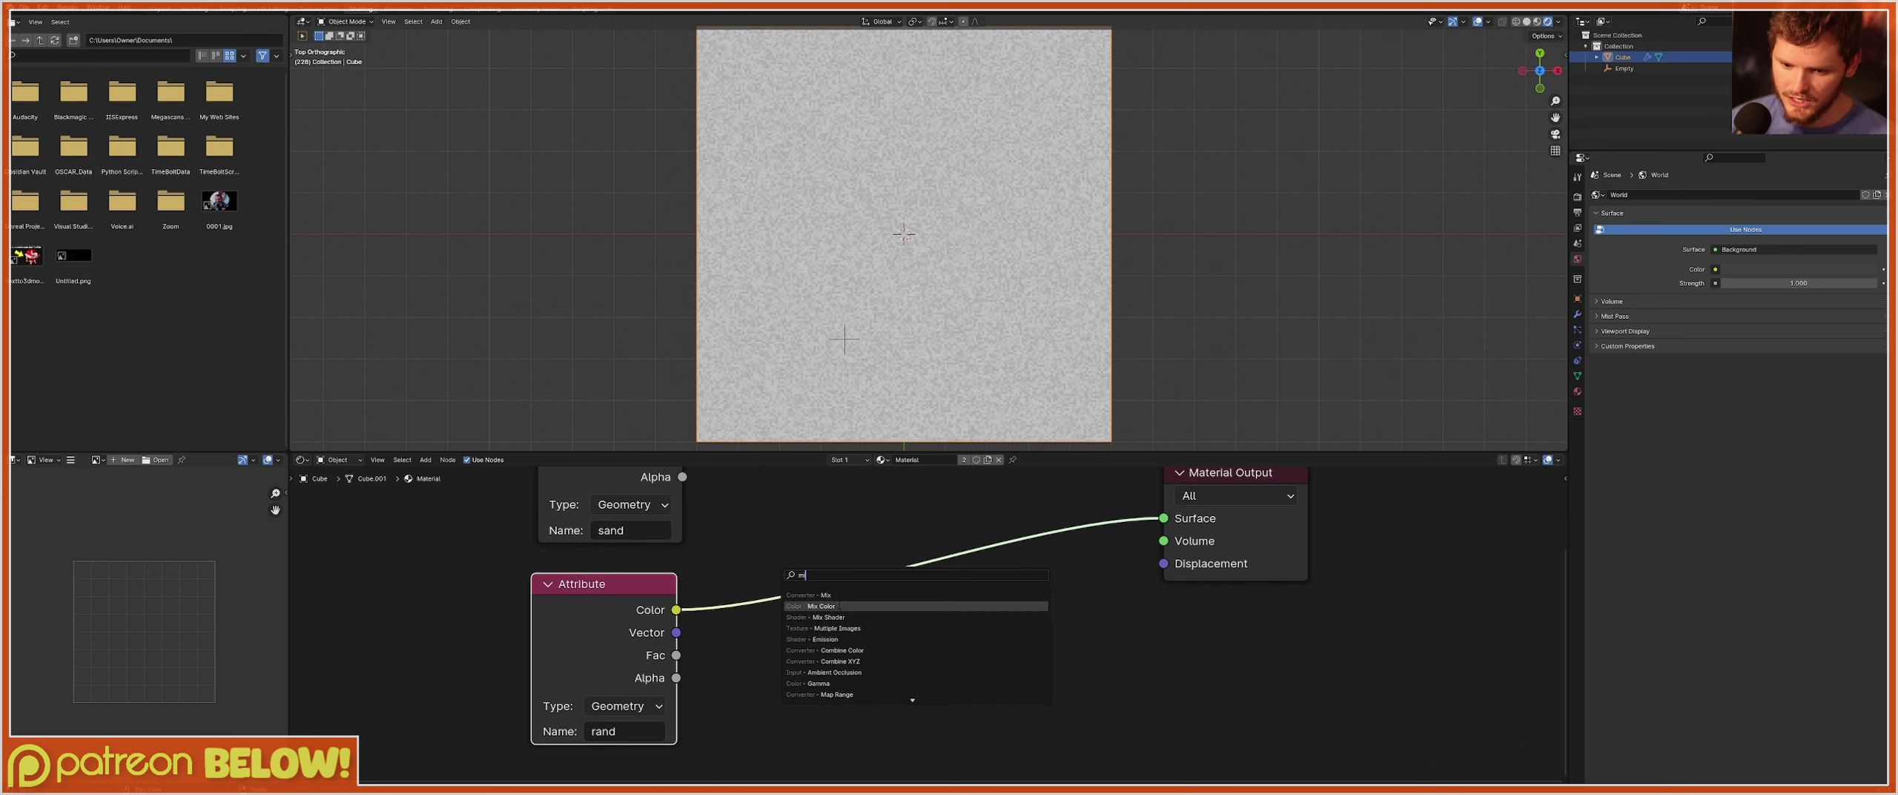
pyautogui.click(845, 595)
pyautogui.click(889, 734)
pyautogui.moveTo(801, 729); pyautogui.dragTo(801, 705)
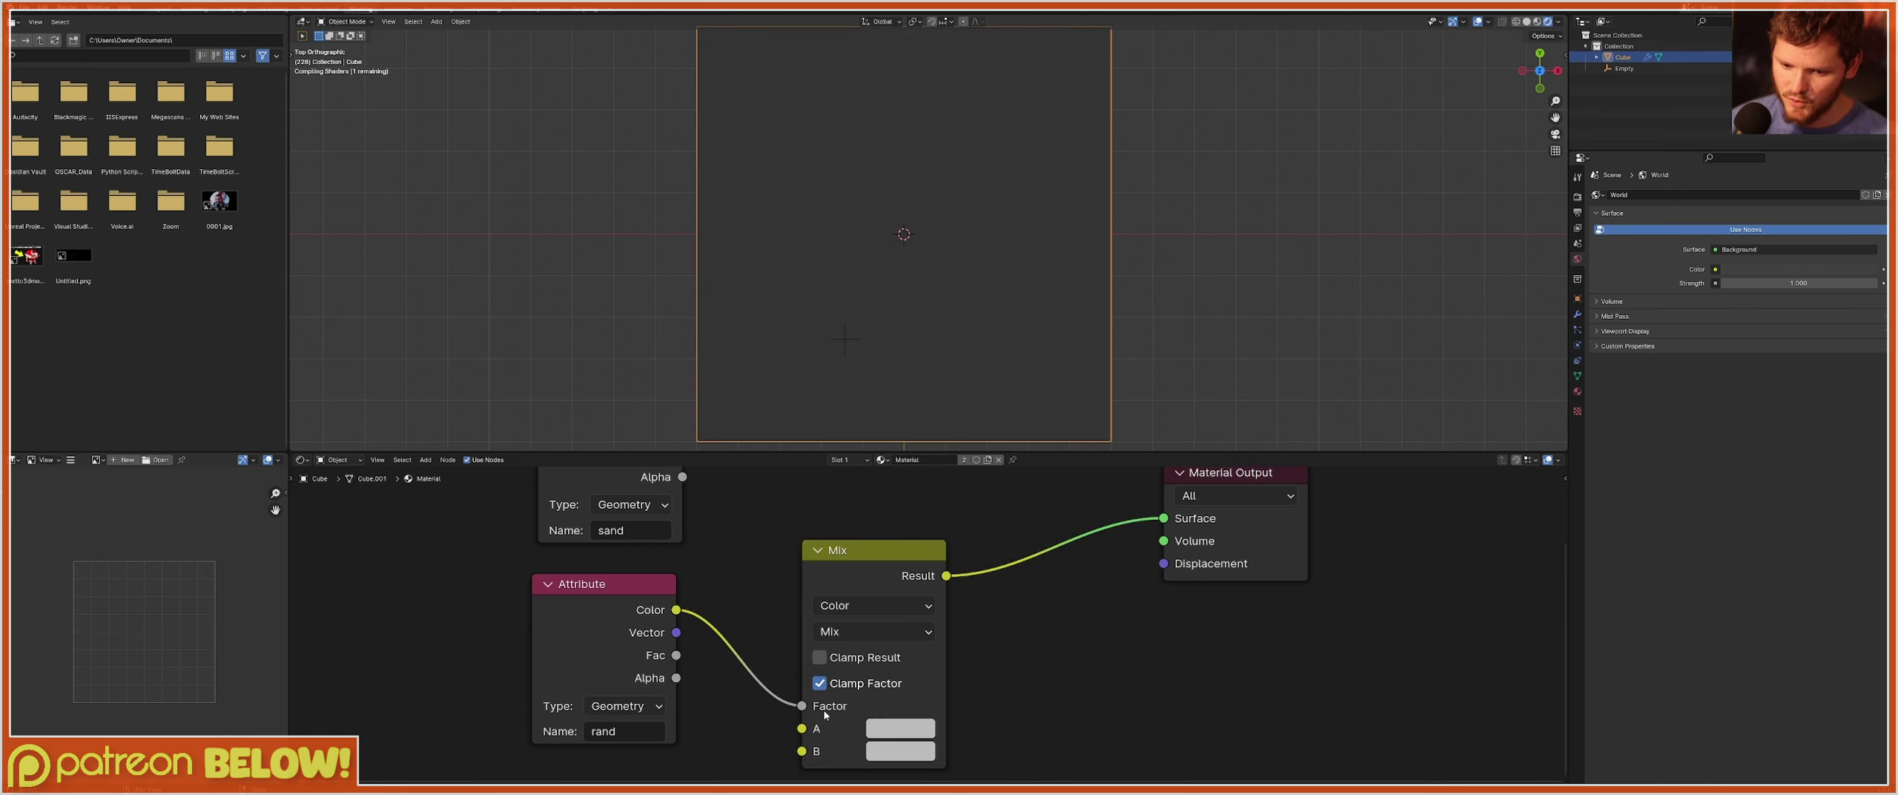
# Set the Mix node's colour A to a sandy orange-tan and colour B to a dark reddish brown.
pyautogui.click(900, 728)
pyautogui.click(933, 537)
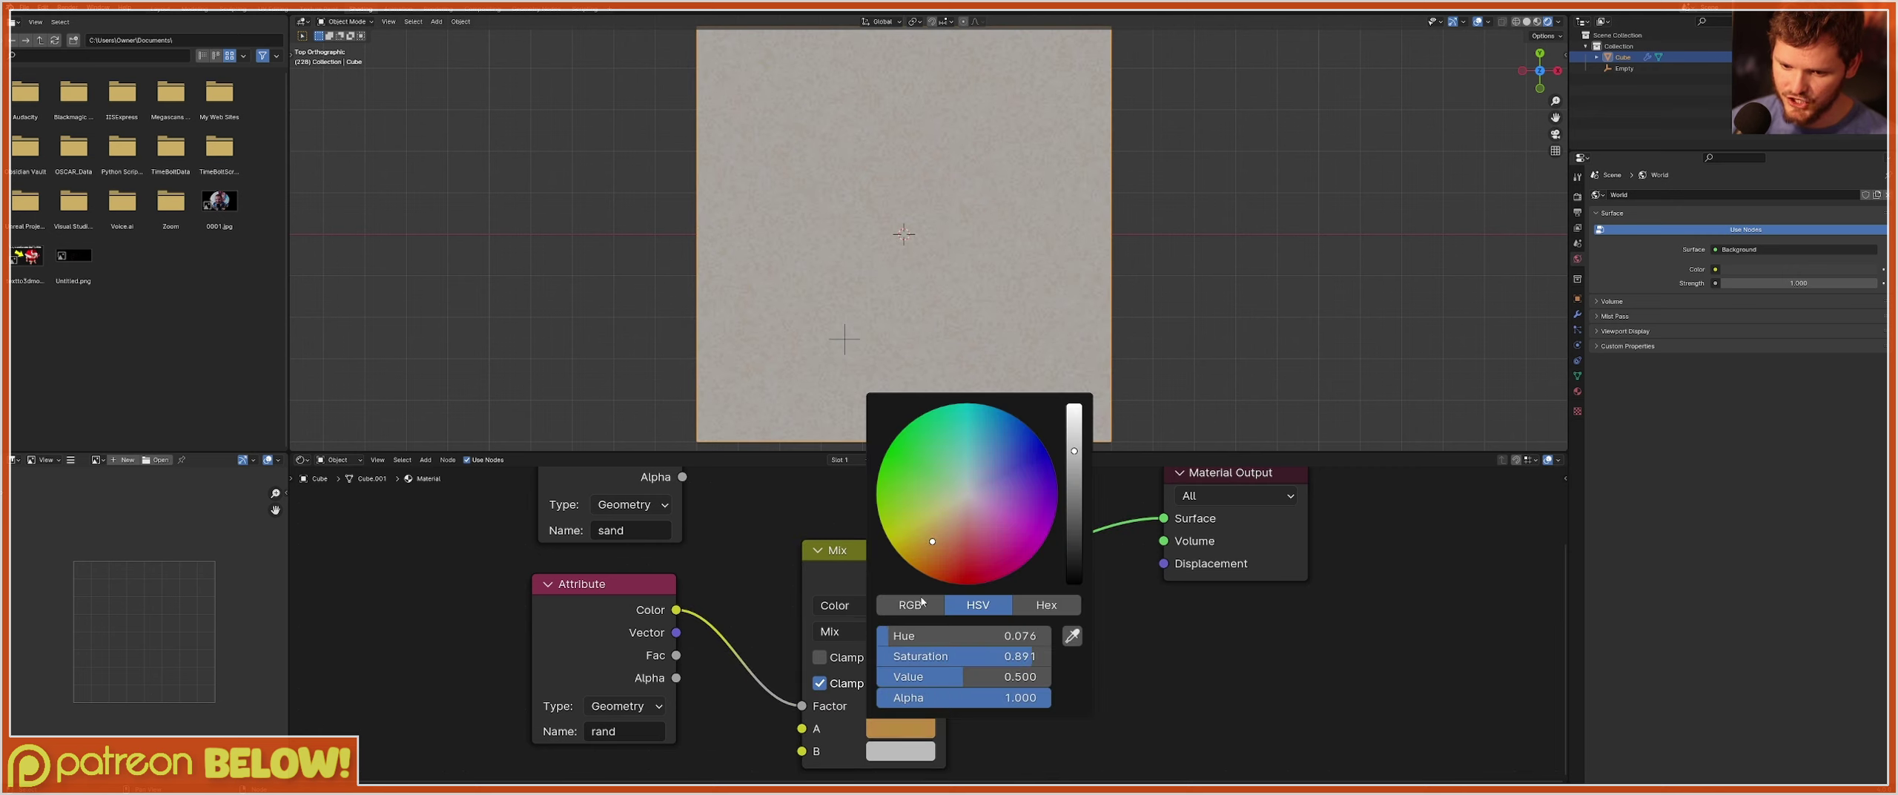
pyautogui.click(900, 751)
pyautogui.click(944, 578)
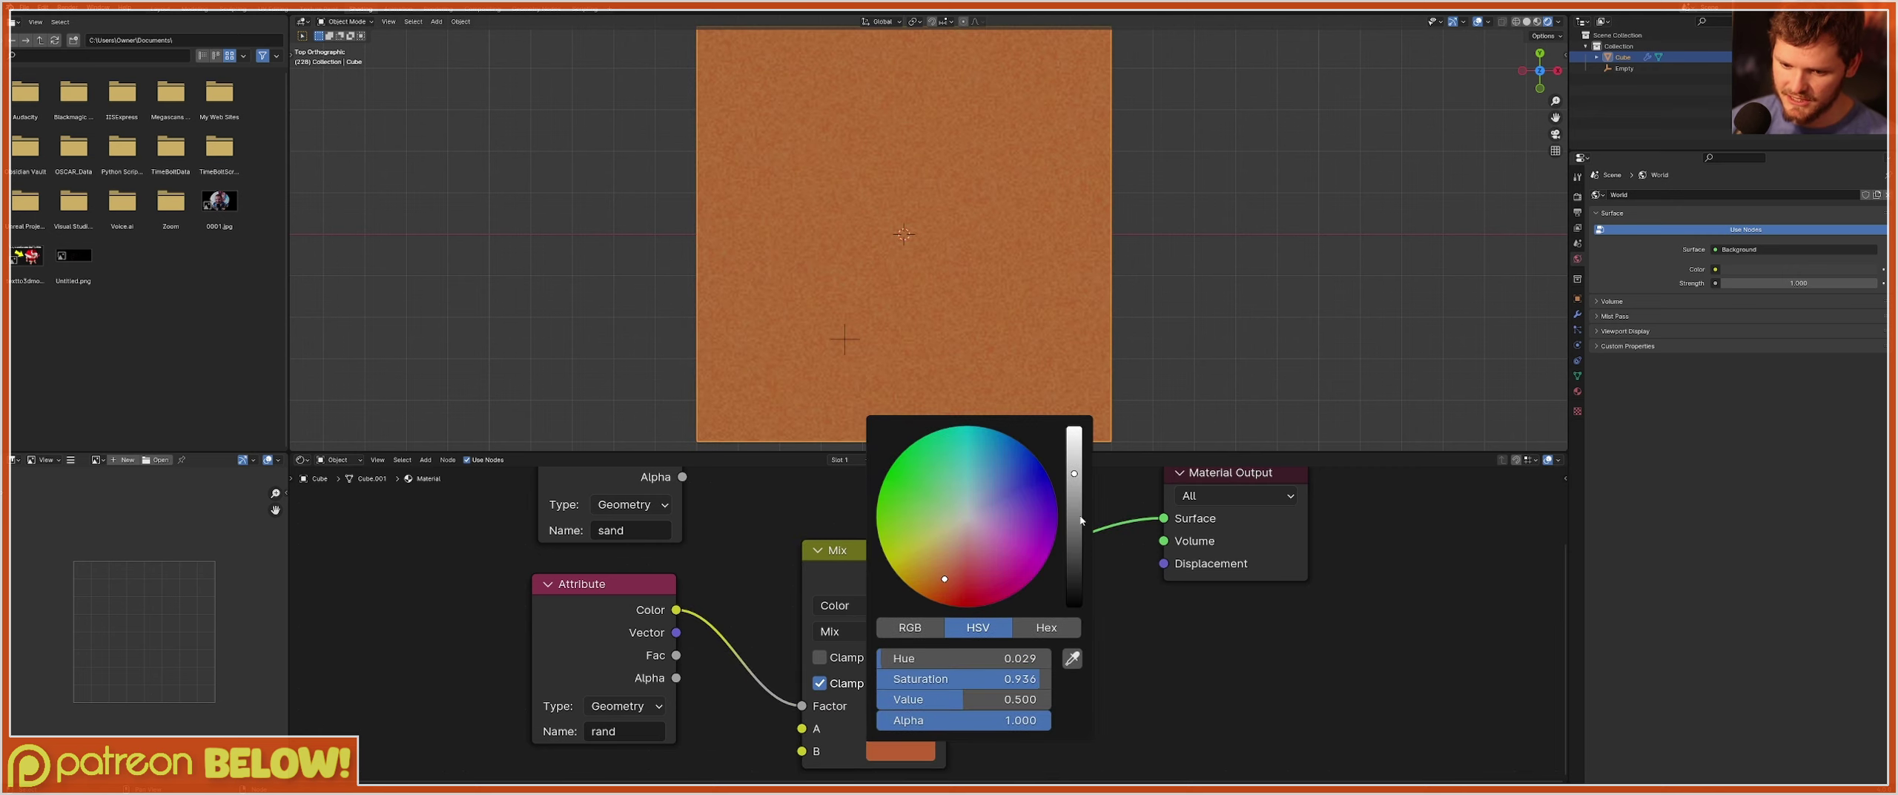
pyautogui.moveTo(1080, 521); pyautogui.dragTo(1076, 574)
pyautogui.moveTo(873, 554); pyautogui.dragTo(869, 551)
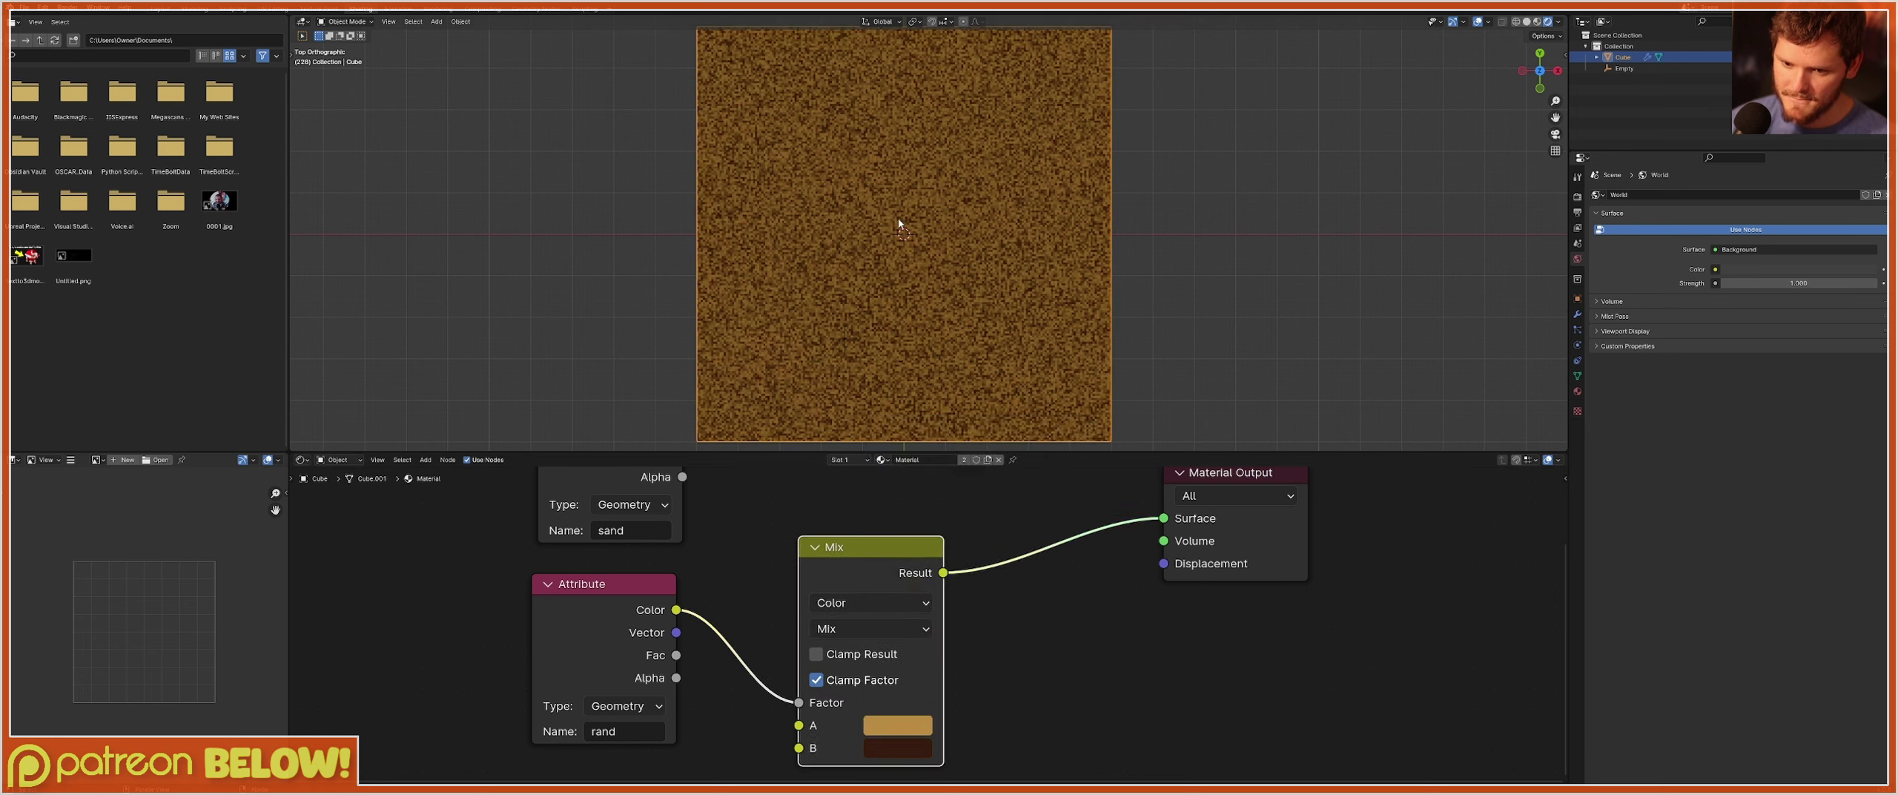
# Duplicate the Mix node for the "sand" Attribute and drive both Mix factors from their Attributes' Fac outputs.
pyautogui.moveTo(948, 556); pyautogui.dragTo(898, 674, button='middle')
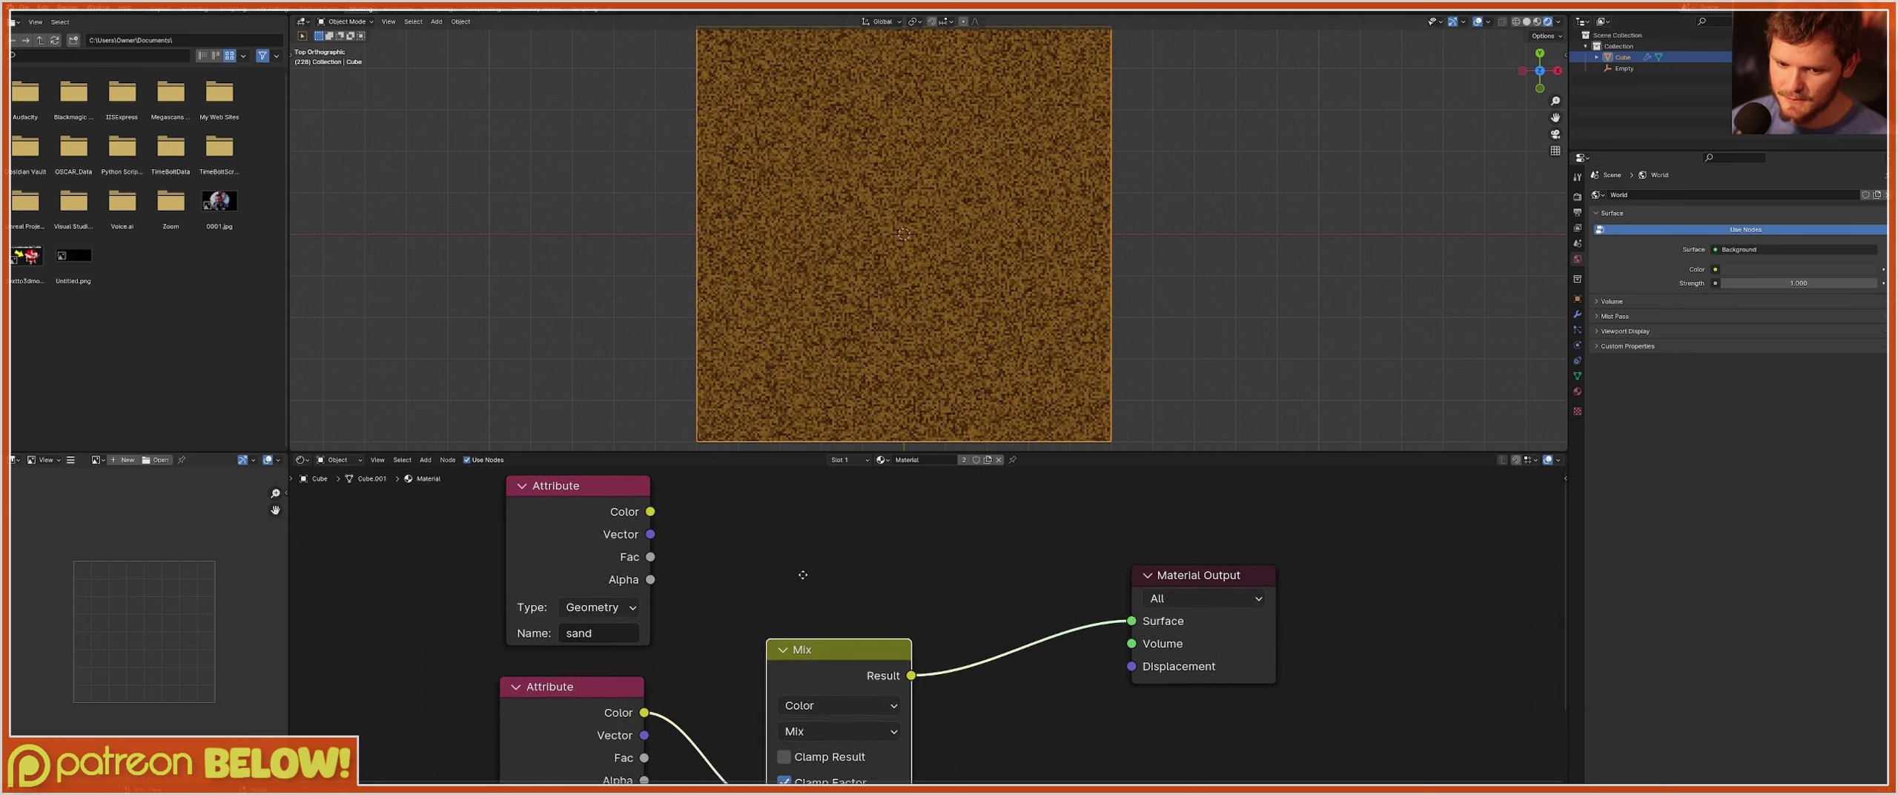
pyautogui.hotkey('shift', 'd')
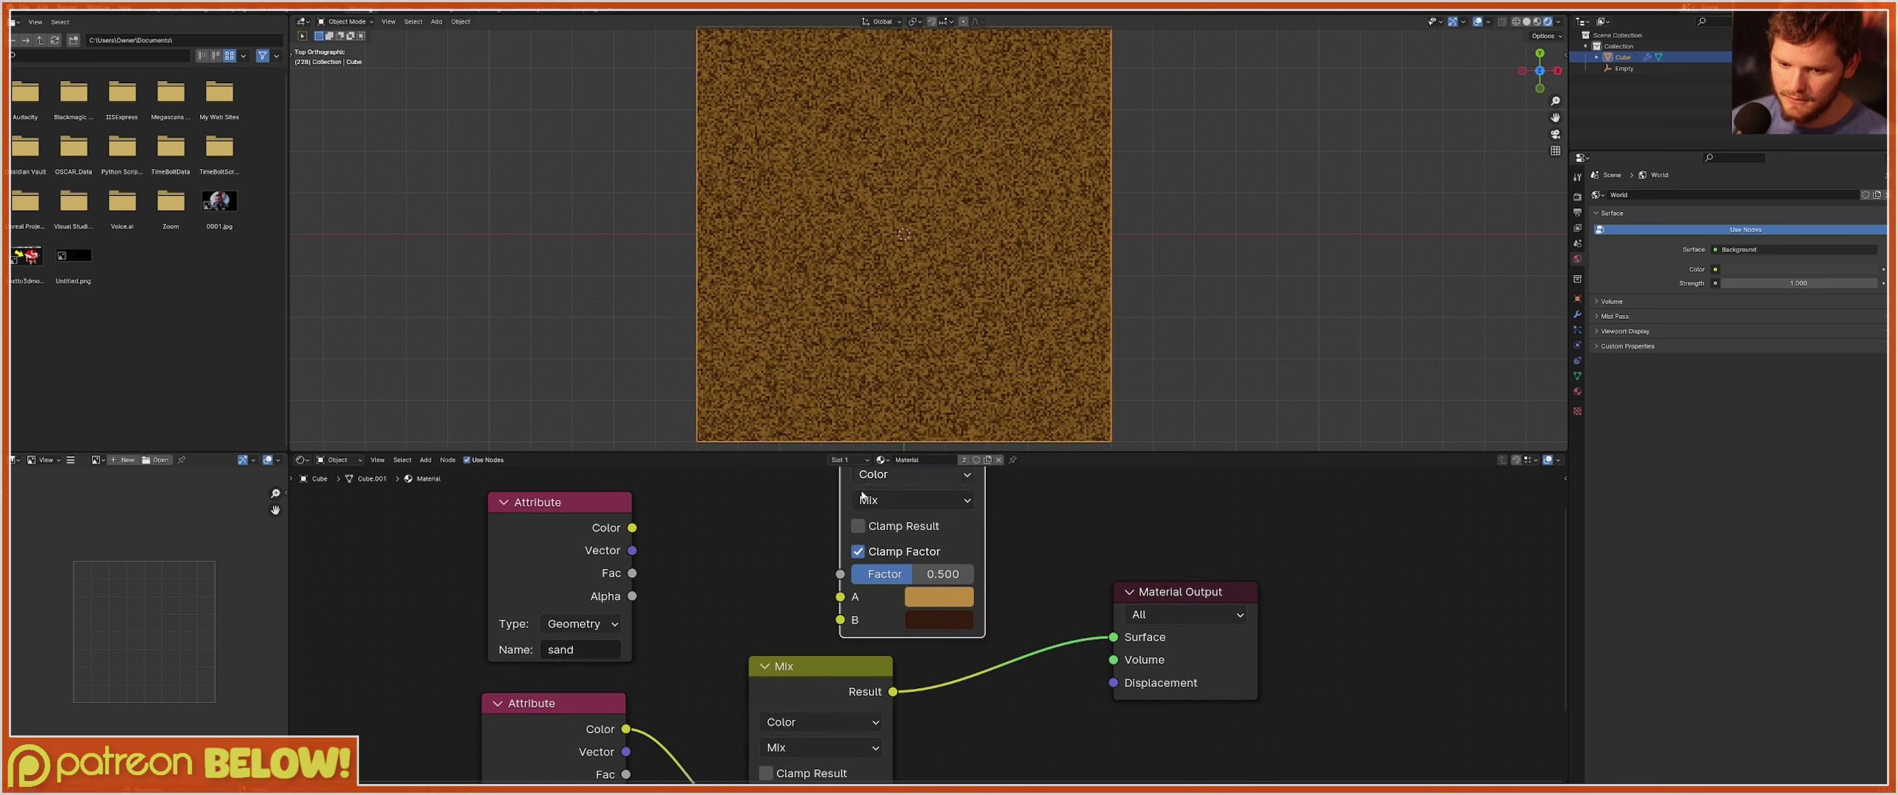
pyautogui.moveTo(634, 525); pyautogui.dragTo(840, 574)
pyautogui.moveTo(658, 670); pyautogui.dragTo(720, 545, button='middle')
pyautogui.click(682, 655)
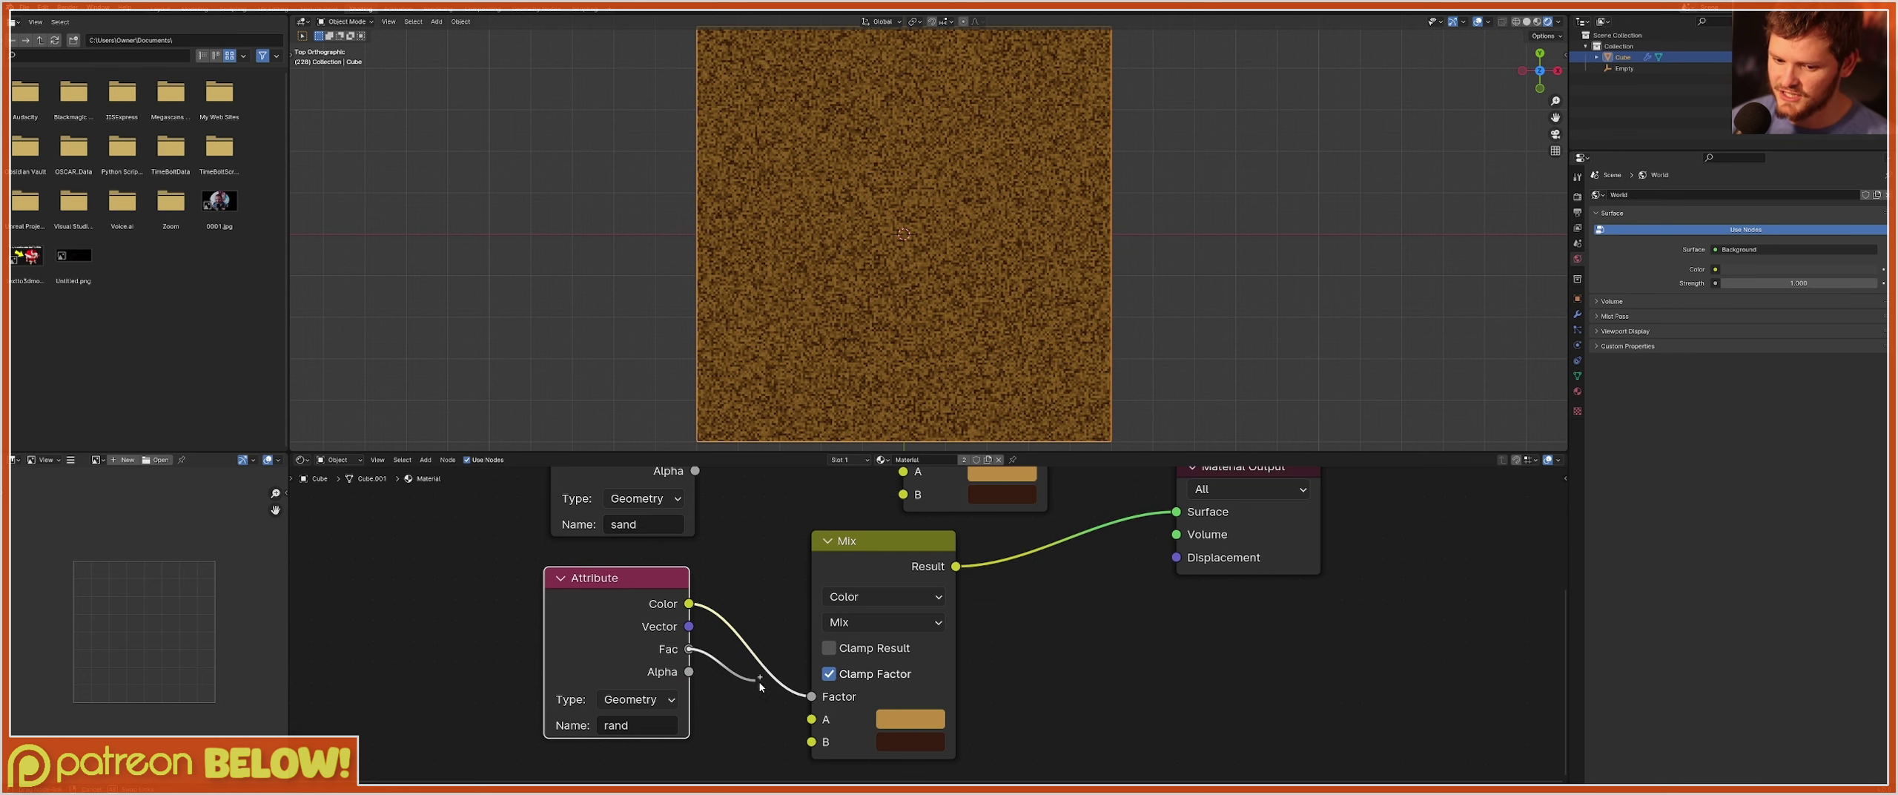
pyautogui.moveTo(798, 698); pyautogui.dragTo(811, 696)
# Move the Material Output node further away from the Mix nodes and save the file.
pyautogui.moveTo(1112, 490); pyautogui.dragTo(905, 657, button='middle')
pyautogui.scroll(-3, 926, 623)
pyautogui.moveTo(961, 707); pyautogui.dragTo(1155, 635)
pyautogui.hotkey('ctrl', 's')
pyautogui.scroll(1, 801, 532)
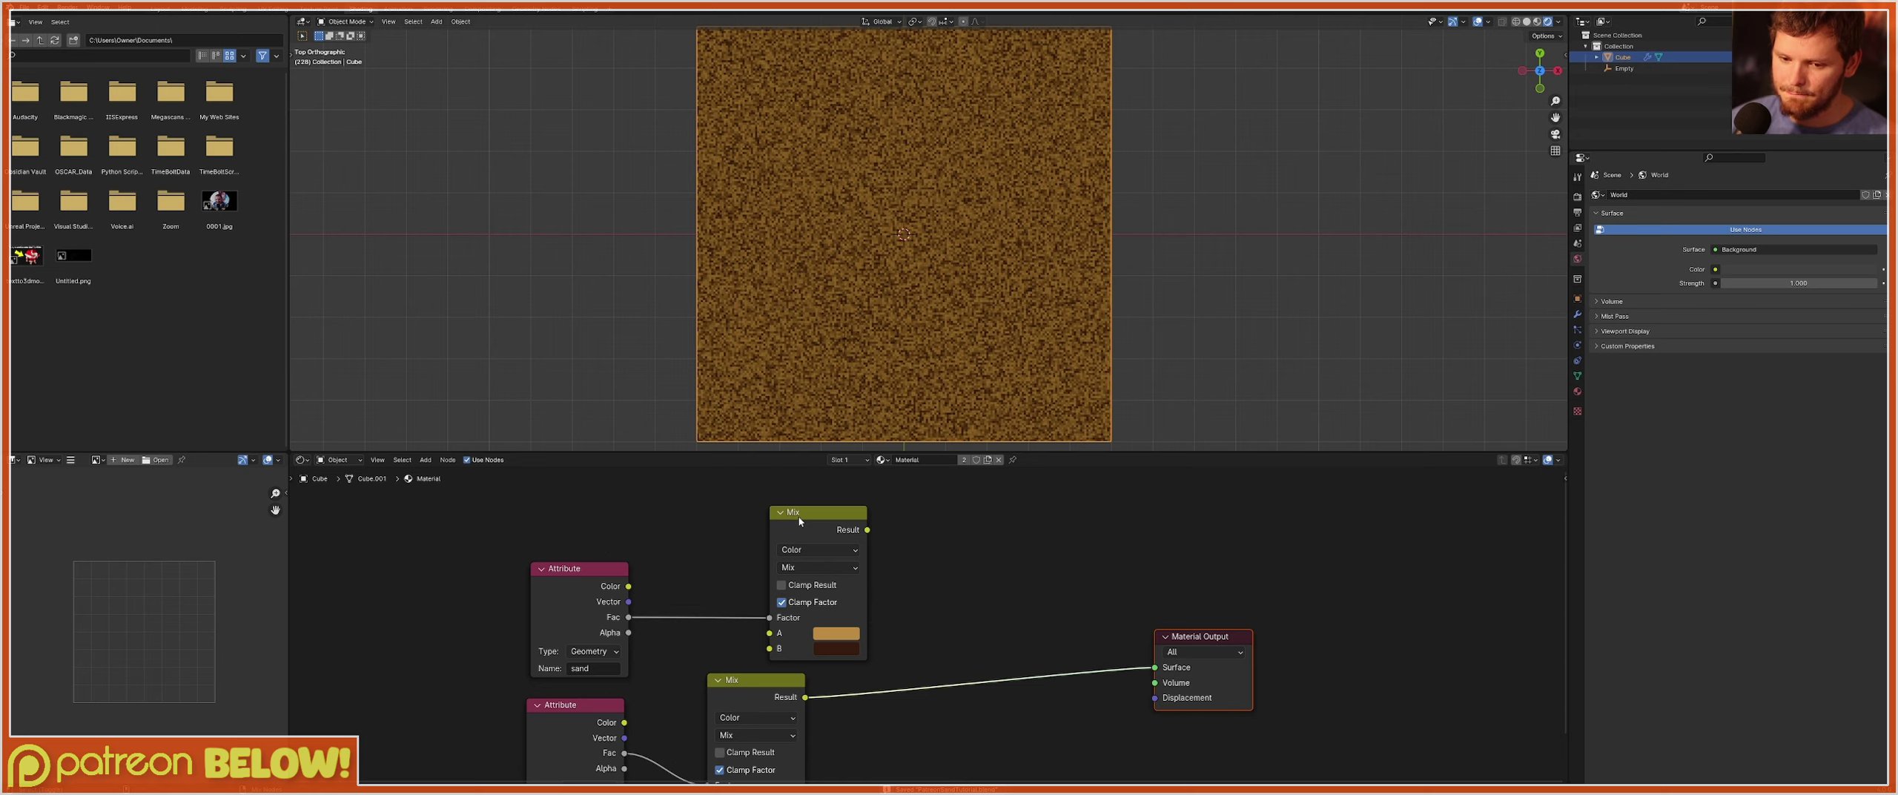
# Connect the "sand" Mix node to the Material Output and play the simulation briefly.
pyautogui.keyDown('ctrl'); pyautogui.keyDown('shift'); pyautogui.click(799, 521); pyautogui.keyUp('shift'); pyautogui.keyUp('ctrl')
pyautogui.moveTo(800, 521); pyautogui.dragTo(831, 520)
pyautogui.press('space')
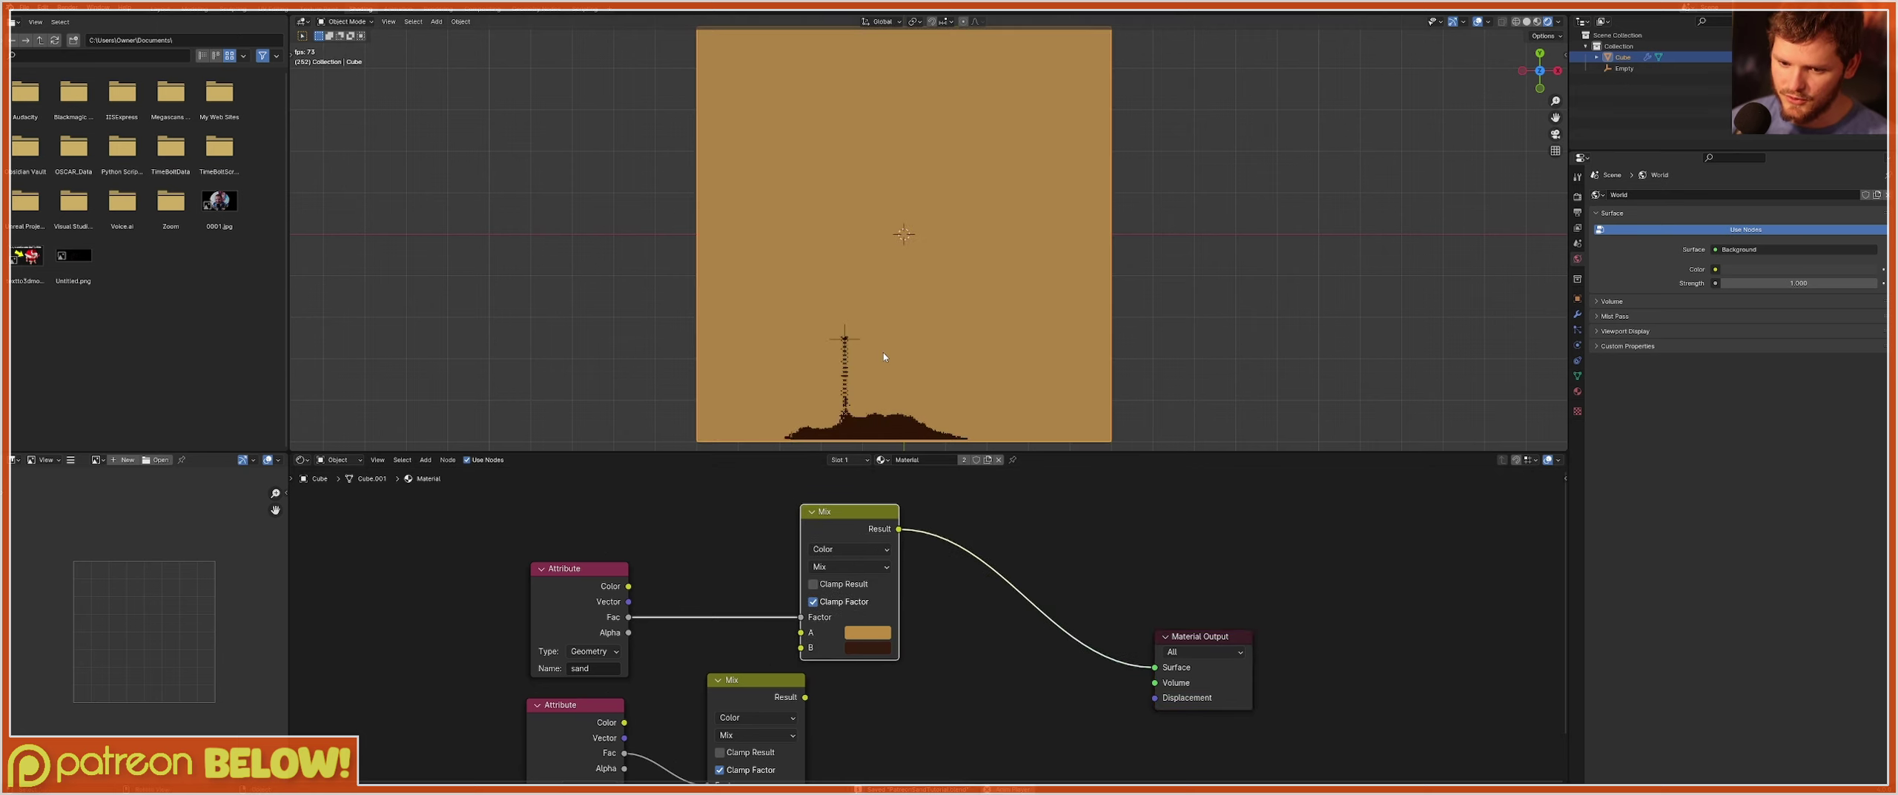
pyautogui.press('space')
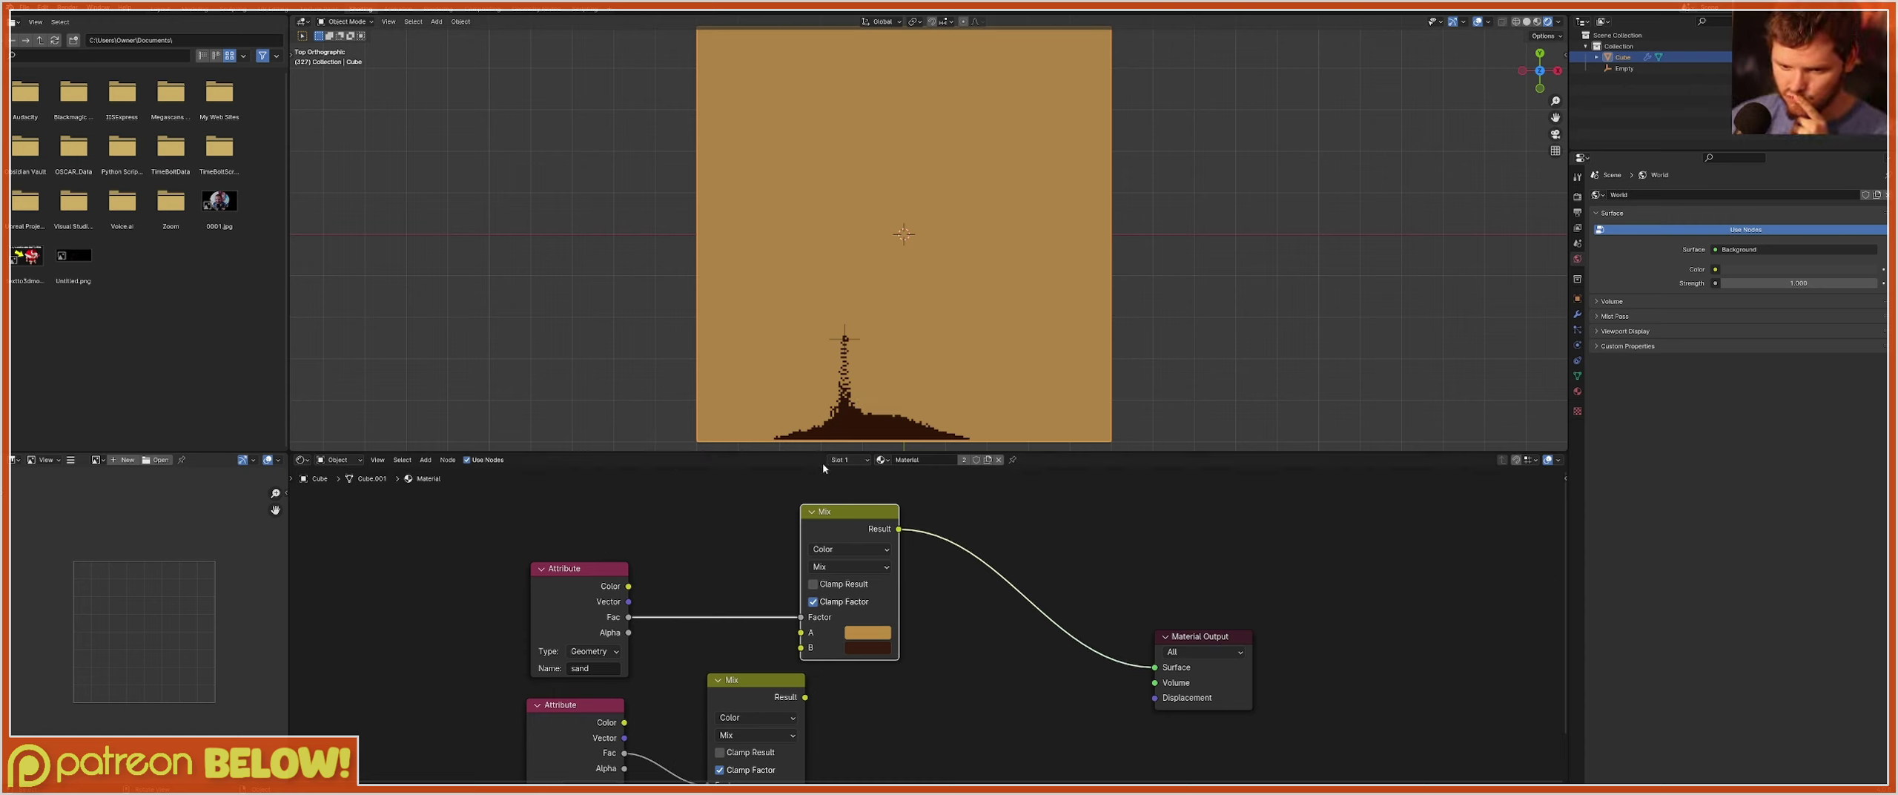
# Feed the "rand" Mix node's Result into input B of the "sand" Mix node.
pyautogui.moveTo(823, 532); pyautogui.dragTo(885, 547)
pyautogui.moveTo(833, 735); pyautogui.dragTo(800, 629, button='middle')
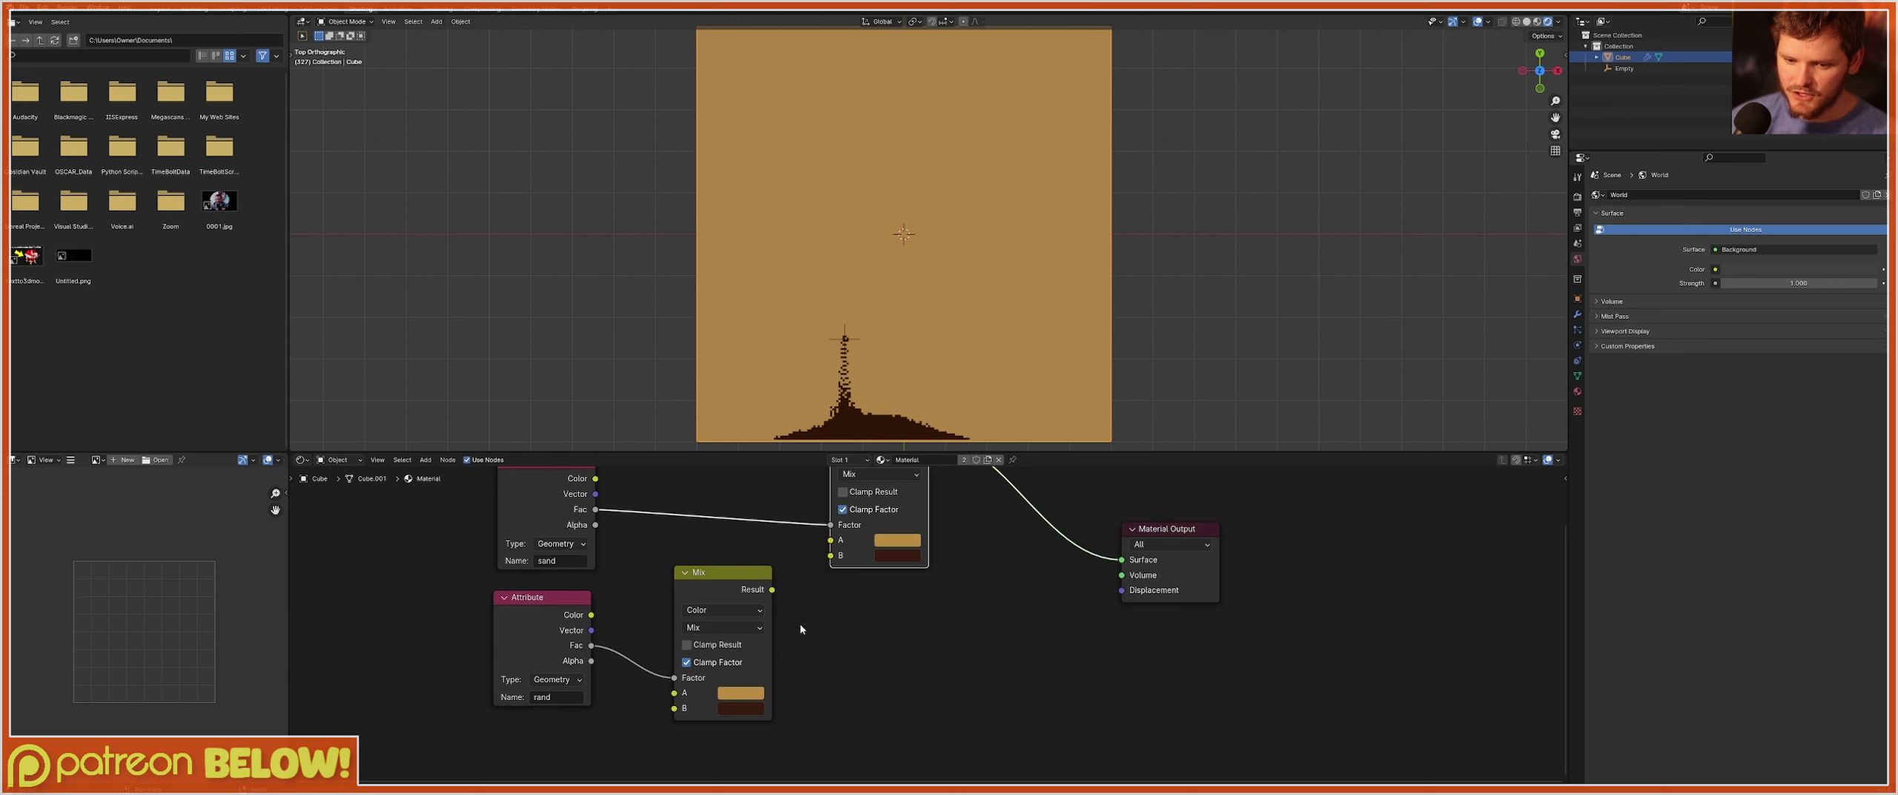
pyautogui.scroll(2, 799, 628)
pyautogui.moveTo(731, 580); pyautogui.dragTo(805, 537)
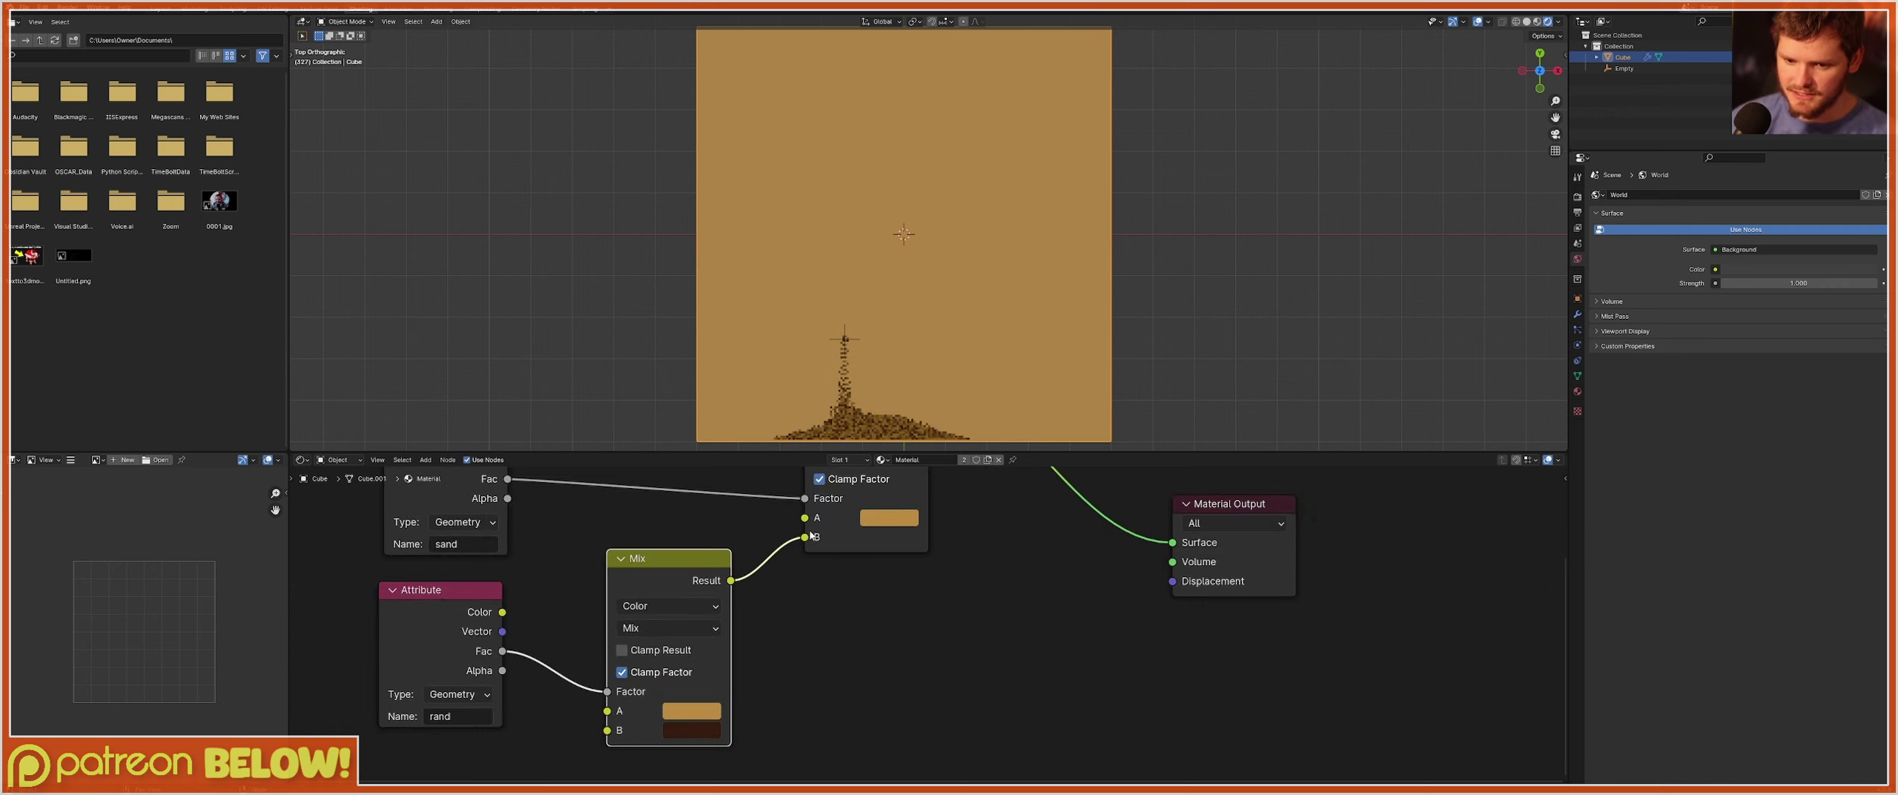
# Replay the simulation to check the varied colours of the sand grains.
pyautogui.press('space')
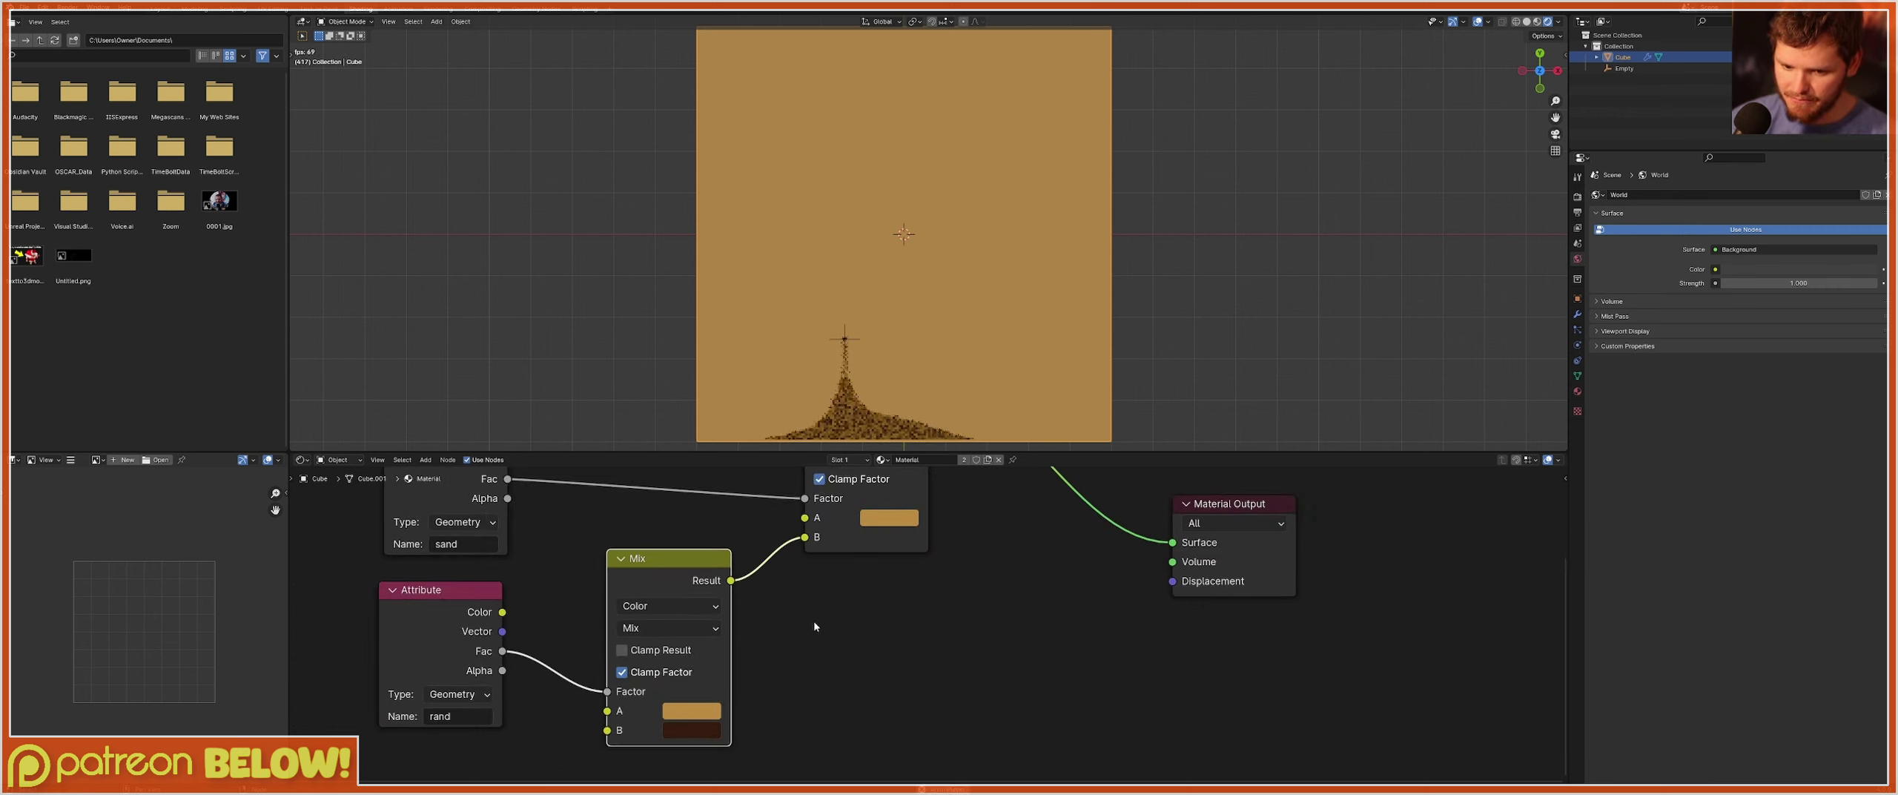
pyautogui.press('space')
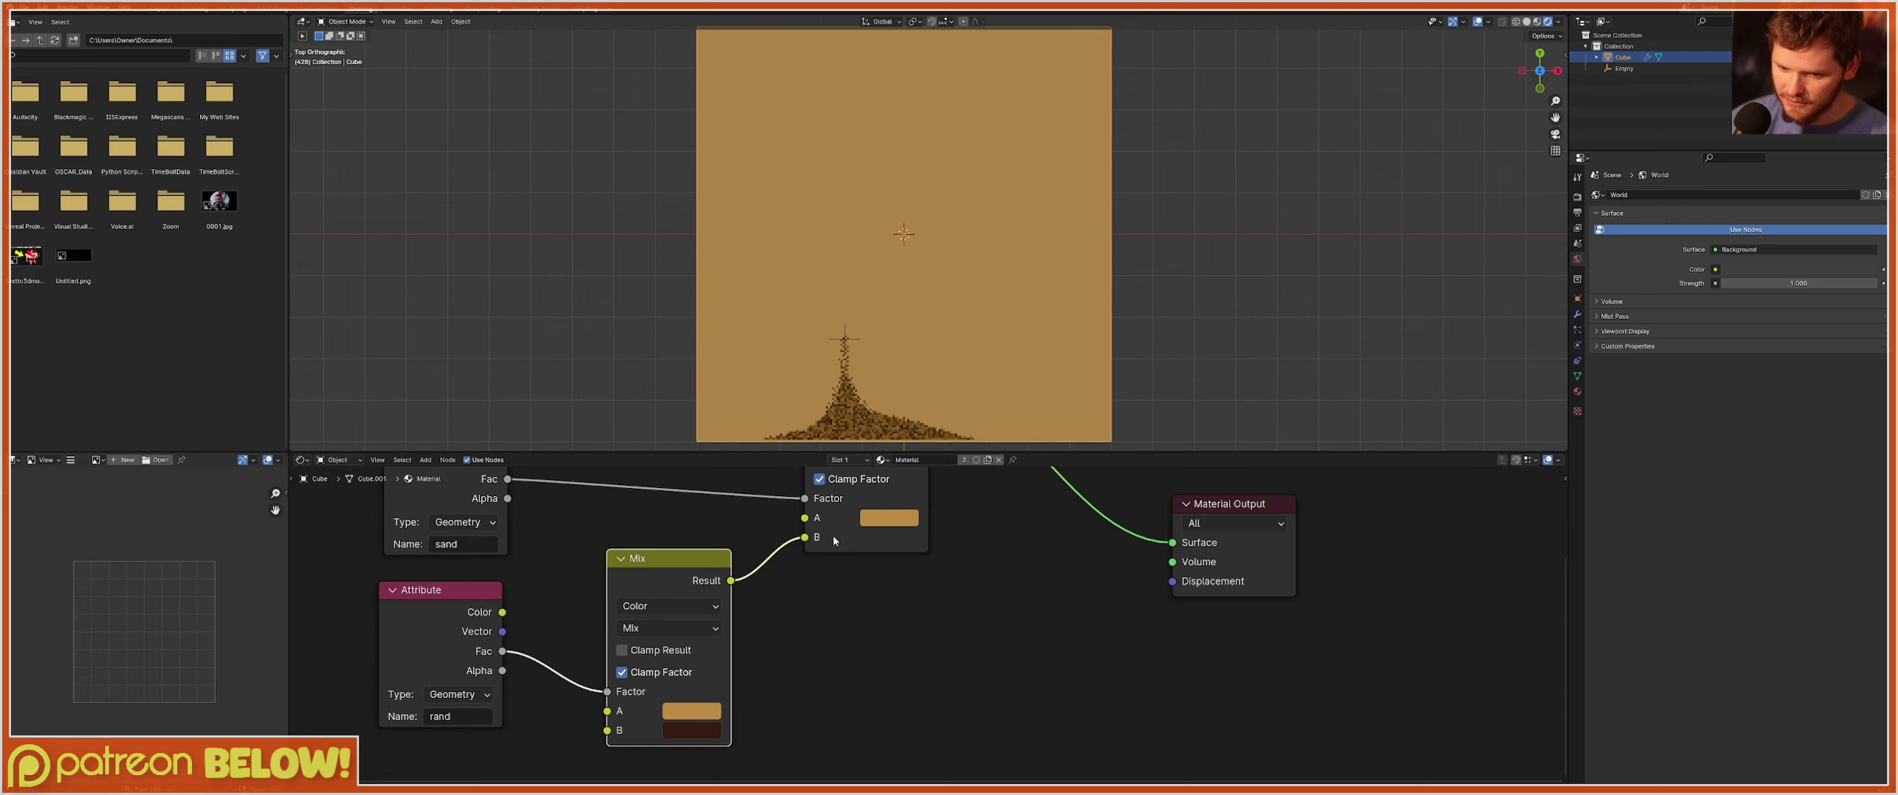
pyautogui.hotkey('shift', 'Left')
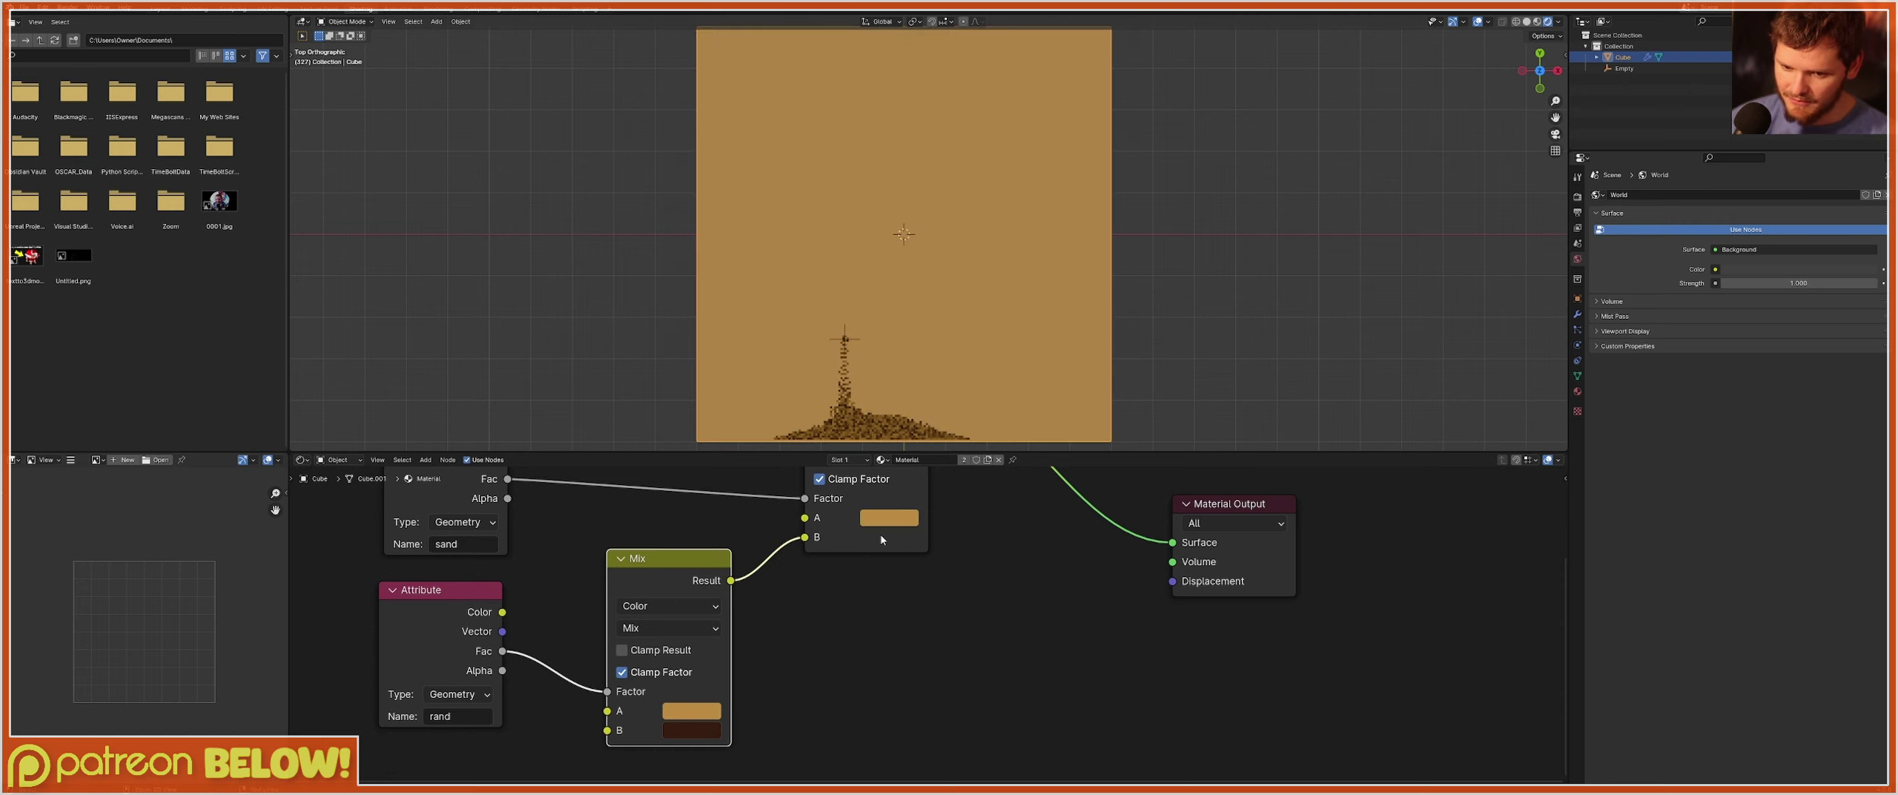
pyautogui.press('space')
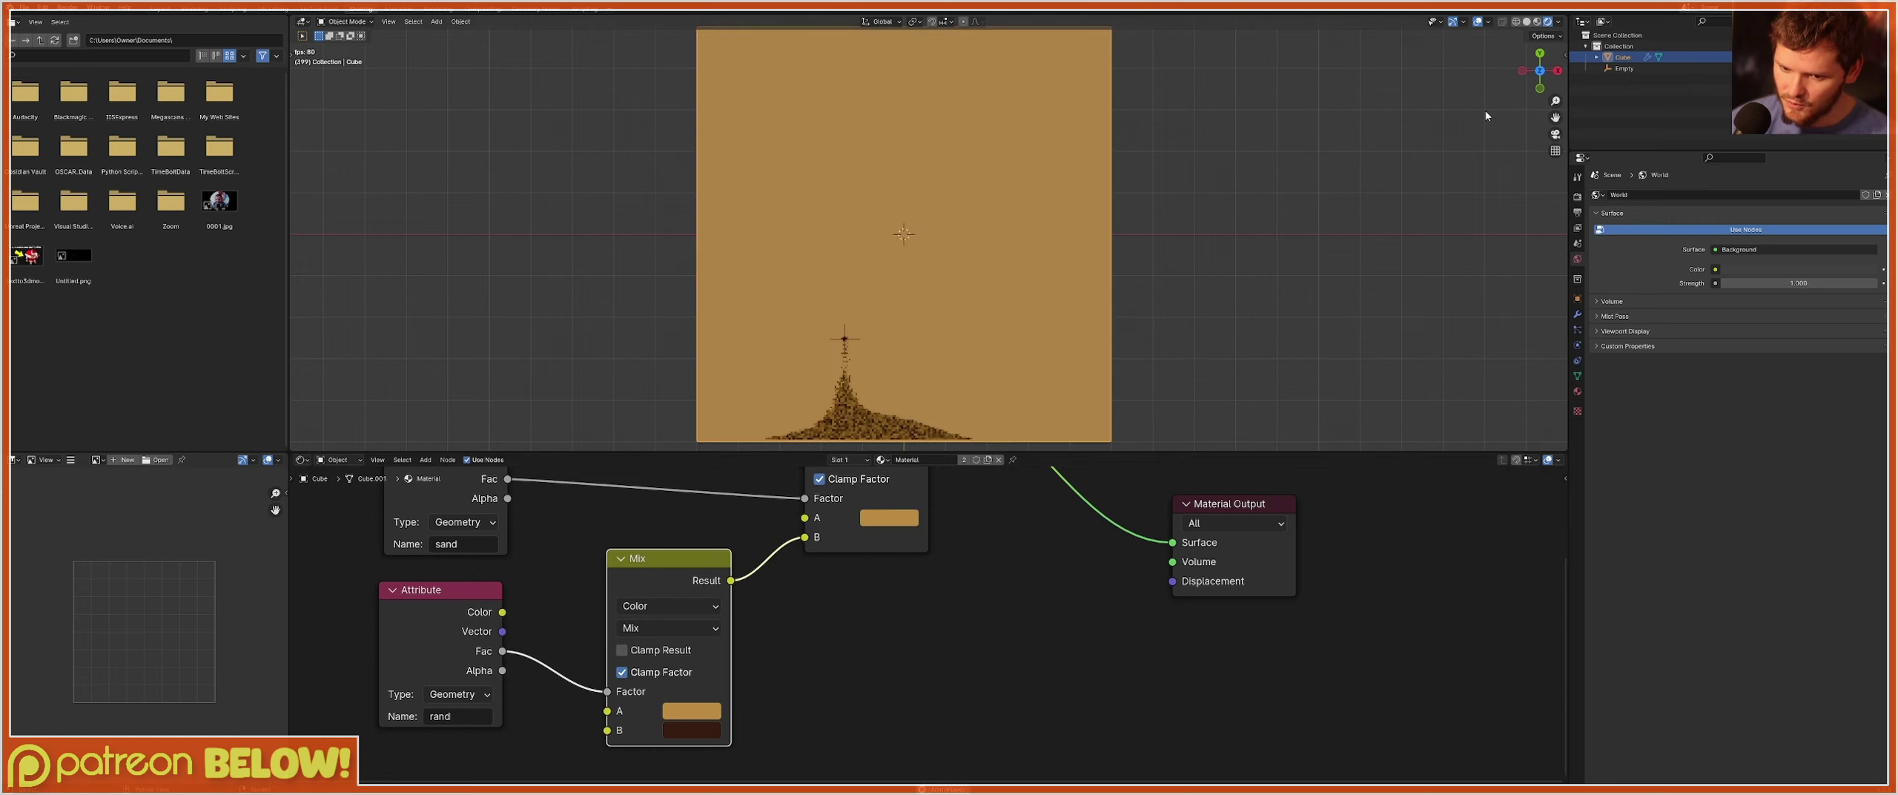
# Move the Empty through the sand plane while the simulation plays, and stop playback.
pyautogui.click(1624, 68)
pyautogui.scroll(3, 866, 350)
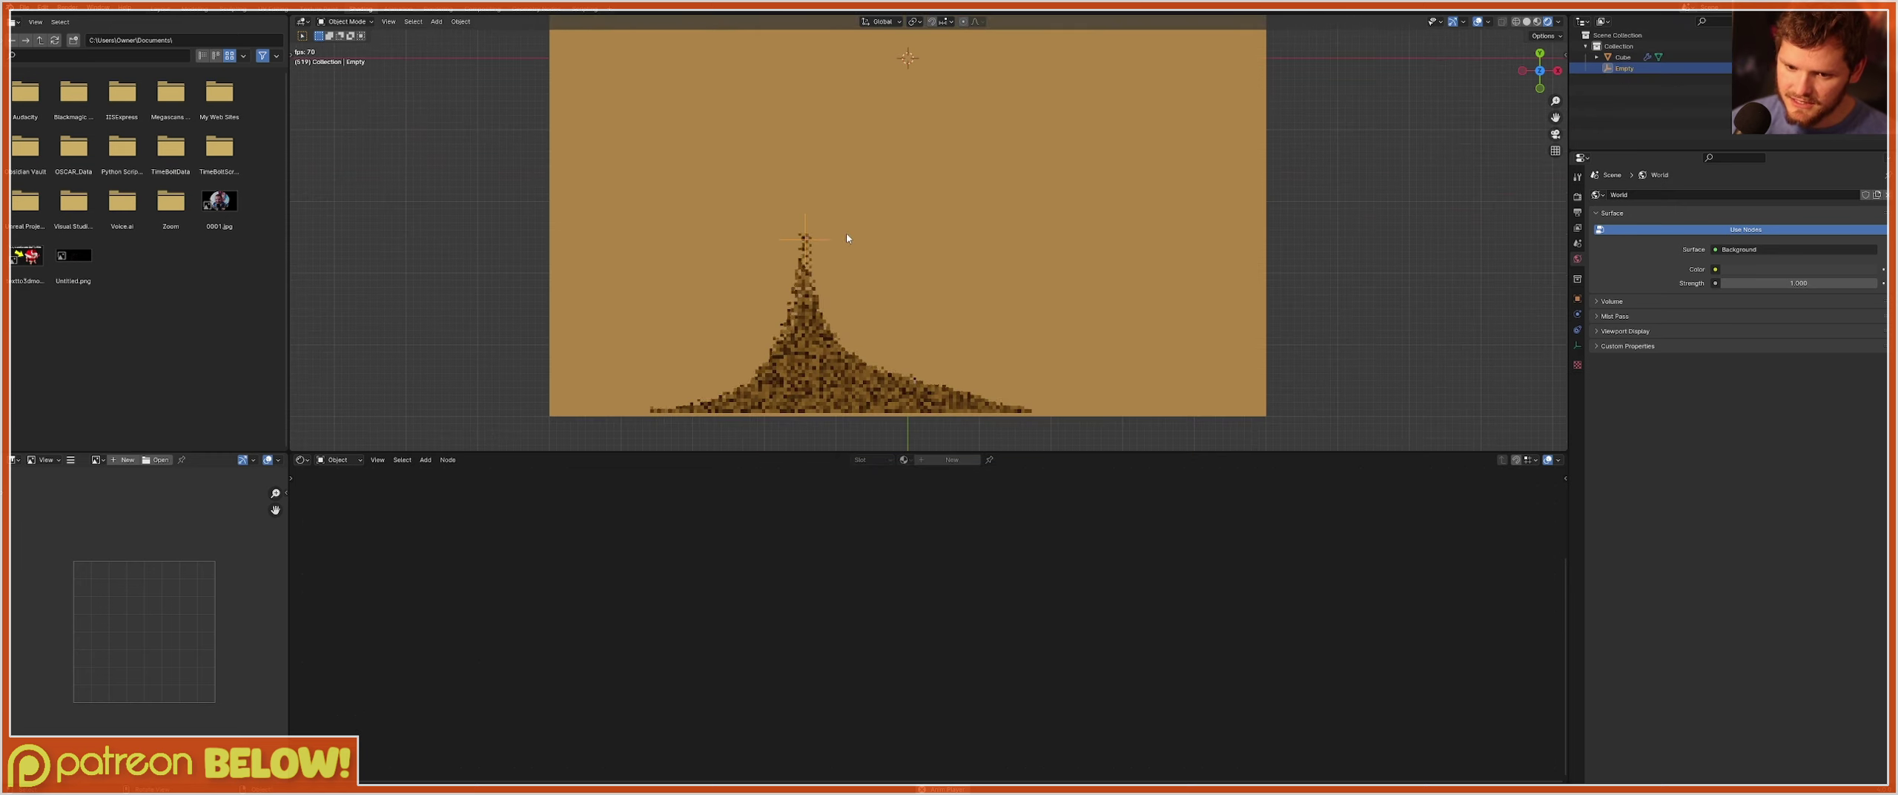
pyautogui.press('g')
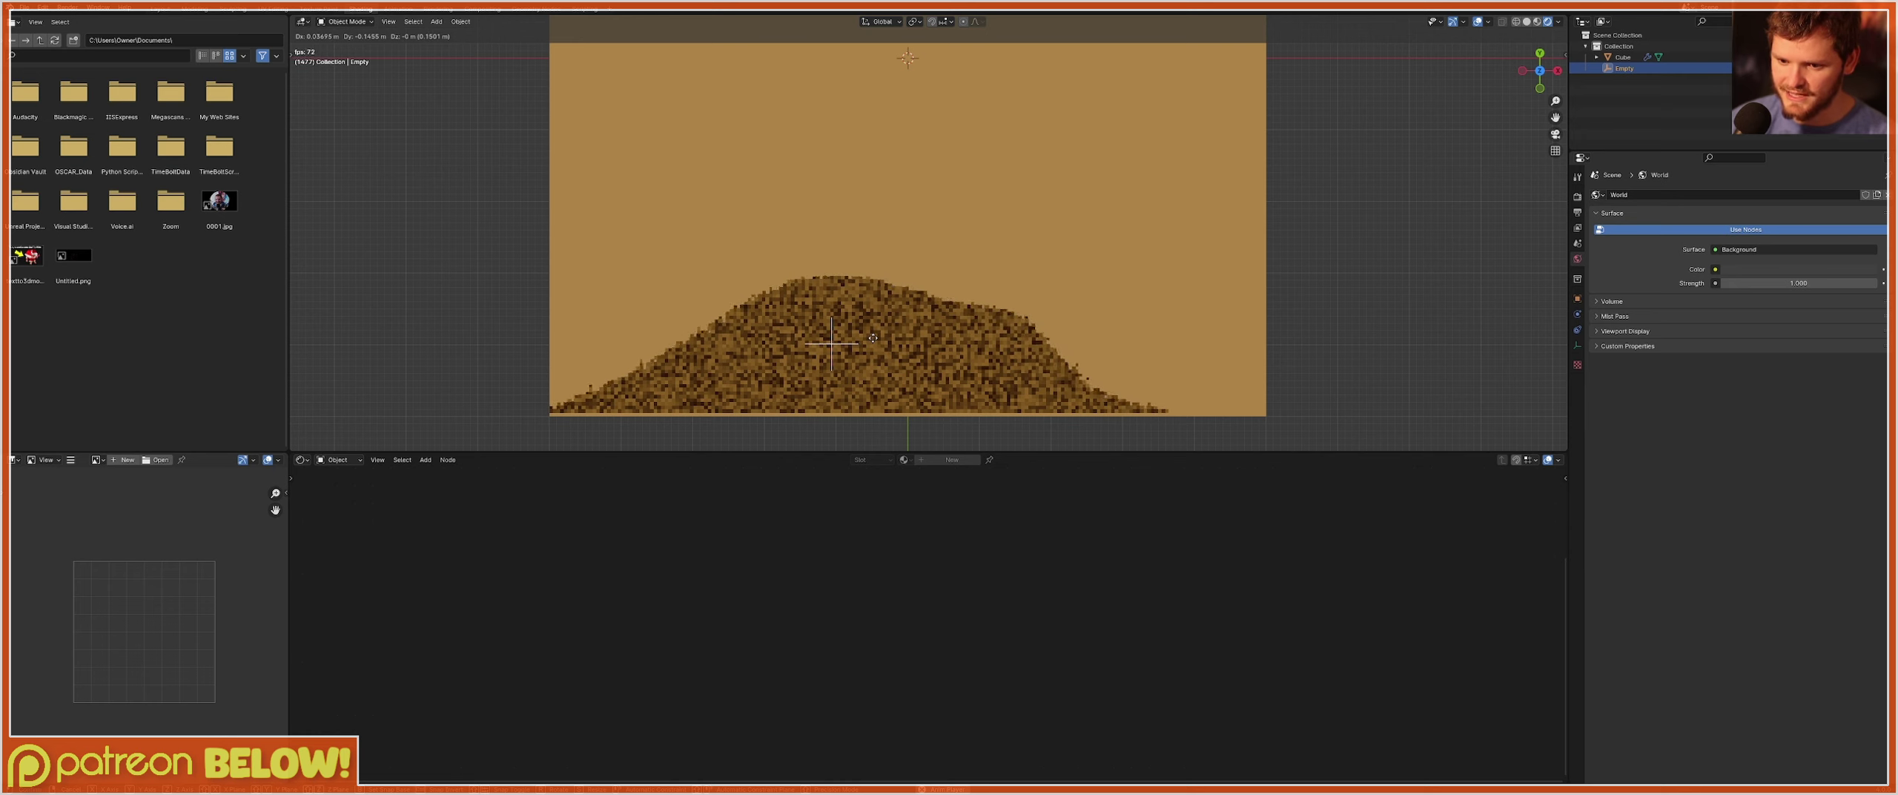
pyautogui.click(860, 335)
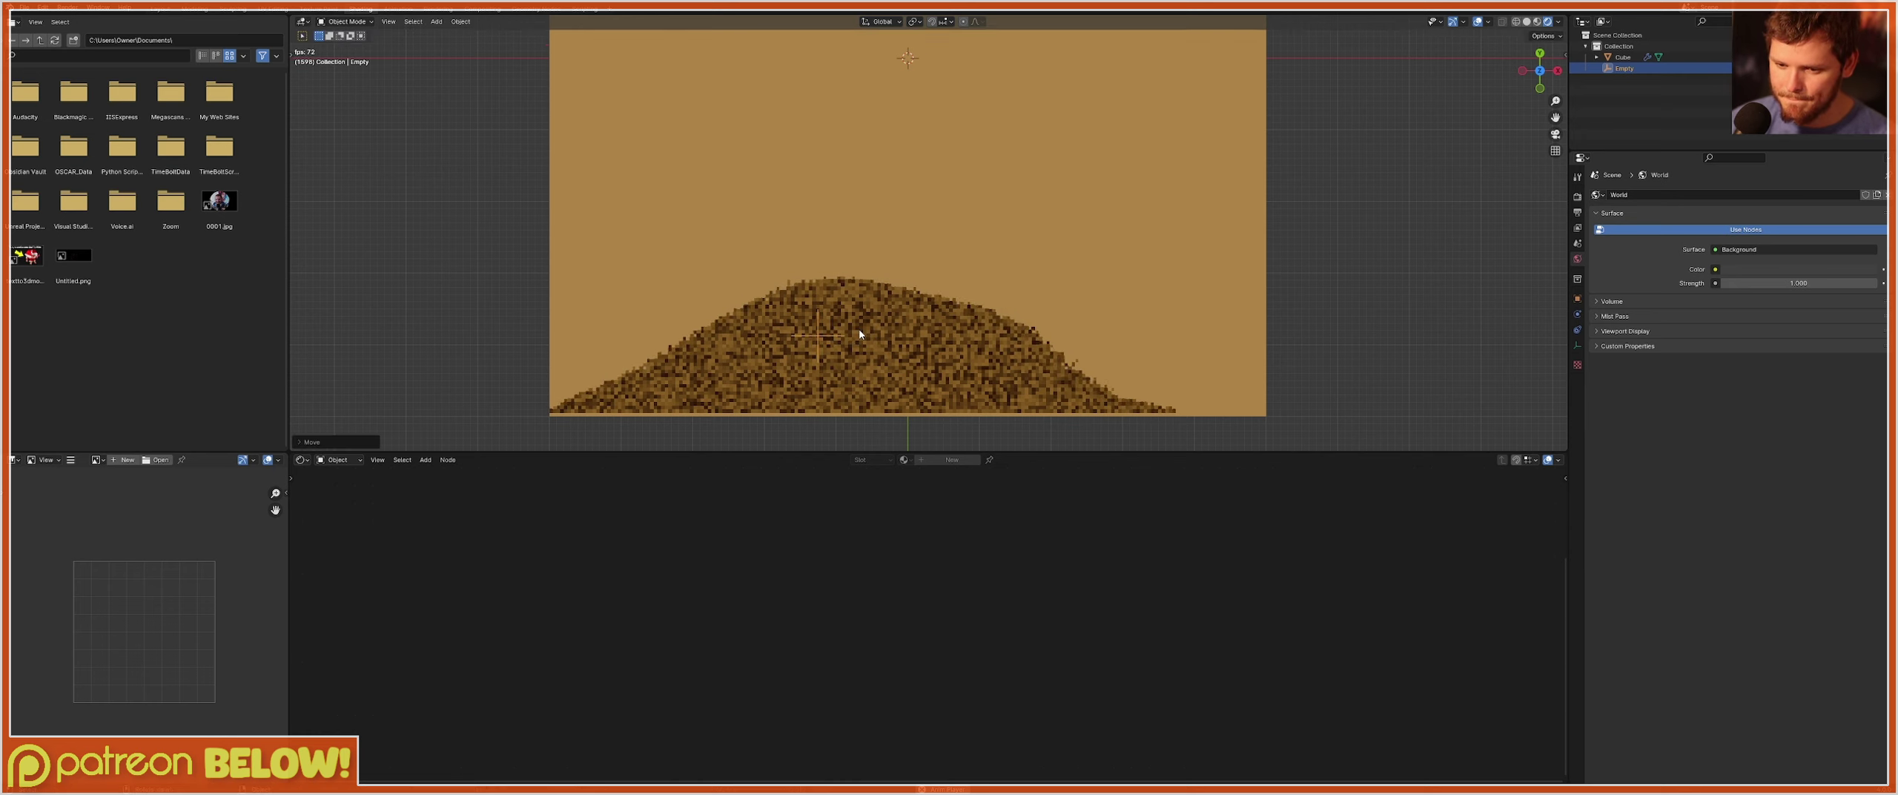
pyautogui.press('space')
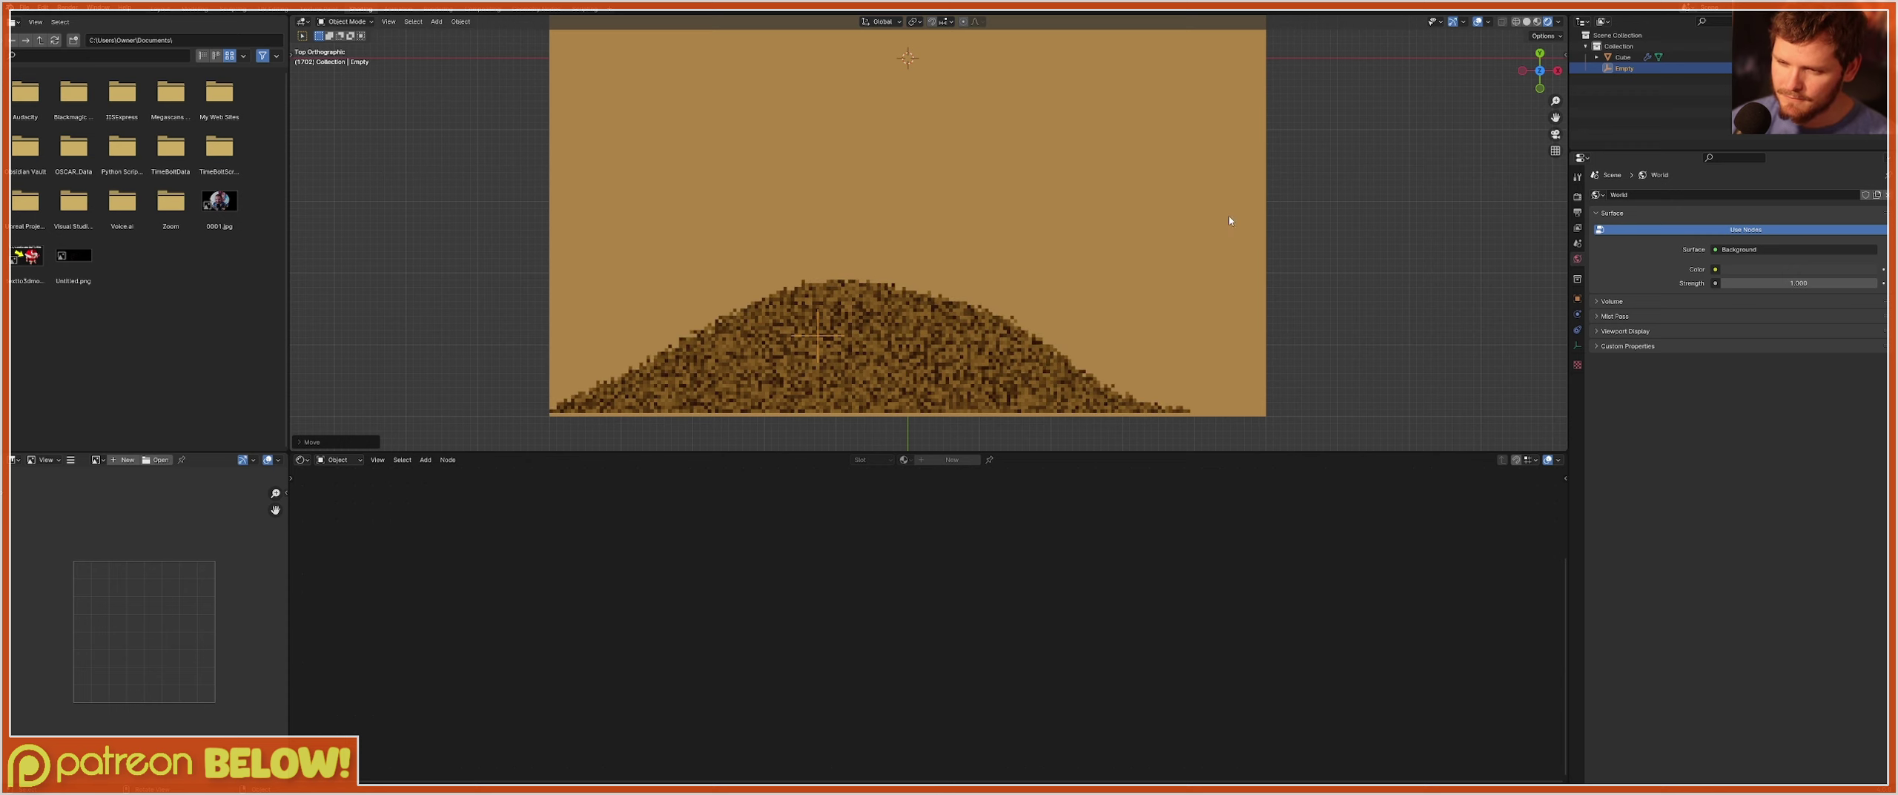
# Insert a White Noise Texture between the cube material's "rand" attribute and the Factor of its colour Mix node.
pyautogui.click(1622, 57)
pyautogui.scroll(-5, 654, 571)
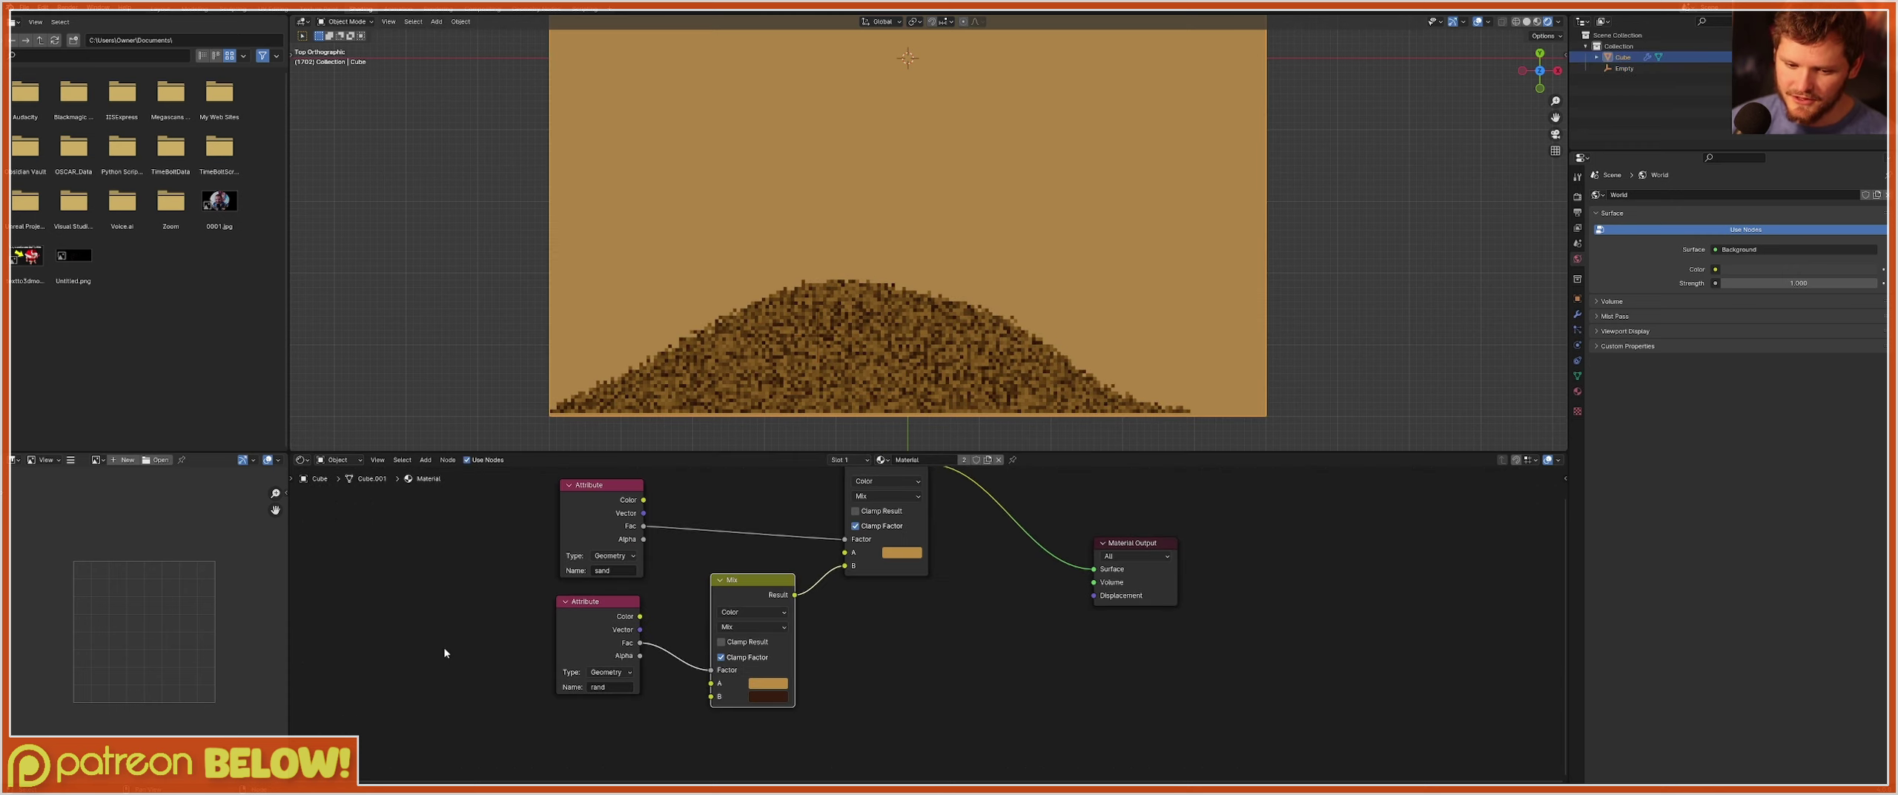
pyautogui.moveTo(590, 634); pyautogui.dragTo(339, 652)
pyautogui.hotkey('shift', 'a')
pyautogui.write('wh')
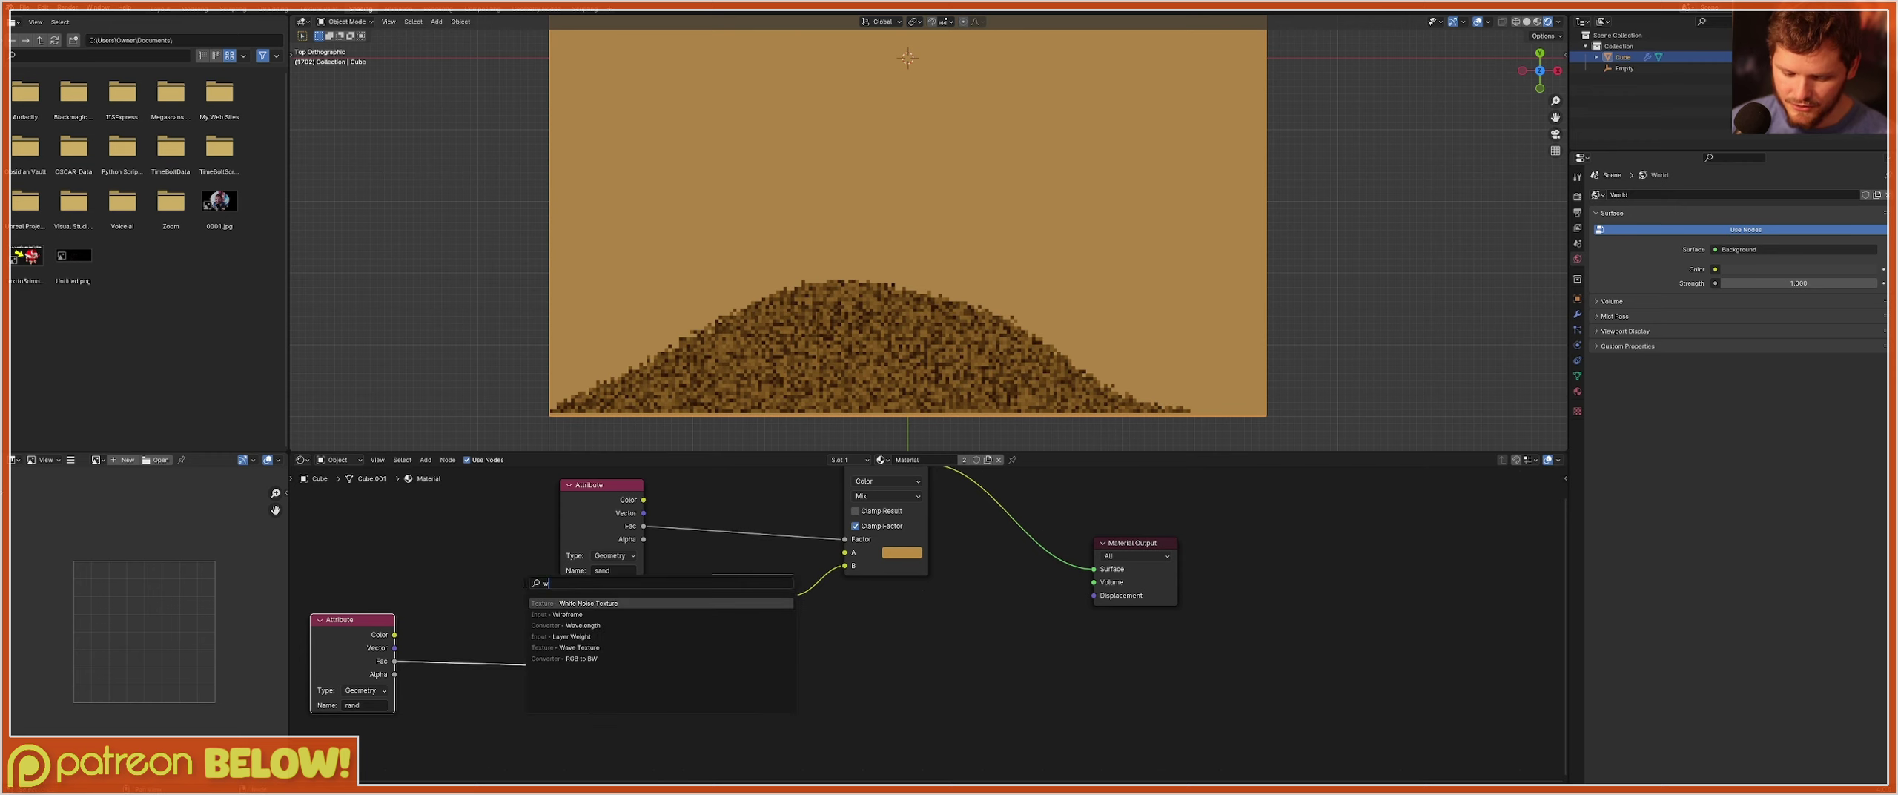
pyautogui.click(567, 602)
pyautogui.click(580, 659)
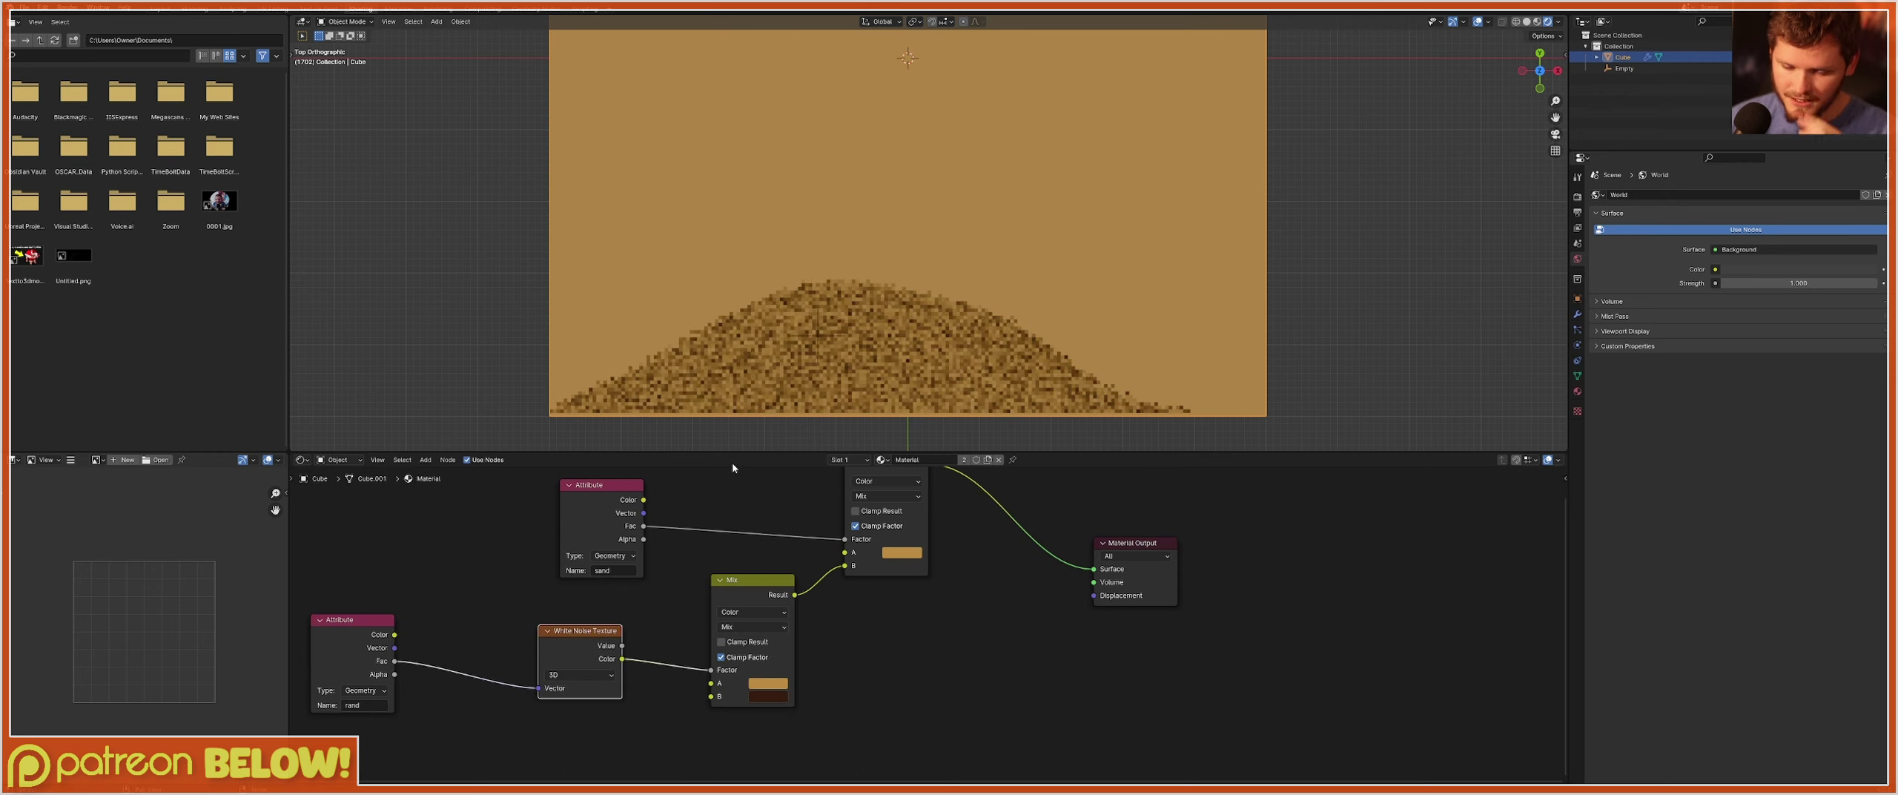
# Switch the White Noise Texture to 4D and set its W value to 0.230.
pyautogui.click(583, 675)
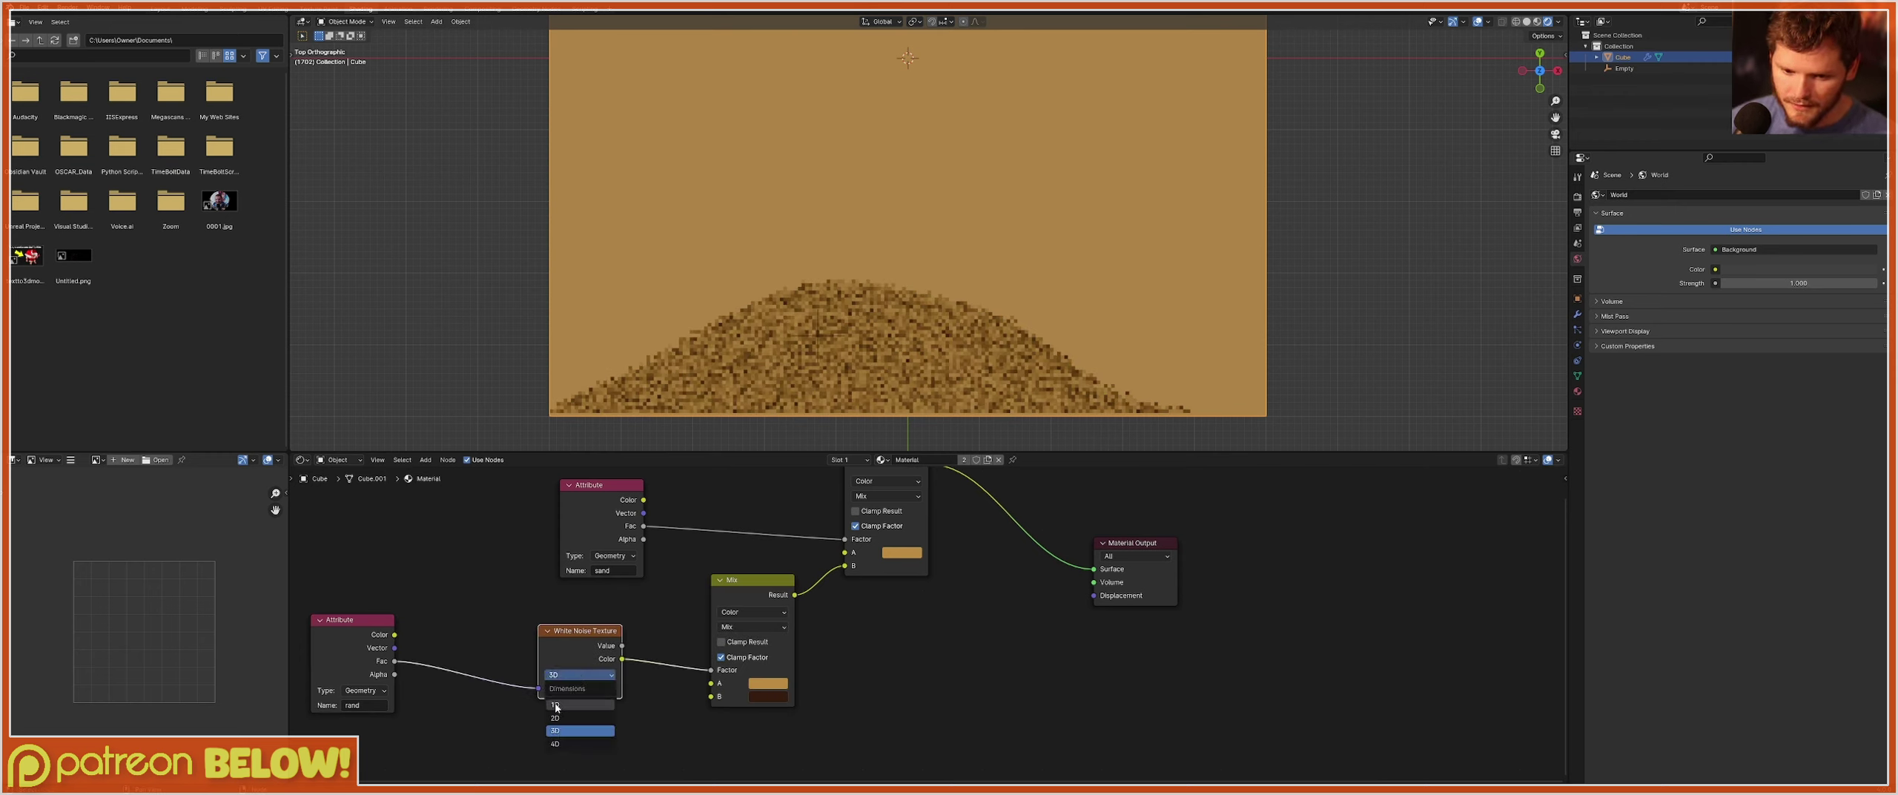
pyautogui.click(580, 744)
pyautogui.moveTo(580, 701); pyautogui.dragTo(597, 701)
pyautogui.moveTo(608, 692); pyautogui.dragTo(876, 605, button='middle')
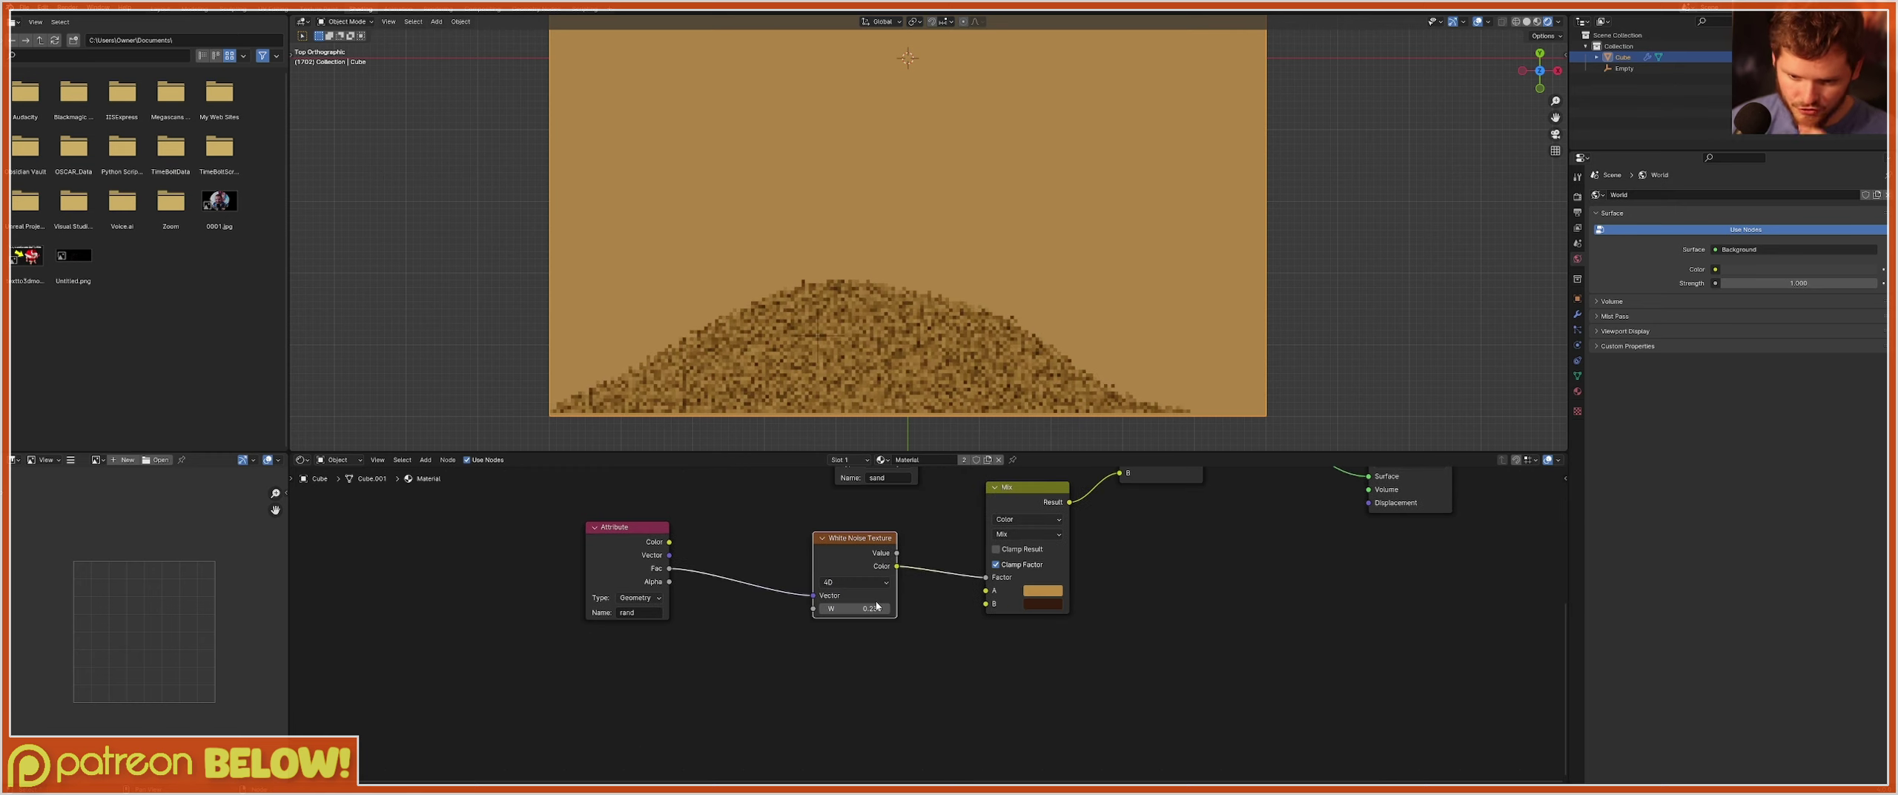
pyautogui.moveTo(771, 647); pyautogui.dragTo(710, 660)
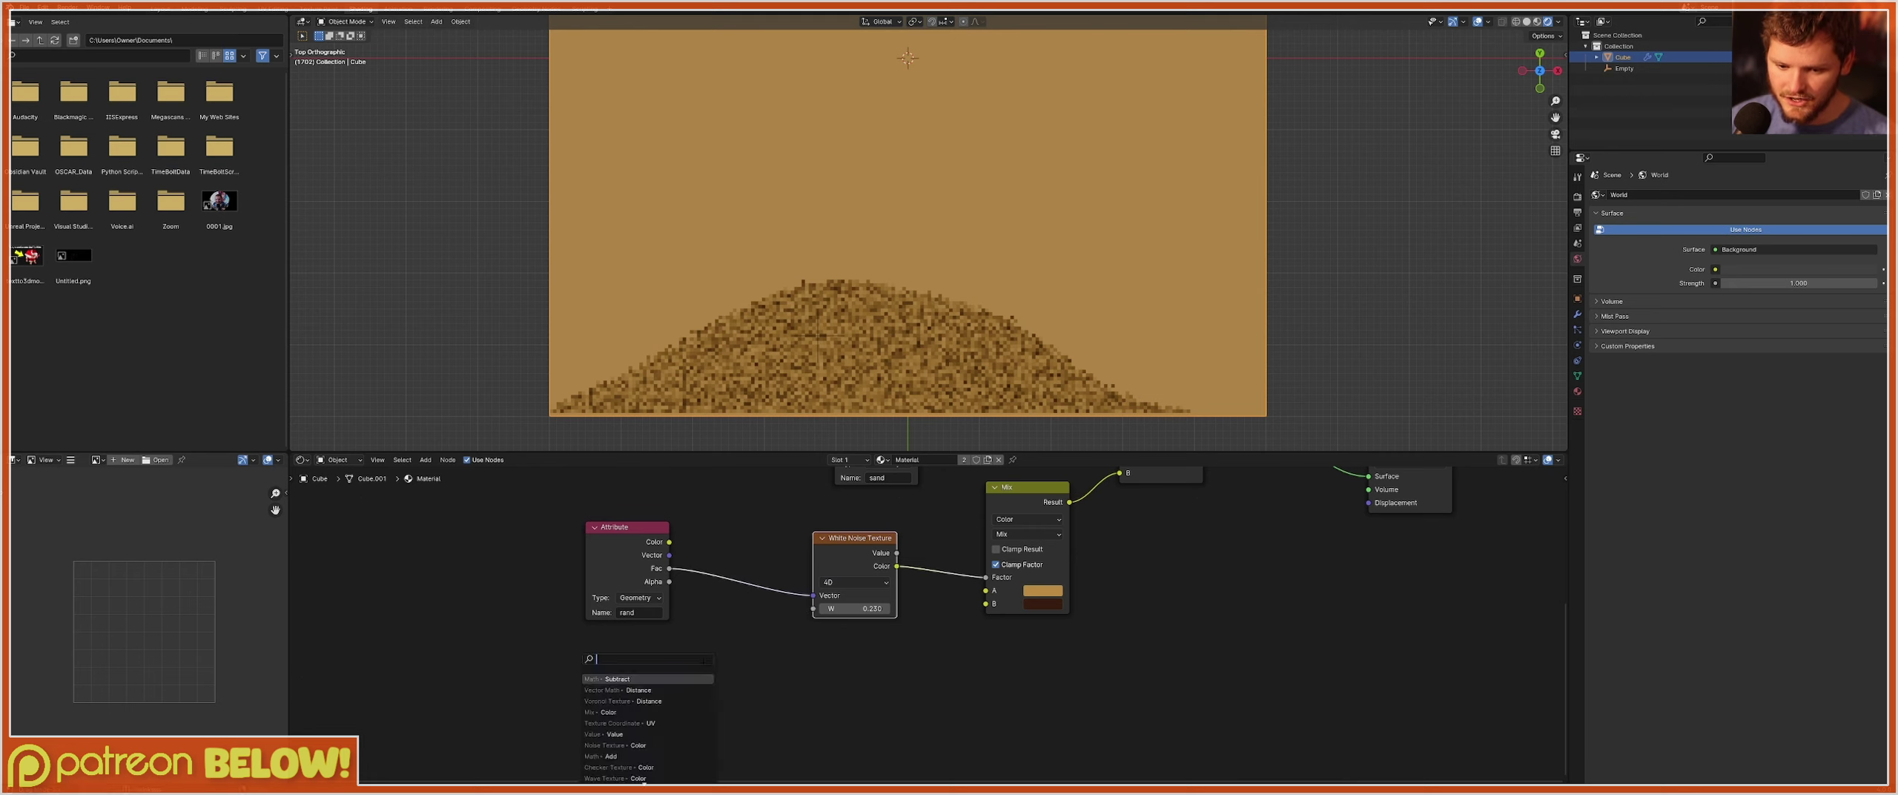
pyautogui.press('Escape')
# Add a Math node below the White Noise Texture and set its operation to Ceil.
pyautogui.scroll(3, 849, 638)
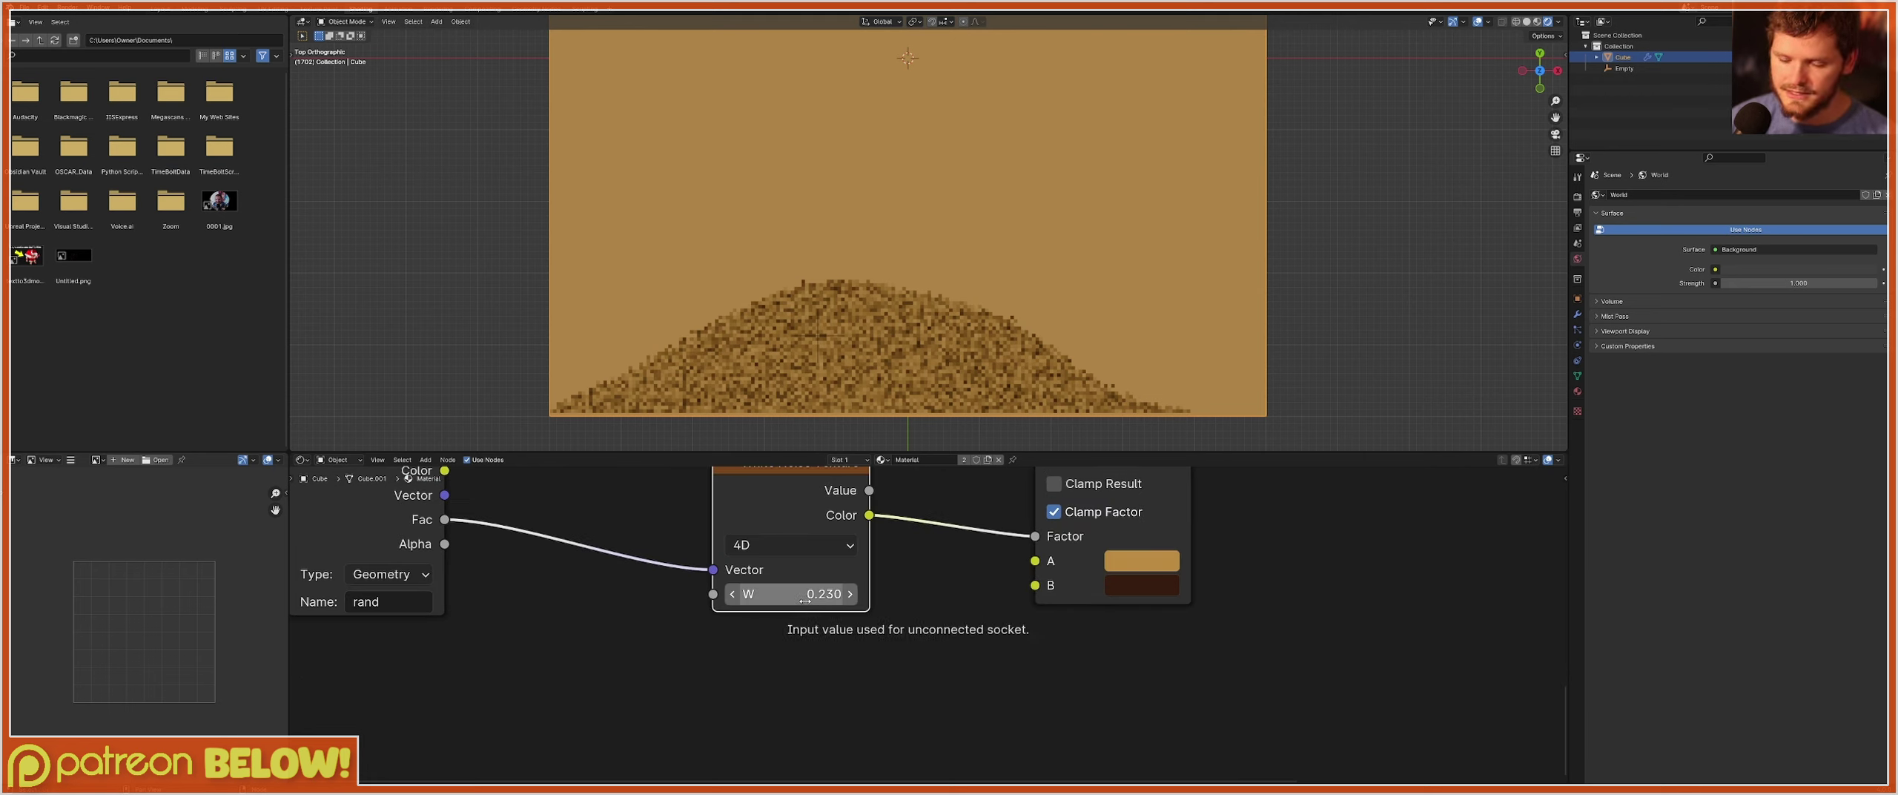
pyautogui.moveTo(713, 593); pyautogui.dragTo(498, 600)
pyautogui.write('math')
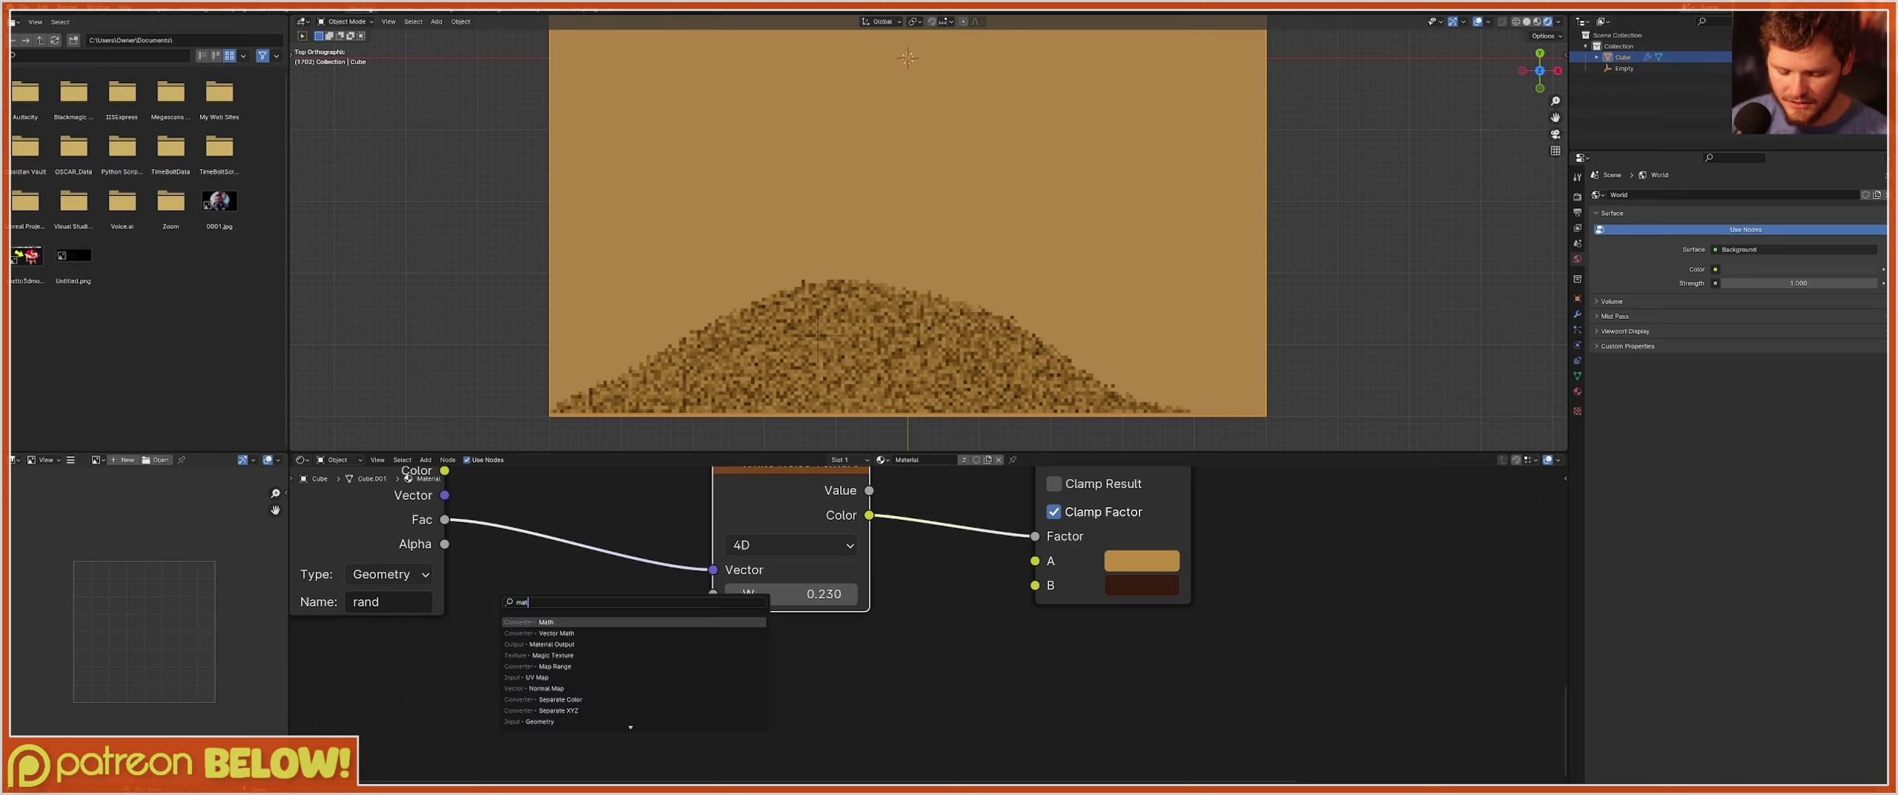
pyautogui.press('Return')
pyautogui.click(551, 681)
pyautogui.moveTo(594, 715); pyautogui.dragTo(604, 614, button='middle')
pyautogui.scroll(2, 605, 613)
pyautogui.click(606, 612)
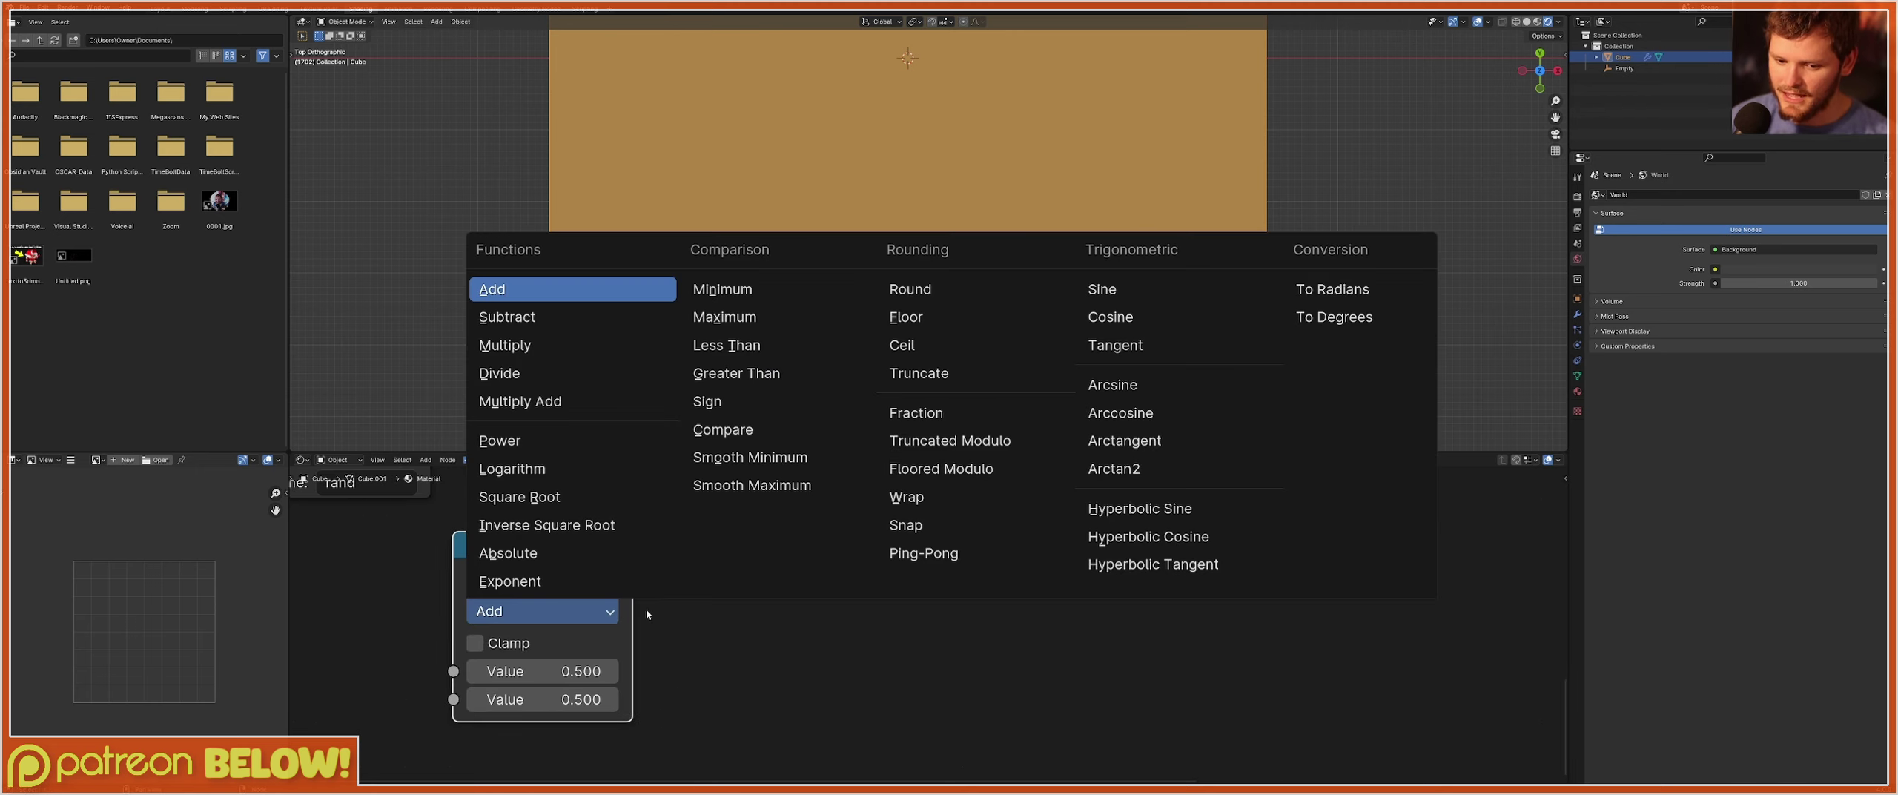
pyautogui.click(901, 345)
# Drive the Ceil node's value with #frame/10 and connect its output to the White Noise Texture's W input.
pyautogui.click(557, 669)
pyautogui.write('#f')
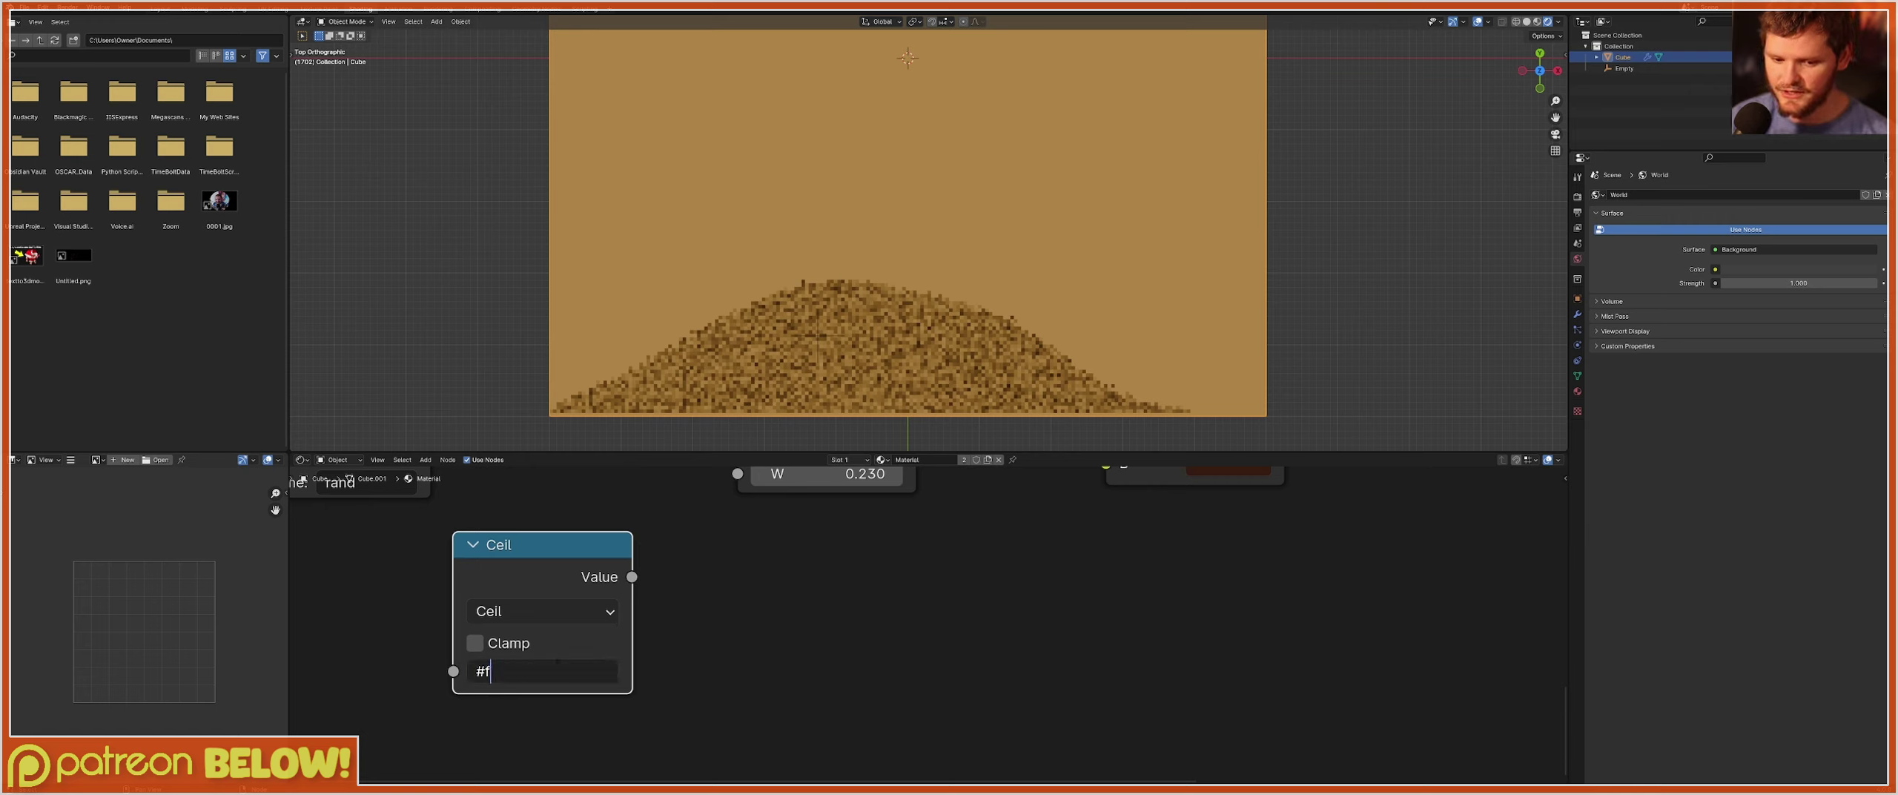
pyautogui.write('rame/10')
pyautogui.press('Return')
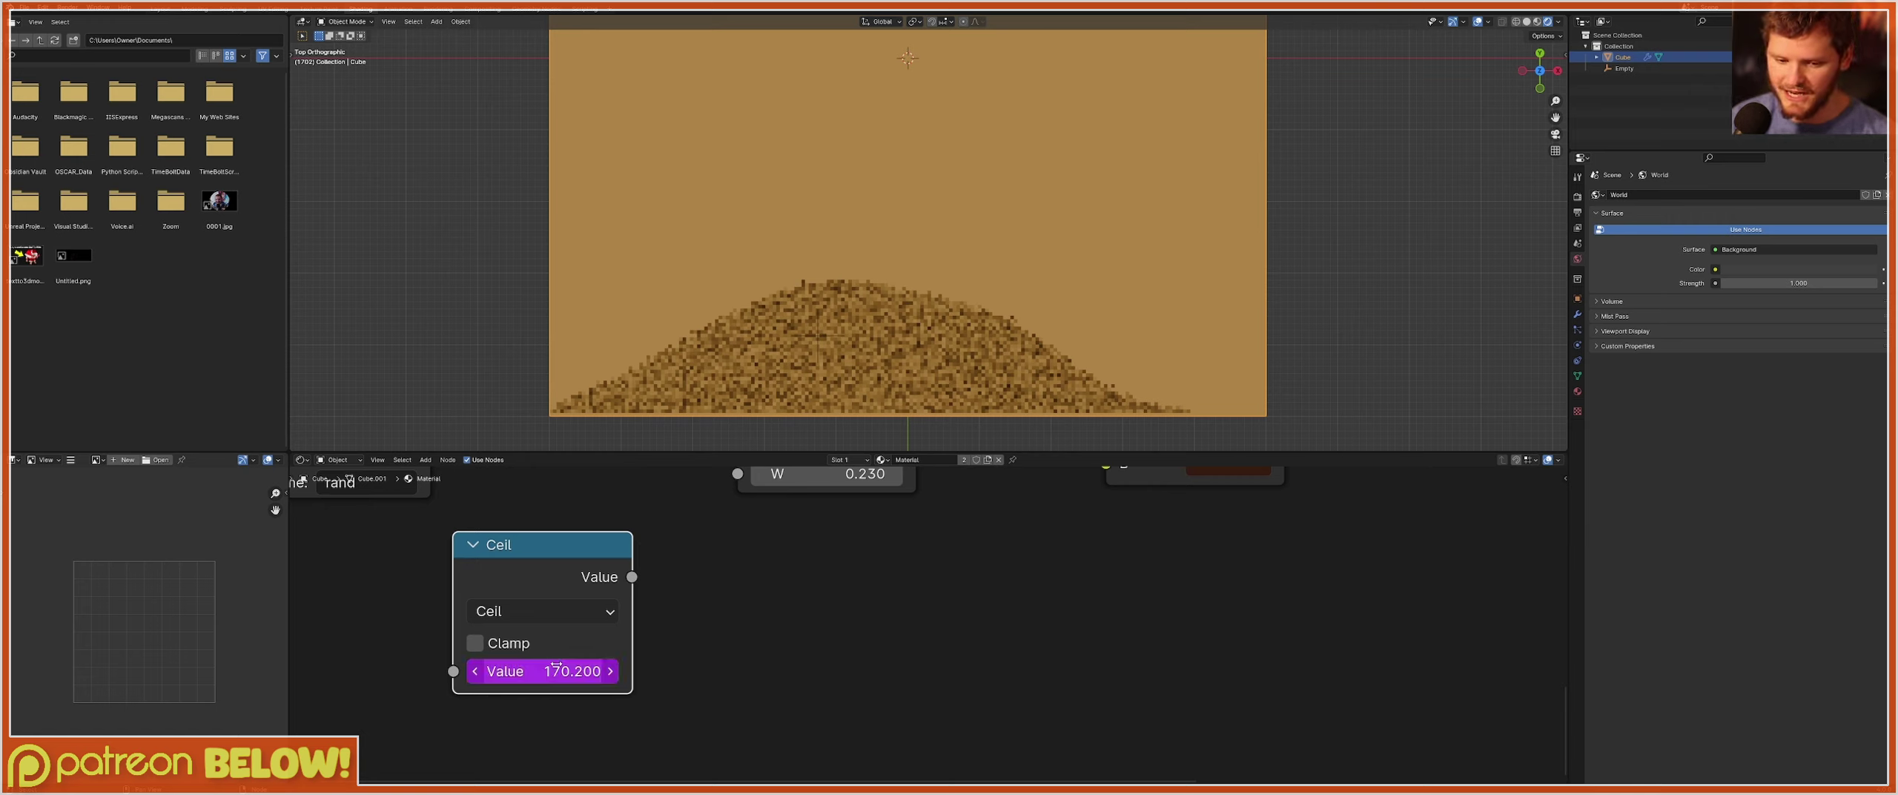
pyautogui.scroll(-4, 634, 547)
pyautogui.moveTo(631, 568); pyautogui.dragTo(539, 647, button='middle')
pyautogui.moveTo(620, 668); pyautogui.dragTo(698, 594)
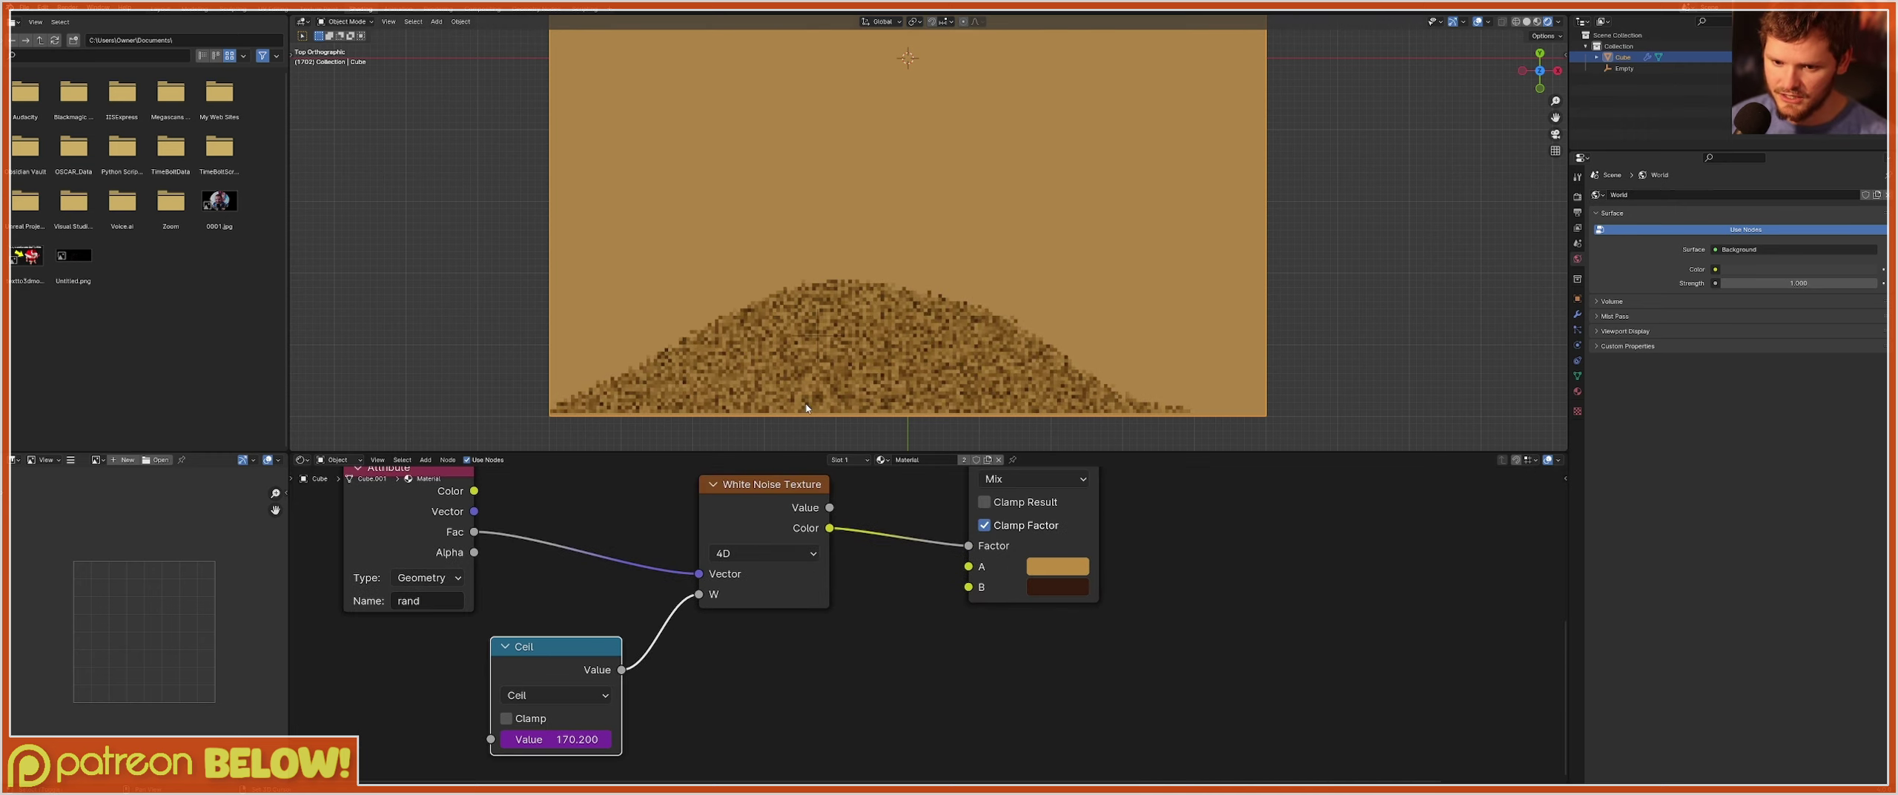
# Replay the simulation from the start, move the Empty higher above the sand pile while it runs, and stop playback.
pyautogui.hotkey('shift', 'Left')
pyautogui.press('space')
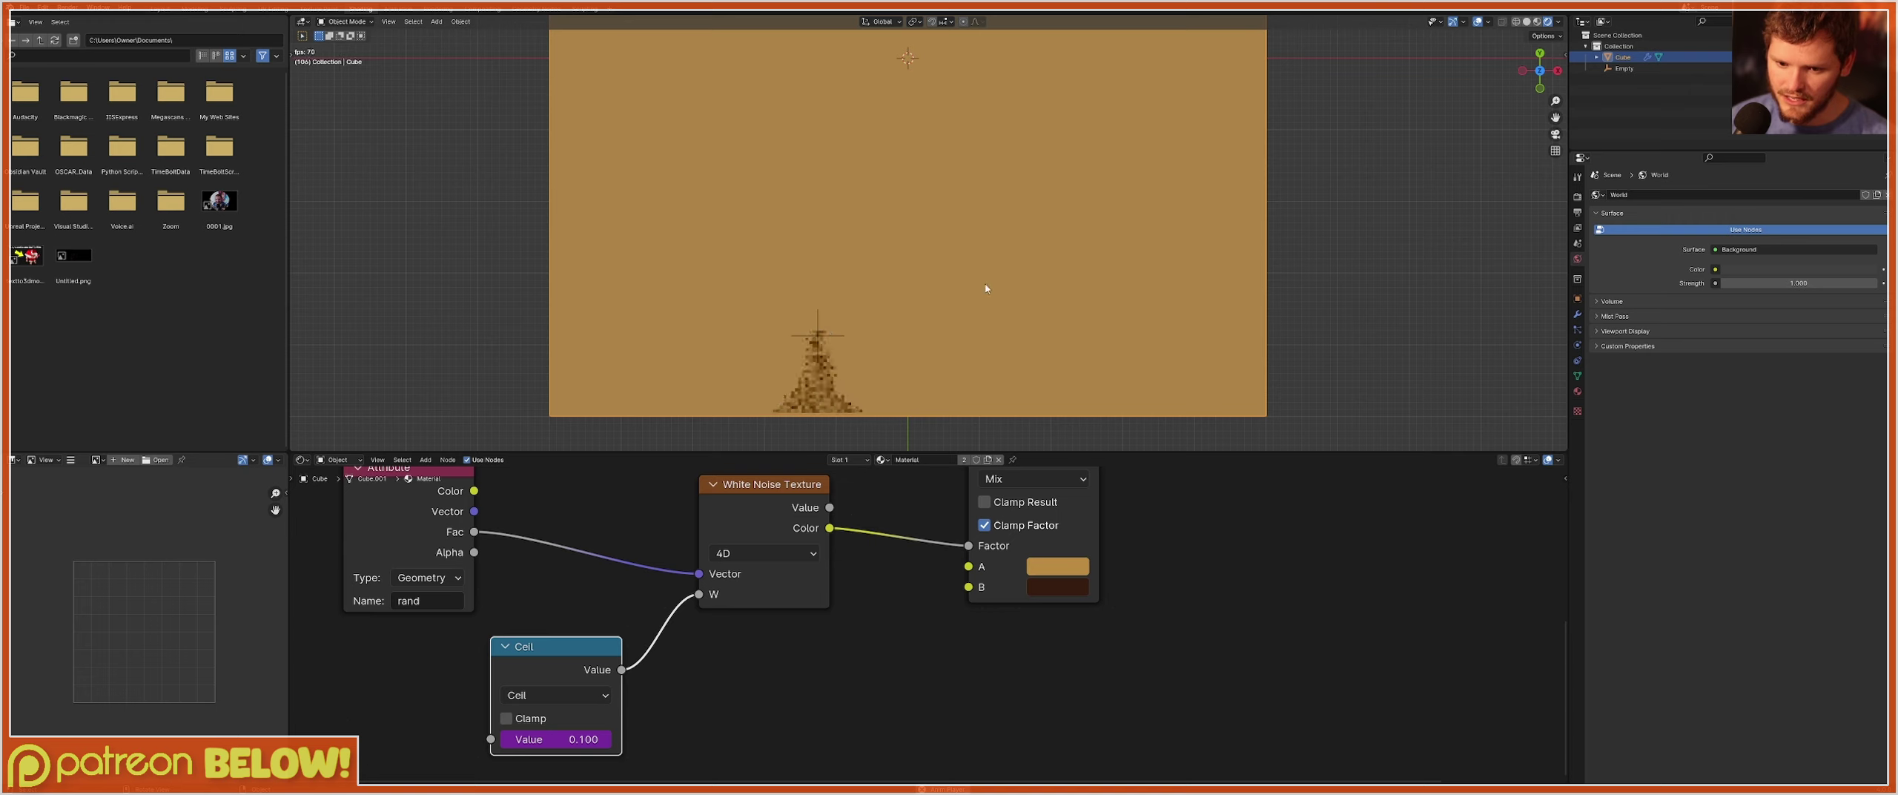
pyautogui.click(1624, 68)
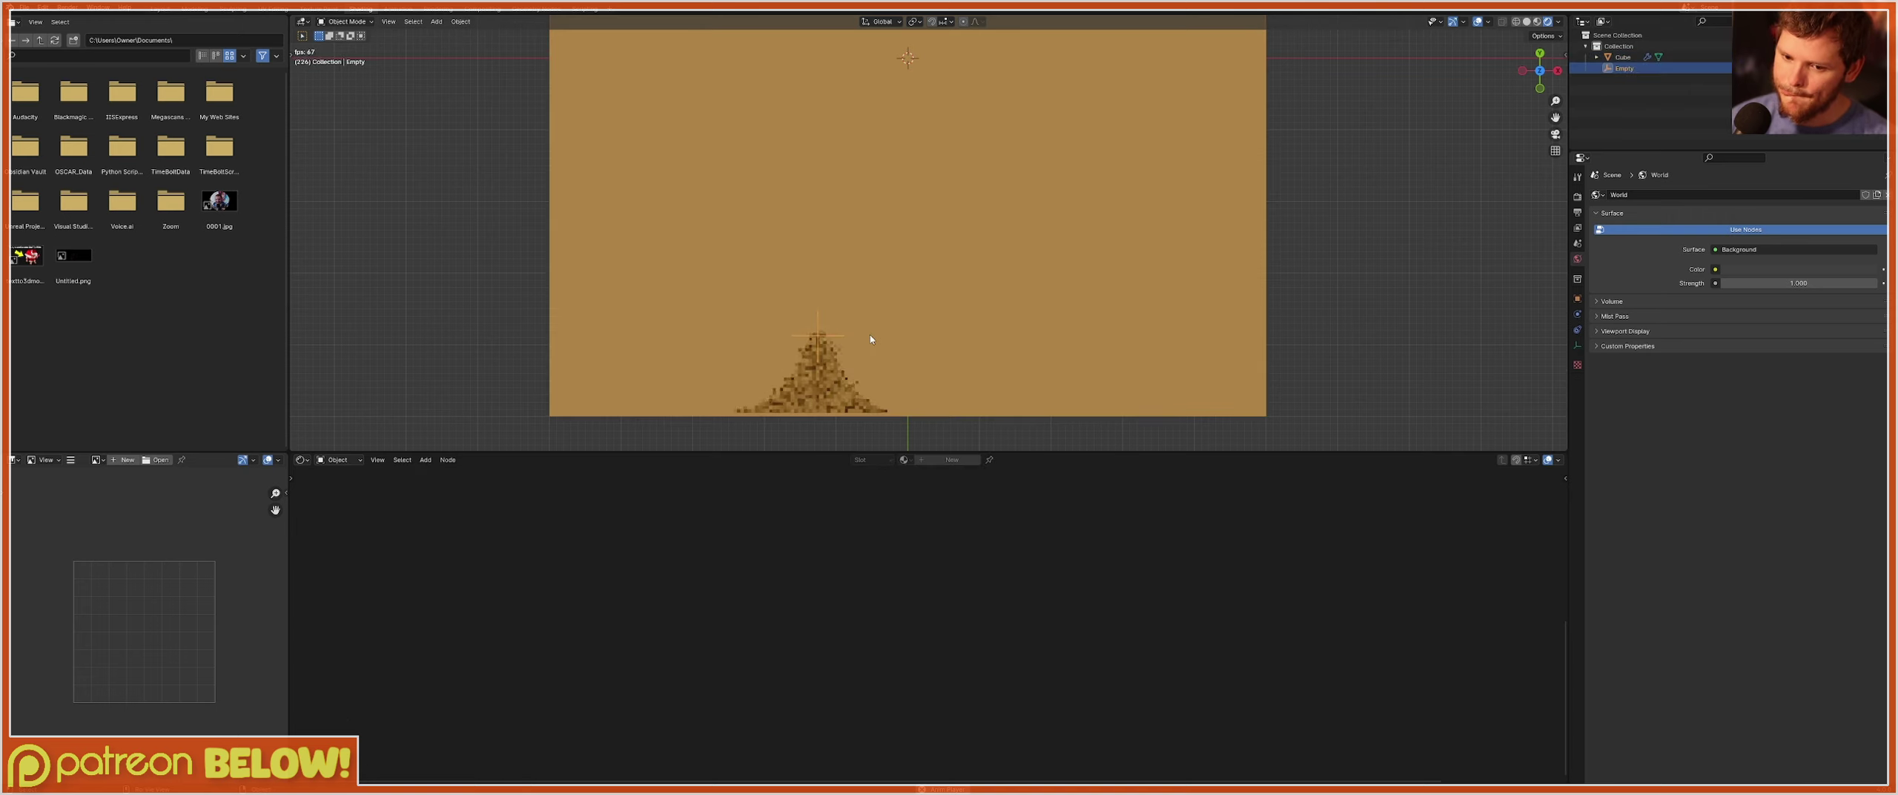
pyautogui.press('g')
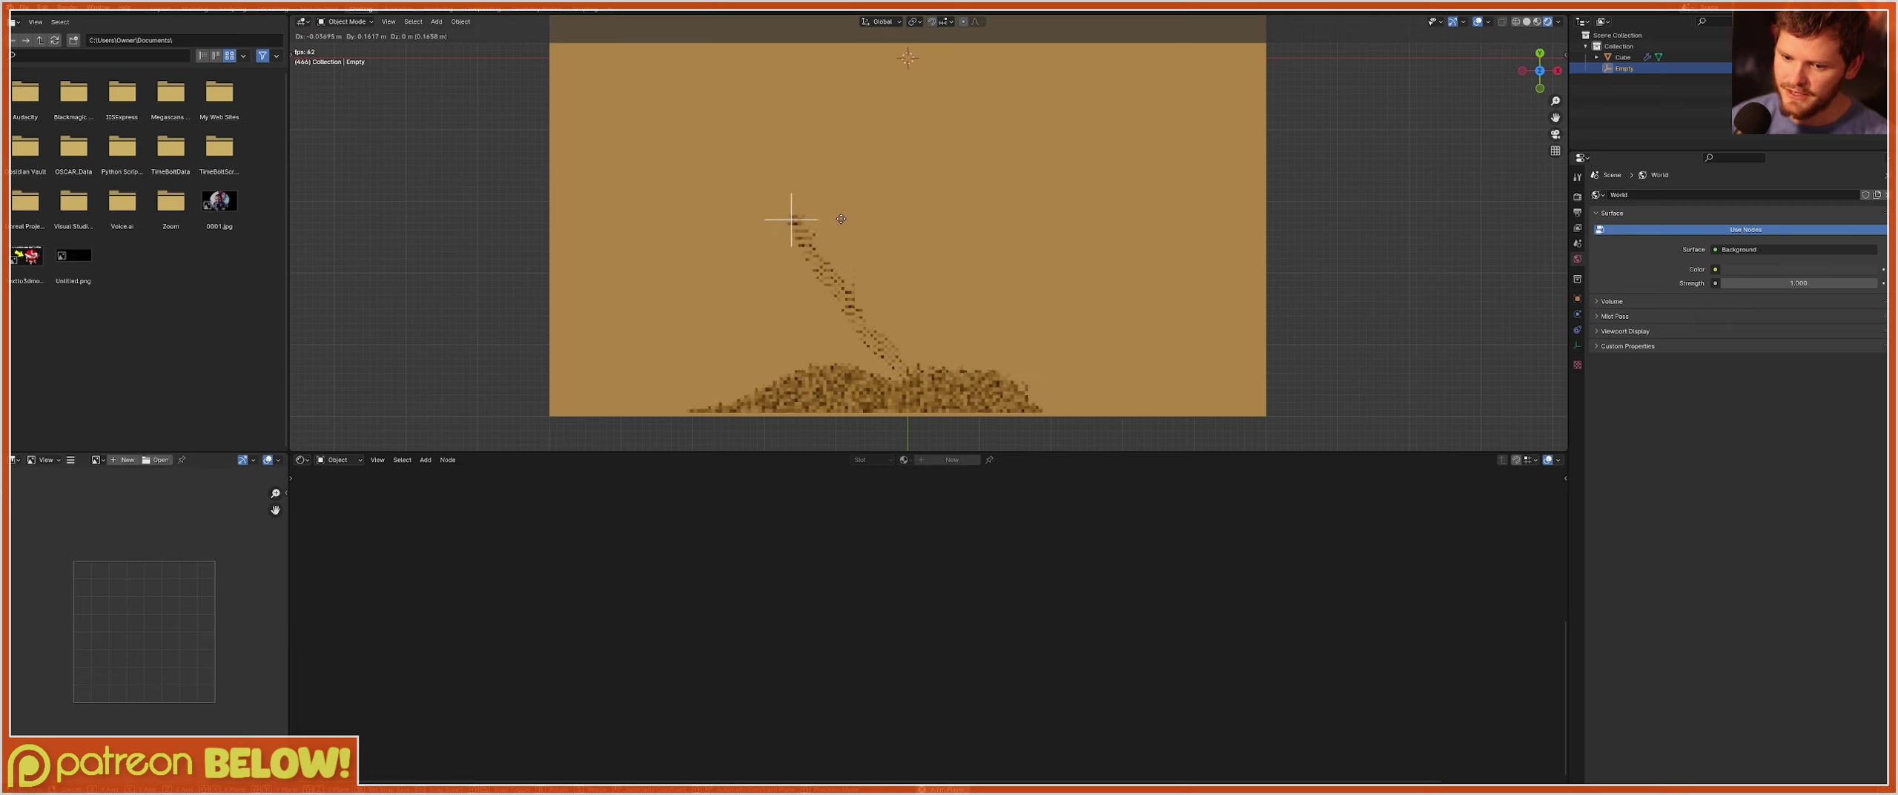
pyautogui.click(983, 224)
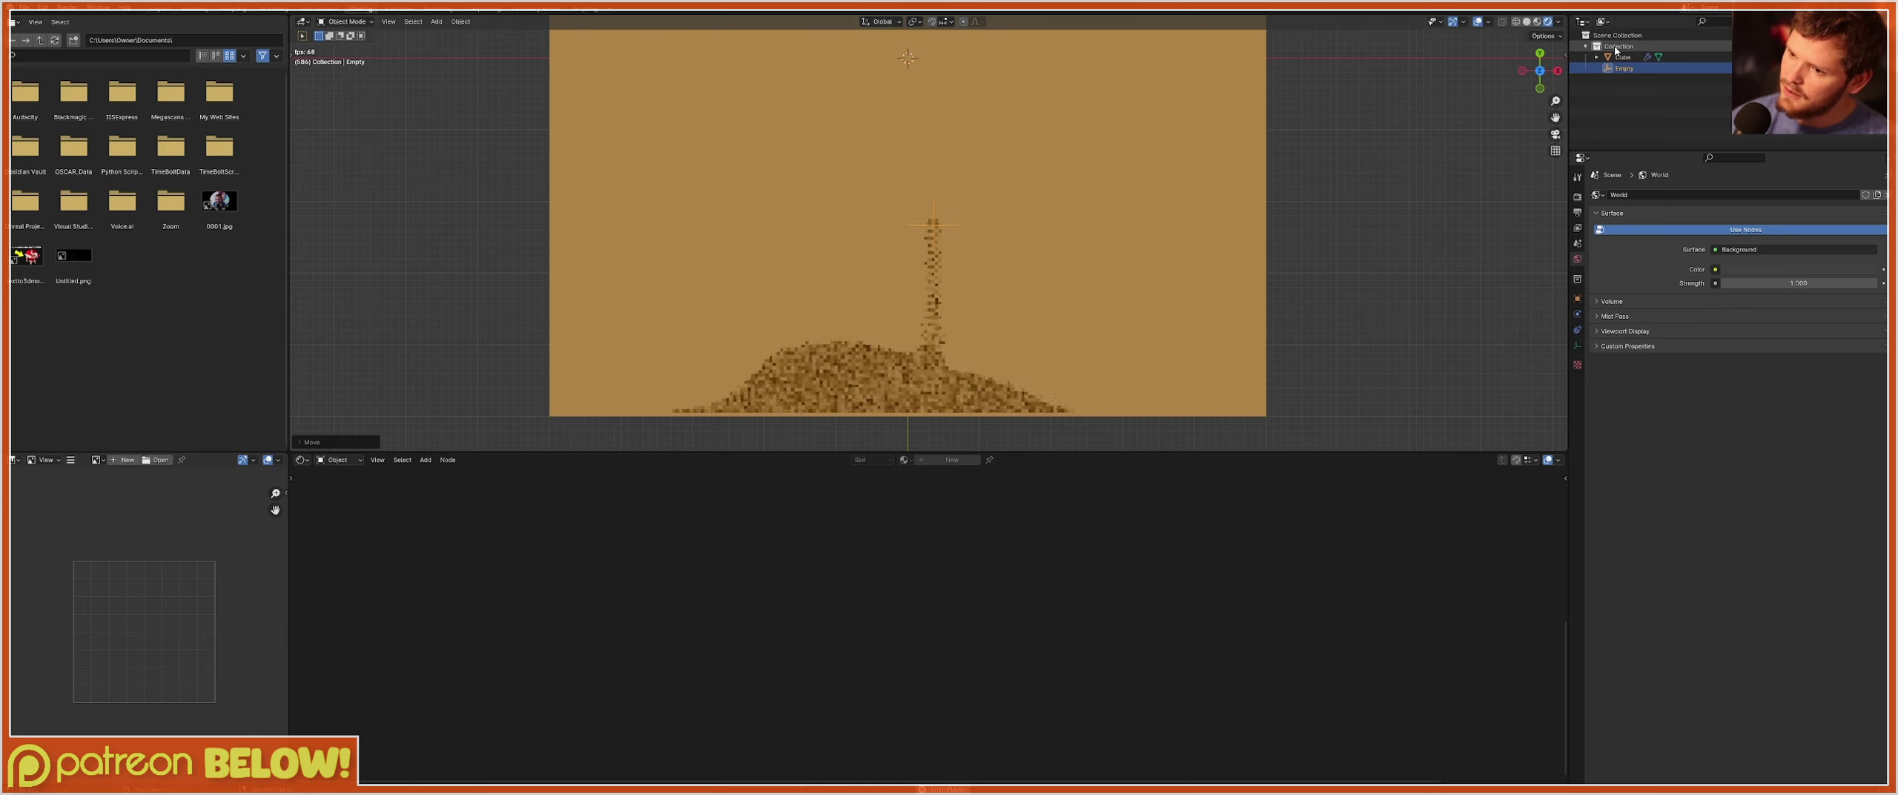
pyautogui.press('space')
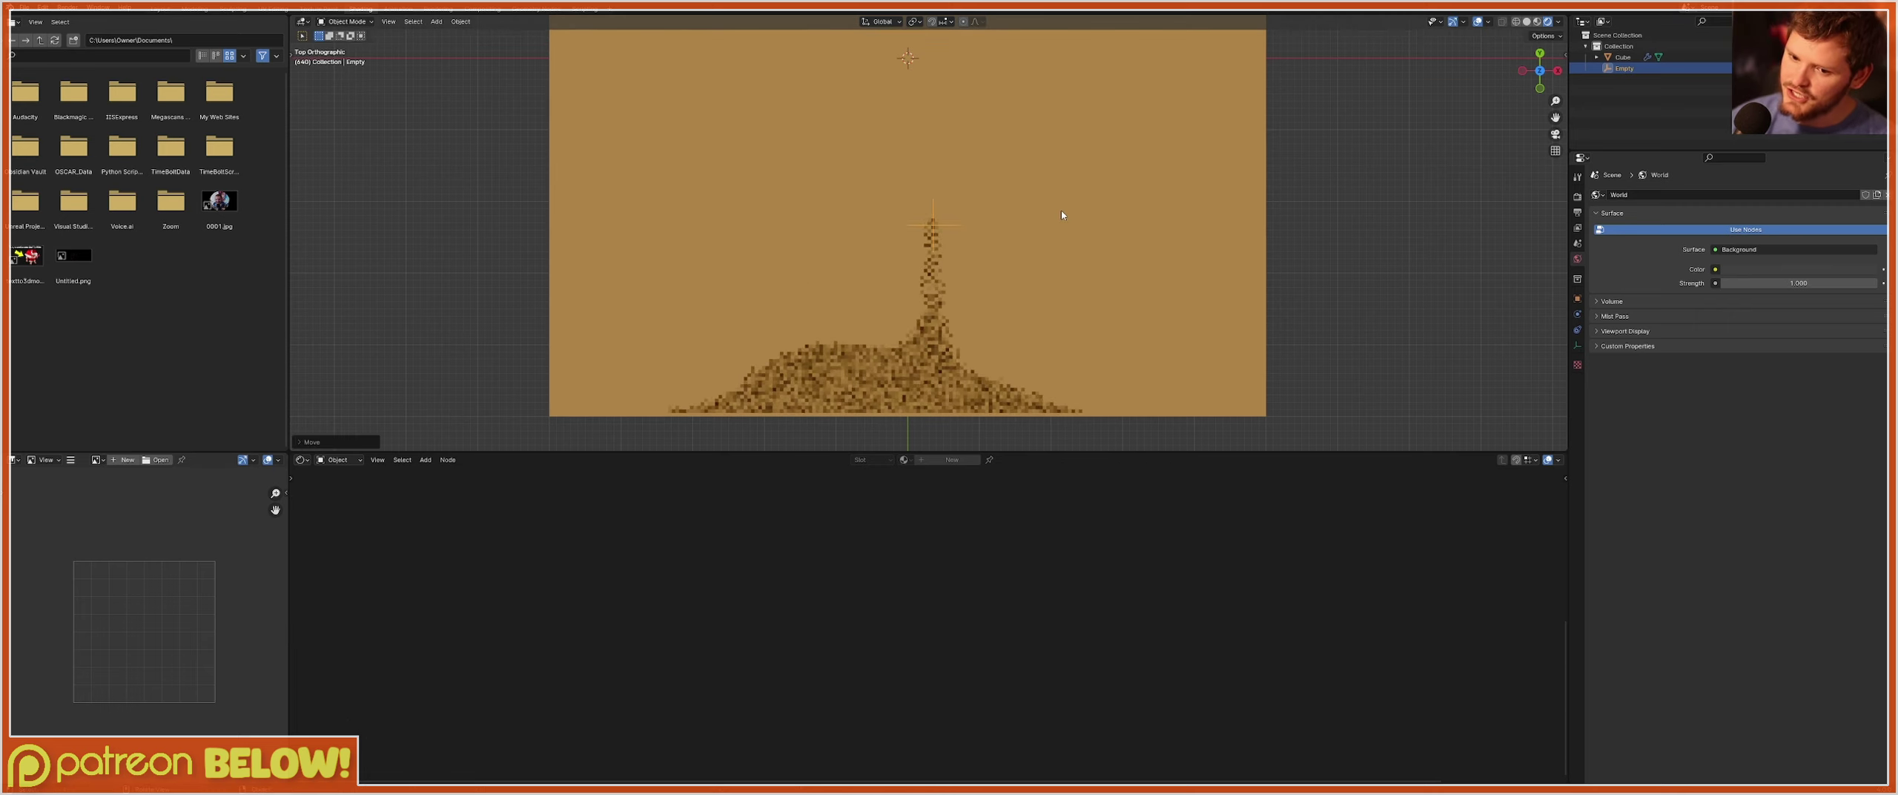
# Replace the Ceil node in the cube's material with an Add Math node whose first value is driven by #frame/10.
pyautogui.click(1623, 57)
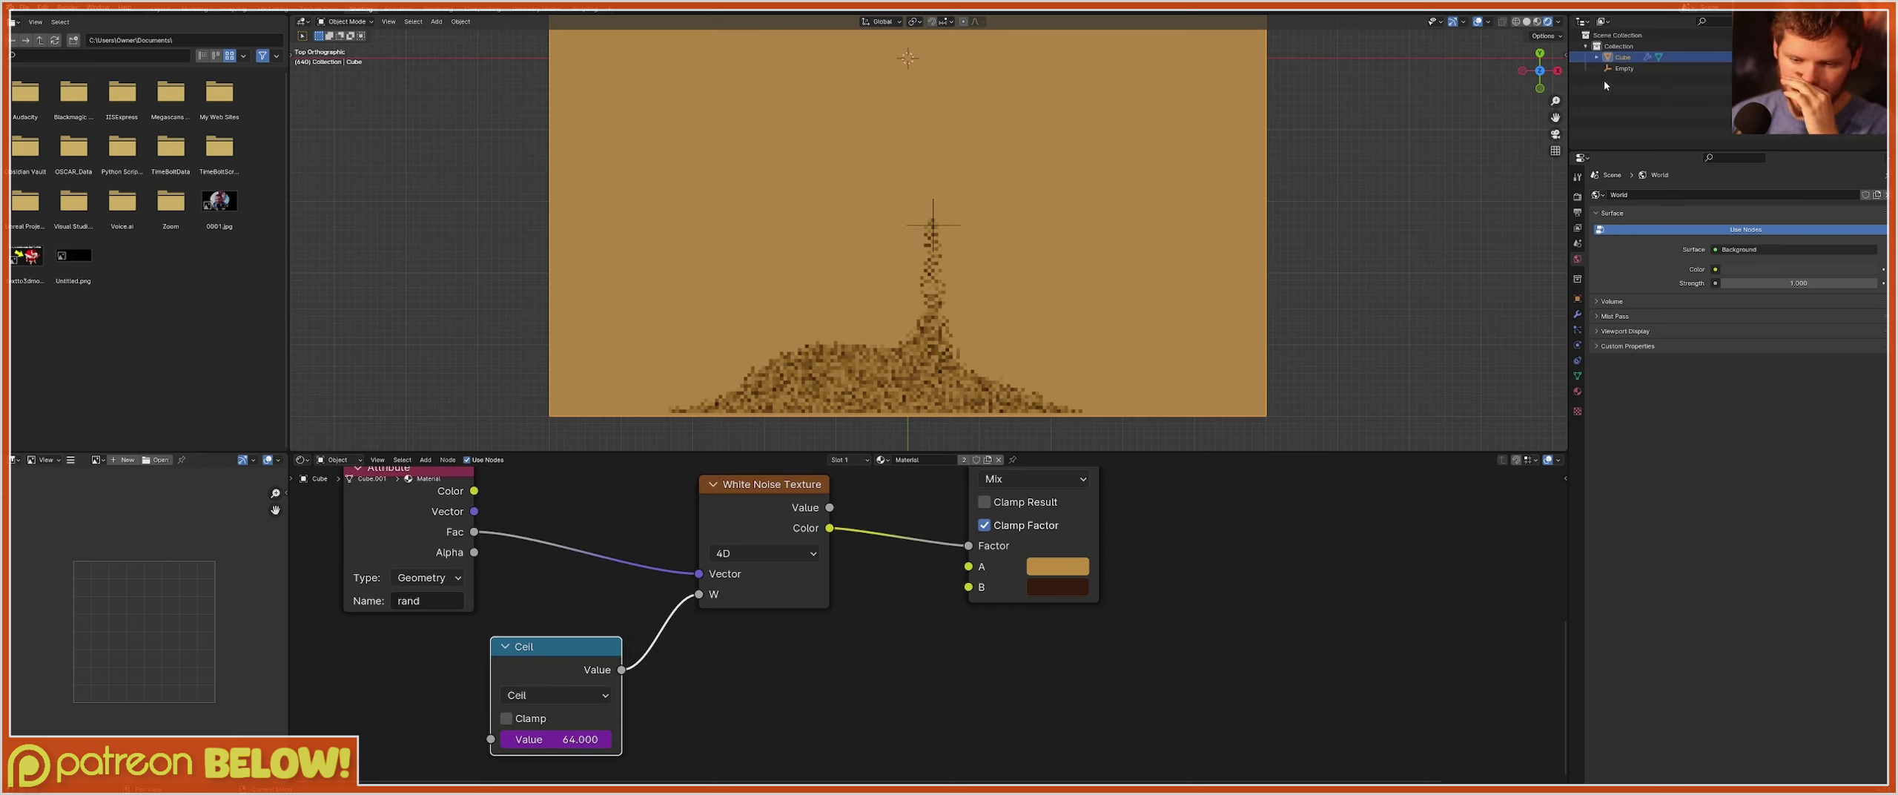
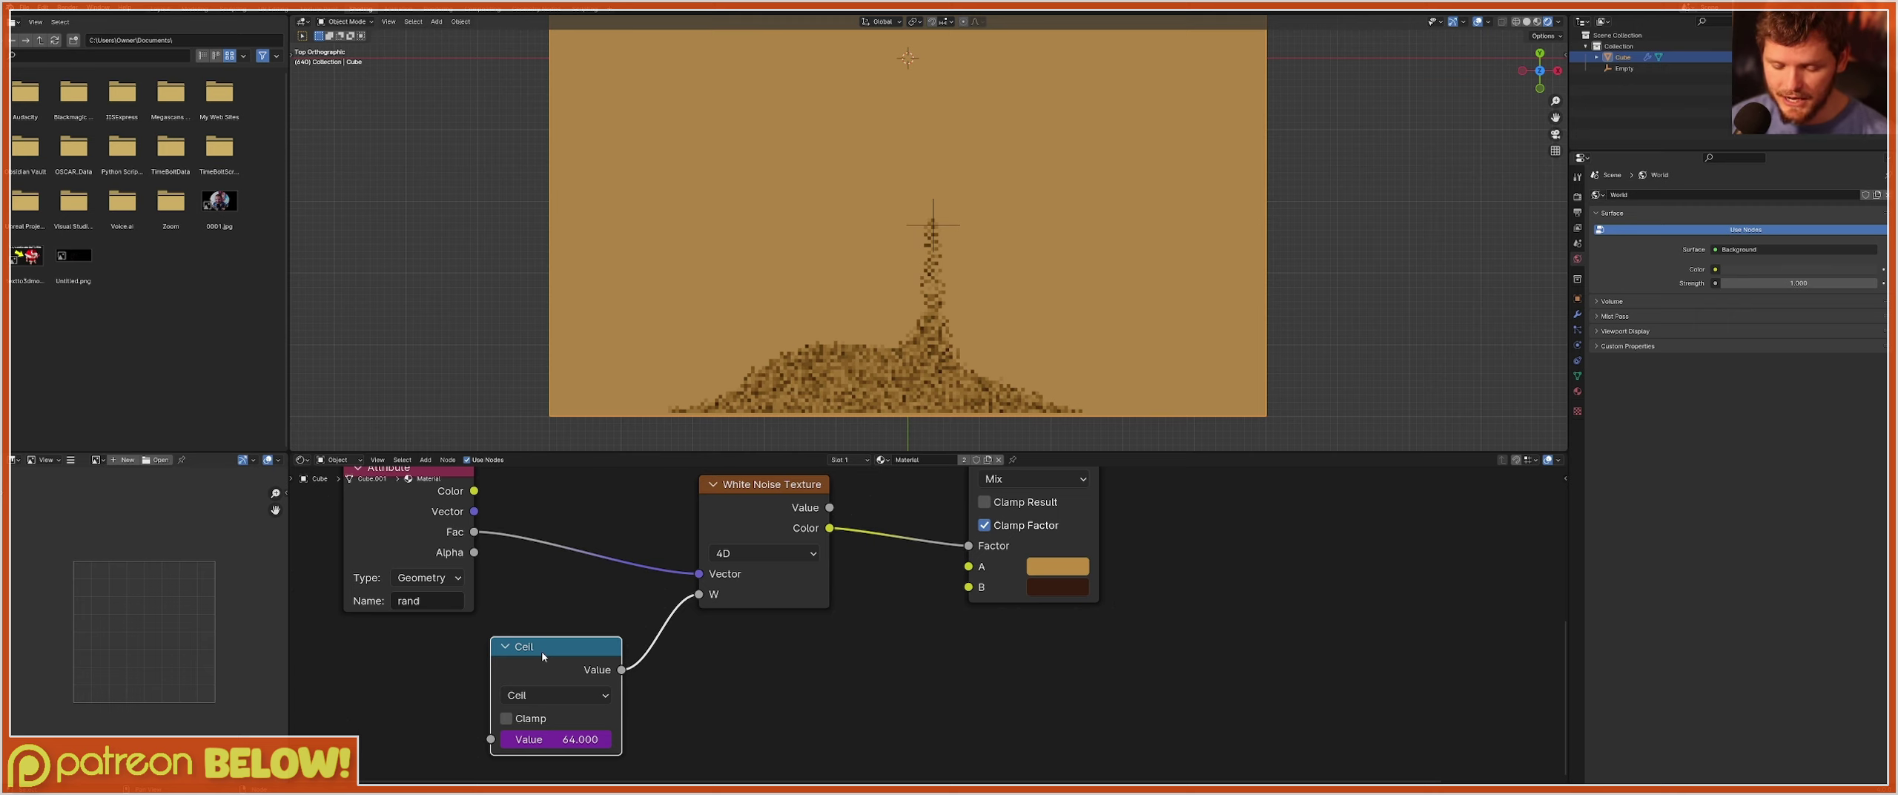
pyautogui.press('x')
pyautogui.moveTo(473, 531); pyautogui.dragTo(557, 544)
pyautogui.write('add')
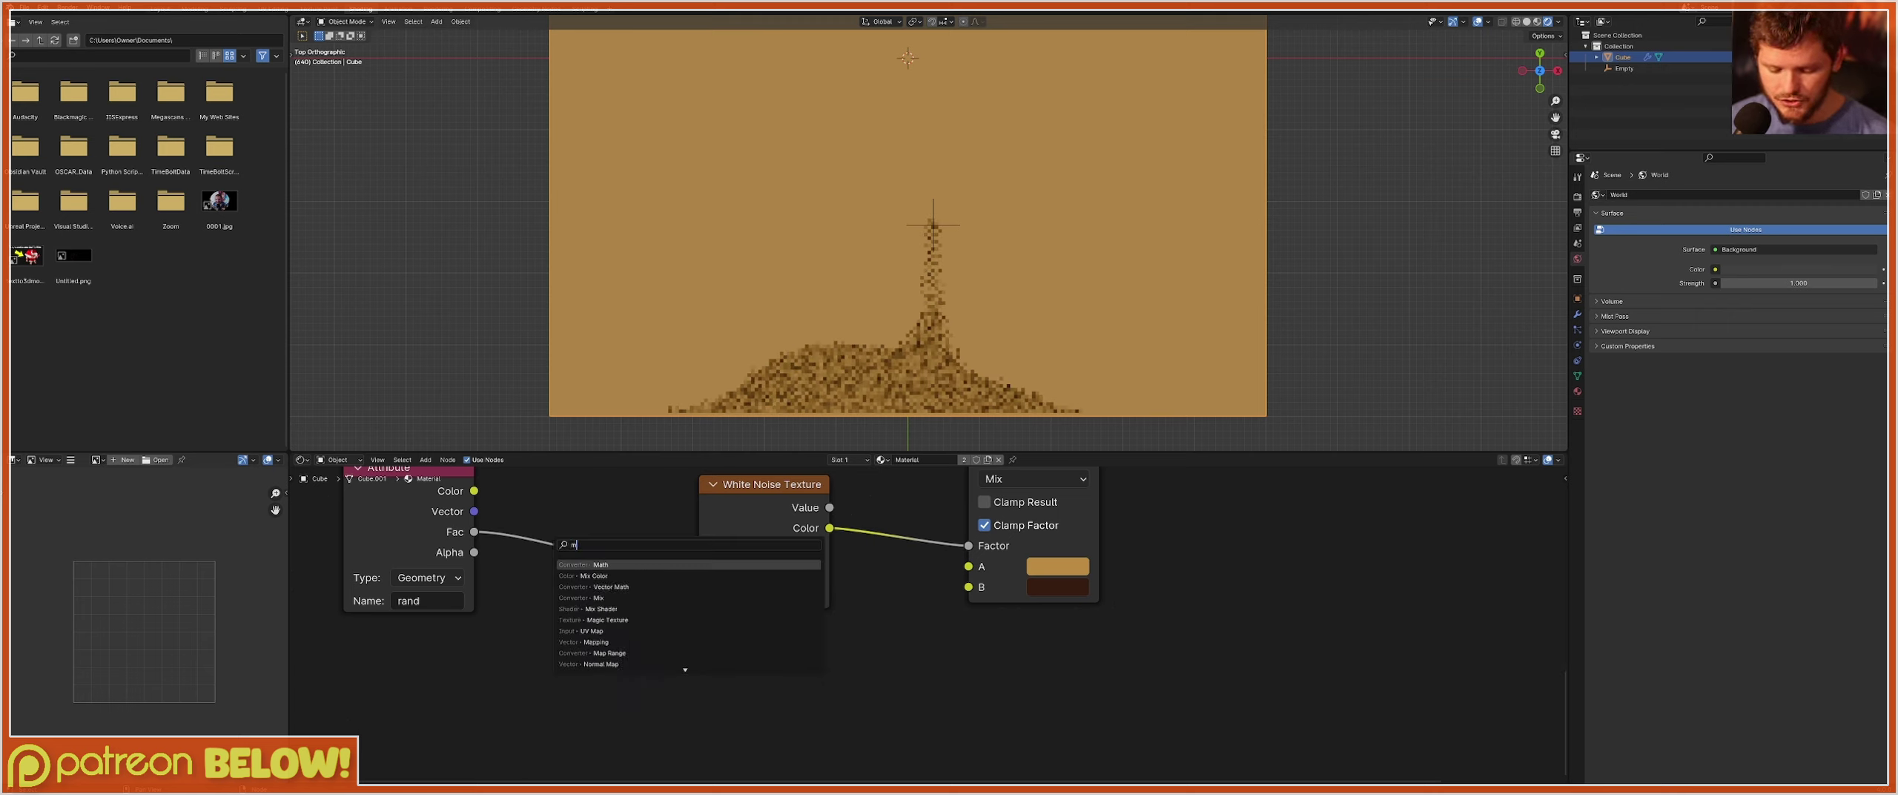
pyautogui.press('Return')
pyautogui.click(508, 668)
pyautogui.scroll(2, 581, 644)
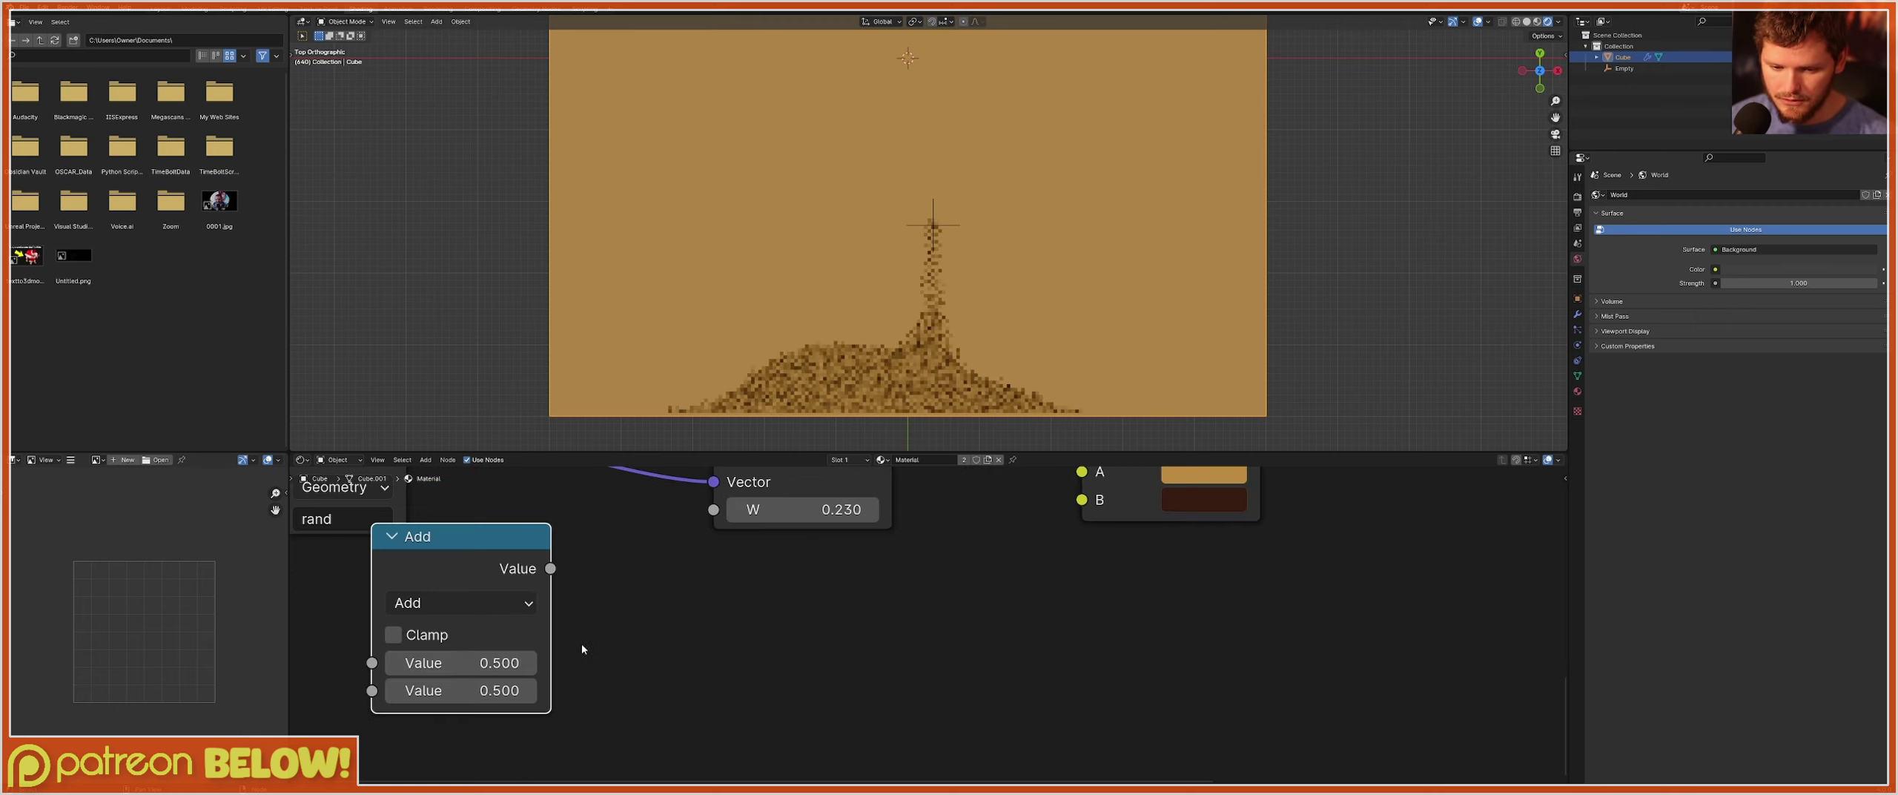
pyautogui.click(490, 660)
pyautogui.write('#frame/10')
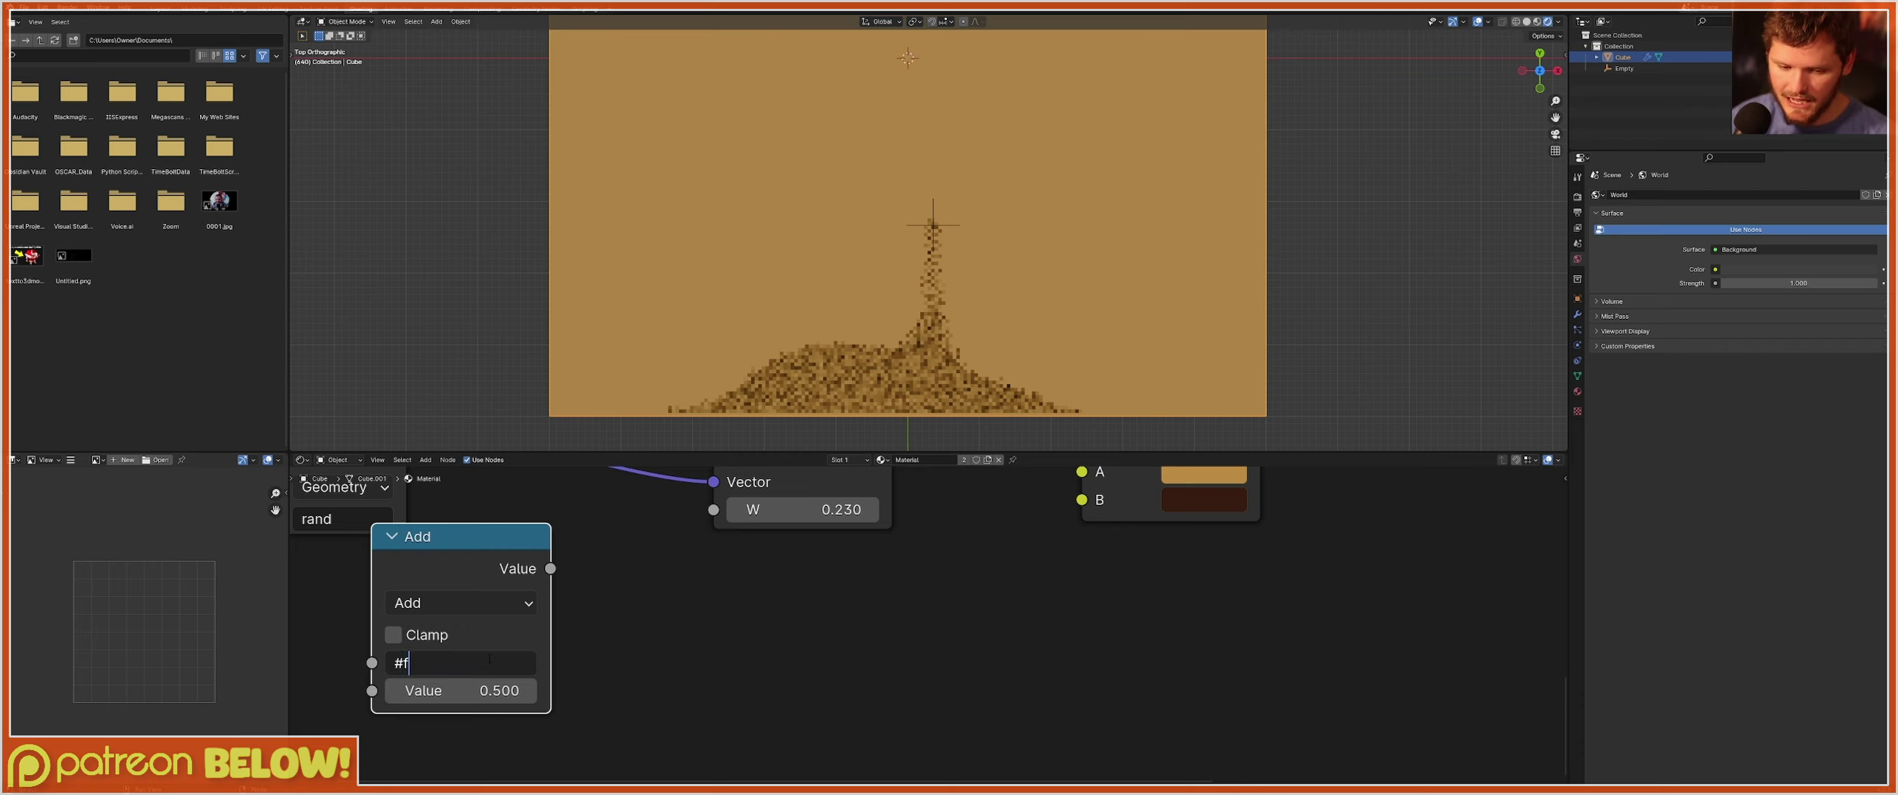
pyautogui.press('Return')
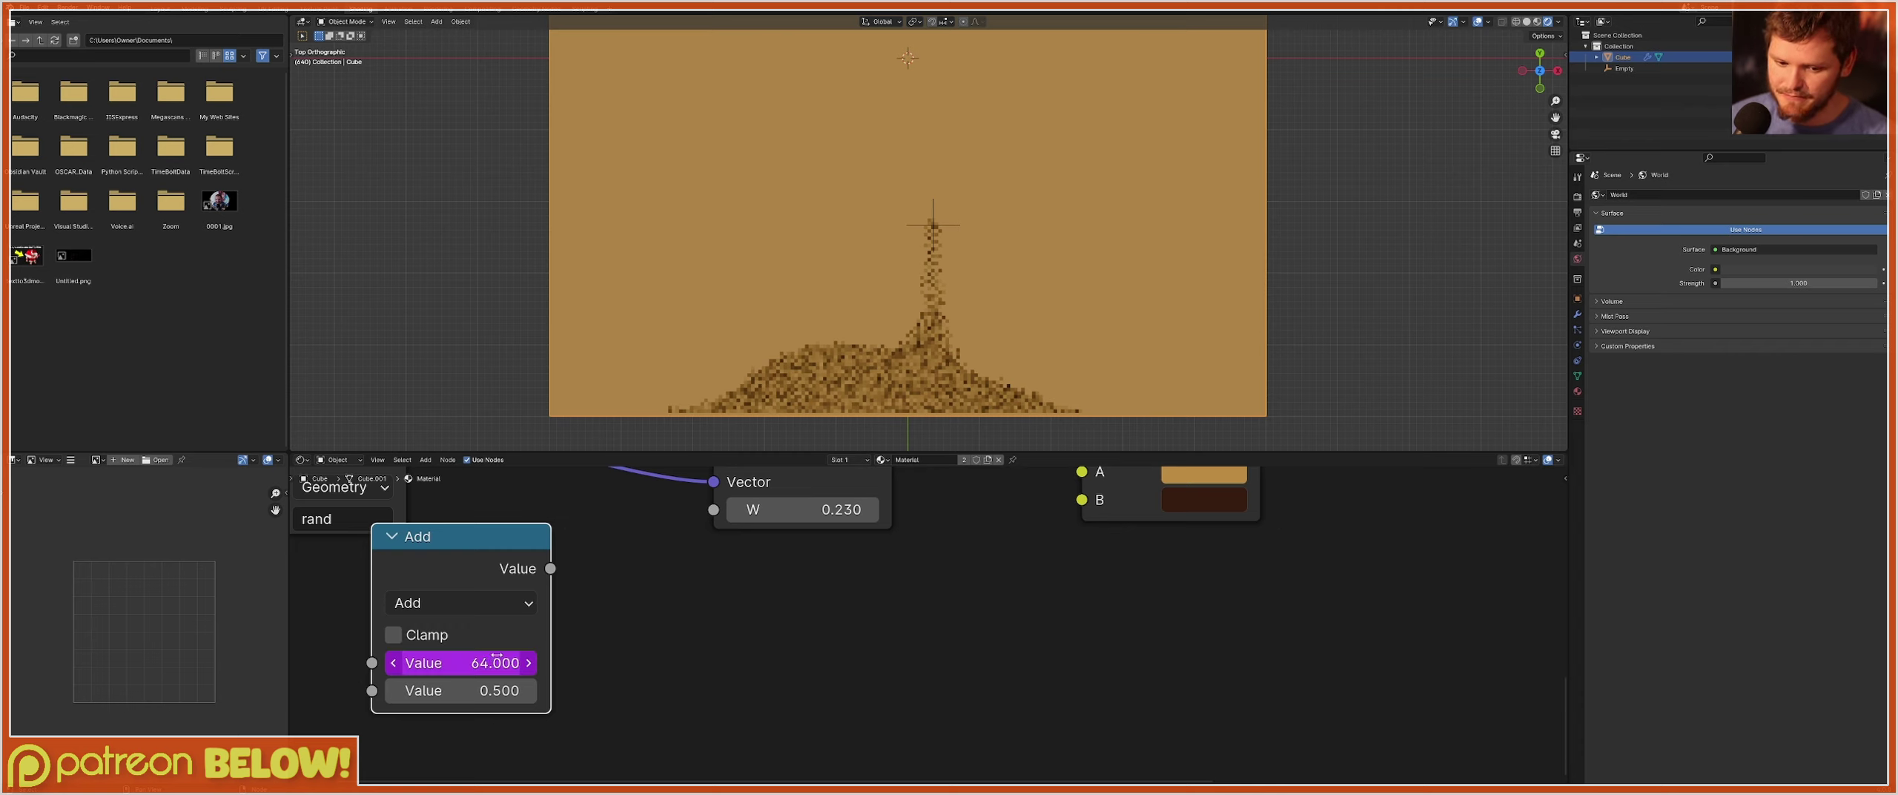
pyautogui.moveTo(297, 571); pyautogui.dragTo(682, 561, button='middle')
pyautogui.hotkey('shift', 'a')
pyautogui.write('geo')
pyautogui.press('Return')
pyautogui.click(455, 576)
pyautogui.keyDown('ctrl'); pyautogui.keyDown('shift'); pyautogui.click(455, 576); pyautogui.keyUp('shift'); pyautogui.keyUp('ctrl')
pyautogui.keyDown('ctrl'); pyautogui.keyDown('shift'); pyautogui.click(455, 576); pyautogui.keyUp('shift'); pyautogui.keyUp('ctrl')
pyautogui.keyDown('ctrl'); pyautogui.keyDown('shift'); pyautogui.click(455, 576); pyautogui.keyUp('shift'); pyautogui.keyUp('ctrl')
pyautogui.press('f')
pyautogui.press('x')
# Add a Texture Coordinate node and preview its Generated output on the sand plane.
pyautogui.hotkey('shift', 'a')
pyautogui.write('tex coord')
pyautogui.press('Return')
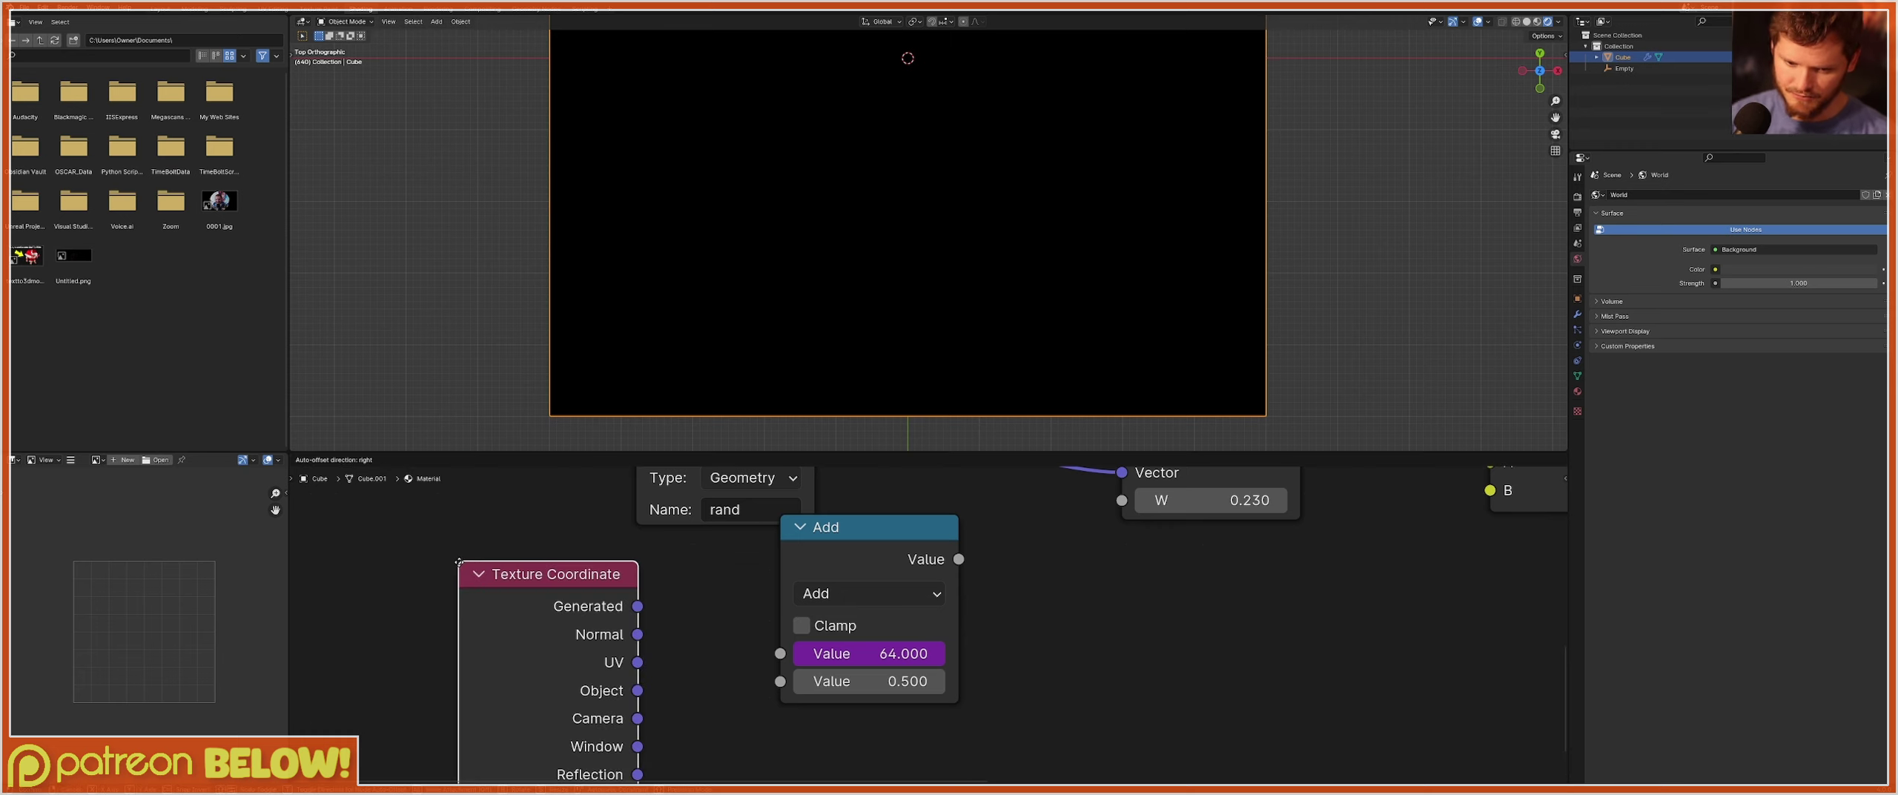
pyautogui.click(298, 562)
pyautogui.keyDown('ctrl'); pyautogui.keyDown('shift'); pyautogui.click(393, 579); pyautogui.keyUp('shift'); pyautogui.keyUp('ctrl')
pyautogui.scroll(-4, 445, 571)
pyautogui.press('g')
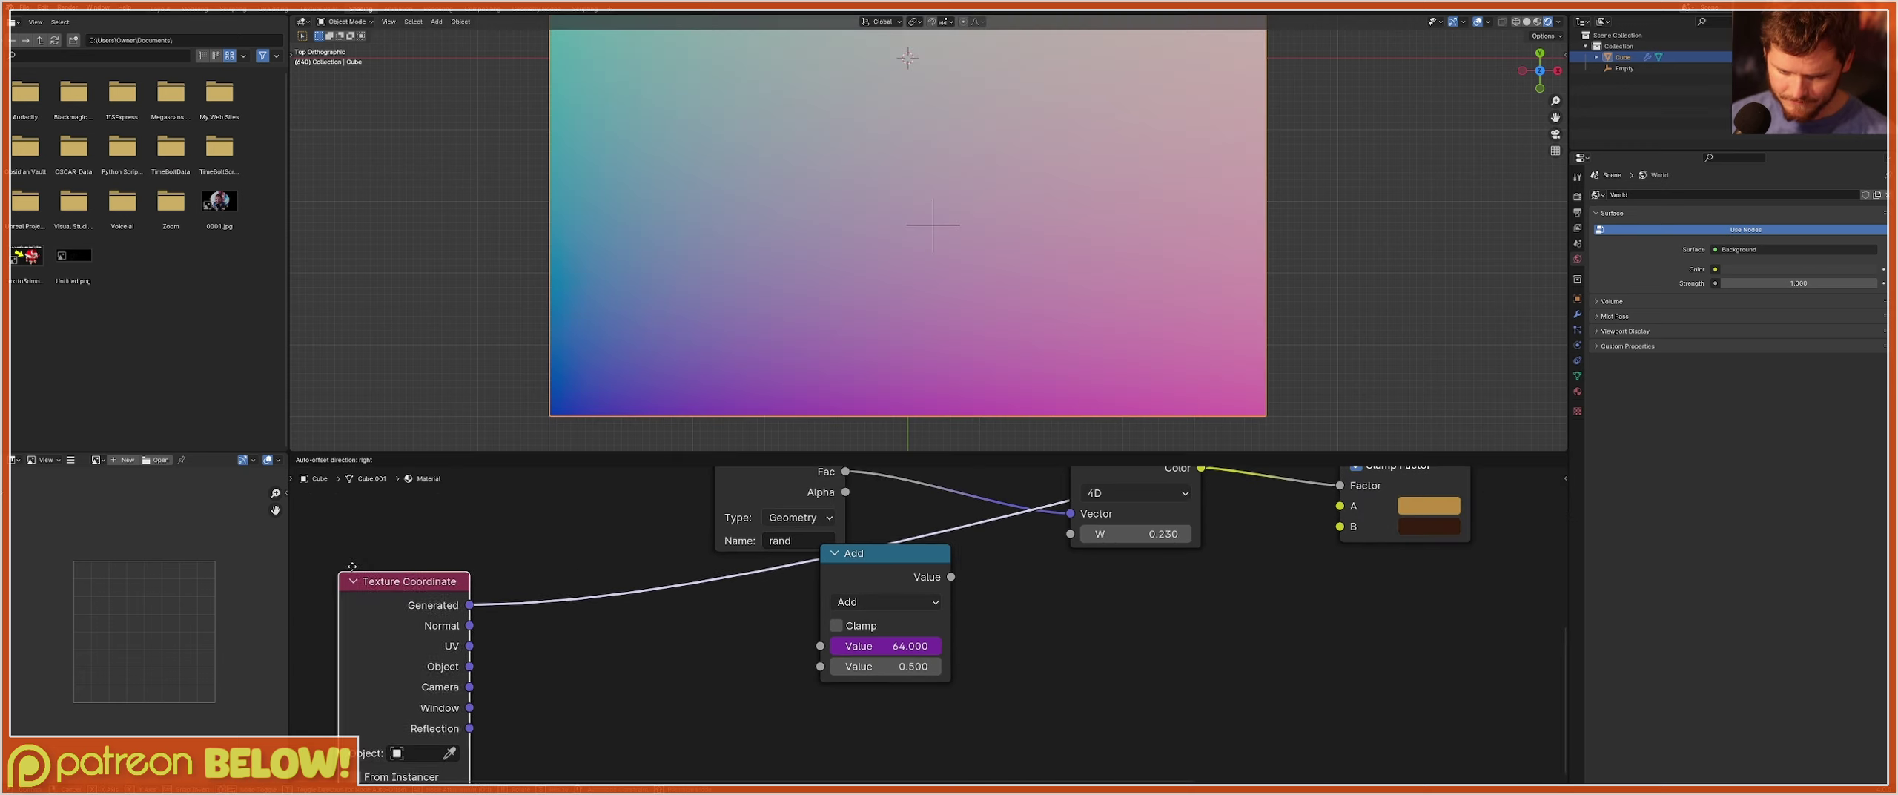
# Add a Separate XYZ node after the Generated coordinates and preview its Y output.
pyautogui.hotkey('shift', 'a')
pyautogui.write('sep xyz')
pyautogui.press('Return')
pyautogui.click(545, 587)
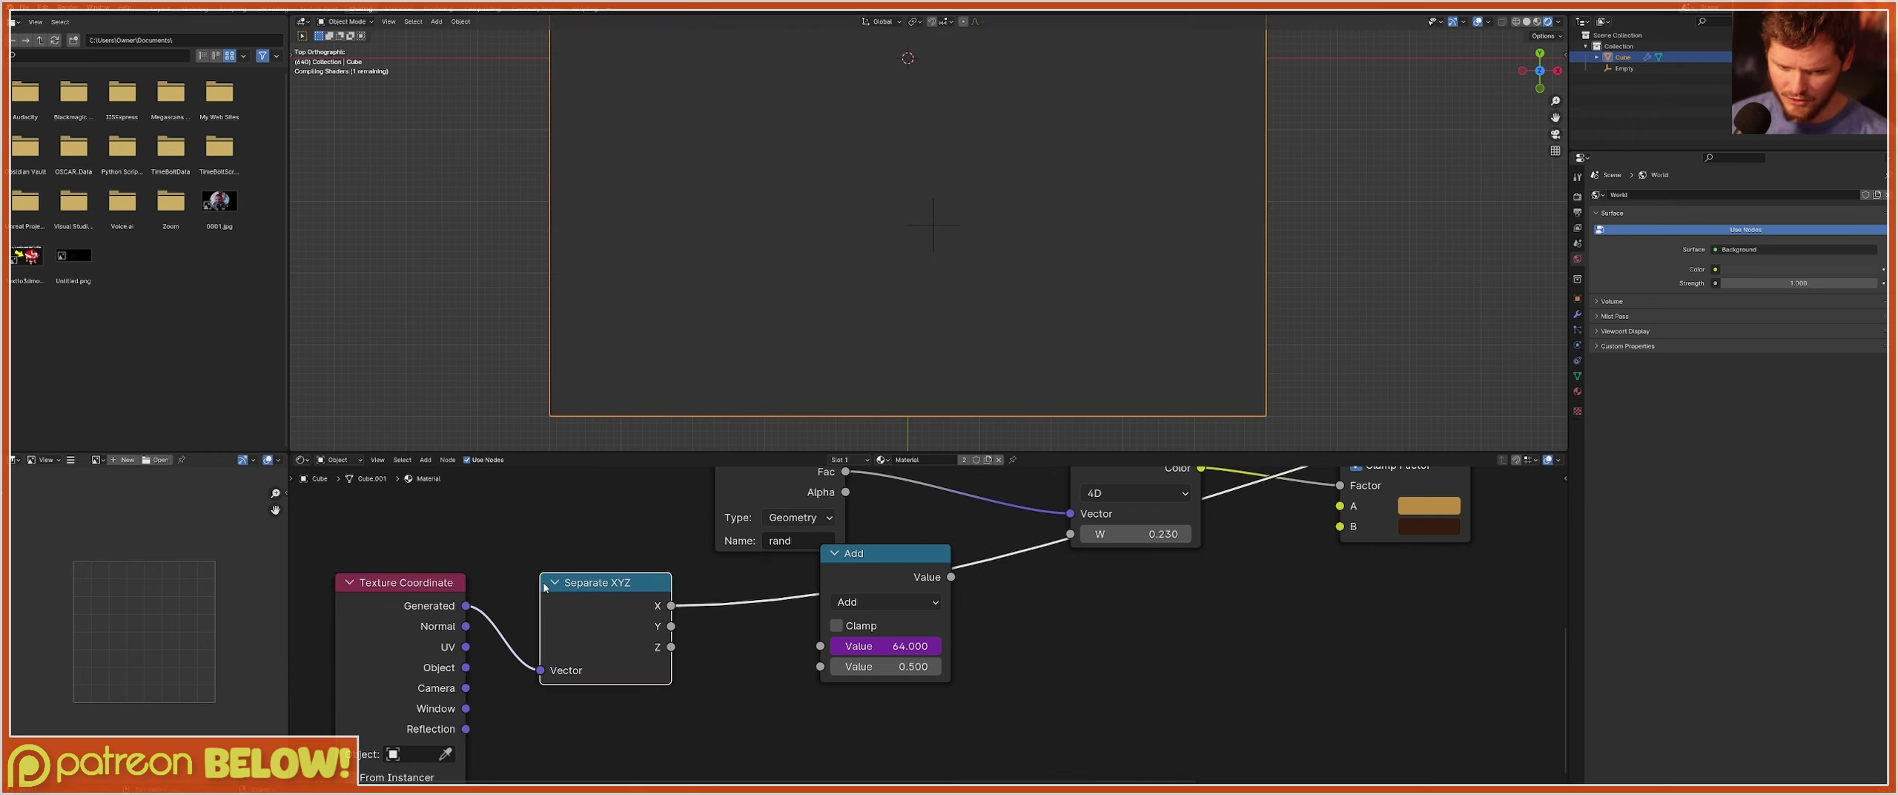
pyautogui.keyDown('ctrl'); pyautogui.keyDown('shift'); pyautogui.click(605, 615); pyautogui.keyUp('shift'); pyautogui.keyUp('ctrl')
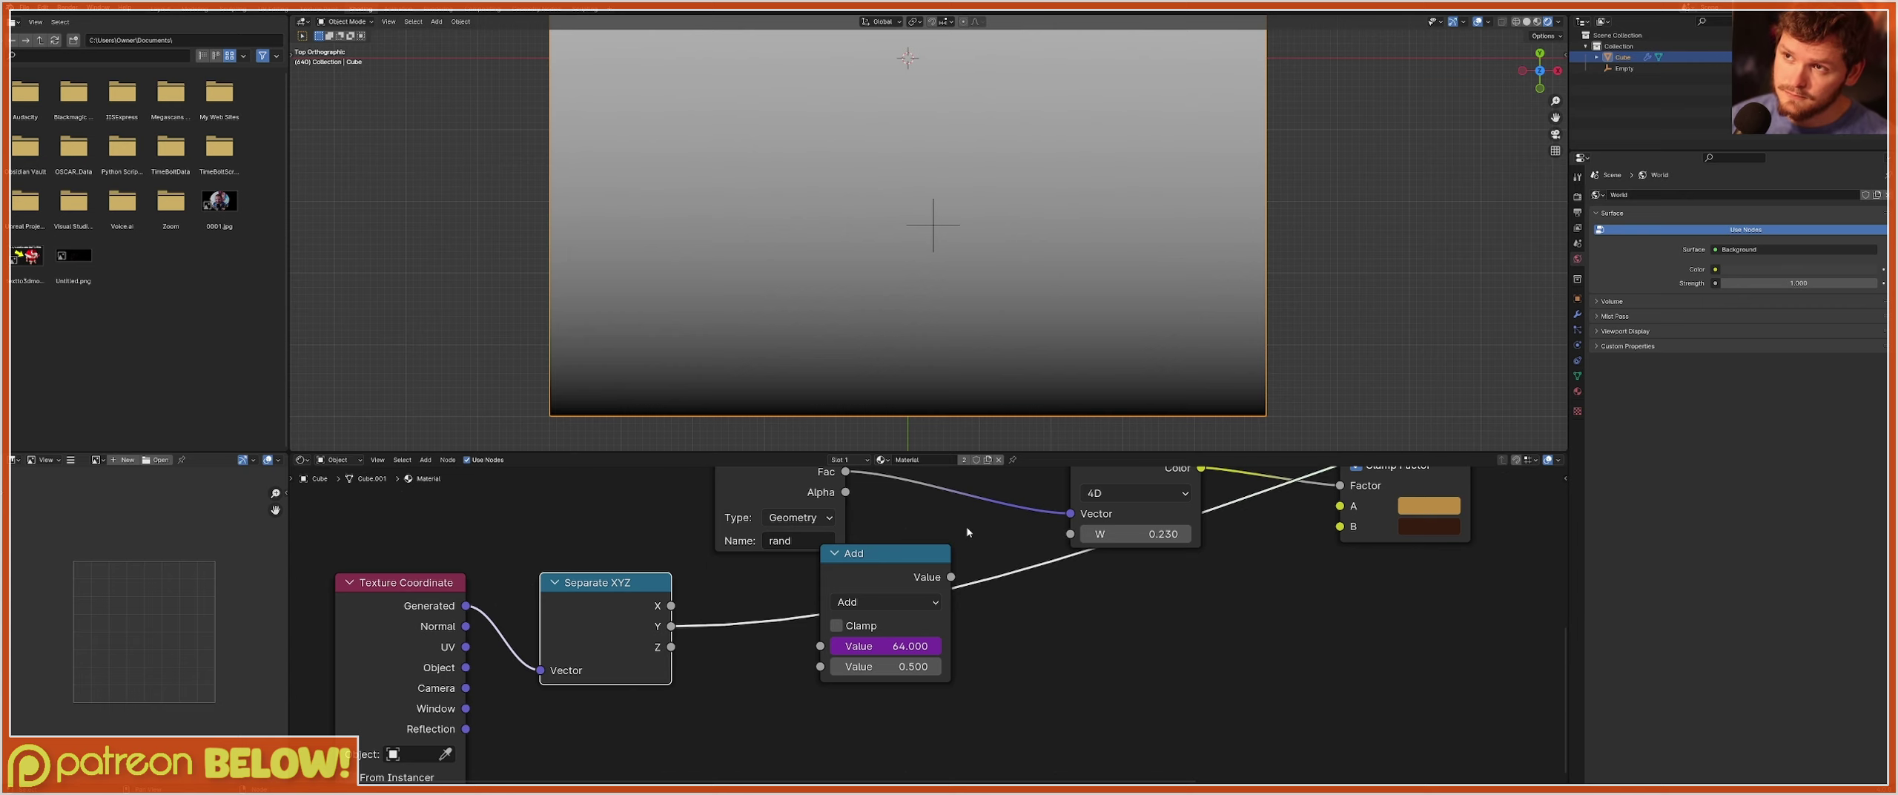
# Change the frame-driven Add node to Multiply and feed Separate XYZ's Y into its second value.
pyautogui.click(883, 602)
pyautogui.click(883, 548)
pyautogui.moveTo(671, 626); pyautogui.dragTo(820, 666)
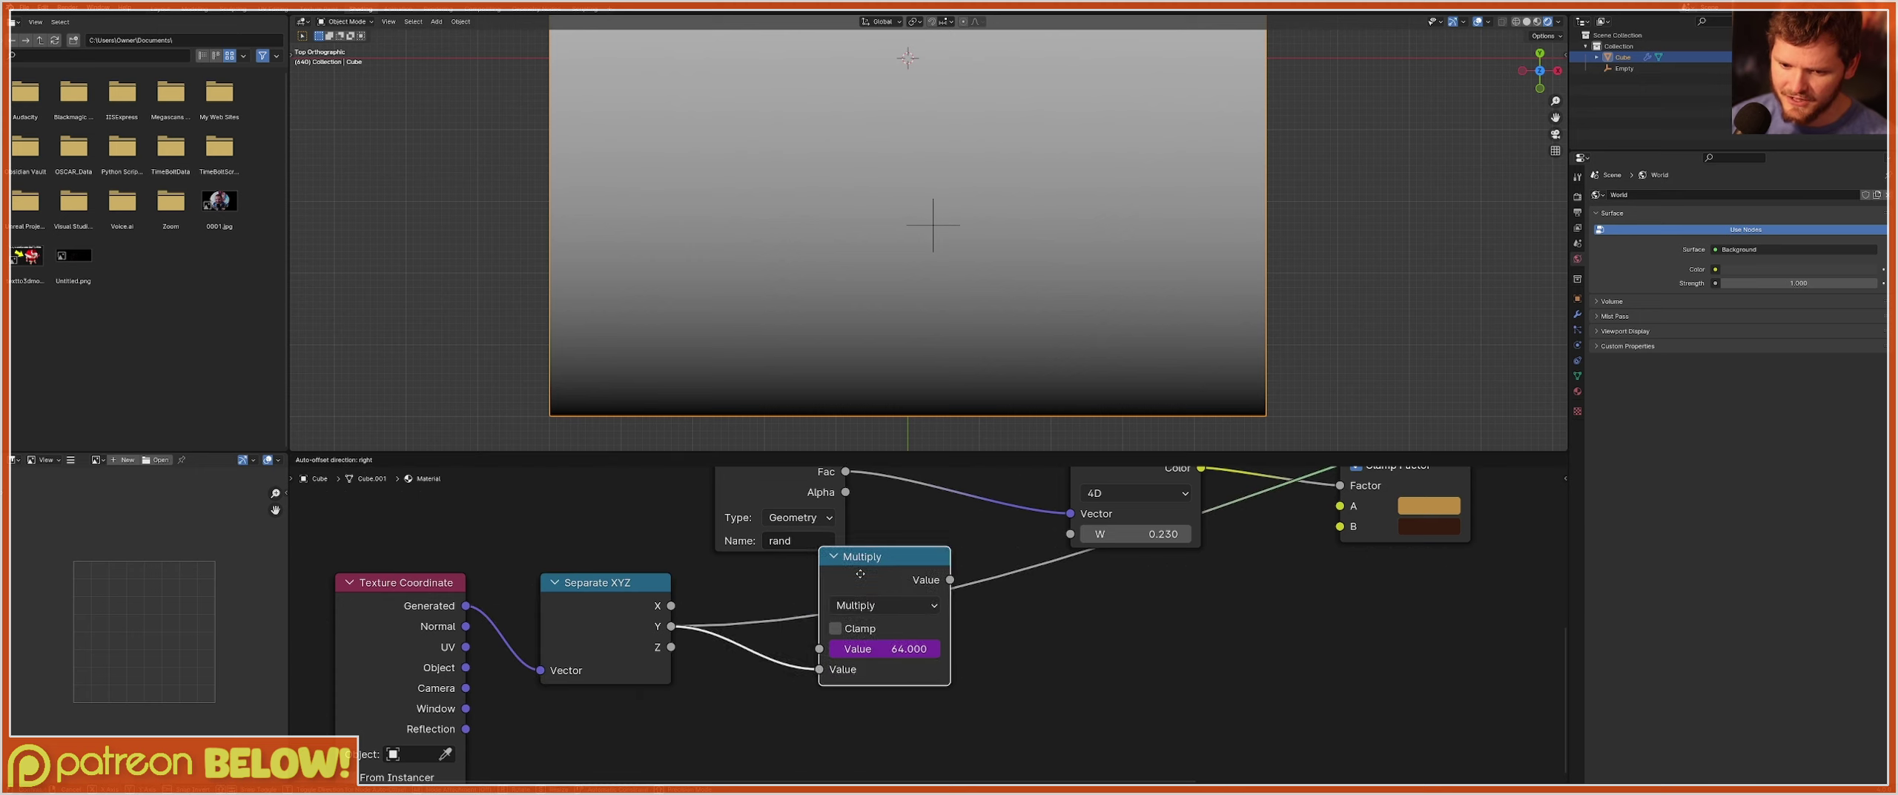
pyautogui.moveTo(863, 571); pyautogui.dragTo(772, 618)
# Duplicate the Multiply node after itself, set the copy to Ceil, and connect it to the White Noise Texture's W input.
pyautogui.hotkey('shift', 'd')
pyautogui.click(939, 644)
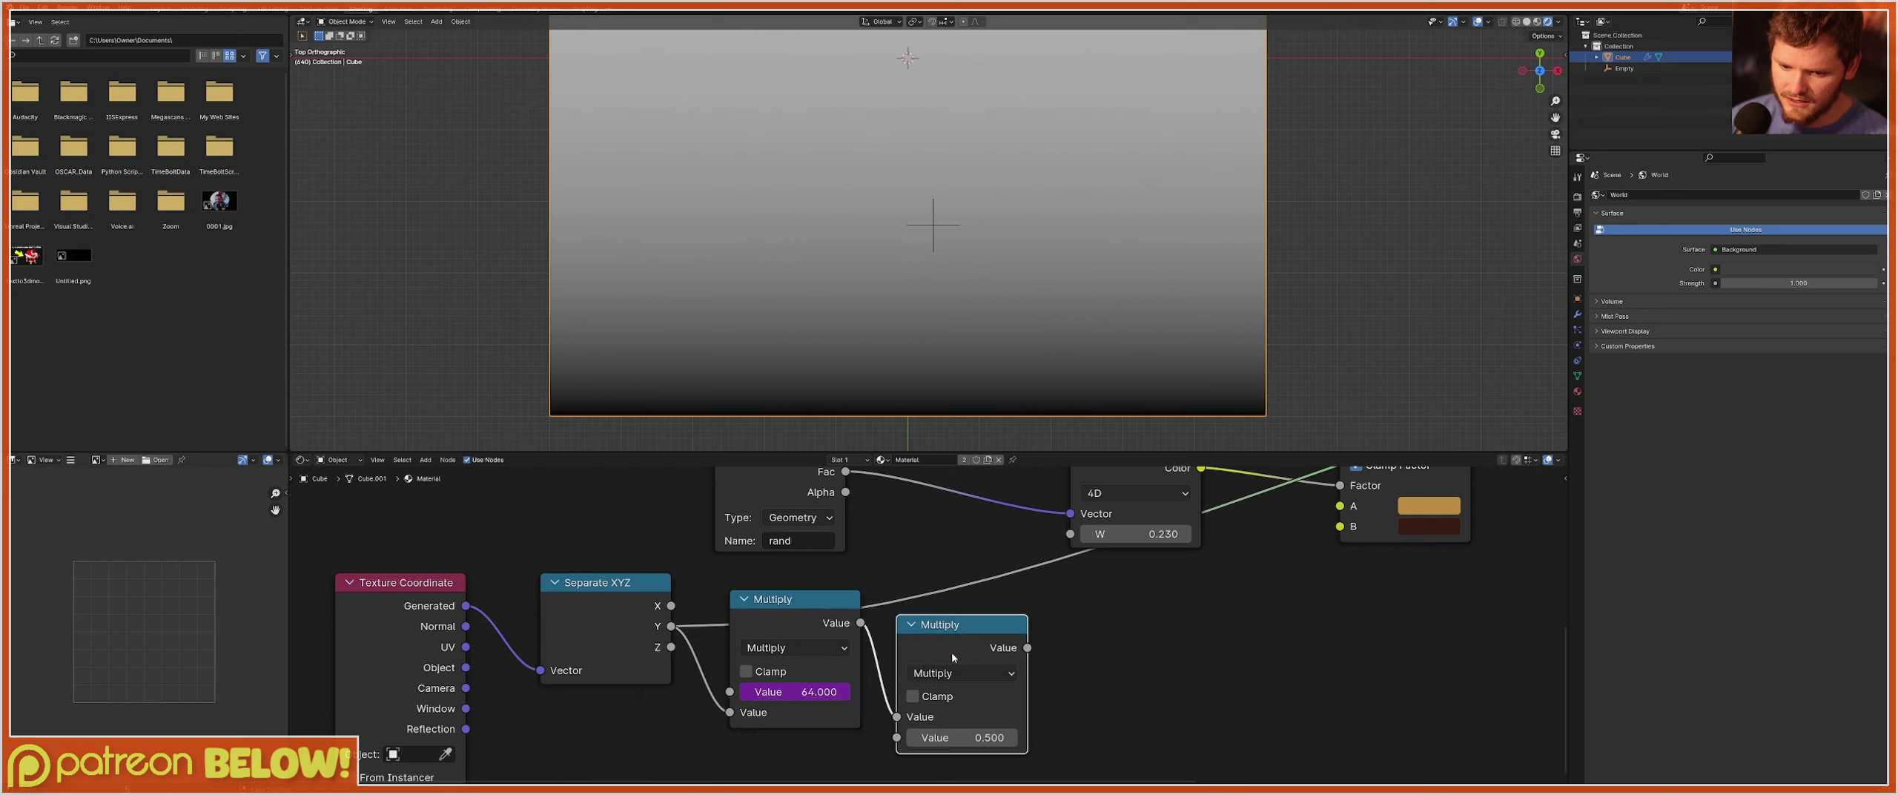
pyautogui.click(962, 672)
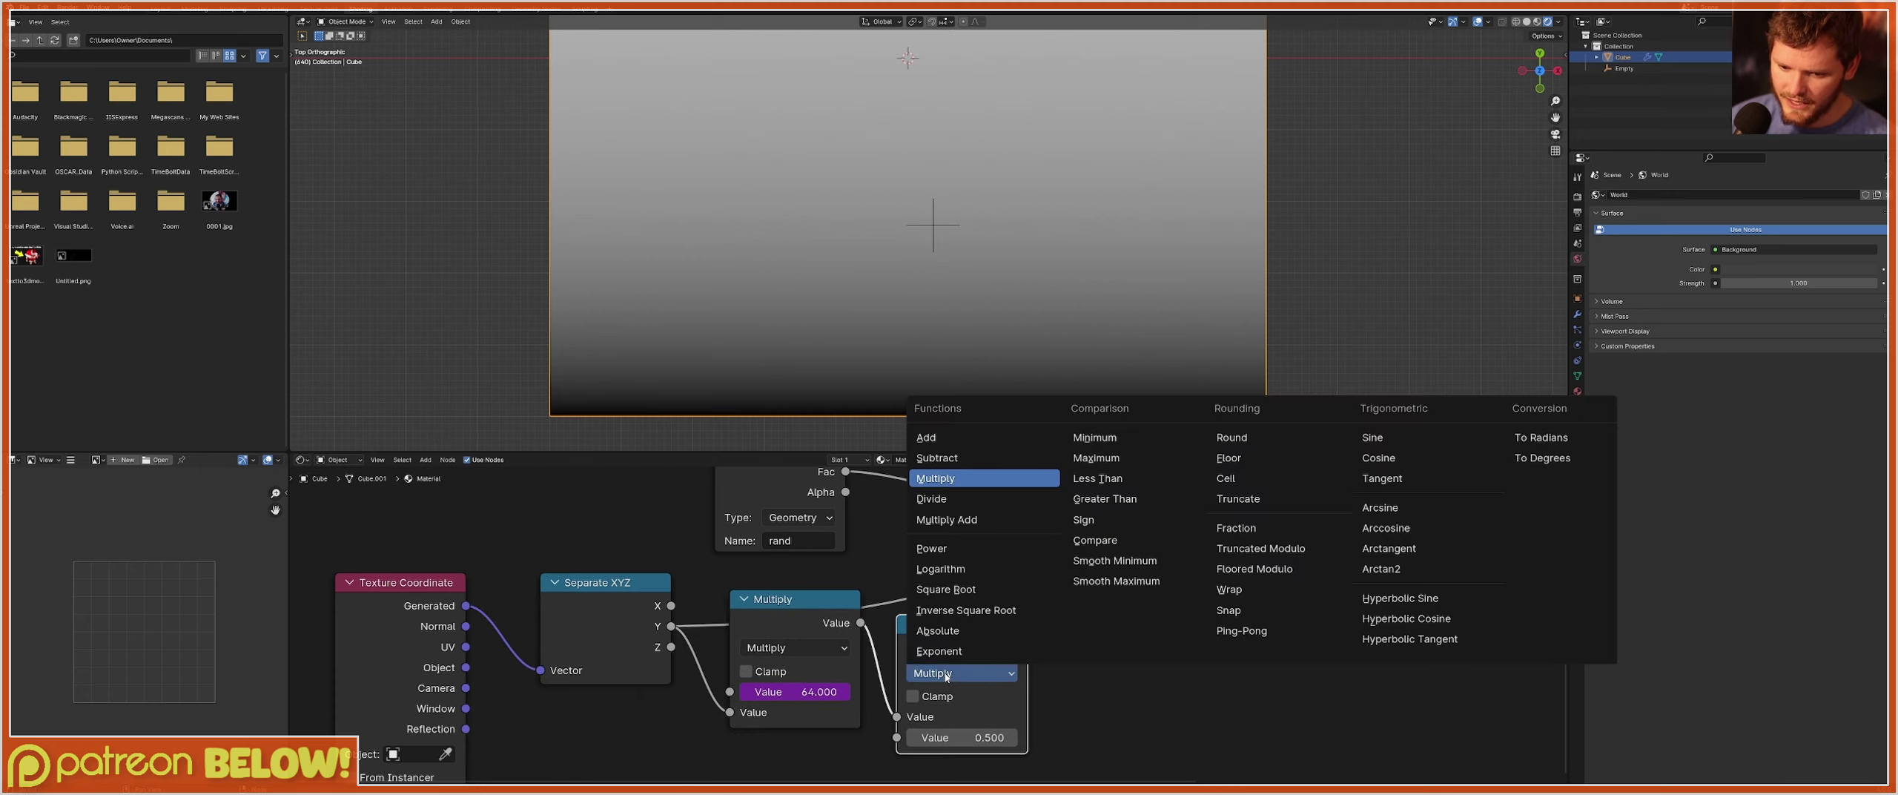
pyautogui.click(1235, 478)
pyautogui.moveTo(1028, 647); pyautogui.dragTo(1071, 534)
# Preview the White Noise Texture's Value output on the plane while the simulation plays.
pyautogui.moveTo(1133, 525); pyautogui.dragTo(1011, 616, button='middle')
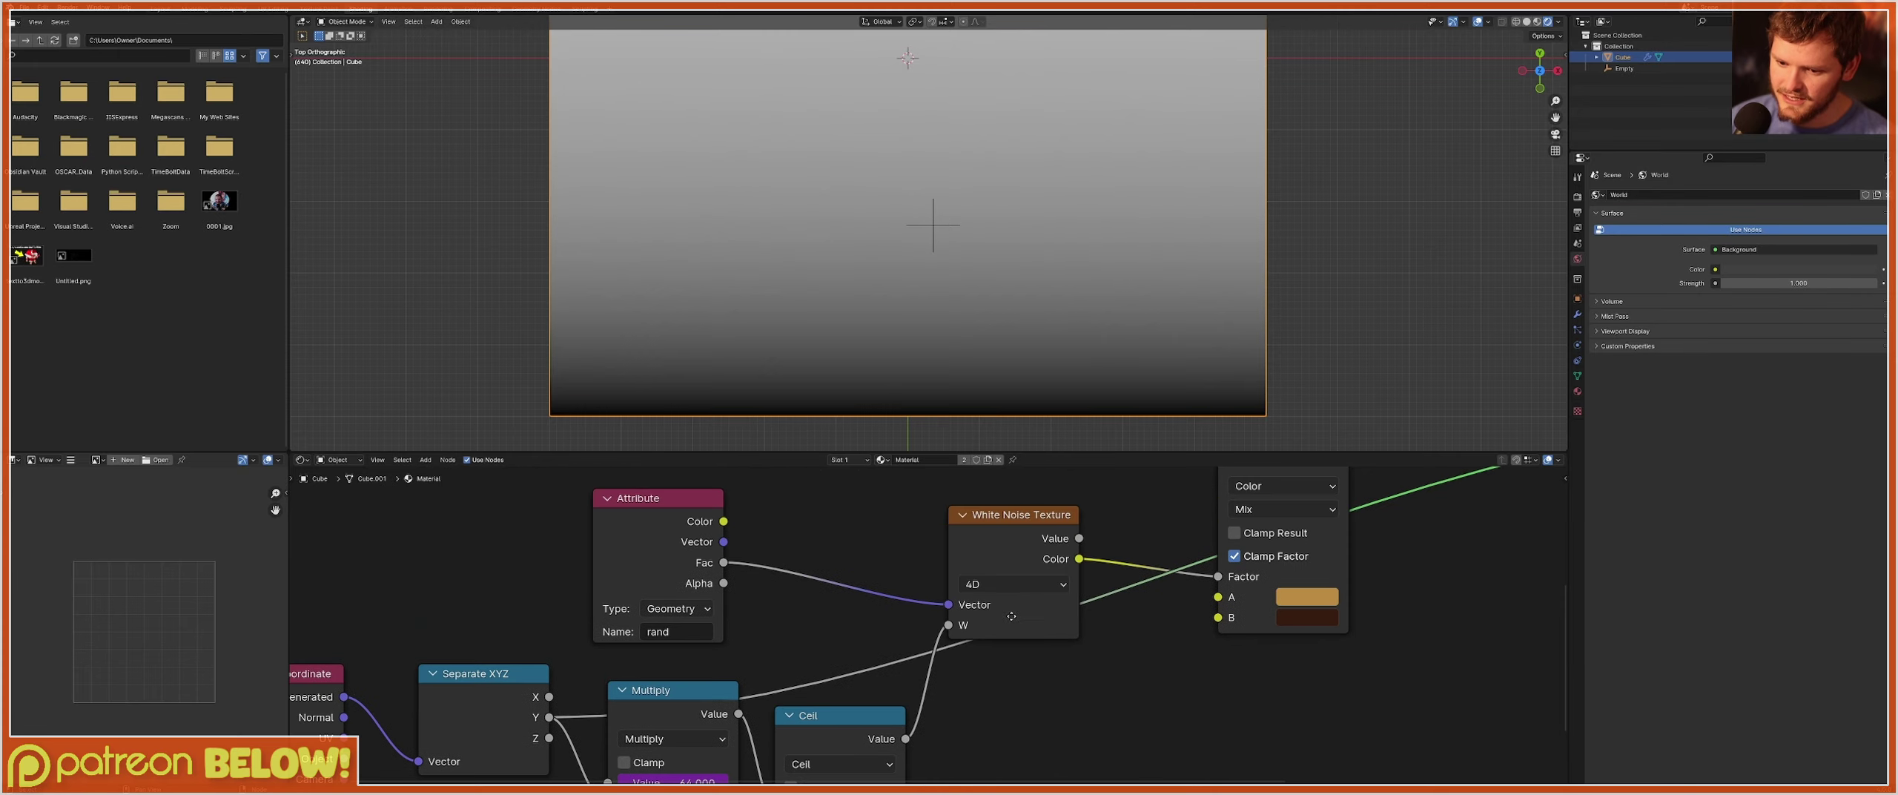
pyautogui.keyDown('ctrl'); pyautogui.keyDown('shift'); pyautogui.click(1011, 616); pyautogui.keyUp('shift'); pyautogui.keyUp('ctrl')
pyautogui.press('space')
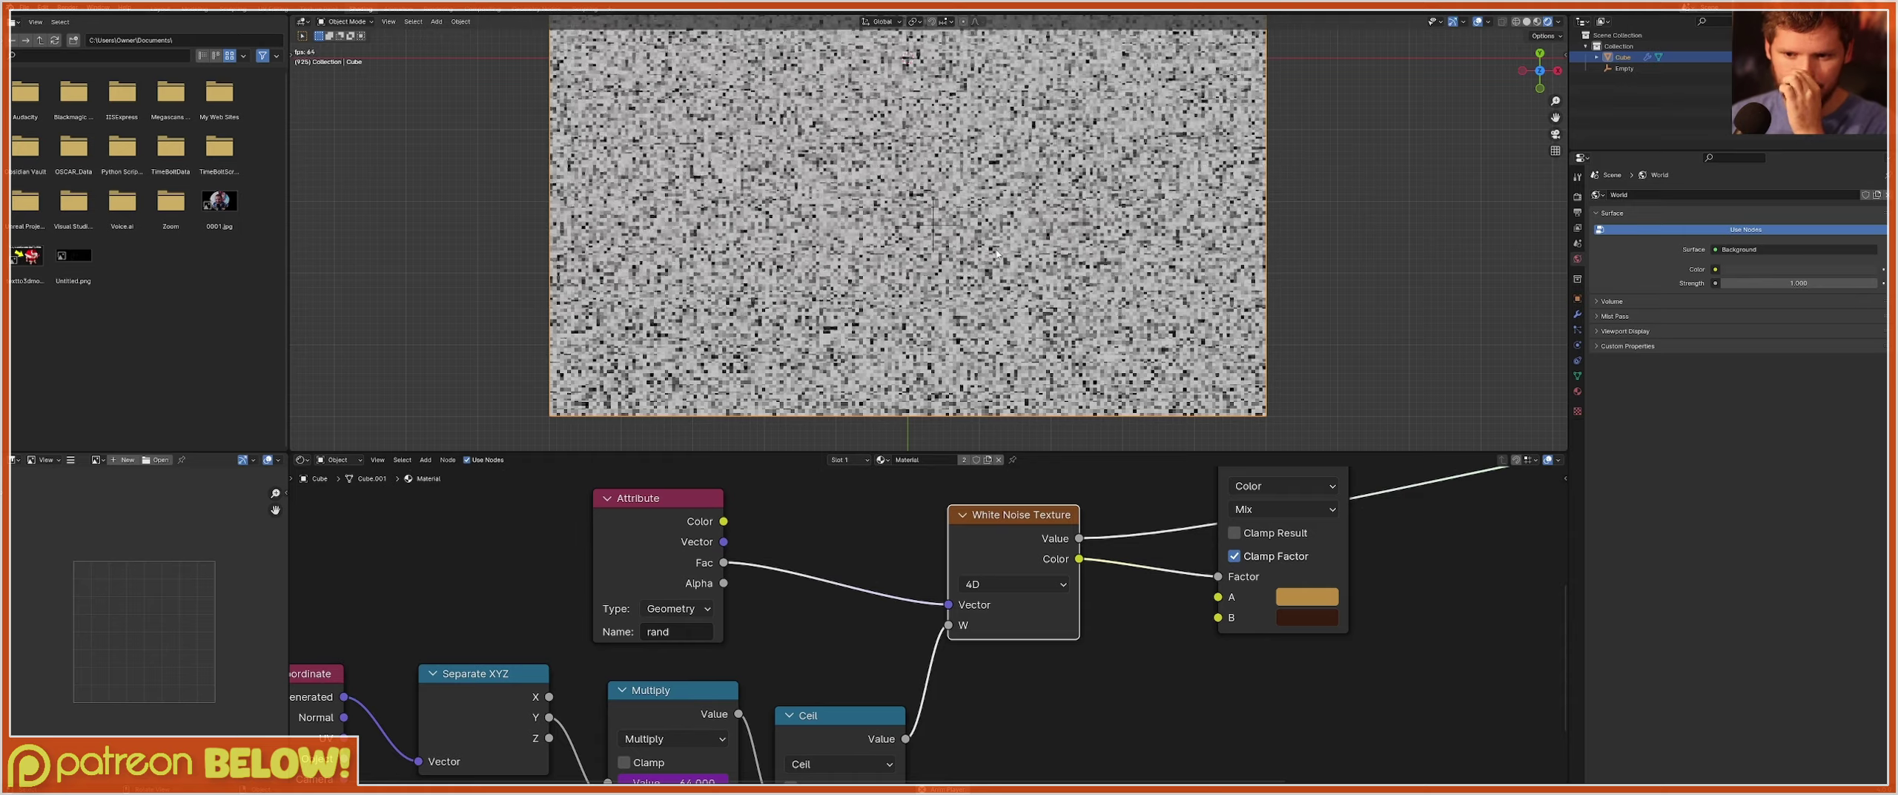
# Reconnect the "sand" Mix node's Result to the Material Output, watch the grains, and stop playback.
pyautogui.moveTo(1260, 542); pyautogui.dragTo(771, 649, button='middle')
pyautogui.scroll(-3, 770, 649)
pyautogui.moveTo(994, 475); pyautogui.dragTo(964, 572, button='middle')
pyautogui.scroll(-2, 964, 573)
pyautogui.keyDown('ctrl'); pyautogui.keyDown('shift'); pyautogui.click(976, 536); pyautogui.keyUp('shift'); pyautogui.keyUp('ctrl')
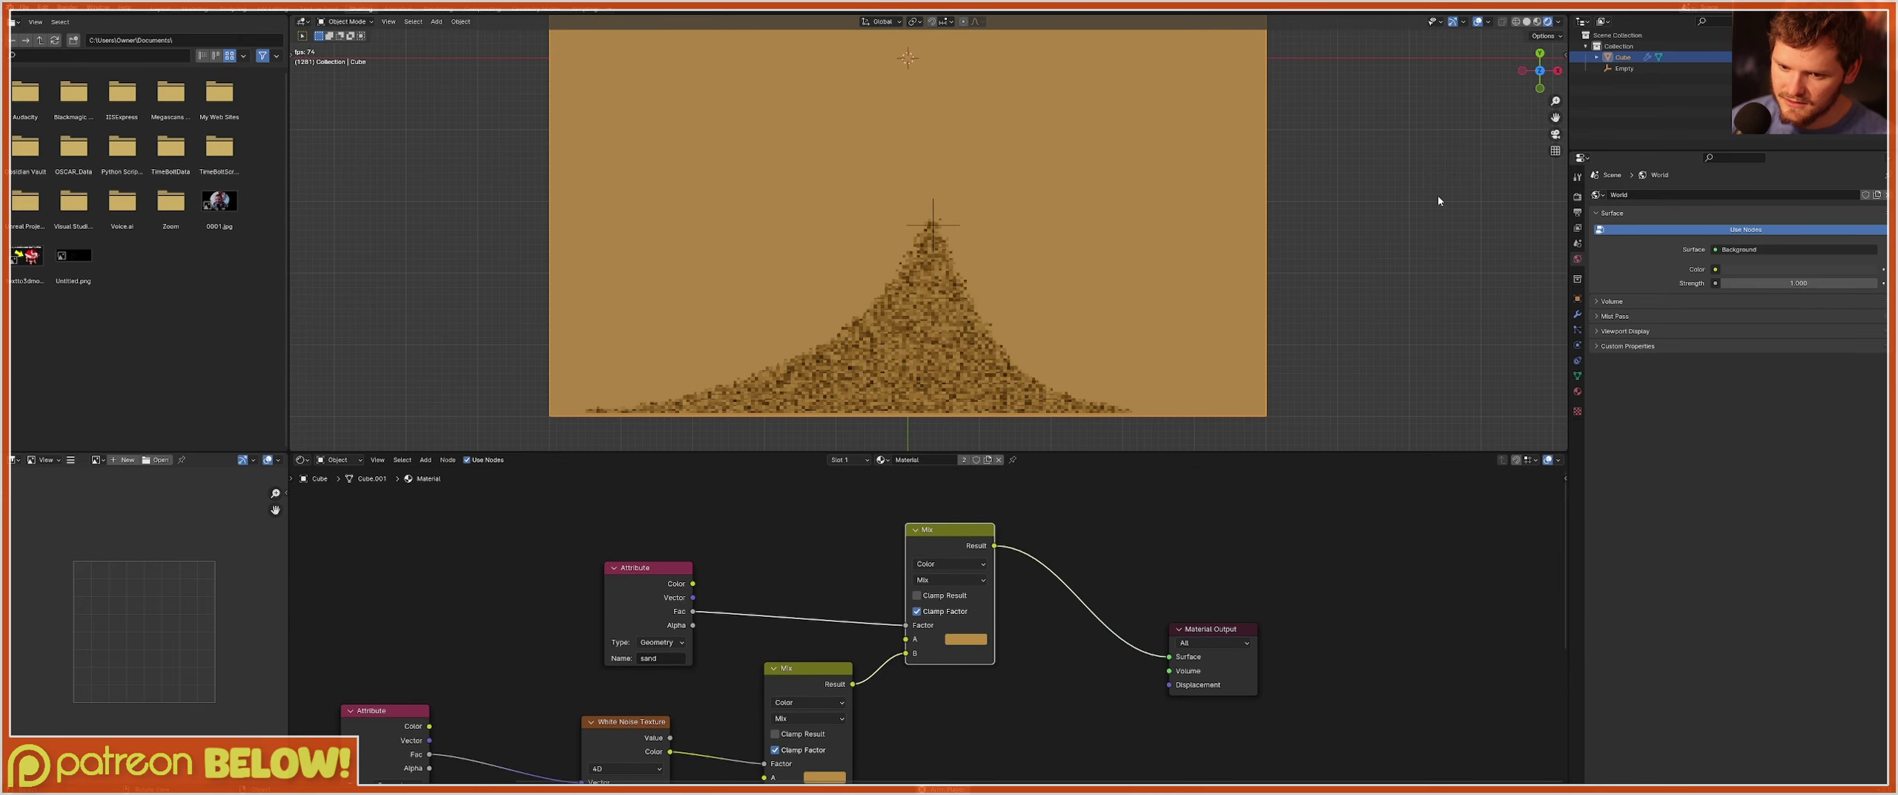
pyautogui.press('space')
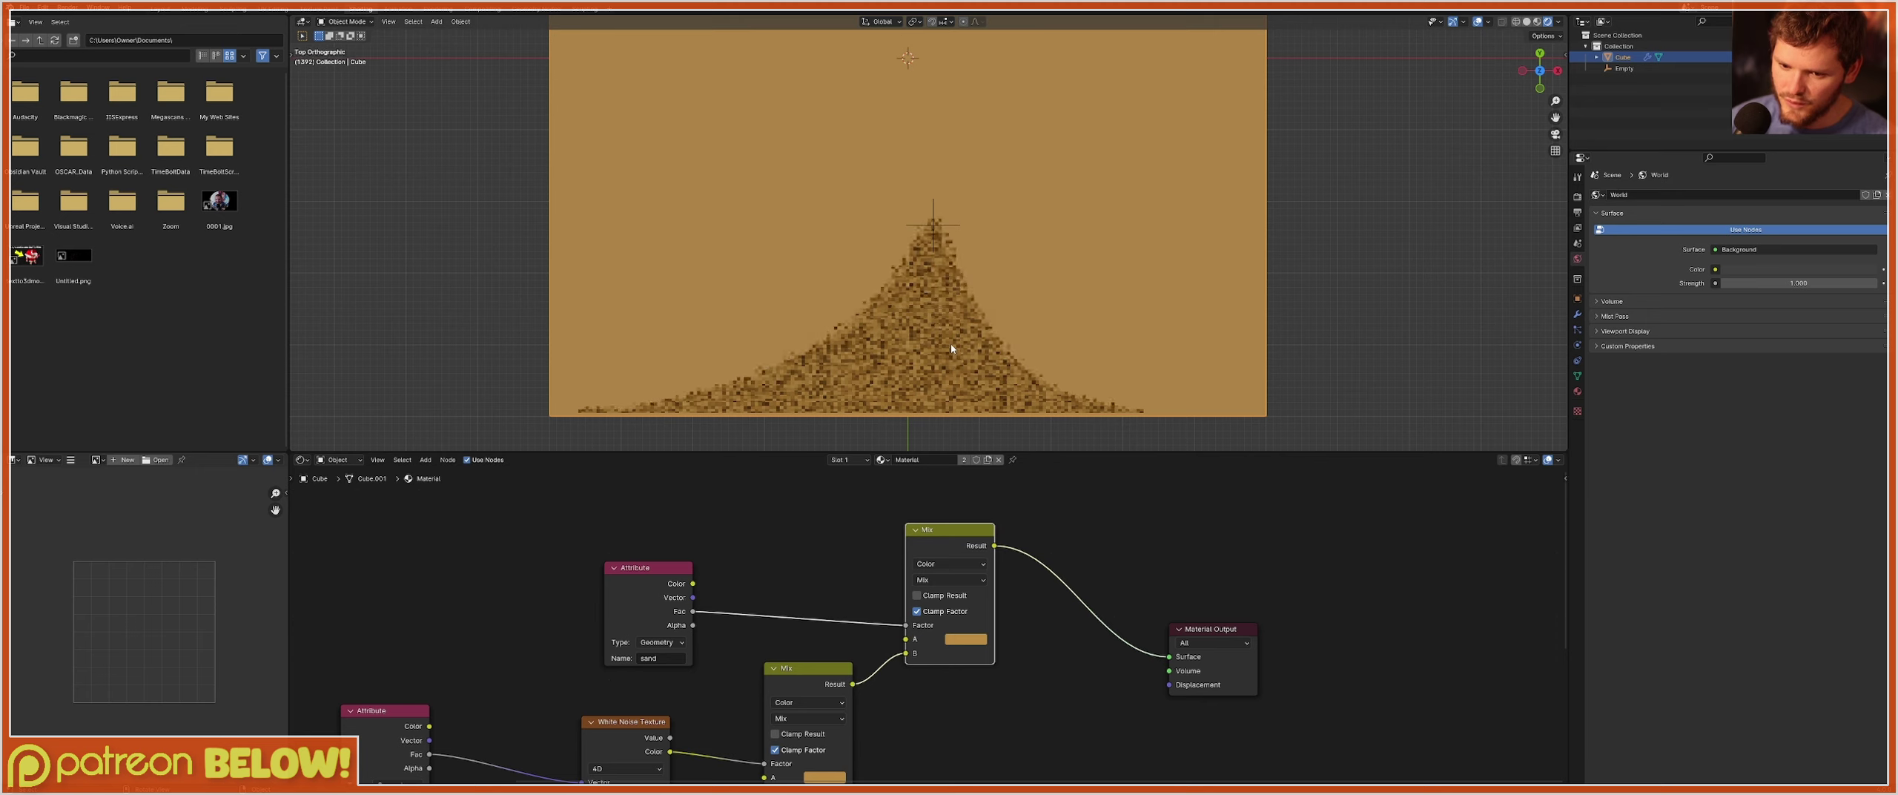
# Spread out the Texture Coordinate and Separate XYZ nodes to make room before the Multiply node.
pyautogui.scroll(2, 945, 341)
pyautogui.moveTo(610, 644); pyautogui.dragTo(1233, 659, button='middle')
pyautogui.moveTo(791, 587); pyautogui.dragTo(484, 570)
pyautogui.moveTo(784, 666); pyautogui.dragTo(964, 553)
pyautogui.press('g')
pyautogui.click(731, 559)
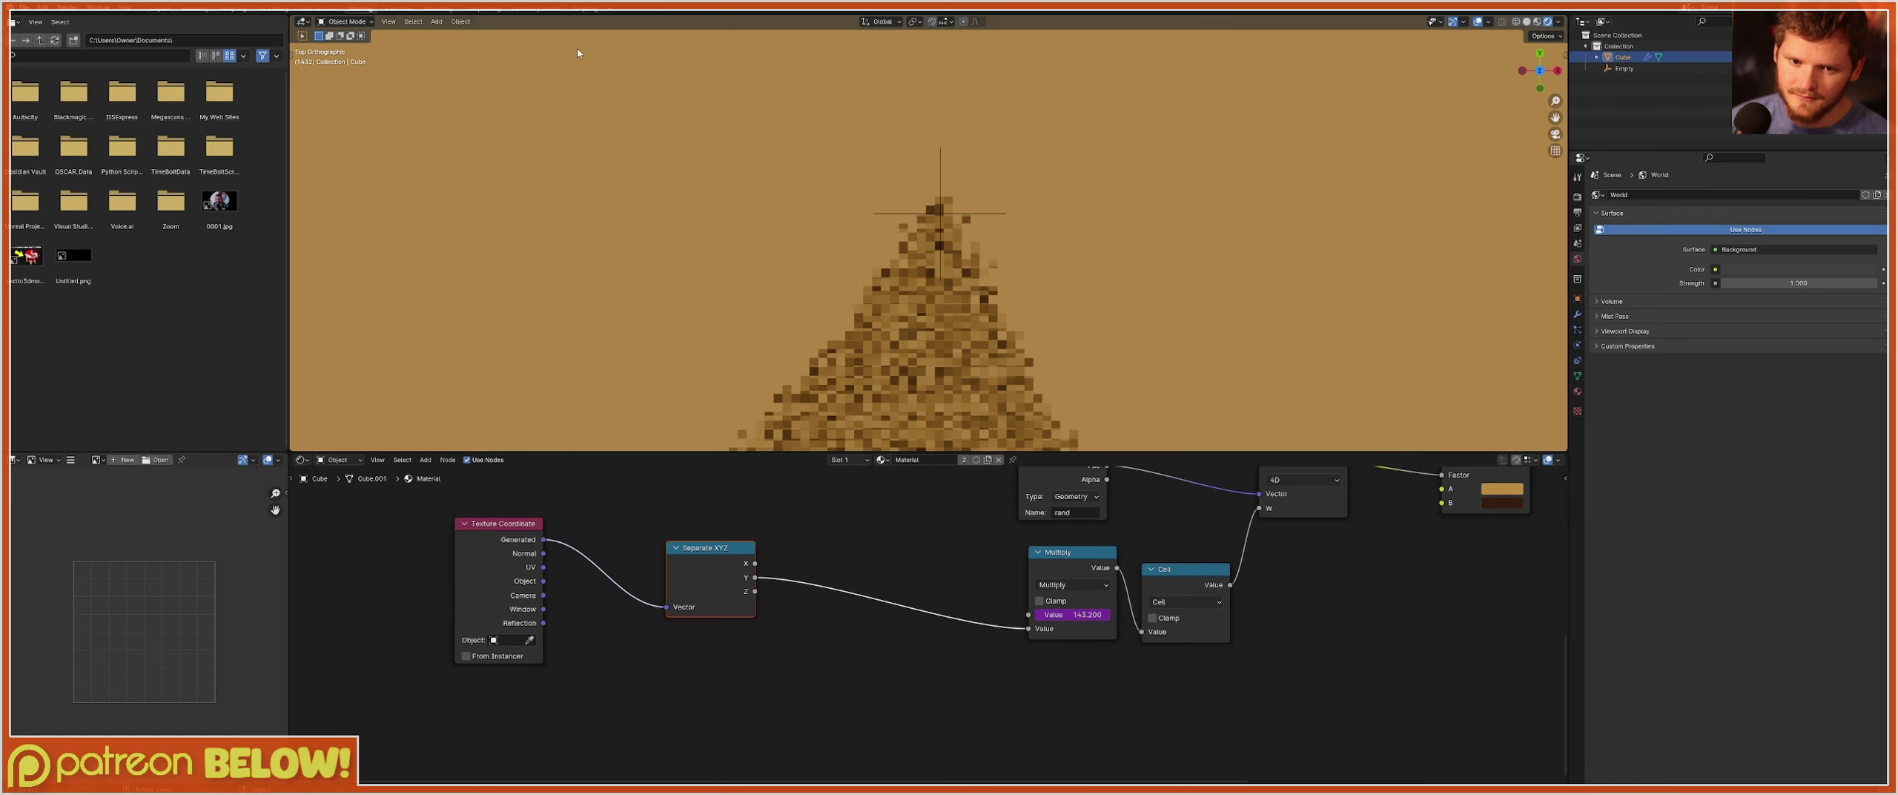
# In the geometry nodes setup, insert a Store Named Attribute node between the Grid's Mesh output and FloorCell.
pyautogui.click(539, 9)
pyautogui.moveTo(209, 482); pyautogui.dragTo(946, 479, button='middle')
pyautogui.scroll(-7, 946, 479)
pyautogui.moveTo(15, 548); pyautogui.dragTo(705, 524, button='middle')
pyautogui.scroll(7, 705, 522)
pyautogui.moveTo(871, 474); pyautogui.dragTo(622, 535)
pyautogui.hotkey('shift', 'a')
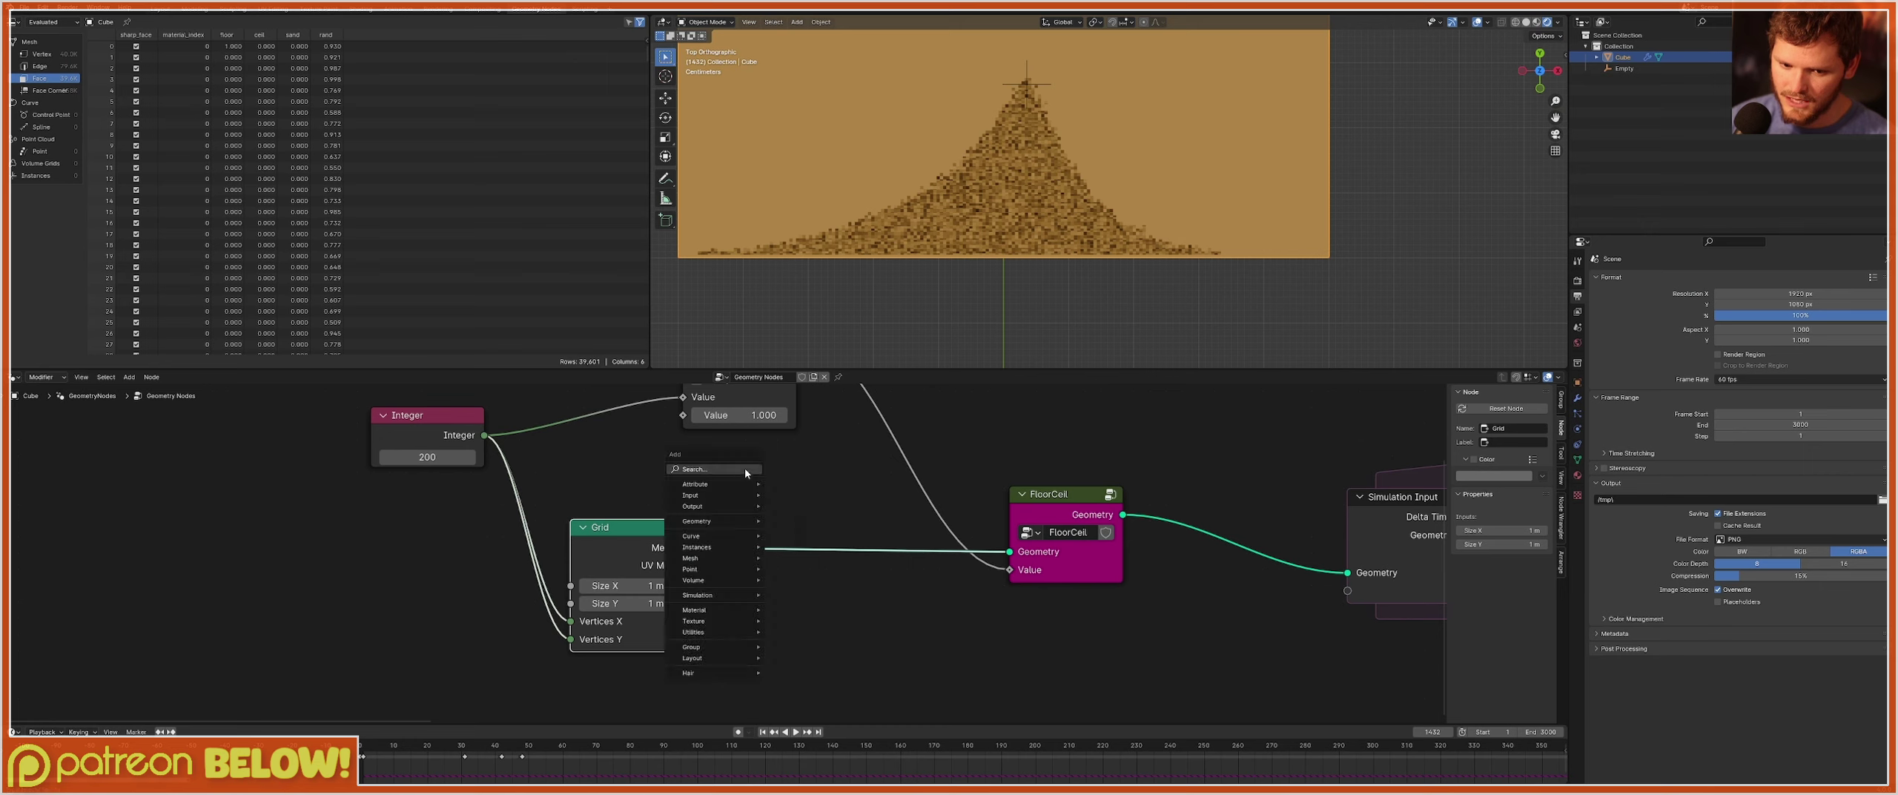
pyautogui.click(744, 469)
pyautogui.write('store')
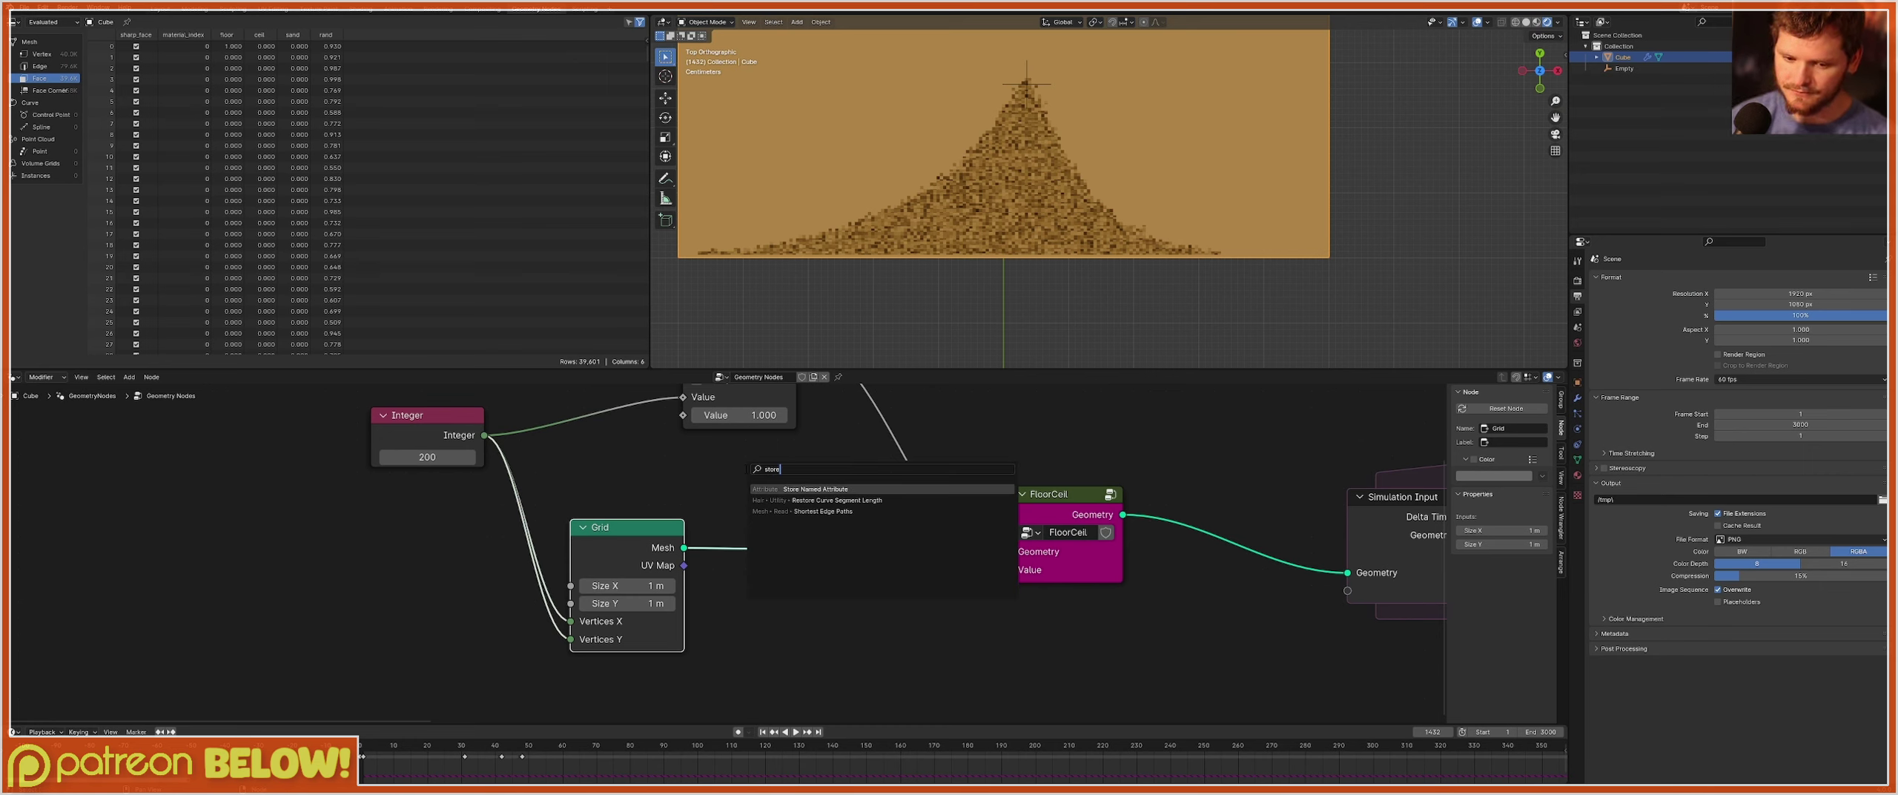
pyautogui.press('Return')
pyautogui.click(739, 509)
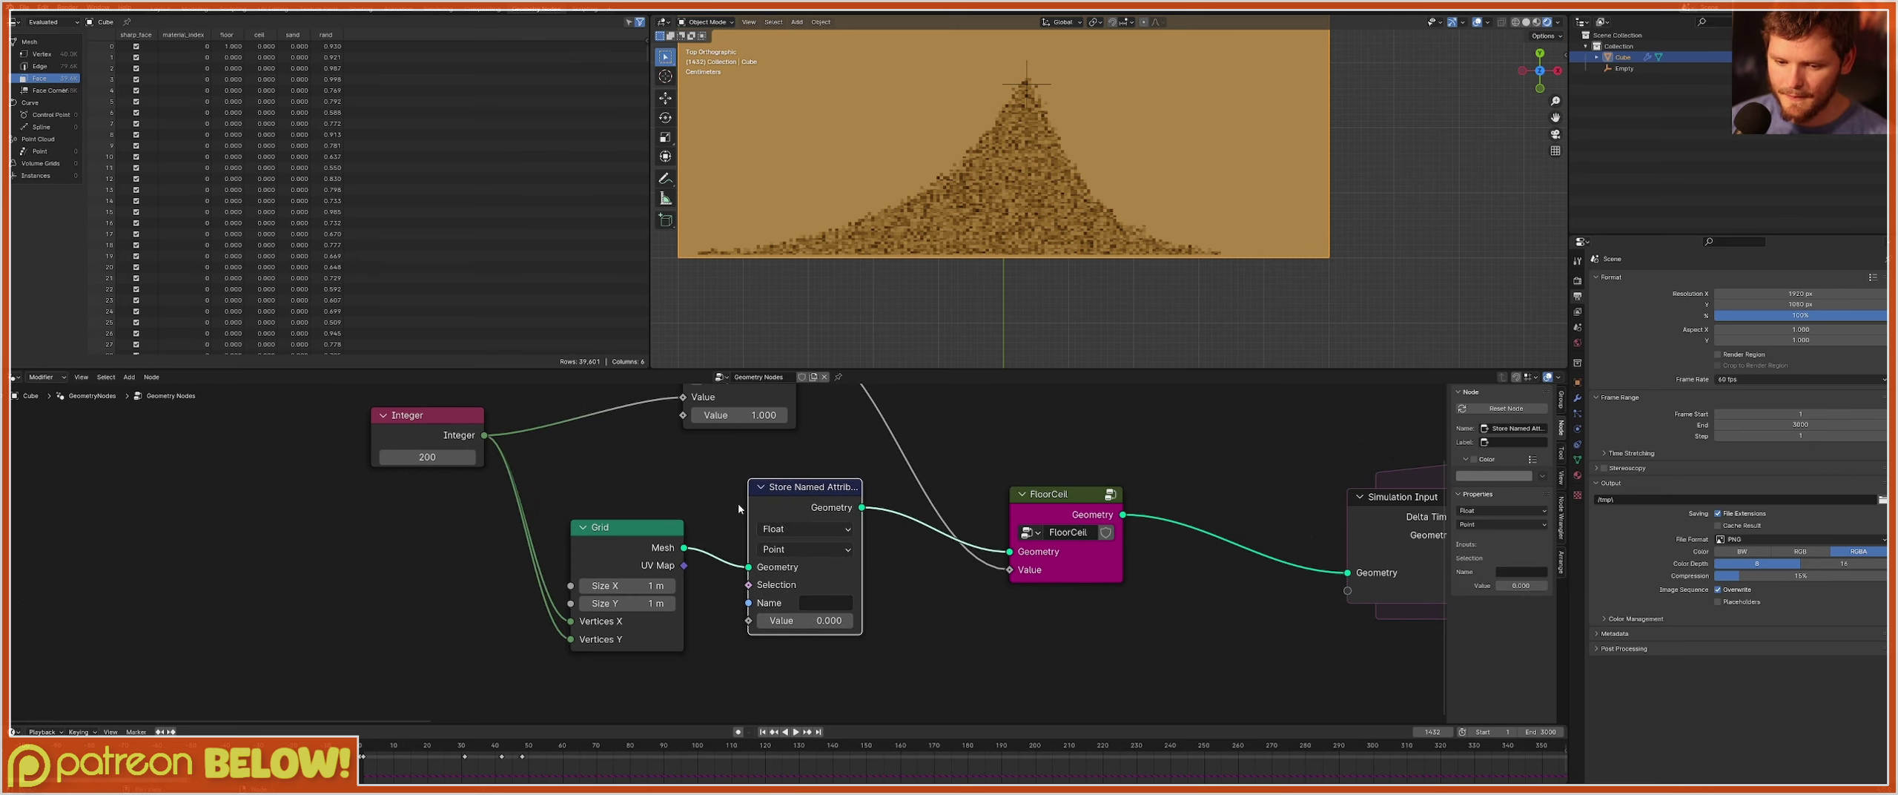
# Set the Store Named Attribute node's domain to Face and name the attribute "res".
pyautogui.click(780, 551)
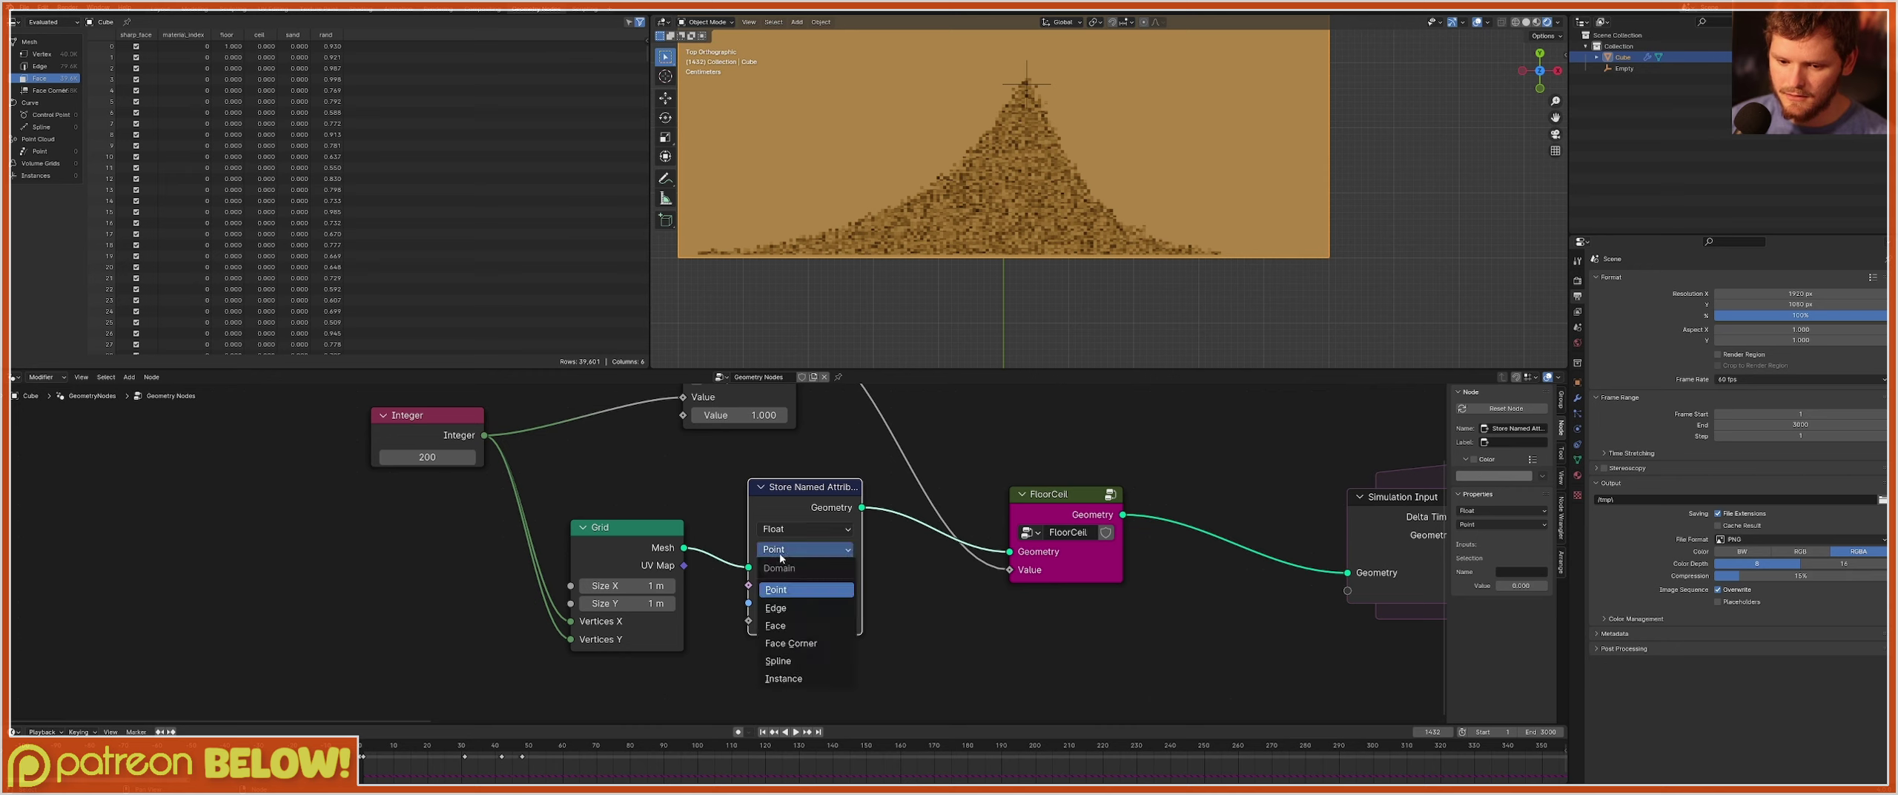
pyautogui.click(774, 625)
pyautogui.click(826, 602)
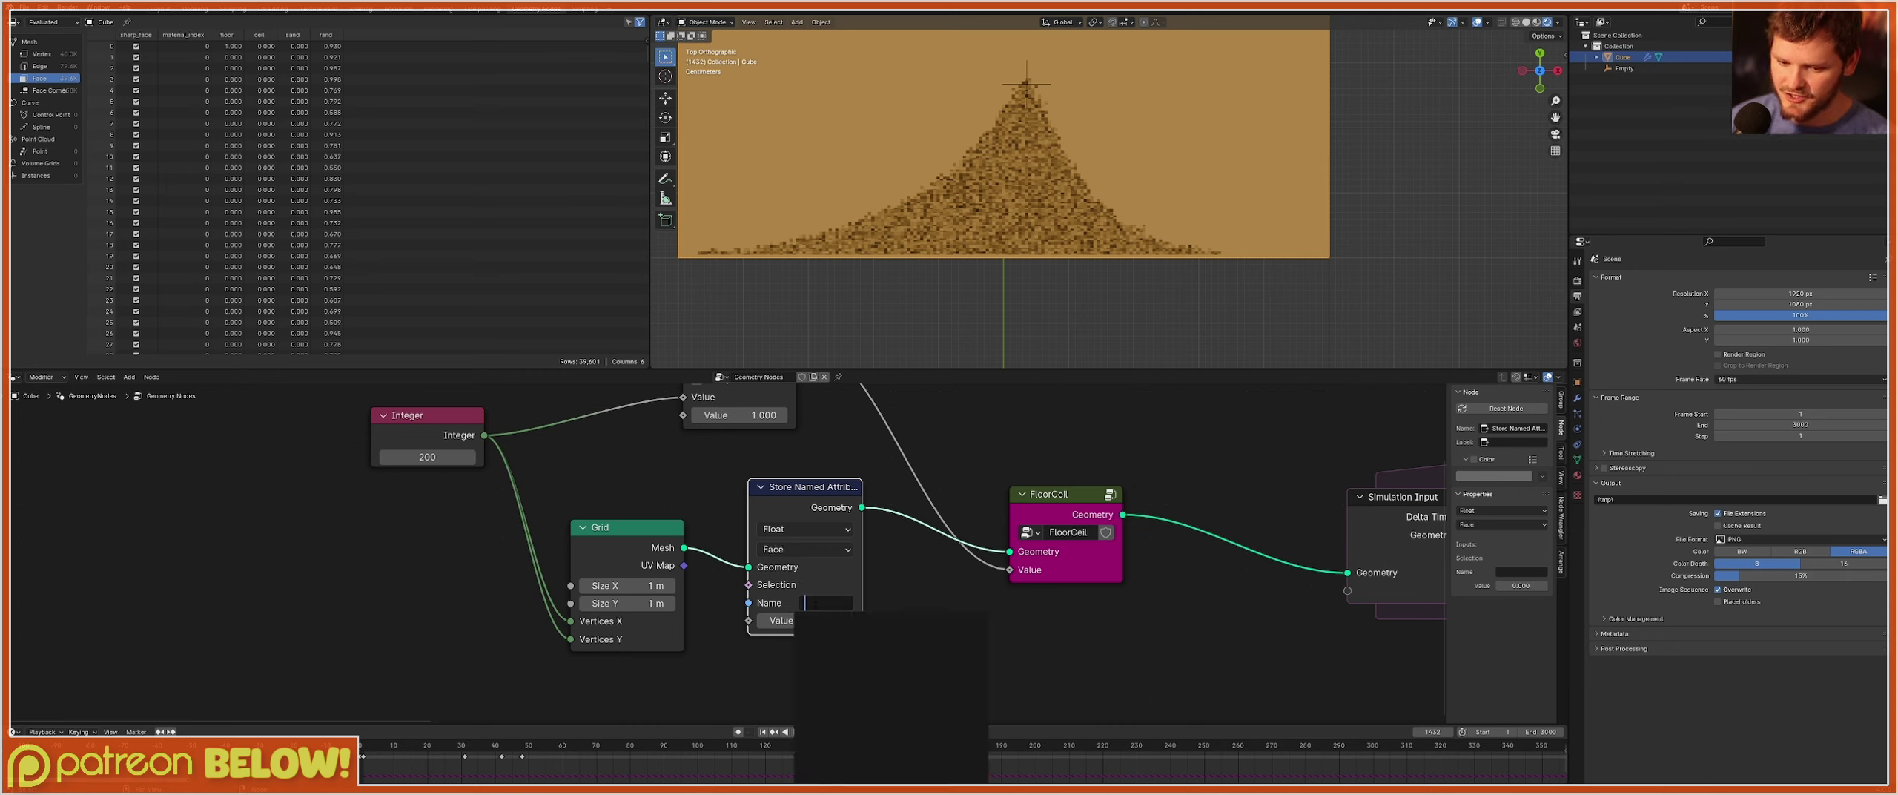
pyautogui.write('res')
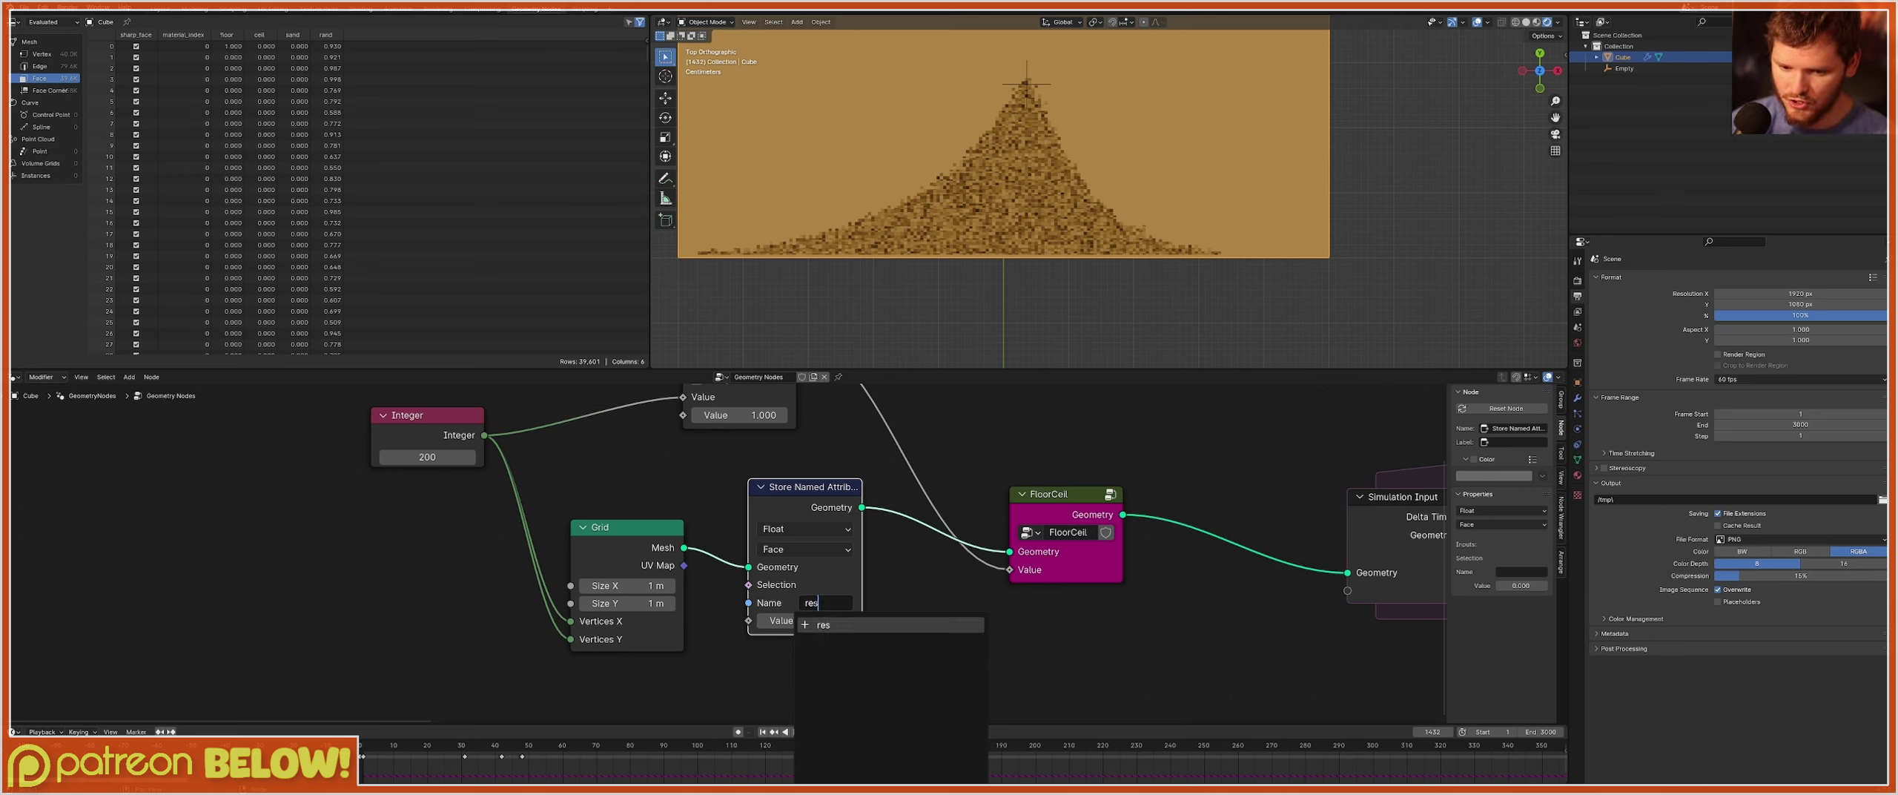
pyautogui.press('Return')
# Set the "res" attribute's data type to Integer and connect the Integer node holding the grid resolution to its Value.
pyautogui.moveTo(449, 434); pyautogui.dragTo(406, 495)
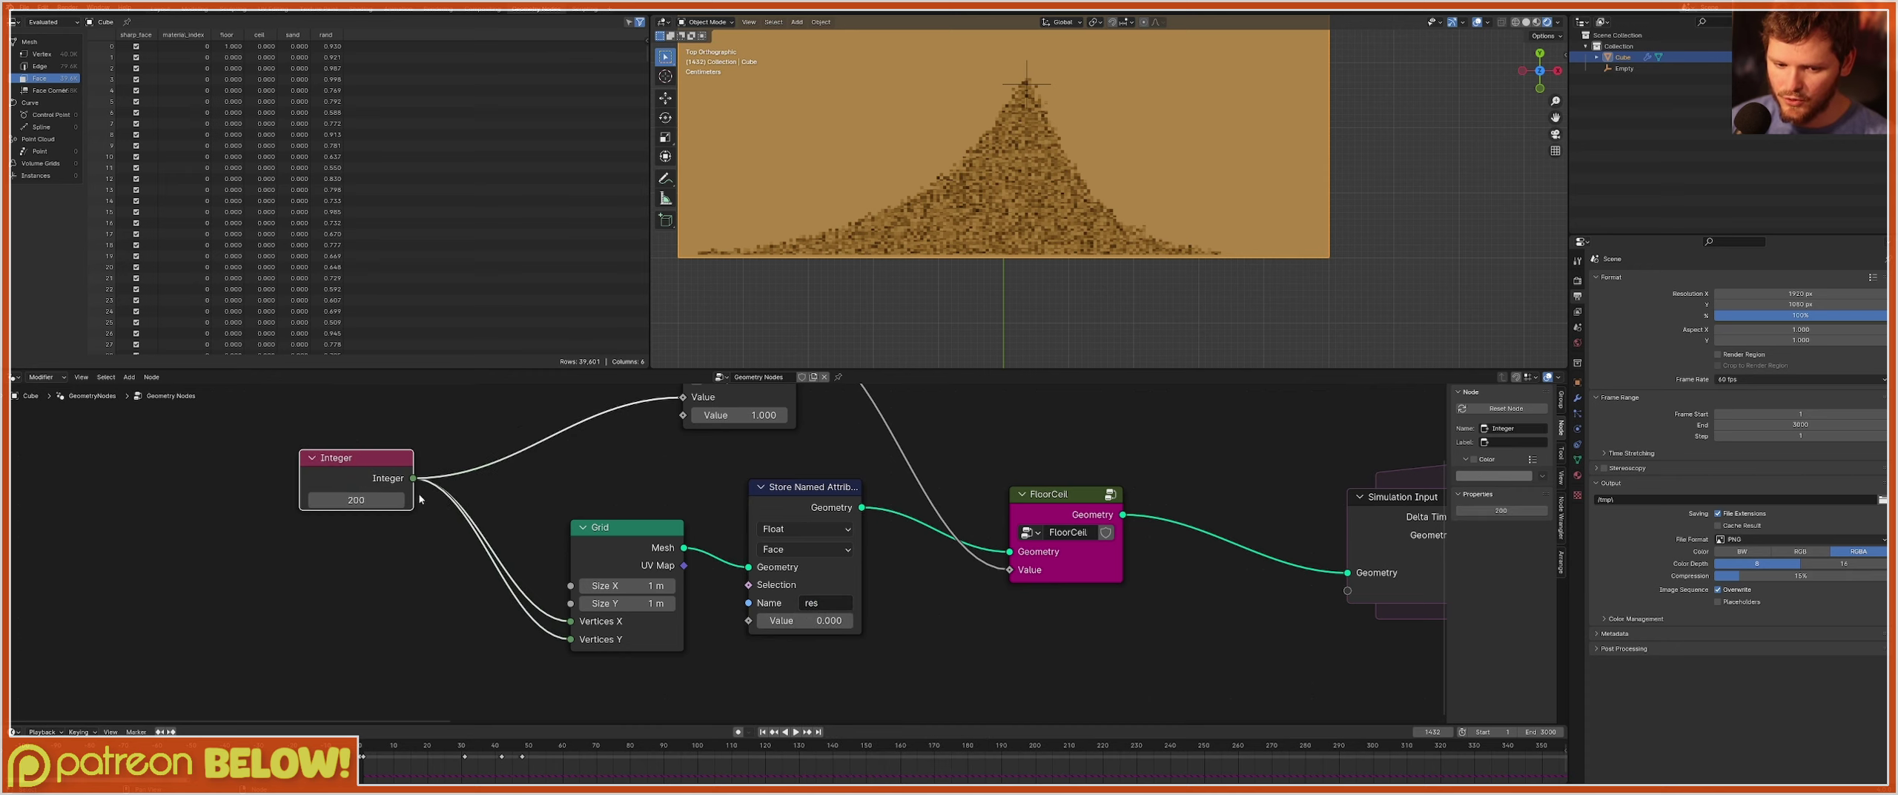
pyautogui.click(804, 529)
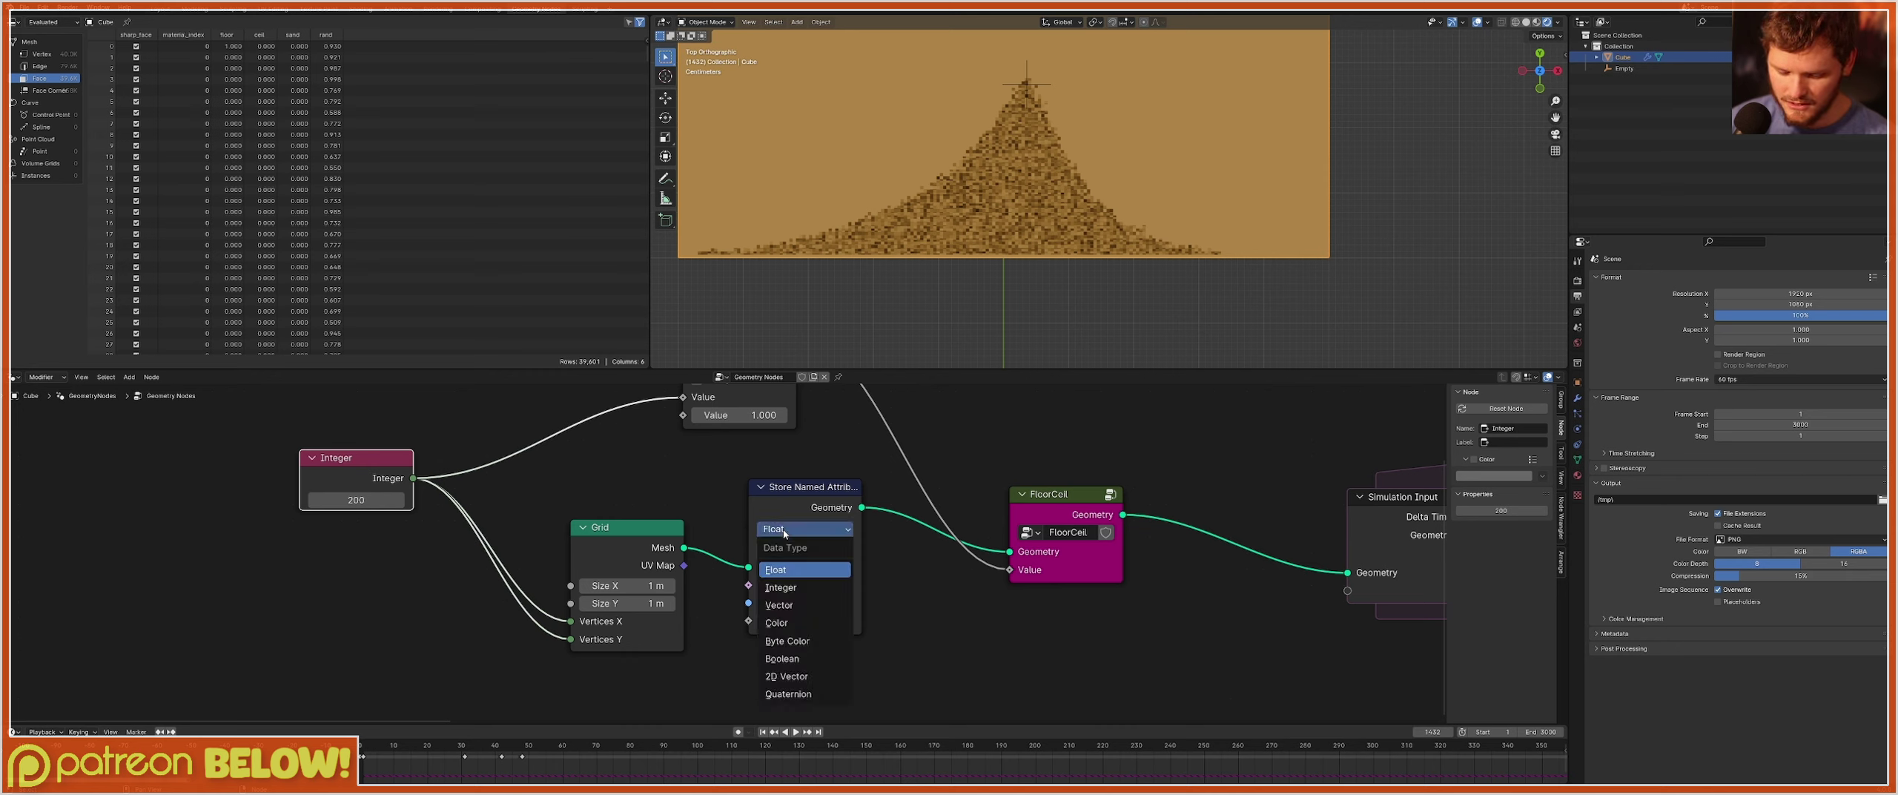
pyautogui.click(786, 547)
pyautogui.moveTo(414, 479); pyautogui.dragTo(769, 619)
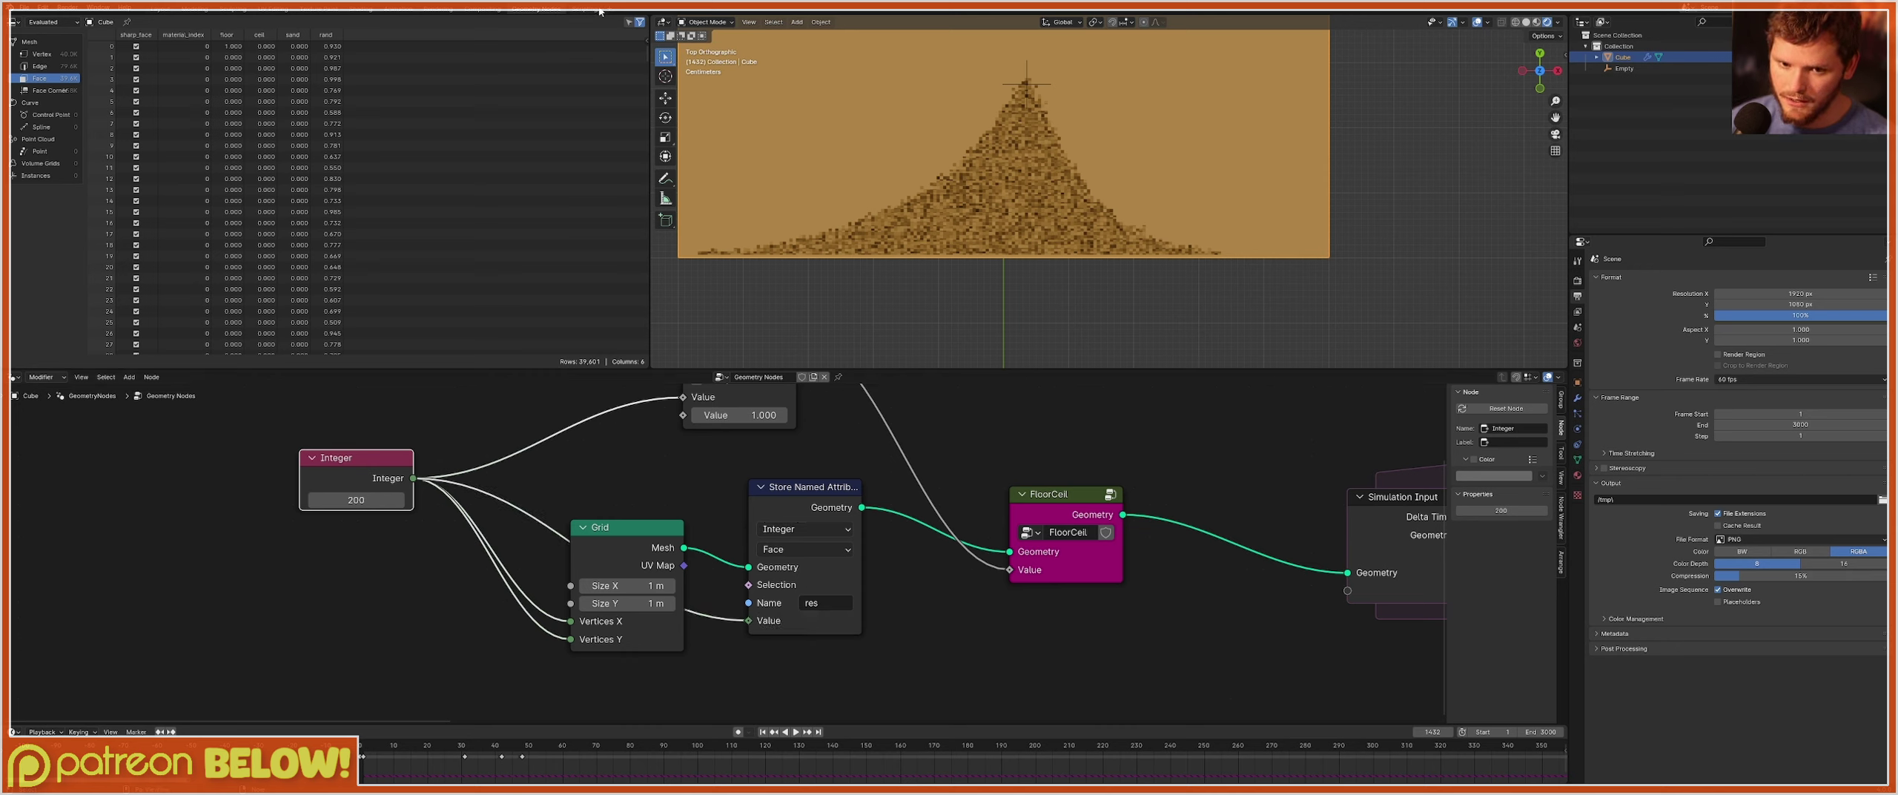
# In the material, duplicate the Multiply node between Separate XYZ's Y output and the original Multiply, and set the copy to Snap.
pyautogui.click(369, 9)
pyautogui.moveTo(552, 615); pyautogui.dragTo(646, 604, button='middle')
pyautogui.scroll(1, 771, 543)
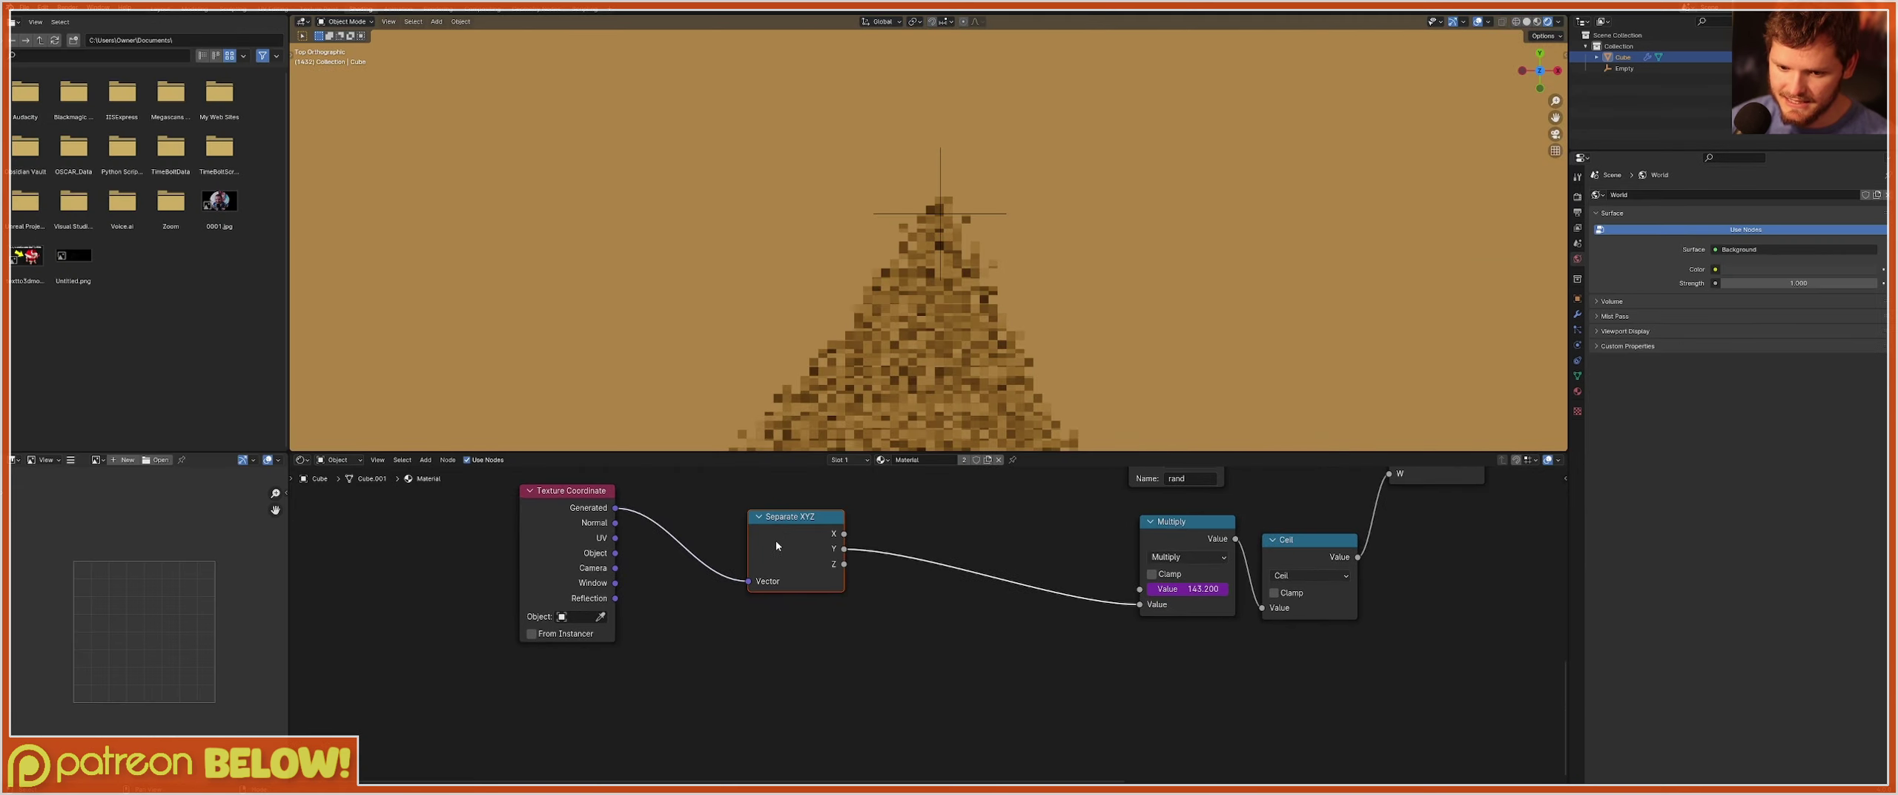
pyautogui.moveTo(791, 527); pyautogui.dragTo(690, 532)
pyautogui.scroll(2, 801, 519)
pyautogui.moveTo(842, 510); pyautogui.dragTo(780, 566, button='middle')
pyautogui.click(1148, 583)
pyautogui.hotkey('shift', 'd')
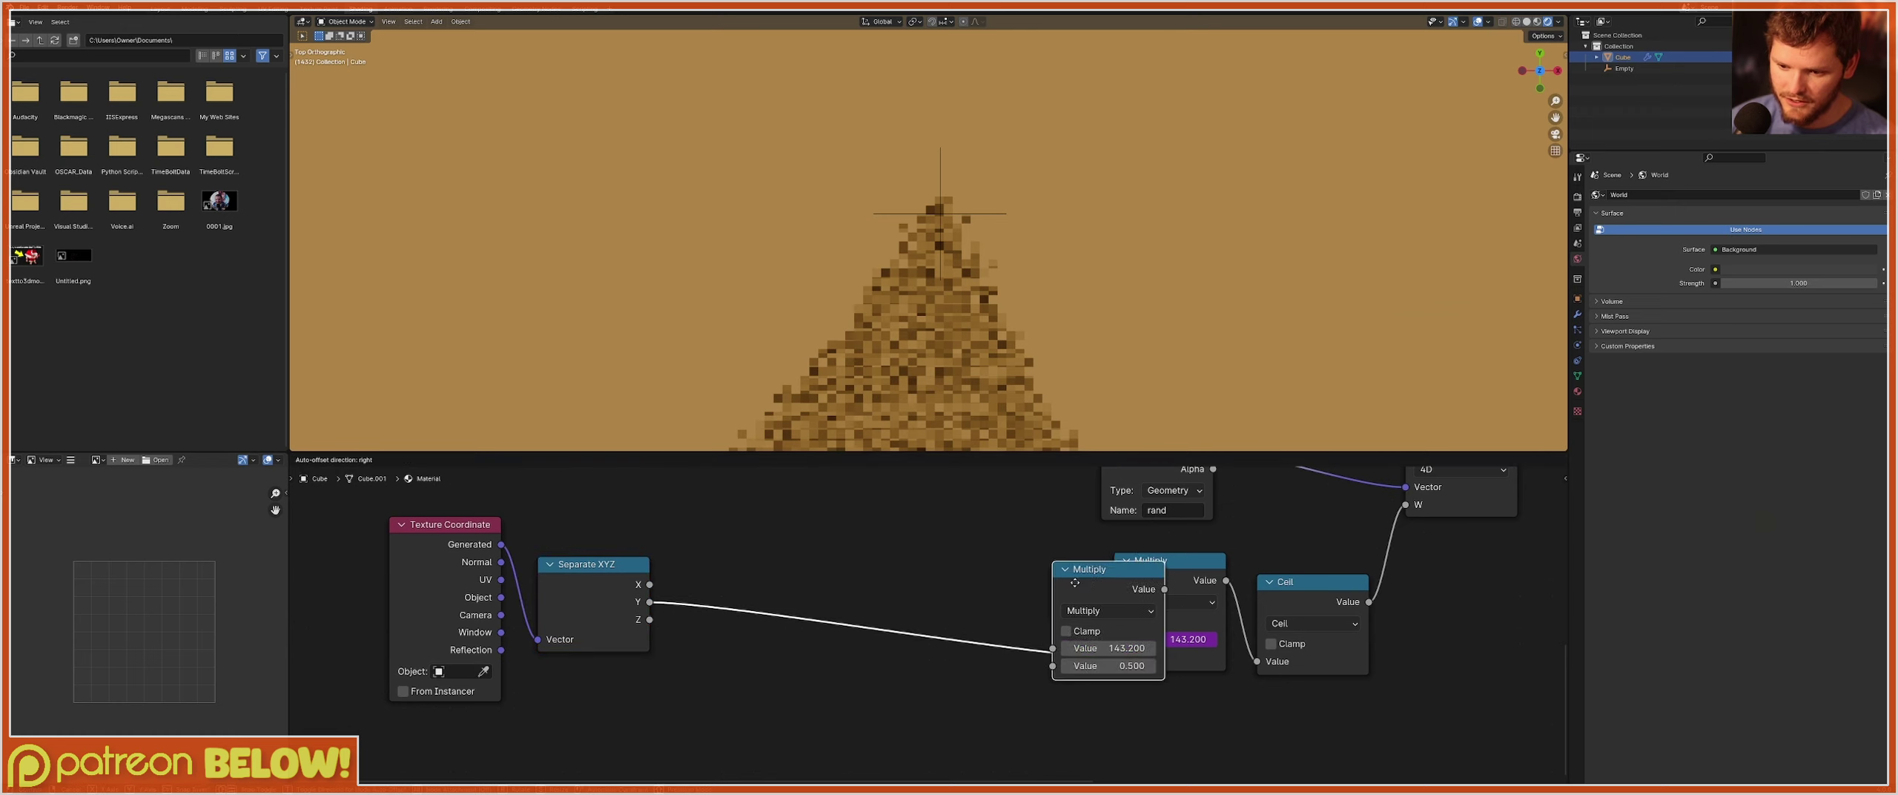
pyautogui.click(857, 593)
pyautogui.click(860, 608)
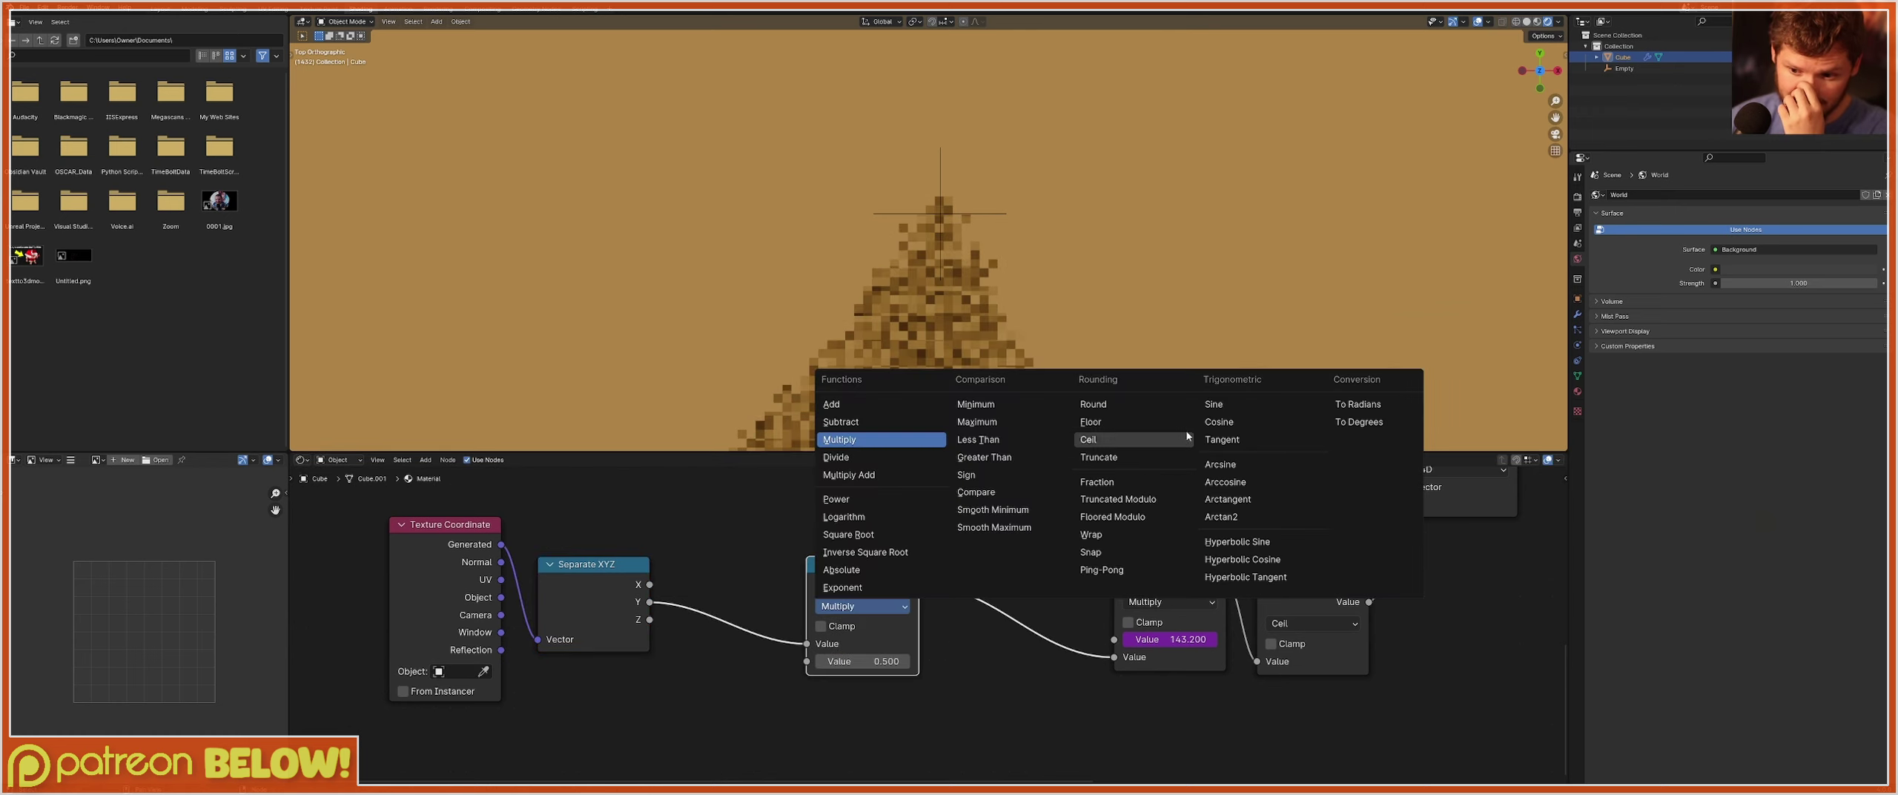
pyautogui.click(1090, 552)
# Add an Attribute node to the material below the Texture Coordinate node and set its name to "res".
pyautogui.moveTo(787, 603); pyautogui.dragTo(987, 514, button='middle')
pyautogui.hotkey('shift', 'a')
pyautogui.write('att')
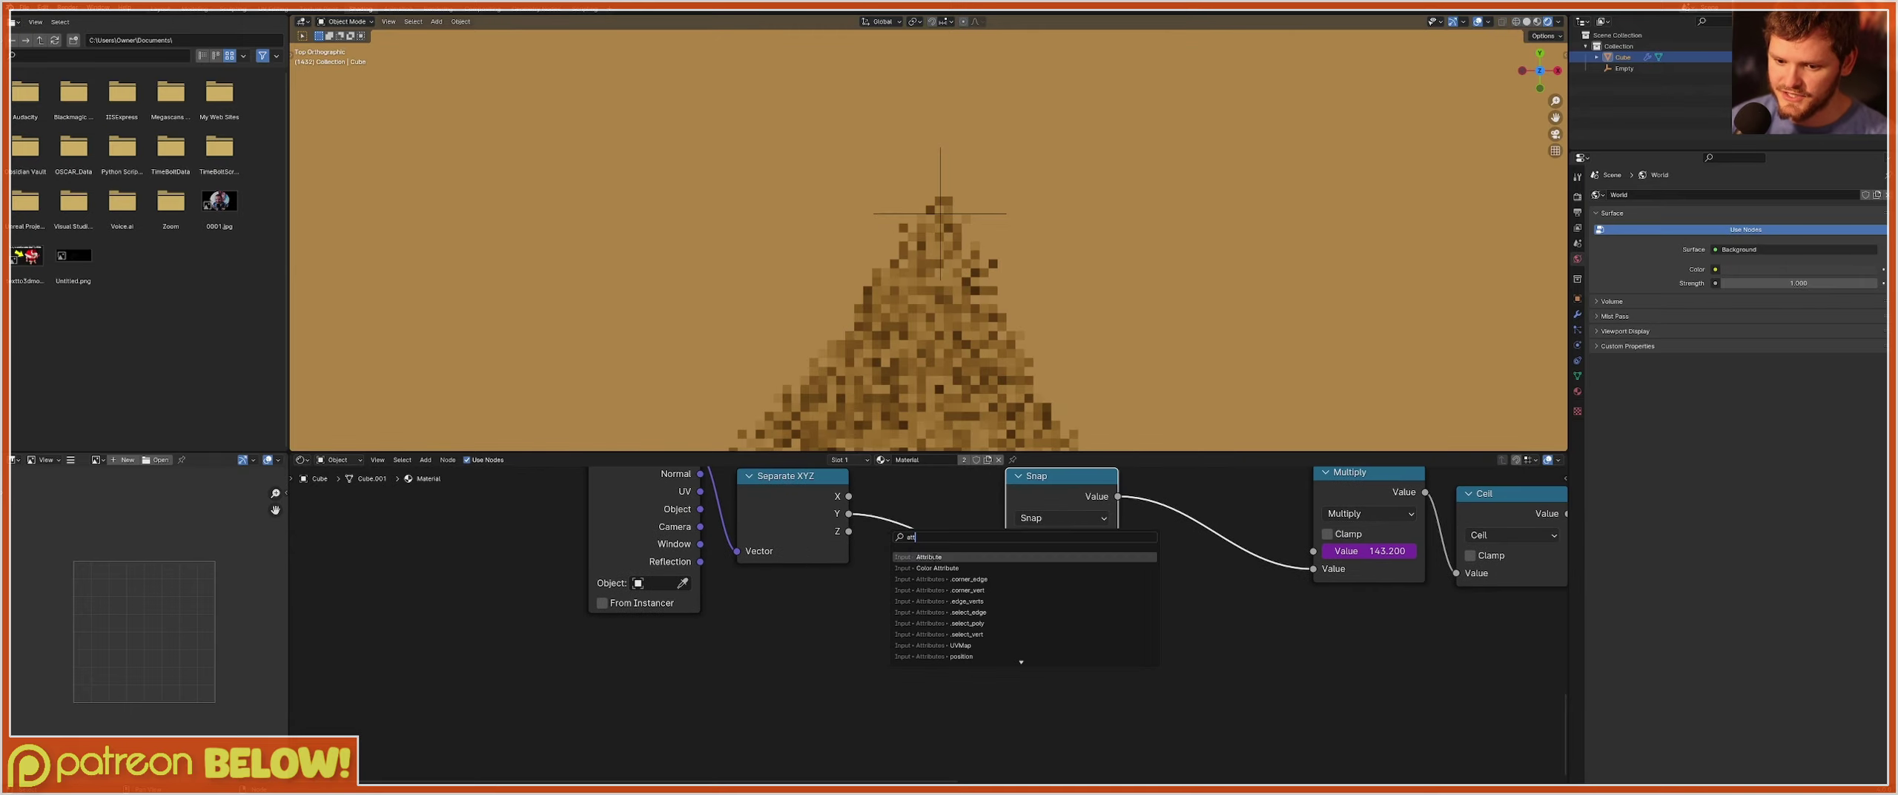
pyautogui.press('Return')
pyautogui.click(627, 735)
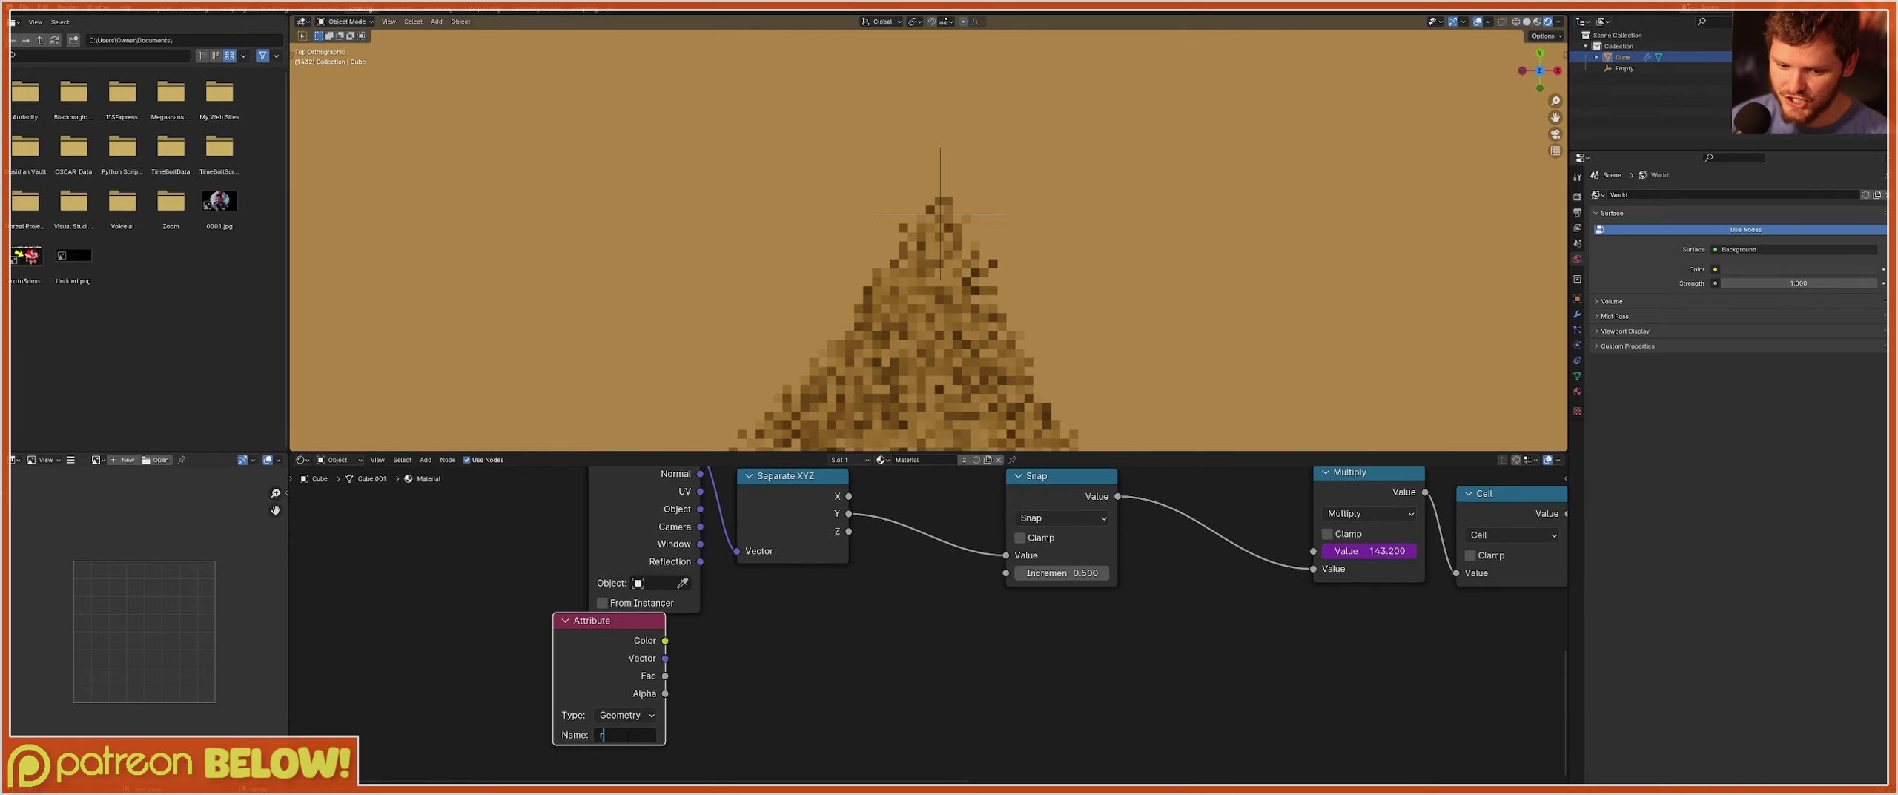
pyautogui.write('rse')
pyautogui.press('BackSpace')
pyautogui.press('BackSpace')
pyautogui.write('es')
pyautogui.press('Return')
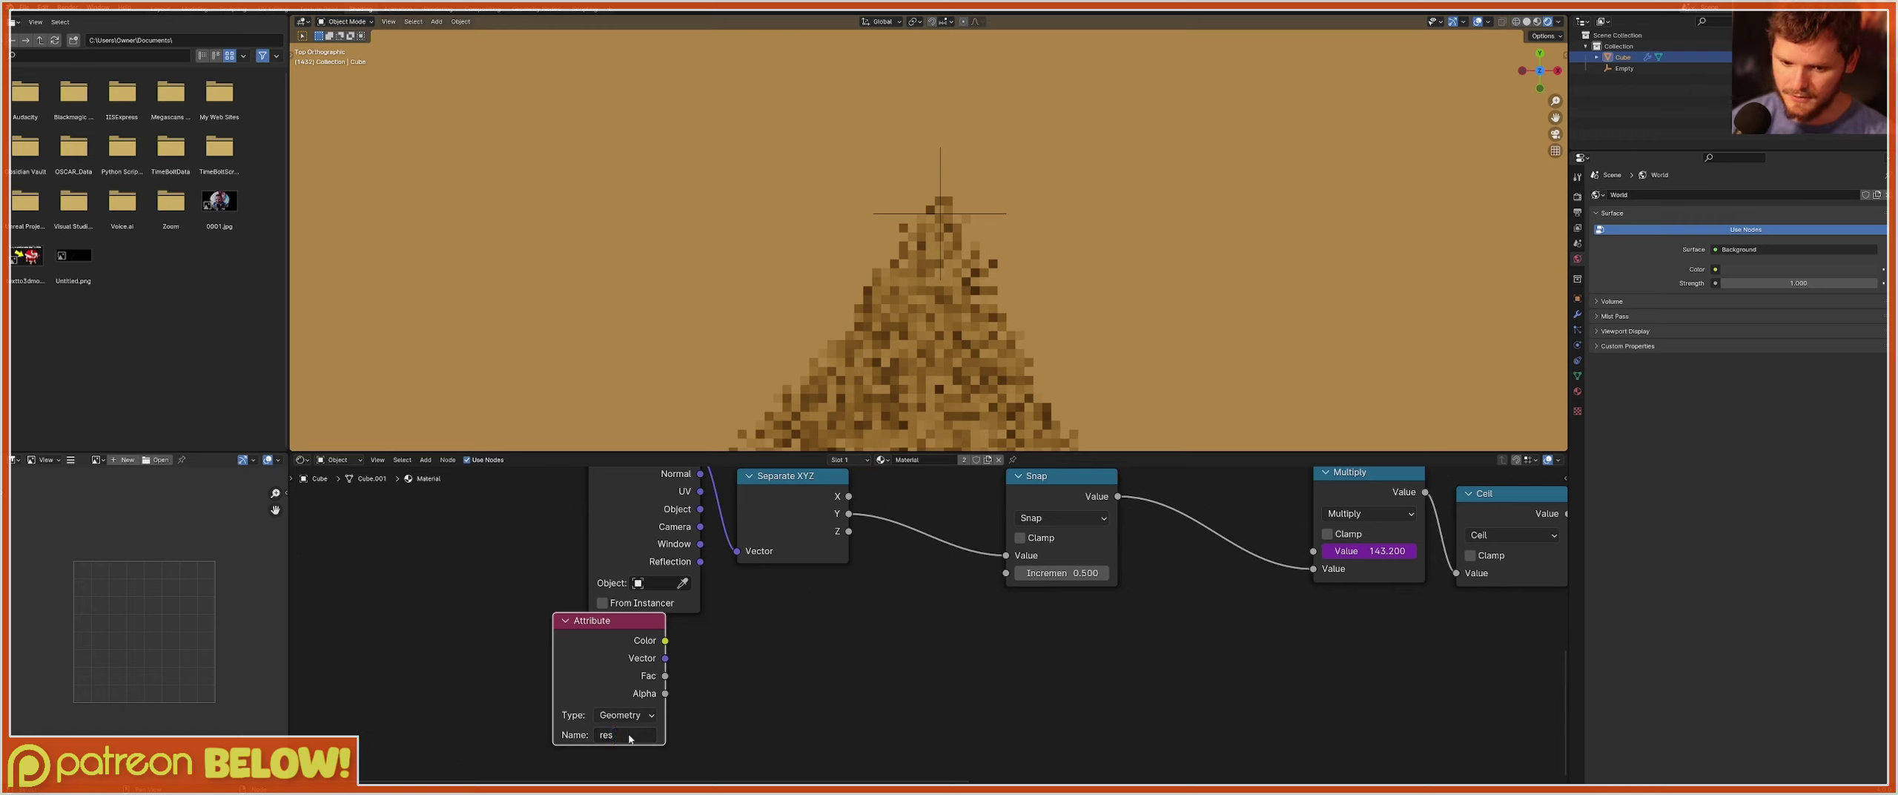
# Duplicate the Snap node, set the copy to Divide, and make it divide 1 by the "res" attribute's Fac output.
pyautogui.hotkey('shift', 'd')
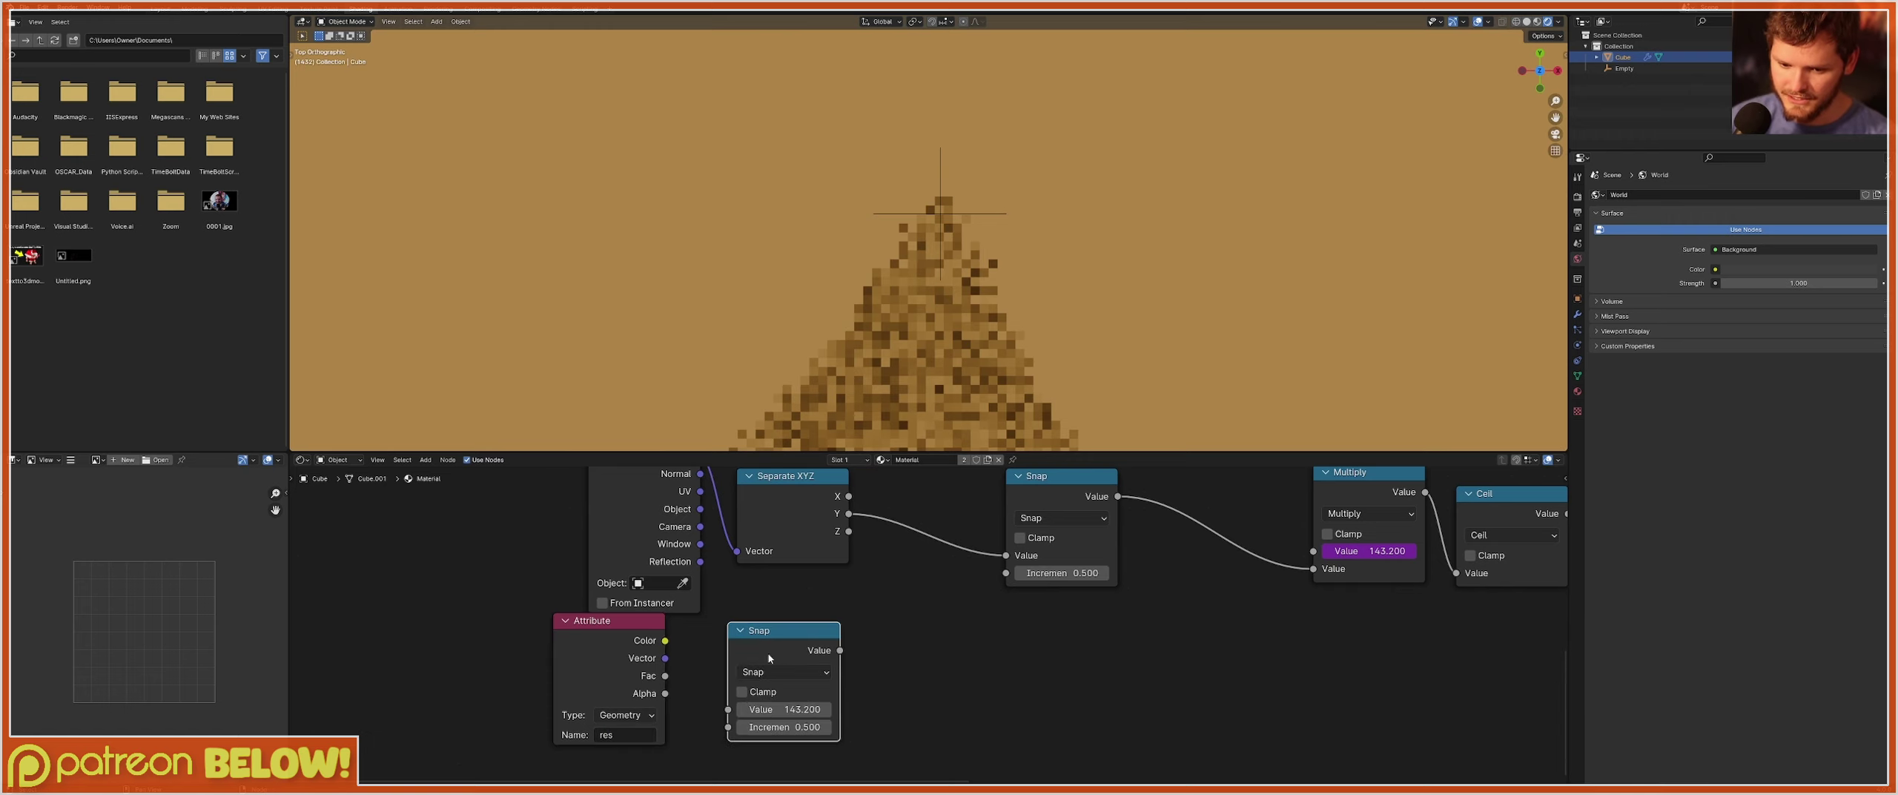
pyautogui.click(776, 673)
pyautogui.click(764, 522)
pyautogui.moveTo(665, 675); pyautogui.dragTo(729, 727)
pyautogui.click(783, 709)
pyautogui.write('1')
pyautogui.press('Return')
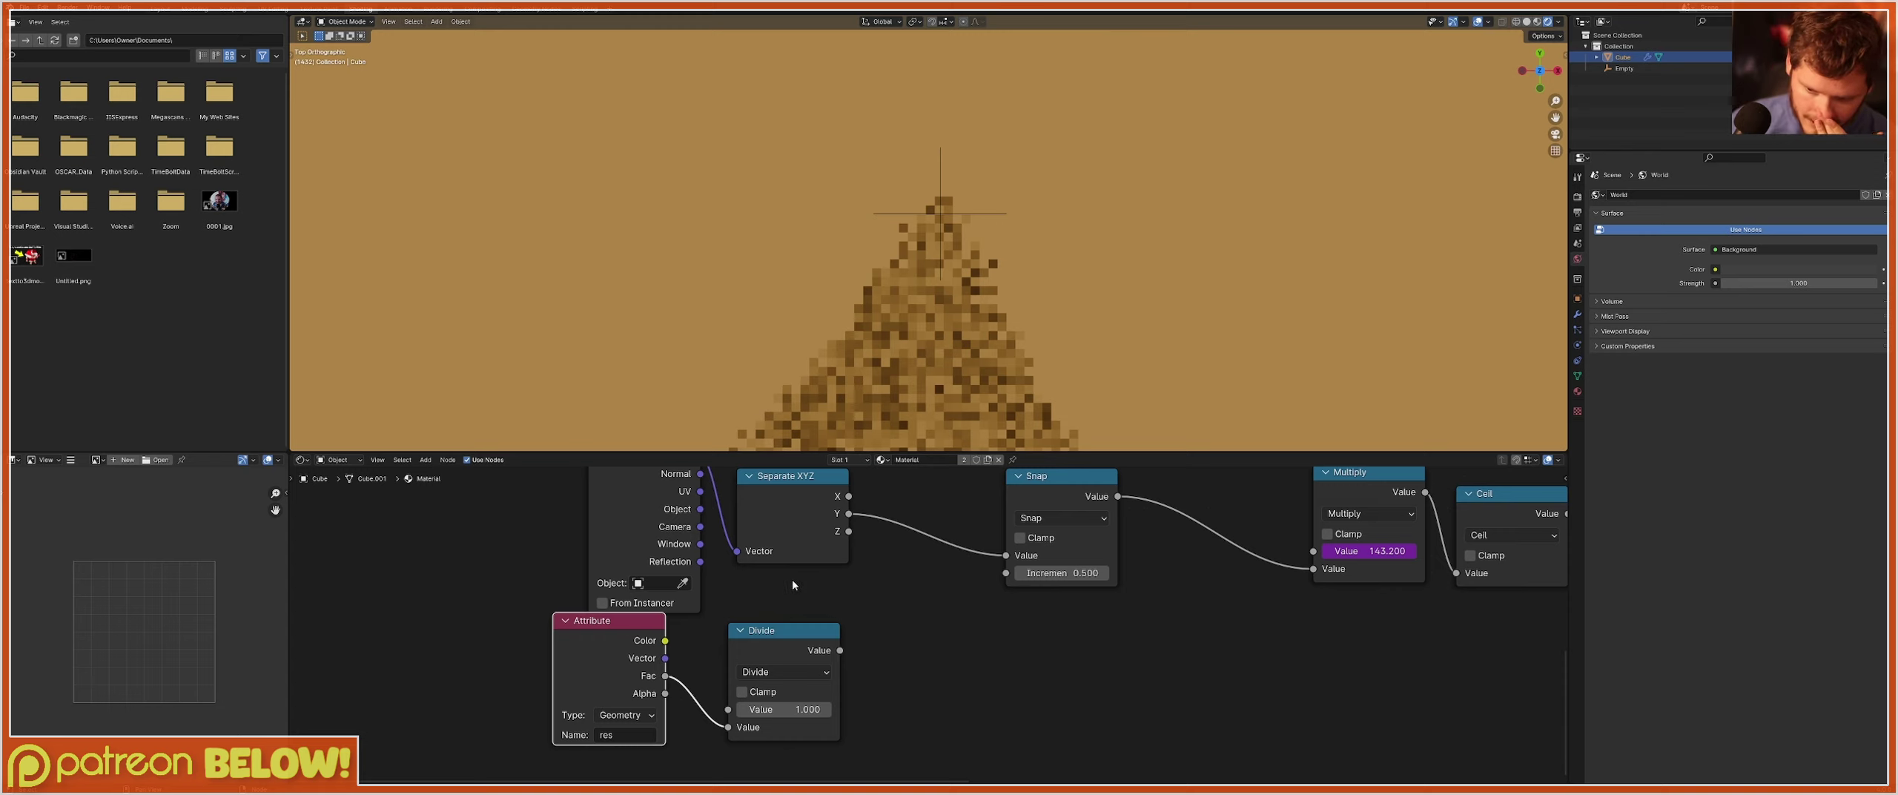
# Preview Separate XYZ's Y output and the Snap result on the plane, reducing the Snap Increment to 0.020.
pyautogui.keyDown('ctrl'); pyautogui.keyDown('shift'); pyautogui.click(796, 504); pyautogui.keyUp('shift'); pyautogui.keyUp('ctrl')
pyautogui.keyDown('ctrl'); pyautogui.keyDown('shift'); pyautogui.click(796, 503); pyautogui.keyUp('shift'); pyautogui.keyUp('ctrl')
pyautogui.scroll(-5, 930, 233)
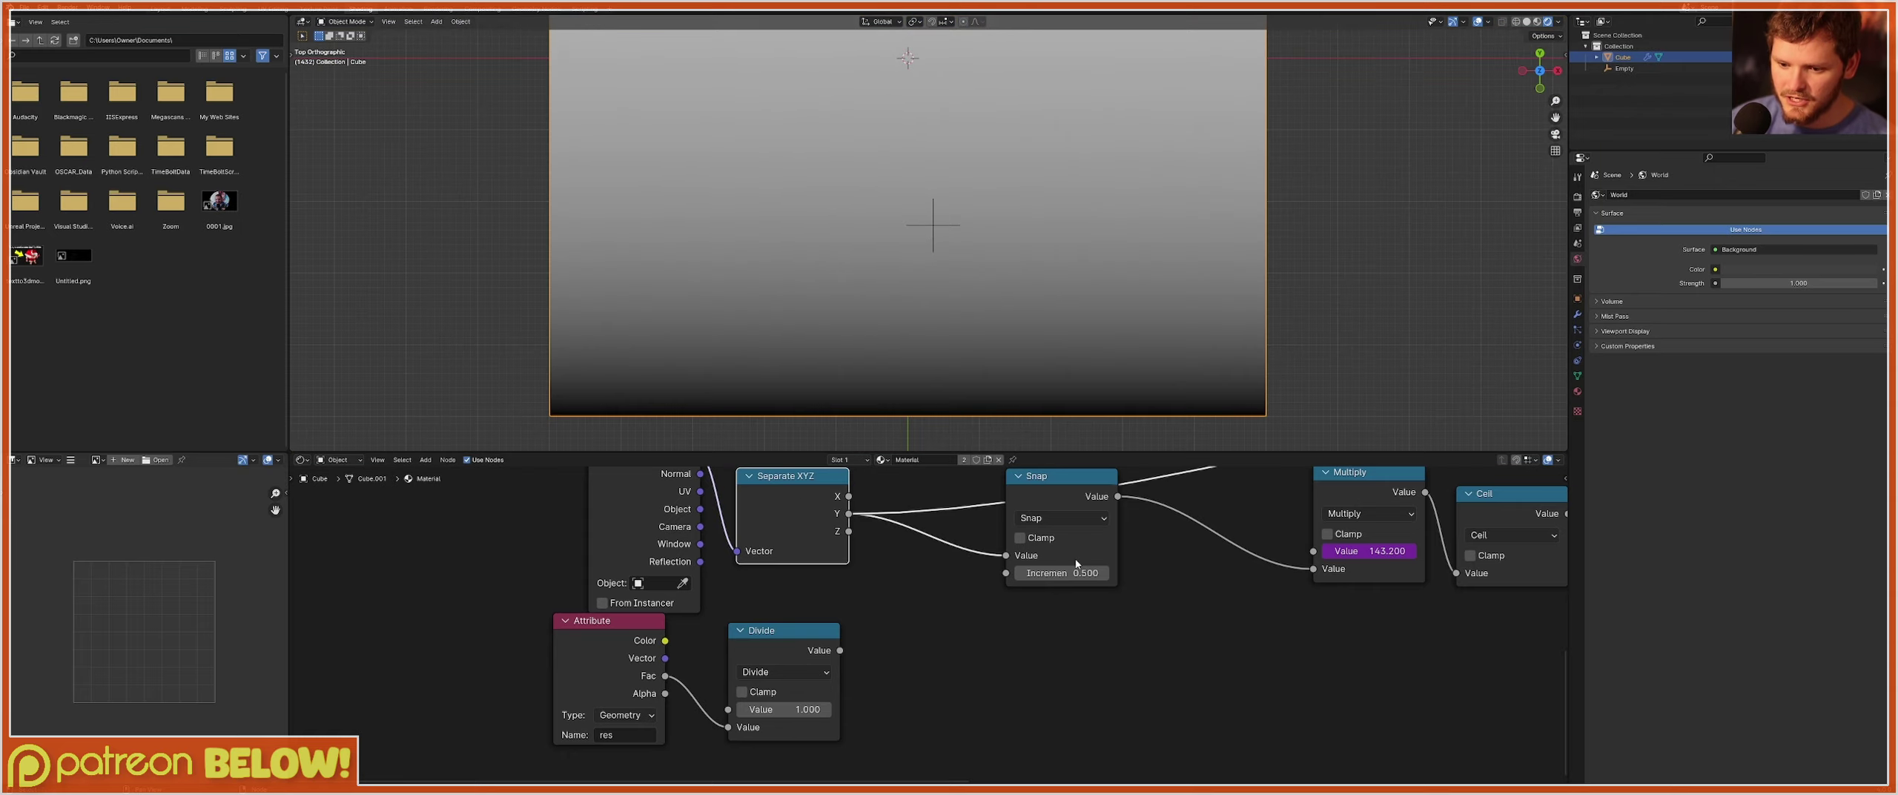
pyautogui.moveTo(1061, 573); pyautogui.dragTo(1037, 572)
pyautogui.rightClick(1062, 572)
pyautogui.keyDown('ctrl'); pyautogui.keyDown('shift'); pyautogui.click(1058, 483); pyautogui.keyUp('shift'); pyautogui.keyUp('ctrl')
pyautogui.moveTo(1061, 573); pyautogui.dragTo(1043, 572)
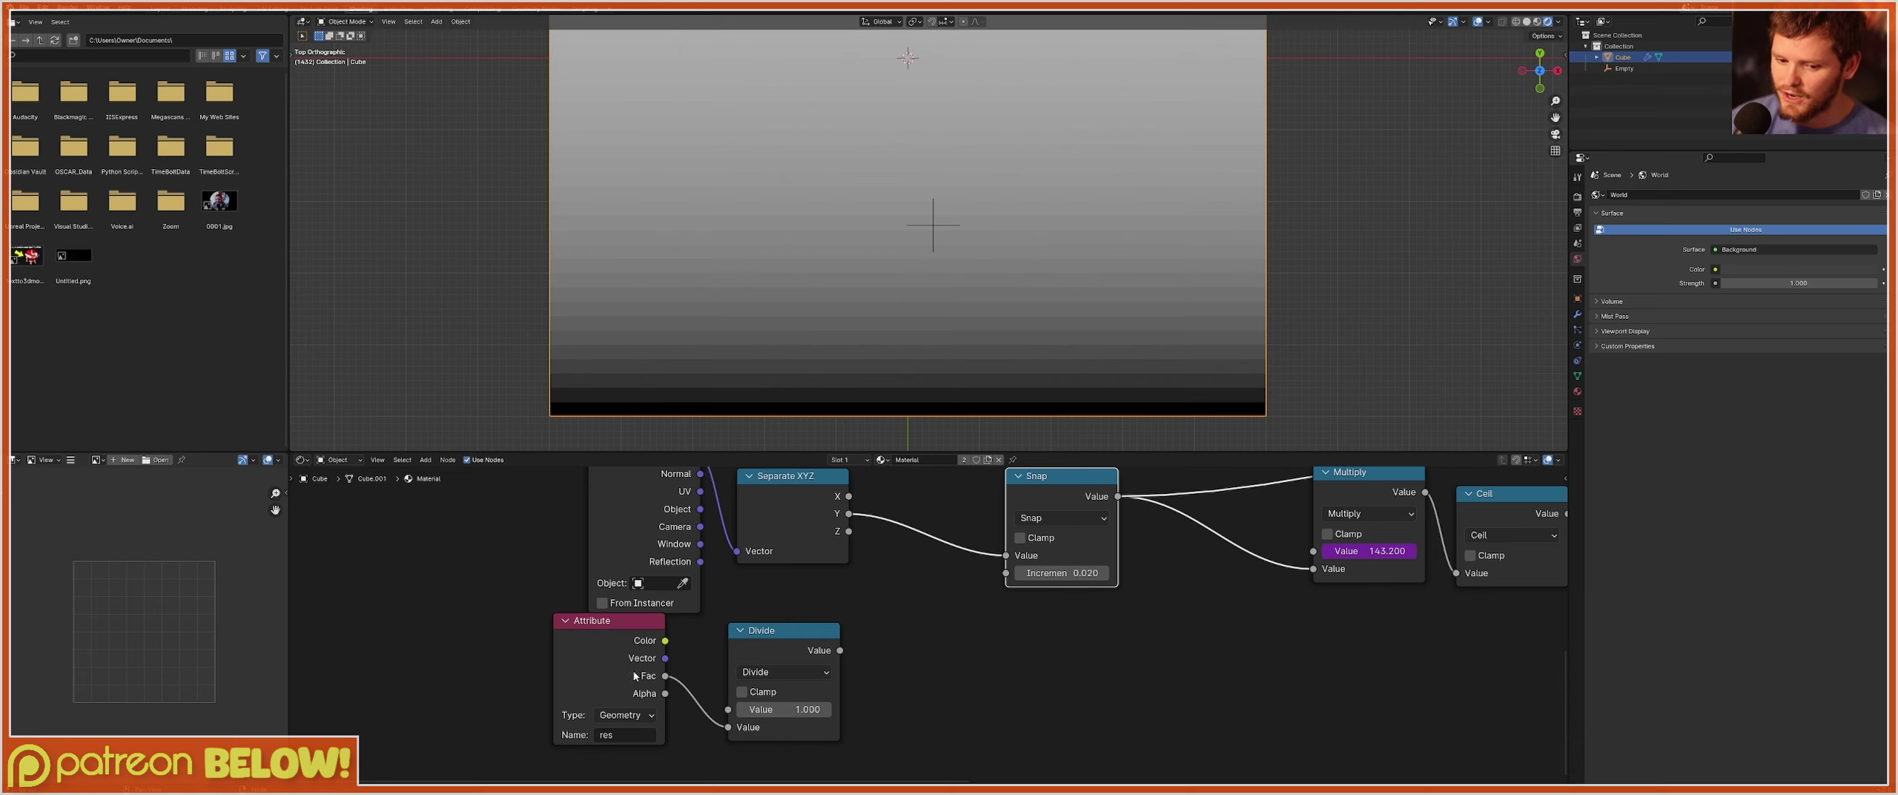
# Try driving the Snap Increment with the Divide result, cut that link, and preview the "res" Attribute node's Color output.
pyautogui.moveTo(839, 650); pyautogui.dragTo(1005, 573)
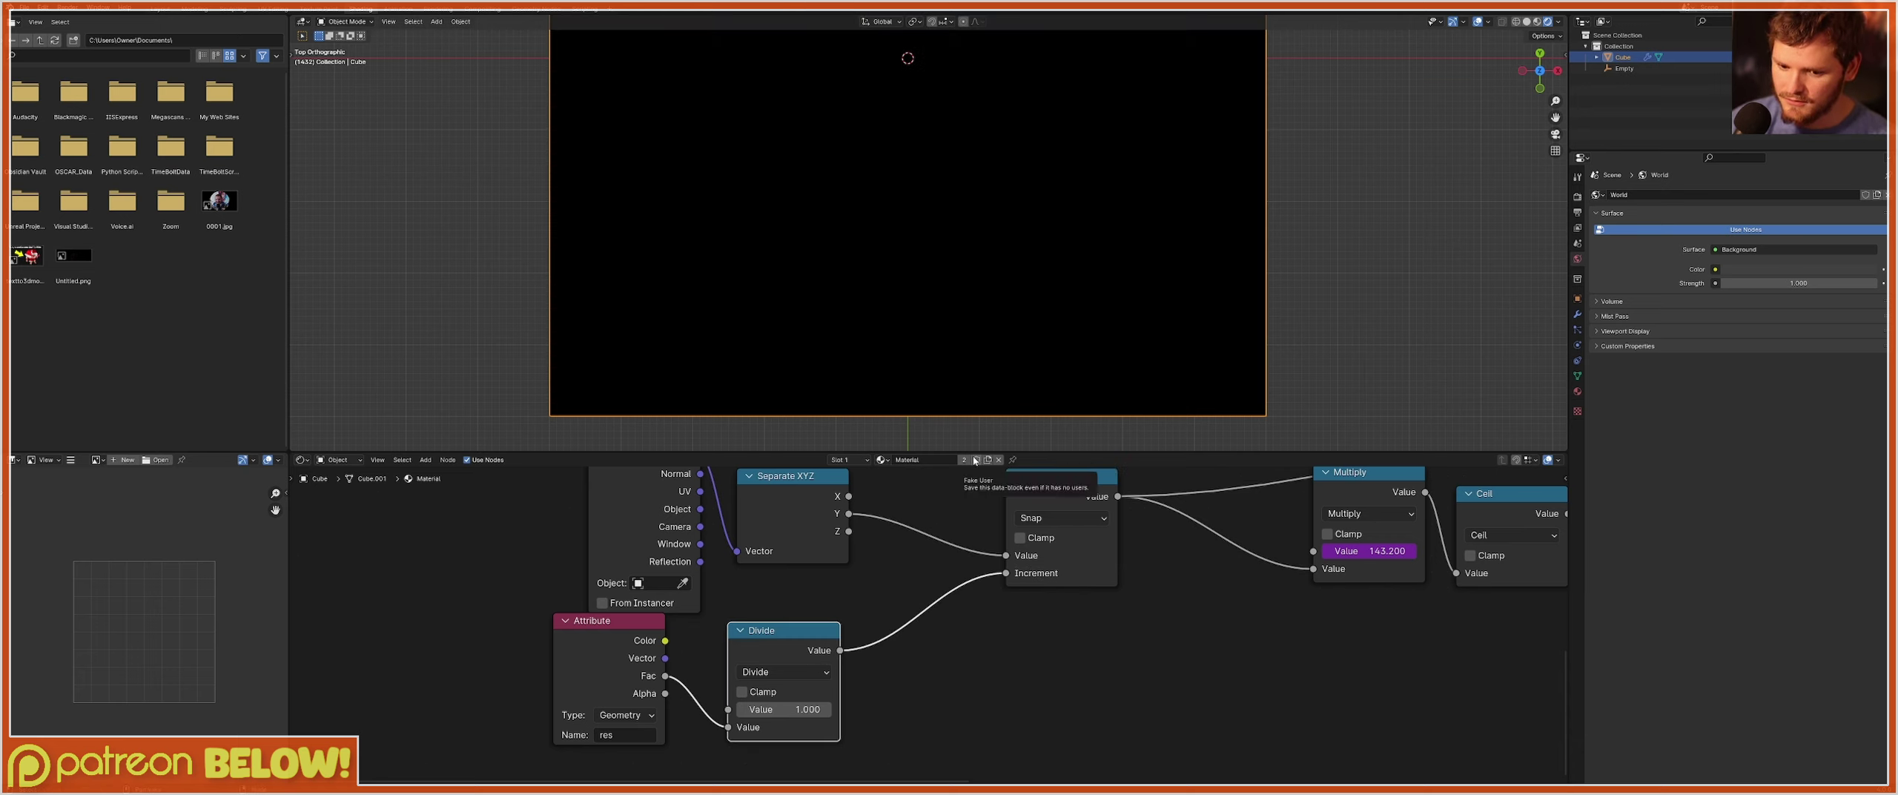
pyautogui.click(522, 10)
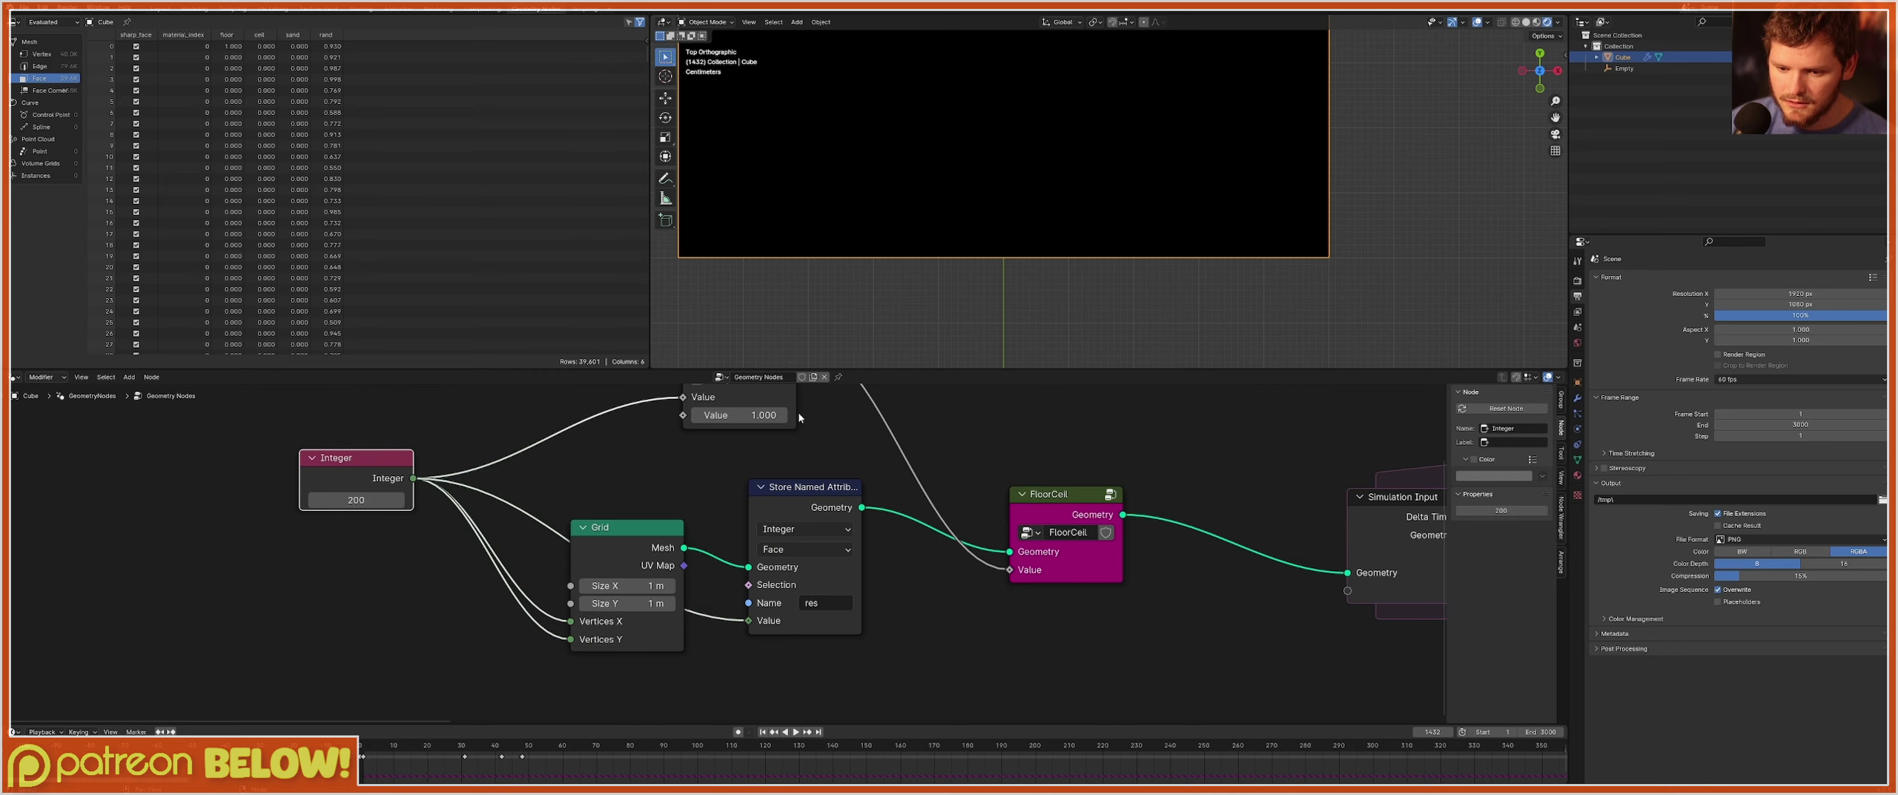
pyautogui.click(366, 8)
pyautogui.click(1054, 510)
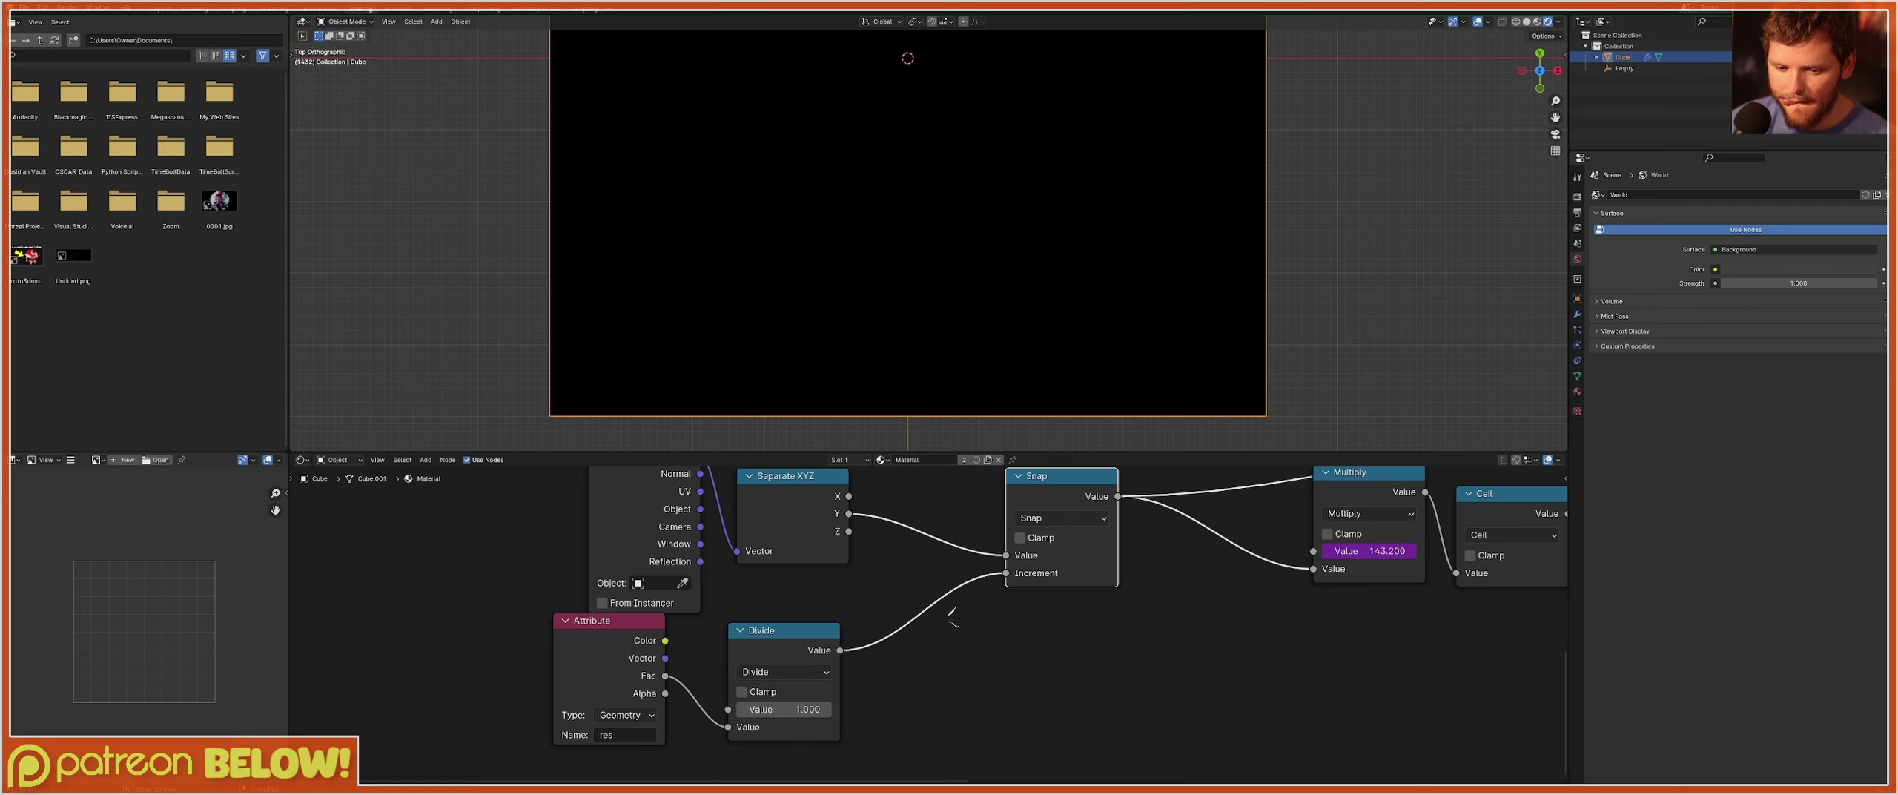
pyautogui.keyDown('ctrl'); pyautogui.moveTo(958, 626); pyautogui.dragTo(898, 569, button='right'); pyautogui.keyUp('ctrl')
pyautogui.keyDown('ctrl'); pyautogui.keyDown('shift'); pyautogui.click(596, 651); pyautogui.keyUp('shift'); pyautogui.keyUp('ctrl')
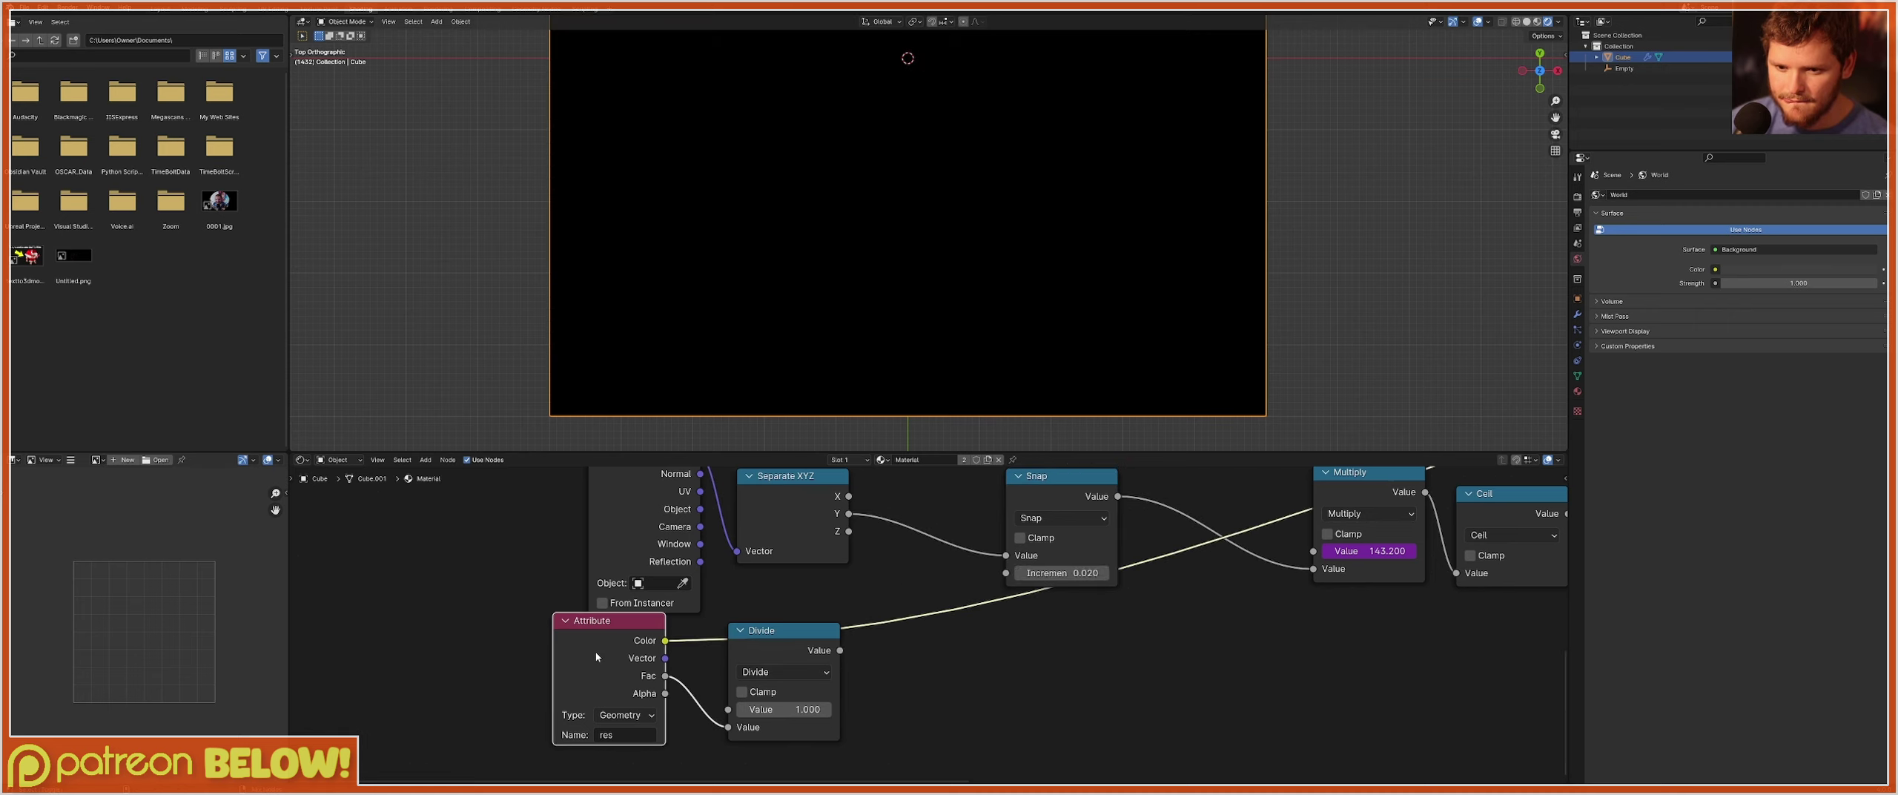
# Move the "res" Store Named Attribute node between FloorCell and Simulation Input, and reconnect the Integer node to its Value.
pyautogui.click(531, 9)
pyautogui.moveTo(585, 527); pyautogui.dragTo(494, 550)
pyautogui.moveTo(781, 510); pyautogui.dragTo(593, 516, button='middle')
pyautogui.keyDown('alt'); pyautogui.moveTo(593, 516); pyautogui.dragTo(1032, 512); pyautogui.keyUp('alt')
pyautogui.click(526, 537)
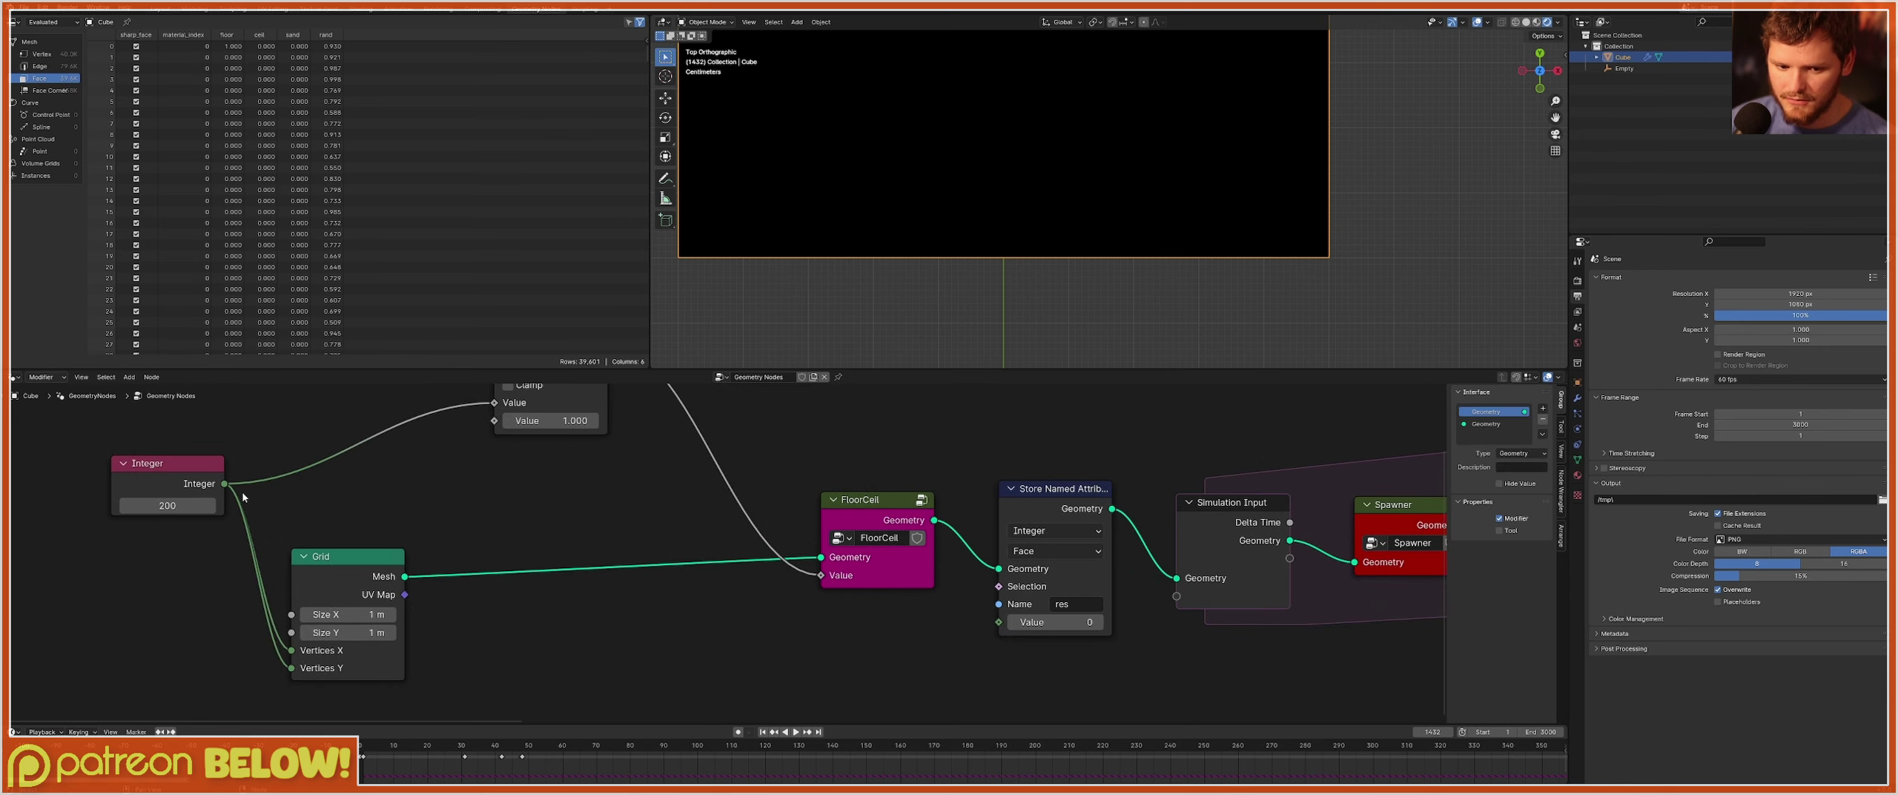
pyautogui.moveTo(223, 484); pyautogui.dragTo(996, 627)
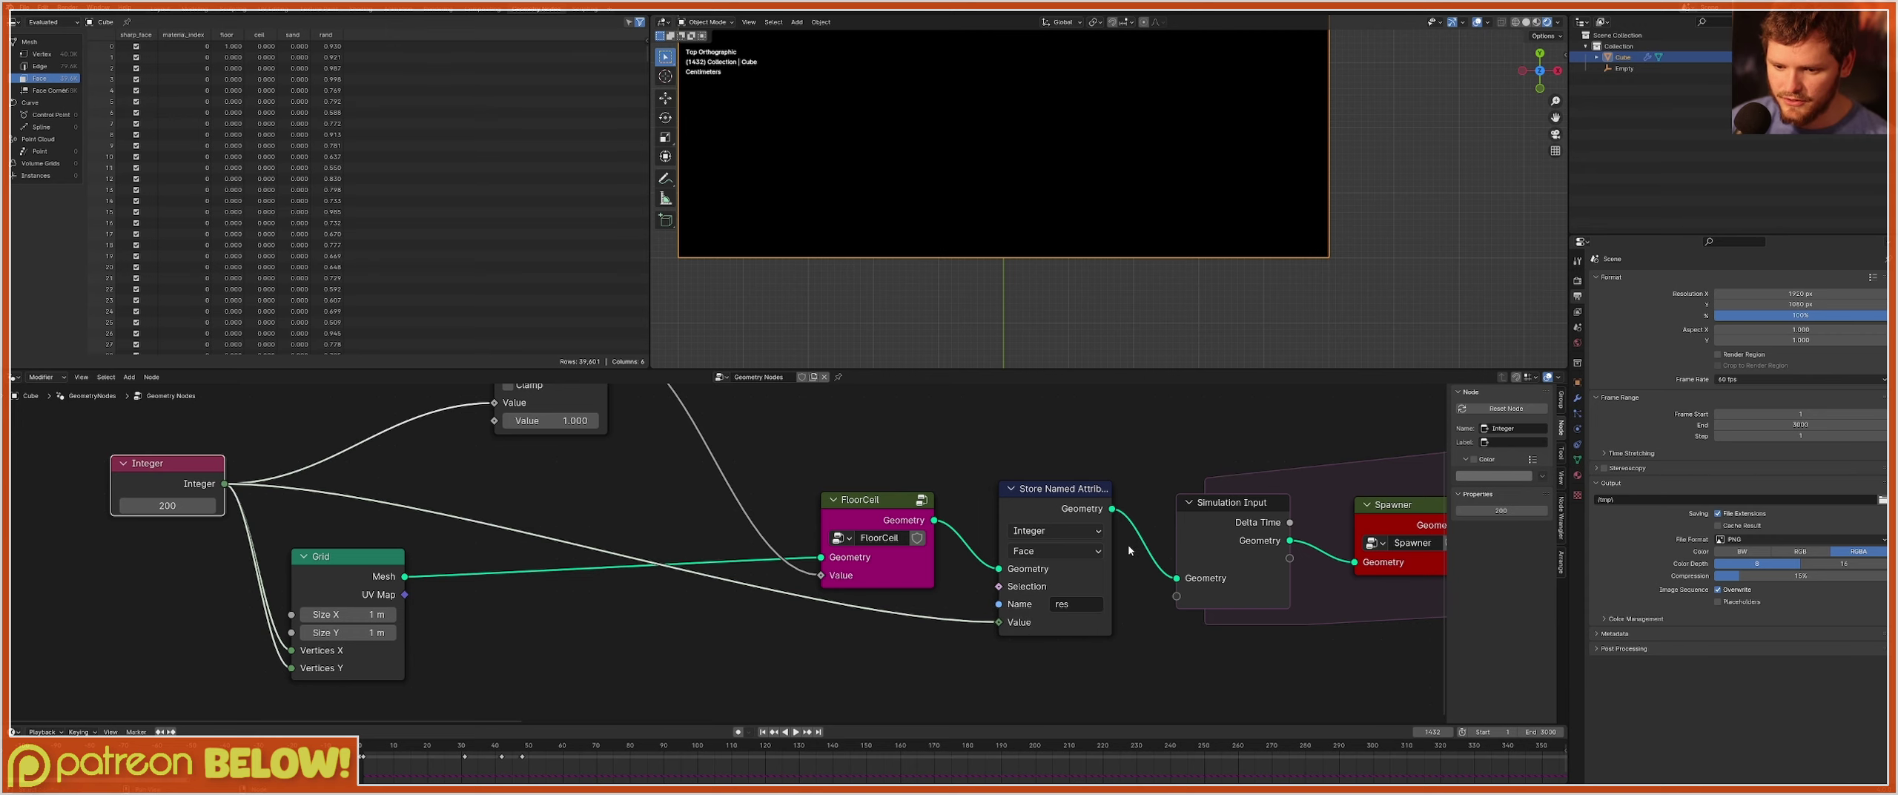
# Preview the "res" Attribute node's Fac output on the plane.
pyautogui.click(363, 9)
pyautogui.keyDown('ctrl'); pyautogui.keyDown('shift'); pyautogui.click(614, 631); pyautogui.keyUp('shift'); pyautogui.keyUp('ctrl')
pyautogui.keyDown('ctrl'); pyautogui.keyDown('shift'); pyautogui.click(614, 631); pyautogui.keyUp('shift'); pyautogui.keyUp('ctrl')
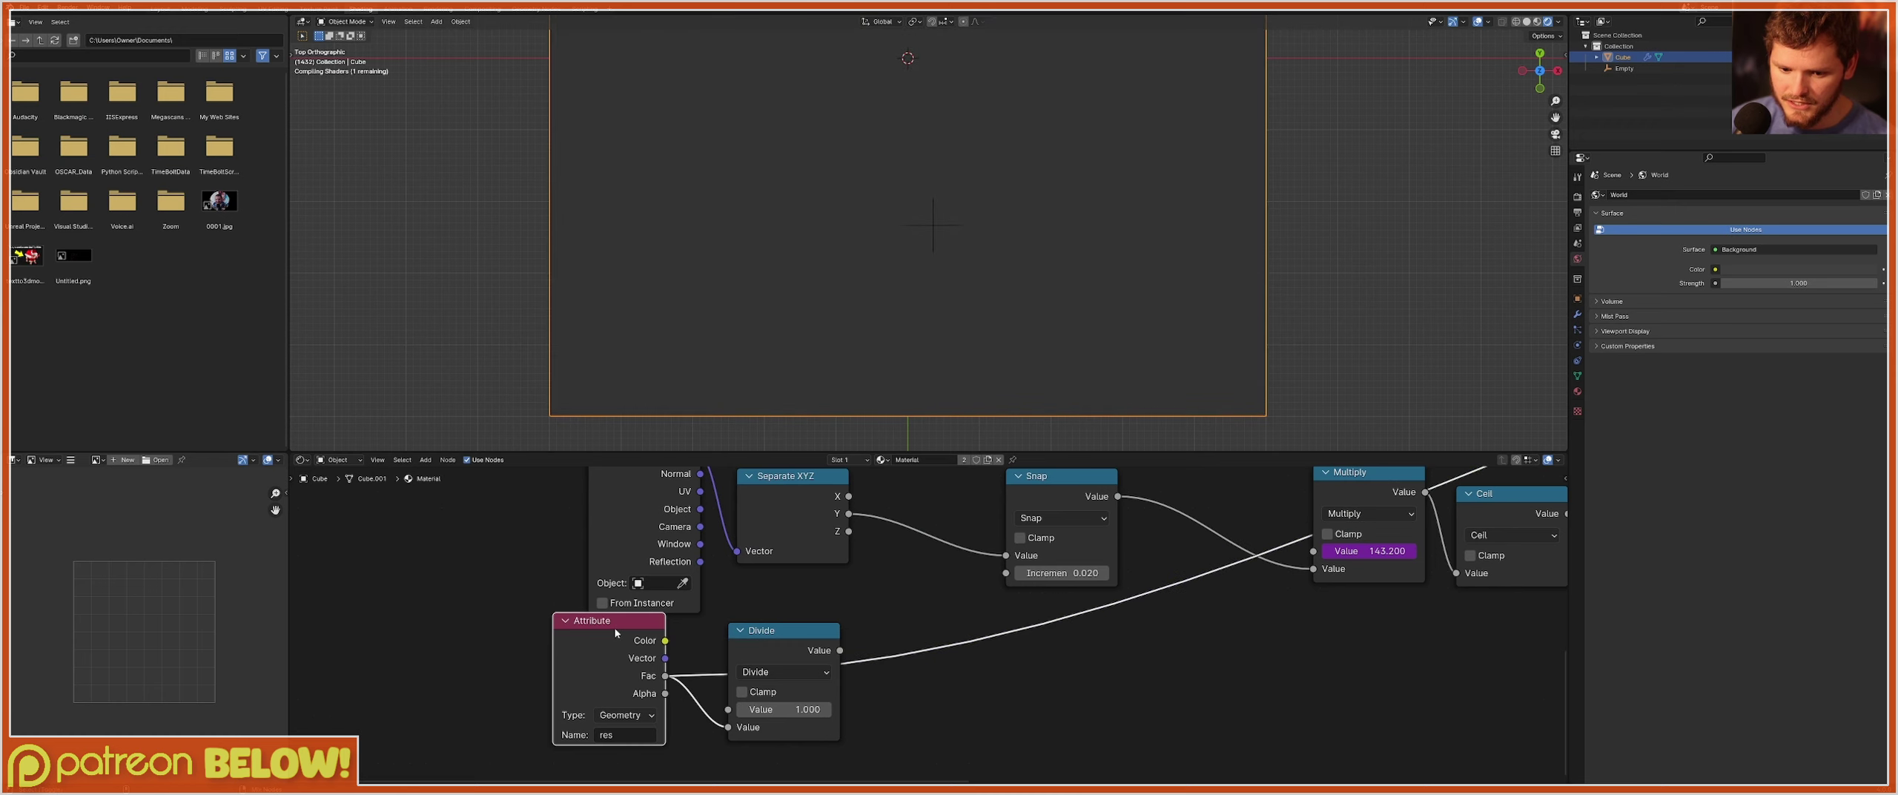
# Duplicate the "res" Store Named Attribute node and insert the copy after the last Store Named Attribute, before the Group Output.
pyautogui.click(515, 8)
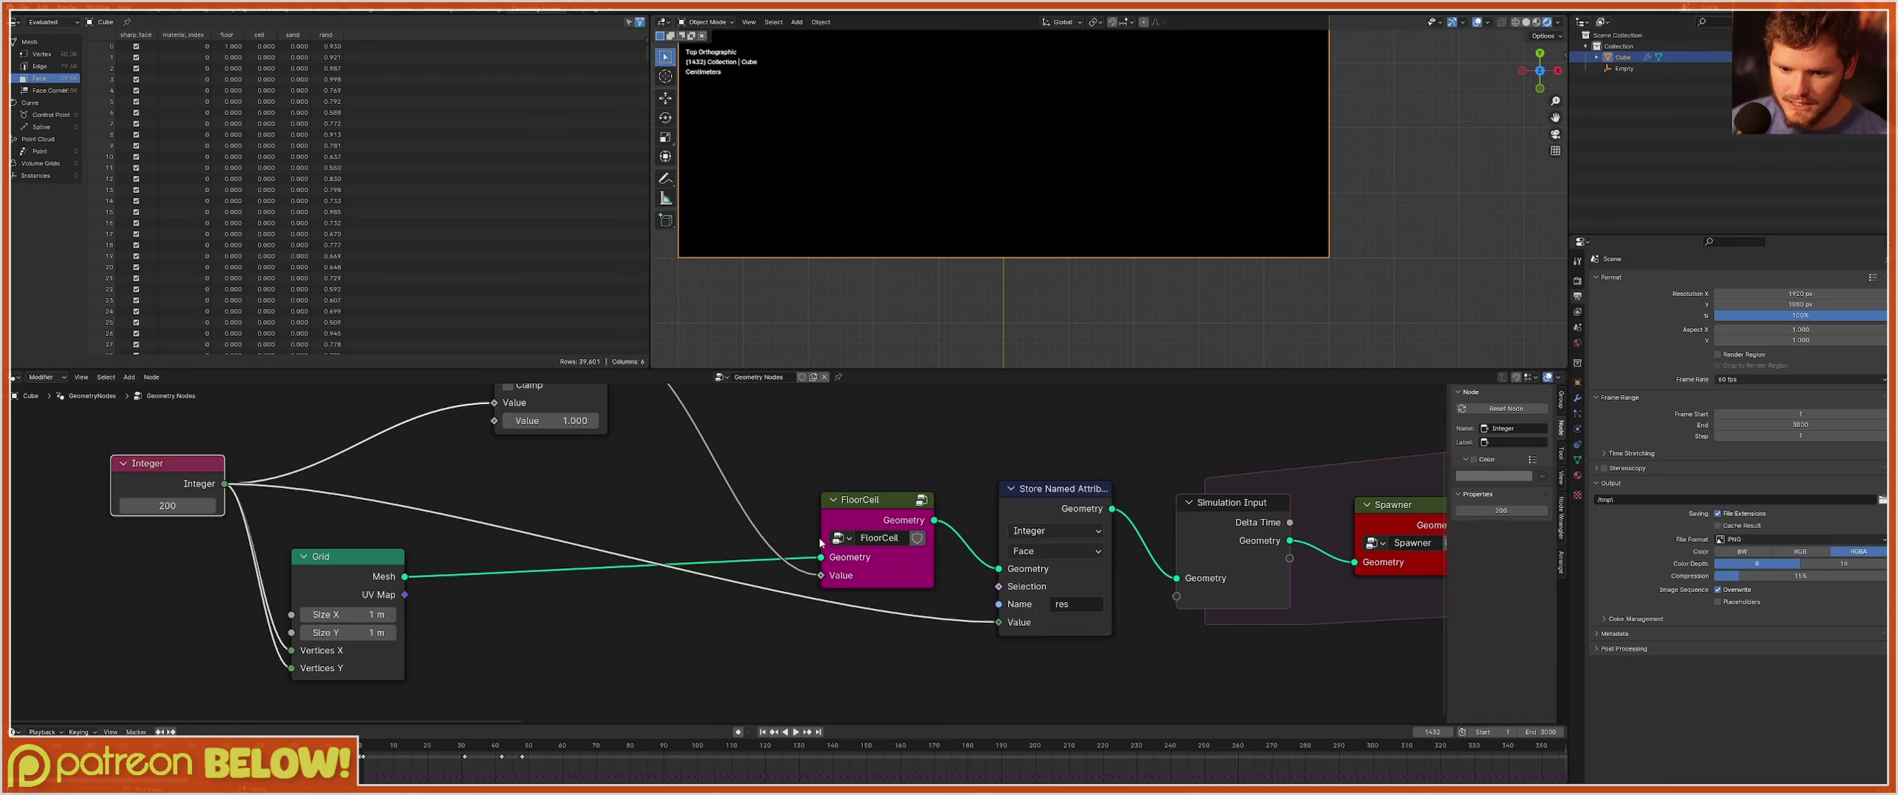
pyautogui.scroll(-3, 821, 542)
pyautogui.moveTo(1161, 542); pyautogui.dragTo(415, 529, button='middle')
pyautogui.scroll(-1, 114, 534)
pyautogui.scroll(-3, 401, 532)
pyautogui.click(341, 533)
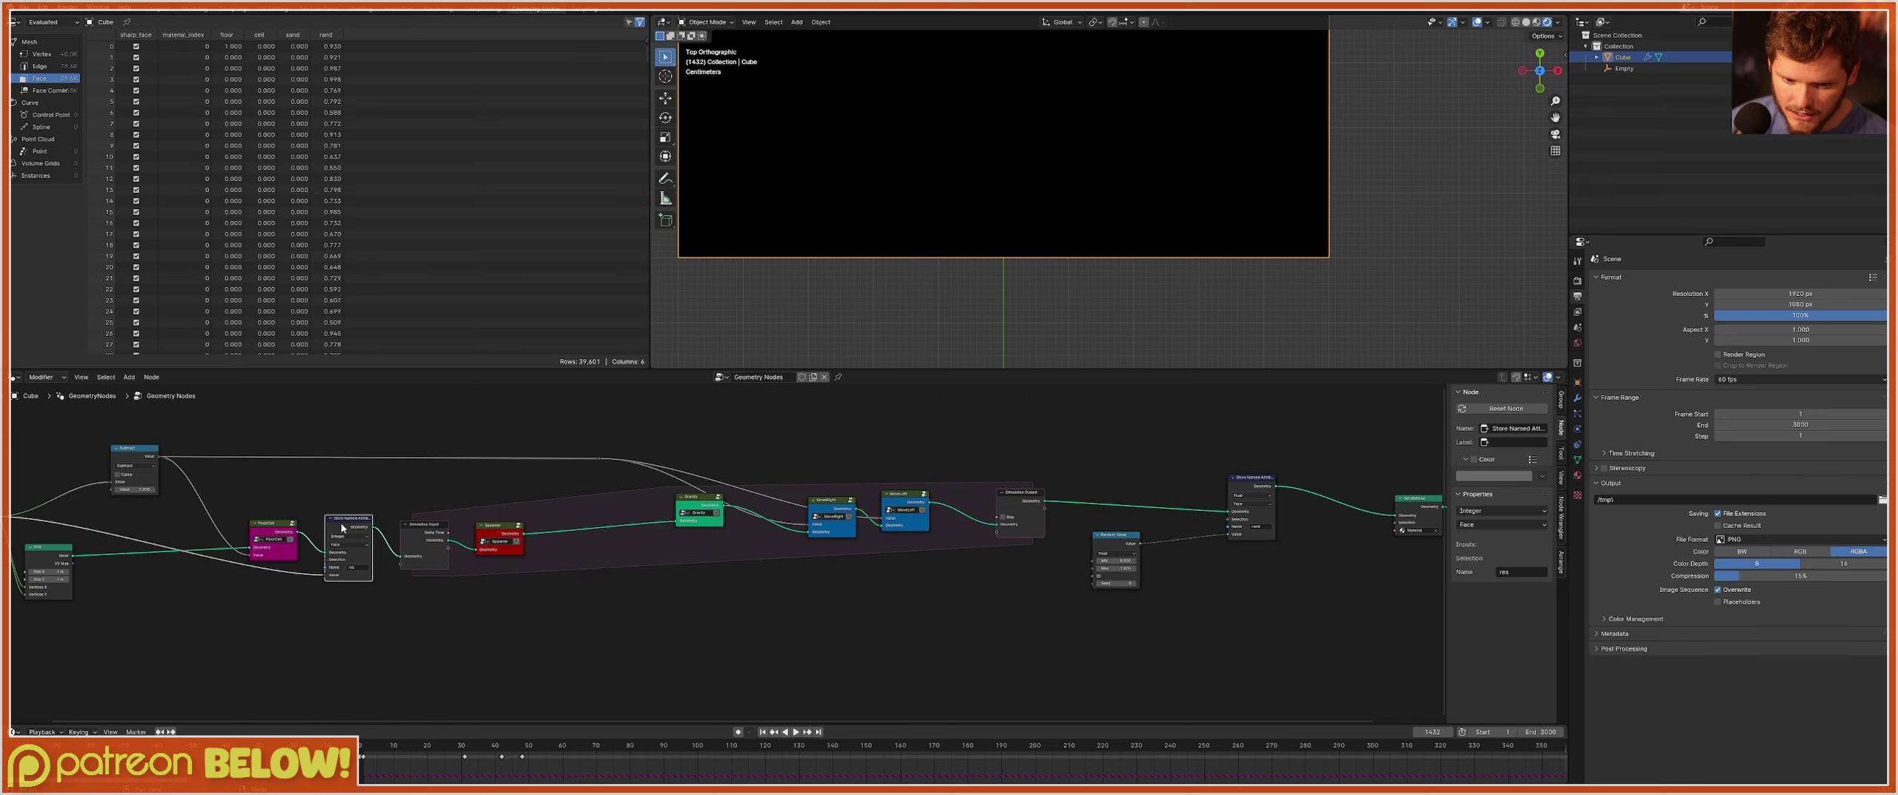
pyautogui.hotkey('shift', 'd')
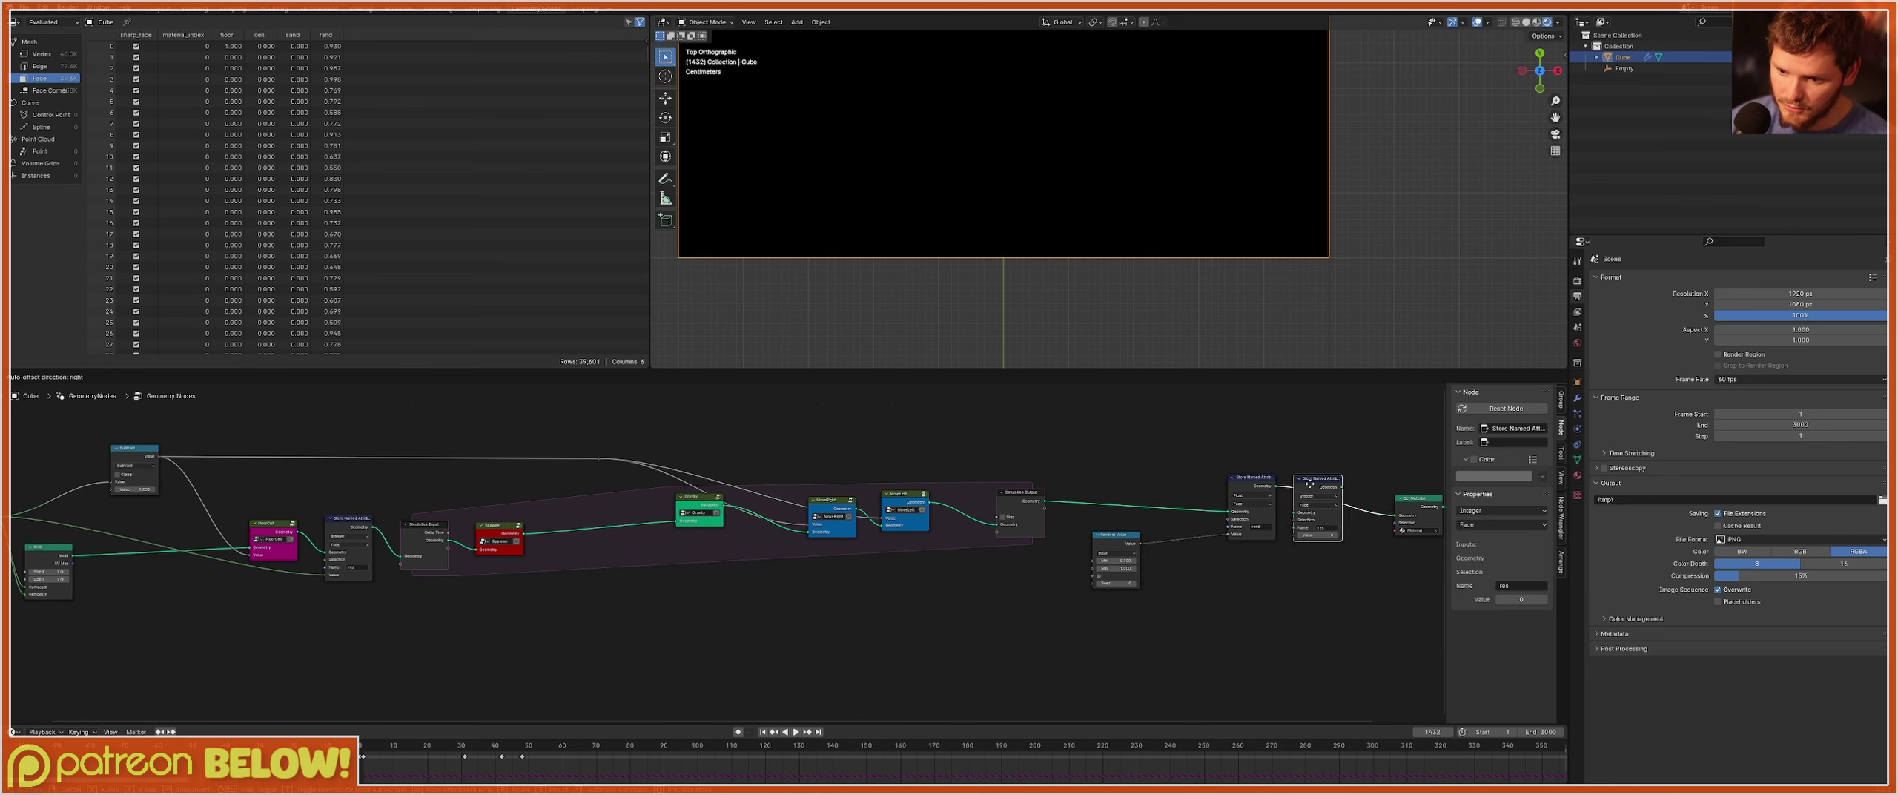
pyautogui.click(1309, 489)
# Dissolve the original "res" Store Named Attribute node before the simulation and connect the Integer node to the copy's Value.
pyautogui.moveTo(359, 533); pyautogui.dragTo(528, 535, button='middle')
pyautogui.click(516, 528)
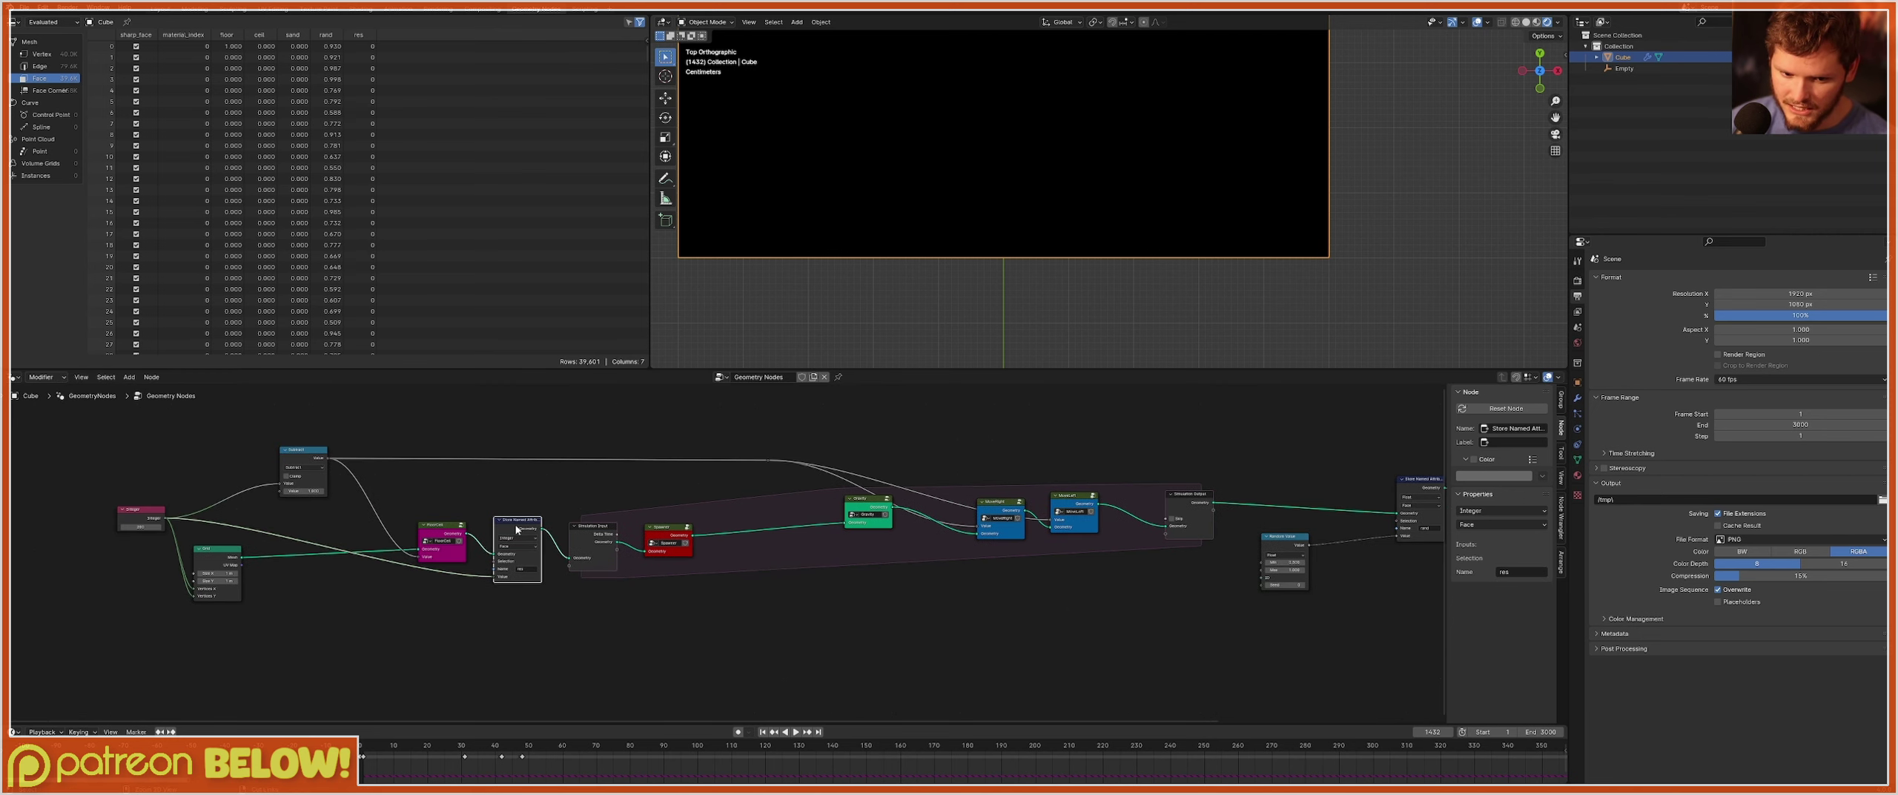
pyautogui.hotkey('ctrl', 'x')
pyautogui.moveTo(166, 518); pyautogui.dragTo(1316, 536)
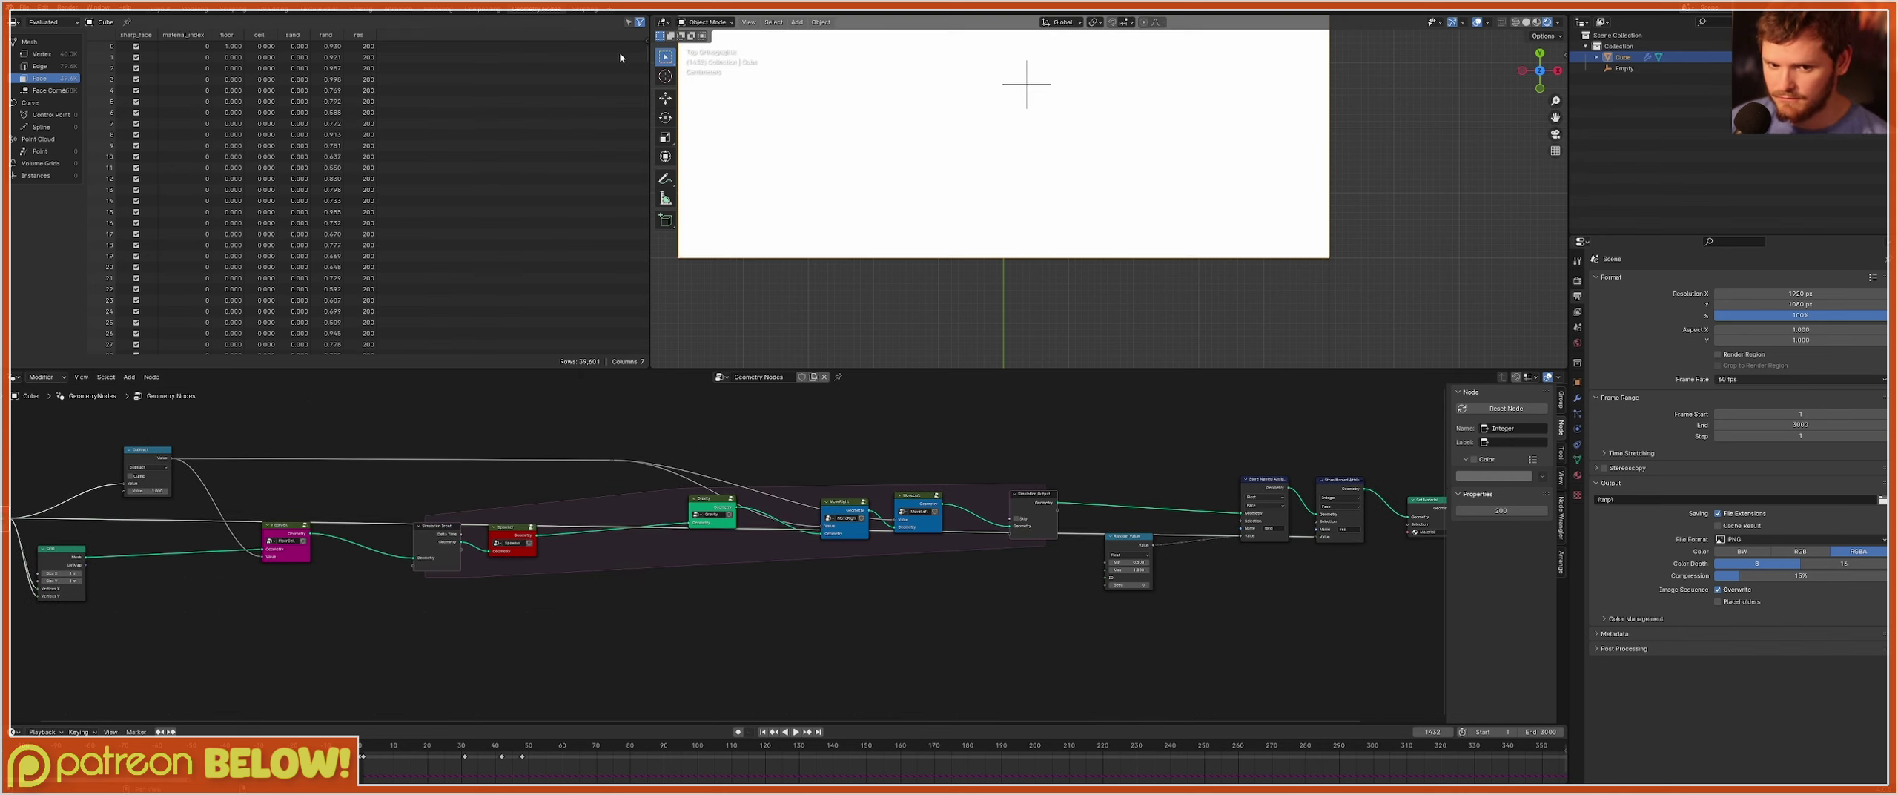
# In the material, connect the Divide node's Value to the Snap node's Increment and preview the snapped gradient up close.
pyautogui.click(365, 9)
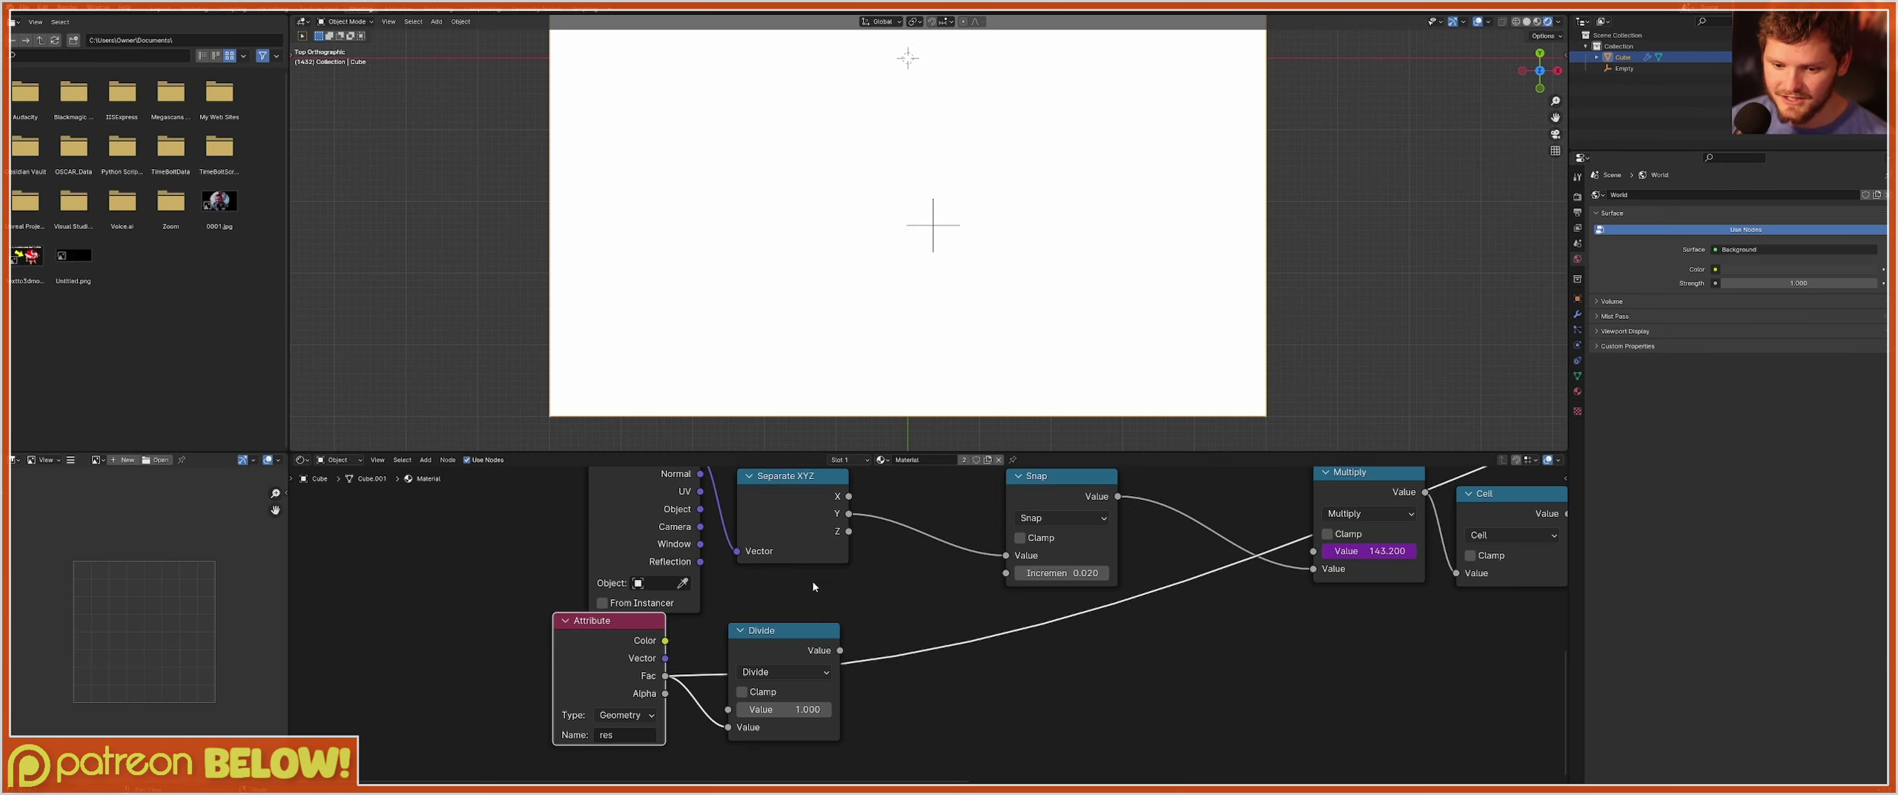
pyautogui.moveTo(840, 650); pyautogui.dragTo(1014, 571)
pyautogui.keyDown('ctrl'); pyautogui.keyDown('shift'); pyautogui.click(1056, 496); pyautogui.keyUp('shift'); pyautogui.keyUp('ctrl')
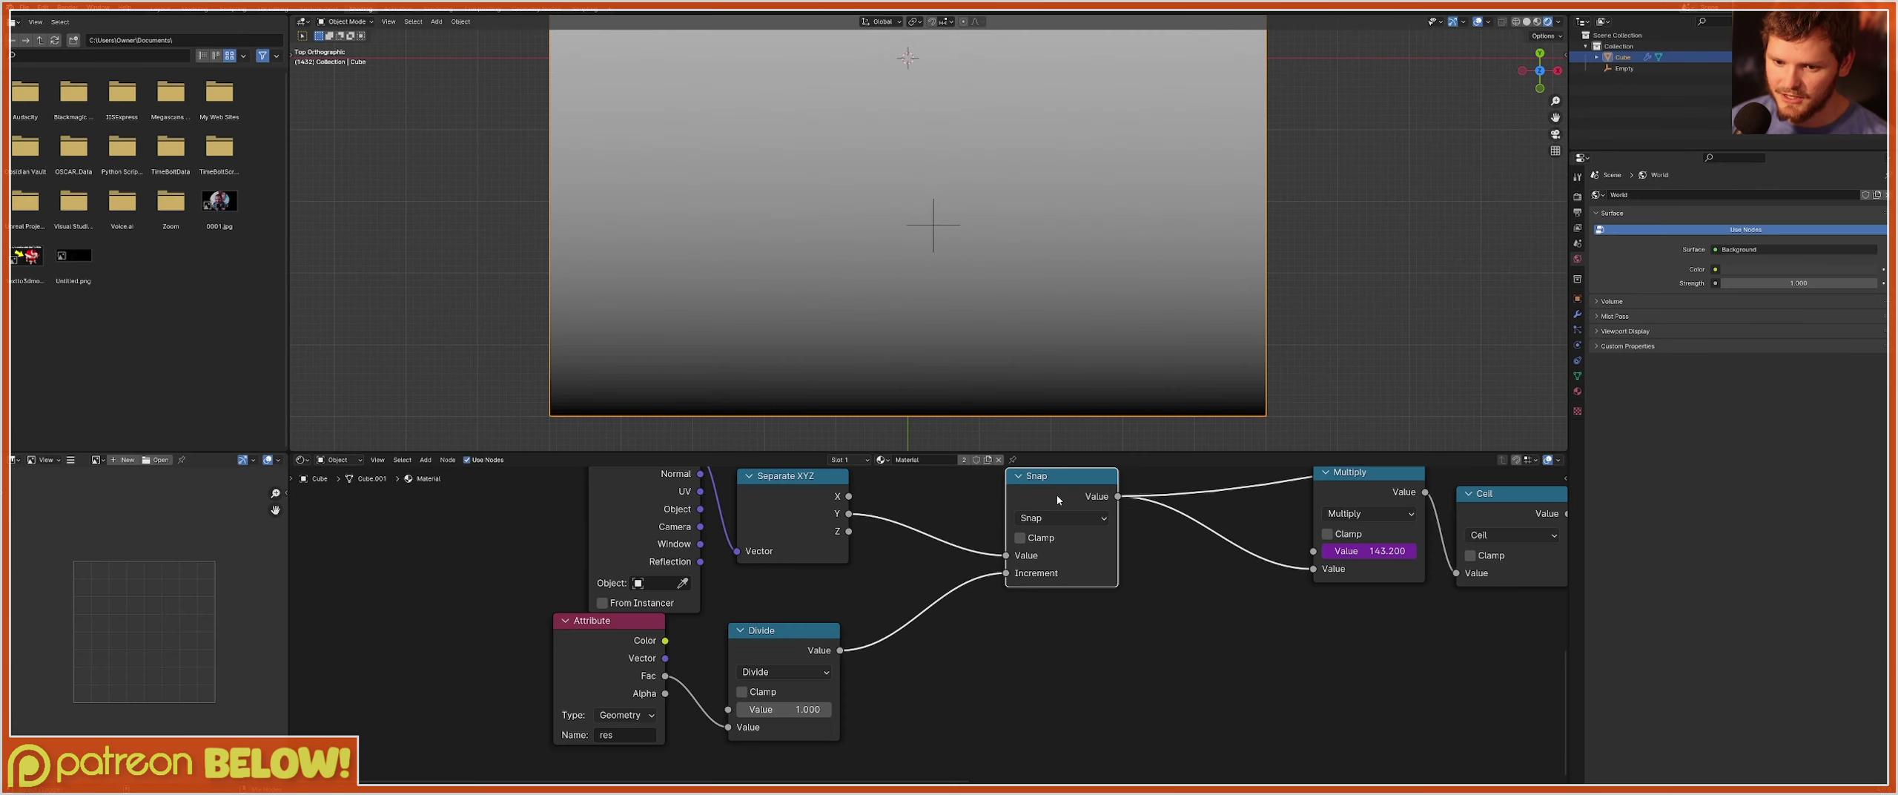
pyautogui.scroll(5, 971, 281)
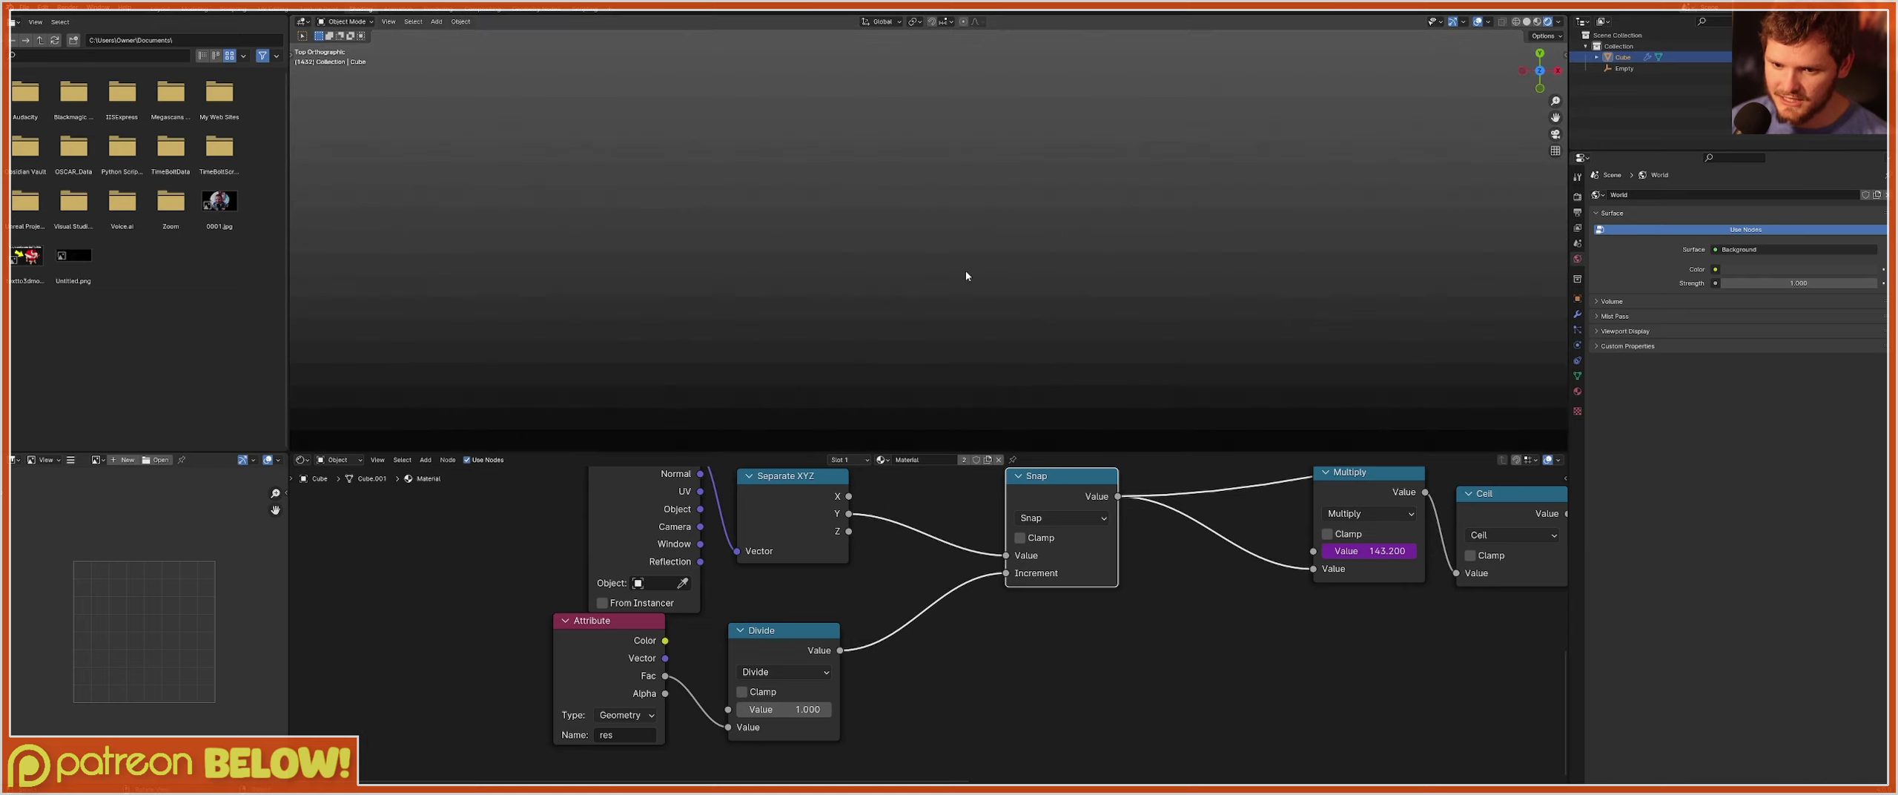
pyautogui.scroll(-11, 1052, 596)
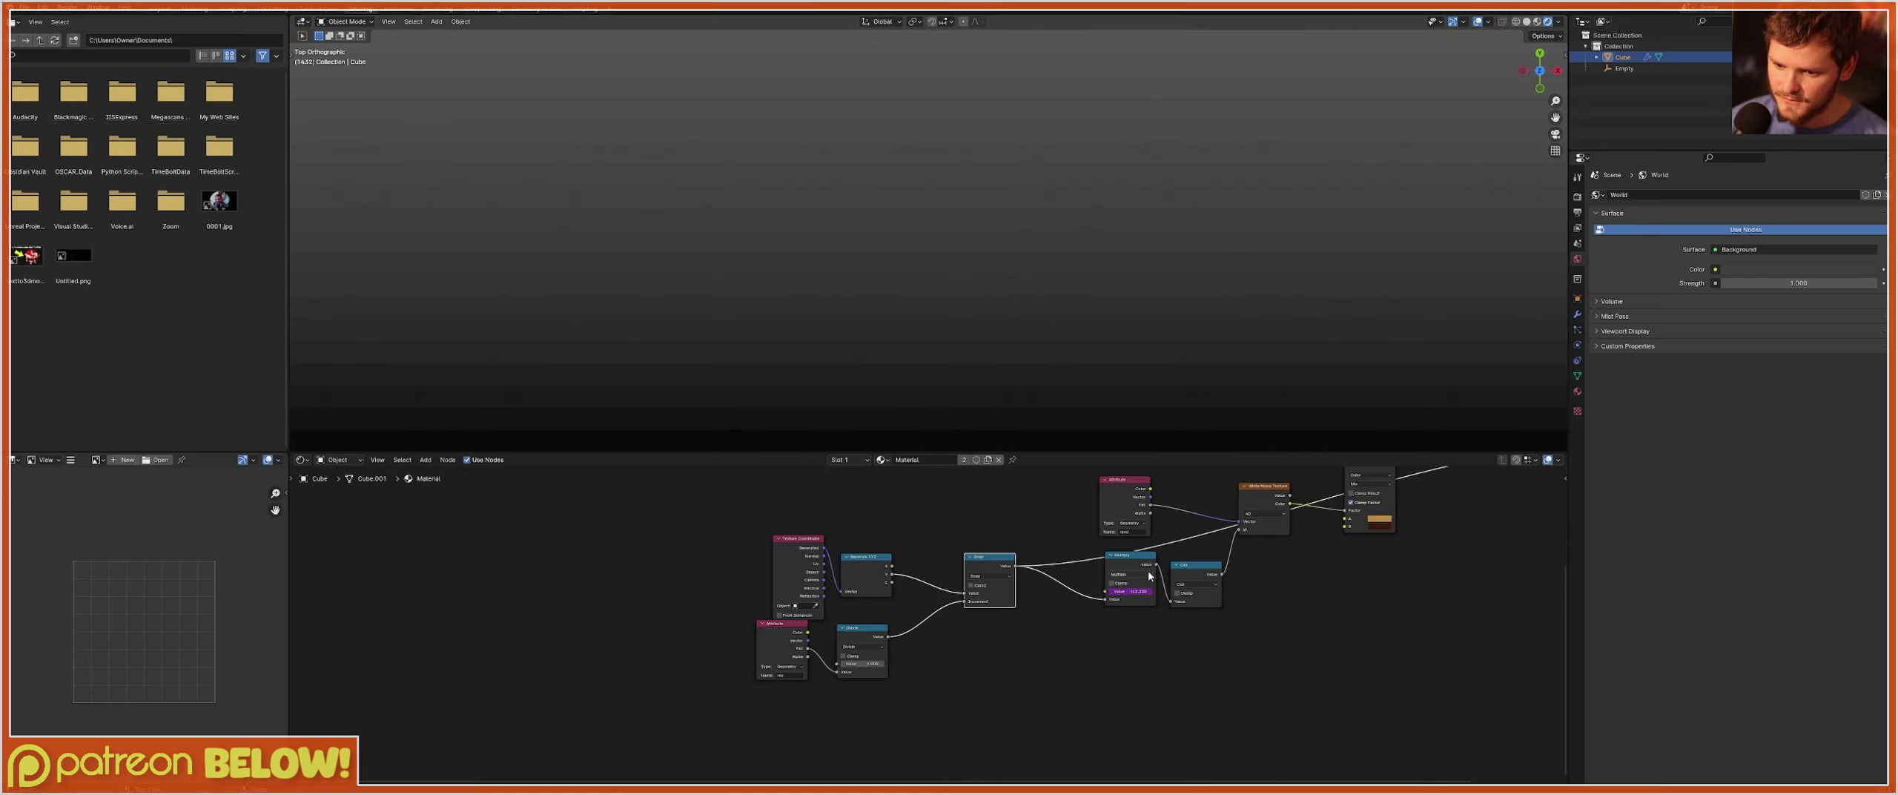
# Preview the White Noise Texture node on the plane and play the simulation to examine the per-cell noise from afar and up close.
pyautogui.moveTo(1148, 576); pyautogui.dragTo(991, 631, button='middle')
pyautogui.keyDown('ctrl'); pyautogui.keyDown('shift'); pyautogui.click(1075, 564); pyautogui.keyUp('shift'); pyautogui.keyUp('ctrl')
pyautogui.press('space')
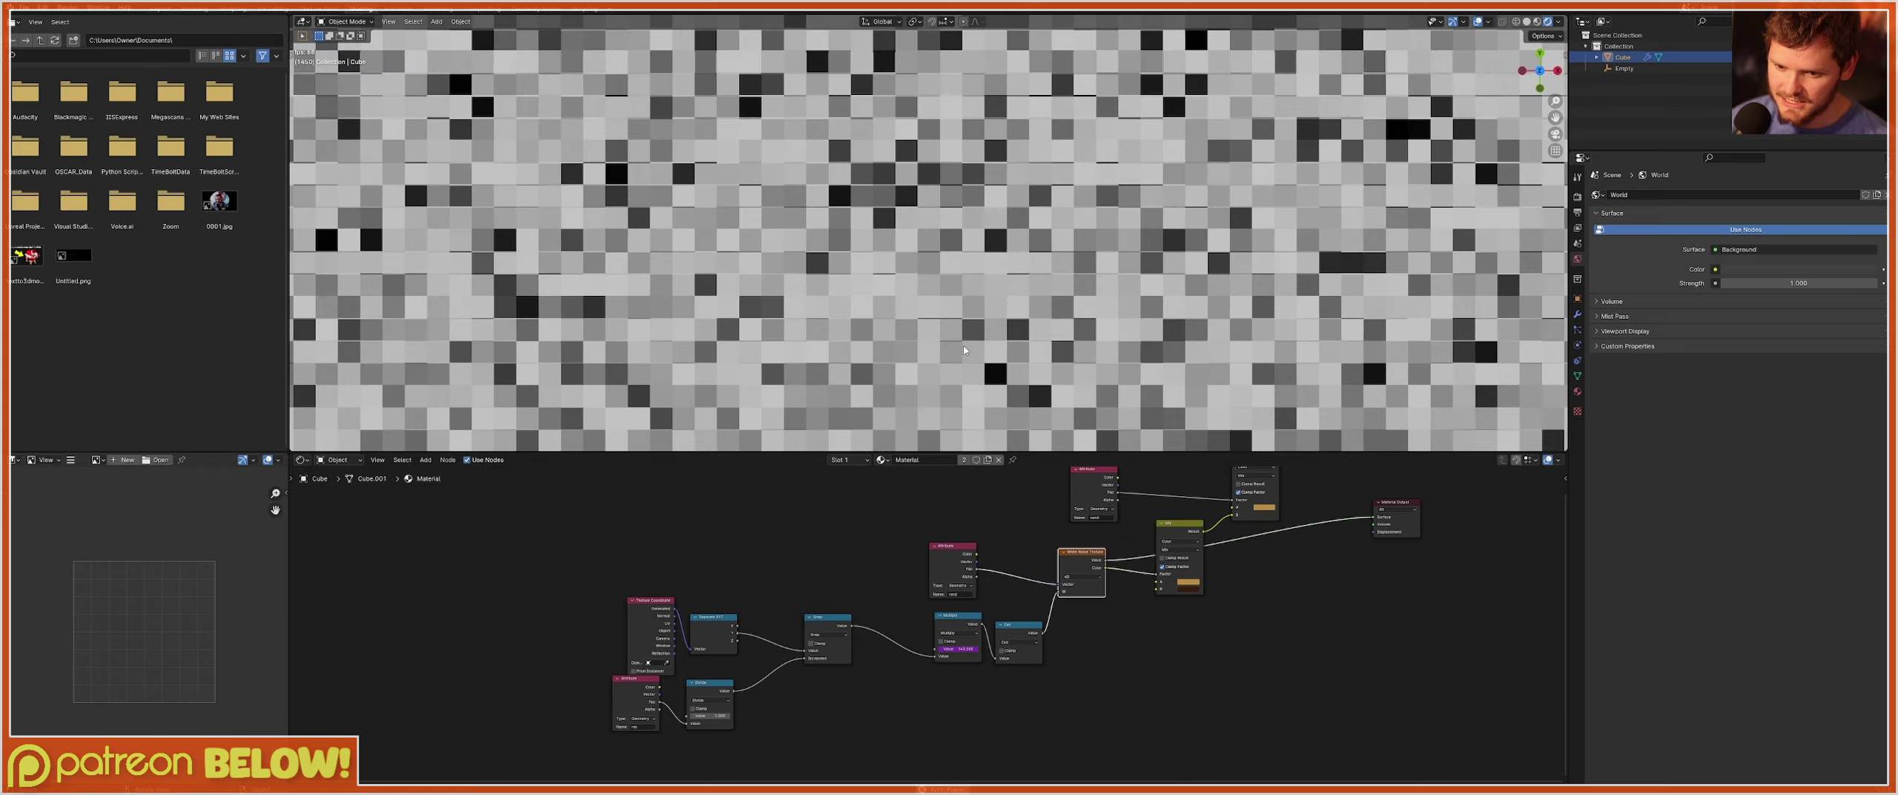
pyautogui.scroll(-3, 964, 312)
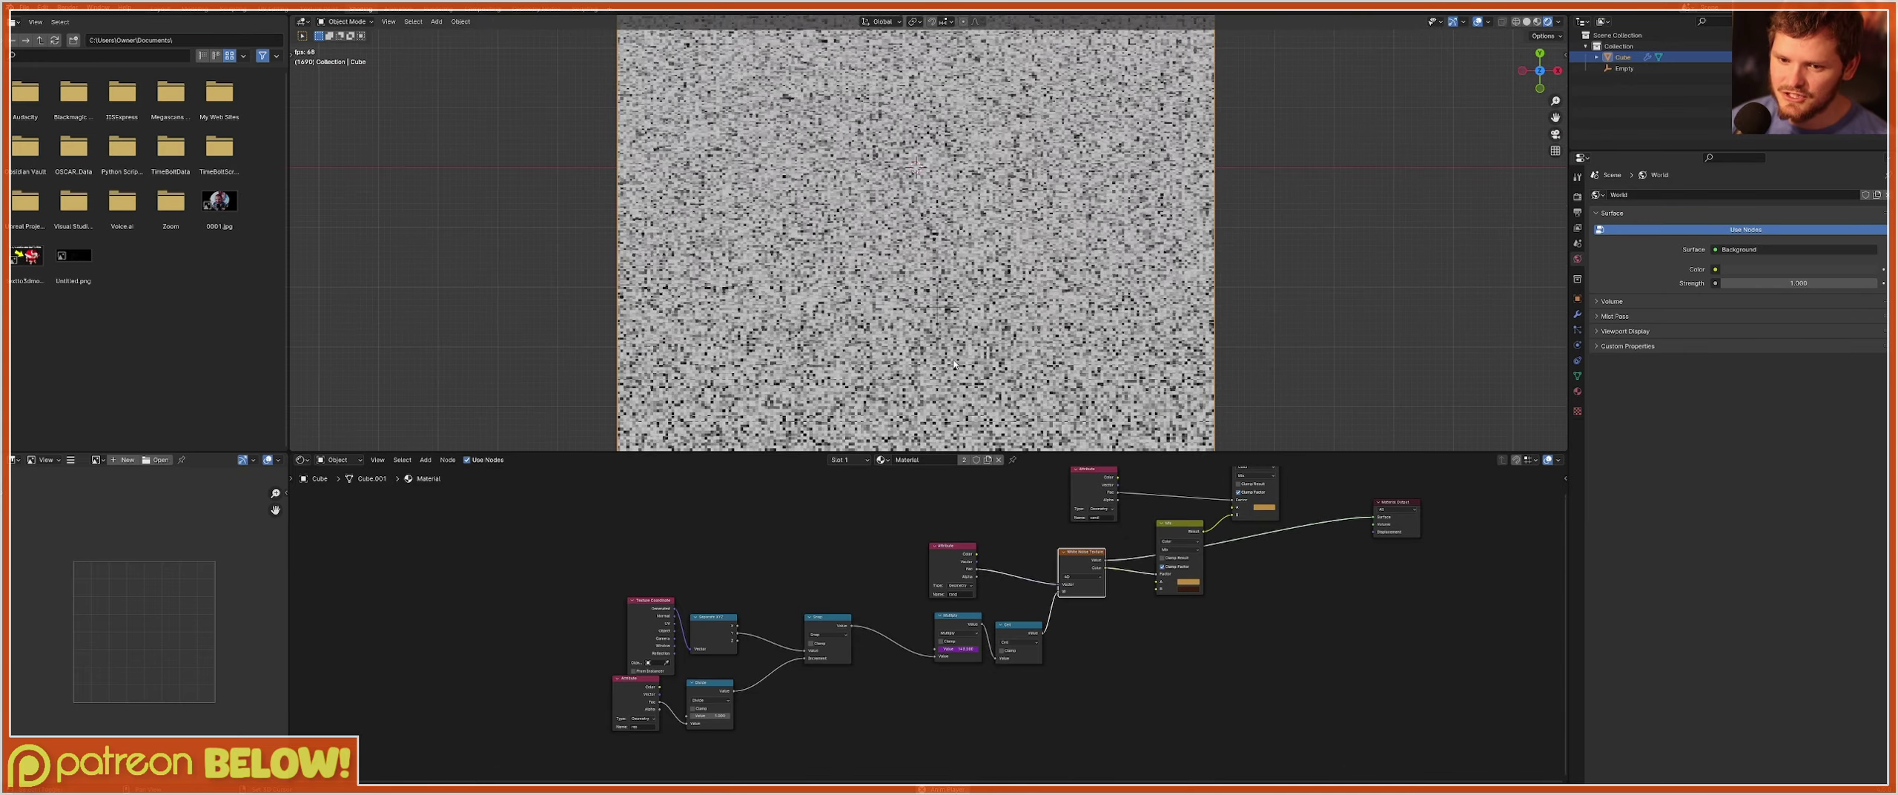
pyautogui.press('space')
pyautogui.scroll(3, 938, 632)
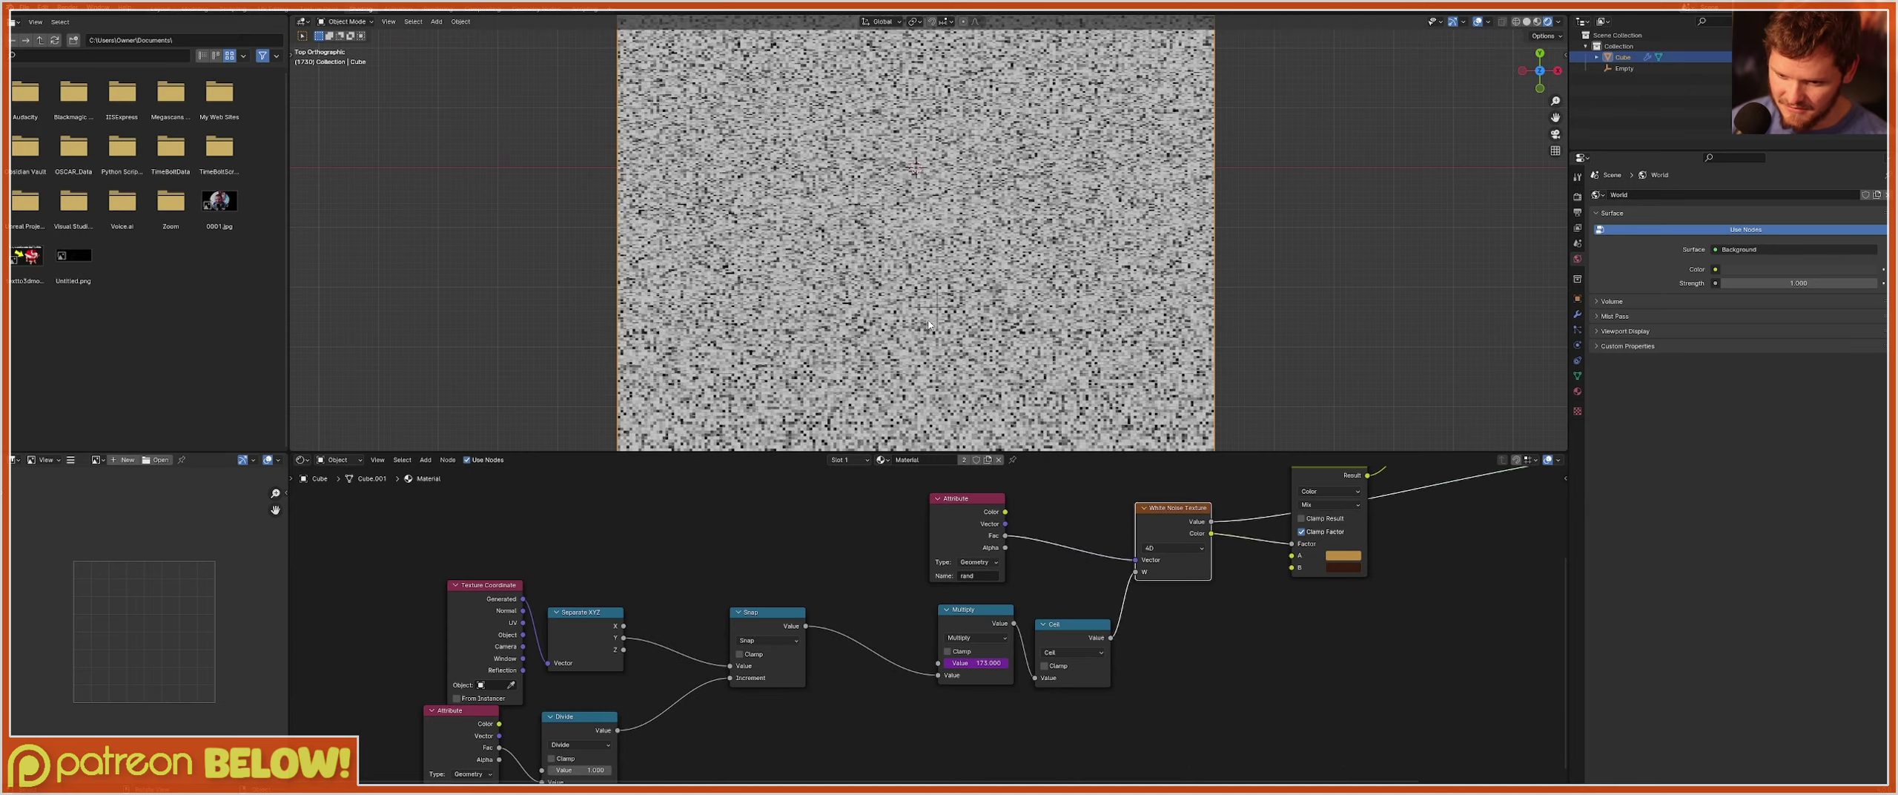
pyautogui.scroll(4, 928, 324)
pyautogui.press('space')
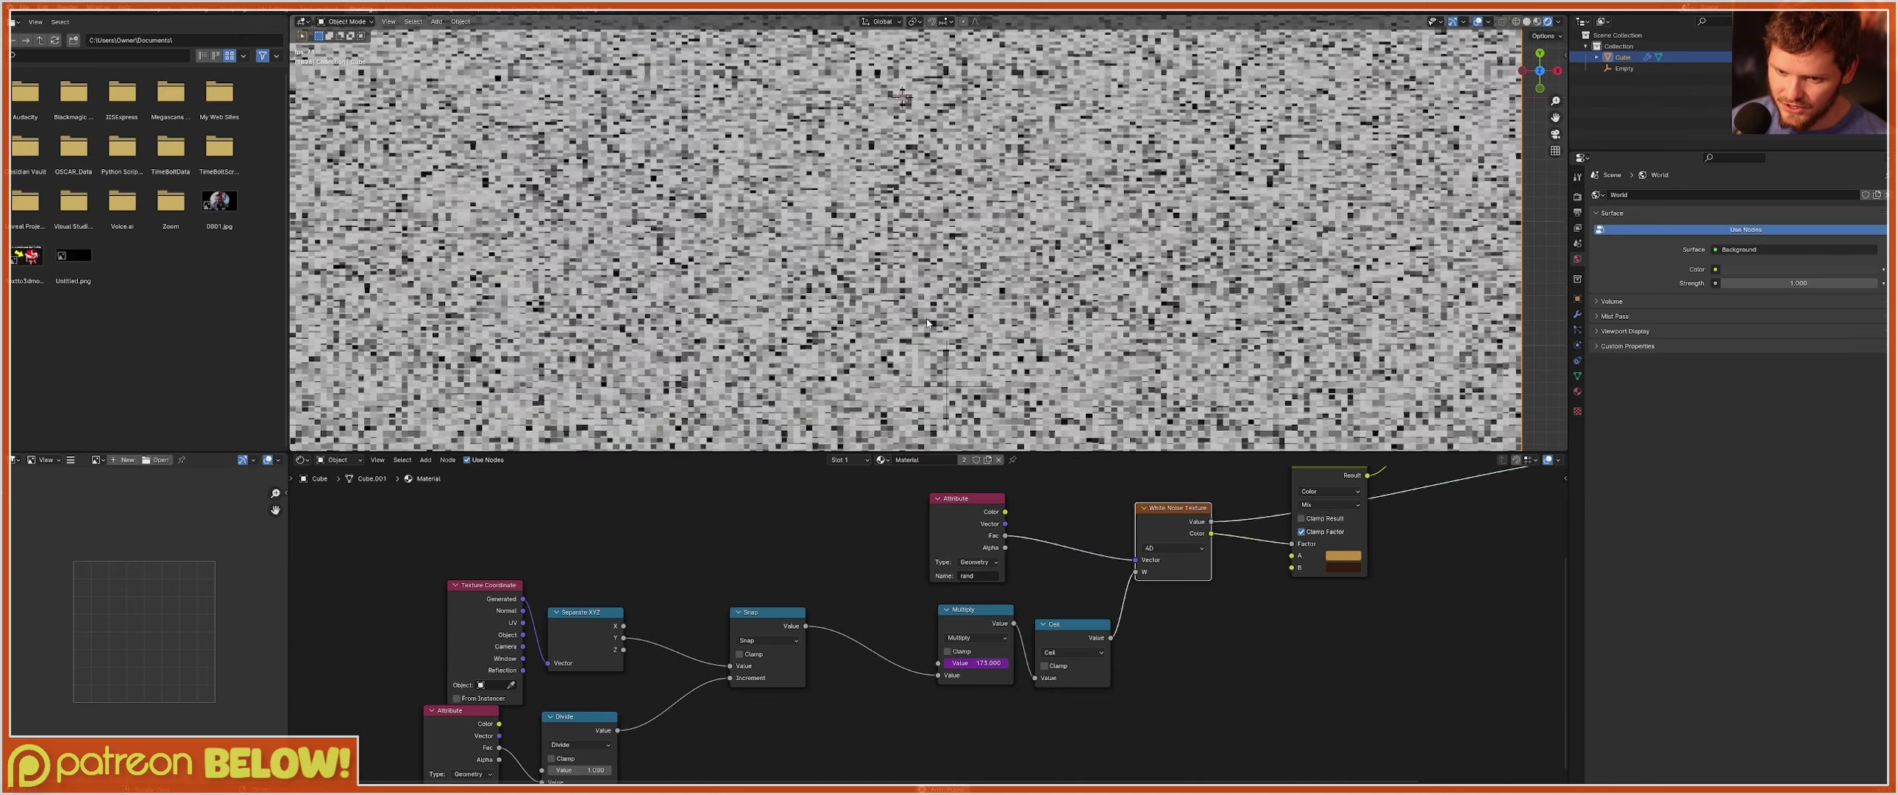
pyautogui.press('space')
# Output the final sand Mix node's Result to the material and play the simulation to check the growing pile up close.
pyautogui.moveTo(1205, 525); pyautogui.dragTo(668, 703, button='middle')
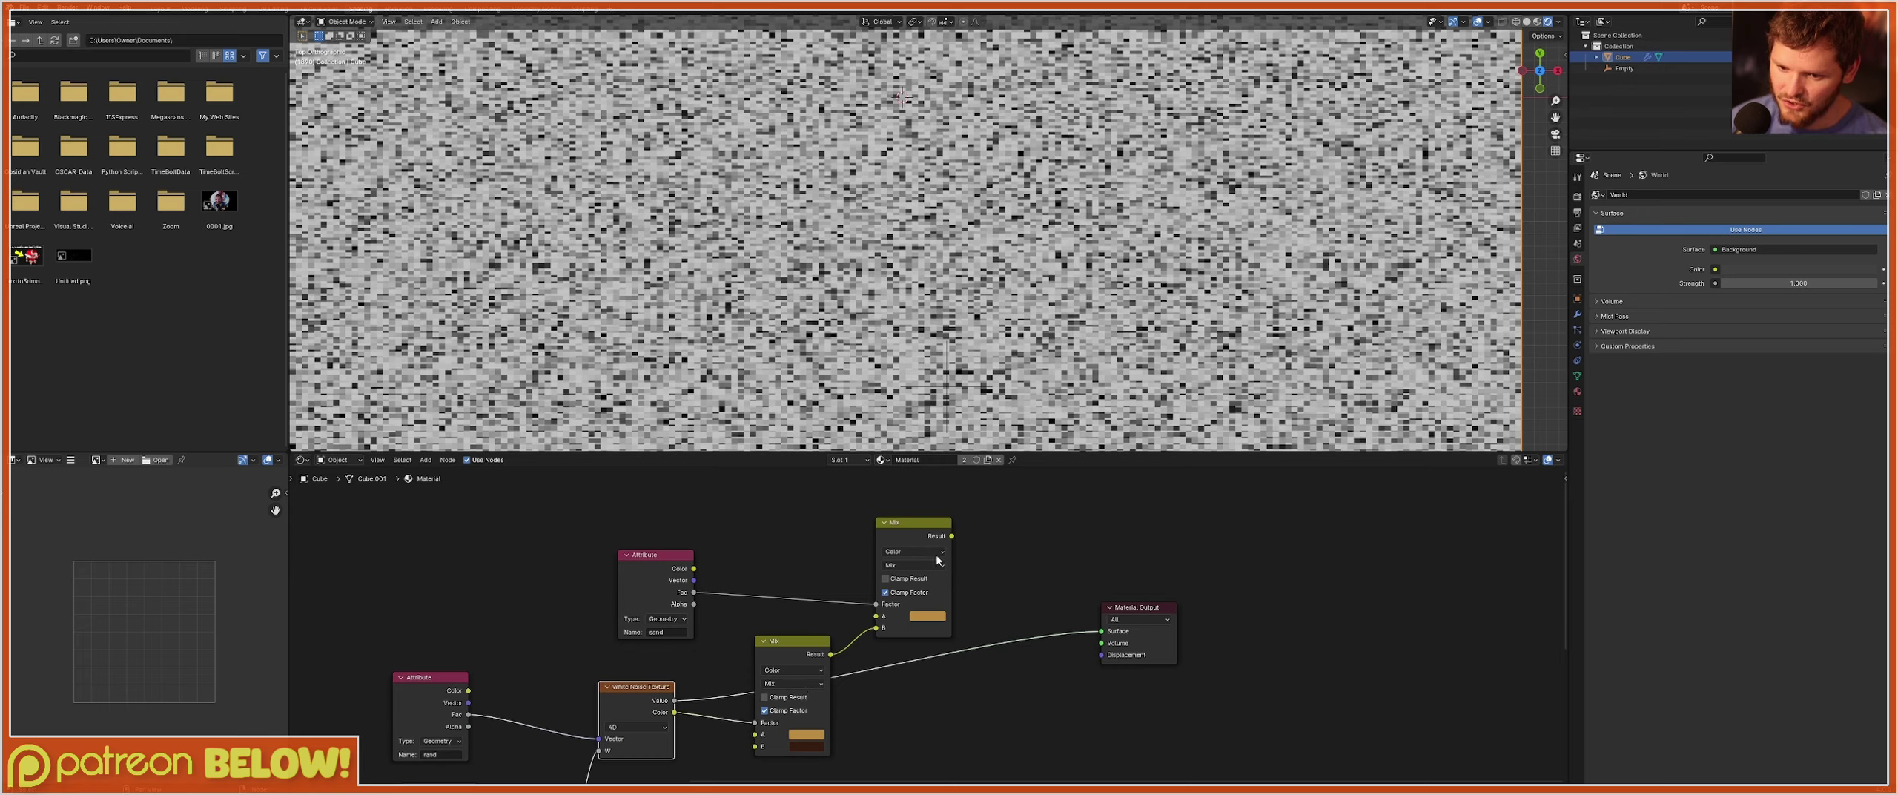
pyautogui.keyDown('ctrl'); pyautogui.keyDown('shift'); pyautogui.click(937, 561); pyautogui.keyUp('shift'); pyautogui.keyUp('ctrl')
pyautogui.scroll(-4, 968, 309)
pyautogui.press('space')
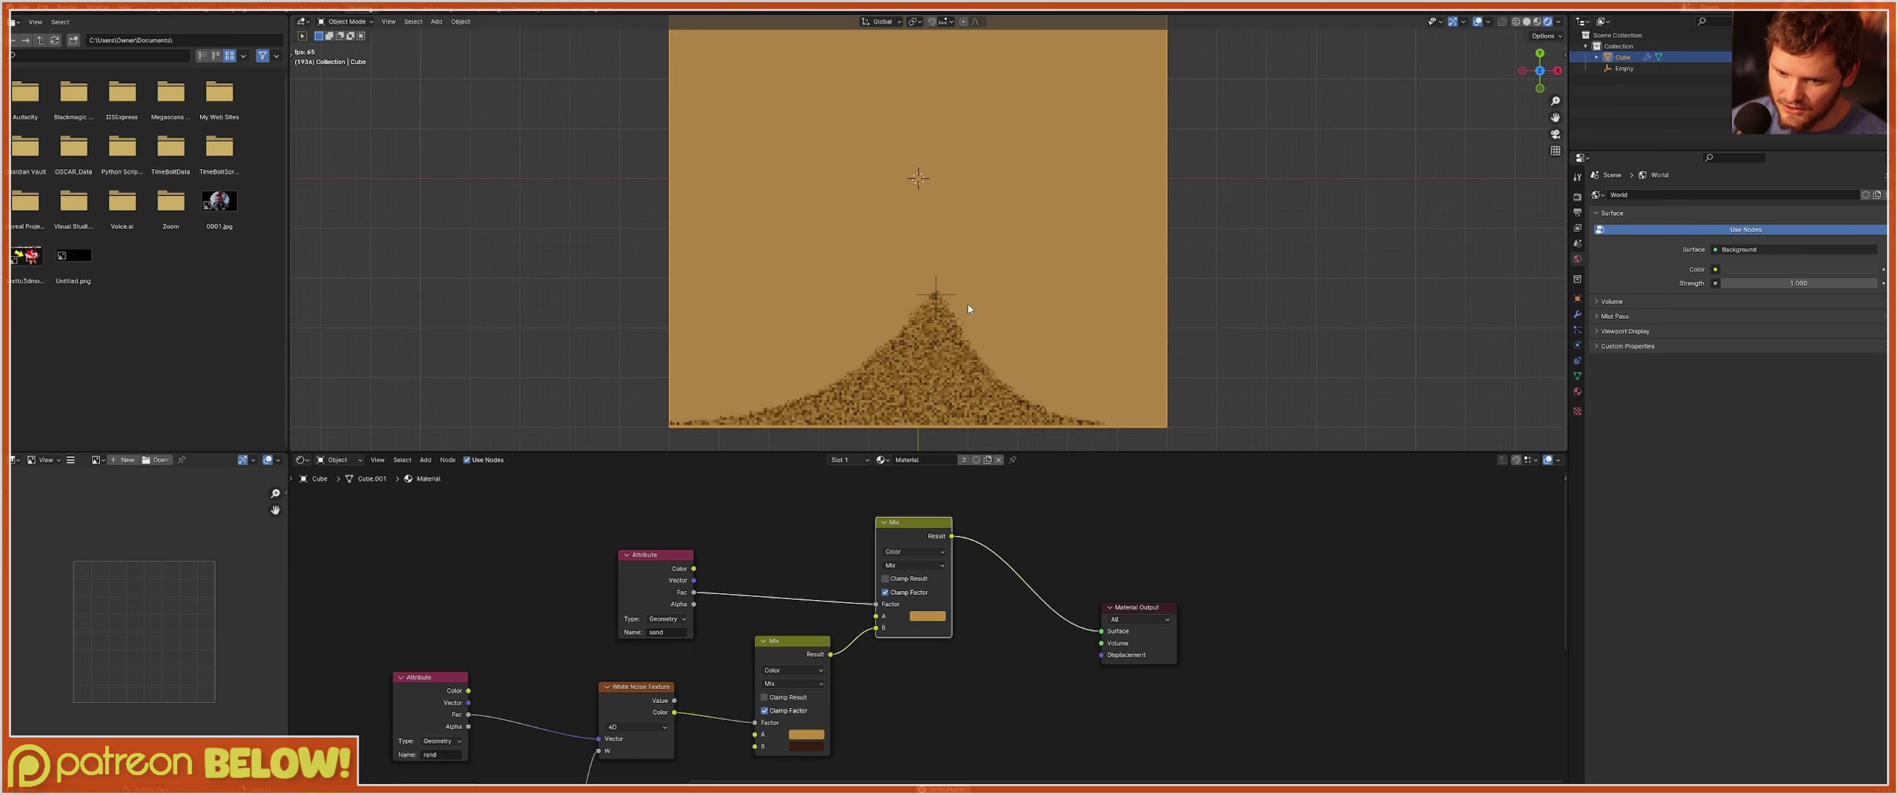
pyautogui.scroll(2, 968, 309)
pyautogui.keyDown('shift'); pyautogui.moveTo(935, 354); pyautogui.dragTo(976, 195, button='middle'); pyautogui.keyUp('shift')
pyautogui.scroll(1, 965, 262)
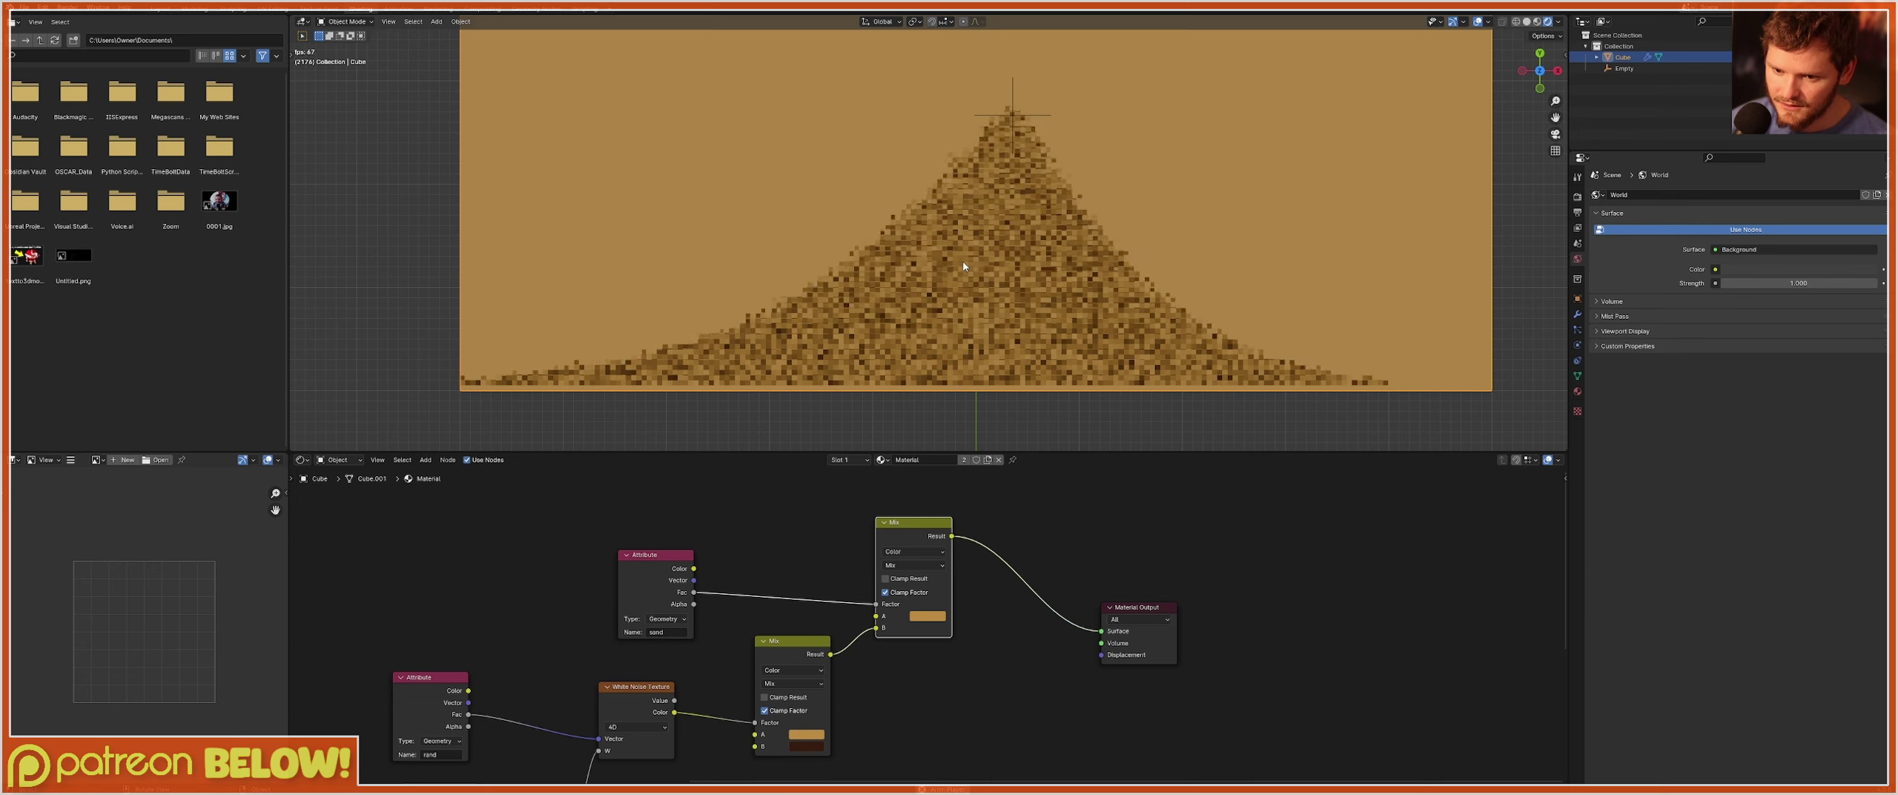
pyautogui.press('space')
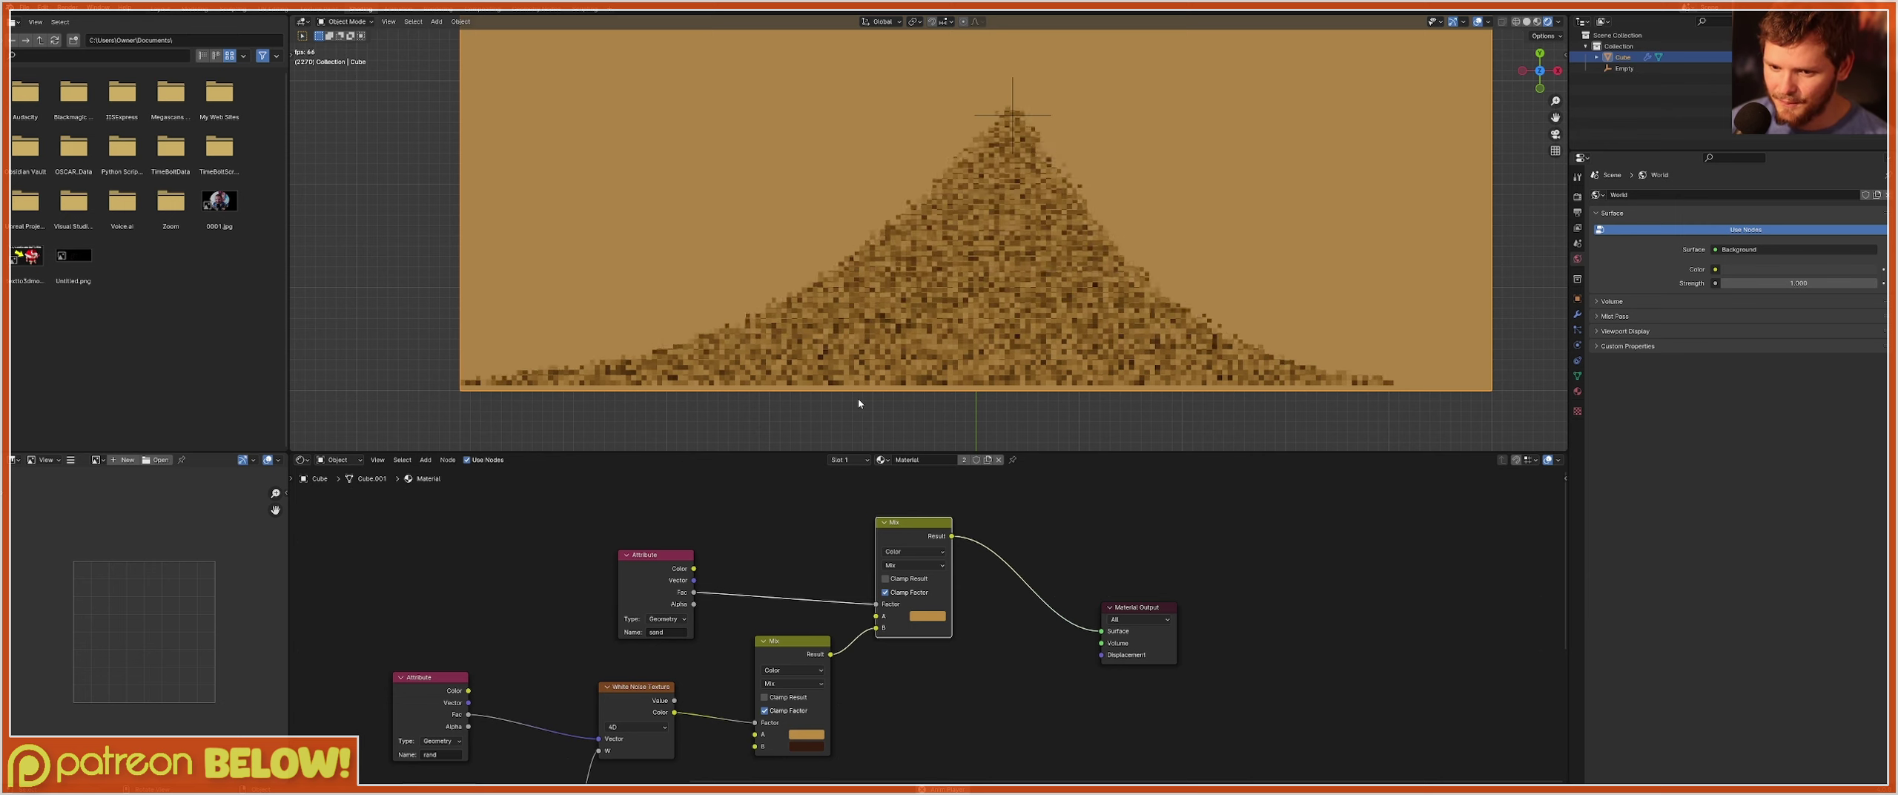
# Delete the Texture Coordinate, Separate XYZ, "res" Attribute, Divide, Snap and Multiply nodes that feed the Ceil node.
pyautogui.moveTo(815, 741); pyautogui.dragTo(1016, 734, button='middle')
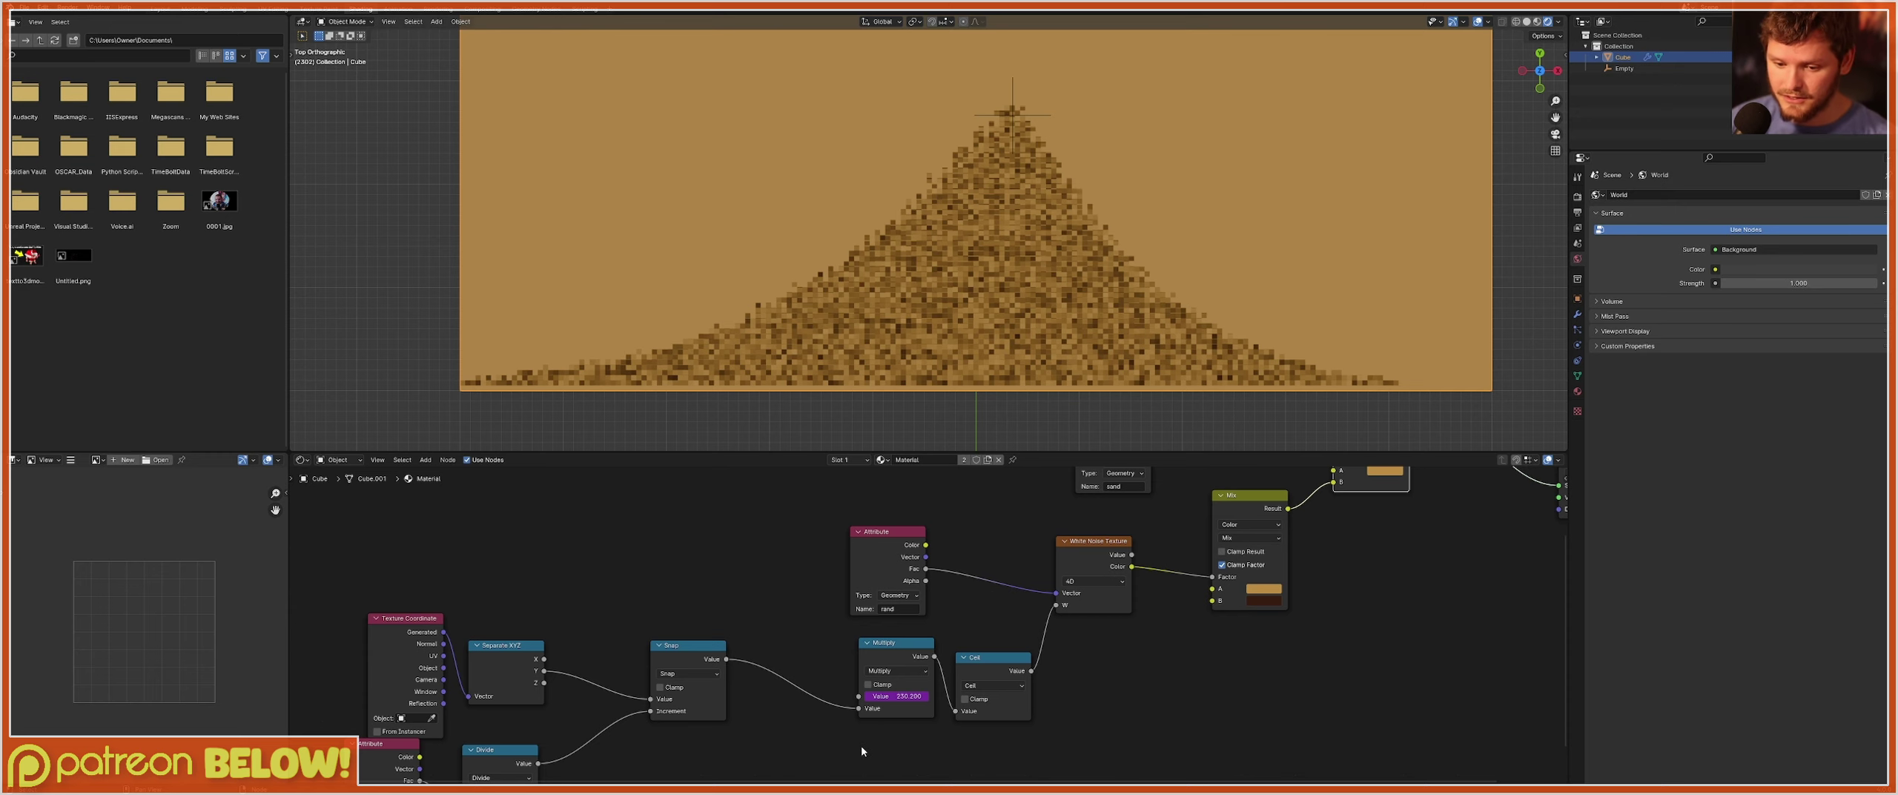
pyautogui.scroll(-4, 860, 744)
pyautogui.moveTo(890, 764); pyautogui.dragTo(517, 645)
pyautogui.press('x')
pyautogui.scroll(4, 880, 676)
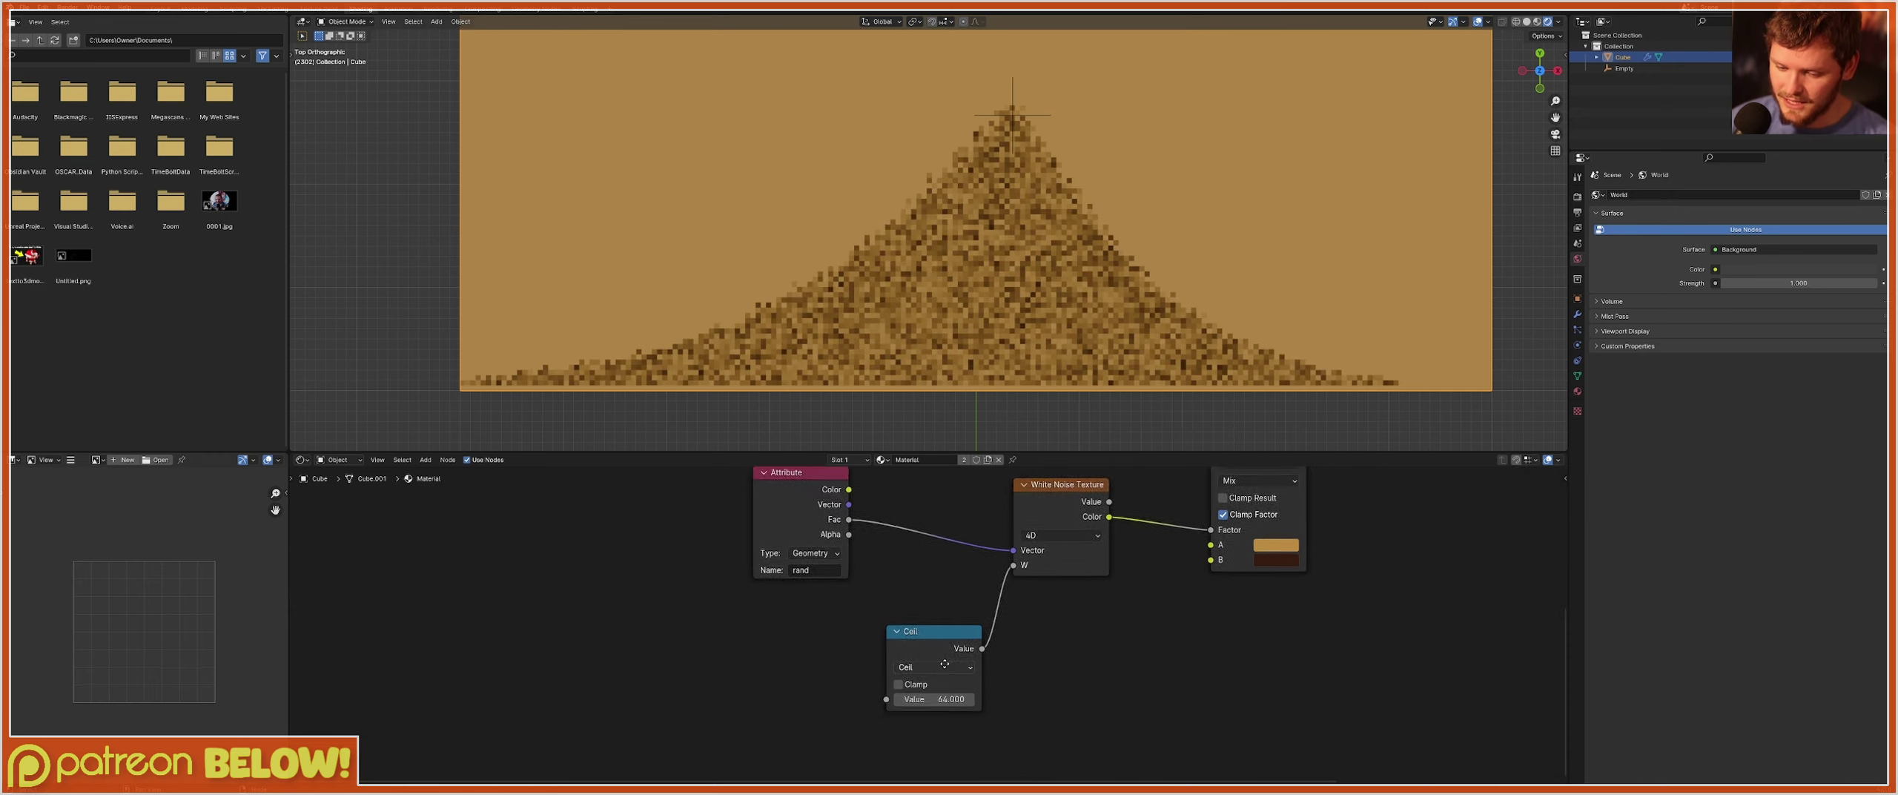
# Try driving the Ceil node's Value with #frame/25 and frame/5 while the simulation plays.
pyautogui.click(732, 686)
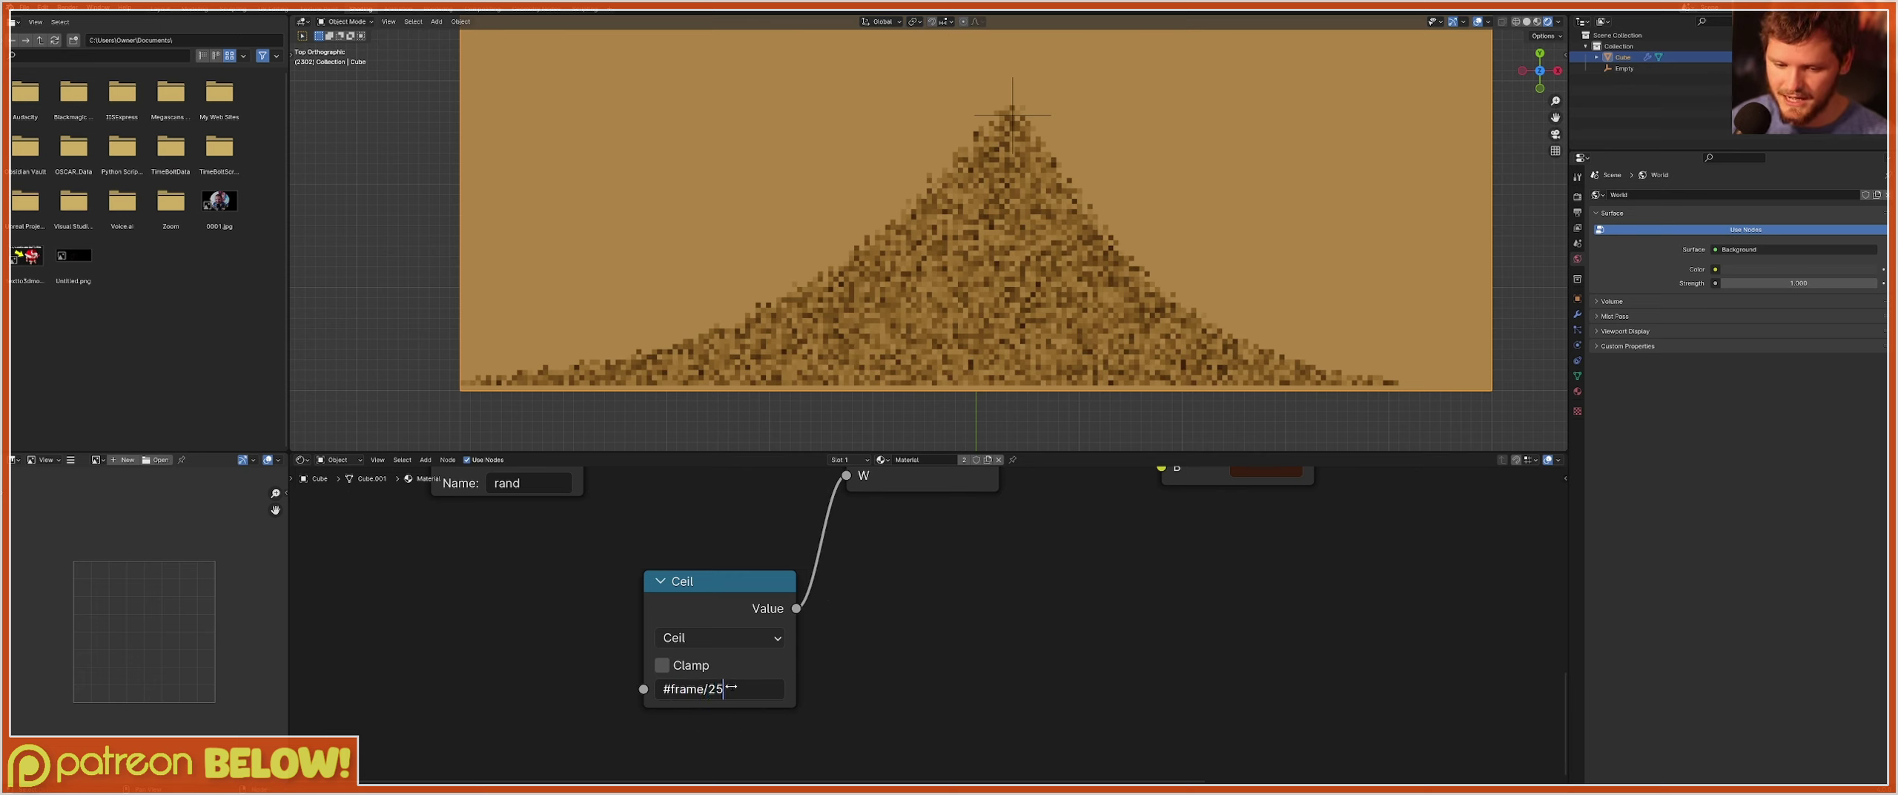
pyautogui.press('Return')
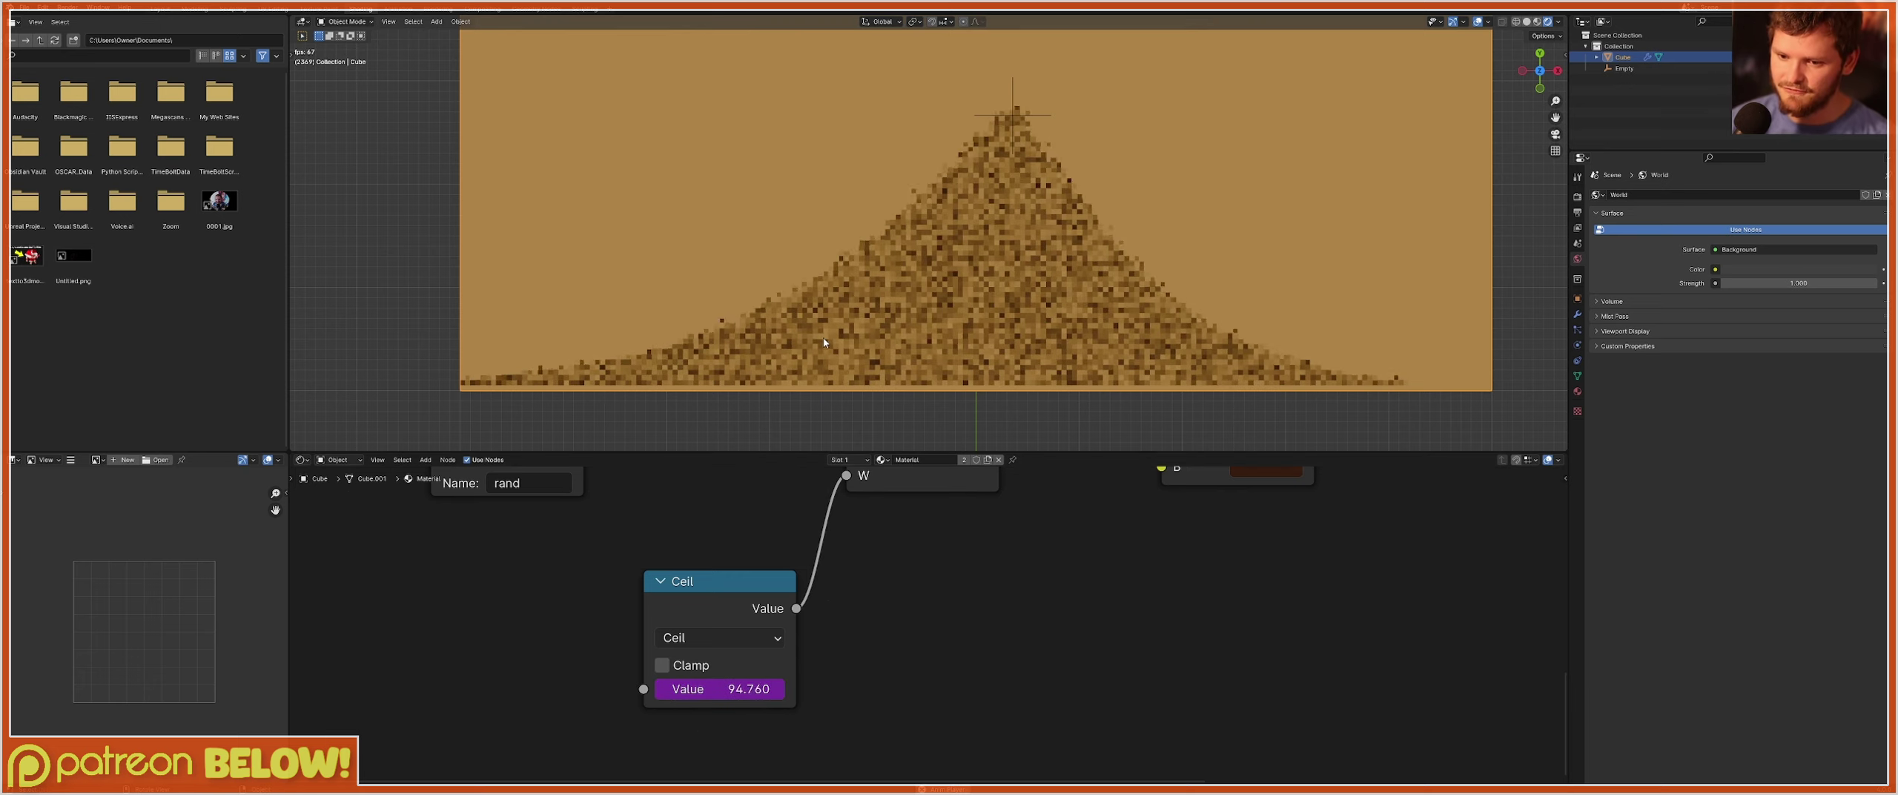
pyautogui.click(738, 689)
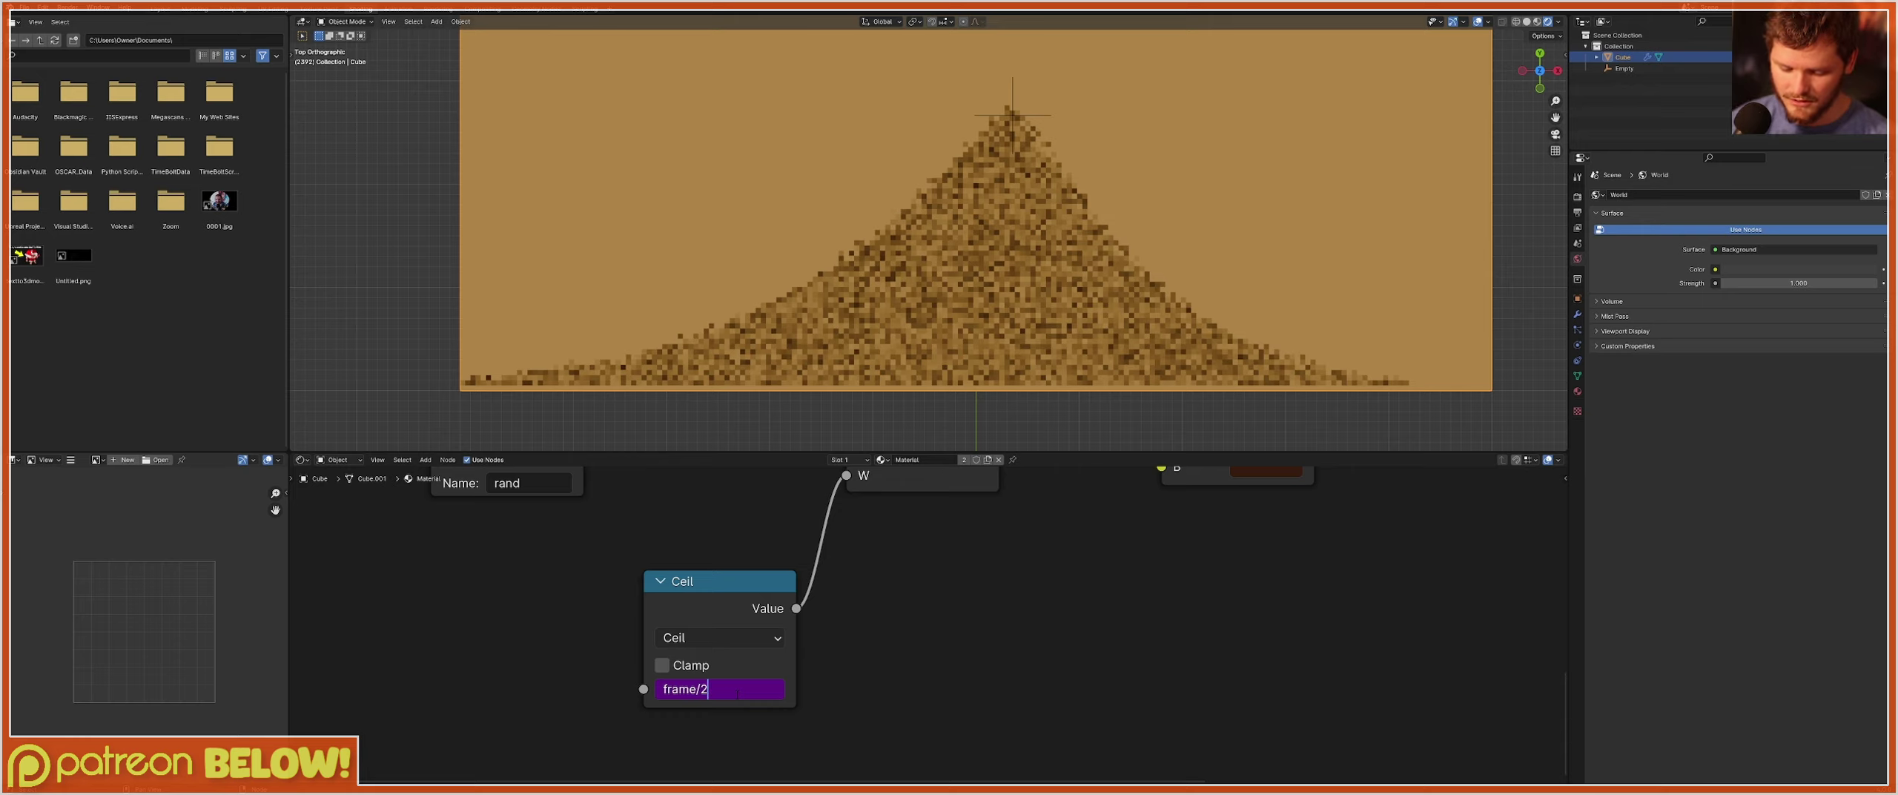
pyautogui.press('BackSpace')
pyautogui.write('5')
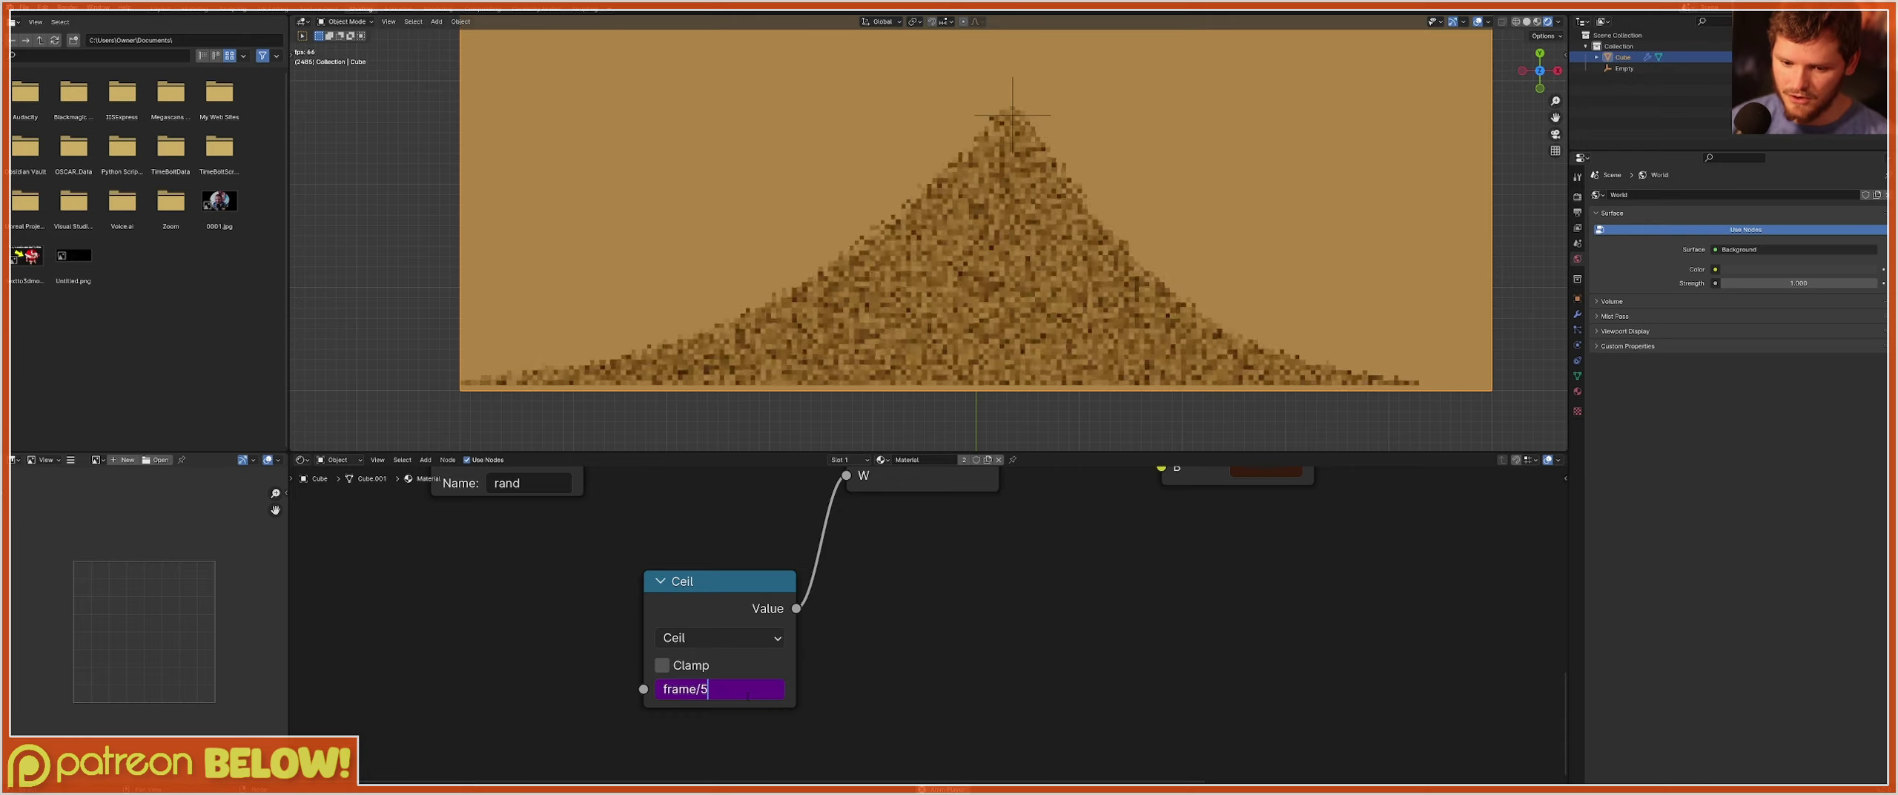
pyautogui.press('Return')
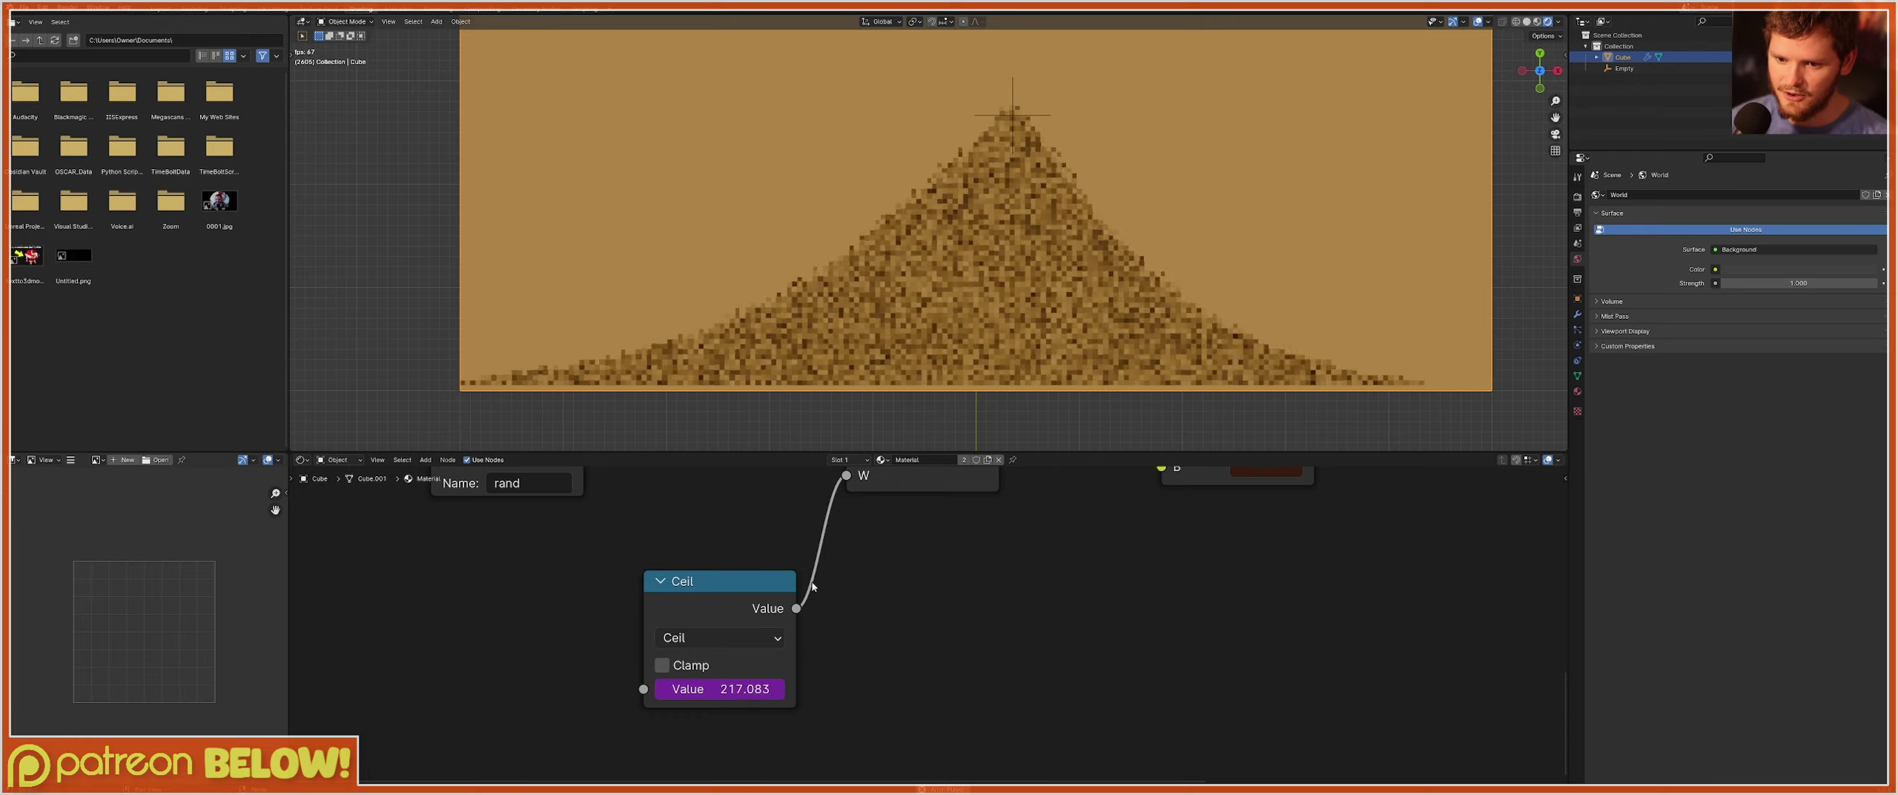
# Move the Empty above the sand pile's left slope during playback, stop the animation and reselect the plane.
pyautogui.scroll(-4, 951, 178)
pyautogui.click(969, 176)
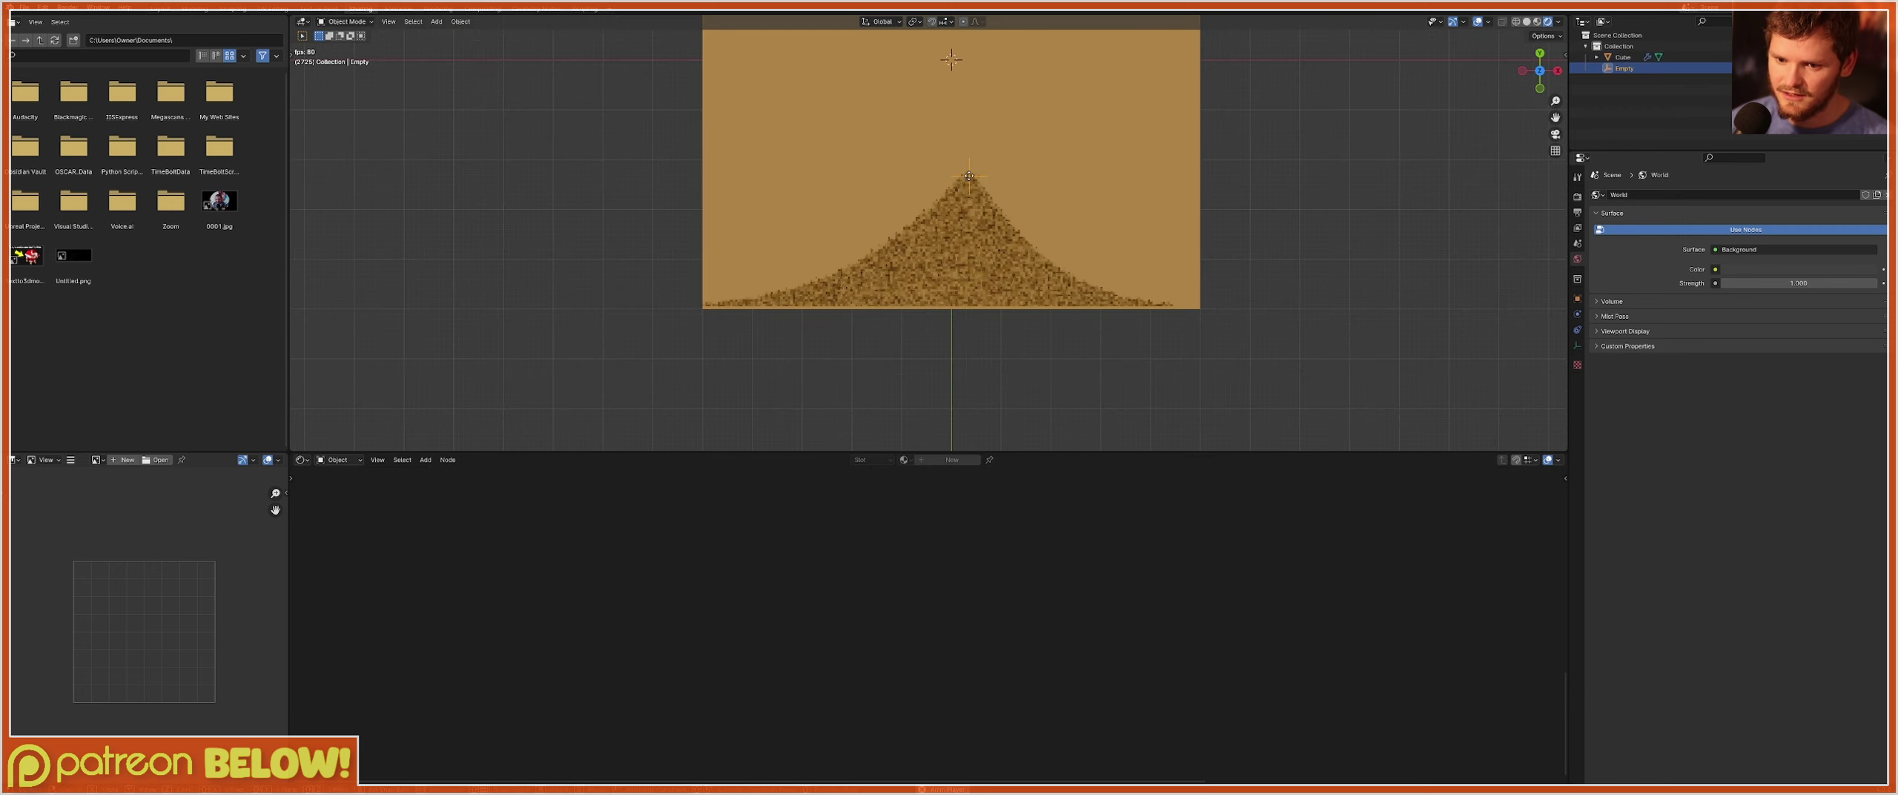
pyautogui.press('g')
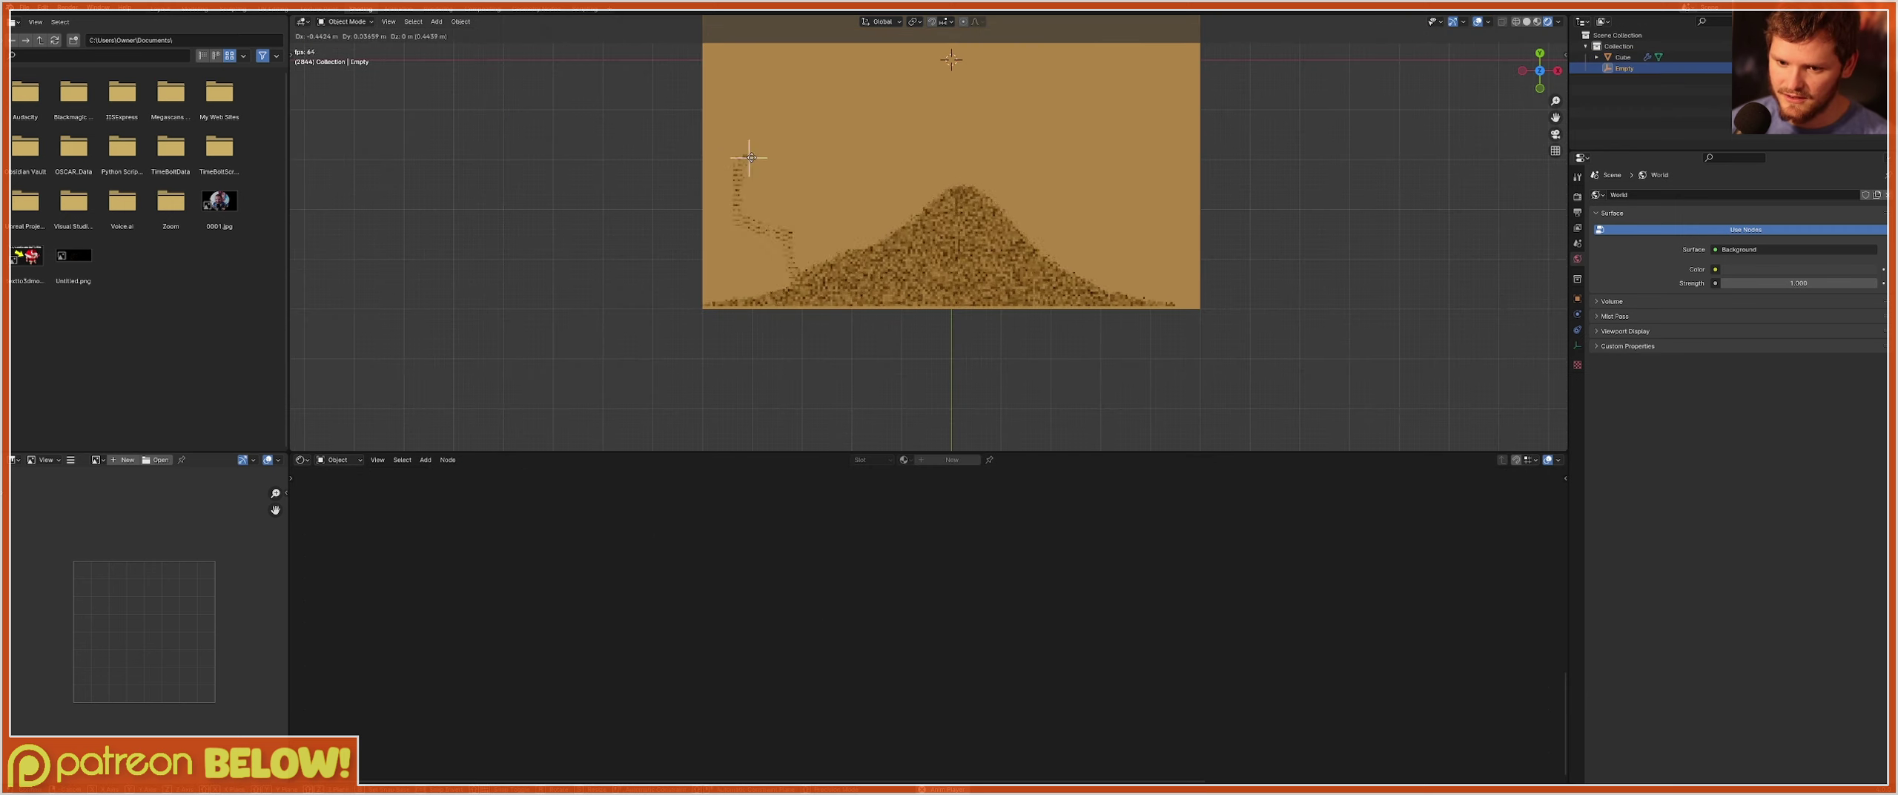
pyautogui.click(922, 149)
pyautogui.press('space')
pyautogui.click(980, 229)
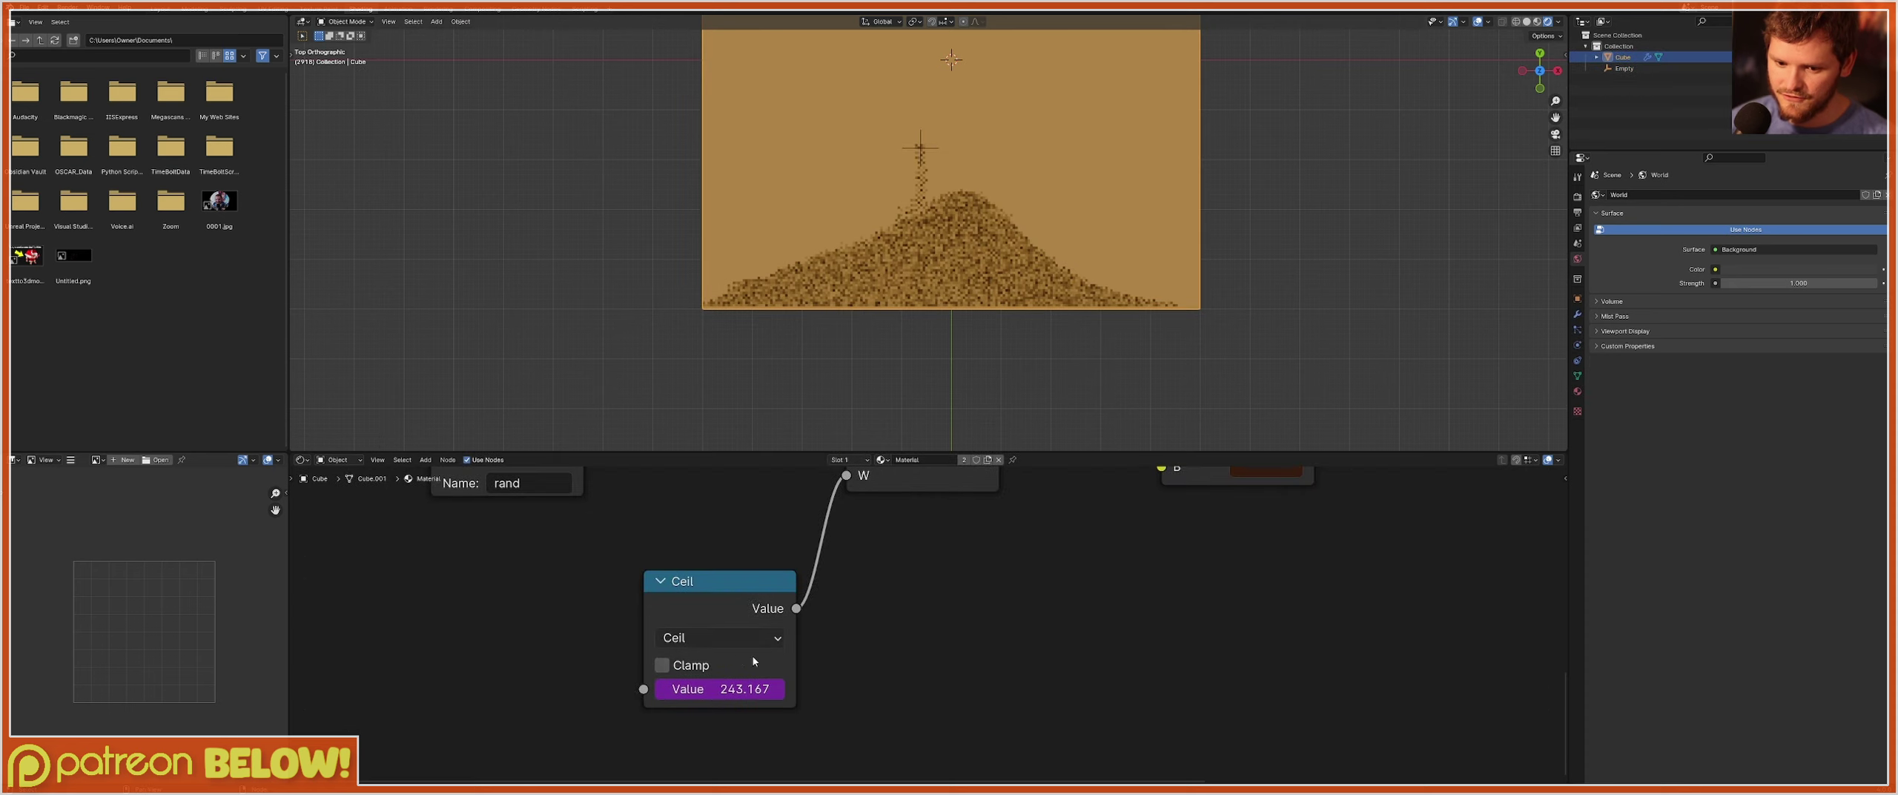
# Delete the Ceil and White Noise Texture nodes and connect the "rand" Attribute's Fac directly to the colour Mix node's Factor.
pyautogui.click(733, 597)
pyautogui.moveTo(791, 551); pyautogui.dragTo(738, 683, button='middle')
pyautogui.press('x')
pyautogui.click(863, 518)
pyautogui.press('x')
pyautogui.moveTo(991, 555); pyautogui.dragTo(771, 622, button='middle')
pyautogui.moveTo(453, 588); pyautogui.dragTo(593, 608, button='middle')
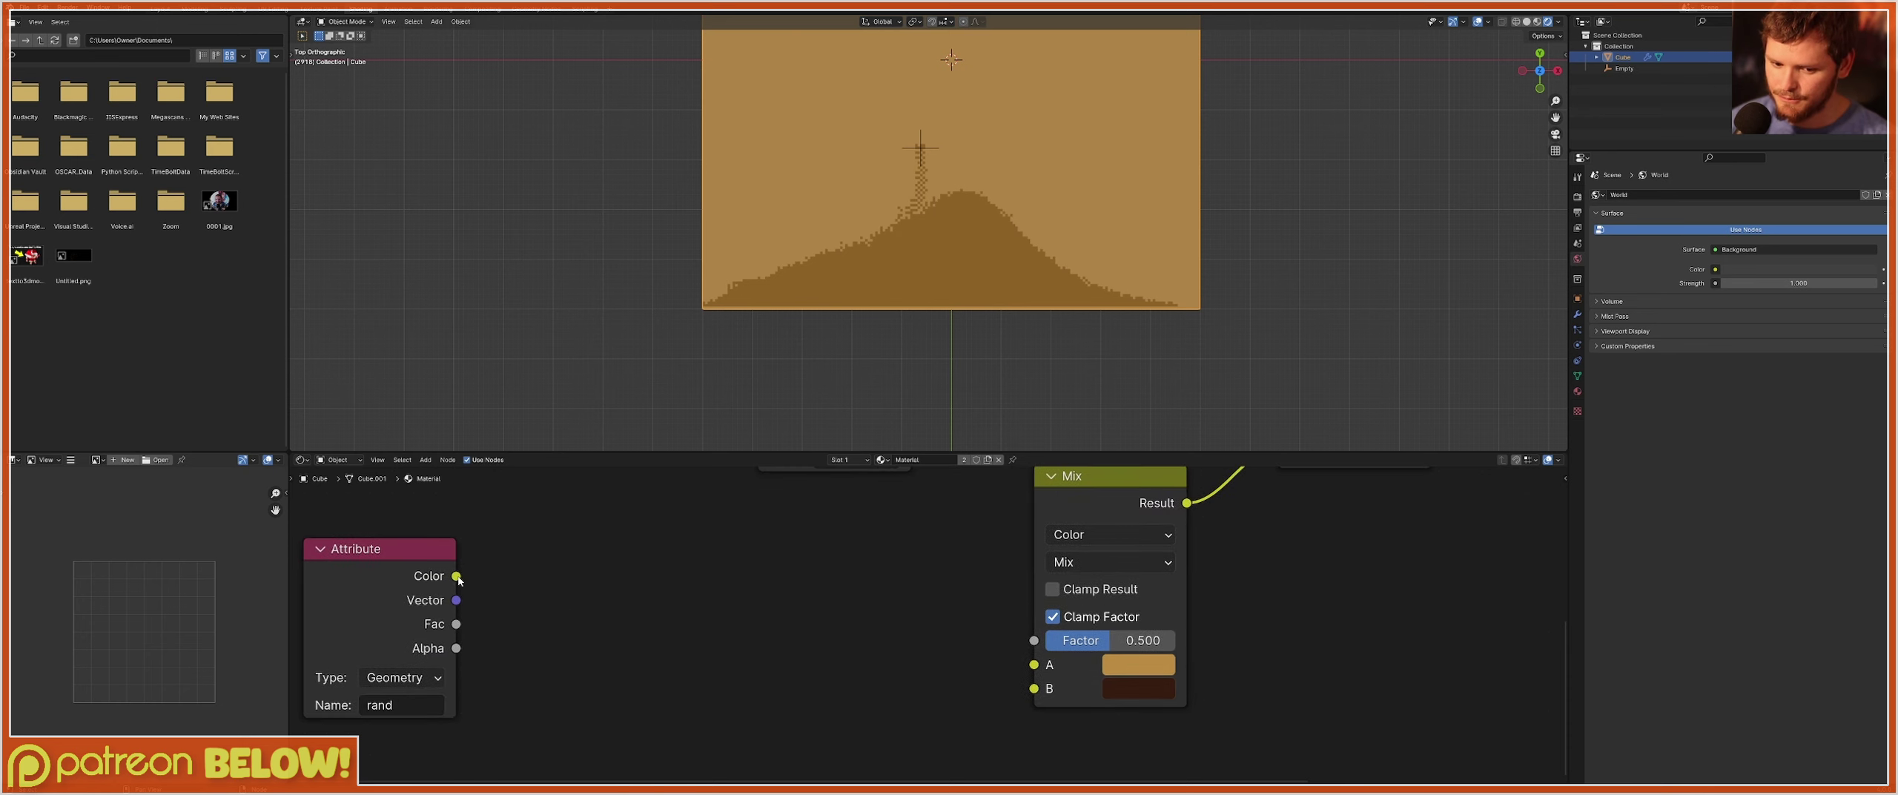
pyautogui.moveTo(456, 623); pyautogui.dragTo(1033, 640)
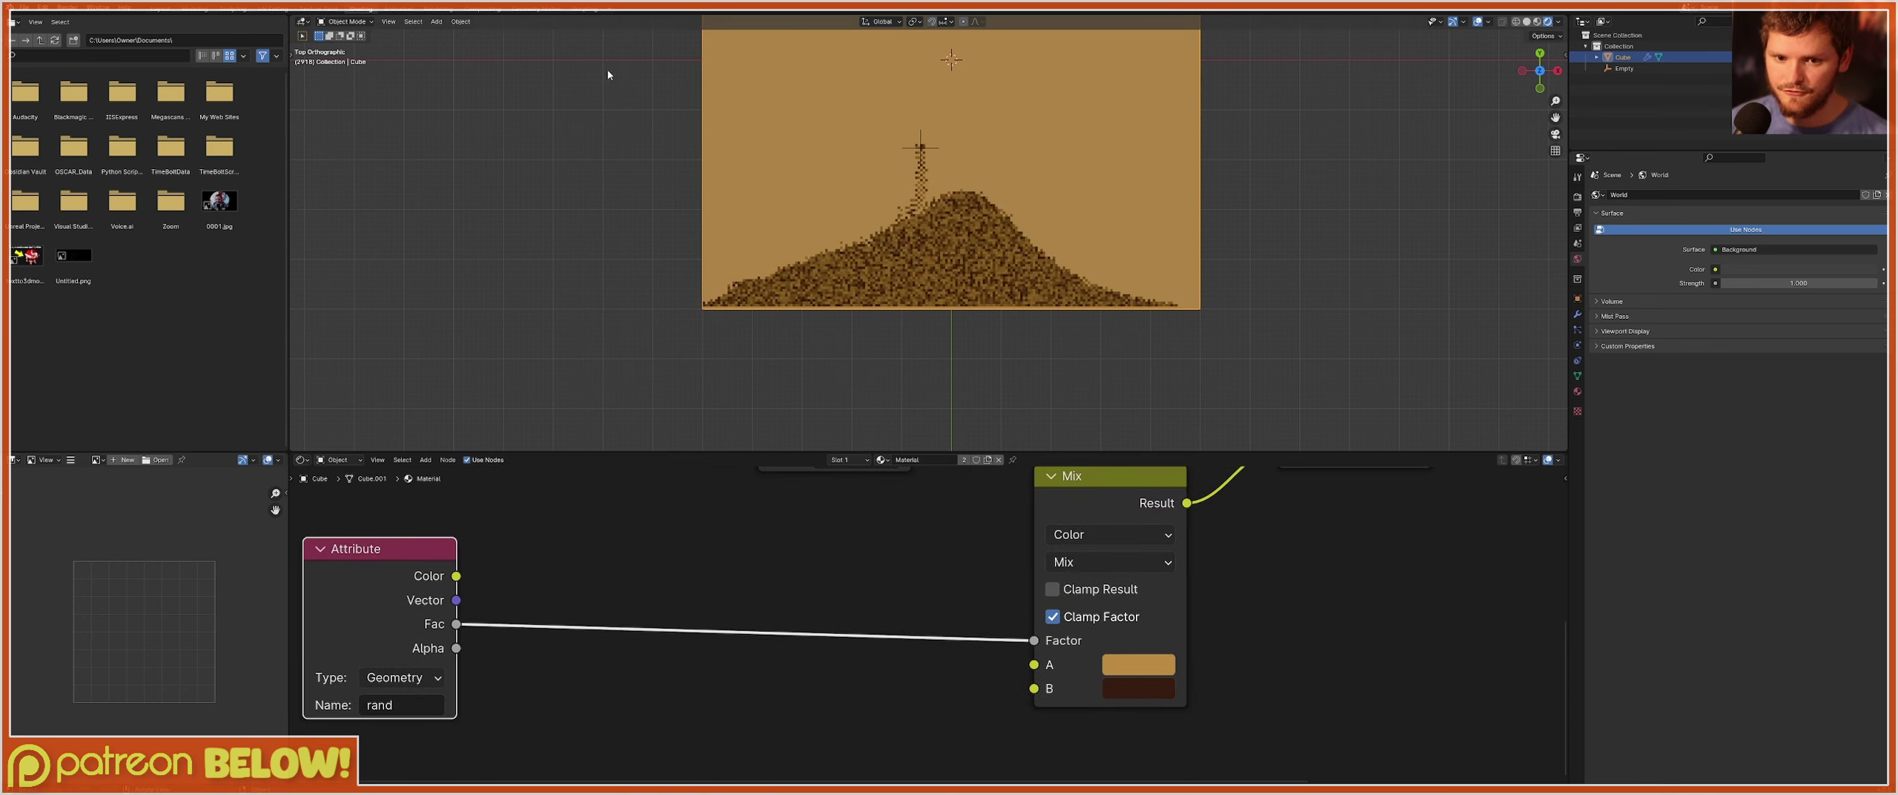
# In the plane's geometry nodes, dissolve the "res" Store Named Attribute node at the end of the chain.
pyautogui.click(548, 9)
pyautogui.click(1333, 486)
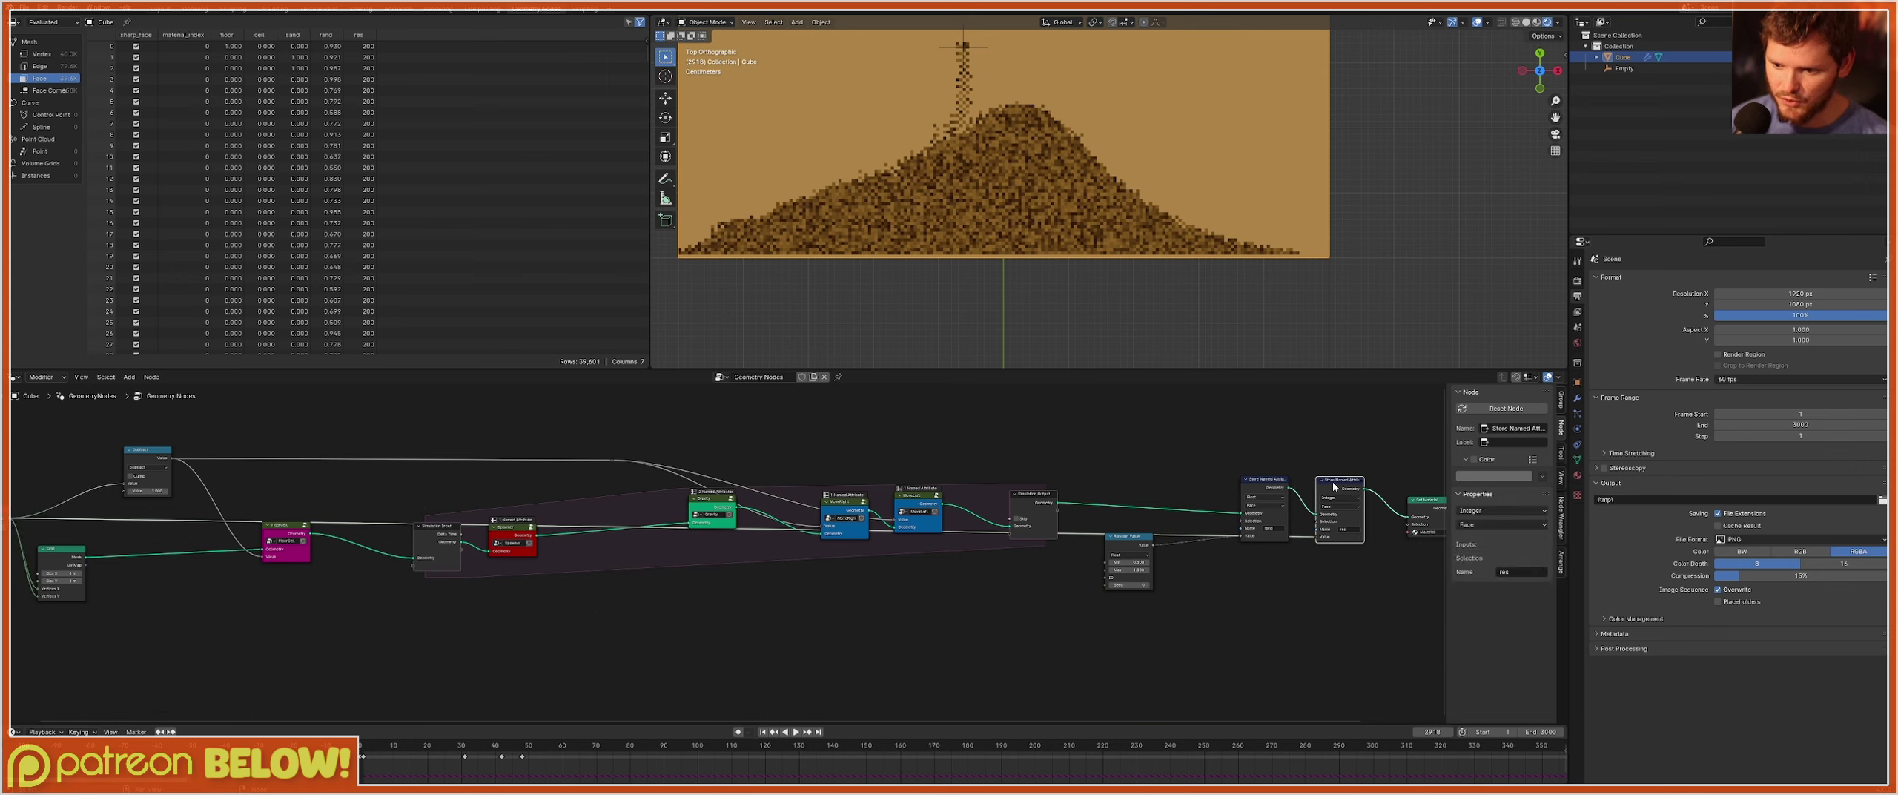
pyautogui.hotkey('ctrl', 'x')
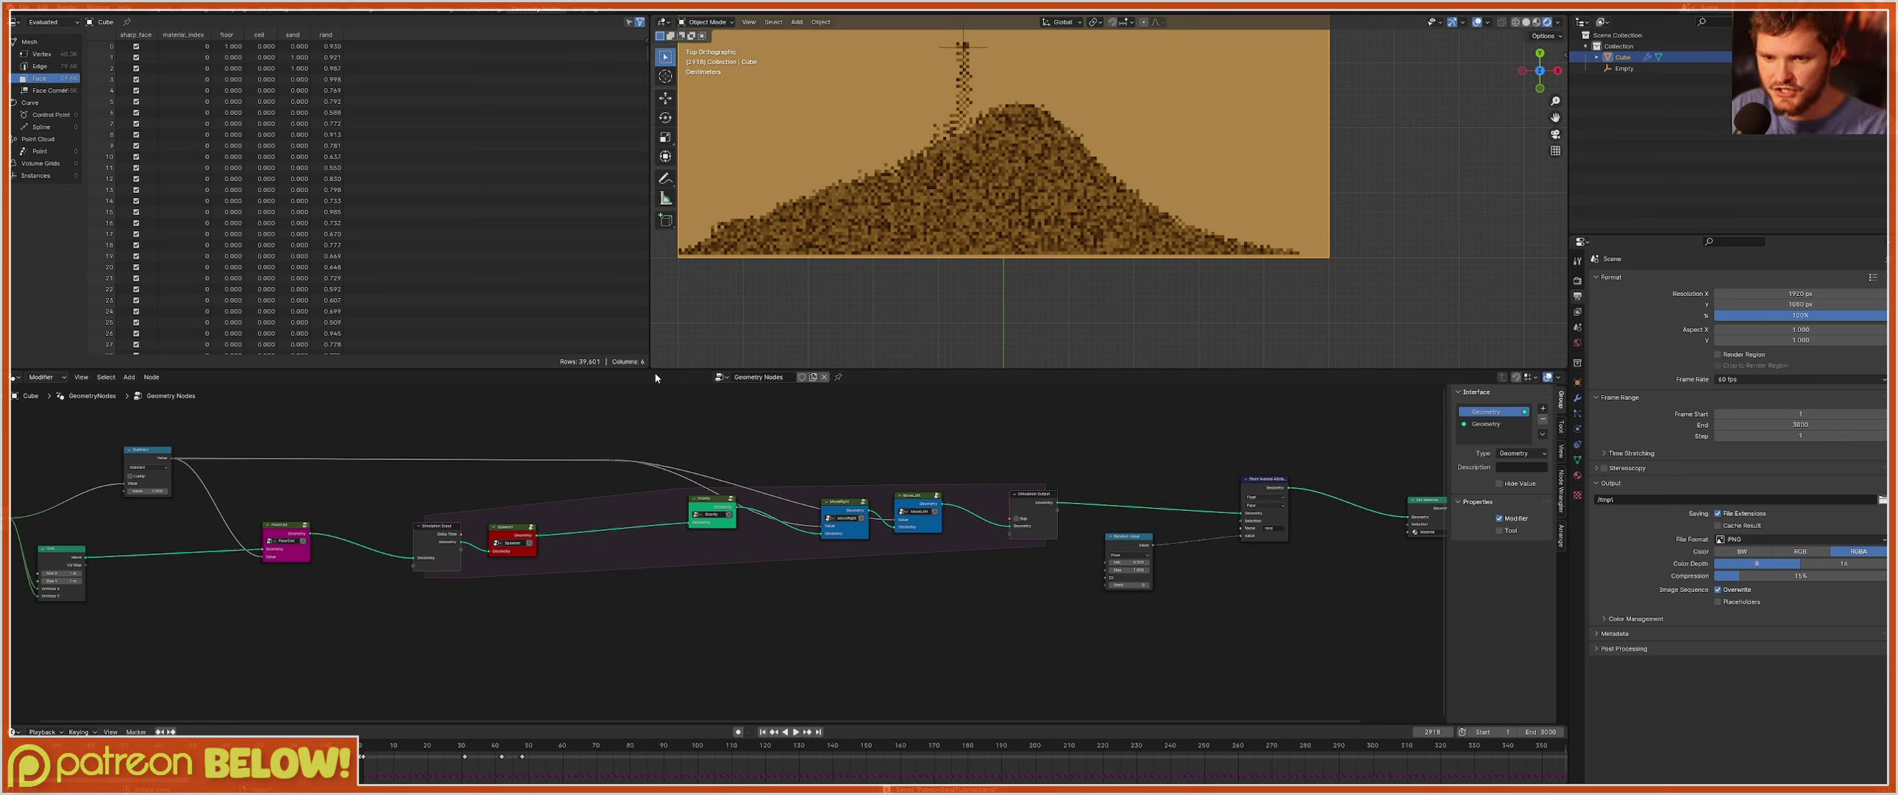
# Sketch temporary annotation lines over the plane to illustrate the grid and erase them.
pyautogui.scroll(-2, 1017, 246)
pyautogui.keyDown('shift'); pyautogui.moveTo(960, 180); pyautogui.dragTo(1059, 268, button='middle'); pyautogui.keyUp('shift')
pyautogui.scroll(2, 902, 205)
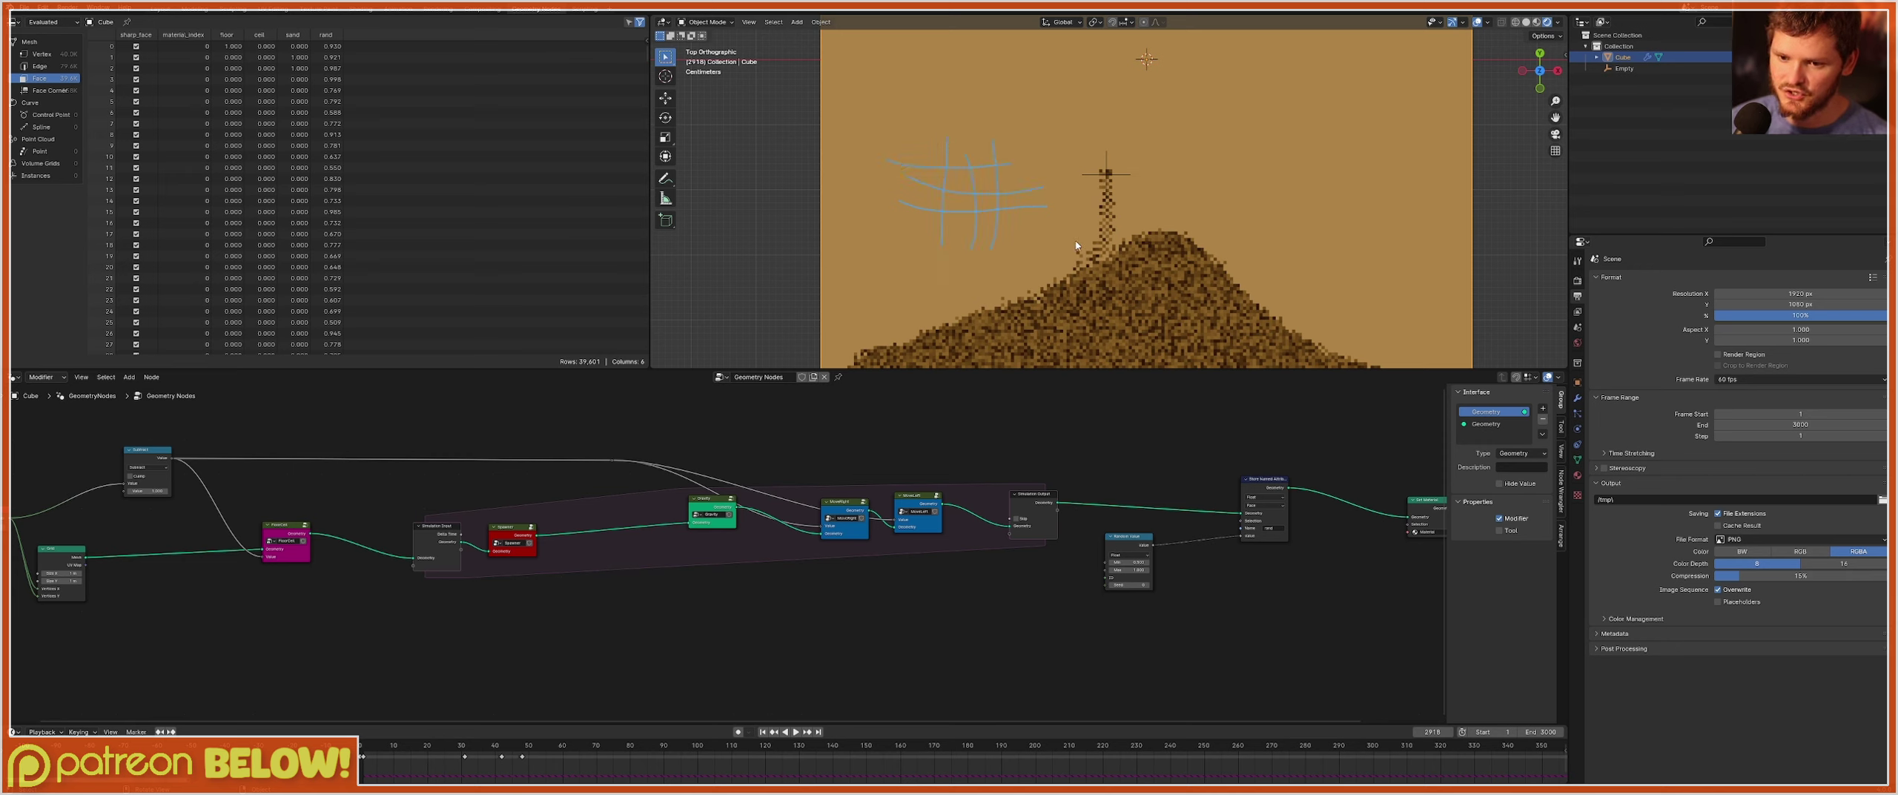
pyautogui.scroll(-5, 986, 149)
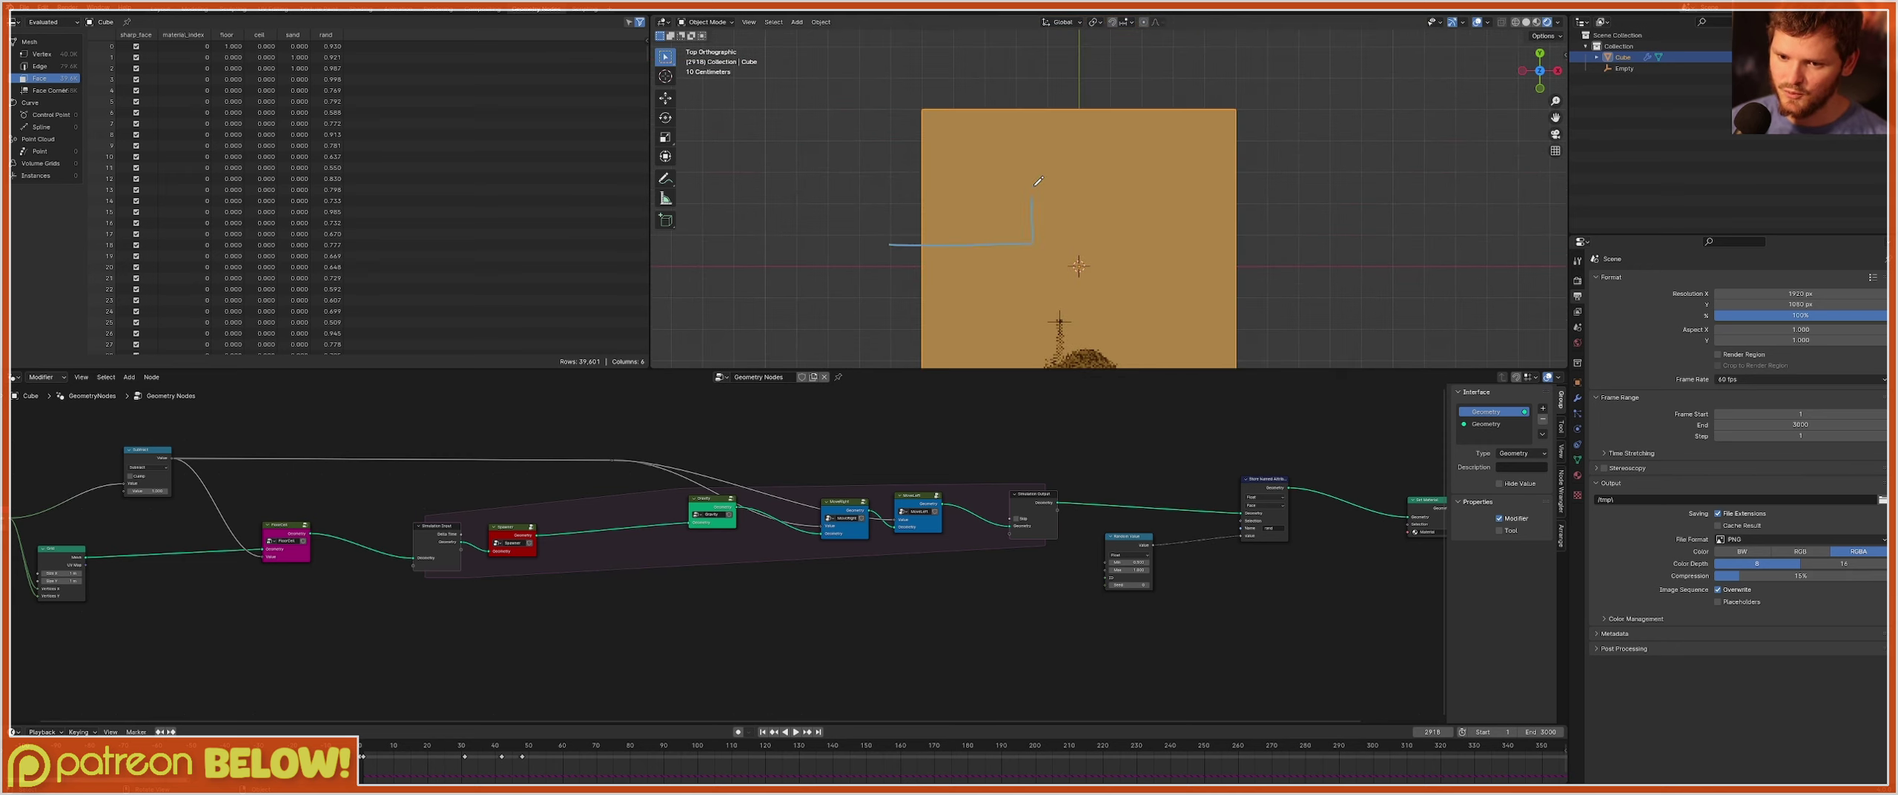
pyautogui.moveTo(1034, 185)
pyautogui.mouseDown()
pyautogui.moveTo(863, 74)
pyautogui.moveTo(861, 254)
pyautogui.mouseUp()
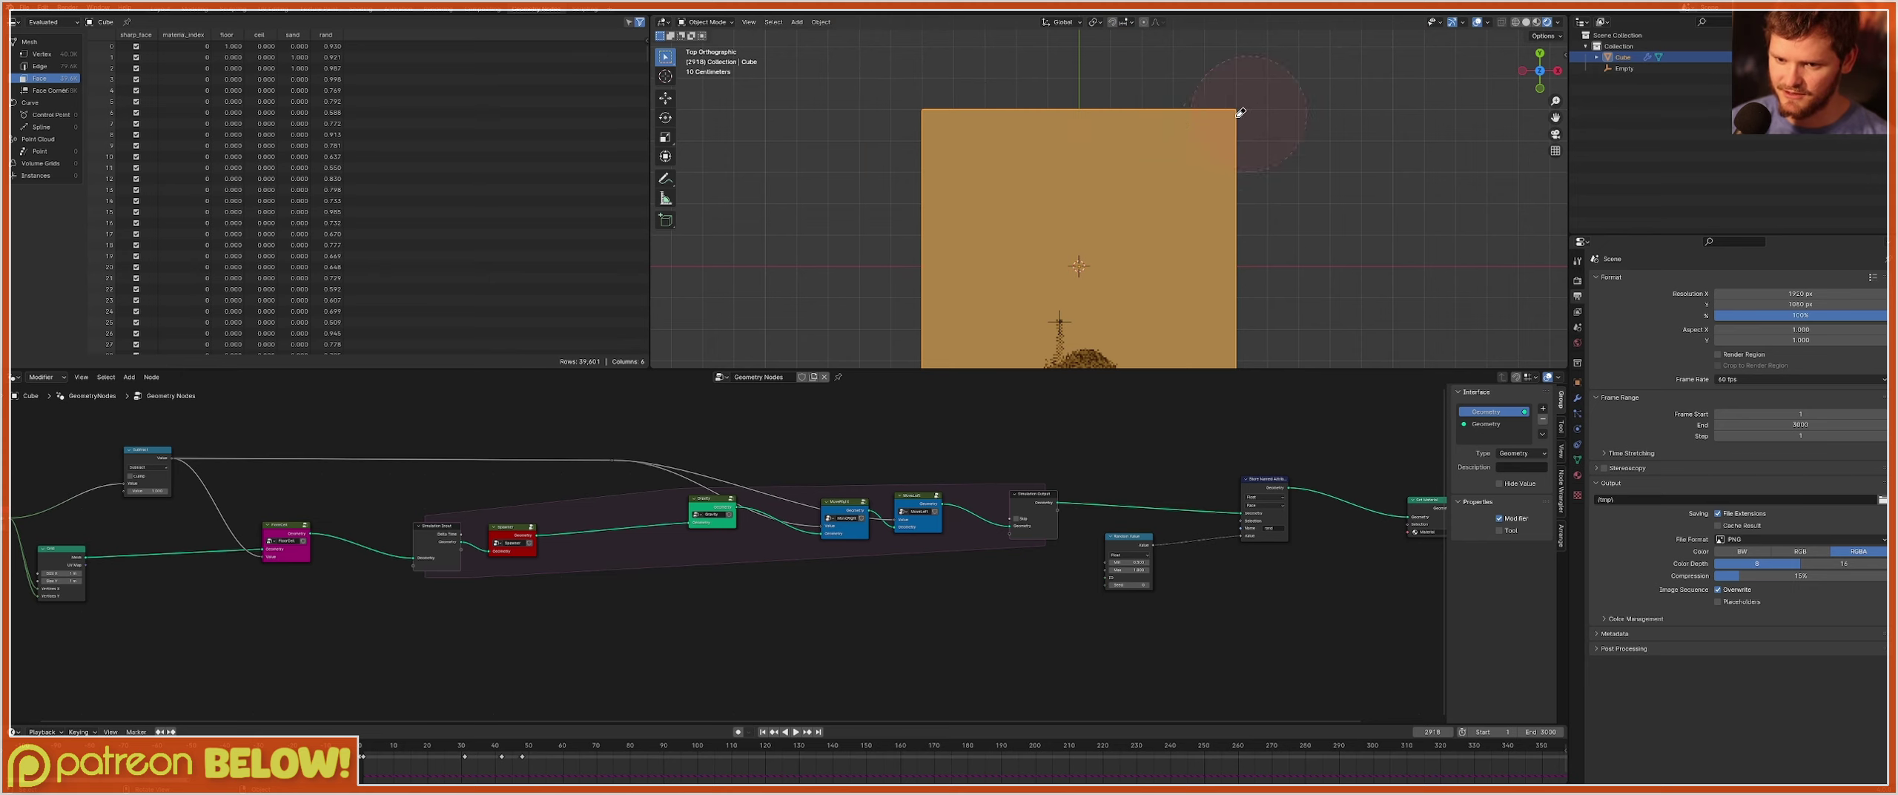
pyautogui.moveTo(1099, 488); pyautogui.dragTo(792, 469, button='middle')
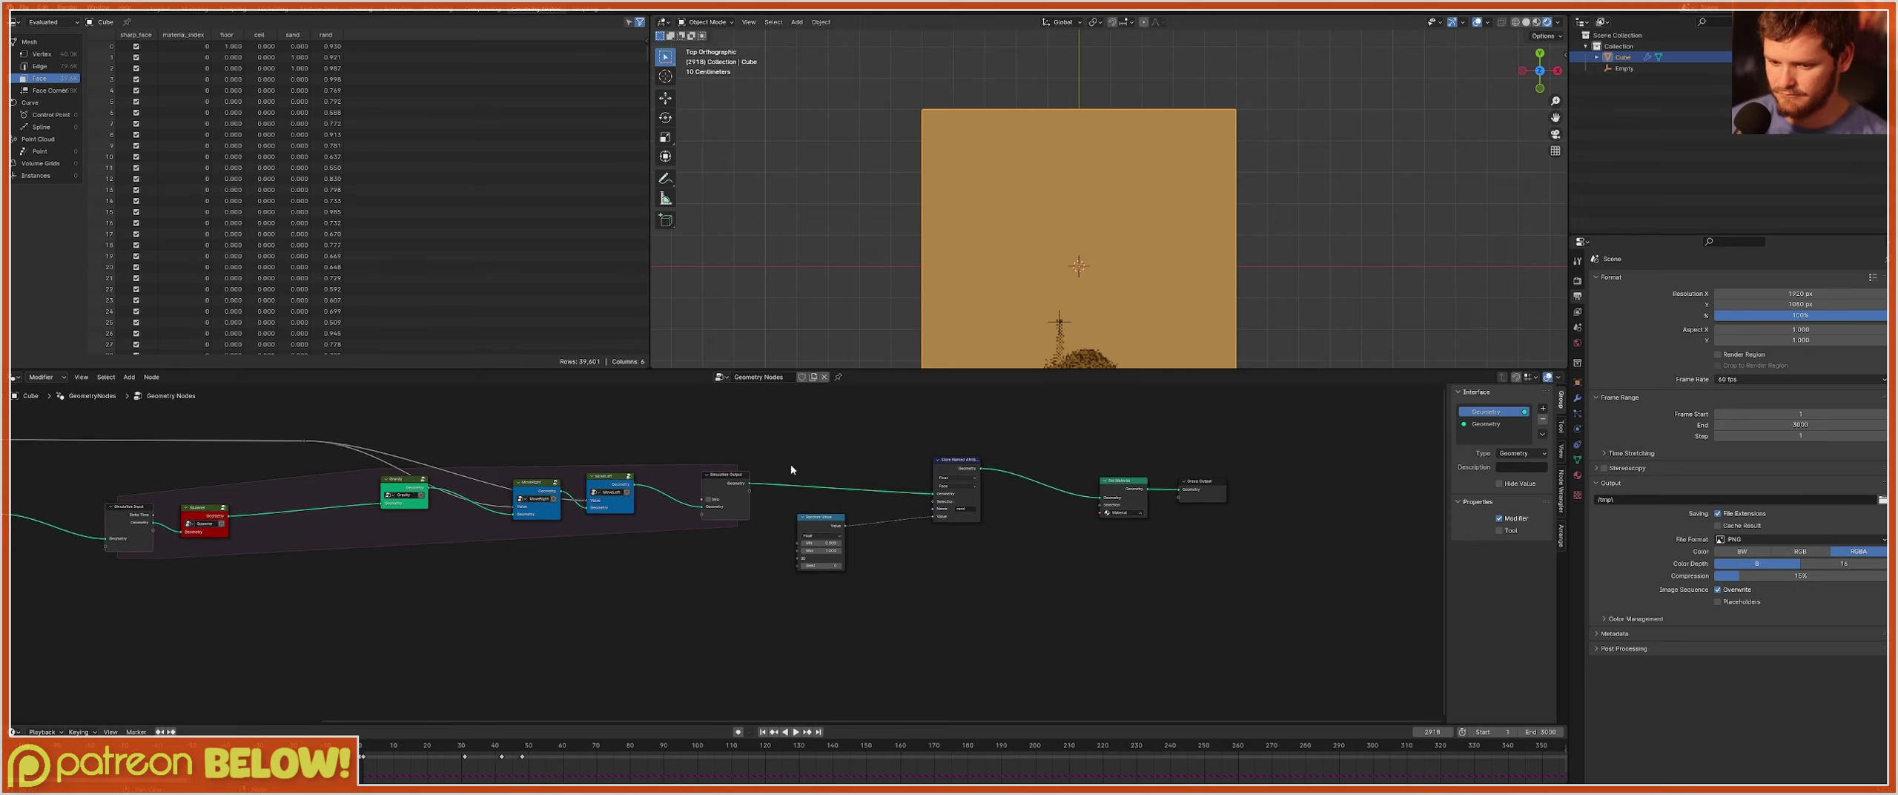
# Back in the material, move the "rand" Attribute node next to the colour Mix node and replay the simulation from the start.
pyautogui.click(362, 10)
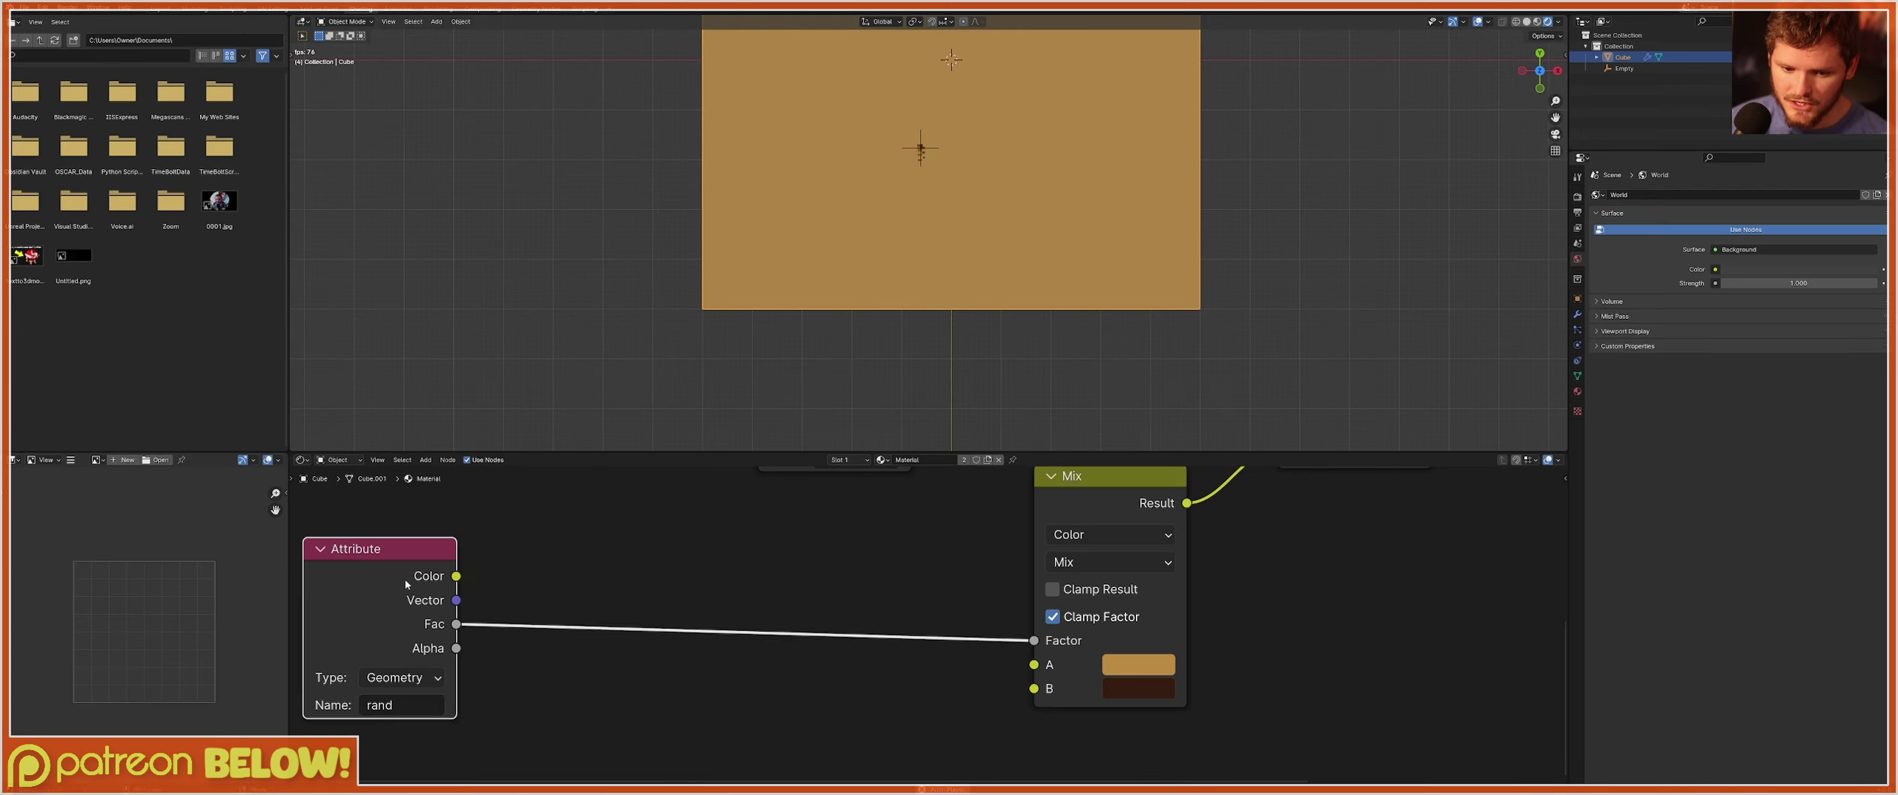
pyautogui.moveTo(400, 577); pyautogui.dragTo(824, 518)
pyautogui.moveTo(915, 503); pyautogui.dragTo(775, 656, button='middle')
pyautogui.press('space')
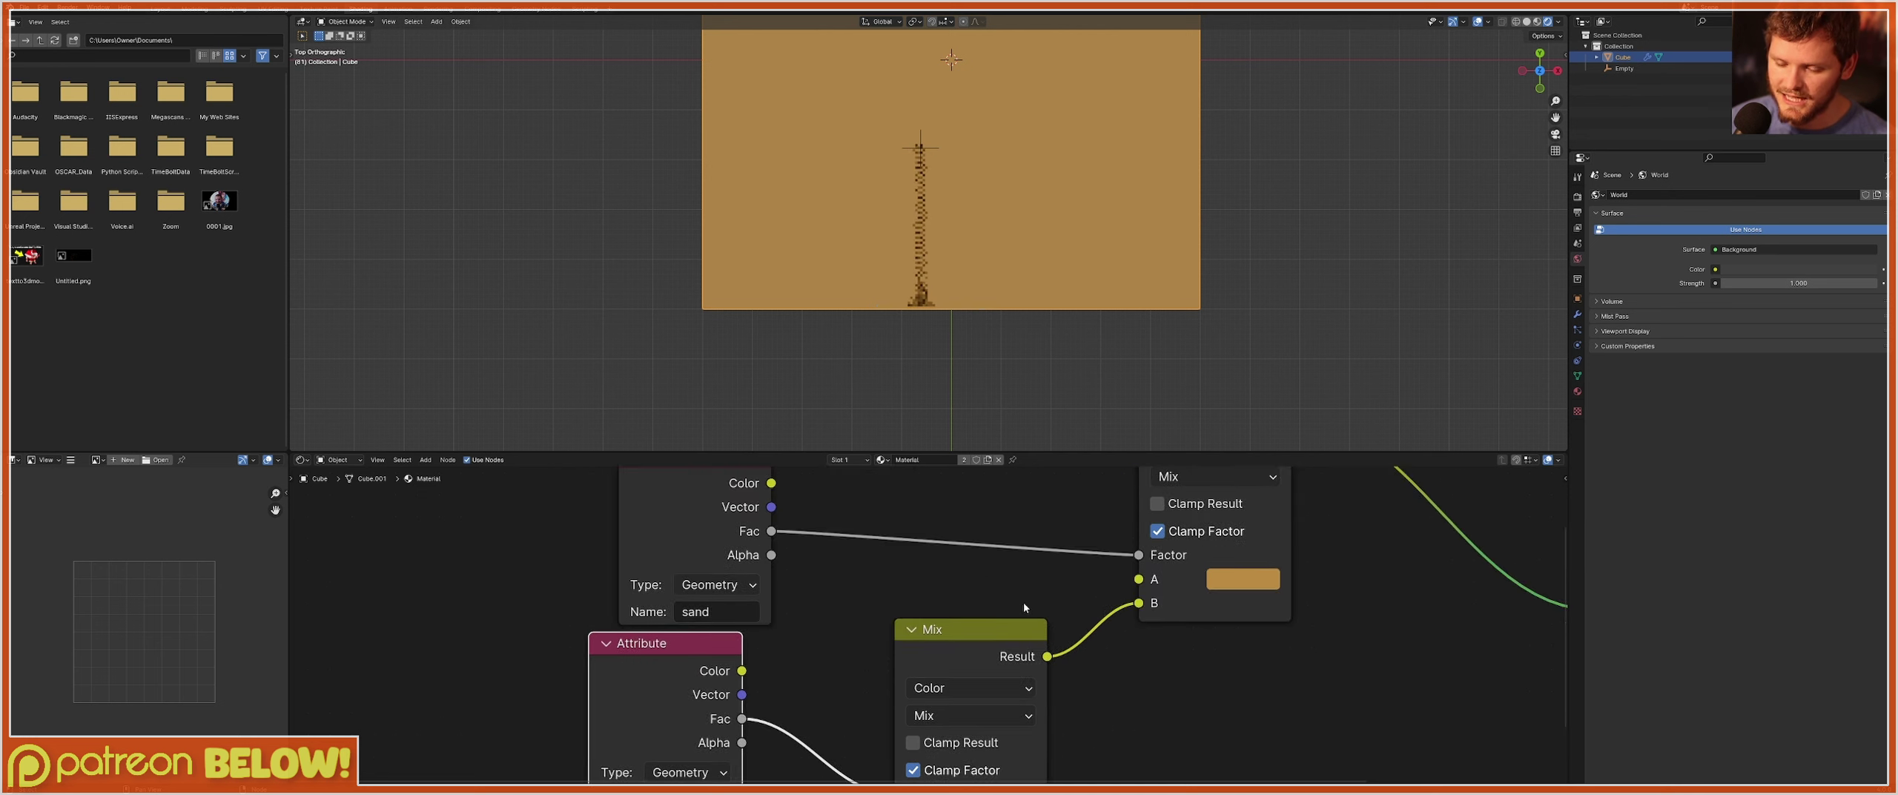
pyautogui.moveTo(1024, 607); pyautogui.dragTo(972, 479, button='middle')
pyautogui.press('space')
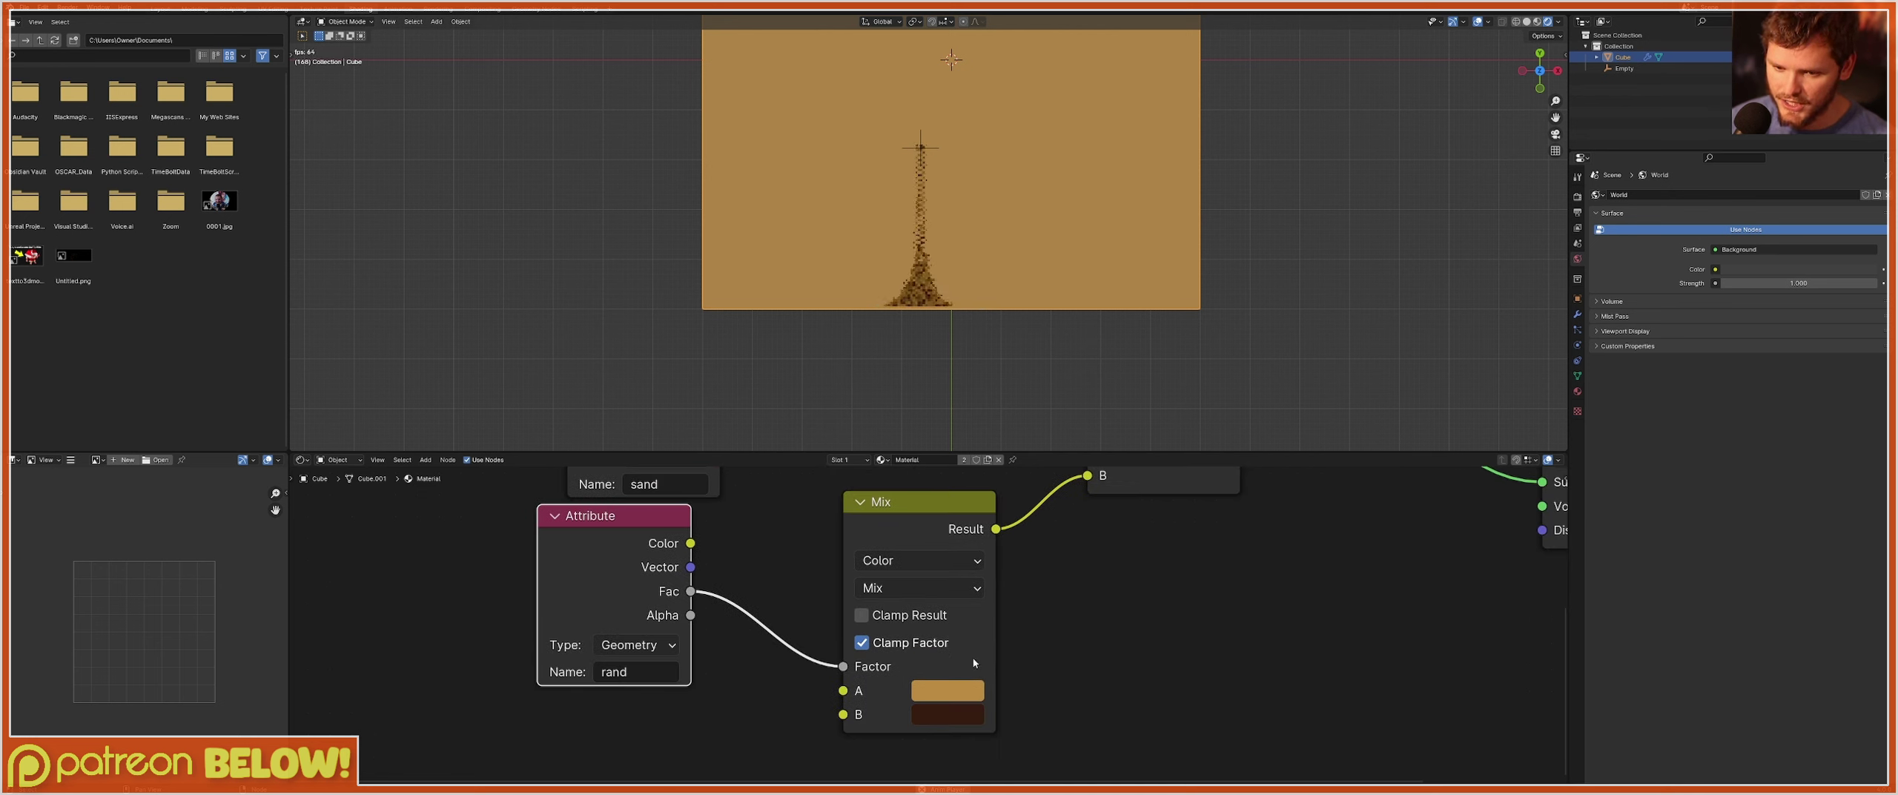
# Move the Empty low across the plane during playback to pour several sand mounds, and reselect the plane.
pyautogui.click(920, 150)
pyautogui.press('g')
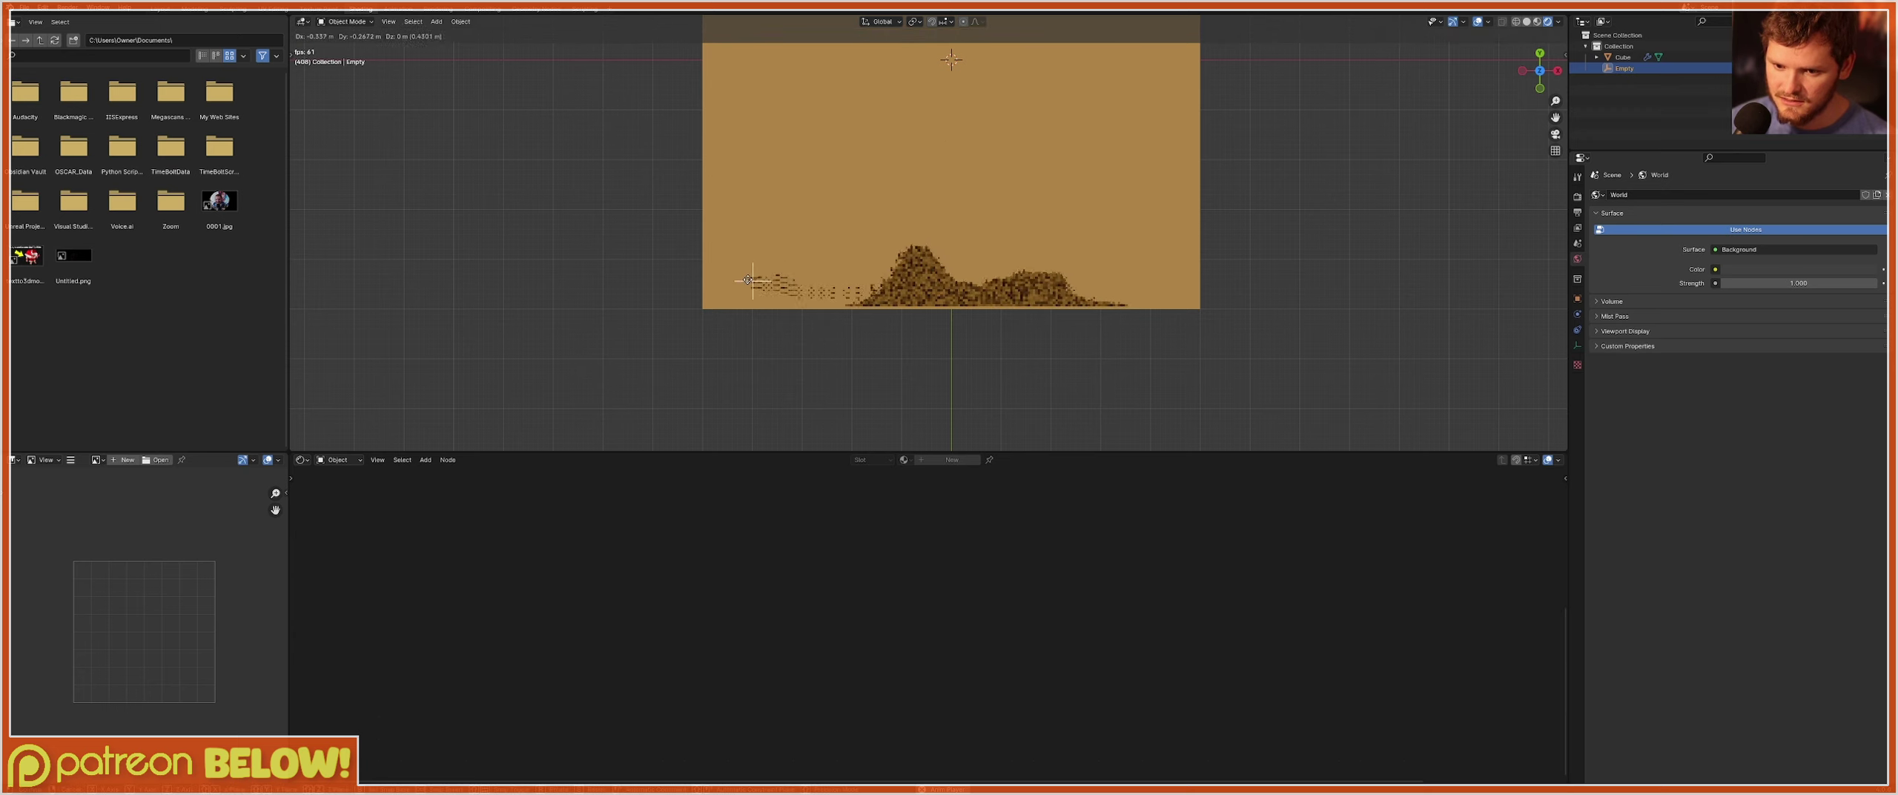
pyautogui.click(940, 288)
pyautogui.click(873, 287)
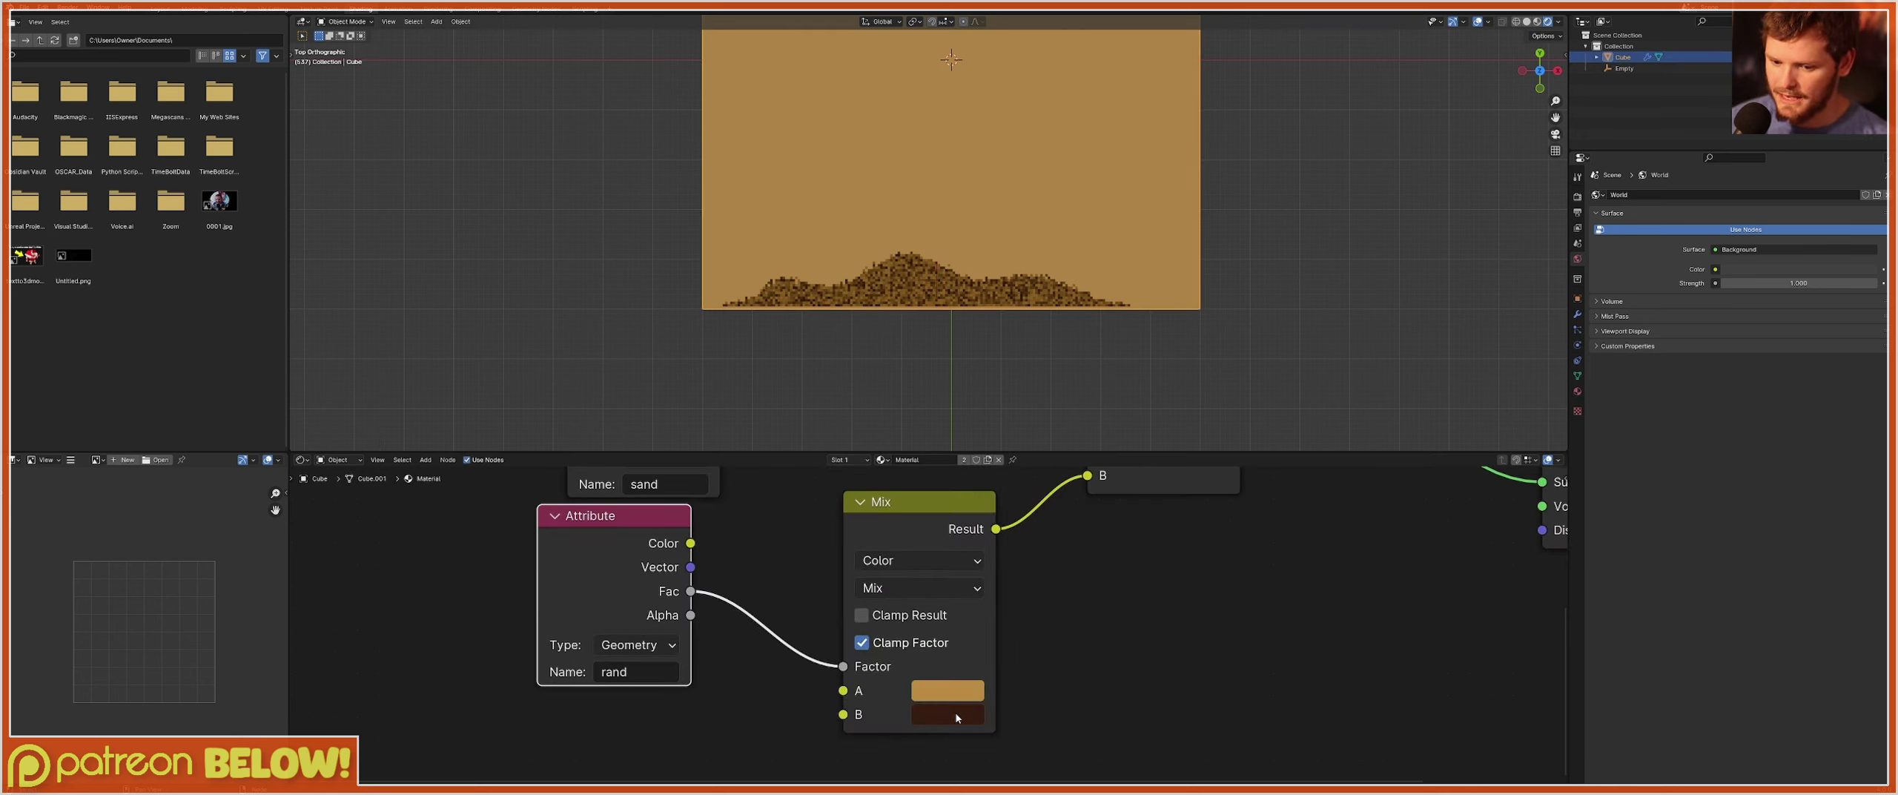
# Darken the grain Mix node's colour A and set its colour B to hue 0.067, saturation 0.913 and value 0.113.
pyautogui.click(960, 693)
pyautogui.moveTo(1131, 400); pyautogui.dragTo(1130, 441)
pyautogui.click(923, 712)
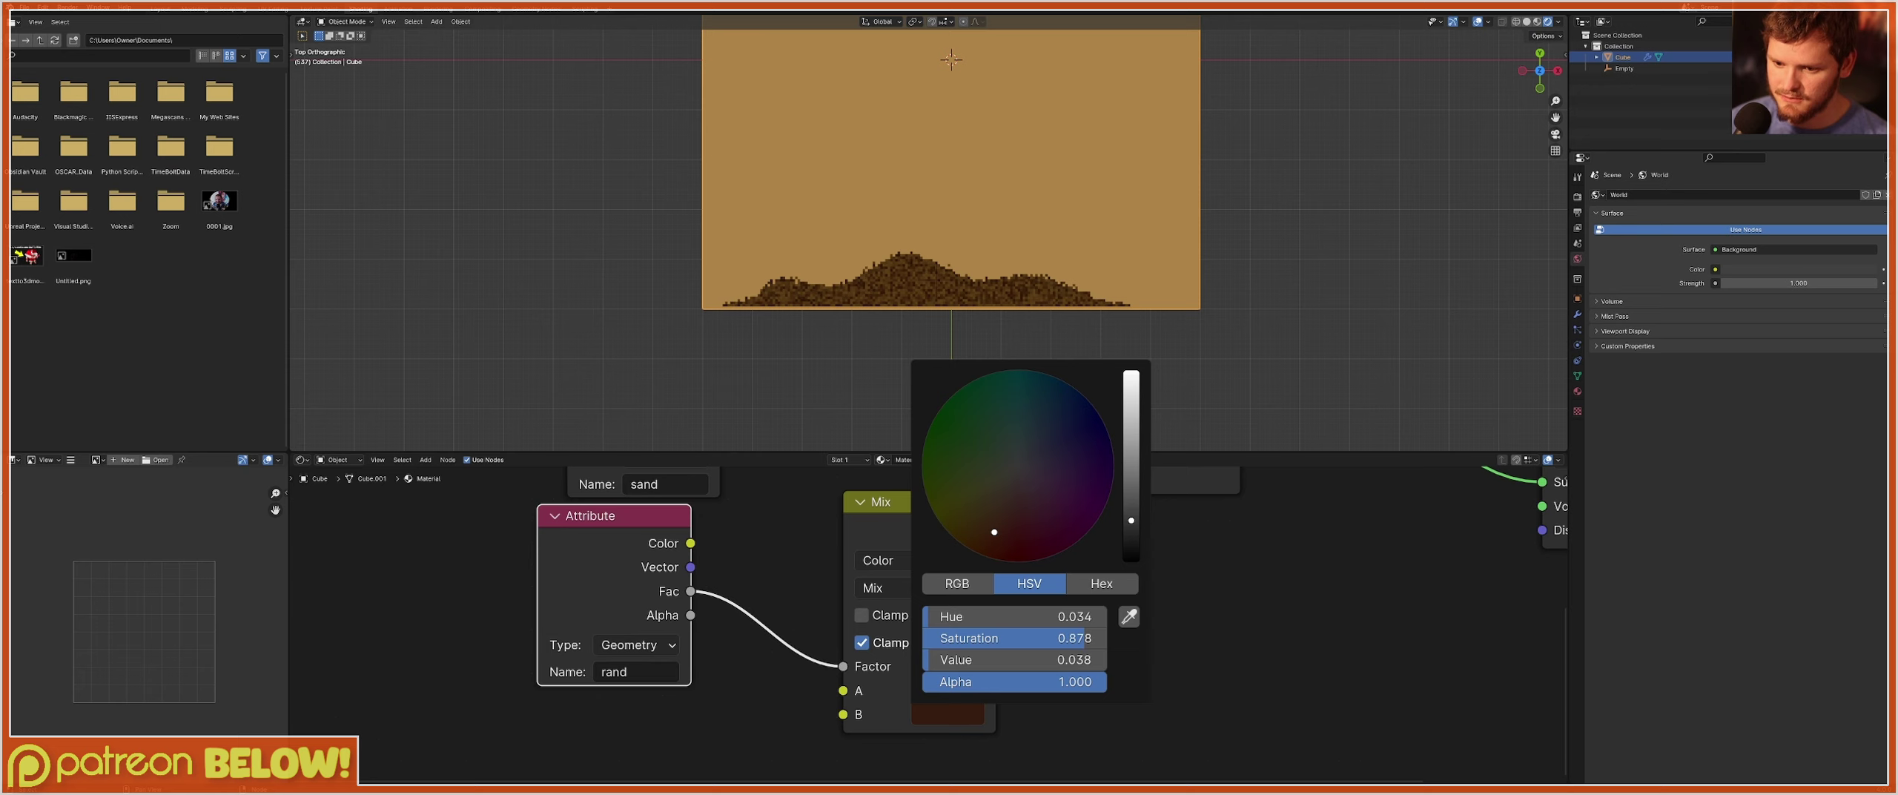
pyautogui.moveTo(1130, 520); pyautogui.dragTo(1131, 490)
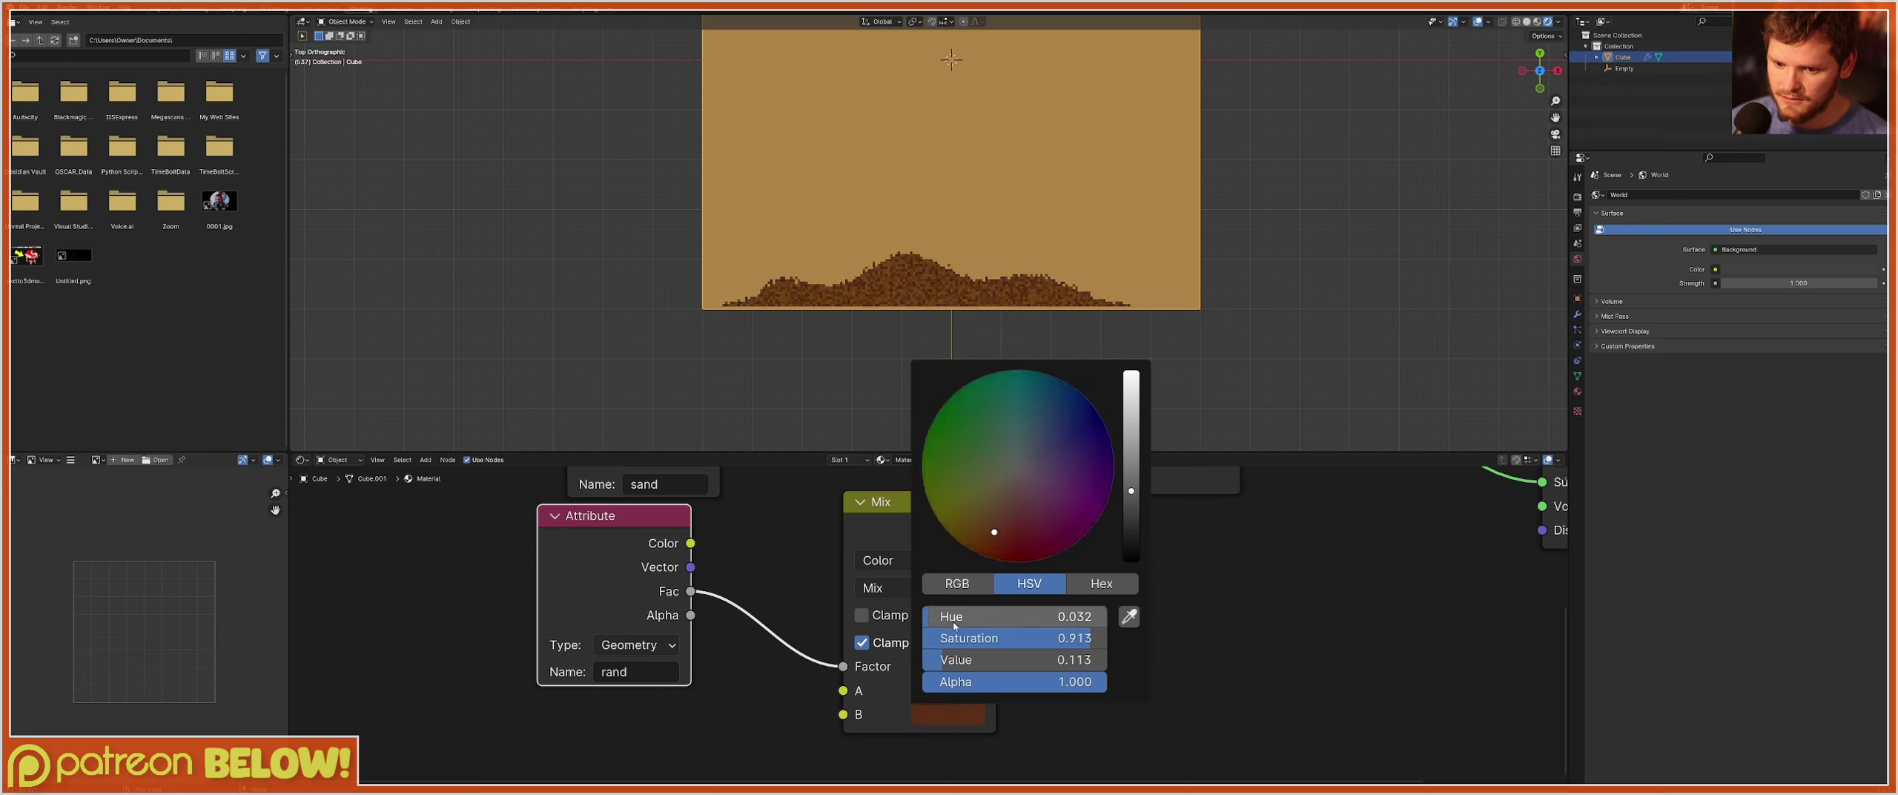
pyautogui.moveTo(956, 616); pyautogui.dragTo(971, 616)
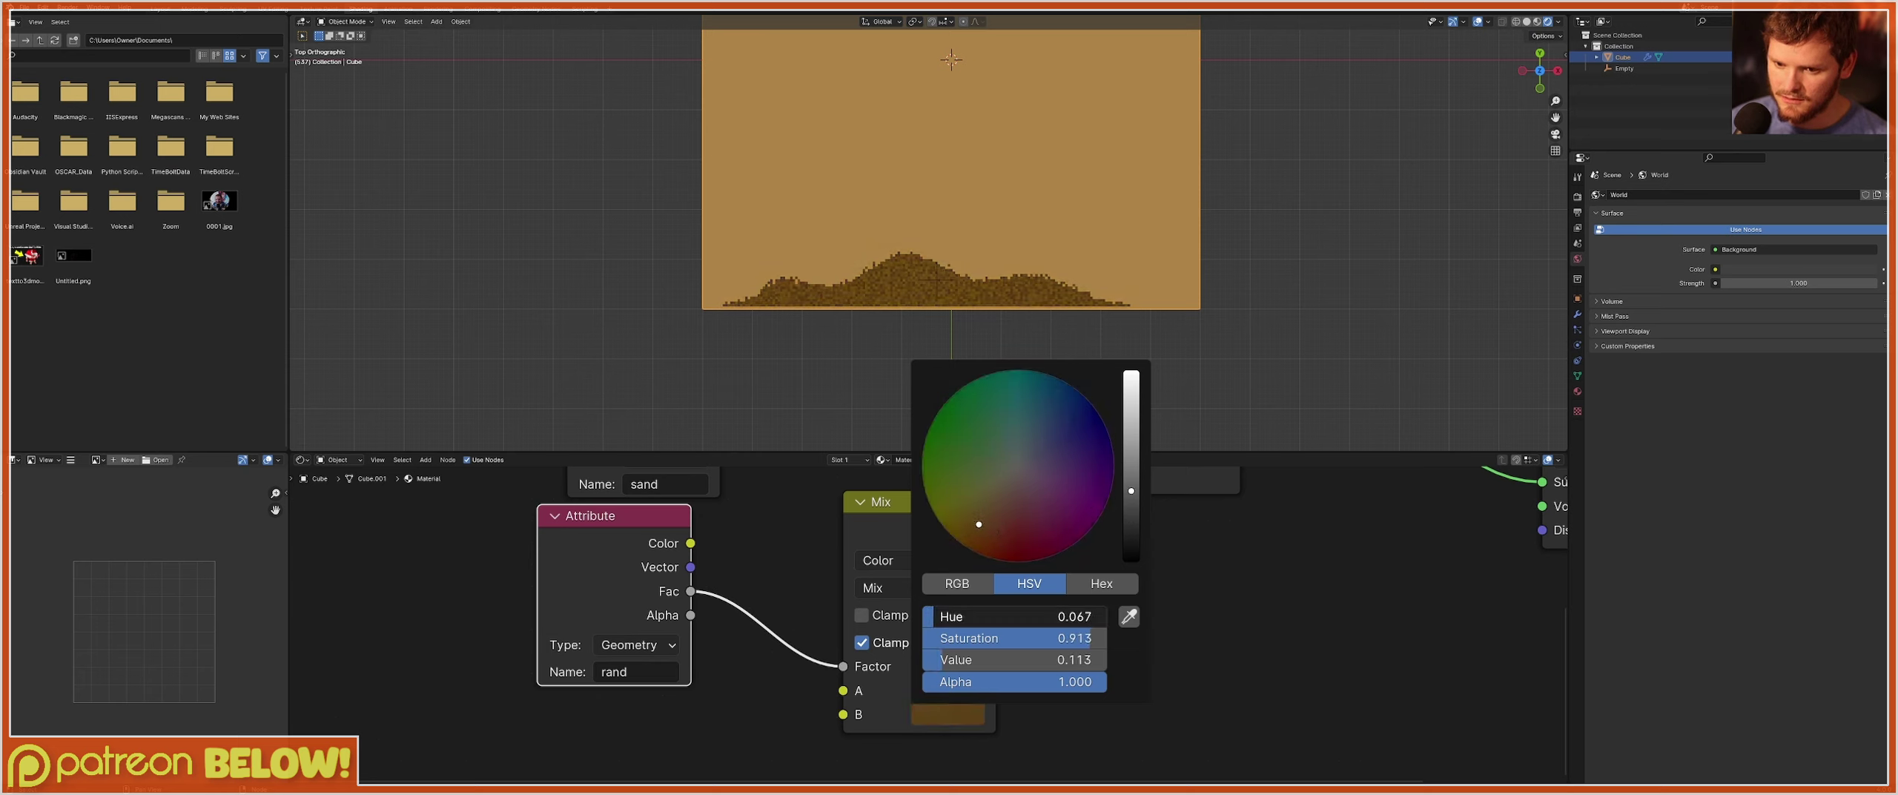
pyautogui.scroll(-3, 943, 329)
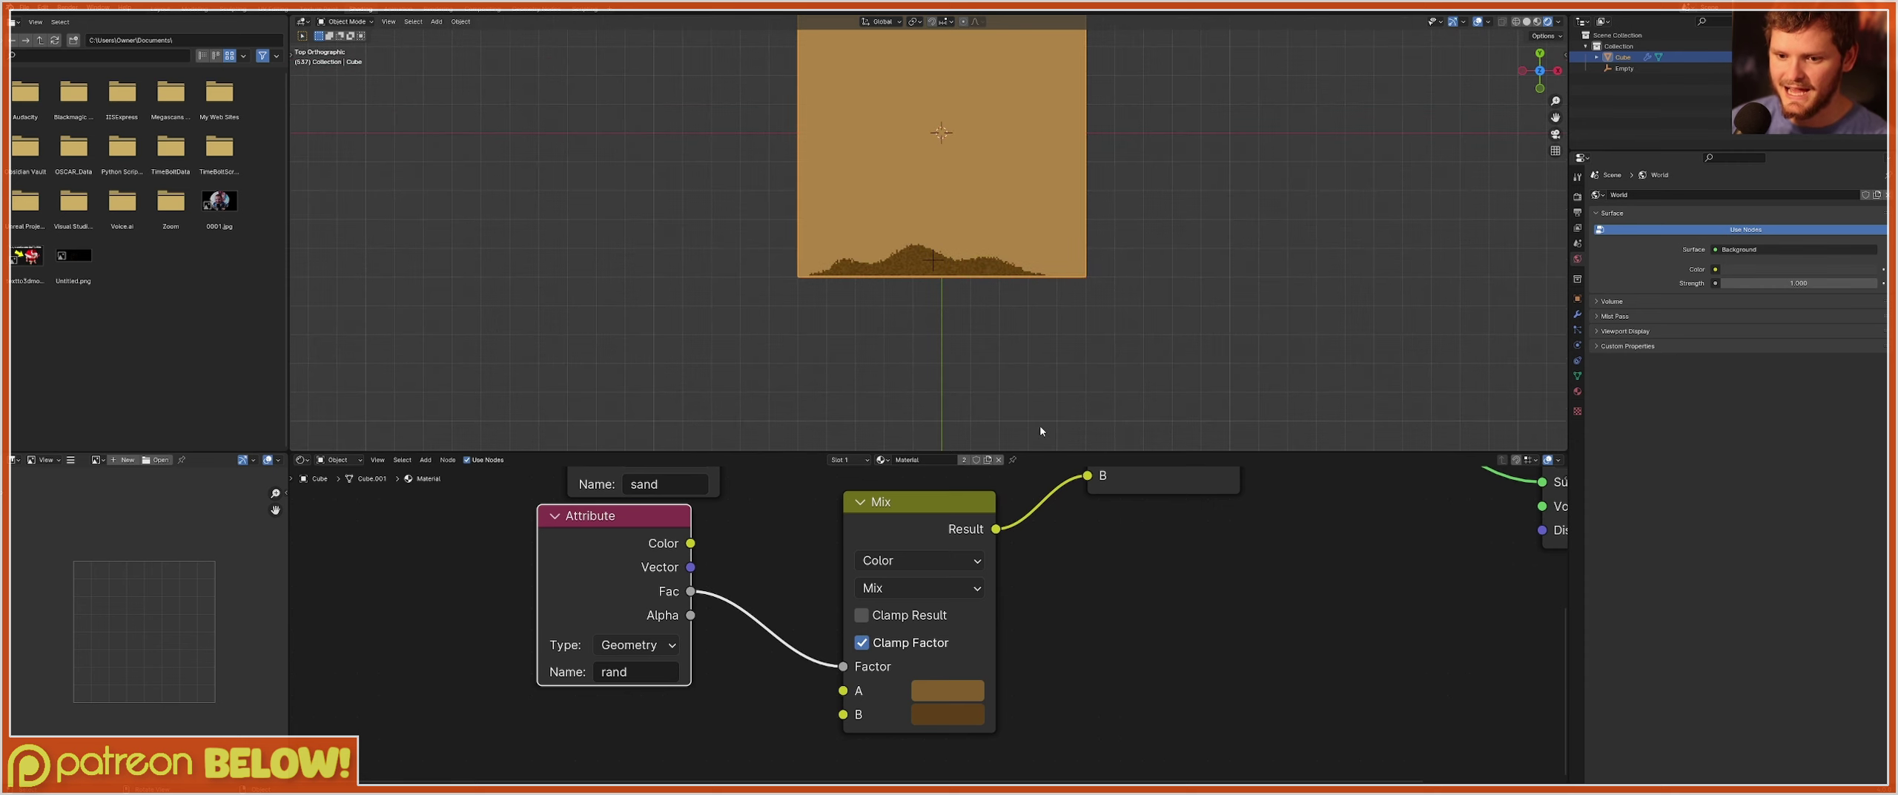
# Play the simulation briefly and examine the grain colours in the sand mound.
pyautogui.moveTo(1073, 576); pyautogui.dragTo(966, 704, button='middle')
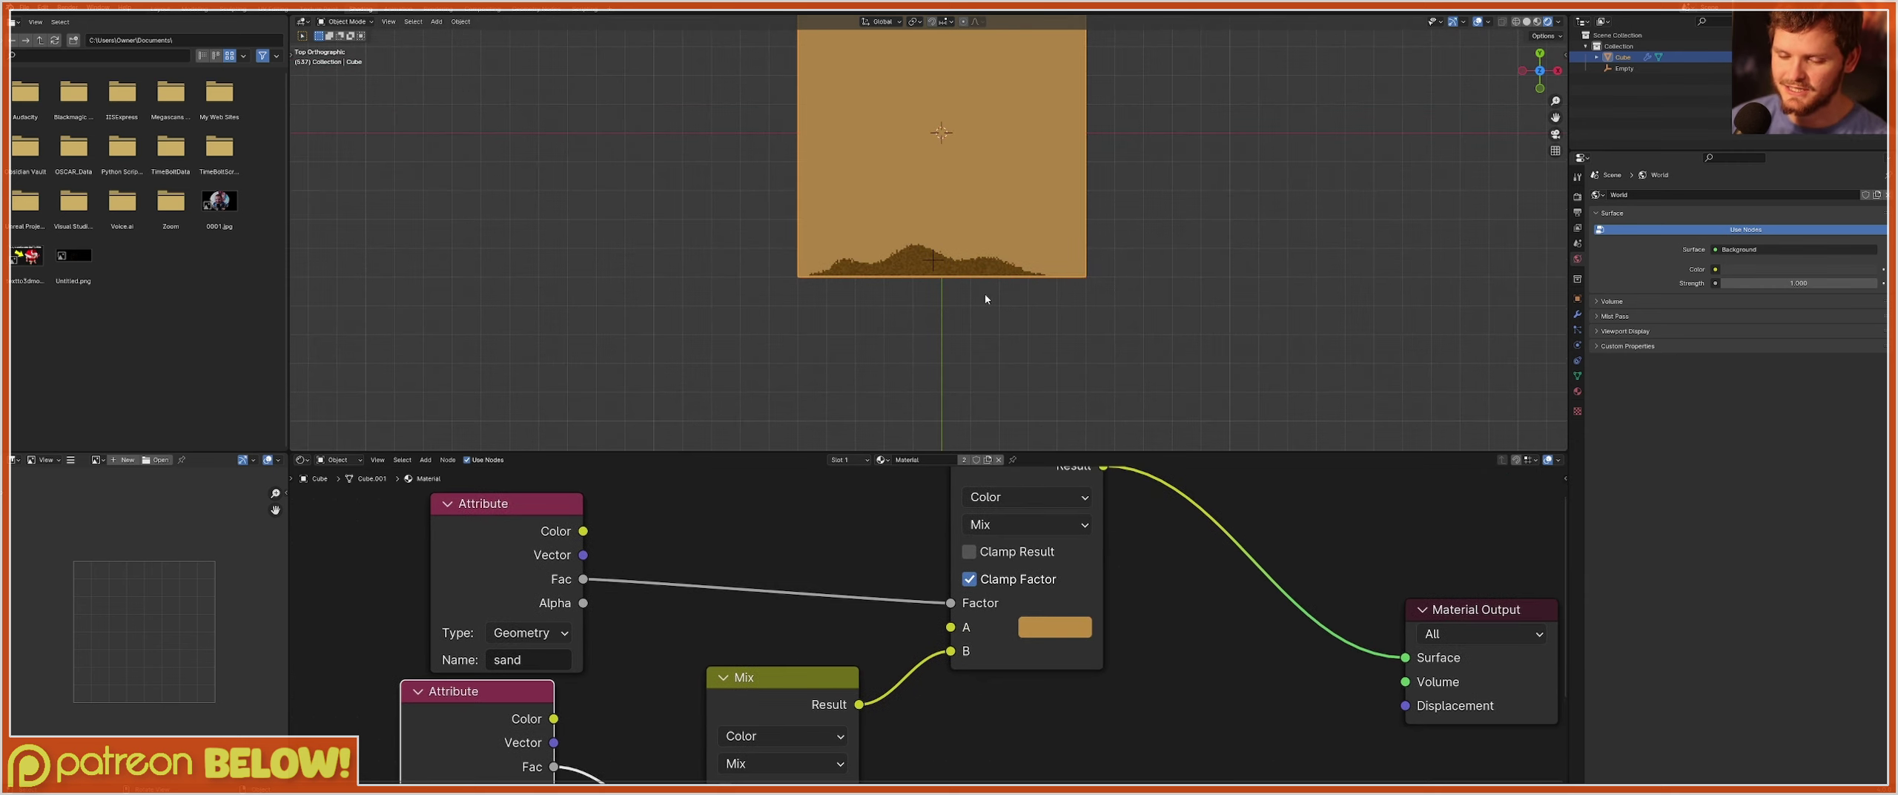
pyautogui.scroll(4, 984, 294)
pyautogui.press('space')
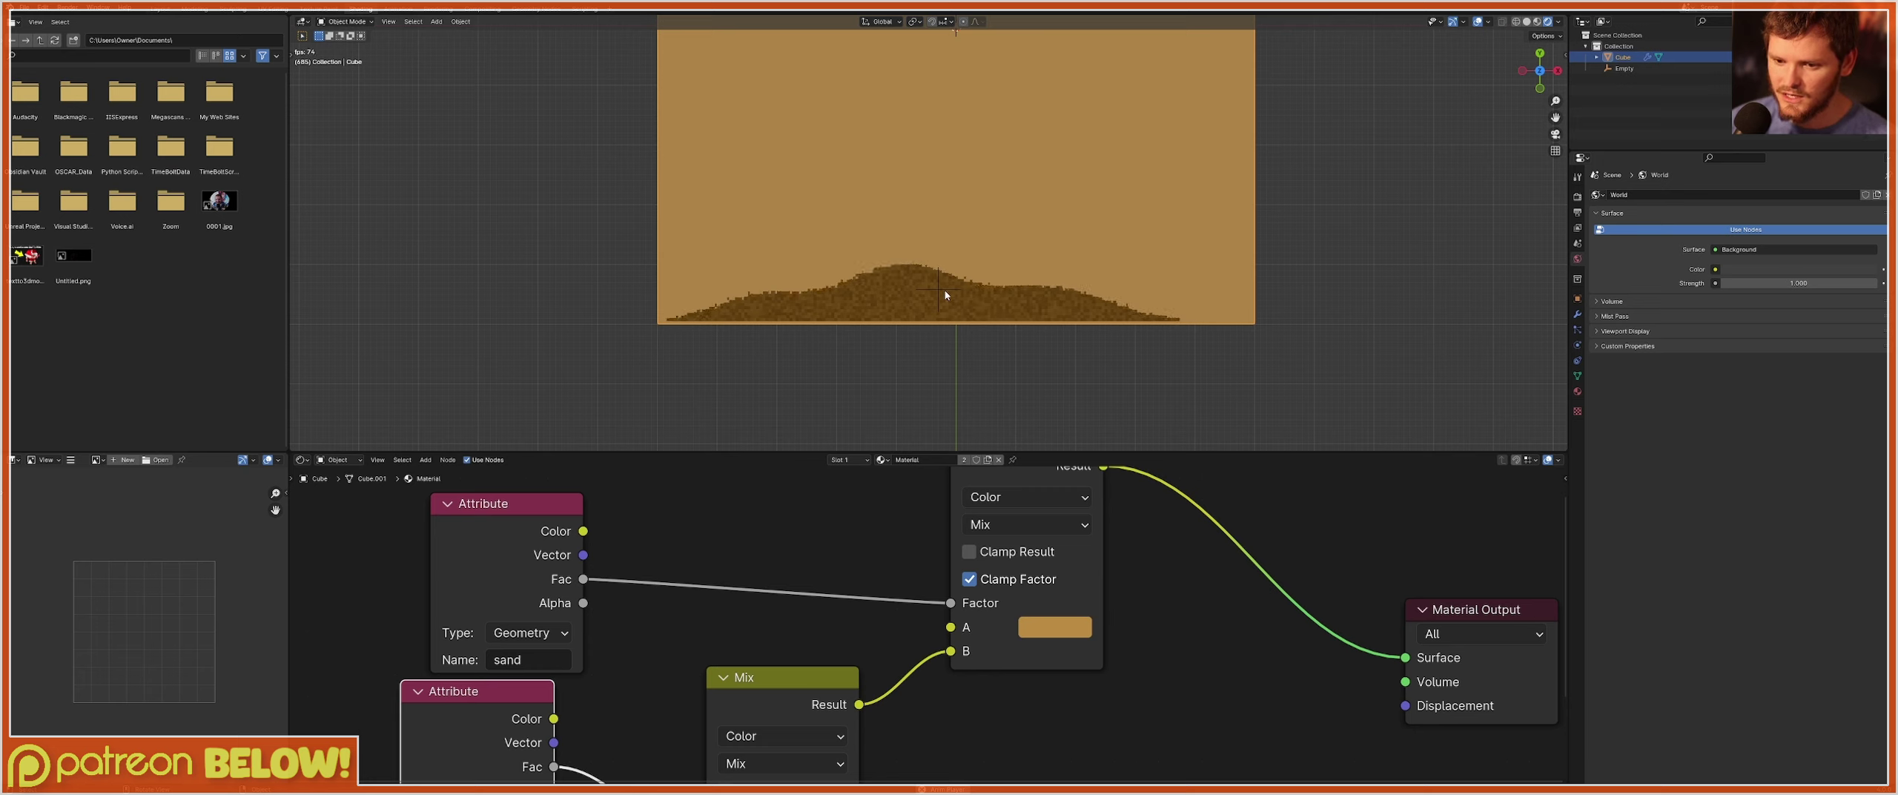
pyautogui.press('space')
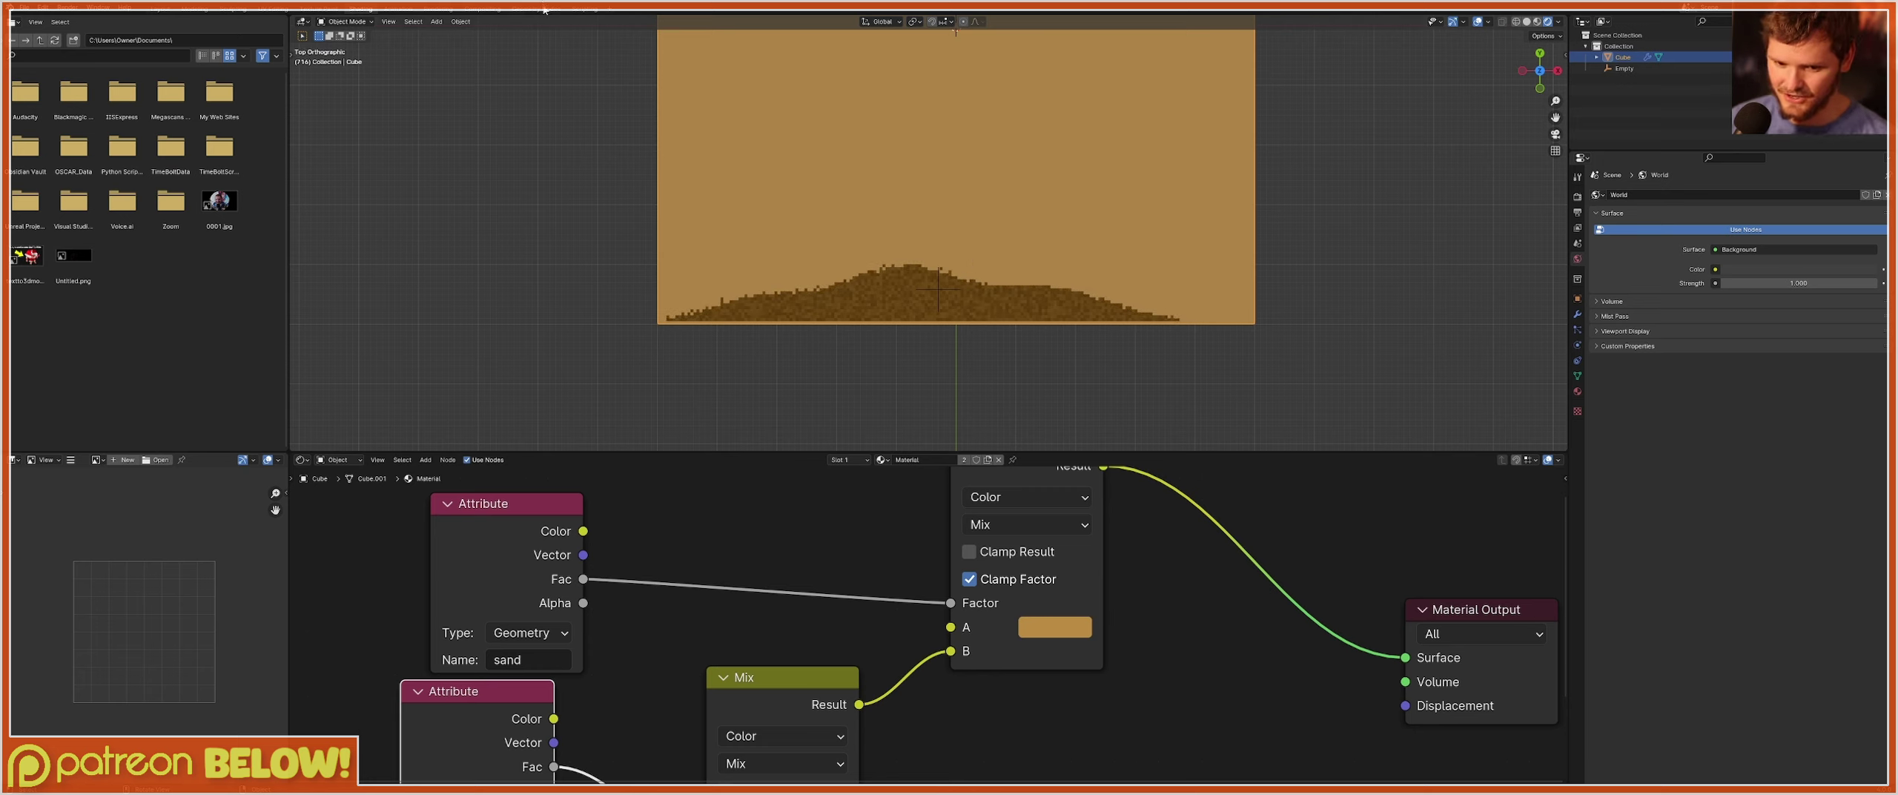
# In the geometry nodes workspace, insert a Blur Attribute node between the Random Value node and the "rand" Store Named Attribute.
pyautogui.click(545, 9)
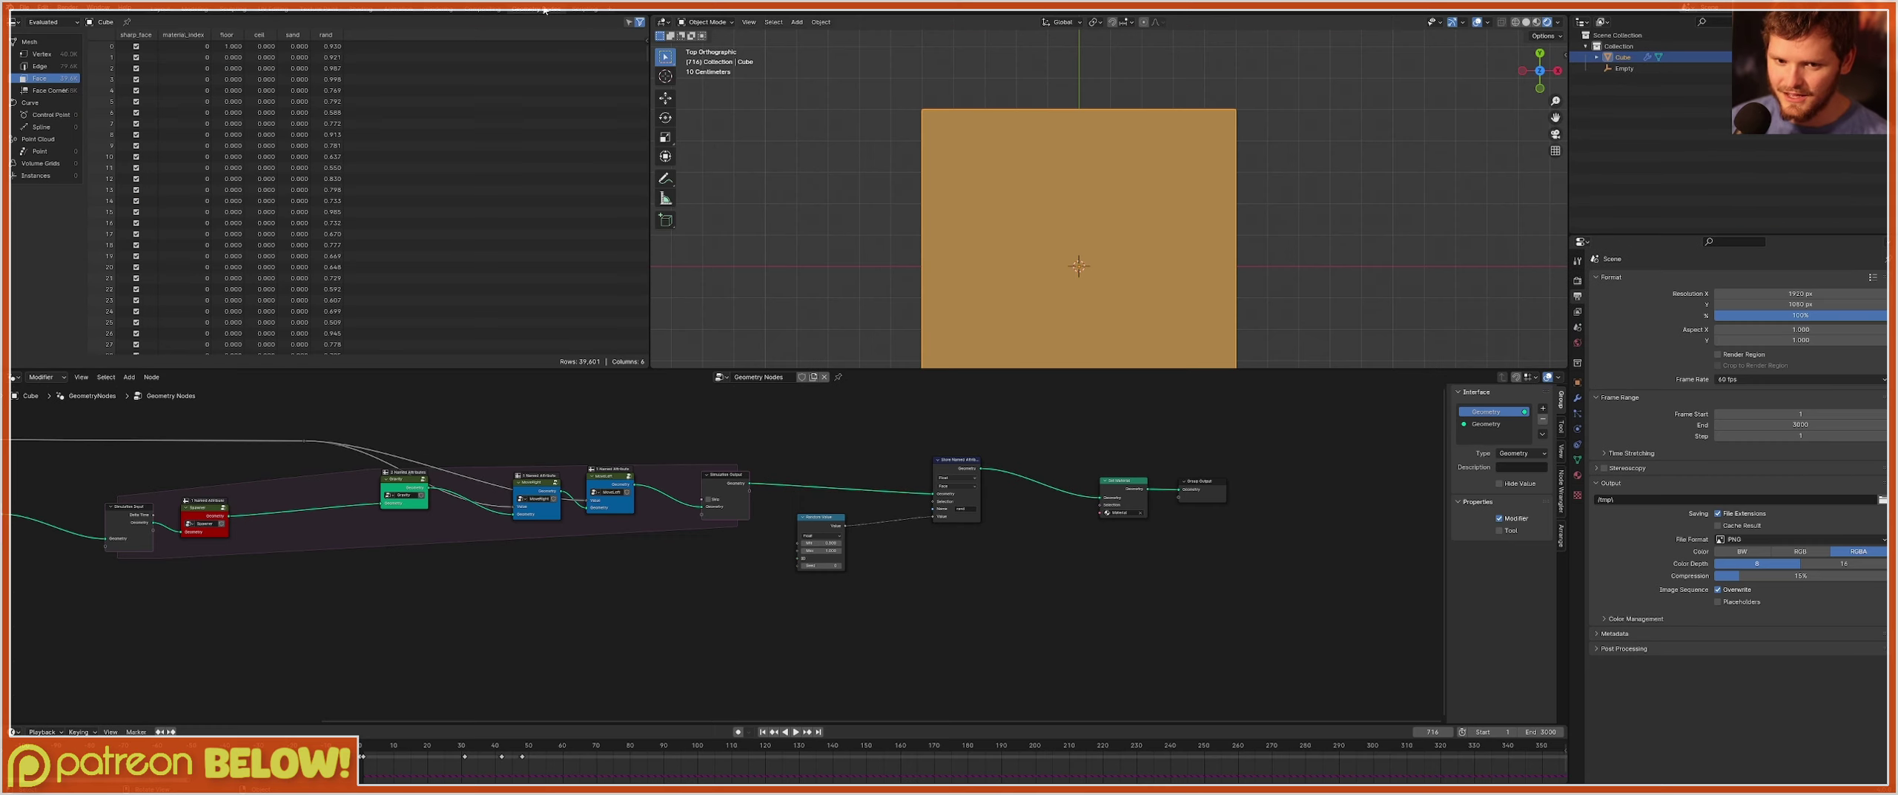
pyautogui.keyDown('shift'); pyautogui.moveTo(1051, 308); pyautogui.dragTo(1029, 190, button='middle'); pyautogui.keyUp('shift')
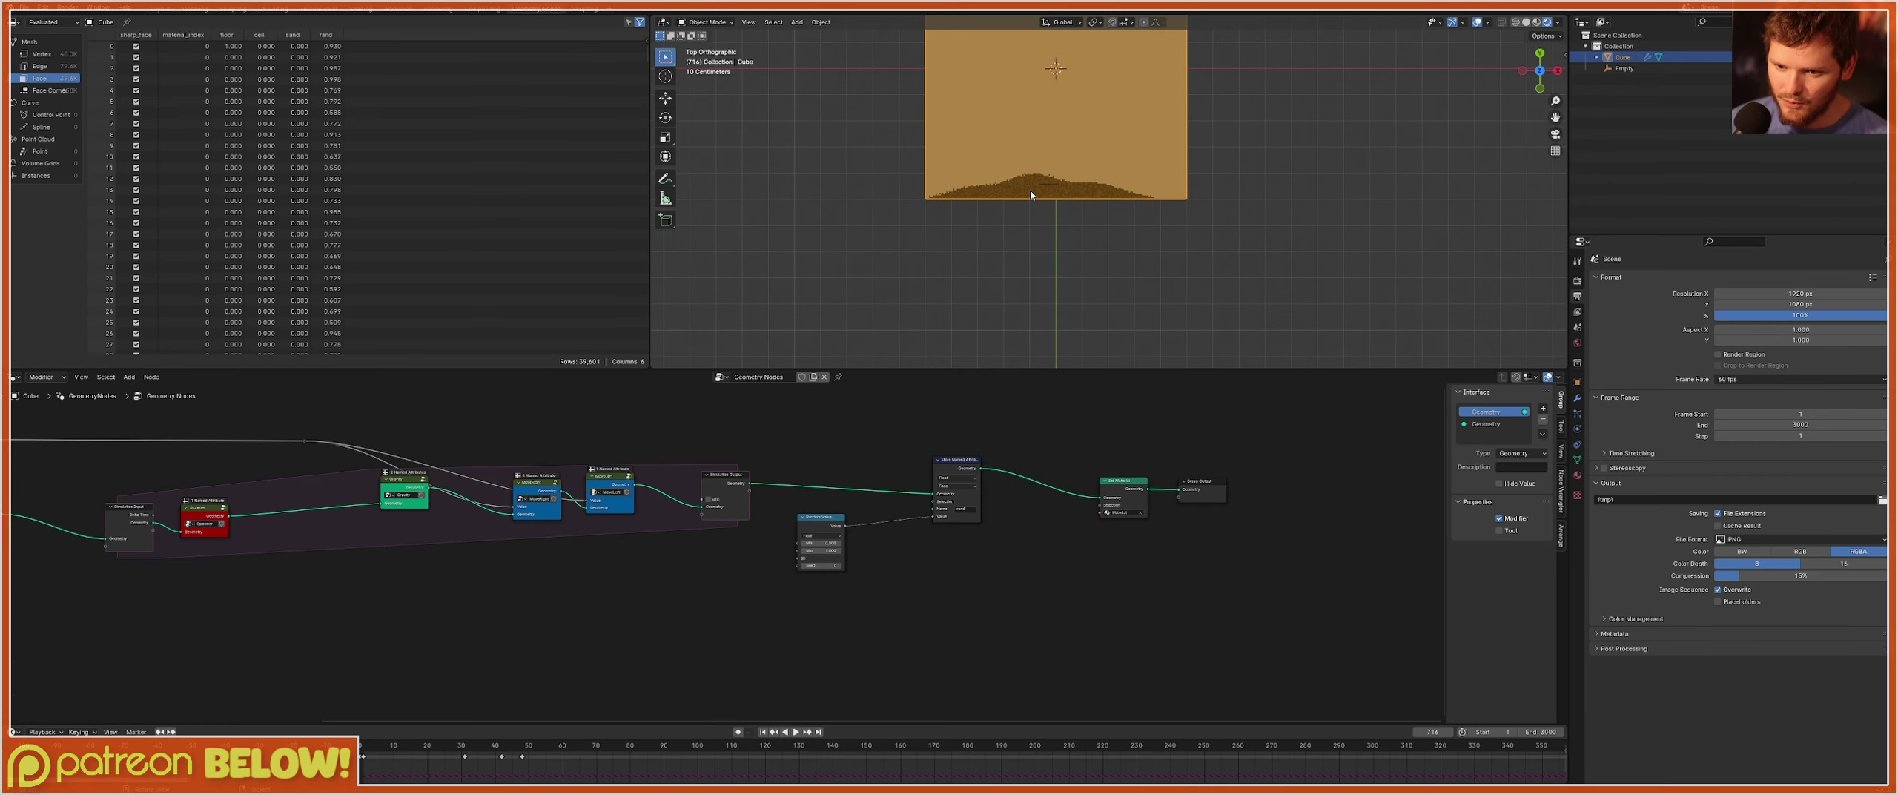
pyautogui.scroll(5, 1029, 190)
pyautogui.keyDown('shift'); pyautogui.moveTo(901, 191); pyautogui.dragTo(1209, 236, button='middle'); pyautogui.keyUp('shift')
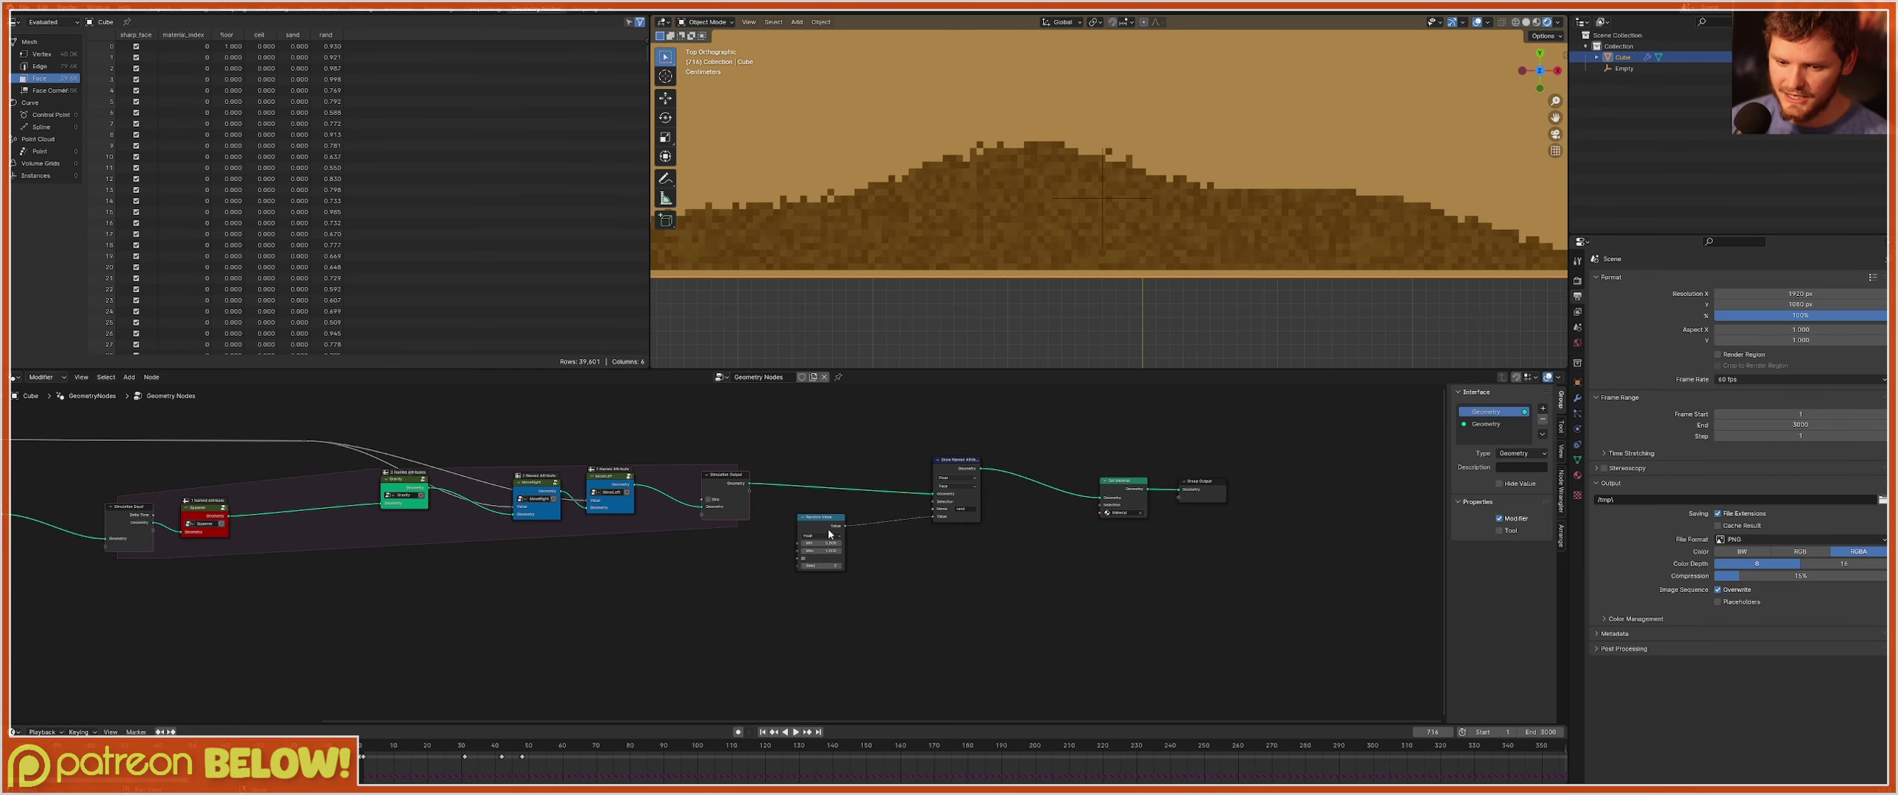
pyautogui.moveTo(837, 517); pyautogui.dragTo(756, 544)
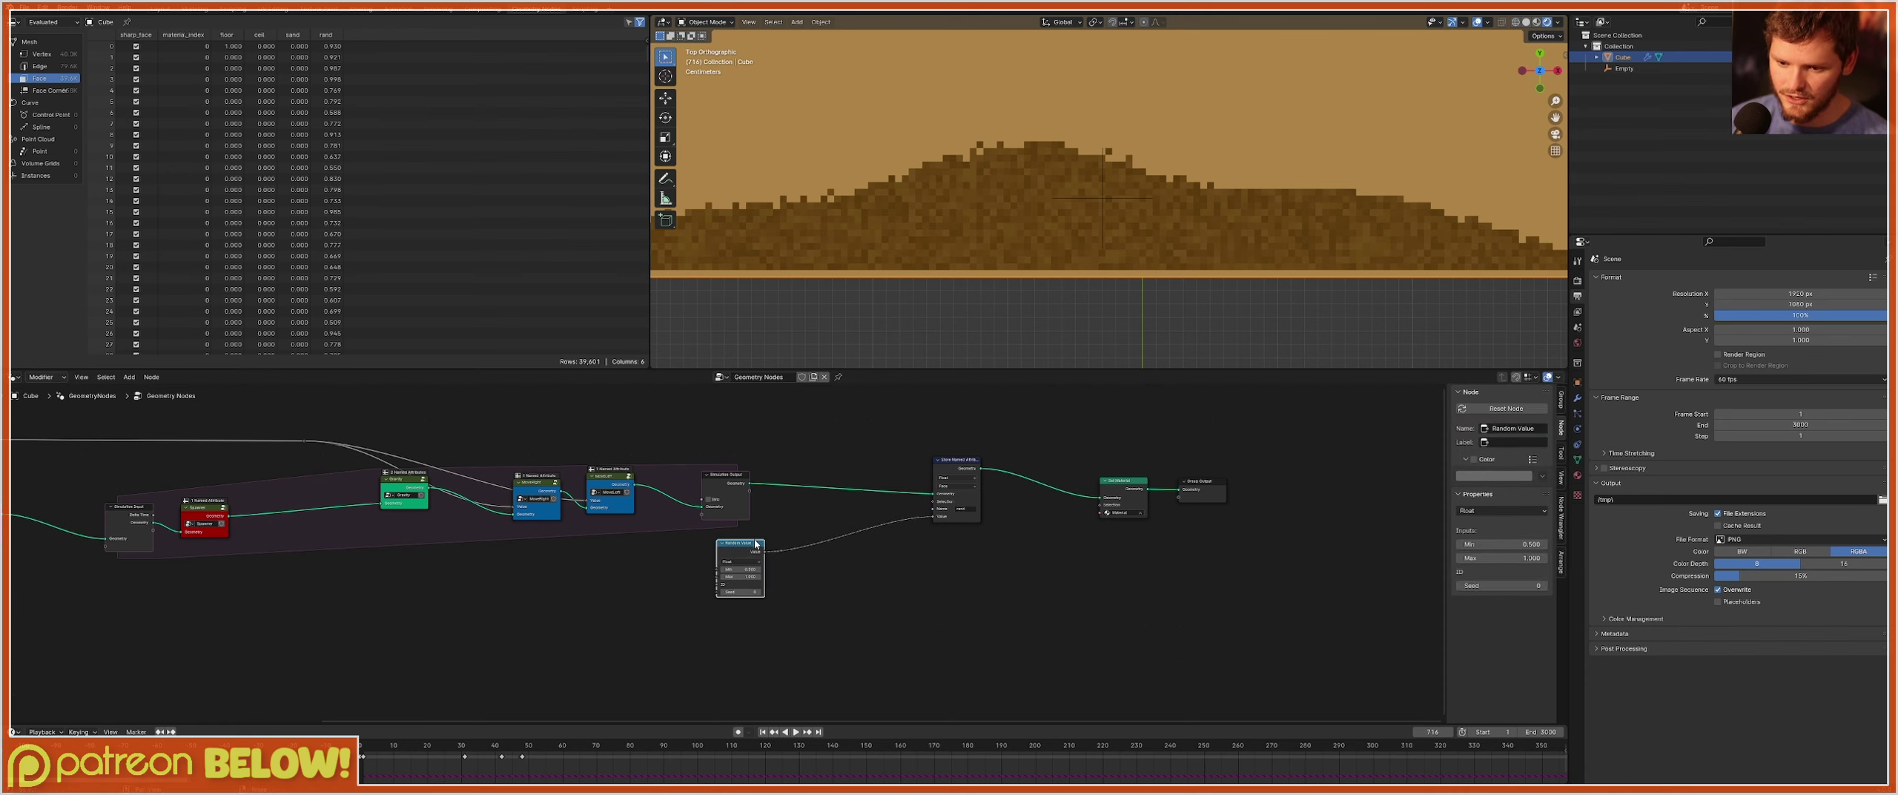
pyautogui.scroll(2, 828, 507)
pyautogui.hotkey('shift', 'a')
pyautogui.write('b')
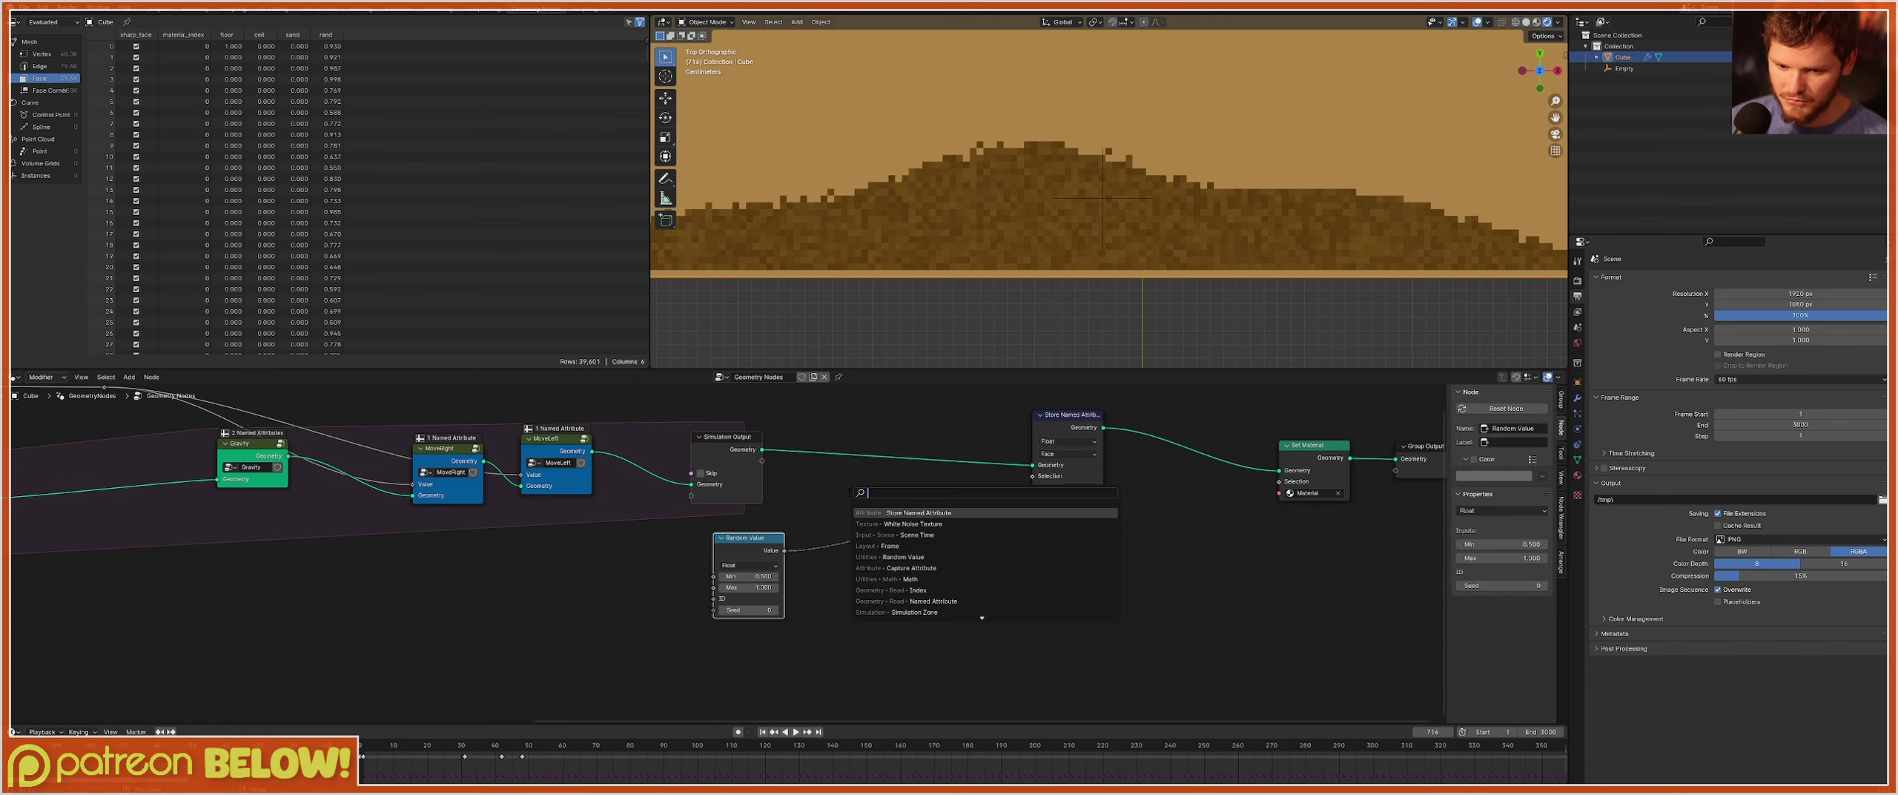
pyautogui.write('lu')
pyautogui.press('Return')
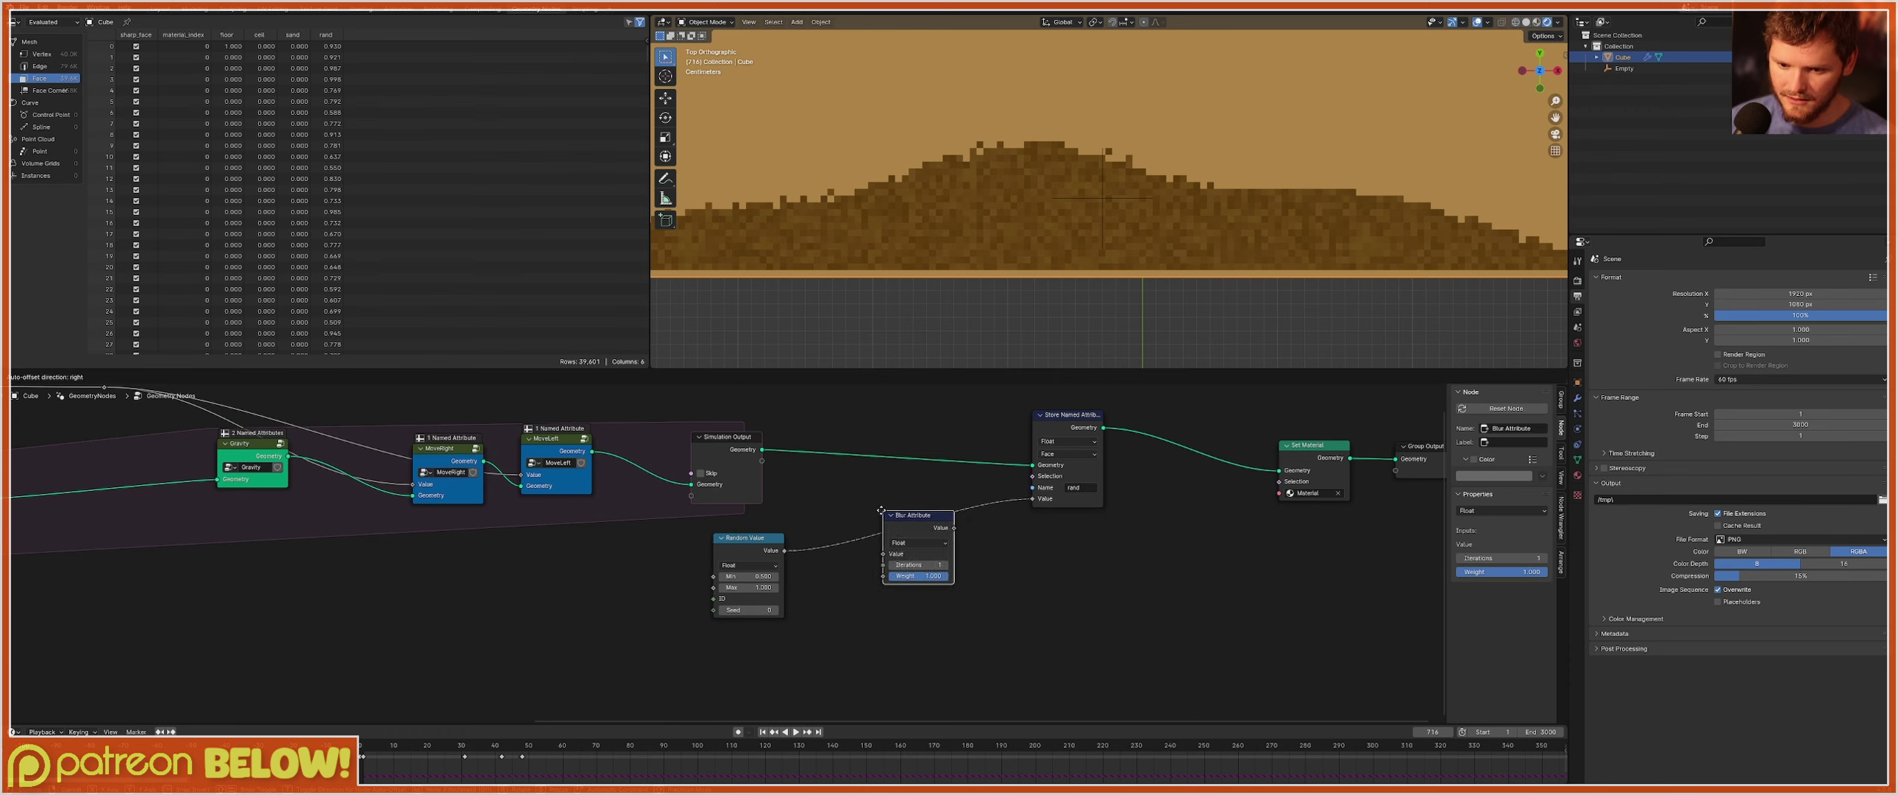
pyautogui.click(889, 541)
pyautogui.scroll(2, 722, 554)
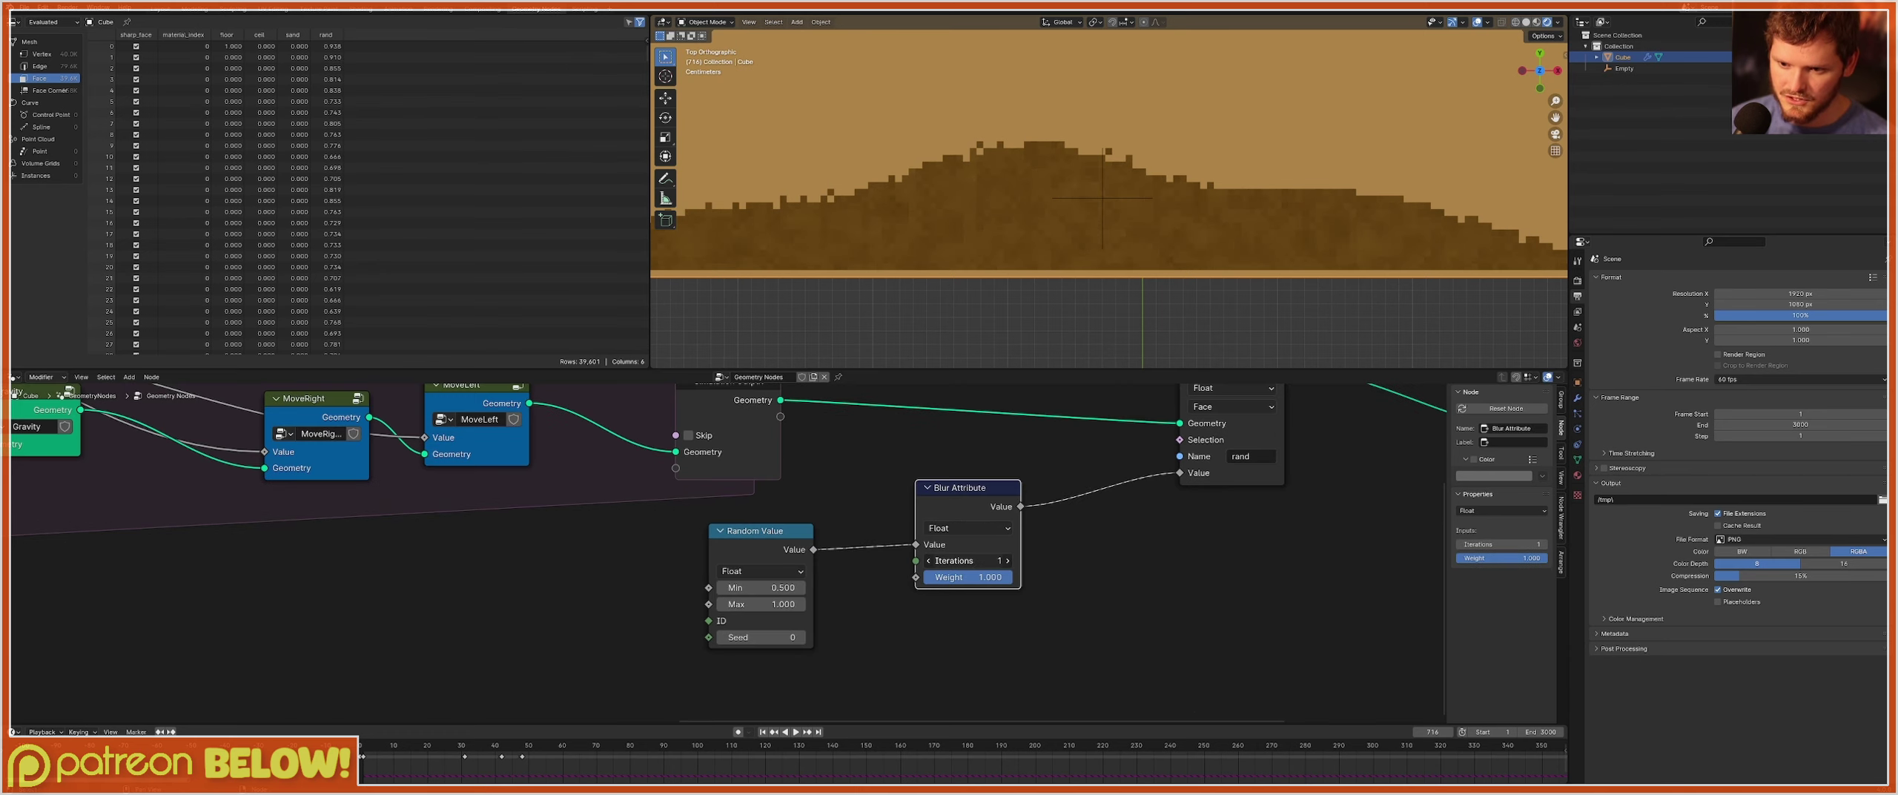
# Try different Blur Attribute iterations, set them to 1 and lower the blur weight to a little above half.
pyautogui.moveTo(967, 561); pyautogui.dragTo(1037, 560)
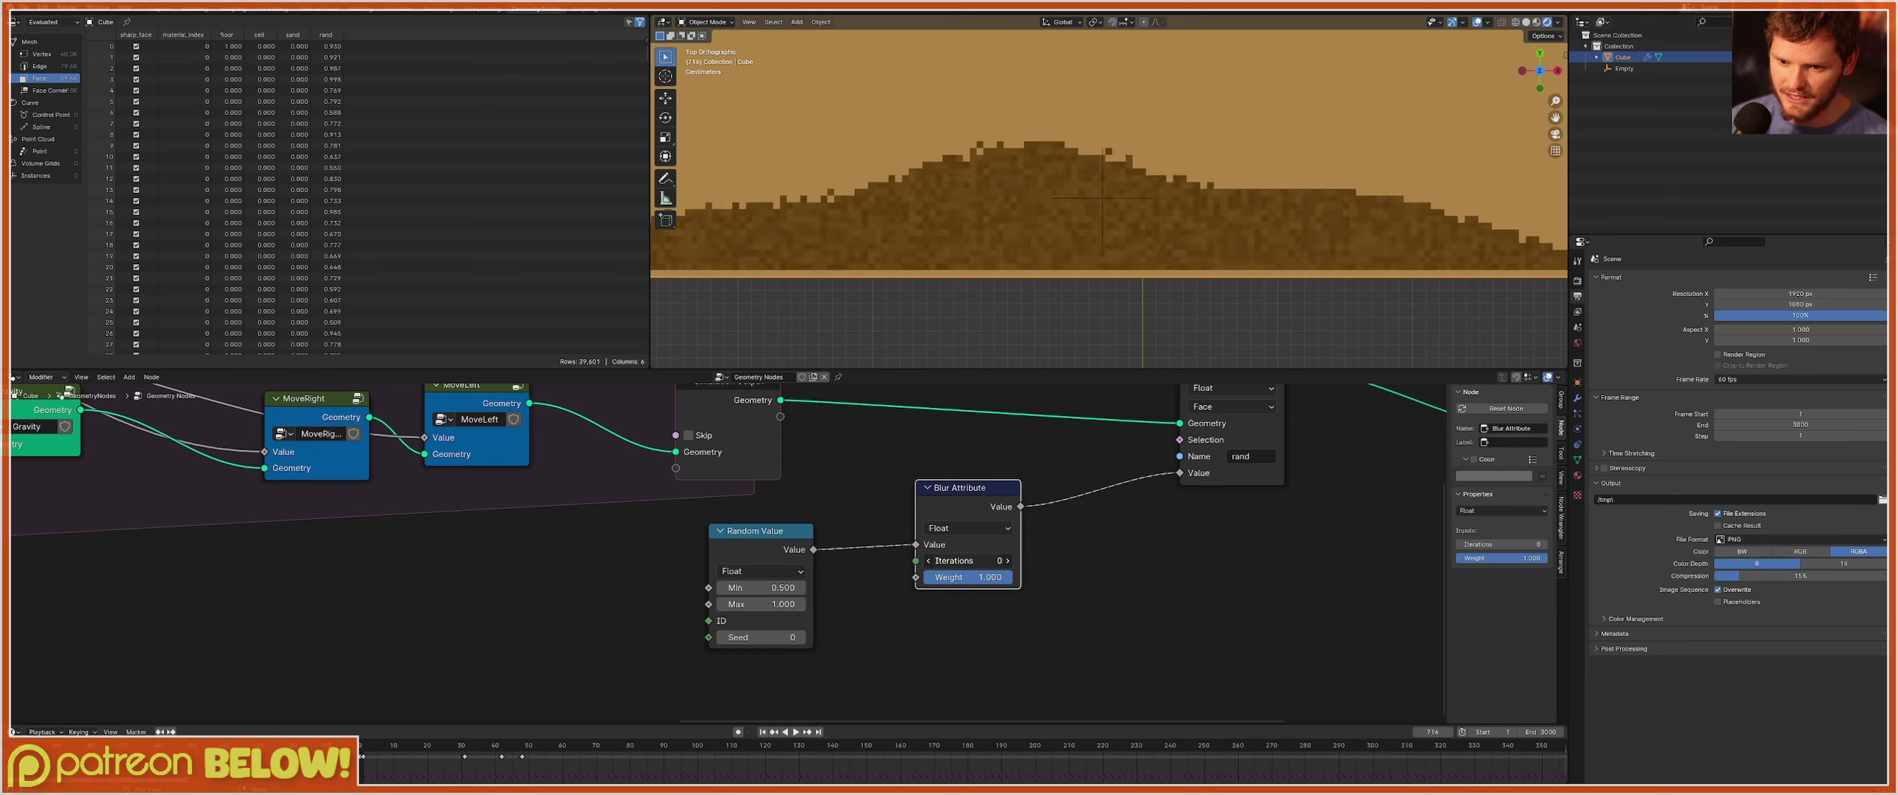
pyautogui.click(968, 560)
pyautogui.write('1')
pyautogui.press('Return')
pyautogui.moveTo(995, 577)
pyautogui.mouseDown()
pyautogui.moveTo(942, 577)
pyautogui.moveTo(983, 577)
pyautogui.mouseUp()
# Duplicate the Store Named Attribute node before Set Material and name the copy's attribute "sand".
pyautogui.scroll(-6, 1064, 513)
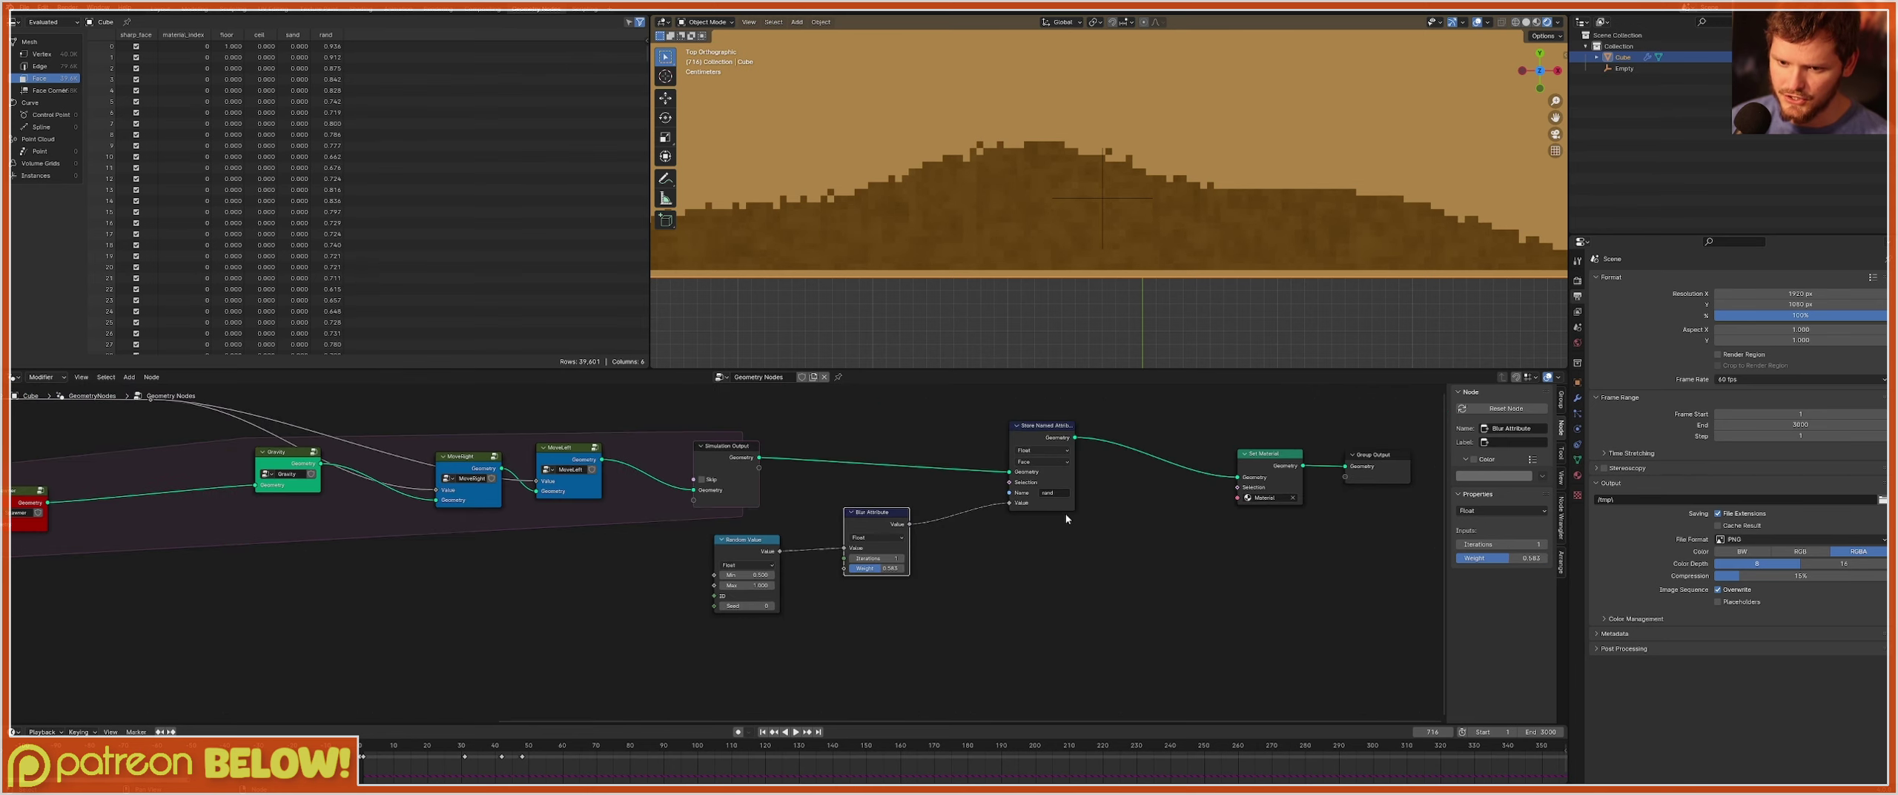
pyautogui.click(1046, 434)
pyautogui.hotkey('shift', 'd')
pyautogui.click(1169, 445)
pyautogui.scroll(4, 1224, 484)
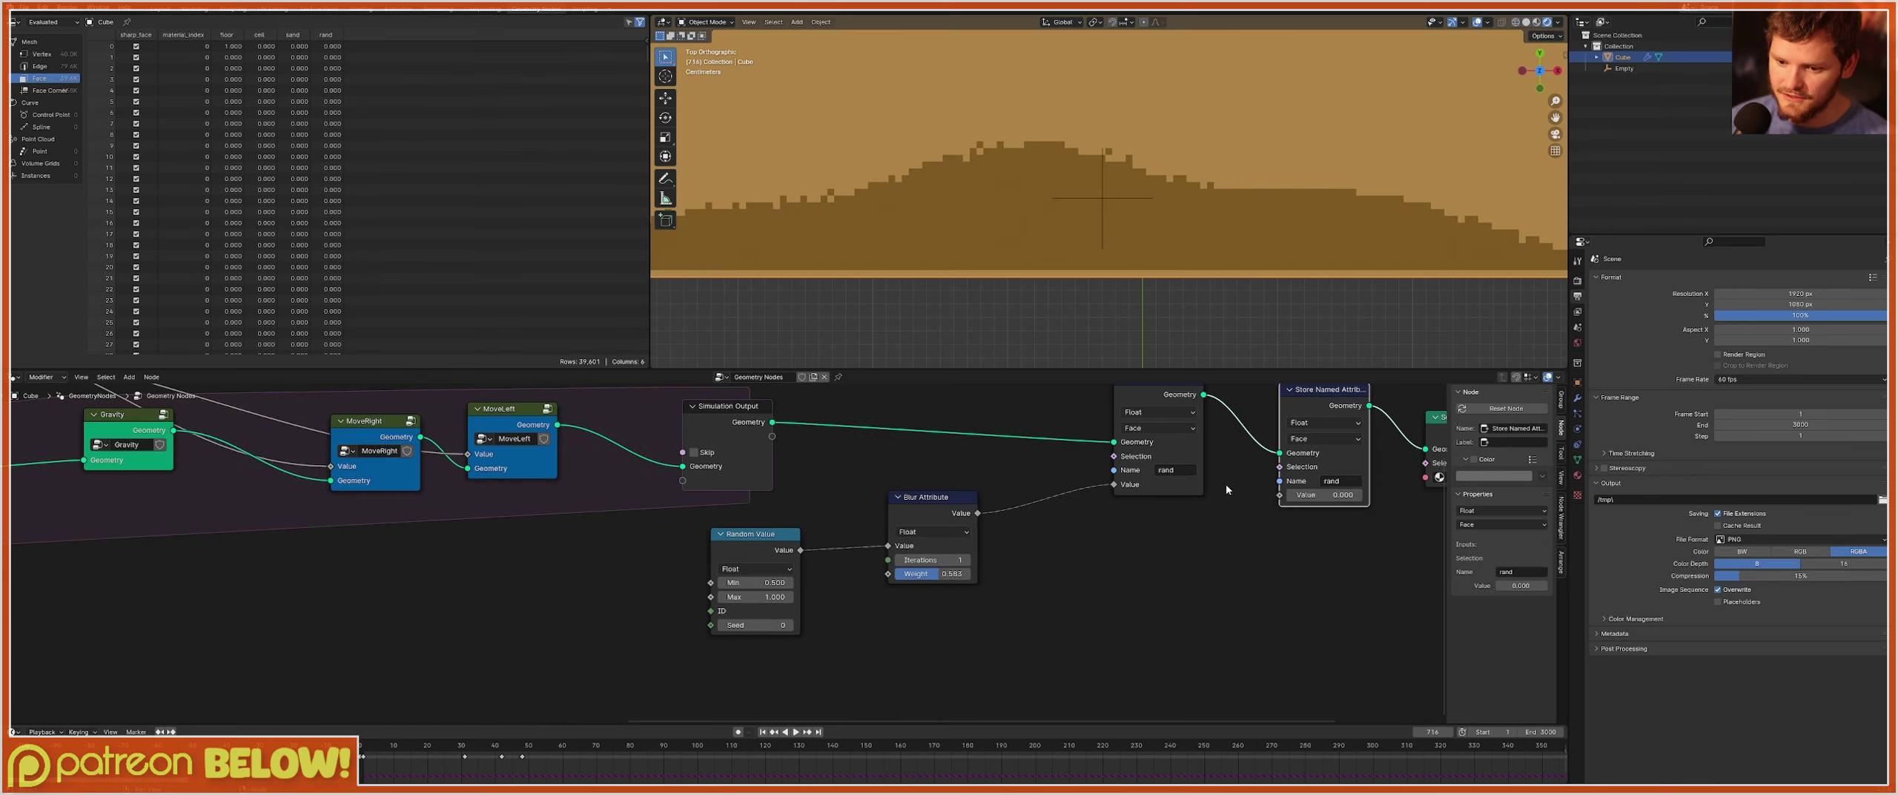
pyautogui.click(1342, 480)
pyautogui.write('san')
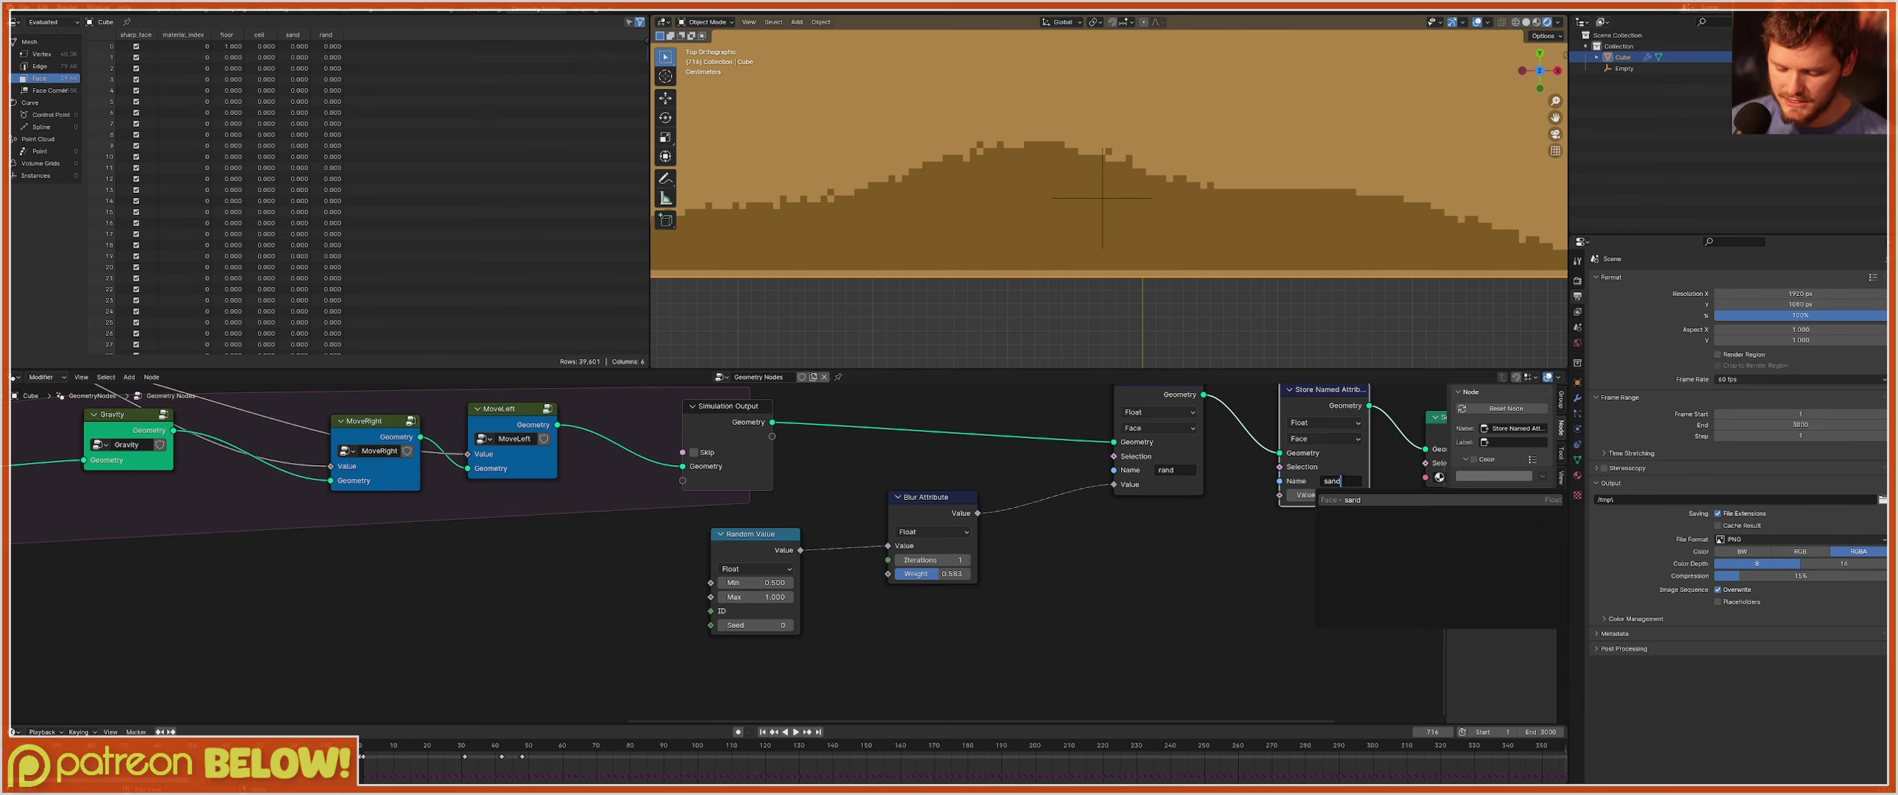
pyautogui.write('d')
pyautogui.press('Return')
# Duplicate the Random Value and Blur Attribute nodes below the "sand" Store Named Attribute and delete the copied Random Value.
pyautogui.moveTo(860, 524); pyautogui.dragTo(605, 519, button='middle')
pyautogui.moveTo(708, 612); pyautogui.dragTo(510, 528)
pyautogui.hotkey('shift', 'd')
pyautogui.click(878, 559)
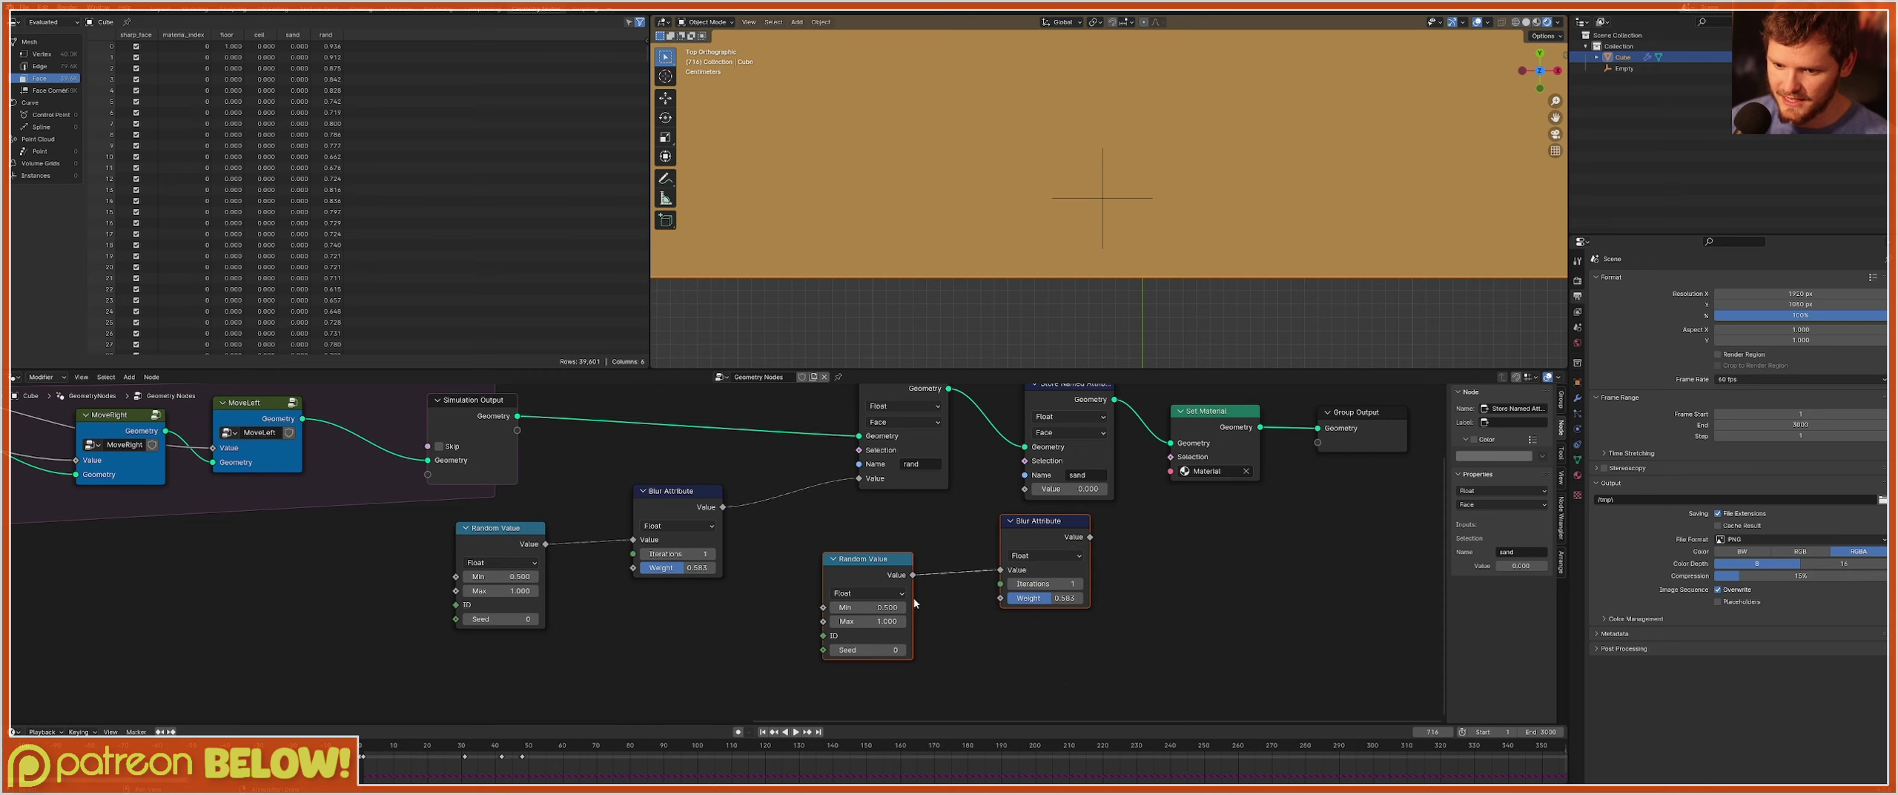
pyautogui.click(910, 603)
pyautogui.press('x')
# Feed the copied Blur Attribute's value from a new Named Attribute node reading "sand".
pyautogui.moveTo(900, 592); pyautogui.dragTo(899, 590)
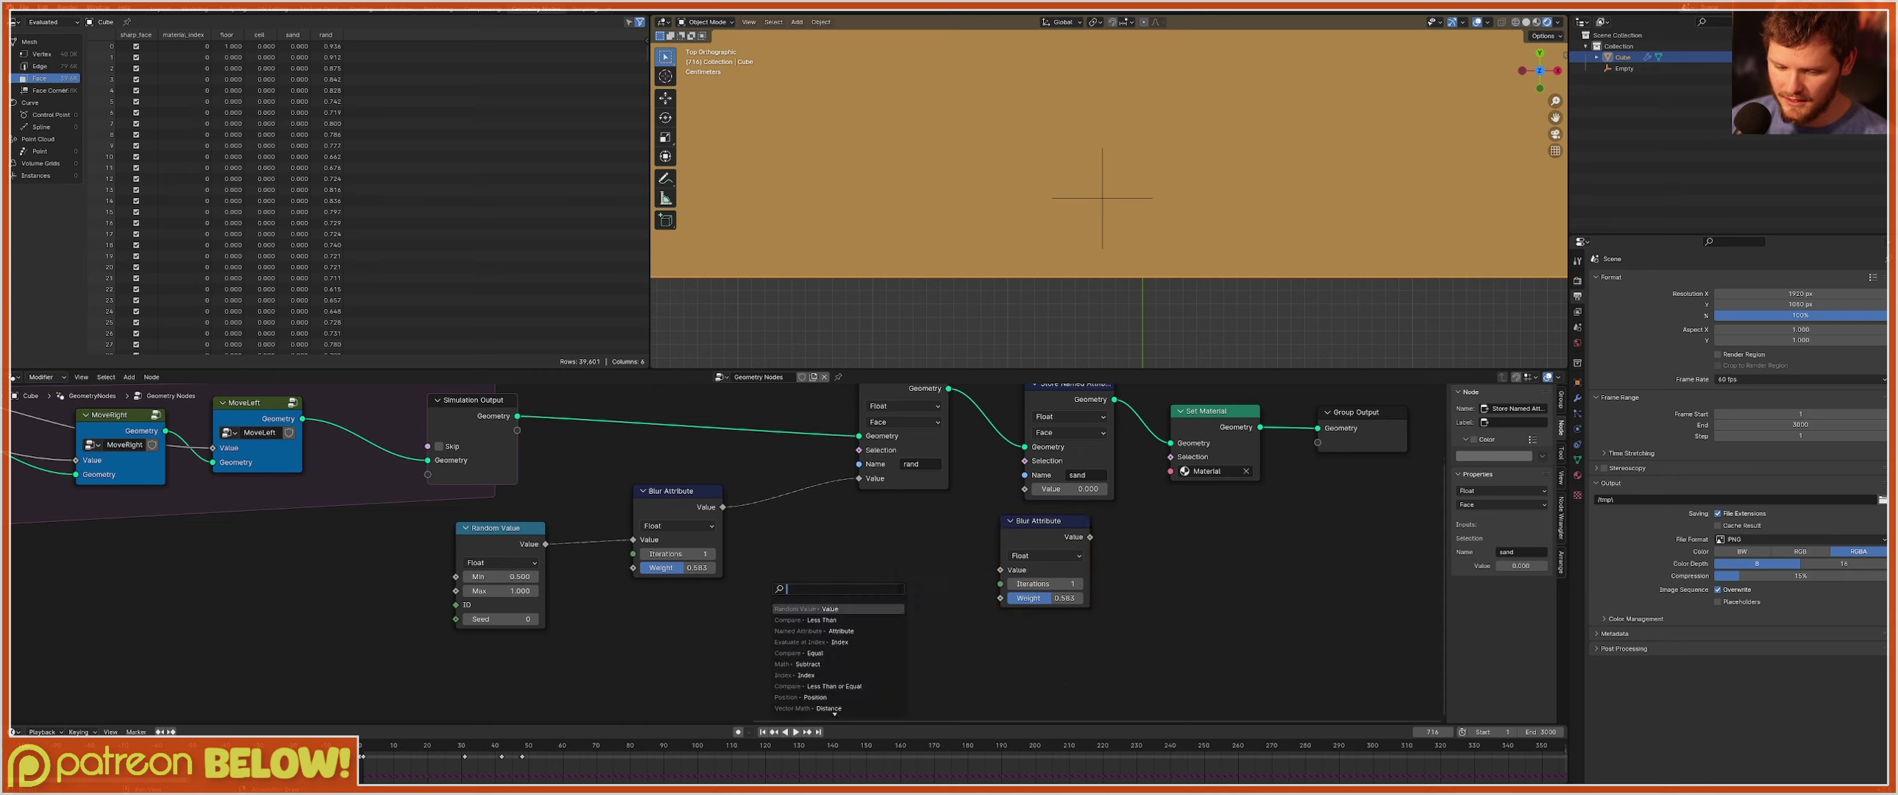
pyautogui.write('name')
pyautogui.click(850, 610)
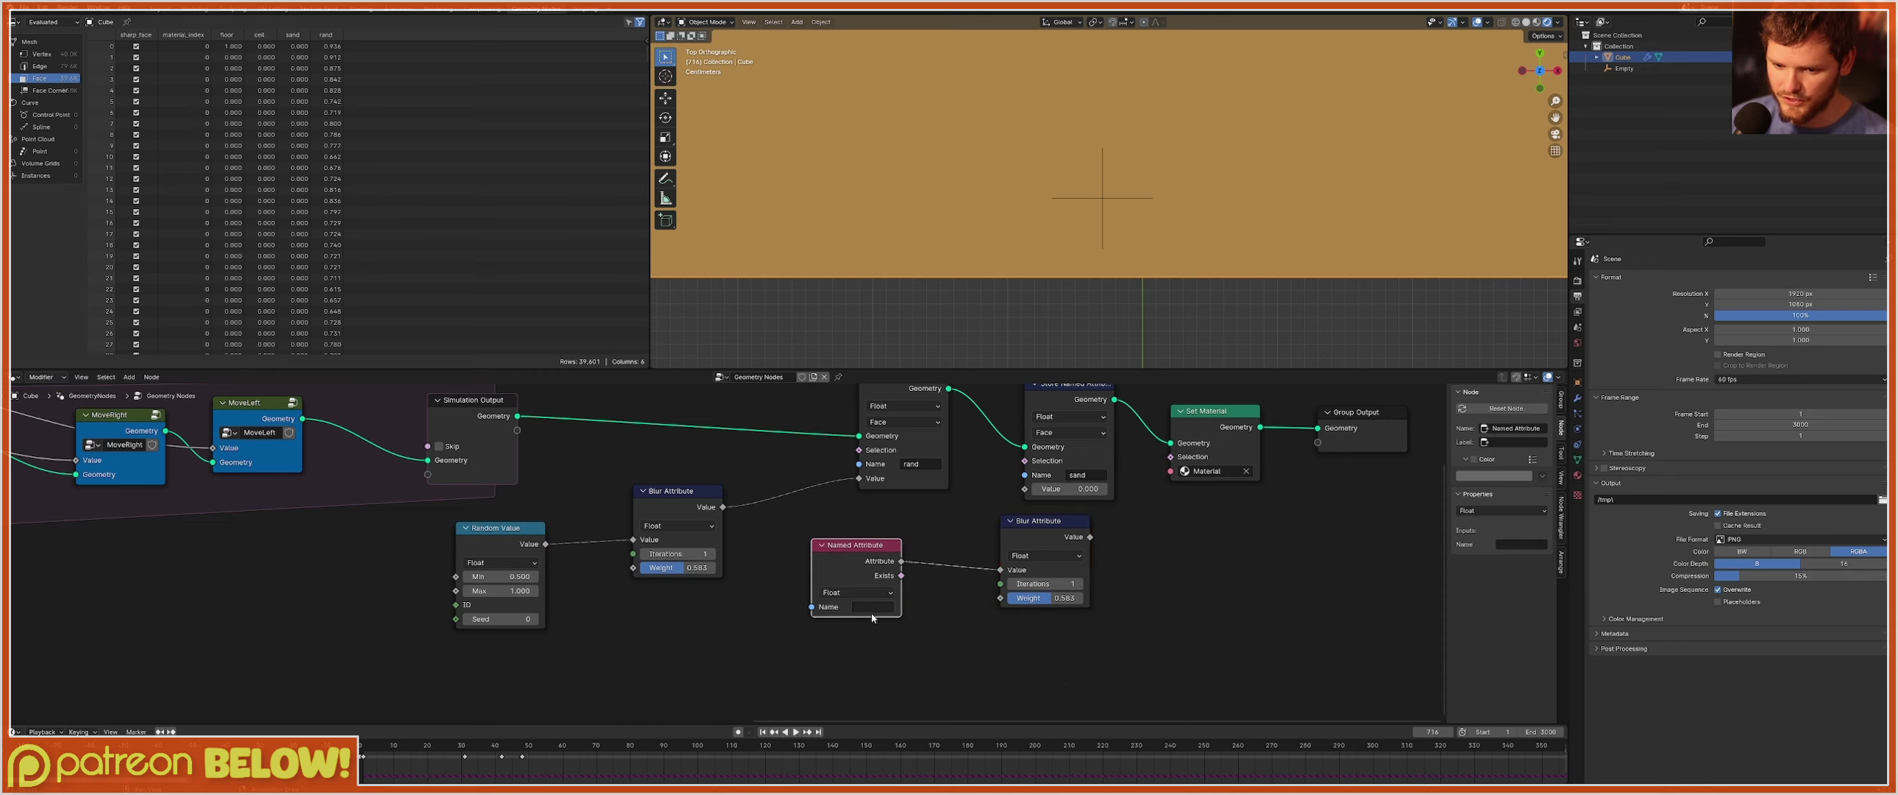
pyautogui.click(873, 611)
pyautogui.write('sand')
pyautogui.press('Return')
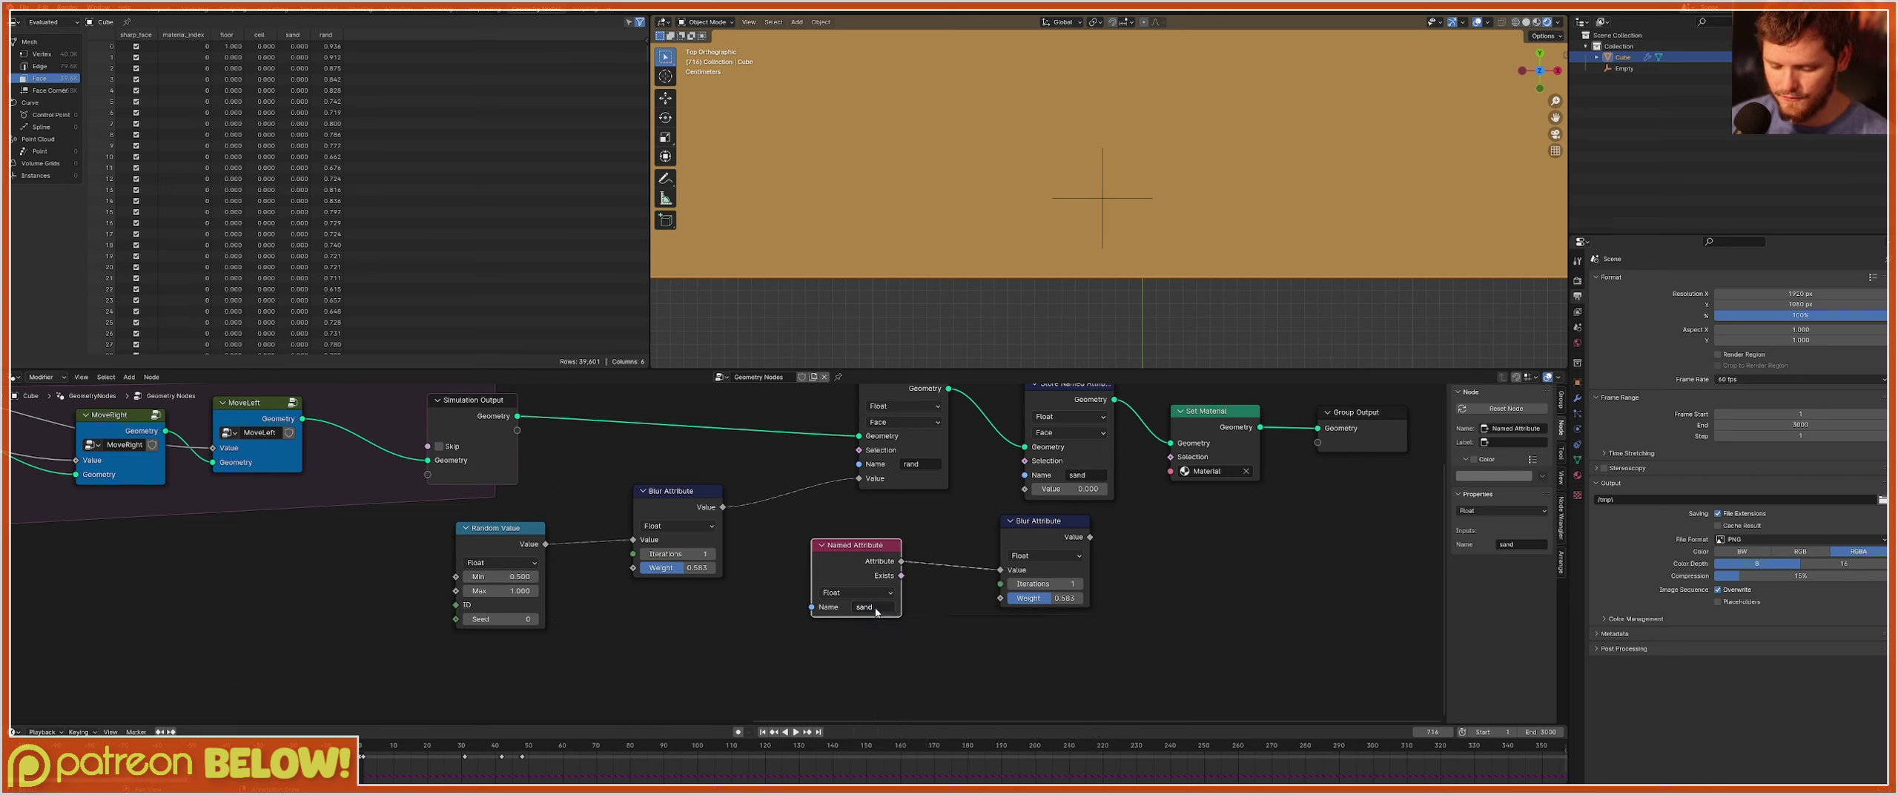
# Connect the copied Blur Attribute to the "sand" Store Named Attribute's Value, tidy the nodes, and set the blur weight to 1.000.
pyautogui.moveTo(1089, 538); pyautogui.dragTo(1155, 472)
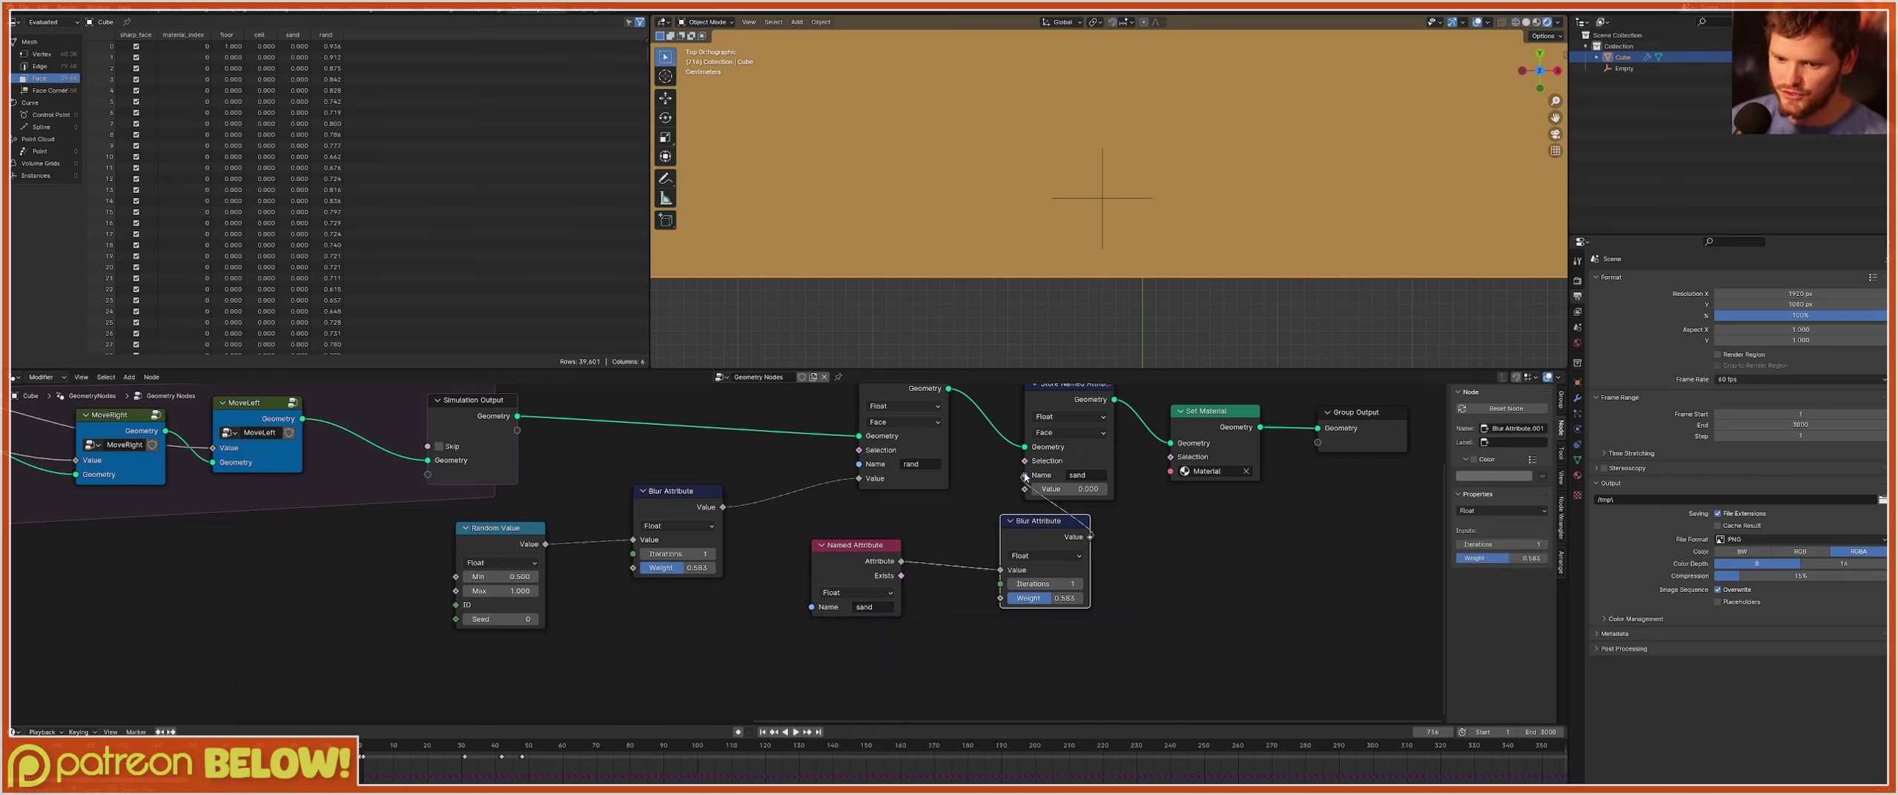
pyautogui.moveTo(1020, 468); pyautogui.dragTo(1024, 471)
pyautogui.press('Escape')
pyautogui.moveTo(1089, 537); pyautogui.dragTo(1025, 489)
pyautogui.moveTo(763, 633); pyautogui.dragTo(1059, 588)
pyautogui.press('g')
pyautogui.click(916, 629)
pyautogui.moveTo(917, 630)
pyautogui.mouseDown()
pyautogui.moveTo(941, 631)
pyautogui.moveTo(869, 635)
pyautogui.moveTo(943, 635)
pyautogui.mouseUp()
# Play the simulation while moving the Empty over the mound to pour blurred sand, then stop and reselect the plane.
pyautogui.scroll(-7, 1165, 223)
pyautogui.press('space')
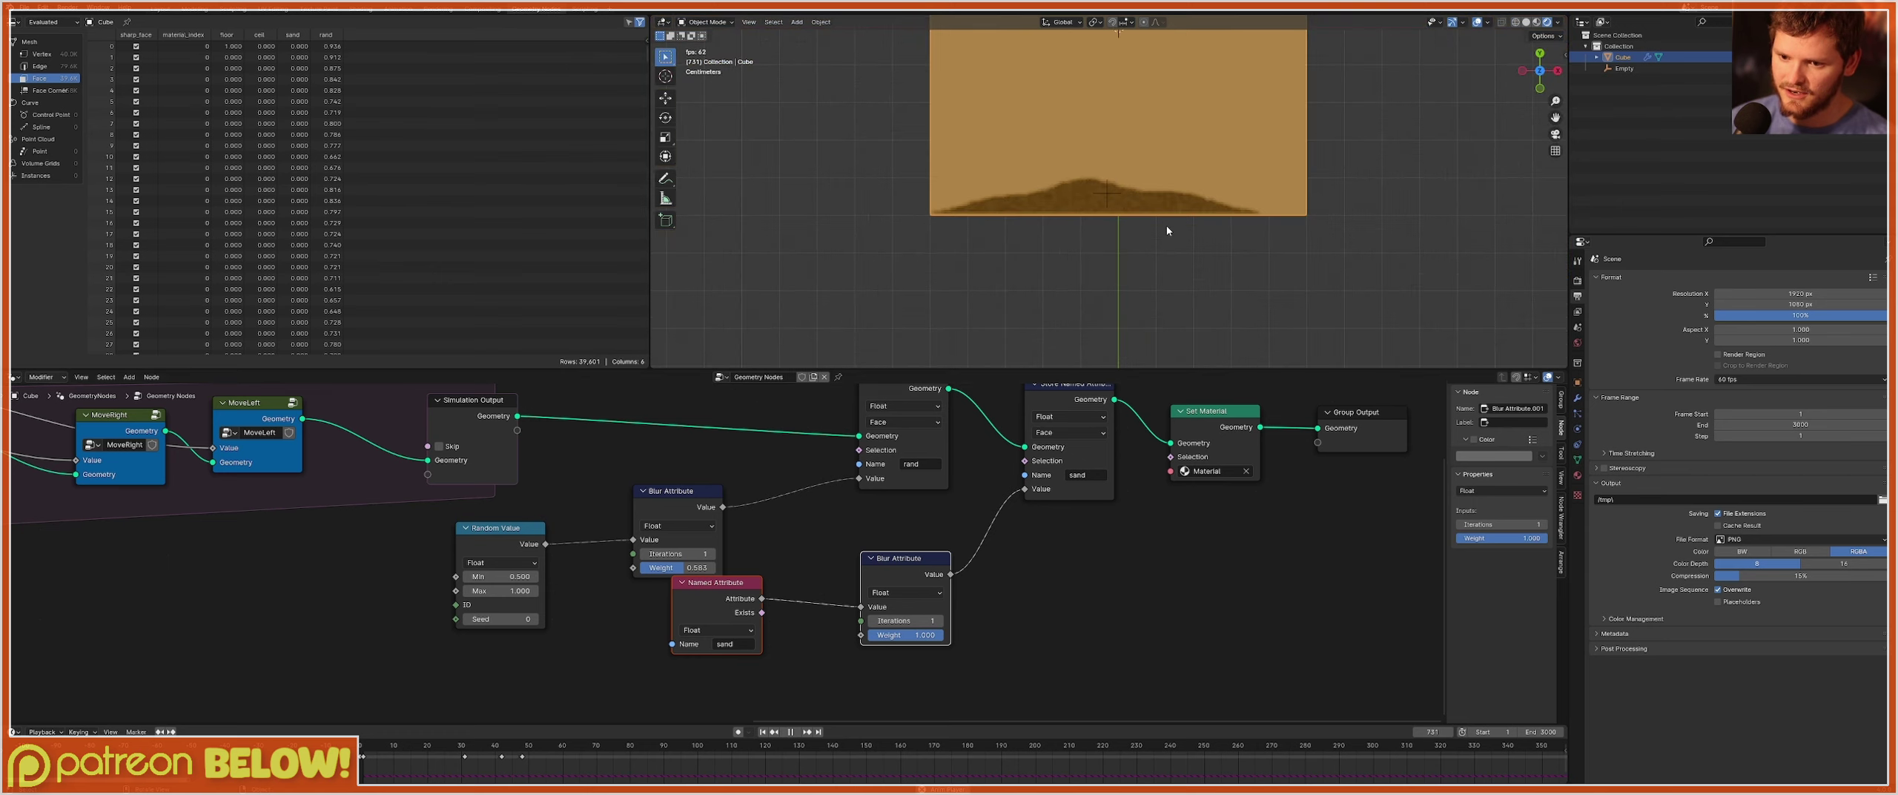
pyautogui.click(1106, 194)
pyautogui.press('g')
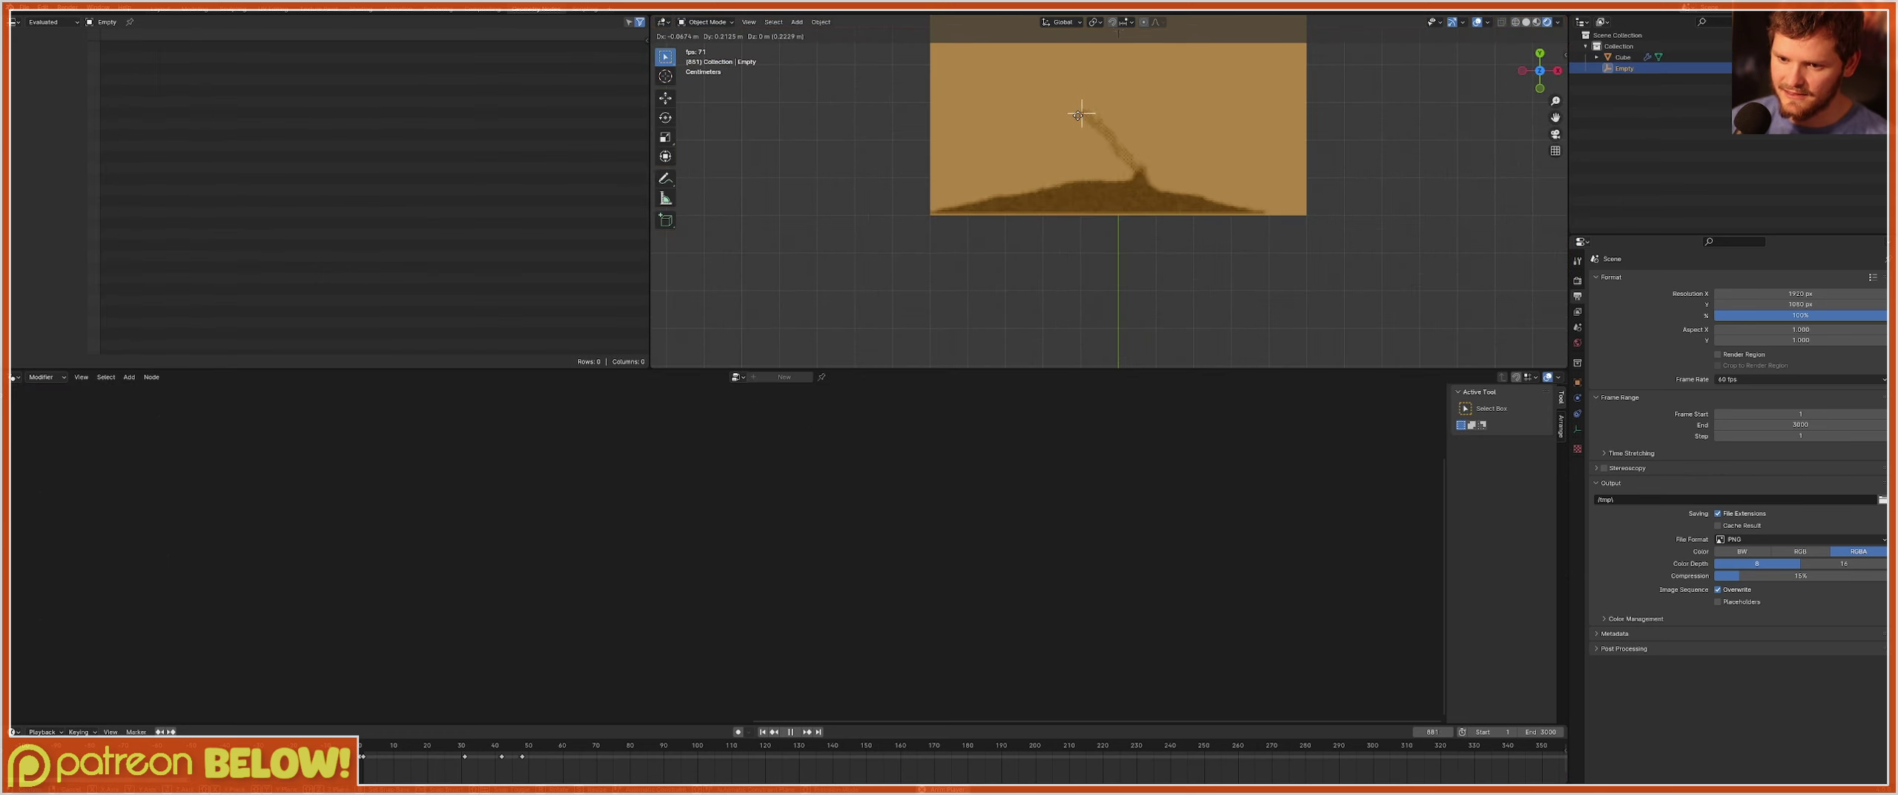
pyautogui.click(1097, 190)
pyautogui.press('space')
pyautogui.click(1062, 180)
# Remove the second Blur Attribute, the "sand" Store Named Attribute and the "sand" Named Attribute node, keeping the geometry link intact.
pyautogui.click(920, 560)
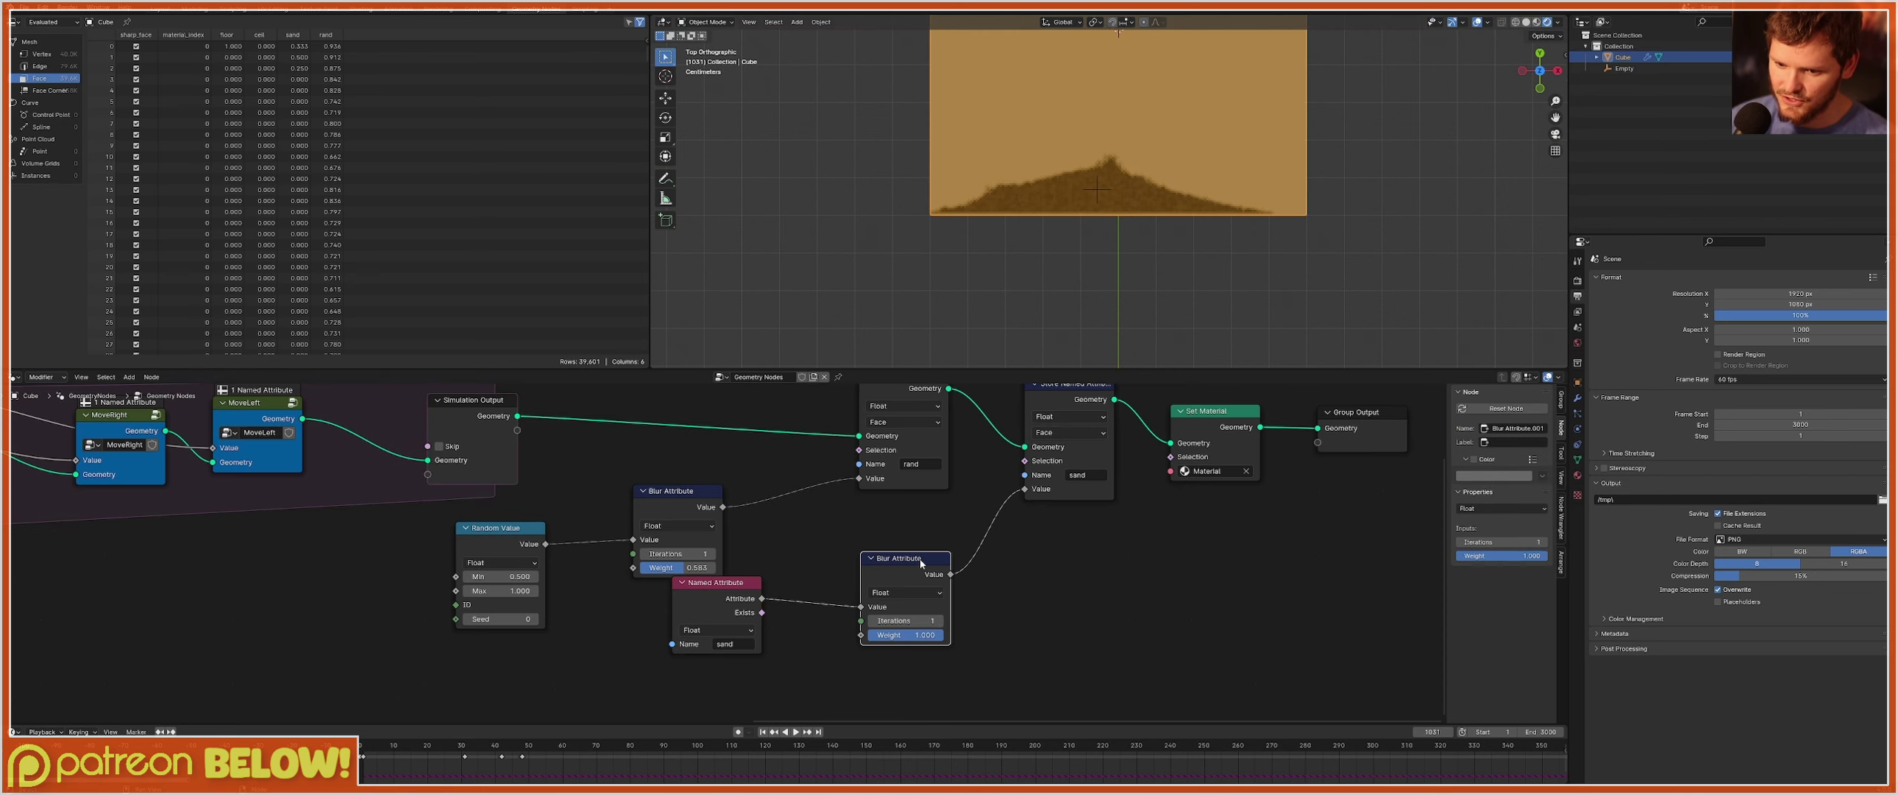
pyautogui.hotkey('ctrl', 'x')
pyautogui.click(723, 602)
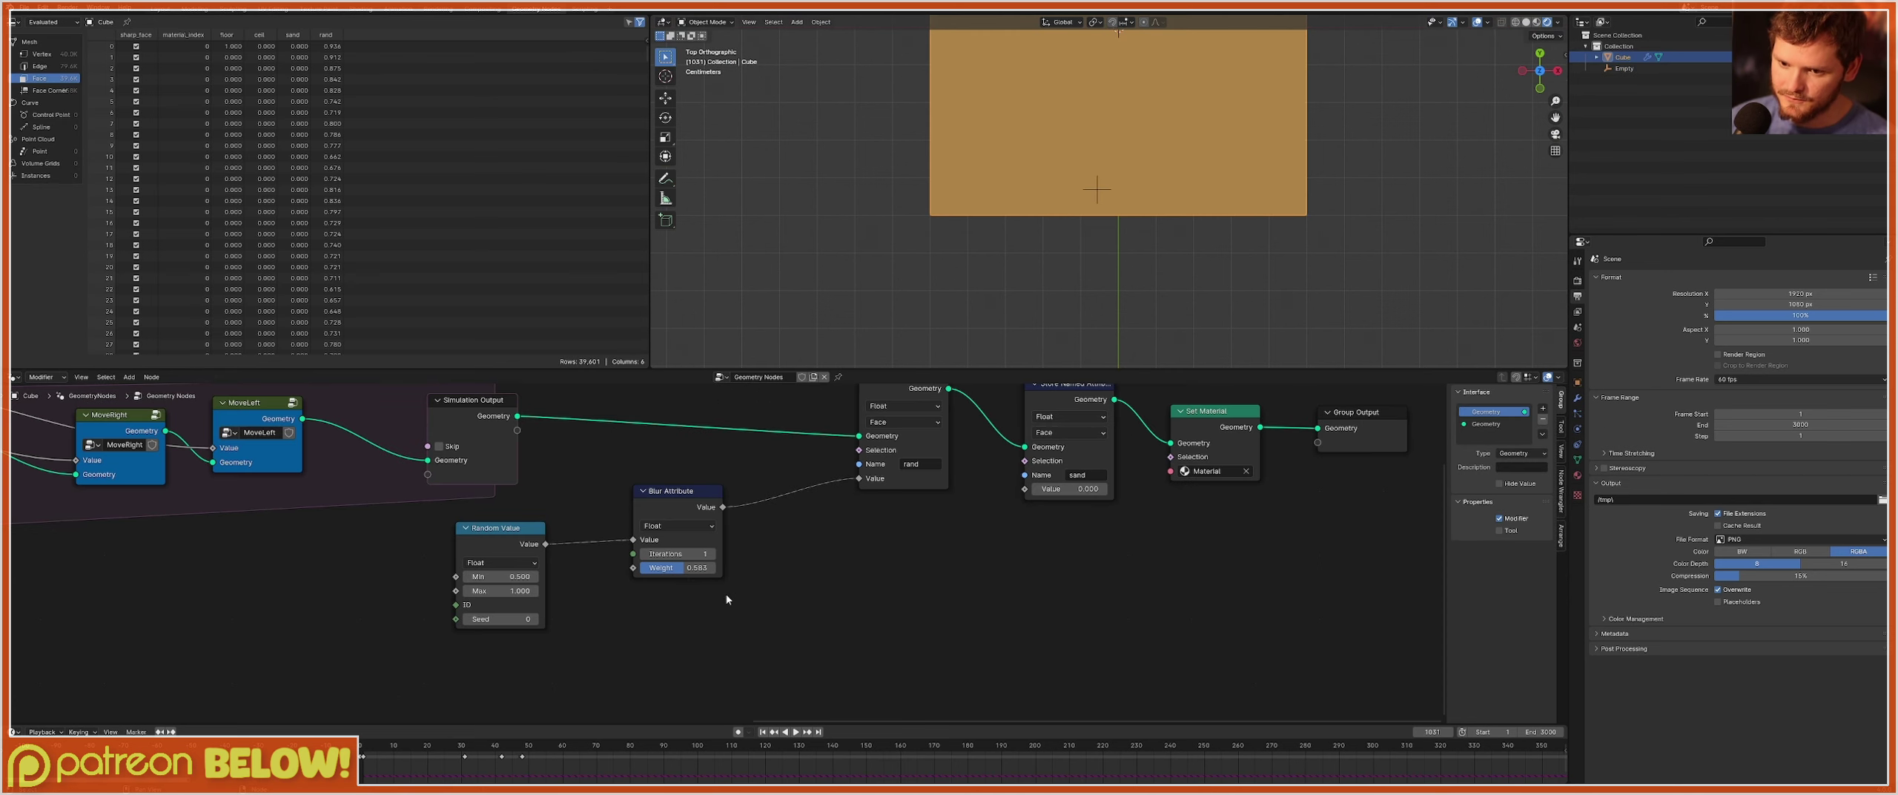
pyautogui.moveTo(1089, 546); pyautogui.dragTo(1045, 428)
pyautogui.hotkey('ctrl', 'x')
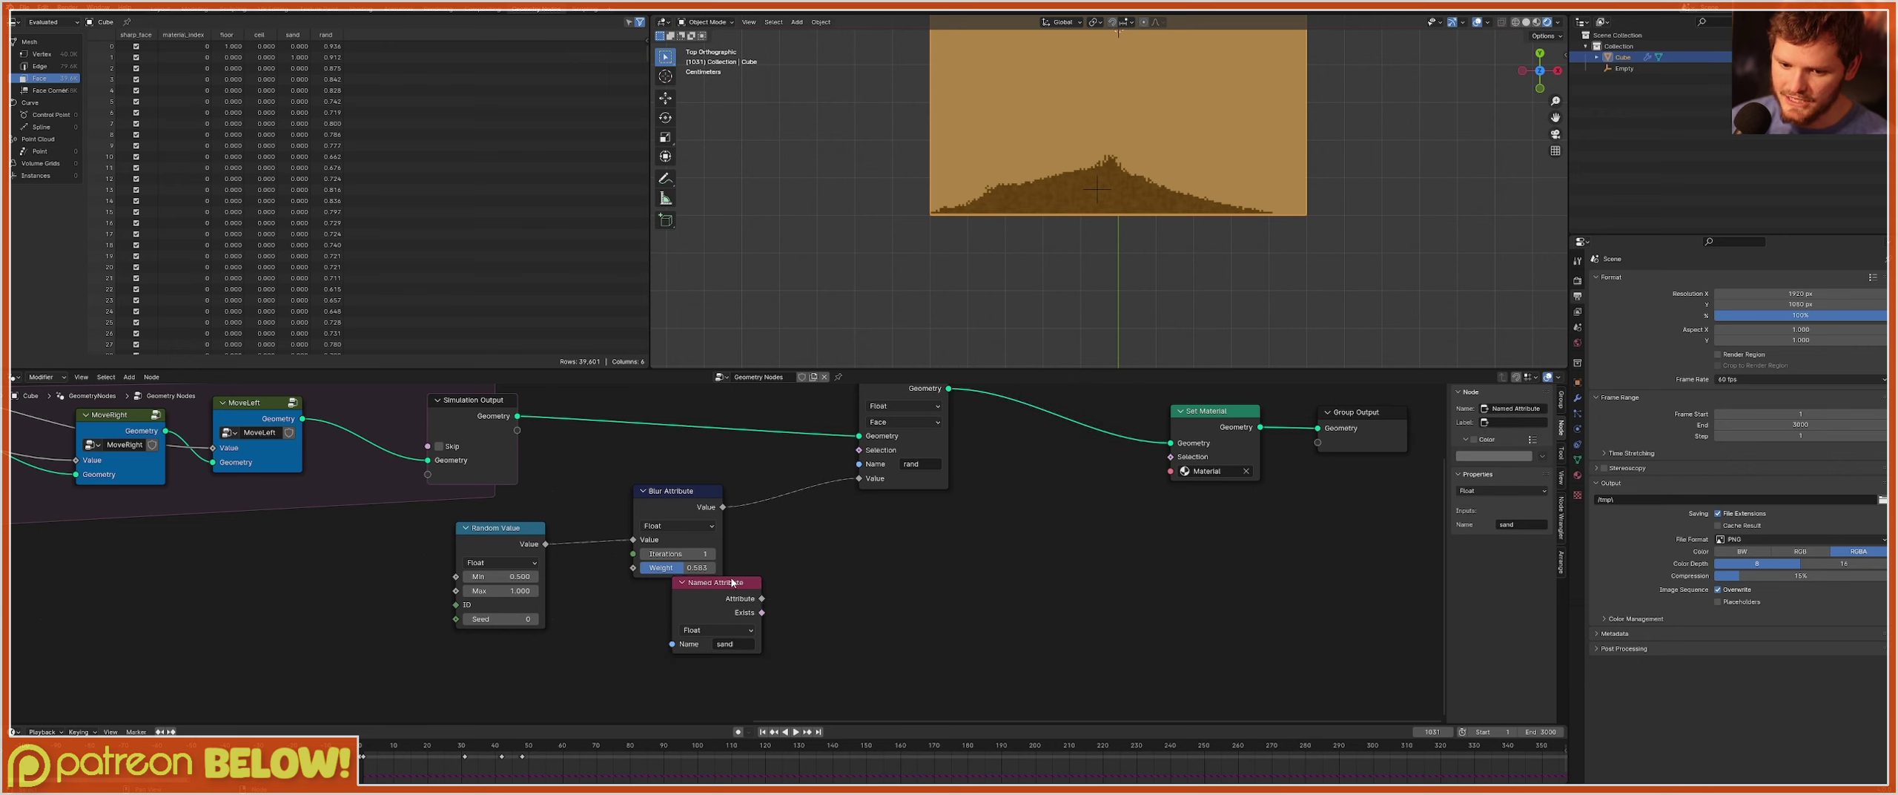
pyautogui.click(726, 592)
pyautogui.press('x')
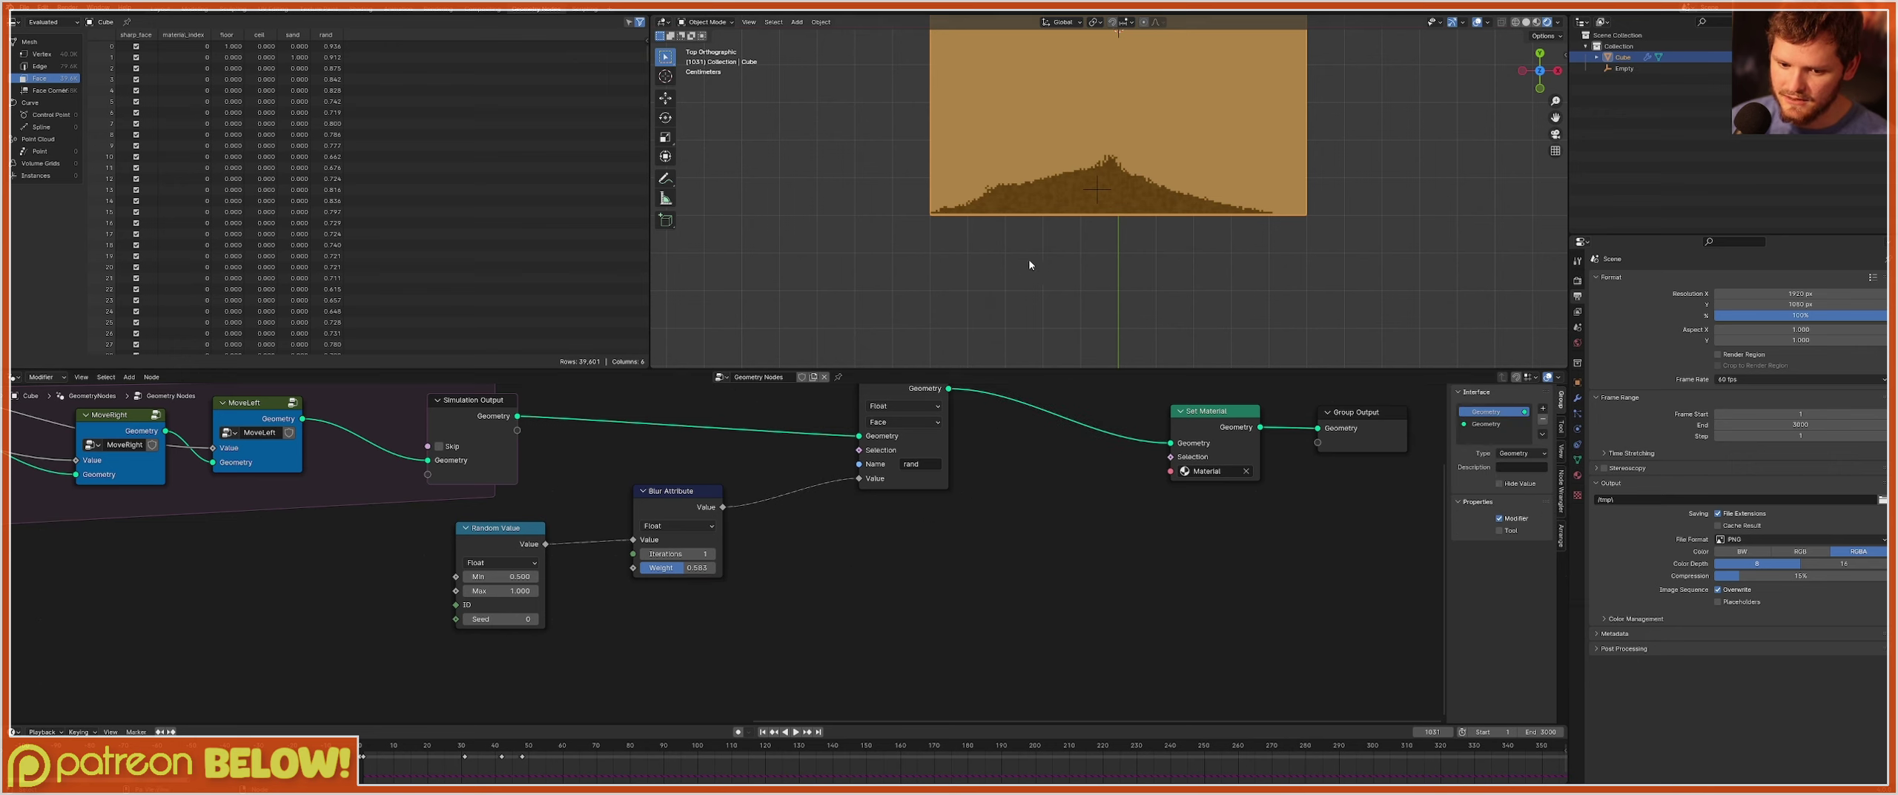
# Lower the "rand" Blur Attribute's weight to about 0.1 and move the Empty during playback to pour a large sand pile.
pyautogui.scroll(4, 1029, 264)
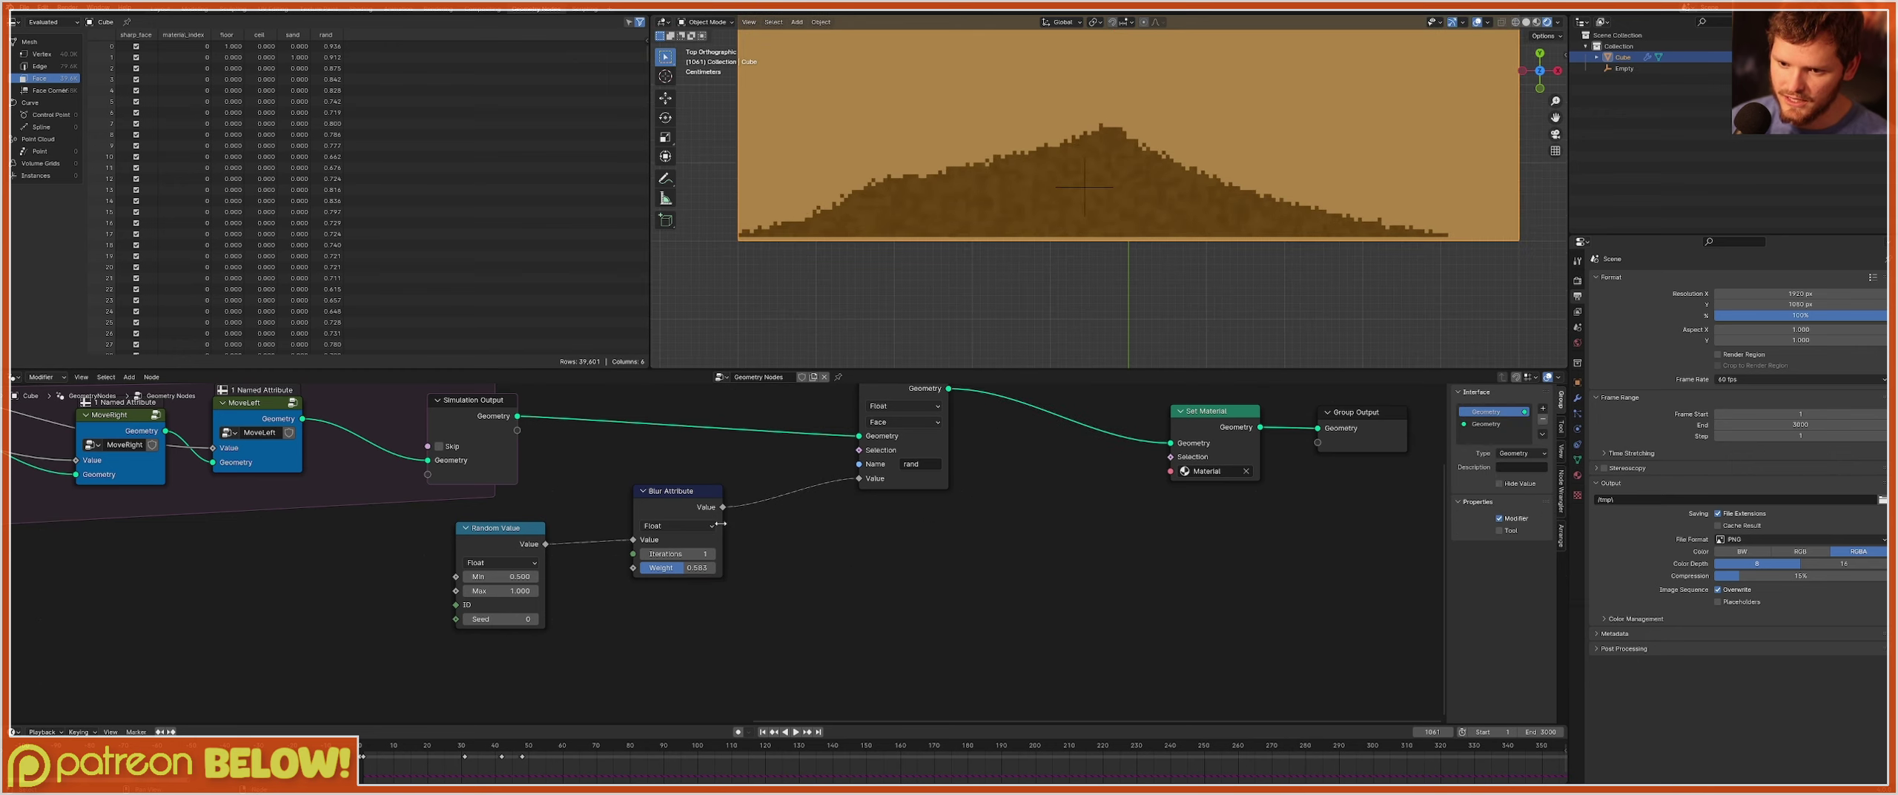
pyautogui.moveTo(691, 573); pyautogui.dragTo(649, 573)
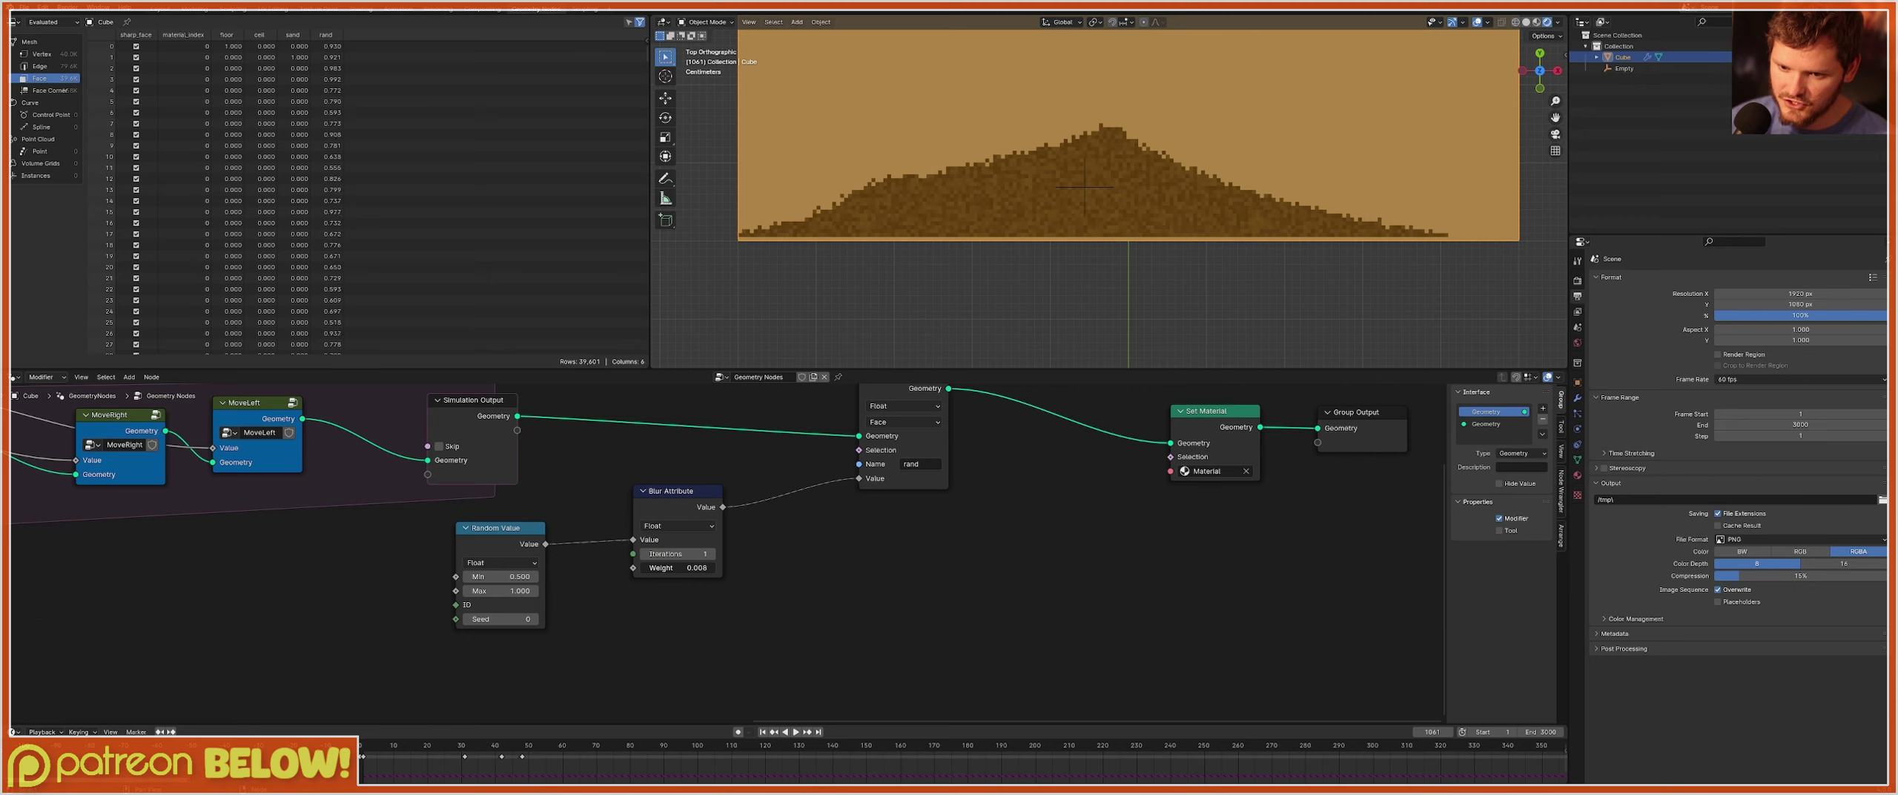
pyautogui.press('space')
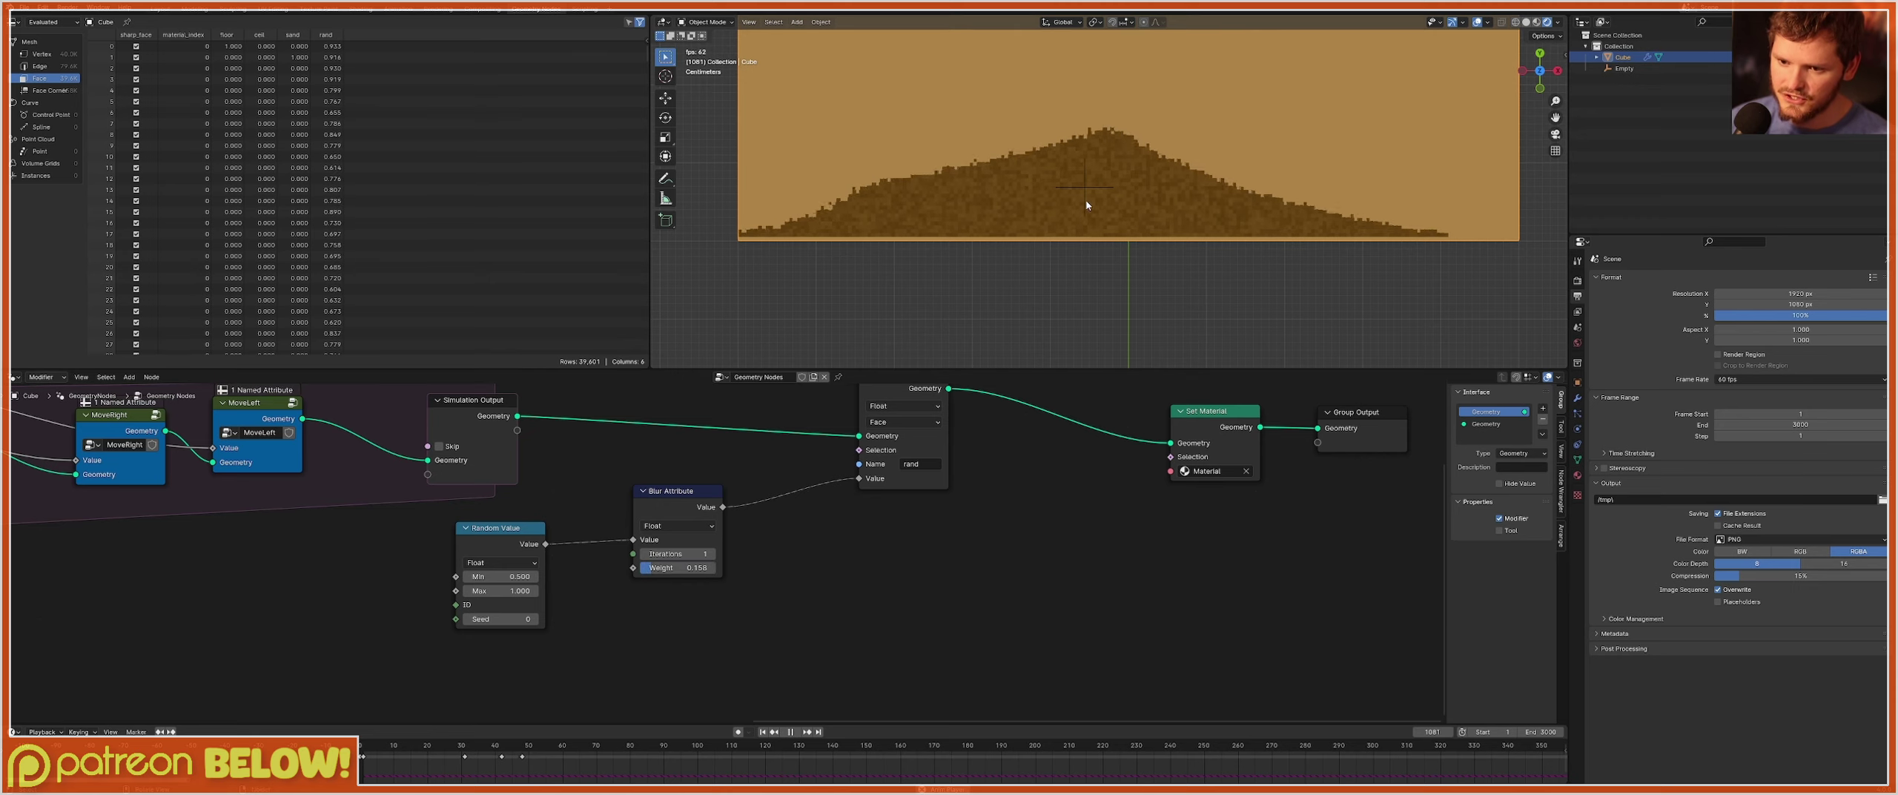
pyautogui.click(1086, 191)
pyautogui.press('g')
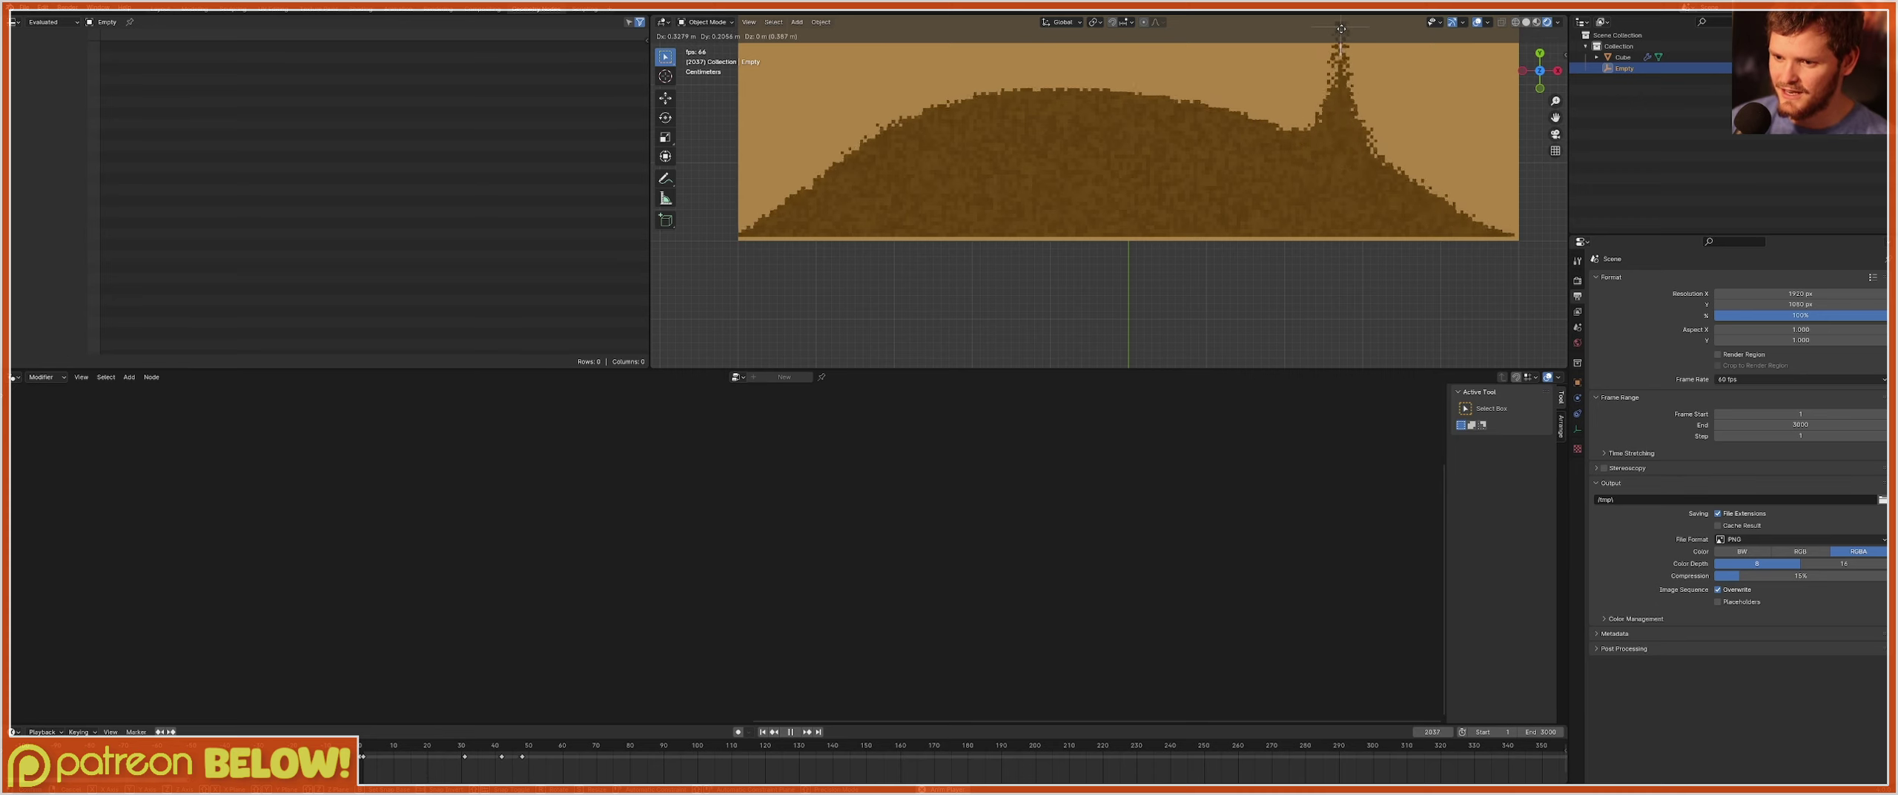
pyautogui.click(1336, 175)
# Restart the simulation, move the Empty below the plane to stop the pouring, pause playback and reselect the plane.
pyautogui.hotkey('shift', 'Left')
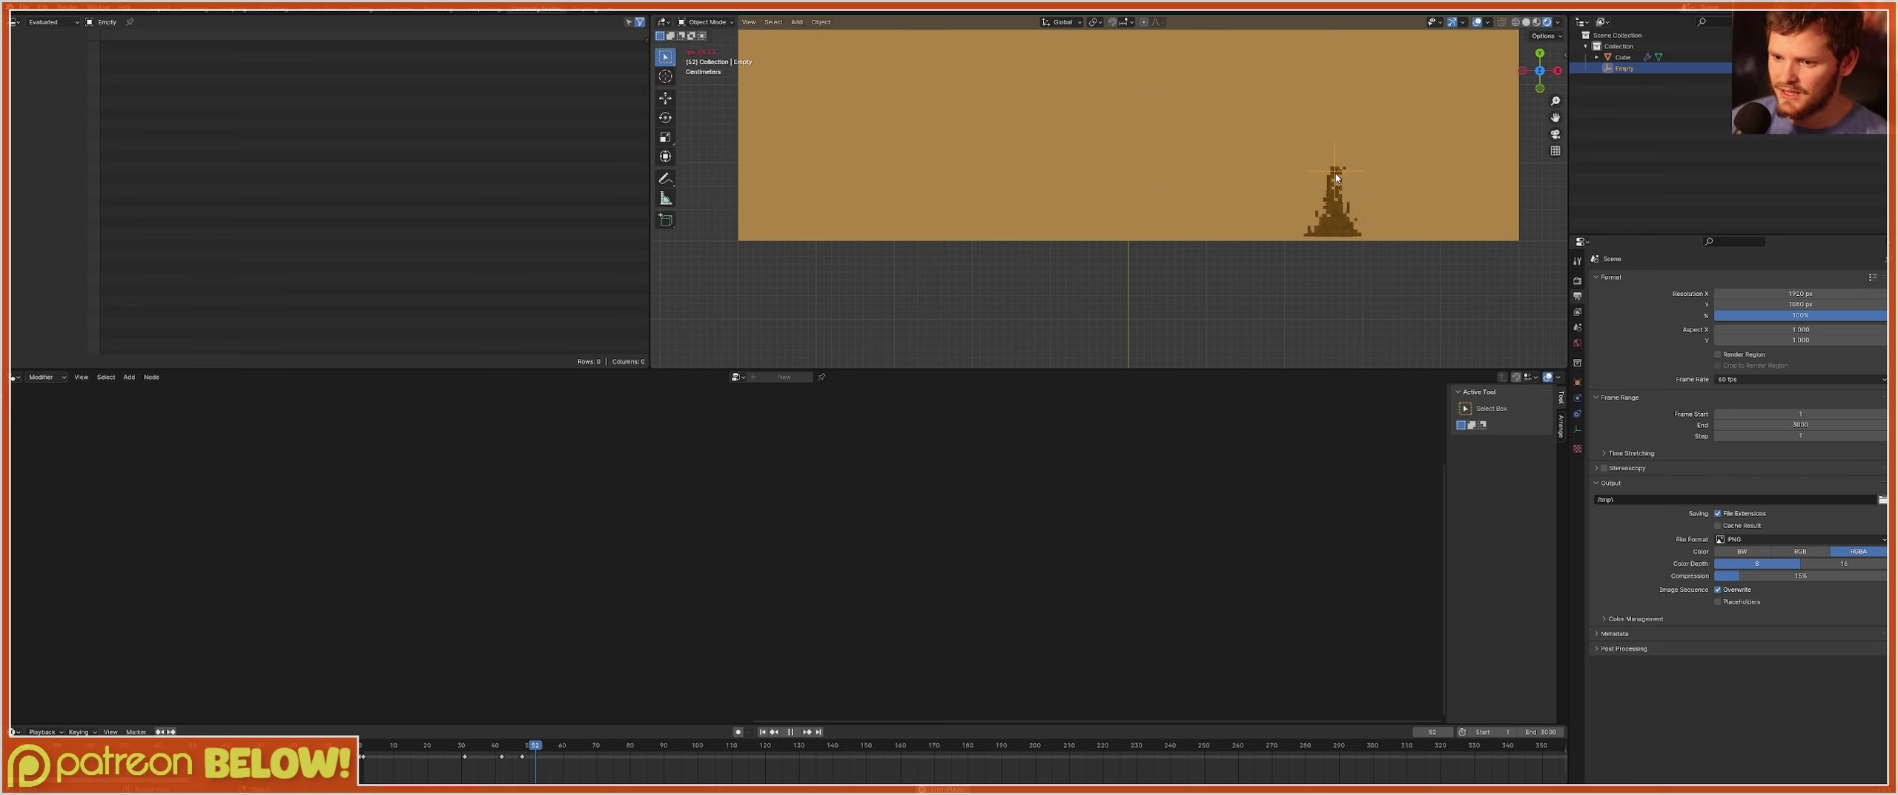
pyautogui.press('g')
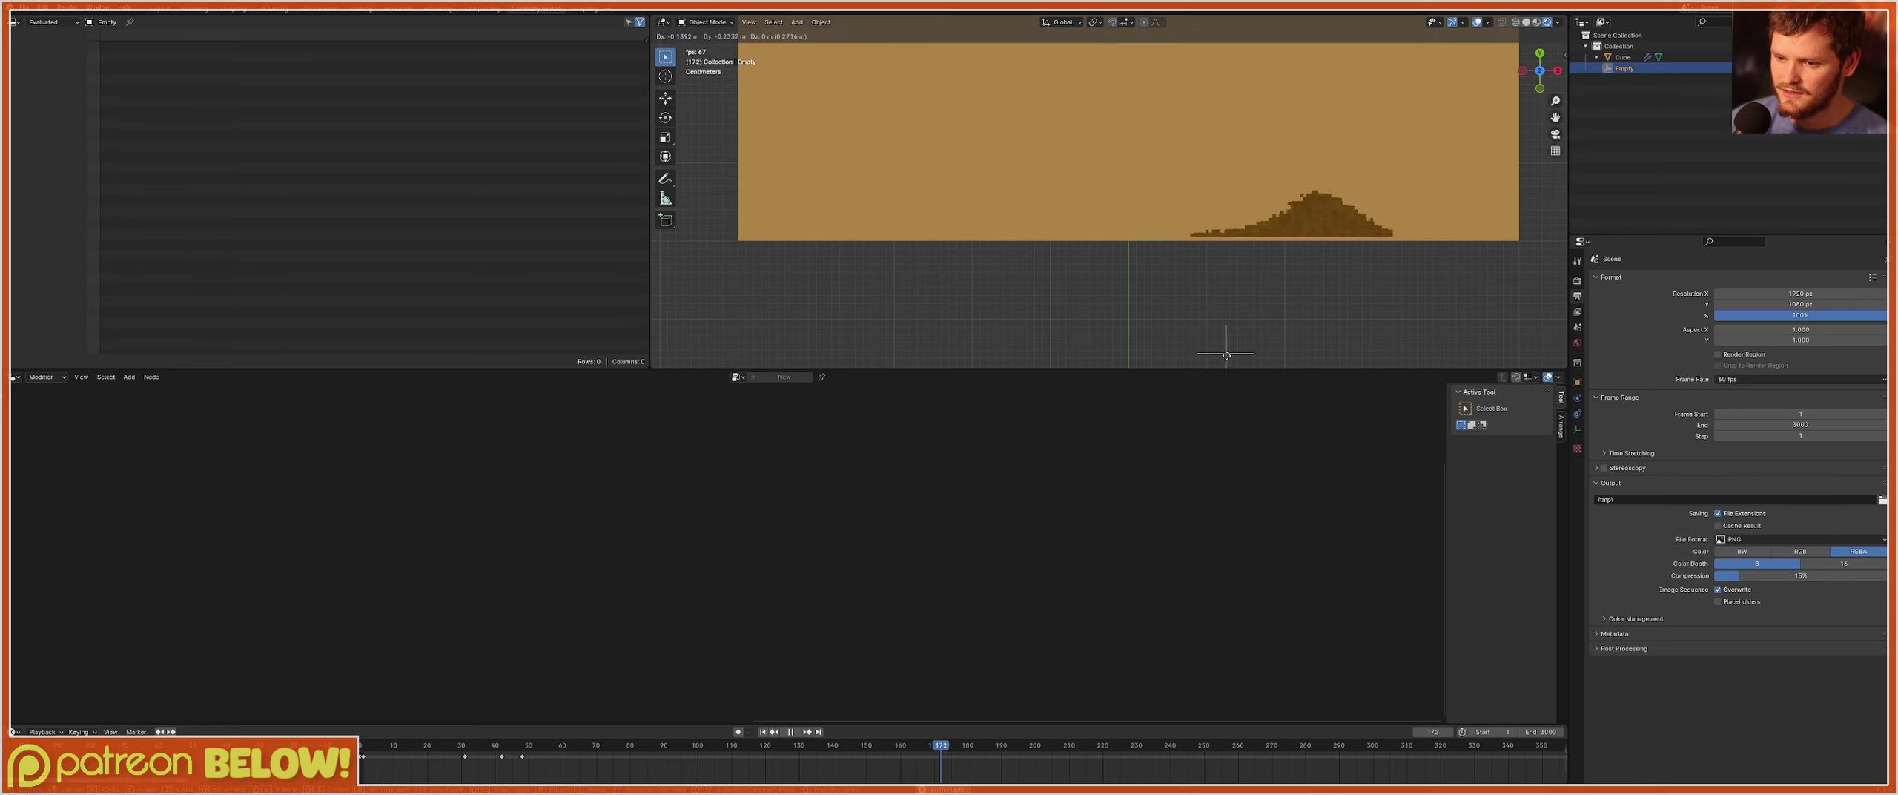
pyautogui.click(1225, 353)
pyautogui.scroll(-2, 1263, 194)
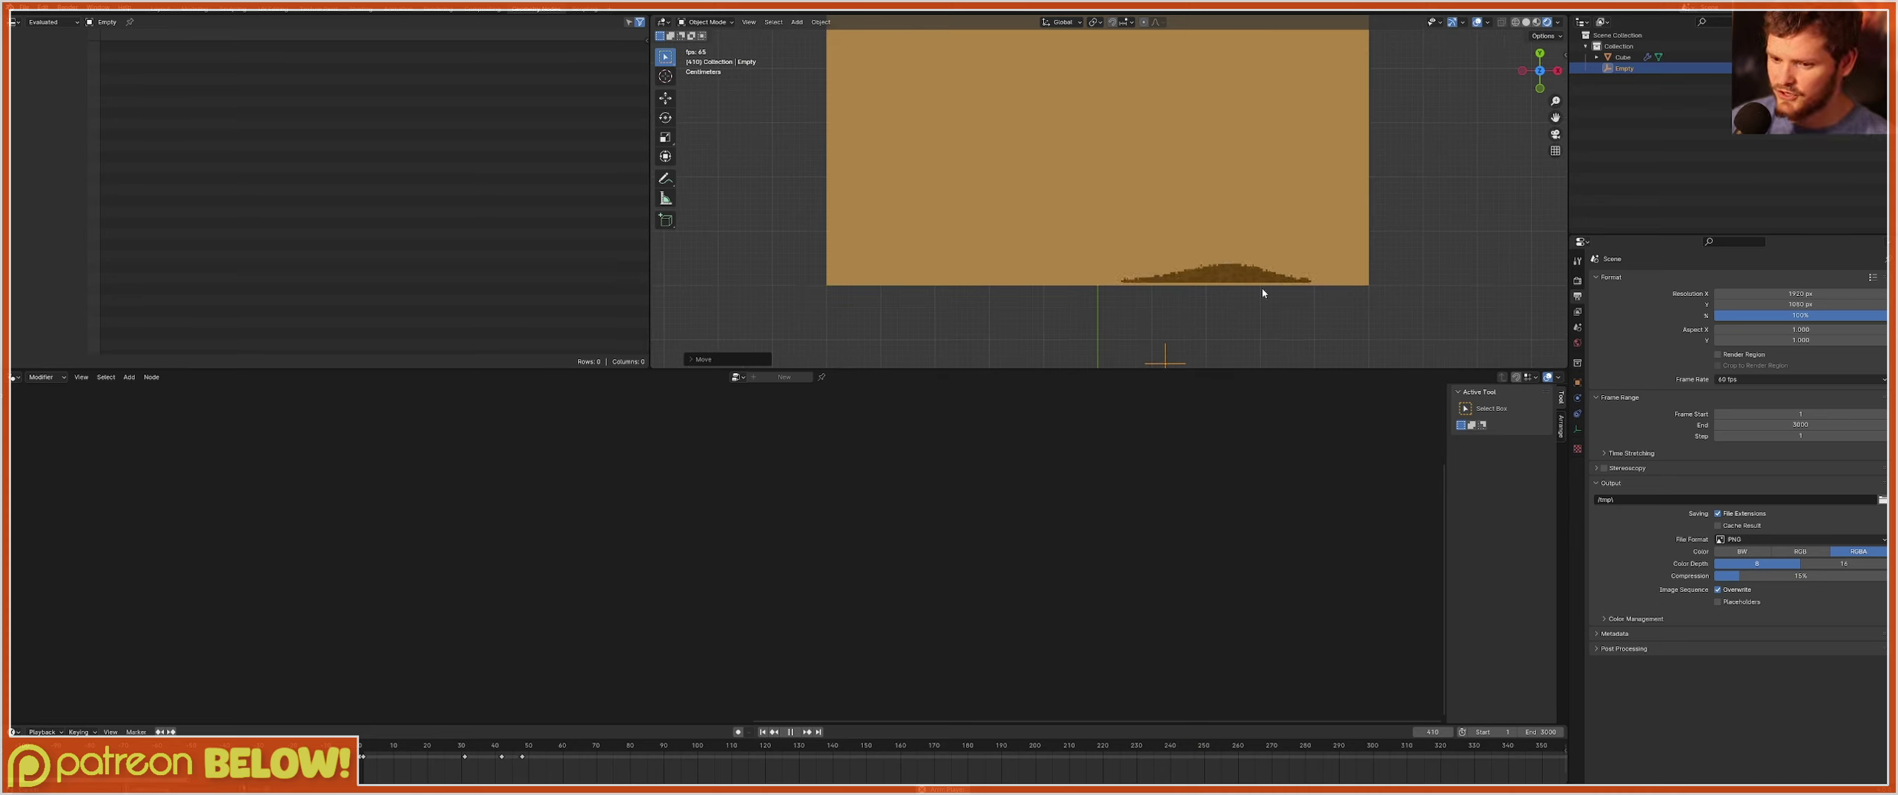
pyautogui.scroll(1, 1262, 292)
pyautogui.keyDown('shift'); pyautogui.moveTo(1262, 292); pyautogui.dragTo(1207, 249, button='middle'); pyautogui.keyUp('shift')
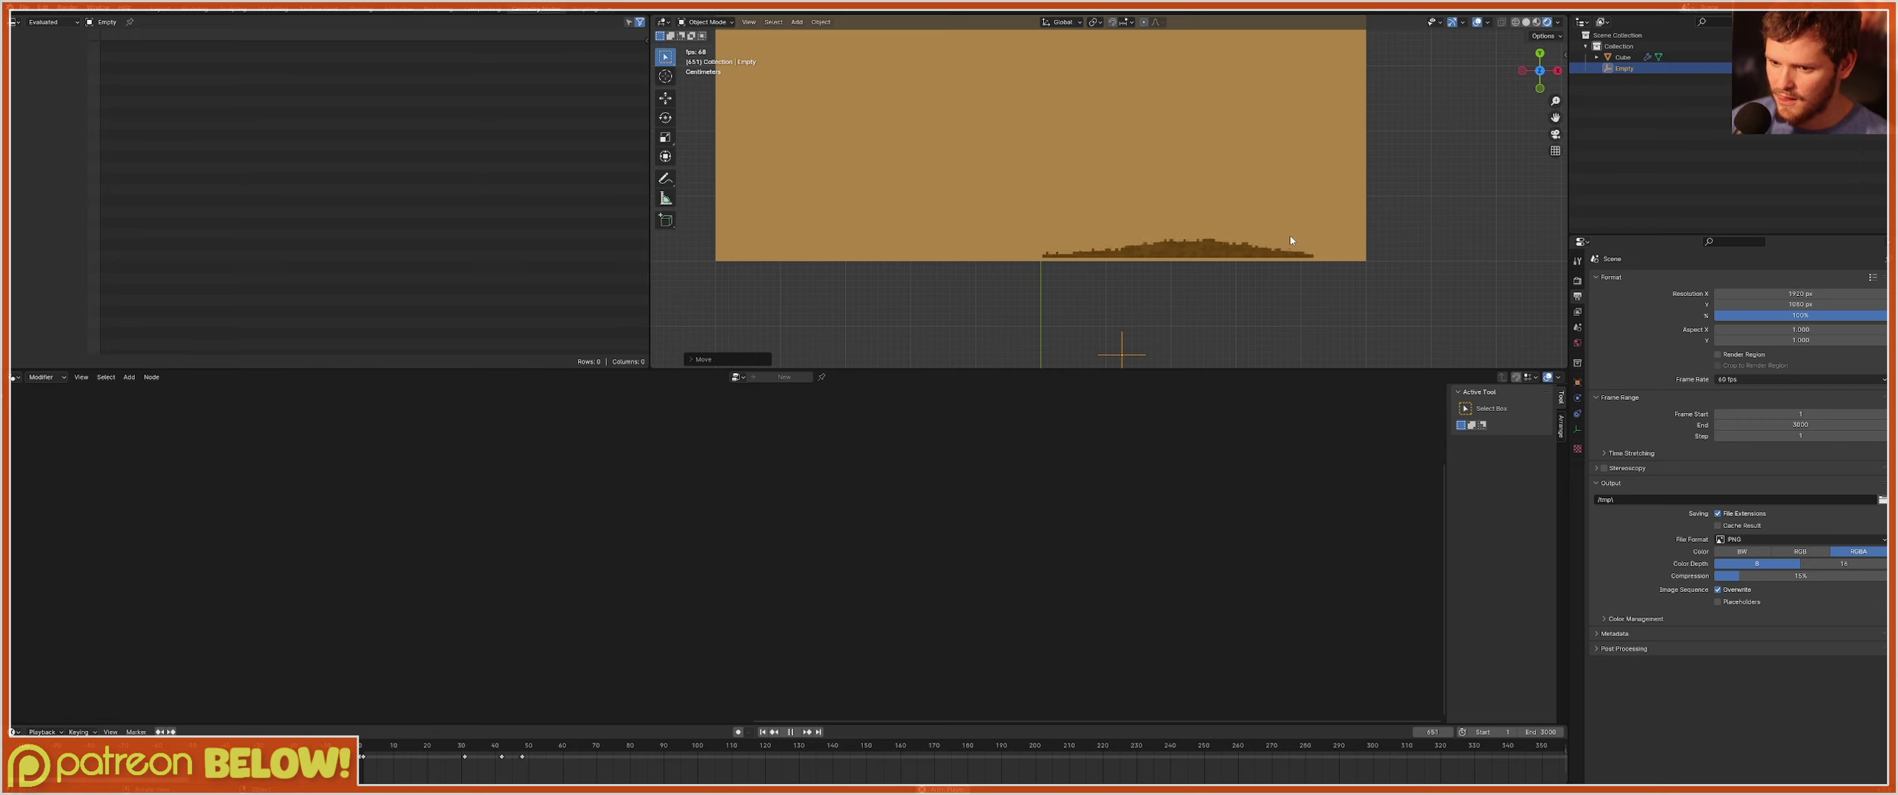
pyautogui.press('space')
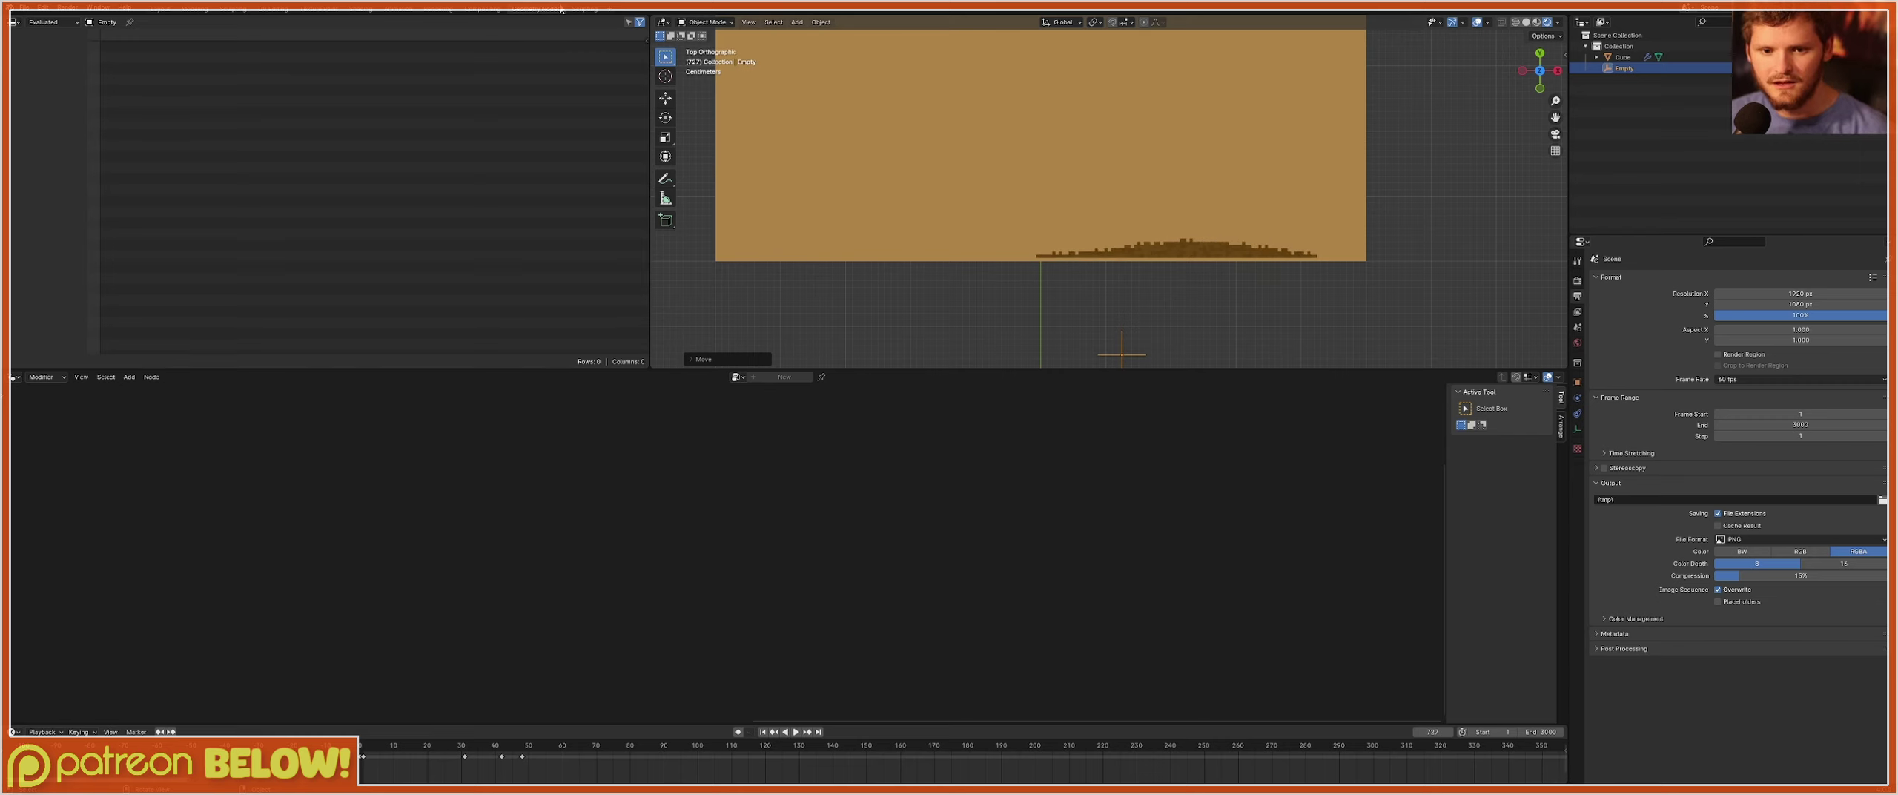
pyautogui.click(896, 120)
pyautogui.scroll(-6, 760, 537)
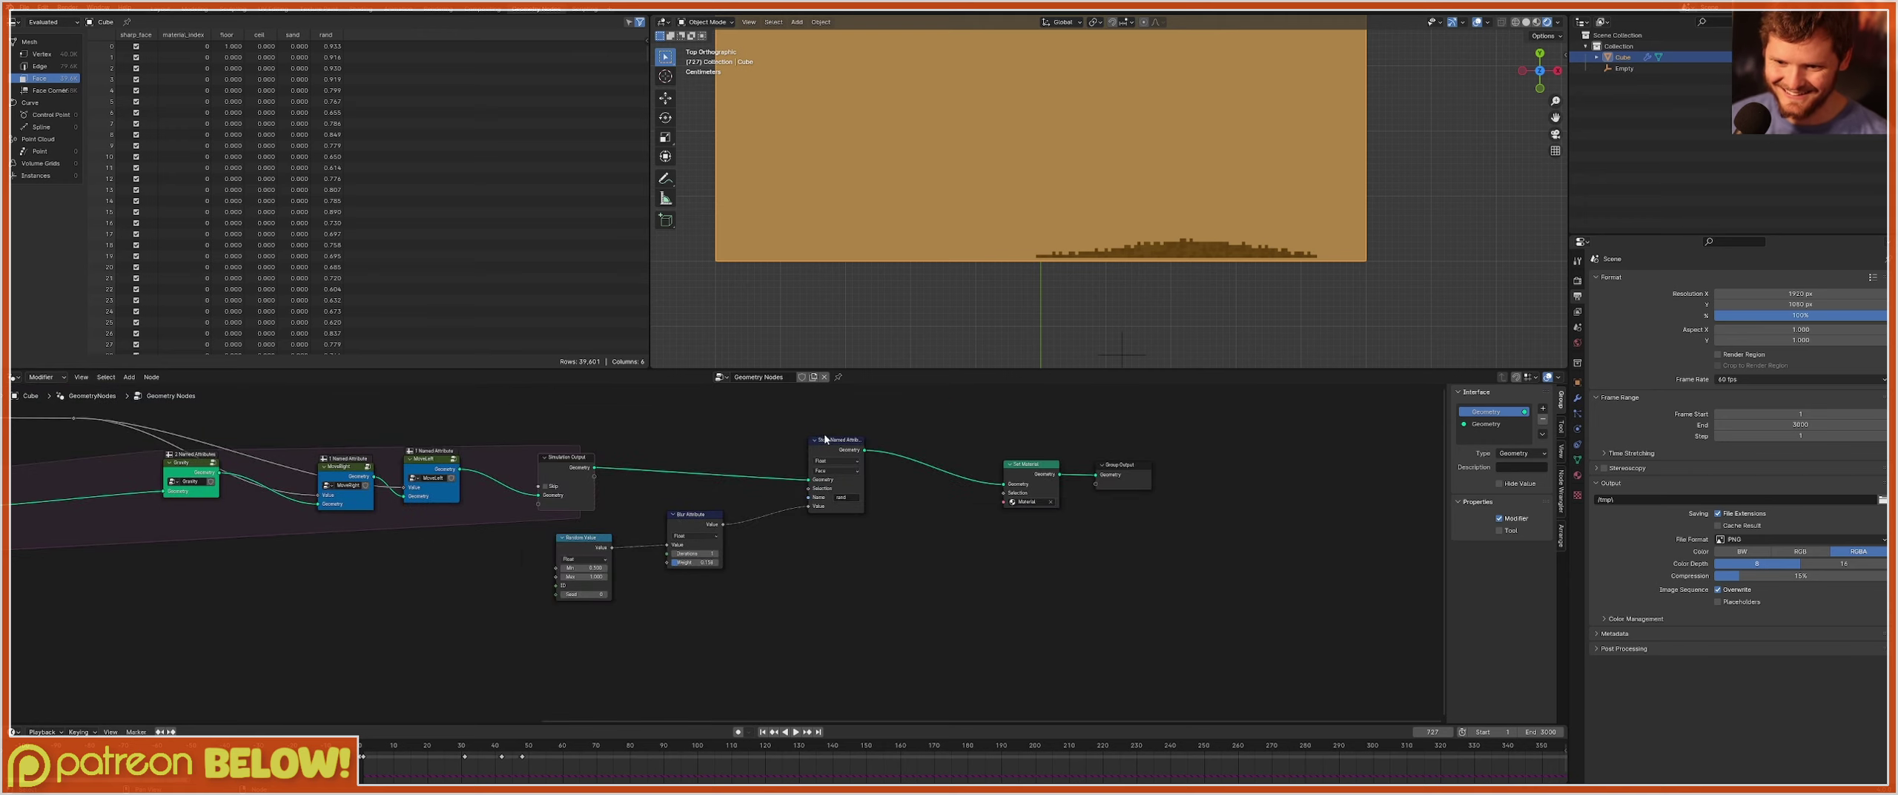
# Open the MoveRight group and cut the link between the Scene Time node's Frame output and the reroute.
pyautogui.moveTo(246, 457); pyautogui.dragTo(711, 486, button='middle')
pyautogui.scroll(4, 714, 488)
pyautogui.click(845, 502)
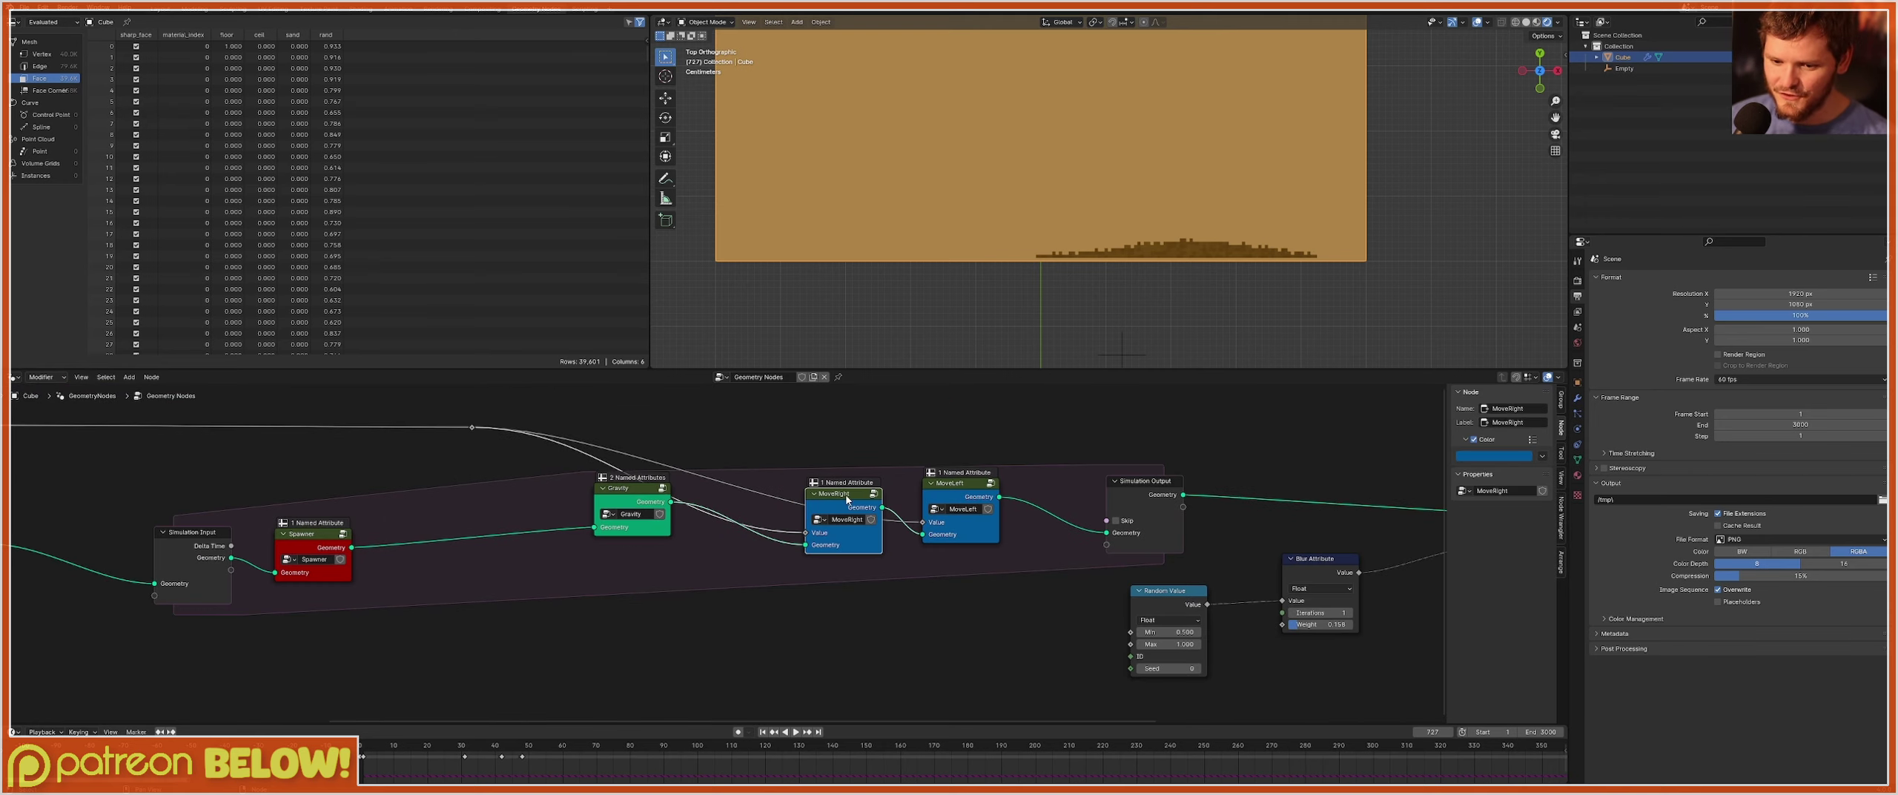
pyautogui.press('Tab')
pyautogui.moveTo(454, 478); pyautogui.dragTo(987, 677, button='middle')
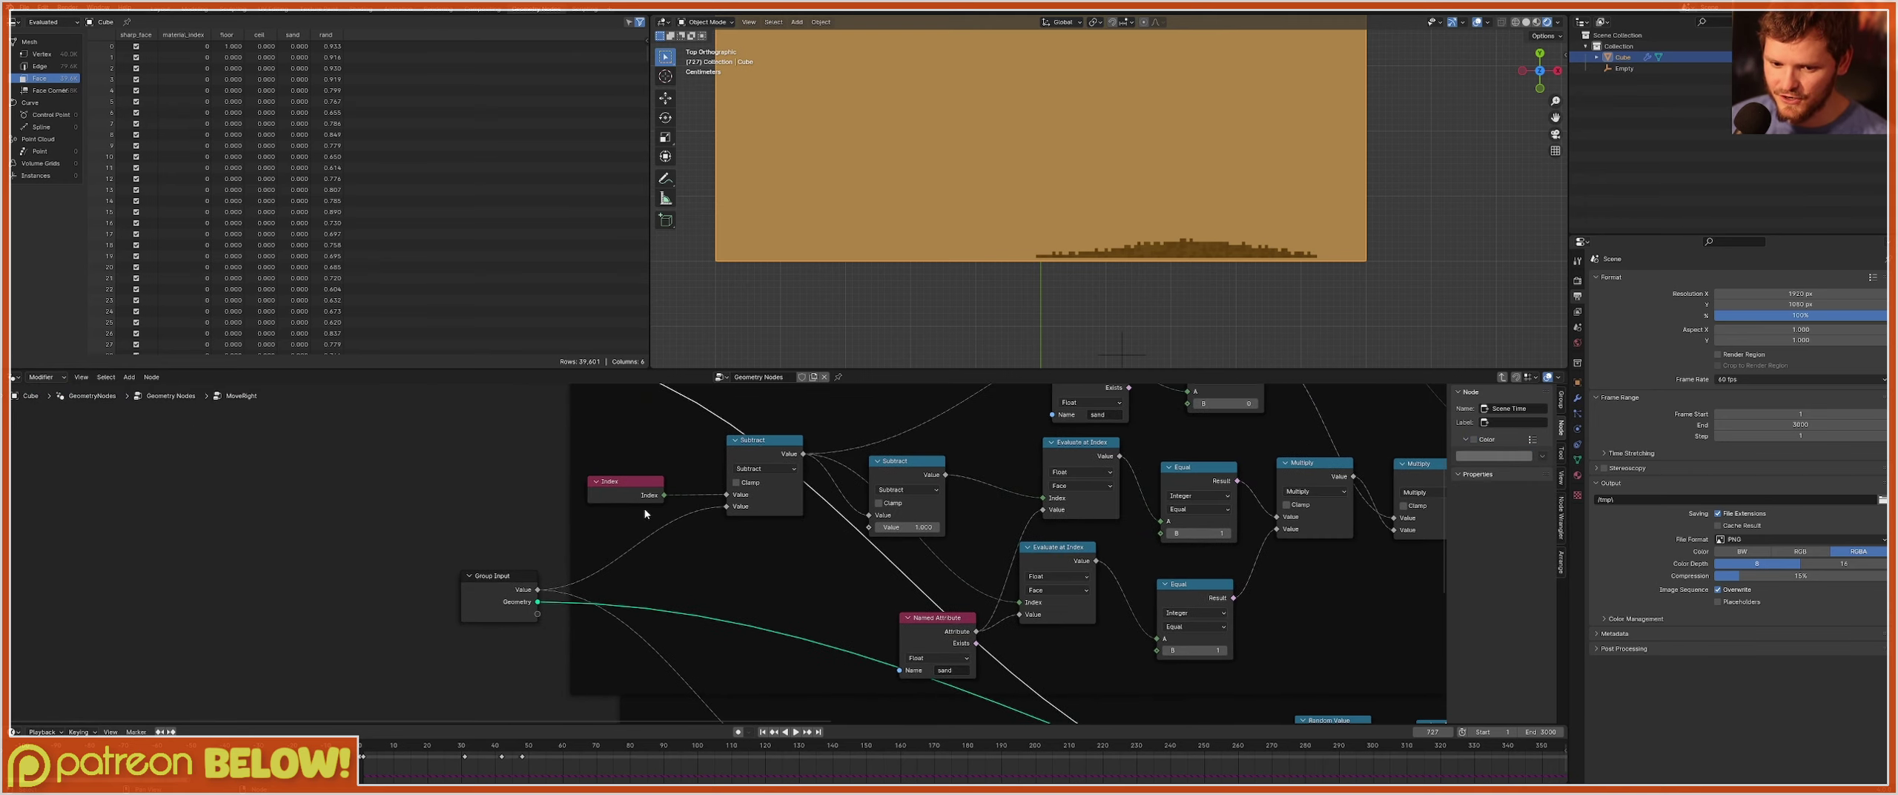
pyautogui.moveTo(645, 513); pyautogui.dragTo(719, 629, button='middle')
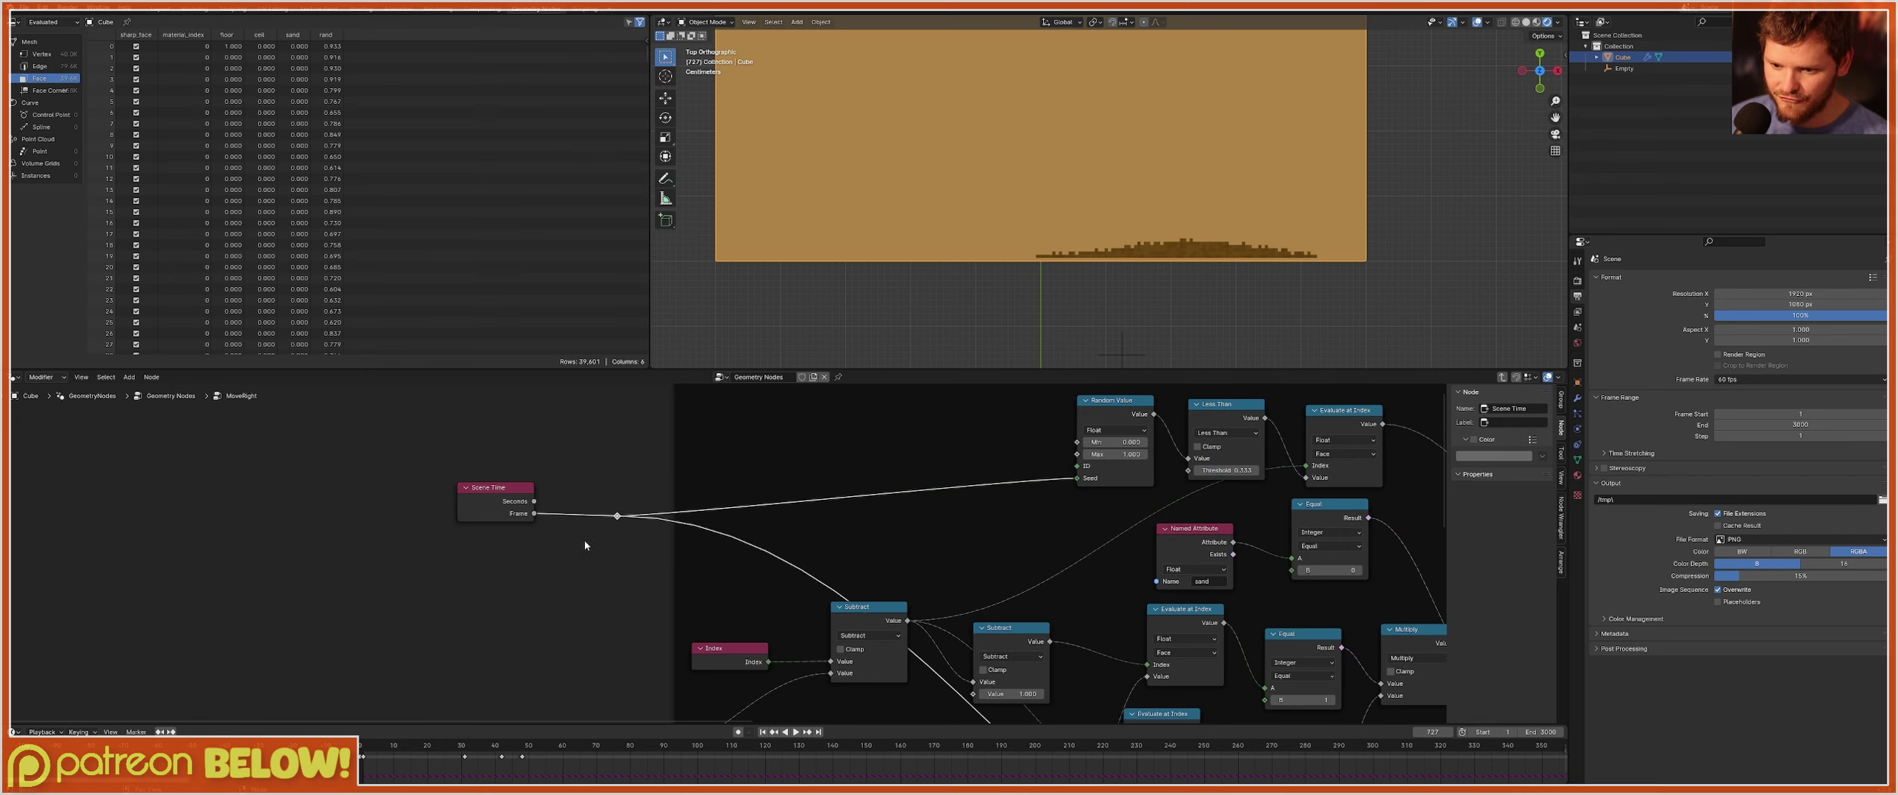
pyautogui.keyDown('ctrl'); pyautogui.moveTo(581, 539); pyautogui.dragTo(566, 449, button='right'); pyautogui.keyUp('ctrl')
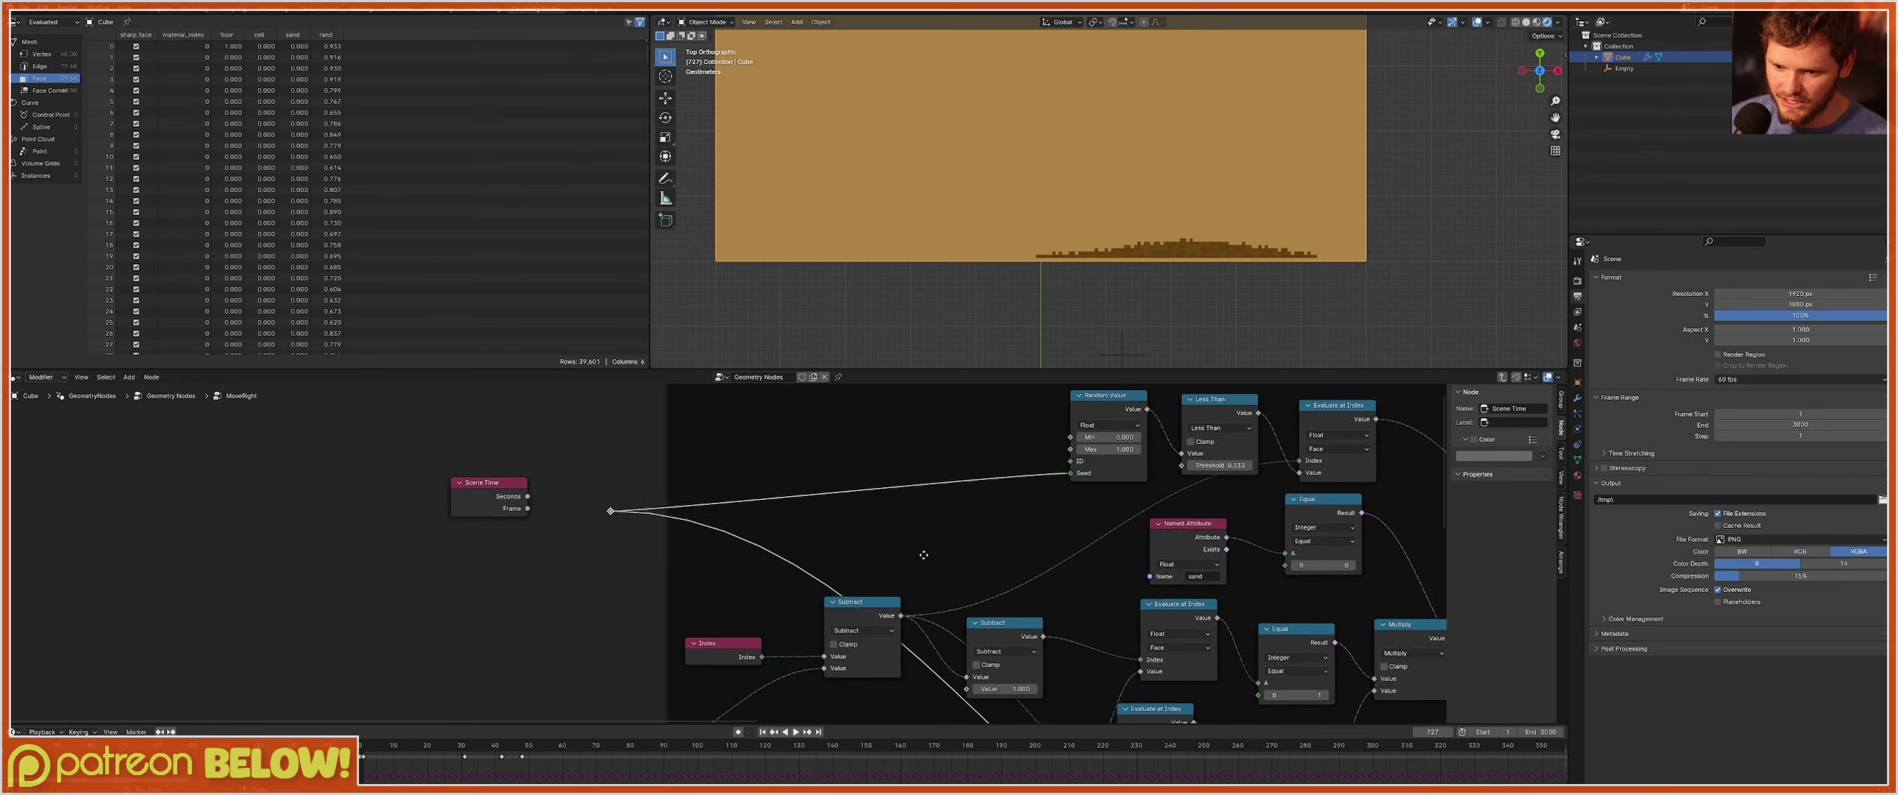
# Open the MoveLeft group and cut the link between the Scene Time node's Frame output and the reroute.
pyautogui.press('Tab')
pyautogui.click(953, 486)
pyautogui.press('Tab')
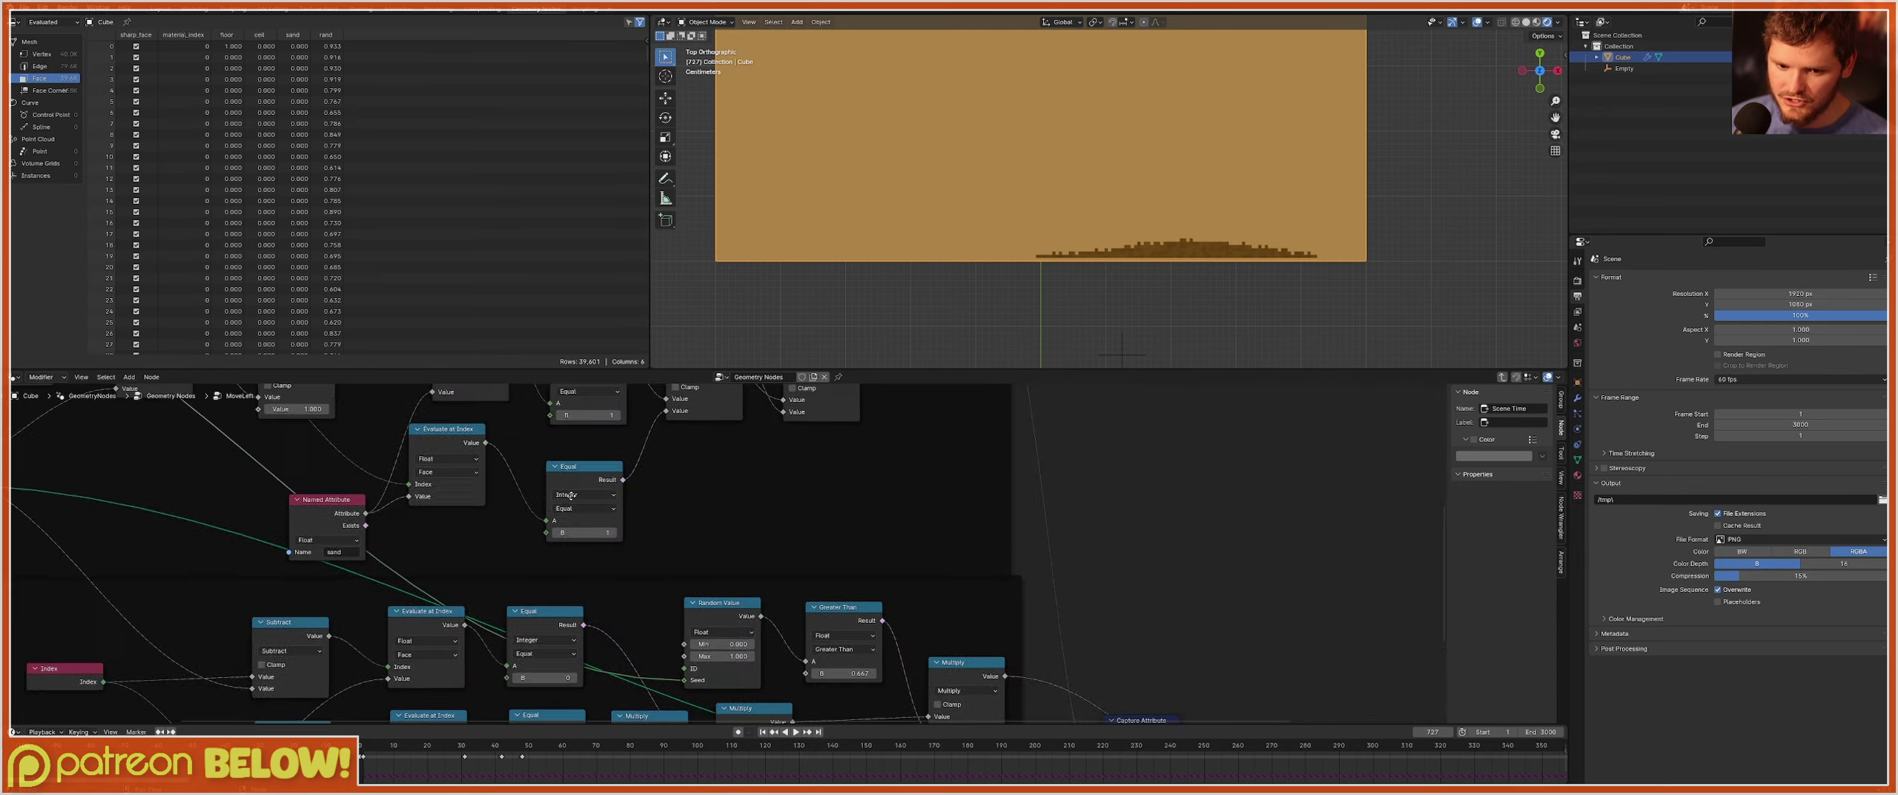
pyautogui.moveTo(952, 487); pyautogui.dragTo(650, 536, button='middle')
pyautogui.keyDown('ctrl'); pyautogui.moveTo(581, 384); pyautogui.dragTo(583, 385, button='right'); pyautogui.keyUp('ctrl')
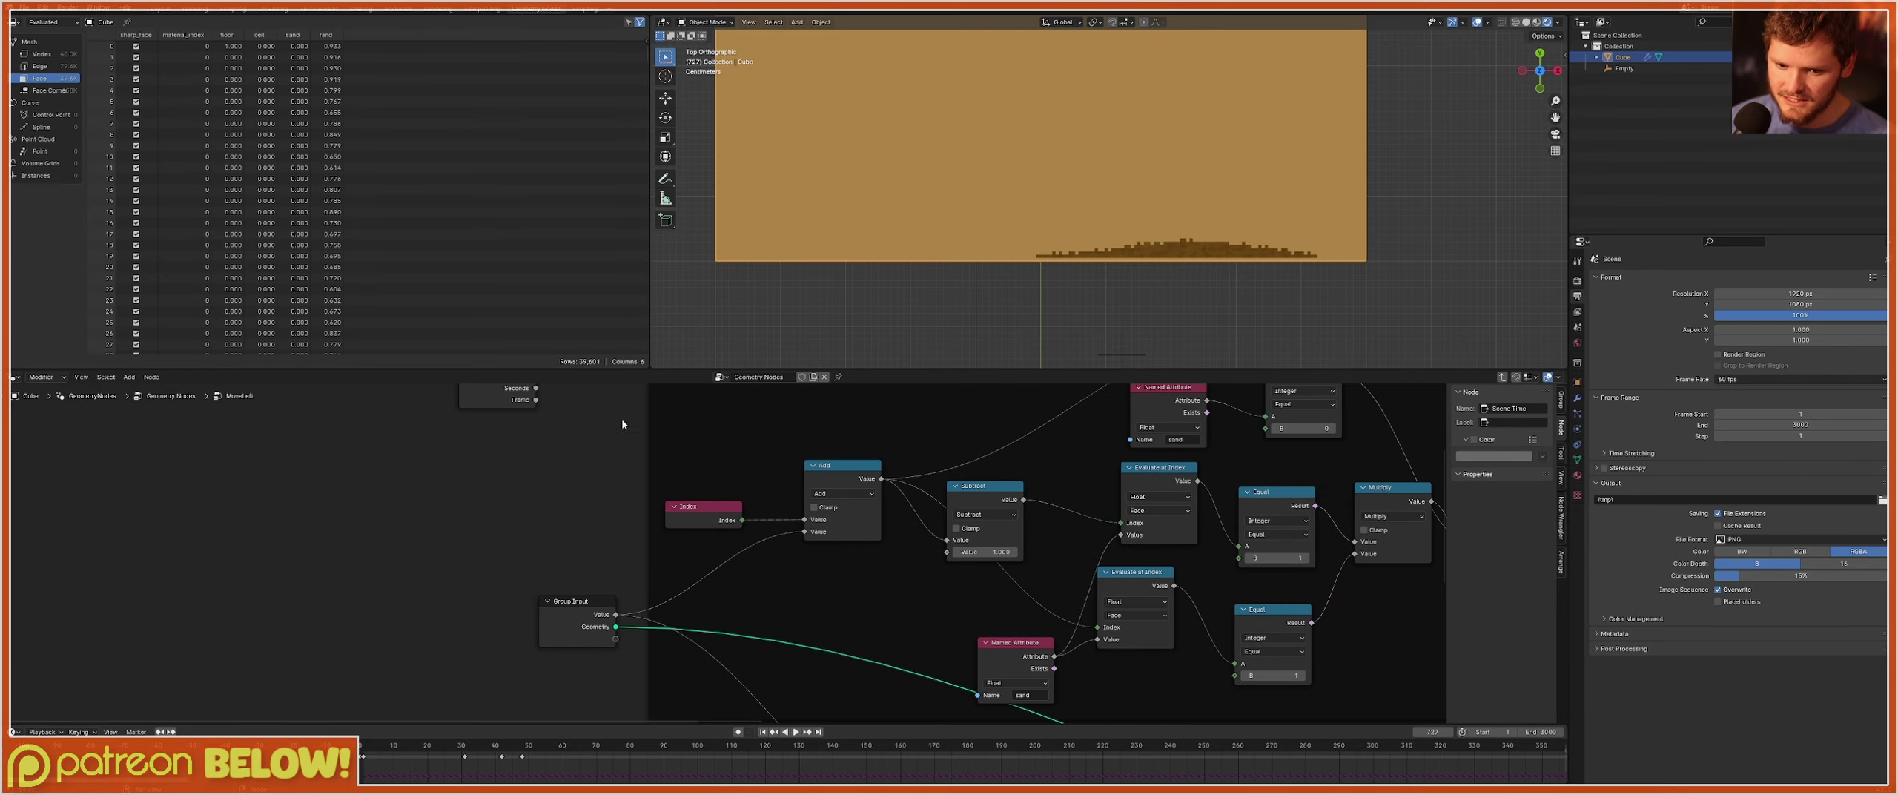
pyautogui.hotkey('ctrl', 'z')
pyautogui.moveTo(611, 430); pyautogui.dragTo(628, 534, button='middle')
pyautogui.keyDown('shift'); pyautogui.moveTo(627, 535); pyautogui.dragTo(616, 431, button='right'); pyautogui.keyUp('shift')
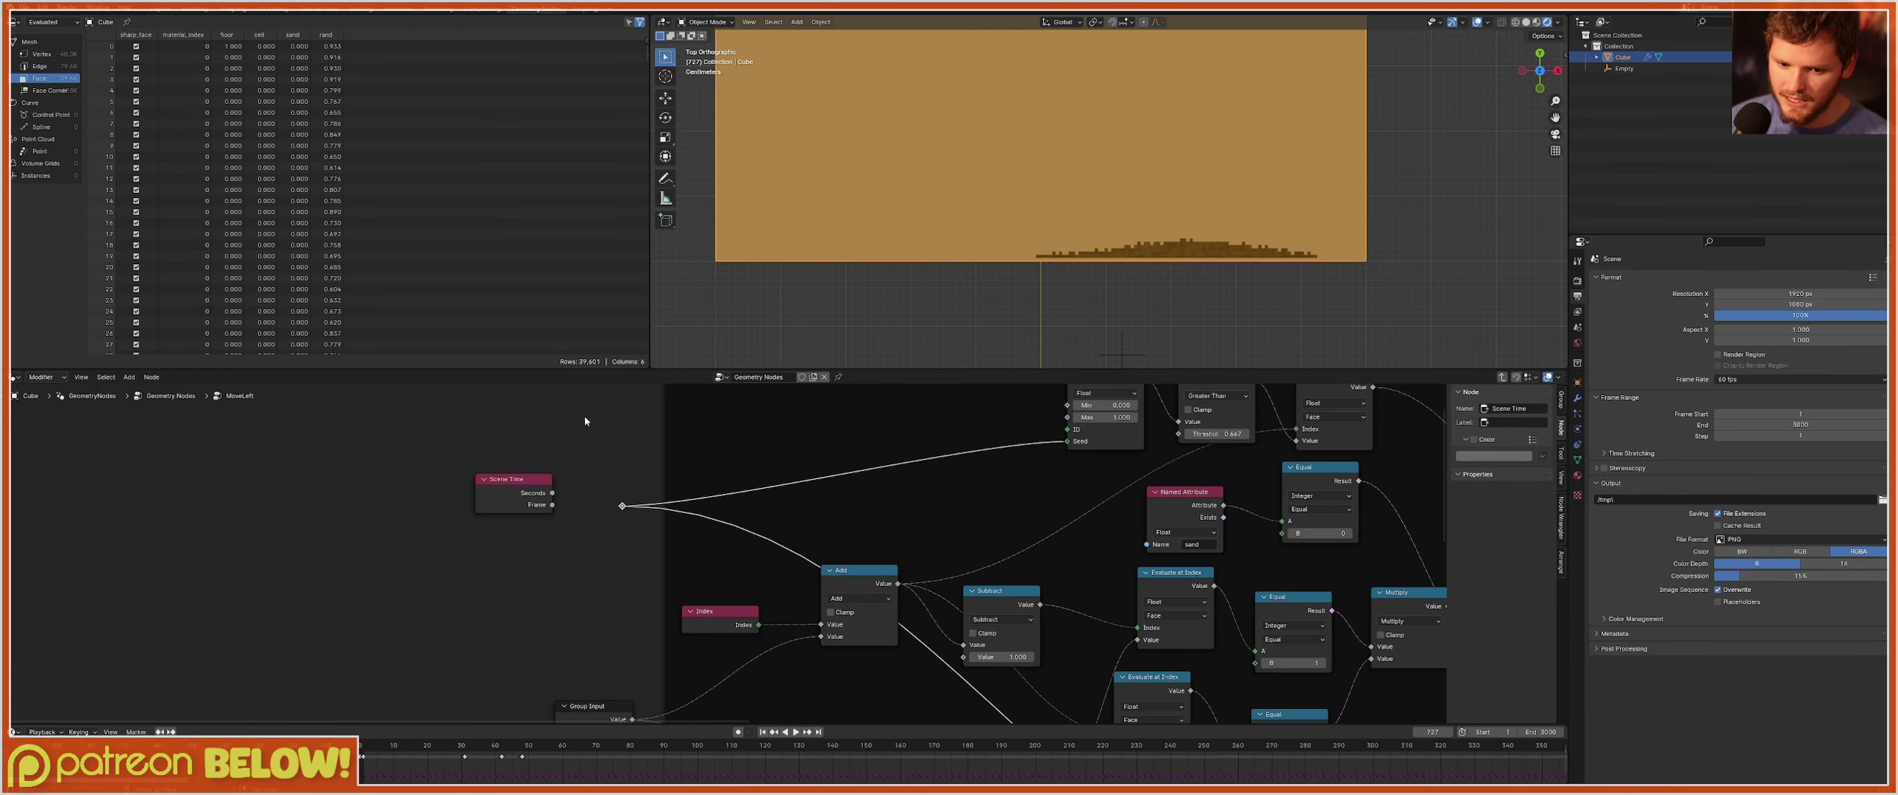
# Restart the simulation, pour several sand mounds by moving the Empty during playback, and pause with the Empty below the plane.
pyautogui.hotkey('shift', 'Left')
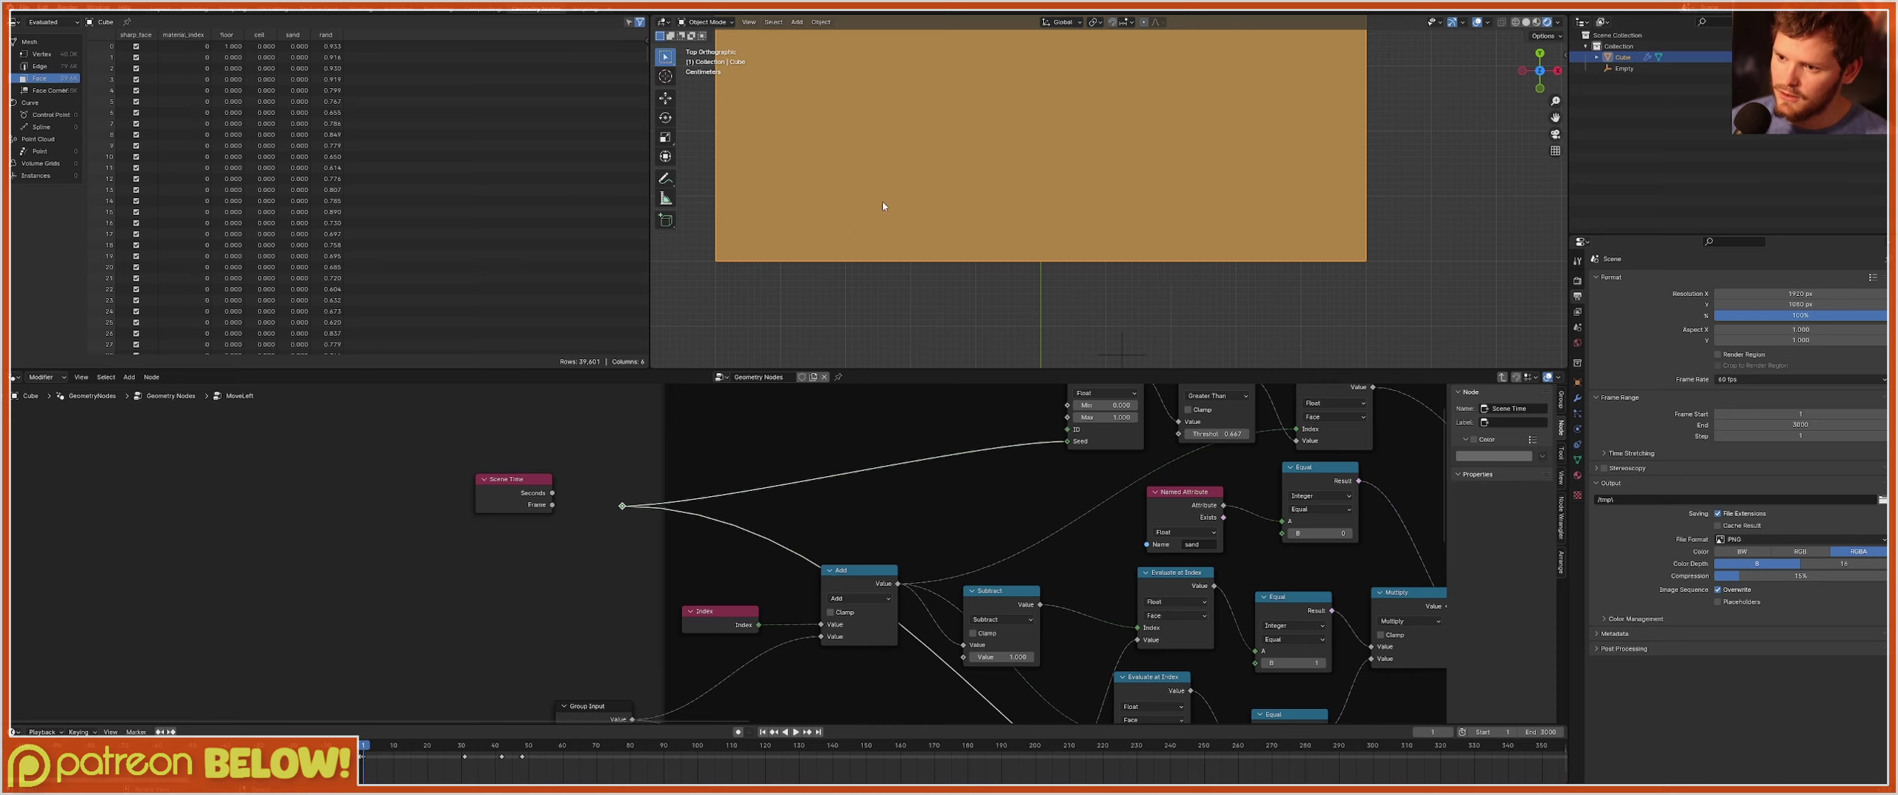
pyautogui.click(1623, 68)
pyautogui.scroll(-2, 1267, 237)
pyautogui.press('g')
pyautogui.click(1128, 70)
pyautogui.press('space')
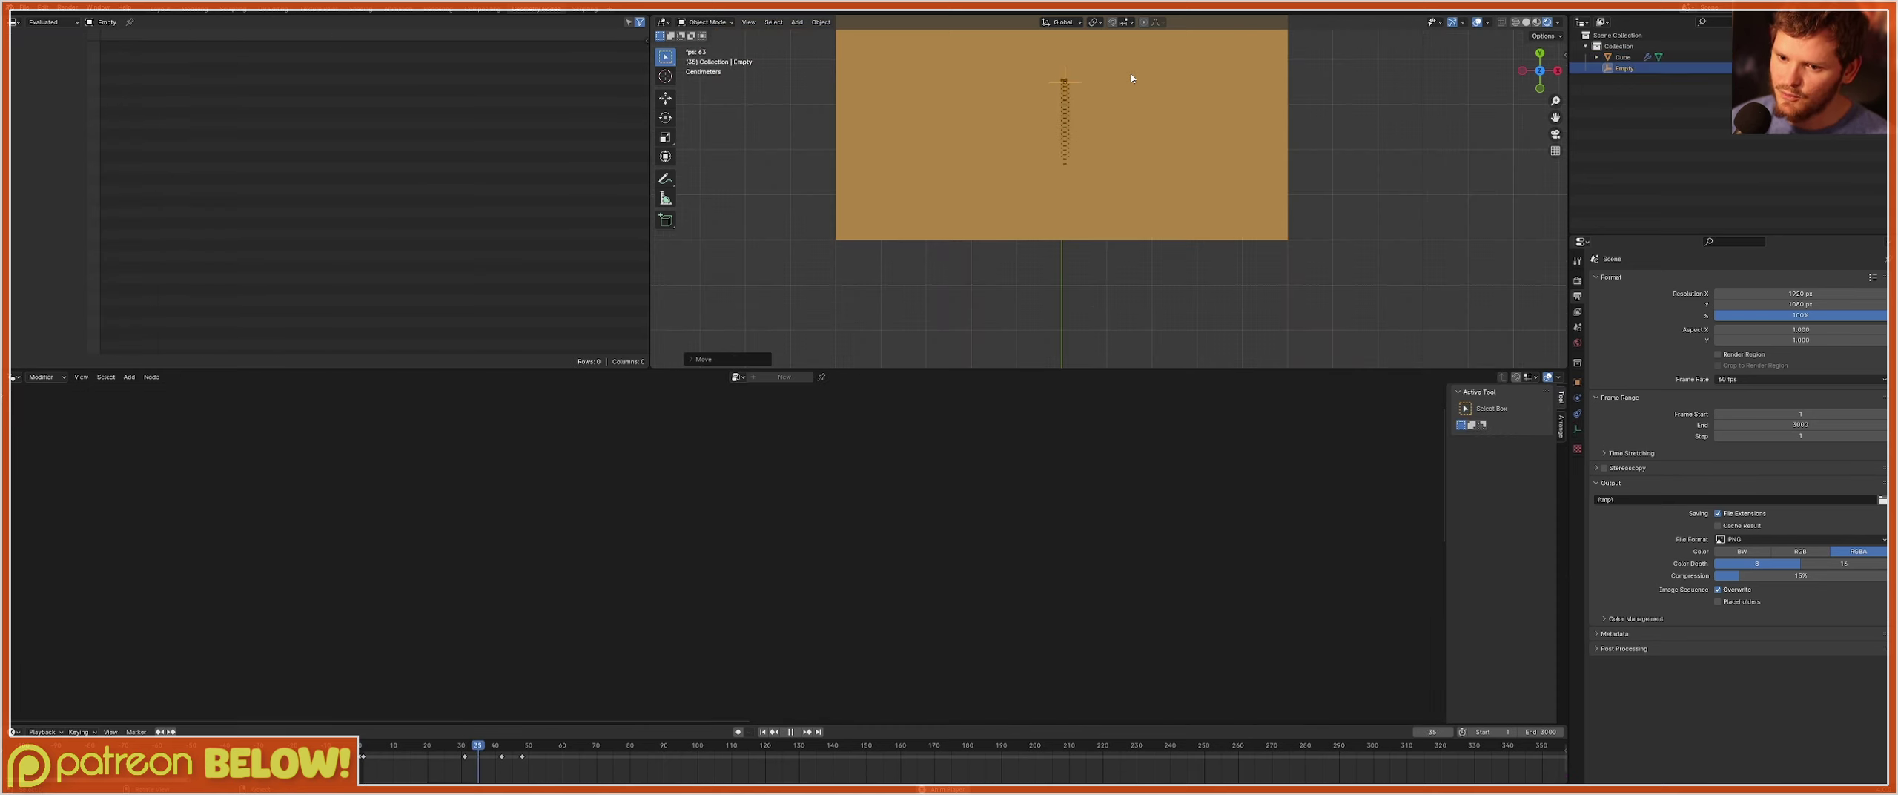
pyautogui.scroll(3, 1104, 75)
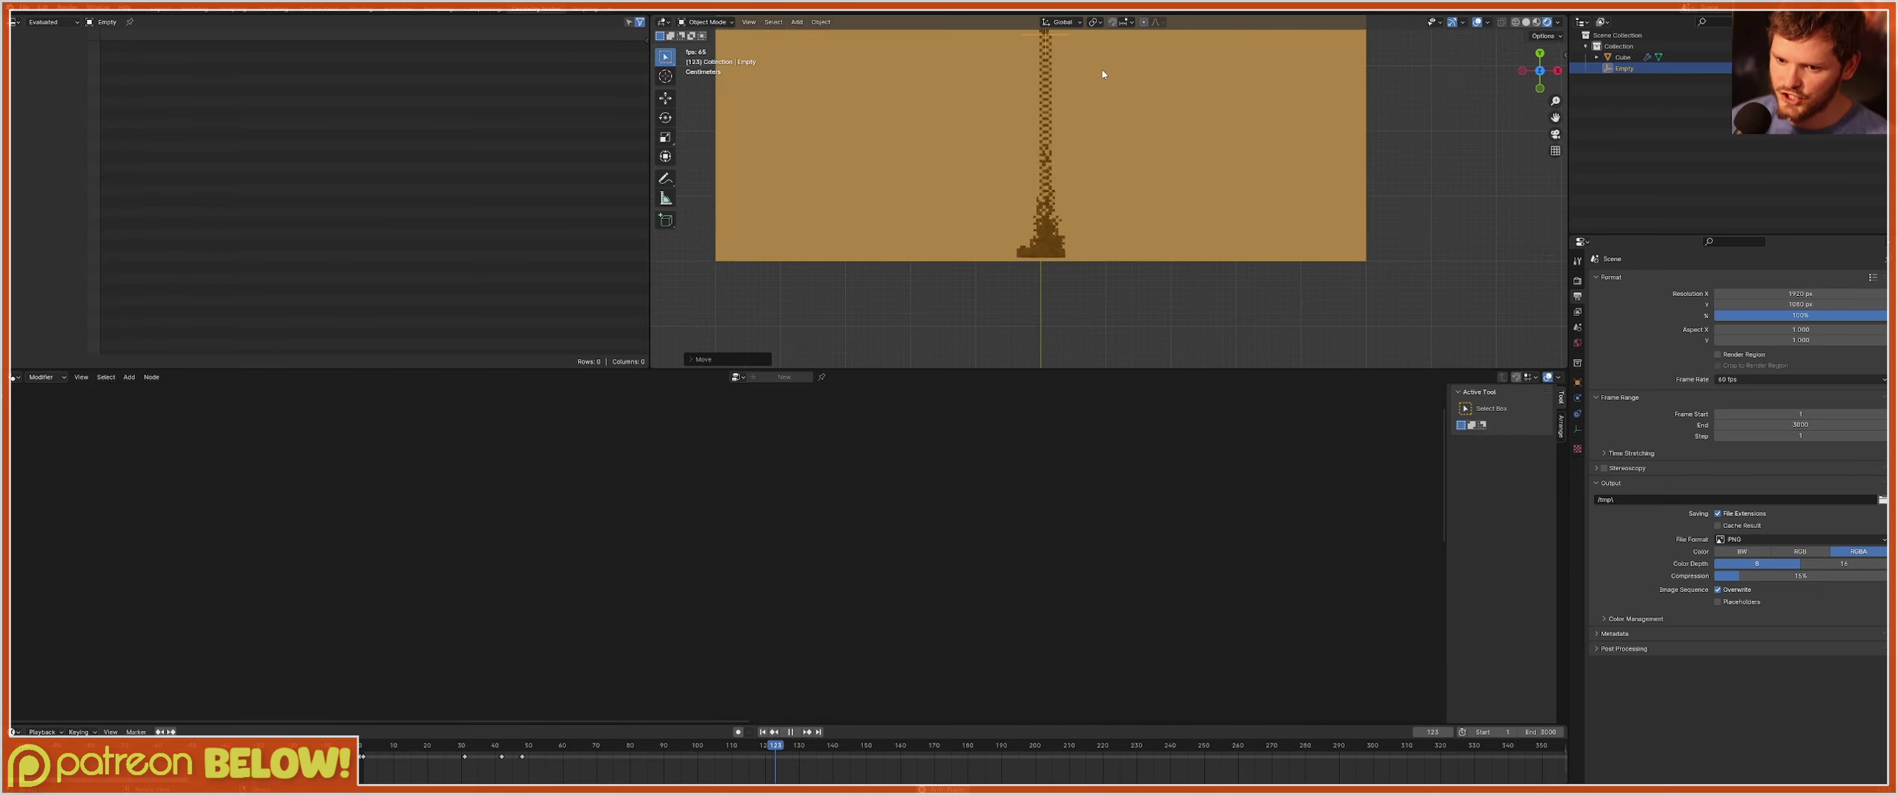
pyautogui.scroll(-2, 1062, 100)
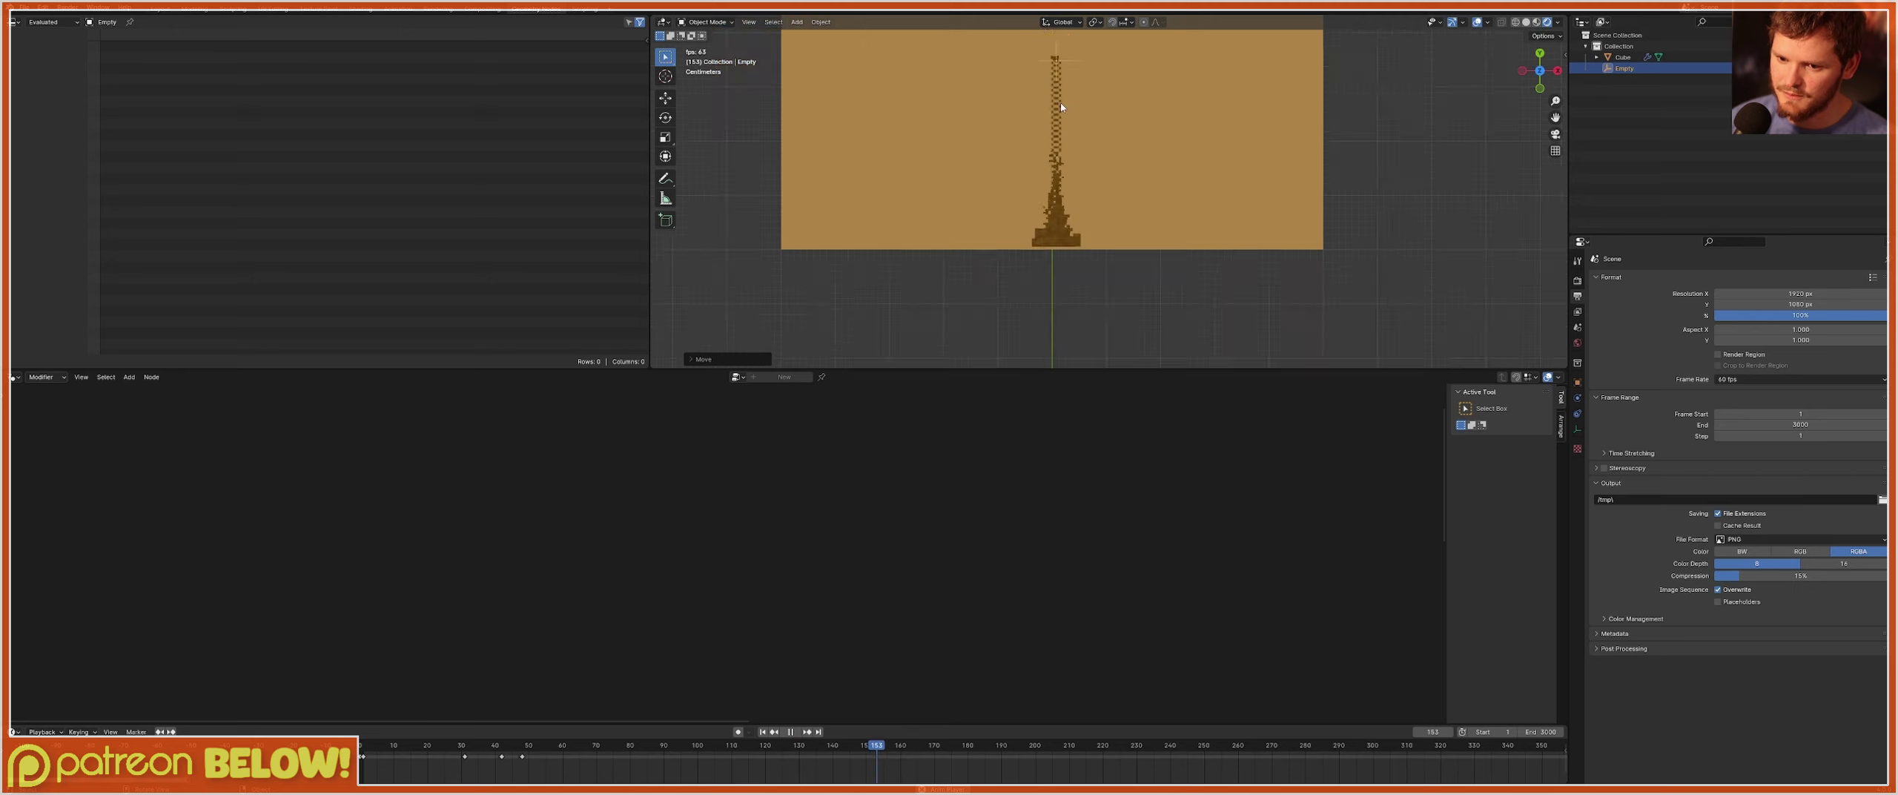
pyautogui.press('g')
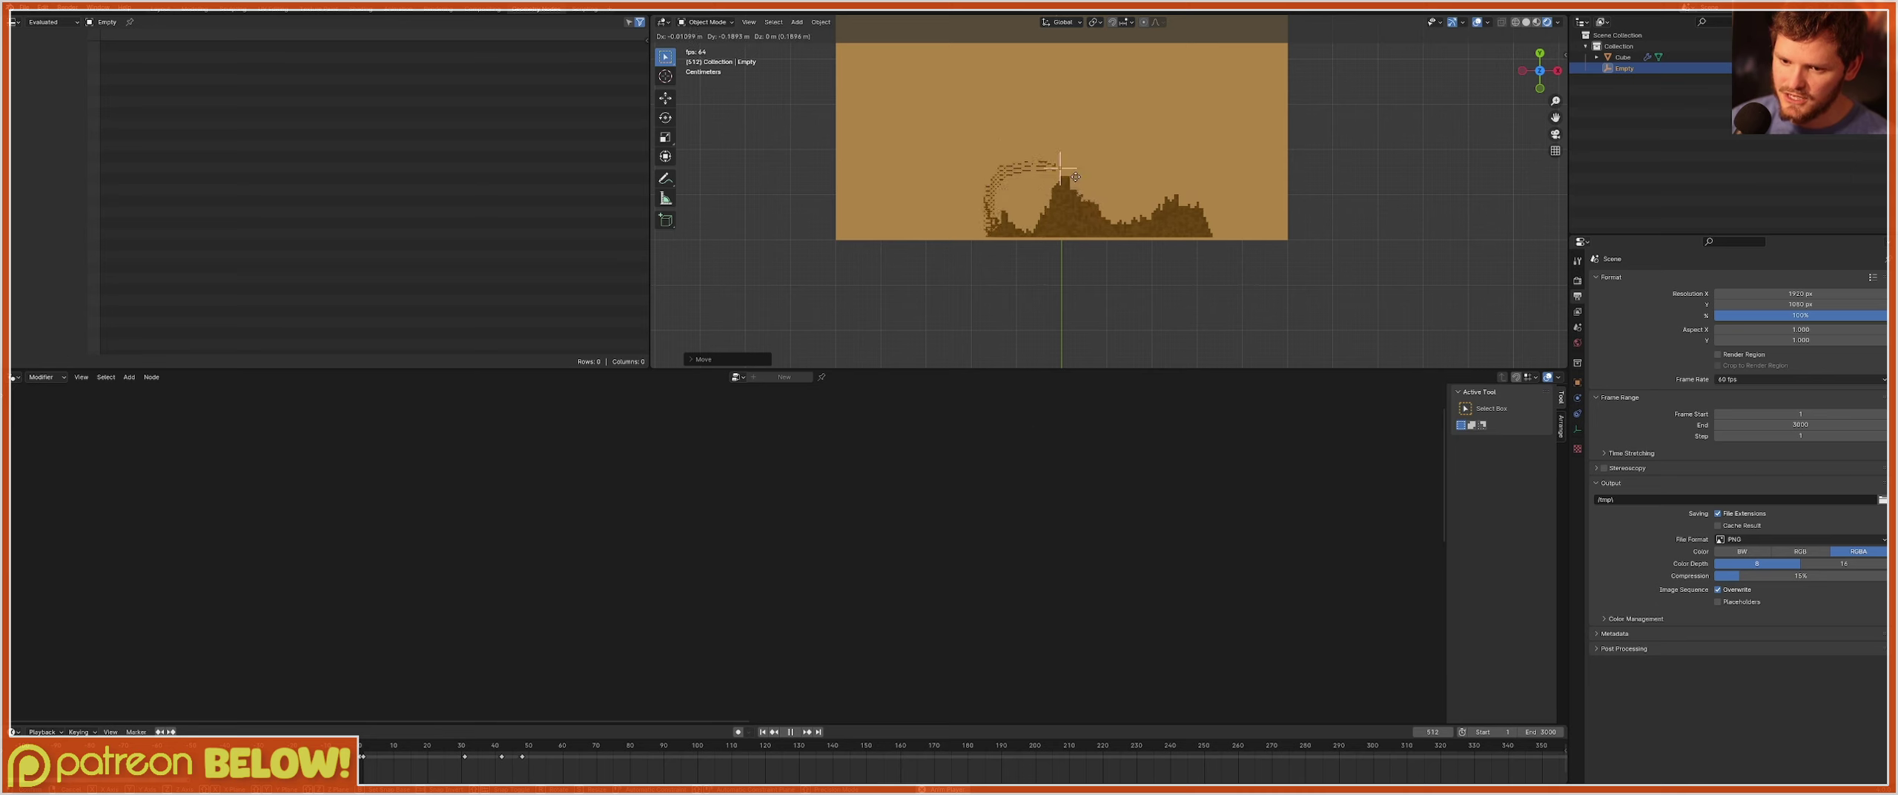
pyautogui.click(1099, 296)
pyautogui.scroll(1, 1093, 291)
pyautogui.press('space')
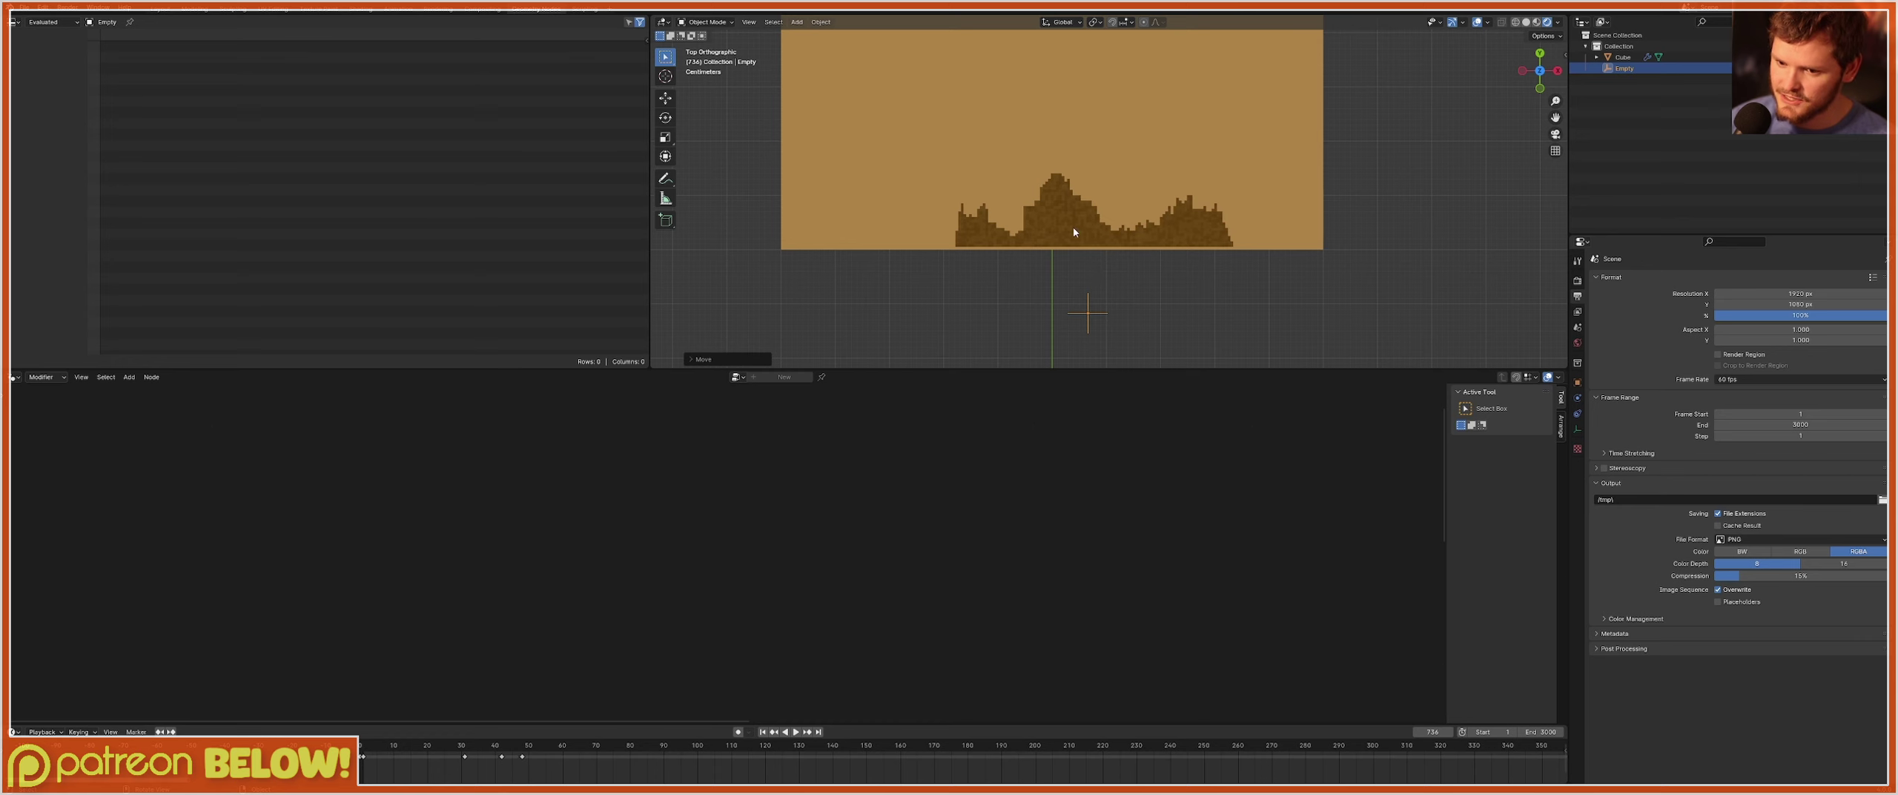
# Reselect the plane and connect the Scene Time node's Seconds output to the reroute inside the MoveRight group.
pyautogui.click(1073, 232)
pyautogui.scroll(-4, 800, 409)
pyautogui.moveTo(1126, 556); pyautogui.dragTo(722, 509, button='middle')
pyautogui.scroll(2, 722, 508)
pyautogui.click(976, 593)
pyautogui.press('Tab')
pyautogui.moveTo(496, 500); pyautogui.dragTo(537, 538, button='middle')
pyautogui.scroll(3, 537, 538)
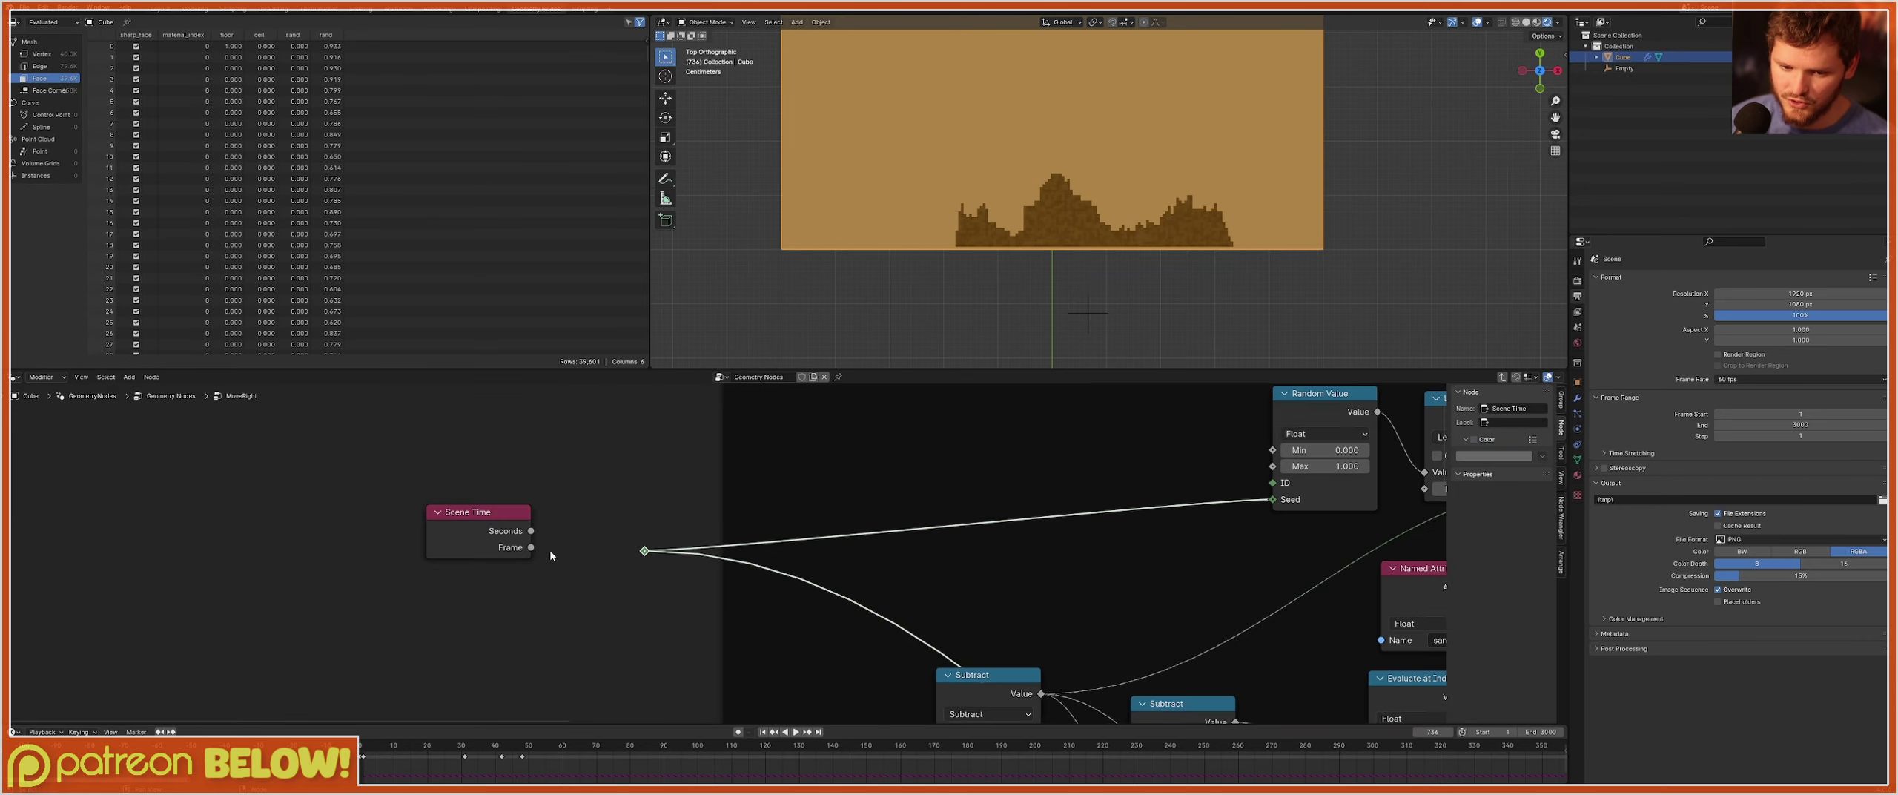
pyautogui.moveTo(516, 546); pyautogui.dragTo(639, 552)
pyautogui.moveTo(638, 552); pyautogui.dragTo(824, 560, button='middle')
pyautogui.moveTo(646, 537); pyautogui.dragTo(432, 528)
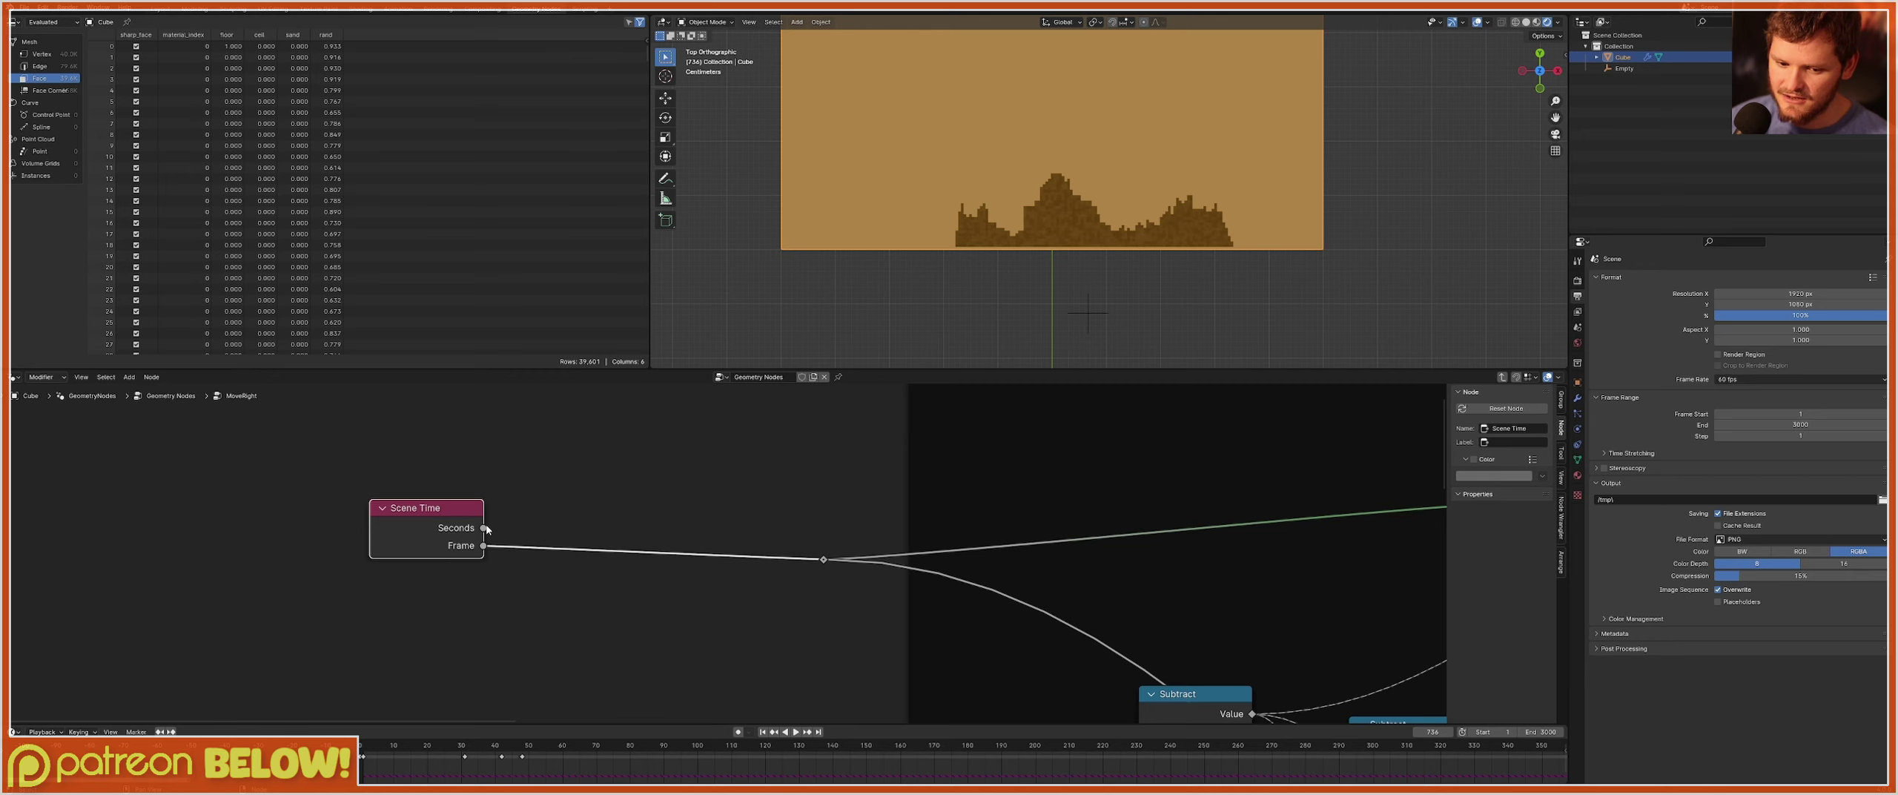
pyautogui.press('Tab')
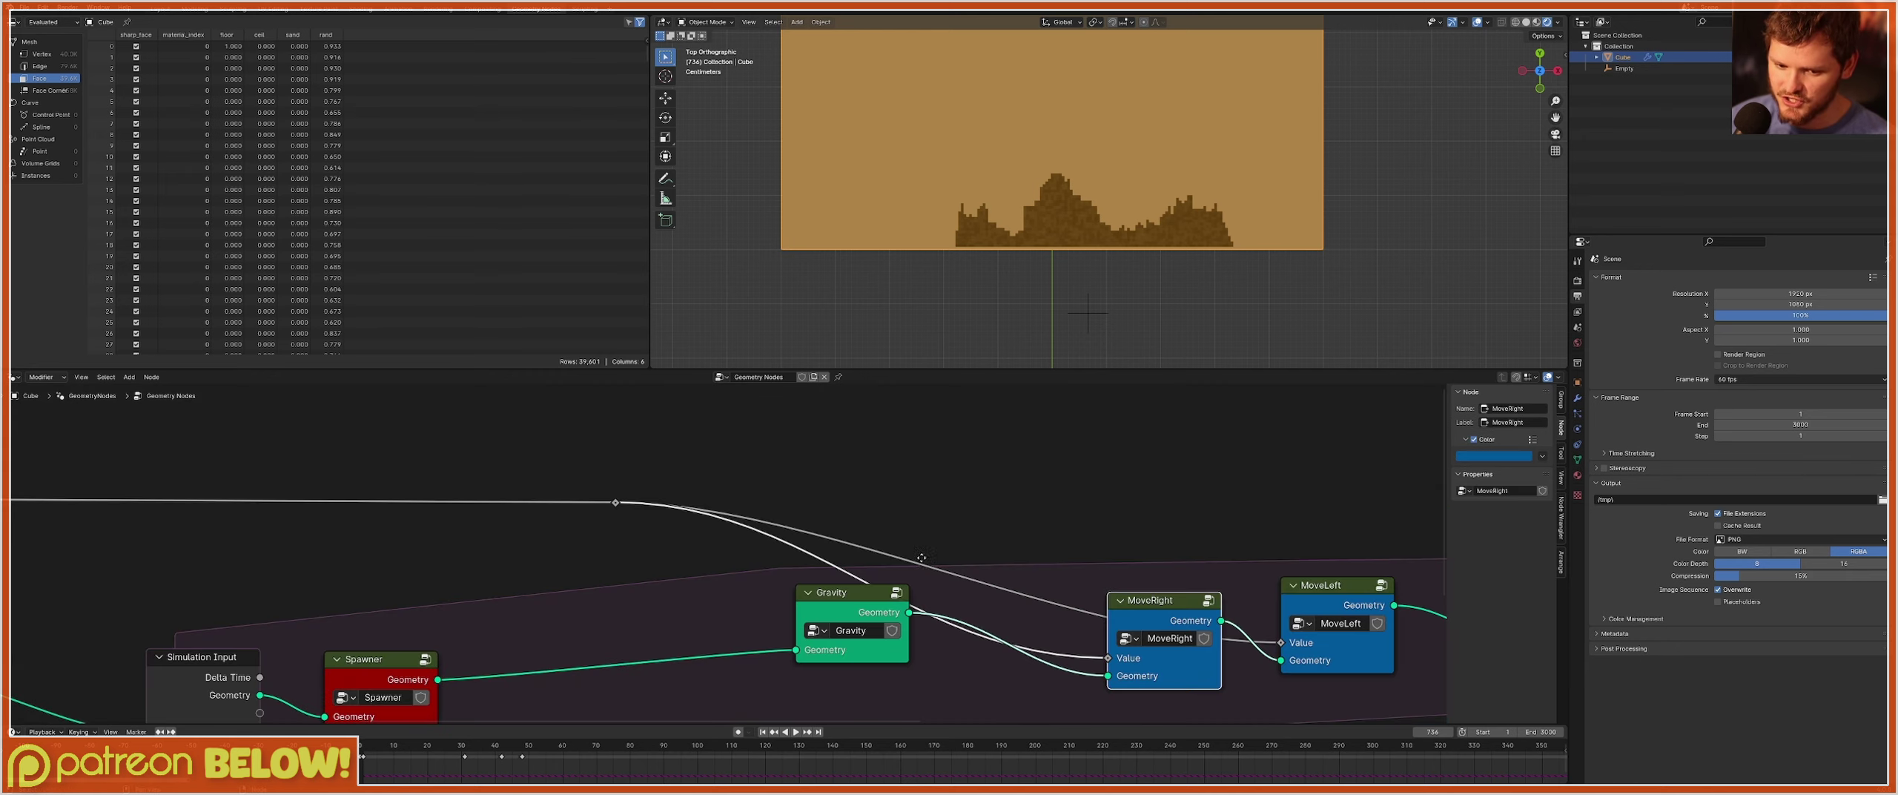
# Connect the Scene Time node's Seconds output to the reroute inside the MoveLeft group.
pyautogui.moveTo(1179, 601); pyautogui.dragTo(863, 594, button='middle')
pyautogui.click(1004, 580)
pyautogui.press('Tab')
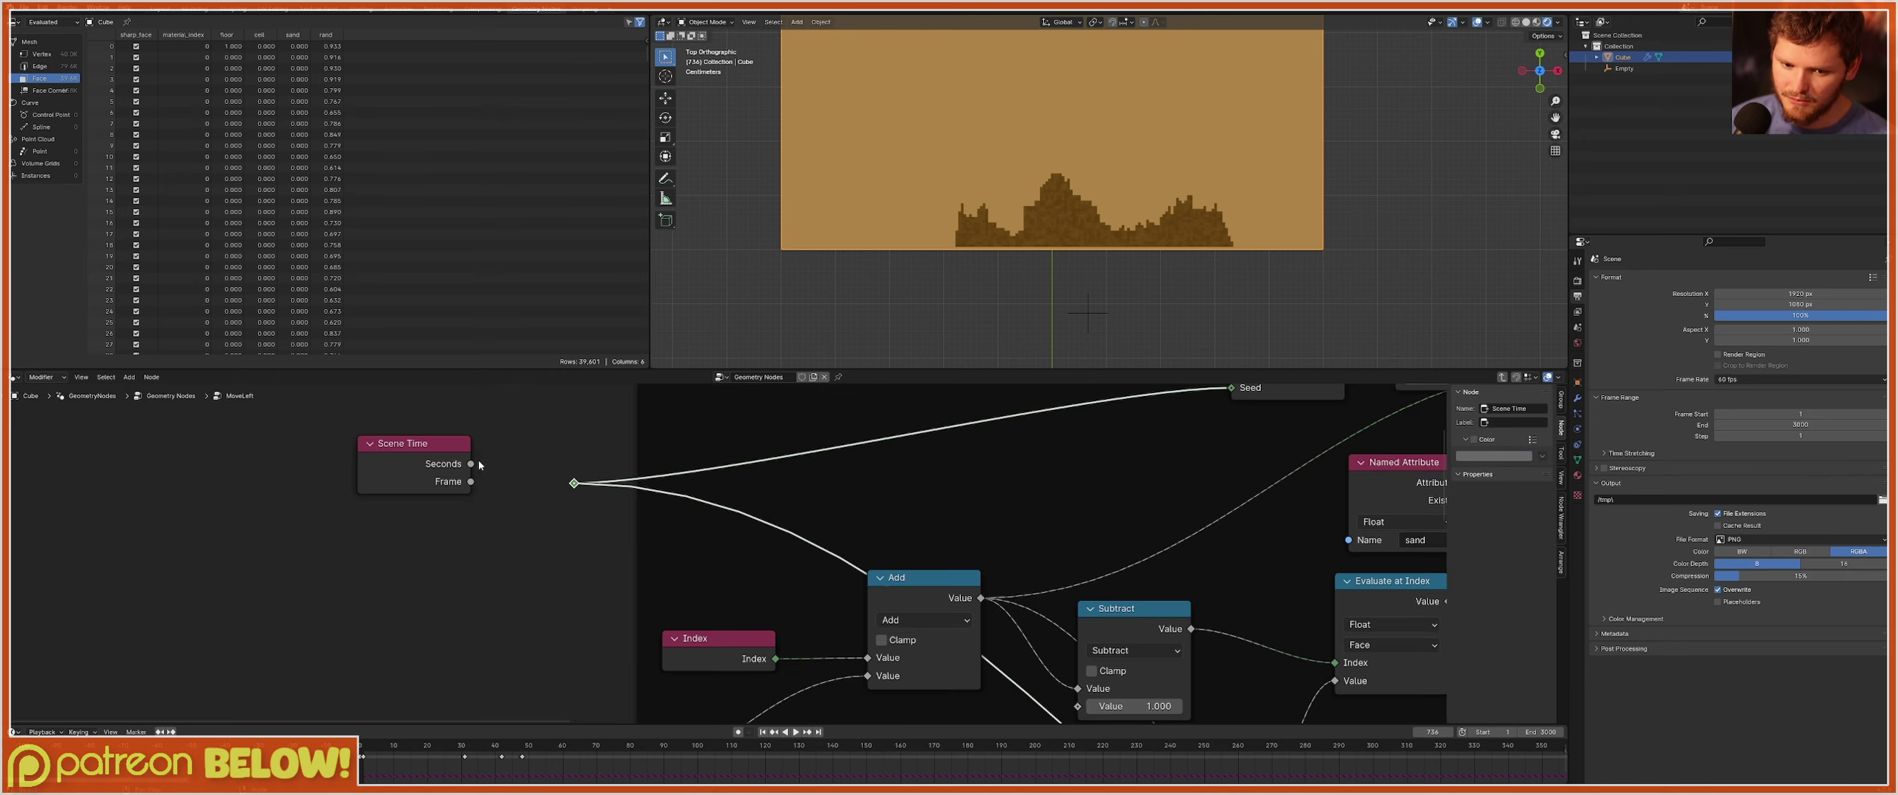
pyautogui.moveTo(479, 465); pyautogui.dragTo(574, 482)
# Replay the simulation from the first frame, pour one sand pile with the Empty, move it below the plane and pause.
pyautogui.hotkey('shift', 'Left')
pyautogui.press('space')
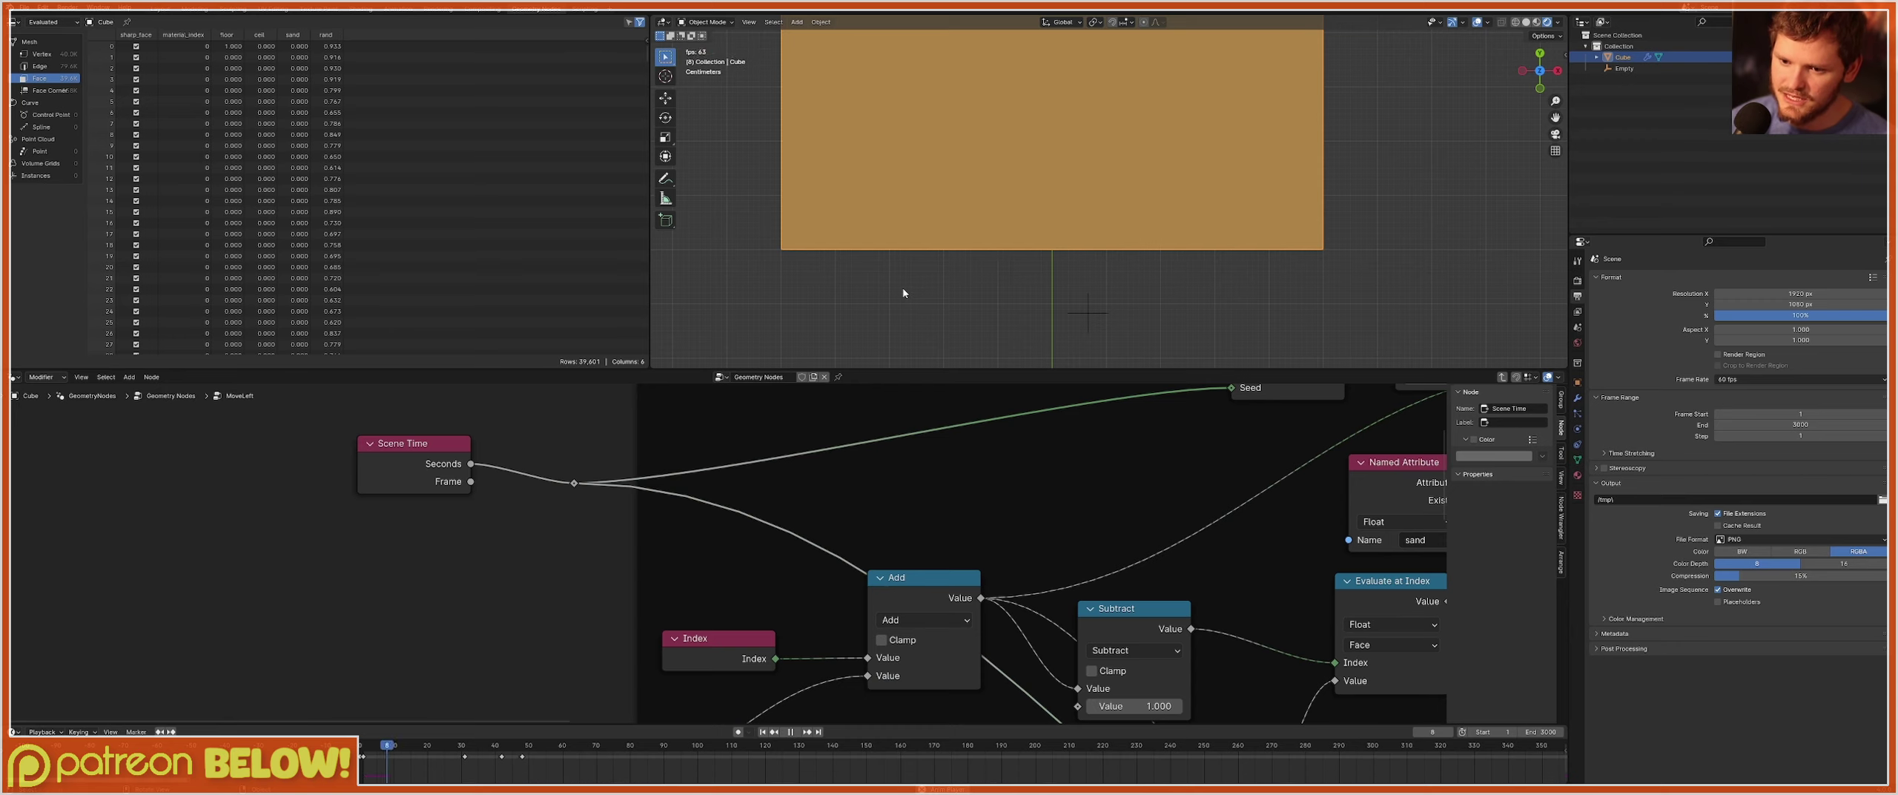
pyautogui.click(1087, 312)
pyautogui.press('g')
pyautogui.click(1070, 58)
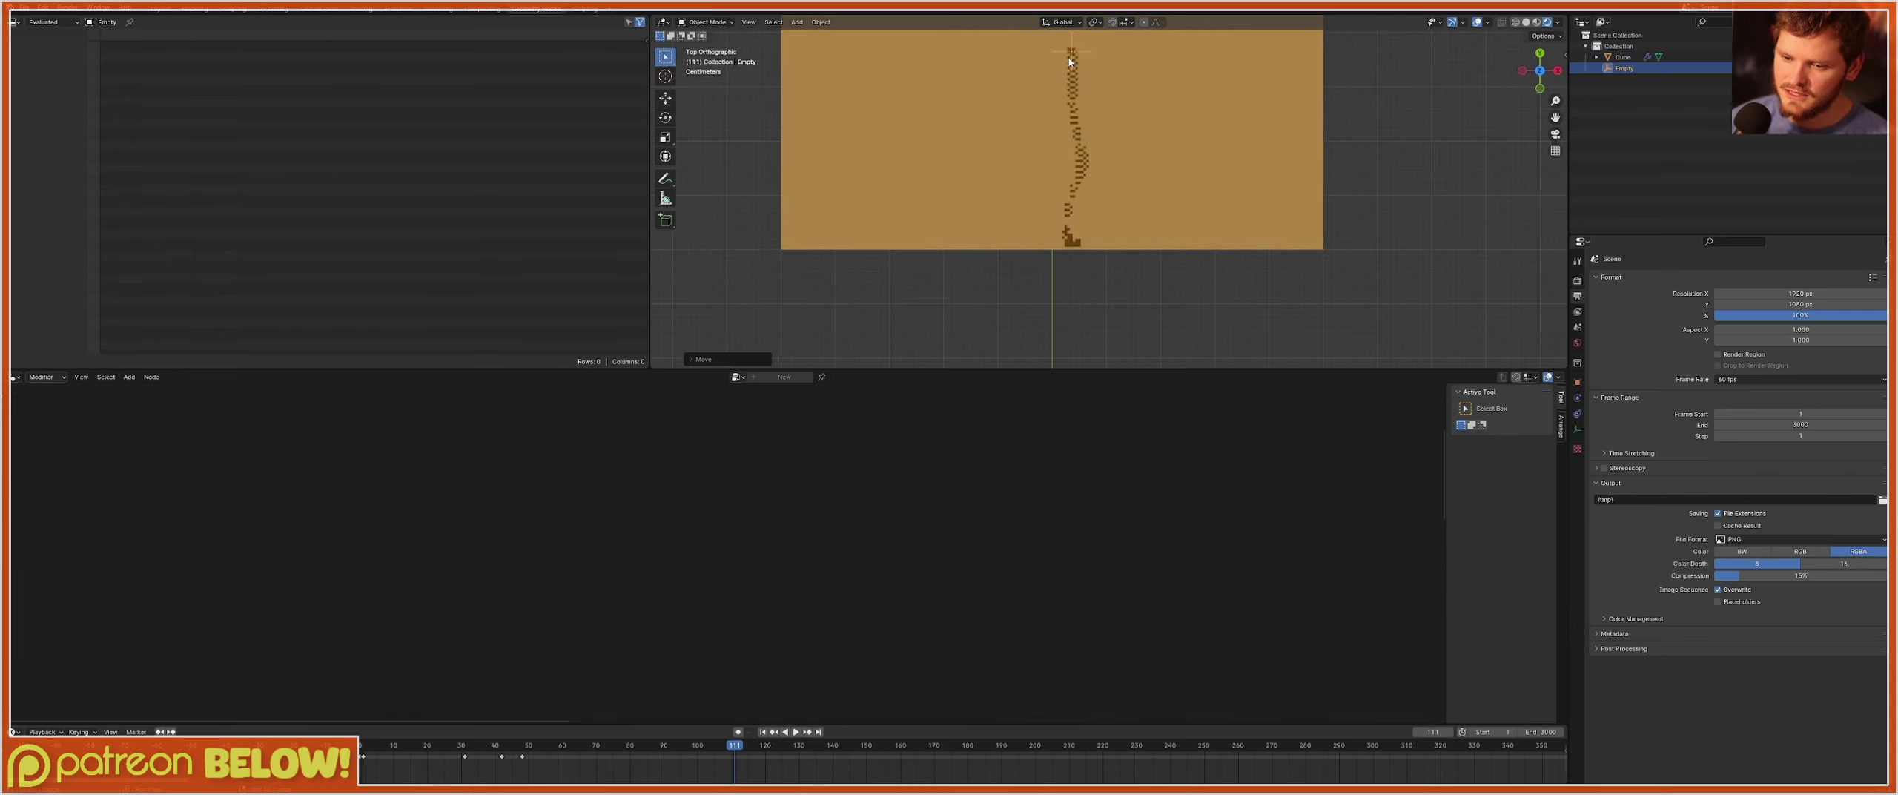
pyautogui.hotkey('shift', 'Left')
pyautogui.press('g')
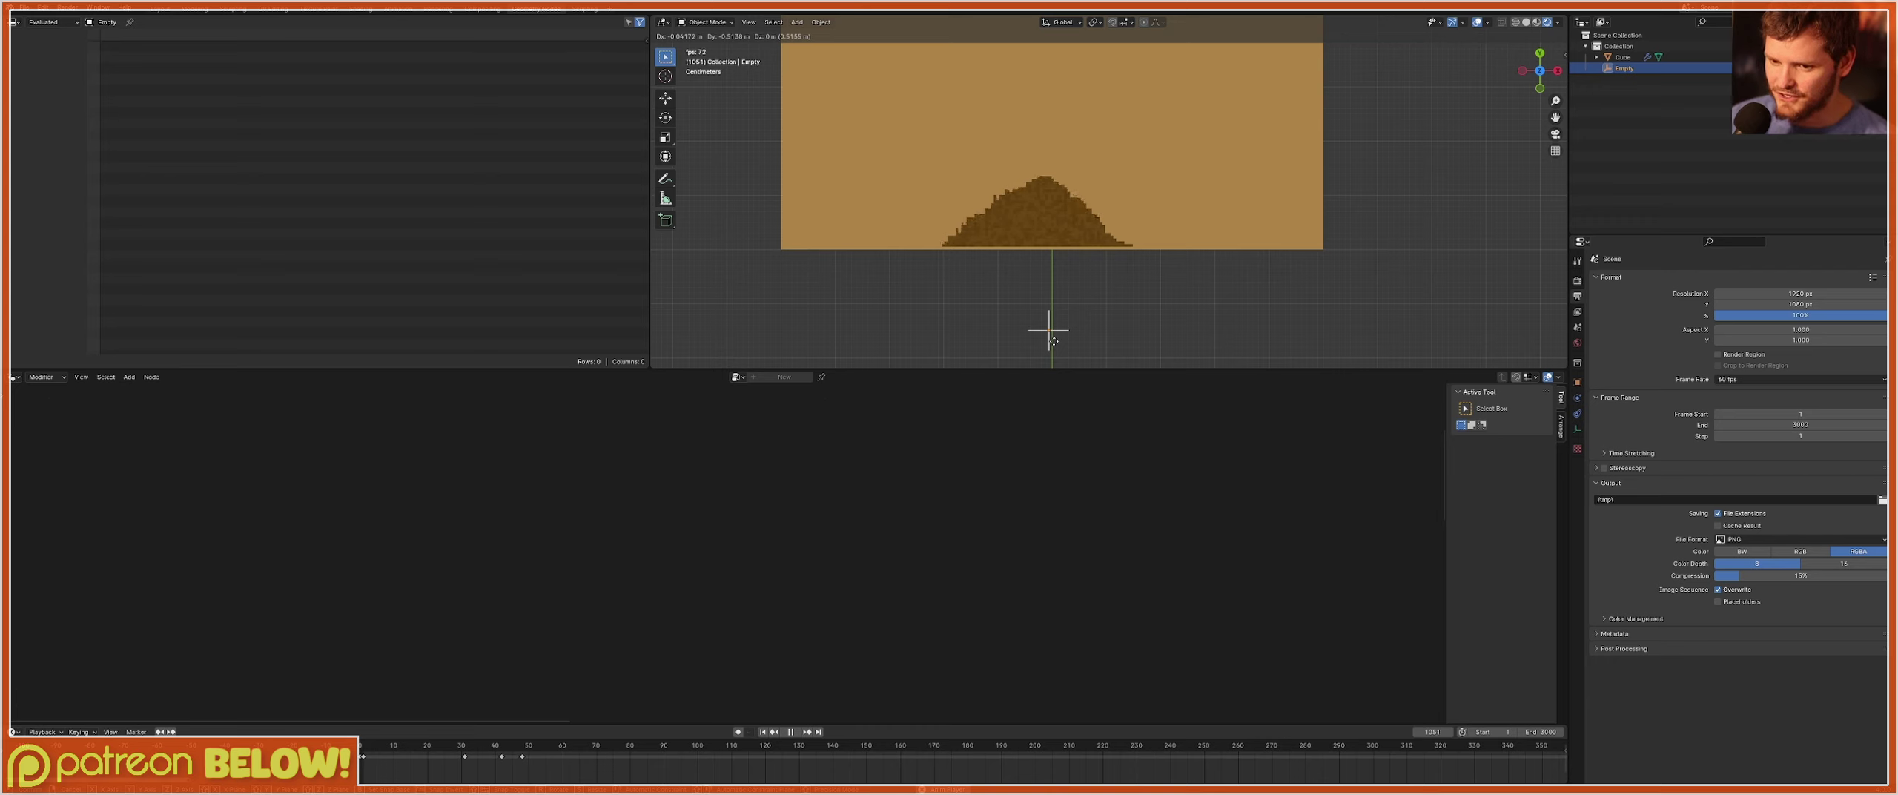
pyautogui.click(1053, 341)
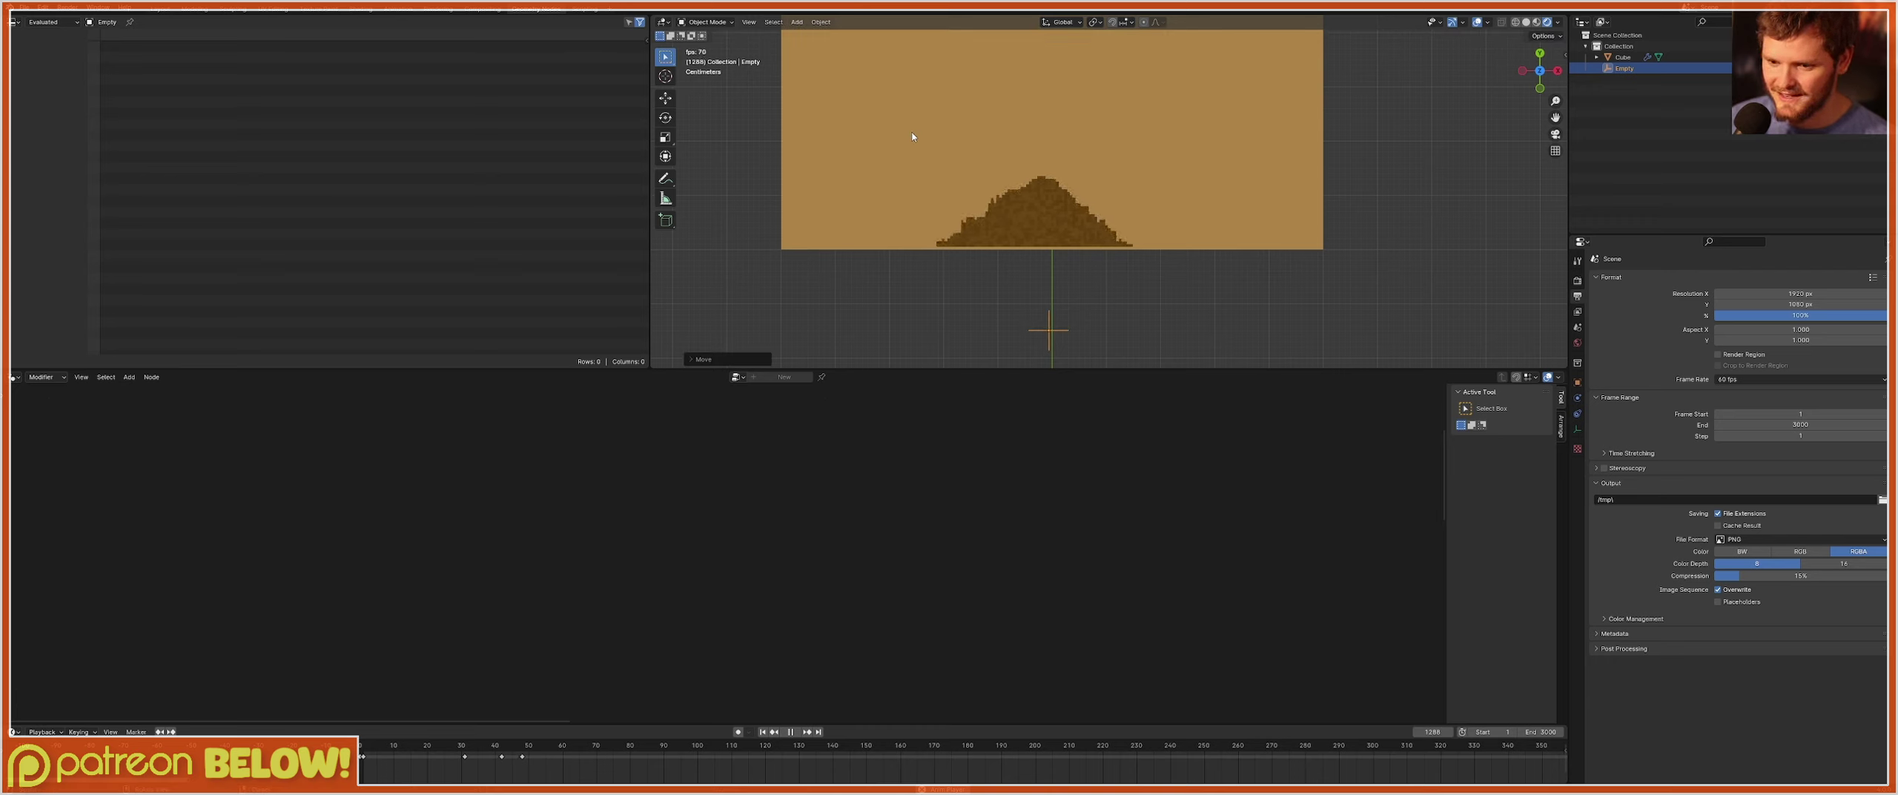
pyautogui.press('space')
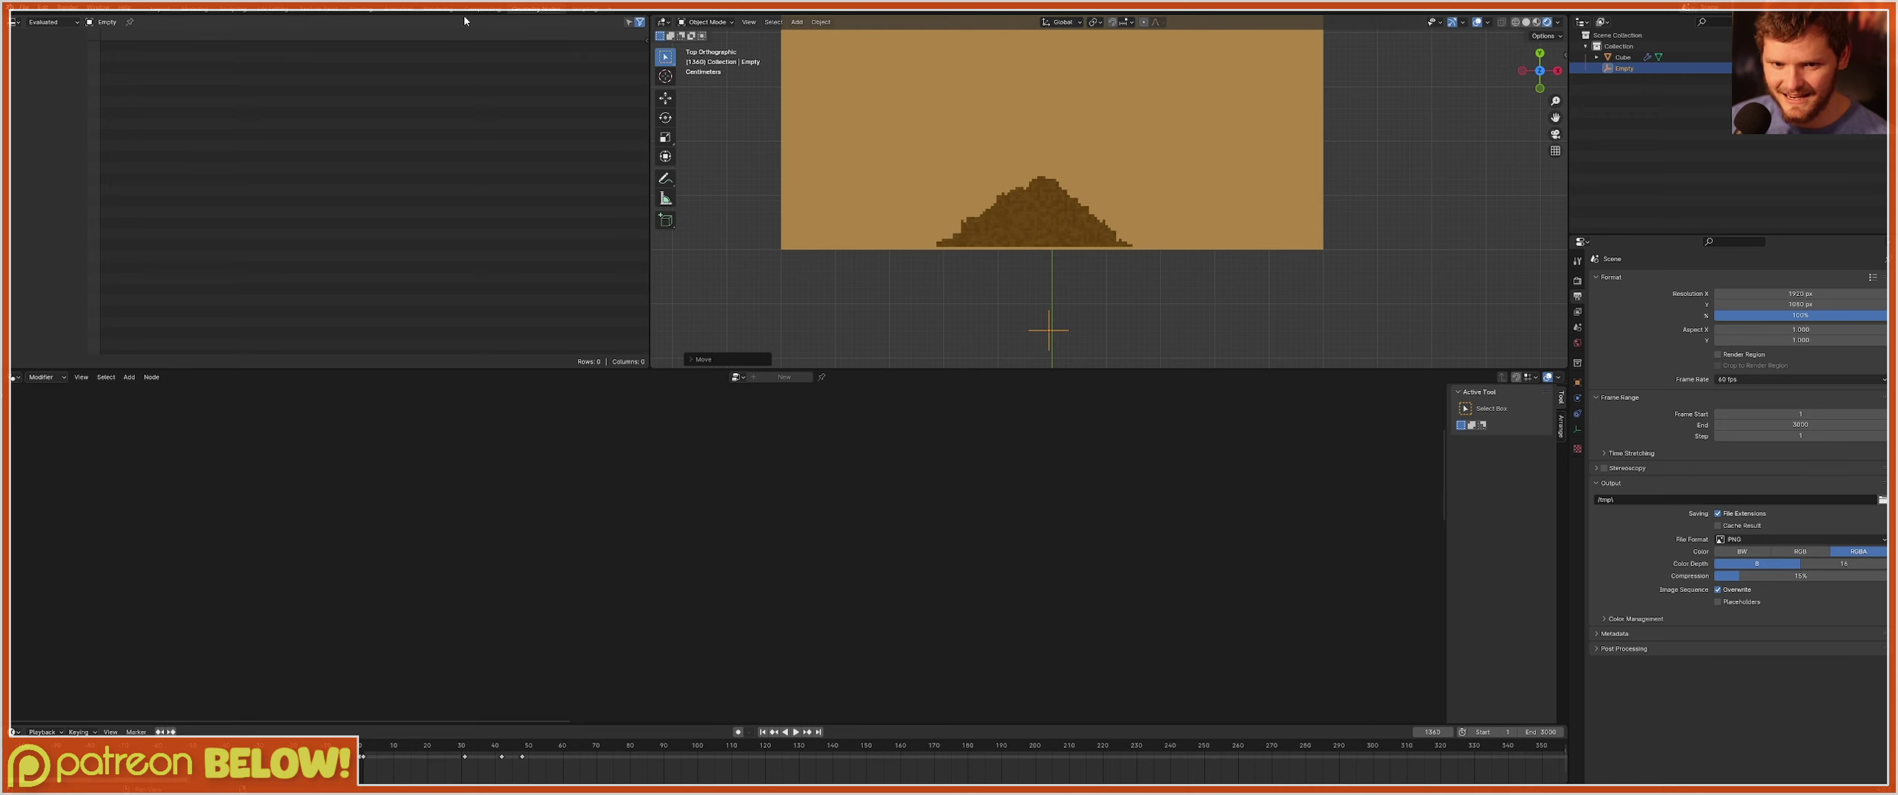
# Select the plane in the Shading workspace, inspect its material nodes and return to the Geometry Nodes workspace.
pyautogui.click(364, 8)
pyautogui.click(851, 298)
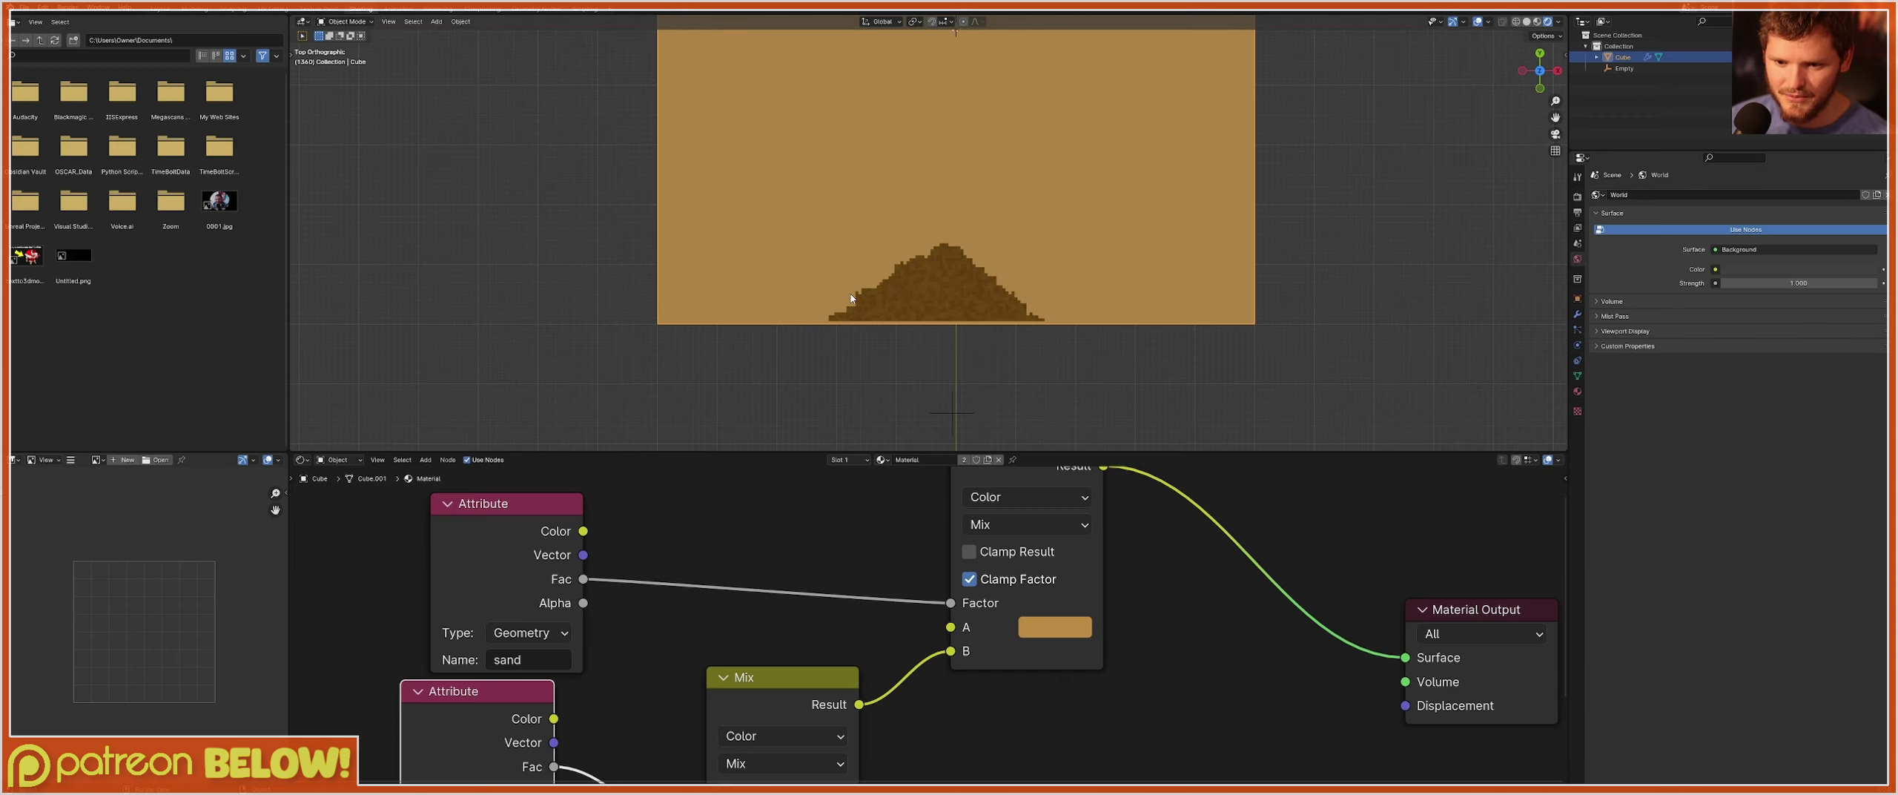
pyautogui.scroll(-3, 741, 538)
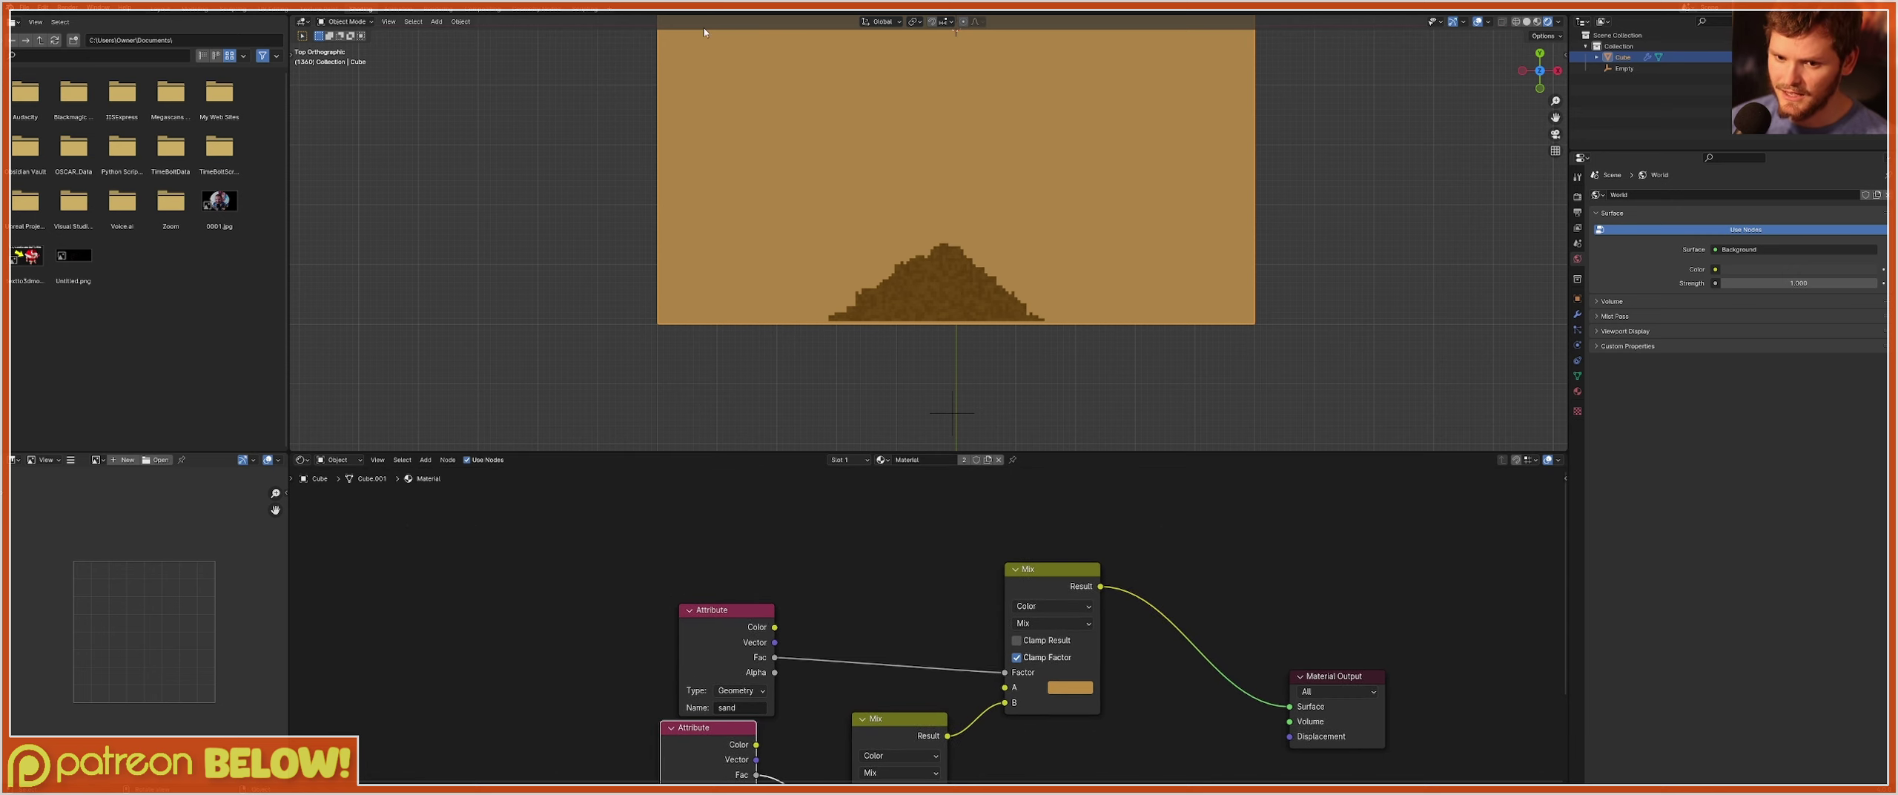
pyautogui.click(554, 8)
pyautogui.scroll(3, 424, 571)
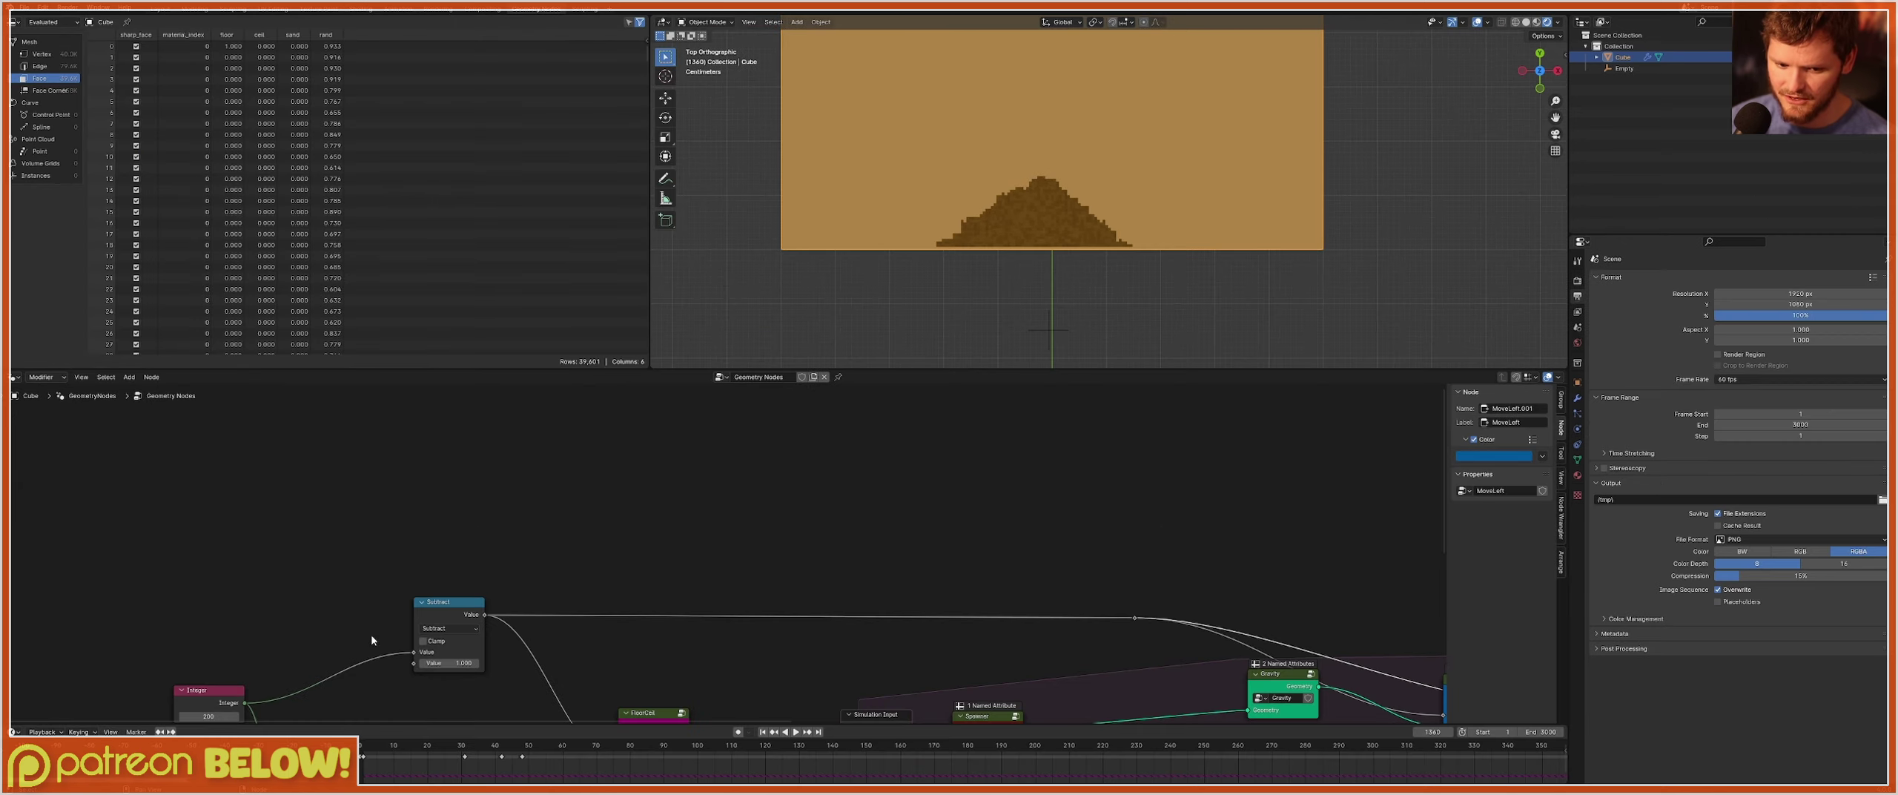
# Open the MoveRight group and insert a Math node between the Scene Time node's Seconds output and the reroute.
pyautogui.moveTo(371, 634); pyautogui.dragTo(600, 511, button='middle')
pyautogui.click(1214, 593)
pyautogui.moveTo(1213, 593); pyautogui.dragTo(702, 558, button='middle')
pyautogui.click(1112, 536)
pyautogui.press('Tab')
pyautogui.scroll(3, 701, 556)
pyautogui.hotkey('shift', 'a')
pyautogui.write('m')
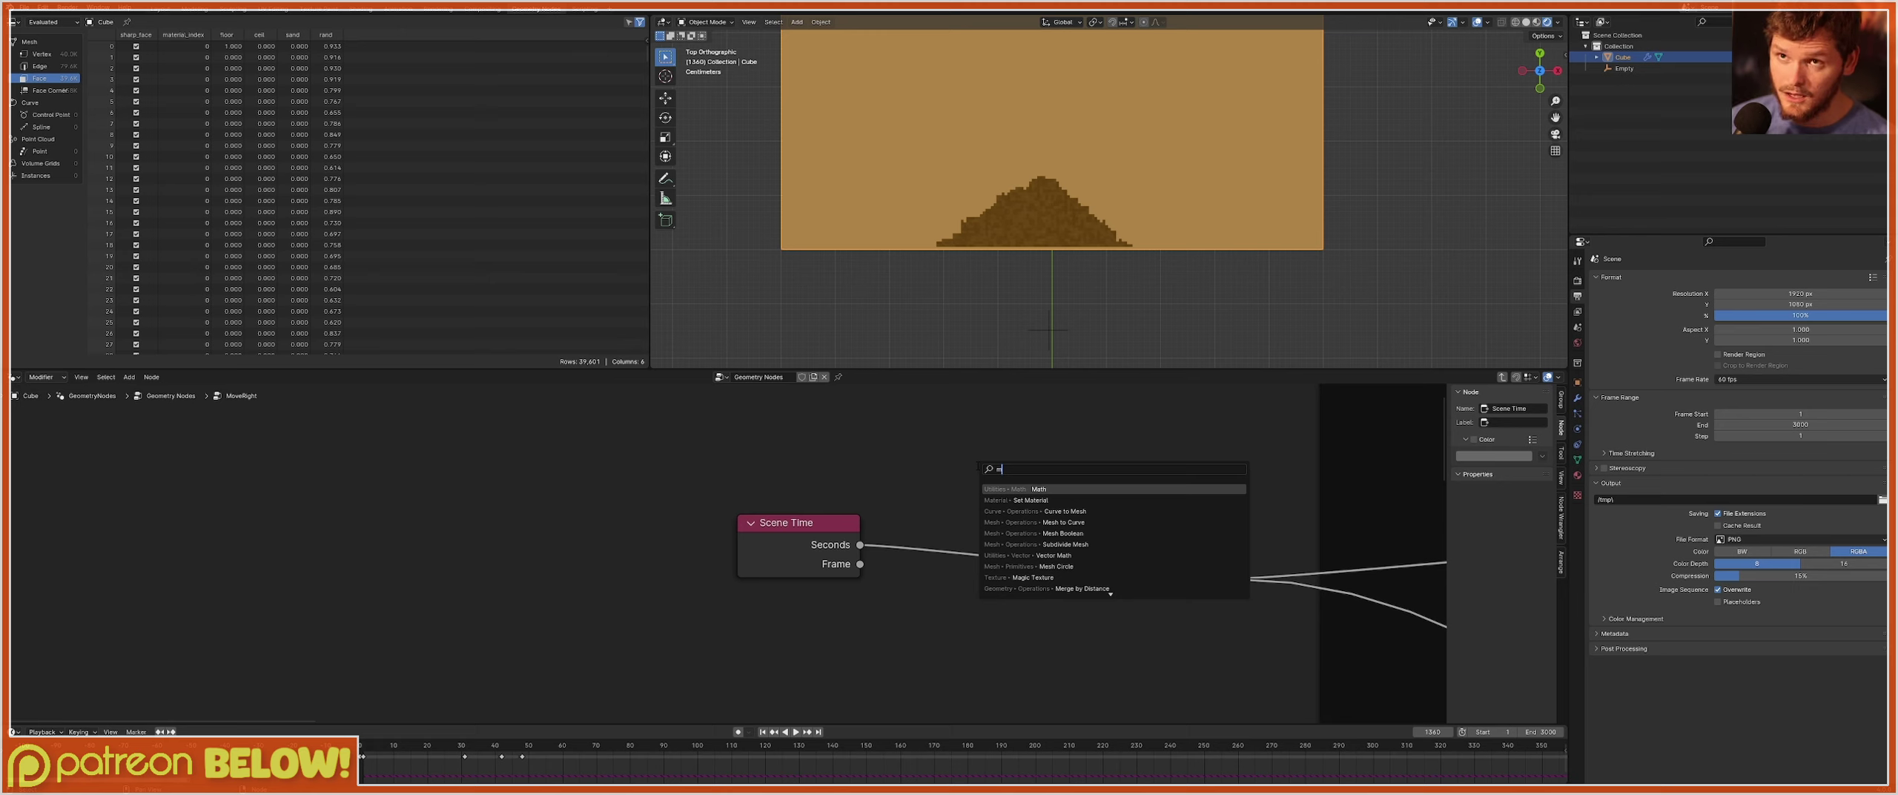
pyautogui.write('ath')
pyautogui.click(1000, 488)
pyautogui.click(960, 485)
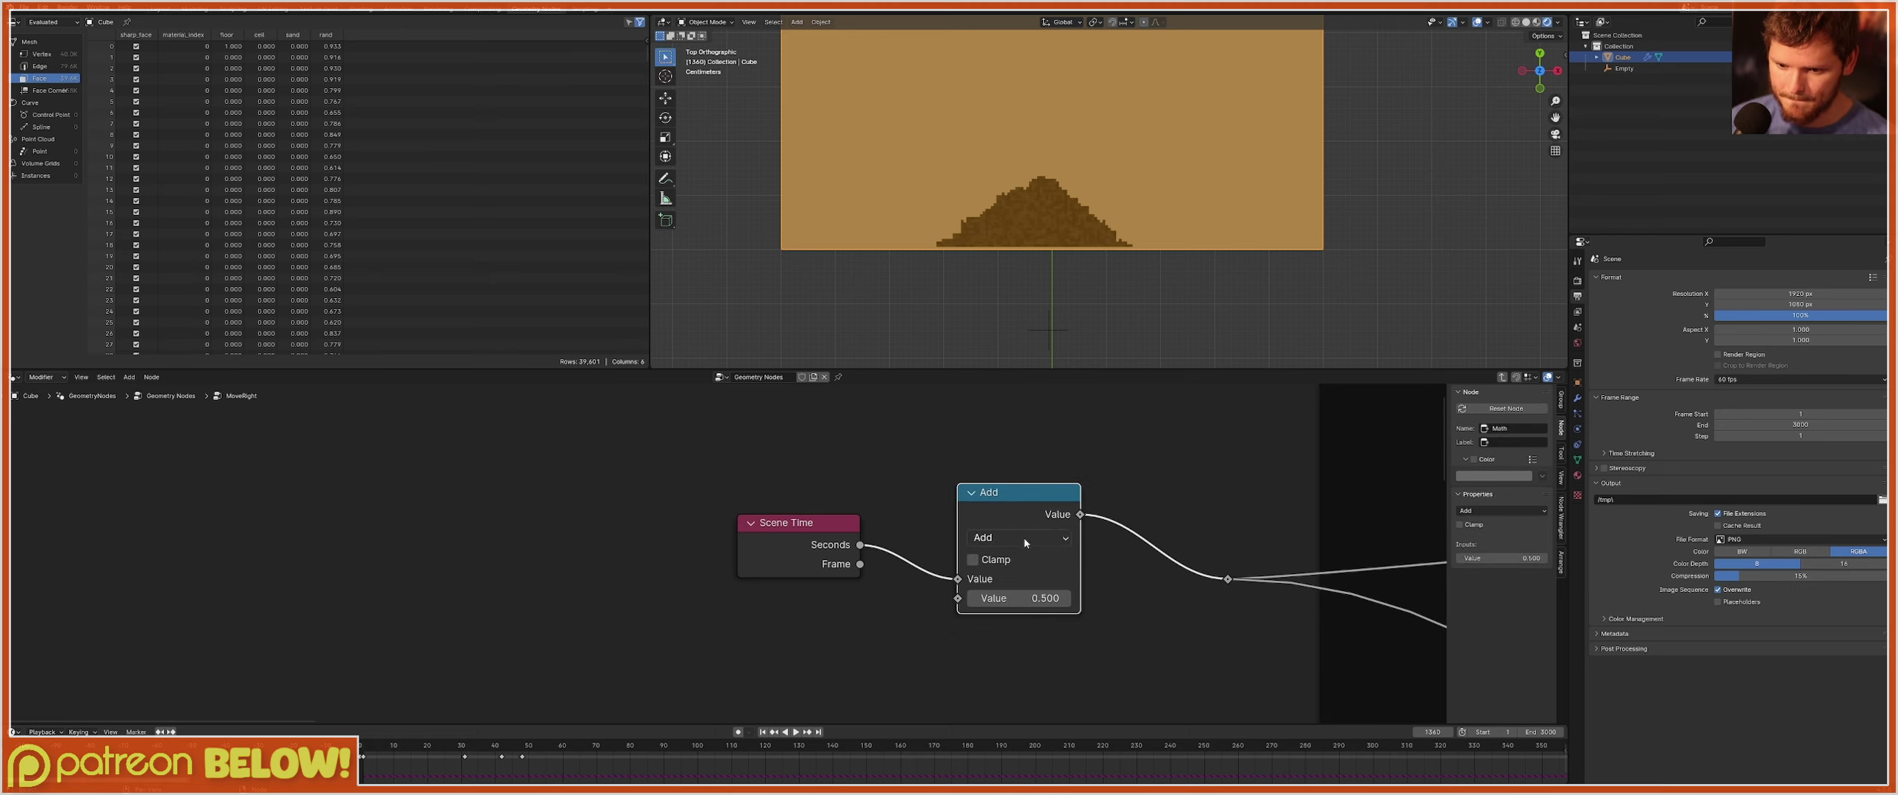
# Set the new Math node to Multiply with a value of 1.5 and leave the MoveRight group.
pyautogui.click(1026, 544)
pyautogui.click(993, 352)
pyautogui.doubleClick(1019, 598)
pyautogui.write('1')
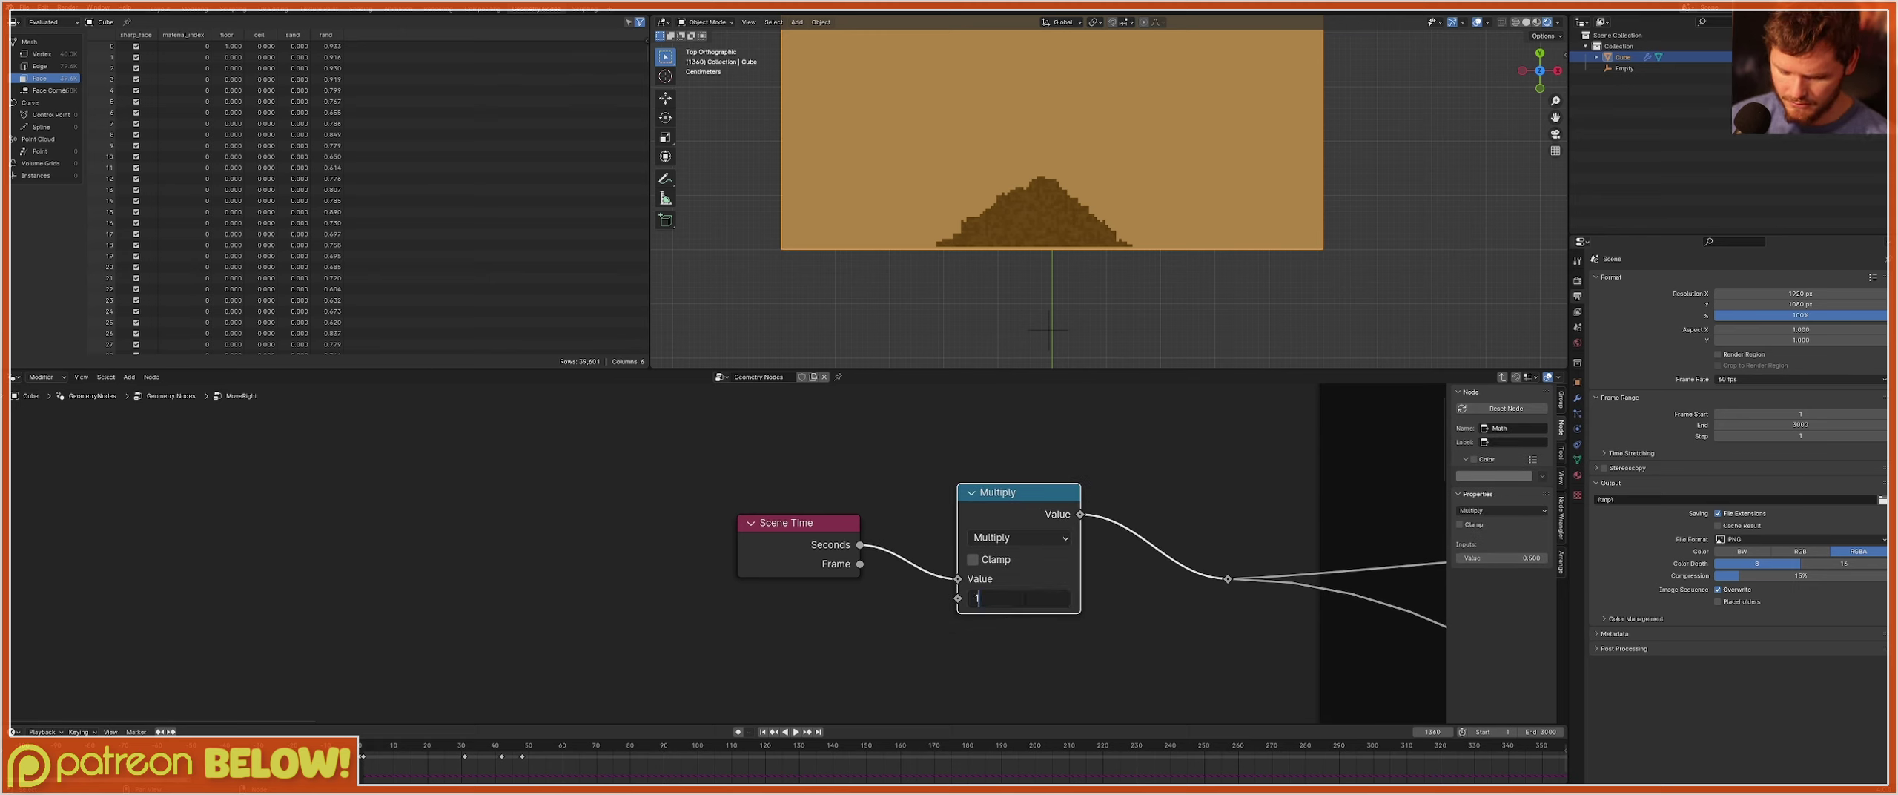
pyautogui.write('.5')
pyautogui.press('Return')
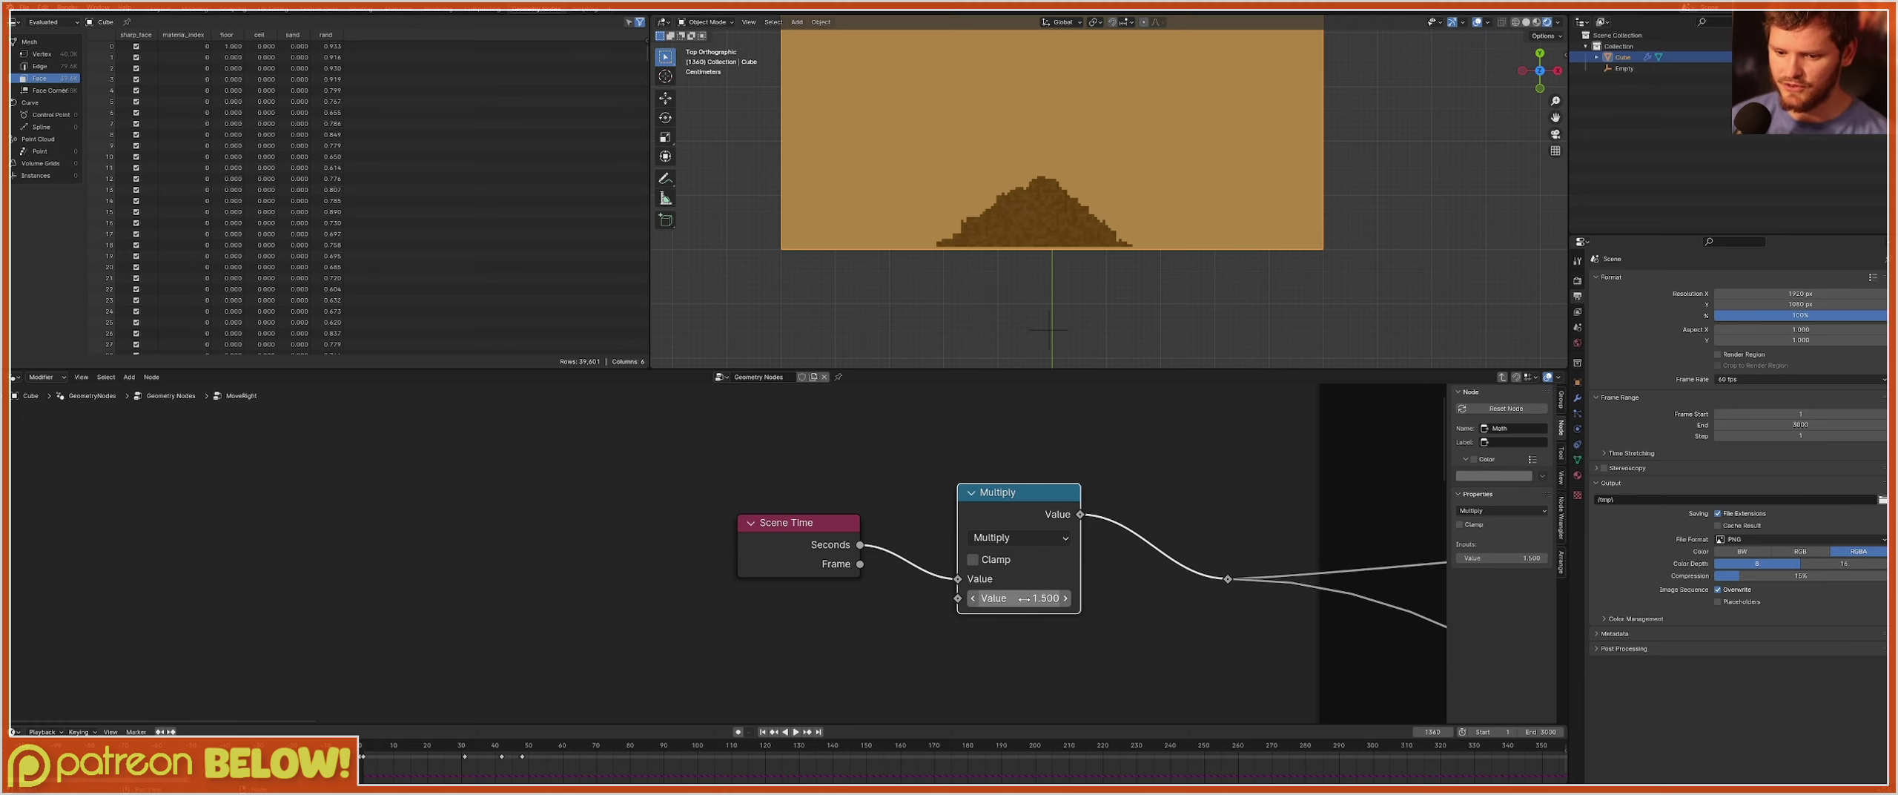
pyautogui.press('Tab')
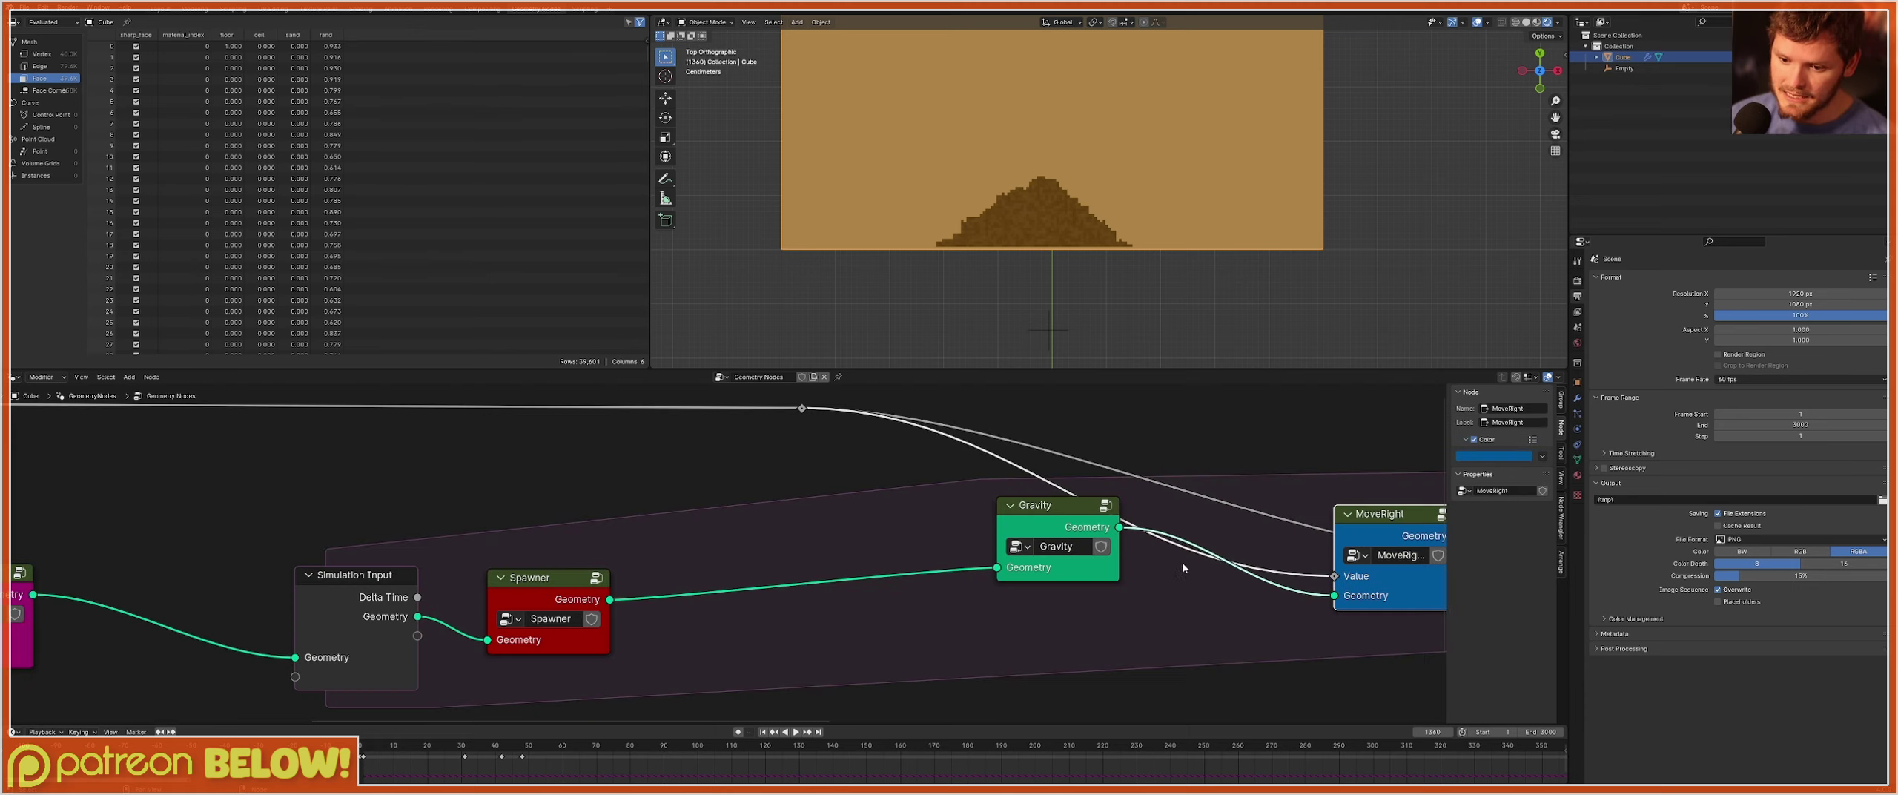
# Paste the Multiply node into the MoveLeft group and link it between Scene Time's Seconds output and the reroute.
pyautogui.moveTo(1409, 522); pyautogui.dragTo(941, 523, button='middle')
pyautogui.scroll(-1, 983, 530)
pyautogui.click(1064, 510)
pyautogui.press('Tab')
pyautogui.hotkey('ctrl', 'v')
pyautogui.moveTo(466, 528); pyautogui.dragTo(712, 574, button='middle')
pyautogui.moveTo(647, 503); pyautogui.dragTo(424, 494)
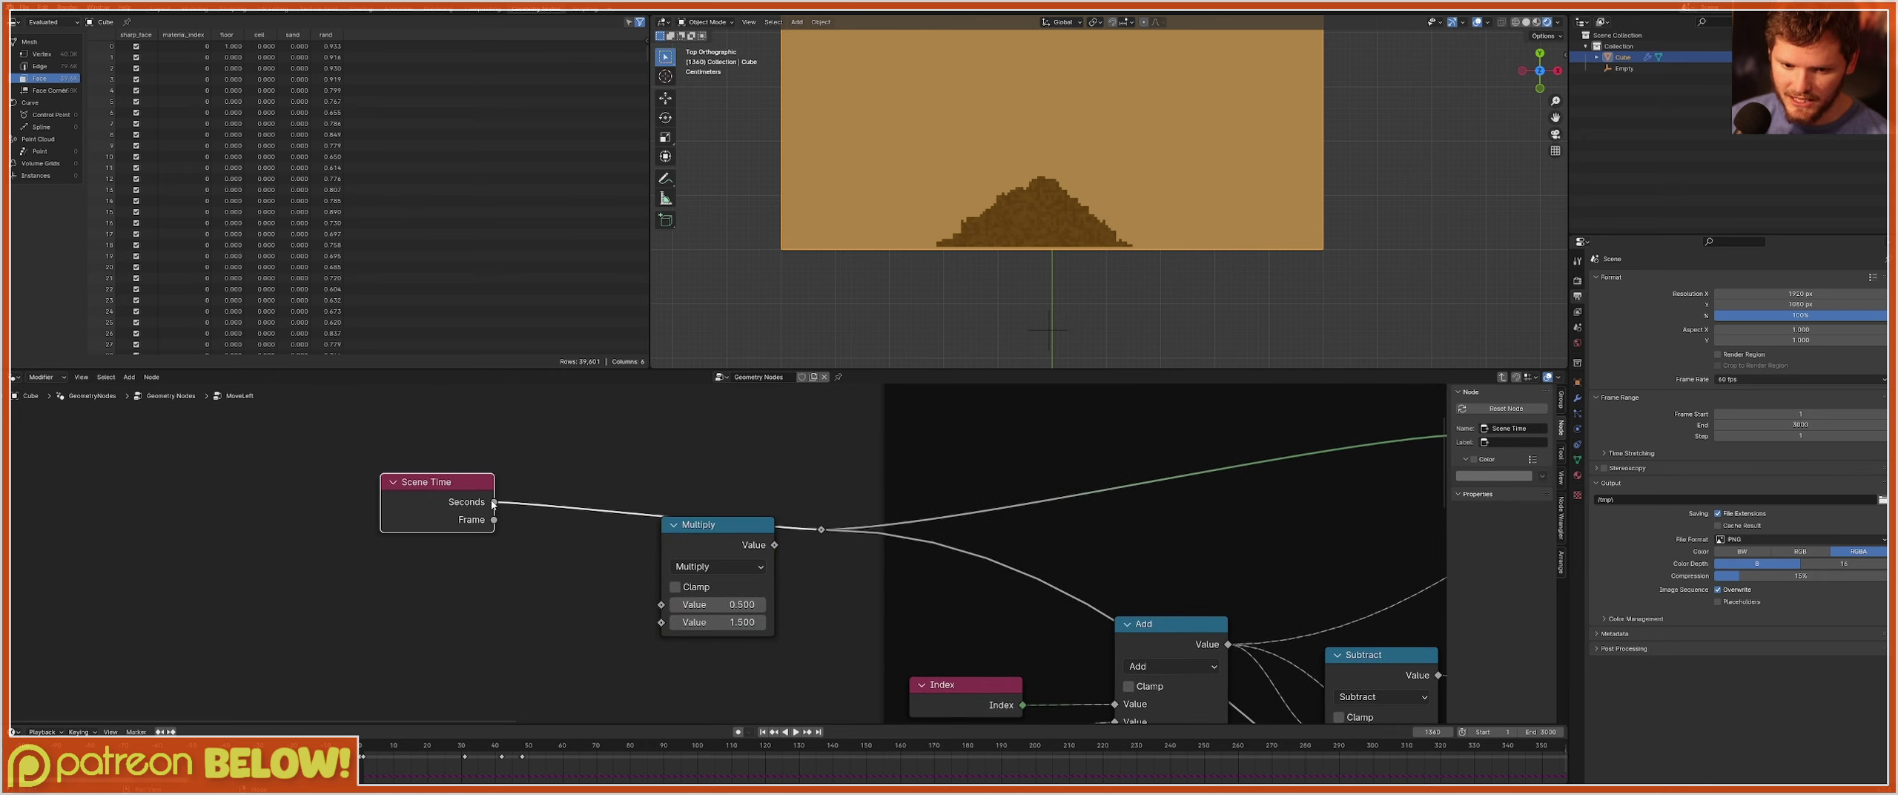
pyautogui.moveTo(670, 605); pyautogui.dragTo(664, 604)
pyautogui.moveTo(774, 545); pyautogui.dragTo(820, 529)
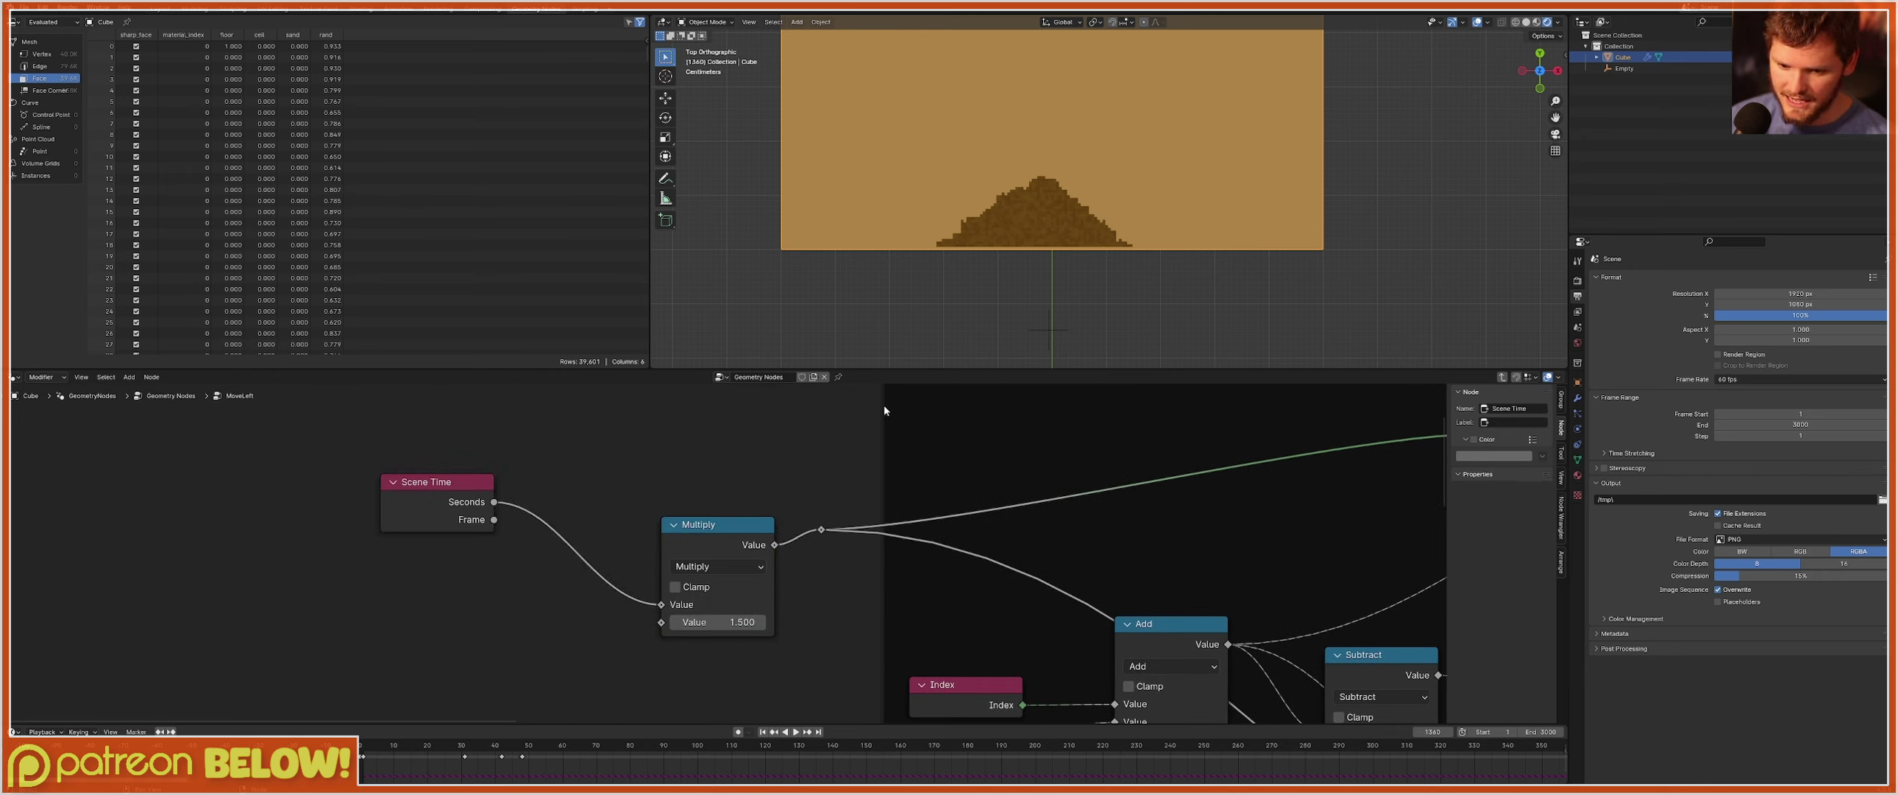
# Restart the simulation and move the Empty during playback to pour a wide sand mound, ending with it below the plane.
pyautogui.hotkey('shift', 'Left')
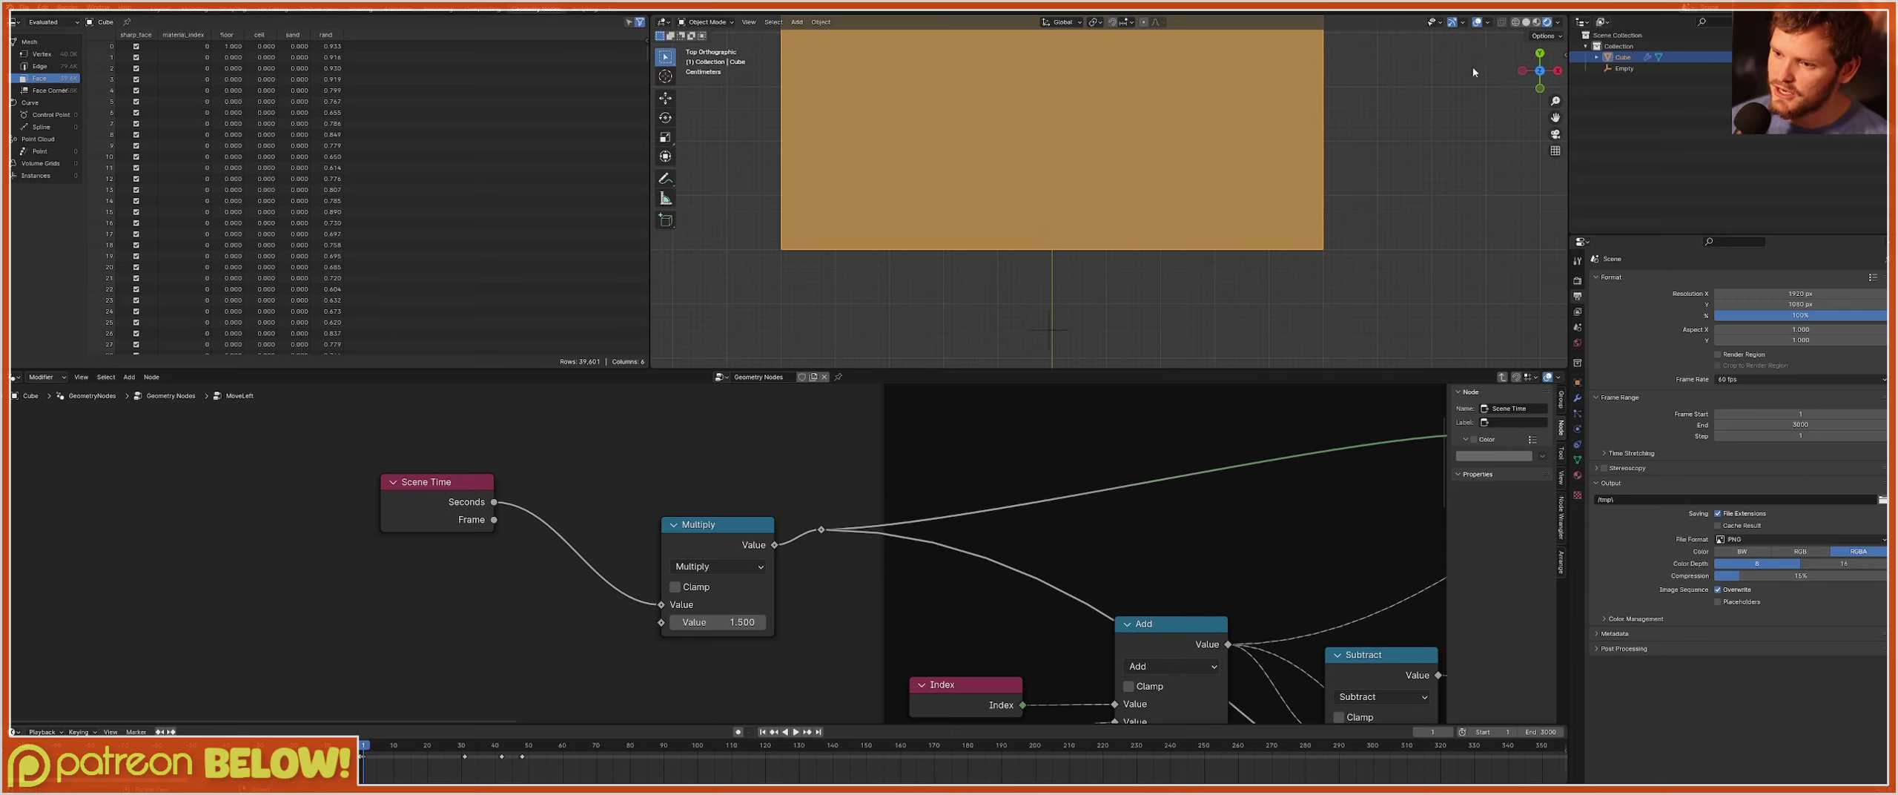
pyautogui.click(1622, 69)
pyautogui.press('g')
pyautogui.click(1152, 335)
pyautogui.press('space')
pyautogui.press('g')
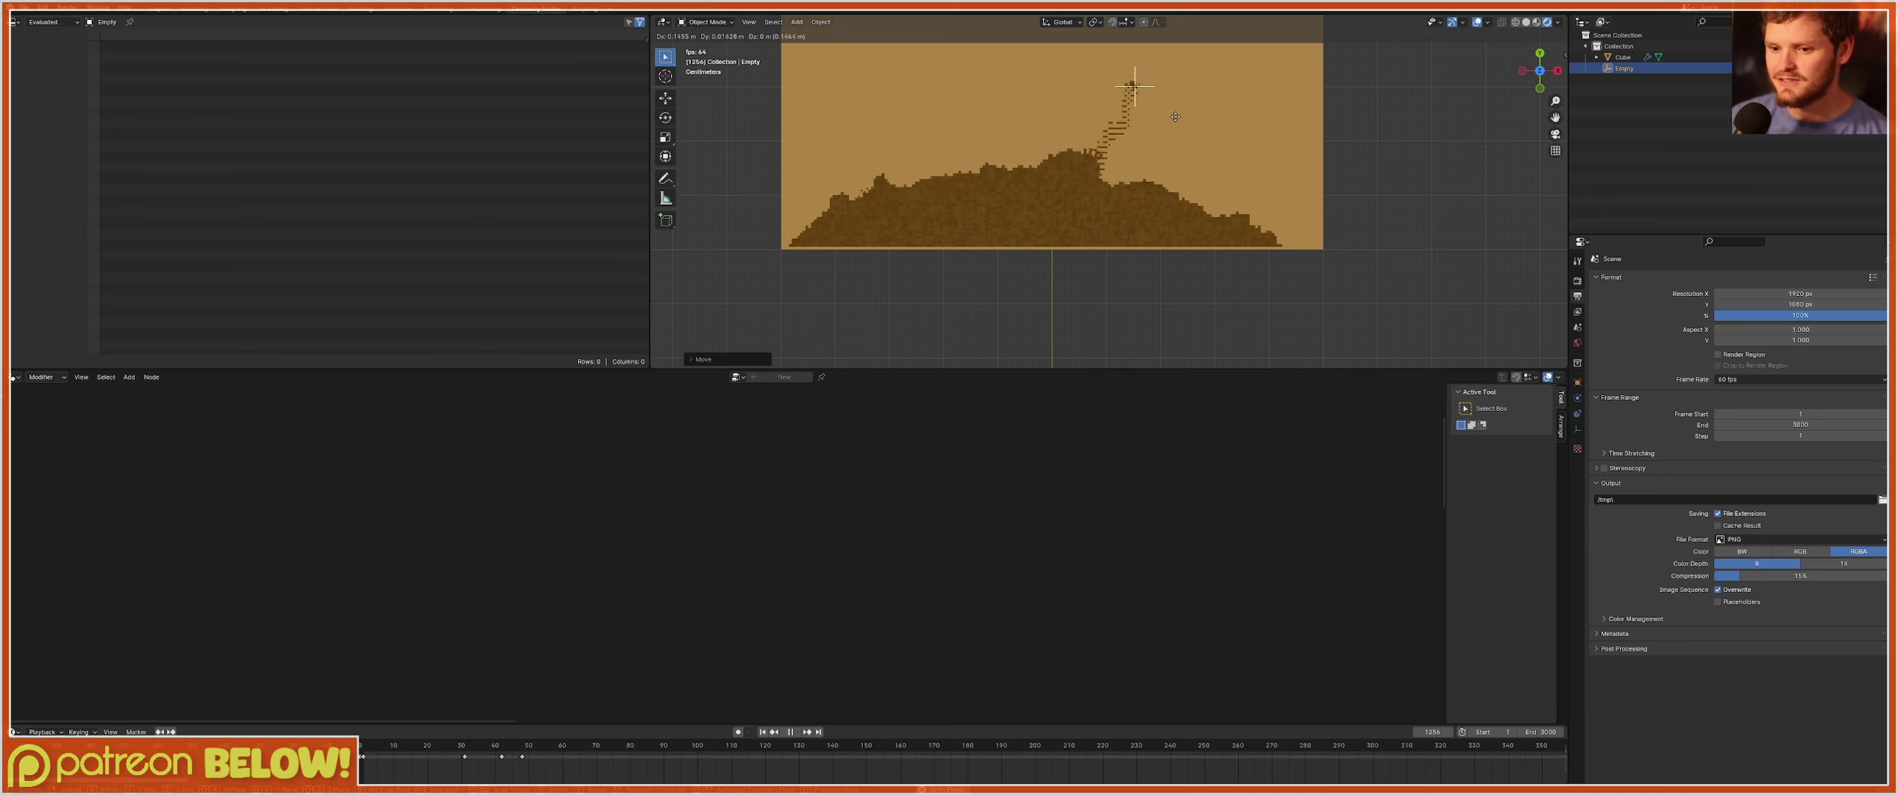
pyautogui.click(1069, 323)
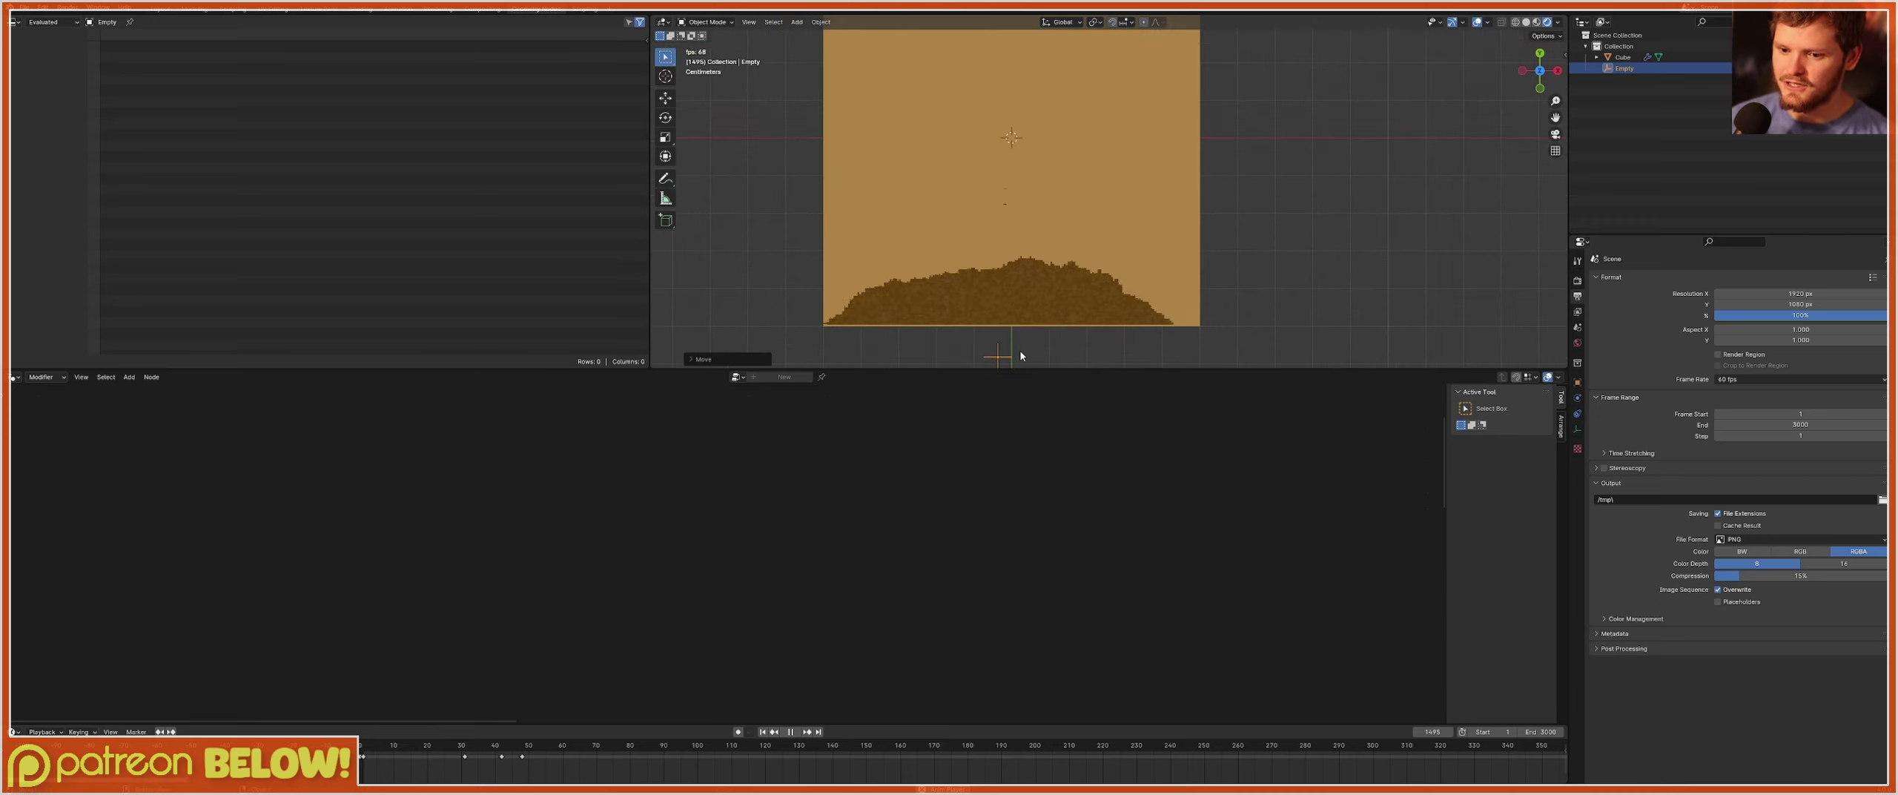
# Pour more sand by moving the Empty above the mound, and place a duplicate of it over the mound's right side.
pyautogui.press('g')
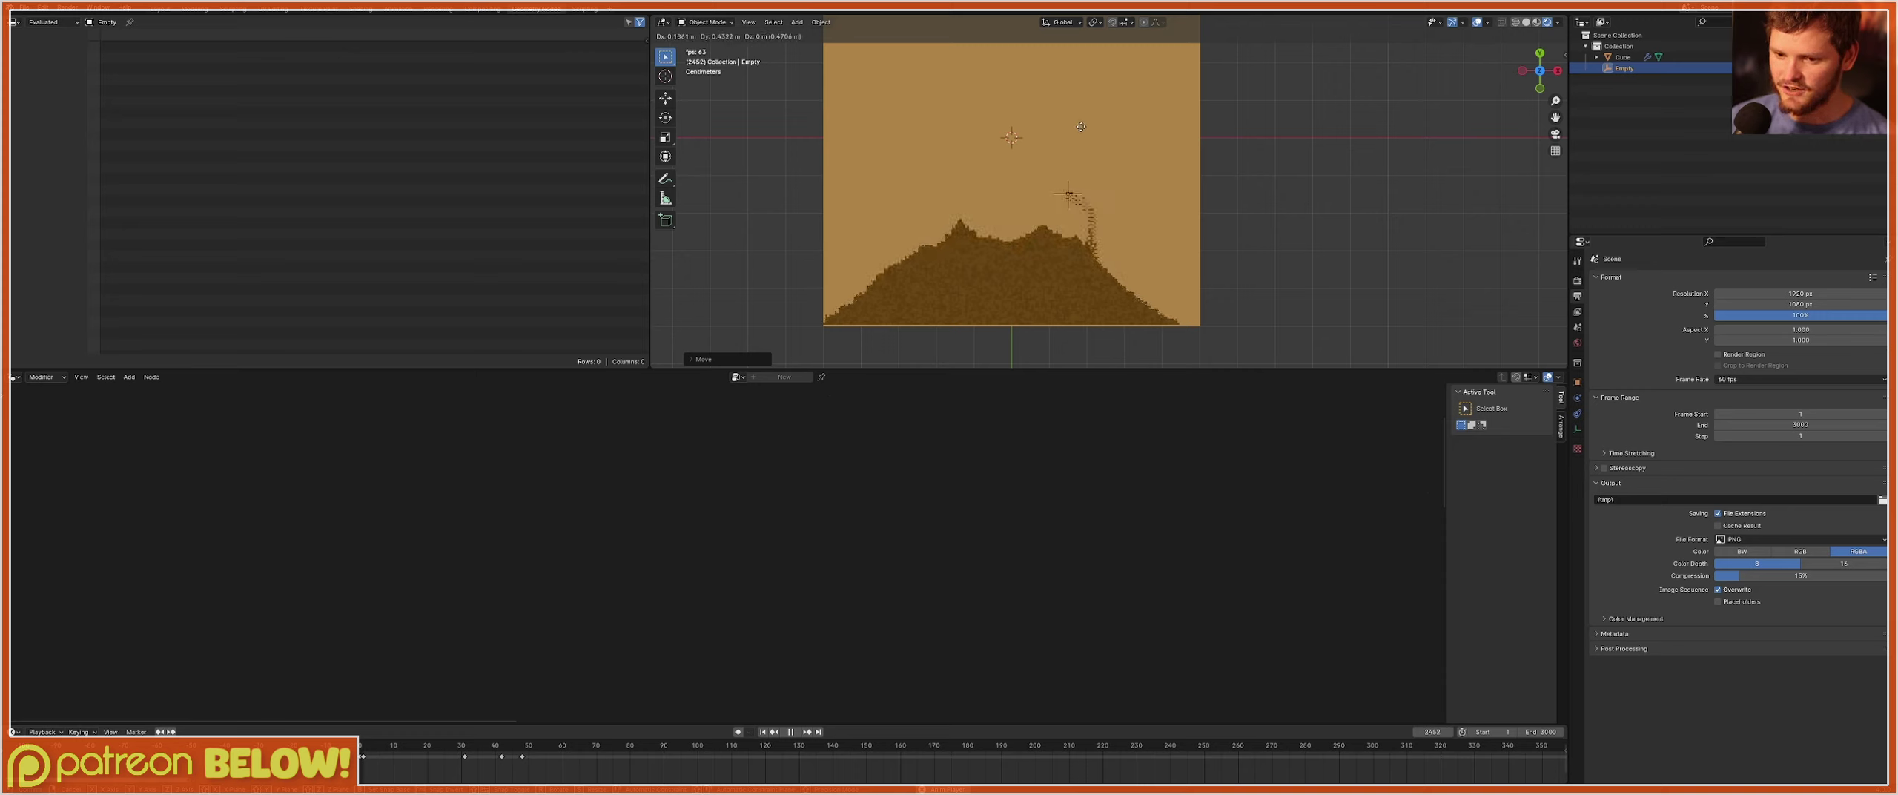
pyautogui.click(924, 119)
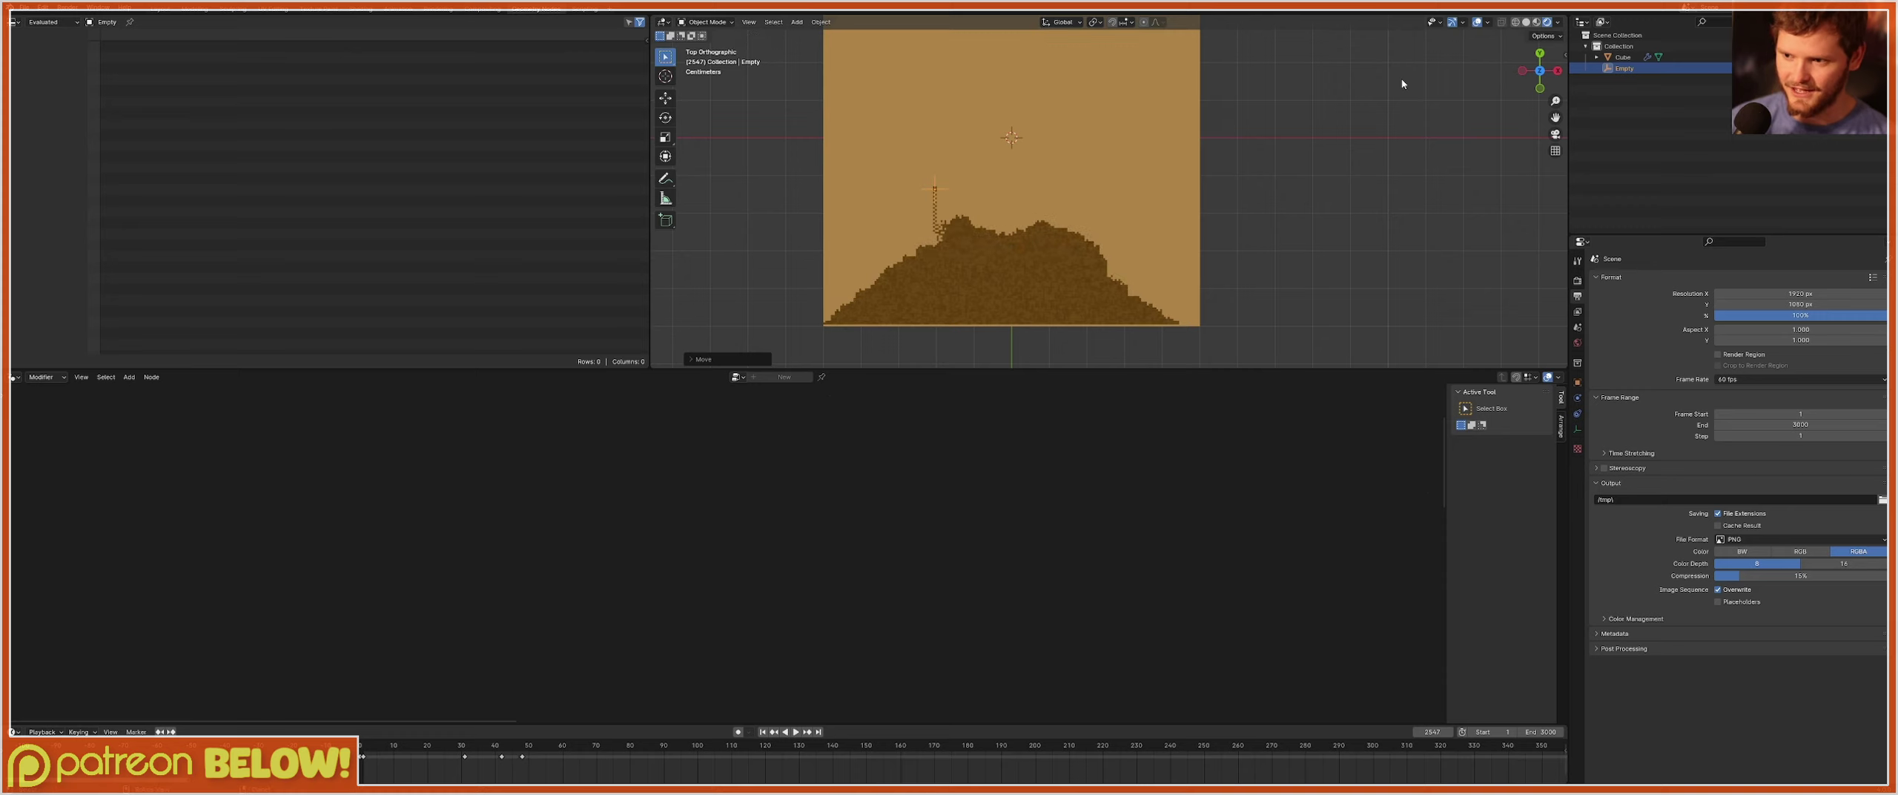
pyautogui.hotkey('shift', 'd')
pyautogui.click(1222, 172)
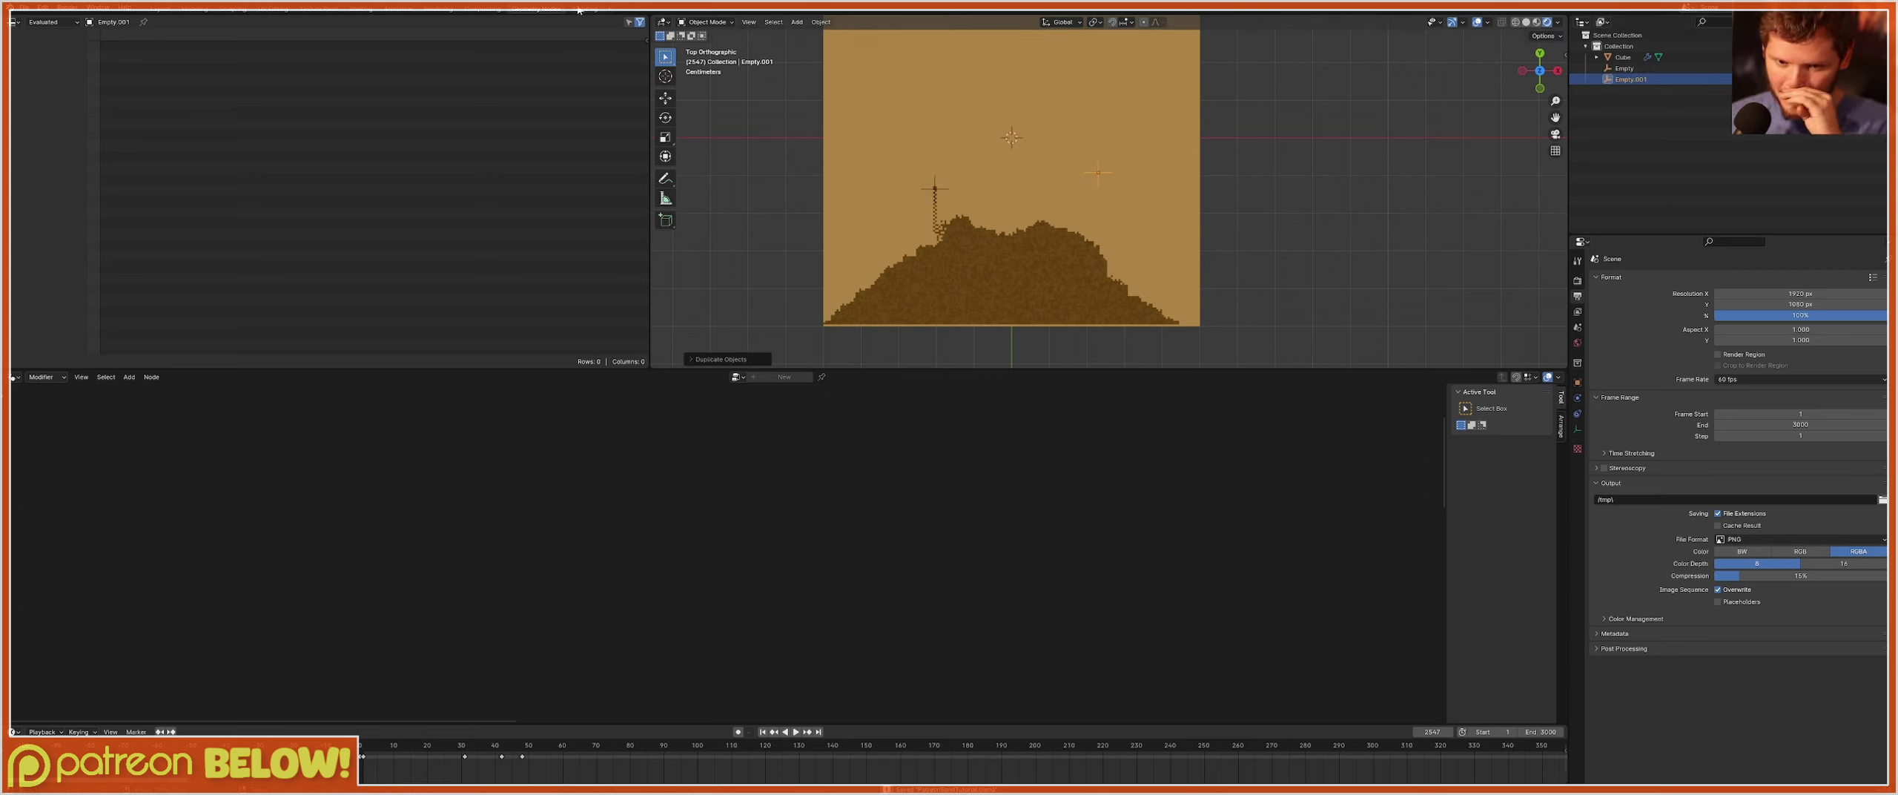
pyautogui.click(957, 278)
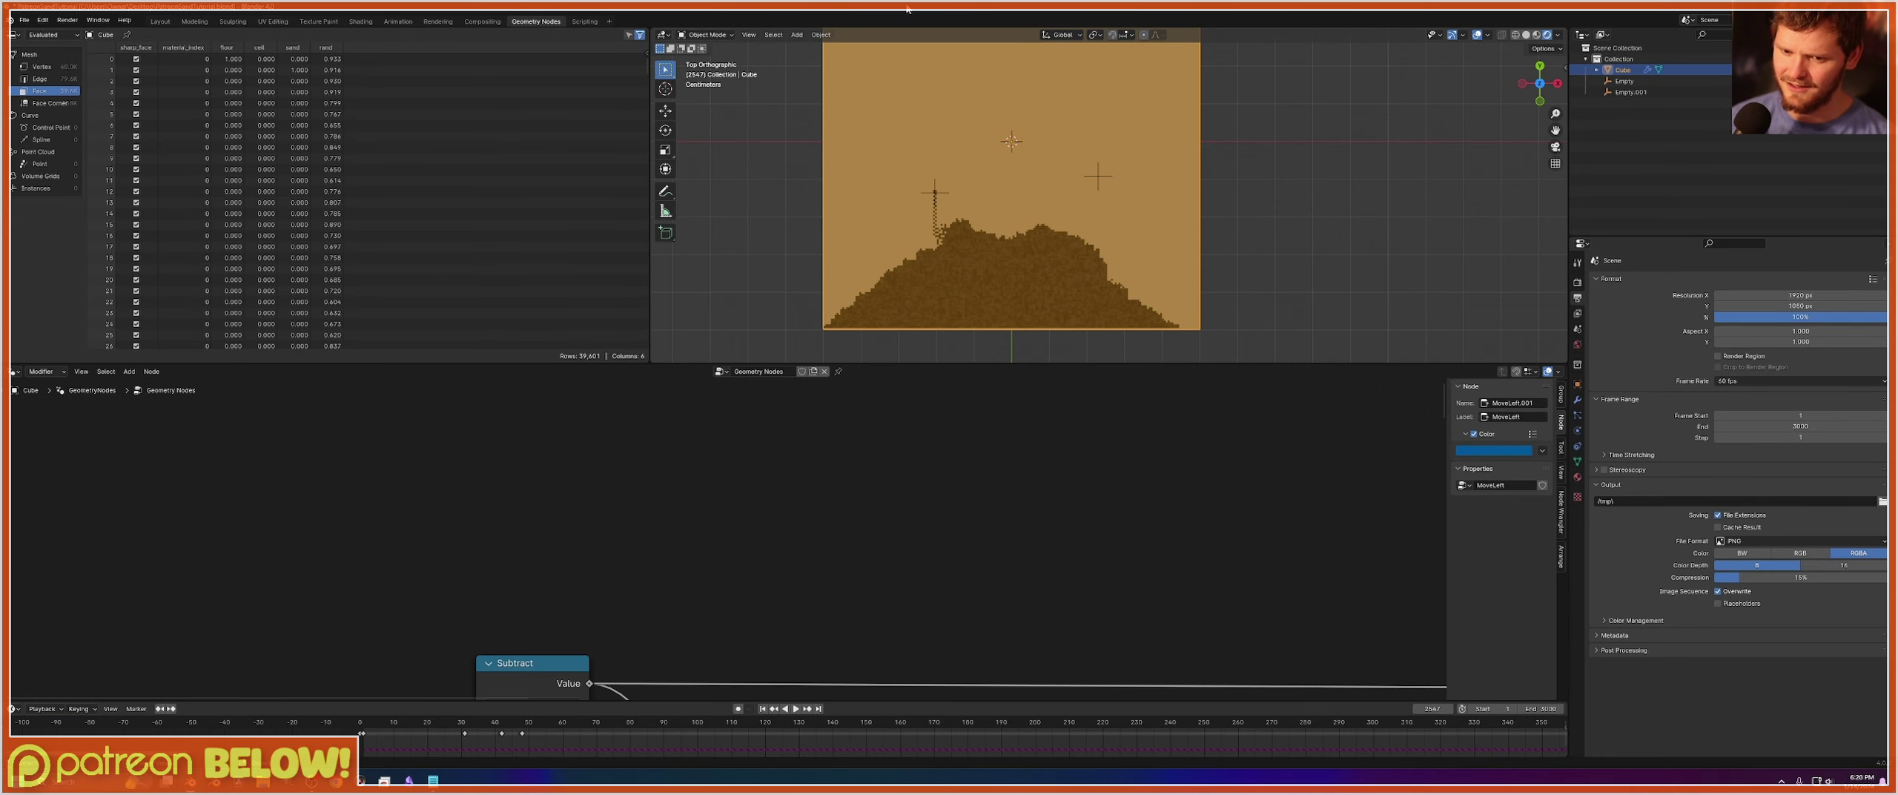
pyautogui.press('q')
pyautogui.click(932, 229)
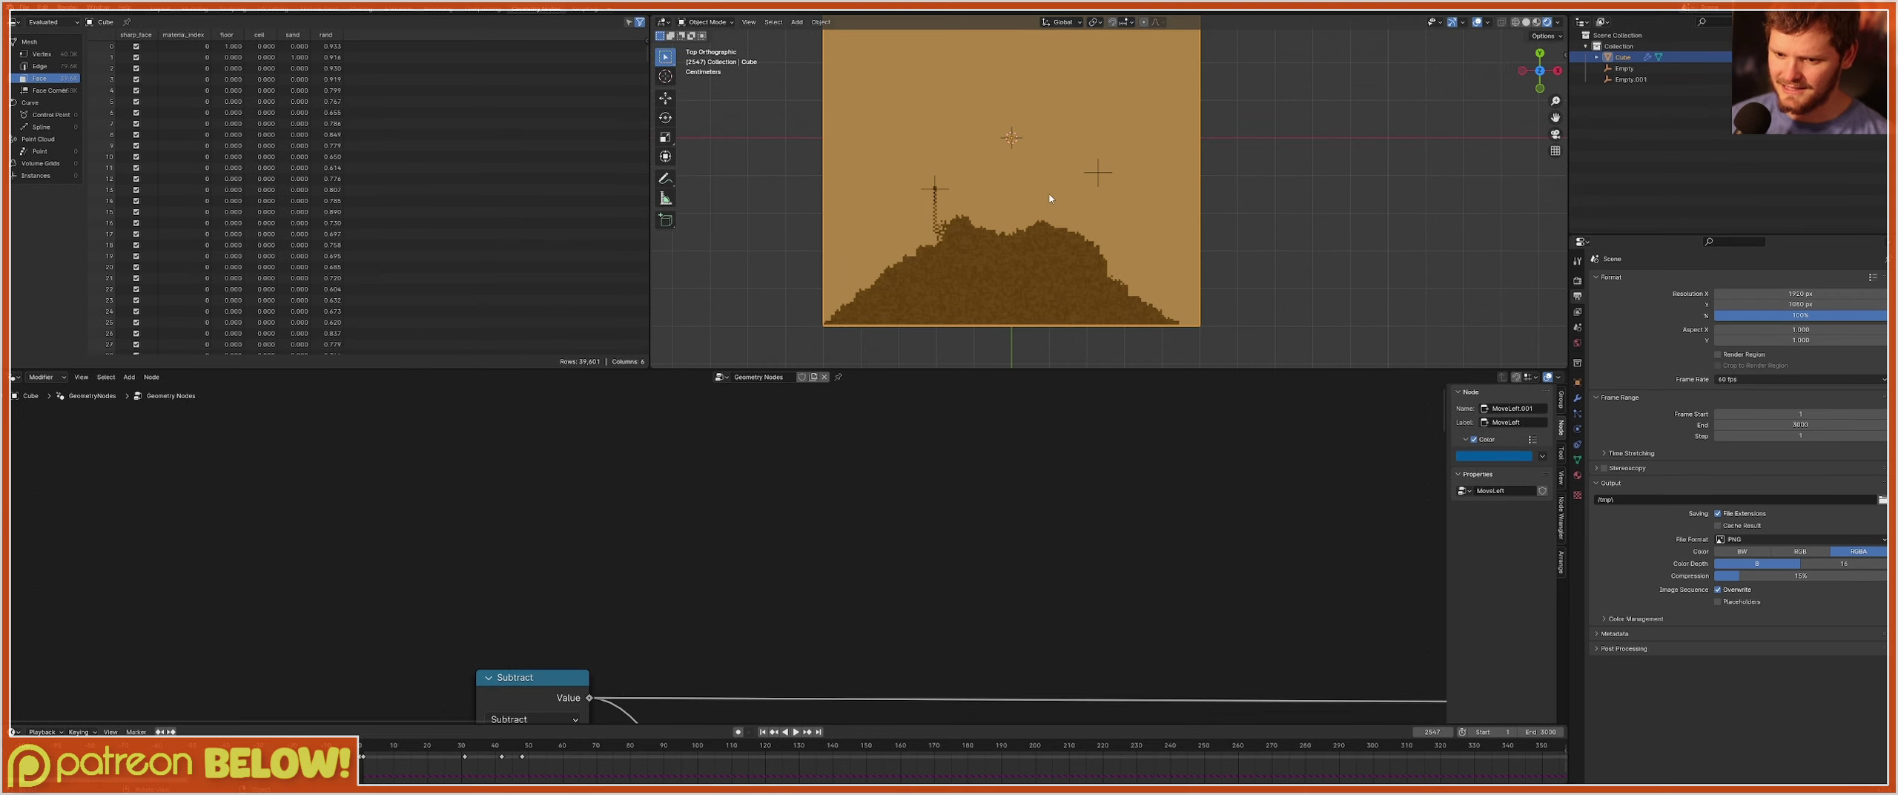
pyautogui.click(1102, 177)
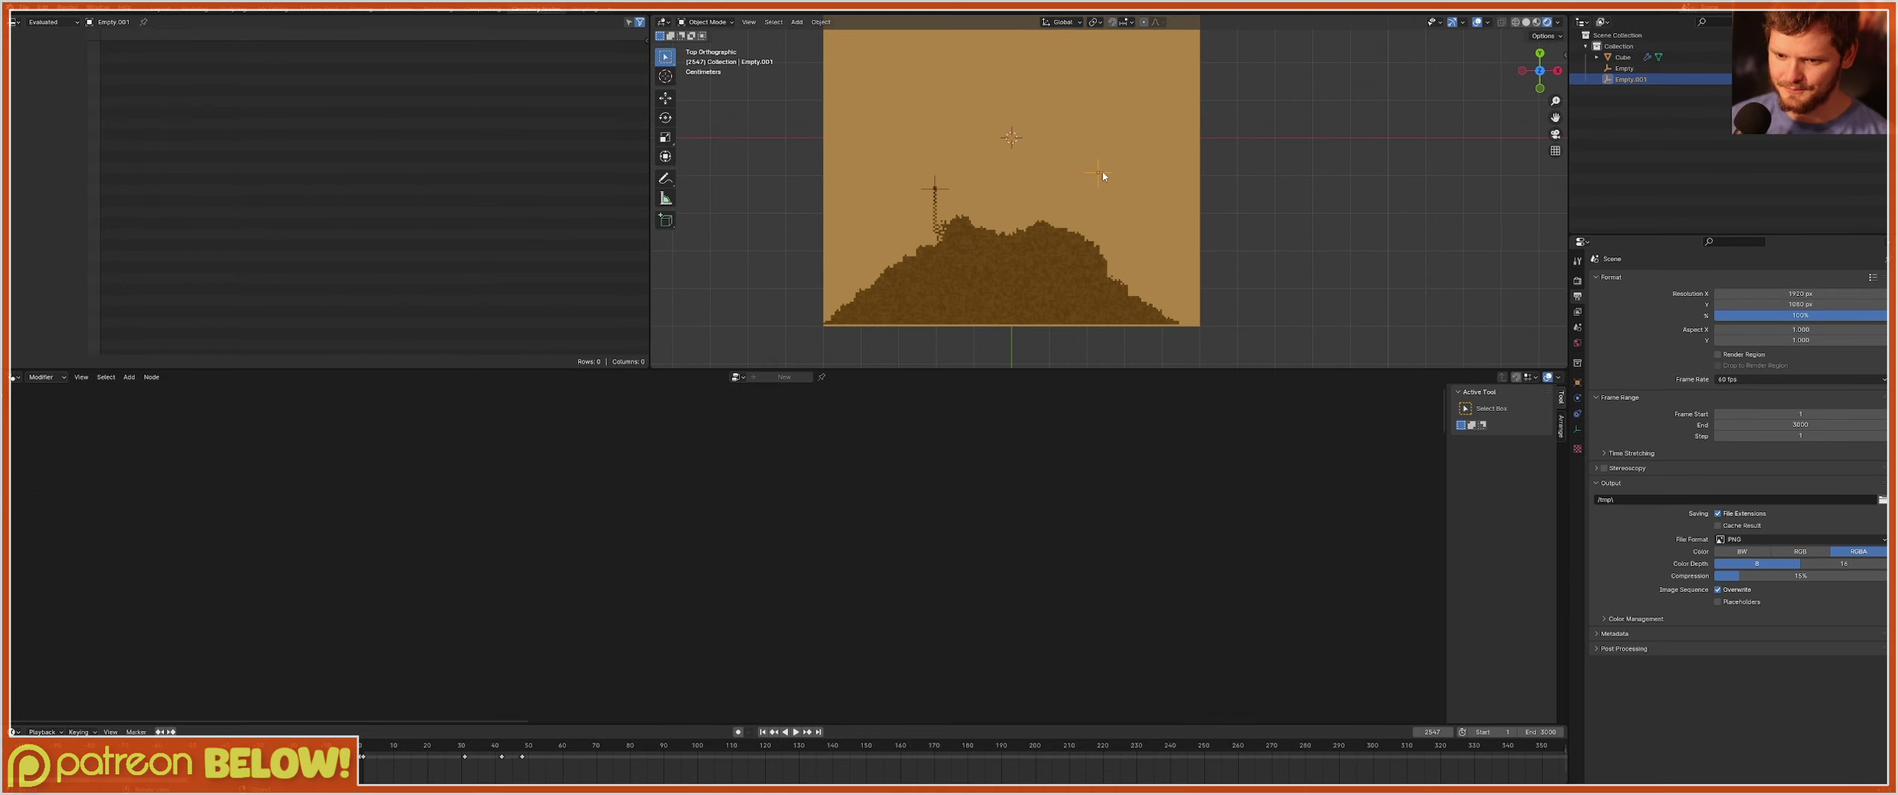
# Select the sand plane and rearrange its simulation nodes, leaving free space between the MoveLeft group and Simulation Output.
pyautogui.click(863, 148)
pyautogui.scroll(-15, 964, 571)
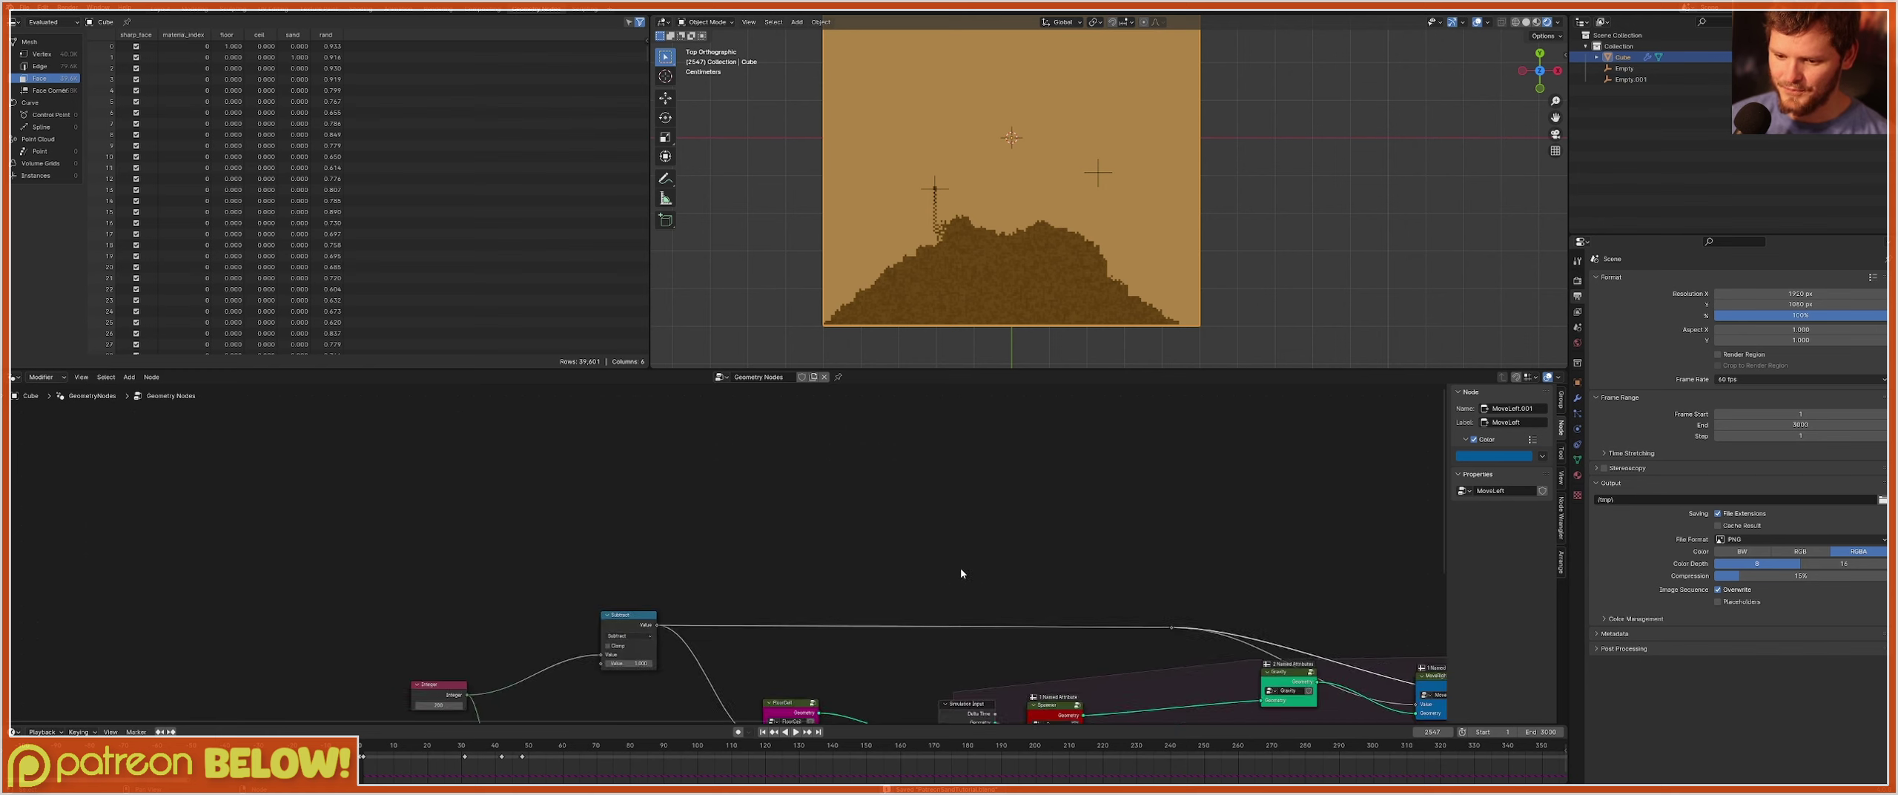
pyautogui.moveTo(1079, 584); pyautogui.dragTo(584, 519, button='middle')
pyautogui.scroll(5, 771, 526)
pyautogui.moveTo(1242, 643); pyautogui.dragTo(670, 437)
pyautogui.press('g')
pyautogui.click(979, 454)
pyautogui.moveTo(431, 530); pyautogui.dragTo(716, 564, button='middle')
pyautogui.scroll(3, 716, 565)
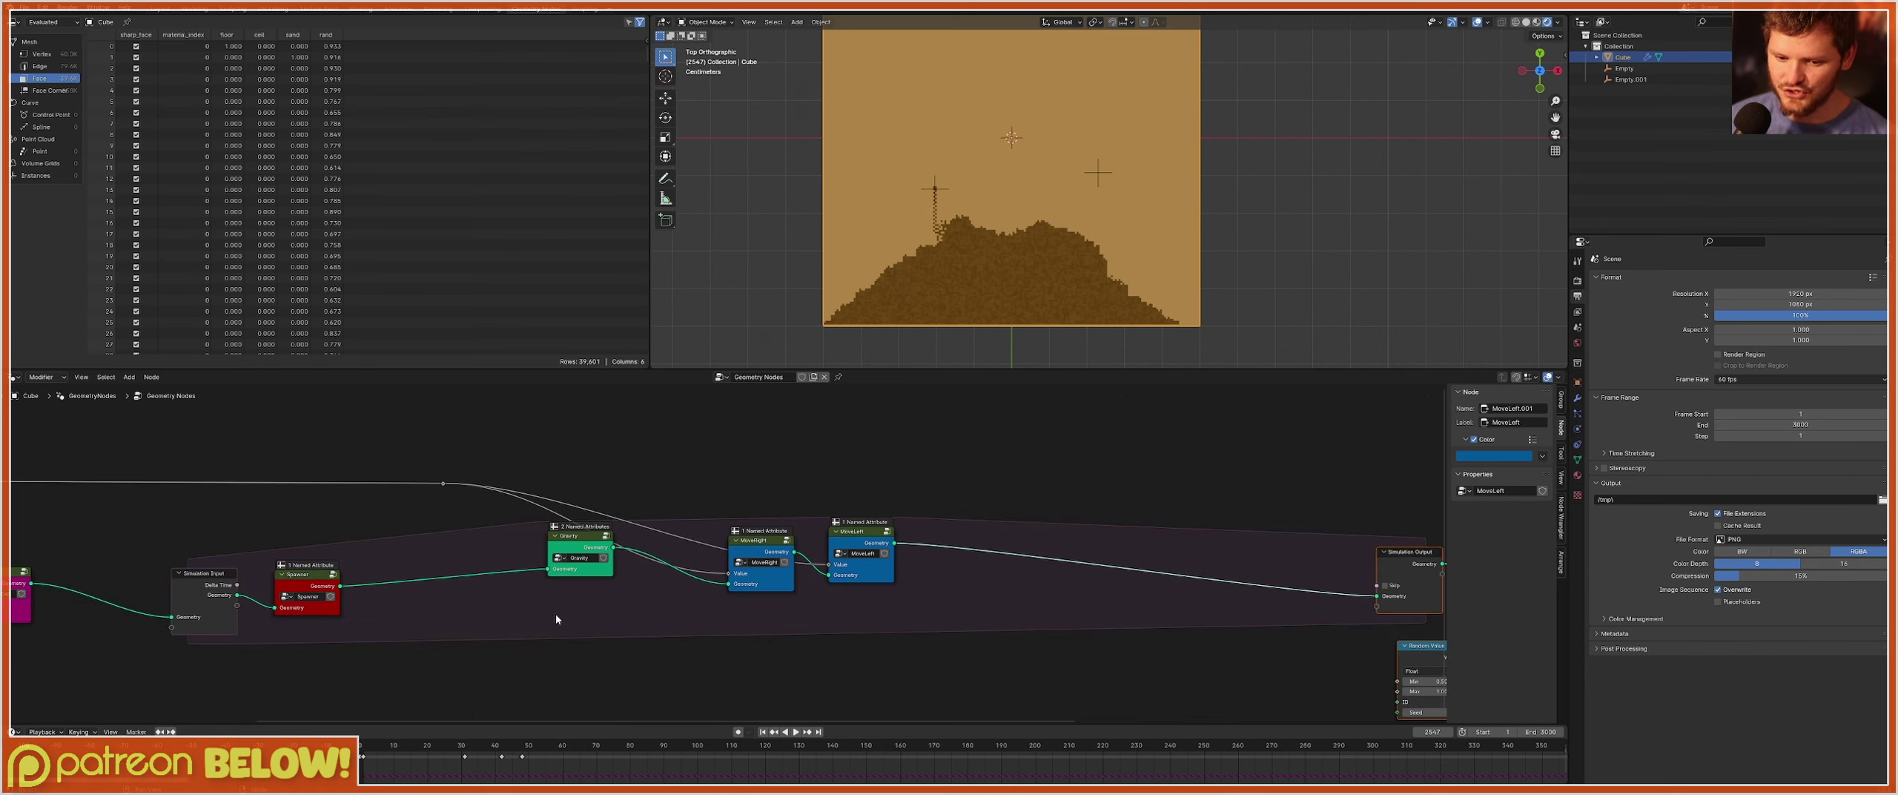
pyautogui.moveTo(555, 614); pyautogui.dragTo(911, 541)
pyautogui.press('g')
pyautogui.click(800, 559)
# Duplicate the Spawner group node, make its node group independent and rename the copy Deleter.
pyautogui.hotkey('shift', 'd')
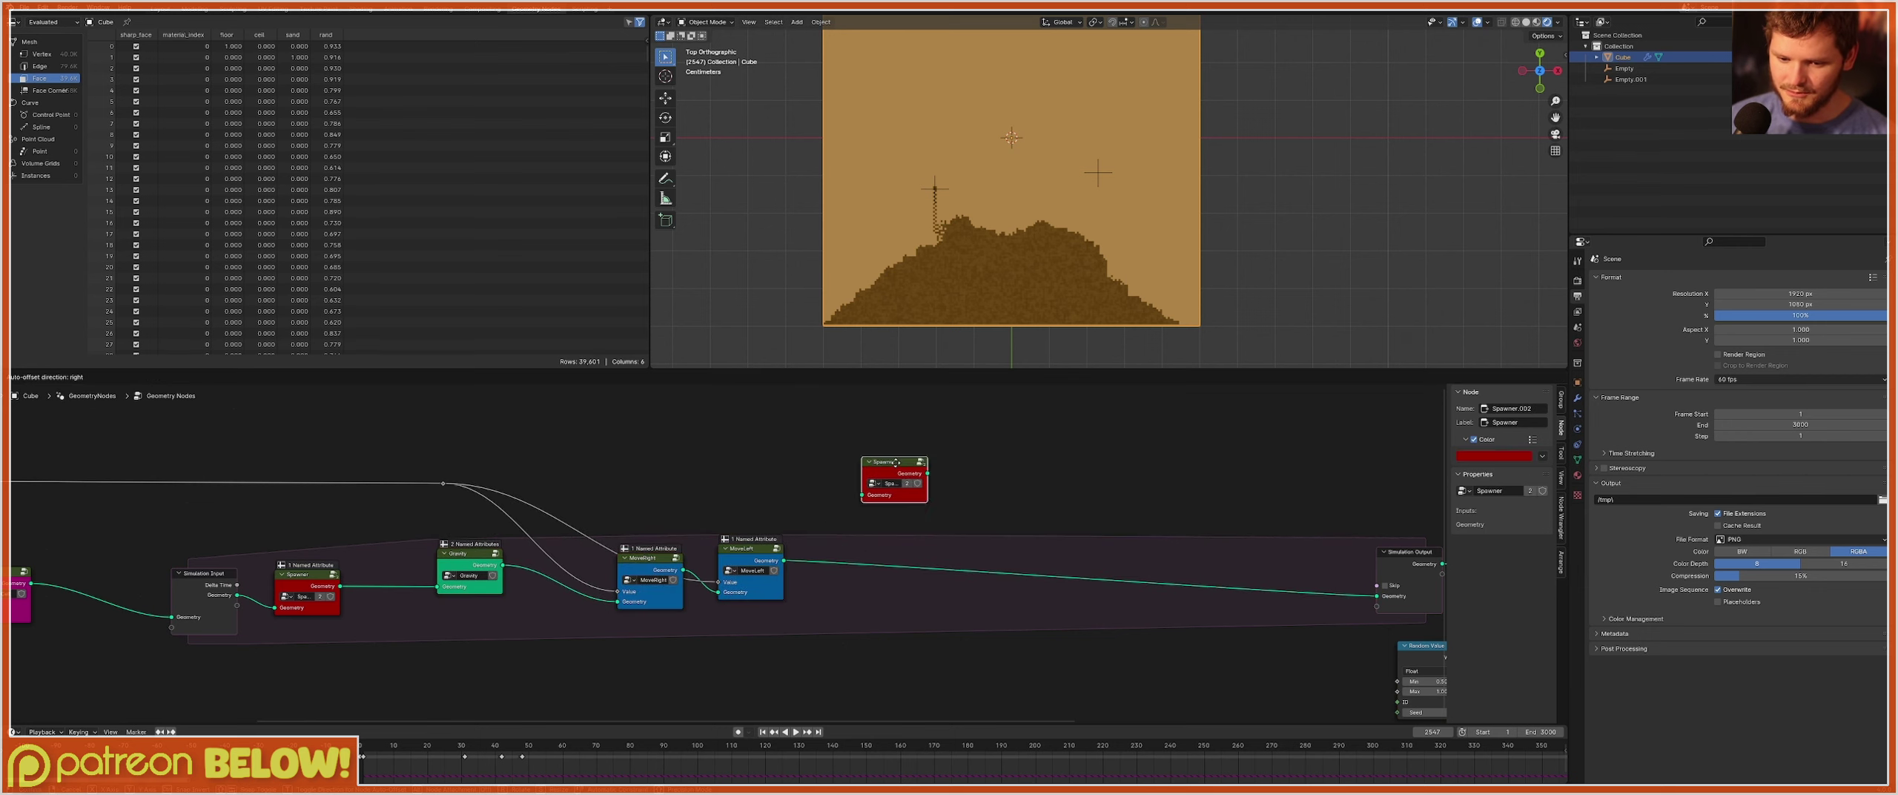
pyautogui.click(940, 479)
pyautogui.scroll(2, 964, 496)
pyautogui.click(811, 468)
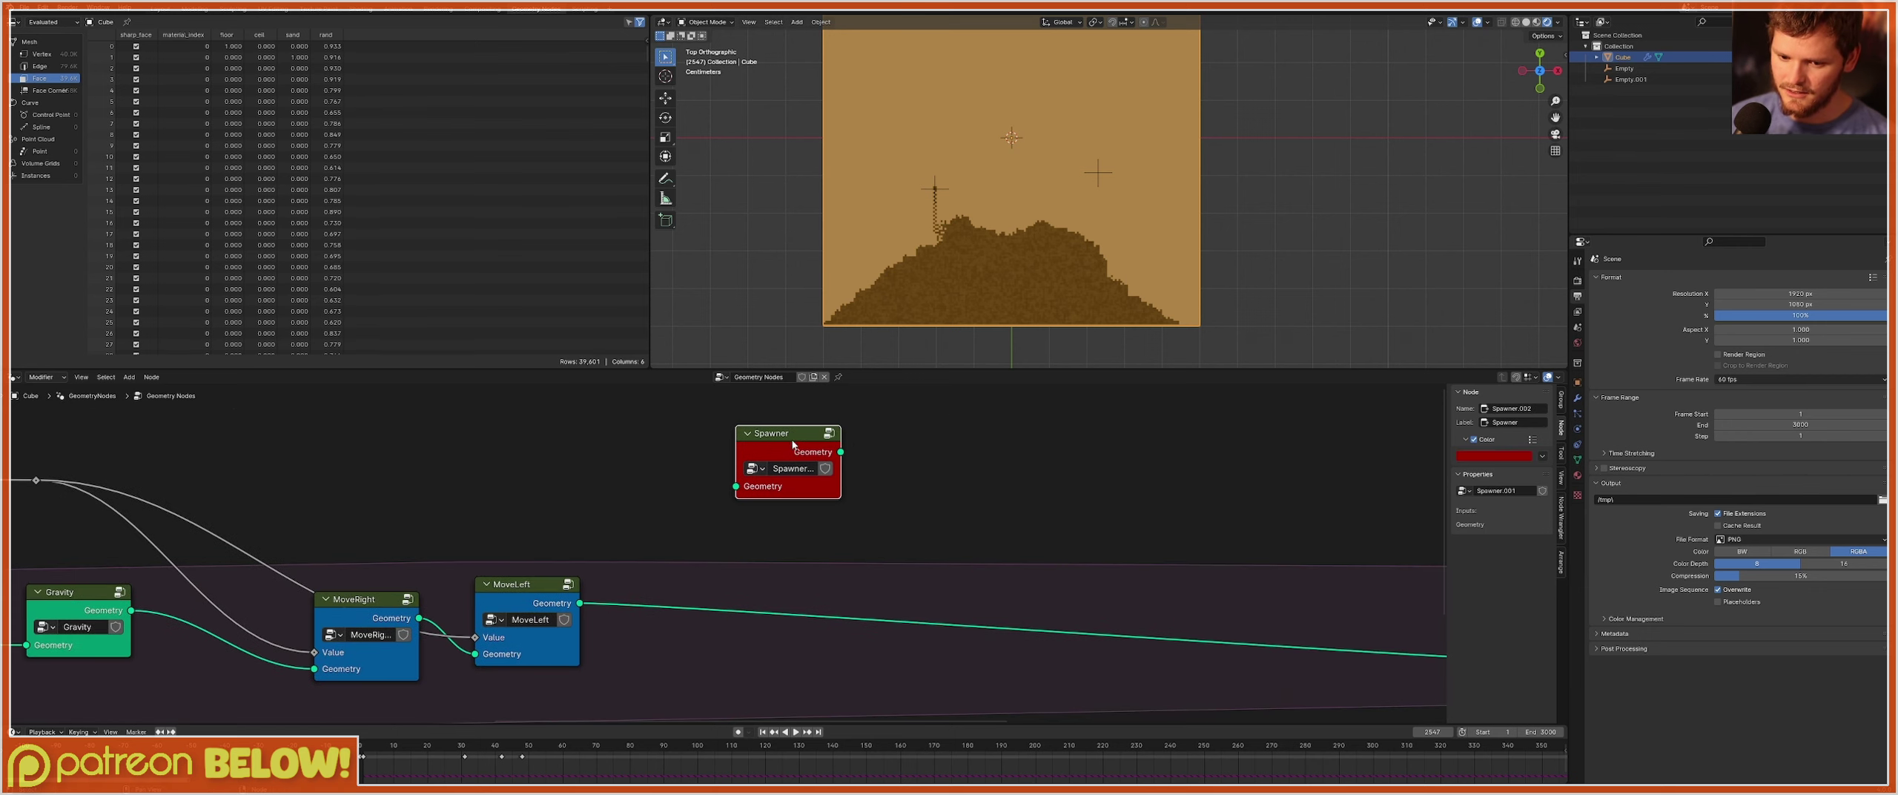
pyautogui.doubleClick(790, 468)
pyautogui.write('Deleter')
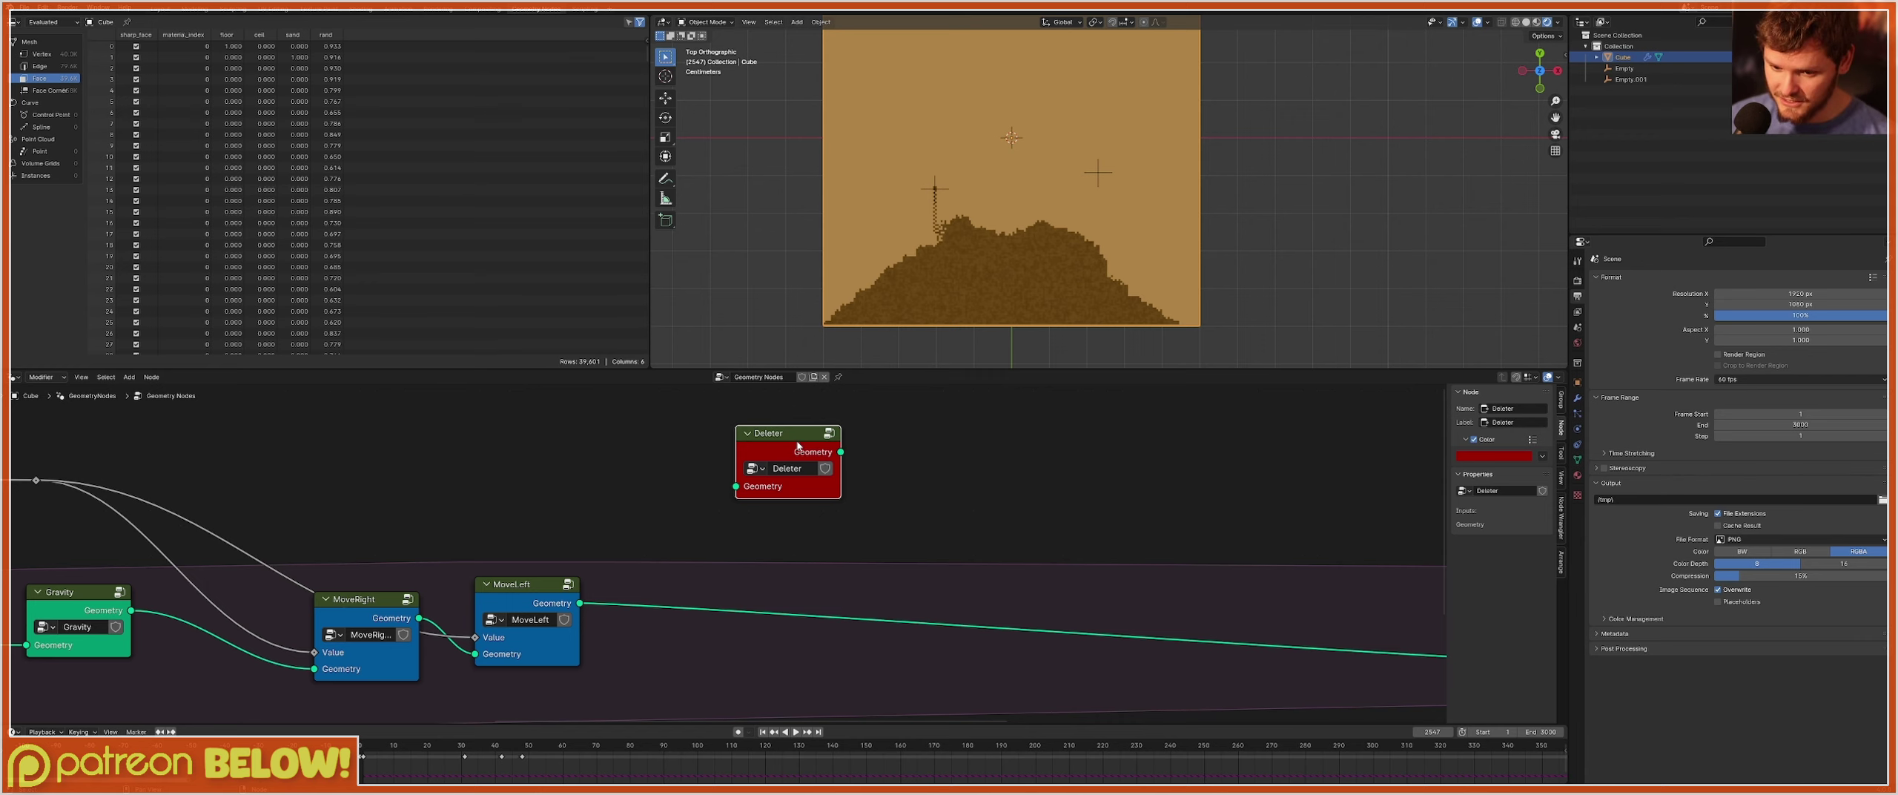
# Inside the Deleter group, set the stored sand attribute value to 0 and the Object Info object to Empty.001.
pyautogui.press('Tab')
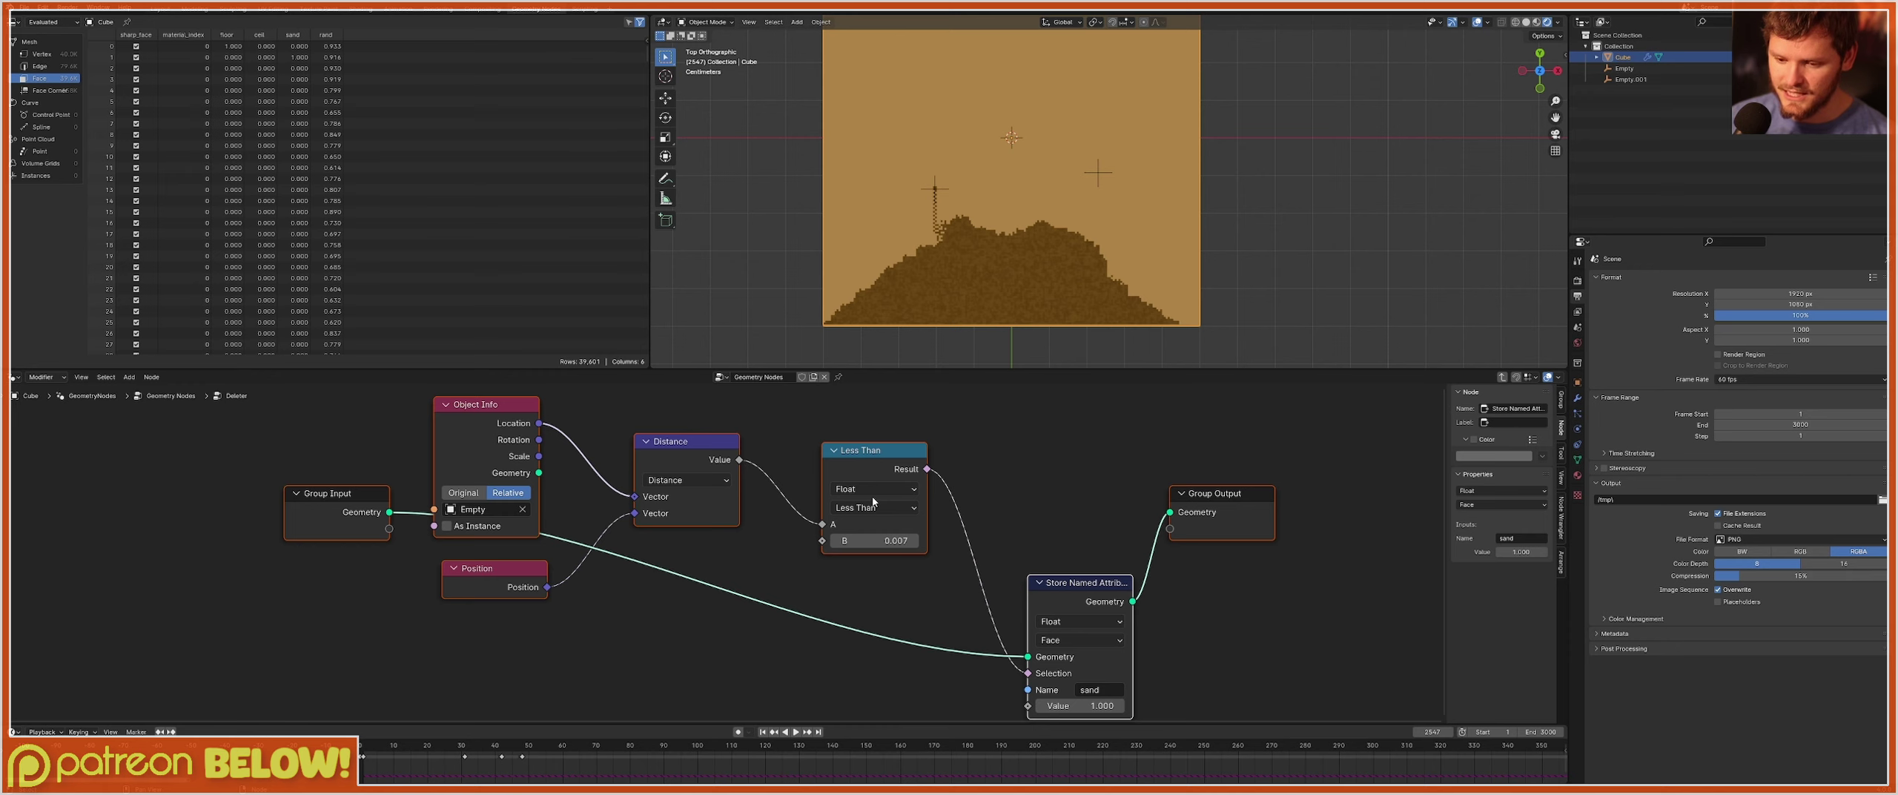
pyautogui.moveTo(1044, 614); pyautogui.dragTo(882, 525, button='middle')
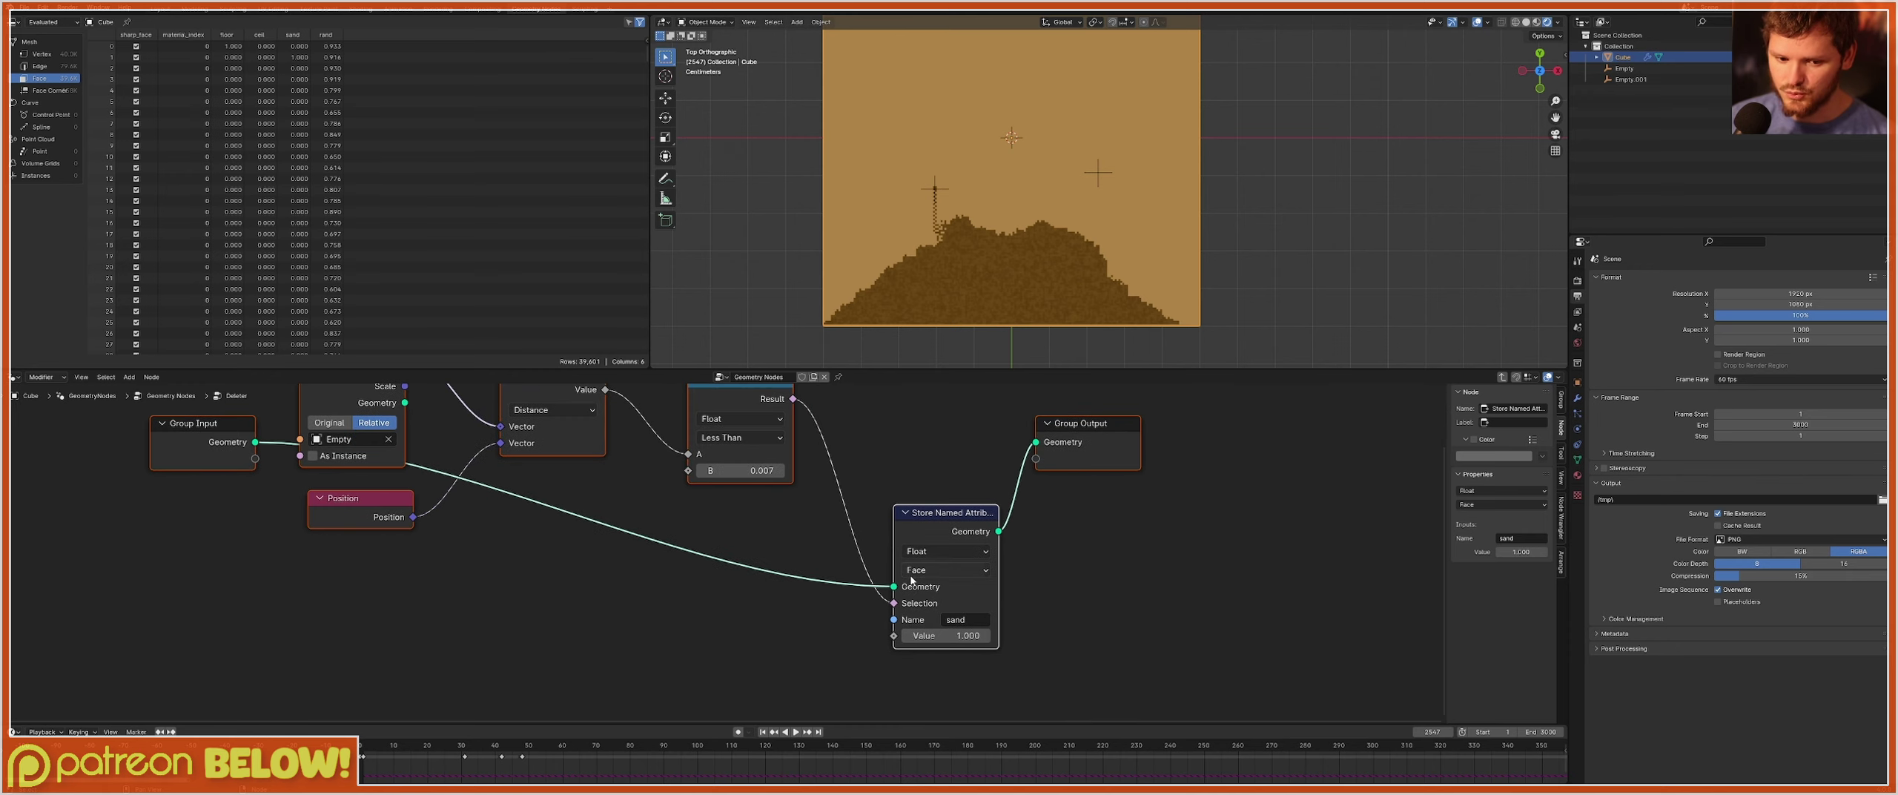
pyautogui.click(943, 635)
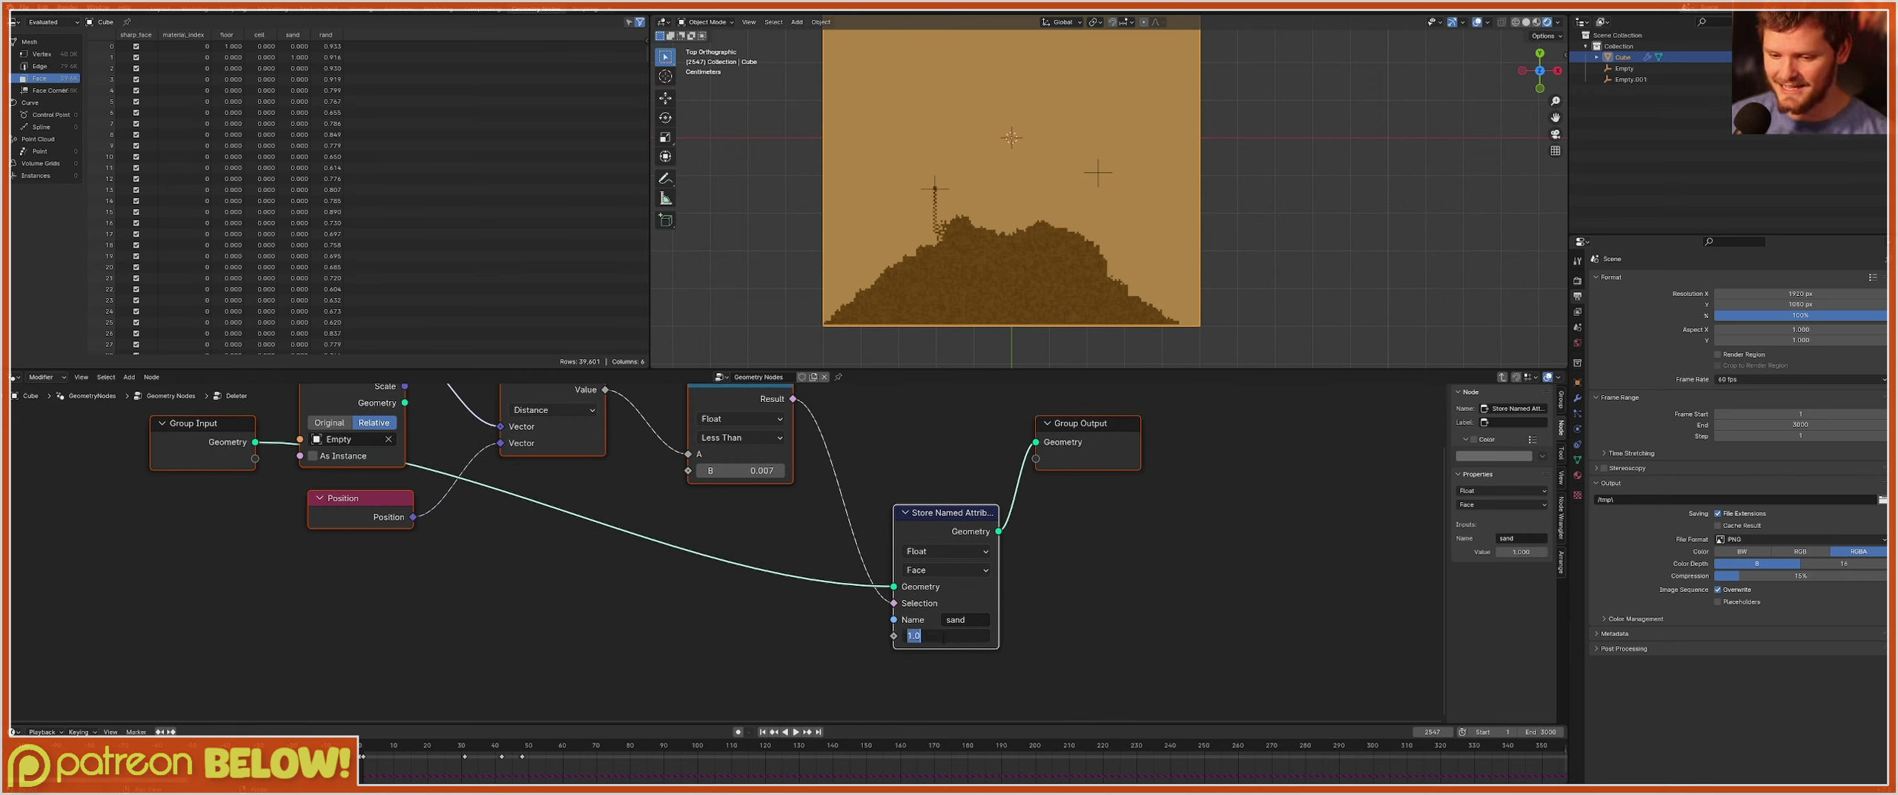
pyautogui.write('0')
pyautogui.press('Return')
pyautogui.moveTo(742, 563); pyautogui.dragTo(1023, 617, button='middle')
pyautogui.click(620, 493)
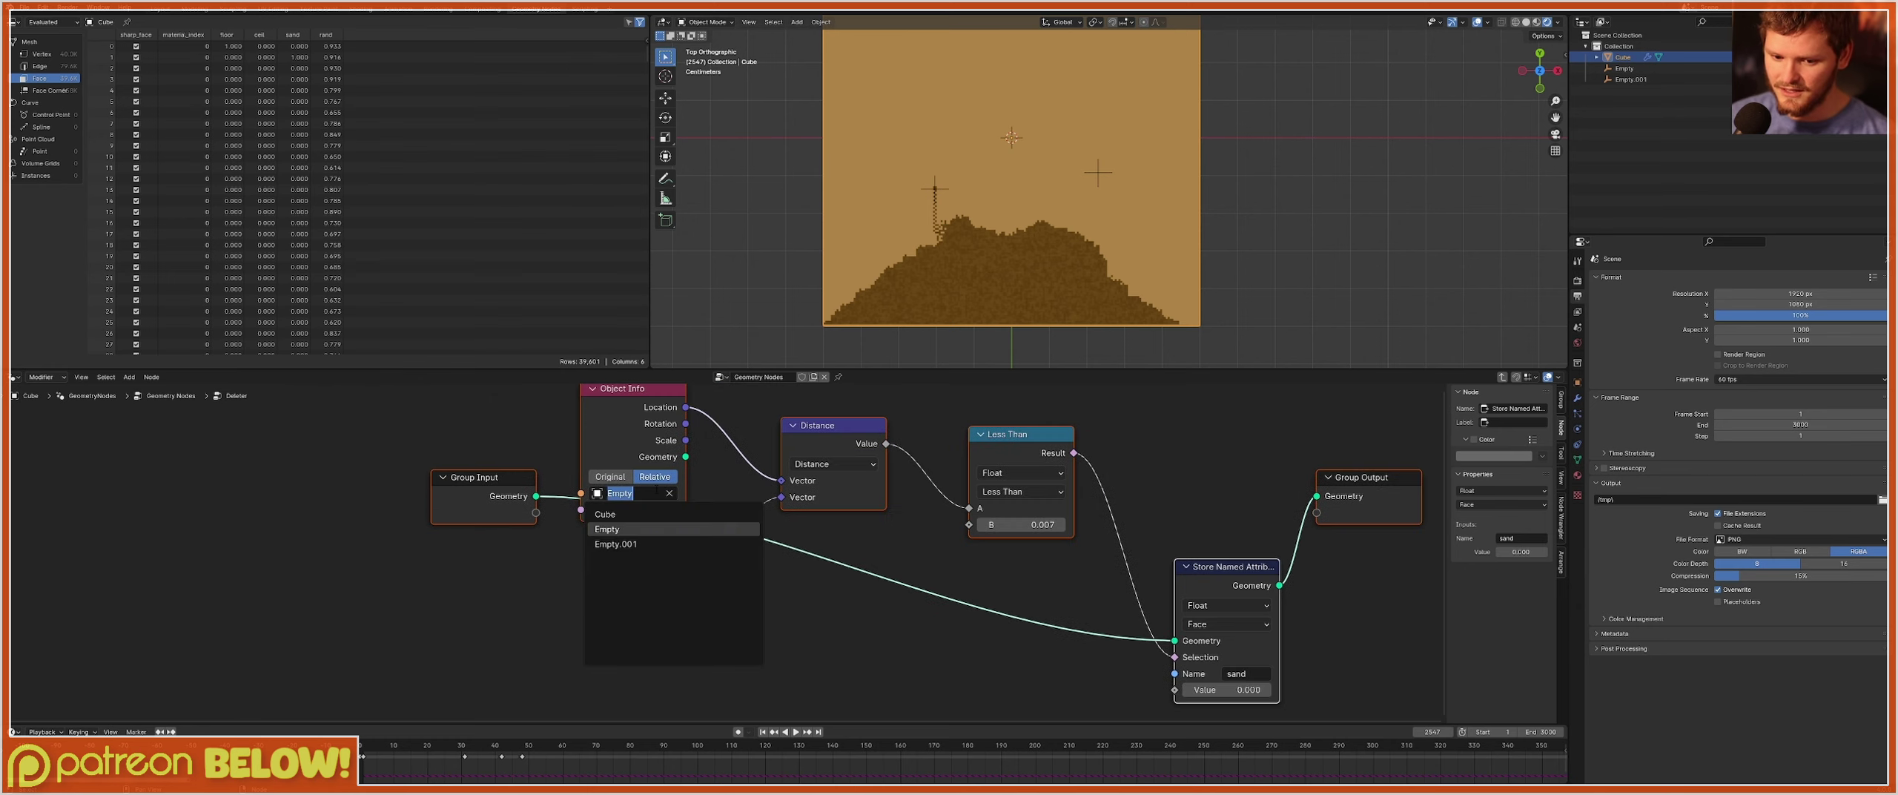
pyautogui.press('Return')
# Leave the group, insert the Deleter node between MoveLeft and Simulation Output, and play the simulation from the start.
pyautogui.press('Tab')
pyautogui.moveTo(769, 433); pyautogui.dragTo(796, 560)
pyautogui.hotkey('shift', 'Left')
pyautogui.press('space')
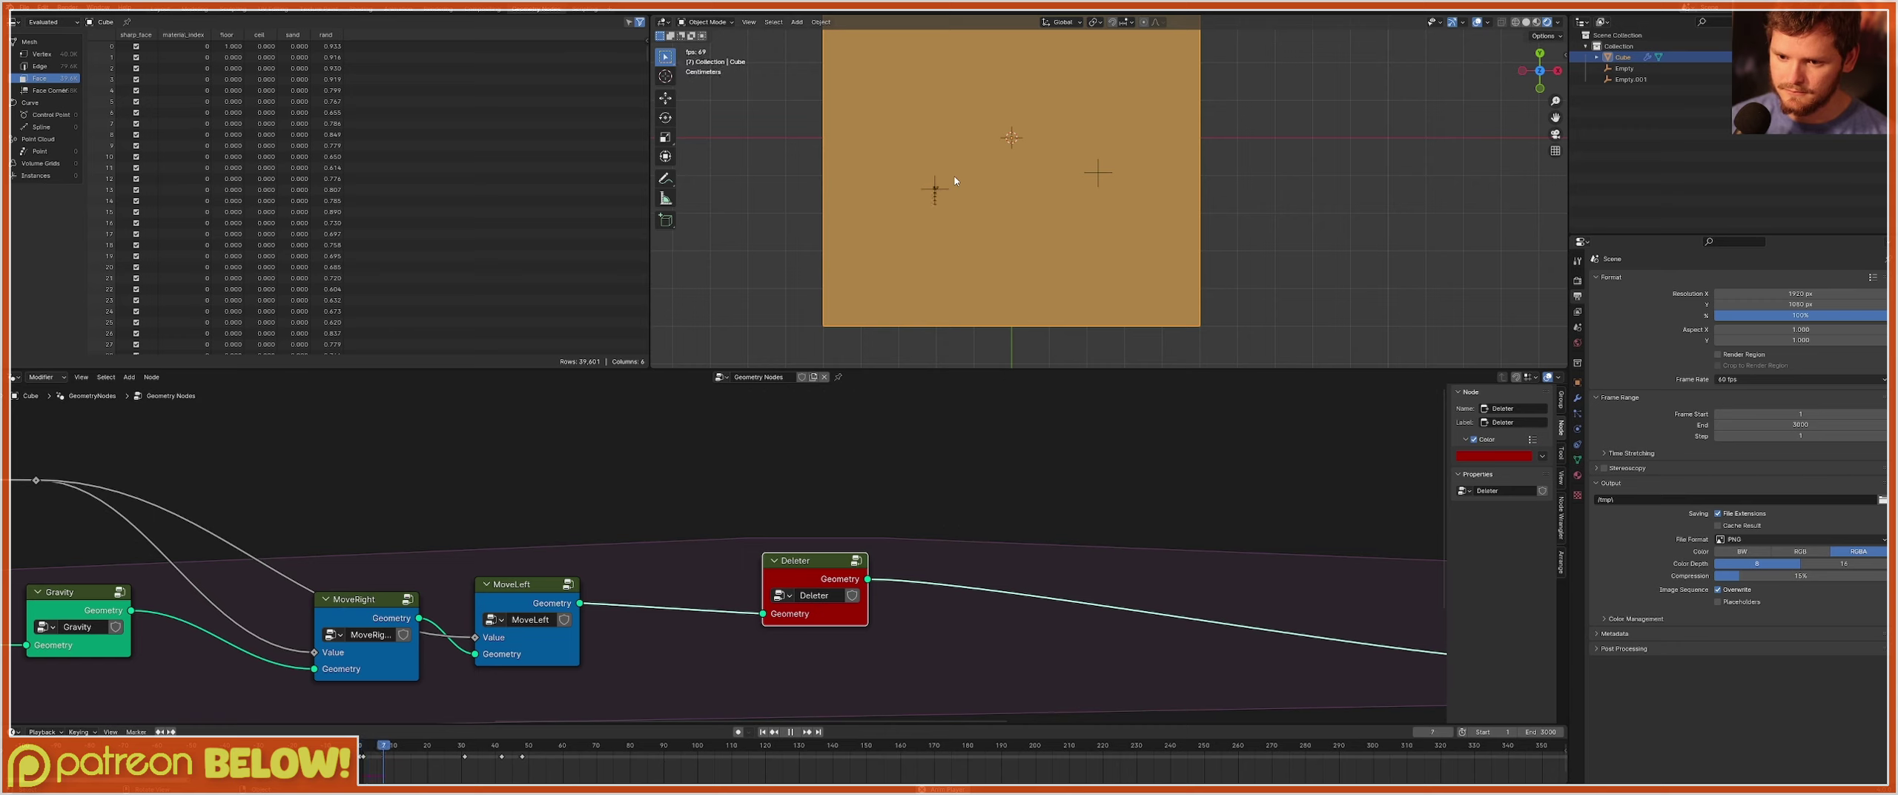
# Move the Empty during playback to pour a sand mound, ending with it below the plane.
pyautogui.click(936, 187)
pyautogui.press('g')
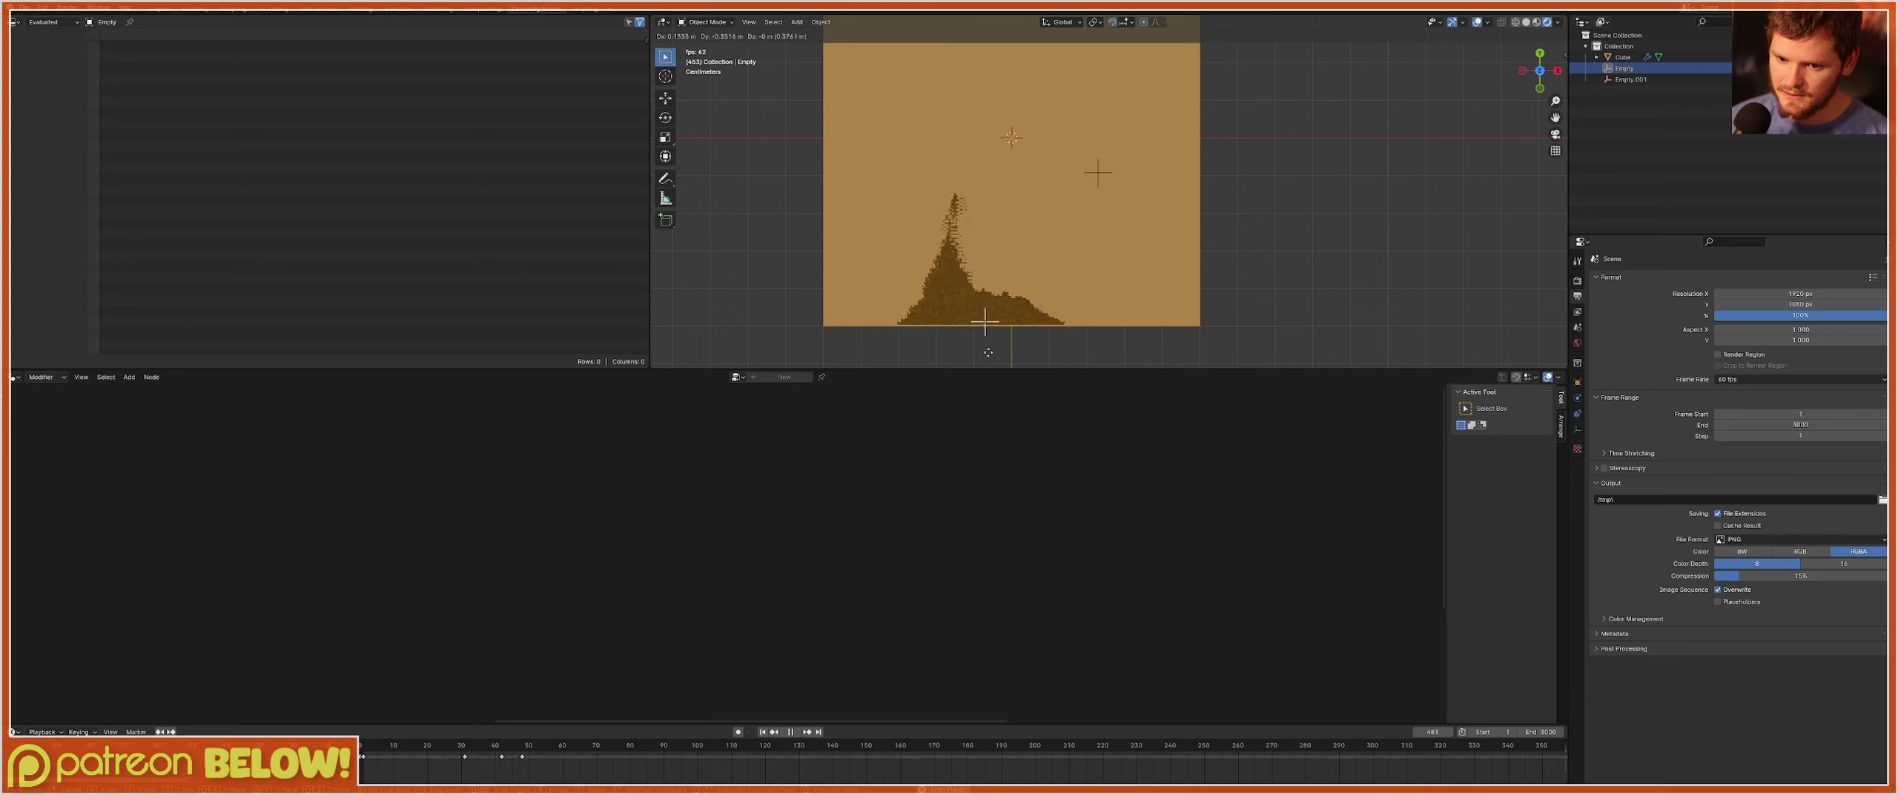
pyautogui.click(981, 364)
pyautogui.scroll(2, 1029, 228)
pyautogui.keyDown('shift'); pyautogui.moveTo(1048, 214); pyautogui.dragTo(1097, 123, button='middle'); pyautogui.keyUp('shift')
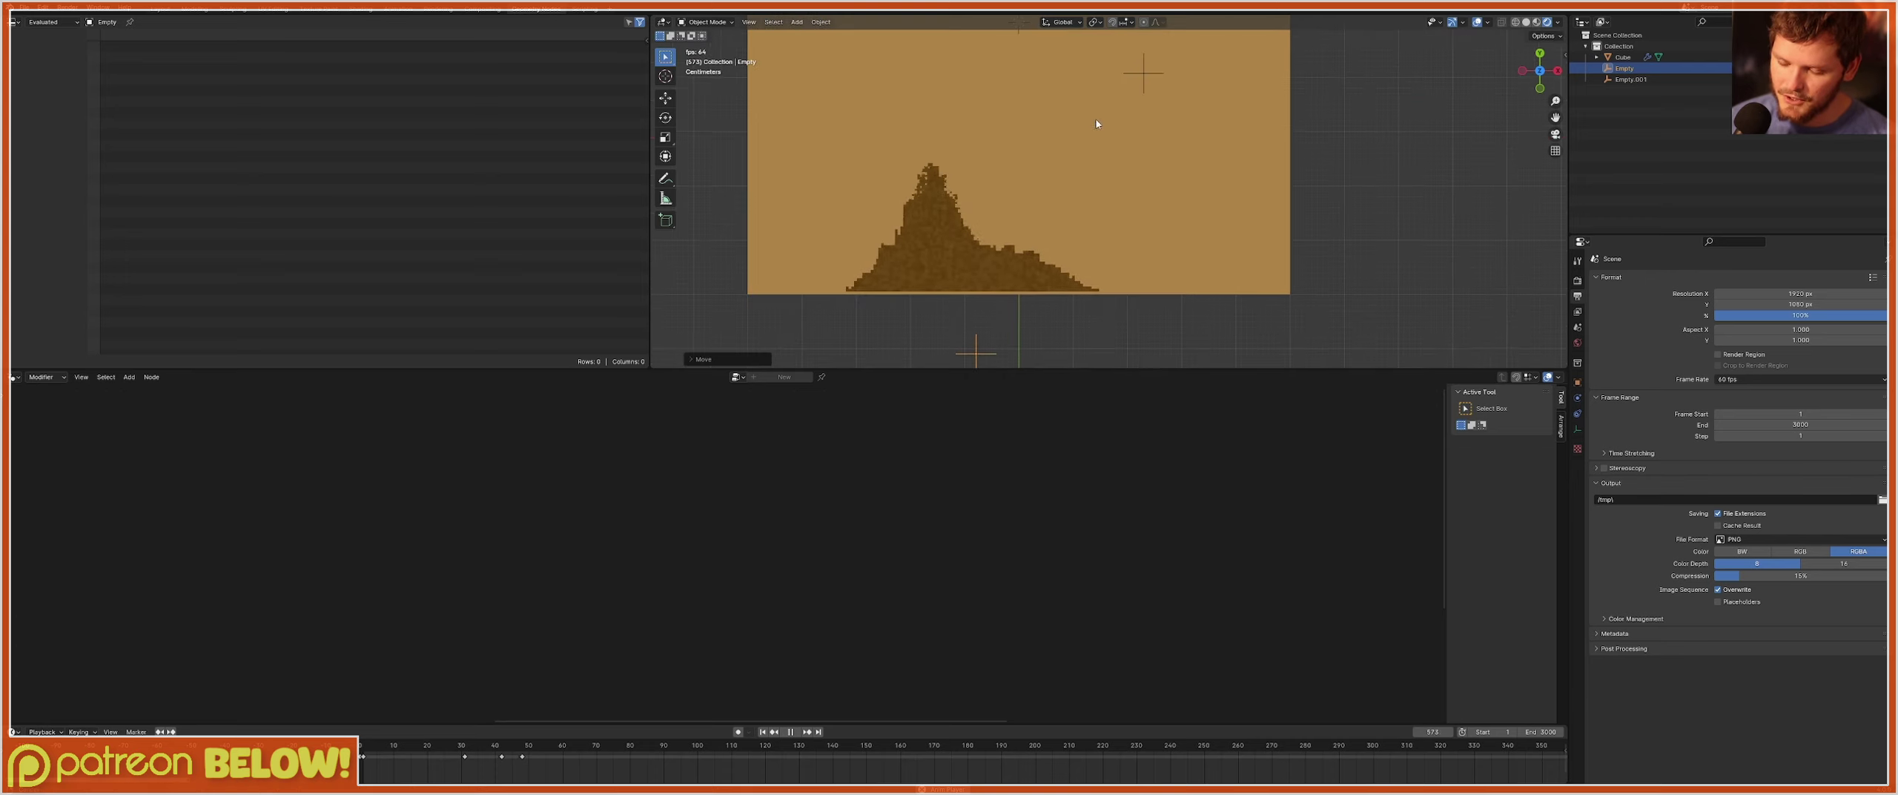
# Try to select and move Empty.001 to erase sand, and restart the simulation.
pyautogui.click(1142, 82)
pyautogui.press('g')
pyautogui.click(1143, 76)
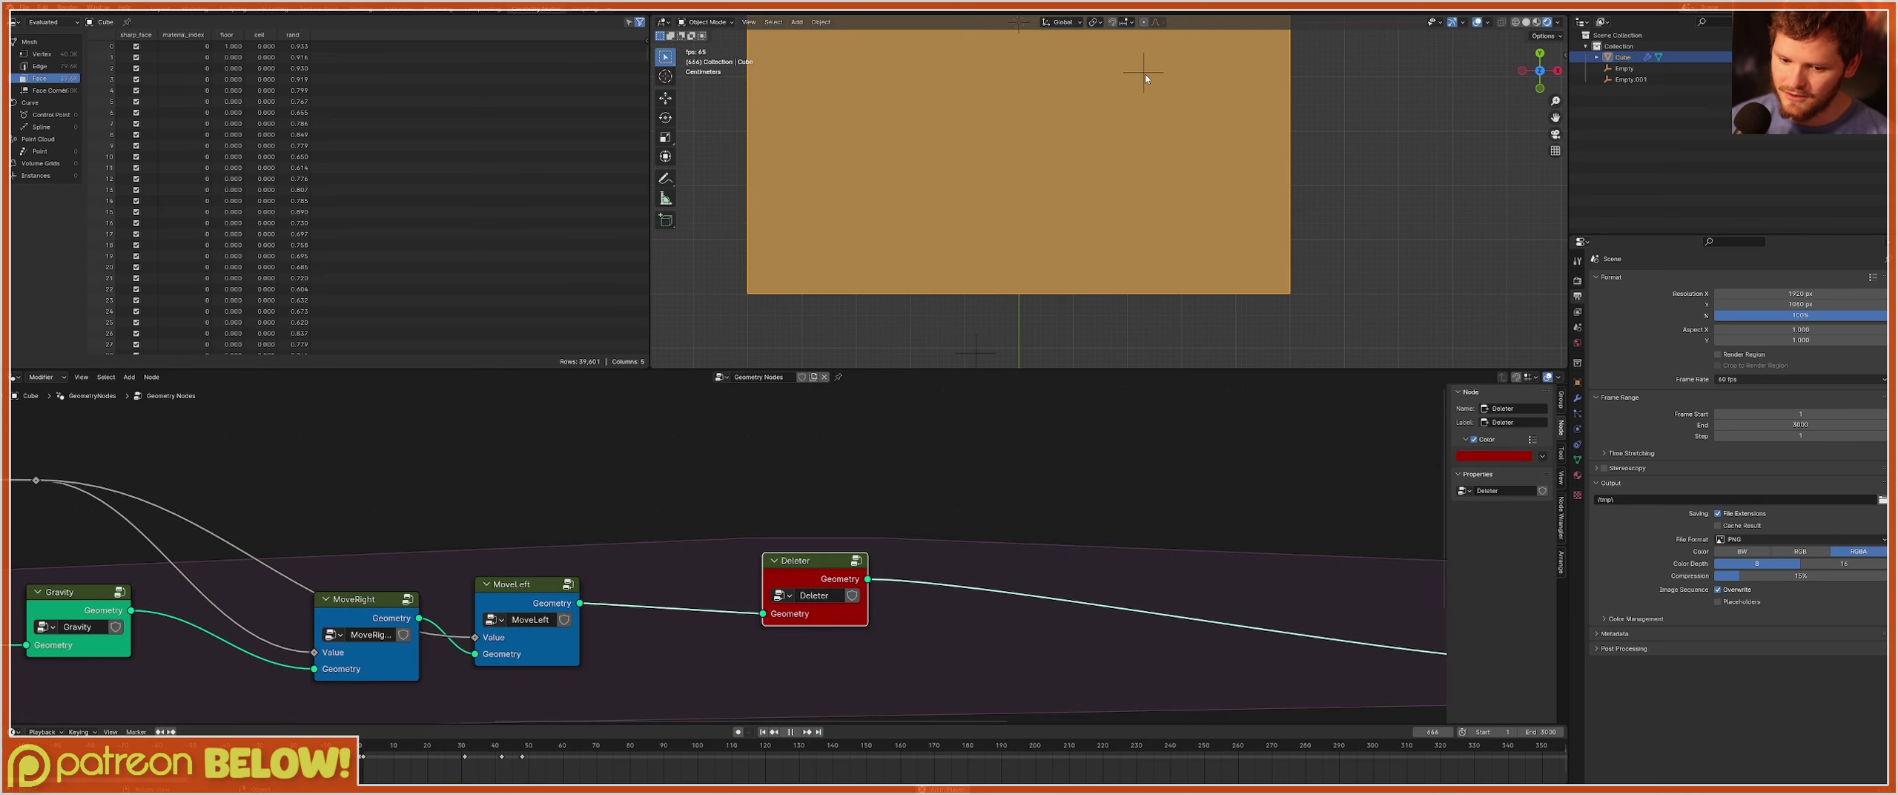
pyautogui.hotkey('shift', 'Left')
pyautogui.press('space')
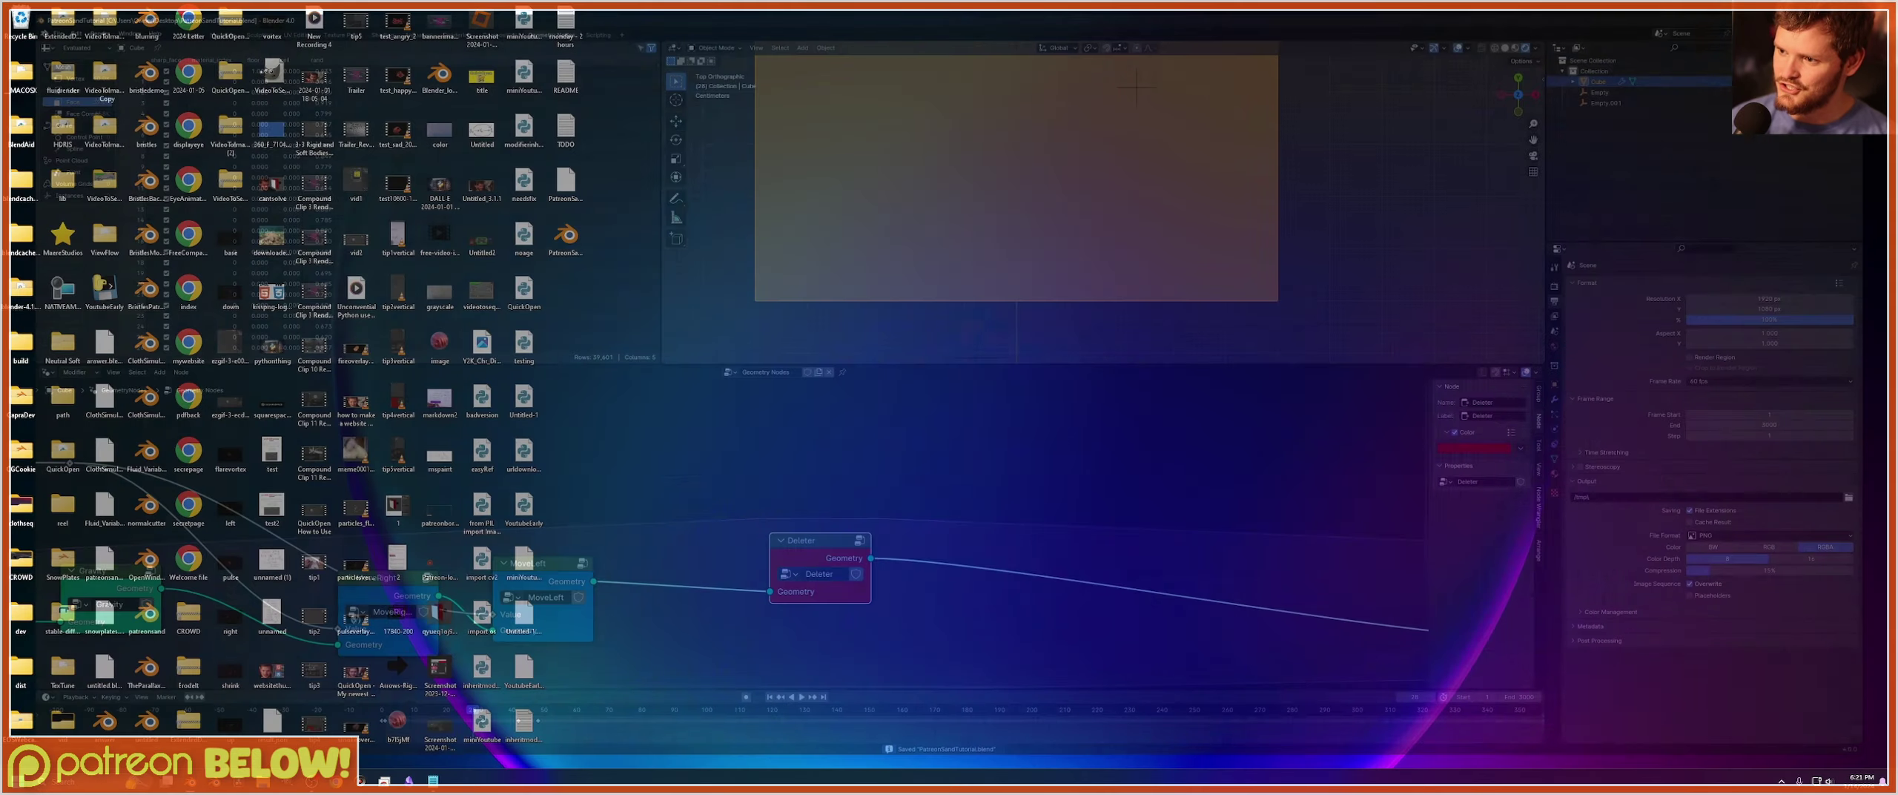
# Launch Blender 4.0 again and reopen the recent file PatreonSandTutorial.blend.
pyautogui.press('super')
pyautogui.write('blender')
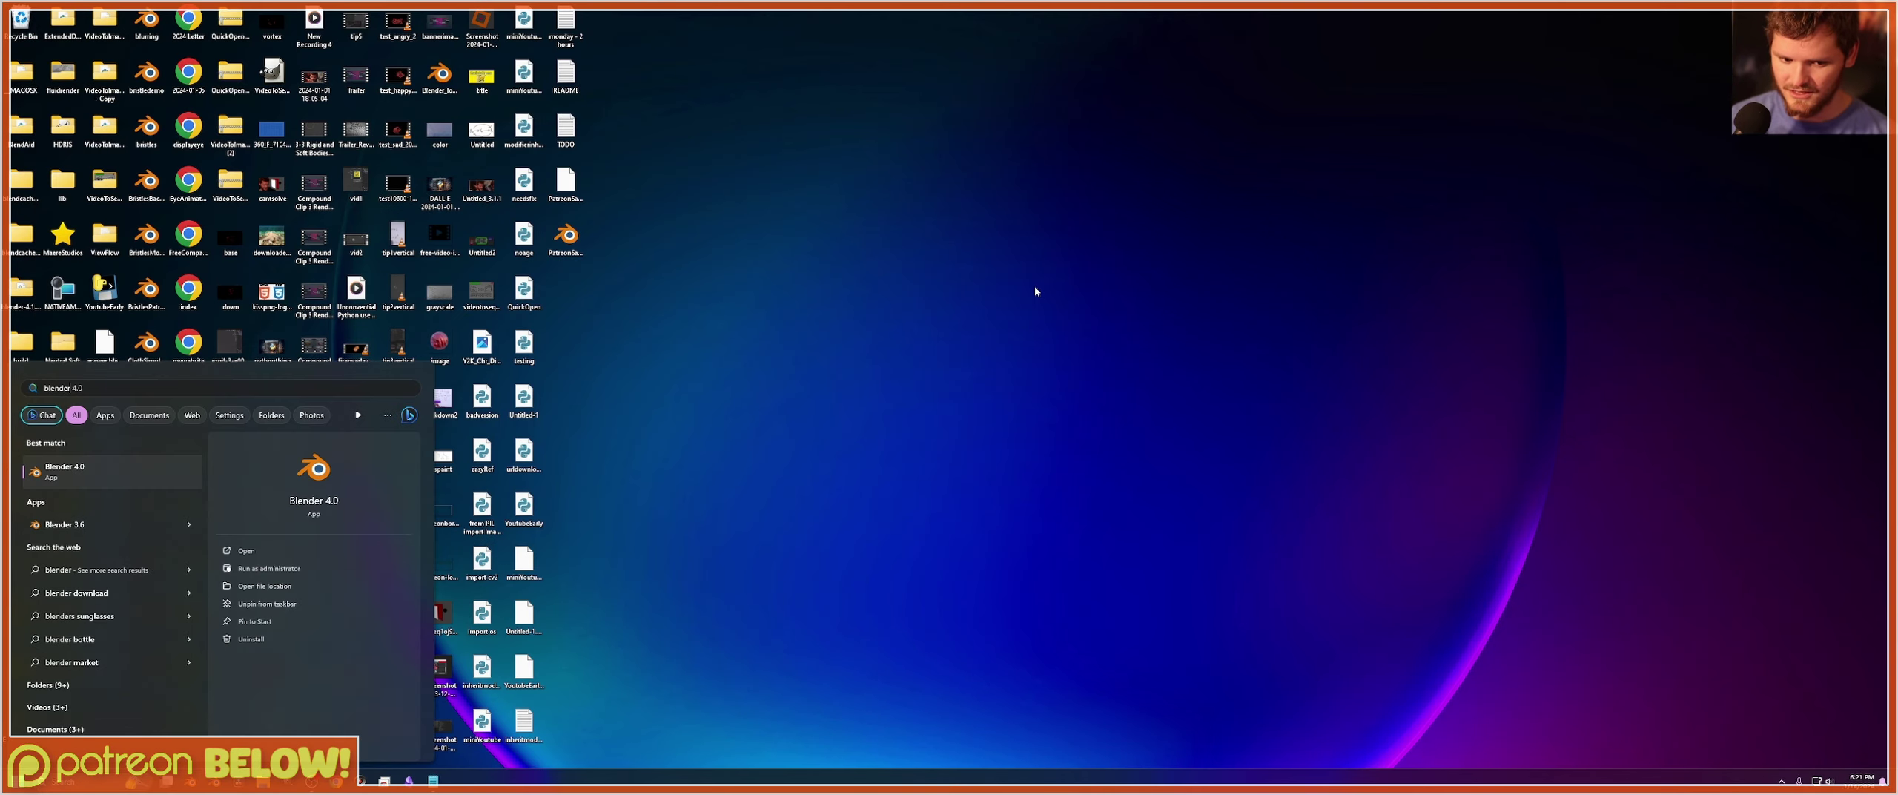
pyautogui.press('Return')
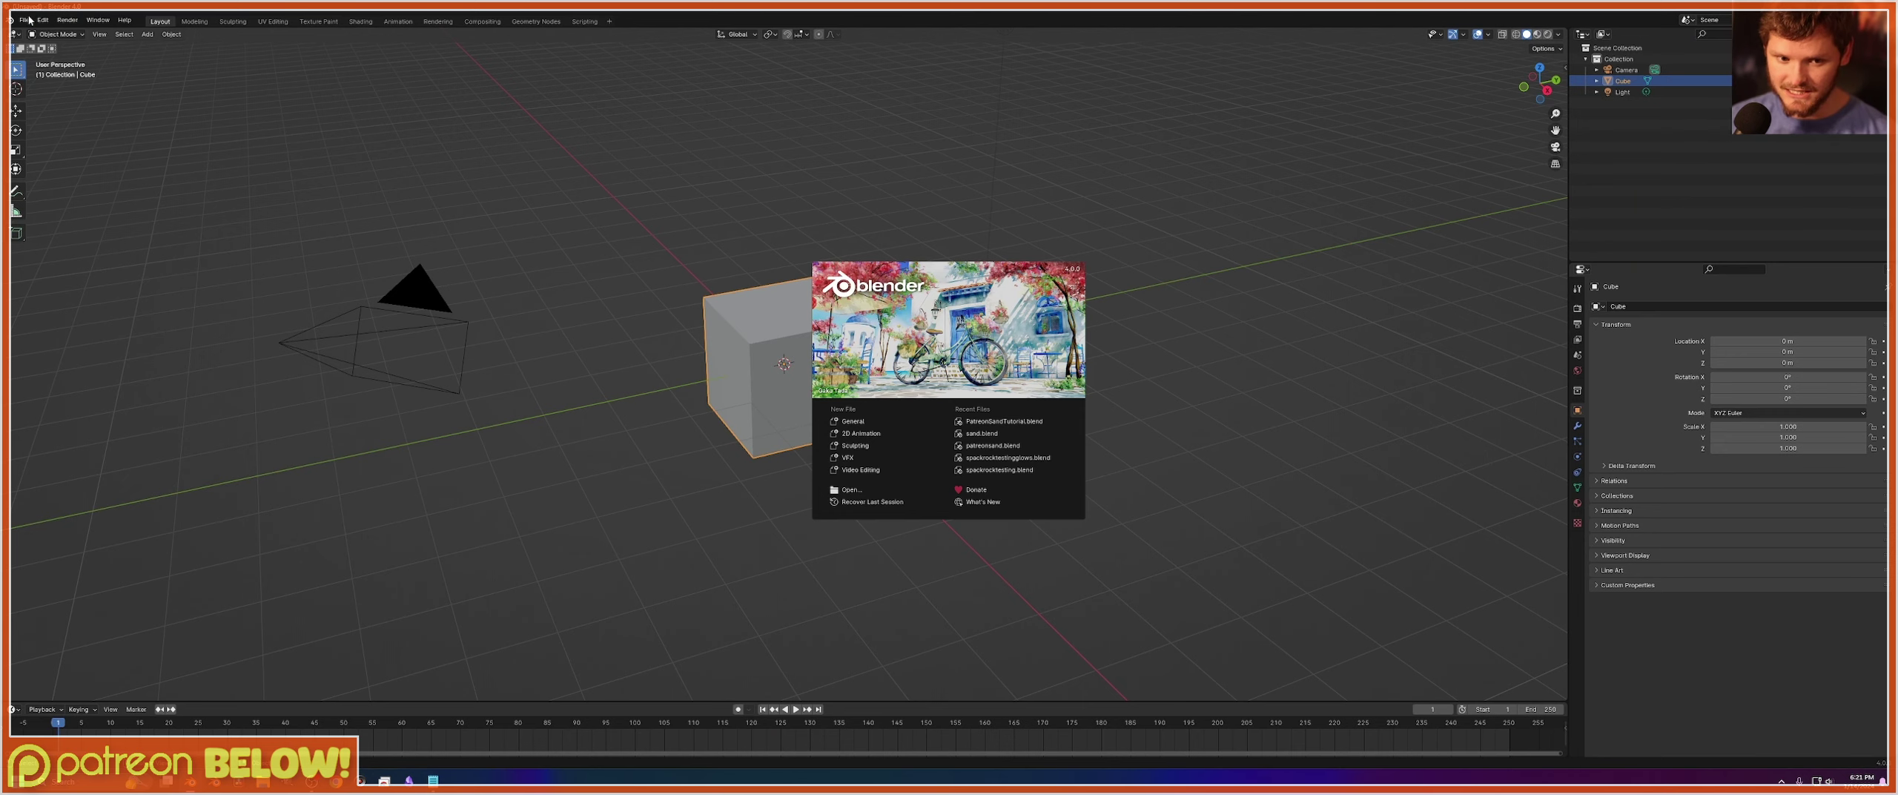
pyautogui.click(28, 20)
pyautogui.click(25, 19)
pyautogui.moveTo(52, 54)
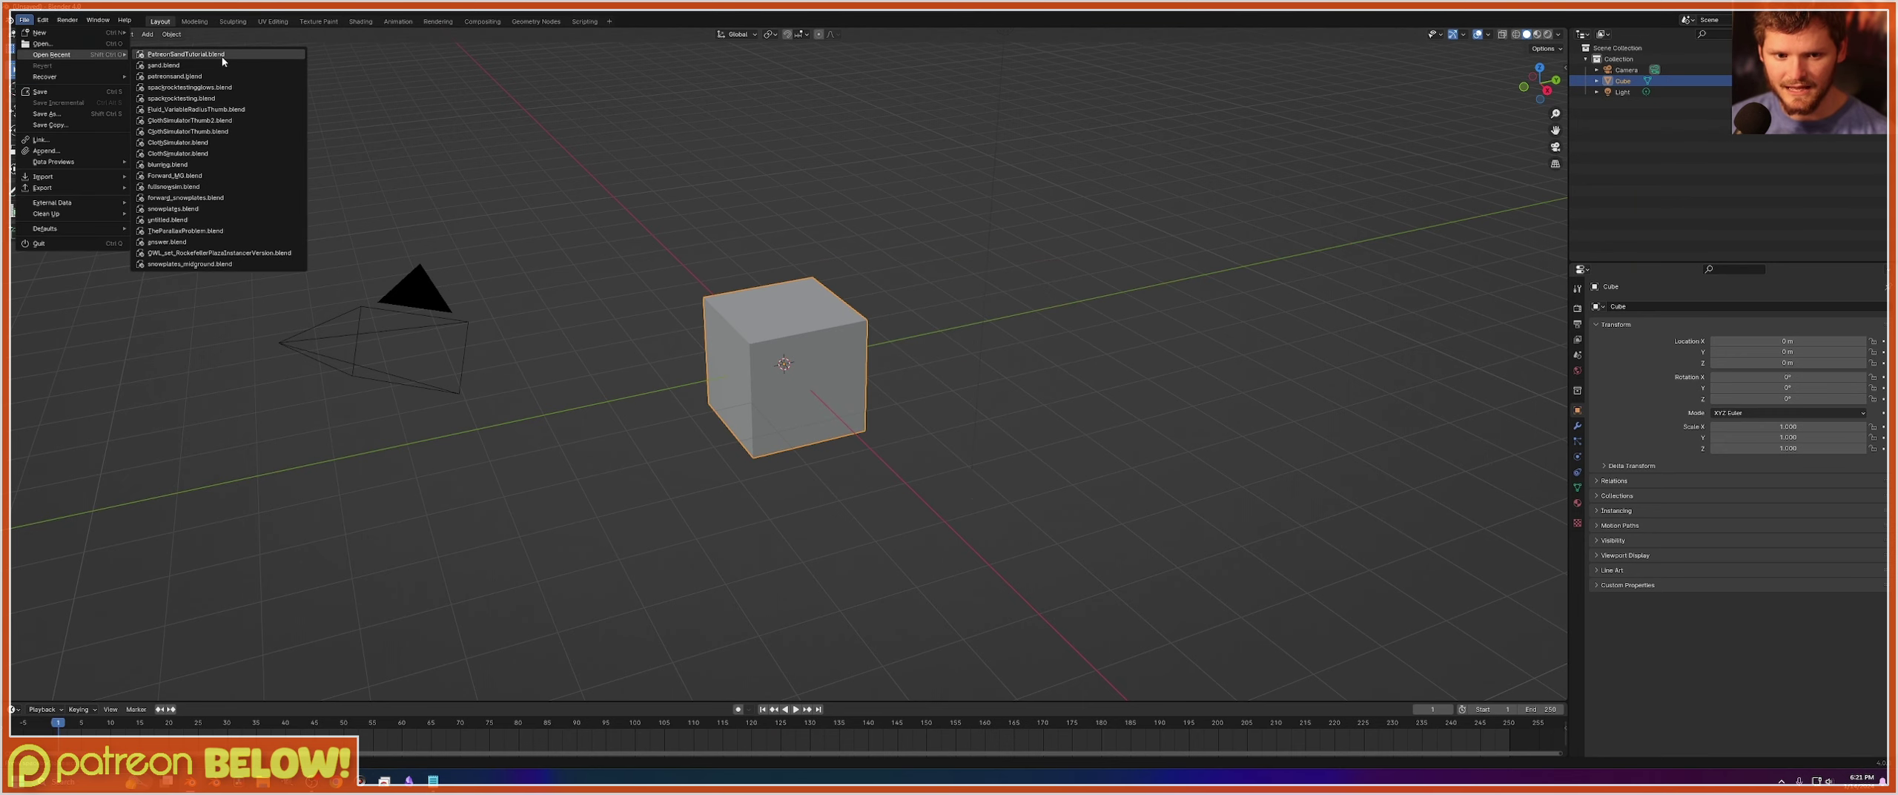
pyautogui.click(222, 55)
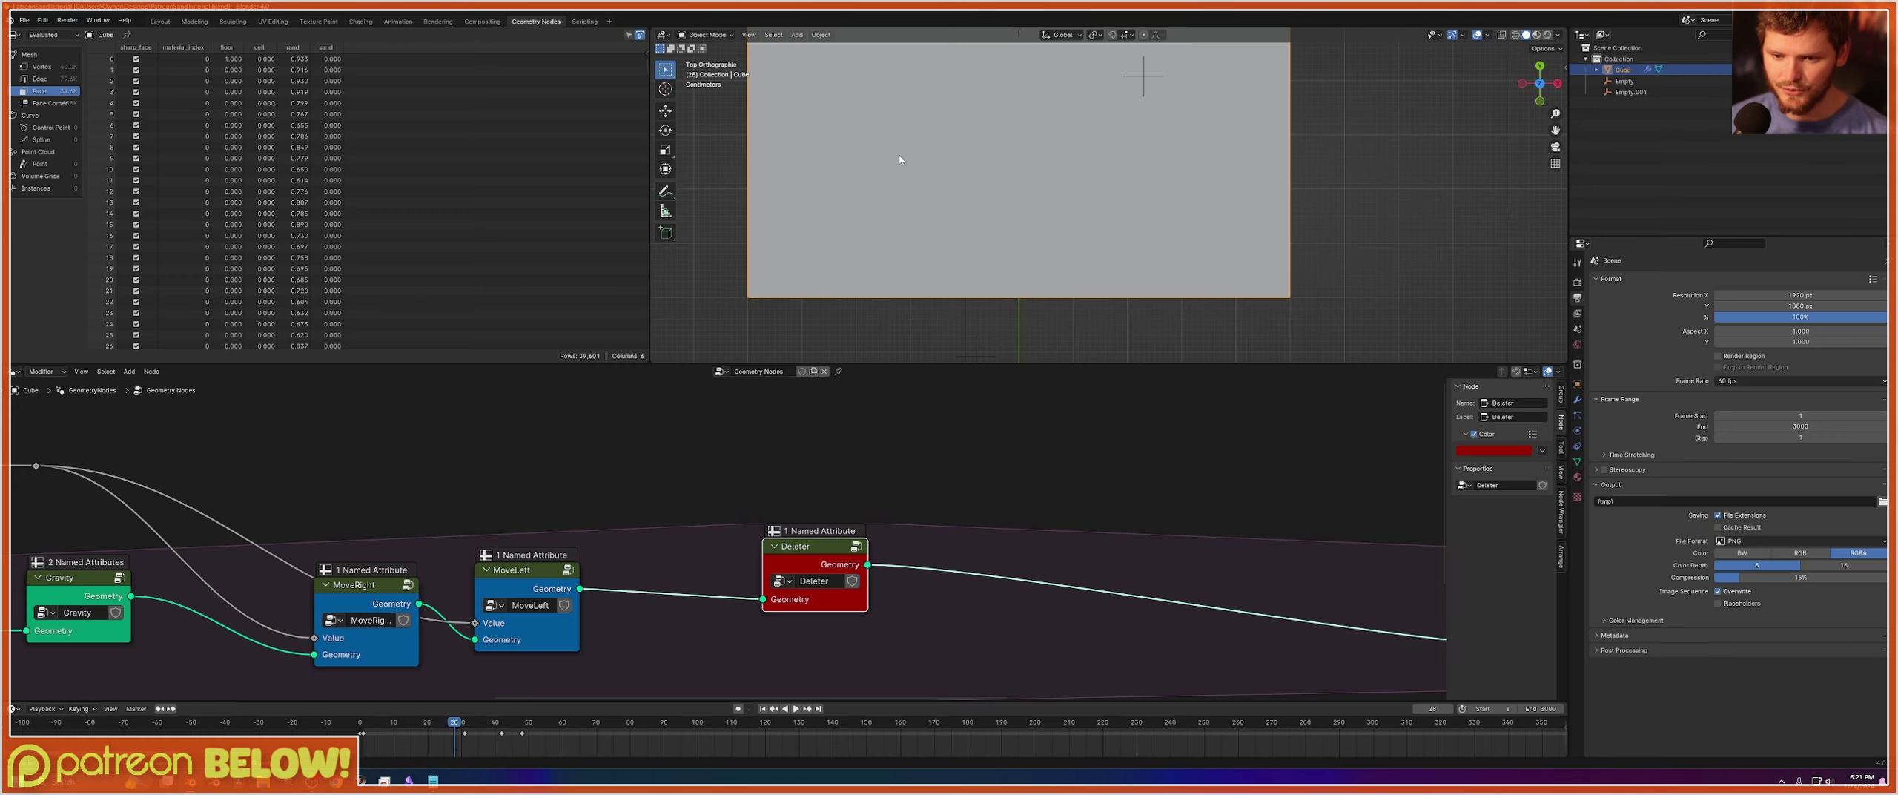
# Switch the viewport to rendered shading and pour a sand mound with the Empty during playback, ending with it below the plane.
pyautogui.click(1547, 35)
pyautogui.click(1624, 81)
pyautogui.press('g')
pyautogui.click(984, 89)
pyautogui.press('space')
pyautogui.press('g')
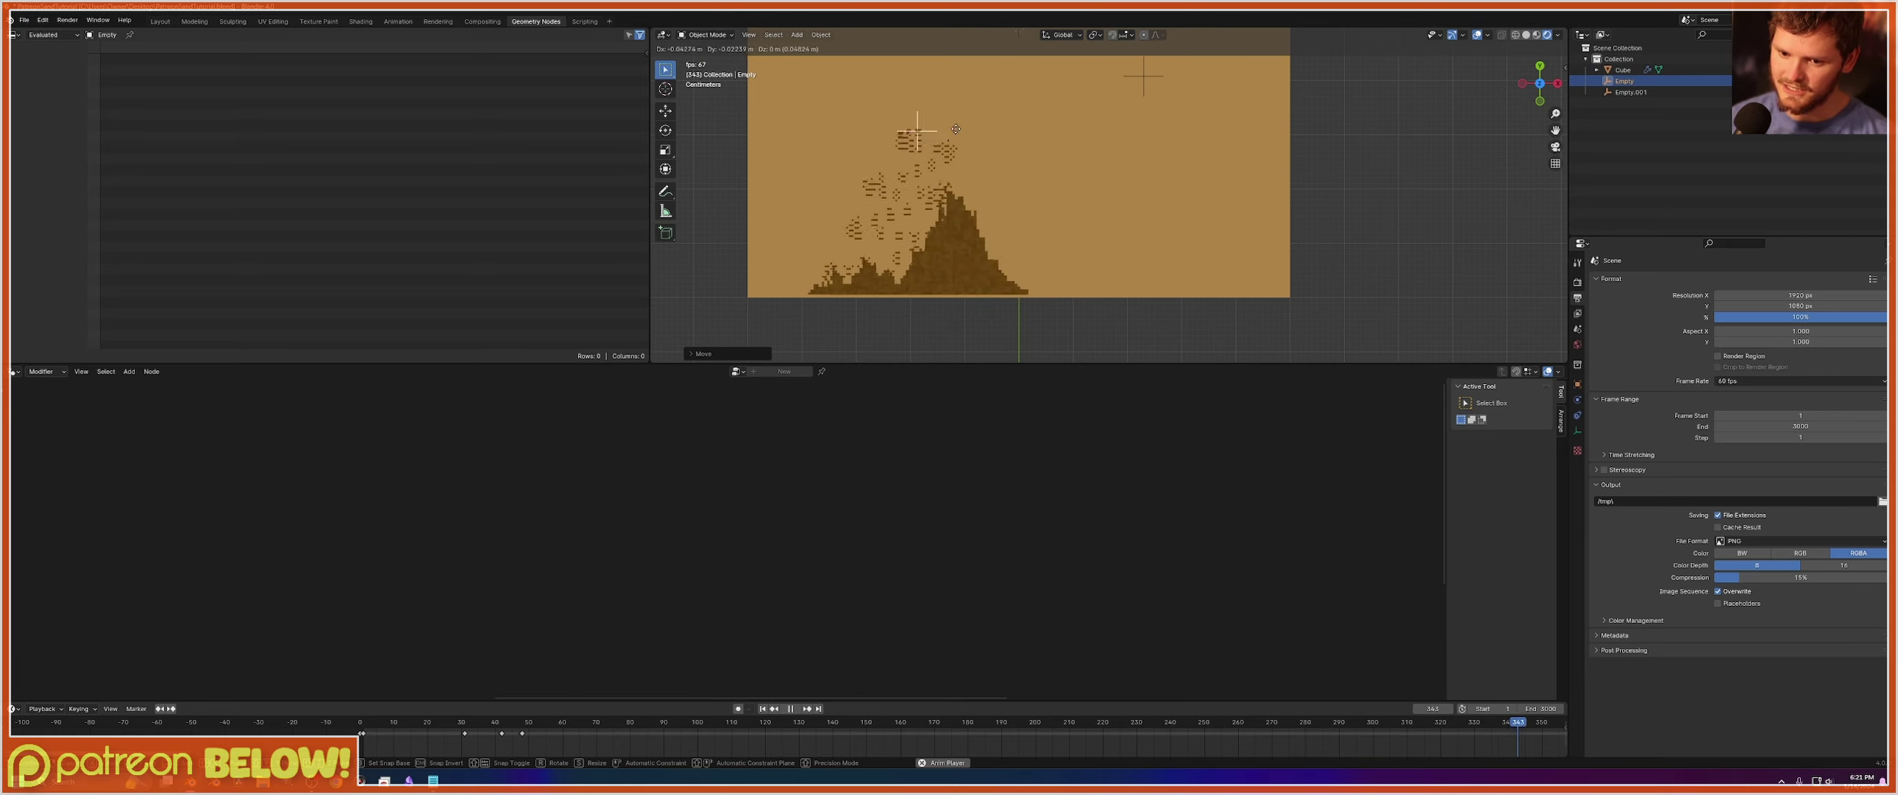
pyautogui.click(970, 312)
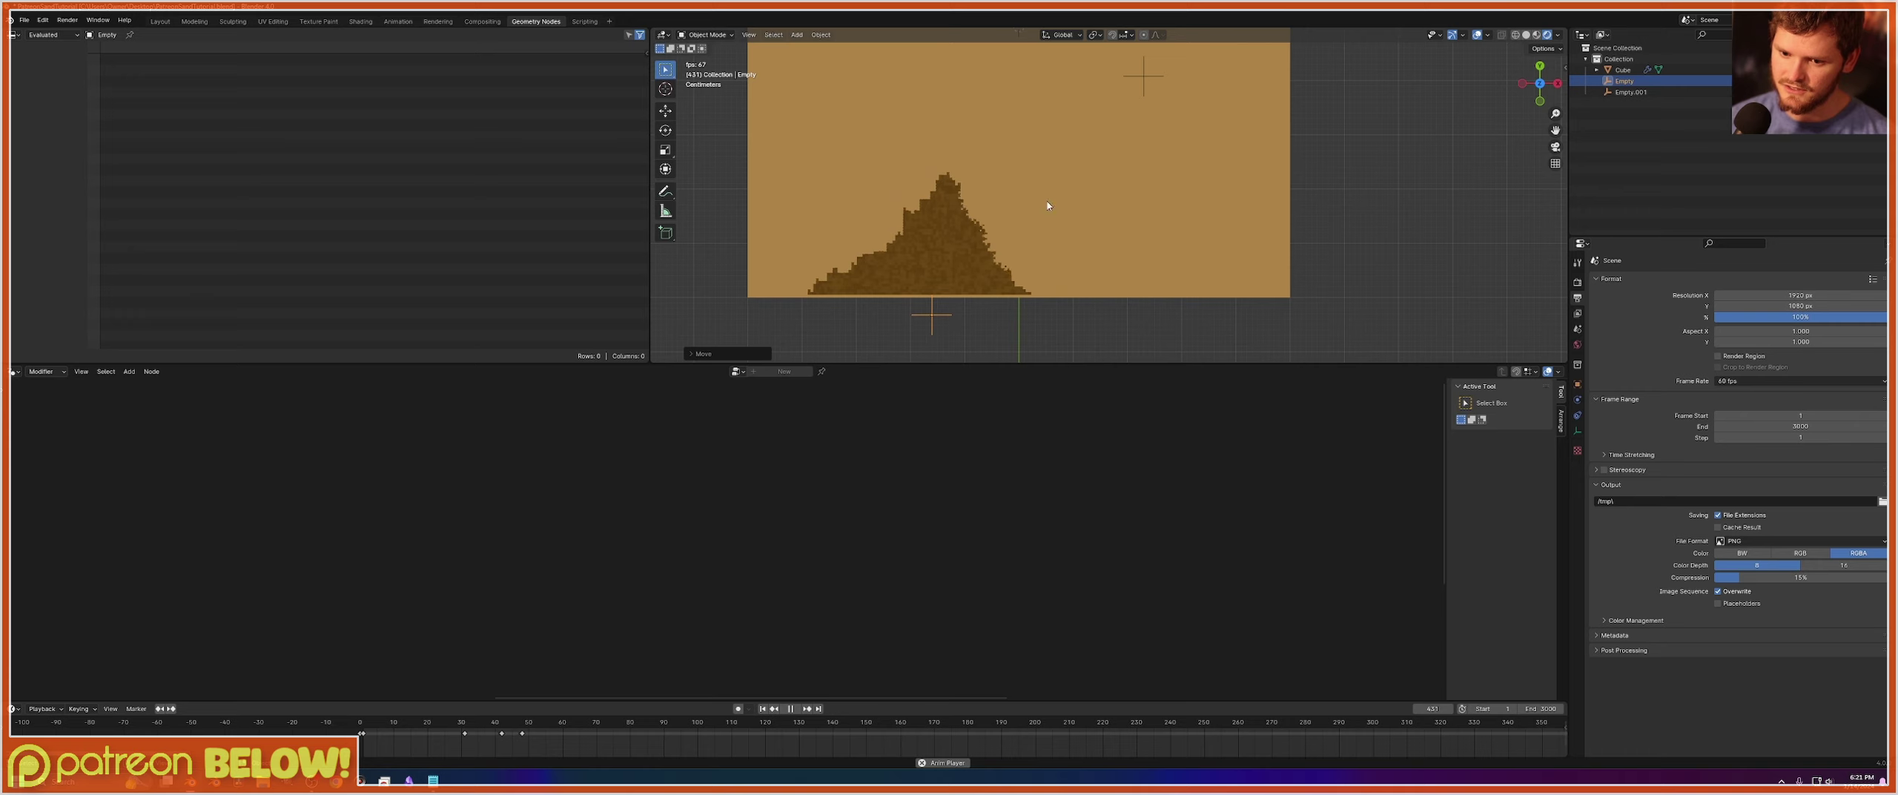
# Move Empty.001 through the sand mound to erase part of it, and stop playback with it above the remaining sand.
pyautogui.click(1611, 92)
pyautogui.press('g')
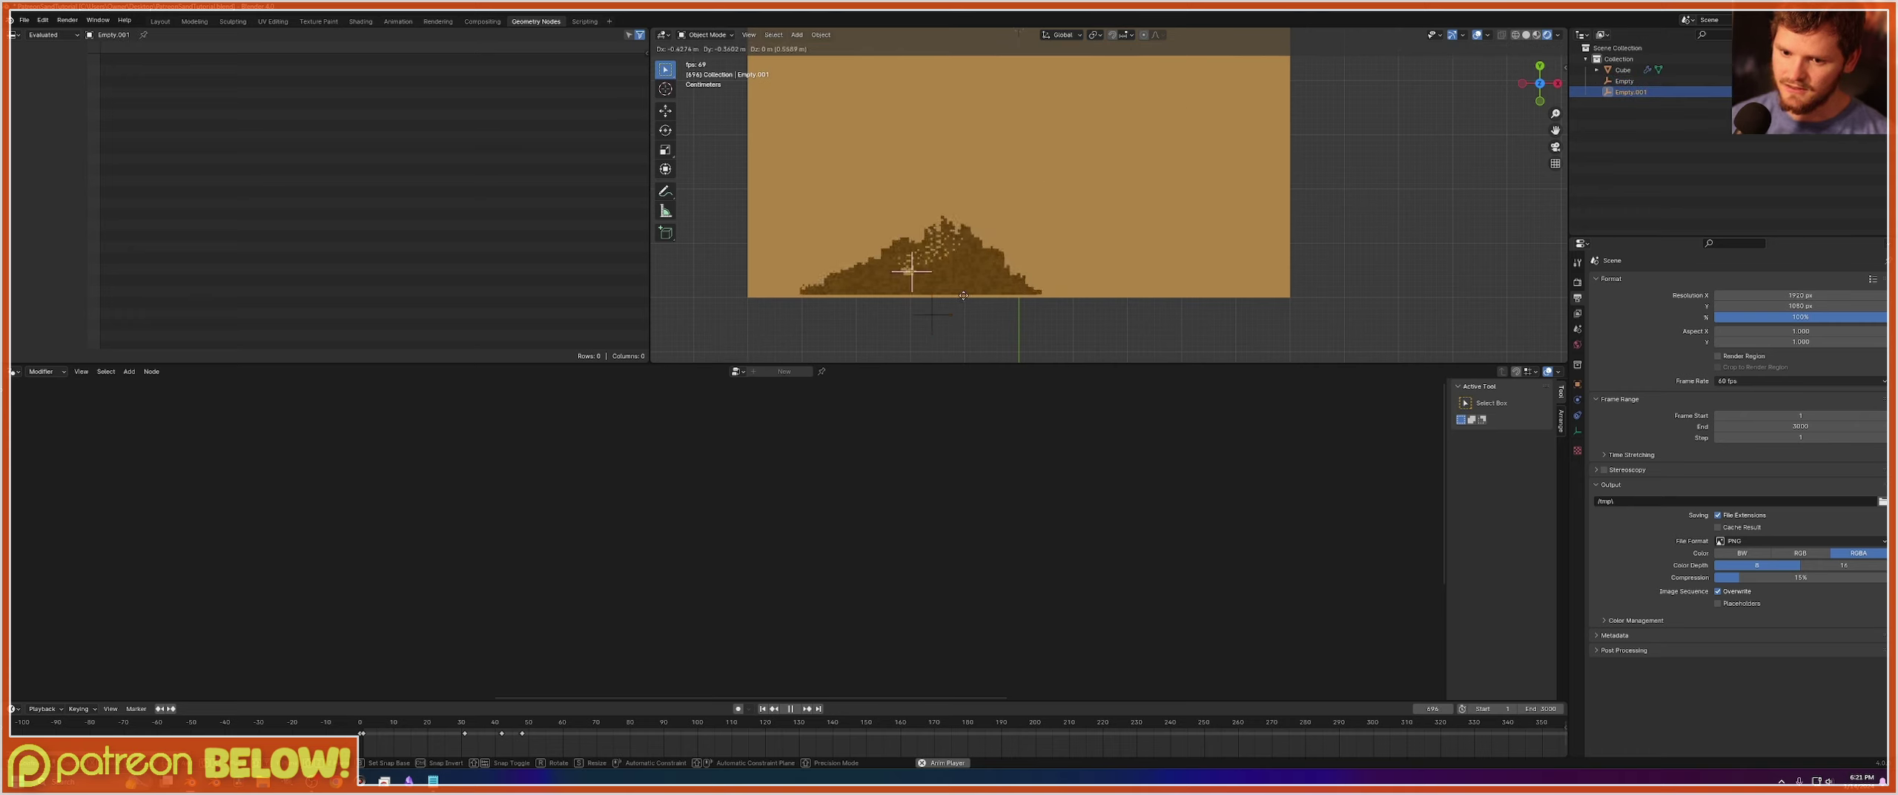
pyautogui.click(1127, 162)
pyautogui.press('space')
# Open the plane's Deleter group and triple the Less Than node's threshold using 0.0075*3.
pyautogui.click(862, 200)
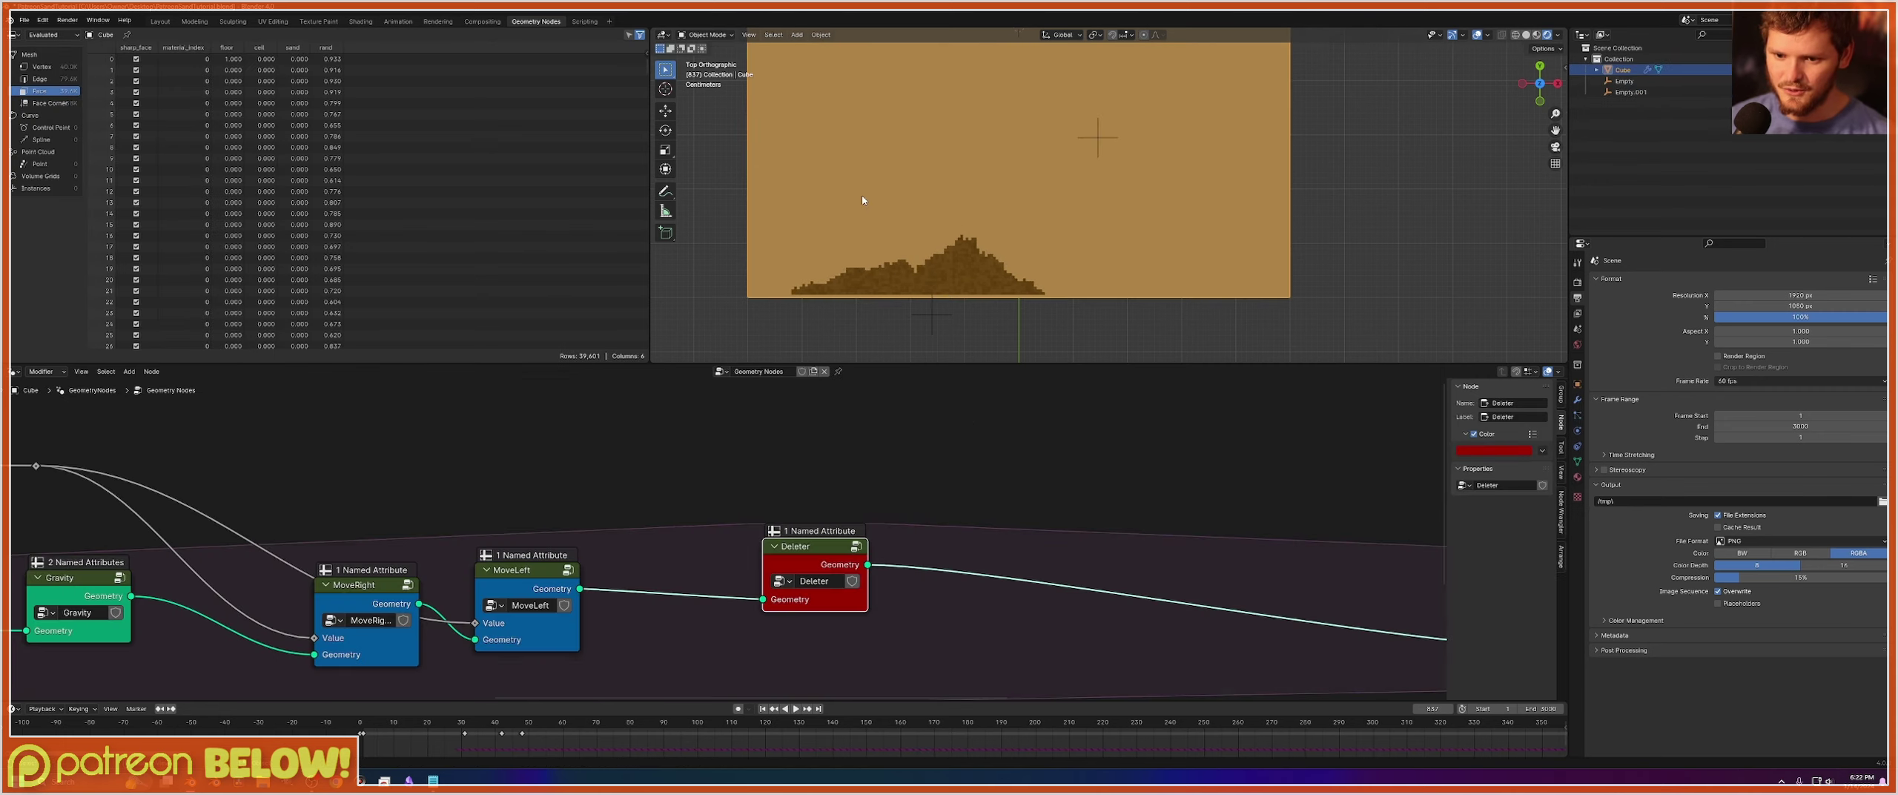
pyautogui.click(855, 547)
pyautogui.click(957, 522)
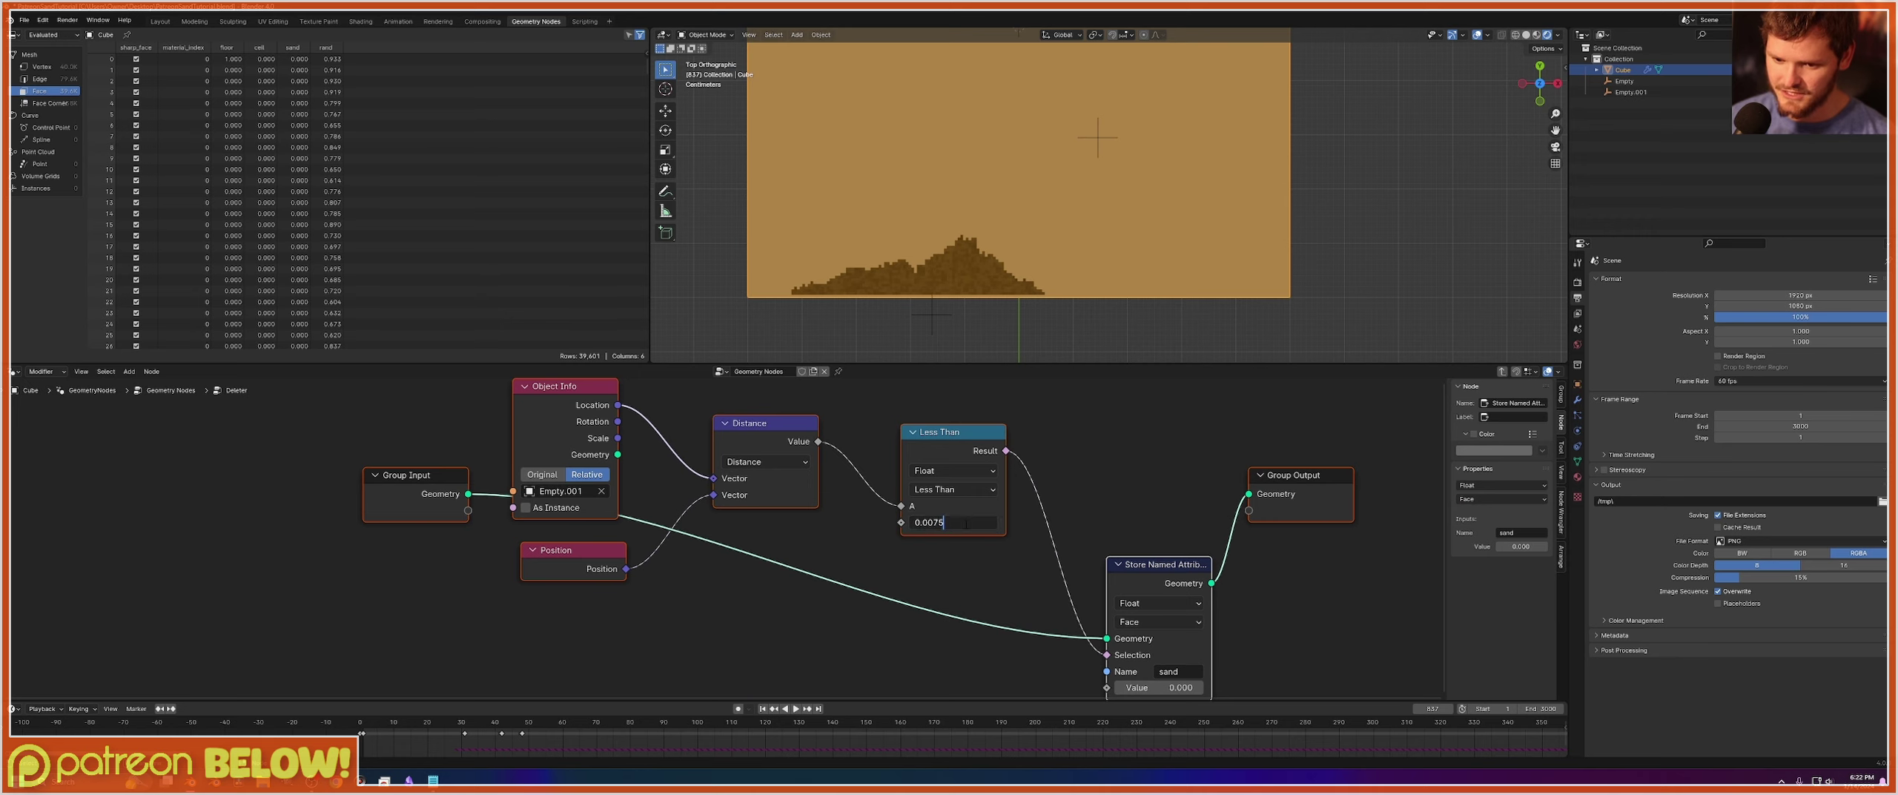
pyautogui.write('*3')
pyautogui.press('Return')
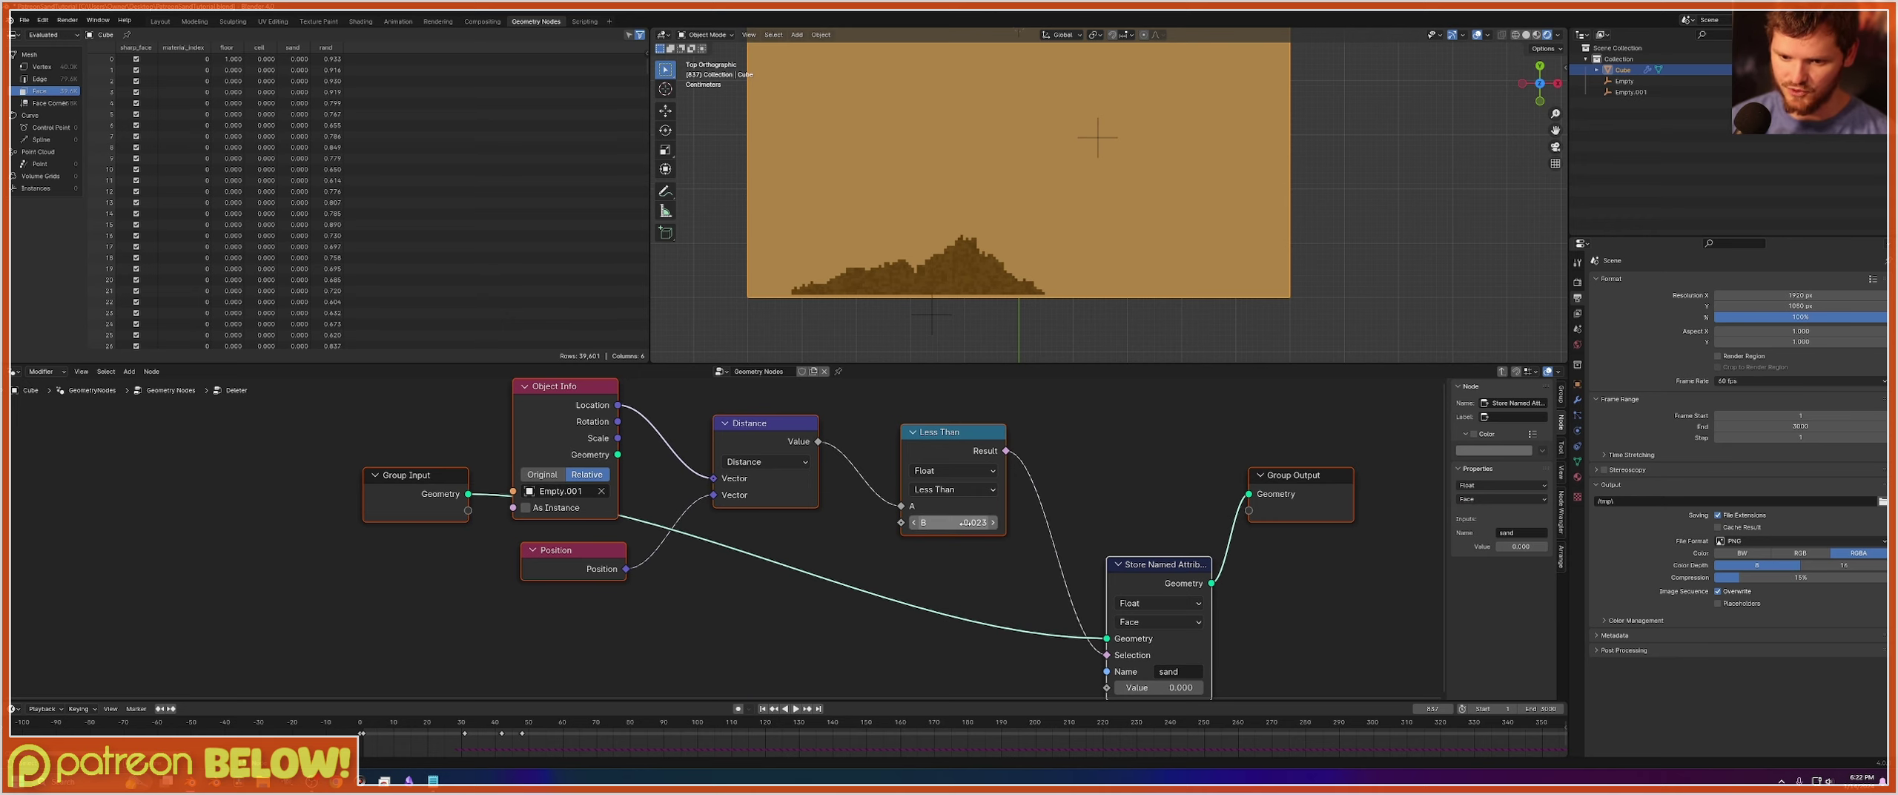
# Restart the simulation and move the Empty during playback to pour a tall sand mound, ending with it below the plane.
pyautogui.hotkey('shift', 'Left')
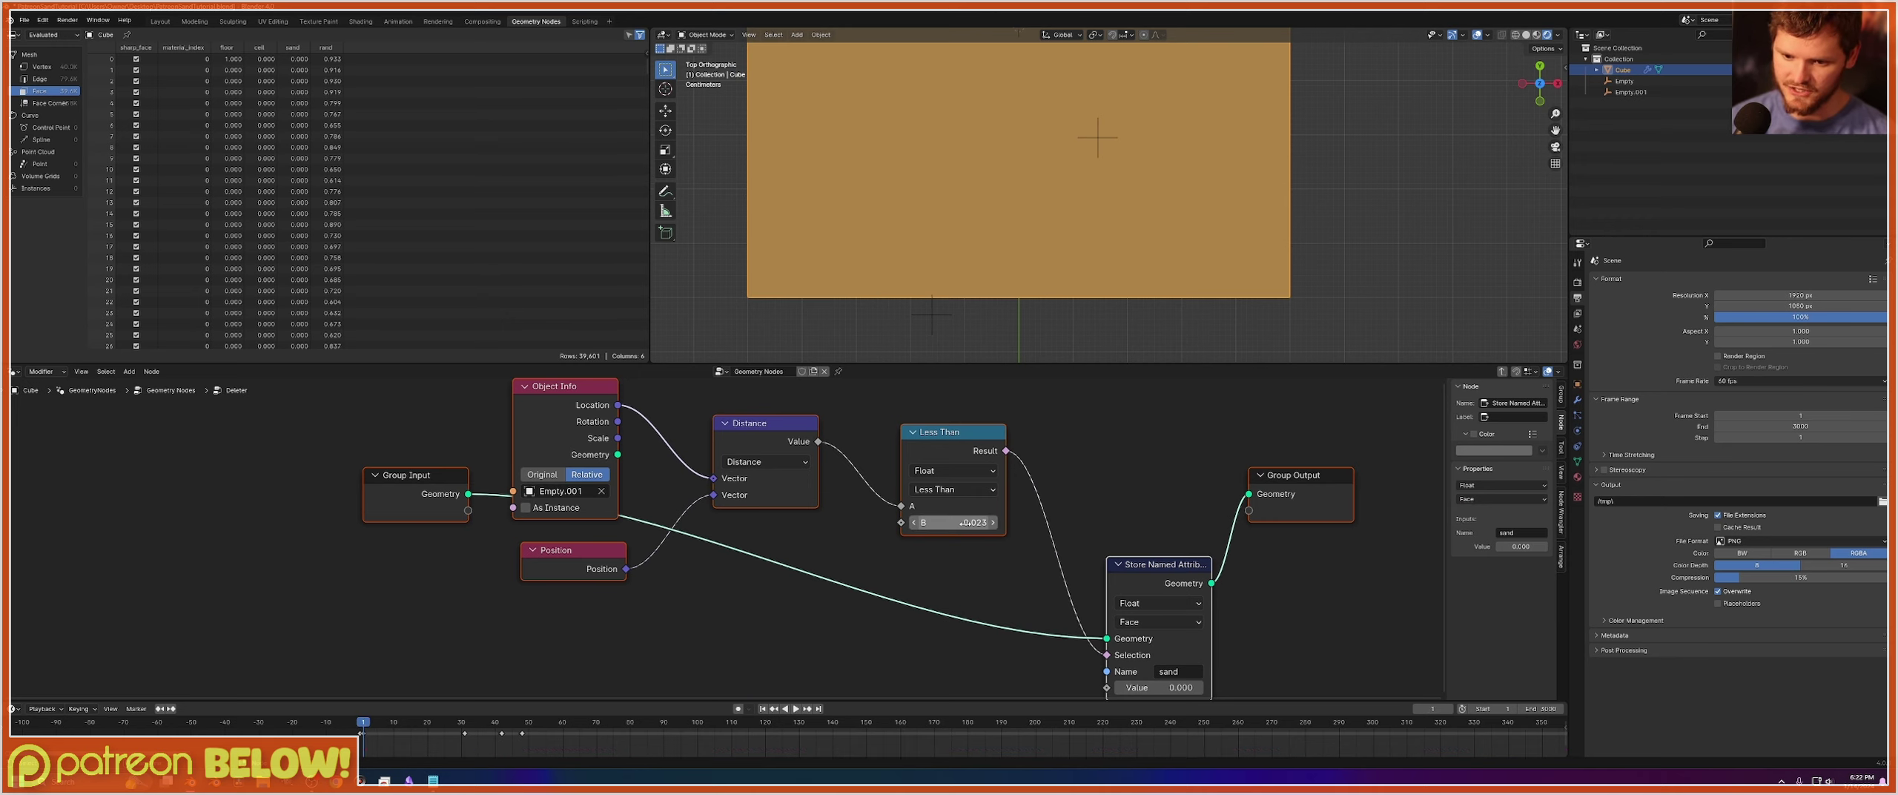
pyautogui.click(1624, 81)
pyautogui.press('g')
pyautogui.click(1017, 111)
pyautogui.press('space')
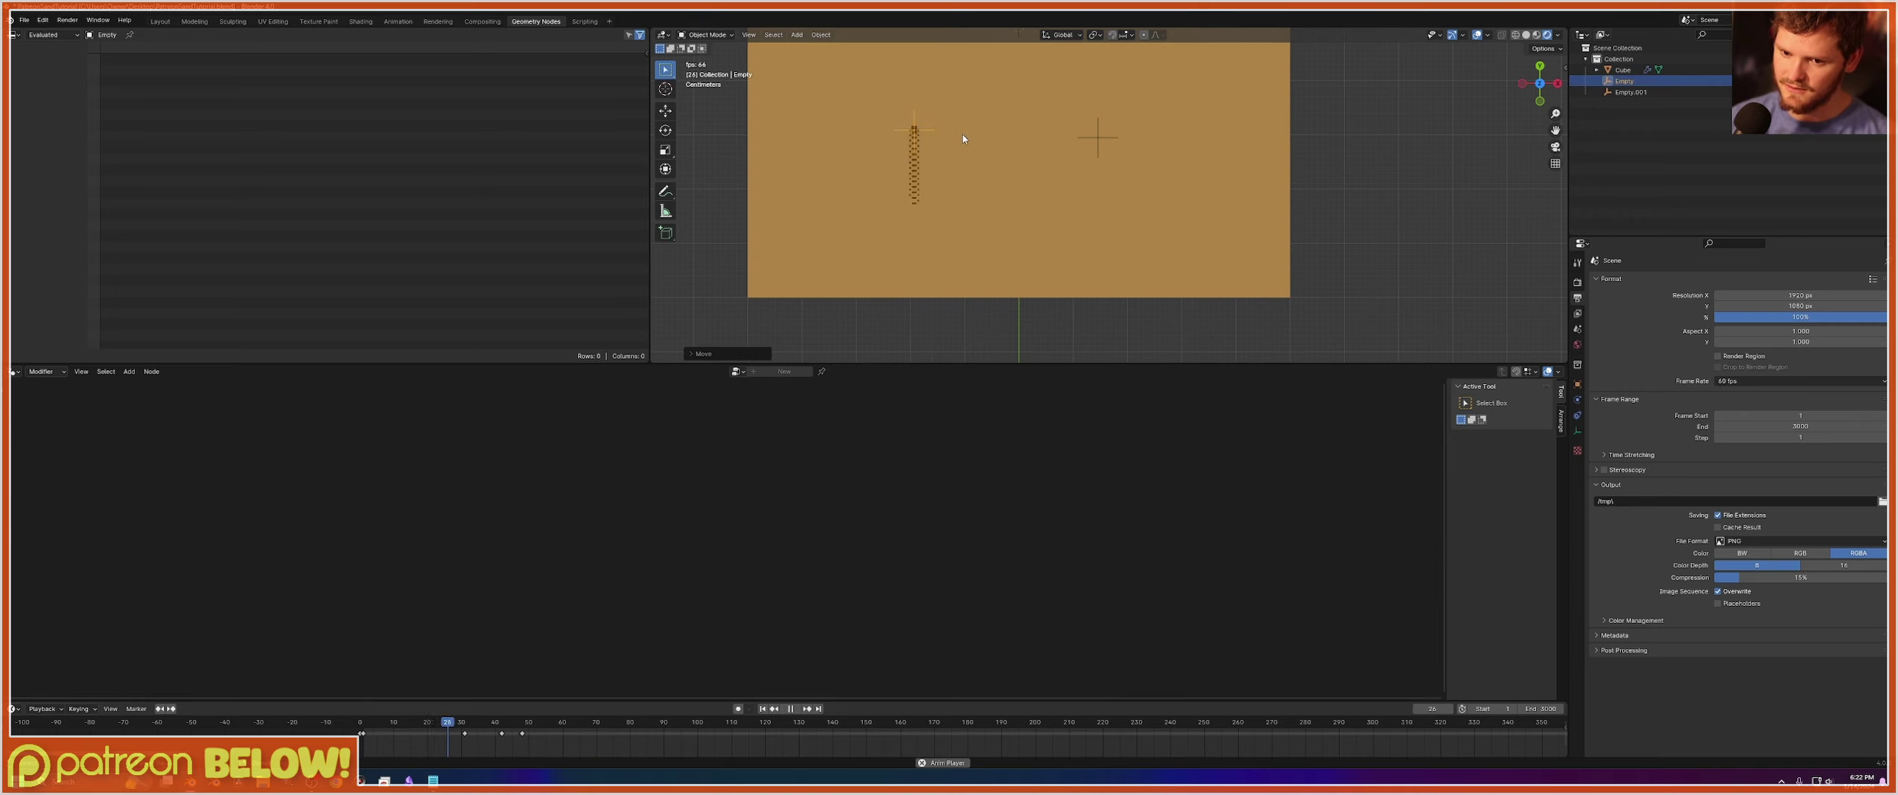
pyautogui.press('g')
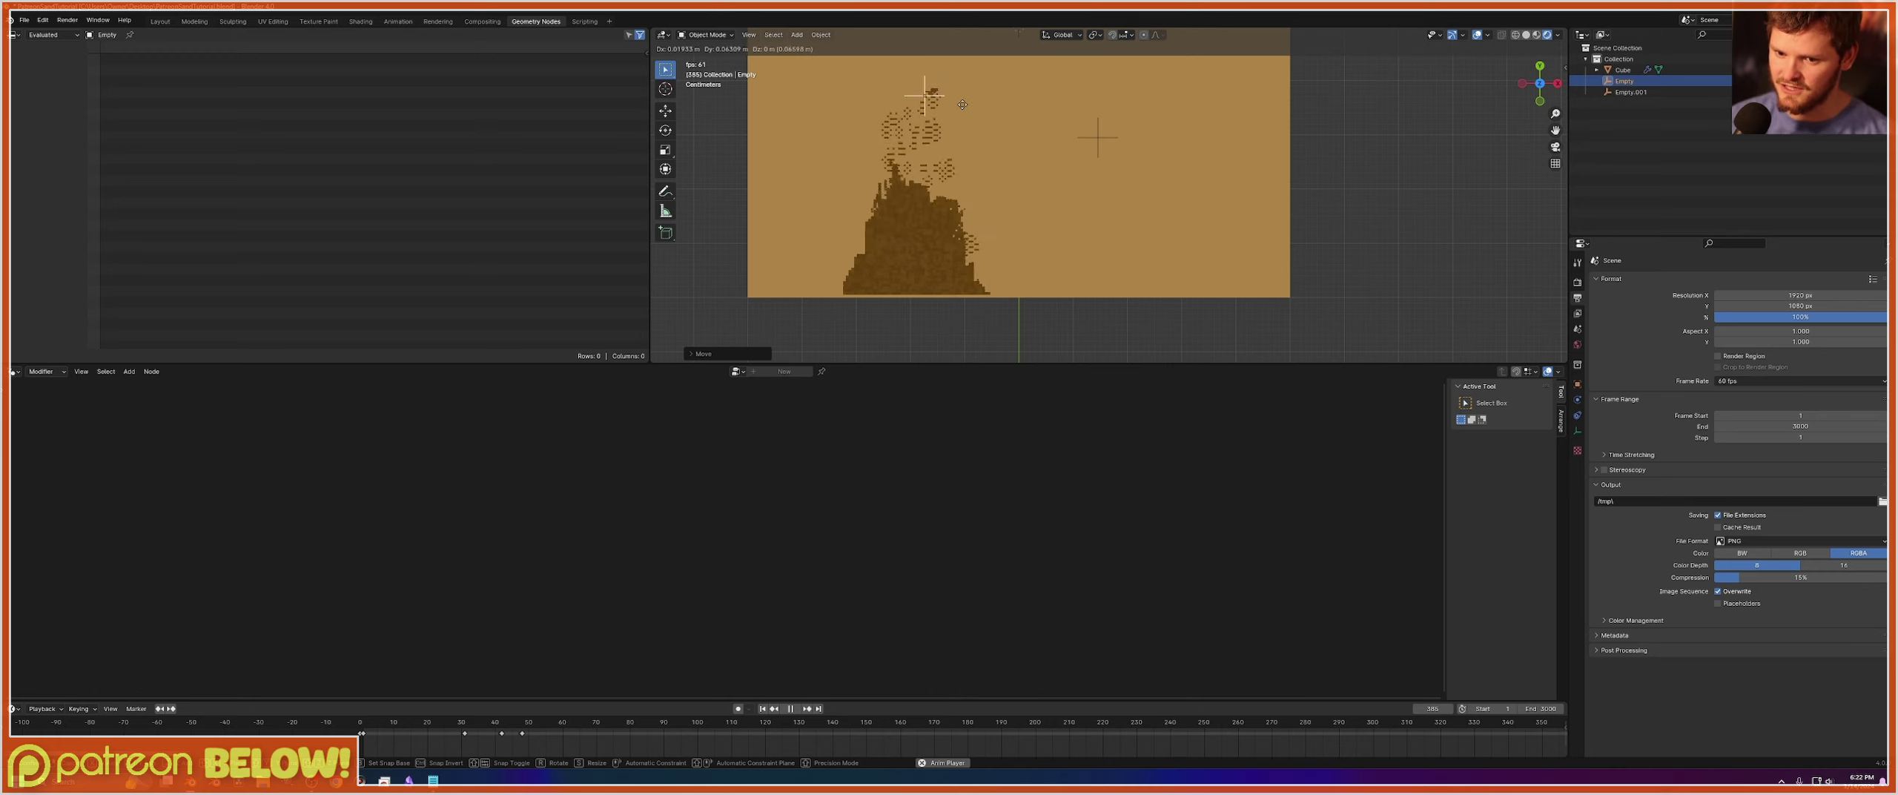
pyautogui.press('Escape')
# Move Empty.001 through the whole sand mound during playback to erase it, ending inside the plane's right half.
pyautogui.click(1097, 139)
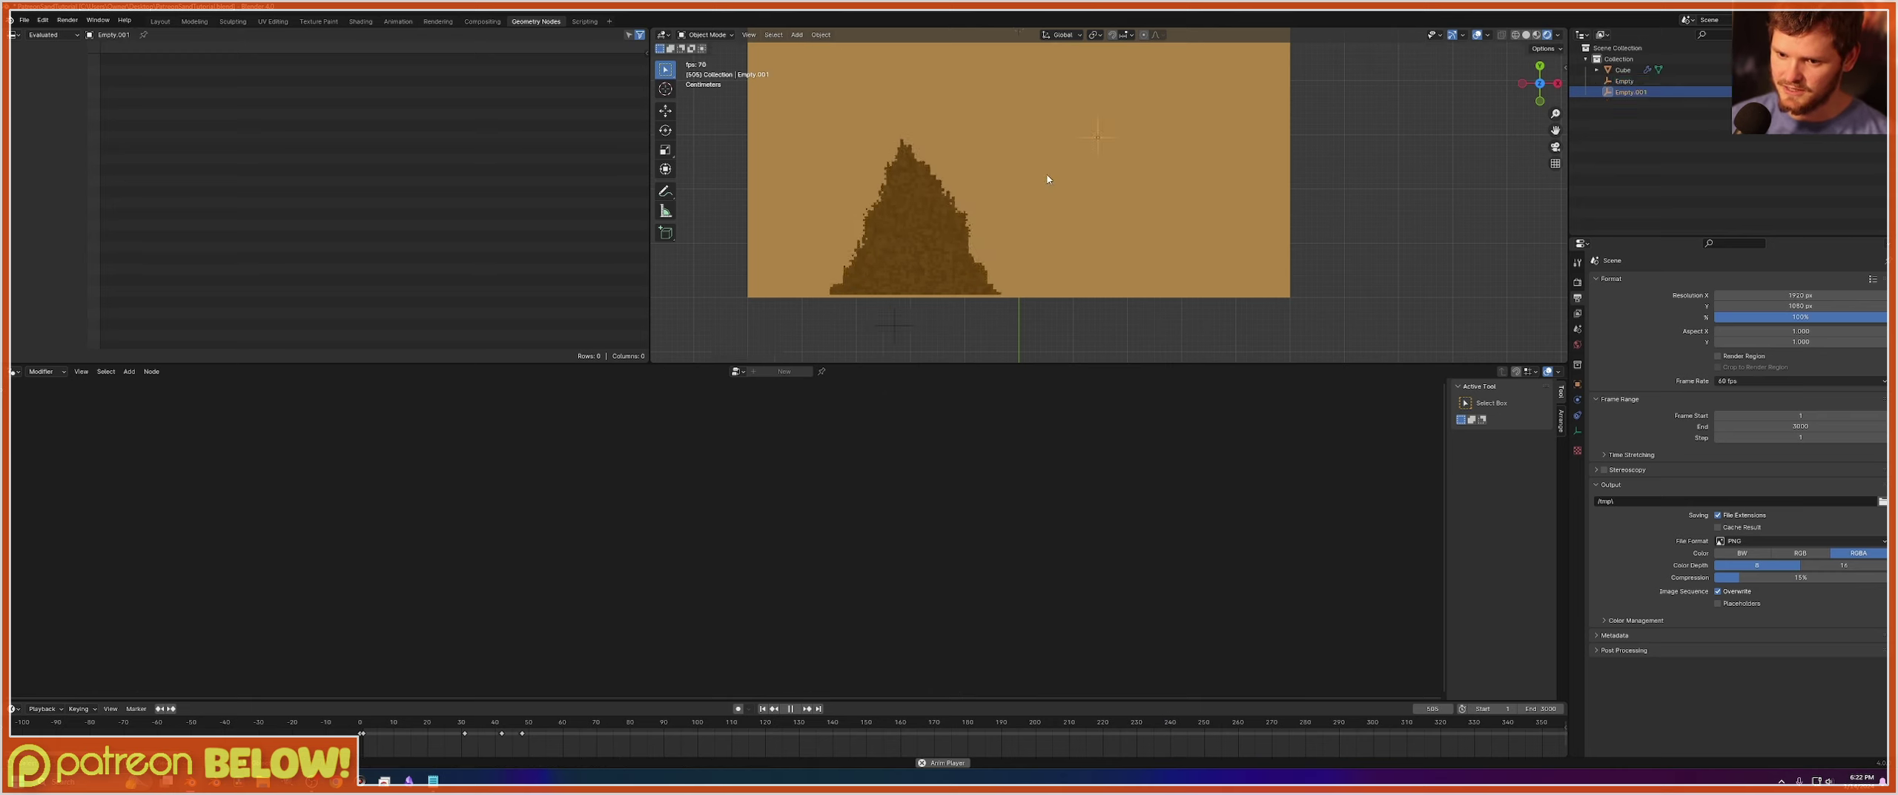
pyautogui.press('g')
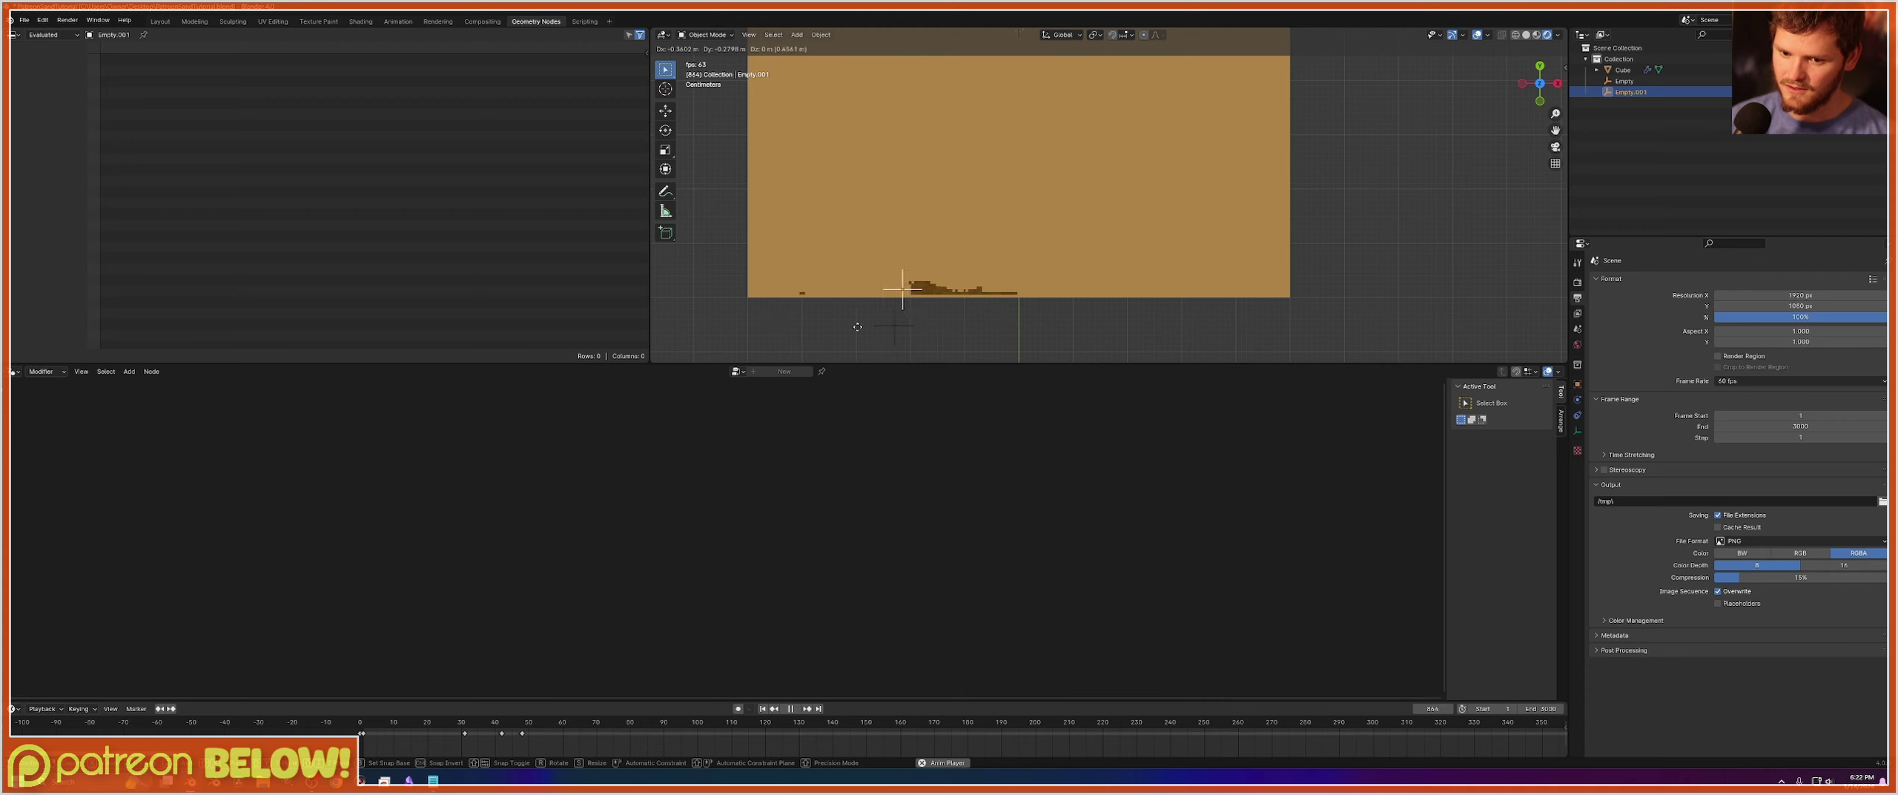
pyautogui.click(1059, 248)
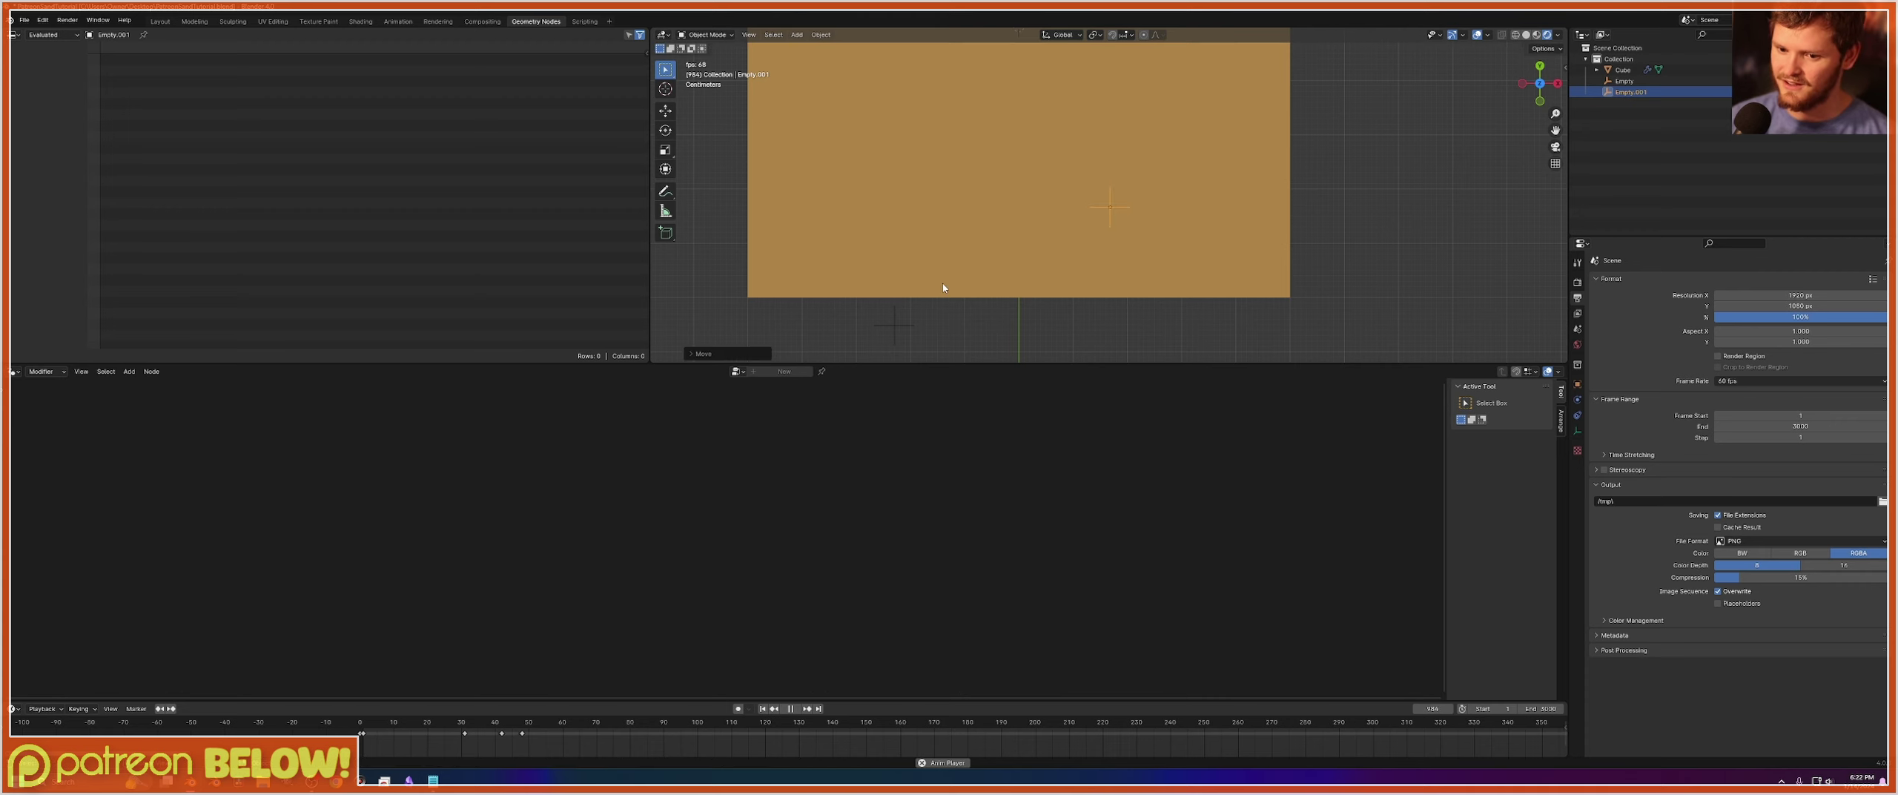
# Maximize the viewport, save the file, and move the Empty onto the plane, left of its centre.
pyautogui.hotkey('ctrl', 'space')
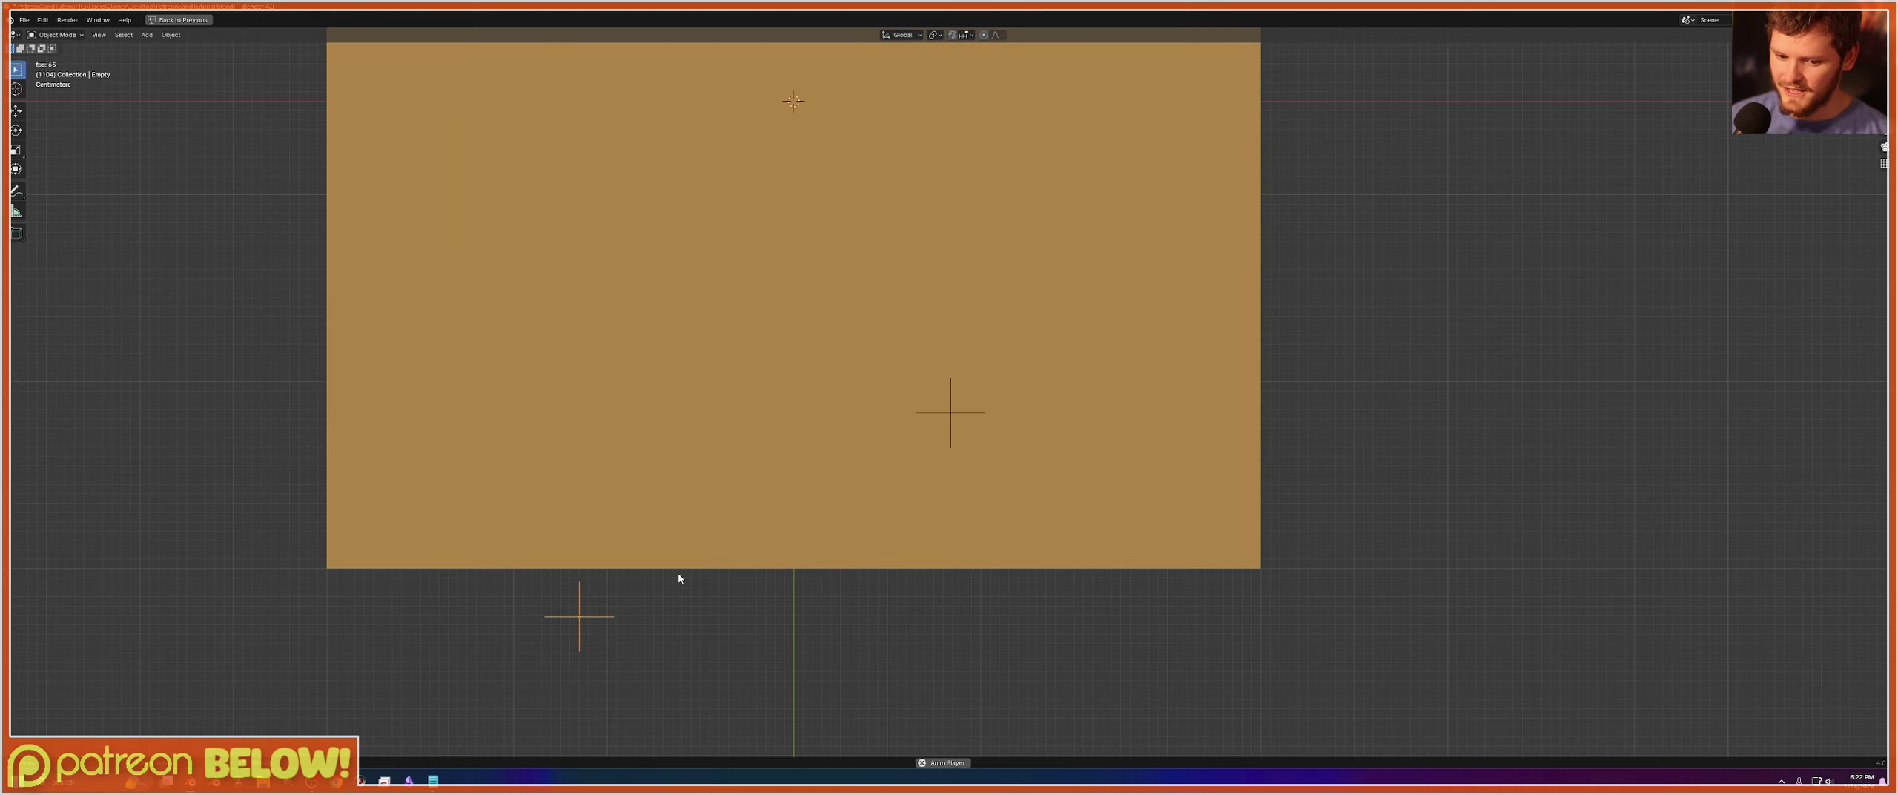
pyautogui.hotkey('ctrl', 's')
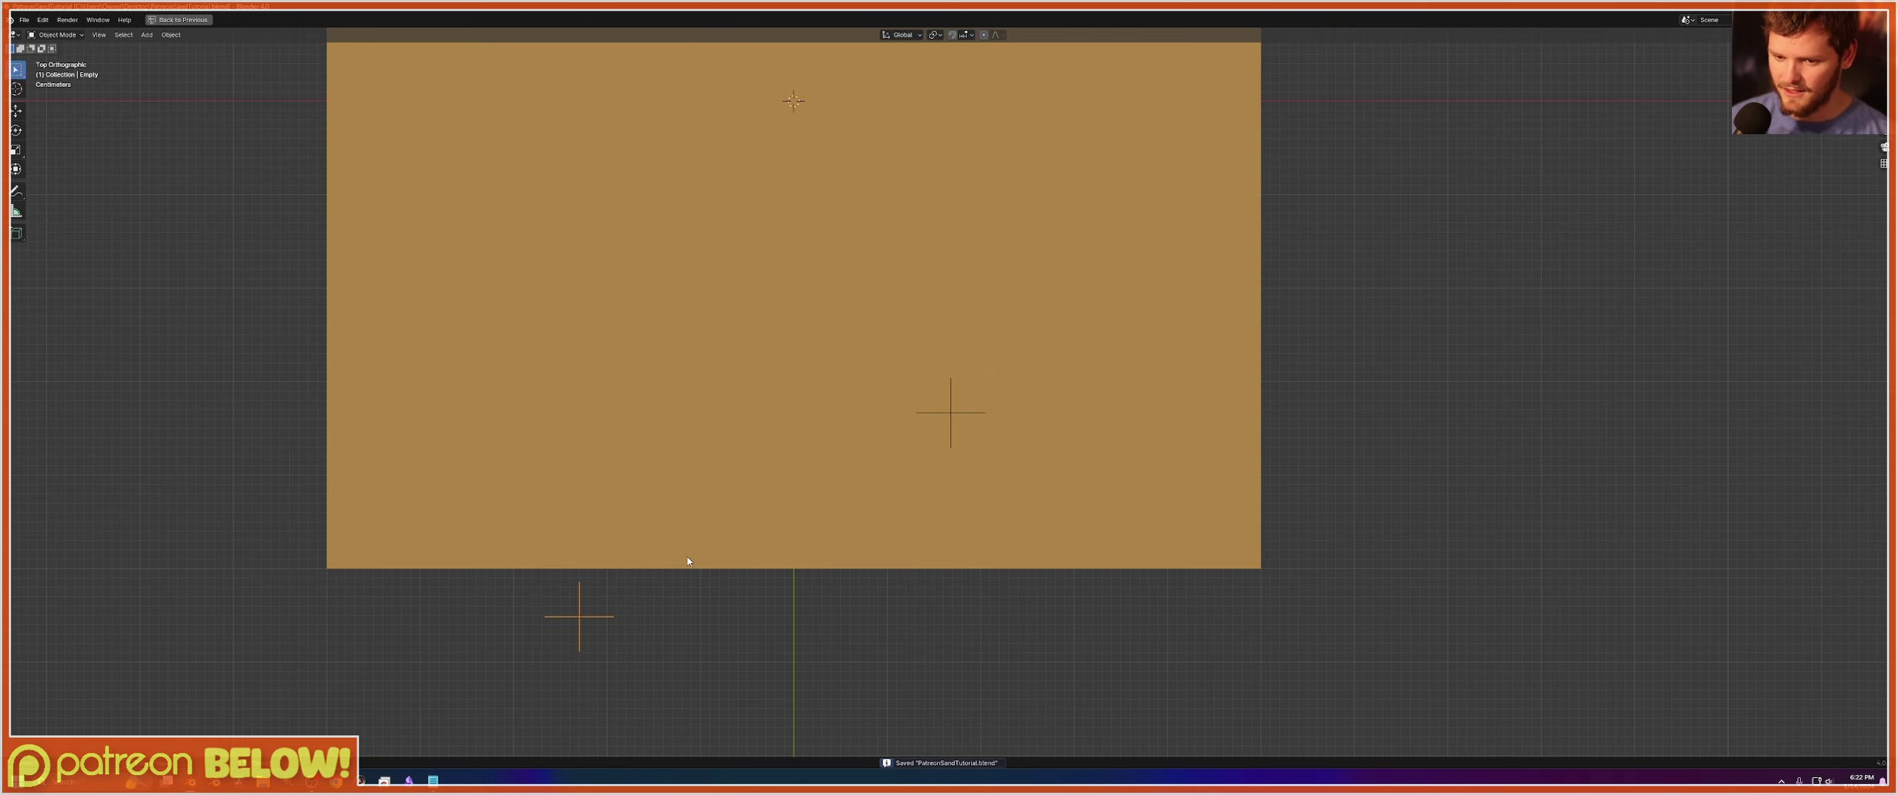
pyautogui.scroll(-2, 715, 490)
pyautogui.press('g')
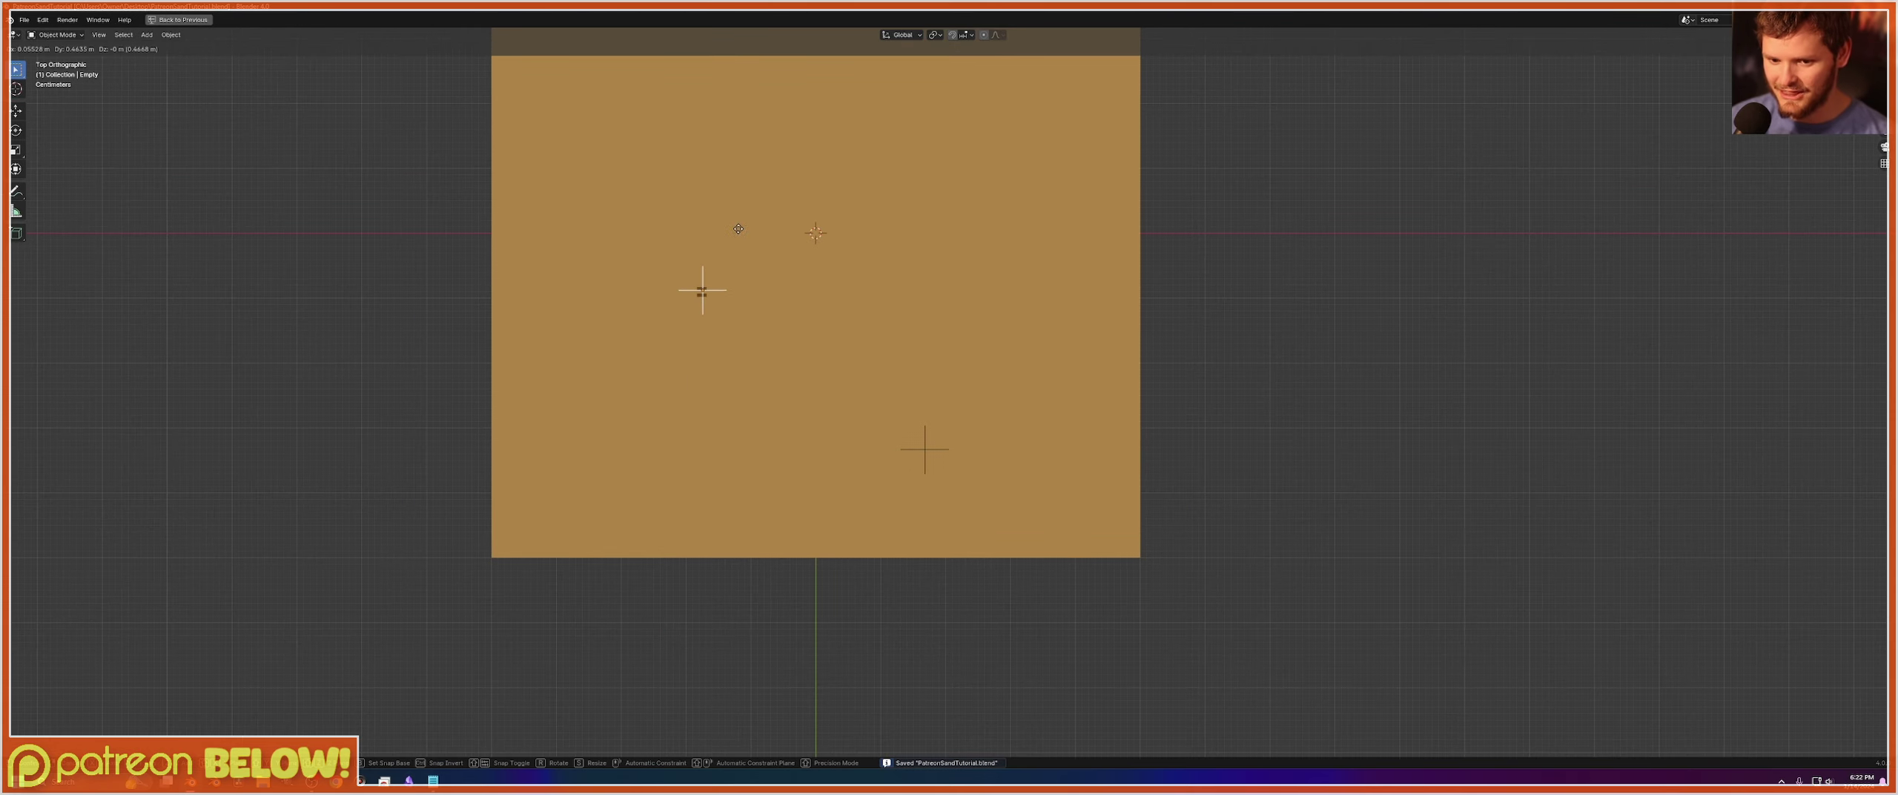
pyautogui.click(738, 228)
pyautogui.scroll(1, 754, 258)
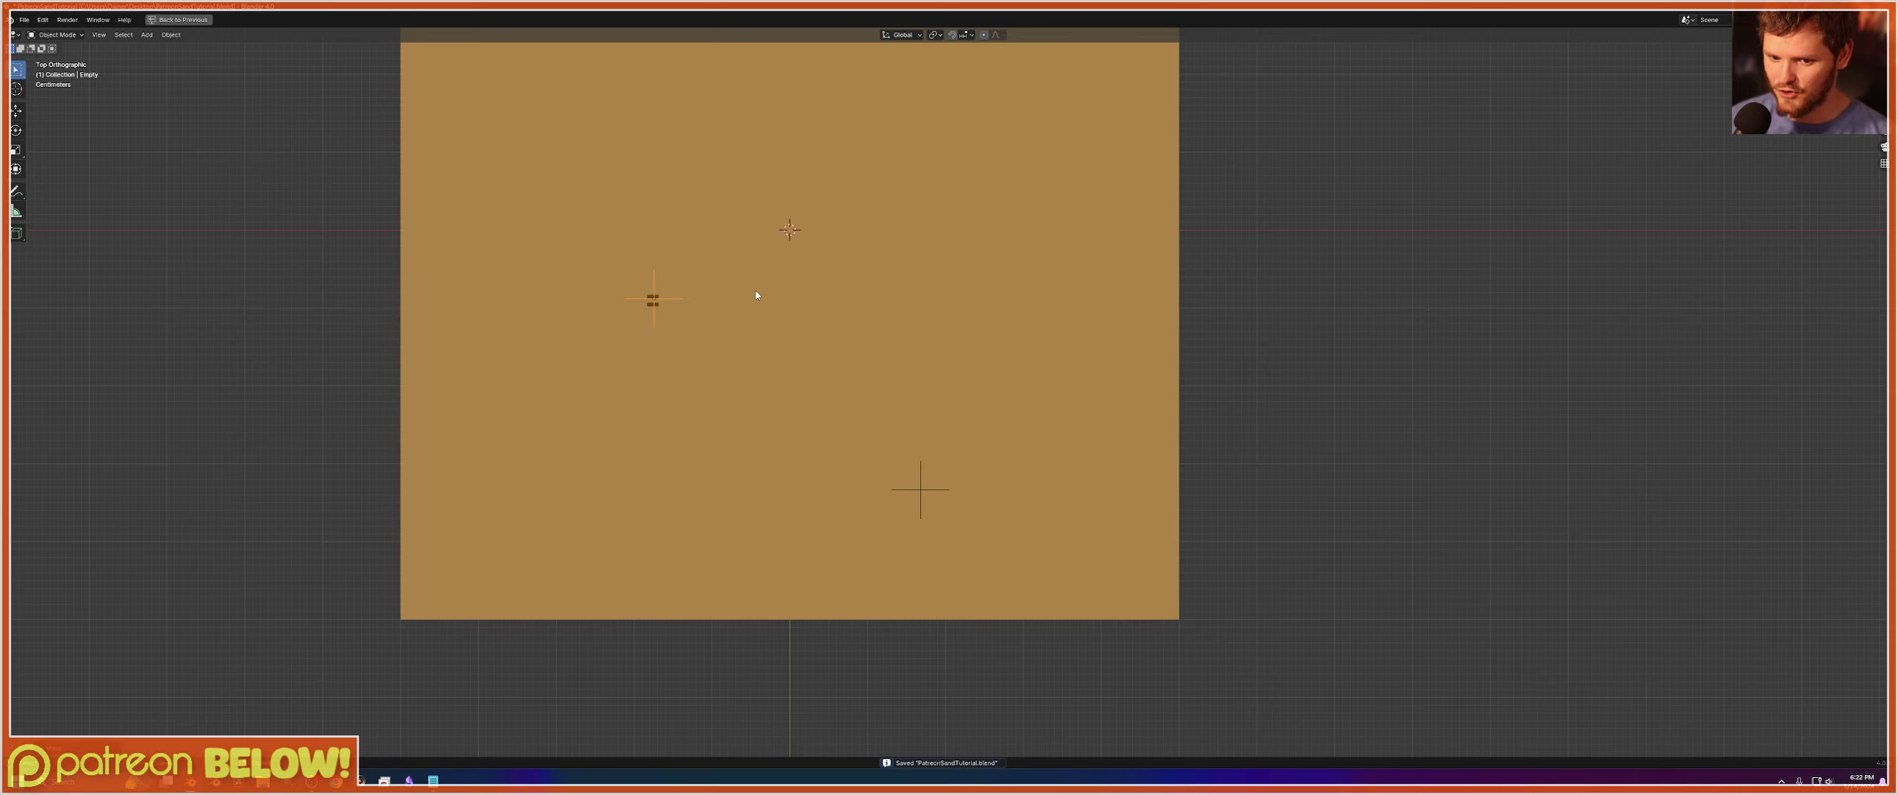
pyautogui.scroll(1, 756, 295)
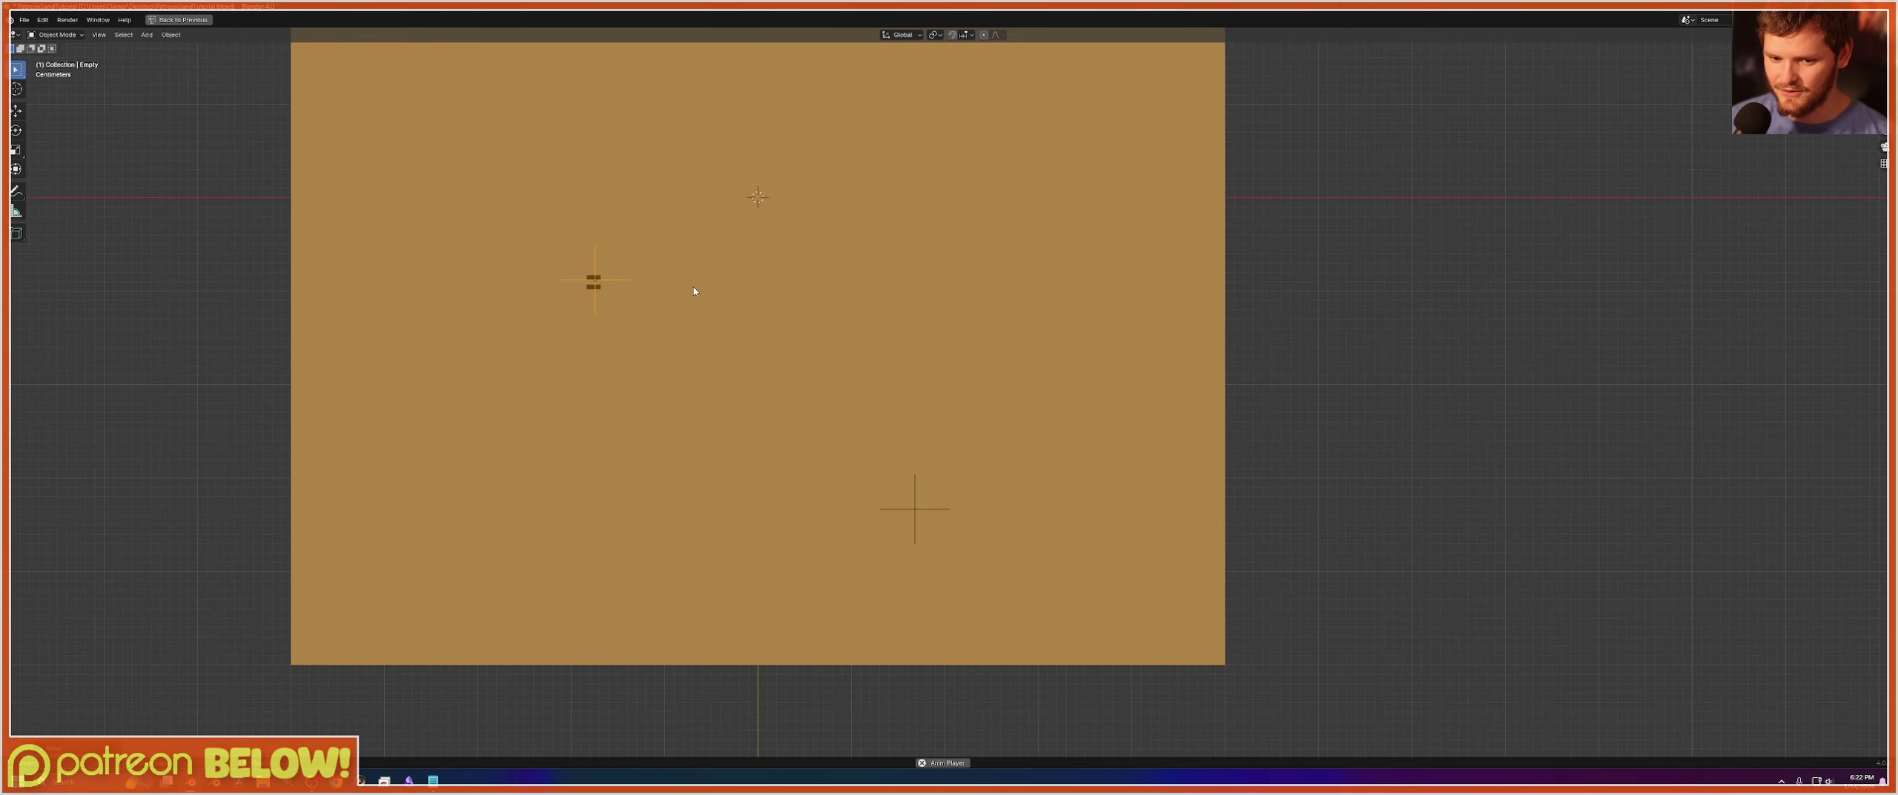
# Play the simulation and move the Empty around to pour an uneven sand mound, ending with it below the plane.
pyautogui.press('space')
pyautogui.press('g')
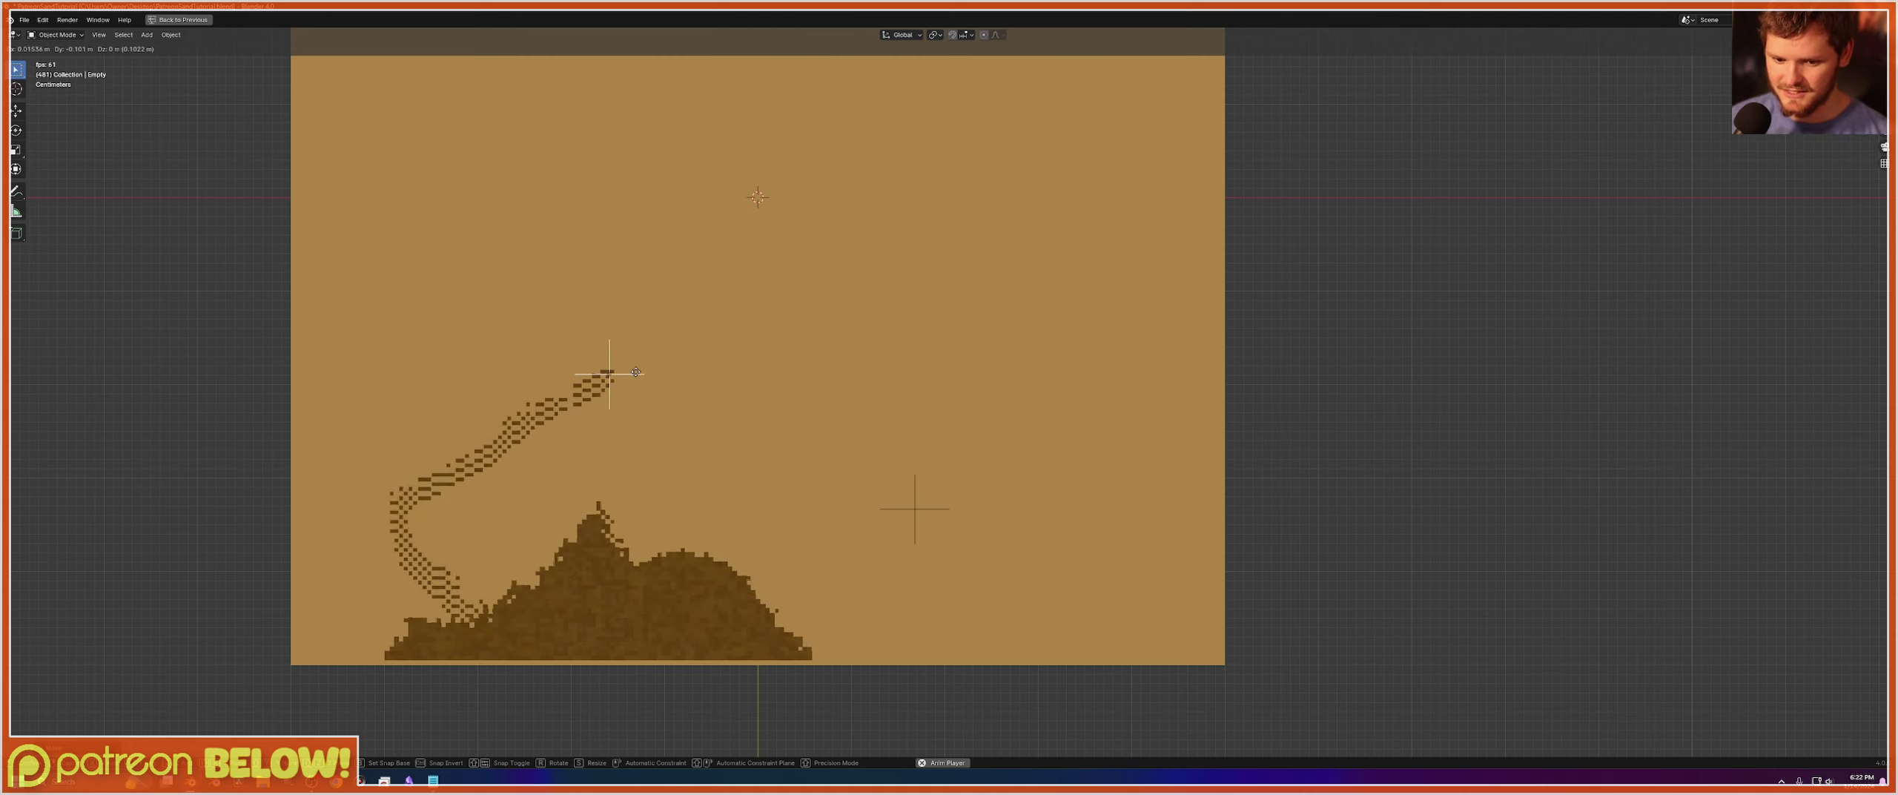
pyautogui.click(726, 673)
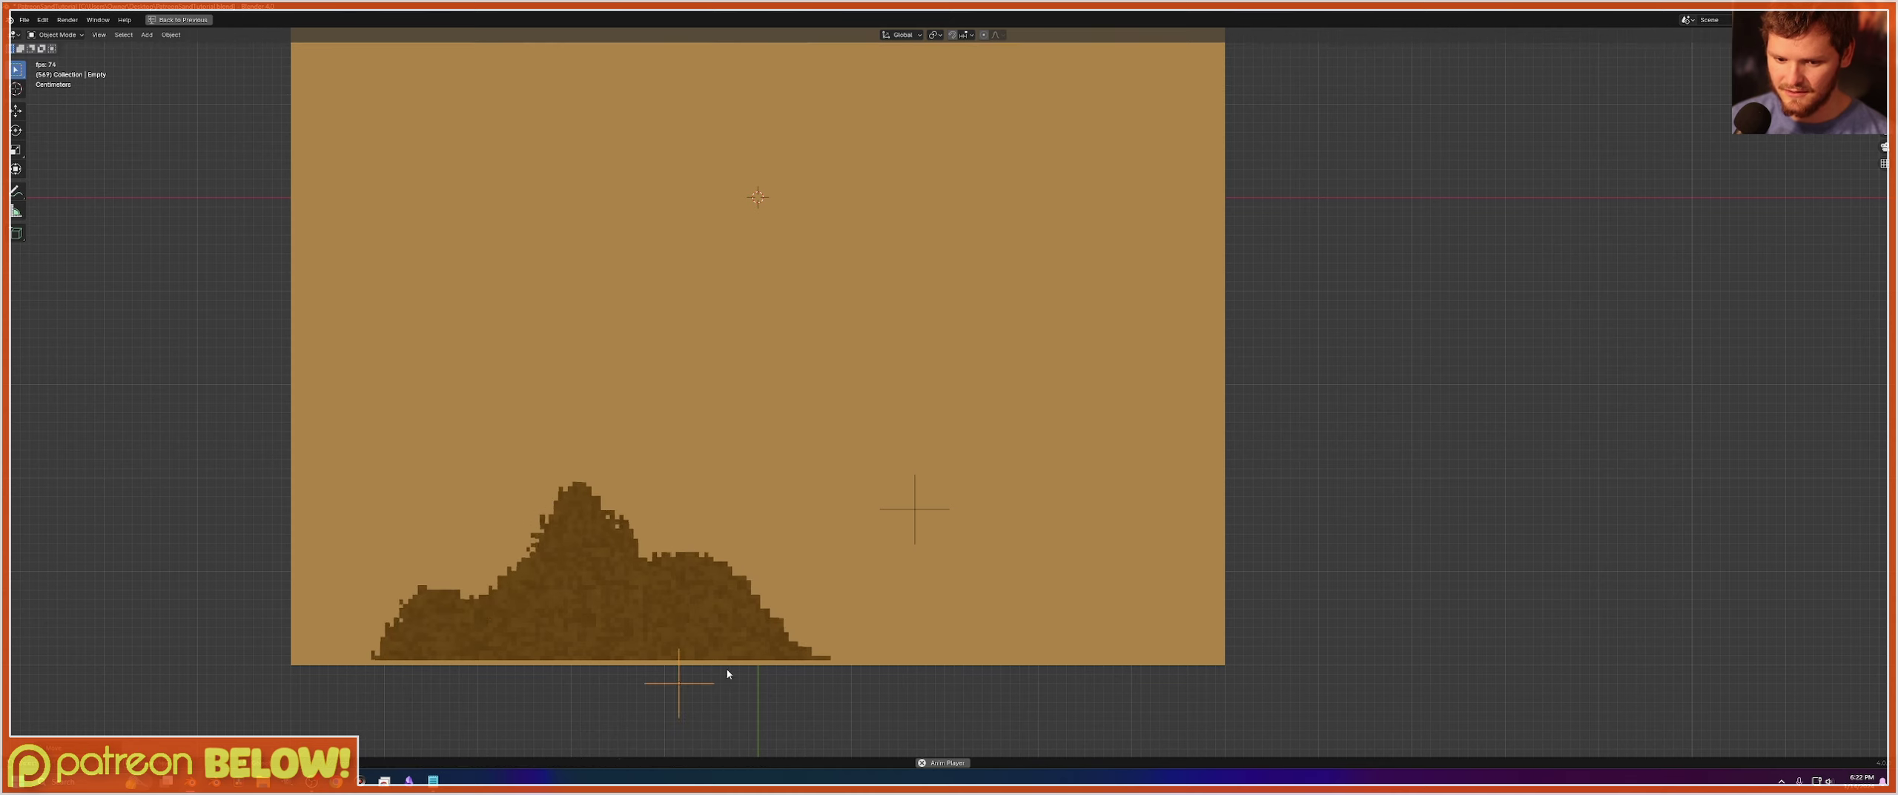
# Move Empty.001 through the mound's peaks to erase part of the sand, ending above and right of it.
pyautogui.click(917, 510)
pyautogui.press('g')
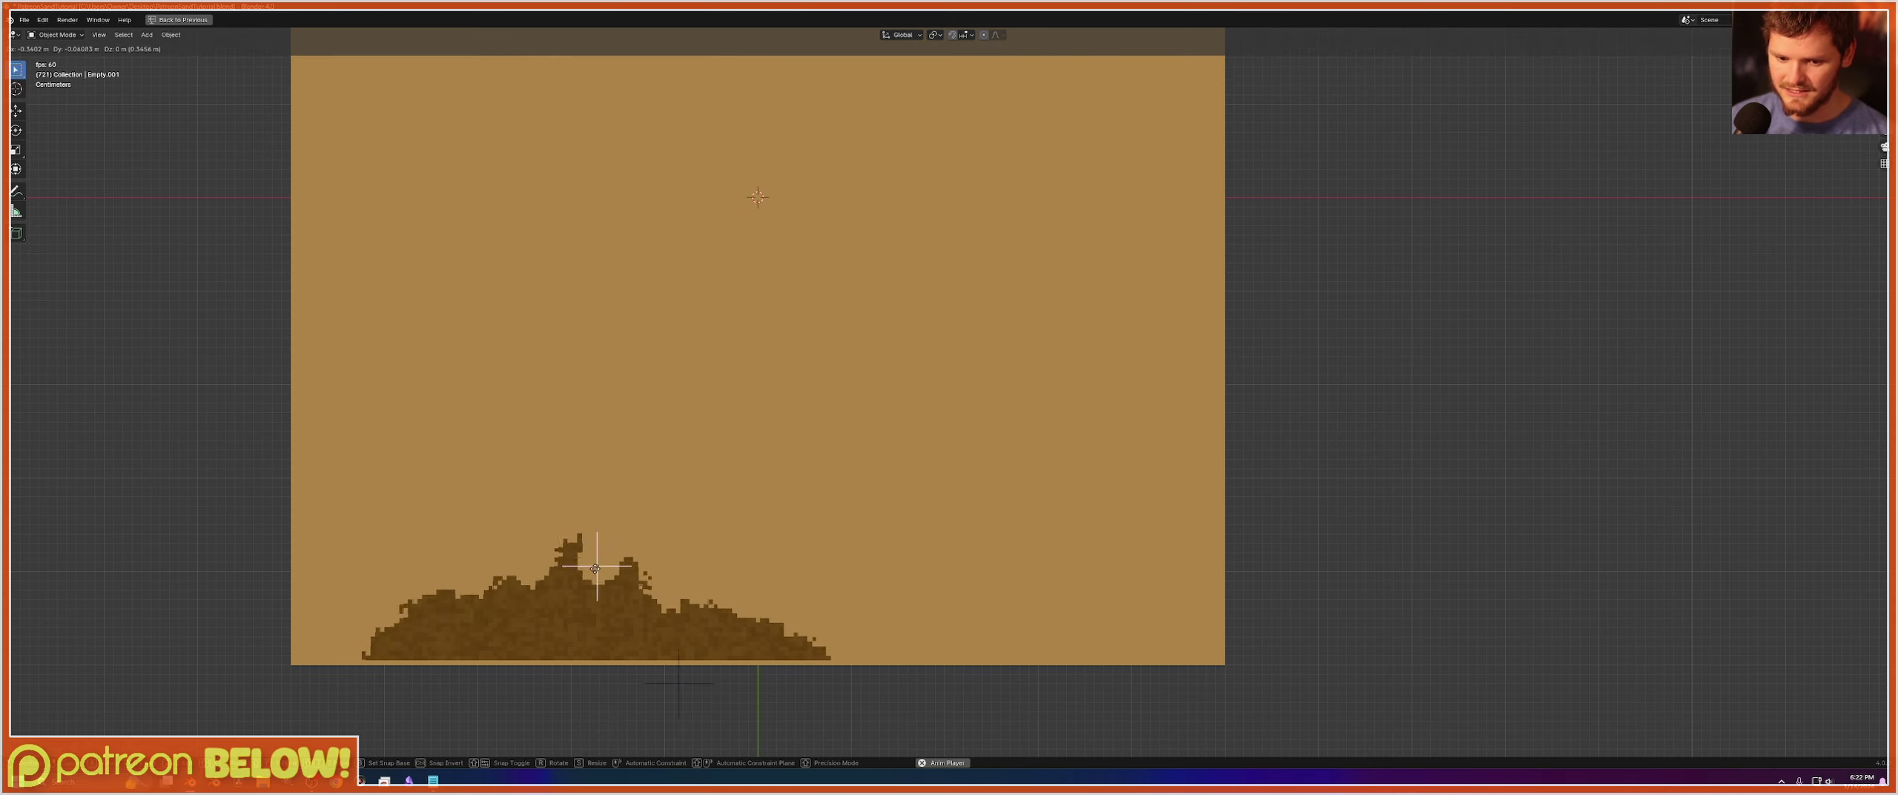
pyautogui.click(852, 507)
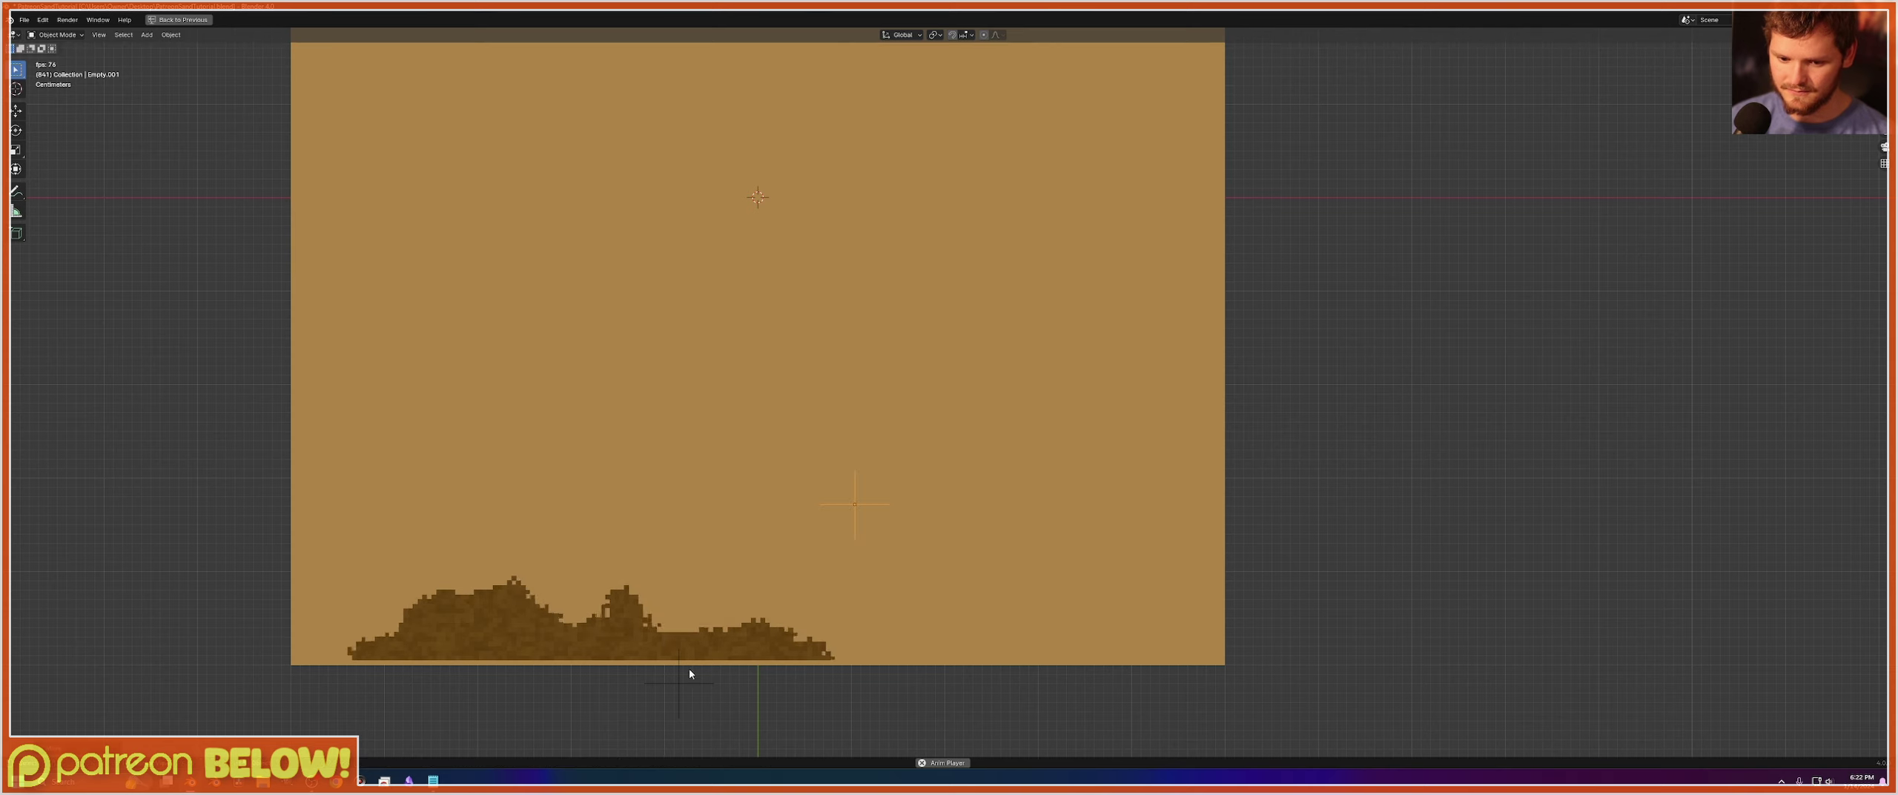
# Move the Empty back over the plane to pour more sand onto the pile, leaving it high above the pile.
pyautogui.click(689, 674)
pyautogui.press('g')
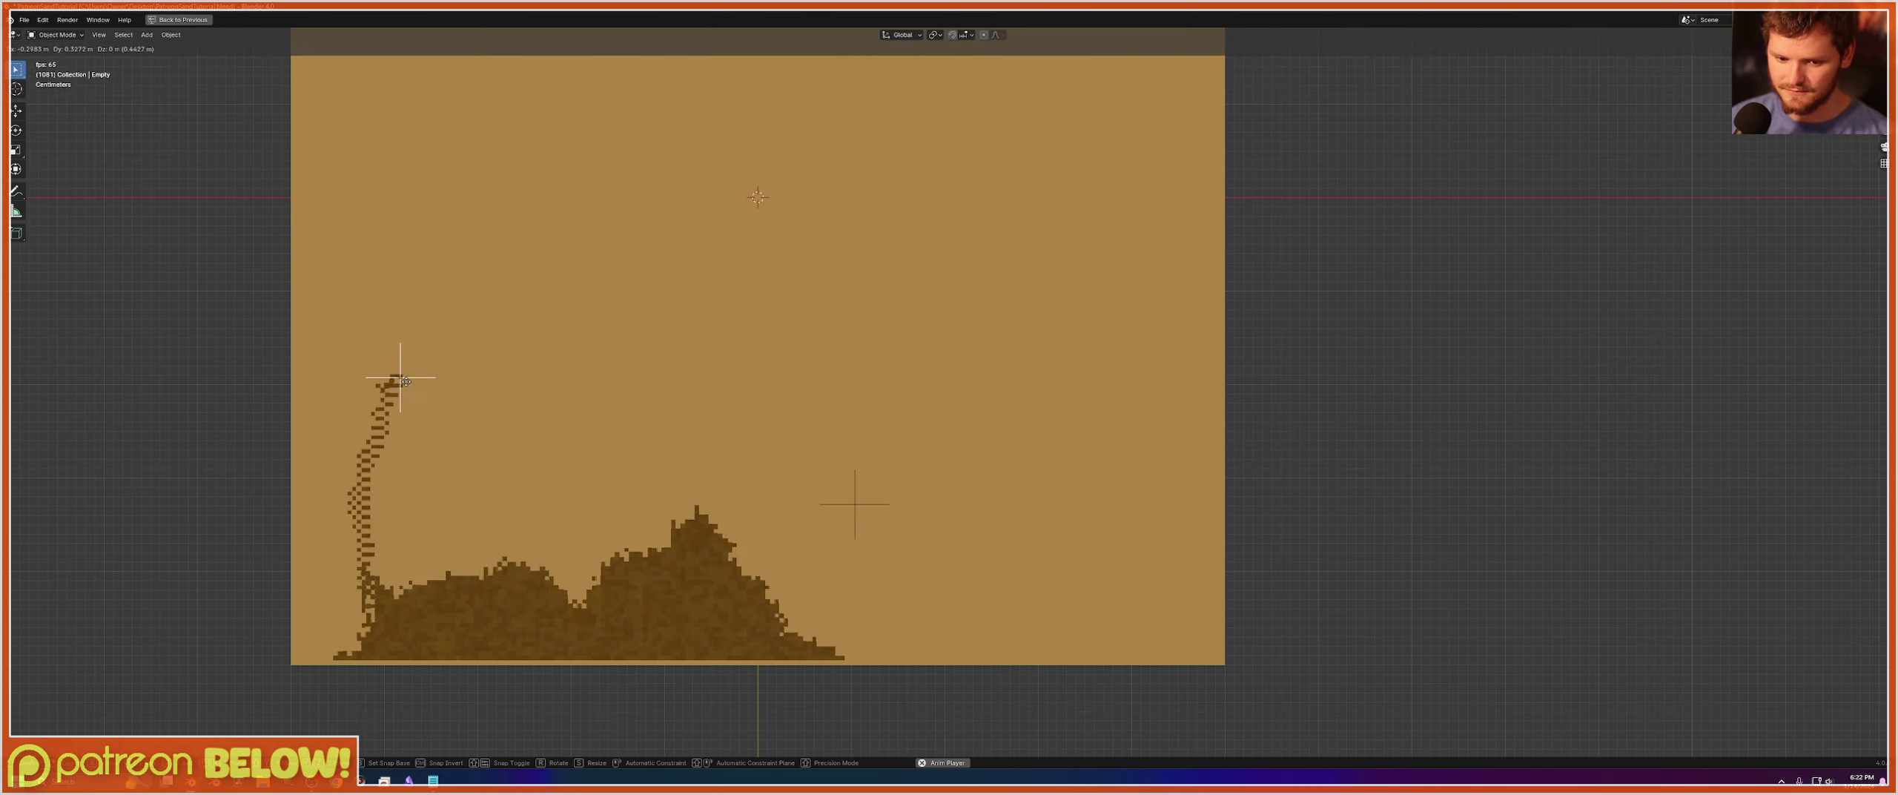
pyautogui.click(596, 266)
# Shift the plane to the right during playback and erase most of the pile with Empty.001, ending right of the falling stream.
pyautogui.click(849, 507)
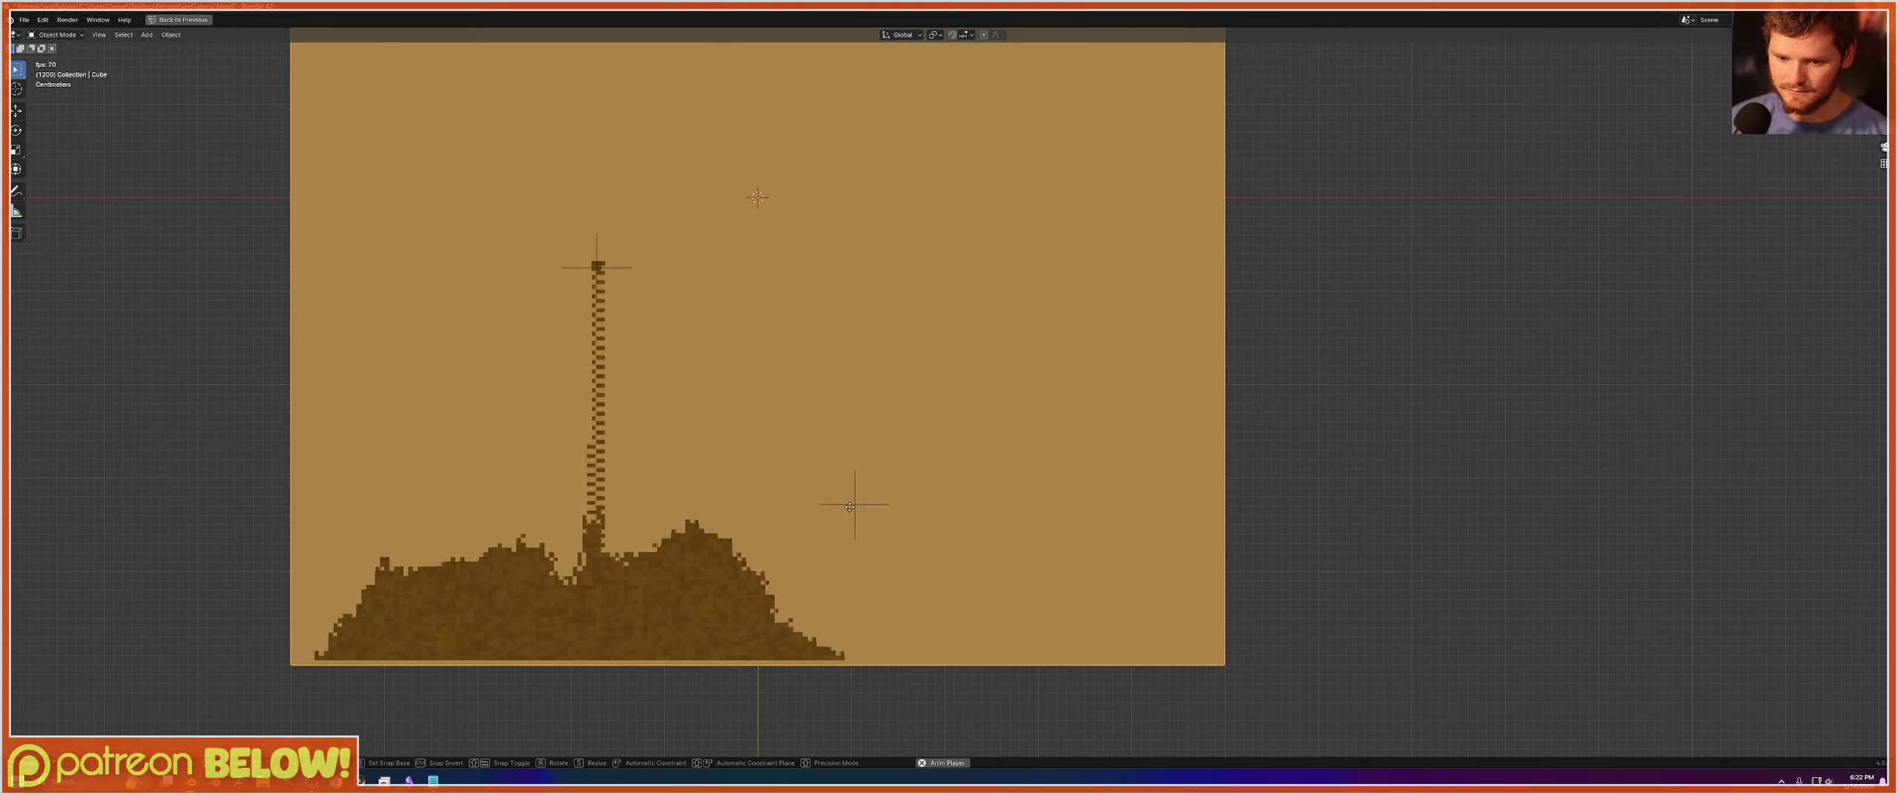
pyautogui.click(854, 512)
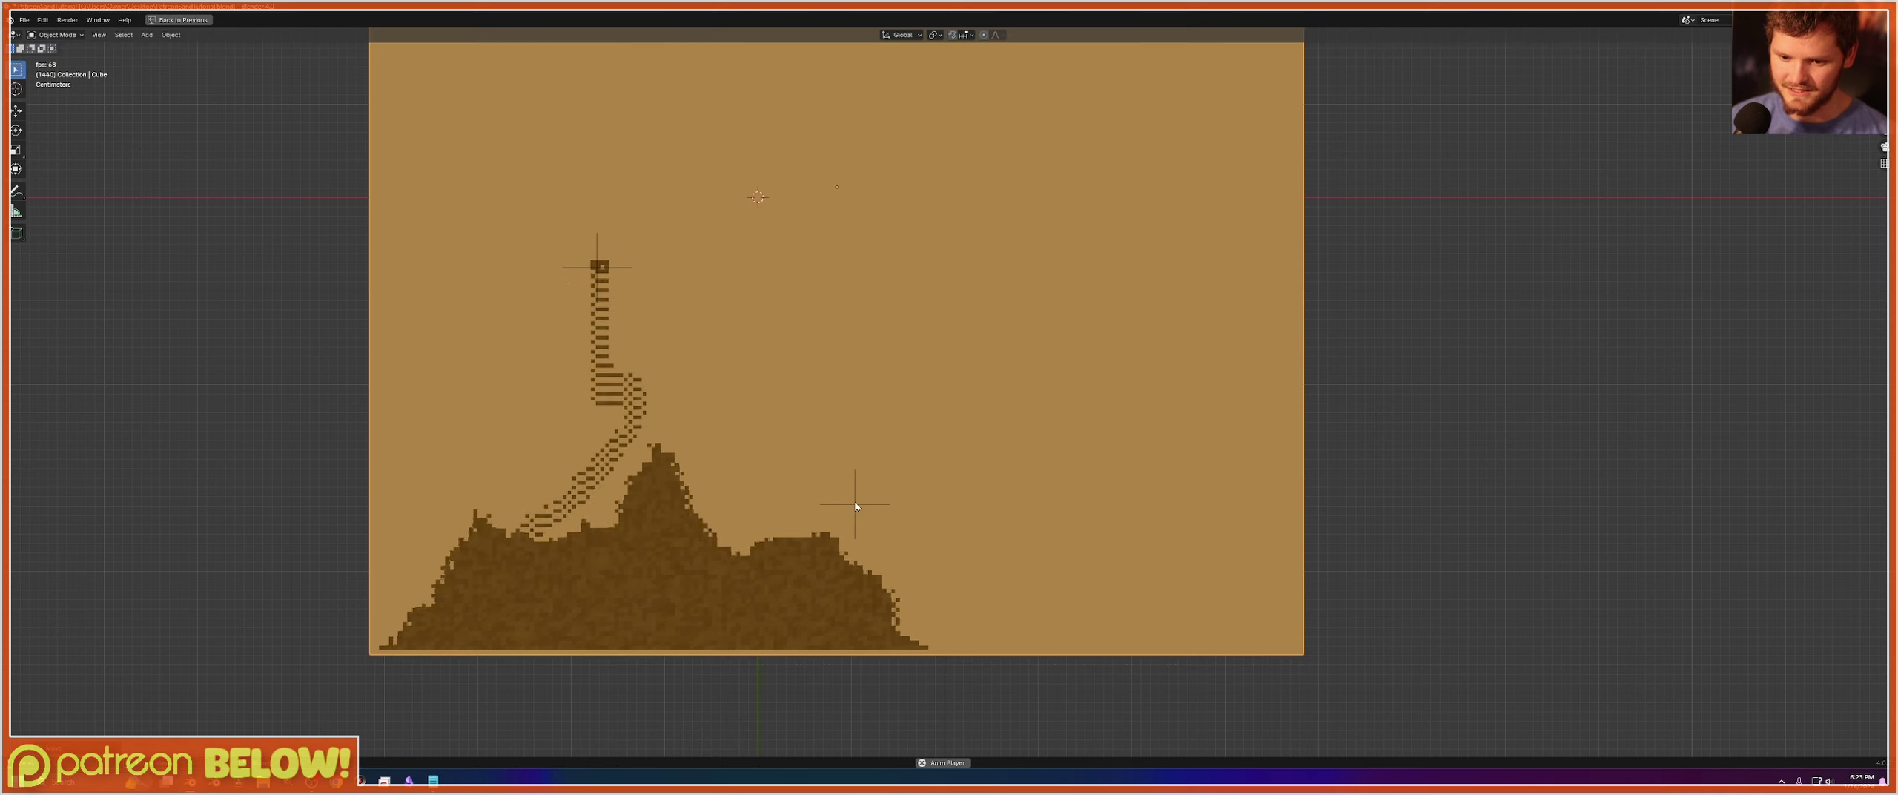
pyautogui.click(854, 504)
pyautogui.press('g')
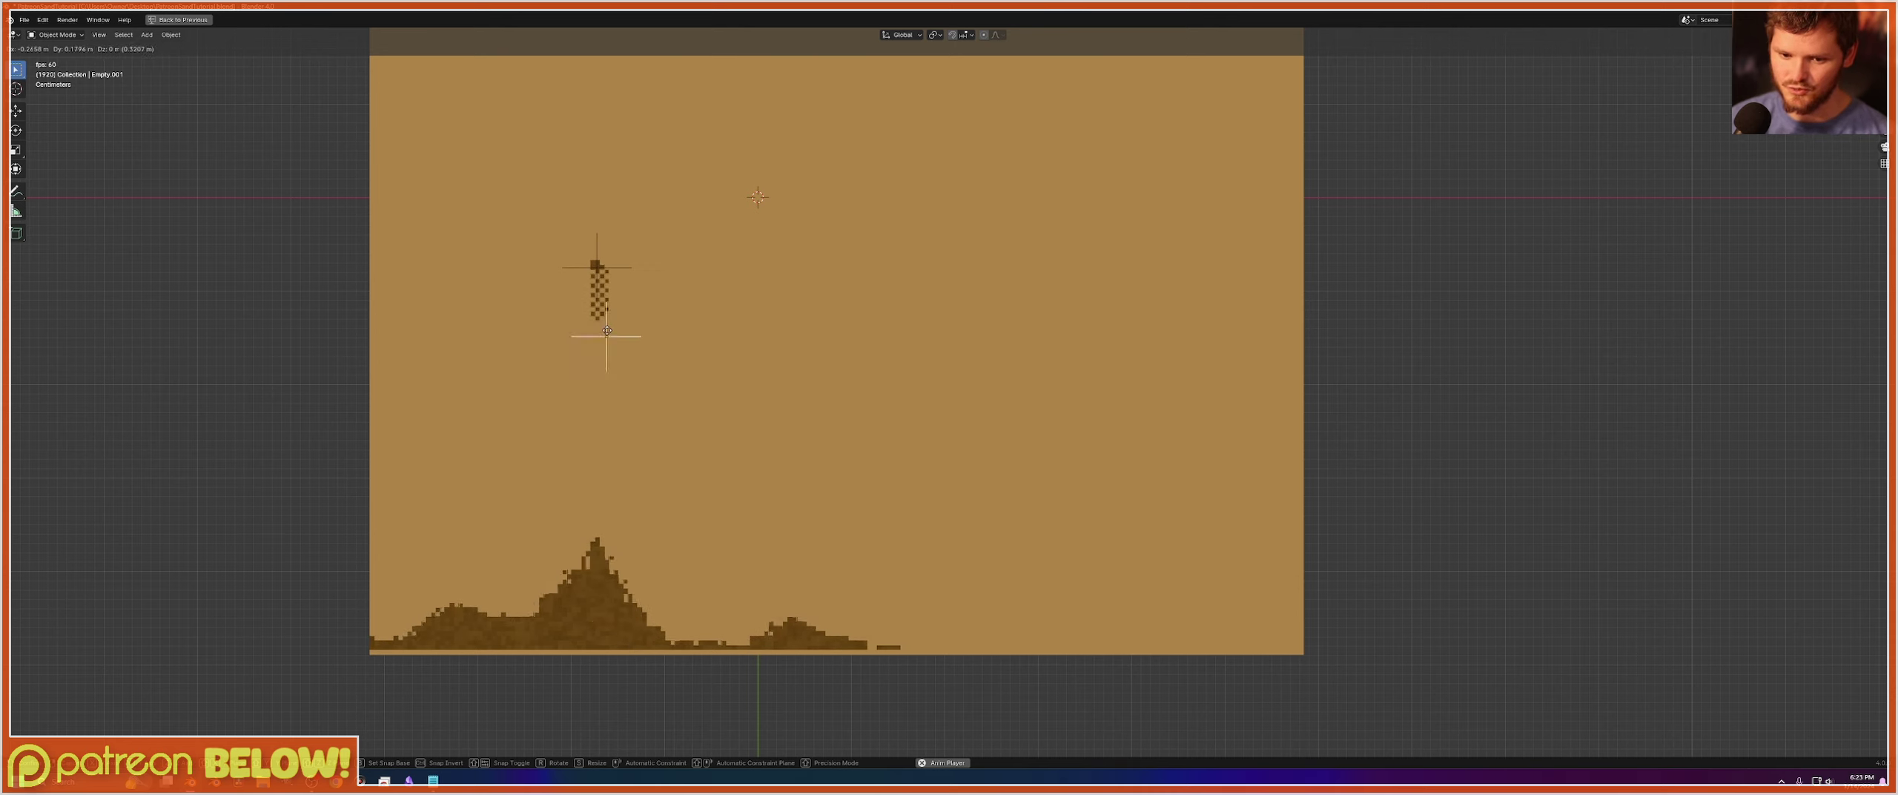
pyautogui.click(932, 456)
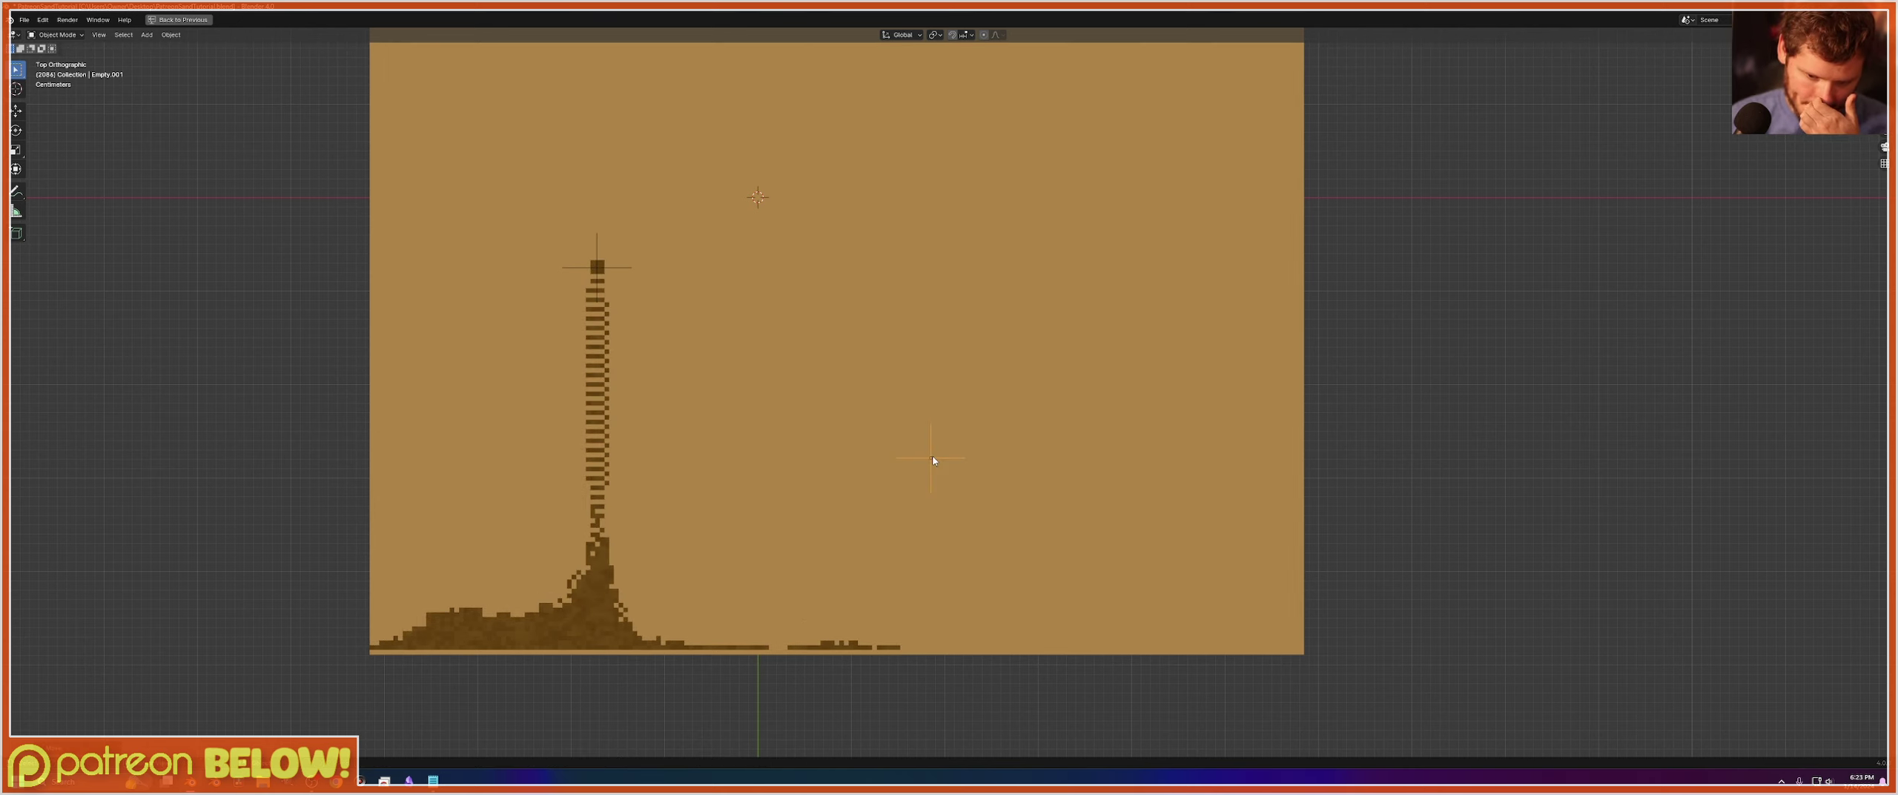
# Set the Integer node that drives the grid's vertices to 600 and replay the simulation from the first frame.
pyautogui.click(790, 442)
pyautogui.hotkey('ctrl', 'space')
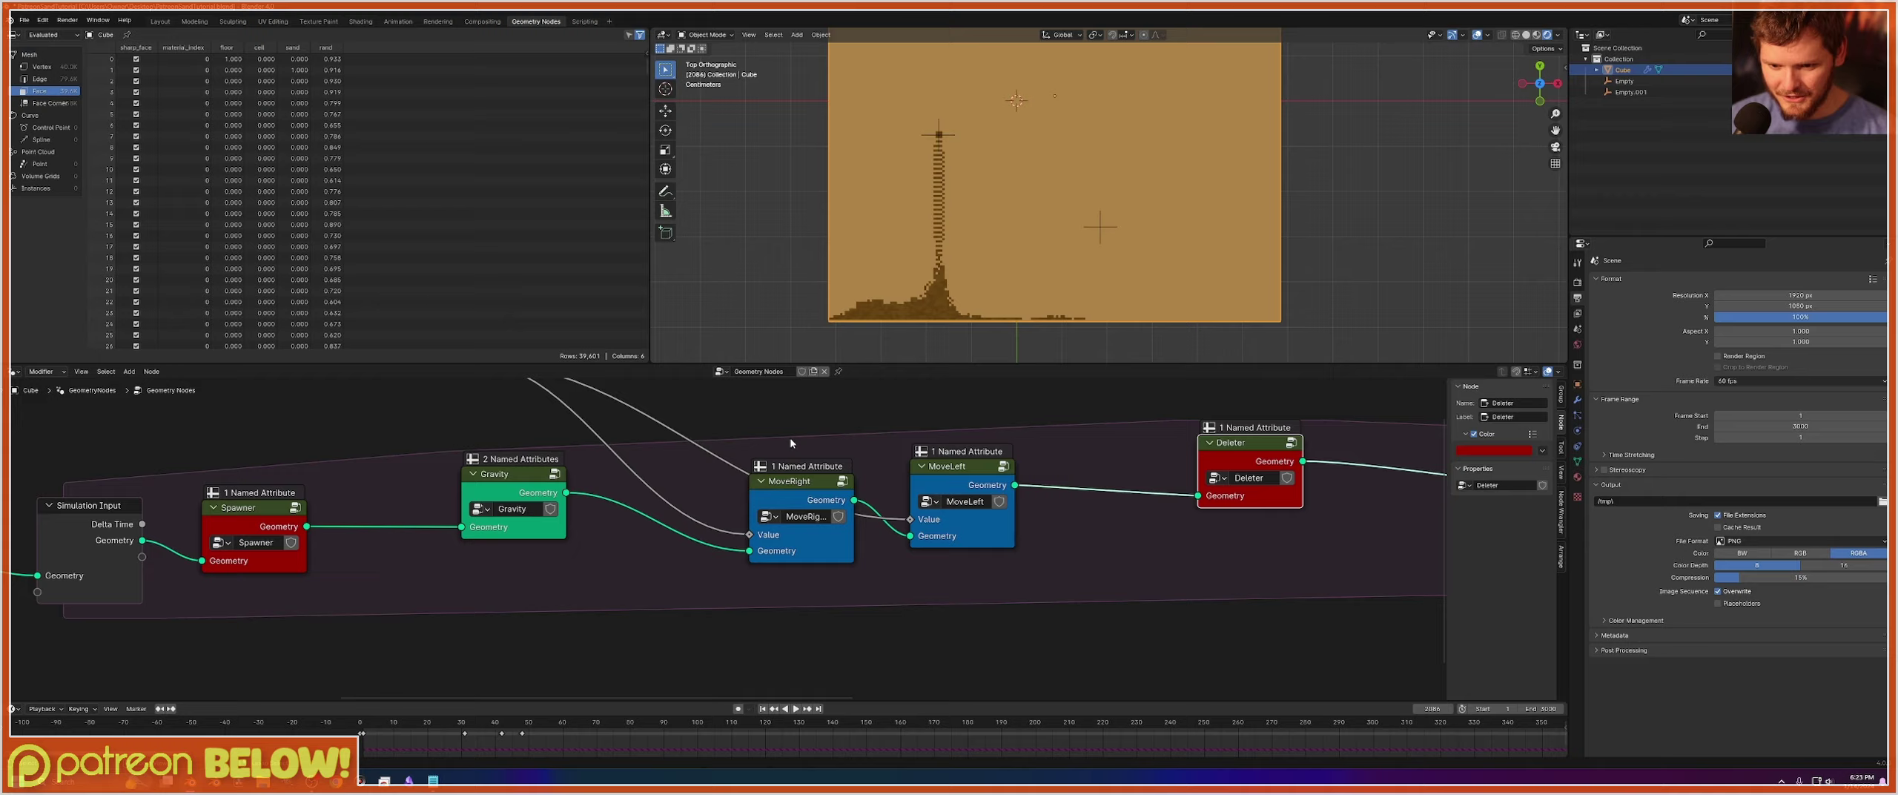
pyautogui.moveTo(159, 593); pyautogui.dragTo(835, 581, button='middle')
pyautogui.scroll(-1, 702, 580)
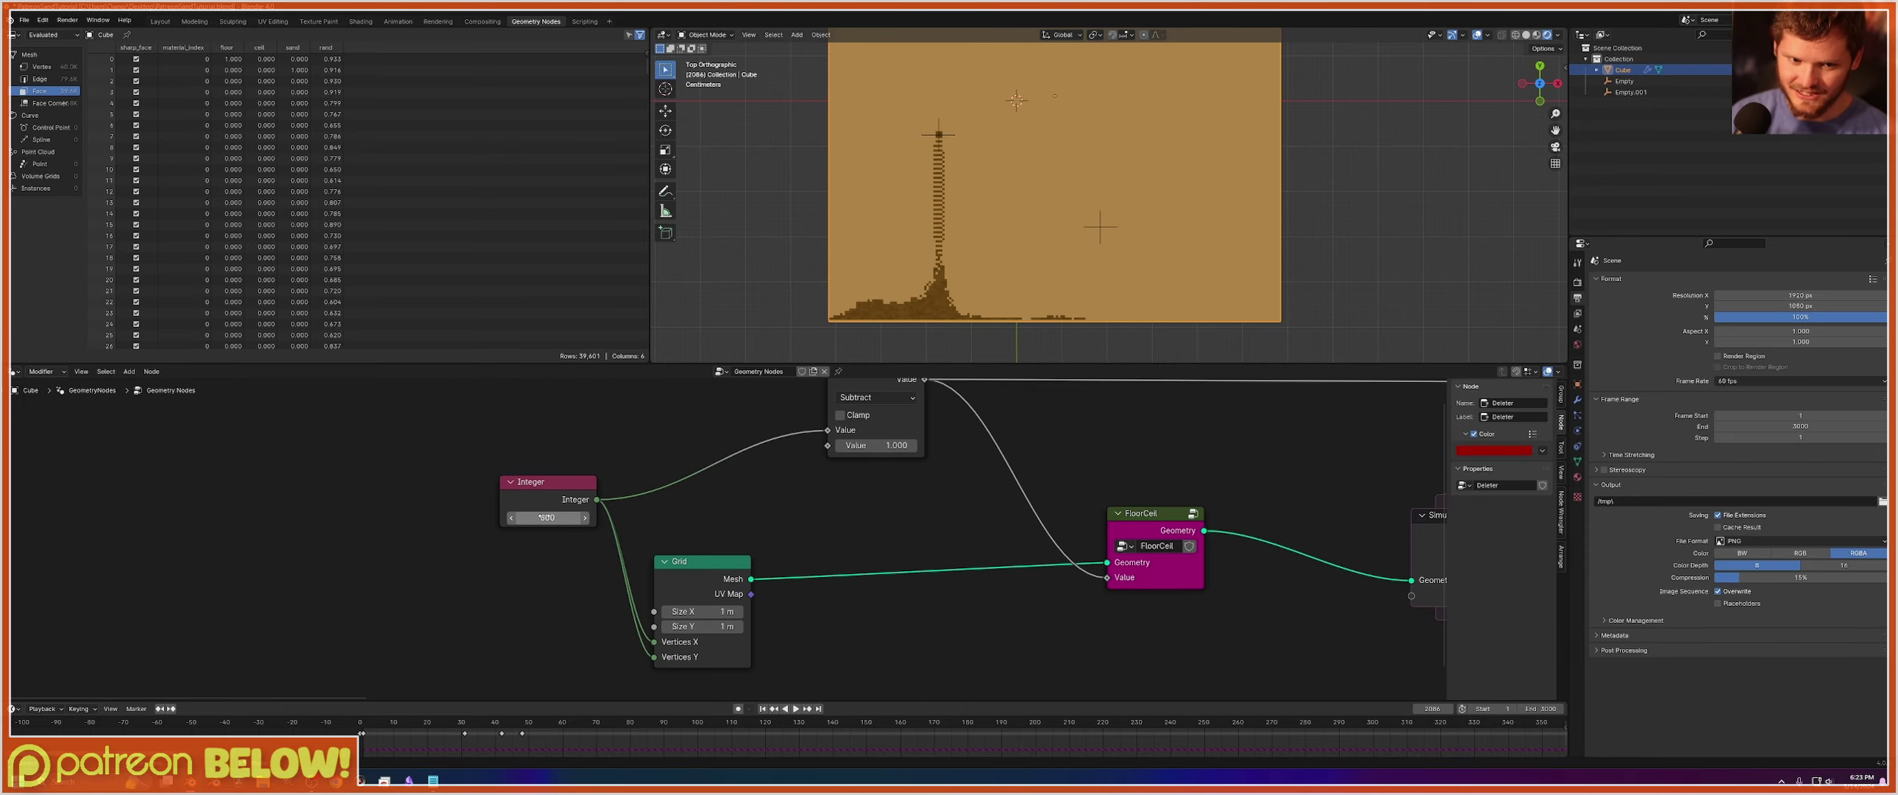
pyautogui.hotkey('shift', 'Left')
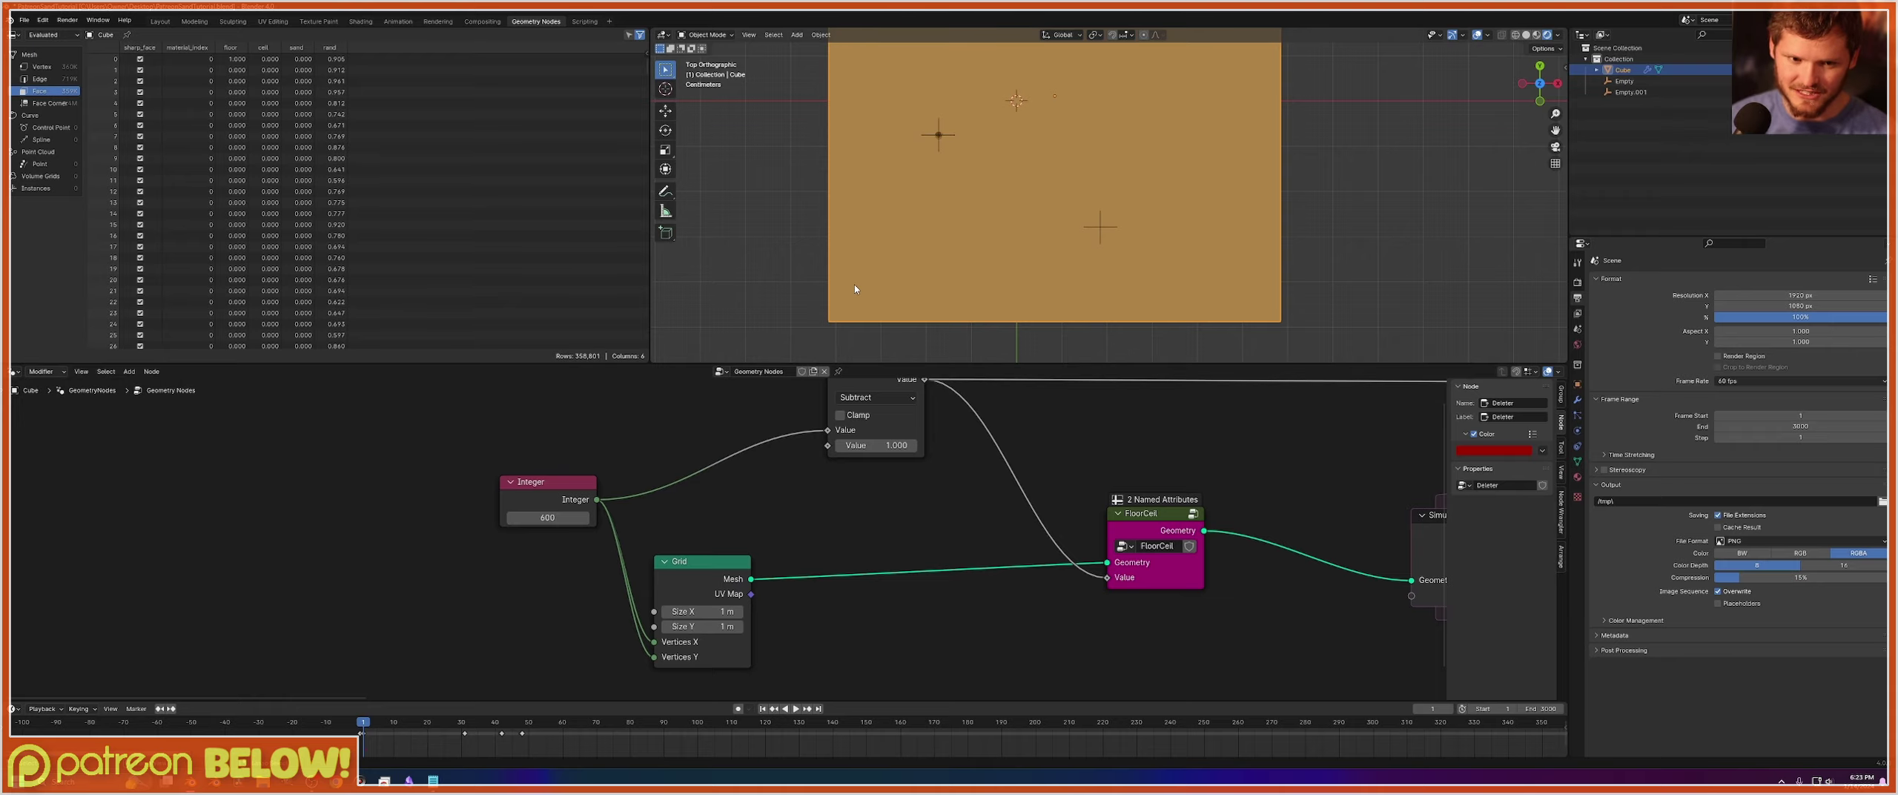
pyautogui.hotkey('ctrl', 'space')
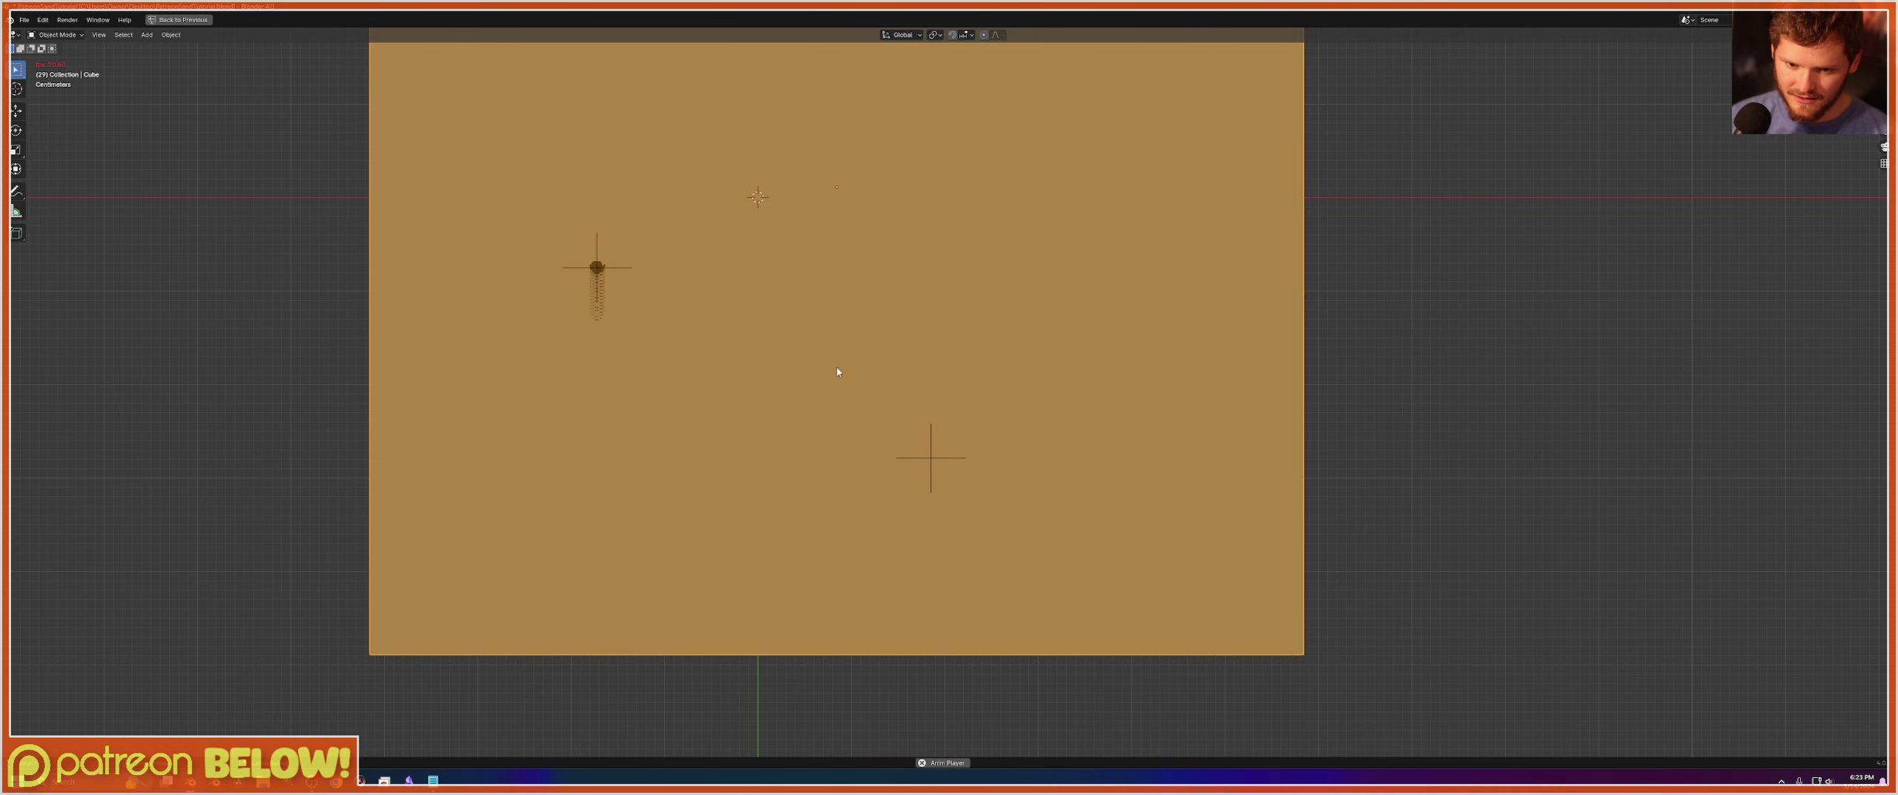
pyautogui.hotkey('ctrl', 'space')
# Set the frame rate to 120 fps and the grid's Integer node to 400 with playback stopped.
pyautogui.click(1757, 380)
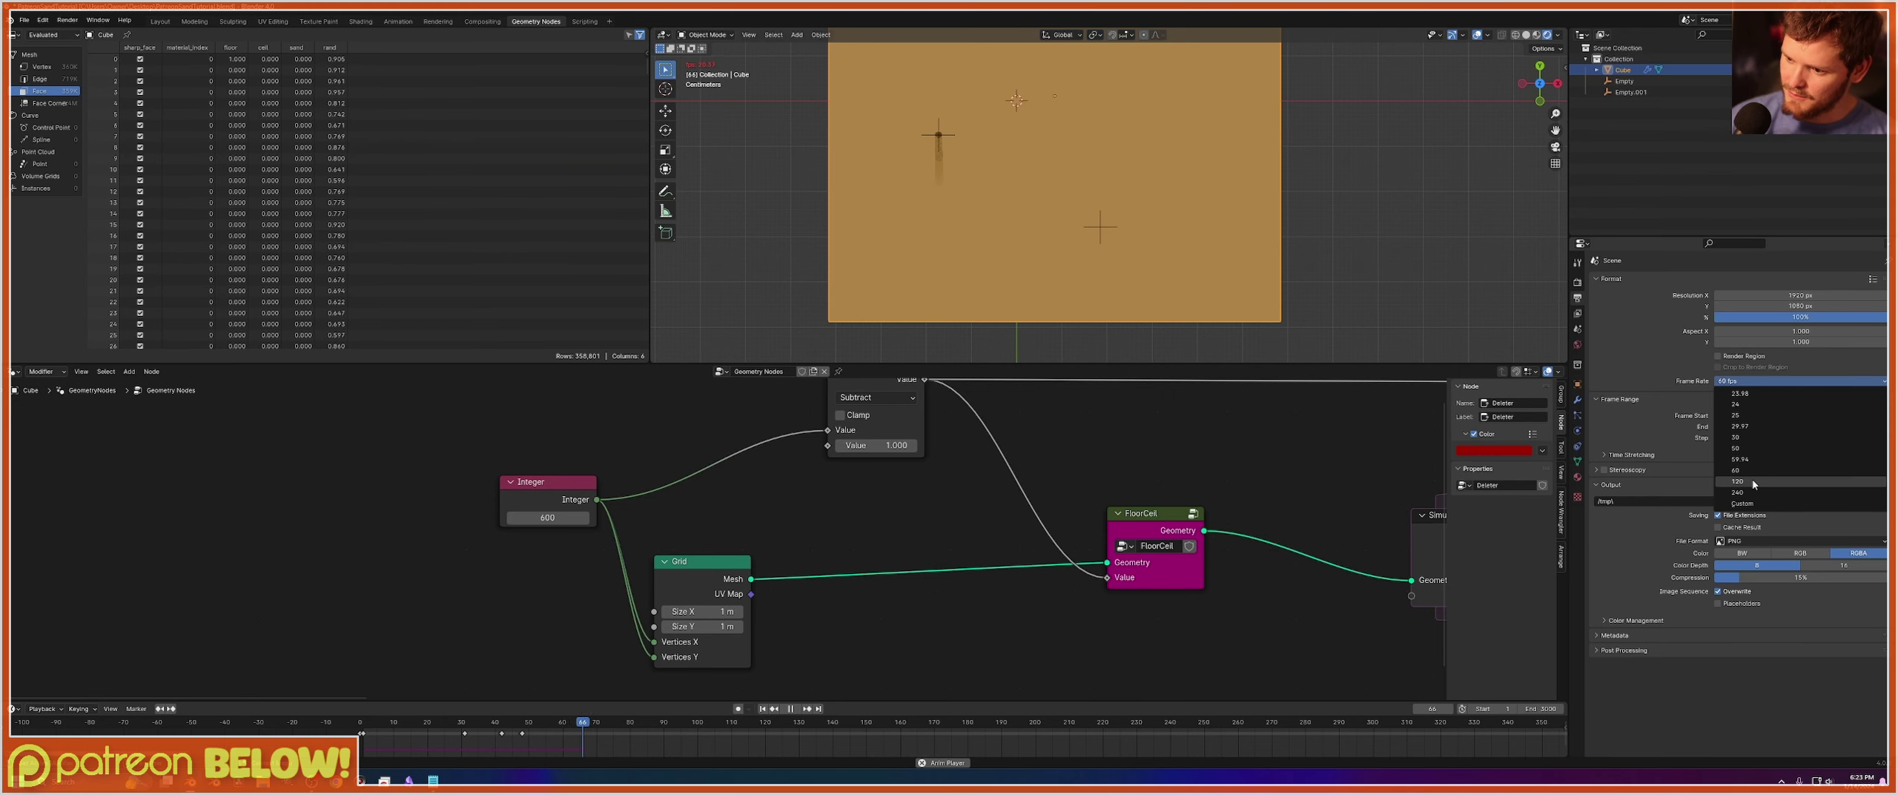
pyautogui.click(1753, 482)
pyautogui.press('space')
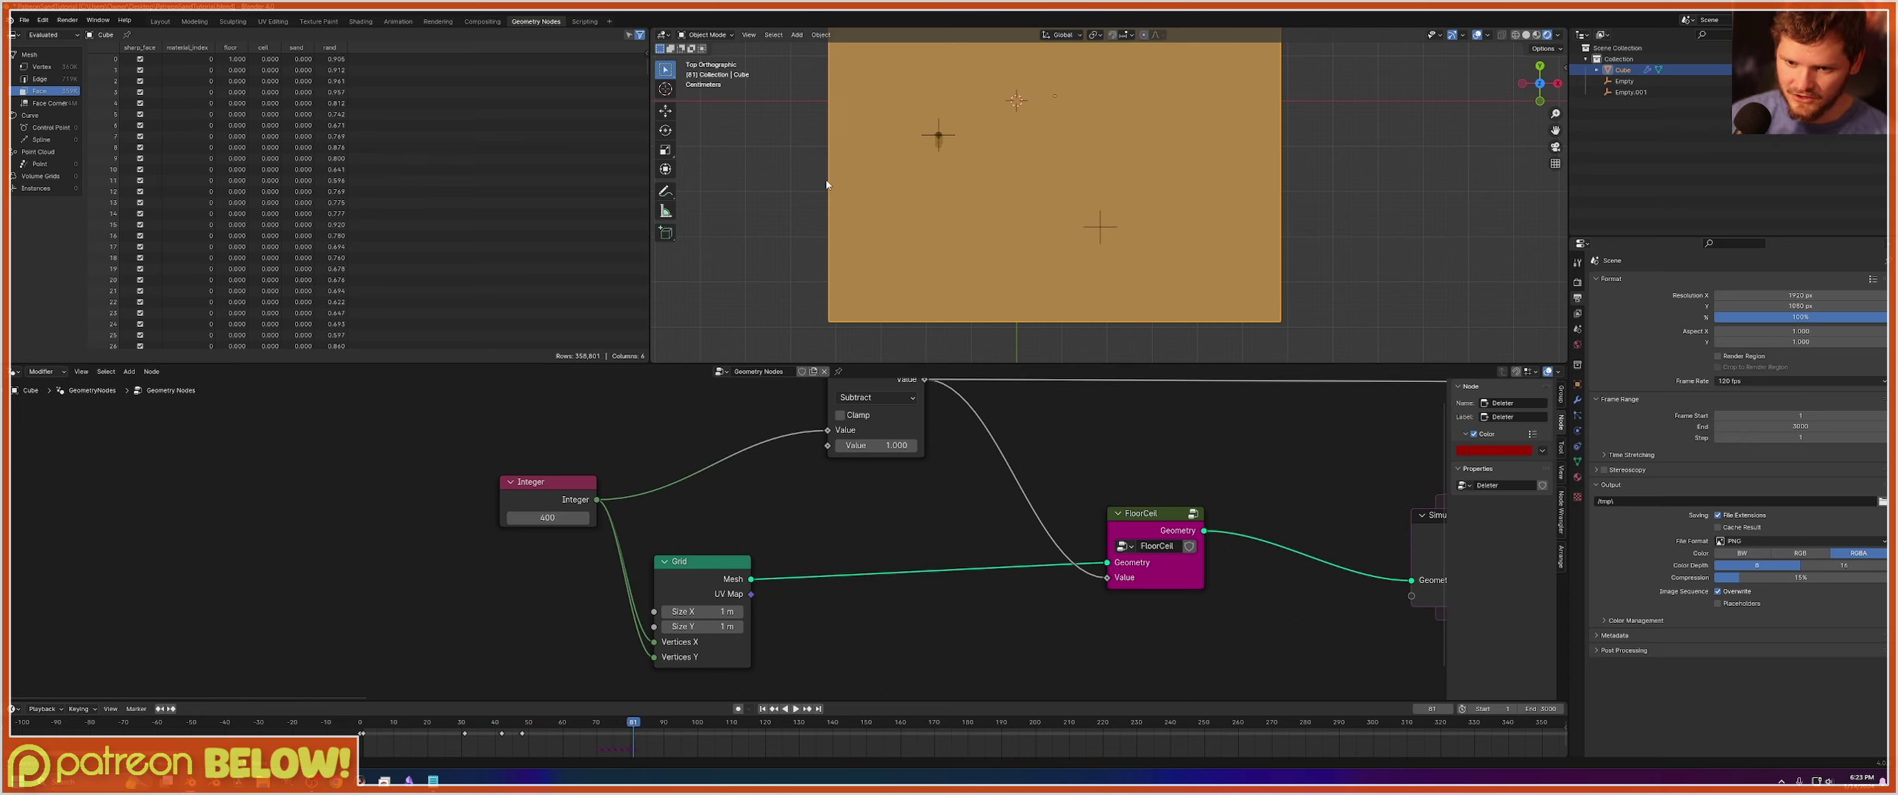
# Restart the simulation in a maximized viewport and move the Empty to pour a finer sand mound, ending inside the mound.
pyautogui.hotkey('shift', 'Left')
pyautogui.hotkey('ctrl', 'alt', 'space')
pyautogui.press('space')
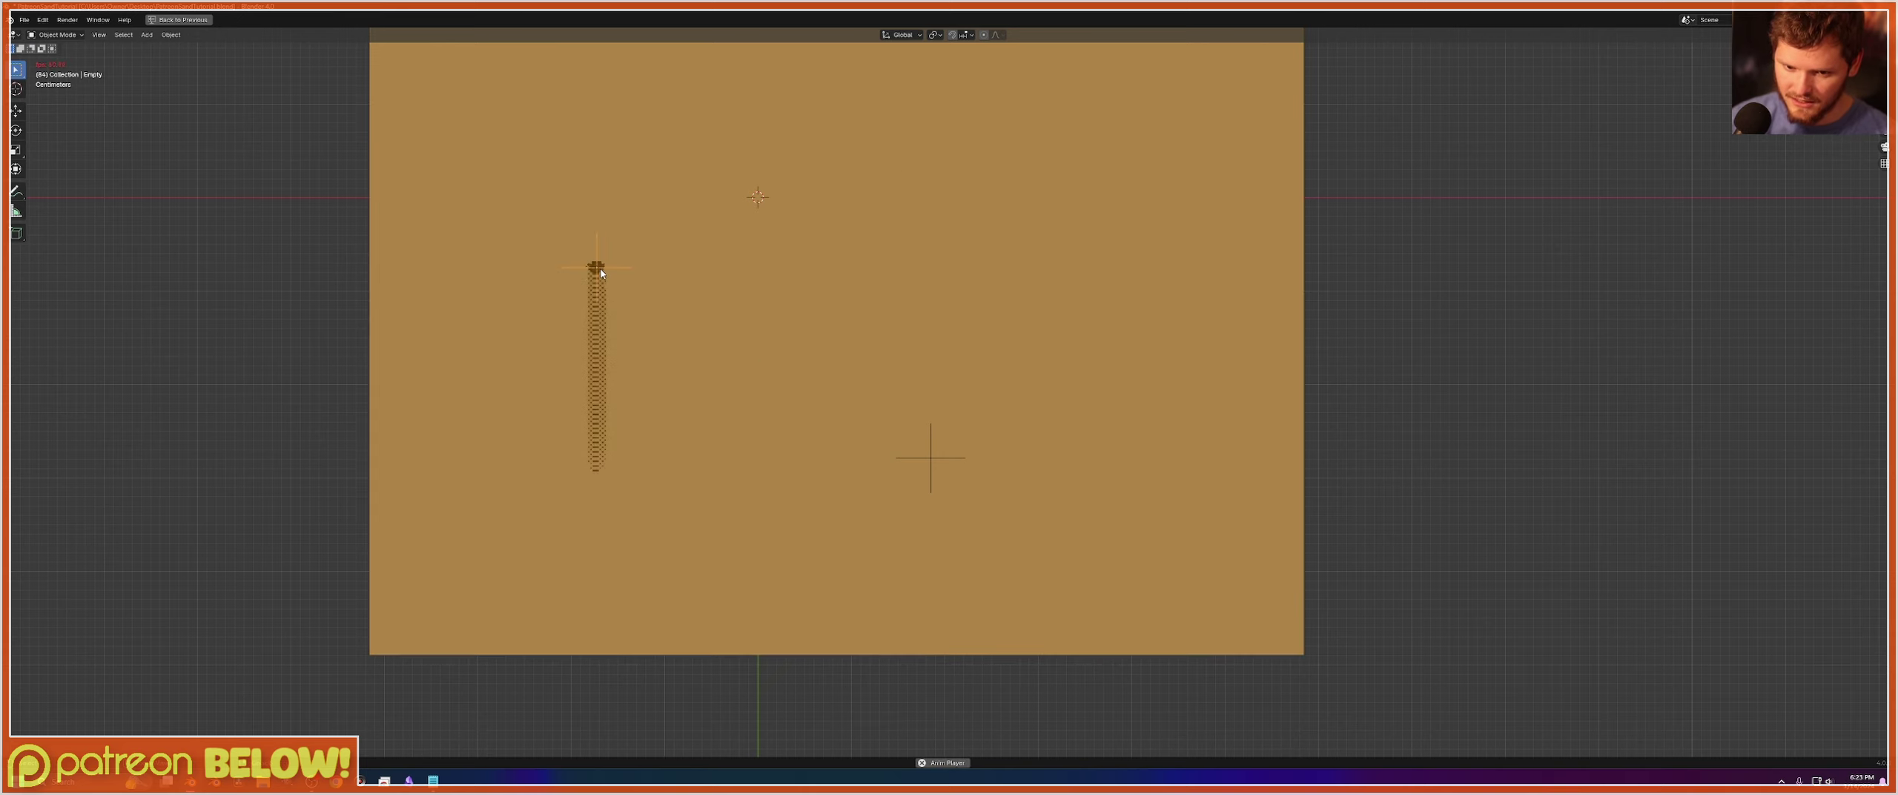
pyautogui.moveTo(602, 273); pyautogui.dragTo(576, 598)
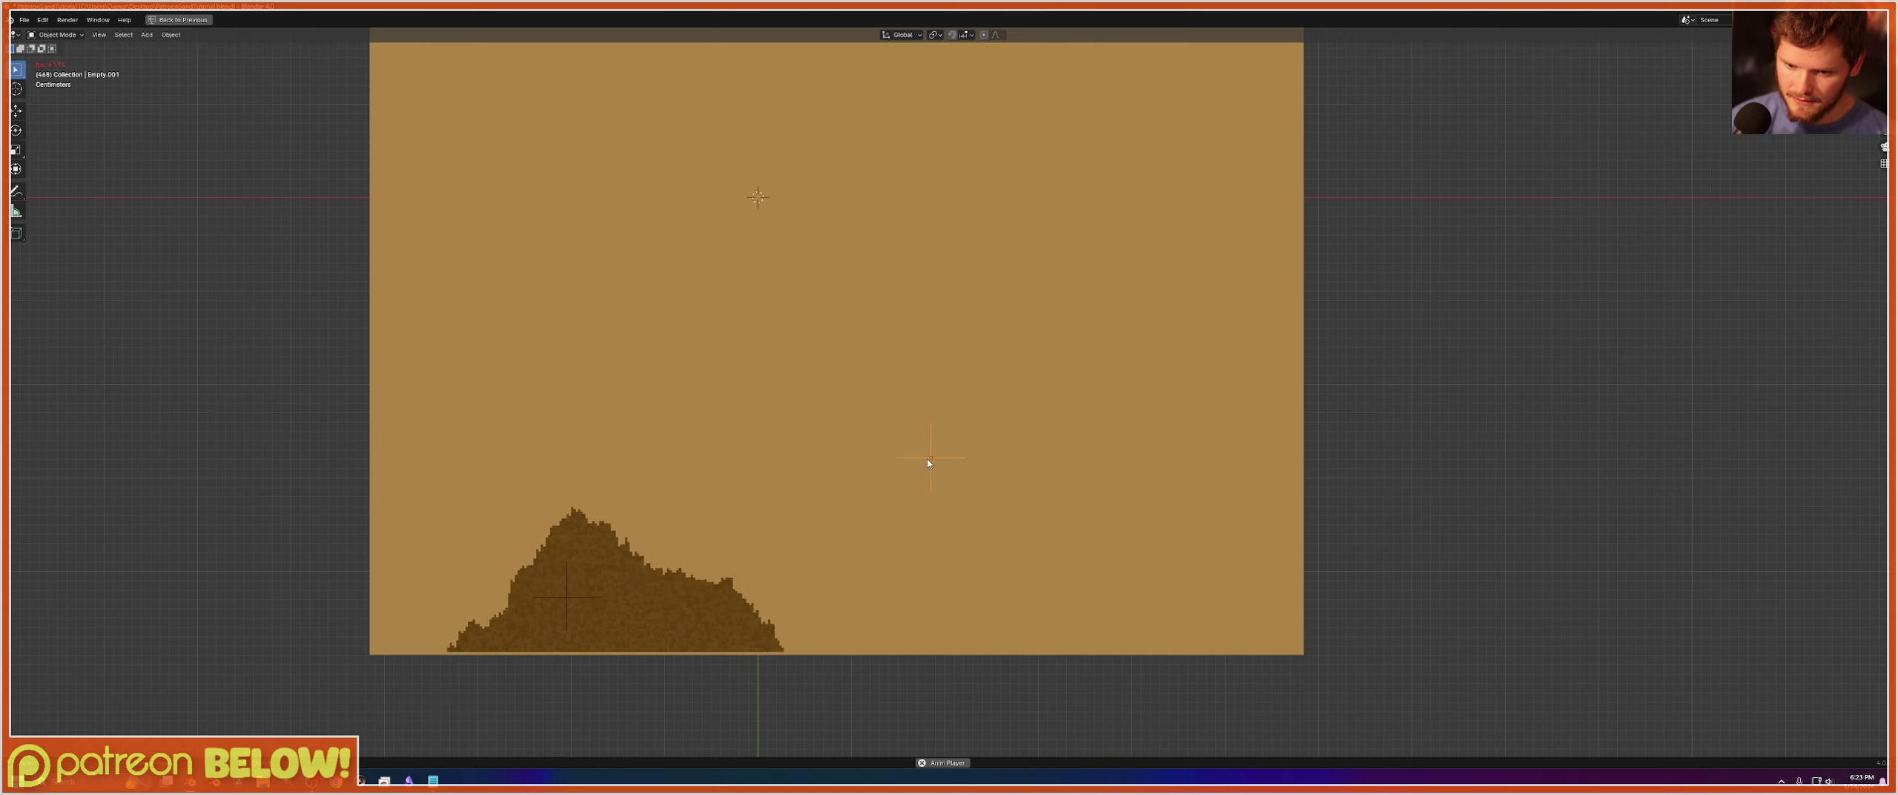
# Erase the mound's upper and right parts with Empty.001, stop playback with it above the sand, and restore the full layout.
pyautogui.moveTo(928, 463); pyautogui.dragTo(751, 540)
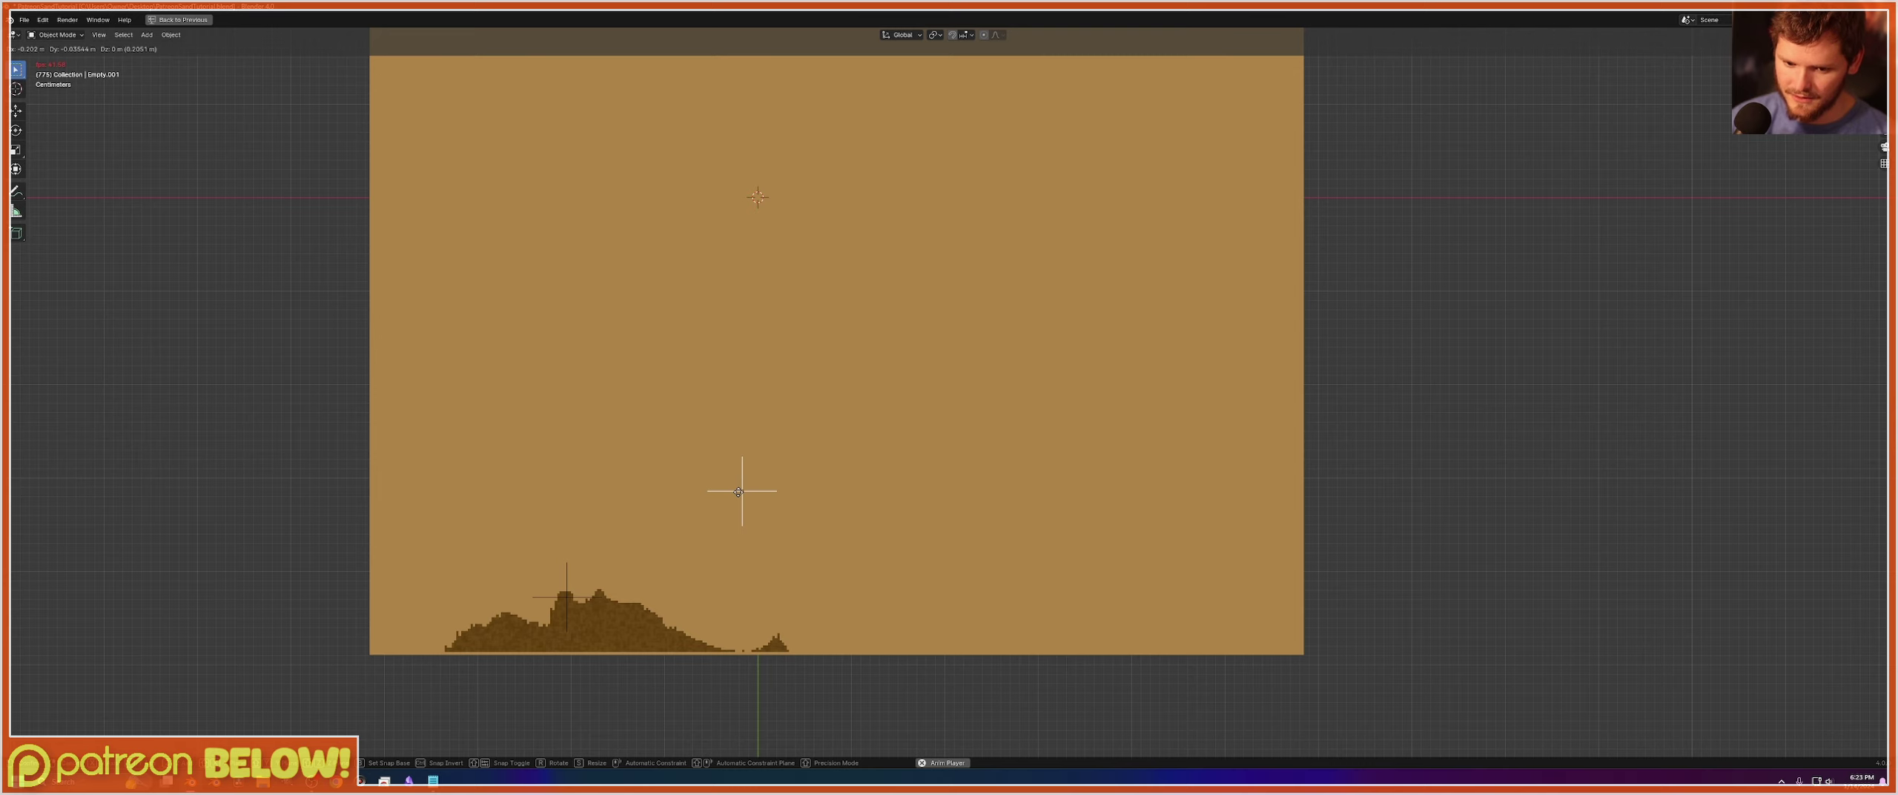
pyautogui.moveTo(738, 492); pyautogui.dragTo(740, 495)
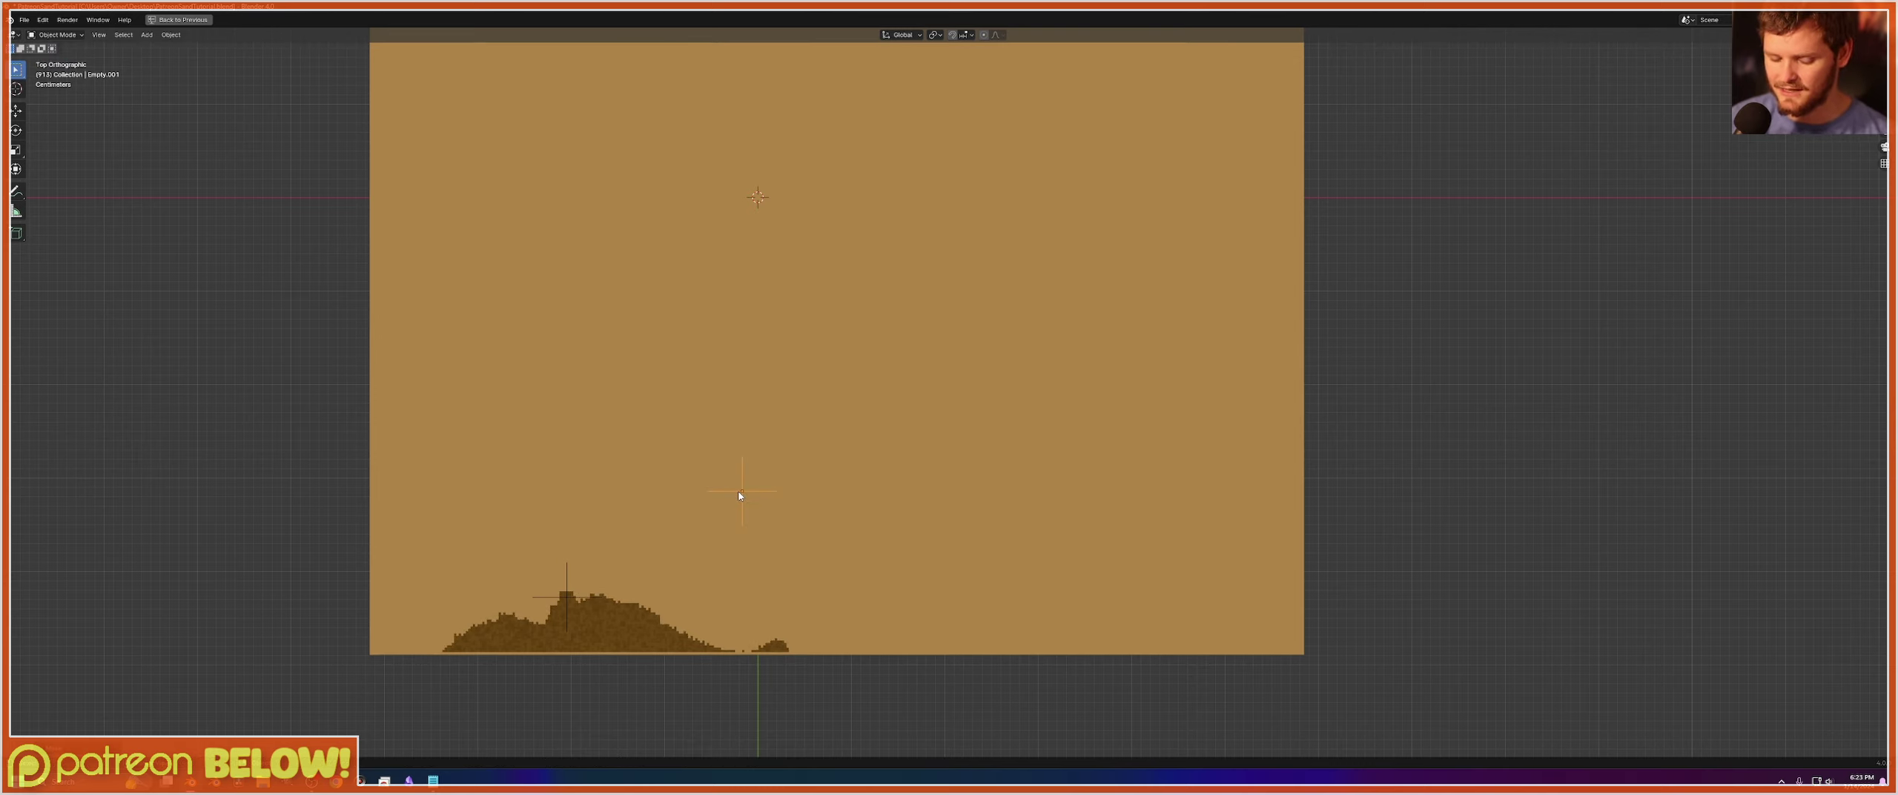
pyautogui.hotkey('ctrl', 'space')
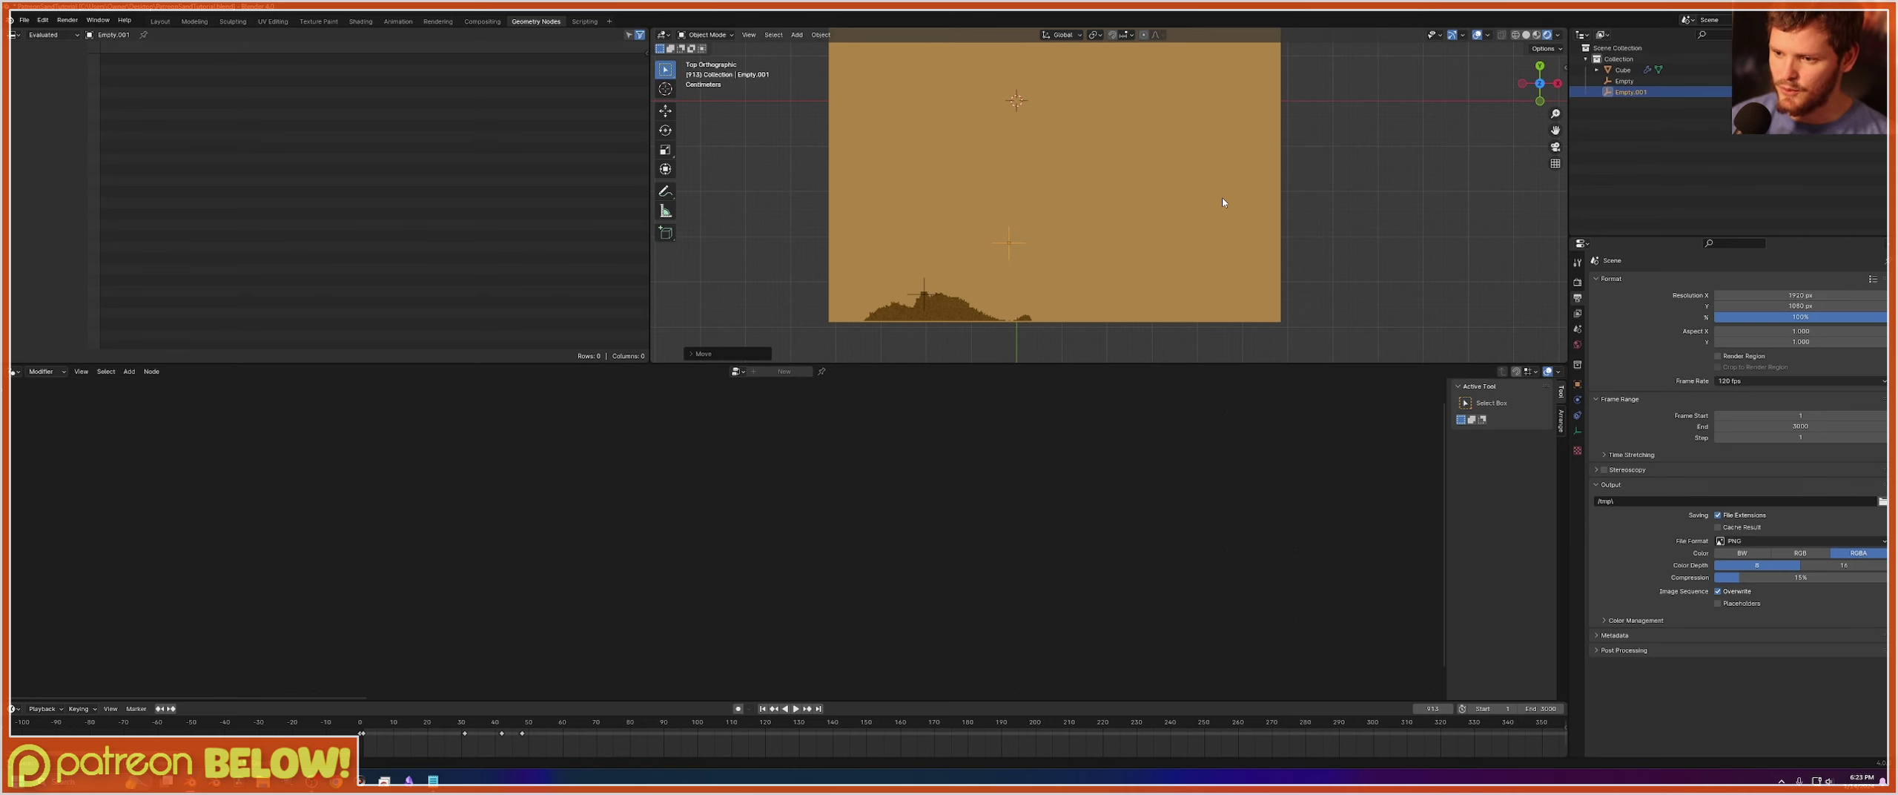
# Reset the Cube plane's location to 0 m on X and Y.
pyautogui.click(1623, 69)
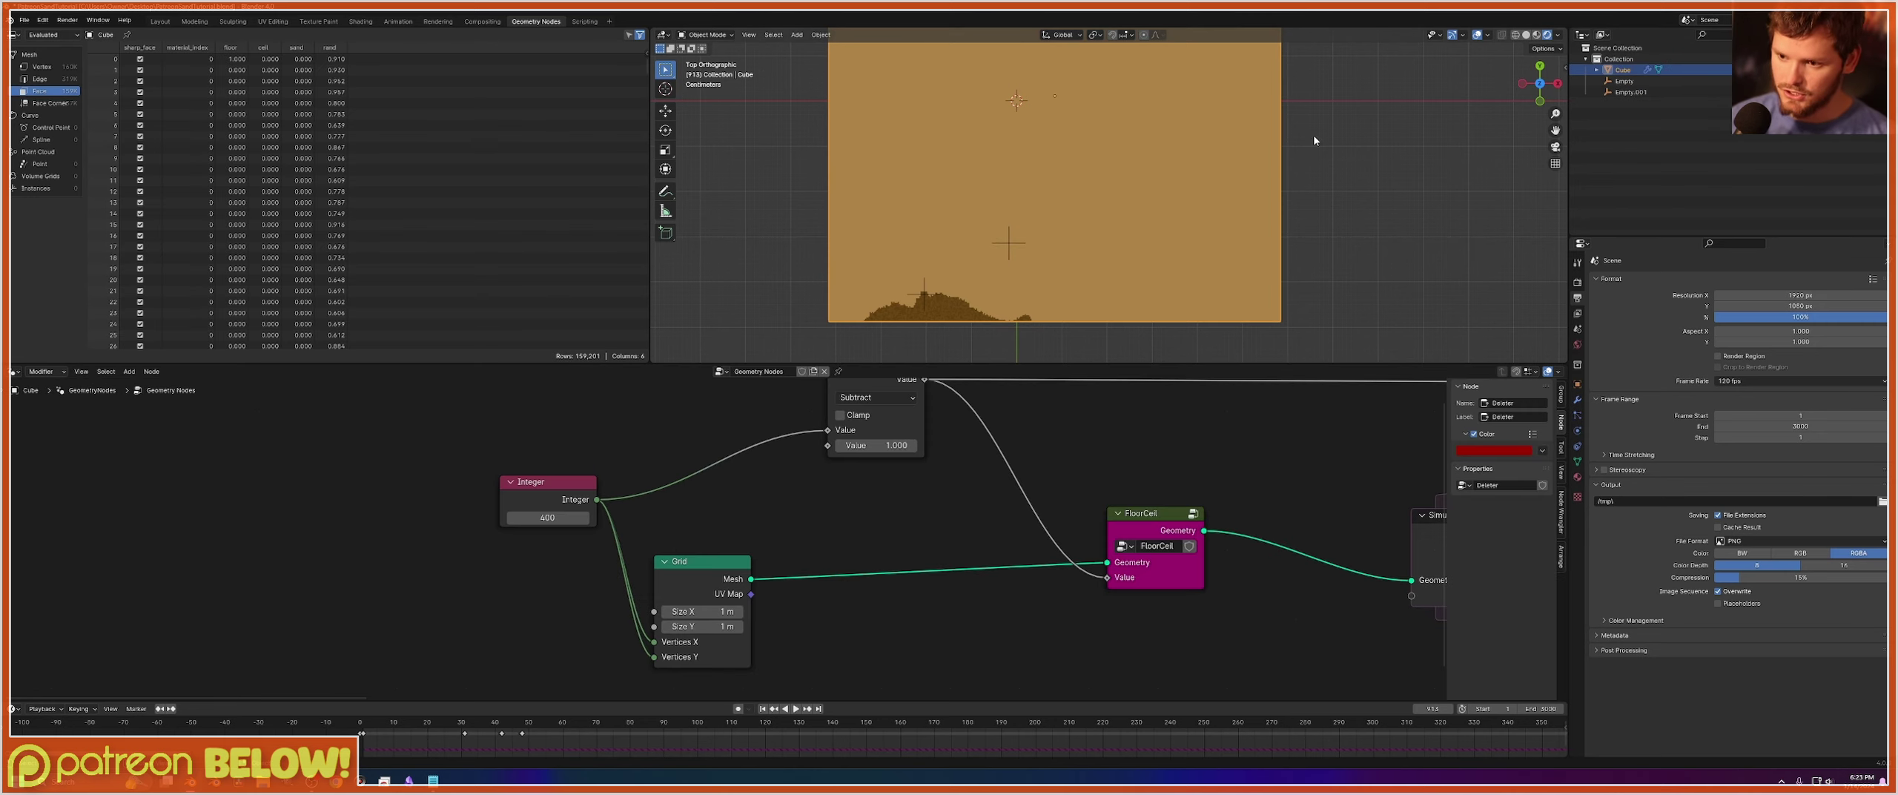
pyautogui.press('n')
pyautogui.moveTo(1520, 91); pyautogui.dragTo(1517, 92)
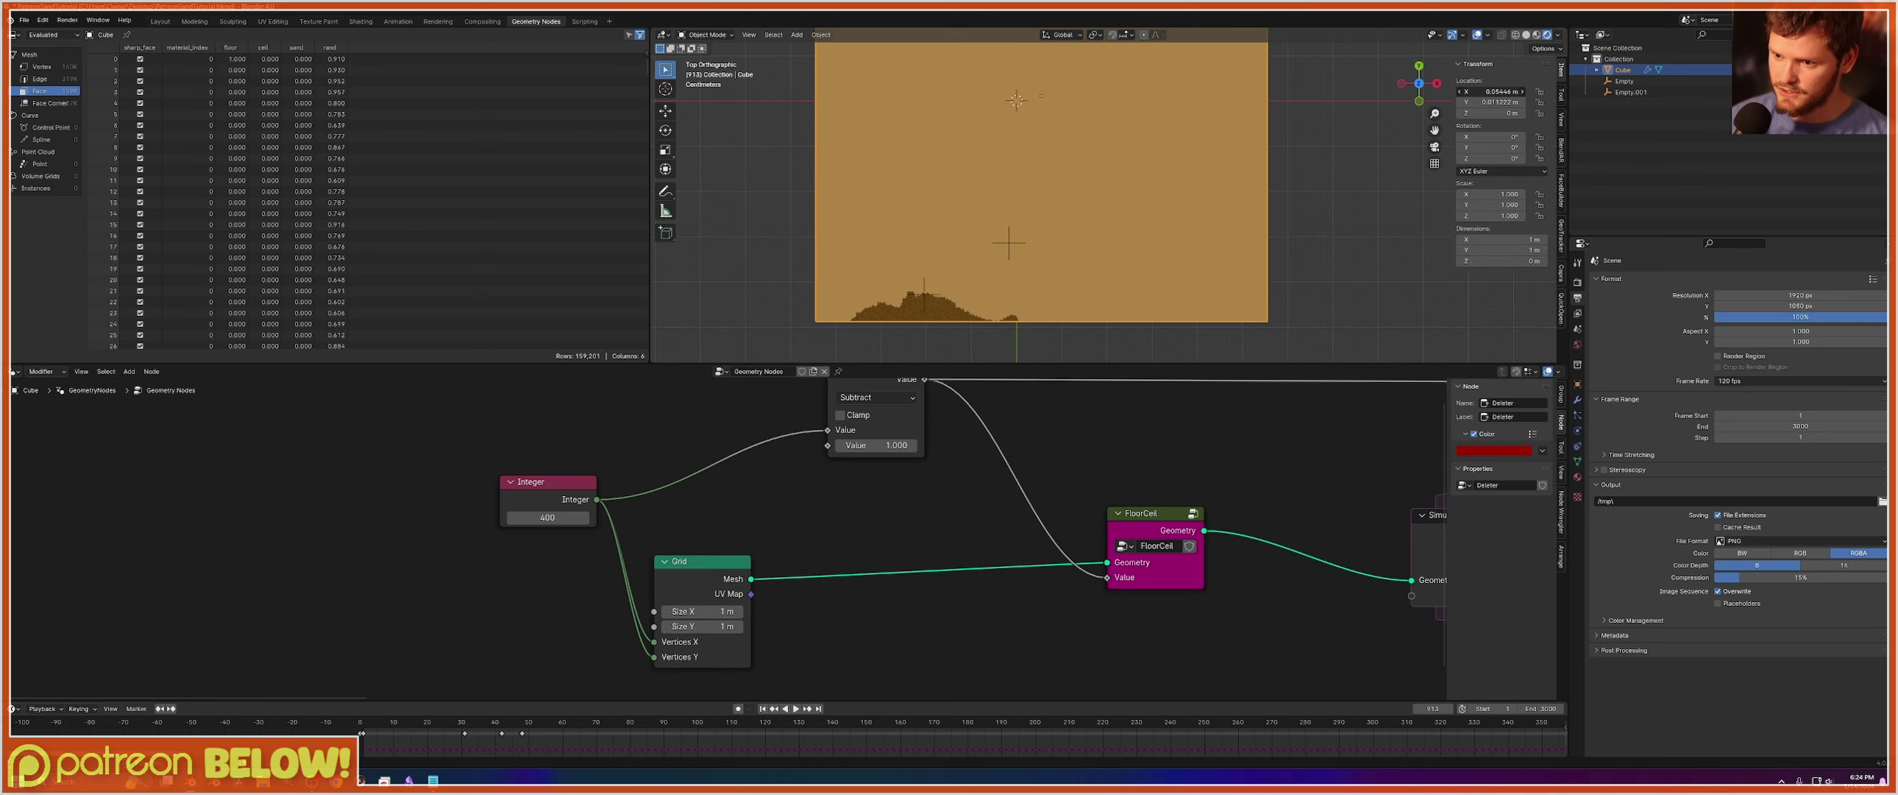
pyautogui.press('Return')
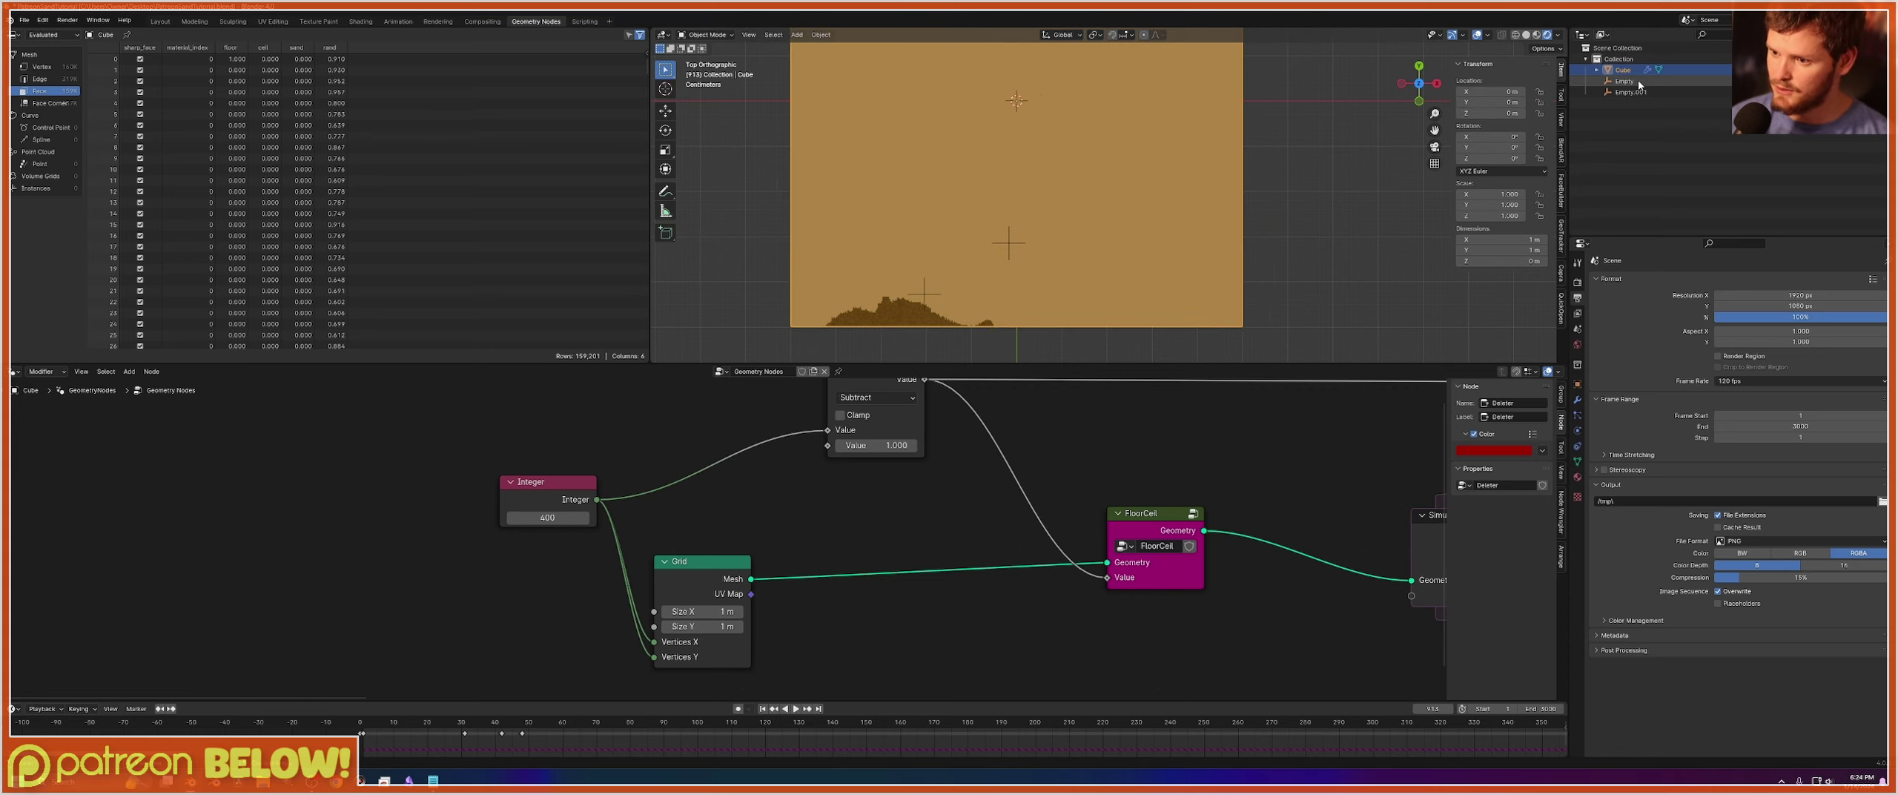
# Move the Empty out of the sand to the plane's left half, level with the plane's centre.
pyautogui.click(1623, 81)
pyautogui.scroll(-2, 1262, 195)
pyautogui.press('g')
pyautogui.click(1135, 130)
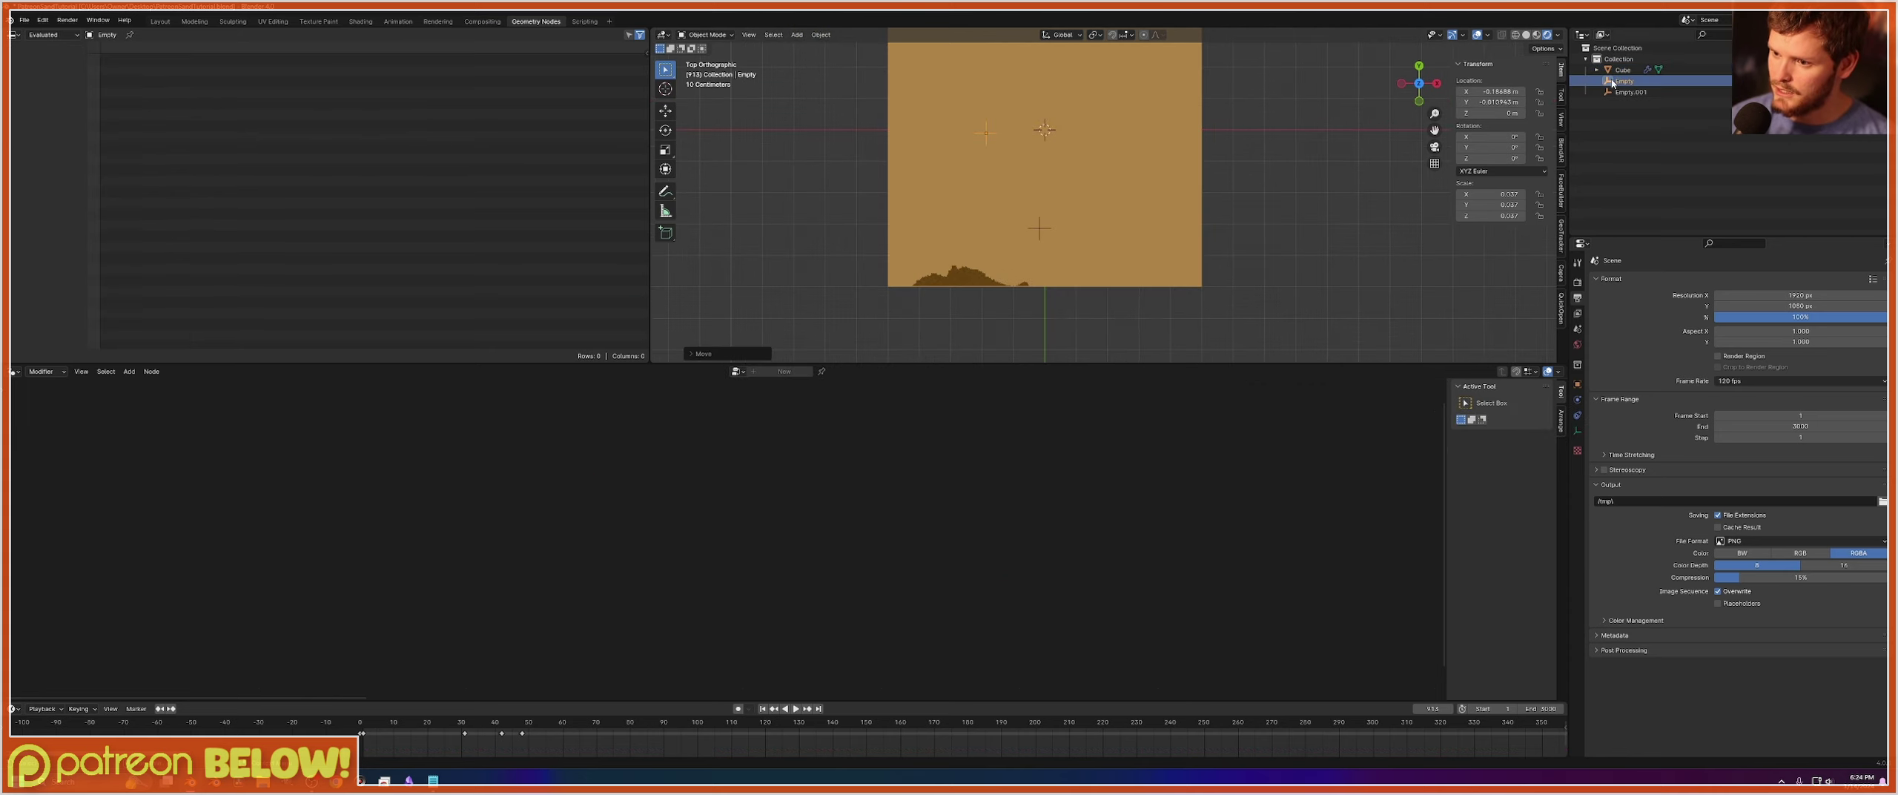
# Rename the first Empty as Spawner.
pyautogui.click(1608, 82)
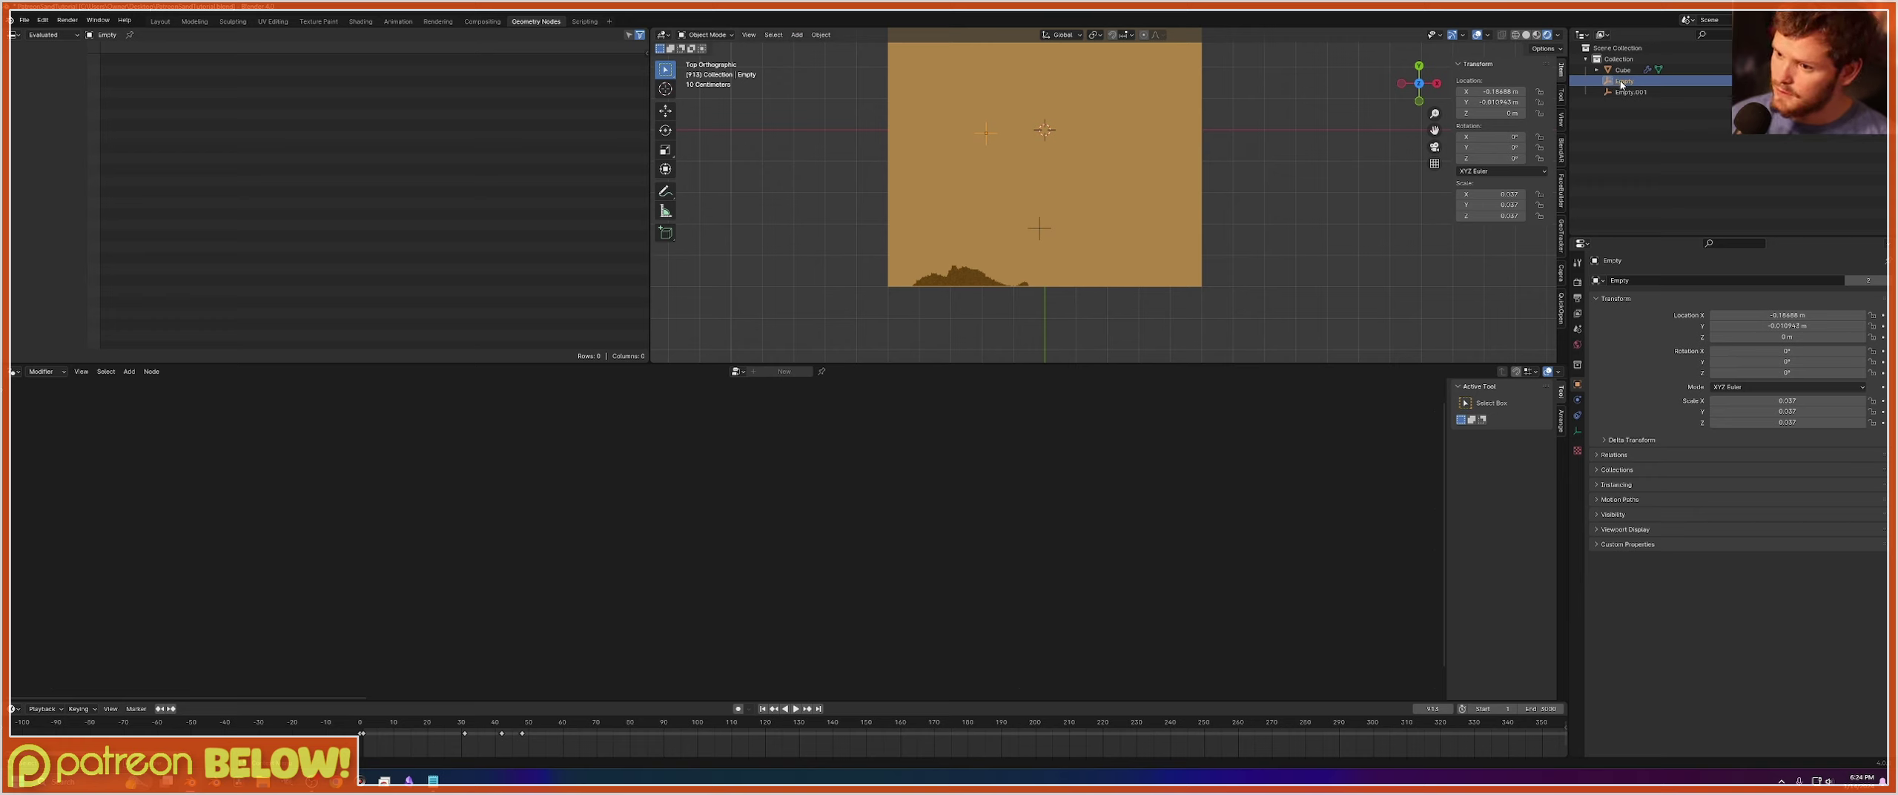
pyautogui.doubleClick(1627, 81)
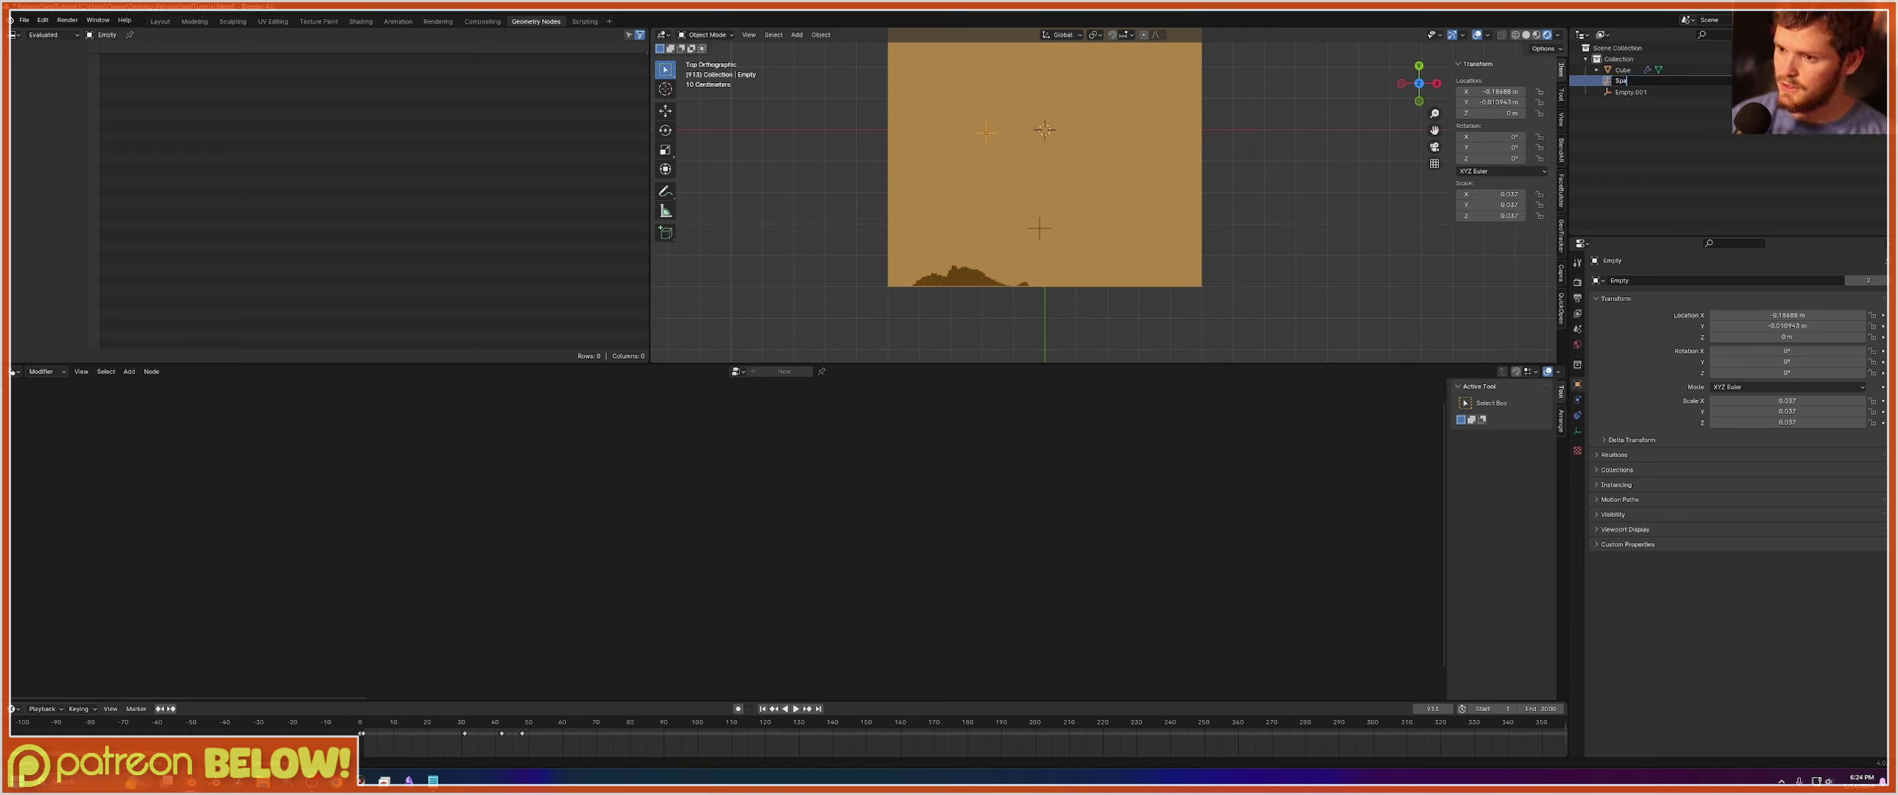
pyautogui.write('Spanwer')
pyautogui.press('Return')
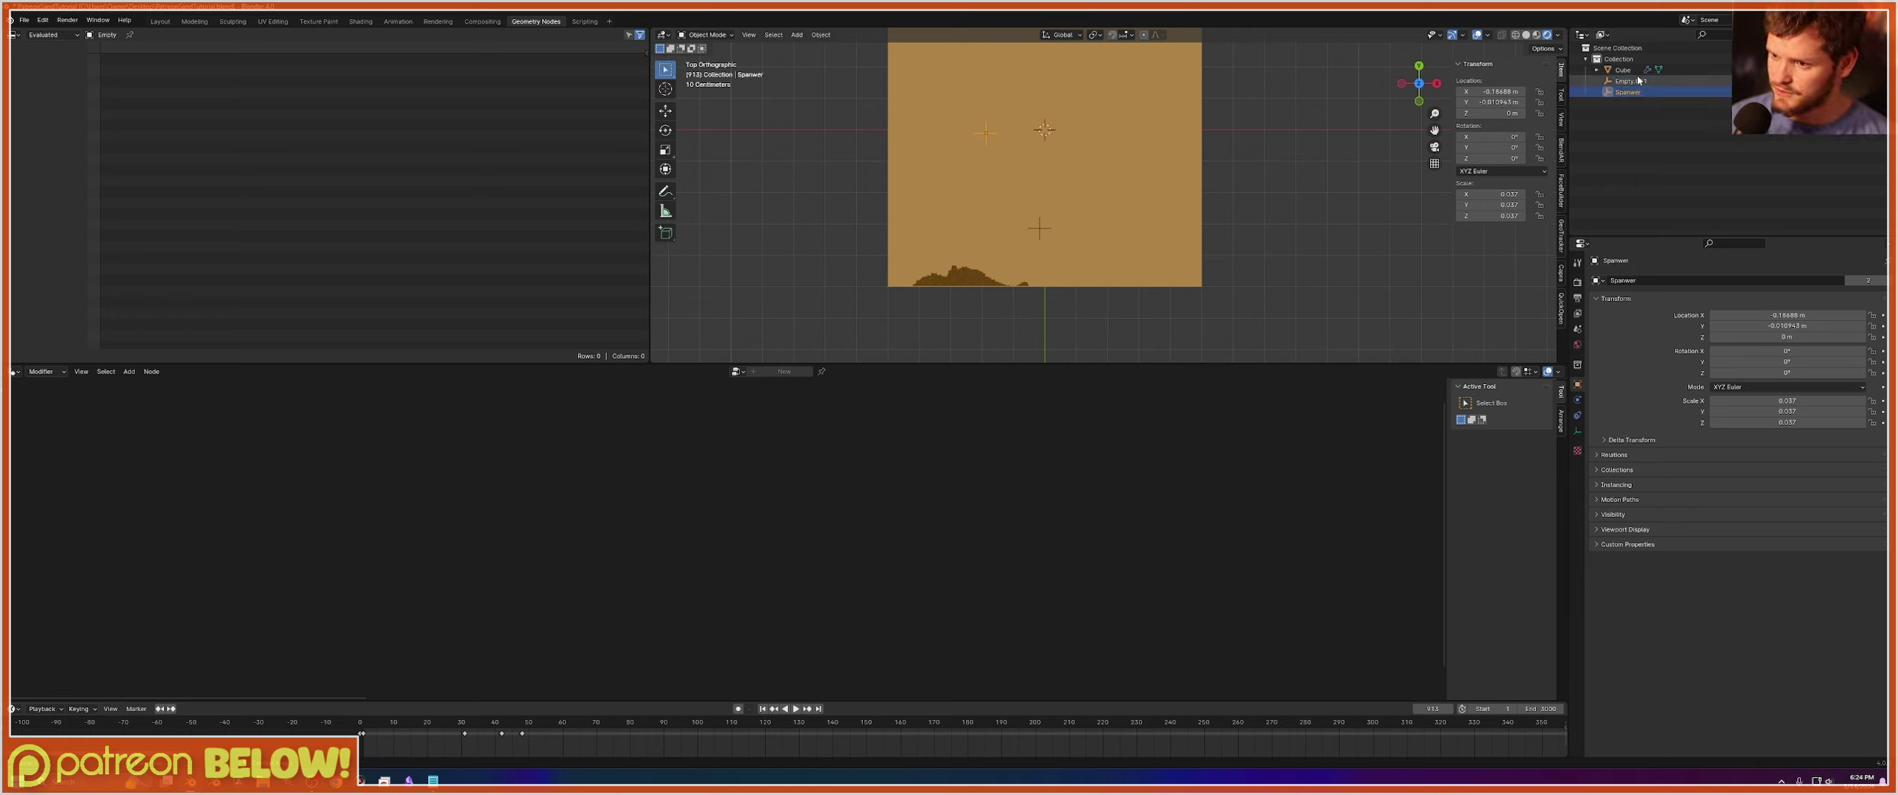
# Rename Empty.001 as Deleter.
pyautogui.doubleClick(1631, 80)
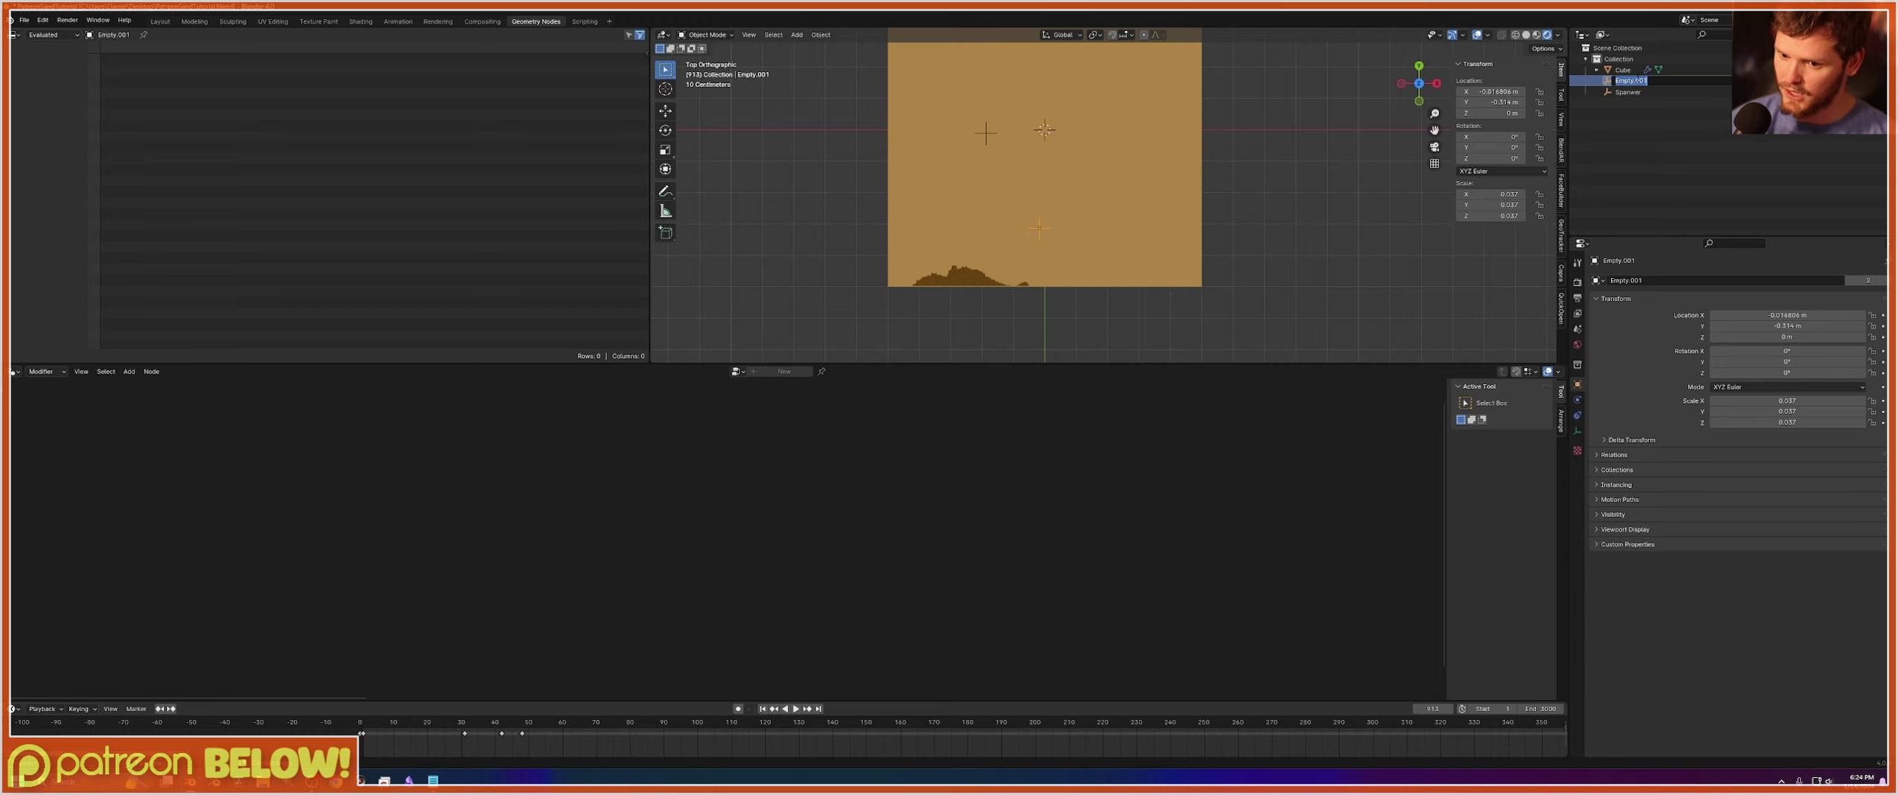
pyautogui.write('Deleter')
pyautogui.press('Return')
# Move the Deleter empty into the plane's right half, slightly below the plane's centre.
pyautogui.click(1146, 170)
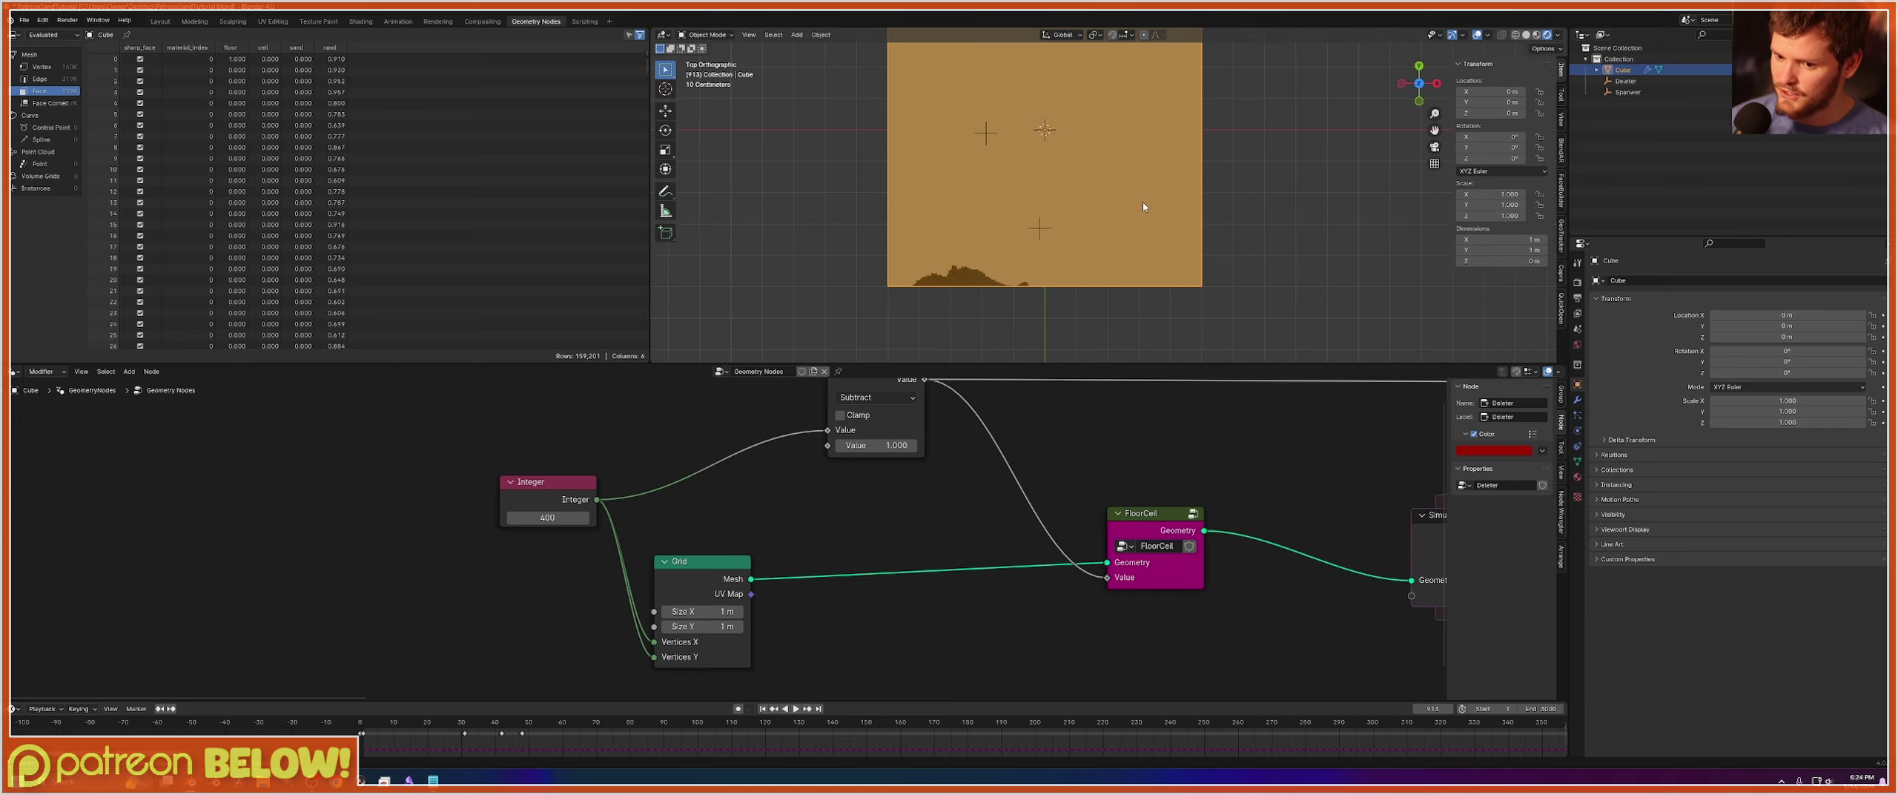
pyautogui.click(1040, 230)
pyautogui.press('g')
pyautogui.click(1128, 190)
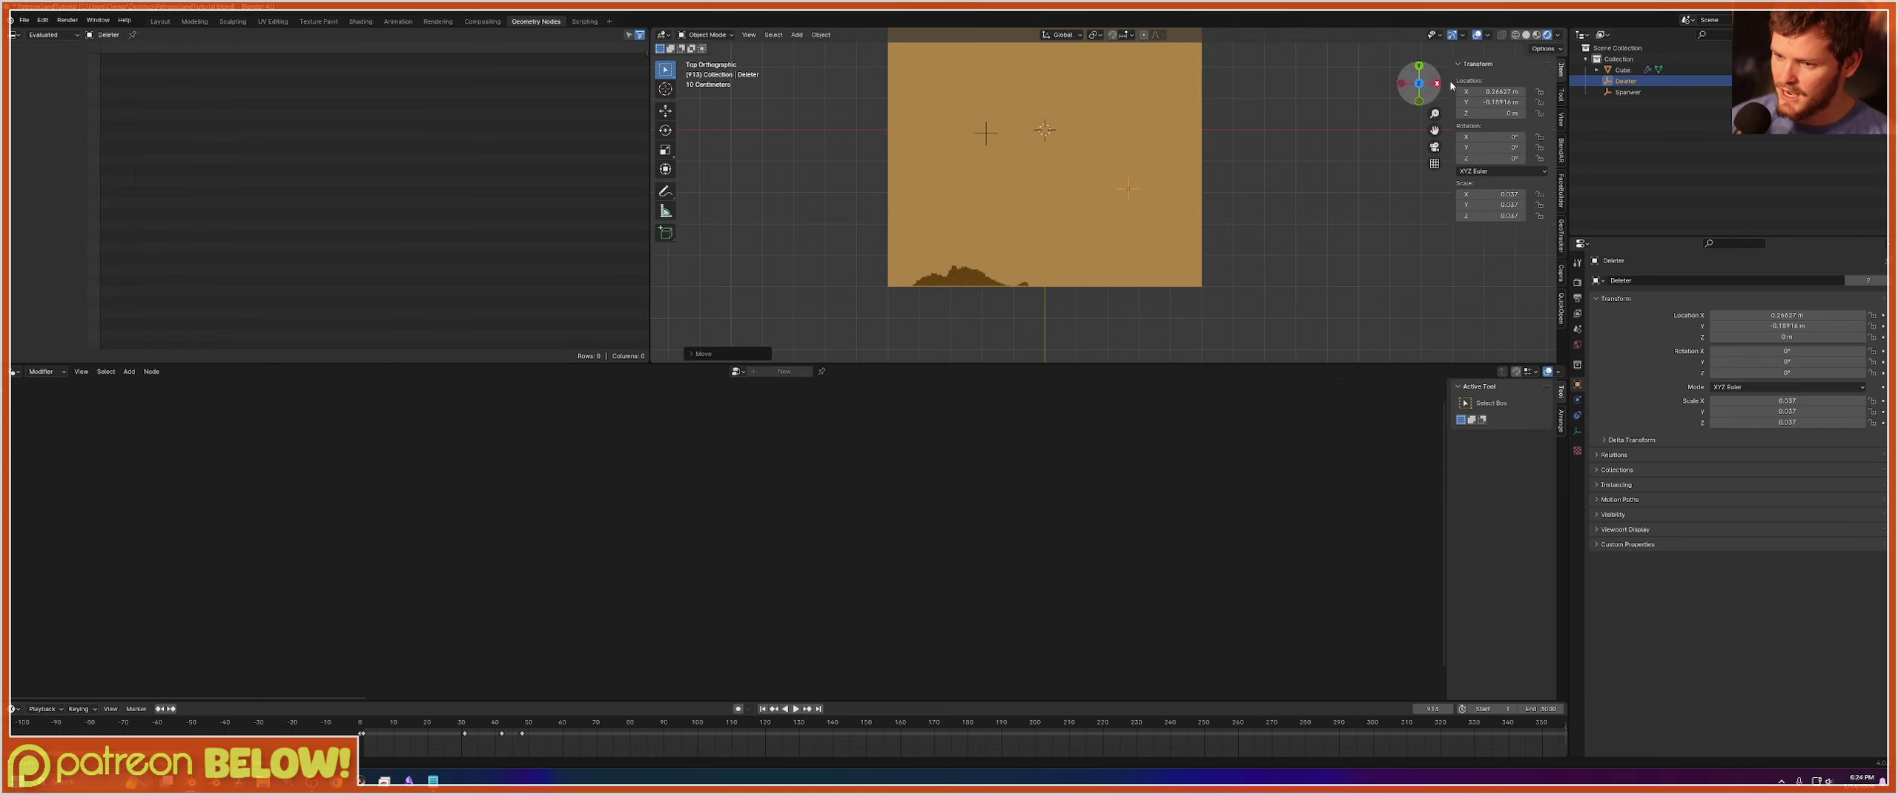
# Return to the first frame and set the Integer node driving the Cube's grid vertices to 200.
pyautogui.click(1627, 92)
pyautogui.hotkey('shift', 'Left')
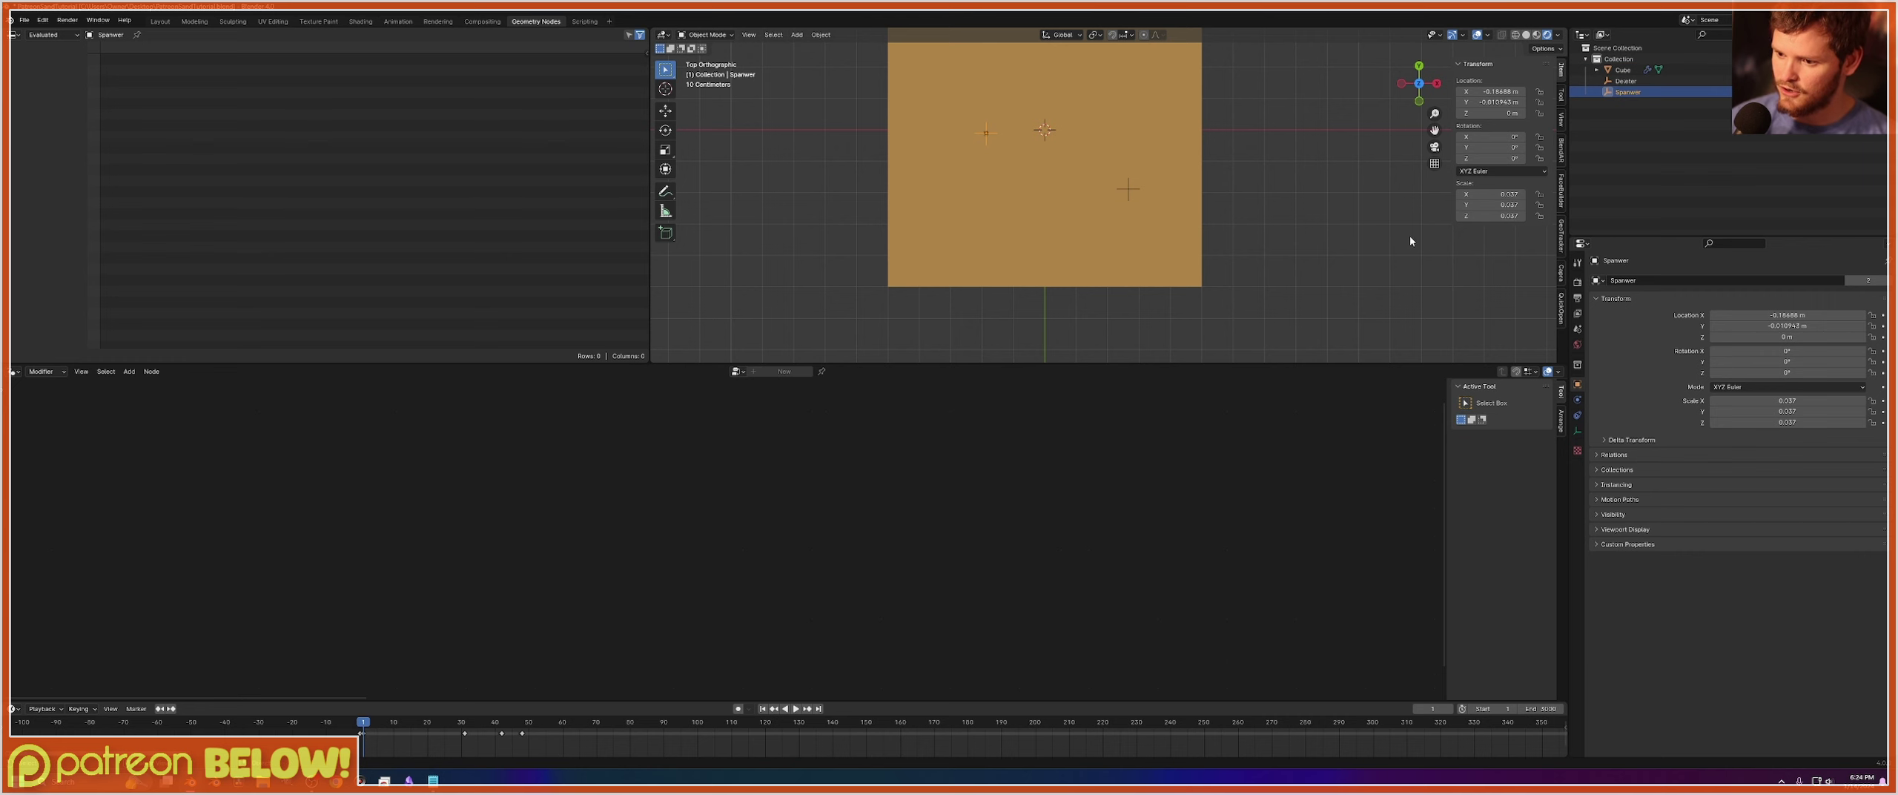
pyautogui.click(984, 130)
pyautogui.click(1579, 400)
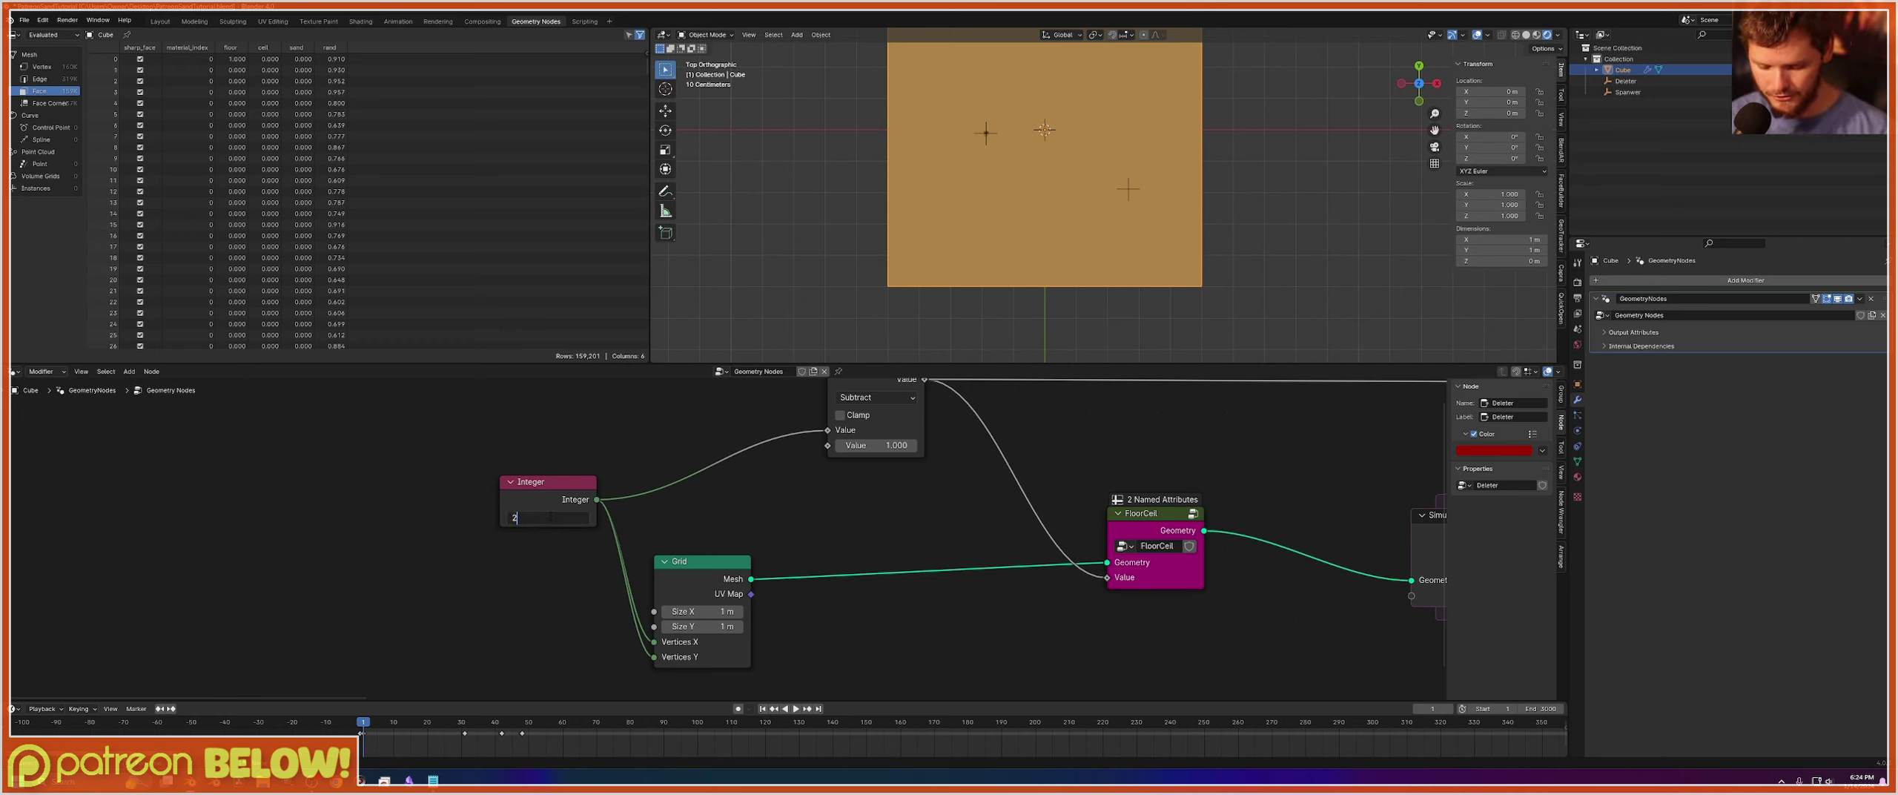
pyautogui.click(550, 518)
pyautogui.write('200')
pyautogui.press('Return')
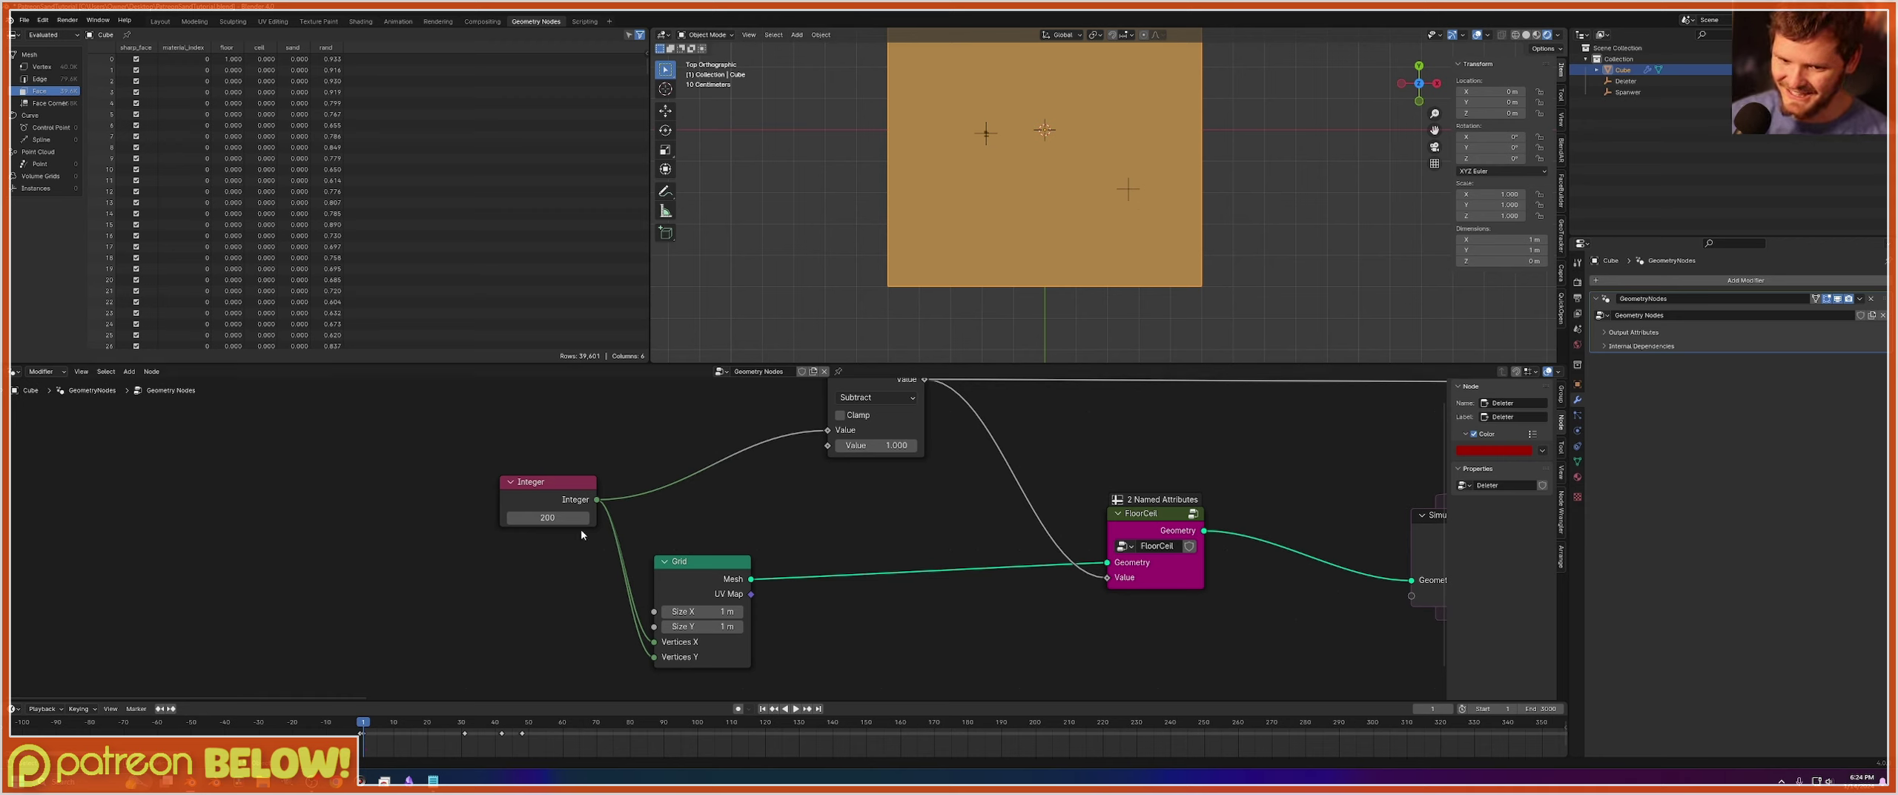
# Play the simulation and move the Spawner down to just above the plane's lower edge, pouring sand near the middle.
pyautogui.press('space')
pyautogui.scroll(1, 970, 242)
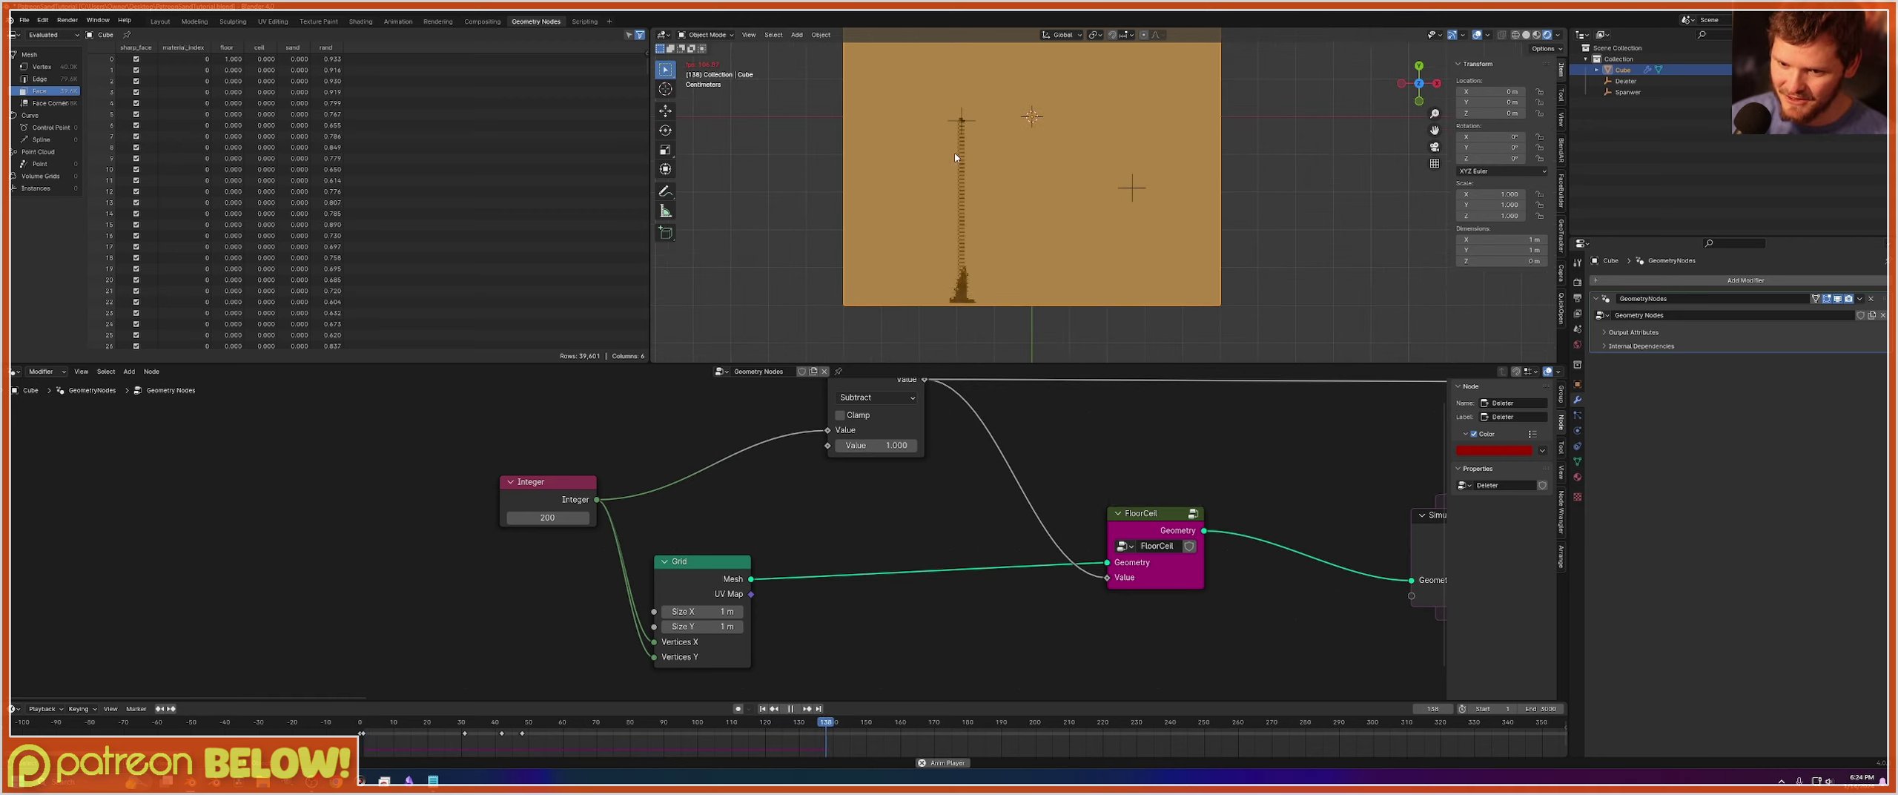
pyautogui.click(963, 123)
pyautogui.press('g')
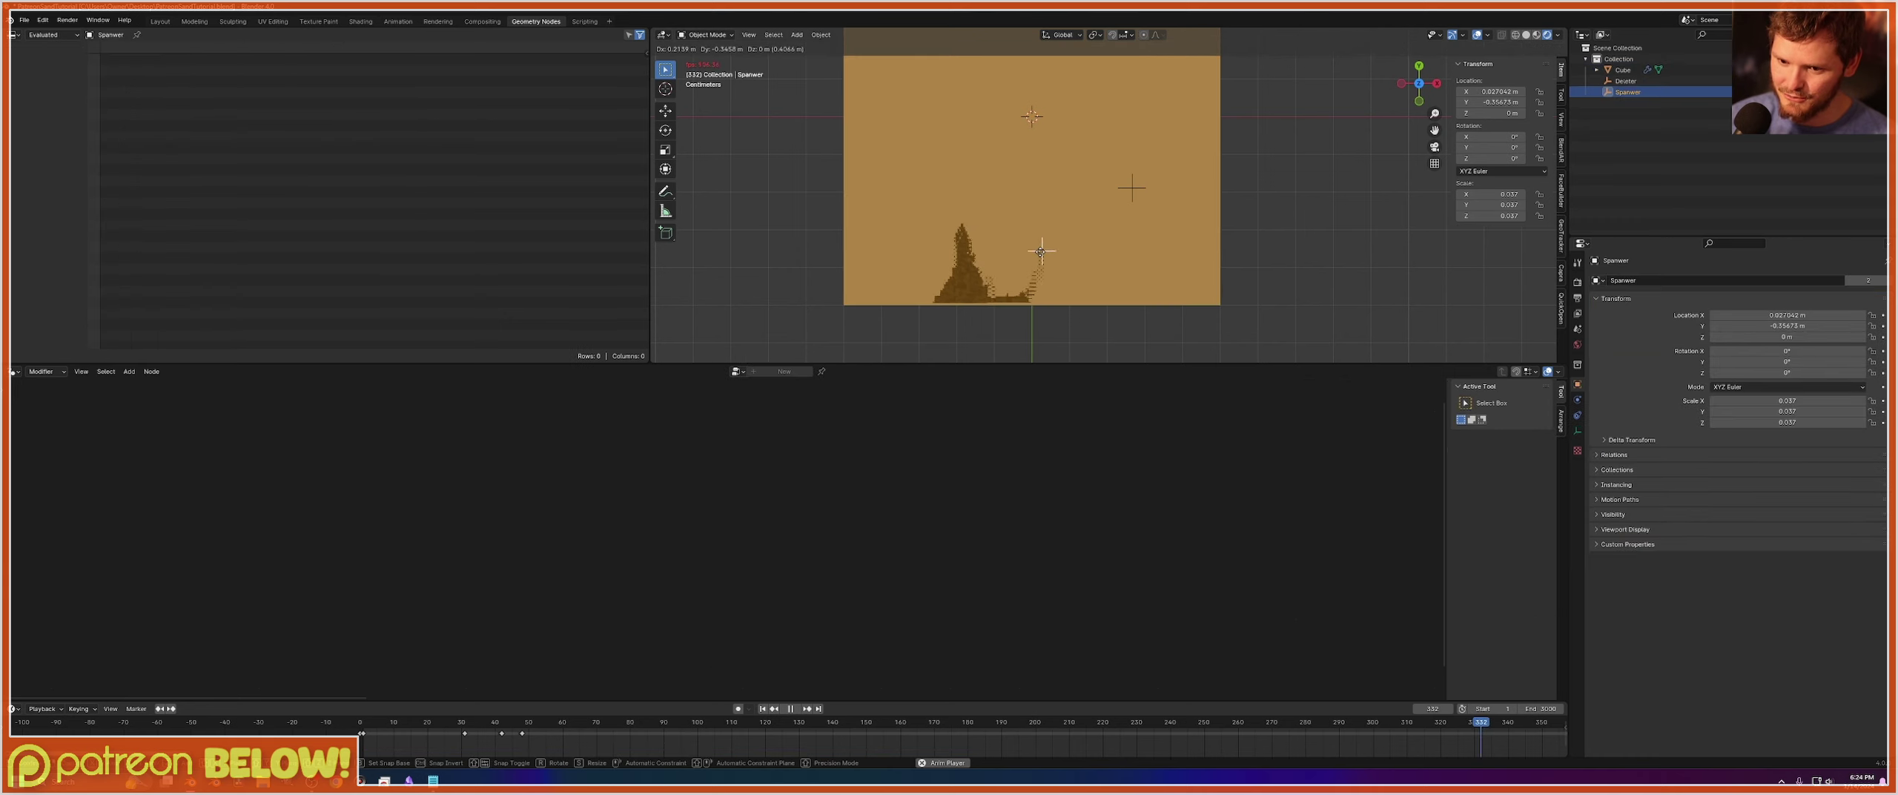
pyautogui.click(1007, 235)
# Sweep the Deleter through the sand around the central peak, park it to the pile's right, and save the file with playback stopped.
pyautogui.click(1123, 188)
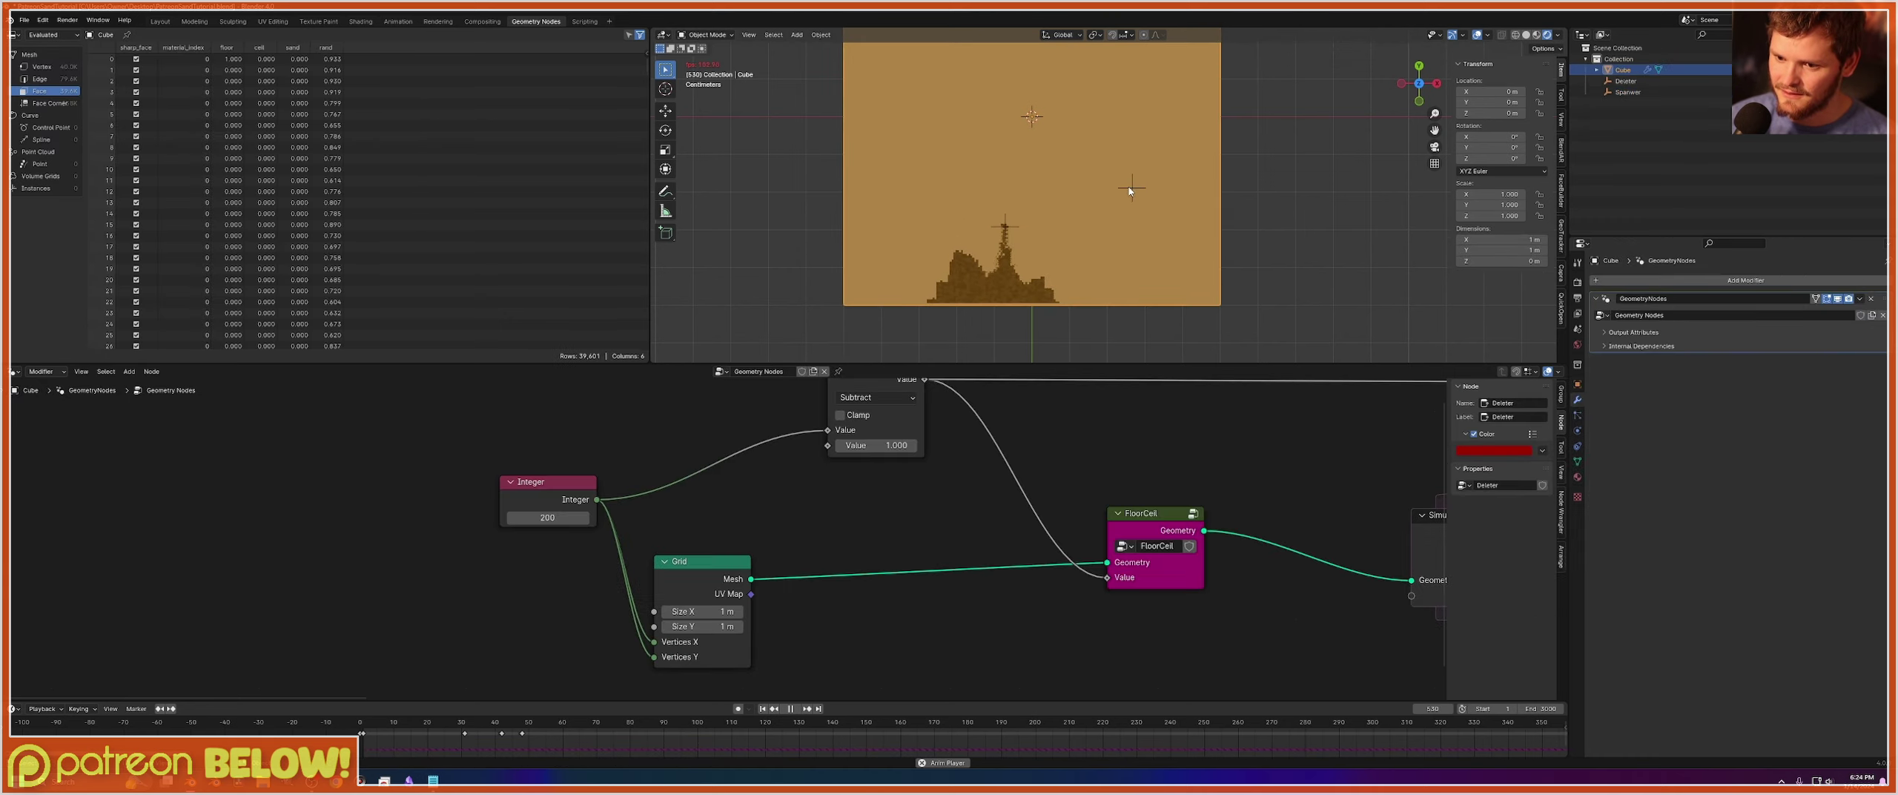
pyautogui.click(1124, 188)
pyautogui.press('g')
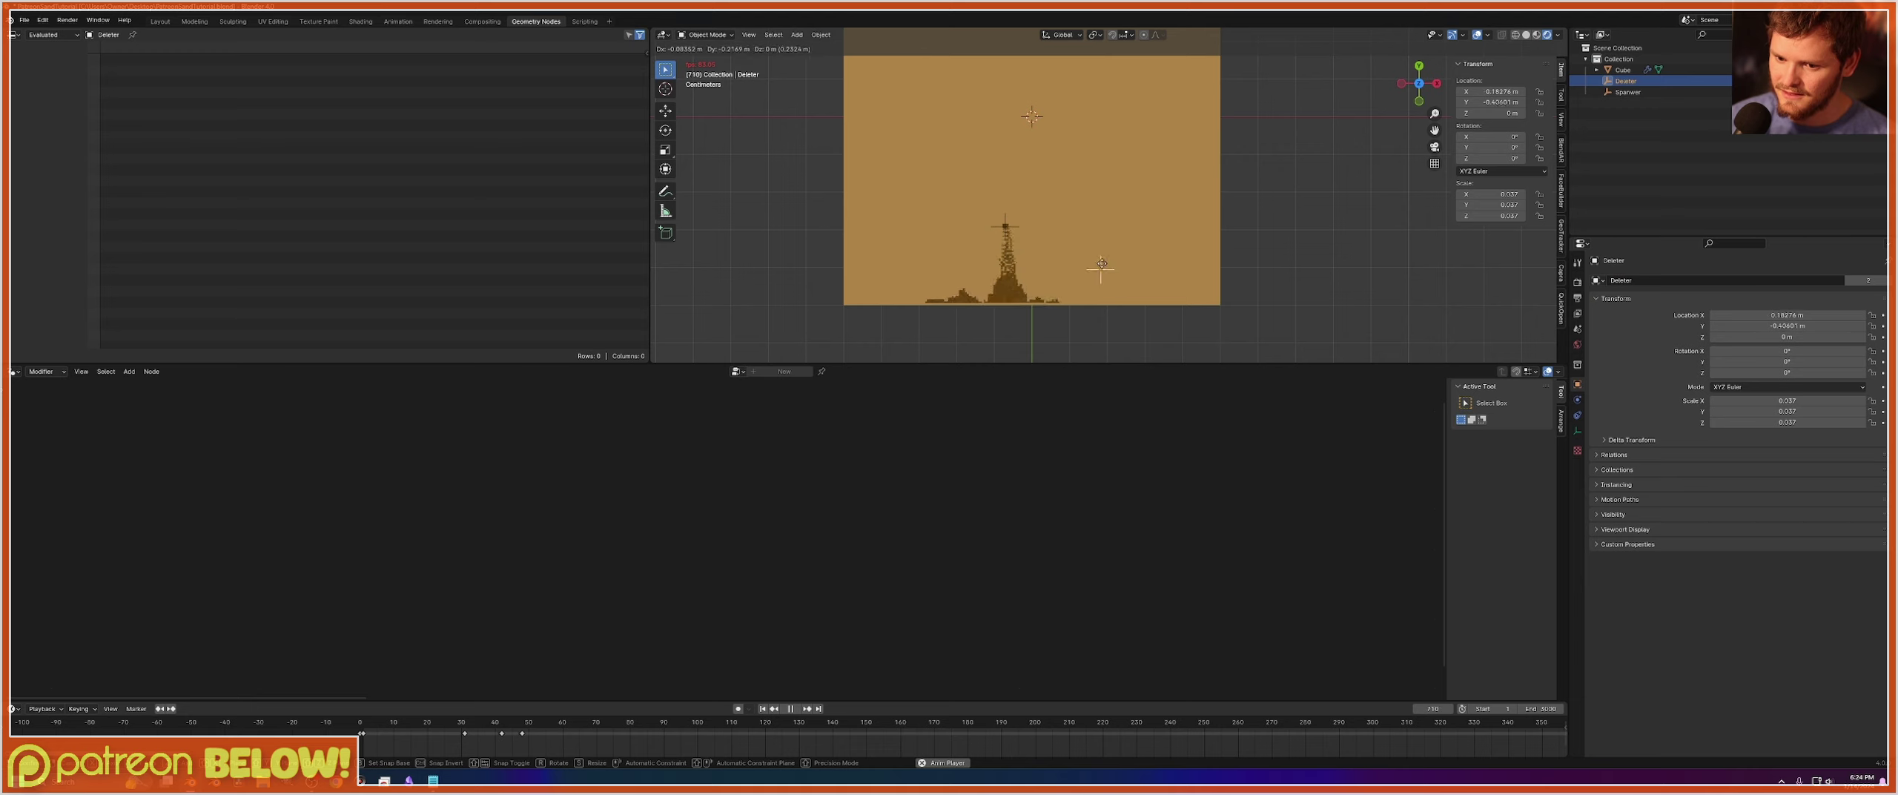
pyautogui.click(1116, 237)
pyautogui.press('space')
pyautogui.hotkey('ctrl', 's')
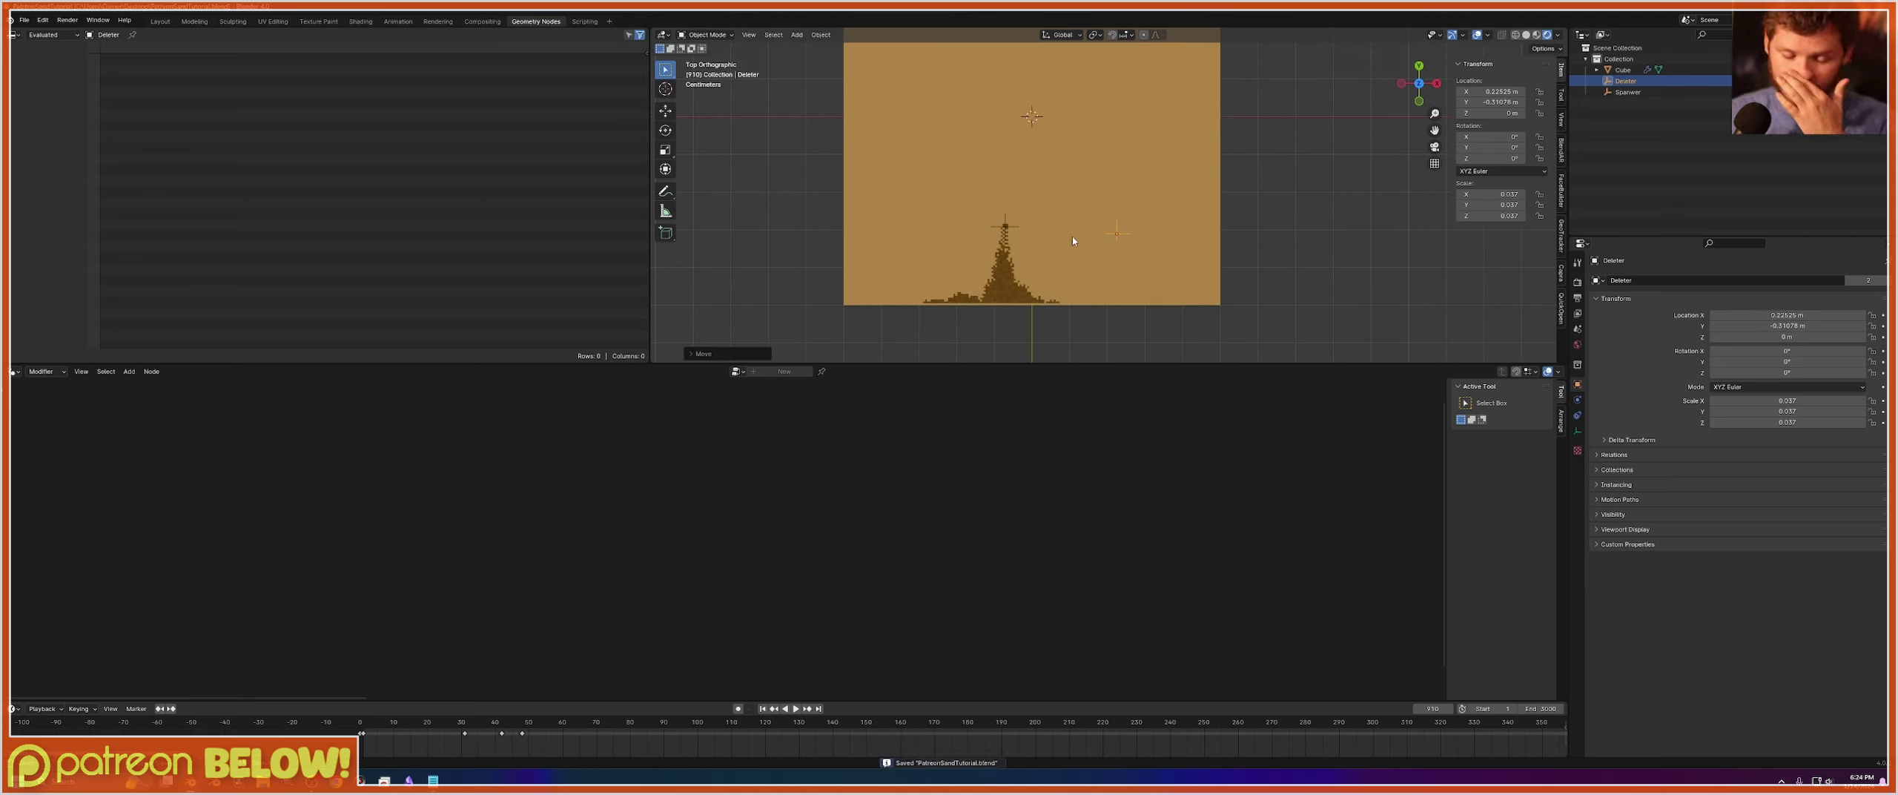
pyautogui.press('q')
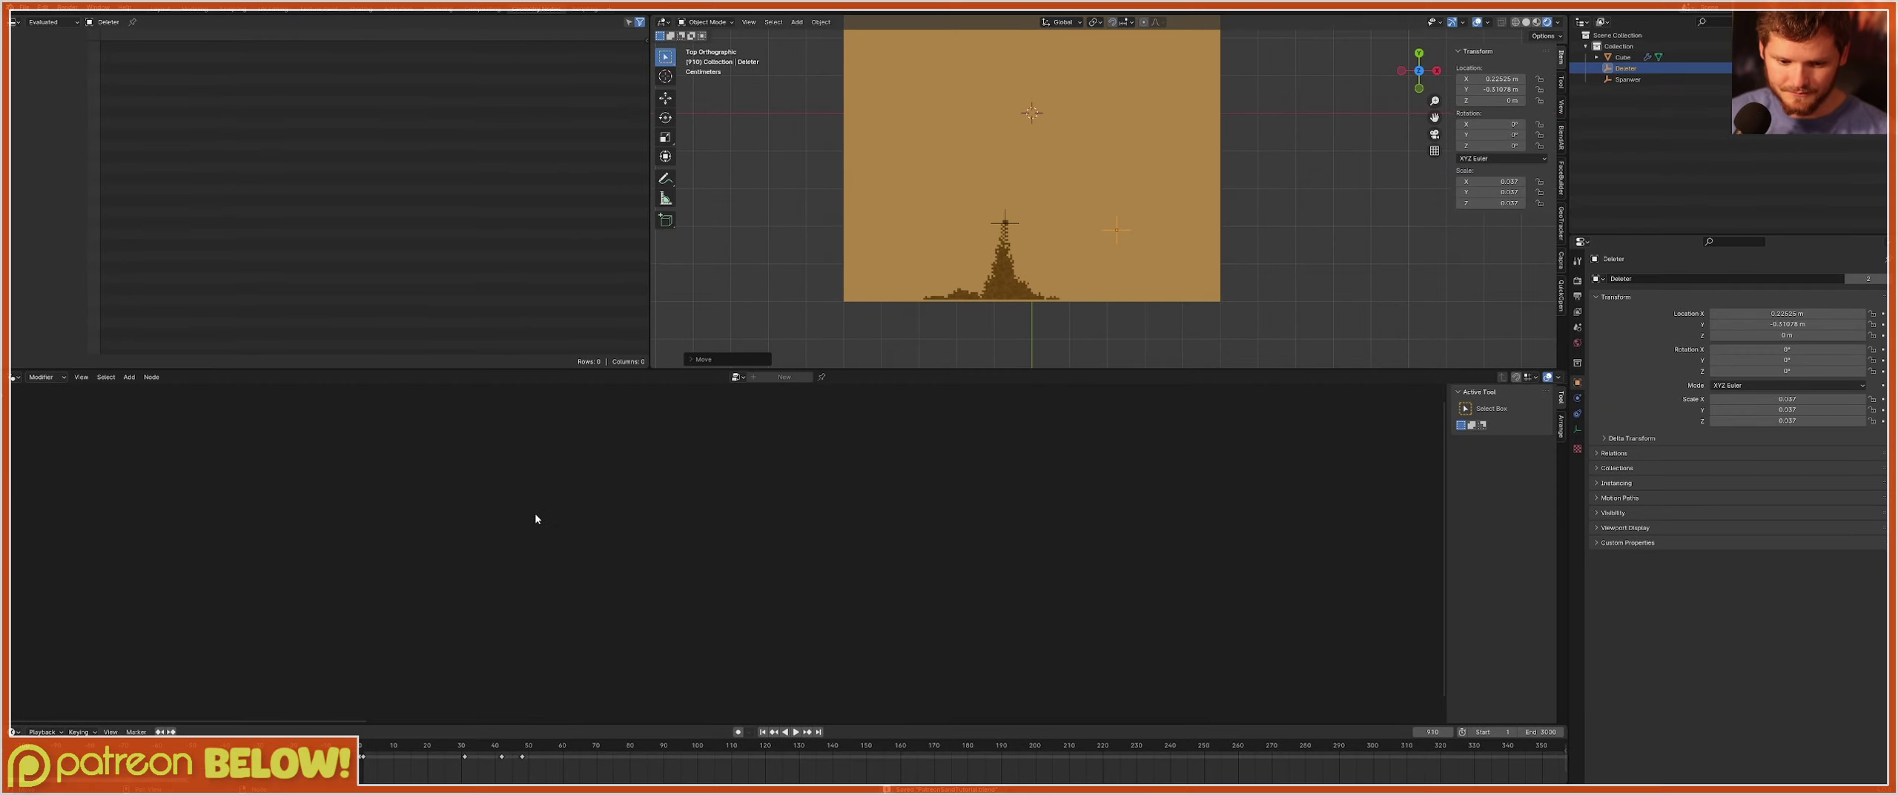